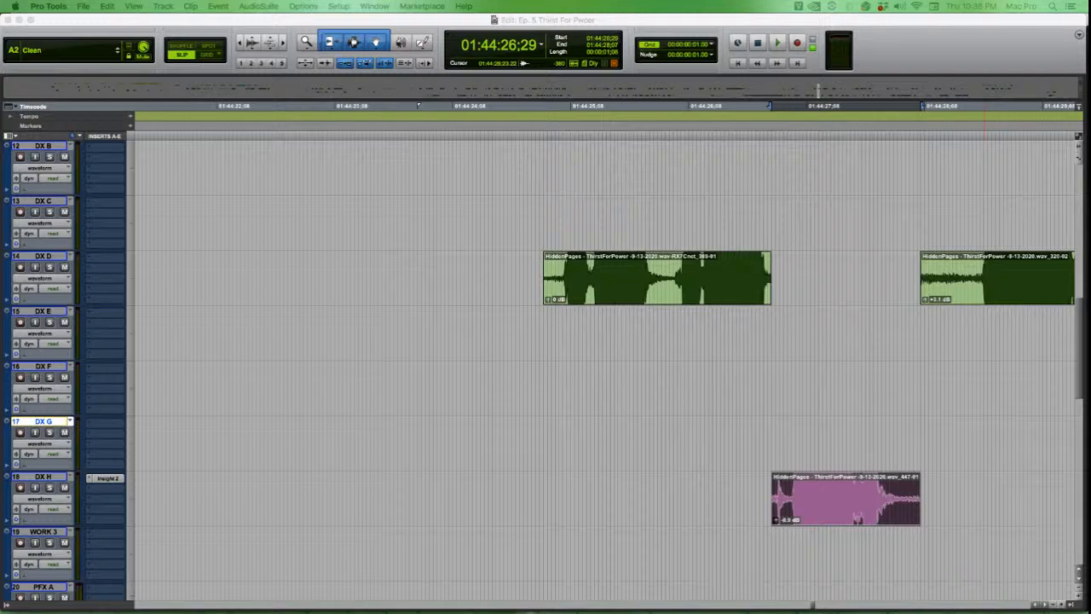
# Switch to Pro Tools and audition the selected dialogue clip on the DX H track
pyautogui.press('super+Tab')
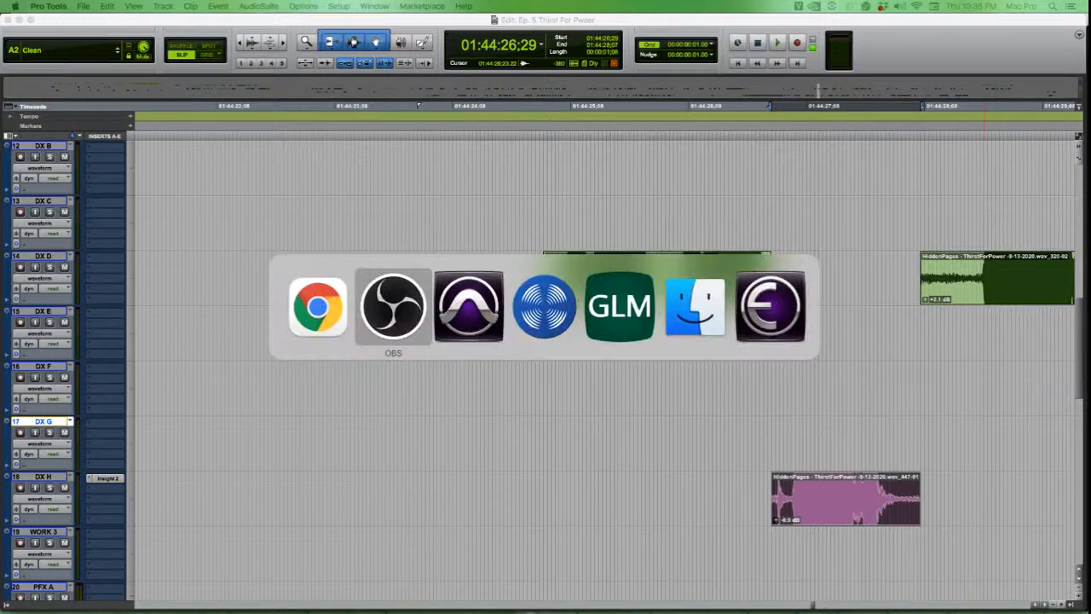
pyautogui.press('super+Tab')
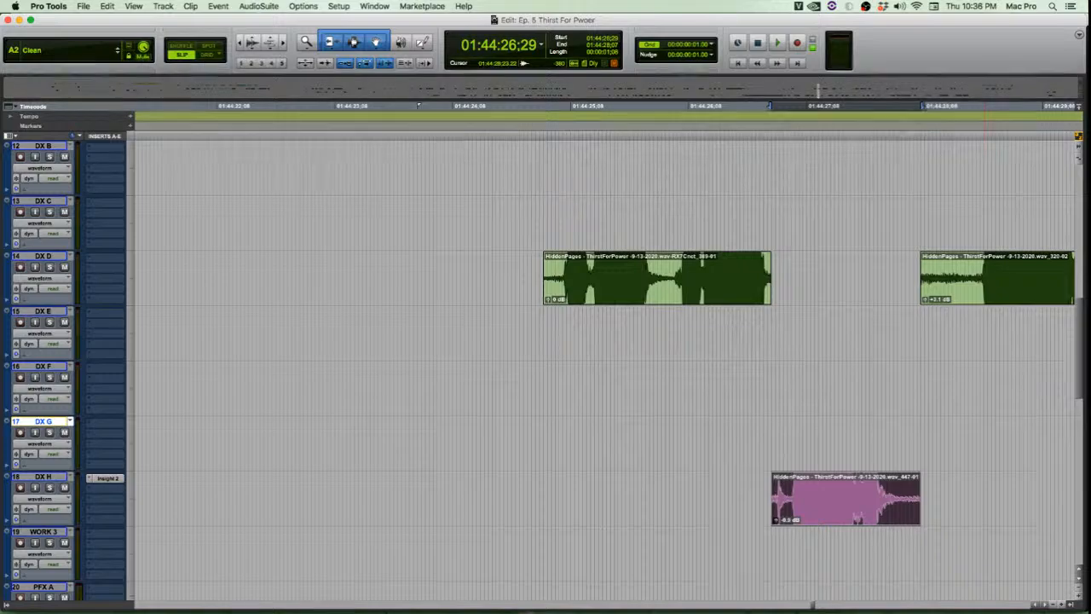
pyautogui.press('space')
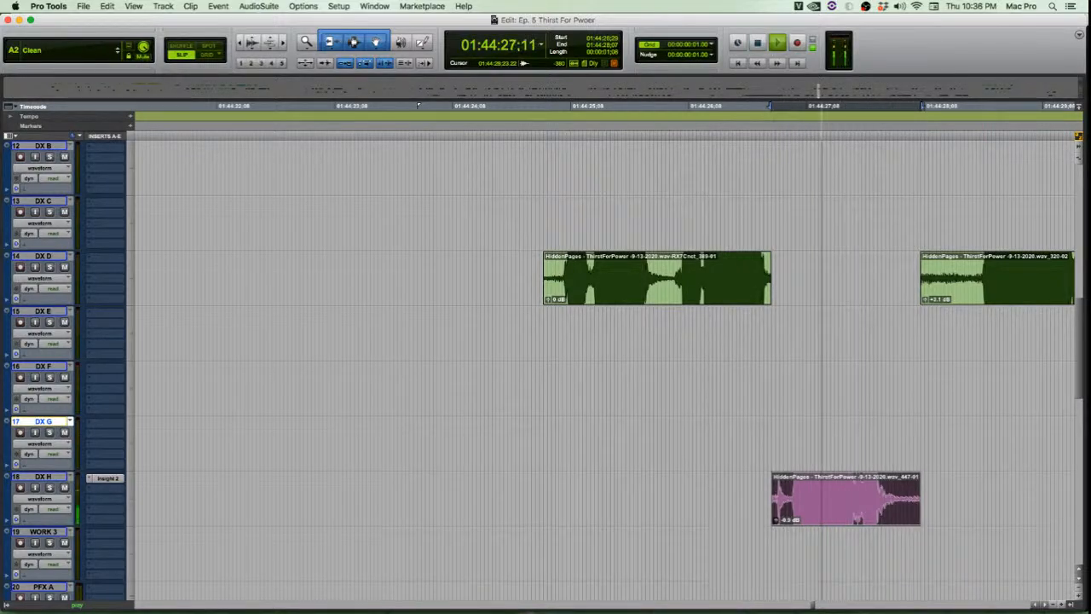
pyautogui.press('space')
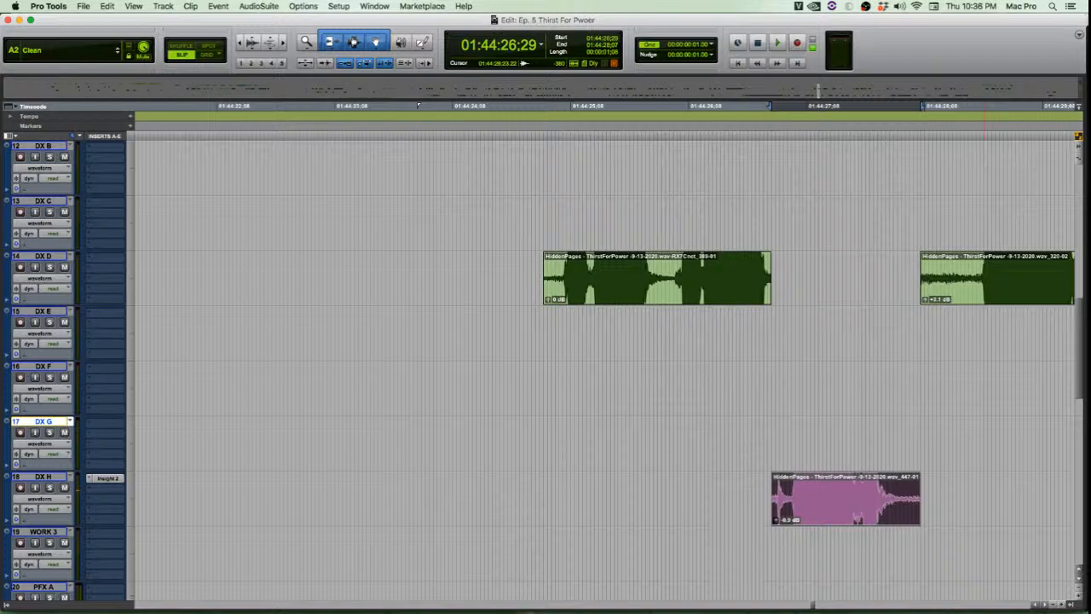
pyautogui.press('space')
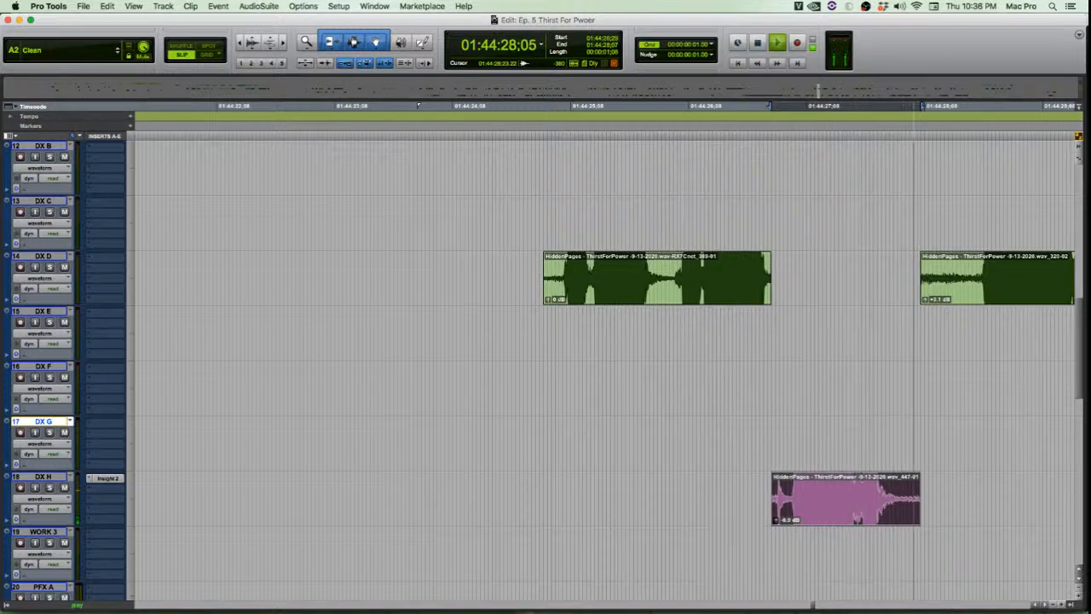
pyautogui.press('space')
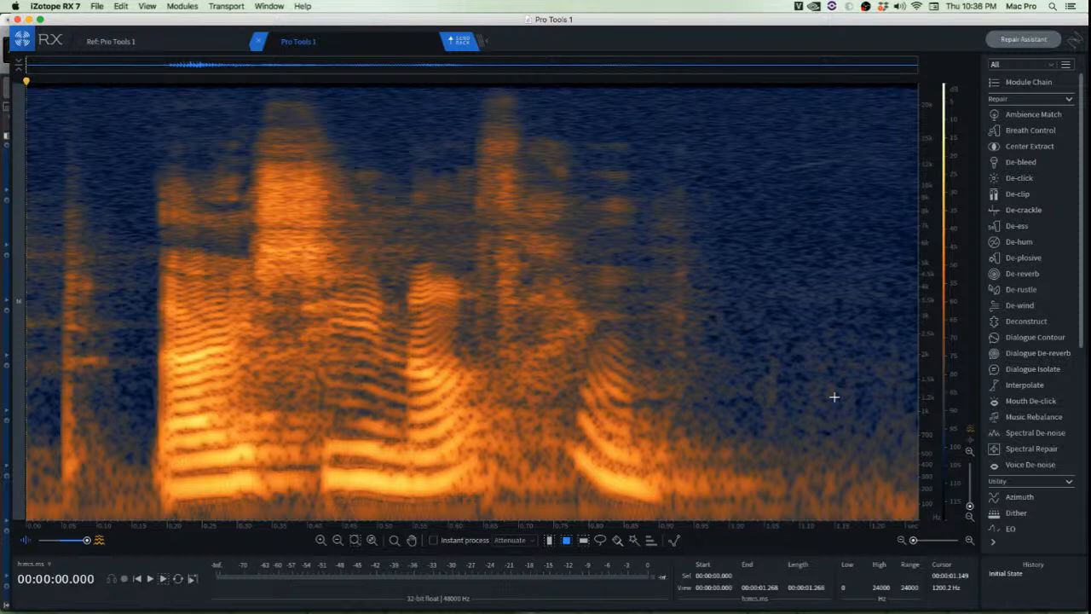
# In iZotope RX 7, learn an Ambience Match profile from the clip's quiet tail, about 1.09 s to the end
pyautogui.press('space')
pyautogui.click(811, 179)
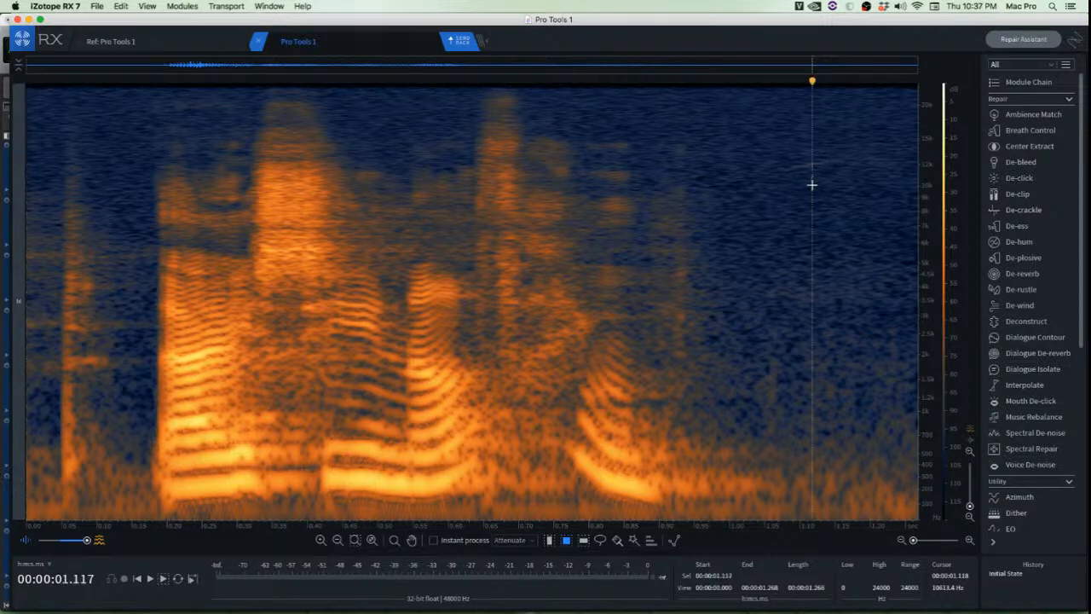
pyautogui.moveTo(807, 175); pyautogui.dragTo(997, 248)
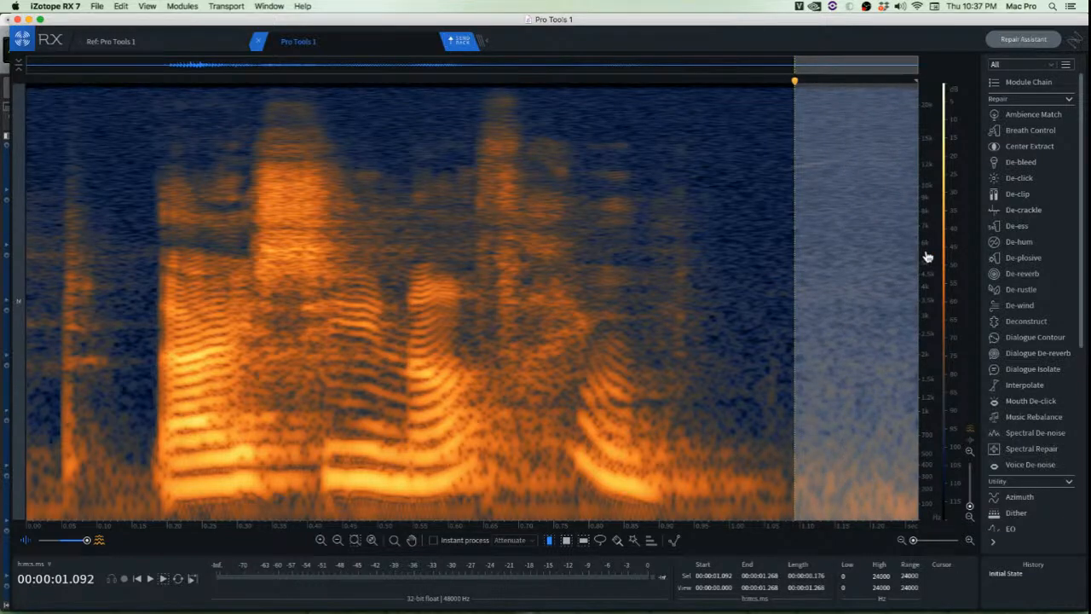
pyautogui.press('super+shift+a')
# Render Ambience Match over the click before the first word, from the clip's start to about 0.18 s
pyautogui.click(126, 249)
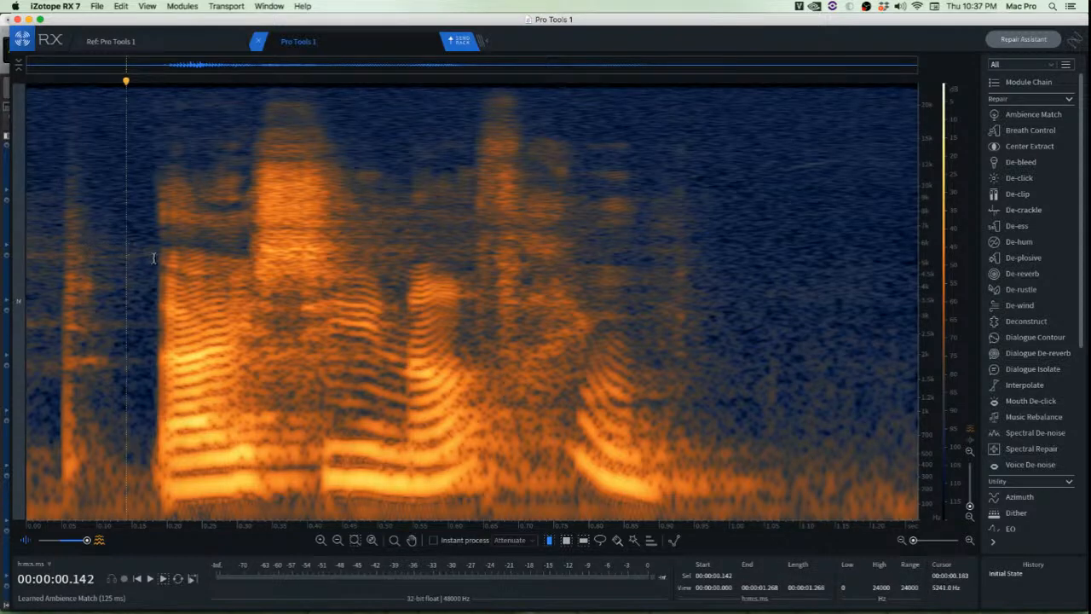
pyautogui.moveTo(154, 257); pyautogui.dragTo(1, 278)
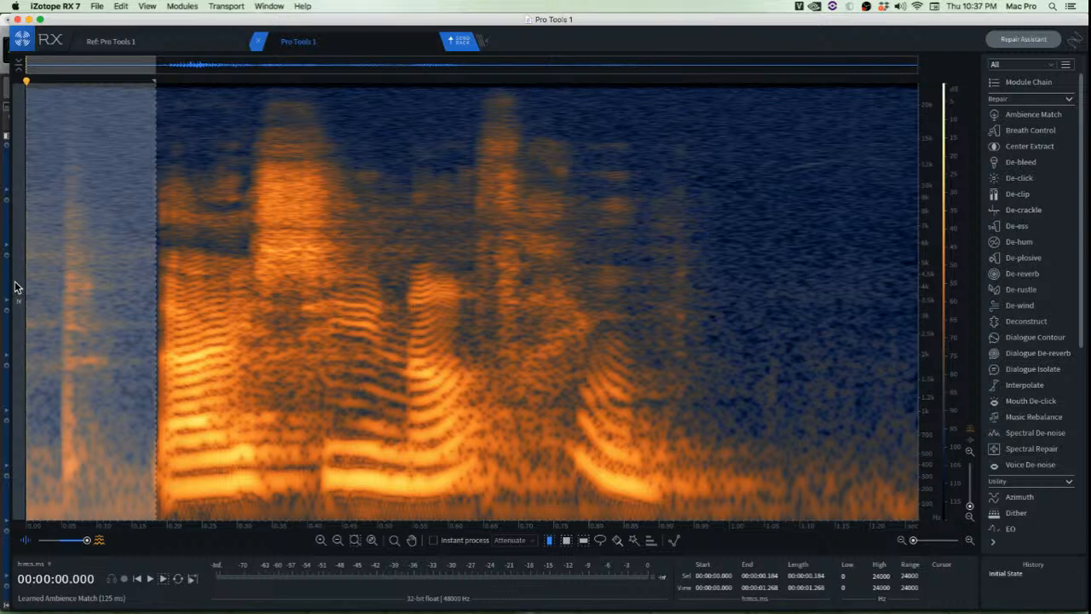
pyautogui.press('super+shift+a')
pyautogui.click(46, 275)
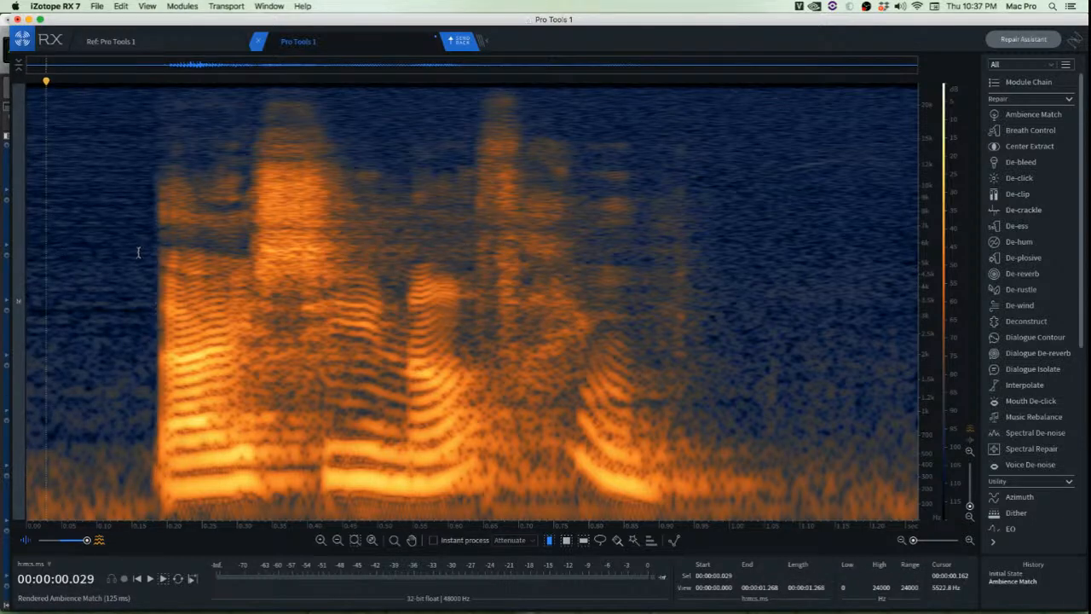
# Play back the repaired dialogue from the start, including its ending, to listen for remaining noises
pyautogui.press('Home')
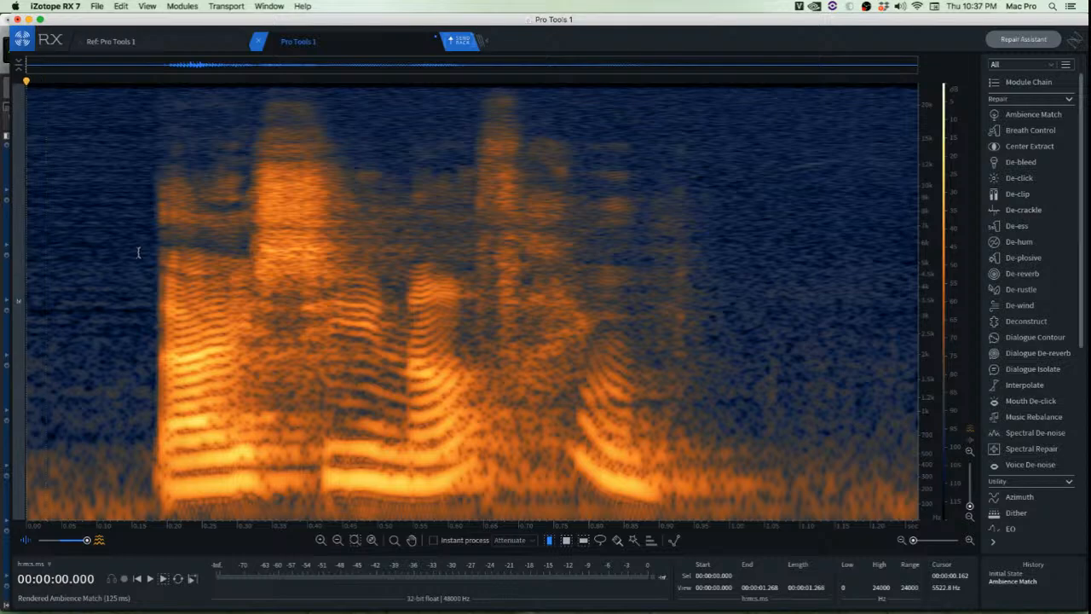
pyautogui.press('space')
pyautogui.press('space')
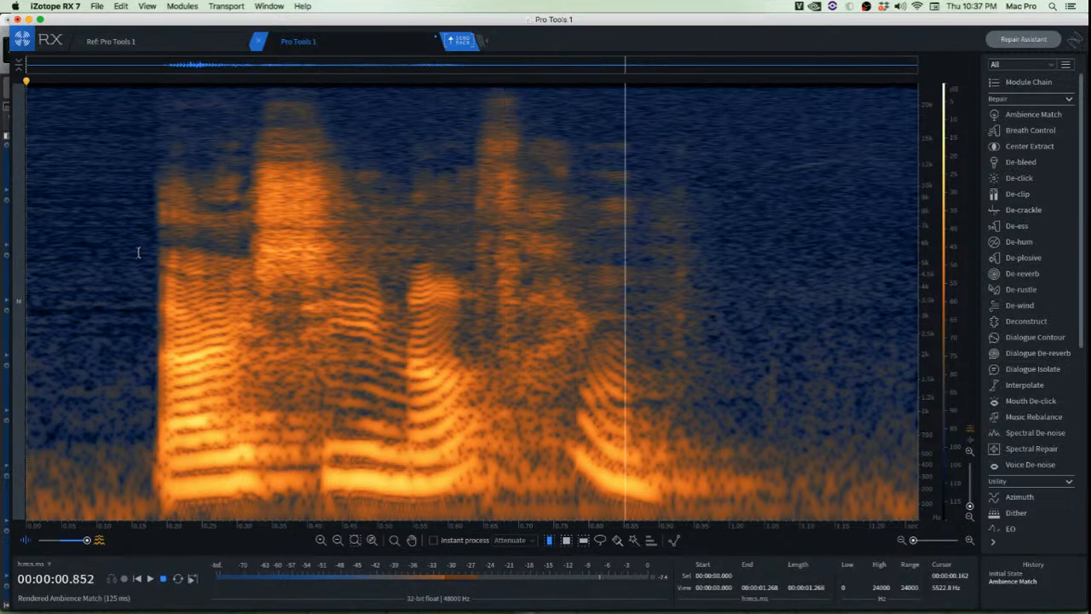
pyautogui.press('space')
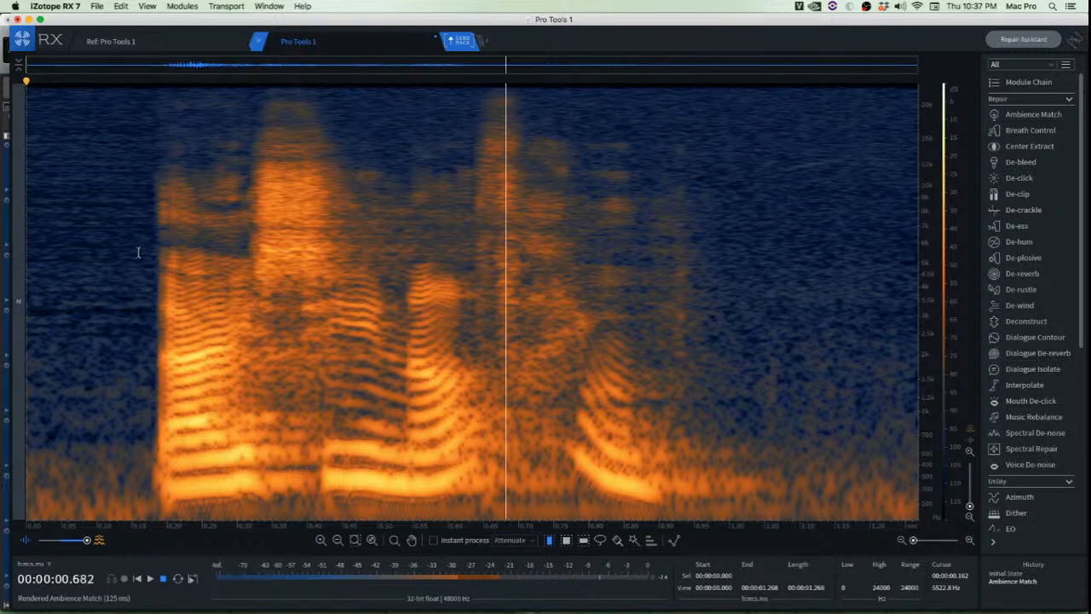
pyautogui.press('space')
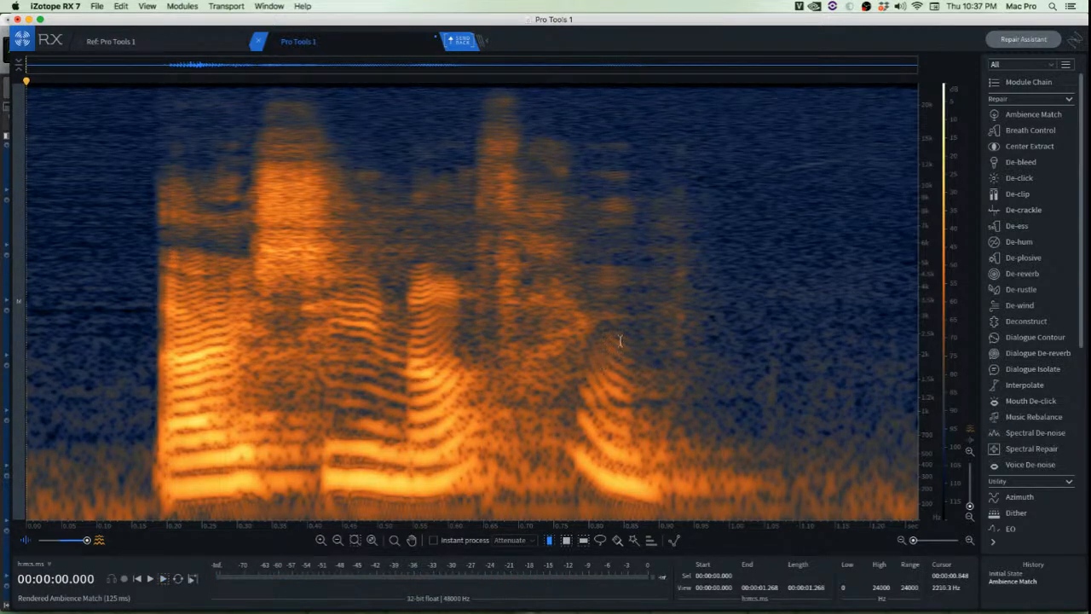
pyautogui.press('space')
pyautogui.press('space')
pyautogui.scroll(3, 606, 175)
pyautogui.press('space')
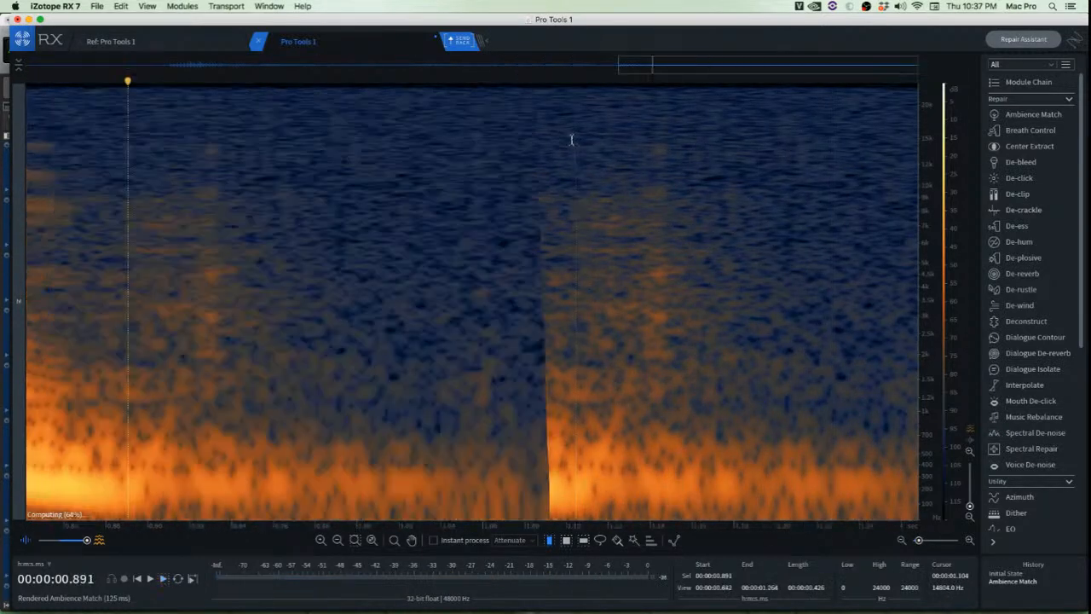
# Paste a background patch, taken from about 0.97 to 1.05 s and 870 Hz to 15.4 kHz, over the noise just after the last word
pyautogui.moveTo(566, 193); pyautogui.dragTo(590, 195)
pyautogui.scroll(-4, 546, 209)
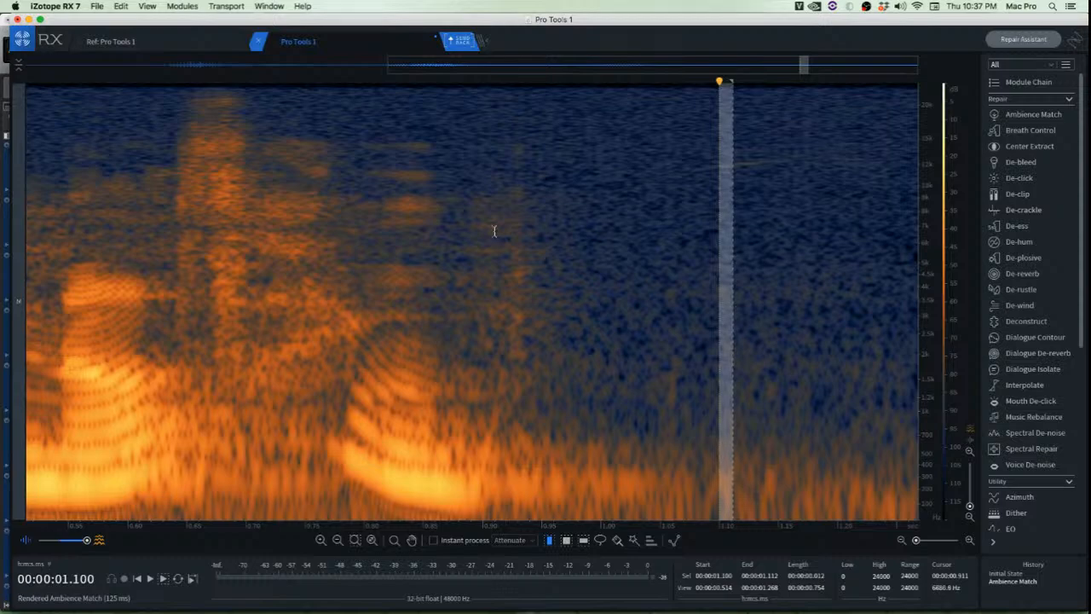
pyautogui.click(555, 240)
pyautogui.moveTo(566, 135); pyautogui.dragTo(654, 421)
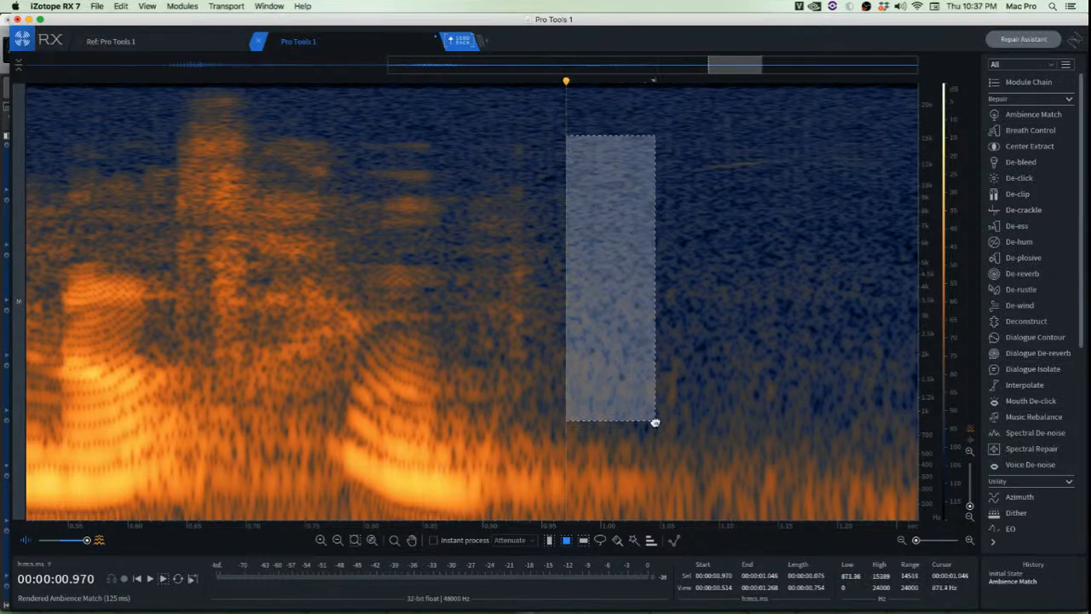
pyautogui.moveTo(626, 375); pyautogui.dragTo(529, 370)
pyautogui.press('super+v')
pyautogui.click(622, 357)
pyautogui.scroll(-2, 587, 336)
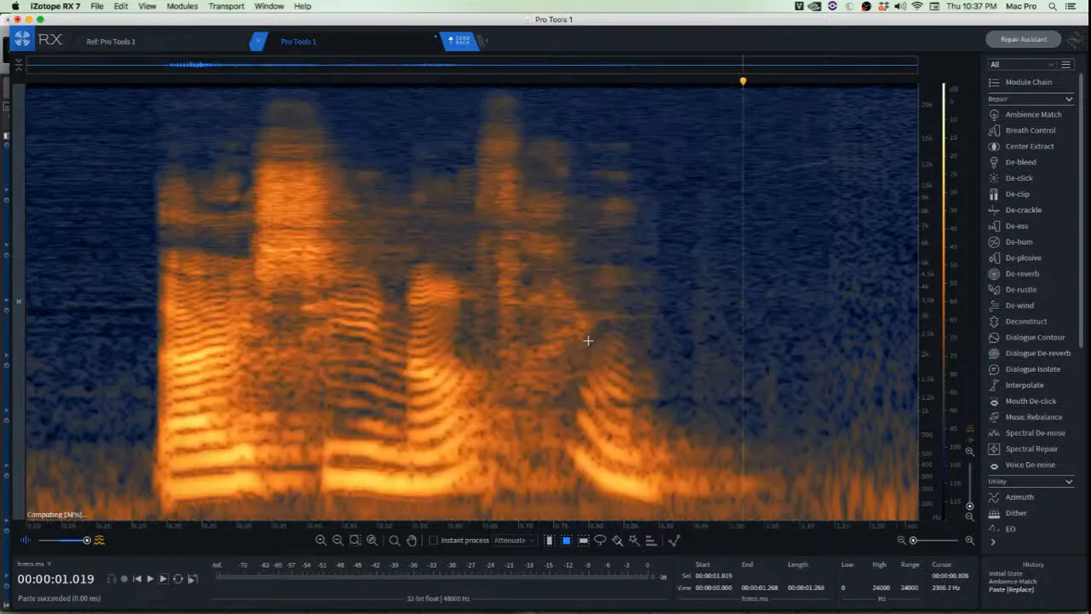
# Audition the ending, then paste copied background over the residue at about 0.94 to 0.98 s, between 2 and 12.3 kHz
pyautogui.click(413, 206)
pyautogui.press('space')
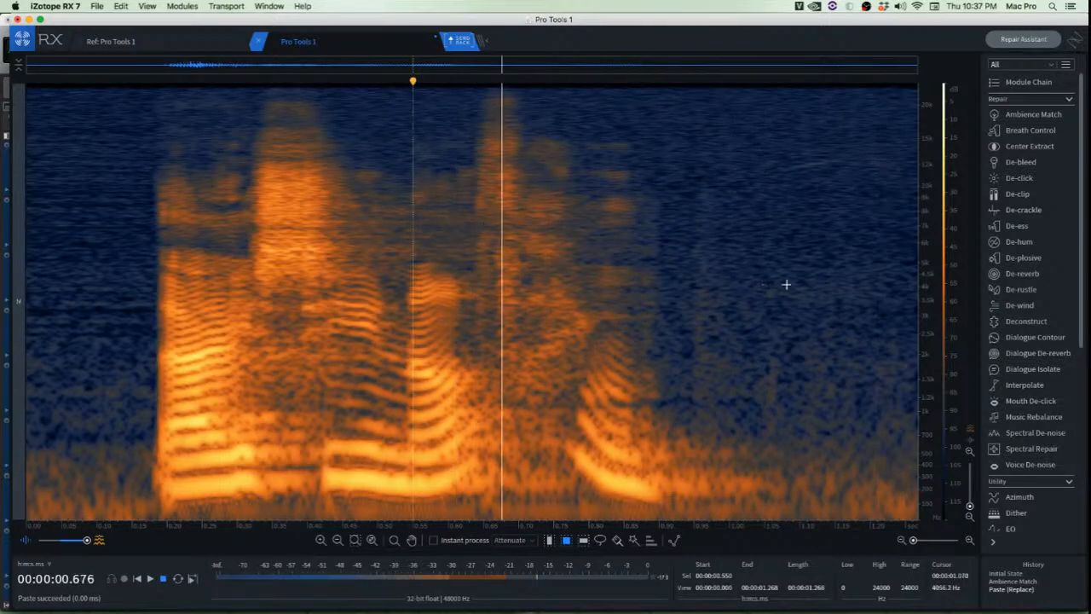
pyautogui.scroll(2, 772, 281)
pyautogui.scroll(-2, 750, 265)
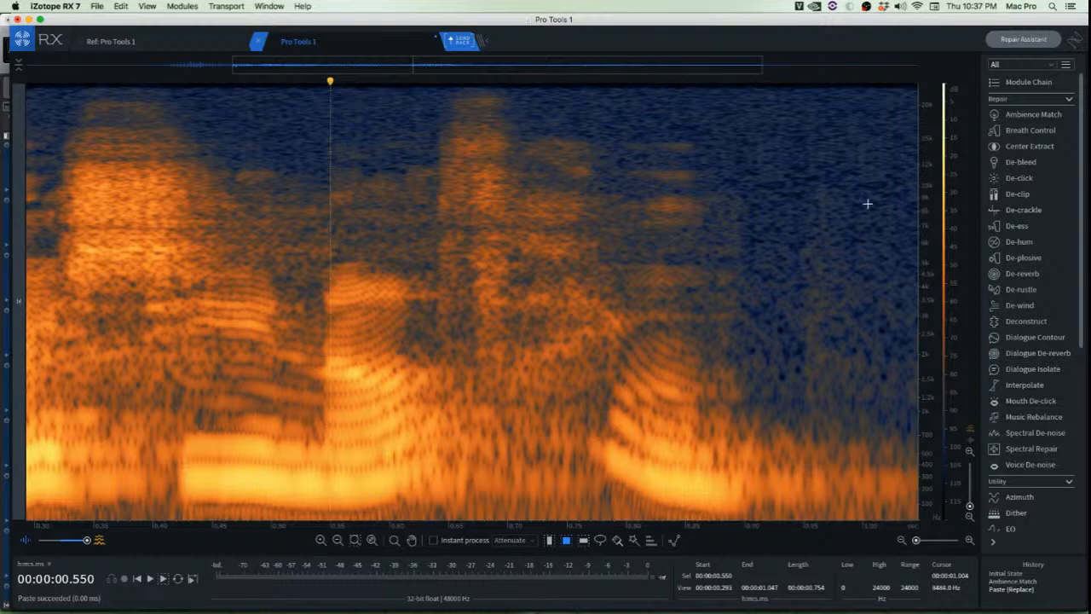
pyautogui.scroll(3, 868, 204)
pyautogui.moveTo(805, 170); pyautogui.dragTo(912, 362)
pyautogui.press('super+v')
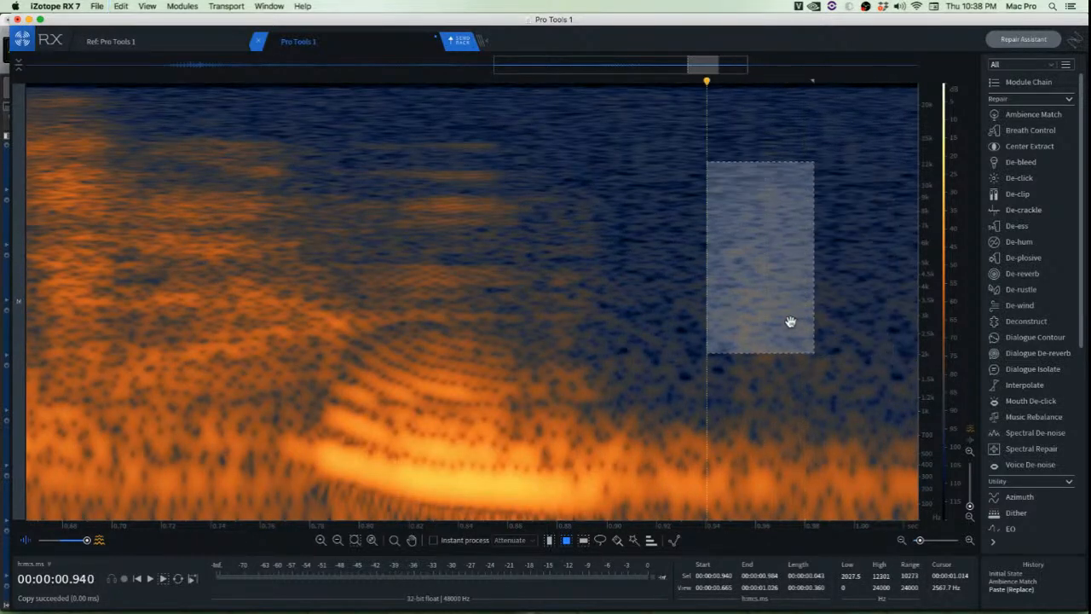
pyautogui.click(820, 319)
pyautogui.scroll(-3, 578, 314)
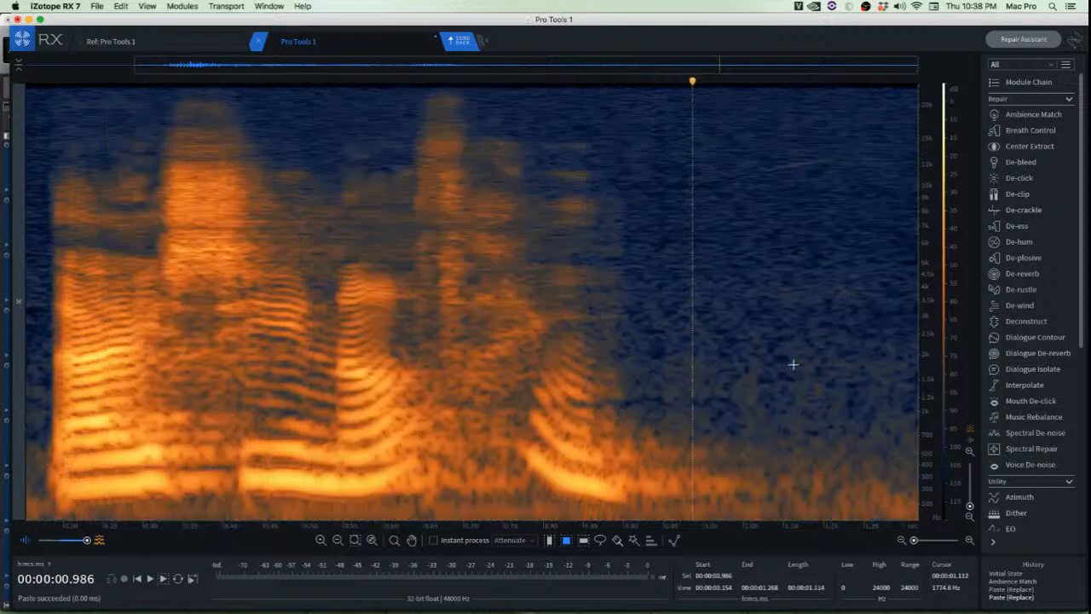
# Copy another small patch of background and paste it over the remaining residue in the quiet tail
pyautogui.scroll(1, 796, 361)
pyautogui.moveTo(762, 348); pyautogui.dragTo(738, 407)
pyautogui.press('super+c')
pyautogui.press('super+v')
pyautogui.click(762, 356)
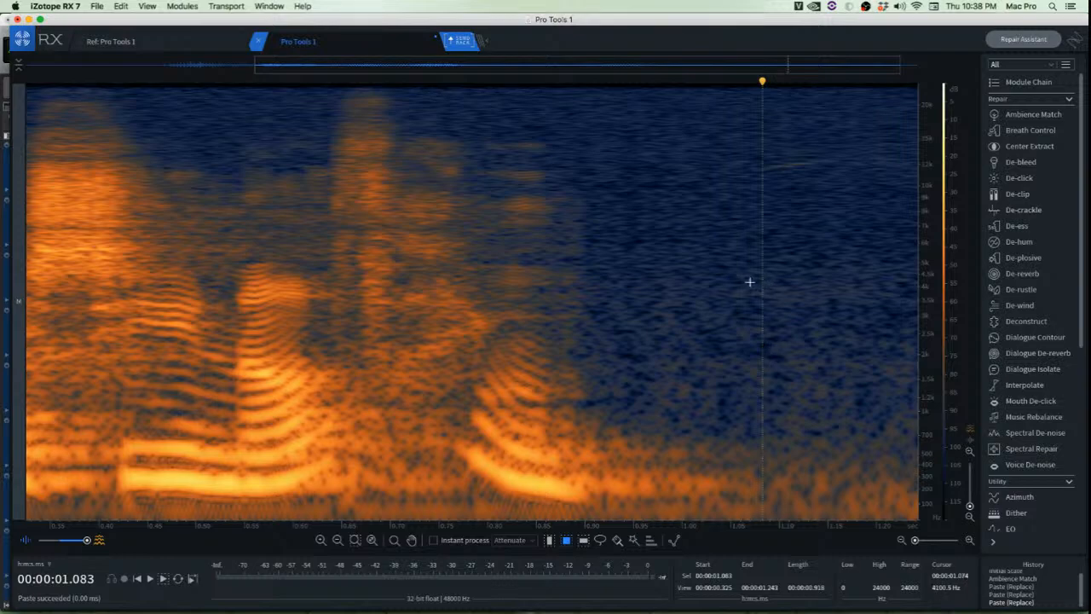
# Play back the line from mid-phrase and from just before the first word to check the patched tail
pyautogui.scroll(-2, 749, 281)
pyautogui.click(337, 171)
pyautogui.press('space')
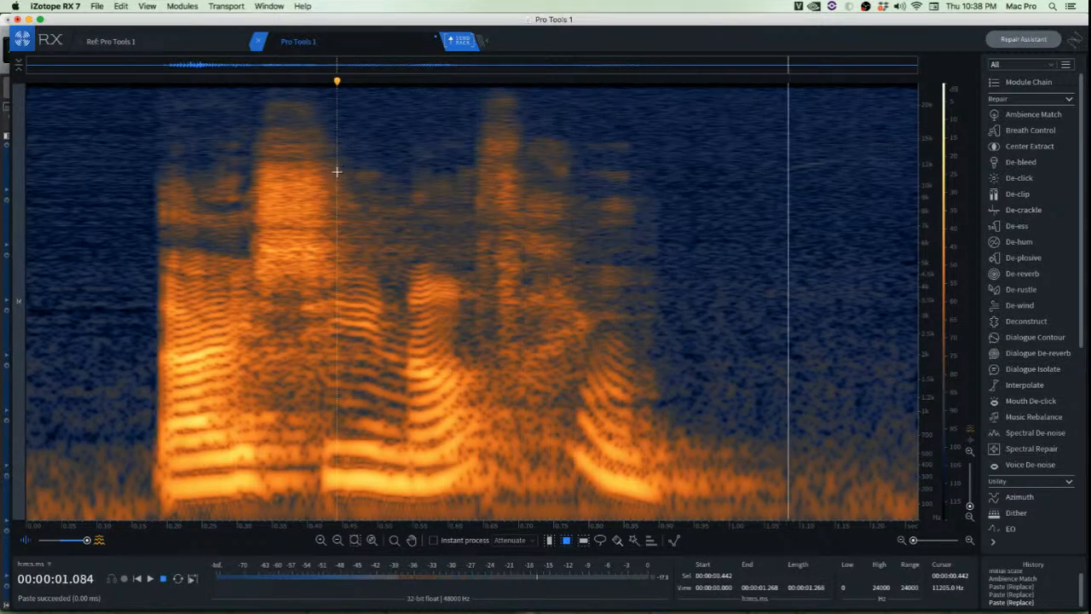
pyautogui.press('space')
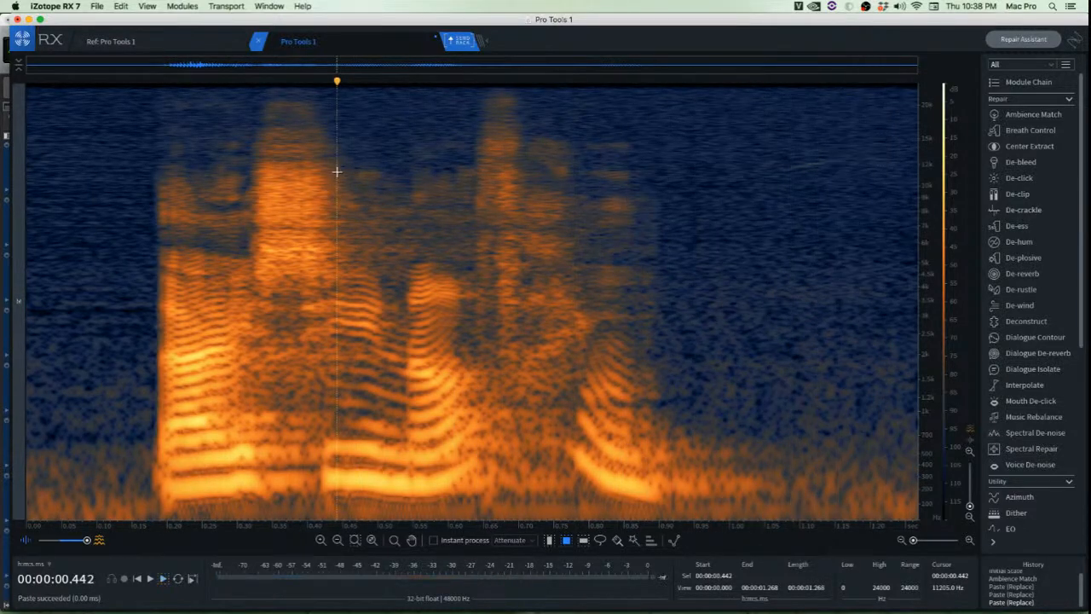
pyautogui.press('space')
pyautogui.click(122, 186)
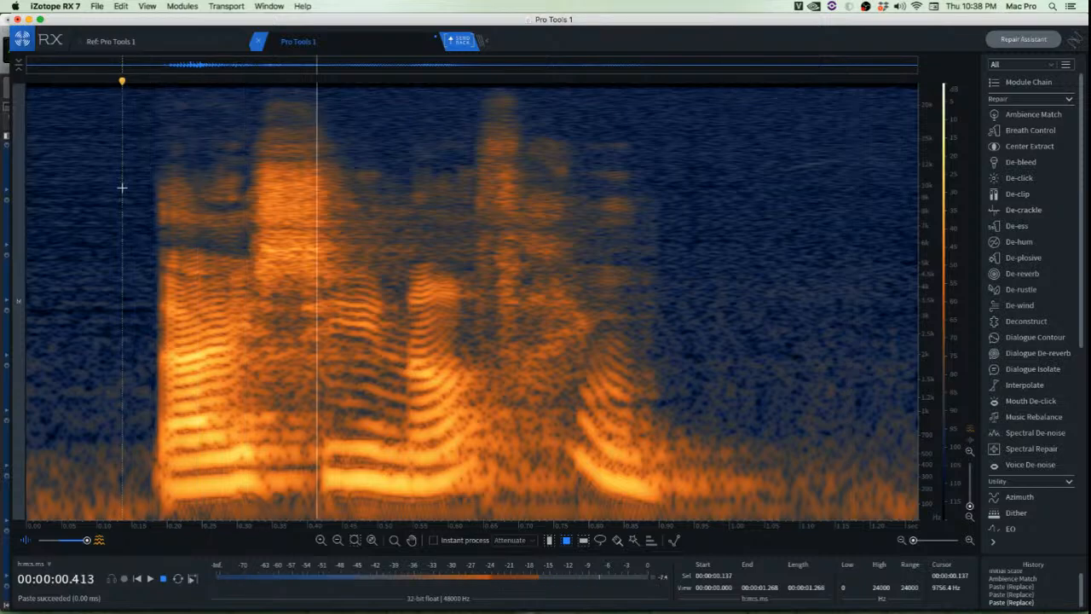
pyautogui.press('space')
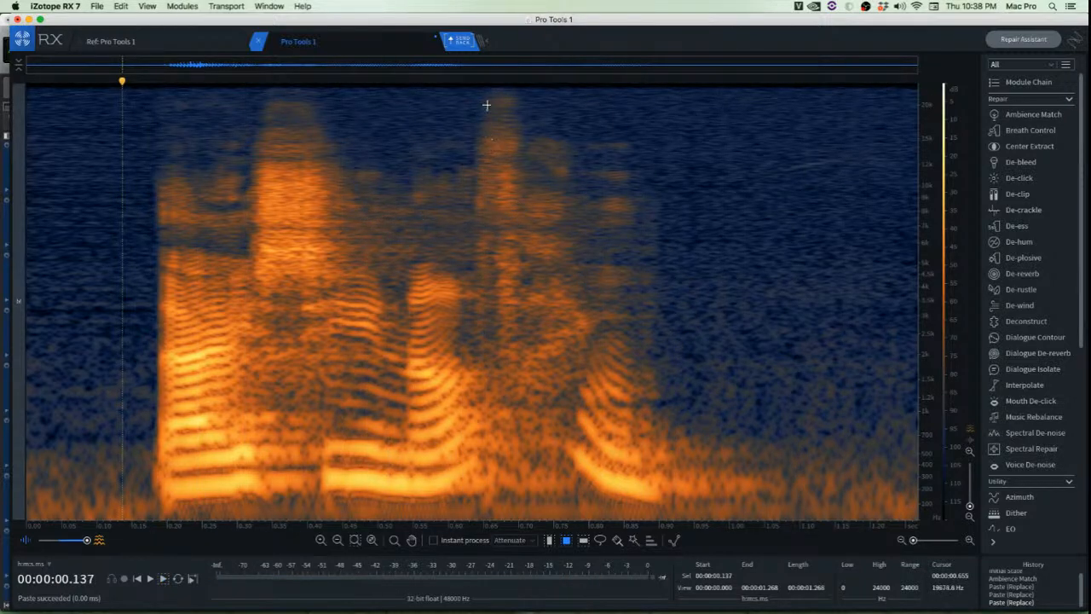
# Apply Spectral Repair Attenuate to the burst at about 0.66 to 0.71 s, between 2 and 21 kHz, and audition the result
pyautogui.moveTo(487, 105); pyautogui.dragTo(526, 356)
pyautogui.scroll(3, 564, 314)
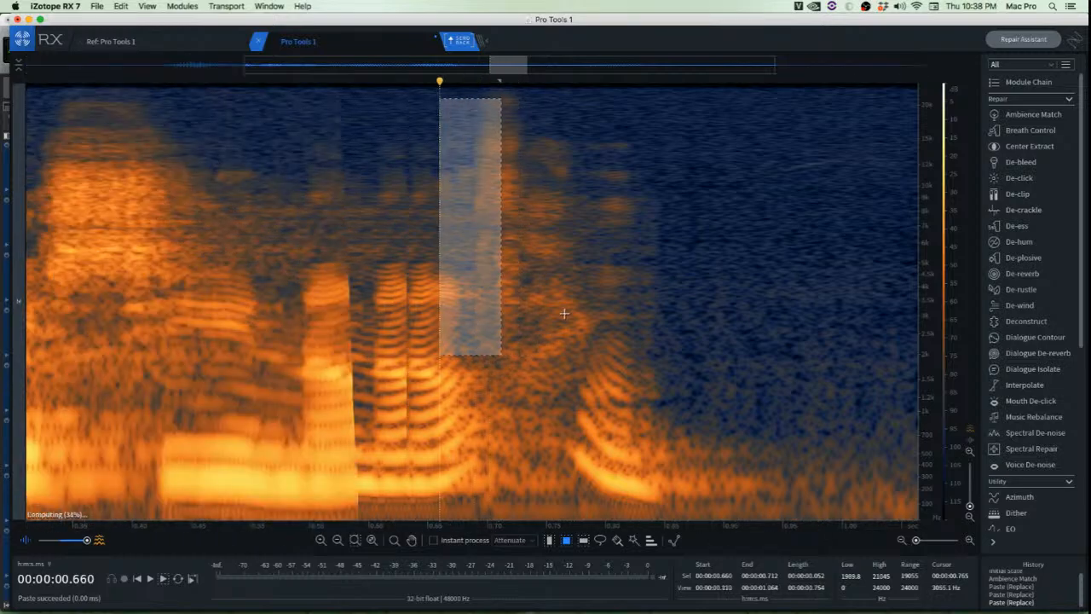
pyautogui.scroll(2, 558, 312)
pyautogui.hotkey('shift', '5')
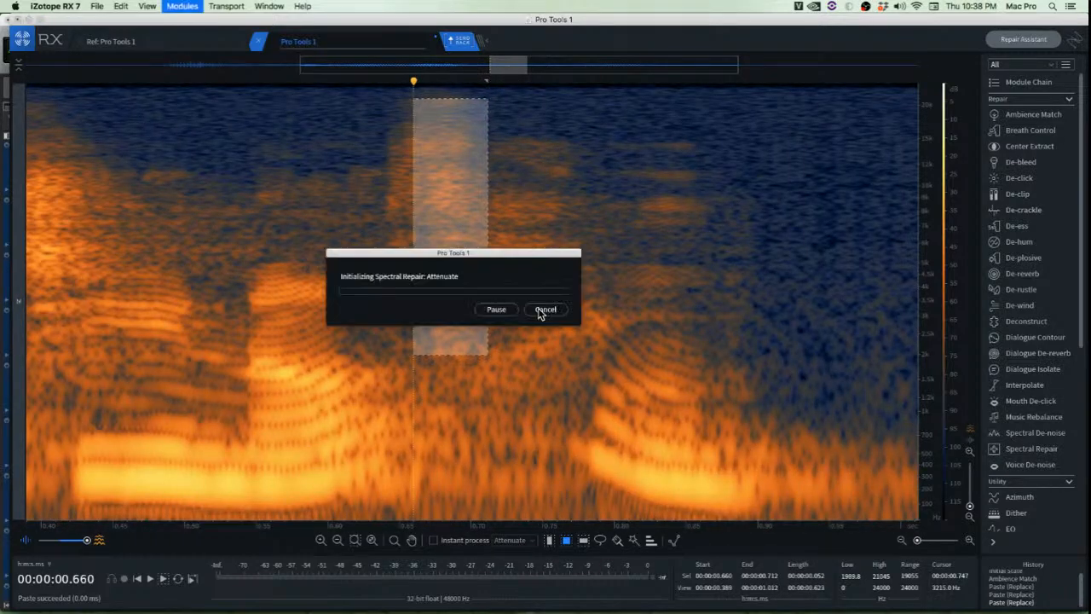
pyautogui.click(273, 227)
pyautogui.scroll(-5, 290, 229)
pyautogui.click(139, 182)
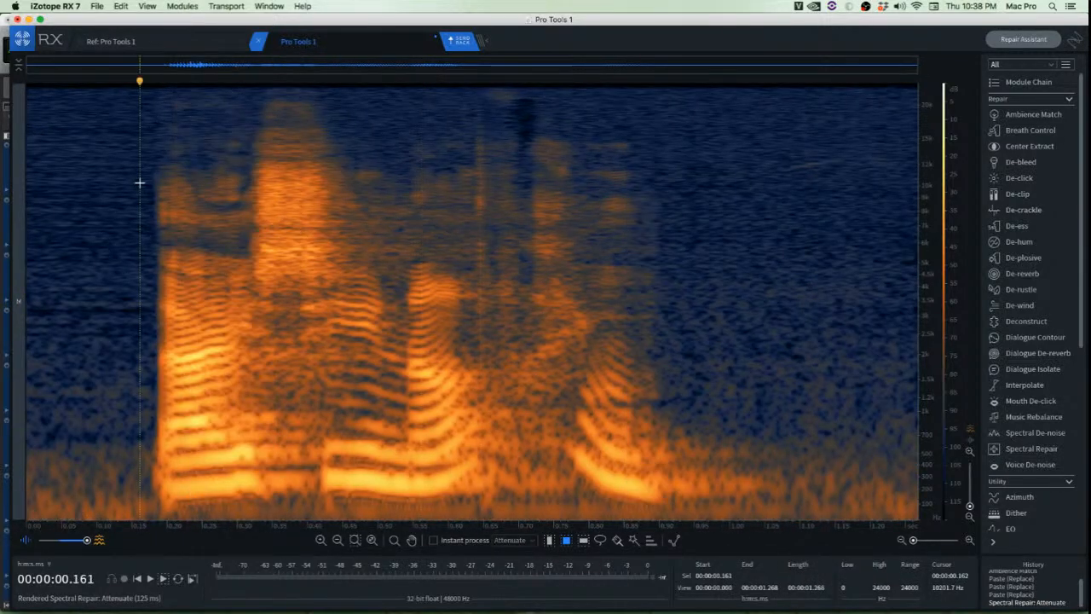
pyautogui.press('space')
pyautogui.press('space')
# Inspect the repaired burst at about 0.65 to 0.73 s above 1.8 kHz, then play the clip from the start
pyautogui.click(807, 239)
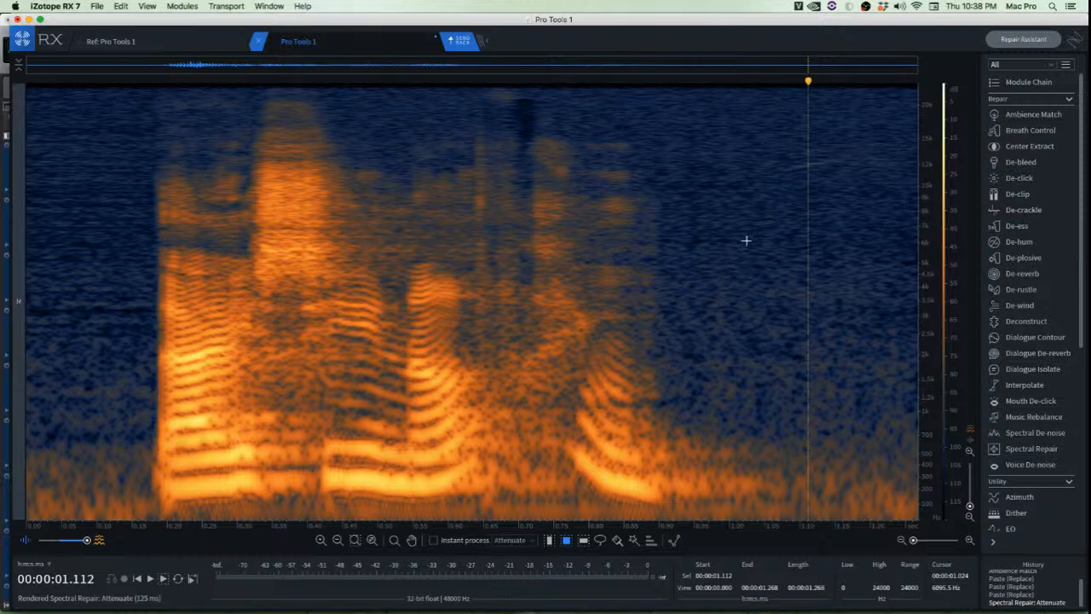
pyautogui.scroll(1, 710, 235)
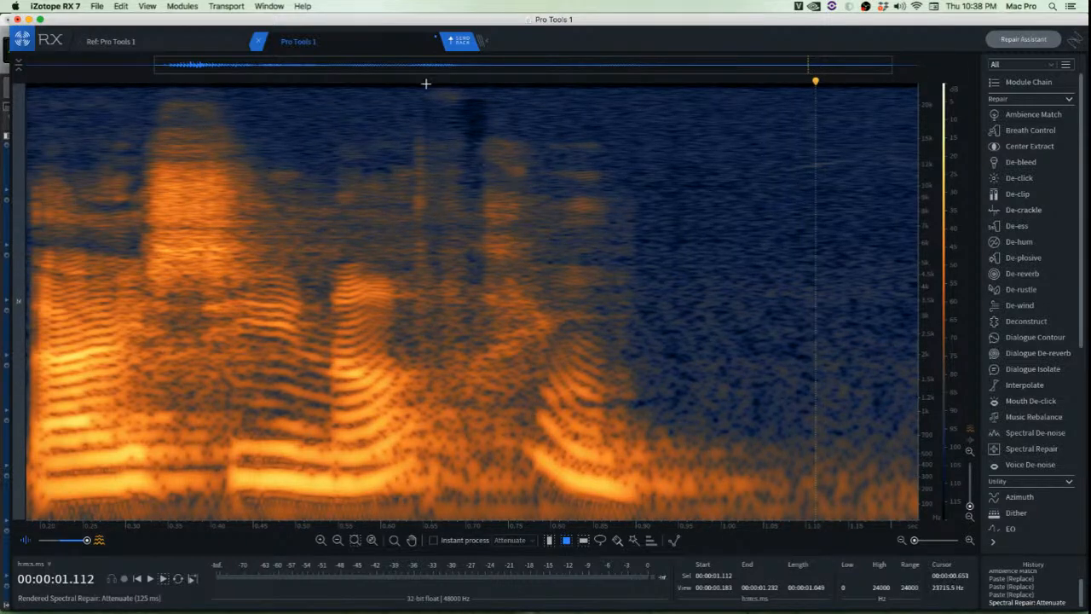
pyautogui.moveTo(426, 83); pyautogui.dragTo(489, 364)
pyautogui.scroll(2, 511, 281)
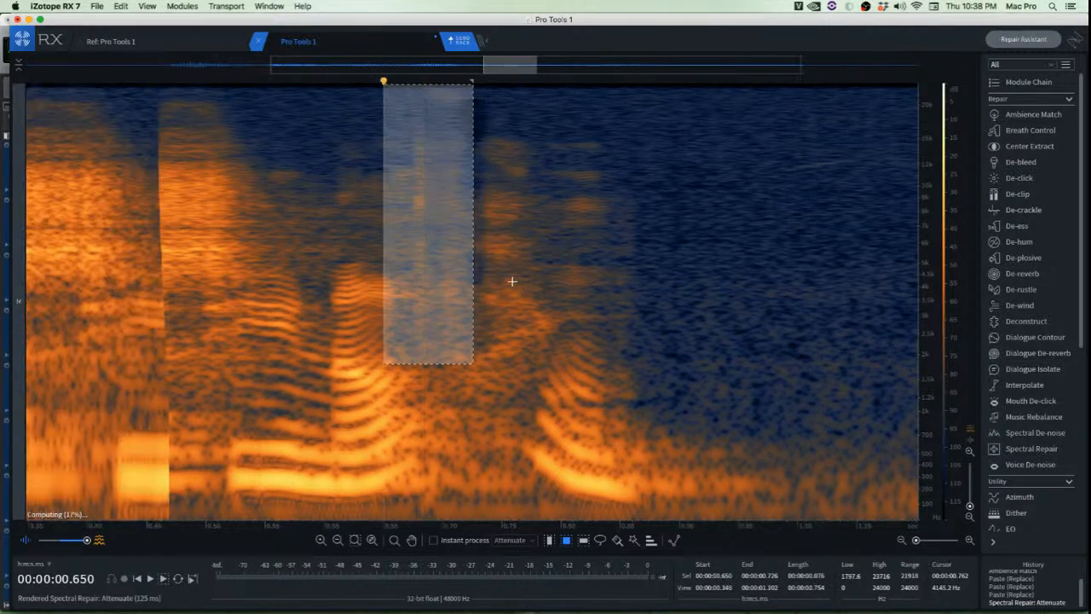
pyautogui.scroll(1, 511, 282)
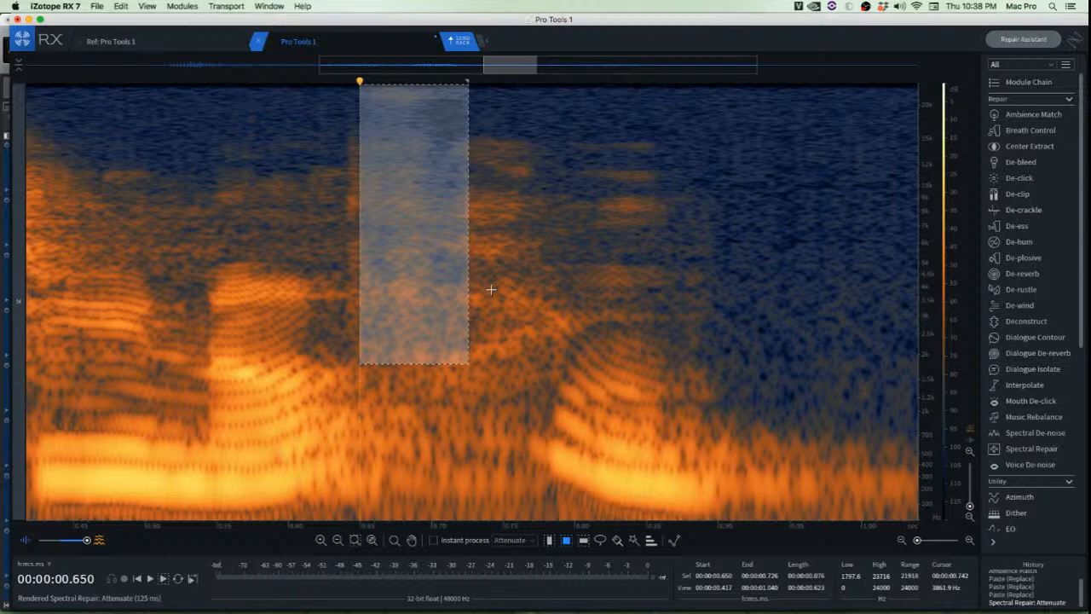
pyautogui.click(560, 287)
pyautogui.scroll(-2, 535, 319)
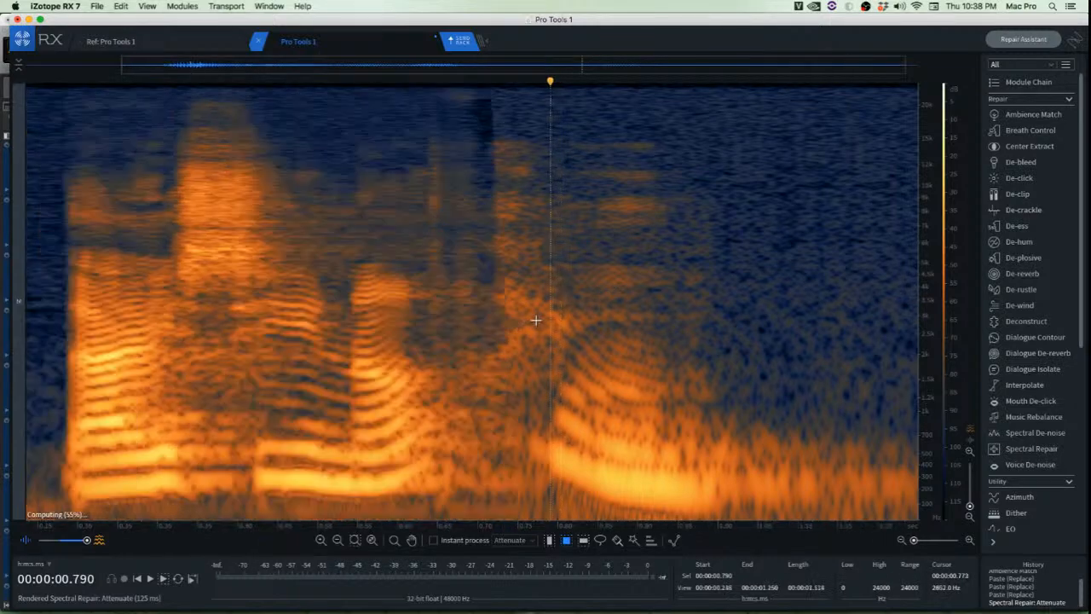
pyautogui.scroll(-2, 535, 320)
pyautogui.press('Return')
pyautogui.press('space')
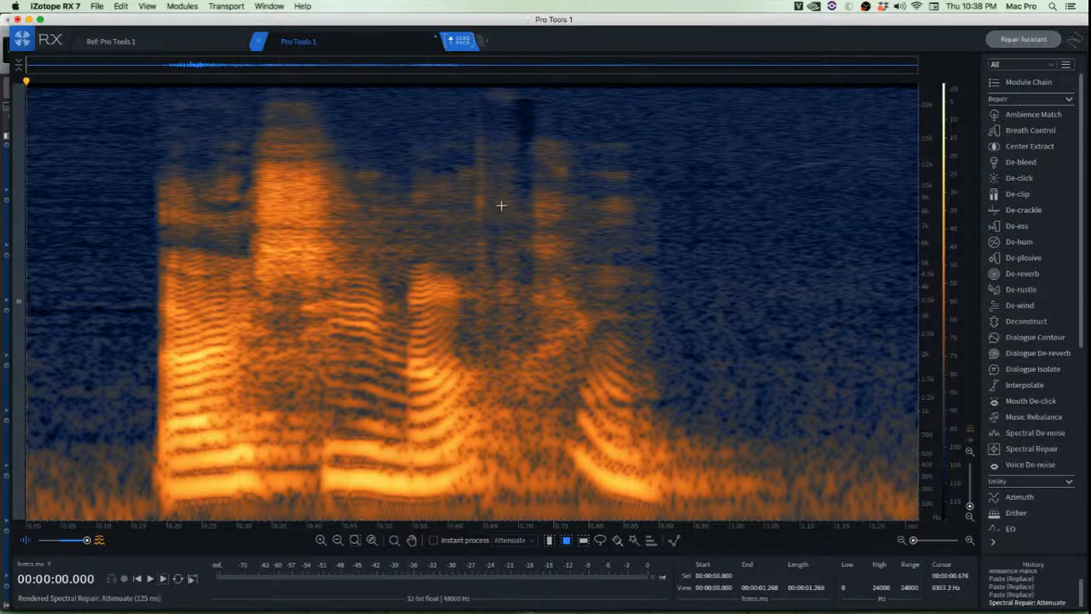
# Examine the dark attenuated patch at about 0.68 to 0.75 s above 8 kHz and audition the phrase from 0.5 s
pyautogui.scroll(2, 546, 112)
pyautogui.moveTo(485, 99); pyautogui.dragTo(536, 154)
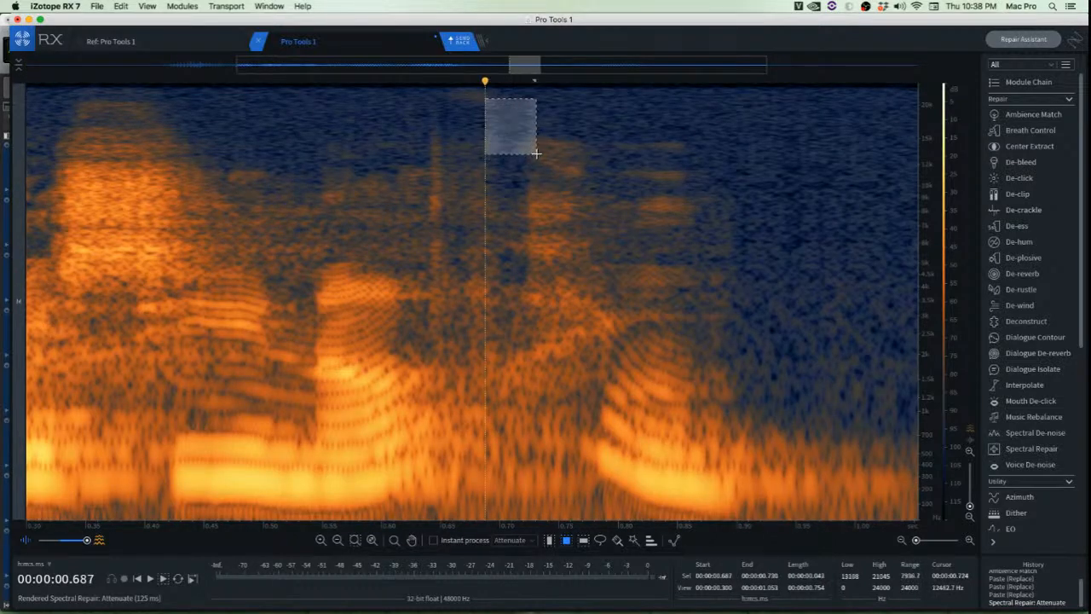
pyautogui.click(531, 185)
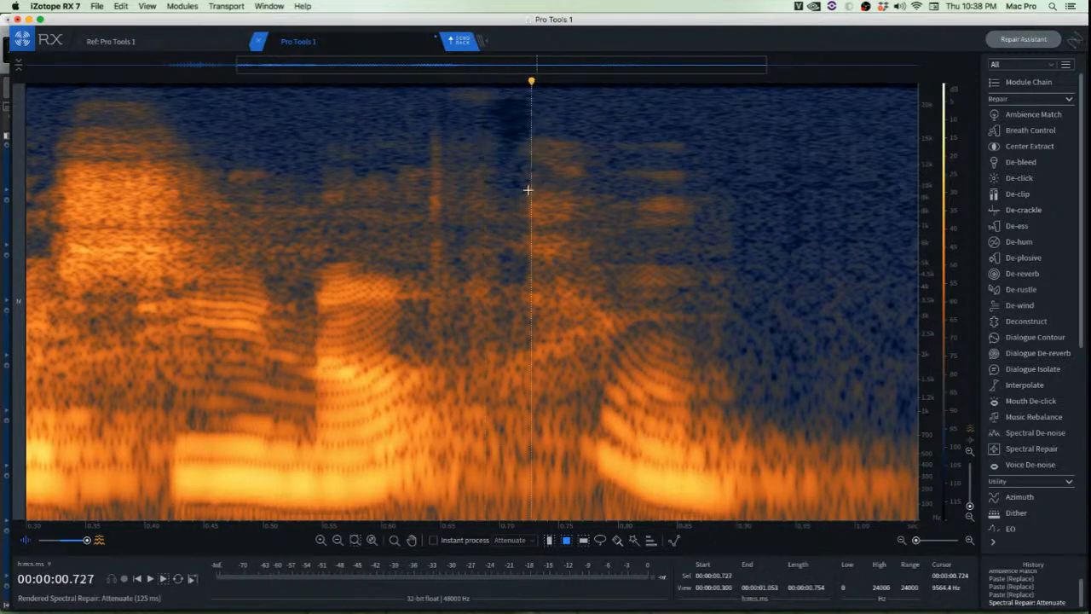
pyautogui.scroll(2, 525, 185)
pyautogui.scroll(-2, 525, 185)
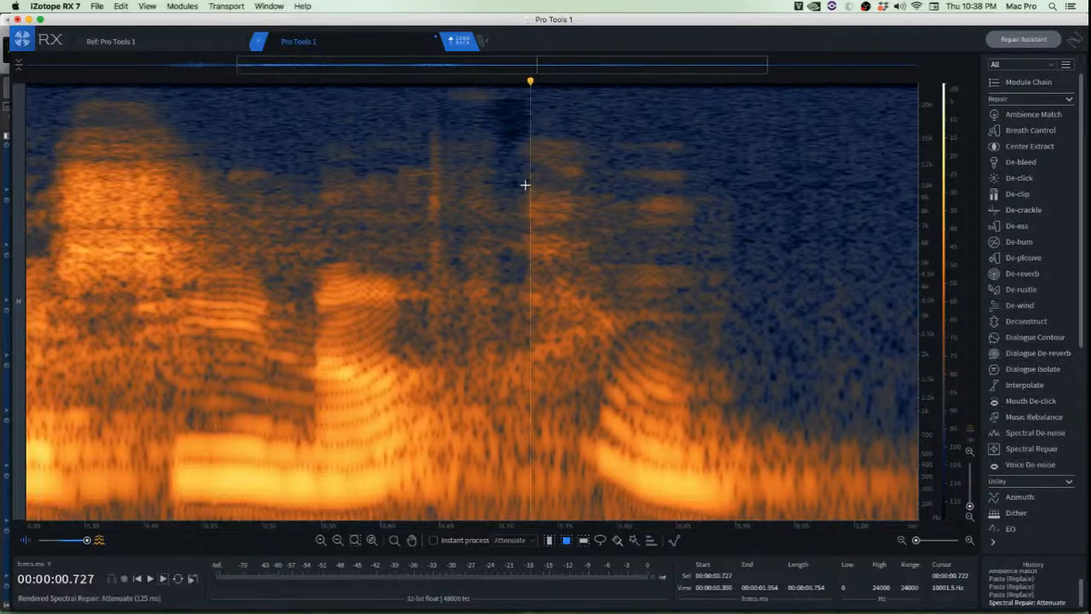
pyautogui.scroll(-2, 525, 185)
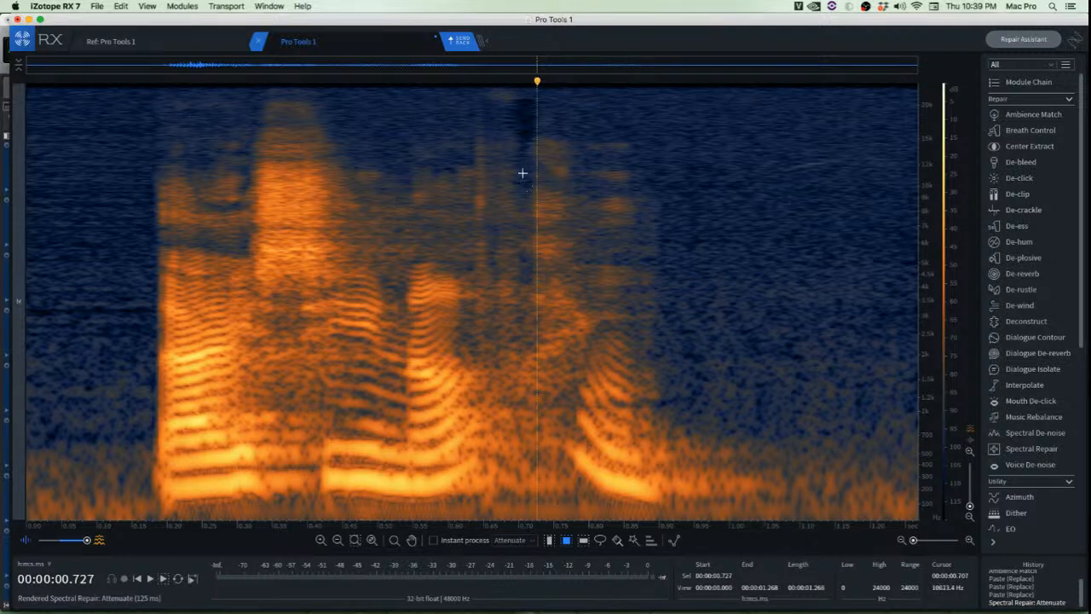
pyautogui.moveTo(507, 99); pyautogui.dragTo(554, 205)
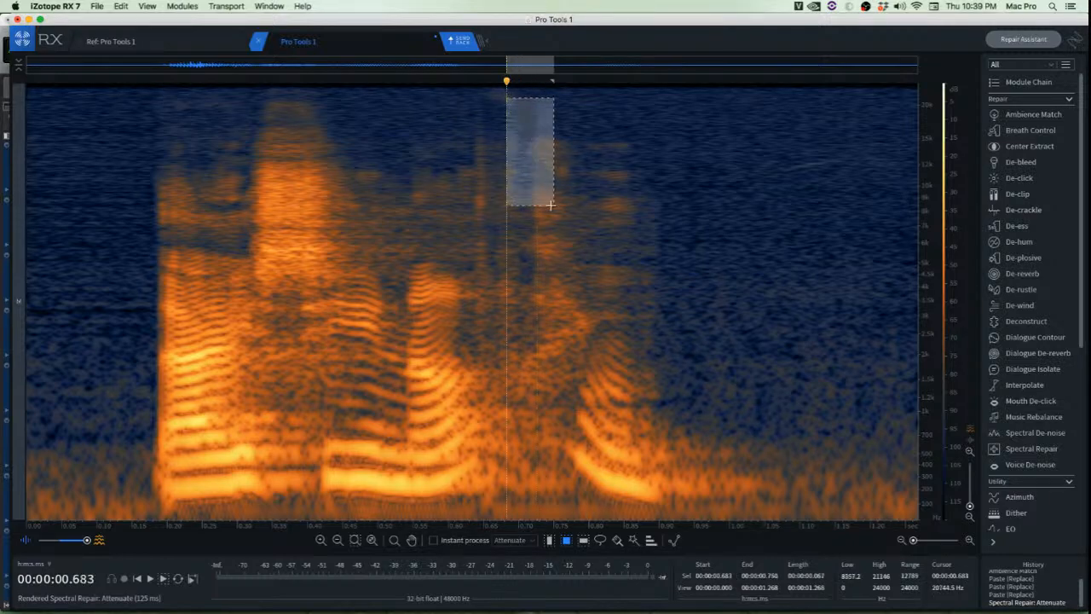
pyautogui.click(764, 247)
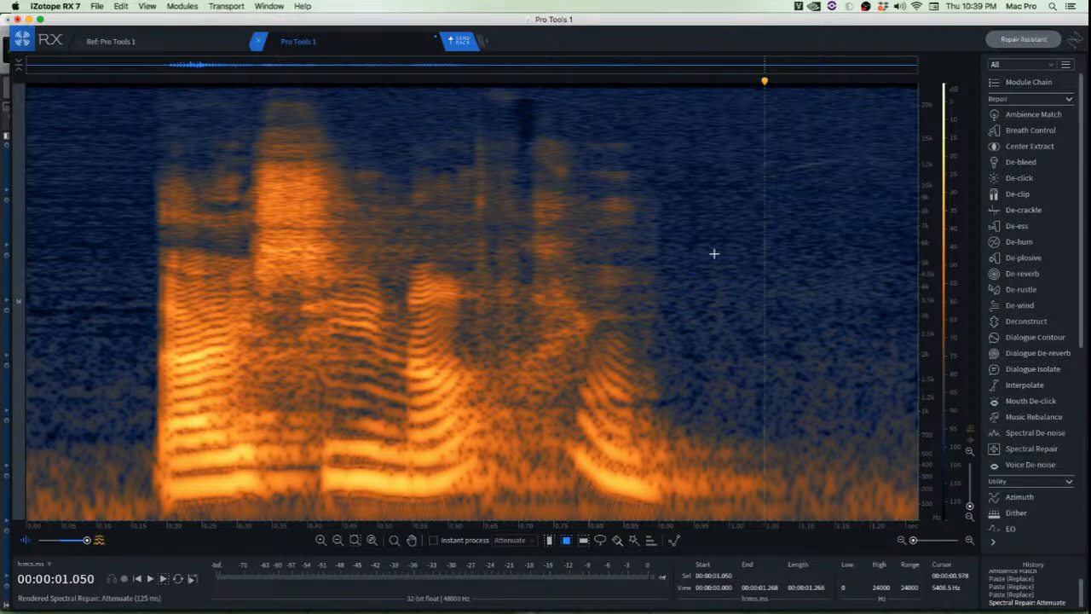
pyautogui.click(377, 120)
pyautogui.press('space')
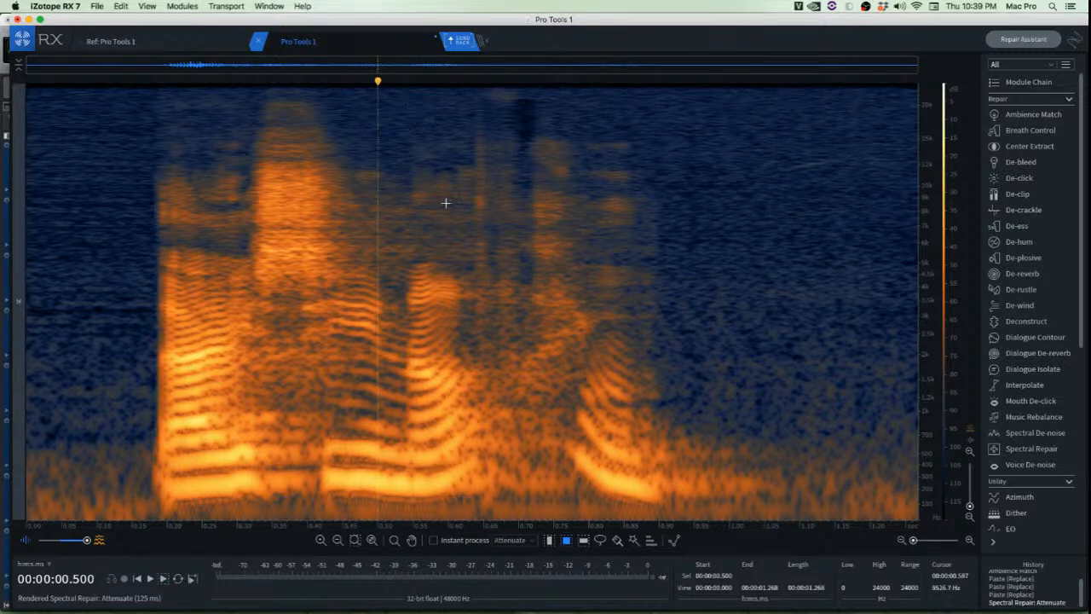
# Render Dialogue De-reverb over the entire clip with -12 dB reduction, 3.5 sensitivity and 100% ambience preservation
pyautogui.press('super+a')
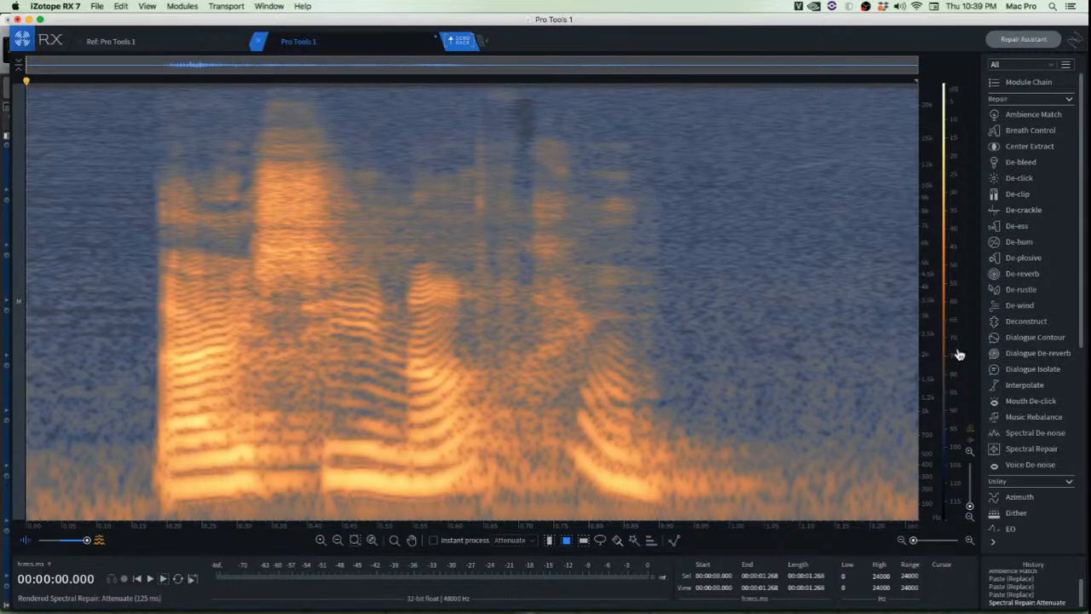
pyautogui.click(1035, 357)
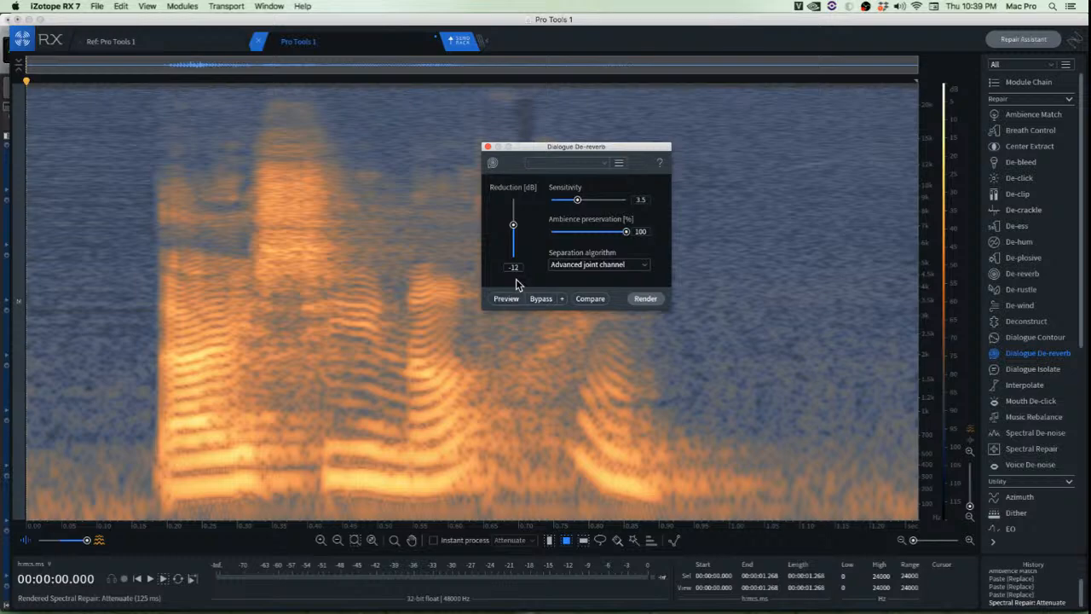
pyautogui.click(659, 301)
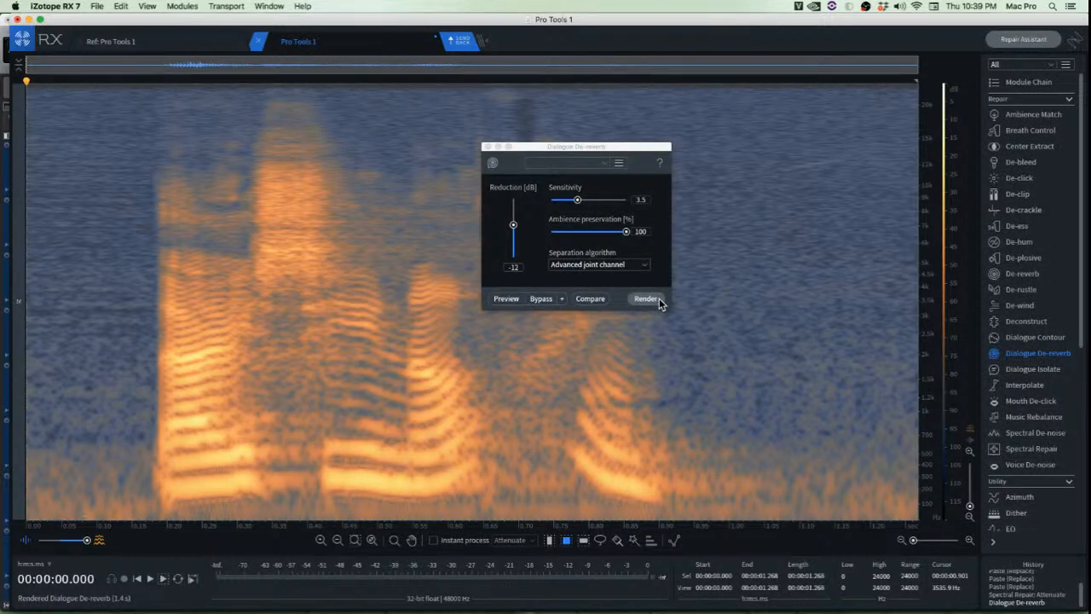
# Close the Dialogue De-reverb window, audition the processed clip from the start and send it back to Pro Tools
pyautogui.press('space')
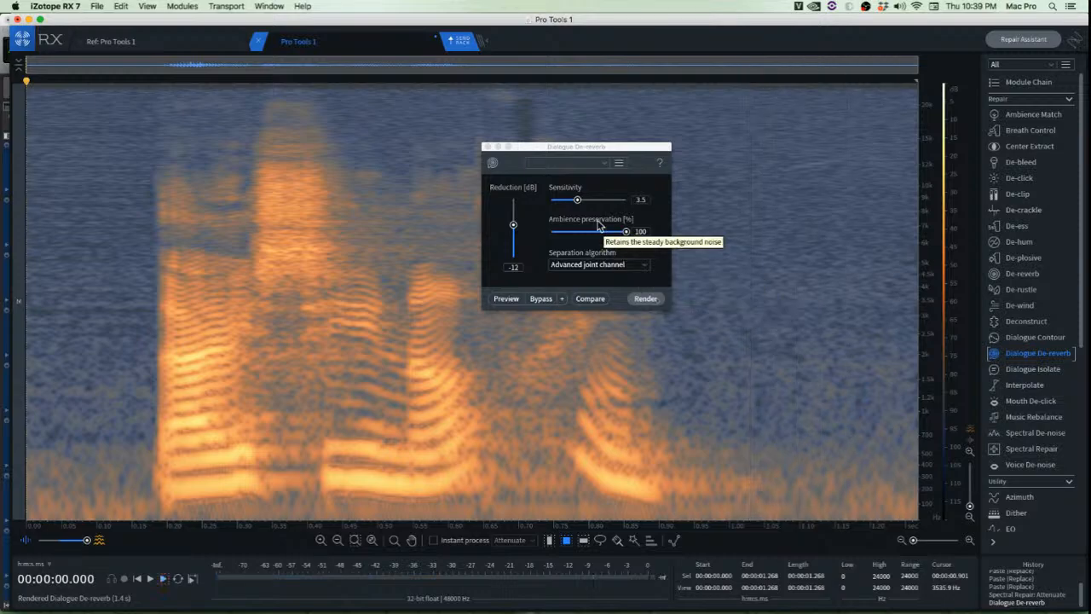
pyautogui.click(488, 147)
pyautogui.press('space')
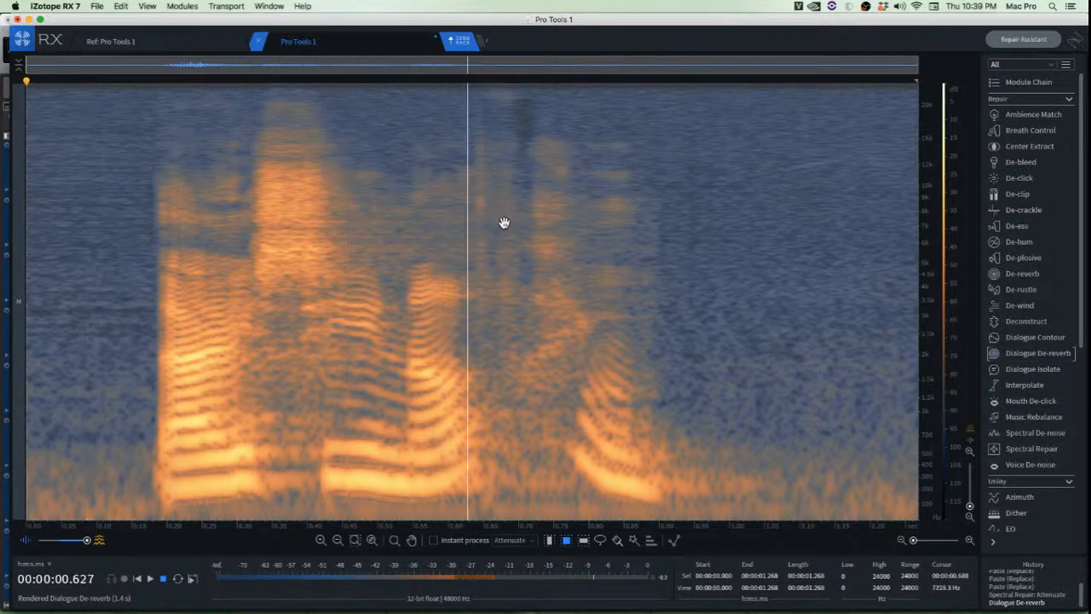
pyautogui.press('space')
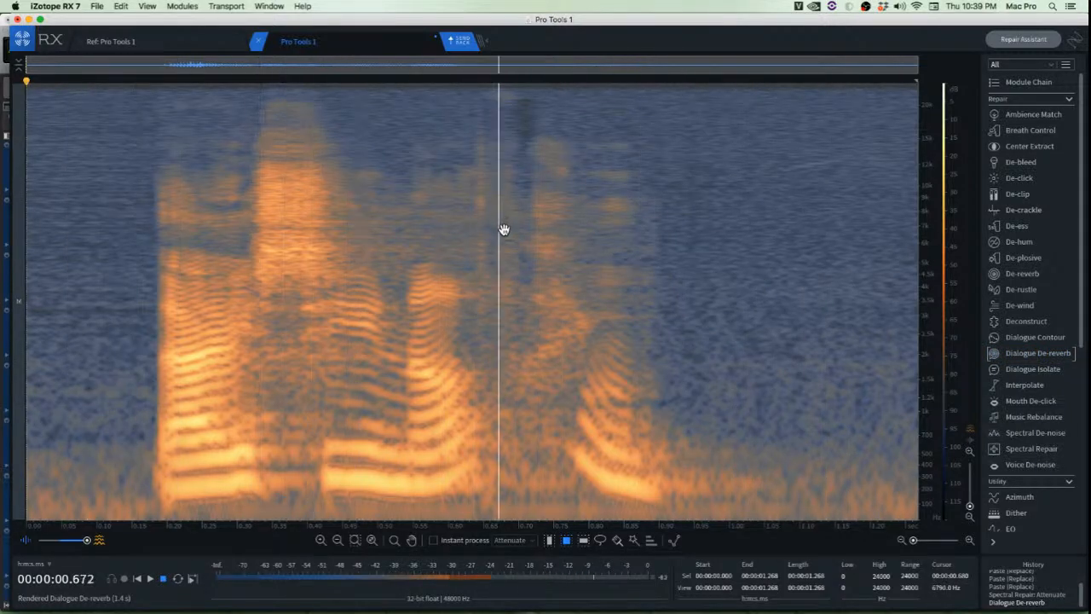
pyautogui.click(460, 40)
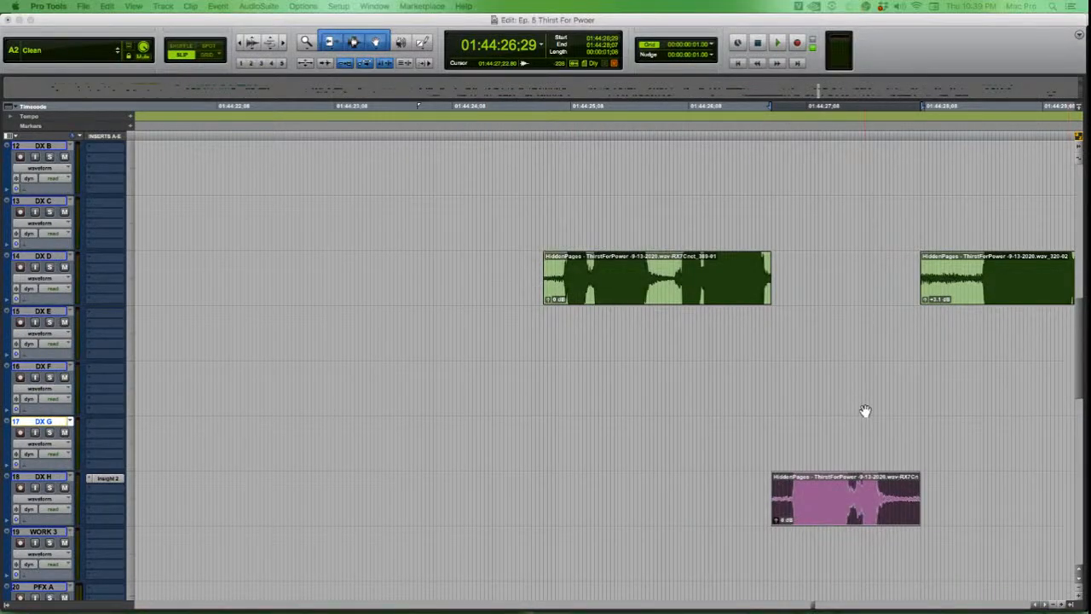
# Select the two adjoining clips on track DX D that follow the cleaned clip and play them through
pyautogui.press('r')
pyautogui.press('r')
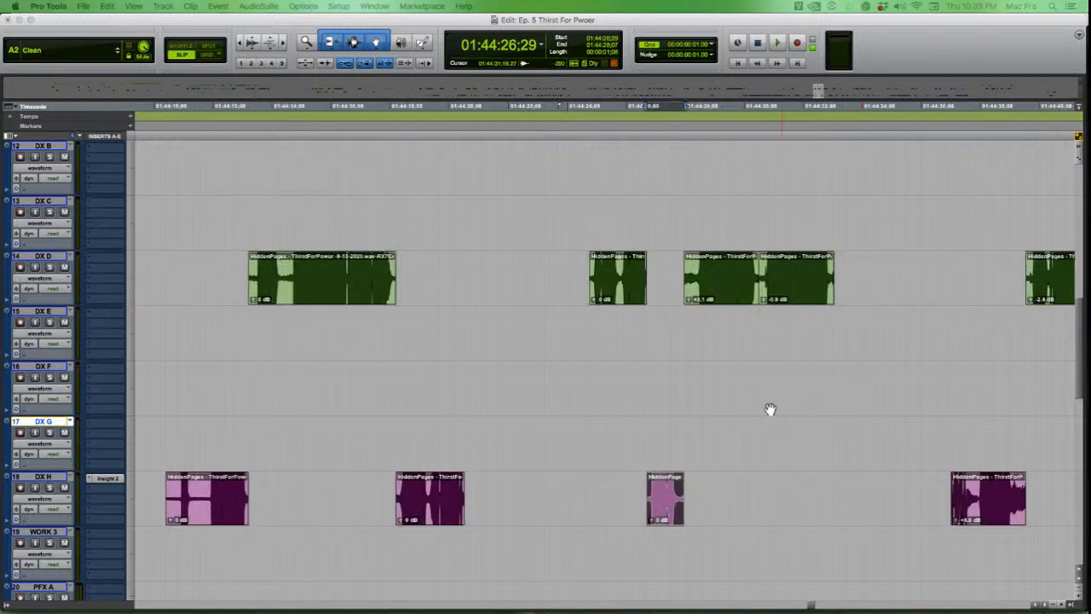
pyautogui.click(724, 331)
pyautogui.press('t')
pyautogui.press('t')
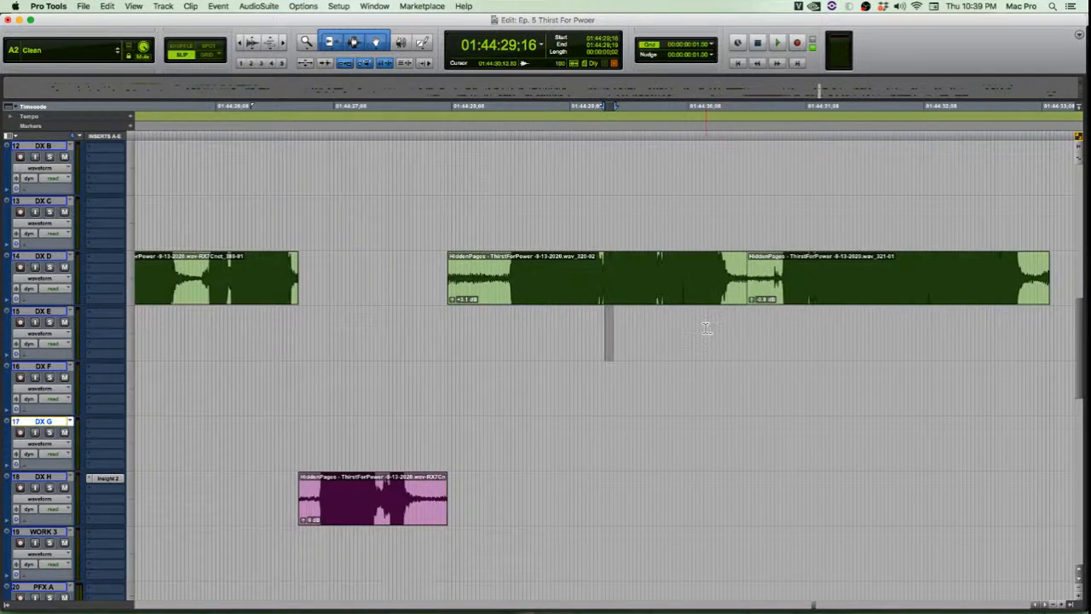
pyautogui.click(662, 300)
pyautogui.scroll(2, 659, 306)
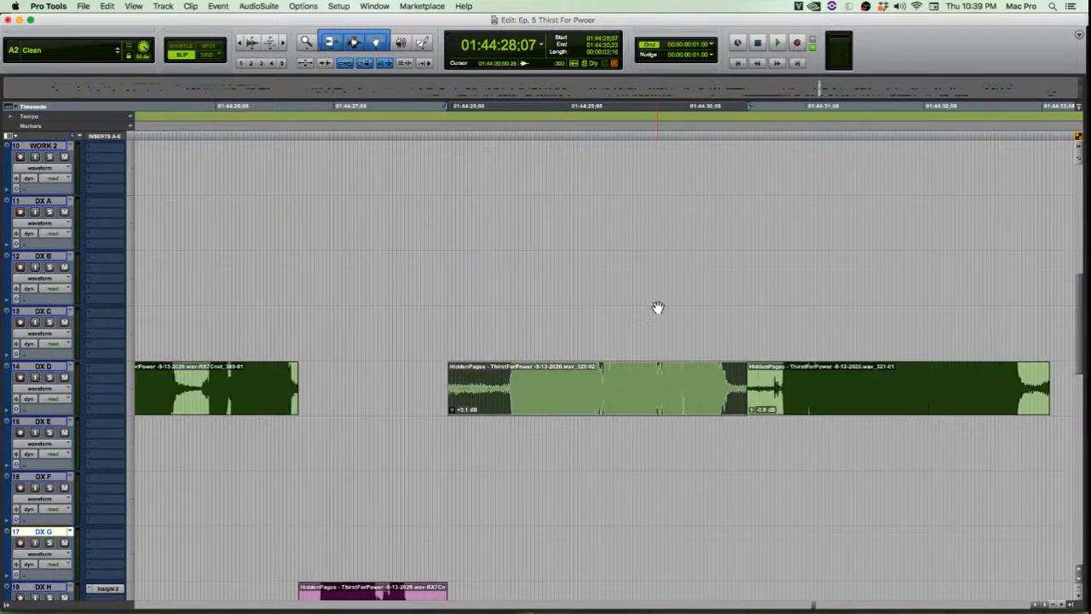
pyautogui.scroll(-1, 658, 309)
pyautogui.press('r')
pyautogui.press('r')
pyautogui.press('t')
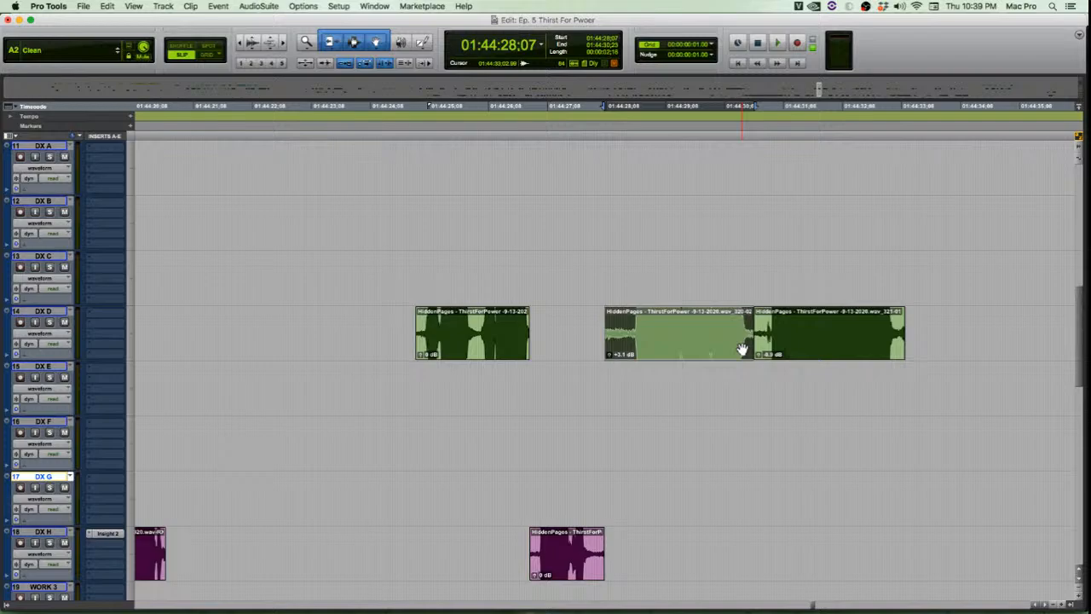
pyautogui.keyDown('shift'); pyautogui.click(834, 357); pyautogui.keyUp('shift')
pyautogui.press('space')
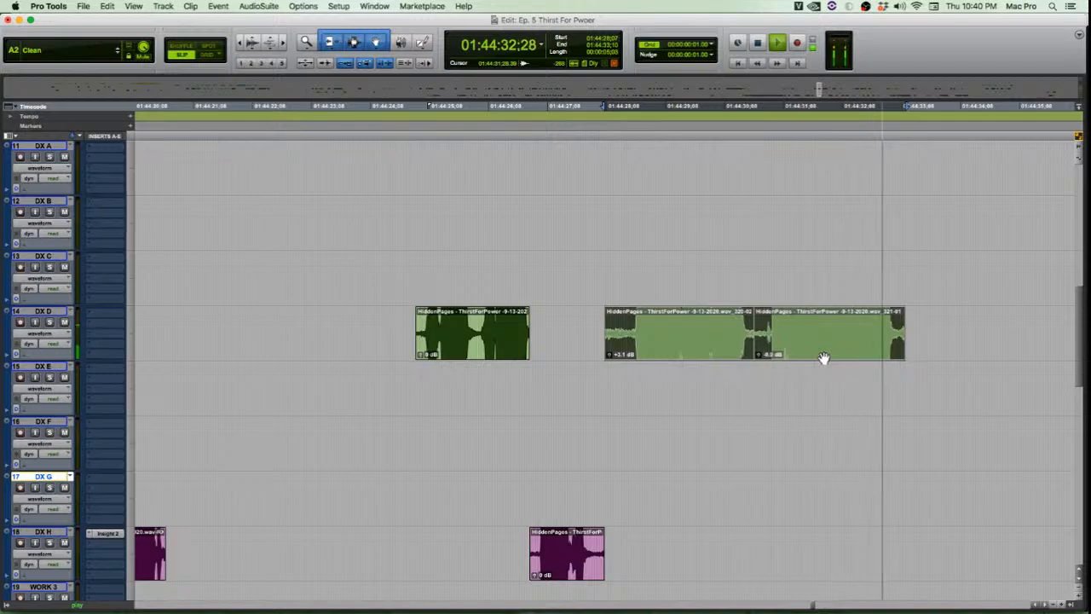
pyautogui.press('space')
# Add a very short crossfade over the join between the two DX D clips at 01:44:30;23
pyautogui.click(761, 378)
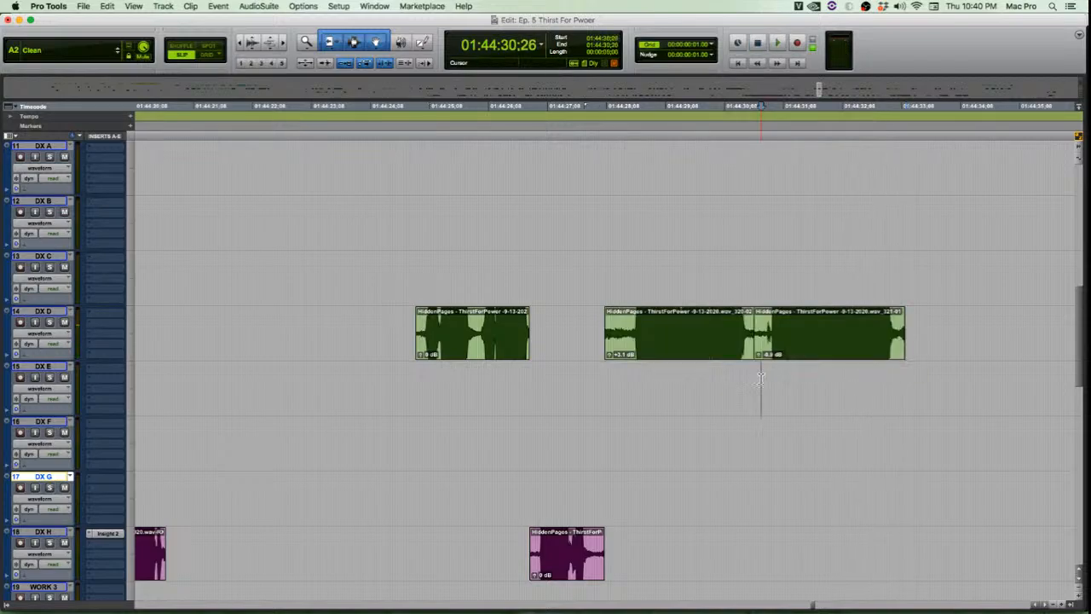
pyautogui.press('super+bracketright')
pyautogui.press('super+bracketright')
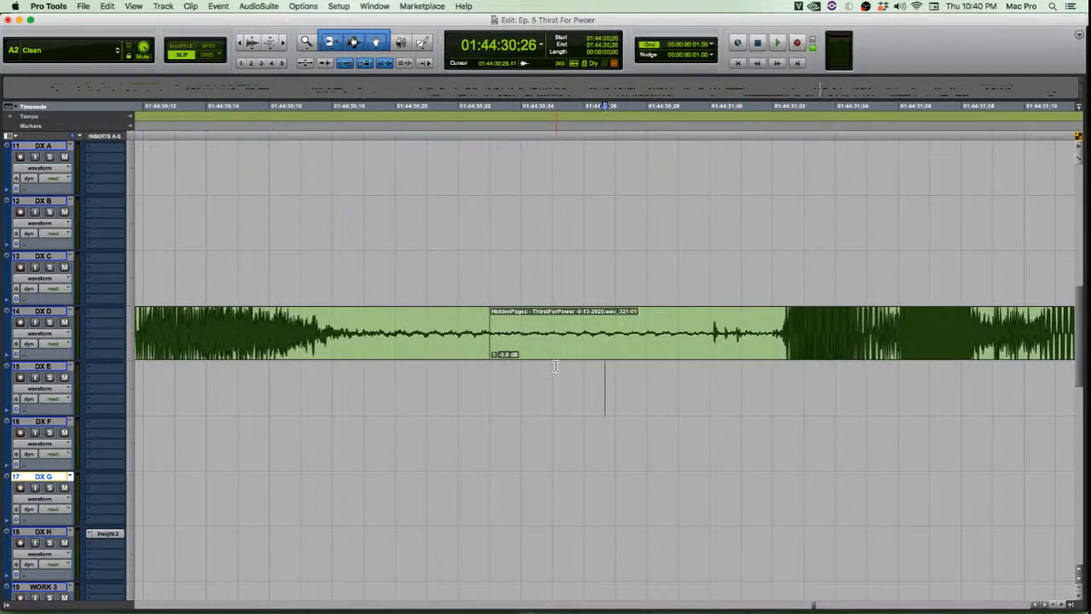
pyautogui.click(490, 376)
pyautogui.press('super+bracketright')
pyautogui.press('super+bracketright')
pyautogui.press('super+bracketright')
pyautogui.press('super+bracketright')
pyautogui.press('super+bracketright')
pyautogui.press('super+bracketright')
pyautogui.press('super+bracketright')
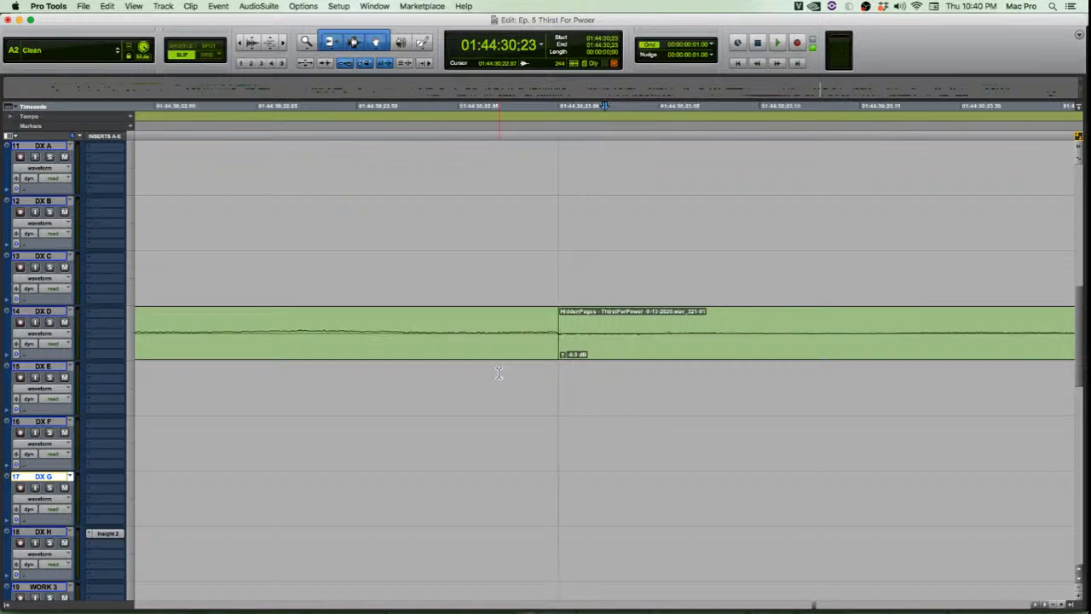
pyautogui.moveTo(508, 332); pyautogui.dragTo(696, 409)
pyautogui.press('super+bracketleft')
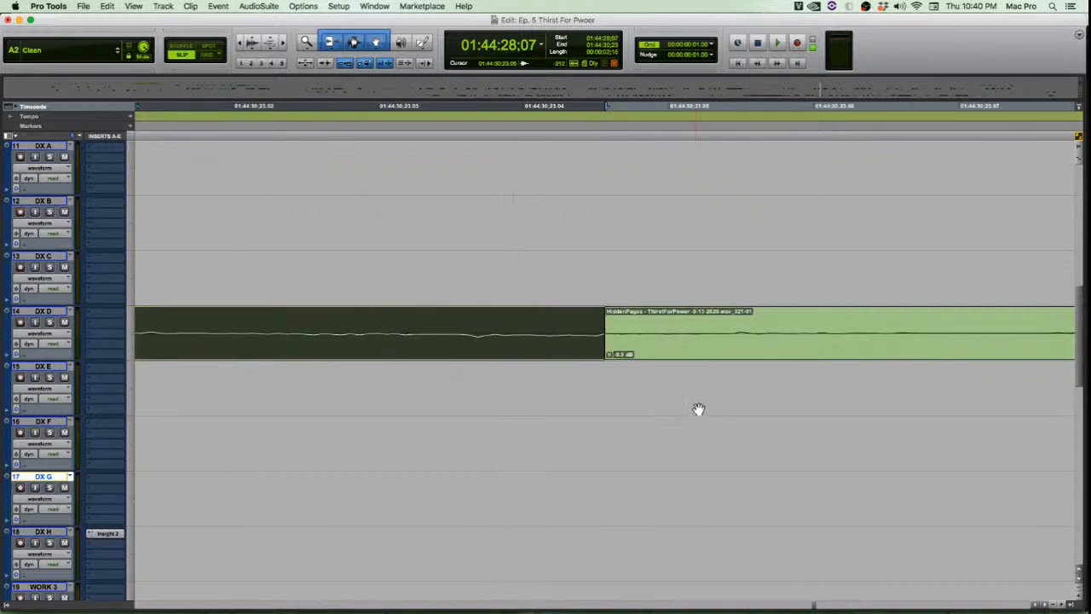
pyautogui.click(611, 343)
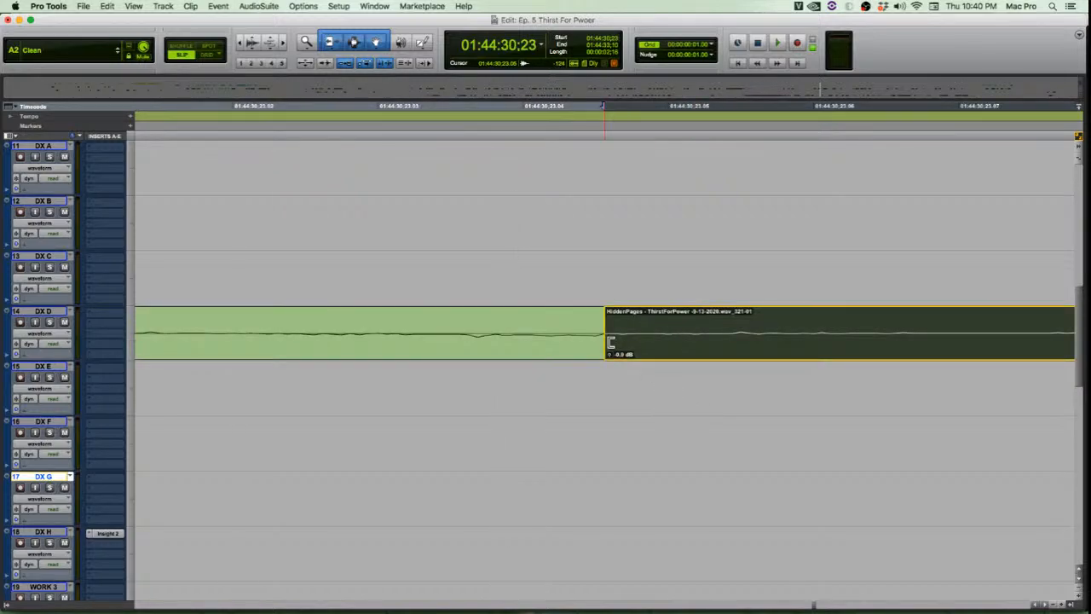
pyautogui.moveTo(595, 344); pyautogui.dragTo(453, 363)
# Play back across the crossfaded join on DX D, starting from 01:44:30;07
pyautogui.press('r')
pyautogui.press('r')
pyautogui.press('r')
pyautogui.press('r')
pyautogui.press('r')
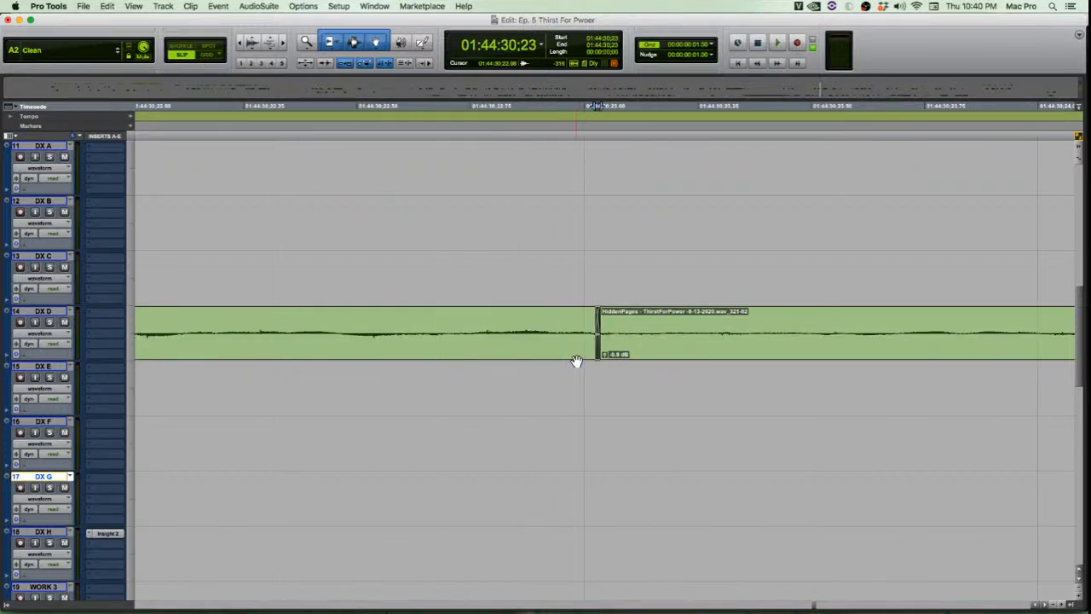
pyautogui.press('r')
pyautogui.press('r')
pyautogui.press('r')
pyautogui.press('r')
pyautogui.press('r')
pyautogui.press('r')
pyautogui.press('r')
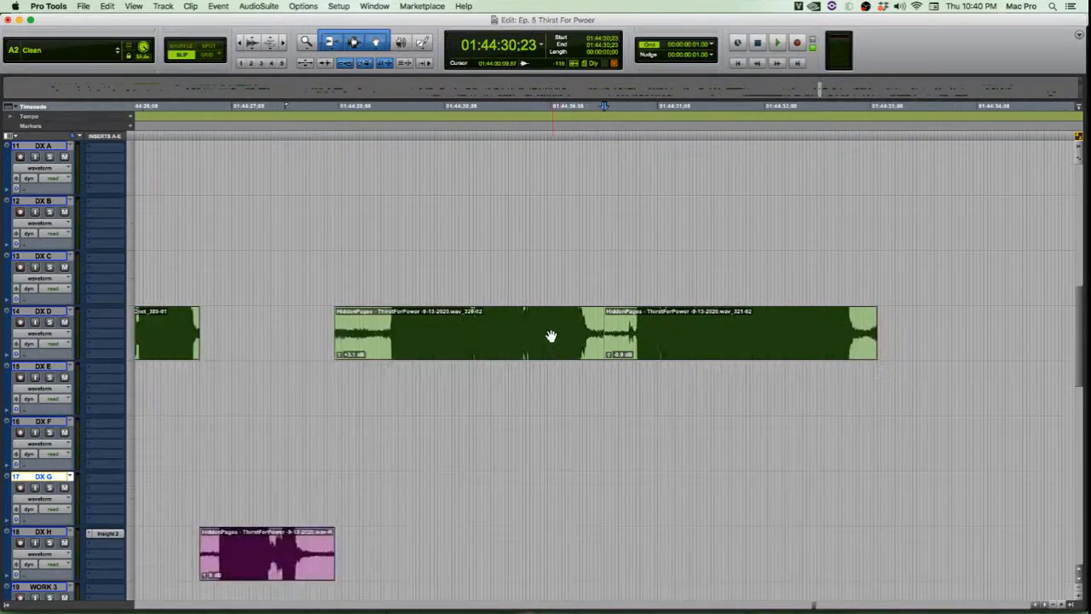
pyautogui.click(548, 316)
pyautogui.press('space')
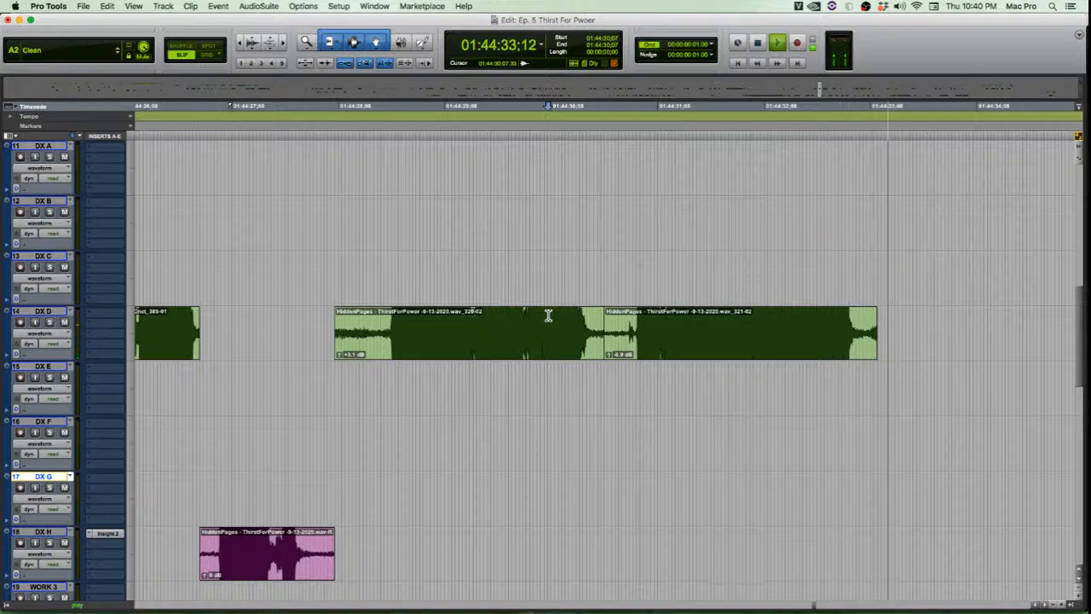
# Stop playback, select both adjoining DX D clips and load them into iZotope RX, focusing on the first phrase
pyautogui.click(531, 359)
pyautogui.press('space')
pyautogui.keyDown('shift'); pyautogui.click(724, 356); pyautogui.keyUp('shift')
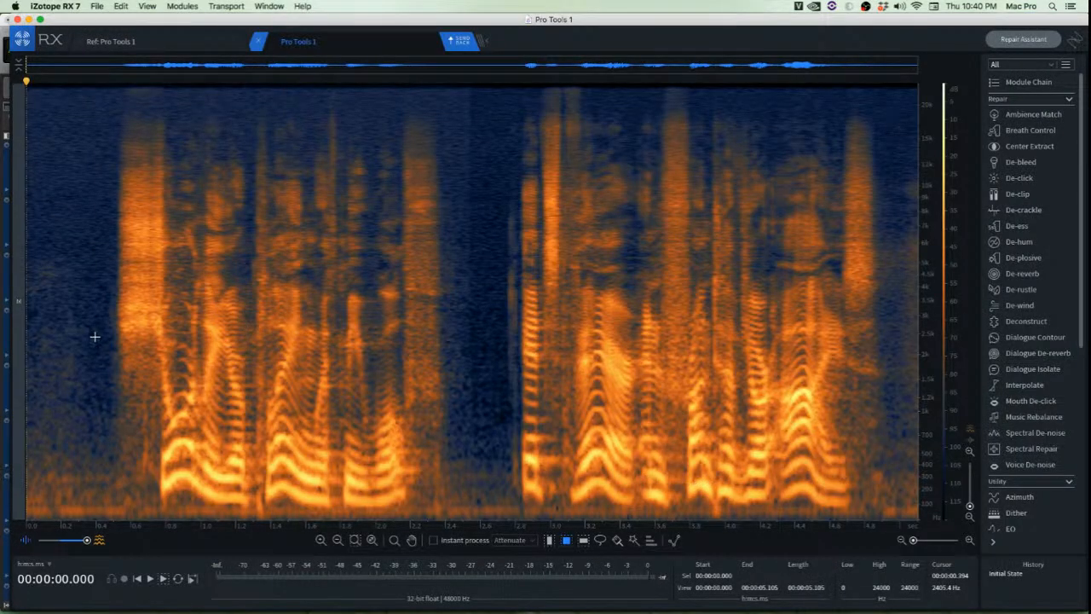
pyautogui.scroll(5, 96, 336)
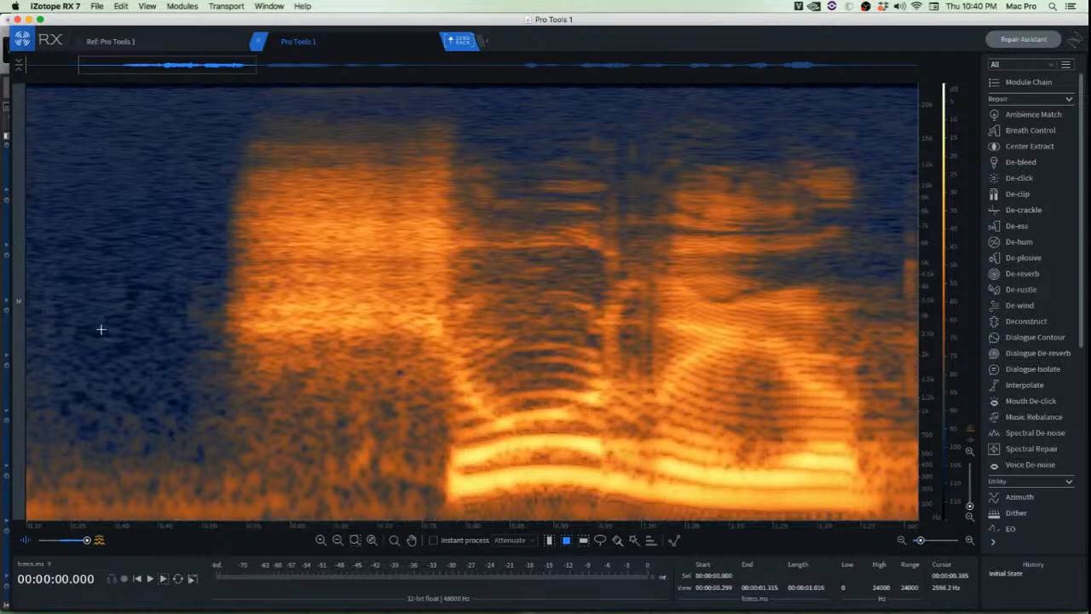
# Play the loaded dialogue phrase repeatedly from its start to listen for clicks
pyautogui.hscroll(-5, 101, 329)
pyautogui.press('space')
pyautogui.press('space')
pyautogui.press('space')
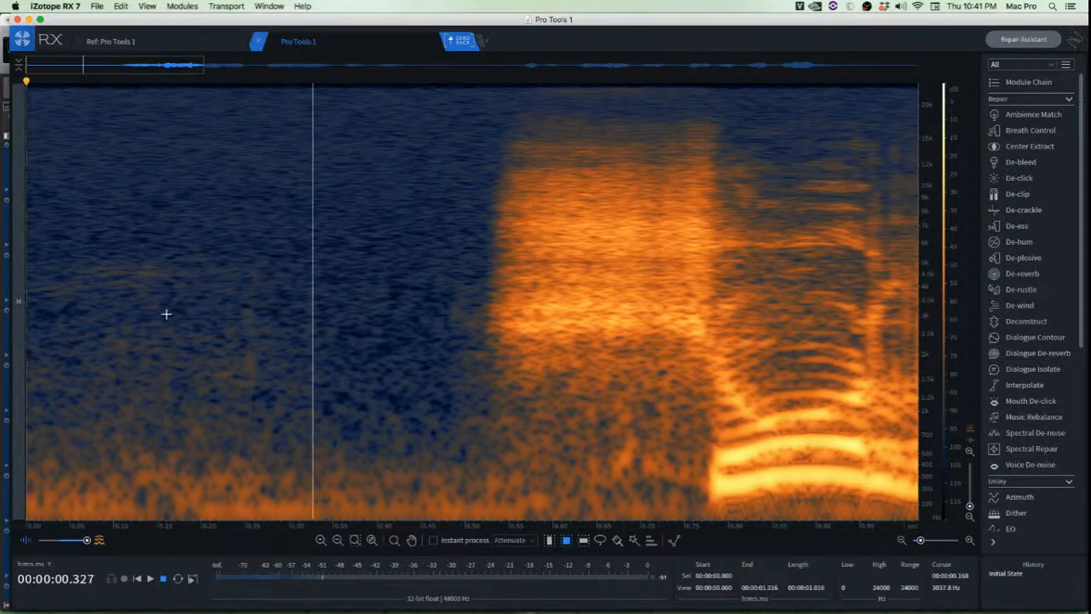
pyautogui.press('space')
pyautogui.press('space')
pyautogui.scroll(-3, 166, 314)
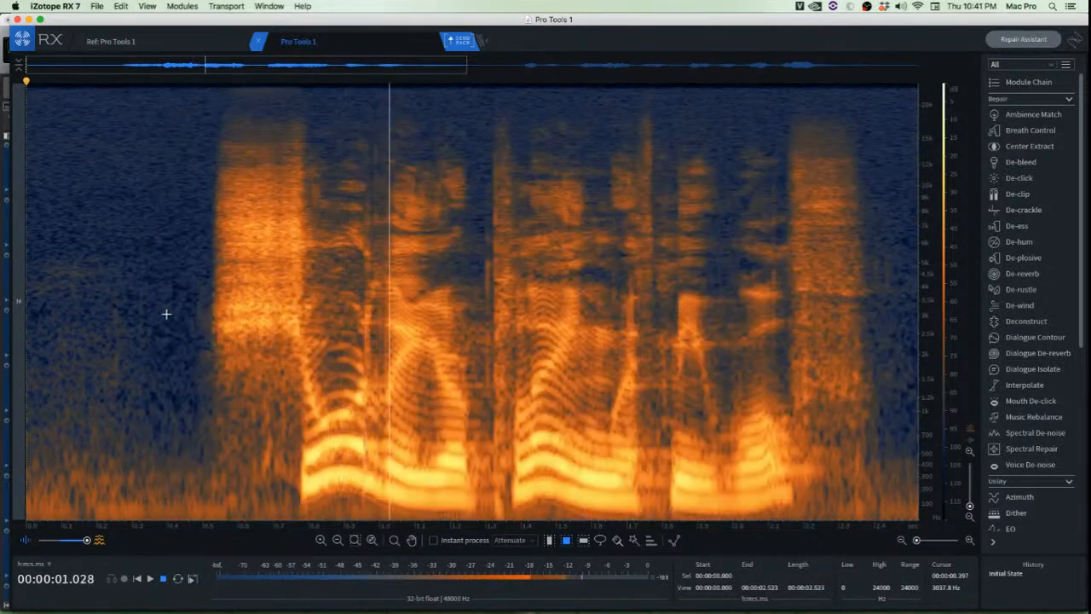
pyautogui.press('space')
pyautogui.press('space')
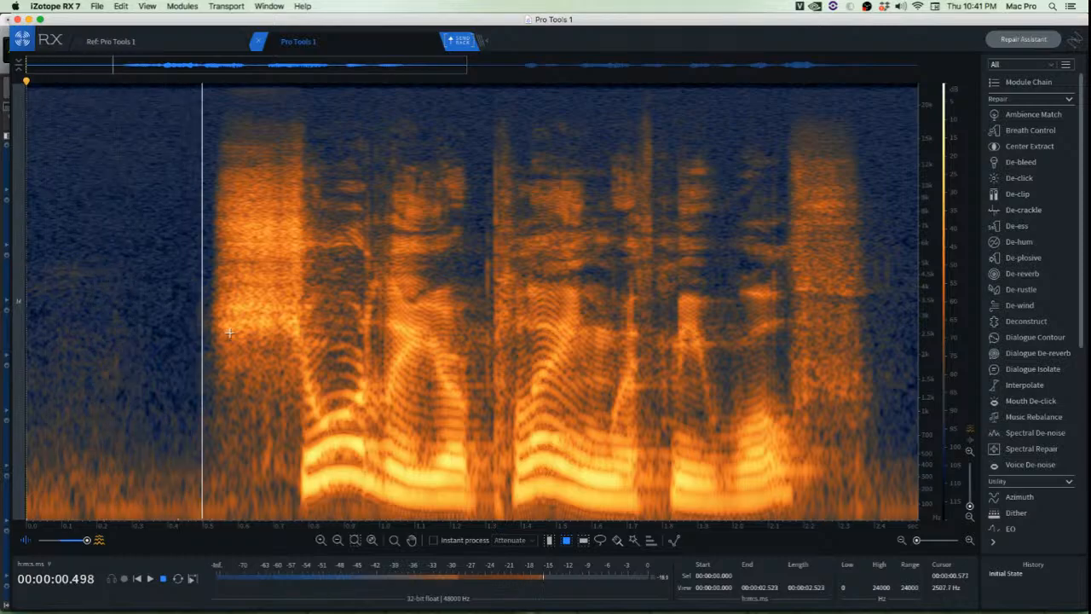
pyautogui.press('space')
# Try to copy a narrow high-frequency strip at about 0.973–0.980 s and shift the selection onto the neighbouring click
pyautogui.scroll(10, 373, 250)
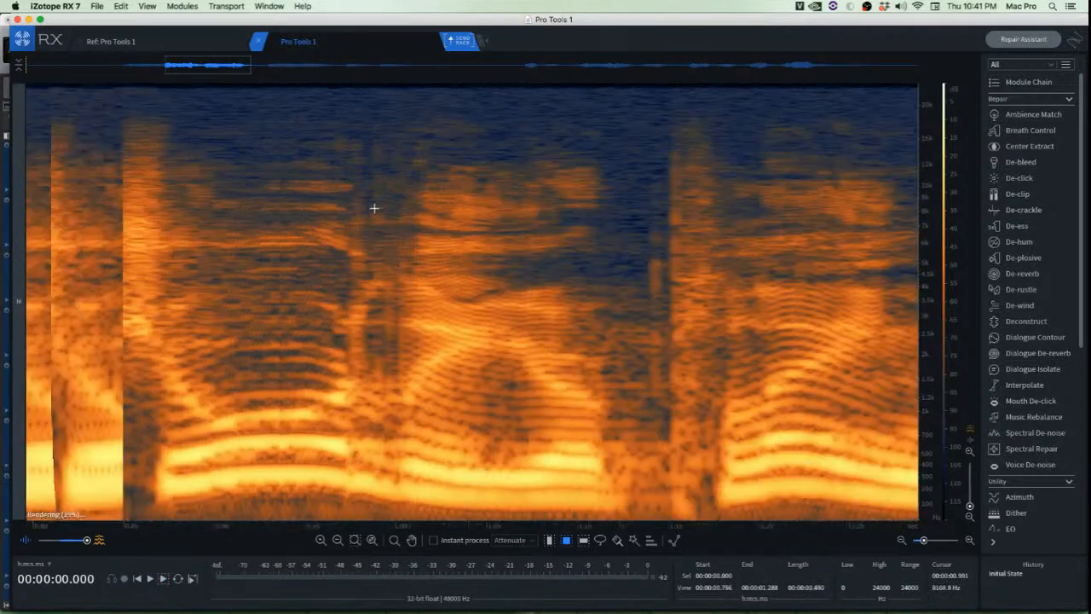
pyautogui.scroll(3, 434, 231)
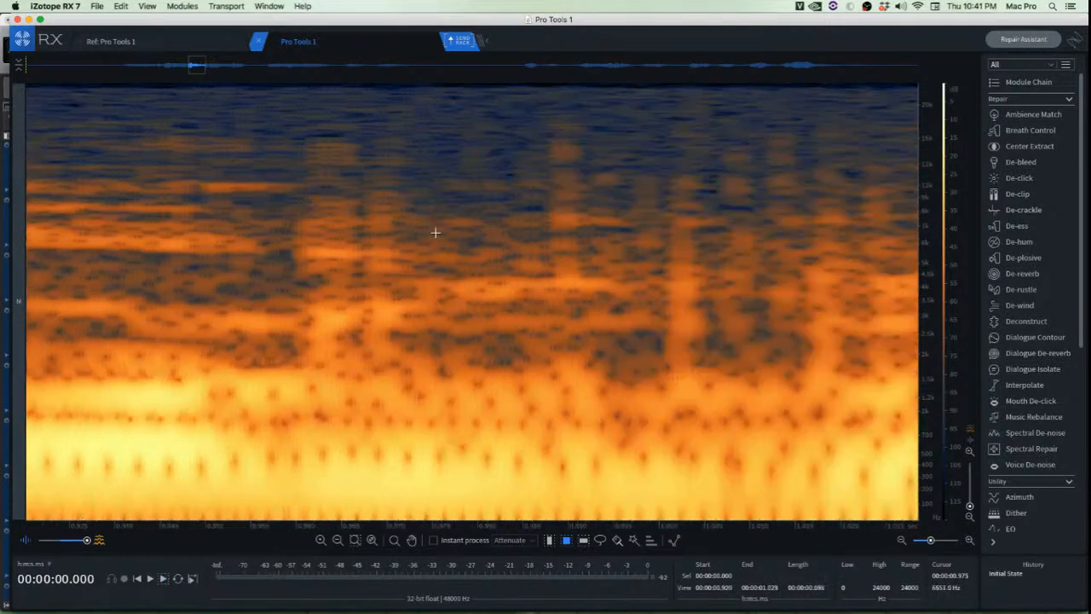
pyautogui.moveTo(412, 122); pyautogui.dragTo(477, 378)
pyautogui.press('super+c')
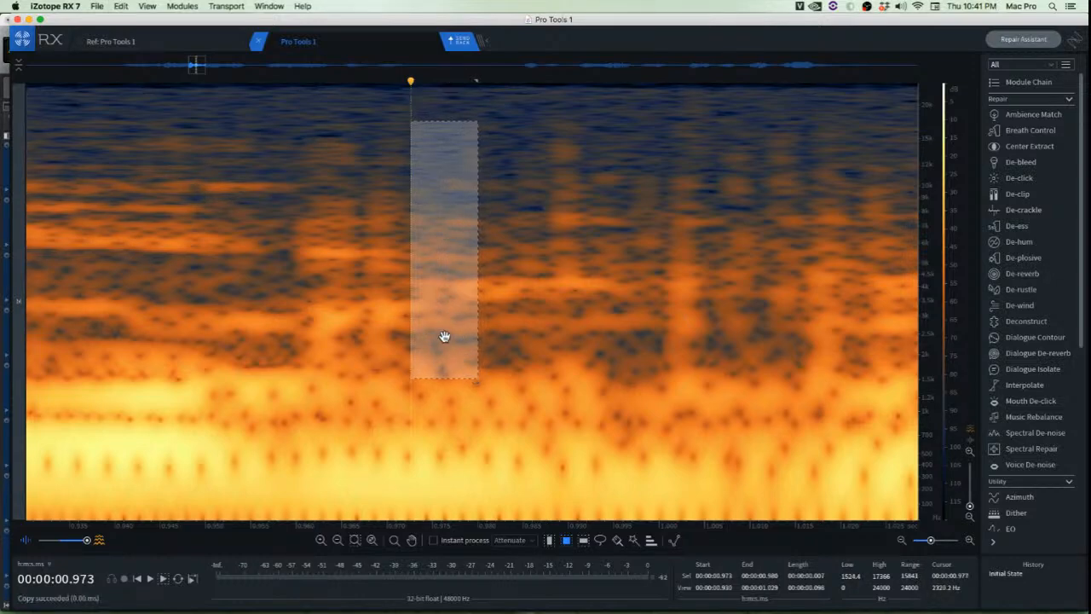
pyautogui.moveTo(445, 337); pyautogui.dragTo(422, 339)
pyautogui.click(566, 332)
pyautogui.scroll(-6, 544, 330)
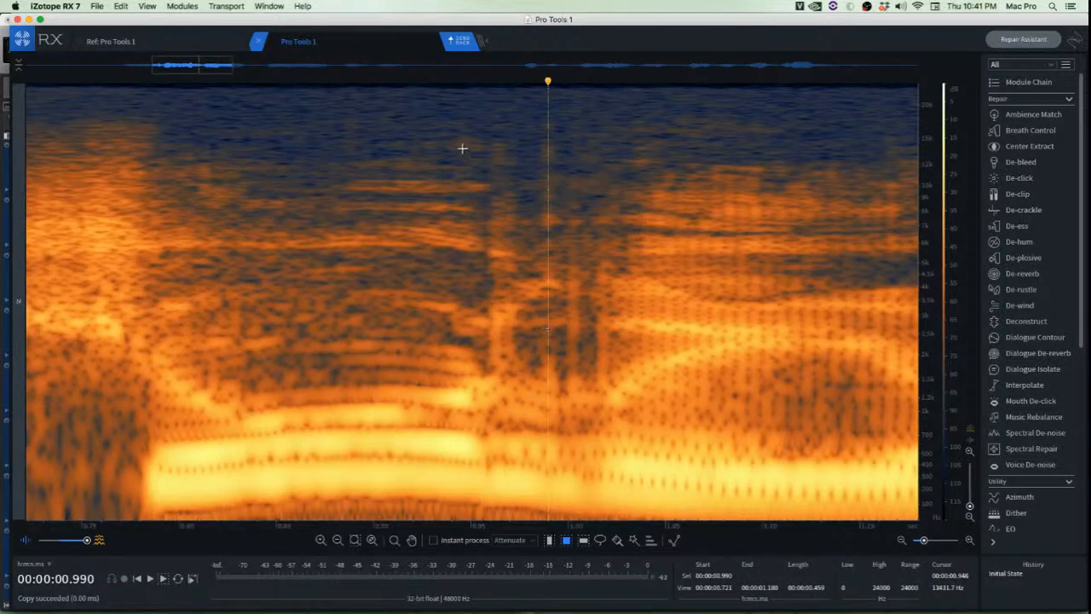
# Try De-click on the area from about 0.918 to 1.070 s, undo it, and render Mouth De-click at sensitivity 7.0 there instead
pyautogui.moveTo(407, 99); pyautogui.dragTo(694, 433)
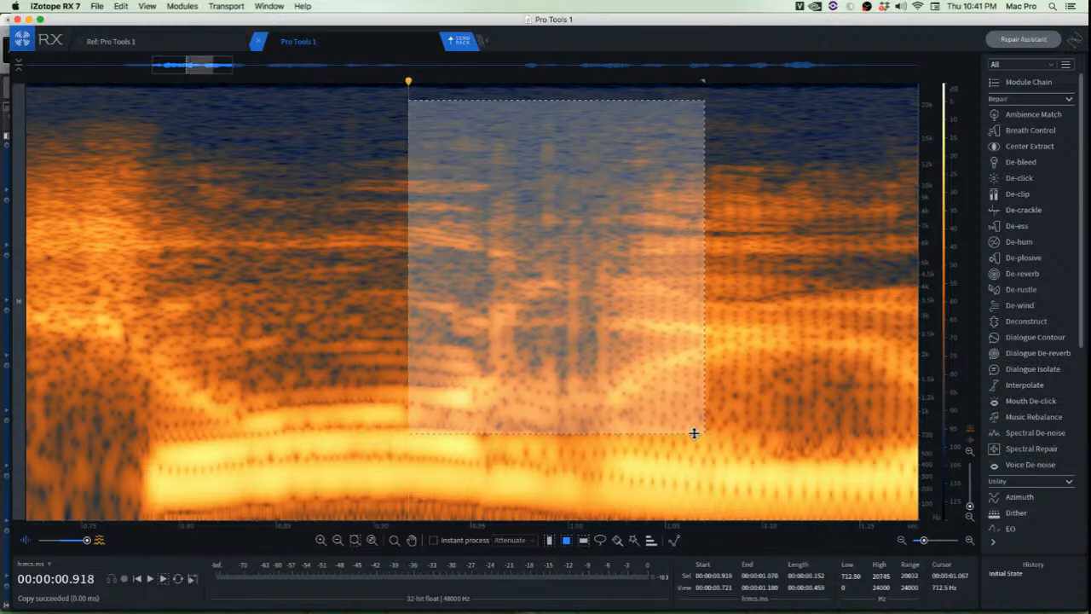
pyautogui.press('super+3')
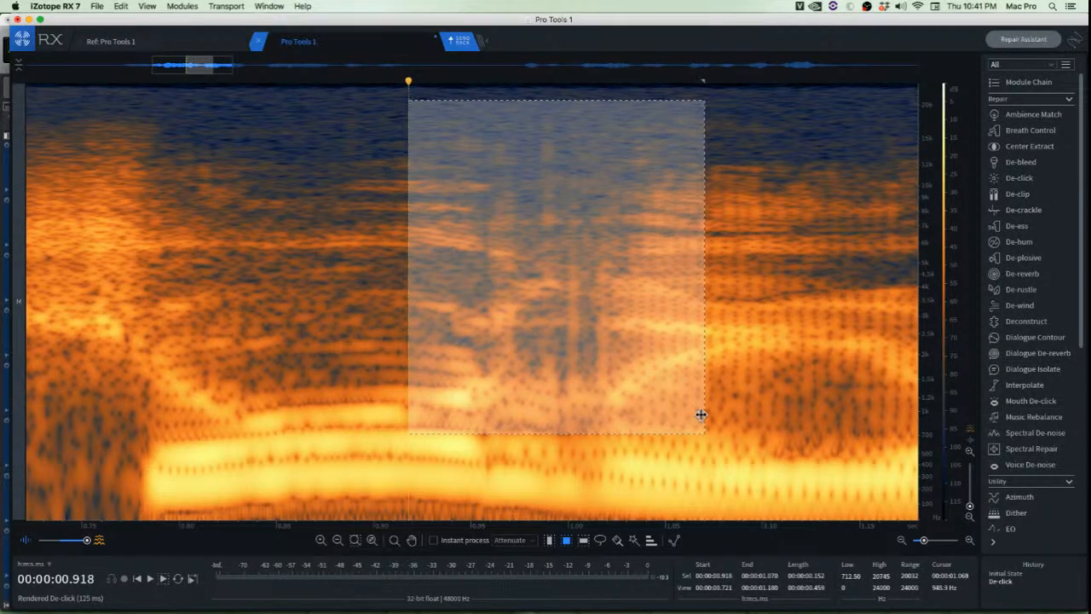
pyautogui.press('super+z')
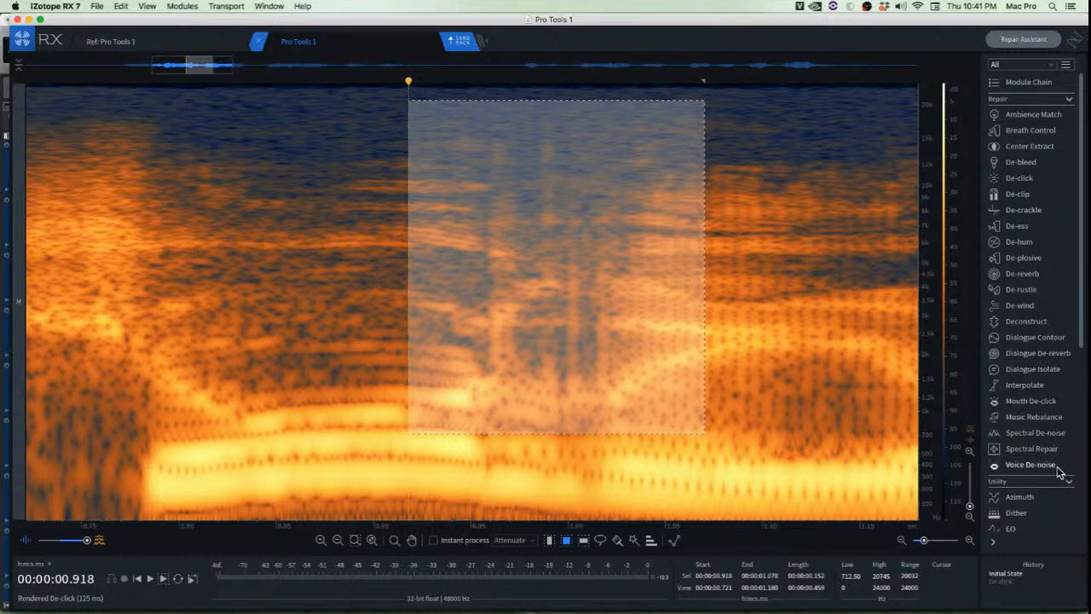
pyautogui.click(1054, 402)
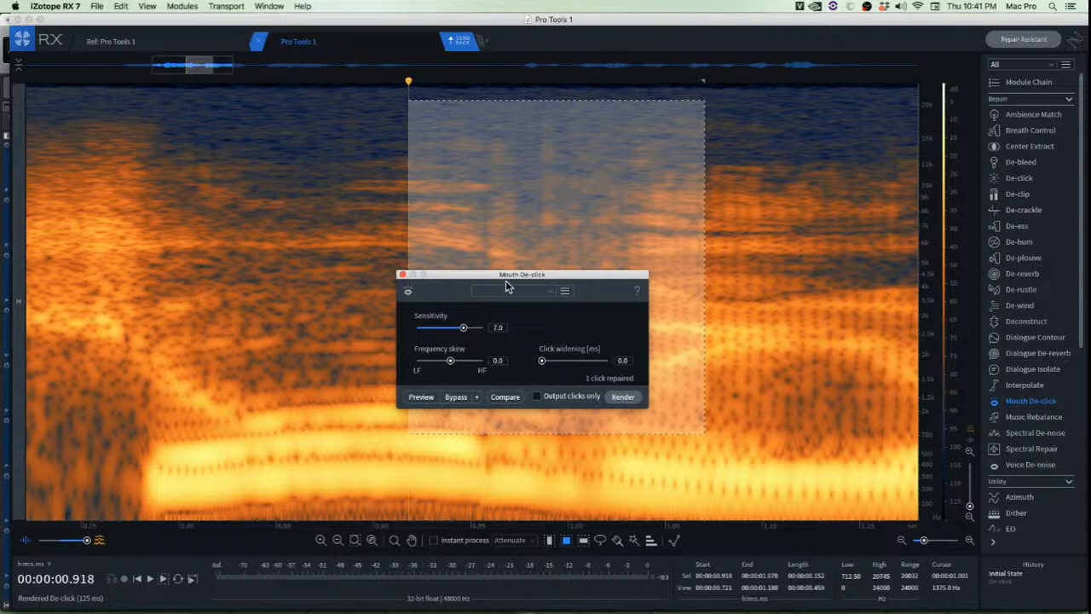
pyautogui.moveTo(505, 281); pyautogui.dragTo(205, 254)
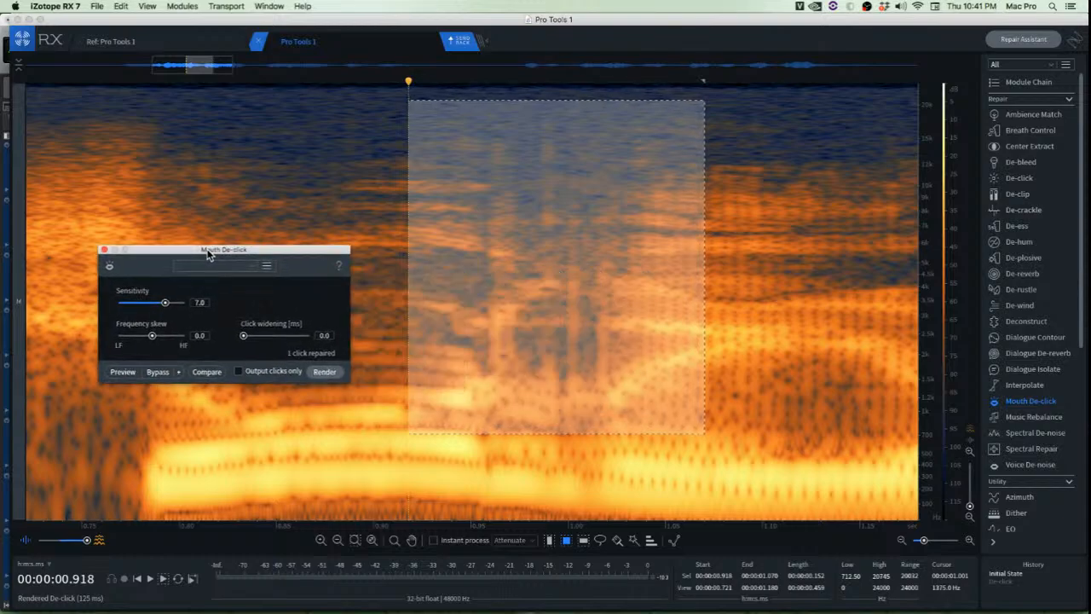
pyautogui.click(323, 370)
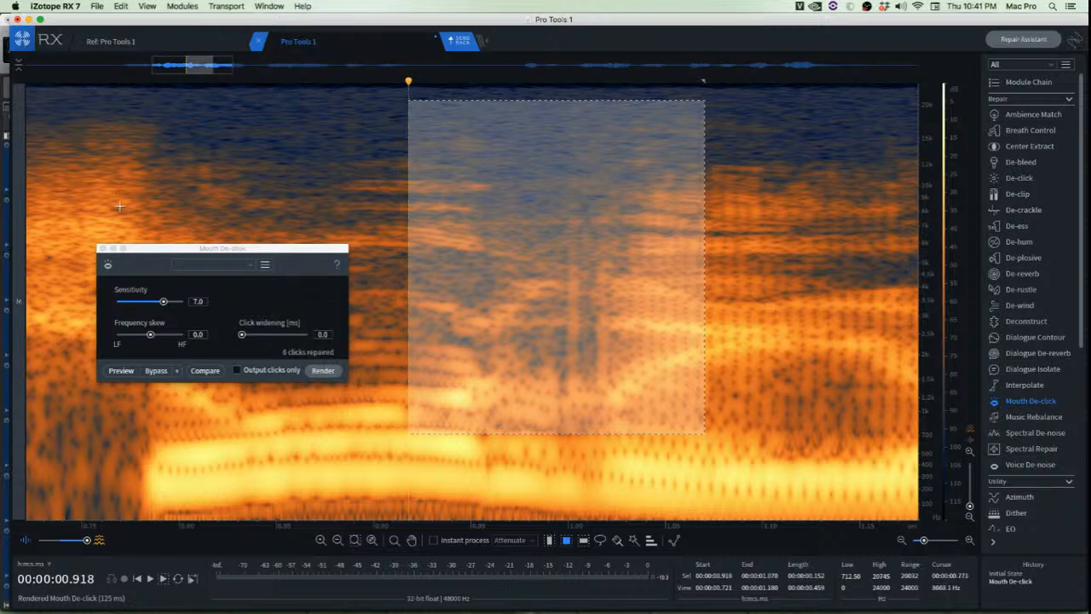
# Play back the phrase from about 0.766 s to check the Mouth De-click repair
pyautogui.click(113, 142)
pyautogui.press('space')
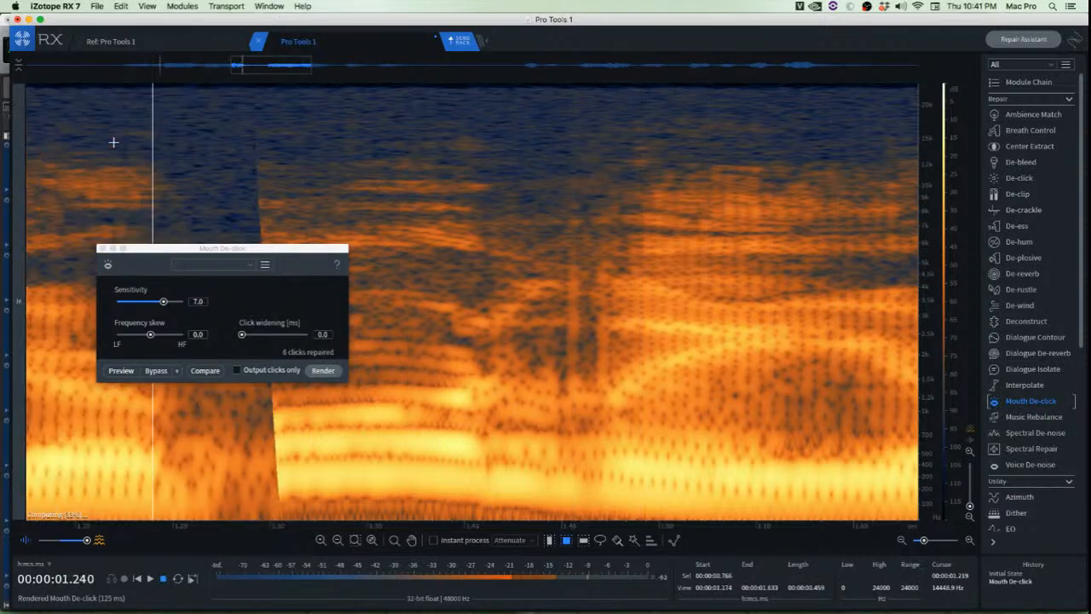
pyautogui.press('space')
pyautogui.press('space')
pyautogui.press('space')
pyautogui.press('space')
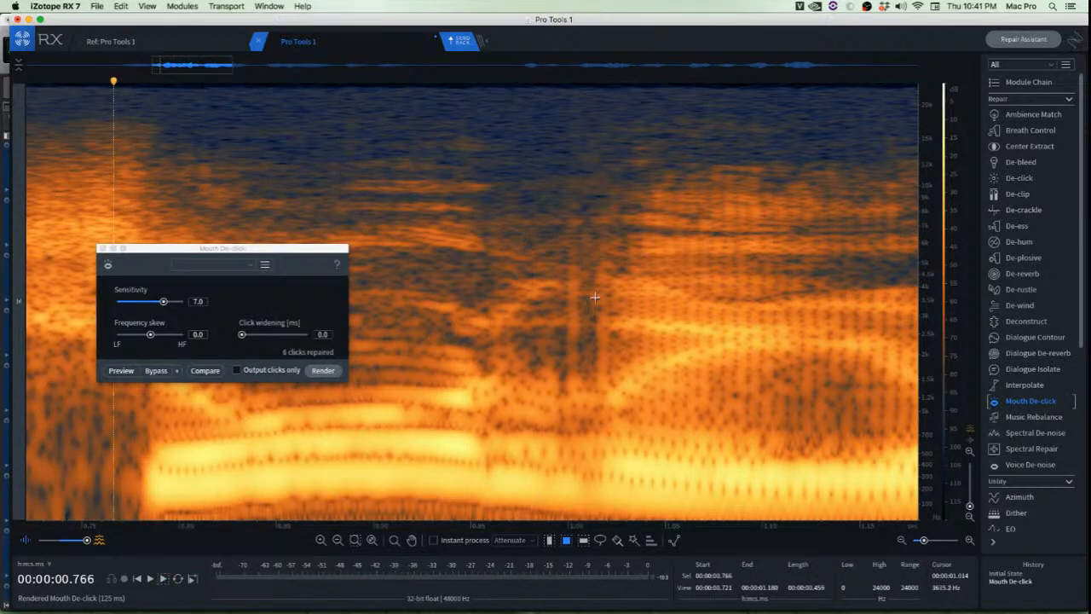
# Copy the clean high-frequency strip at about 0.995–1.001 s and paste it over the click directly after it
pyautogui.scroll(10, 595, 296)
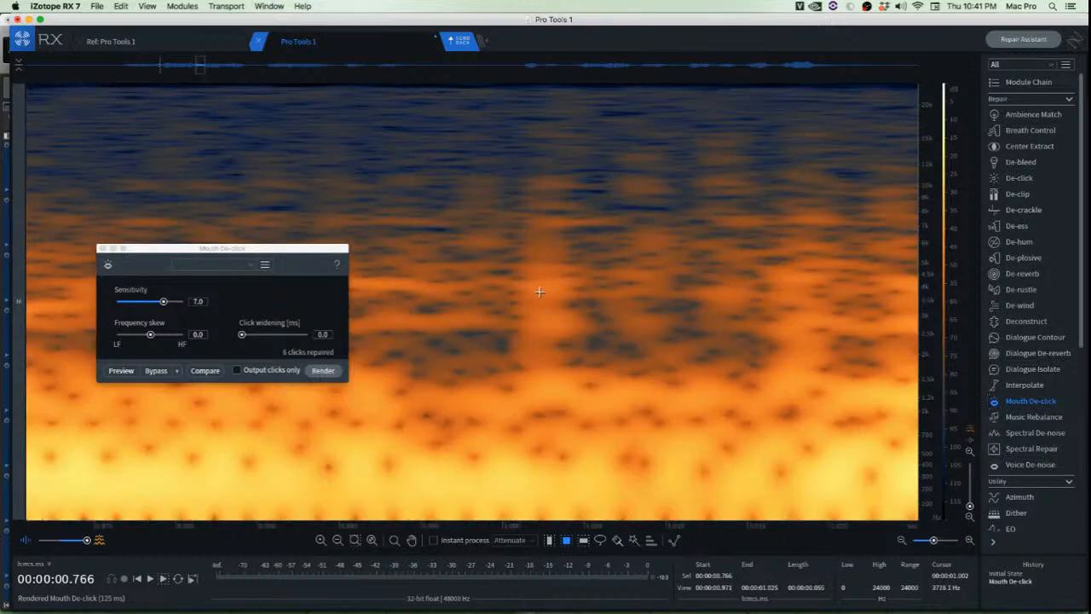
pyautogui.scroll(-1, 498, 221)
pyautogui.moveTo(444, 104); pyautogui.dragTo(520, 390)
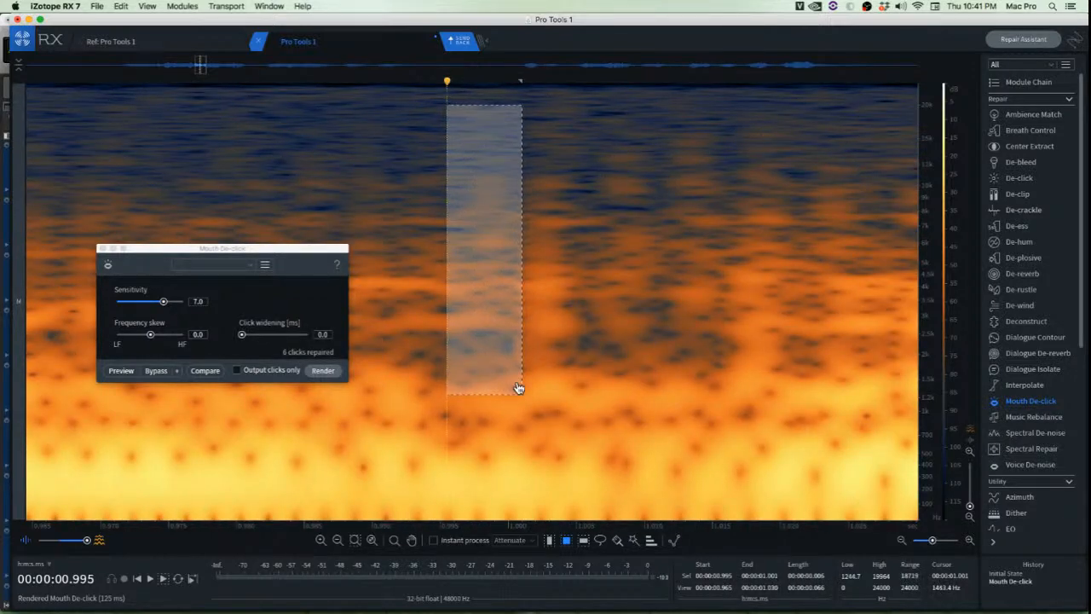
pyautogui.press('super+c')
pyautogui.moveTo(473, 309); pyautogui.dragTo(534, 305)
pyautogui.press('super+v')
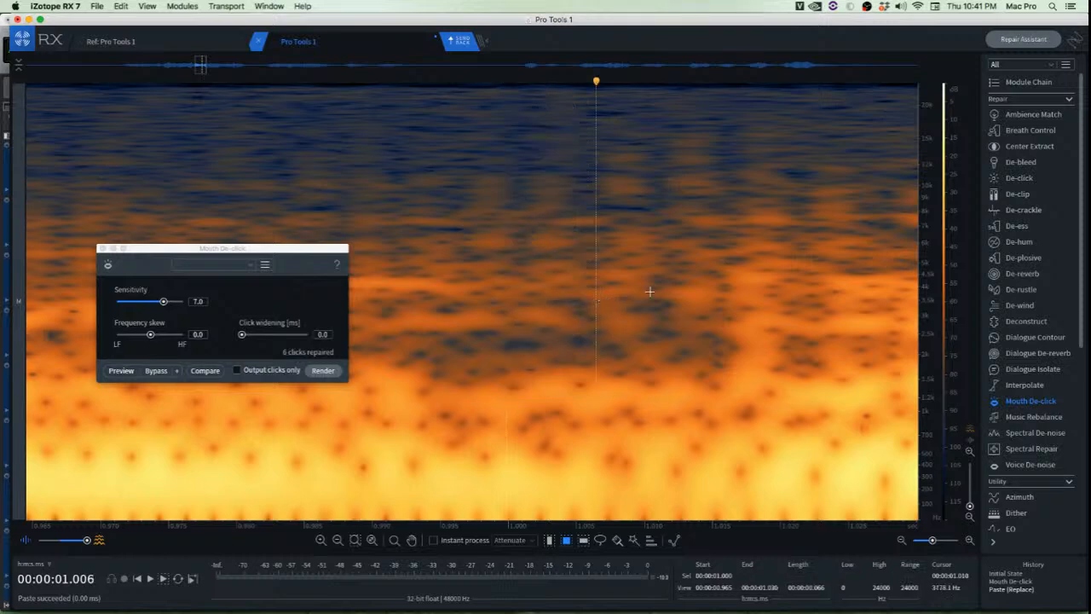
# Patch the remaining clicks around 1.011–1.016 s by pasting clean spectral strips over them
pyautogui.moveTo(636, 104); pyautogui.dragTo(713, 367)
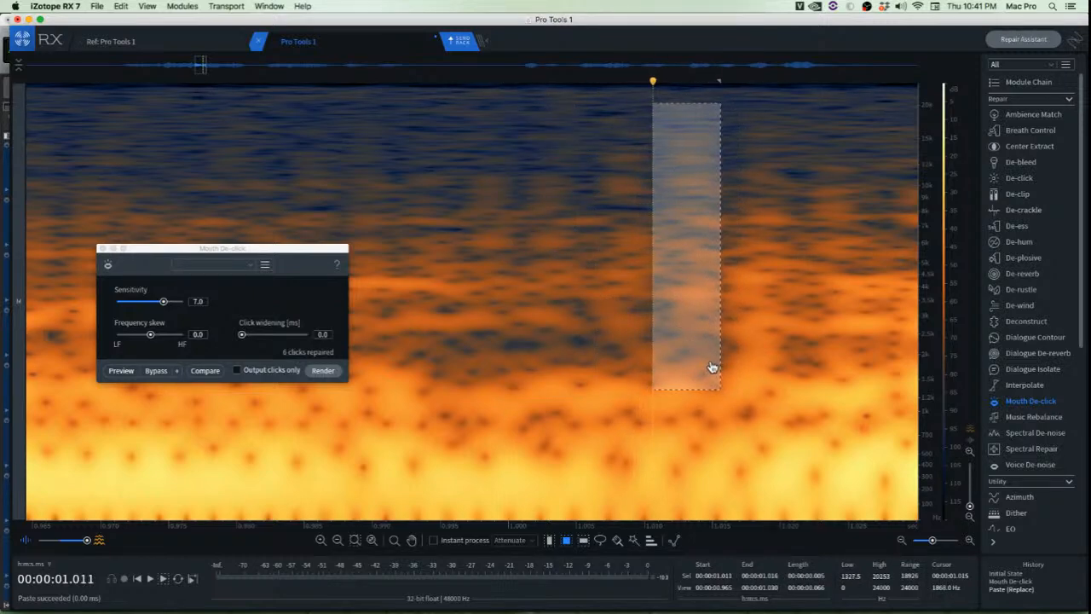
pyautogui.moveTo(687, 329); pyautogui.dragTo(776, 318)
pyautogui.press('super+v')
pyautogui.click(677, 289)
pyautogui.scroll(-10, 646, 322)
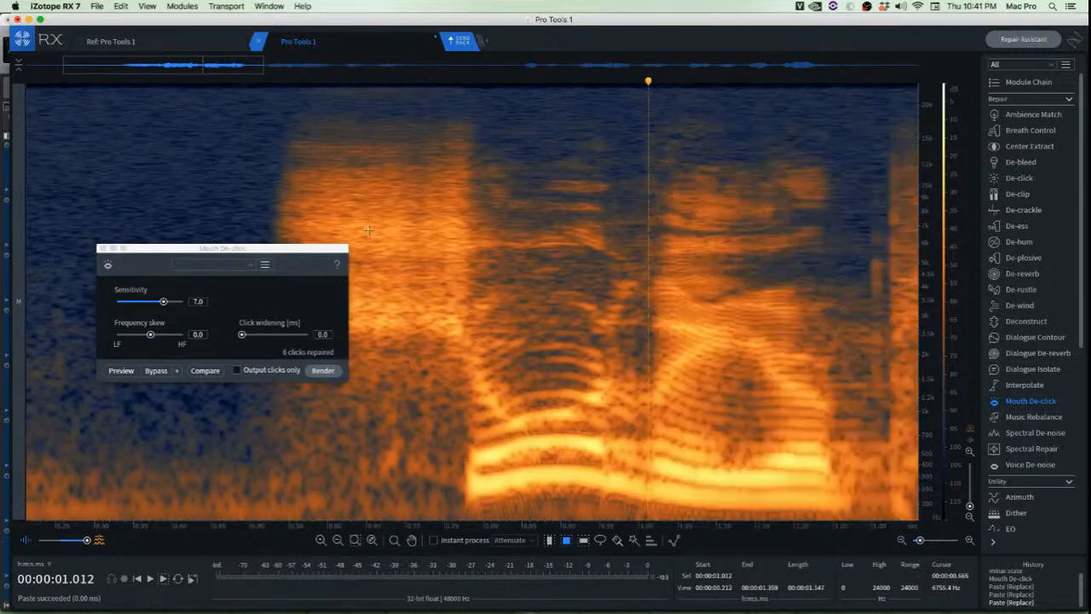
# Play back the patched word from about 0.600 s
pyautogui.click(327, 223)
pyautogui.press('space')
pyautogui.press('space')
pyautogui.press('space')
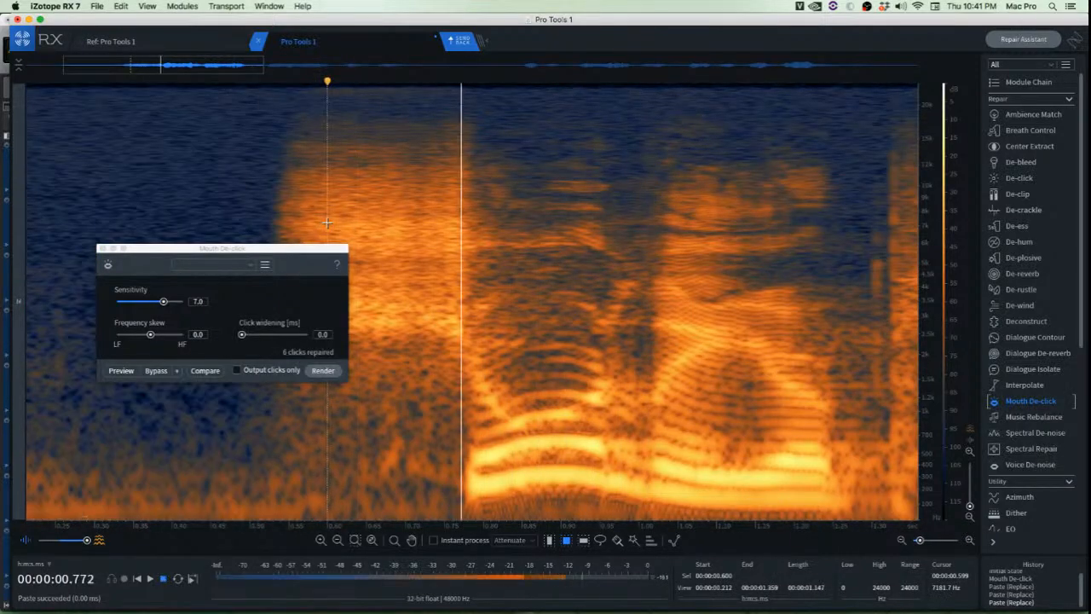
pyautogui.press('space')
# Try Mouth De-click at sensitivity 7.0 on the click near 1.30 s, with about 1.288–1.316 s selected
pyautogui.scroll(3, 470, 250)
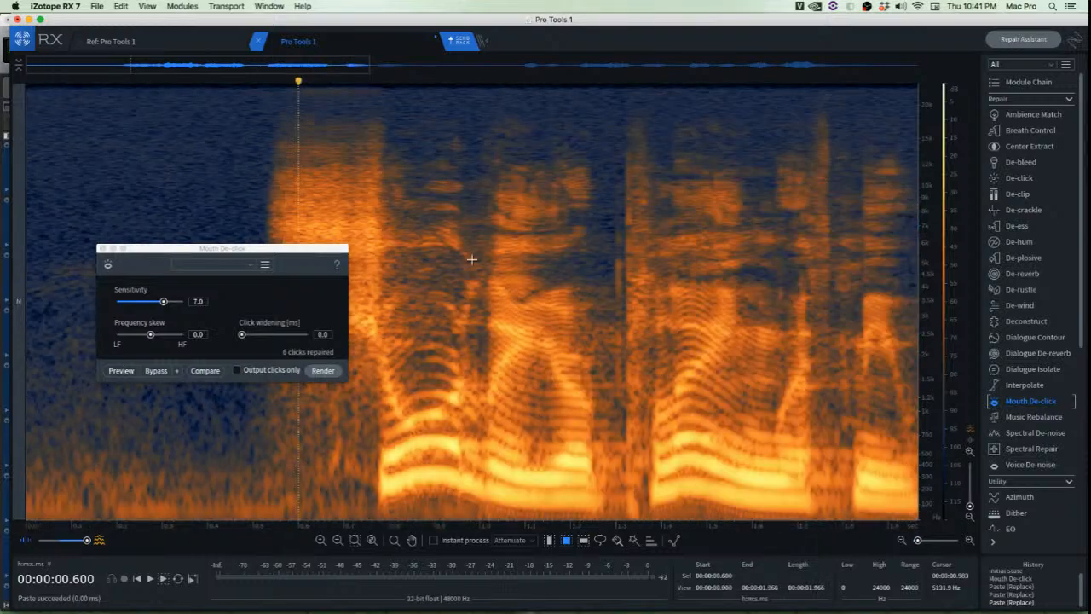
pyautogui.scroll(3, 519, 256)
pyautogui.scroll(3, 662, 264)
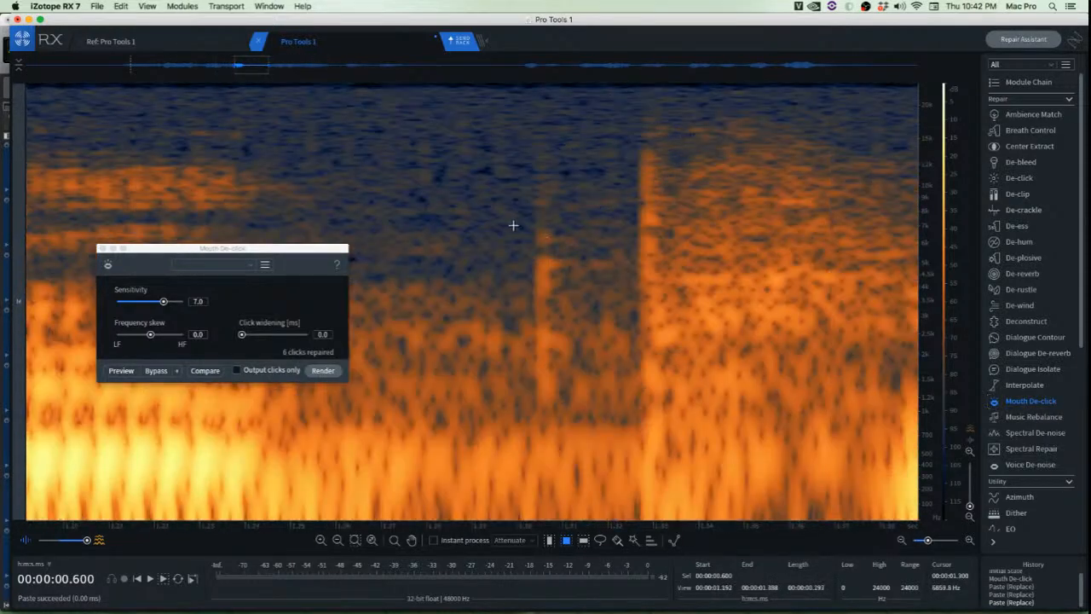
pyautogui.moveTo(466, 122); pyautogui.dragTo(588, 442)
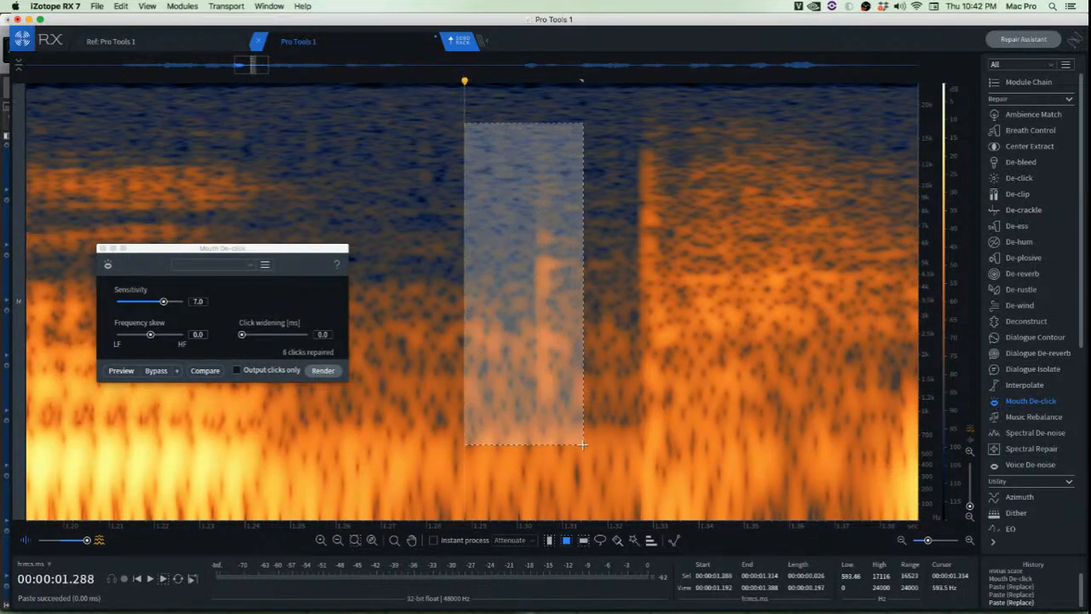
pyautogui.click(322, 371)
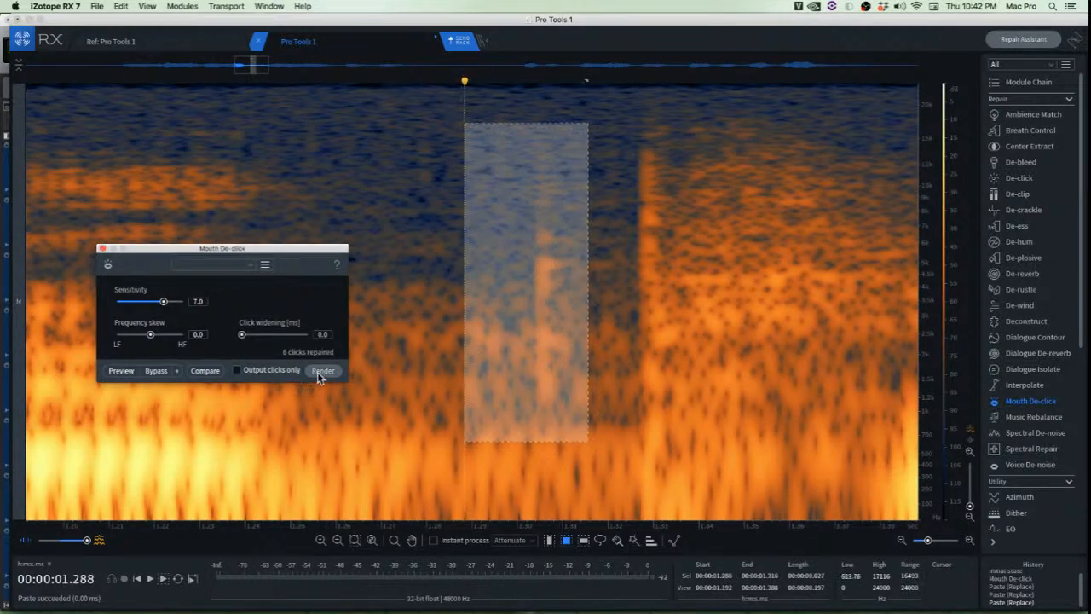
pyautogui.click(292, 185)
pyautogui.scroll(3, 456, 326)
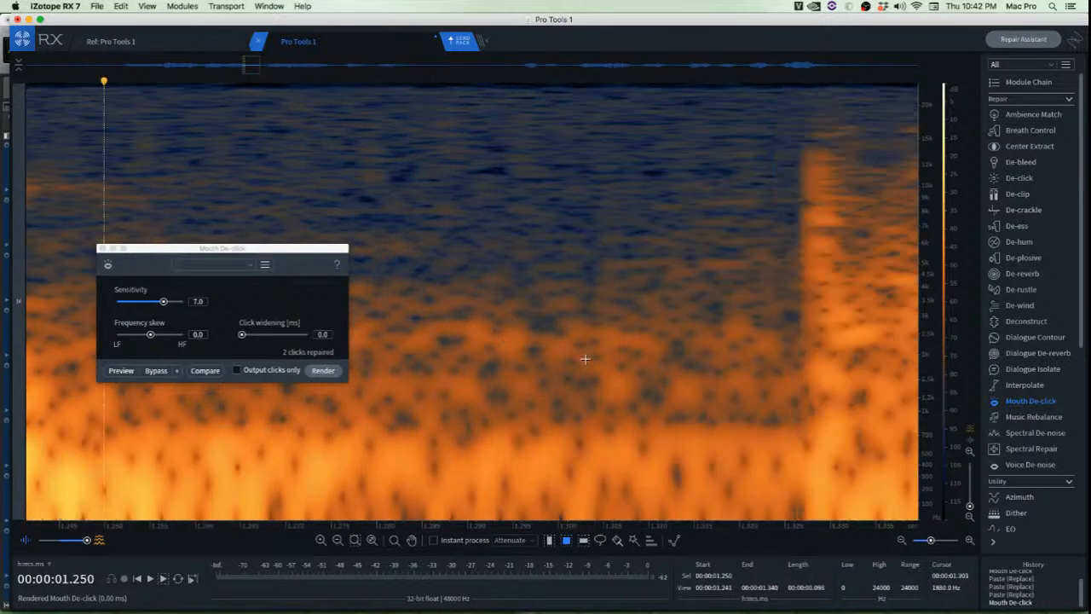
# Try copying a small patch at about 1.299–1.305 s onto the adjacent click remnant, and undo the last Mouth De-click
pyautogui.moveTo(547, 289); pyautogui.dragTo(599, 418)
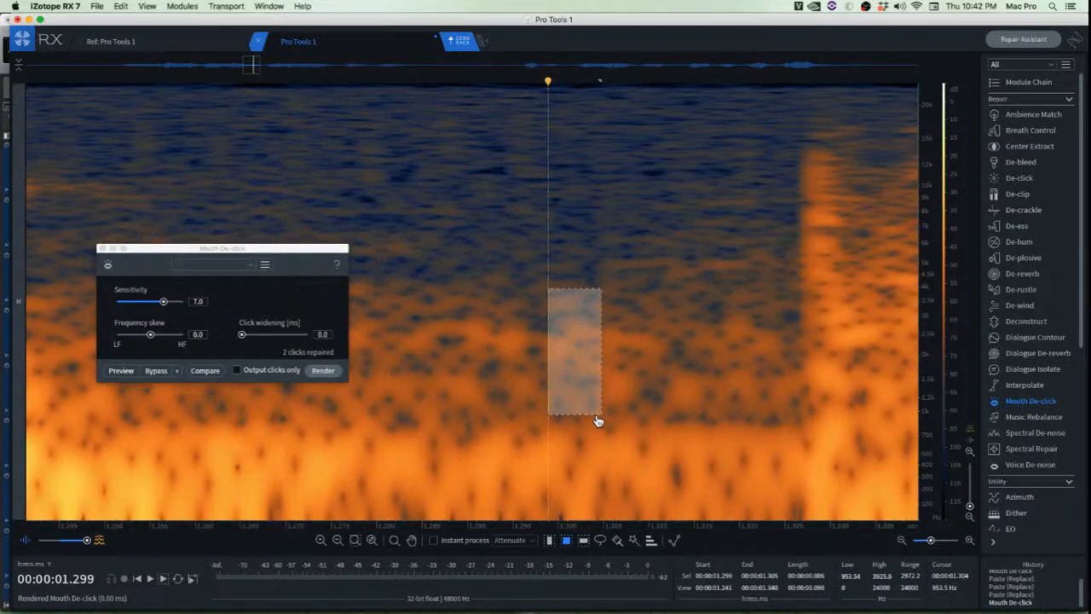
pyautogui.press('super+c')
pyautogui.click(539, 379)
pyautogui.press('super+v')
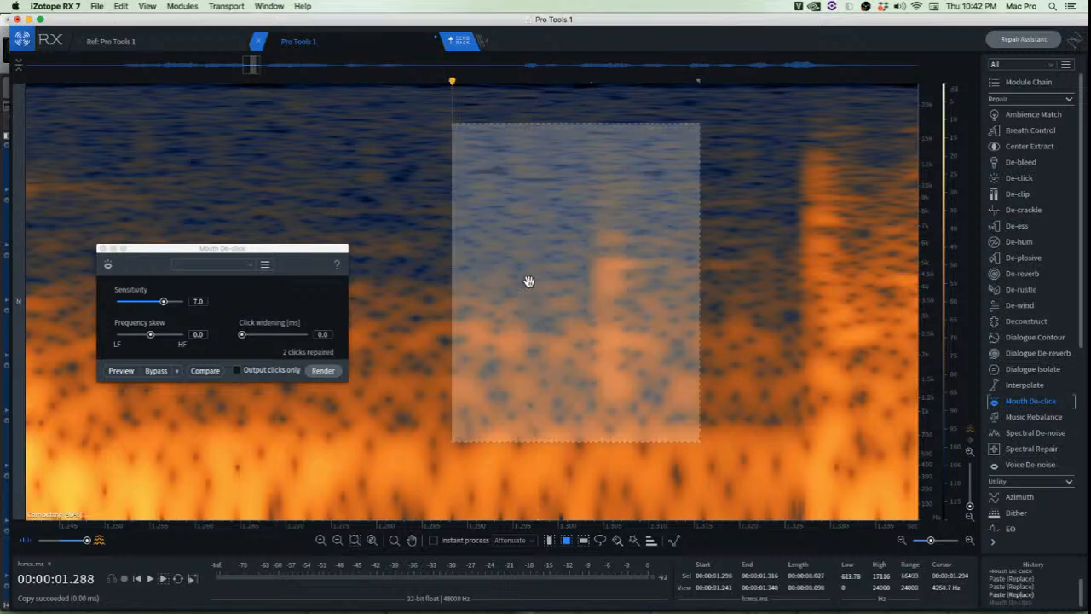
# Copy a clean strip just before the click near 1.30 s and paste it over the click at about 1.301–1.311 s
pyautogui.moveTo(493, 134); pyautogui.dragTo(591, 419)
pyautogui.moveTo(548, 372); pyautogui.dragTo(621, 360)
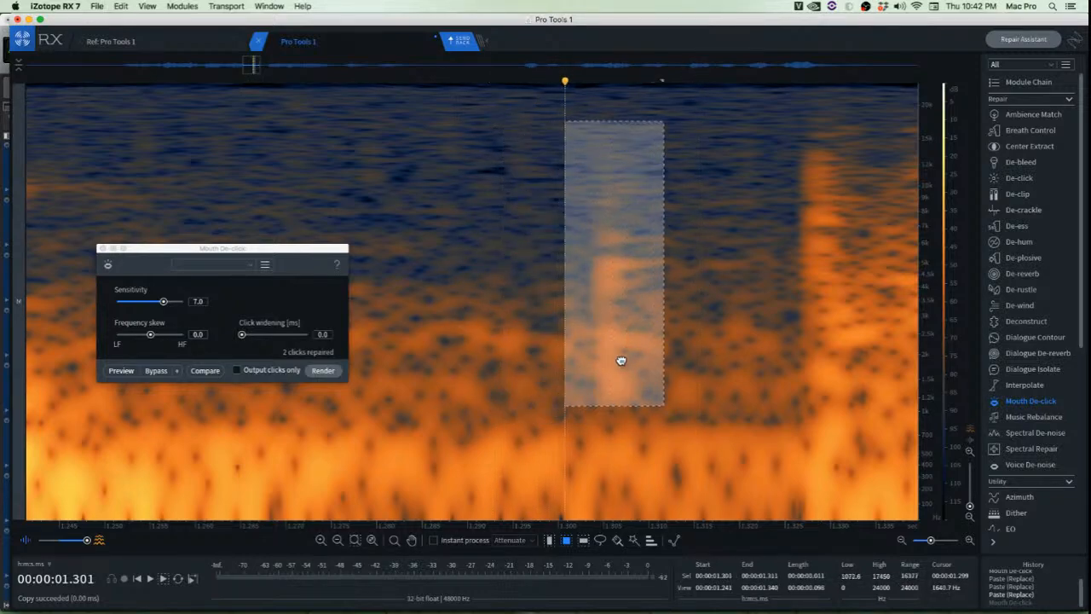
pyautogui.press('super+v')
pyautogui.click(493, 286)
pyautogui.scroll(-5, 493, 287)
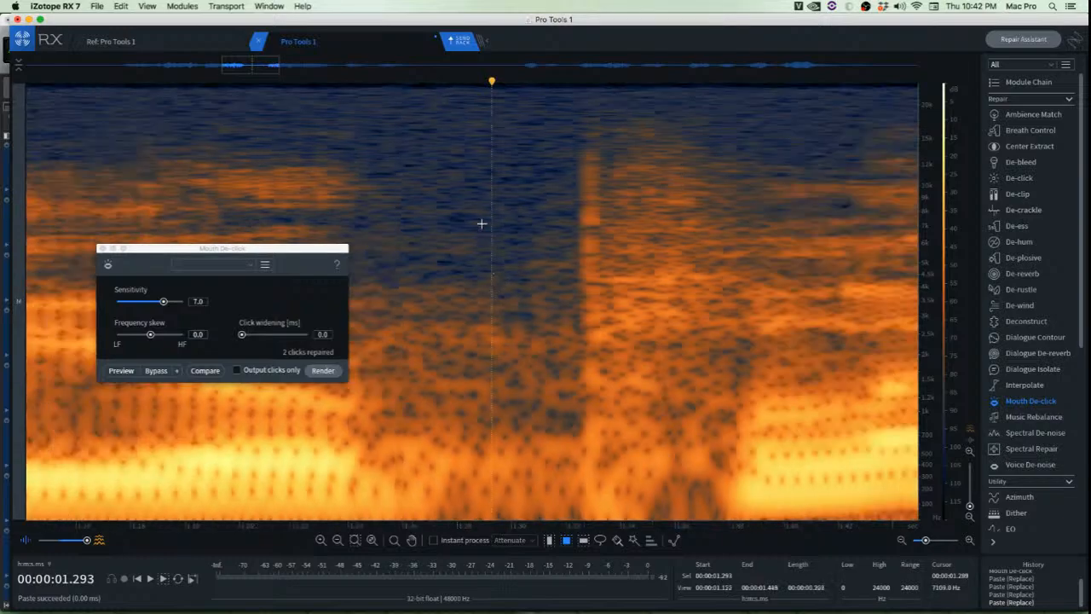
# Play back the rest of the phrase from about 1.288 s to locate further clicks
pyautogui.click(479, 224)
pyautogui.press('space')
pyautogui.press('space')
pyautogui.scroll(-5, 492, 229)
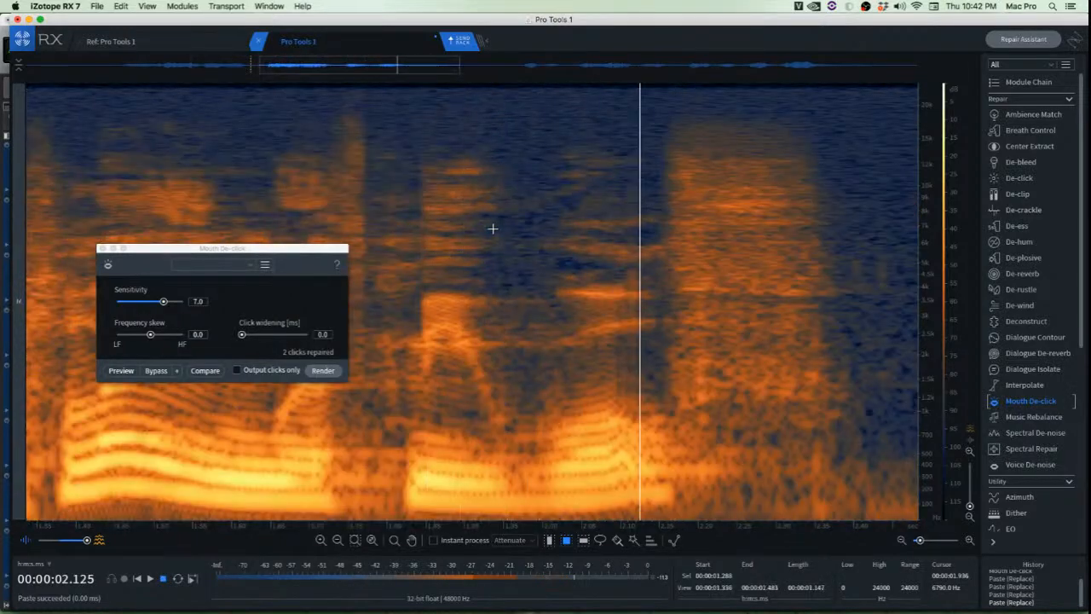
pyautogui.press('space')
pyautogui.scroll(-3, 696, 257)
pyautogui.press('space')
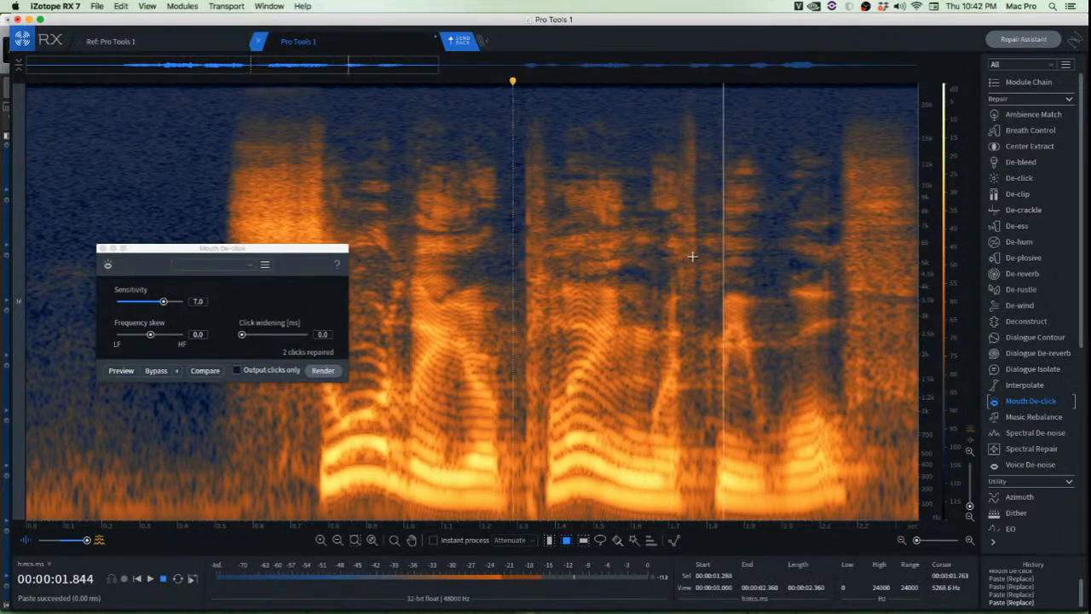
pyautogui.press('space')
# Paste a copied clean high-frequency strip over the click at about 2.113–2.118 s, near the phrase's end
pyautogui.scroll(3, 850, 230)
pyautogui.scroll(10, 811, 244)
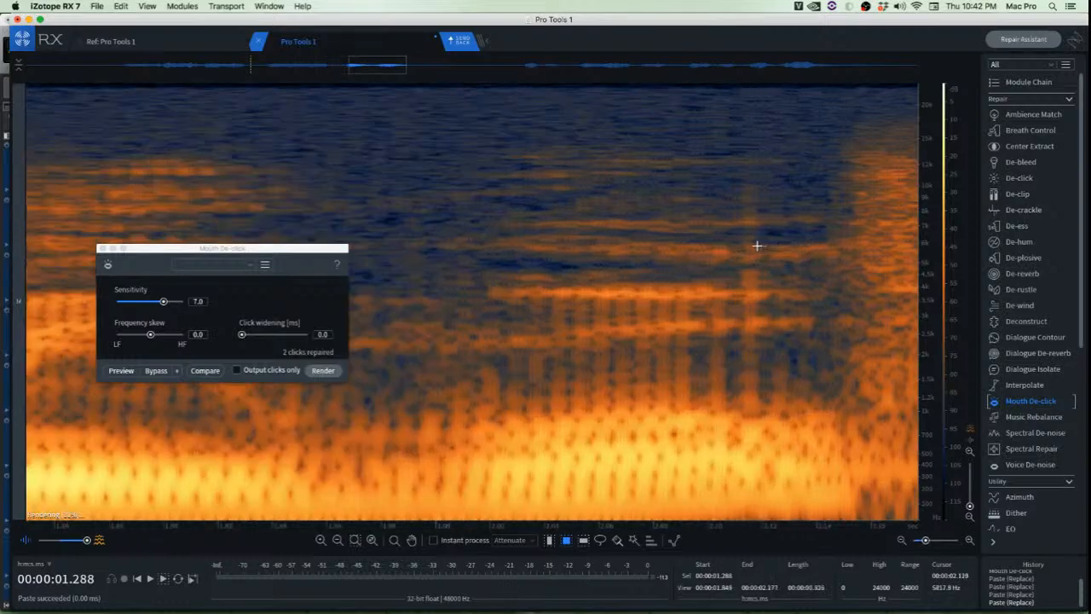
pyautogui.scroll(2, 744, 243)
pyautogui.moveTo(677, 141); pyautogui.dragTo(750, 355)
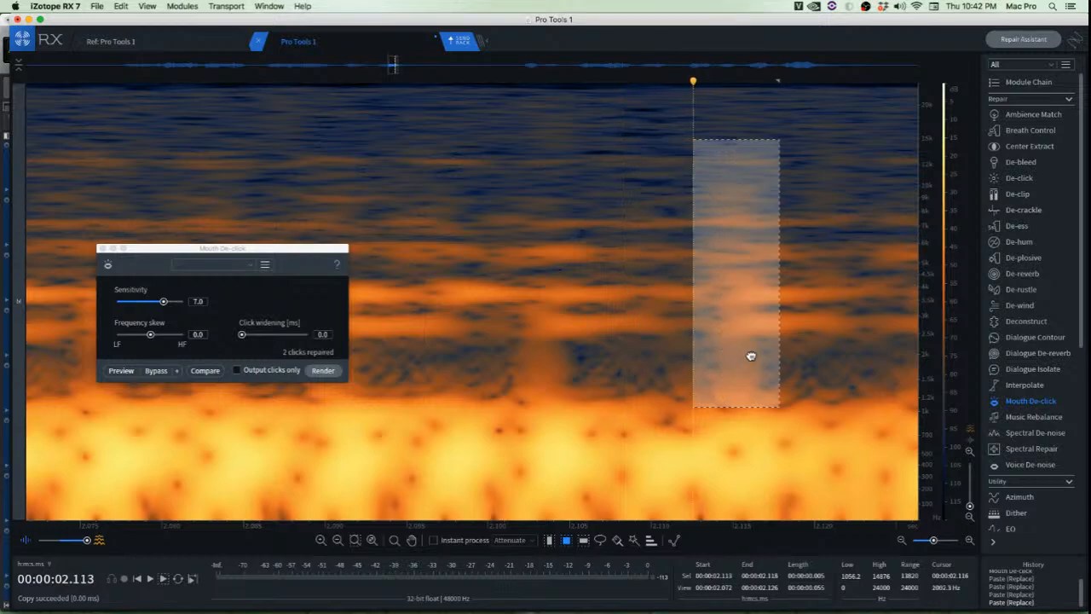
pyautogui.click(653, 324)
pyautogui.scroll(-2, 638, 336)
pyautogui.scroll(-3, 638, 336)
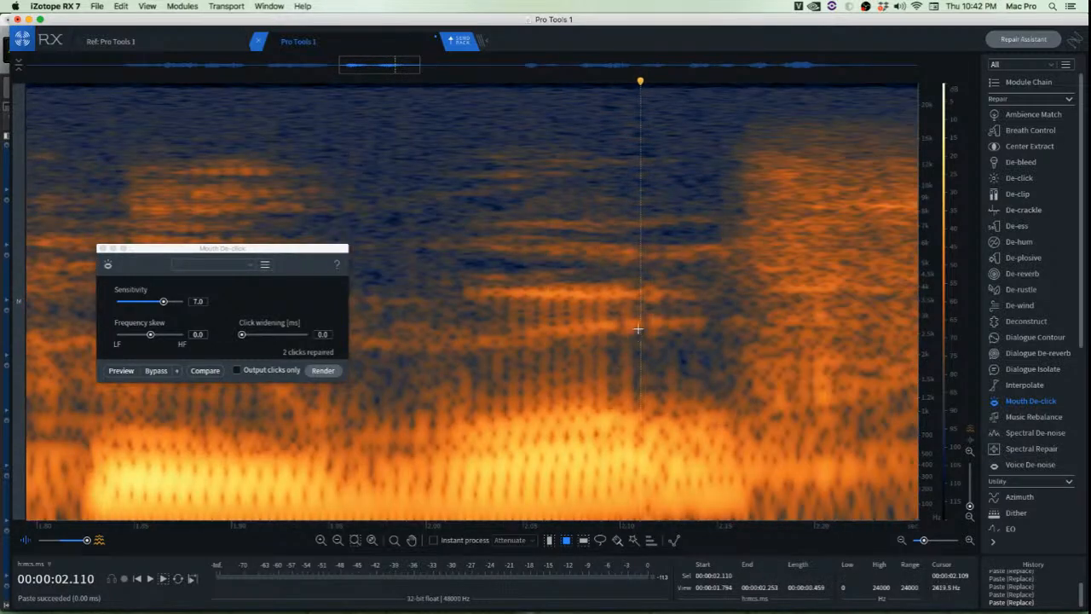
# Copy a clean patch of the sibilant beside the click near 2.20 s and paste it over that click
pyautogui.click(307, 217)
pyautogui.scroll(-5, 310, 220)
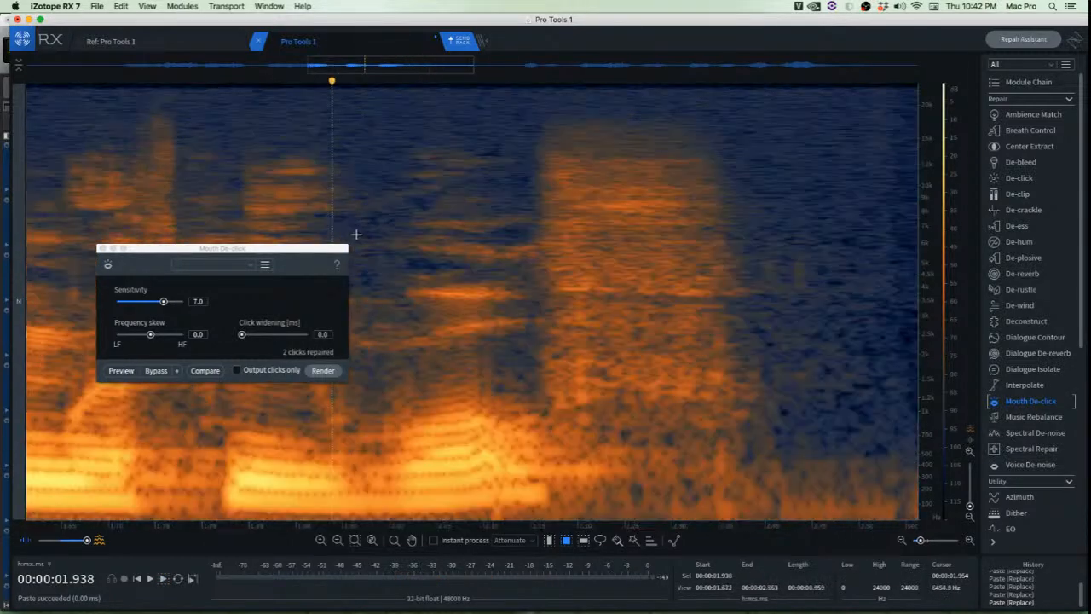
pyautogui.scroll(5, 435, 271)
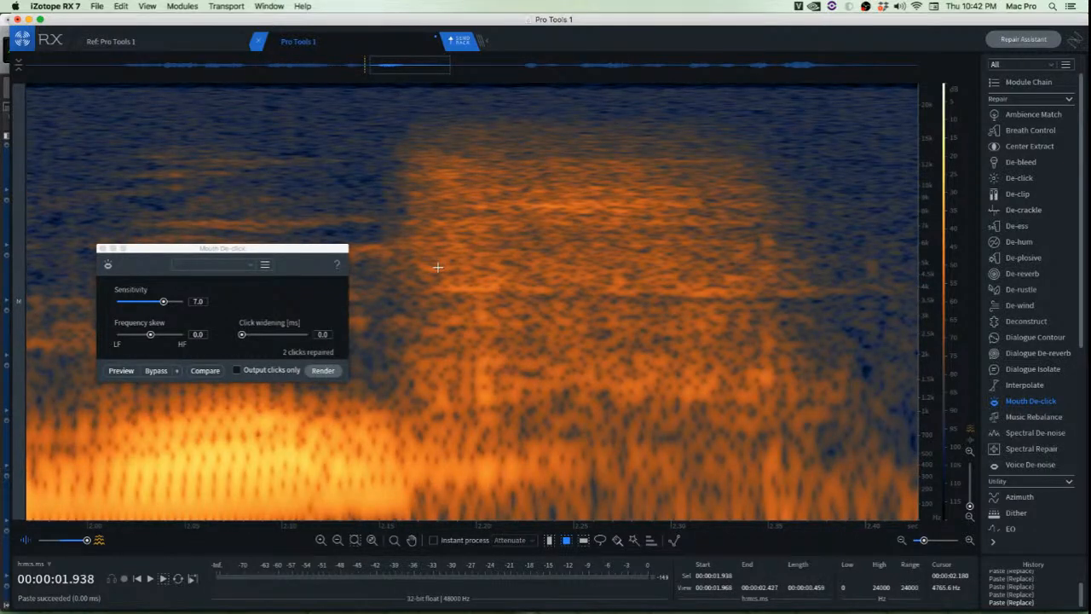
pyautogui.scroll(1, 439, 266)
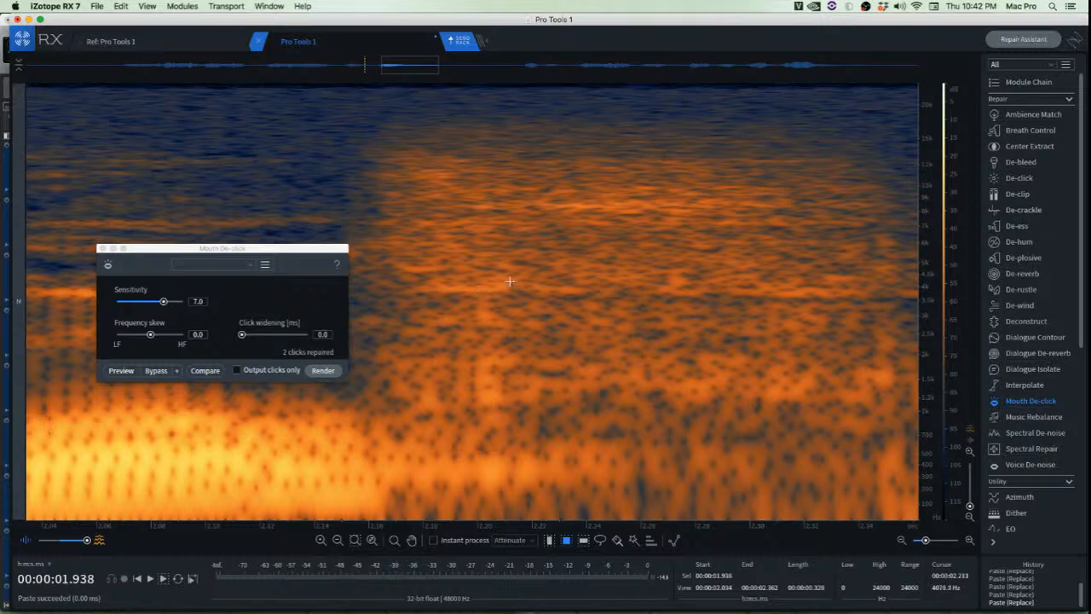
pyautogui.moveTo(505, 271); pyautogui.dragTo(502, 402)
pyautogui.press('super+c')
pyautogui.press('super+v')
pyautogui.click(687, 386)
# Paste a copied clean patch of about 2.4–5.5 kHz over the noise at about 2.266–2.281 s
pyautogui.scroll(-3, 614, 385)
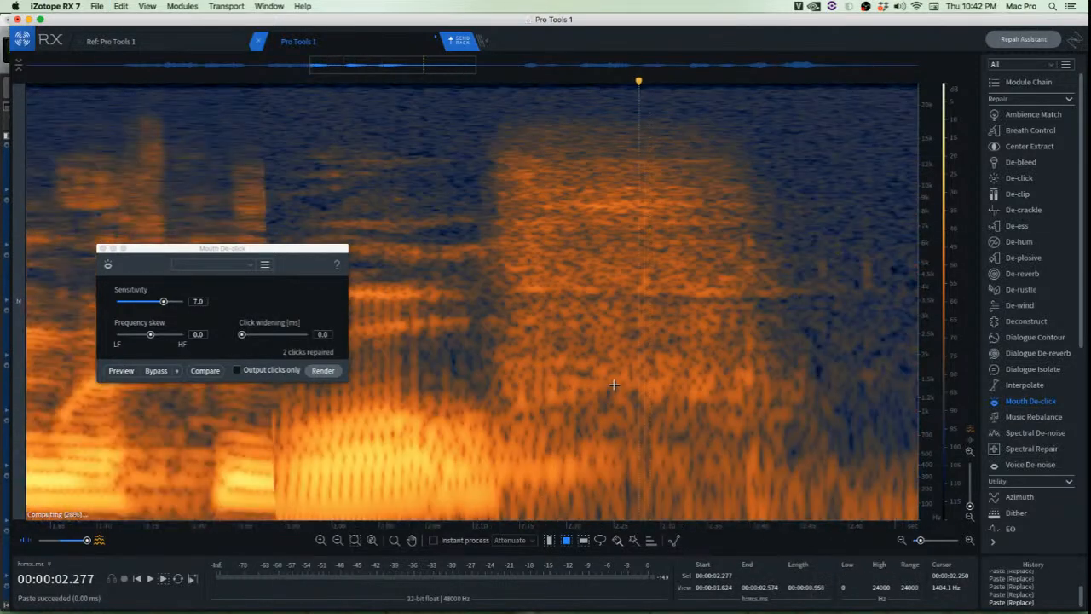
pyautogui.scroll(2, 614, 385)
pyautogui.moveTo(581, 257); pyautogui.dragTo(565, 312)
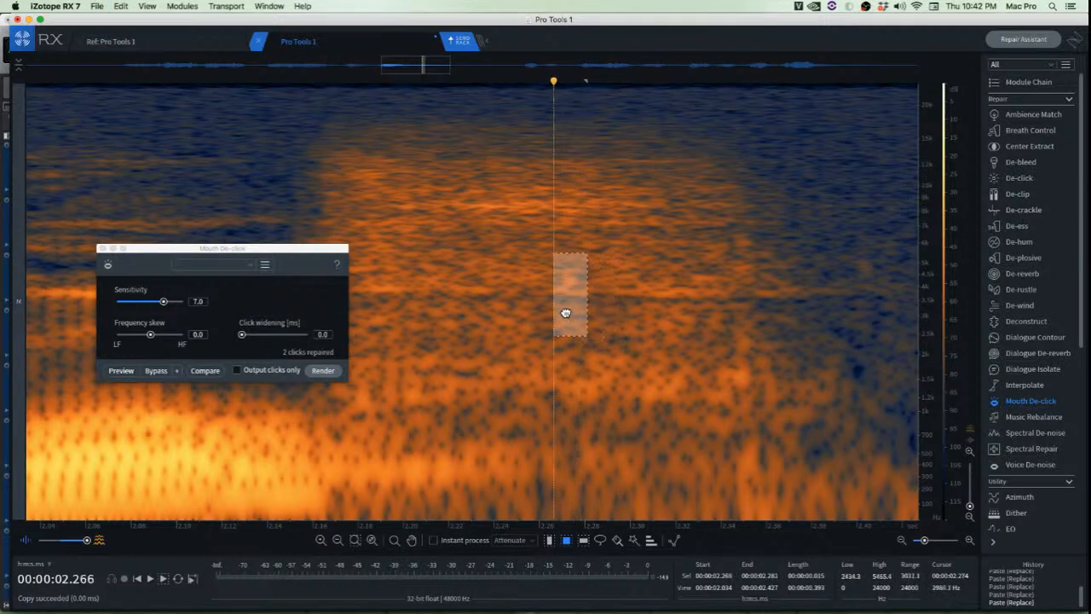
pyautogui.click(676, 320)
# Copy a tall clean patch near 2.3 s within the sibilant and paste it slightly further along over the next click
pyautogui.scroll(2, 780, 309)
pyautogui.moveTo(606, 224); pyautogui.dragTo(671, 437)
pyautogui.moveTo(637, 393); pyautogui.dragTo(683, 392)
pyautogui.click(484, 370)
# Paste a clean low-frequency patch below about 1.7 kHz over the thump at about 2.342–2.367 s
pyautogui.scroll(-2, 623, 373)
pyautogui.scroll(-2, 647, 366)
pyautogui.click(668, 360)
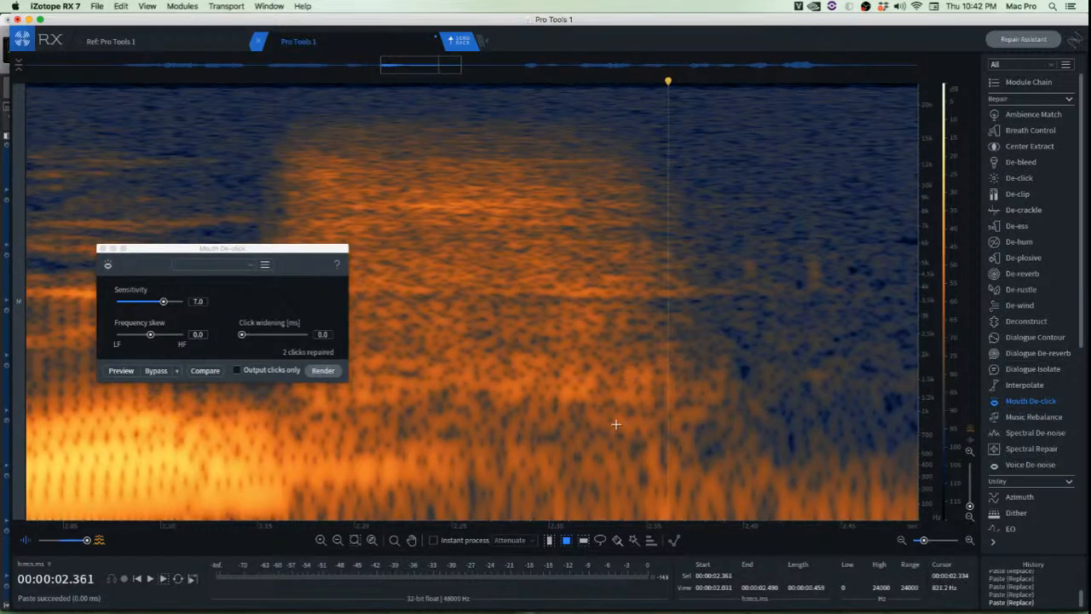
pyautogui.scroll(2, 615, 423)
pyautogui.moveTo(581, 372); pyautogui.dragTo(679, 477)
pyautogui.scroll(-2, 677, 490)
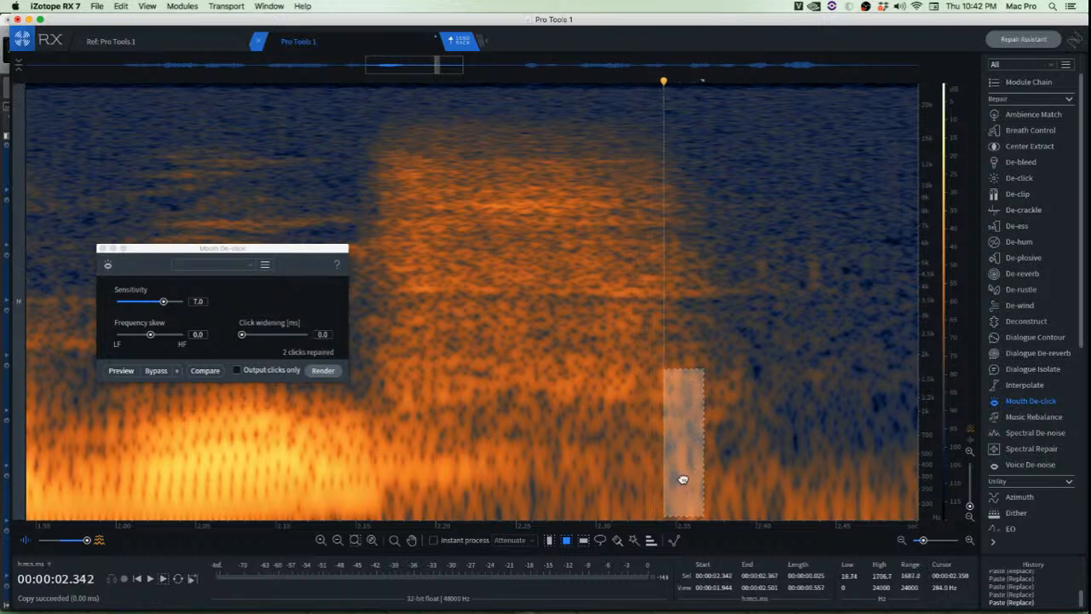
pyautogui.click(530, 474)
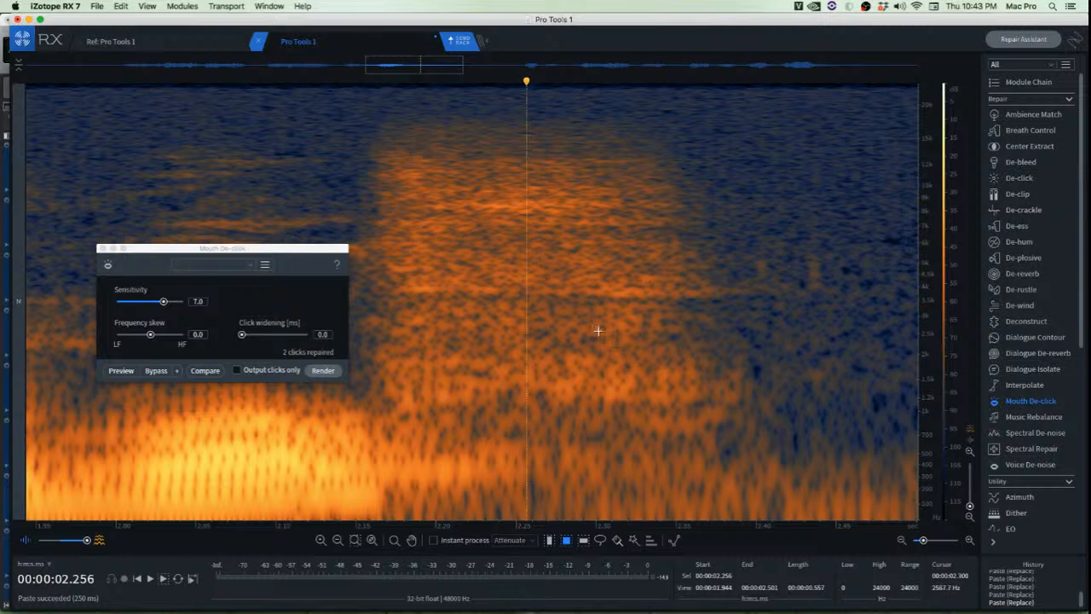
# Copy a clean patch of about 2.8–7.5 kHz at 2.441–2.453 s and paste it over the click at about 2.432–2.443 s
pyautogui.scroll(3, 823, 287)
pyautogui.moveTo(824, 218); pyautogui.dragTo(876, 322)
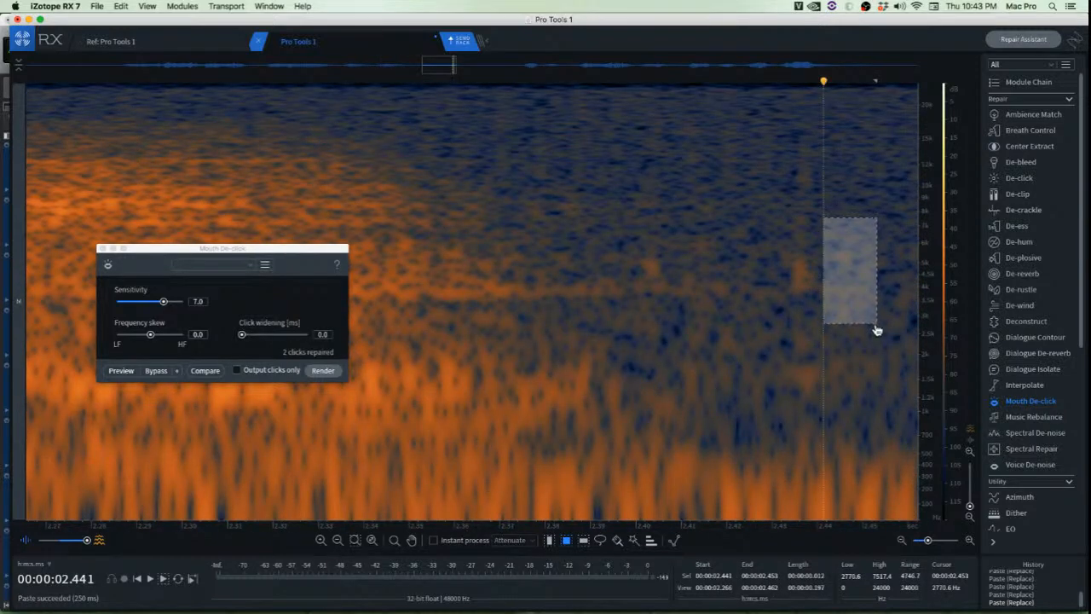
pyautogui.moveTo(871, 327); pyautogui.dragTo(796, 304)
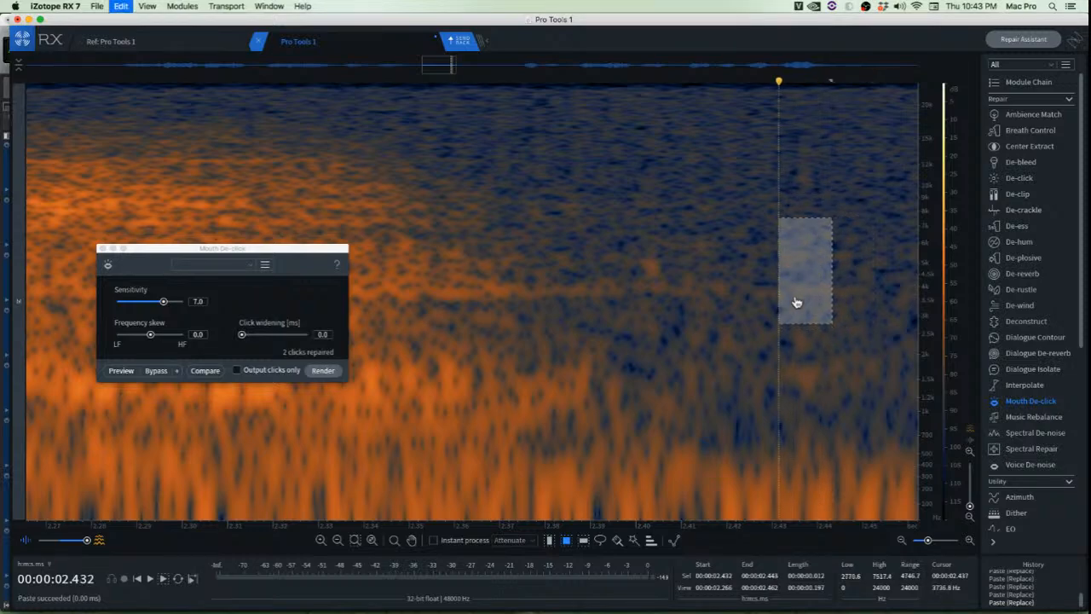
pyautogui.click(650, 253)
# Copy the clean area just after the small click near 2.40 s and paste it over that click
pyautogui.moveTo(677, 232); pyautogui.dragTo(662, 300)
pyautogui.press('super+c')
pyautogui.press('super+v')
pyautogui.click(738, 328)
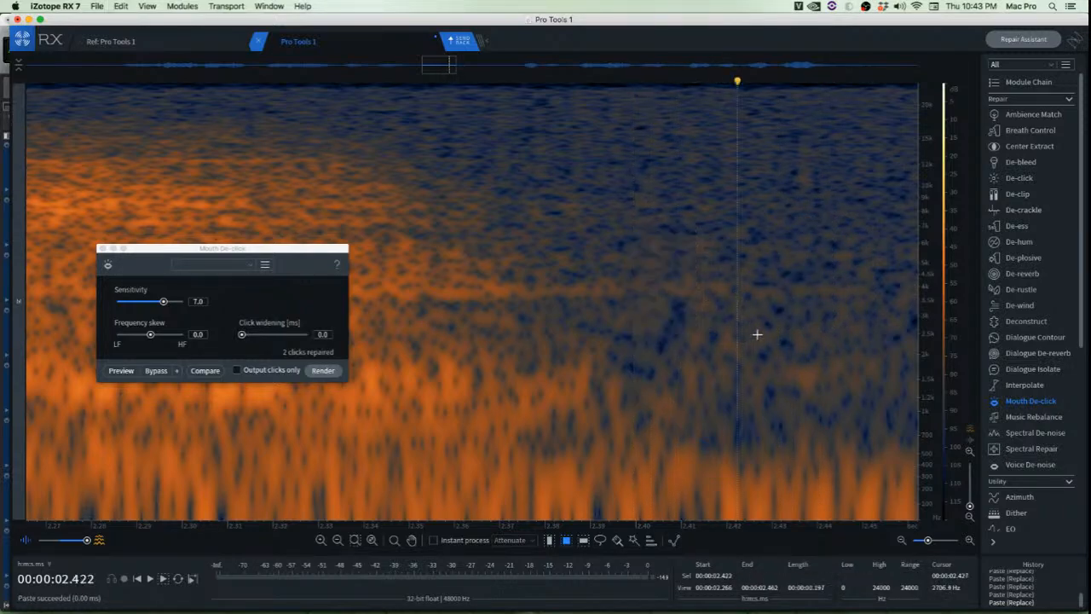
# Play back the audio from about 2.132 s and again from the clip's start to check the click repairs
pyautogui.scroll(-8, 567, 270)
pyautogui.scroll(-3, 569, 267)
pyautogui.click(471, 219)
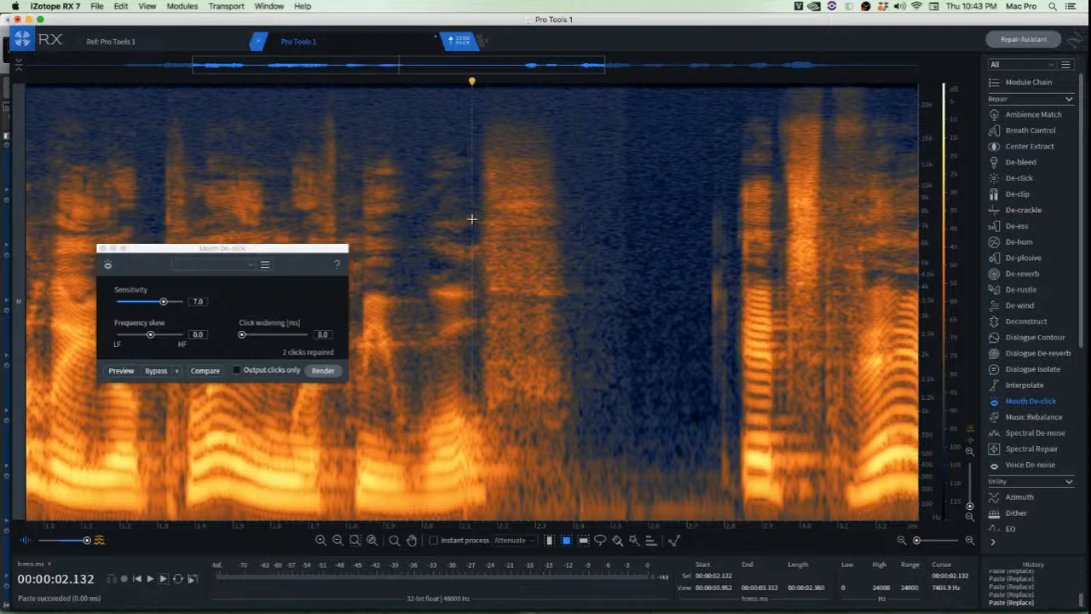
pyautogui.press('space')
pyautogui.press('space')
pyautogui.press('space')
pyautogui.press('space')
pyautogui.press('Home')
pyautogui.press('space')
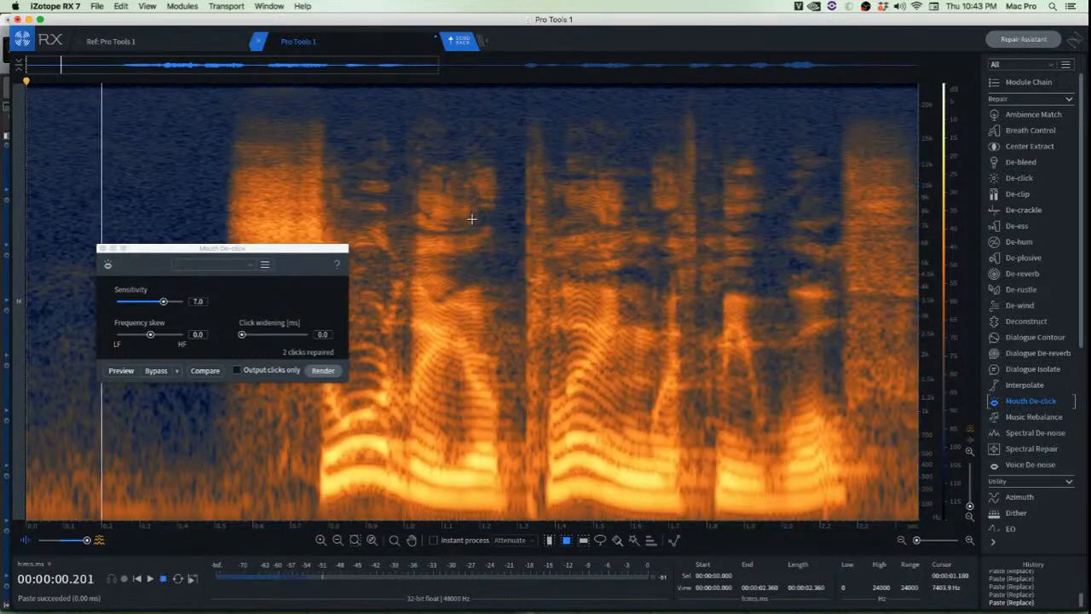
pyautogui.scroll(-2, 487, 219)
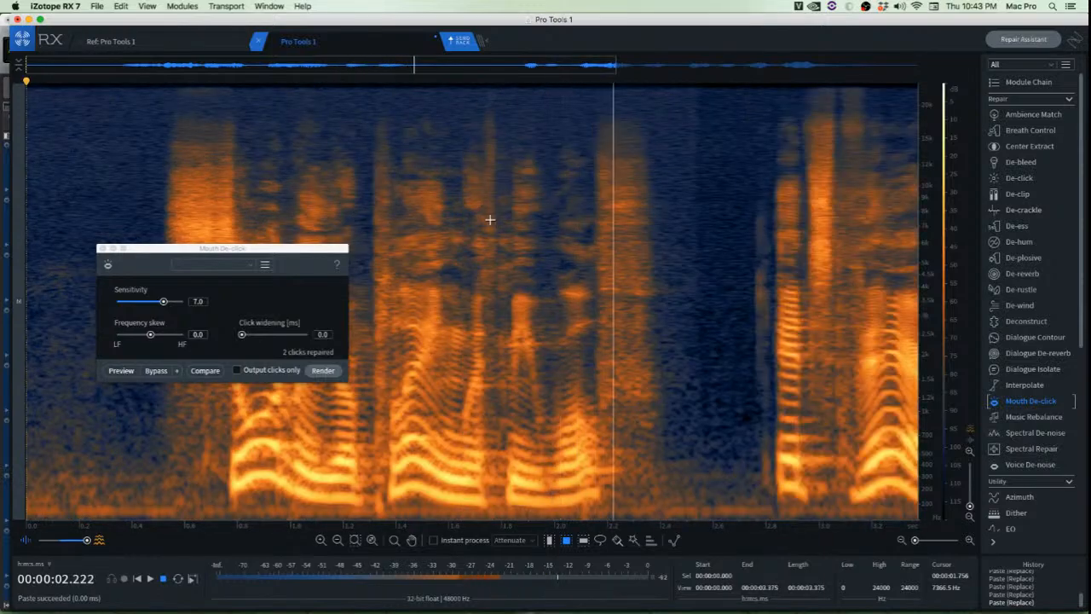
pyautogui.press('space')
# Try Mouth De-click with sensitivity 7.0 on the clicks within about 2.741–2.854 s, listen to it, and undo the render
pyautogui.scroll(3, 704, 260)
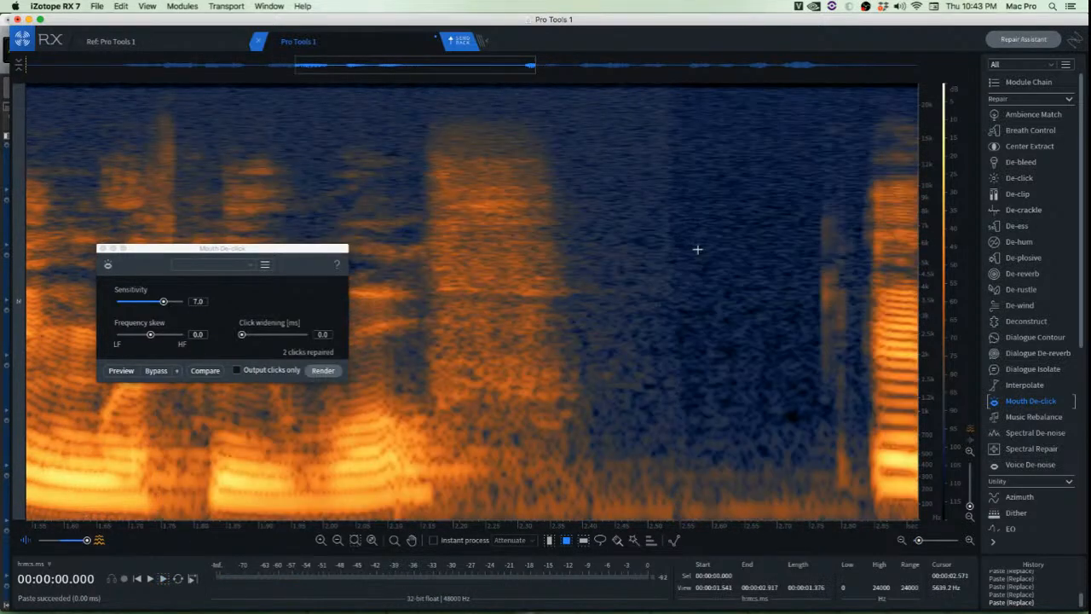
pyautogui.scroll(1, 852, 264)
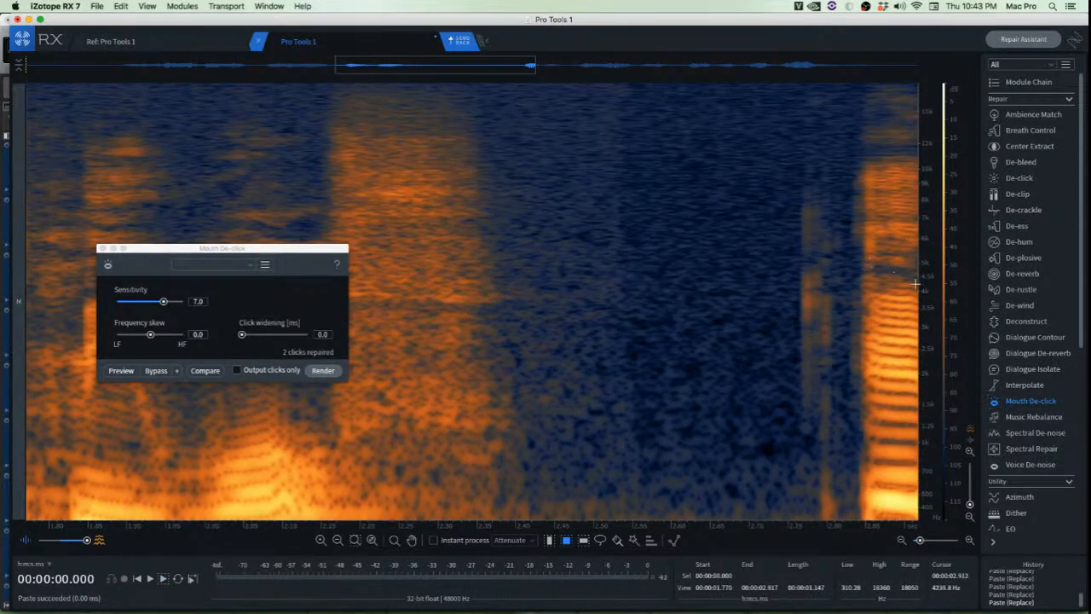
pyautogui.click(777, 269)
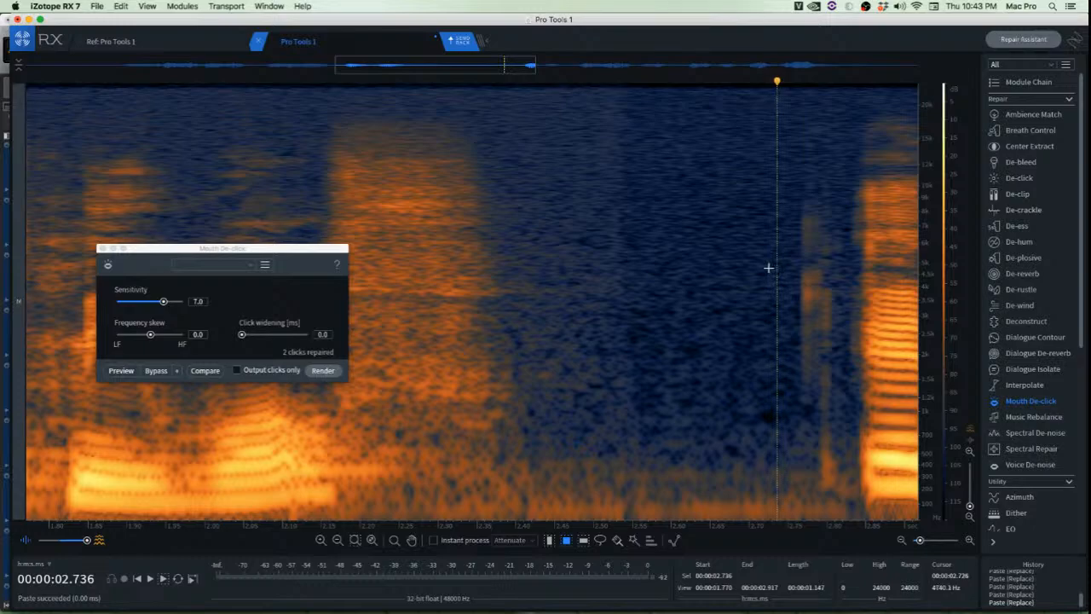
pyautogui.scroll(2, 768, 268)
pyautogui.scroll(2, 542, 283)
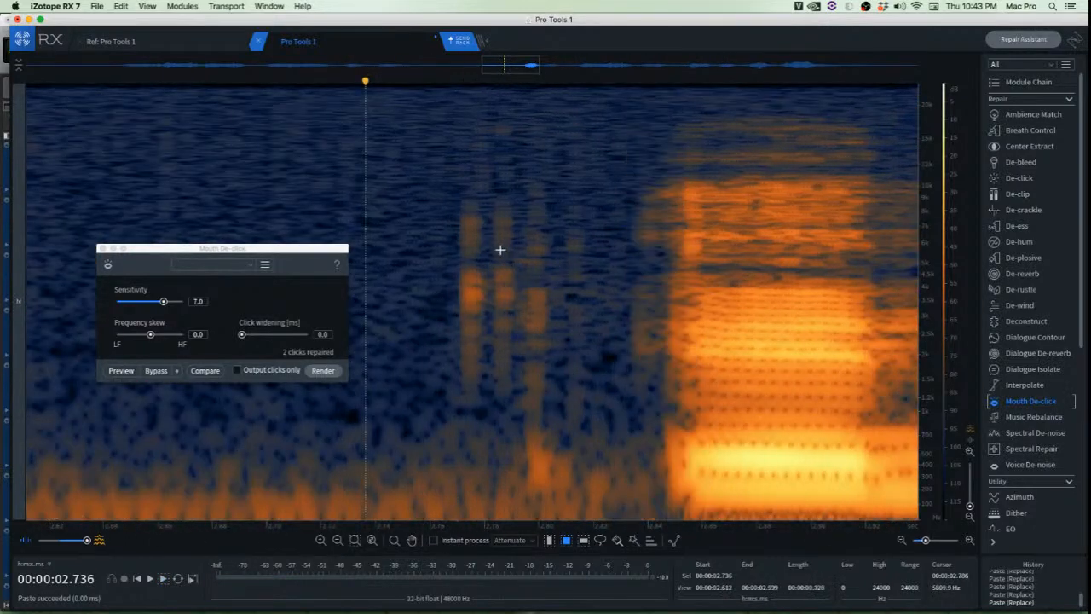
pyautogui.moveTo(379, 110); pyautogui.dragTo(687, 495)
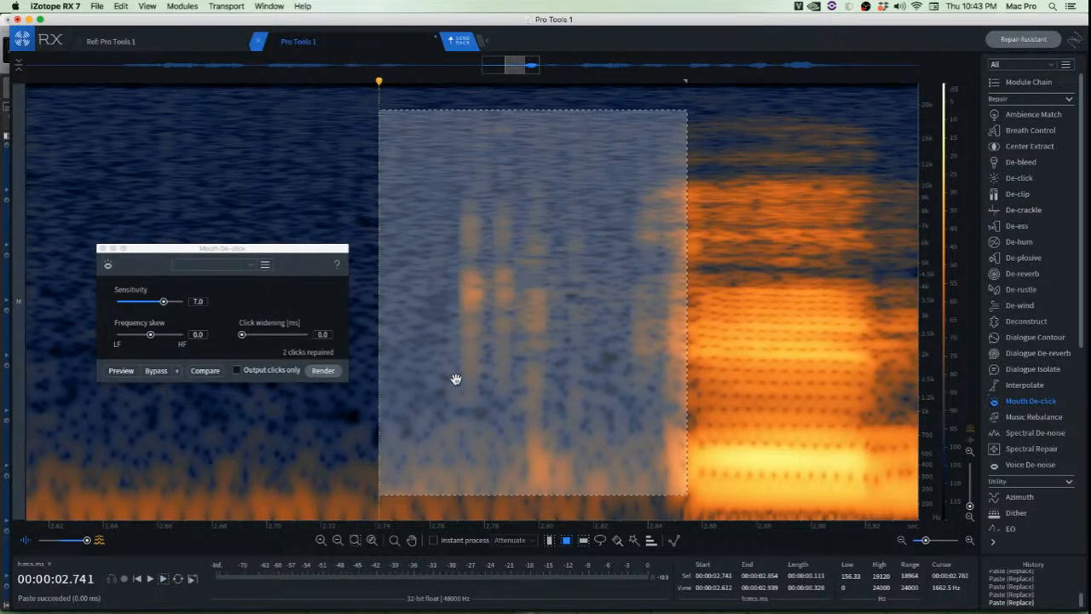
pyautogui.click(323, 371)
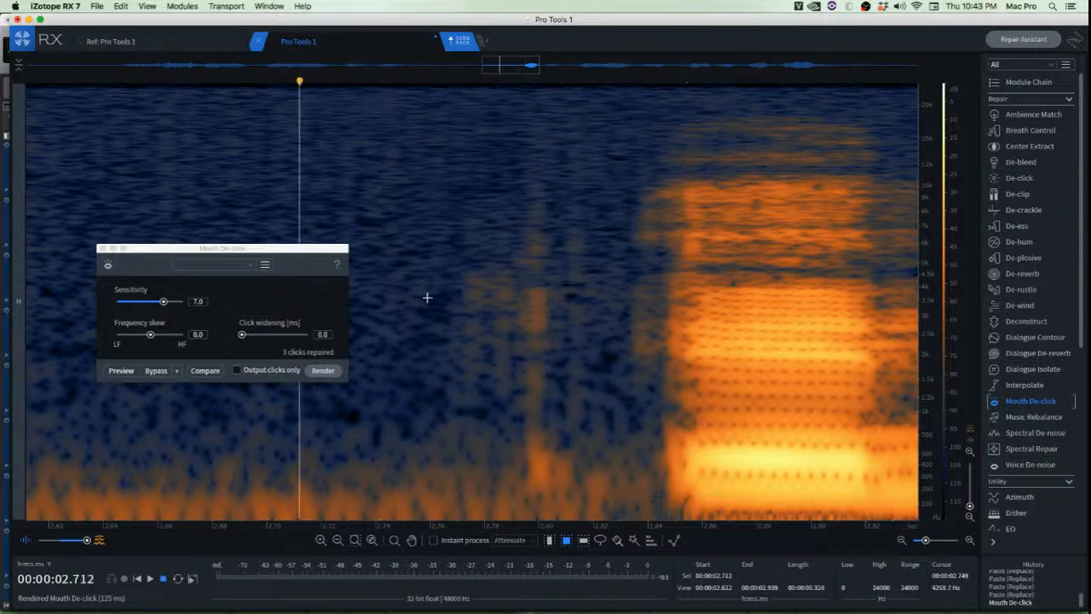
pyautogui.press('space')
pyautogui.press('super+z')
# Try De-click on the same group of clicks, selected at about 2.738–2.858 s, and undo the render
pyautogui.click(321, 205)
pyautogui.scroll(3, 426, 267)
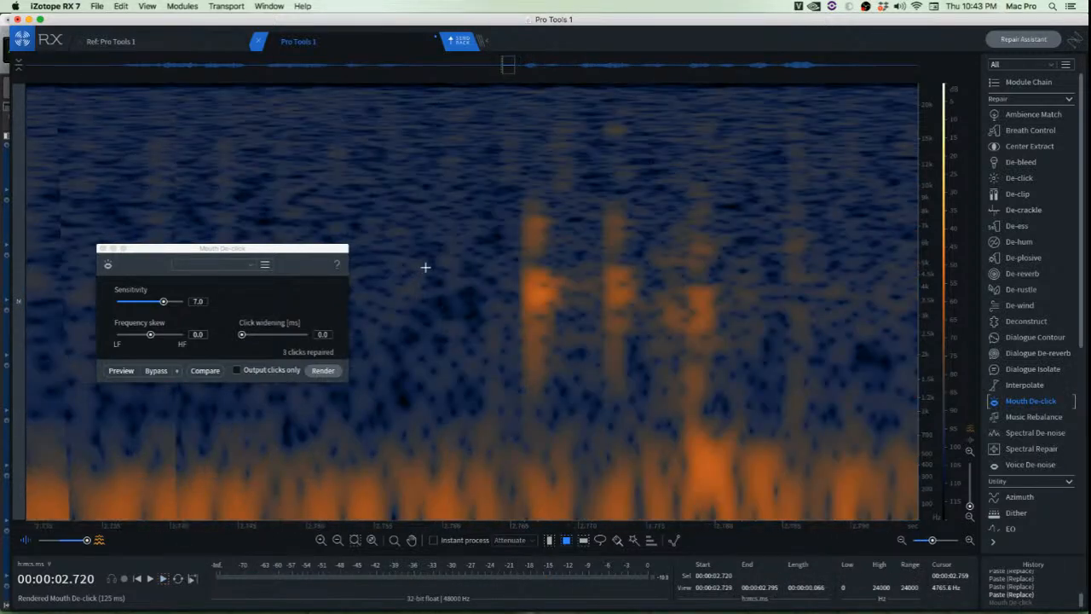
pyautogui.scroll(-6, 425, 266)
pyautogui.moveTo(480, 112); pyautogui.dragTo(712, 486)
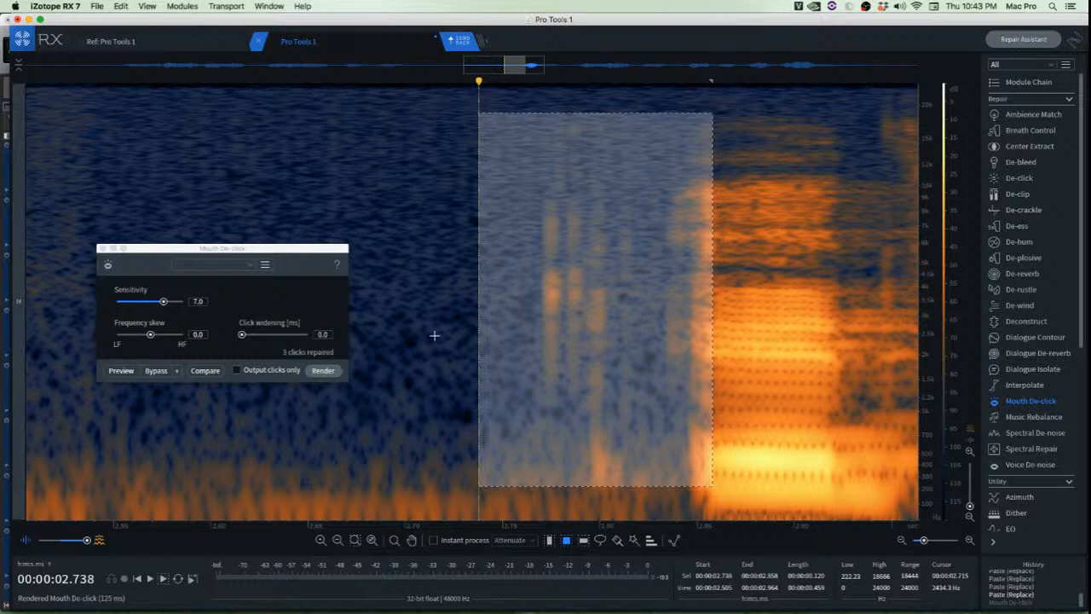
pyautogui.press('super+shift+2')
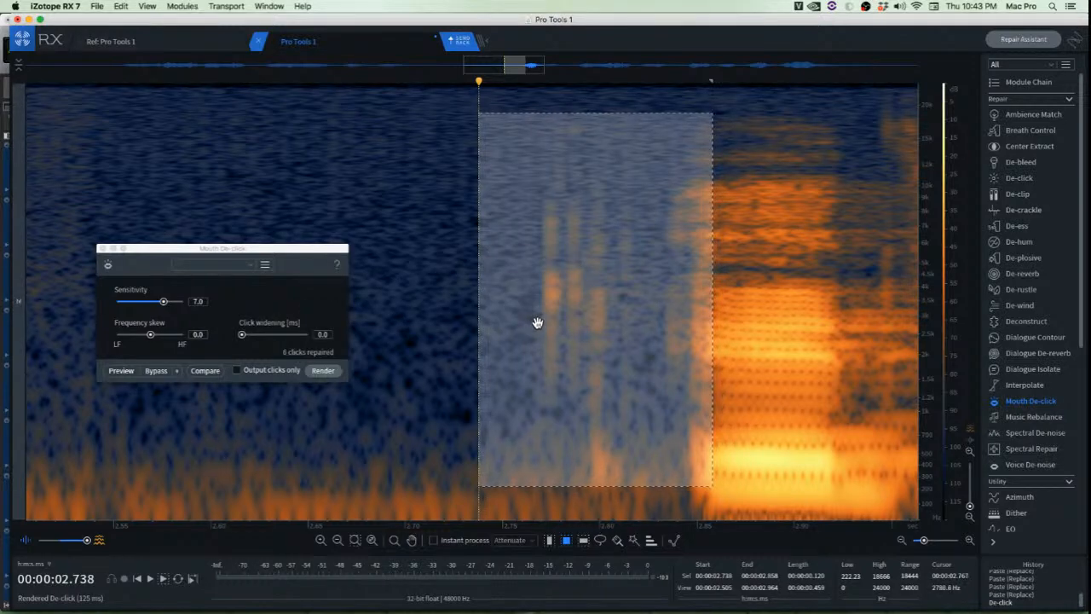
pyautogui.press('super+z')
pyautogui.click(663, 222)
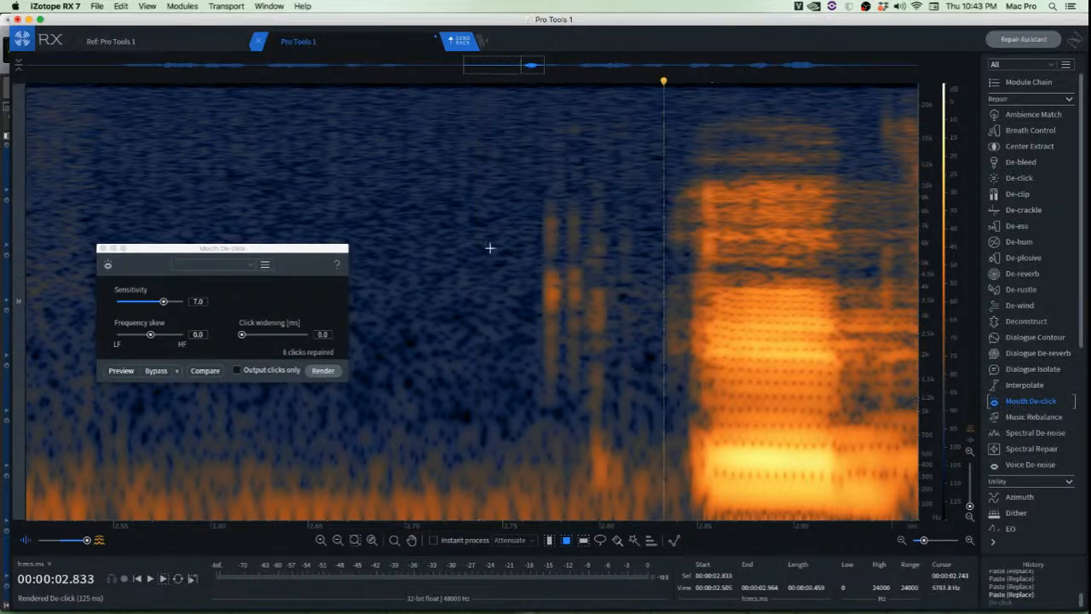
# Draw a time-frequency selection extended back to about 2.760 s, then draw another and move it to about 2.763–2.770 s
pyautogui.click(490, 247)
pyautogui.scroll(3, 520, 290)
pyautogui.moveTo(551, 137); pyautogui.dragTo(670, 429)
pyautogui.moveTo(550, 302); pyautogui.dragTo(529, 317)
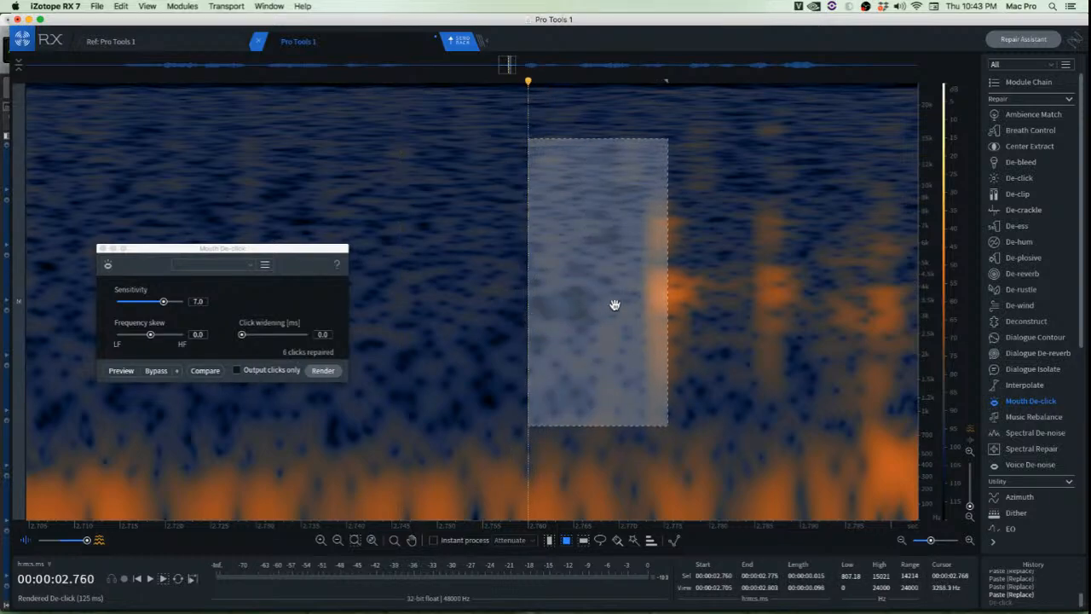
pyautogui.click(755, 270)
pyautogui.moveTo(626, 190)
pyautogui.mouseDown()
pyautogui.moveTo(677, 417)
pyautogui.moveTo(697, 433)
pyautogui.mouseUp()
pyautogui.moveTo(646, 376)
pyautogui.mouseDown()
pyautogui.moveTo(562, 364)
pyautogui.moveTo(566, 373)
pyautogui.mouseUp()
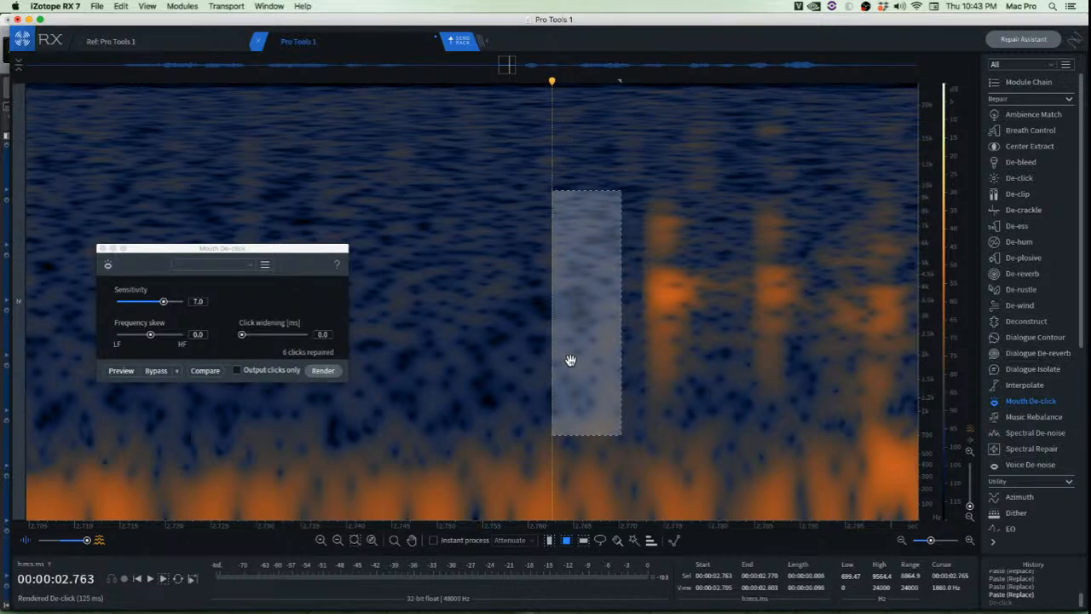
pyautogui.click(510, 257)
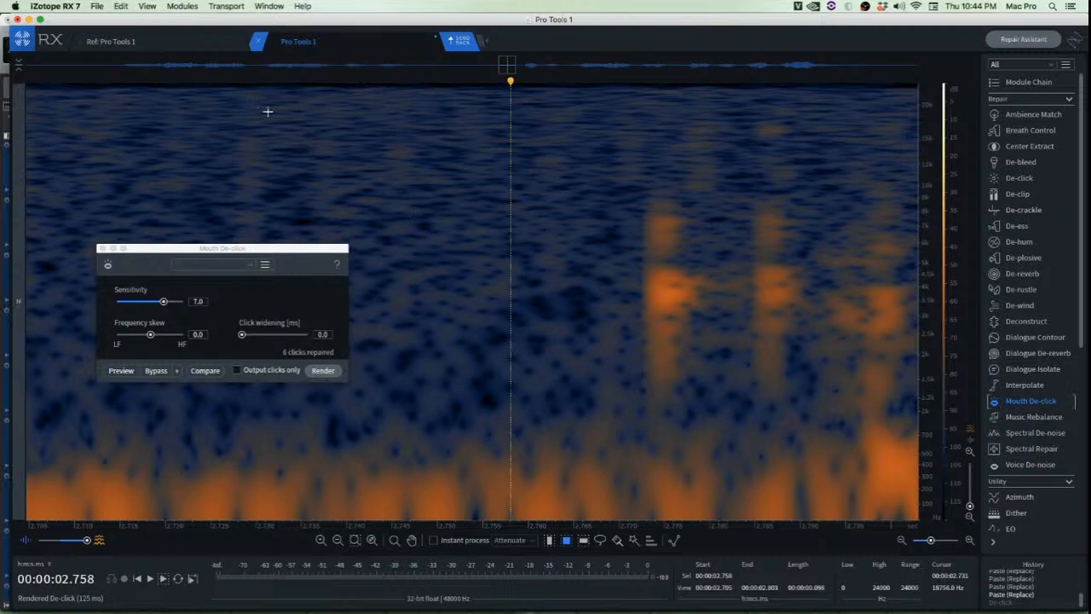
# Try a rectangular selection at about 2.737–2.763 s, a time selection at 2.718–2.777 s, and a frequency selection of about 1.8–18.9 kHz
pyautogui.moveTo(318, 110); pyautogui.dragTo(551, 317)
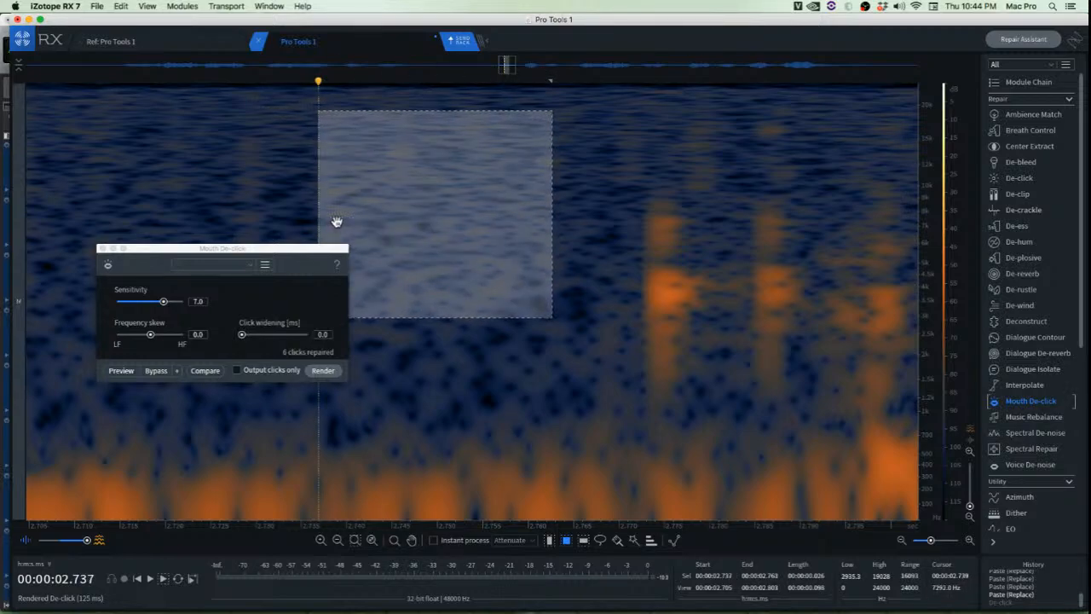
pyautogui.moveTo(144, 163); pyautogui.dragTo(680, 239)
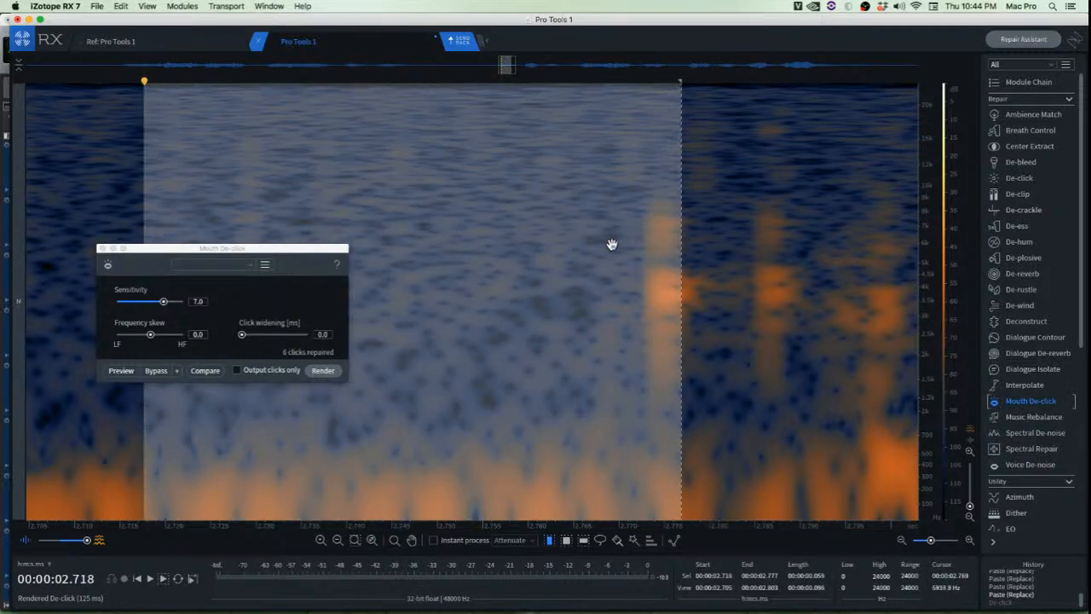
pyautogui.press('f')
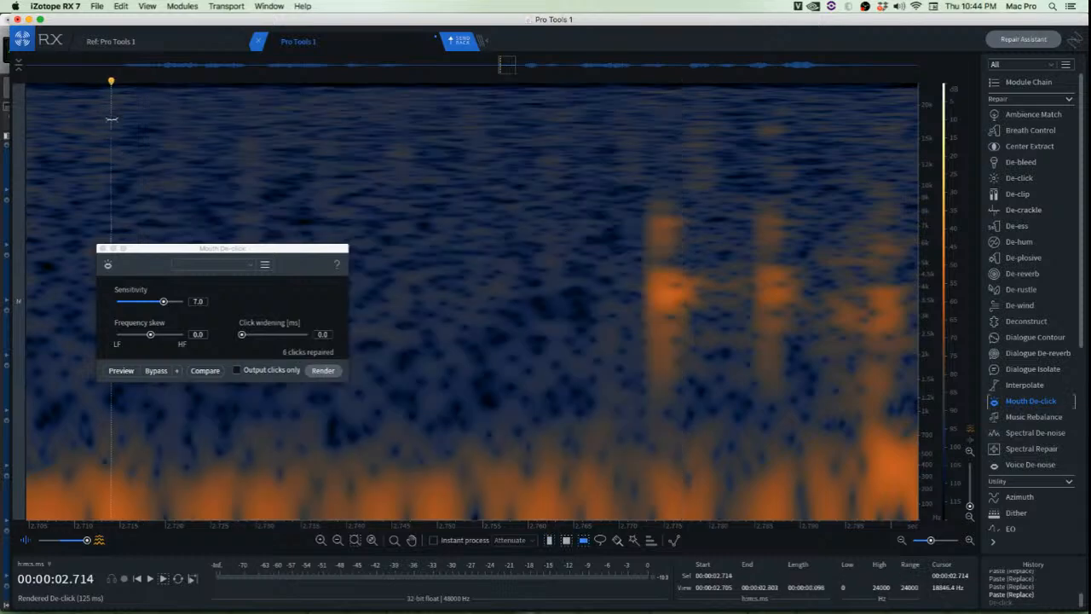
pyautogui.moveTo(95, 111); pyautogui.dragTo(187, 365)
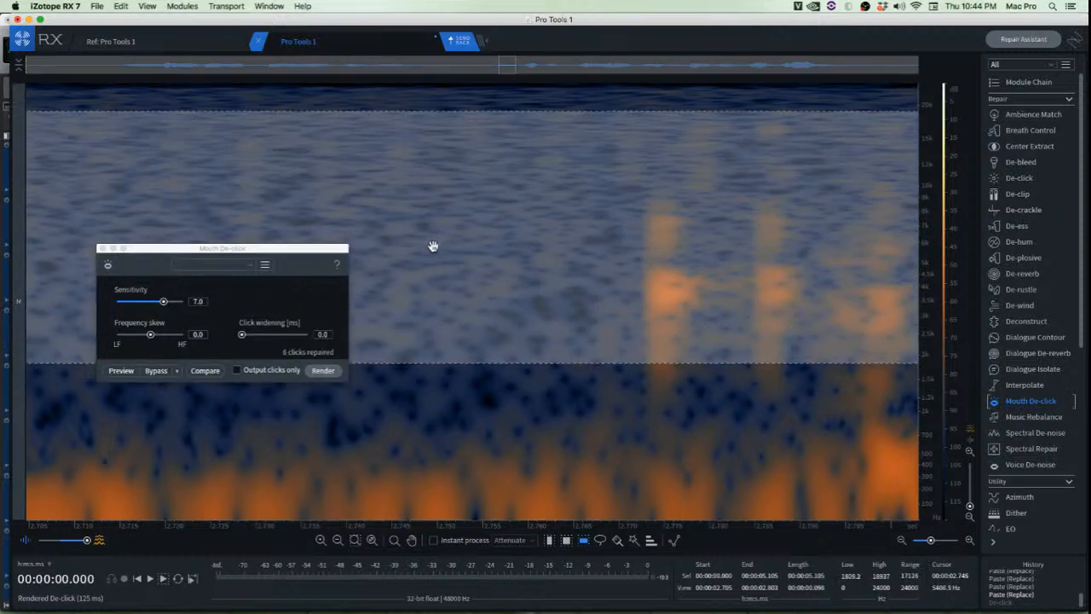
pyautogui.click(478, 166)
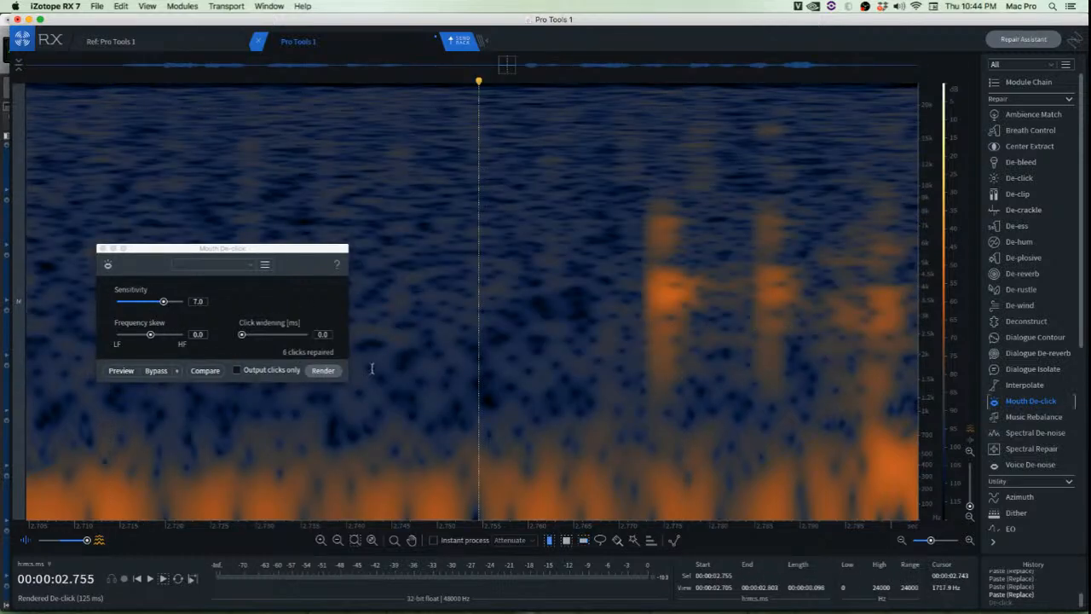
# Draw a lasso selection spanning about 2.749–2.777 s and 1.5–10.7 kHz, and switch to the Magic Wand selection tool
pyautogui.click(476, 315)
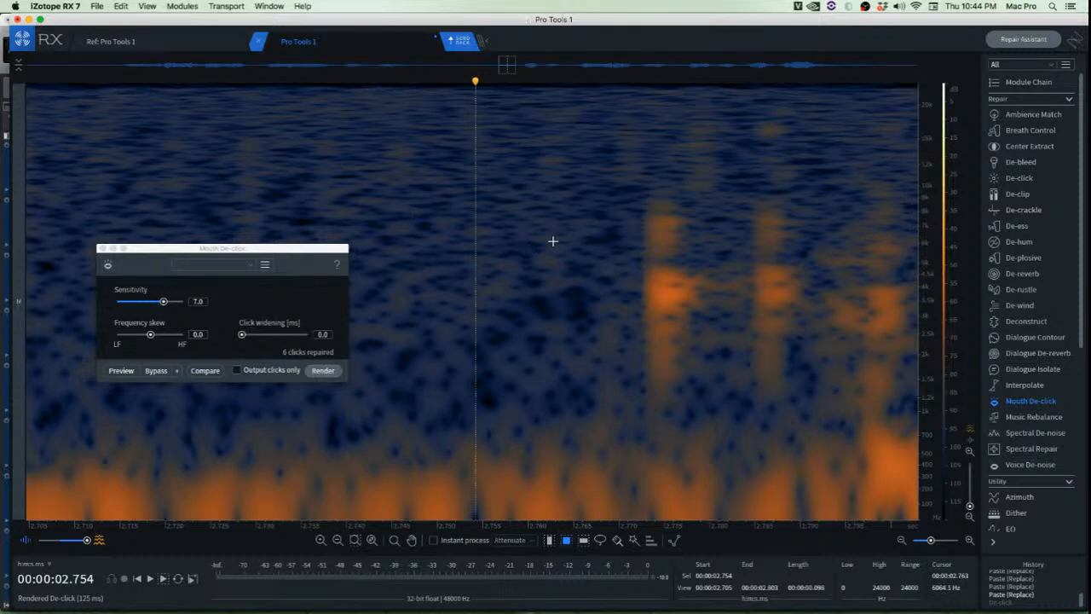
pyautogui.press('l')
pyautogui.moveTo(558, 187)
pyautogui.mouseDown()
pyautogui.moveTo(441, 236)
pyautogui.moveTo(580, 185)
pyautogui.moveTo(556, 189)
pyautogui.mouseUp()
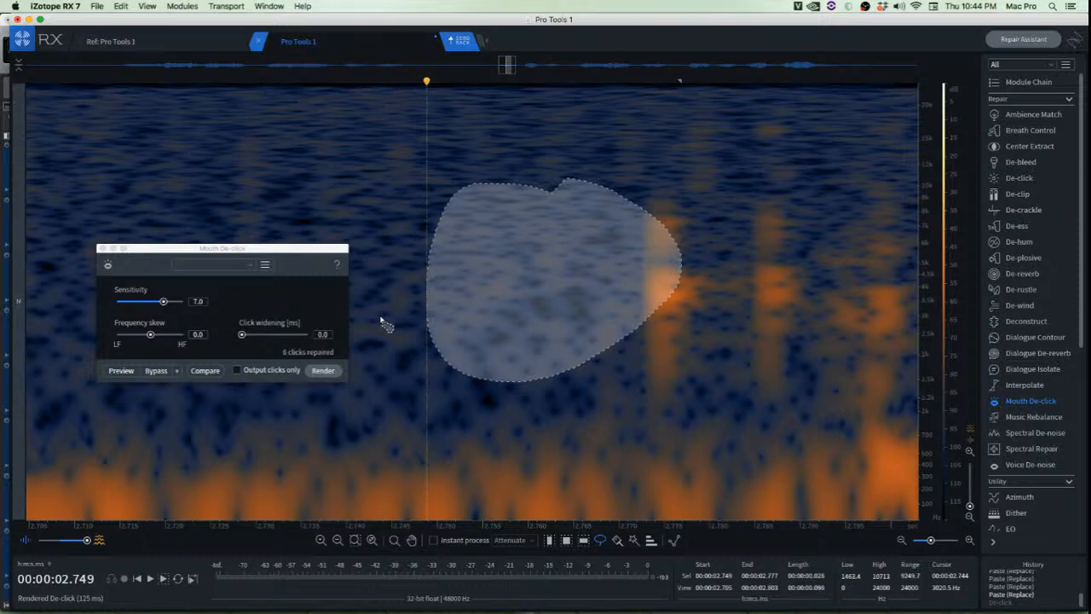
pyautogui.press('w')
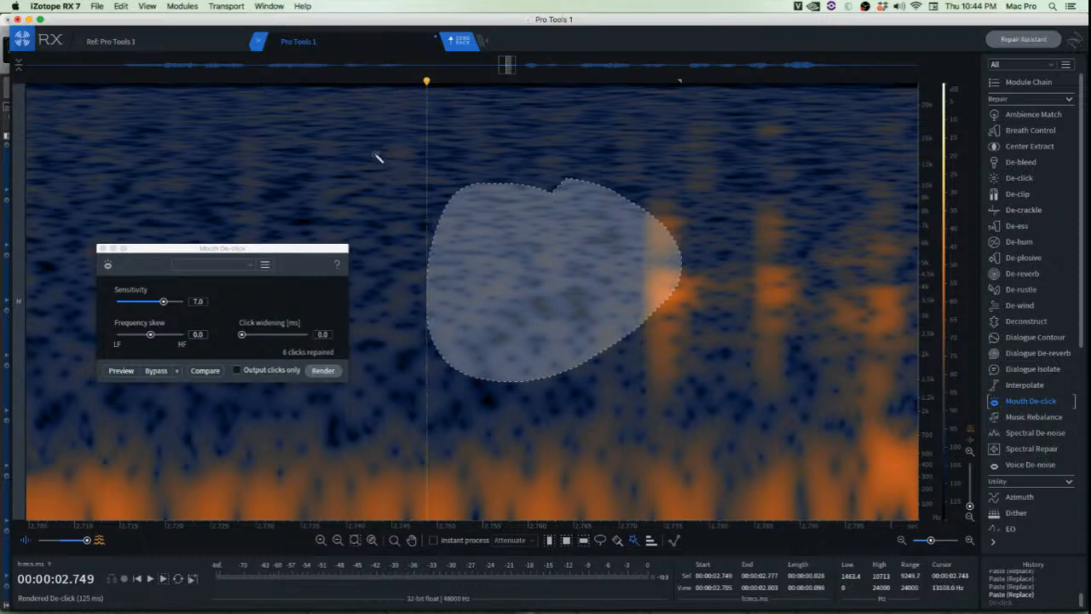
# Try Magic Wand selections on the clicks near 2.775 s and 2.787 s, sampling several bands between about 2 and 8 kHz
pyautogui.click(636, 269)
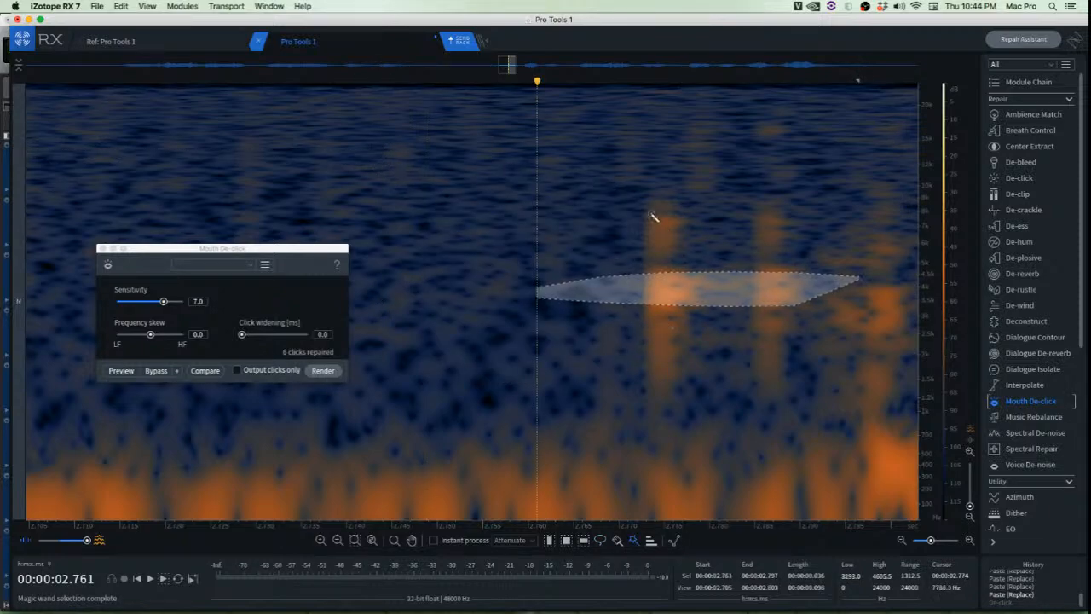
pyautogui.click(652, 214)
pyautogui.click(662, 304)
pyautogui.click(660, 352)
pyautogui.click(664, 240)
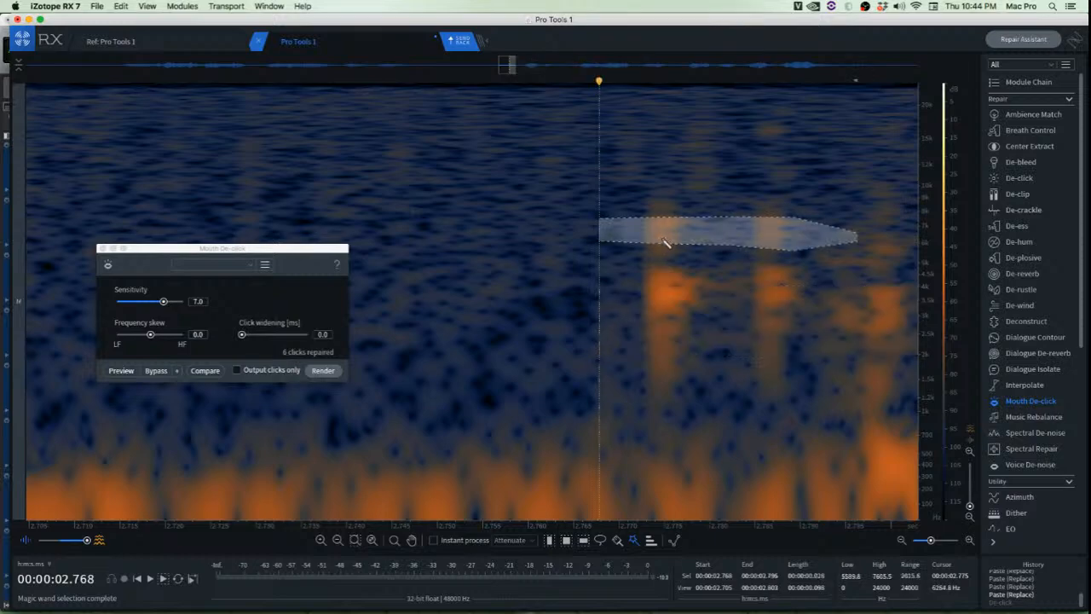
pyautogui.click(670, 332)
pyautogui.click(664, 367)
pyautogui.click(772, 297)
pyautogui.click(770, 238)
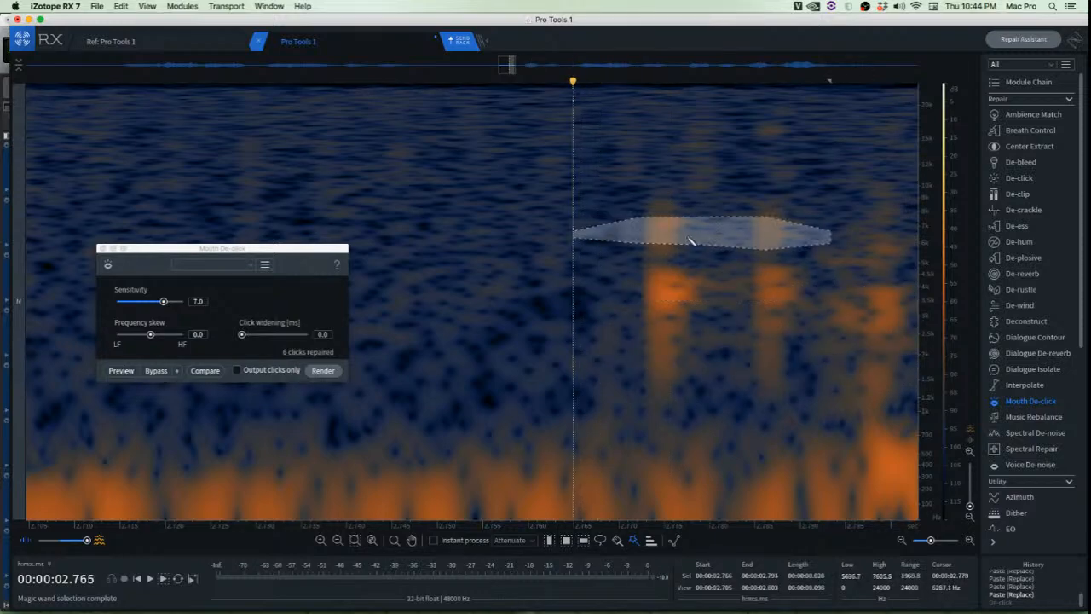
pyautogui.click(667, 326)
pyautogui.click(535, 294)
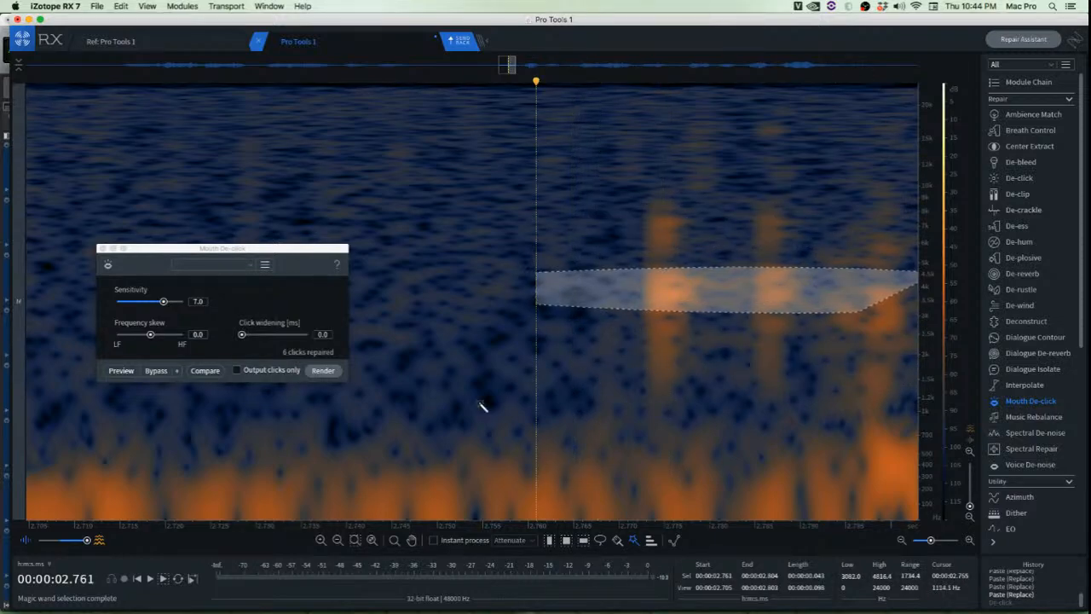
# With a time-frequency selection, copy clean noise at about 2.768–2.774 s and paste it over the click at about 2.772–2.778 s, 0.8–10.5 kHz
pyautogui.press('r')
pyautogui.press('super+d')
pyautogui.click(709, 329)
pyautogui.scroll(5, 648, 321)
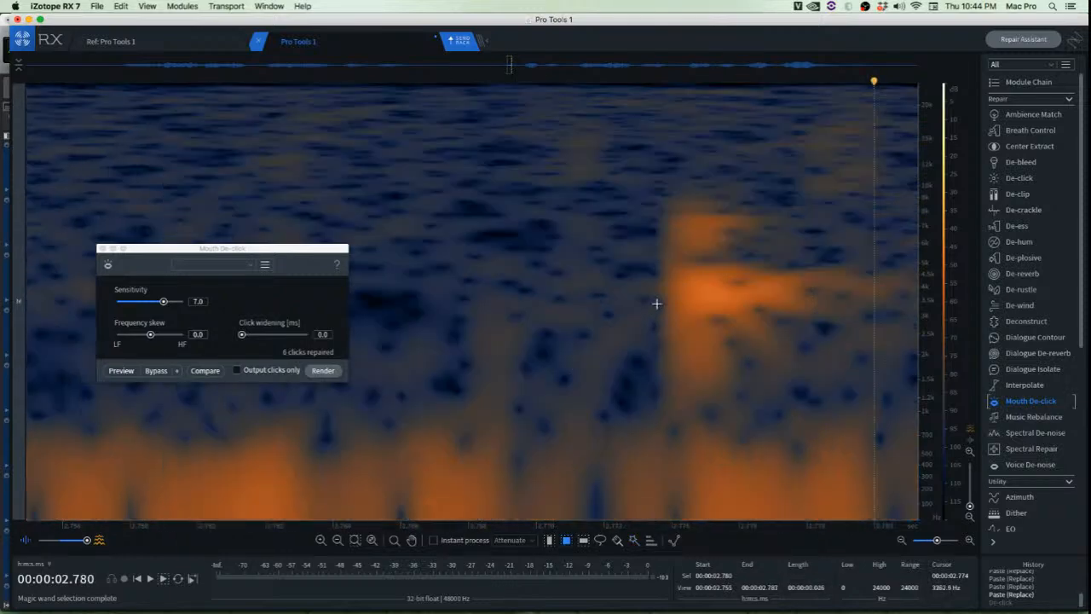
pyautogui.scroll(-3, 664, 295)
pyautogui.scroll(2, 831, 268)
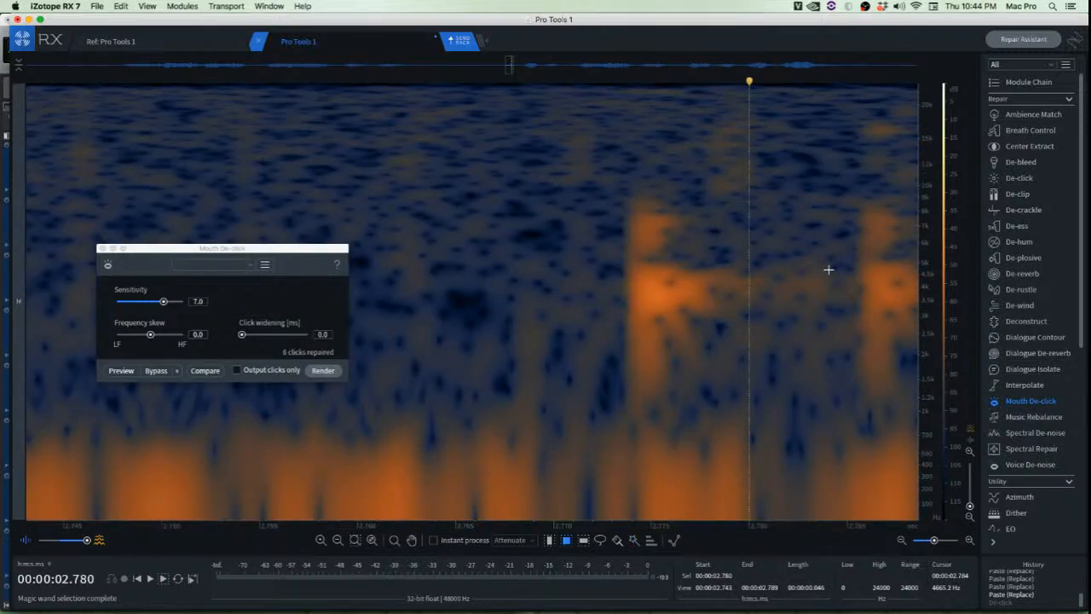
pyautogui.scroll(1, 819, 272)
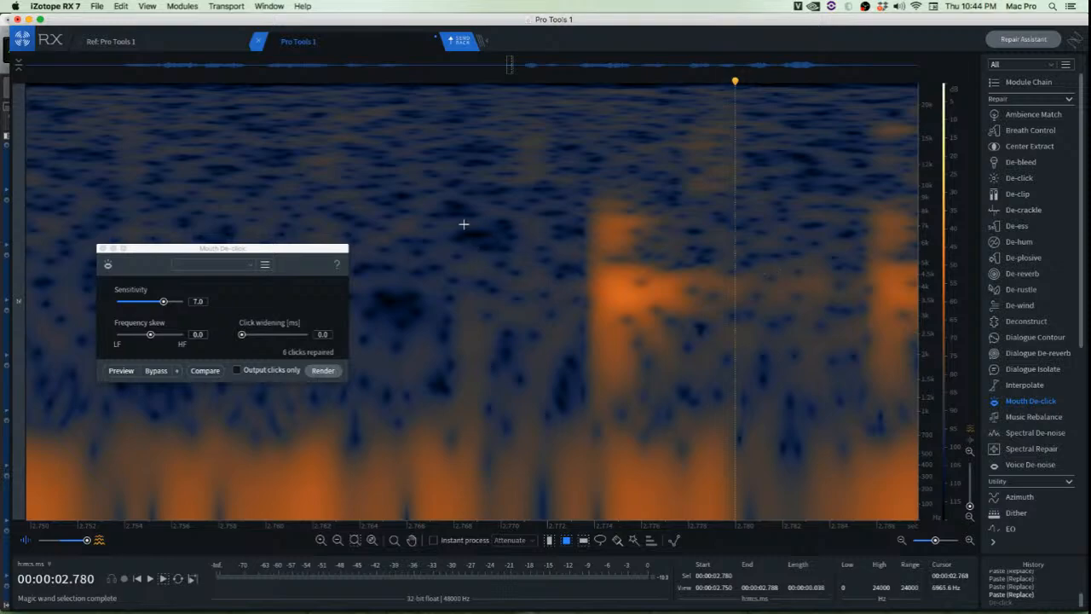
pyautogui.moveTo(453, 195); pyautogui.dragTo(592, 438)
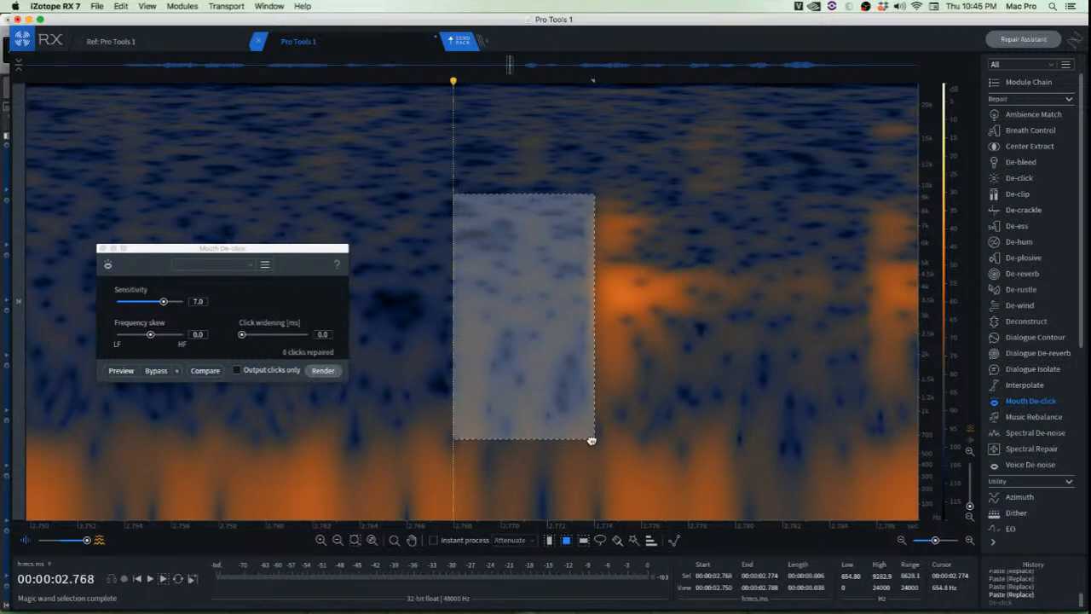
pyautogui.press('super+c')
pyautogui.moveTo(510, 345); pyautogui.dragTo(611, 334)
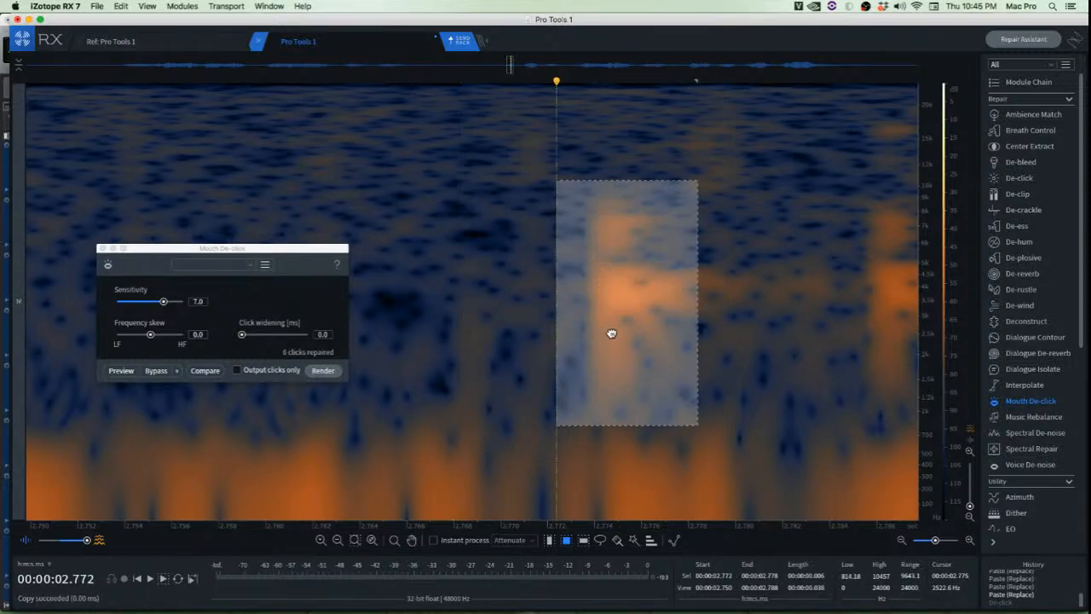
pyautogui.press('super+v')
# Paste a clean noise patch over the click residue at about 2.770–2.783 s, 2.4–7.1 kHz
pyautogui.click(538, 309)
pyautogui.scroll(-3, 540, 339)
pyautogui.moveTo(388, 224); pyautogui.dragTo(533, 338)
pyautogui.moveTo(459, 305); pyautogui.dragTo(589, 304)
pyautogui.press('super+v')
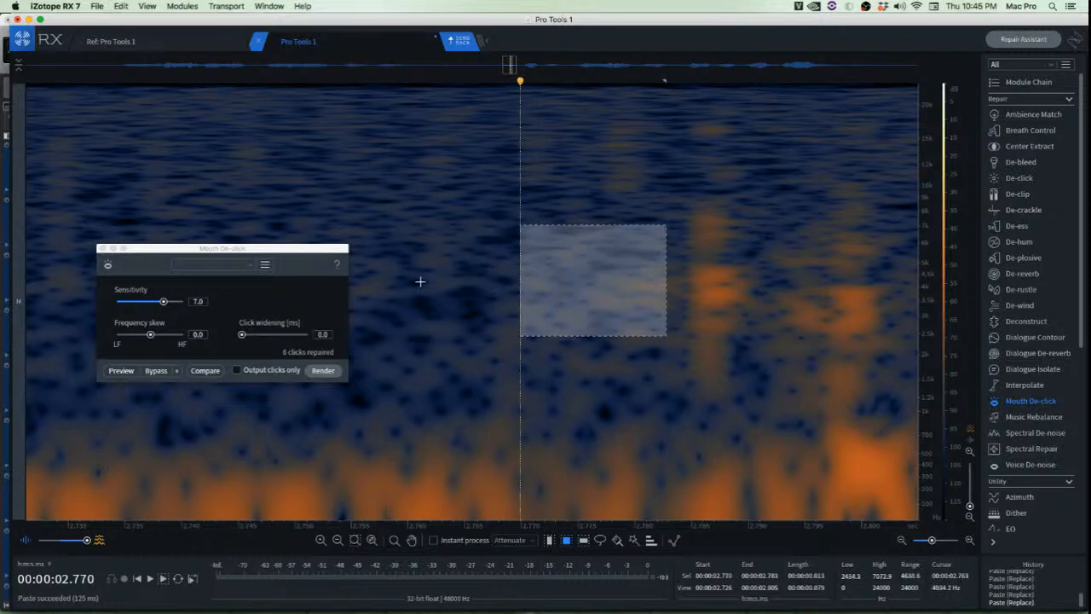
# Copy a clean rectangular patch of background noise and paste it over the click near 2.787 s
pyautogui.click(420, 281)
pyautogui.scroll(-3, 612, 271)
pyautogui.scroll(5, 601, 271)
pyautogui.scroll(-5, 475, 269)
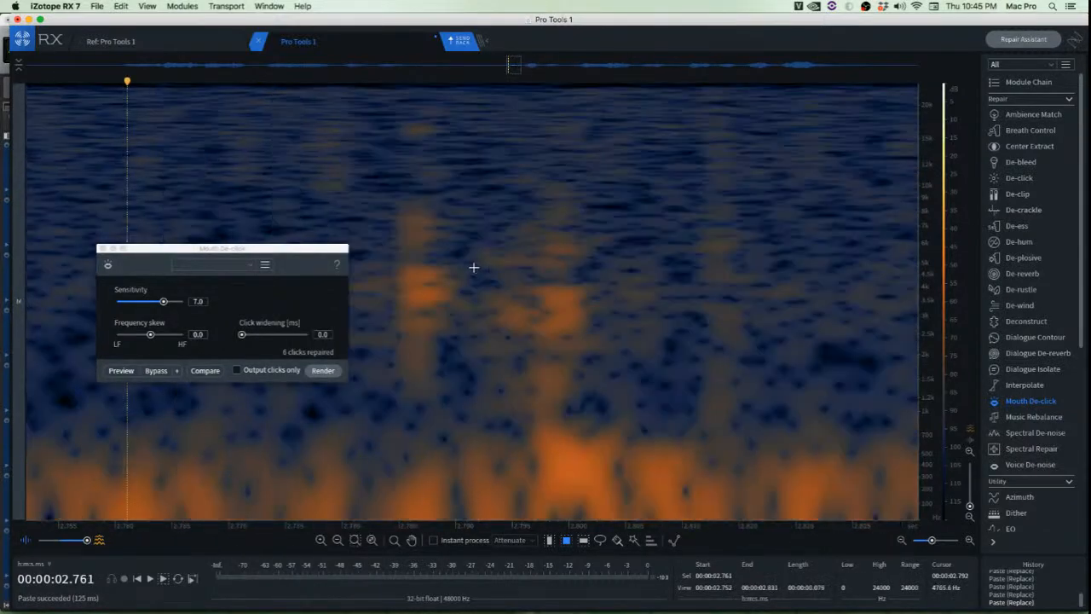
pyautogui.scroll(4, 321, 219)
pyautogui.moveTo(621, 181); pyautogui.dragTo(811, 361)
pyautogui.press('super+c')
pyautogui.press('super+v')
pyautogui.click(602, 290)
# Copy clean noise following the faint click near 2.813 s and paste it over about 2.810–2.819 s, 0.4–18.6 kHz
pyautogui.scroll(-3, 603, 294)
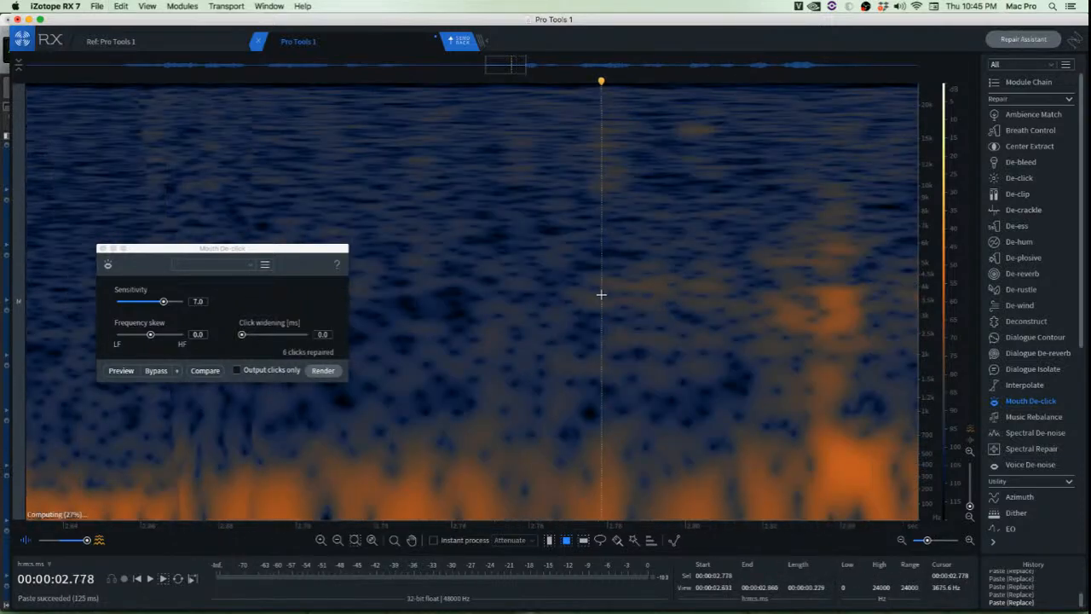
pyautogui.scroll(3, 687, 252)
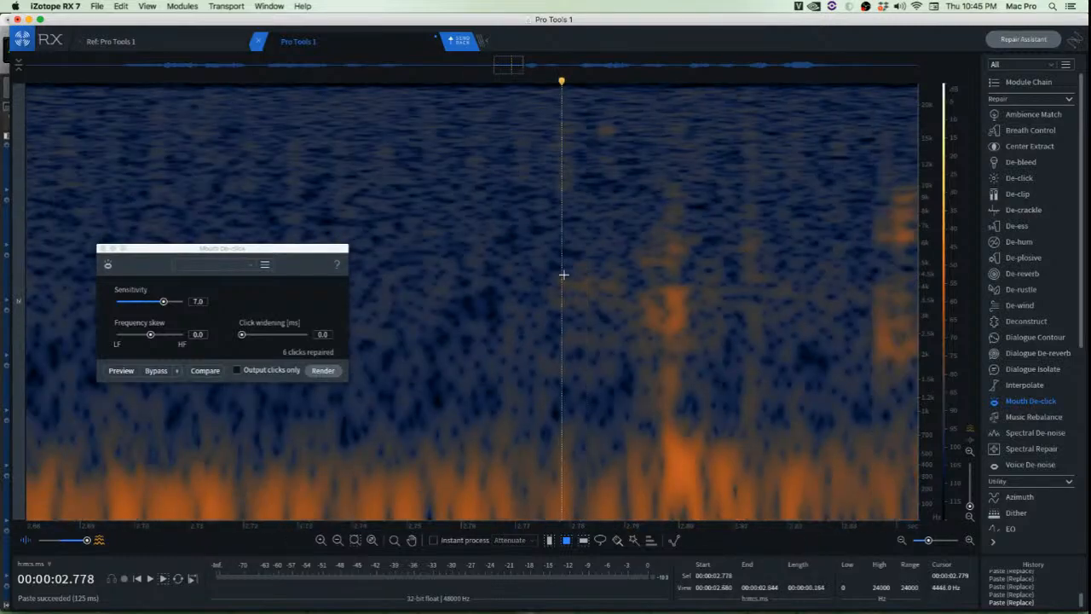
pyautogui.scroll(-3, 879, 216)
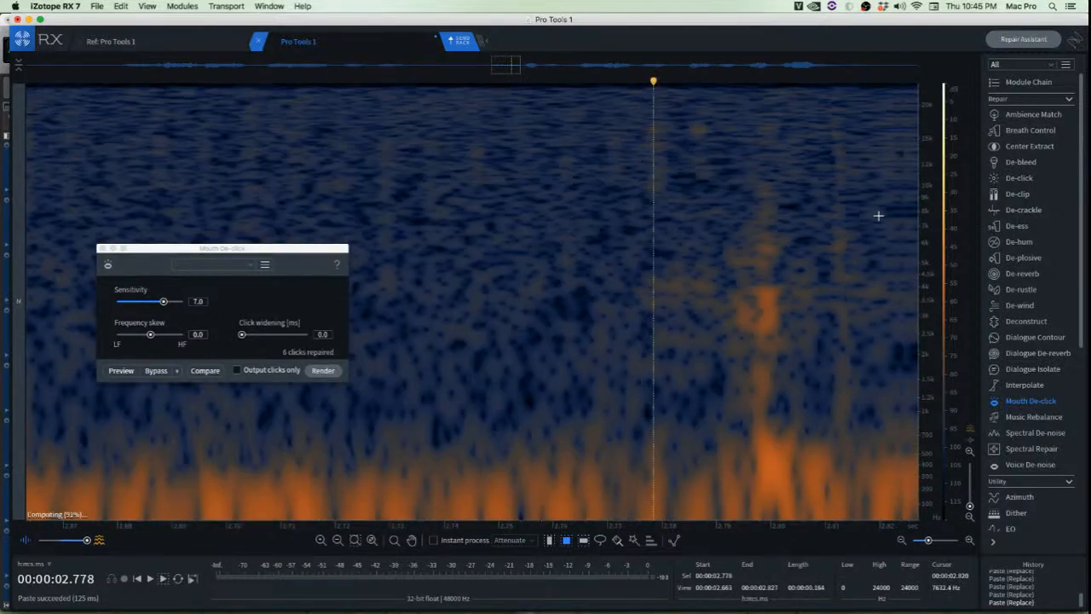
pyautogui.scroll(4, 870, 219)
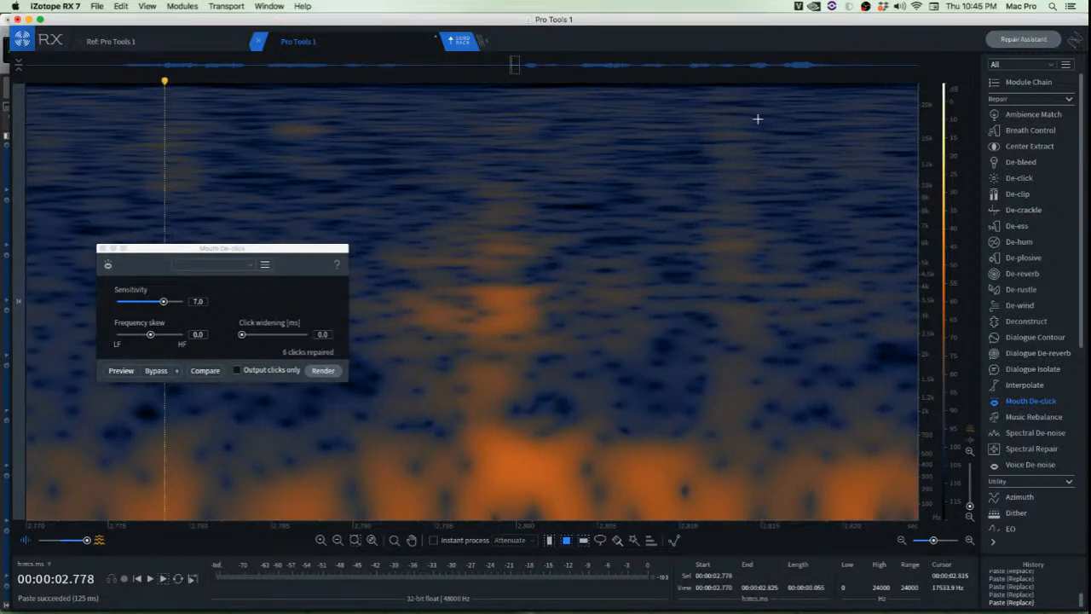
pyautogui.moveTo(758, 119); pyautogui.dragTo(898, 460)
pyautogui.press('super+c')
pyautogui.moveTo(864, 416); pyautogui.dragTo(786, 414)
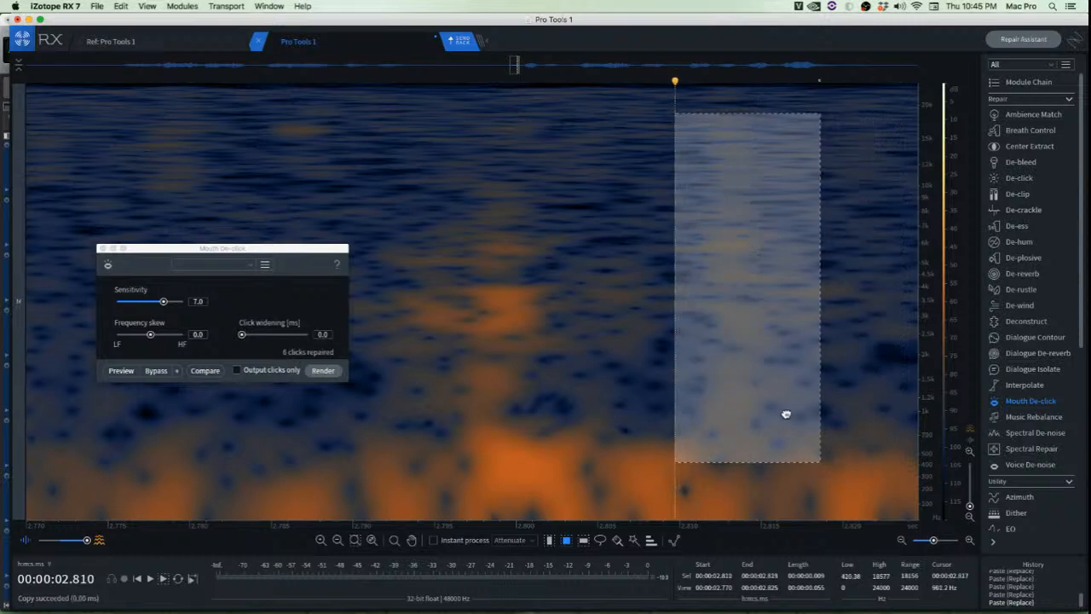
pyautogui.press('super+v')
pyautogui.click(837, 381)
# Copy clean noise just after the click near 2.800 s and paste it over that click
pyautogui.scroll(-5, 566, 380)
pyautogui.scroll(4, 498, 310)
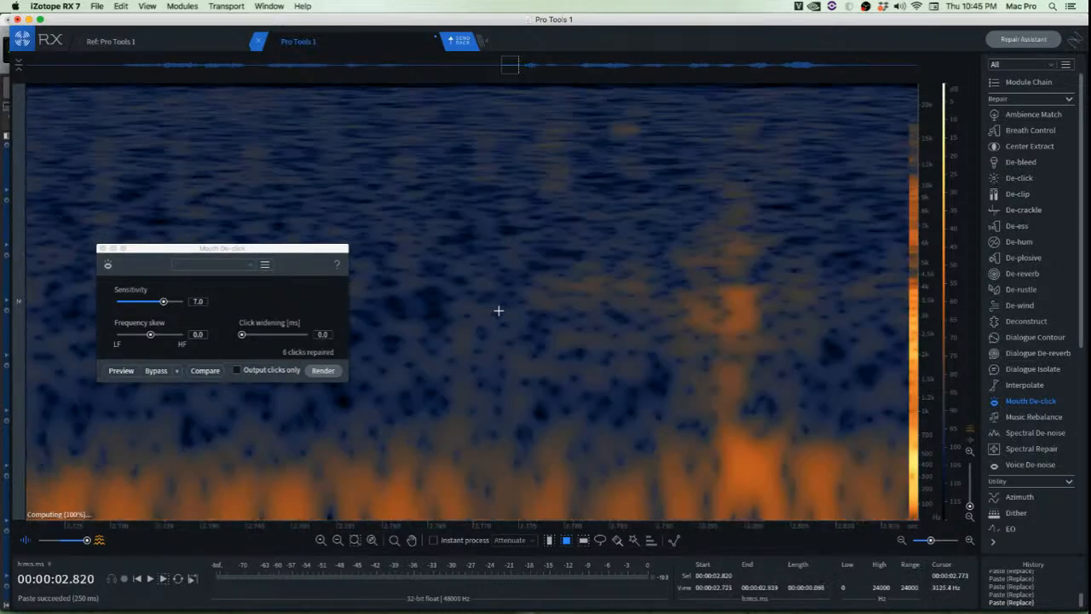
pyautogui.scroll(-4, 526, 295)
pyautogui.scroll(5, 699, 286)
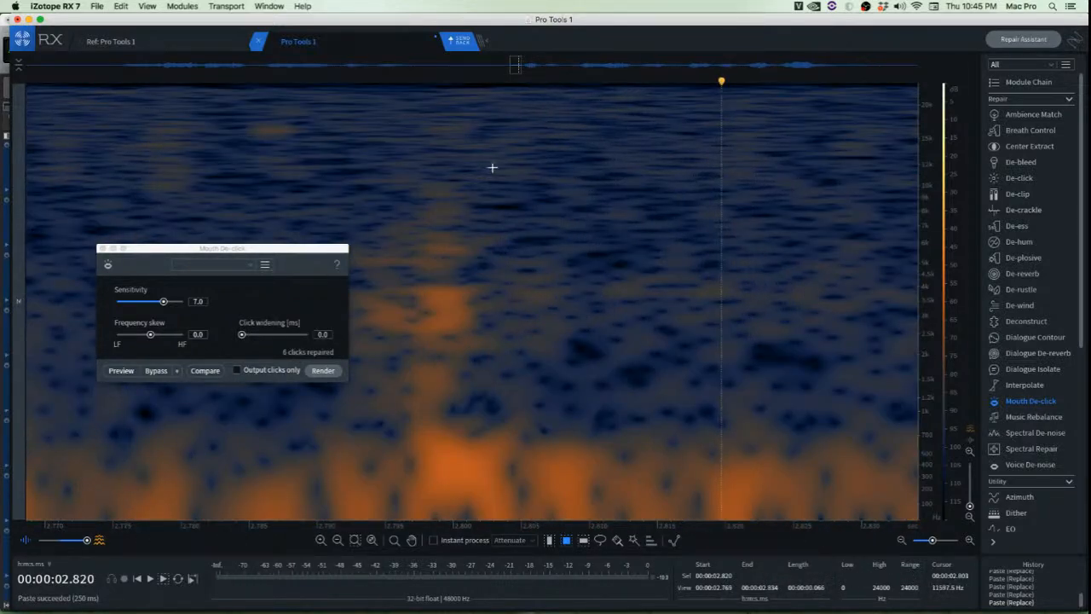
pyautogui.moveTo(494, 161); pyautogui.dragTo(660, 427)
pyautogui.press('super+c')
pyautogui.moveTo(581, 391); pyautogui.dragTo(470, 385)
pyautogui.press('super+v')
# Copy clean noise at about 2.747–2.776 s, 1.5–6.1 kHz, and paste it over the remaining residue before the speech
pyautogui.scroll(-5, 644, 358)
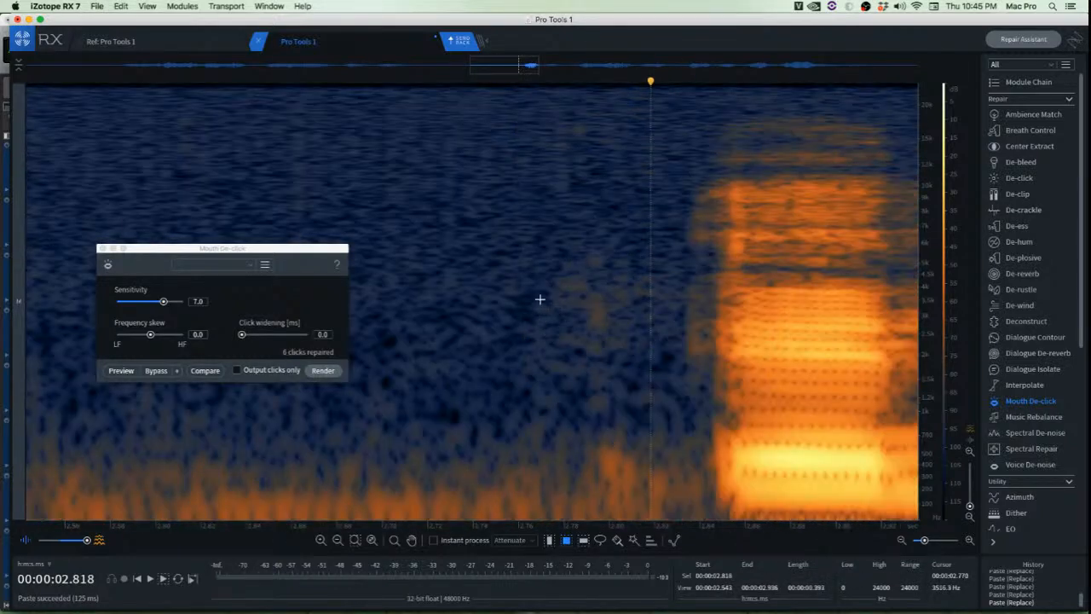
pyautogui.scroll(2, 540, 299)
pyautogui.moveTo(464, 240); pyautogui.dragTo(561, 381)
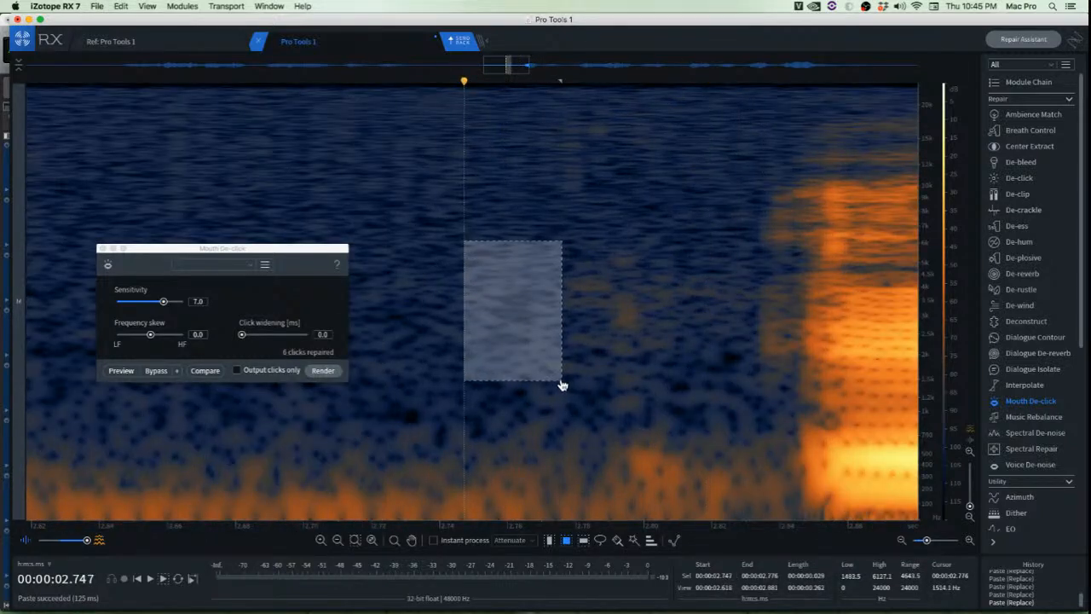
pyautogui.press('super+c')
pyautogui.moveTo(506, 326); pyautogui.dragTo(607, 323)
pyautogui.press('super+v')
pyautogui.click(461, 311)
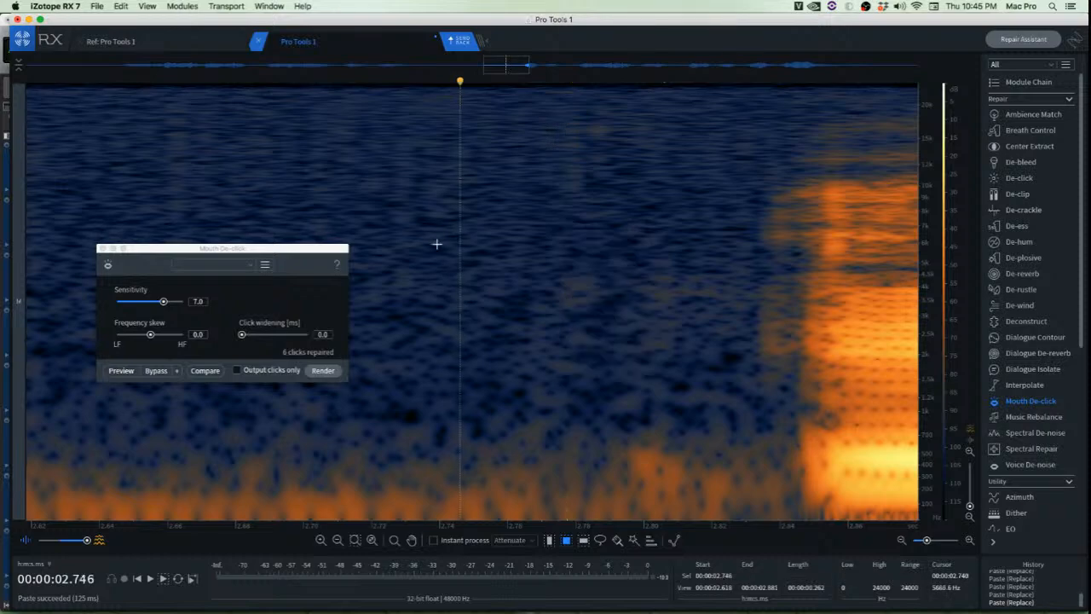
# Play back the repaired passage from about 2.737 s into the following speech
pyautogui.click(429, 236)
pyautogui.press('space')
pyautogui.press('space')
pyautogui.scroll(-3, 433, 238)
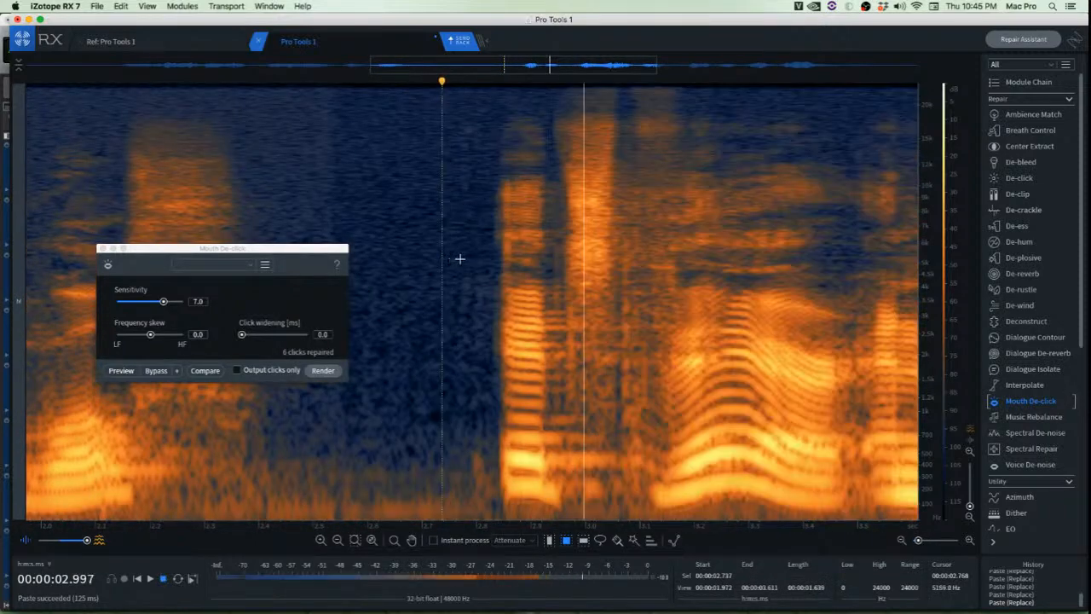
# Try De-click and Mouth De-click on a selection at about 2.937–2.960 s, 1–22 kHz, undoing each render
pyautogui.scroll(3, 583, 267)
pyautogui.scroll(2, 584, 267)
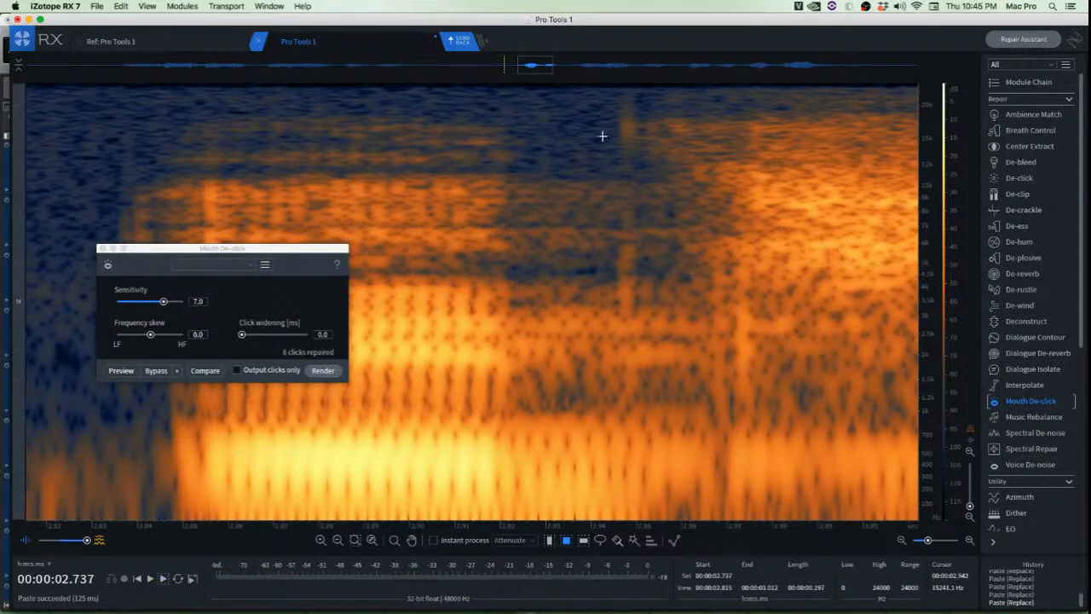
pyautogui.scroll(-2, 608, 97)
pyautogui.moveTo(592, 92); pyautogui.dragTo(650, 401)
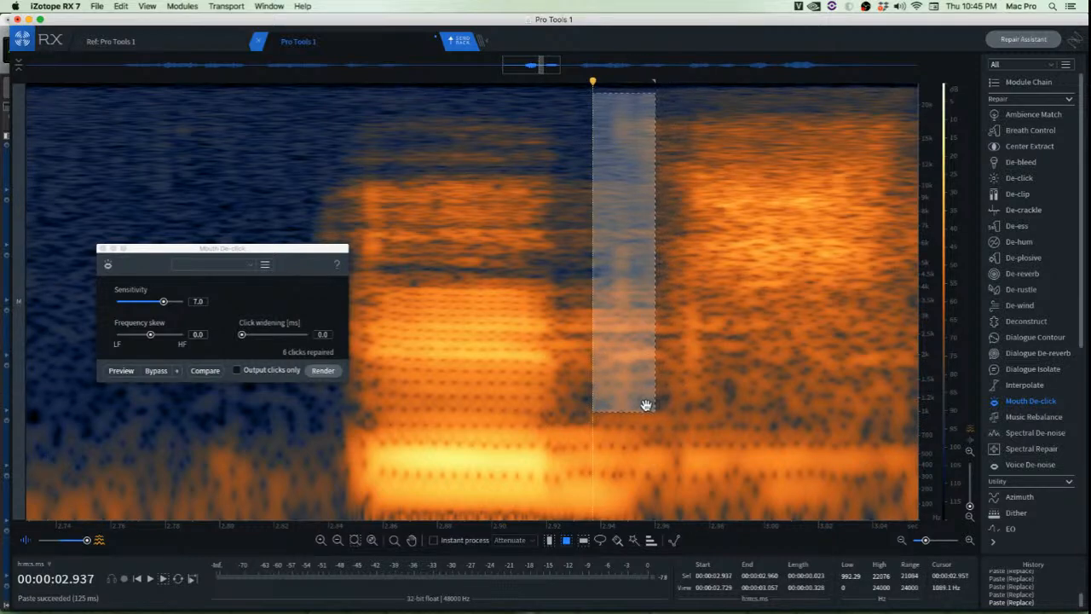
pyautogui.press('Return')
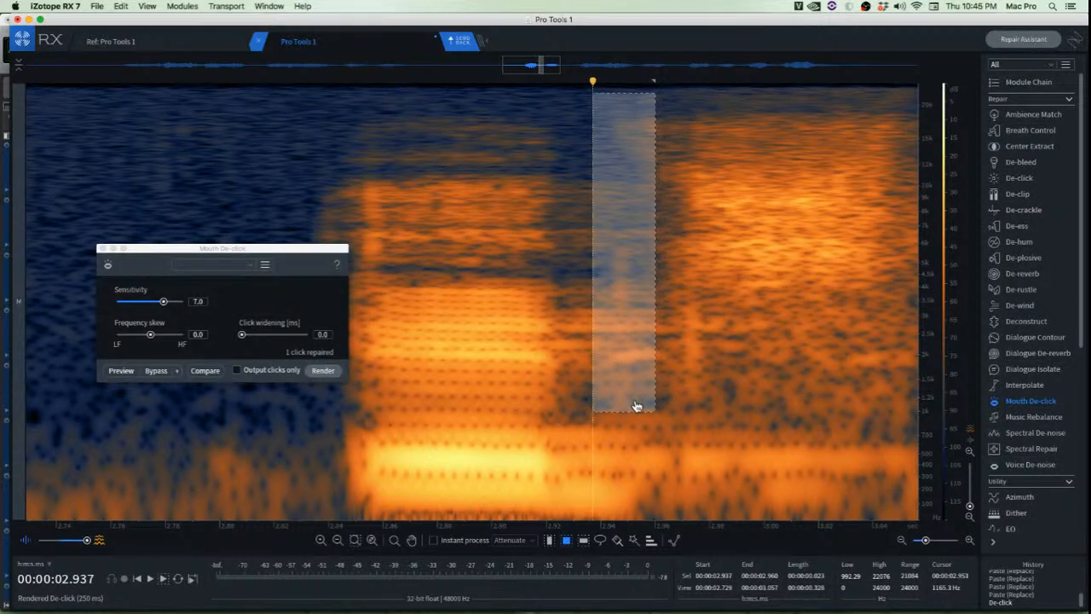
pyautogui.press('super+z')
pyautogui.click(323, 370)
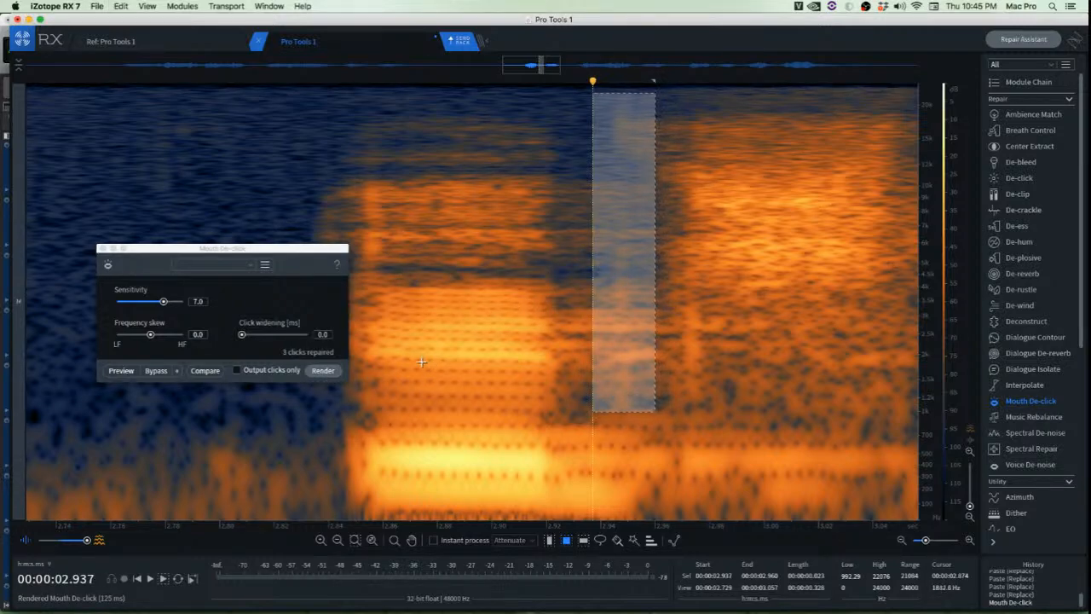
pyautogui.press('super+z')
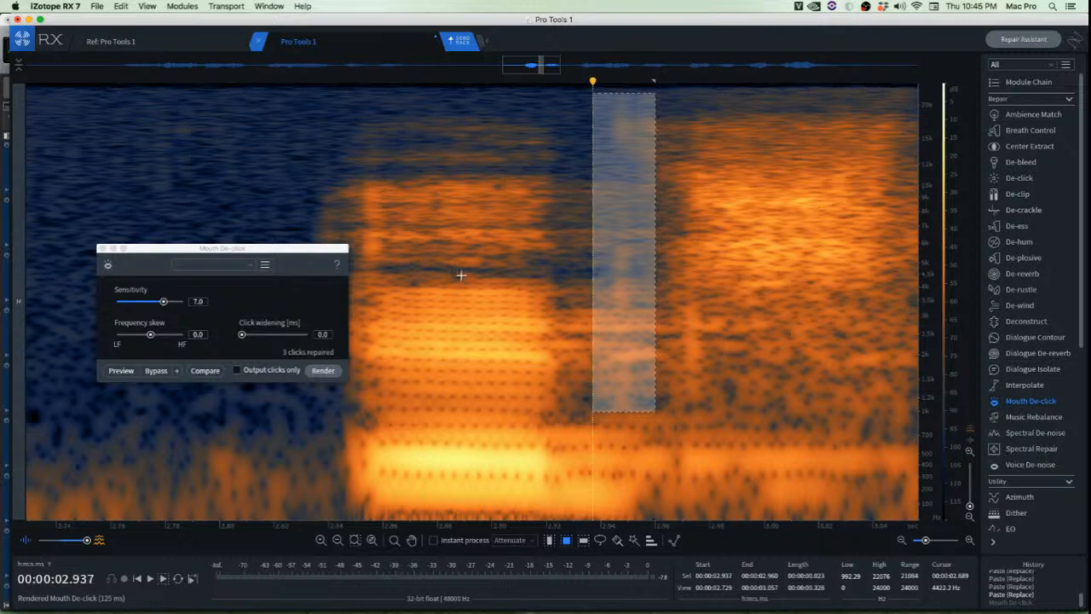
# Try Mouth De-click on the speech onset at about 2.838–2.885 s, 2.7–20.4 kHz, and audition from about 2.812 s
pyautogui.moveTo(322, 100); pyautogui.dragTo(451, 247)
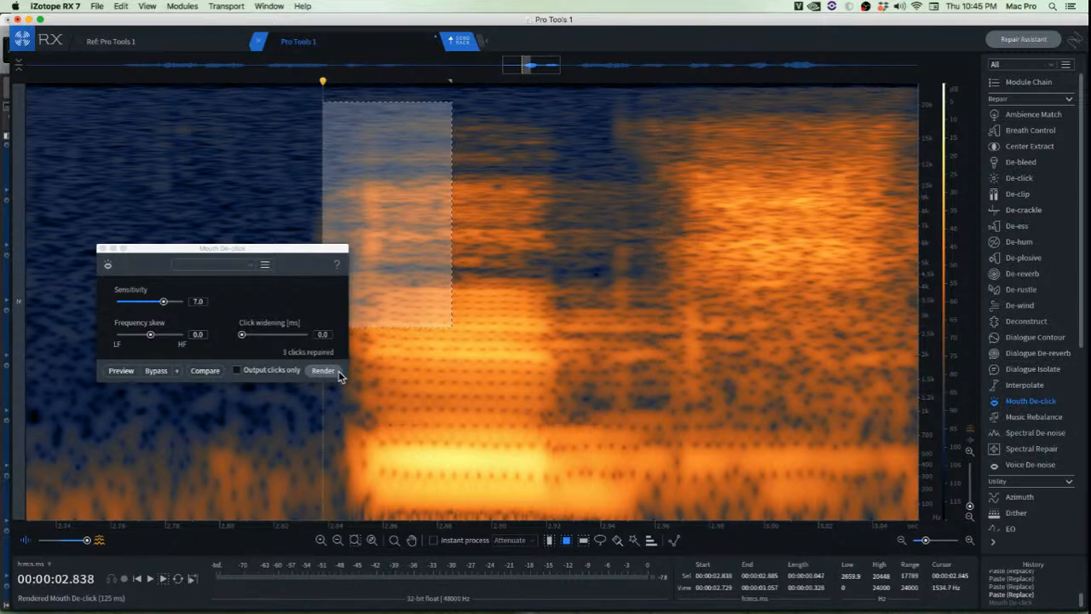
pyautogui.click(323, 371)
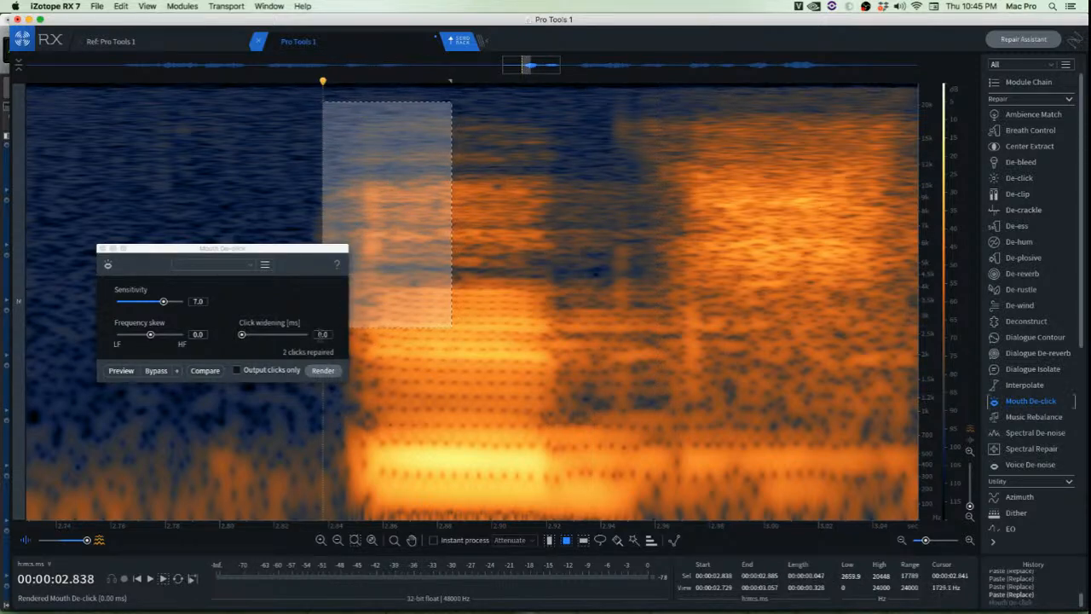
pyautogui.click(250, 142)
pyautogui.press('space')
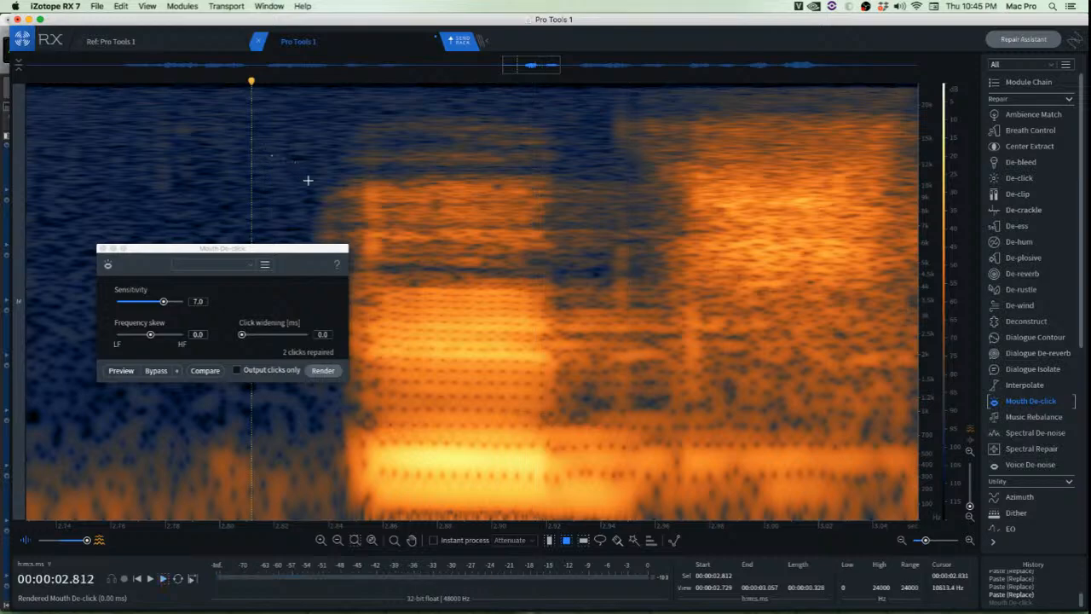
pyautogui.press('space')
# Copy a clean high-frequency patch and paste it over the click at about 2.945–2.951 s, 11.3–22.7 kHz
pyautogui.scroll(2, 560, 243)
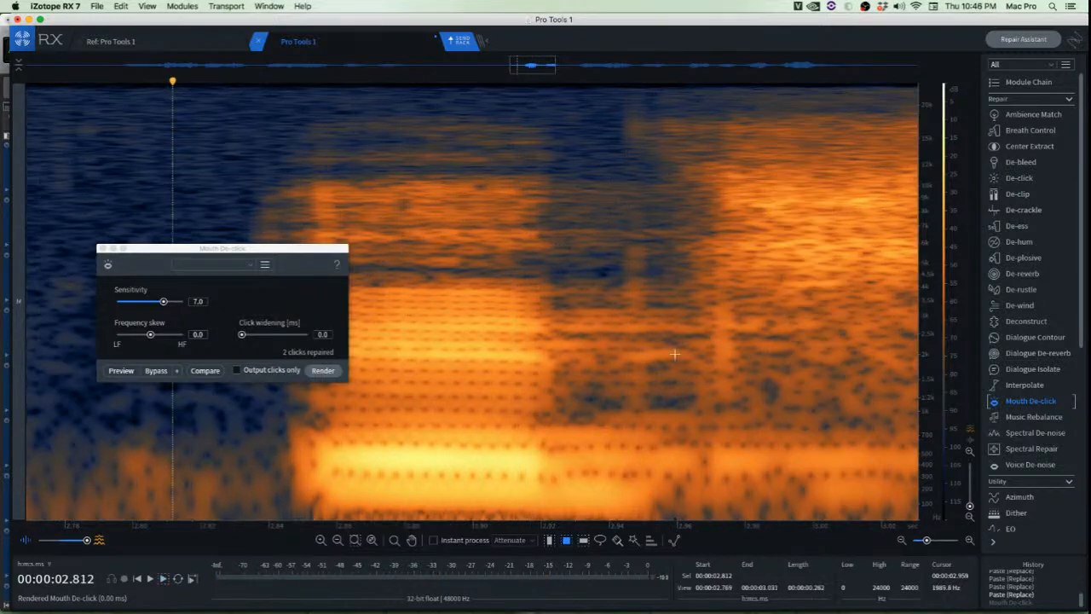
pyautogui.scroll(2, 634, 270)
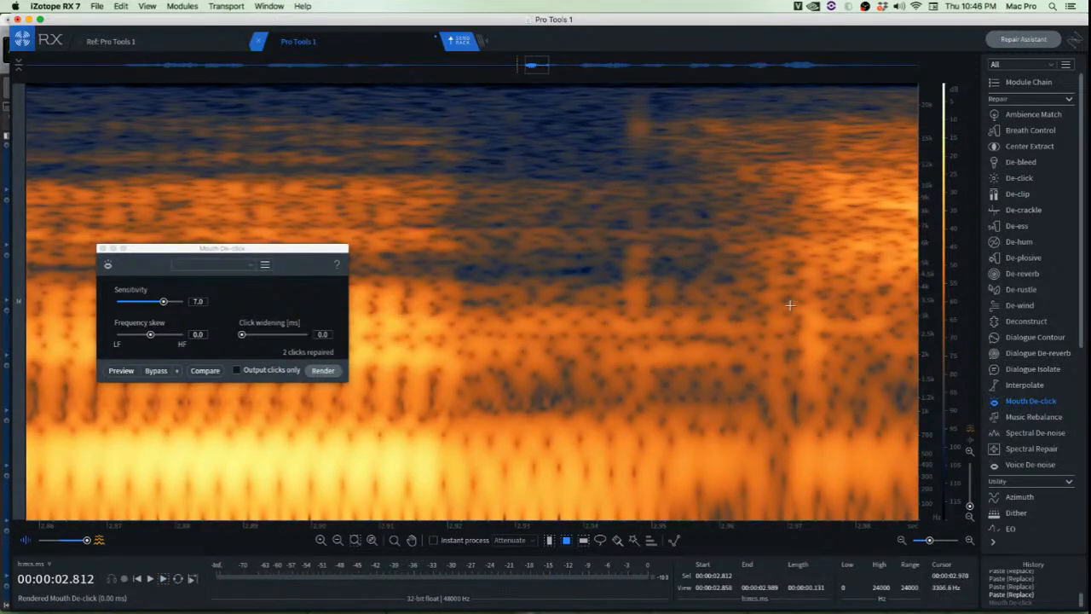
pyautogui.scroll(2, 634, 220)
pyautogui.click(559, 161)
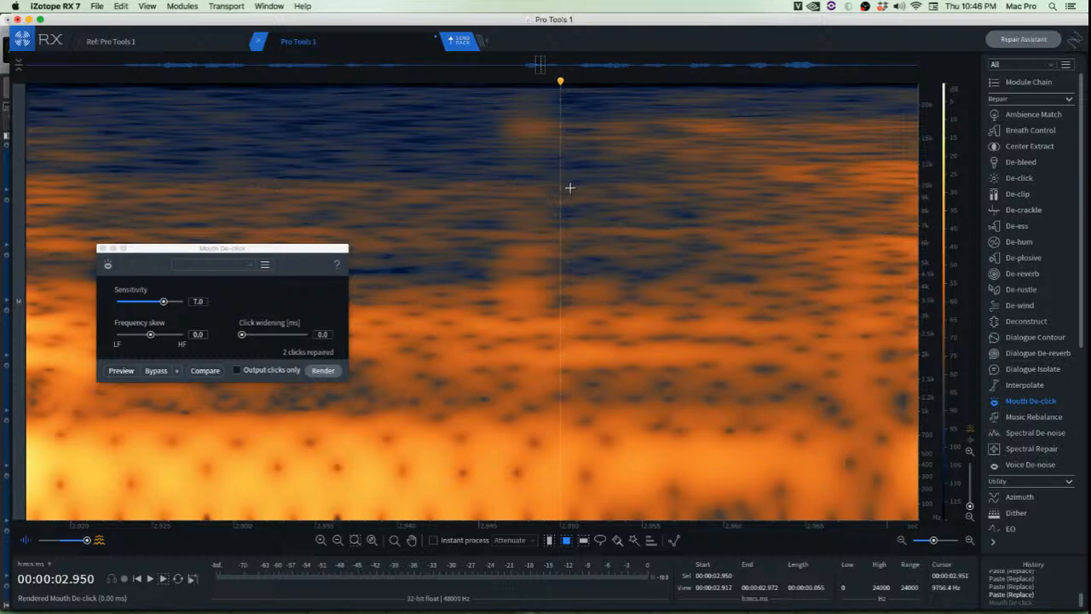
pyautogui.scroll(-2, 567, 184)
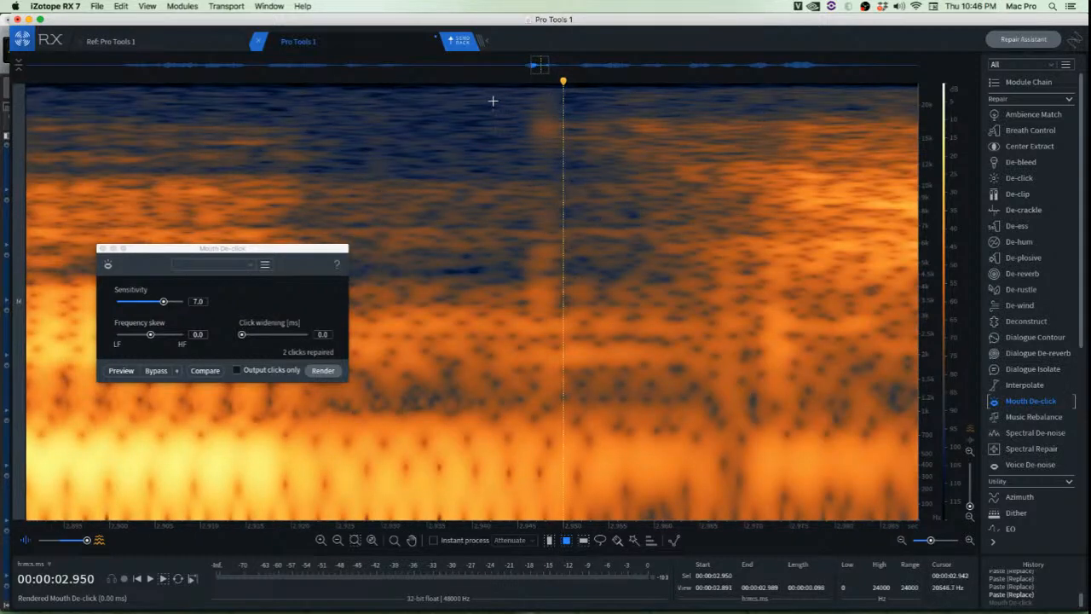
pyautogui.moveTo(490, 95)
pyautogui.mouseDown()
pyautogui.moveTo(536, 199)
pyautogui.moveTo(542, 178)
pyautogui.moveTo(511, 166)
pyautogui.moveTo(546, 151)
pyautogui.mouseUp()
pyautogui.press('super+v')
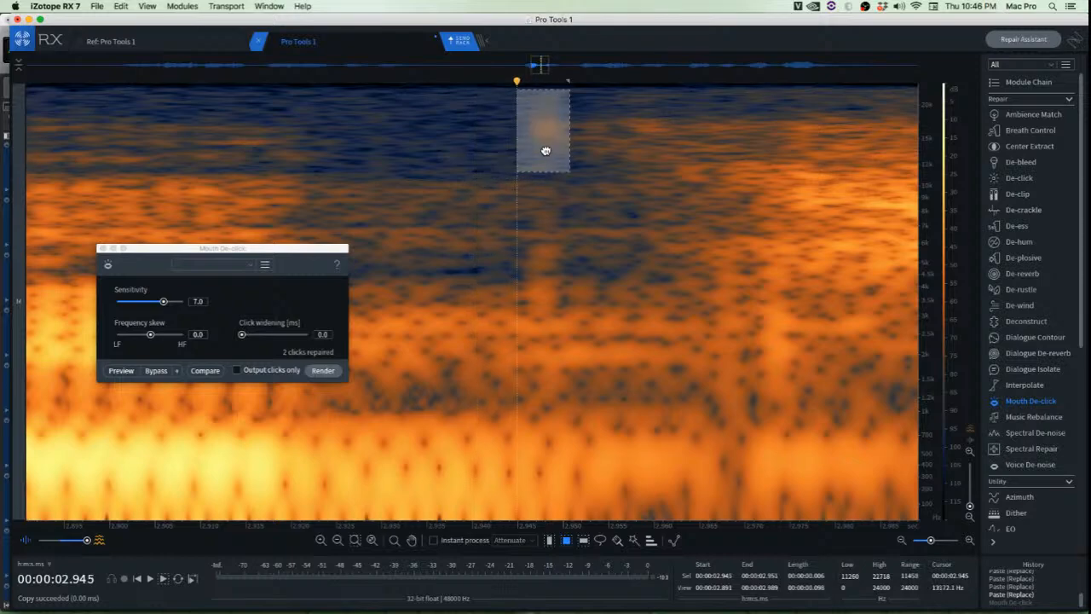
# Patch the remaining click residue just below the previous patch, at about 2.947 s, with neighbouring clean noise
pyautogui.click(590, 278)
pyautogui.scroll(2, 546, 299)
pyautogui.moveTo(461, 179)
pyautogui.mouseDown()
pyautogui.moveTo(525, 307)
pyautogui.moveTo(514, 276)
pyautogui.moveTo(558, 275)
pyautogui.moveTo(547, 273)
pyautogui.mouseUp()
pyautogui.click(645, 256)
pyautogui.scroll(-3, 633, 256)
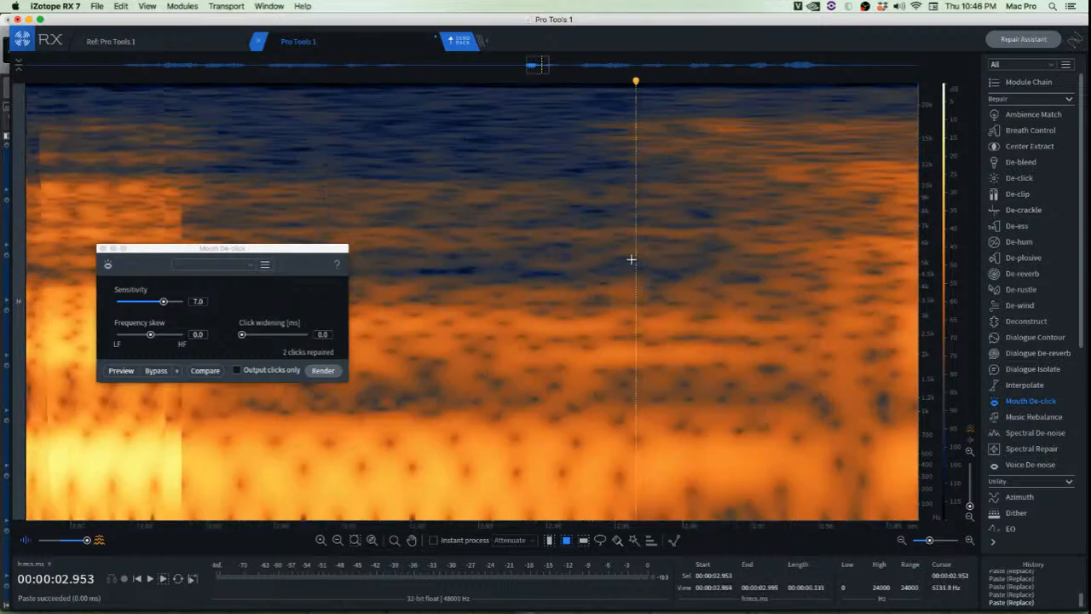
# Copy a clean patch and paste it over the click at about 2.966–2.969 s, 0.9–6.9 kHz
pyautogui.scroll(5, 697, 165)
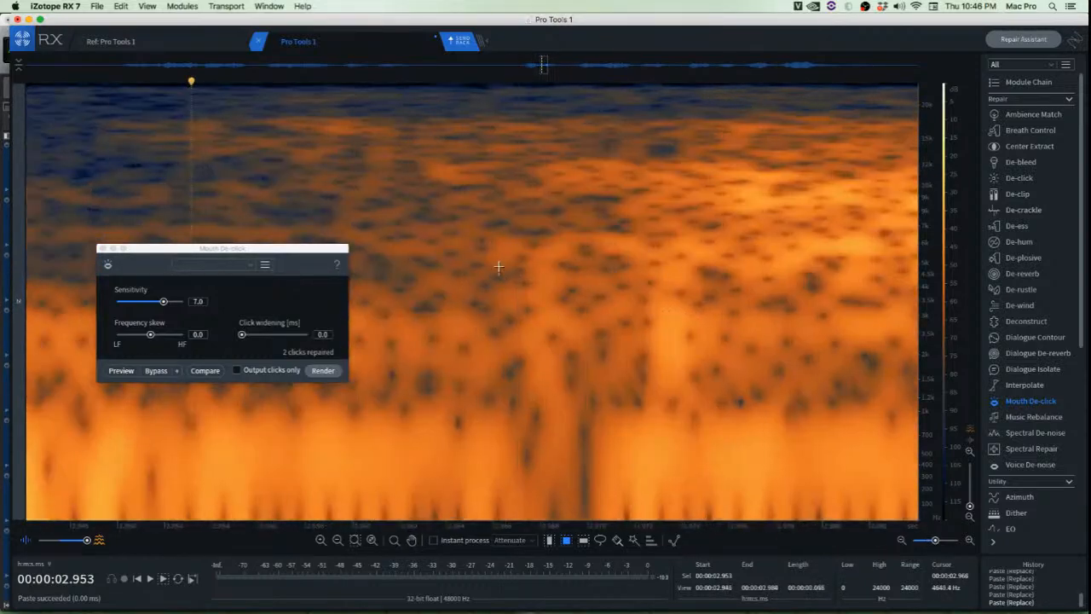
pyautogui.moveTo(509, 232); pyautogui.dragTo(588, 421)
pyautogui.moveTo(532, 334); pyautogui.dragTo(519, 312)
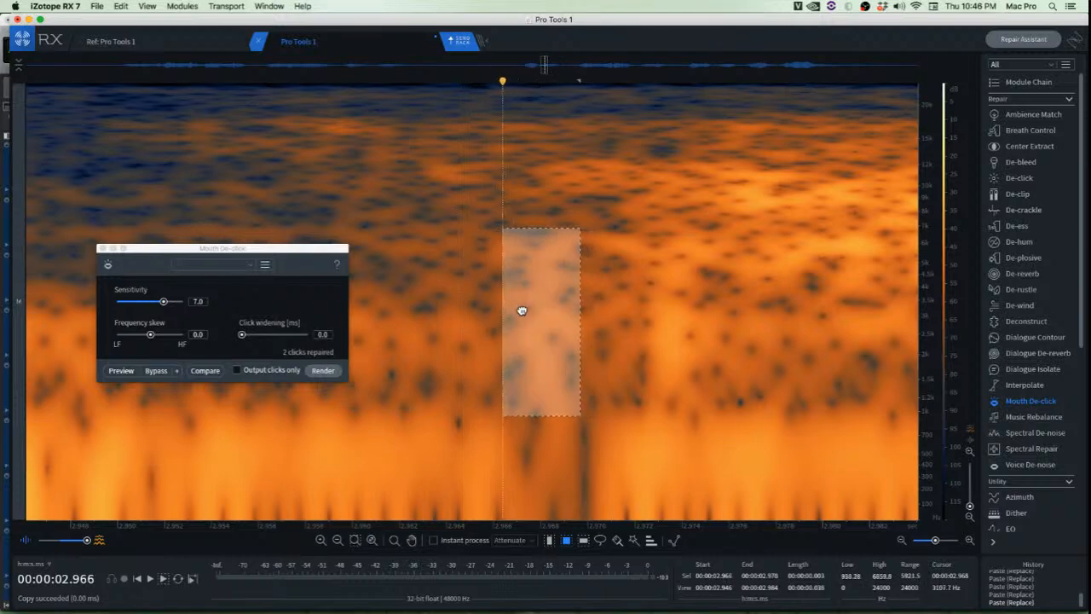
pyautogui.click(665, 313)
# Patch the bright vertical click at about 2.973 s with clean noise from beside it
pyautogui.scroll(1, 724, 307)
pyautogui.moveTo(689, 230); pyautogui.dragTo(670, 379)
pyautogui.click(757, 378)
pyautogui.scroll(-1, 710, 393)
# Examine the spectrogram from about 2.83 to 3.19 s for remaining clicks and play it back from about 3.014 s
pyautogui.scroll(-5, 709, 393)
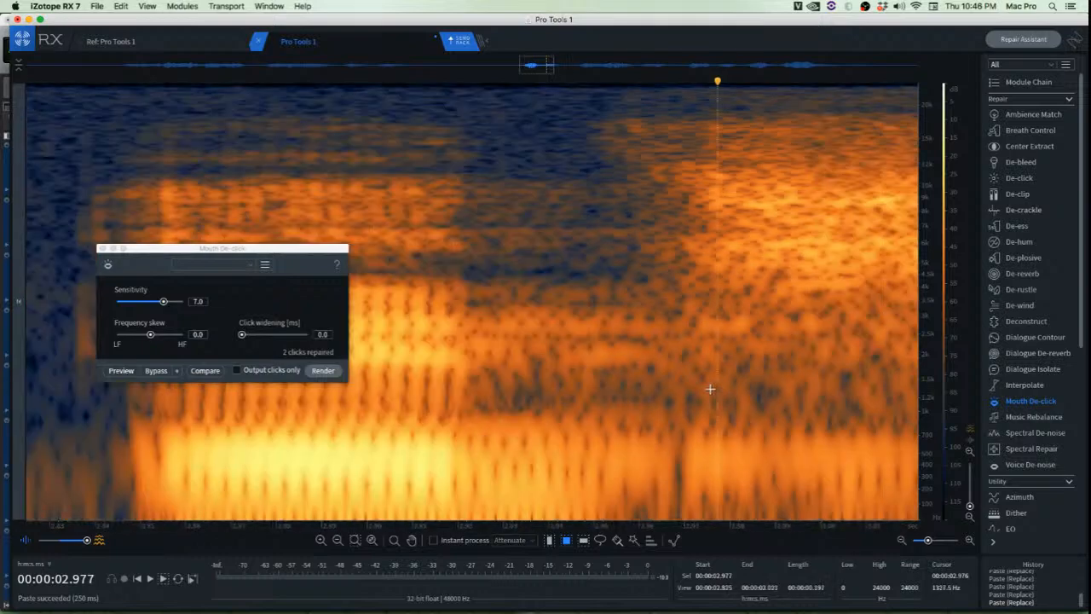
pyautogui.scroll(1, 768, 380)
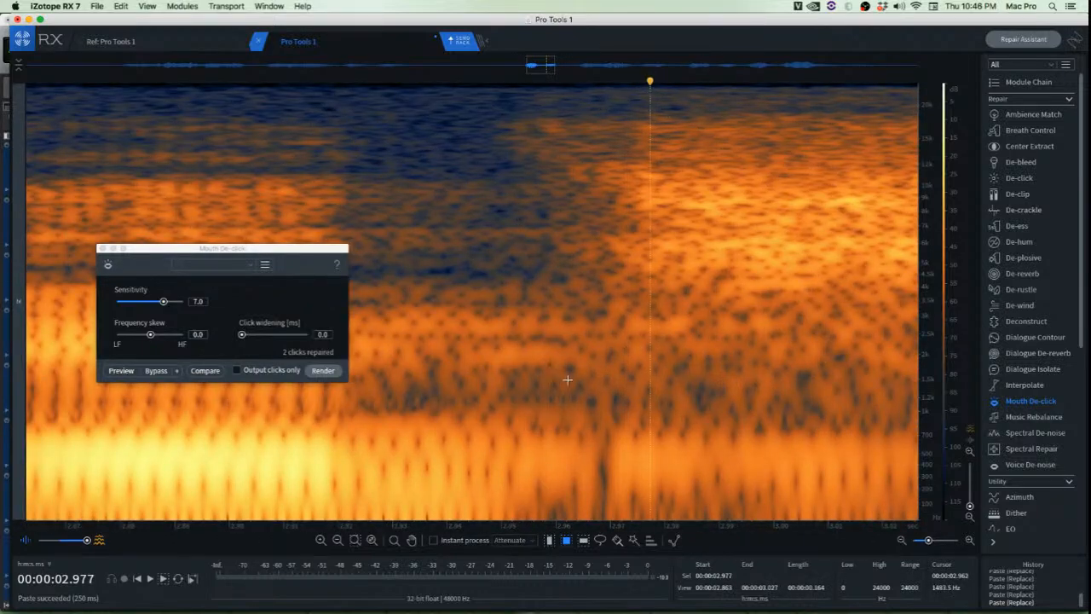
pyautogui.scroll(3, 568, 379)
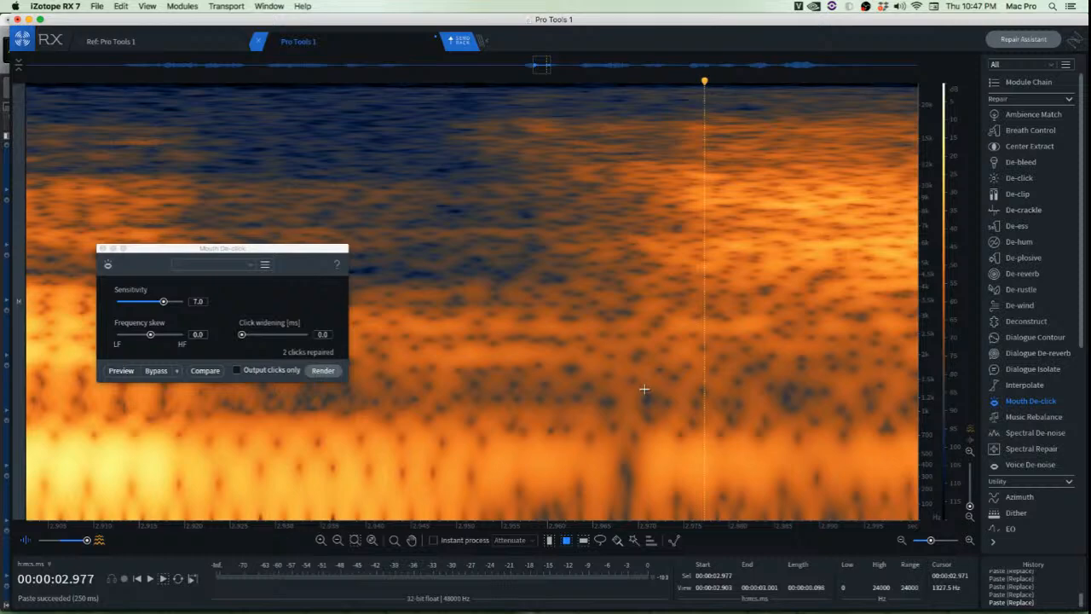
pyautogui.scroll(-5, 739, 323)
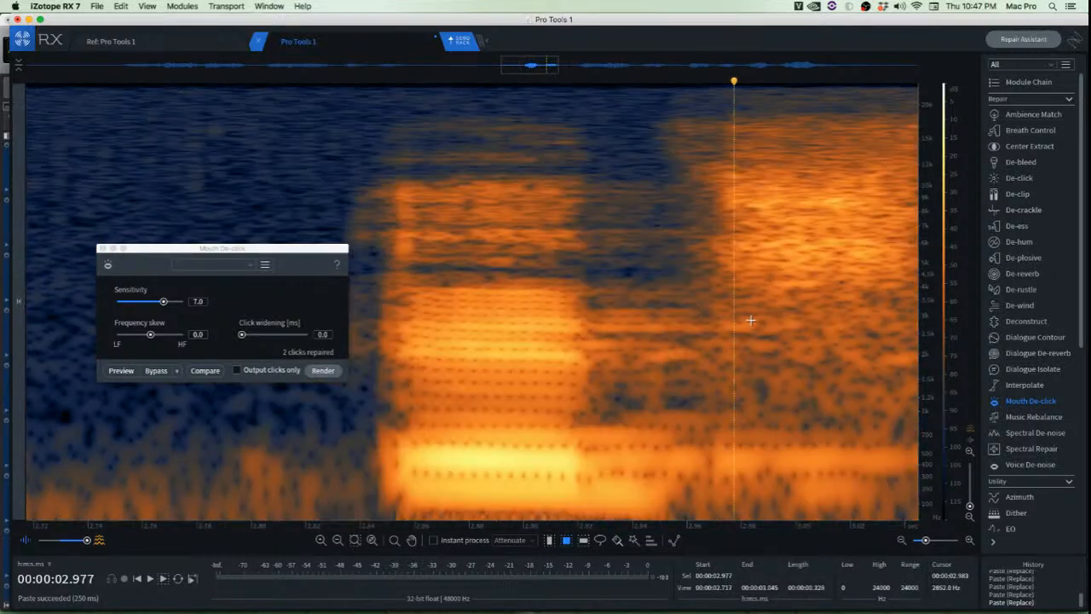
pyautogui.scroll(5, 774, 332)
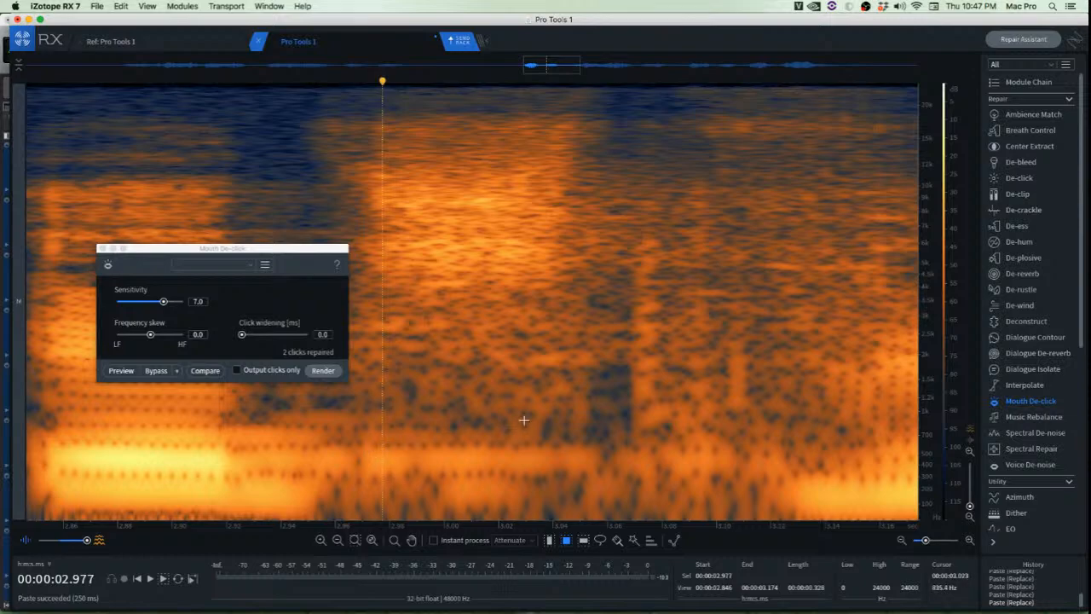
pyautogui.scroll(1, 595, 393)
pyautogui.scroll(-2, 522, 385)
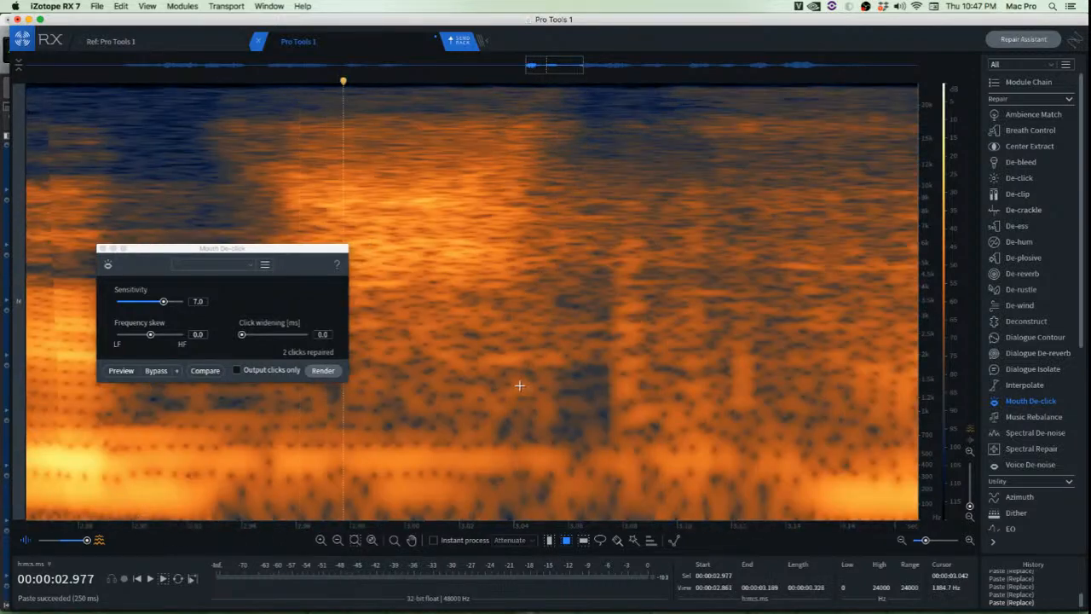
pyautogui.click(455, 319)
pyautogui.press('space')
pyautogui.press('space')
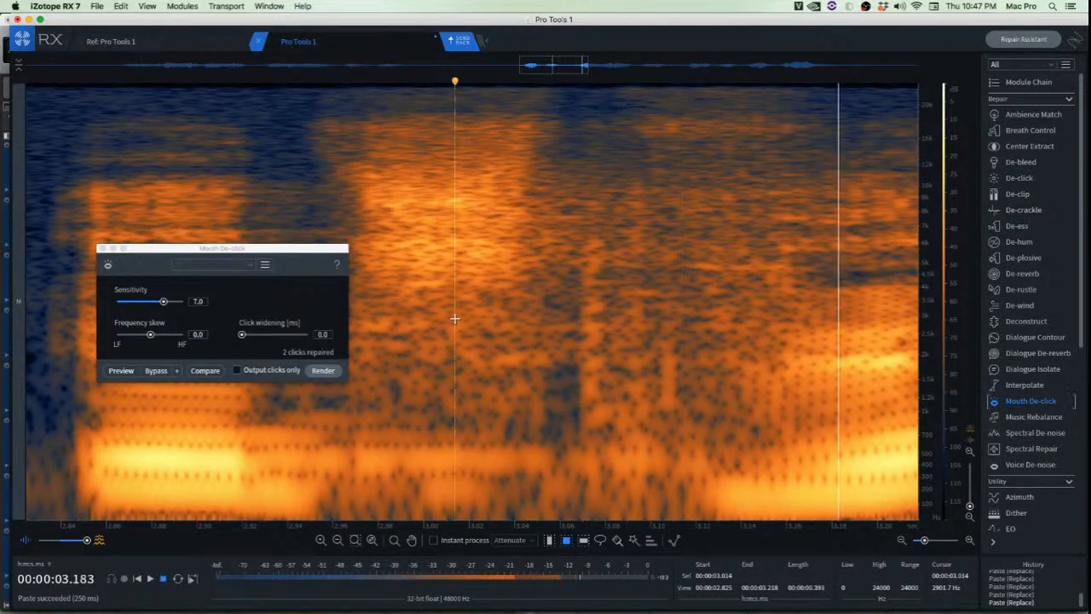
# Try Mouth De-click at sensitivity 7.0 on the selection at 3.048–3.177 s, 0.4–13.6 kHz, and undo the render
pyautogui.scroll(3, 548, 322)
pyautogui.scroll(-4, 613, 322)
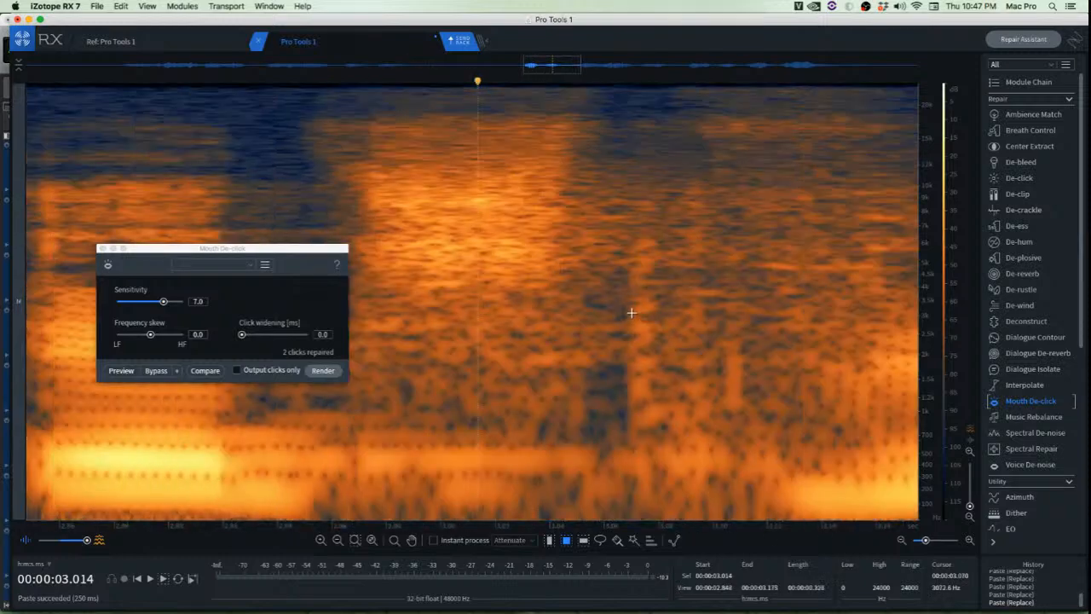
pyautogui.moveTo(595, 152); pyautogui.dragTo(803, 465)
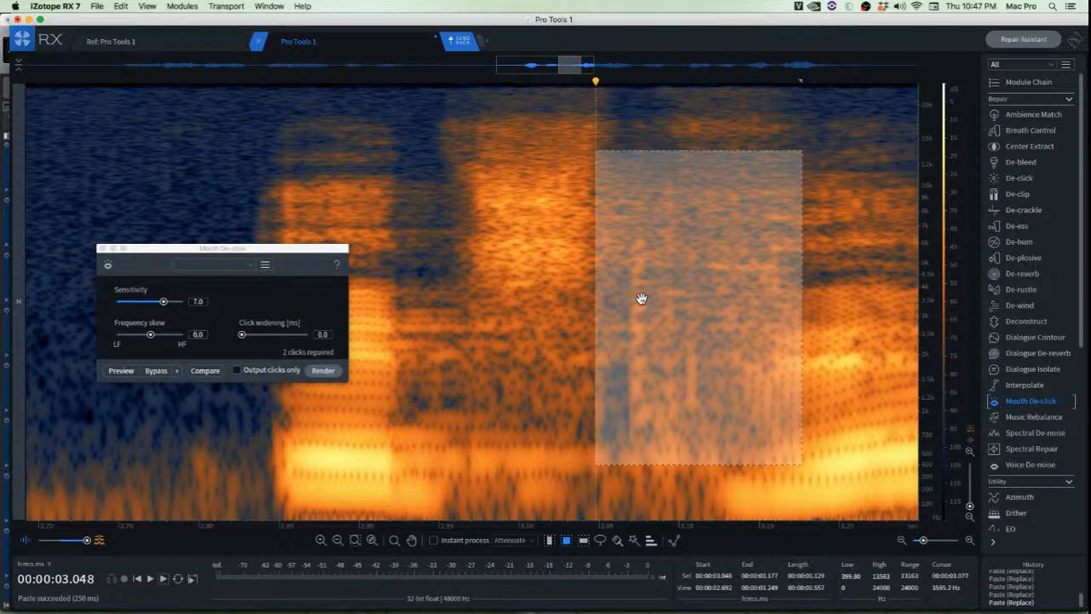
pyautogui.scroll(1, 635, 305)
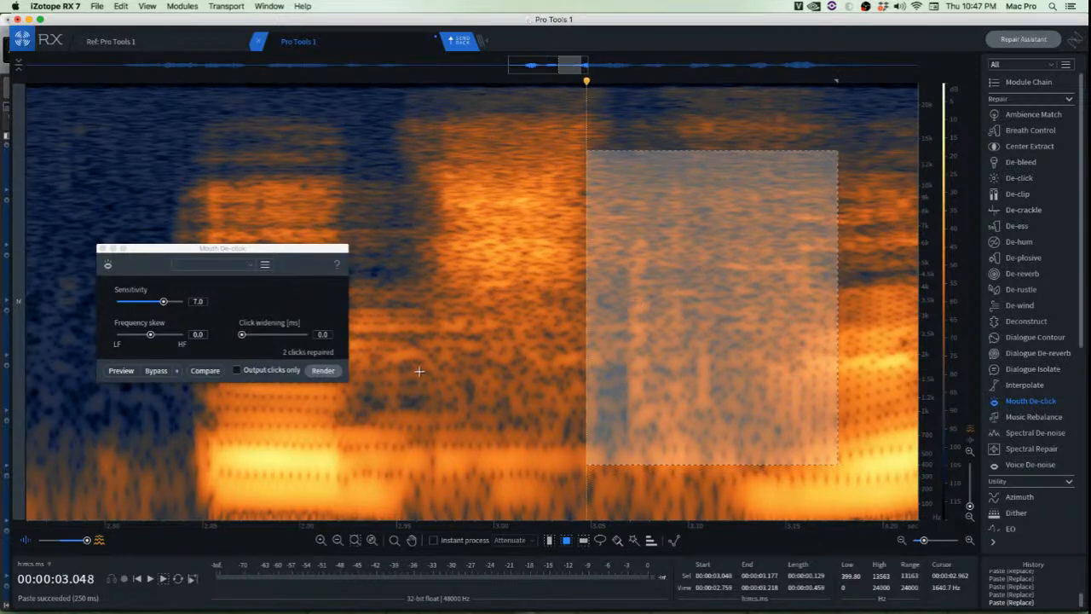
pyautogui.click(327, 372)
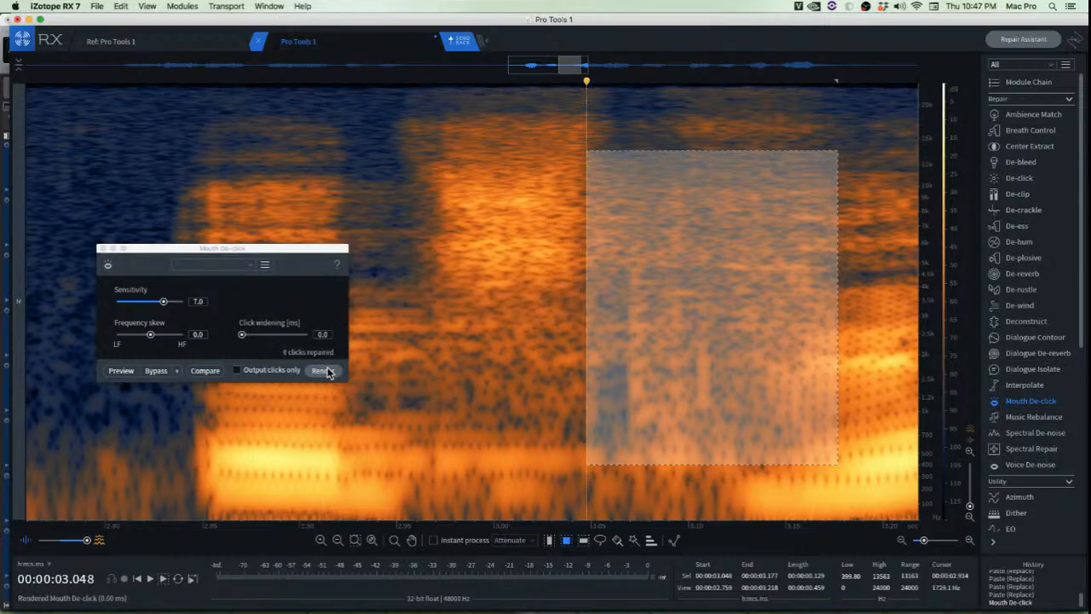
pyautogui.click(605, 376)
pyautogui.scroll(1, 617, 367)
pyautogui.scroll(1, 620, 364)
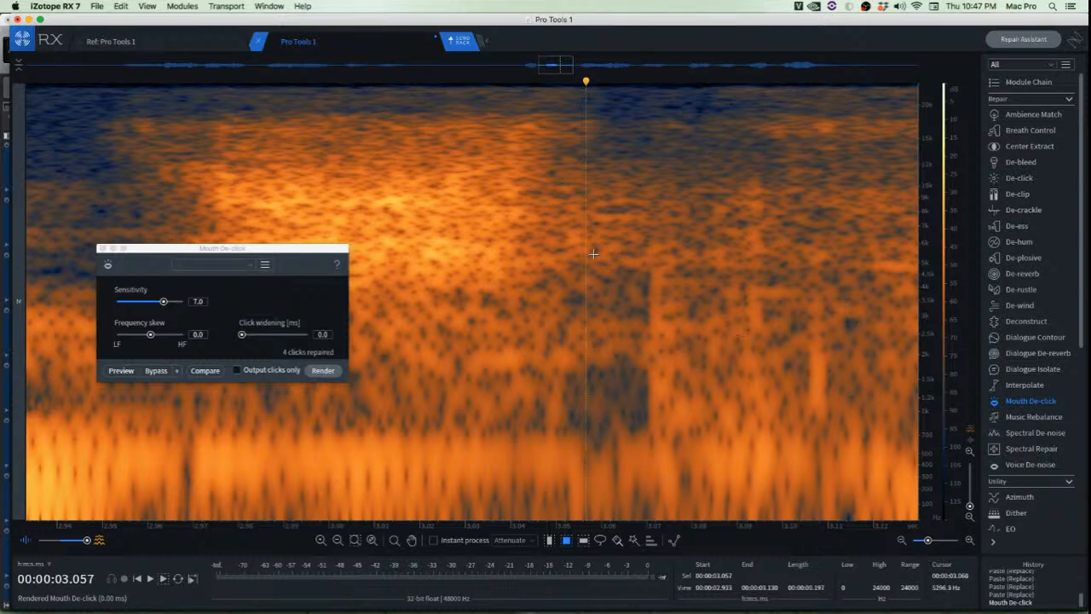
pyautogui.scroll(2, 721, 316)
pyautogui.press('super+z')
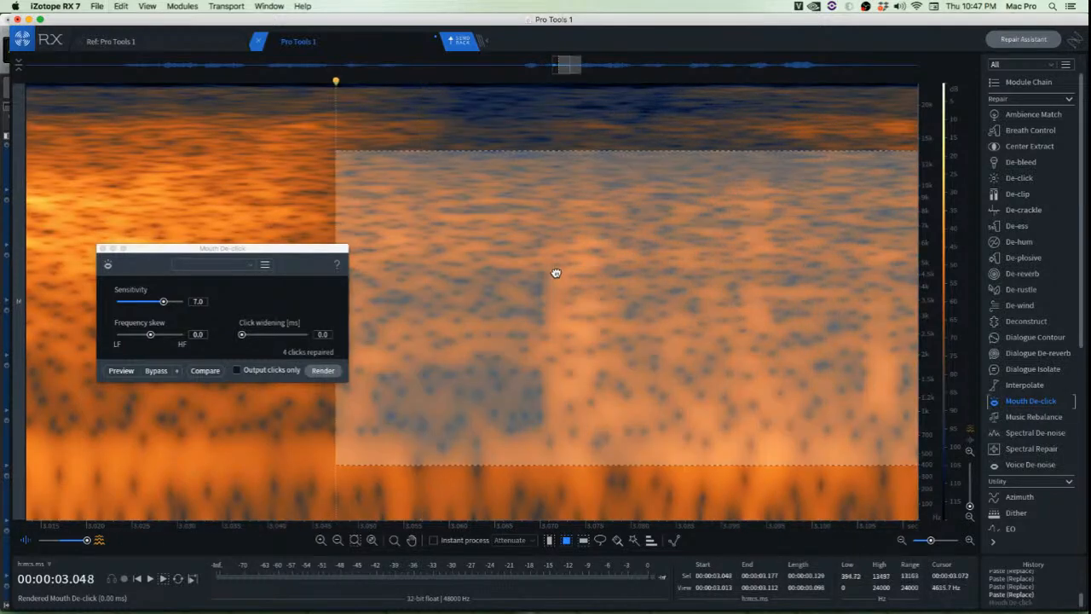
# Paste a clean noise patch over the leading edge of the click at about 3.071 s
pyautogui.click(552, 296)
pyautogui.scroll(2, 608, 326)
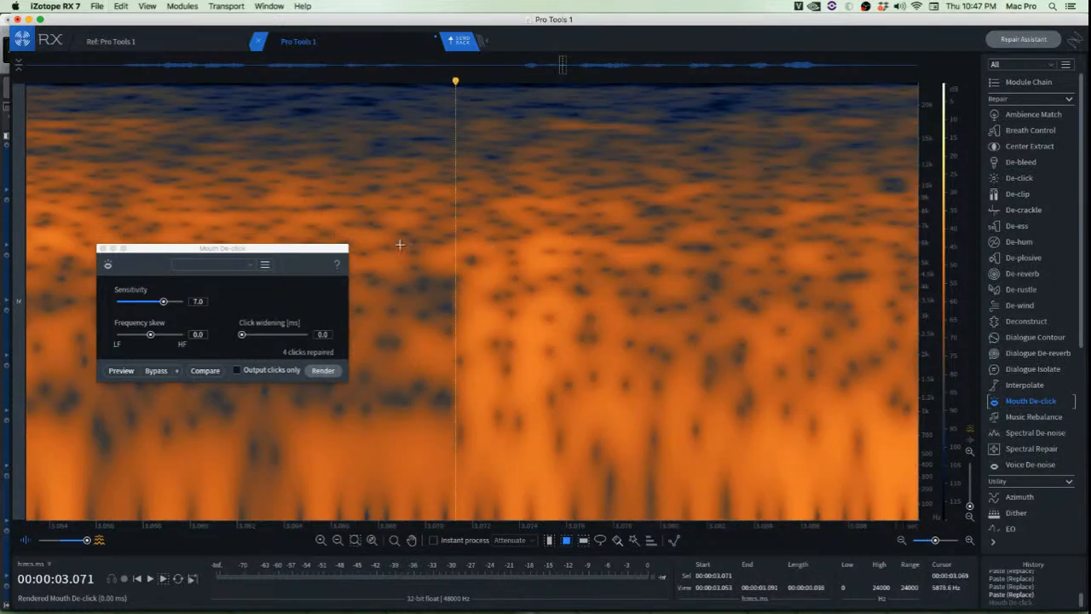
pyautogui.moveTo(362, 207); pyautogui.dragTo(512, 431)
pyautogui.press('super+v')
pyautogui.click(692, 468)
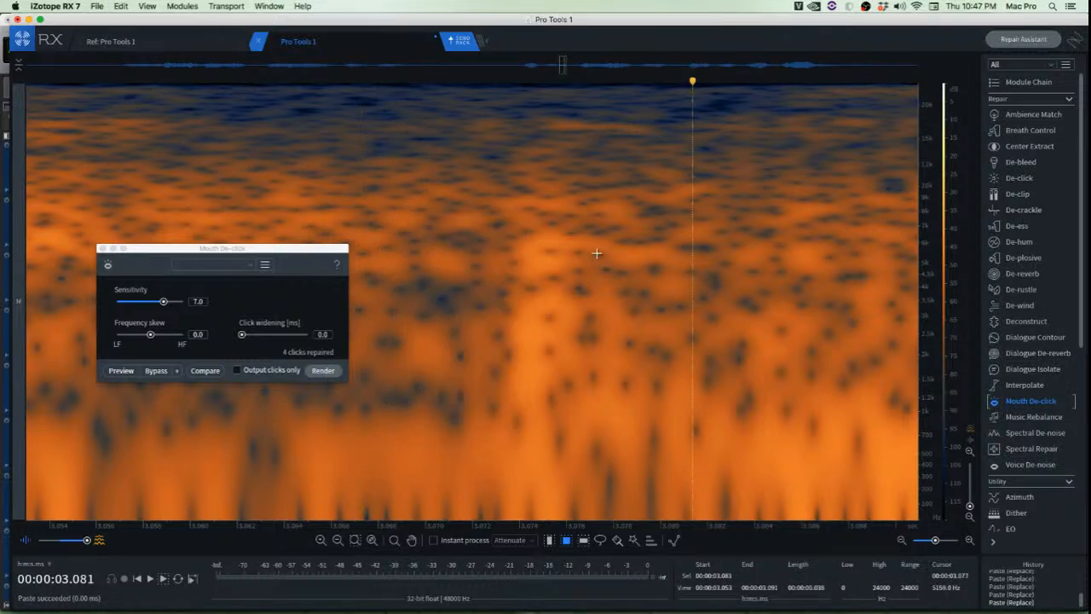
# Copy the clean patch at 3.076–3.081 s, 0.5–10.1 kHz, and paste it over the rest of the click at about 3.074 s
pyautogui.moveTo(573, 184); pyautogui.dragTo(695, 456)
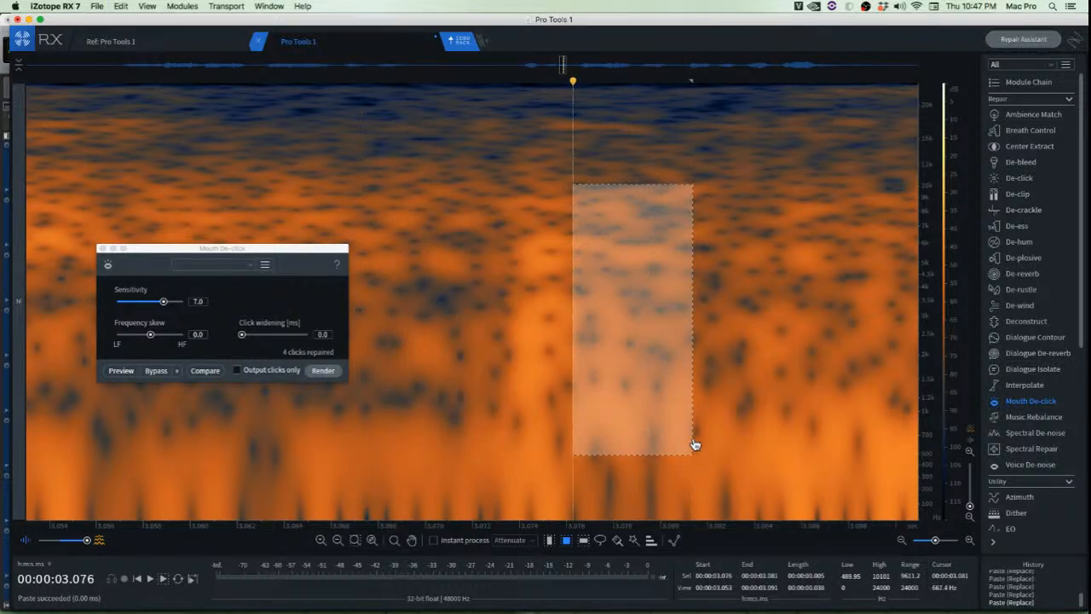
pyautogui.press('super+c')
pyautogui.moveTo(630, 394); pyautogui.dragTo(546, 380)
pyautogui.press('super+v')
pyautogui.click(697, 343)
# Copy the clean patch starting at 3.110 s, 0.7–6.3 kHz, and paste it over the click just before it
pyautogui.scroll(-10, 678, 363)
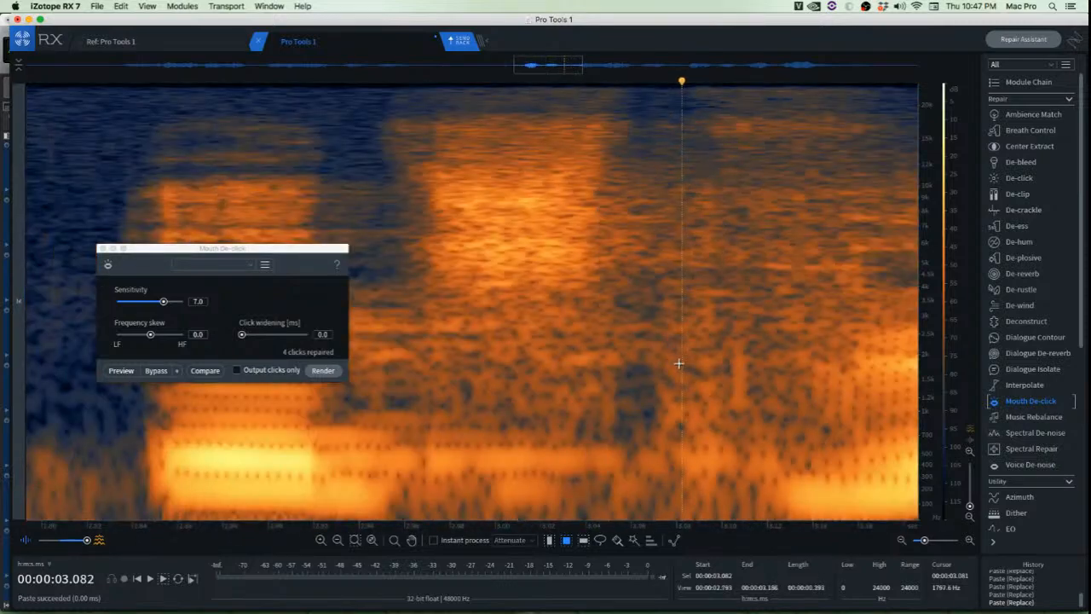
pyautogui.scroll(6, 737, 316)
pyautogui.moveTo(752, 237); pyautogui.dragTo(814, 431)
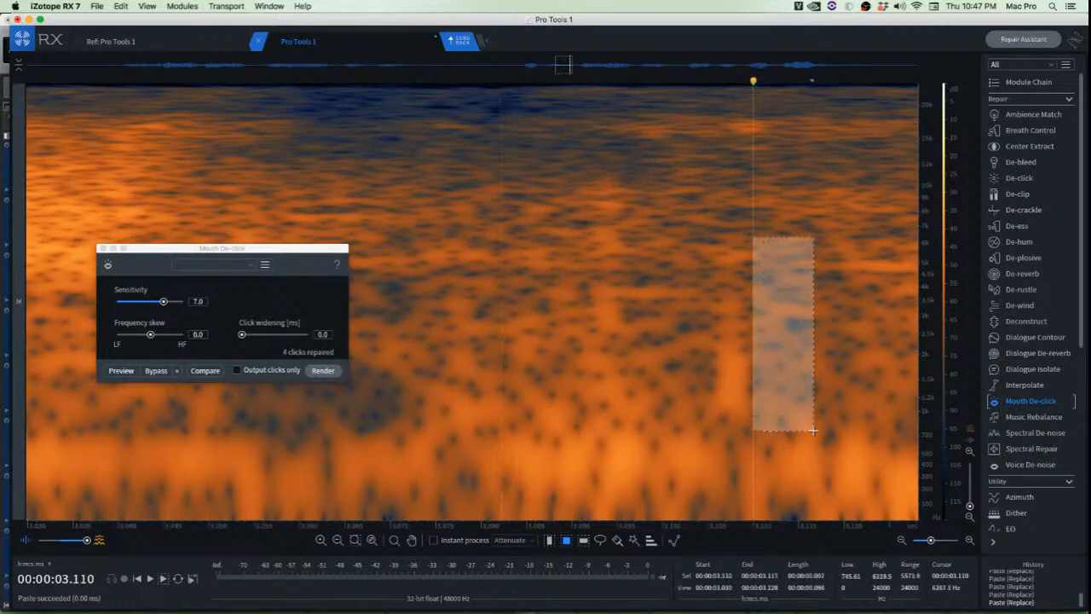
pyautogui.press('super+c')
pyautogui.moveTo(766, 376); pyautogui.dragTo(714, 375)
pyautogui.press('super+v')
pyautogui.click(844, 381)
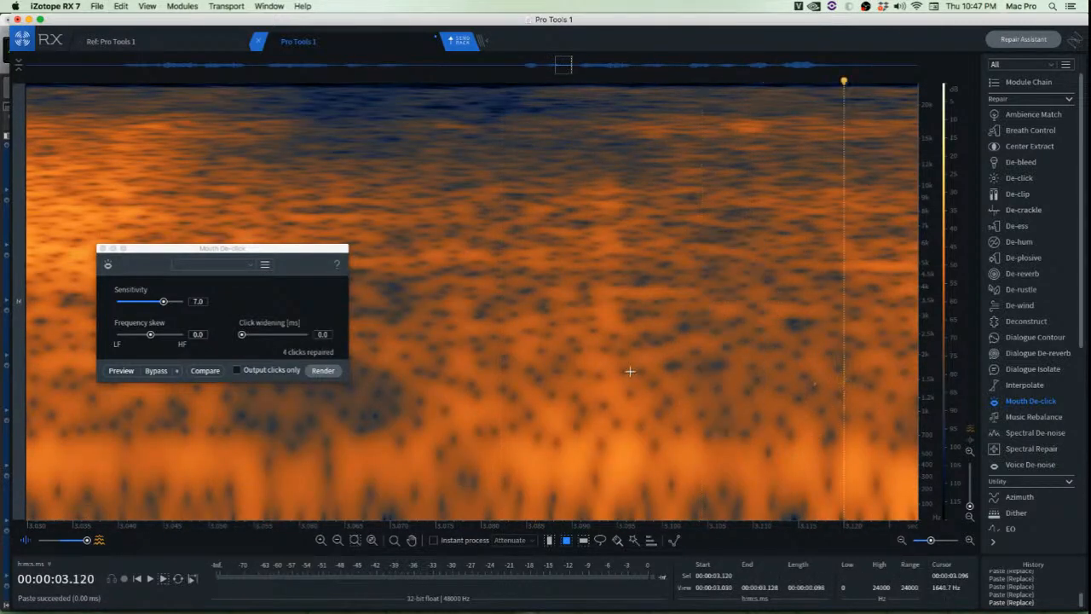
# Try De-click on the selection at 3.087–3.100 s, 0.9–14.8 kHz, accepting the short selection, and undo the render
pyautogui.moveTo(544, 140); pyautogui.dragTo(662, 419)
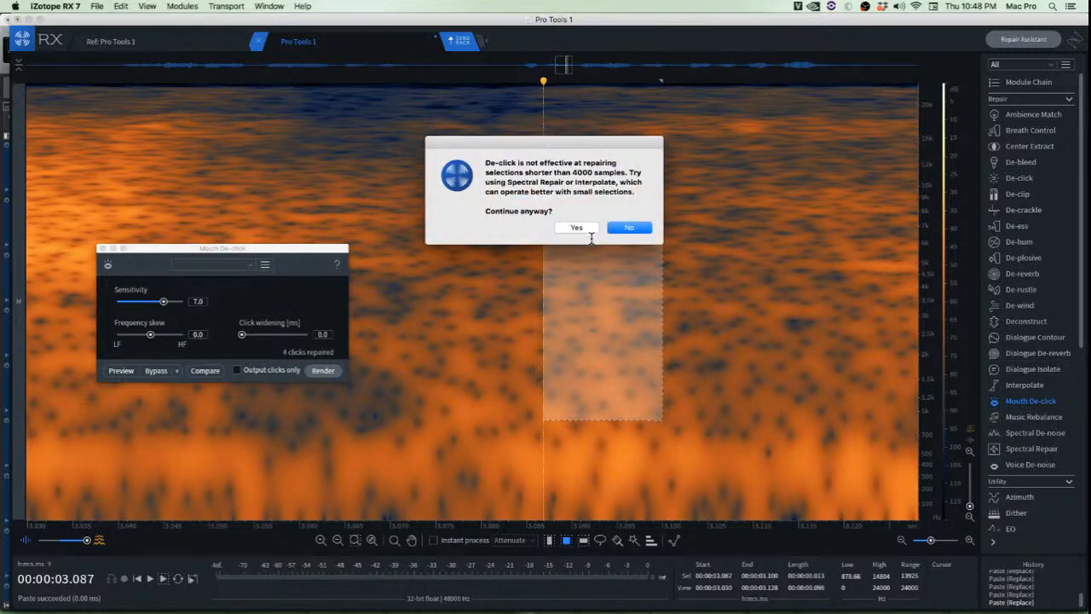
pyautogui.click(587, 229)
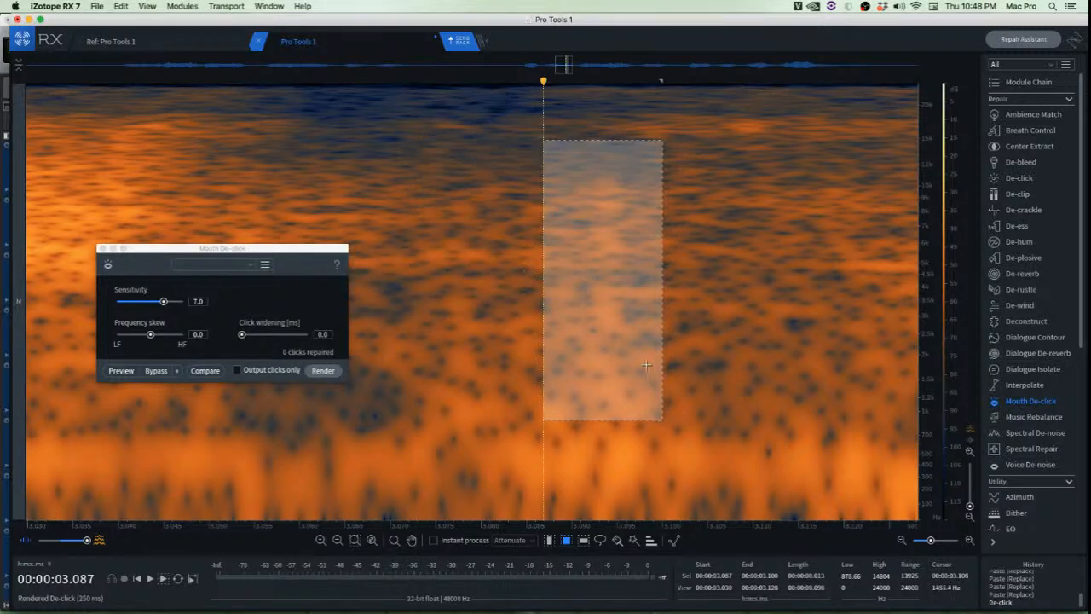
pyautogui.click(315, 278)
pyautogui.click(447, 353)
# Try Mouth De-click on the selection at 3.082–3.102 s, 2.4–11.1 kHz, and undo the render
pyautogui.scroll(-4, 515, 352)
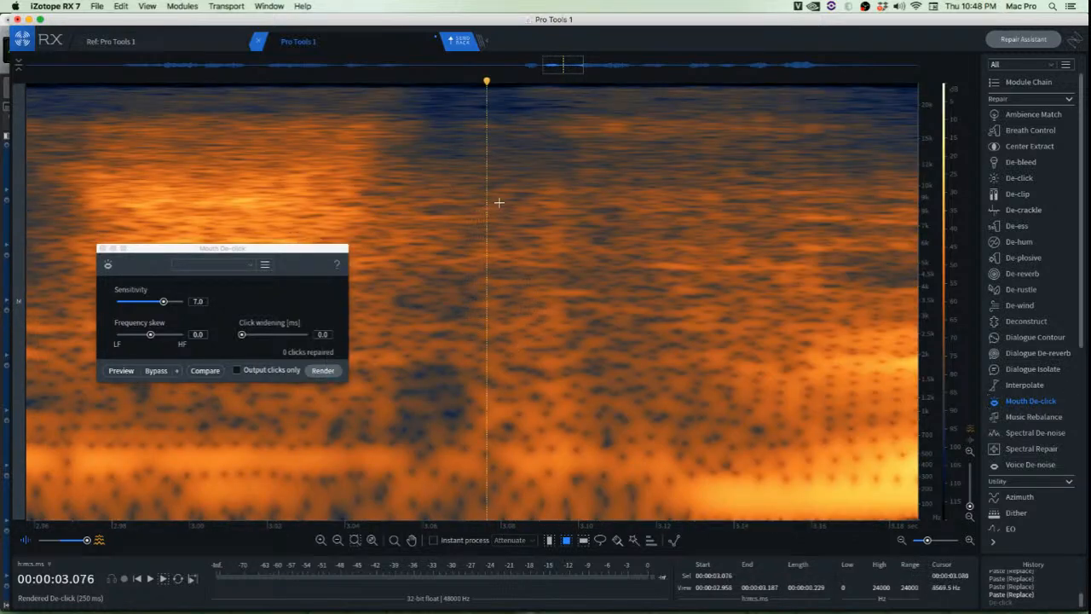
pyautogui.moveTo(509, 173); pyautogui.dragTo(587, 338)
pyautogui.click(323, 370)
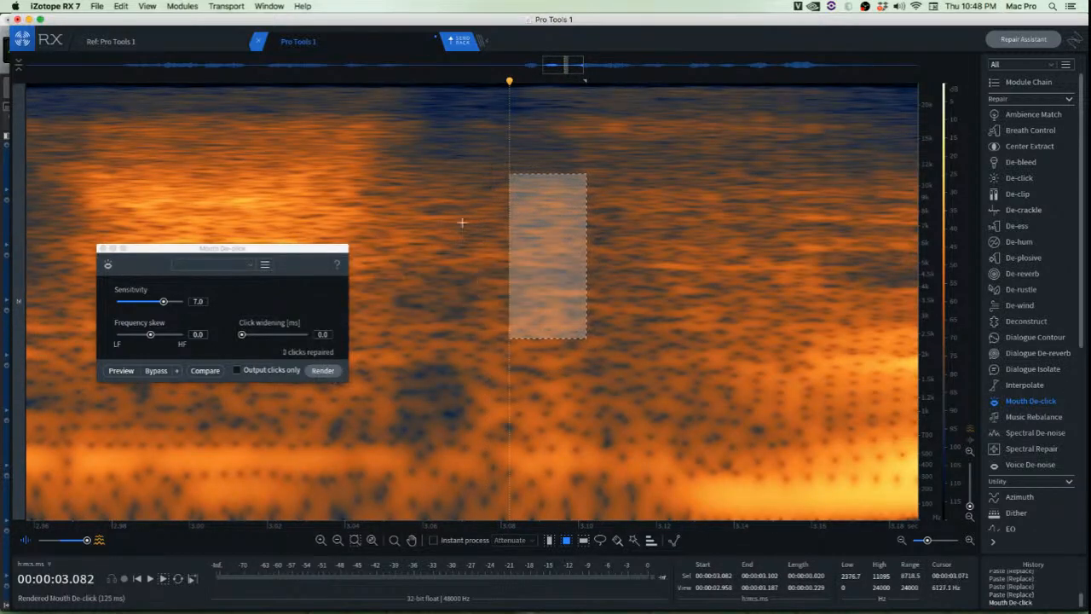
pyautogui.scroll(3, 565, 380)
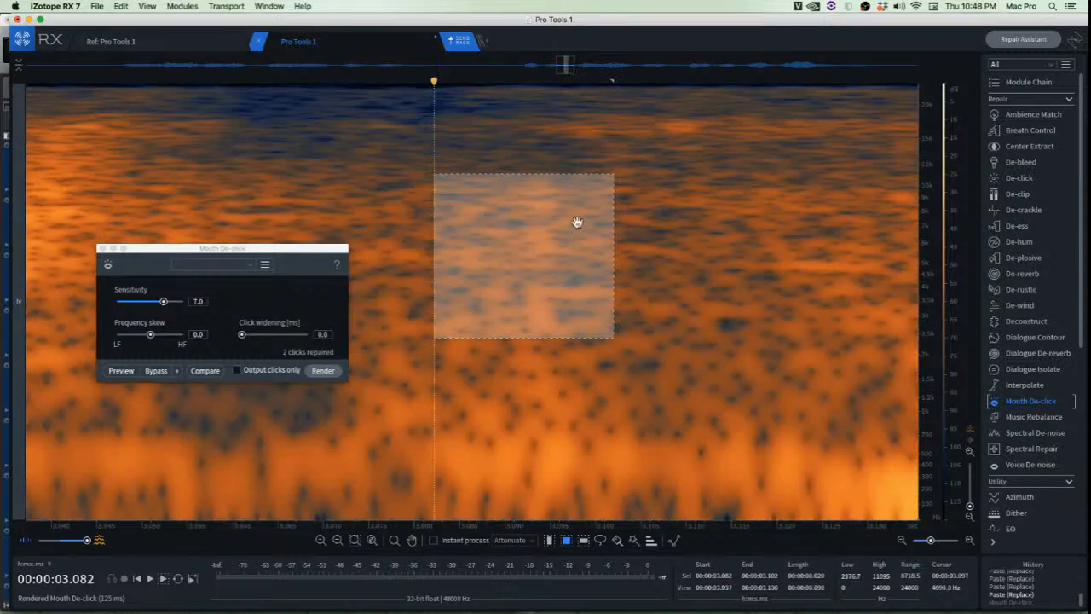
# Copy a clean patch and paste it over the click at about 3.092–3.096 s, 1.6–14.7 kHz
pyautogui.click(587, 226)
pyautogui.scroll(3, 500, 265)
pyautogui.moveTo(580, 140); pyautogui.dragTo(678, 378)
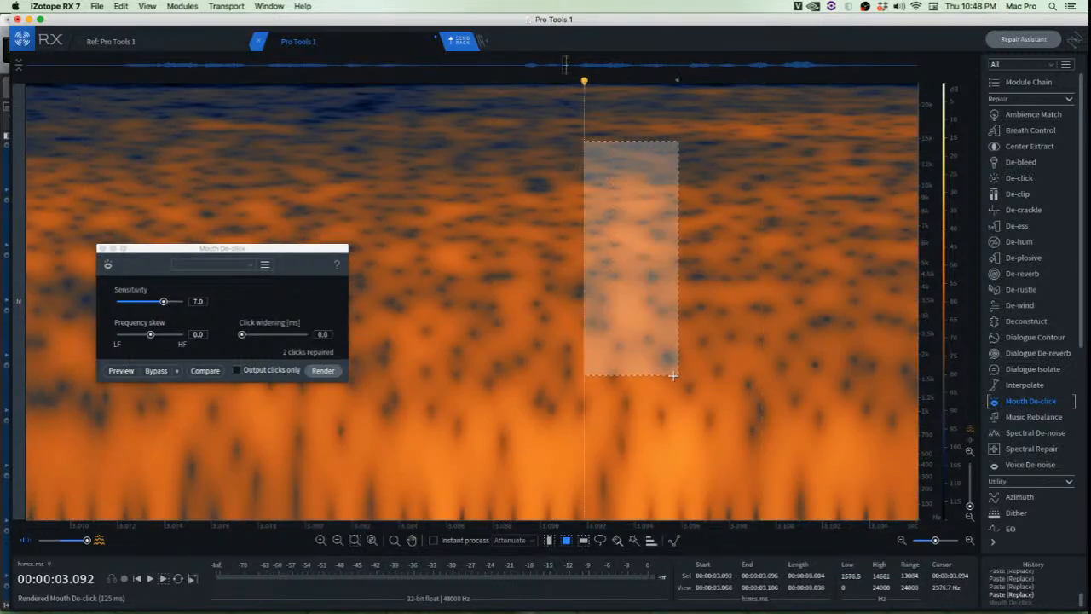
pyautogui.moveTo(619, 307)
pyautogui.mouseDown()
pyautogui.moveTo(550, 317)
pyautogui.moveTo(622, 300)
pyautogui.mouseUp()
pyautogui.press('super+c')
pyautogui.press('super+v')
pyautogui.click(388, 308)
# Play back the repaired passage from about 3.092 s
pyautogui.scroll(-5, 475, 302)
pyautogui.click(495, 294)
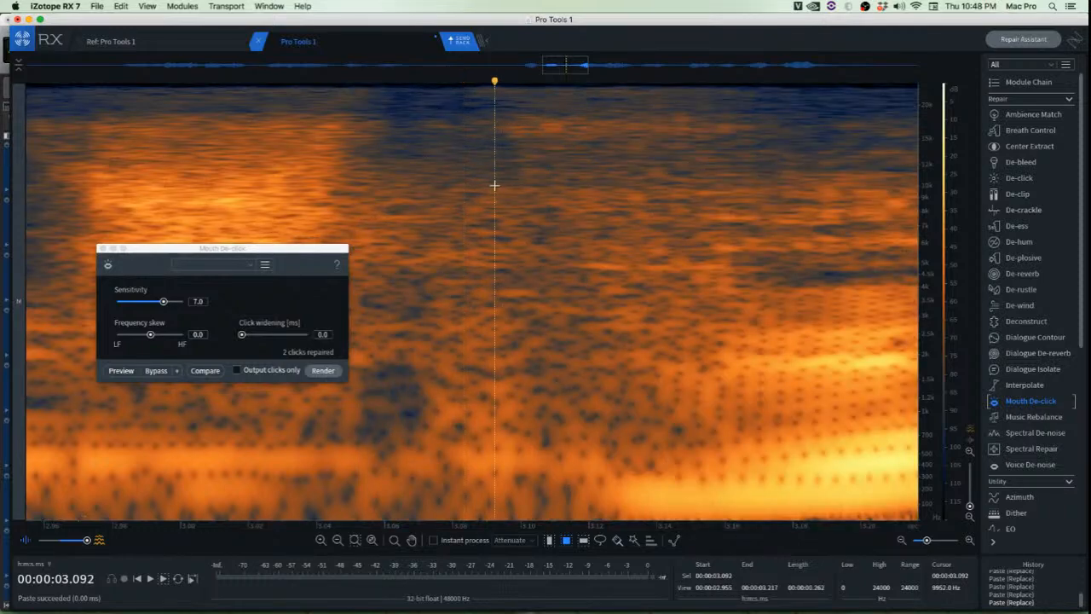
pyautogui.press('space')
pyautogui.scroll(-3, 519, 214)
pyautogui.press('space')
# Copy the clean patch at 3.153–3.157 s, 2.5–12.1 kHz, and paste it over the click just after it
pyautogui.scroll(5, 621, 246)
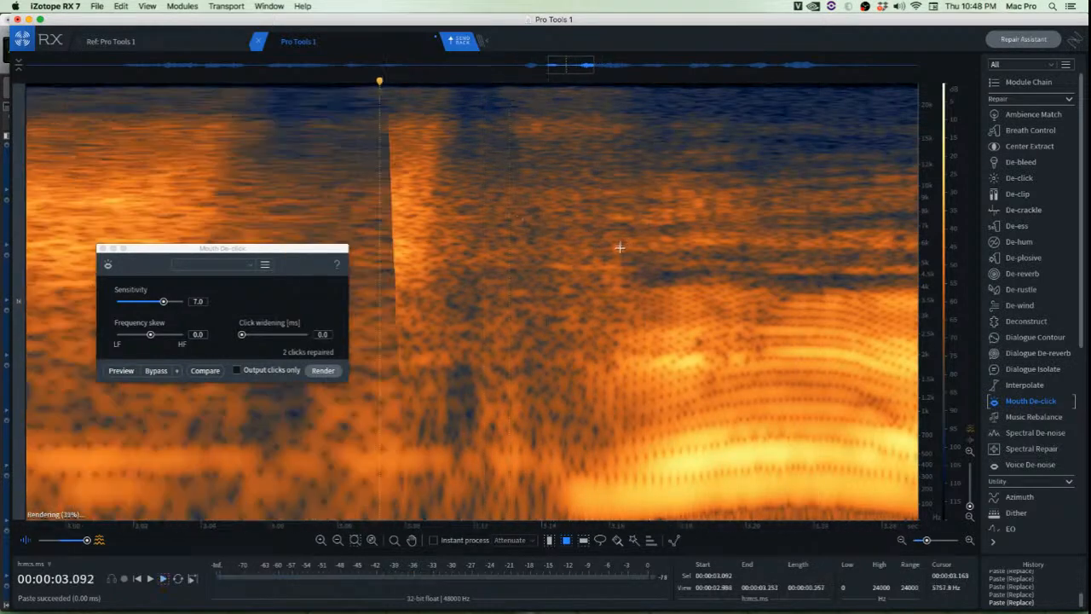
pyautogui.moveTo(560, 214); pyautogui.dragTo(614, 269)
pyautogui.scroll(1, 635, 282)
pyautogui.click(635, 282)
pyautogui.scroll(2, 619, 278)
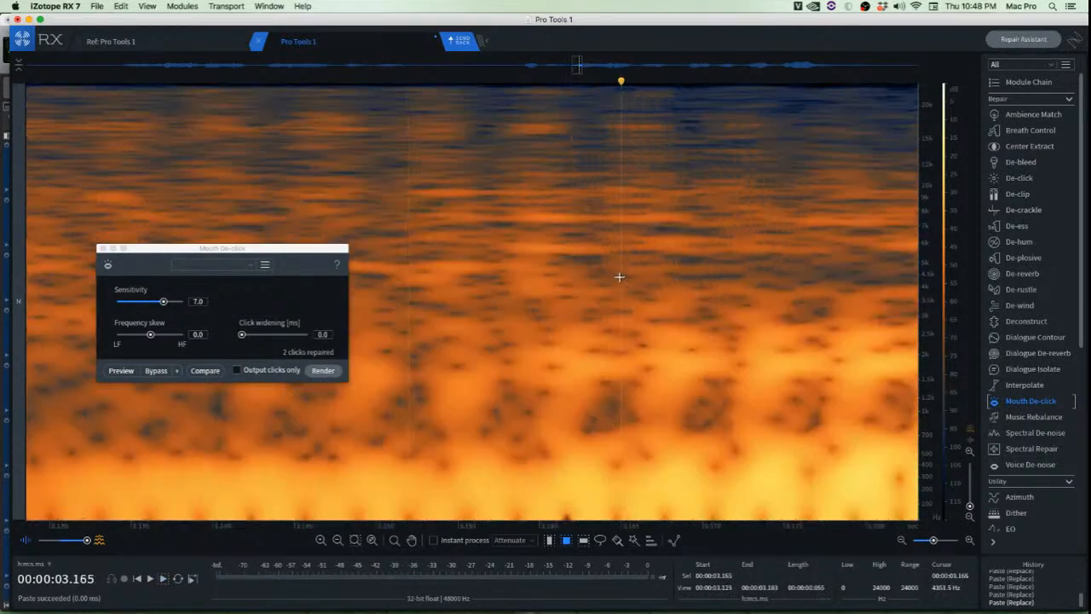
pyautogui.moveTo(430, 163); pyautogui.dragTo(493, 332)
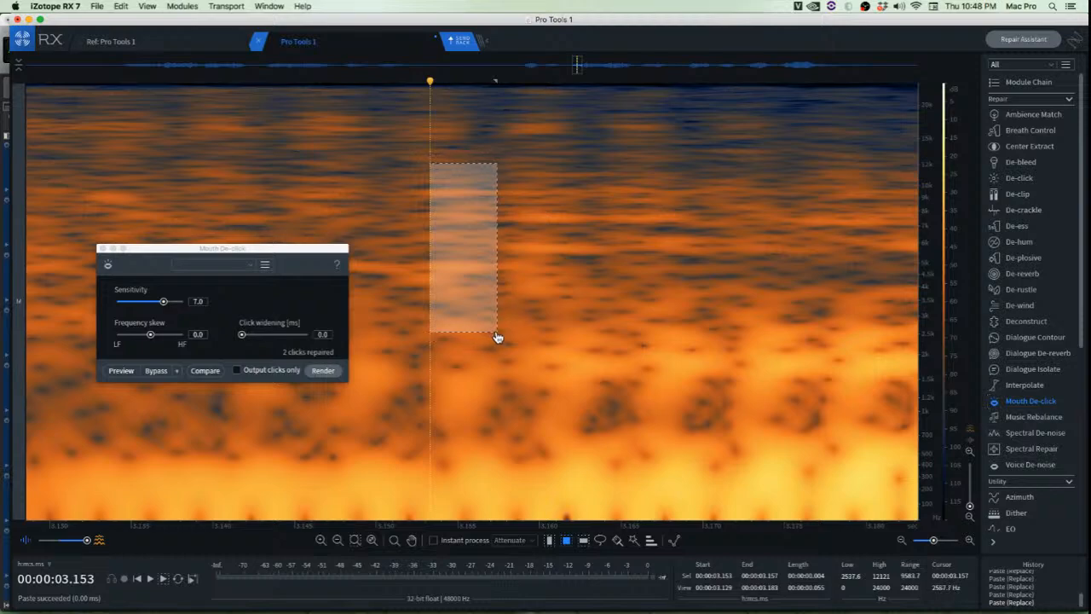
pyautogui.press('super+c')
pyautogui.moveTo(459, 300); pyautogui.dragTo(519, 293)
pyautogui.press('super+v')
pyautogui.click(458, 324)
# Play back the cleaned speech from about 3.091 s and again from about 3.320 s
pyautogui.scroll(-5, 506, 318)
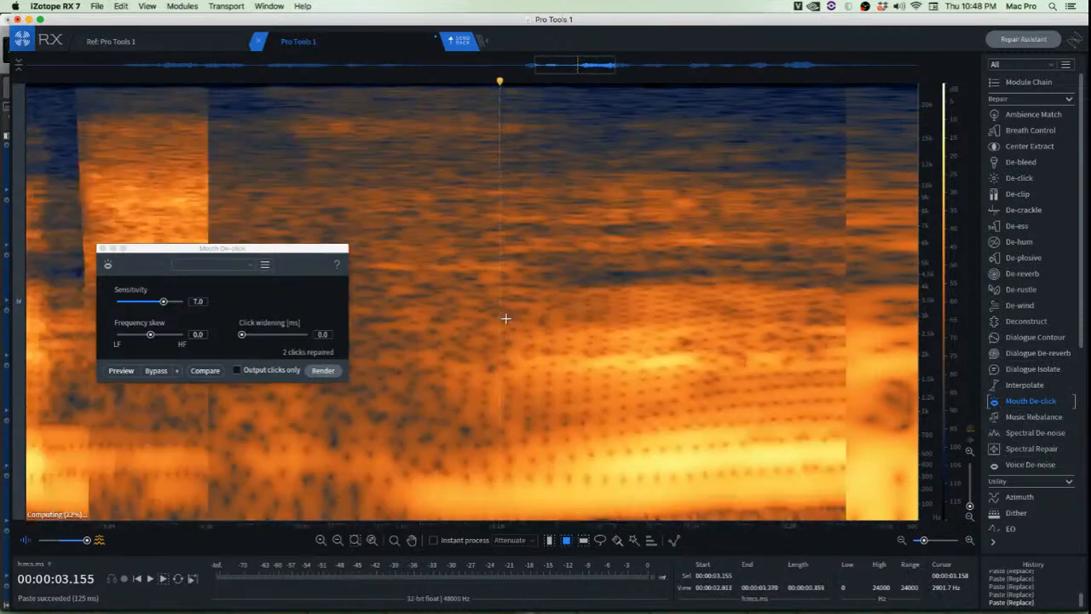
pyautogui.scroll(-1, 505, 318)
pyautogui.click(400, 163)
pyautogui.press('space')
pyautogui.press('space')
pyautogui.press('space')
pyautogui.scroll(-5, 463, 242)
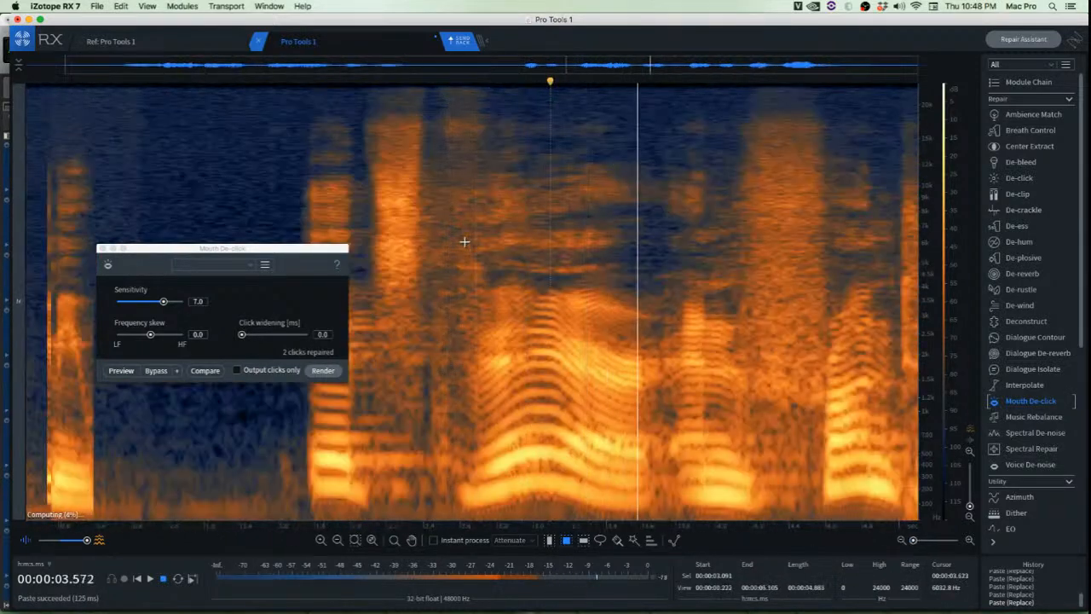
pyautogui.click(591, 217)
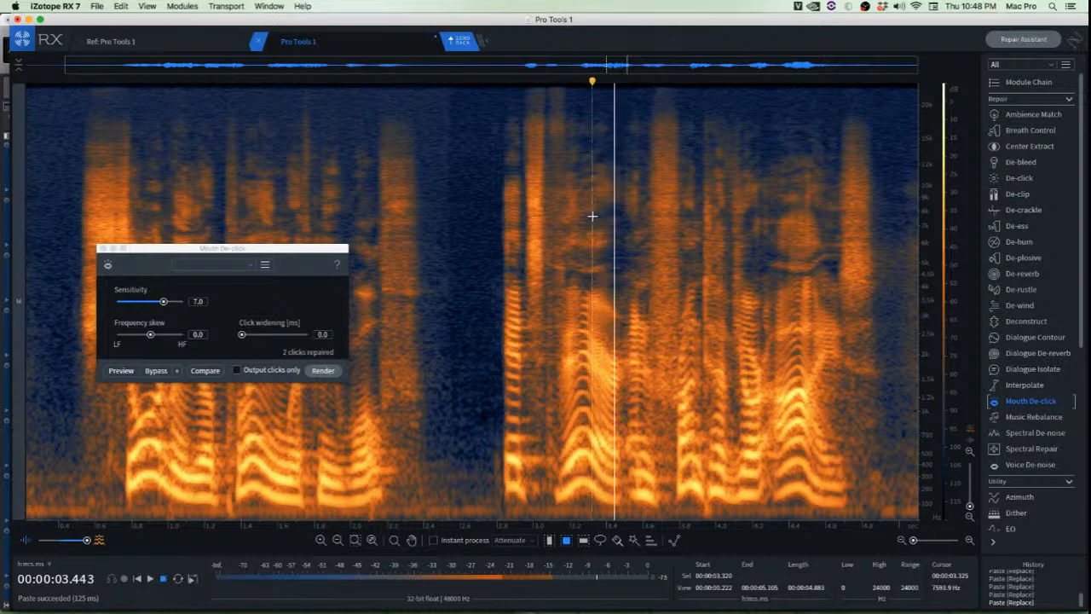
# Replay the speech from about 3.320 s and stop playback
pyautogui.press('space')
pyautogui.press('space')
pyautogui.press('space')
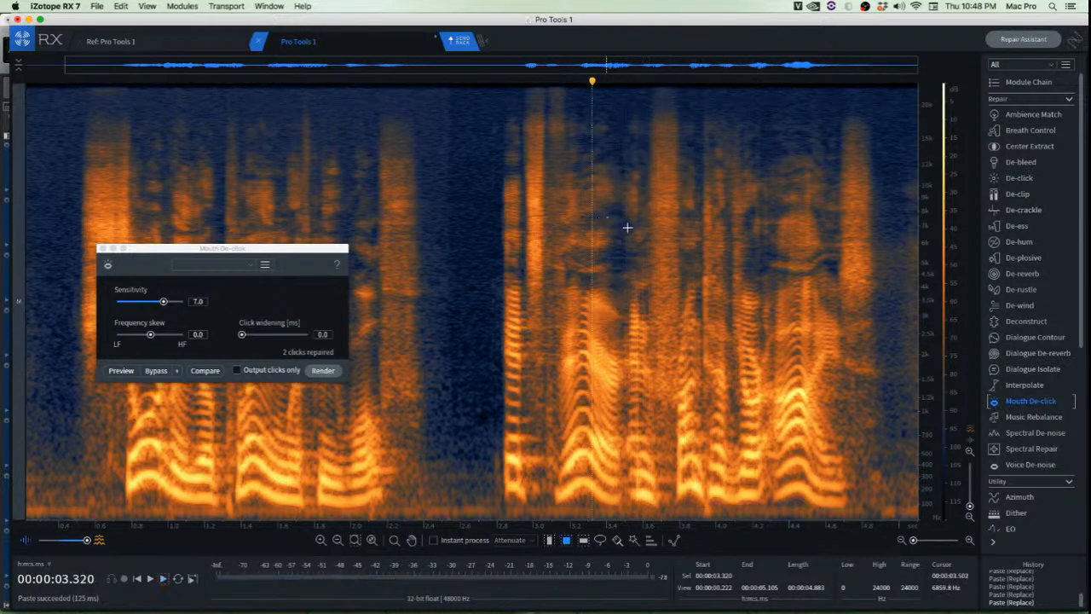
# Paste a clean patch over the click at about 3.638–3.655 s, 850 Hz–2.7 kHz
pyautogui.scroll(5, 629, 256)
pyautogui.scroll(-4, 447, 391)
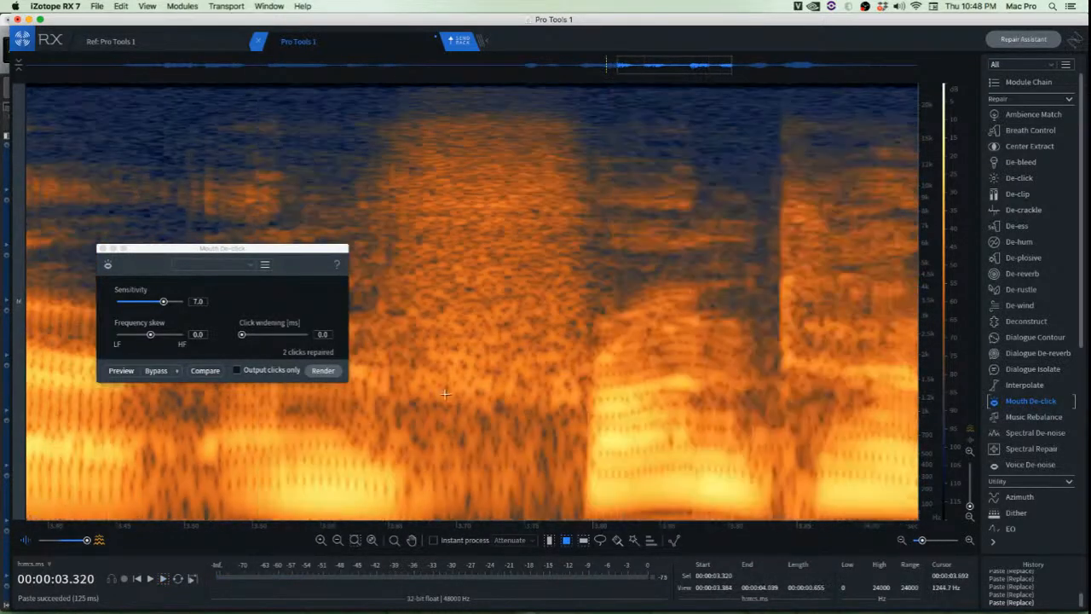
pyautogui.scroll(4, 382, 364)
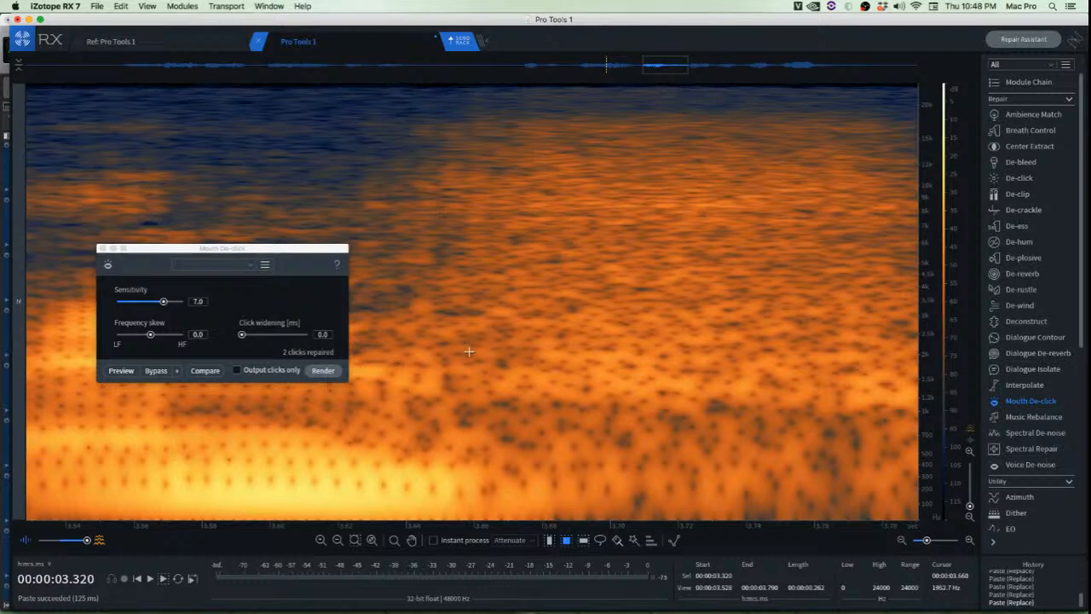
pyautogui.moveTo(442, 328); pyautogui.dragTo(424, 399)
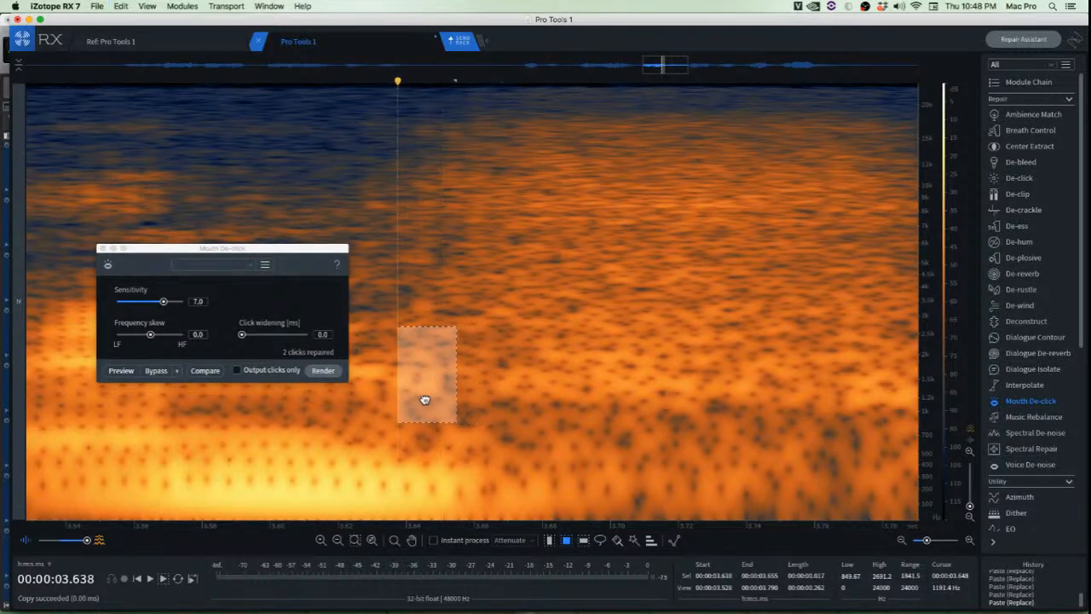
pyautogui.press('super+v')
pyautogui.click(554, 366)
# Play back the repaired speech from about 3.547 s
pyautogui.scroll(-5, 542, 341)
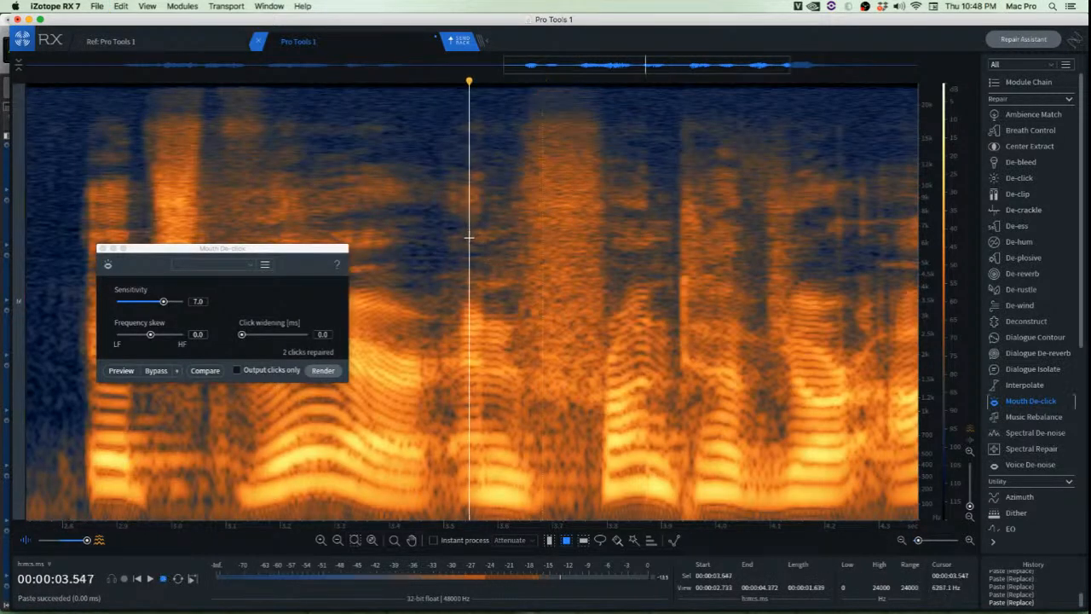
pyautogui.press('space')
pyautogui.scroll(-2, 542, 248)
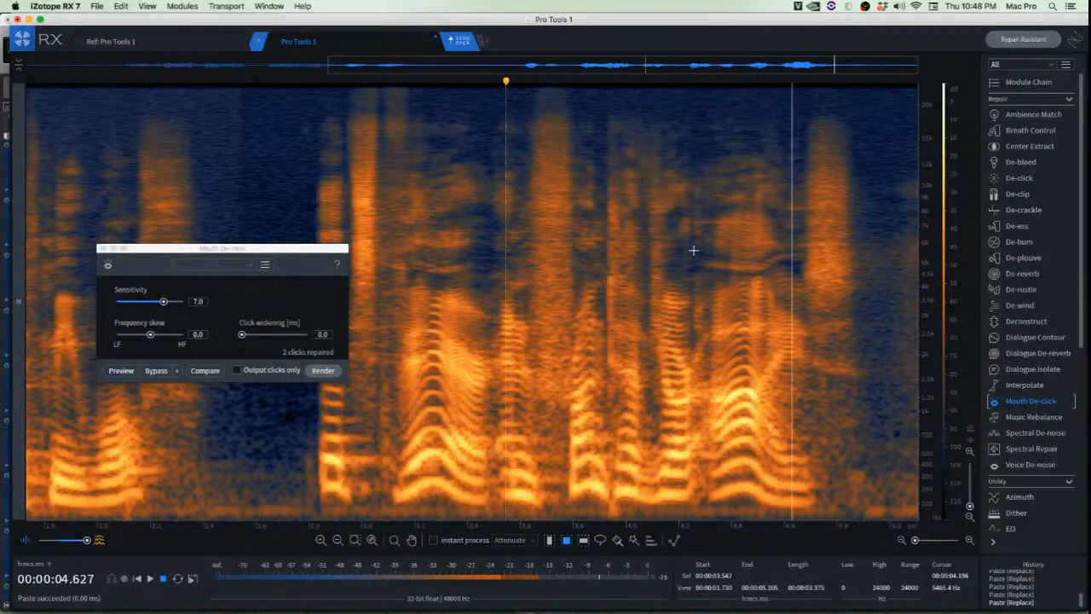
pyautogui.press('space')
# Copy the patch at 4.490–4.495 s, 3.9–17.1 kHz, and paste it over the click at 4.495–4.500 s
pyautogui.scroll(8, 699, 205)
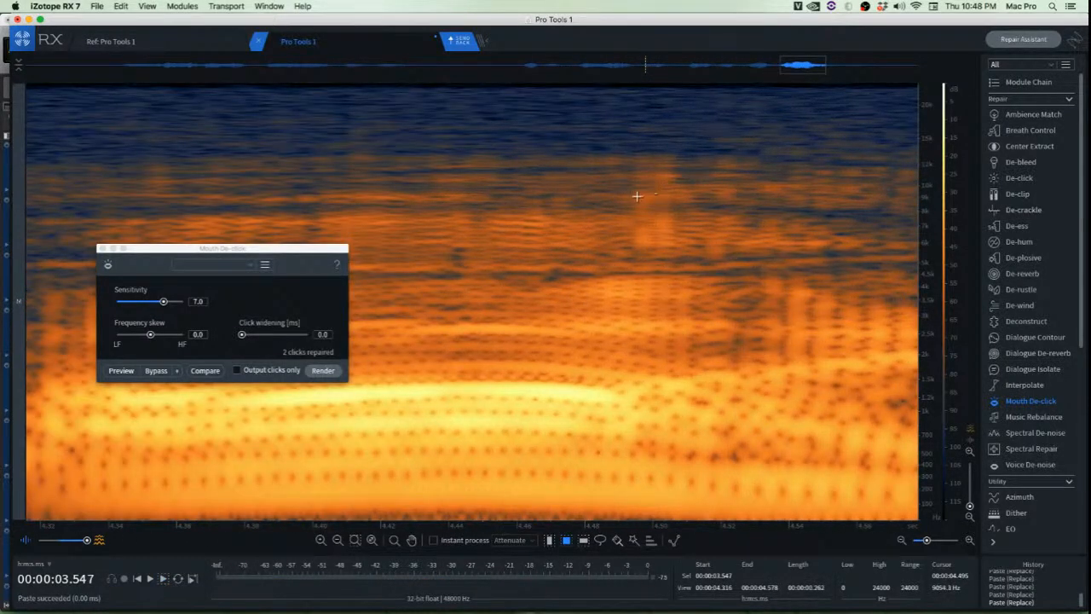
pyautogui.scroll(3, 634, 205)
pyautogui.scroll(2, 589, 187)
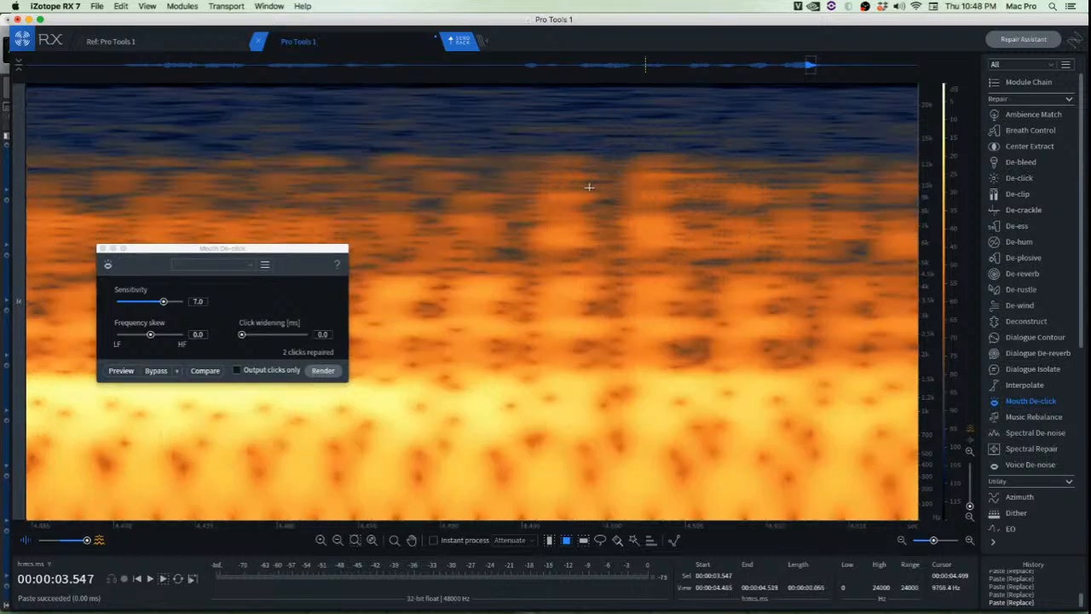
pyautogui.moveTo(437, 124); pyautogui.dragTo(519, 290)
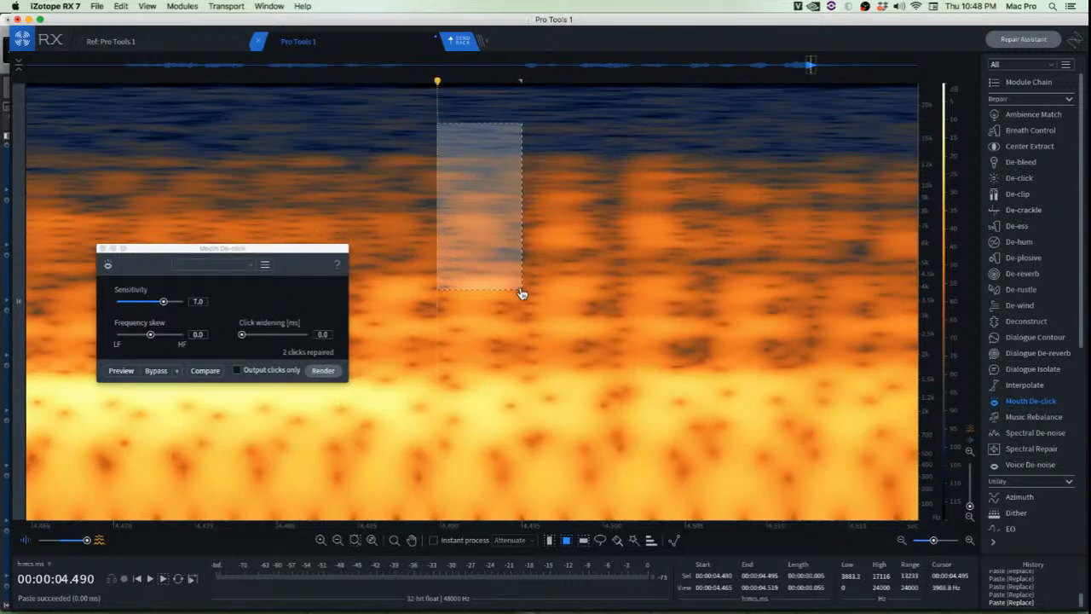
pyautogui.moveTo(471, 251); pyautogui.dragTo(548, 250)
pyautogui.press('super+v')
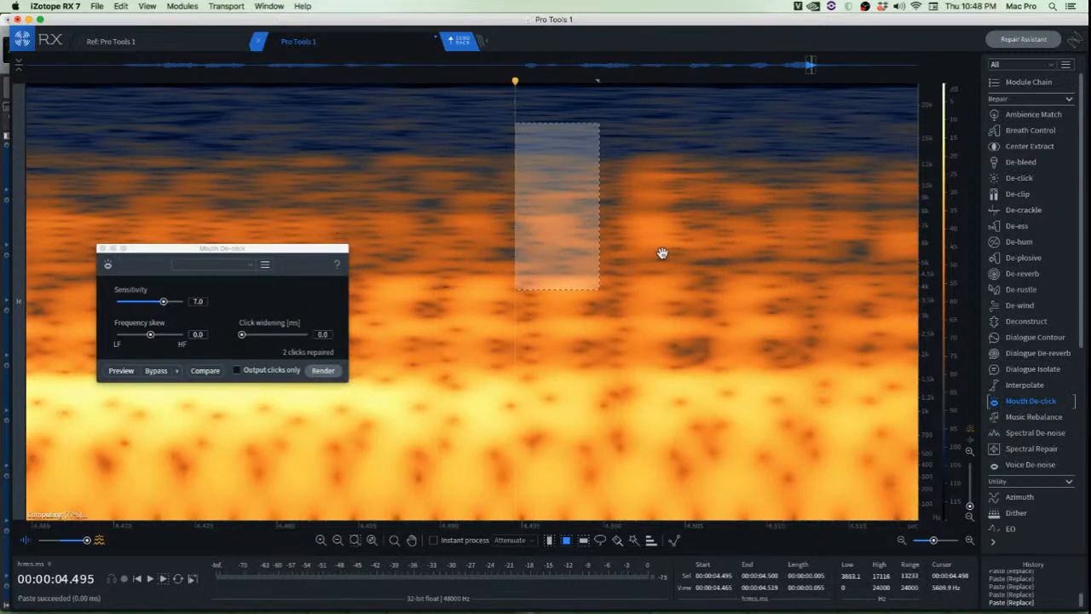
pyautogui.click(730, 260)
# Copy the clean patch at 4.505–4.508 s, 4.0–15.4 kHz, and paste it over the click just before it
pyautogui.scroll(2, 674, 247)
pyautogui.moveTo(684, 133); pyautogui.dragTo(756, 288)
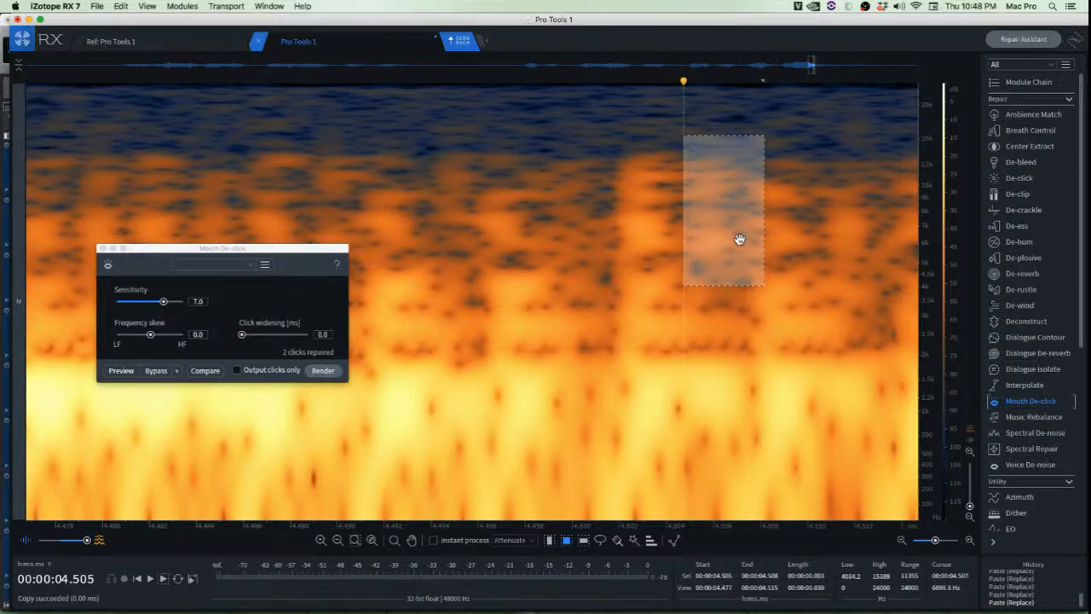
pyautogui.moveTo(739, 239); pyautogui.dragTo(647, 230)
pyautogui.press('super+v')
pyautogui.click(627, 278)
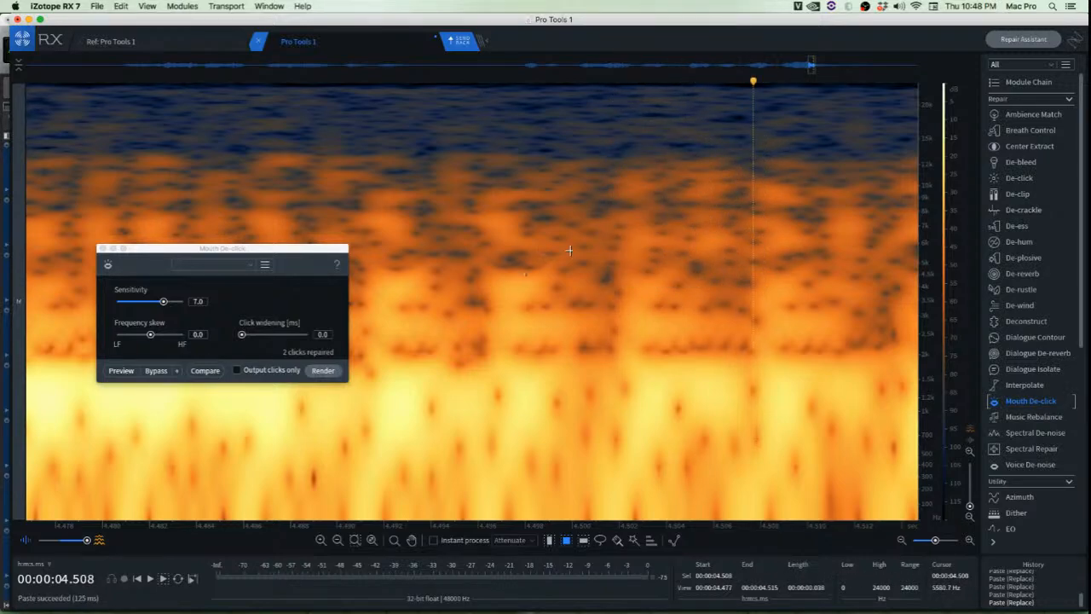
# Examine the spectrogram around 4.27 s for remaining clicks and play back the speech from about 4.275 s
pyautogui.scroll(-3, 538, 203)
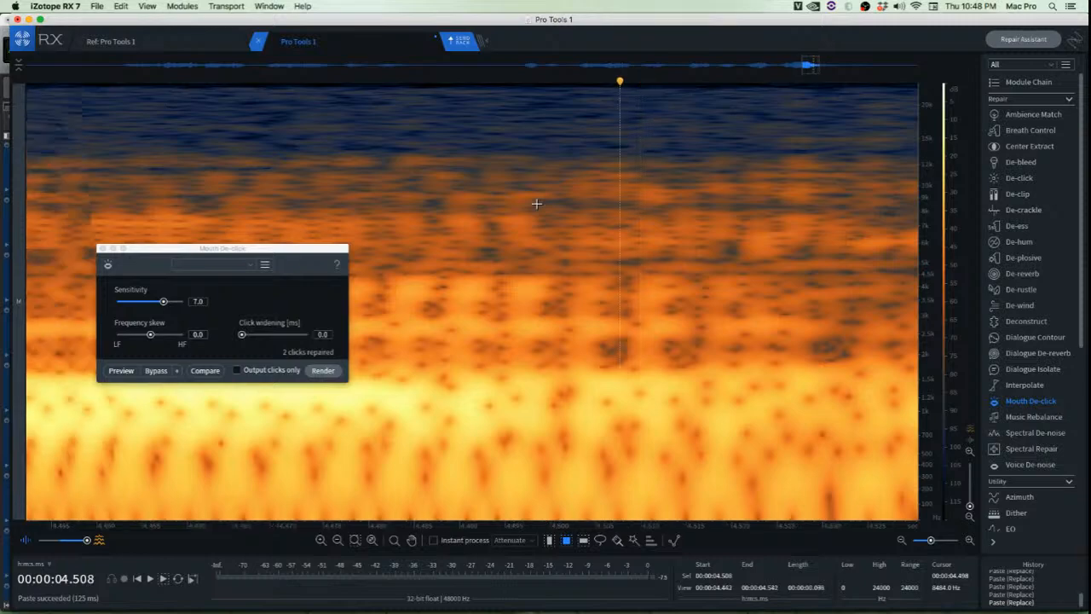
pyautogui.scroll(-4, 519, 201)
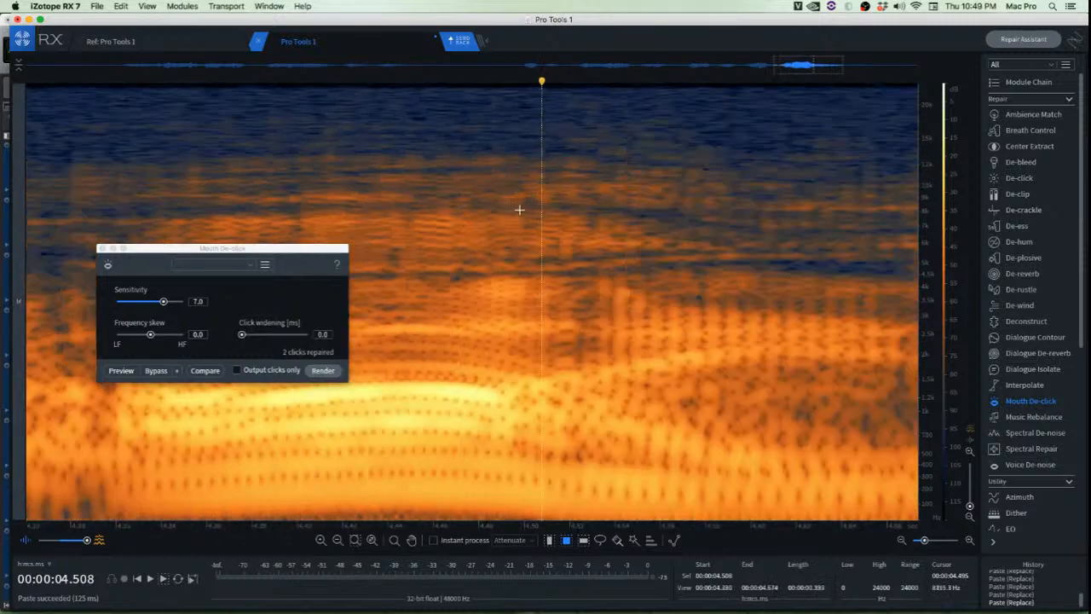
pyautogui.scroll(-2, 542, 226)
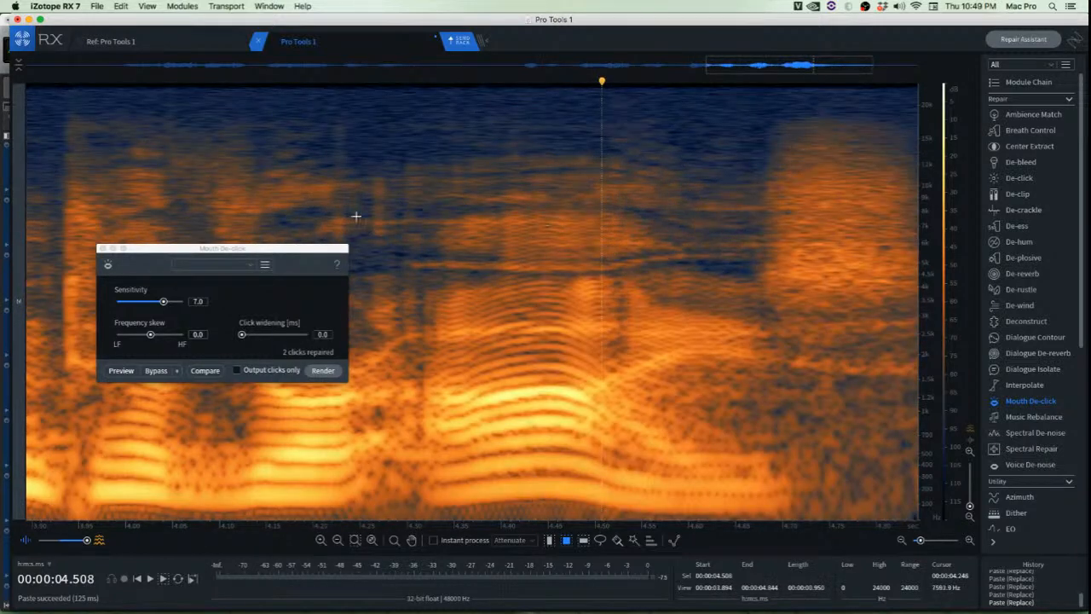
pyautogui.scroll(5, 355, 200)
pyautogui.scroll(3, 388, 195)
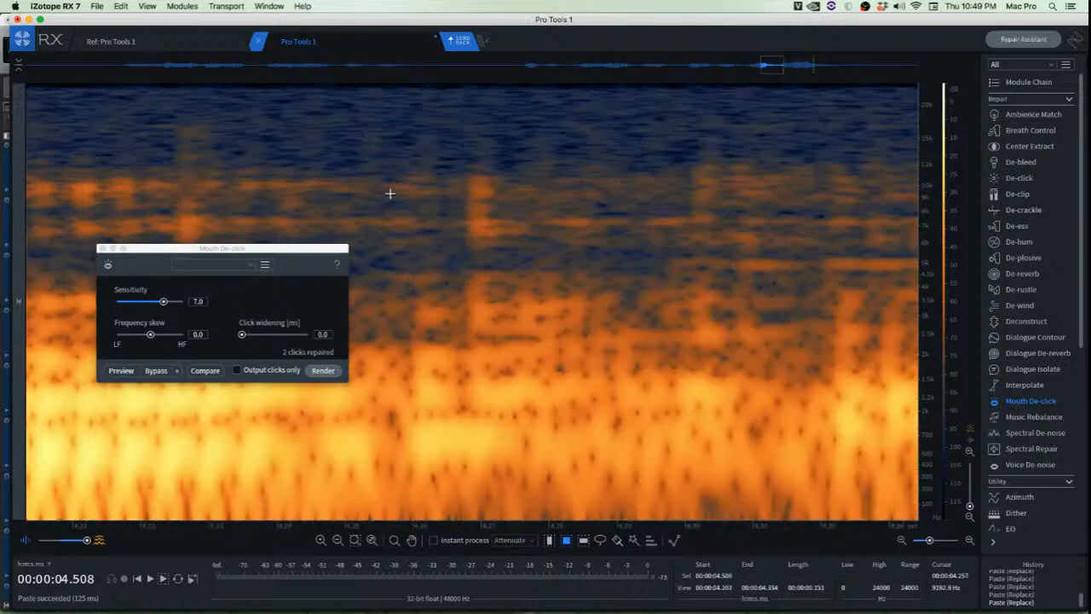
pyautogui.scroll(-9, 518, 183)
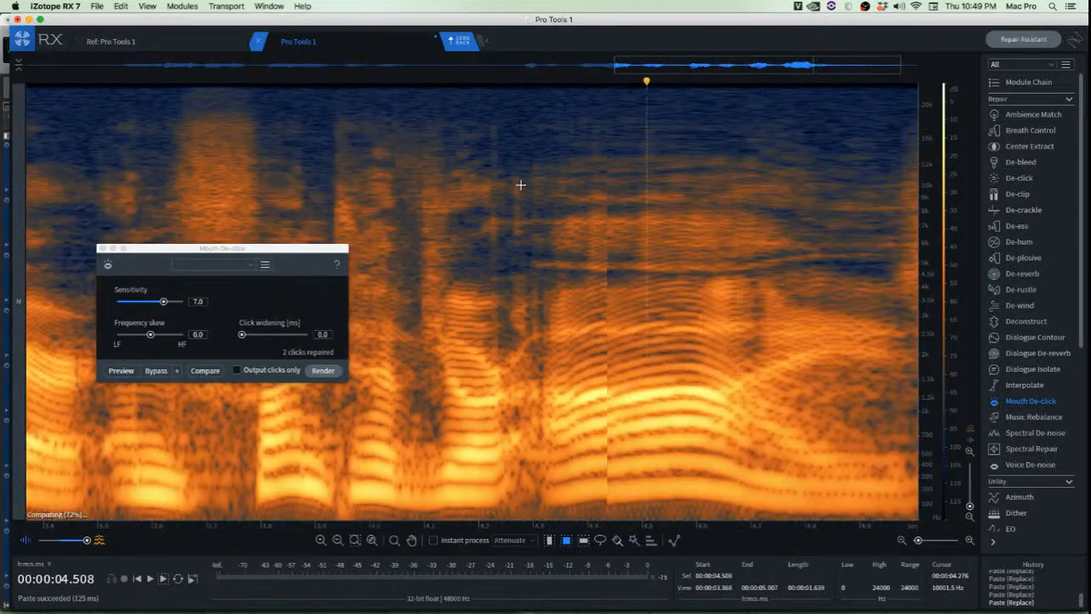
pyautogui.press('space')
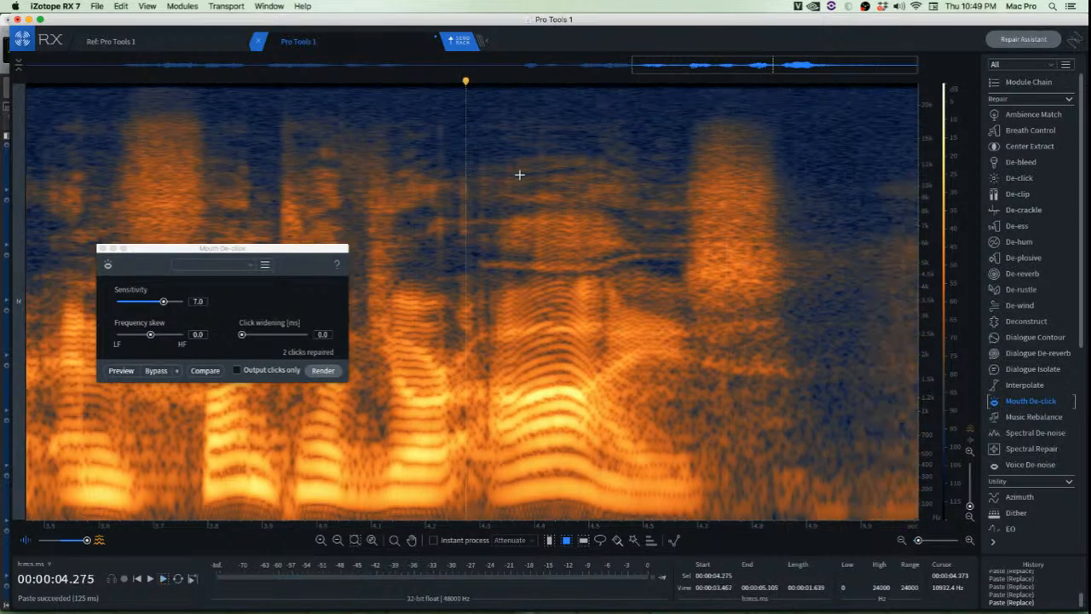
pyautogui.press('space')
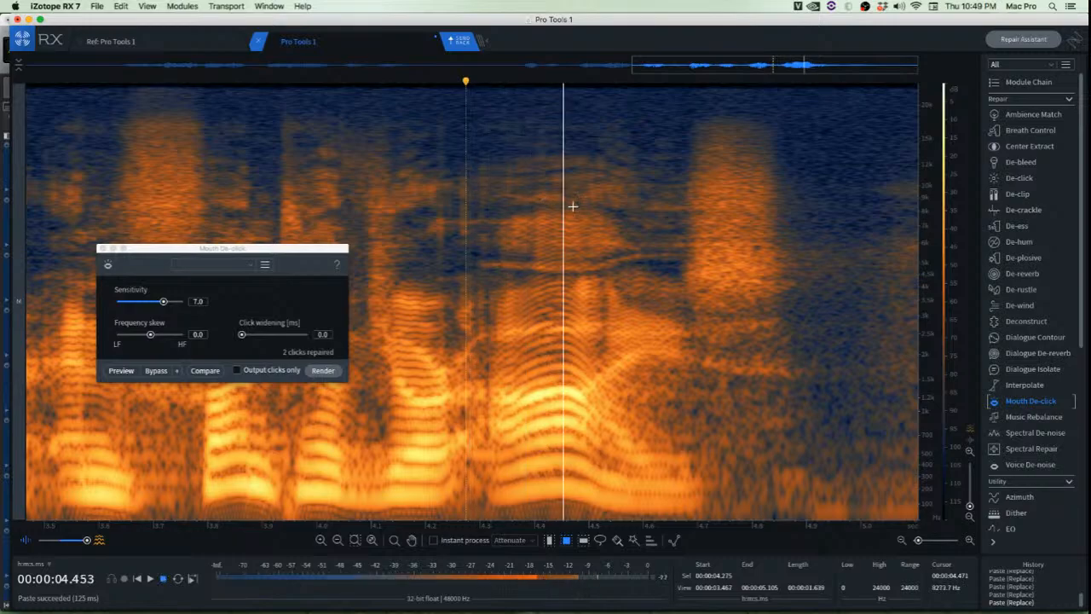
pyautogui.press('space')
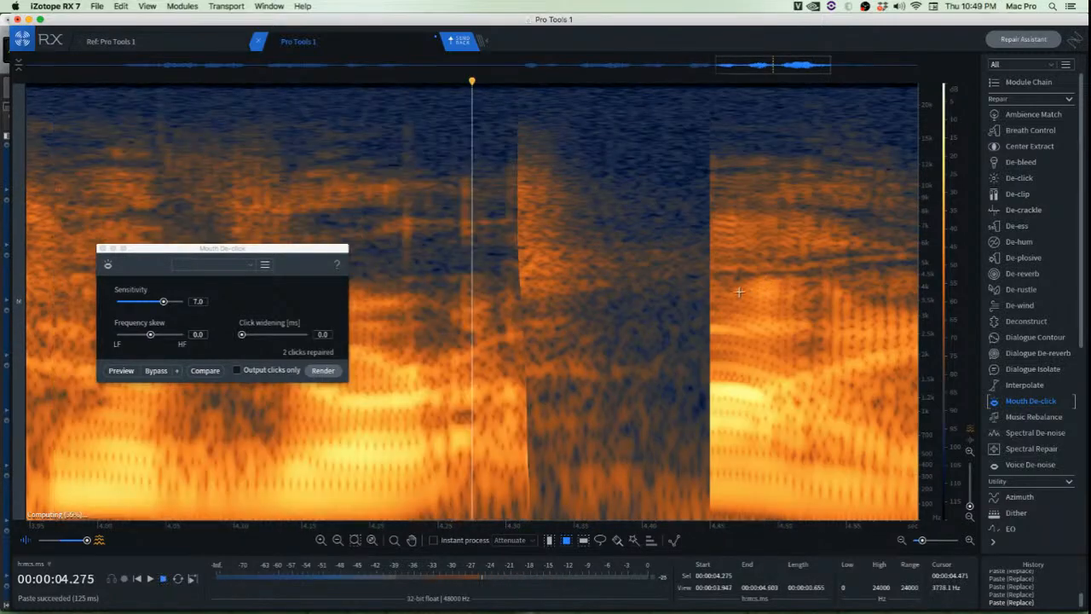
pyautogui.press('space')
# Paste a clean patch over the noise at about 4.742–4.751 s, 860 Hz–3.1 kHz
pyautogui.scroll(2, 726, 327)
pyautogui.scroll(5, 733, 346)
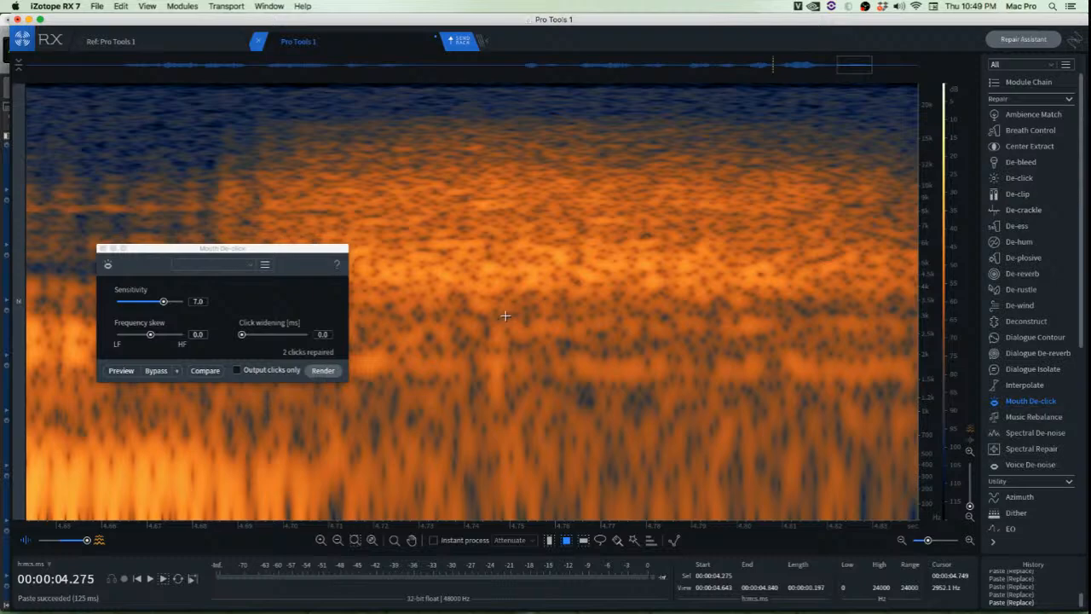
pyautogui.moveTo(504, 312); pyautogui.dragTo(494, 395)
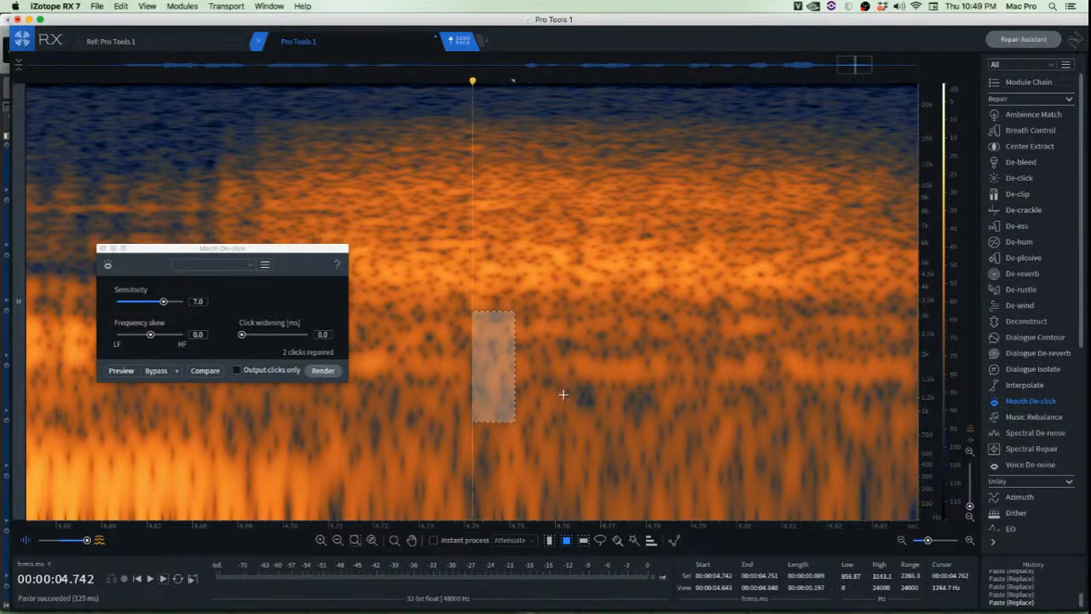
pyautogui.click(564, 396)
# Play back the patched passage from about 4.646 s
pyautogui.scroll(-3, 556, 437)
pyautogui.press('space')
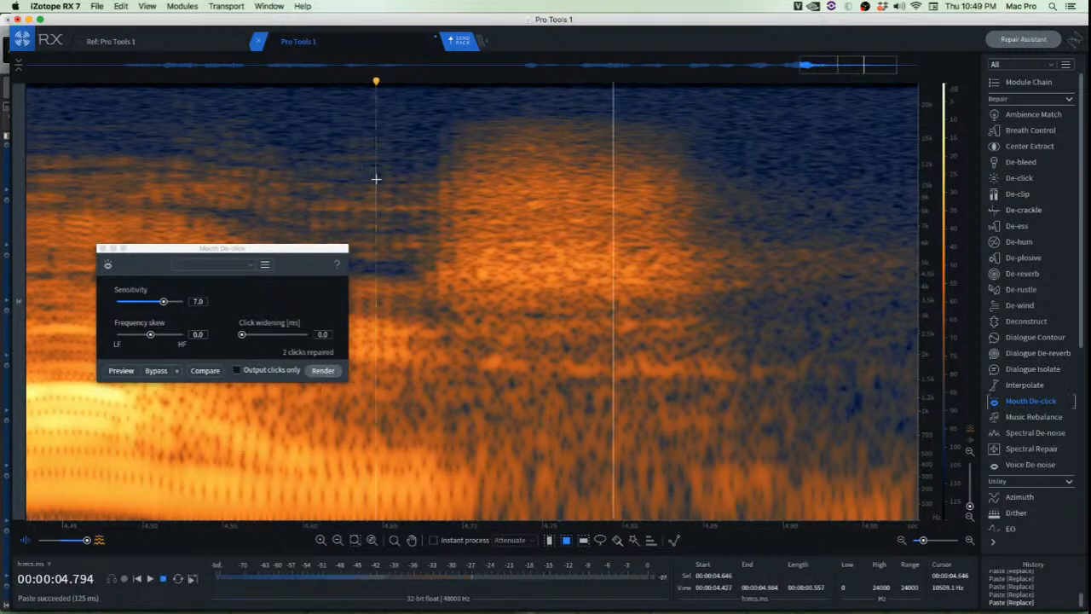
pyautogui.scroll(-5, 376, 178)
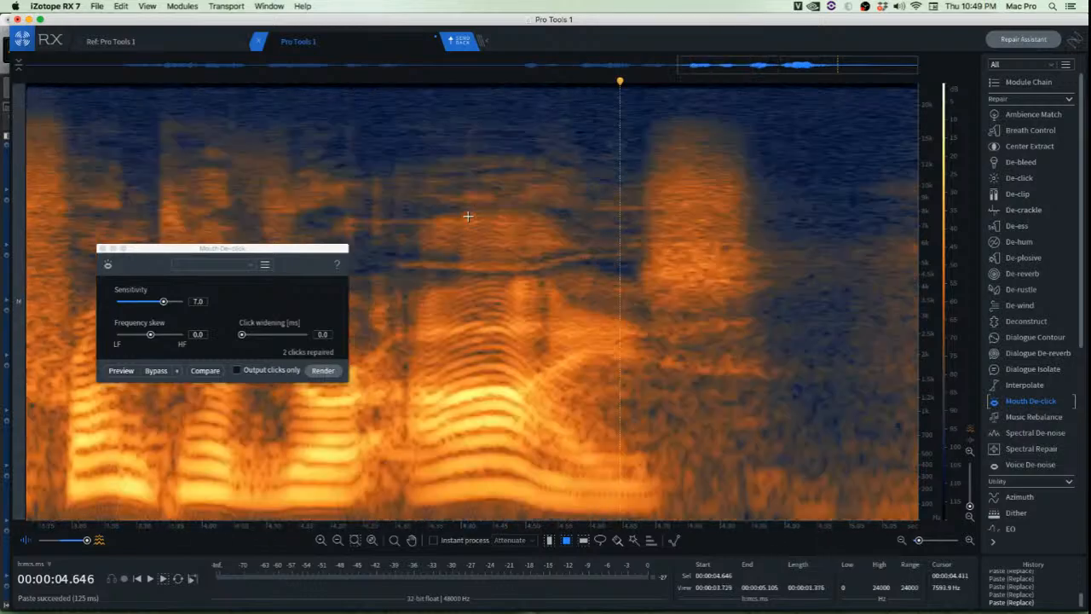
# Play back the whole clip from the start, followed by the second phrase from about 2.660 s
pyautogui.press('Return')
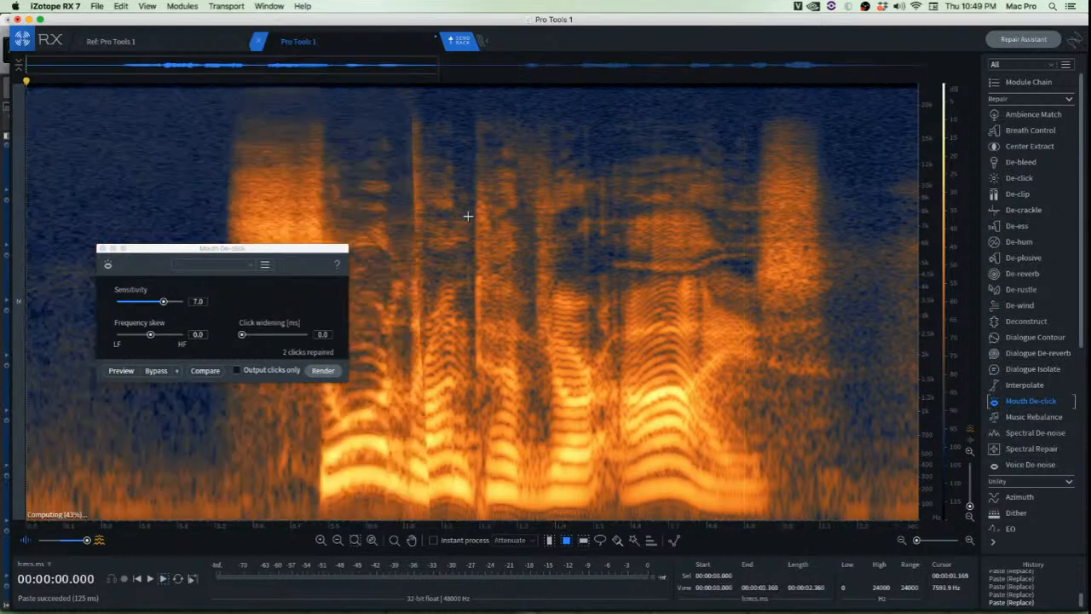
pyautogui.press('space')
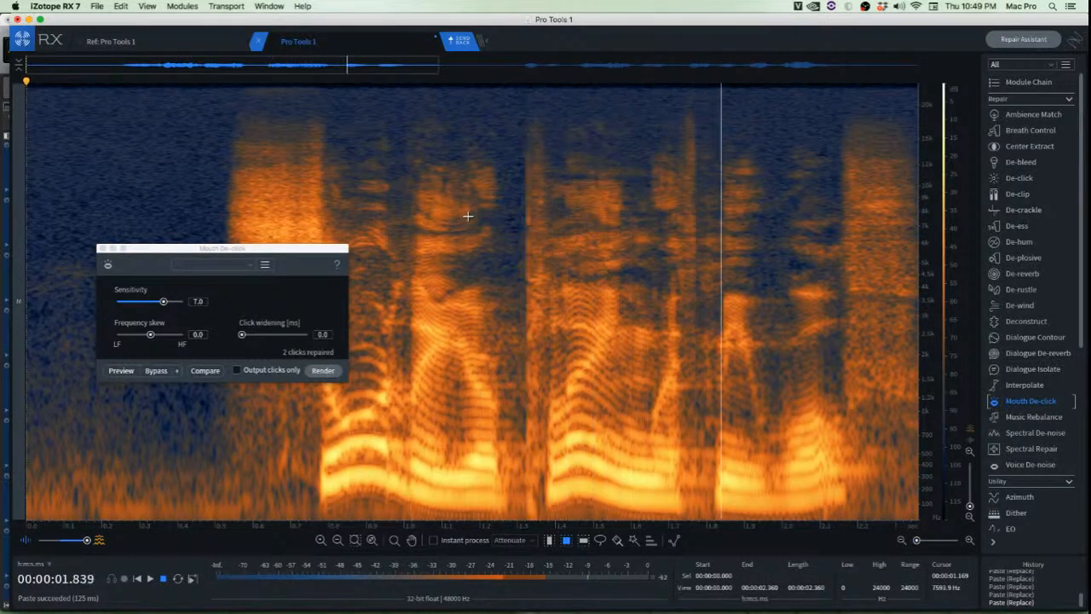
pyautogui.scroll(-2, 468, 216)
pyautogui.scroll(-2, 468, 217)
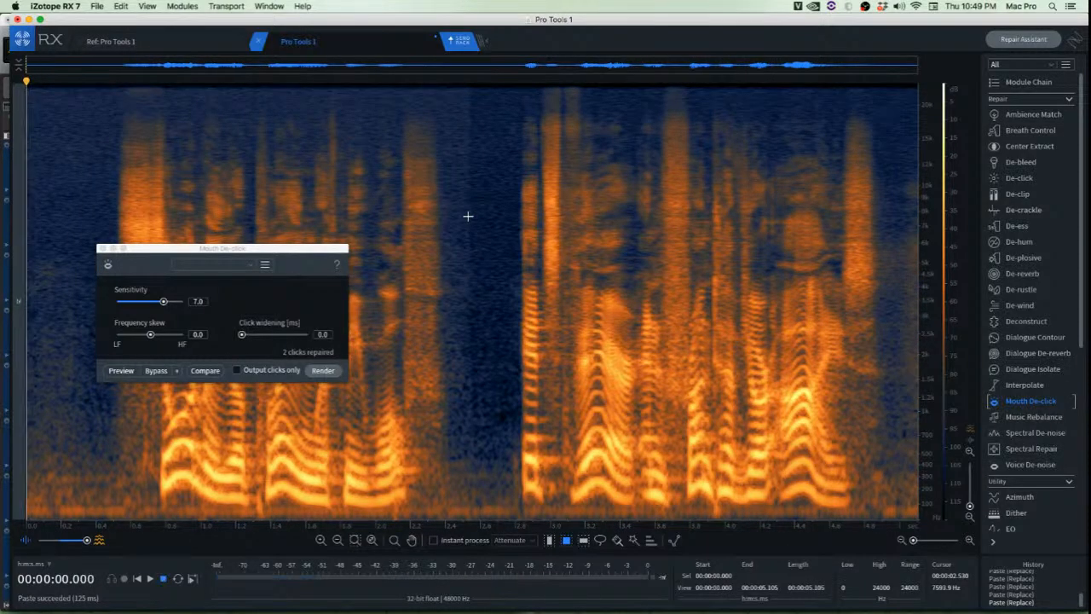
pyautogui.press('space')
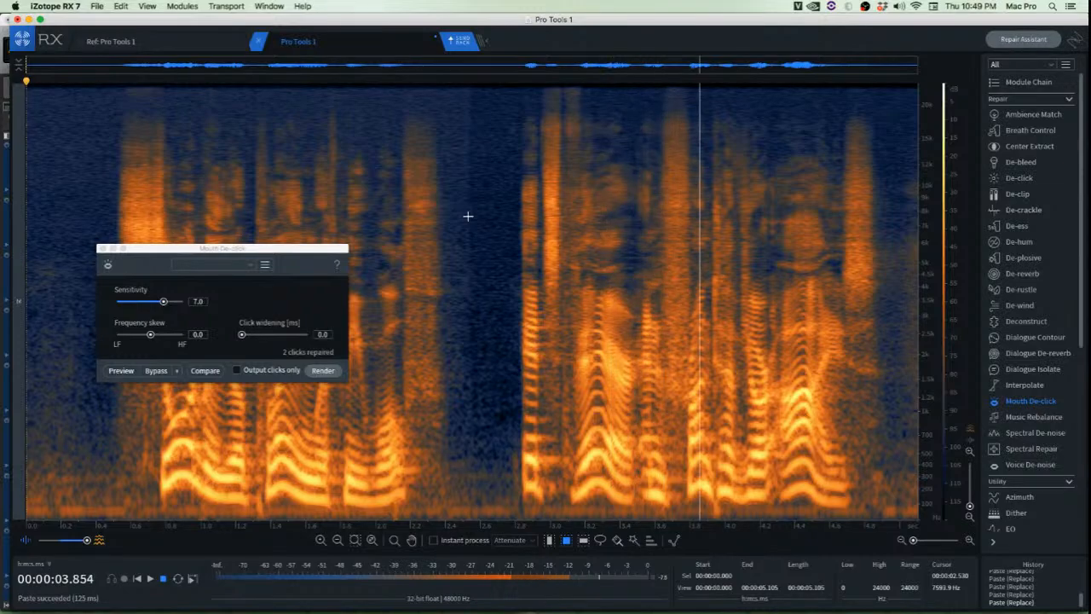
pyautogui.click(490, 213)
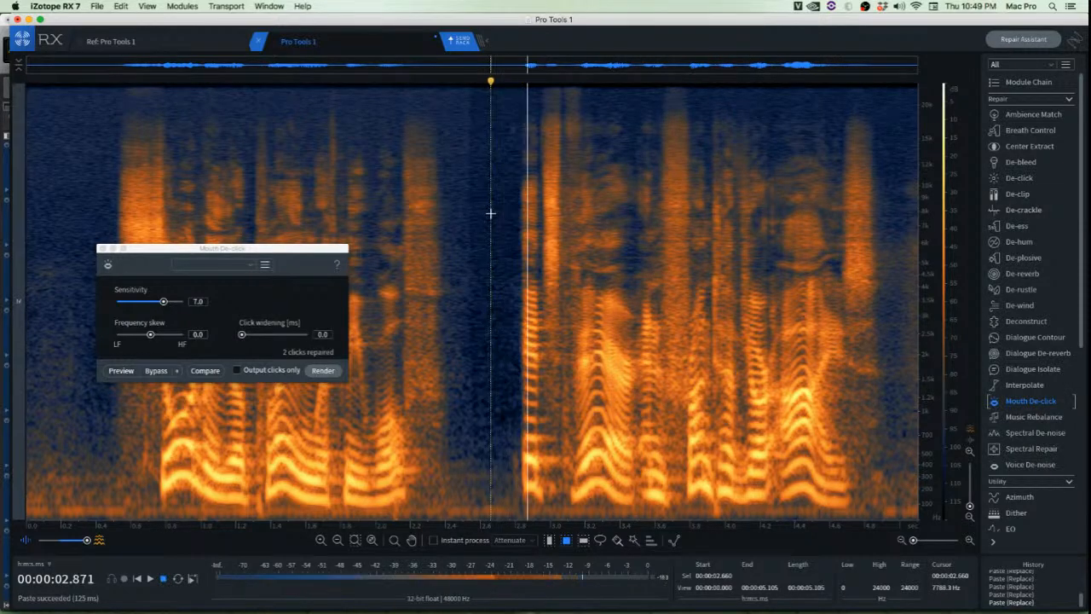
pyautogui.press('space')
# Try selecting the click at about 2.854–2.861 s, 4.9–11.2 kHz, and a small patch at 2.860–2.861 s, 9.8–12.9 kHz
pyautogui.scroll(10, 515, 214)
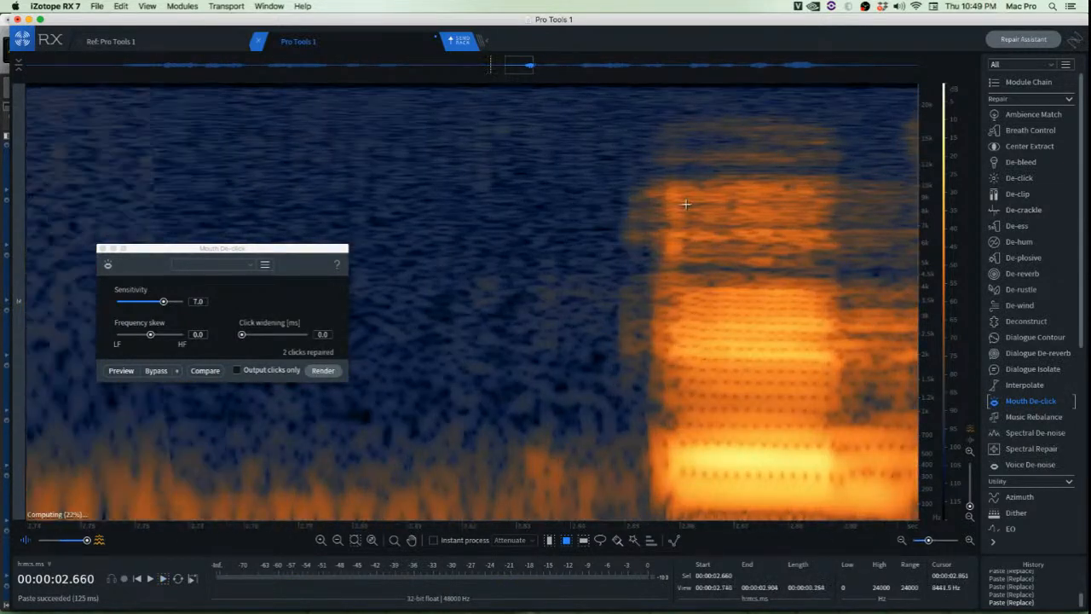
pyautogui.scroll(5, 685, 204)
pyautogui.scroll(-5, 558, 196)
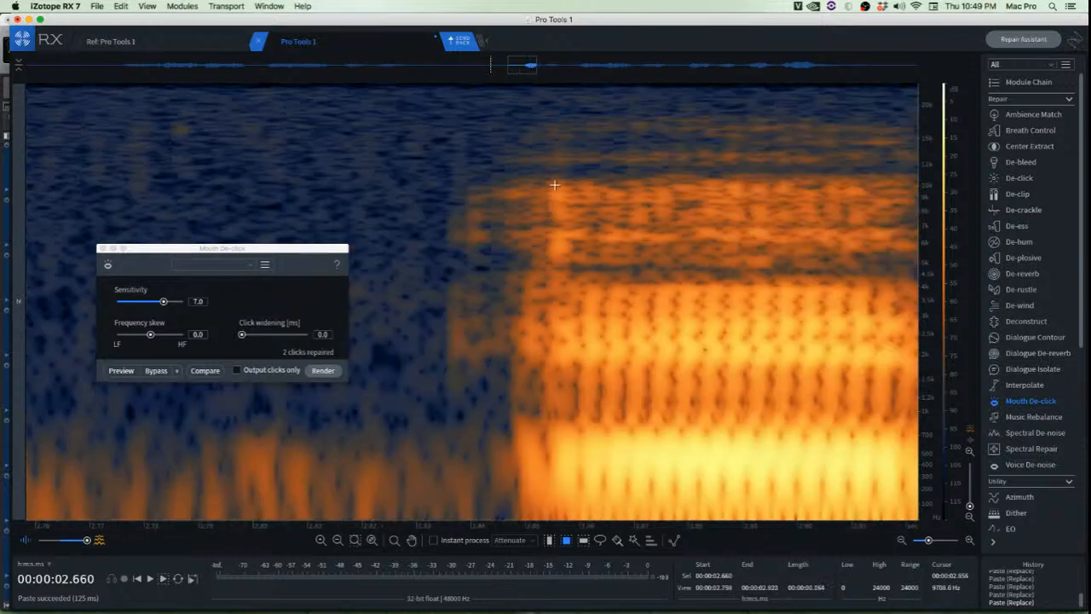
pyautogui.moveTo(562, 220); pyautogui.dragTo(586, 263)
pyautogui.scroll(6, 603, 251)
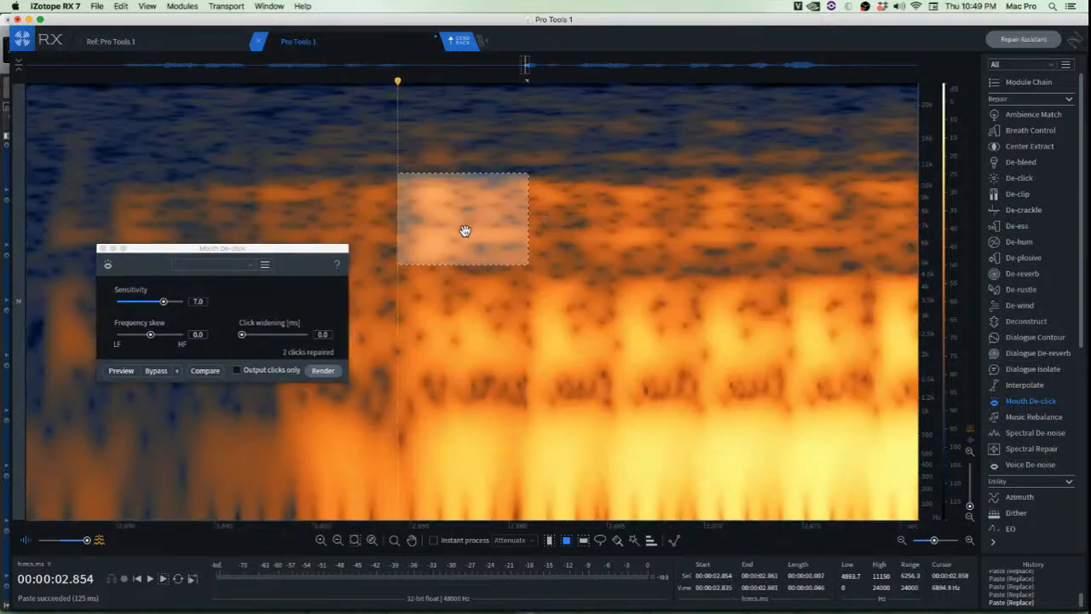
pyautogui.click(490, 133)
pyautogui.scroll(5, 364, 183)
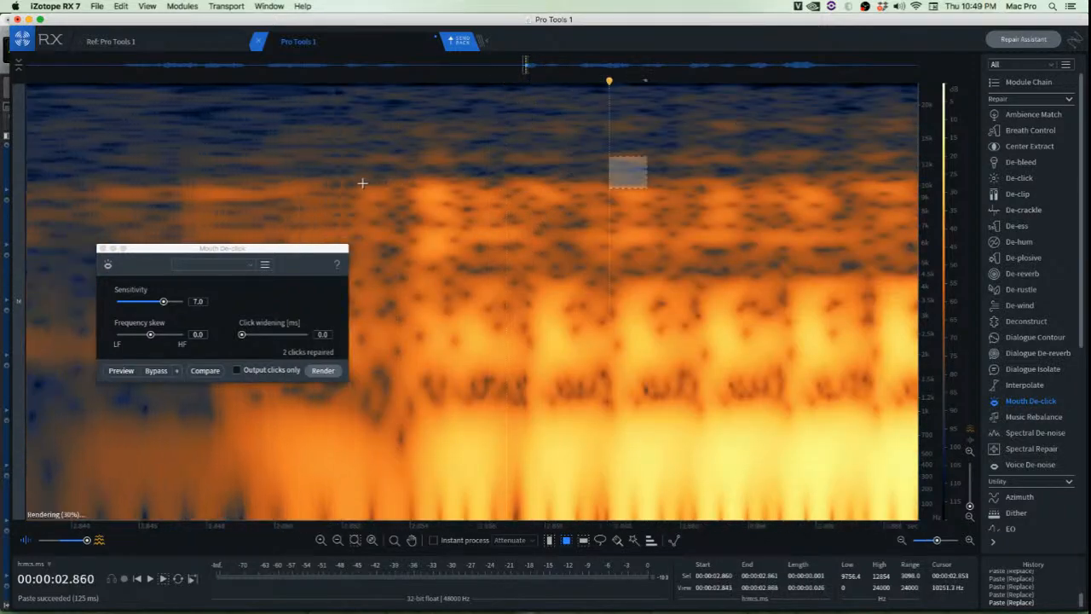
# Cut the click at about 2.854–2.858 s, 4.6–10.5 kHz, at the onset of the second phrase
pyautogui.scroll(-7, 365, 183)
pyautogui.scroll(3, 350, 196)
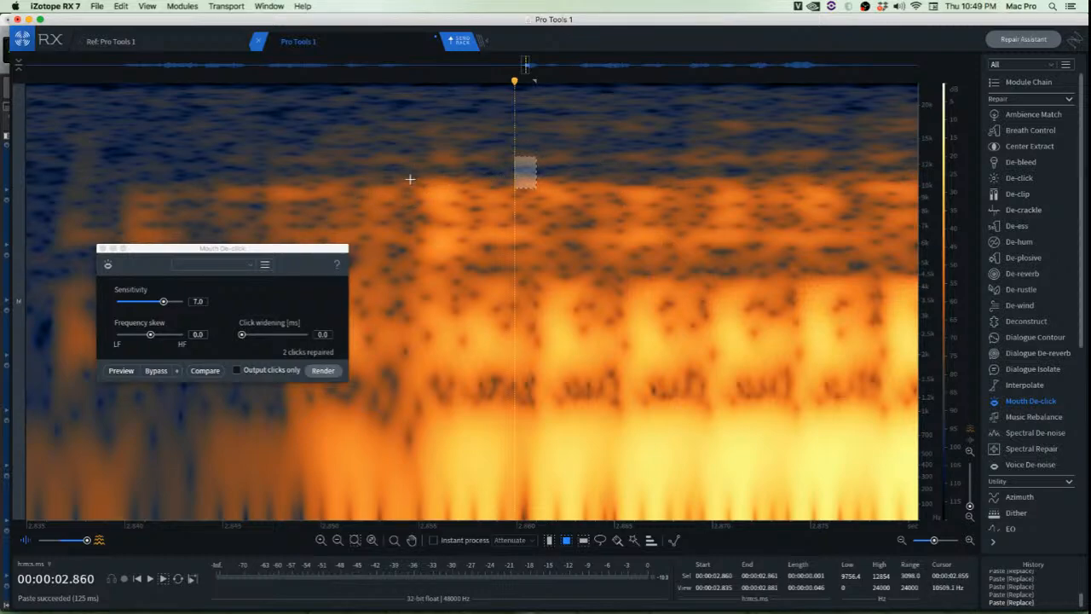
pyautogui.moveTo(406, 180); pyautogui.dragTo(480, 277)
pyautogui.hotkey('ctrl', 'x')
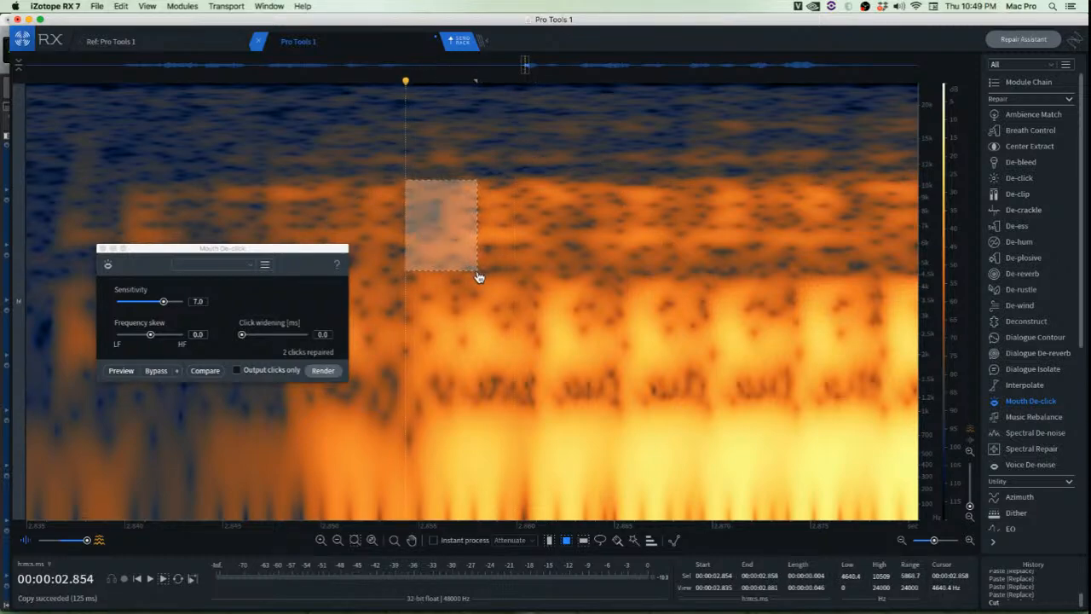
# Copy clean background from just before the second phrase and paste it over the click at about 2.838 s
pyautogui.click(525, 266)
pyautogui.scroll(-3, 521, 252)
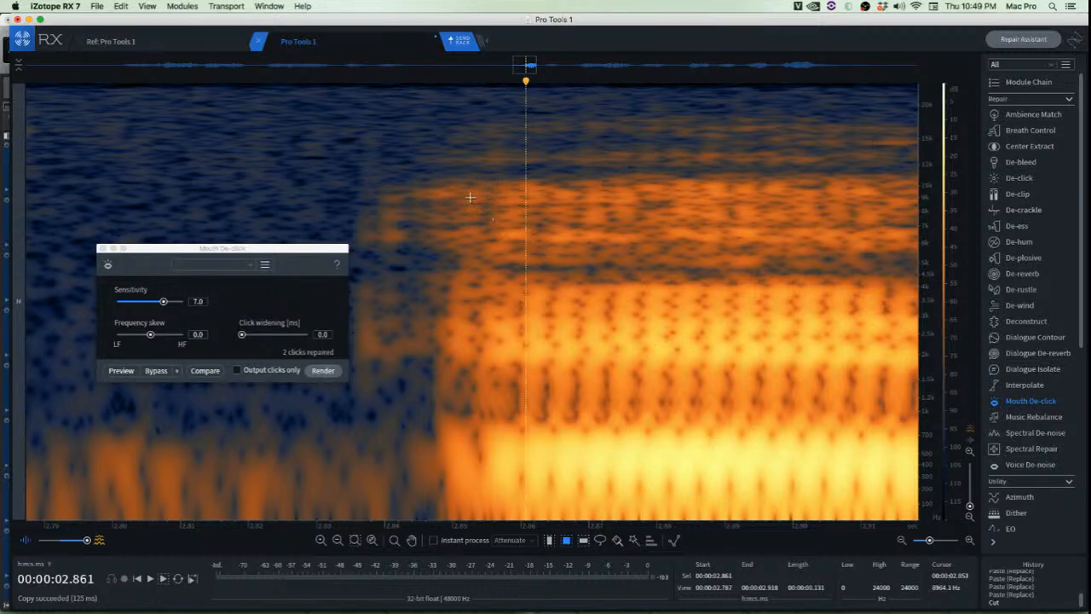
pyautogui.scroll(-2, 471, 198)
pyautogui.click(360, 150)
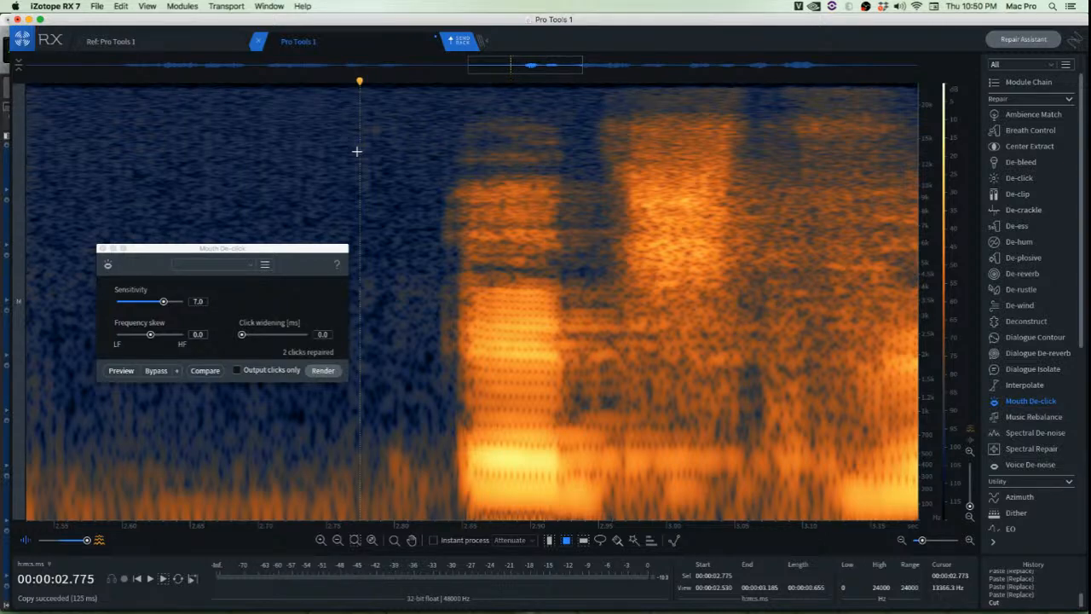
pyautogui.scroll(-2, 356, 151)
pyautogui.scroll(8, 375, 190)
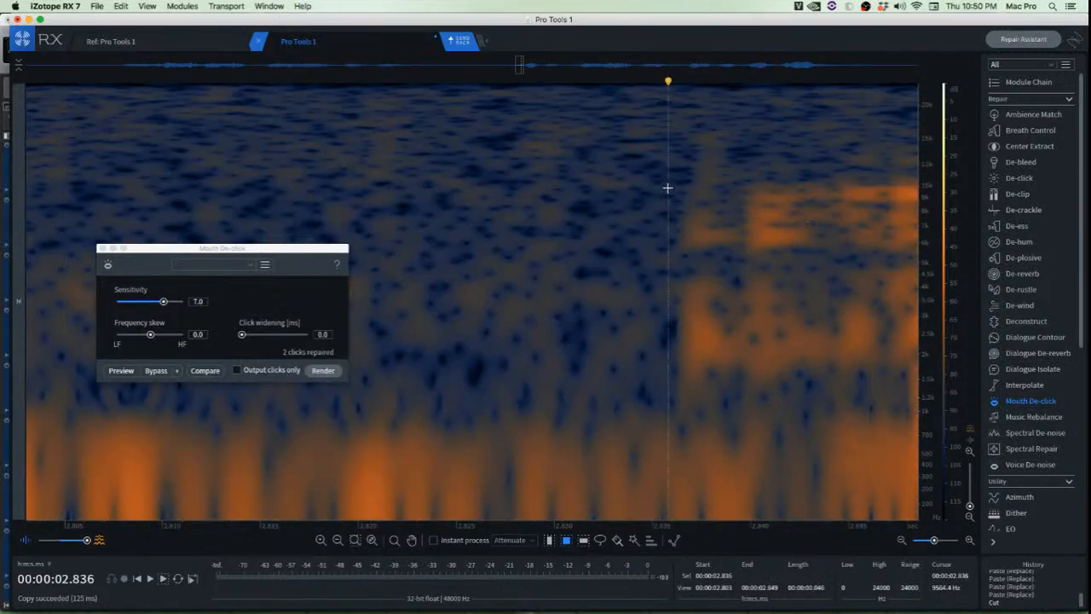
pyautogui.moveTo(668, 191); pyautogui.dragTo(878, 392)
pyautogui.click(708, 140)
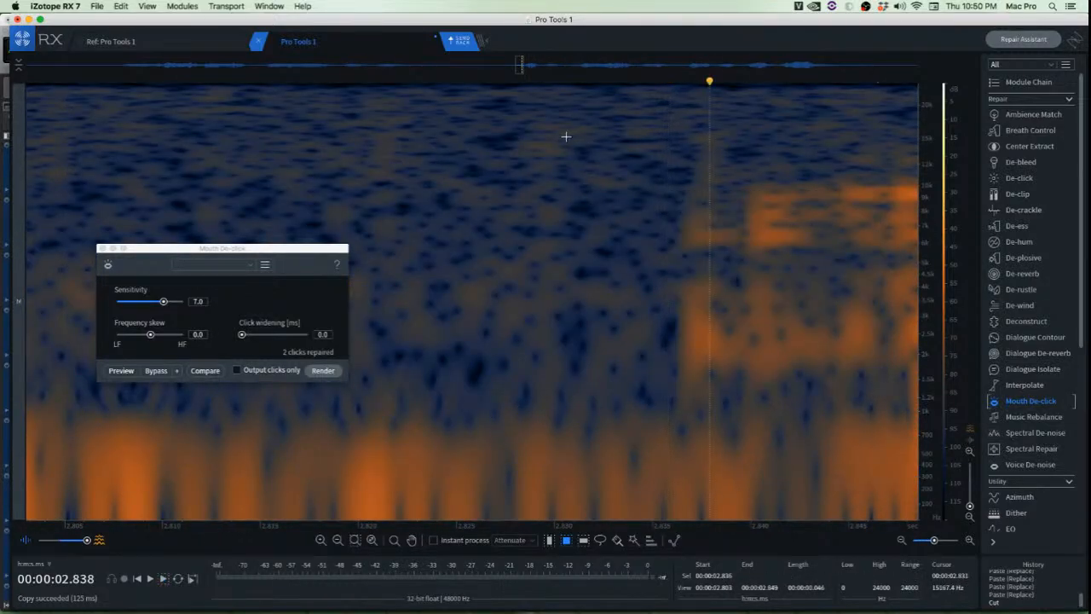
pyautogui.moveTo(564, 136); pyautogui.dragTo(712, 393)
pyautogui.moveTo(645, 307); pyautogui.dragTo(718, 299)
pyautogui.press('super+v')
# Play back the patched onset from about 2.819 s, and the later passage from about 3.719 s
pyautogui.click(504, 222)
pyautogui.scroll(-2, 596, 252)
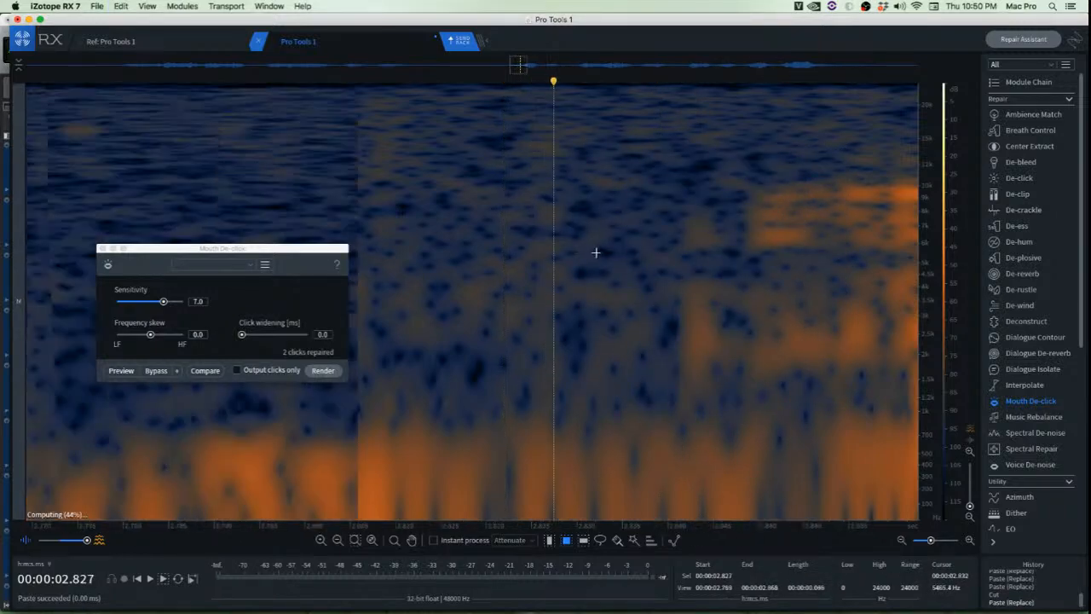
pyautogui.click(478, 179)
pyautogui.press('space')
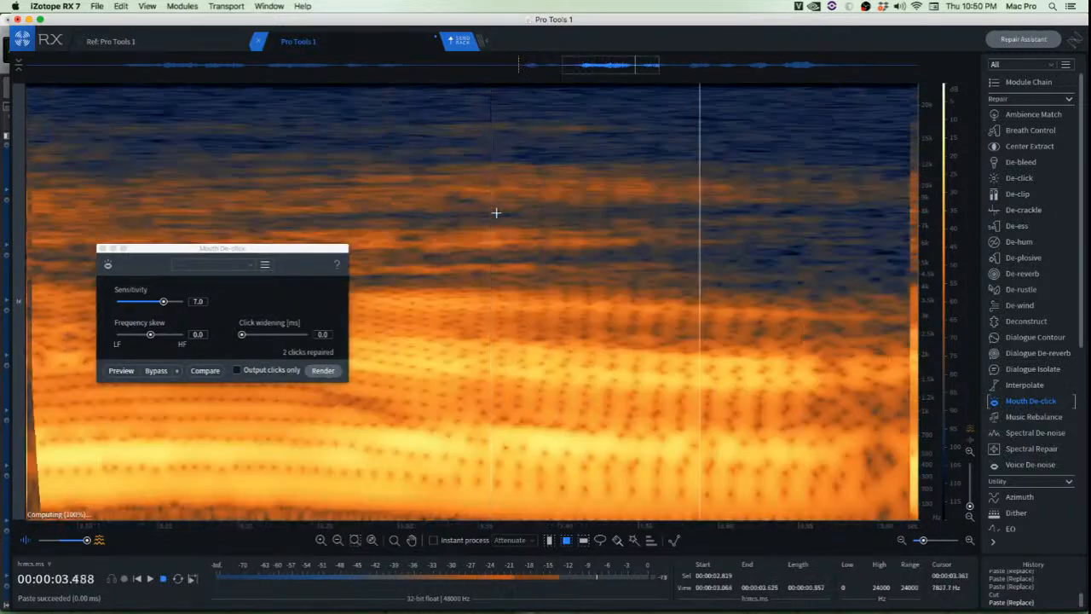
pyautogui.scroll(-5, 496, 212)
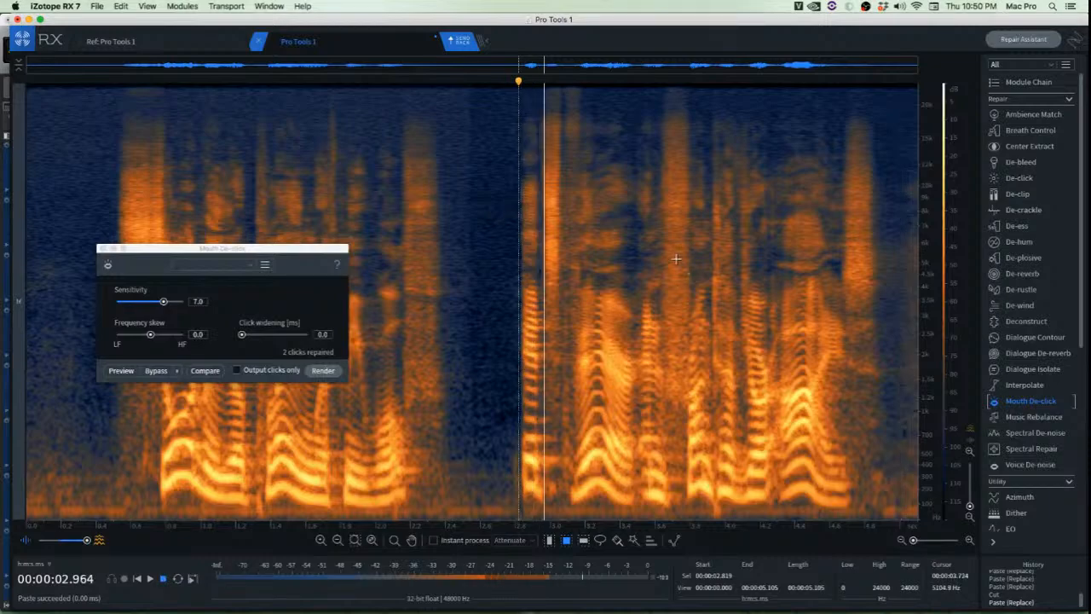
pyautogui.click(676, 258)
pyautogui.press('space')
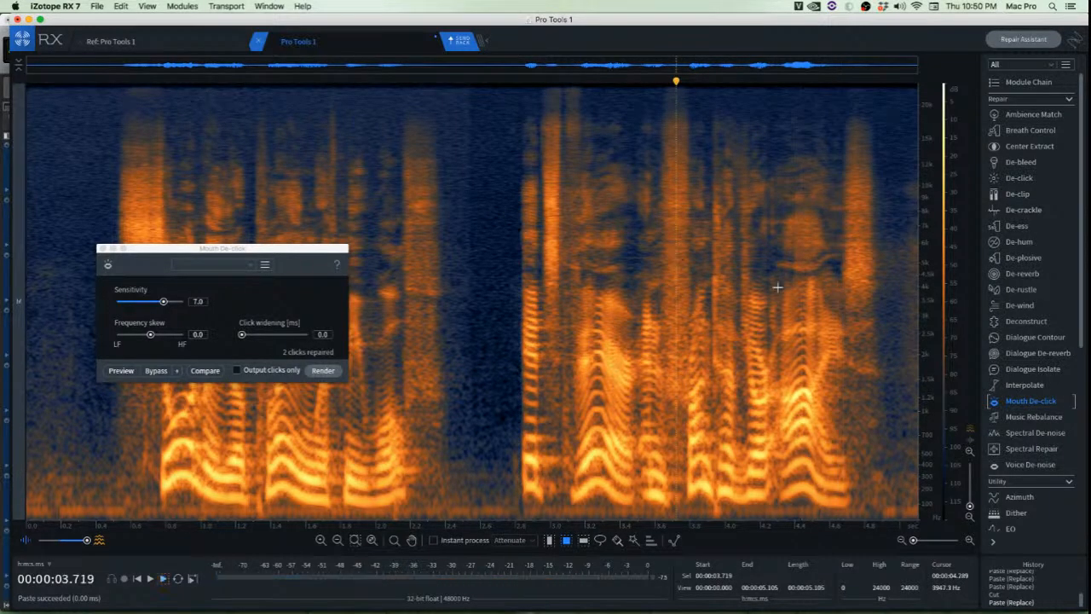
# Examine the noise between the words by marking about 4.248–4.329 s, 1.3–3.1 kHz
pyautogui.scroll(5, 777, 289)
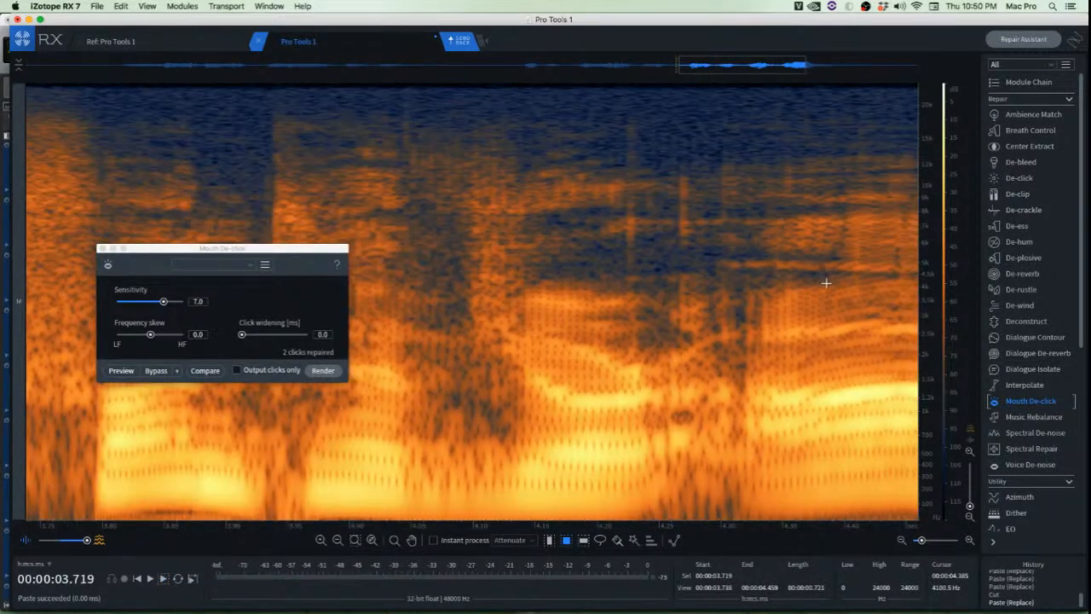
pyautogui.scroll(3, 852, 294)
pyautogui.scroll(2, 449, 314)
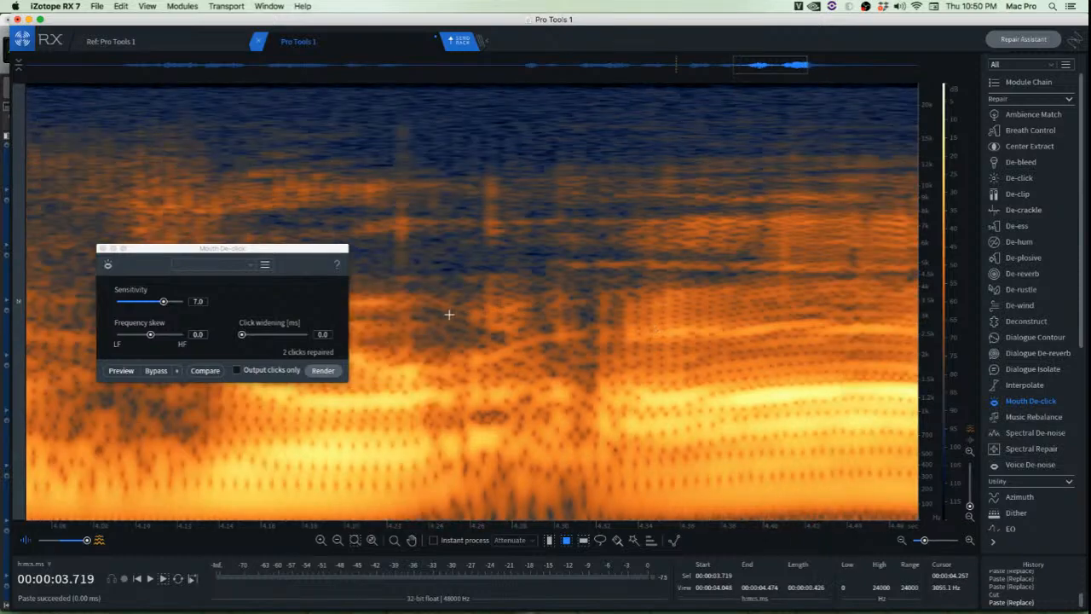
pyautogui.moveTo(445, 312); pyautogui.dragTo(608, 388)
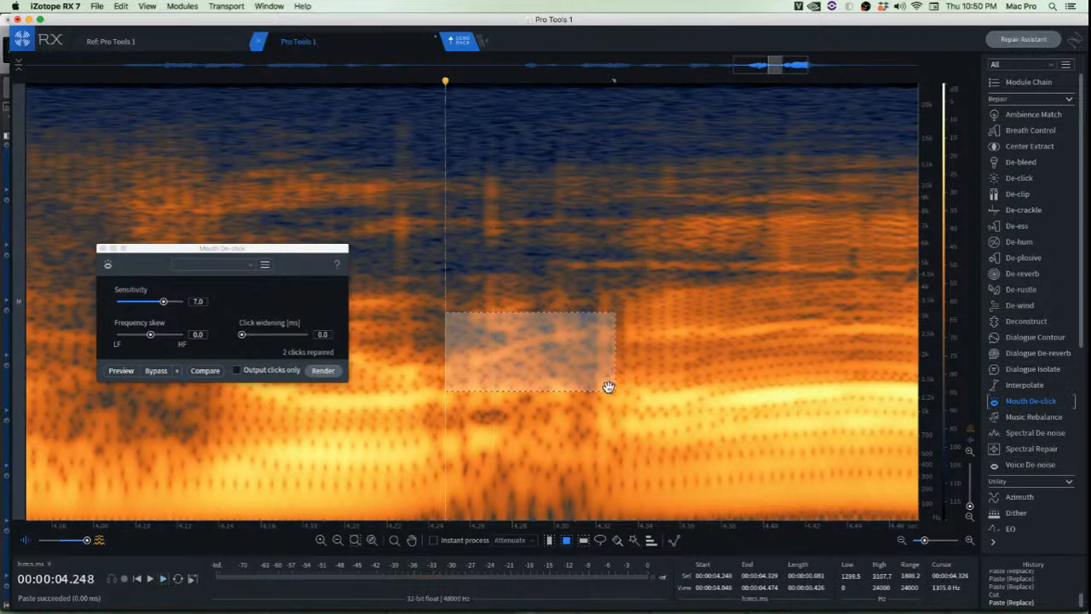
pyautogui.click(389, 213)
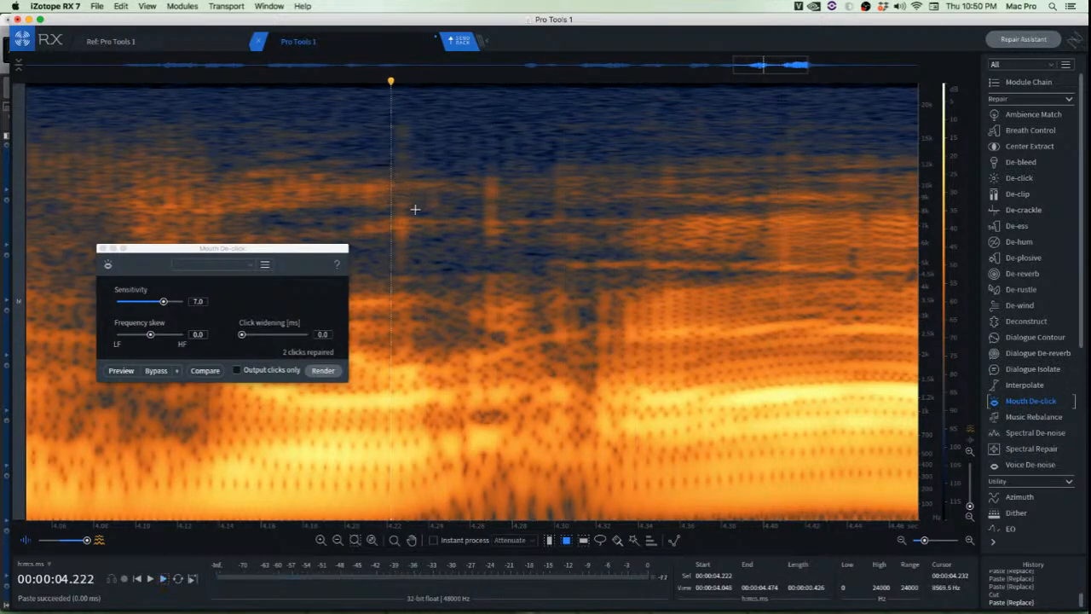
# Play back the last words from about 4.055 s, and repeatedly from about 3.839 s
pyautogui.scroll(-3, 410, 211)
pyautogui.press('space')
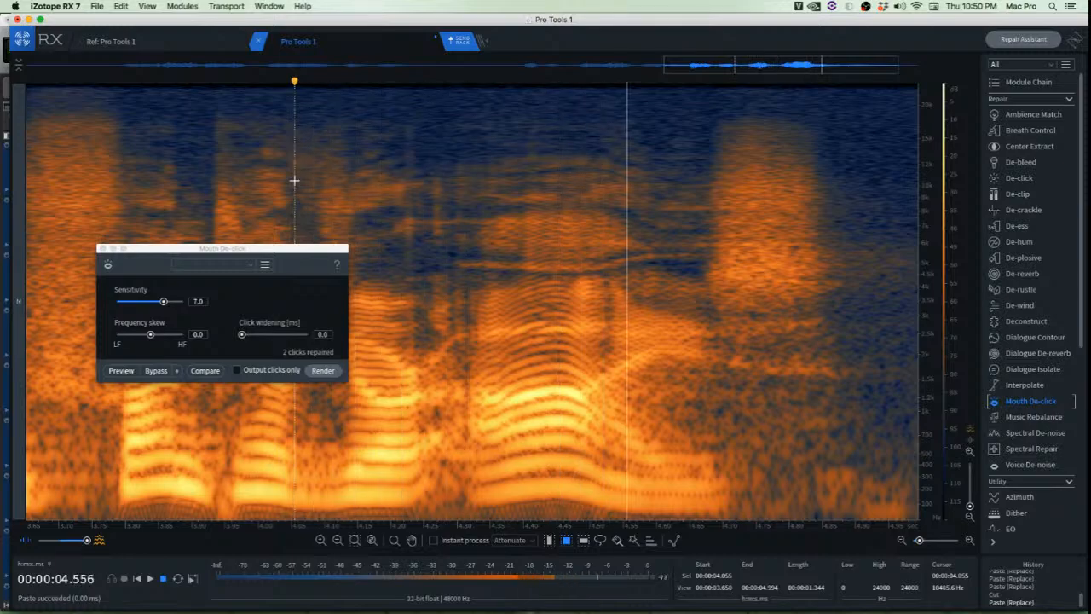
pyautogui.press('space')
pyautogui.click(152, 167)
pyautogui.press('space')
pyautogui.press('space')
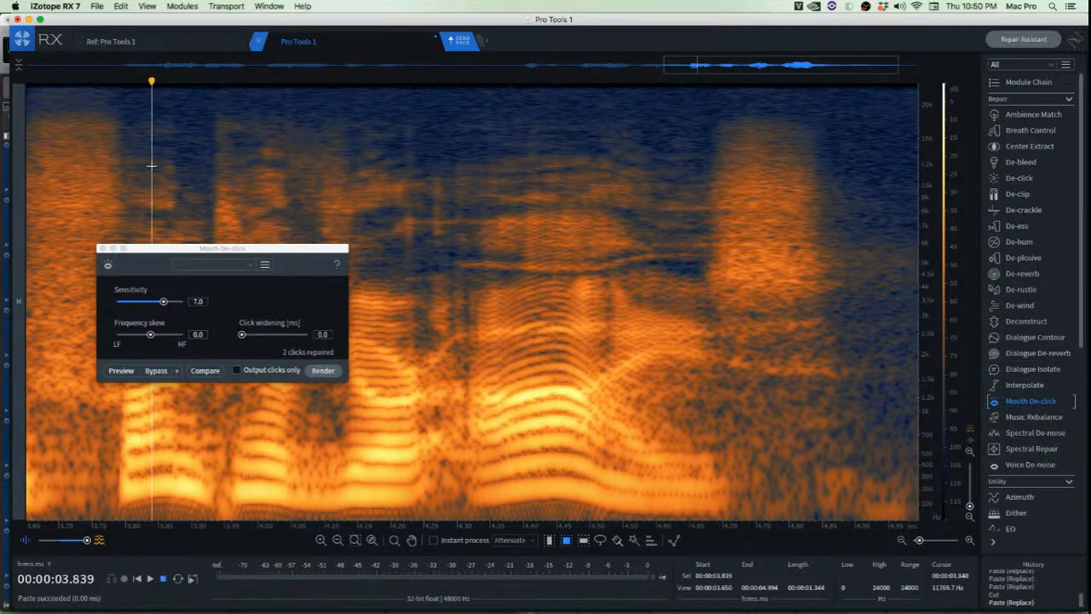
pyautogui.press('space')
pyautogui.press('space')
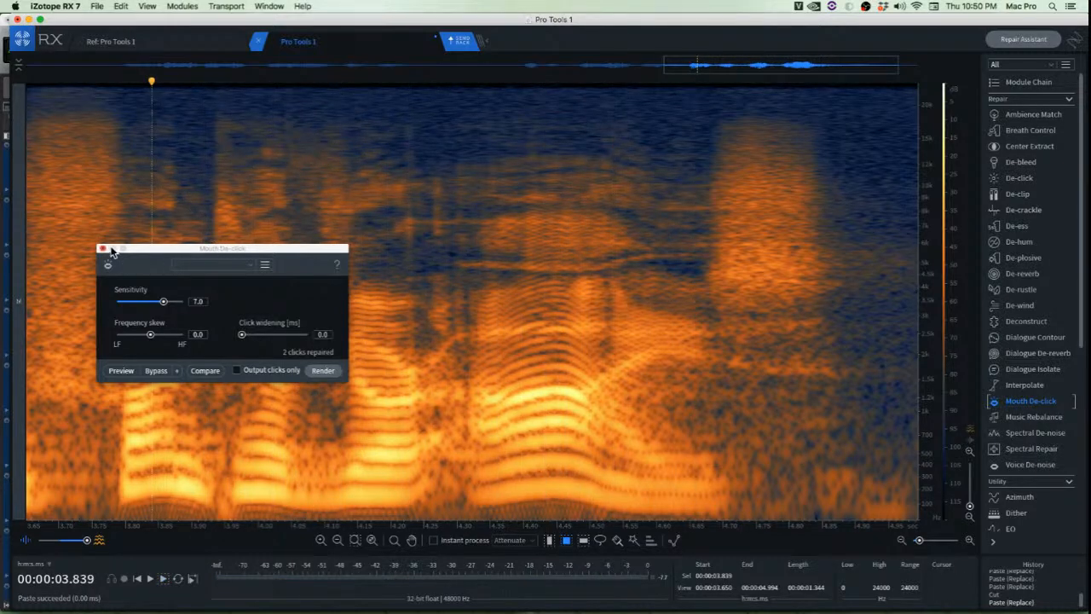
# Close the Mouth De-click window and play the passage from about 3.839 s
pyautogui.click(104, 248)
pyautogui.press('space')
pyautogui.press('space')
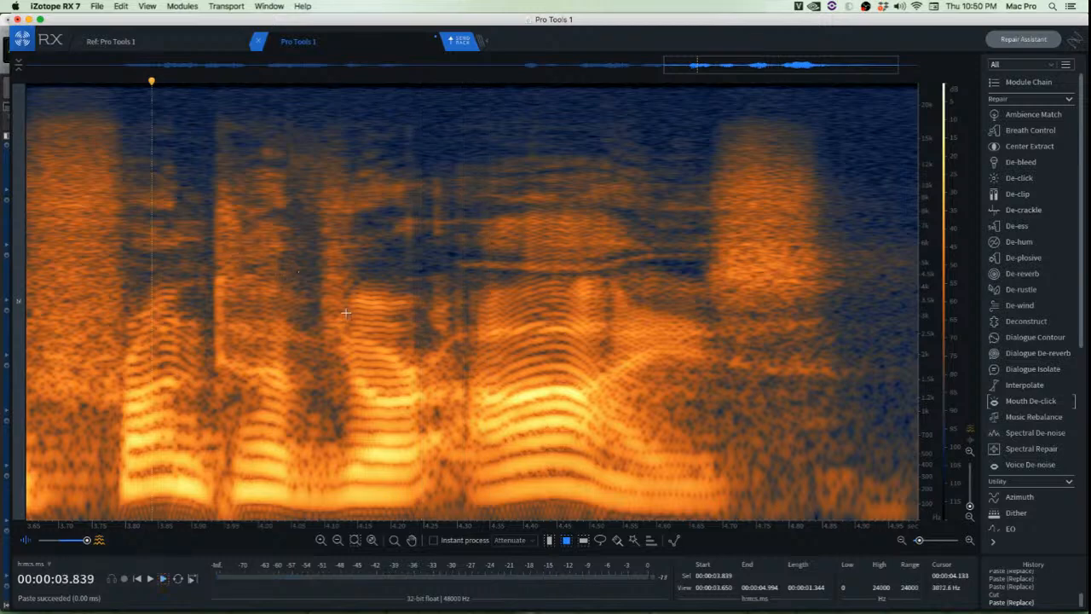
# Try a selection moved to about 4.200–4.391 s, 2.3–3.9 kHz, and clear it
pyautogui.moveTo(314, 280); pyautogui.dragTo(438, 334)
pyautogui.moveTo(346, 311); pyautogui.dragTo(424, 319)
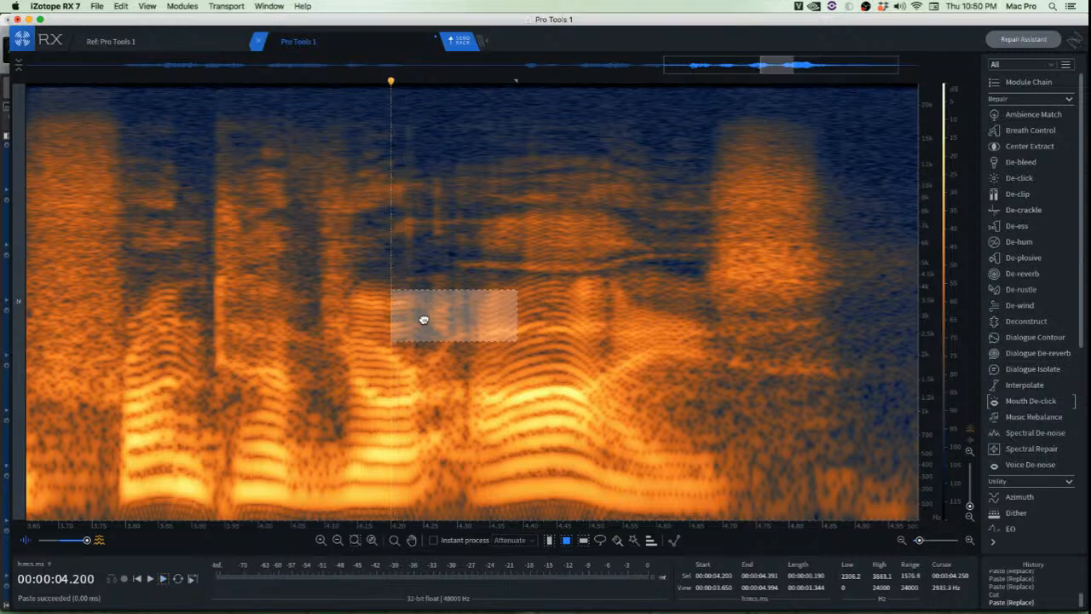
pyautogui.click(430, 265)
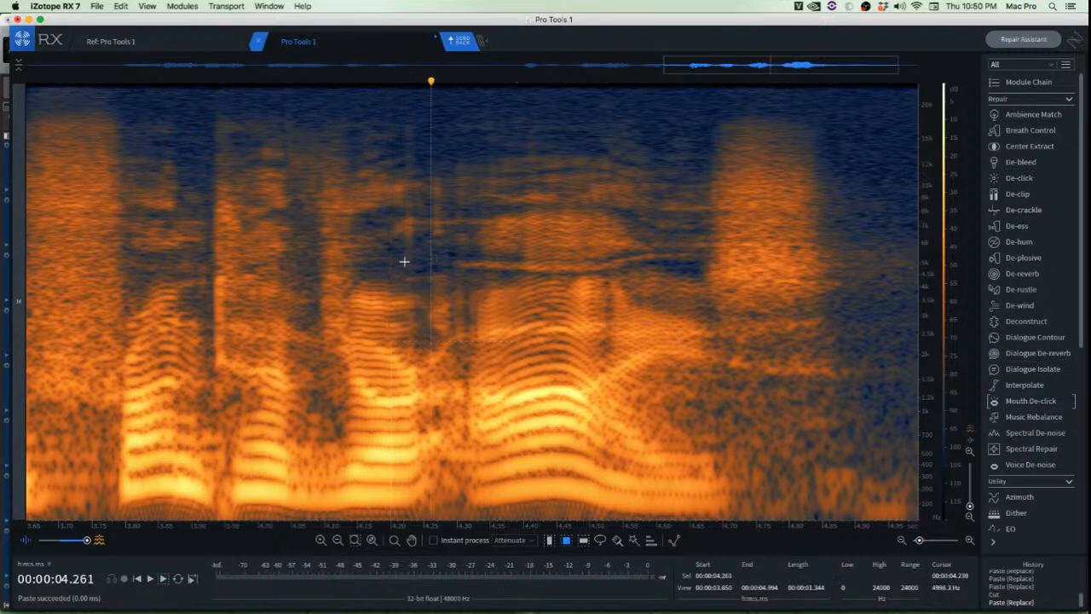
# Play back the noisy passage from about 4.095 s
pyautogui.scroll(2, 383, 258)
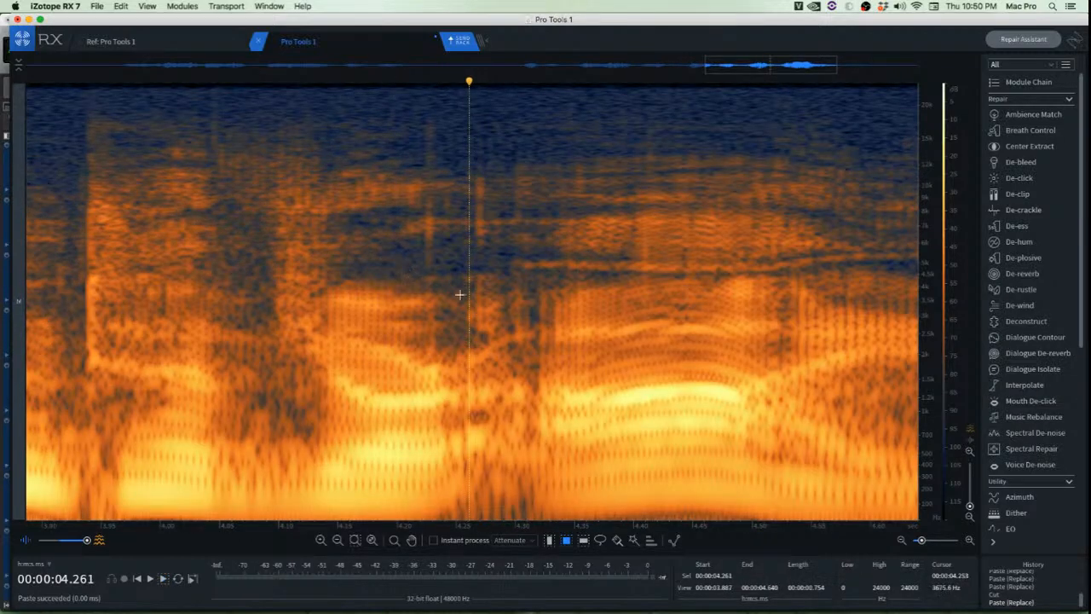
pyautogui.click(272, 201)
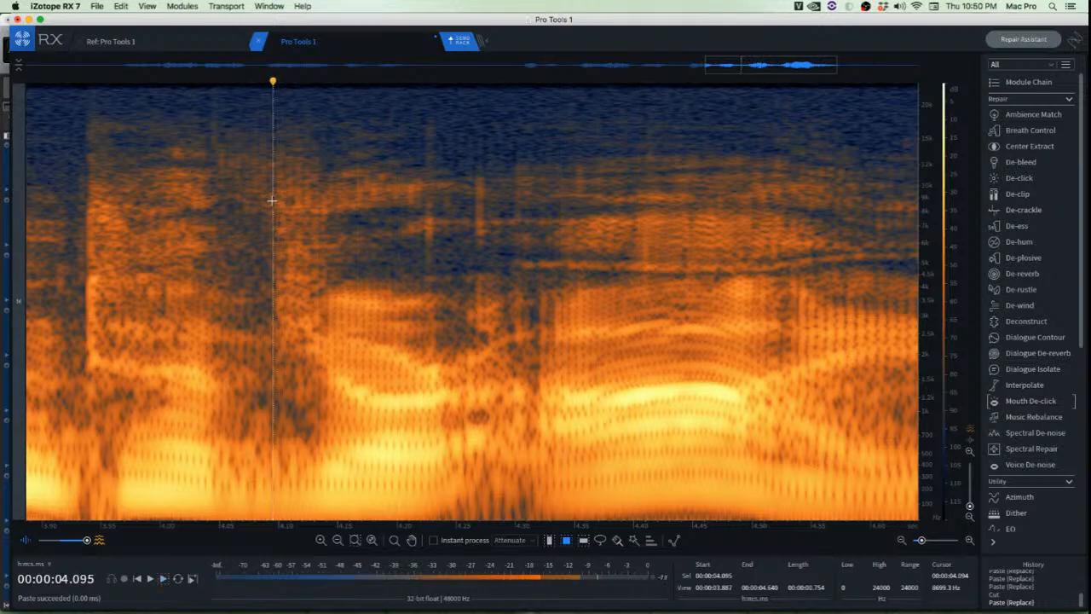
pyautogui.press('space')
pyautogui.press('space')
# Select about 4.359–4.469 s, 2.7–15.0 kHz, and audition it repeatedly while lowering the upper limit to about 8.5 kHz
pyautogui.scroll(3, 533, 282)
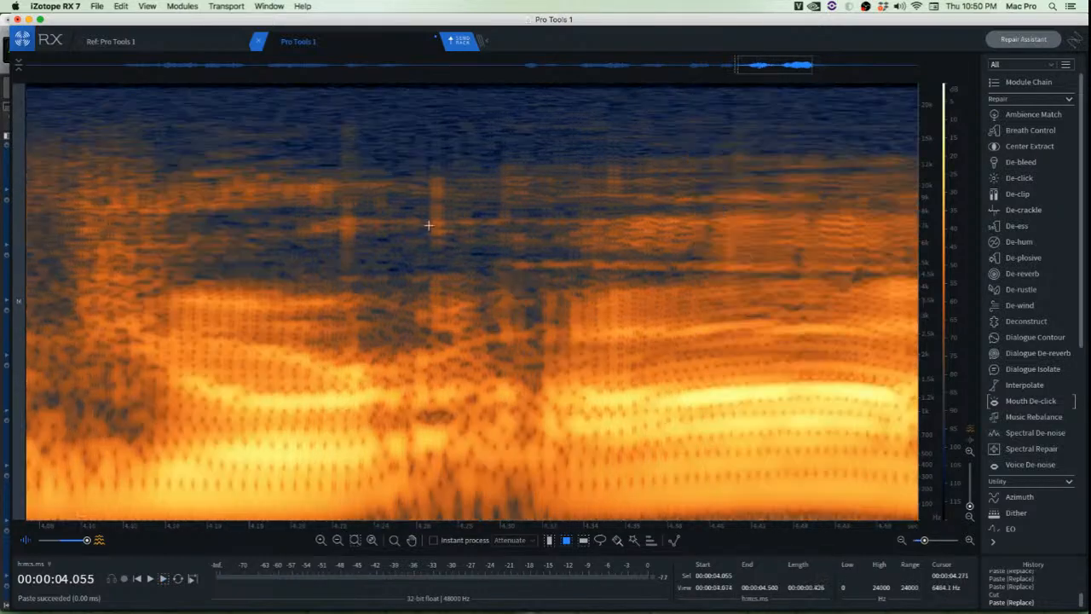
pyautogui.moveTo(399, 199); pyautogui.dragTo(631, 388)
pyautogui.moveTo(549, 331); pyautogui.dragTo(747, 233)
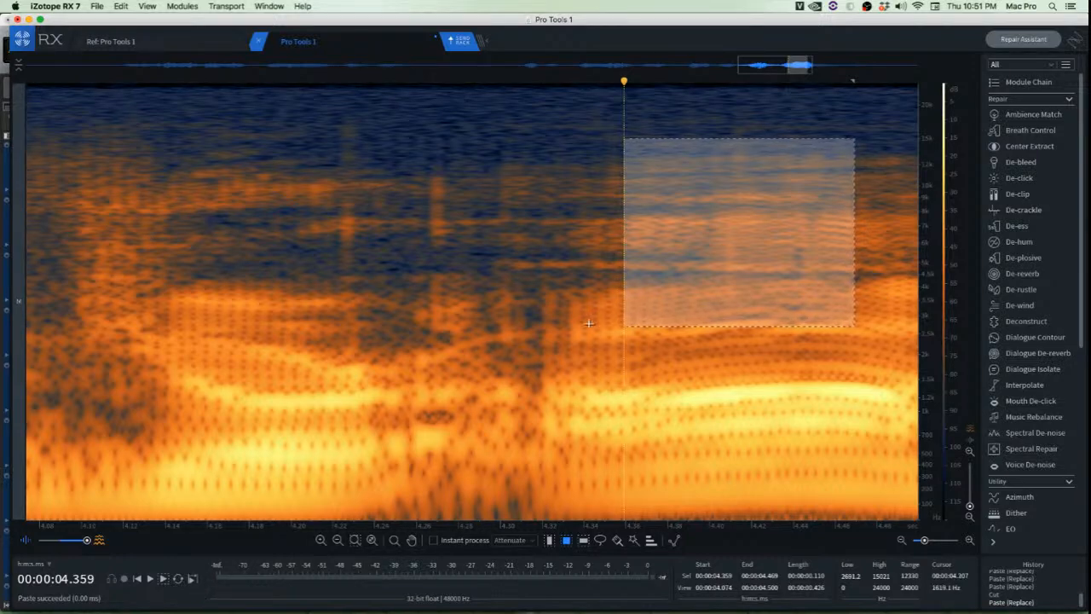
pyautogui.click(165, 582)
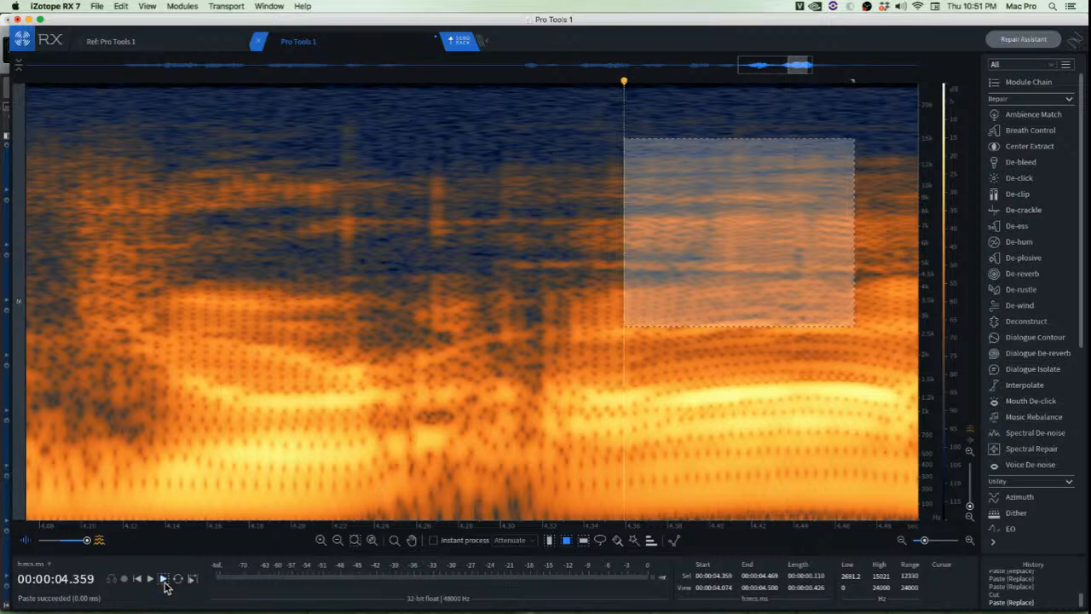
pyautogui.click(164, 581)
pyautogui.click(164, 580)
pyautogui.press('space')
pyautogui.press('space')
pyautogui.press('space')
pyautogui.press('space')
pyautogui.press('space')
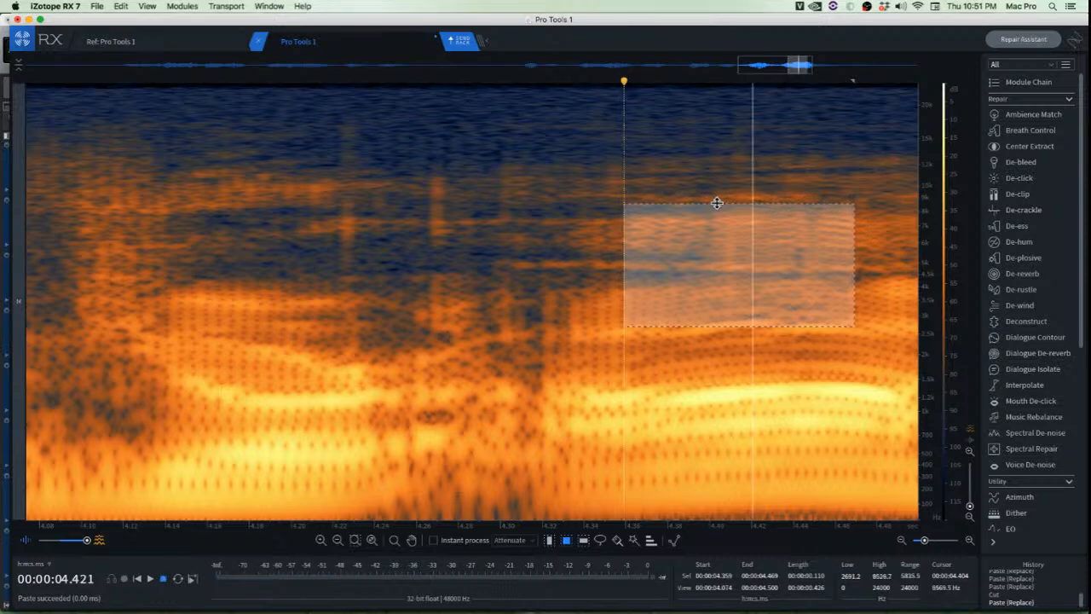
# Audition the band at about 4.349–4.528 s, 4.1–5.9 kHz, and apply Spectral Repair Attenuate to it
pyautogui.click(733, 162)
pyautogui.scroll(-3, 694, 224)
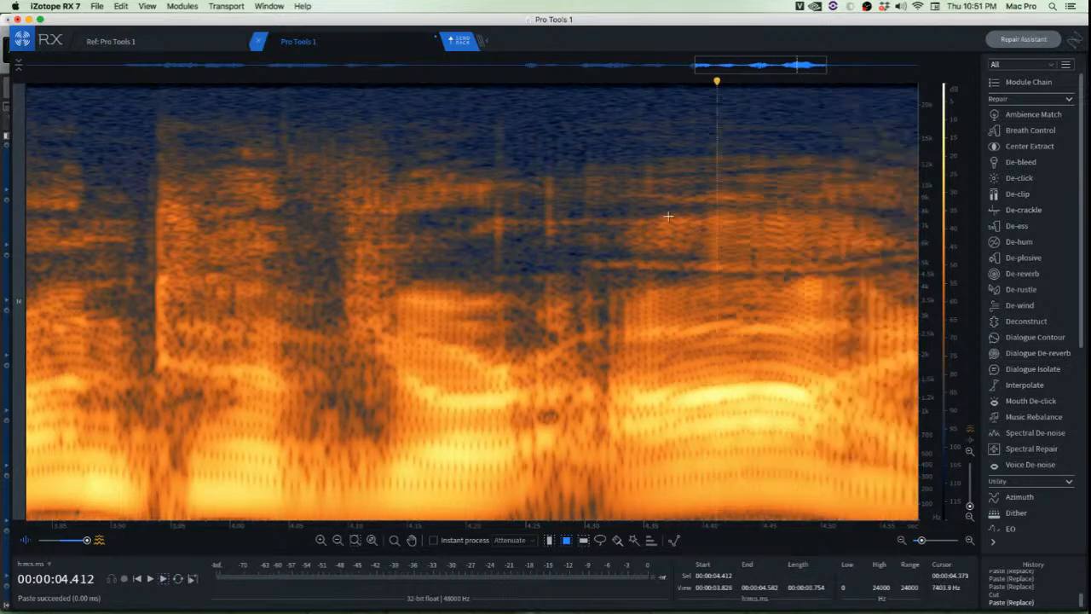
pyautogui.moveTo(643, 210); pyautogui.dragTo(856, 249)
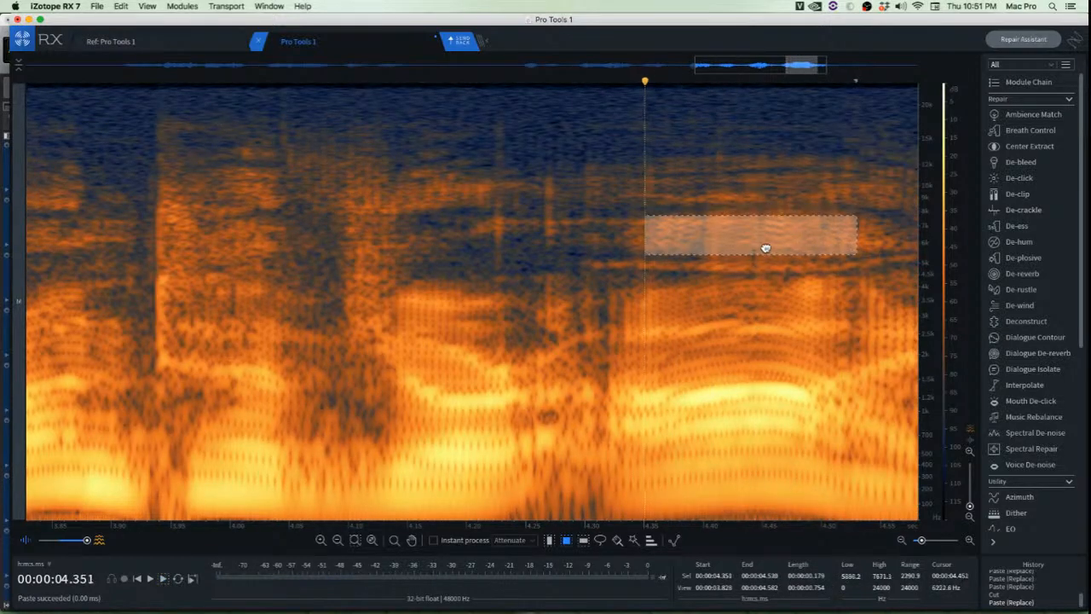
pyautogui.moveTo(762, 246); pyautogui.dragTo(763, 276)
pyautogui.press('space')
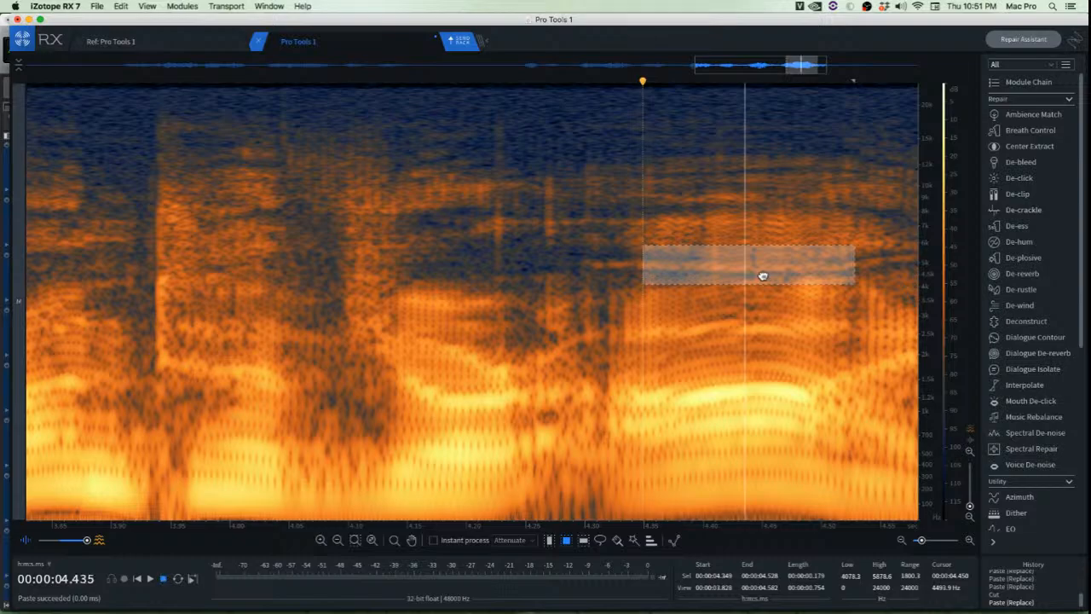
pyautogui.press('space')
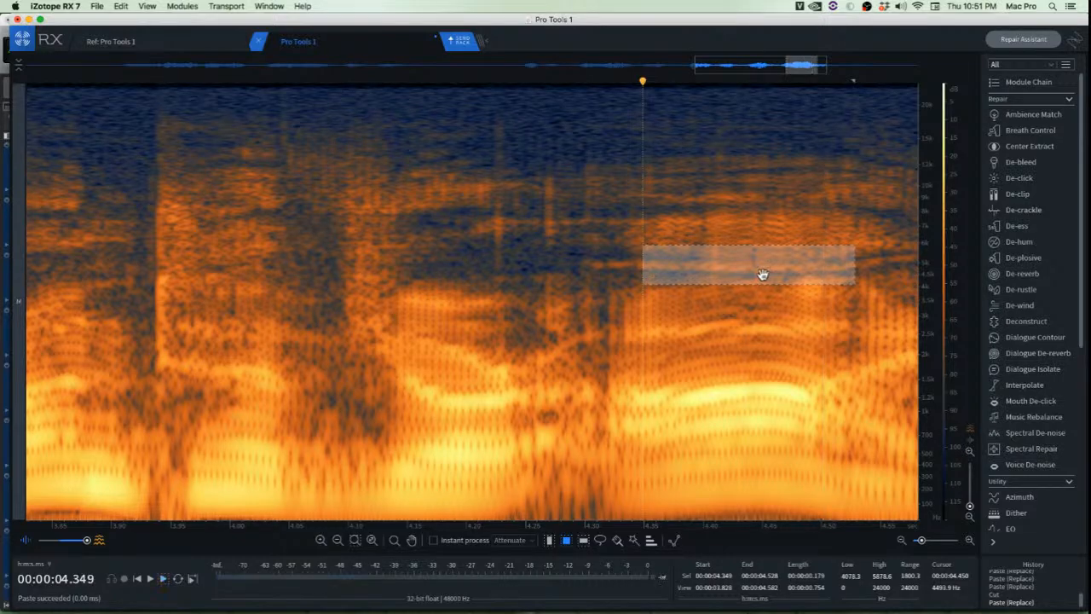
pyautogui.press('super+r')
# Play back the attenuated passage from about 4.056 s and undo the last Spectral Repair
pyautogui.click(297, 171)
pyautogui.press('space')
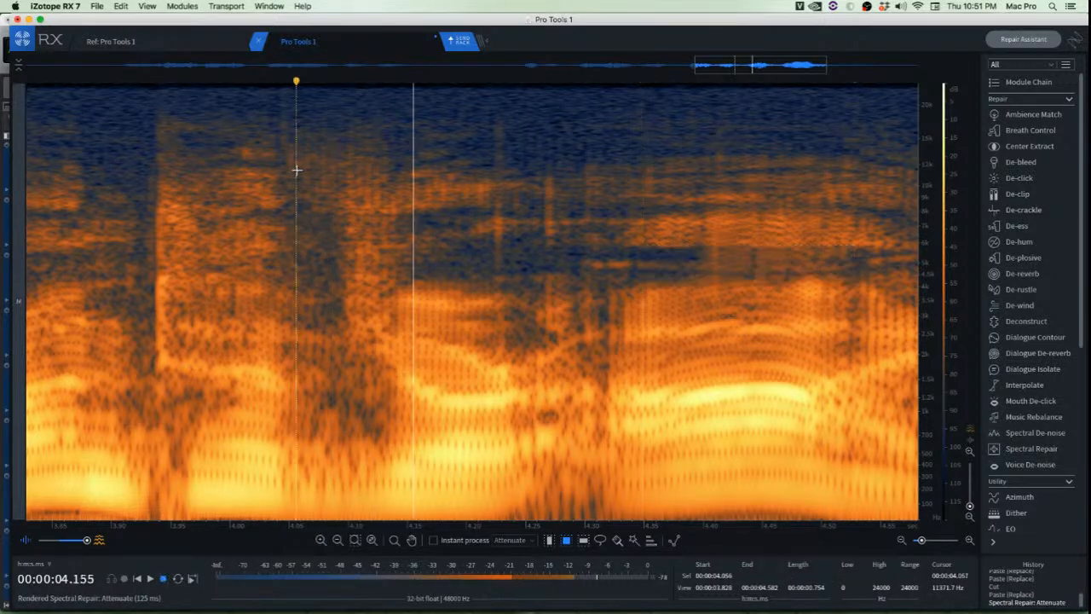
pyautogui.press('space')
pyautogui.press('space')
pyautogui.press('space')
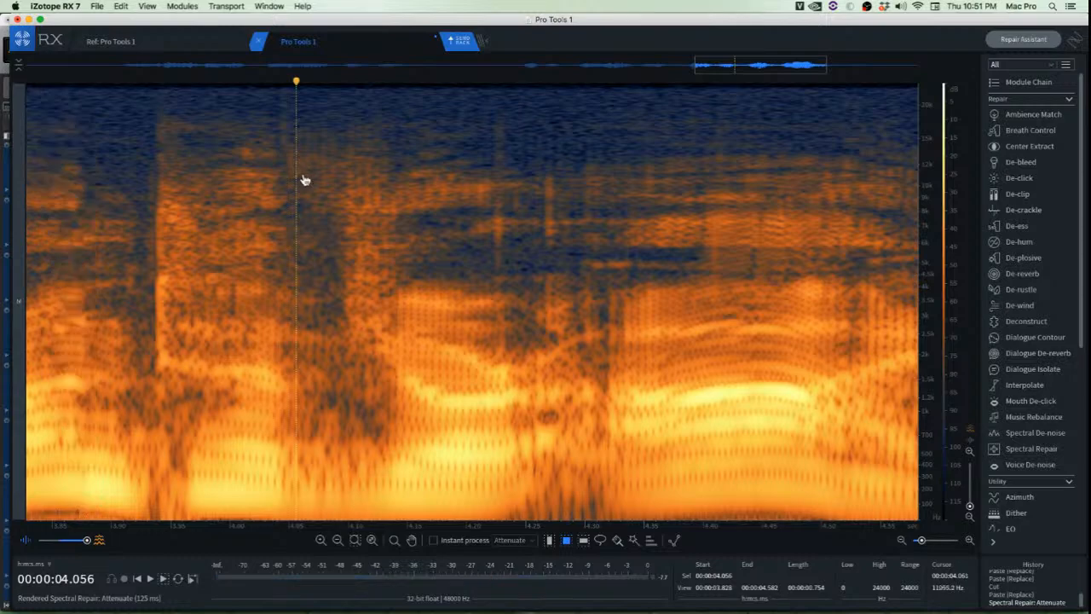
pyautogui.press('super+z')
# Try Spectral Repair Attenuate on about 4.303–4.571 s, 5.0–9.8 kHz, and undo it after listening from about 4.180 s
pyautogui.moveTo(588, 187); pyautogui.dragTo(907, 262)
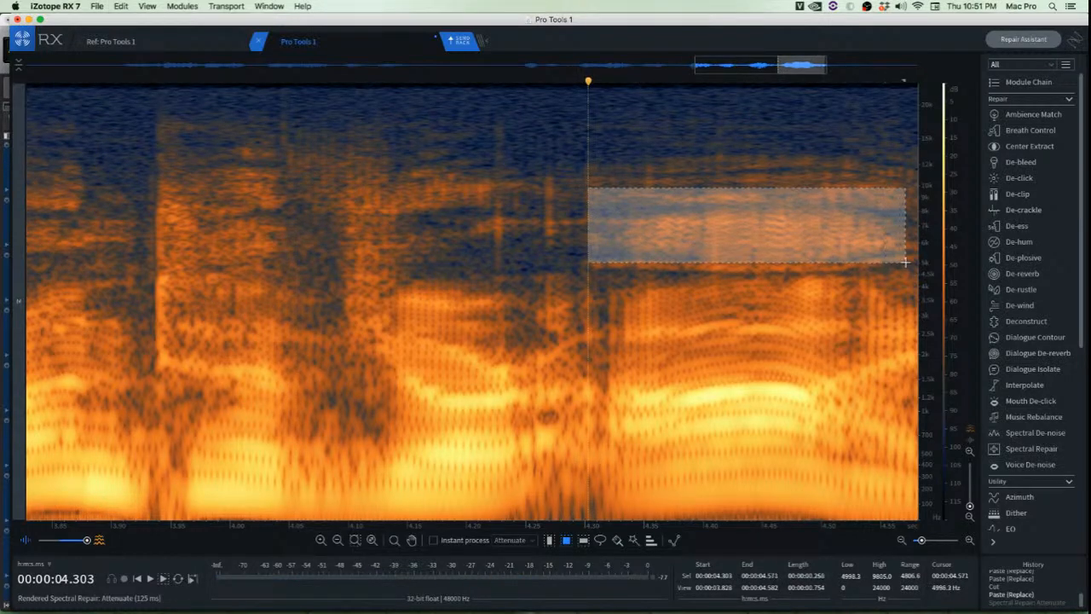
pyautogui.press('super+r')
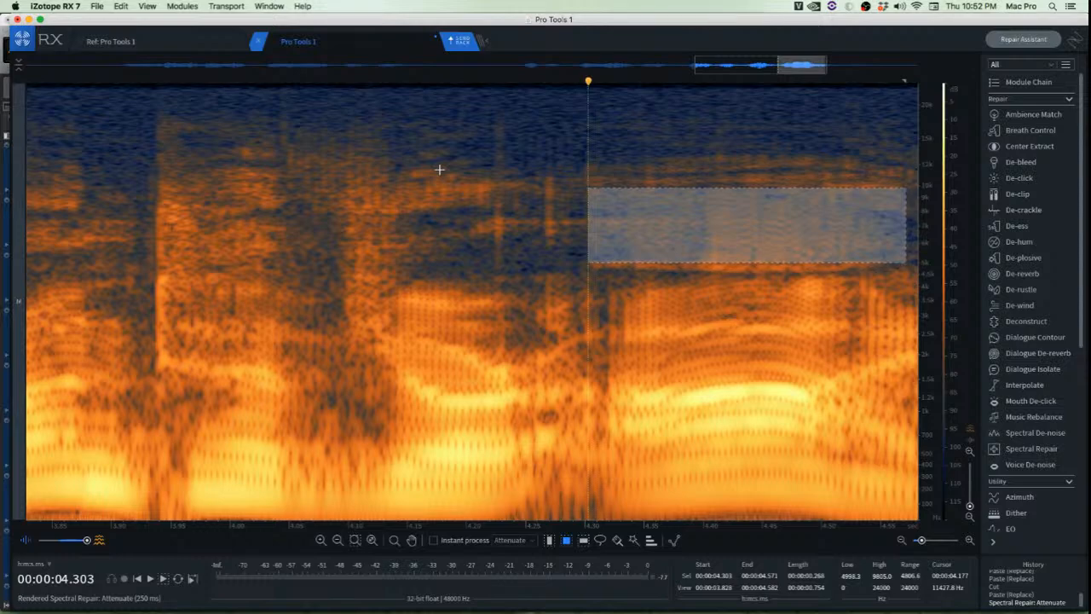
pyautogui.click(442, 171)
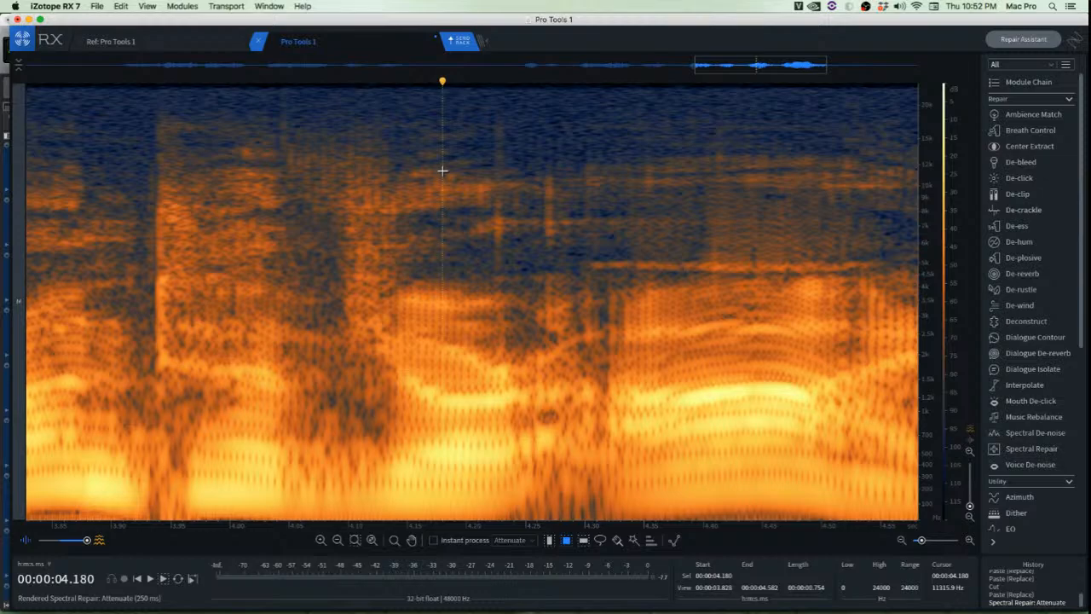
pyautogui.press('space')
pyautogui.press('super+z')
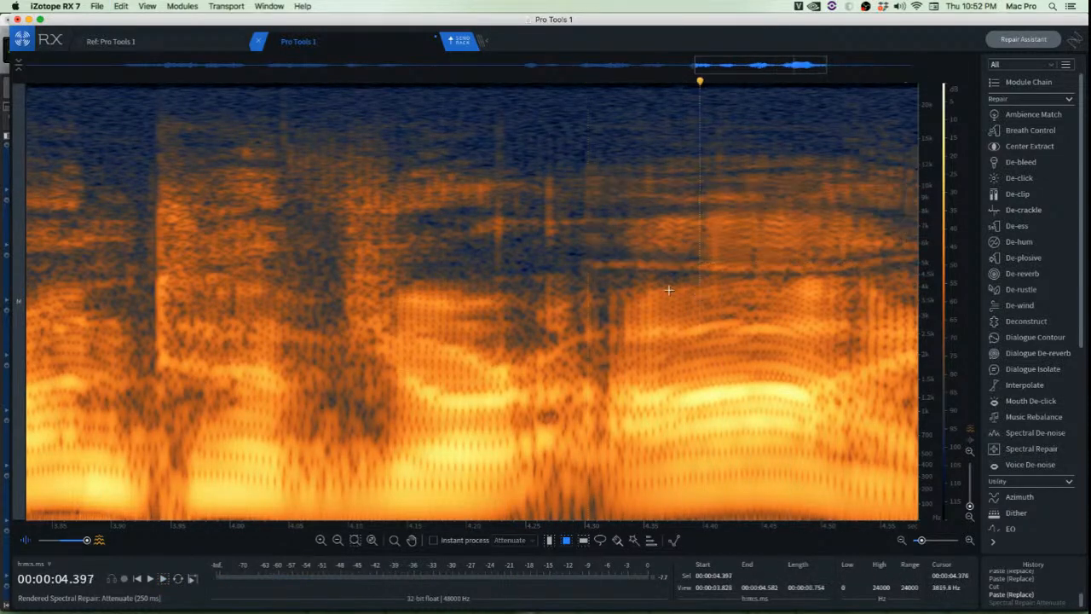
# Try cutting about 4.316–4.580 s, 0.9–5.8 kHz, and undo the cut after listening from about 4.185 s
pyautogui.moveTo(603, 247); pyautogui.dragTo(893, 424)
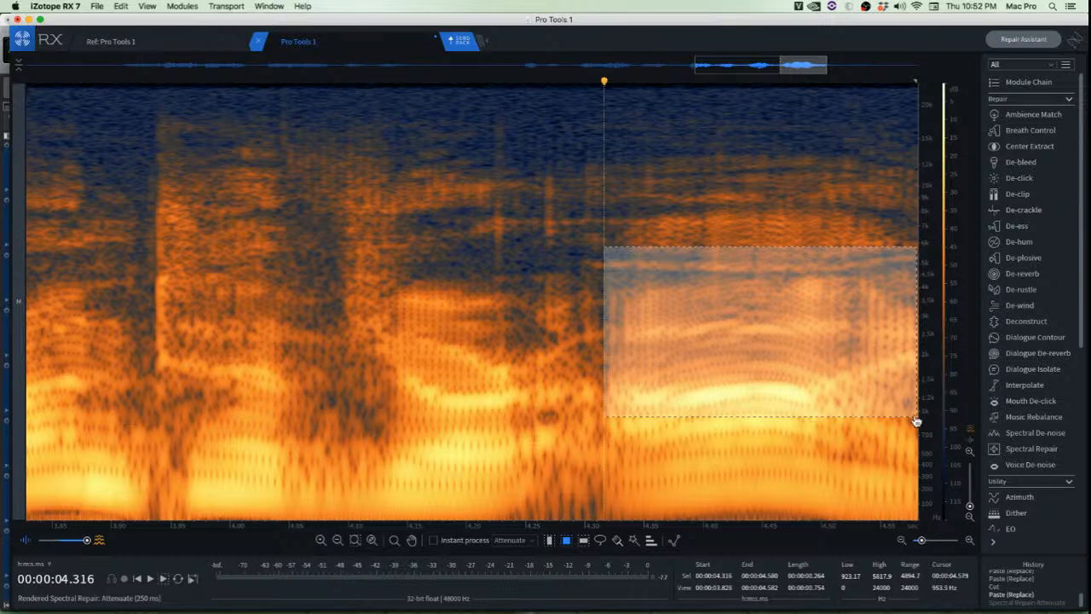
pyautogui.press('super+x')
pyautogui.click(448, 229)
pyautogui.press('space')
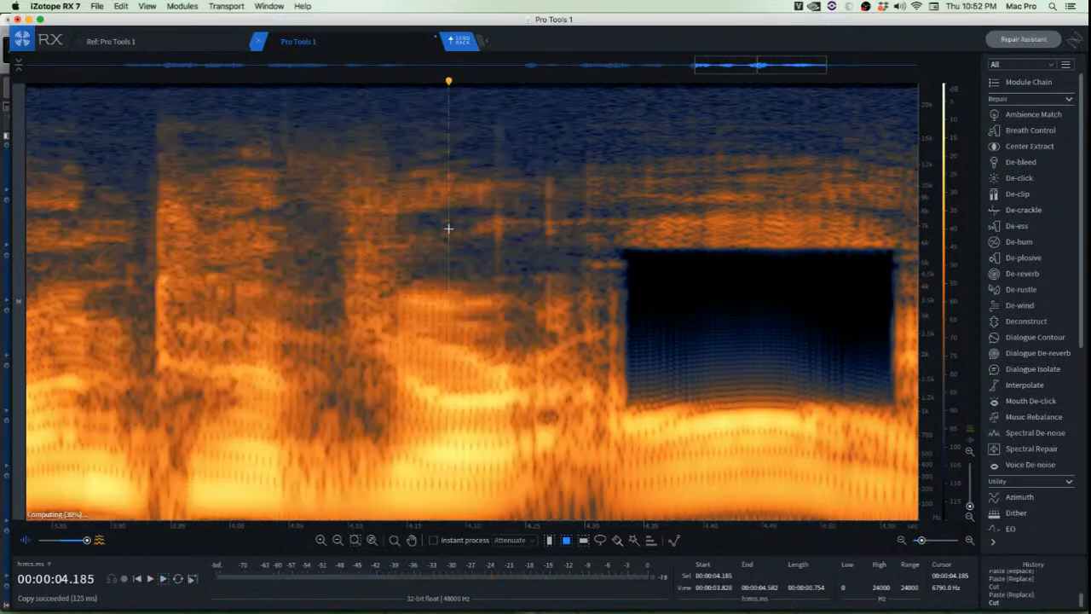
pyautogui.press('super+z')
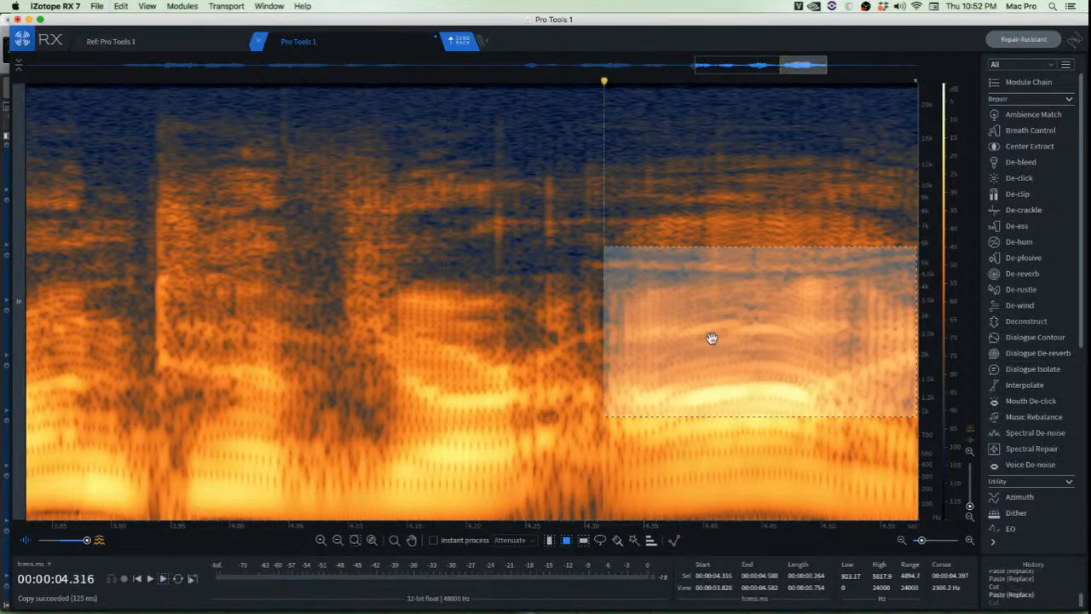
pyautogui.moveTo(501, 222); pyautogui.dragTo(504, 236)
pyautogui.press('super+z')
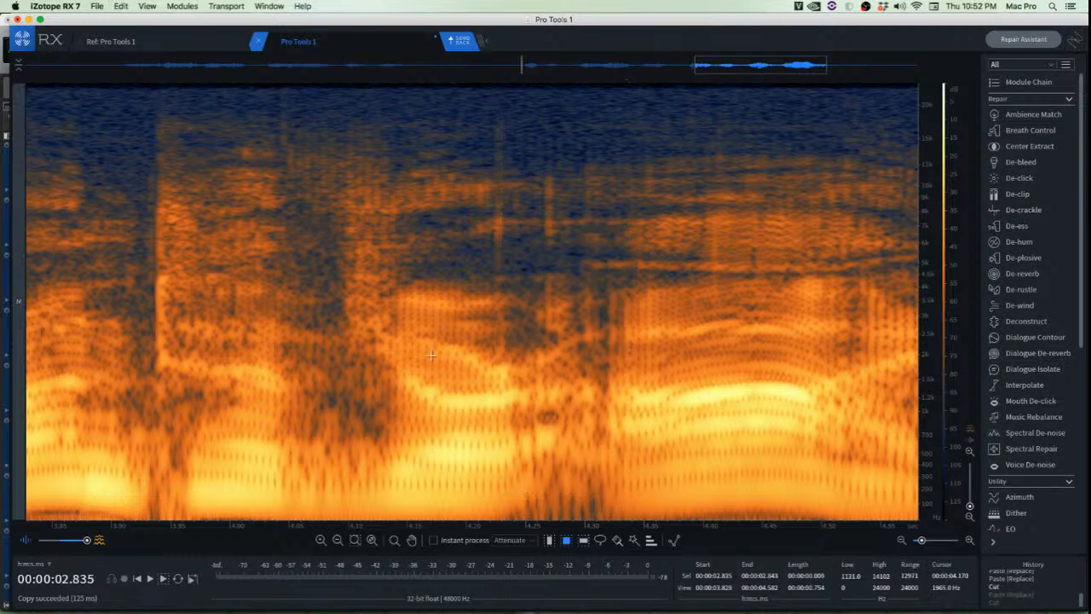
pyautogui.press('super+shift+z')
# Try cutting about 4.225–4.328 s below 9.0 kHz, and undo the cut after listening from about 4.004 s
pyautogui.moveTo(495, 198); pyautogui.dragTo(619, 529)
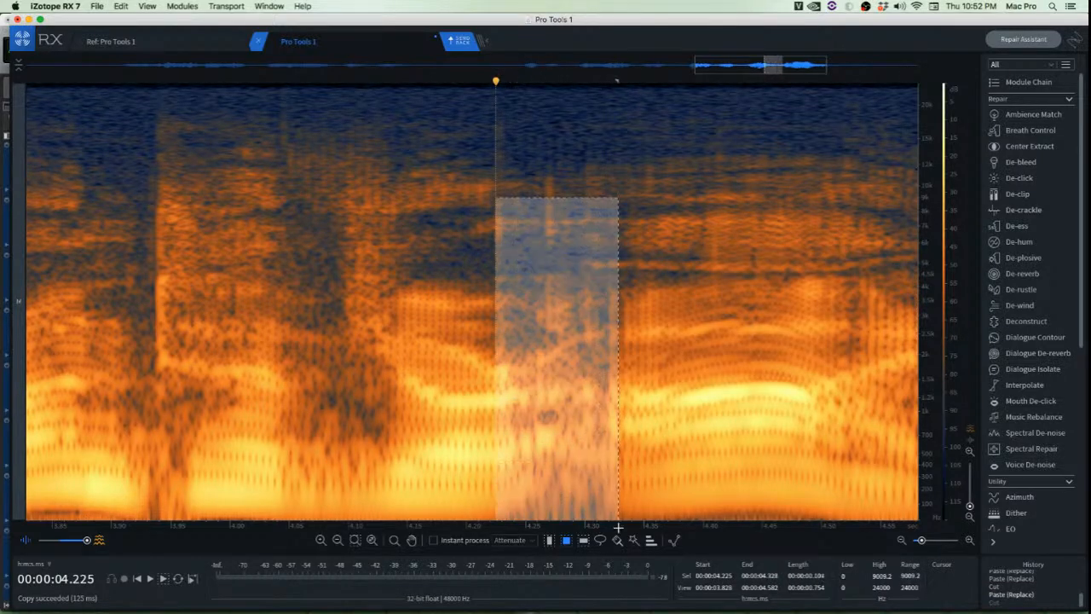
pyautogui.press('super+x')
pyautogui.click(234, 282)
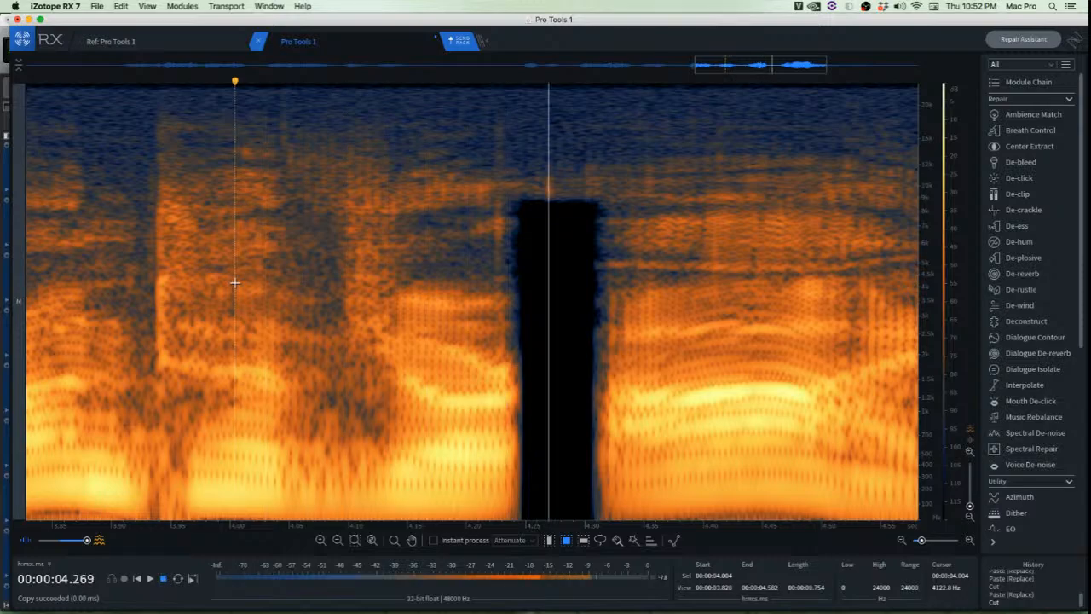
pyautogui.press('space')
pyautogui.press('space')
pyautogui.press('super+z')
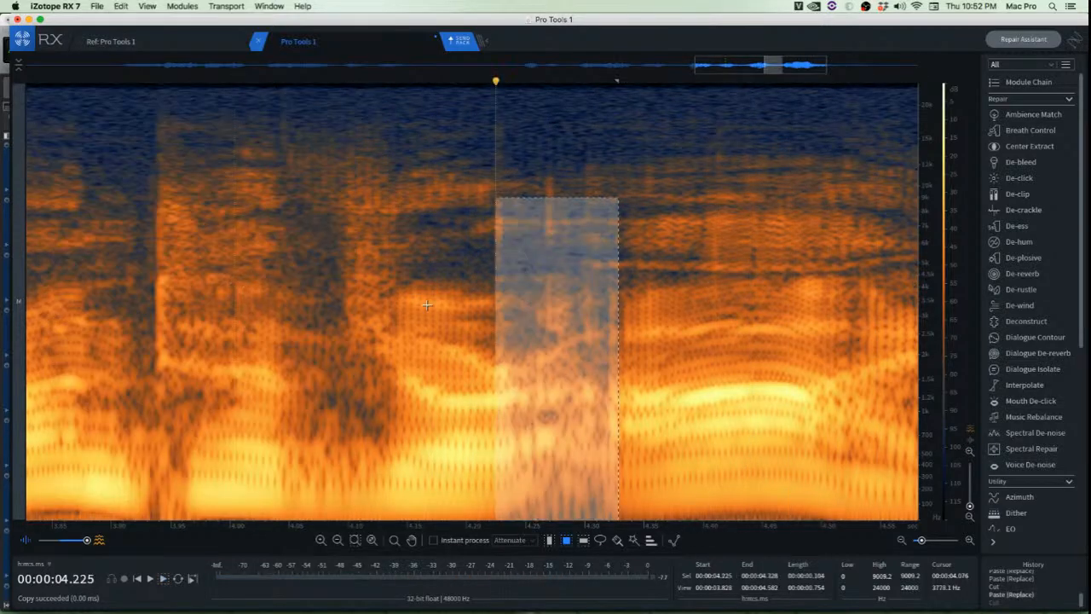
# Select a region at about 4.233–4.325 s, shift it down to 0.6–2.6 kHz, and audition it
pyautogui.click(625, 312)
pyautogui.scroll(5, 606, 343)
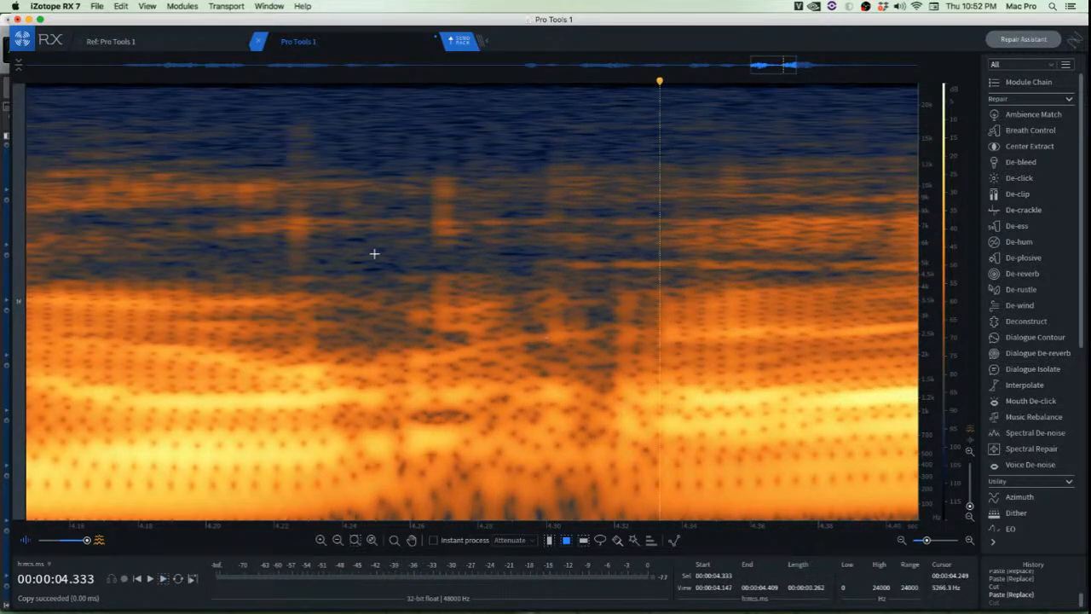
pyautogui.moveTo(350, 146); pyautogui.dragTo(662, 258)
pyautogui.moveTo(597, 241)
pyautogui.mouseDown()
pyautogui.moveTo(540, 333)
pyautogui.moveTo(544, 422)
pyautogui.mouseUp()
pyautogui.press('space')
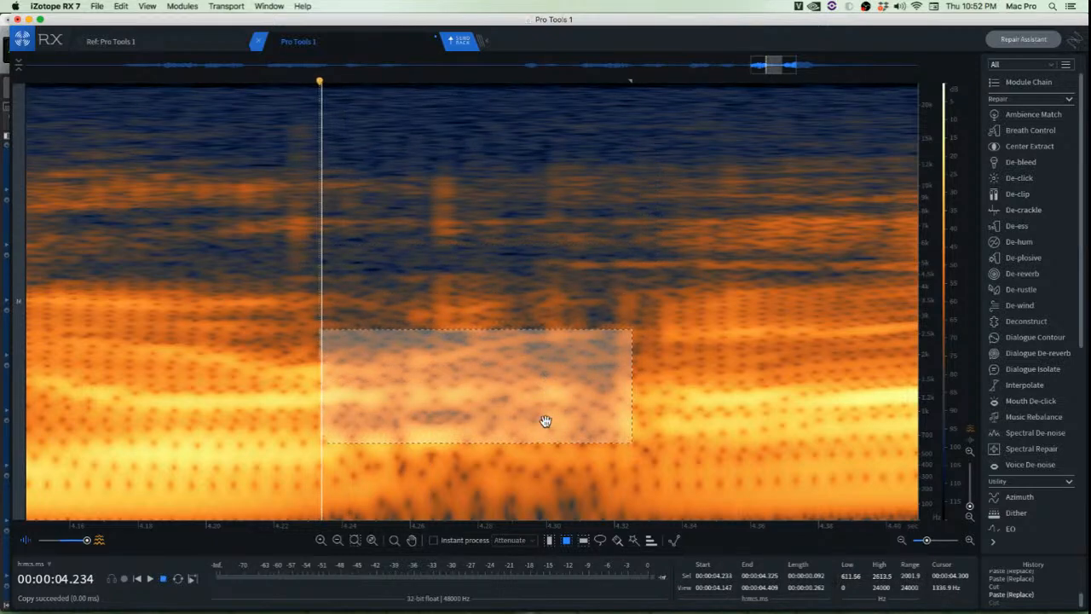
pyautogui.click(544, 422)
# Select about 4.247–4.316 s, 2.0–4.3 kHz, and apply Spectral Repair Attenuate to it twice
pyautogui.moveTo(372, 414)
pyautogui.mouseDown()
pyautogui.moveTo(560, 516)
pyautogui.moveTo(597, 518)
pyautogui.mouseUp()
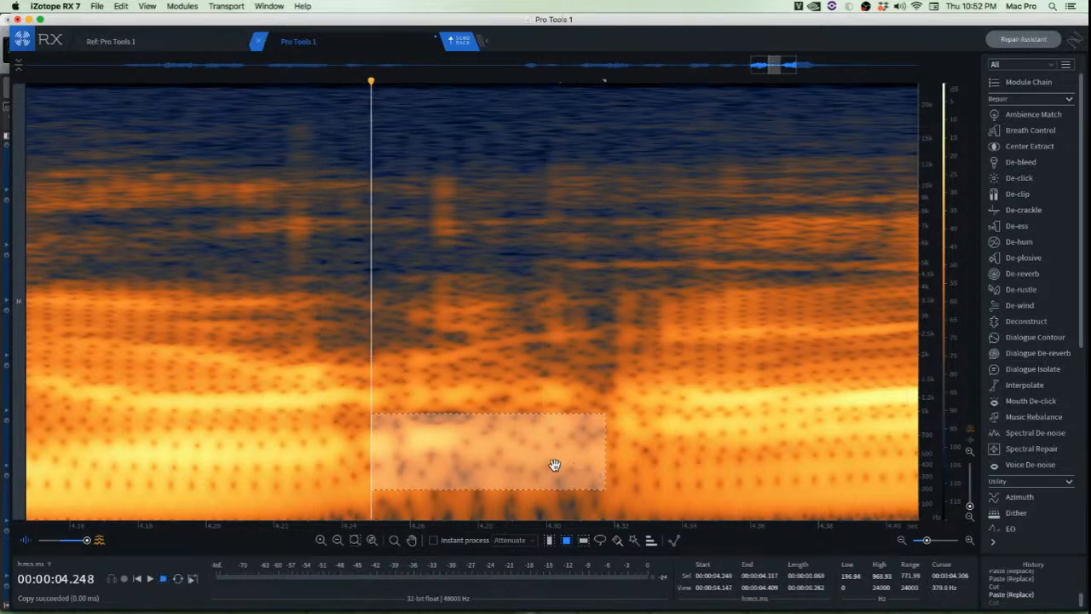
pyautogui.moveTo(555, 463)
pyautogui.mouseDown()
pyautogui.moveTo(500, 392)
pyautogui.moveTo(507, 314)
pyautogui.mouseUp()
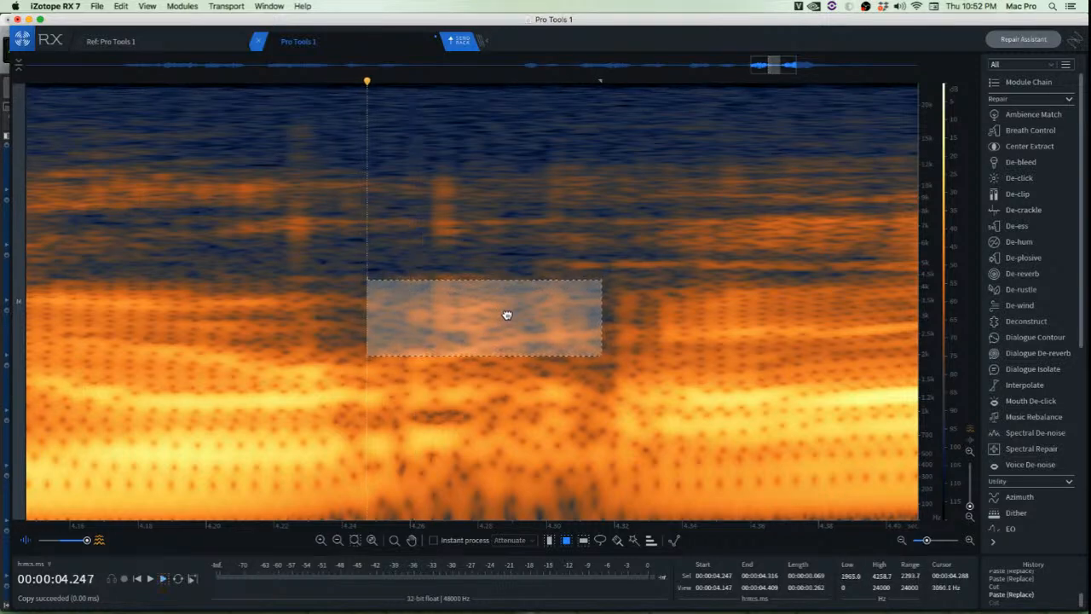
pyautogui.press('super+shift+5')
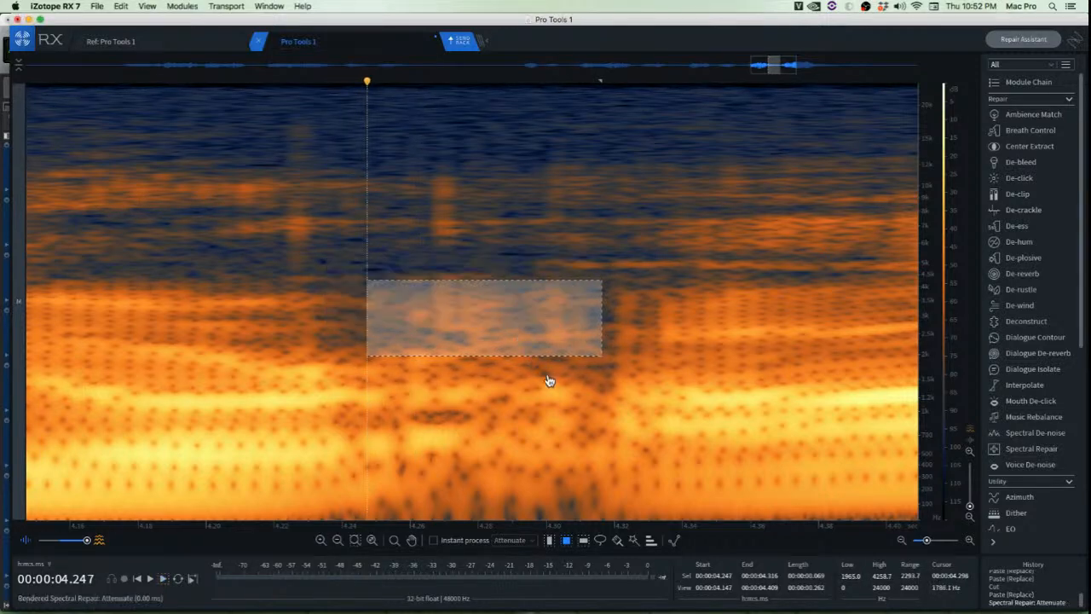
pyautogui.press('super+shift+5')
# Try cutting the attenuated 2.0–4.3 kHz region, and undo the cut after listening from about 3.762 s
pyautogui.press('super+x')
pyautogui.scroll(-8, 555, 393)
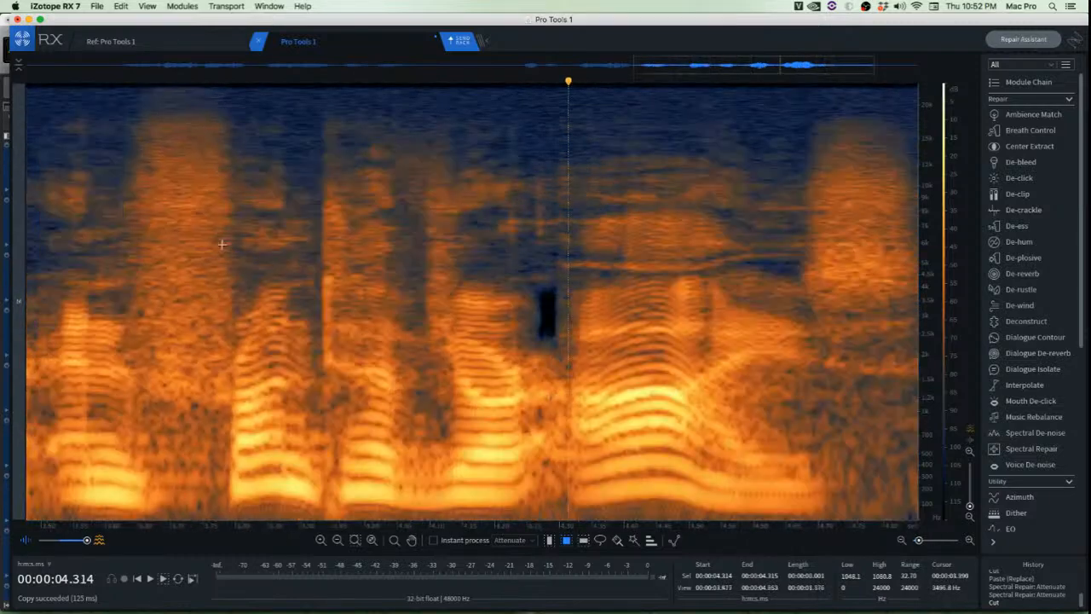
pyautogui.click(212, 239)
pyautogui.press('space')
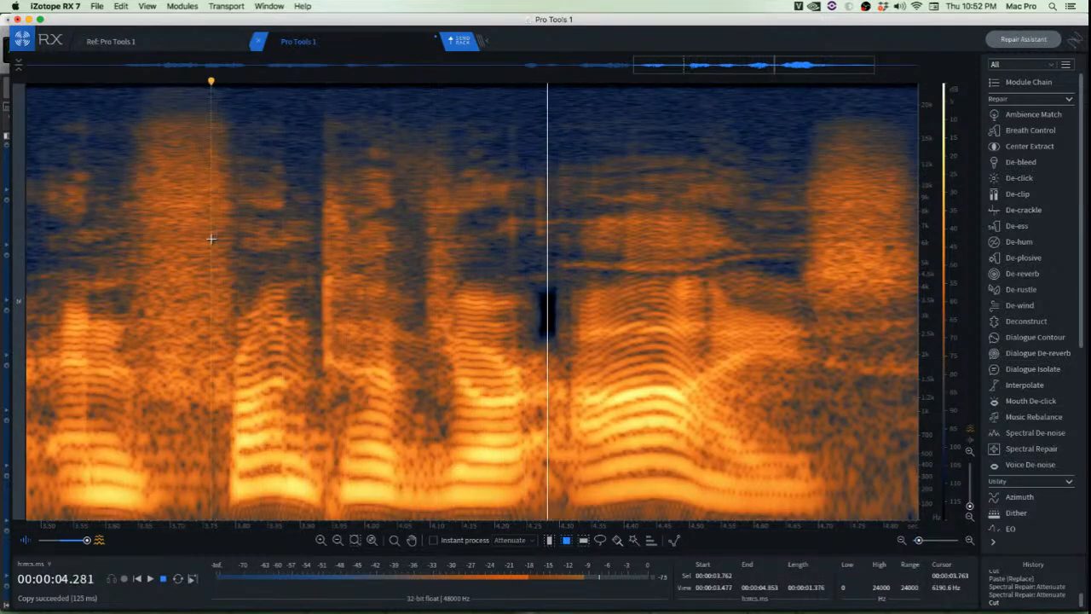
pyautogui.press('space')
pyautogui.press('super+z')
# Copy a patch about 0.016 s long spanning 1.7–5.2 kHz and paste it three times over the noise around 4.275 s
pyautogui.click(596, 230)
pyautogui.scroll(7, 617, 302)
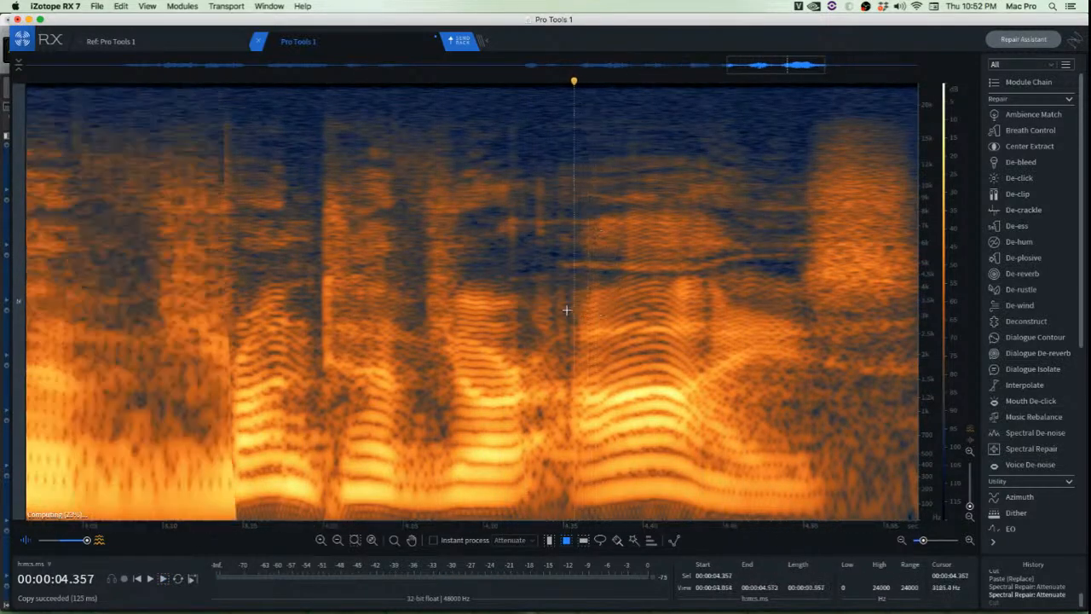
pyautogui.click(312, 278)
pyautogui.moveTo(312, 278); pyautogui.dragTo(387, 322)
pyautogui.scroll(5, 383, 321)
pyautogui.click(398, 230)
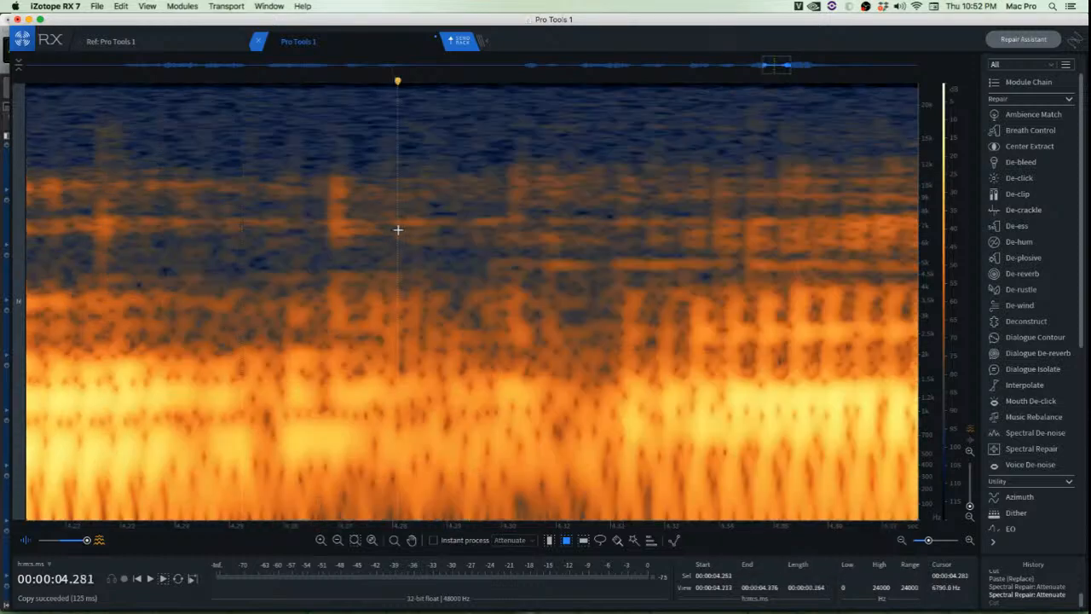
pyautogui.scroll(3, 215, 281)
pyautogui.moveTo(178, 258)
pyautogui.mouseDown()
pyautogui.moveTo(303, 375)
pyautogui.moveTo(345, 353)
pyautogui.moveTo(480, 356)
pyautogui.moveTo(456, 341)
pyautogui.moveTo(505, 340)
pyautogui.moveTo(486, 316)
pyautogui.mouseUp()
pyautogui.press('super+c')
pyautogui.press('super+v')
pyautogui.press('super+v')
pyautogui.press('super+v')
pyautogui.scroll(-5, 597, 324)
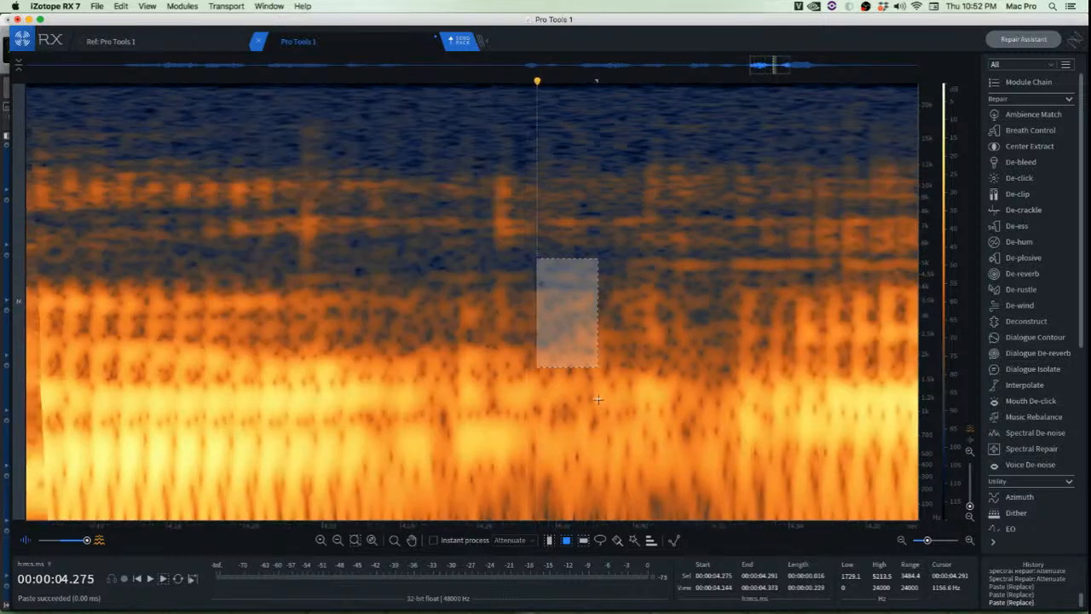
# Play back the pasted passage twice from about 4.229 s
pyautogui.click(388, 265)
pyautogui.press('space')
pyautogui.press('space')
pyautogui.press('space')
pyautogui.press('space')
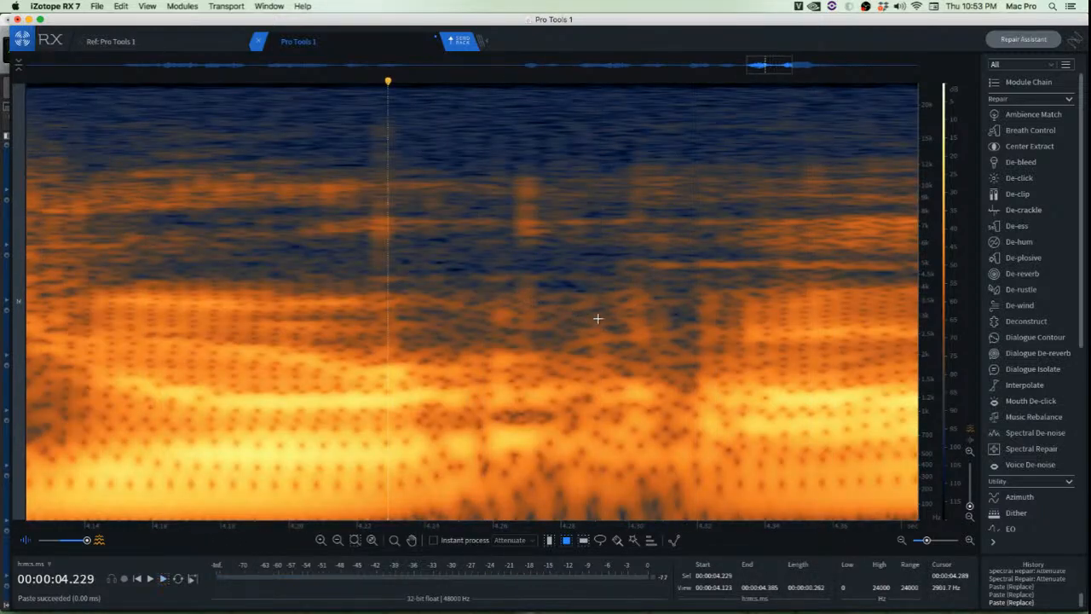
# Copy the patch at about 4.309–4.323 s, 2.0–4.4 kHz, and paste it over about 4.297–4.311 s
pyautogui.scroll(3, 644, 310)
pyautogui.scroll(2, 680, 292)
pyautogui.moveTo(624, 275); pyautogui.dragTo(815, 356)
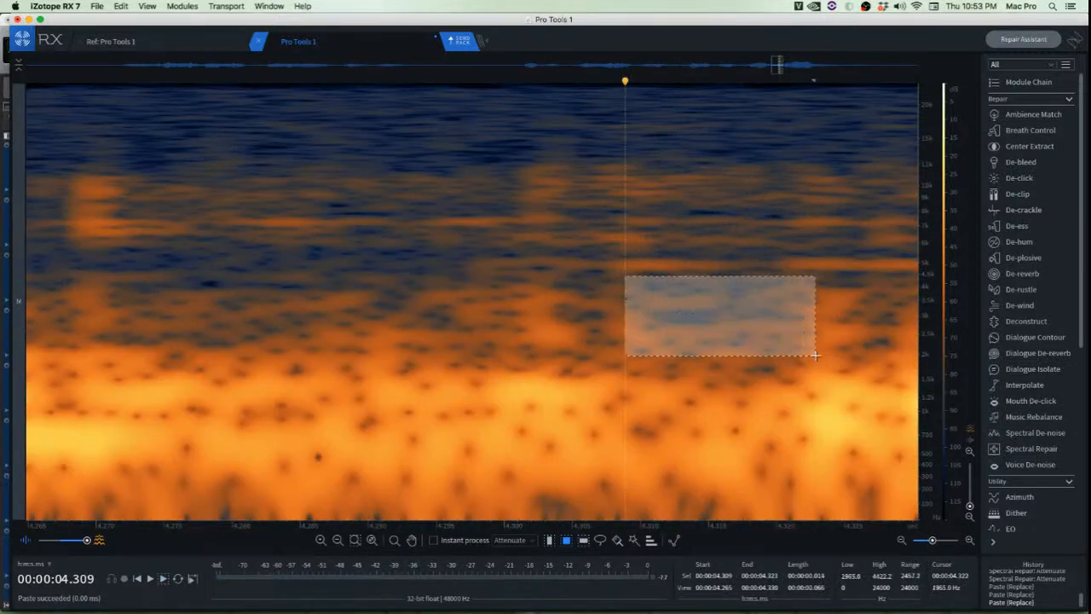
pyautogui.moveTo(750, 338); pyautogui.dragTo(594, 341)
pyautogui.press('super+v')
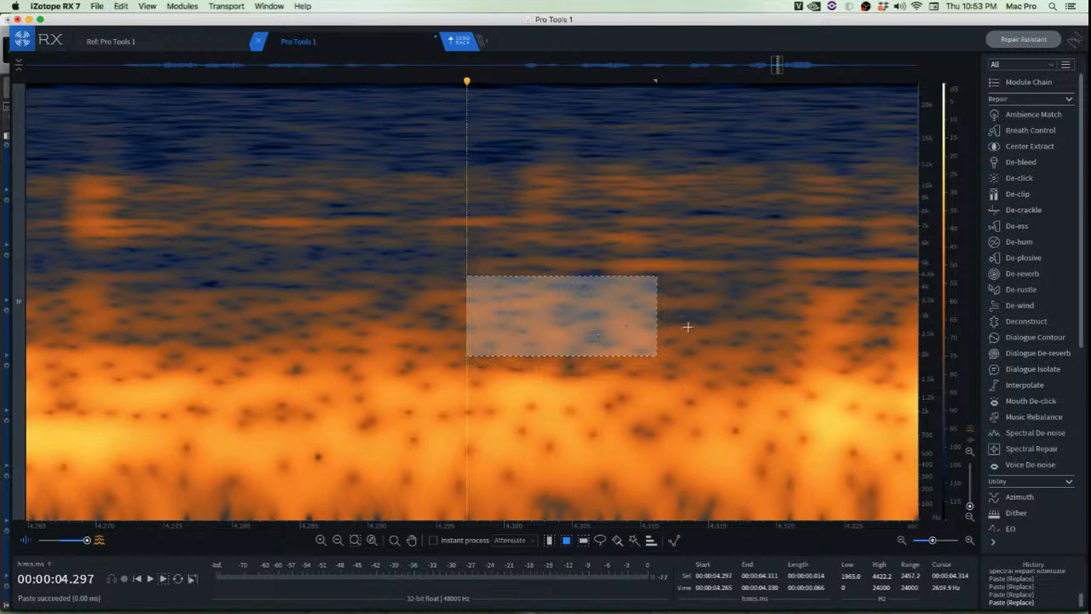
# Apply Spectral Repair Attenuate to about 4.257–4.320 s, 2.2–4.3 kHz
pyautogui.click(674, 328)
pyautogui.scroll(-3, 625, 341)
pyautogui.moveTo(463, 280); pyautogui.dragTo(676, 346)
pyautogui.hotkey('shift', '5')
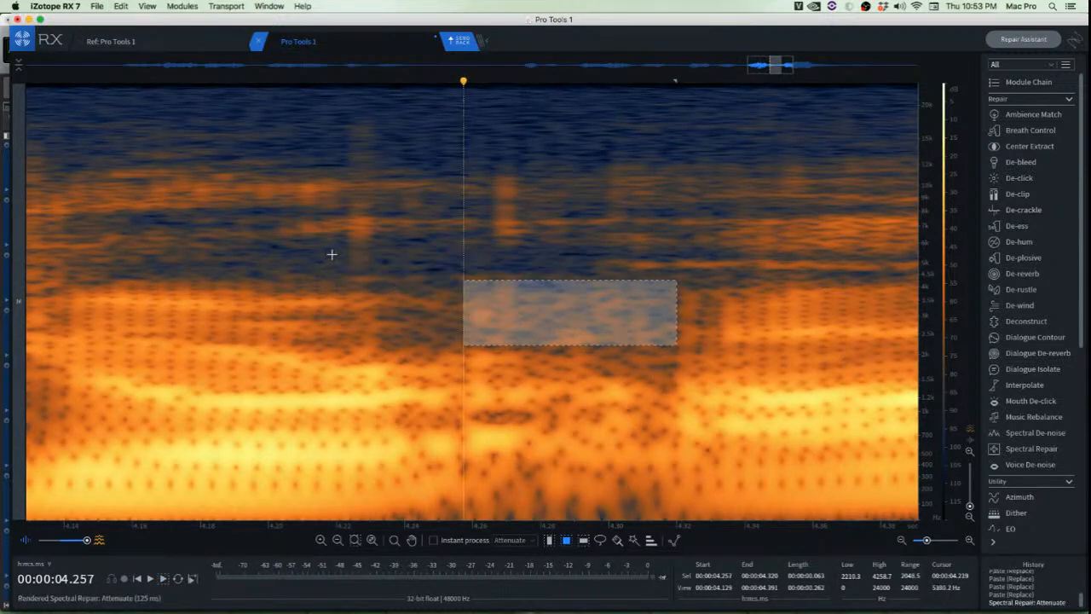
# Play back the repaired passage from about 4.059 s
pyautogui.click(333, 255)
pyautogui.scroll(-3, 346, 273)
pyautogui.click(160, 215)
pyautogui.press('space')
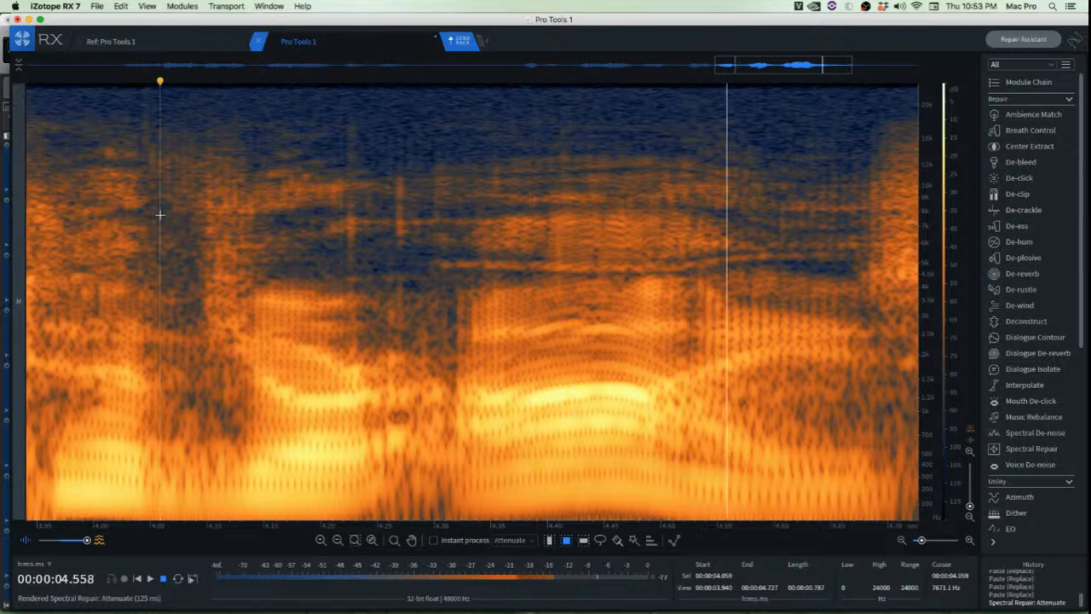
pyautogui.press('space')
# Play back the clip from about 2.148 s and again from its very start
pyautogui.scroll(-4, 280, 268)
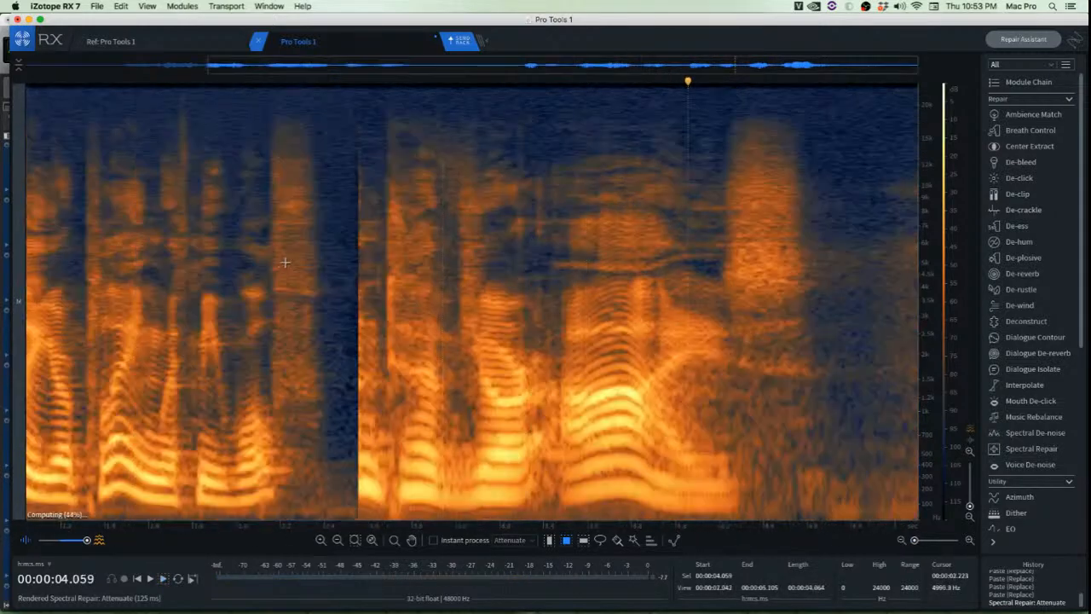
pyautogui.click(268, 245)
pyautogui.press('space')
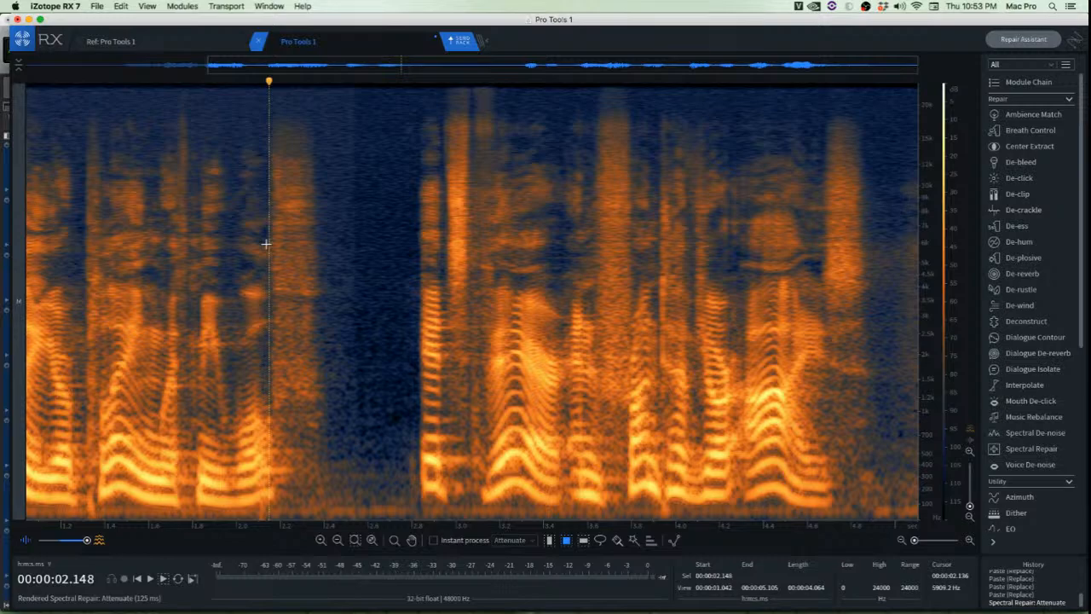
pyautogui.press('super+=')
pyautogui.press('Return')
pyautogui.press('space')
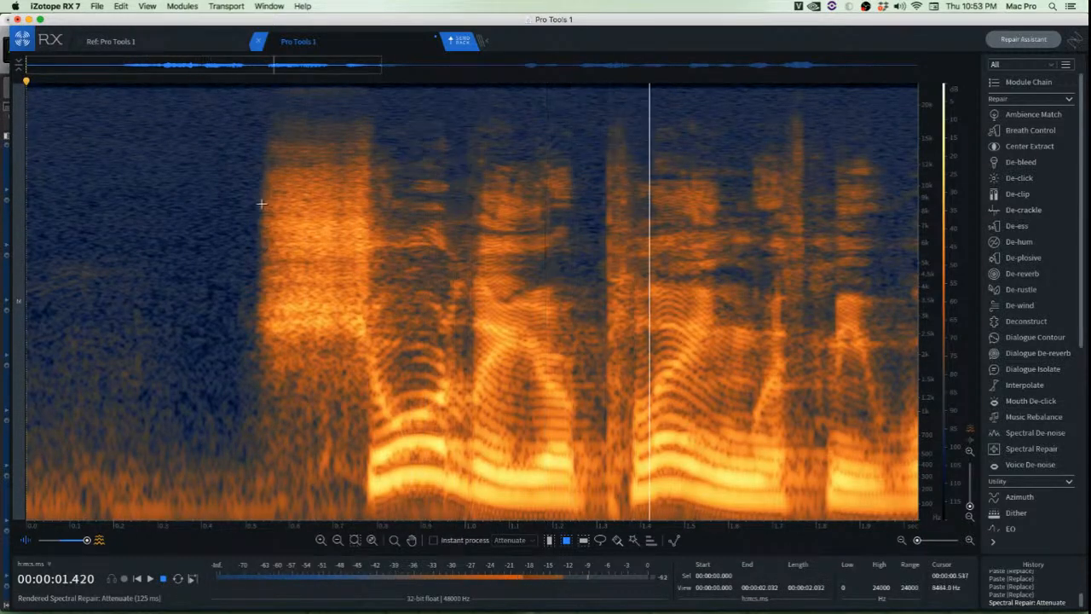
pyautogui.scroll(-5, 305, 203)
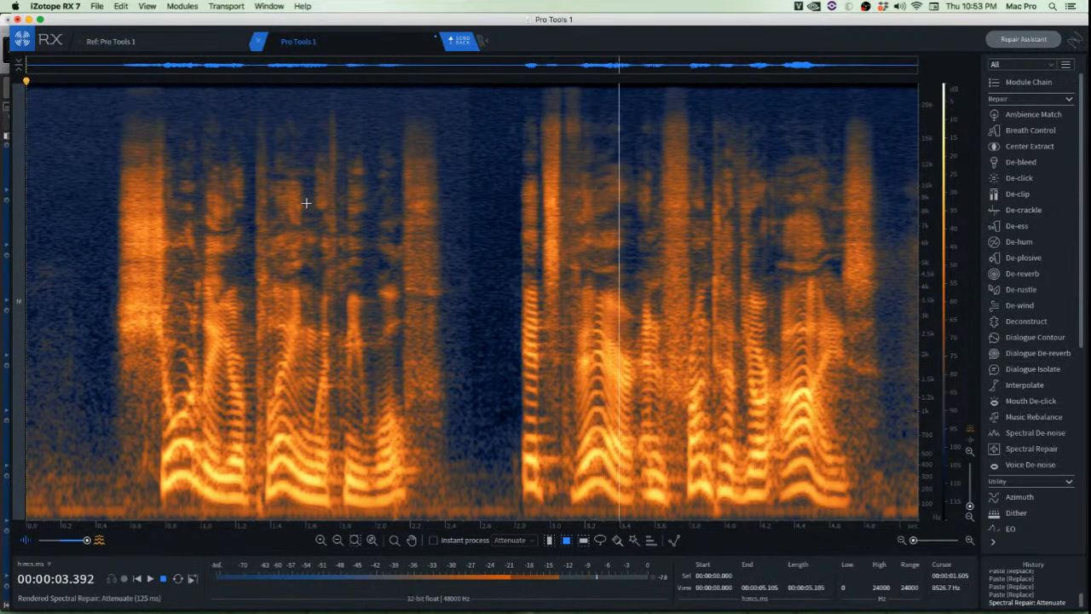
# Audition the start of the second phrase from about 2.860 s and repeatedly from about 2.813 s
pyautogui.click(528, 196)
pyautogui.press('space')
pyautogui.press('space')
pyautogui.scroll(3, 567, 306)
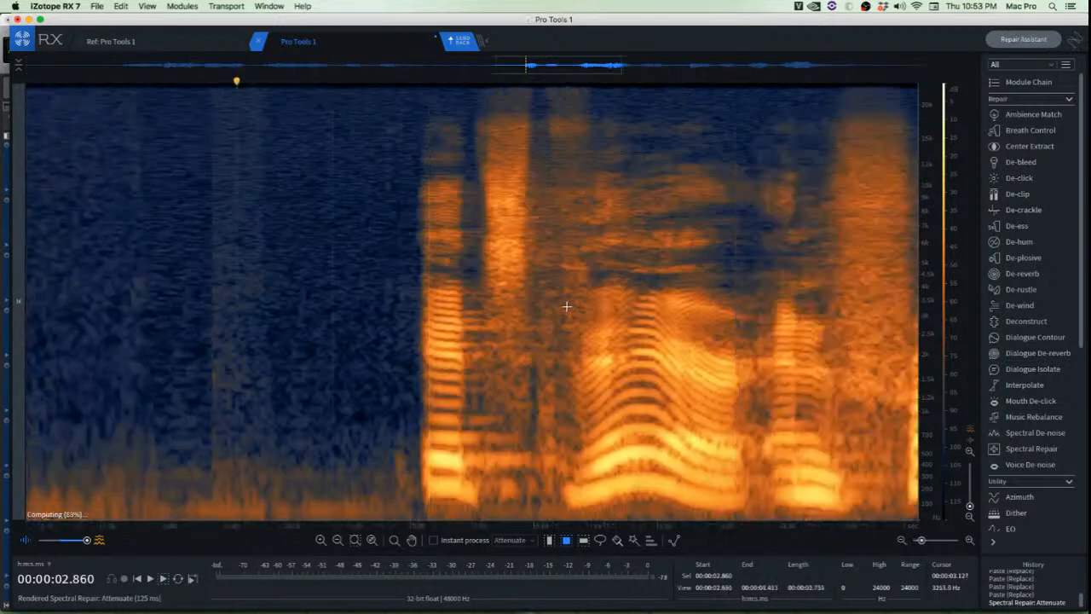
pyautogui.scroll(-1, 562, 305)
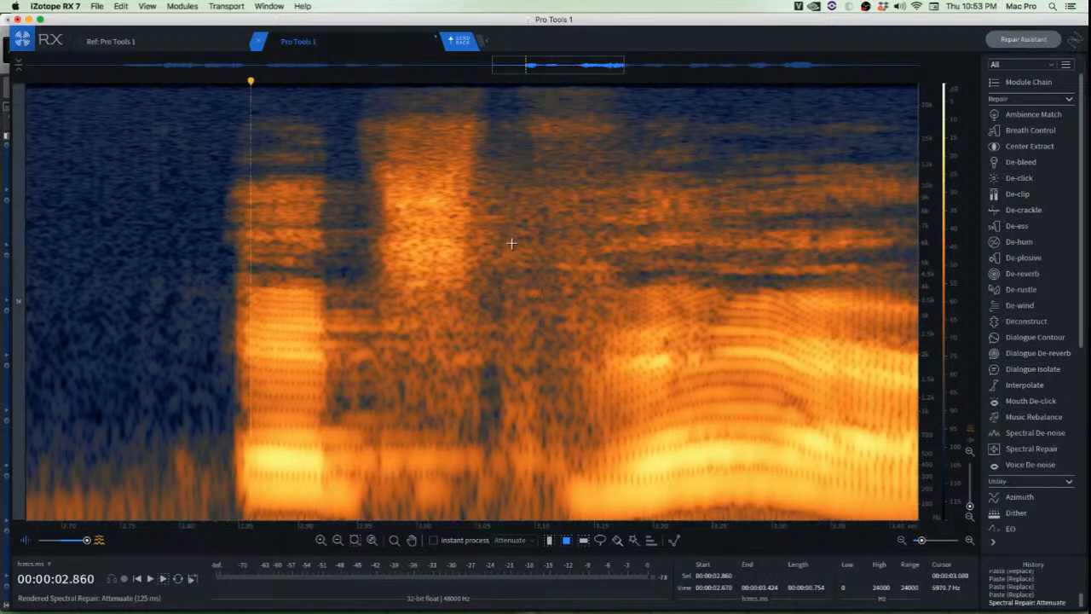
pyautogui.click(195, 203)
pyautogui.press('space')
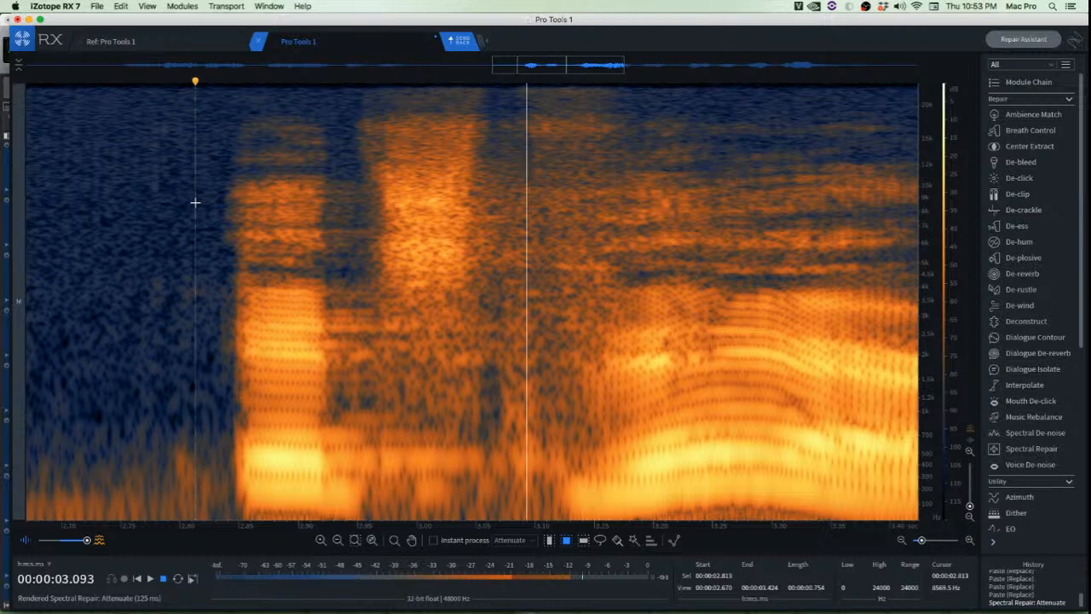
pyautogui.press('space')
pyautogui.press('space')
pyautogui.press('space')
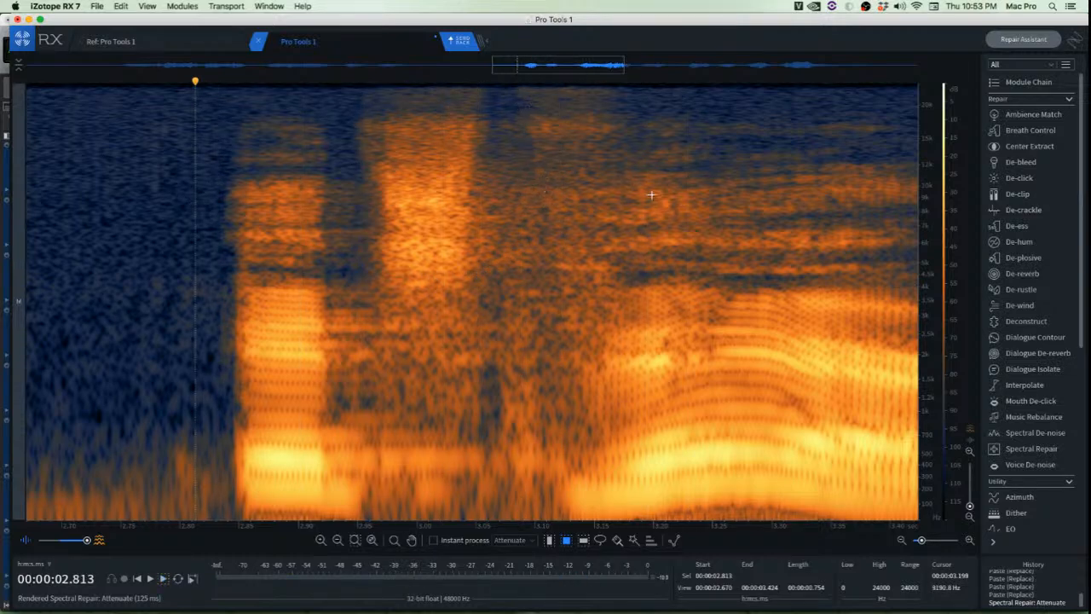
# Position a selection over about 3.047–3.139 s, 0.2–4.7 kHz, and apply Spectral Repair Attenuate to it
pyautogui.moveTo(598, 170)
pyautogui.mouseDown()
pyautogui.moveTo(637, 232)
pyautogui.moveTo(731, 271)
pyautogui.mouseUp()
pyautogui.moveTo(682, 240)
pyautogui.mouseDown()
pyautogui.moveTo(602, 166)
pyautogui.moveTo(611, 358)
pyautogui.mouseUp()
pyautogui.click(451, 415)
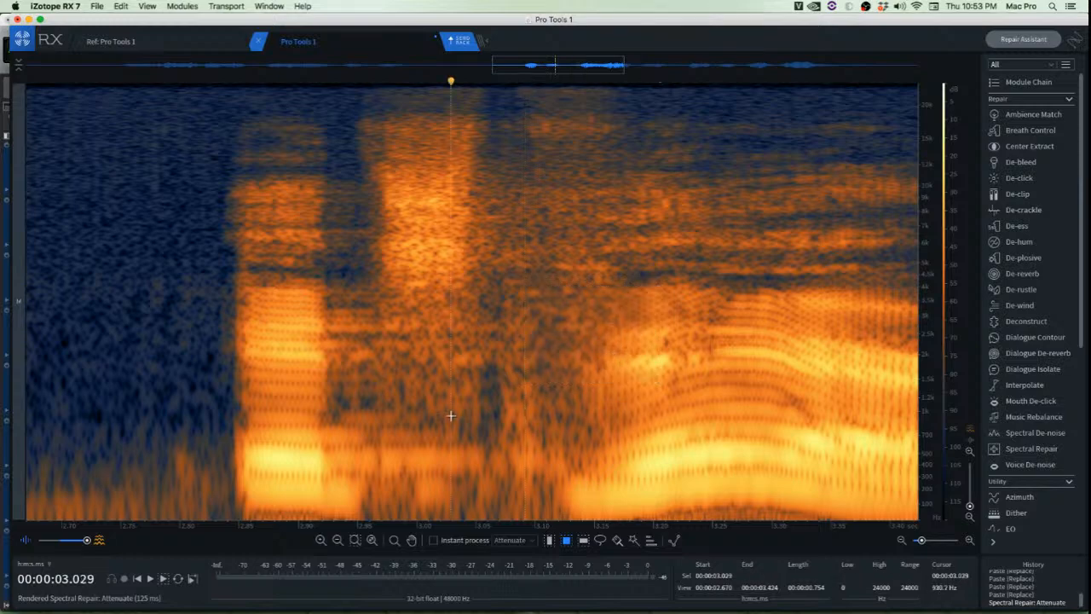
pyautogui.moveTo(535, 244); pyautogui.dragTo(639, 453)
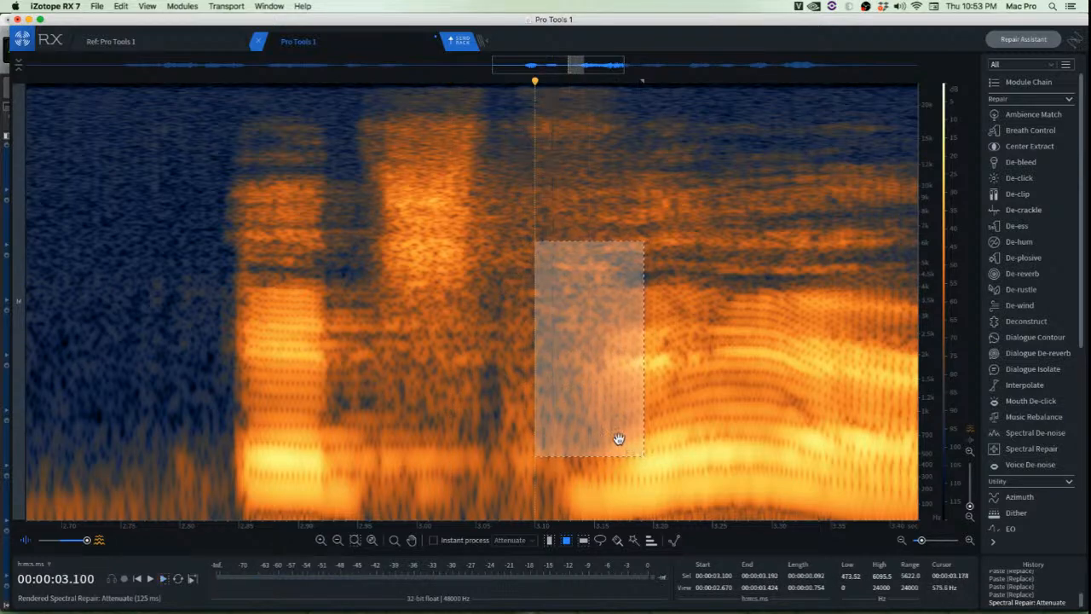
pyautogui.moveTo(593, 394); pyautogui.dragTo(535, 418)
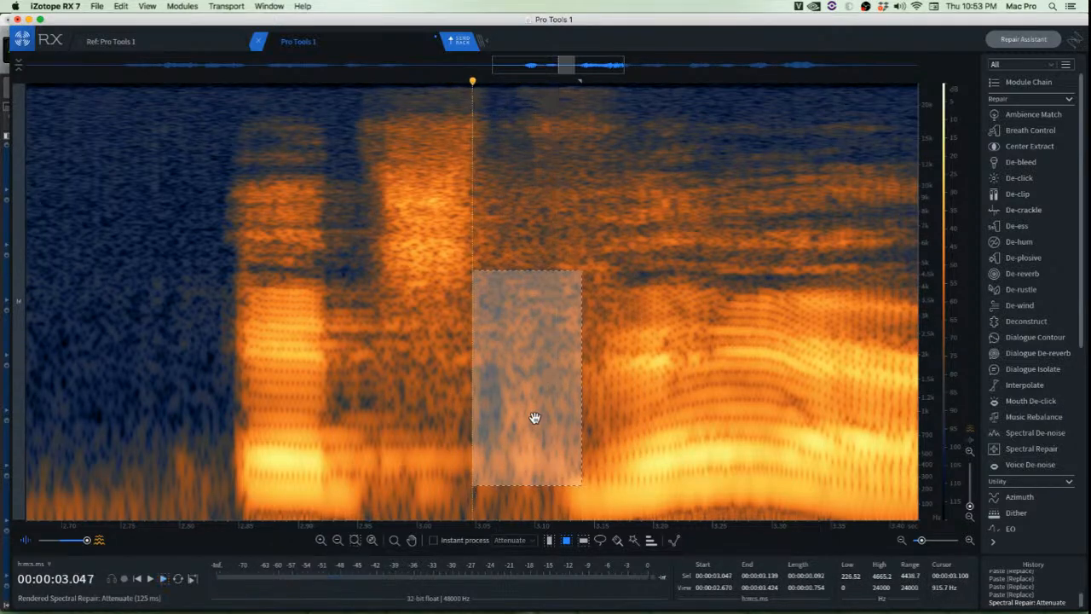
pyautogui.press('super+5')
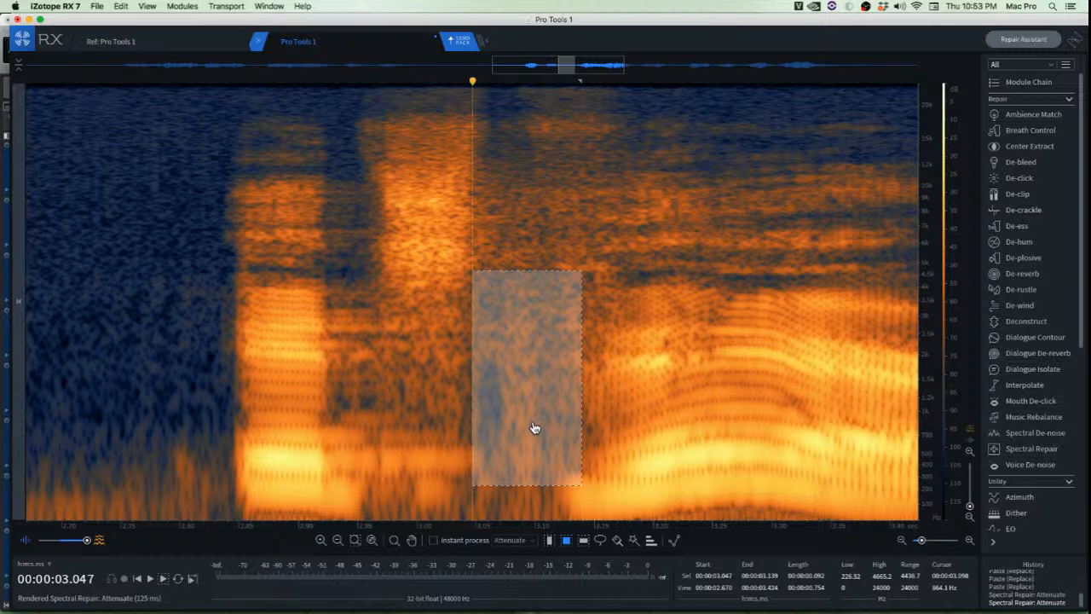
# Play back the attenuated passage repeatedly from about 2.676 s
pyautogui.click(31, 241)
pyautogui.press('space')
pyautogui.press('space')
pyautogui.press('space')
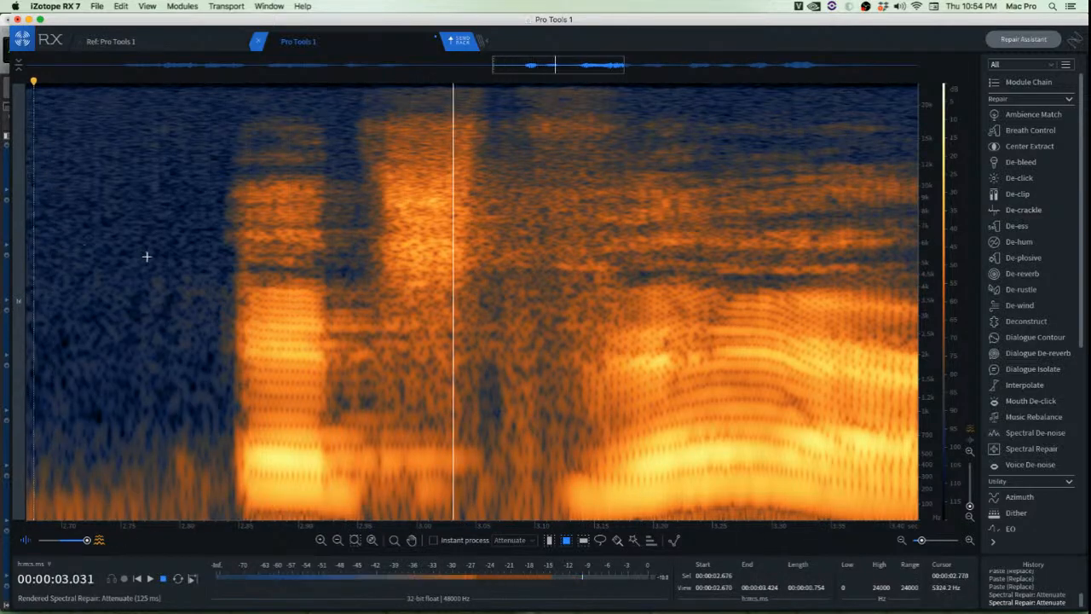
# Select about 3.060–3.111 s, 0.4–5.3 kHz, and apply Spectral Repair Attenuate to it after undoing a trial cut
pyautogui.scroll(3, 521, 304)
pyautogui.moveTo(463, 256); pyautogui.dragTo(589, 451)
pyautogui.press('super+x')
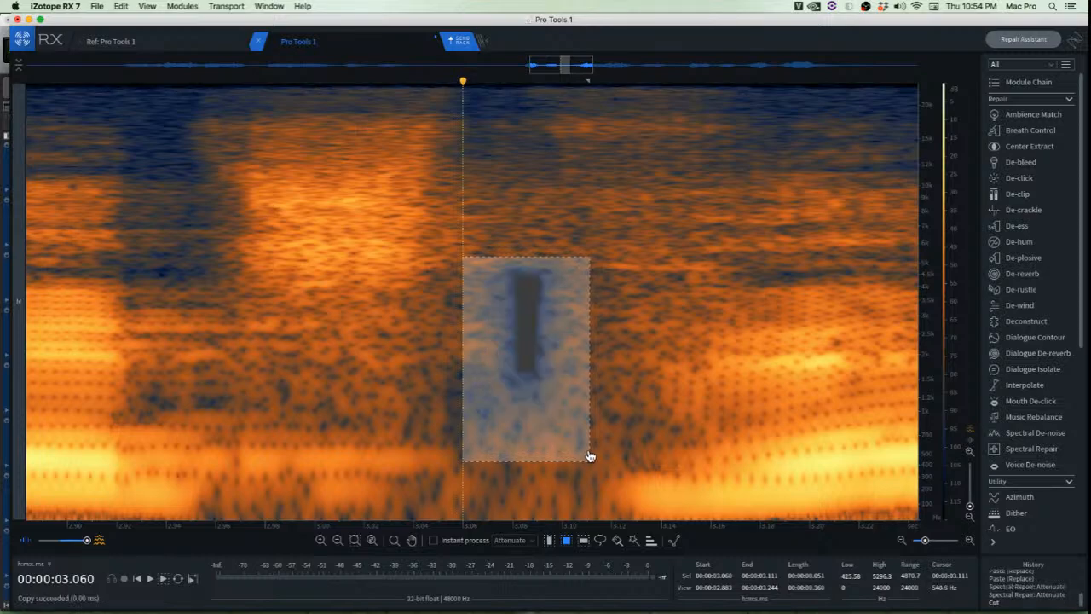
pyautogui.press('super+z')
pyautogui.press('super+shift+5')
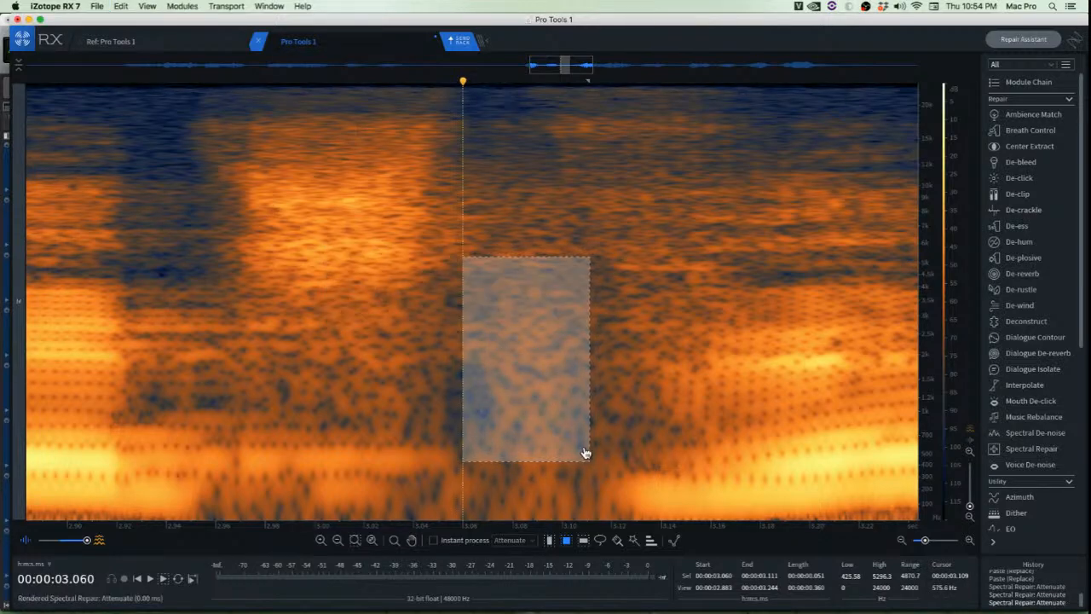
# Copy a spectral patch near 3.1 s and paste it over the neighbouring noise just before it
pyautogui.click(611, 410)
pyautogui.scroll(4, 592, 363)
pyautogui.moveTo(500, 228); pyautogui.dragTo(675, 445)
pyautogui.press('super+c')
pyautogui.moveTo(628, 400); pyautogui.dragTo(490, 402)
pyautogui.press('super+v')
pyautogui.click(622, 378)
pyautogui.scroll(-4, 612, 386)
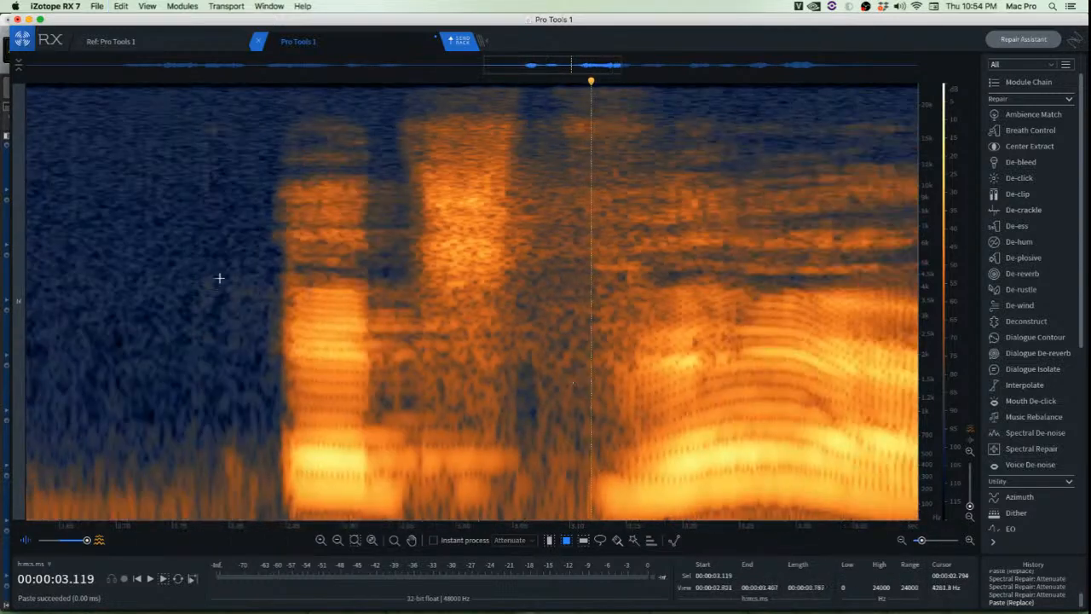
# Play back the repaired second phrase from about 2.791 s
pyautogui.click(219, 278)
pyautogui.press('space')
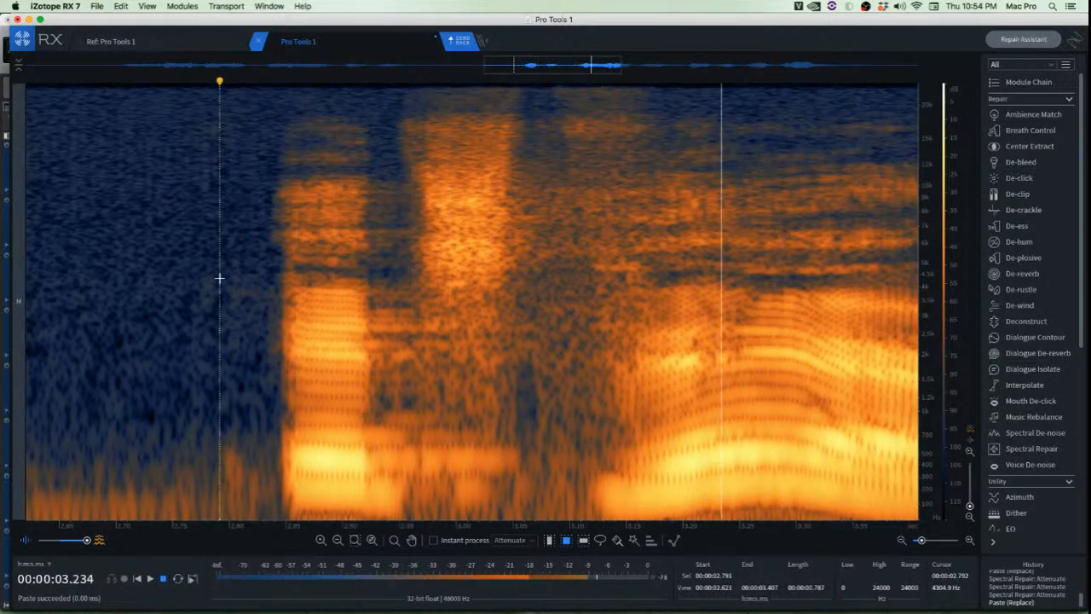
pyautogui.scroll(-7, 220, 278)
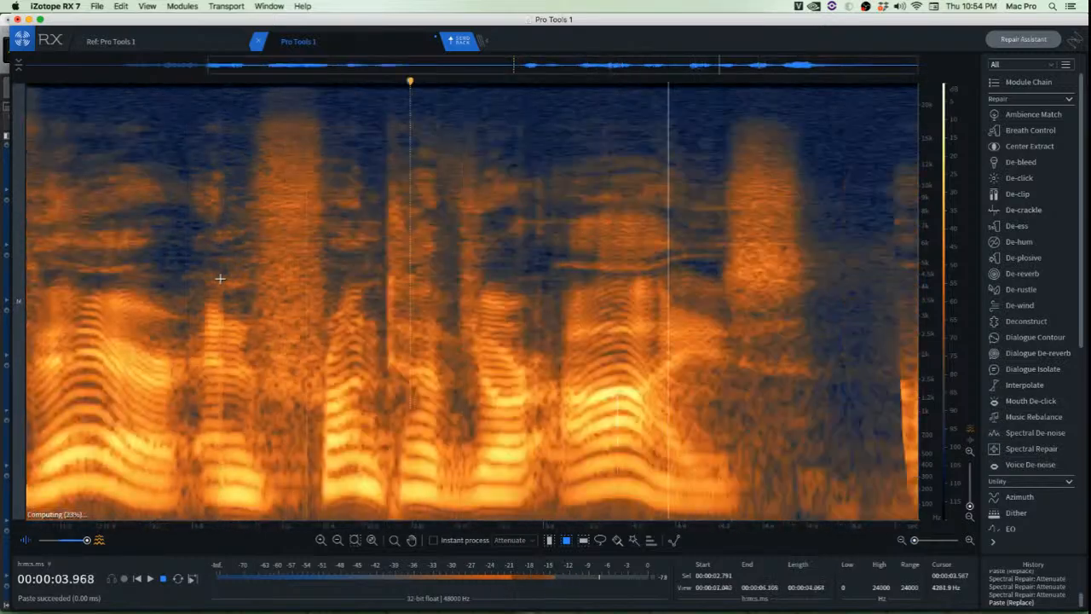
pyautogui.press('space')
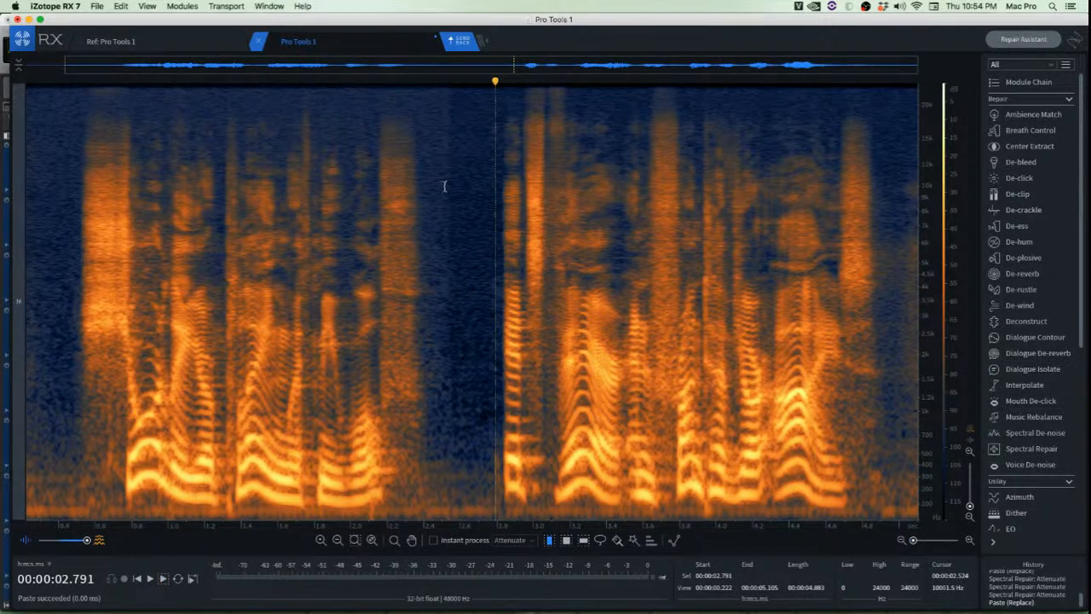
# Audition the pause between the two phrases from about 2.372 s and again from about 2.443 s
pyautogui.scroll(6, 444, 186)
pyautogui.scroll(1, 421, 183)
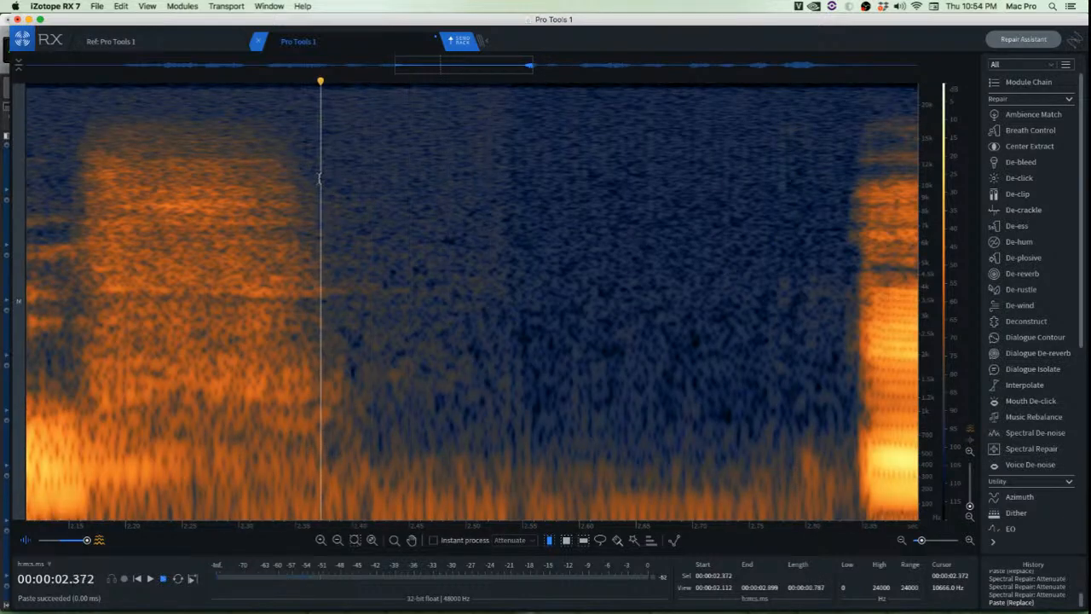
pyautogui.press('space')
pyautogui.press('space')
pyautogui.press('space')
pyautogui.press('space')
pyautogui.click(401, 180)
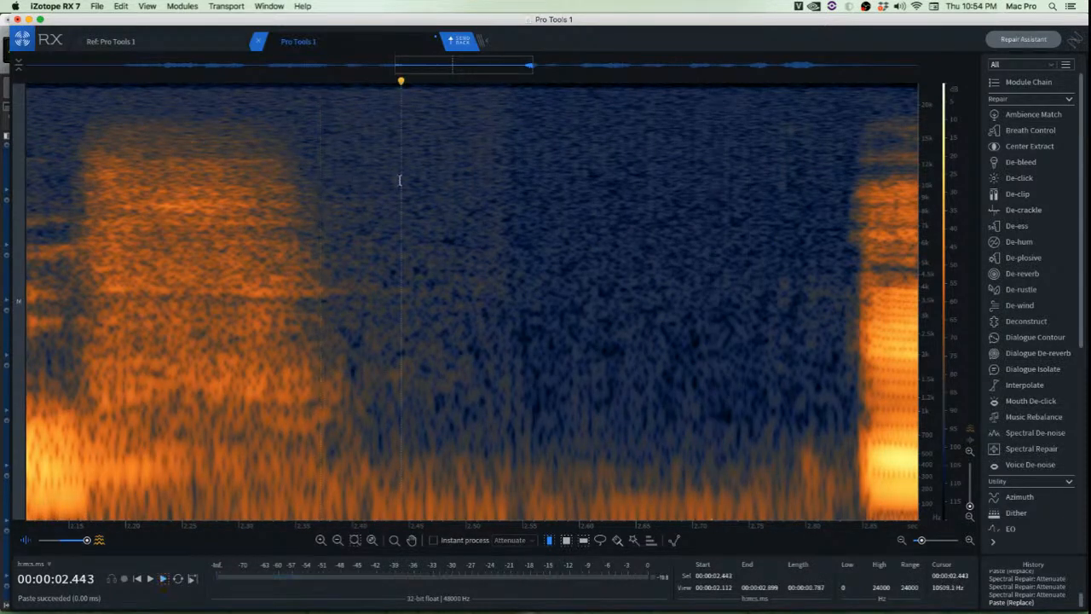
pyautogui.press('space')
pyautogui.press('space')
# Play back the whole clip from its start
pyautogui.scroll(-5, 427, 228)
pyautogui.scroll(-2, 427, 227)
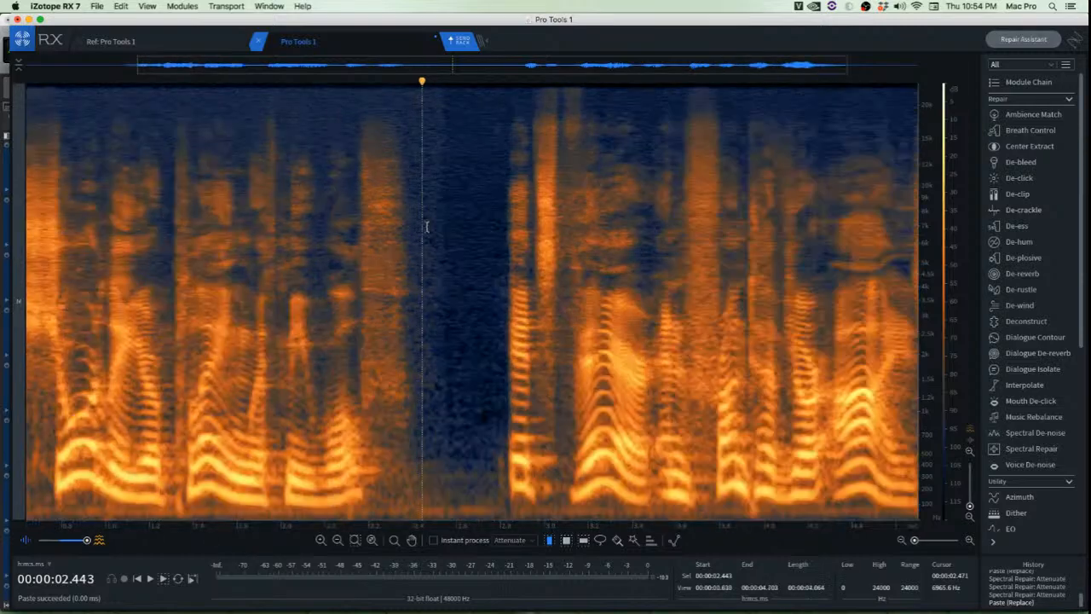
pyautogui.scroll(7, 425, 227)
pyautogui.press('Home')
pyautogui.press('space')
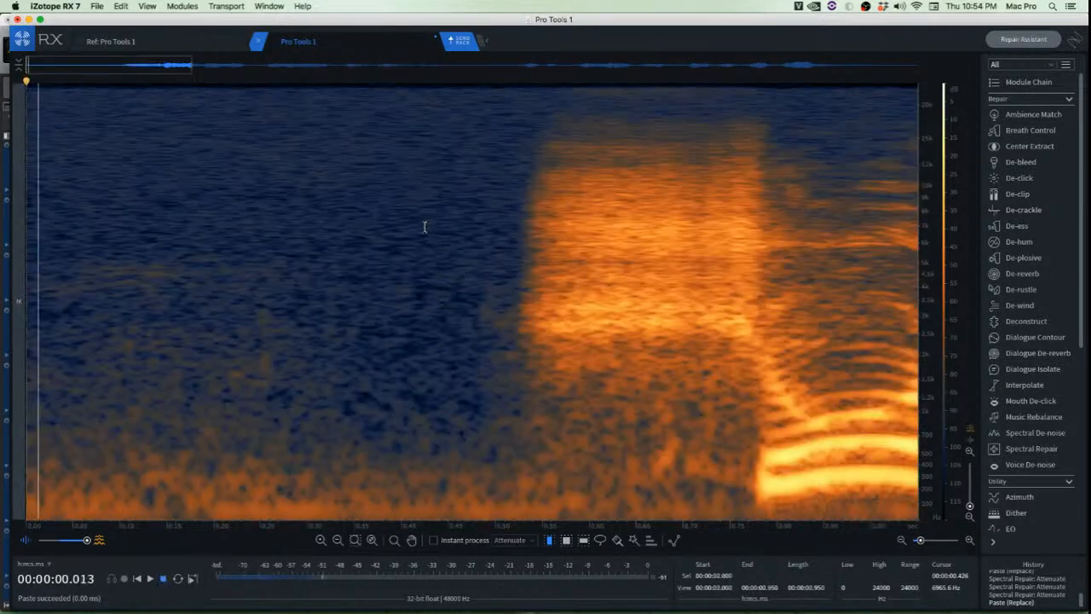
pyautogui.scroll(-10, 439, 227)
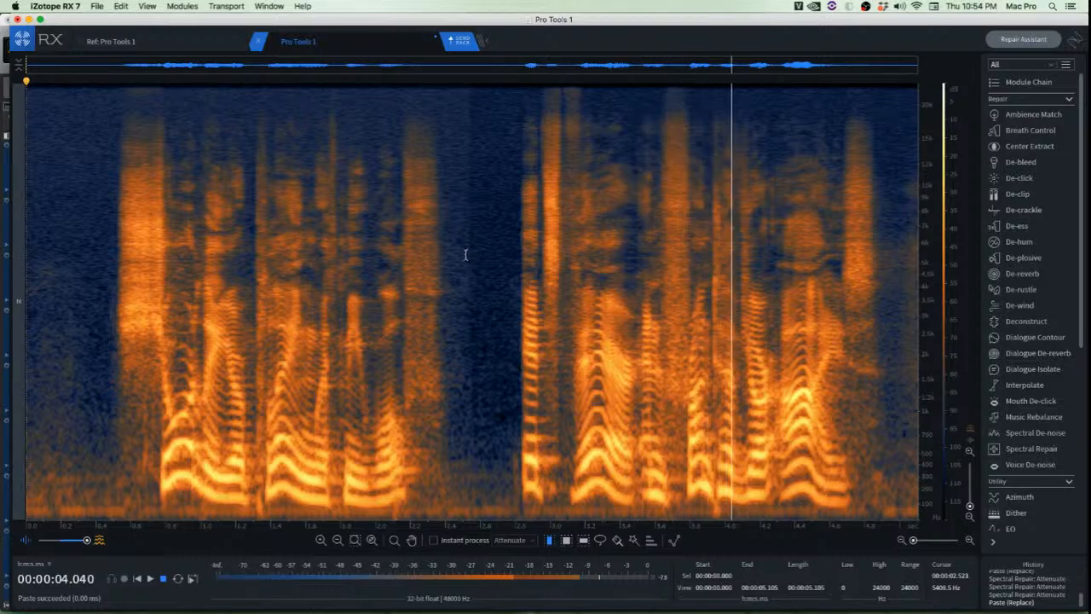
# Examine the background noise in the pause between the two phrases, at about 2.1–2.9 s
pyautogui.scroll(8, 465, 254)
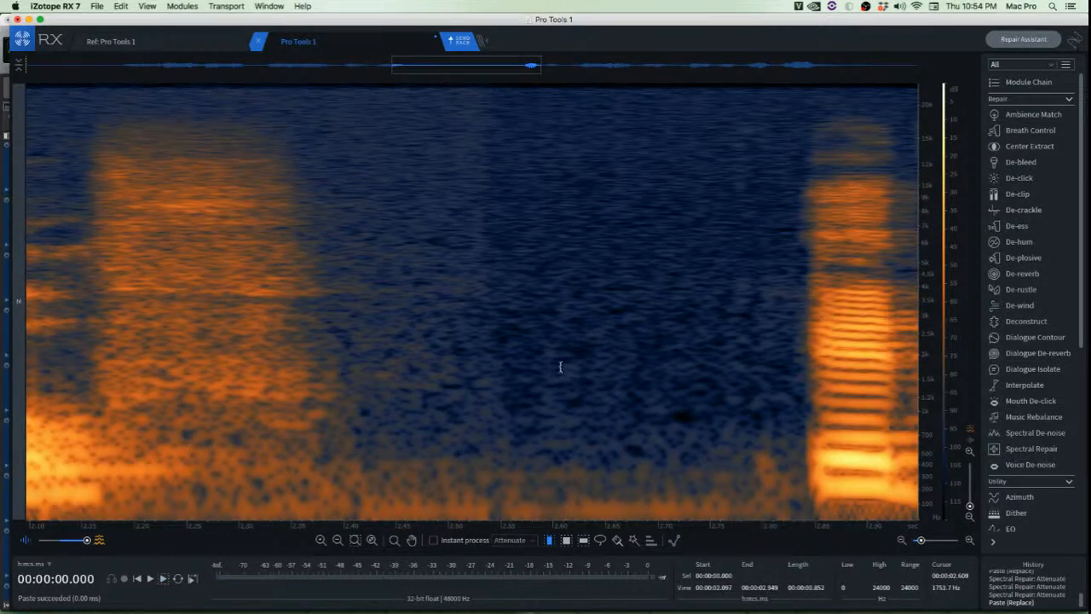
pyautogui.scroll(5, 441, 214)
pyautogui.scroll(-2, 616, 228)
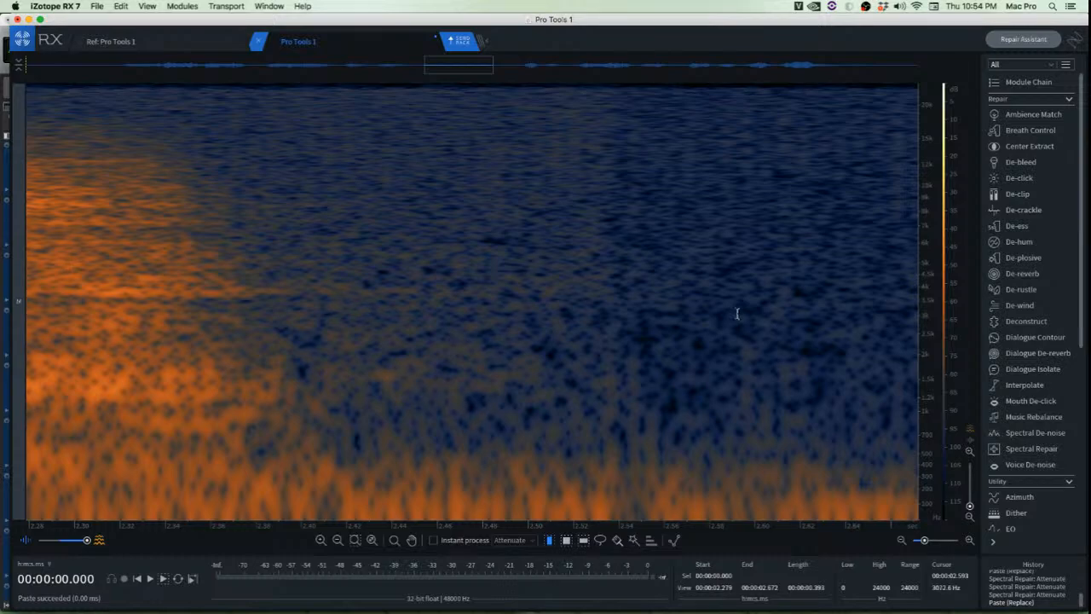
pyautogui.scroll(-10, 614, 324)
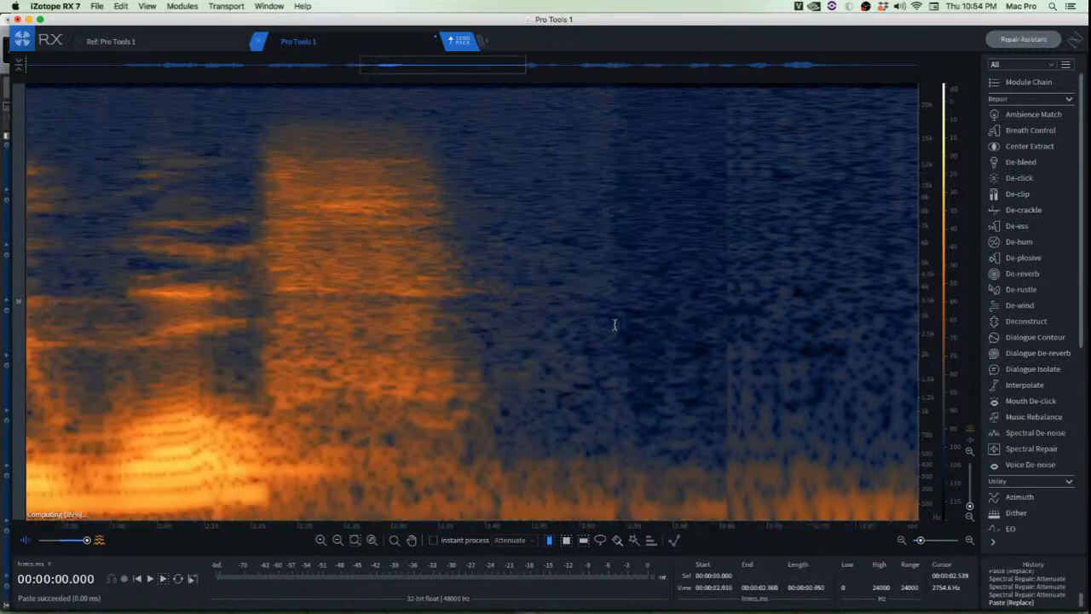
pyautogui.scroll(-1, 615, 324)
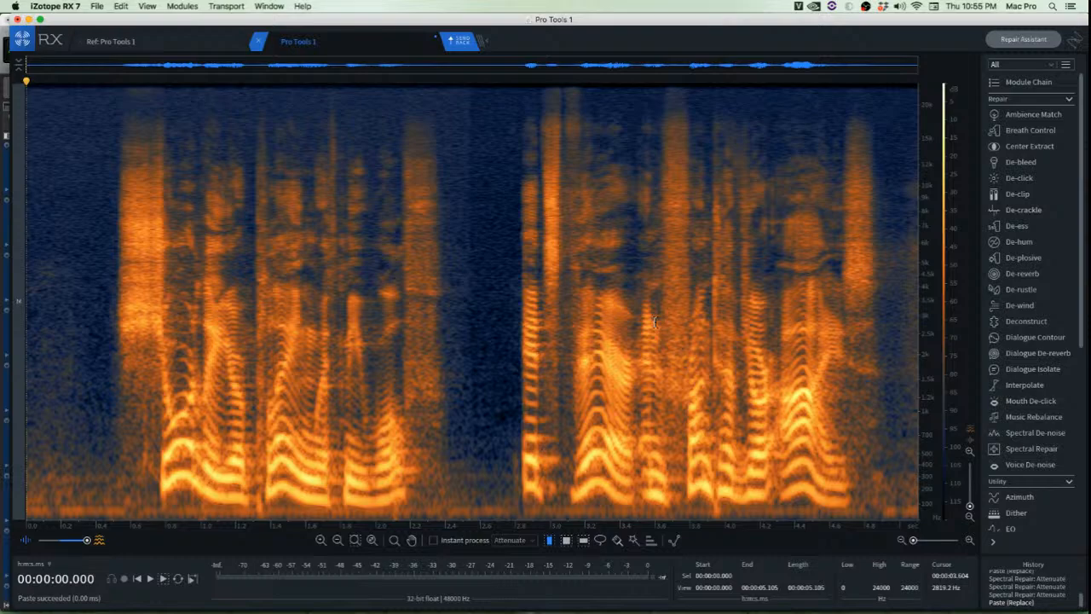
pyautogui.click(520, 289)
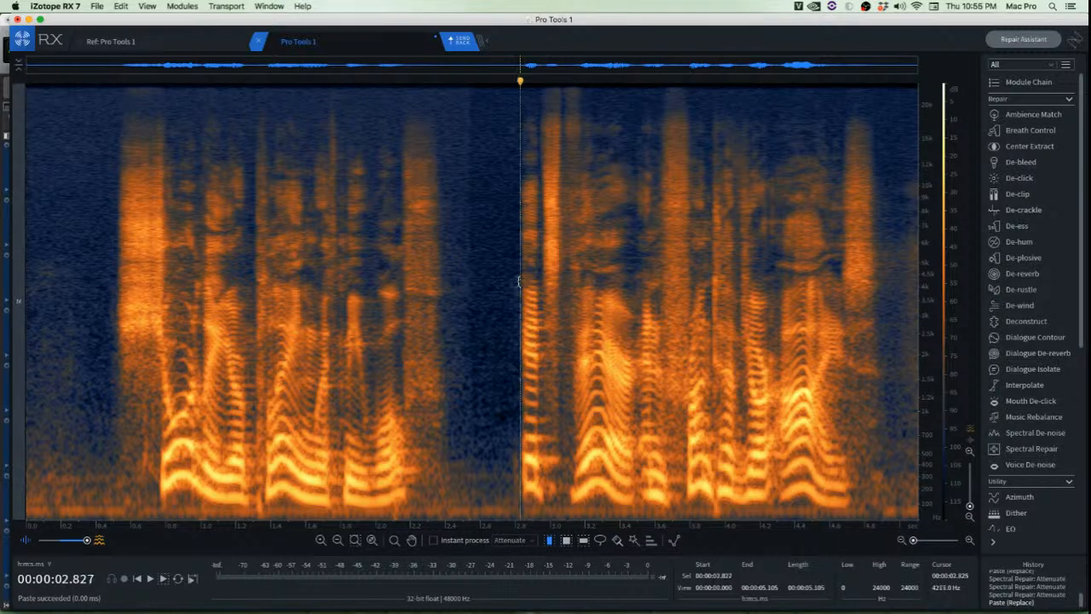
pyautogui.click(498, 252)
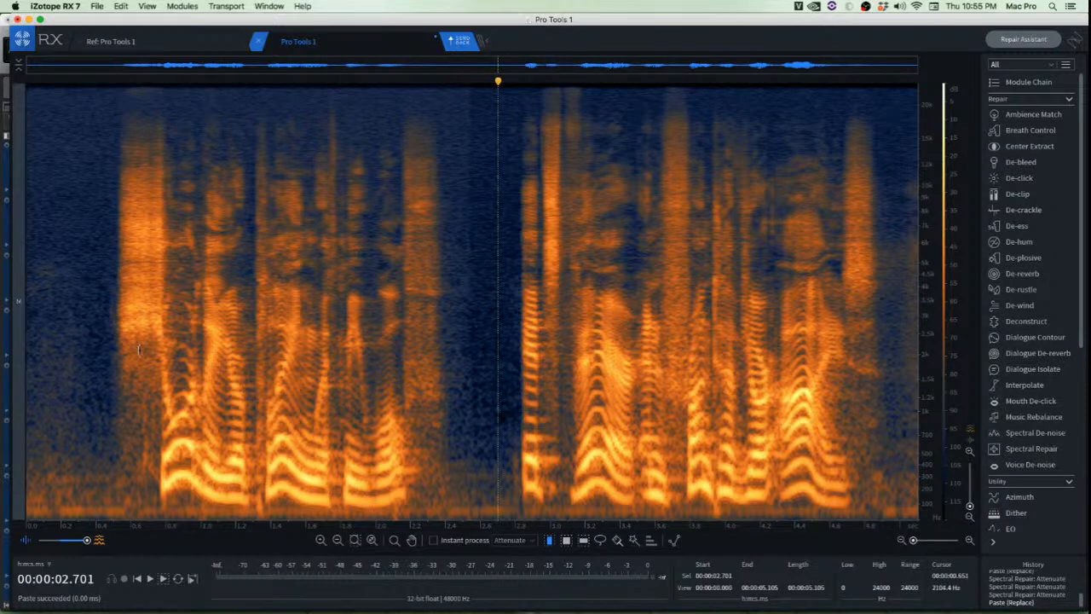
# Select the entire clip and render Dialogue De-reverb on it with -12 dB reduction, sensitivity 3.5 and 100% ambience preservation
pyautogui.press('super+a')
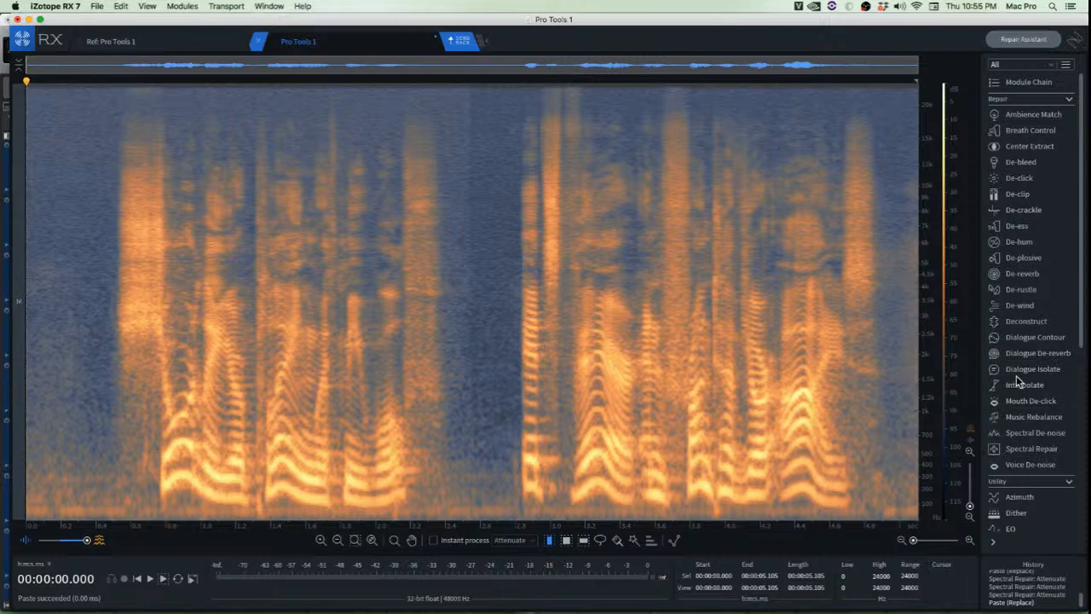
pyautogui.click(1031, 352)
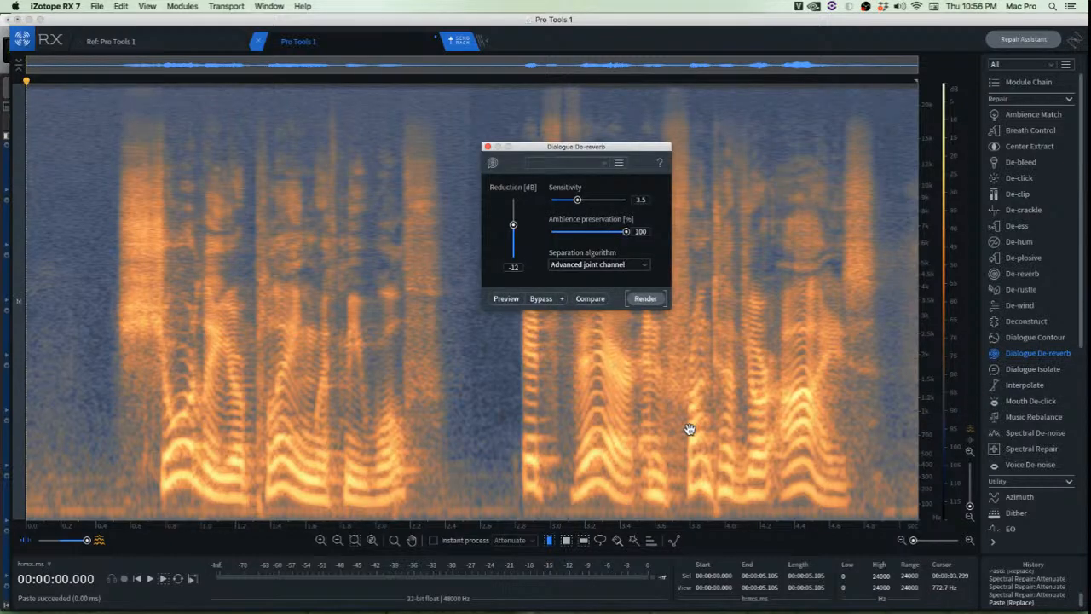
pyautogui.click(646, 299)
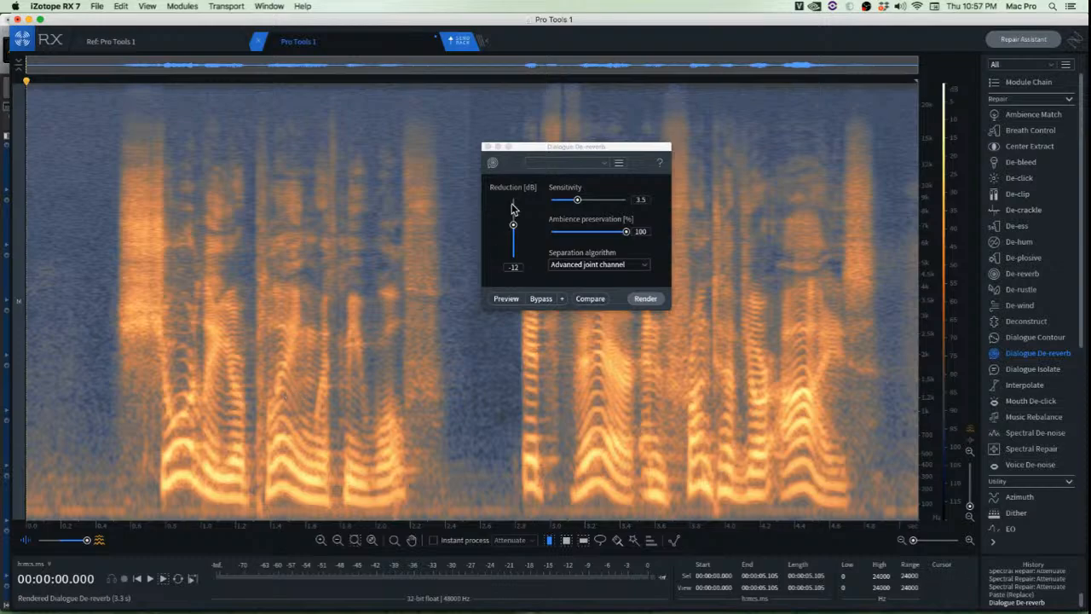
# Try the Dialogue De-reverb reduction at -Inf and set it back to -12 dB
pyautogui.moveTo(513, 225); pyautogui.dragTo(511, 412)
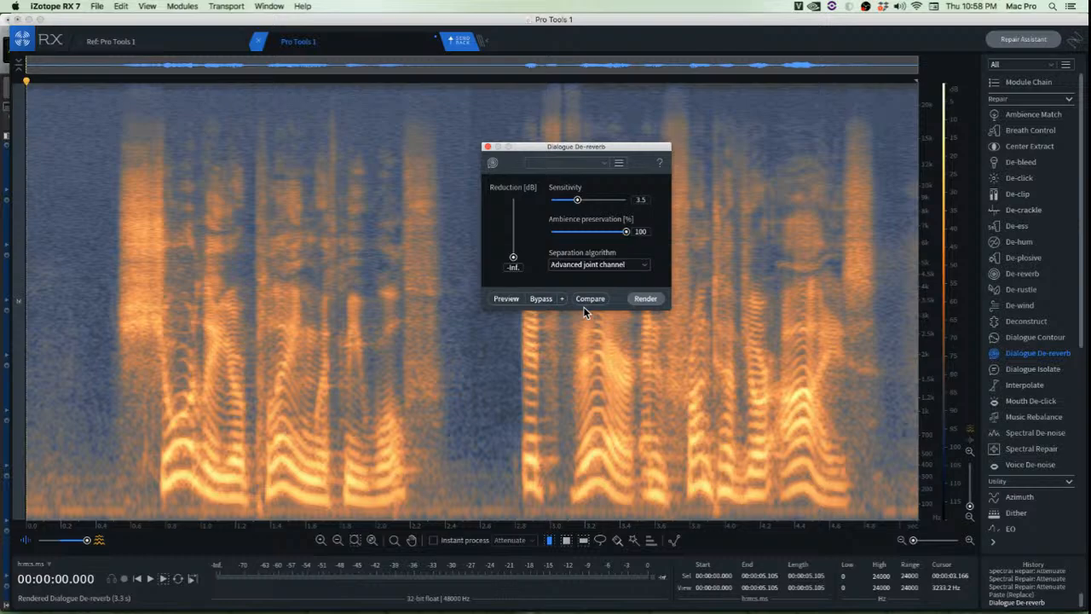
pyautogui.click(511, 267)
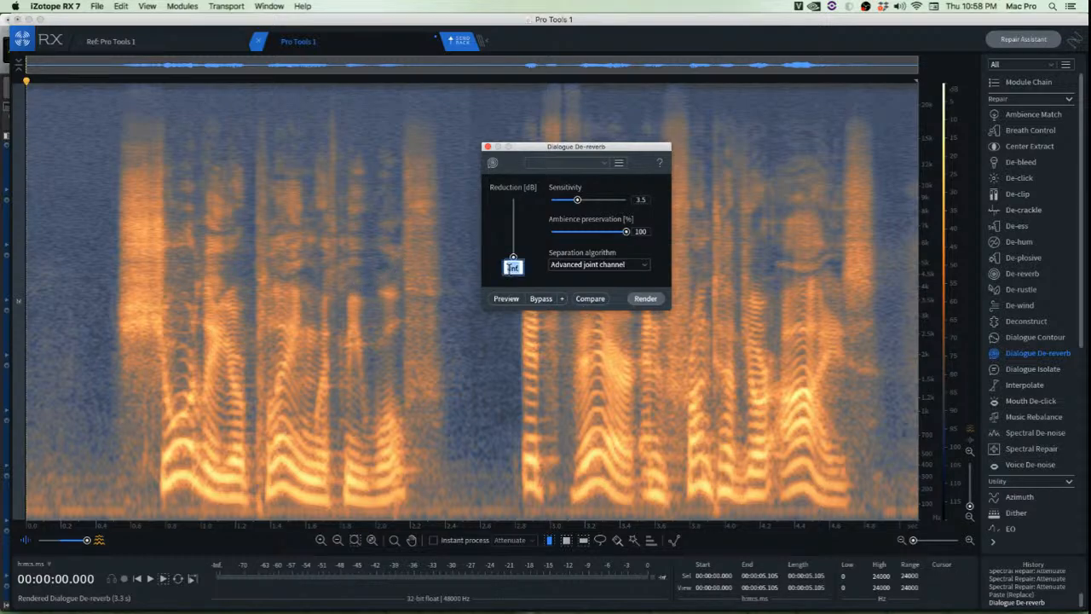
pyautogui.write('-12')
pyautogui.press('Return')
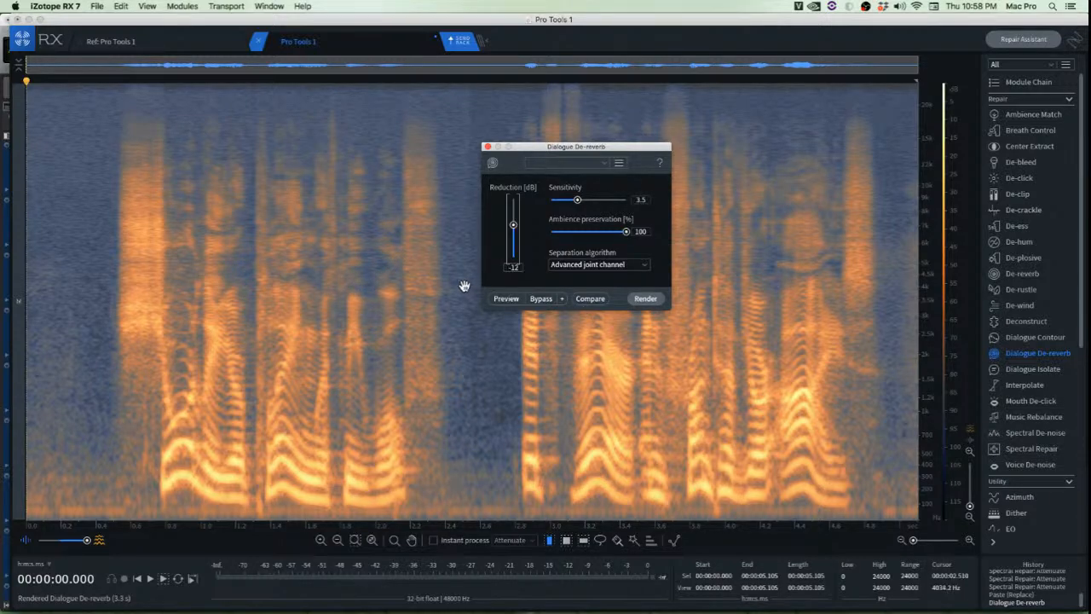
# Clear the selection, close Dialogue De-reverb and play the processed clip from its start
pyautogui.click(350, 355)
pyautogui.press('Home')
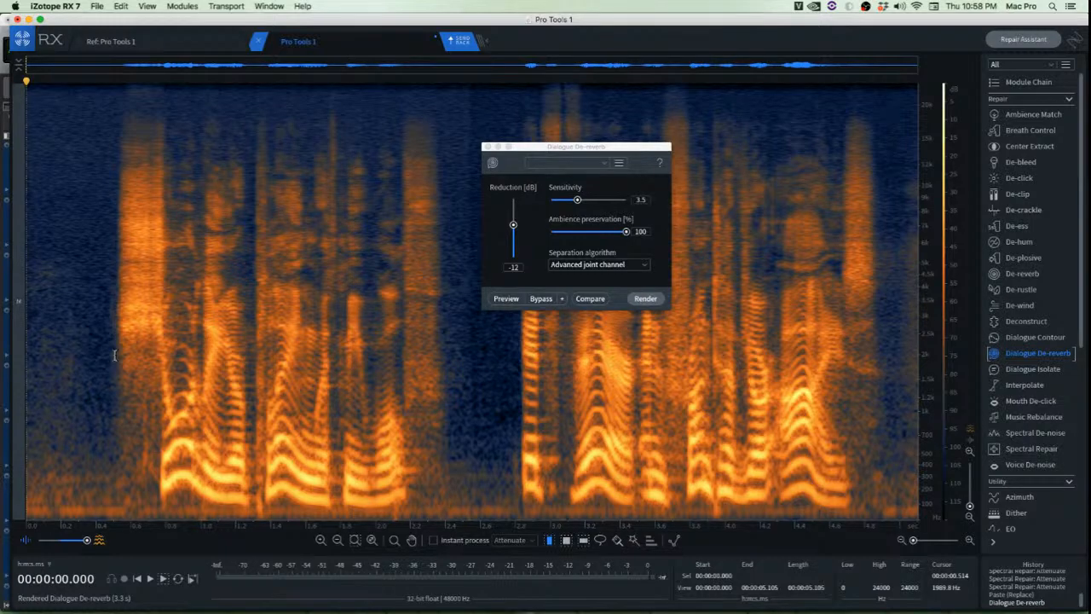
pyautogui.press('space')
pyautogui.click(486, 148)
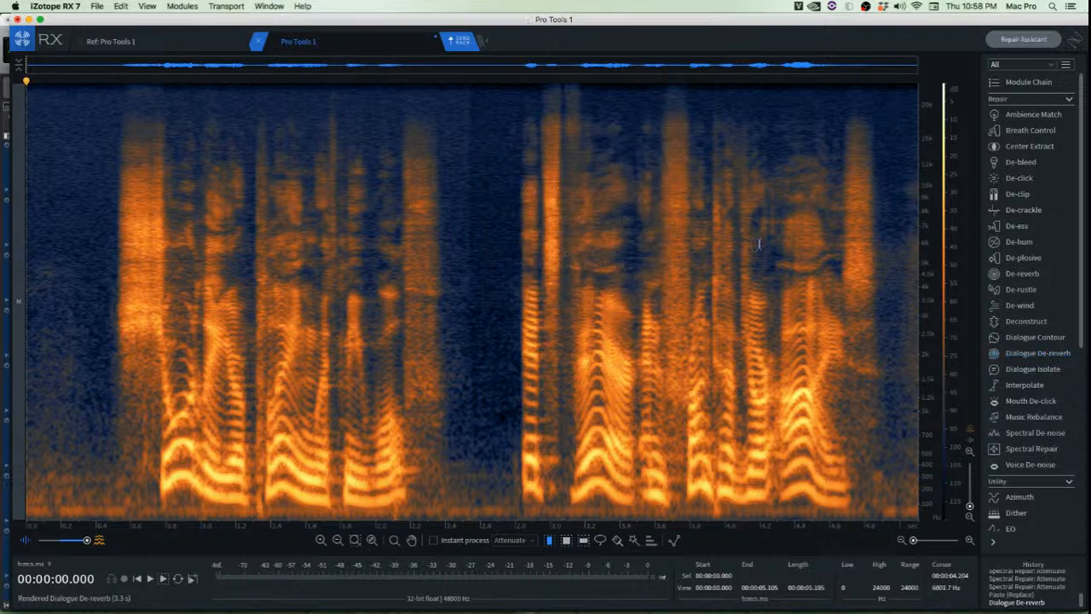
pyautogui.press('space')
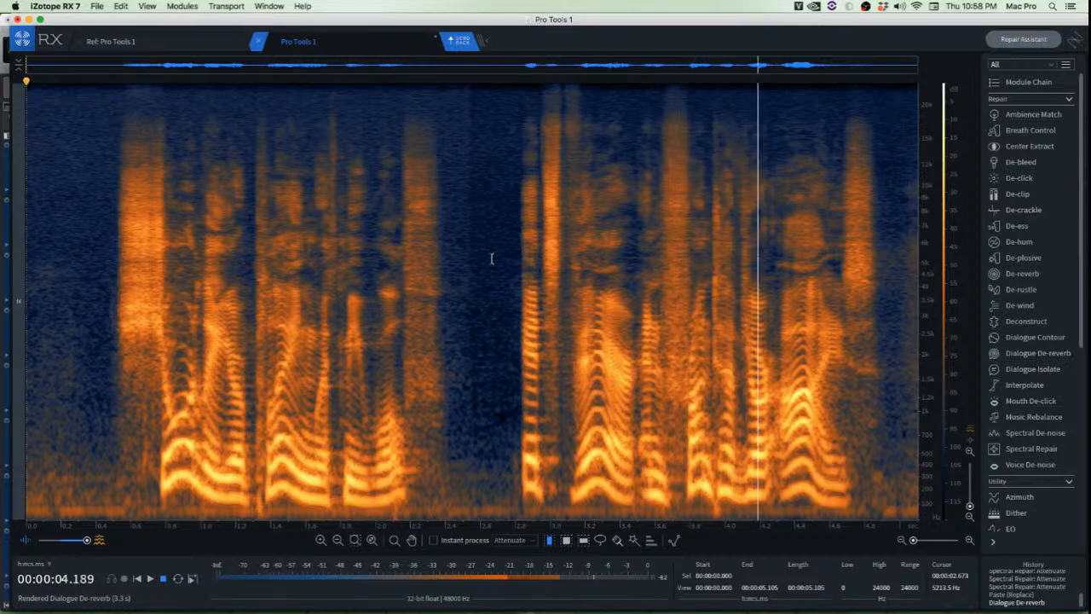
# Play back the start of the second phrase from about 2.772 s
pyautogui.click(511, 314)
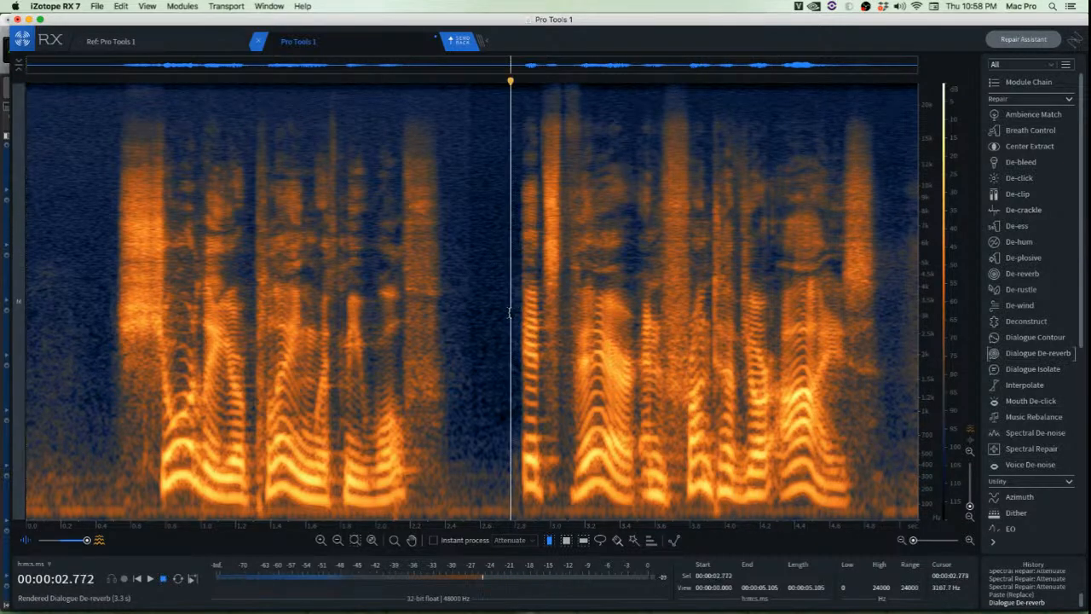
pyautogui.press('space')
pyautogui.press('space')
# Select the reverb tail at about 2.920–2.973 s, 1.4–4.2 kHz, and audition it repeatedly
pyautogui.scroll(3, 556, 324)
pyautogui.scroll(4, 556, 324)
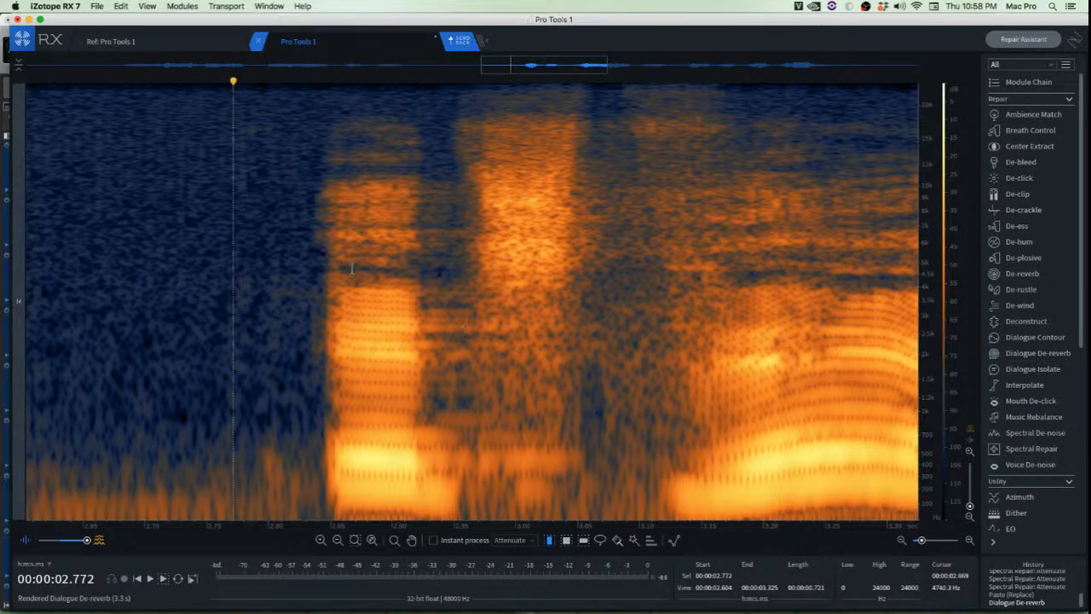
pyautogui.scroll(2, 421, 303)
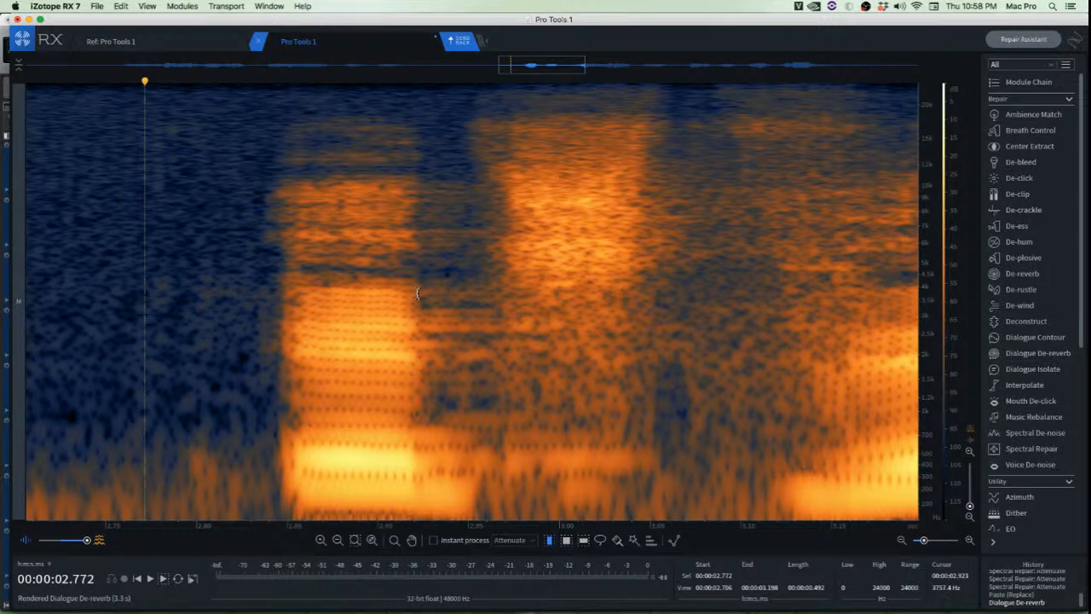
pyautogui.moveTo(418, 288)
pyautogui.mouseDown()
pyautogui.moveTo(448, 346)
pyautogui.moveTo(469, 353)
pyautogui.mouseUp()
pyautogui.click(538, 307)
pyautogui.scroll(4, 493, 313)
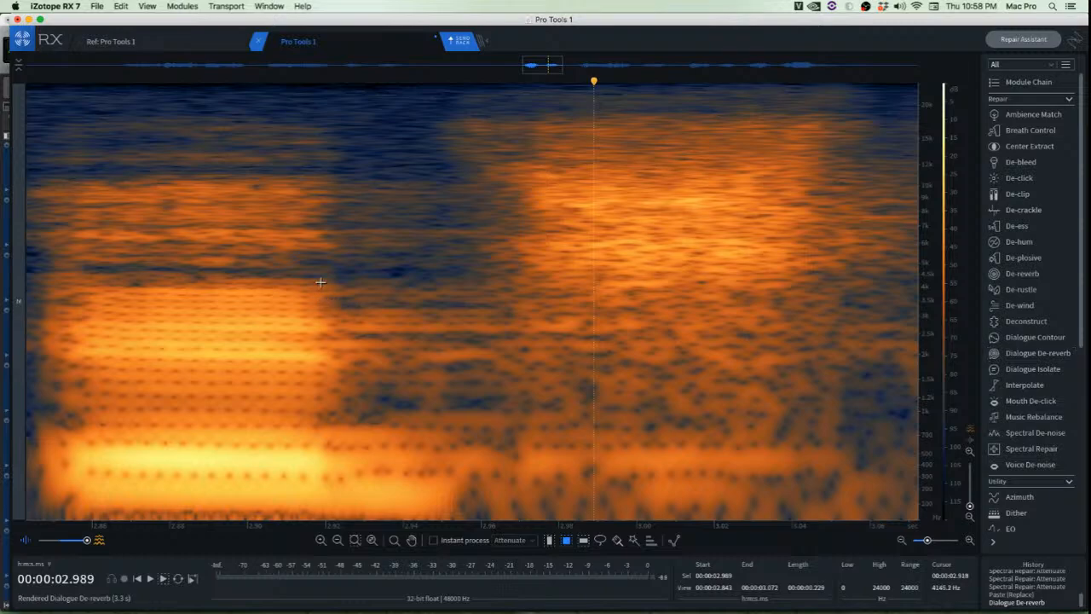
pyautogui.click(324, 286)
pyautogui.moveTo(329, 287); pyautogui.dragTo(532, 387)
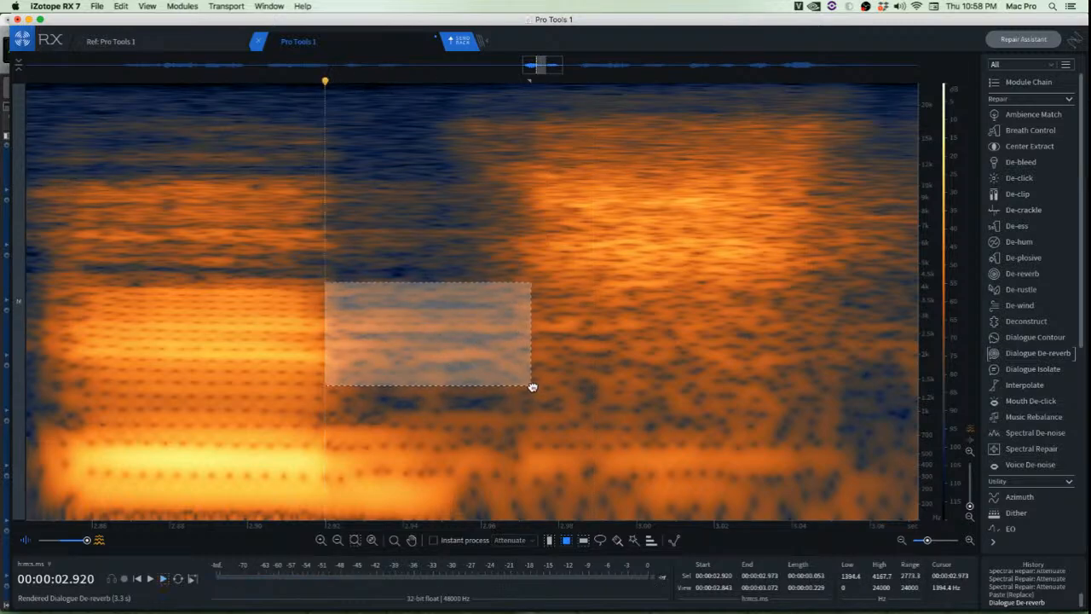
pyautogui.press('space')
pyautogui.press('space')
pyautogui.press('space')
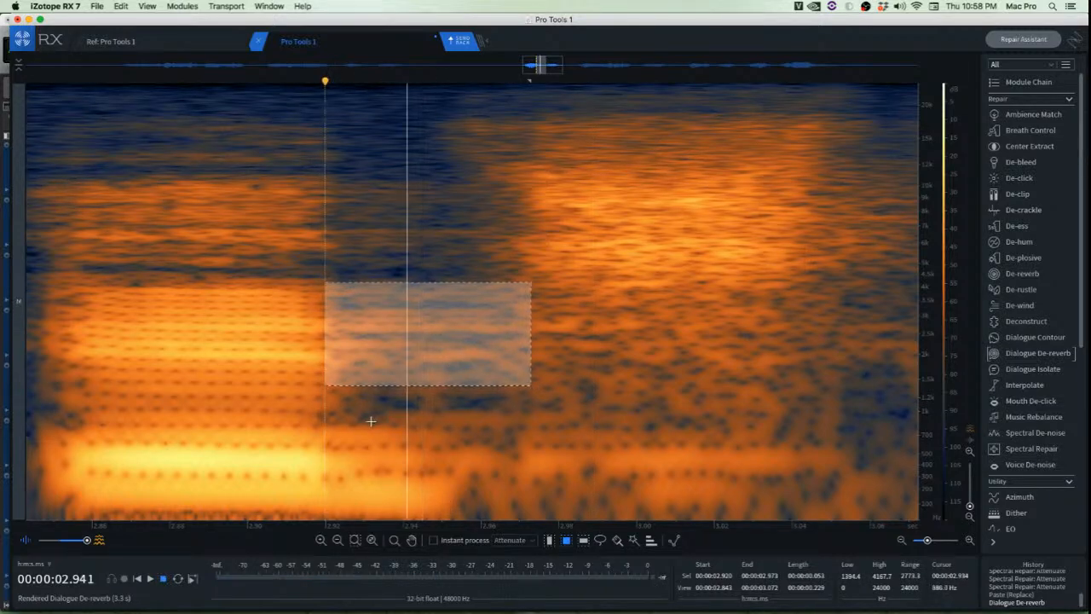
# Audition the low-frequency reverb tail at about 2.92–3.05 s, below roughly 850 Hz
pyautogui.moveTo(309, 424); pyautogui.dragTo(825, 522)
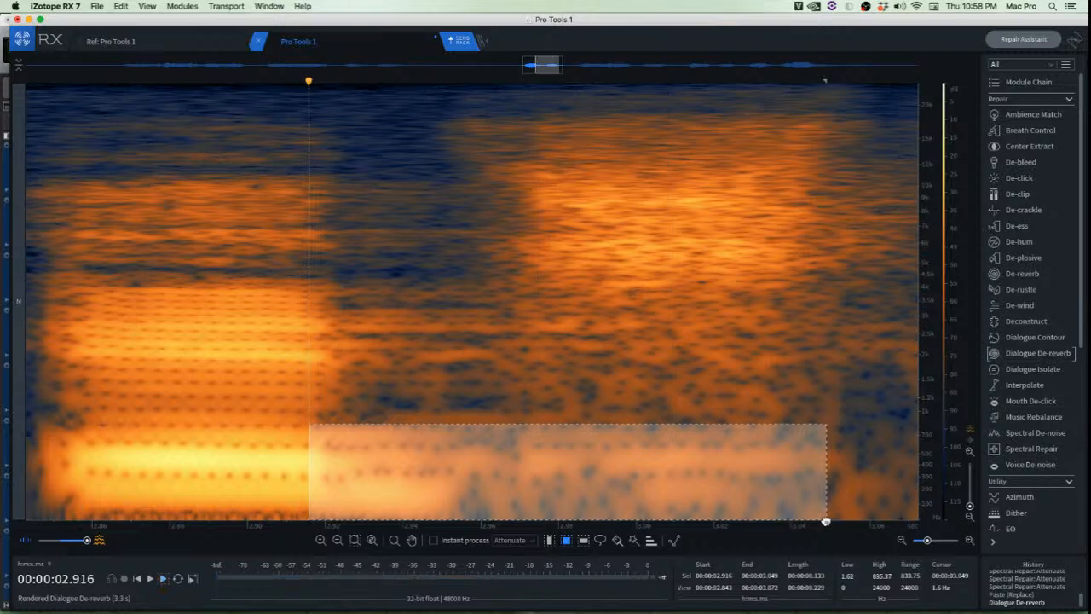
pyautogui.press('space')
pyautogui.click(714, 407)
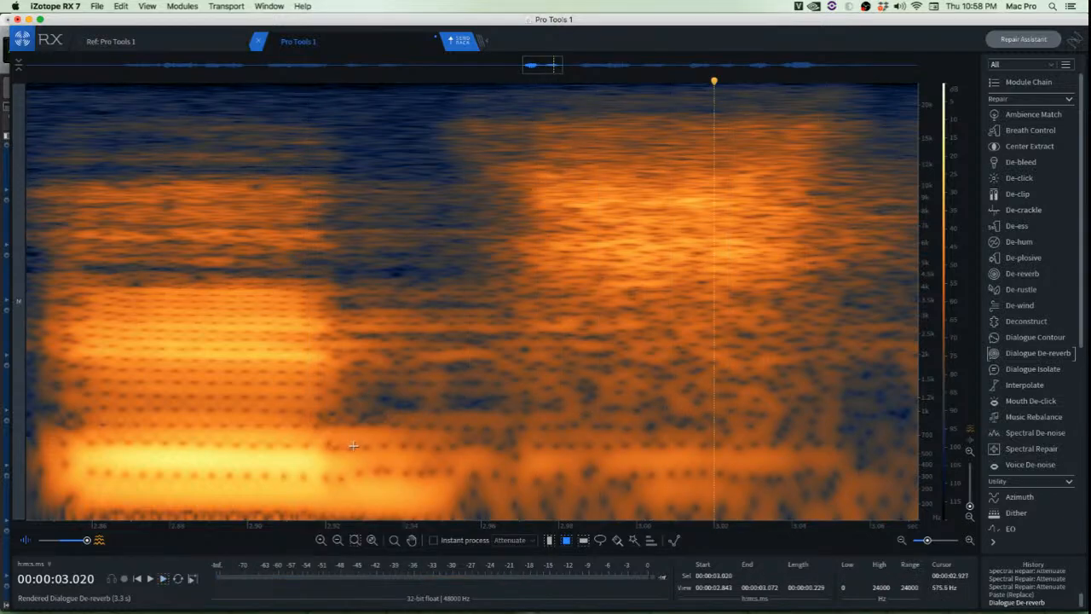
pyautogui.moveTo(328, 421); pyautogui.dragTo(848, 518)
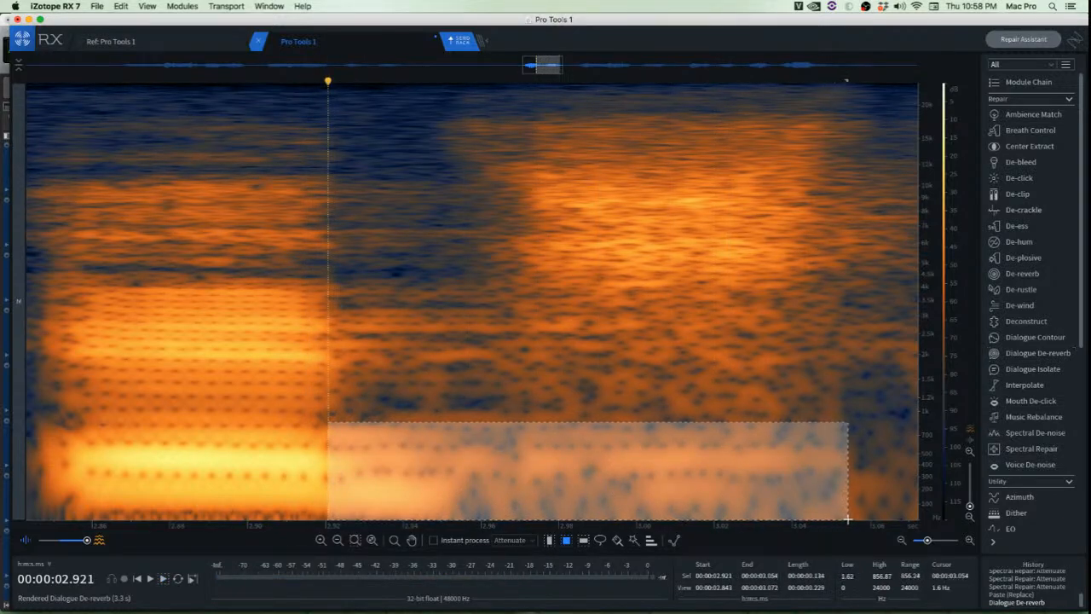
pyautogui.click(586, 390)
# Attenuate the reverb tail at about 2.920–3.025 s, 540–1070 Hz, and the narrow low band beneath it up to about 3.05 s with Spectral Repair
pyautogui.moveTo(326, 407); pyautogui.dragTo(733, 452)
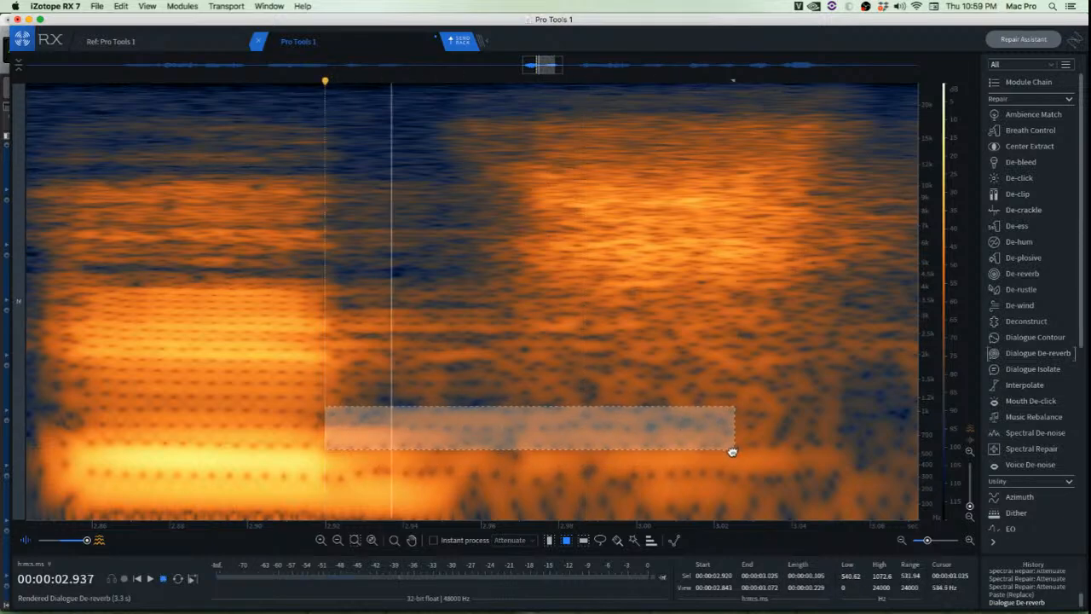
pyautogui.press('super+5')
pyautogui.click(580, 500)
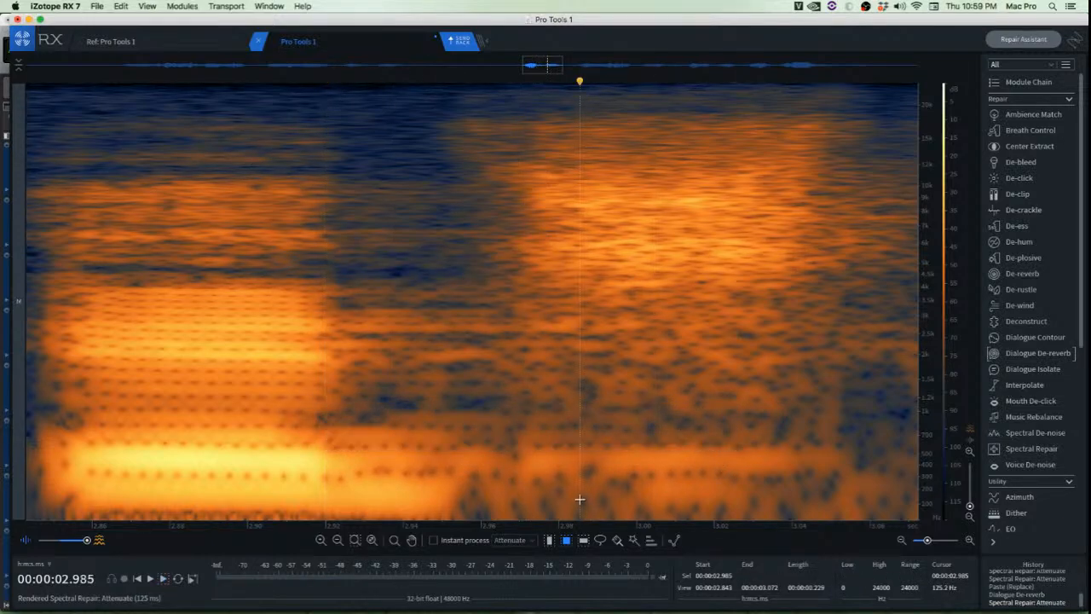
pyautogui.moveTo(329, 457); pyautogui.dragTo(845, 480)
pyautogui.click(522, 376)
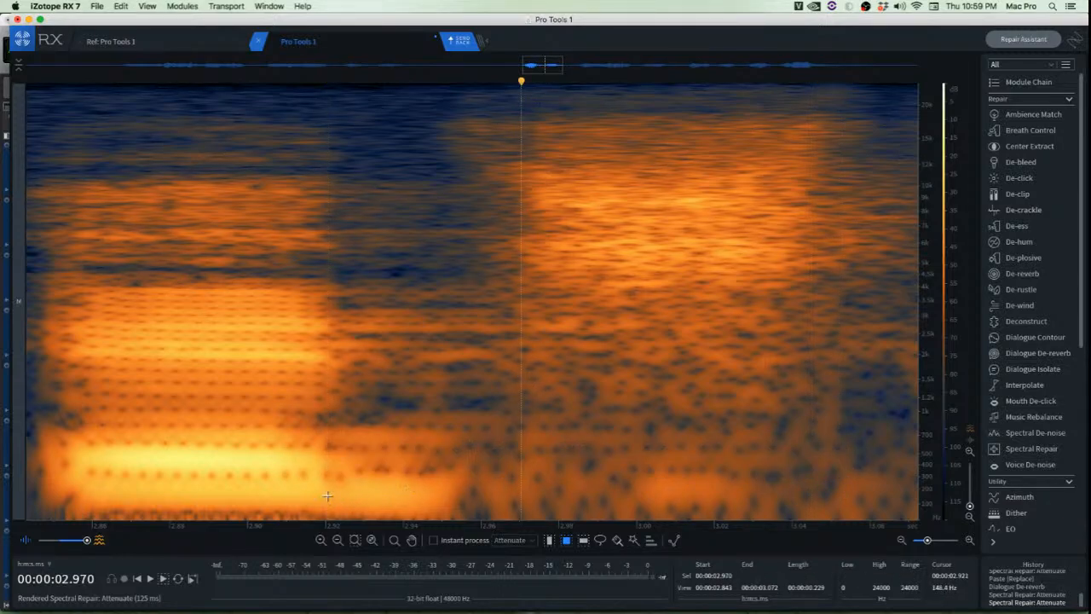
# Attenuate the remaining low-frequency tail just after 2.92 s and the 2.5–3 kHz tail at about 2.92–2.97 s
pyautogui.moveTo(335, 482); pyautogui.dragTo(376, 492)
pyautogui.press('super+5')
pyautogui.click(476, 392)
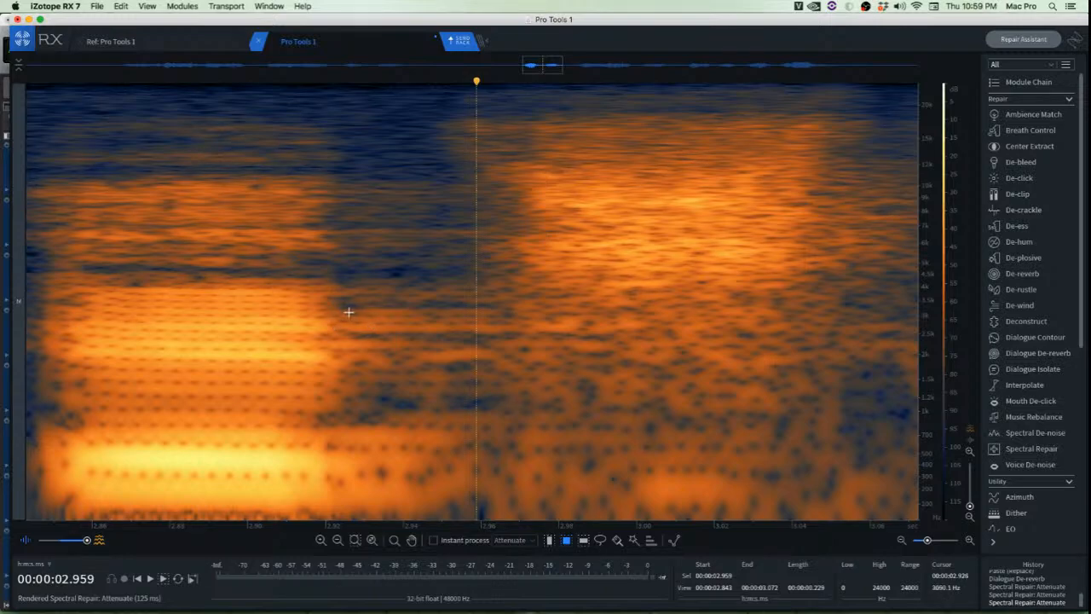
pyautogui.moveTo(339, 310); pyautogui.dragTo(533, 339)
pyautogui.click(504, 358)
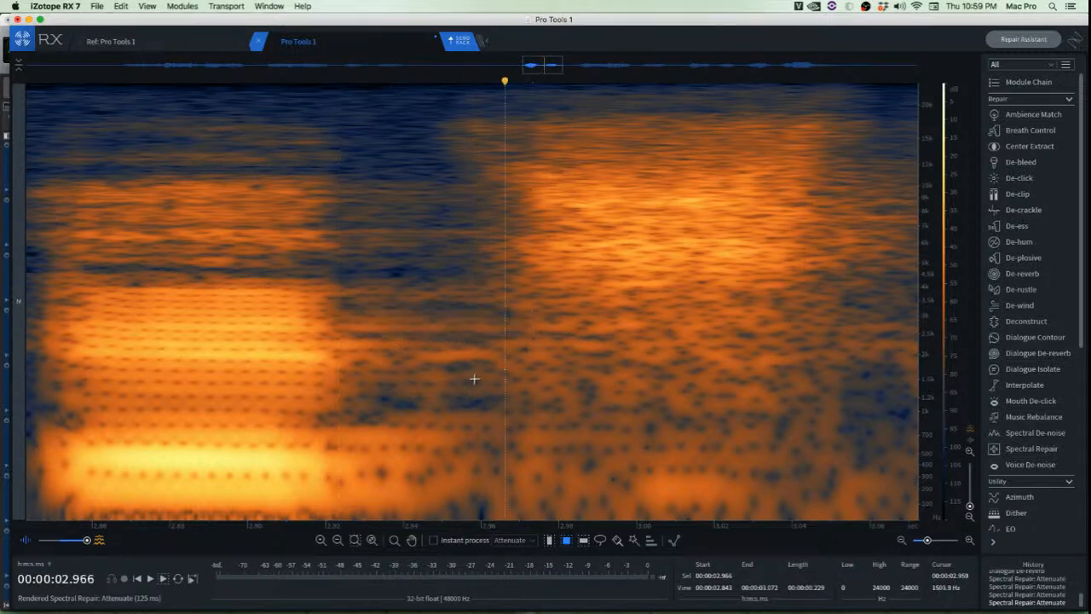
# Play back the second phrase repeatedly from 2.800 s to check the repaired tail
pyautogui.scroll(-5, 466, 372)
pyautogui.click(289, 288)
pyautogui.press('space')
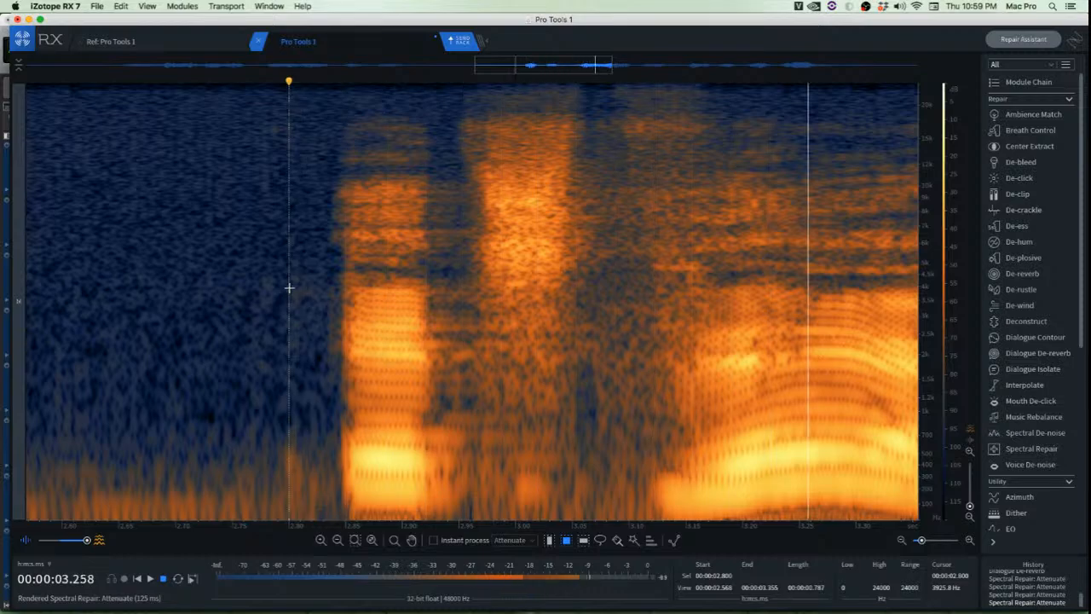
pyautogui.press('space')
pyautogui.press('space')
pyautogui.press('space')
pyautogui.press('space')
# Play the whole repaired clip from its start and send it back to Pro Tools
pyautogui.scroll(-5, 289, 288)
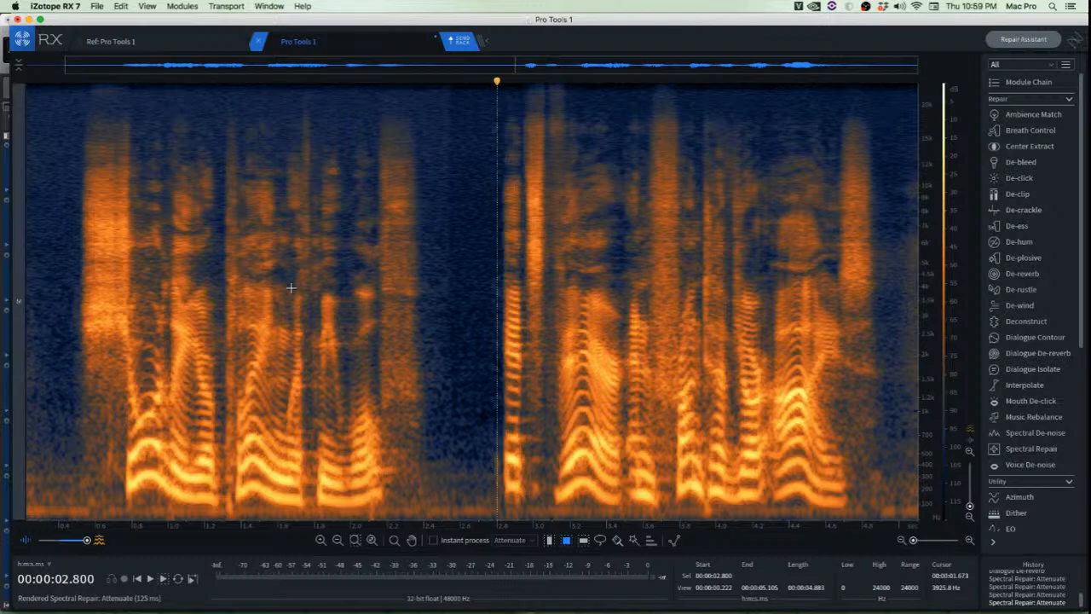
pyautogui.press('Home')
pyautogui.press('space')
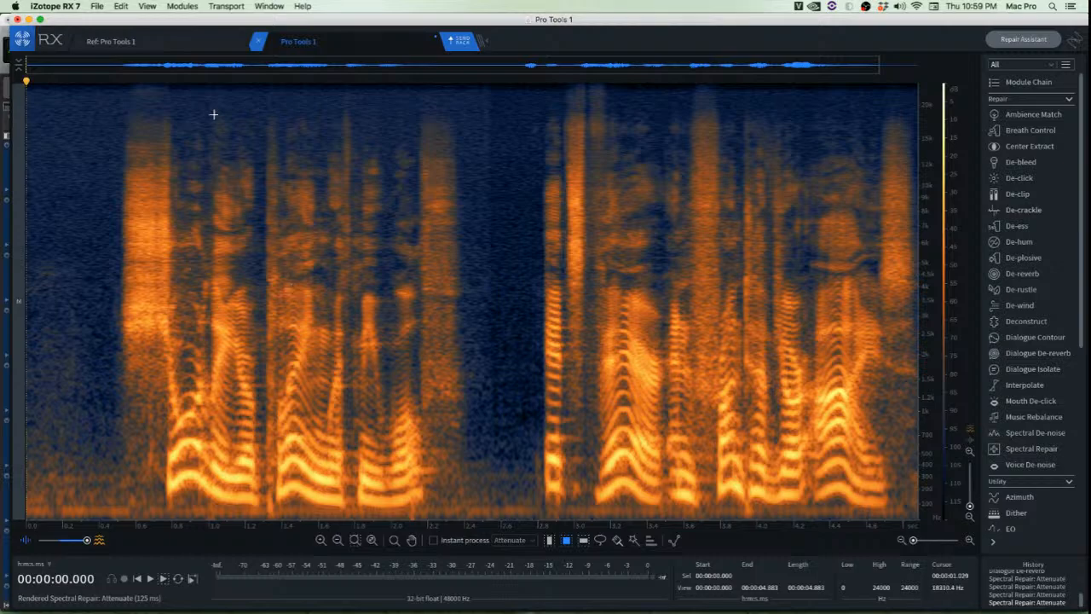
pyautogui.click(456, 43)
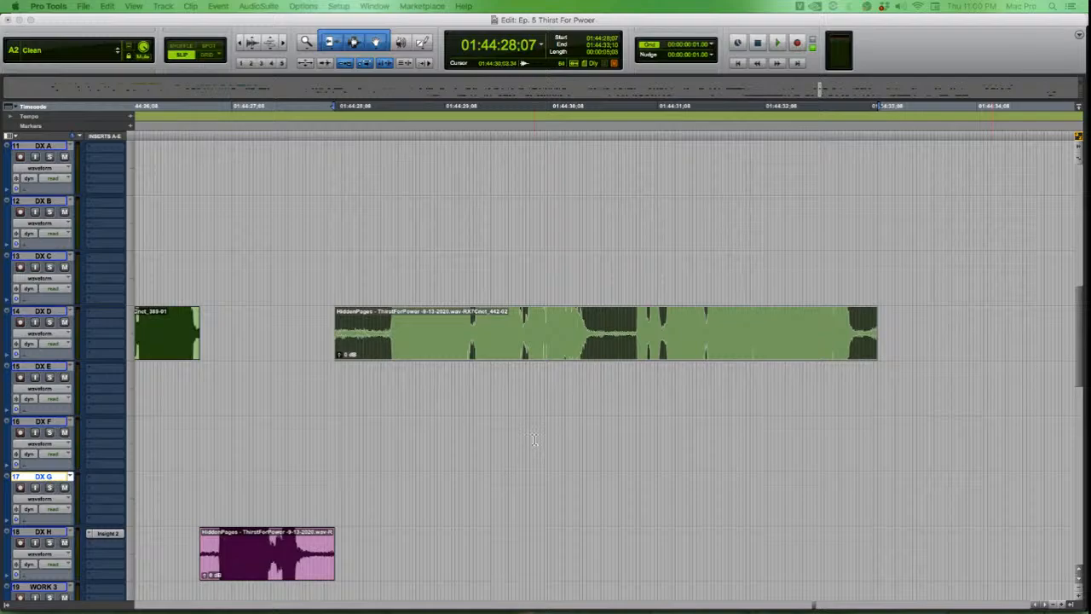
# In Pro Tools, play back the processed clip on track DX D and send it to RX again
pyautogui.press('space')
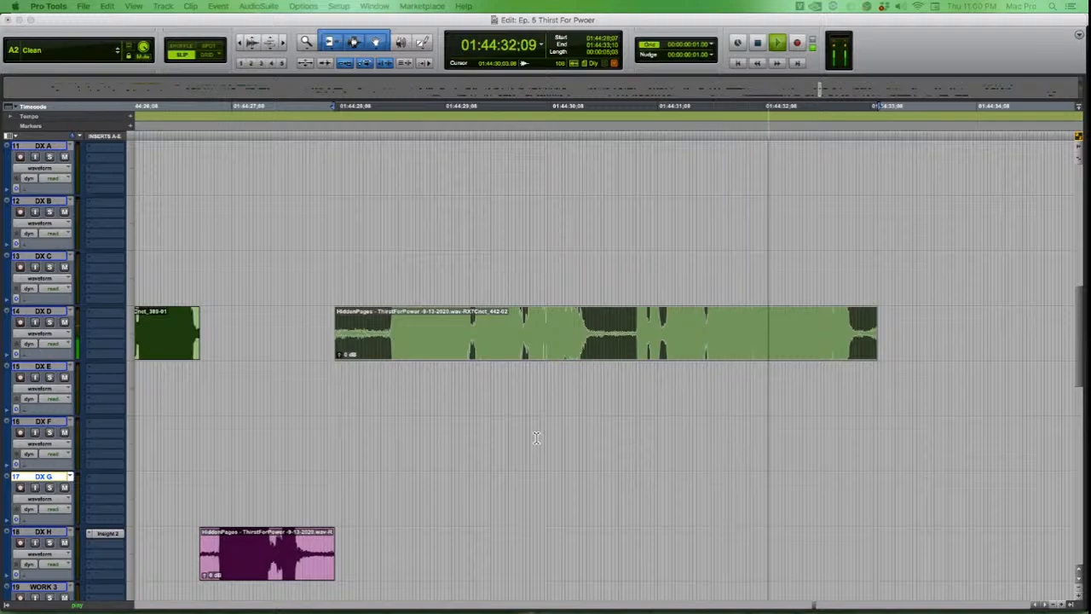
pyautogui.press('space')
pyautogui.press('space')
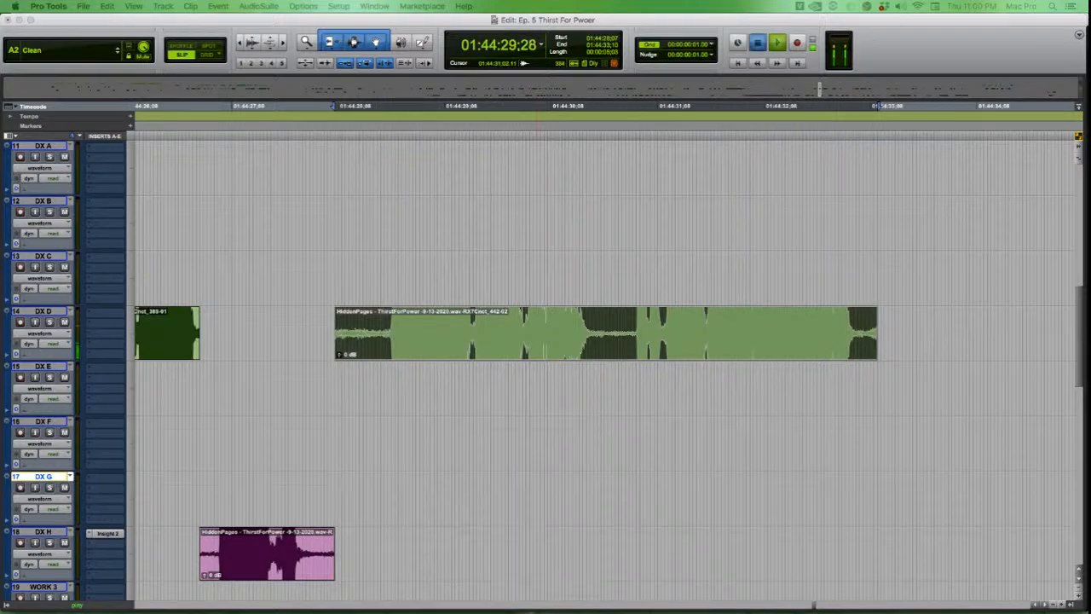
pyautogui.press('space')
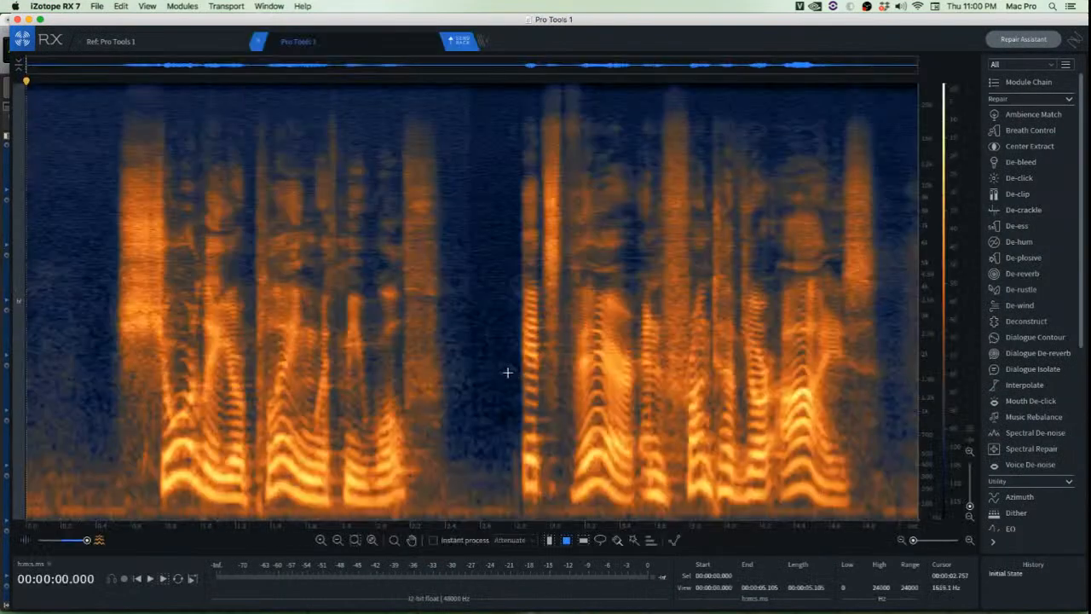
# Play back the opening of the reloaded clip from its start
pyautogui.click(227, 303)
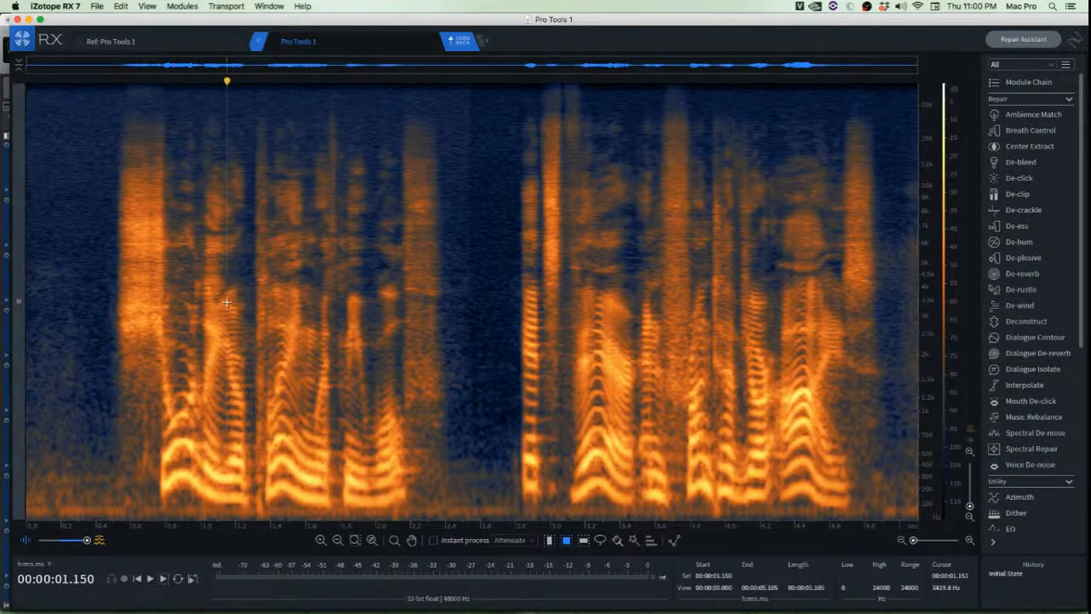
pyautogui.press('Home')
pyautogui.press('space')
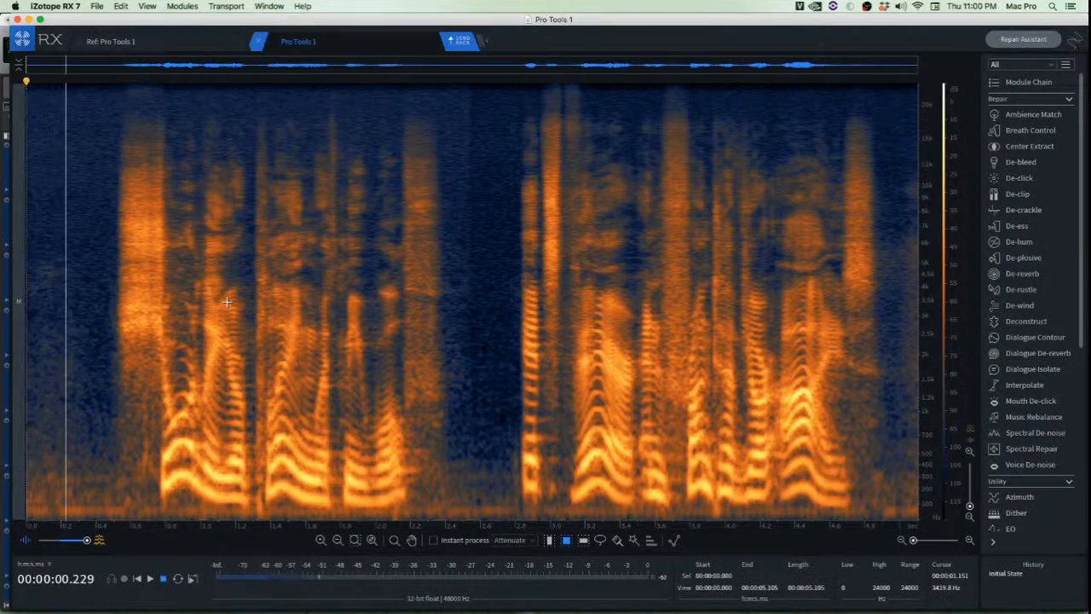
pyautogui.press('space')
pyautogui.press('space')
pyautogui.press('space')
# Paste copied room tone over the faint noise at about 0.243–0.270 s, 1.0–4.3 kHz
pyautogui.scroll(10, 51, 281)
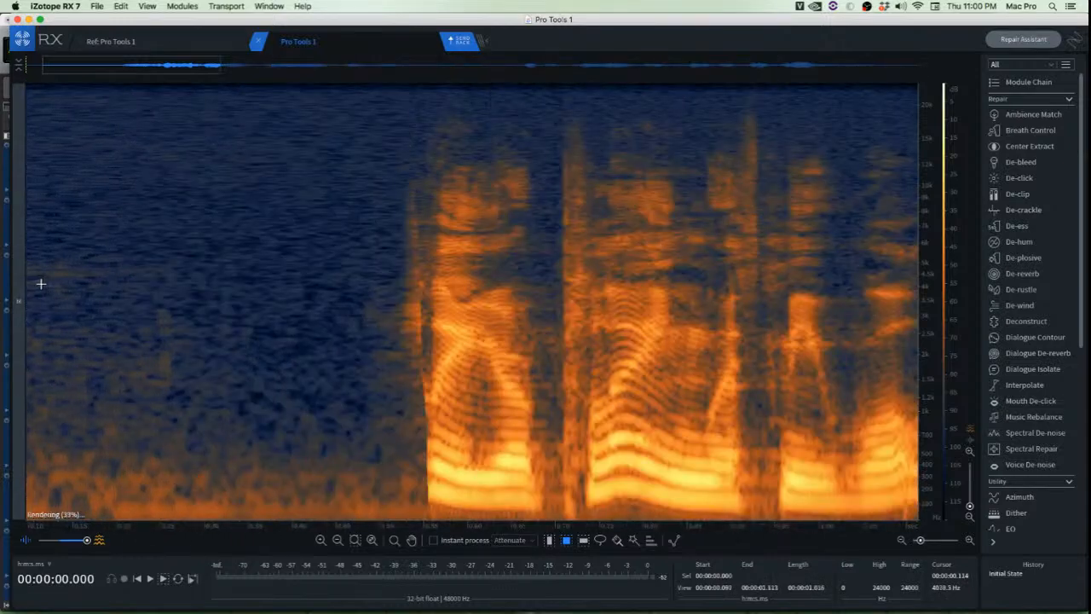
pyautogui.moveTo(320, 280); pyautogui.dragTo(327, 404)
pyautogui.press('super+c')
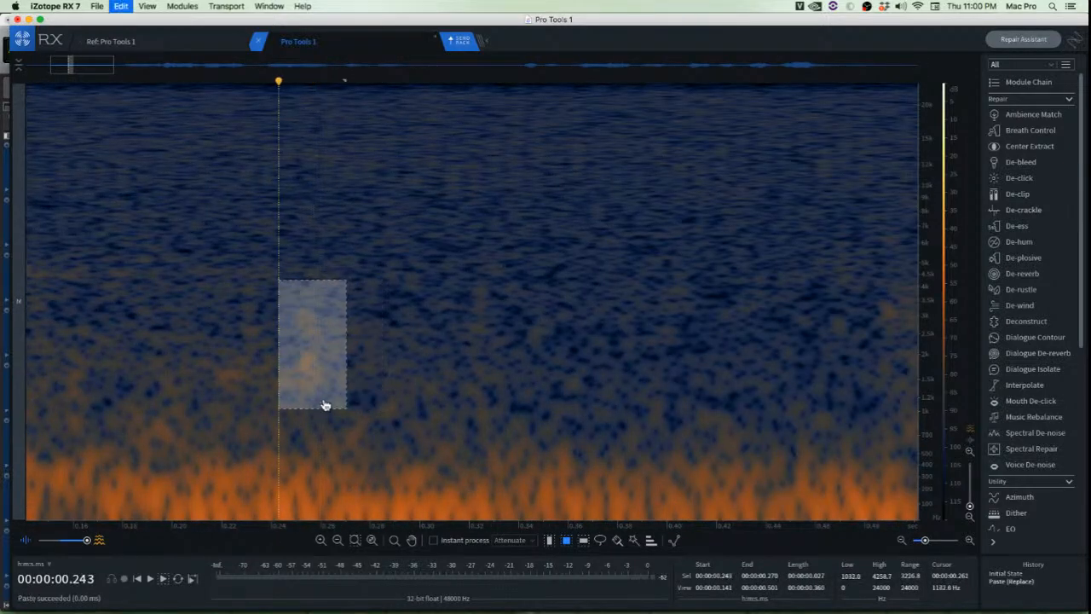
pyautogui.press('super+v')
# Play the clip from its start into the second phrase to check the pasted room tone
pyautogui.scroll(-8, 444, 402)
pyautogui.press('space')
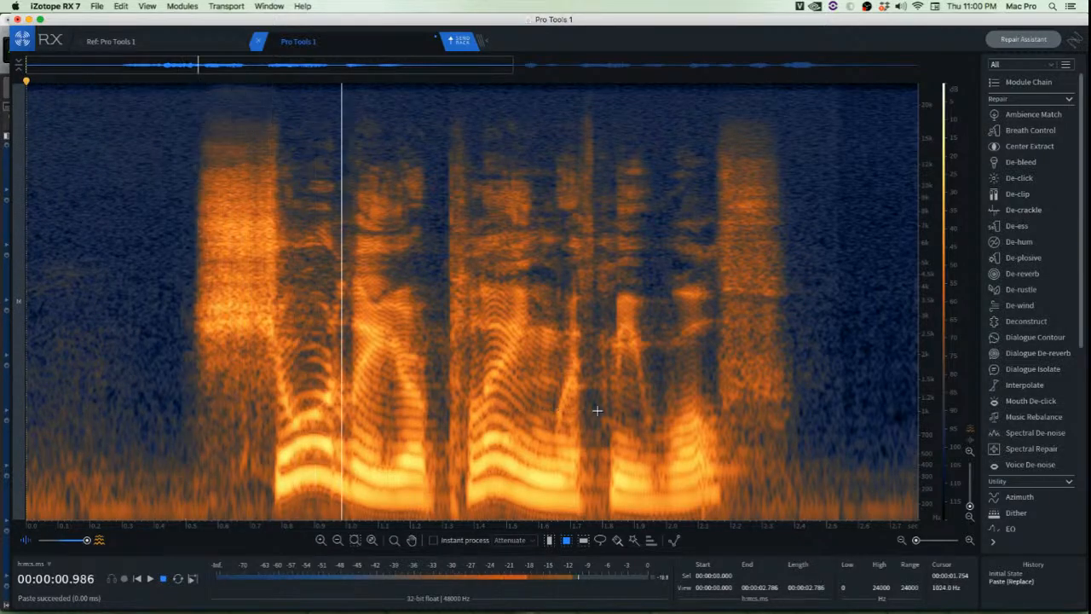
pyautogui.scroll(-4, 625, 407)
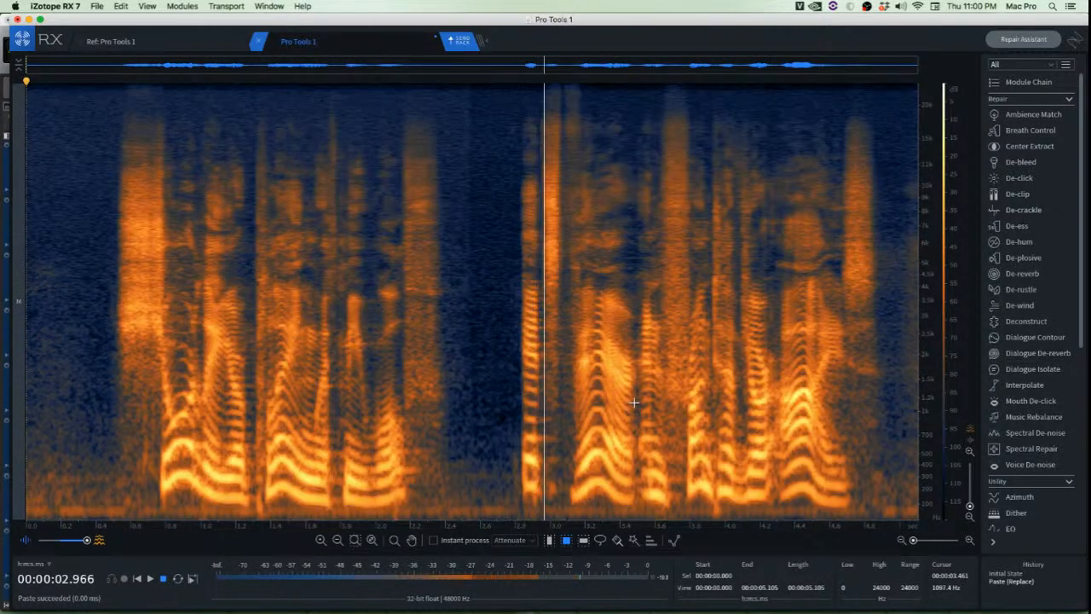
pyautogui.press('space')
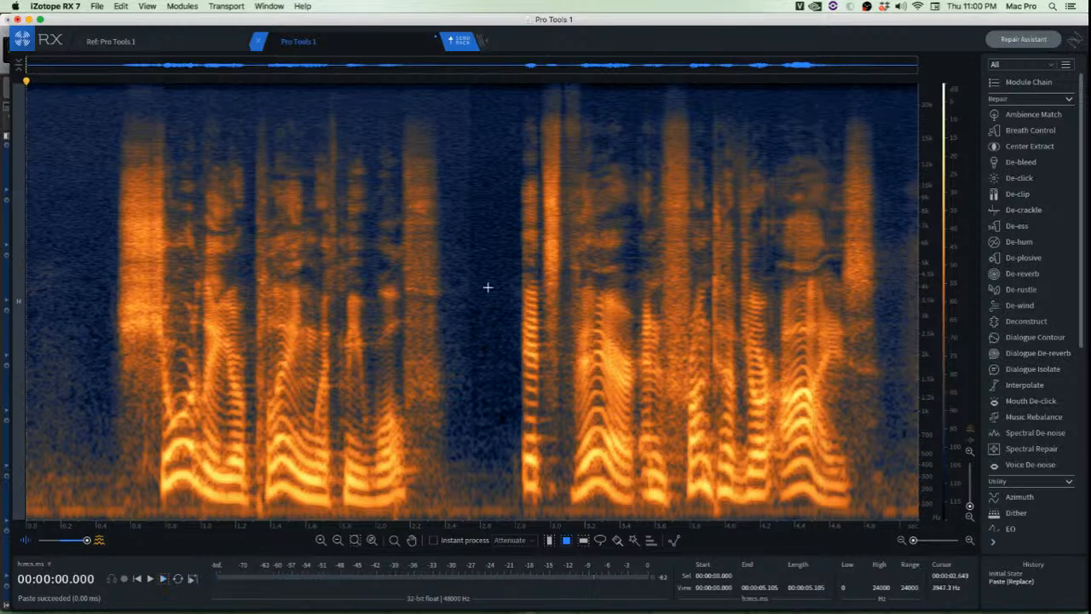
# Select the quiet gap at about 2.547–2.758 s and learn its room tone with Ambience Match
pyautogui.scroll(10, 487, 285)
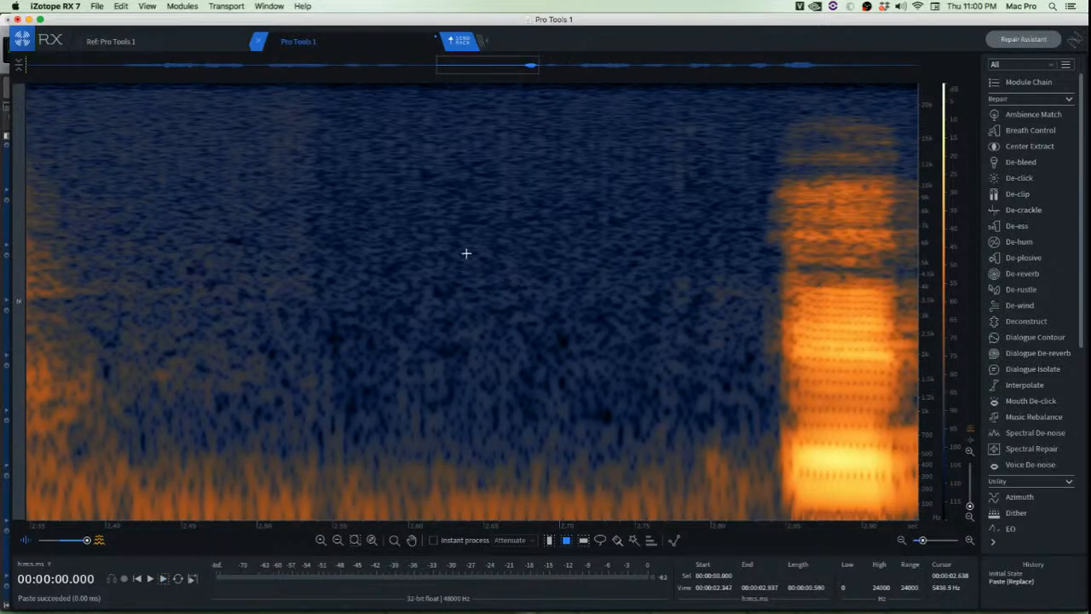
pyautogui.moveTo(327, 230); pyautogui.dragTo(648, 280)
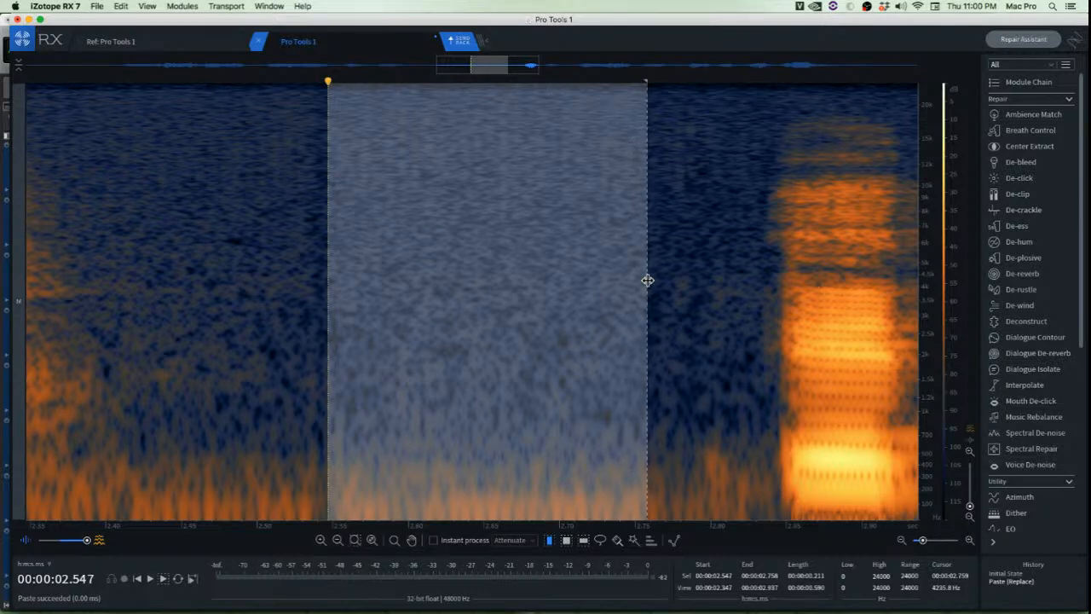
pyautogui.press('super+shift+a')
# Select the end of the clip from about 4.887 to 5.105 s and replace it with the learned Ambience Match room tone
pyautogui.scroll(-5, 648, 281)
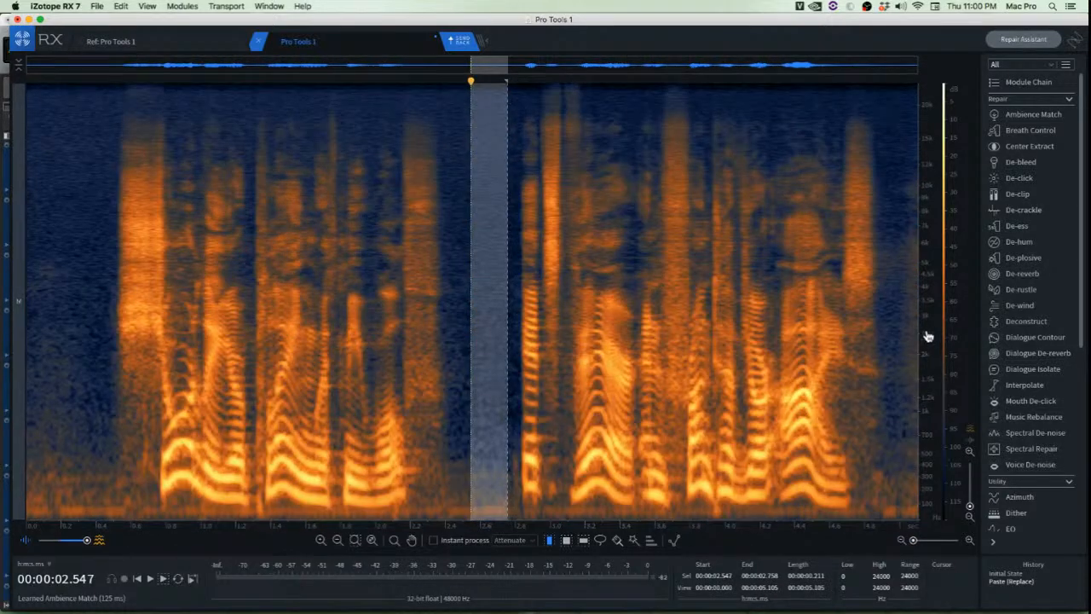
pyautogui.click(900, 309)
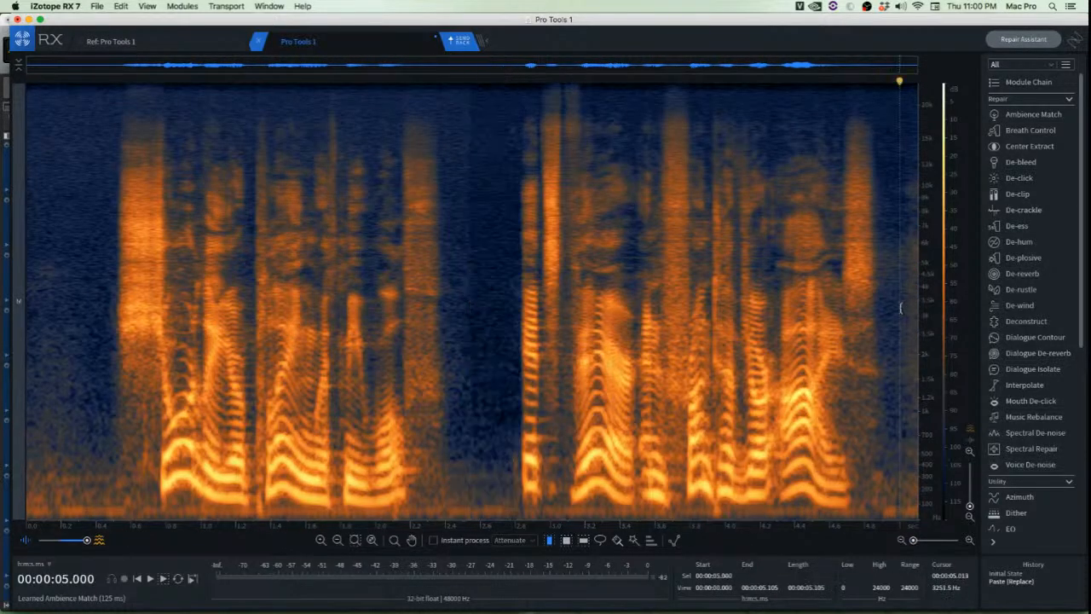
pyautogui.scroll(5, 902, 310)
pyautogui.scroll(-5, 835, 312)
pyautogui.scroll(4, 874, 312)
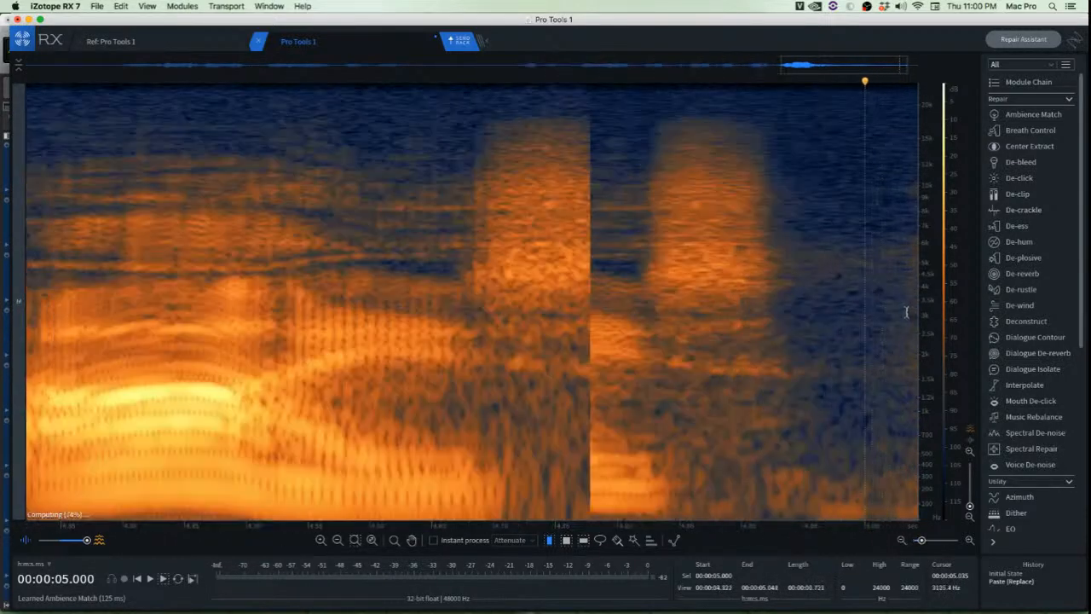
pyautogui.scroll(2, 906, 312)
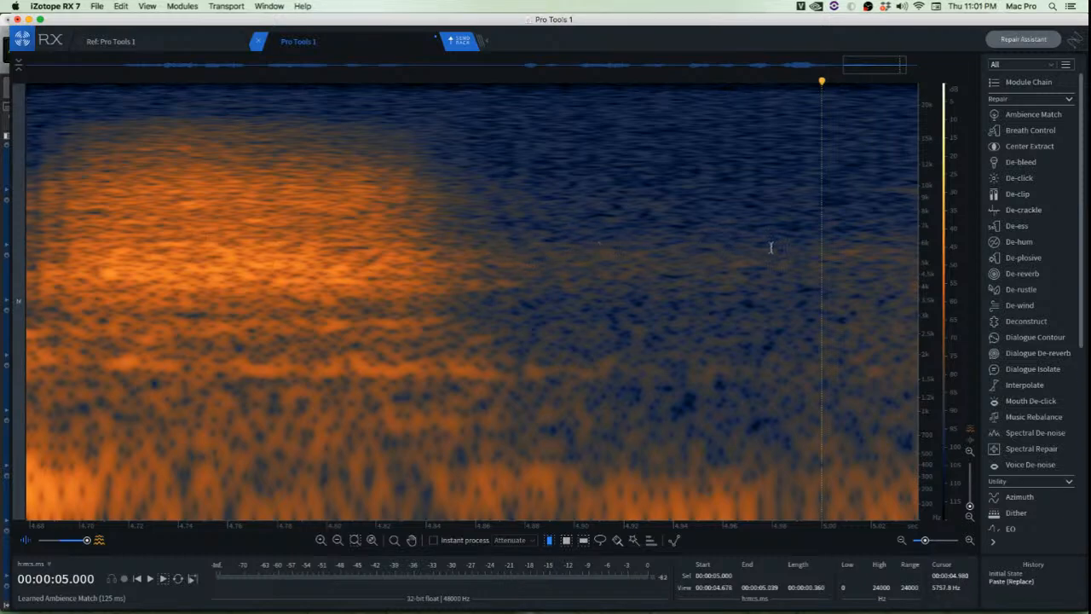
pyautogui.scroll(-2, 771, 247)
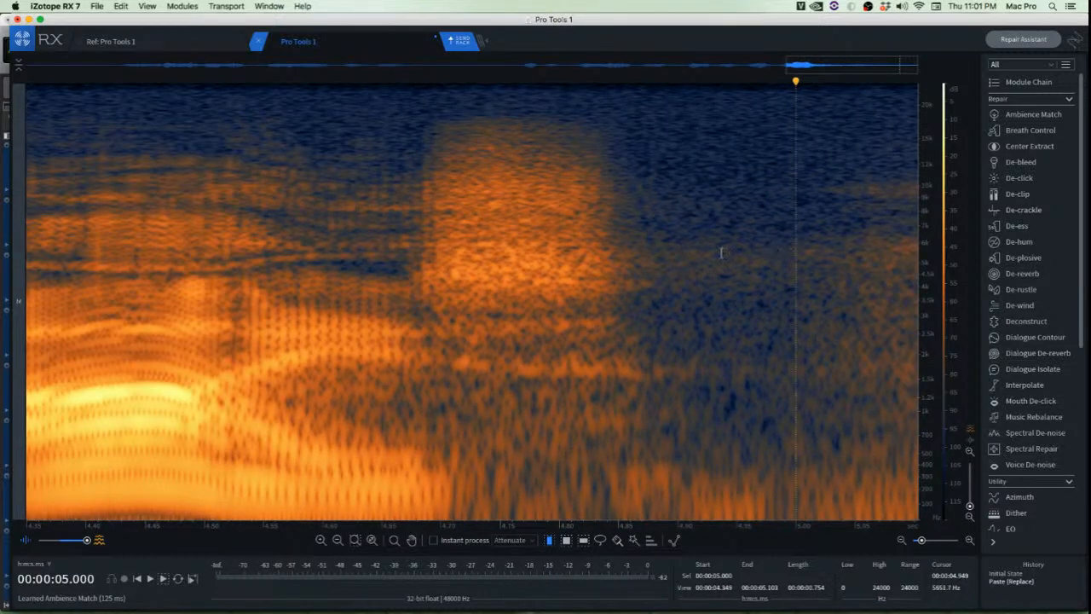
pyautogui.moveTo(816, 288); pyautogui.dragTo(922, 291)
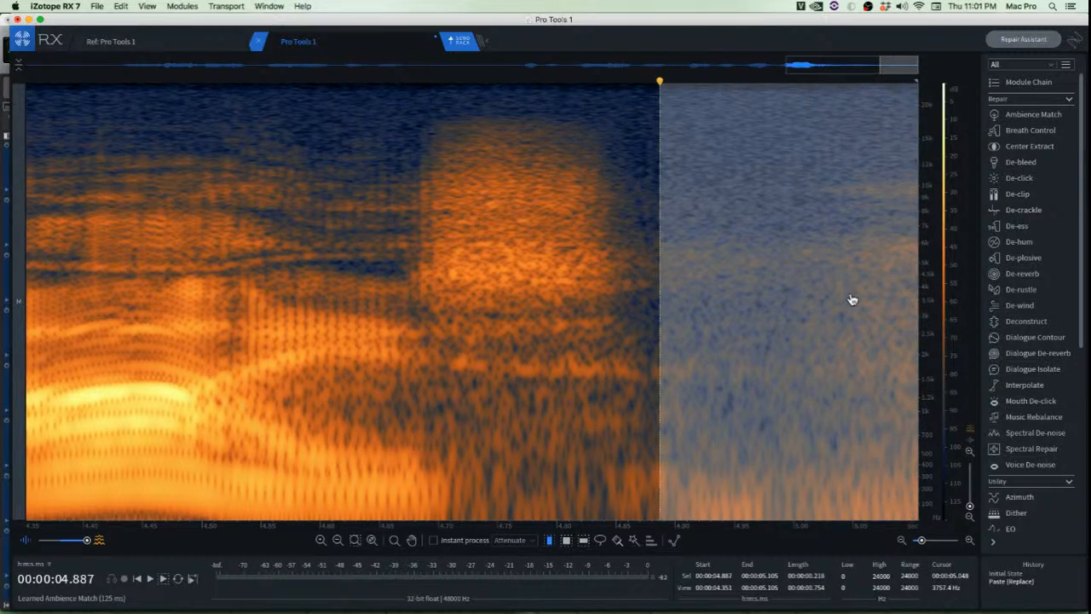
pyautogui.press('super+shift+a')
pyautogui.click(743, 285)
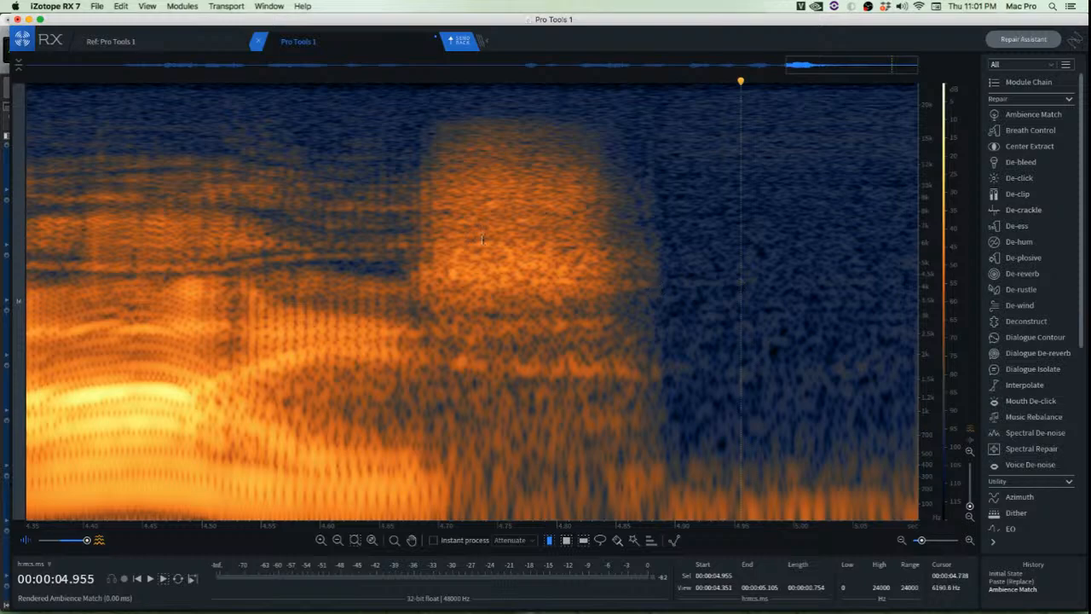
# Play back the clip's ending from about 4.618 s and the second phrase from about 3.578 s
pyautogui.click(341, 213)
pyautogui.press('space')
pyautogui.press('space')
pyautogui.scroll(-10, 354, 212)
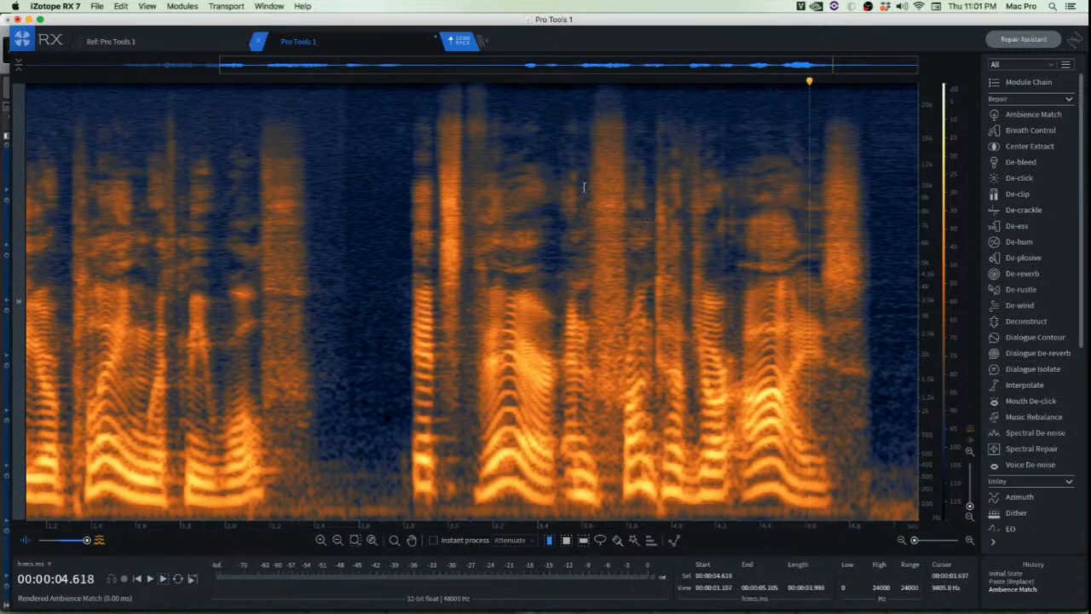
pyautogui.click(577, 186)
pyautogui.press('space')
pyautogui.press('space')
pyautogui.press('space')
pyautogui.press('space')
# Select the tail of the final sound at about 4.844–4.893 s, 6352–10772 Hz, and attenuate it with Spectral Repair
pyautogui.scroll(10, 891, 293)
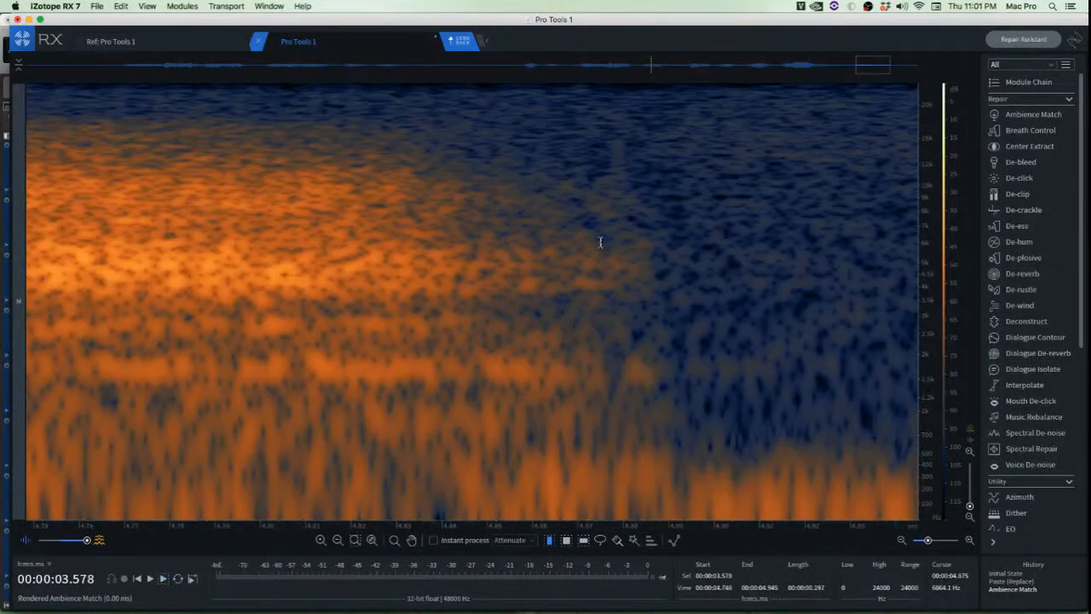
pyautogui.moveTo(453, 146); pyautogui.dragTo(685, 228)
pyautogui.click(786, 207)
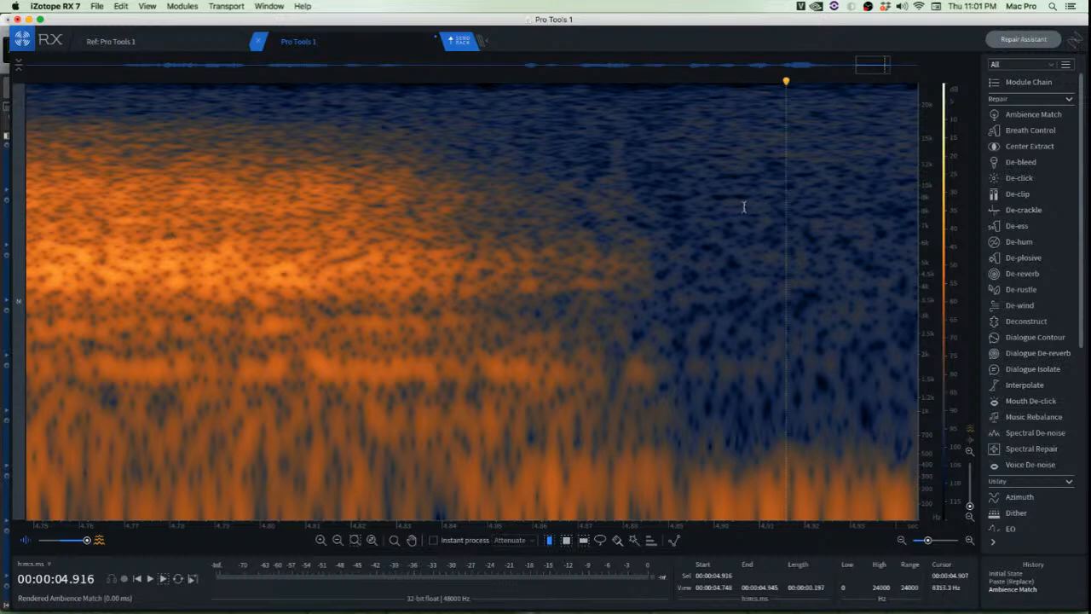
pyautogui.press('r')
pyautogui.moveTo(459, 177); pyautogui.dragTo(684, 236)
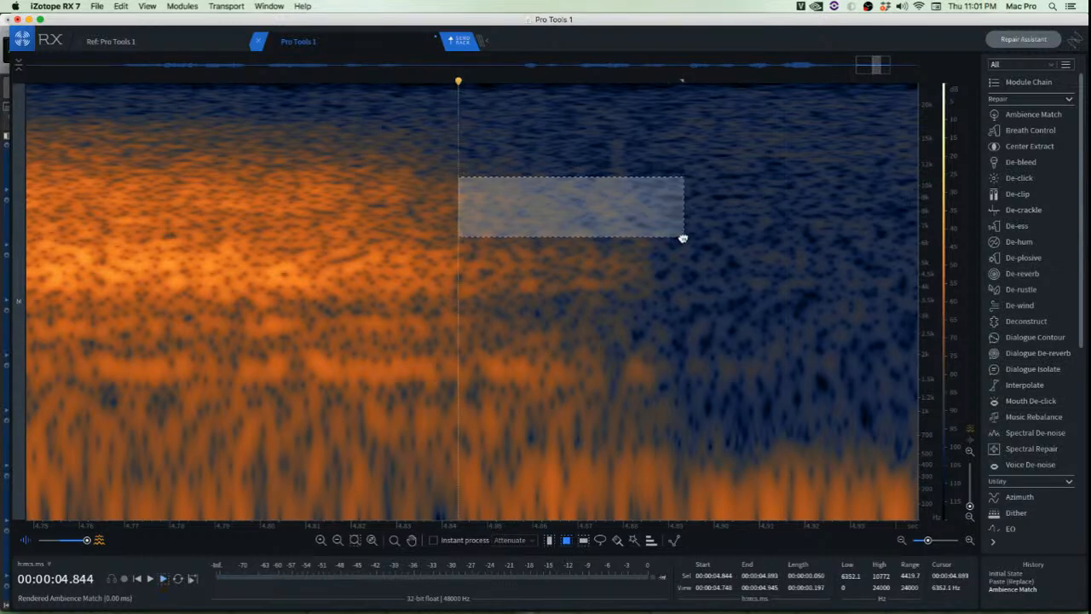
pyautogui.press('shift+super+5')
pyautogui.click(763, 296)
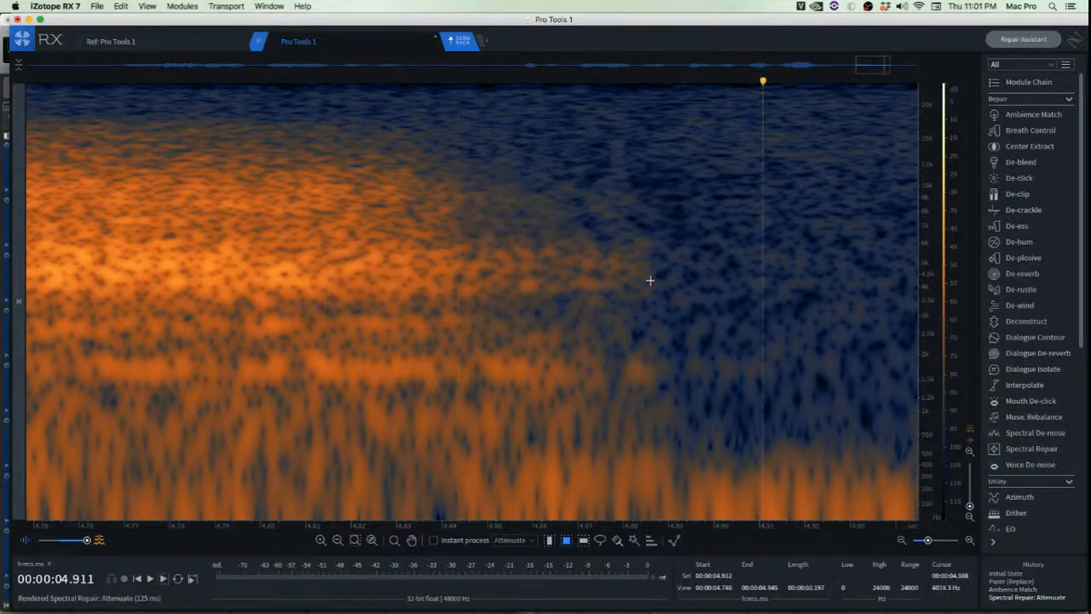
# Attenuate the tail's next three lower frequency bands with Spectral Repair, from about 6 kHz down to 1.2 kHz
pyautogui.moveTo(495, 238); pyautogui.dragTo(676, 275)
pyautogui.press('shift+super+5')
pyautogui.click(637, 312)
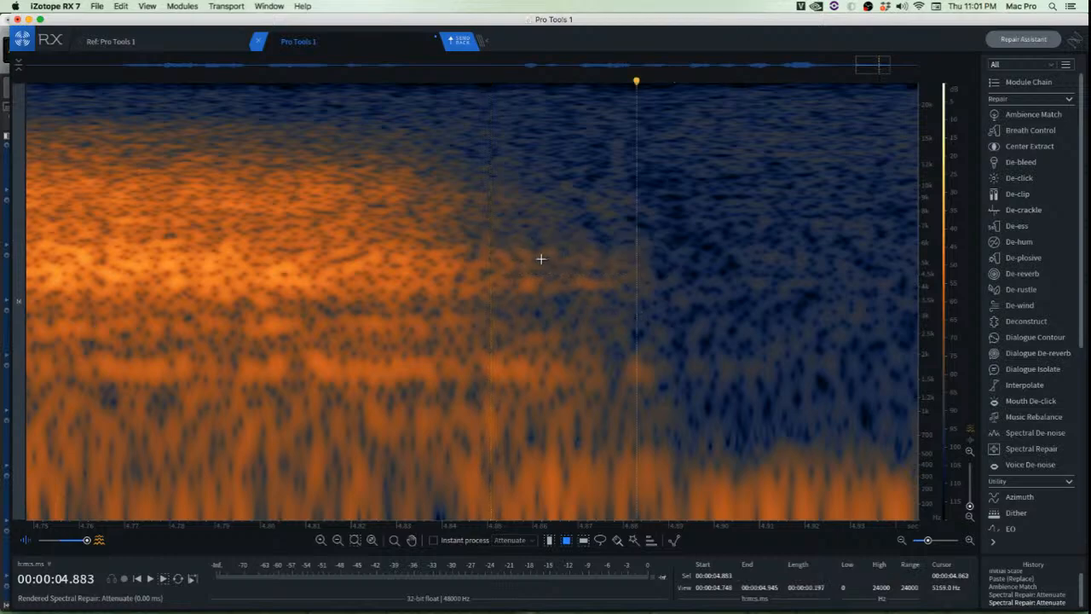
pyautogui.moveTo(511, 264); pyautogui.dragTo(684, 305)
pyautogui.press('shift+super+5')
pyautogui.click(755, 341)
pyautogui.moveTo(481, 308); pyautogui.dragTo(727, 398)
pyautogui.press('shift+super+5')
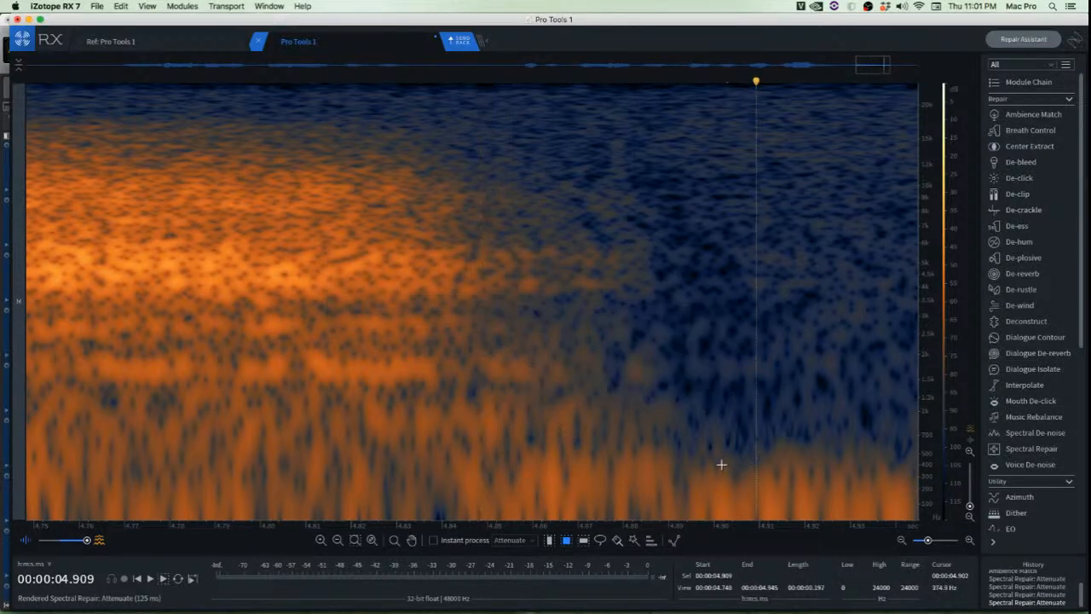
# Attenuate the remaining tail bands at about 1254–2144 Hz and 726–1122 Hz with Spectral Repair, starting at about 4.83 s
pyautogui.scroll(-3, 693, 380)
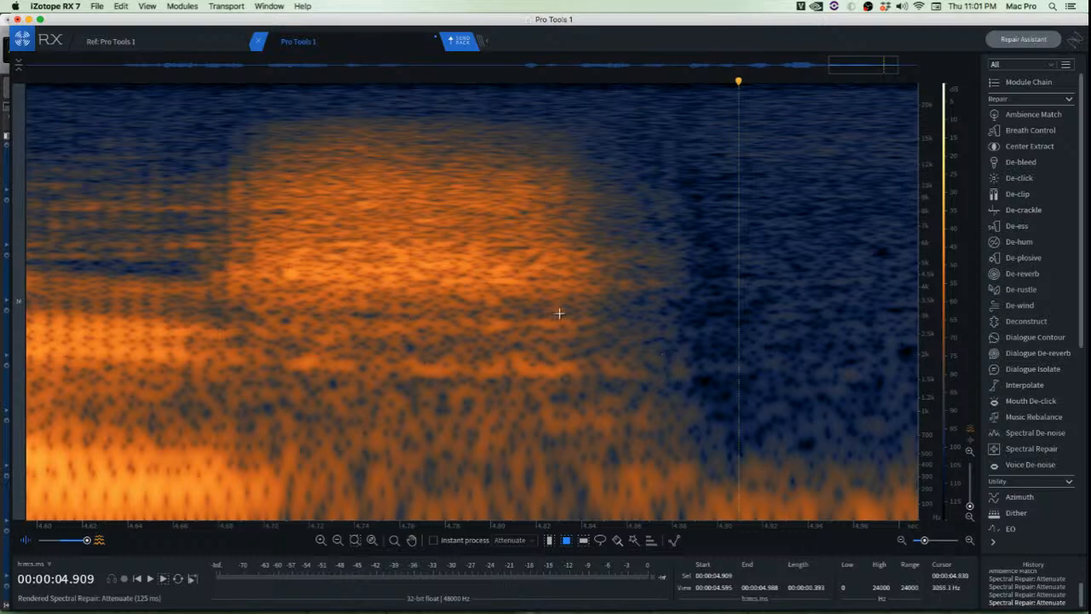
pyautogui.moveTo(565, 349); pyautogui.dragTo(887, 395)
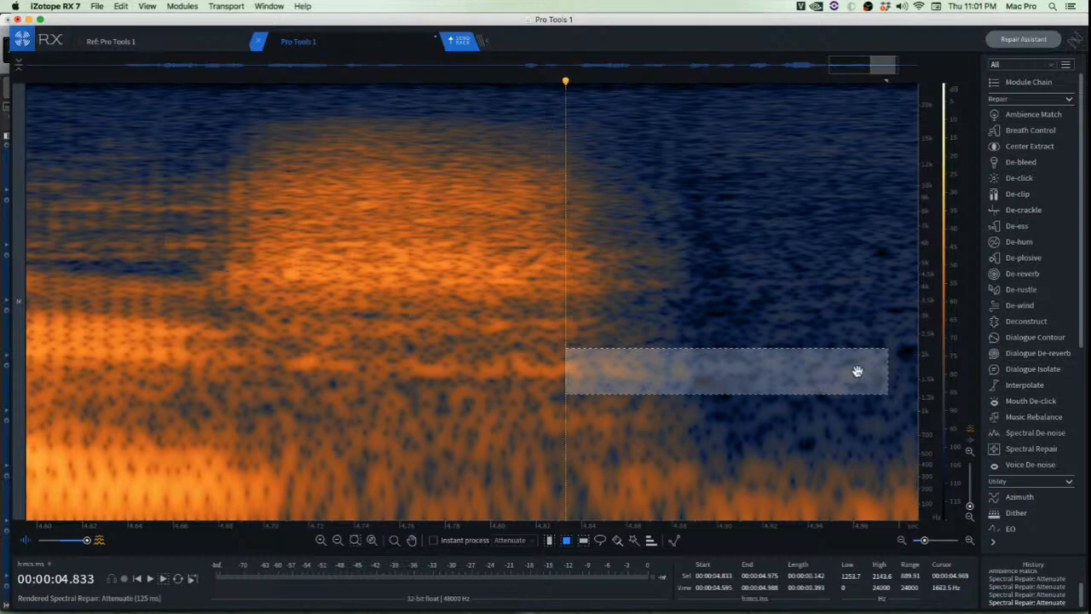
pyautogui.click(502, 375)
pyautogui.scroll(3, 707, 395)
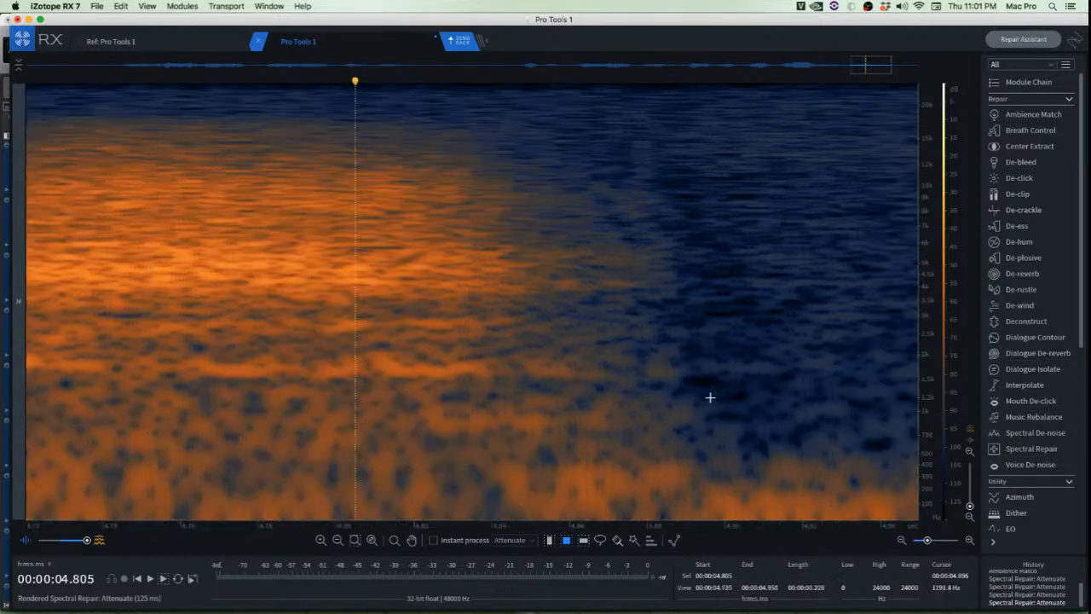
pyautogui.scroll(-1, 696, 376)
pyautogui.moveTo(461, 403); pyautogui.dragTo(911, 434)
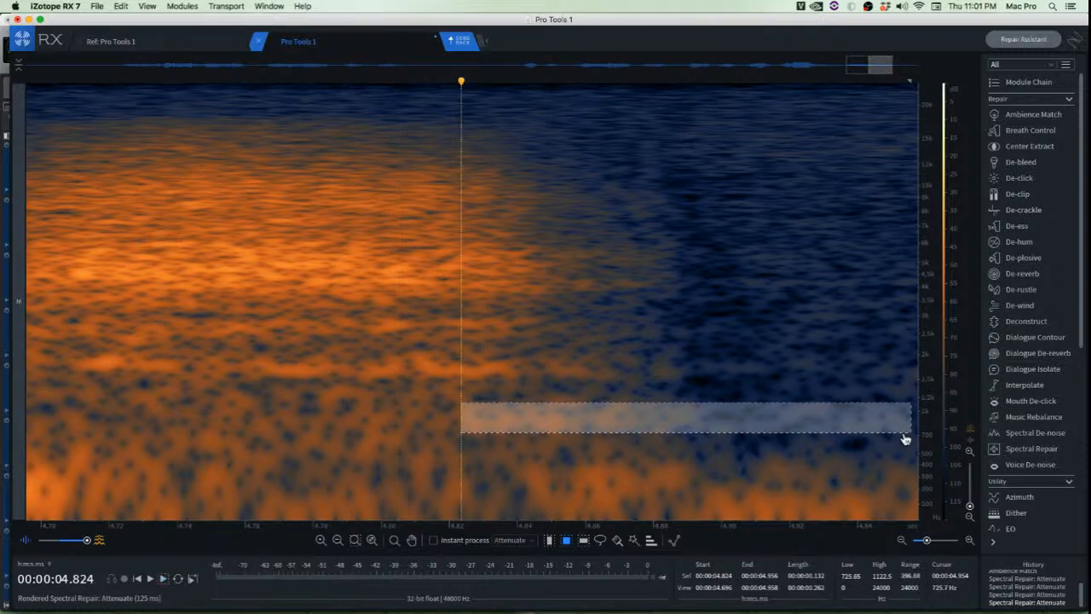
pyautogui.press('super+r')
# Play back the clip's ending repeatedly from about 4.389 s to check the softened tail
pyautogui.click(367, 317)
pyautogui.scroll(-7, 397, 310)
pyautogui.click(246, 239)
pyautogui.press('space')
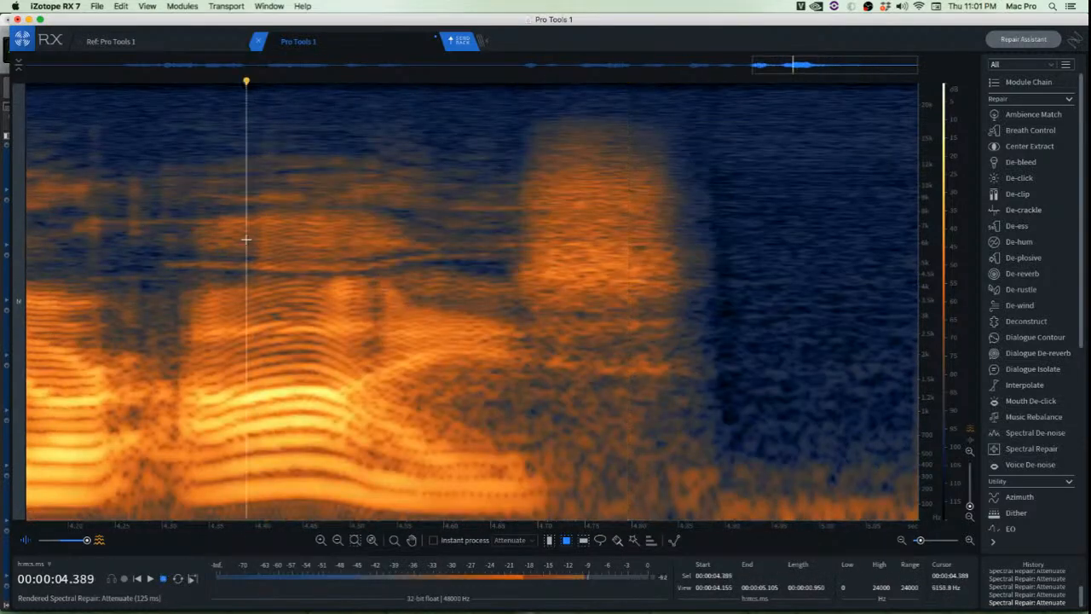
pyautogui.press('space')
pyautogui.press('space')
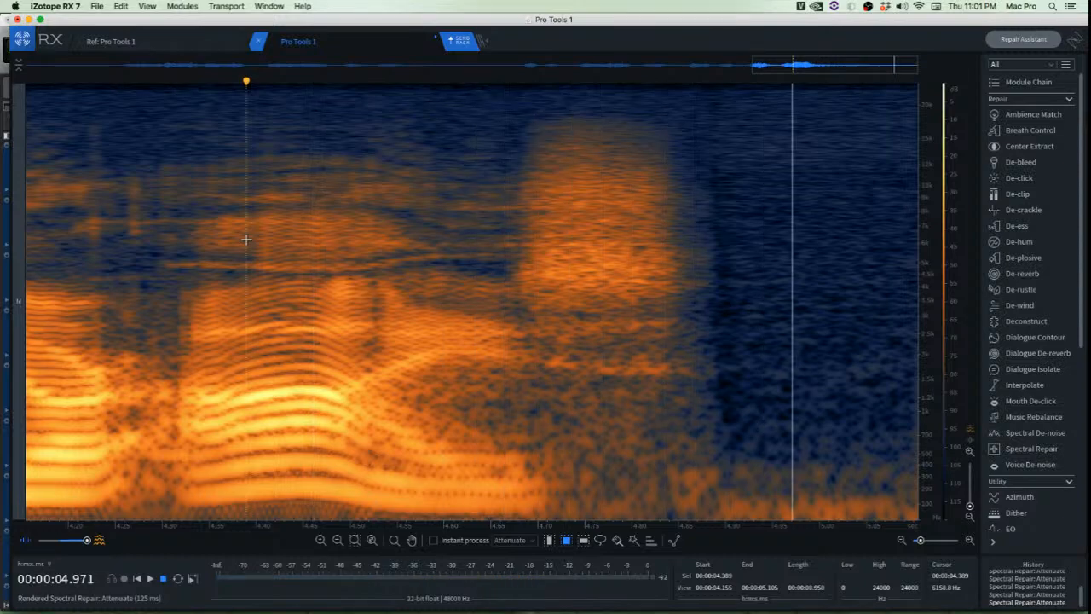
pyautogui.press('space')
pyautogui.press('space')
pyautogui.press('space')
pyautogui.press('space')
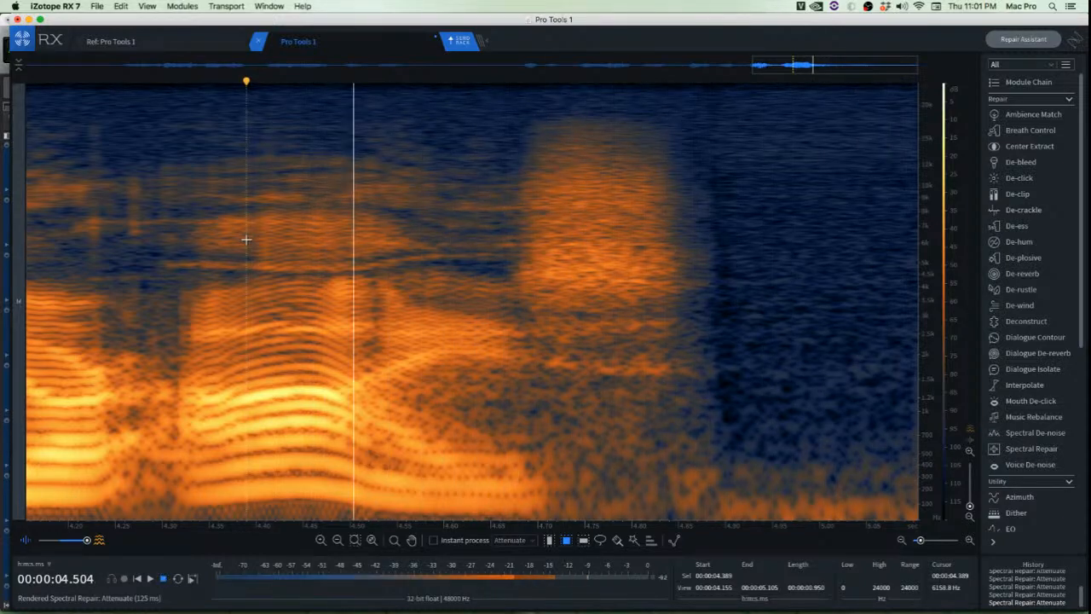
pyautogui.press('space')
# Copy the room-tone patch at about 4.929–4.964 s, 667–5758 Hz, and paste it over the darker gap just before it
pyautogui.scroll(-3, 312, 247)
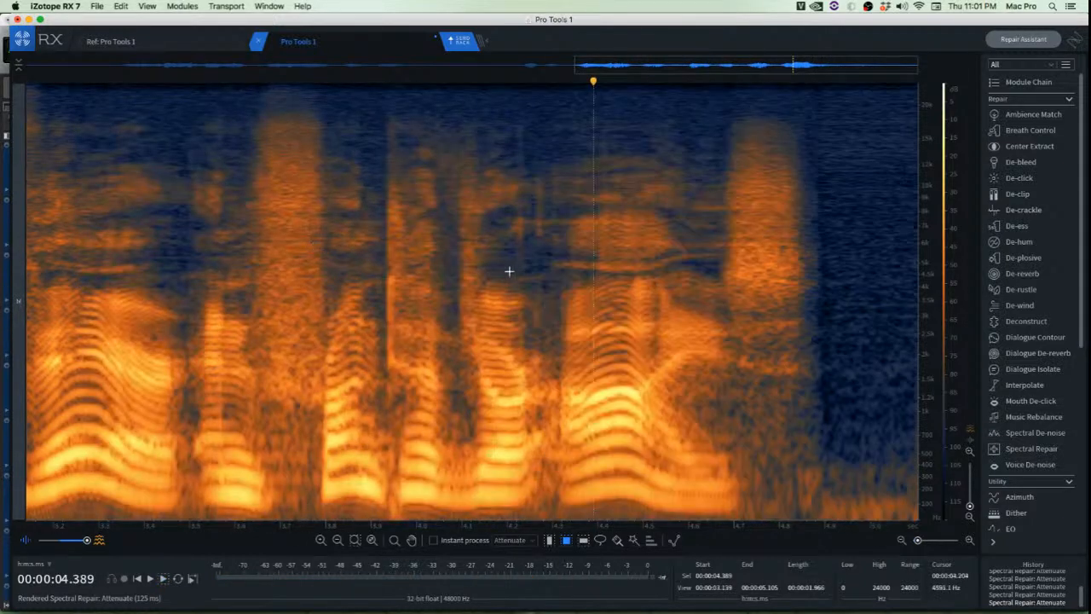
pyautogui.scroll(8, 861, 239)
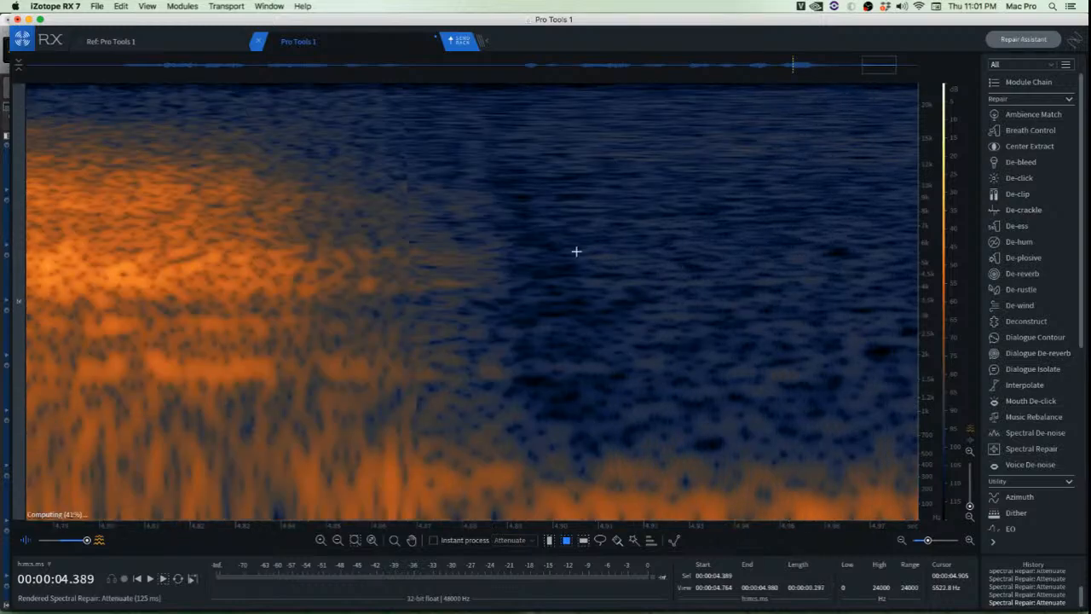
pyautogui.scroll(2, 664, 241)
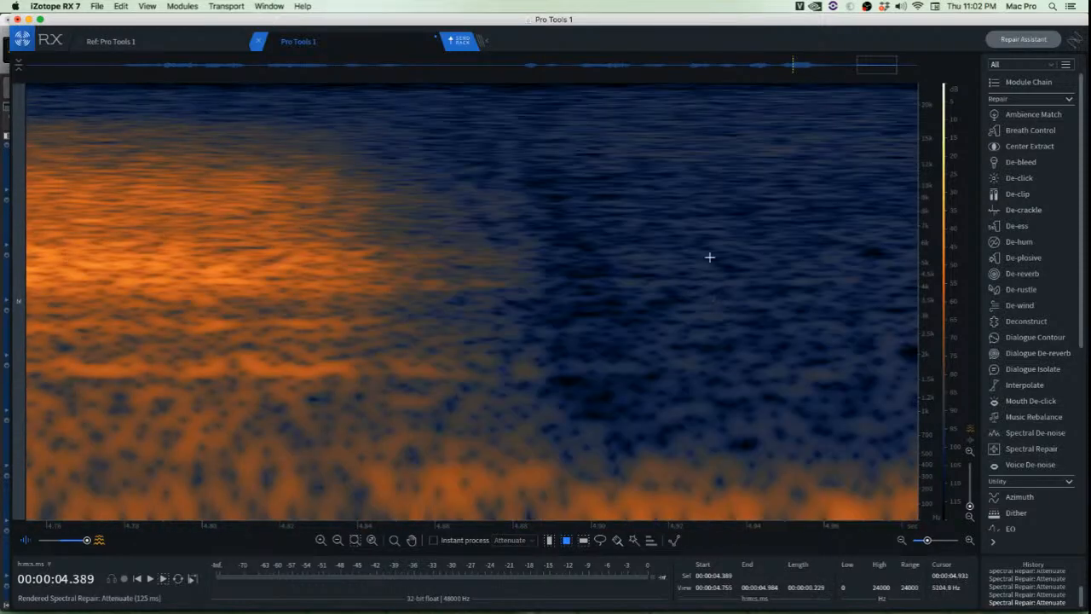
pyautogui.moveTo(704, 248)
pyautogui.mouseDown()
pyautogui.moveTo(759, 386)
pyautogui.moveTo(838, 436)
pyautogui.mouseUp()
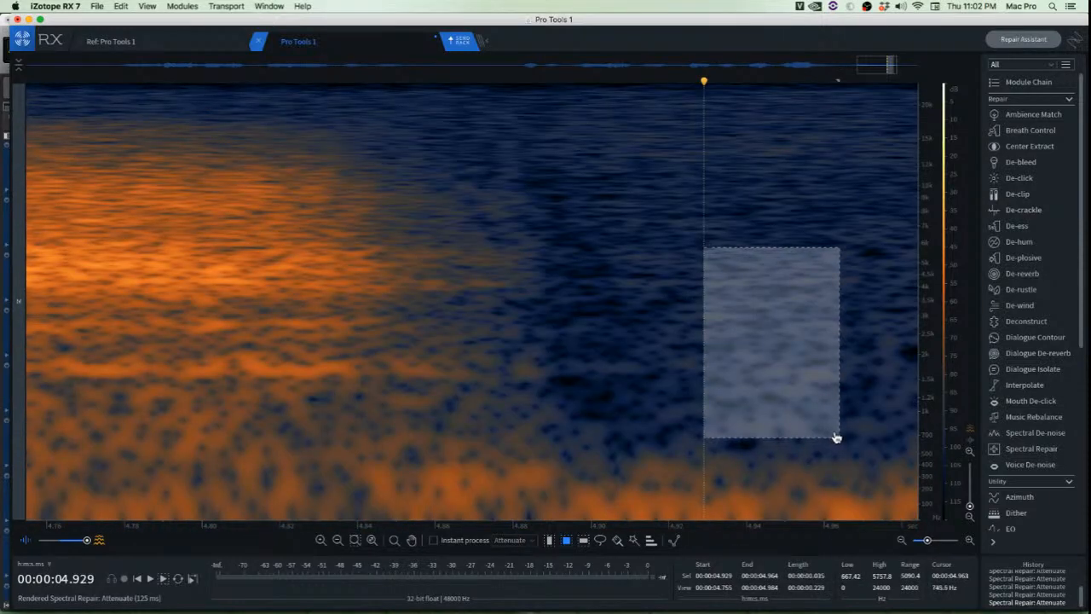
pyautogui.hotkey('ctrl', 'c')
pyautogui.moveTo(759, 389); pyautogui.dragTo(608, 384)
pyautogui.hotkey('ctrl', 'v')
pyautogui.click(678, 377)
pyautogui.click(801, 370)
pyautogui.scroll(-3, 694, 404)
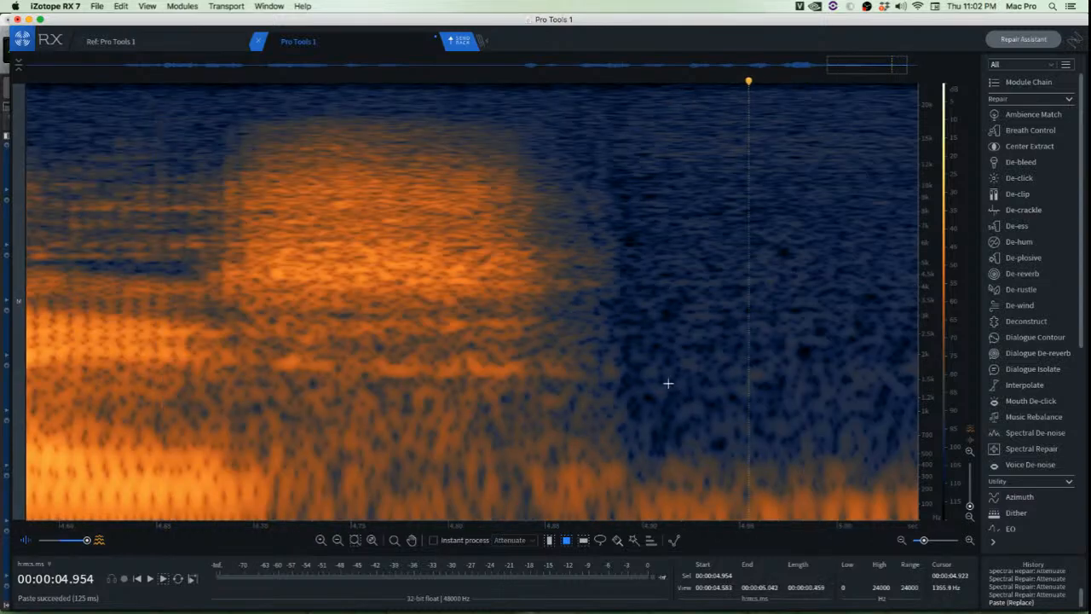
# Play back the clip's ending from about 4.679 s to check the patched room tone
pyautogui.click(213, 256)
pyautogui.press('space')
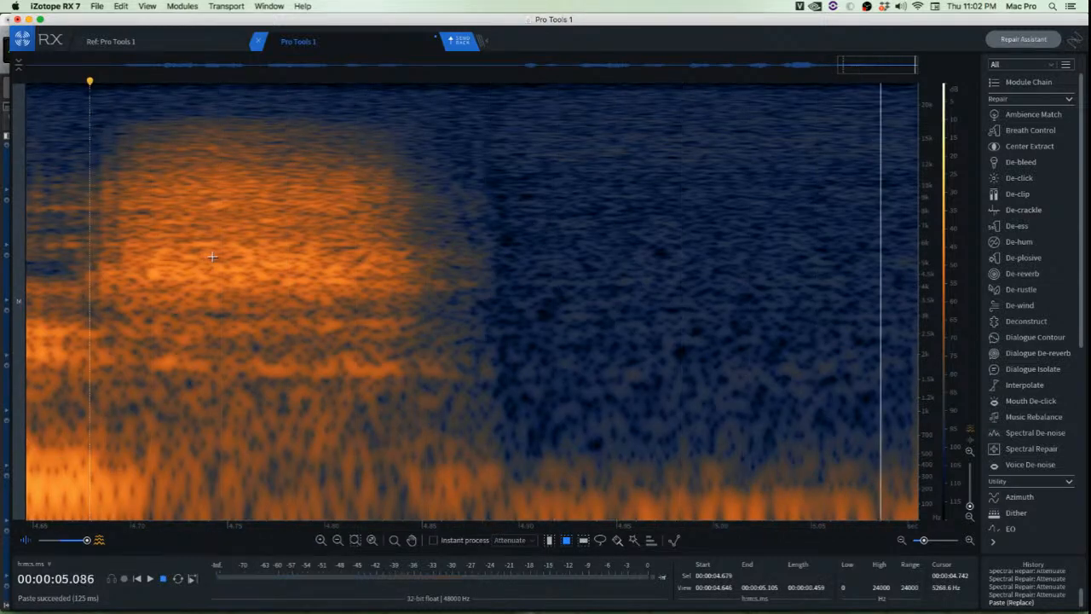
pyautogui.press('space')
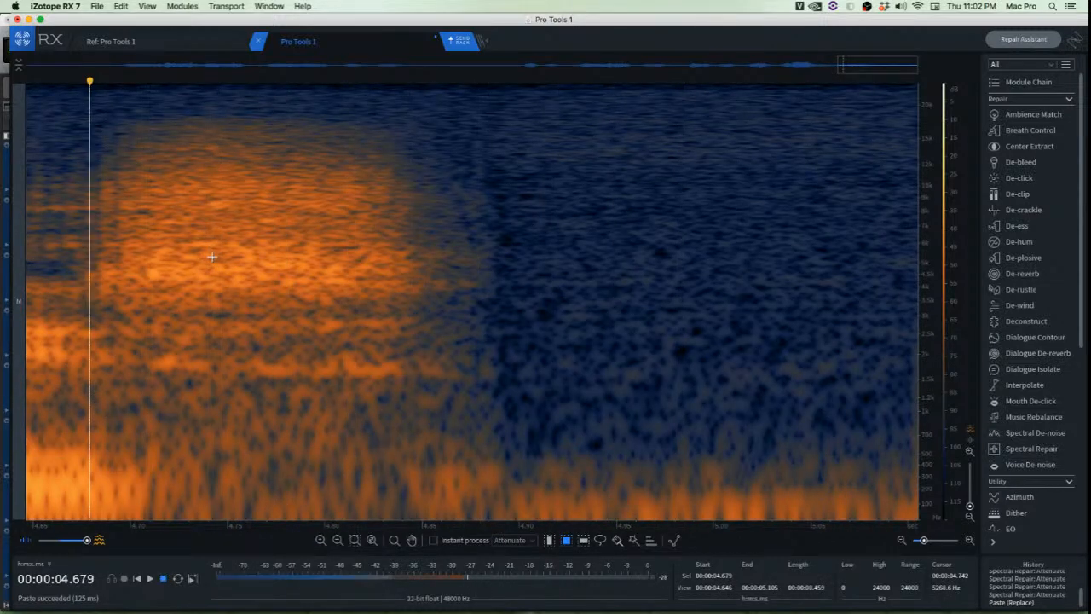
pyautogui.press('space')
# Show the whole clip and play it from the beginning
pyautogui.scroll(-3, 292, 266)
pyautogui.scroll(-5, 293, 266)
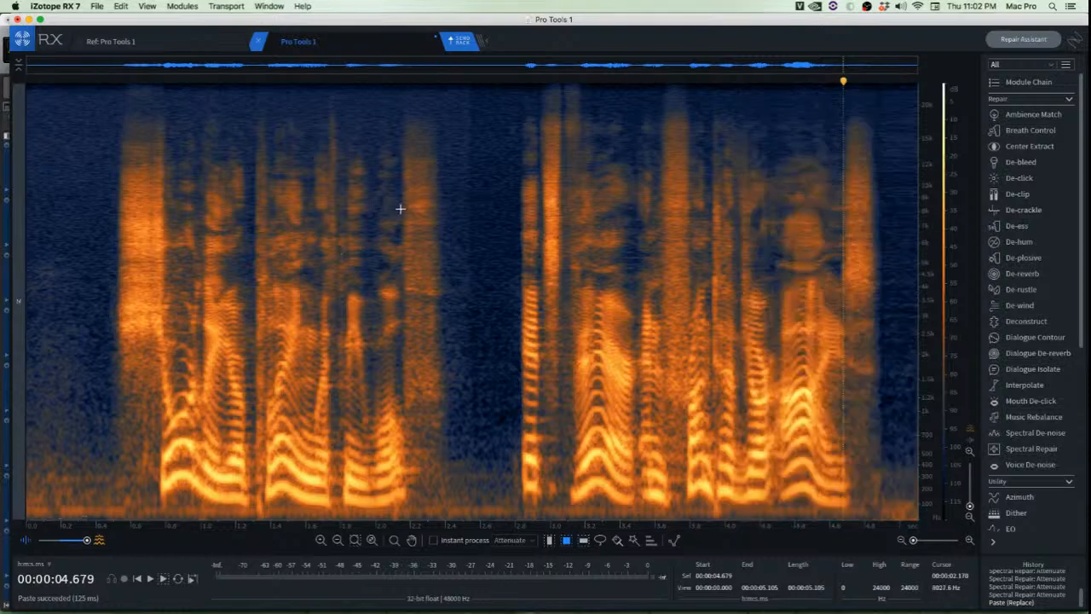
pyautogui.click(398, 207)
pyautogui.press('Home')
pyautogui.press('space')
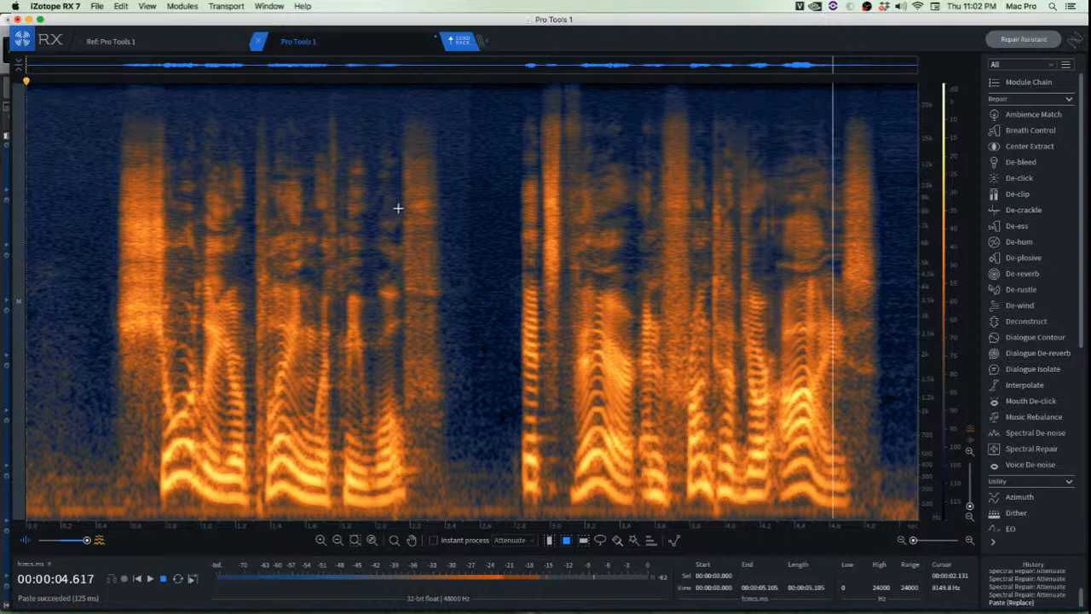
# Send the repaired audio back to its clip on the DX D track in Pro Tools
pyautogui.click(459, 41)
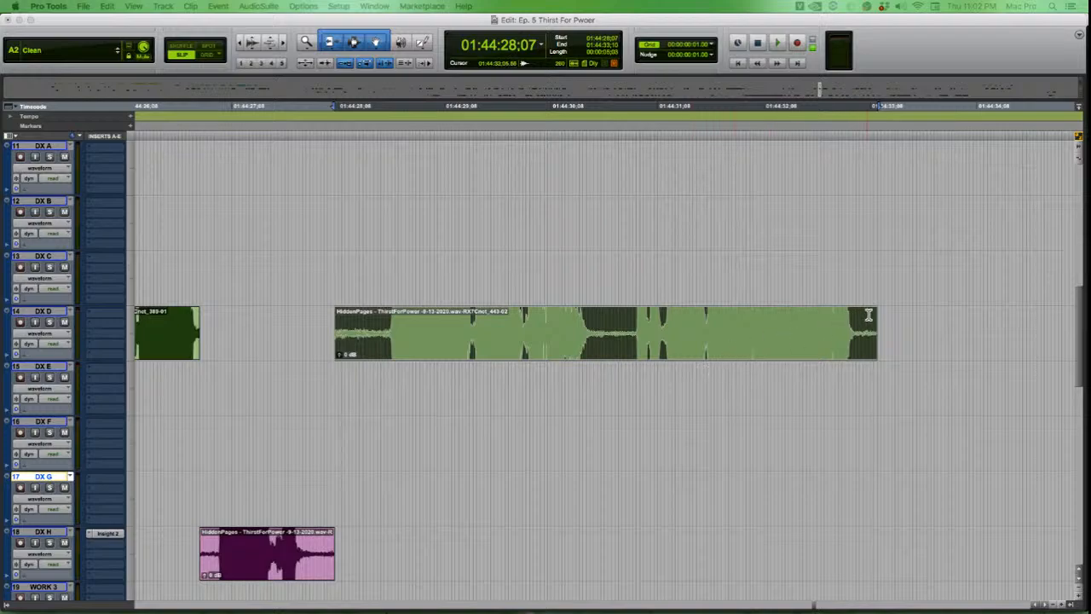
pyautogui.click(868, 316)
pyautogui.click(922, 324)
pyautogui.press('super+bracketleft')
pyautogui.press('super+bracketleft')
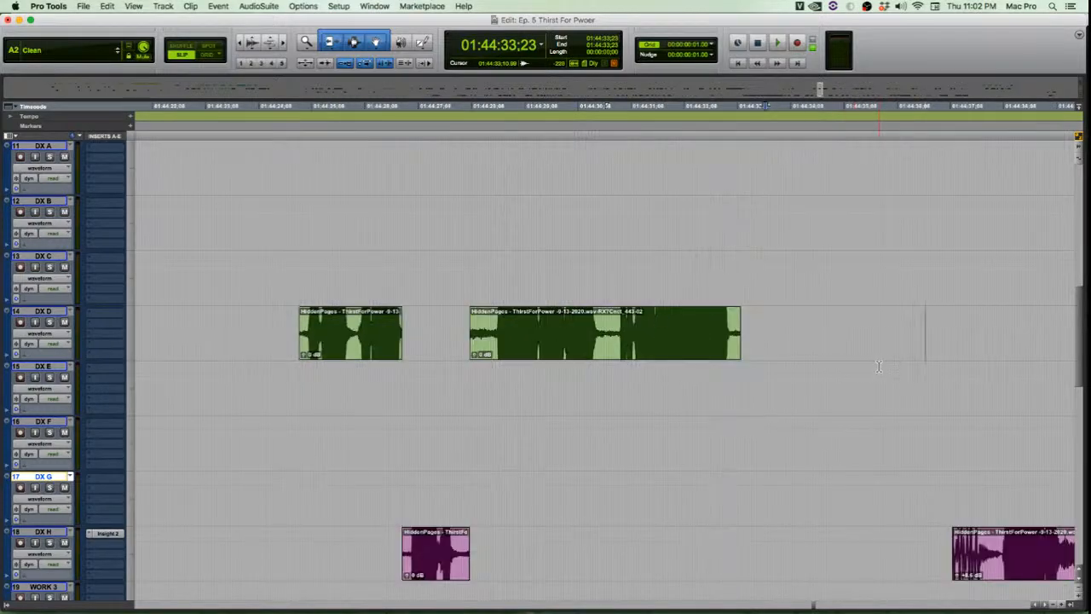
# Play the timeline from about 01:44:32:12 and look through the tracks for the next dialogue clip
pyautogui.scroll(-5, 682, 358)
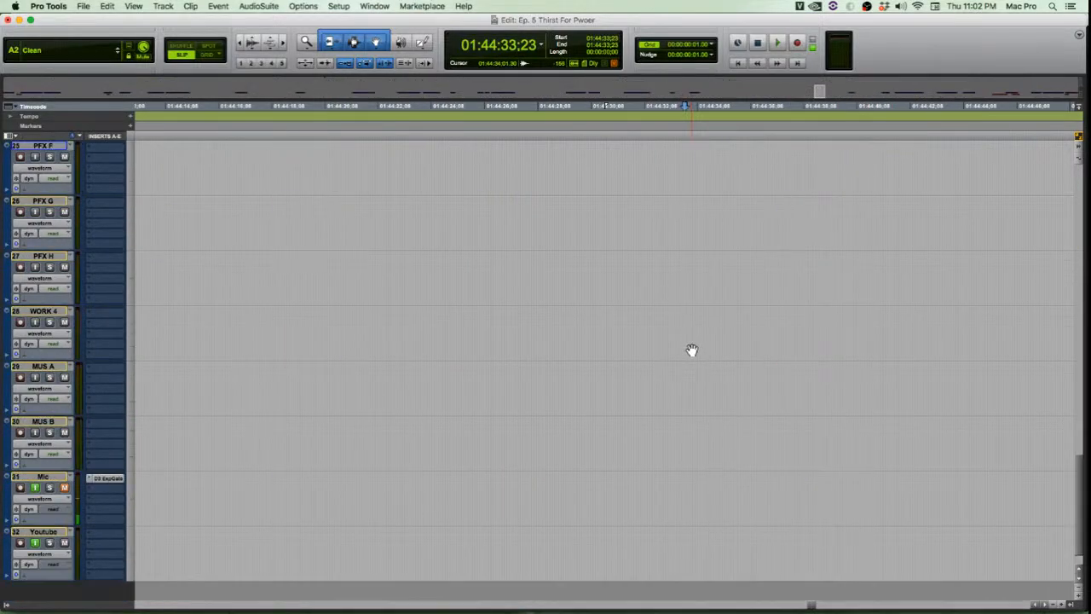
pyautogui.scroll(3, 678, 328)
pyautogui.click(648, 290)
pyautogui.press('space')
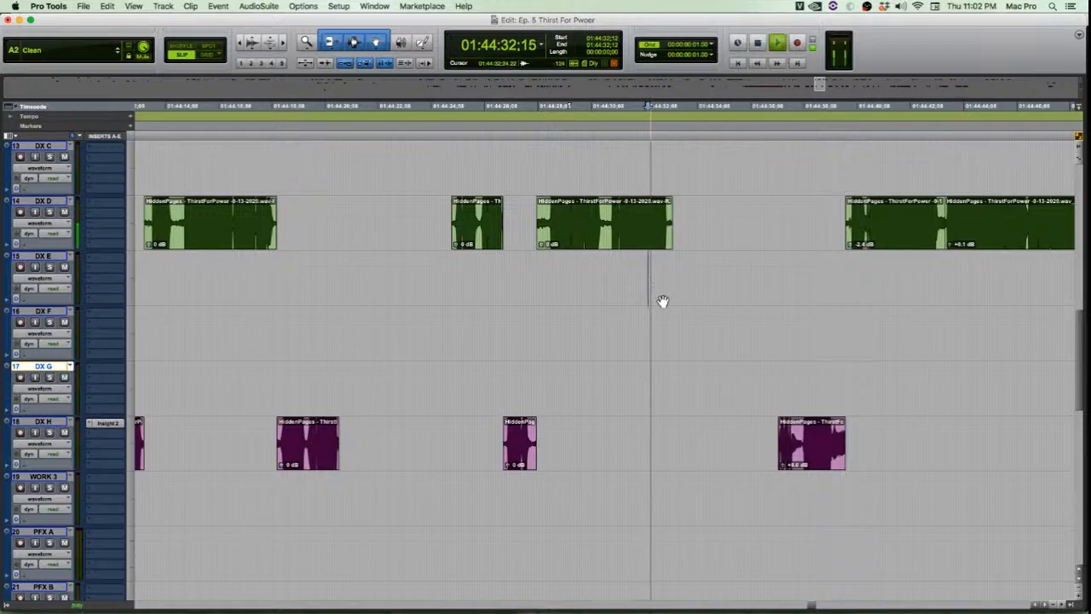
pyautogui.scroll(6, 668, 315)
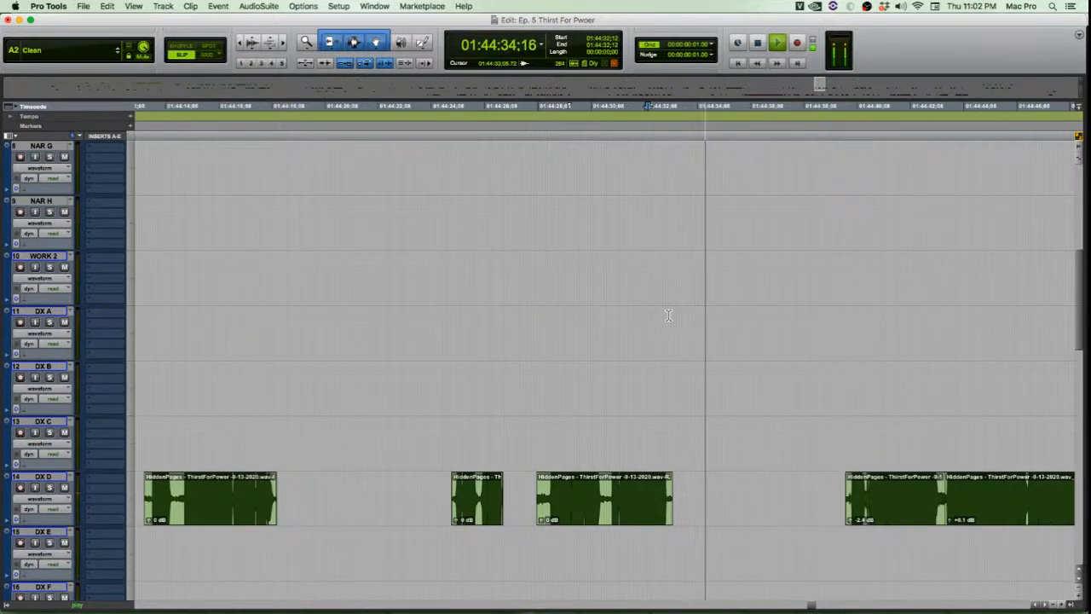
pyautogui.scroll(2, 669, 318)
pyautogui.scroll(5, 669, 318)
pyautogui.press('space')
# Select the NAR A clip starting at 01:44:33:10 and listen to it
pyautogui.click(721, 249)
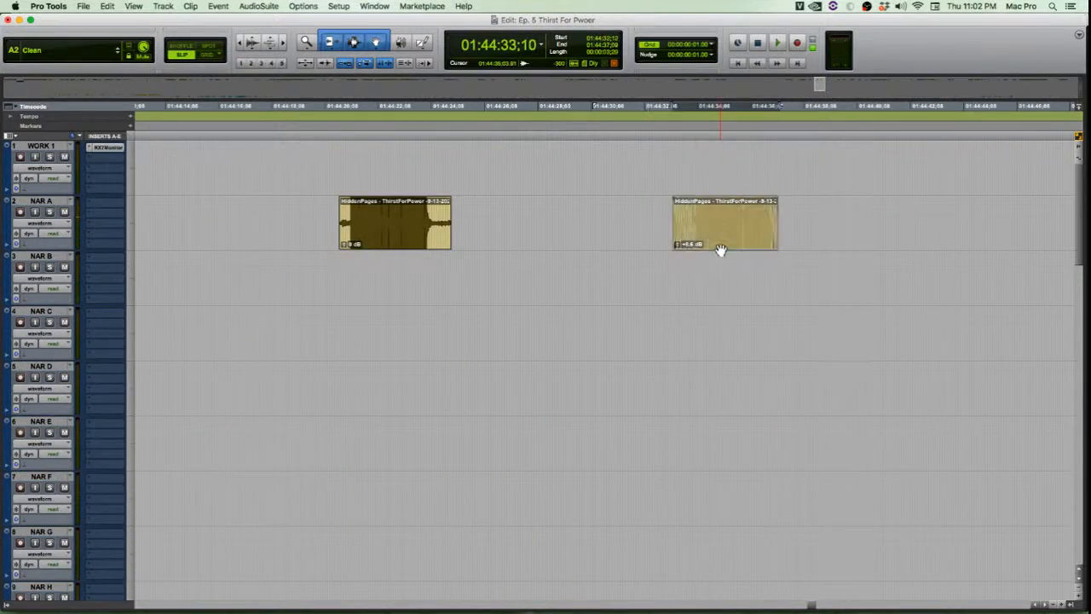
pyautogui.press('t')
pyautogui.press('t')
pyautogui.press('t')
pyautogui.press('space')
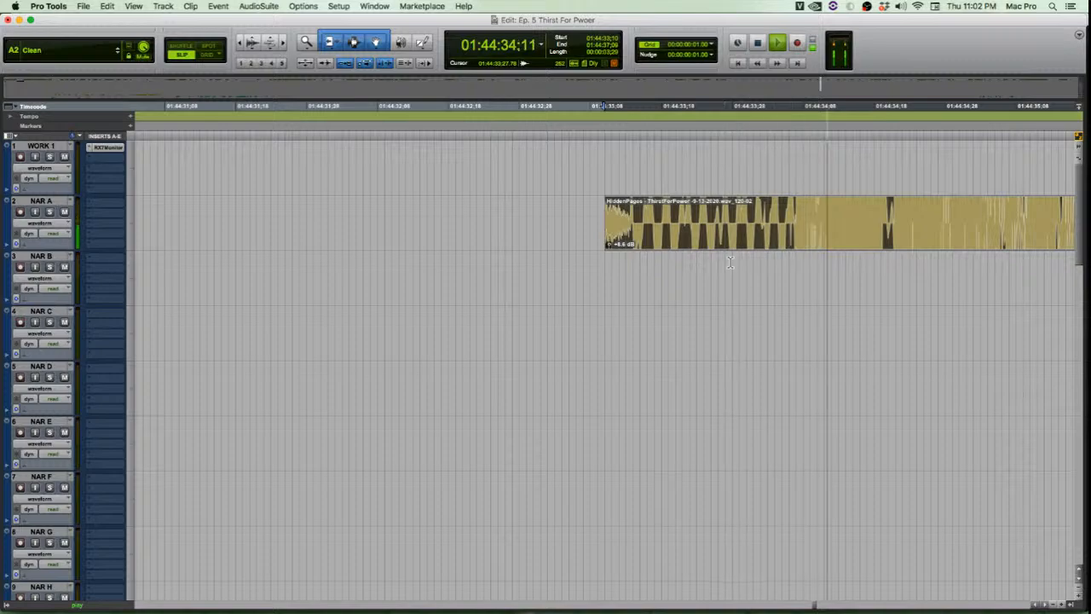
pyautogui.press('r')
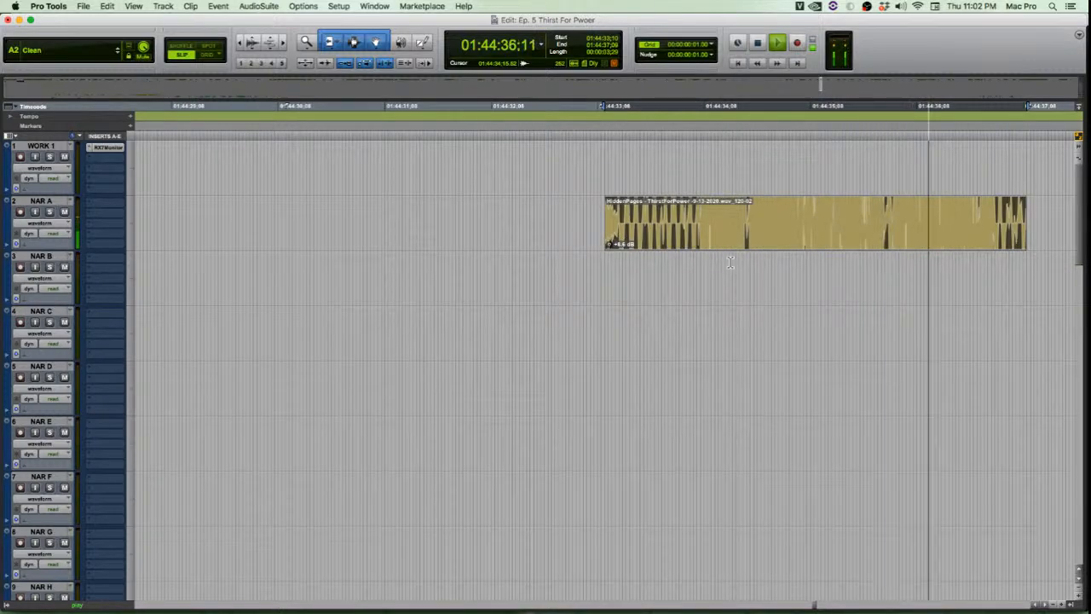
pyautogui.press('space')
# Examine the noise at the very start of the NAR A clip, marking its first three frames
pyautogui.press('t')
pyautogui.press('t')
pyautogui.press('t')
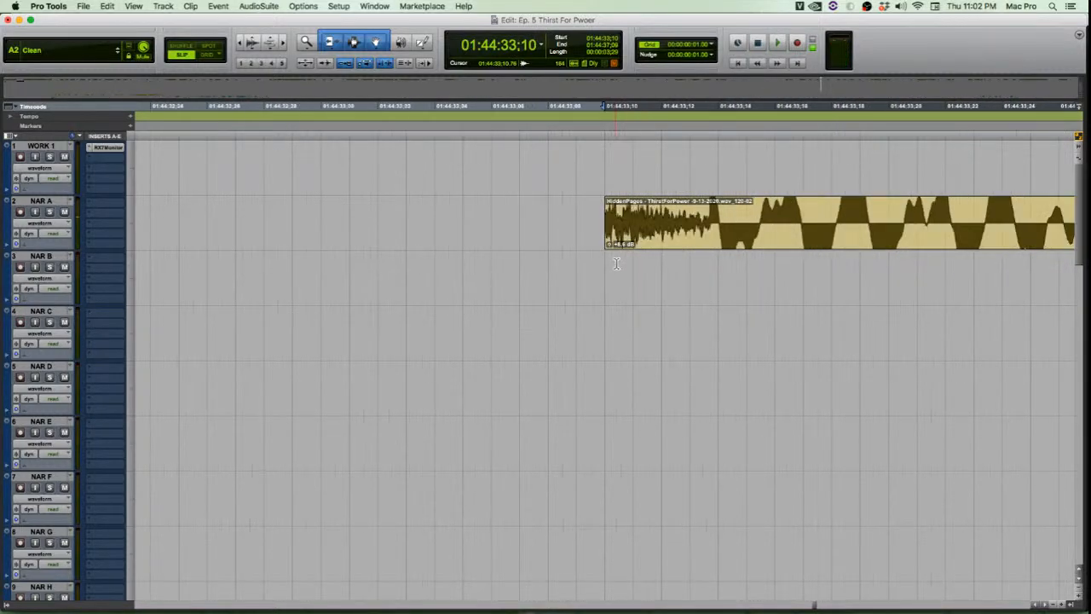
pyautogui.moveTo(701, 219); pyautogui.dragTo(542, 259)
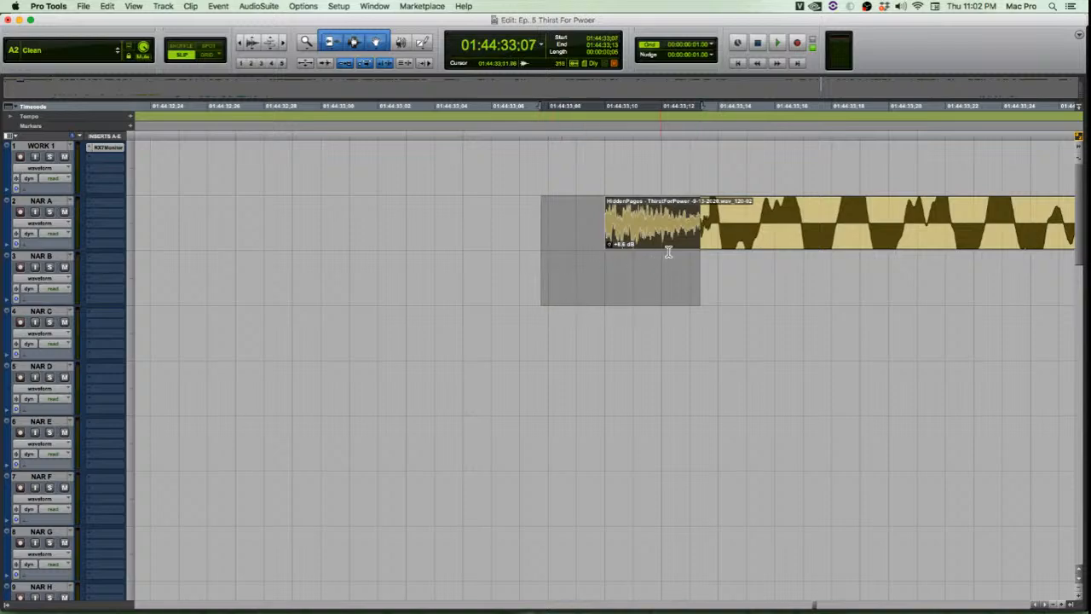
pyautogui.click(692, 284)
pyautogui.moveTo(711, 215); pyautogui.dragTo(589, 236)
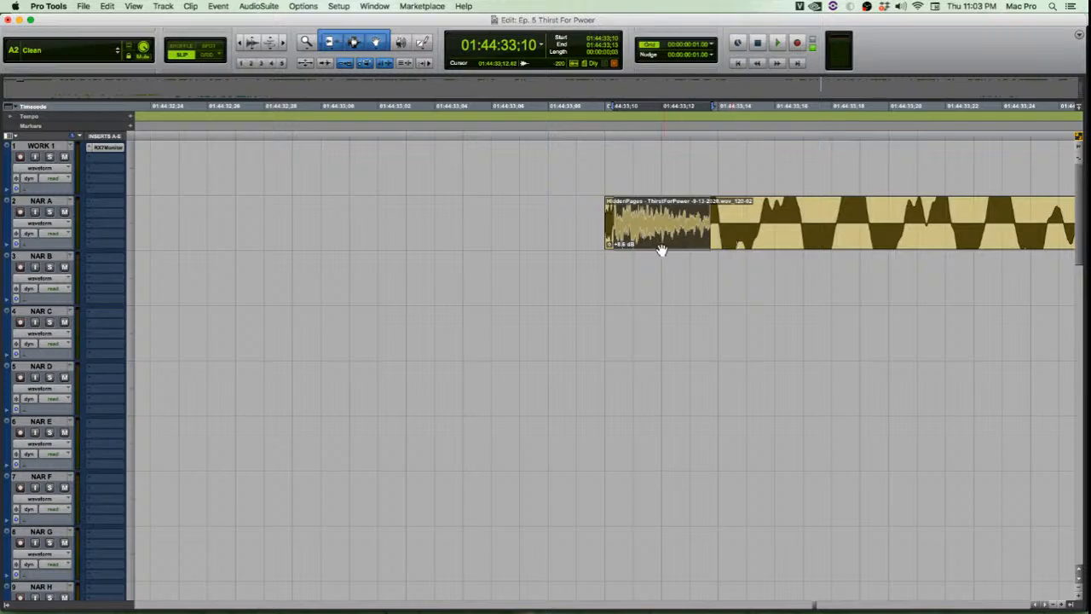
# Select the whole NAR A clip starting at 01:44:33:10 and send it to iZotope RX for editing
pyautogui.press('r')
pyautogui.press('r')
pyautogui.press('r')
pyautogui.click(811, 236)
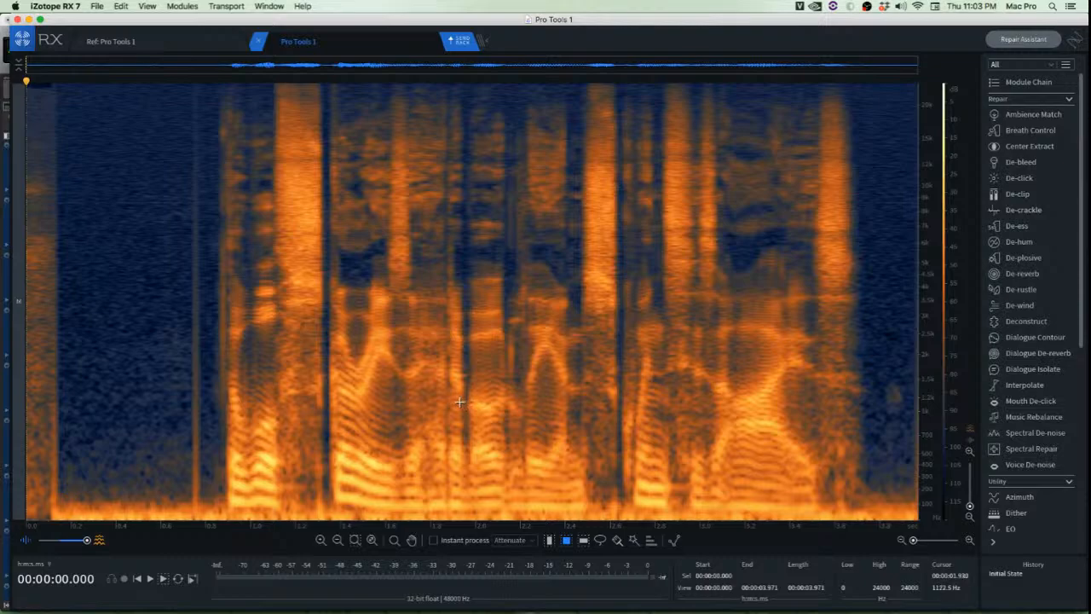
# Render the high-pass EQ over the entire clip and check the EQ module's settings
pyautogui.press('space')
pyautogui.press('super+a')
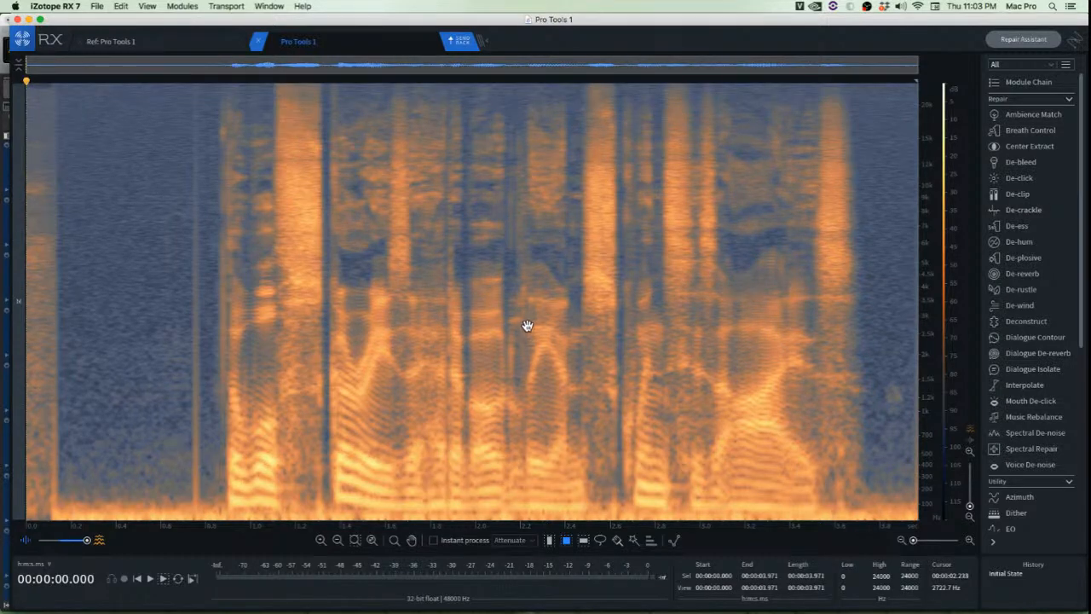
pyautogui.click(528, 326)
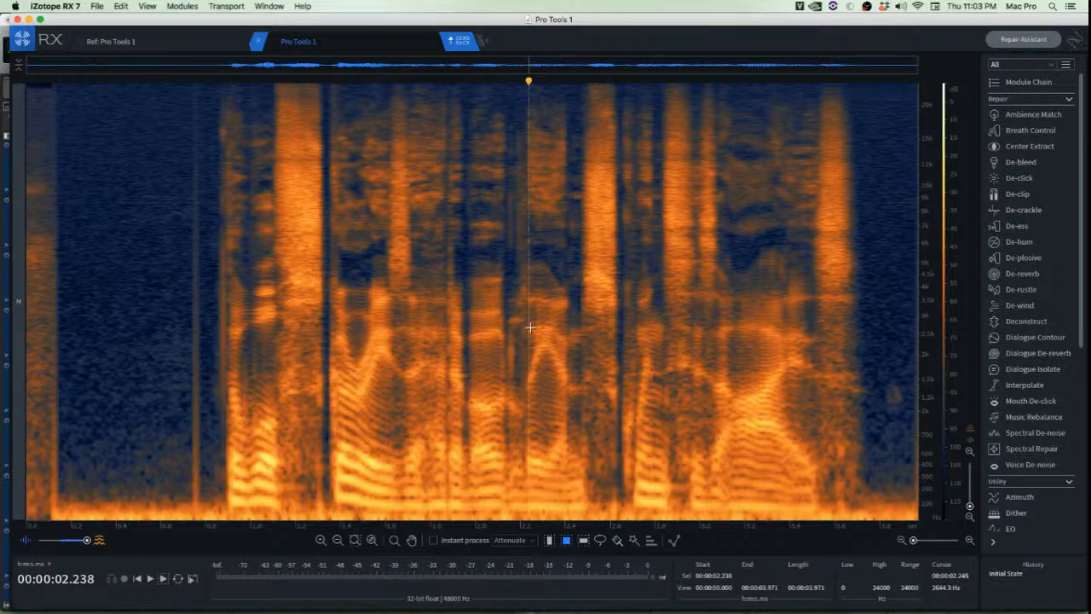
pyautogui.press('super+a')
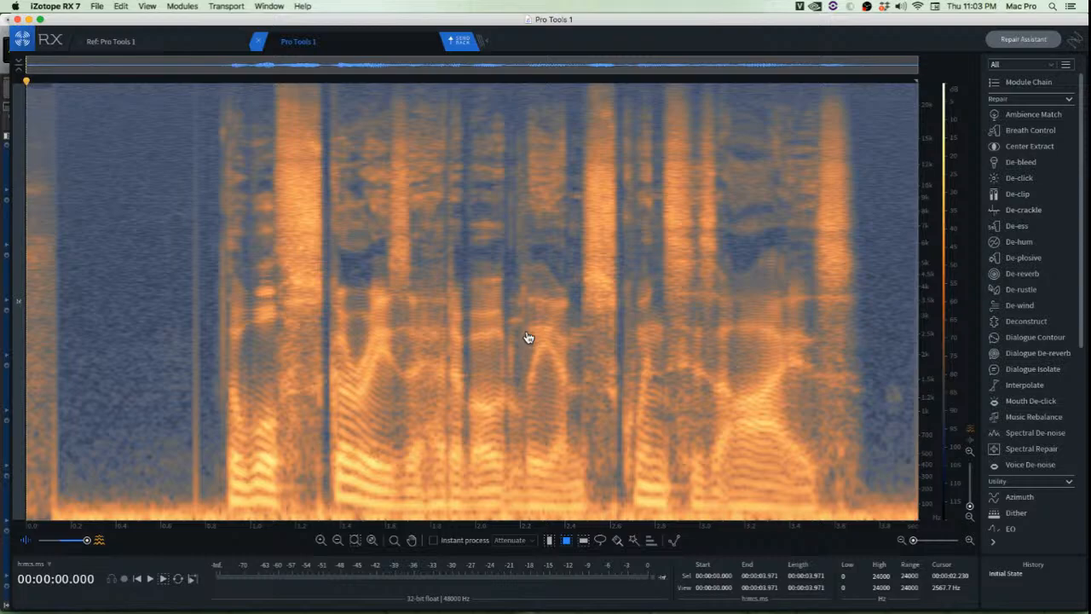
pyautogui.press('e')
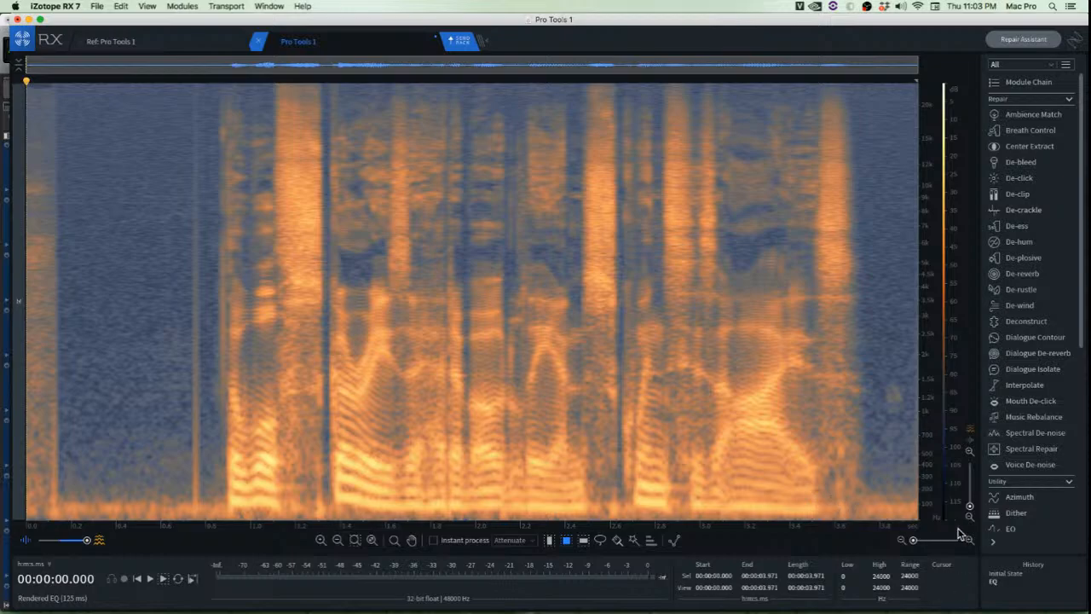
pyautogui.click(1013, 530)
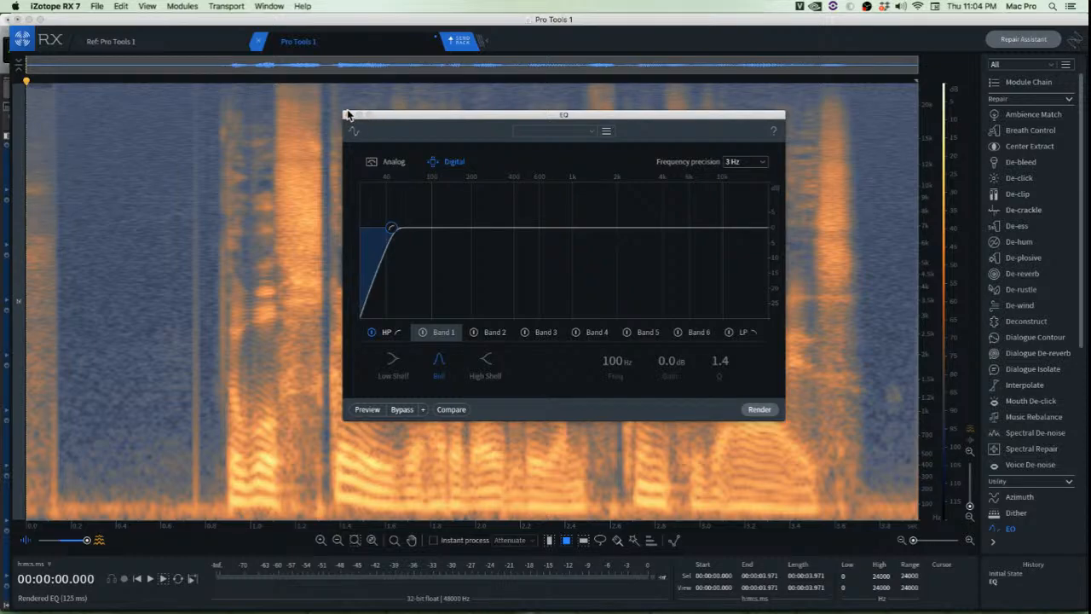
pyautogui.click(348, 114)
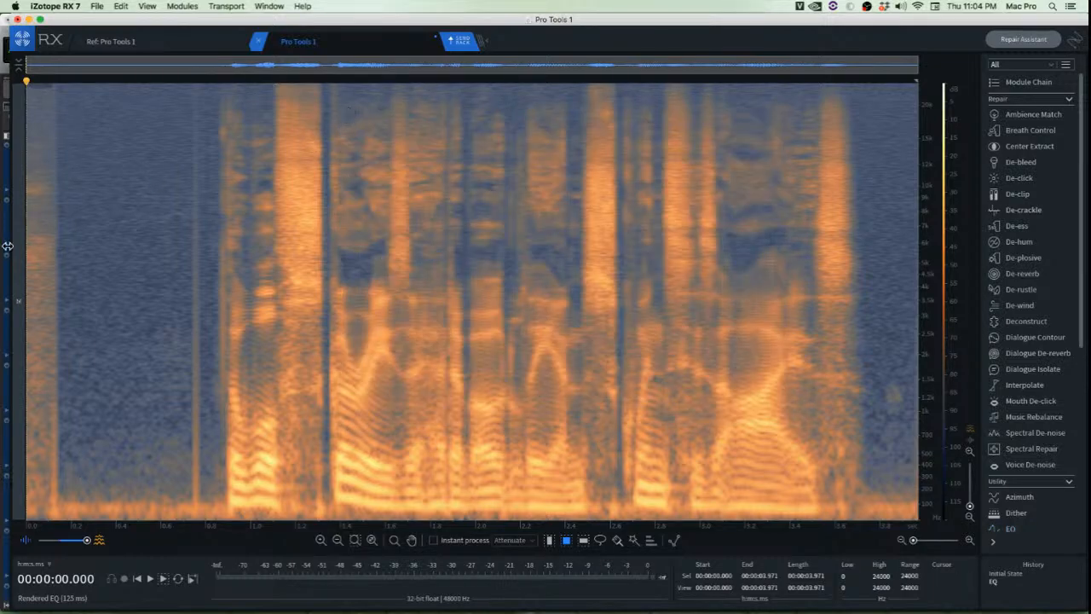
# Select the clean background from about 0.154 to 0.500 s and learn it as the Ambience Match profile
pyautogui.click(102, 221)
pyautogui.scroll(5, 92, 220)
pyautogui.scroll(-5, 89, 220)
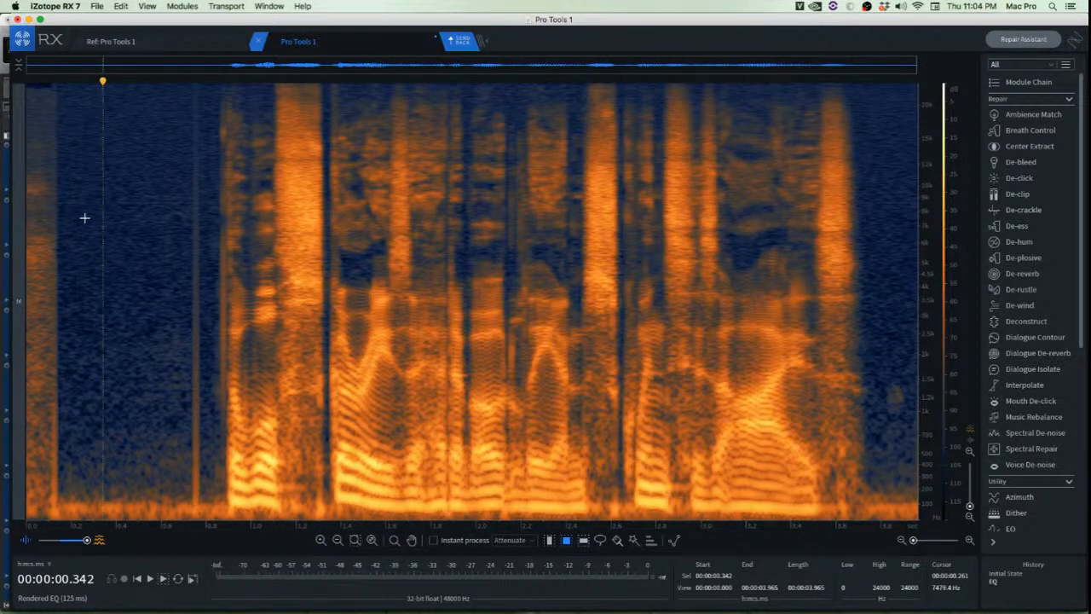
pyautogui.scroll(3, 63, 205)
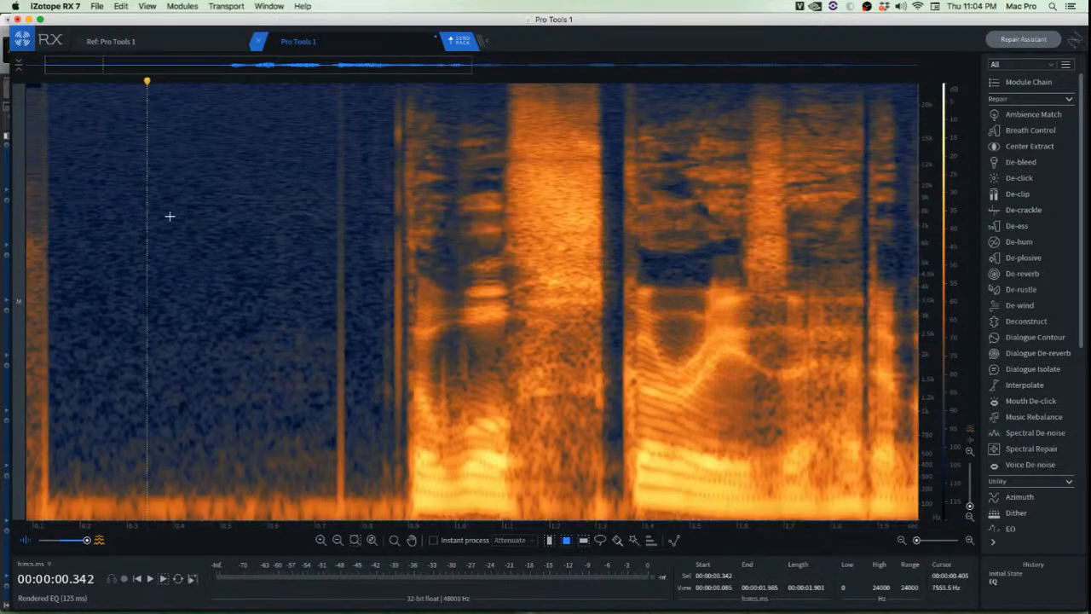
pyautogui.click(112, 214)
pyautogui.click(239, 206)
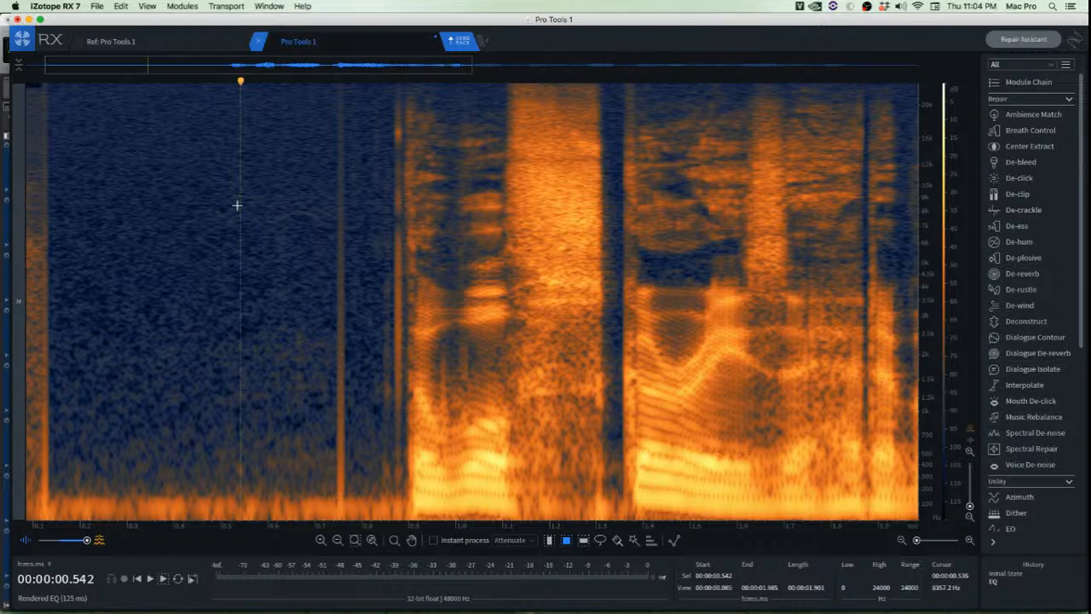
pyautogui.moveTo(154, 249); pyautogui.dragTo(60, 280)
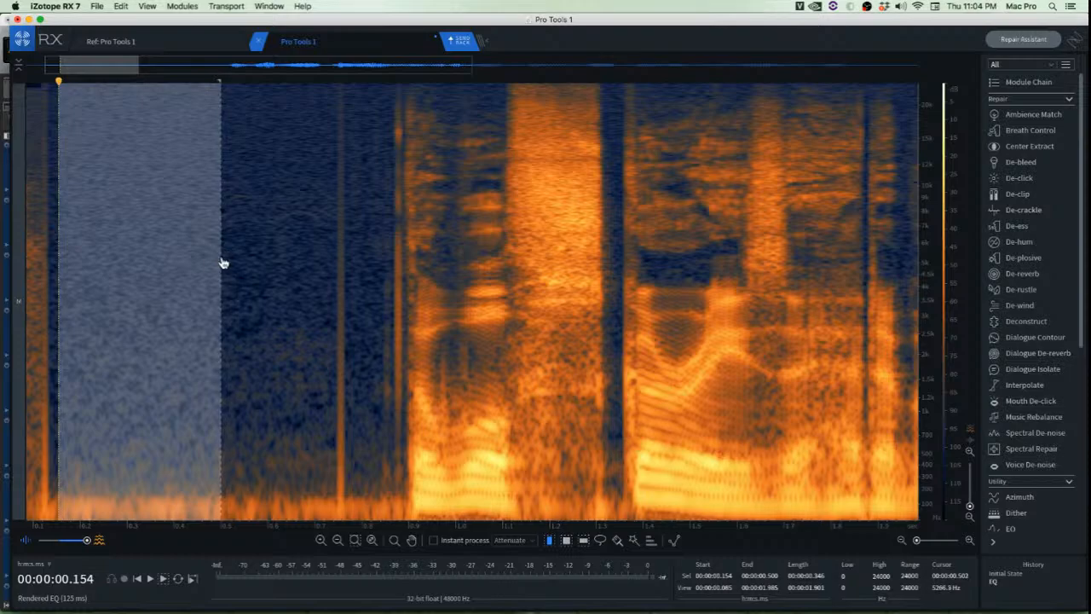
pyautogui.press('super+shift+a')
# Replace the noisy first 0.135 s of the clip with rendered Ambience Match
pyautogui.click(80, 231)
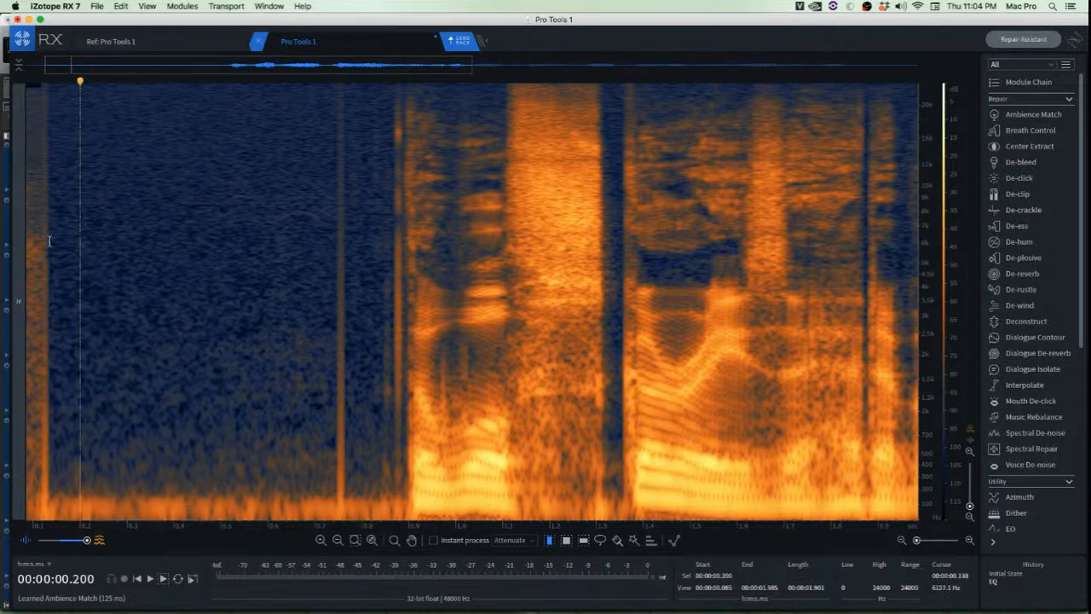
pyautogui.scroll(3, 43, 239)
pyautogui.click(70, 237)
pyautogui.press('Home')
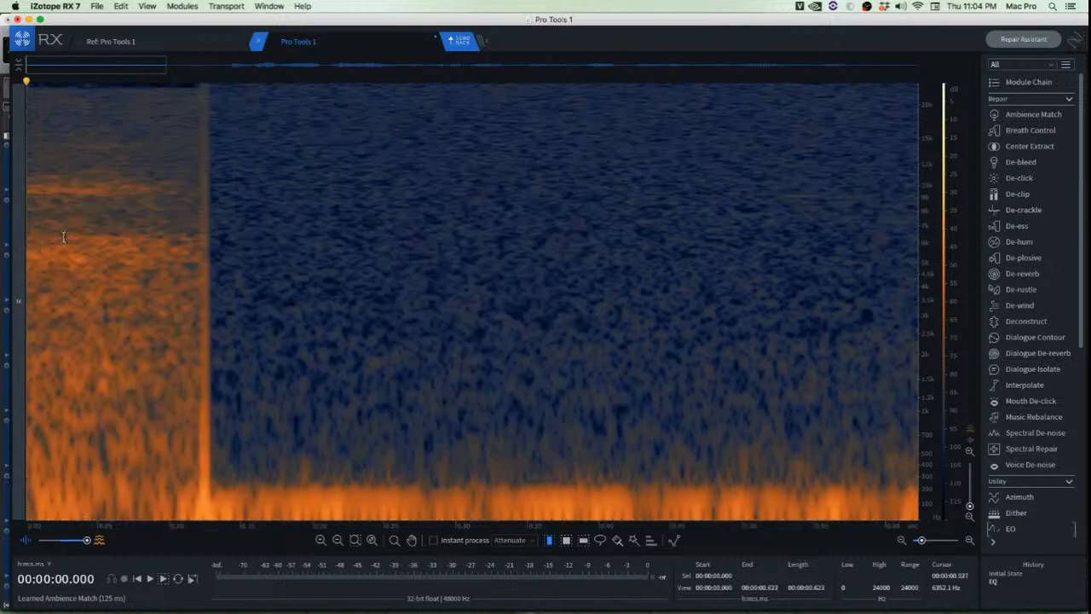
pyautogui.click(214, 247)
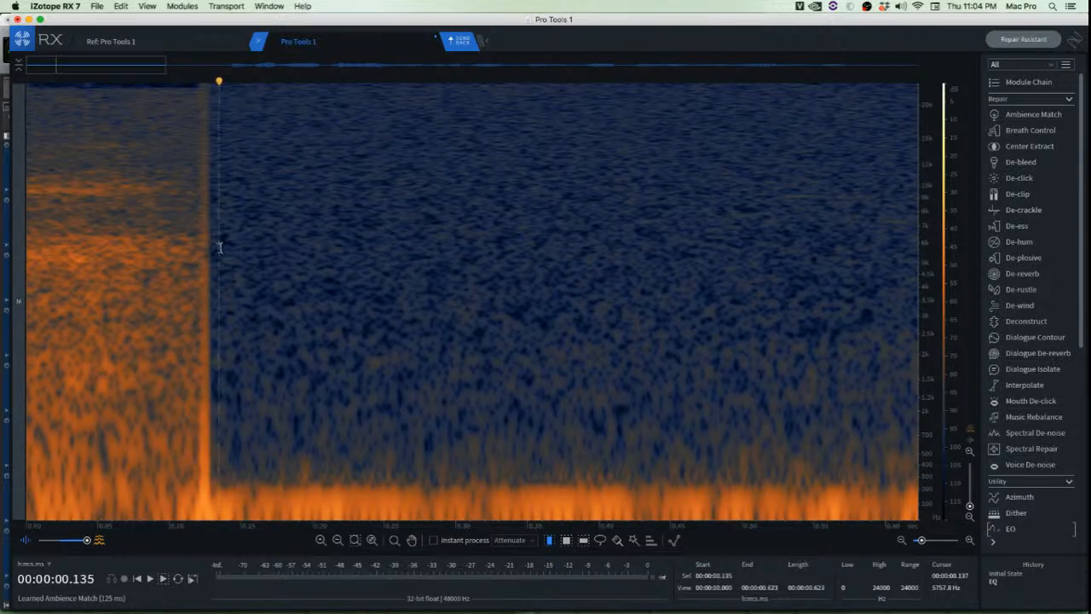
pyautogui.moveTo(220, 247); pyautogui.dragTo(26, 265)
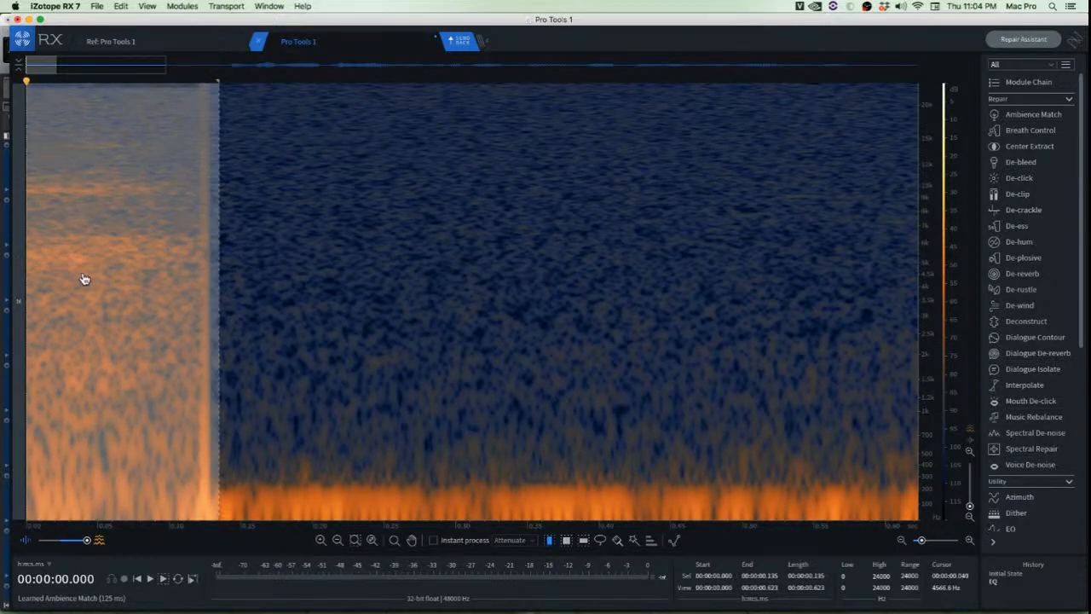
pyautogui.click(461, 239)
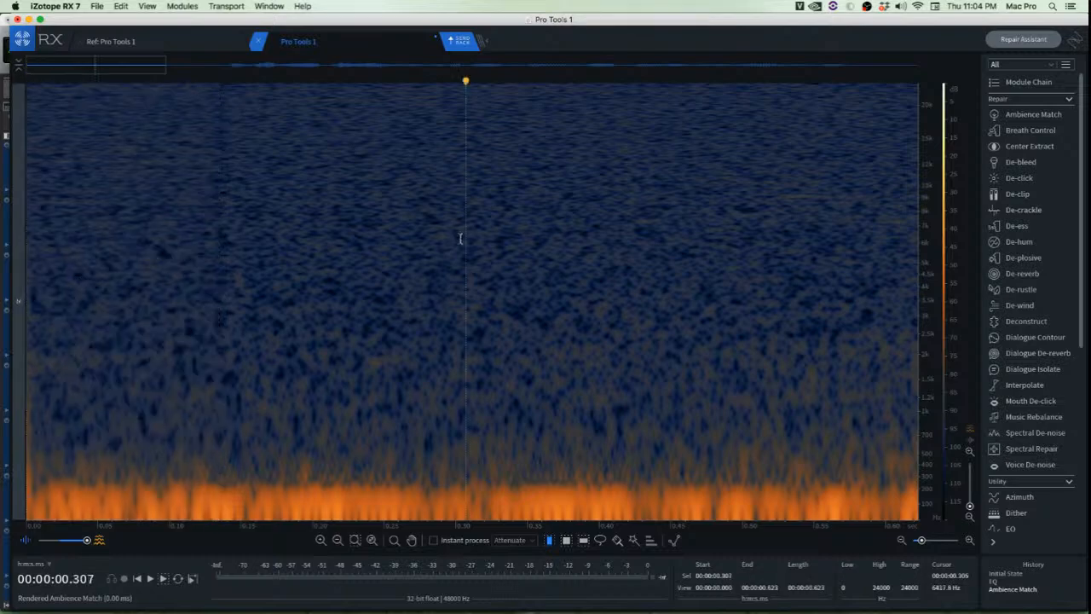
# Play the beginning of the clip to check the ambience fill
pyautogui.scroll(-5, 236, 244)
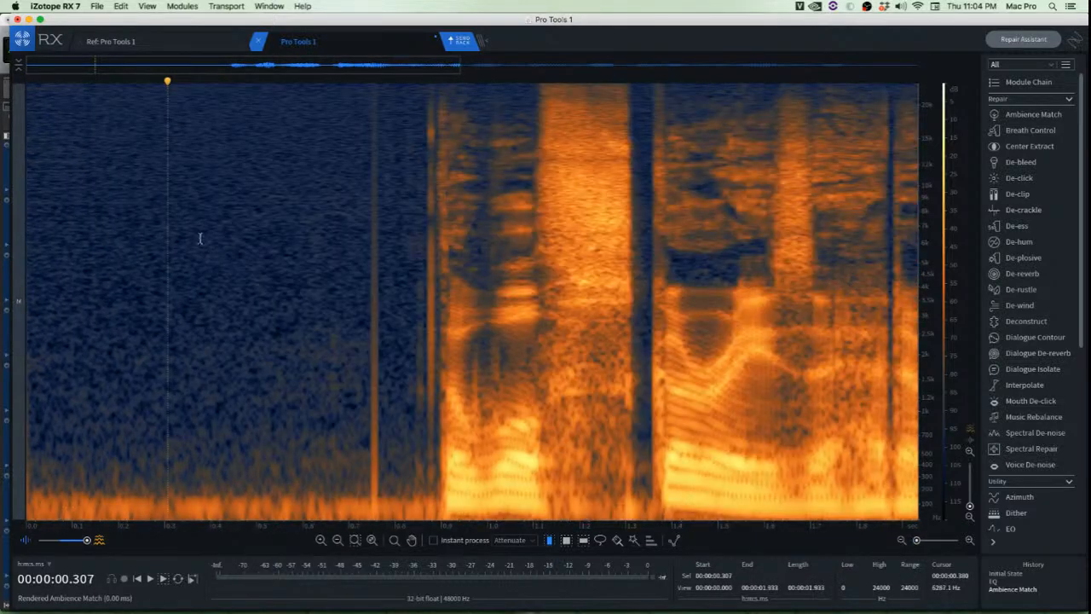
pyautogui.press('space')
pyautogui.press('space')
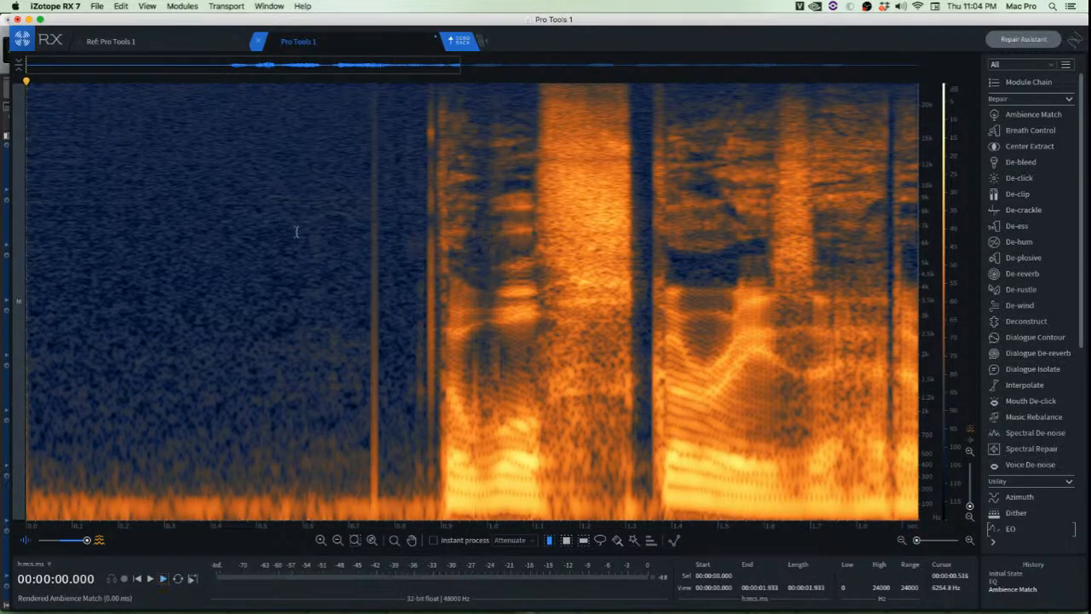
# Copy a rectangular patch of clean background just before the vertical click, at about 0.726–0.751 s and 1.6–20 kHz
pyautogui.scroll(3, 332, 164)
pyautogui.scroll(5, 378, 212)
pyautogui.click(428, 175)
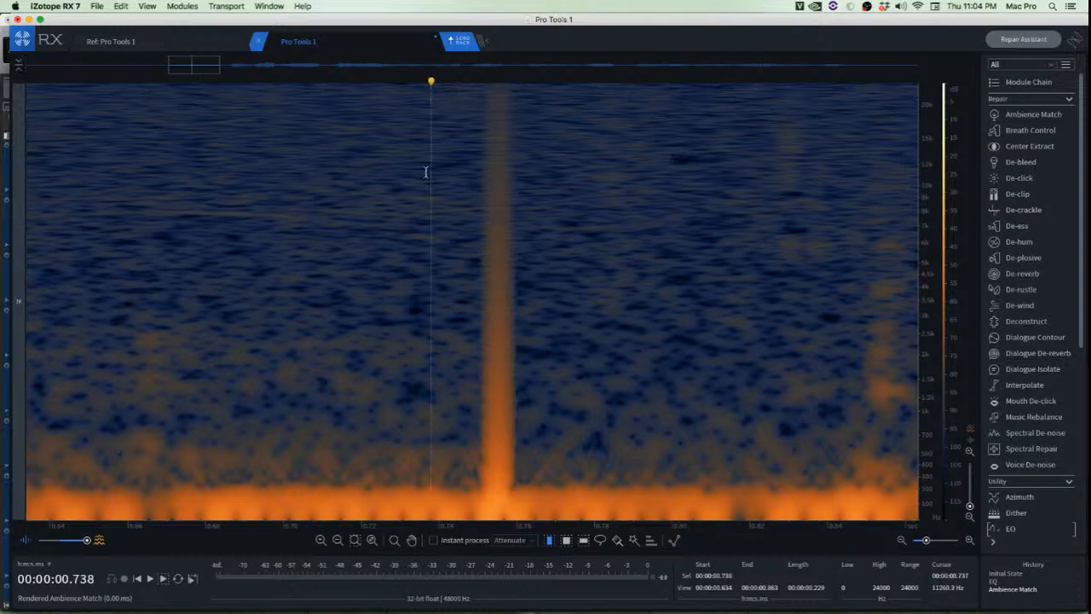
pyautogui.press('e')
pyautogui.click(555, 151)
pyautogui.moveTo(402, 102); pyautogui.dragTo(482, 373)
pyautogui.moveTo(425, 312); pyautogui.dragTo(415, 315)
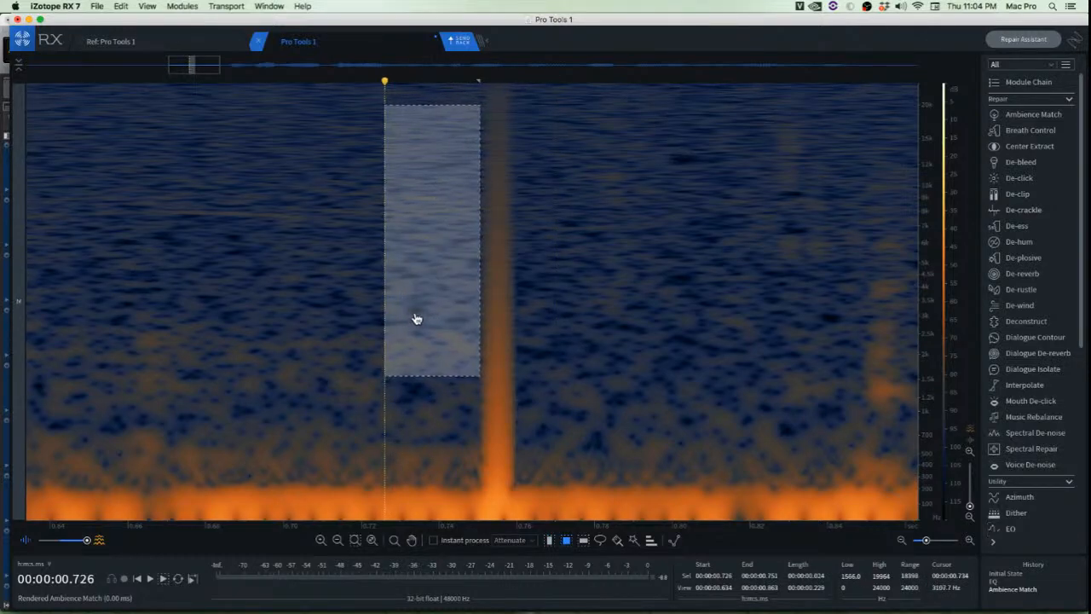
pyautogui.press('super+c')
# Select about 0.734 to 0.774 s around the vertical click and render De-click over it
pyautogui.click(551, 281)
pyautogui.press('t')
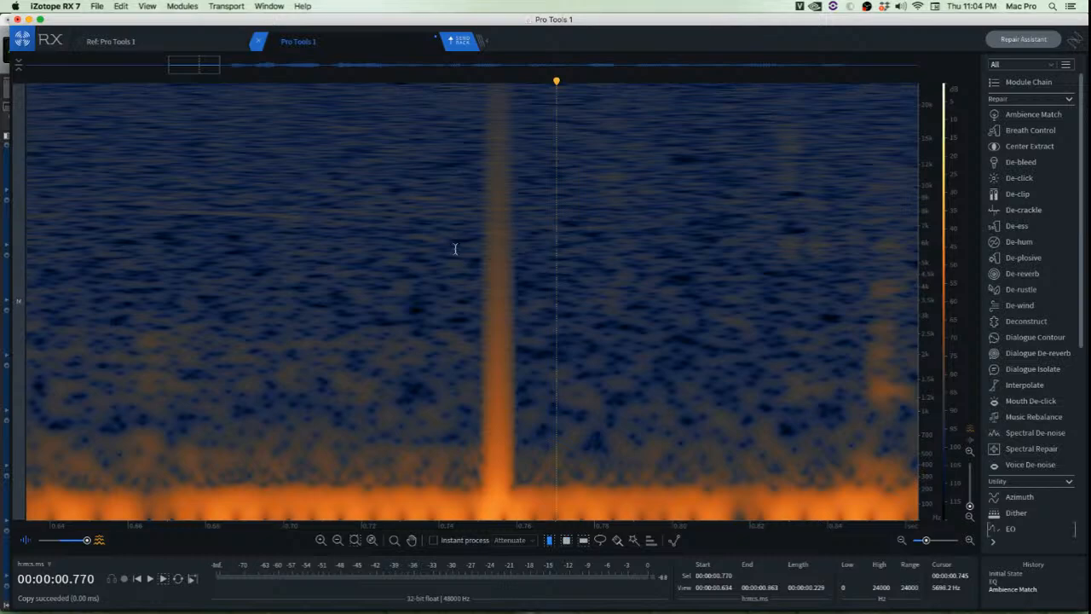
pyautogui.moveTo(416, 236); pyautogui.dragTo(571, 271)
pyautogui.hotkey('shift', '2')
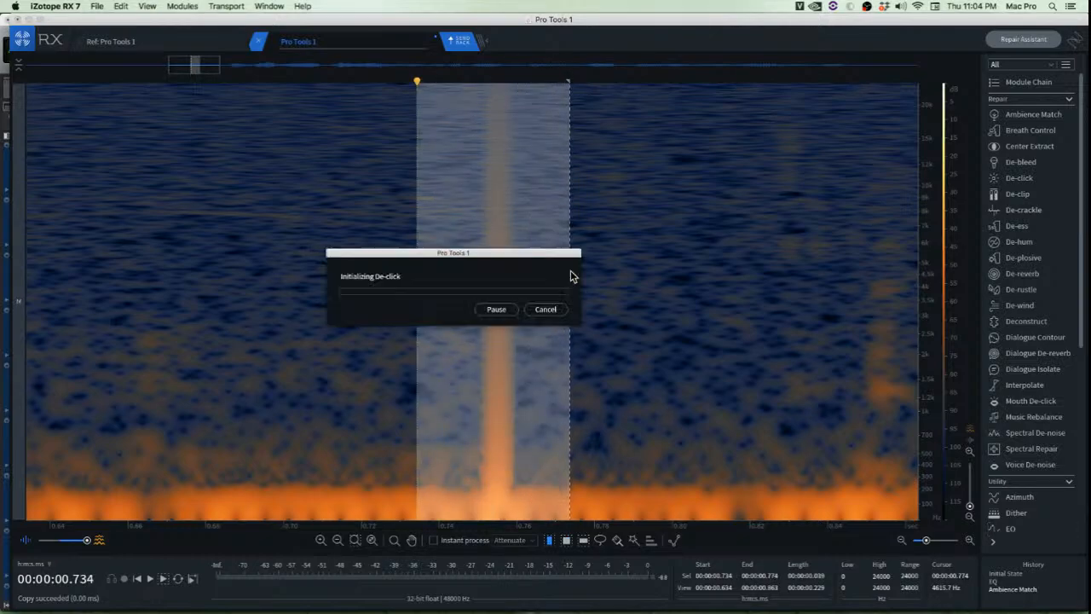
pyautogui.click(678, 368)
# Replace the leftover low-frequency part of the click at about 0.754 s with a copied patch of clean neighbouring background
pyautogui.scroll(2, 561, 422)
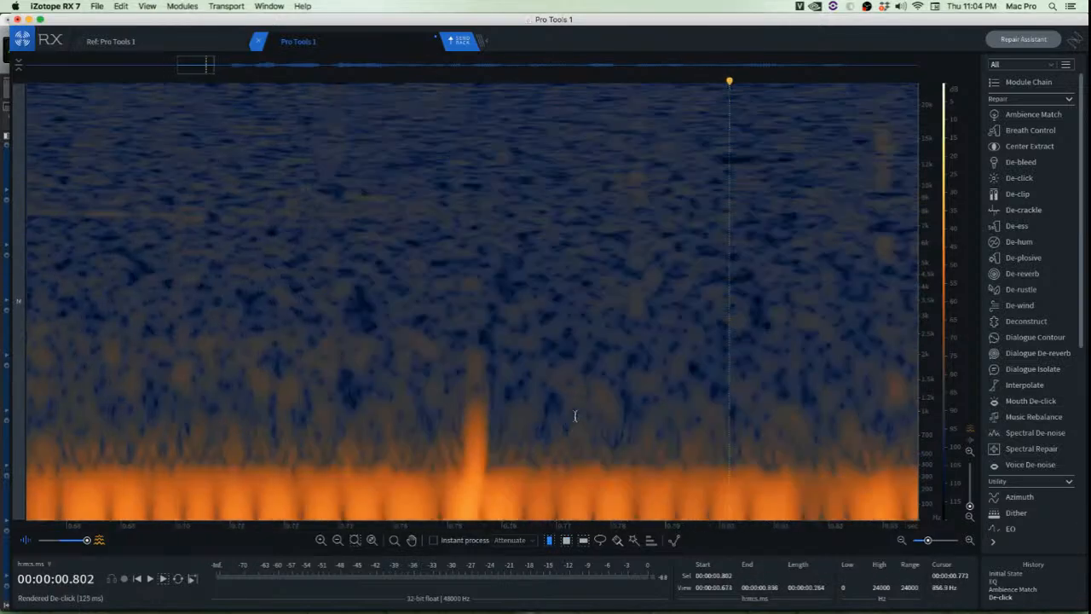
pyautogui.moveTo(593, 411); pyautogui.dragTo(602, 409)
pyautogui.press('r')
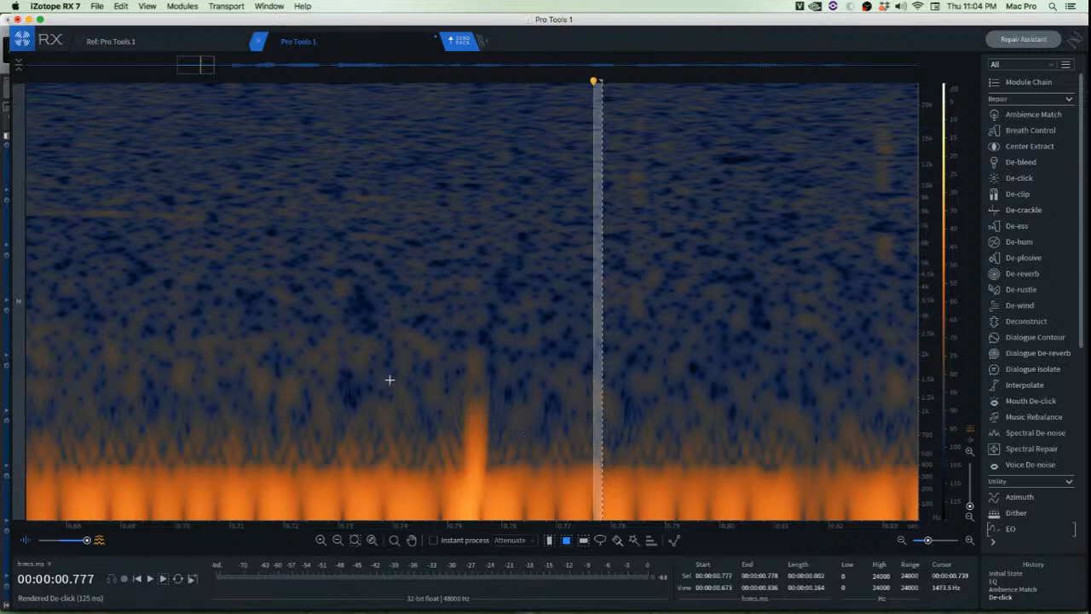
pyautogui.moveTo(502, 342); pyautogui.dragTo(503, 514)
pyautogui.hotkey('ctrl', 'c')
pyautogui.hotkey('ctrl', 'v')
pyautogui.click(596, 435)
pyautogui.scroll(-4, 543, 455)
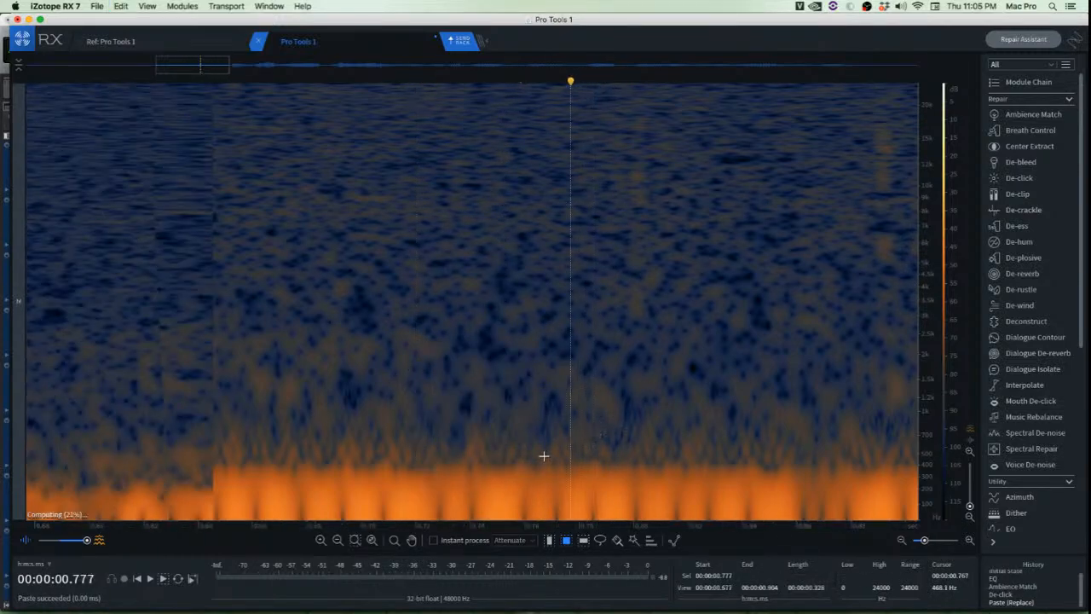
# Copy the background at about 0.800–0.824 s, 5.2–19.5 kHz, and paste it over the faint high-frequency streak near 0.83 s
pyautogui.click(655, 369)
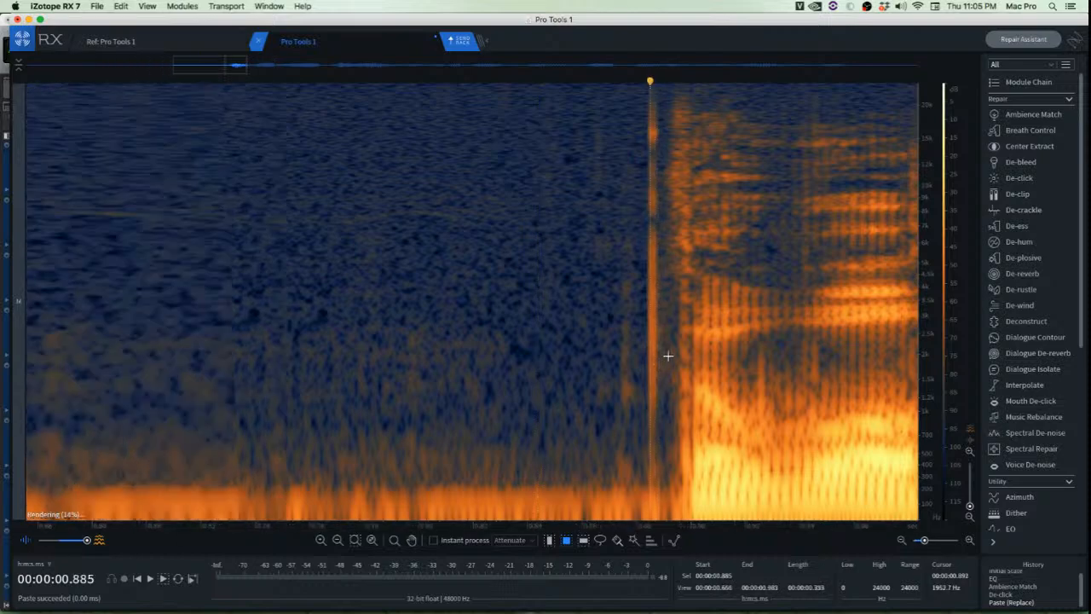
pyautogui.scroll(2, 668, 358)
pyautogui.moveTo(424, 111); pyautogui.dragTo(490, 260)
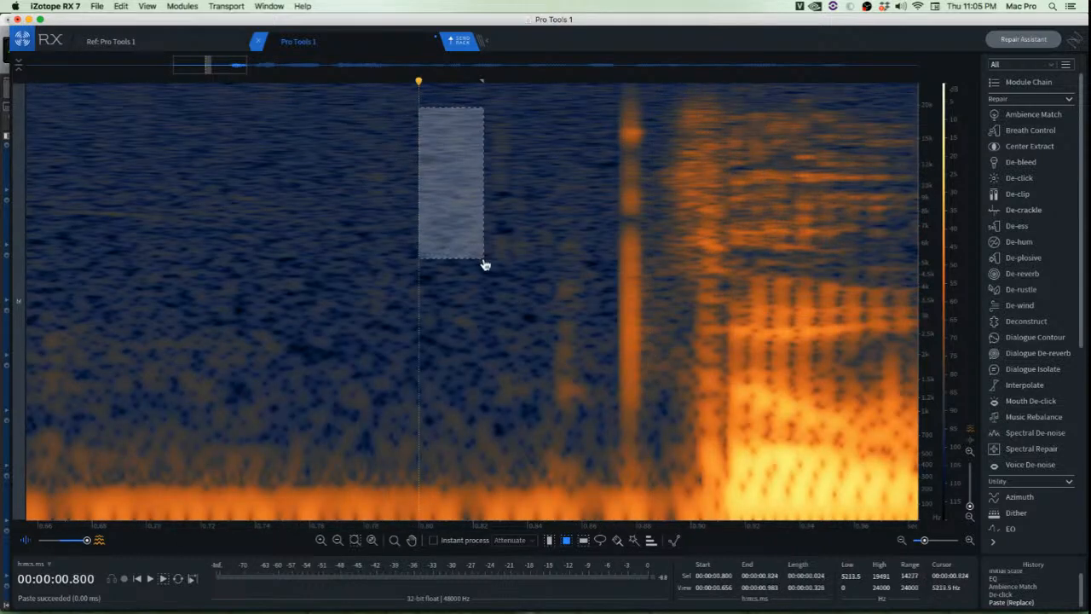
pyautogui.hotkey('ctrl', 'c')
pyautogui.moveTo(450, 226); pyautogui.dragTo(487, 227)
pyautogui.hotkey('ctrl', 'v')
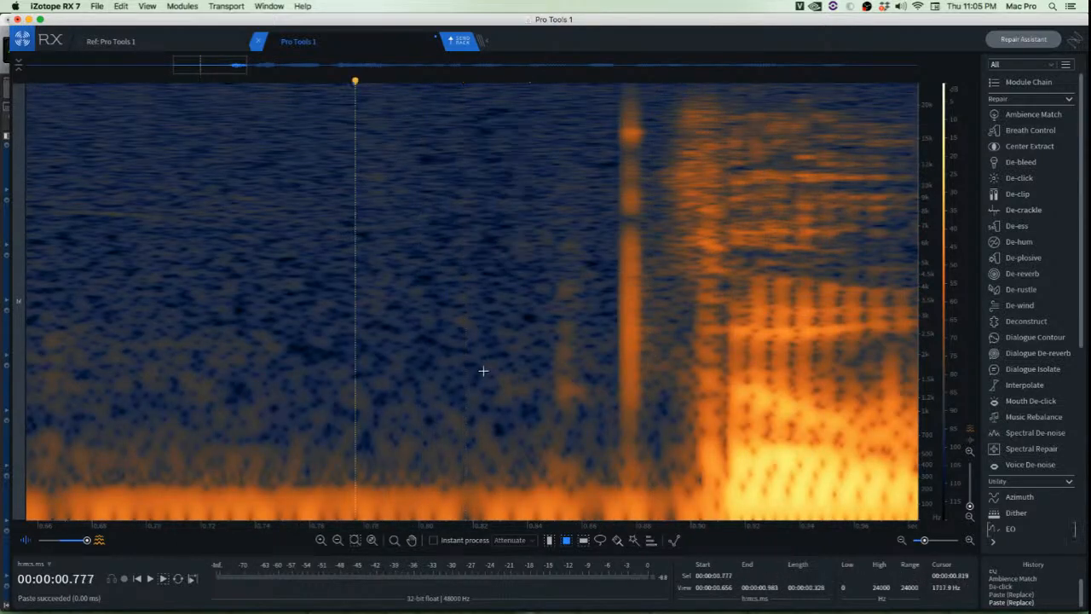
# Copy the background at about 0.834–0.850 s, 0.66–11.1 kHz, and paste it over the faint noise near 0.853 s
pyautogui.scroll(2, 482, 370)
pyautogui.moveTo(344, 173); pyautogui.dragTo(453, 438)
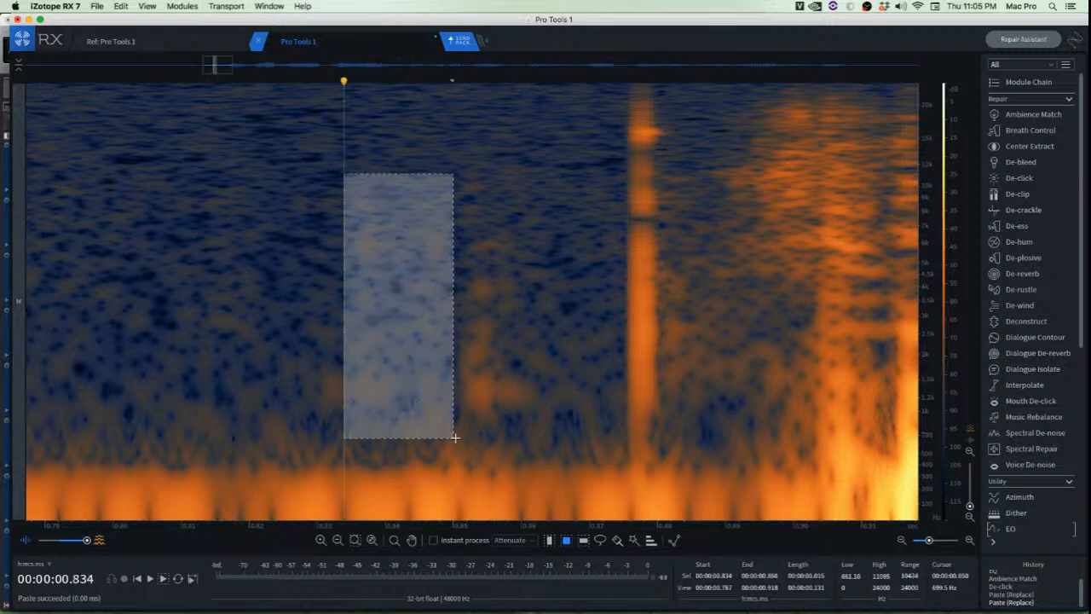
pyautogui.hotkey('ctrl', 'c')
pyautogui.moveTo(421, 392); pyautogui.dragTo(502, 384)
pyautogui.hotkey('ctrl', 'v')
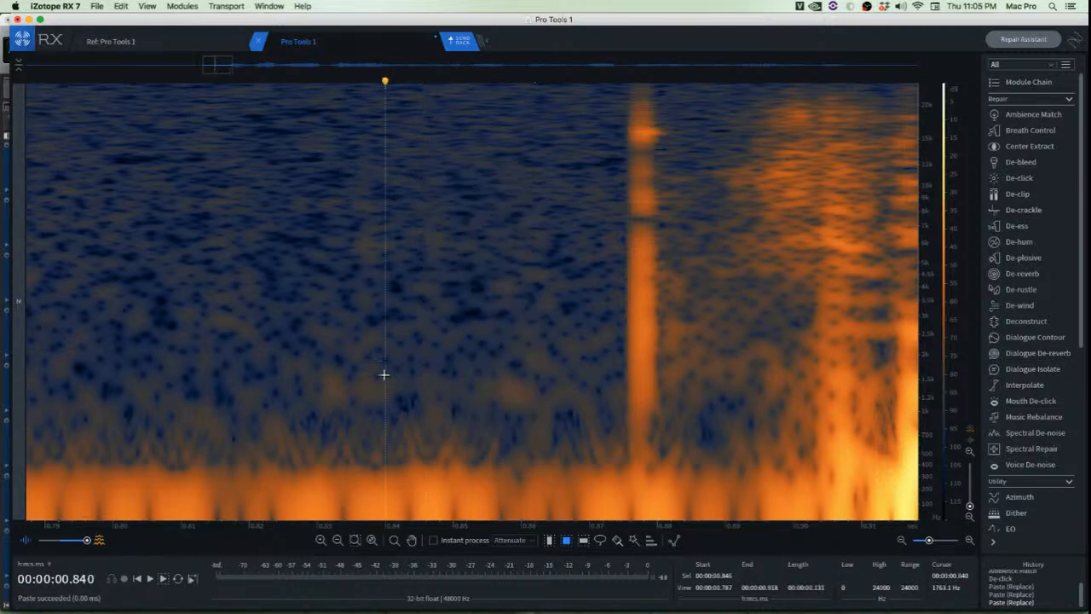
# Copy the background at about 0.864–0.876 s, 0.21–8.2 kHz, and paste it over the lower part of the click near 0.878 s
pyautogui.scroll(-3, 389, 450)
pyautogui.scroll(3, 434, 162)
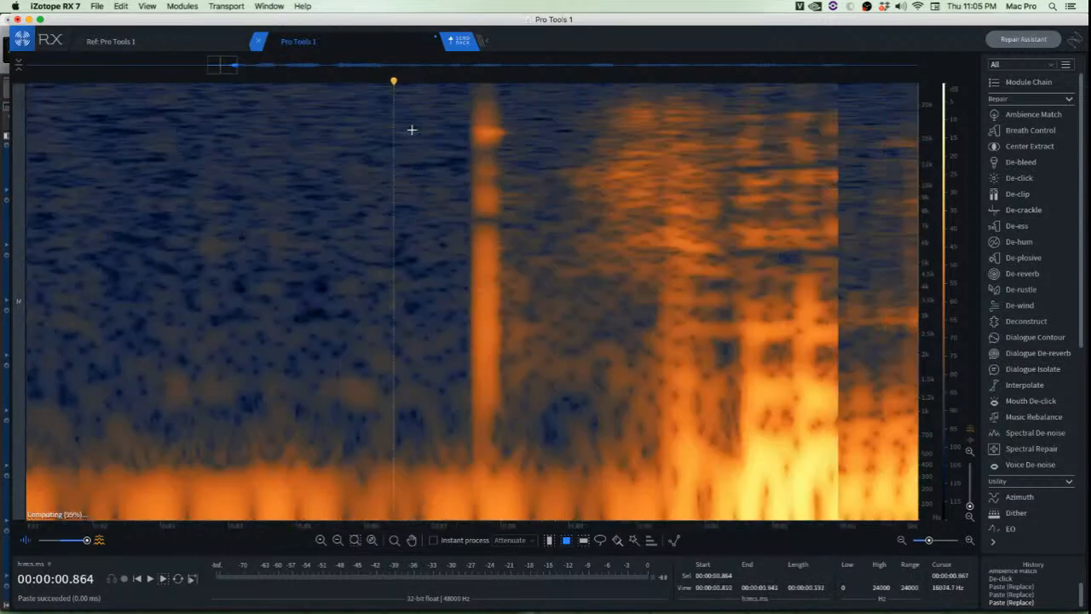
pyautogui.press('super+Tab')
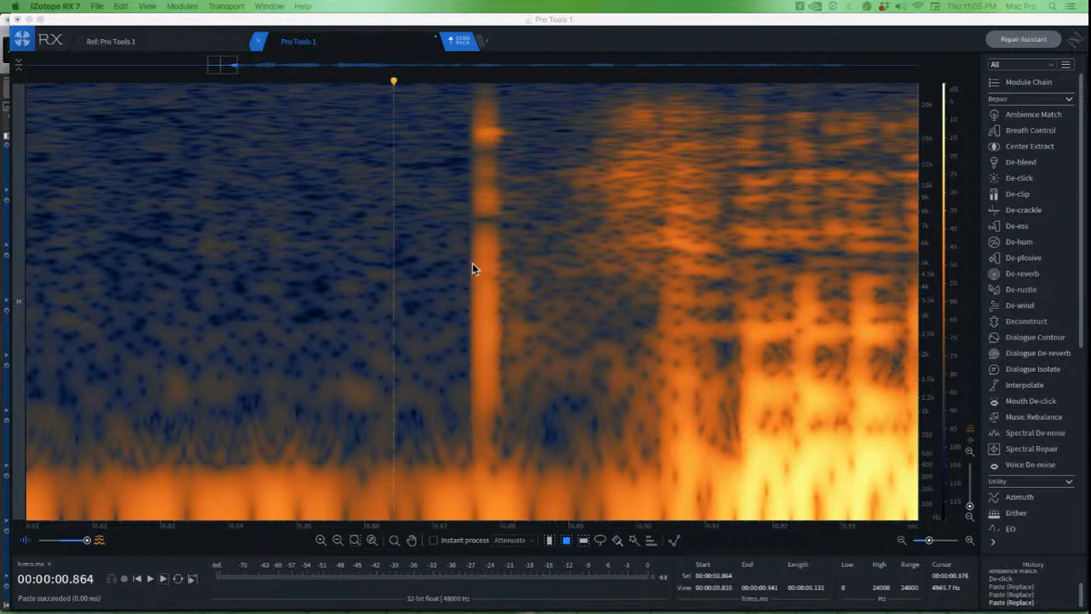
pyautogui.click(450, 259)
pyautogui.scroll(5, 446, 263)
pyautogui.press('space')
pyautogui.scroll(-1, 445, 265)
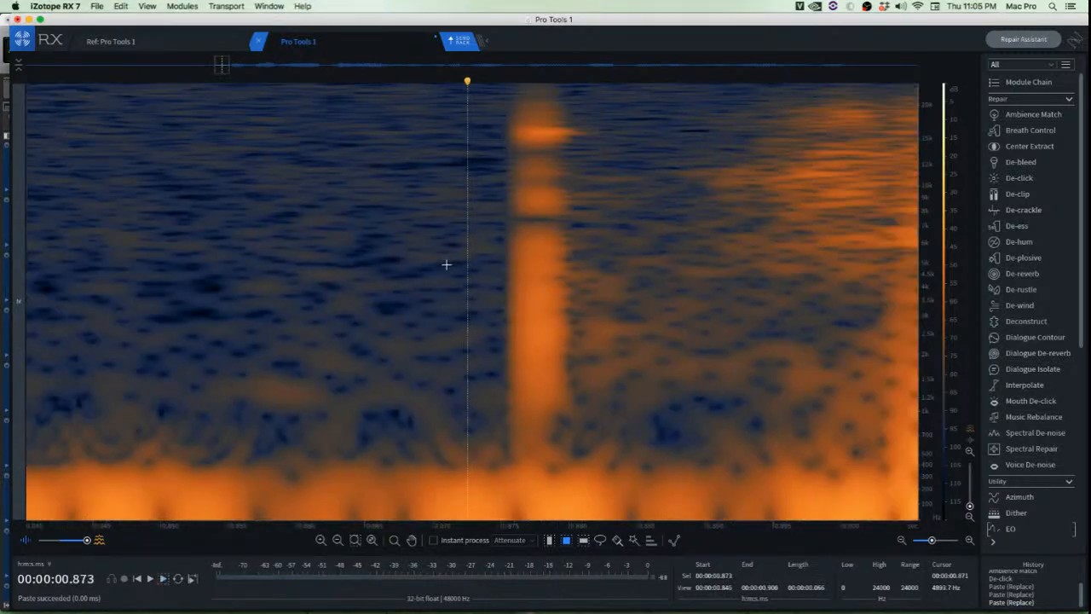
pyautogui.scroll(-1, 446, 264)
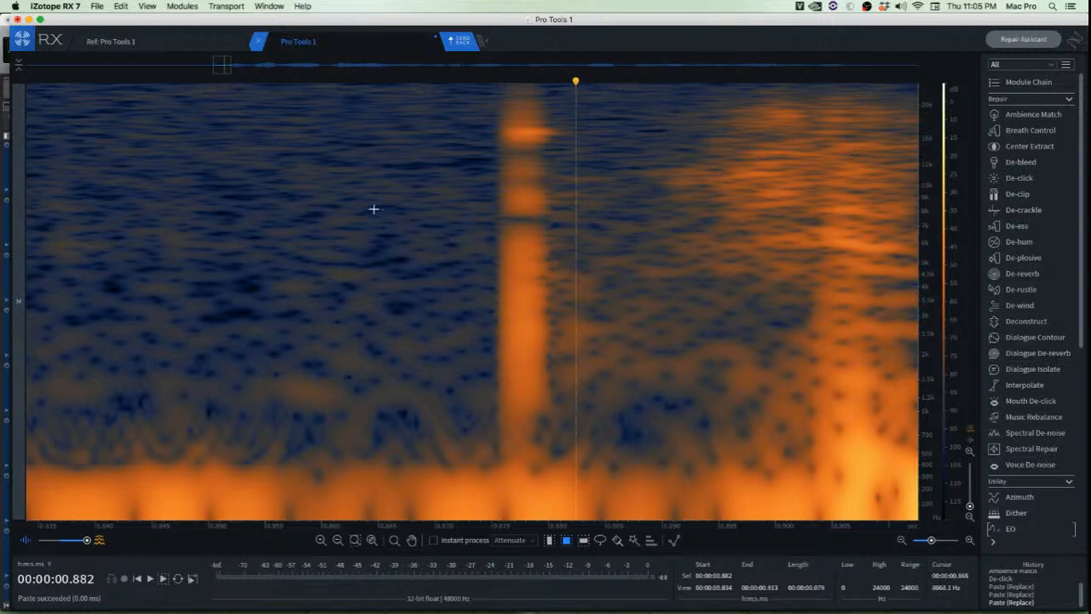
pyautogui.moveTo(367, 208); pyautogui.dragTo(498, 487)
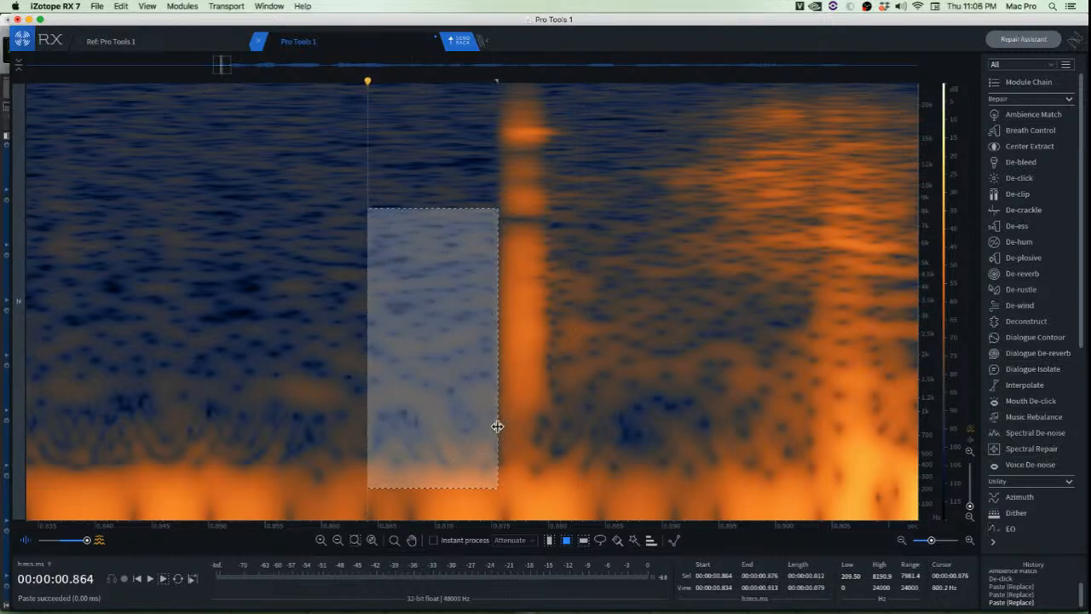
pyautogui.press('super+c')
pyautogui.moveTo(461, 392); pyautogui.dragTo(550, 389)
pyautogui.press('super+v')
pyautogui.click(410, 391)
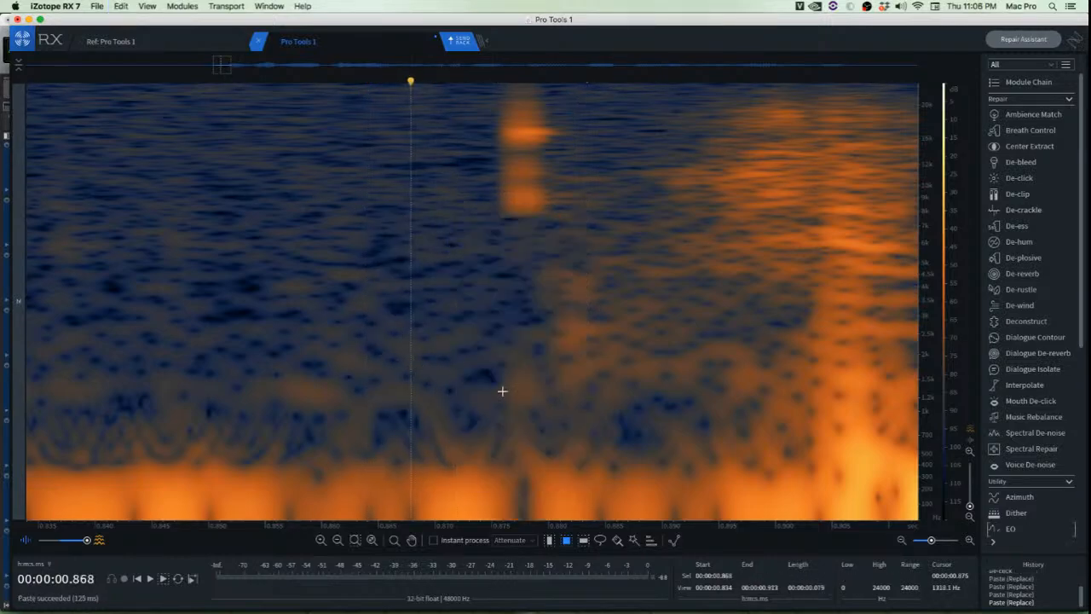
# Paste a copied patch of clean high-frequency background over the upper part of the click near 0.878 s
pyautogui.scroll(-8, 500, 366)
pyautogui.moveTo(449, 86)
pyautogui.mouseDown()
pyautogui.moveTo(502, 230)
pyautogui.moveTo(472, 182)
pyautogui.moveTo(484, 183)
pyautogui.mouseUp()
pyautogui.press('super+c')
pyautogui.press('super+v')
# Play the clip from its start to check the patched opening
pyautogui.click(437, 236)
pyautogui.press('space')
pyautogui.press('space')
pyautogui.scroll(-5, 365, 241)
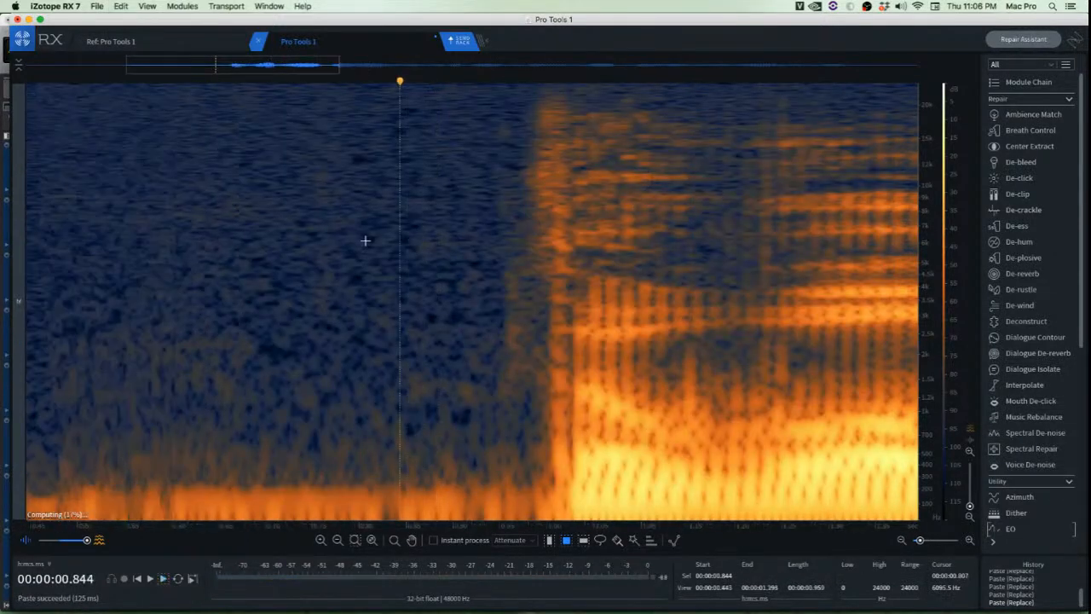
pyautogui.press('Return')
pyautogui.press('space')
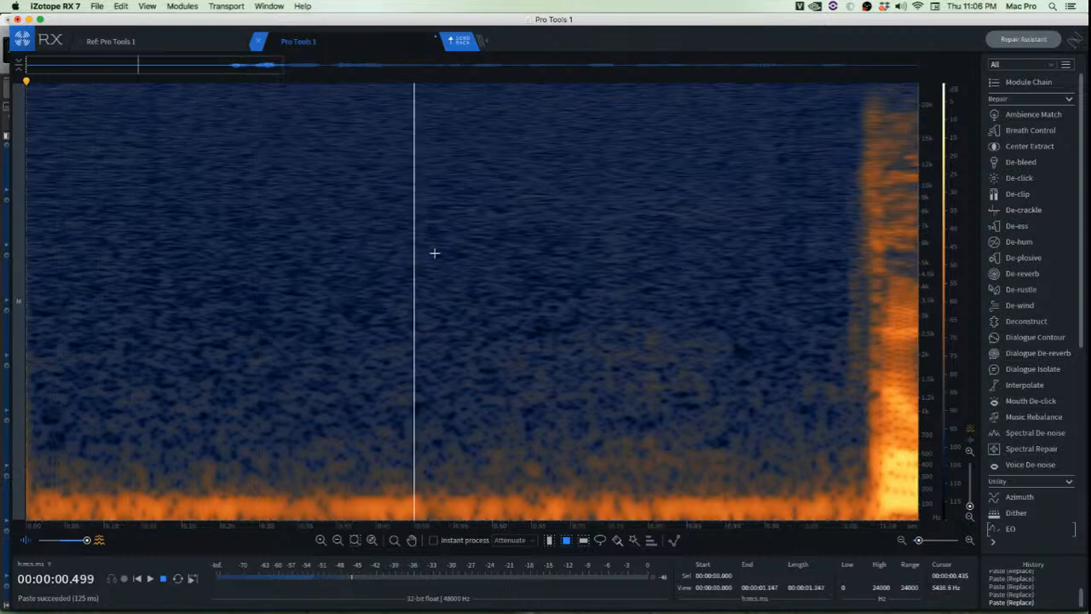
pyautogui.scroll(-3, 433, 251)
pyautogui.press('space')
pyautogui.press('space')
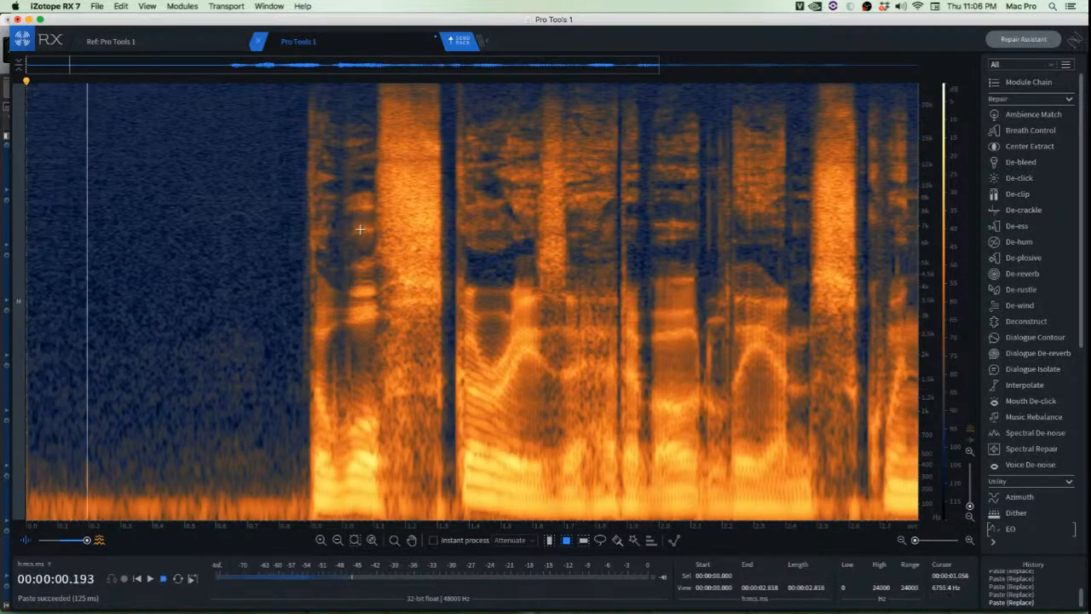
pyautogui.press('space')
# Replace the low-frequency burst at about 1.30 s, after the sibilant, with a copied patch of neighbouring audio
pyautogui.scroll(5, 423, 324)
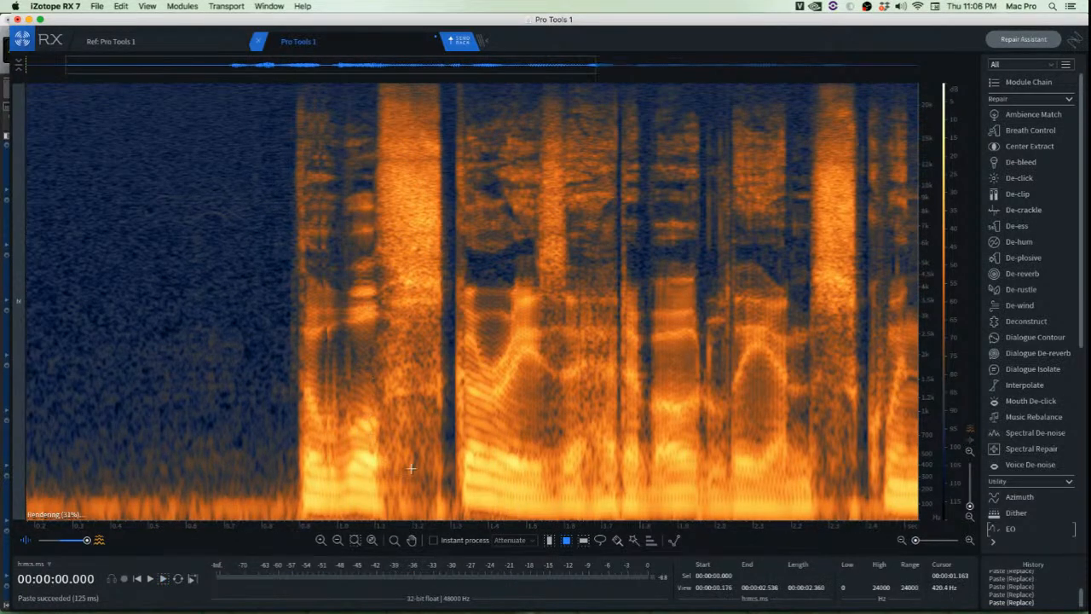
pyautogui.scroll(2, 529, 479)
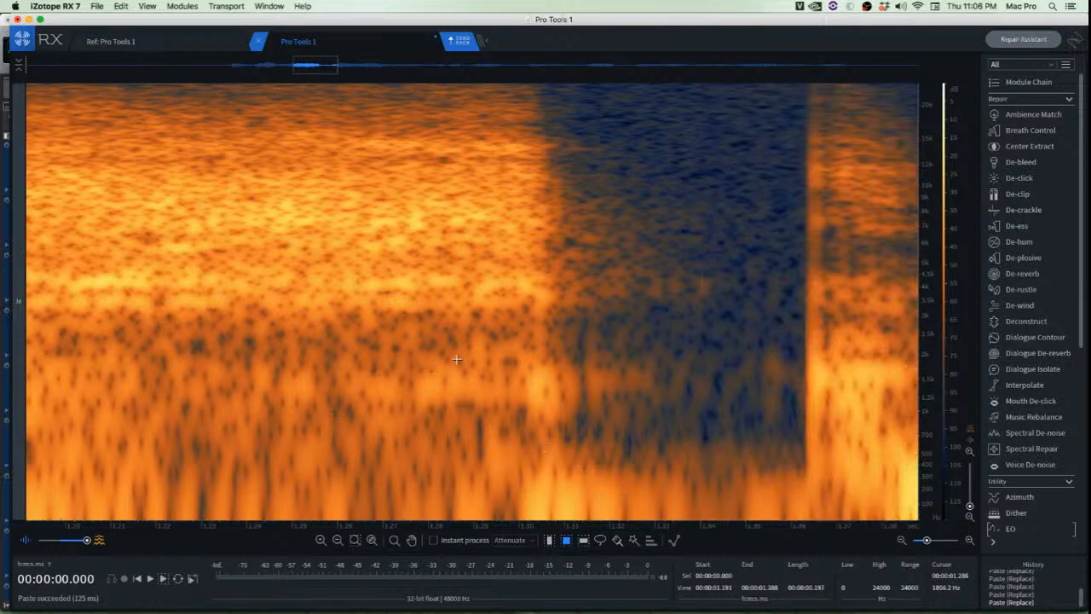
pyautogui.moveTo(451, 343)
pyautogui.mouseDown()
pyautogui.moveTo(528, 444)
pyautogui.moveTo(541, 421)
pyautogui.mouseUp()
pyautogui.click(419, 421)
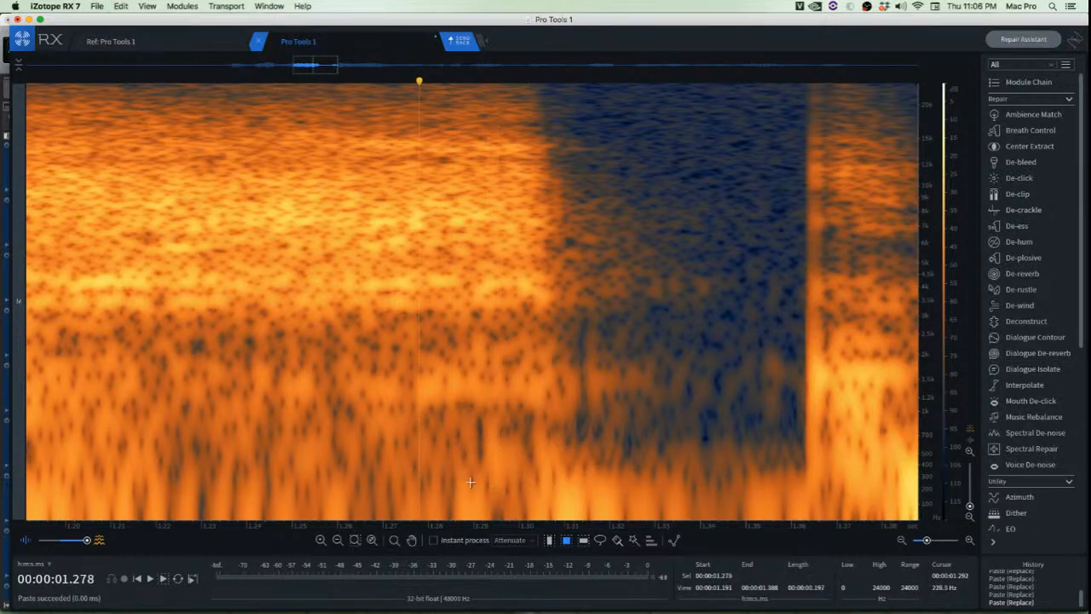
pyautogui.moveTo(397, 462)
pyautogui.mouseDown()
pyautogui.moveTo(570, 520)
pyautogui.moveTo(616, 499)
pyautogui.mouseUp()
pyautogui.press('super+c')
pyautogui.press('super+v')
pyautogui.click(428, 481)
# Play the clip from about 1.16 s to check the patched low-frequency burst
pyautogui.scroll(-4, 444, 477)
pyautogui.click(276, 350)
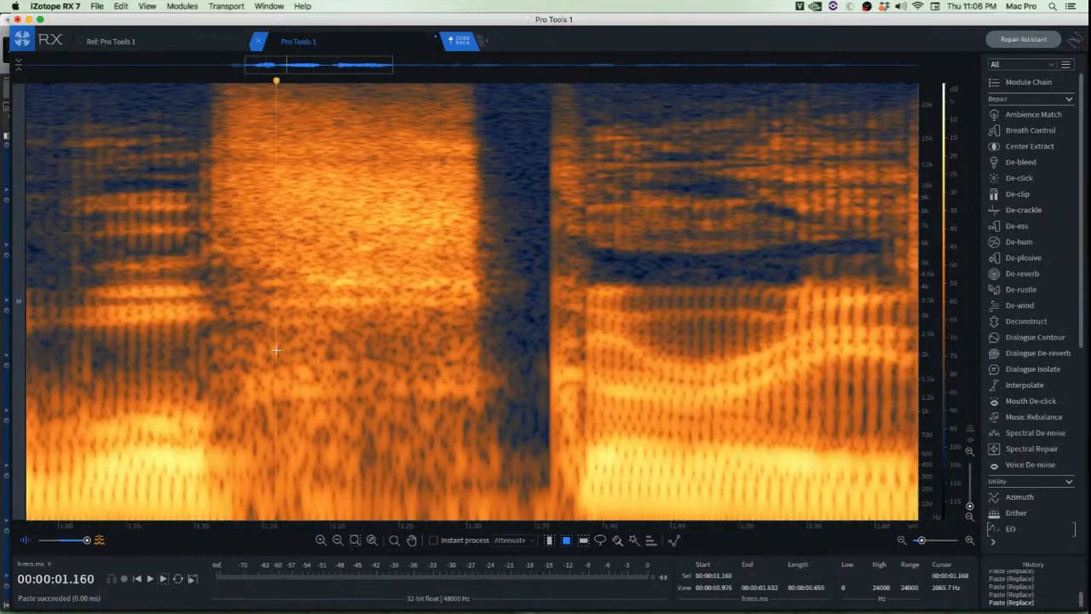
pyautogui.press('space')
pyautogui.press('space')
pyautogui.press('space')
pyautogui.press('space')
pyautogui.scroll(-4, 302, 362)
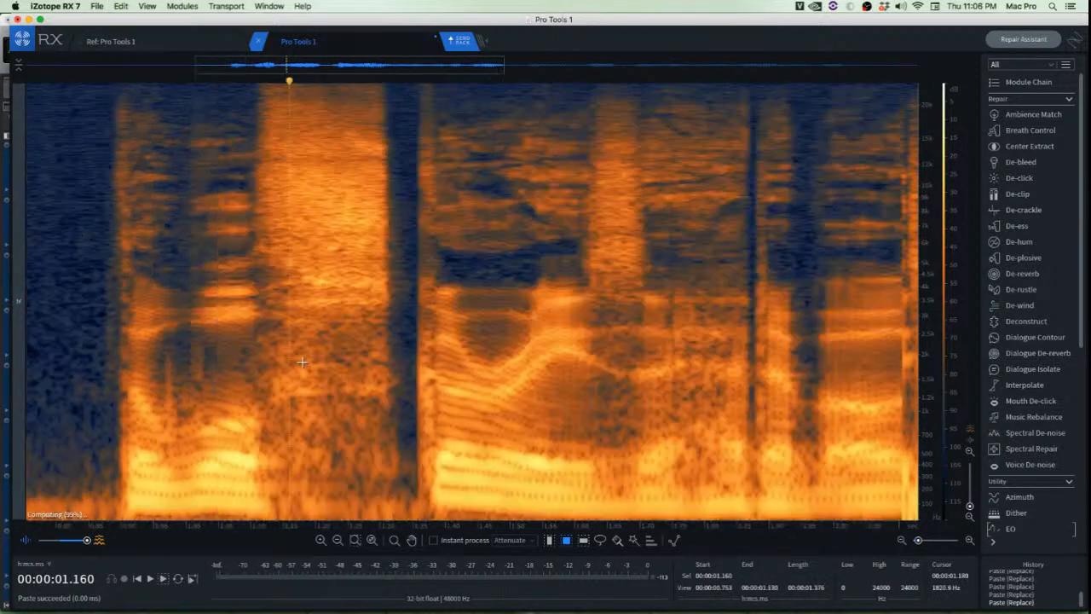
# Play the clip from about 1.34 s and from about 1.82 s to listen for remaining clicks
pyautogui.scroll(5, 406, 205)
pyautogui.click(385, 196)
pyautogui.press('space')
pyautogui.scroll(-5, 389, 217)
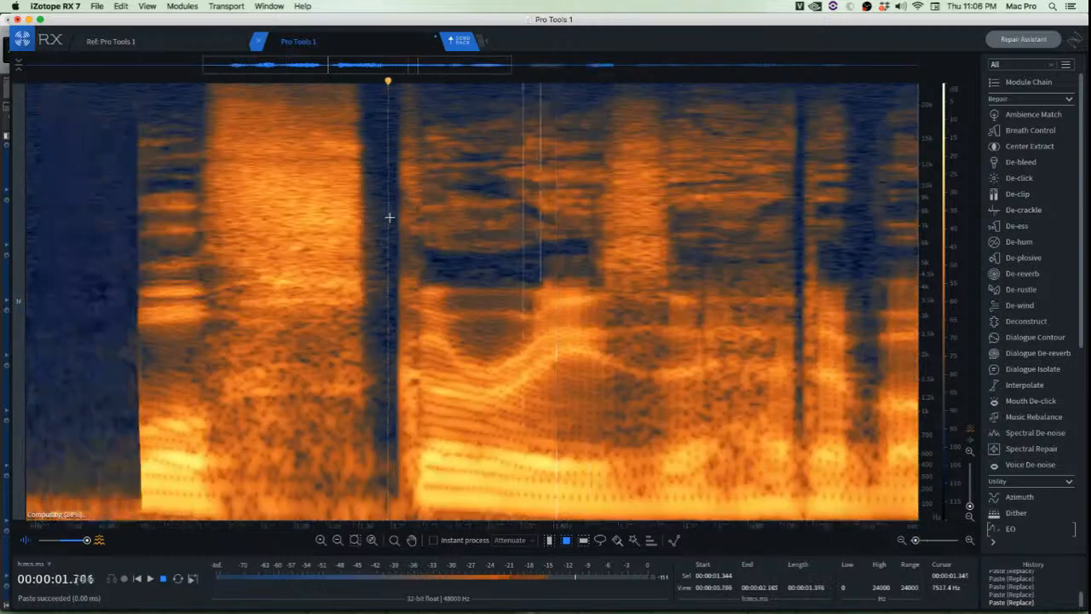
pyautogui.scroll(-4, 389, 217)
pyautogui.click(435, 210)
pyautogui.press('space')
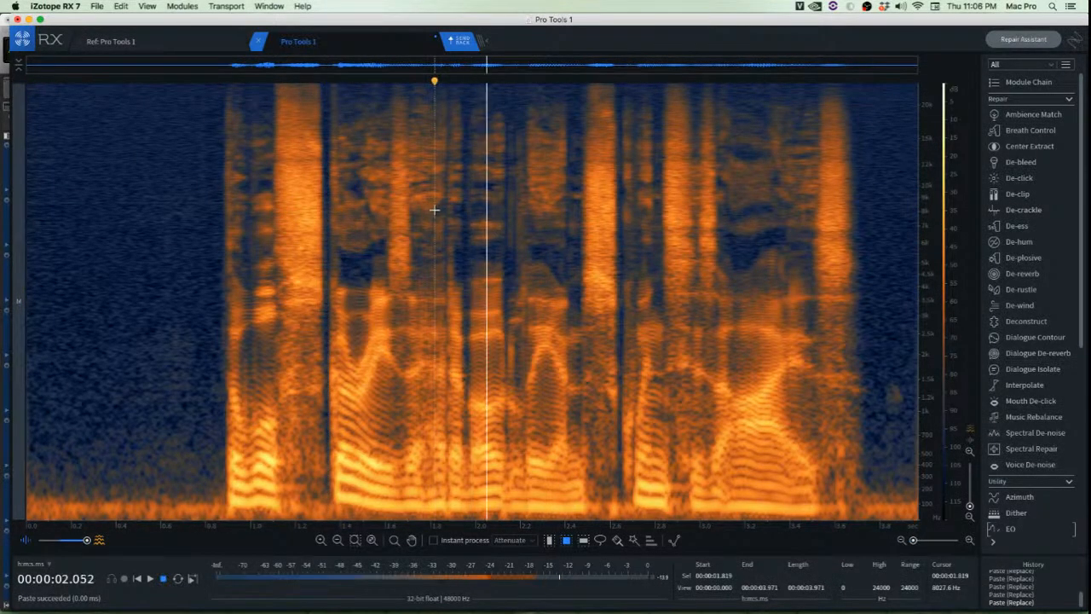
pyautogui.press('space')
pyautogui.scroll(6, 512, 207)
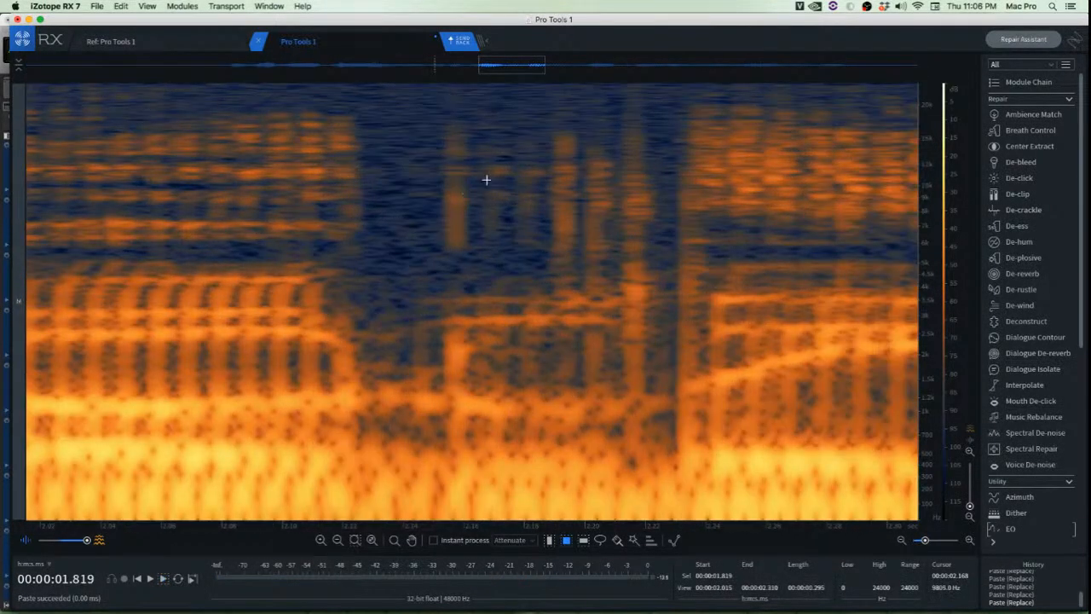
pyautogui.scroll(-3, 409, 102)
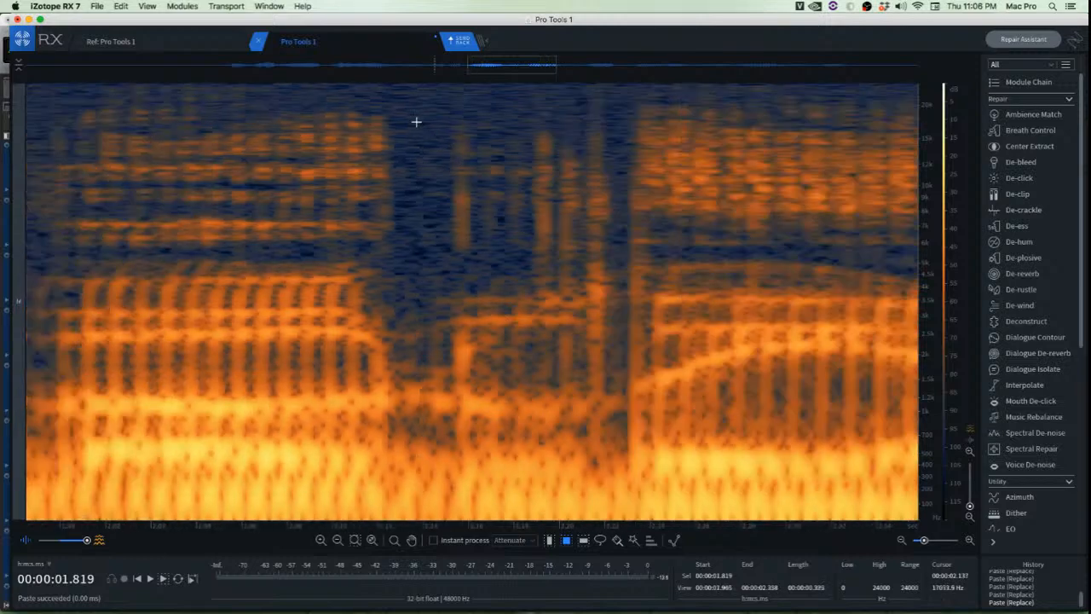
pyautogui.moveTo(411, 104); pyautogui.dragTo(636, 457)
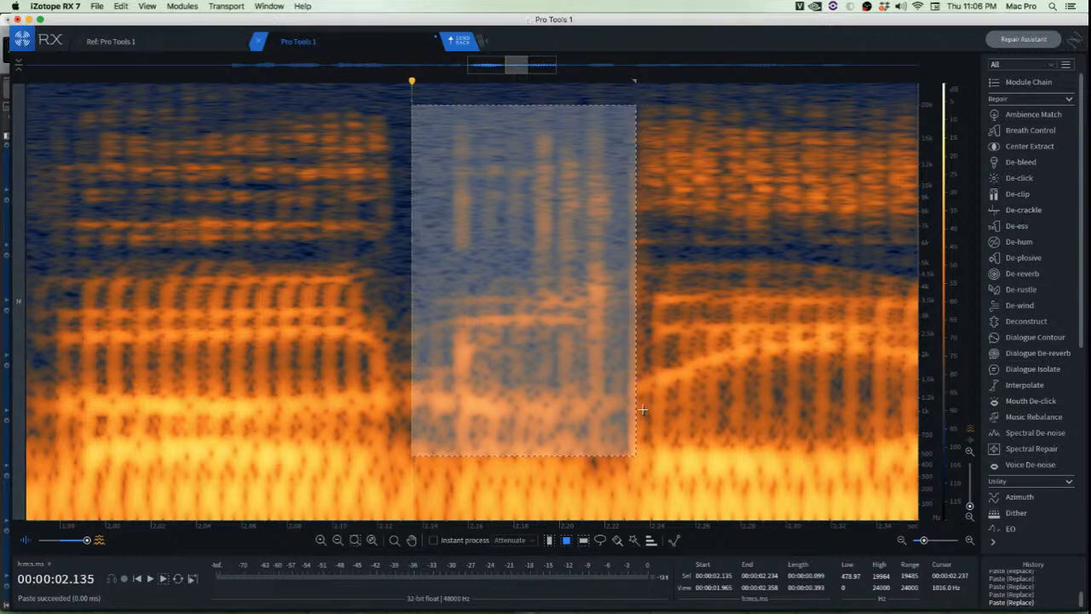
pyautogui.click(339, 311)
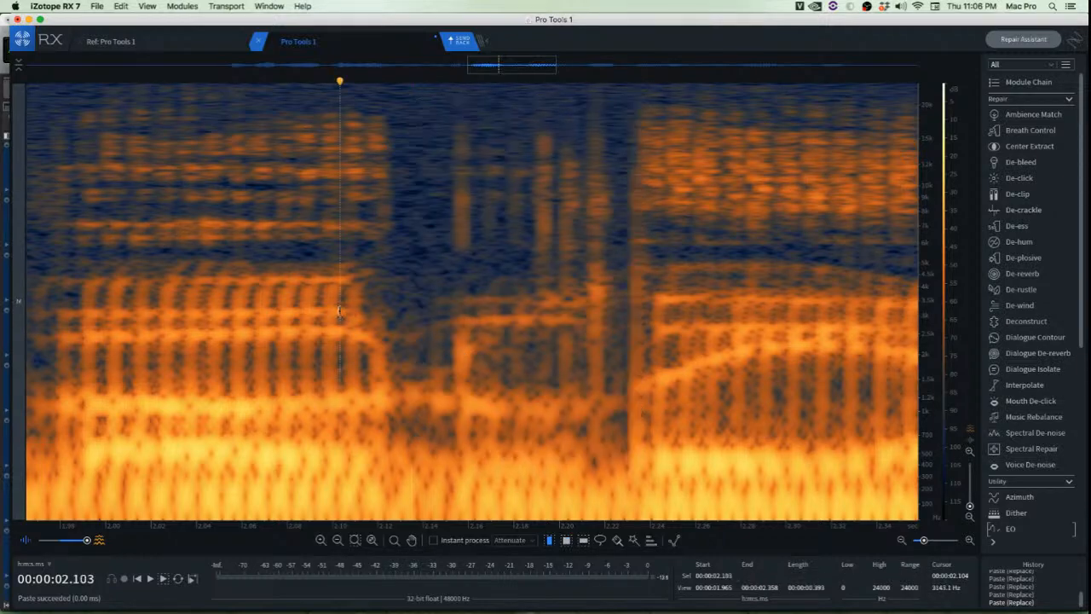
pyautogui.moveTo(339, 311); pyautogui.dragTo(713, 370)
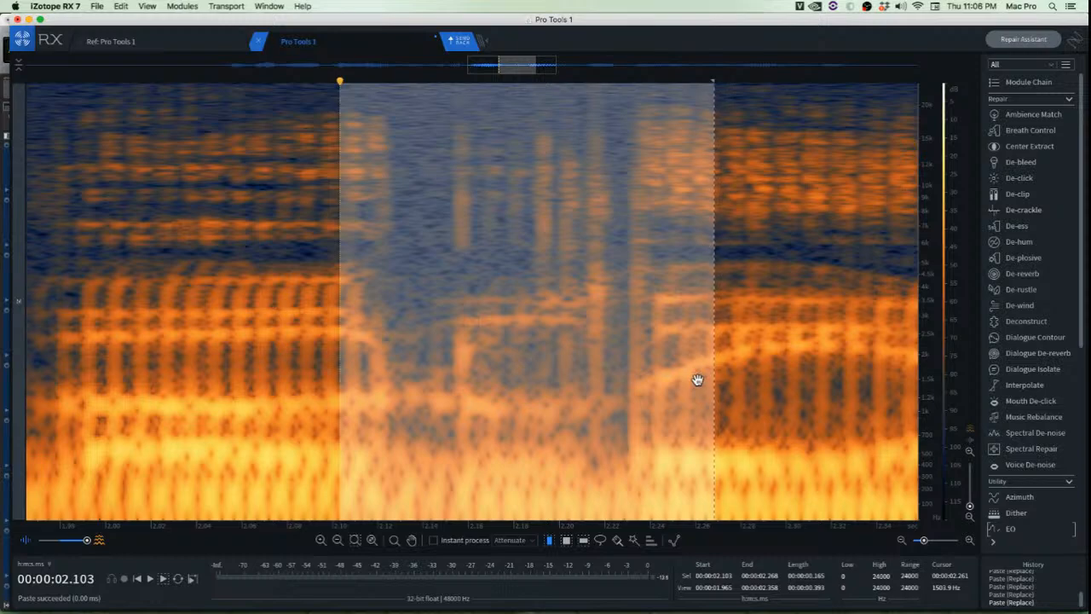
pyautogui.click(445, 126)
# Select about 2.140–2.228 s, 1.04–19.1 kHz, between the two voiced sounds and render De-click over it
pyautogui.moveTo(421, 109); pyautogui.dragTo(624, 407)
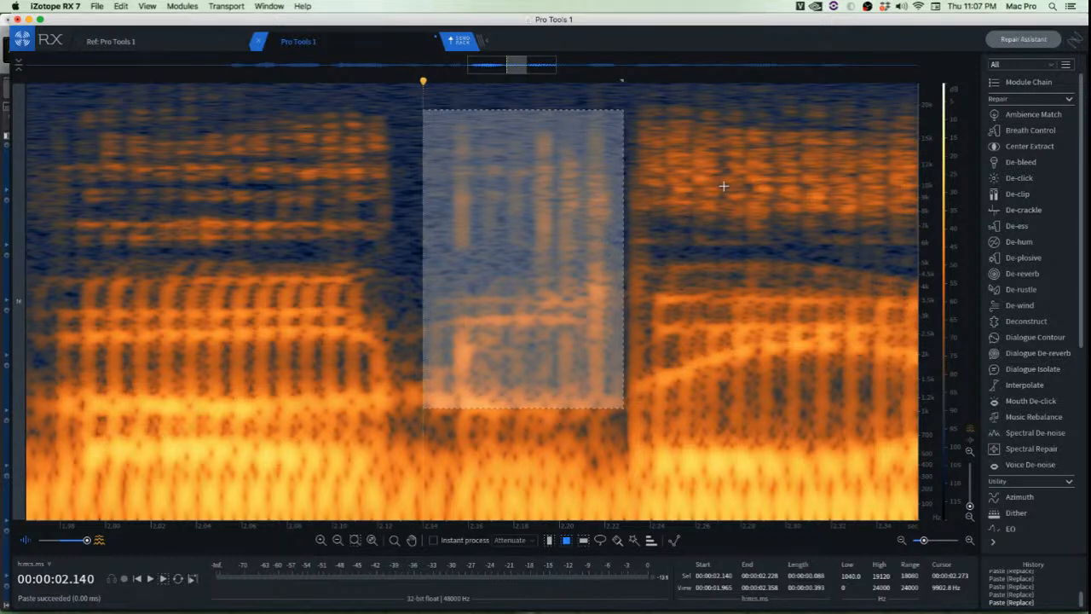
pyautogui.press('super+2')
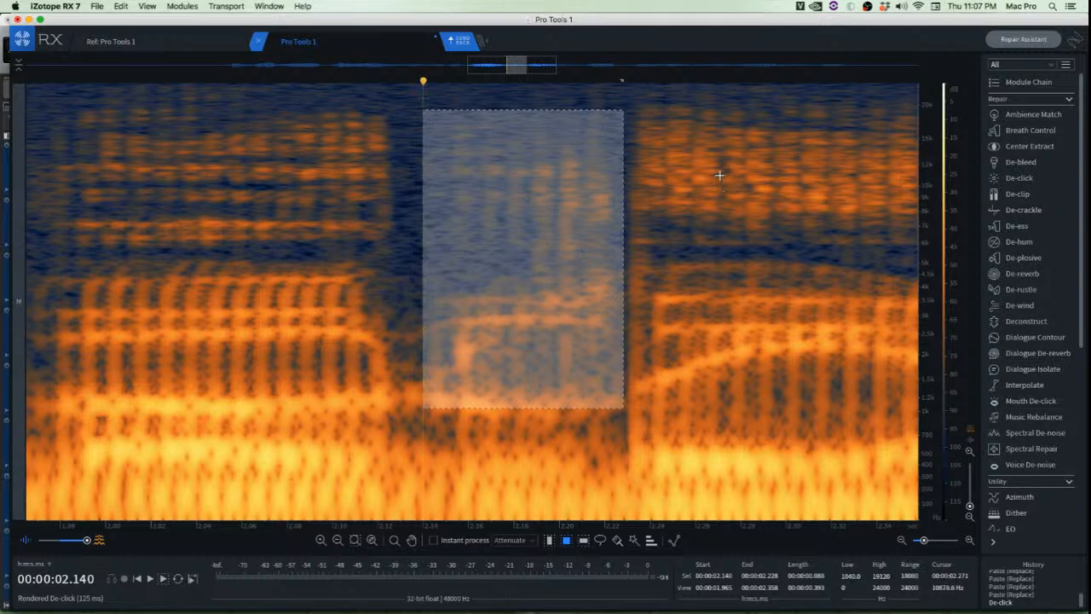
pyautogui.click(722, 177)
# Play the clip from about 1.957 s repeatedly to check the de-clicked passage
pyautogui.click(439, 168)
pyautogui.scroll(-3, 438, 168)
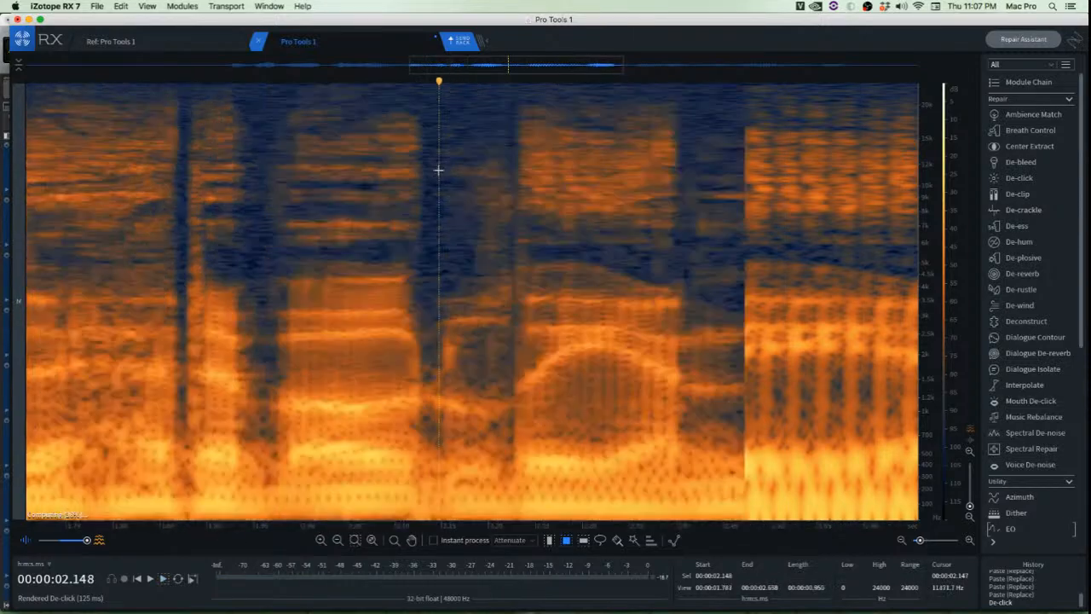
pyautogui.click(258, 153)
pyautogui.click(260, 154)
pyautogui.press('space')
pyautogui.press('space')
pyautogui.press('space')
pyautogui.press('space')
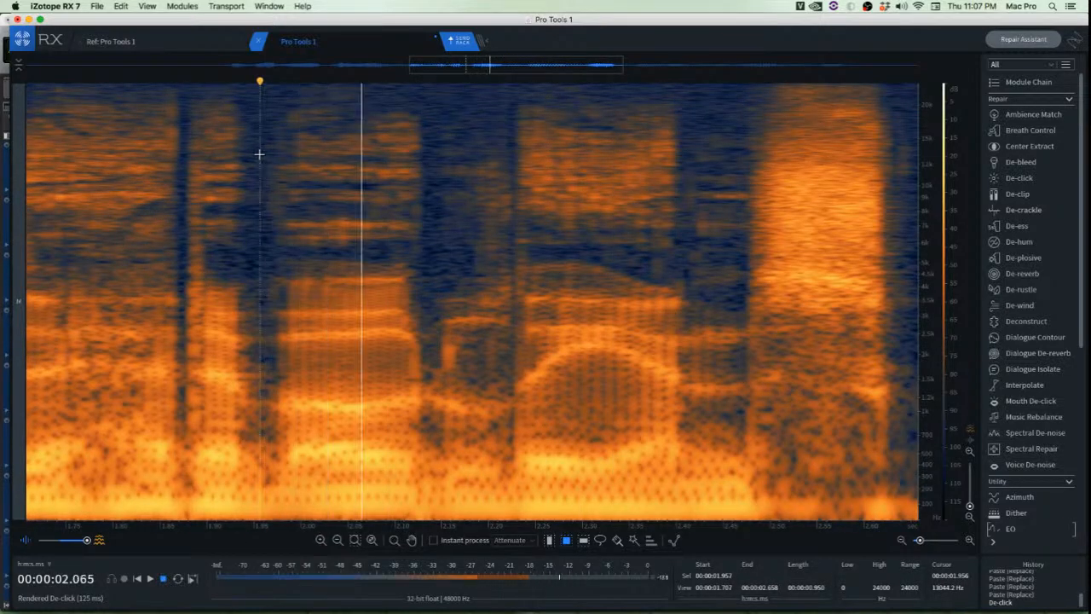
pyautogui.scroll(-3, 260, 154)
pyautogui.press('space')
pyautogui.press('space')
pyautogui.press('space')
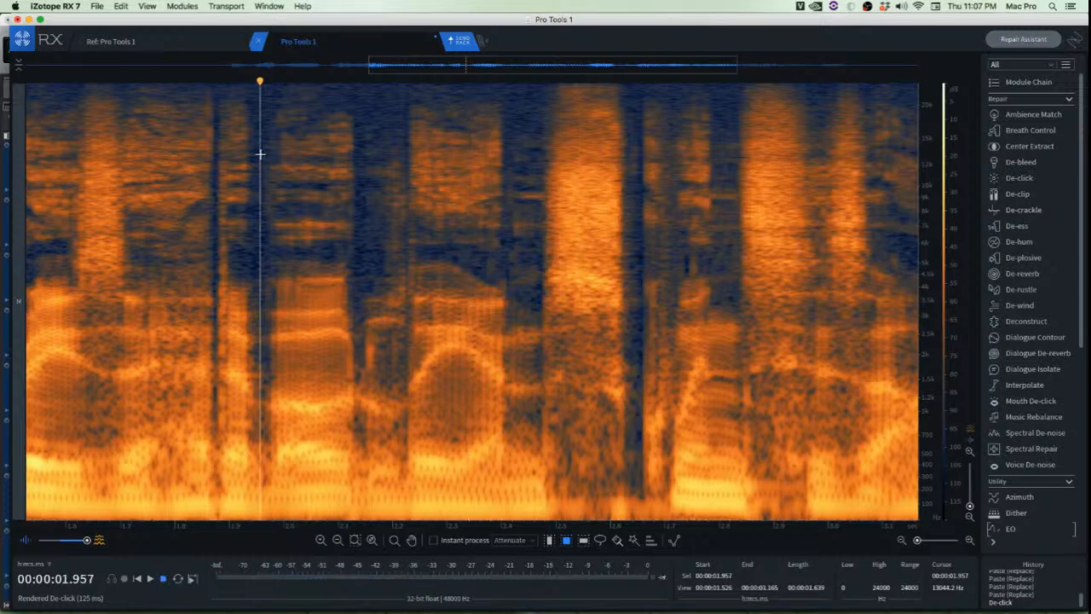
pyautogui.press('space')
pyautogui.scroll(15, 292, 139)
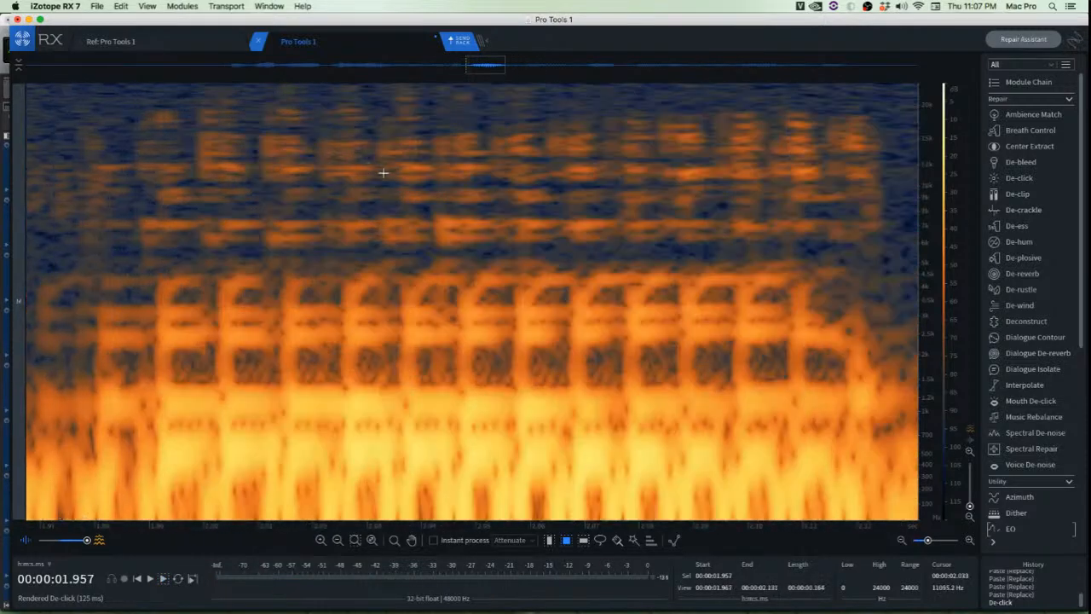
# Copy a narrow high-frequency patch at about 2.05 s, roughly 7–19 kHz, and paste it over the neighbouring click
pyautogui.scroll(-5, 394, 177)
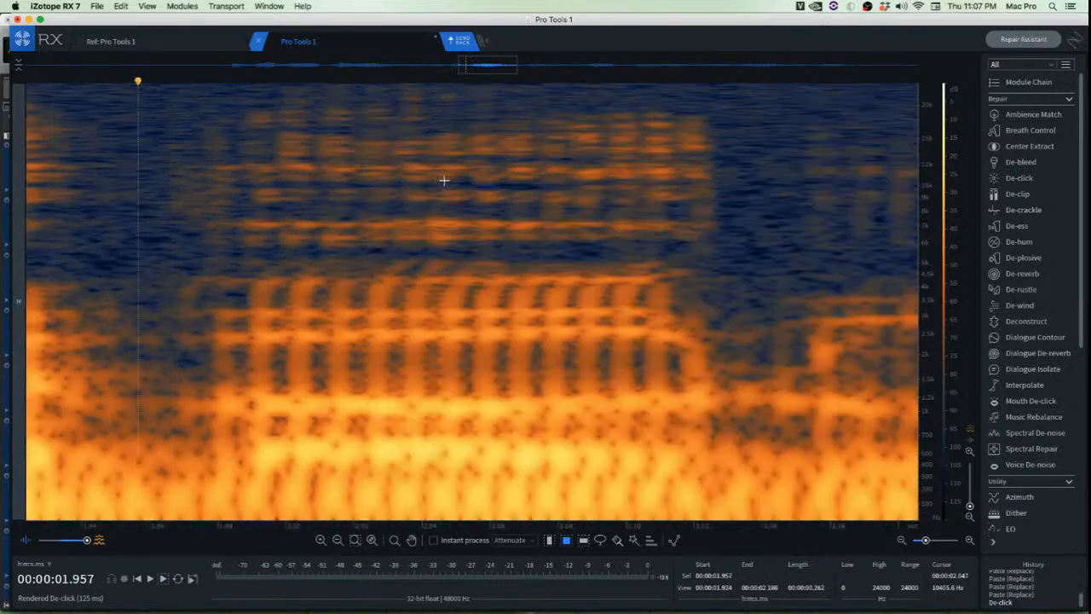
pyautogui.moveTo(471, 110); pyautogui.dragTo(453, 231)
pyautogui.press('super+c')
pyautogui.press('super+v')
pyautogui.click(533, 219)
# Play the clip from about 1.960 s and from about 1.567 s to check the patched high frequencies
pyautogui.scroll(-3, 523, 218)
pyautogui.click(291, 159)
pyautogui.press('space')
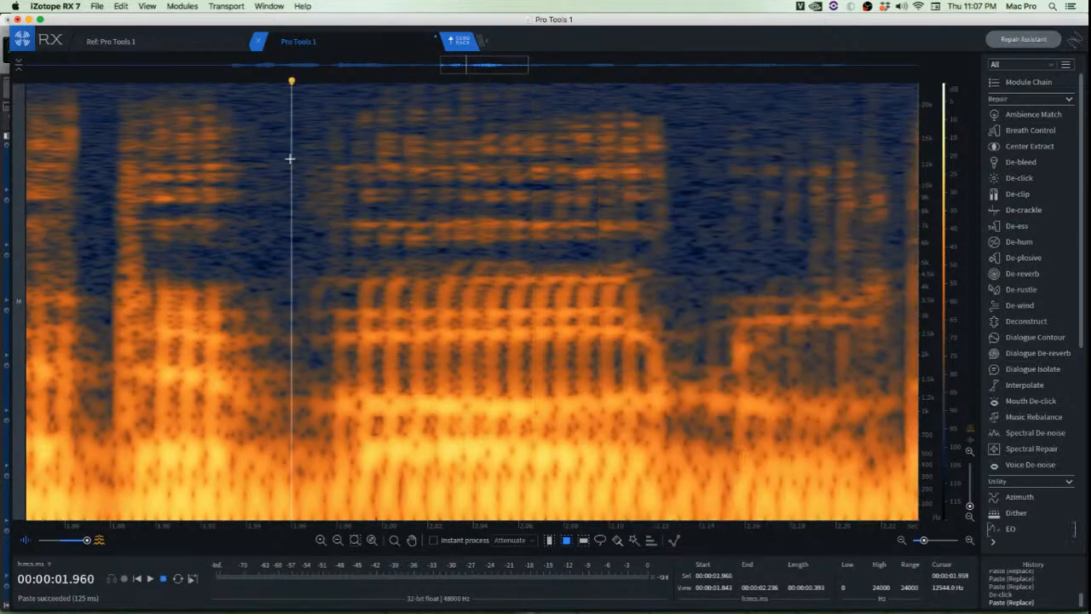
pyautogui.press('space')
pyautogui.press('space')
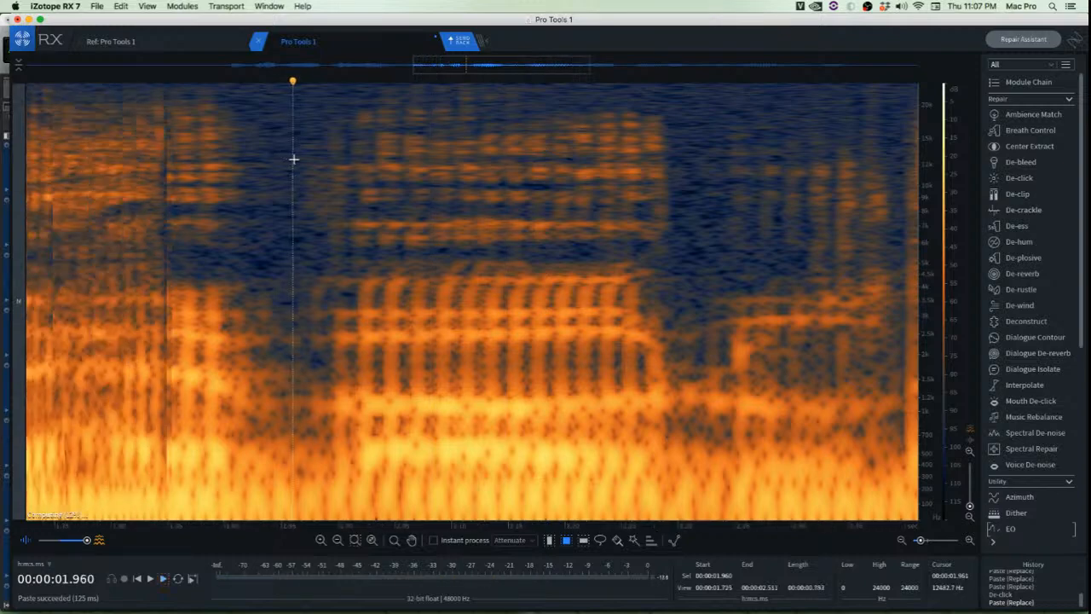
pyautogui.scroll(-4, 290, 158)
pyautogui.click(79, 145)
pyautogui.press('space')
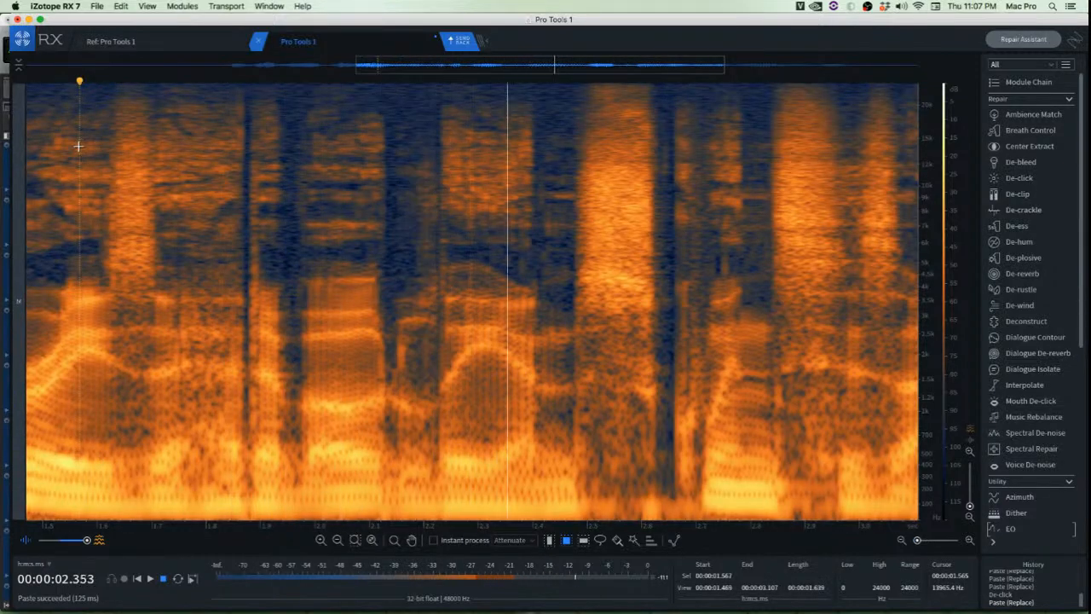
pyautogui.press('space')
pyautogui.press('space')
pyautogui.press('space')
# Play the clip from about 2.200 s to listen for further noises in the following words
pyautogui.click(393, 154)
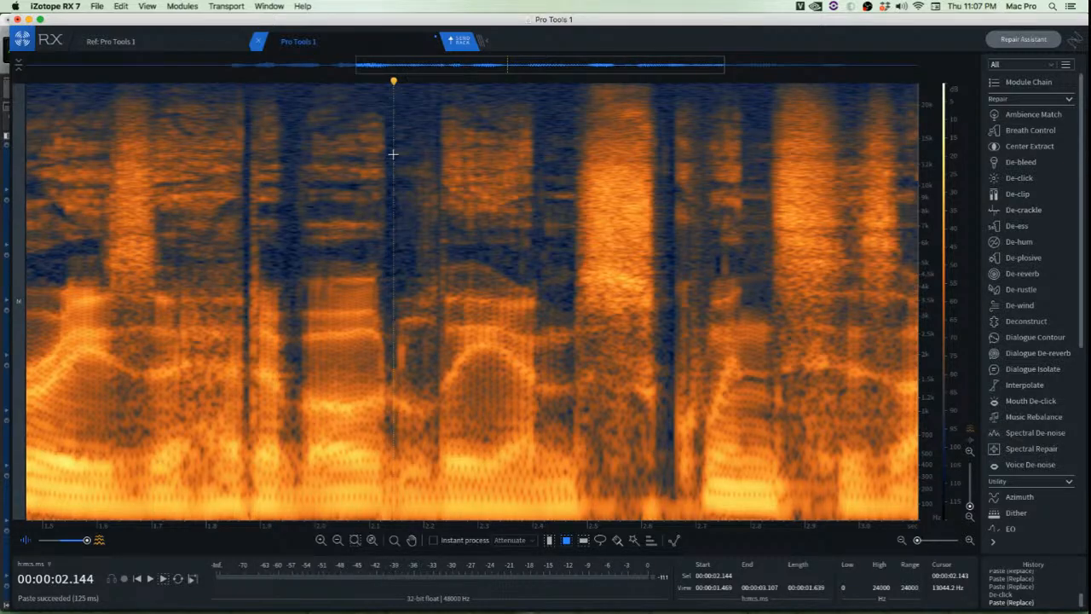
pyautogui.click(416, 154)
pyautogui.click(422, 164)
pyautogui.press('space')
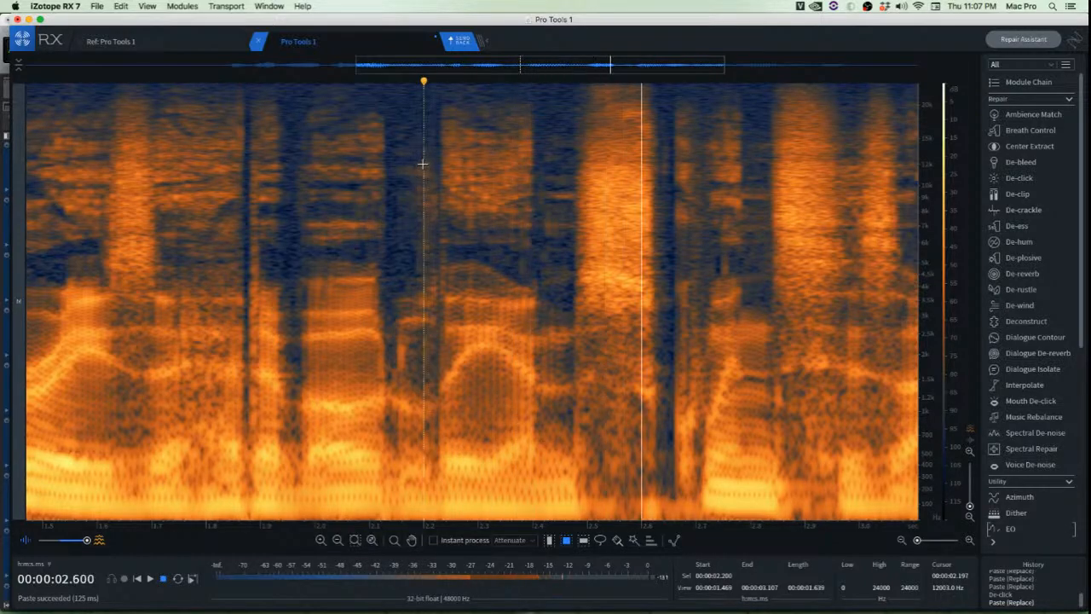
pyautogui.scroll(-1, 423, 164)
pyautogui.press('space')
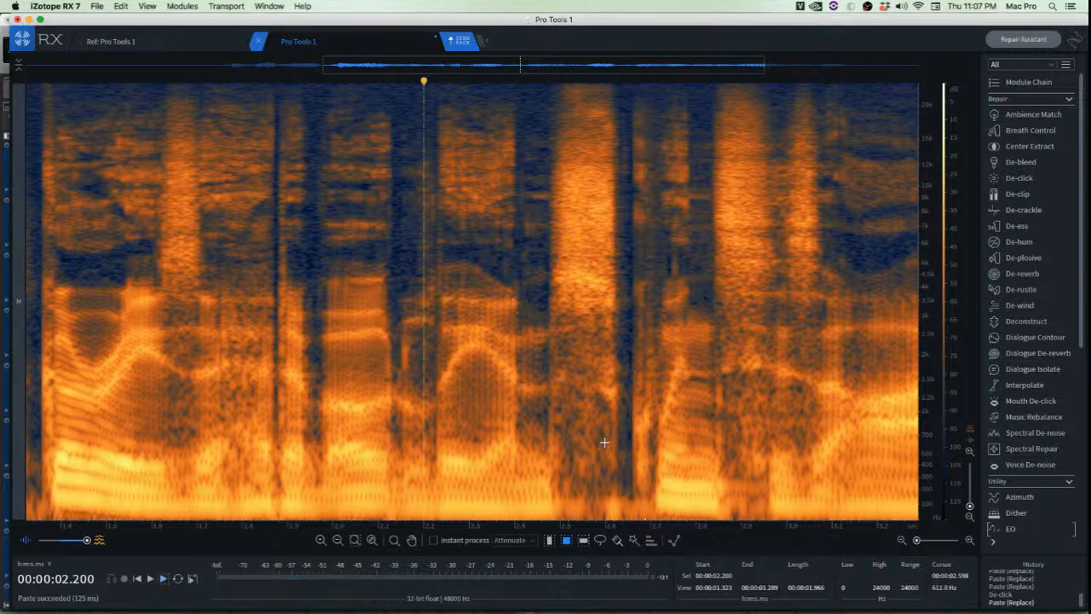
# Select the low-frequency burst at about 2.594–2.653 s, 0–321 Hz, and reduce it with Spectral Repair Attenuate
pyautogui.scroll(4, 604, 441)
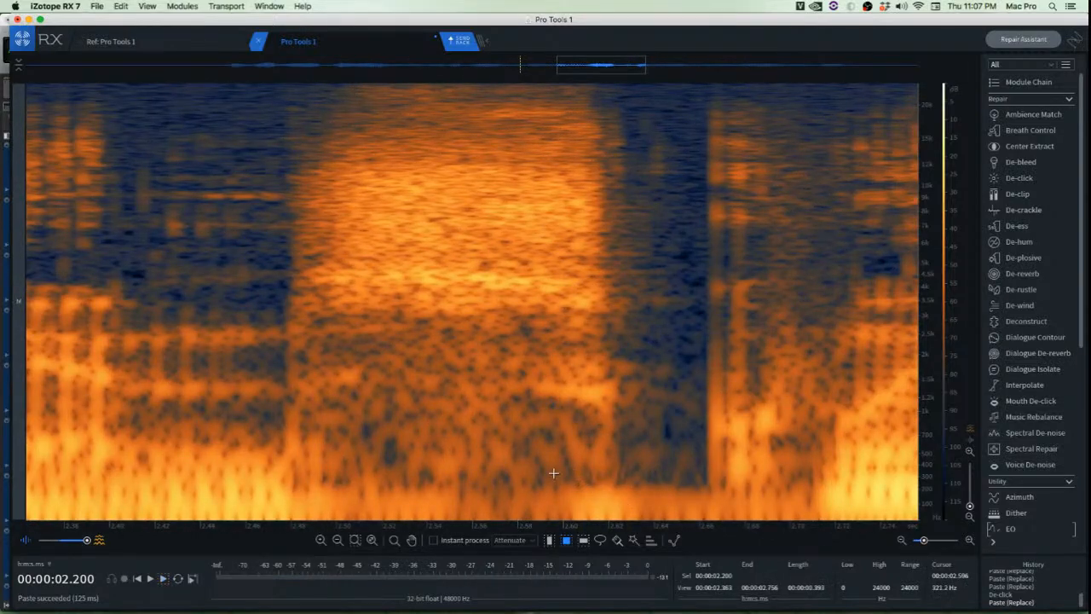
pyautogui.moveTo(553, 472); pyautogui.dragTo(683, 521)
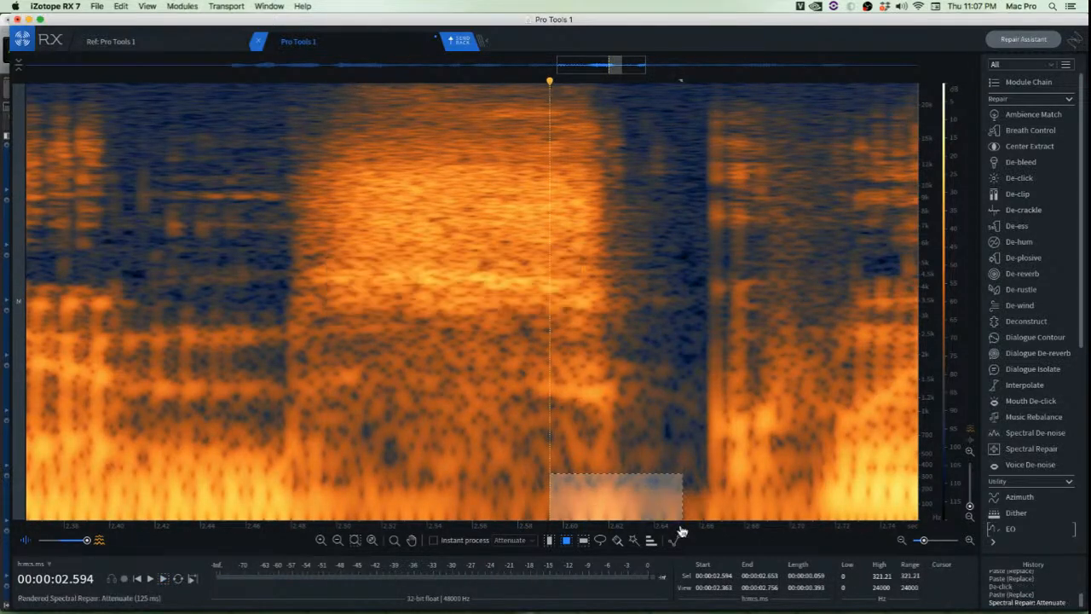
pyautogui.click(426, 399)
# Play the clip from about 2.430 s to check the attenuated low-frequency burst
pyautogui.click(178, 305)
pyautogui.press('space')
pyautogui.scroll(-2, 182, 305)
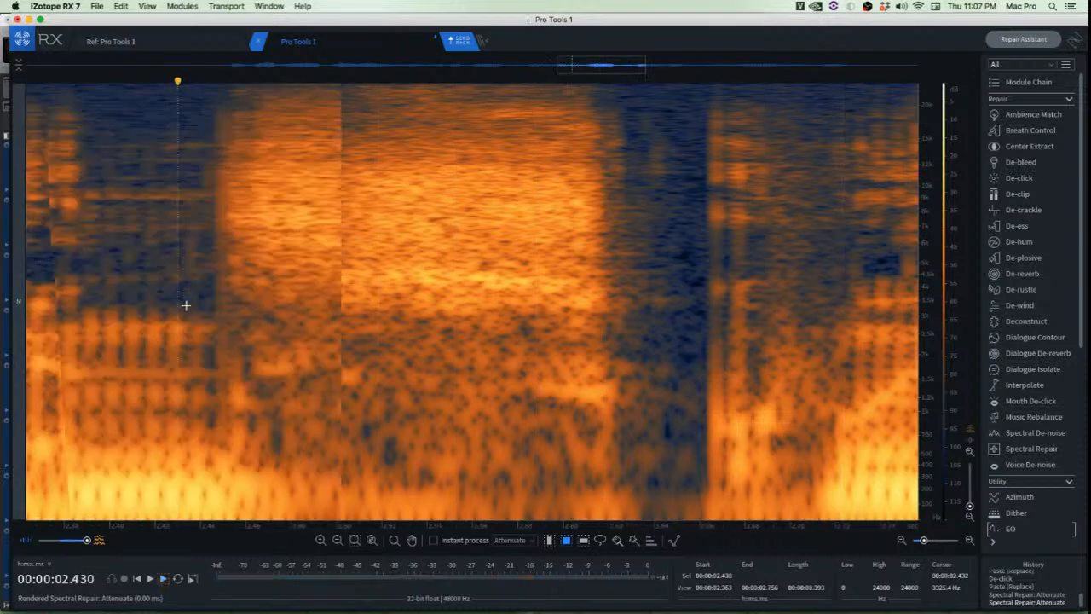
pyautogui.scroll(2, 185, 305)
pyautogui.press('space')
pyautogui.scroll(-2, 300, 351)
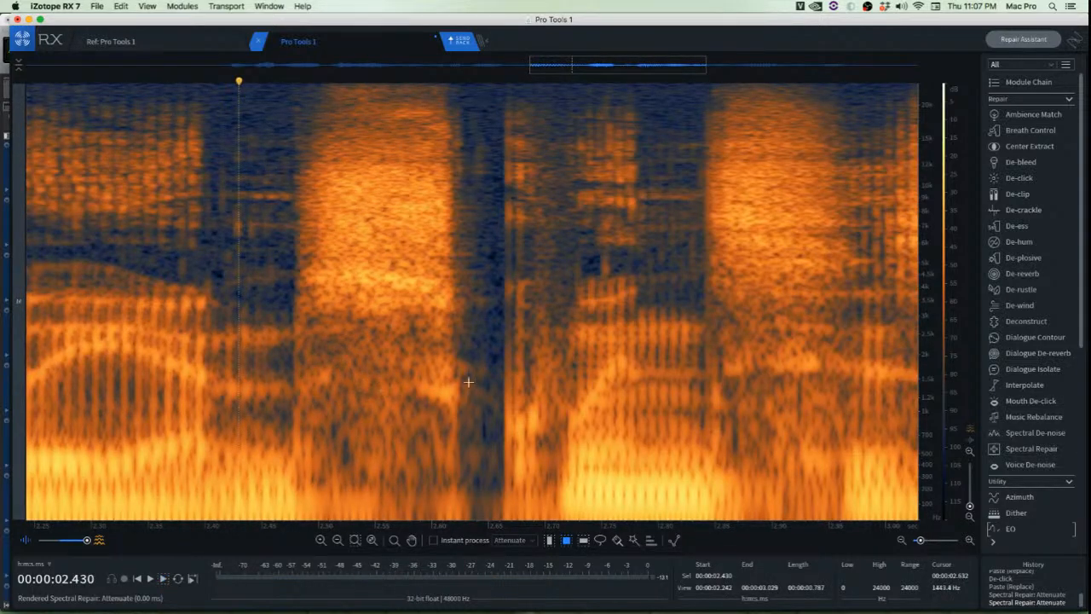
# Play the clip from about 2.520 s and repeatedly from about 2.650 s to locate the remaining click
pyautogui.scroll(3, 502, 369)
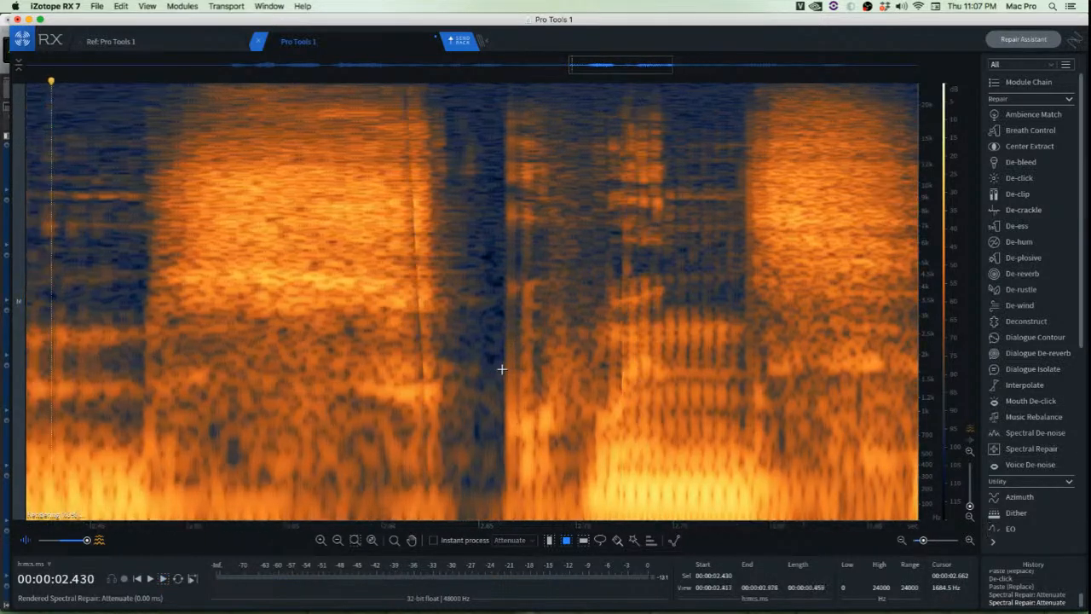
pyautogui.click(181, 341)
pyautogui.press('space')
pyautogui.press('space')
pyautogui.scroll(-2, 214, 334)
pyautogui.scroll(-2, 214, 334)
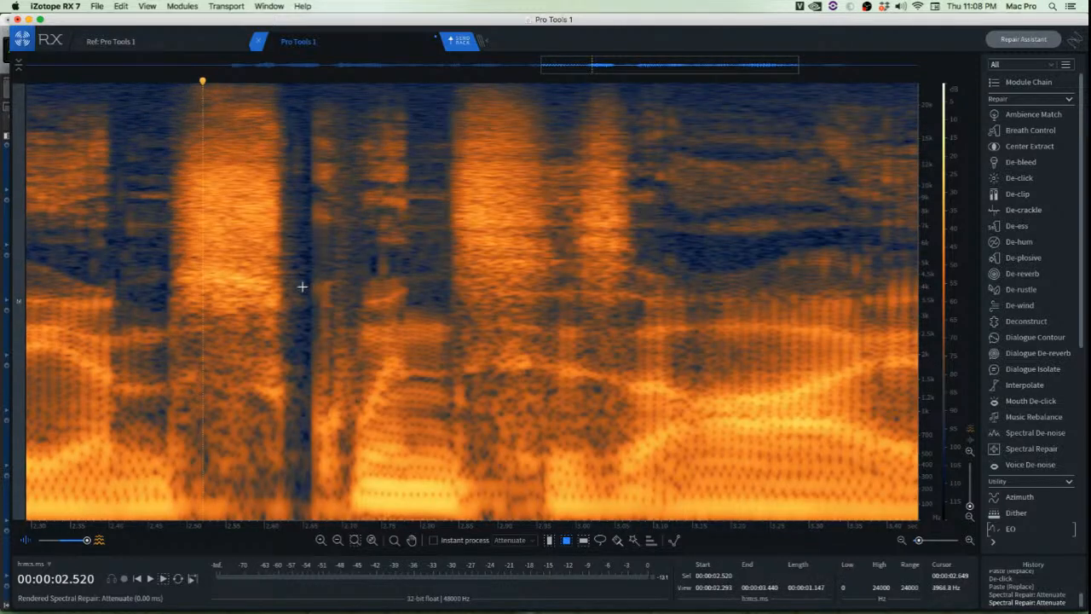
pyautogui.click(303, 287)
pyautogui.press('space')
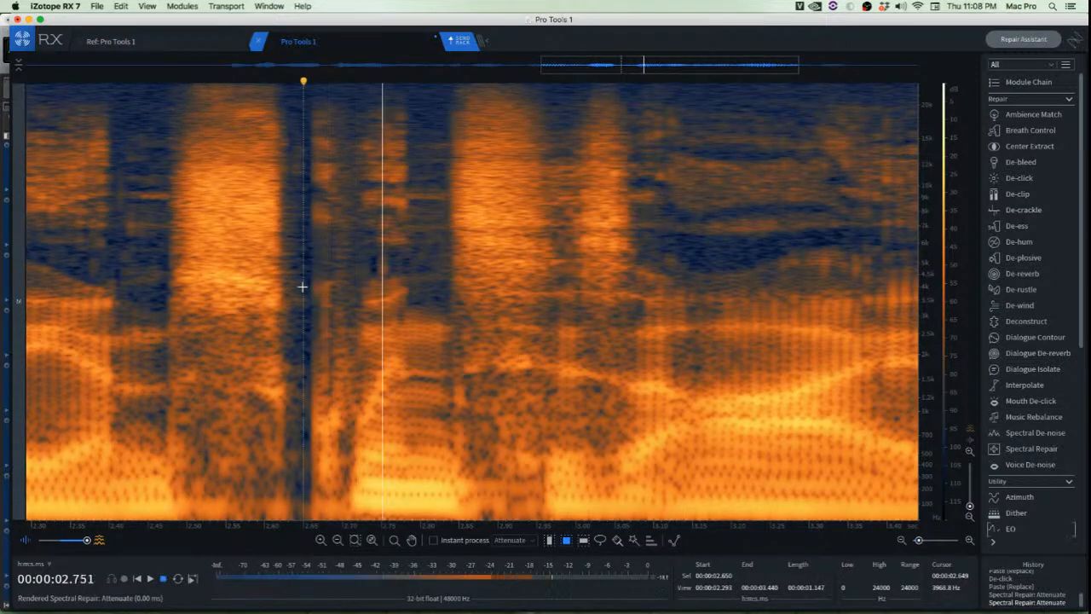
pyautogui.press('space')
pyautogui.press('space')
pyautogui.press('space')
# Copy a narrow patch at about 2.750 s, 3.8–8.7 kHz, and paste it over the click just after it
pyautogui.scroll(5, 375, 244)
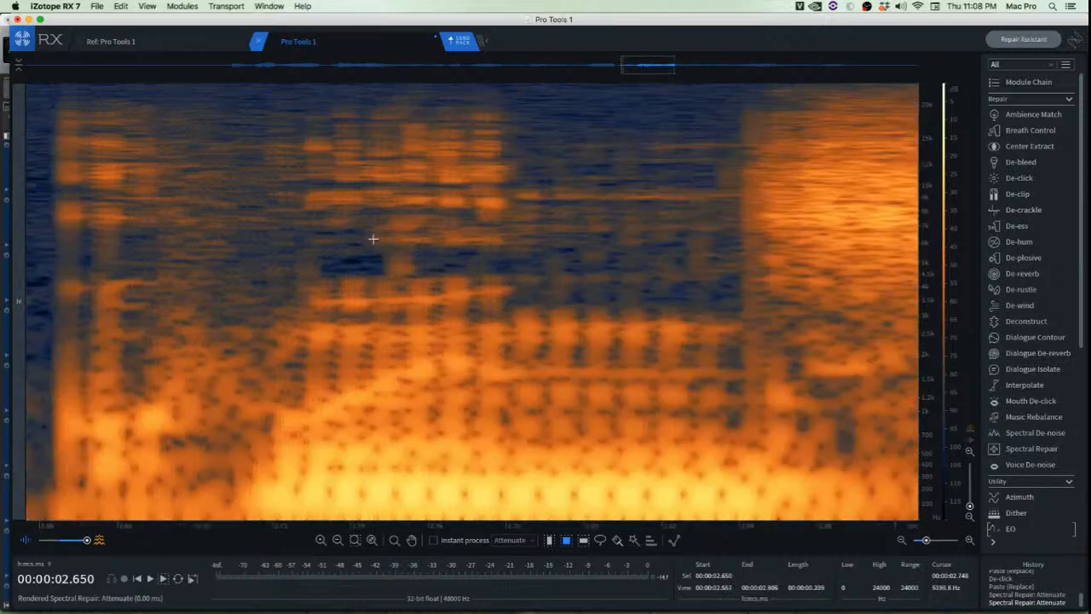
pyautogui.moveTo(439, 206); pyautogui.dragTo(461, 283)
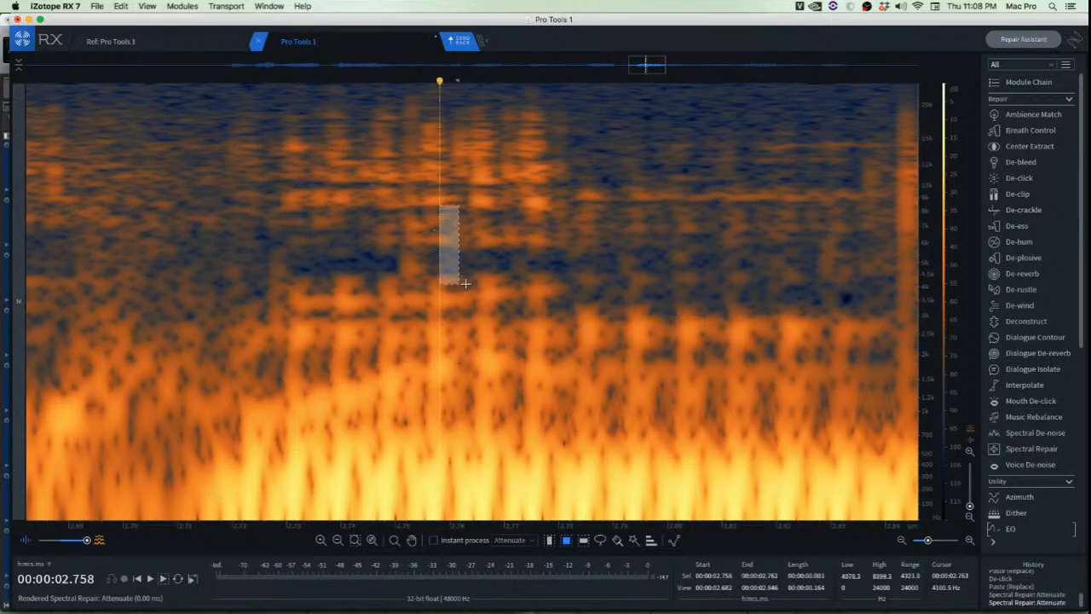
pyautogui.click(423, 248)
pyautogui.scroll(3, 440, 240)
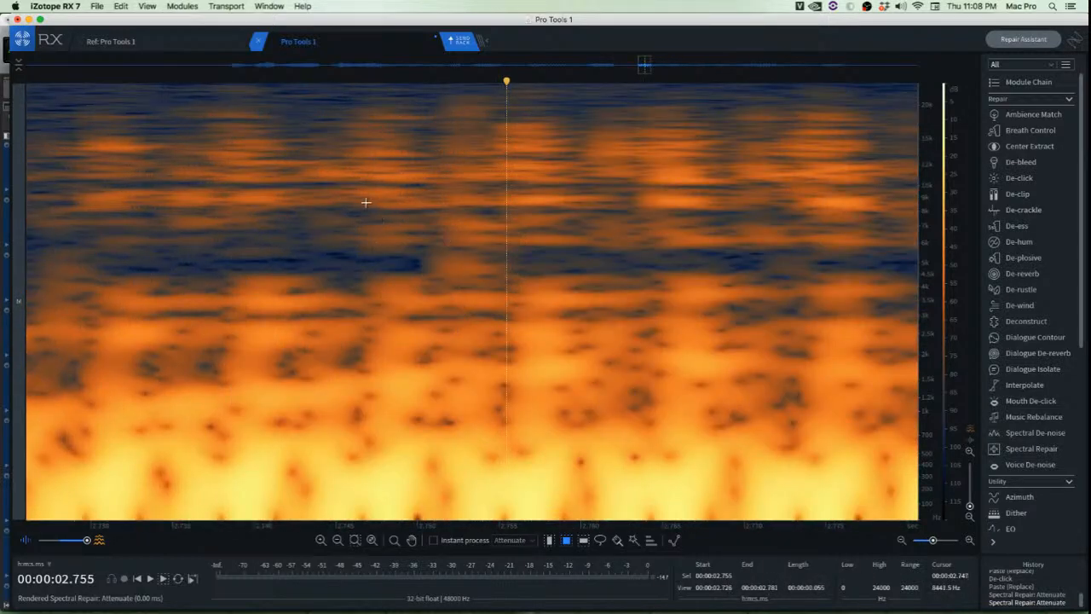
pyautogui.moveTo(366, 202); pyautogui.dragTo(421, 300)
pyautogui.press('super+c')
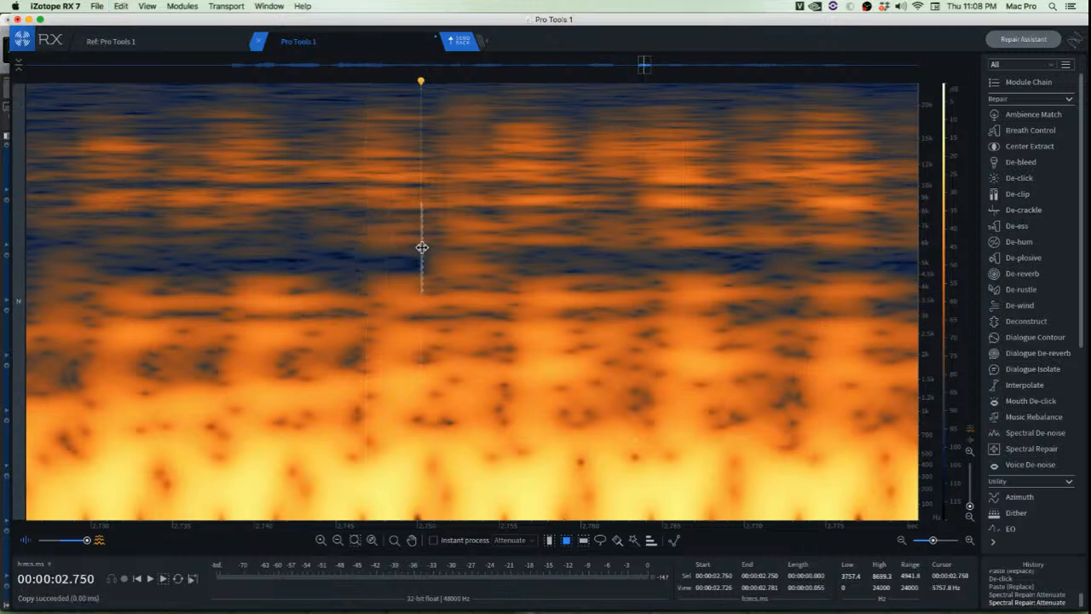
pyautogui.moveTo(422, 248); pyautogui.dragTo(470, 250)
pyautogui.press('super+v')
pyautogui.click(365, 236)
# Play the clip repeatedly from about 2.650 s to check the patched click
pyautogui.scroll(-3, 383, 254)
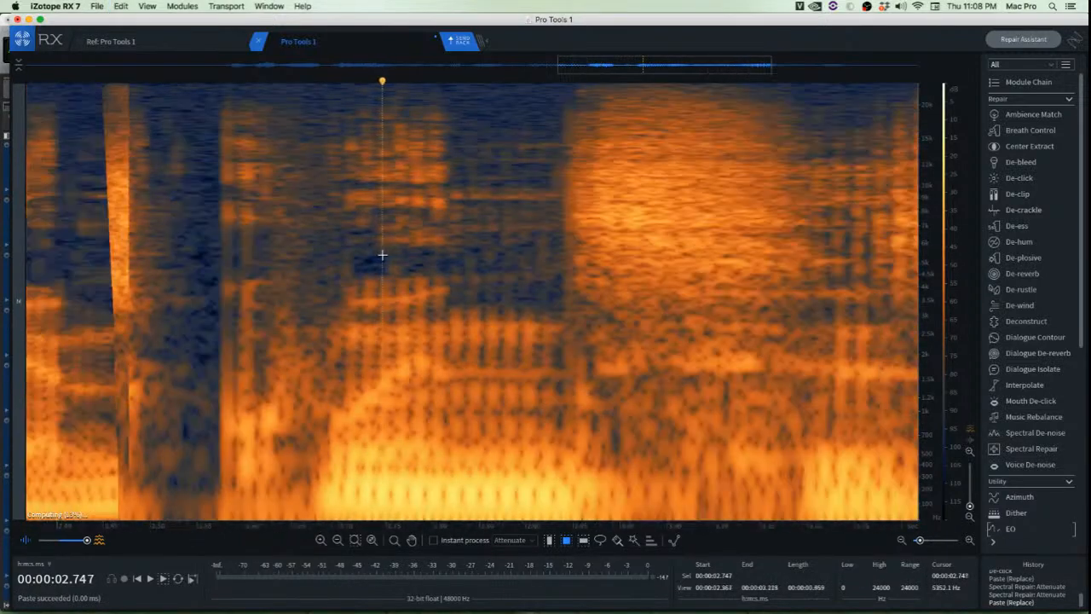
pyautogui.scroll(-2, 383, 254)
pyautogui.click(318, 244)
pyautogui.press('space')
pyautogui.press('space')
pyautogui.press('space')
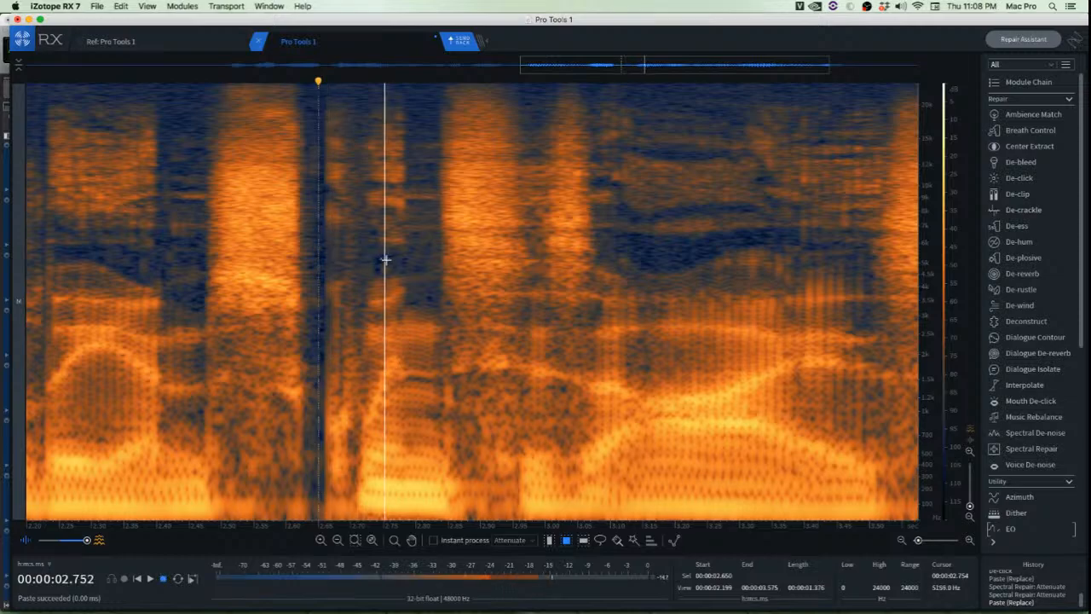
pyautogui.scroll(-5, 424, 273)
pyautogui.press('space')
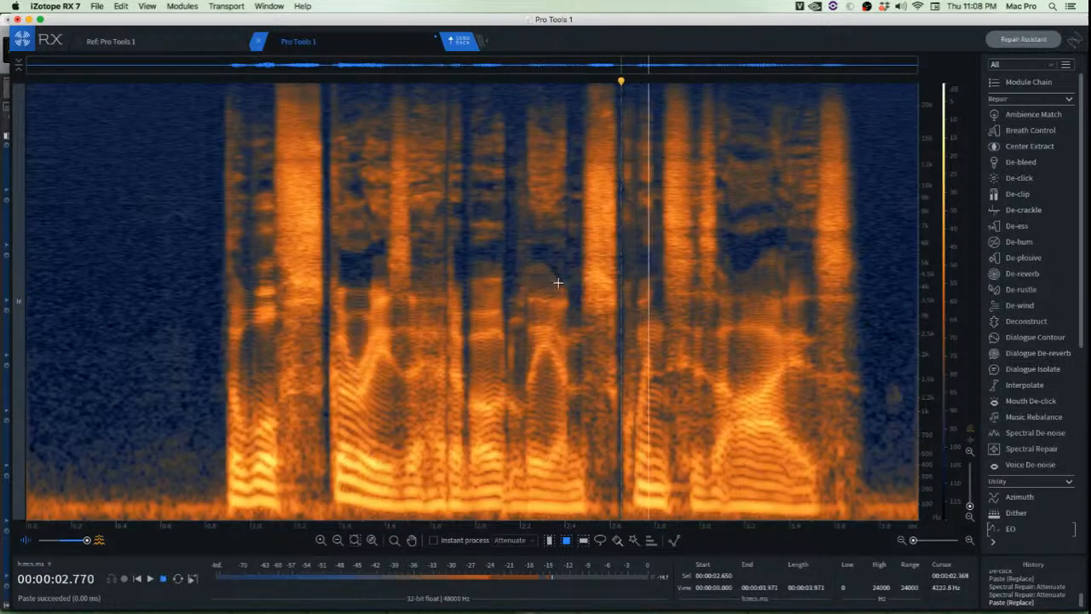
# Copy a patch at about 3.634–3.660 s in the final hiss and paste it over the noise just before it
pyautogui.scroll(3, 856, 430)
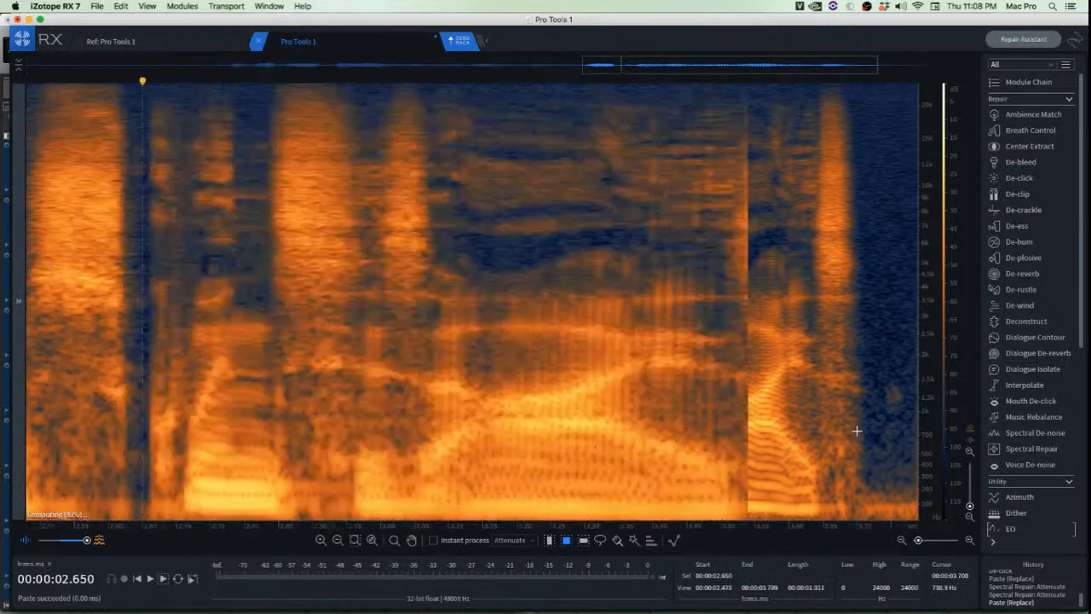
pyautogui.scroll(4, 857, 431)
pyautogui.moveTo(622, 300); pyautogui.dragTo(723, 481)
pyautogui.moveTo(673, 451); pyautogui.dragTo(584, 448)
pyautogui.click(739, 450)
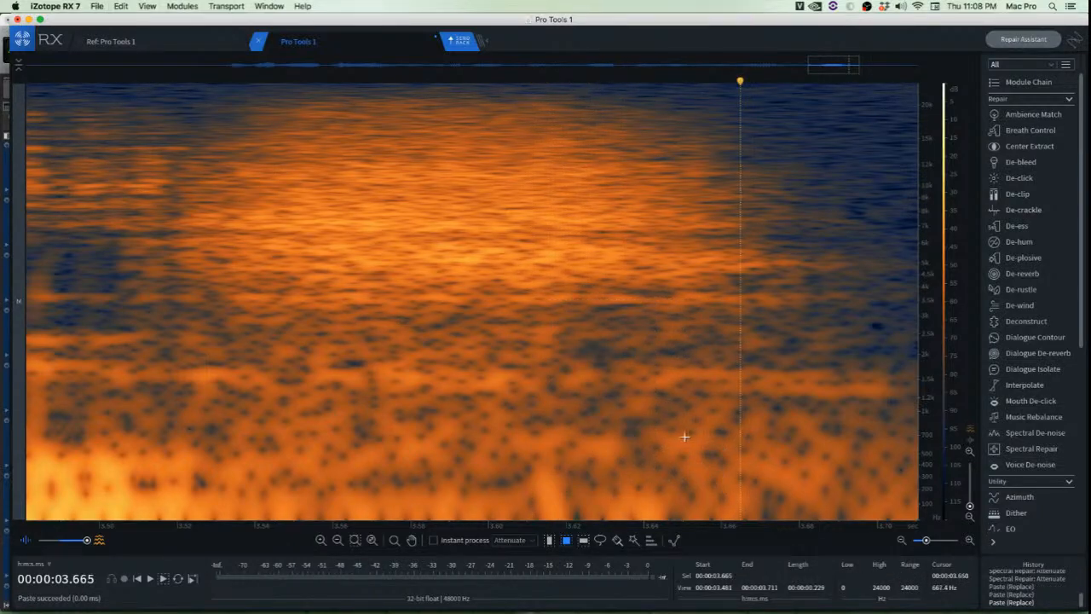
# Copy the low-frequency background at about 3.646–3.689 s, 0–370 Hz, and paste it over the rumble just before it
pyautogui.moveTo(411, 408); pyautogui.dragTo(836, 537)
pyautogui.press('super+c')
pyautogui.press('super+v')
pyautogui.click(426, 478)
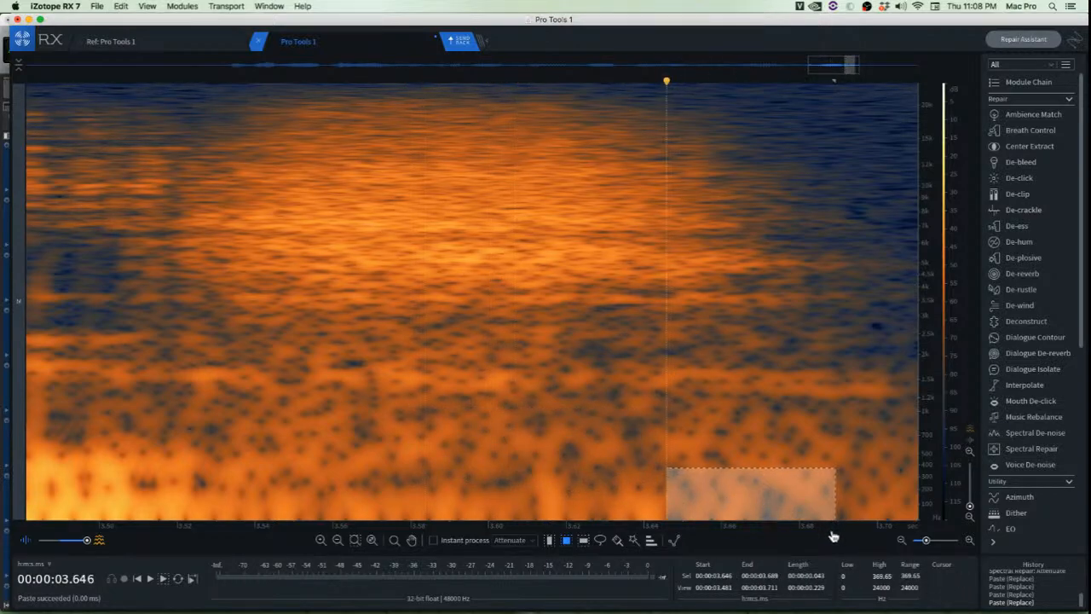
pyautogui.press('super+c')
pyautogui.moveTo(780, 506); pyautogui.dragTo(626, 506)
pyautogui.press('super+v')
pyautogui.click(740, 483)
# Play the clip from about 3.126 s to check the patched ending
pyautogui.scroll(-4, 708, 485)
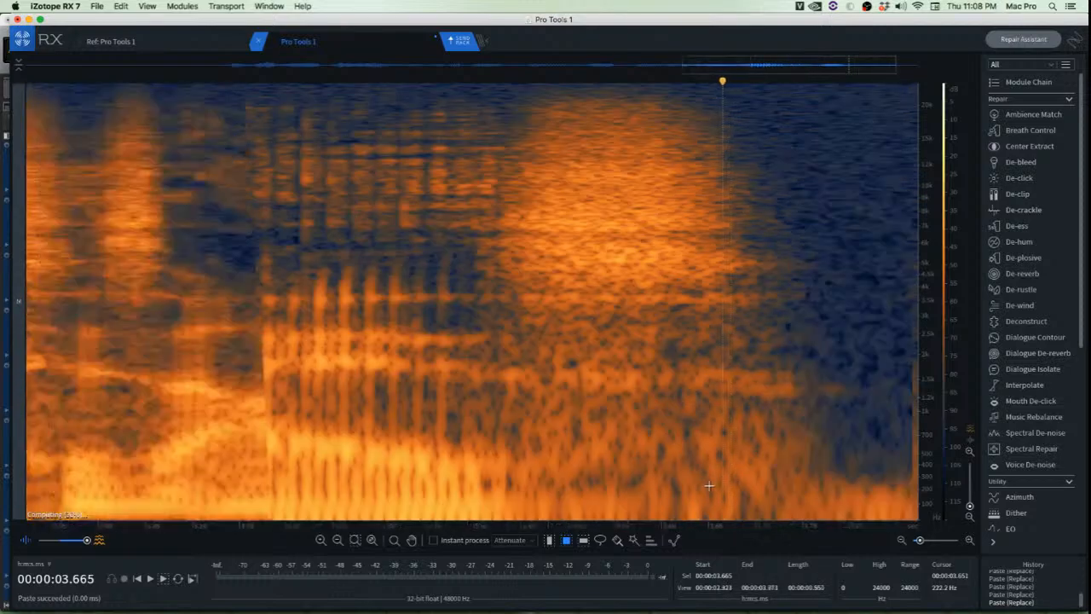
pyautogui.scroll(-3, 708, 485)
pyautogui.click(535, 337)
pyautogui.press('space')
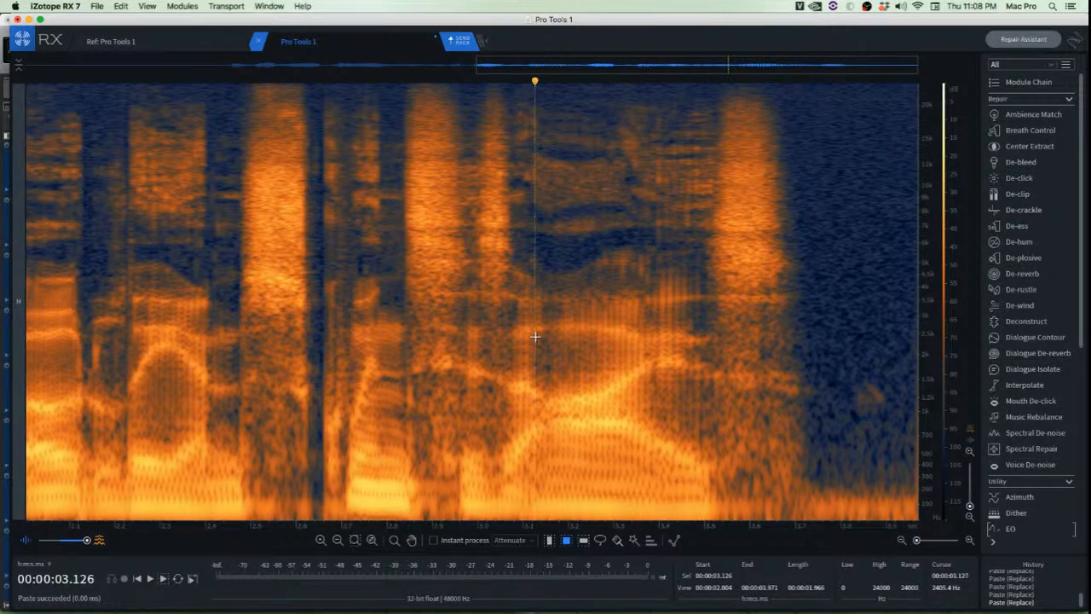
# Play the whole clip from its start to listen for remaining noises in the first word
pyautogui.press('Return')
pyautogui.press('space')
pyautogui.scroll(-4, 554, 341)
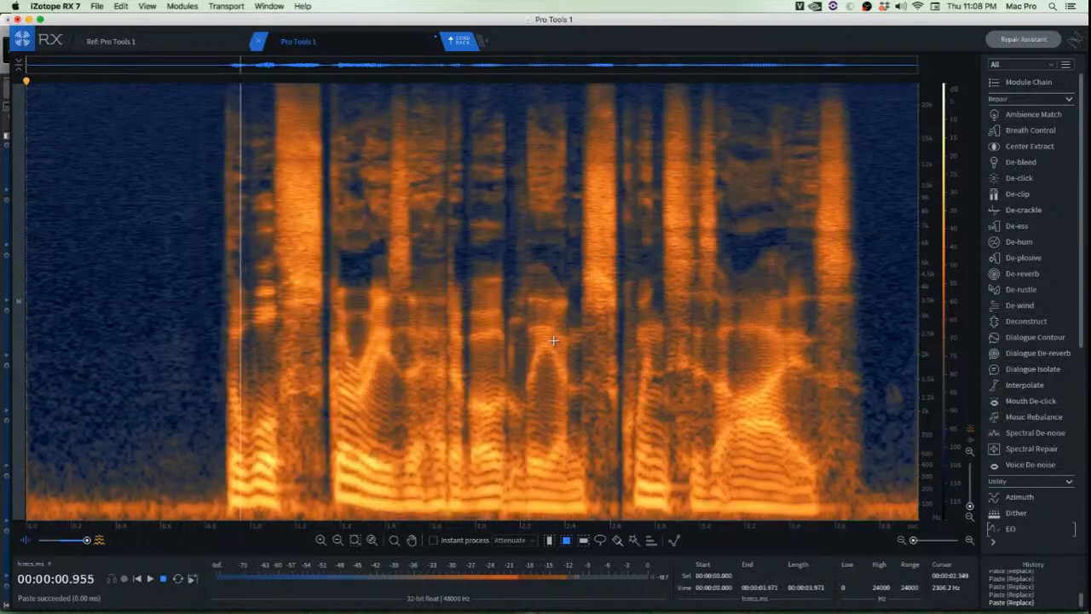
pyautogui.press('space')
pyautogui.press('space')
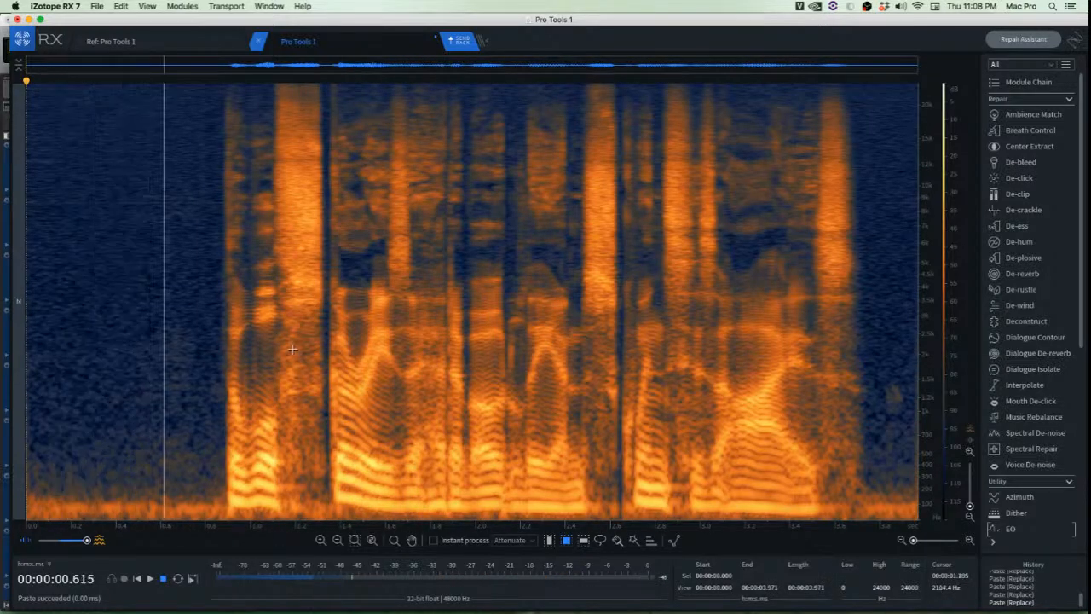
pyautogui.press('space')
# Copy a narrow patch at about 0.976 s, roughly 0.5–3 kHz, and paste it over the neighbouring vertical burst
pyautogui.scroll(4, 189, 368)
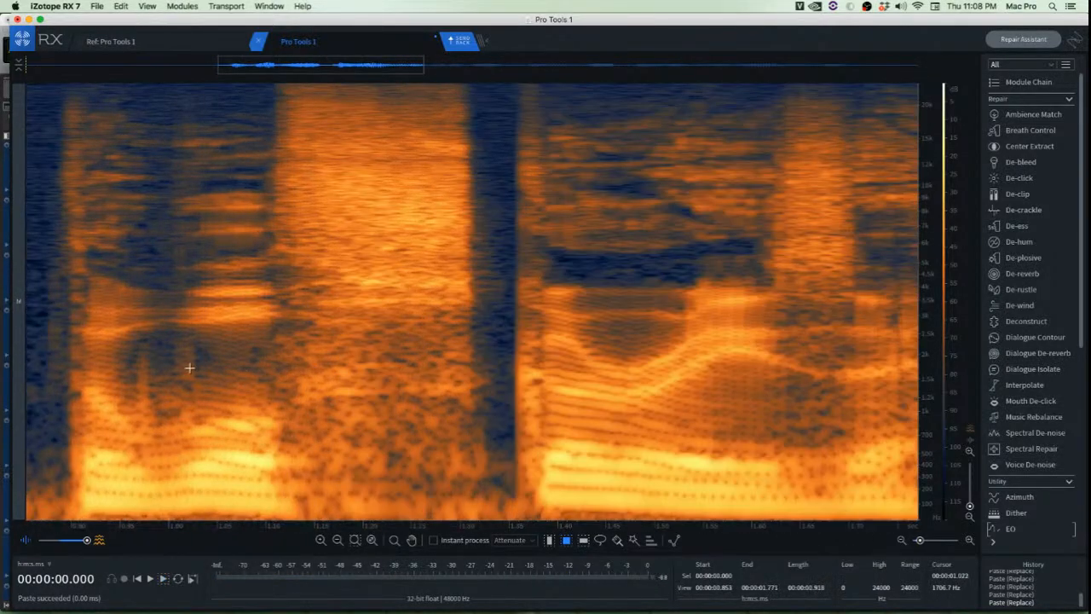
pyautogui.scroll(5, 158, 368)
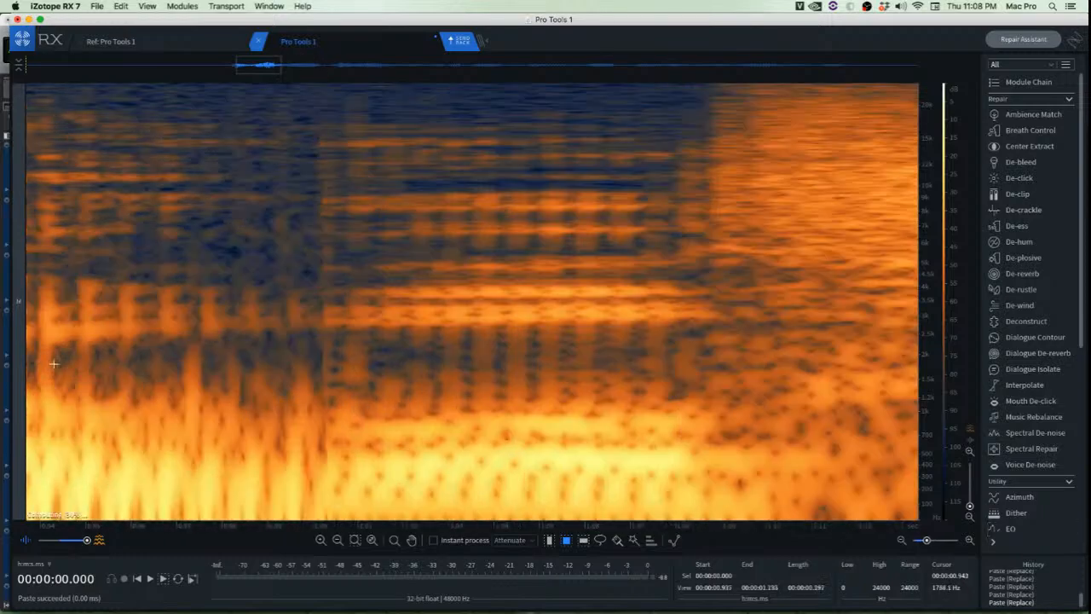
pyautogui.moveTo(211, 325); pyautogui.dragTo(205, 450)
pyautogui.click(337, 415)
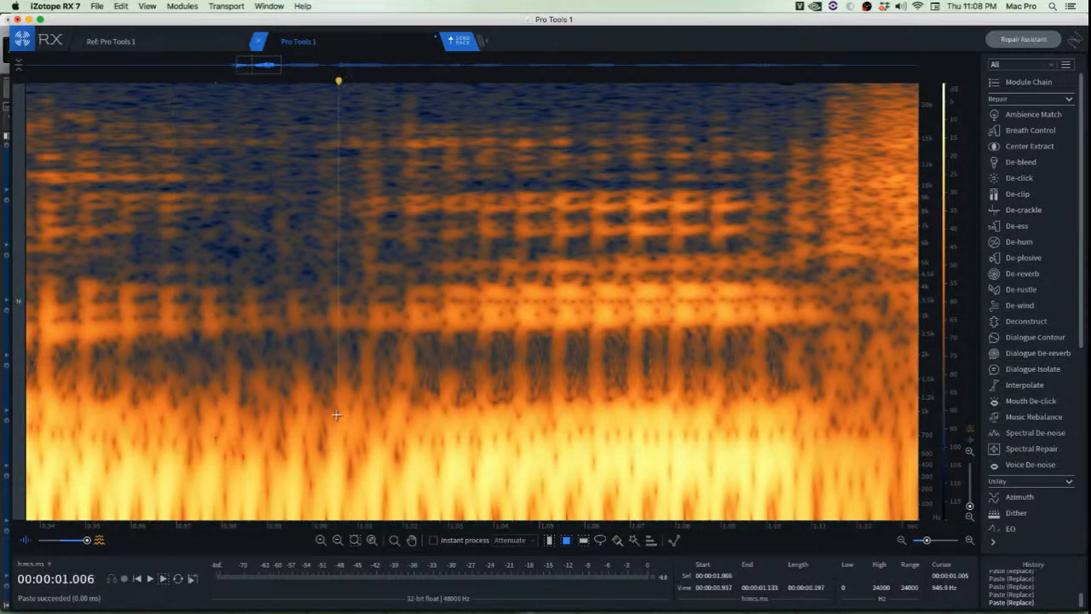
# Play the clip from about 0.331 s to check the patched first word and the following dialogue
pyautogui.scroll(-8, 336, 415)
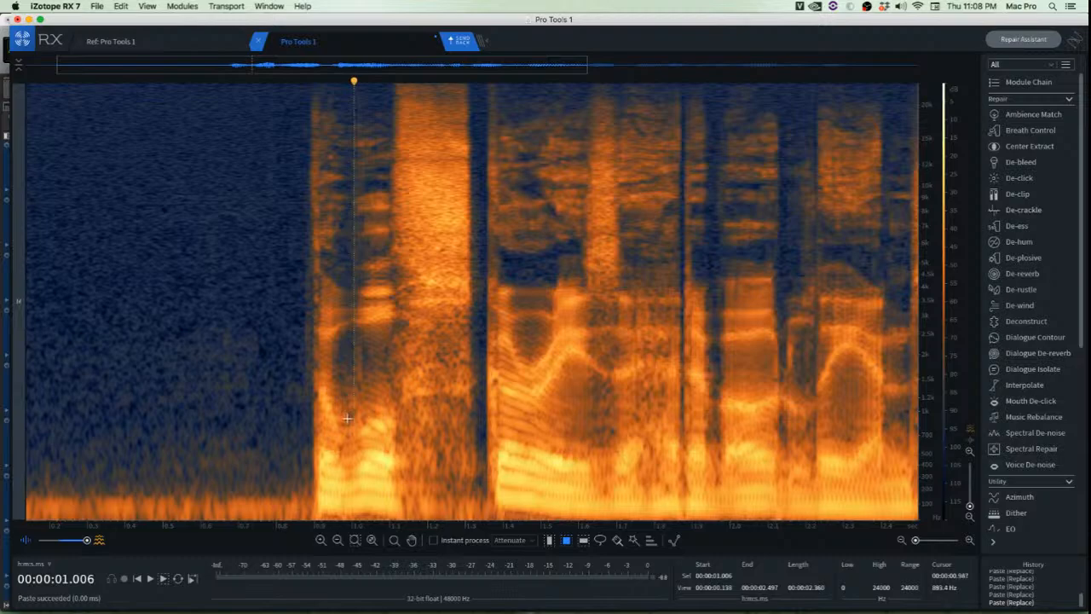
pyautogui.click(100, 332)
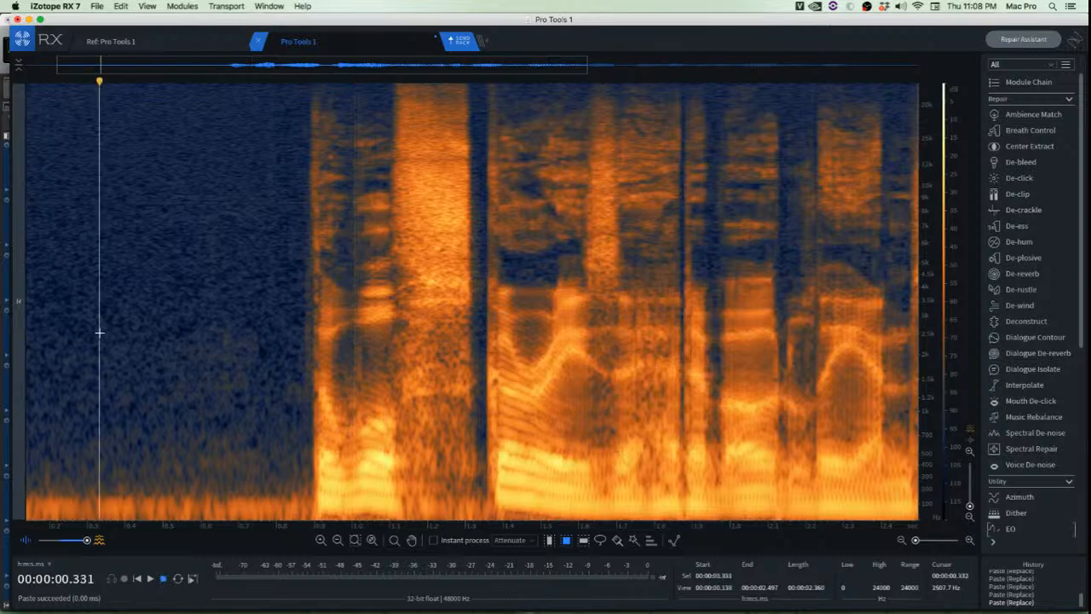
pyautogui.press('space')
pyautogui.press('space')
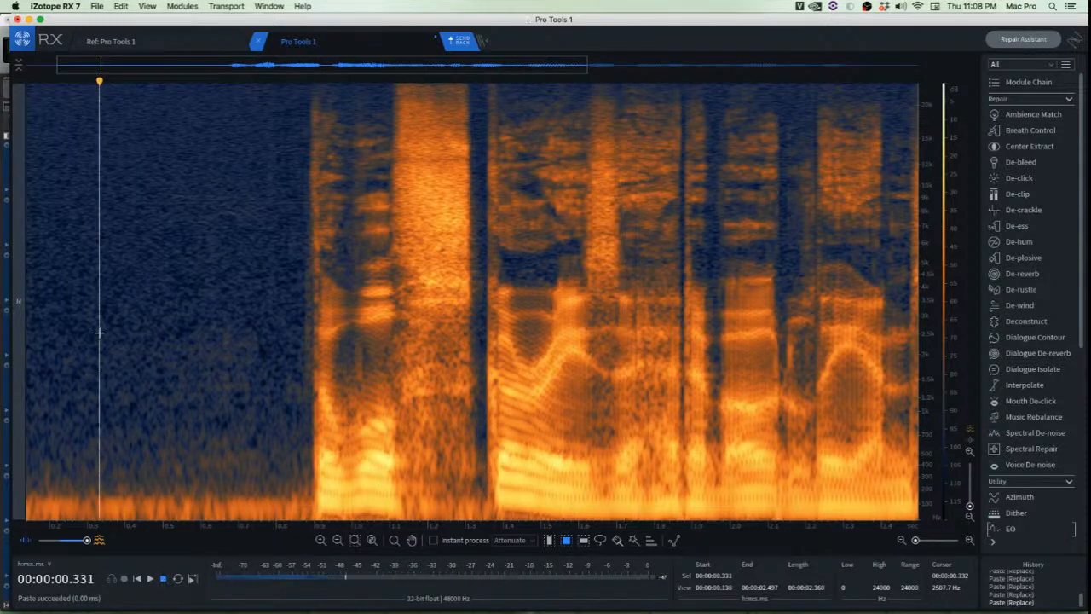
pyautogui.press('space')
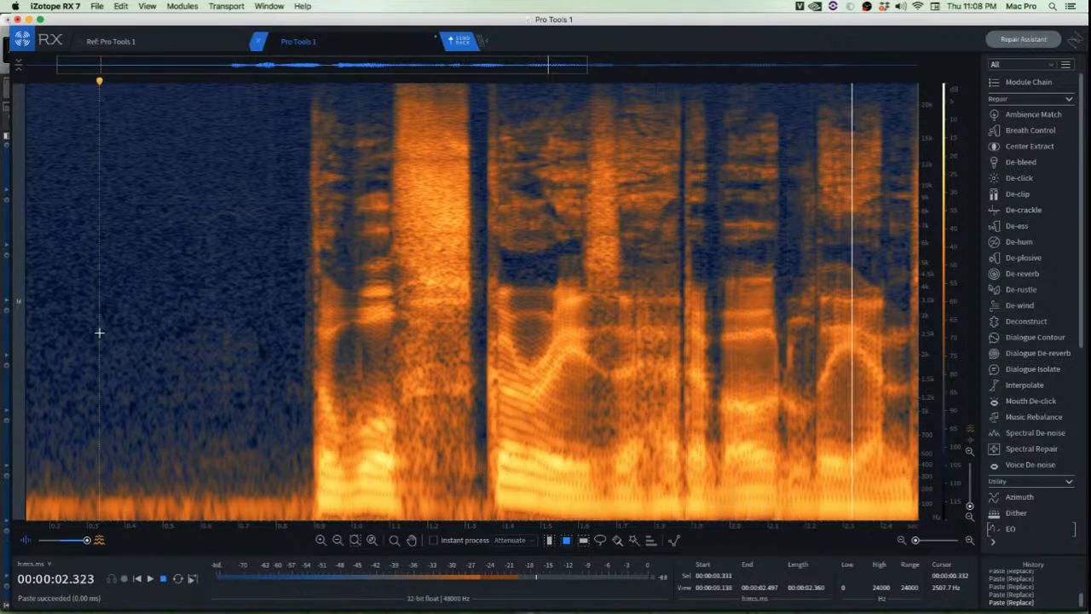
# Replay the clip from about 0.331 s and listen for noise leading into the first word
pyautogui.press('space')
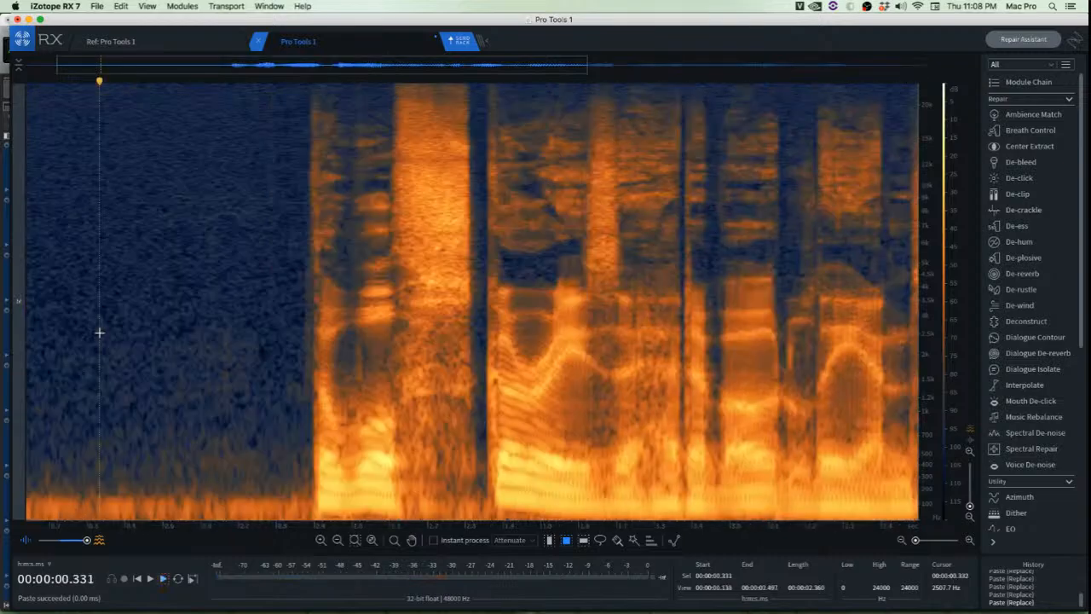
pyautogui.press('space')
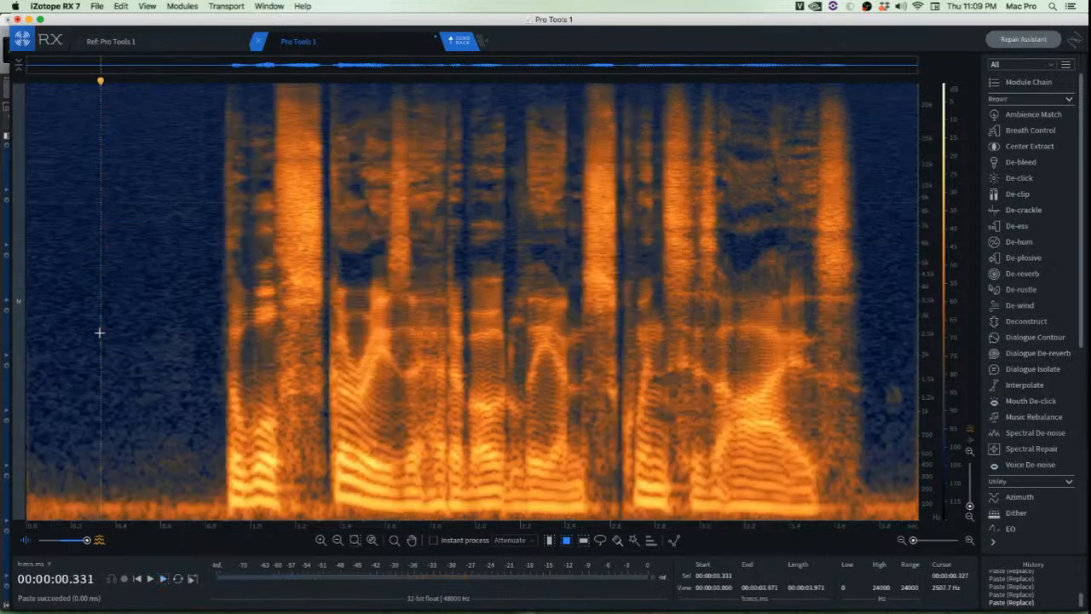
pyautogui.press('space')
pyautogui.press('space')
pyautogui.press('space')
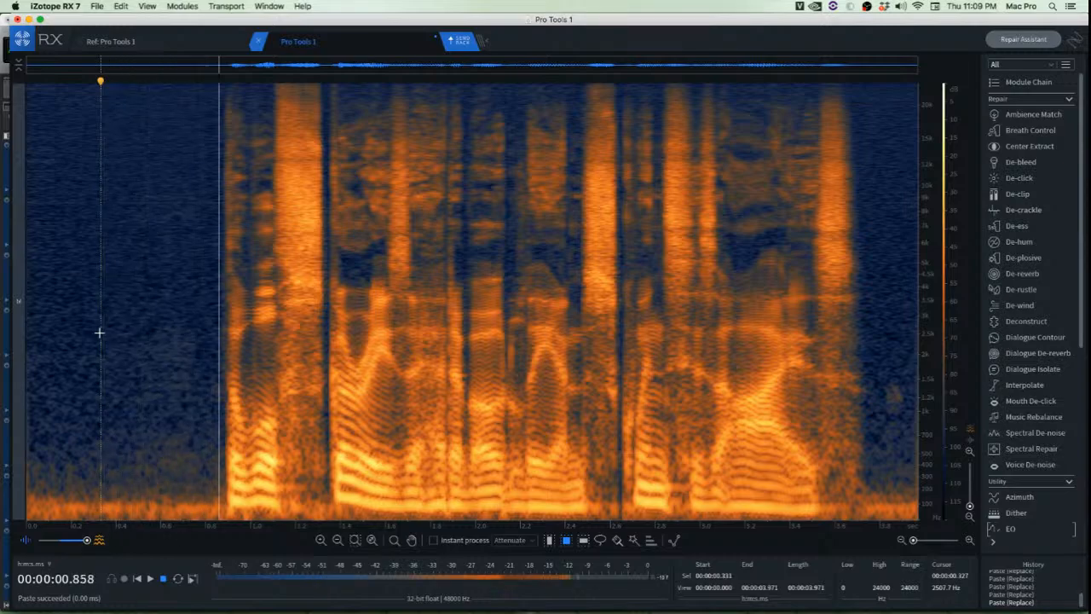
pyautogui.press('space')
# Play the lead-in from about 0.590 s and inspect the spectrogram just before the first word
pyautogui.scroll(5, 163, 318)
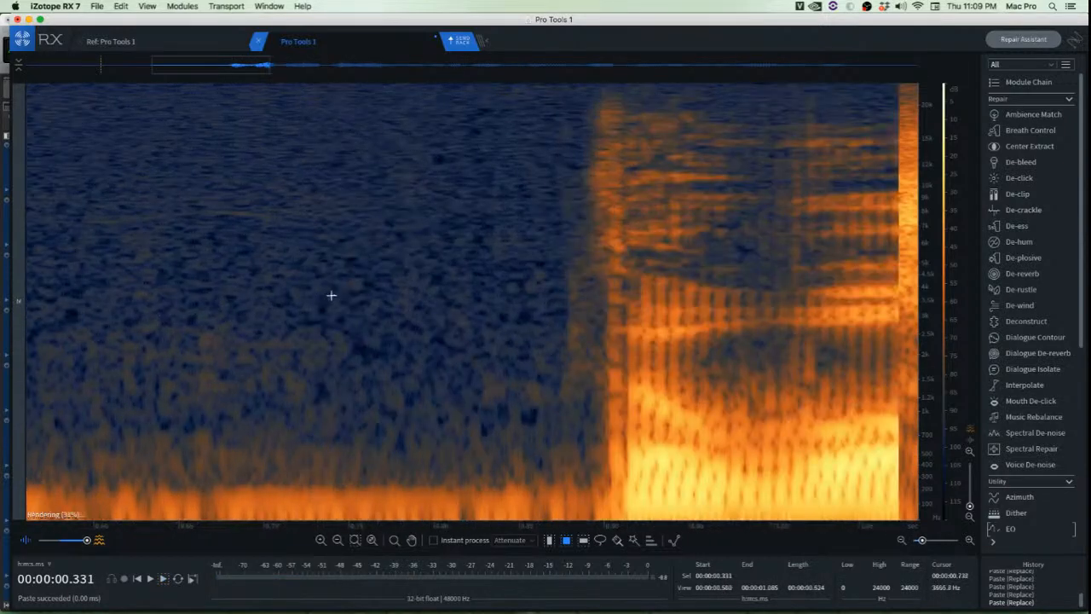
pyautogui.click(76, 307)
pyautogui.press('space')
pyautogui.press('space')
pyautogui.press('space')
pyautogui.press('space')
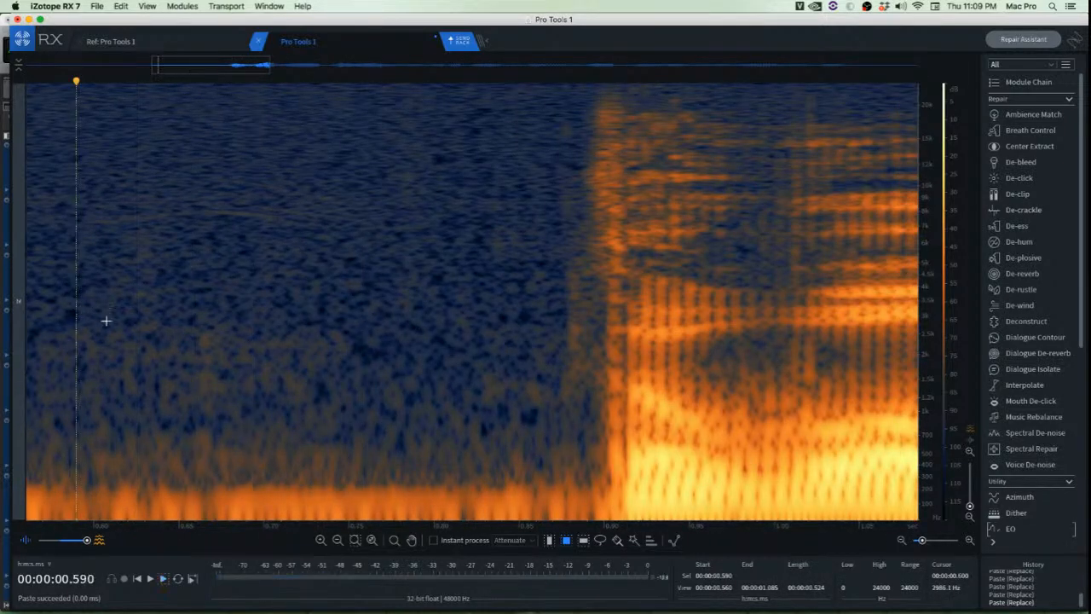
pyautogui.scroll(2, 435, 331)
pyautogui.scroll(-2, 383, 330)
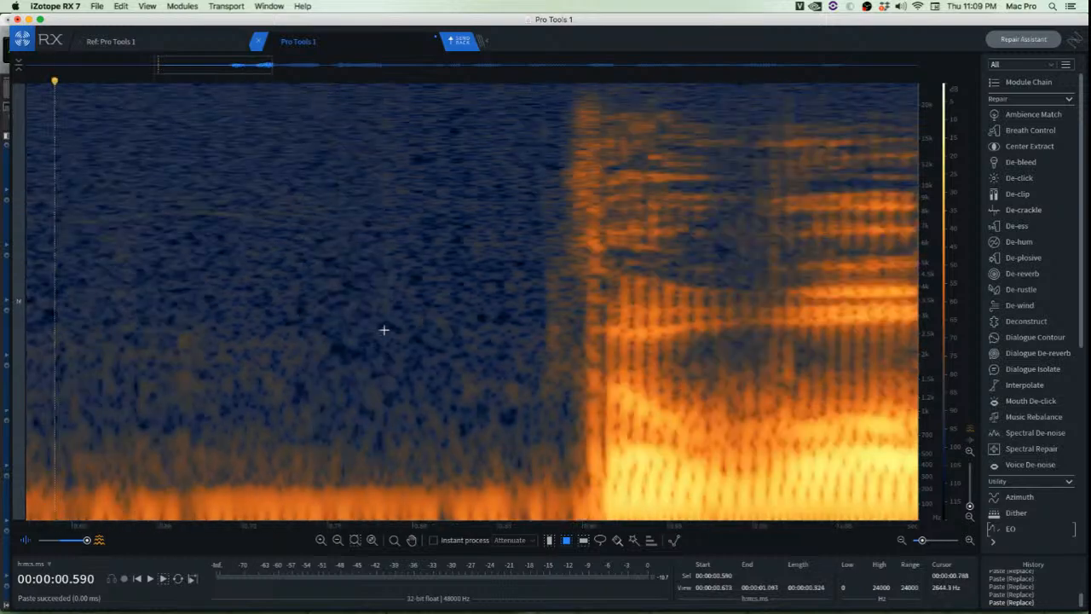
# Patch the noise before the first word with copied background, including a patch at about 0.857–0.880 s, 1.1–12.4 kHz
pyautogui.moveTo(197, 302); pyautogui.dragTo(206, 395)
pyautogui.press('super+c')
pyautogui.press('super+v')
pyautogui.click(333, 380)
pyautogui.scroll(3, 560, 304)
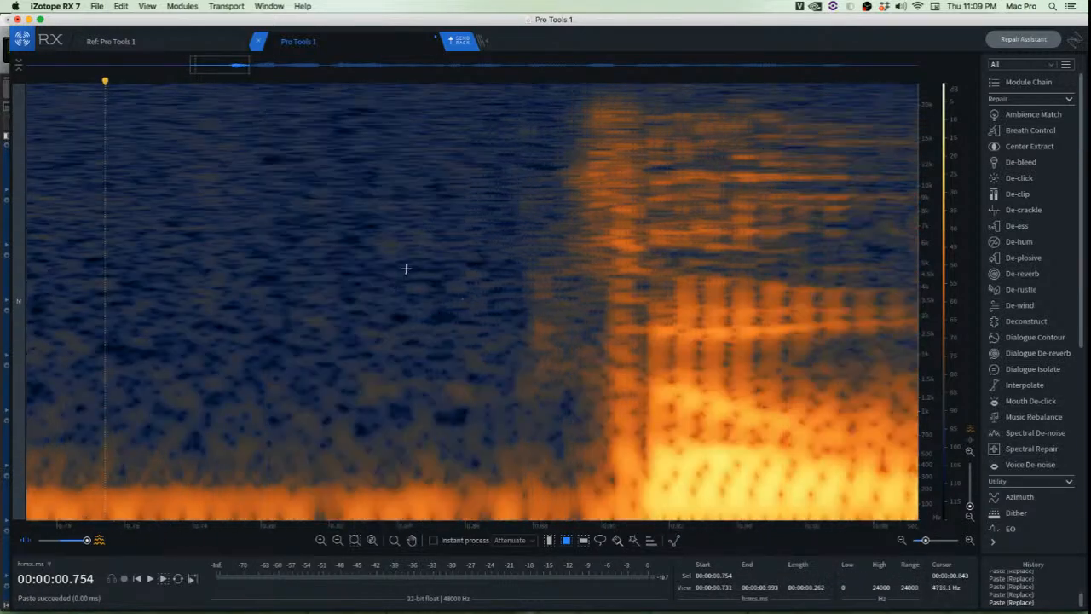
pyautogui.click(454, 184)
pyautogui.moveTo(454, 160); pyautogui.dragTo(532, 405)
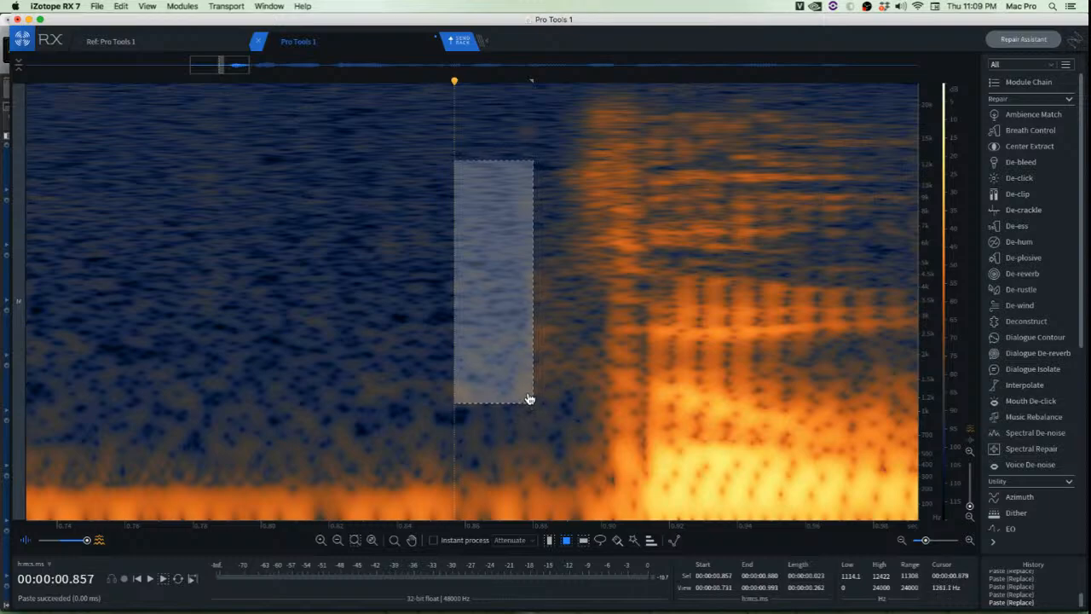
pyautogui.moveTo(471, 352); pyautogui.dragTo(520, 348)
pyautogui.click(435, 315)
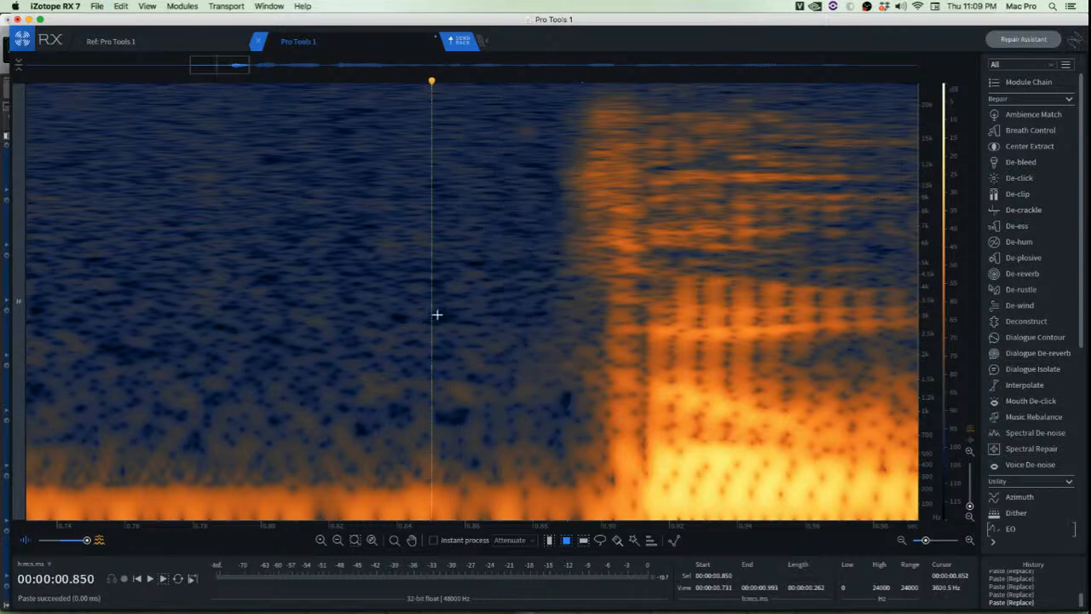
# Play the patched lead-in from about 0.760 s and the whole clip from its start
pyautogui.click(126, 220)
pyautogui.press('space')
pyautogui.press('space')
pyautogui.scroll(-10, 161, 232)
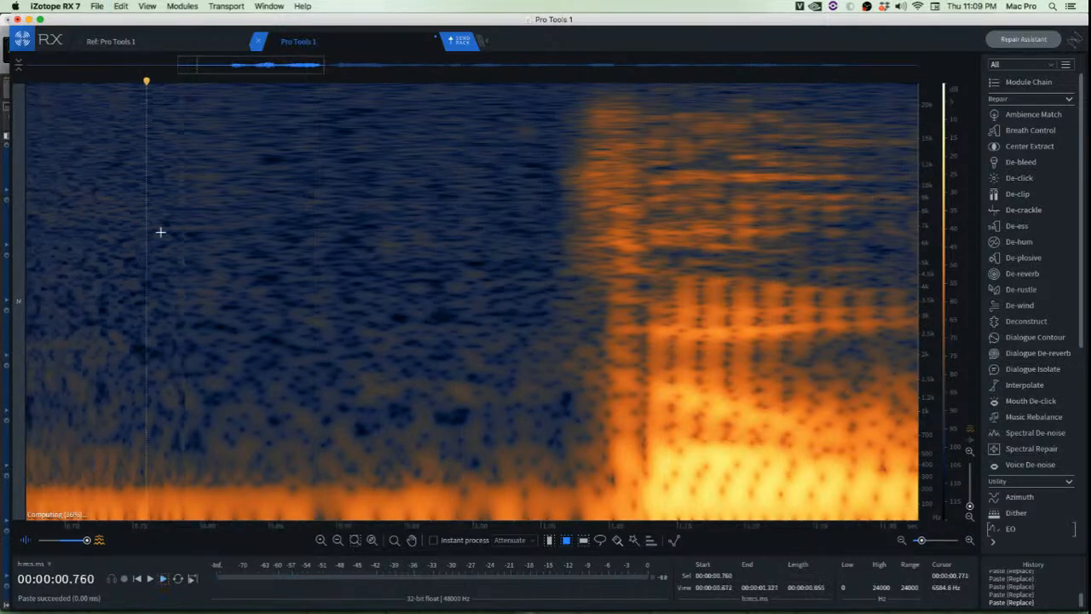
pyautogui.press('space')
pyautogui.press('Return')
pyautogui.press('space')
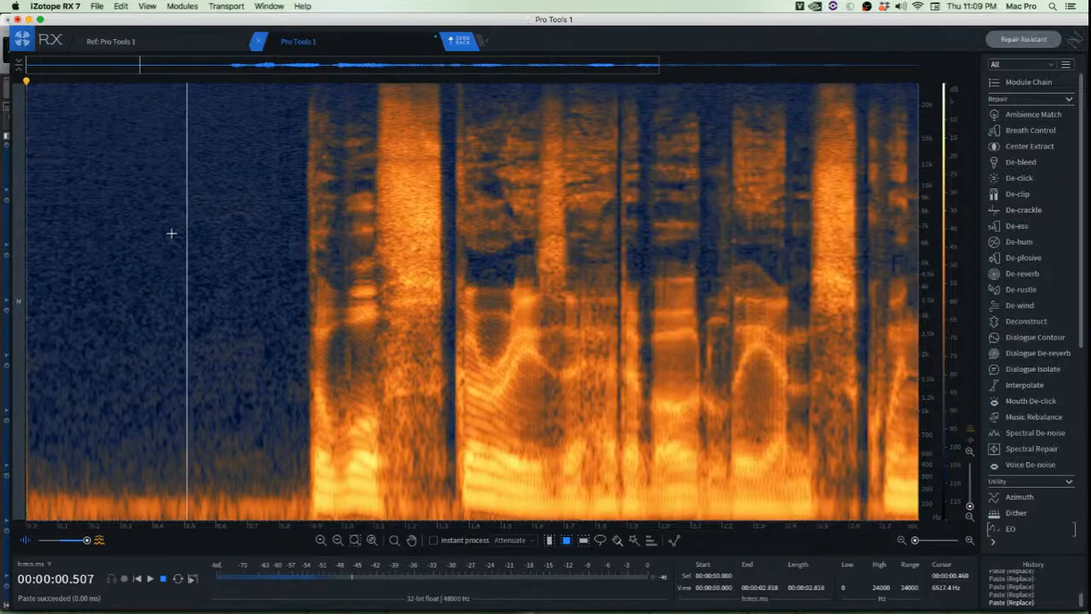
pyautogui.scroll(-3, 183, 241)
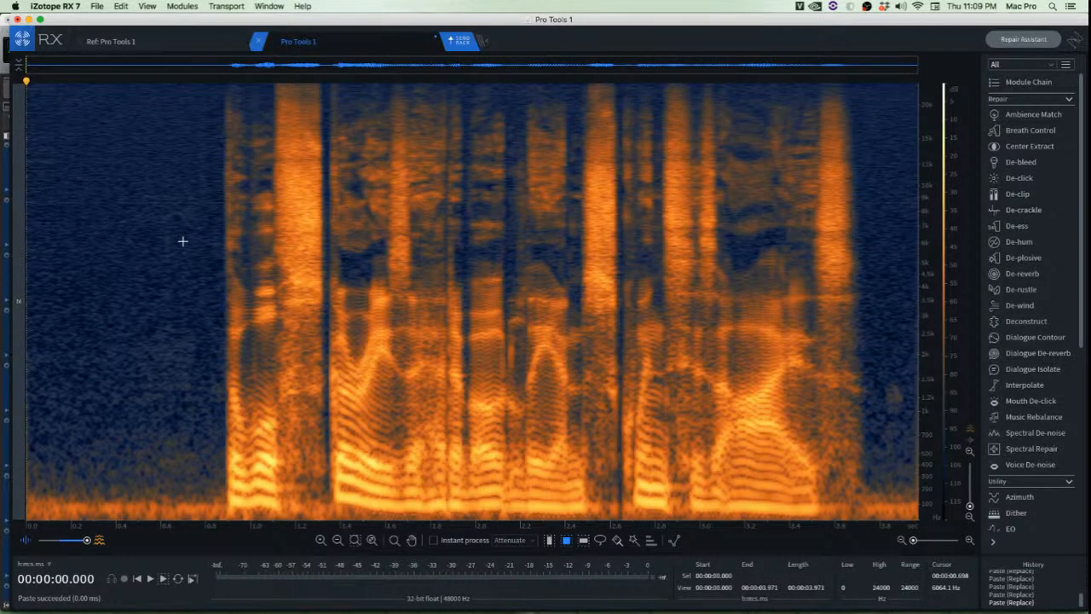
# Select the rumble below about 121 Hz from 0 to 0.818 s and learn it as the Spectral De-noise profile
pyautogui.click(168, 455)
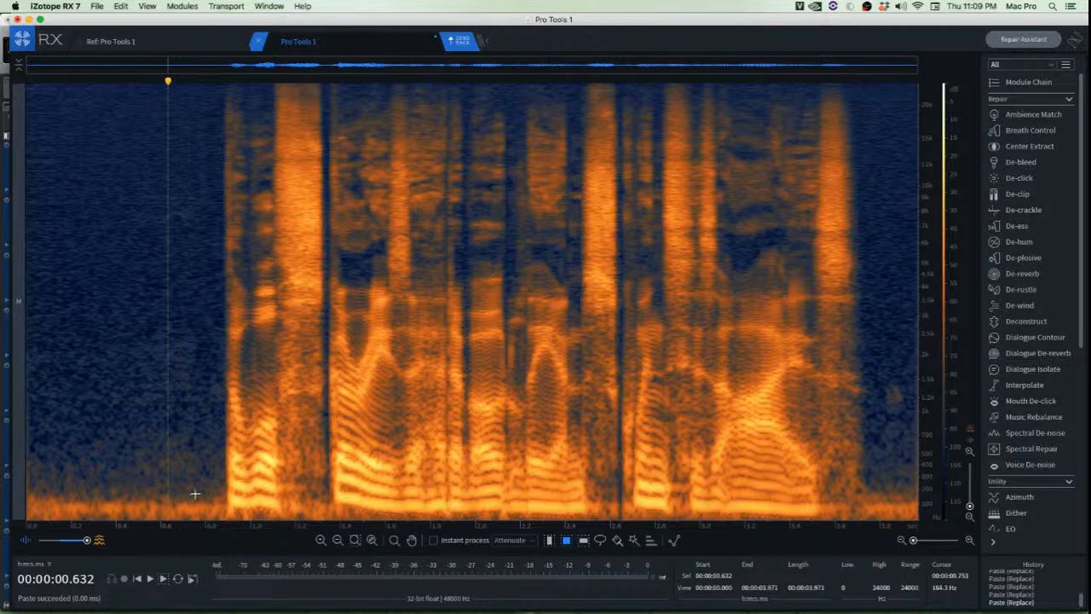
pyautogui.moveTo(206, 492); pyautogui.dragTo(92, 524)
pyautogui.click(223, 456)
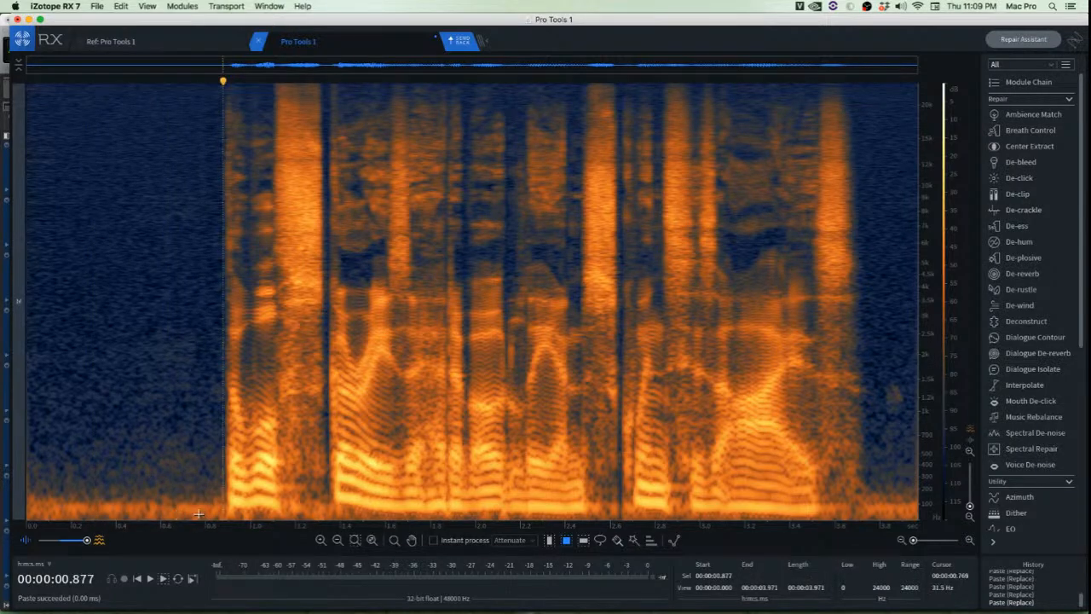
pyautogui.moveTo(210, 502); pyautogui.dragTo(26, 522)
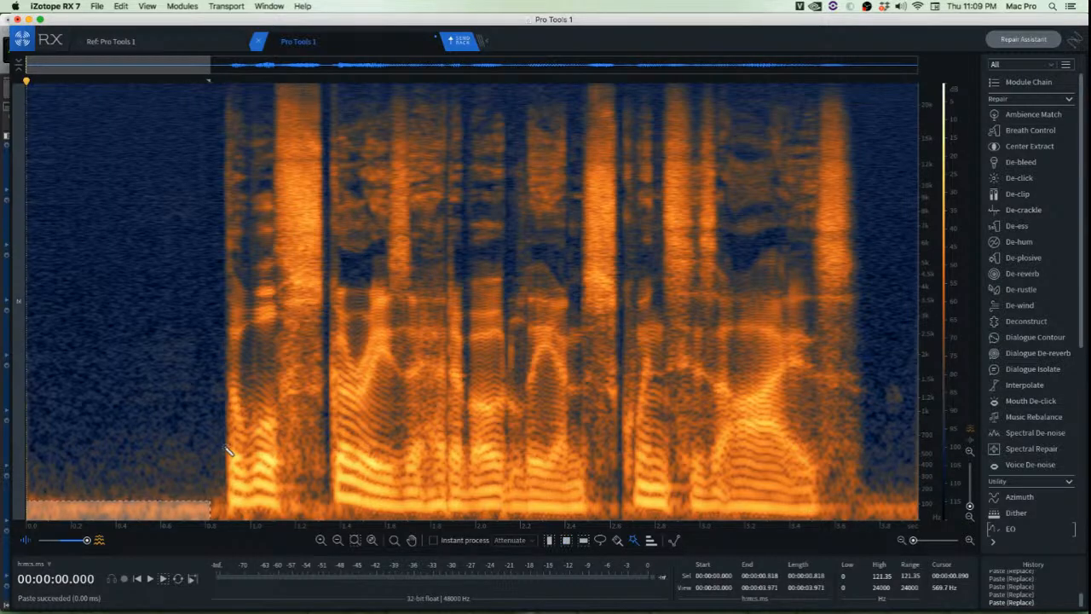
pyautogui.press('space')
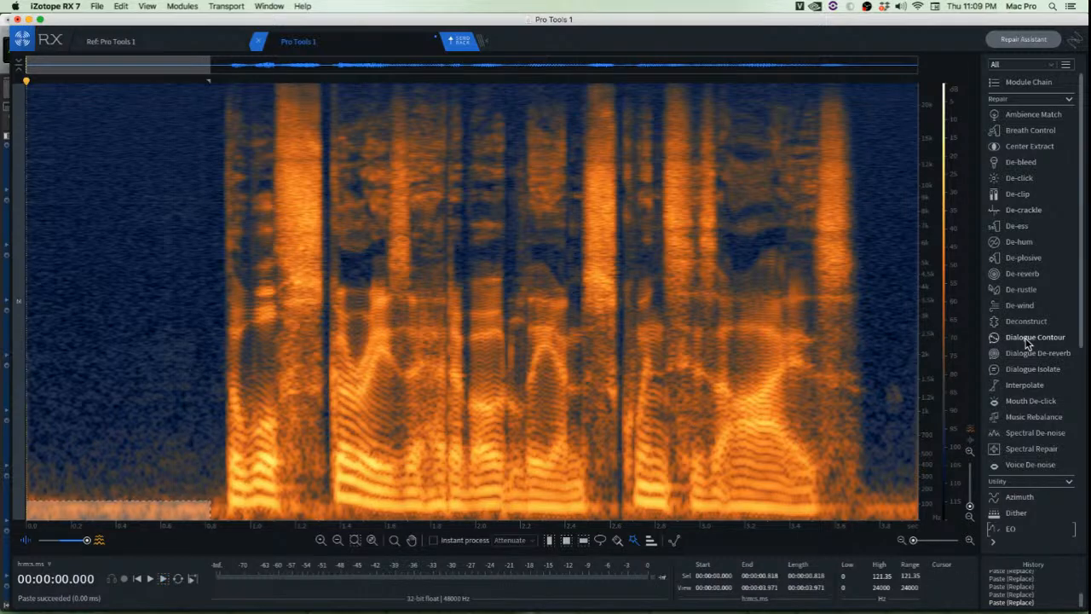
pyautogui.click(1052, 435)
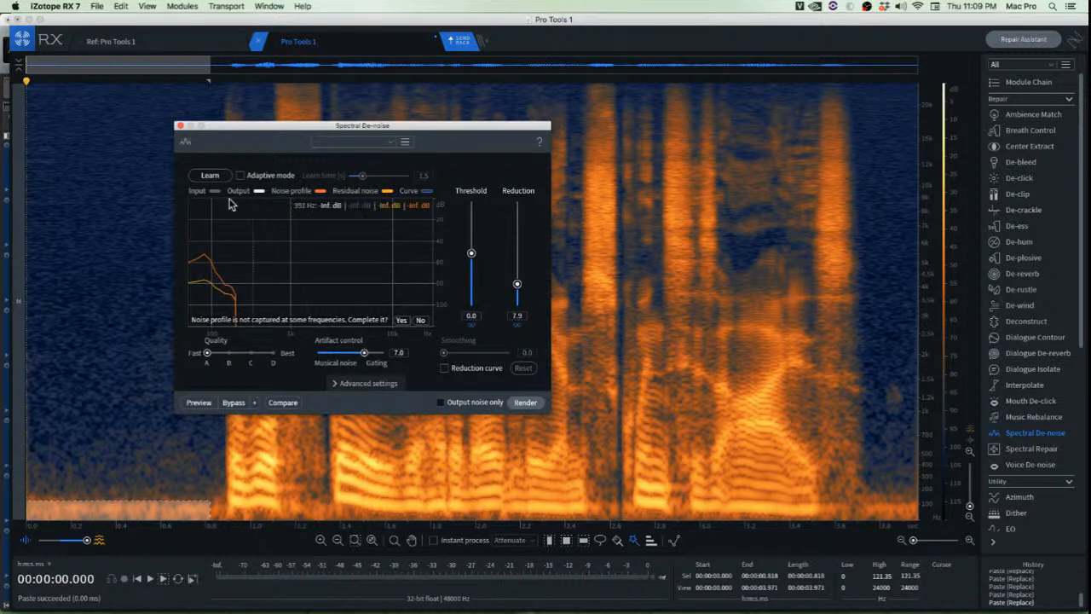
pyautogui.click(210, 174)
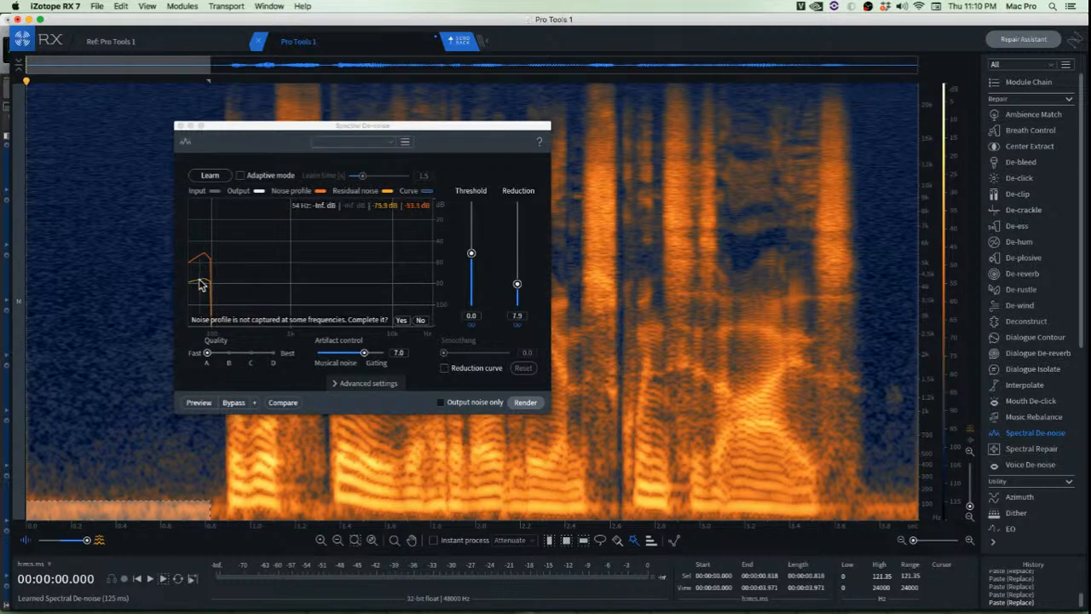
# Select the entire clip and render Spectral De-noise with threshold 0.0 and reduction 7.9
pyautogui.click(113, 398)
pyautogui.press('super+a')
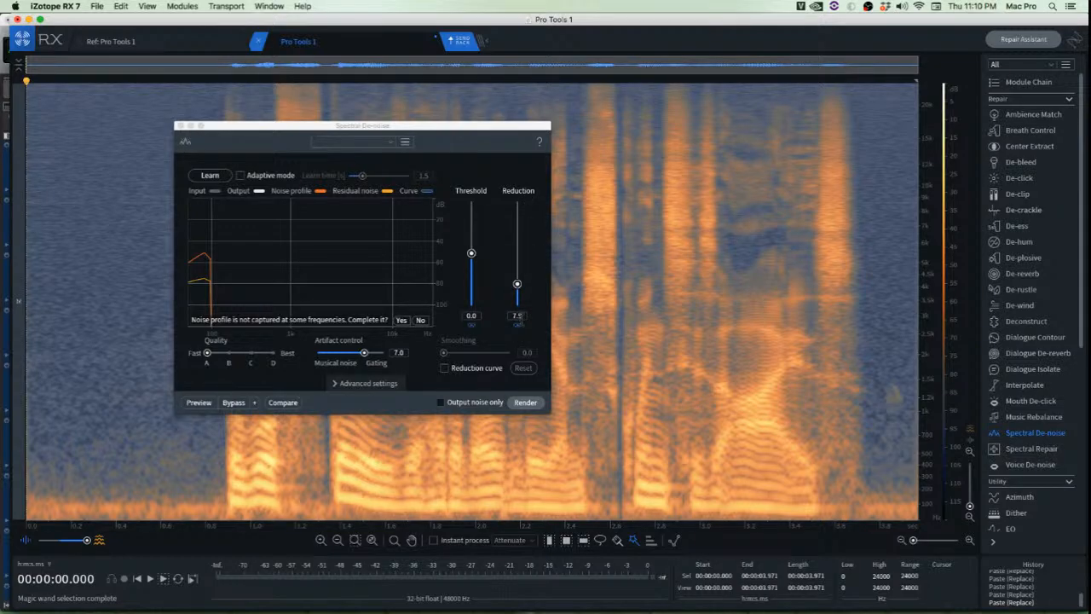
pyautogui.click(517, 316)
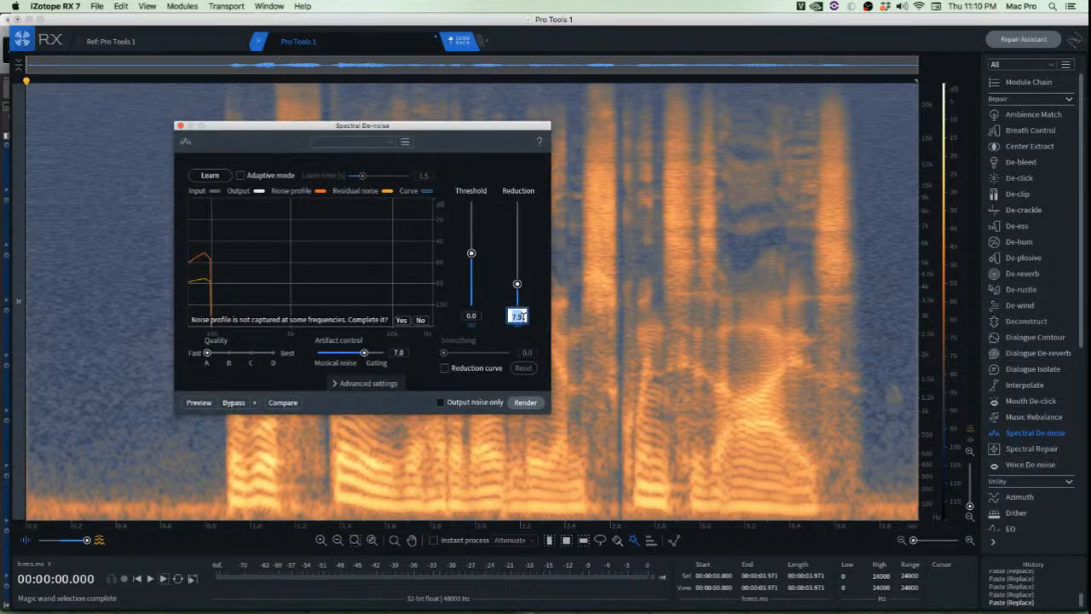
pyautogui.click(513, 333)
pyautogui.click(525, 402)
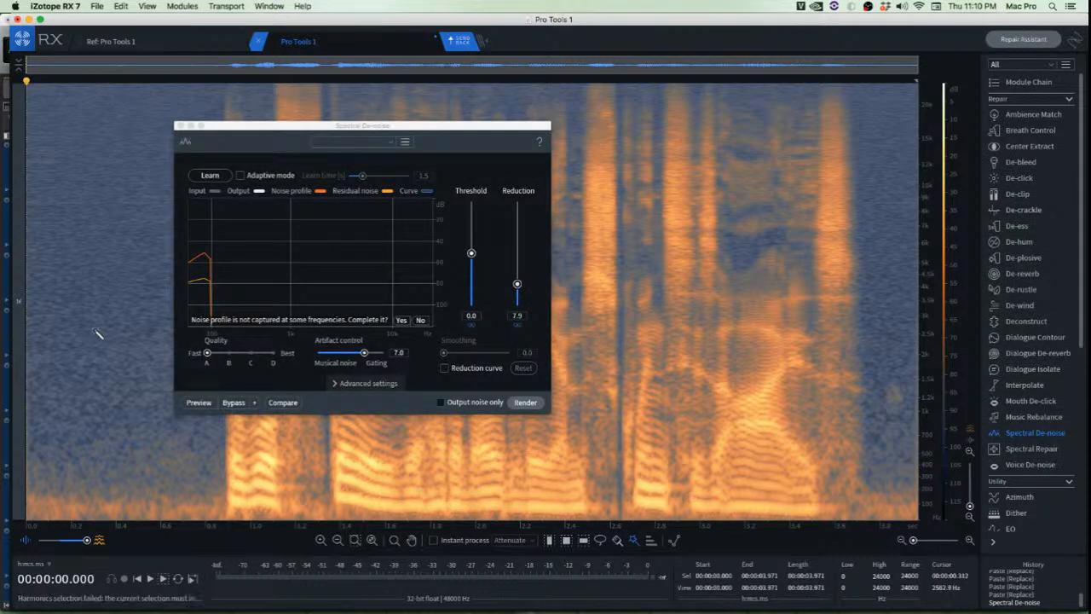
# Play the denoised clip, close Spectral De-noise and send the audio back to Pro Tools
pyautogui.press('space')
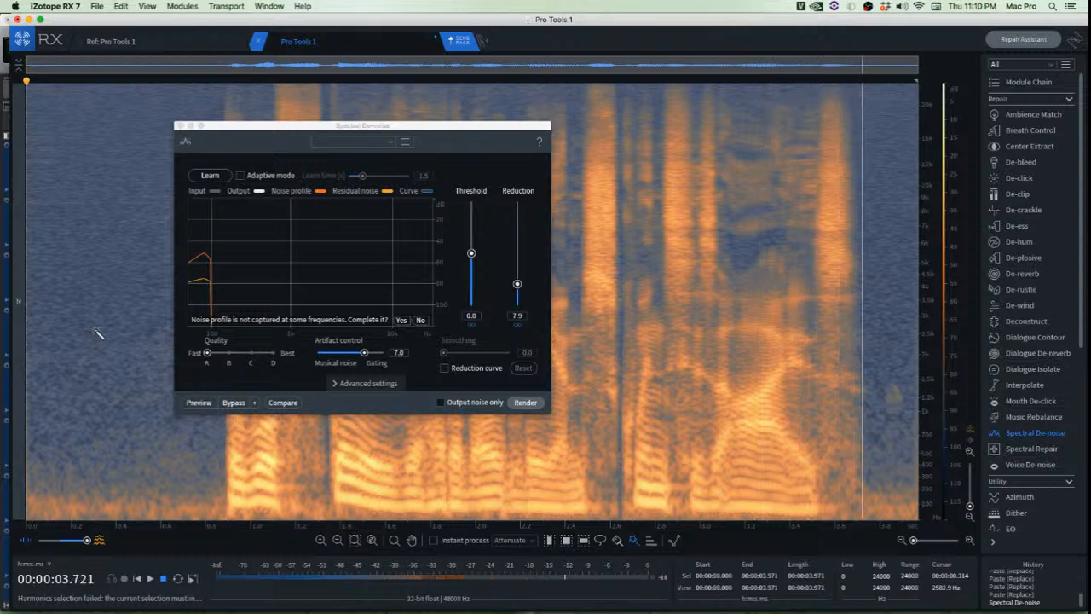
pyautogui.click(179, 125)
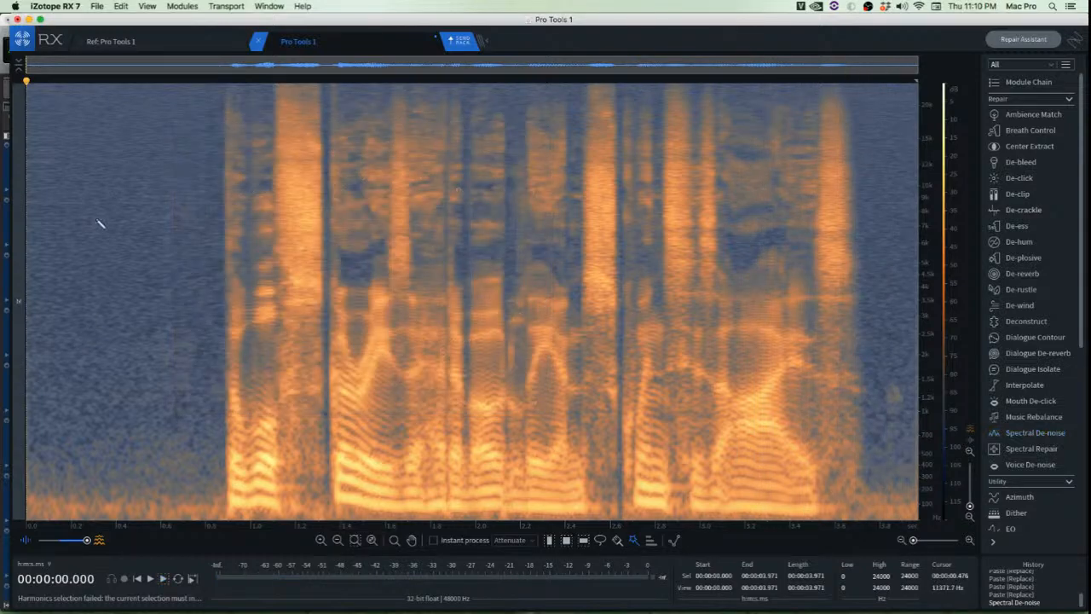
pyautogui.click(462, 42)
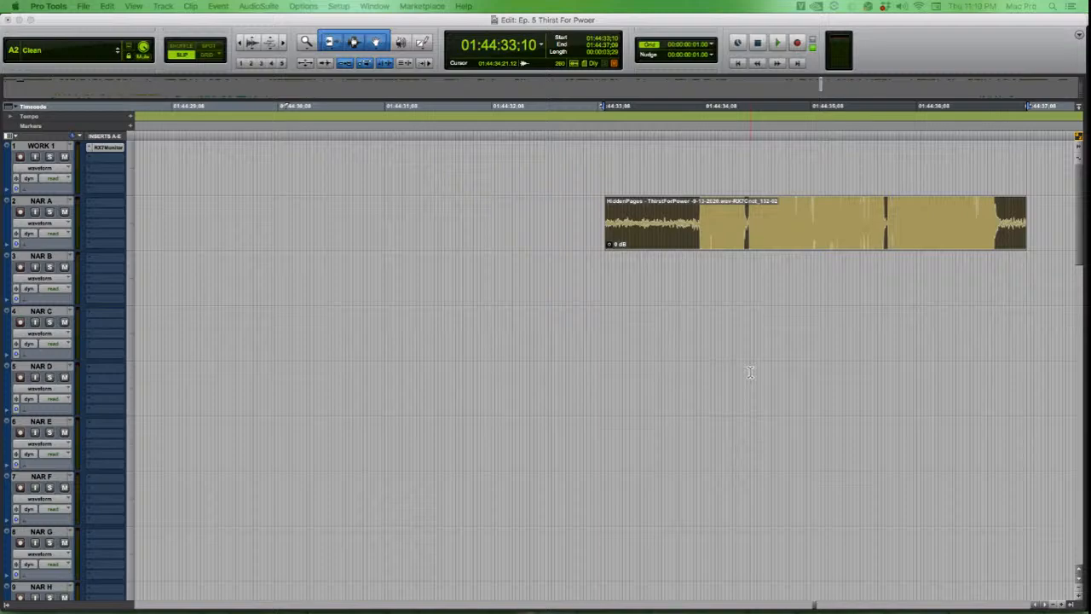
# Examine the returned clip's background noise against its dialogue level at various waveform heights on the NAR A track
pyautogui.press('r')
pyautogui.press('t')
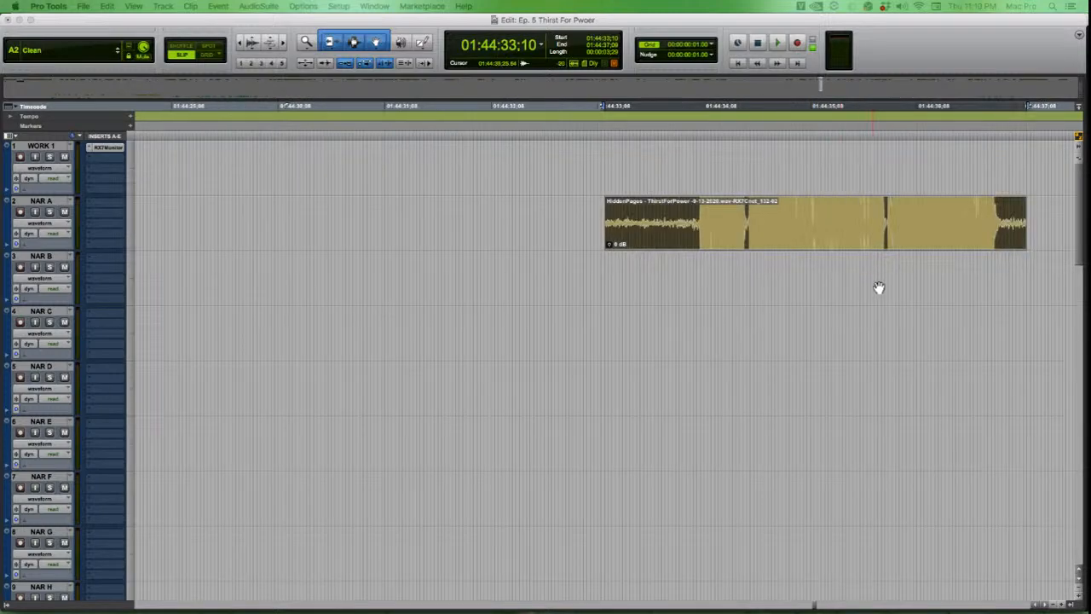
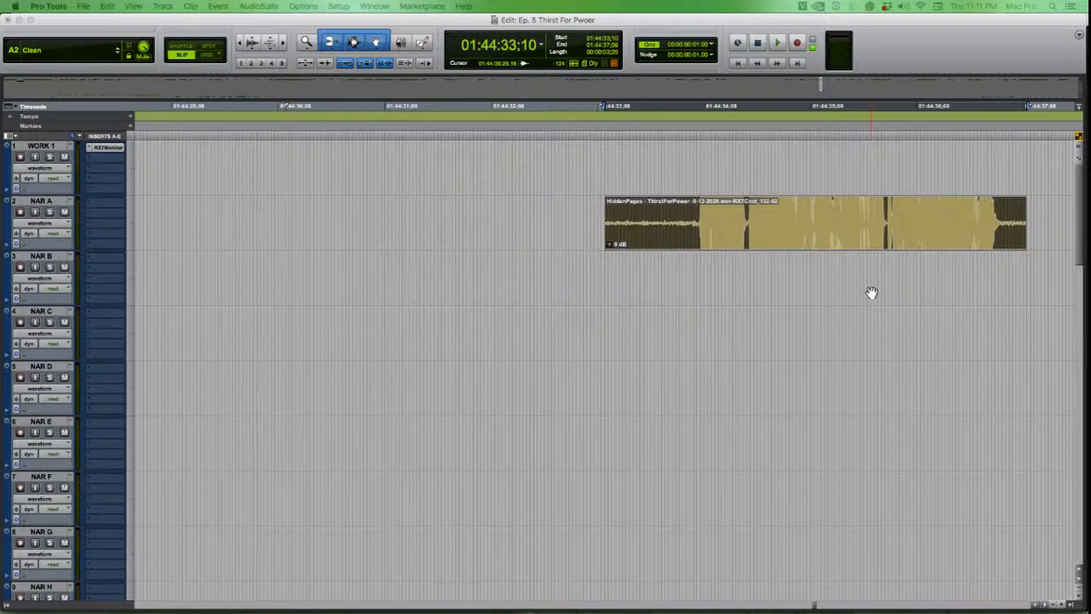
pyautogui.press('ctrl+alt+super+[')
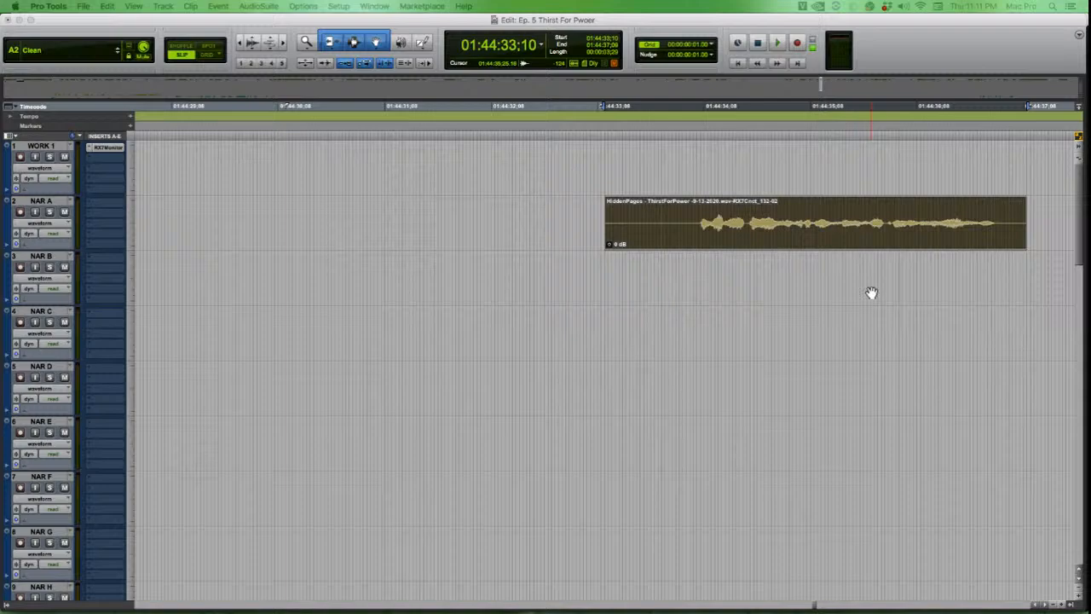
pyautogui.press('ctrl+alt+super+]')
pyautogui.press('ctrl+alt+super+]')
pyautogui.press('ctrl+alt+super+]')
pyautogui.press('ctrl+alt+super+]')
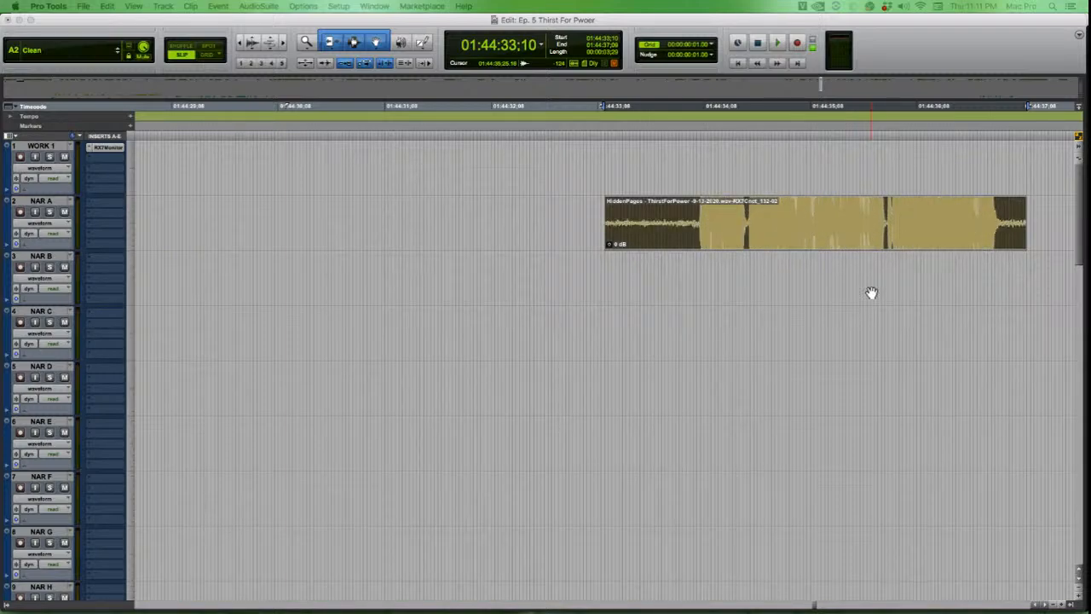
pyautogui.press('ctrl+alt+super+]')
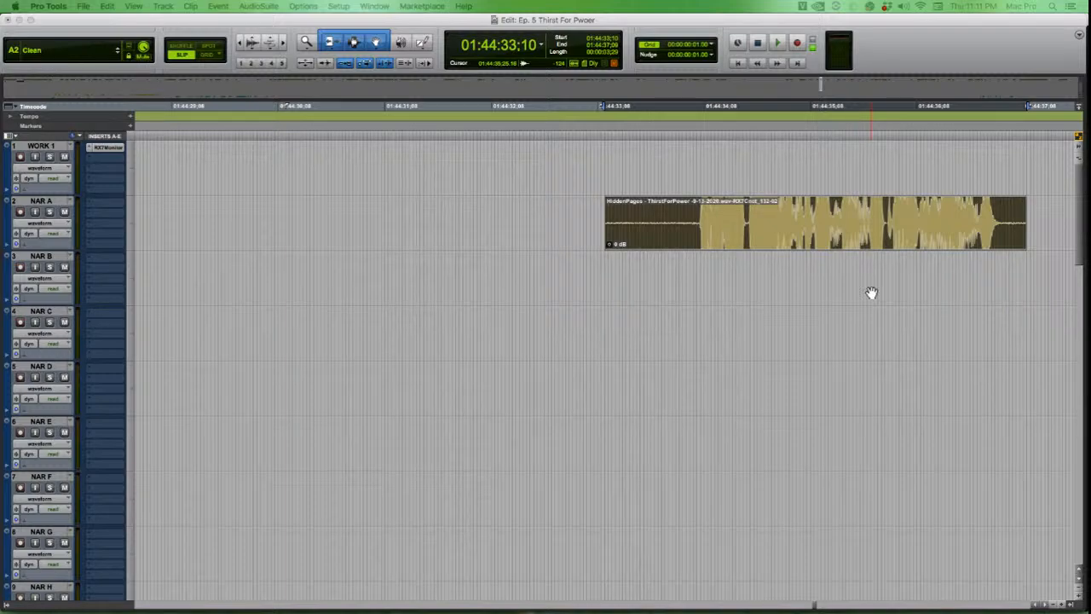
pyautogui.press('super+alt+bracketright')
pyautogui.press('super+alt+bracketright')
pyautogui.press('super+alt+bracketright')
pyautogui.press('super+alt+bracketleft')
pyautogui.press('super+alt+bracketleft')
pyautogui.press('super+alt+bracketleft')
pyautogui.press('super+alt+bracketleft')
pyautogui.press('super+alt+bracketleft')
pyautogui.press('super+alt+bracketleft')
pyautogui.press('super+alt+bracketleft')
pyautogui.press('super+alt+bracketleft')
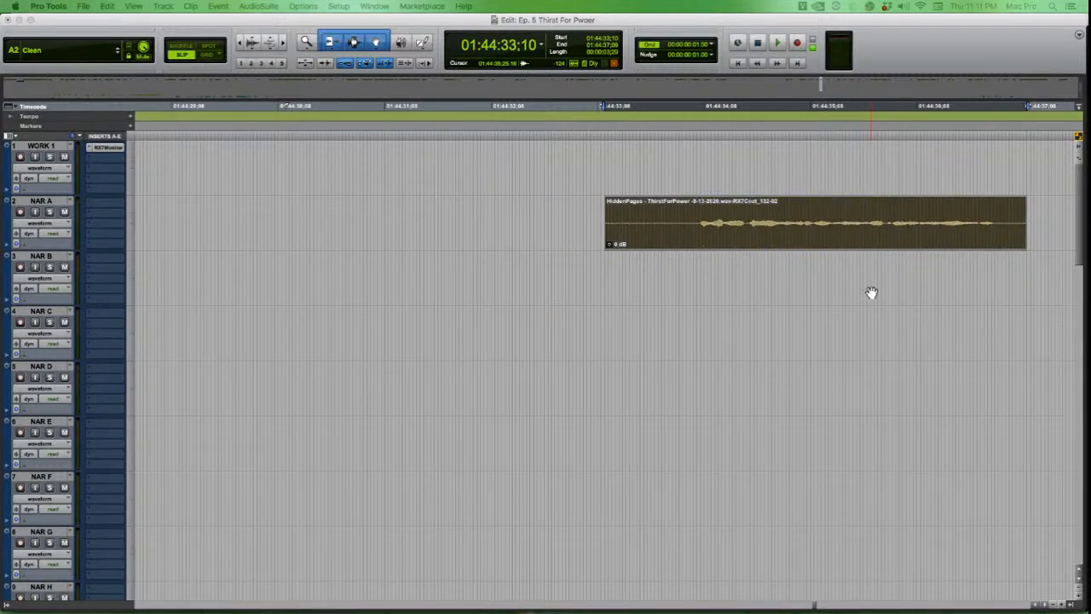
pyautogui.press('super+alt+bracketright')
pyautogui.press('super+alt+bracketright')
pyautogui.press('super+alt+bracketright')
pyautogui.press('super+alt+bracketright')
pyautogui.press('super+alt+bracketright')
pyautogui.press('super+alt+bracketleft')
pyautogui.press('super+alt+bracketleft')
pyautogui.press('super+alt+bracketleft')
pyautogui.press('super+alt+bracketleft')
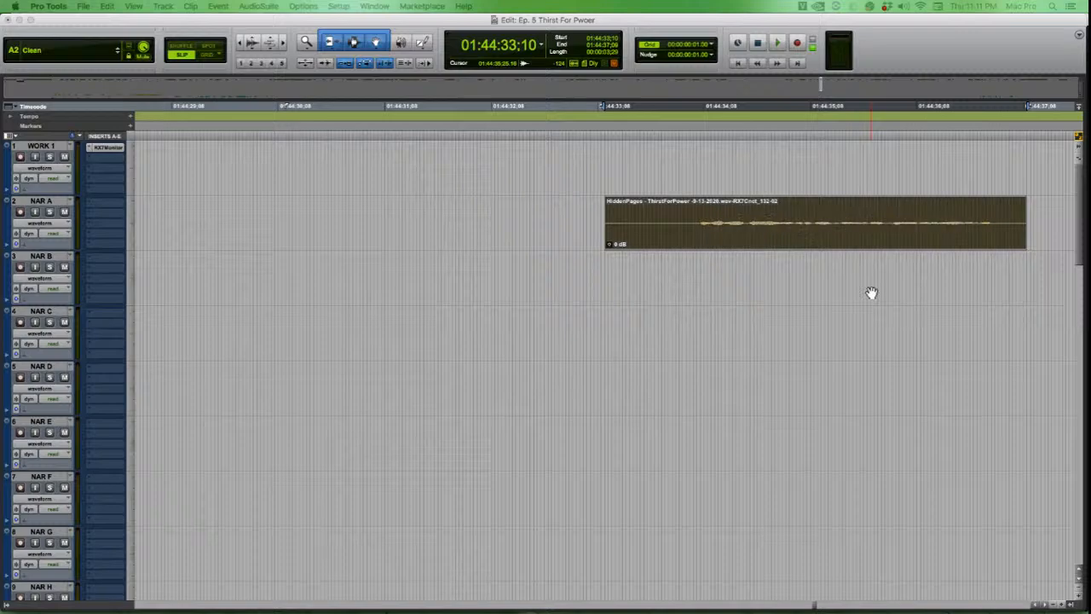
pyautogui.press('super+alt+bracketright')
pyautogui.press('super+alt+bracketright')
pyautogui.press('super+alt+bracketright')
pyautogui.press('super+alt+bracketright')
pyautogui.press('super+alt+bracketright')
pyautogui.press('super+alt+bracketright')
pyautogui.press('super+alt+bracketleft')
pyautogui.press('super+alt+bracketleft')
pyautogui.press('super+alt+bracketleft')
pyautogui.press('super+alt+bracketleft')
pyautogui.press('super+alt+bracketleft')
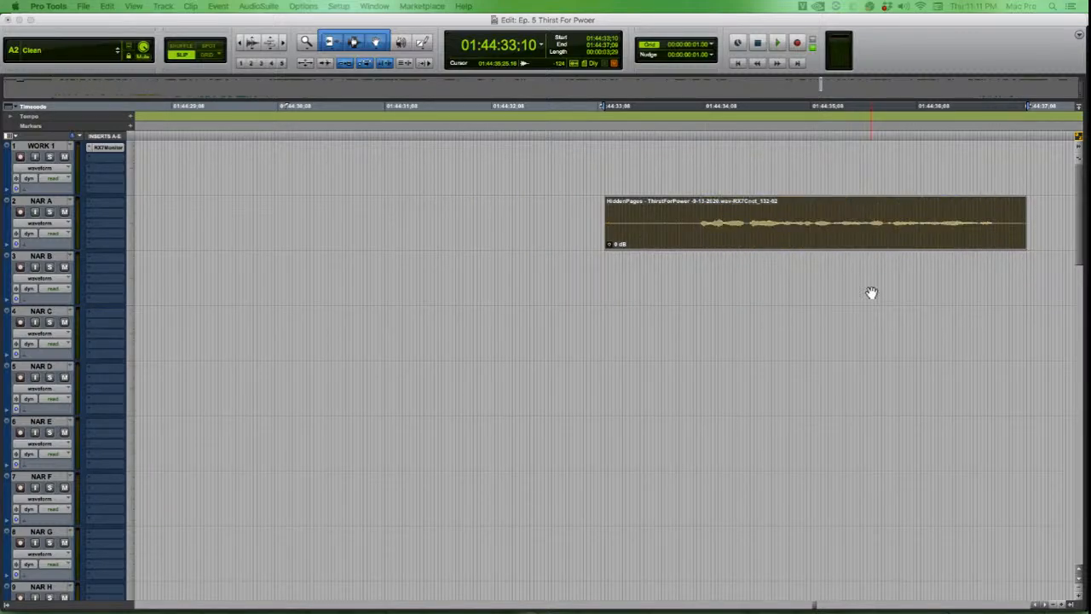
pyautogui.press('super+alt+bracketright')
pyautogui.press('super+alt+bracketright')
pyautogui.press('super+alt+bracketright')
pyautogui.press('super+alt+bracketright')
pyautogui.press('super+alt+bracketright')
pyautogui.press('super+alt+bracketright')
pyautogui.press('super+alt+bracketright')
pyautogui.press('super+alt+bracketright')
pyautogui.press('super+alt+bracketleft')
pyautogui.press('super+alt+bracketleft')
pyautogui.press('super+alt+bracketleft')
pyautogui.press('super+alt+bracketleft')
pyautogui.press('super+alt+bracketleft')
pyautogui.press('super+alt+bracketleft')
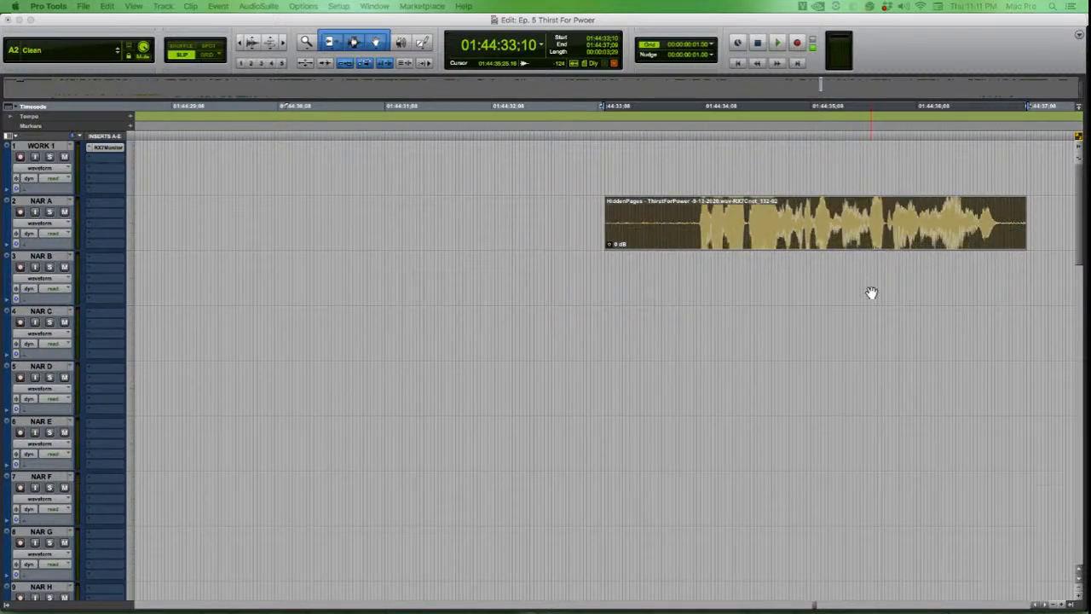
pyautogui.press('super+alt+bracketright')
pyautogui.press('super+alt+bracketright')
pyautogui.press('super+alt+bracketright')
pyautogui.press('super+alt+bracketright')
pyautogui.press('super+alt+bracketright')
pyautogui.press('super+alt+bracketright')
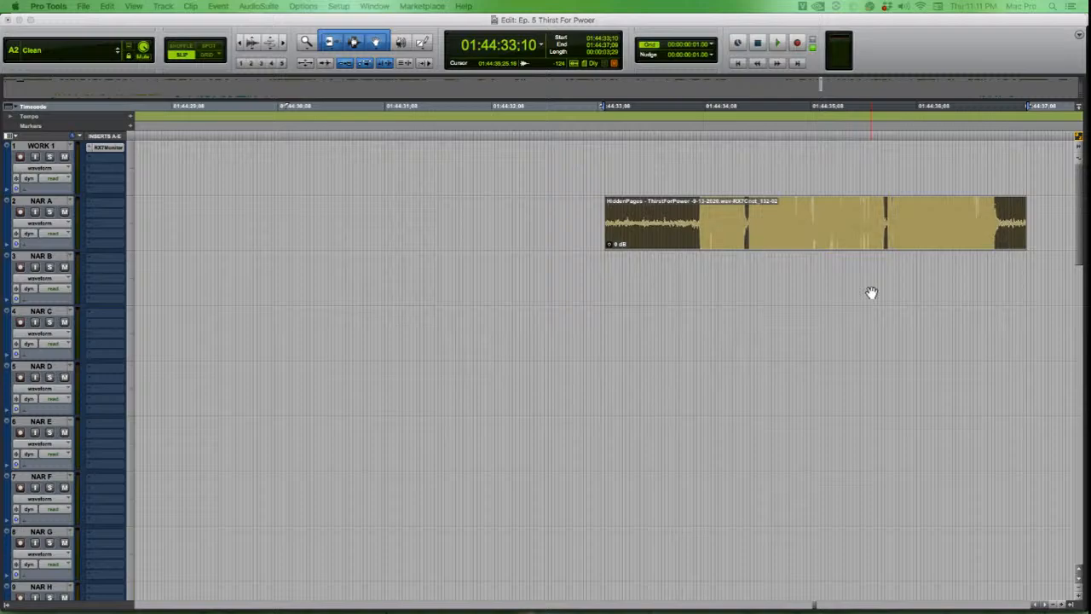
pyautogui.press('super+bracketleft')
pyautogui.press('super+bracketleft')
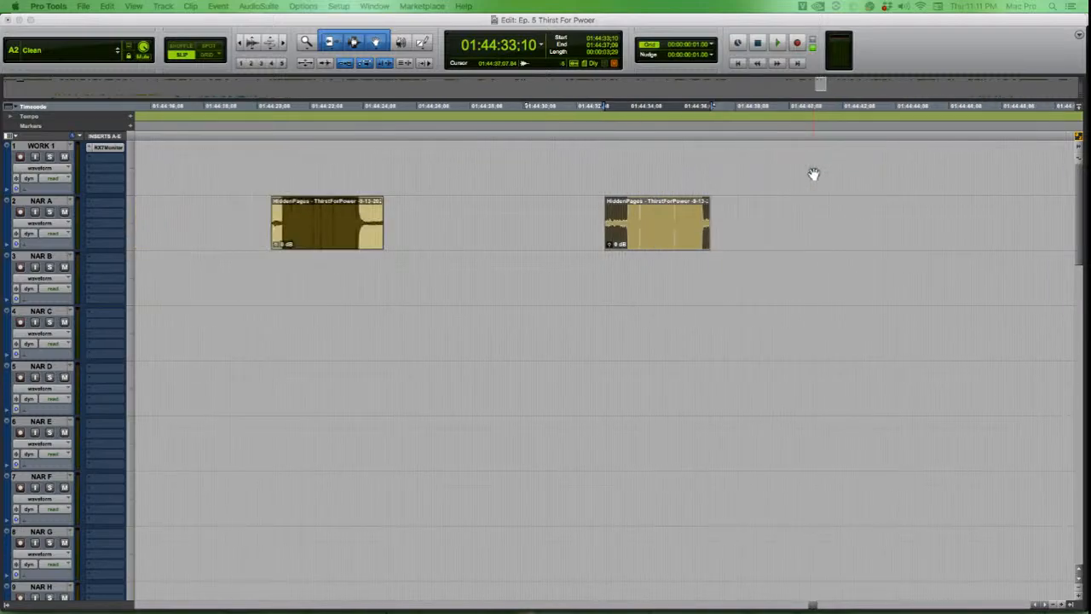
# Locate the purple dialogue clip on the DX H track just after the returned NAR A clip and start playback there
pyautogui.press('super+bracketleft')
pyautogui.click(695, 216)
pyautogui.press('super+bracketright')
pyautogui.press('super+bracketright')
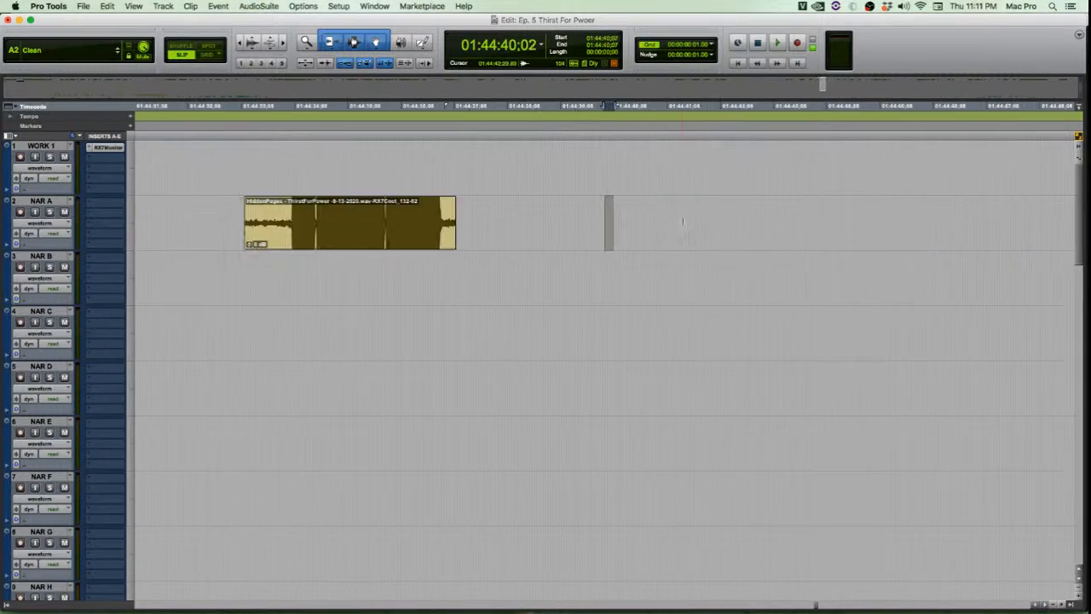
pyautogui.click(467, 211)
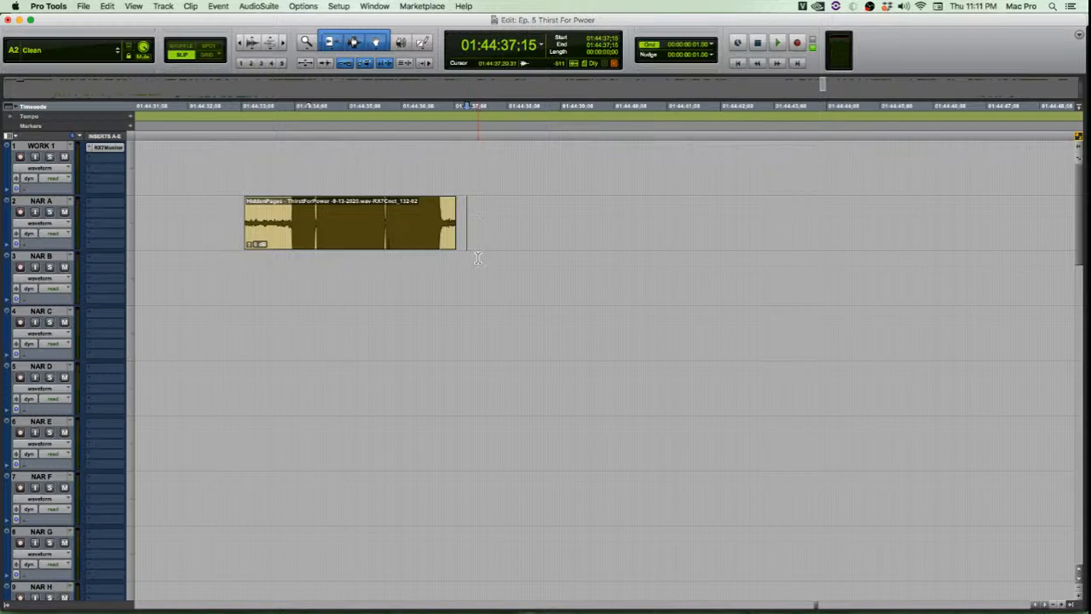
pyautogui.click(440, 294)
pyautogui.press('space')
pyautogui.scroll(-10, 445, 281)
pyautogui.scroll(-5, 447, 272)
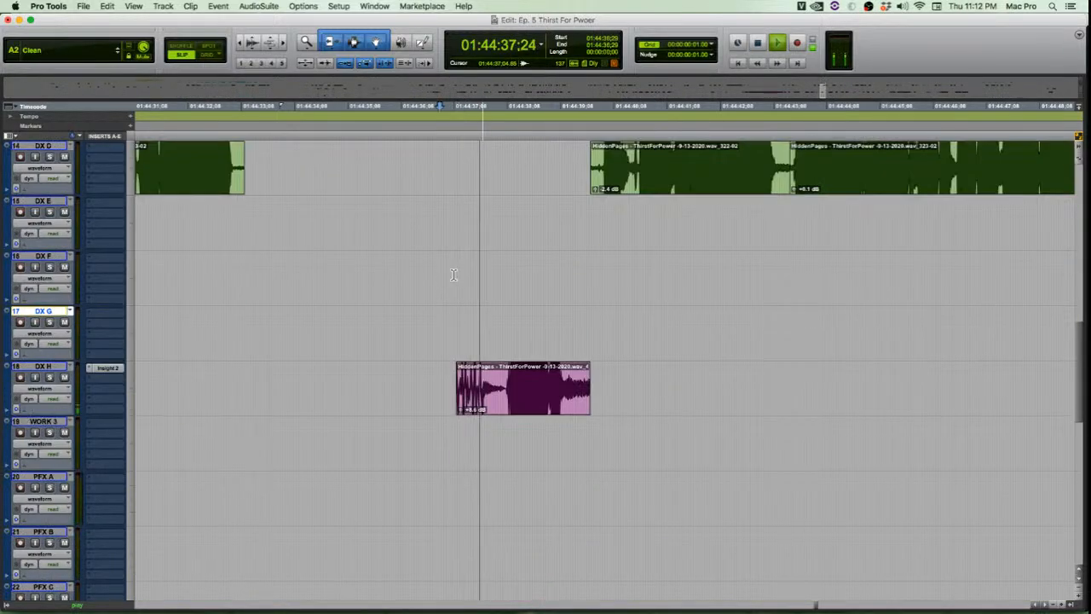
# Select the purple clip on the DX H track, play it and open it in iZotope RX
pyautogui.press('space')
pyautogui.press('space')
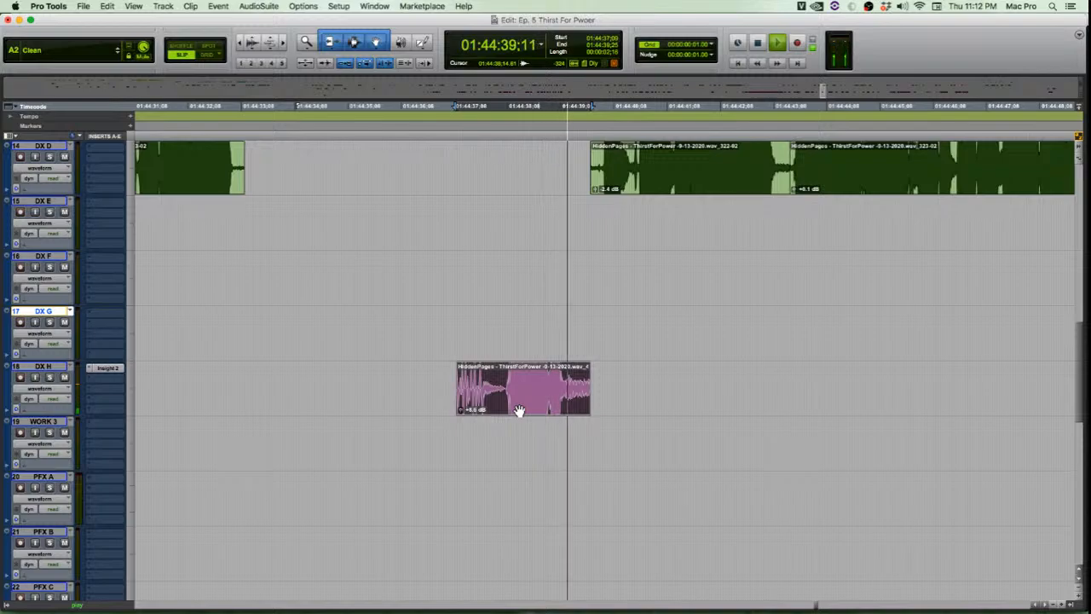
pyautogui.press('space')
pyautogui.press('space')
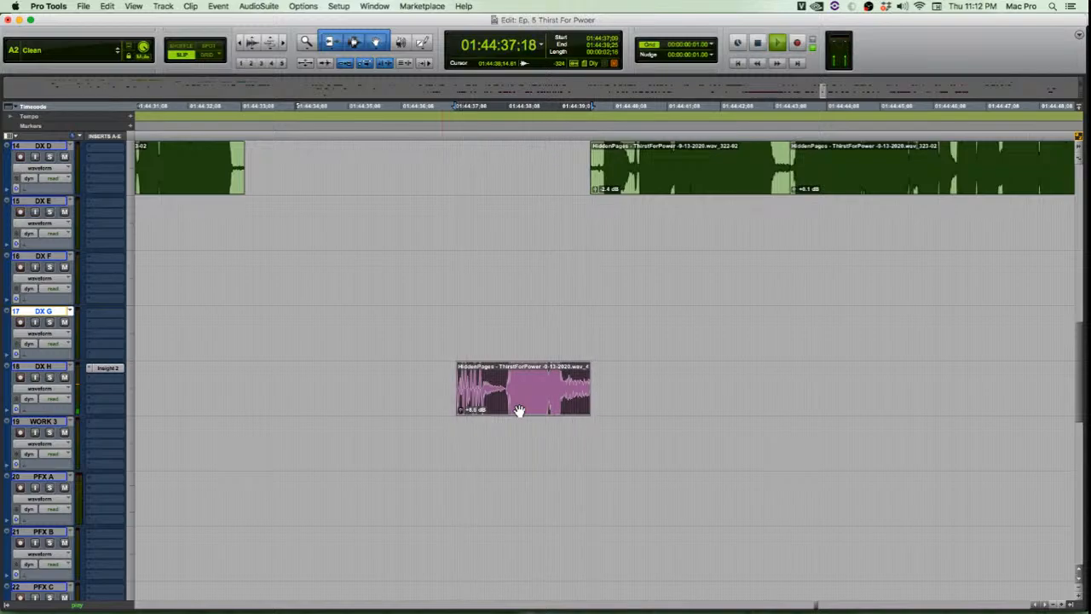
pyautogui.press('space')
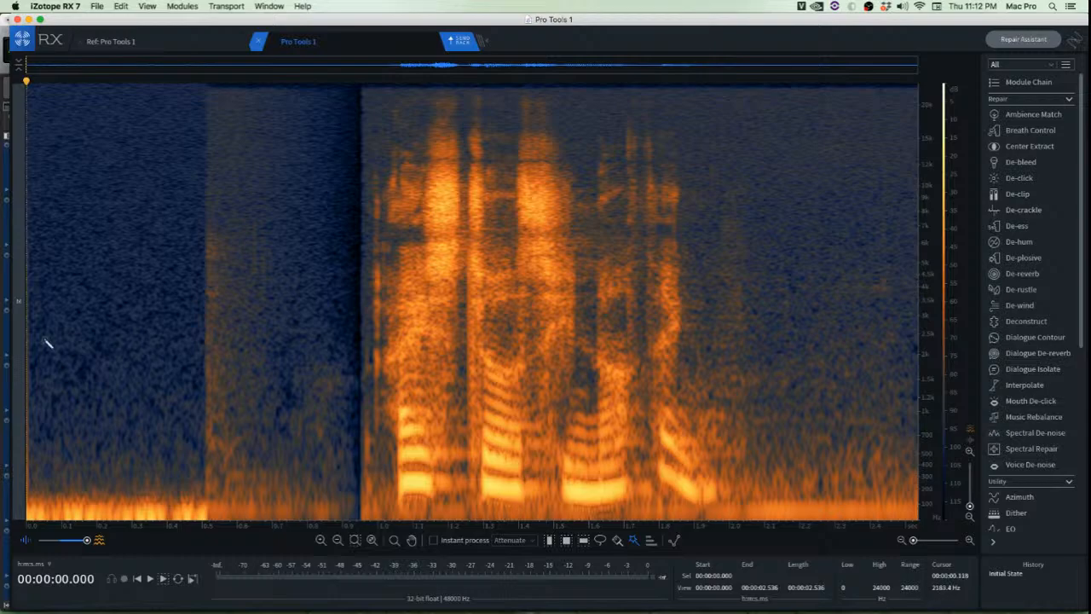
# Examine the differing background-noise sections from 0 to 0.5 s, 0.5 to 0.95 s and 0.958 s to the clip's end
pyautogui.click(145, 303)
pyautogui.press('t')
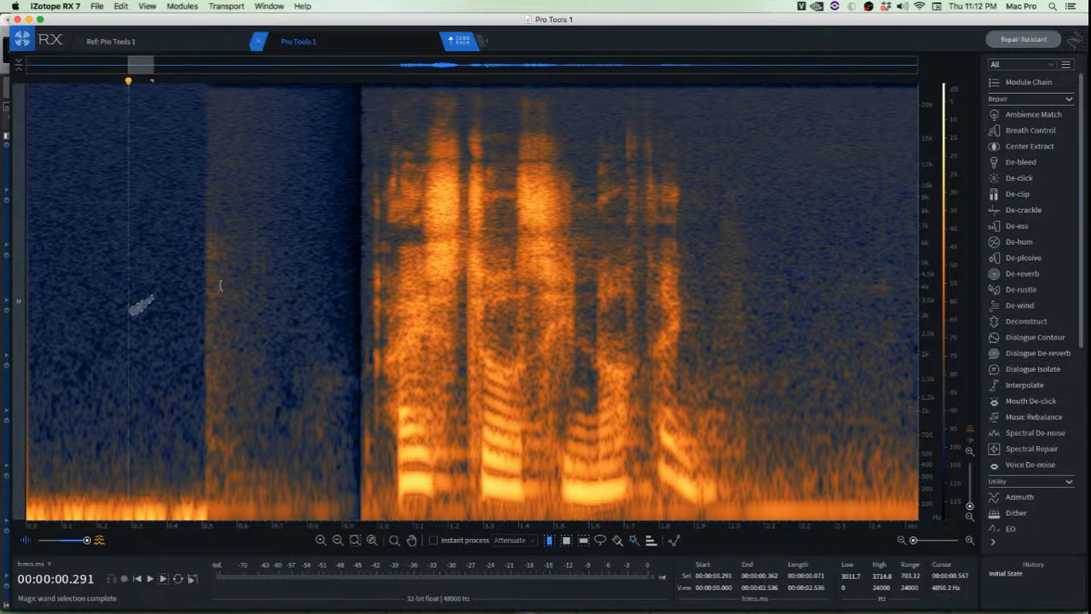
pyautogui.click(219, 287)
pyautogui.moveTo(202, 287); pyautogui.dragTo(25, 287)
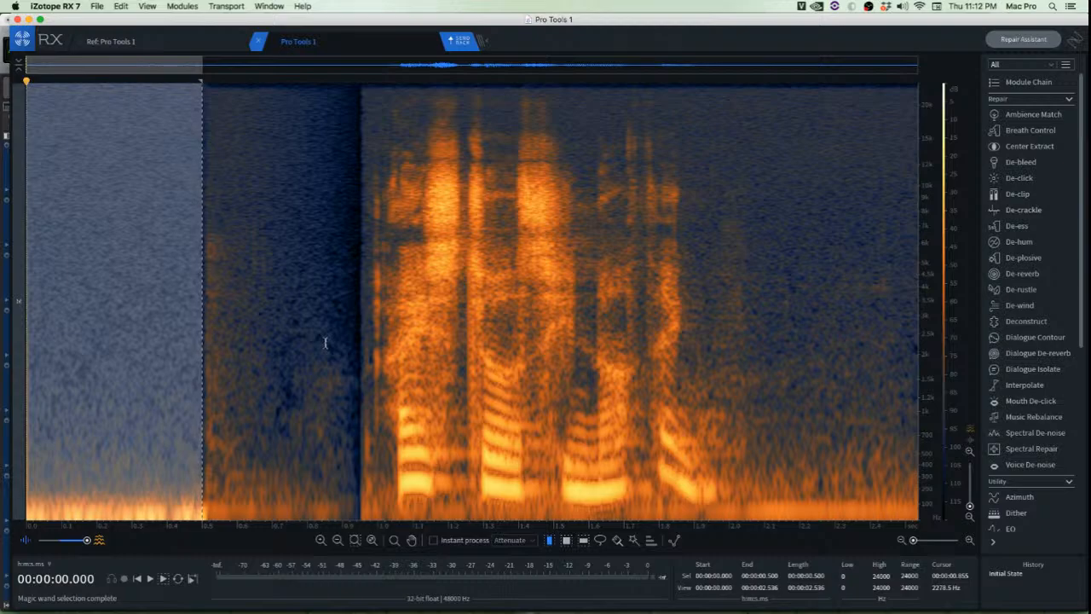
pyautogui.click(321, 343)
pyautogui.moveTo(360, 335); pyautogui.dragTo(192, 380)
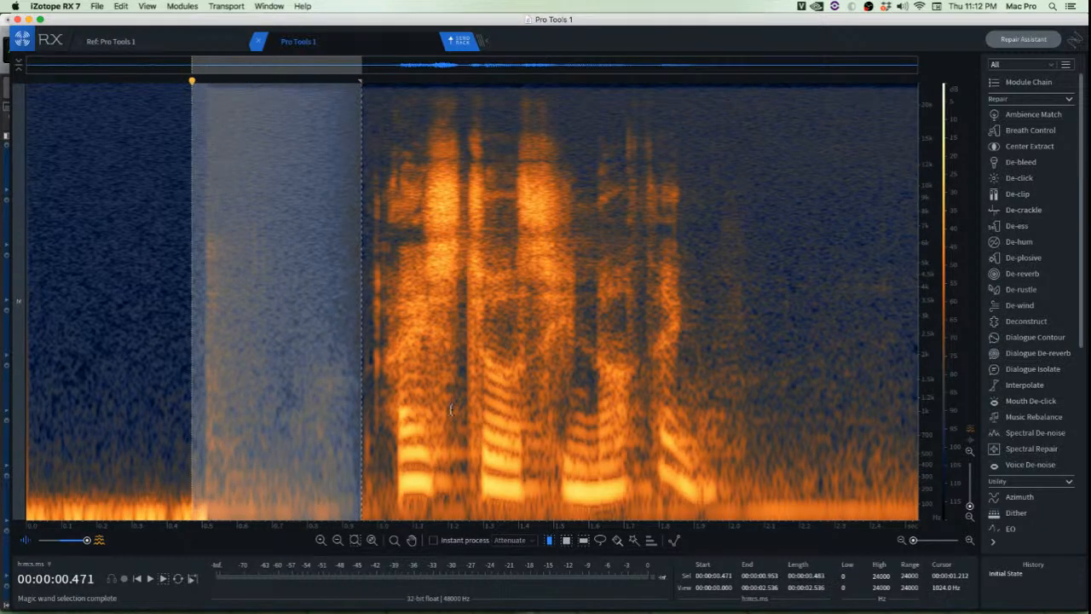
pyautogui.click(502, 380)
pyautogui.click(361, 299)
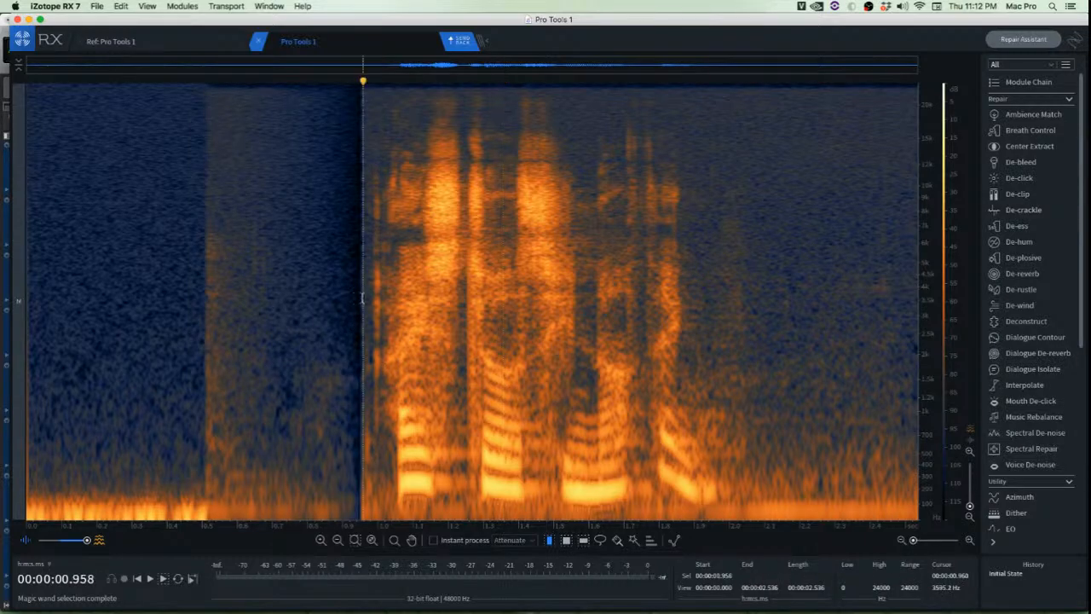
pyautogui.moveTo(361, 298); pyautogui.dragTo(919, 384)
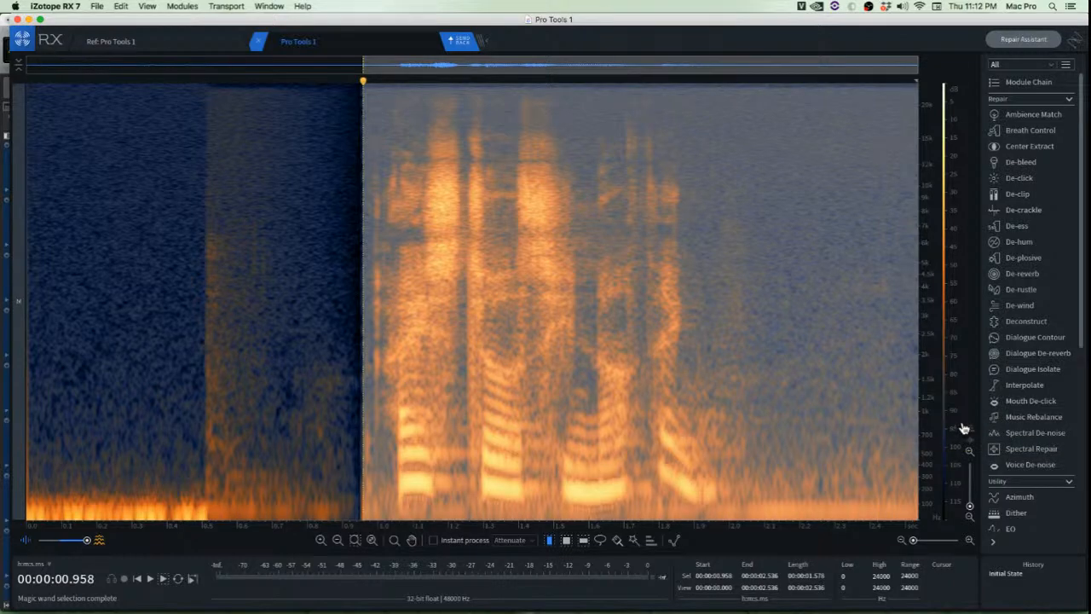
pyautogui.click(230, 273)
pyautogui.moveTo(365, 237); pyautogui.dragTo(24, 238)
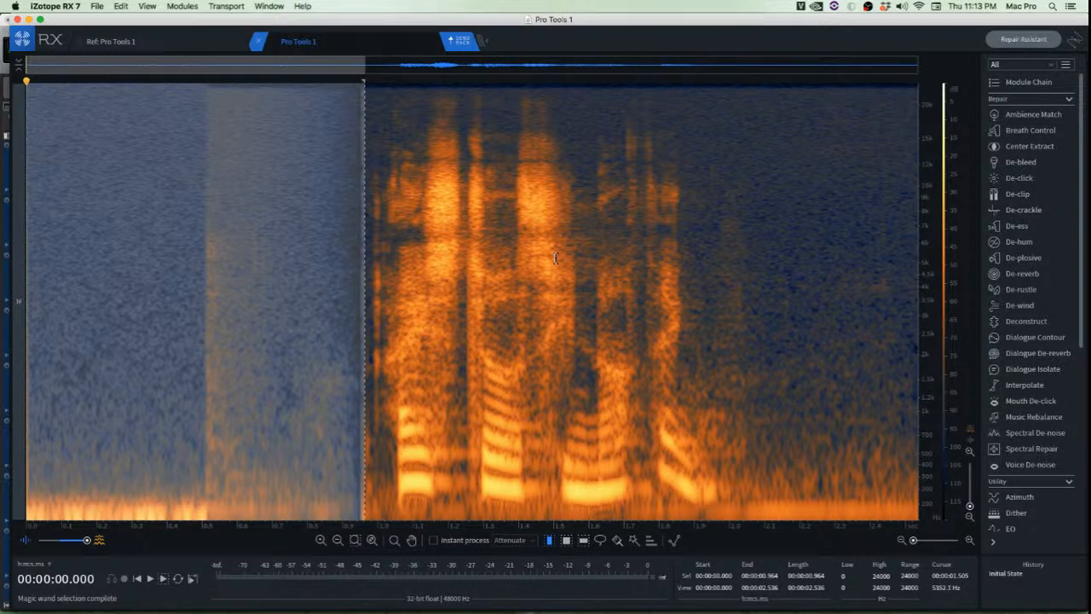
# Select the low rumble below about 110 Hz from 1.900 s to the clip's end and play it
pyautogui.scroll(5, 878, 364)
pyautogui.click(877, 364)
pyautogui.scroll(-5, 785, 384)
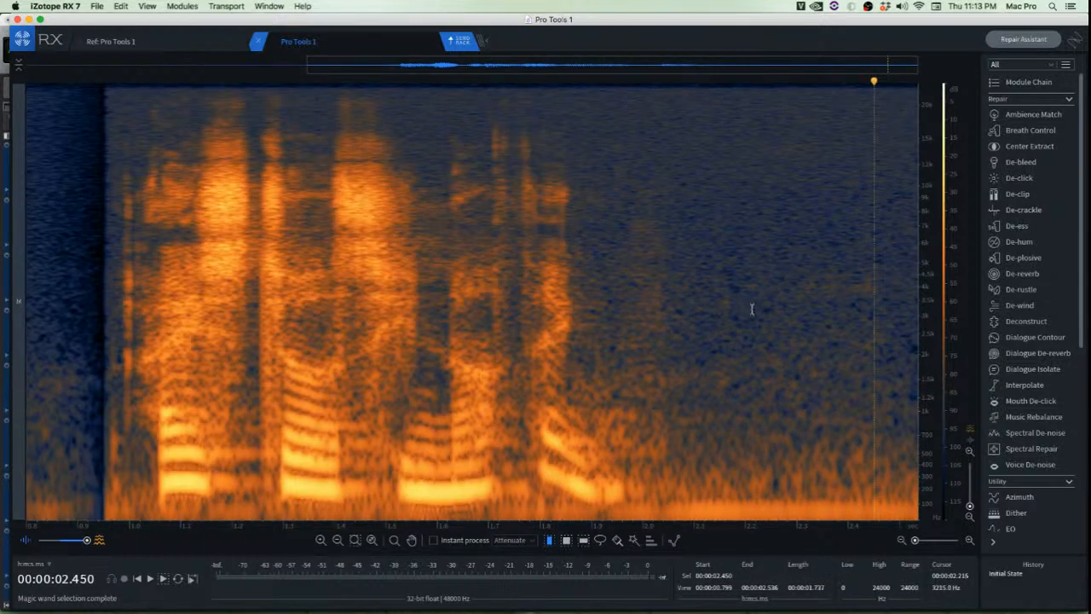
pyautogui.click(683, 482)
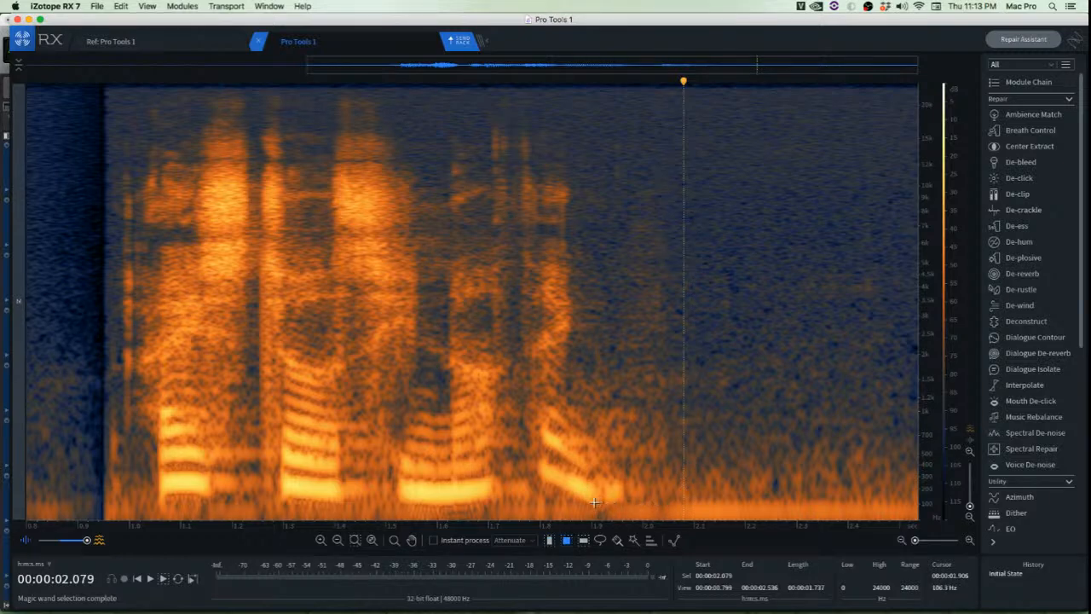
pyautogui.moveTo(591, 501); pyautogui.dragTo(921, 524)
pyautogui.press('space')
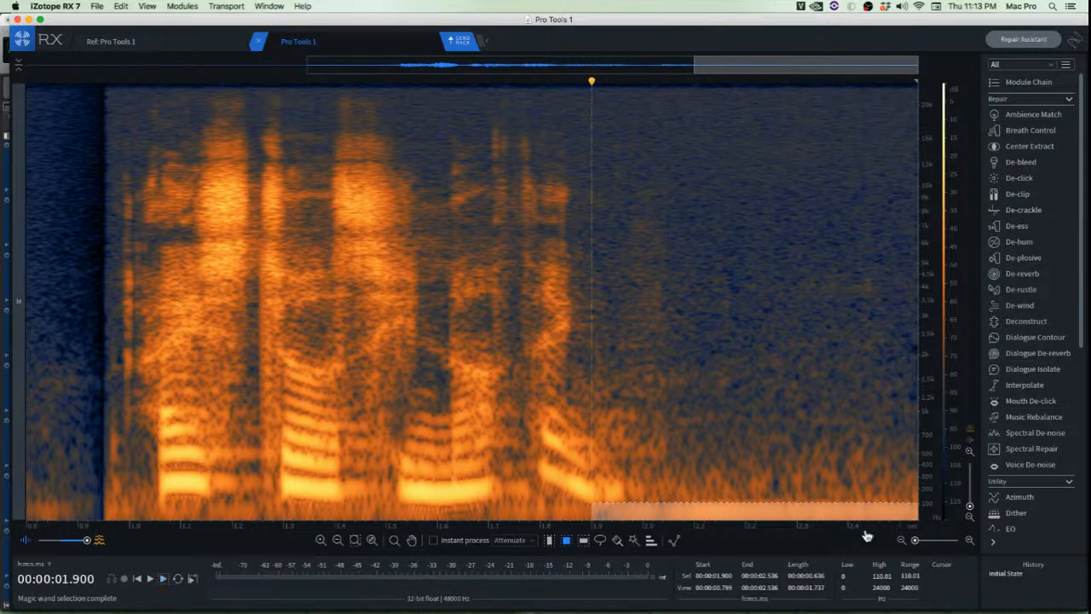
pyautogui.press('space')
# Render Spectral Repair in Attenuate mode on the selected rumble, closing any module windows opened along the way
pyautogui.click(1050, 450)
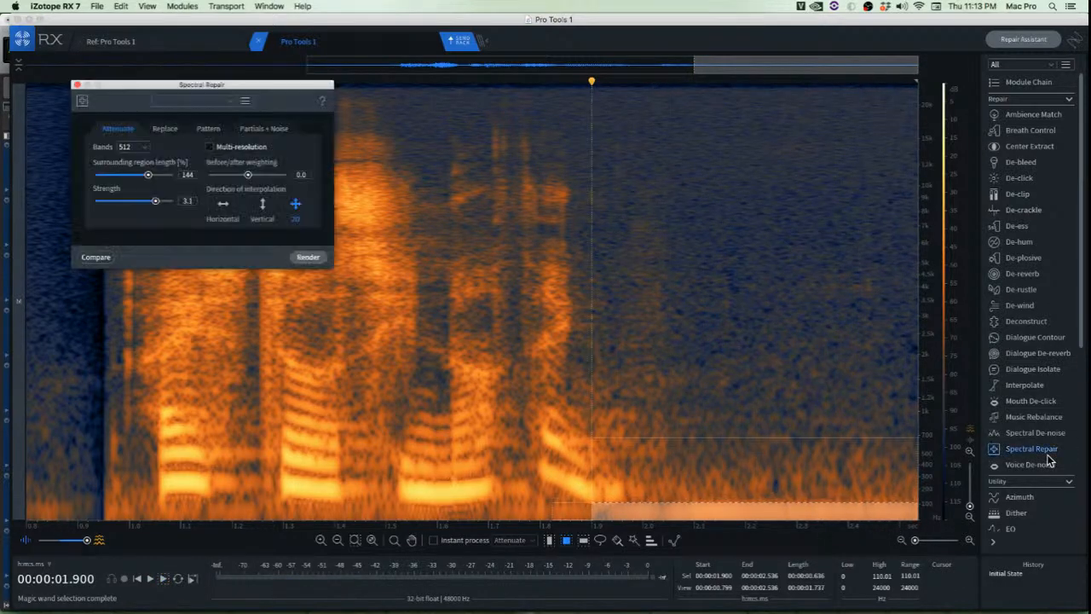
pyautogui.click(1049, 450)
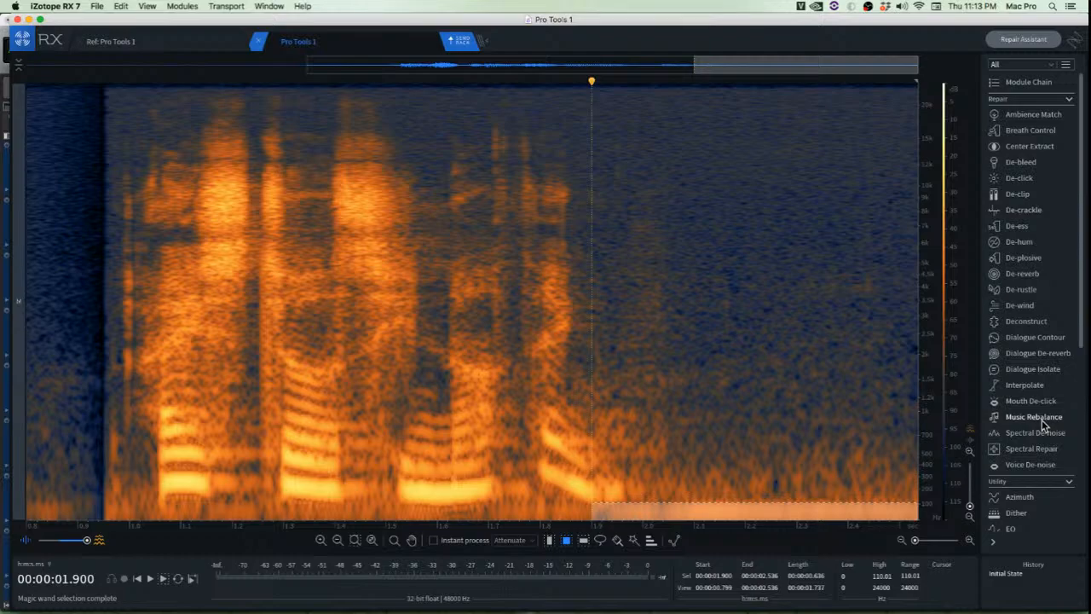
pyautogui.click(1041, 418)
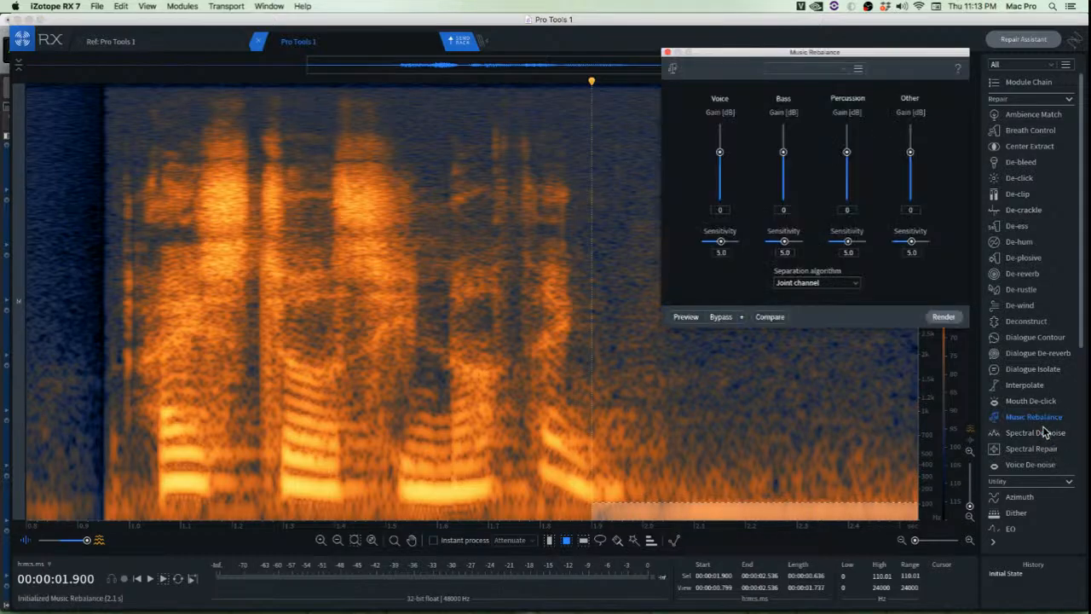
pyautogui.click(1044, 430)
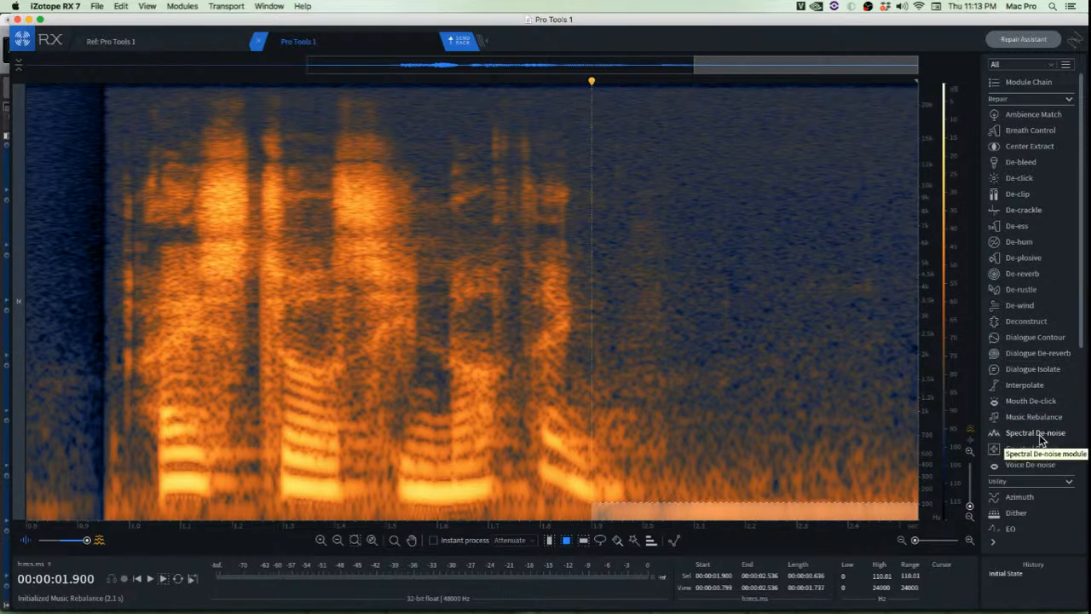
pyautogui.press('super+r')
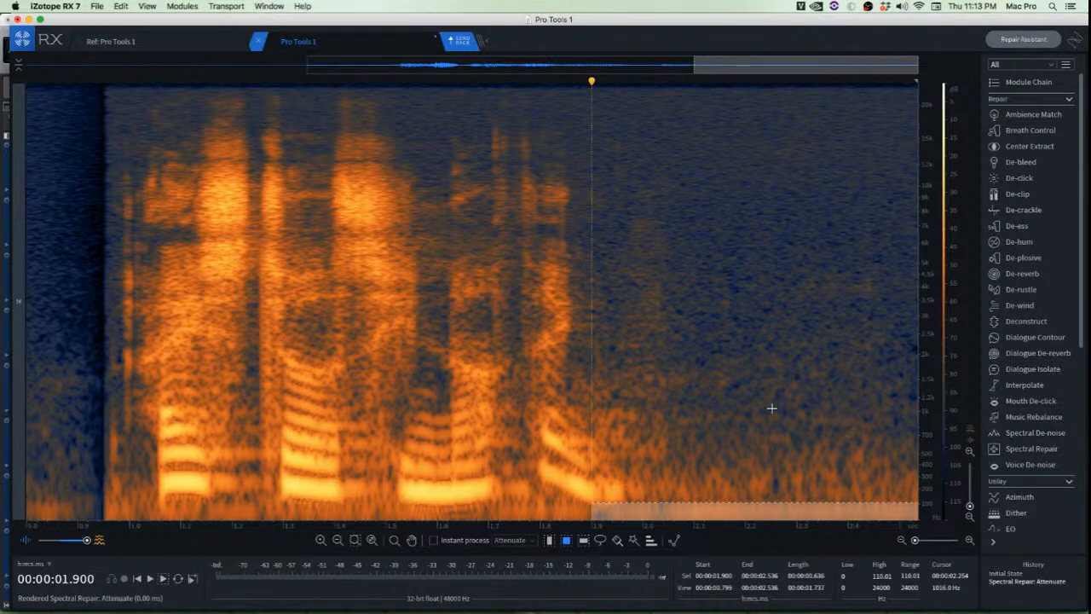
# Play the background noise after the last spoken word from several points to check the repaired rumble
pyautogui.click(760, 401)
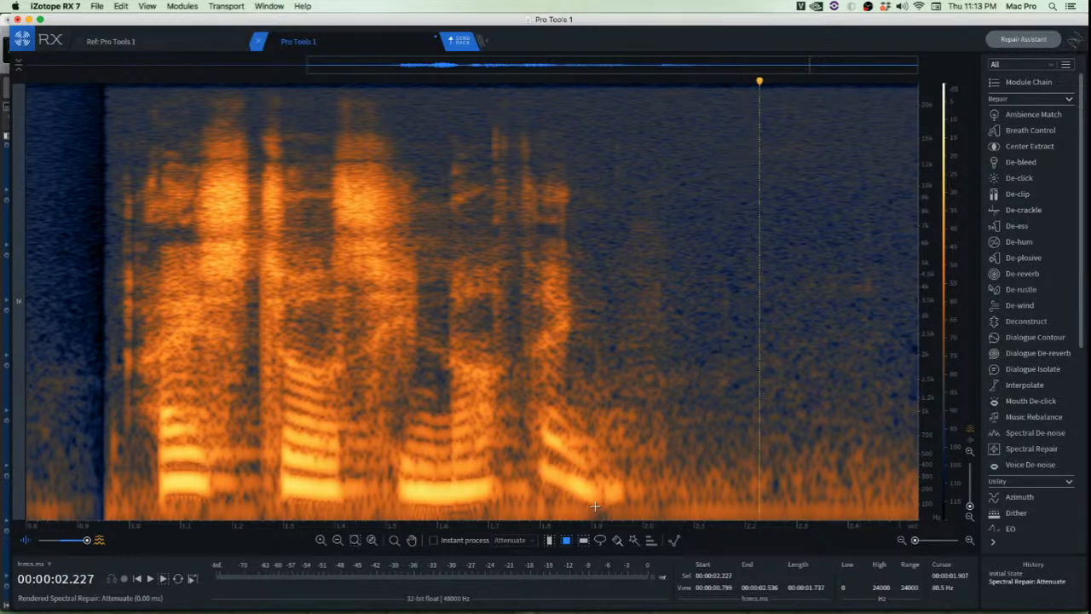
pyautogui.click(622, 467)
pyautogui.press('space')
pyautogui.press('space')
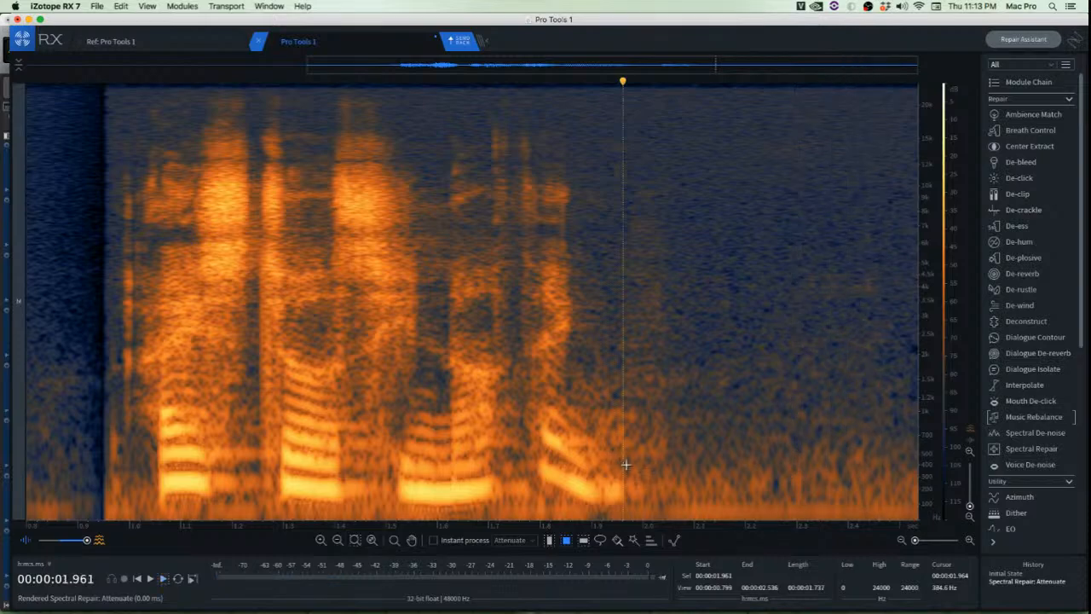
pyautogui.click(740, 407)
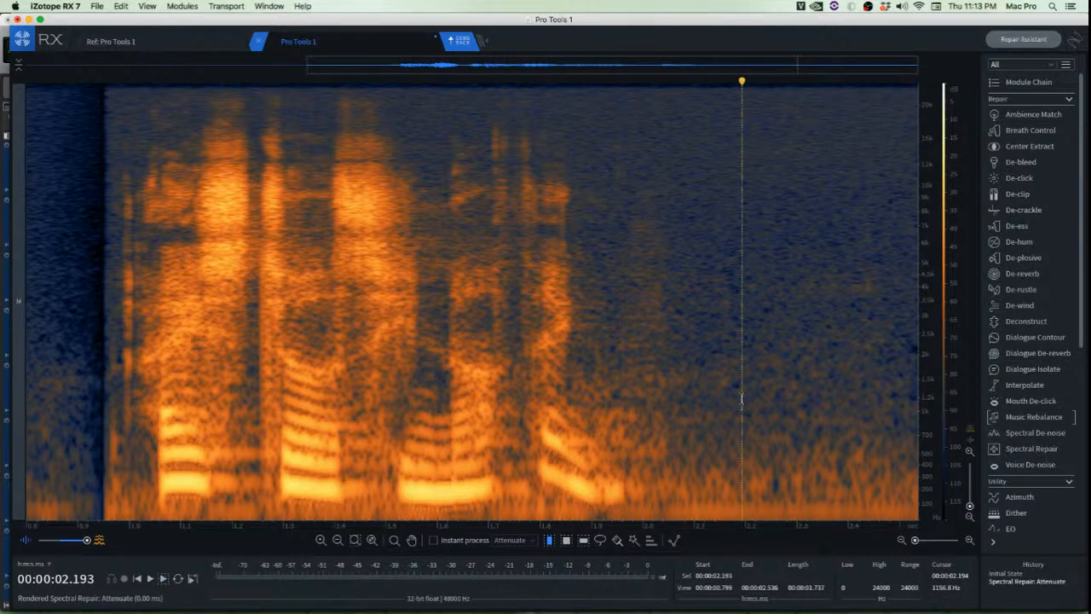
pyautogui.click(717, 332)
pyautogui.press('space')
pyautogui.press('space')
pyautogui.click(672, 333)
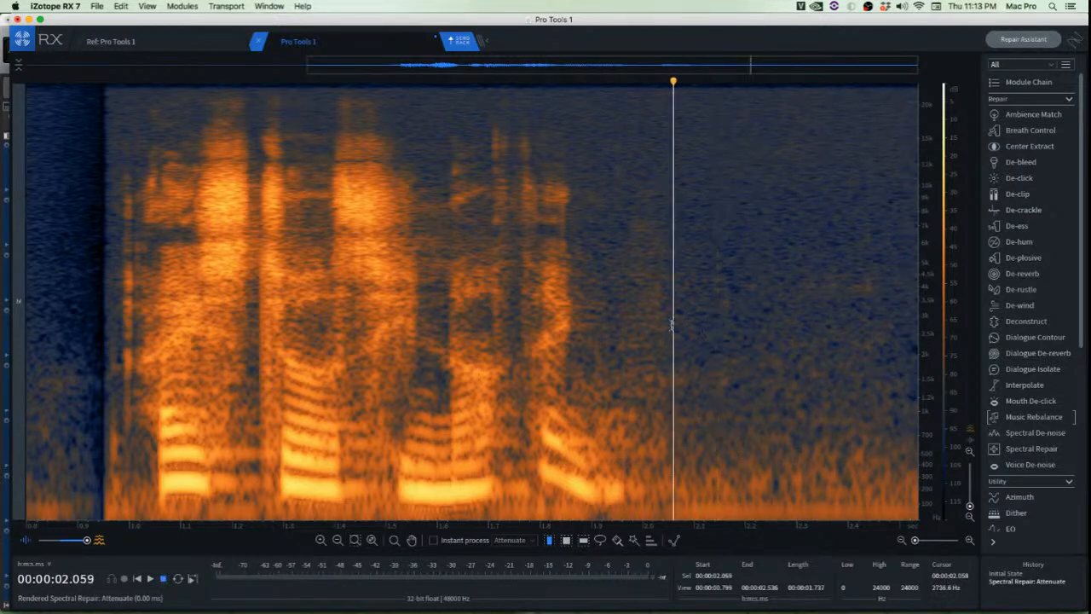
pyautogui.press('space')
# Select the clean background noise from 2.225 to 2.536 s and learn it as the Ambience Match profile
pyautogui.moveTo(758, 346); pyautogui.dragTo(938, 361)
pyautogui.press('space')
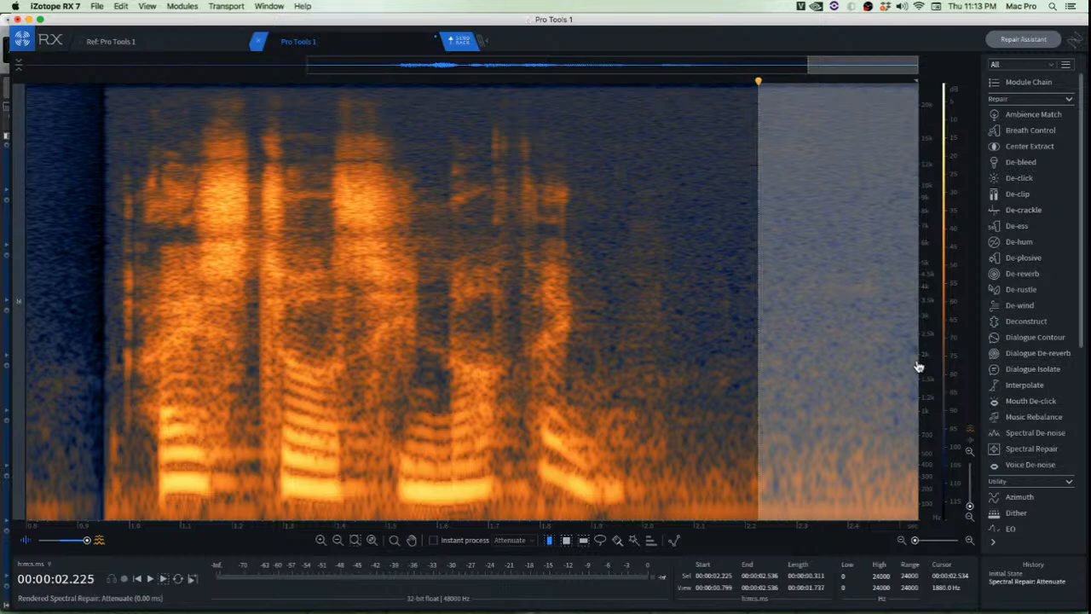
pyautogui.press('alt+super+a')
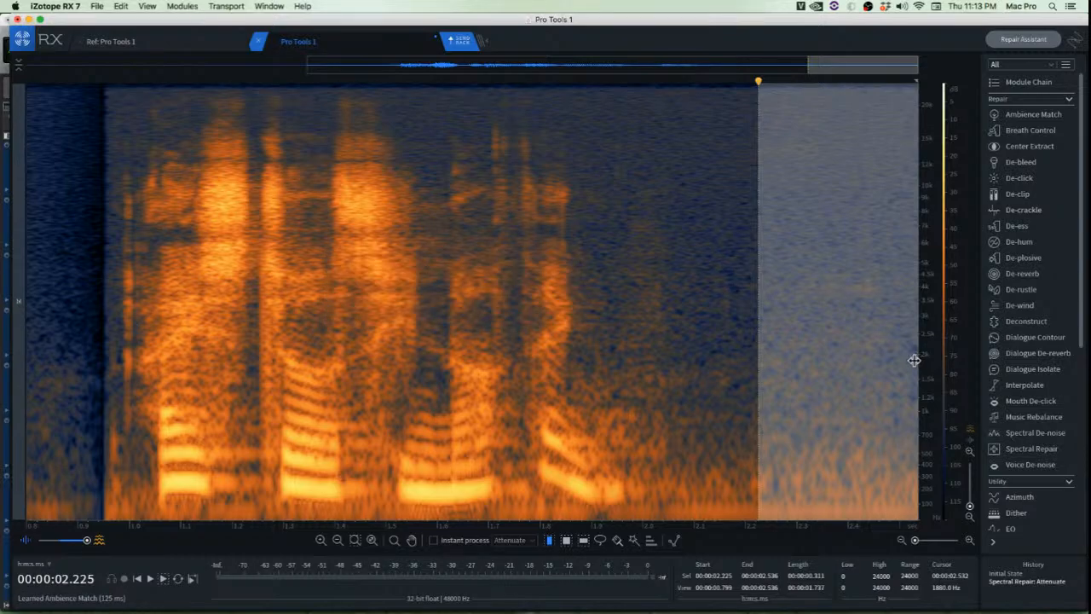
# Select the background section from 0 to 0.958 s before the dialogue and render Ambience Match on it
pyautogui.scroll(-3, 174, 278)
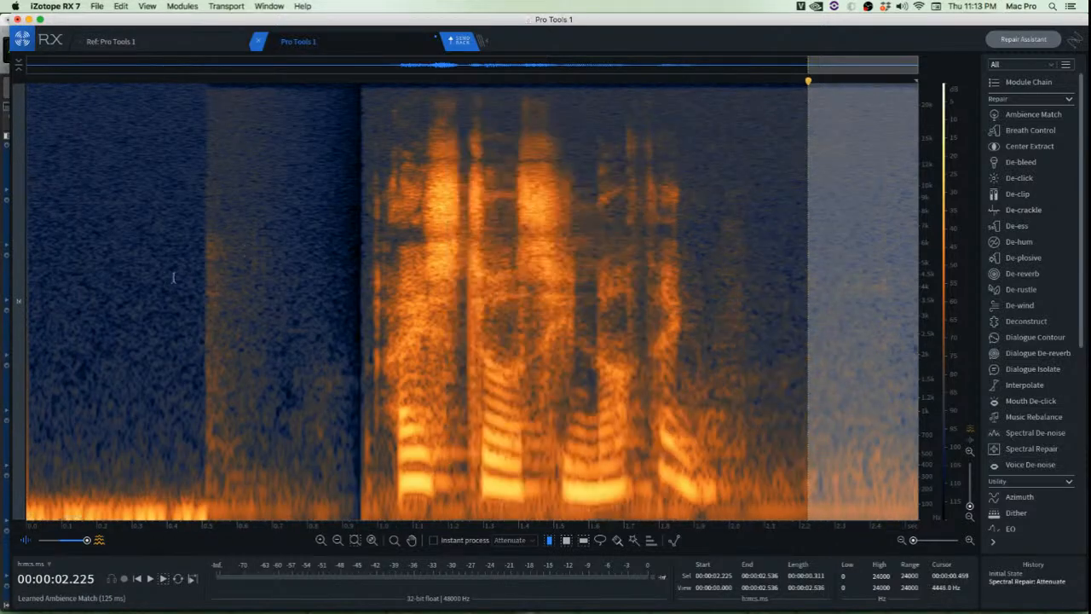
pyautogui.click(362, 287)
pyautogui.scroll(3, 368, 287)
pyautogui.moveTo(370, 288); pyautogui.dragTo(26, 315)
pyautogui.scroll(-3, 205, 329)
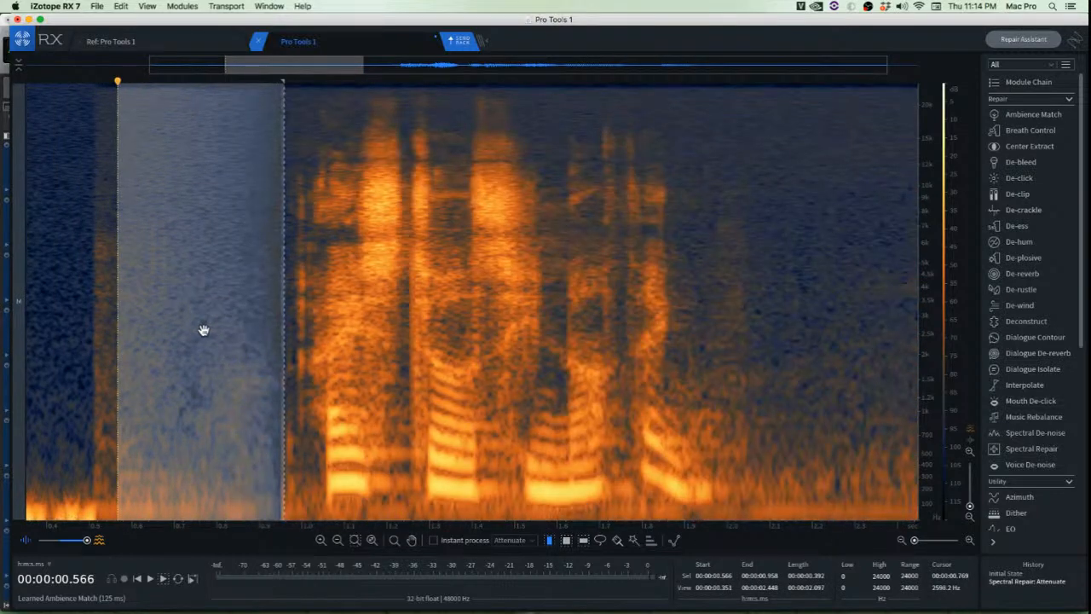
pyautogui.moveTo(119, 309); pyautogui.dragTo(26, 307)
pyautogui.scroll(-2, 426, 306)
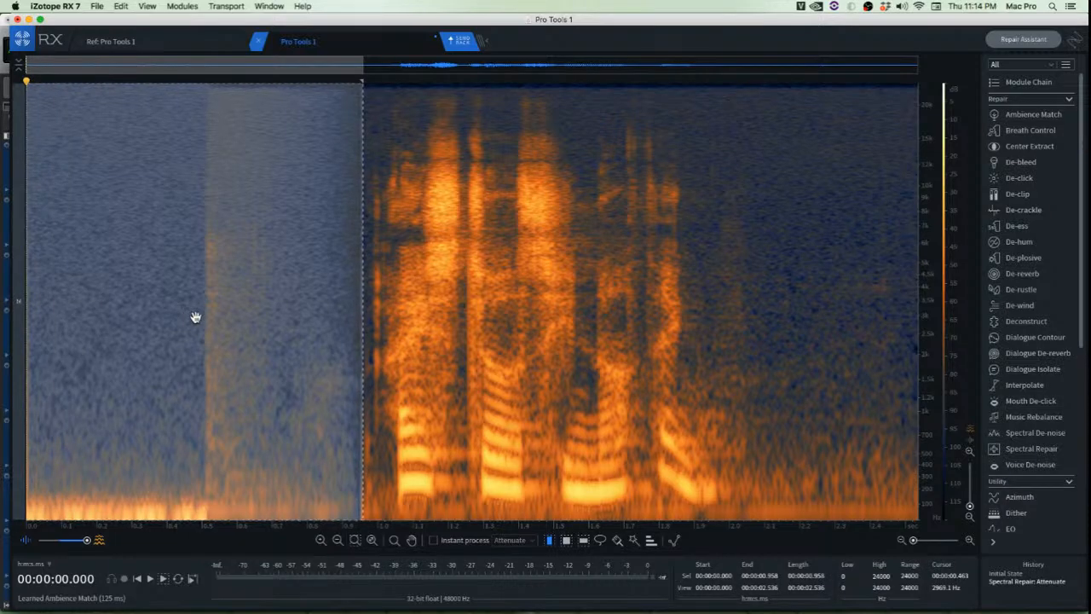
pyautogui.press('super+shift+a')
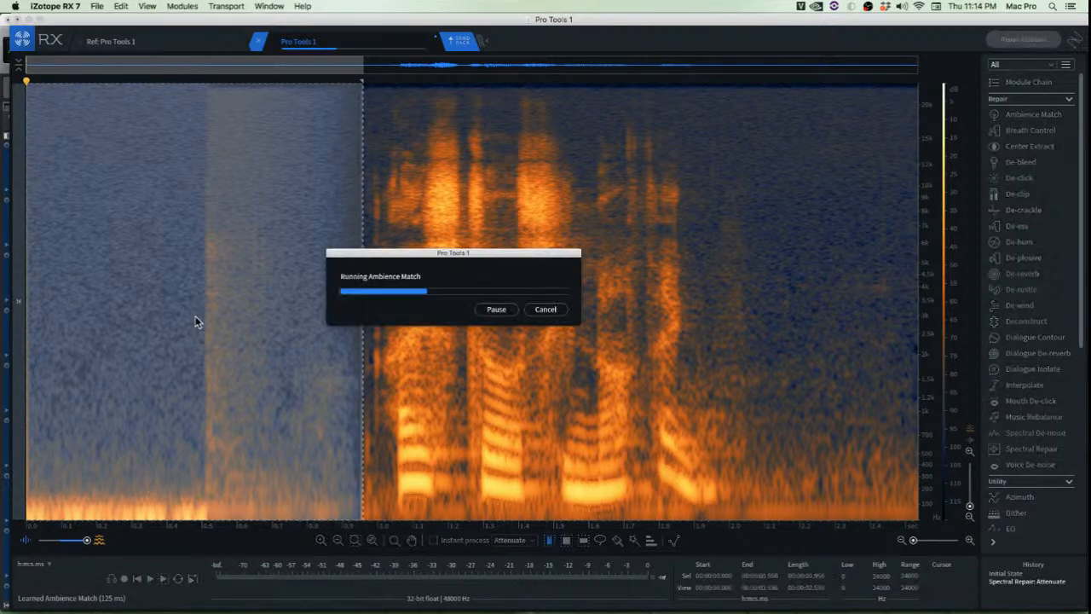
# Play the opening section with the matched ambience and undo the Ambience Match render
pyautogui.click(195, 317)
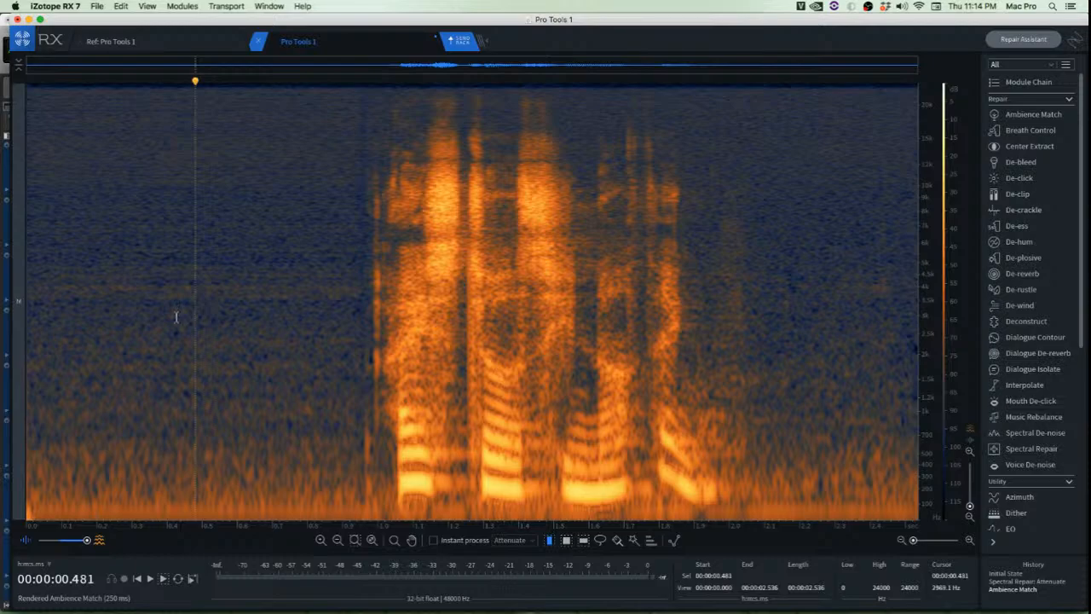
pyautogui.click(139, 289)
pyautogui.press('space')
pyautogui.press('space')
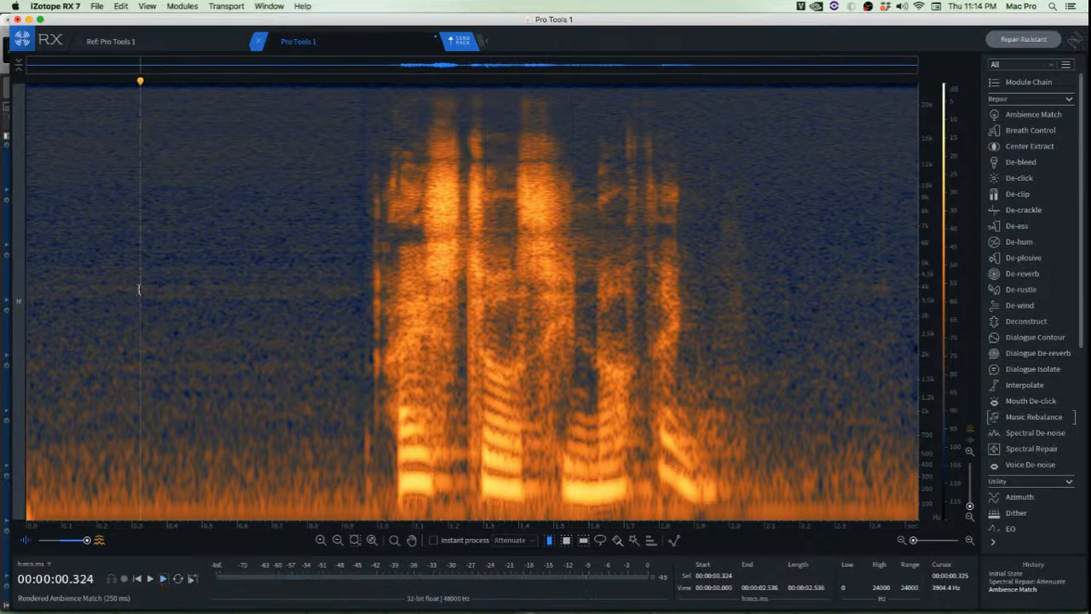
pyautogui.press('space')
pyautogui.press('space')
pyautogui.press('super+z')
# Examine the background noise from about 0.193 to 0.958 s and its boundary with the dialogue
pyautogui.click(311, 281)
pyautogui.scroll(2, 419, 286)
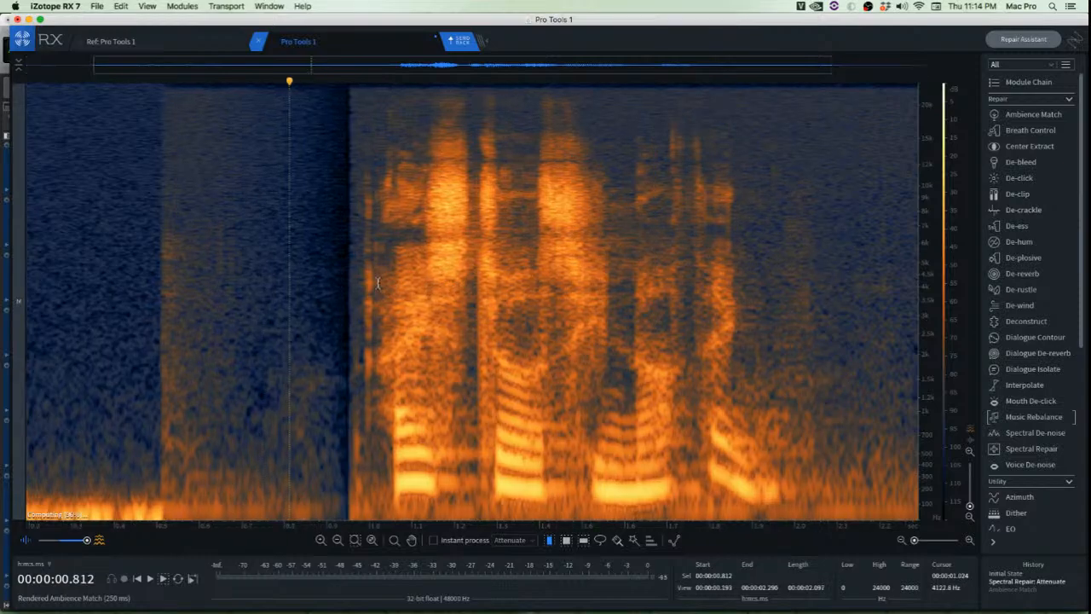
pyautogui.moveTo(351, 278); pyautogui.dragTo(8, 303)
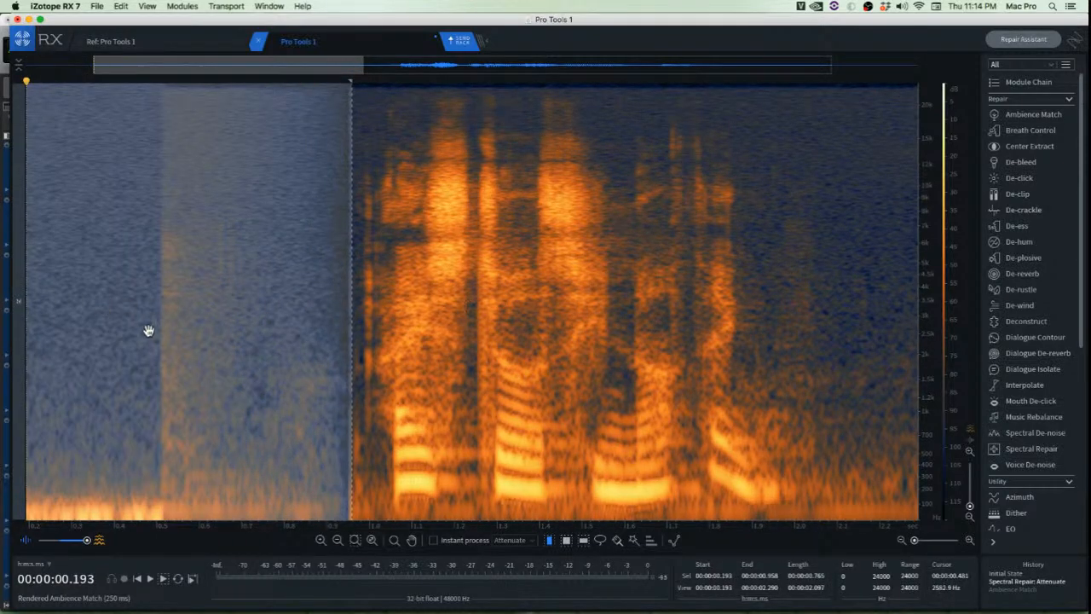
pyautogui.click(361, 290)
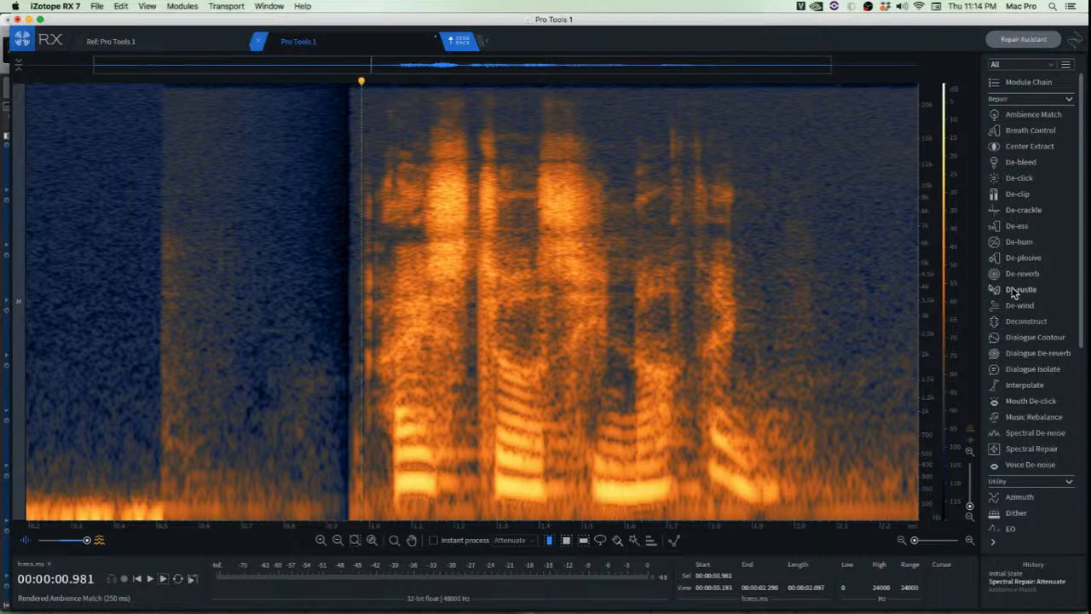
# Copy the background noise from 0.962 to 0.969 s, between about 307 and 2644 Hz, and paste it over the low-frequency burst just after it
pyautogui.scroll(4, 227, 284)
pyautogui.scroll(3, 86, 281)
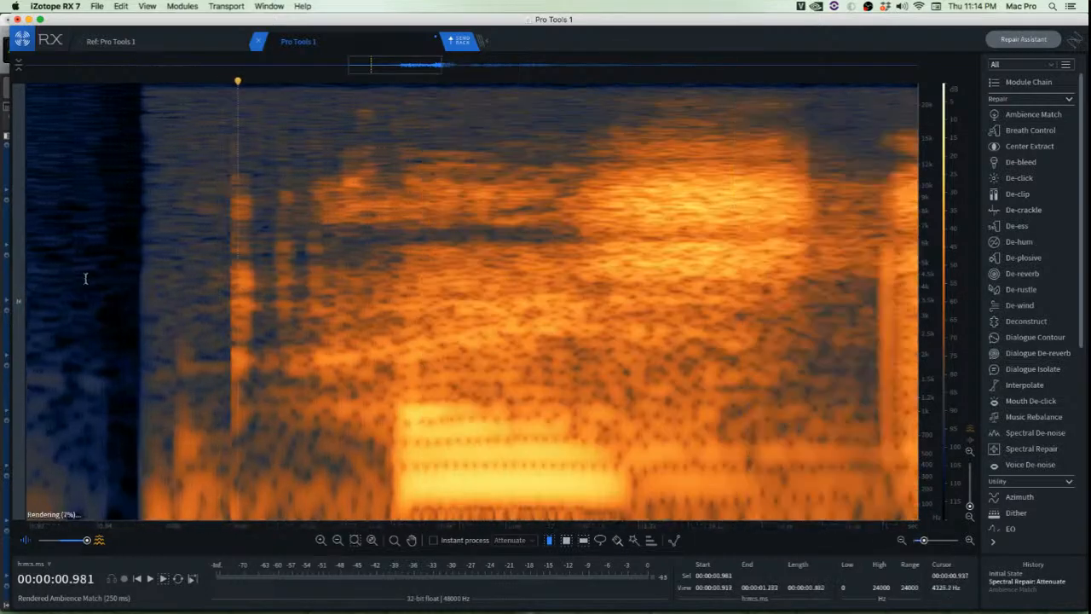
pyautogui.scroll(3, 205, 369)
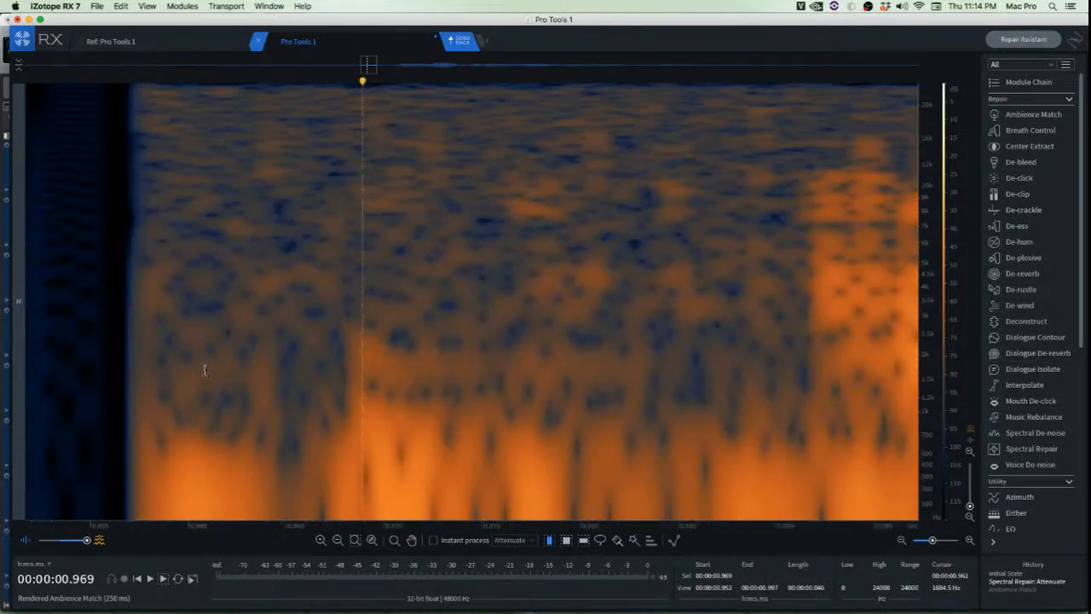
pyautogui.press('r')
pyautogui.click(285, 364)
pyautogui.scroll(-2, 307, 360)
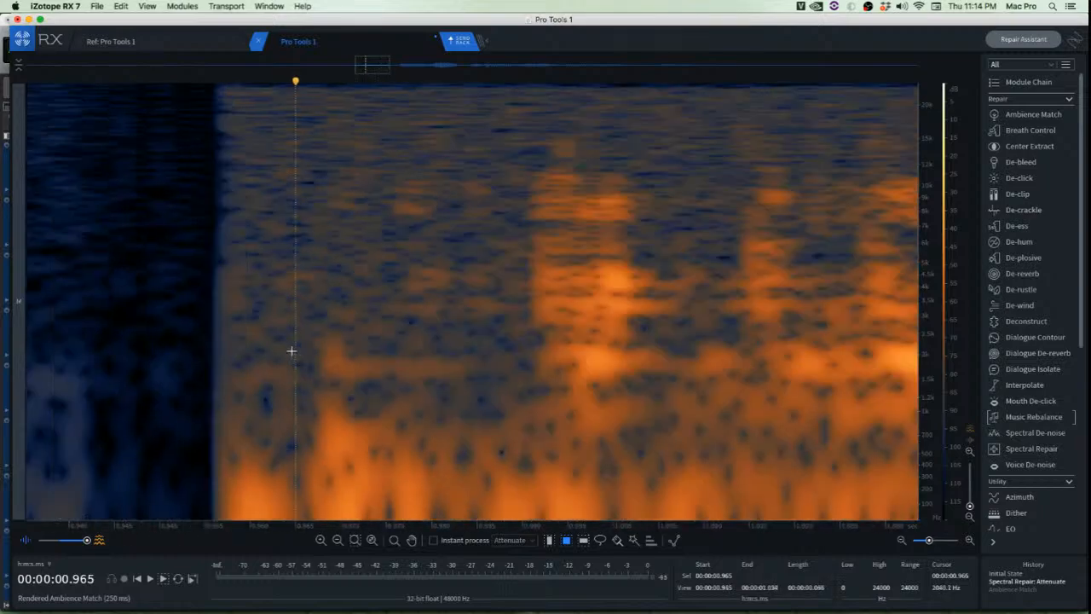
pyautogui.moveTo(266, 328); pyautogui.dragTo(326, 474)
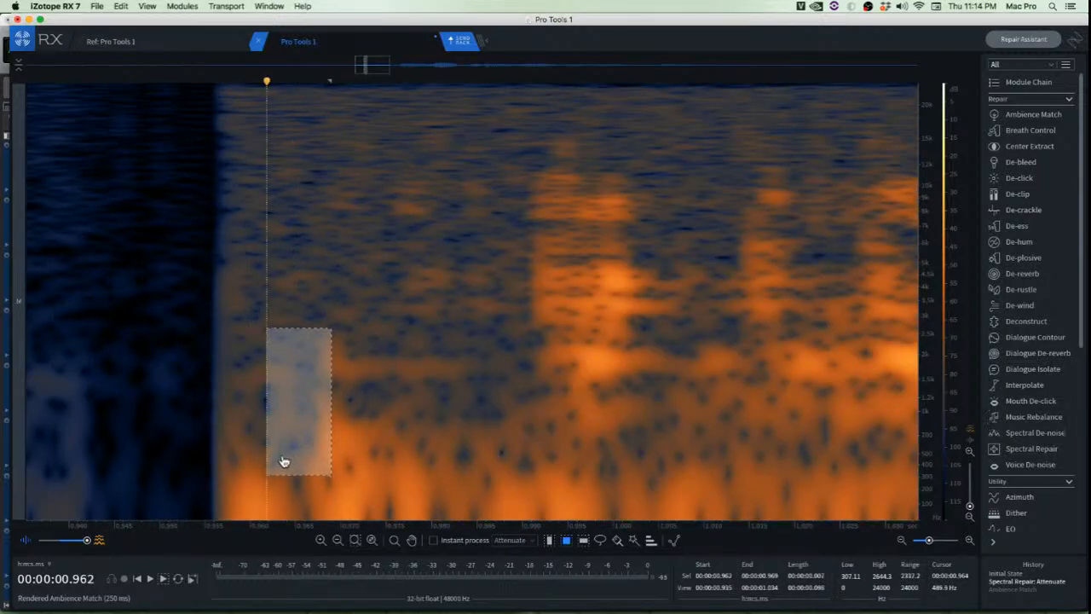
pyautogui.press('super+c')
pyautogui.moveTo(277, 426); pyautogui.dragTo(313, 421)
pyautogui.press('super+v')
pyautogui.click(386, 408)
pyautogui.scroll(-3, 396, 395)
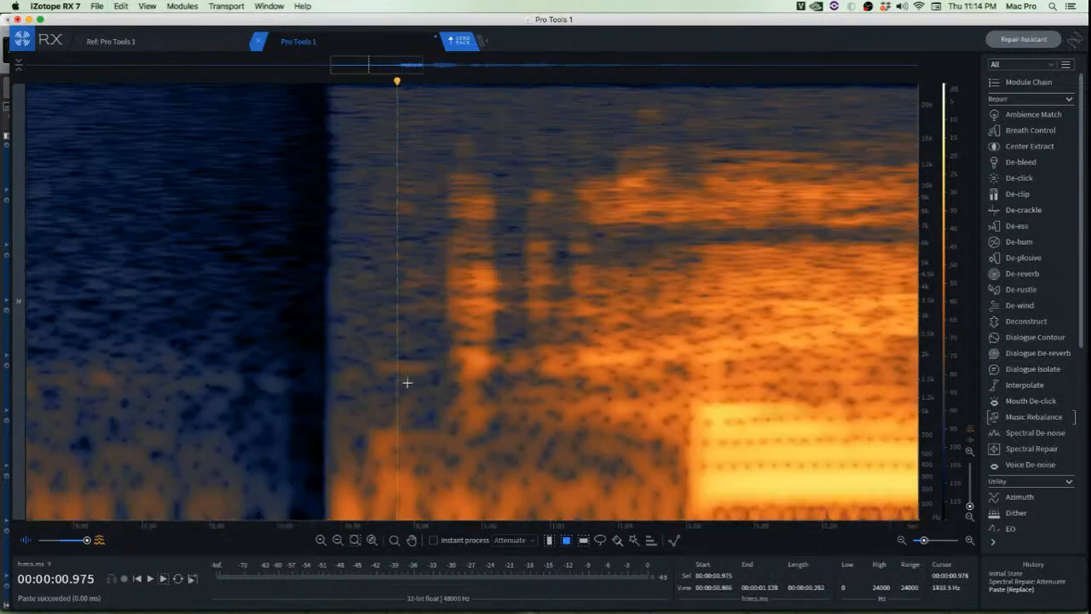
# Paste copied background noise over the streak from about 0.968 to 0.977 s, between about 1.3 and 2.2 kHz
pyautogui.scroll(4, 348, 361)
pyautogui.moveTo(338, 341); pyautogui.dragTo(555, 378)
pyautogui.press('super+c')
pyautogui.press('super+v')
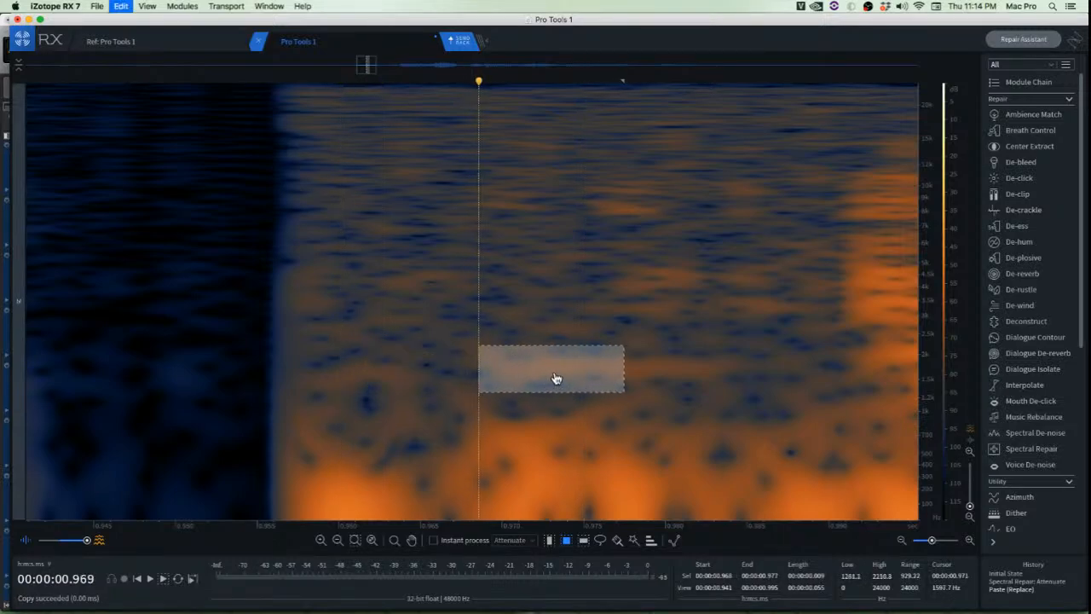
pyautogui.scroll(-3, 523, 382)
pyautogui.click(555, 287)
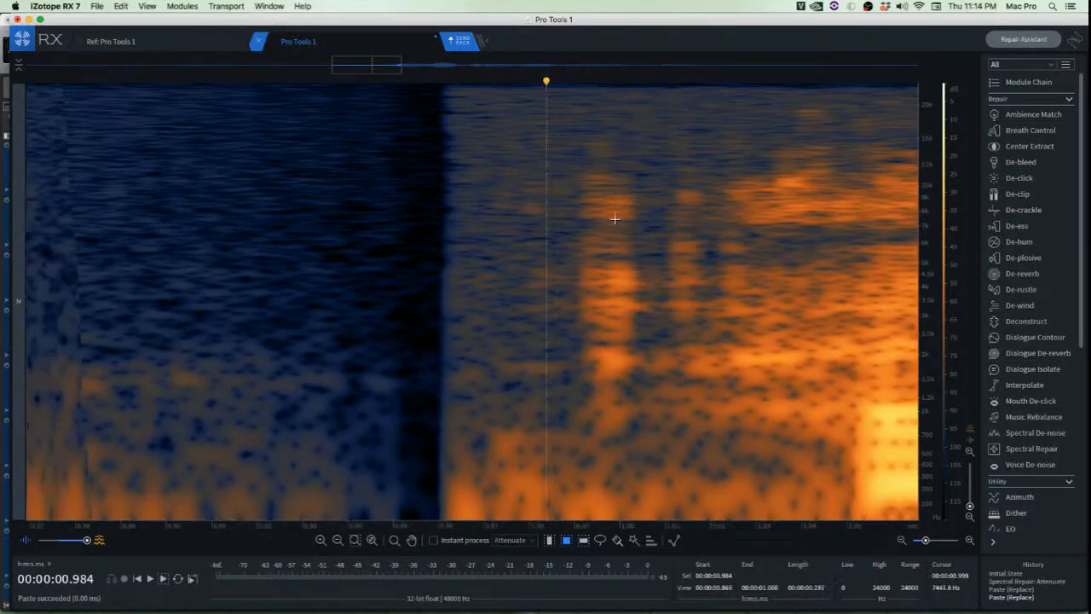
# Copy the noise from 0.969 to 0.976 s, between about 2.4 and 14.7 kHz, and paste it slightly further on over the faint burst
pyautogui.scroll(3, 614, 214)
pyautogui.scroll(3, 366, 173)
pyautogui.moveTo(341, 141); pyautogui.dragTo(475, 335)
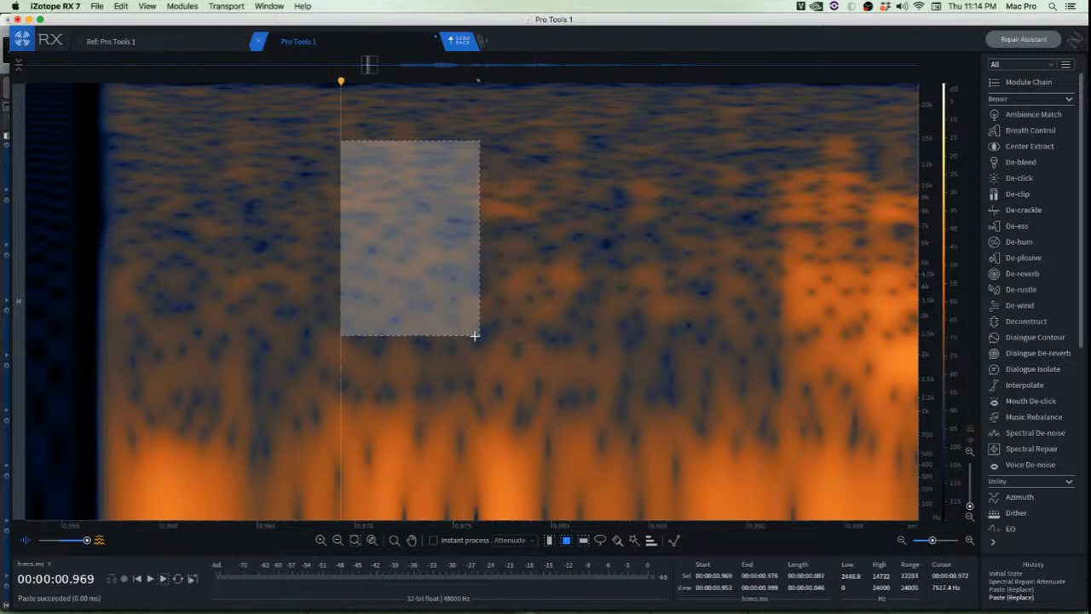
pyautogui.moveTo(406, 299); pyautogui.dragTo(511, 295)
pyautogui.press('super+v')
pyautogui.click(349, 273)
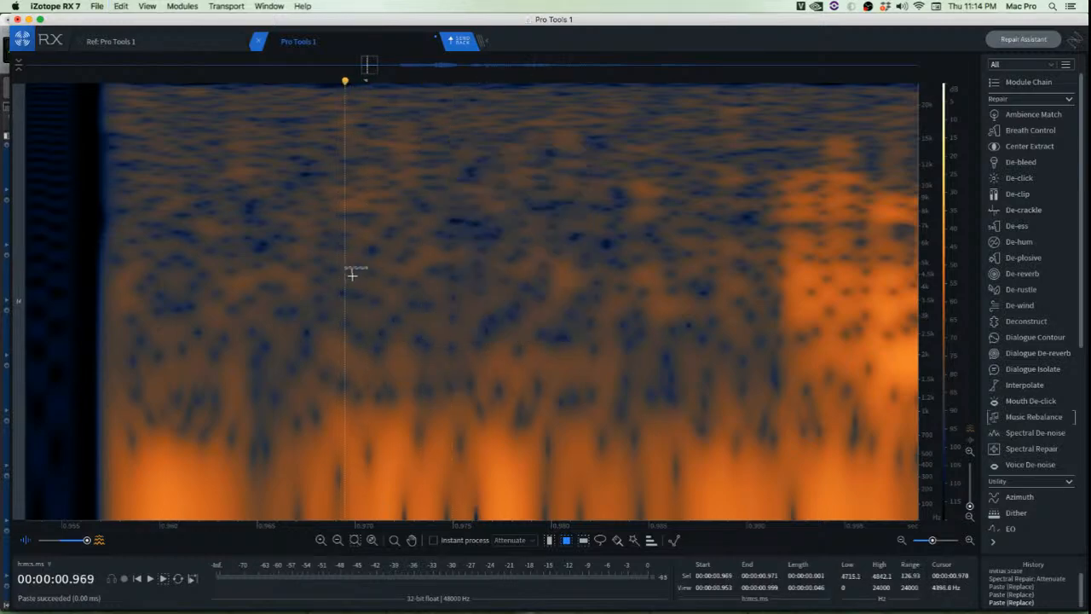
pyautogui.scroll(-3, 360, 271)
# Copy the noise from 1.010 to 1.016 s, between about 2.1 and 11.2 kHz, paste it over the following click and play it back
pyautogui.scroll(5, 341, 171)
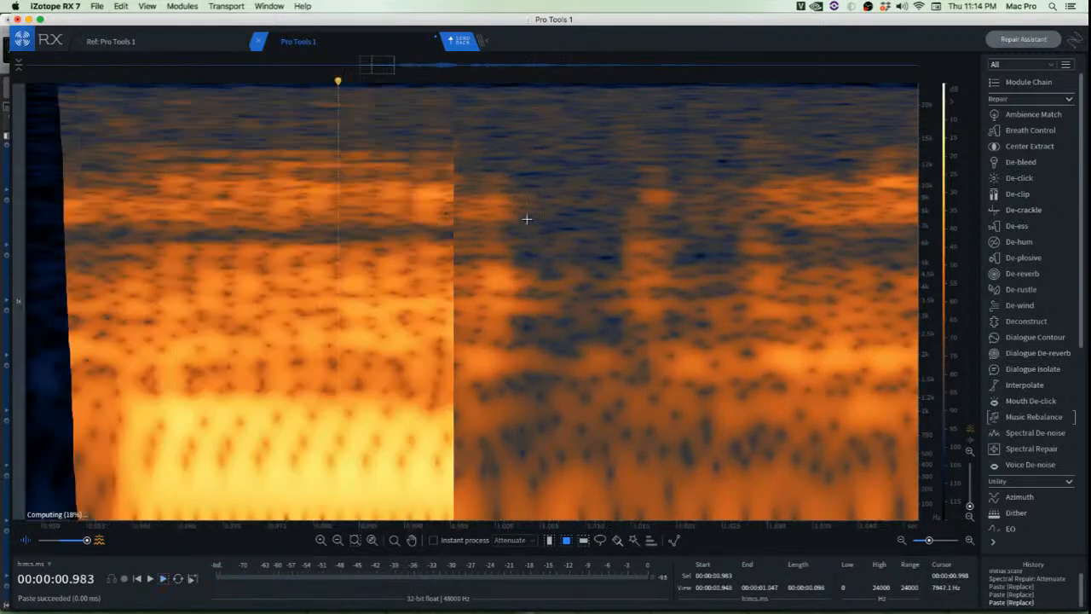
pyautogui.moveTo(534, 172); pyautogui.dragTo(636, 353)
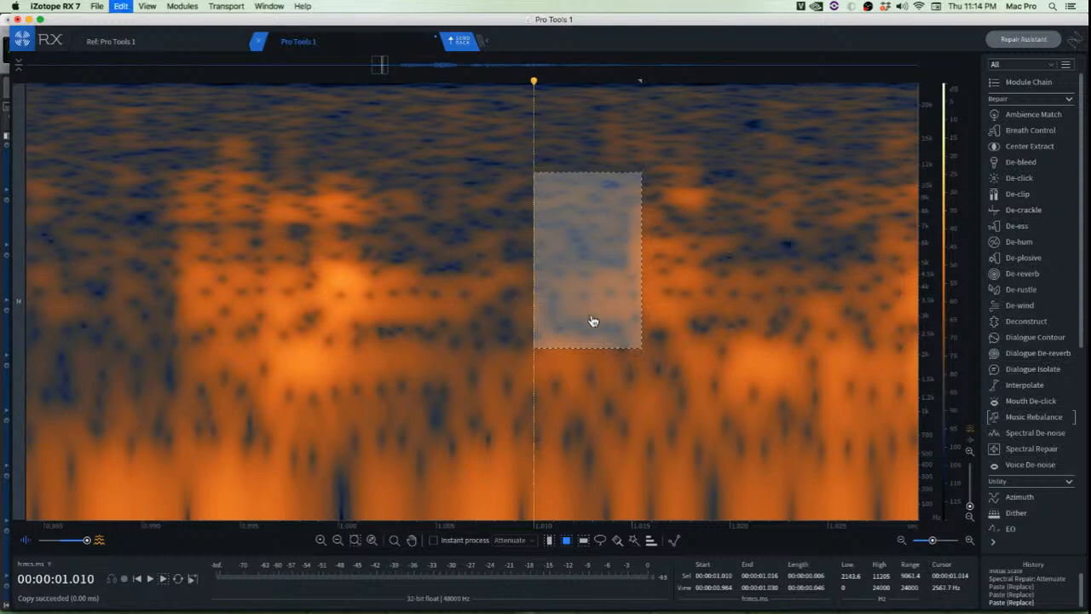
pyautogui.moveTo(592, 318); pyautogui.dragTo(654, 289)
pyautogui.press('super+v')
pyautogui.click(447, 271)
pyautogui.scroll(-4, 500, 302)
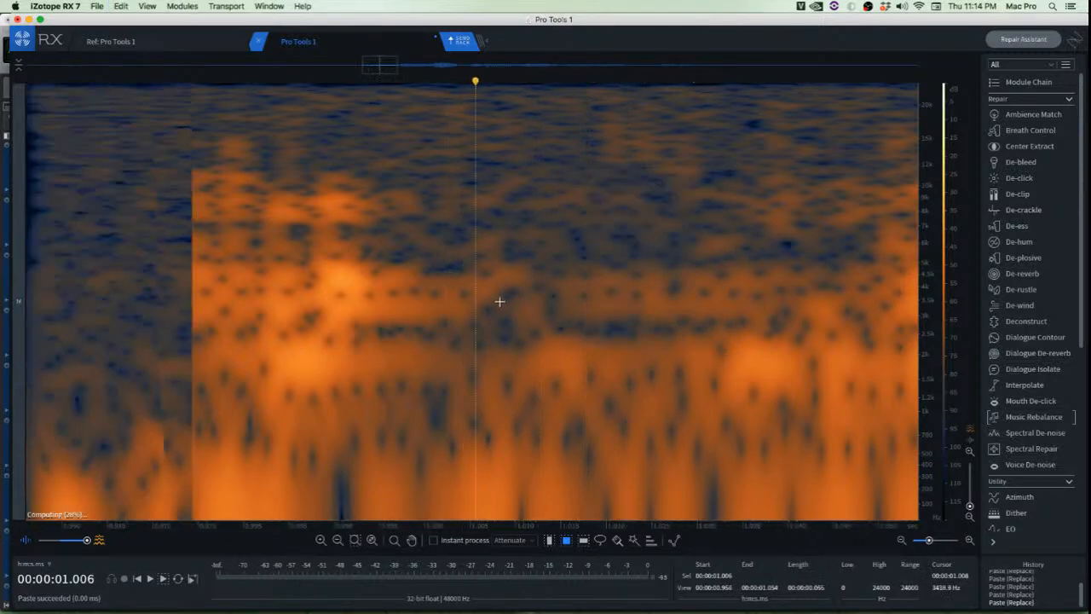
pyautogui.click(307, 221)
pyautogui.press('space')
pyautogui.press('space')
# Copy the background noise from about 0.985 to 0.992 s and paste it over the start of the click burst that follows
pyautogui.scroll(3, 365, 220)
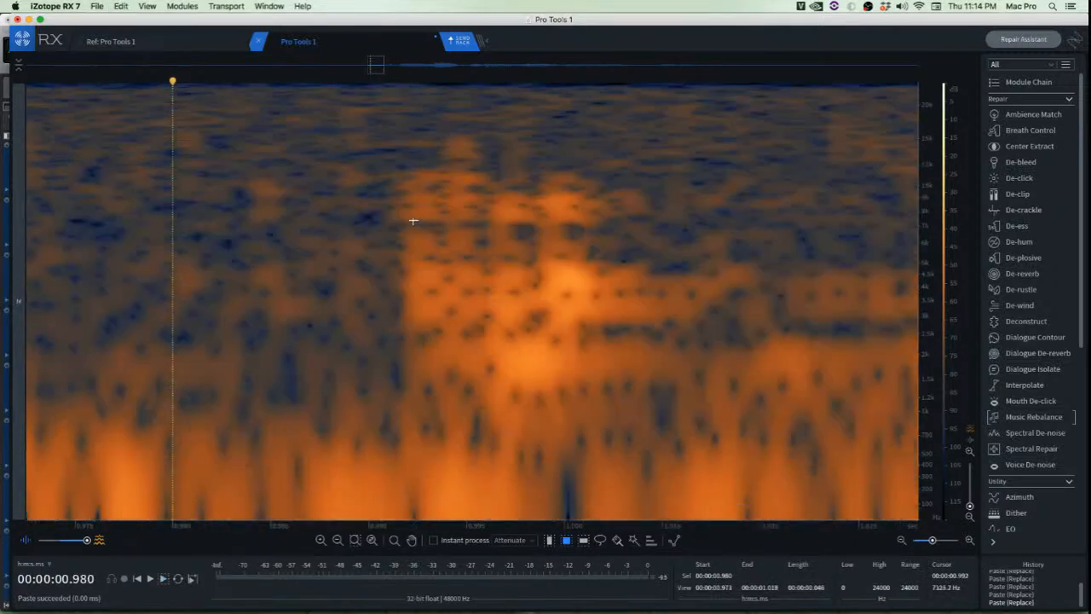
pyautogui.moveTo(267, 116); pyautogui.dragTo(412, 428)
pyautogui.moveTo(406, 387); pyautogui.dragTo(440, 349)
pyautogui.press('super+v')
pyautogui.click(274, 313)
# Patch the later part of the click burst, from about 1.000 to 1.004 s, with pasted background noise
pyautogui.scroll(2, 295, 310)
pyautogui.scroll(2, 529, 287)
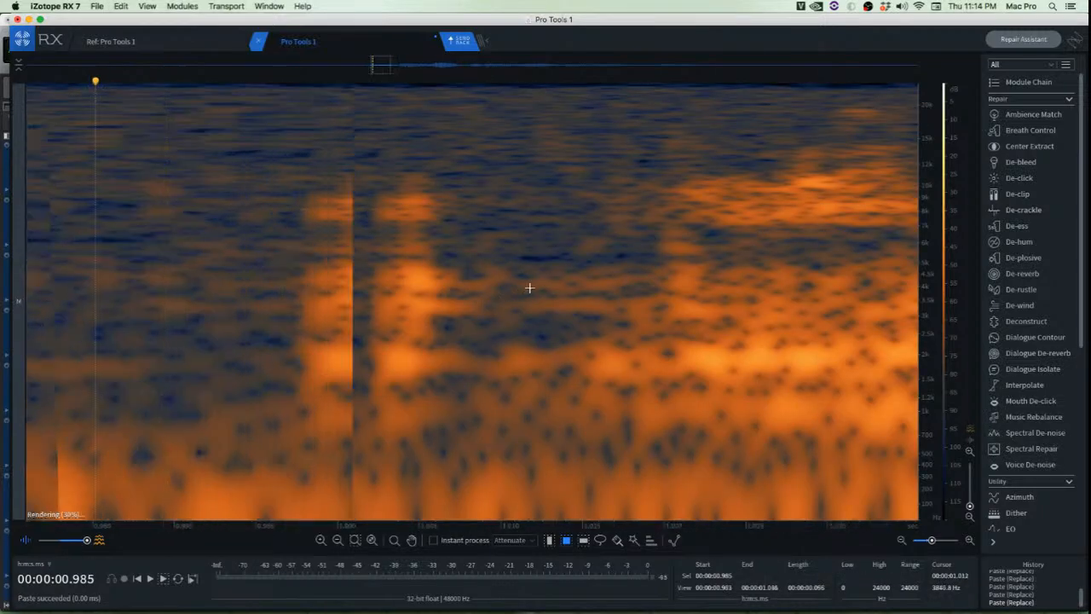
pyautogui.scroll(2, 418, 207)
pyautogui.moveTo(399, 184); pyautogui.dragTo(341, 389)
pyautogui.press('super+v')
pyautogui.click(451, 366)
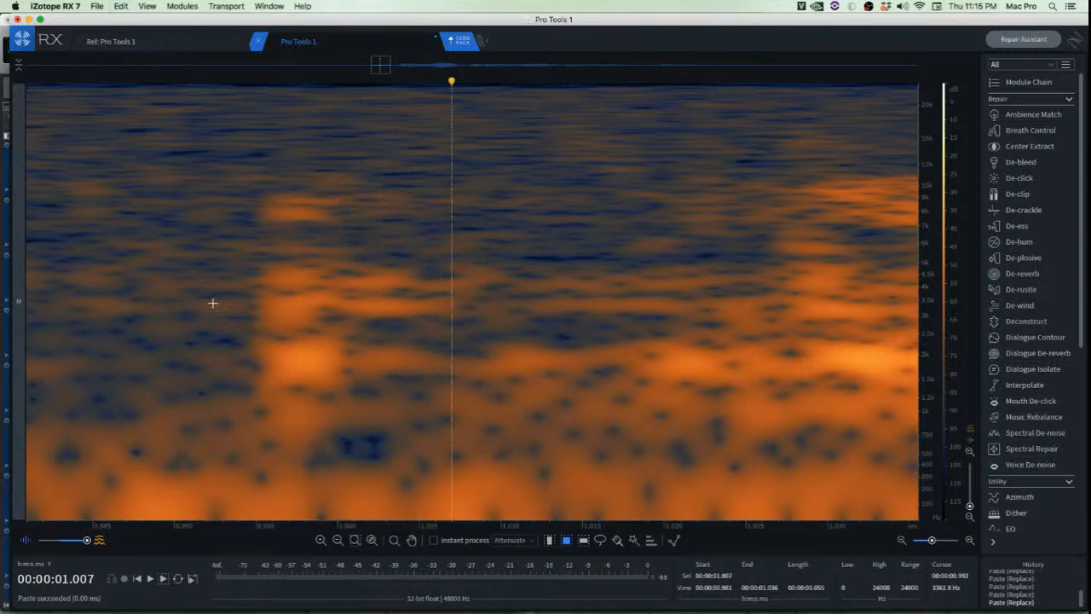
# Copy the noise from 0.987 to 0.995 s, between about 472 and 13044 Hz, and paste it over the remaining click beside it
pyautogui.moveTo(125, 155); pyautogui.dragTo(262, 456)
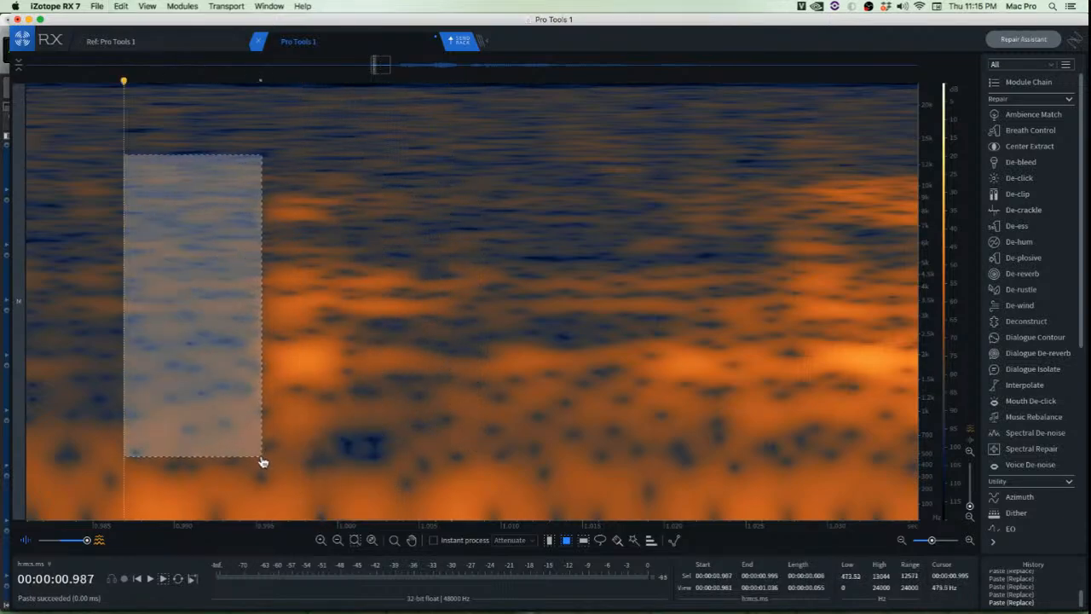
pyautogui.moveTo(219, 402); pyautogui.dragTo(315, 403)
pyautogui.press('super+v')
pyautogui.click(208, 406)
# Paste background noise over the leftover burst near 1.00 s, between about 3.5 and 5 kHz
pyautogui.scroll(-3, 204, 411)
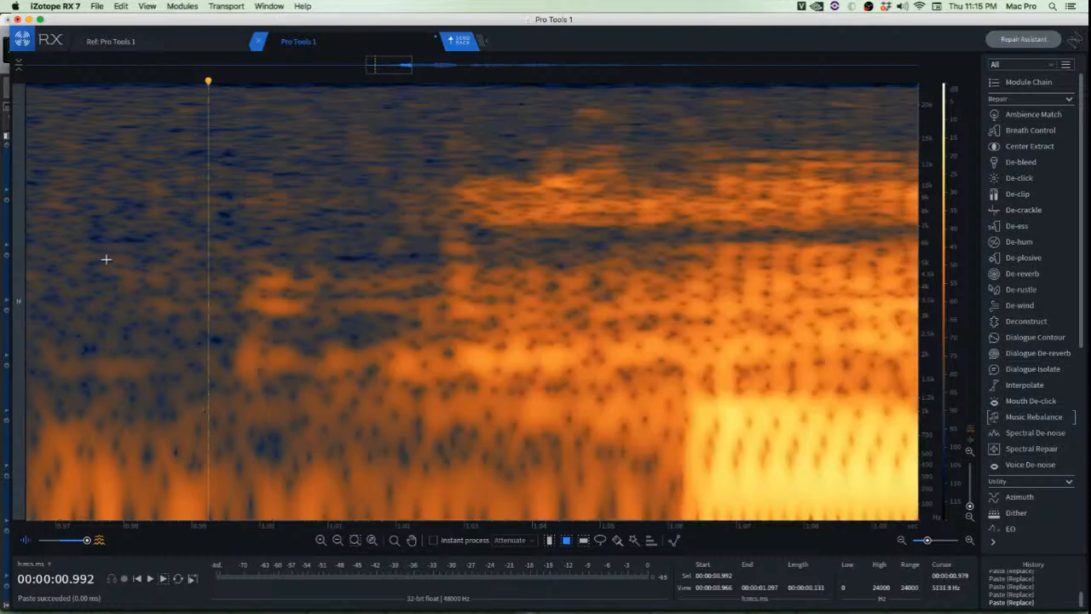
pyautogui.moveTo(55, 262); pyautogui.dragTo(333, 319)
pyautogui.press('super+v')
# Play back the repaired lead-in to the dialogue repeatedly, starting from 0.972, 0.942 and 1.042 s
pyautogui.click(74, 265)
pyautogui.press('space')
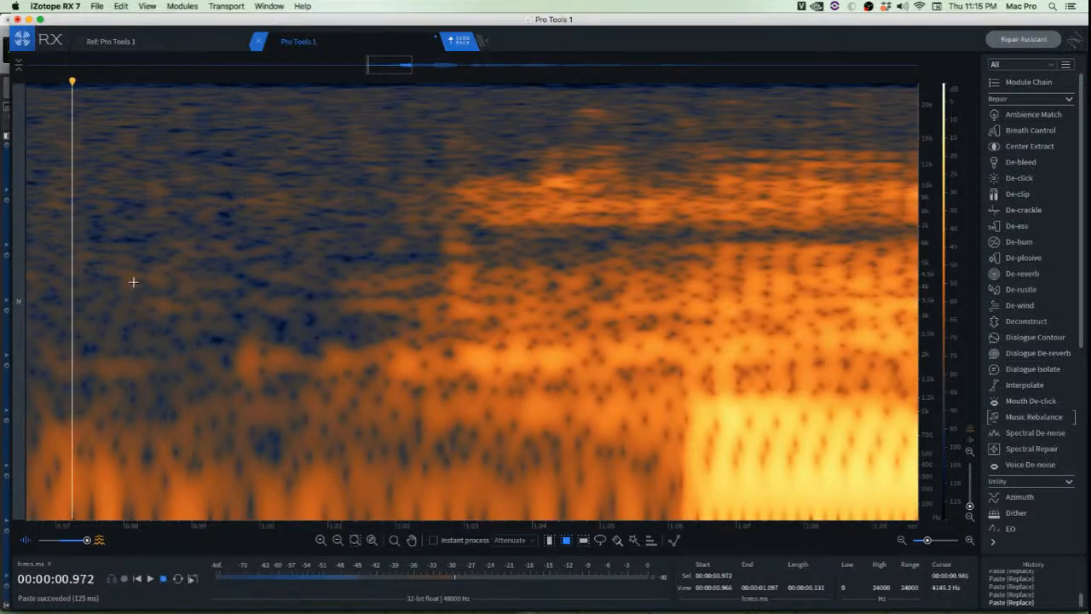
pyautogui.press('space')
pyautogui.scroll(-4, 151, 293)
pyautogui.press('space')
pyautogui.press('space')
pyautogui.scroll(-3, 149, 292)
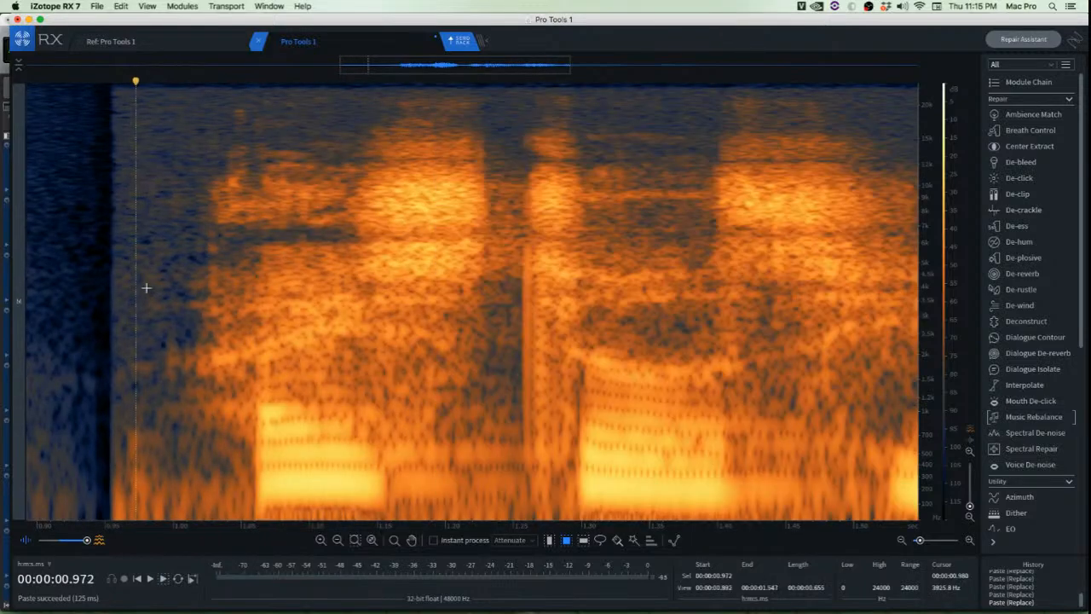
pyautogui.click(94, 254)
pyautogui.press('space')
pyautogui.scroll(-3, 149, 256)
pyautogui.press('space')
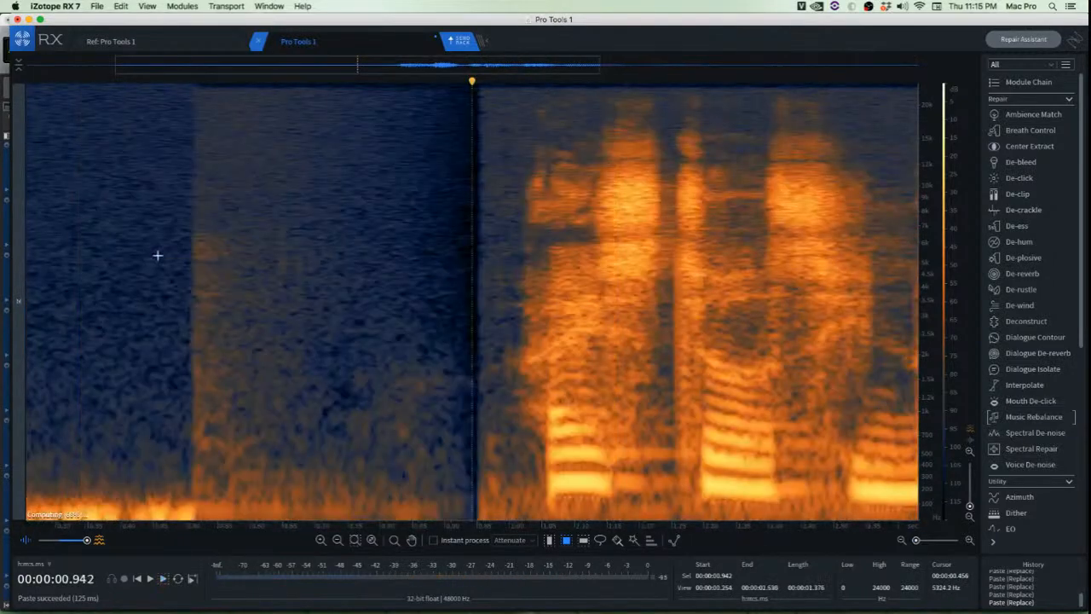
pyautogui.press('space')
pyautogui.press('space')
pyautogui.scroll(-3, 219, 254)
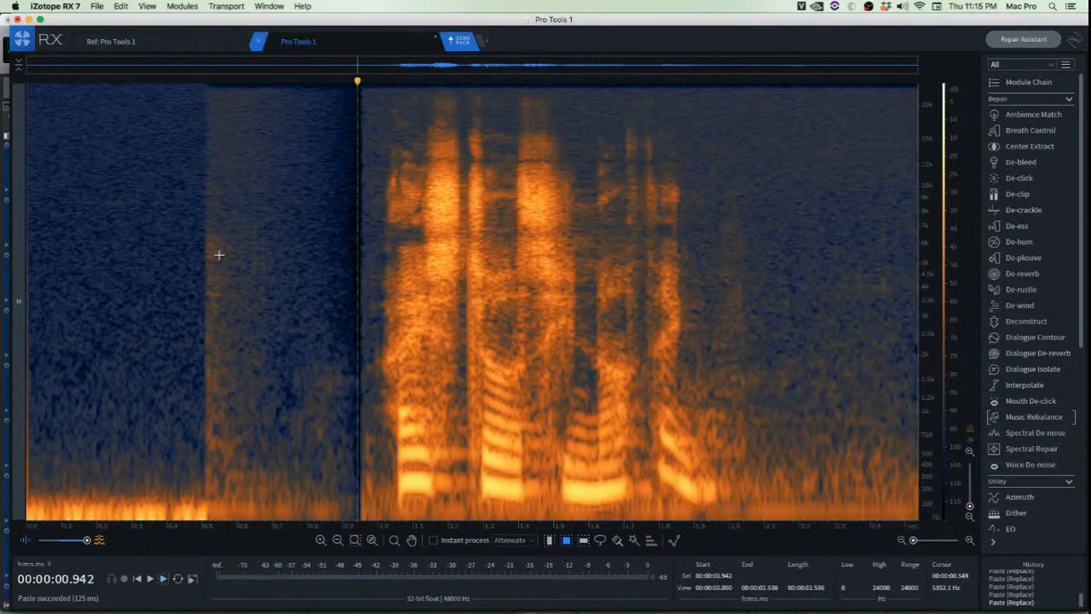
pyautogui.click(391, 257)
pyautogui.press('space')
pyautogui.press('space')
pyautogui.press('space')
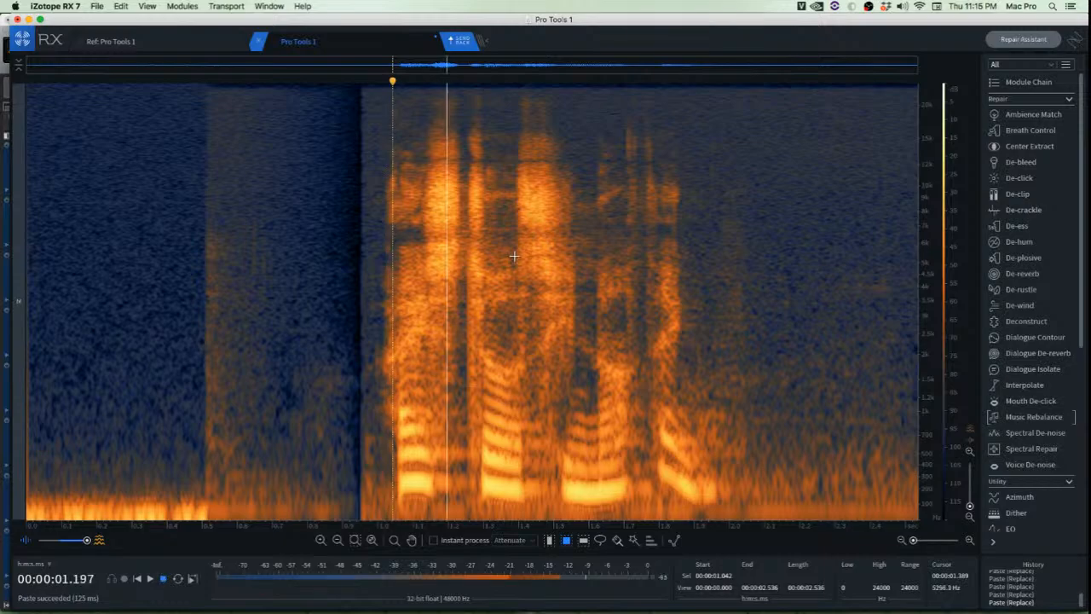
pyautogui.press('space')
# Examine the dialogue around 1.457 to 1.560 s and play it from 1.376 and 1.570 s to listen for clicks
pyautogui.scroll(6, 563, 401)
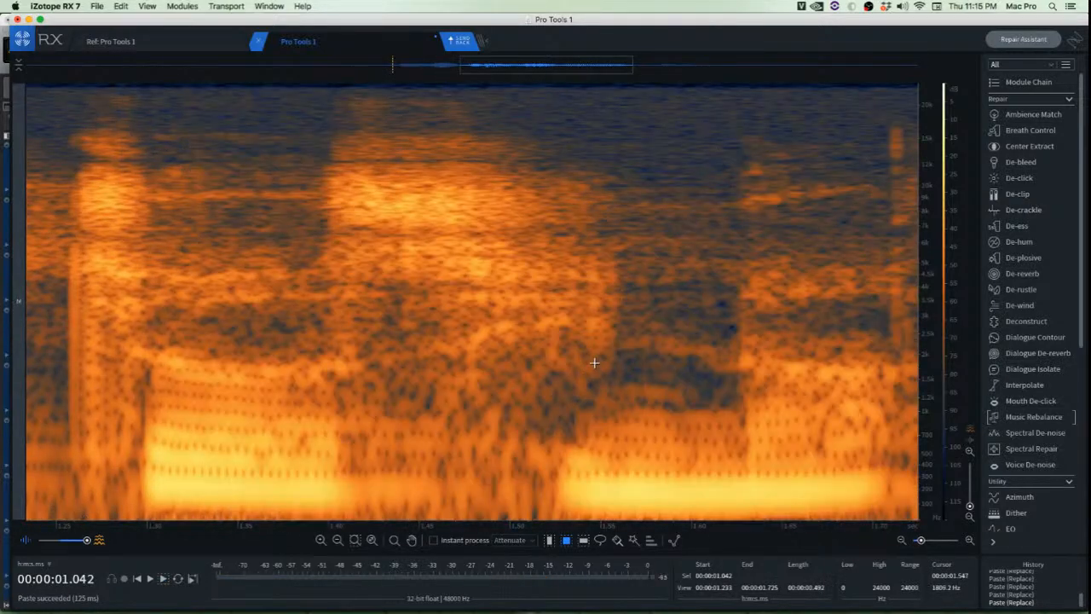
pyautogui.scroll(2, 594, 364)
pyautogui.moveTo(331, 300); pyautogui.dragTo(643, 435)
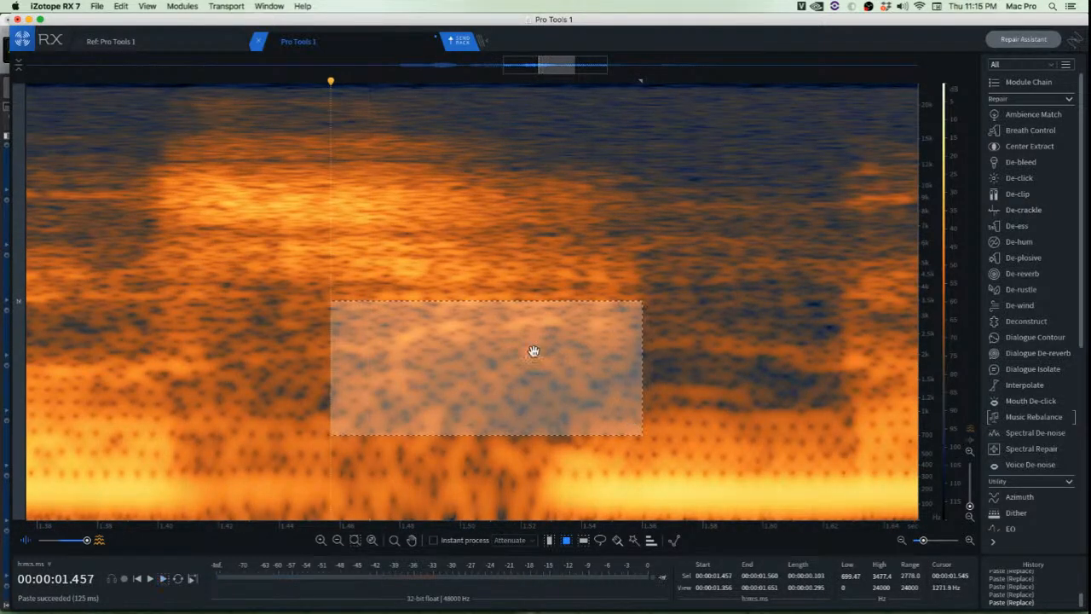
pyautogui.click(87, 254)
pyautogui.press('space')
pyautogui.press('space')
pyautogui.scroll(-3, 244, 279)
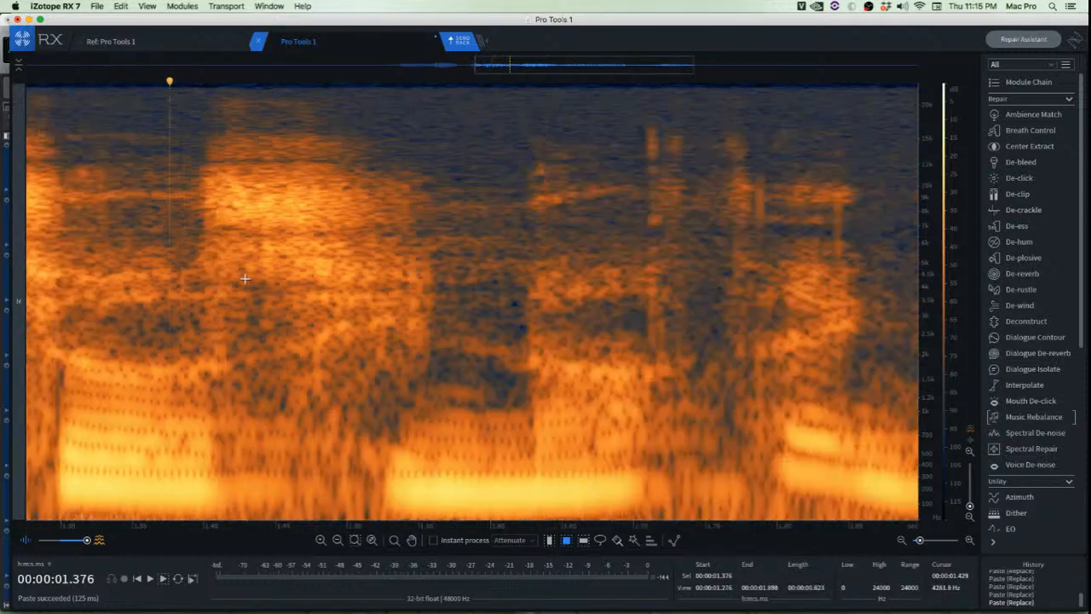
pyautogui.click(448, 195)
pyautogui.press('space')
pyautogui.press('space')
pyautogui.press('space')
pyautogui.press('space')
pyautogui.press('space')
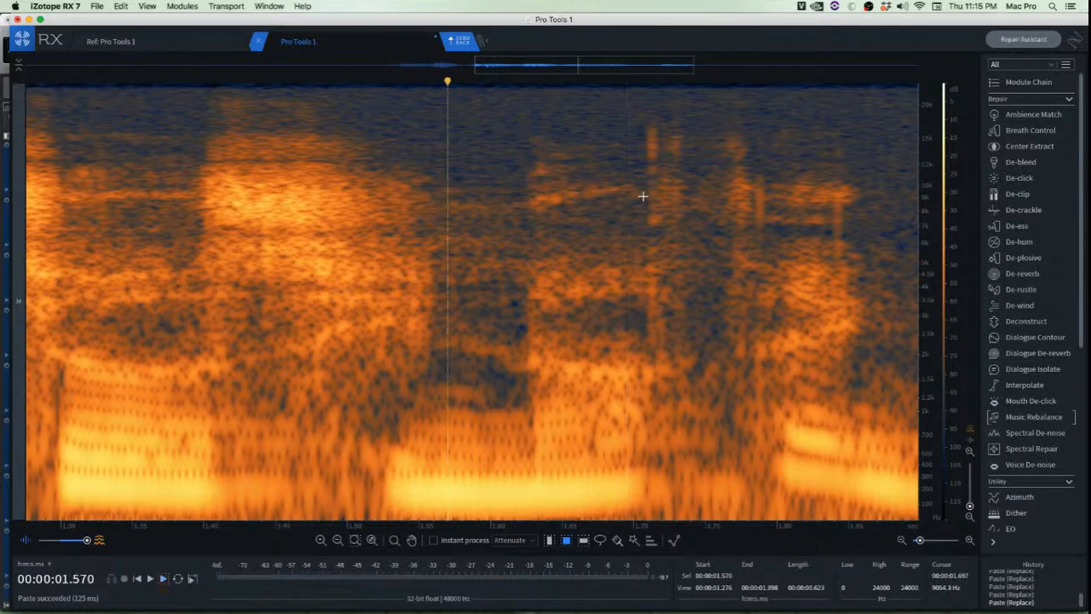
# Try to repair the click from 1.708 to 1.719 s with De-click, continuing despite the short selection
pyautogui.scroll(6, 548, 193)
pyautogui.moveTo(594, 94); pyautogui.dragTo(696, 384)
pyautogui.press('d')
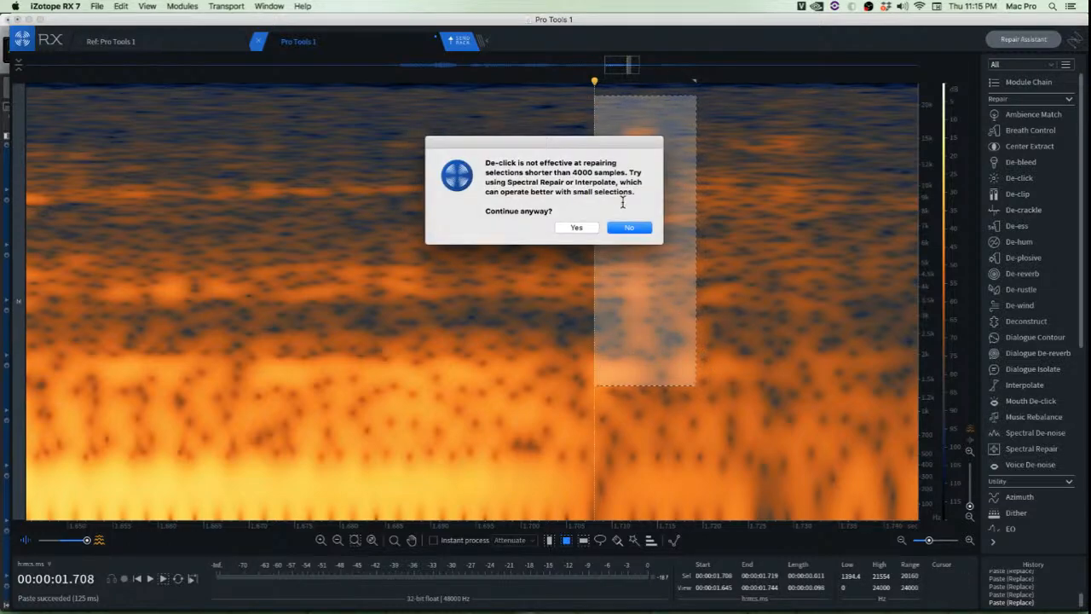
pyautogui.click(577, 228)
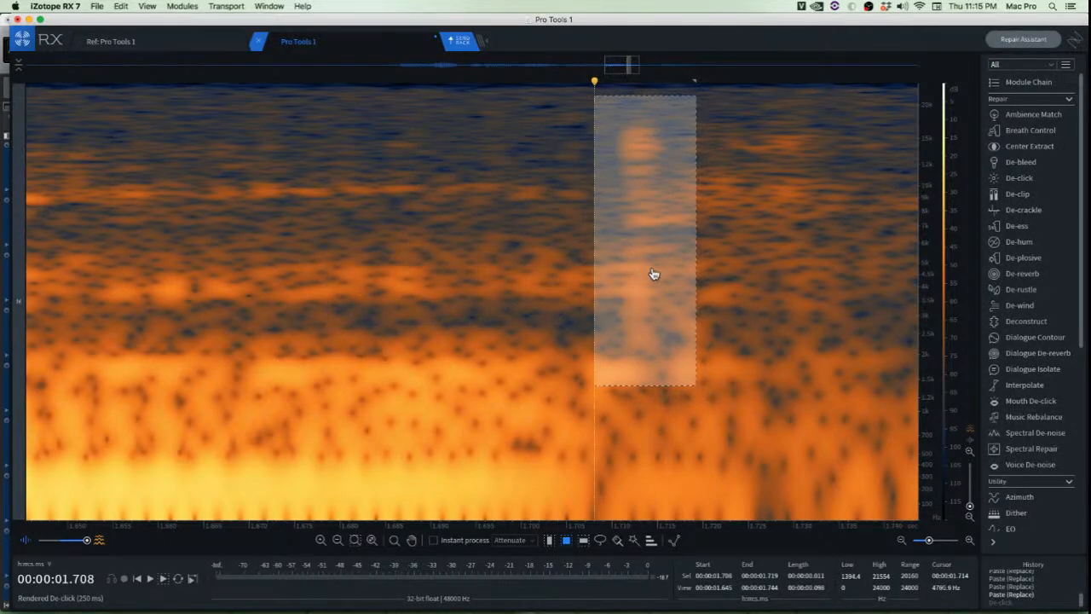
# Copy neighbouring audio and paste it over the click from 1.710 to 1.715 s, between about 2 and 19.9 kHz
pyautogui.moveTo(593, 232); pyautogui.dragTo(585, 232)
pyautogui.scroll(3, 687, 197)
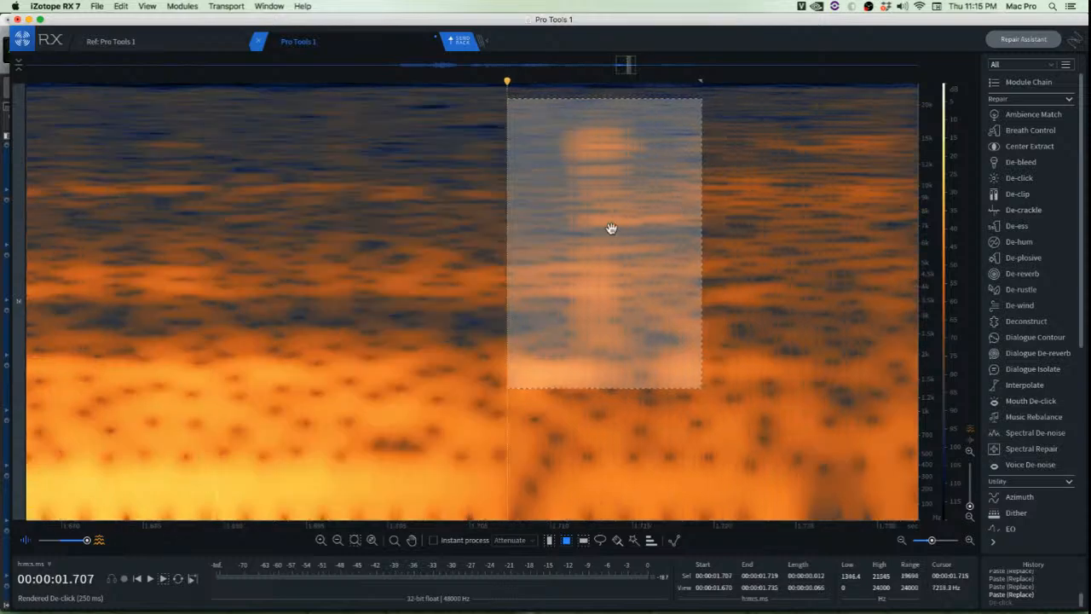
pyautogui.click(460, 217)
pyautogui.scroll(3, 536, 233)
pyautogui.moveTo(460, 103); pyautogui.dragTo(604, 348)
pyautogui.scroll(-3, 658, 310)
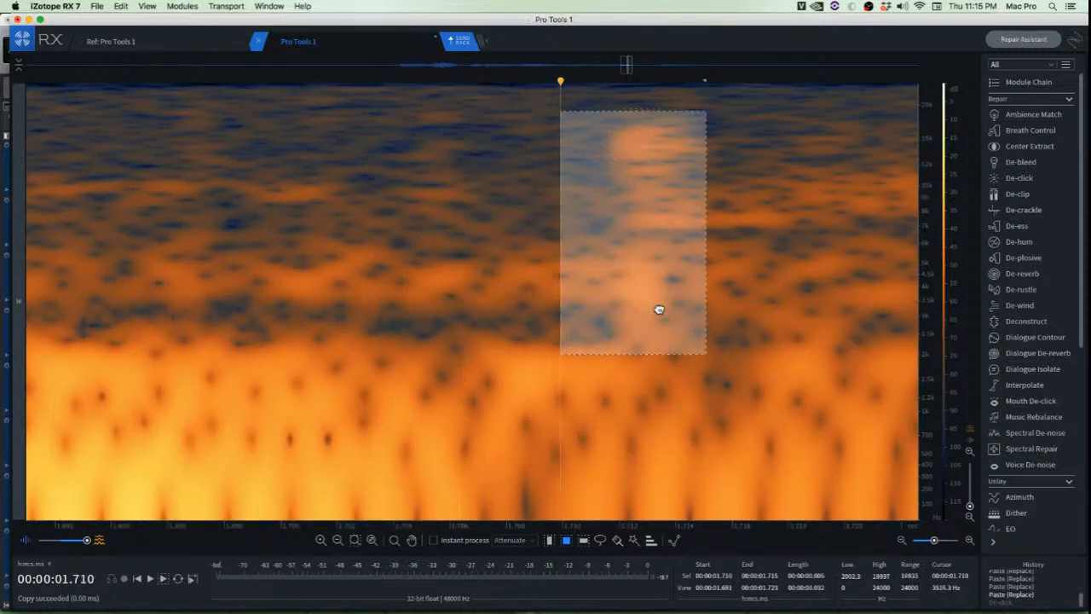
pyautogui.click(540, 307)
pyautogui.press('super+v')
pyautogui.scroll(-3, 539, 308)
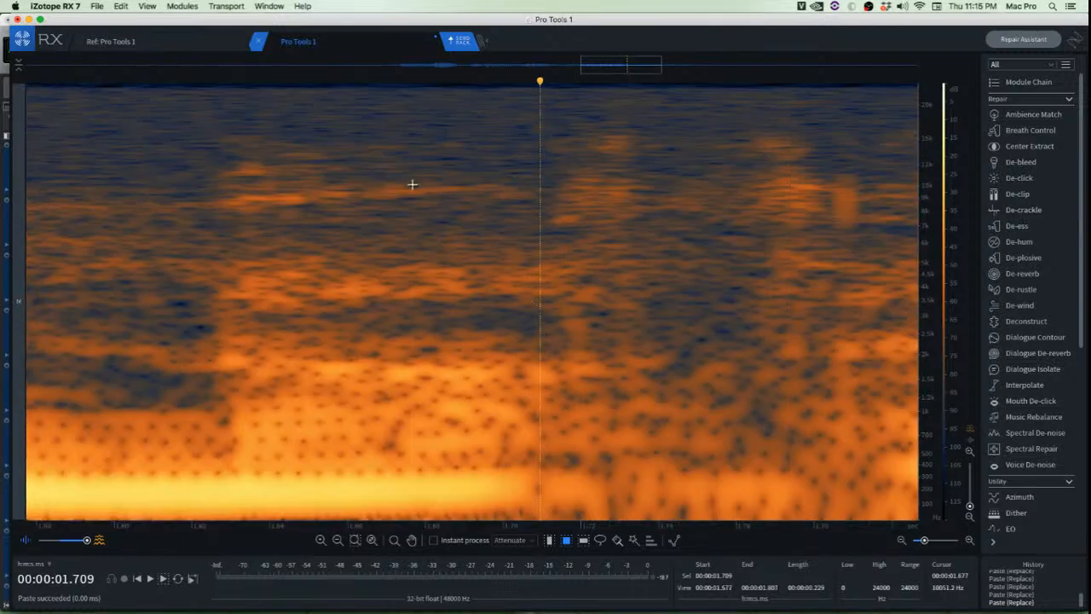
# Play back the repaired click area from 1.677 s
pyautogui.click(412, 183)
pyautogui.press('space')
pyautogui.press('space')
pyautogui.scroll(-3, 421, 194)
pyautogui.press('space')
pyautogui.press('space')
# Patch the small high-frequency click near 1.787 s, at about 7 to 11 kHz, with copied neighbouring audio
pyautogui.scroll(10, 608, 195)
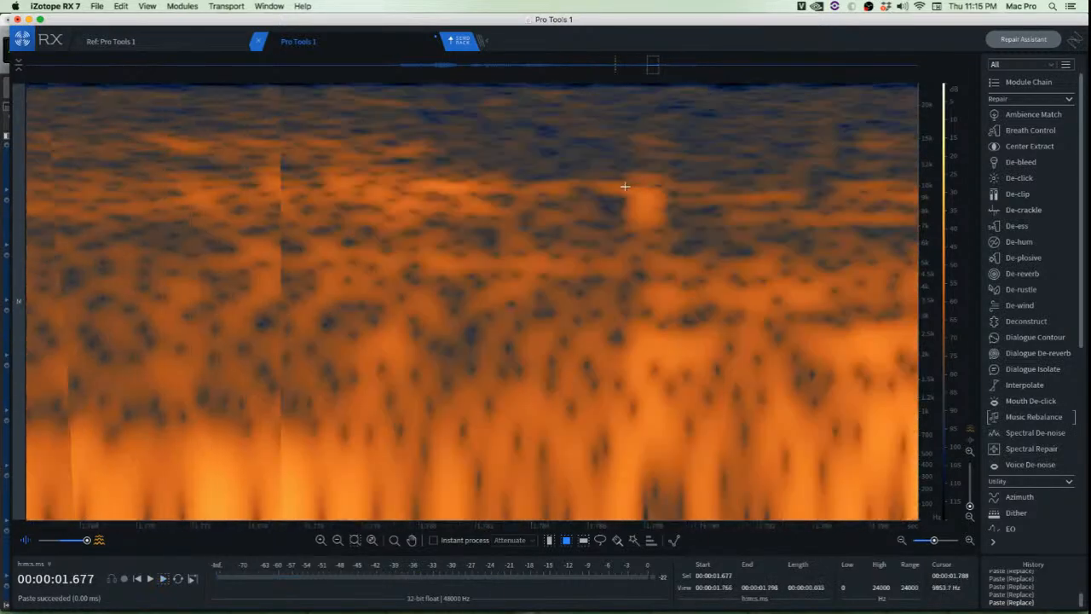
pyautogui.click(509, 148)
pyautogui.moveTo(510, 128); pyautogui.dragTo(669, 234)
pyautogui.press('super+c')
pyautogui.press('super+v')
pyautogui.click(492, 207)
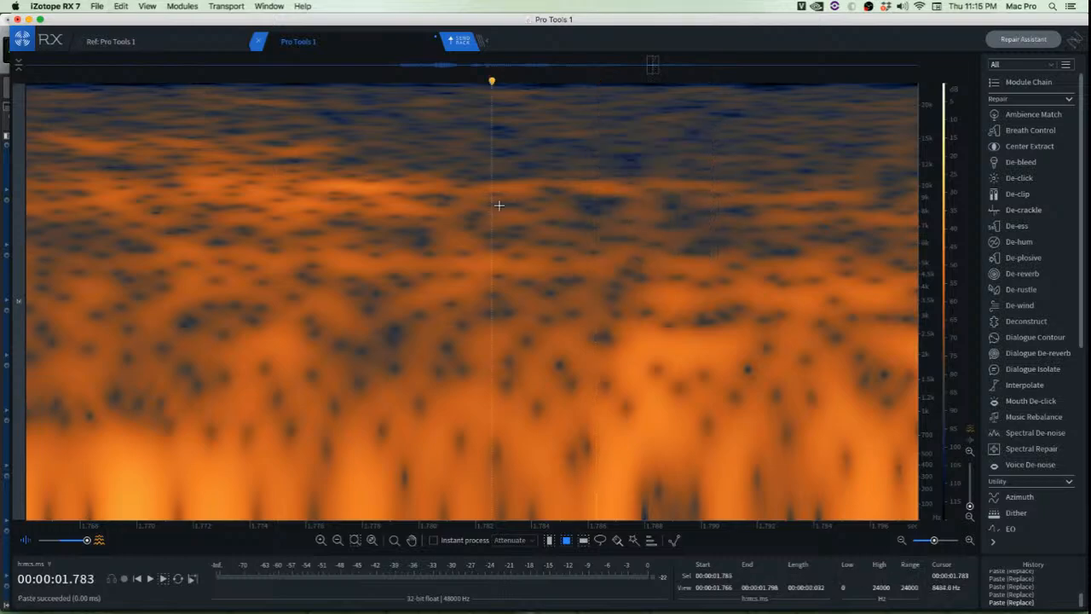
# Play the dialogue from 1.749 s and examine the remaining click near 1.84 s
pyautogui.scroll(-5, 508, 206)
pyautogui.click(274, 205)
pyautogui.press('space')
pyautogui.scroll(-8, 362, 205)
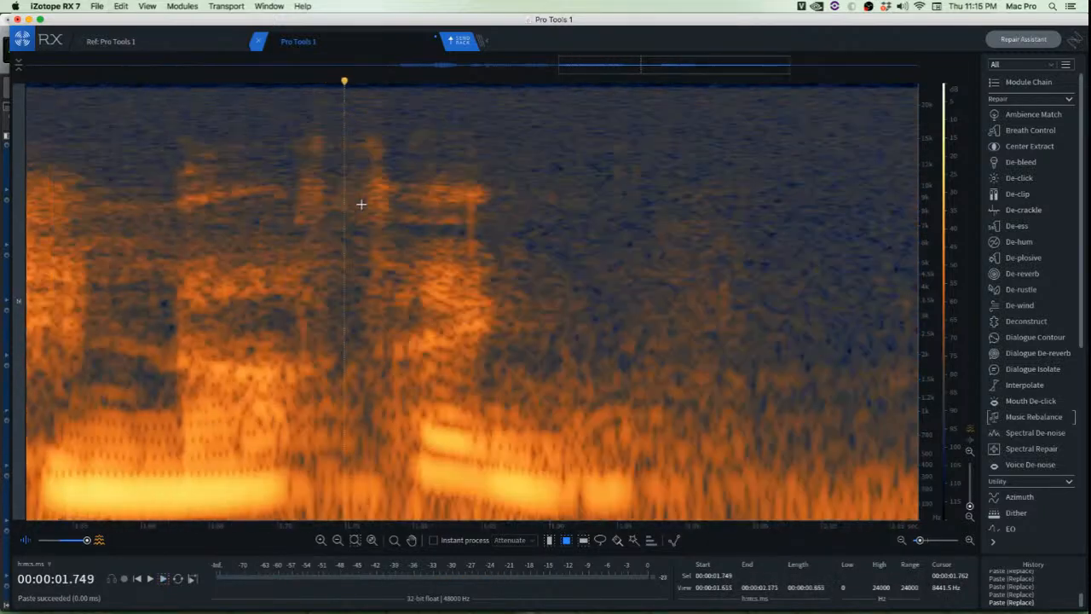
pyautogui.scroll(8, 489, 212)
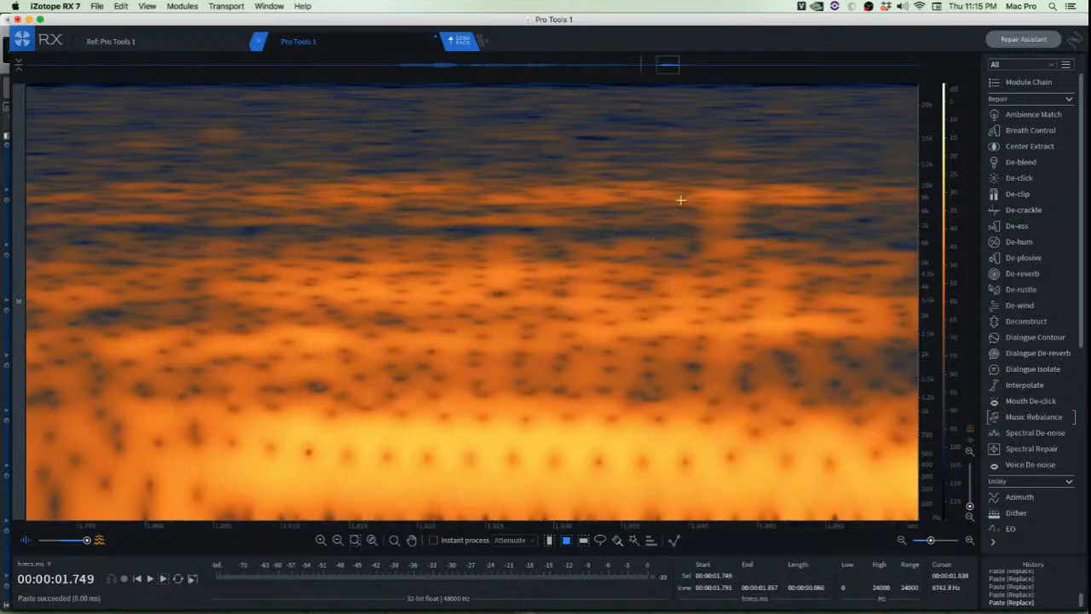
# Mark the remaining click near 1.84 s, at about 6 to 13 kHz, clear the selection and play the dialogue from 1.725 s
pyautogui.moveTo(640, 154); pyautogui.dragTo(725, 241)
pyautogui.click(554, 275)
pyautogui.scroll(-7, 558, 275)
pyautogui.scroll(-4, 558, 276)
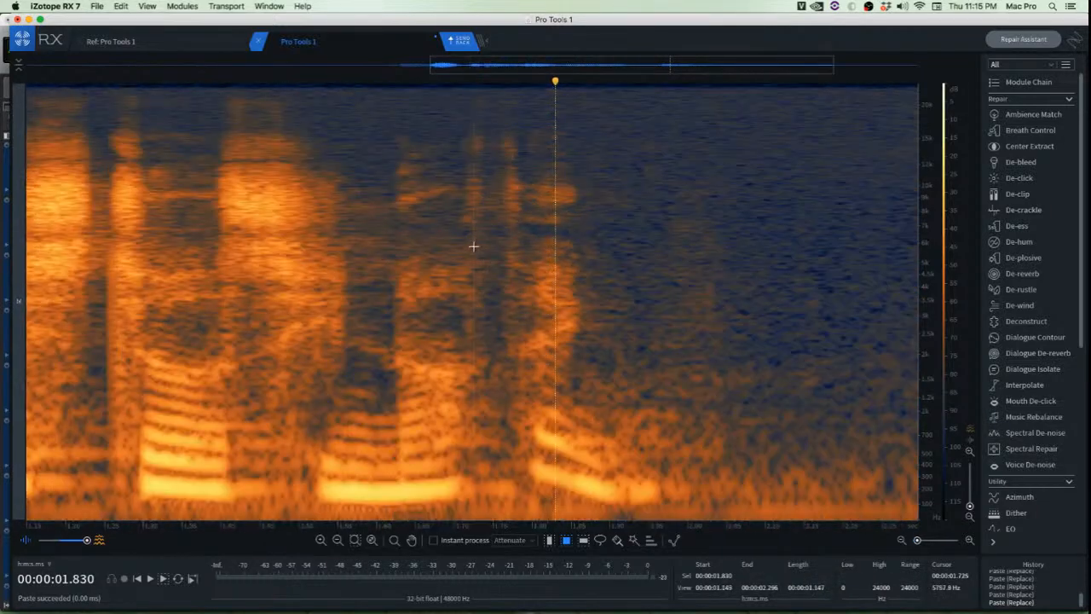
pyautogui.click(474, 245)
pyautogui.press('space')
pyautogui.press('space')
pyautogui.press('space')
pyautogui.press('space')
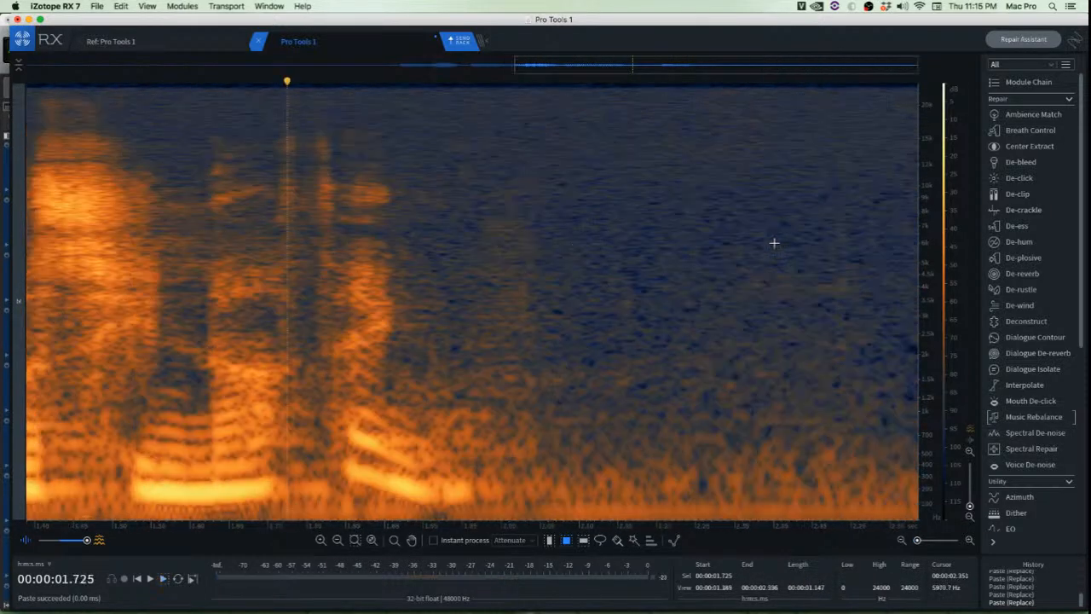
# Play the whole clip from its start to check the click repairs
pyautogui.press('Return')
pyautogui.press('space')
pyautogui.scroll(-7, 642, 278)
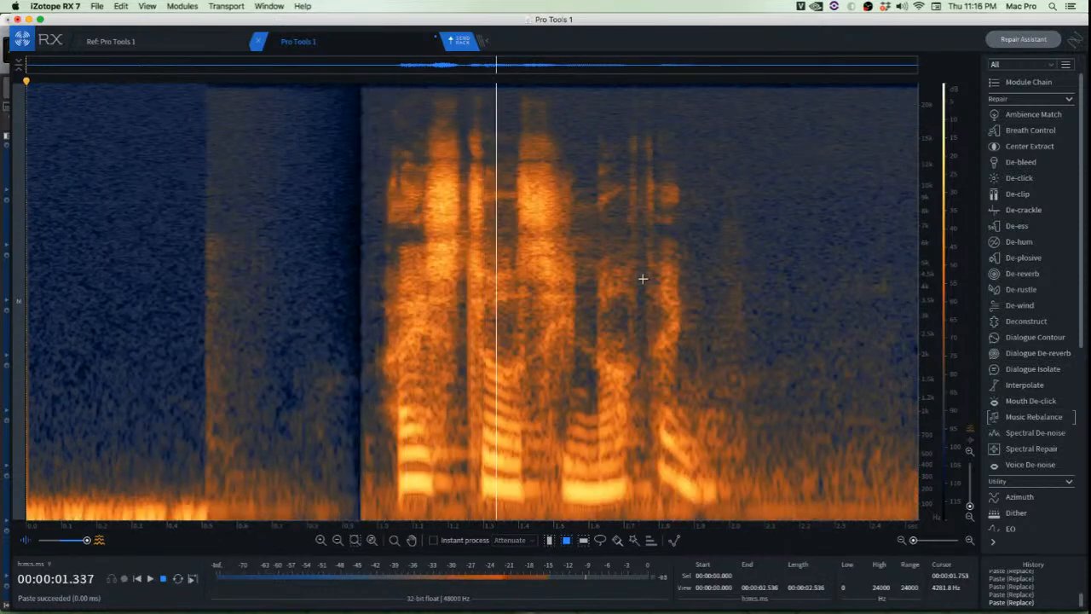
pyautogui.click(444, 237)
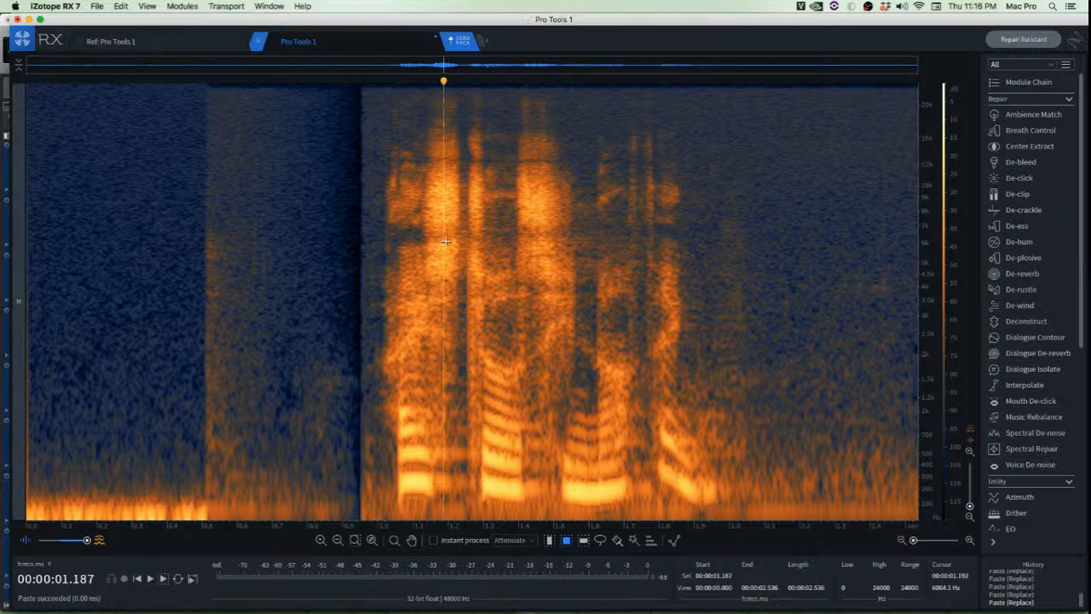
# Select the dialogue from 0.953 s to the end of the clip and render Dialogue De-reverb on it with the current settings
pyautogui.scroll(3, 387, 172)
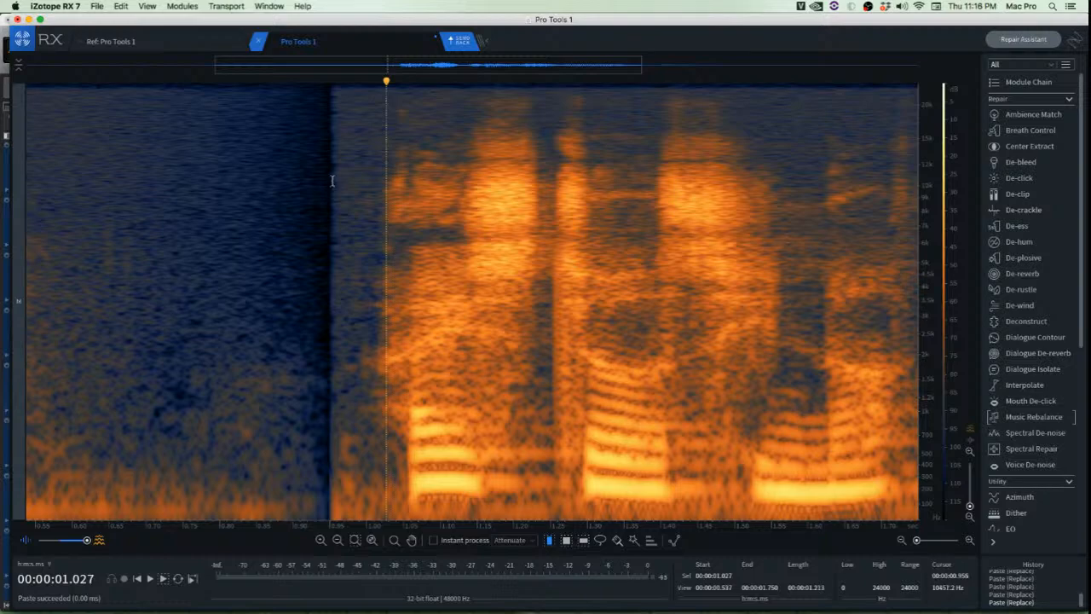
pyautogui.moveTo(333, 181); pyautogui.dragTo(917, 181)
pyautogui.scroll(-3, 828, 227)
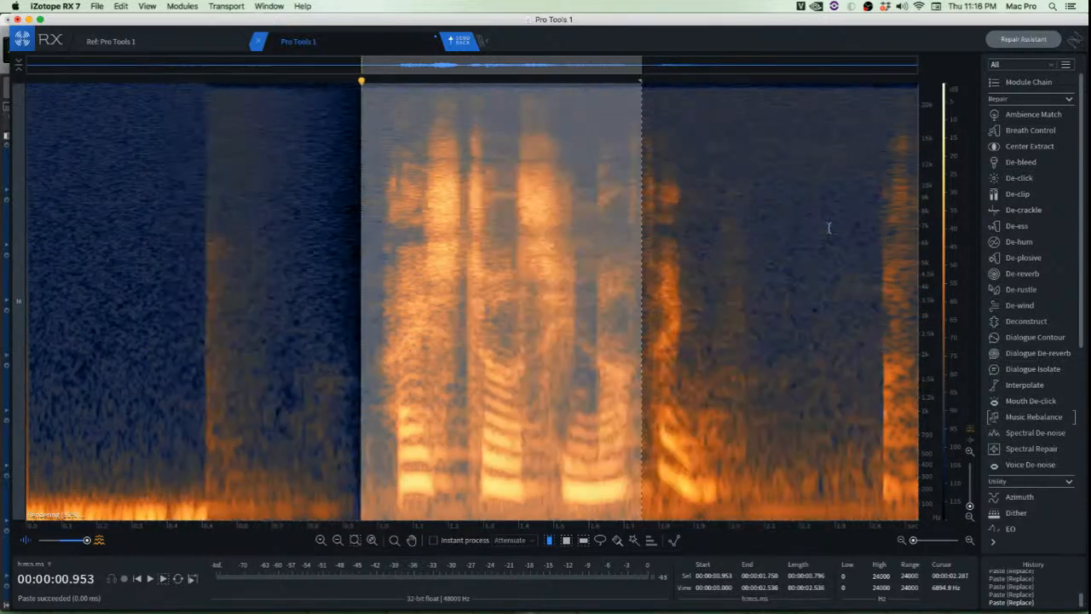
pyautogui.keyDown('shift'); pyautogui.click(909, 236); pyautogui.keyUp('shift')
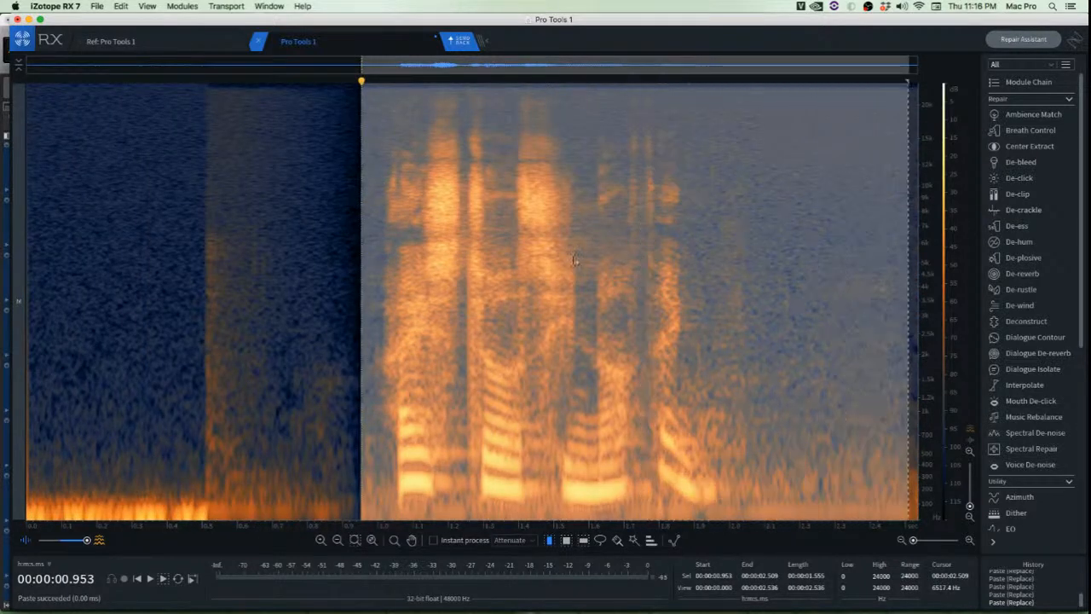
pyautogui.moveTo(908, 211); pyautogui.dragTo(992, 224)
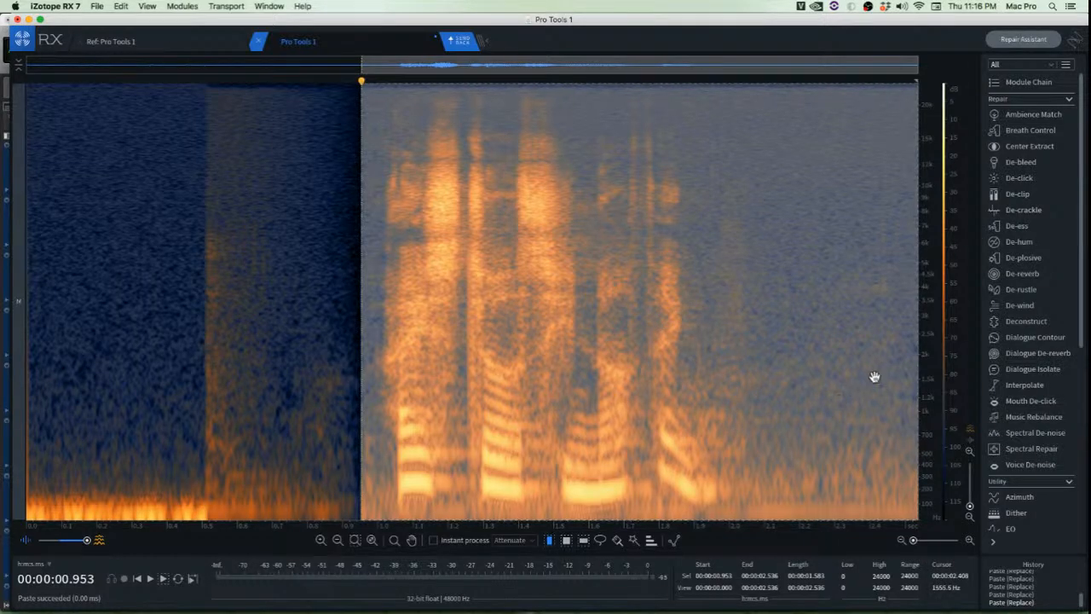
pyautogui.click(1040, 354)
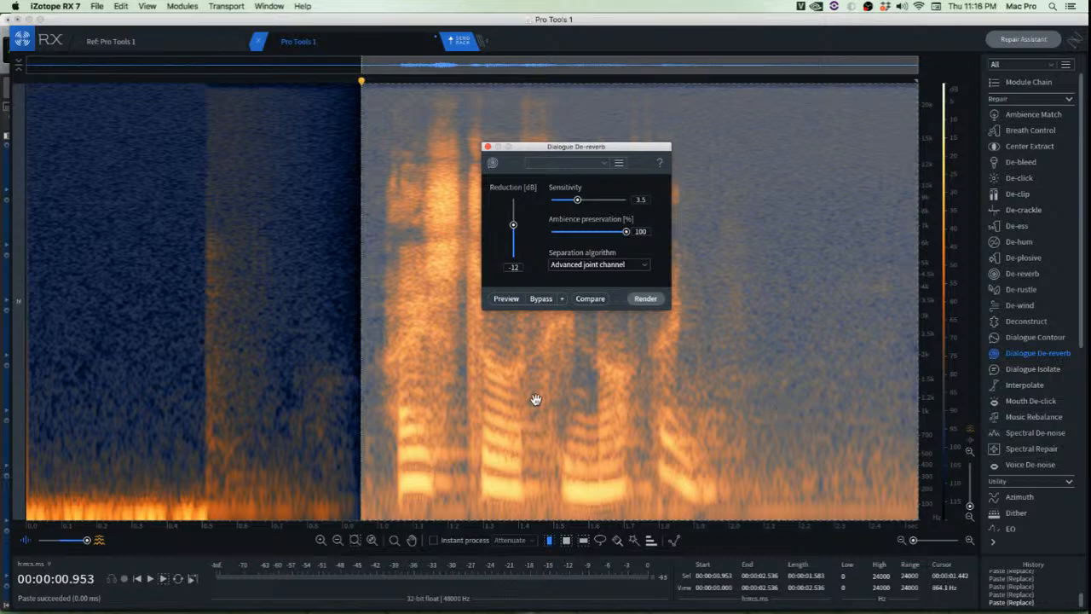
pyautogui.click(646, 299)
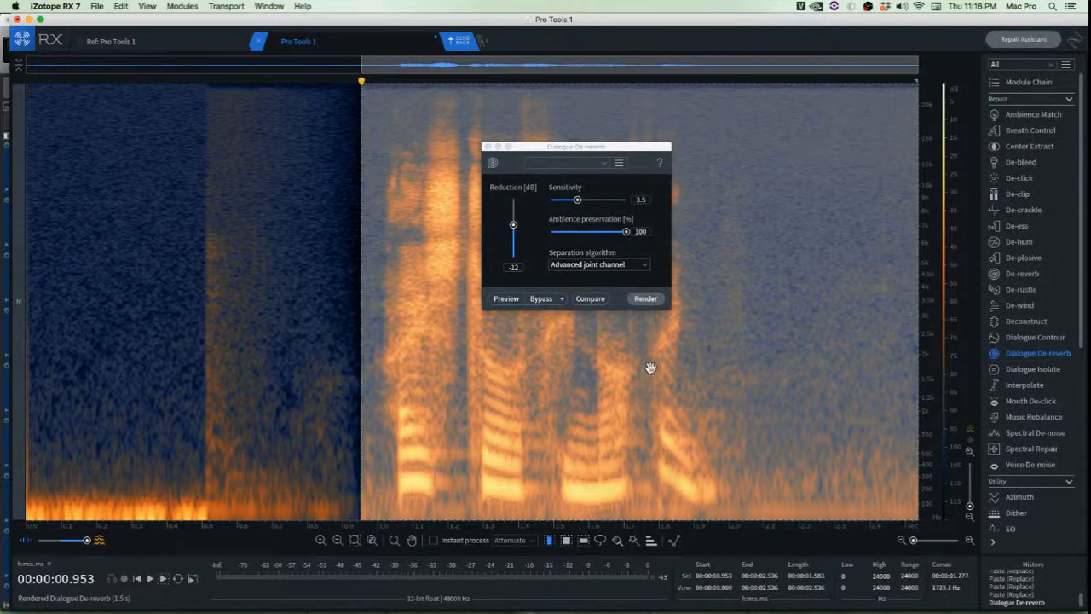
# Play back the de-reverbed dialogue, close the module window and replay it from 1.100 s
pyautogui.press('space')
pyautogui.click(488, 147)
pyautogui.click(412, 171)
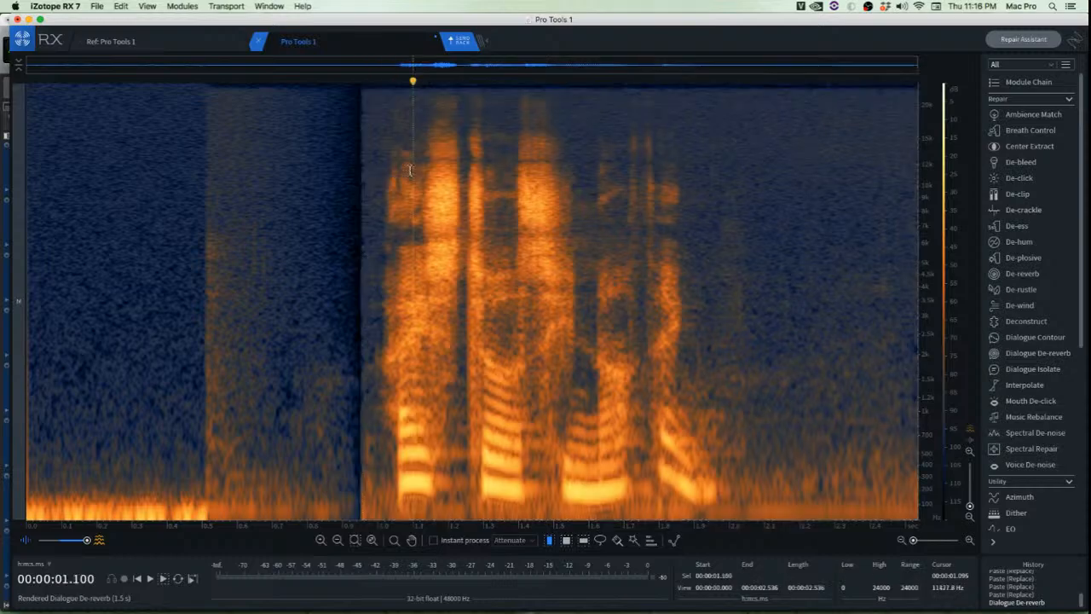
pyautogui.press('space')
pyautogui.press('space')
pyautogui.press('space')
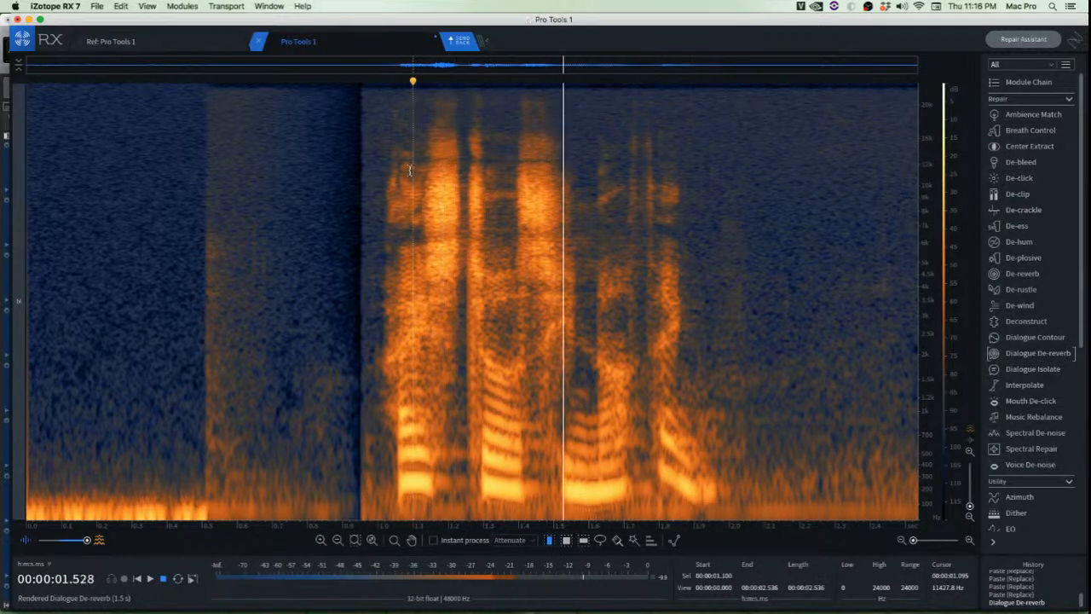
pyautogui.press('space')
# Copy the audio from 1.546 to 1.552 s, between about 1.9 and 6.3 kHz, and paste it over the neighbouring area starting at 1.542 s
pyautogui.scroll(10, 474, 183)
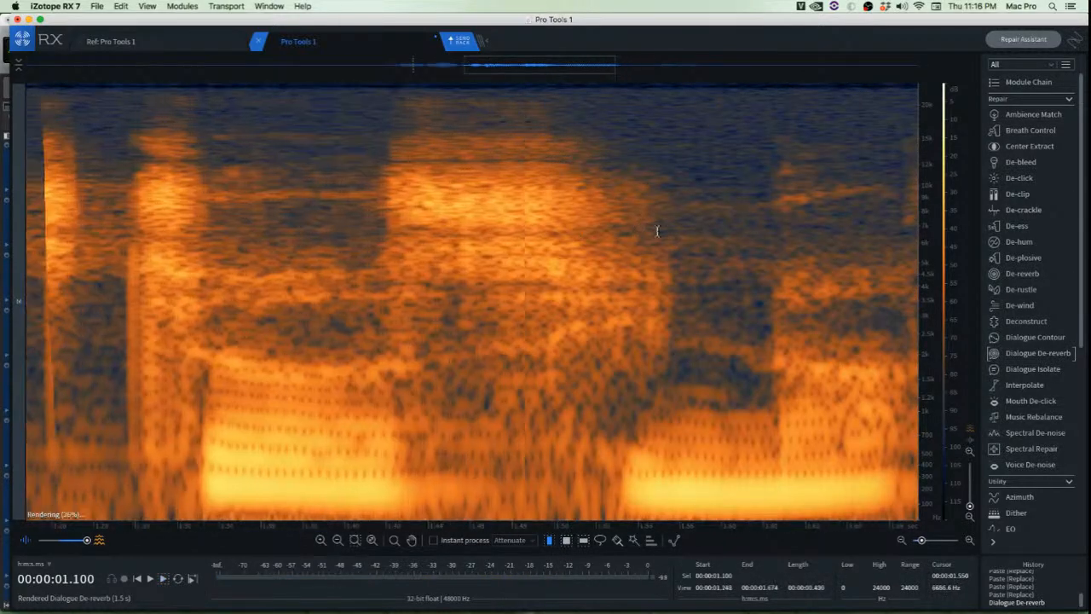
pyautogui.scroll(2, 655, 223)
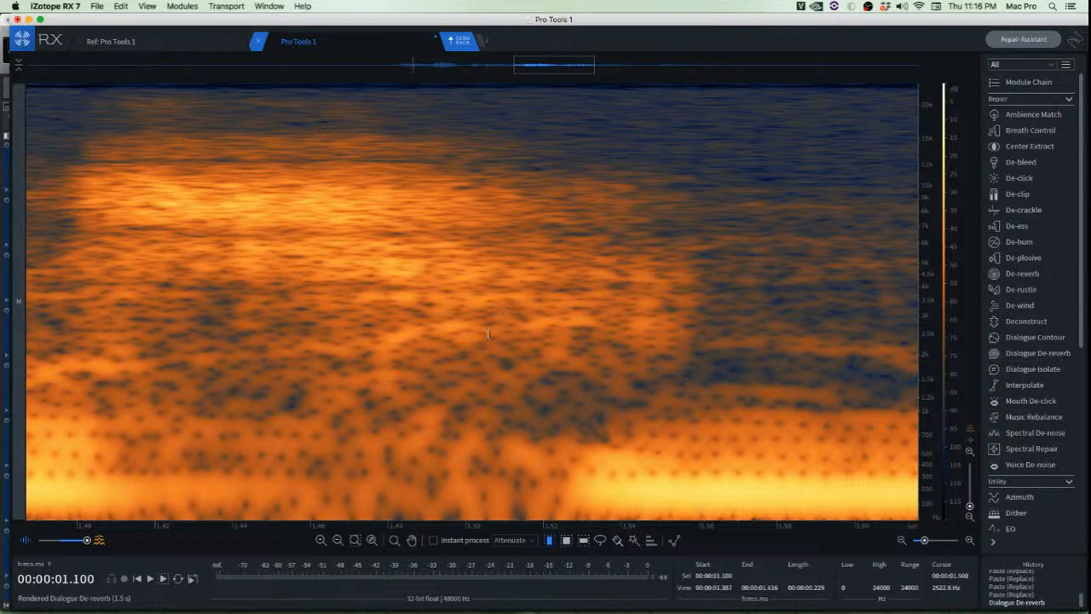
pyautogui.scroll(3, 624, 320)
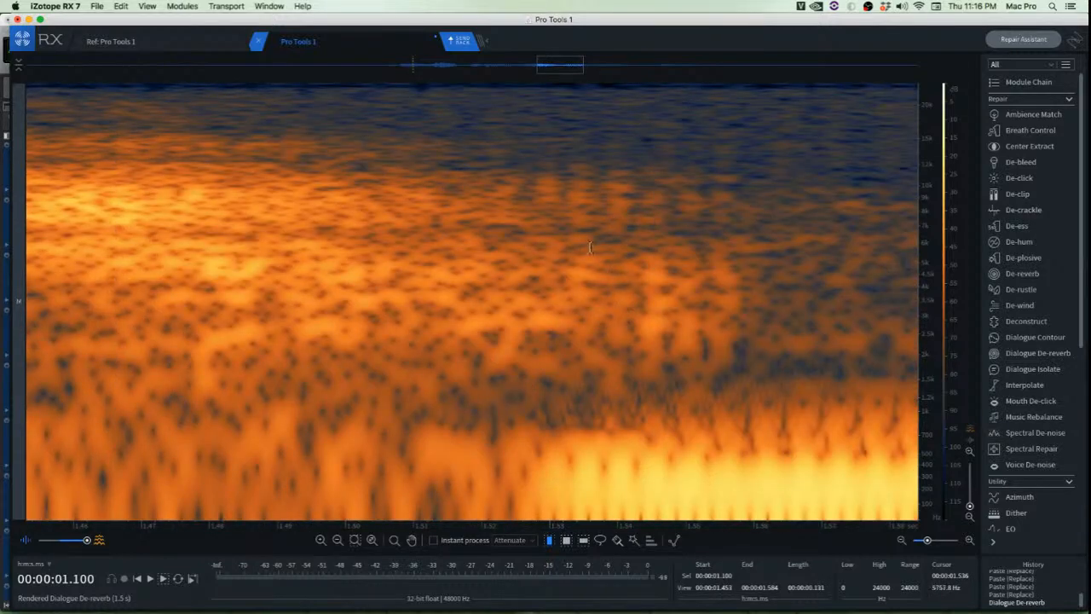
pyautogui.click(732, 298)
pyautogui.scroll(3, 753, 284)
pyautogui.moveTo(605, 238); pyautogui.dragTo(716, 371)
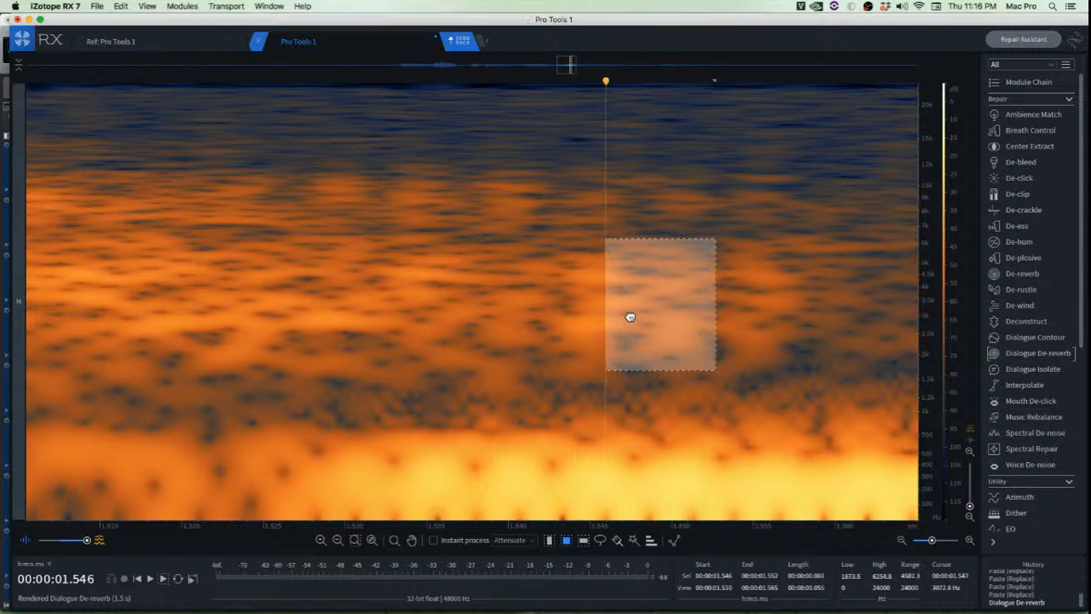
pyautogui.moveTo(630, 318); pyautogui.dragTo(565, 301)
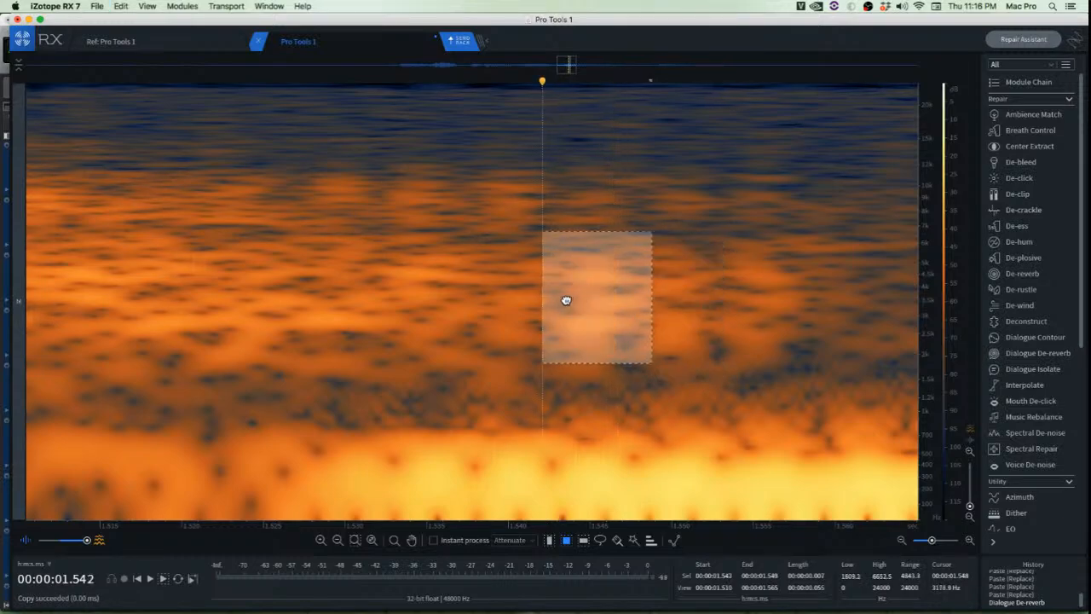
pyautogui.press('super+v')
pyautogui.click(689, 299)
# Copy neighbouring audio and paste it over the area from 1.475 to 1.489 s, between about 1.3 and 3.2 kHz
pyautogui.scroll(-5, 481, 317)
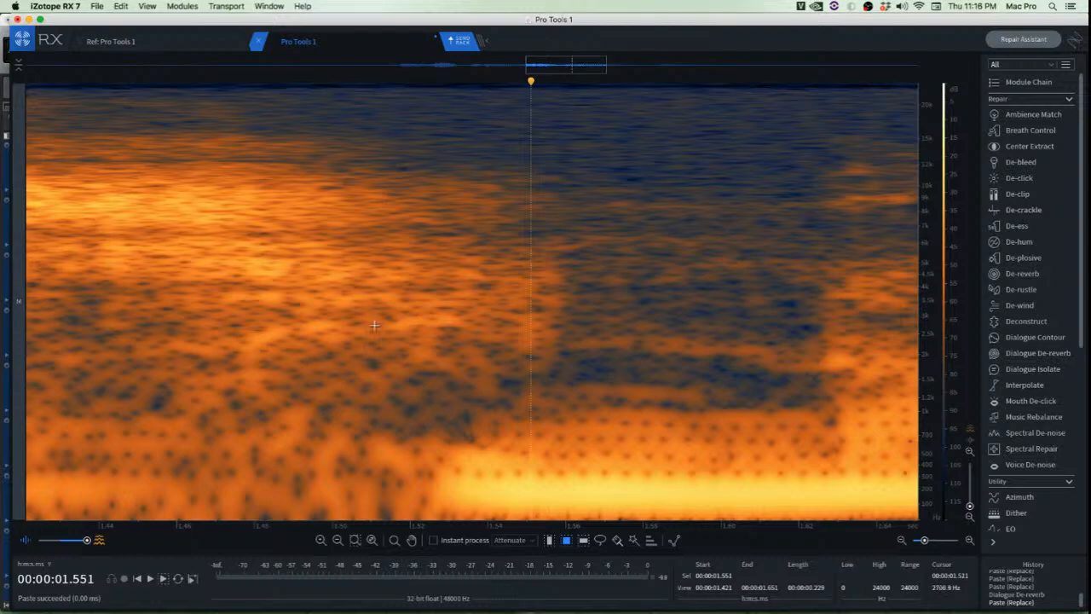
pyautogui.scroll(4, 137, 327)
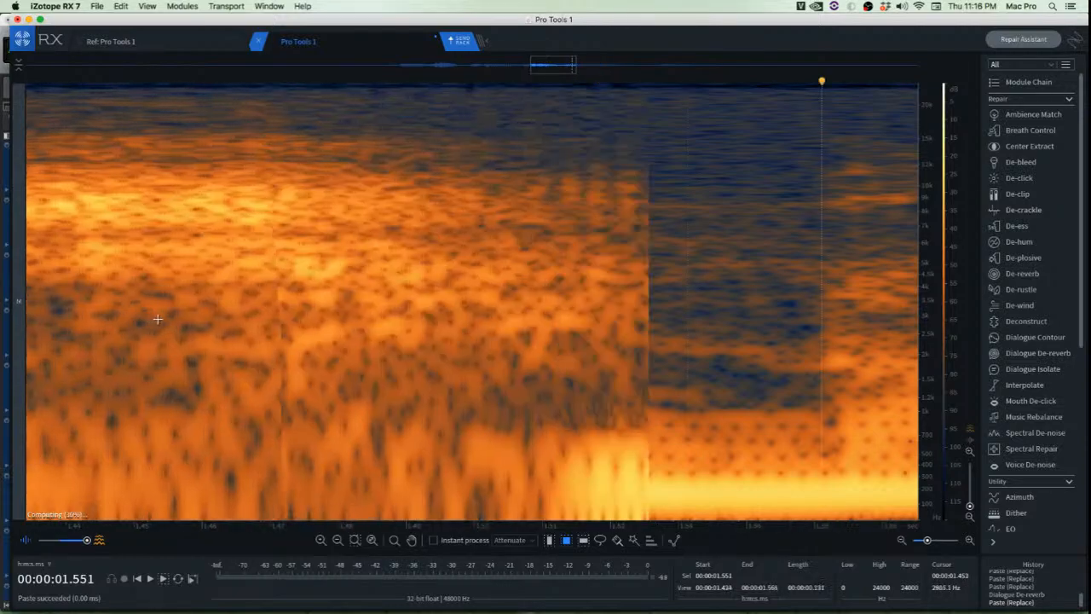
pyautogui.moveTo(271, 311); pyautogui.dragTo(450, 394)
pyautogui.press('super+c')
pyautogui.moveTo(400, 349); pyautogui.dragTo(559, 352)
pyautogui.press('super+v')
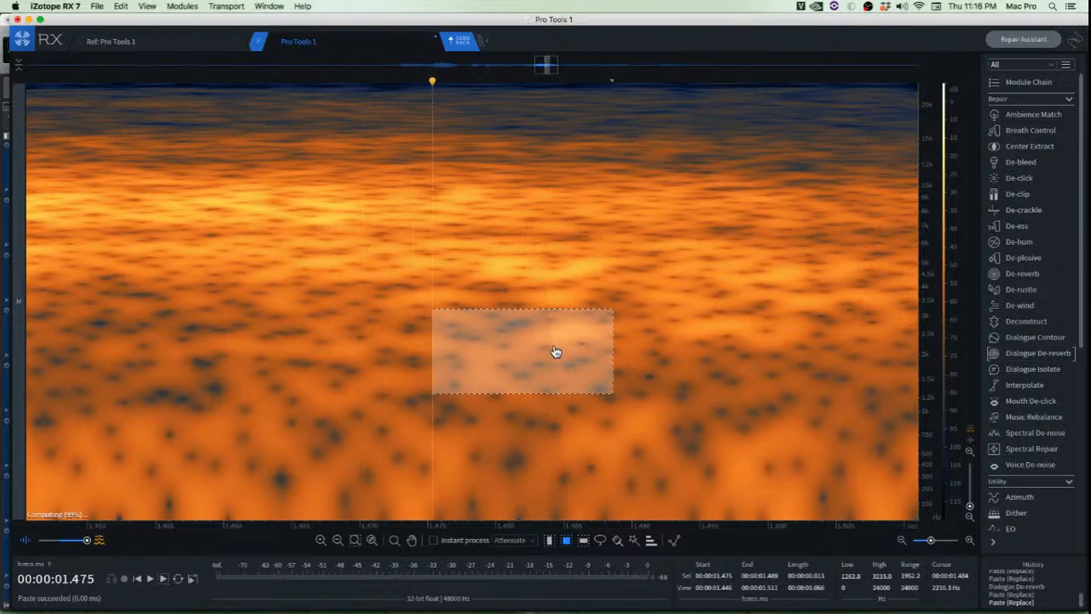
pyautogui.click(392, 346)
# Patch the remaining small clicks just after 1.50 s, at around 3 kHz, with copied neighbouring audio
pyautogui.scroll(-3, 398, 346)
pyautogui.scroll(2, 613, 333)
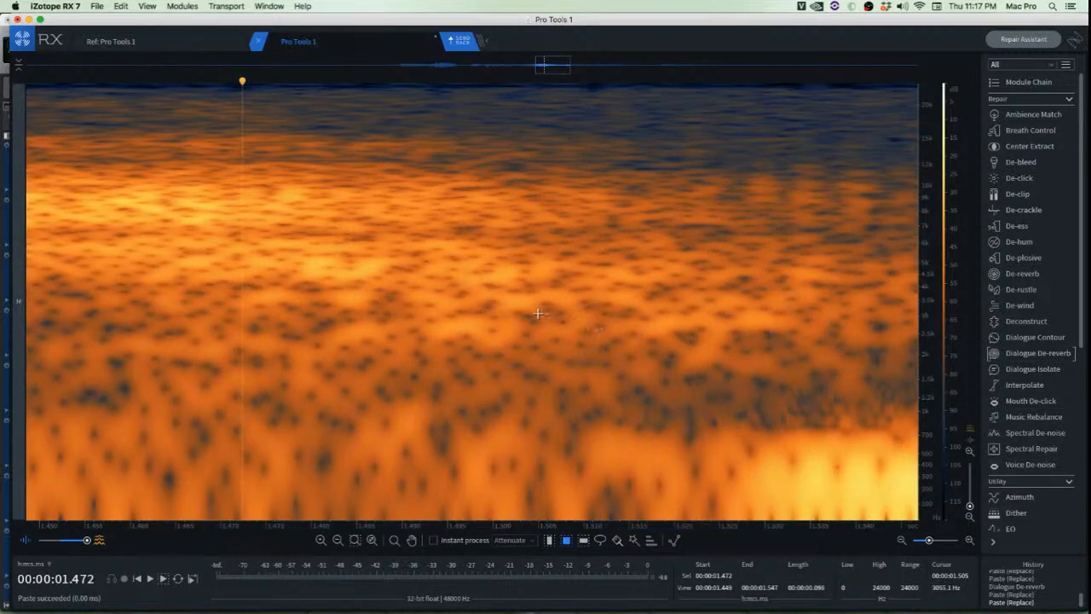
pyautogui.scroll(-2, 724, 322)
pyautogui.moveTo(759, 311)
pyautogui.mouseDown()
pyautogui.moveTo(835, 339)
pyautogui.moveTo(724, 320)
pyautogui.moveTo(759, 322)
pyautogui.mouseUp()
pyautogui.press('super+v')
pyautogui.press('super+v')
pyautogui.click(618, 326)
pyautogui.scroll(1, 621, 326)
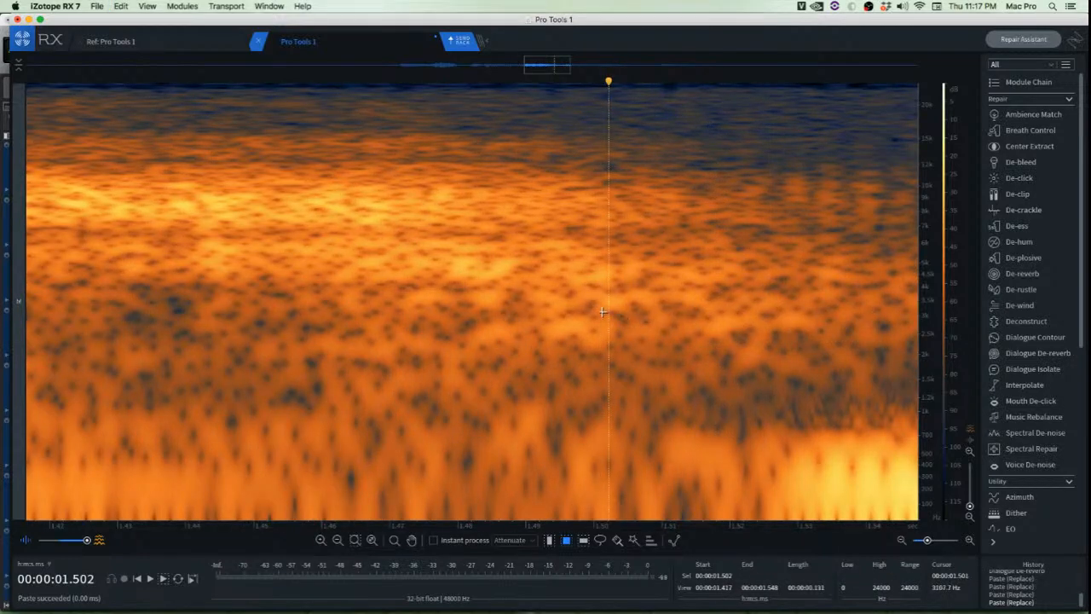
pyautogui.moveTo(603, 312); pyautogui.dragTo(624, 340)
pyautogui.click(684, 352)
# Play back the repaired dialogue from 1.324 s and again from 0.967 s
pyautogui.scroll(-5, 678, 356)
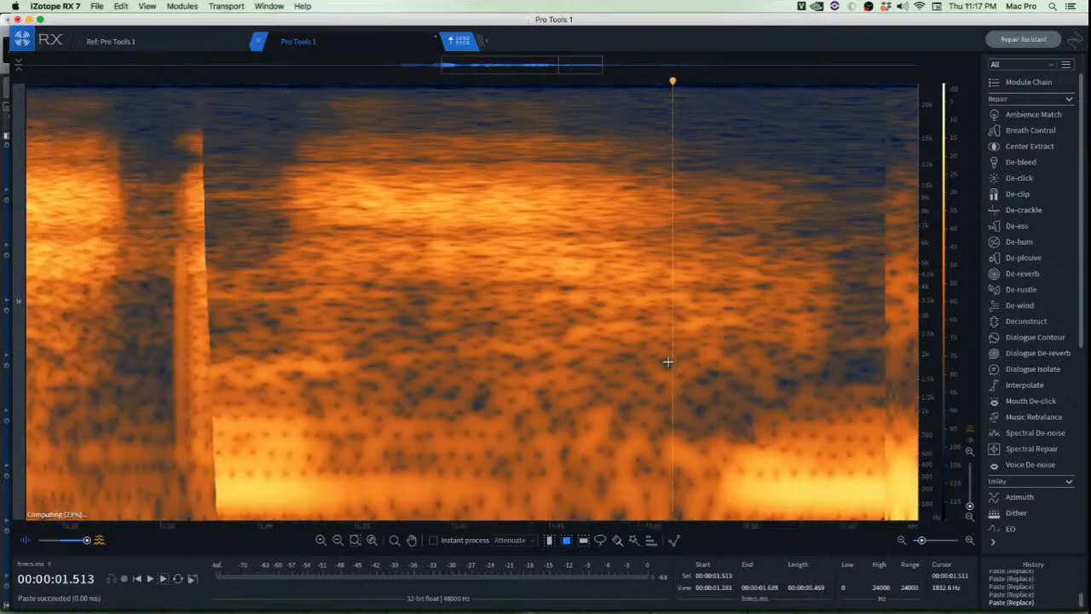
pyautogui.click(493, 250)
pyautogui.press('space')
pyautogui.press('space')
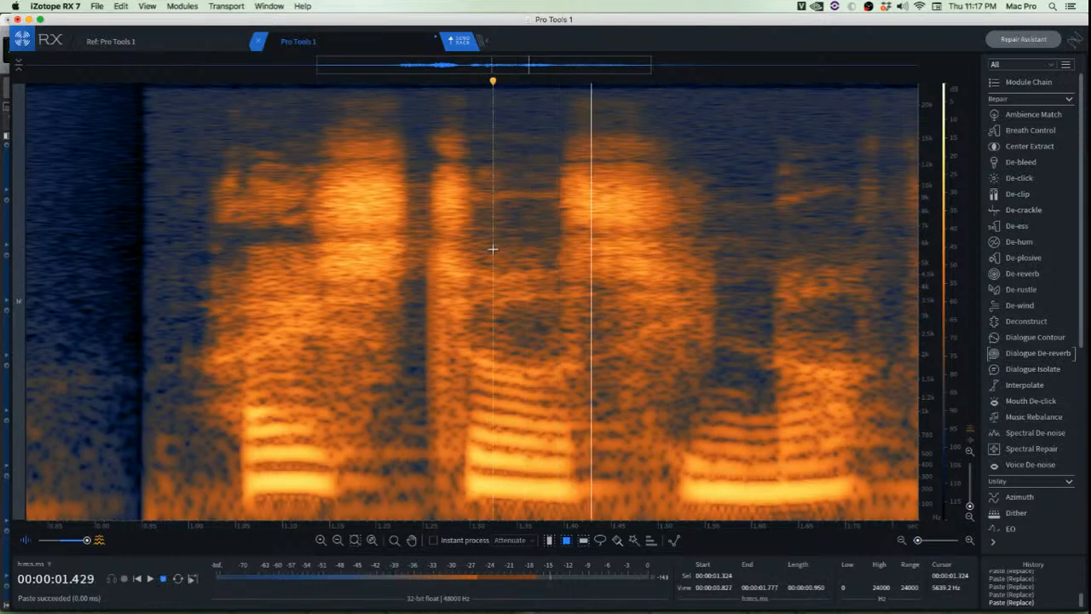
pyautogui.scroll(-5, 493, 249)
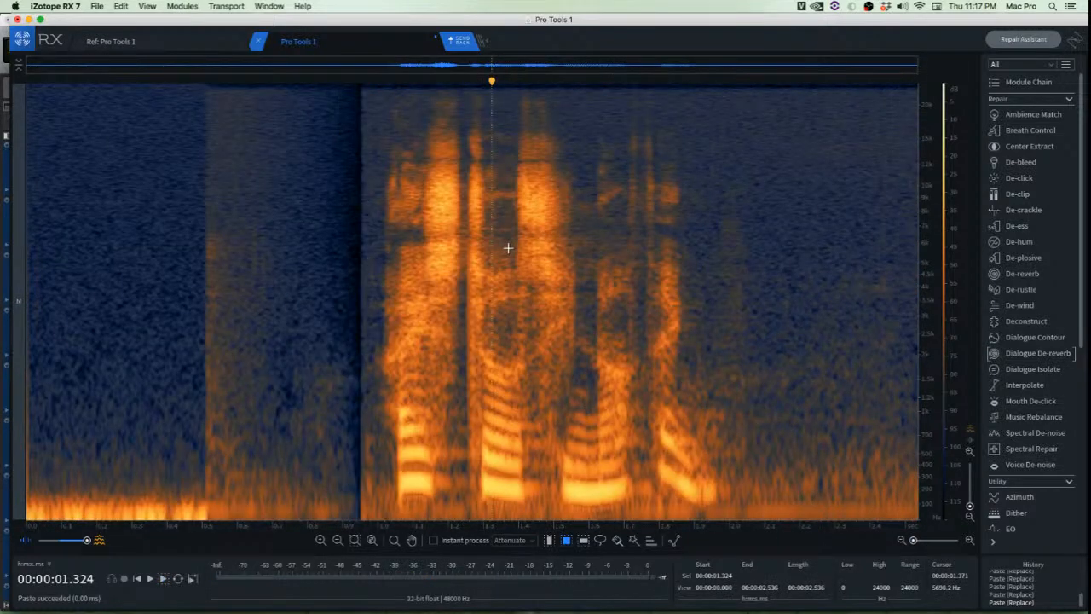
pyautogui.click(367, 239)
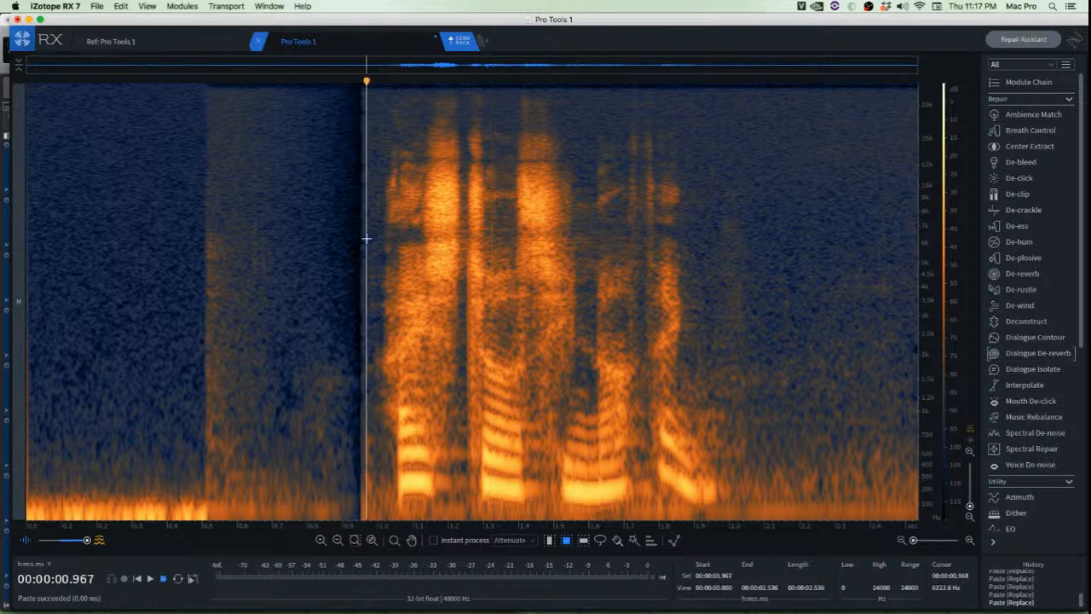
pyautogui.press('space')
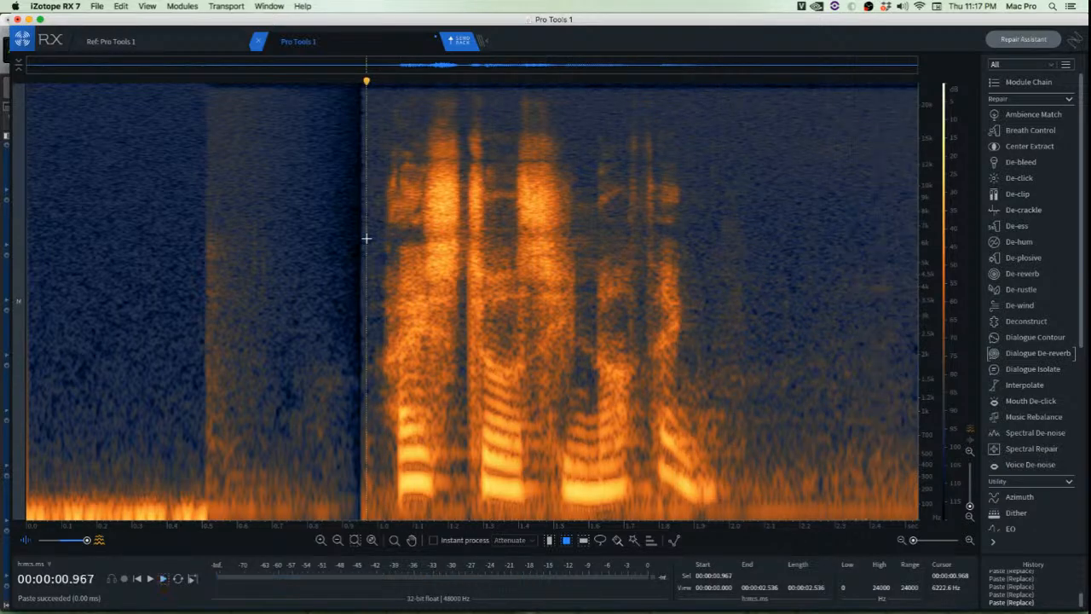
# Send the cleaned audio back to Pro Tools and bring the rendered clip on track DX H into view
pyautogui.click(459, 41)
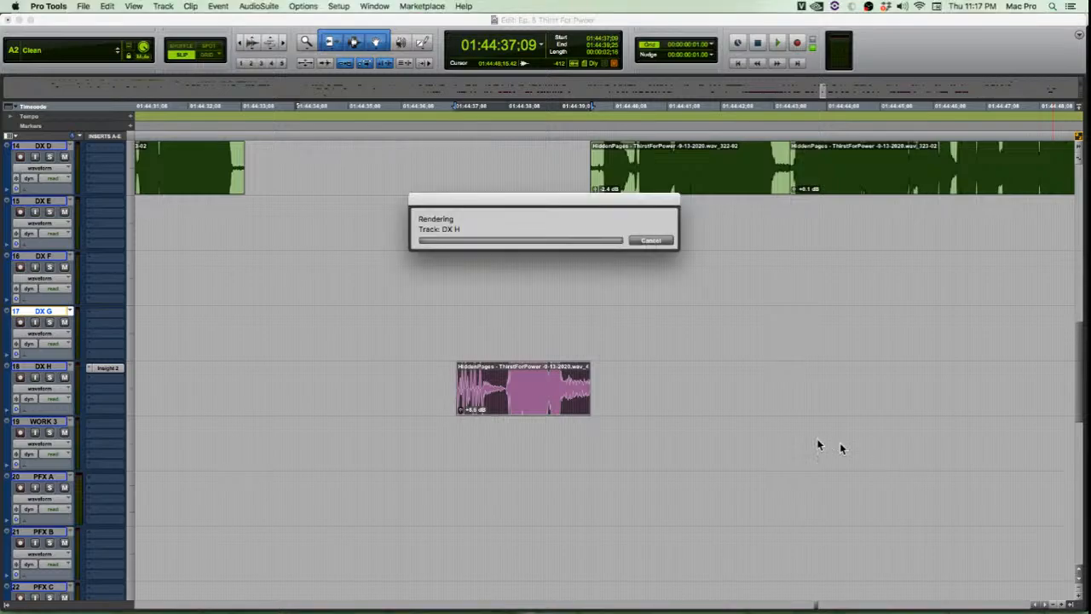
pyautogui.scroll(5, 501, 381)
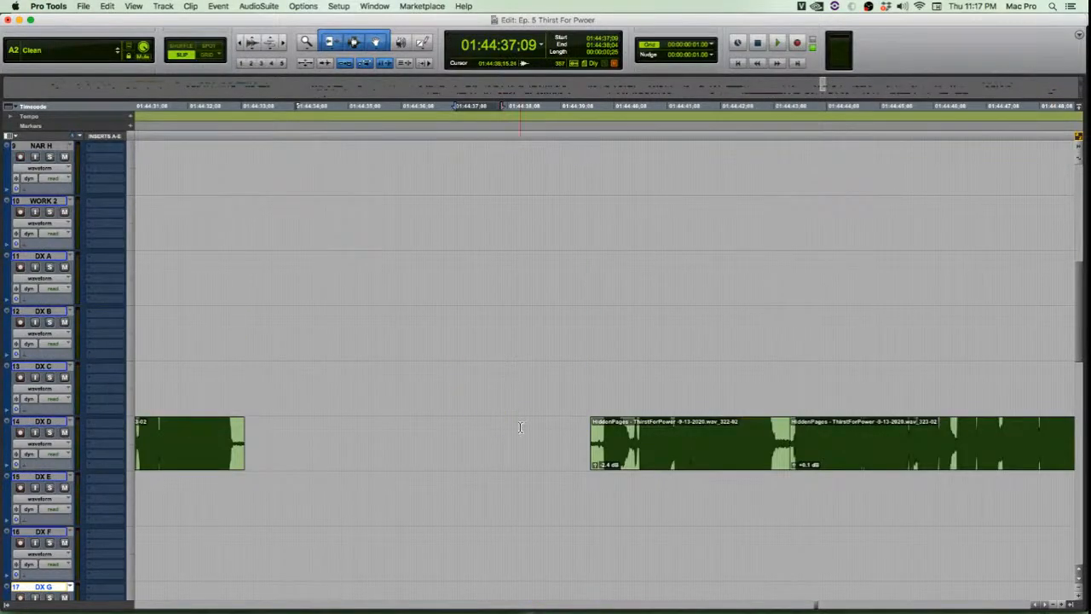
pyautogui.scroll(-5, 520, 427)
# Zoom in on the returned clip on track DX H, select it and play it from its start
pyautogui.click(510, 326)
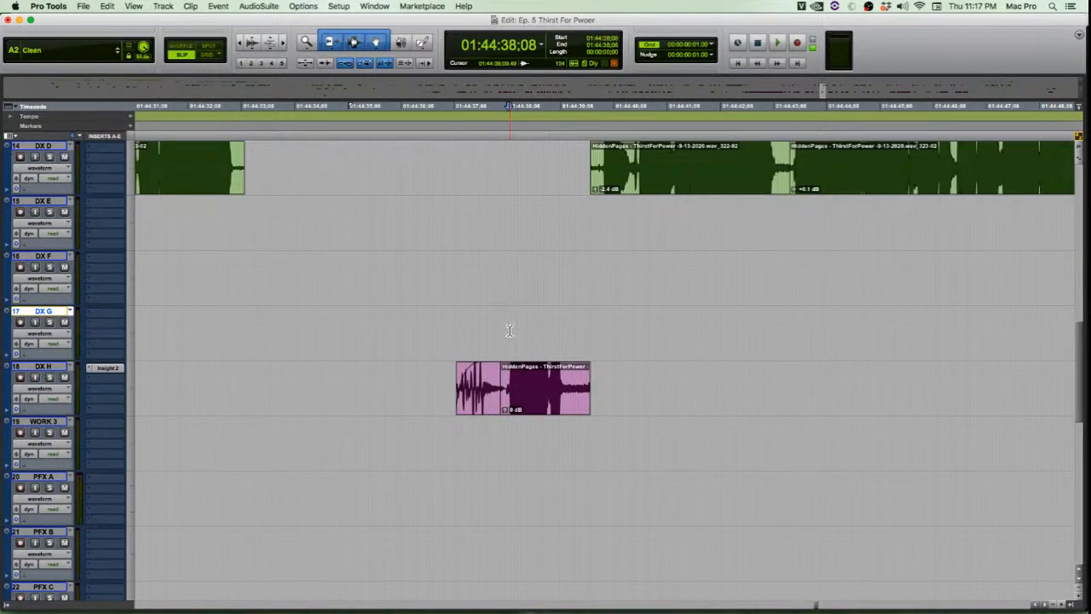
pyautogui.press('t')
pyautogui.press('t')
pyautogui.press('t')
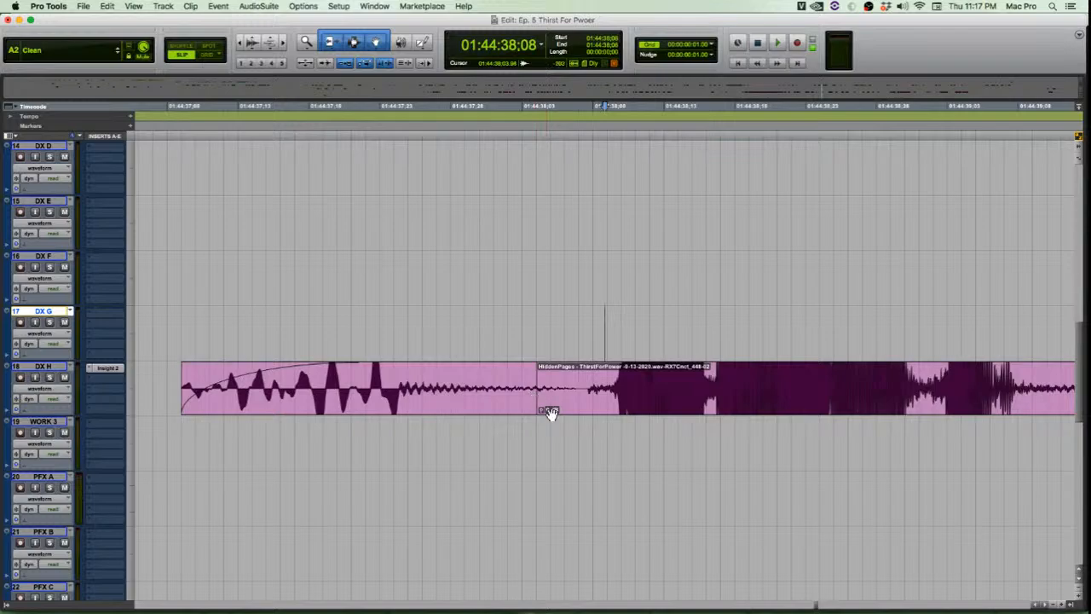
pyautogui.click(641, 408)
pyautogui.press('space')
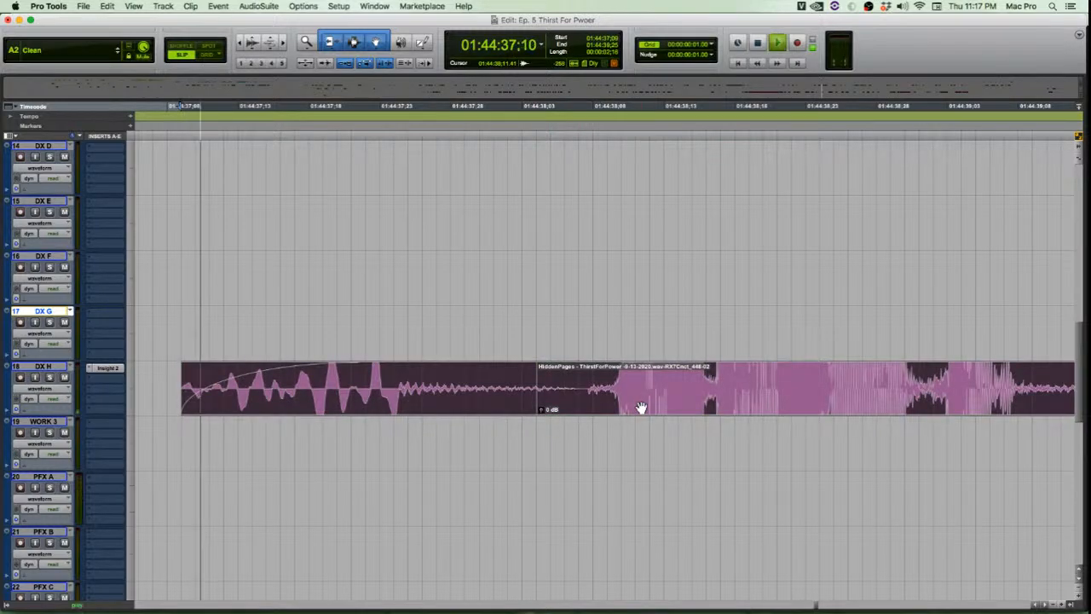
# Undo the edit of the DX H clip's opening section up to 01:44:38:04, redo it for comparison, and undo it again
pyautogui.press('super+z')
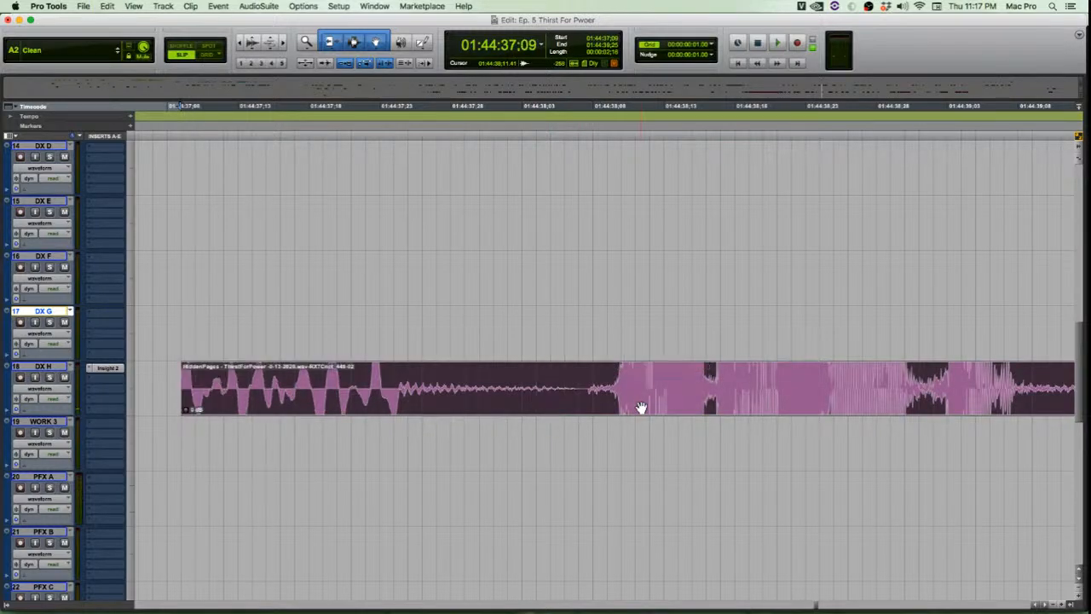
pyautogui.press('super+shift+z')
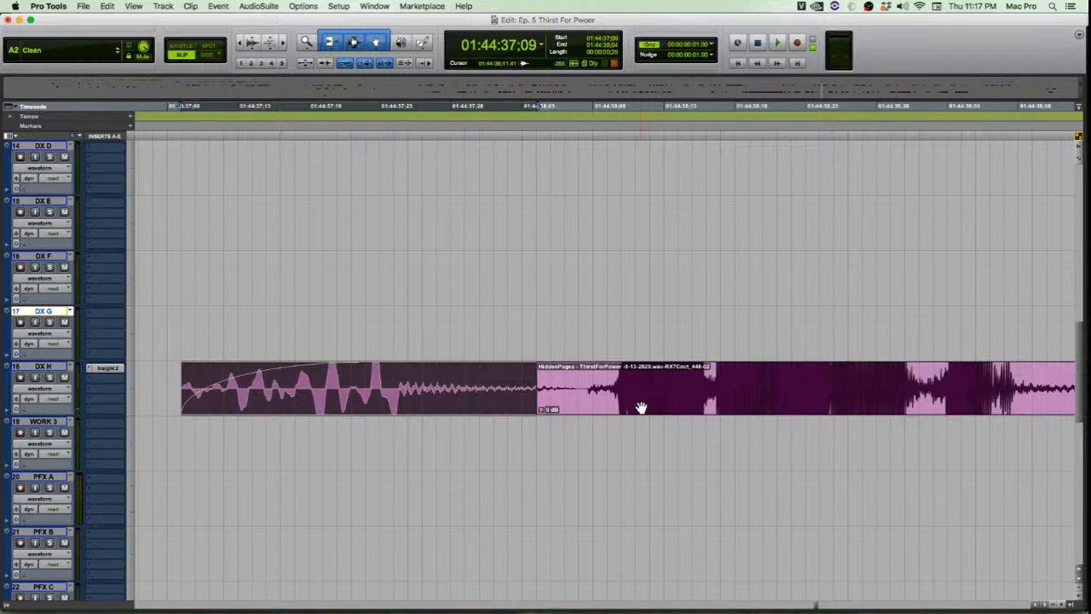
pyautogui.press('super+z')
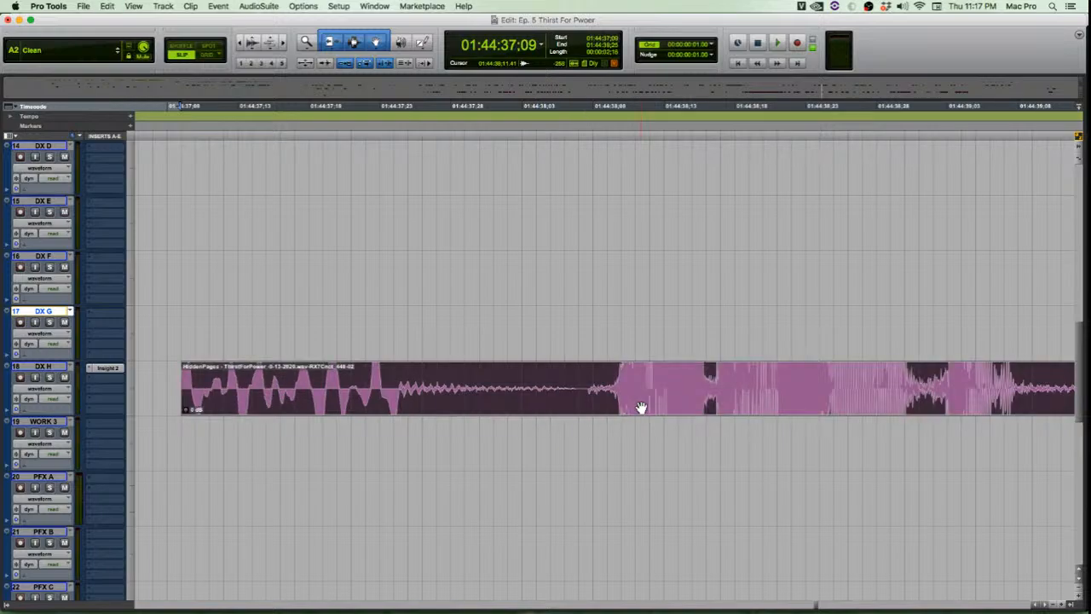
# Undo further edits of the DX H clip for comparison, redo them, and undo the opening fade and split again
pyautogui.press('super+z')
pyautogui.press('super+z')
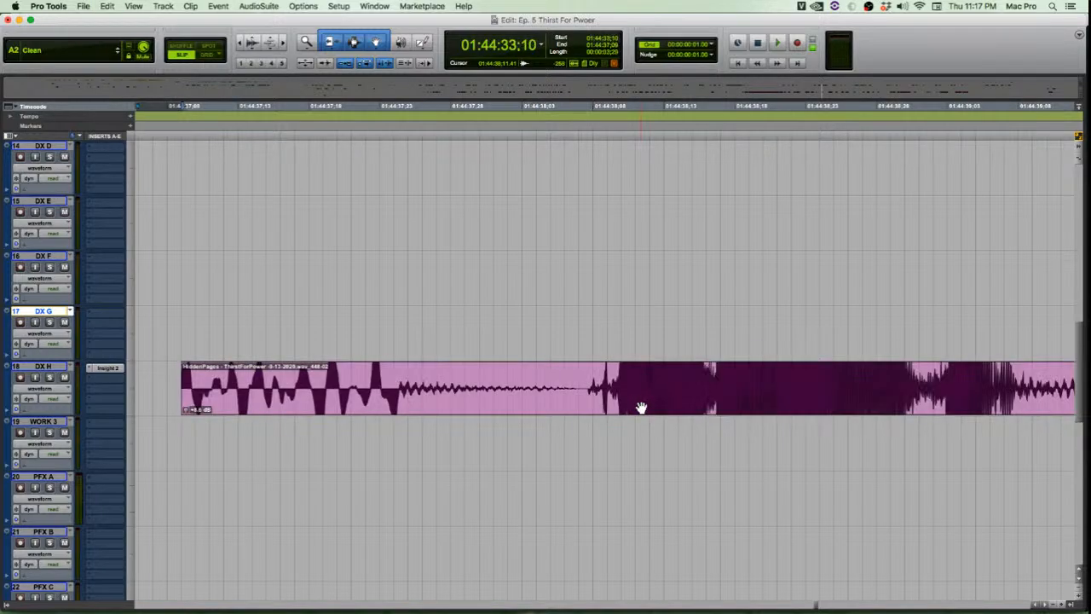
pyautogui.press('super+shift+z')
pyautogui.press('super+shift+z')
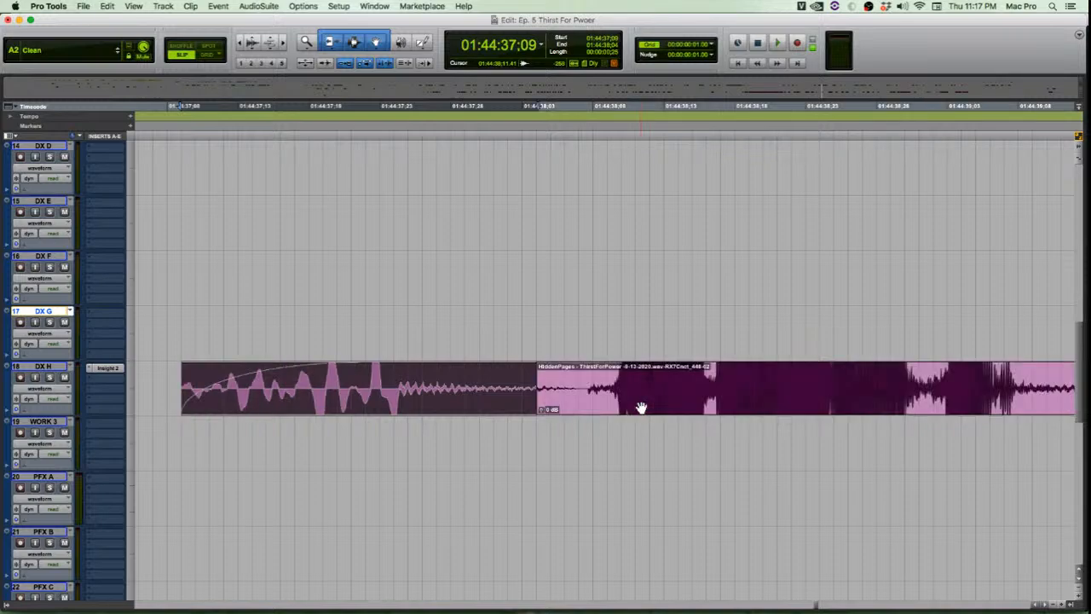
pyautogui.press('super+z')
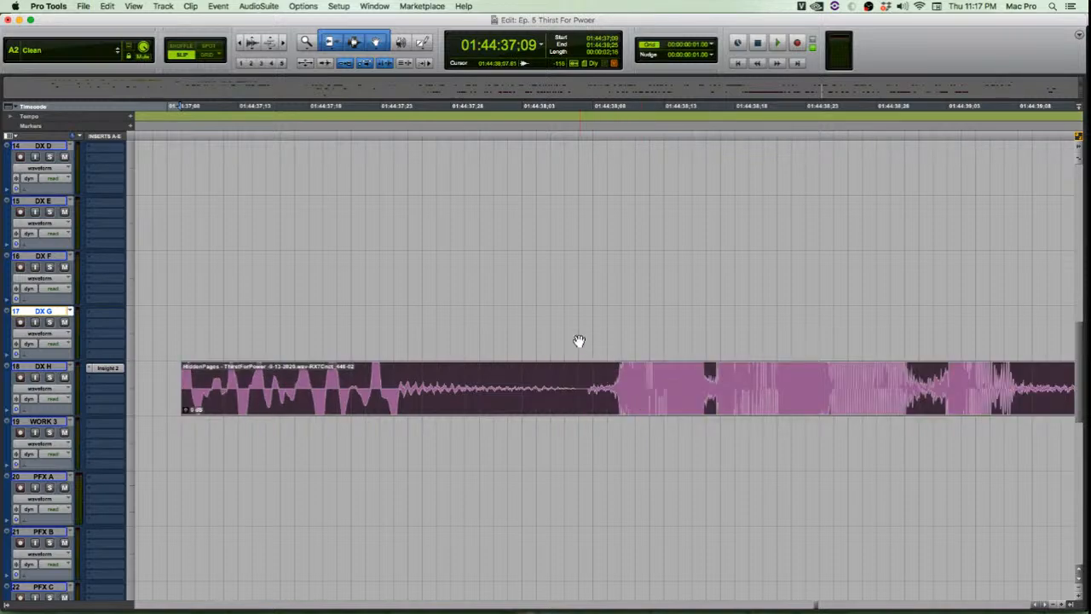
# Split the DX H clip at 01:44:38:07, just before the speech, and delete the section in front of the split
pyautogui.click(559, 385)
pyautogui.scroll(-2, 558, 387)
pyautogui.click(582, 265)
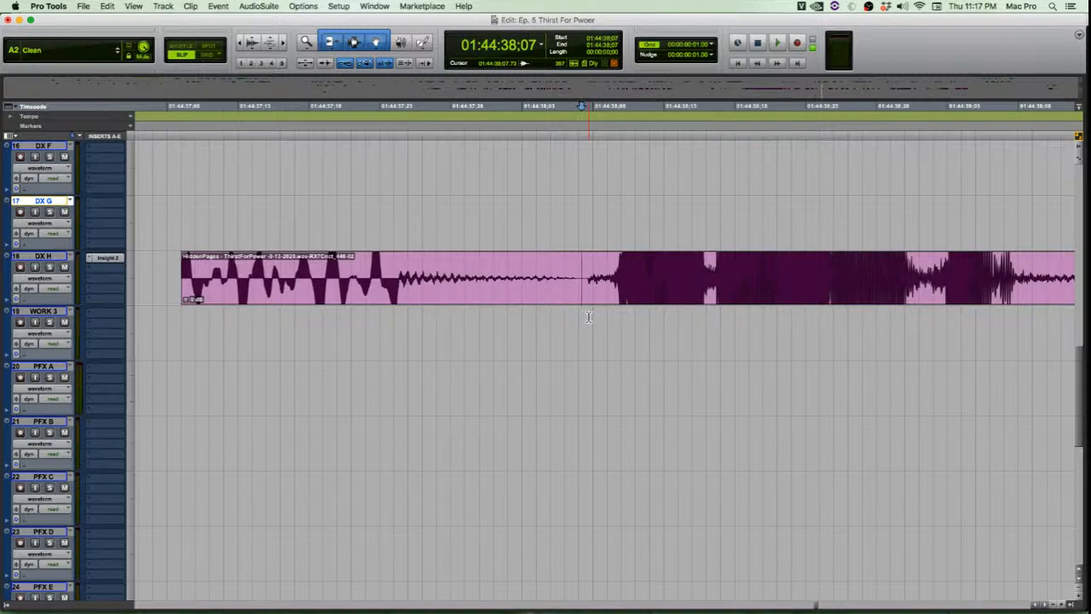
pyautogui.press('super+e')
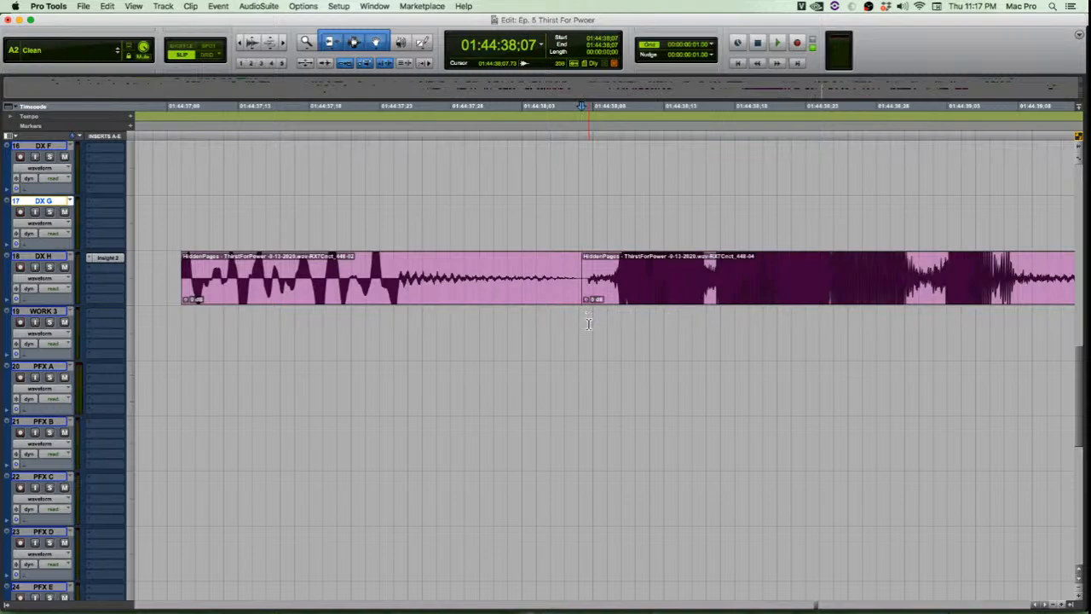
pyautogui.click(546, 290)
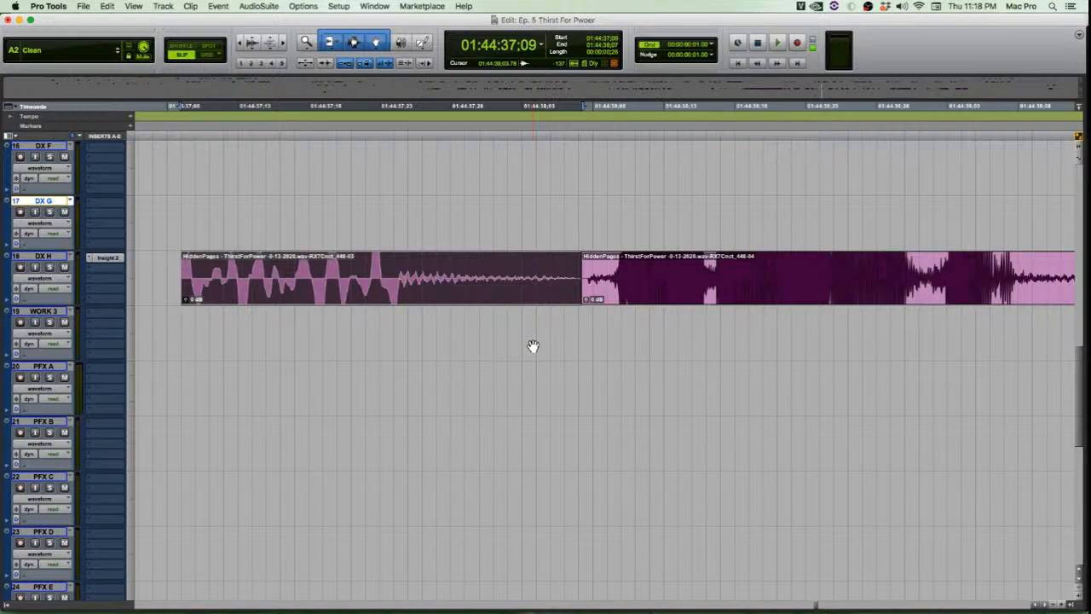
pyautogui.press('Delete')
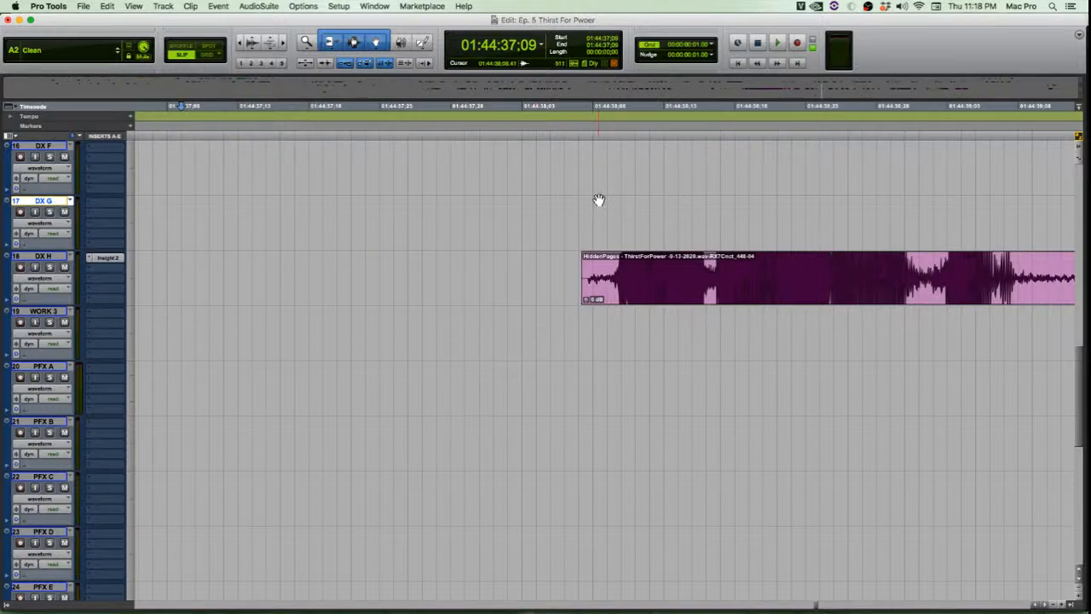
# Trim the silent start of the remaining DX H clip and add a short fade-in ending at 01:44:38:08
pyautogui.click(592, 167)
pyautogui.press('t')
pyautogui.press('t')
pyautogui.press('t')
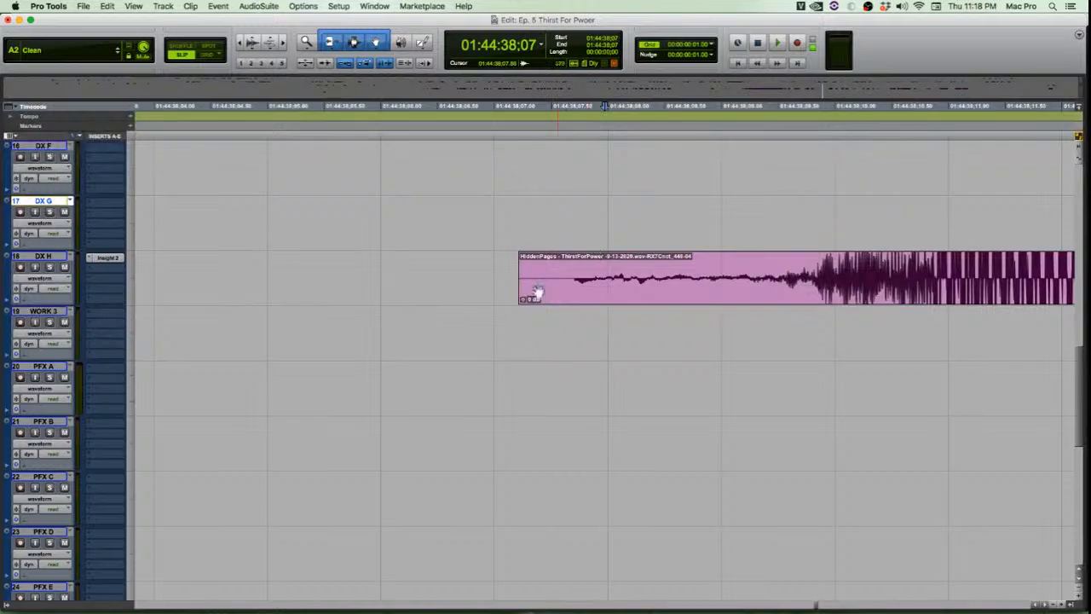
pyautogui.moveTo(522, 290); pyautogui.dragTo(659, 267)
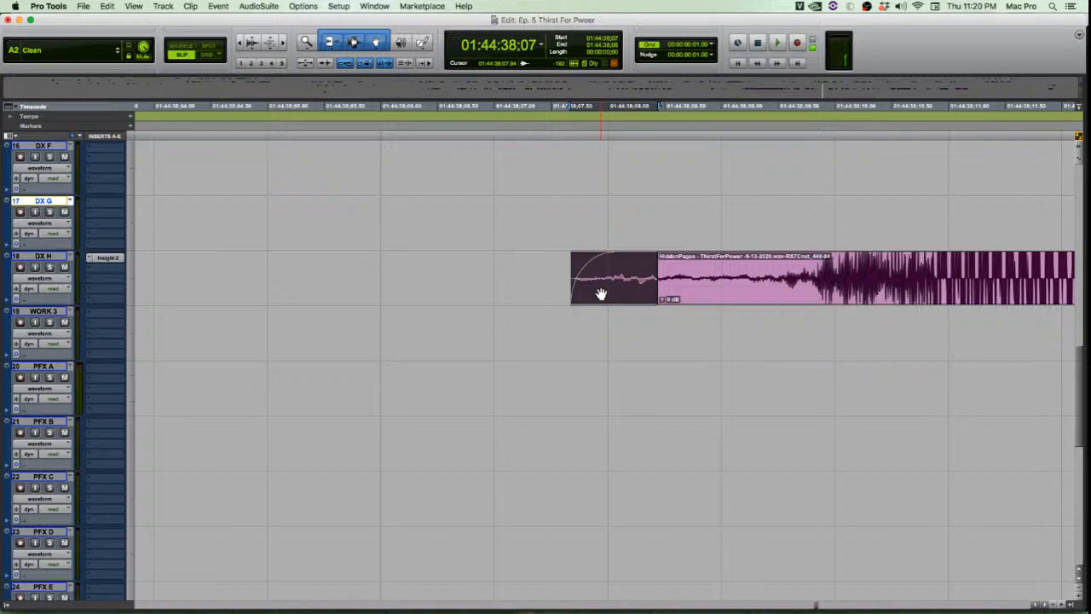
# Play the trimmed DX H clip from just before its fade-in, at 01:44:38:07
pyautogui.press('r')
pyautogui.press('r')
pyautogui.press('r')
pyautogui.press('r')
pyautogui.press('r')
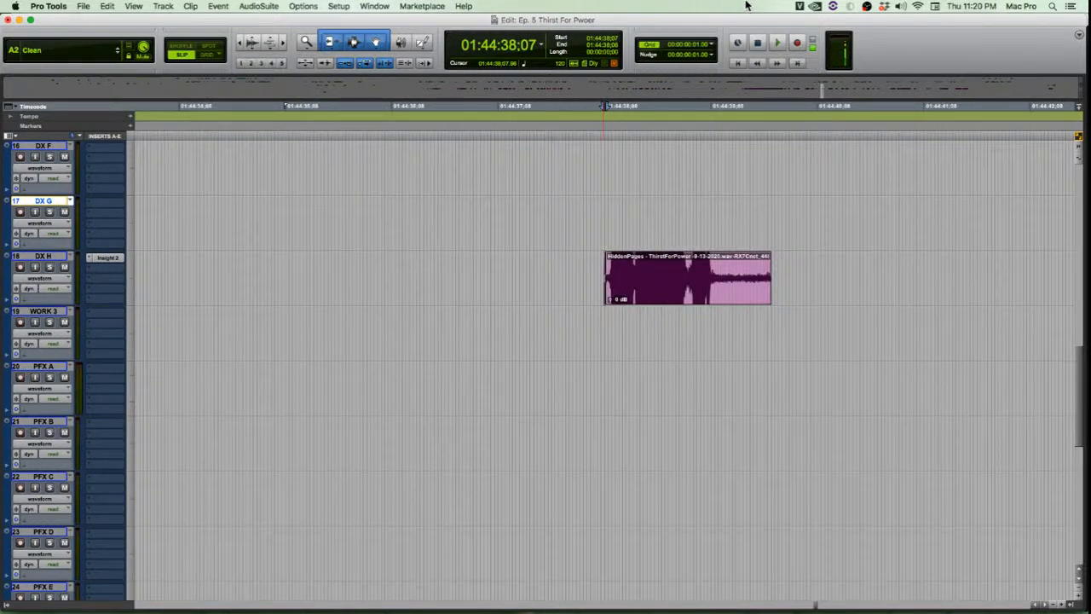
pyautogui.scroll(5, 806, 31)
pyautogui.scroll(-4, 806, 32)
pyautogui.press('t')
pyautogui.press('t')
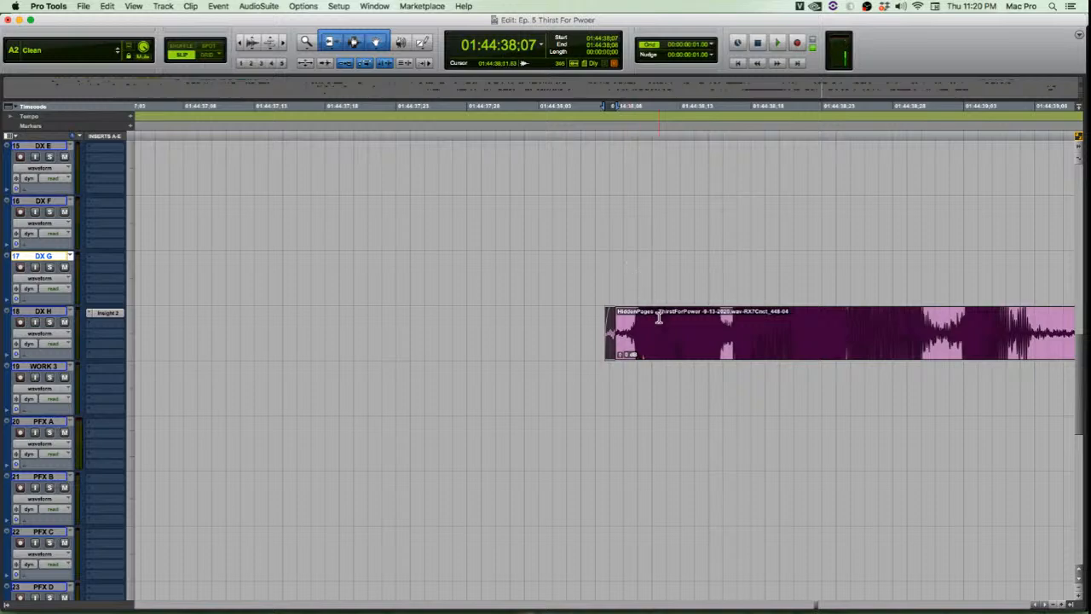
pyautogui.click(597, 320)
pyautogui.press('space')
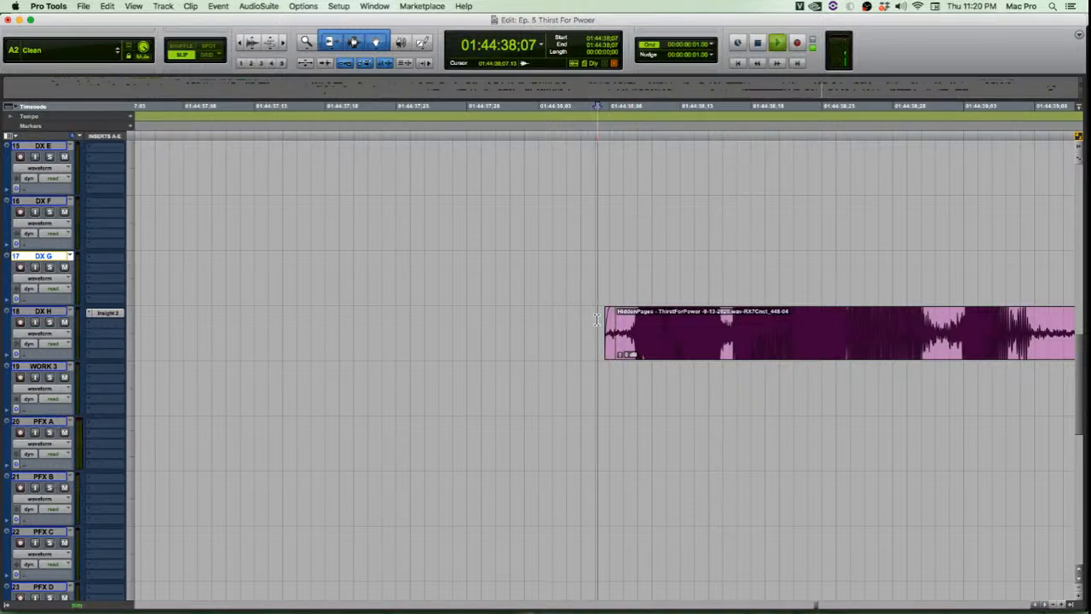
pyautogui.press('super+bracketleft')
pyautogui.press('super+bracketleft')
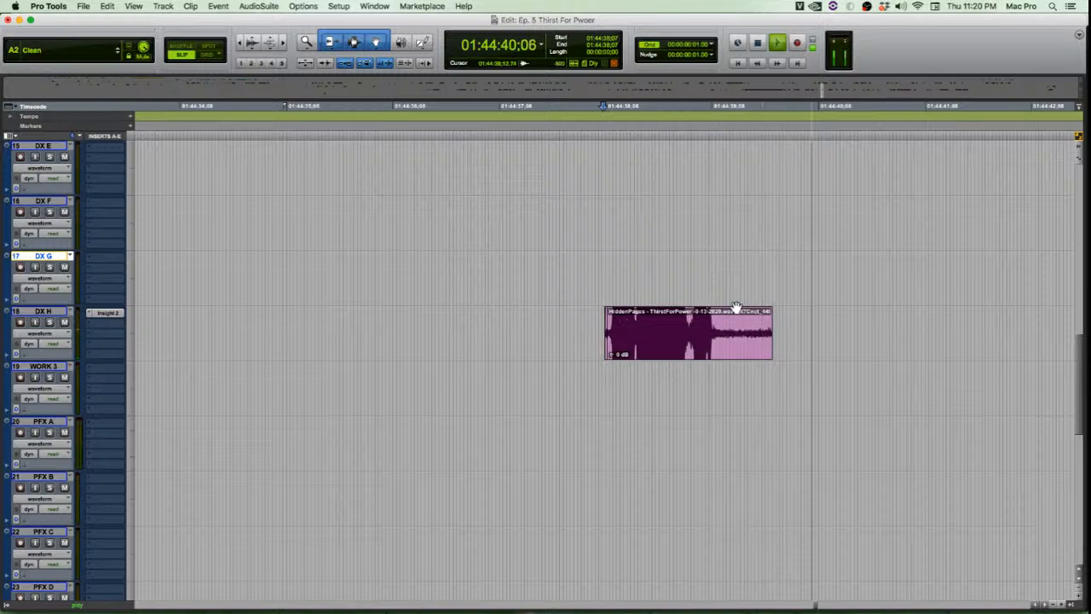
pyautogui.press('space')
# Locate the three adjoining clips on track DX D, select them from 01:44:39:25 to 01:44:55:09 and play their opening
pyautogui.scroll(3, 755, 297)
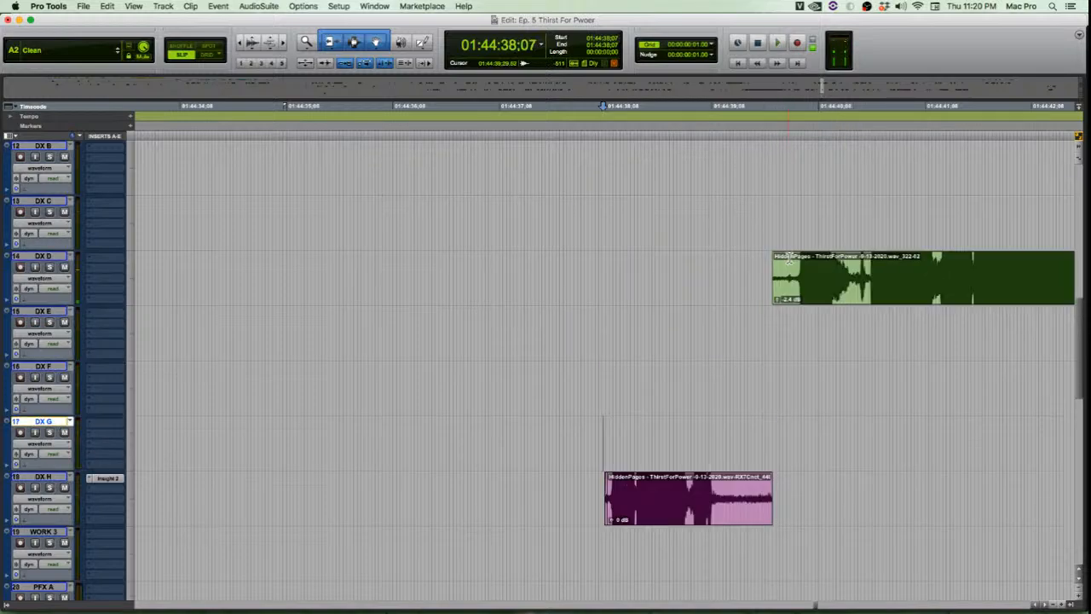
pyautogui.click(859, 336)
pyautogui.press('super+bracketleft')
pyautogui.press('super+bracketleft')
pyautogui.click(803, 337)
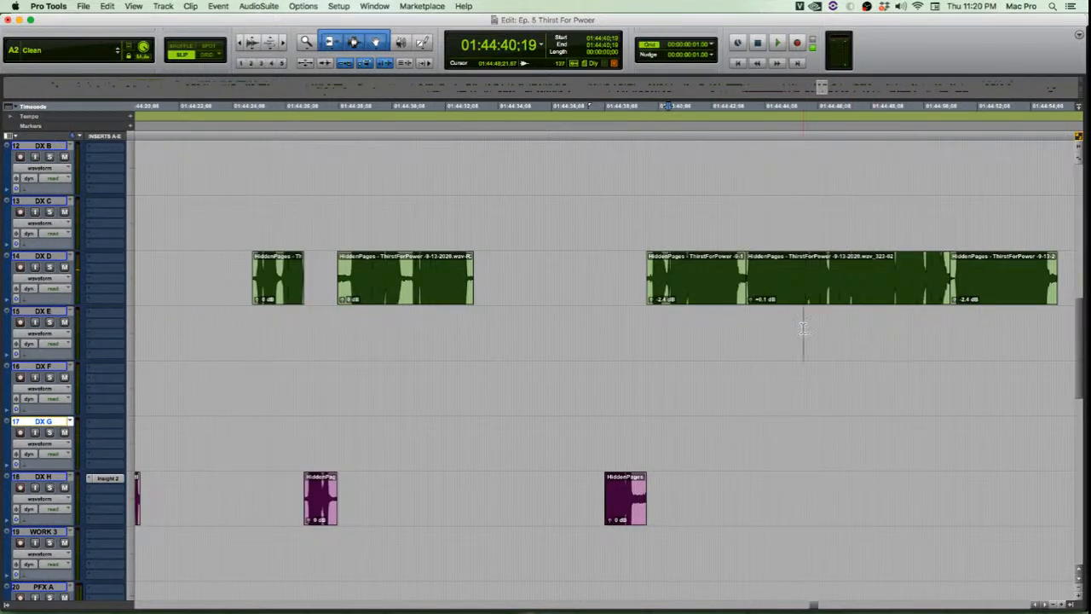
pyautogui.press('super+bracketright')
pyautogui.click(413, 292)
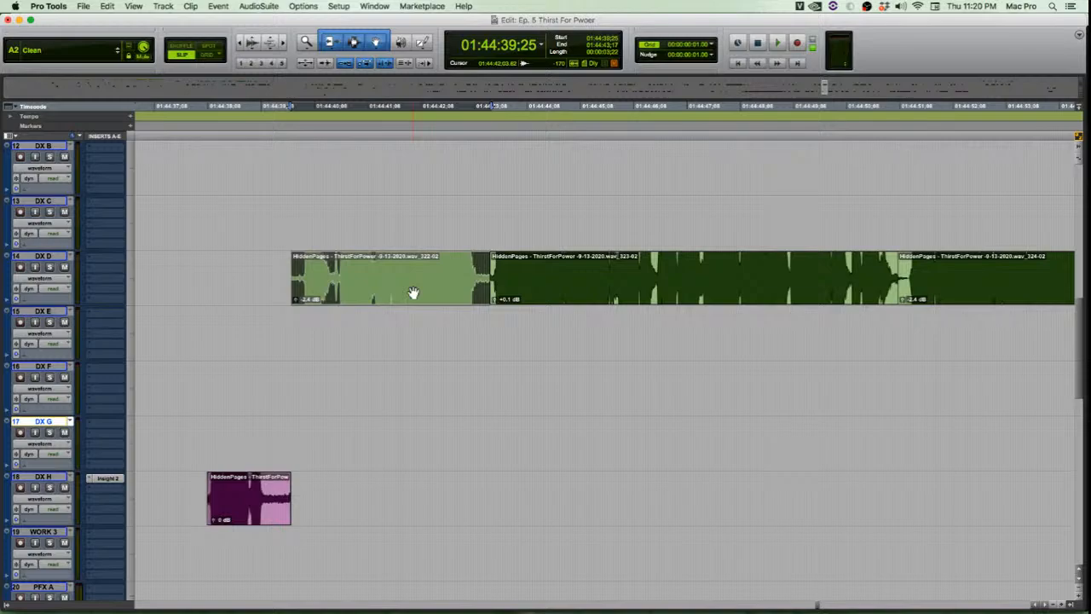
pyautogui.press('r')
pyautogui.press('r')
pyautogui.press('r')
pyautogui.press('t')
pyautogui.press('t')
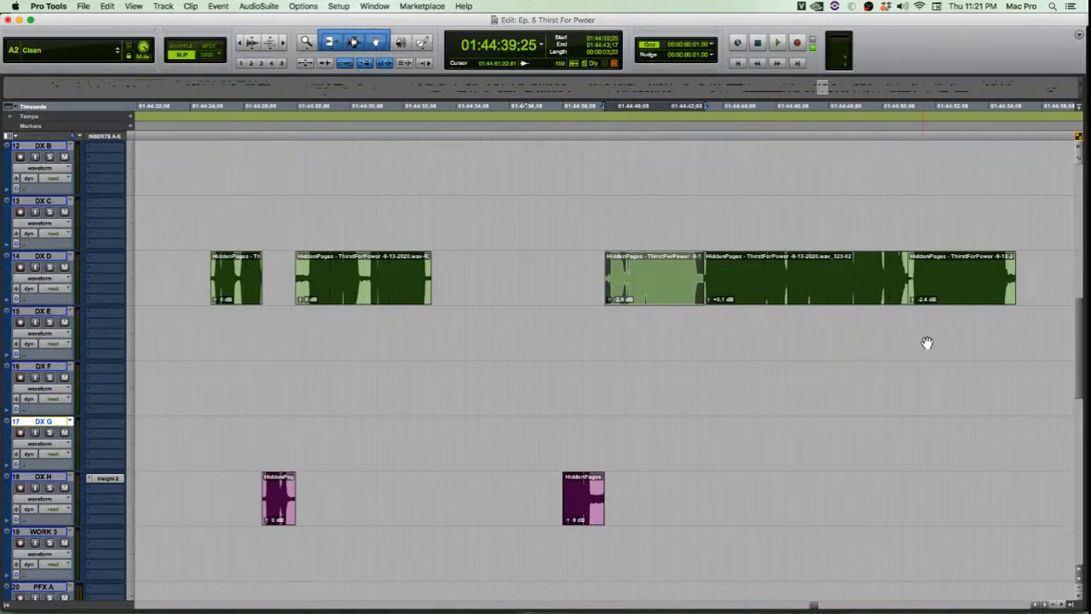
pyautogui.keyDown('shift'); pyautogui.click(987, 300); pyautogui.keyUp('shift')
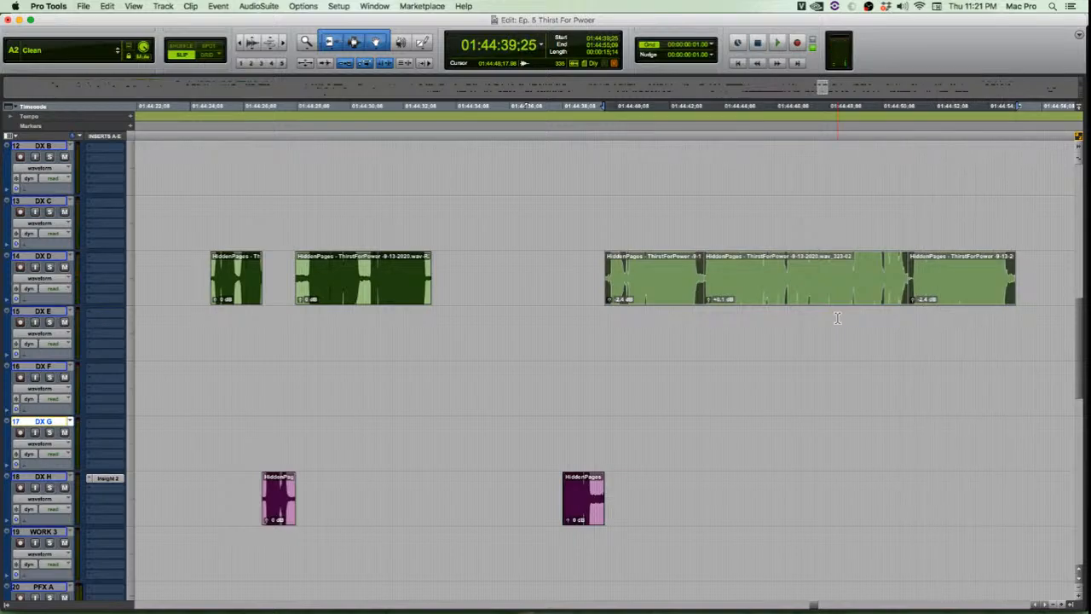
pyautogui.press('space')
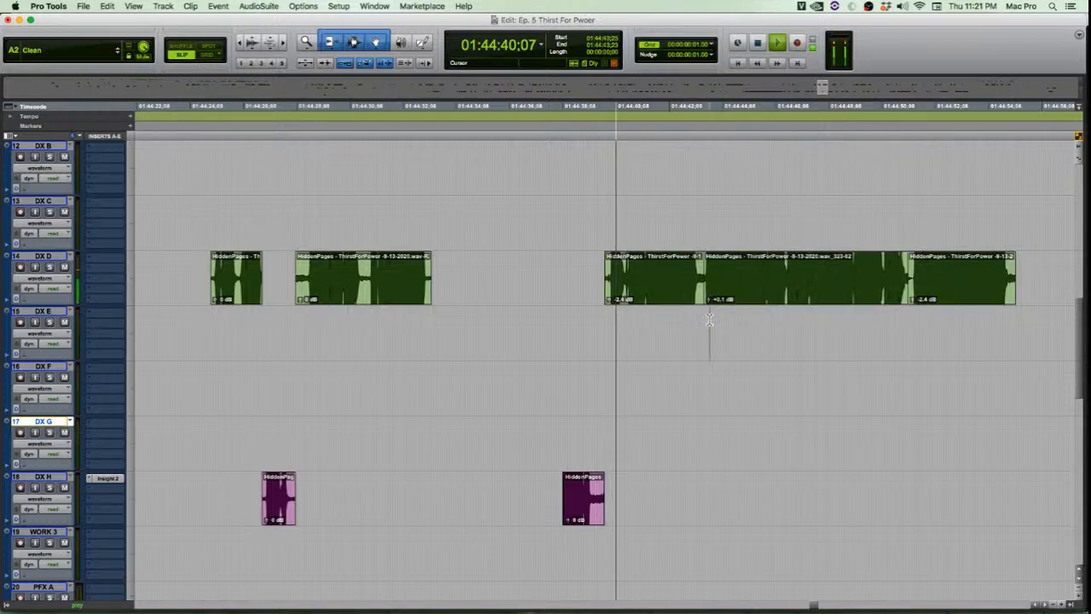
pyautogui.press('space')
# Move the join between the first two adjoining DX D clips slightly later, to about 01:44:43:17.05
pyautogui.press('t')
pyautogui.press('t')
pyautogui.press('t')
pyautogui.click(578, 325)
pyautogui.press('t')
pyautogui.press('t')
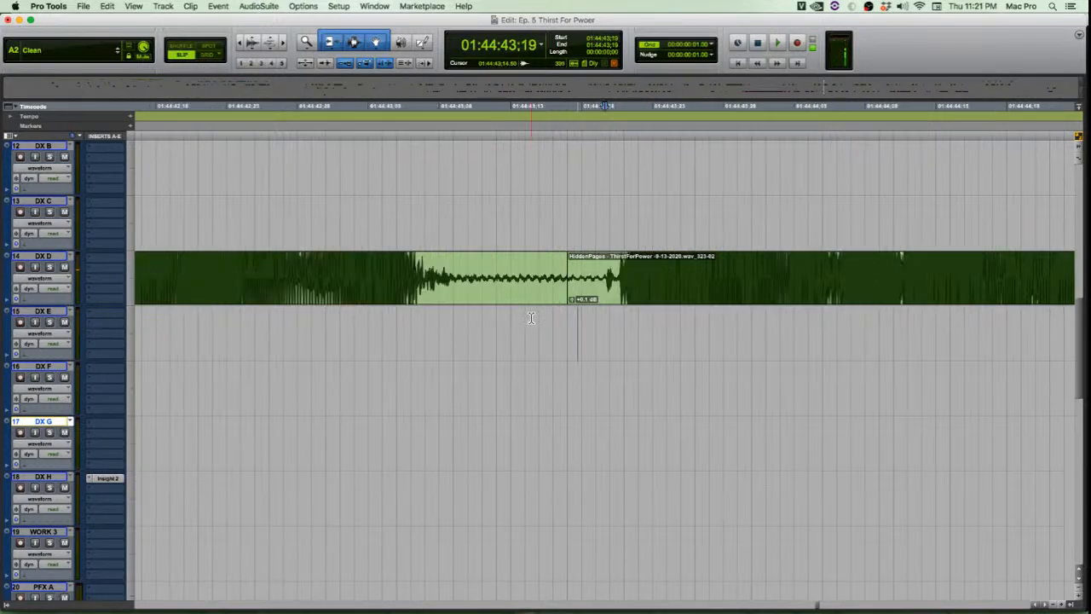
pyautogui.press('t')
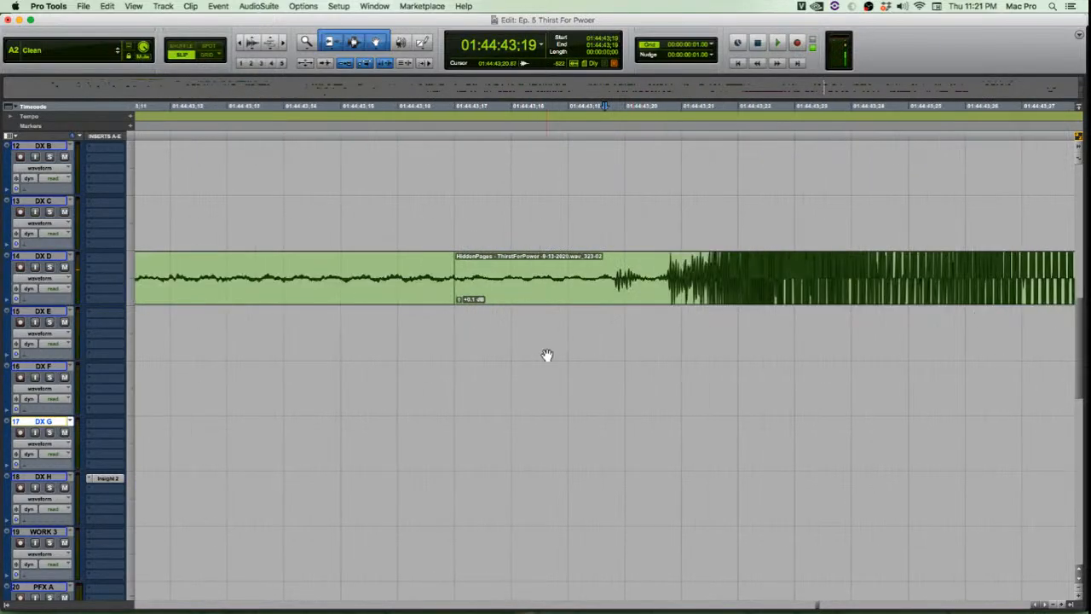
pyautogui.click(463, 320)
pyautogui.press('t')
pyautogui.press('t')
pyautogui.press('t')
pyautogui.press('t')
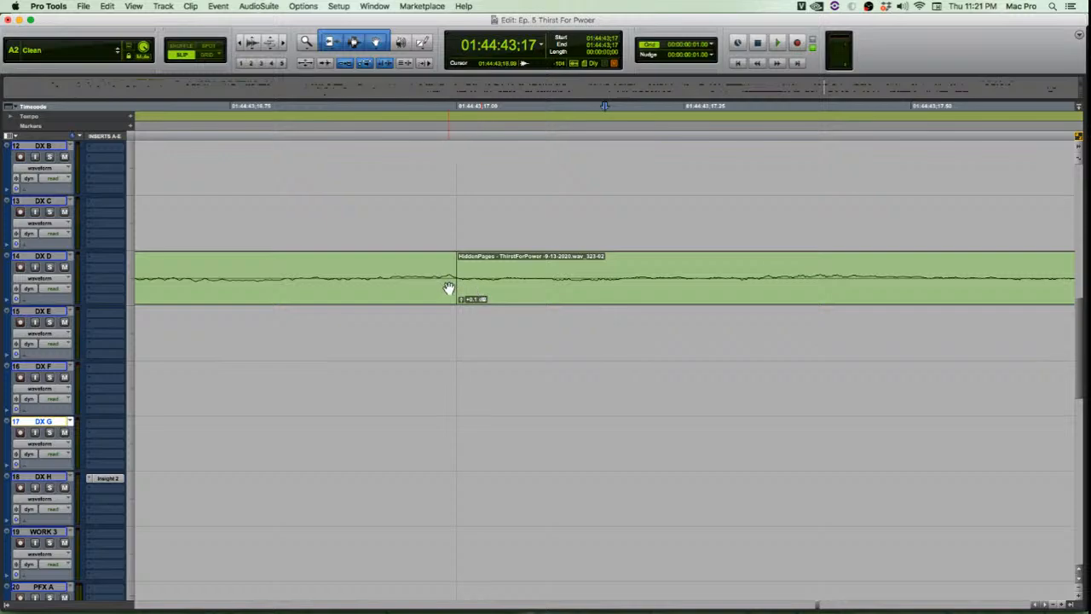
pyautogui.moveTo(449, 279); pyautogui.dragTo(505, 317)
# Add a very short crossfade across the join of the first two DX D clips at 01:44:43:17
pyautogui.press('t')
pyautogui.press('t')
pyautogui.press('t')
pyautogui.press('t')
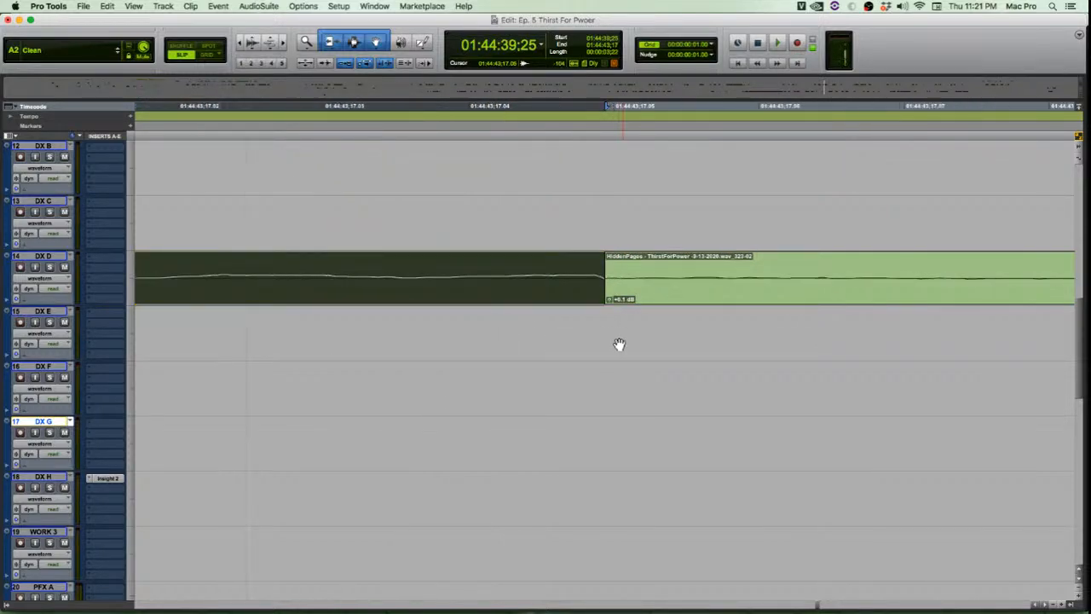
pyautogui.moveTo(608, 285); pyautogui.dragTo(655, 286)
pyautogui.moveTo(648, 358); pyautogui.dragTo(523, 303)
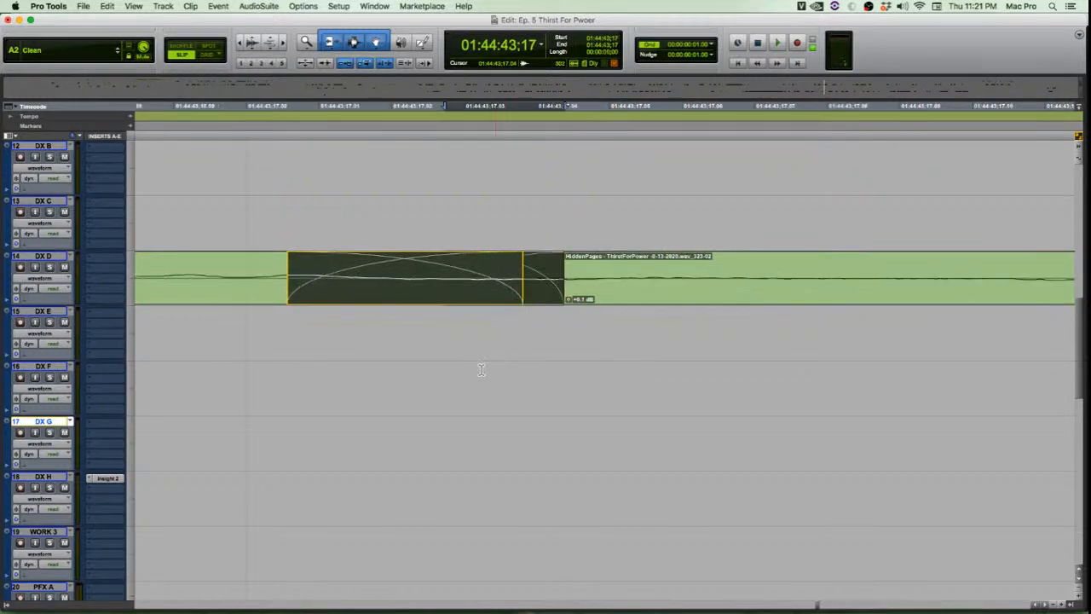
# Move the join between the second and third DX D clips slightly later, to about 01:44:51:07.22
pyautogui.scroll(-15, 481, 369)
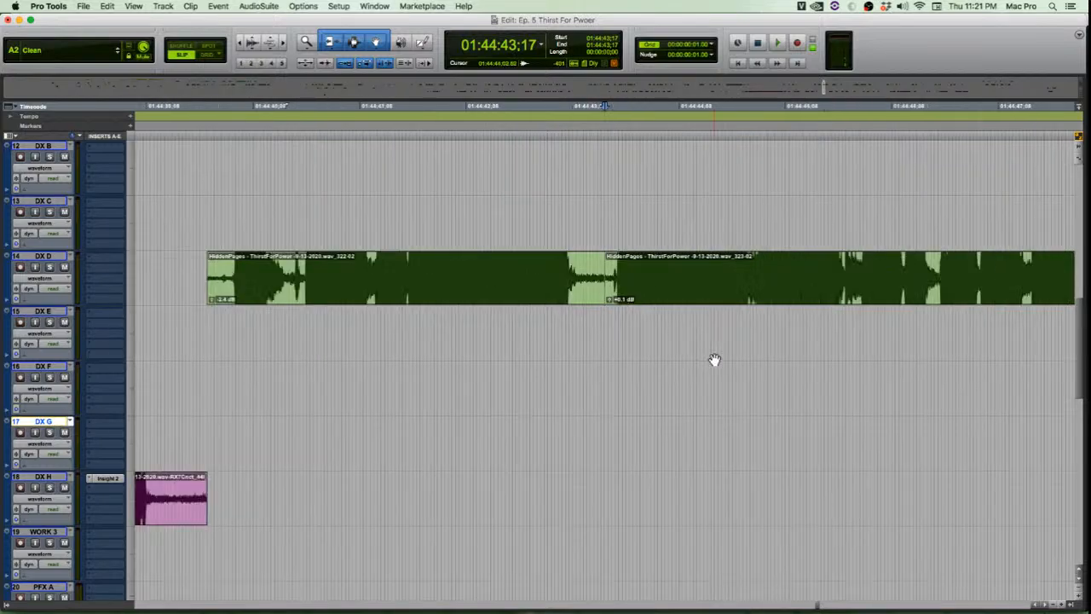
pyautogui.press('r')
pyautogui.press('t')
pyautogui.click(847, 295)
pyautogui.press('t')
pyautogui.press('t')
pyautogui.press('t')
pyautogui.press('t')
pyautogui.press('t')
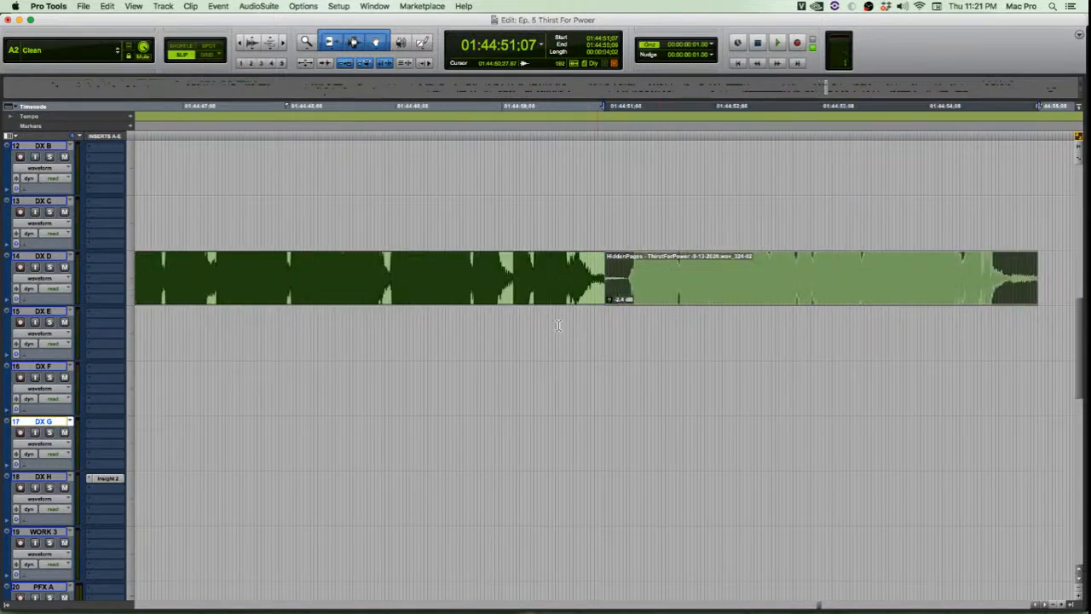
pyautogui.press('t')
pyautogui.press('t')
pyautogui.press('t')
pyautogui.press('t')
pyautogui.press('t')
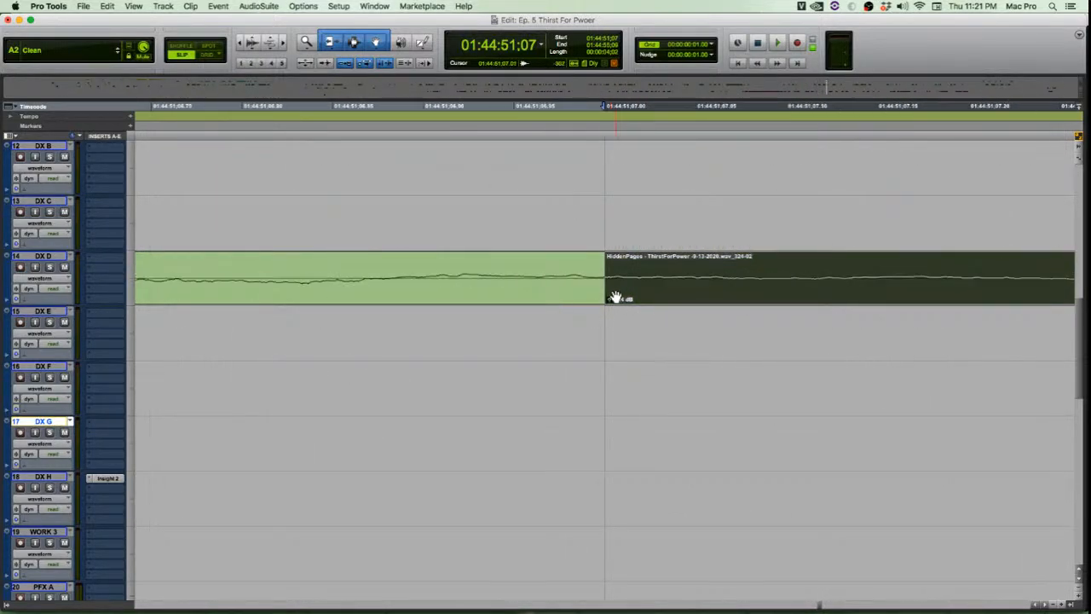
pyautogui.moveTo(607, 280); pyautogui.dragTo(804, 324)
# Add a very short crossfade across the join of the second and third DX D clips at 01:44:51:07
pyautogui.press('t')
pyautogui.press('t')
pyautogui.press('t')
pyautogui.press('t')
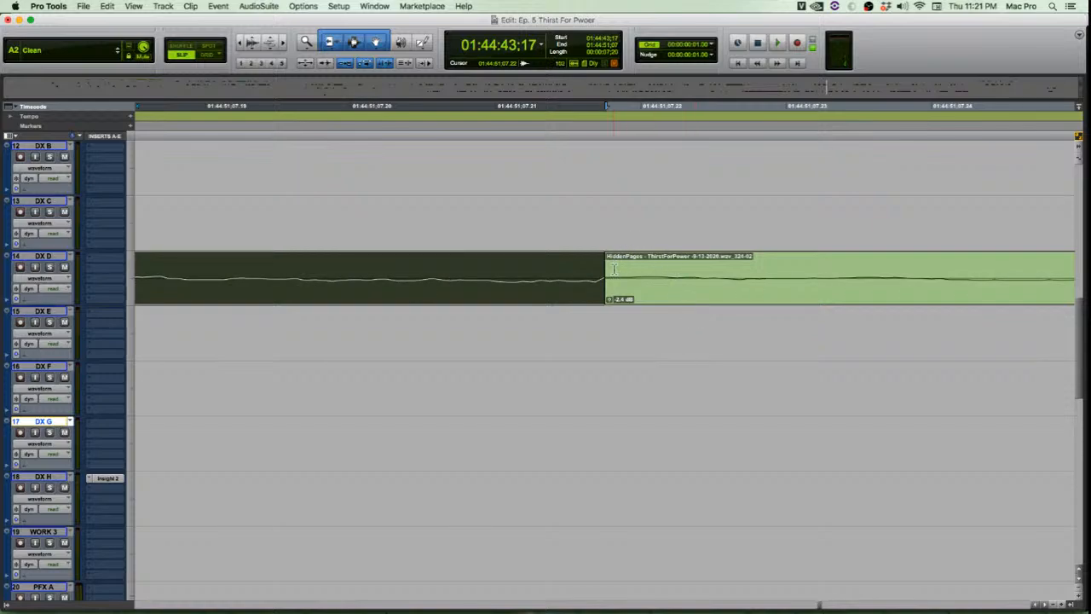
pyautogui.moveTo(598, 279); pyautogui.dragTo(845, 315)
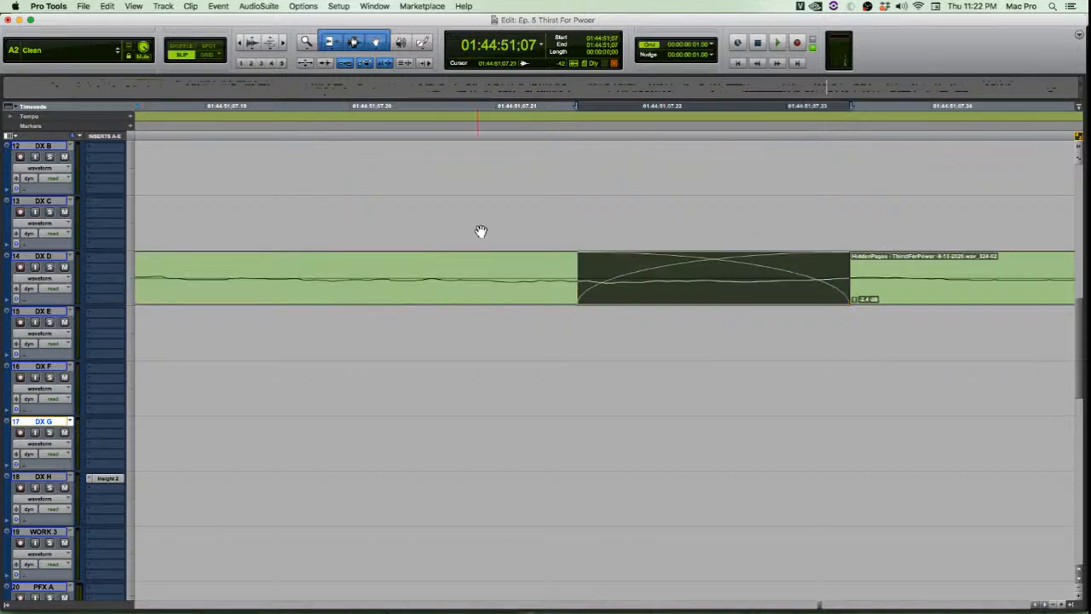
pyautogui.click(481, 231)
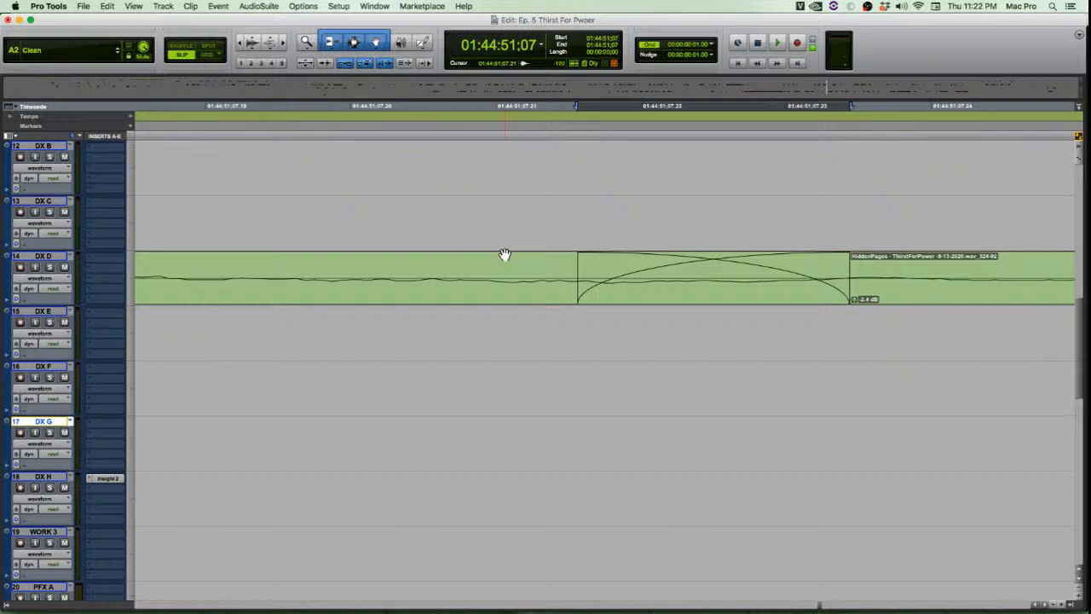
# Play track DX D from 01:44:50:23 through the second crossfade to the end of the third clip
pyautogui.press('r')
pyautogui.press('r')
pyautogui.press('r')
pyautogui.press('r')
pyautogui.press('r')
pyautogui.press('r')
pyautogui.press('r')
pyautogui.press('r')
pyautogui.press('r')
pyautogui.press('r')
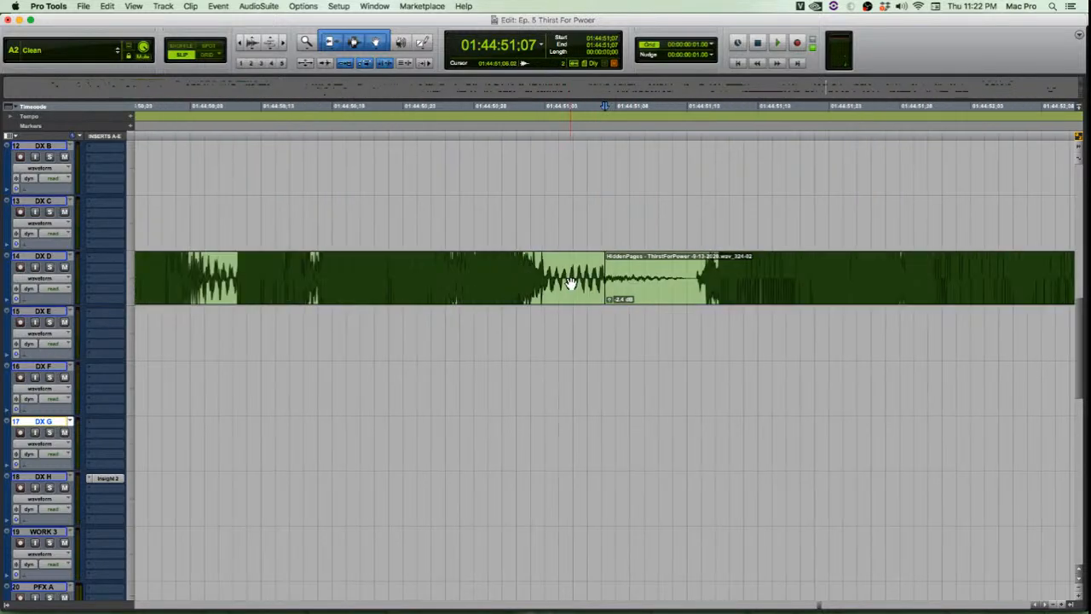
pyautogui.click(510, 270)
pyautogui.press('space')
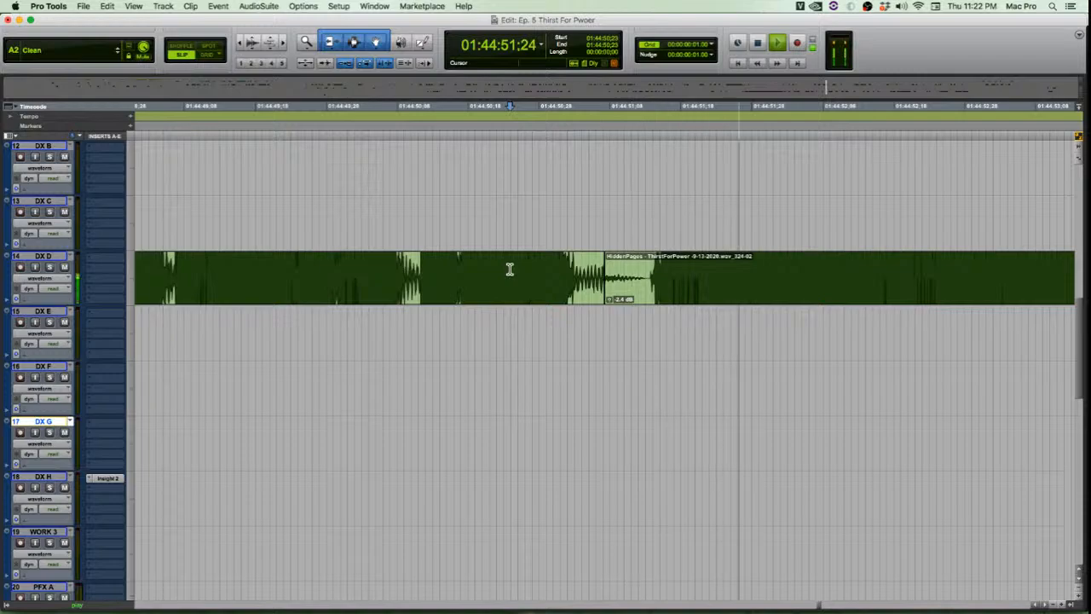
pyautogui.press('r')
pyautogui.press('r')
pyautogui.press('r')
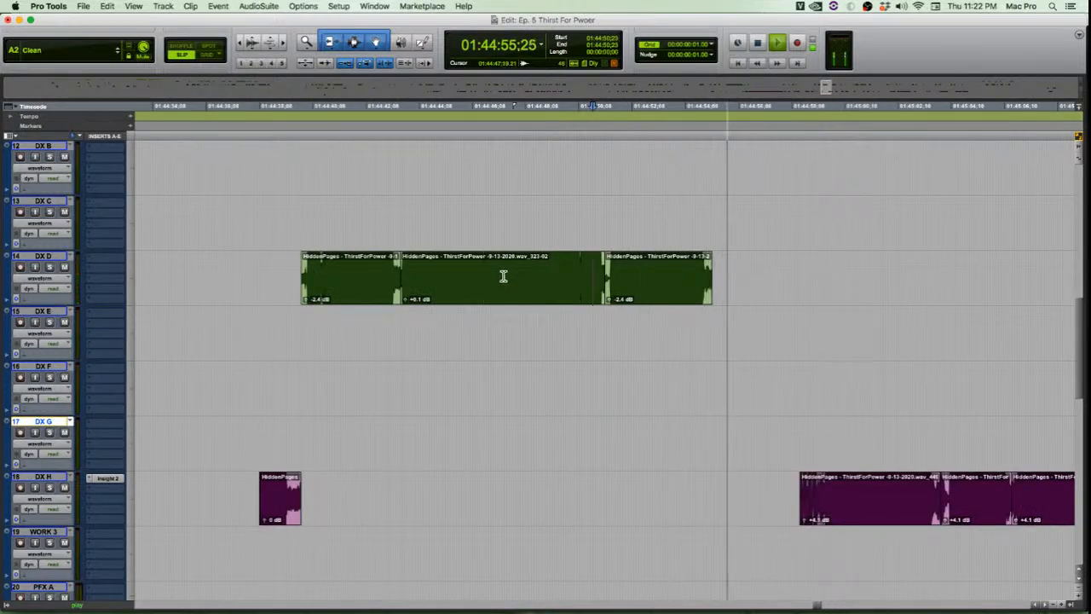
# Select the three adjoining DX D clips from 01:44:39:25 to 01:44:55:09
pyautogui.click(364, 297)
pyautogui.keyDown('shift'); pyautogui.click(649, 303); pyautogui.keyUp('shift')
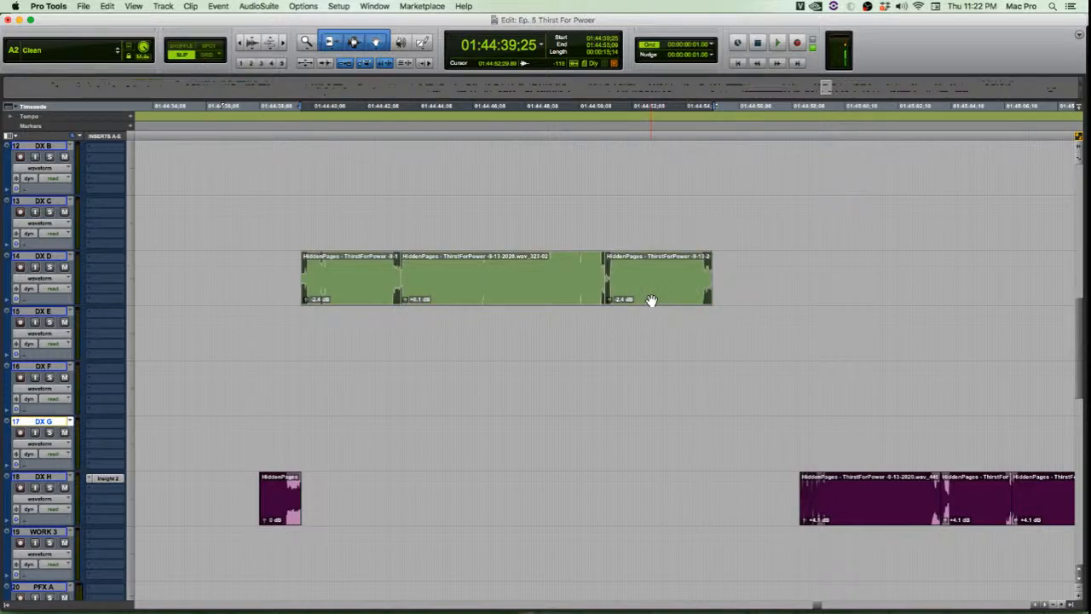
pyautogui.press('alt+super+f')
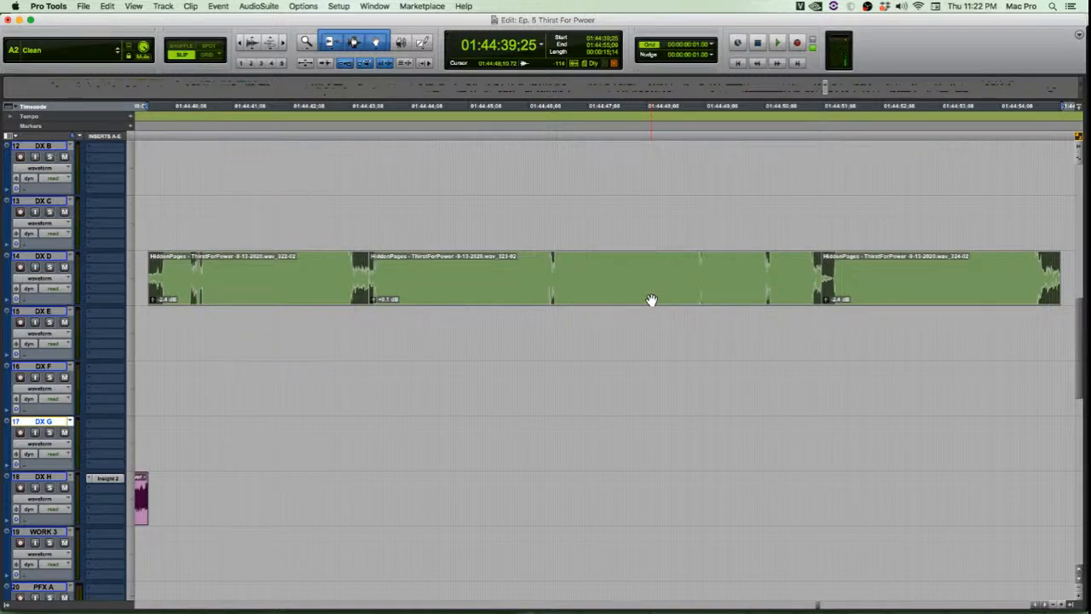
pyautogui.press('ctrl+alt+super+f')
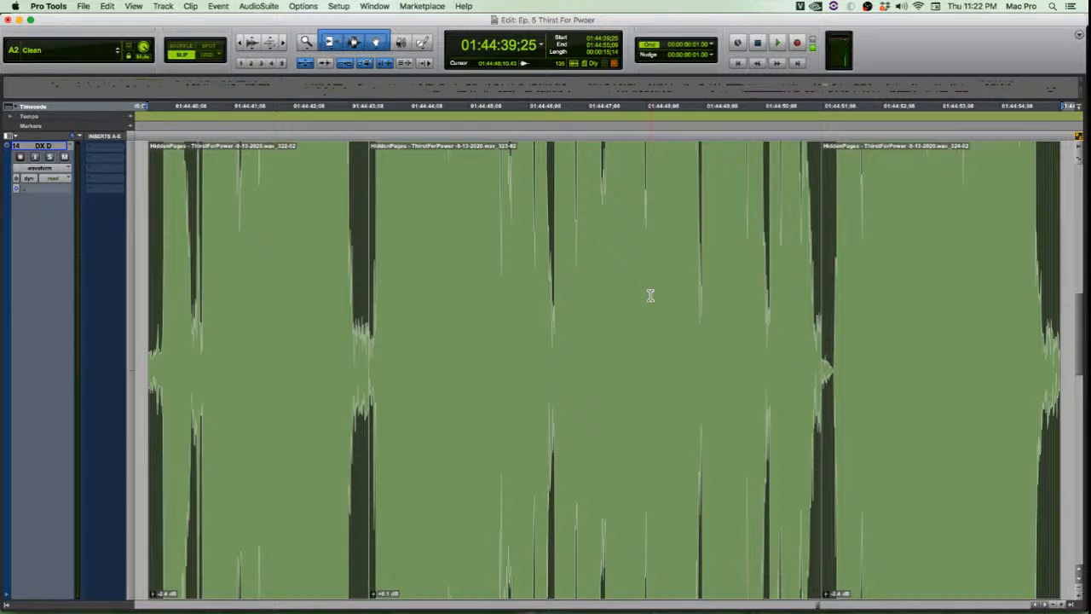
pyautogui.press('e')
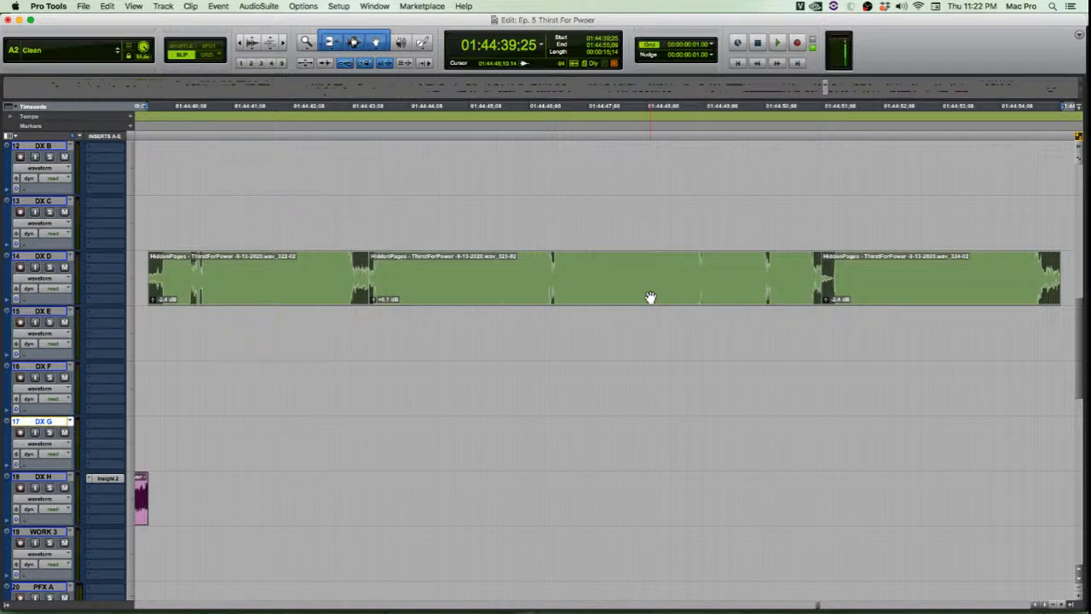
# Examine the start edge at 01:44:39:25 and end edge at 01:44:55:09 of the selected DX D clips up close
pyautogui.press('r')
pyautogui.press('r')
pyautogui.press('r')
pyautogui.press('t')
pyautogui.press('t')
pyautogui.press('t')
pyautogui.press('r')
pyautogui.press('r')
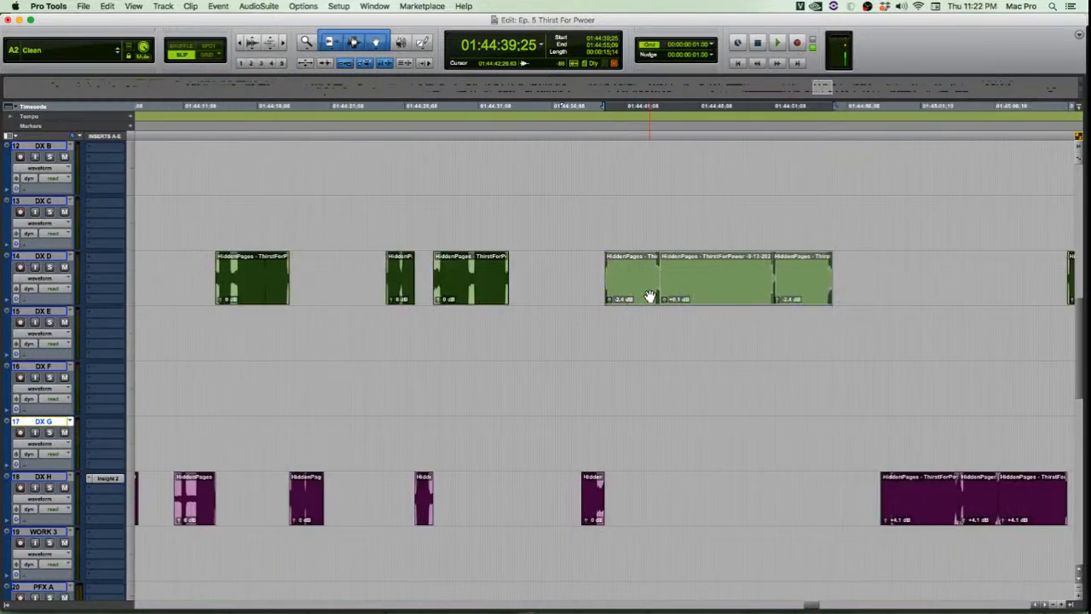
pyautogui.press('t')
pyautogui.press('t')
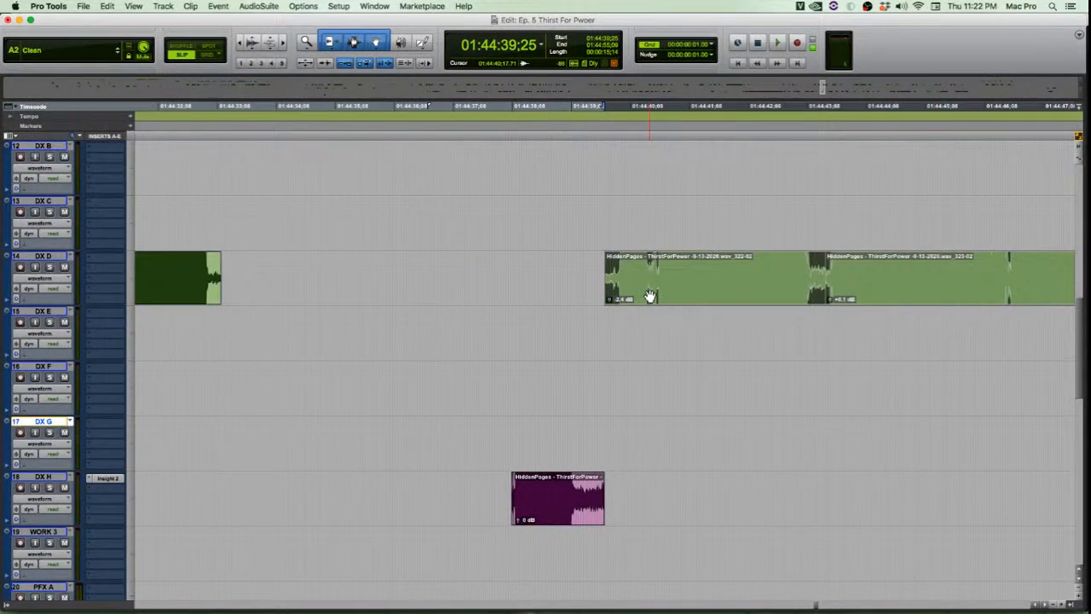
pyautogui.press('t')
pyautogui.press('t')
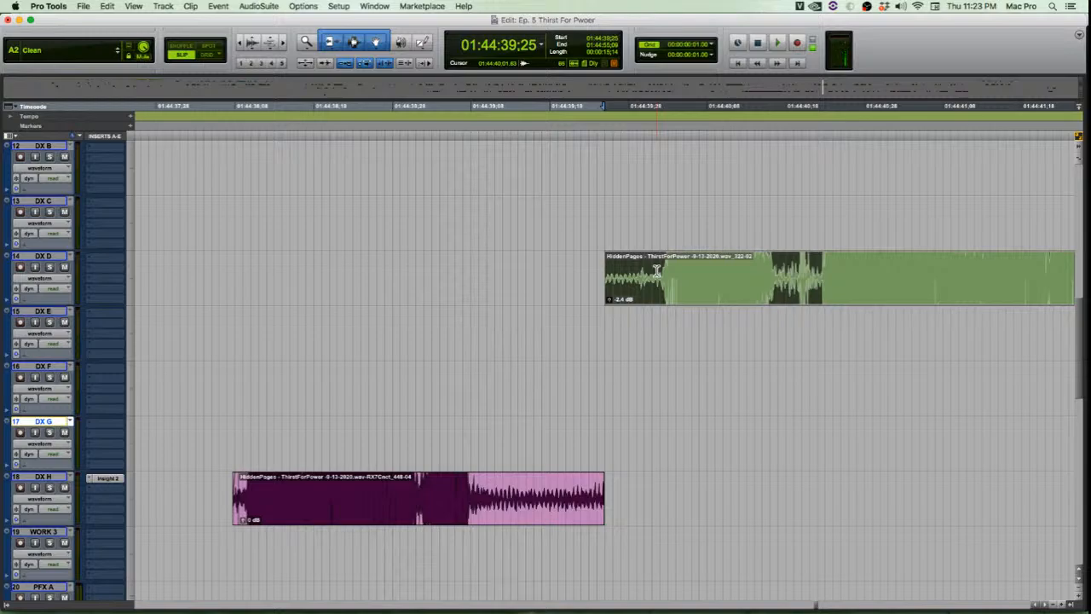
pyautogui.hscroll(10, 657, 271)
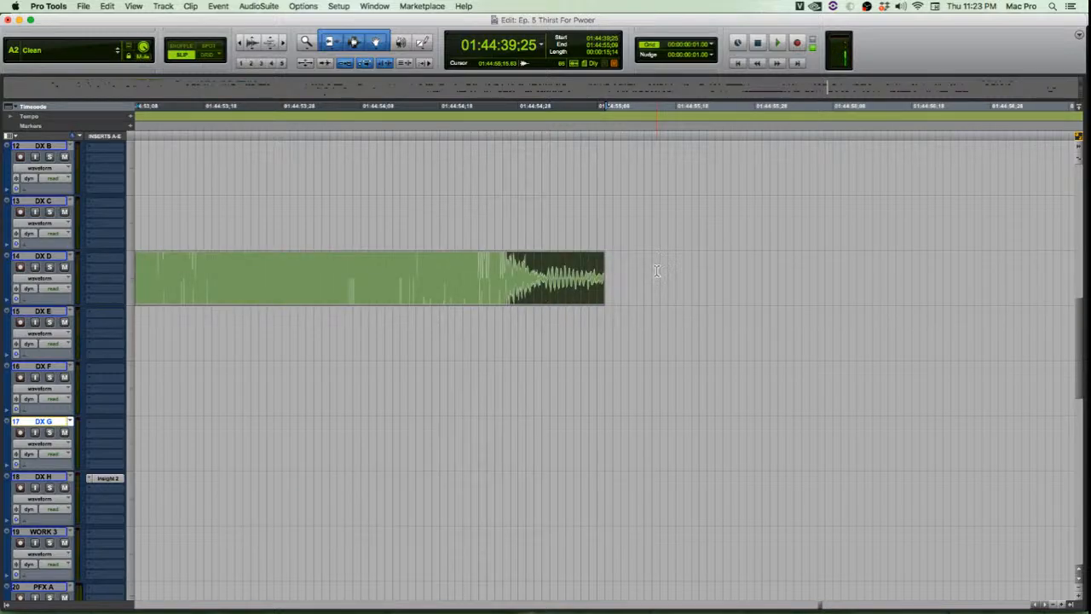
pyautogui.press('t')
pyautogui.press('t')
pyautogui.press('t')
pyautogui.press('t')
pyautogui.press('t')
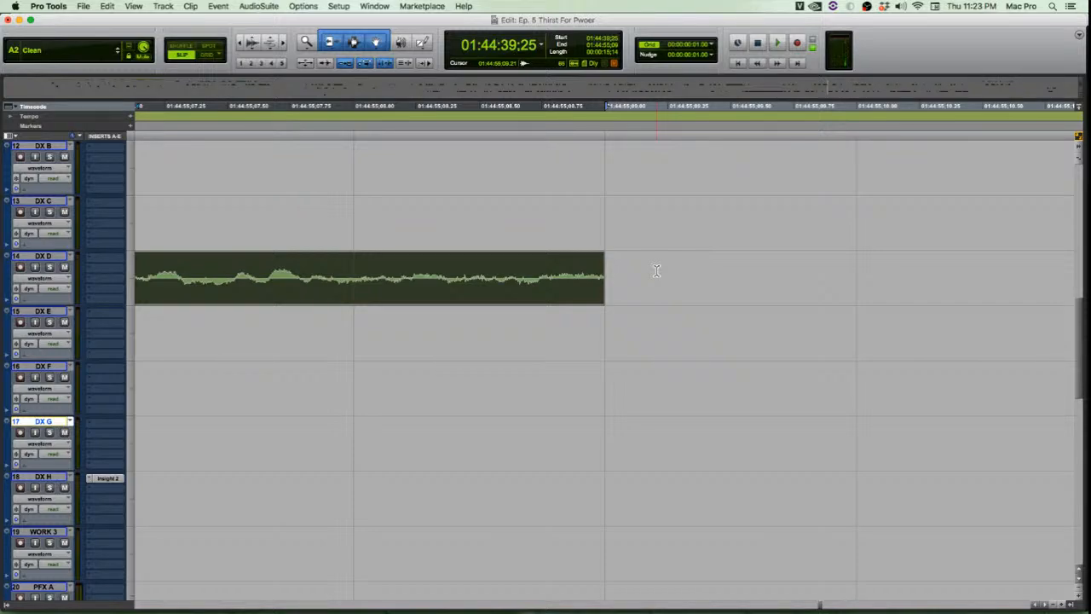
pyautogui.press('q')
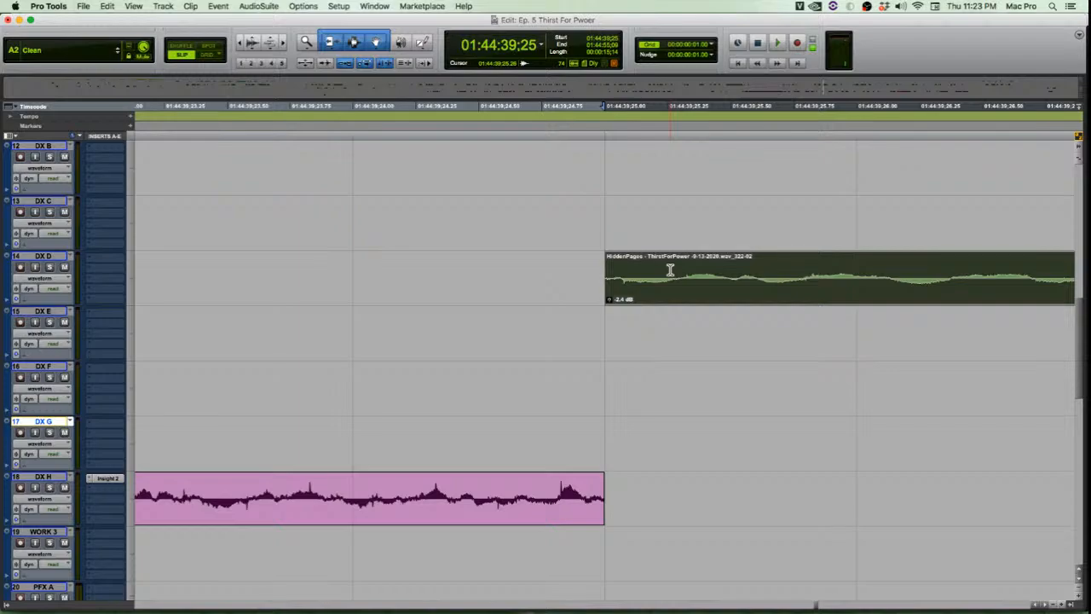
# Send the three selected DX D clips to iZotope RX 7 for spectral repair
pyautogui.press('r')
pyautogui.press('r')
pyautogui.press('r')
pyautogui.press('r')
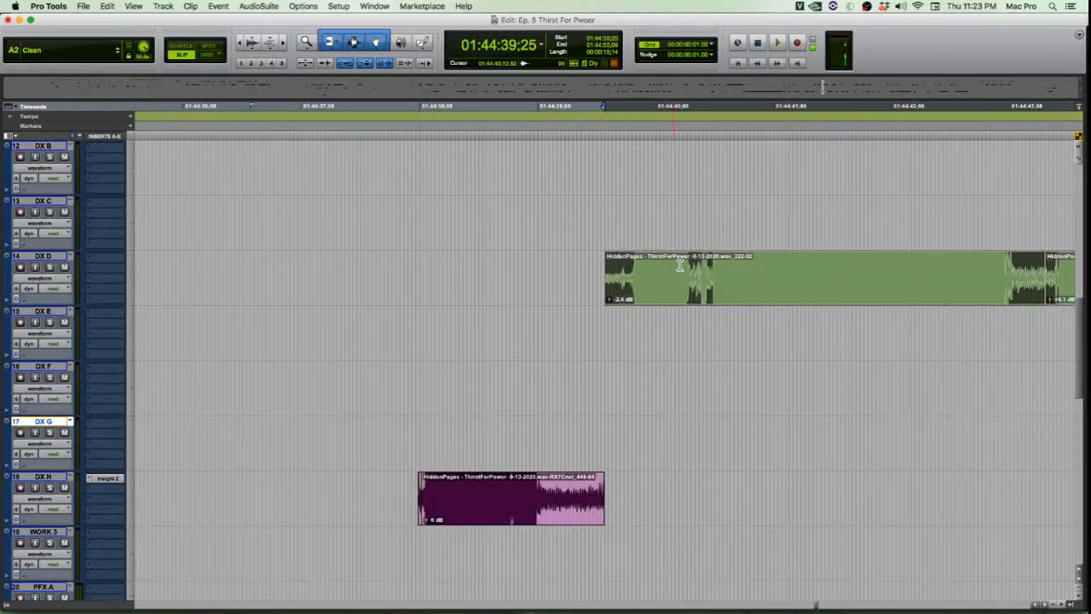
pyautogui.press('r')
pyautogui.press('r')
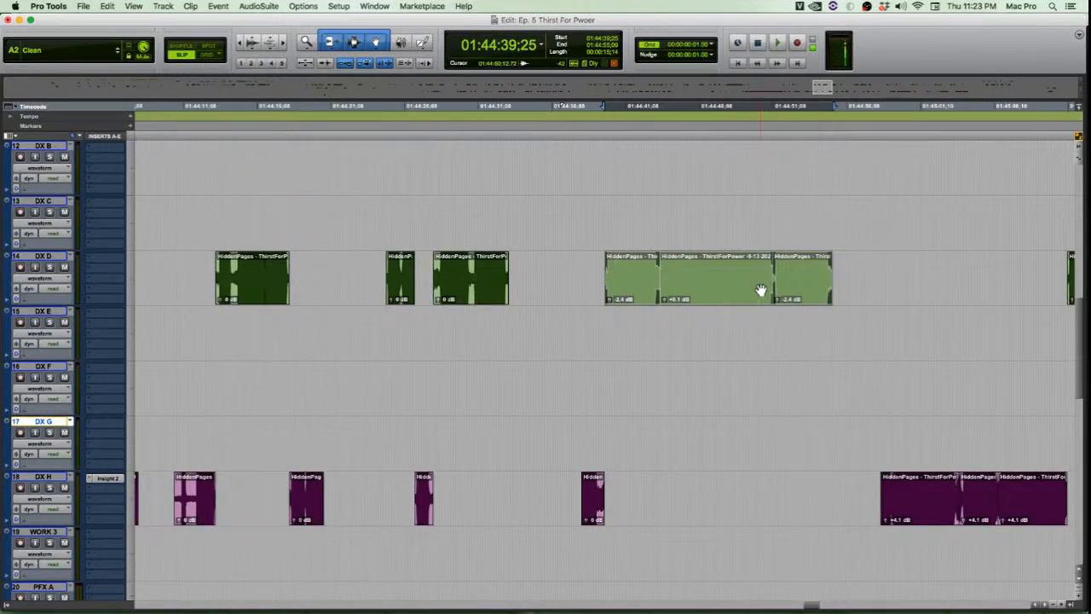
pyautogui.press('t')
pyautogui.press('t')
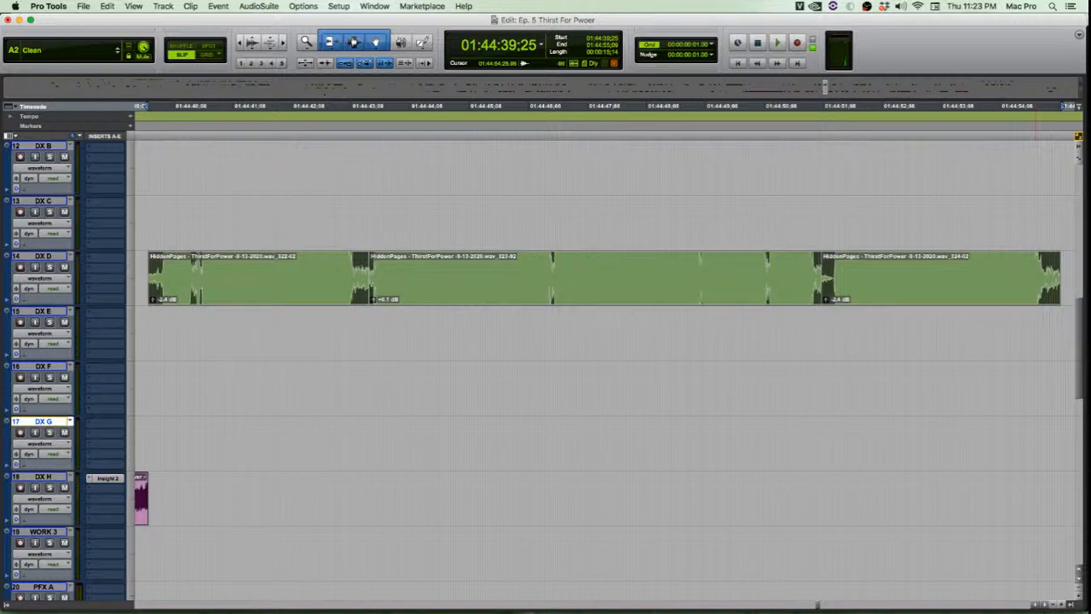
pyautogui.hotkey('alt', 'shift', 'r')
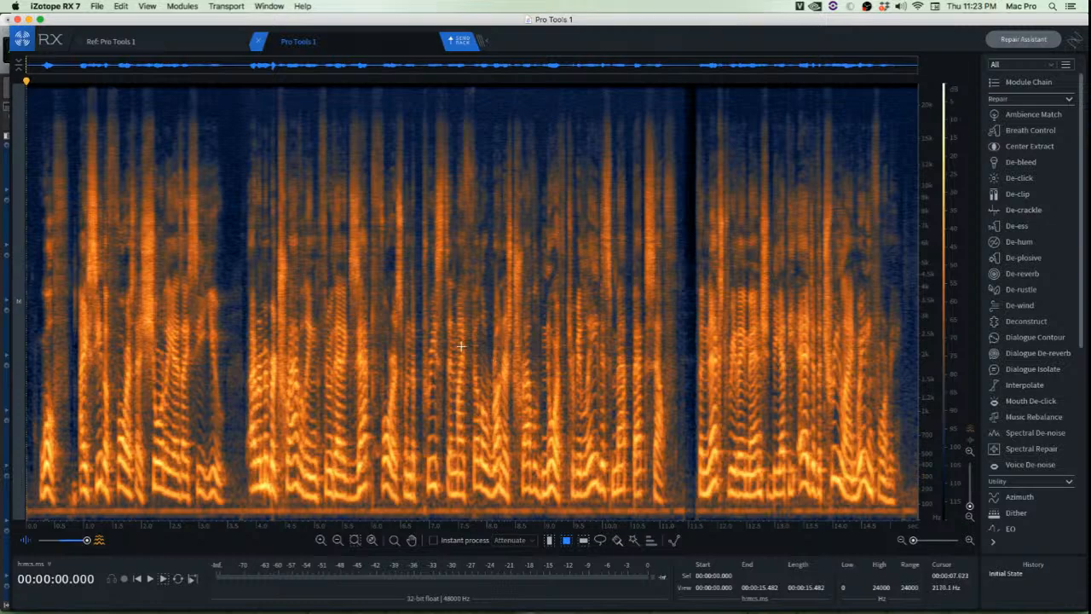
# Listen to the opening of the dialogue and inspect the quiet noise before the first word for small clicks
pyautogui.click(391, 328)
pyautogui.press('Return')
pyautogui.scroll(10, 322, 256)
pyautogui.press('Return')
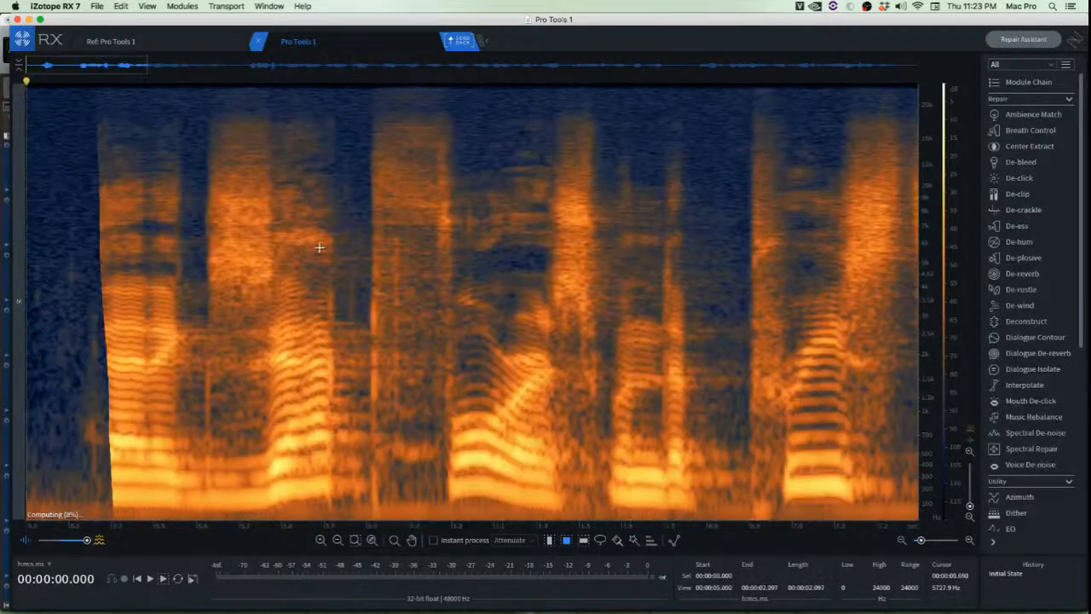
pyautogui.press('space')
pyautogui.press('space')
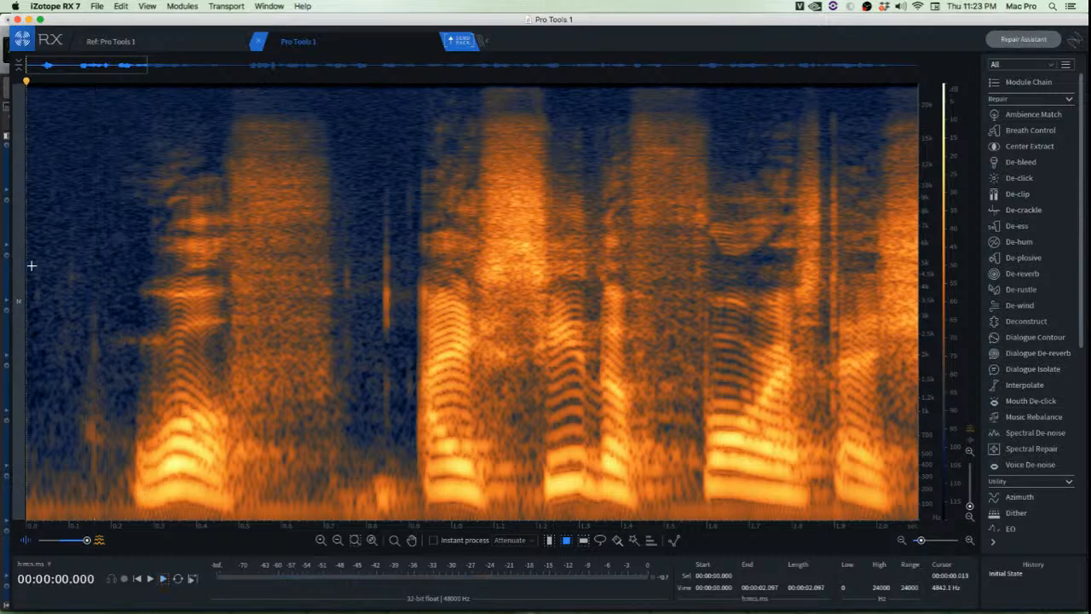
pyautogui.press('space')
pyautogui.press('space')
pyautogui.scroll(5, 43, 268)
pyautogui.press('space')
pyautogui.scroll(2, 44, 268)
pyautogui.click(214, 313)
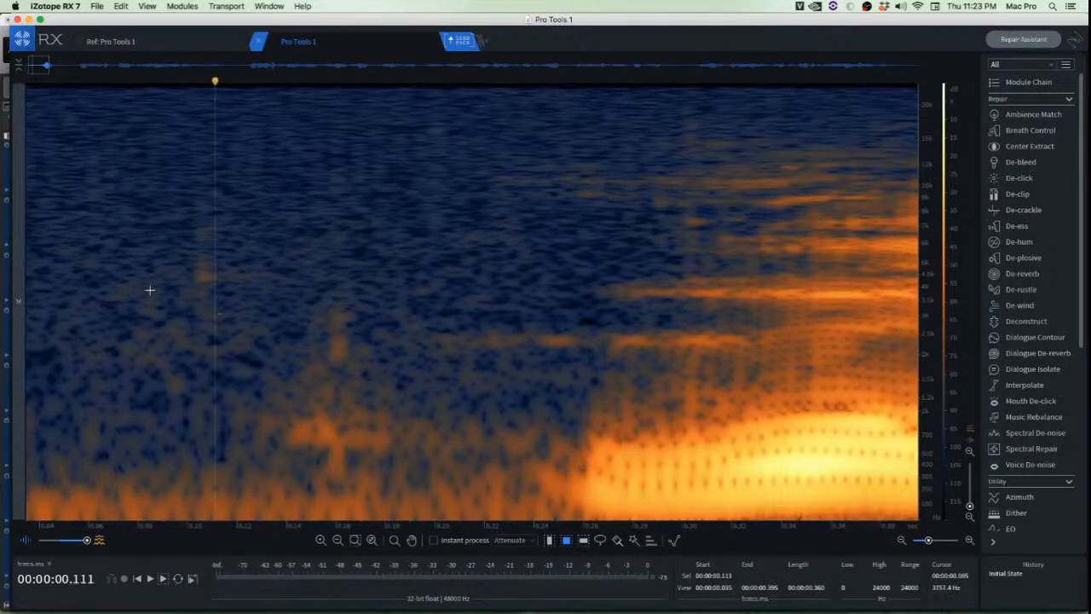
# Replace the faint click at 0.101–0.113 s, about 2.7–11.4 kHz, with clean background noise copied from beside it
pyautogui.click(147, 286)
pyautogui.scroll(3, 147, 276)
pyautogui.moveTo(188, 174); pyautogui.dragTo(294, 307)
pyautogui.press('super+c')
pyautogui.press('super+v')
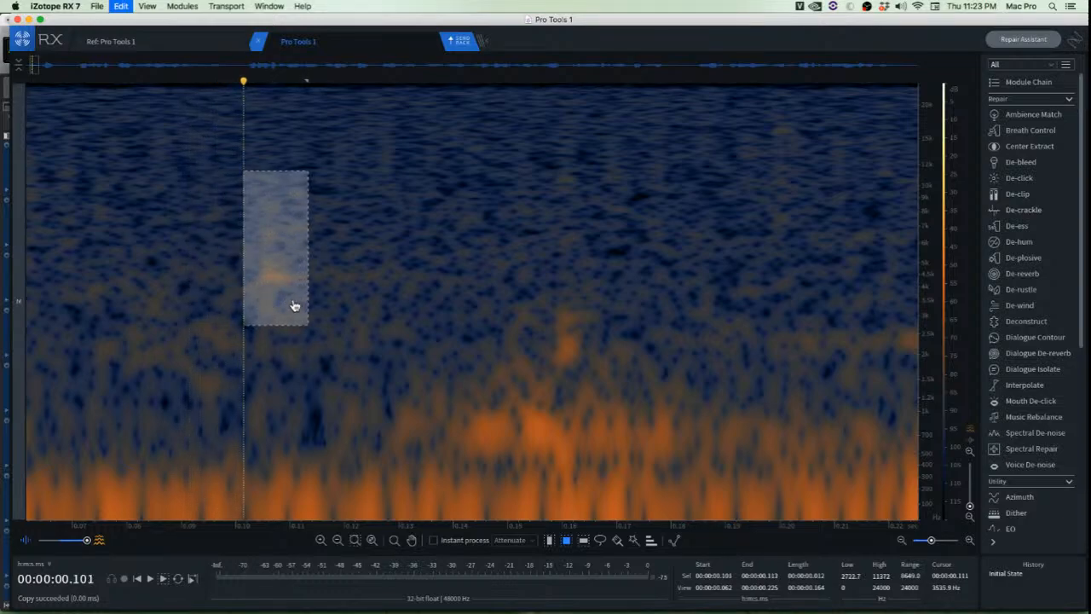
pyautogui.click(405, 349)
pyautogui.click(436, 362)
pyautogui.press('space')
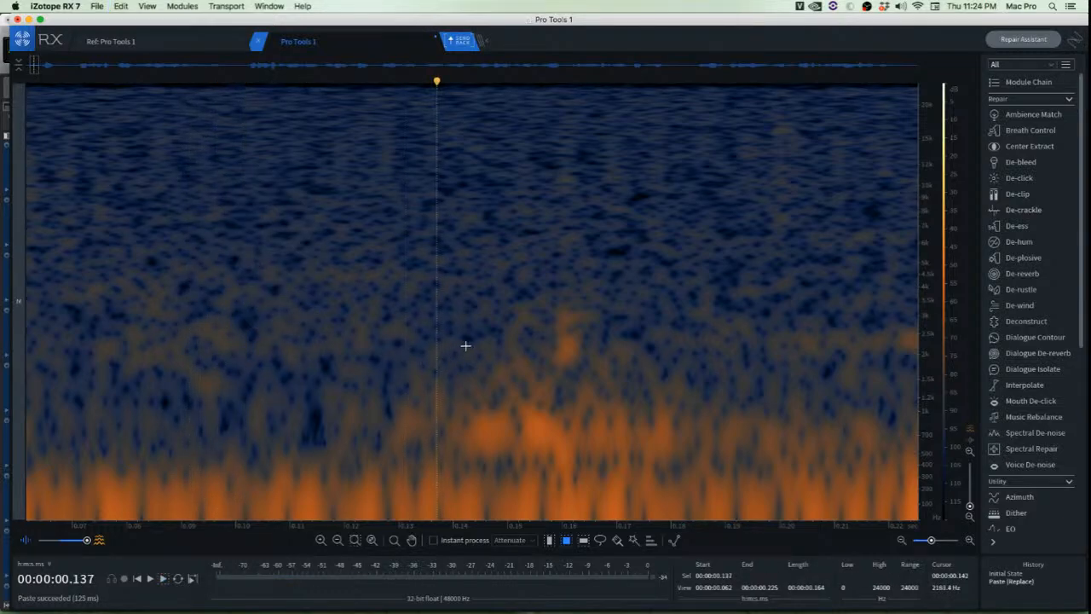
# Replace the small click at about 0.16 s, around 2–3 kHz, with neighbouring clean background noise
pyautogui.moveTo(401, 386); pyautogui.dragTo(721, 467)
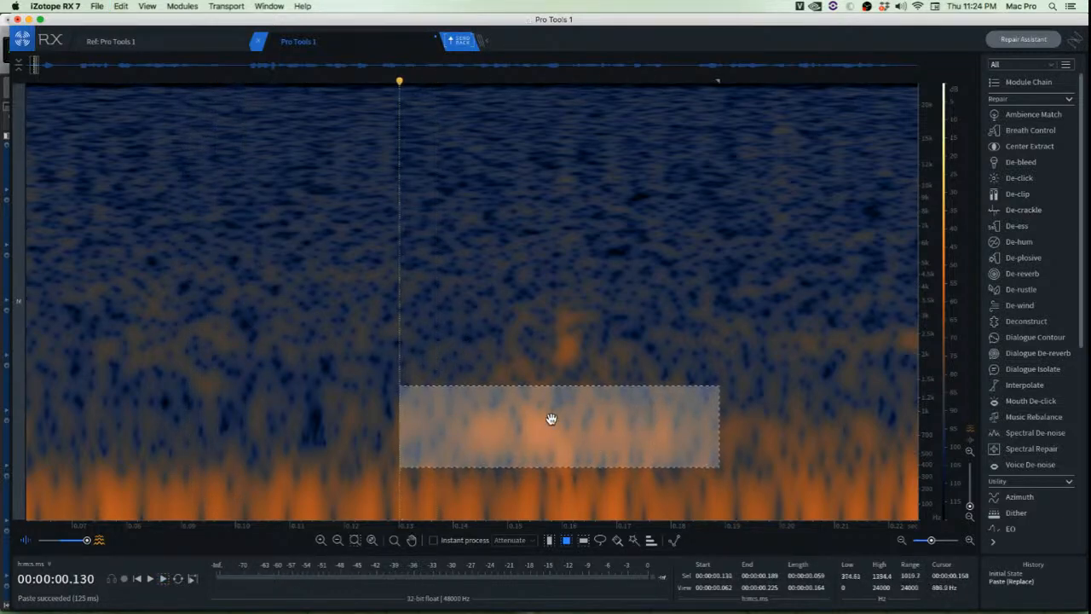
pyautogui.click(470, 310)
pyautogui.moveTo(436, 276); pyautogui.dragTo(570, 370)
pyautogui.hotkey('ctrl', 'v')
pyautogui.click(407, 384)
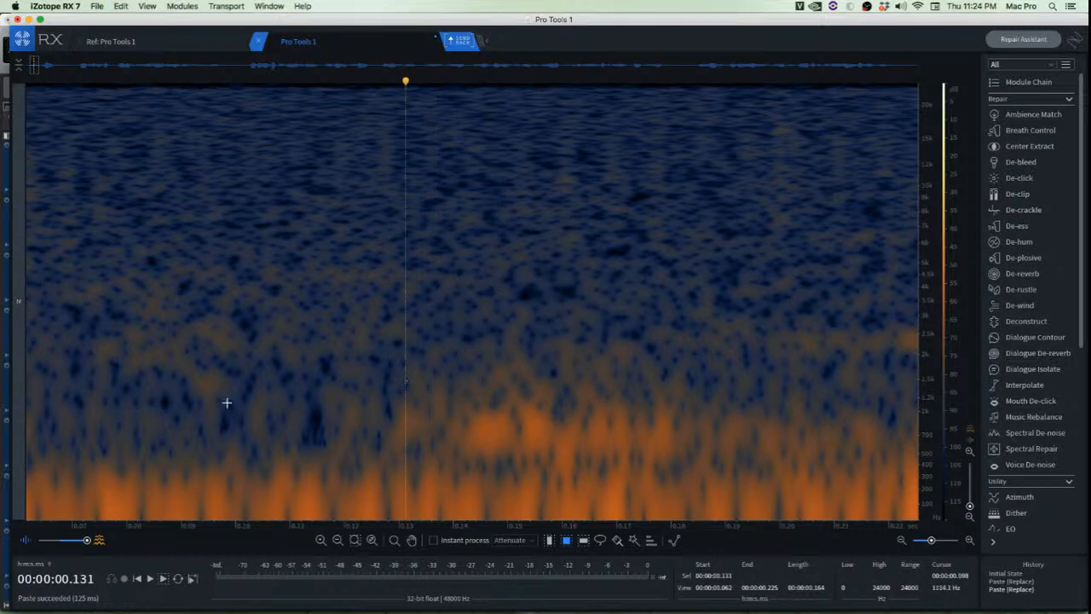
# Copy low-frequency noise from 0.077–0.138 s, about 405–1375 Hz, and paste it over the thump at 0.131–0.191 s
pyautogui.moveTo(94, 378); pyautogui.dragTo(442, 465)
pyautogui.press('super+c')
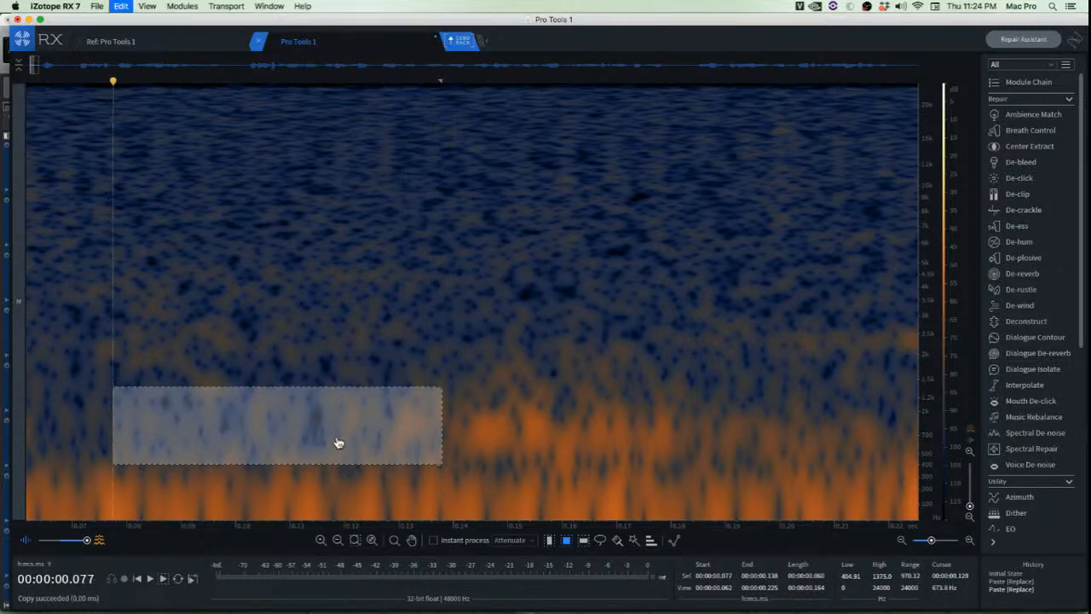
pyautogui.moveTo(338, 443); pyautogui.dragTo(591, 440)
pyautogui.press('super+v')
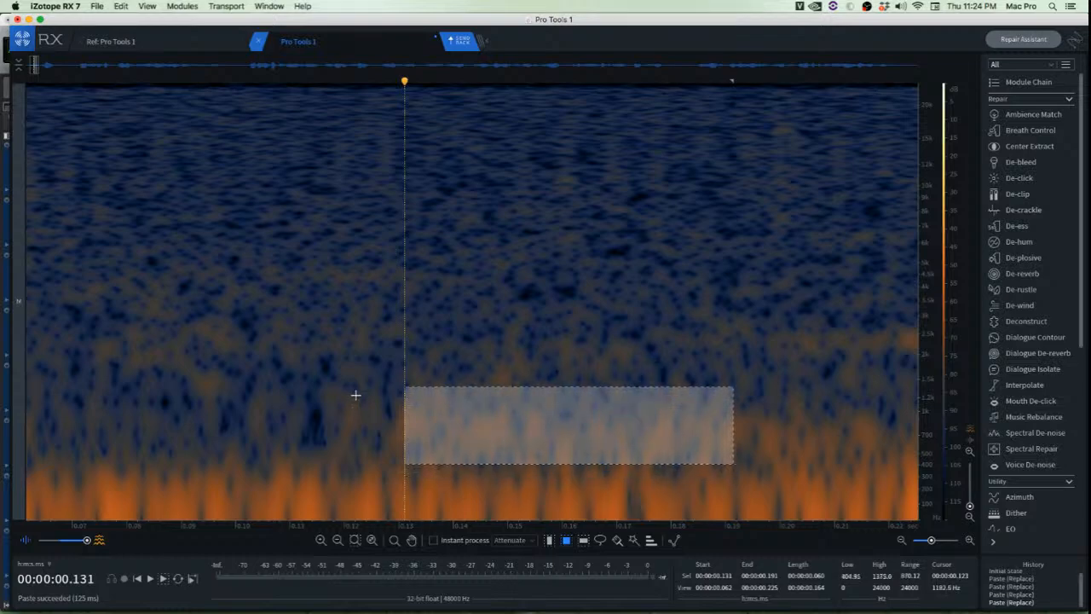
pyautogui.click(356, 395)
# Play the repaired opening several times from about 0.057 s into the first word
pyautogui.scroll(-5, 319, 432)
pyautogui.click(114, 355)
pyautogui.press('space')
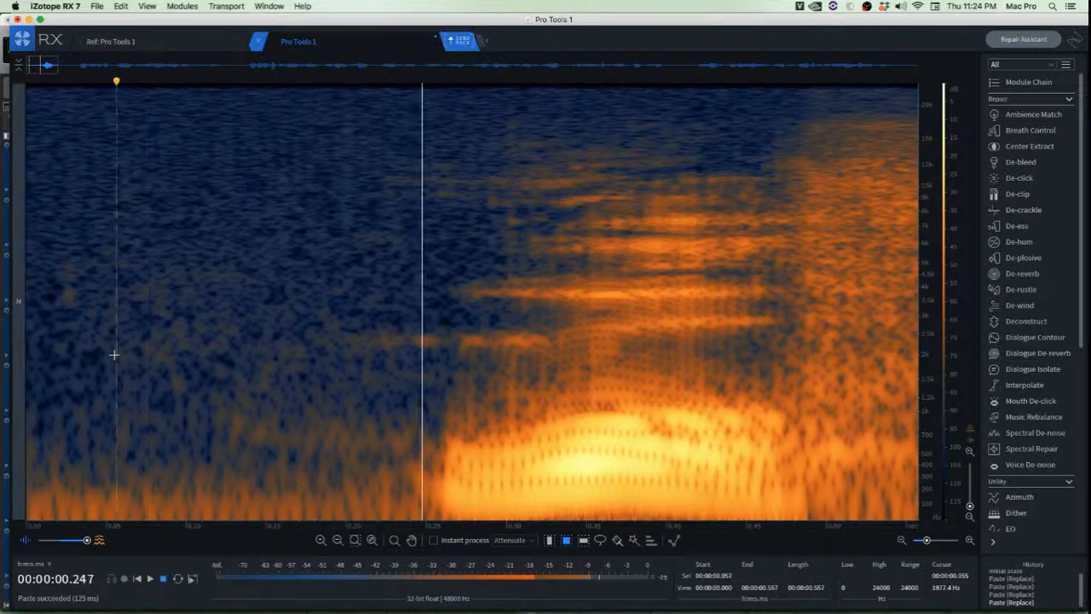
pyautogui.press('space')
pyautogui.press('space')
pyautogui.press('space')
pyautogui.press('space')
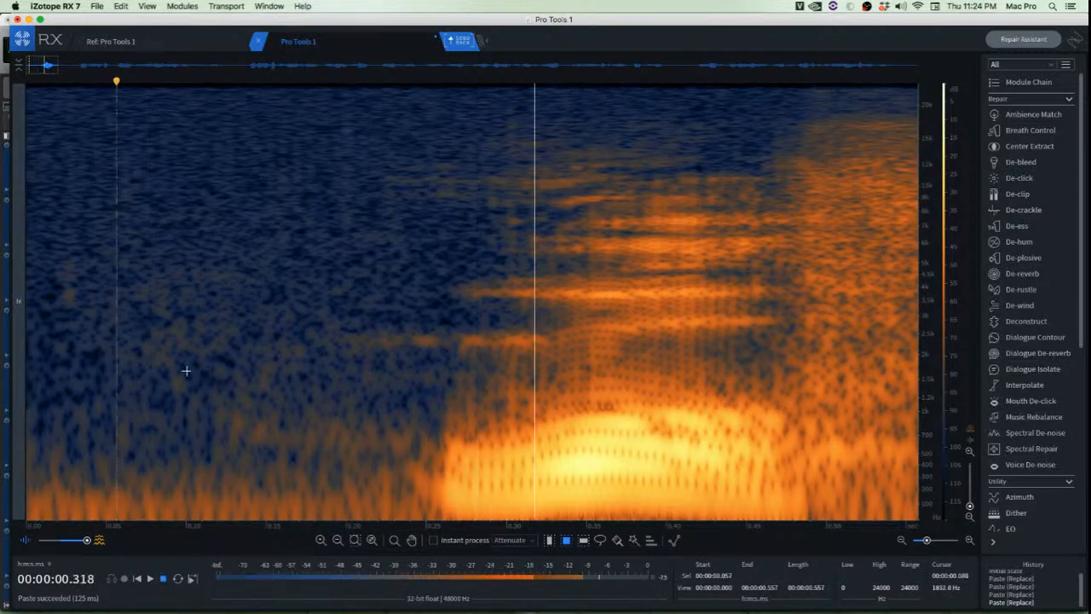
pyautogui.press('space')
# Attenuate the horizontal tone at about 0.199–0.369 s, 2.1–2.6 kHz, with Spectral Repair
pyautogui.moveTo(348, 336); pyautogui.dragTo(619, 357)
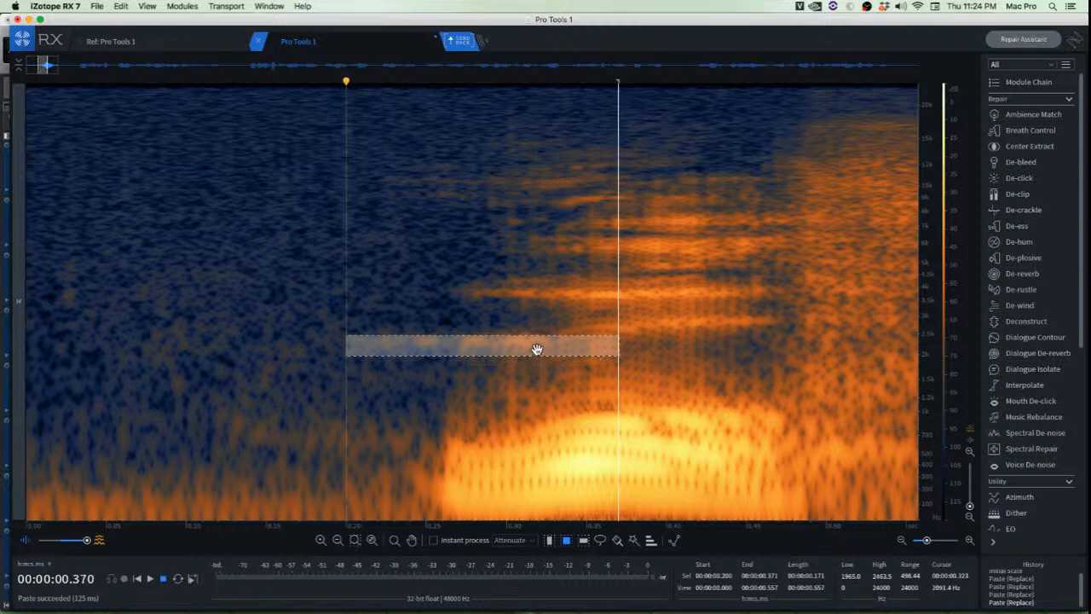
pyautogui.moveTo(537, 349); pyautogui.dragTo(529, 343)
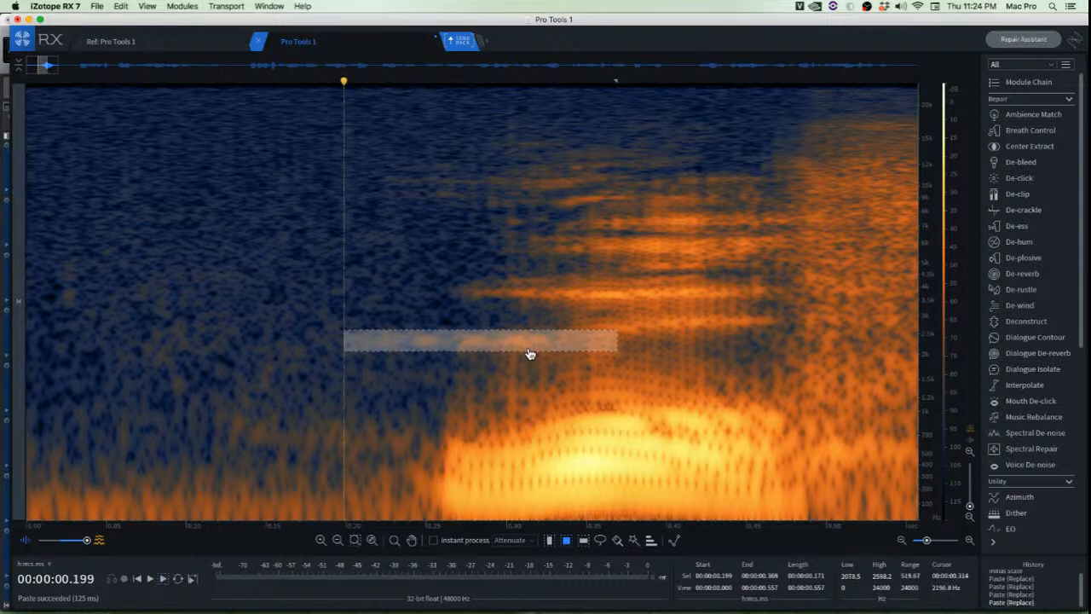
pyautogui.click(294, 297)
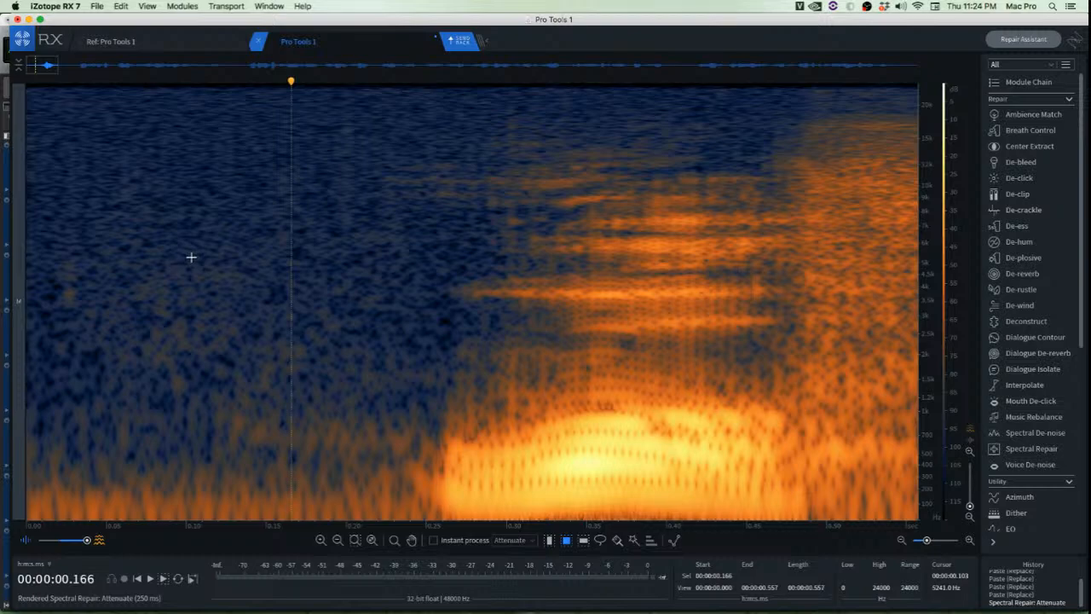
# Play the first word from about 0.05 s and its ending from about 0.394 s to check the repair
pyautogui.click(106, 260)
pyautogui.press('space')
pyautogui.press('space')
pyautogui.scroll(-5, 127, 278)
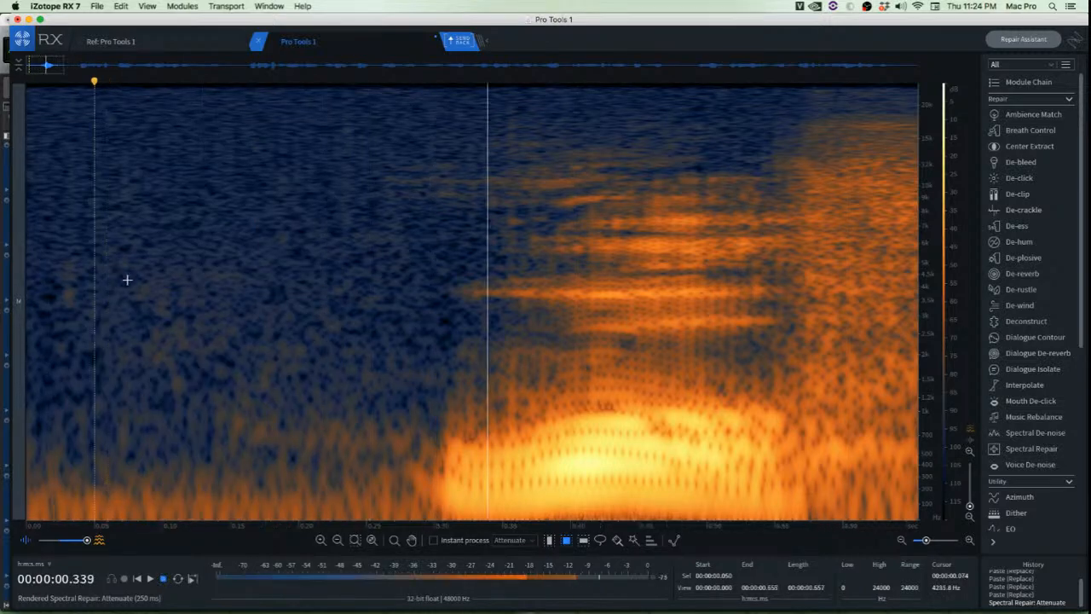
pyautogui.press('space')
pyautogui.click(282, 248)
pyautogui.press('space')
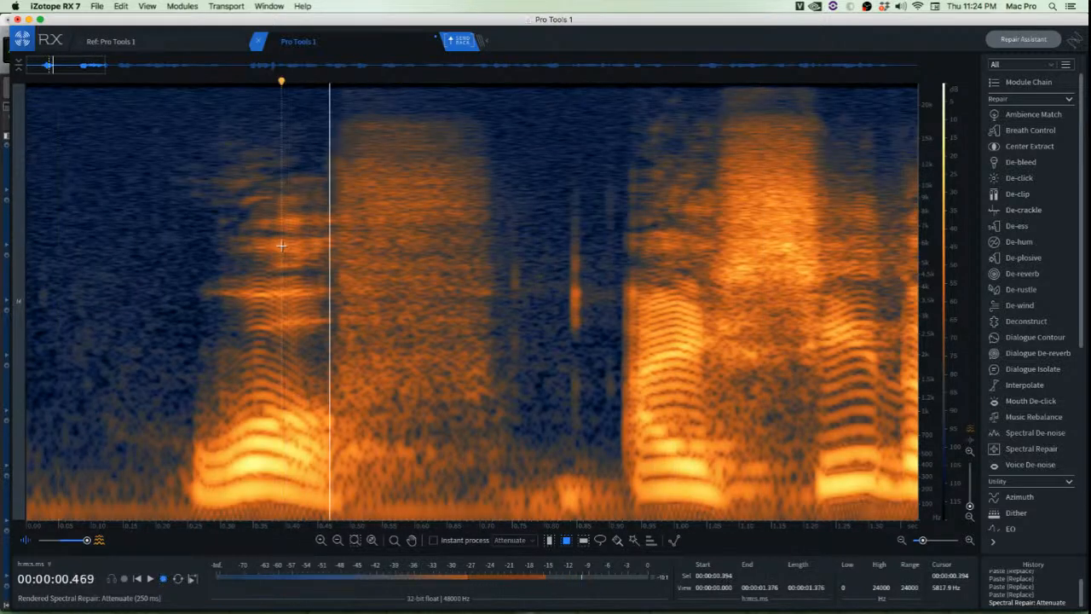
pyautogui.press('space')
# Replace the small click at about 0.75 s, after the first word, with copied clean background noise
pyautogui.scroll(8, 512, 315)
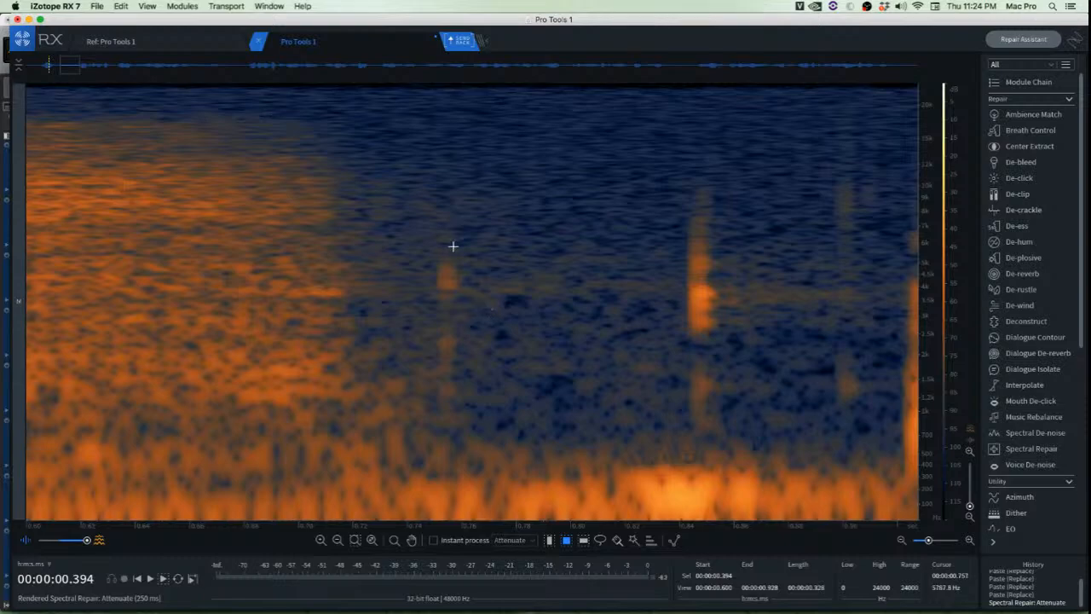
pyautogui.scroll(2, 453, 246)
pyautogui.moveTo(455, 231); pyautogui.dragTo(449, 402)
pyautogui.press('super+c')
pyautogui.press('super+v')
pyautogui.click(576, 401)
# Select the clicks at 0.809–0.933 s, about 655 Hz to 12.6 kHz, and try De-click on them, undoing the render
pyautogui.scroll(-6, 572, 399)
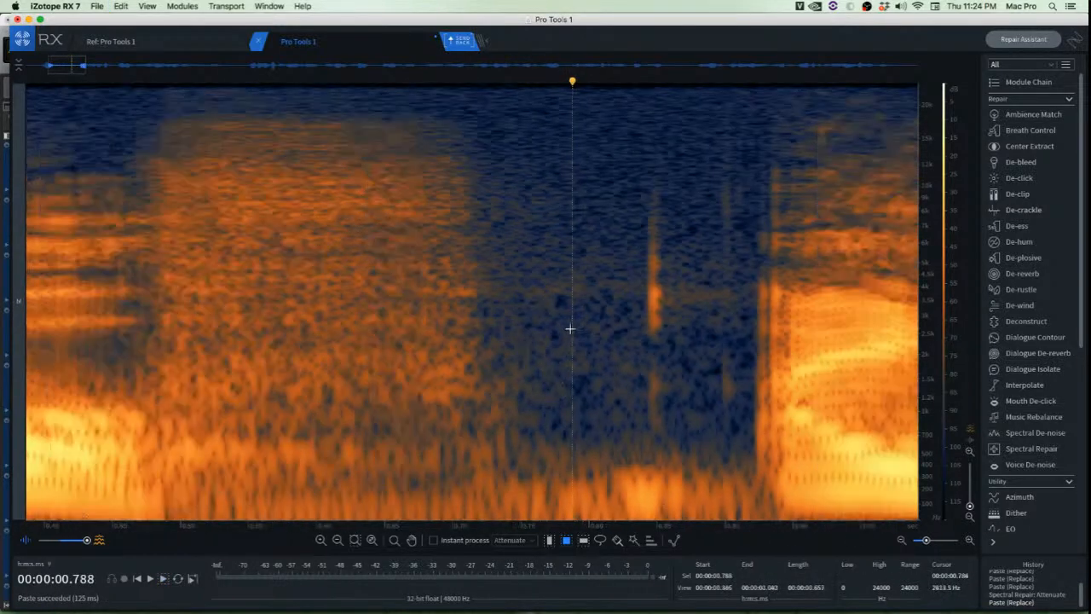
pyautogui.click(577, 253)
pyautogui.moveTo(601, 159); pyautogui.dragTo(768, 440)
pyautogui.press('super+shift+2')
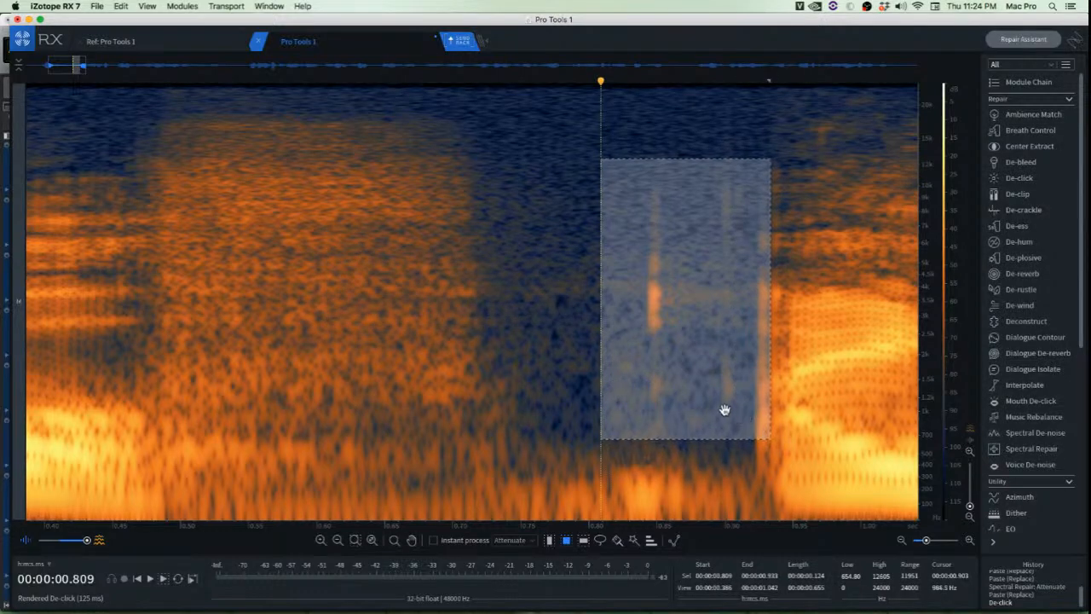
pyautogui.press('super+z')
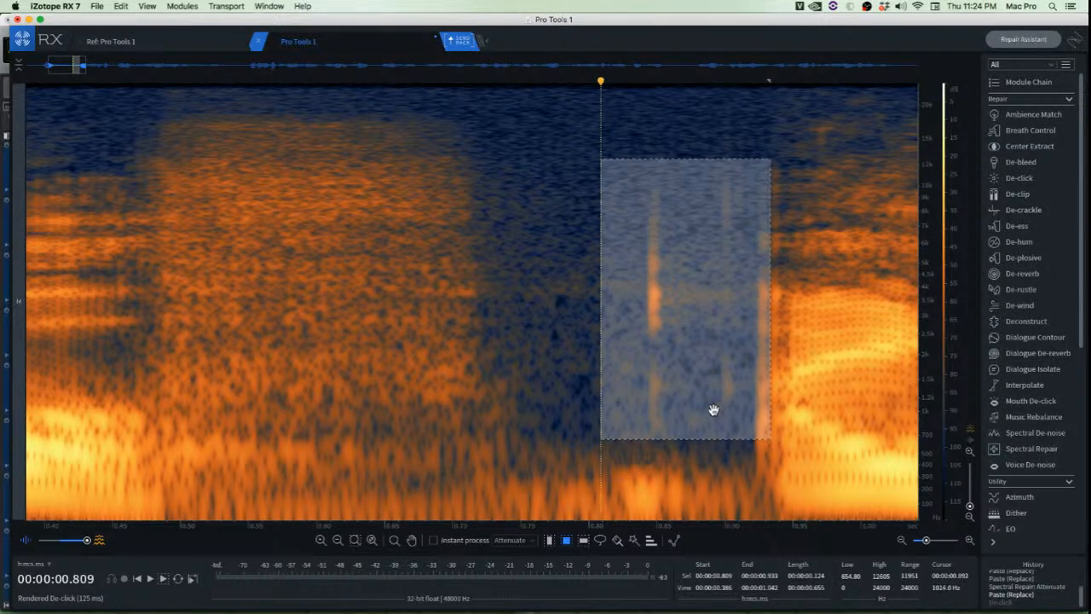
# Try Mouth De-click at sensitivity 7.0 on the selected clicks at 0.809–0.933 s, and undo the render
pyautogui.click(1033, 401)
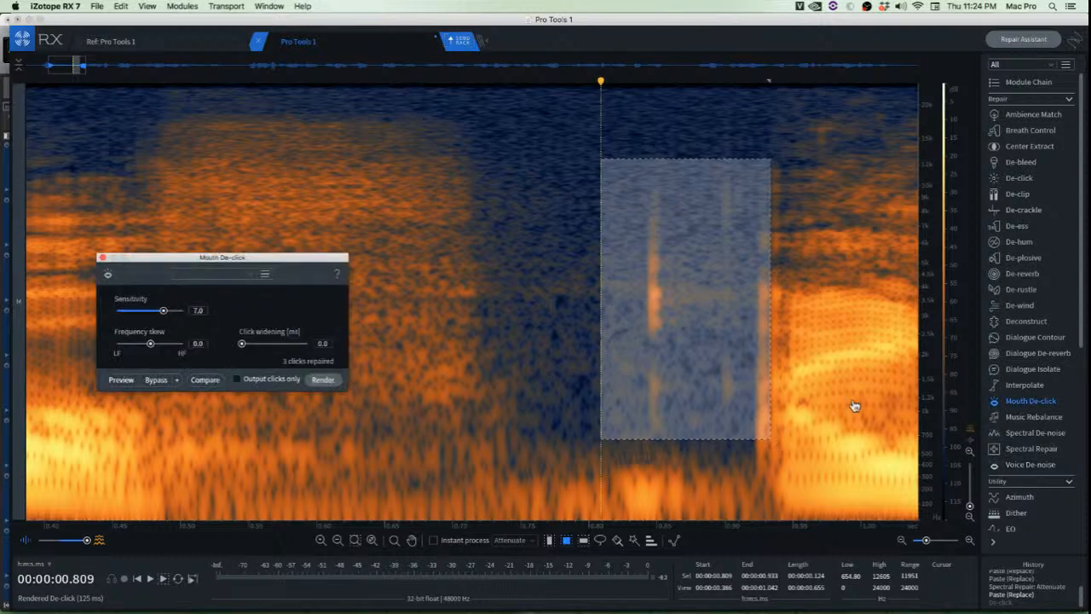
pyautogui.click(320, 382)
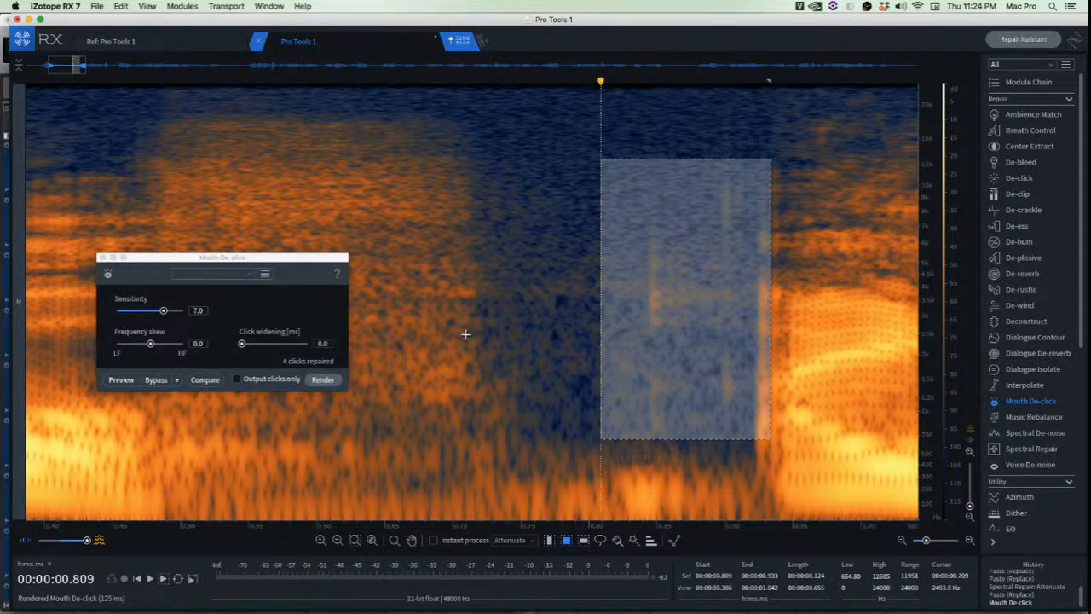
pyautogui.press('super+z')
# Replace the click at 0.843–0.856 s, about 2–13.5 kHz, with clean background noise copied from just before it
pyautogui.click(613, 315)
pyautogui.scroll(5, 629, 278)
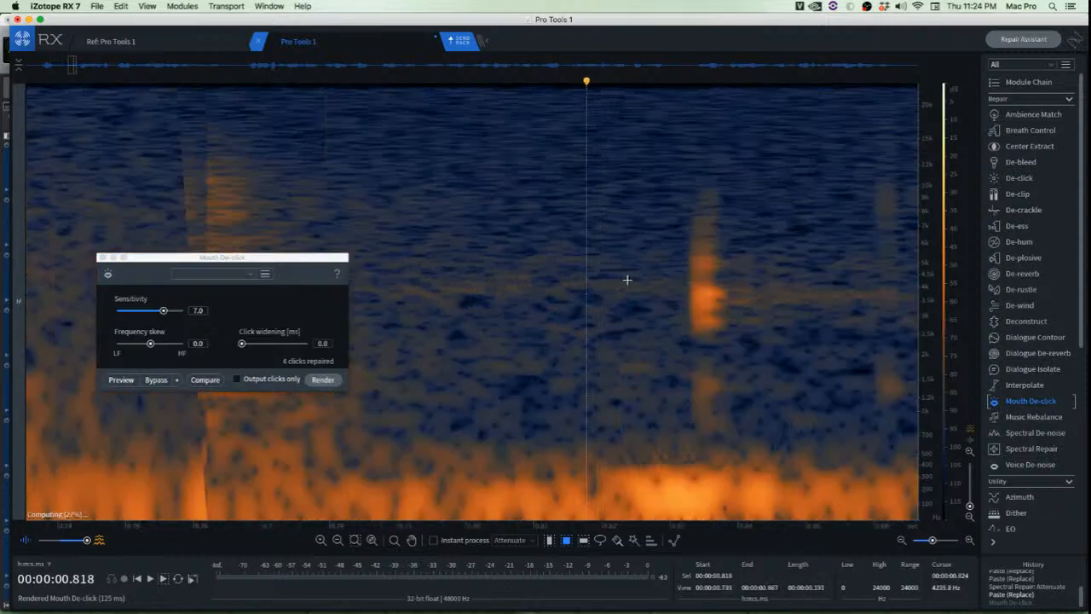
pyautogui.moveTo(468, 151); pyautogui.dragTo(781, 326)
pyautogui.press('super+c')
pyautogui.press('super+v')
pyautogui.click(575, 312)
pyautogui.press('super+z')
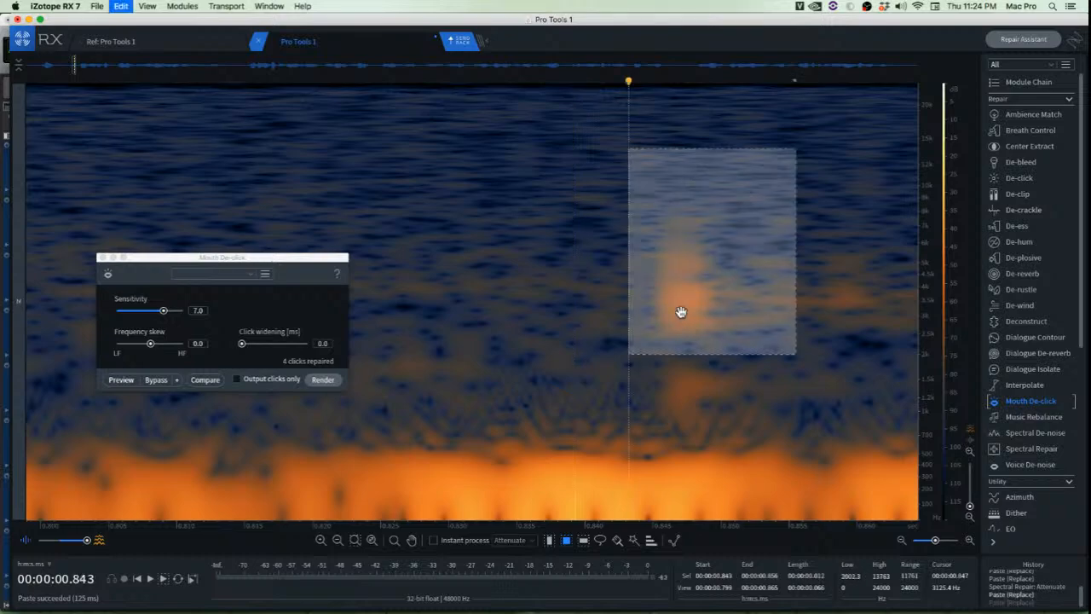
pyautogui.press('super+shift+z')
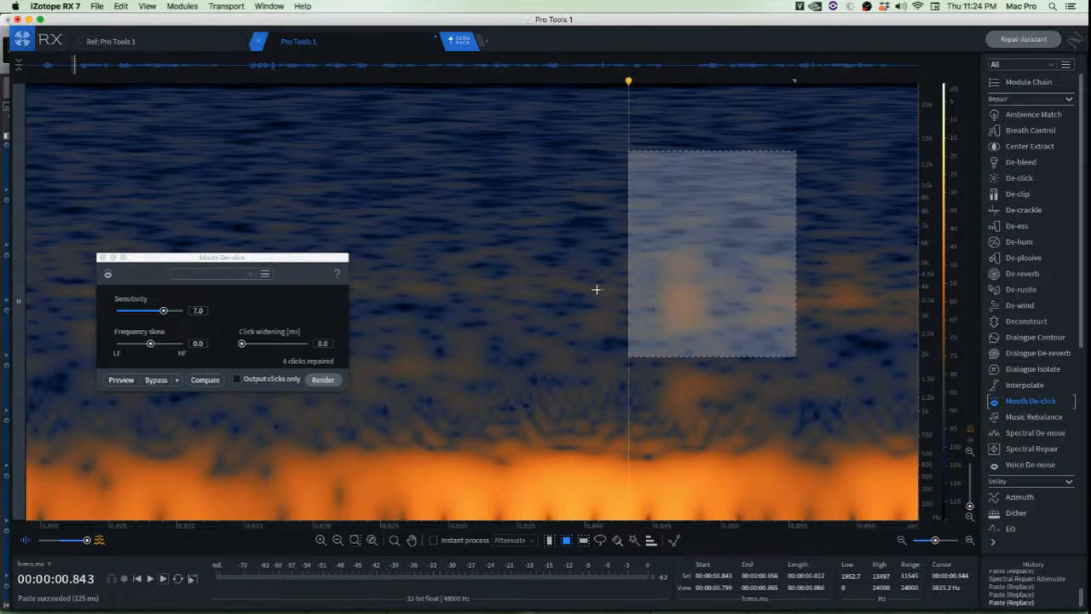
# Paste a copied patch of background noise, about 2.3–5.4 kHz, over the remnant of the click near 0.847 s
pyautogui.click(581, 294)
pyautogui.scroll(-2, 584, 300)
pyautogui.moveTo(571, 254)
pyautogui.mouseDown()
pyautogui.moveTo(595, 312)
pyautogui.moveTo(644, 338)
pyautogui.mouseUp()
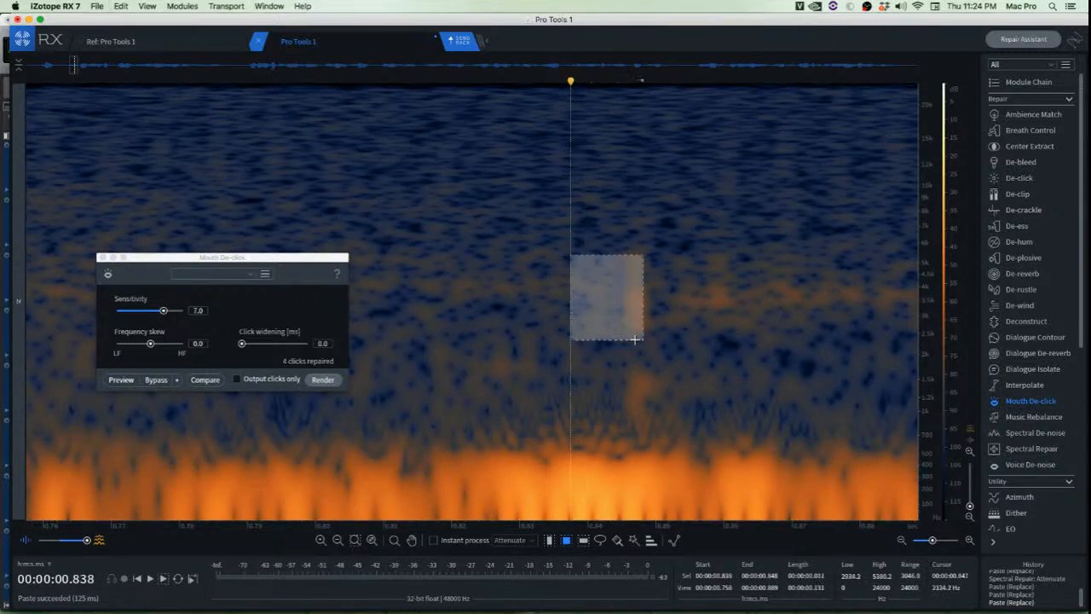
pyautogui.moveTo(580, 304)
pyautogui.mouseDown()
pyautogui.moveTo(554, 297)
pyautogui.moveTo(614, 287)
pyautogui.moveTo(527, 298)
pyautogui.moveTo(622, 288)
pyautogui.mouseUp()
pyautogui.press('super+v')
pyautogui.click(545, 321)
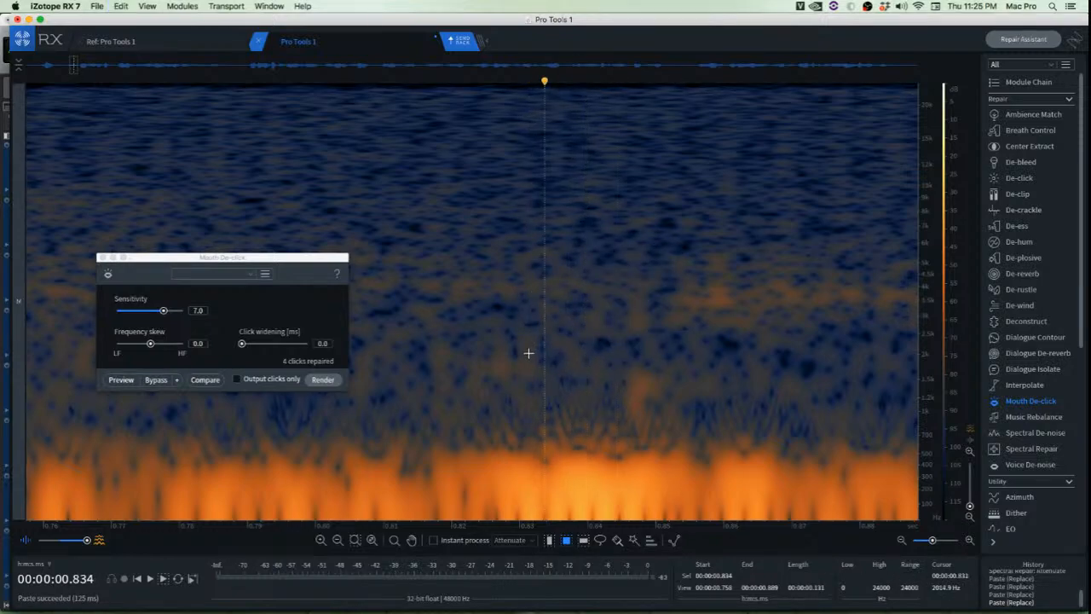
# Replace the lower part of the click at 0.842–0.856 s, about 667 Hz to 2 kHz, with copied background noise
pyautogui.moveTo(528, 353); pyautogui.dragTo(620, 431)
pyautogui.moveTo(573, 394); pyautogui.dragTo(651, 404)
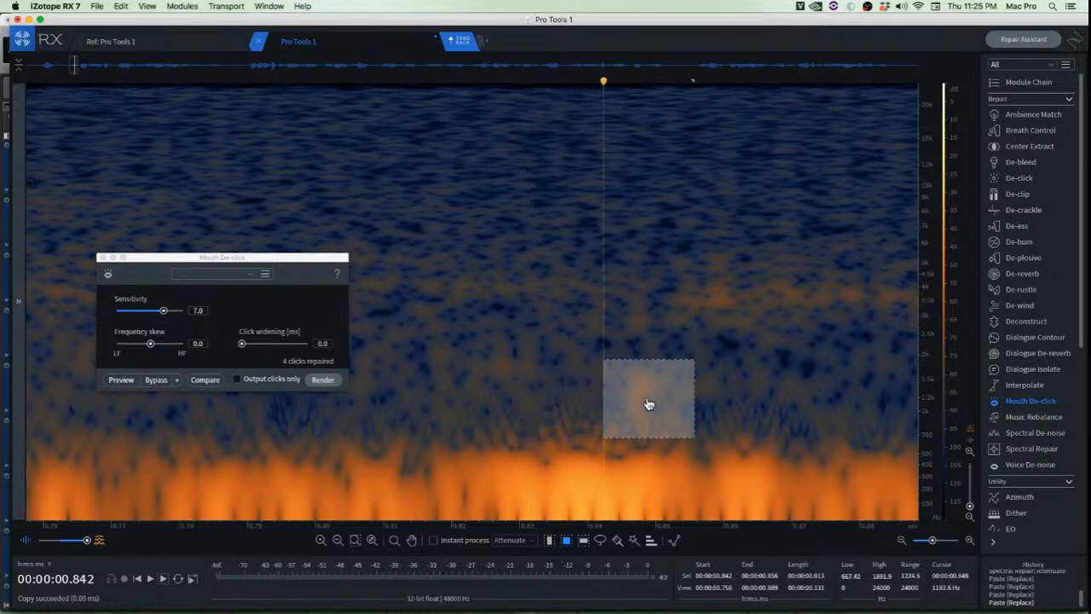
pyautogui.press('super+v')
pyautogui.click(486, 377)
# Replace the lower part of the next click at about 0.893–0.907 s, 570 Hz to 3.7 kHz, with copied background noise
pyautogui.scroll(-10, 575, 378)
pyautogui.click(588, 254)
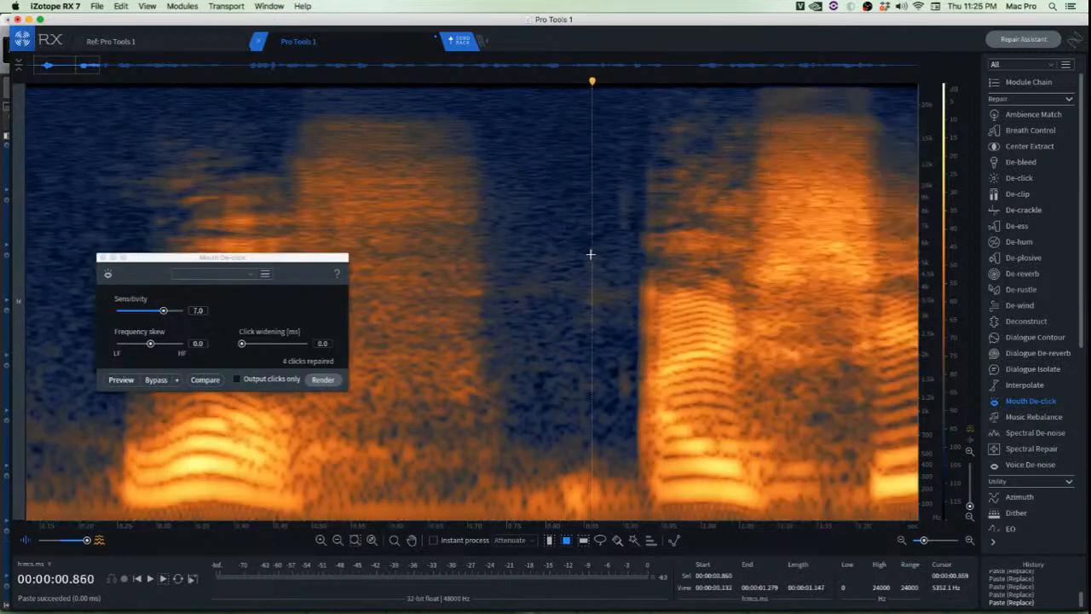
pyautogui.click(593, 252)
pyautogui.scroll(10, 619, 247)
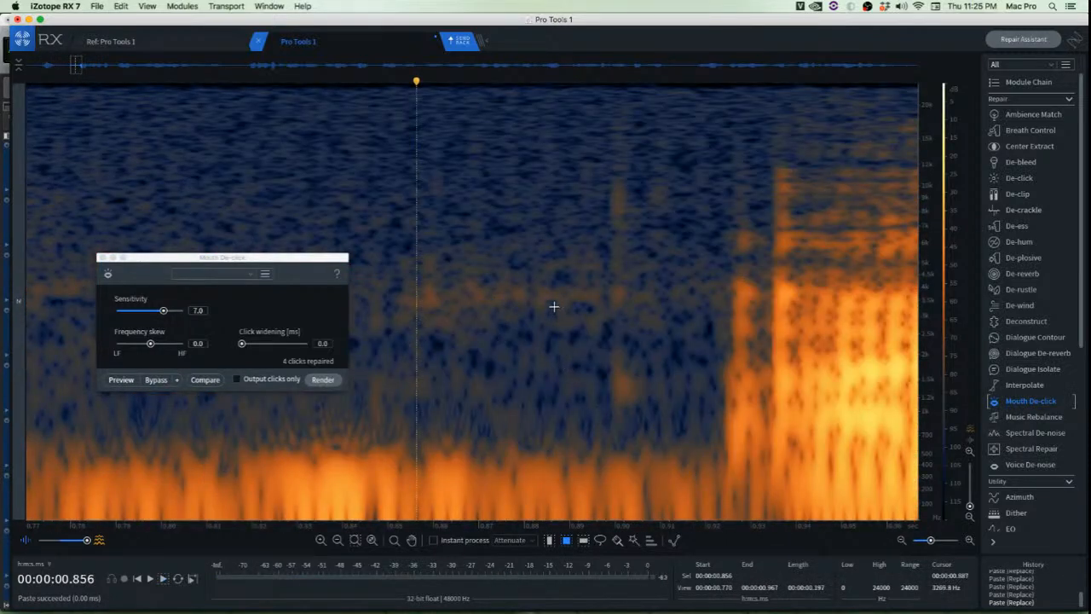
pyautogui.moveTo(548, 293); pyautogui.dragTo(614, 450)
pyautogui.press('super+c')
pyautogui.moveTo(572, 417); pyautogui.dragTo(609, 418)
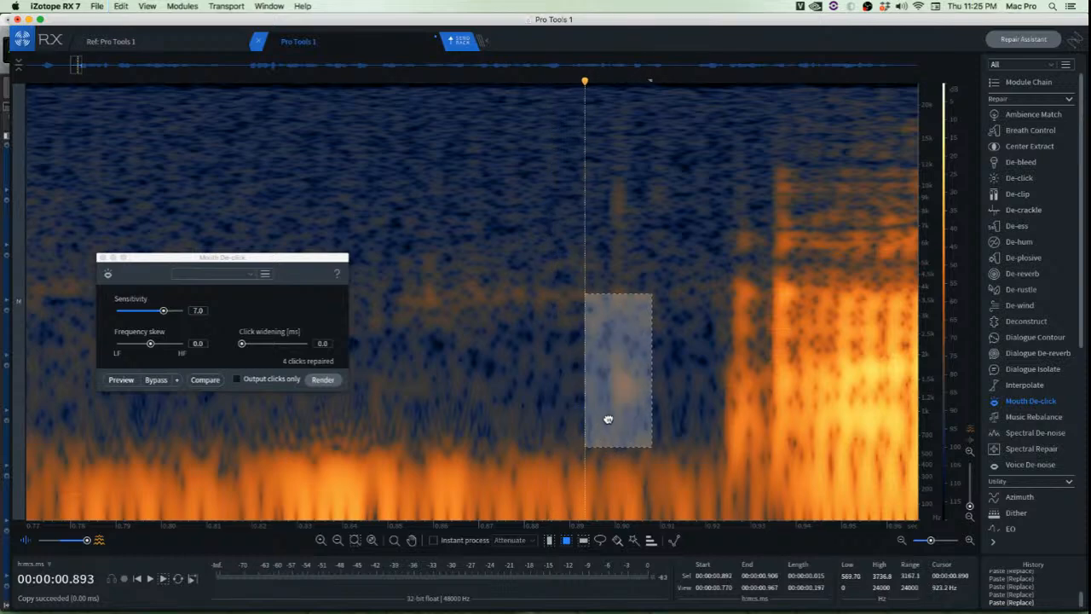
pyautogui.press('super+v')
pyautogui.click(521, 398)
# Cover the upper part of that click at 0.895–0.906 s, about 4.4–21.5 kHz, with copied background noise
pyautogui.scroll(5, 574, 282)
pyautogui.moveTo(543, 83); pyautogui.dragTo(553, 149)
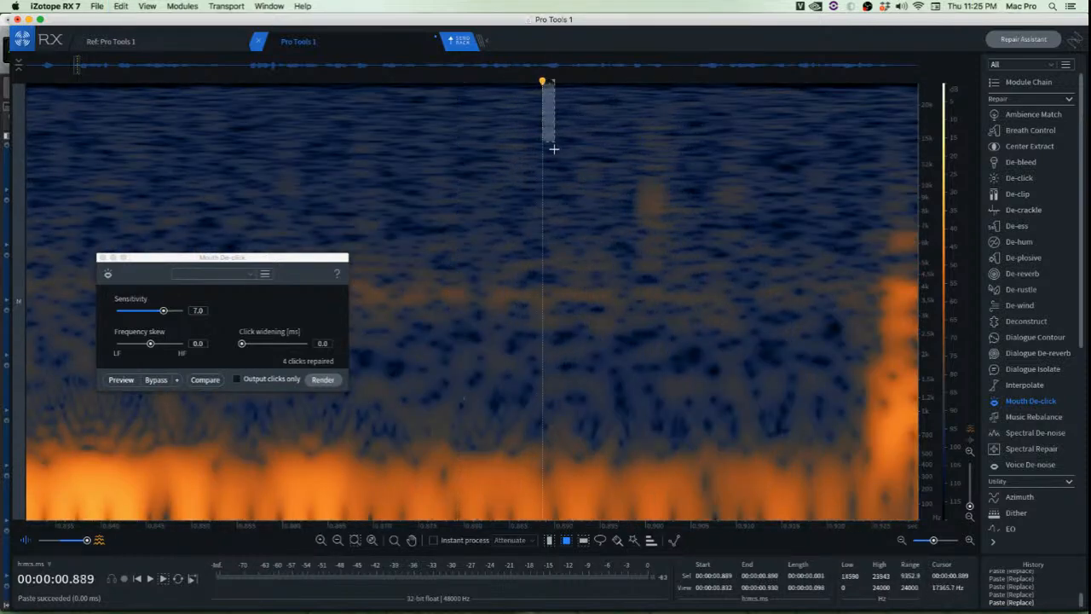
pyautogui.moveTo(511, 99); pyautogui.dragTo(622, 284)
pyautogui.moveTo(589, 245); pyautogui.dragTo(673, 242)
pyautogui.press('super+v')
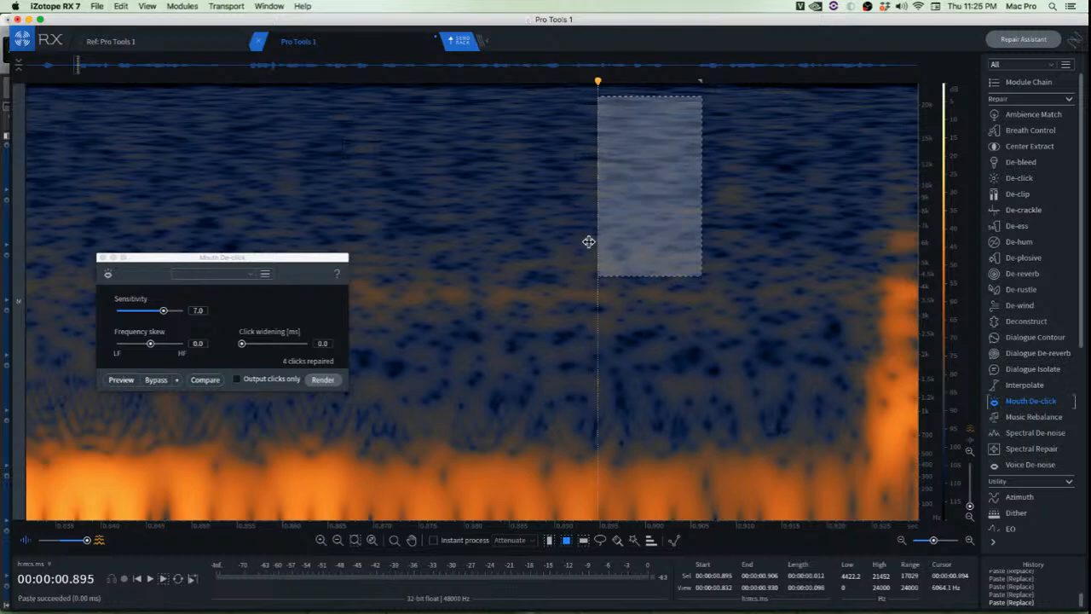
# Replace the small leftover spot near 0.91 s with a copied background noise patch spanning about 4.8–16.8 kHz
pyautogui.click(805, 273)
pyautogui.scroll(5, 750, 249)
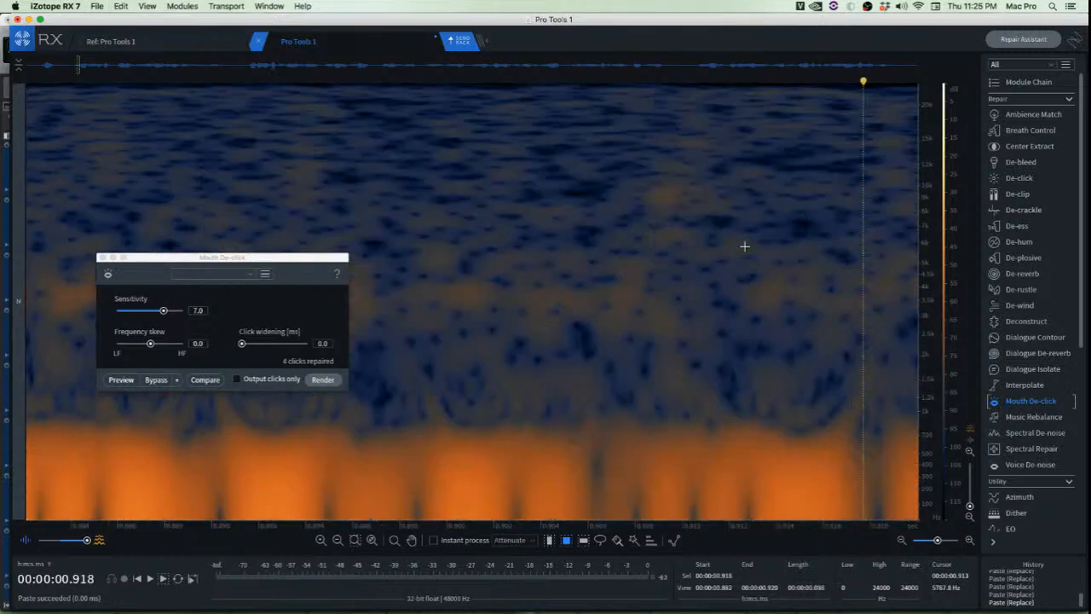
pyautogui.moveTo(540, 124); pyautogui.dragTo(642, 267)
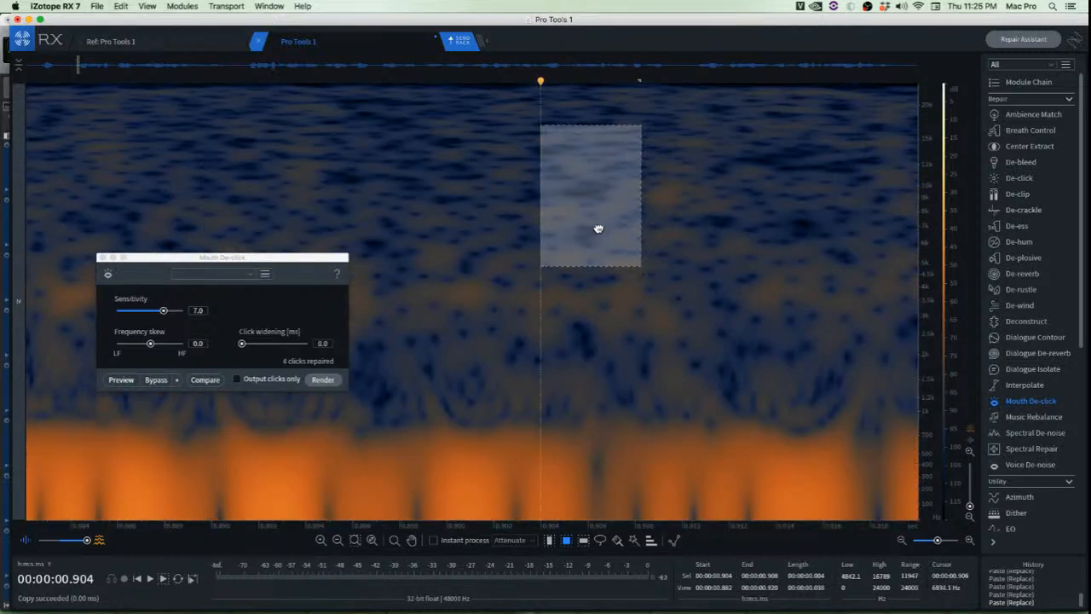
pyautogui.moveTo(599, 229); pyautogui.dragTo(687, 229)
pyautogui.press('super+v')
pyautogui.click(513, 236)
# Play the gap between the words from 0.606 s, and audition its low frequencies below about 330 Hz at 0.717–0.940 s
pyautogui.scroll(-10, 536, 236)
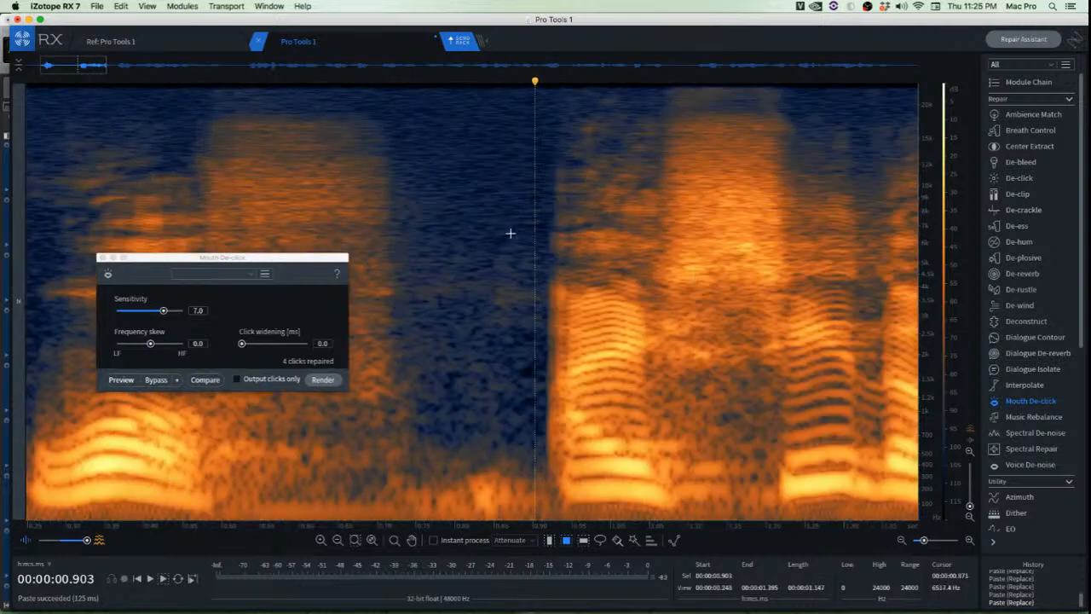
pyautogui.click(306, 203)
pyautogui.press('space')
pyautogui.press('space')
pyautogui.press('space')
pyautogui.press('space')
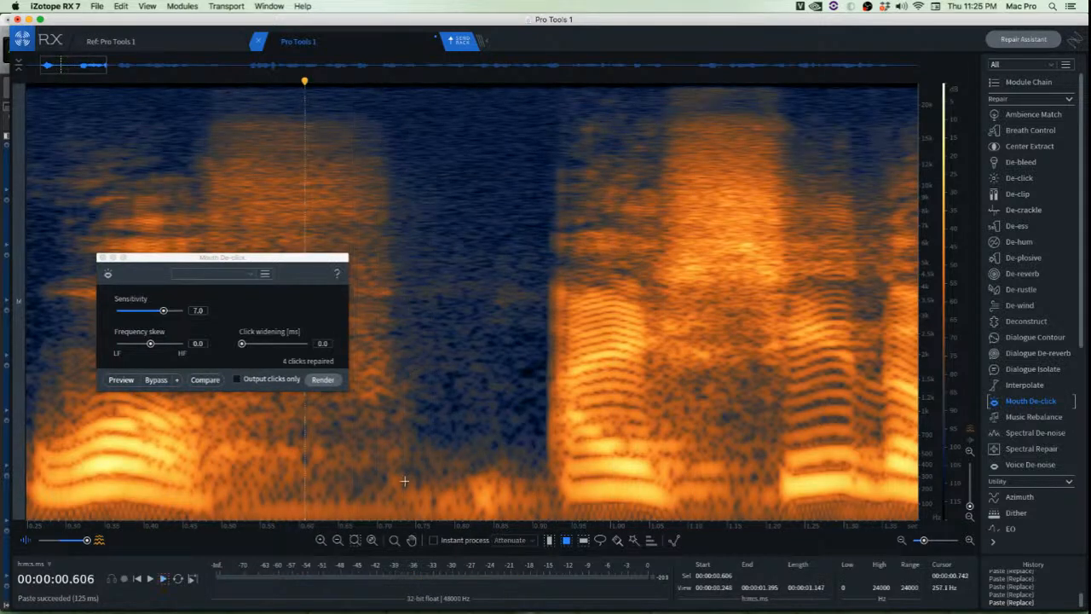
pyautogui.moveTo(391, 472); pyautogui.dragTo(565, 518)
pyautogui.press('space')
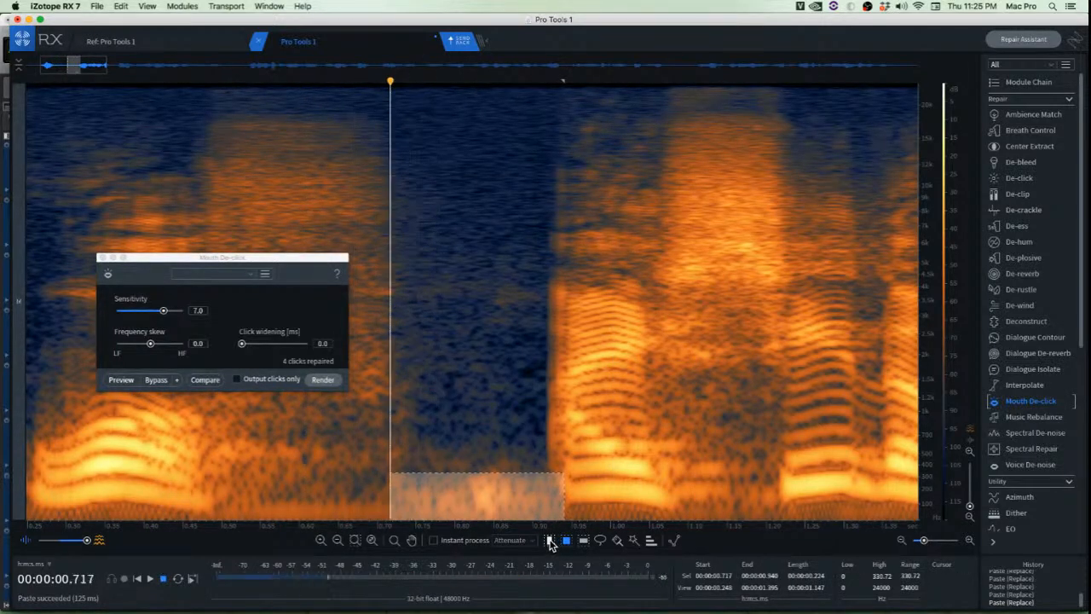
# Attenuate the low-frequency thump at about 0.83 s in the gap between the words with Spectral Repair
pyautogui.click(460, 439)
pyautogui.scroll(2, 417, 468)
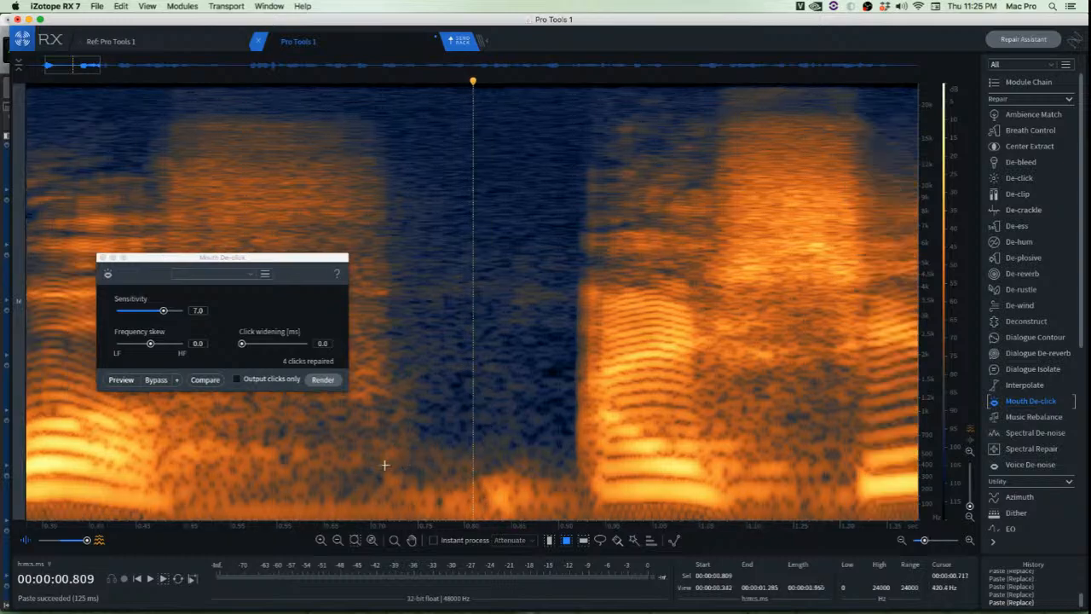
pyautogui.scroll(2, 464, 472)
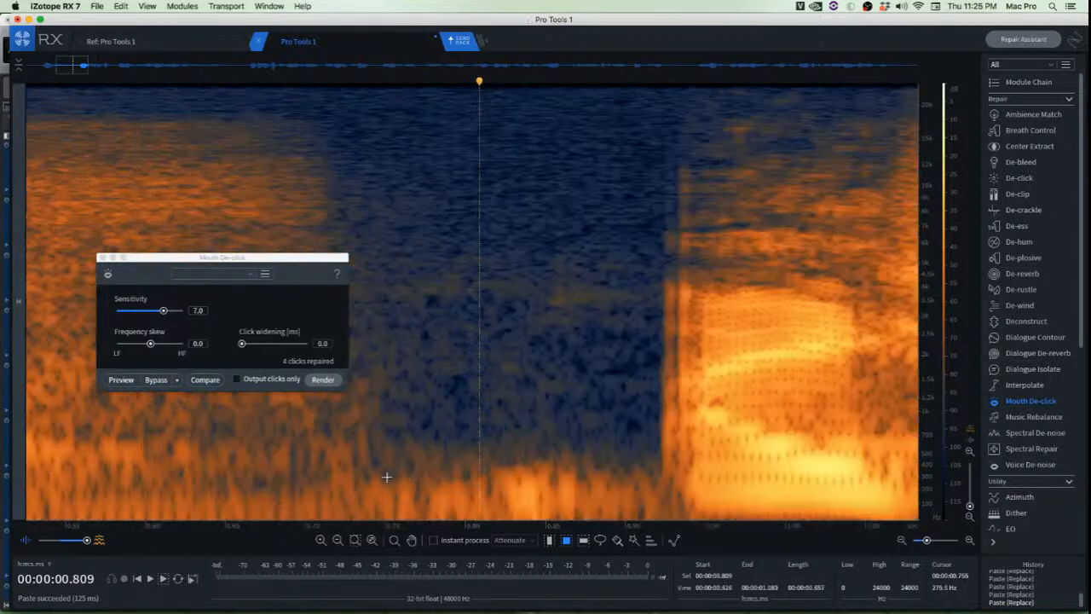
pyautogui.moveTo(358, 458); pyautogui.dragTo(655, 518)
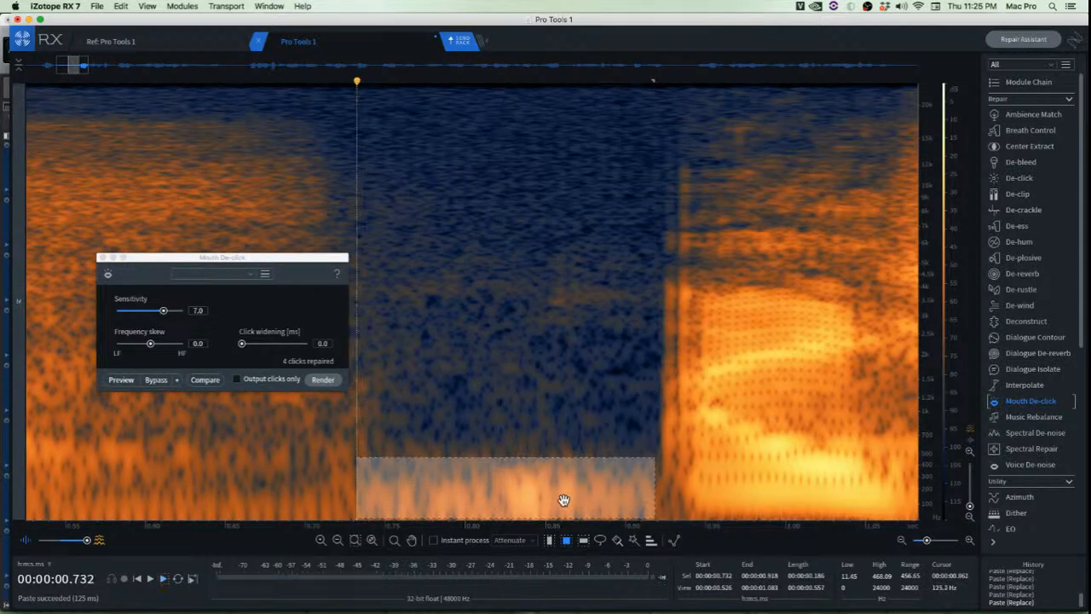
pyautogui.click(414, 439)
pyautogui.moveTo(349, 454); pyautogui.dragTo(481, 520)
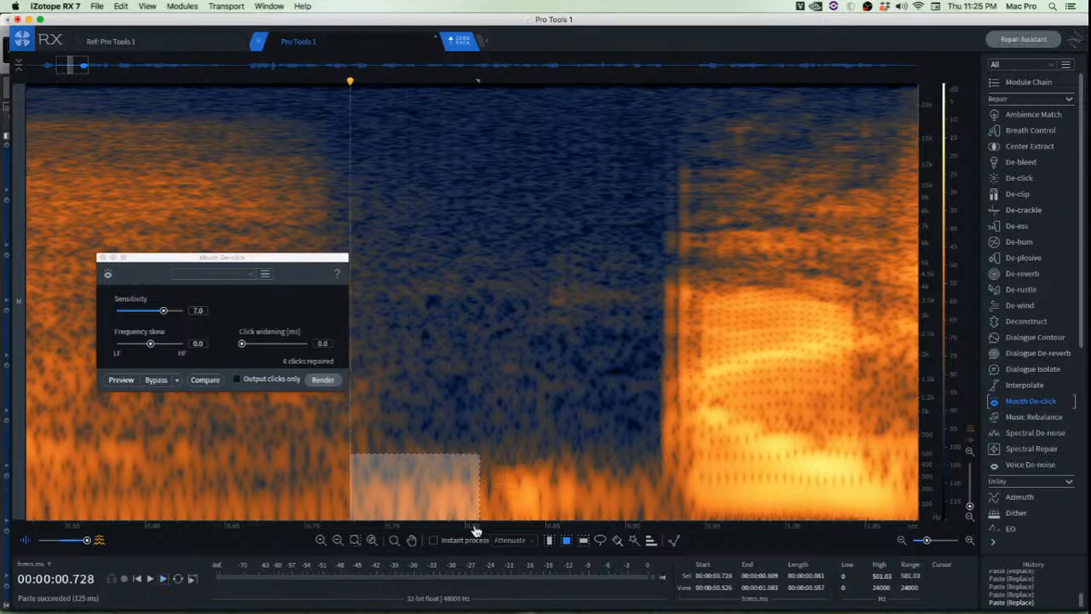
pyautogui.moveTo(577, 461); pyautogui.dragTo(691, 518)
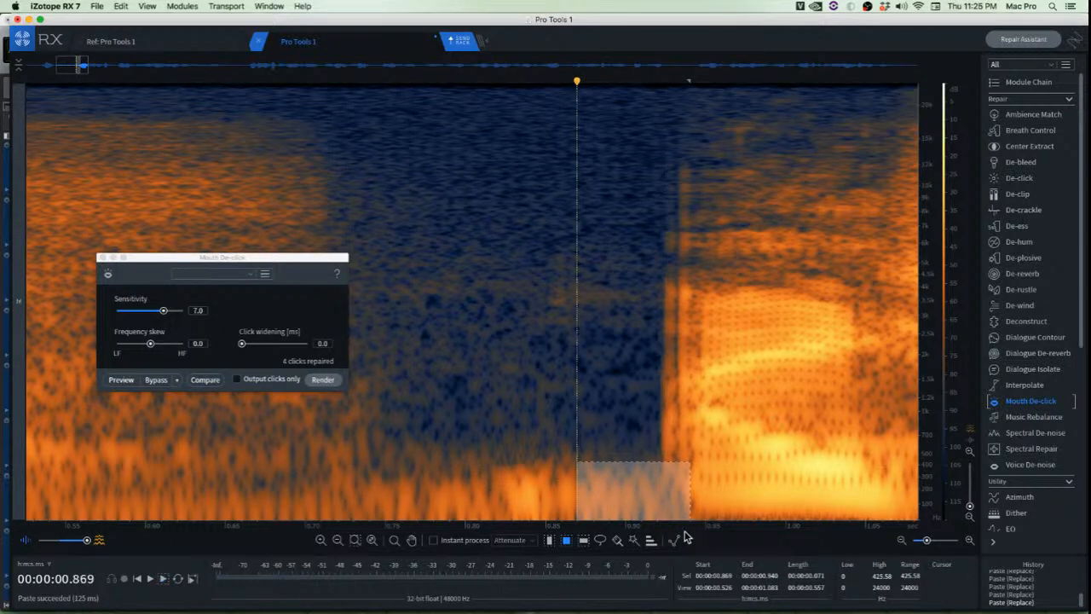
pyautogui.click(452, 473)
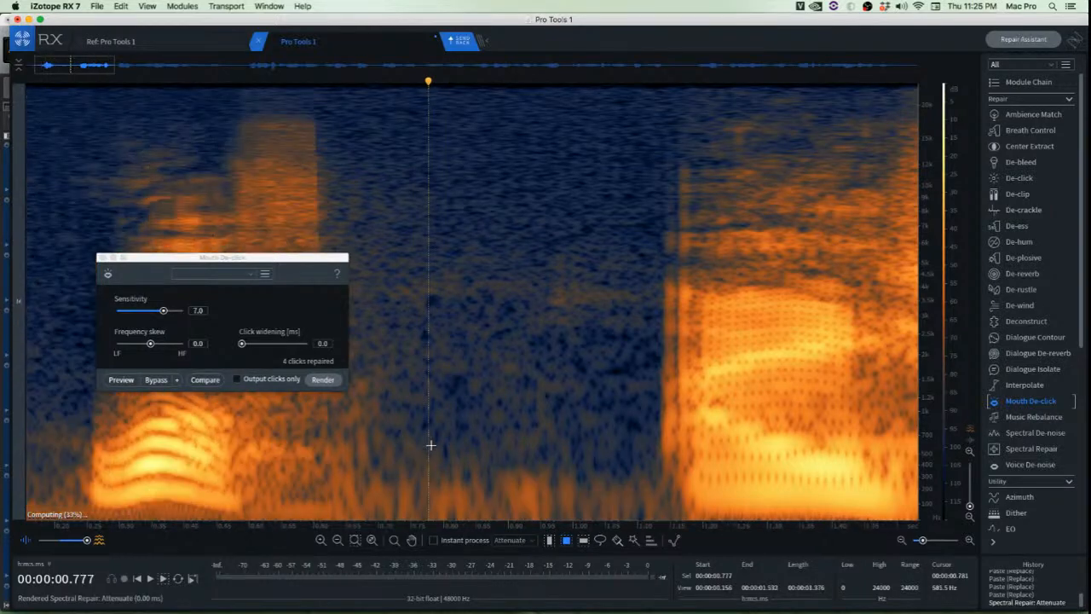
# Play the audio from 0.610 s and 0.429 s to check the thump repair between the words
pyautogui.click(320, 452)
pyautogui.press('space')
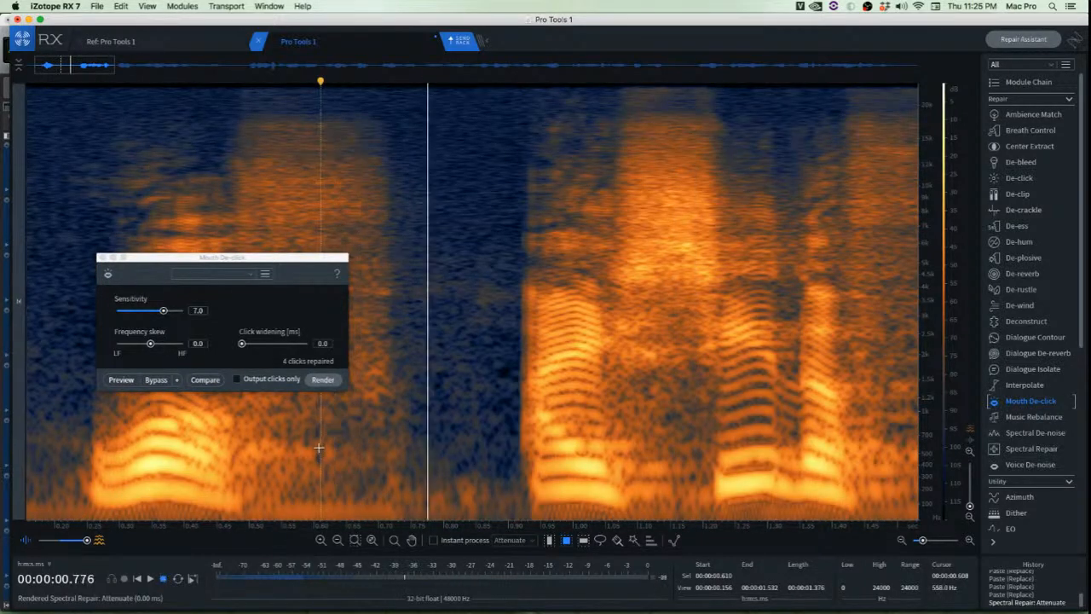
pyautogui.click(203, 447)
pyautogui.press('space')
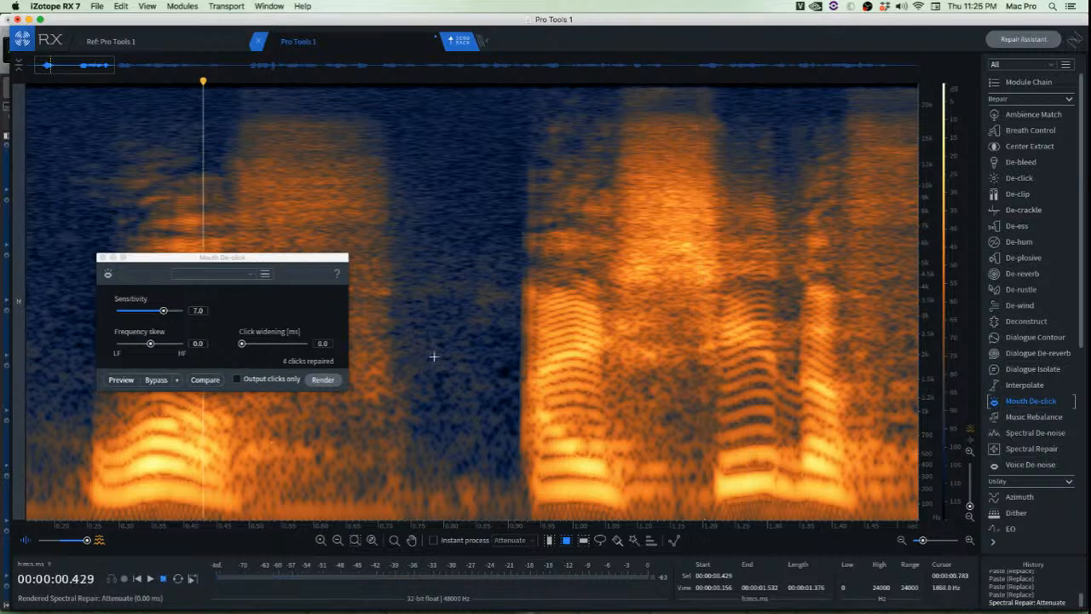
pyautogui.press('space')
pyautogui.press('space')
# Move the Mouth De-click window aside and replace the faint haze around 4 kHz before the second word with copied background noise
pyautogui.scroll(5, 513, 210)
pyautogui.scroll(-3, 418, 235)
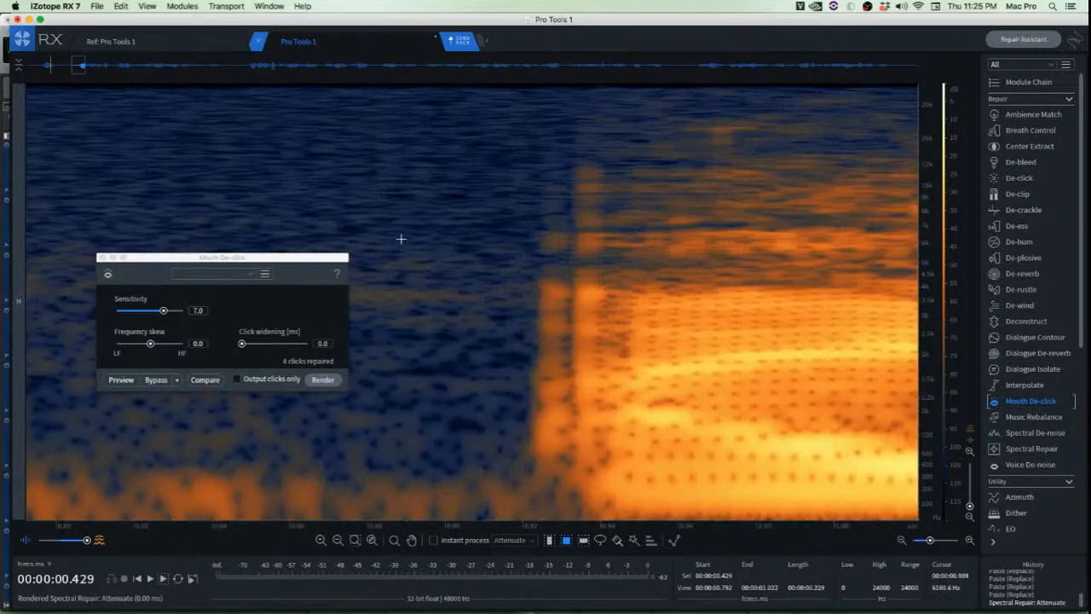
pyautogui.moveTo(316, 194); pyautogui.dragTo(485, 360)
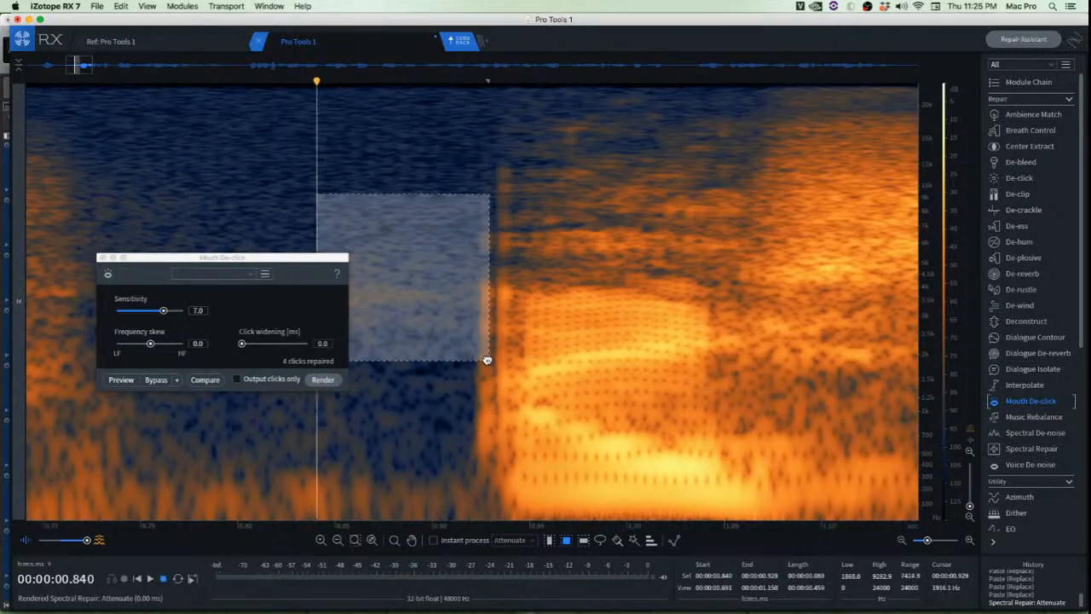
pyautogui.scroll(-2, 388, 220)
pyautogui.moveTo(253, 185); pyautogui.dragTo(462, 367)
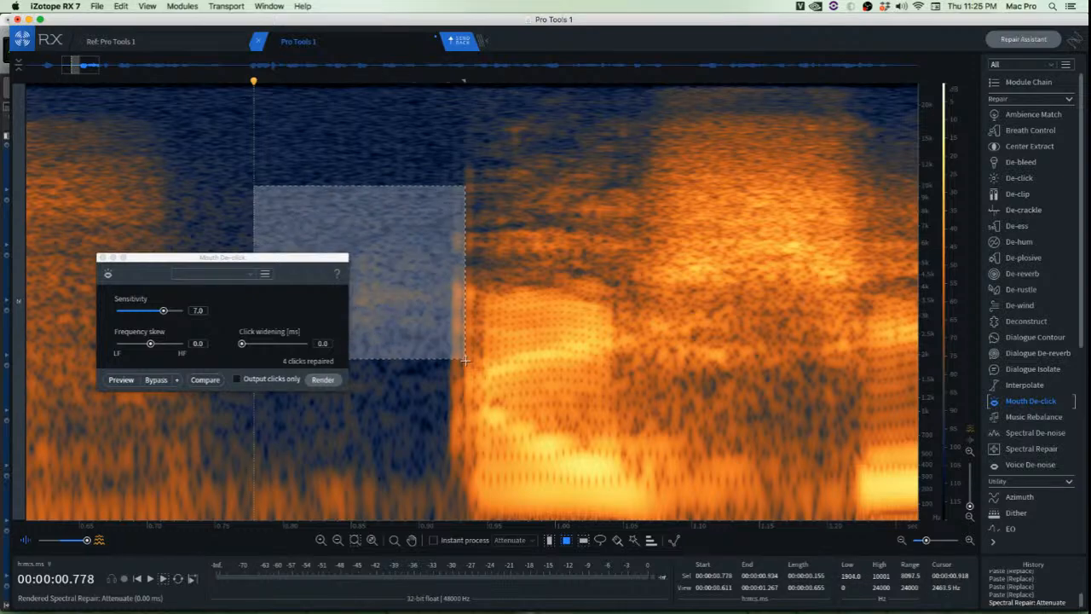
pyautogui.moveTo(215, 261); pyautogui.dragTo(667, 211)
pyautogui.click(260, 214)
pyautogui.scroll(3, 214, 266)
pyautogui.moveTo(185, 226); pyautogui.dragTo(395, 356)
pyautogui.moveTo(322, 322); pyautogui.dragTo(491, 334)
pyautogui.press('super+v')
pyautogui.click(309, 312)
# Play across the repaired gap from 0.678 s, and the second word's lead-in from 0.788 s
pyautogui.scroll(-5, 309, 312)
pyautogui.click(173, 220)
pyautogui.press('space')
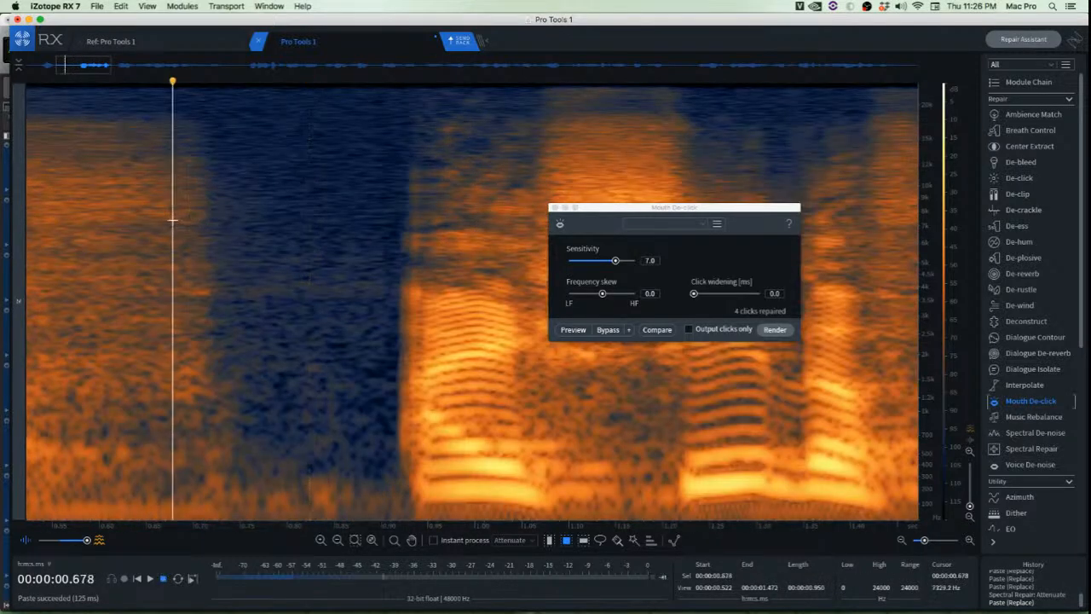
pyautogui.press('space')
pyautogui.press('space')
pyautogui.press('space')
pyautogui.click(276, 209)
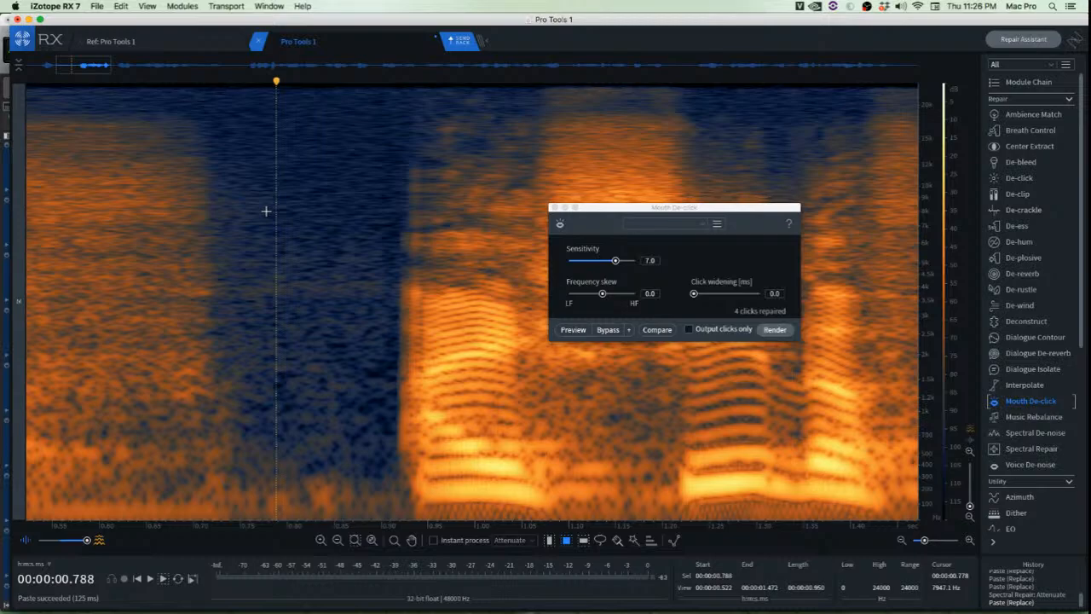
pyautogui.press('space')
# Play the following speech from 1.400 s and the phrase ending from 2.764 s, moving the Mouth De-click window off it
pyautogui.scroll(-5, 353, 200)
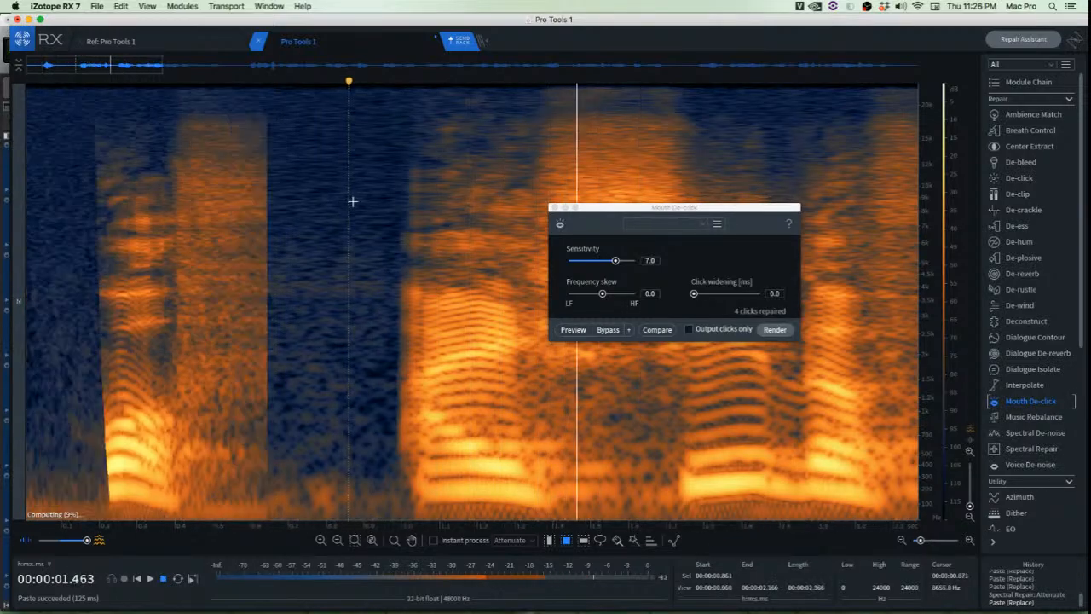
pyautogui.scroll(-2, 355, 200)
pyautogui.click(239, 200)
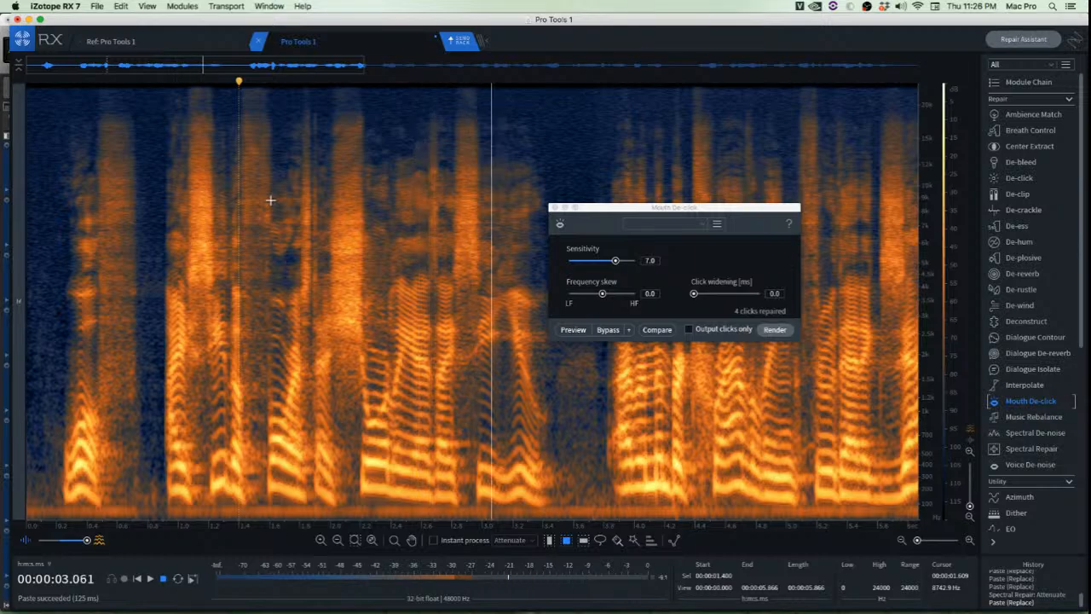
pyautogui.click(445, 205)
pyautogui.press('space')
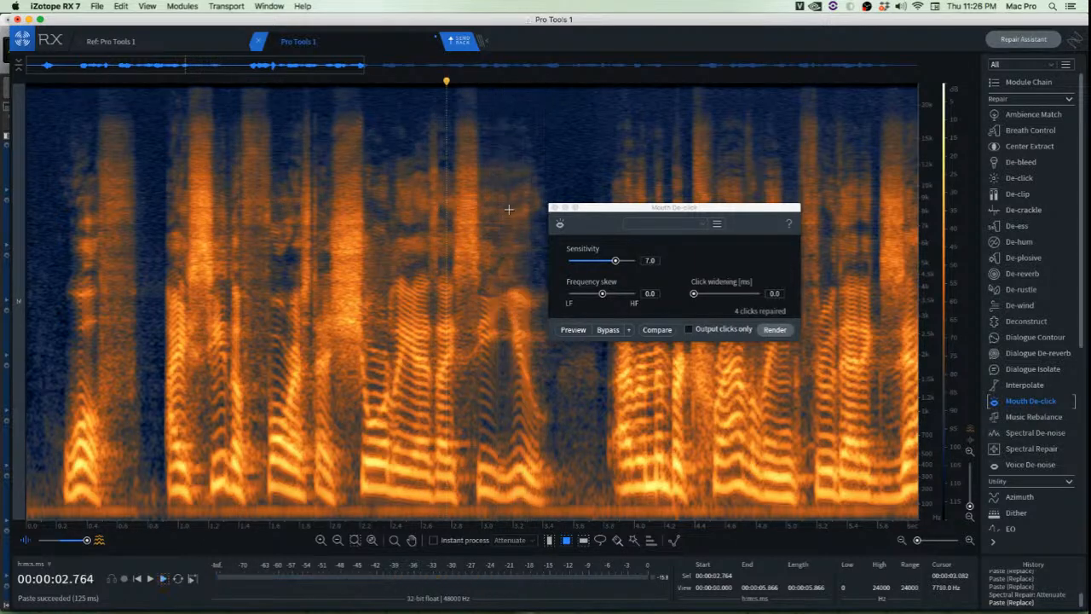
pyautogui.scroll(8, 524, 199)
pyautogui.moveTo(595, 223); pyautogui.dragTo(738, 220)
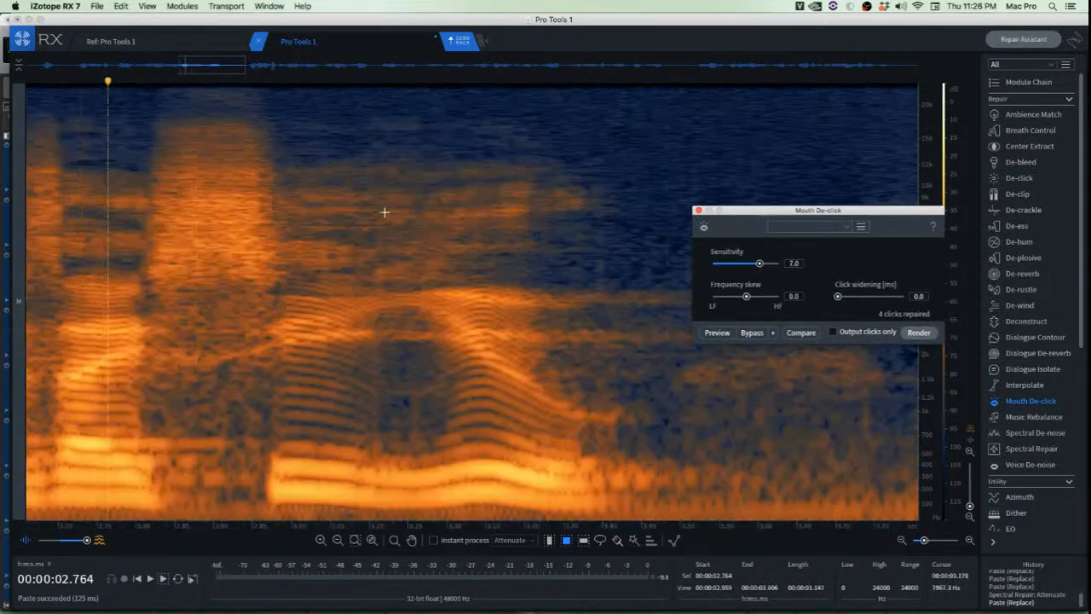
# Render Mouth De-click at sensitivity 7.0 on the vowel from 3.045 to 3.195 s, from about 265 Hz to 13 kHz
pyautogui.click(276, 205)
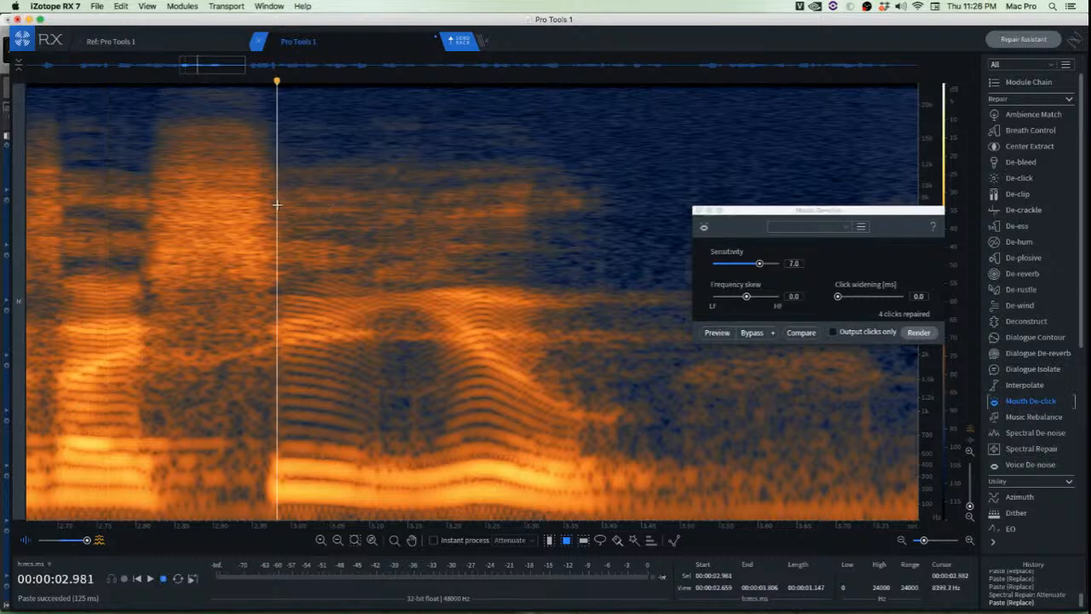
pyautogui.scroll(6, 369, 280)
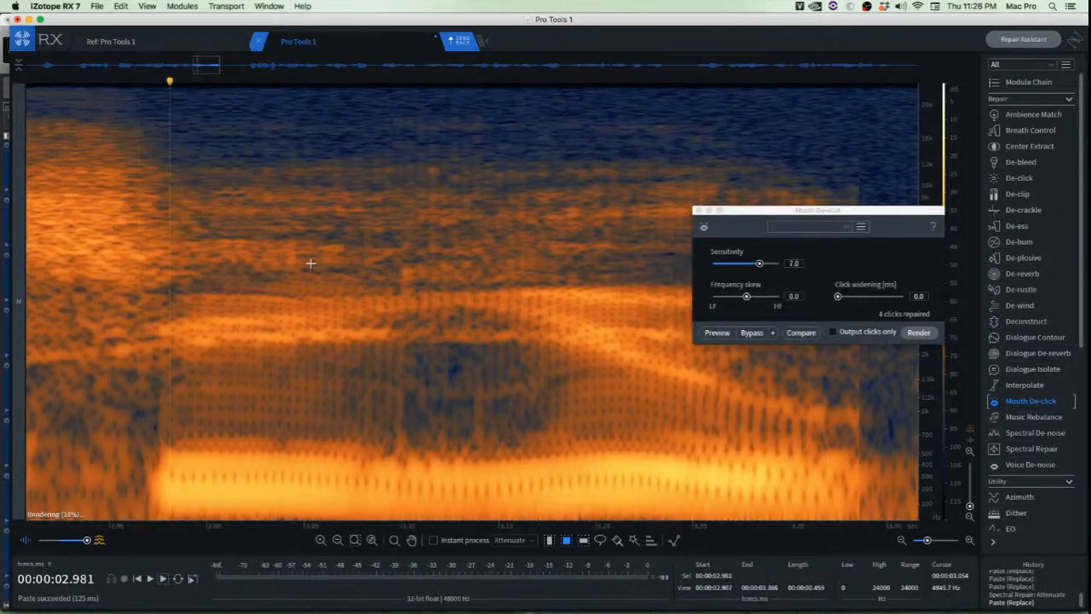
pyautogui.scroll(-1, 312, 253)
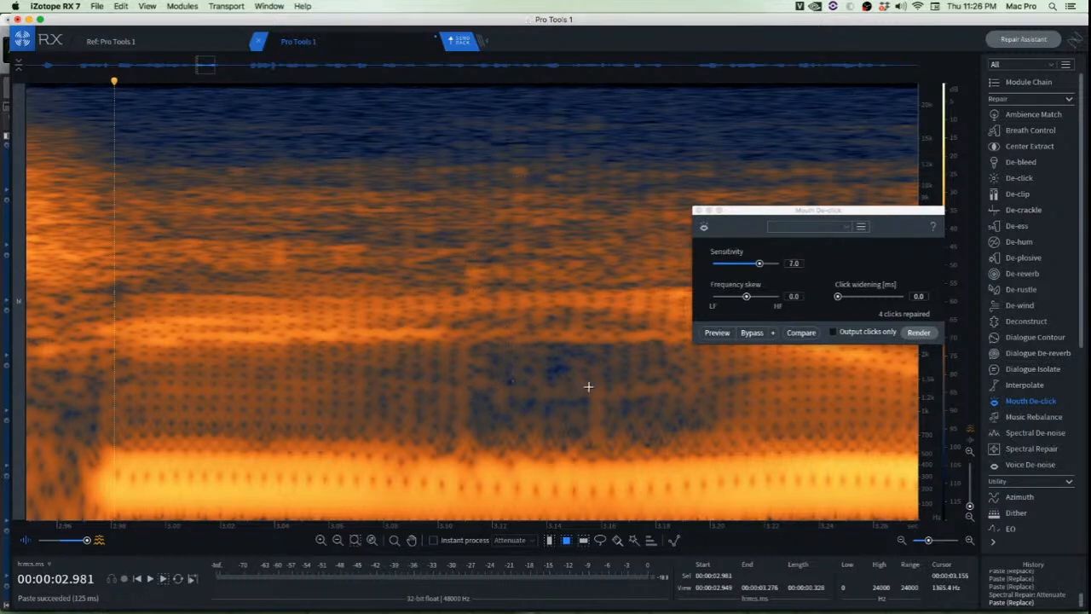
pyautogui.moveTo(288, 150); pyautogui.dragTo(698, 483)
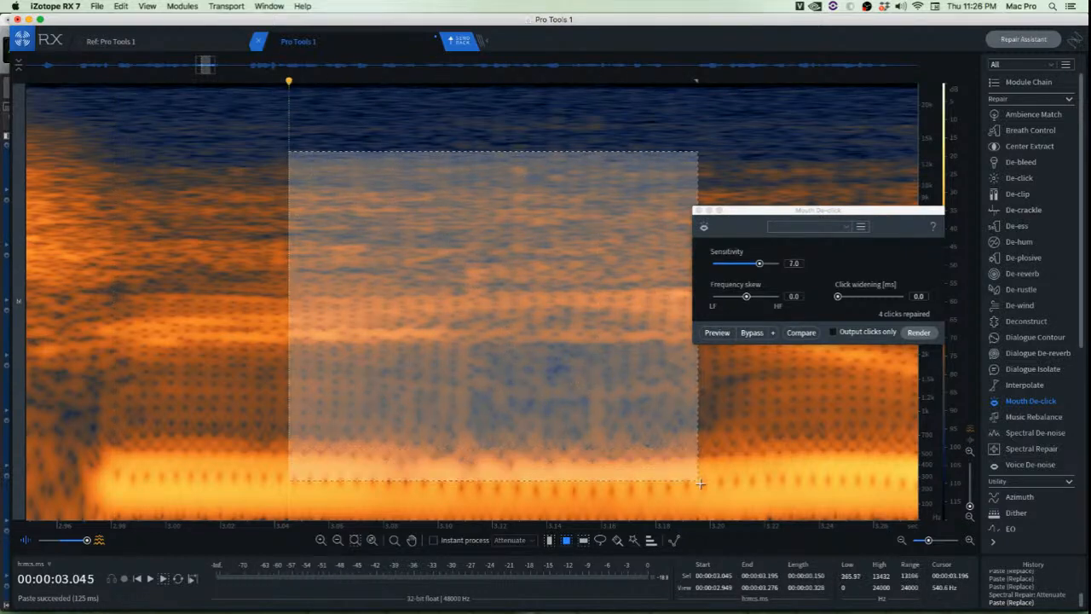
pyautogui.click(918, 332)
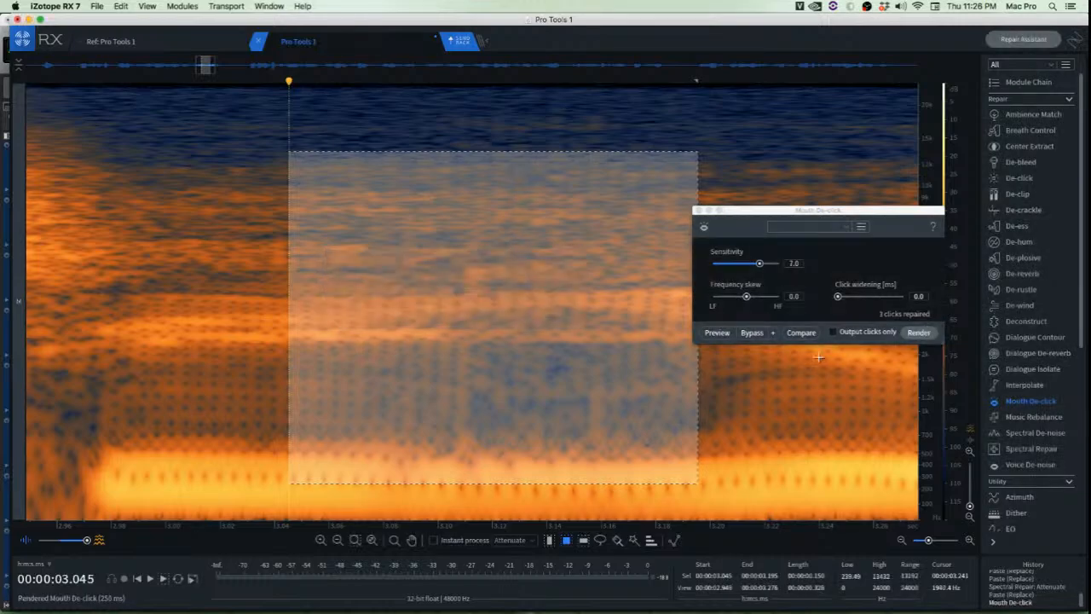
# Play the processed vowel from 2.995 s and undo the Mouth De-click render
pyautogui.click(153, 186)
pyautogui.press('space')
pyautogui.press('space')
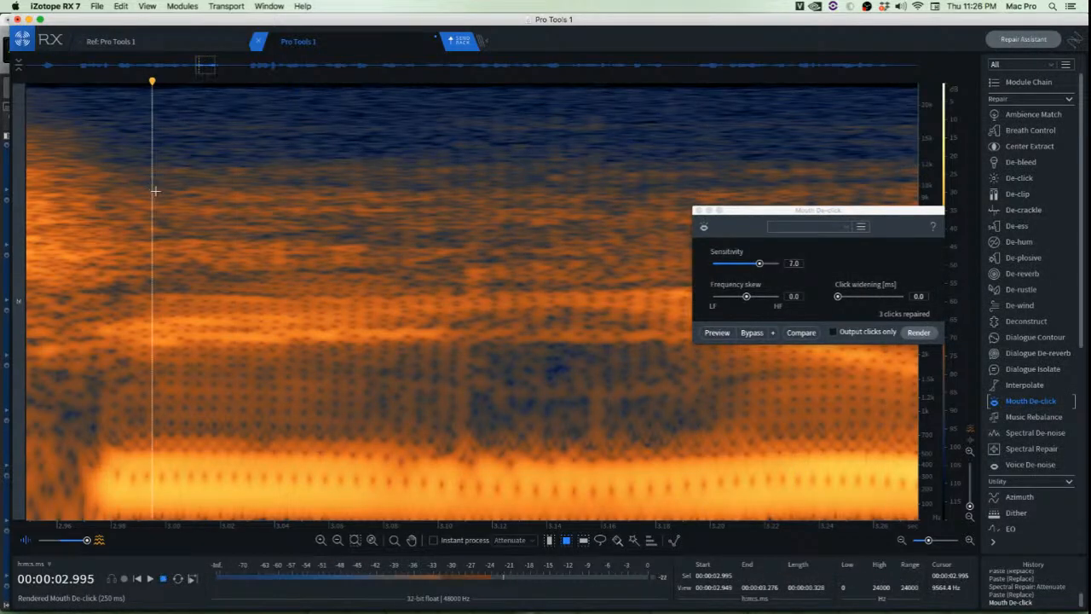
pyautogui.press('space')
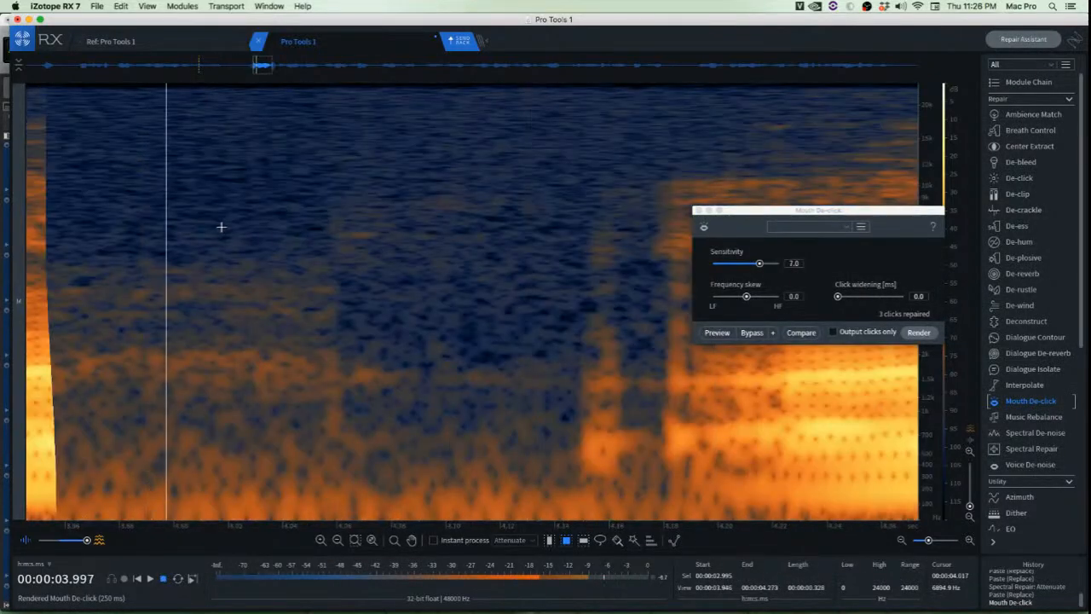
pyautogui.press('space')
pyautogui.scroll(-3, 239, 231)
pyautogui.press('super+z')
# Replace the bright spot at 3.039–3.043 s, about 3.3–7.9 kHz, with audio copied from just after it
pyautogui.click(243, 225)
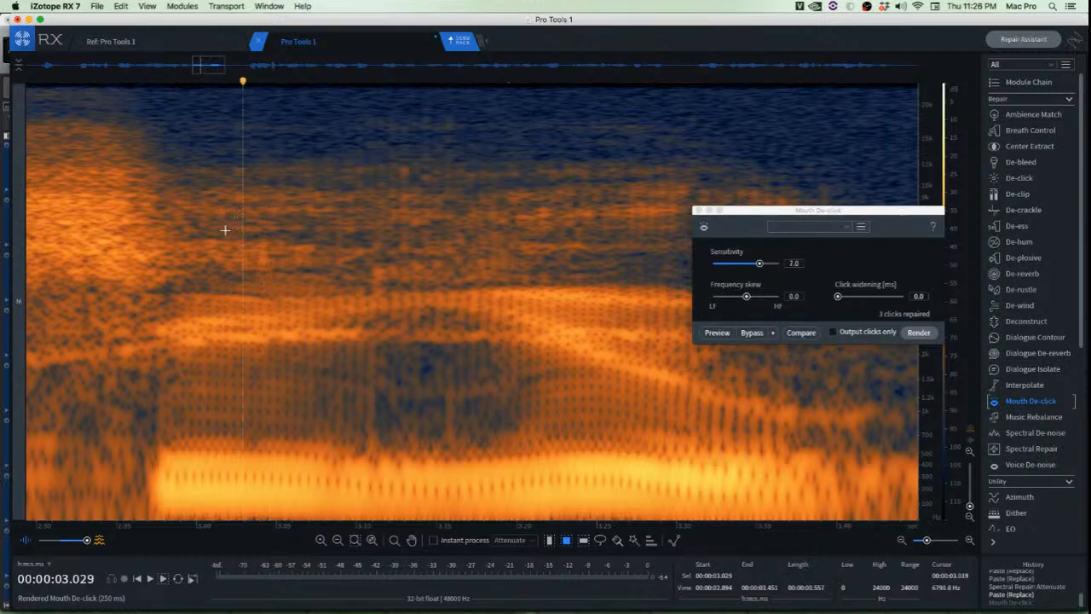
pyautogui.scroll(4, 223, 233)
pyautogui.scroll(2, 326, 231)
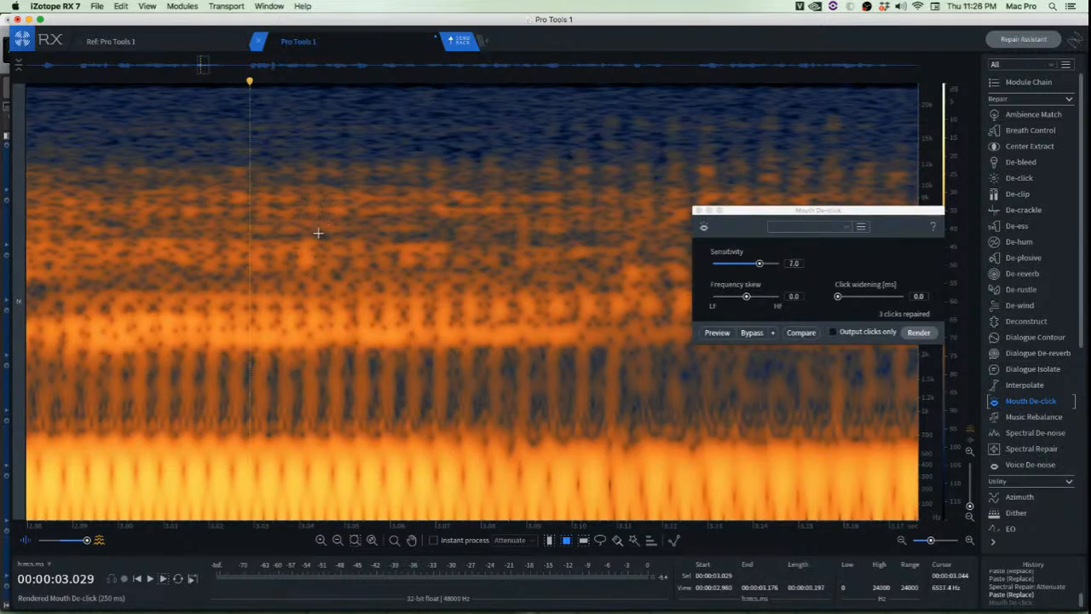
pyautogui.scroll(5, 318, 232)
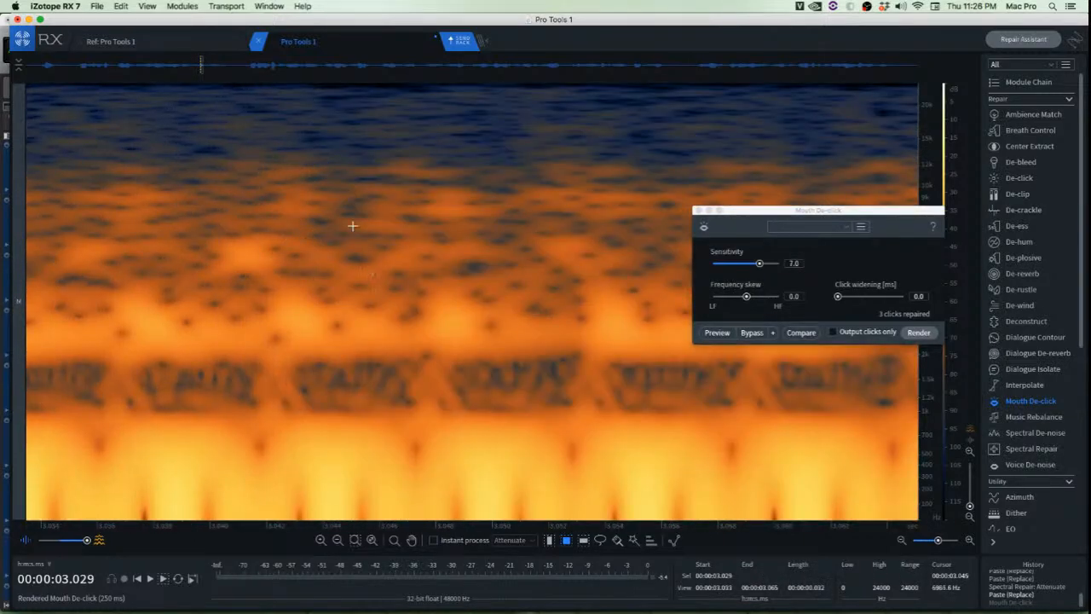
pyautogui.moveTo(297, 213); pyautogui.dragTo(395, 306)
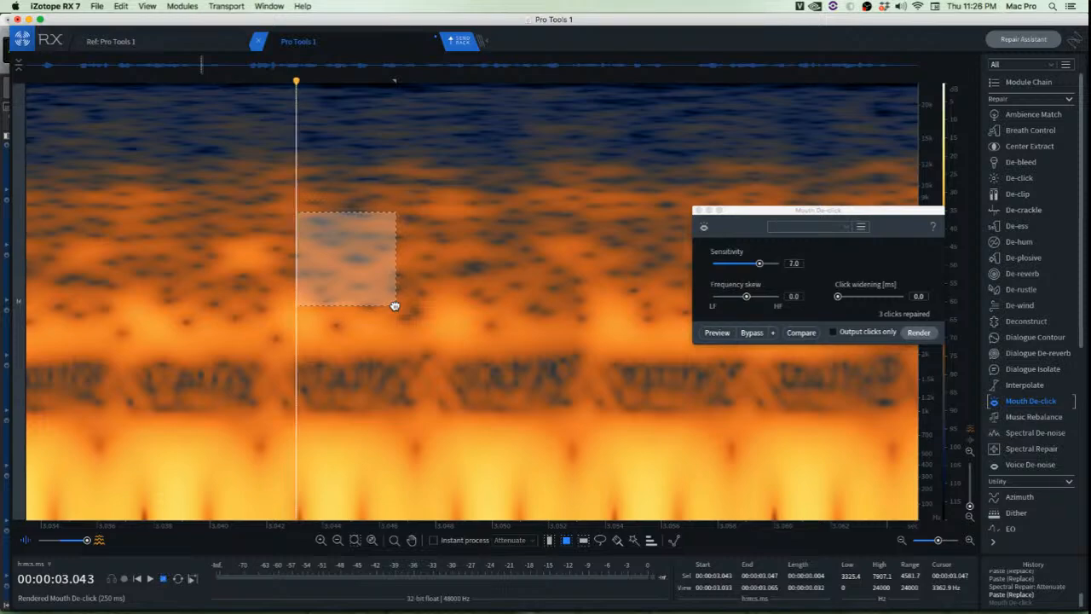
pyautogui.moveTo(380, 284); pyautogui.dragTo(246, 275)
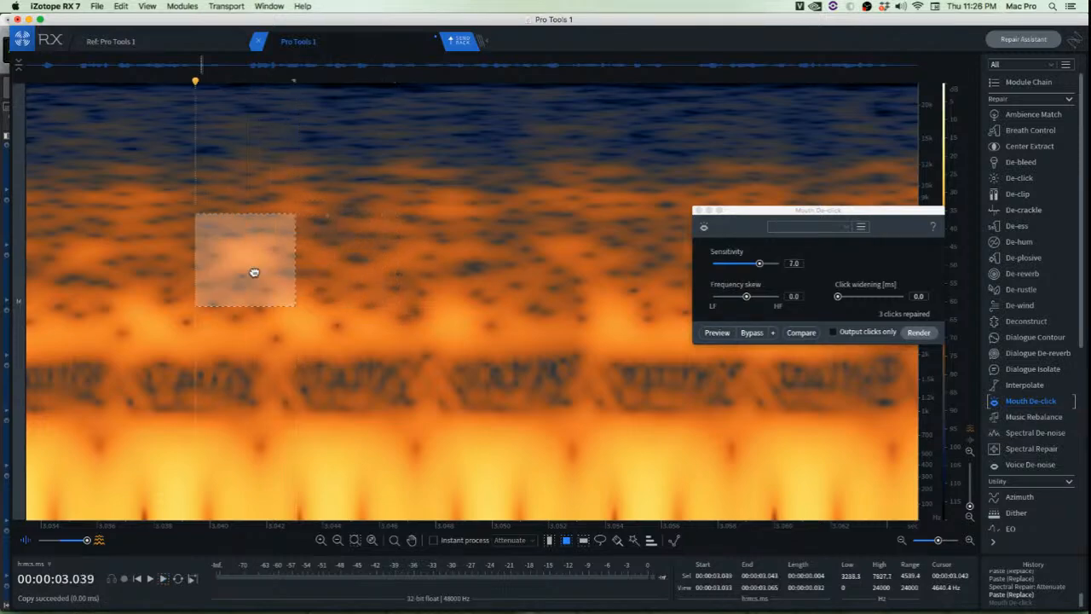
pyautogui.click(397, 275)
pyautogui.press('cmd+v')
pyautogui.scroll(-3, 397, 279)
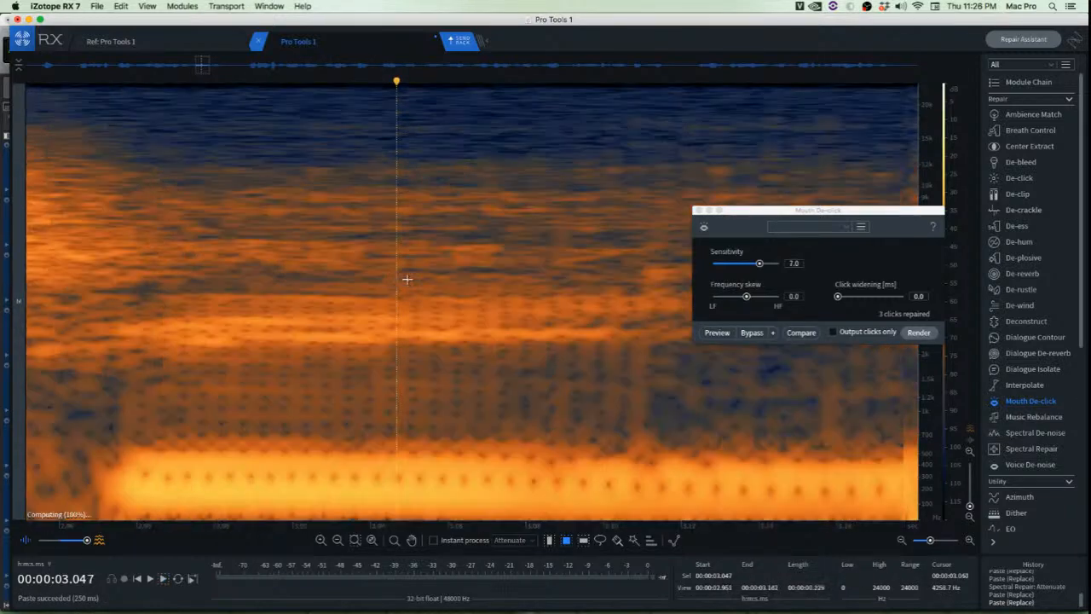
pyautogui.scroll(-5, 517, 268)
# Patch the bright spot around 4 kHz and the vertical click band near 3.11 s with copied neighbouring audio
pyautogui.scroll(5, 562, 290)
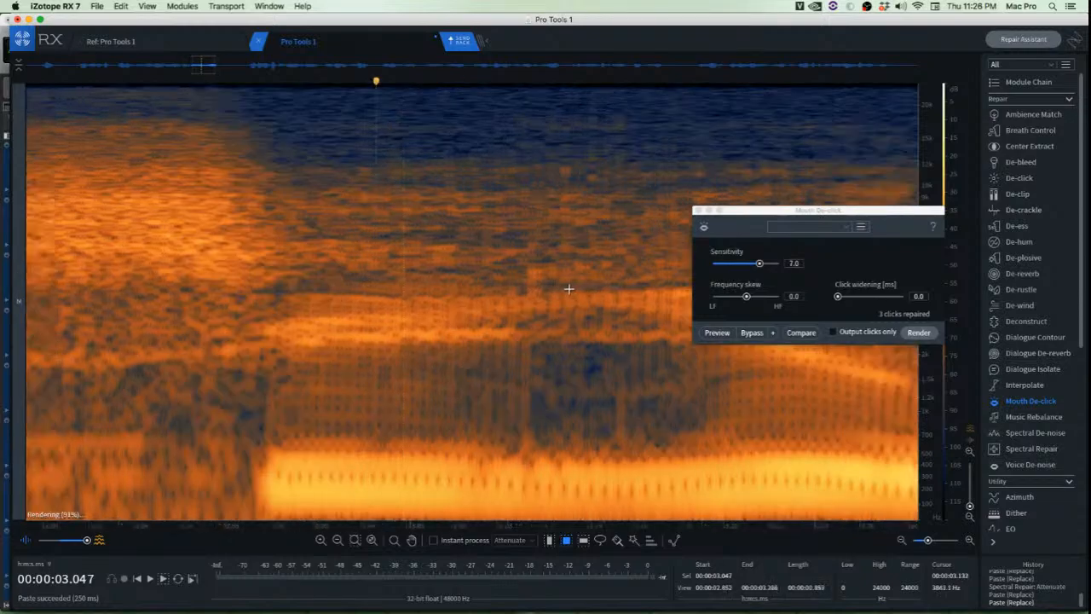
pyautogui.moveTo(499, 248); pyautogui.dragTo(461, 427)
pyautogui.scroll(3, 503, 367)
pyautogui.press('super+v')
pyautogui.click(566, 415)
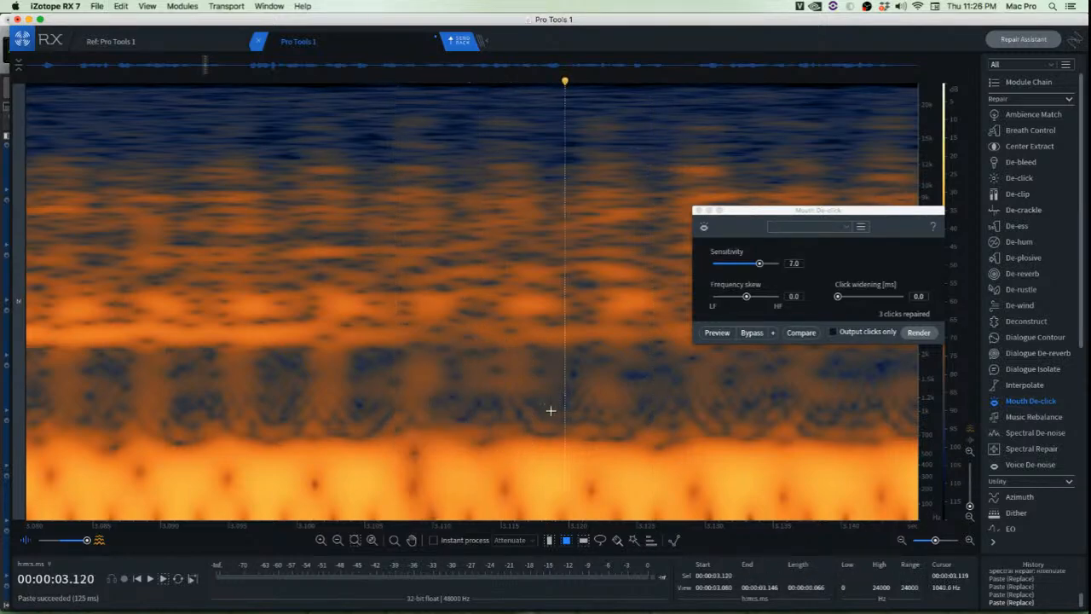
pyautogui.scroll(-3, 550, 416)
pyautogui.scroll(-3, 550, 418)
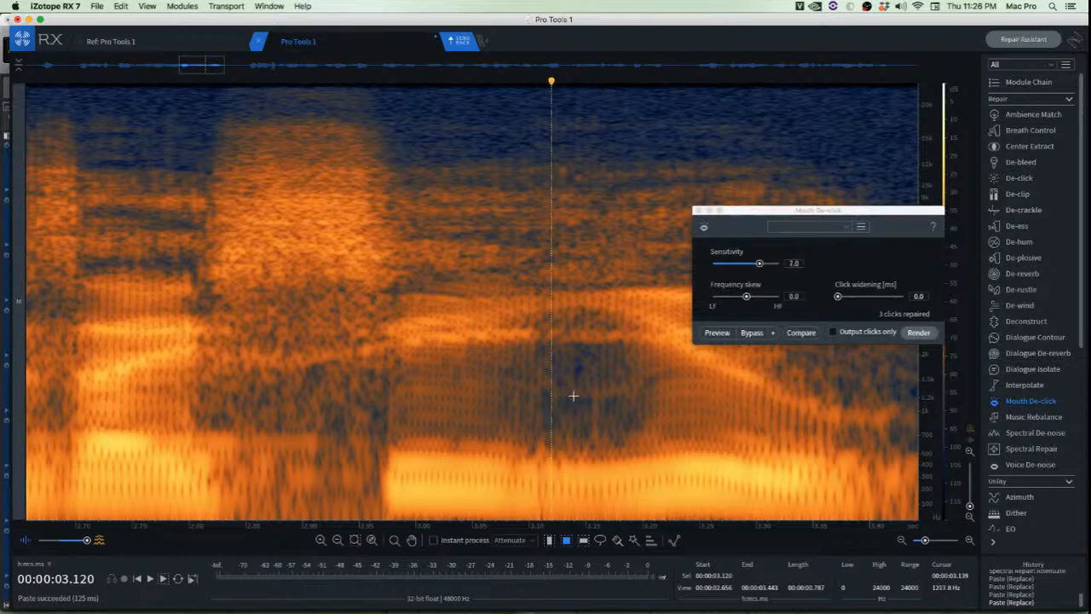
# Try cutting the vertical band at 3.105–3.113 s between about 712 and 2405 Hz, and undo the cut
pyautogui.scroll(4, 541, 396)
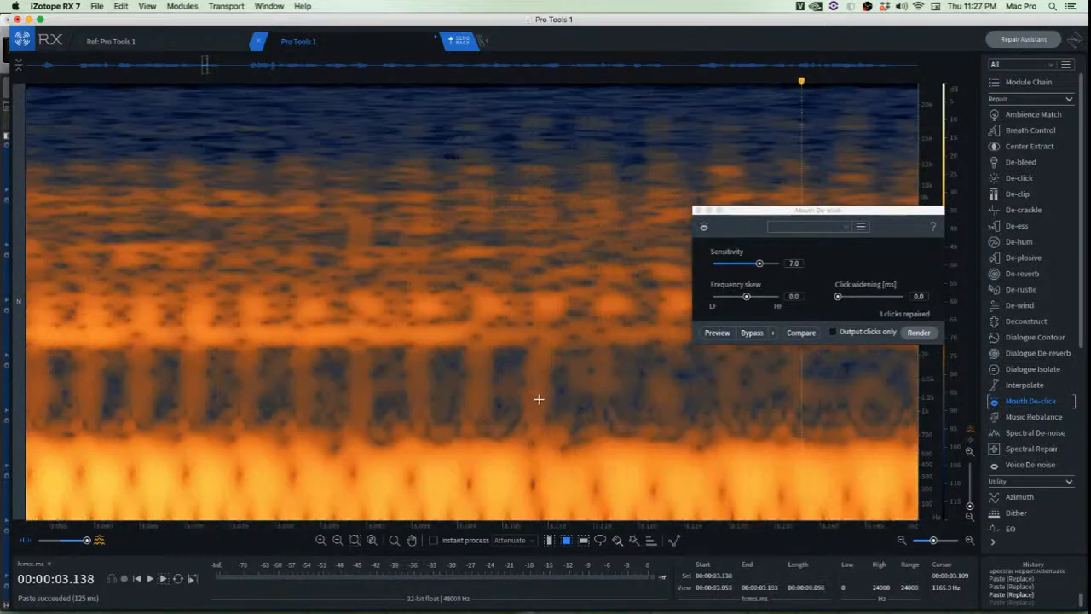
pyautogui.moveTo(505, 337); pyautogui.dragTo(571, 433)
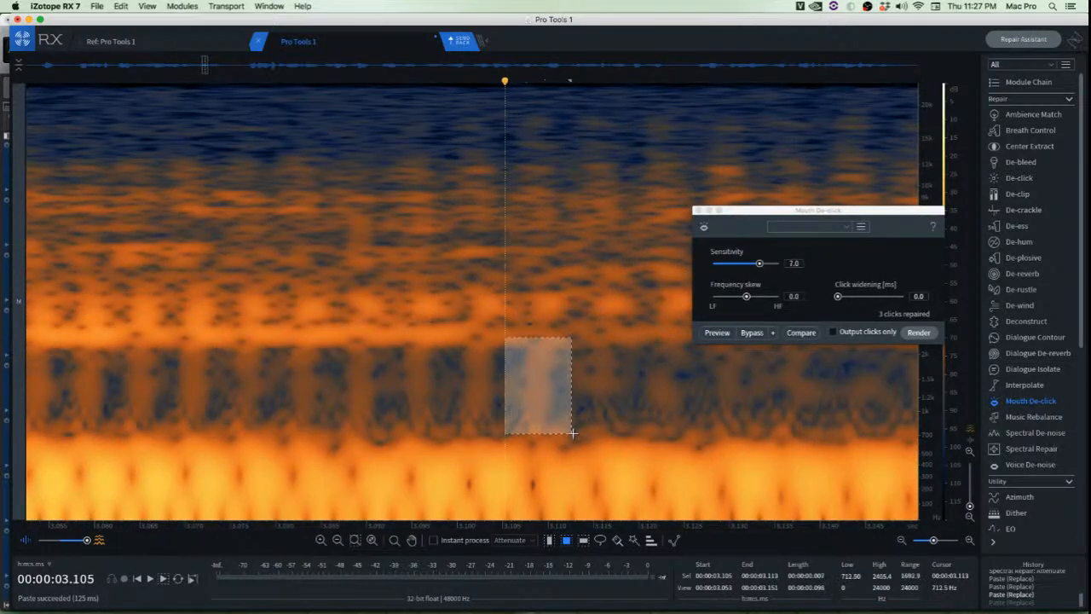
pyautogui.press('super+x')
pyautogui.click(446, 358)
pyautogui.scroll(-2, 437, 357)
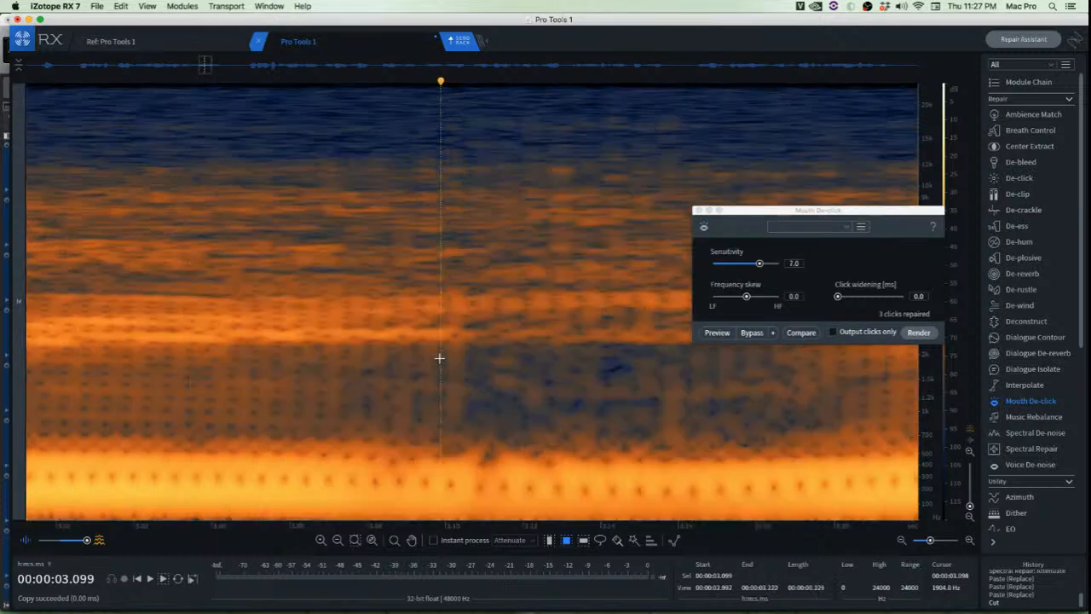
pyautogui.press('super+z')
# Try to replace the vertical band at 3.107–3.112 s, about 524–2434 Hz, with copied neighbouring audio
pyautogui.click(556, 353)
pyautogui.scroll(2, 511, 378)
pyautogui.scroll(1, 509, 375)
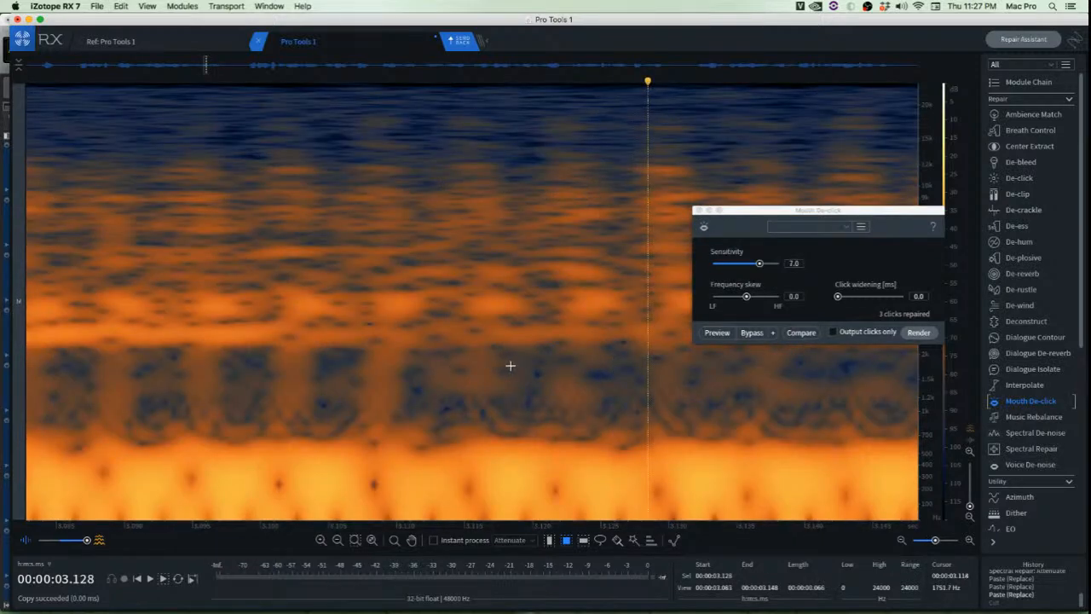
pyautogui.moveTo(265, 337)
pyautogui.mouseDown()
pyautogui.moveTo(330, 443)
pyautogui.moveTo(414, 426)
pyautogui.mouseUp()
pyautogui.press('super+v')
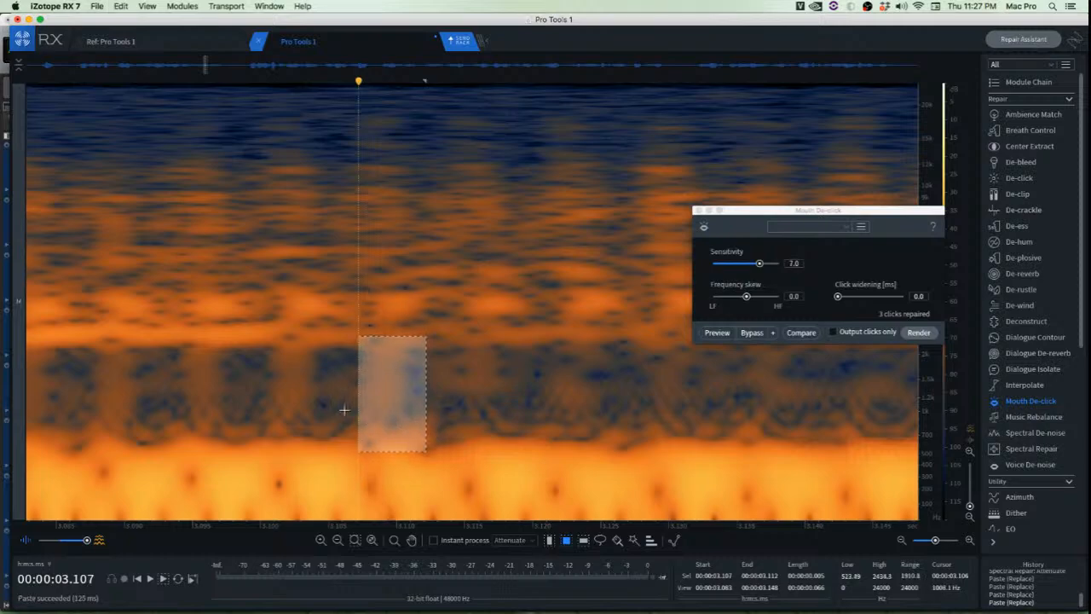
pyautogui.click(290, 394)
pyautogui.scroll(-5, 336, 414)
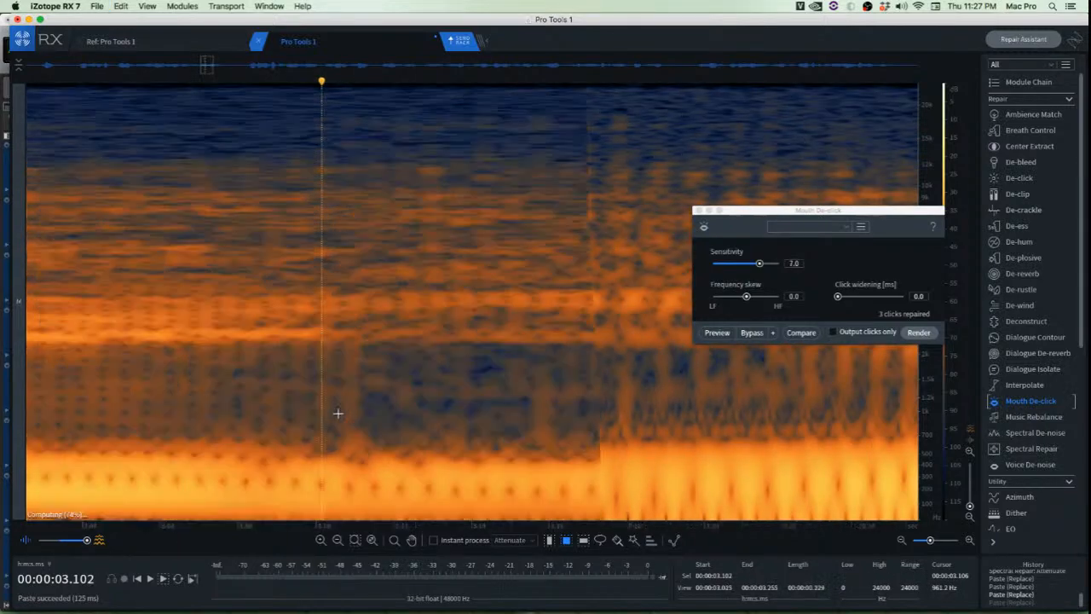
# Try to replace the vertical click band near 3.16 s, around 1 kHz, with copied neighbouring audio
pyautogui.scroll(1, 438, 438)
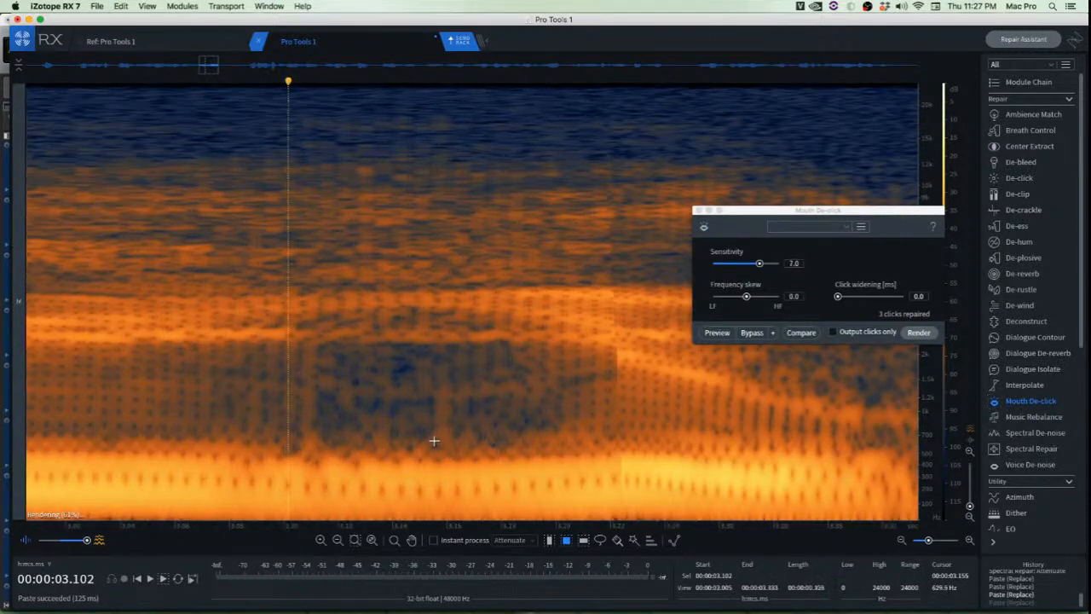
pyautogui.scroll(1, 451, 444)
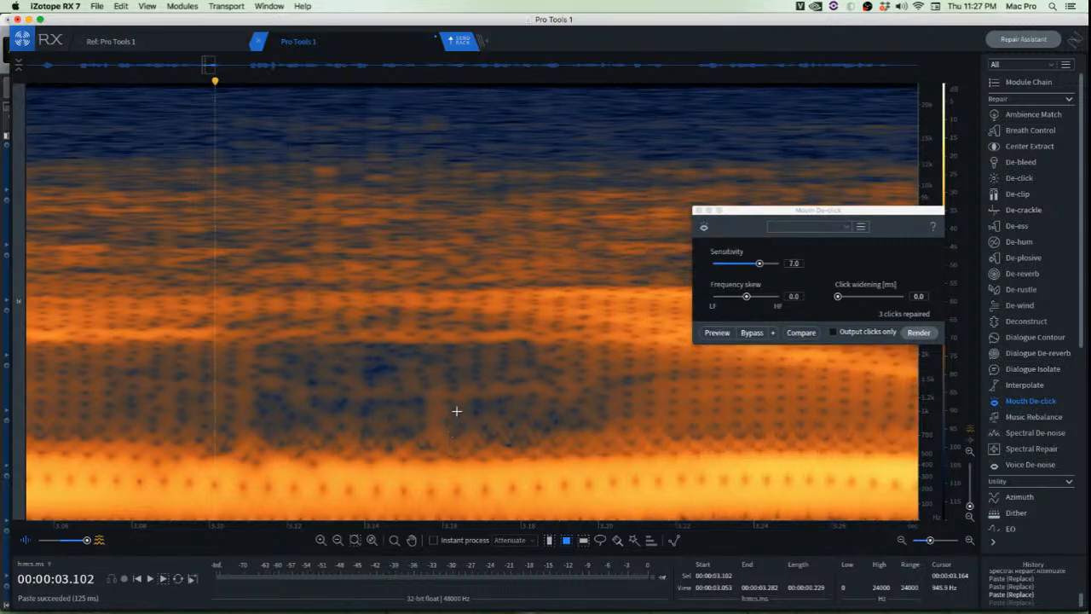
pyautogui.moveTo(453, 363); pyautogui.dragTo(413, 430)
pyautogui.press('super+v')
pyautogui.click(571, 439)
pyautogui.scroll(-2, 502, 440)
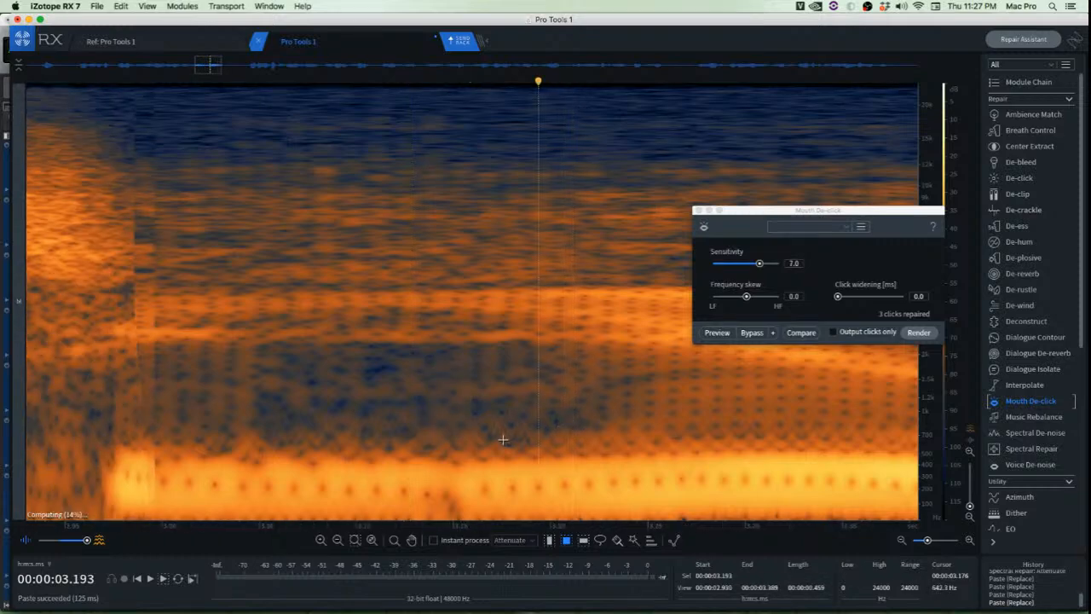
pyautogui.click(504, 447)
pyautogui.scroll(1, 471, 455)
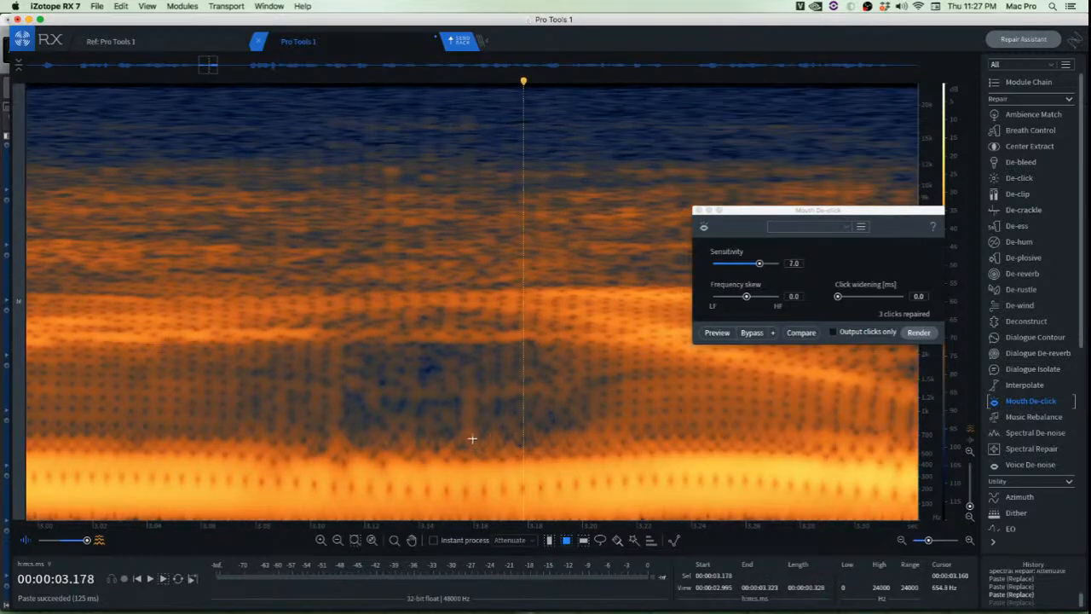
# Retry the patch at 3.152–3.167 s, mark the low-frequency artifact below about 312 Hz beneath it, and undo the patch
pyautogui.scroll(2, 472, 438)
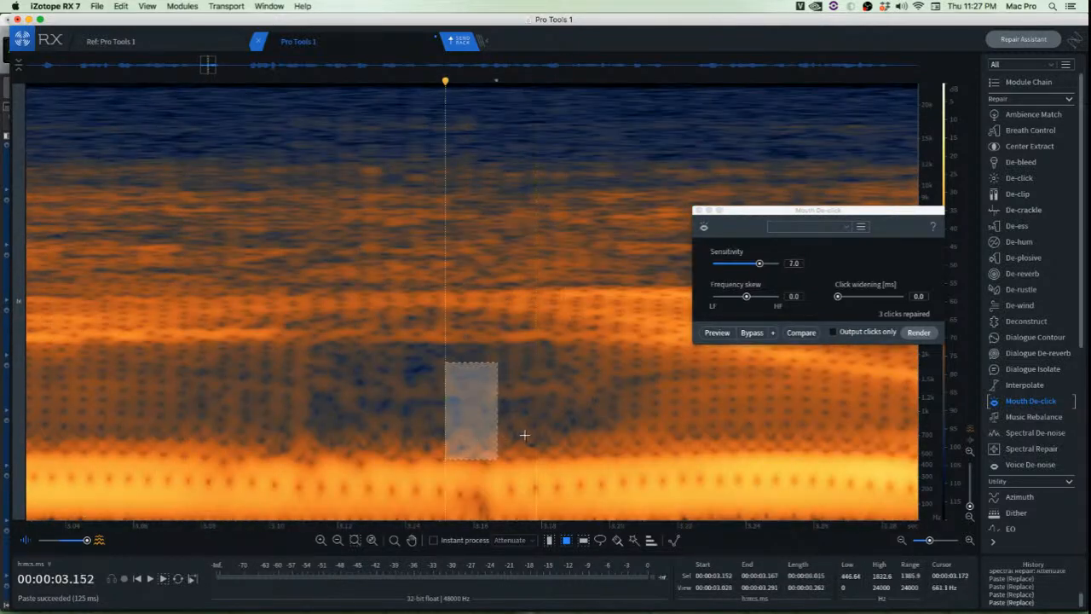
pyautogui.click(465, 486)
pyautogui.moveTo(414, 483); pyautogui.dragTo(491, 513)
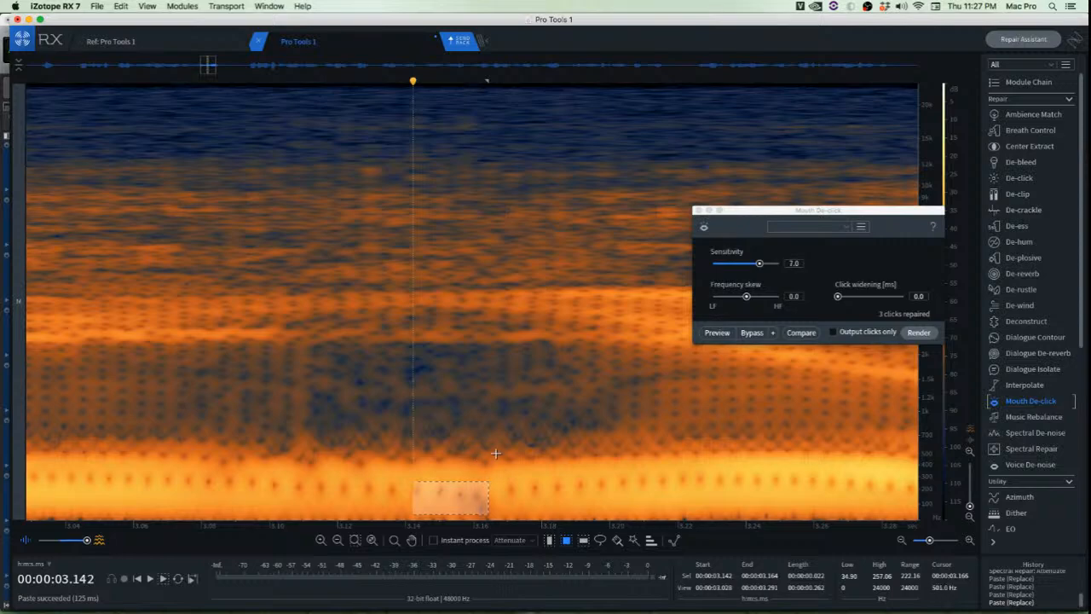
pyautogui.scroll(2, 485, 439)
pyautogui.scroll(-2, 452, 446)
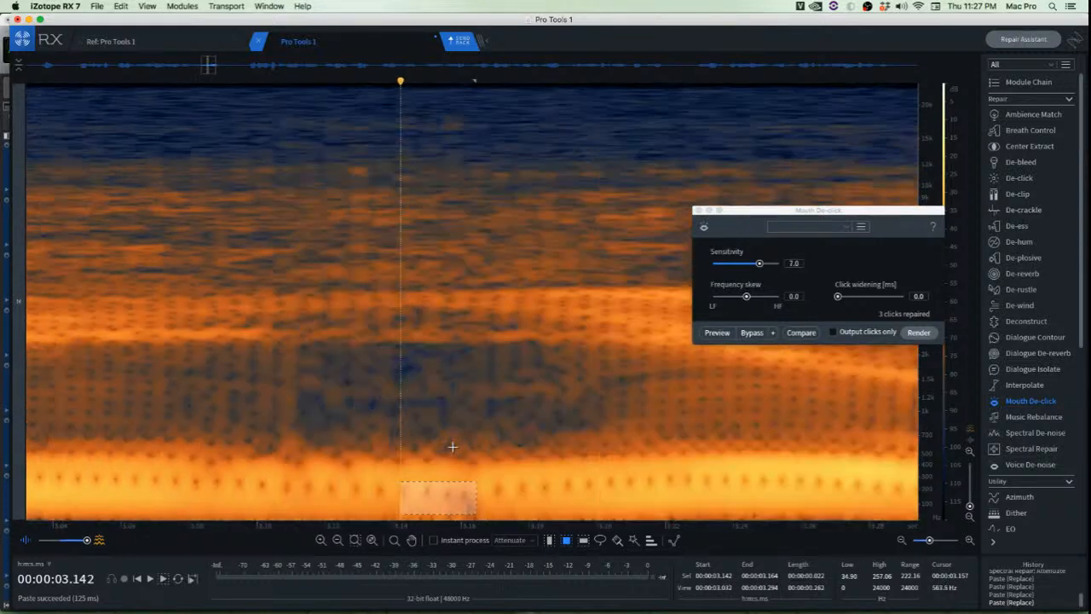
pyautogui.moveTo(426, 401); pyautogui.dragTo(470, 453)
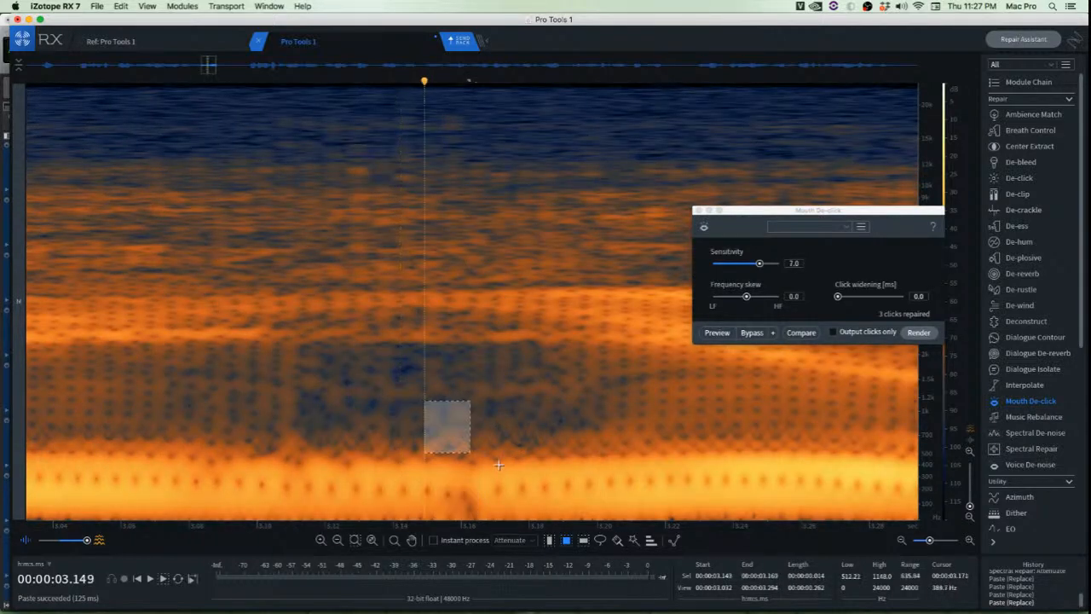
pyautogui.moveTo(410, 475); pyautogui.dragTo(490, 544)
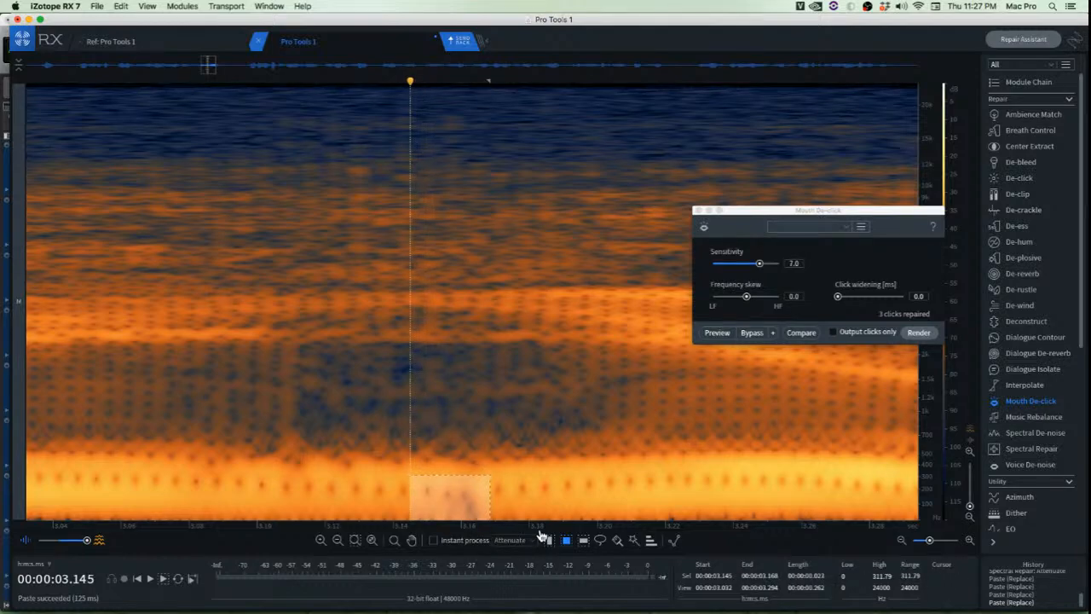
pyautogui.moveTo(433, 361); pyautogui.dragTo(480, 458)
pyautogui.click(534, 418)
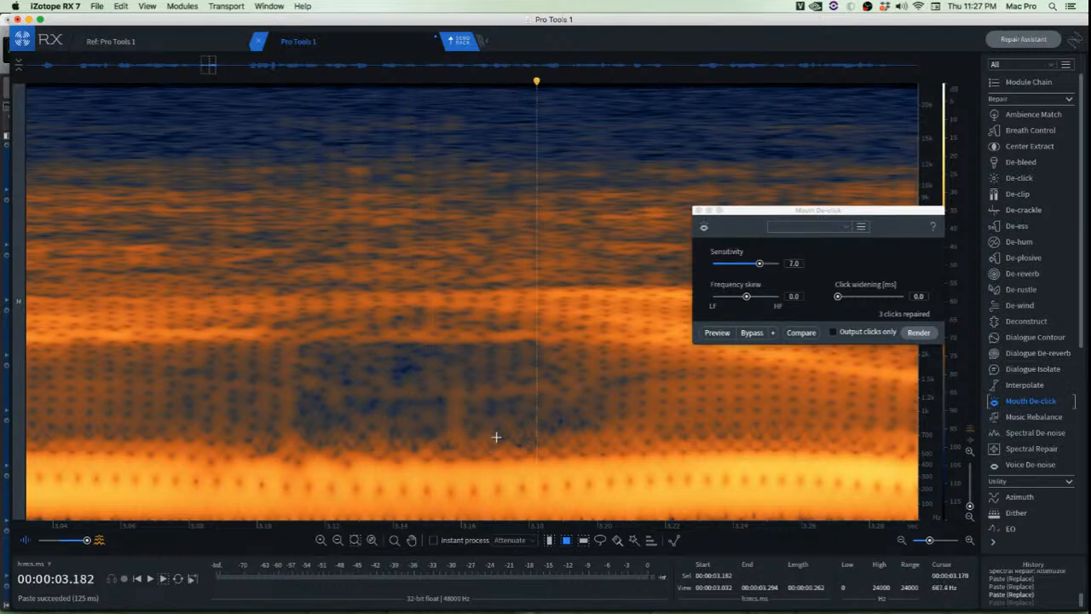
# Try cutting the vertical band at 3.156–3.161 s between about 667 and 2066 Hz, and undo the cut
pyautogui.scroll(-2, 442, 426)
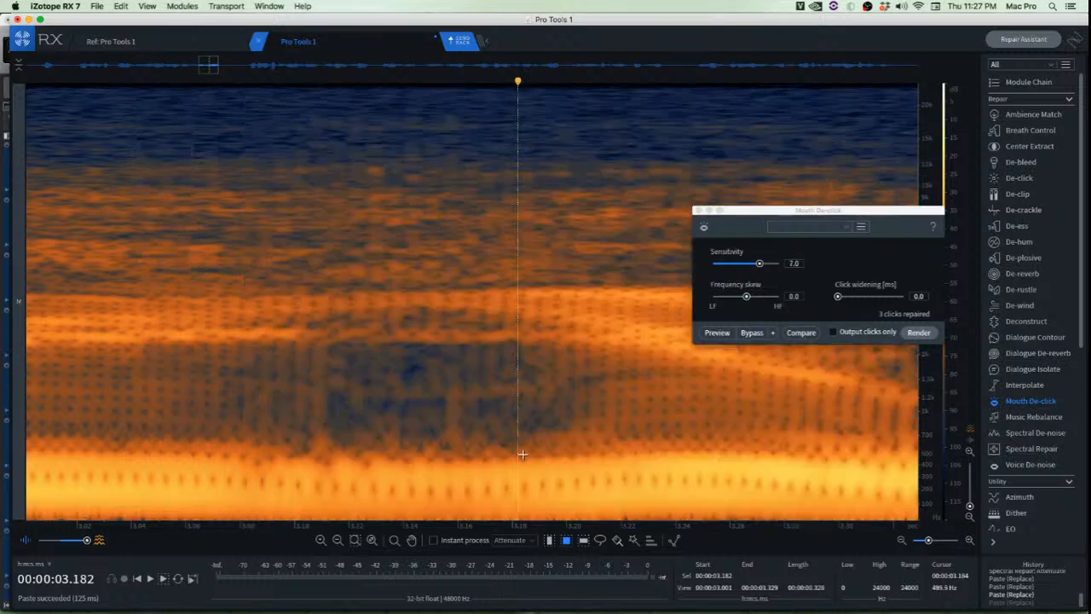
pyautogui.scroll(6, 464, 420)
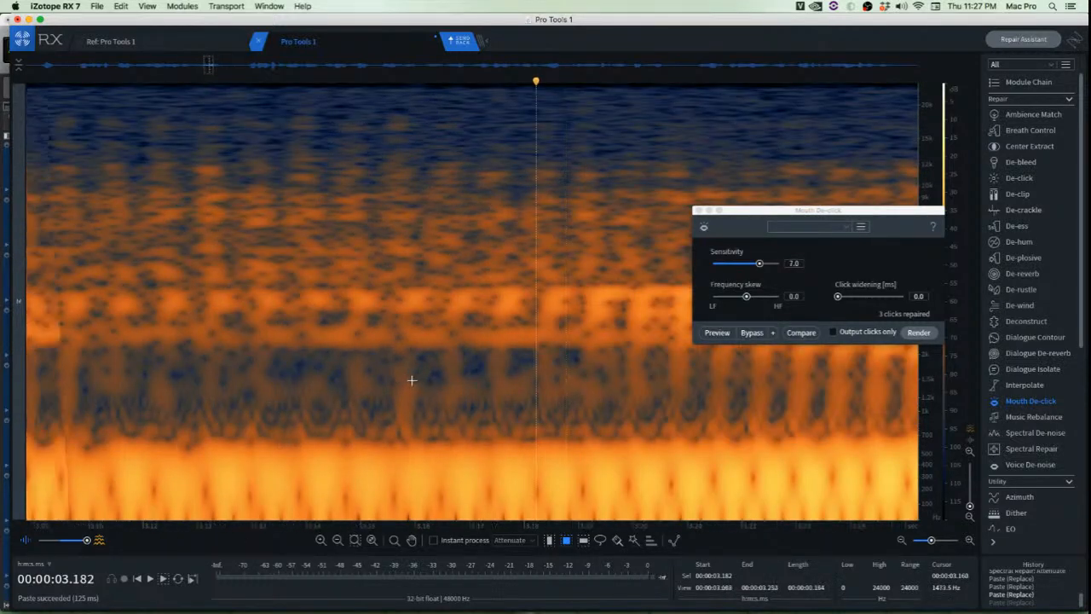
pyautogui.scroll(-1, 414, 378)
pyautogui.moveTo(394, 351); pyautogui.dragTo(424, 437)
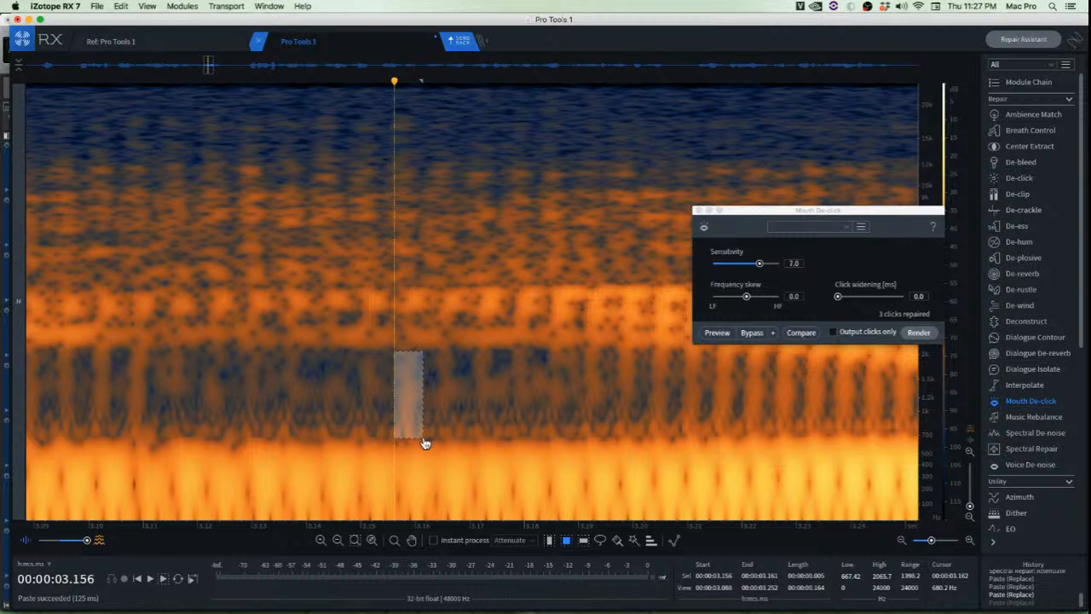
pyautogui.press('super+x')
pyautogui.click(433, 398)
pyautogui.press('super+z')
# Try pasting copied neighbouring audio into the mid-frequency band near 3.163 s, and undo the paste
pyautogui.click(433, 398)
pyautogui.scroll(3, 404, 434)
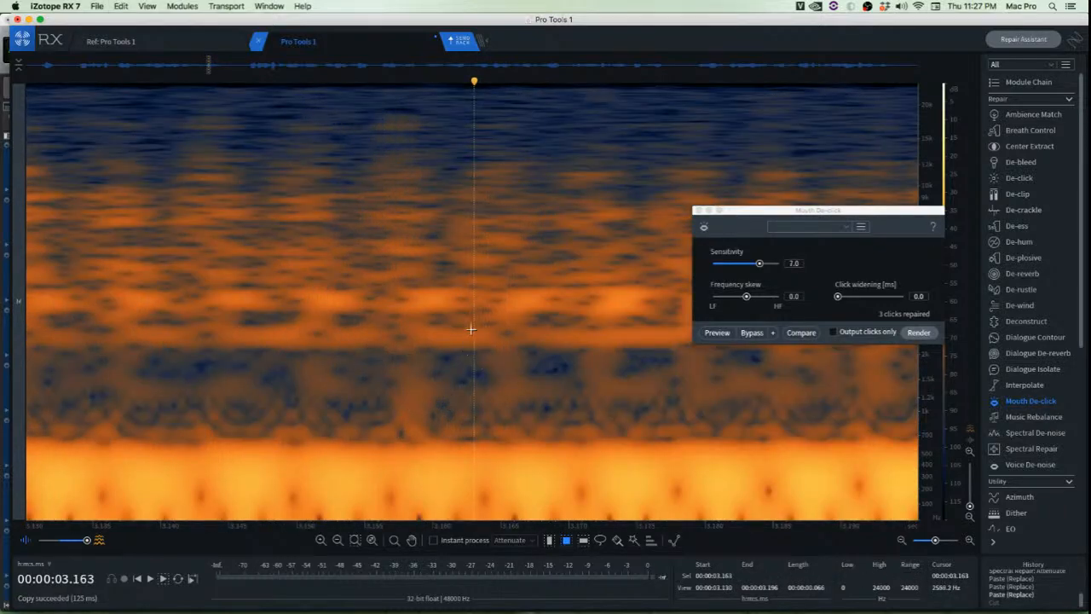
pyautogui.moveTo(472, 329); pyautogui.dragTo(478, 425)
pyautogui.press('super+v')
pyautogui.click(548, 475)
pyautogui.scroll(-5, 557, 473)
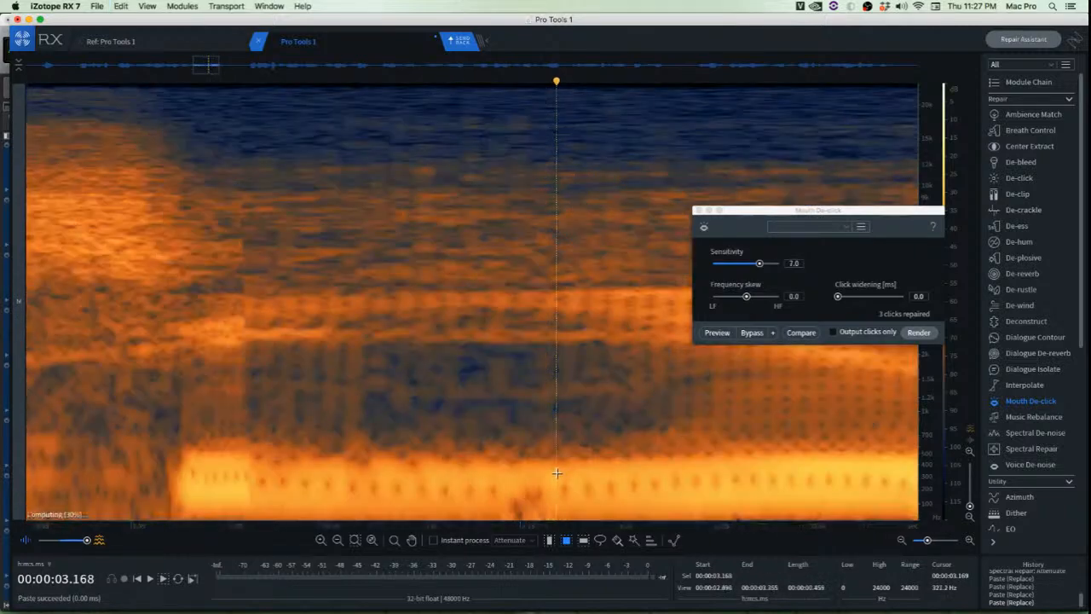
pyautogui.press('space')
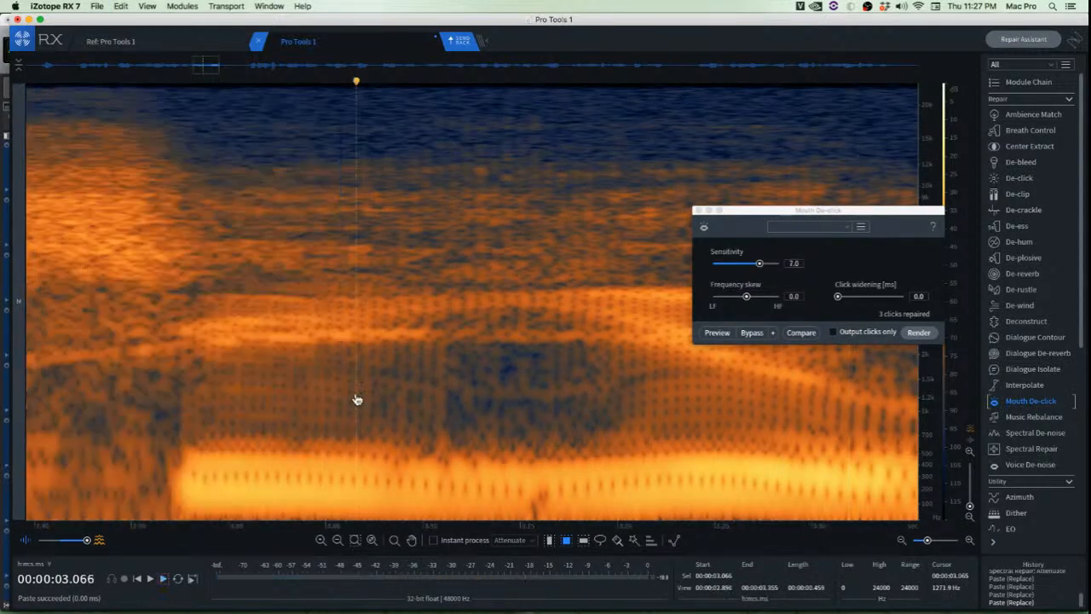
pyautogui.press('super+z')
# Play back the patched word from about 3.066 s, 2.992 s and 2.926 s to check the repairs
pyautogui.press('space')
pyautogui.press('space')
pyautogui.press('space')
pyautogui.press('space')
pyautogui.press('space')
pyautogui.press('space')
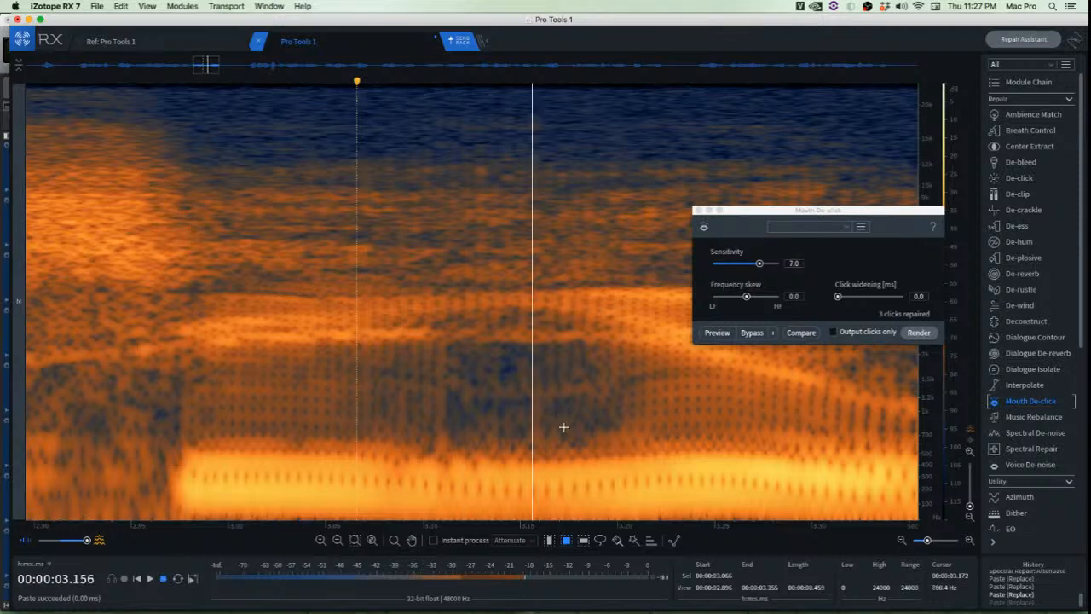
pyautogui.press('space')
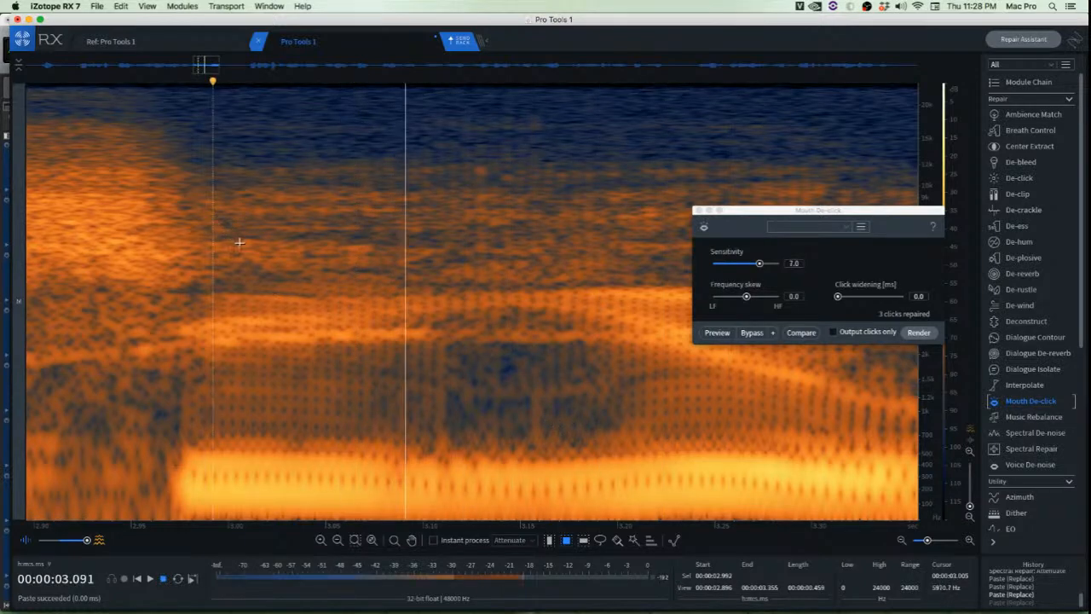
pyautogui.press('space')
pyautogui.scroll(-5, 242, 241)
pyautogui.click(181, 214)
pyautogui.press('space')
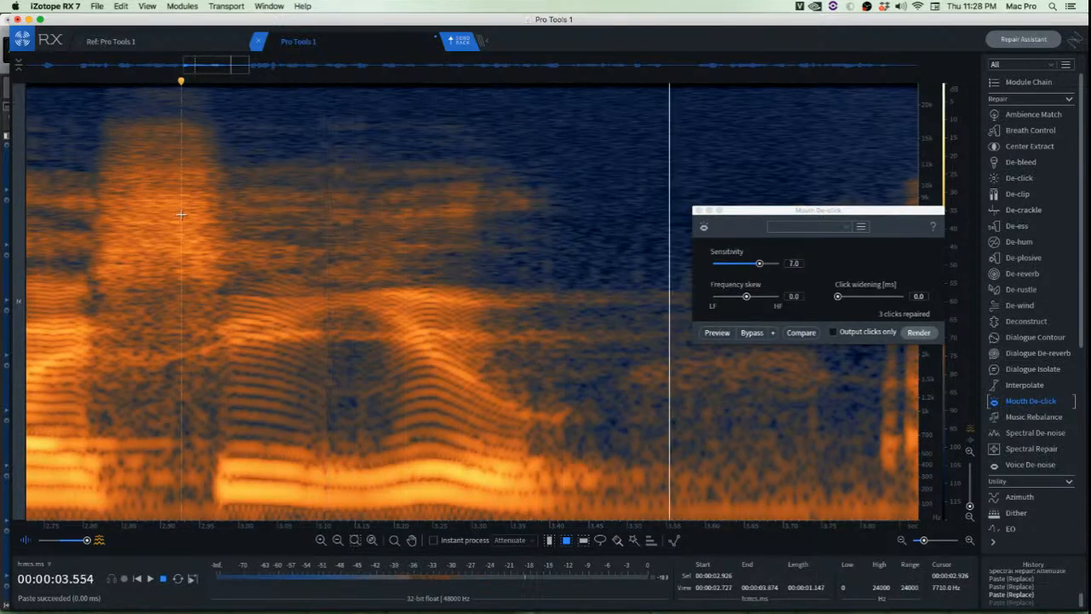
pyautogui.press('space')
pyautogui.press('space')
pyautogui.press('space')
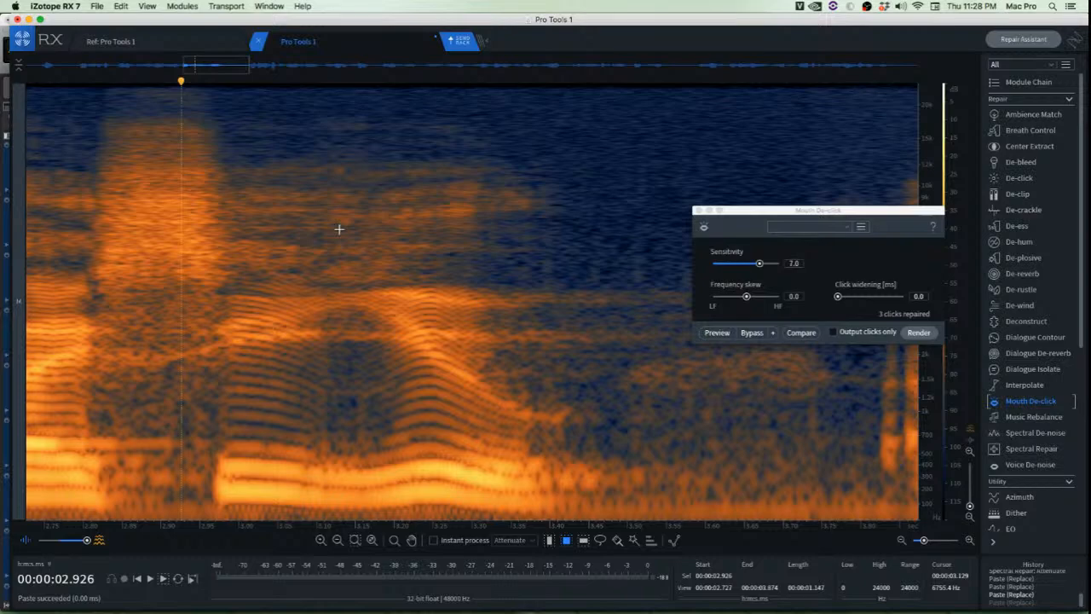
# Play back the pause from about 3.35 s up to the next word to listen for remaining clicks
pyautogui.hscroll(5, 339, 228)
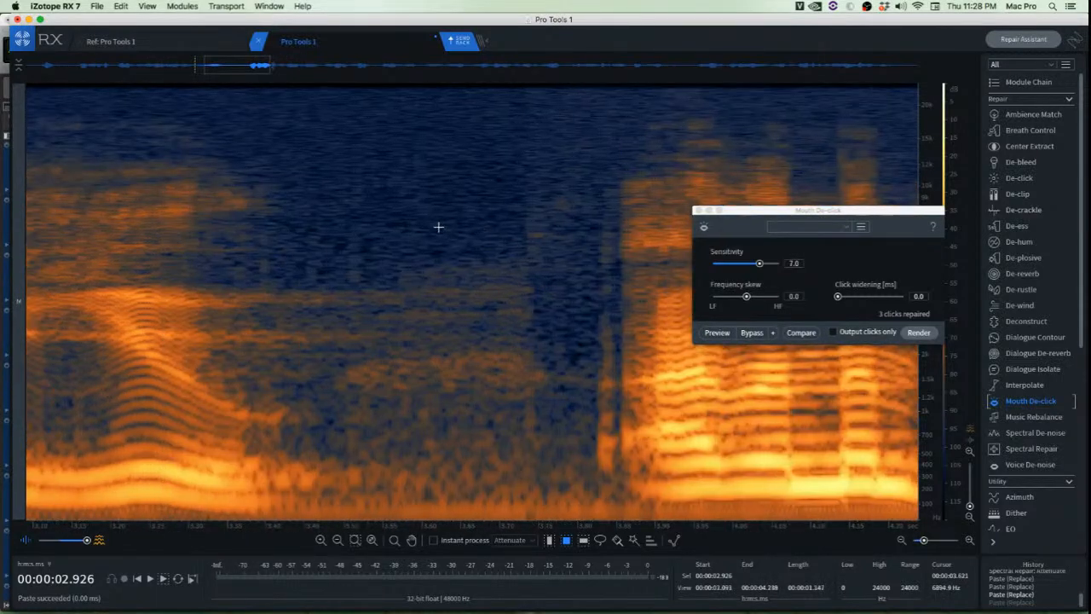
pyautogui.press('space')
pyautogui.press('space')
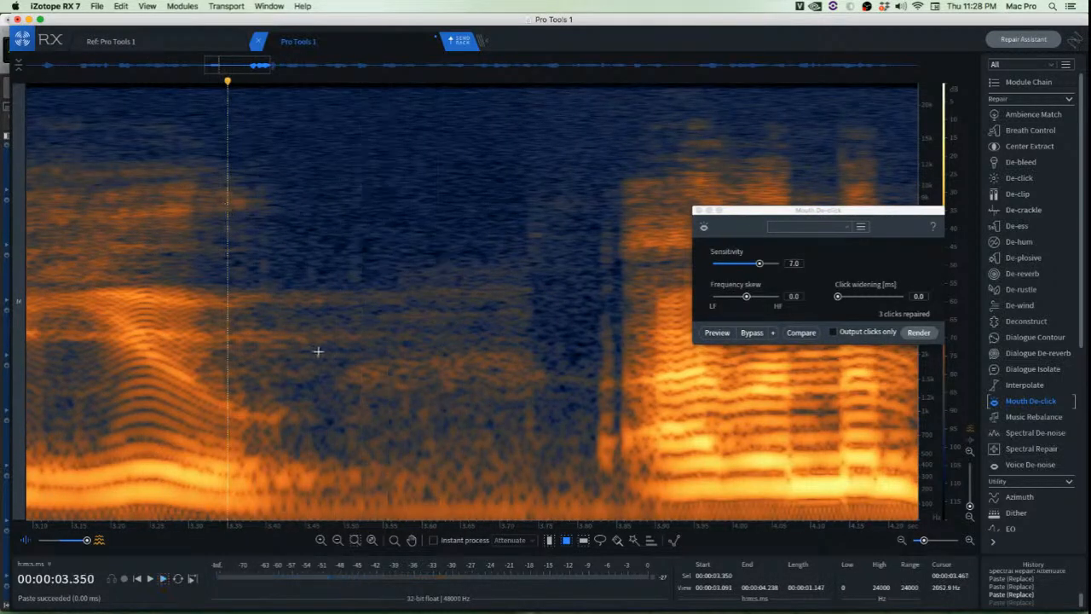
pyautogui.press('space')
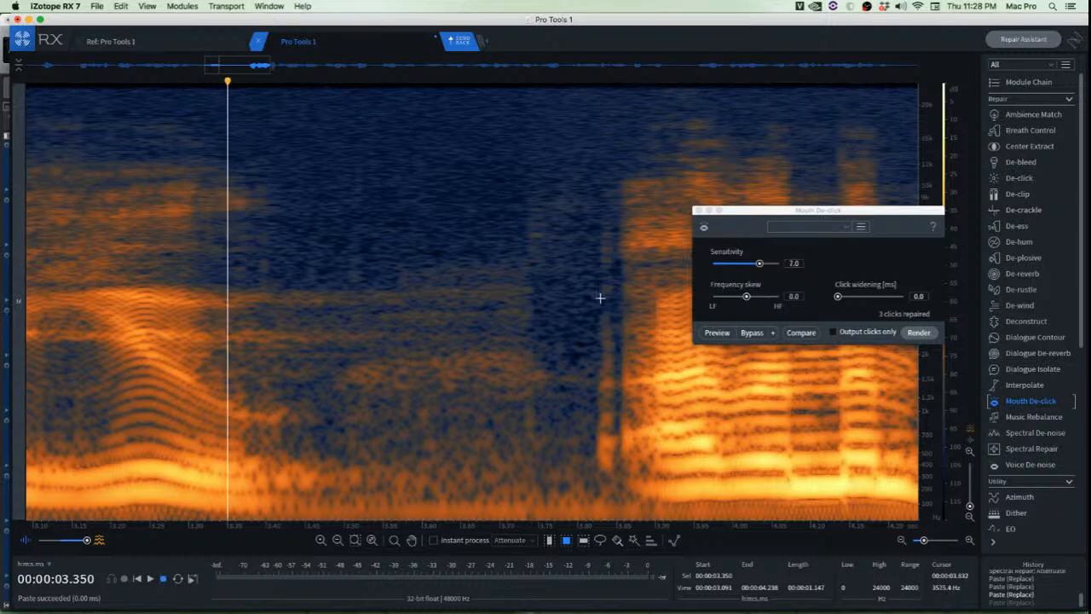
pyautogui.press('space')
# Patch the vertical click near 3.74 s with the neighbouring audio from 3.740–3.756 s, about 512–2538 Hz
pyautogui.scroll(5, 618, 312)
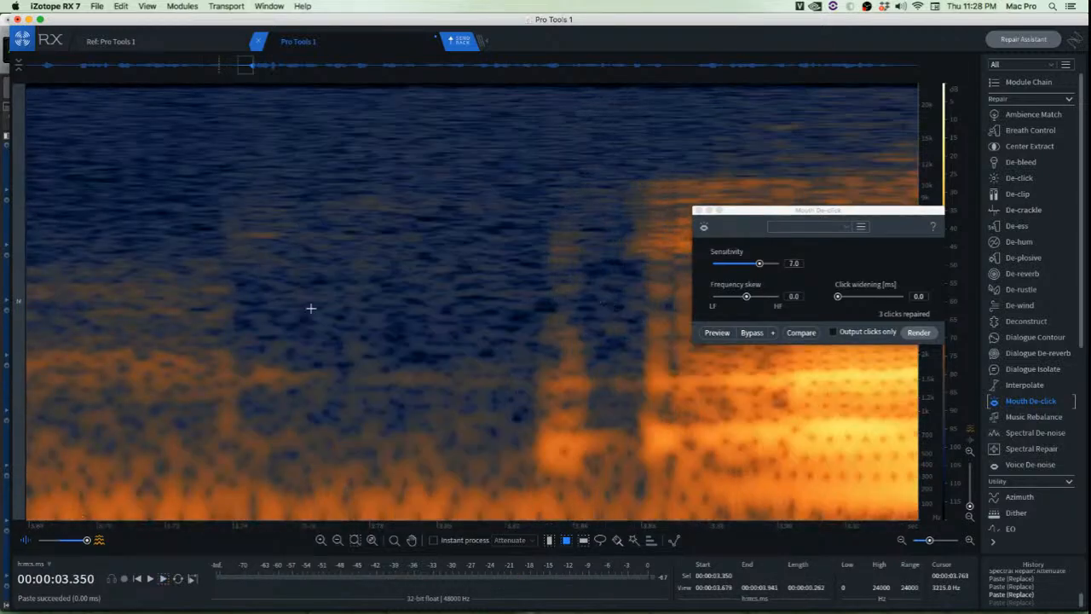
pyautogui.scroll(-1, 239, 358)
pyautogui.moveTo(228, 332); pyautogui.dragTo(299, 447)
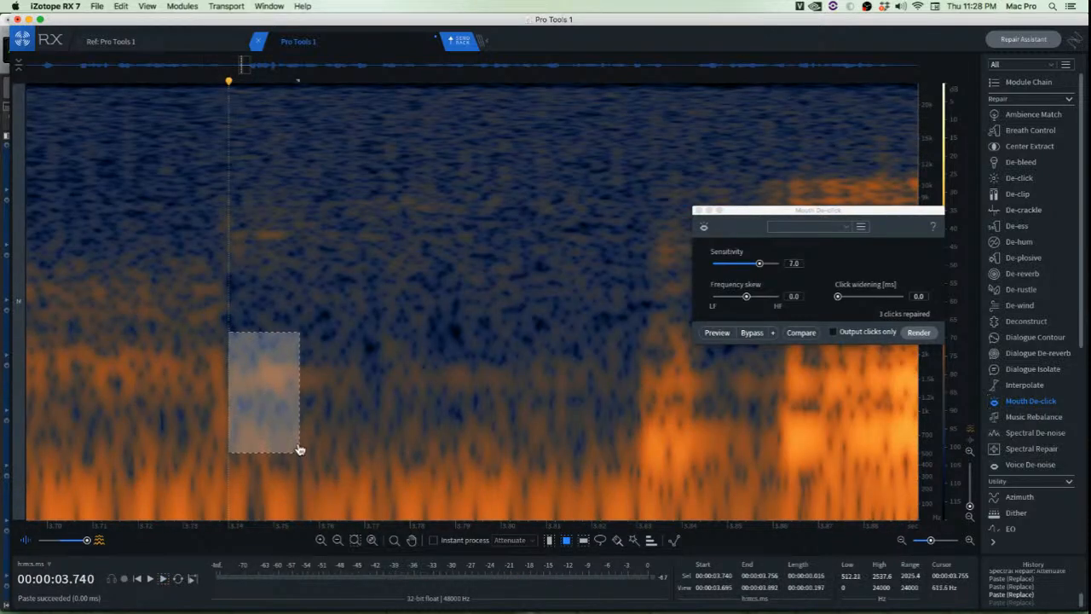
pyautogui.moveTo(260, 414); pyautogui.dragTo(233, 414)
pyautogui.click(473, 412)
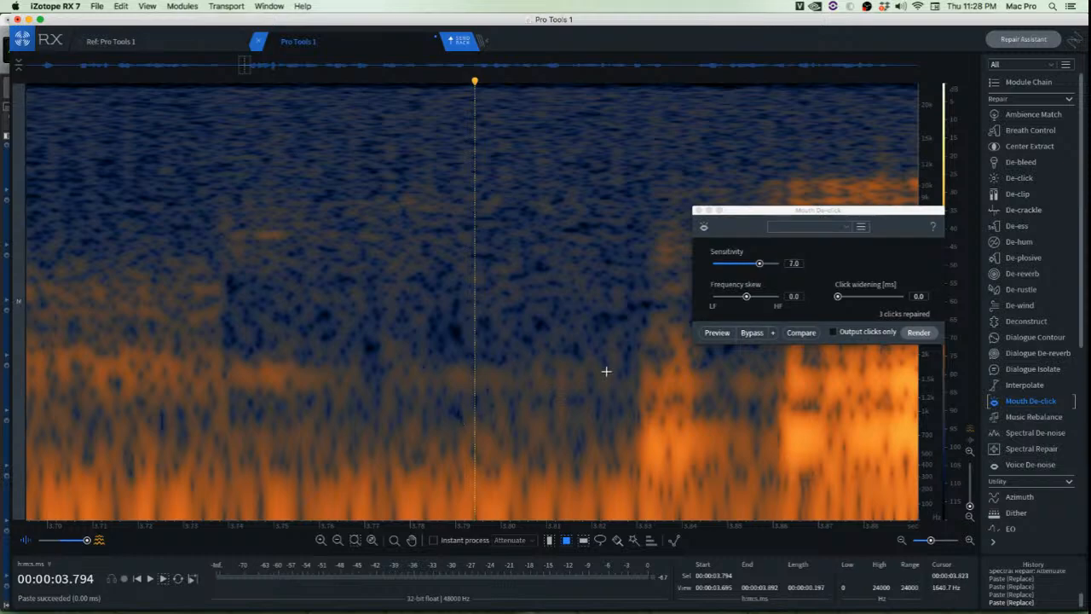
# Mark the quiet stretch at 3.794–3.833 s, about 91–9564 Hz, just before the click near 3.84 s
pyautogui.scroll(-2, 609, 366)
pyautogui.scroll(2, 512, 289)
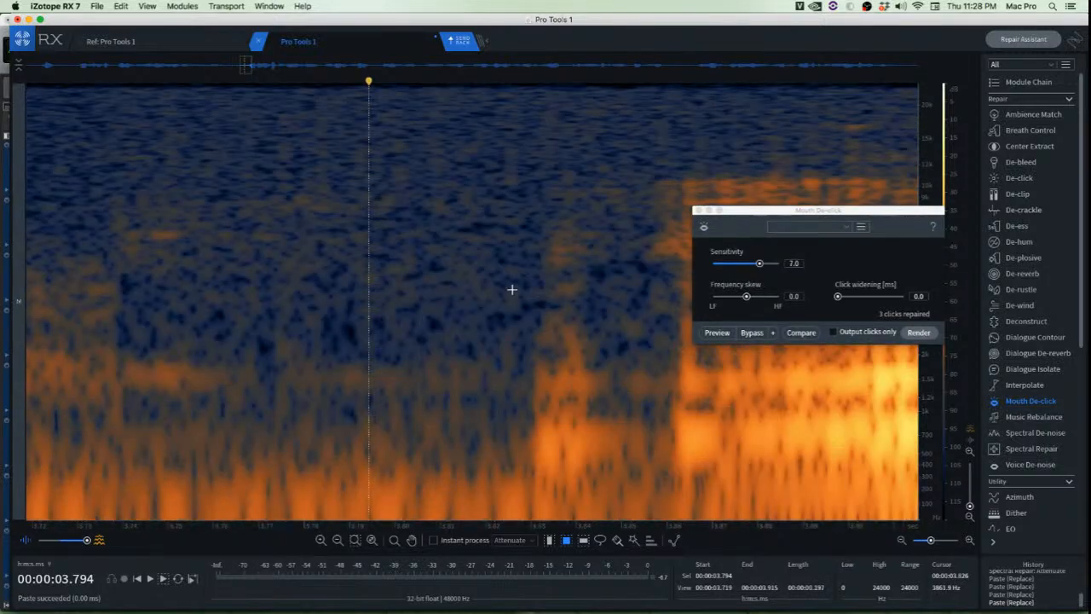
pyautogui.moveTo(440, 187); pyautogui.dragTo(637, 486)
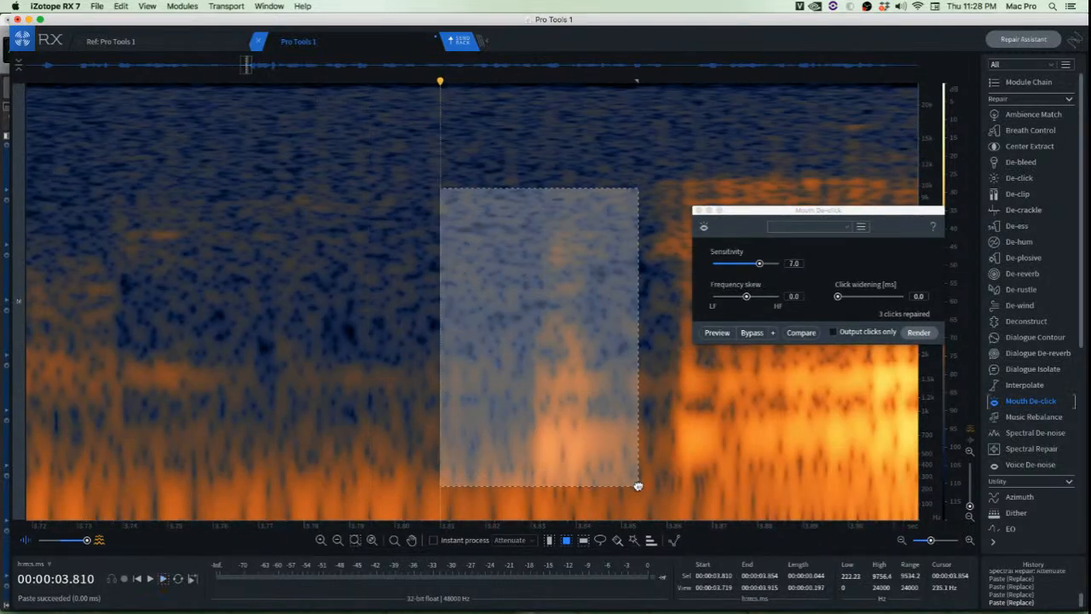
pyautogui.click(386, 247)
pyautogui.moveTo(368, 189); pyautogui.dragTo(537, 509)
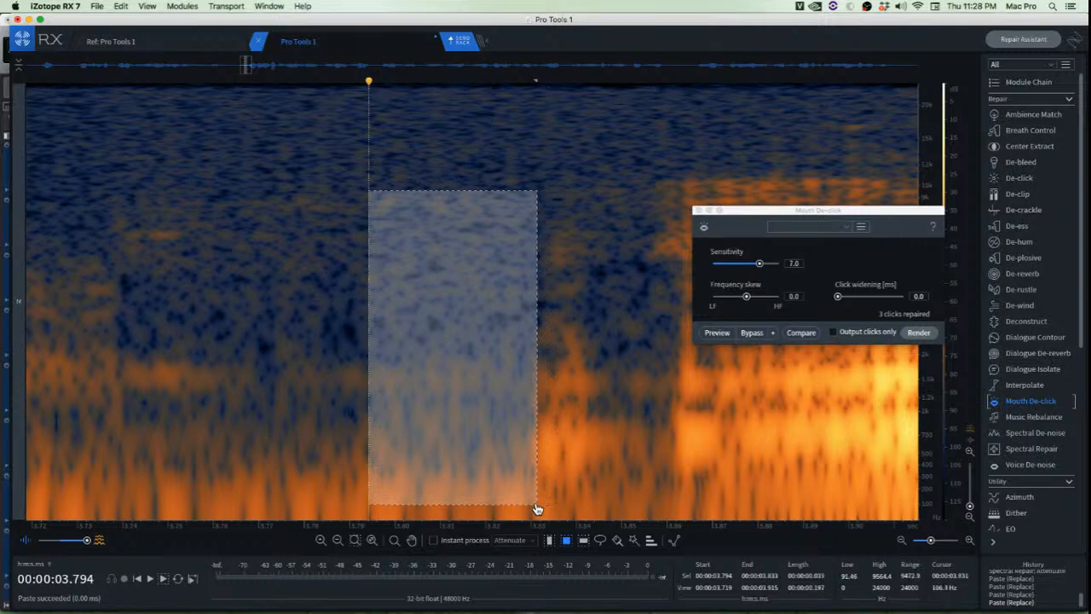
# Paste the copied audio into the selected patch at about 3.794–3.833 s, and audition the result from about 3.68 s
pyautogui.press('super+v')
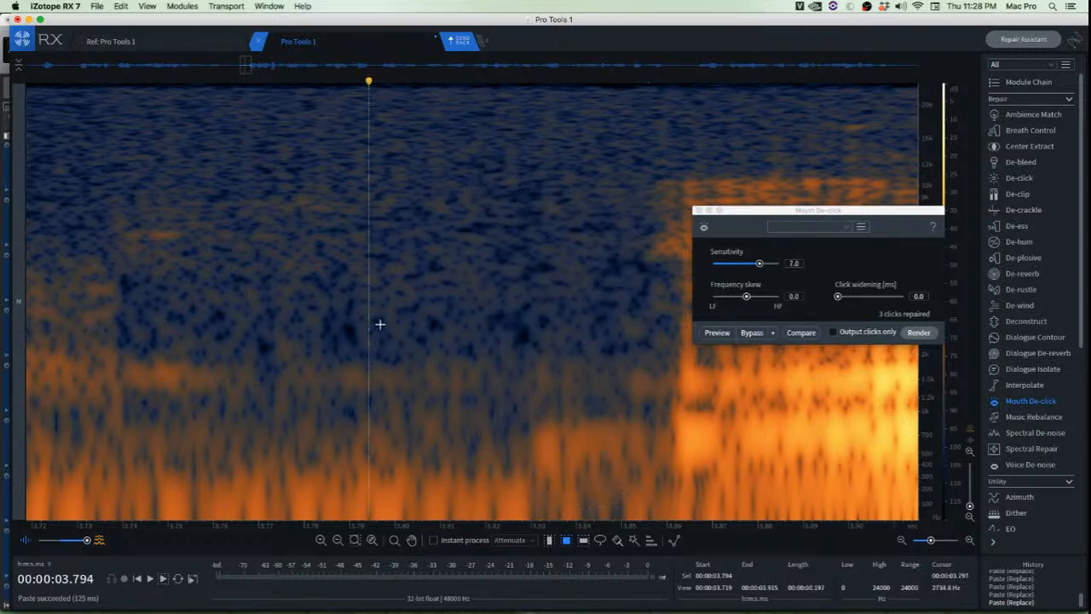
pyautogui.scroll(-3, 239, 243)
pyautogui.click(239, 243)
pyautogui.press('space')
pyautogui.press('space')
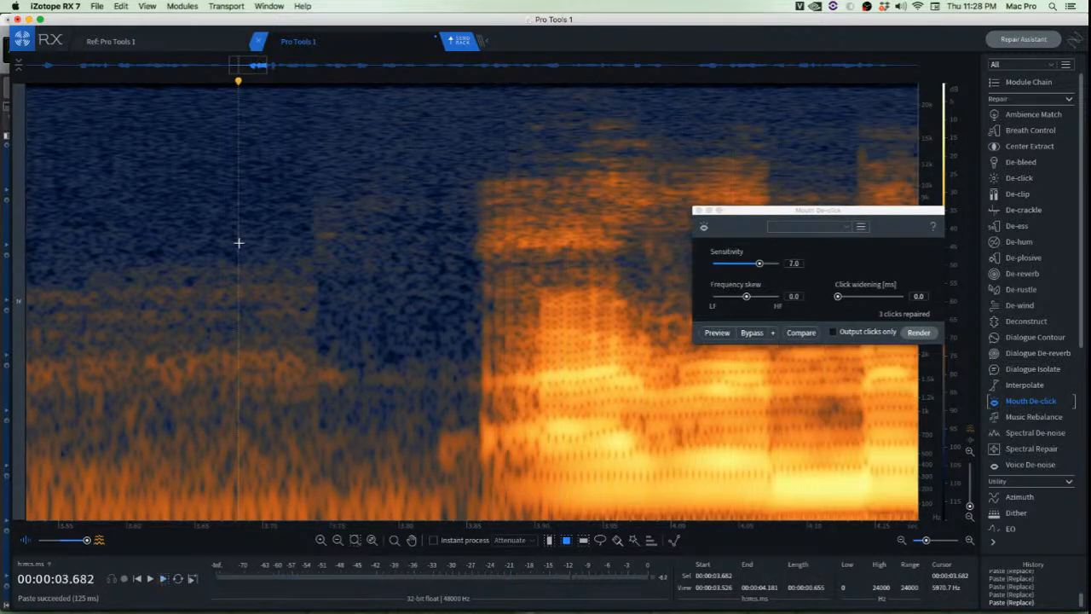
pyautogui.press('space')
pyautogui.scroll(-3, 239, 243)
pyautogui.press('space')
pyautogui.press('space')
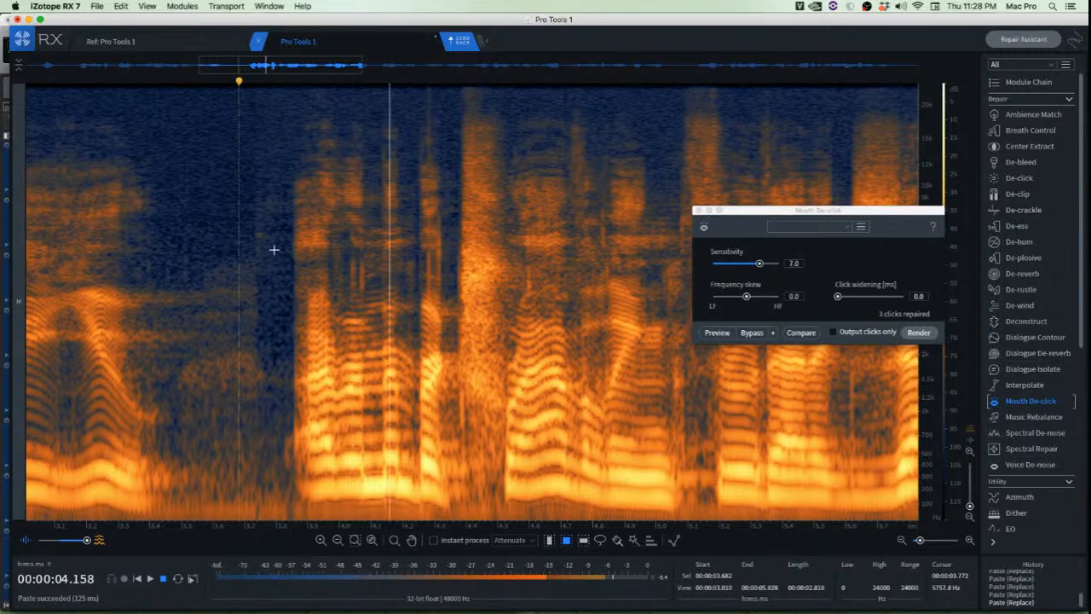
pyautogui.press('space')
# Render Mouth De-click on a patch from about 4.032 to 4.085 s, between roughly 1.1 and 12.7 kHz
pyautogui.scroll(4, 327, 241)
pyautogui.scroll(3, 385, 224)
pyautogui.scroll(3, 463, 205)
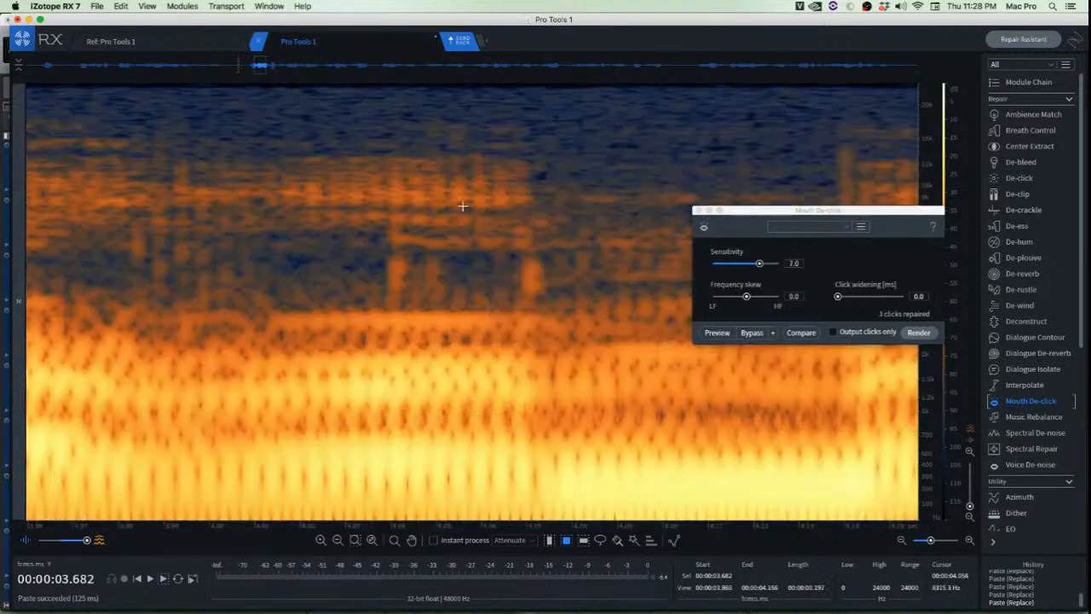
pyautogui.moveTo(355, 157); pyautogui.dragTo(594, 401)
pyautogui.click(919, 333)
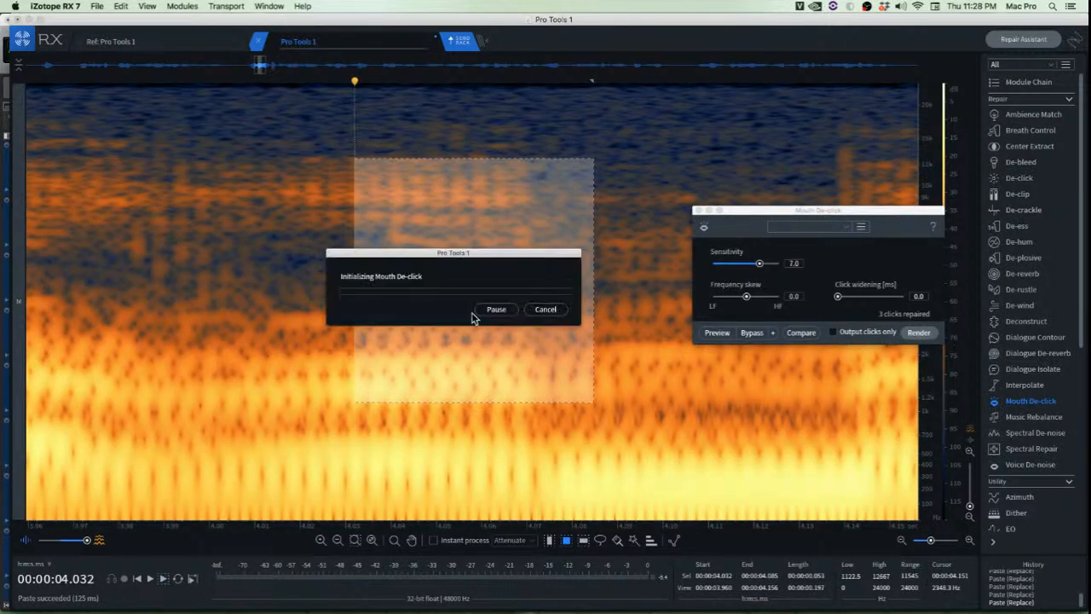
# Play back the passage repeatedly from about 3.976 s to check the repair and listen for remaining mouth clicks
pyautogui.click(207, 163)
pyautogui.scroll(-4, 292, 270)
pyautogui.click(247, 233)
pyautogui.press('space')
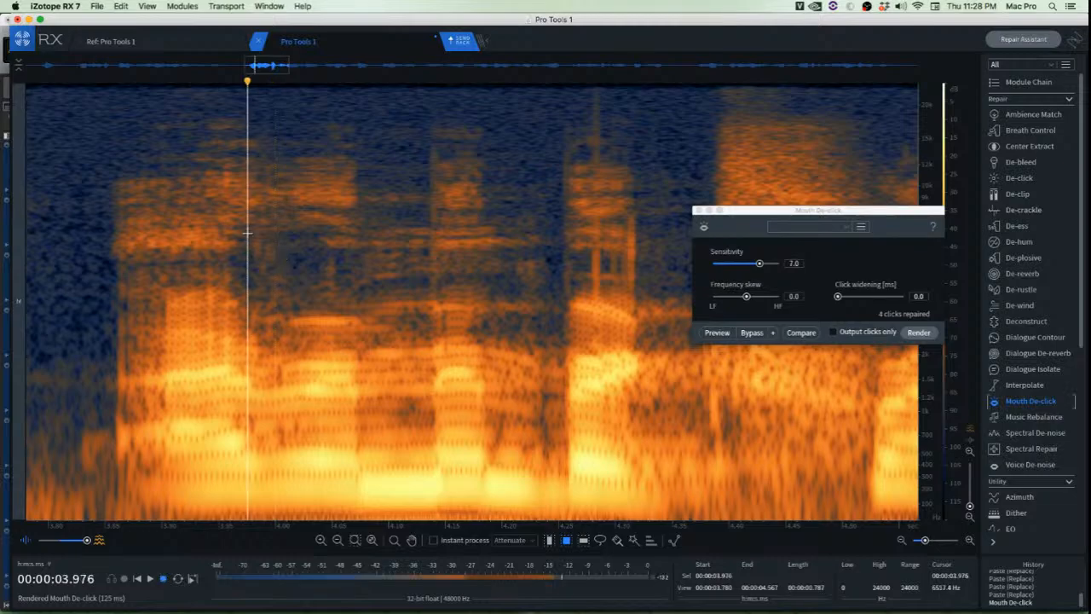
pyautogui.press('space')
pyautogui.press('space')
pyautogui.press('space')
pyautogui.scroll(-3, 247, 233)
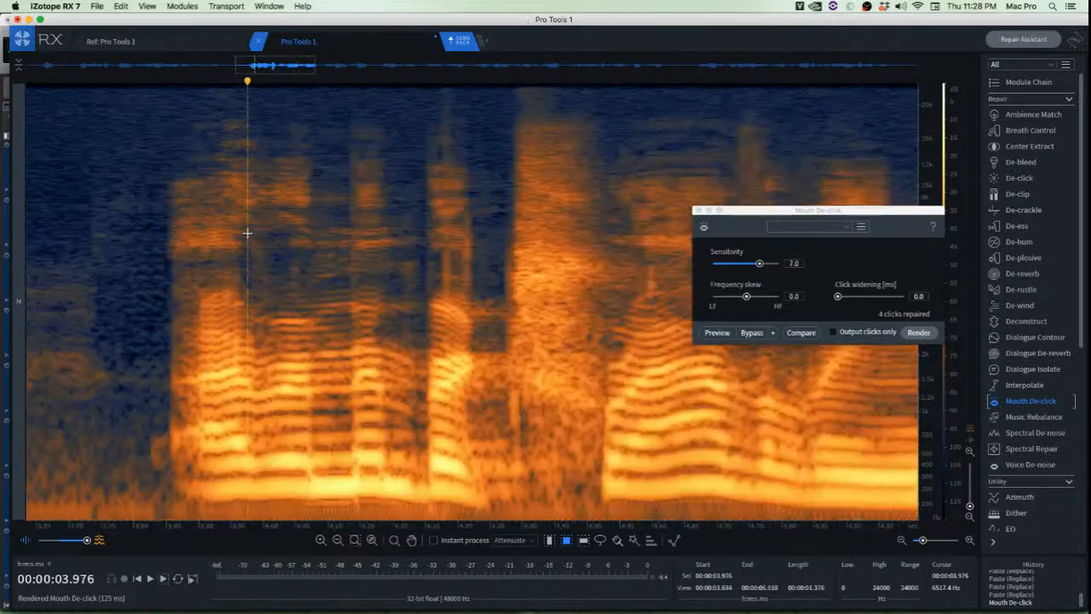
# Render Mouth De-click on a patch from about 4.26 to 4.34 s, roughly 1.8–20 kHz, and audition it from 4.208 s
pyautogui.scroll(6, 429, 236)
pyautogui.moveTo(396, 102); pyautogui.dragTo(607, 364)
pyautogui.click(918, 332)
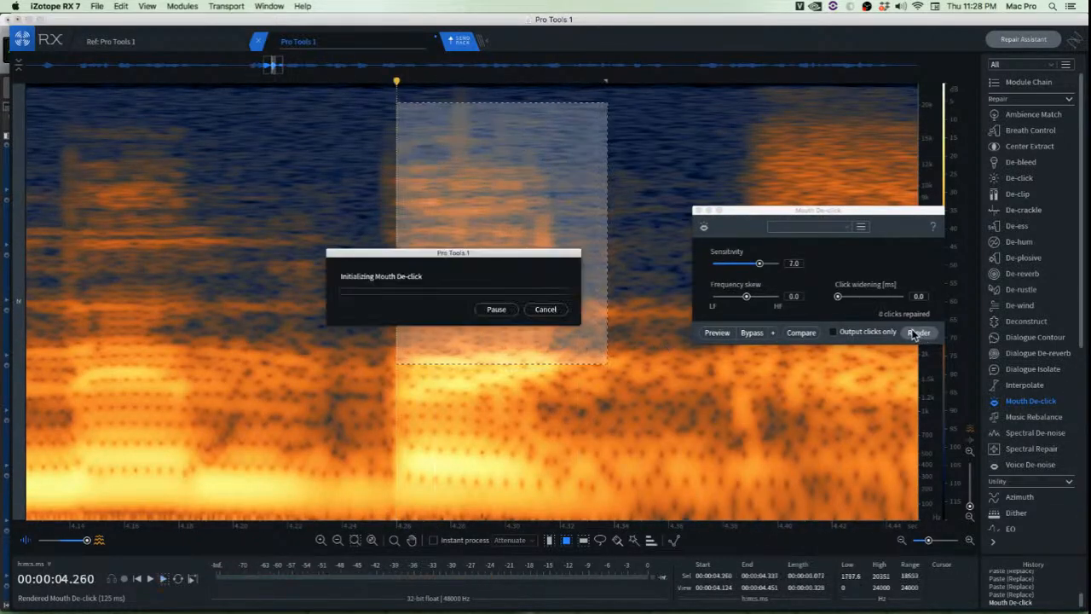
pyautogui.click(254, 181)
pyautogui.press('space')
pyautogui.press('space')
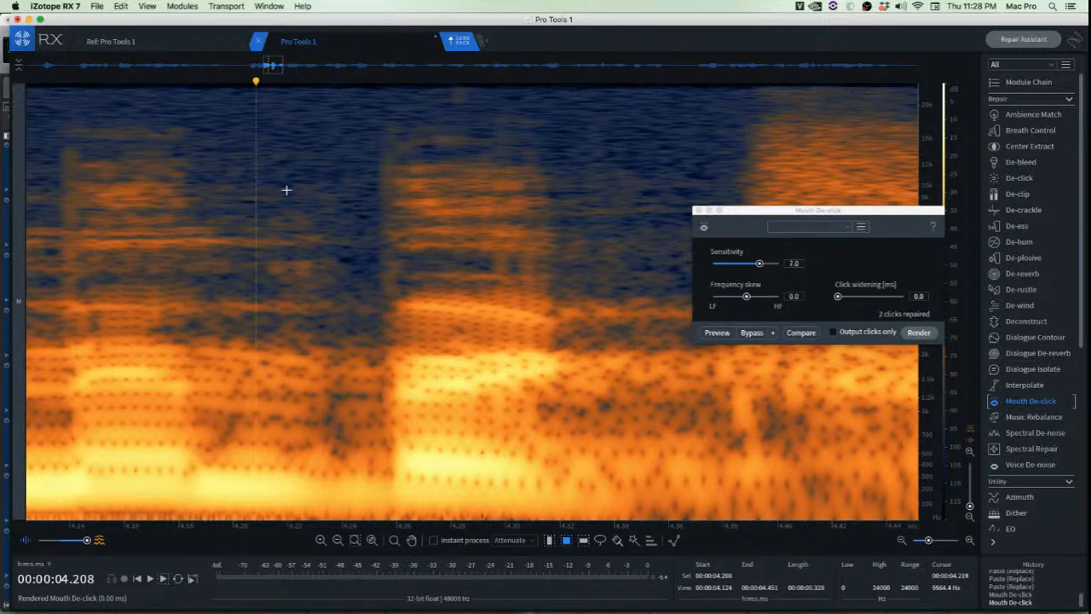
# Examine the passage around 4.225–4.428 s and play it from about 4.241 s to locate the next click
pyautogui.scroll(-3, 286, 191)
pyautogui.scroll(2, 433, 175)
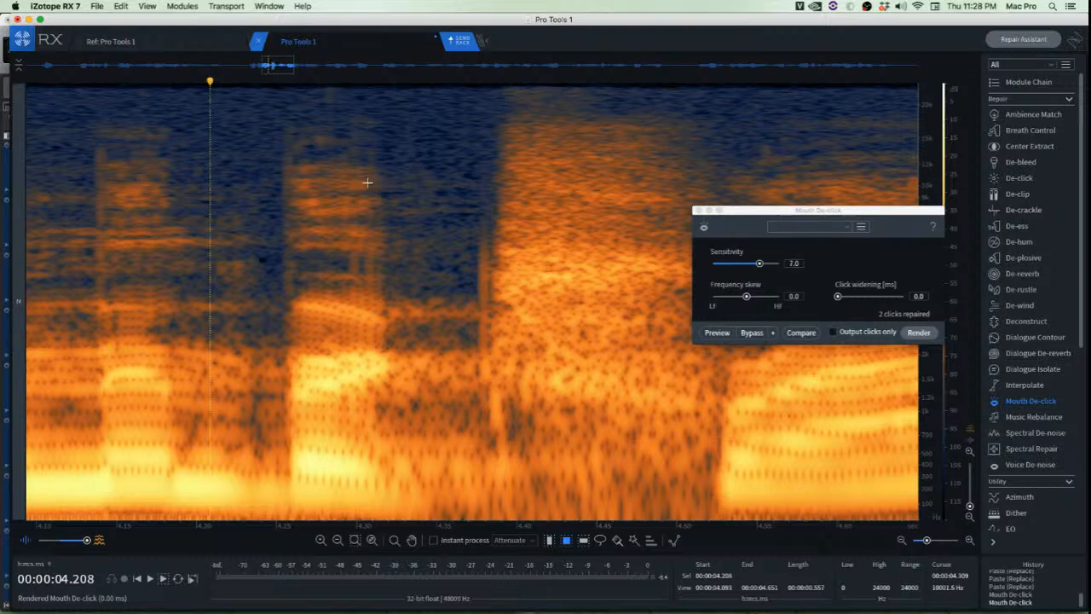
pyautogui.moveTo(234, 142); pyautogui.dragTo(560, 213)
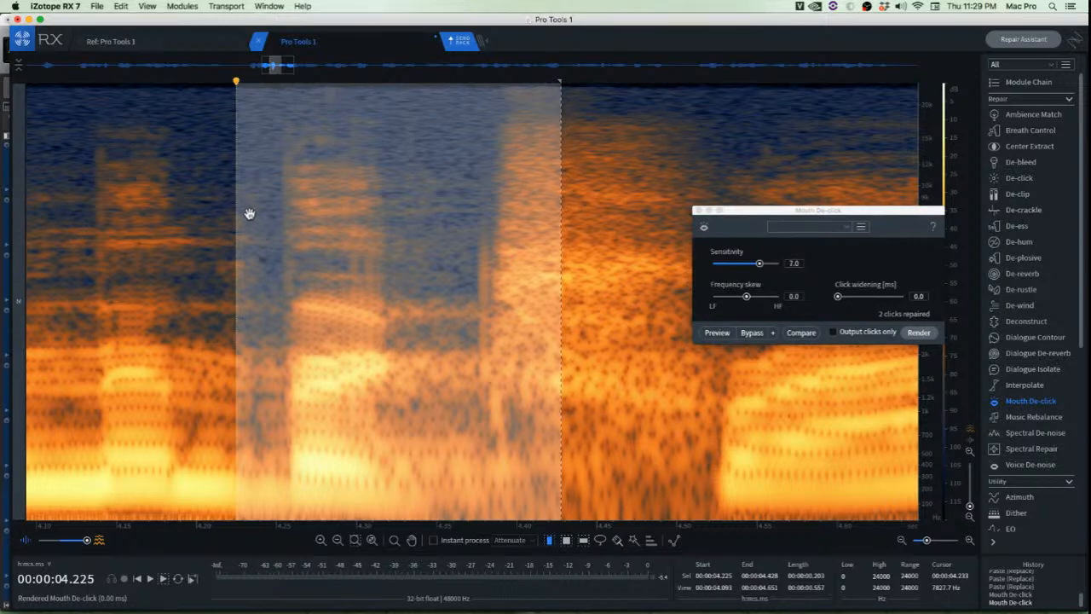
pyautogui.click(372, 193)
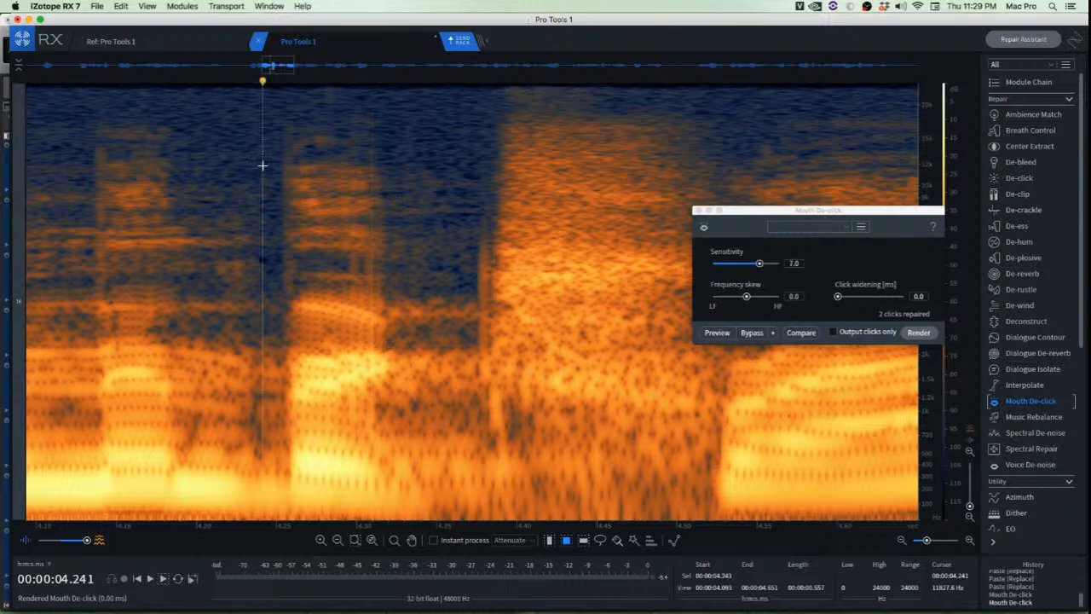
pyautogui.press('space')
pyautogui.press('space')
pyautogui.press('space')
pyautogui.press('space')
# Try Mouth De-click on the click before the noise burst, selecting about 4.370–4.401 s below roughly 12 kHz
pyautogui.scroll(5, 472, 297)
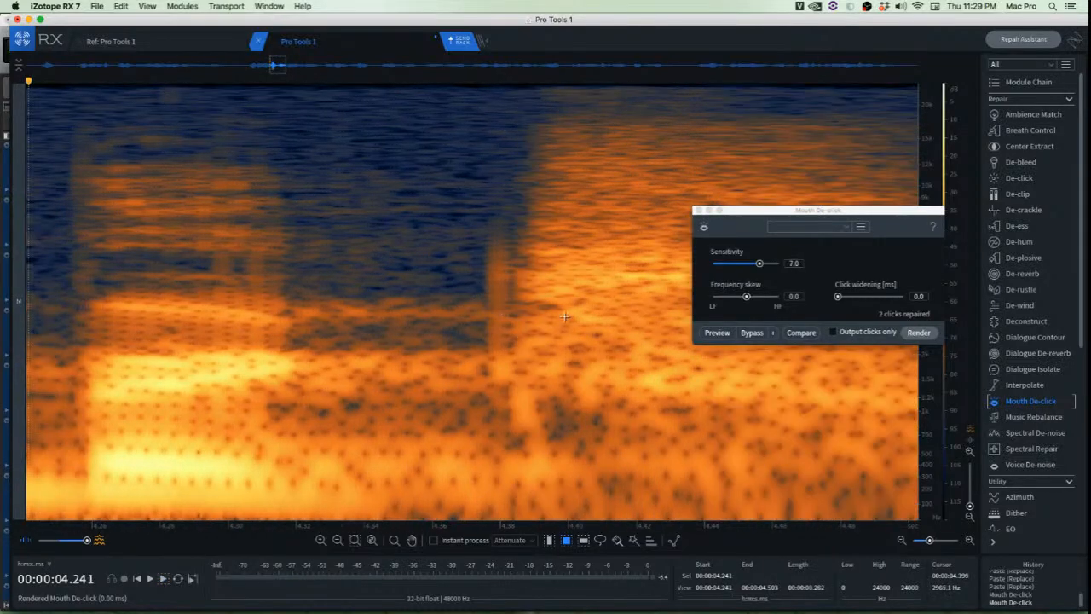
pyautogui.scroll(3, 565, 316)
pyautogui.moveTo(364, 164); pyautogui.dragTo(577, 522)
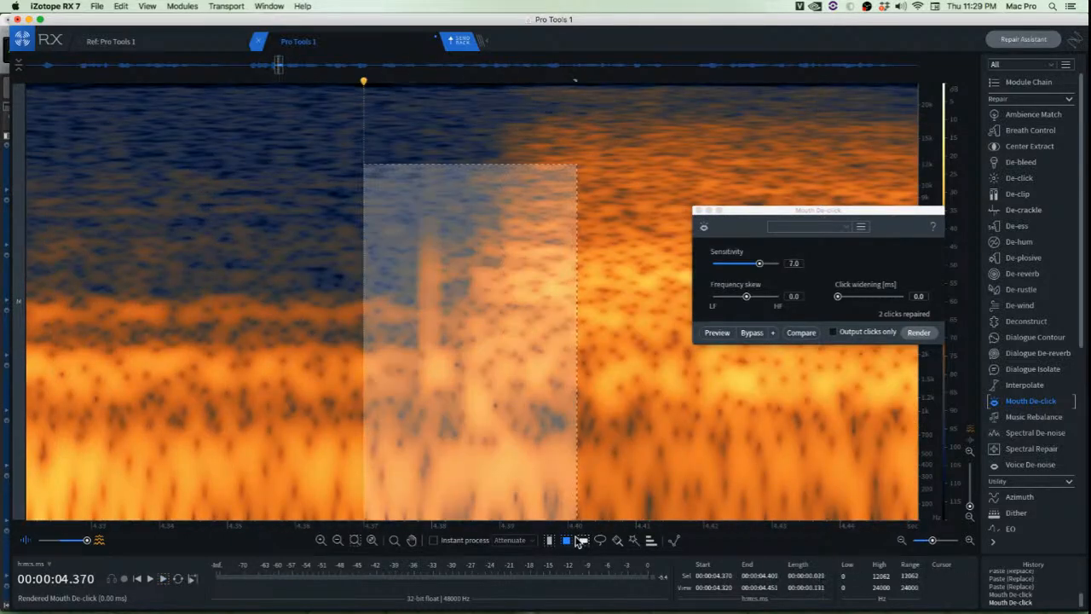
pyautogui.click(916, 333)
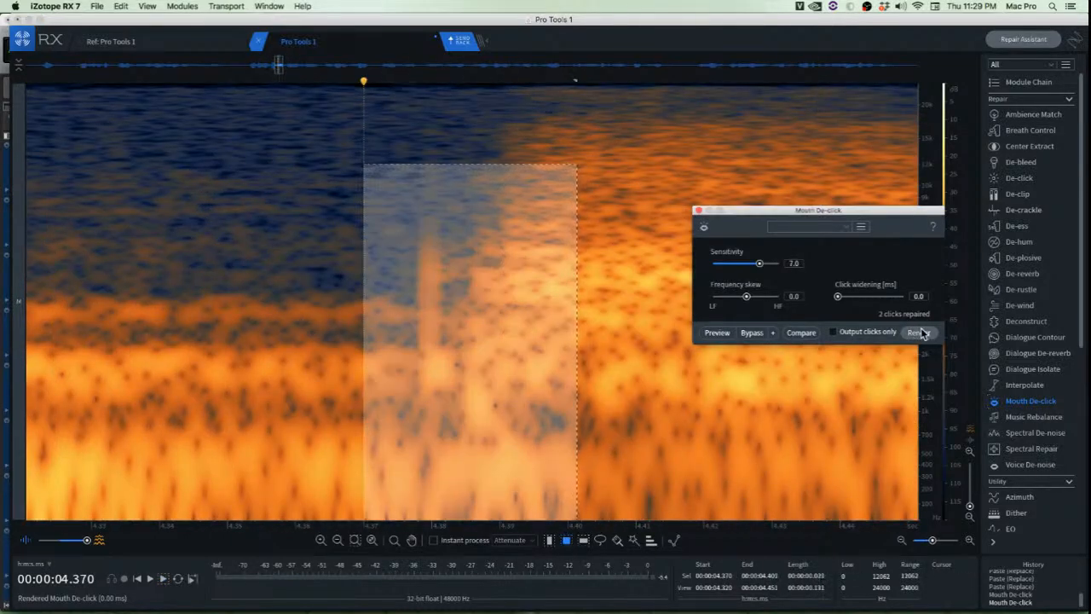
pyautogui.click(352, 238)
pyautogui.scroll(2, 384, 256)
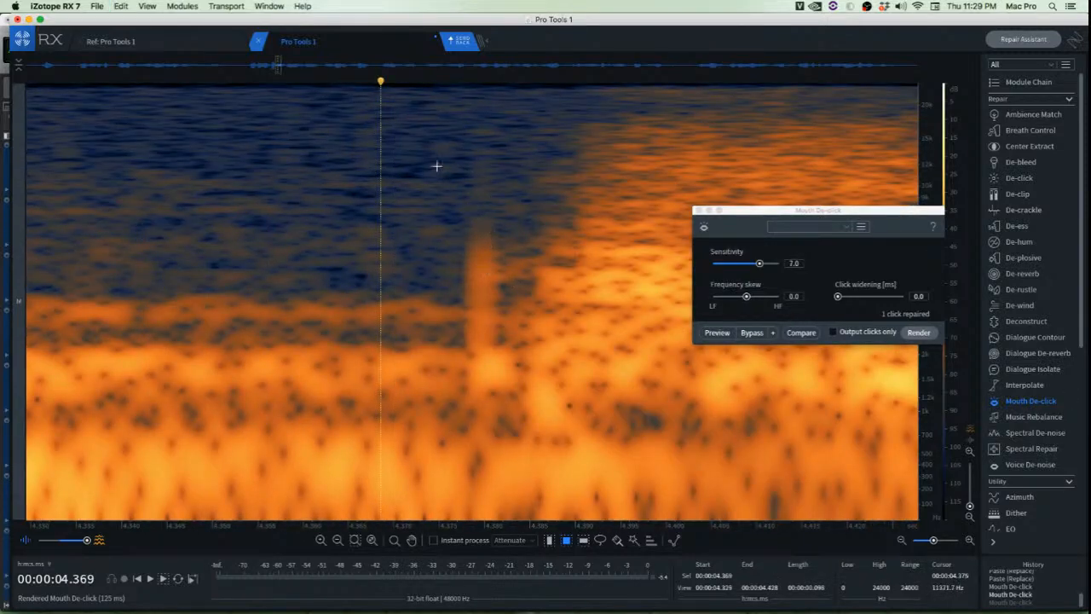
# Try De-click on about 4.374–4.401 s below roughly 12.3 kHz, compare it with the unprocessed audio, and undo it
pyautogui.moveTo(430, 161); pyautogui.dragTo(675, 533)
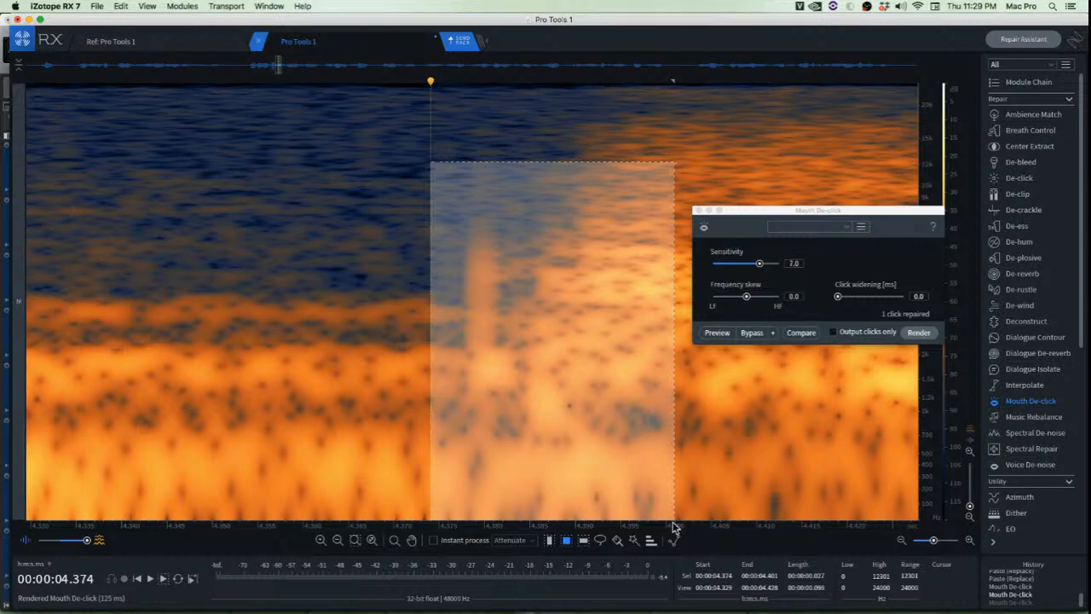
pyautogui.press('super+shift+2')
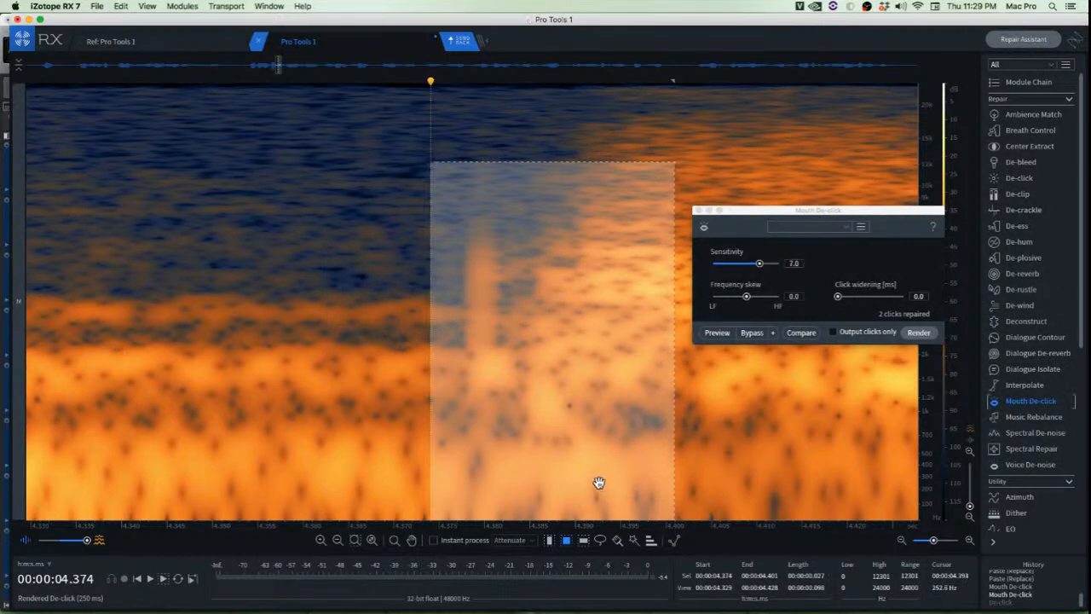
pyautogui.press('super+z')
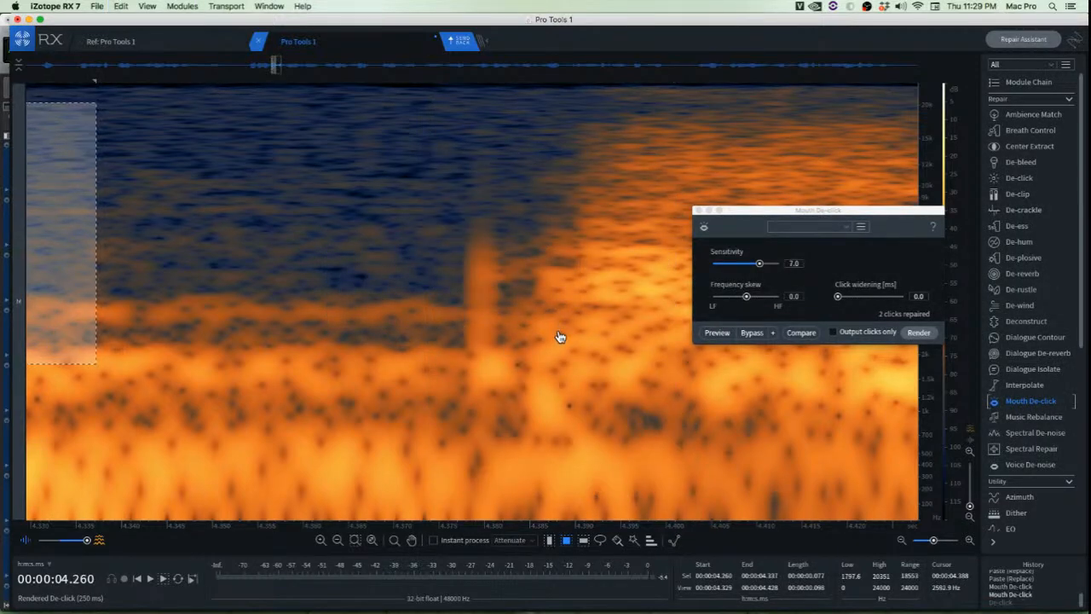
pyautogui.press('super+shift+z')
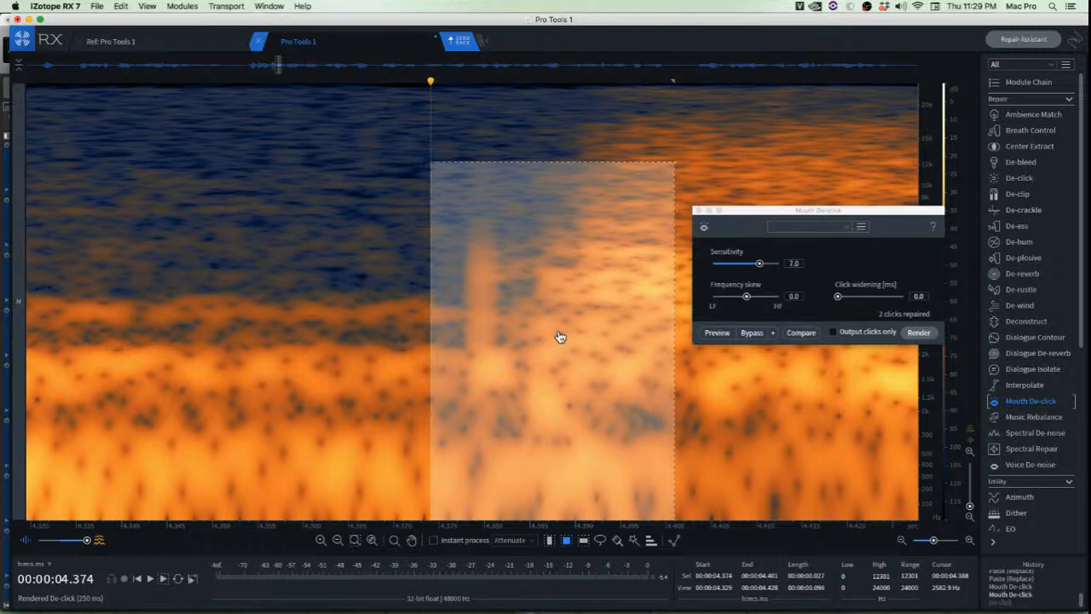
pyautogui.press('super+z')
pyautogui.press('super+shift+z')
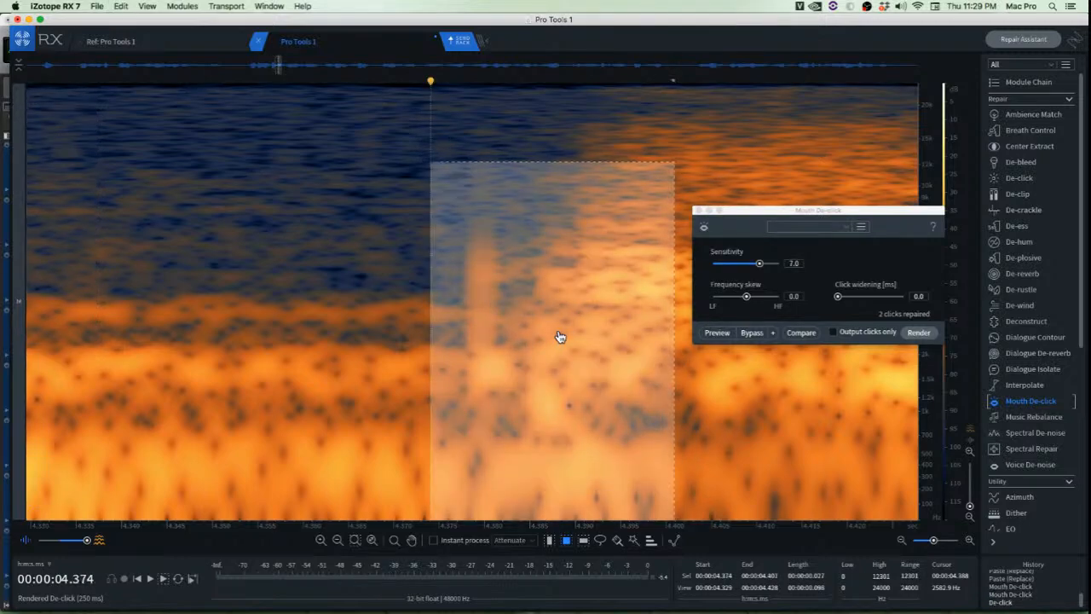
pyautogui.press('super+z')
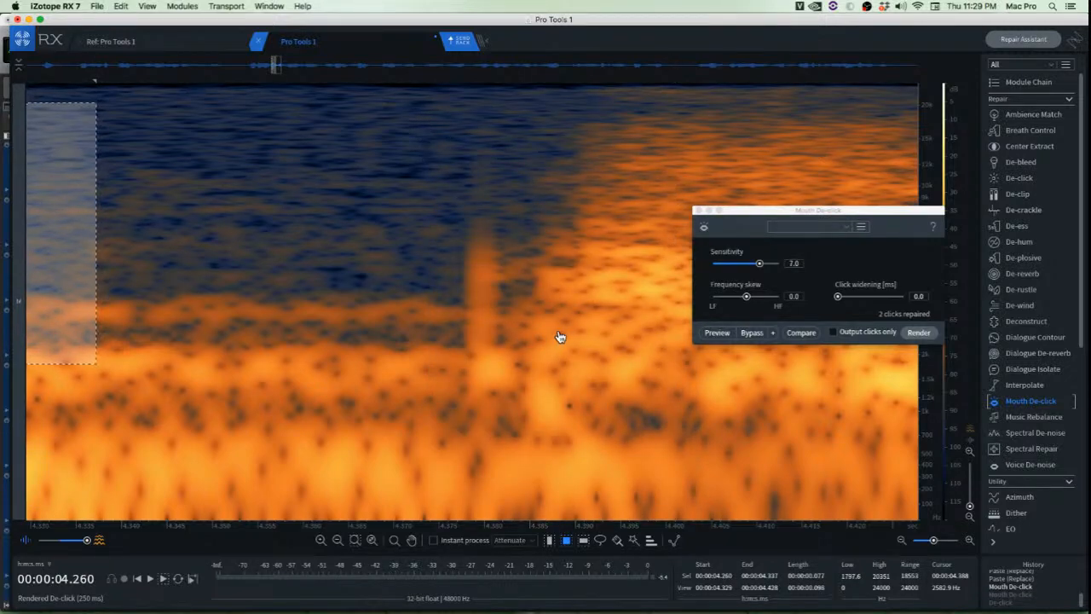
# Copy the clean patch at about 4.374–4.379 s, roughly 0.86–10 kHz, and paste it over the adjacent click near 4.38 s
pyautogui.click(565, 335)
pyautogui.scroll(3, 478, 258)
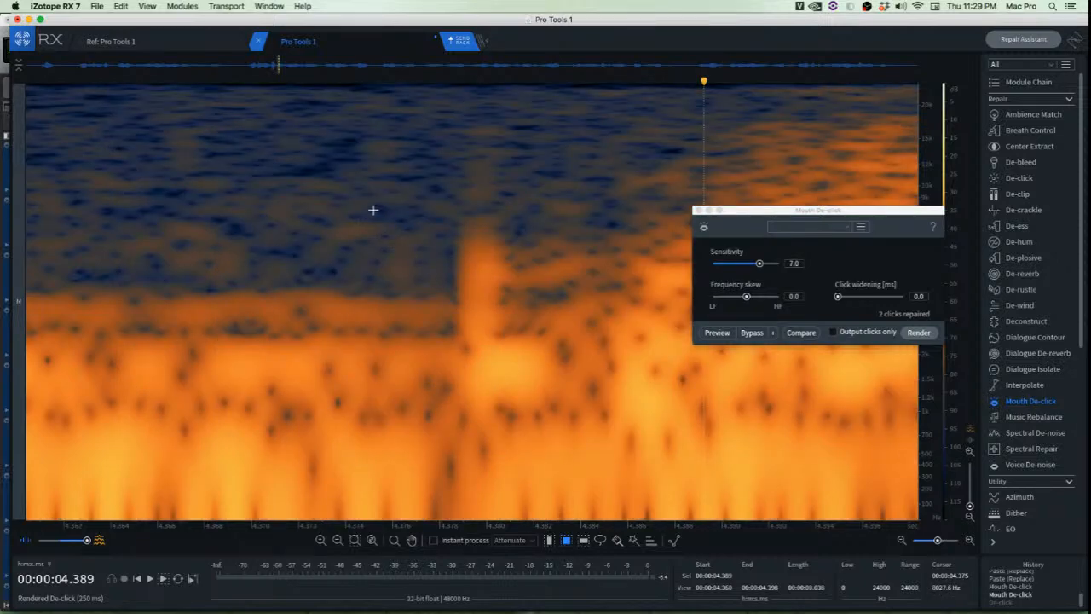
pyautogui.moveTo(346, 183); pyautogui.dragTo(462, 419)
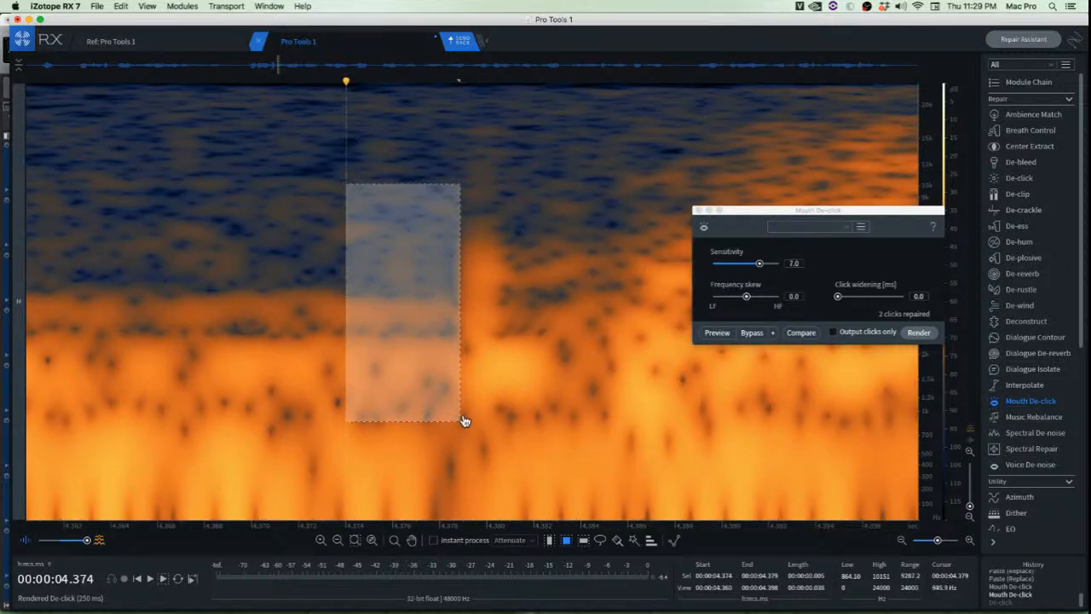
pyautogui.press('super+c')
pyautogui.moveTo(441, 371); pyautogui.dragTo(507, 379)
pyautogui.press('super+v')
pyautogui.click(595, 338)
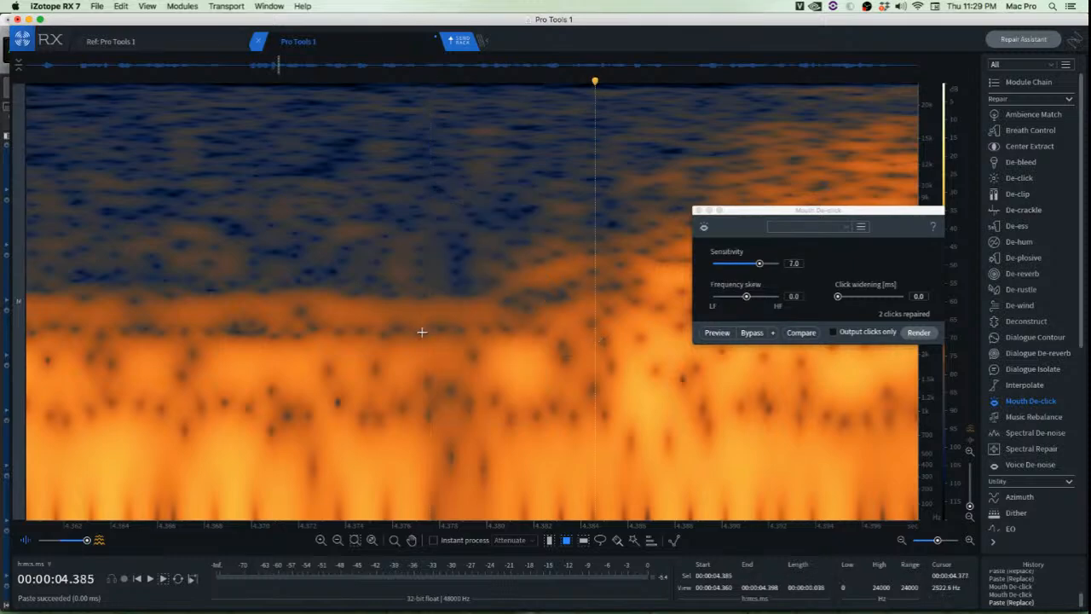
# Cut the leftover bright patch at about 4.379–4.384 s, roughly 970–2,800 Hz, twice
pyautogui.moveTo(392, 329); pyautogui.dragTo(500, 373)
pyautogui.click(479, 317)
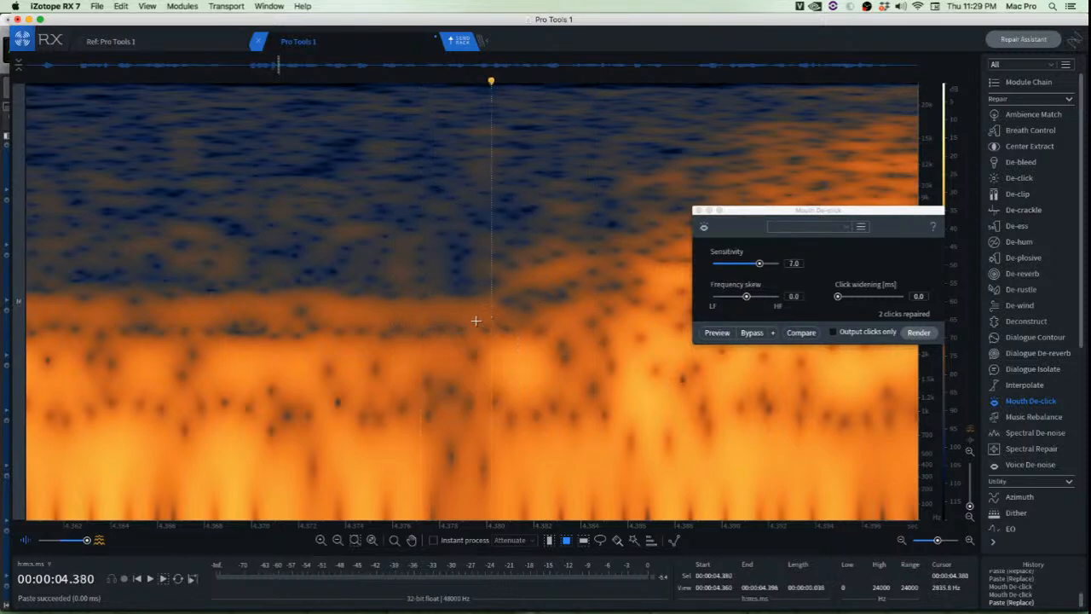
pyautogui.moveTo(458, 321); pyautogui.dragTo(571, 416)
pyautogui.press('super+x')
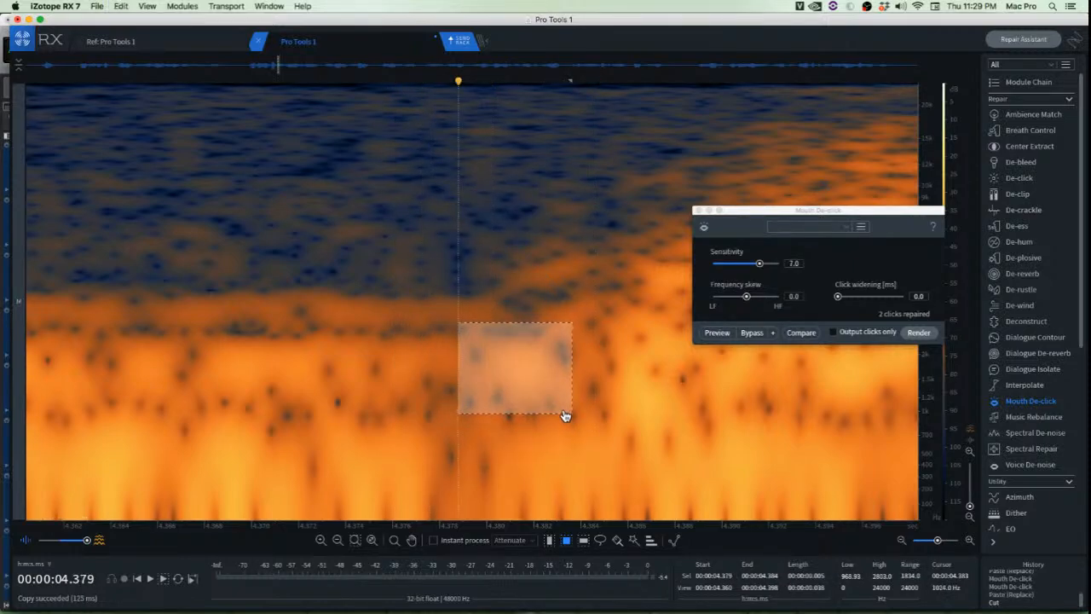
pyautogui.press('super+x')
# Play back the edited transition repeatedly from about 4.346 s to check for remaining clicks
pyautogui.click(366, 312)
pyautogui.scroll(-5, 380, 303)
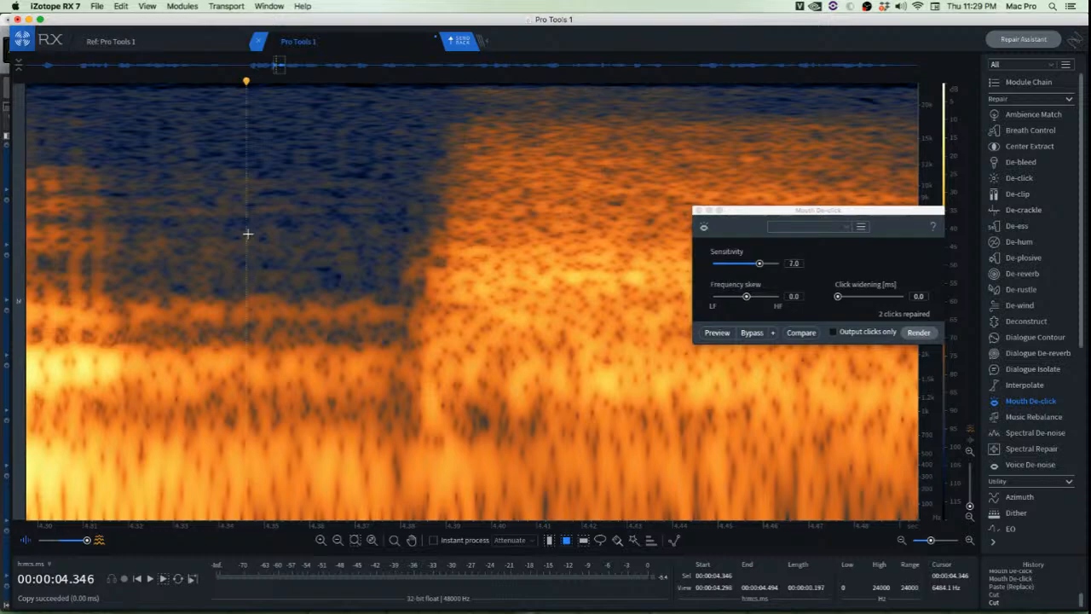
pyautogui.press('space')
pyautogui.press('space')
pyautogui.press('space')
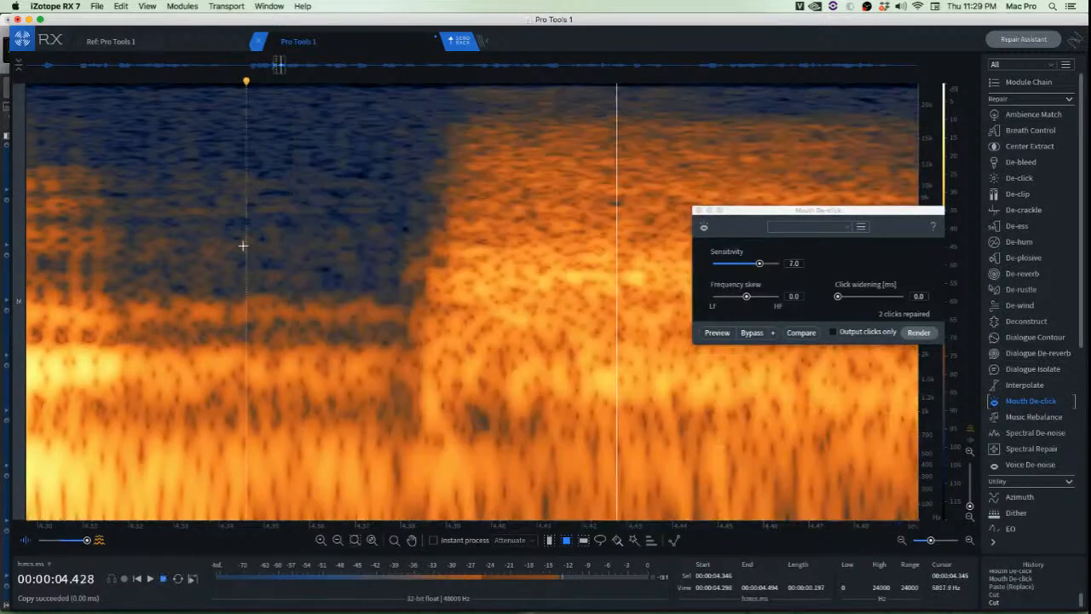
pyautogui.press('space')
pyautogui.scroll(-3, 256, 248)
pyautogui.press('space')
pyautogui.scroll(-2, 256, 248)
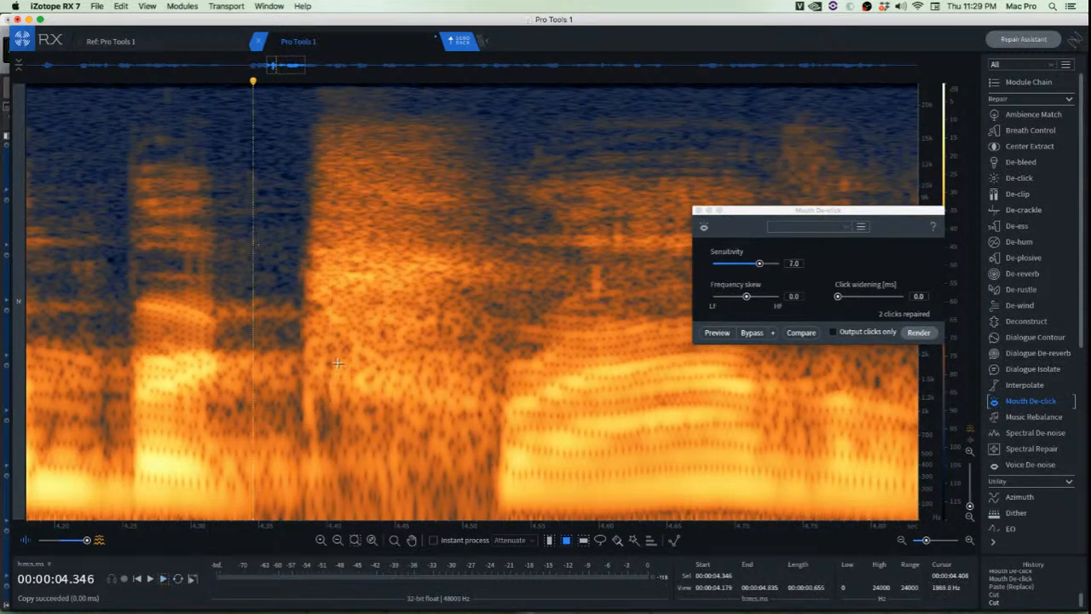
pyautogui.press('space')
# Render Mouth De-click on a patch at about 4.589–4.621 s, roughly 2.5–10.9 kHz, and audition it from about 4.549 s
pyautogui.scroll(6, 589, 273)
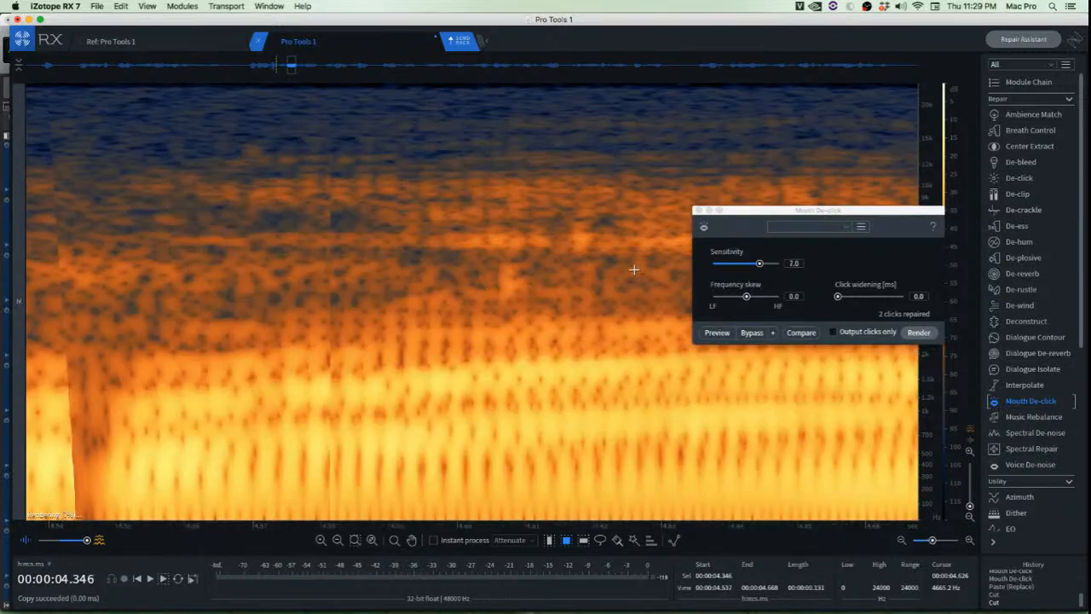
pyautogui.moveTo(380, 174); pyautogui.dragTo(602, 333)
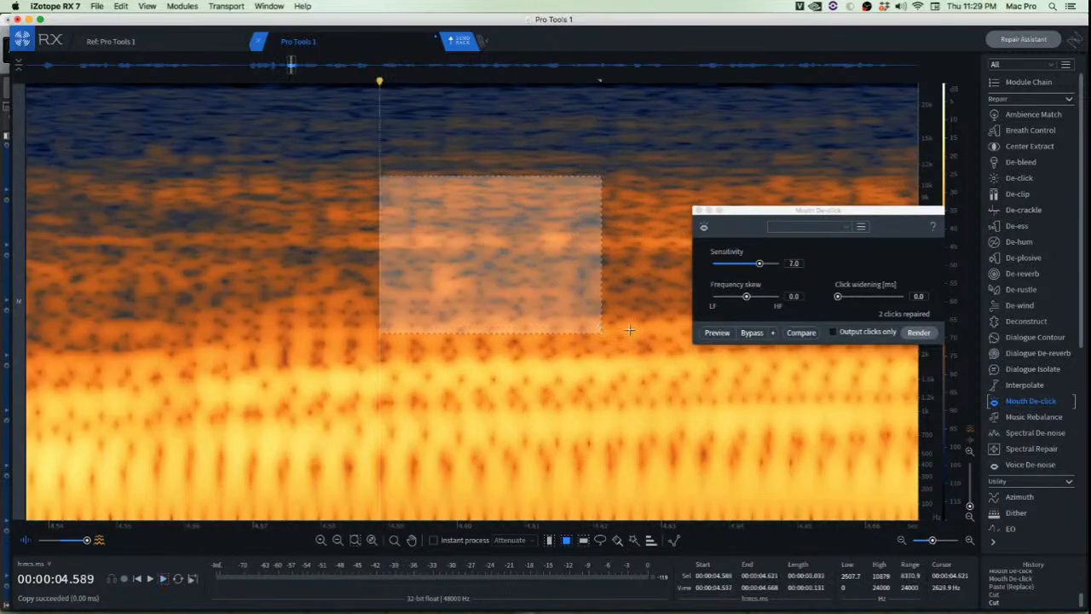
pyautogui.click(920, 332)
pyautogui.click(405, 230)
pyautogui.scroll(-2, 457, 267)
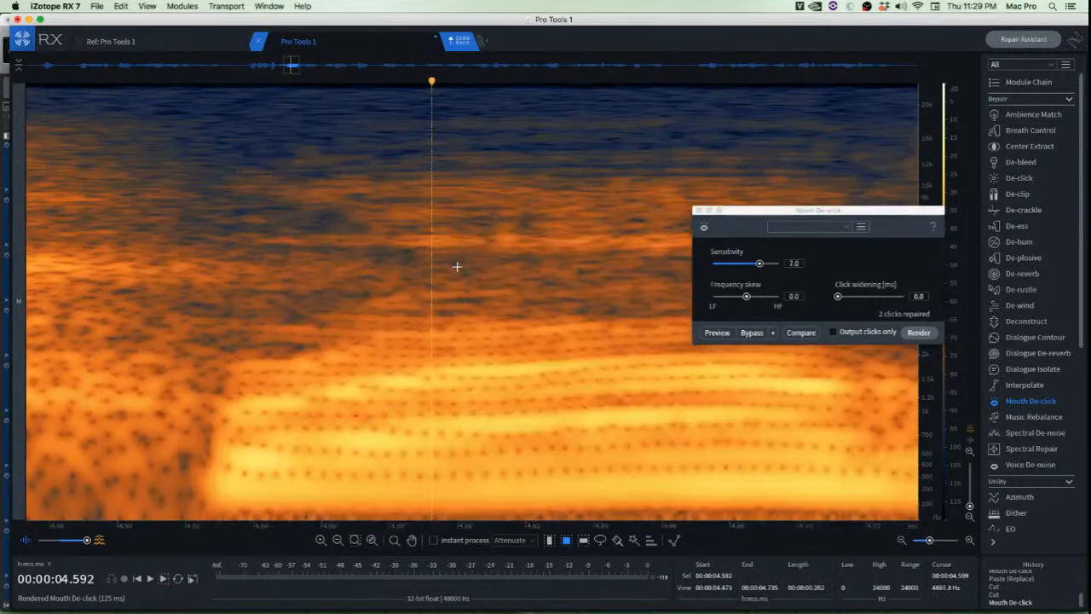
pyautogui.click(282, 198)
pyautogui.scroll(-6, 282, 200)
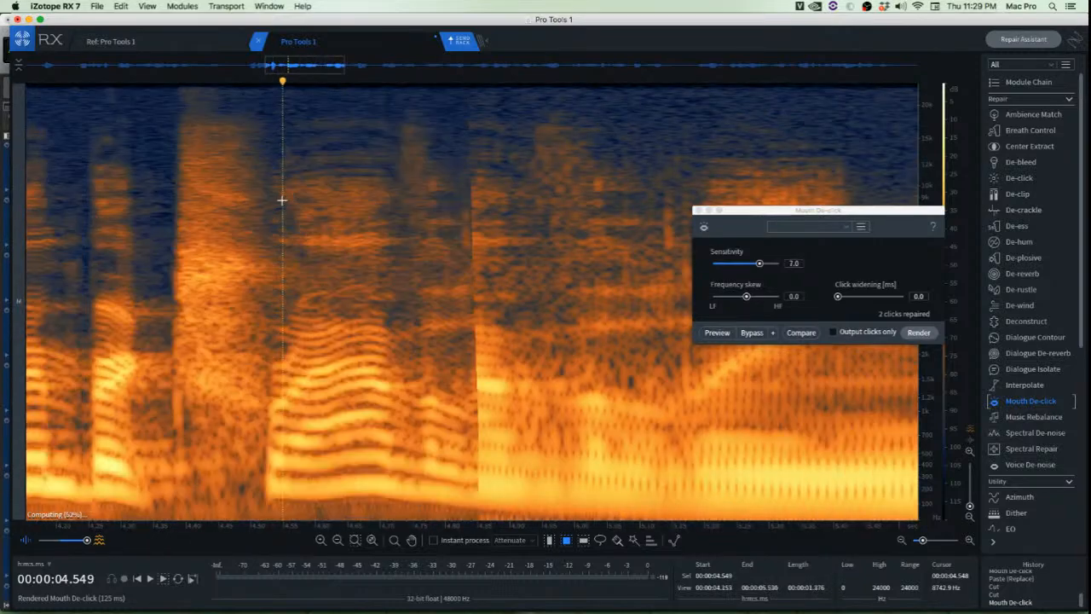
pyautogui.press('space')
pyautogui.press('space')
pyautogui.scroll(4, 409, 200)
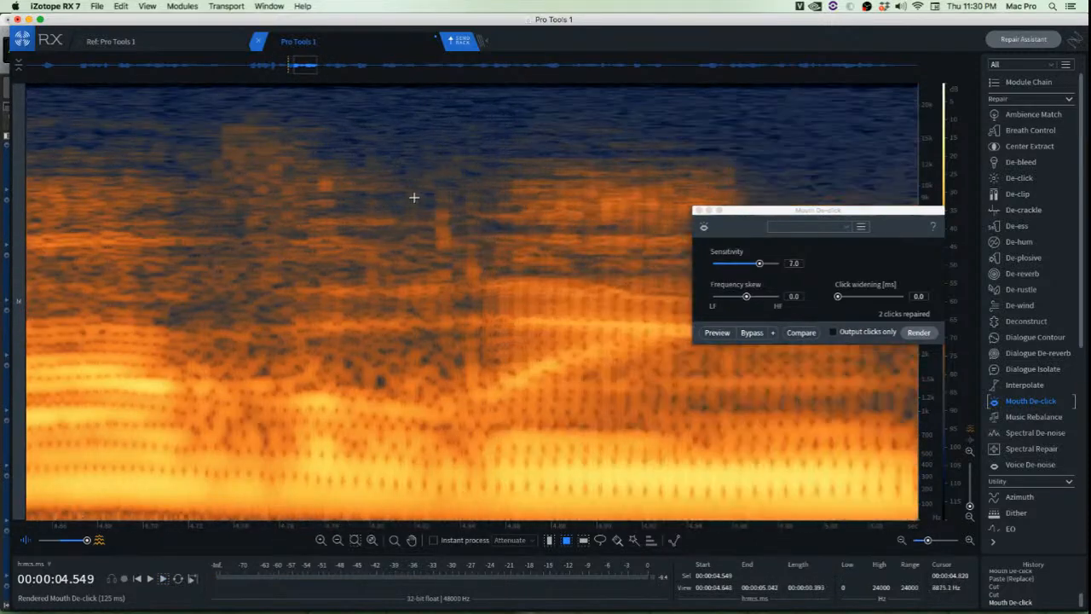
# Render Mouth De-click on a patch at about 4.772–4.863 s, roughly 3–12.7 kHz, and audition it from about 4.725 s
pyautogui.moveTo(306, 159); pyautogui.dragTo(537, 314)
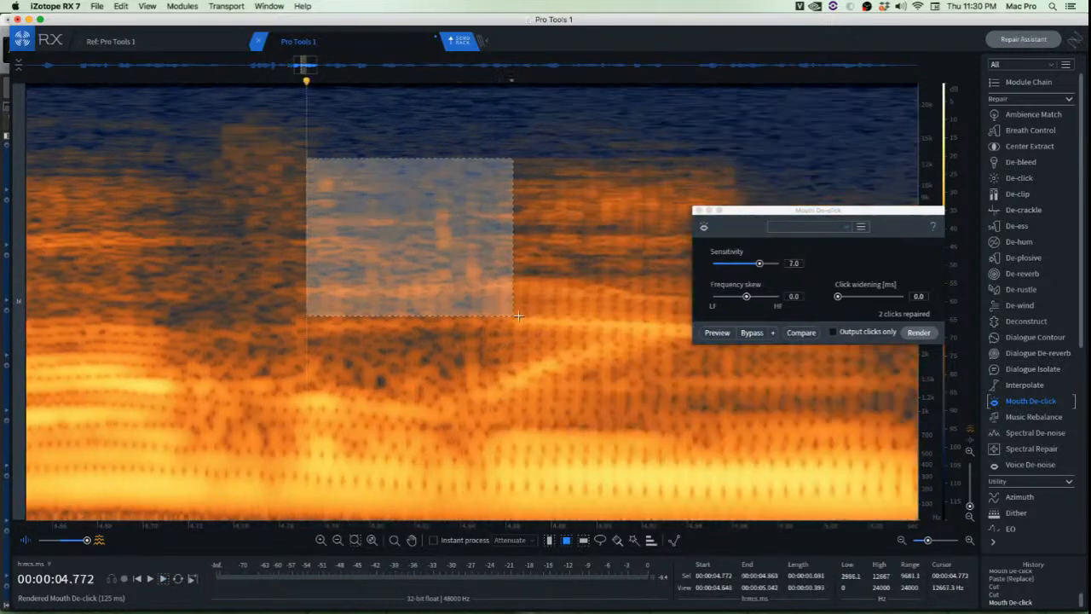
pyautogui.click(919, 332)
pyautogui.click(200, 194)
pyautogui.scroll(-3, 293, 205)
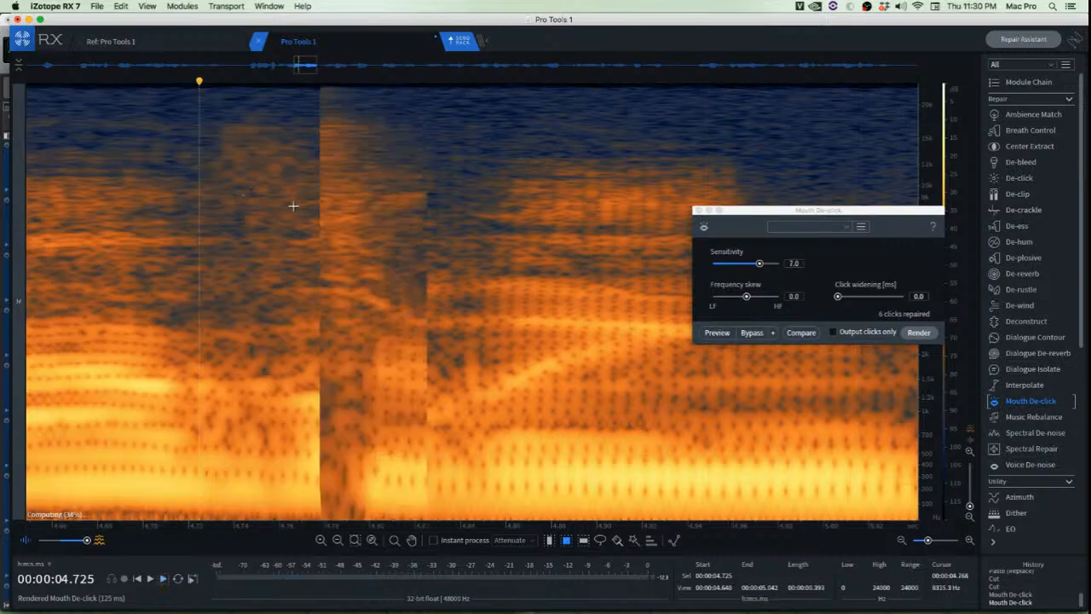
pyautogui.press('space')
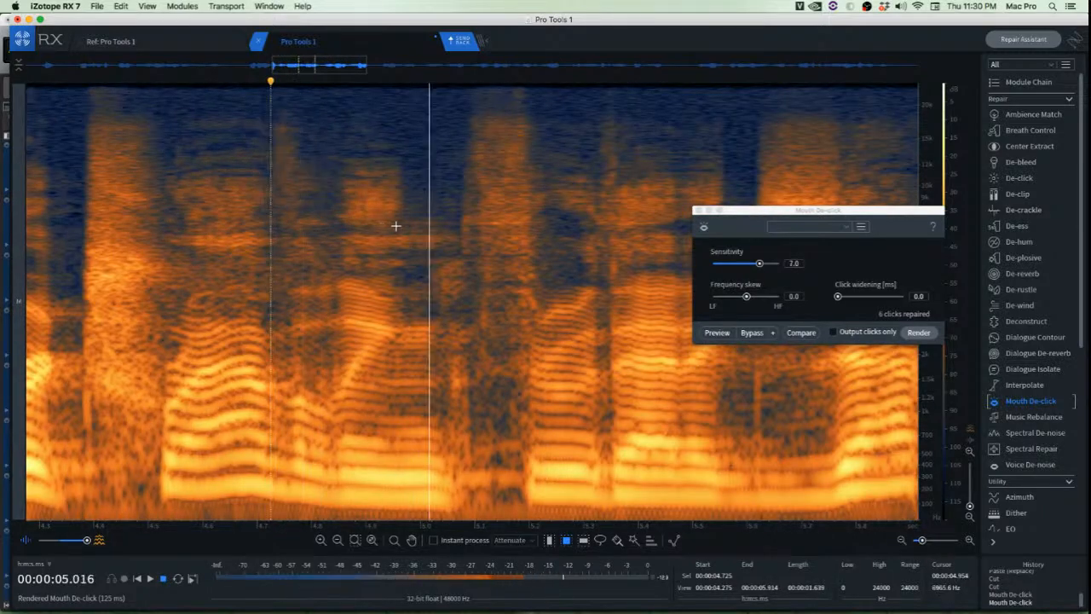
pyautogui.press('space')
# Try Mouth De-click on a patch at about 5.018–5.166 s, roughly 0.8–13.2 kHz, and undo the render after listening
pyautogui.scroll(4, 444, 231)
pyautogui.click(299, 185)
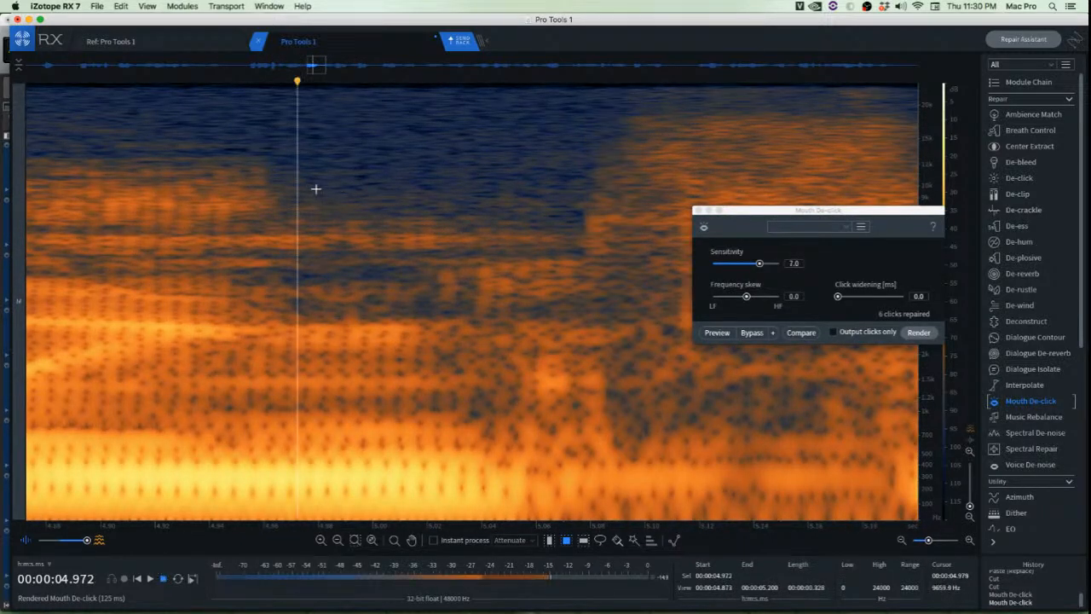
pyautogui.scroll(-3, 326, 196)
pyautogui.scroll(3, 494, 273)
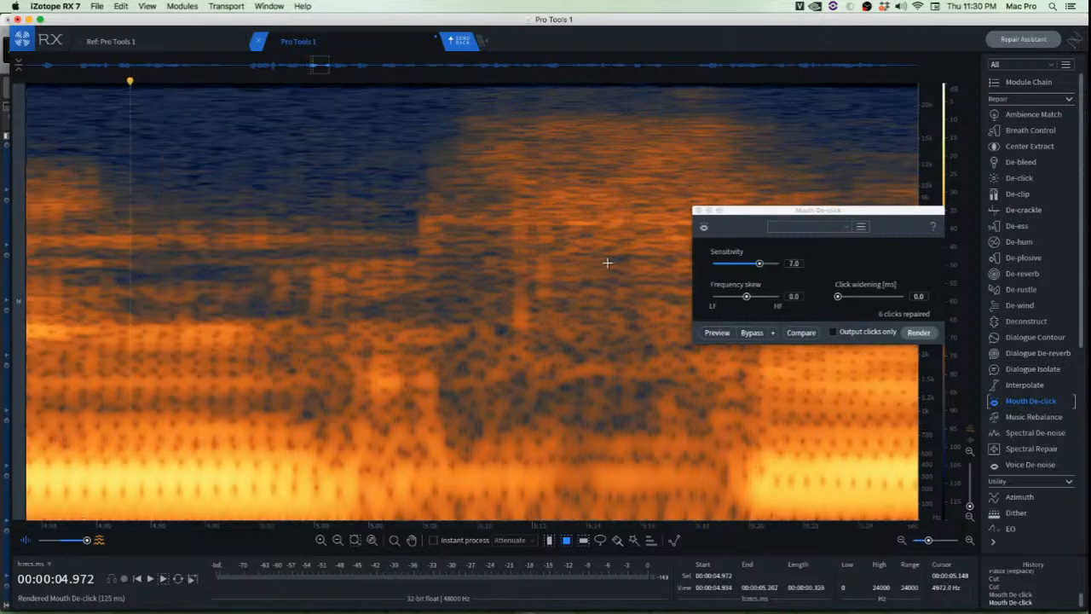
pyautogui.moveTo(254, 154); pyautogui.dragTo(657, 426)
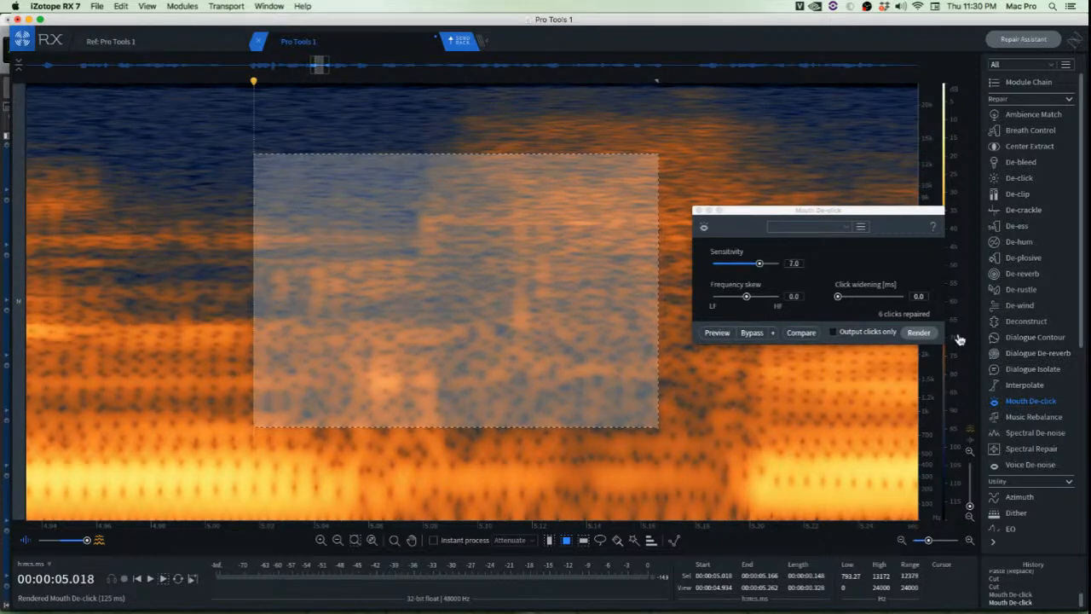
pyautogui.click(919, 331)
pyautogui.click(128, 178)
pyautogui.press('space')
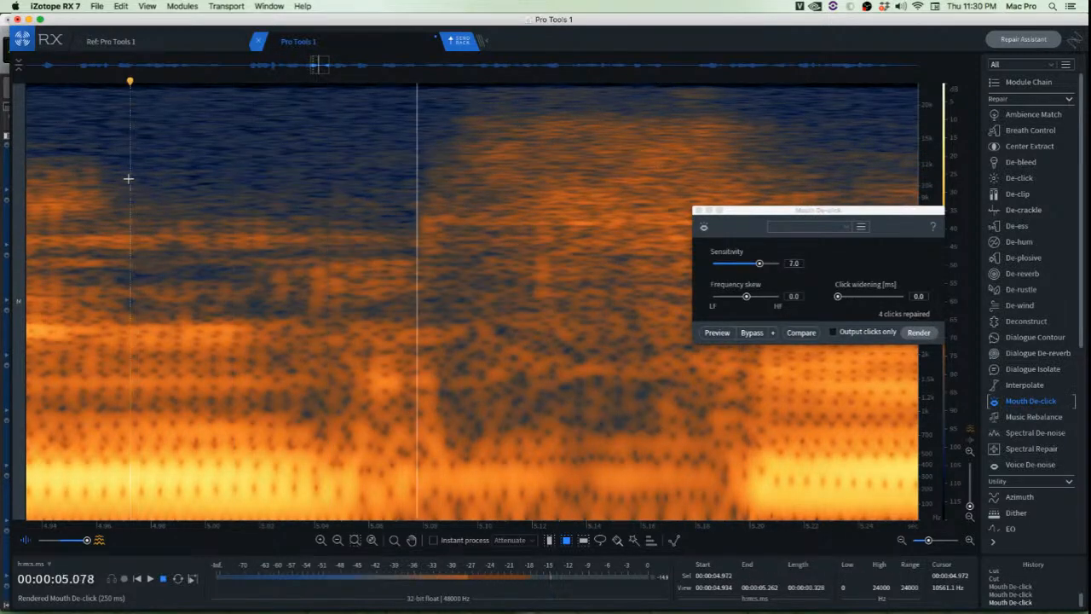
pyautogui.press('space')
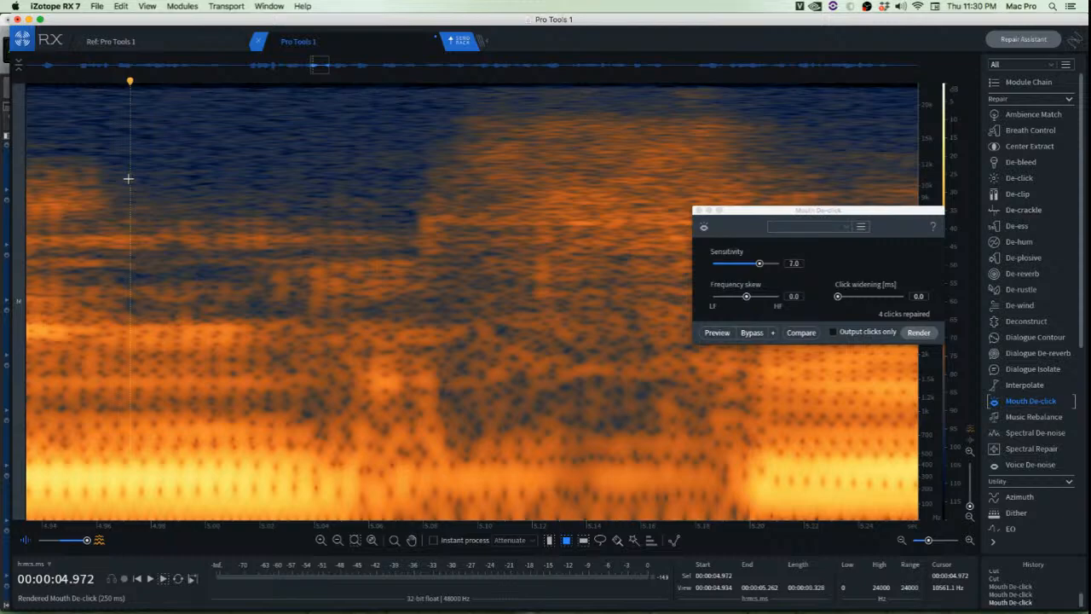
pyautogui.press('super+z')
# Copy a nearby clean patch spanning roughly 2.5–12.7 kHz and paste it over the click at about 5.078–5.088 s
pyautogui.click(280, 199)
pyautogui.scroll(5, 440, 224)
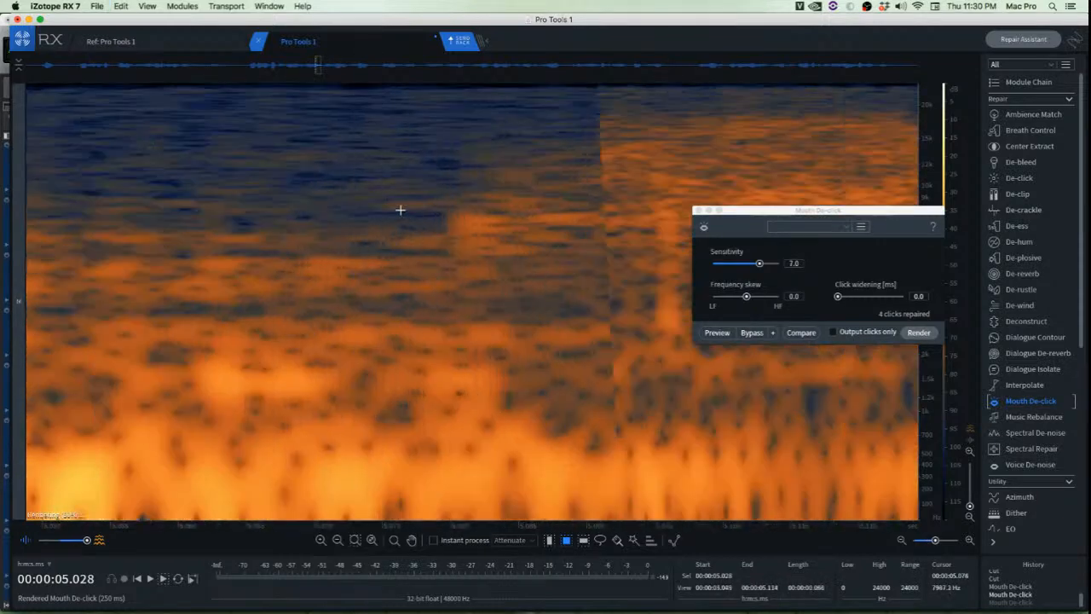
pyautogui.scroll(-3, 563, 247)
pyautogui.scroll(3, 554, 235)
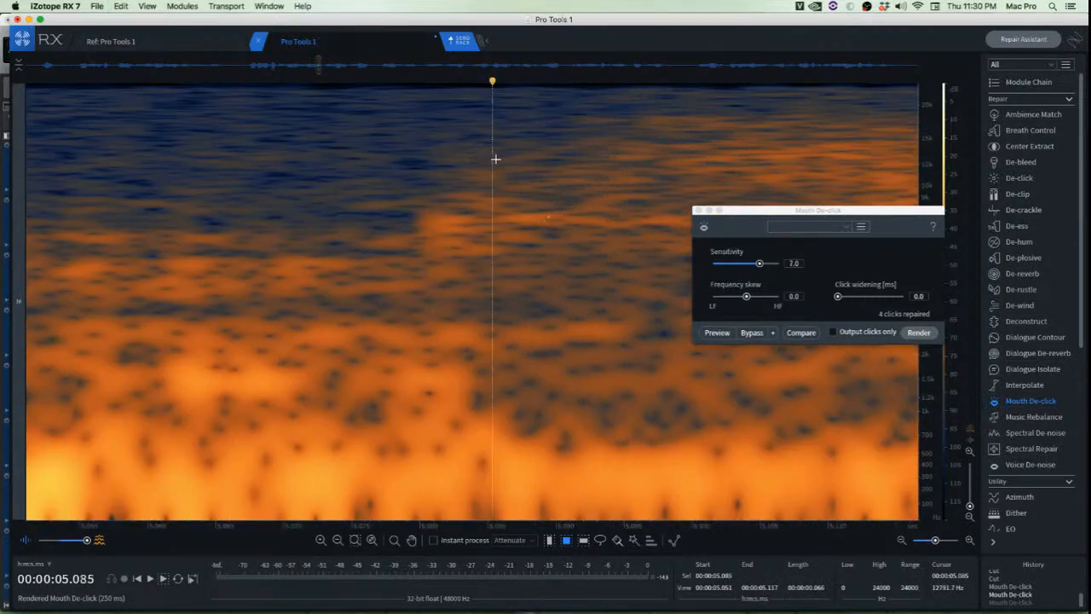
pyautogui.moveTo(496, 158); pyautogui.dragTo(498, 303)
pyautogui.press('super+c')
pyautogui.press('super+v')
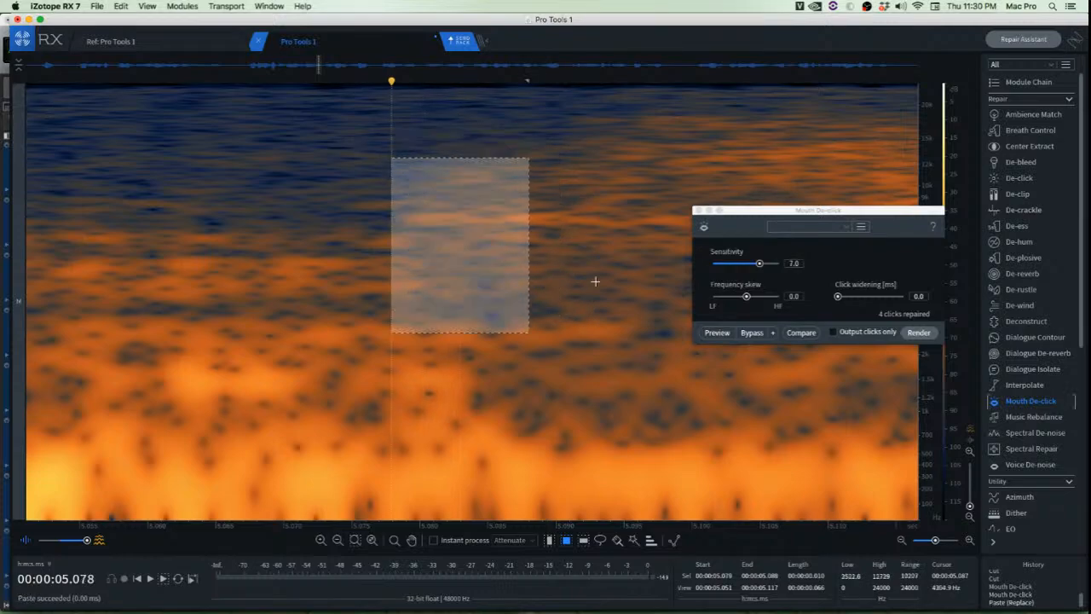
pyautogui.click(673, 312)
# Attenuate the patch at about 5.028–5.080 s, roughly 3.1–5.5 kHz, with Spectral Repair and audition it from about 4.966 s
pyautogui.scroll(-4, 577, 346)
pyautogui.click(239, 221)
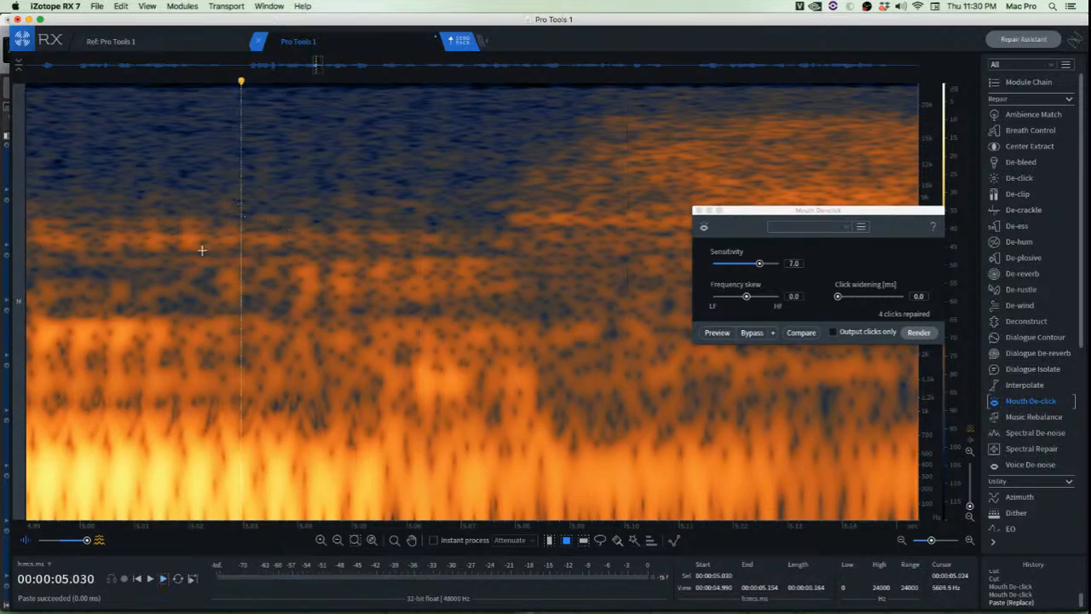
pyautogui.moveTo(176, 247); pyautogui.dragTo(611, 339)
pyautogui.click(441, 231)
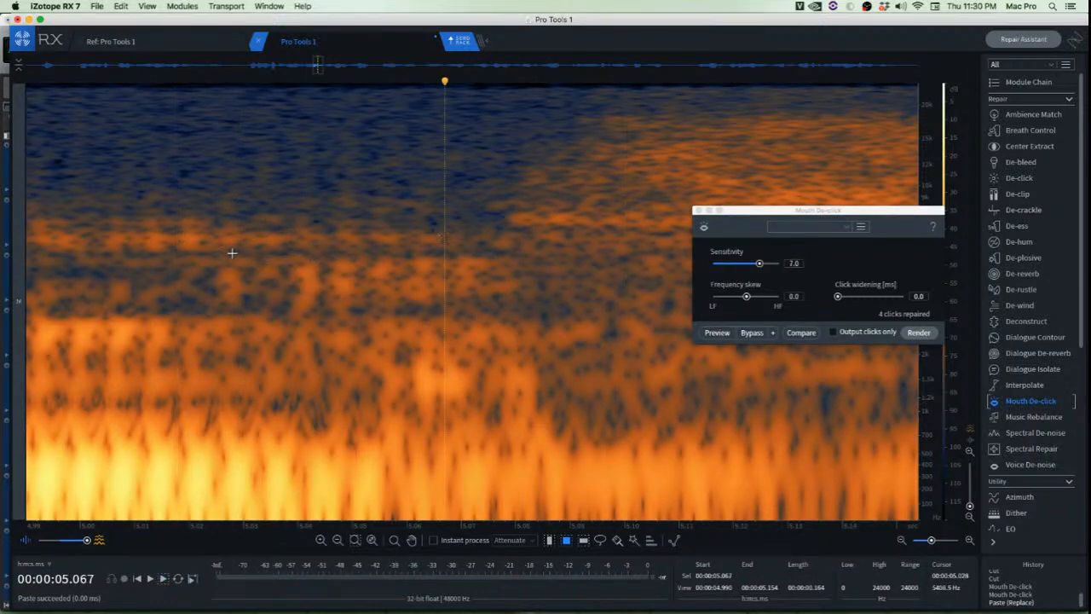
pyautogui.moveTo(232, 253); pyautogui.dragTo(512, 311)
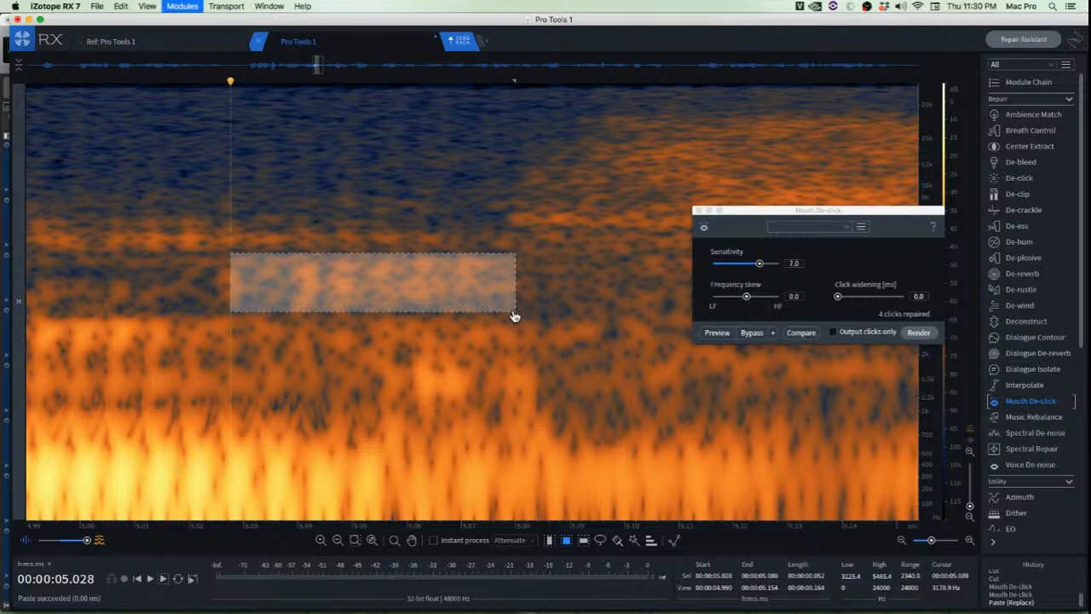
pyautogui.click(296, 176)
pyautogui.scroll(-4, 319, 186)
pyautogui.click(142, 155)
pyautogui.press('space')
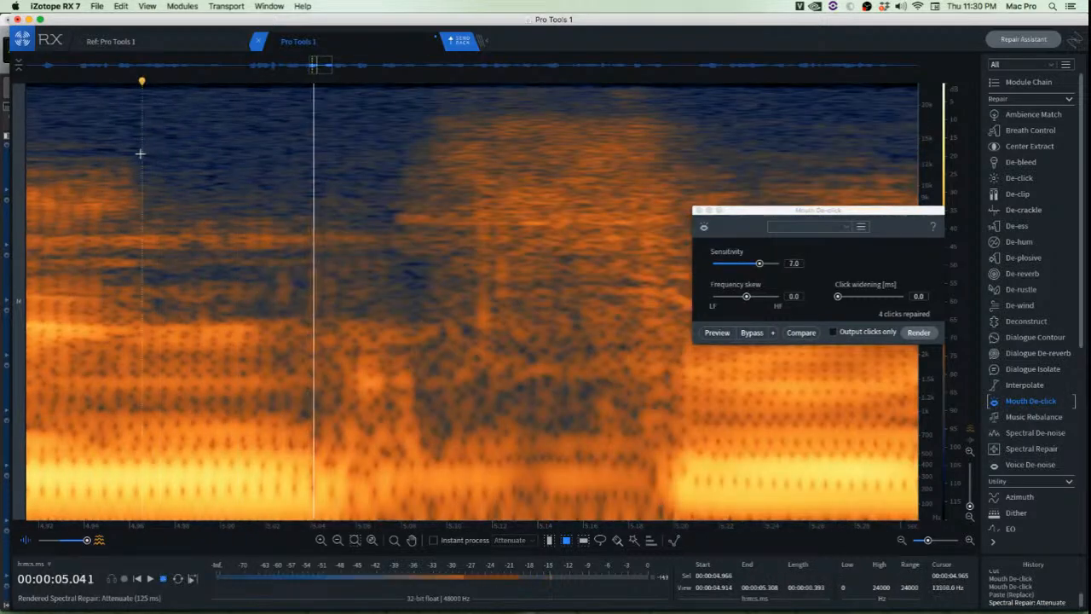
pyautogui.press('space')
# Copy the clean patch at about 5.108–5.114 s, roughly 1.7–11.6 kHz, and paste it over the adjacent click that follows
pyautogui.scroll(6, 329, 205)
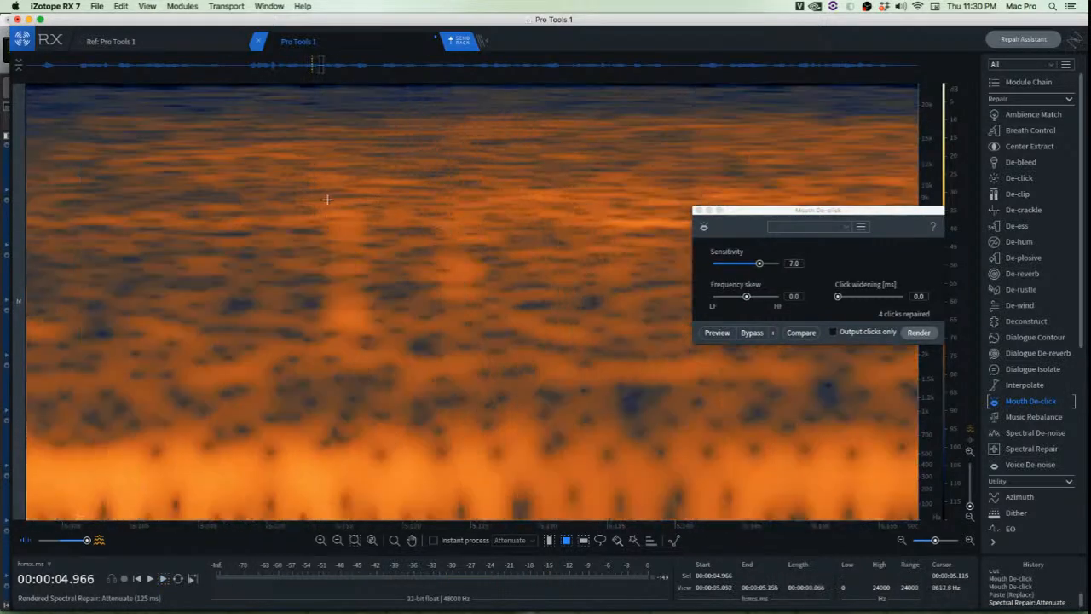
pyautogui.moveTo(239, 170); pyautogui.dragTo(329, 368)
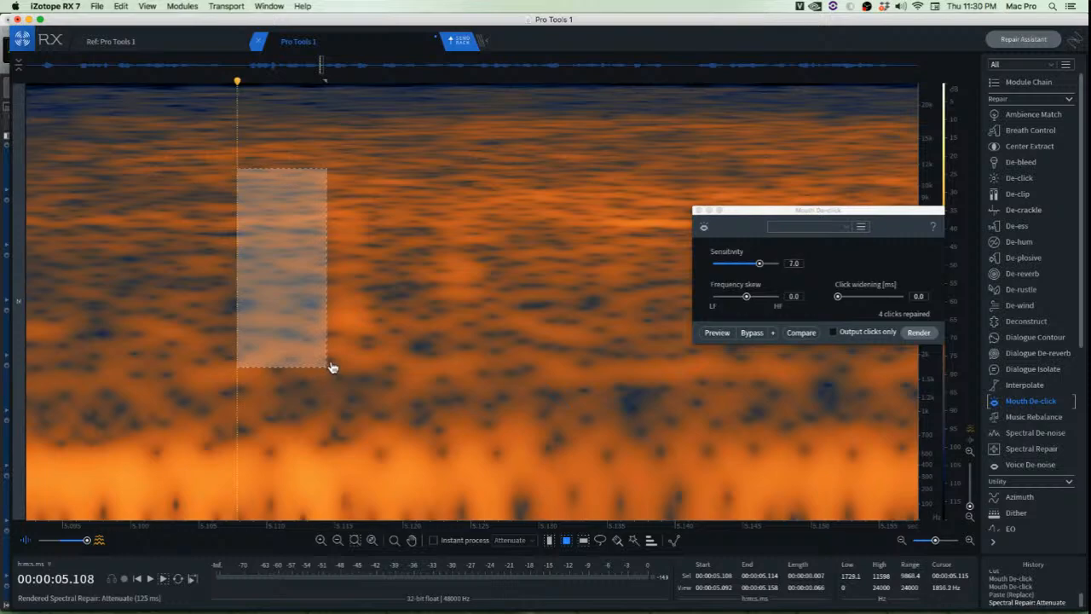
pyautogui.press('super+c')
pyautogui.moveTo(292, 321); pyautogui.dragTo(355, 320)
pyautogui.press('super+v')
pyautogui.click(488, 325)
# Copy a neighbouring clean patch and paste it over the click at about 5.122–5.126 s, roughly 3.1–10.9 kHz
pyautogui.scroll(2, 500, 217)
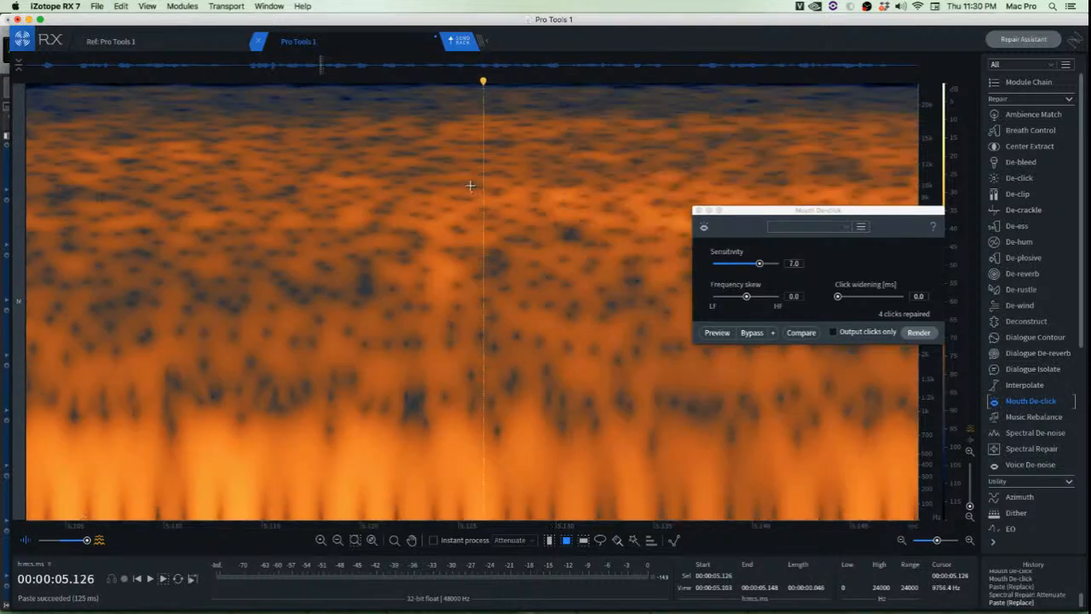
pyautogui.moveTo(464, 174); pyautogui.dragTo(453, 287)
pyautogui.press('super+c')
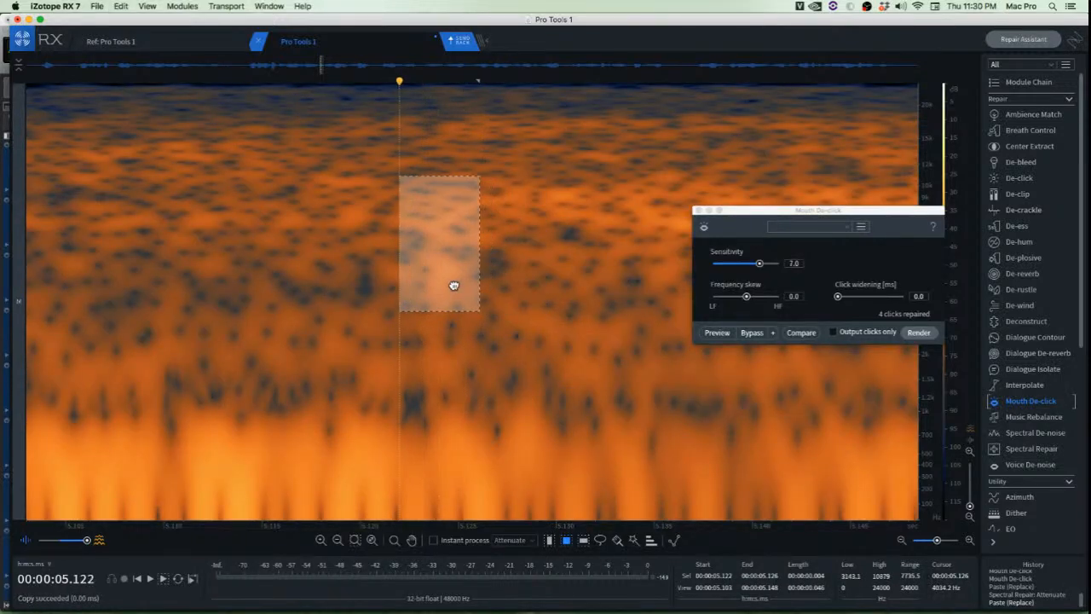
pyautogui.press('super+v')
pyautogui.click(571, 316)
# Play back the repaired passage from about 5.045 s and repeatedly from about 4.800 s to check for remaining clicks
pyautogui.scroll(-5, 483, 309)
pyautogui.scroll(-2, 482, 309)
pyautogui.click(328, 223)
pyautogui.press('space')
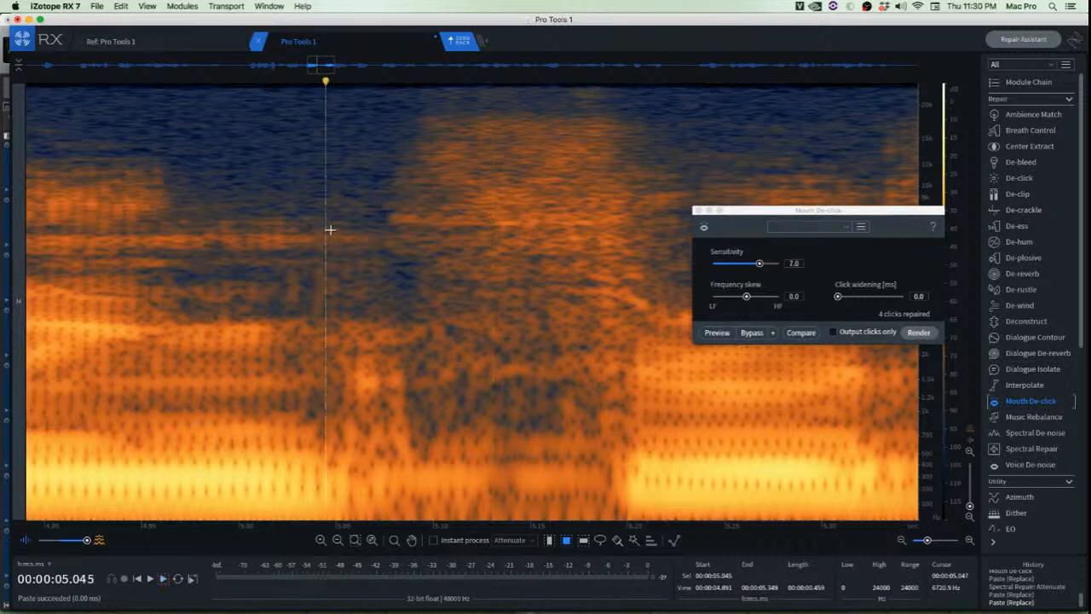
pyautogui.scroll(-4, 400, 241)
pyautogui.press('space')
pyautogui.press('space')
pyautogui.click(179, 205)
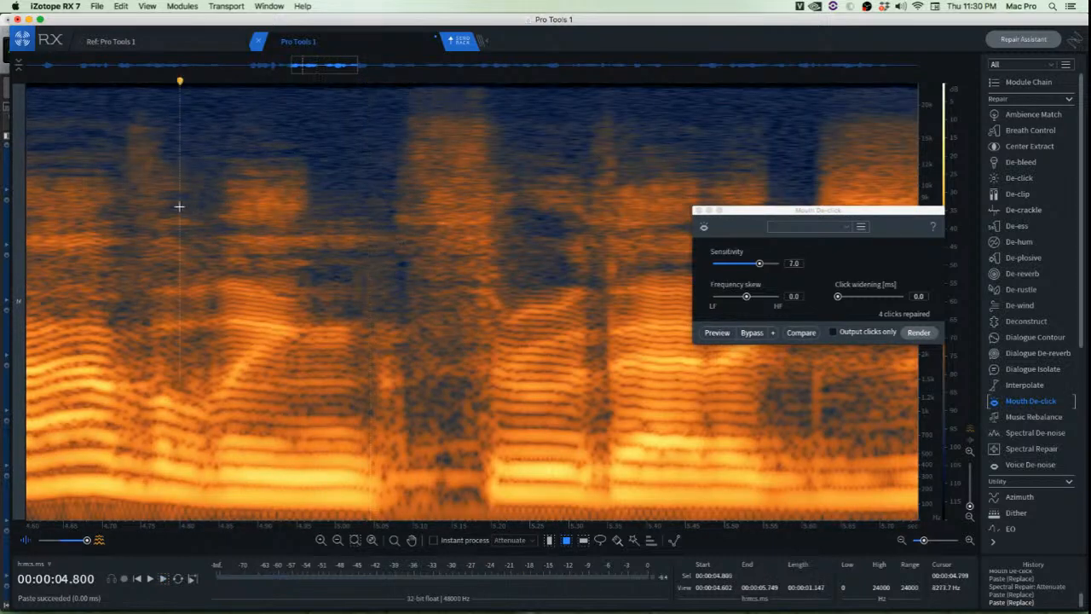
pyautogui.press('space')
pyautogui.press('space')
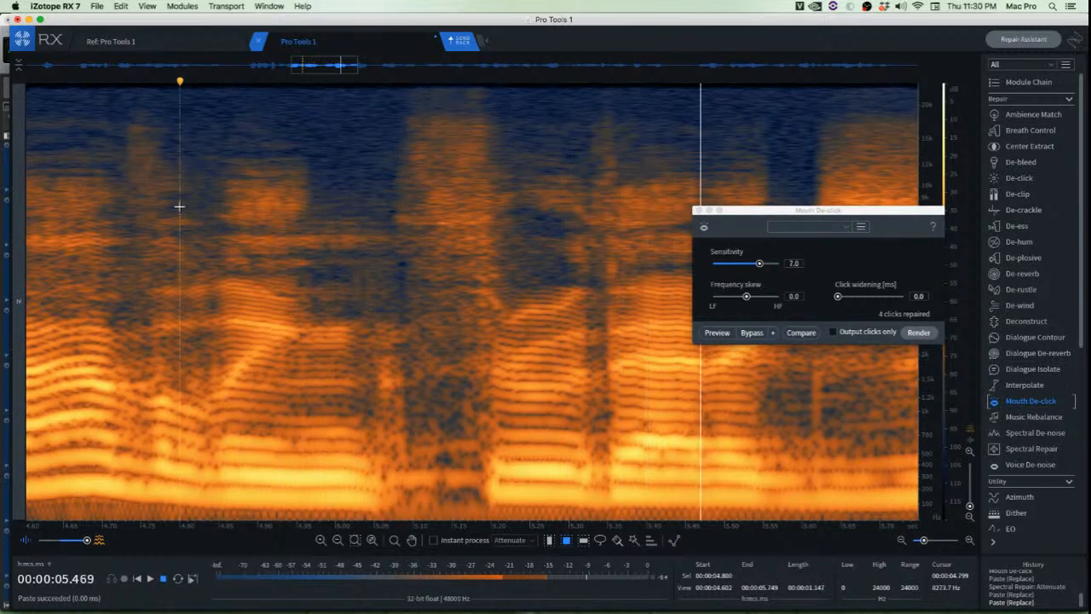
pyautogui.press('space')
pyautogui.press('space')
pyautogui.press('space')
# Attenuate the patch at about 5.042–5.100 s, roughly 430–3,340 Hz, with Spectral Repair and audition it from about 4.669 s
pyautogui.scroll(4, 360, 341)
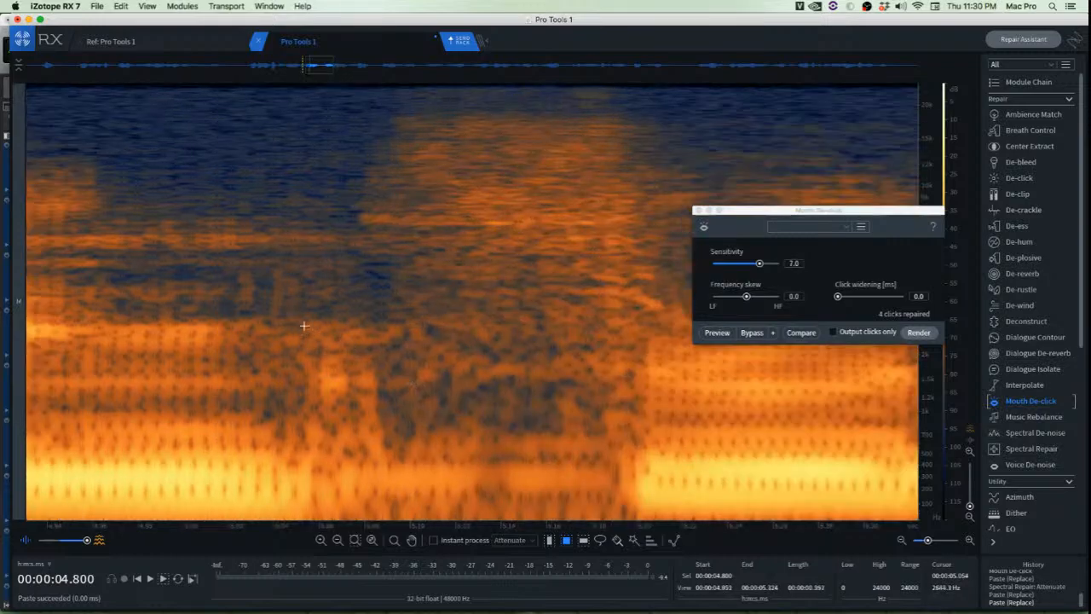
pyautogui.moveTo(279, 304); pyautogui.dragTo(407, 461)
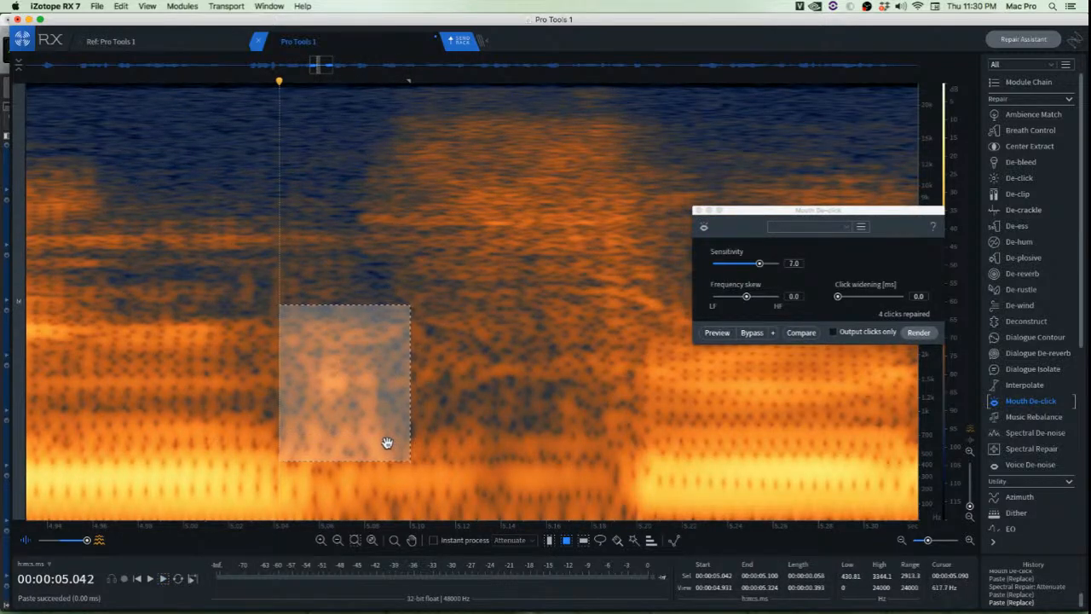
pyautogui.press('super+shift+5')
pyautogui.click(468, 418)
pyautogui.scroll(-5, 420, 418)
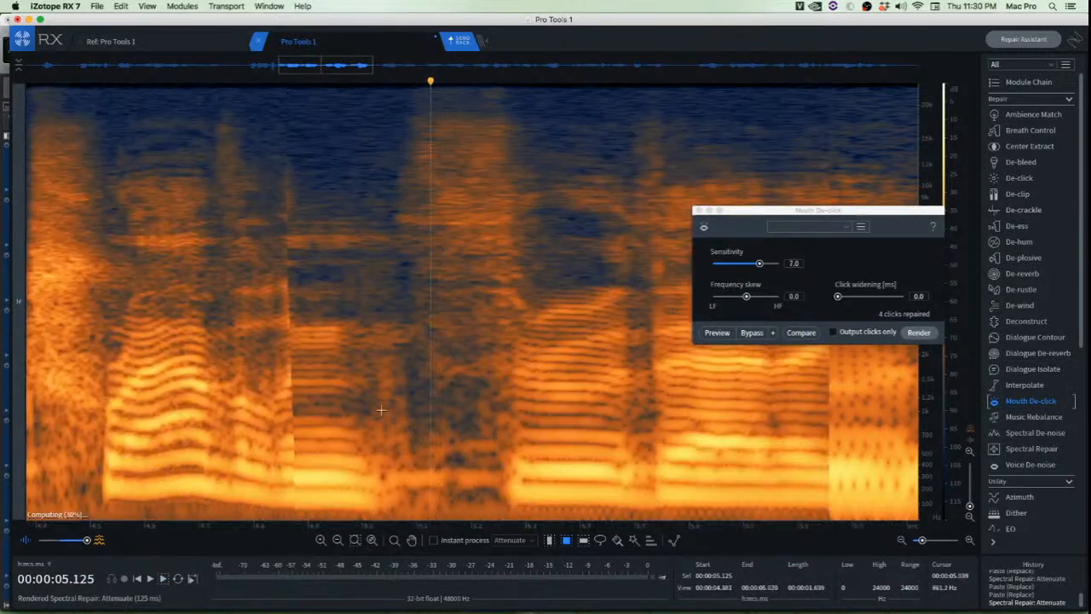
pyautogui.click(182, 300)
pyautogui.press('space')
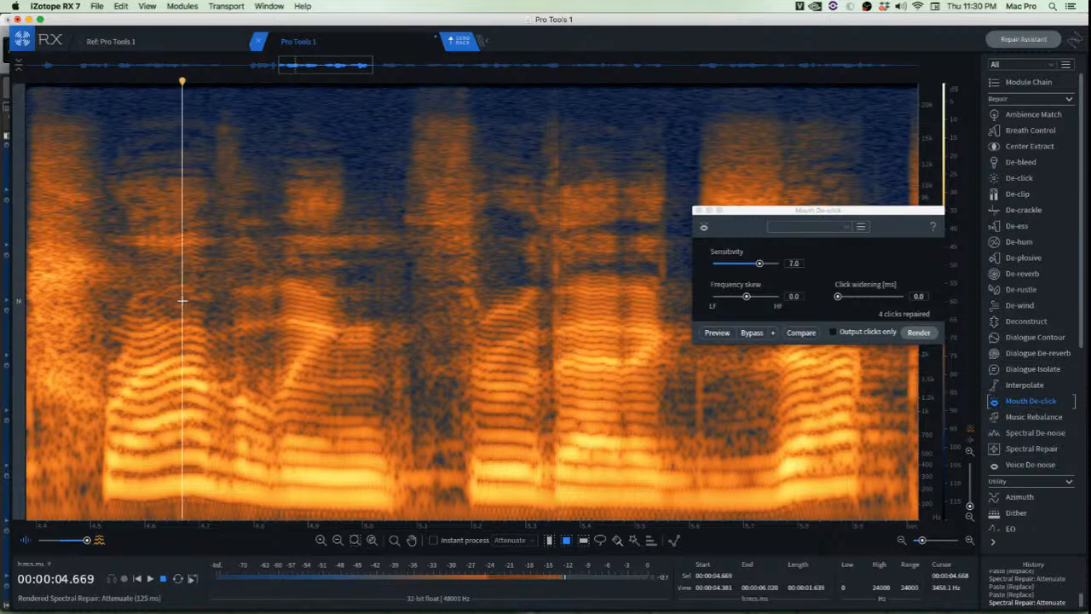
pyautogui.press('space')
pyautogui.press('space')
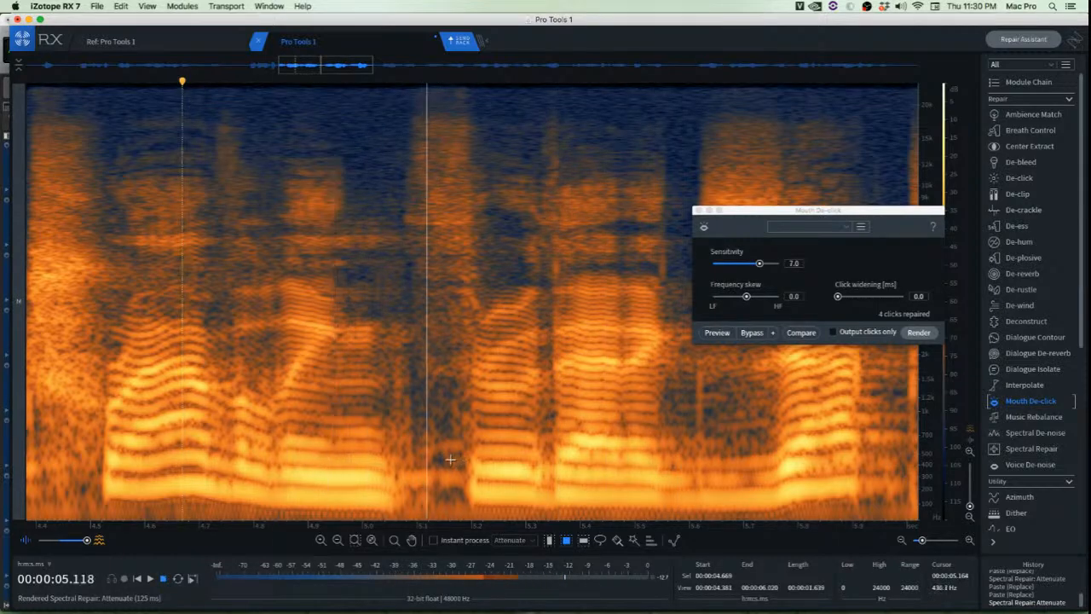
pyautogui.press('space')
# Copy the clean patch at about 5.084–5.100 s, roughly 510–3,580 Hz, and paste it over the bright patch just before it
pyautogui.scroll(3, 424, 445)
pyautogui.scroll(2, 356, 420)
pyautogui.moveTo(288, 325); pyautogui.dragTo(388, 453)
pyautogui.click(398, 367)
pyautogui.scroll(3, 359, 394)
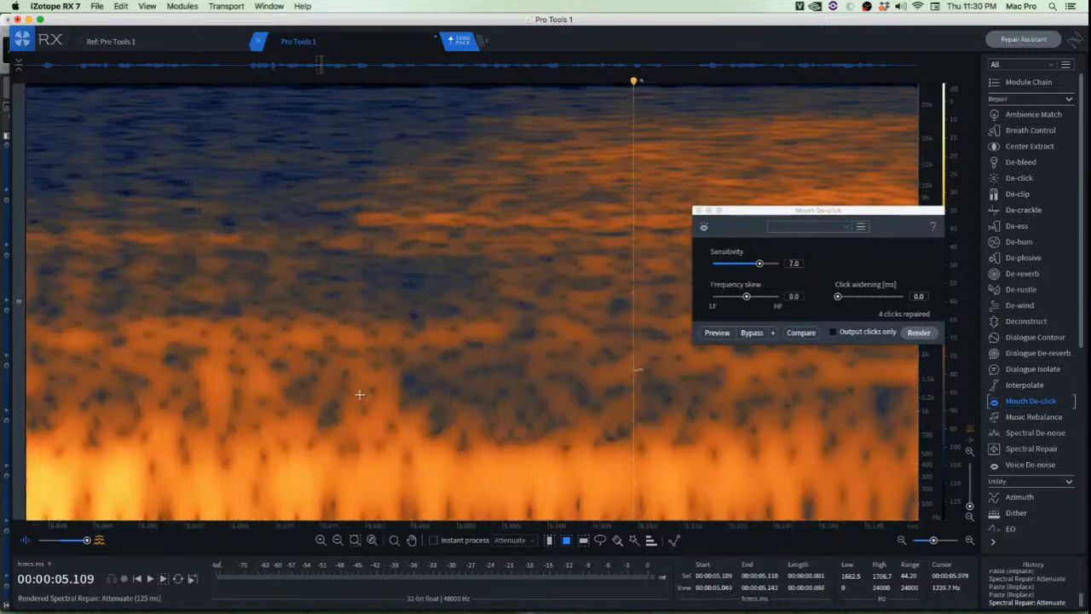
pyautogui.moveTo(402, 298); pyautogui.dragTo(548, 453)
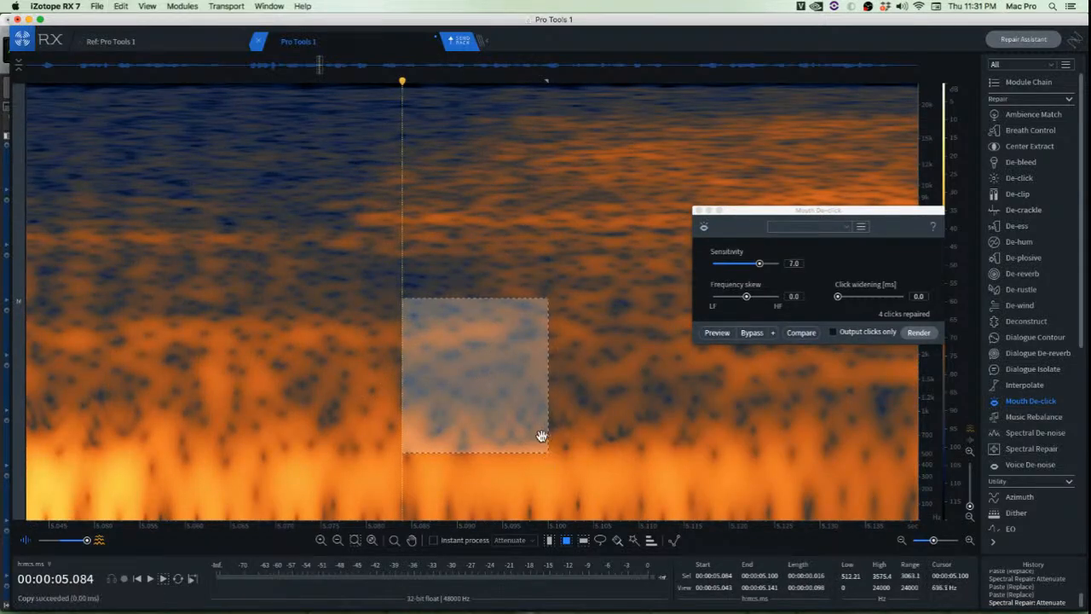
pyautogui.moveTo(484, 428); pyautogui.dragTo(382, 424)
pyautogui.press('super+v')
pyautogui.click(506, 407)
# Play back the pasted repair from about 4.940 s to check the transition
pyautogui.scroll(-5, 503, 437)
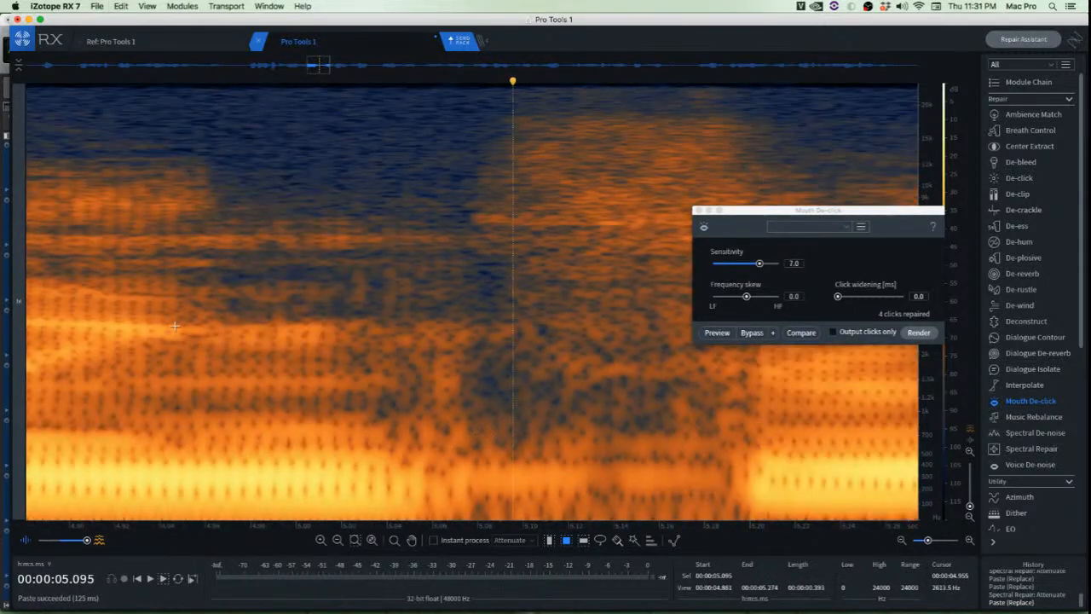
pyautogui.click(161, 324)
pyautogui.scroll(-5, 167, 327)
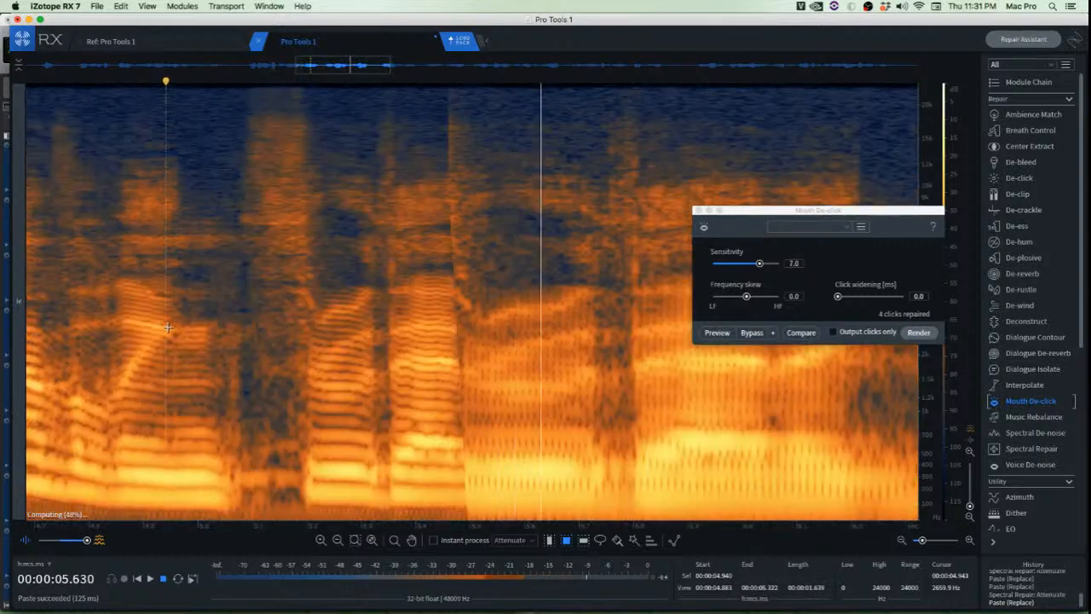
pyautogui.press('space')
pyautogui.press('space')
pyautogui.press('space')
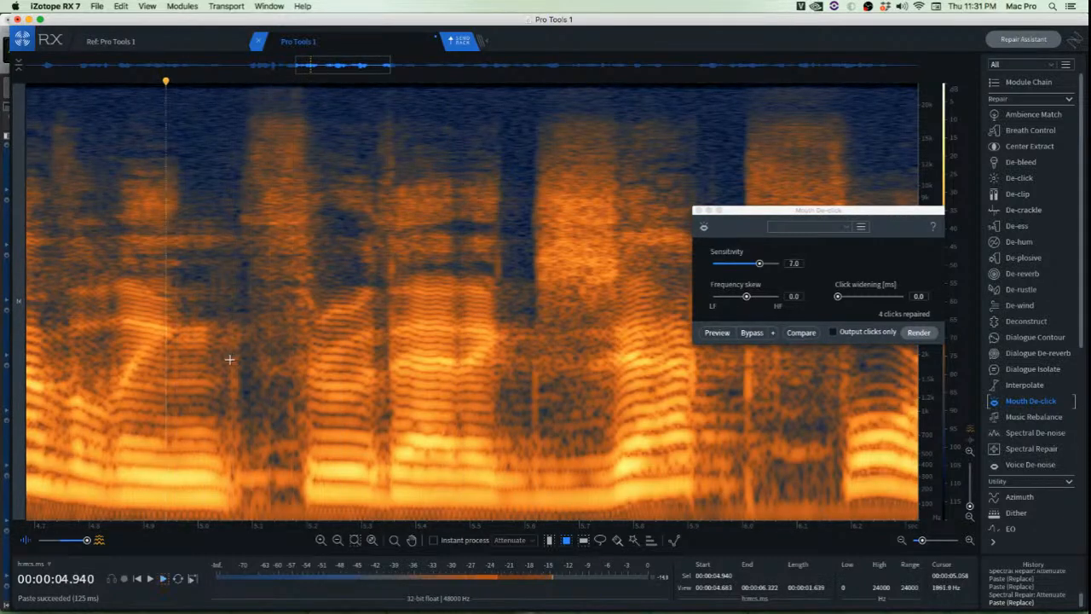
# Copy the patch at about 5.072–5.100 s, roughly 510–2,510 Hz, and paste it over the remaining click energy at about 5.049–5.077 s
pyautogui.scroll(6, 229, 358)
pyautogui.moveTo(299, 333); pyautogui.dragTo(406, 454)
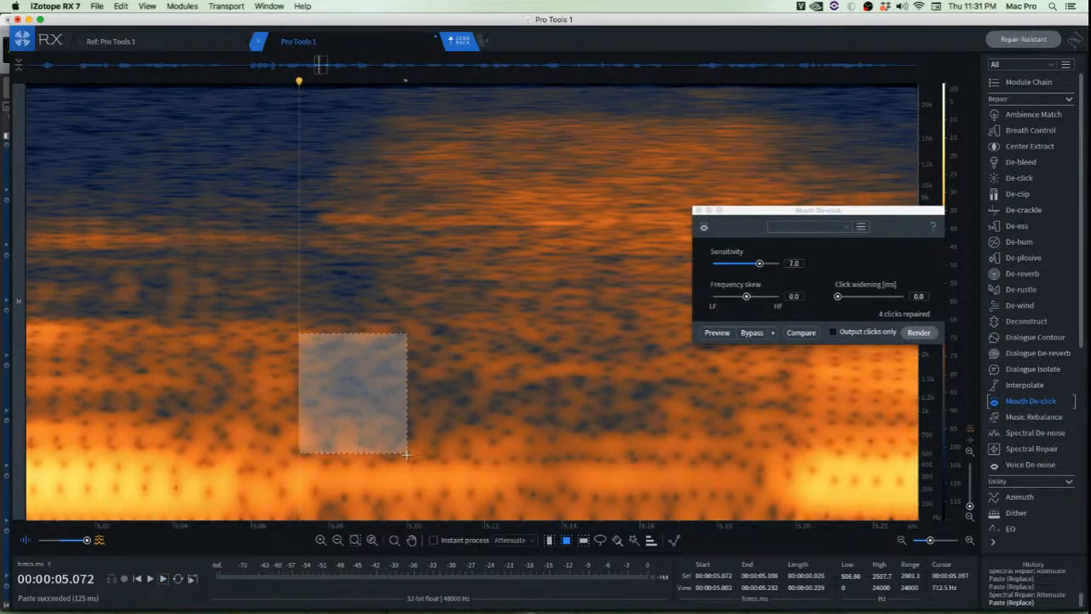
pyautogui.moveTo(331, 426); pyautogui.dragTo(261, 424)
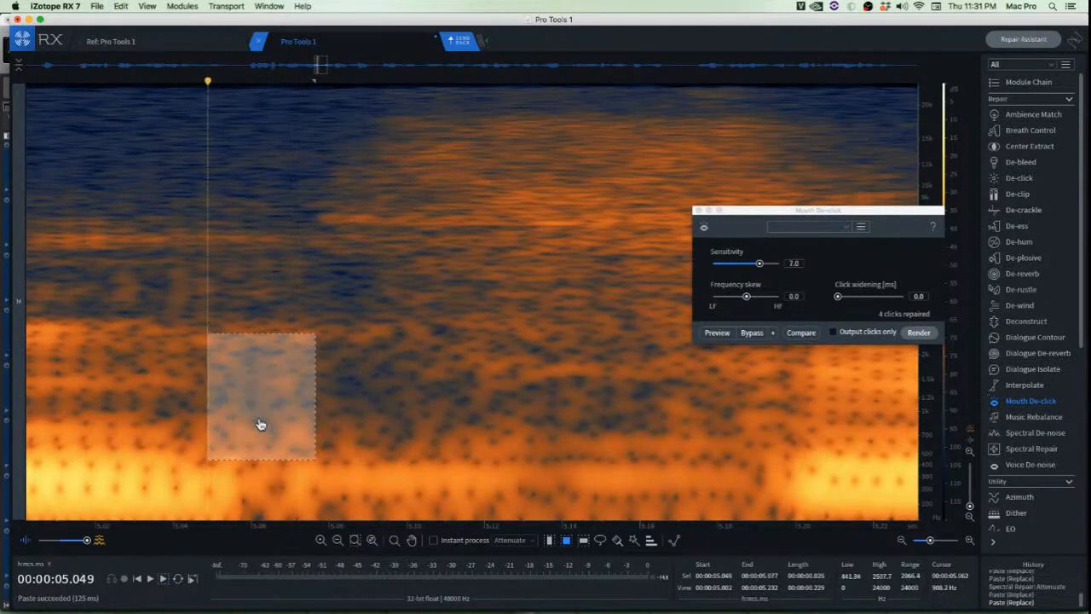
pyautogui.click(363, 413)
pyautogui.scroll(-5, 337, 414)
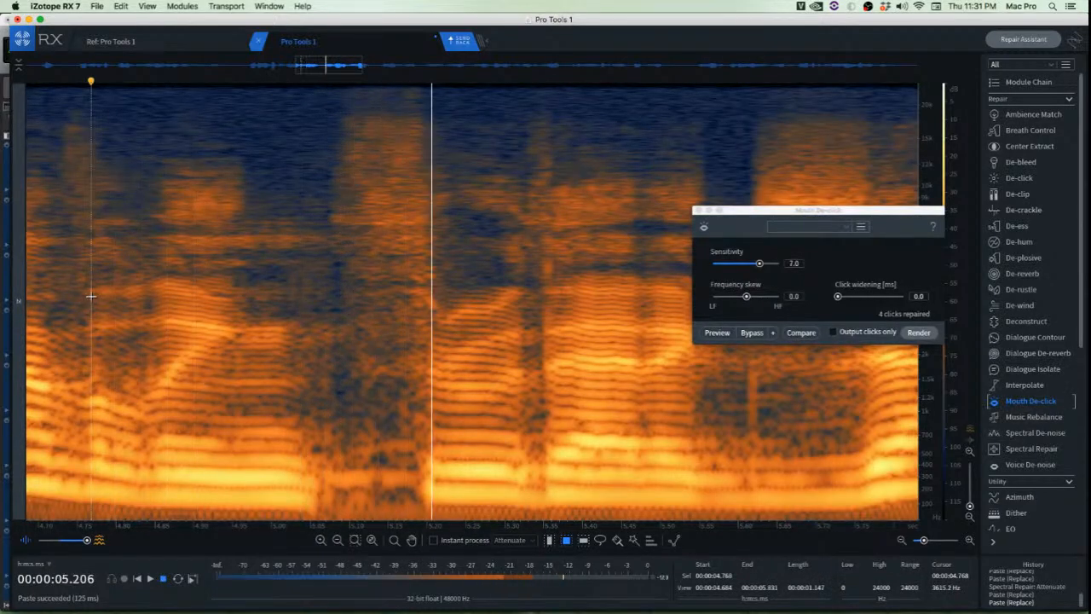
# Play back the pasted repair repeatedly from about 4.768 s to check for remaining clicks
pyautogui.press('space')
pyautogui.press('space')
pyautogui.press('space')
pyautogui.press('space')
pyautogui.press('space')
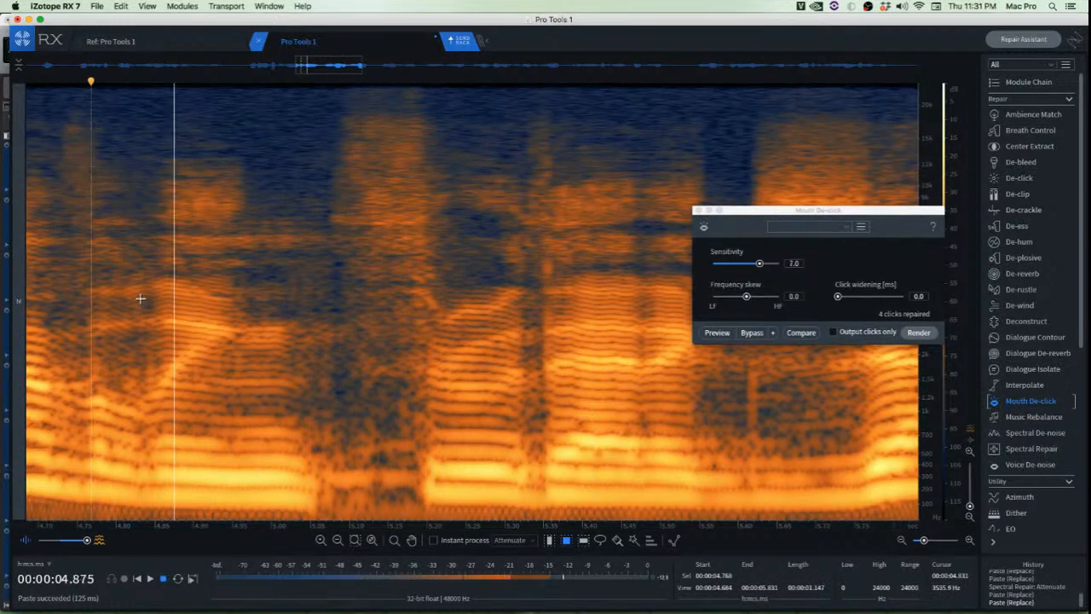
pyautogui.scroll(3, 288, 336)
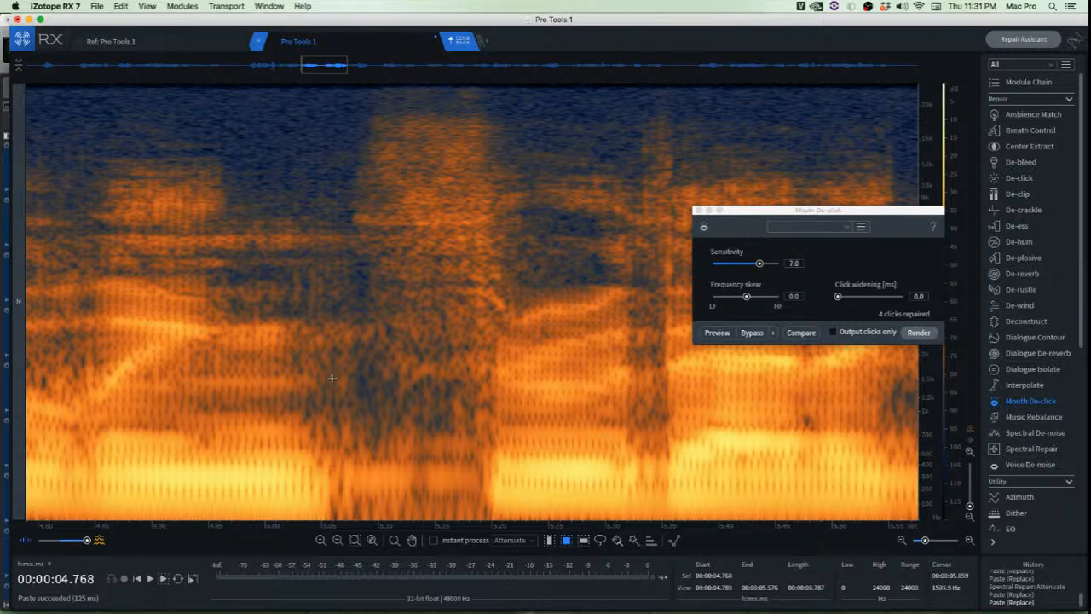
pyautogui.scroll(-3, 277, 368)
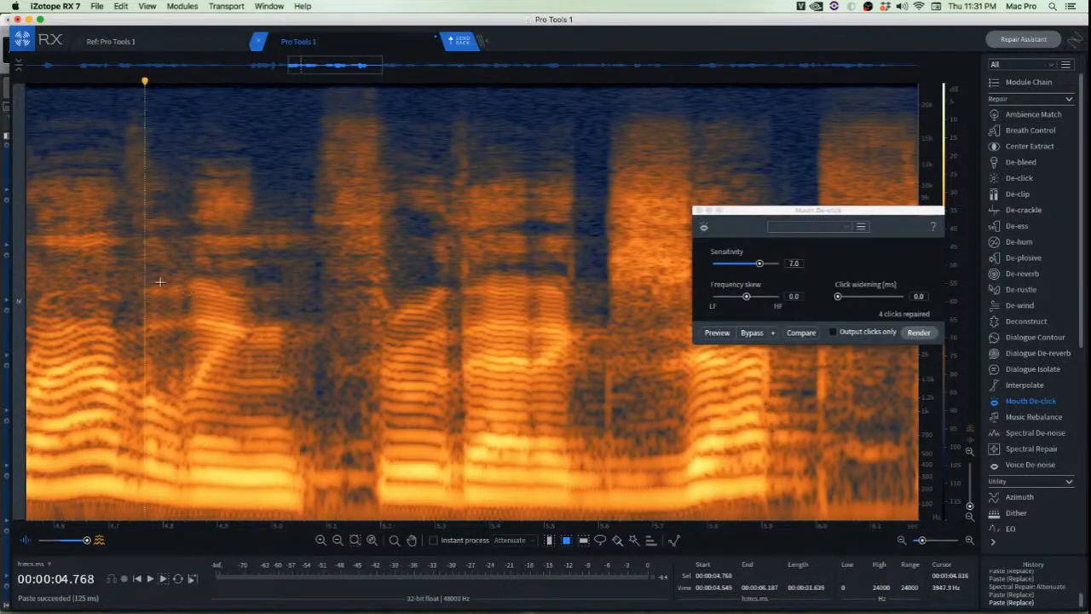
# Audition the dialogue from about 4.752 s and from about 5.485 s to locate the next click
pyautogui.press('space')
pyautogui.press('space')
pyautogui.press('space')
pyautogui.scroll(-2, 139, 269)
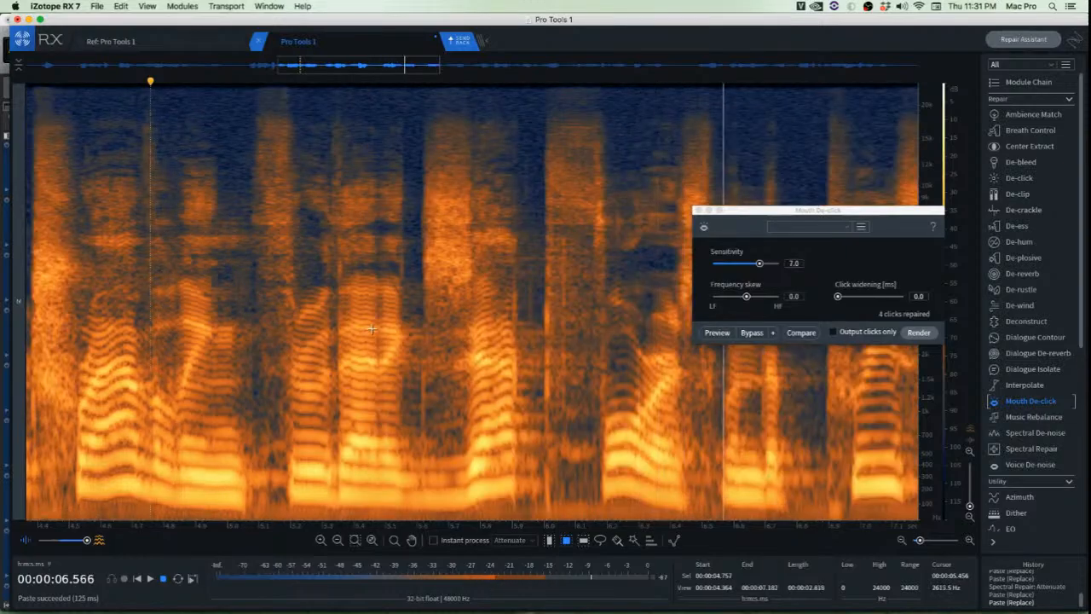
pyautogui.press('space')
pyautogui.press('space')
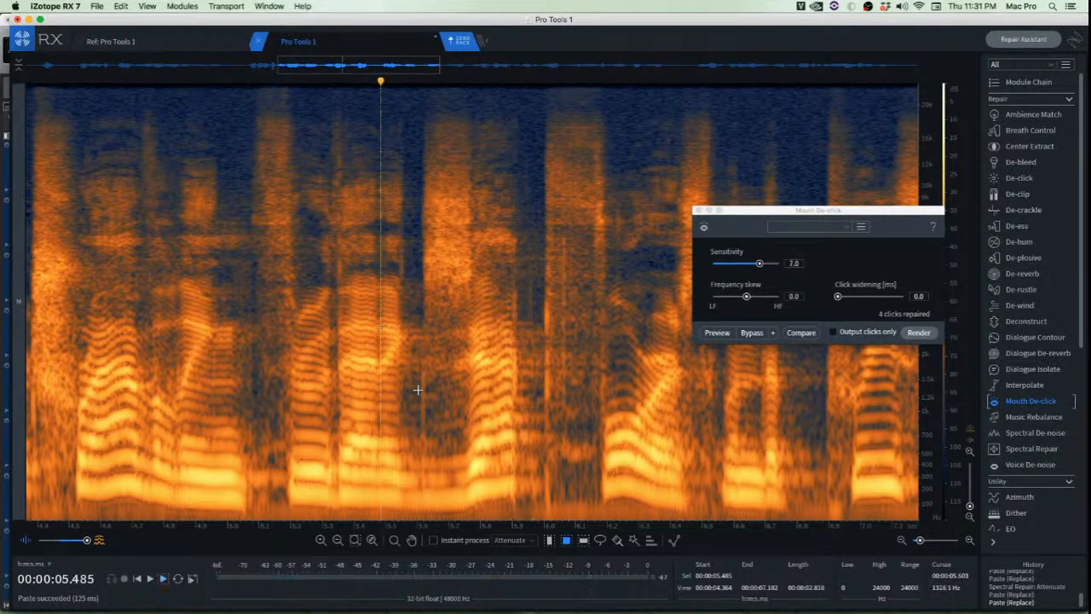
# Try to paste the copied patch over the click at about 5.610–5.626 s, roughly 390–2,950 Hz
pyautogui.scroll(8, 417, 390)
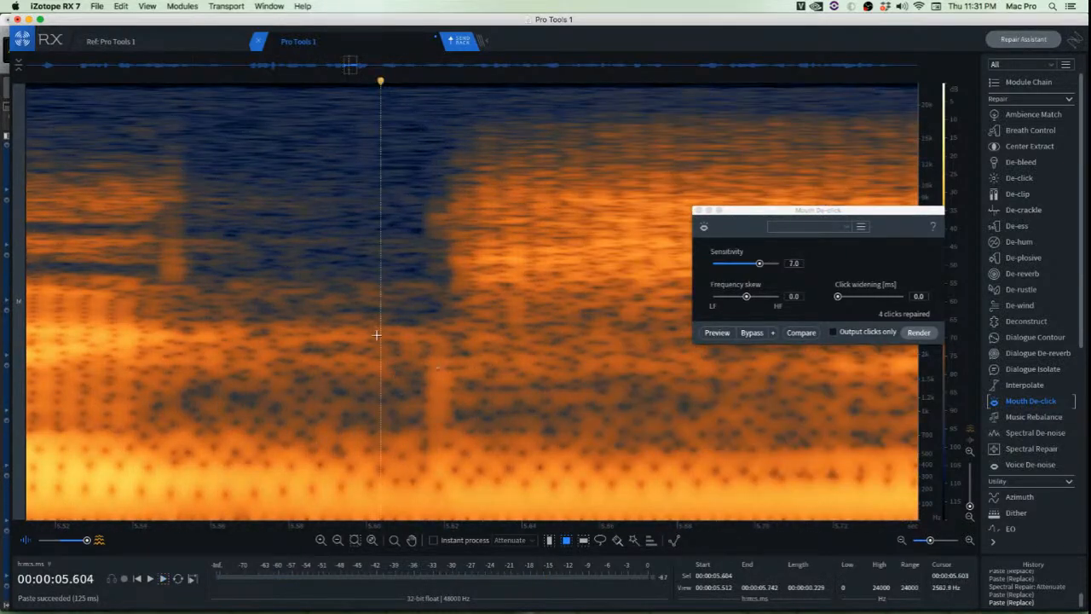
pyautogui.moveTo(377, 335); pyautogui.dragTo(444, 478)
pyautogui.moveTo(426, 440); pyautogui.dragTo(431, 419)
pyautogui.press('super+v')
pyautogui.click(352, 390)
pyautogui.scroll(-3, 375, 388)
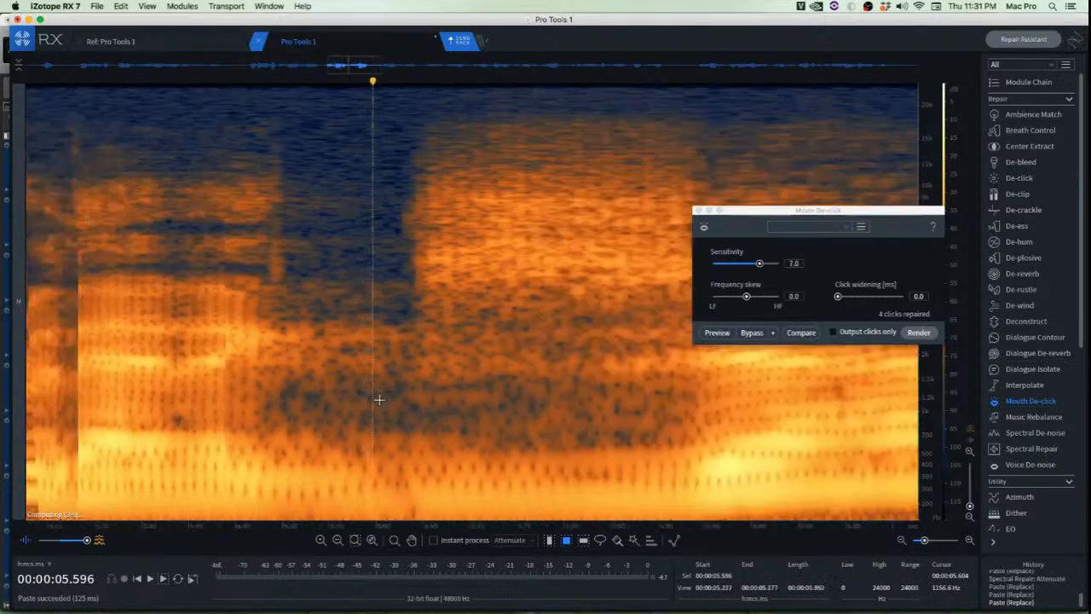
pyautogui.click(294, 345)
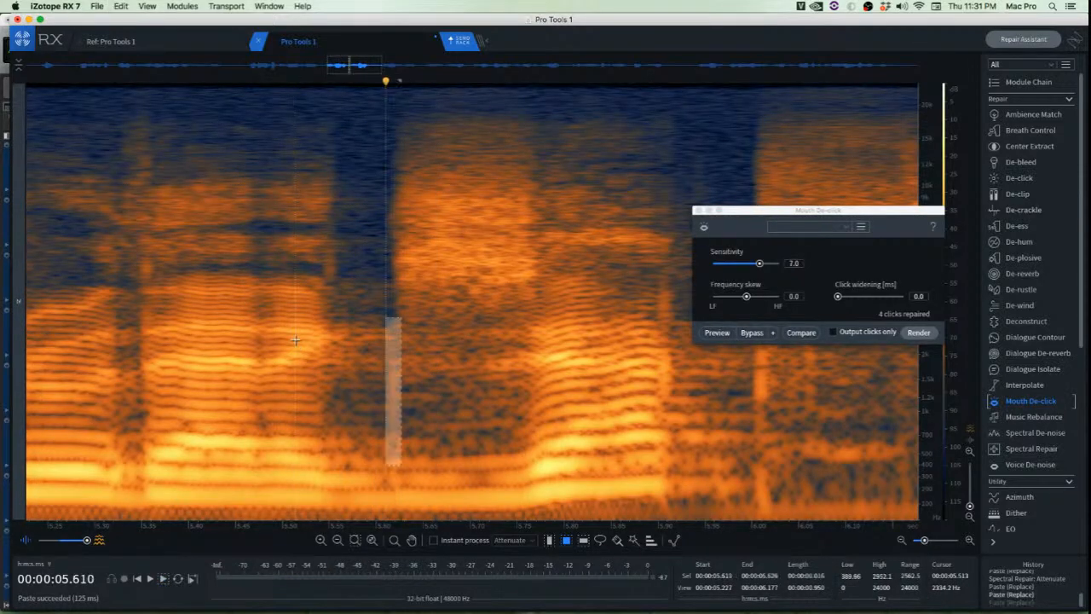
# Cut the click patch at about 5.615–5.621 s, roughly 830–2,490 Hz, and audition it from about 5.508 s
pyautogui.scroll(2, 389, 397)
pyautogui.scroll(3, 418, 392)
pyautogui.moveTo(379, 333); pyautogui.dragTo(411, 427)
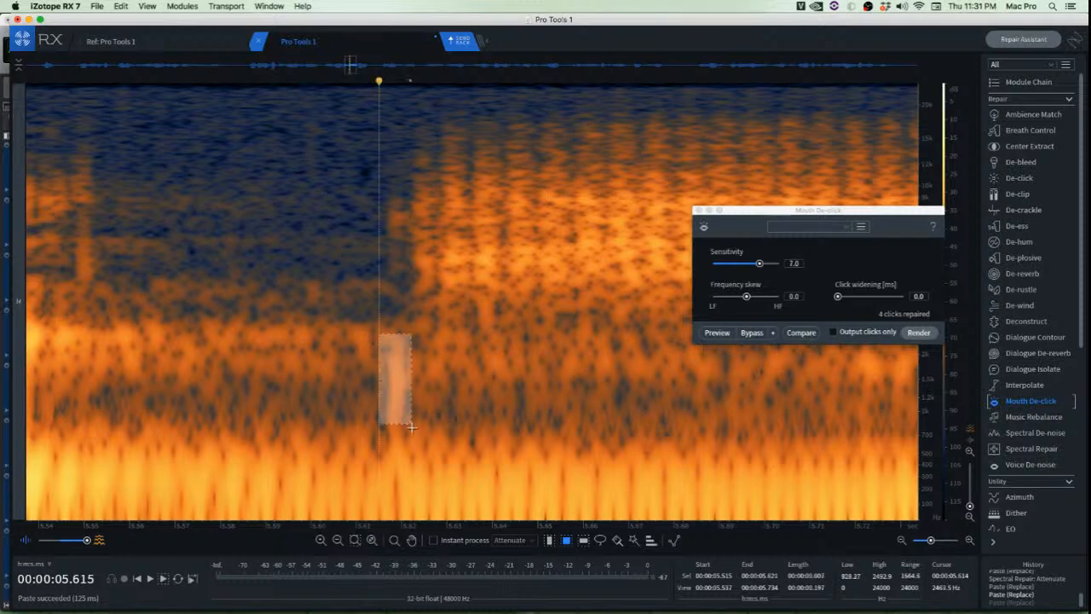
pyautogui.press('super+x')
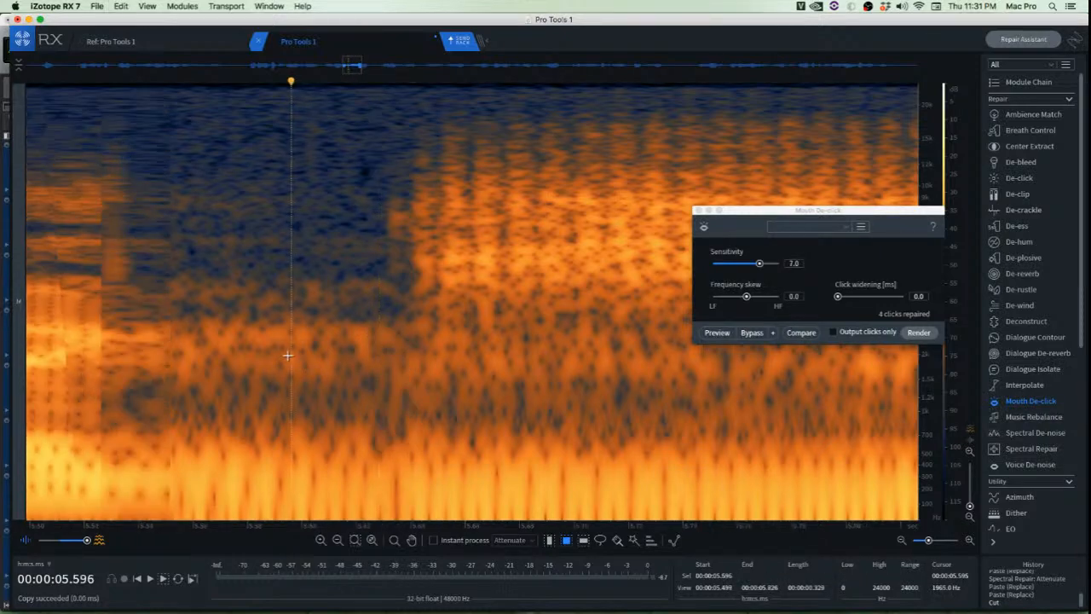
pyautogui.scroll(-4, 221, 324)
pyautogui.press('space')
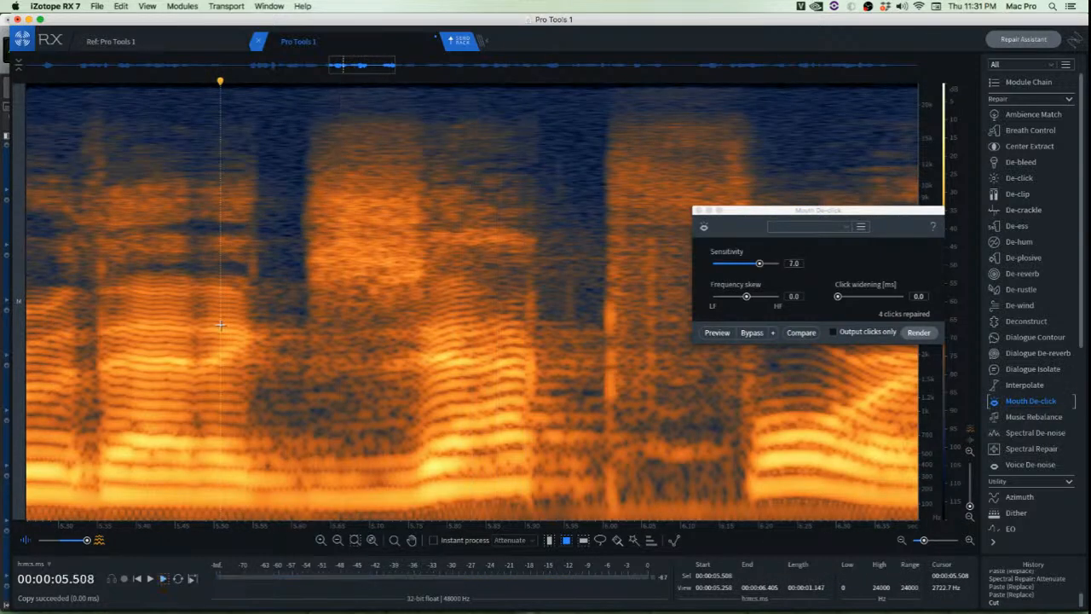
pyautogui.press('space')
# Paste a clean patch over the vertical click at the end of the voiced sound, at about 5.90 s
pyautogui.scroll(4, 429, 246)
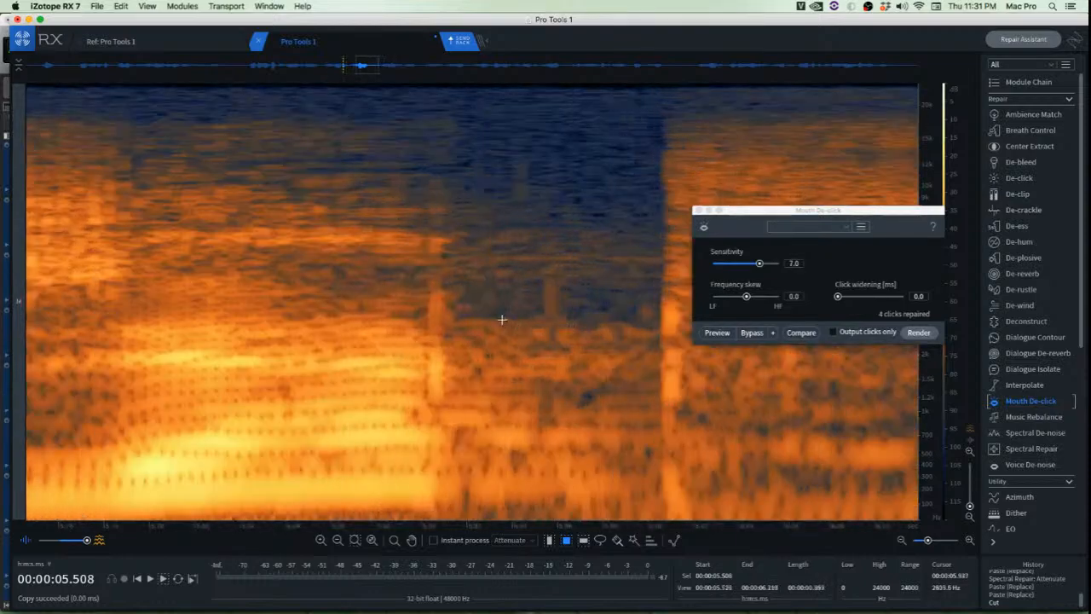
pyautogui.moveTo(421, 195); pyautogui.dragTo(405, 390)
pyautogui.press('super+v')
pyautogui.click(598, 402)
pyautogui.scroll(-4, 538, 402)
pyautogui.scroll(2, 599, 415)
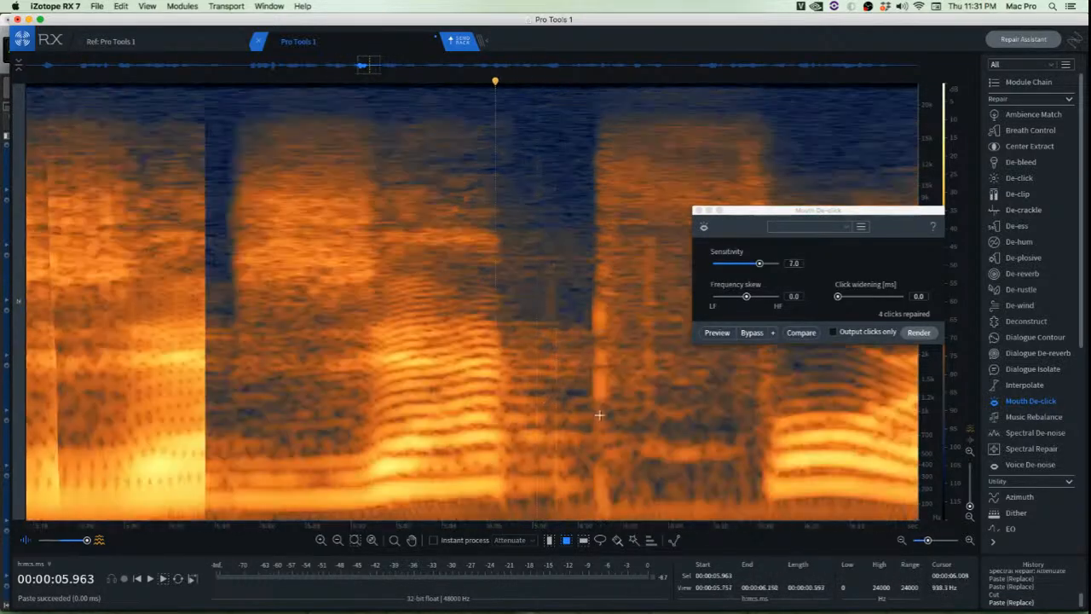
# Paste a clean patch over the low-frequency part of the click at about 6.01 s
pyautogui.scroll(2, 599, 416)
pyautogui.moveTo(615, 448); pyautogui.dragTo(611, 504)
pyautogui.press('super+v')
pyautogui.click(653, 480)
pyautogui.scroll(3, 599, 467)
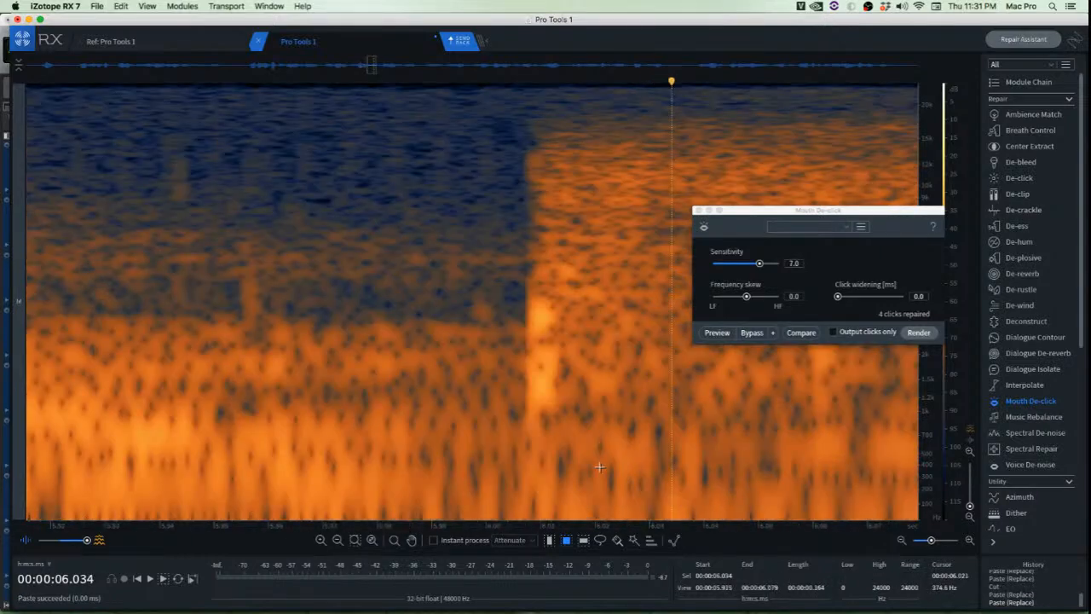
# Copy the patch at about 6.014–6.028 s, roughly 710–6,480 Hz, paste it over the bright onset just before it, and audition from about 5.788 s
pyautogui.moveTo(560, 233); pyautogui.dragTo(635, 433)
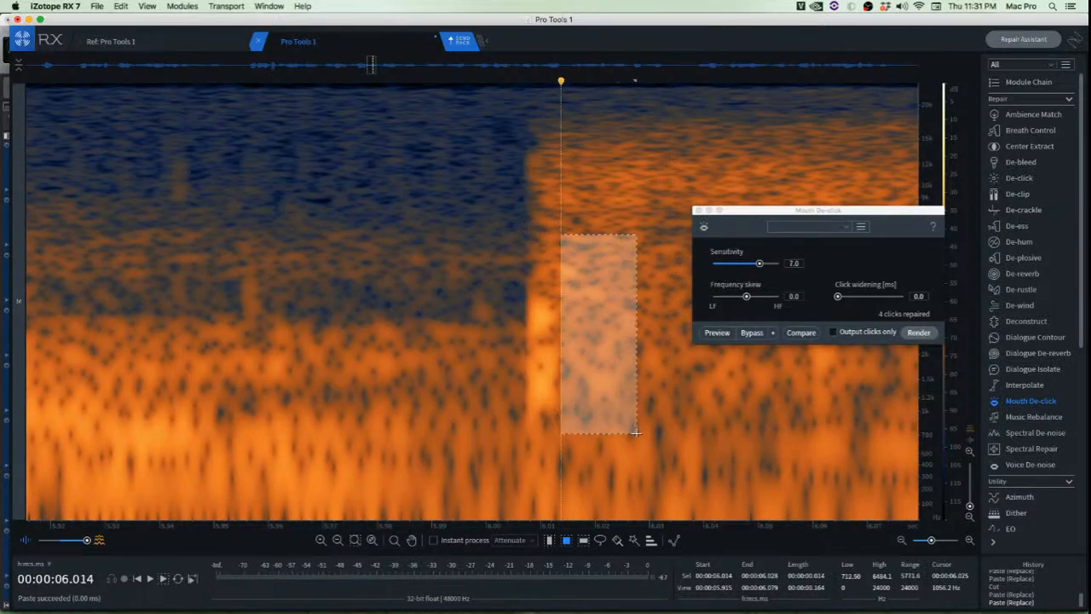
pyautogui.press('super+c')
pyautogui.moveTo(600, 384); pyautogui.dragTo(539, 382)
pyautogui.press('super+v')
pyautogui.click(600, 407)
pyautogui.scroll(-5, 546, 418)
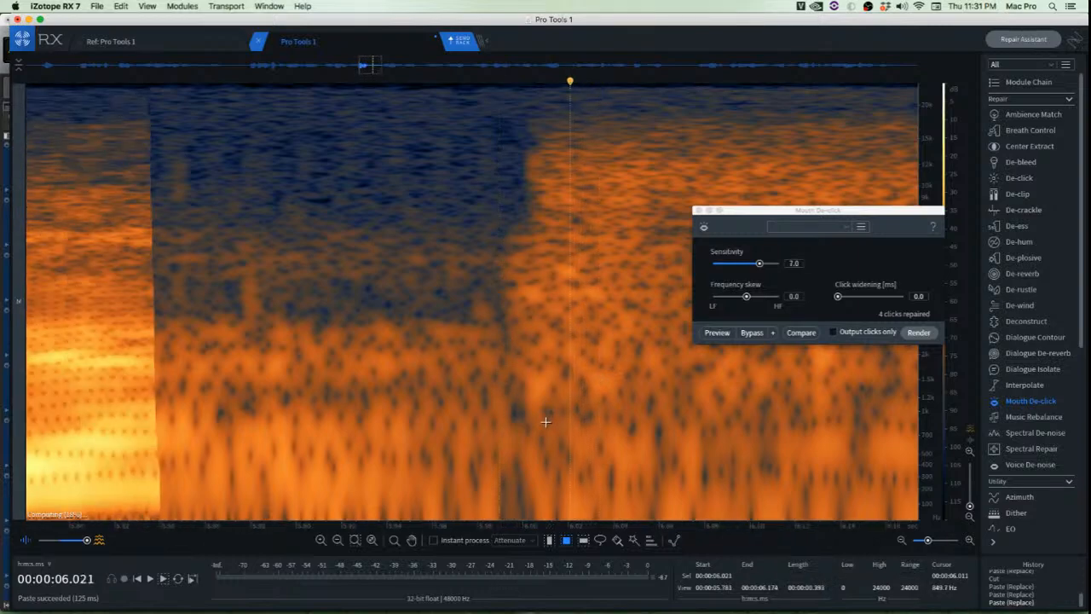
pyautogui.press('space')
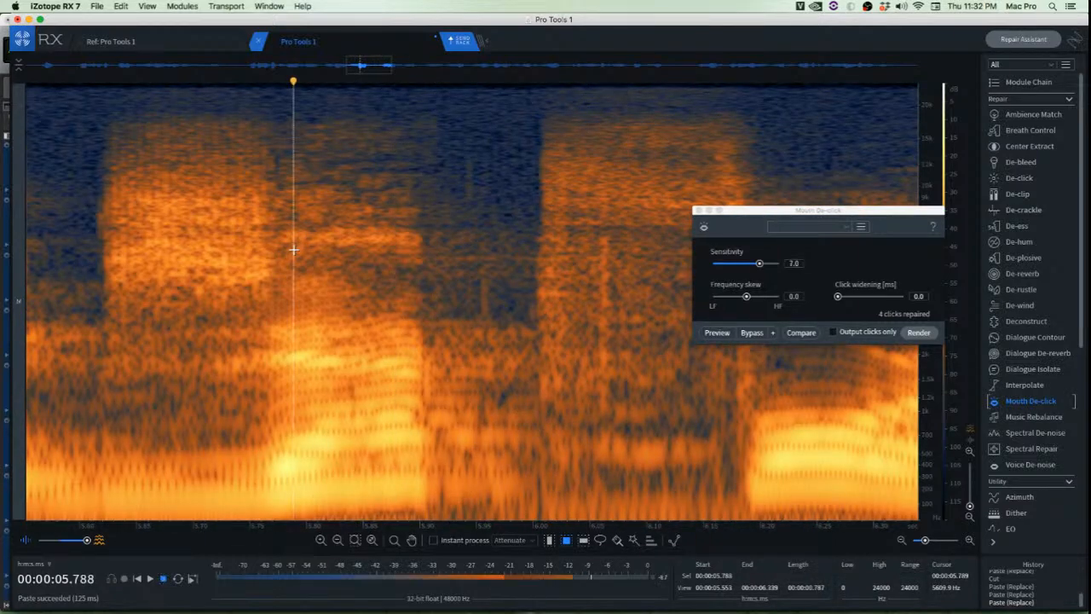
pyautogui.press('space')
# Copy the clean patch just after the bright streak and paste it over the streak at about 6.058–6.073 s, roughly 630–8,740 Hz
pyautogui.scroll(2, 334, 207)
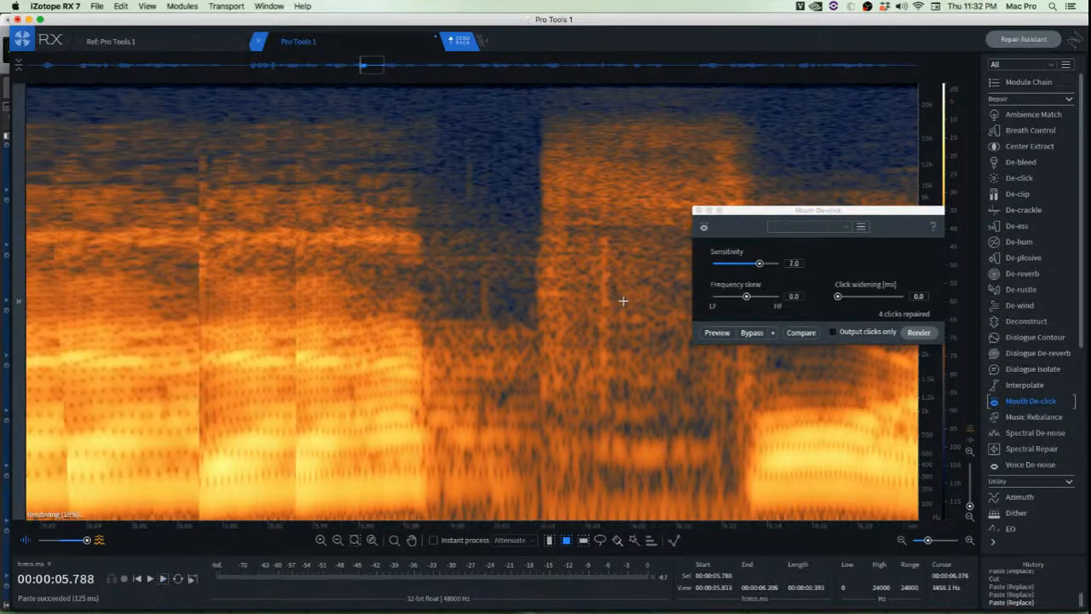
pyautogui.scroll(2, 628, 306)
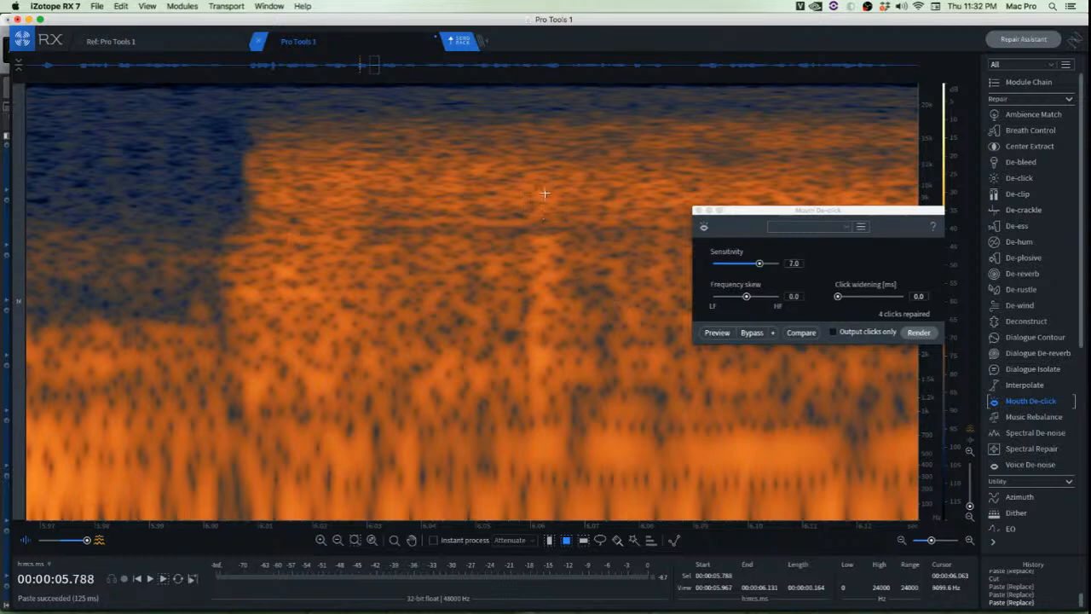
pyautogui.moveTo(567, 202); pyautogui.dragTo(650, 440)
pyautogui.press('super+c')
pyautogui.moveTo(595, 392); pyautogui.dragTo(549, 393)
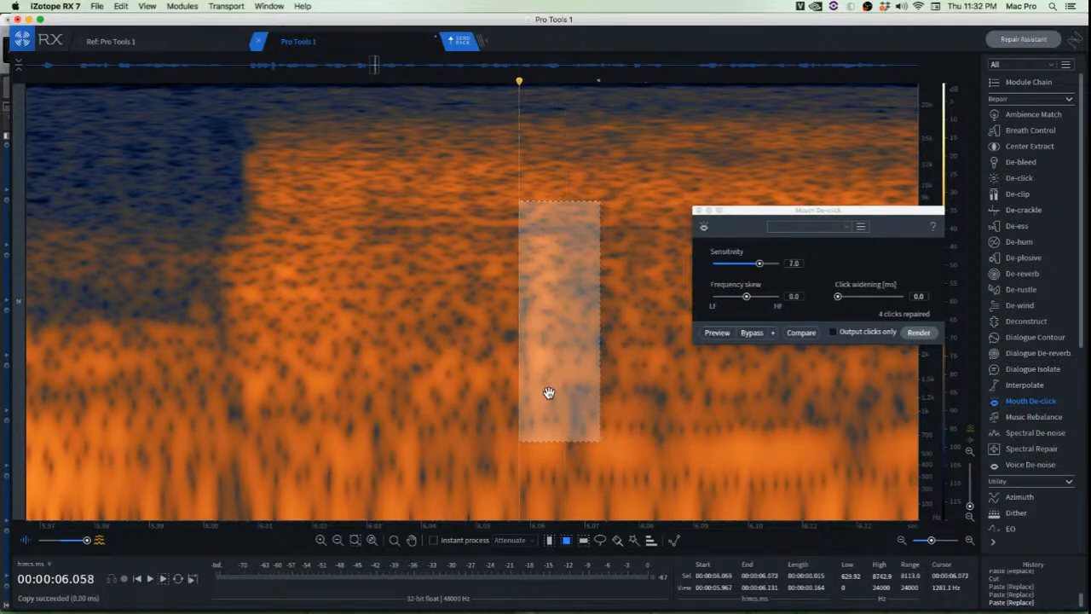
pyautogui.press('super+v')
# Play back the pasted repairs from about 5.954 s and from about 5.994 s
pyautogui.scroll(-2, 608, 383)
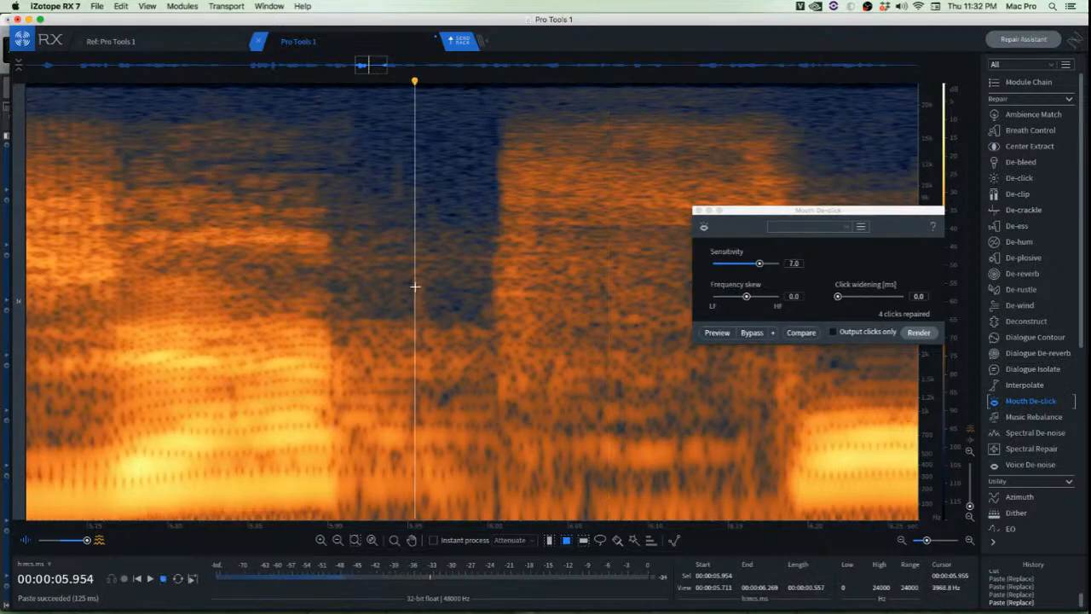
pyautogui.hscroll(5, 419, 290)
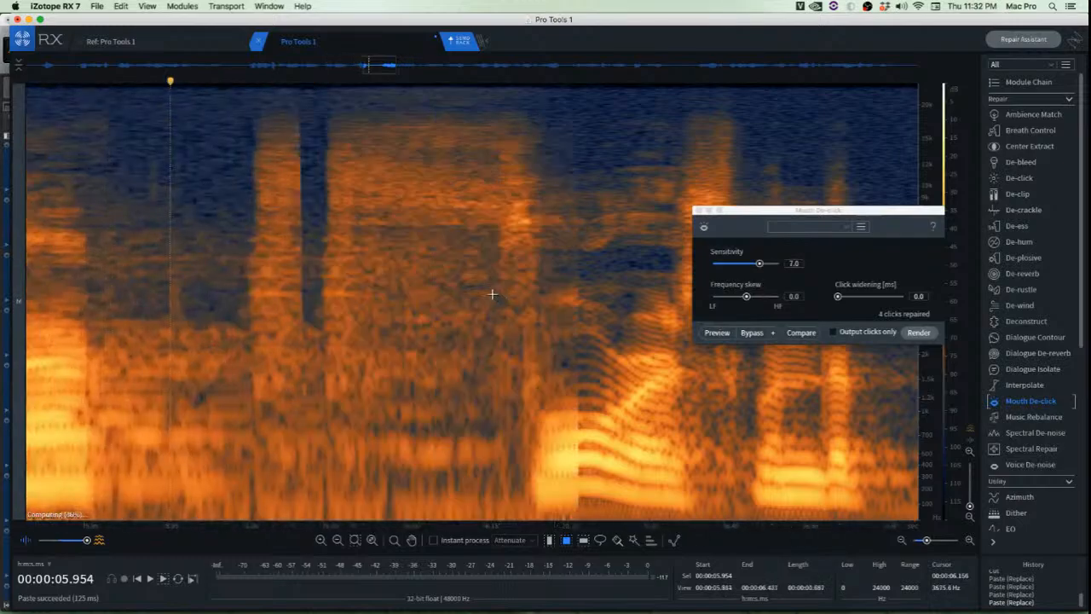
pyautogui.click(234, 237)
pyautogui.press('space')
pyautogui.press('space')
pyautogui.press('space')
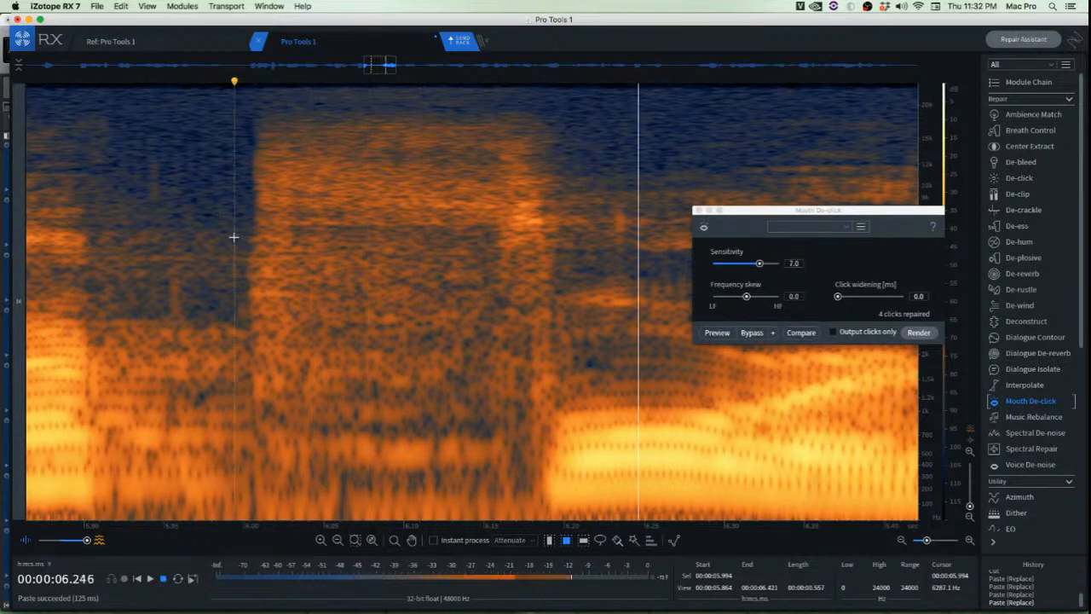
pyautogui.press('space')
# Audition the passage after the repairs from about 6.147 s and from about 6.094 s
pyautogui.scroll(2, 553, 265)
pyautogui.scroll(-4, 400, 237)
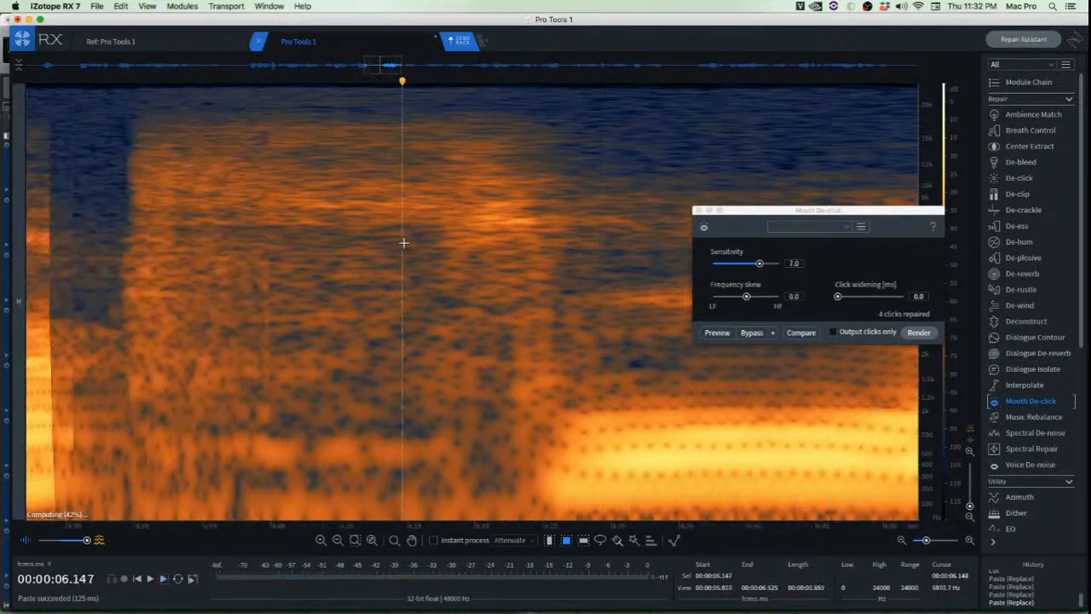
pyautogui.press('space')
pyautogui.scroll(-5, 376, 224)
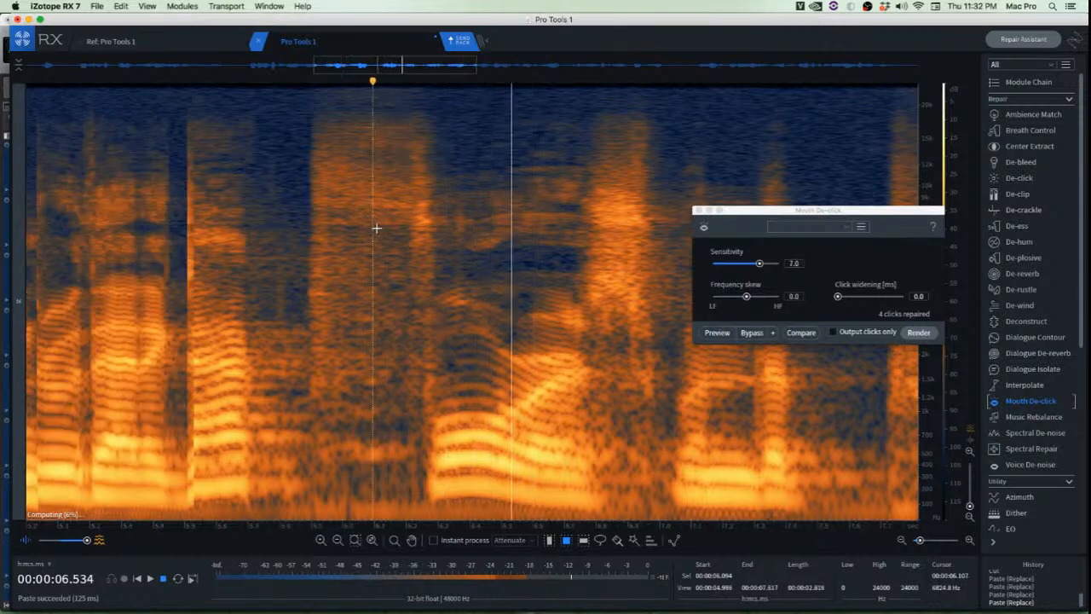
pyautogui.press('space')
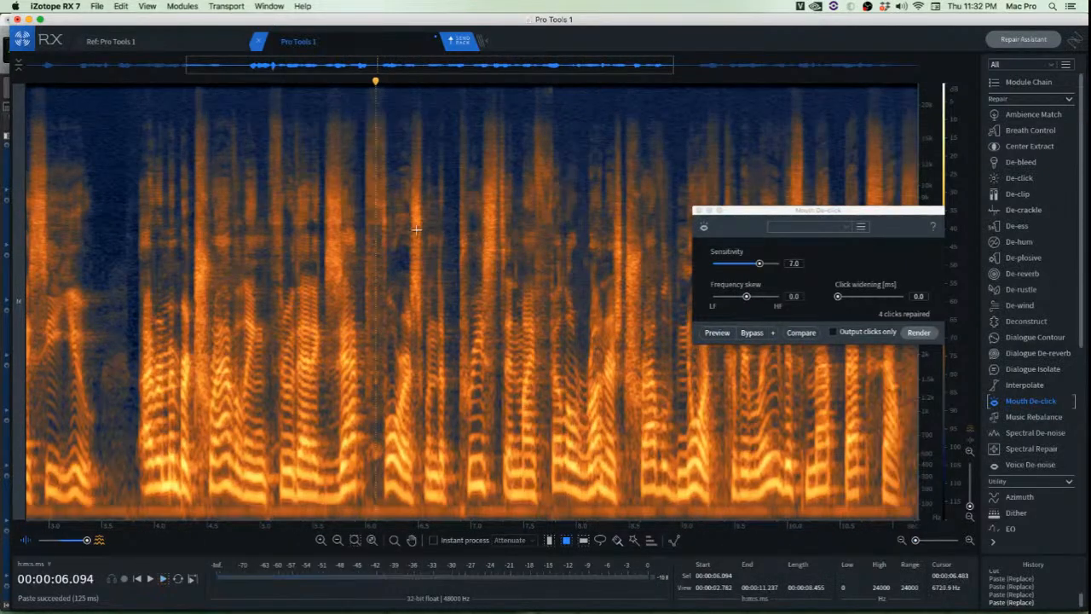
# Listen to the following phrase from about 6.500 s and from about 6.92 s for further mouth clicks
pyautogui.click(418, 230)
pyautogui.press('space')
pyautogui.press('space')
pyautogui.scroll(6, 488, 245)
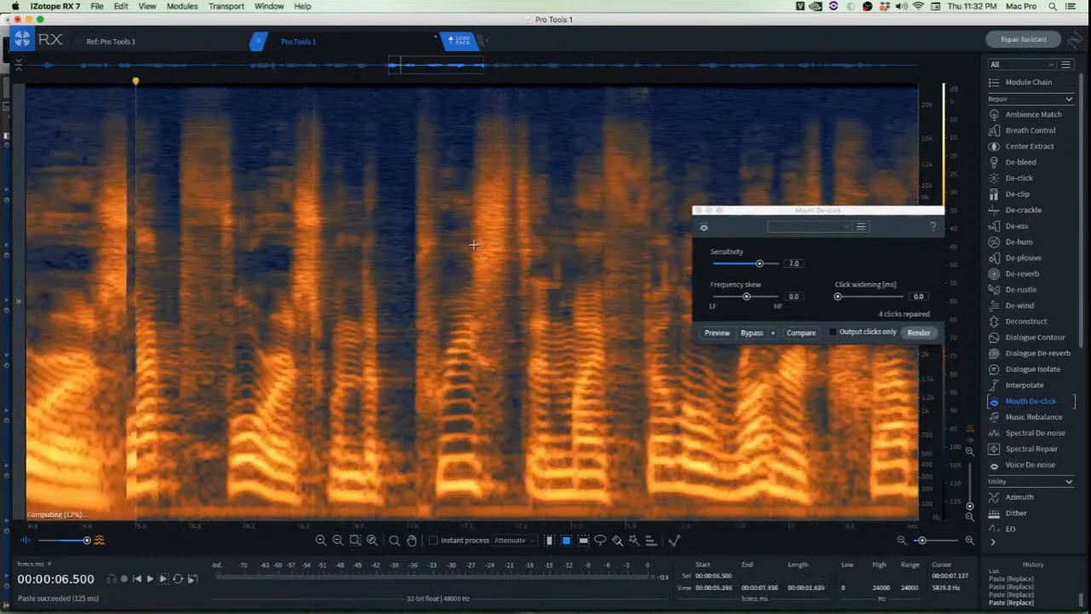
pyautogui.scroll(2, 407, 233)
pyautogui.scroll(-3, 404, 233)
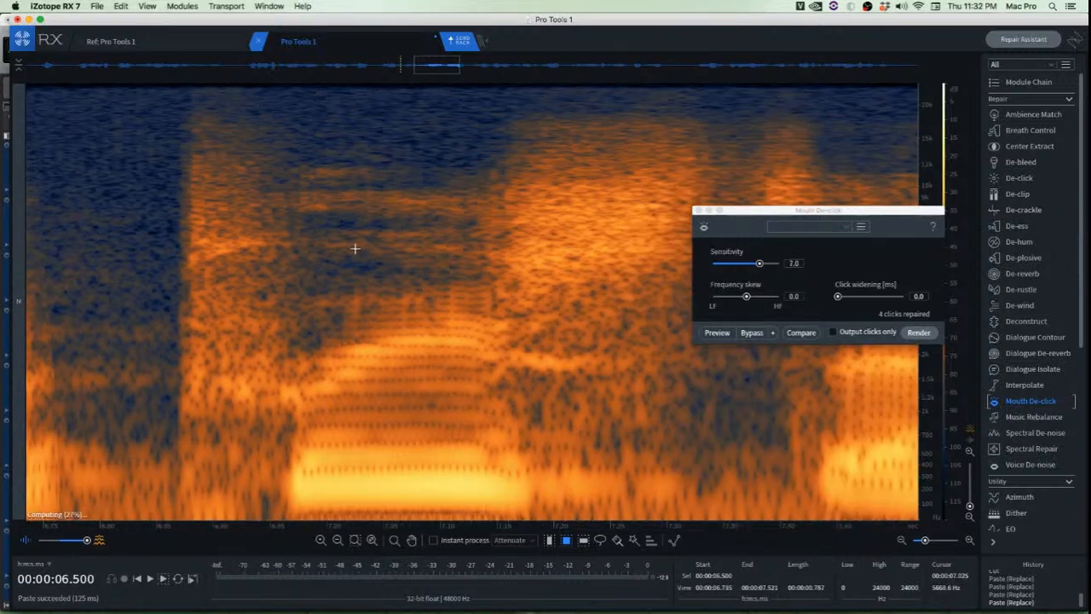
pyautogui.click(237, 225)
pyautogui.press('space')
# Try to repair the patch at about 6.991–7.126 s, roughly 2,015–4,640 Hz, with Mouth De-click
pyautogui.scroll(3, 365, 275)
pyautogui.moveTo(297, 271); pyautogui.dragTo(513, 352)
pyautogui.click(924, 331)
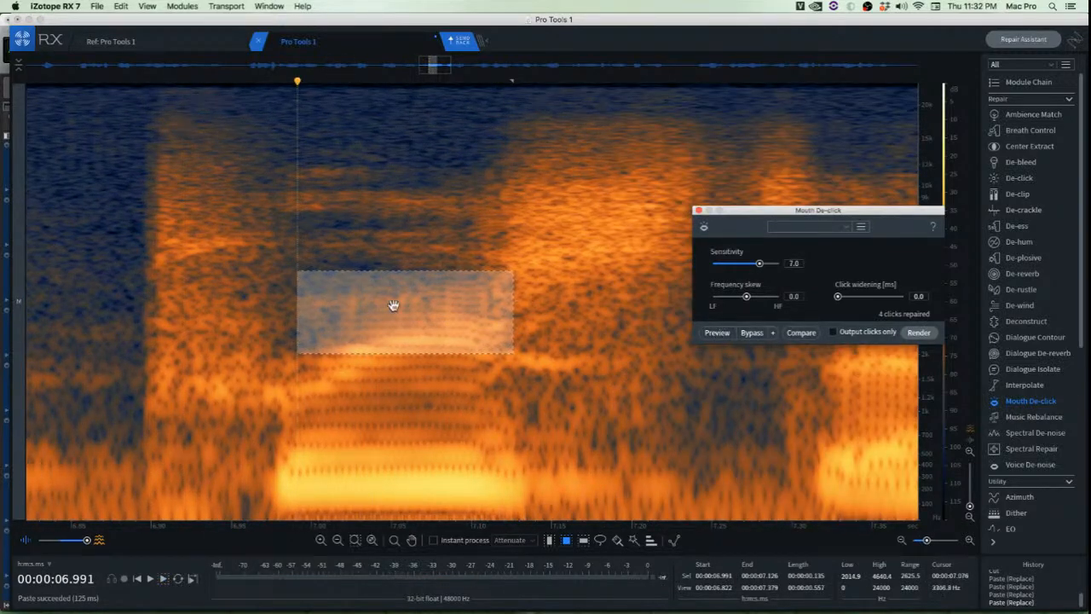
pyautogui.click(209, 220)
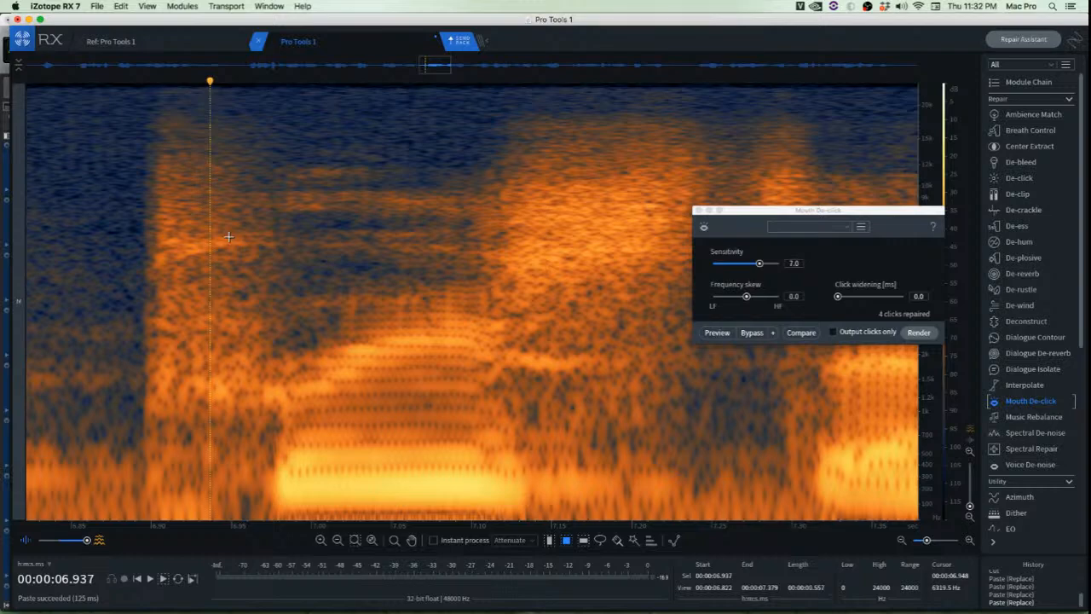
# Switch to Pro Tools to view the clips on track DX D and return to the spectrogram in iZotope RX
pyautogui.press('super+Tab')
pyautogui.press('super+Tab')
pyautogui.press('super+Tab')
pyautogui.press('super+Tab')
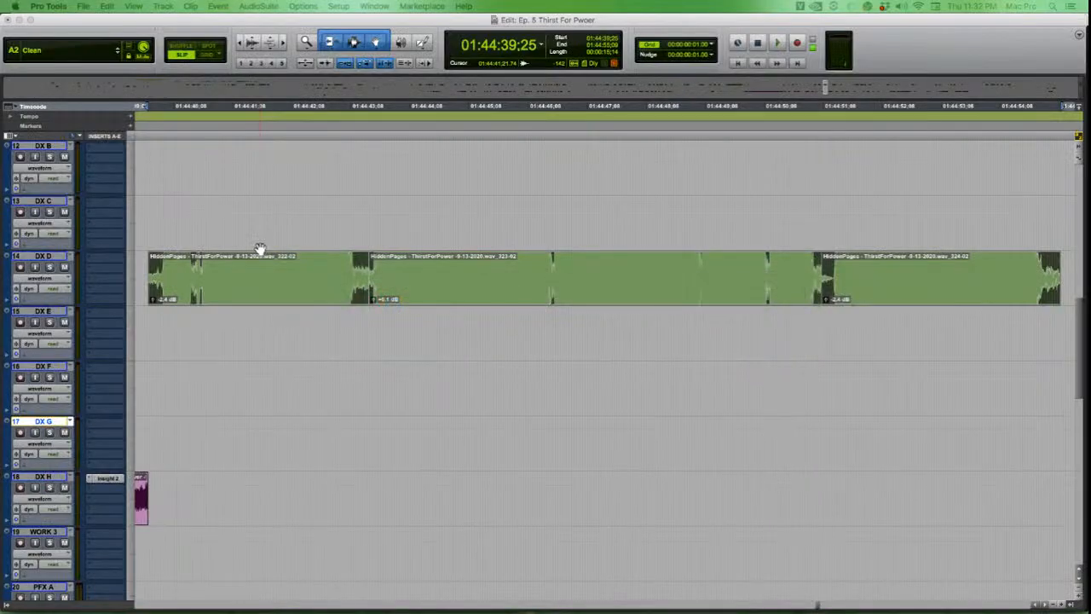
pyautogui.press('super+Tab')
pyautogui.press('super+Tab')
pyautogui.press('super+Tab')
pyautogui.press('super+Tab')
pyautogui.press('super+shift+Tab')
pyautogui.press('super+shift+Tab')
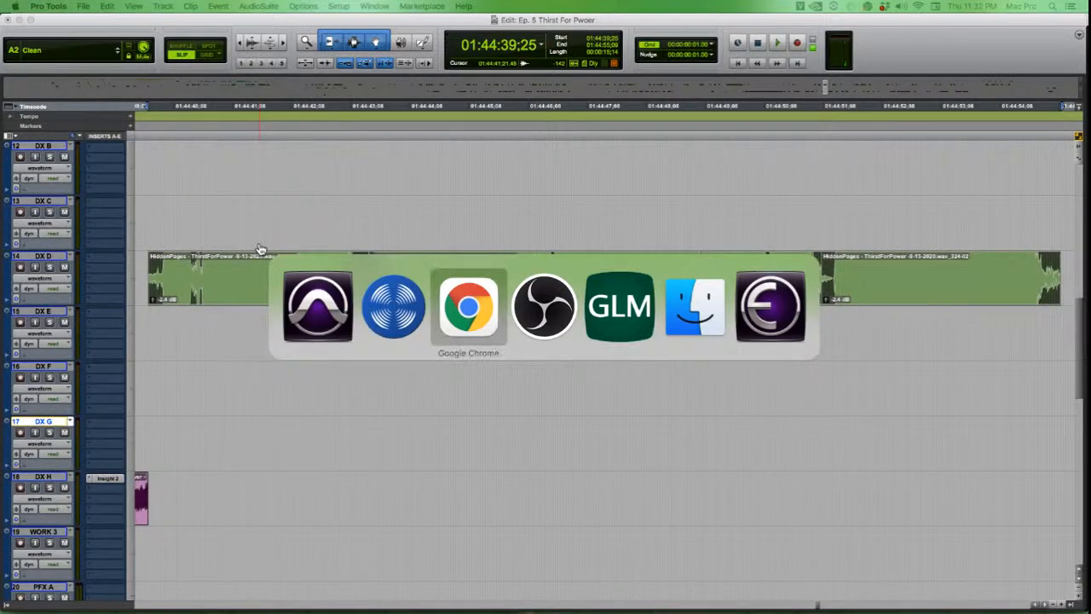
pyautogui.press('super+shift+Tab')
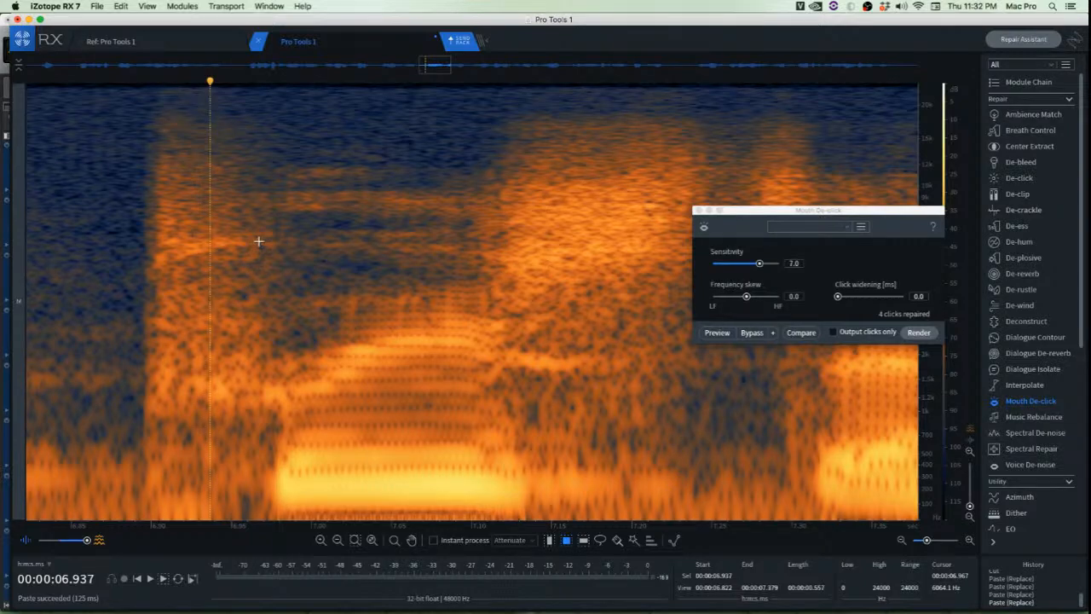
pyautogui.scroll(-5, 291, 191)
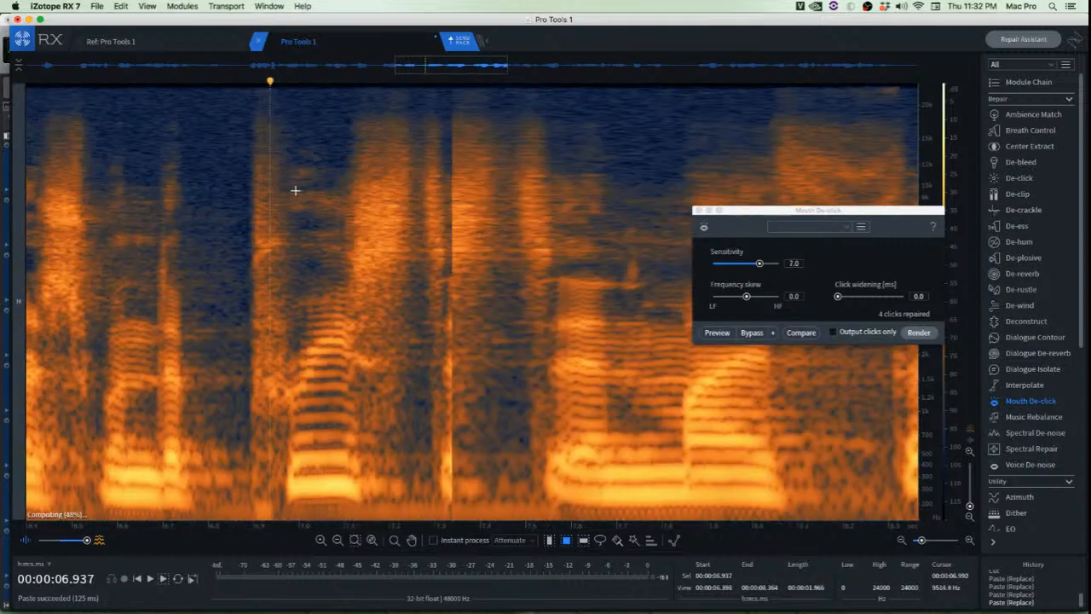
pyautogui.scroll(3, 413, 257)
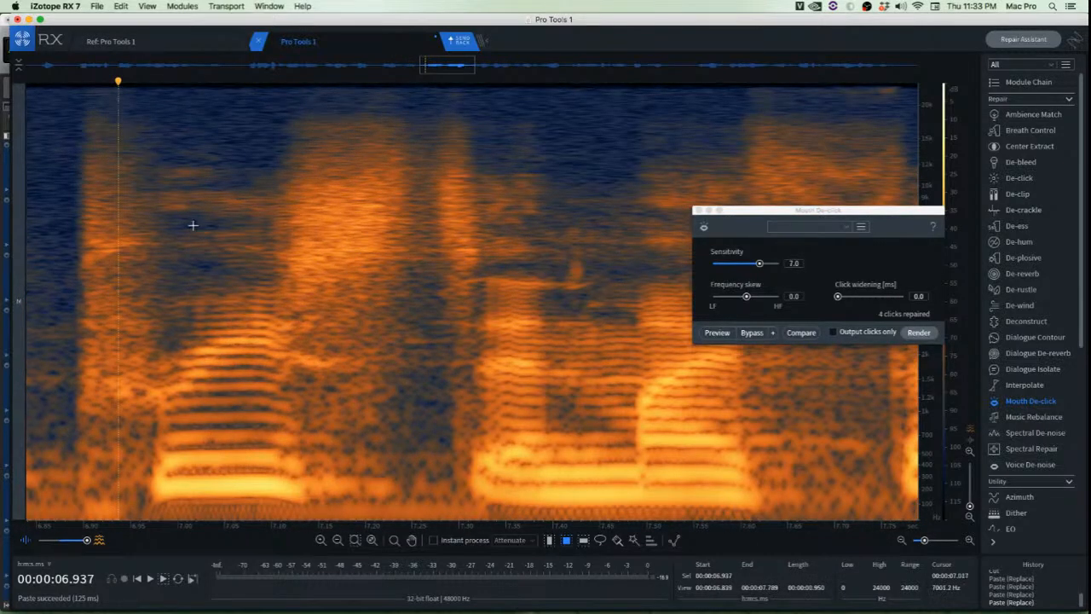
# Attenuate the low-frequency patch at about 6.882–6.950 s, up to roughly 205 Hz, with Spectral Repair and audition it from about 6.882 s
pyautogui.press('space')
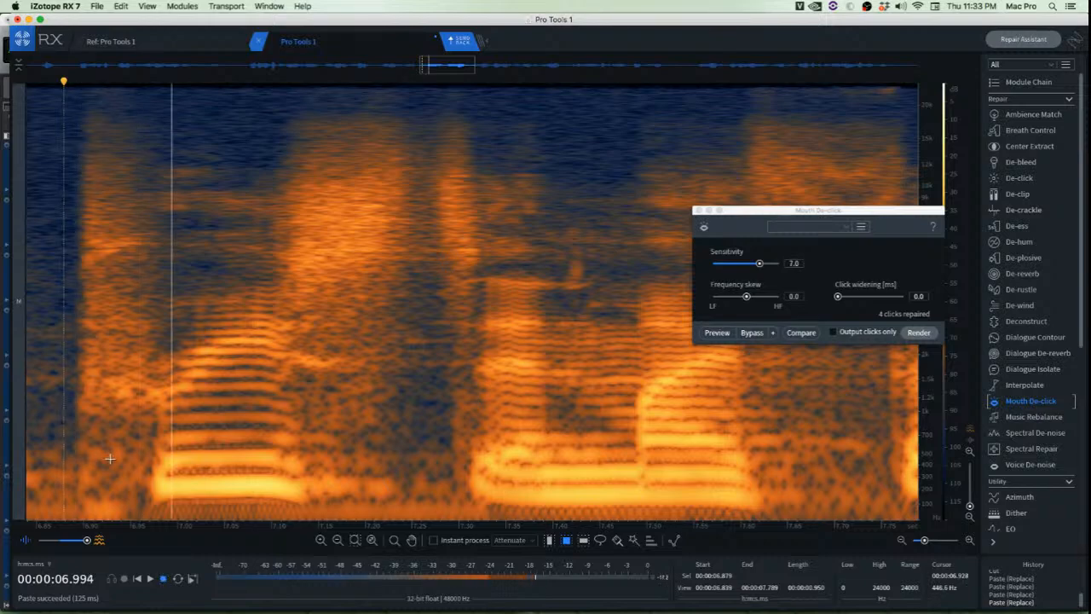
pyautogui.moveTo(68, 488); pyautogui.dragTo(132, 526)
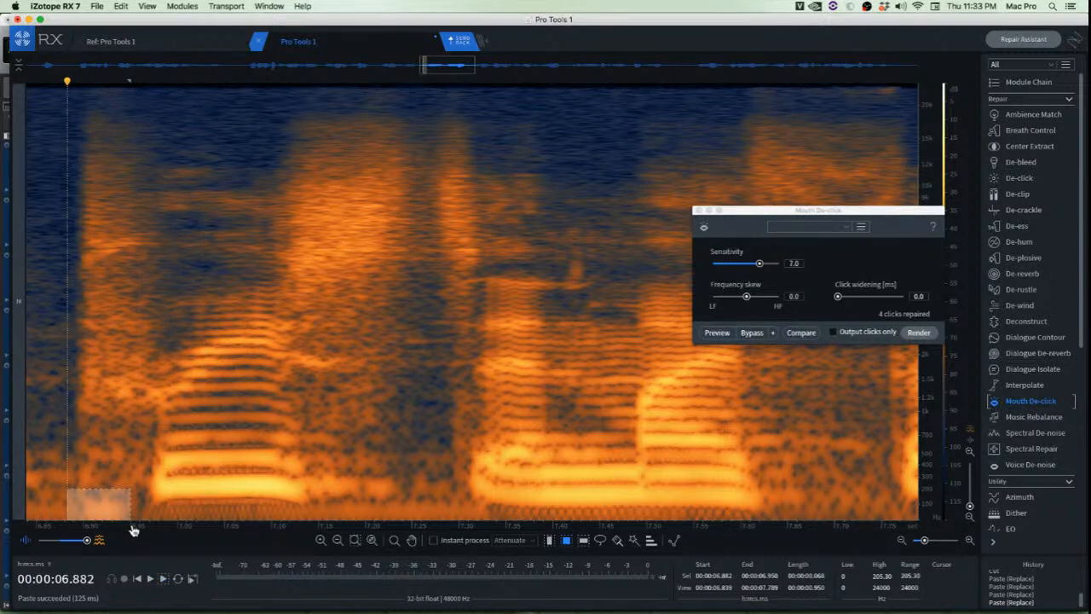
pyautogui.click(30, 341)
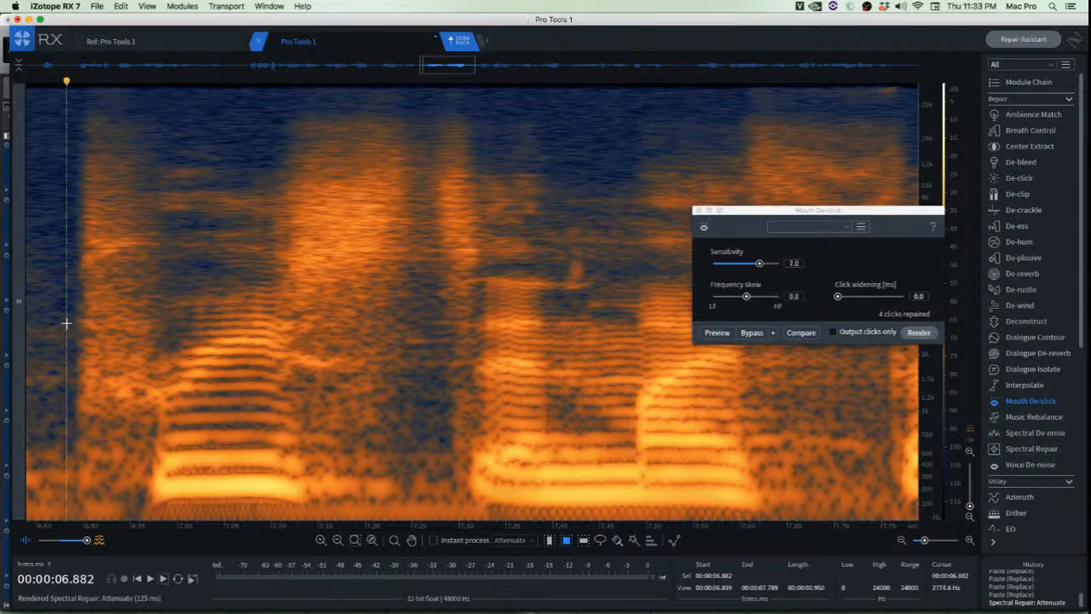
pyautogui.press('space')
# Try to repair the patch at about 7.414–7.433 s, roughly 2,629–7,594 Hz, with Mouth De-click, audition it and undo the repair
pyautogui.scroll(5, 577, 292)
pyautogui.moveTo(580, 264); pyautogui.dragTo(533, 217)
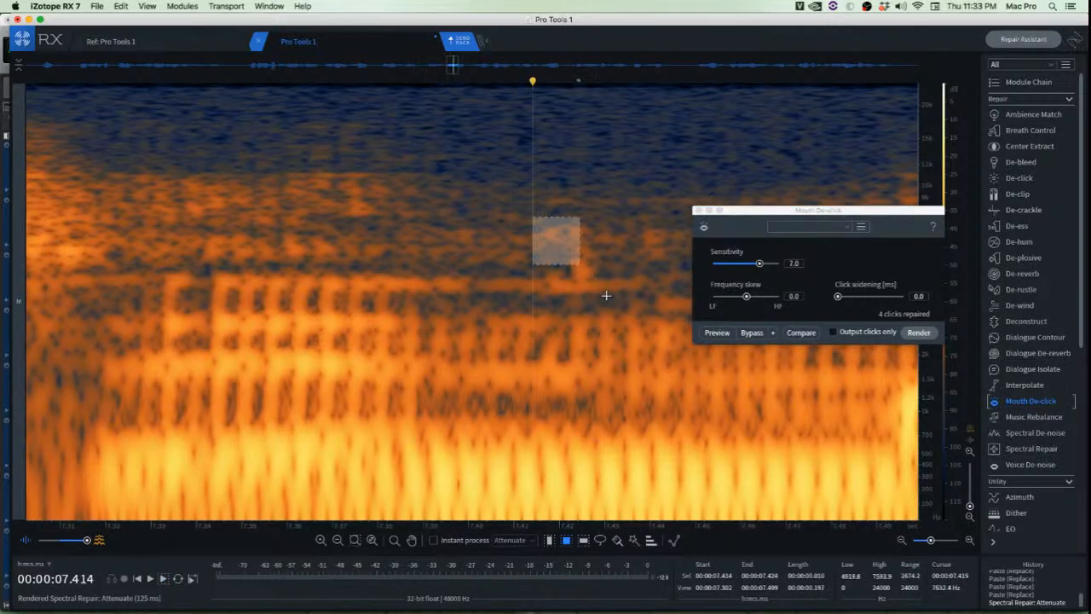
pyautogui.moveTo(606, 296); pyautogui.dragTo(615, 328)
pyautogui.click(909, 334)
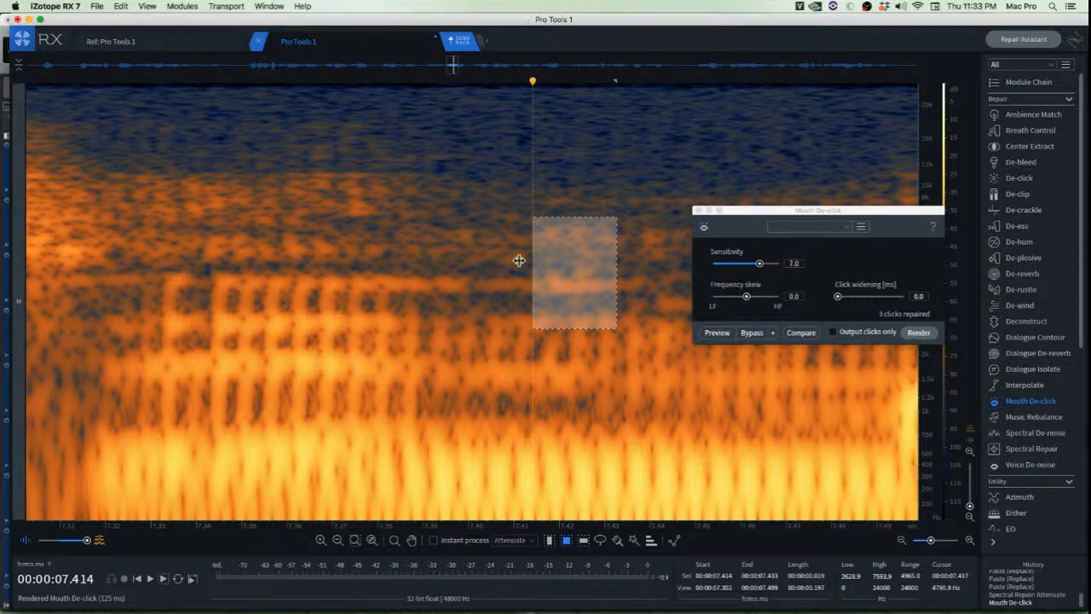
pyautogui.click(415, 247)
pyautogui.scroll(-2, 306, 224)
pyautogui.click(209, 206)
pyautogui.press('space')
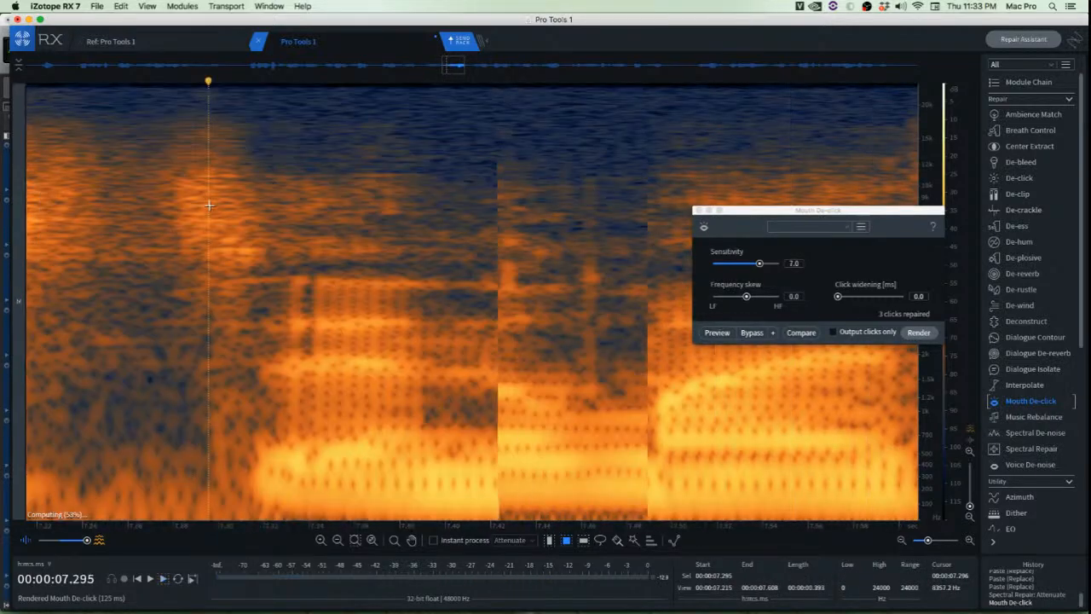
pyautogui.press('space')
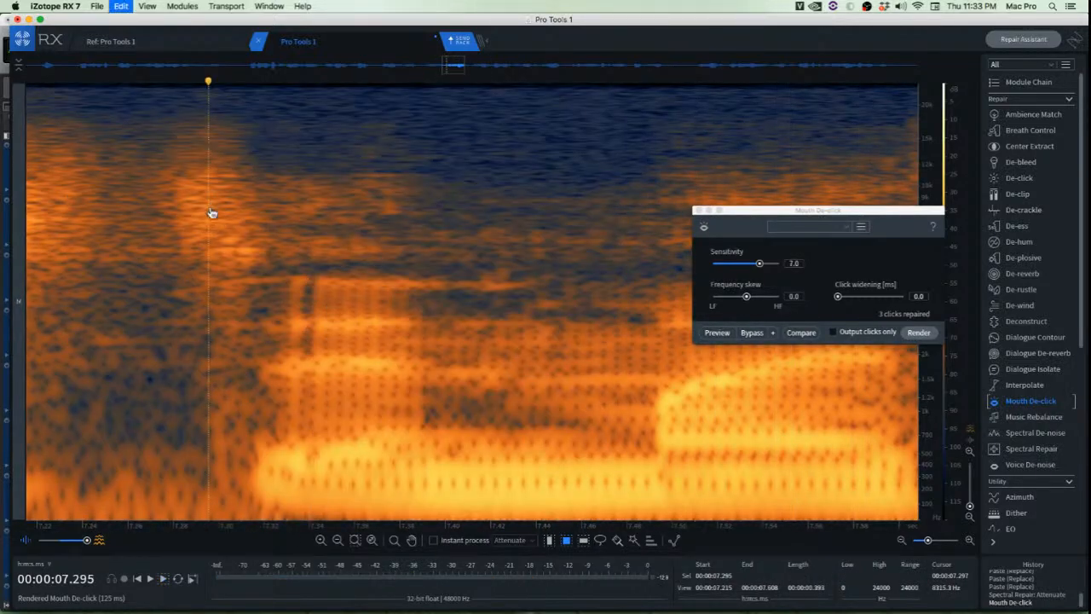
pyautogui.press('super+z')
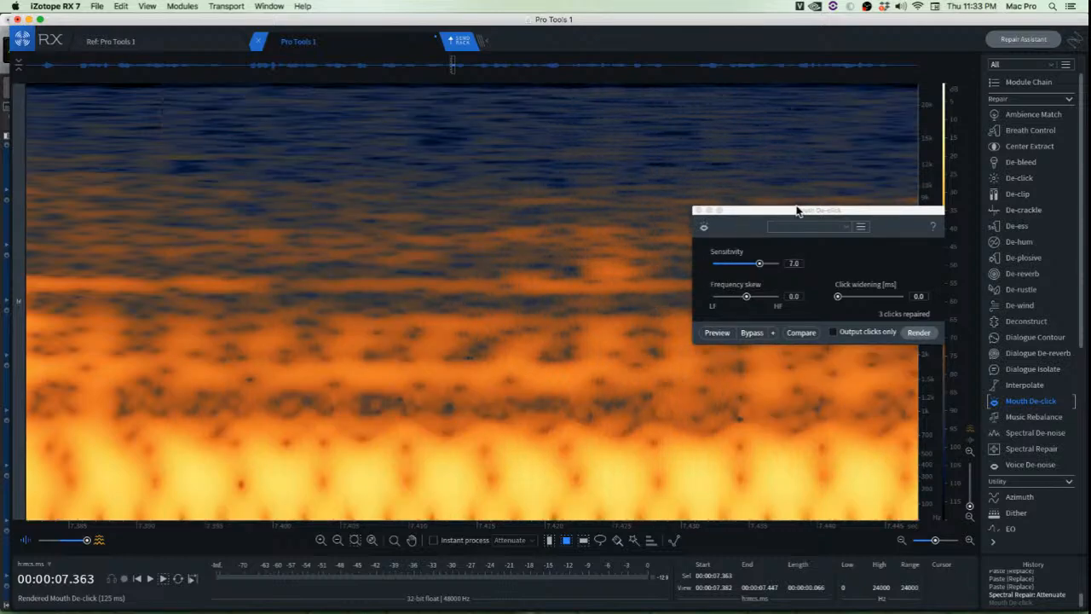
# Replace the click at about 7.422–7.429 s, roughly 2,460–9,950 Hz, with a copy of the clean patch just after it
pyautogui.moveTo(797, 211); pyautogui.dragTo(226, 164)
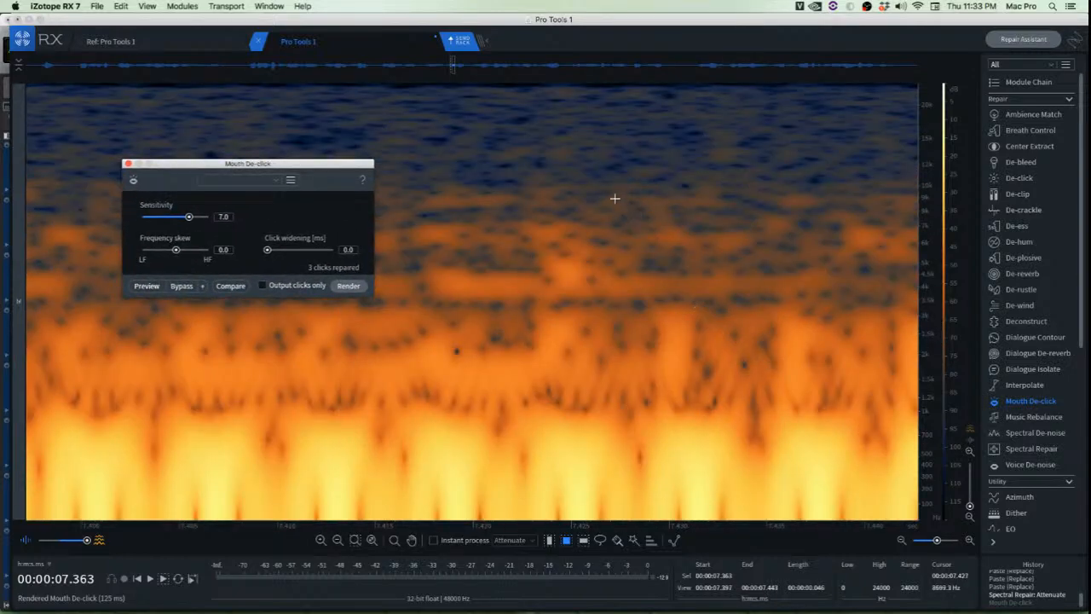
pyautogui.moveTo(598, 187); pyautogui.dragTo(730, 338)
pyautogui.moveTo(668, 304); pyautogui.dragTo(572, 298)
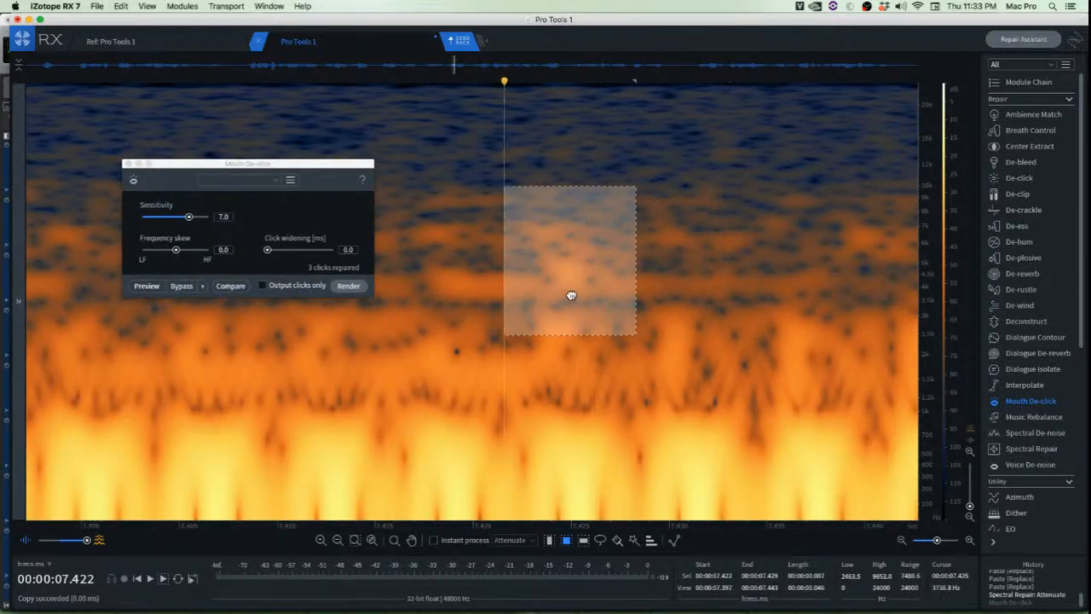
pyautogui.press('super+v')
pyautogui.click(679, 297)
pyautogui.scroll(-10, 664, 317)
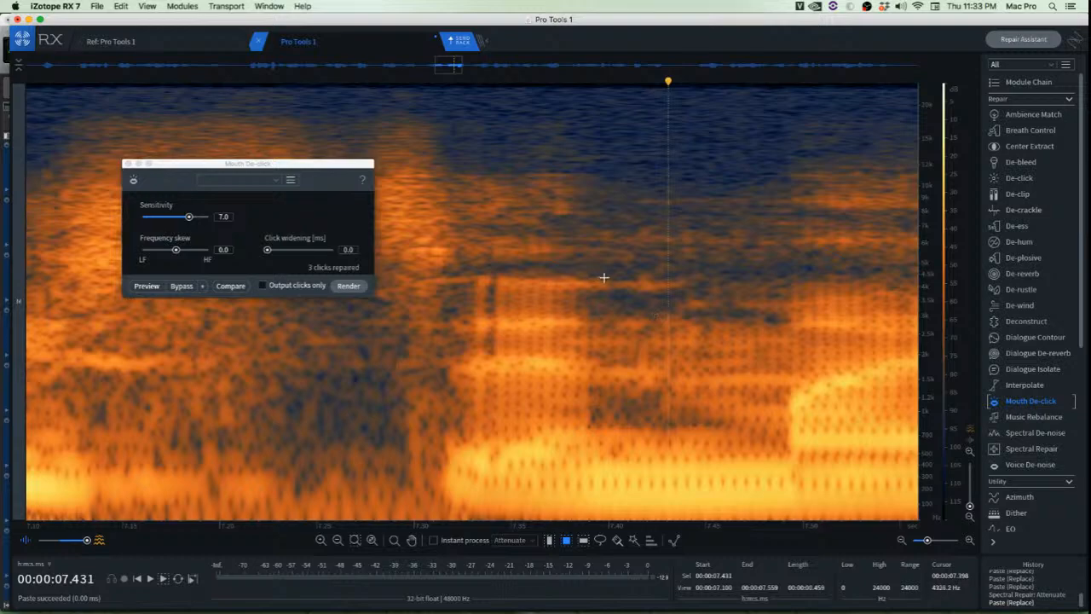
# Paste copied audio over the remaining small patch near 7.42 s and audition the word from about 7.283 s
pyautogui.scroll(10, 645, 299)
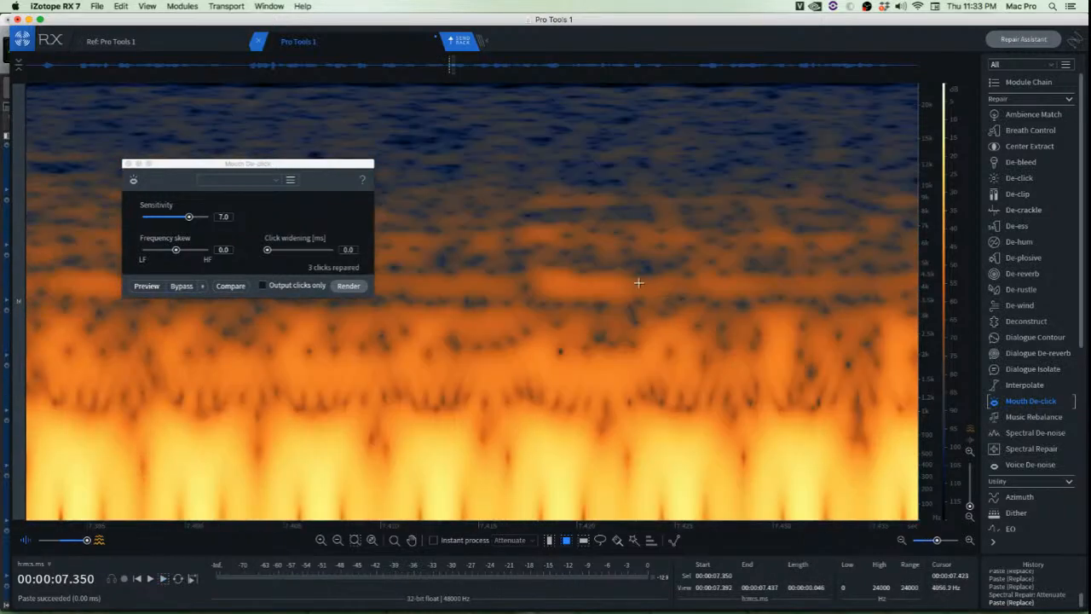
pyautogui.moveTo(520, 260)
pyautogui.mouseDown()
pyautogui.moveTo(663, 312)
pyautogui.moveTo(648, 285)
pyautogui.moveTo(728, 289)
pyautogui.moveTo(546, 287)
pyautogui.mouseUp()
pyautogui.press('super+v')
pyautogui.click(704, 282)
pyautogui.scroll(-10, 704, 283)
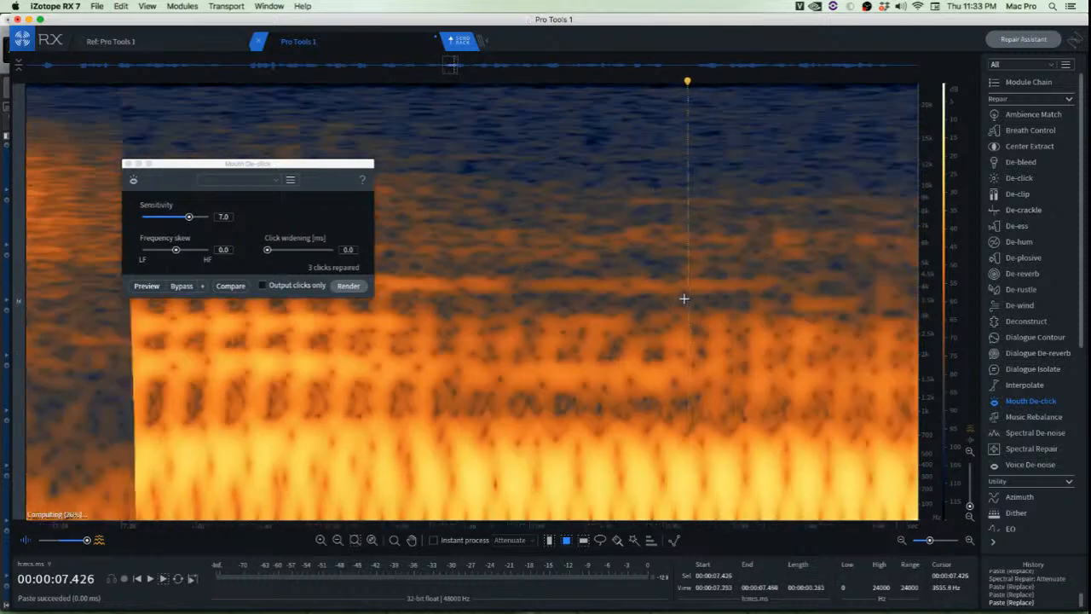
pyautogui.click(406, 302)
pyautogui.press('space')
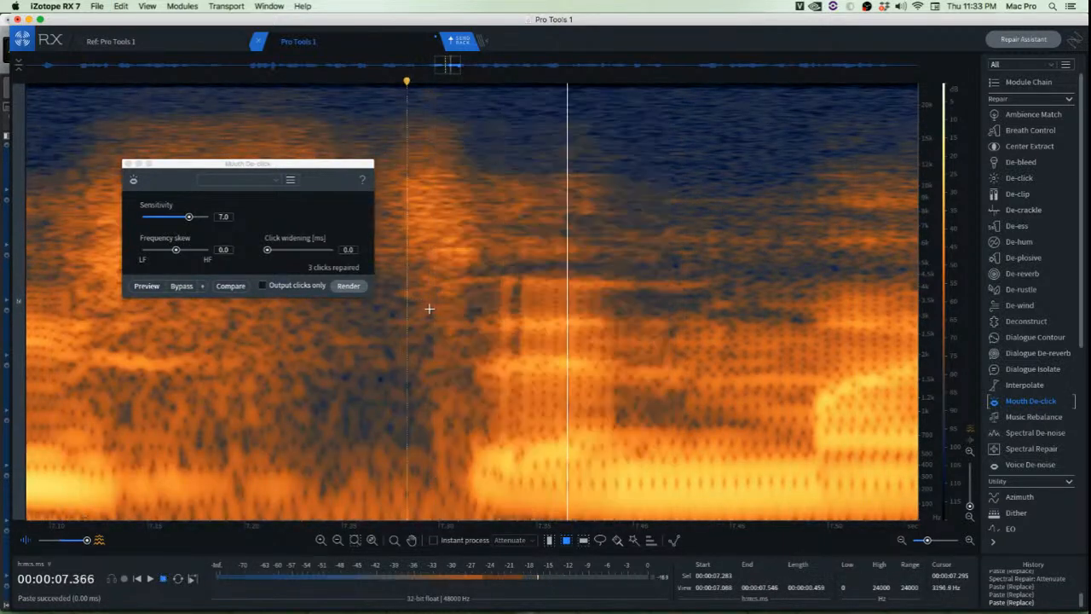
pyautogui.scroll(-5, 429, 306)
pyautogui.press('space')
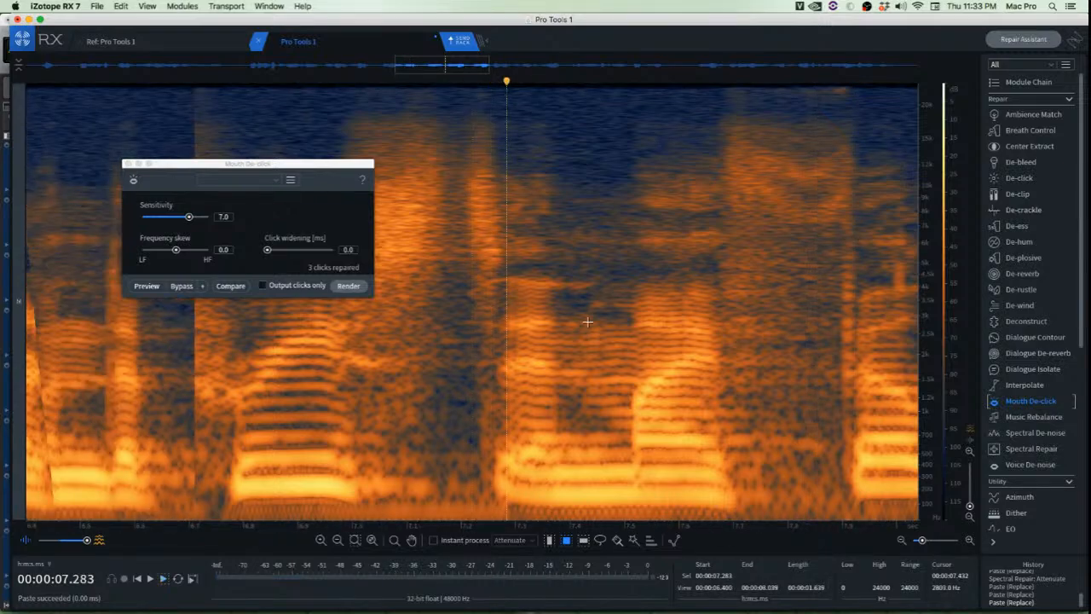
# Replace the click near 7.765 s, below roughly 6 kHz, with a copy of the audio just before it, and audition the repair
pyautogui.scroll(6, 546, 287)
pyautogui.scroll(7, 546, 286)
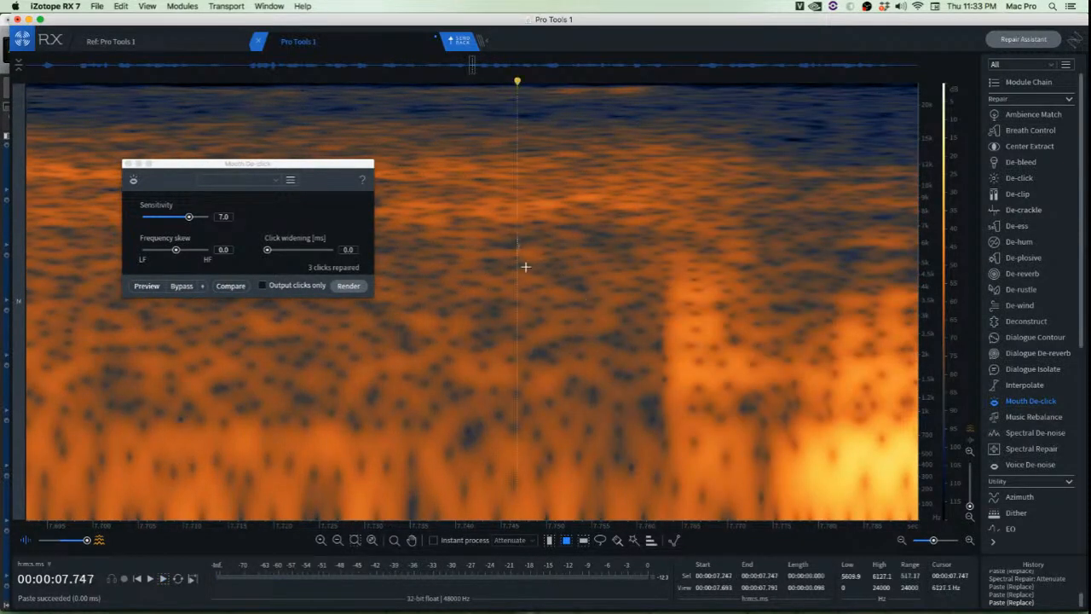
pyautogui.moveTo(518, 240); pyautogui.dragTo(706, 519)
pyautogui.moveTo(577, 376); pyautogui.dragTo(657, 370)
pyautogui.press('super+v')
pyautogui.click(461, 297)
pyautogui.scroll(-4, 504, 309)
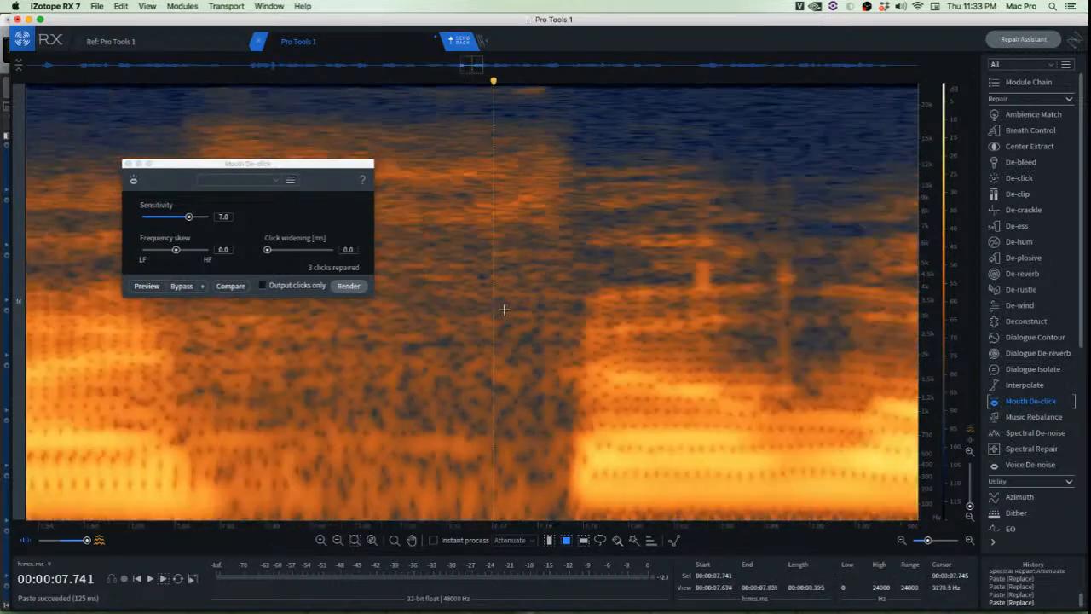
pyautogui.press('space')
pyautogui.press('space')
# Repair the patch at about 7.816–7.889 s, roughly 1,608–11,205 Hz, with Mouth De-click and audition the phrase from about 7.743 s
pyautogui.scroll(2, 730, 278)
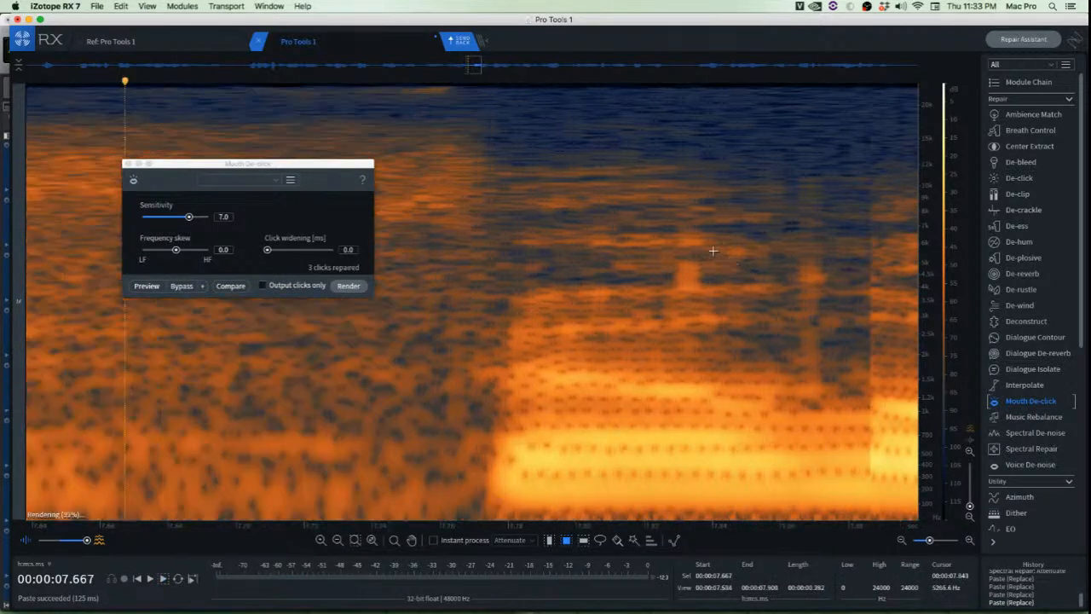
pyautogui.moveTo(631, 172)
pyautogui.mouseDown()
pyautogui.moveTo(754, 313)
pyautogui.moveTo(880, 373)
pyautogui.mouseUp()
pyautogui.click(348, 285)
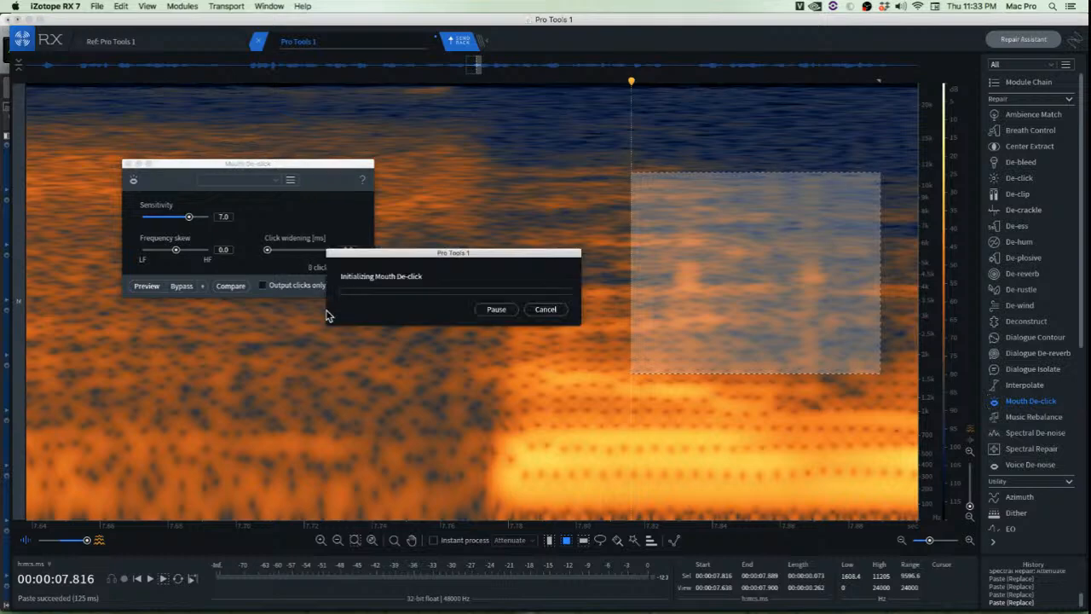
pyautogui.click(380, 369)
pyautogui.press('space')
pyautogui.scroll(-3, 380, 373)
pyautogui.press('space')
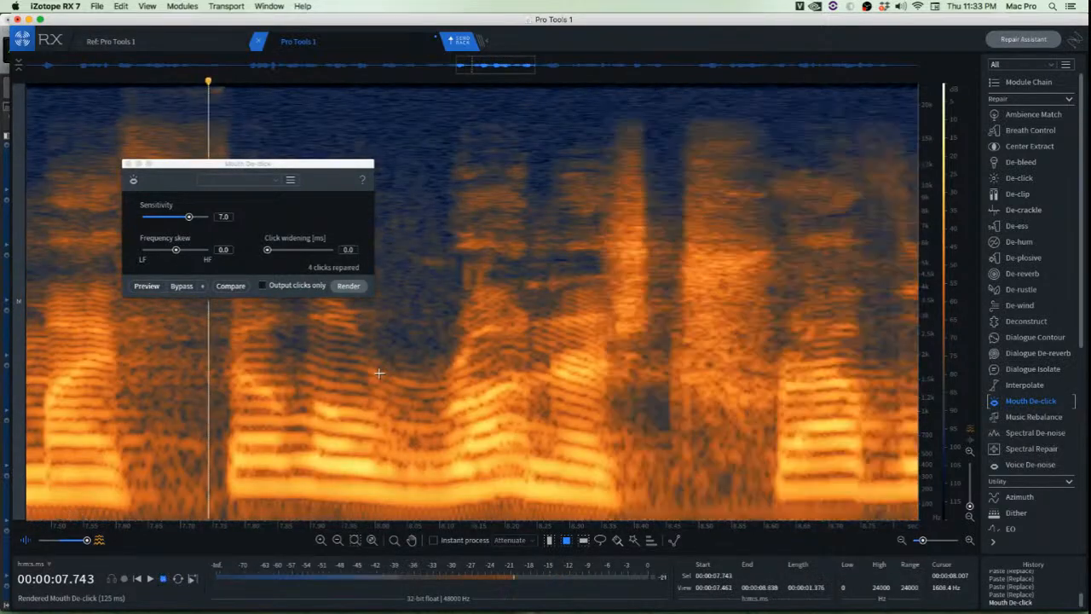
pyautogui.press('space')
pyautogui.press('space')
# Repair the patch at about 8.120–8.214 s, roughly 2,040–8,028 Hz, with Mouth De-click
pyautogui.scroll(5, 451, 283)
pyautogui.moveTo(474, 212); pyautogui.dragTo(682, 353)
pyautogui.click(348, 285)
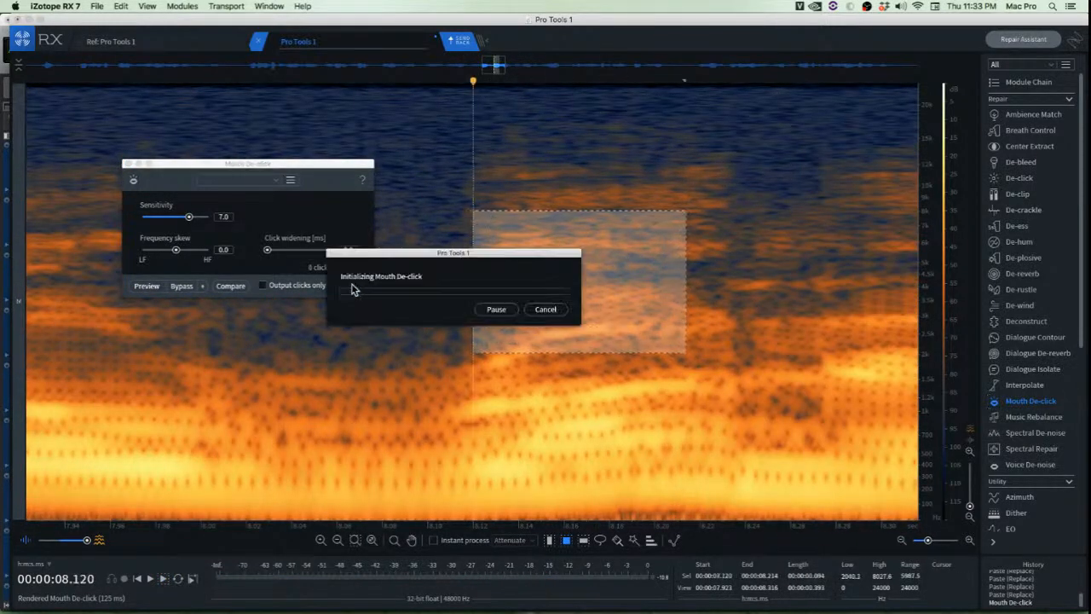
pyautogui.click(330, 347)
# Paste neighbouring audio over the patch at about 8.158–8.165 s, roughly 2,334–7,073 Hz, and audition from about 8.044 s
pyautogui.scroll(5, 456, 351)
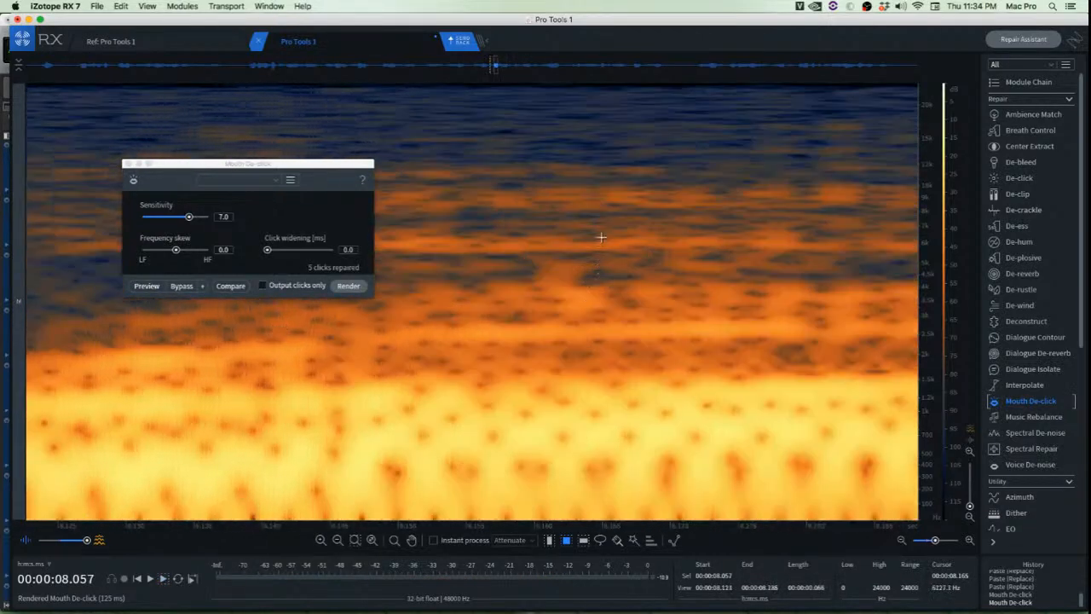
pyautogui.moveTo(590, 225); pyautogui.dragTo(588, 324)
pyautogui.press('super+v')
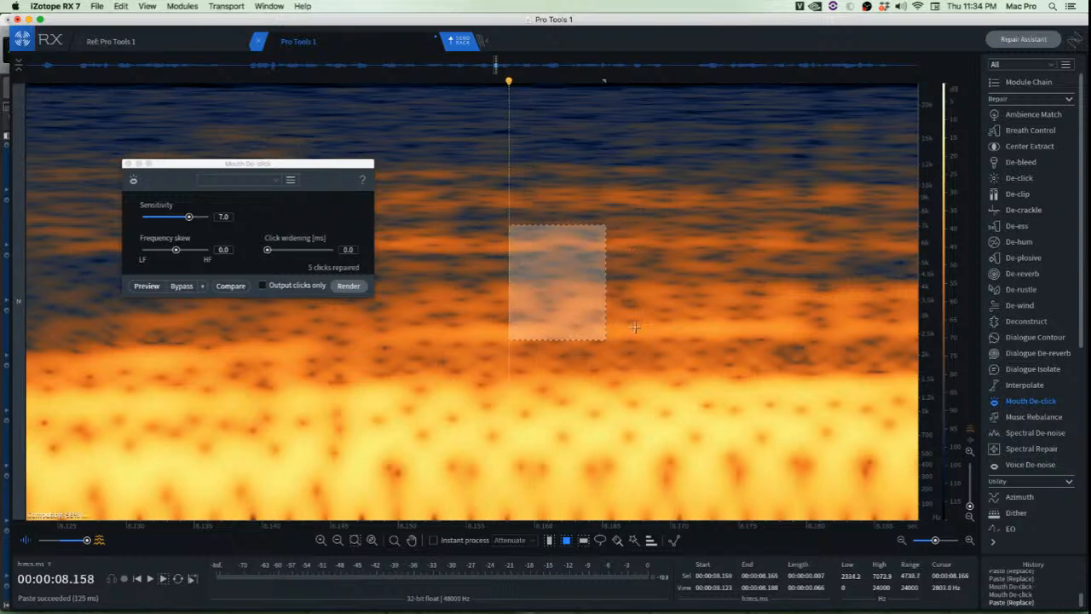
pyautogui.click(695, 392)
pyautogui.scroll(-5, 665, 401)
pyautogui.scroll(-5, 662, 399)
pyautogui.click(485, 302)
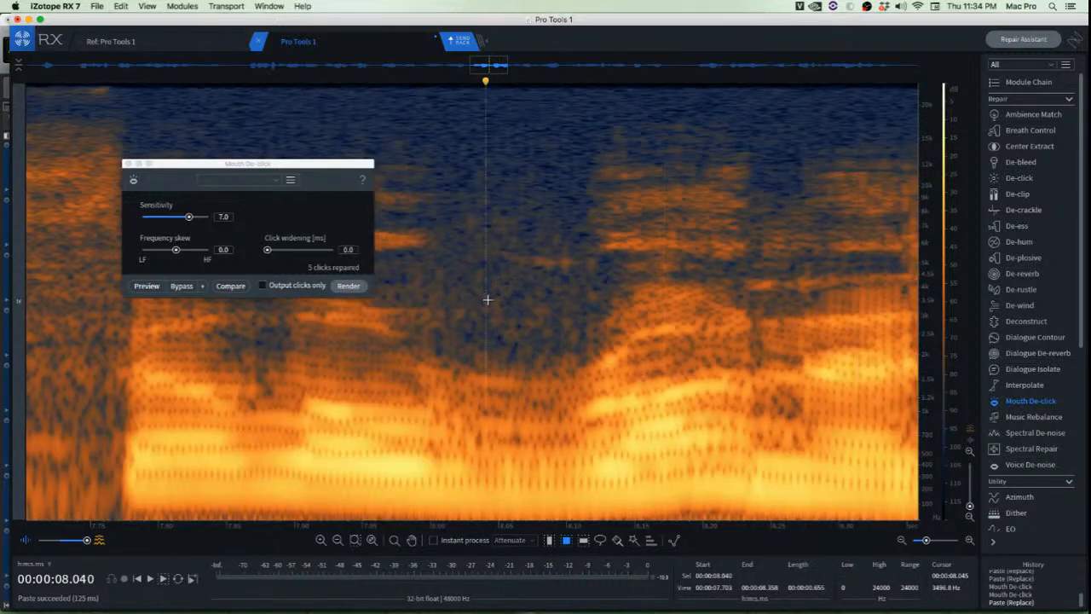
pyautogui.click(489, 302)
pyautogui.press('space')
pyautogui.press('space')
pyautogui.scroll(-5, 515, 322)
# Try to repair the patch at about 8.233–8.295 s, roughly 2,598–7,907 Hz, with Mouth De-click, audition it and undo the repair
pyautogui.scroll(8, 694, 272)
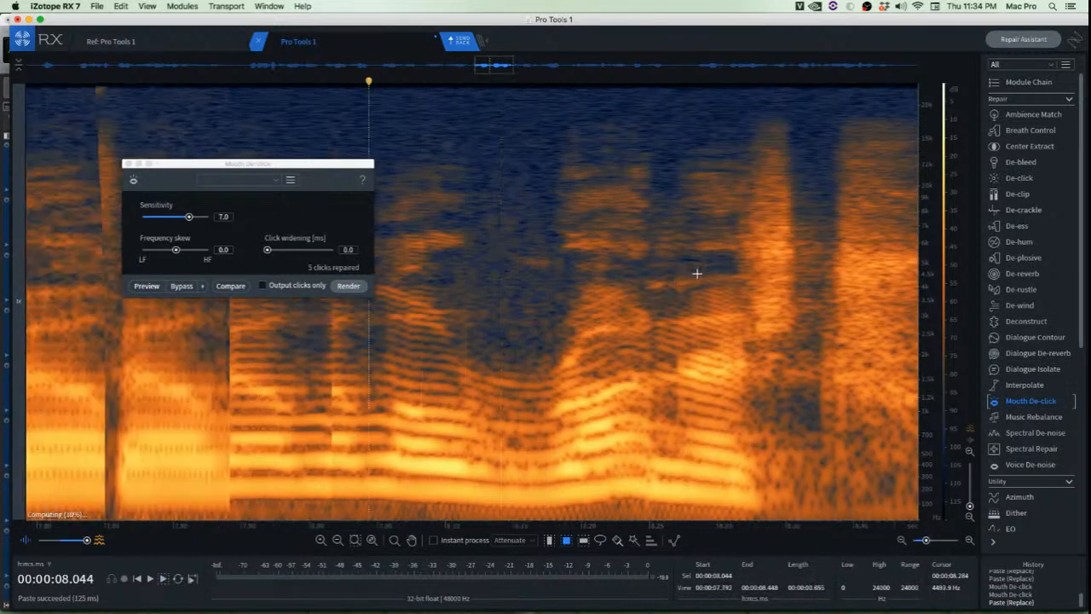
pyautogui.moveTo(547, 278); pyautogui.dragTo(671, 327)
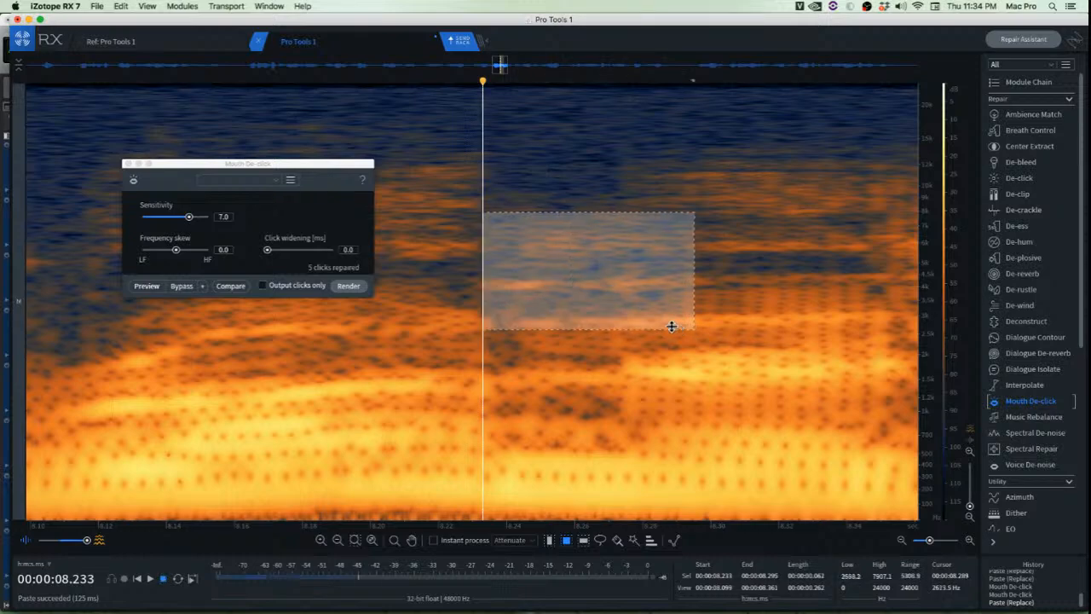
pyautogui.click(347, 285)
pyautogui.scroll(-3, 397, 332)
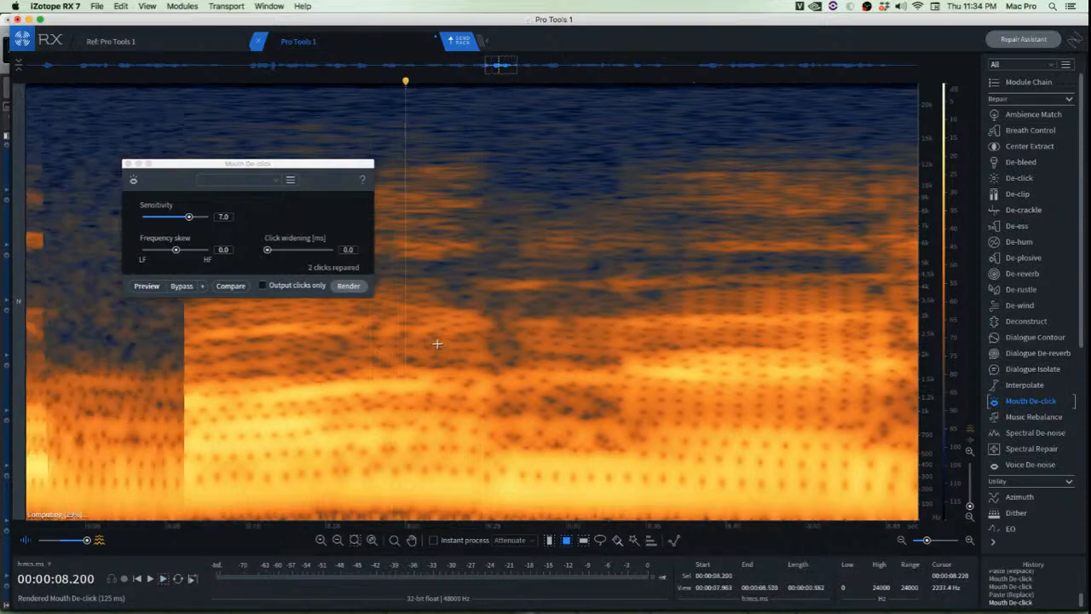
pyautogui.click(369, 329)
pyautogui.click(258, 322)
pyautogui.press('space')
pyautogui.press('space')
pyautogui.press('space')
pyautogui.press('space')
pyautogui.press('space')
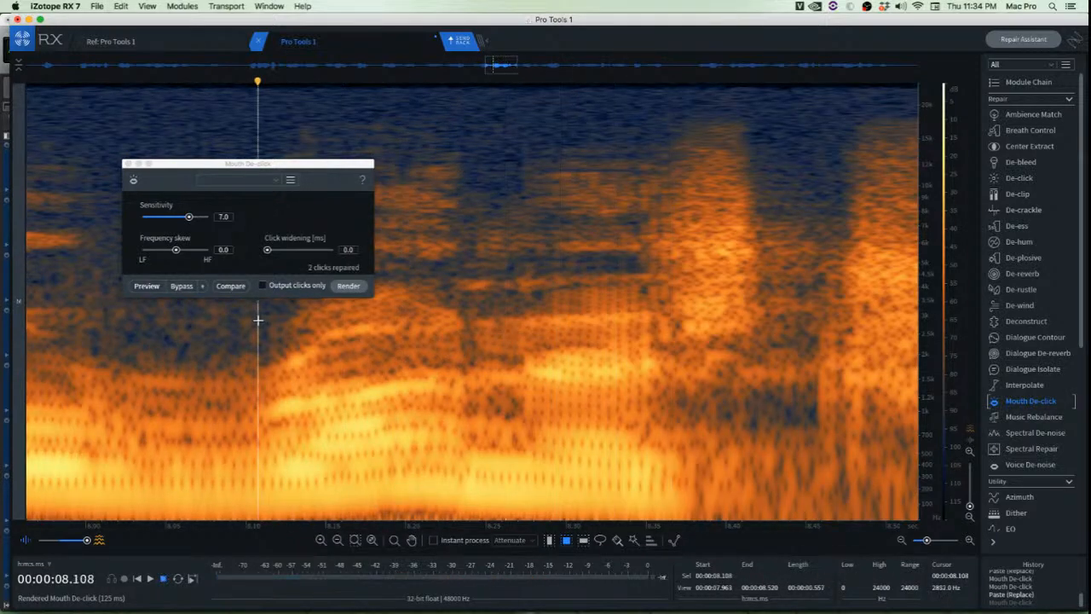
# Attenuate the narrow patch at about 8.227–8.265 s, roughly 3,556–4,518 Hz, with Spectral Repair
pyautogui.scroll(3, 477, 281)
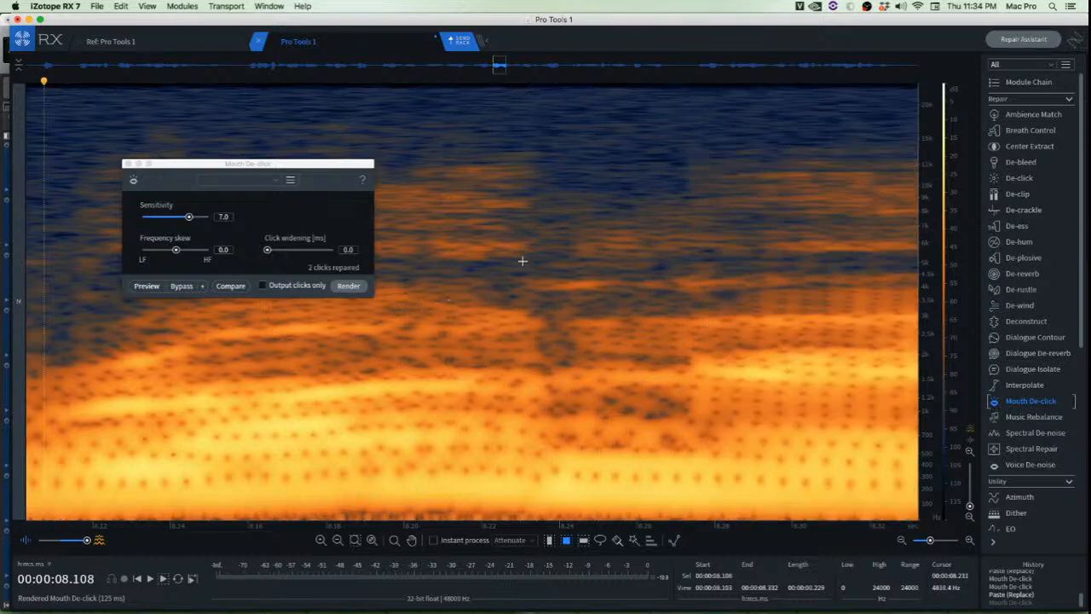
pyautogui.moveTo(509, 274); pyautogui.dragTo(658, 296)
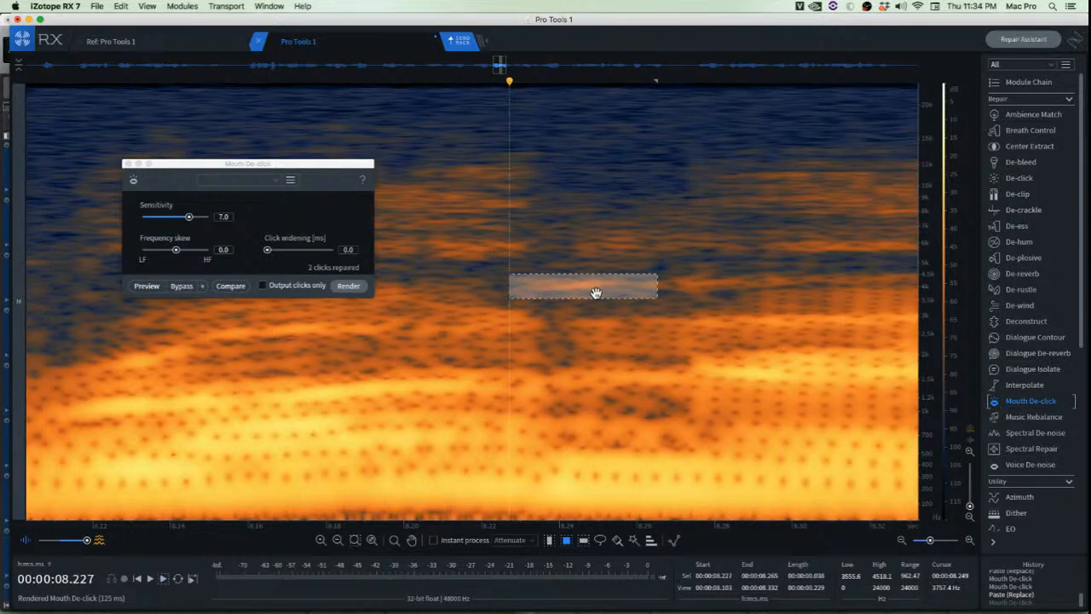
pyautogui.press('shift+super+5')
pyautogui.click(734, 311)
pyautogui.scroll(-4, 641, 341)
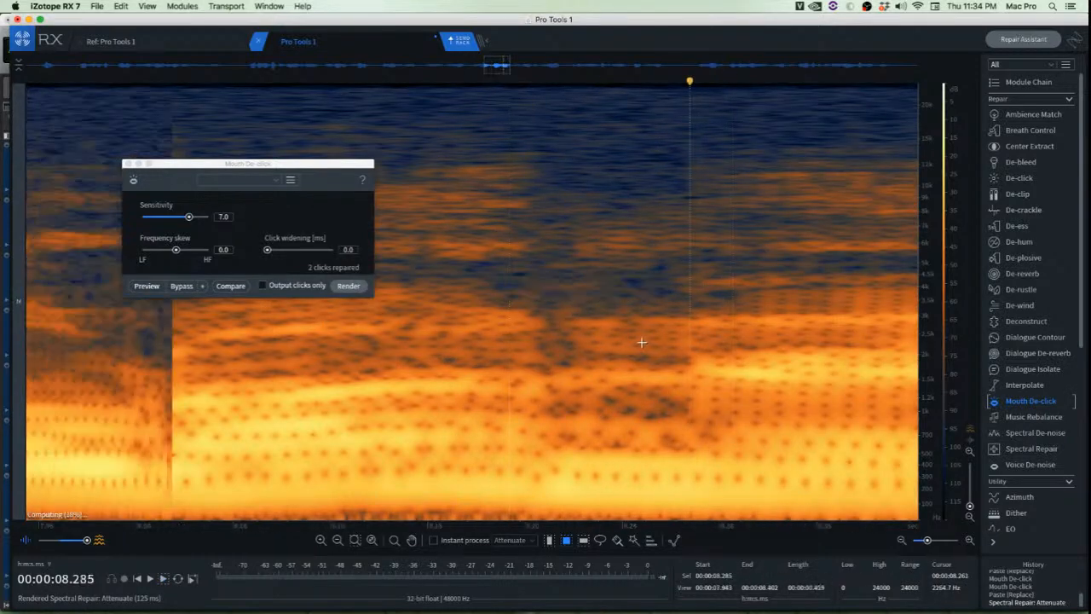
# Audition the repaired passage from about 8.066 s and the following phrase from about 8.250 s
pyautogui.click(376, 337)
pyautogui.press('space')
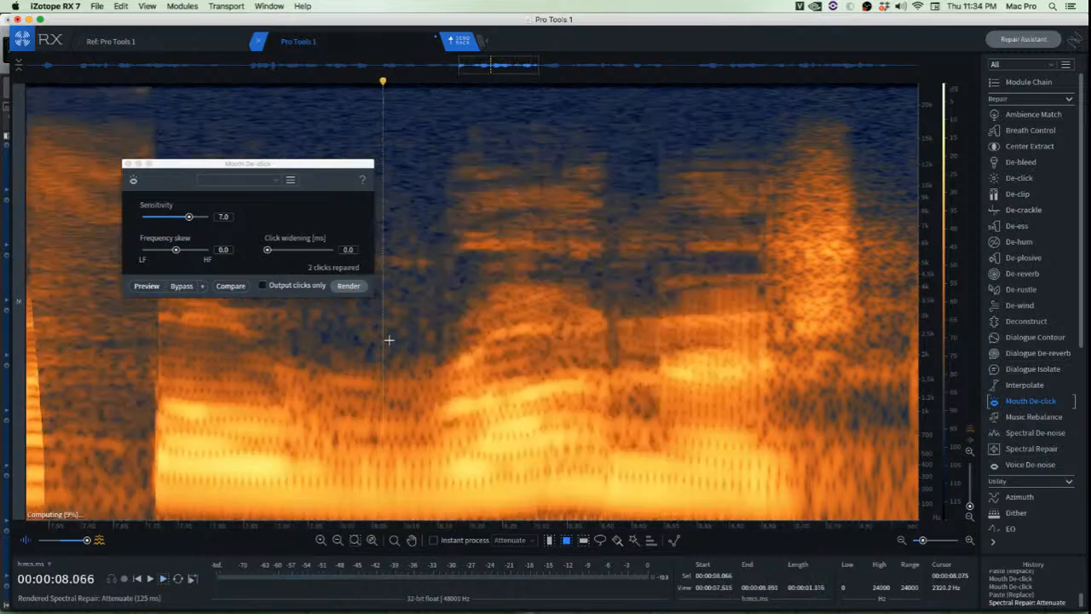
pyautogui.press('space')
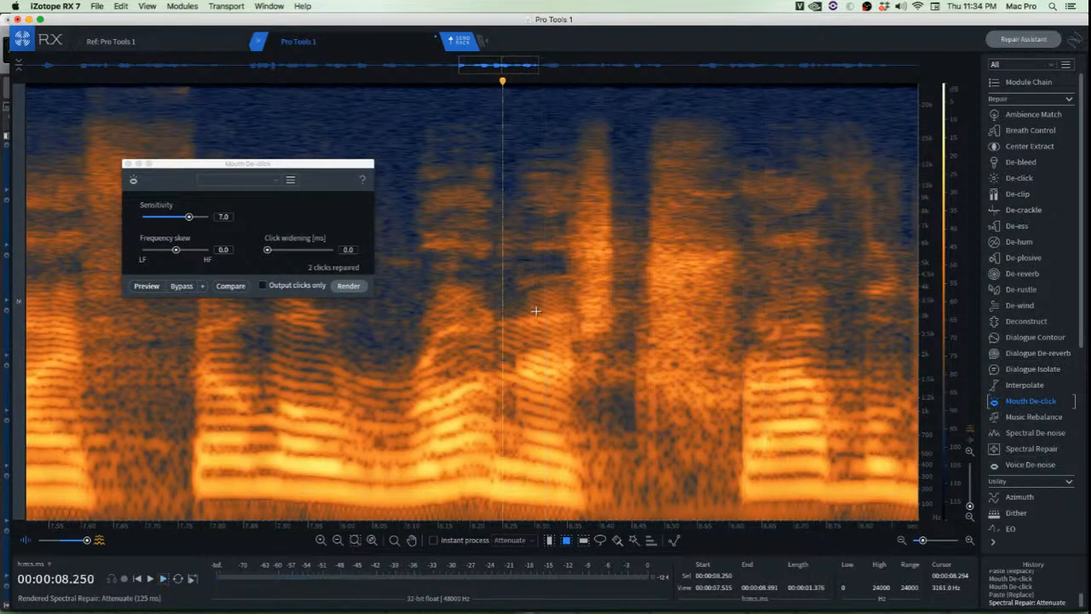
pyautogui.press('space')
pyautogui.scroll(-5, 598, 313)
pyautogui.press('space')
pyautogui.press('space')
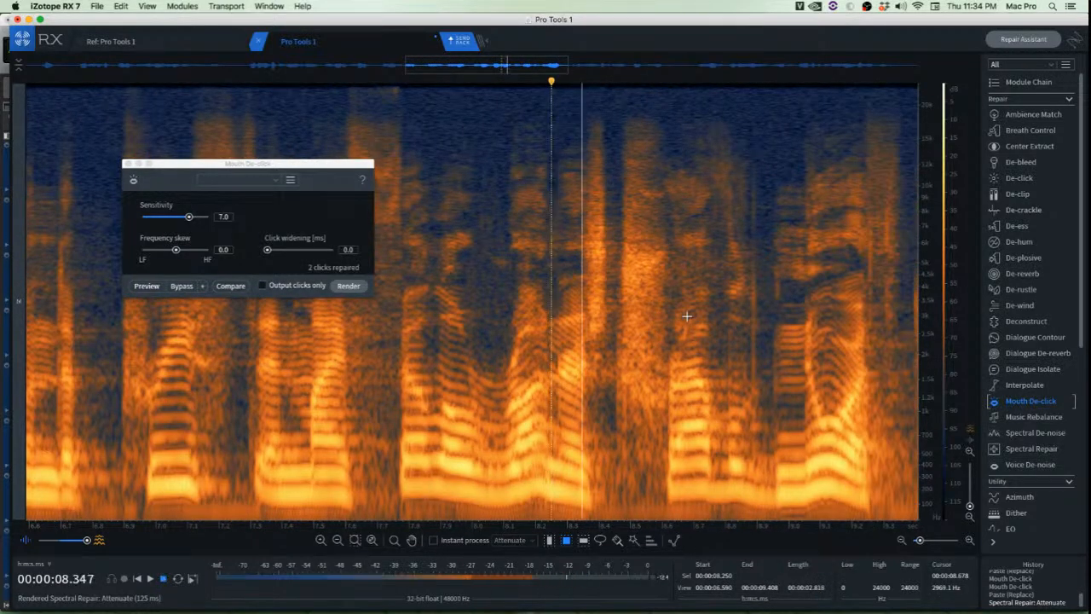
pyautogui.scroll(5, 682, 275)
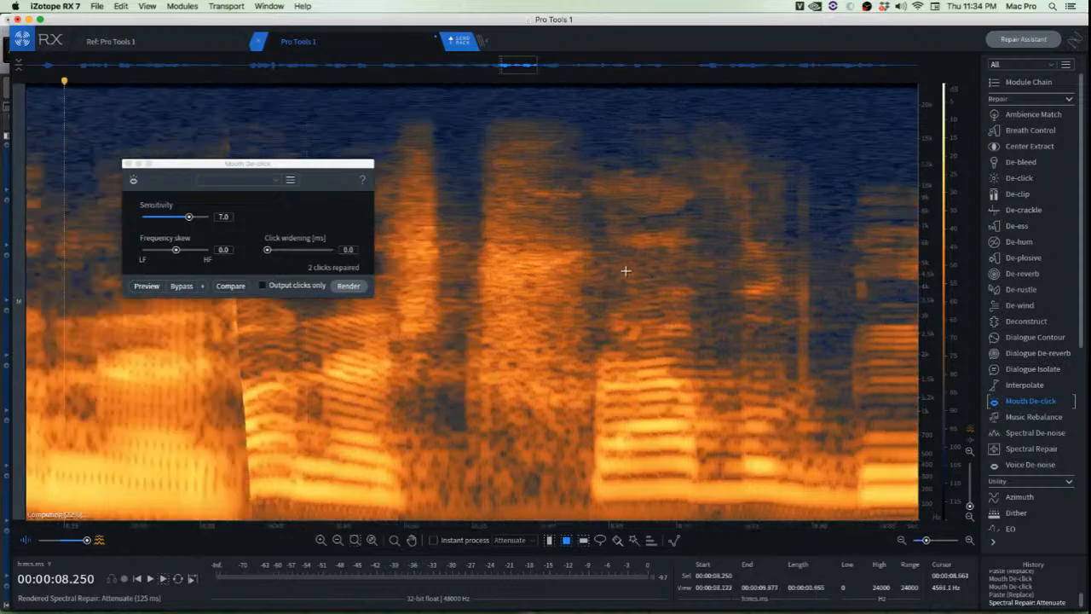
# Repair the patch at about 8.615–8.817 s, roughly 2,553–14,309 Hz, with Mouth De-click and audition from about 8.561 s
pyautogui.scroll(-3, 625, 271)
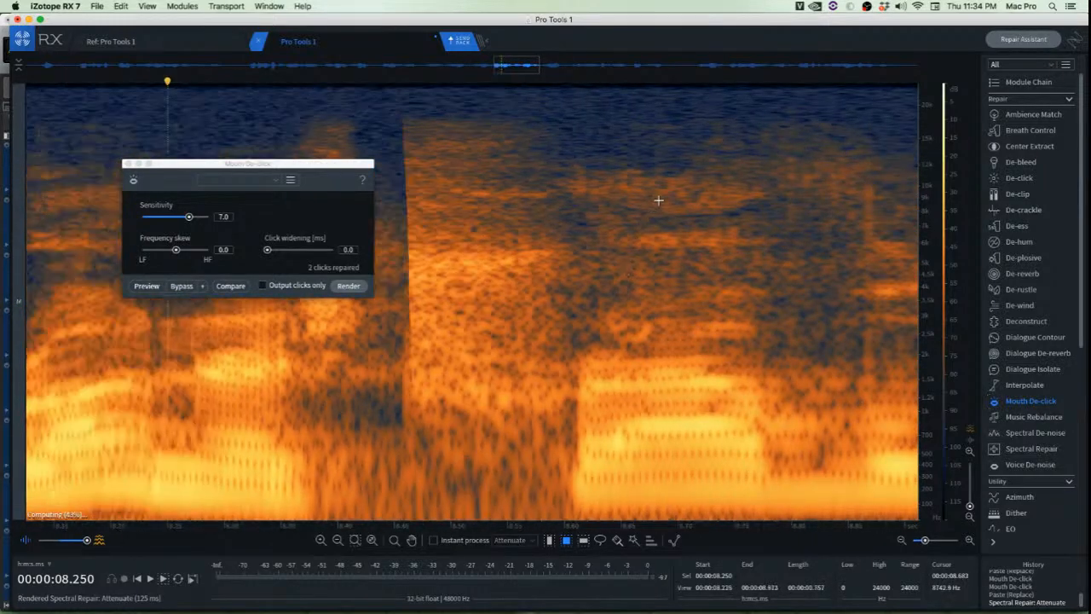
pyautogui.moveTo(583, 144)
pyautogui.mouseDown()
pyautogui.moveTo(811, 319)
pyautogui.moveTo(812, 332)
pyautogui.mouseUp()
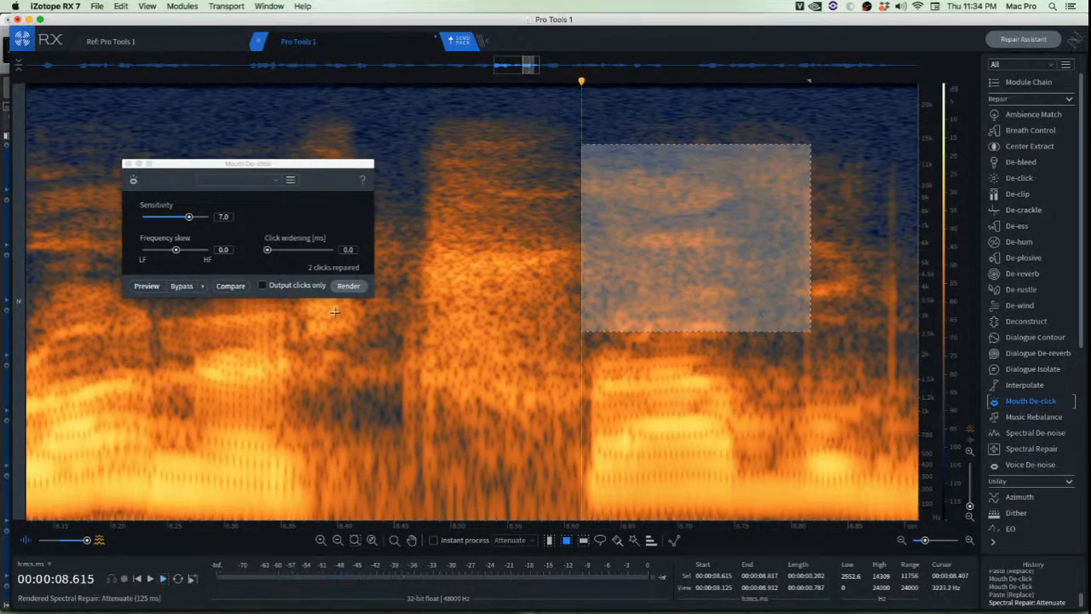
pyautogui.click(346, 287)
pyautogui.click(520, 209)
pyautogui.press('space')
pyautogui.scroll(-2, 579, 312)
pyautogui.press('space')
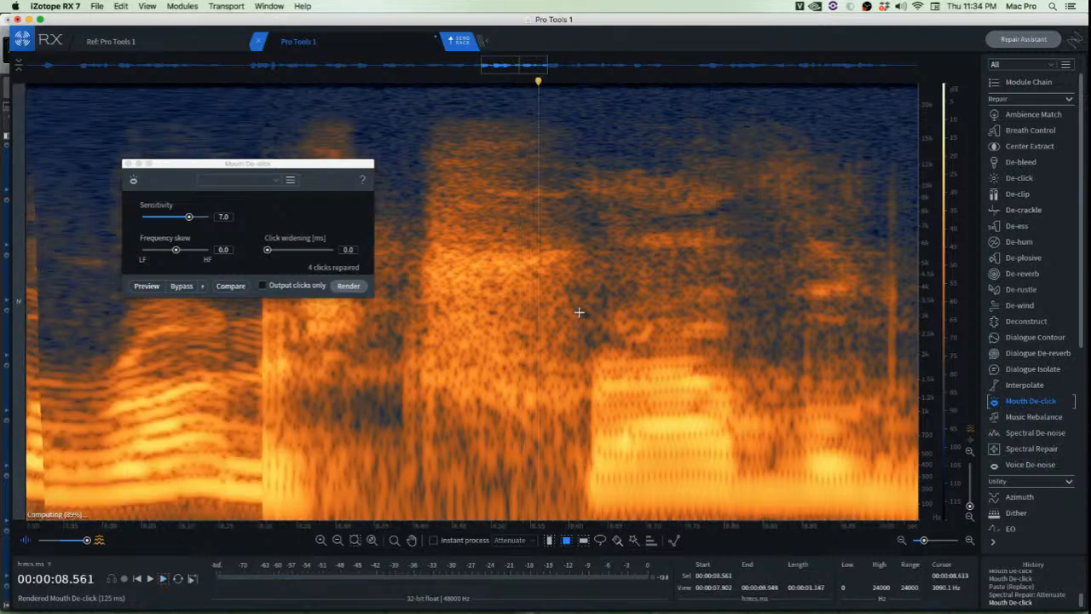
pyautogui.scroll(-2, 579, 312)
pyautogui.press('space')
pyautogui.press('space')
# Try pasting neighbouring audio over the faint click at about 8.82 s, around 2–3 kHz, and undo the paste
pyautogui.scroll(3, 736, 258)
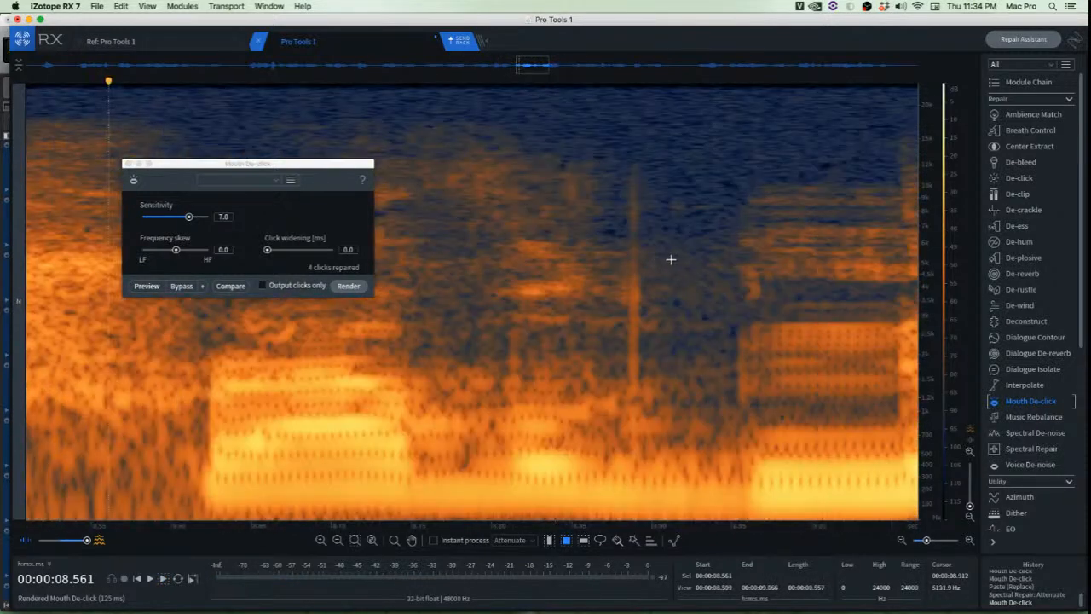
pyautogui.scroll(3, 659, 259)
pyautogui.scroll(2, 500, 361)
pyautogui.moveTo(467, 301); pyautogui.dragTo(454, 370)
pyautogui.press('super+v')
pyautogui.click(573, 360)
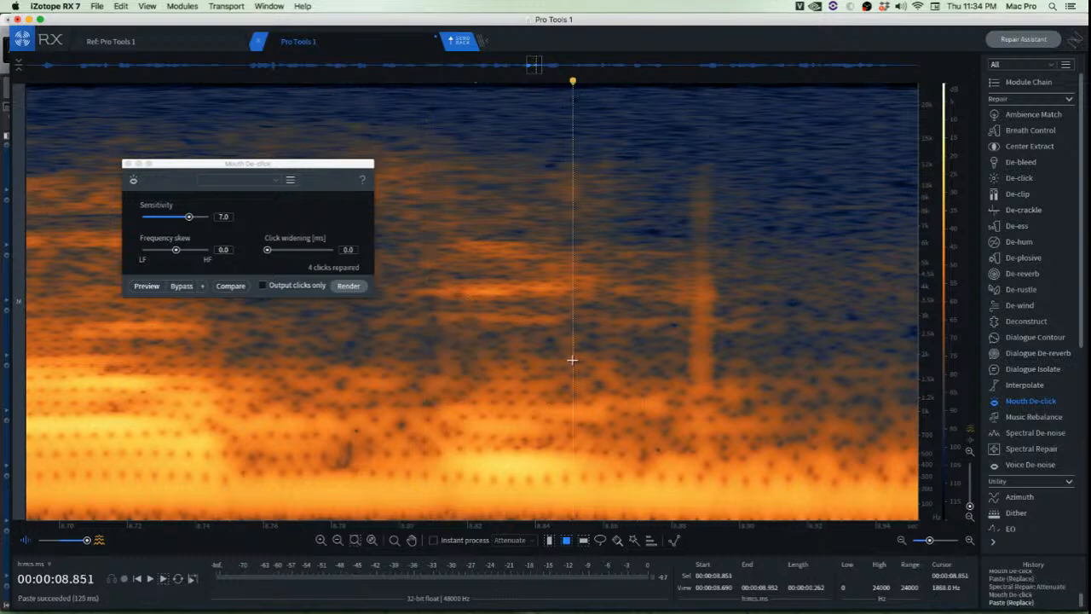
pyautogui.scroll(-2, 573, 359)
pyautogui.press('super+z')
# Paste neighbouring audio over the faint click at about 8.81 s, around 2–3 kHz
pyautogui.click(527, 343)
pyautogui.scroll(2, 448, 341)
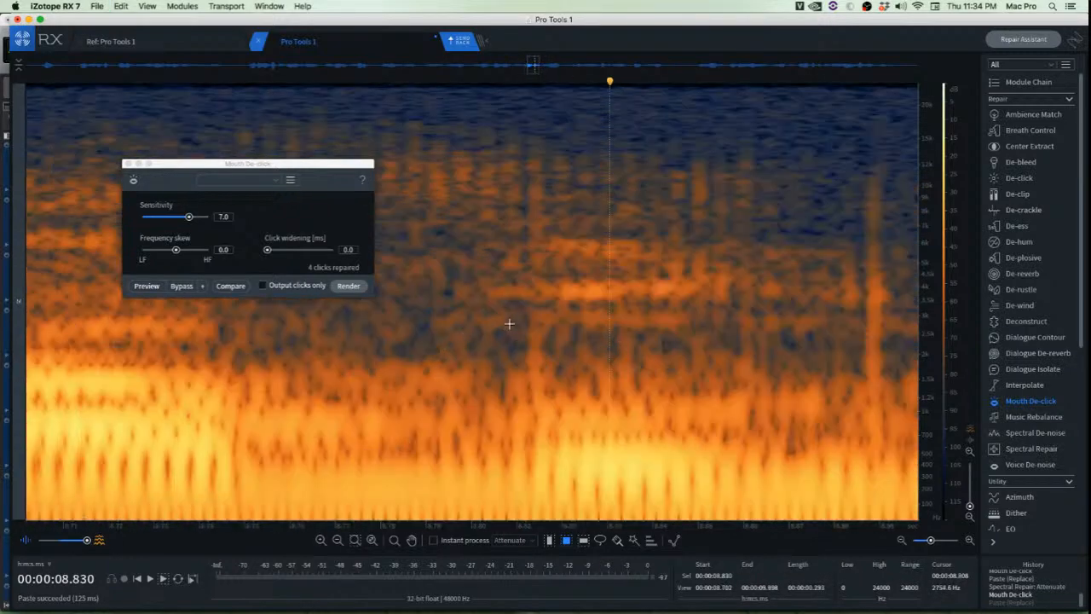
pyautogui.scroll(2, 475, 316)
pyautogui.moveTo(459, 305); pyautogui.dragTo(662, 366)
pyautogui.press('super+v')
pyautogui.click(496, 352)
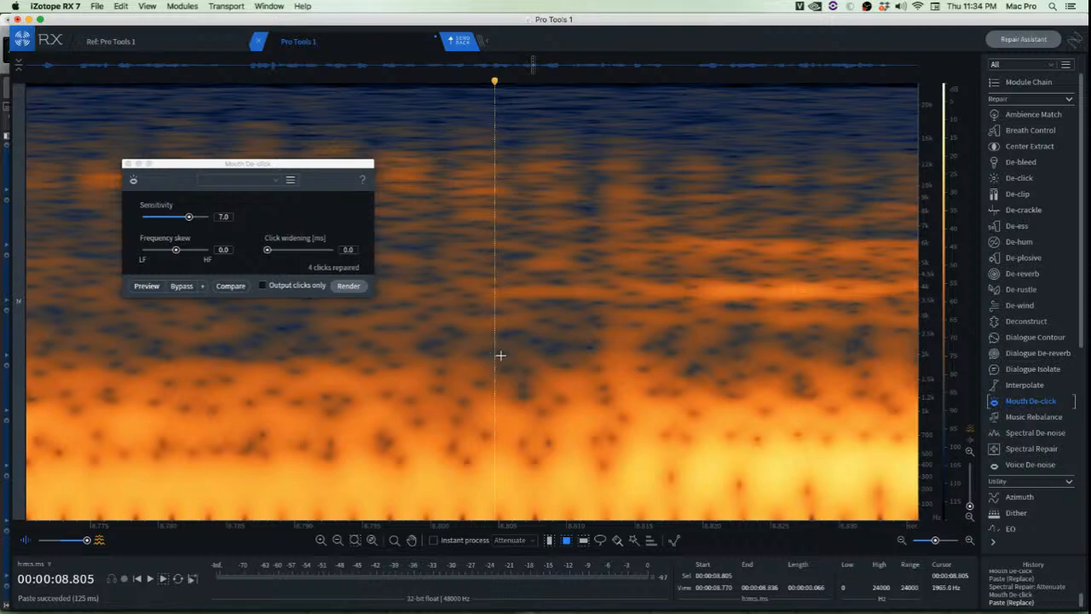
# Paste neighbouring audio once more over the remaining click at about 8.814 s and audition from about 8.770 s
pyautogui.moveTo(391, 295); pyautogui.dragTo(738, 400)
pyautogui.press('super+v')
pyautogui.click(498, 360)
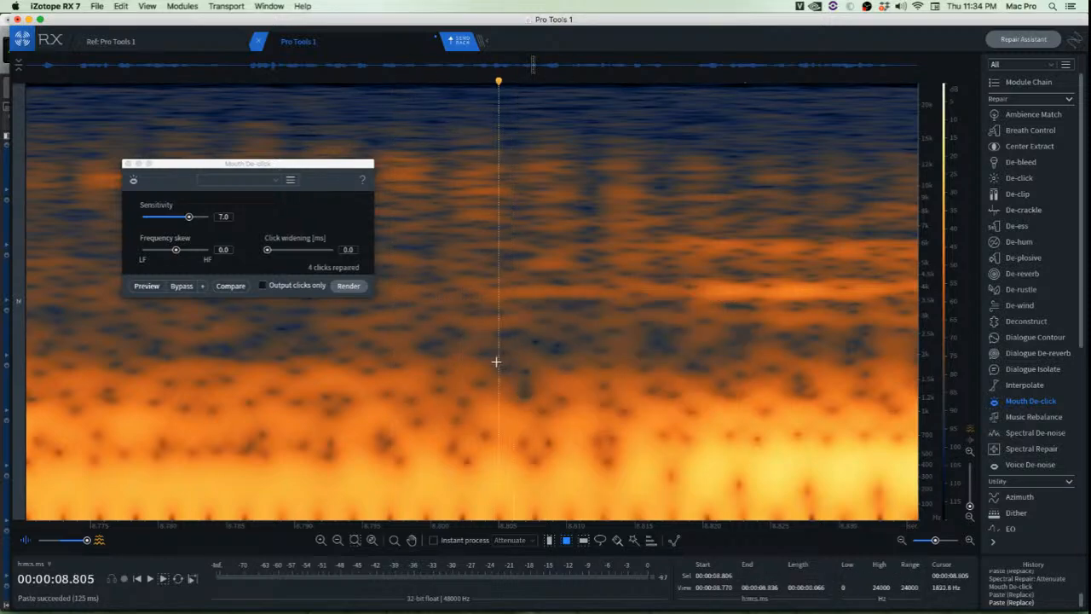
pyautogui.scroll(-5, 512, 390)
pyautogui.scroll(-1, 511, 390)
pyautogui.click(387, 317)
pyautogui.press('space')
pyautogui.press('space')
# Copy a tall clean patch beside the click at about 8.89 s and paste it over that click
pyautogui.scroll(-5, 385, 317)
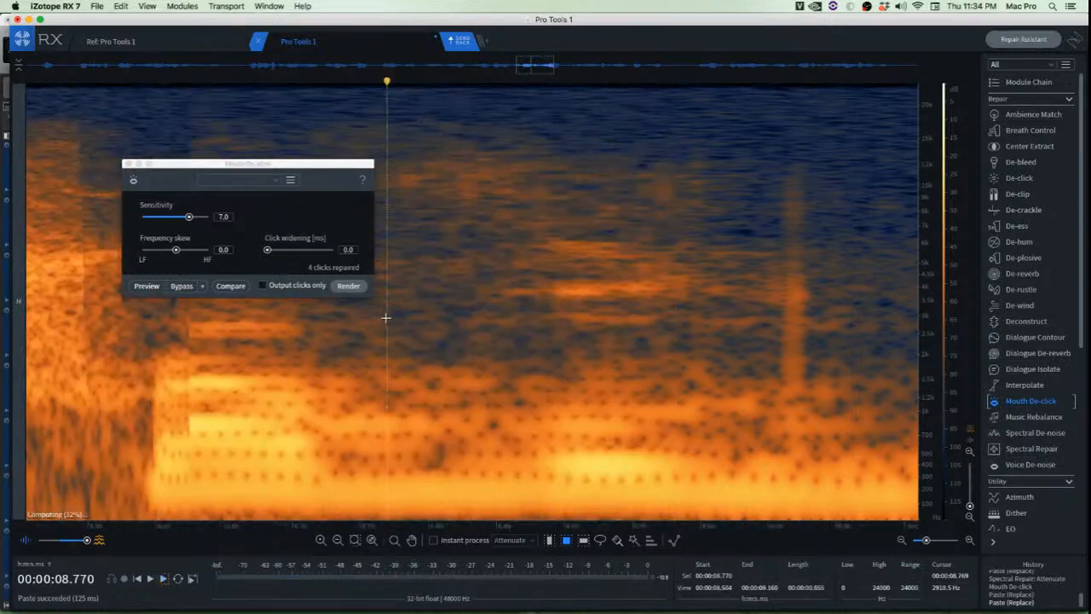
pyautogui.scroll(3, 537, 264)
pyautogui.moveTo(554, 155); pyautogui.dragTo(623, 409)
pyautogui.press('super+c')
pyautogui.moveTo(588, 375); pyautogui.dragTo(536, 375)
pyautogui.press('super+v')
pyautogui.click(617, 375)
pyautogui.scroll(-3, 588, 372)
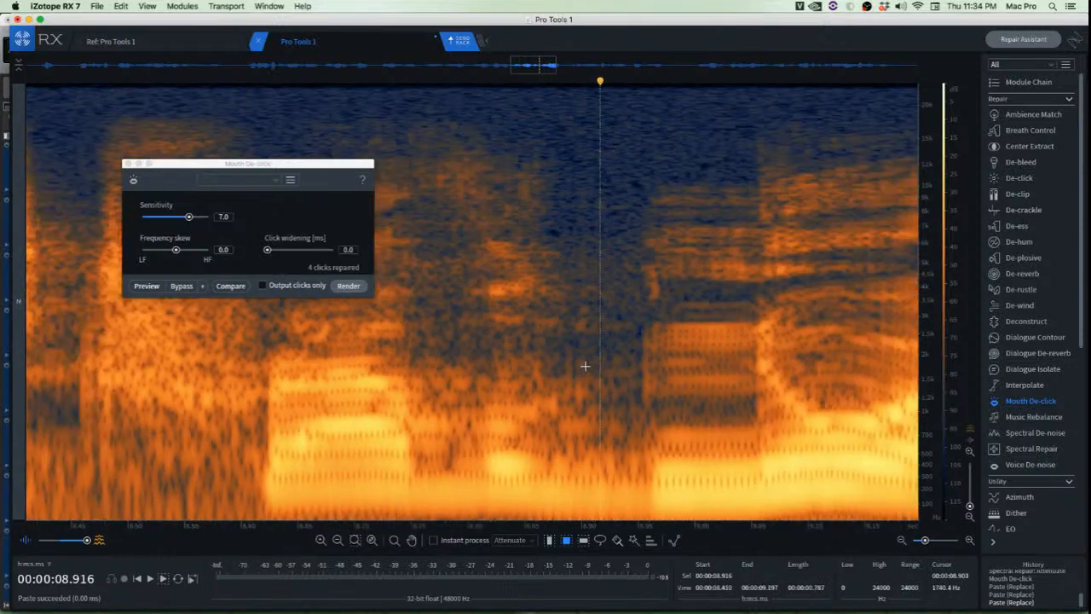
# Paste neighbouring audio over the small blotch at about 8.96 s, around 4 kHz, and audition from about 8.705 s
pyautogui.scroll(5, 538, 299)
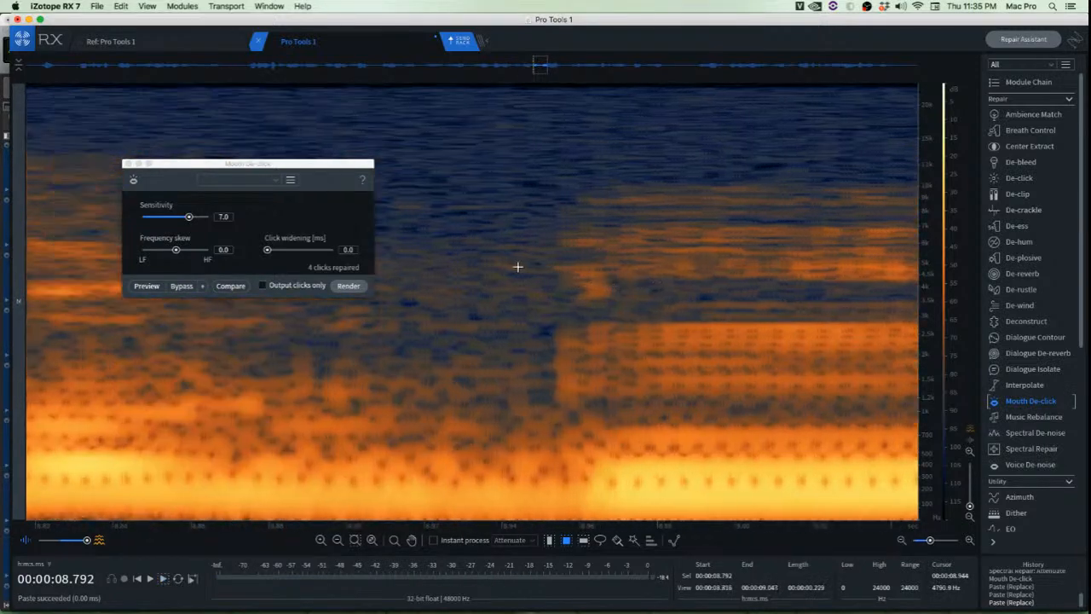
pyautogui.moveTo(489, 247); pyautogui.dragTo(594, 308)
pyautogui.press('super+c')
pyautogui.press('super+v')
pyautogui.click(335, 308)
pyautogui.scroll(-5, 405, 313)
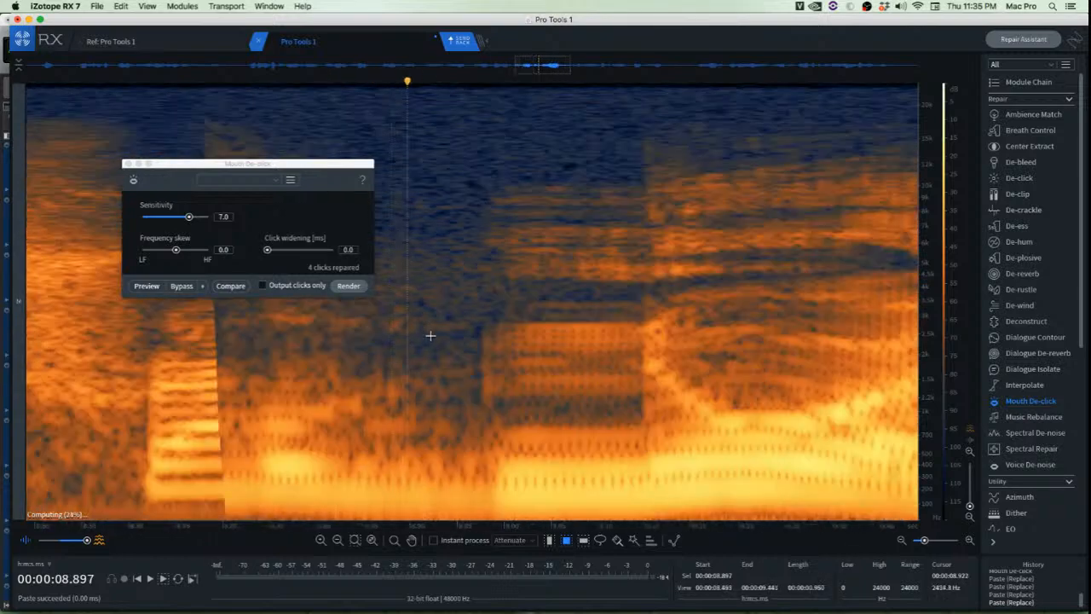
pyautogui.press('space')
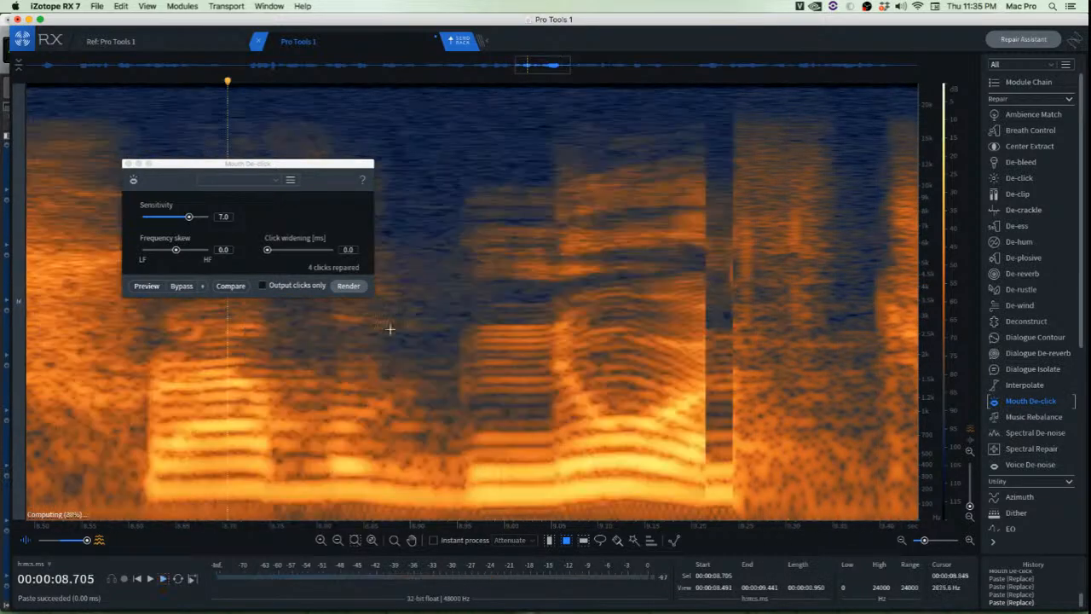
# Paste neighbouring audio over the vertical click at about 9.26 s, roughly 2.5–10 kHz
pyautogui.scroll(-2, 648, 301)
pyautogui.scroll(9, 659, 298)
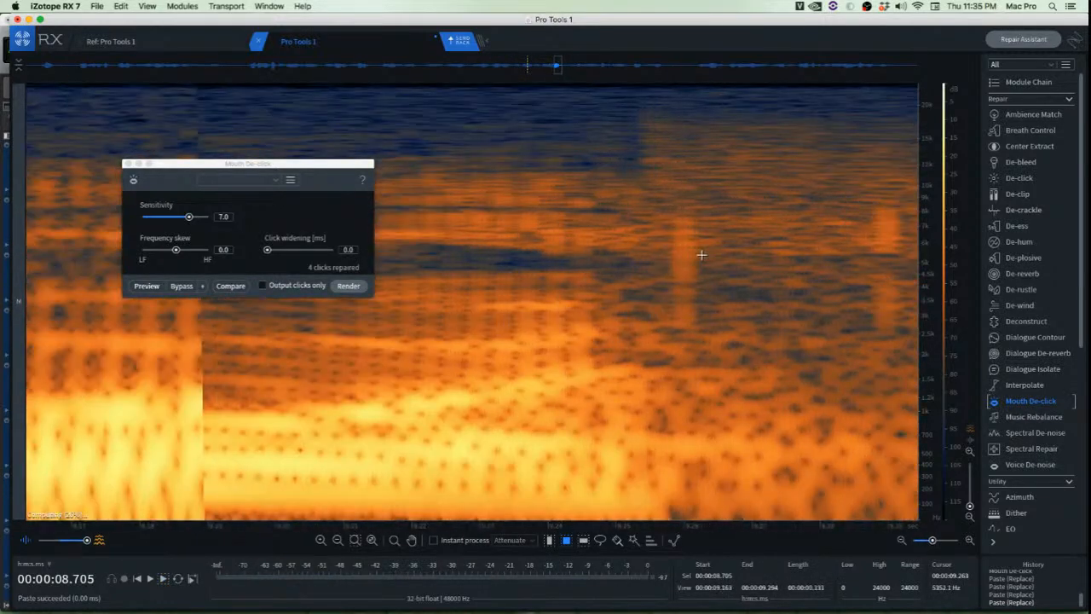
pyautogui.moveTo(684, 184); pyautogui.dragTo(673, 335)
pyautogui.press('super+v')
pyautogui.click(753, 329)
pyautogui.scroll(-3, 742, 333)
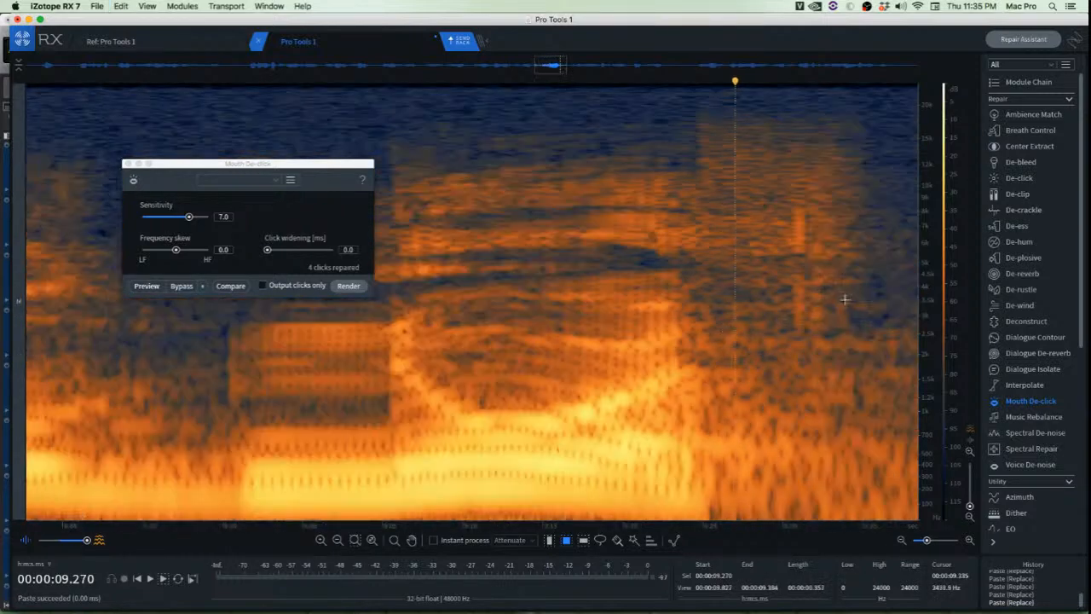
# Paste neighbouring audio over the second vertical click at about 9.29 s
pyautogui.scroll(4, 845, 294)
pyautogui.moveTo(568, 189); pyautogui.dragTo(648, 368)
pyautogui.press('super+v')
pyautogui.click(540, 317)
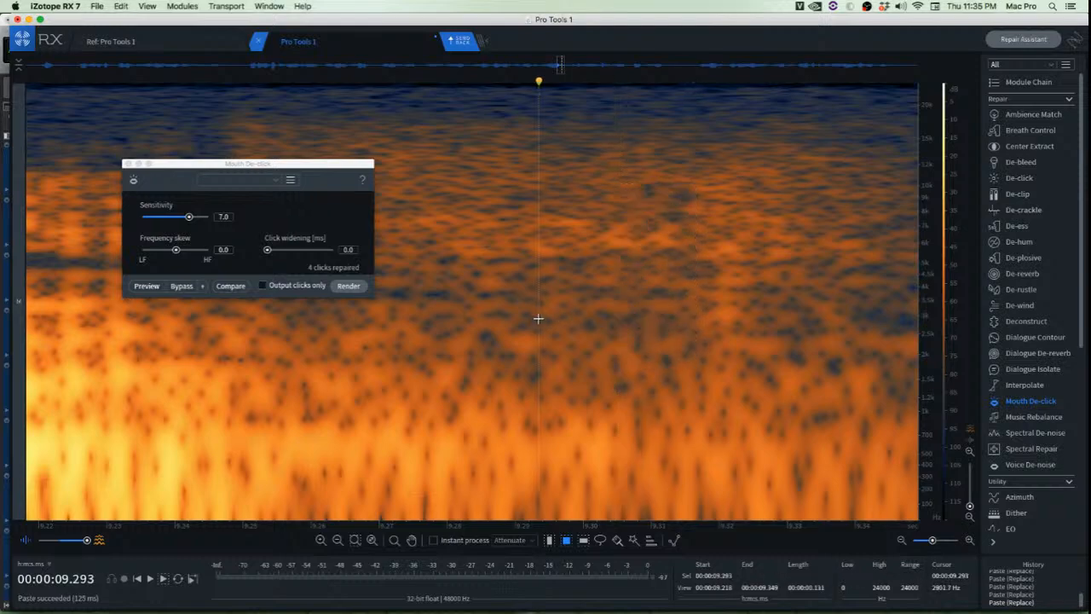
# Copy the patch starting at about 9.324 s, roughly 1,484–9,009 Hz, and paste it over the click just before it at about 9.32 s
pyautogui.scroll(4, 731, 316)
pyautogui.moveTo(768, 198); pyautogui.dragTo(871, 381)
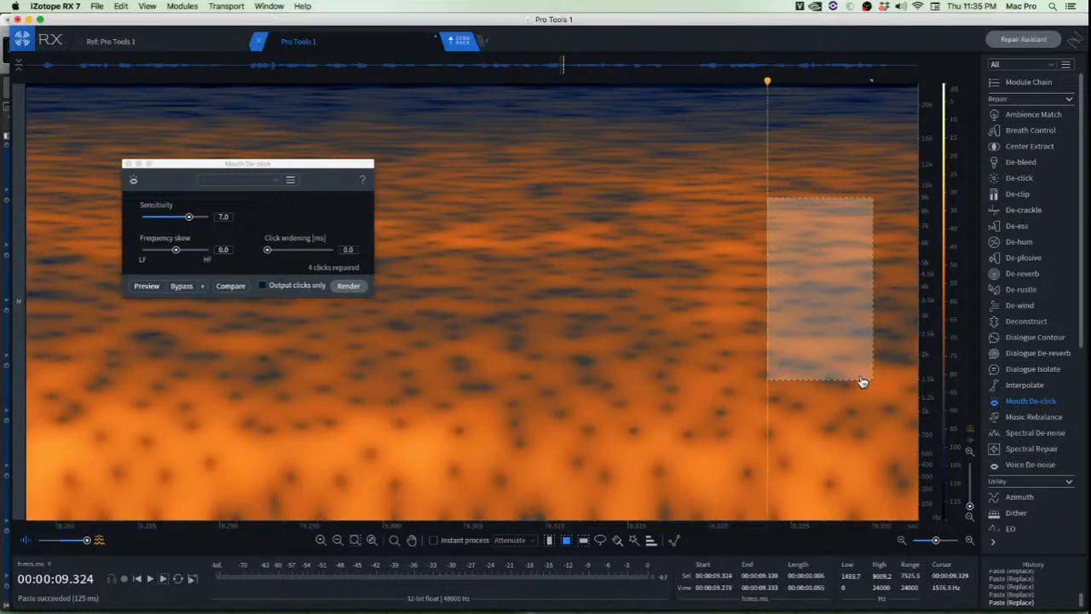
pyautogui.press('super+c')
pyautogui.moveTo(818, 334); pyautogui.dragTo(736, 331)
pyautogui.press('super+v')
pyautogui.click(857, 358)
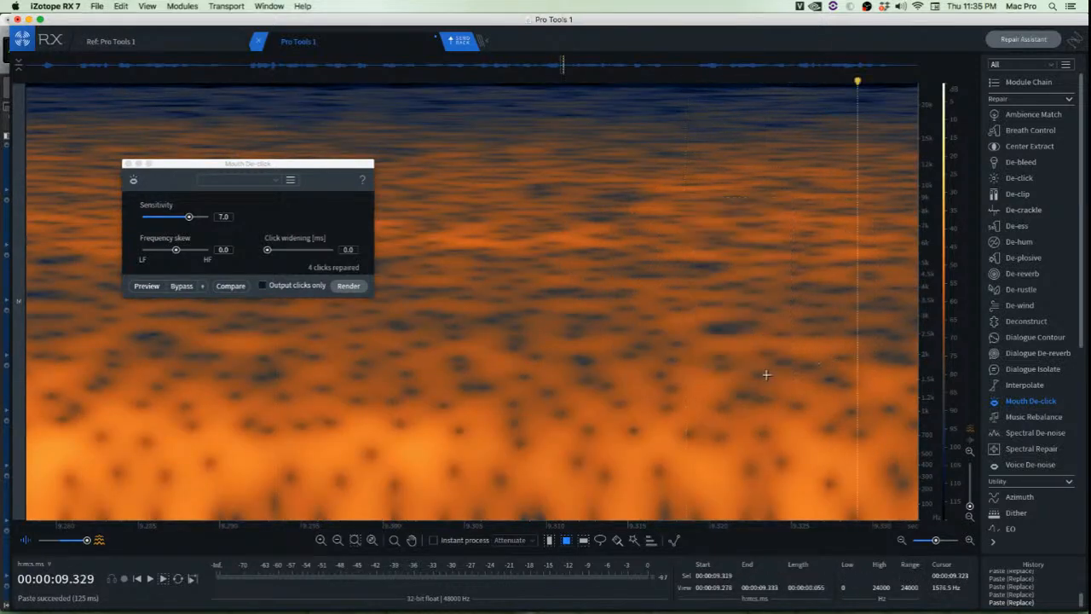
# Audition the repaired passage from about 9.200 s and the following phrase from about 9.773 s
pyautogui.scroll(-4, 768, 371)
pyautogui.scroll(-4, 770, 366)
pyautogui.click(695, 330)
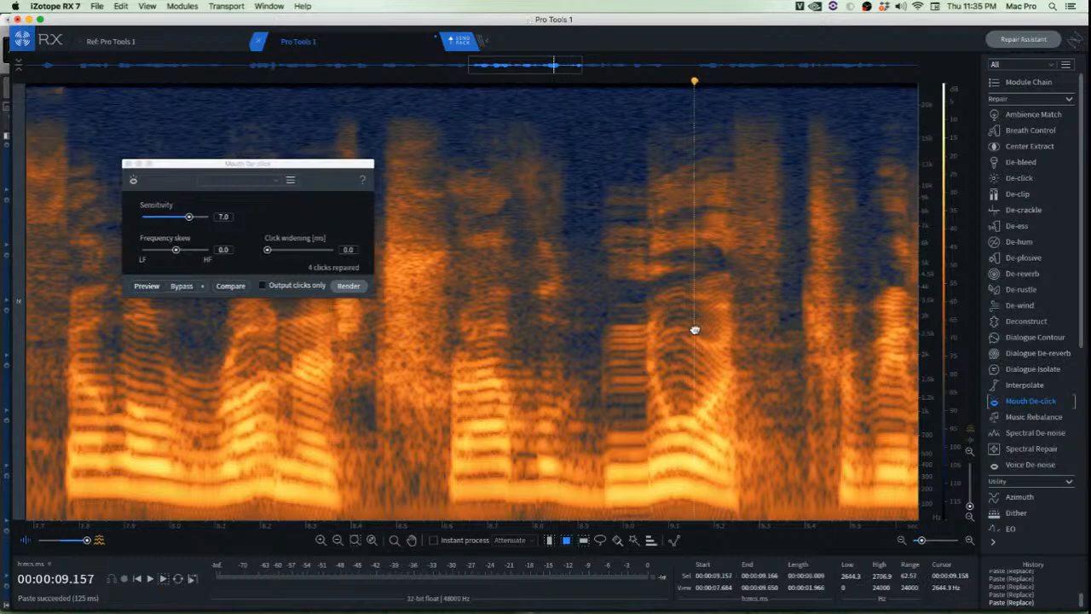
pyautogui.click(711, 302)
pyautogui.press('space')
pyautogui.scroll(-5, 710, 303)
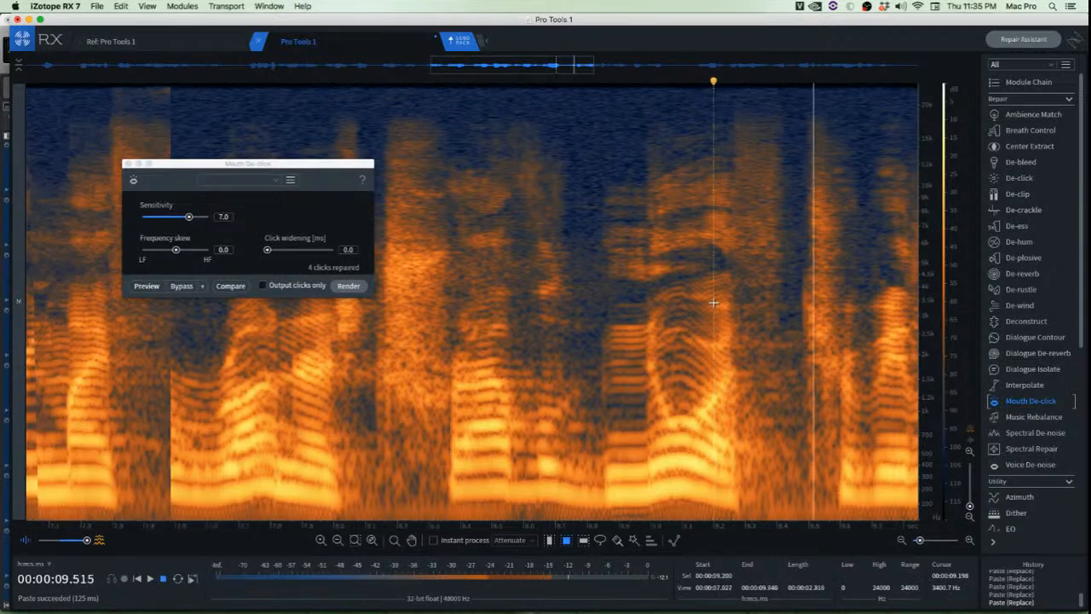
pyautogui.press('space')
pyautogui.press('space')
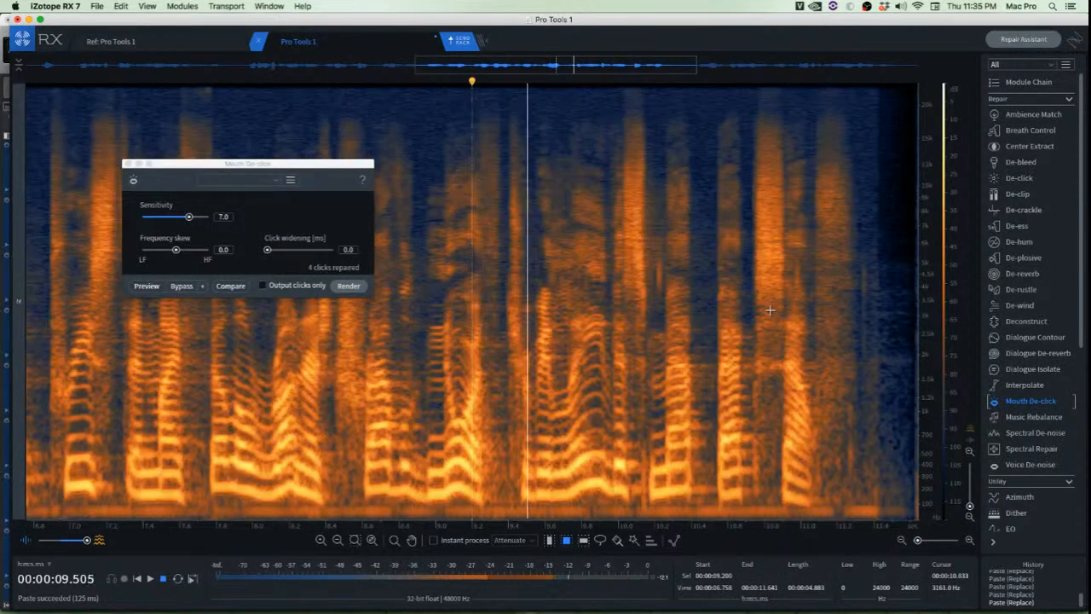
pyautogui.press('space')
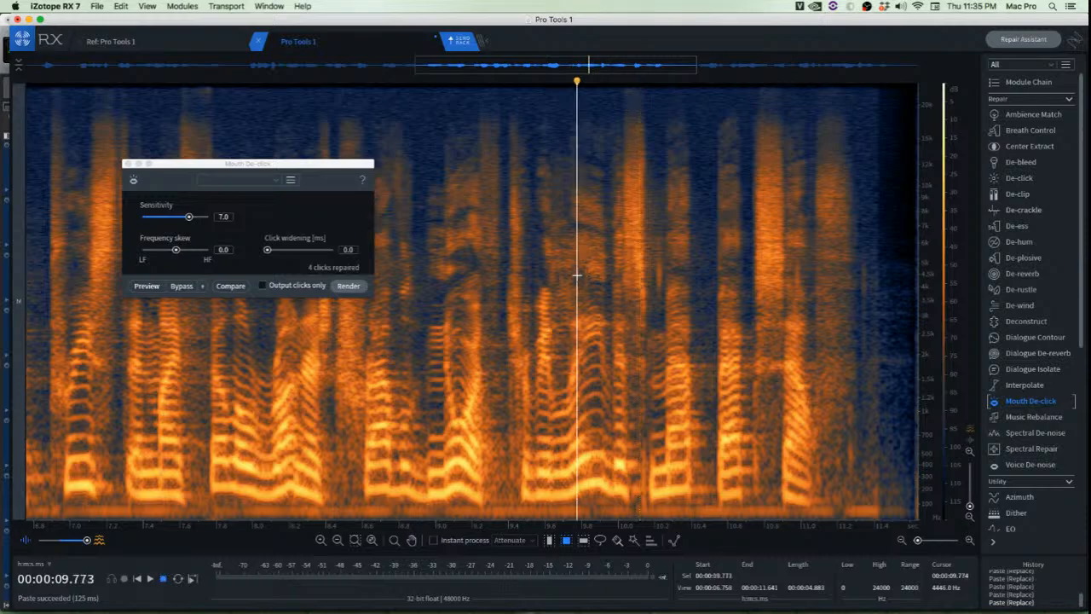
pyautogui.press('space')
pyautogui.press('space')
# Repair the patch at about 10.128–10.152 s, below roughly 4,842 Hz, with Mouth De-click
pyautogui.scroll(5, 645, 282)
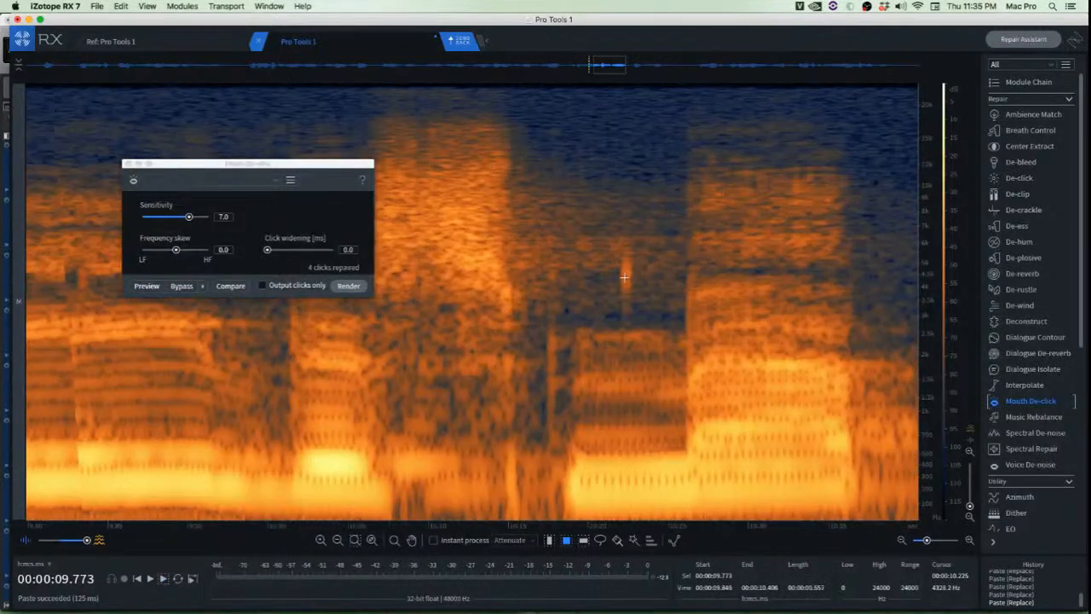
pyautogui.scroll(2, 625, 277)
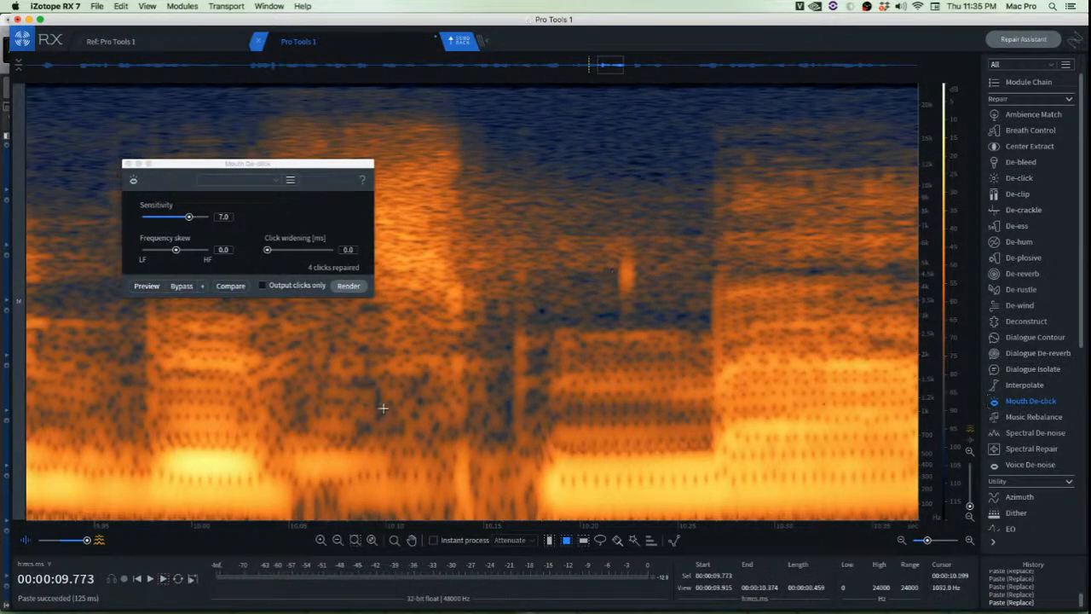
pyautogui.scroll(3, 382, 408)
pyautogui.moveTo(500, 267); pyautogui.dragTo(597, 517)
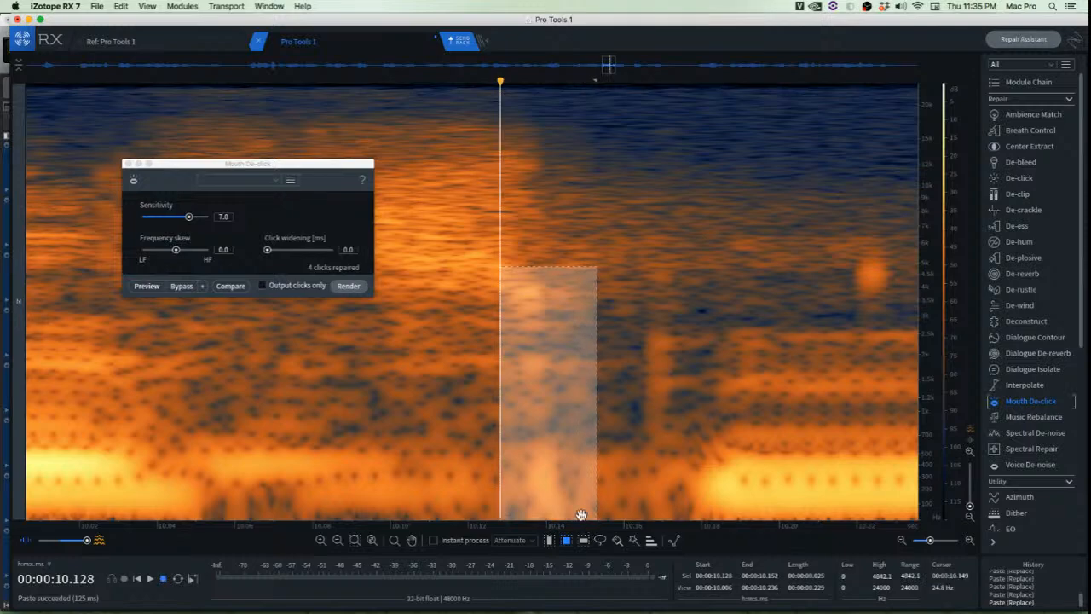
pyautogui.click(339, 285)
pyautogui.click(400, 383)
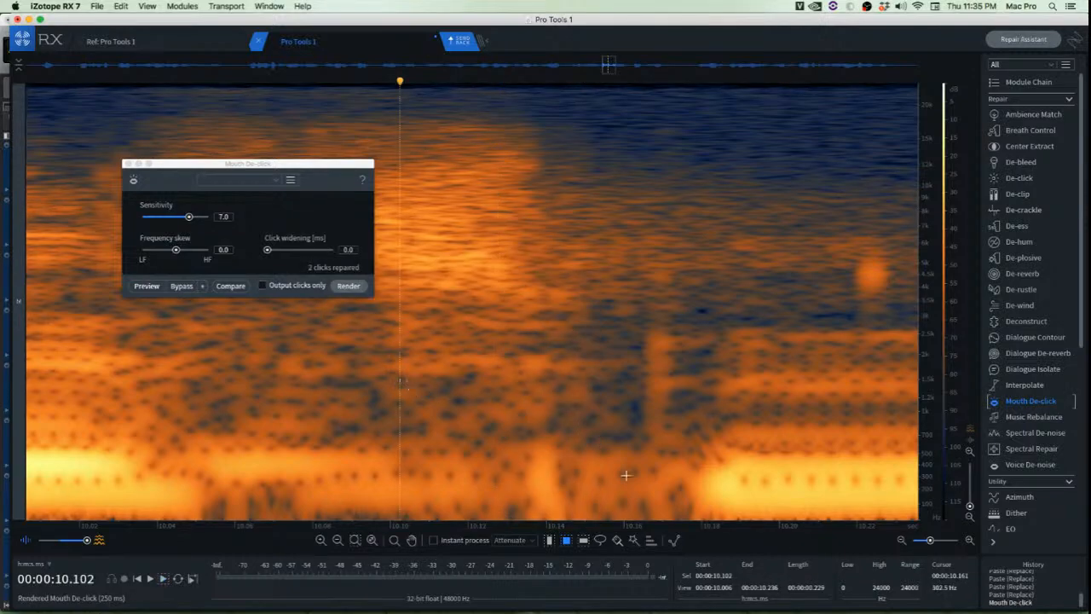
# Paste neighbouring audio over the low-frequency click at about 10.133–10.147 s, roughly 10–1,048 Hz
pyautogui.scroll(2, 510, 447)
pyautogui.moveTo(484, 409)
pyautogui.mouseDown()
pyautogui.moveTo(503, 469)
pyautogui.moveTo(561, 519)
pyautogui.moveTo(507, 492)
pyautogui.moveTo(563, 470)
pyautogui.mouseUp()
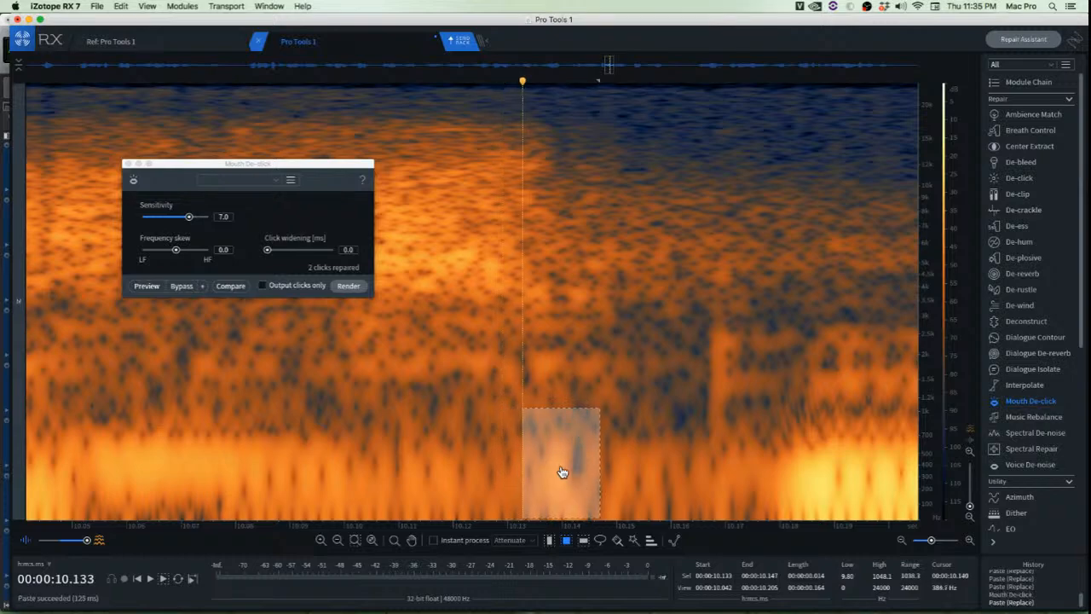
pyautogui.click(694, 464)
# Copy the patch at about 10.160–10.167 s, roughly 244–5,971 Hz, and paste it over the click just after it at about 10.17 s
pyautogui.scroll(3, 778, 393)
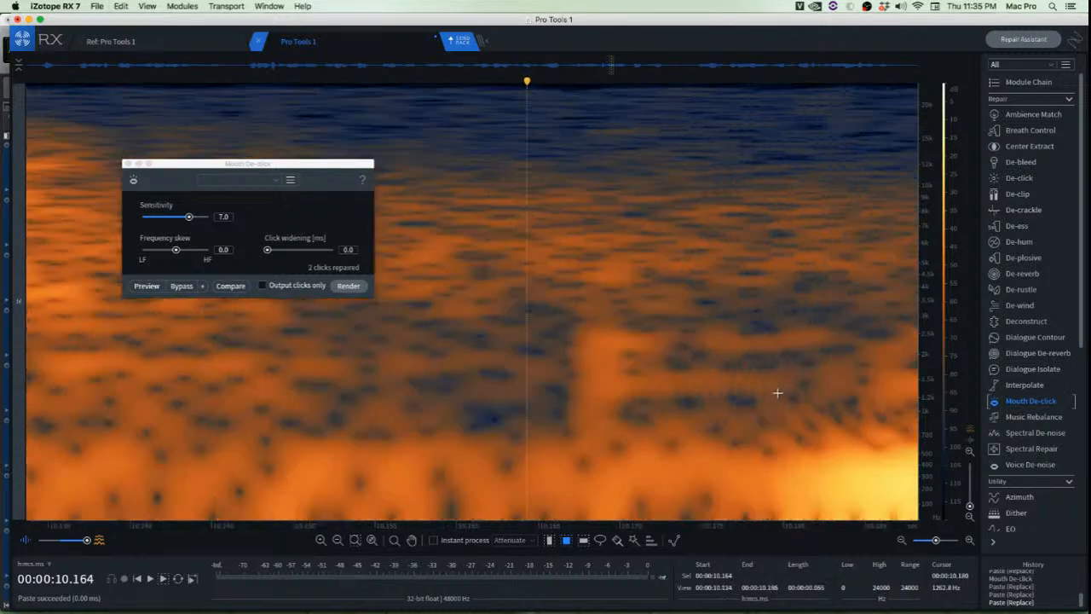
pyautogui.moveTo(457, 243); pyautogui.dragTo(572, 483)
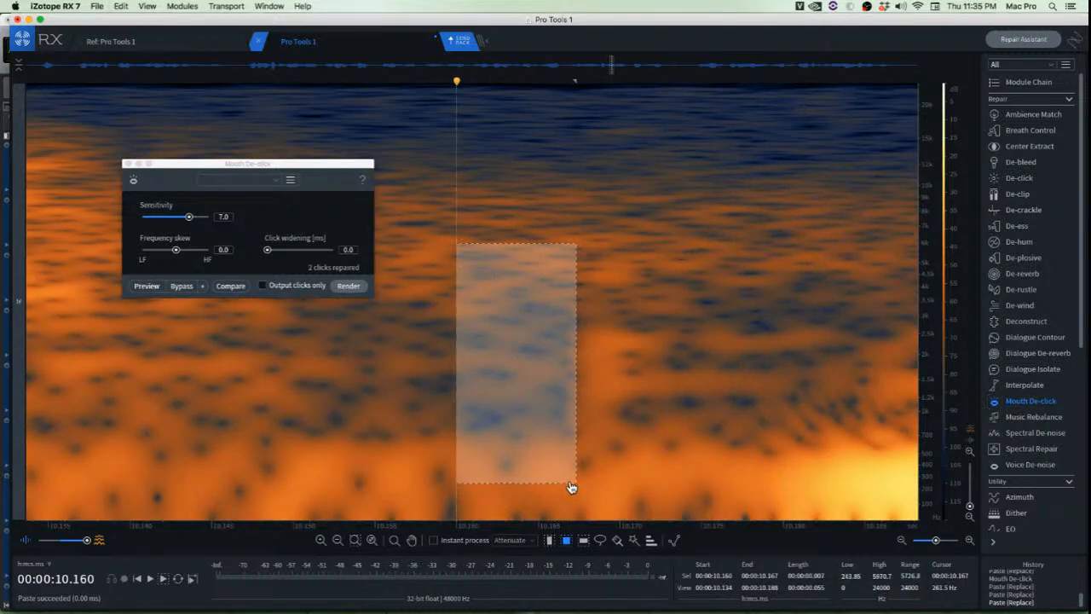
pyautogui.moveTo(554, 448); pyautogui.dragTo(613, 434)
pyautogui.click(524, 451)
pyautogui.scroll(-3, 544, 461)
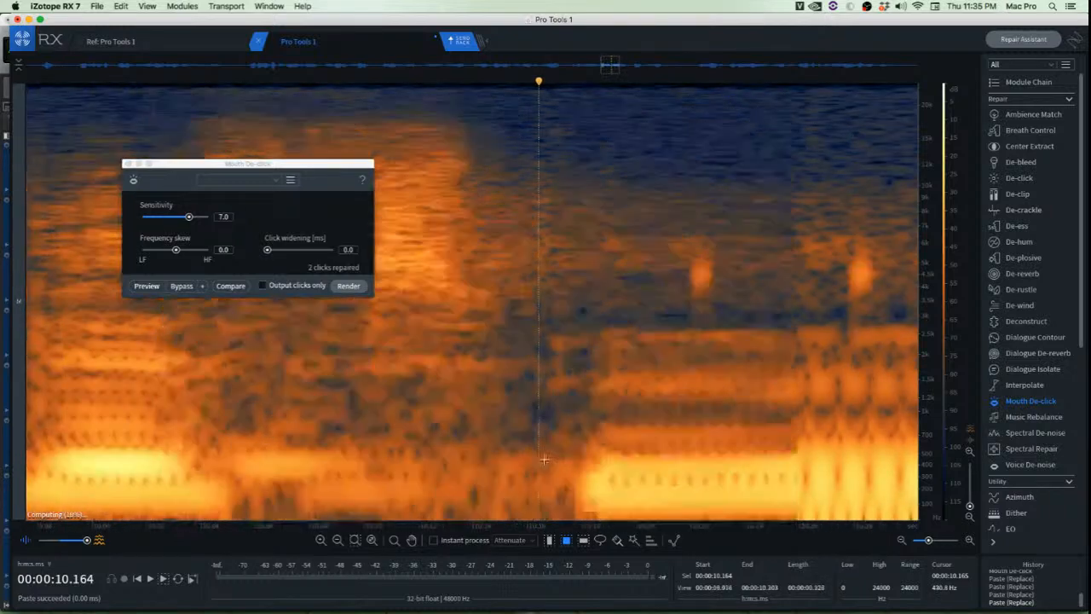
# Paste neighbouring audio over the patch at about 10.217–10.233 s, roughly 2,868–6,517 Hz, and audition from about 10.178 s
pyautogui.scroll(2, 727, 270)
pyautogui.moveTo(711, 267); pyautogui.dragTo(673, 284)
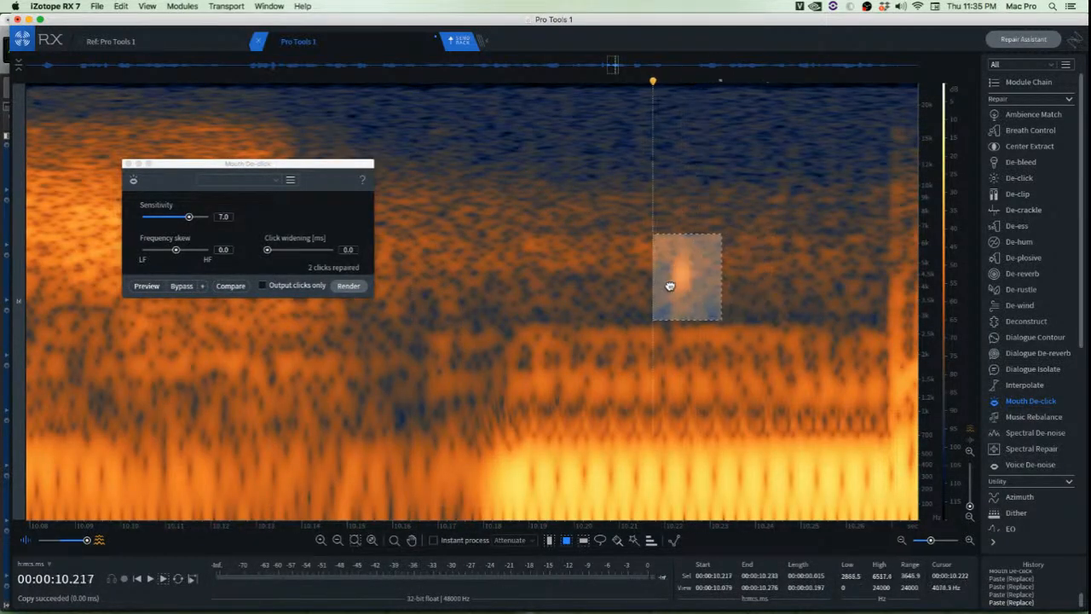
pyautogui.hotkey('ctrl', 'v')
pyautogui.click(522, 263)
pyautogui.scroll(-3, 536, 270)
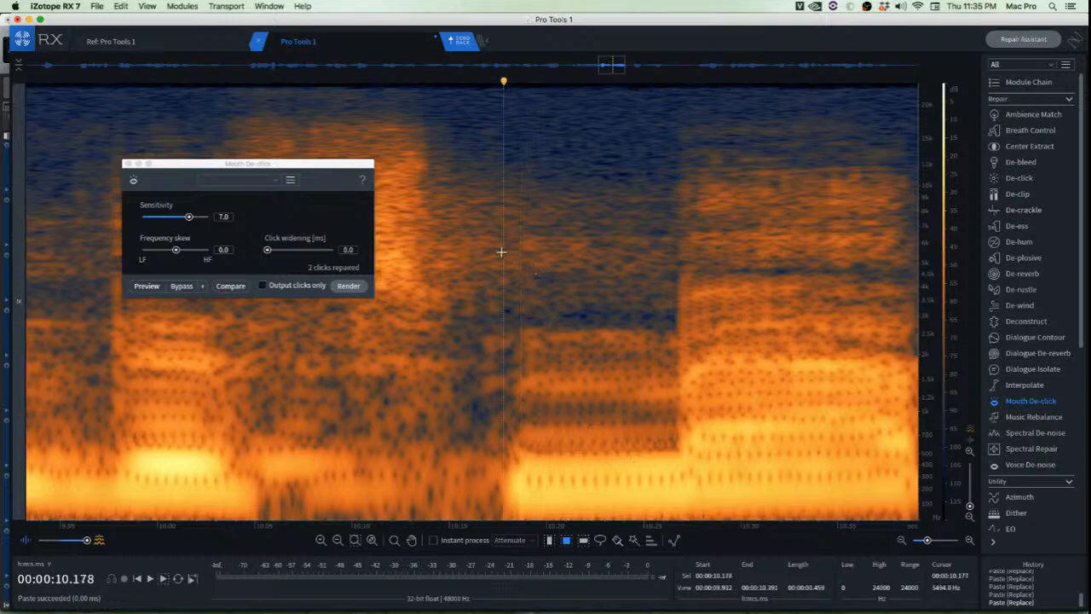
pyautogui.scroll(-3, 504, 254)
pyautogui.press('space')
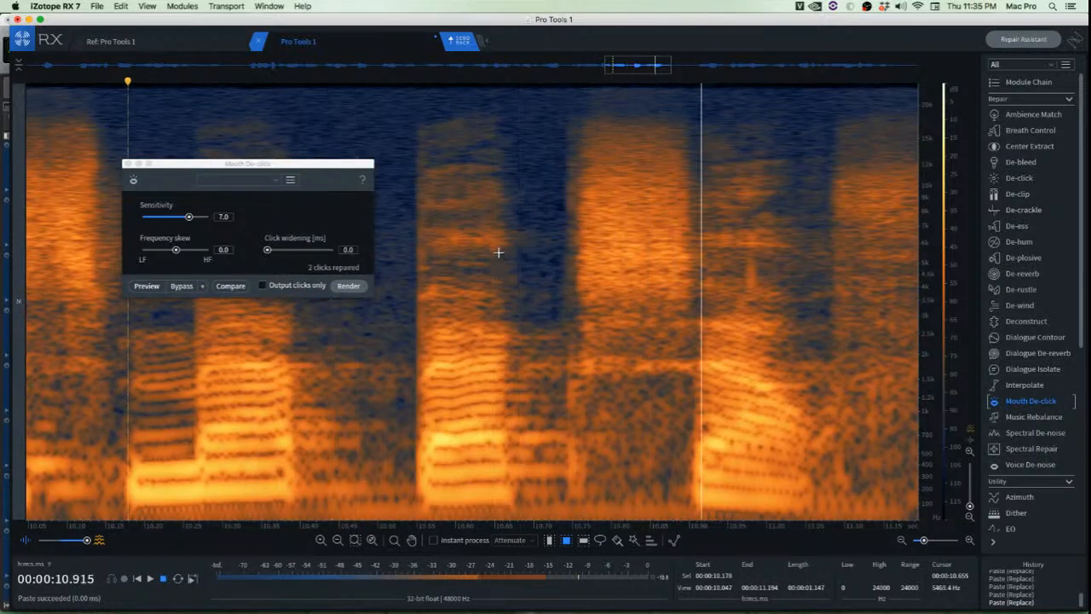
# Repair the patch at about 10.736–10.743 s, roughly 2,320–17,450 Hz, with Mouth De-click
pyautogui.scroll(5, 568, 355)
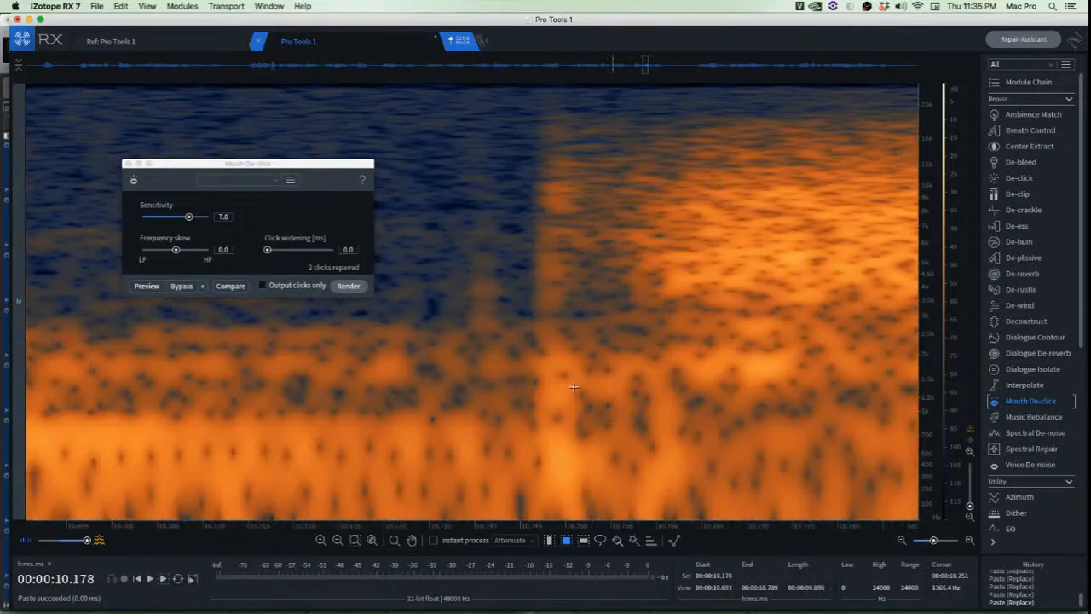
pyautogui.moveTo(391, 120); pyautogui.dragTo(454, 339)
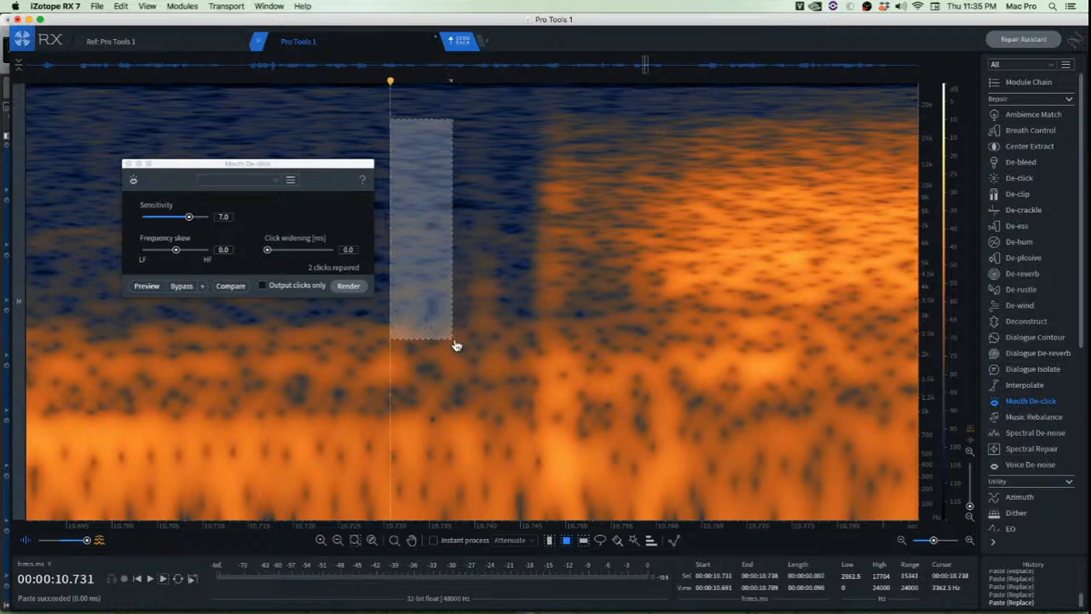
pyautogui.moveTo(411, 292); pyautogui.dragTo(463, 294)
pyautogui.click(356, 287)
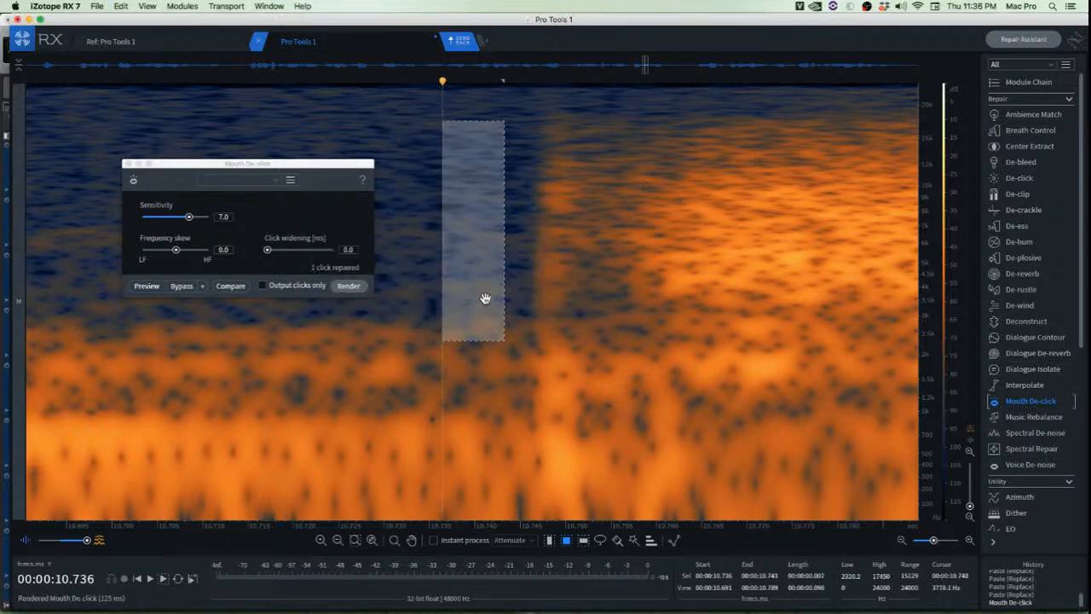
# Try Mouth De-click on the patch at about 10.742–10.756 s, roughly 96–20,745 Hz
pyautogui.click(525, 251)
pyautogui.scroll(2, 463, 173)
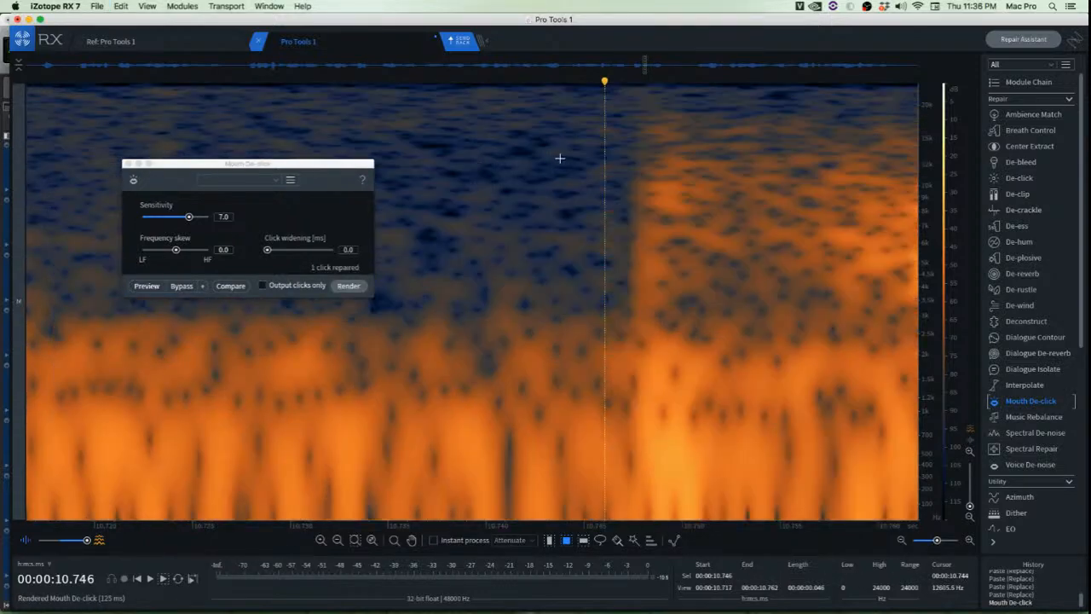
pyautogui.moveTo(534, 100); pyautogui.dragTo(795, 501)
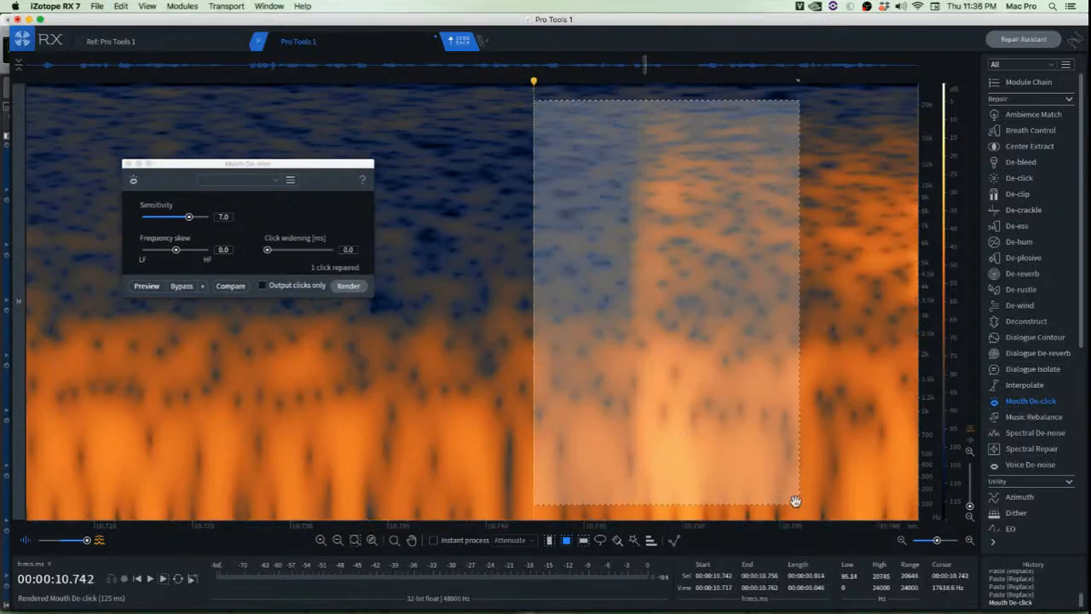
pyautogui.click(364, 296)
pyautogui.click(352, 286)
pyautogui.click(457, 268)
pyautogui.click(471, 265)
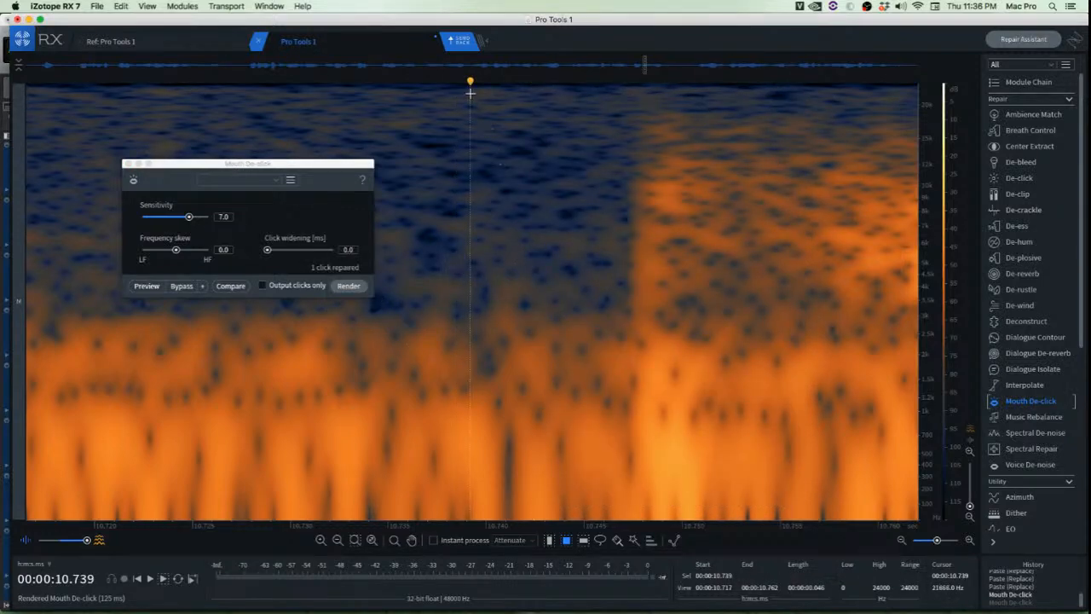
# Paste audio from just before over the click onset at about 10.745–10.754 s, first above roughly 2,292 Hz, then below roughly 3,179 Hz
pyautogui.moveTo(469, 94); pyautogui.dragTo(636, 347)
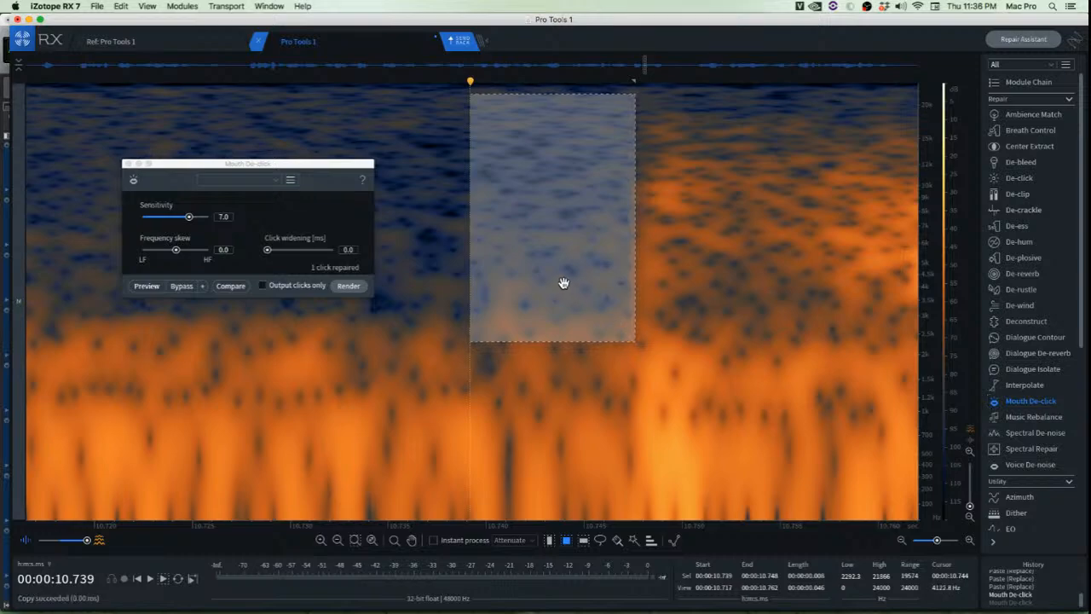
pyautogui.moveTo(563, 283); pyautogui.dragTo(682, 287)
pyautogui.press('super+v')
pyautogui.moveTo(486, 310); pyautogui.dragTo(653, 520)
pyautogui.moveTo(555, 443); pyautogui.dragTo(654, 445)
pyautogui.press('super+v')
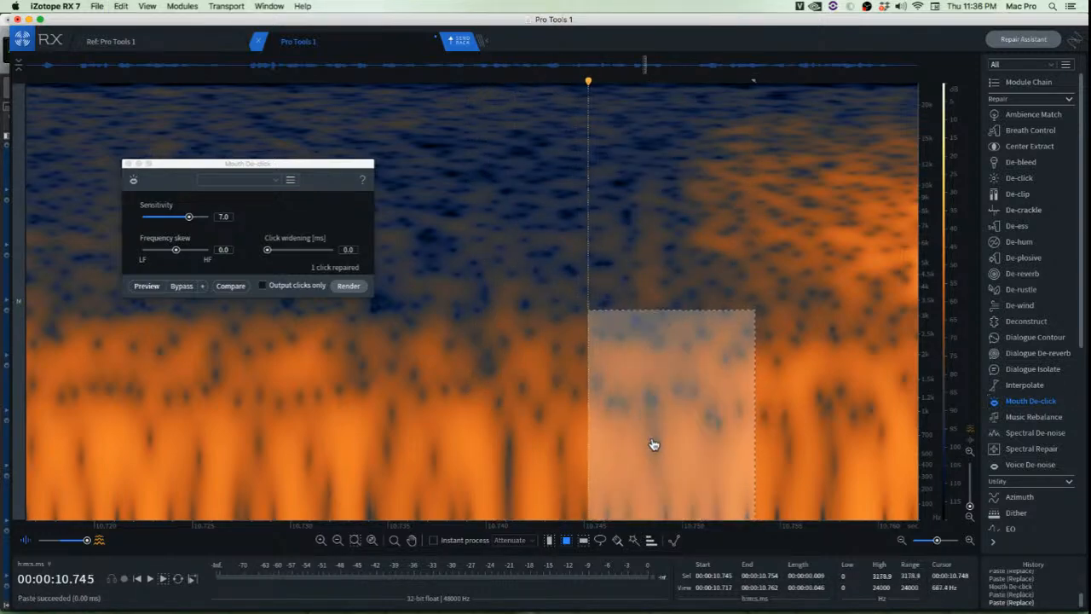
# Paste neighbouring audio over the low-frequency patch near 10.75 s, between roughly 193 and 1,640 Hz, and audition from about 10.623 s
pyautogui.click(569, 418)
pyautogui.scroll(-3, 531, 450)
pyautogui.scroll(-3, 531, 450)
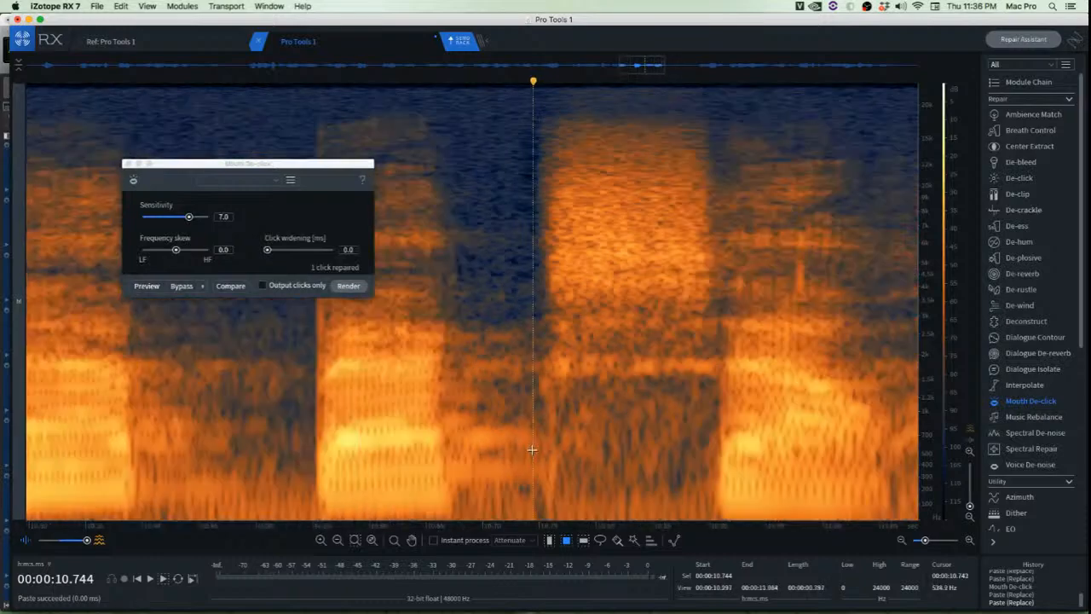
pyautogui.scroll(2, 579, 427)
pyautogui.moveTo(541, 372)
pyautogui.mouseDown()
pyautogui.moveTo(591, 487)
pyautogui.moveTo(518, 457)
pyautogui.mouseUp()
pyautogui.press('super+v')
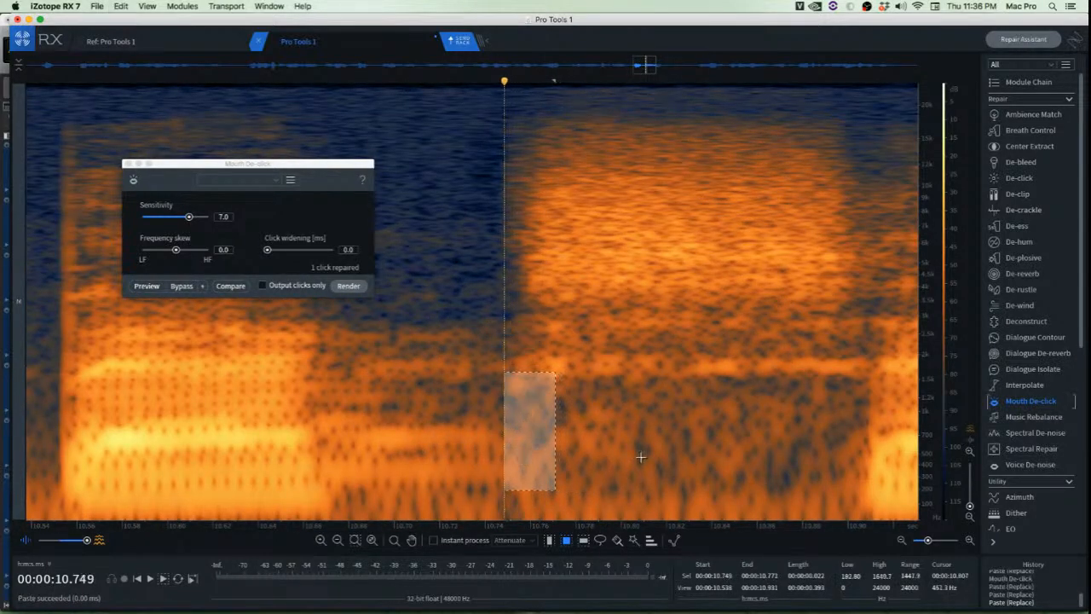
pyautogui.scroll(-1, 639, 453)
pyautogui.click(428, 349)
pyautogui.press('space')
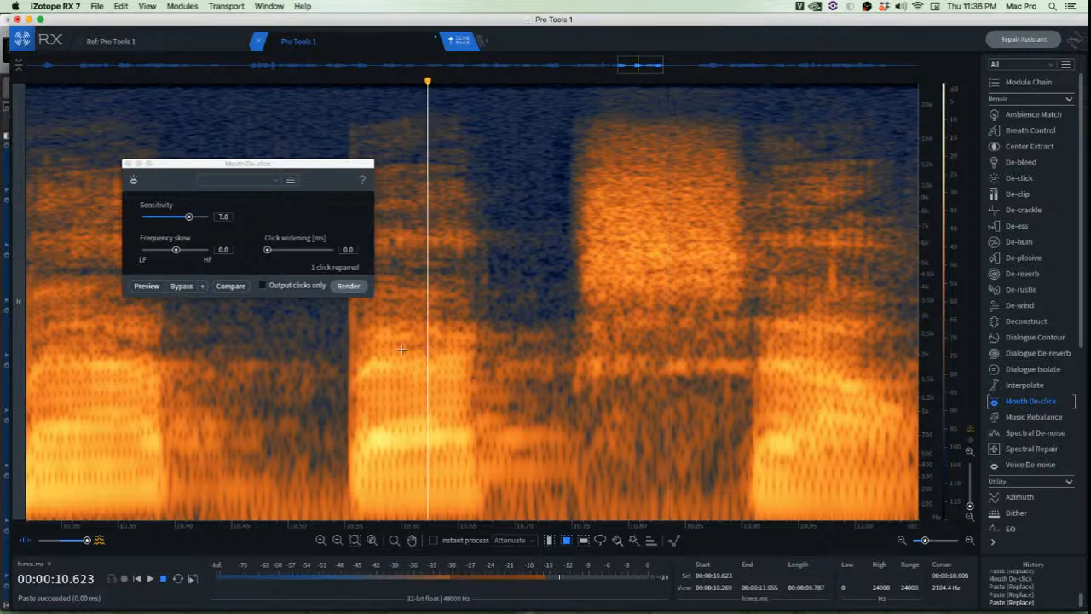
pyautogui.press('space')
# Copy the patch at about 10.928–10.939 s, roughly 2,463–5,698 Hz, and paste it over the click just before it
pyautogui.scroll(5, 842, 258)
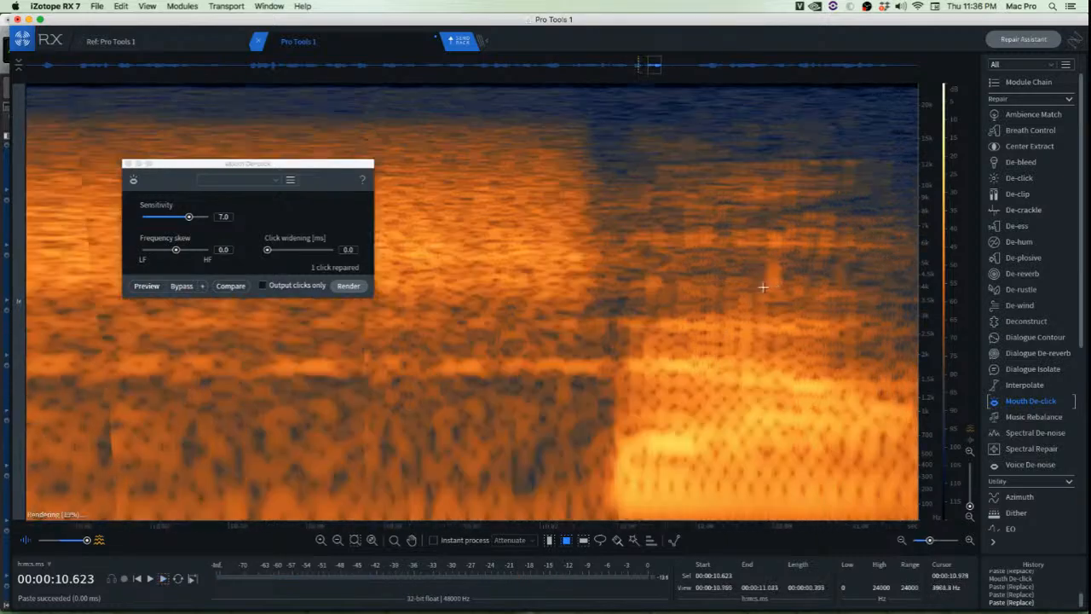
pyautogui.moveTo(519, 250); pyautogui.dragTo(577, 335)
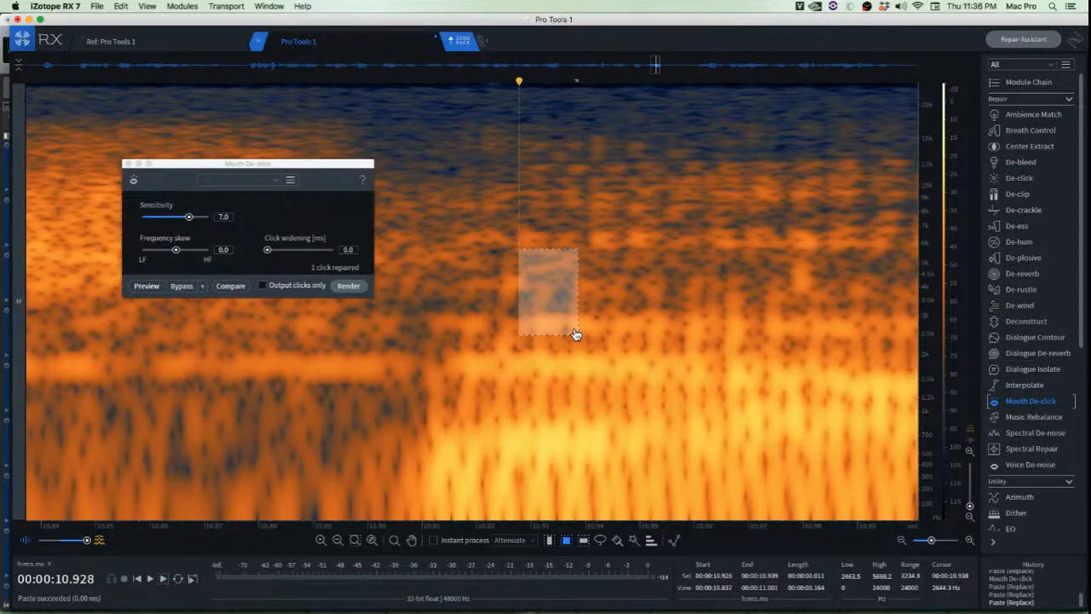
pyautogui.moveTo(552, 296); pyautogui.dragTo(509, 304)
pyautogui.press('super+v')
pyautogui.click(630, 339)
pyautogui.scroll(-3, 606, 346)
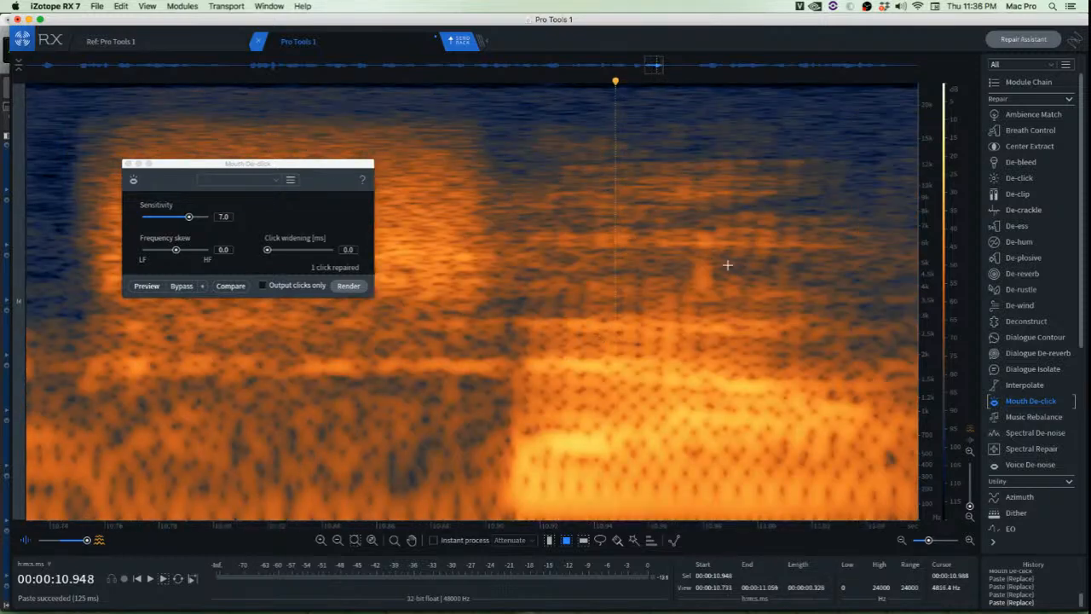
# Repair the click at about 10.97–10.99 s with Mouth De-click and audition from about 10.928 s
pyautogui.scroll(5, 724, 264)
pyautogui.moveTo(581, 158); pyautogui.dragTo(720, 365)
pyautogui.click(352, 286)
pyautogui.click(469, 366)
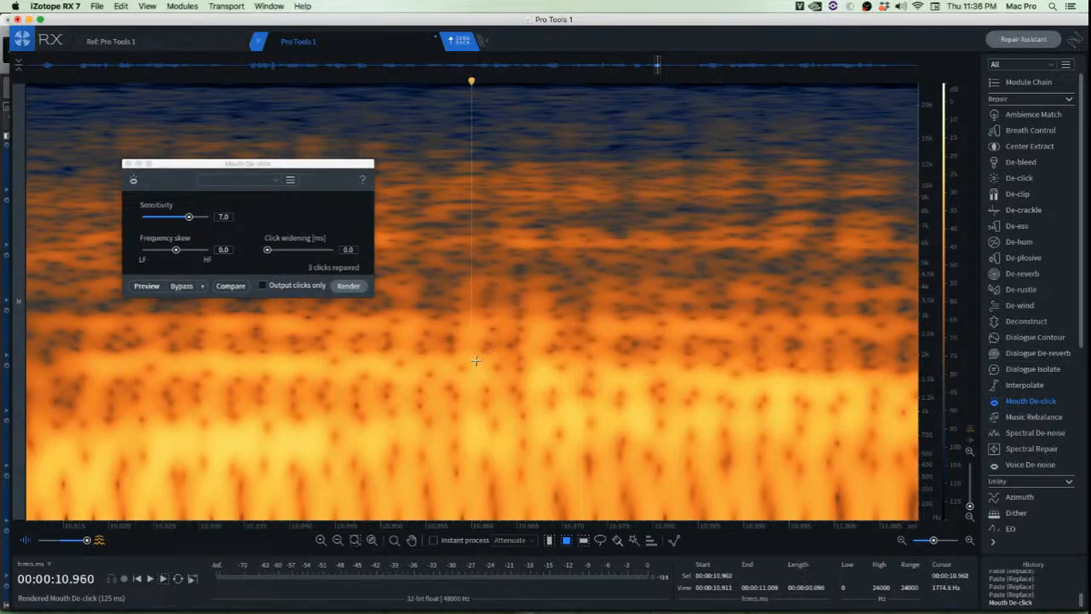
pyautogui.scroll(-3, 469, 366)
pyautogui.click(406, 351)
pyautogui.scroll(-4, 426, 356)
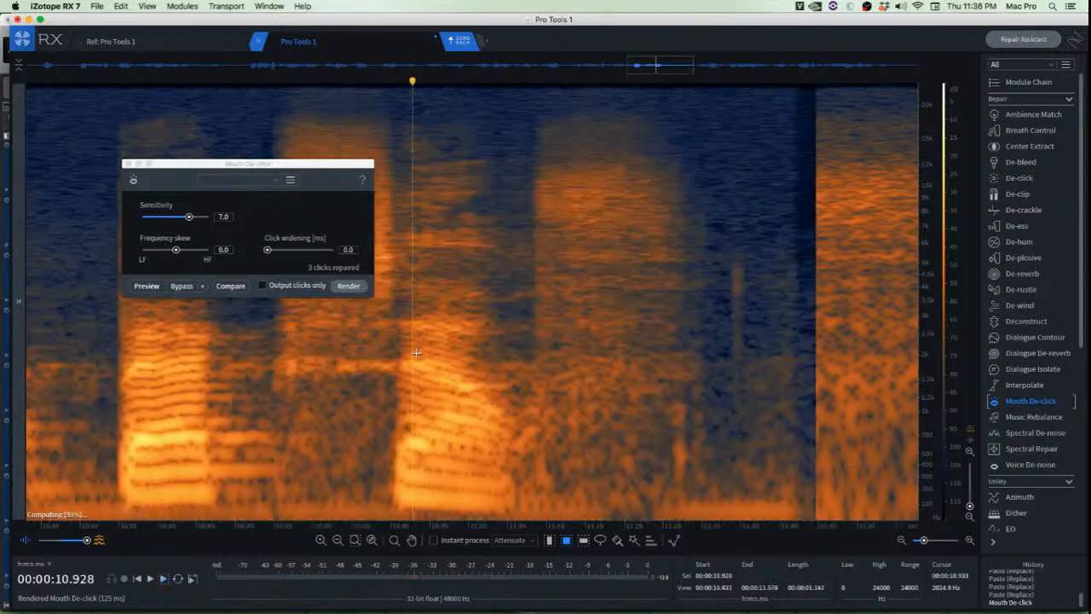
# Copy the patch at about 11.100–11.127 s, roughly 176–814 Hz, and paste it over the audio just after it
pyautogui.scroll(4, 450, 362)
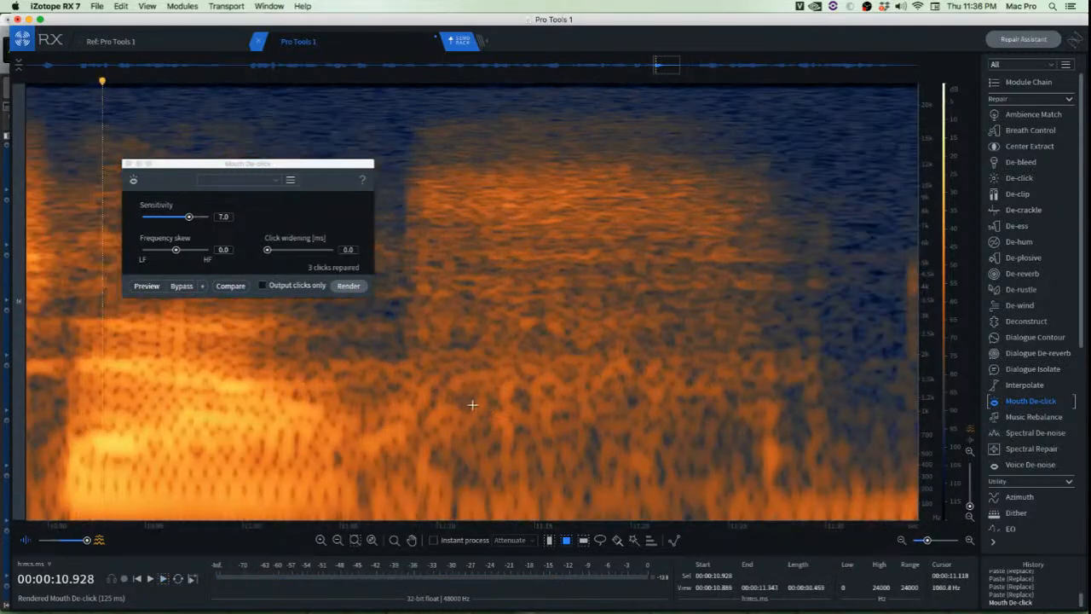
pyautogui.moveTo(437, 425); pyautogui.dragTo(490, 492)
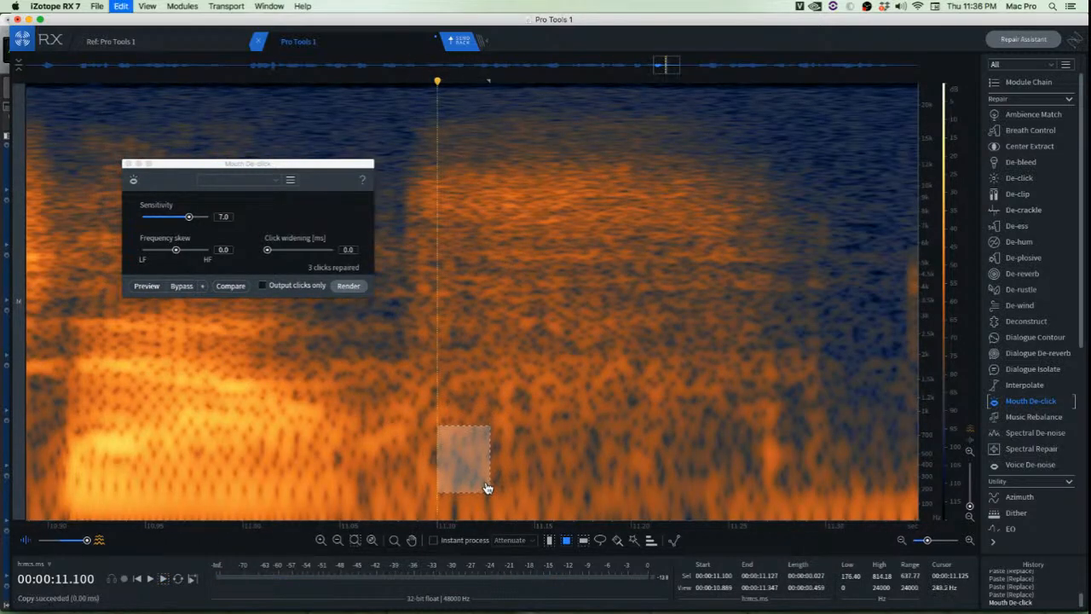
pyautogui.click(537, 465)
pyautogui.press('super+v')
pyautogui.scroll(2, 492, 432)
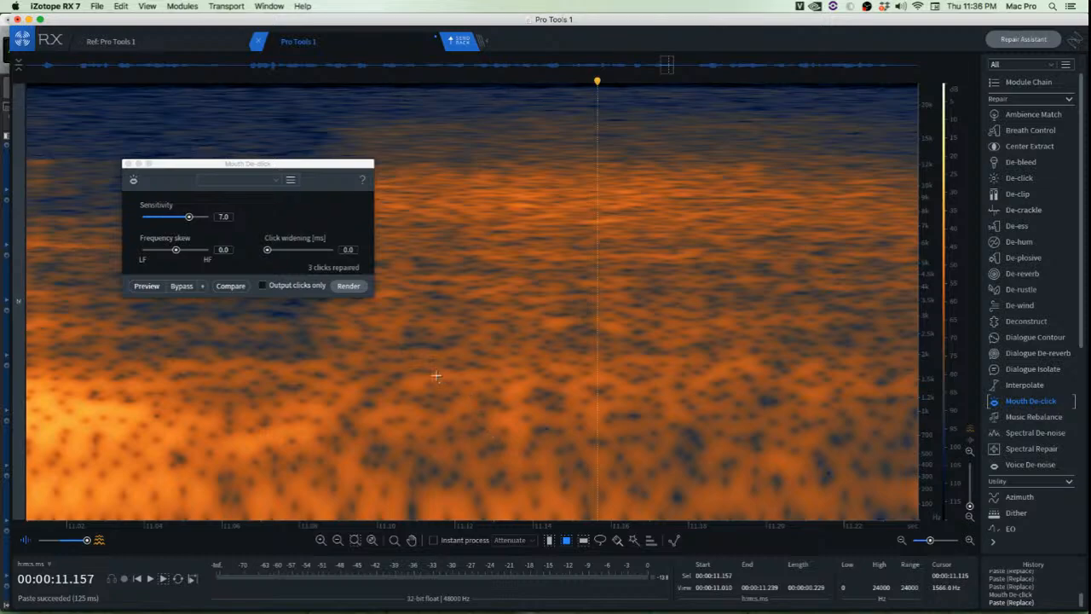
# Copy the low-mid patch at about 11.107–11.130 s and paste it over the click at about 11.12–11.145 s
pyautogui.moveTo(403, 351); pyautogui.dragTo(495, 472)
pyautogui.moveTo(453, 428); pyautogui.dragTo(509, 427)
pyautogui.press('super+v')
pyautogui.click(611, 434)
# Copy the patch at about 11.182–11.196 s, roughly 473–2,420 Hz, paste it just before itself, and audition the result
pyautogui.moveTo(695, 345); pyautogui.dragTo(750, 456)
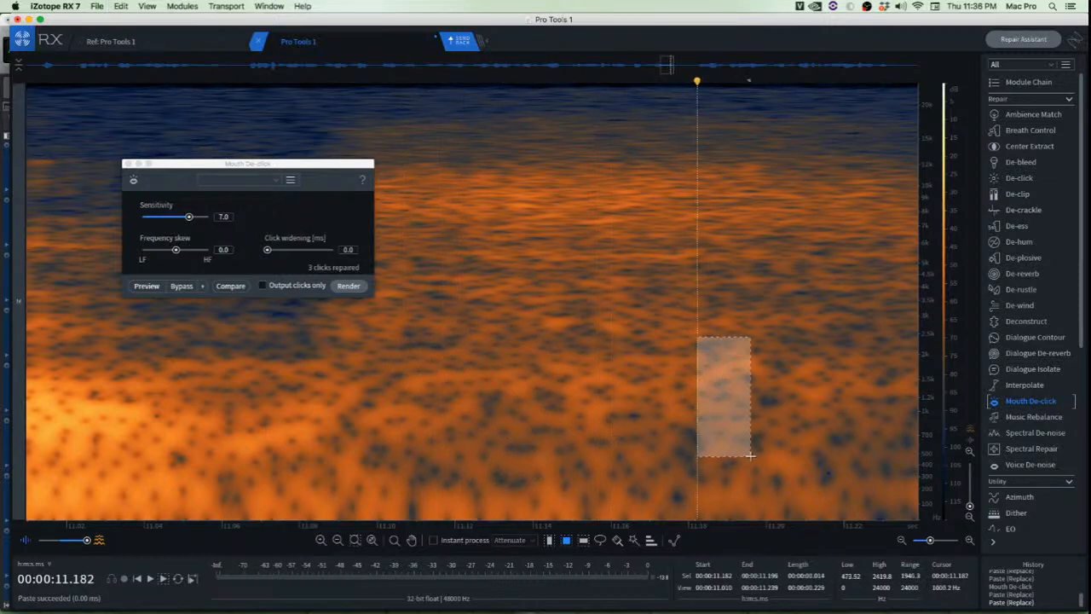
pyautogui.moveTo(706, 426); pyautogui.dragTo(653, 419)
pyautogui.press('super+v')
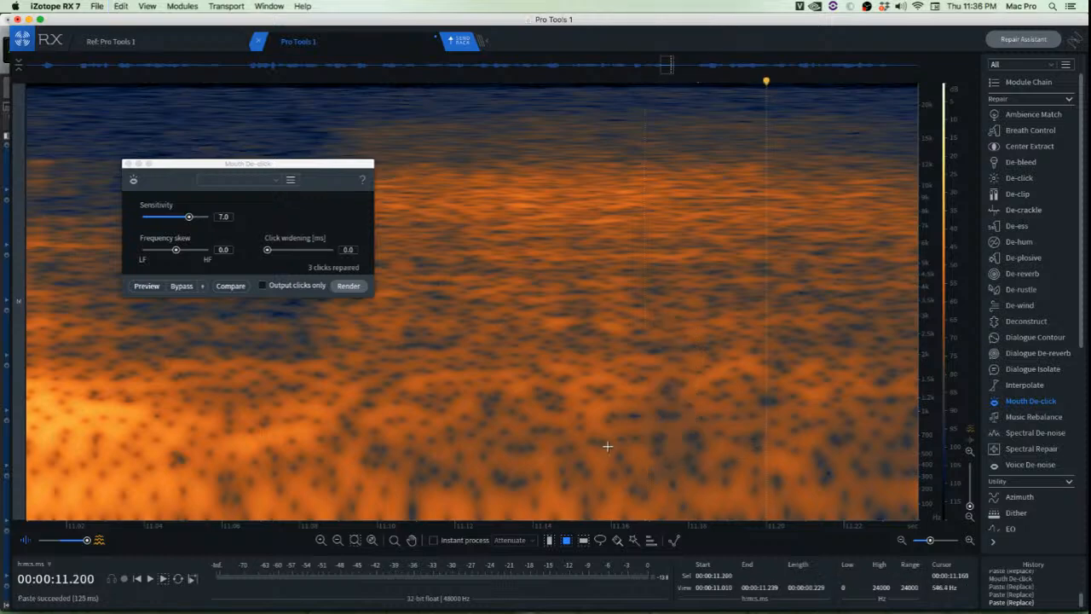
pyautogui.scroll(3, 604, 445)
pyautogui.scroll(-4, 619, 431)
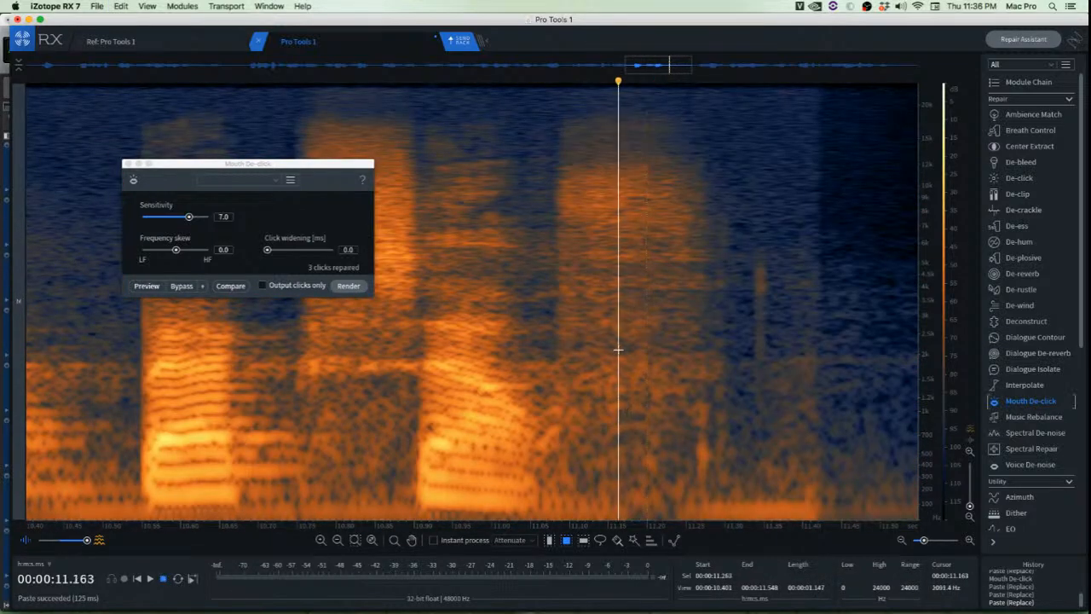
# Copy the patch at about 11.231–11.262 s, roughly 137–2,391 Hz, and paste it over the low-frequency click just after it
pyautogui.scroll(3, 699, 426)
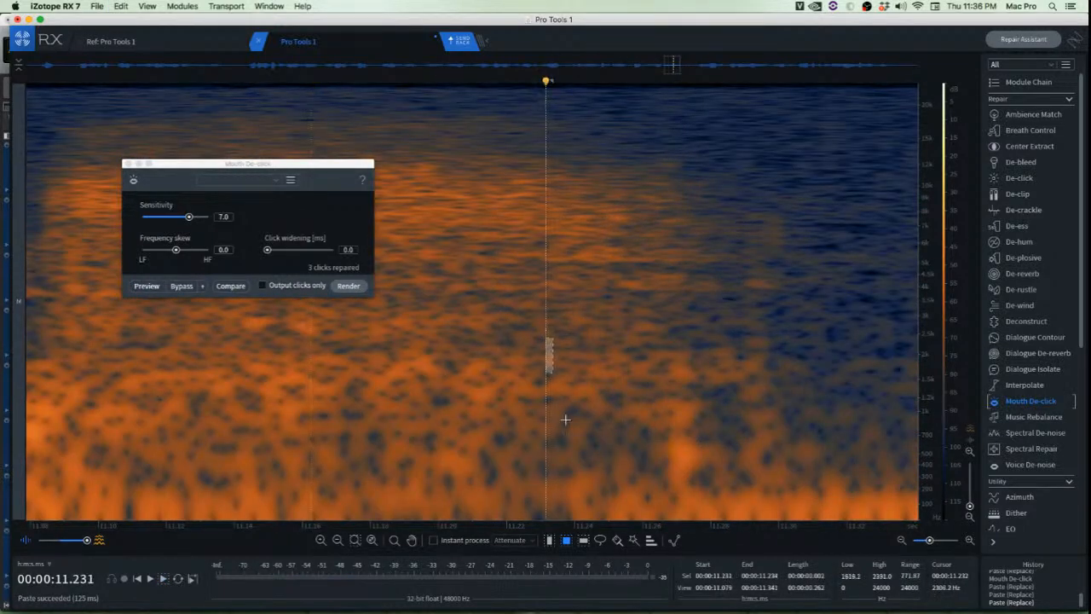
pyautogui.moveTo(566, 419); pyautogui.dragTo(651, 498)
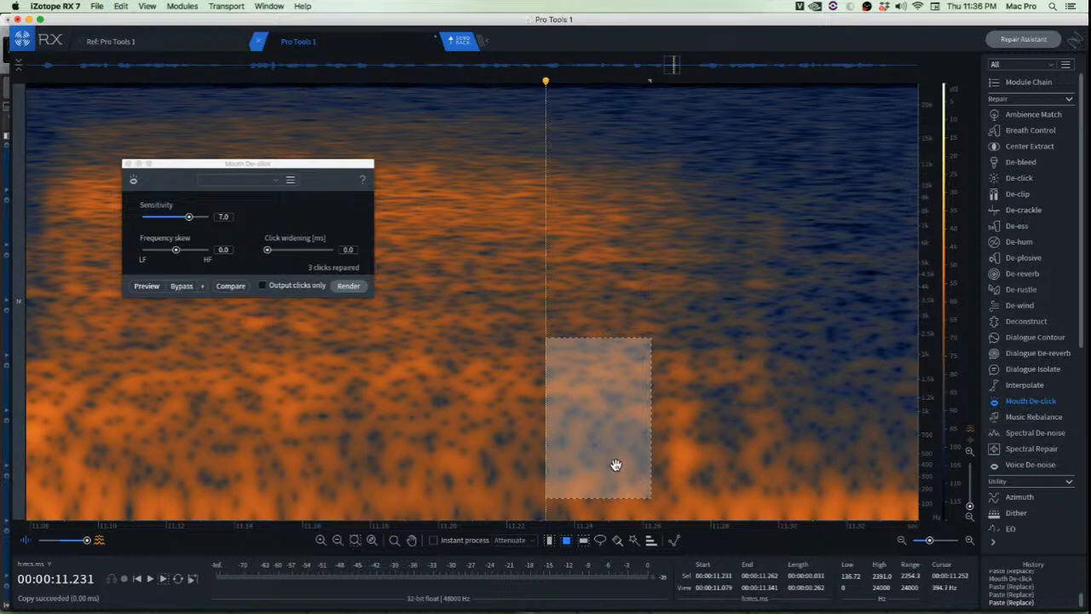
pyautogui.moveTo(616, 465); pyautogui.dragTo(689, 462)
pyautogui.press('super+v')
pyautogui.click(512, 450)
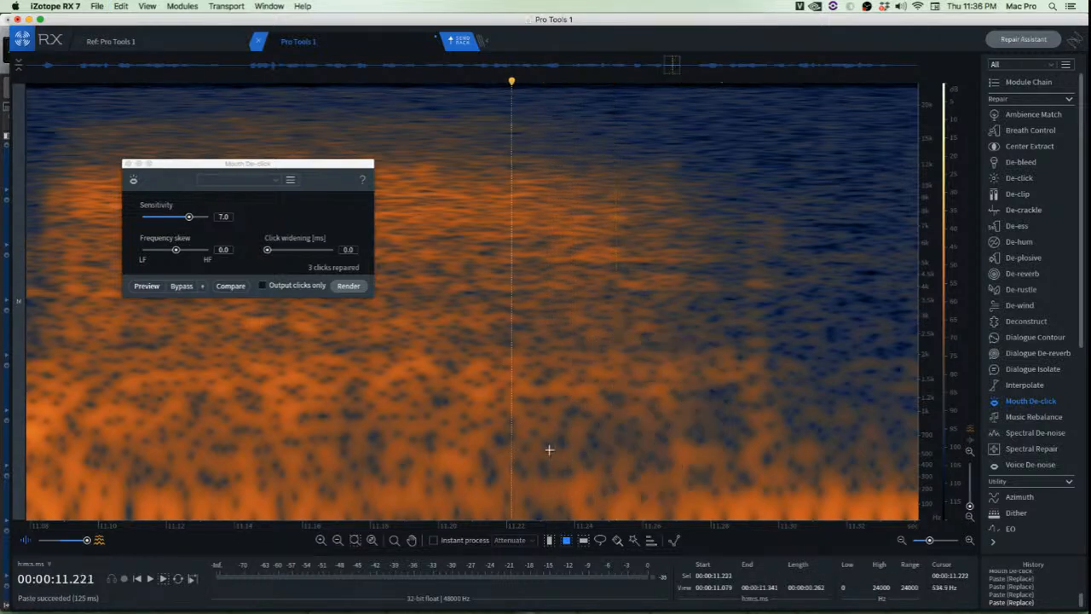
# Paste neighbouring audio over the faint upper-frequency click at about 11.29 s, where the noisy consonant fades out
pyautogui.scroll(-2, 706, 437)
pyautogui.scroll(2, 823, 355)
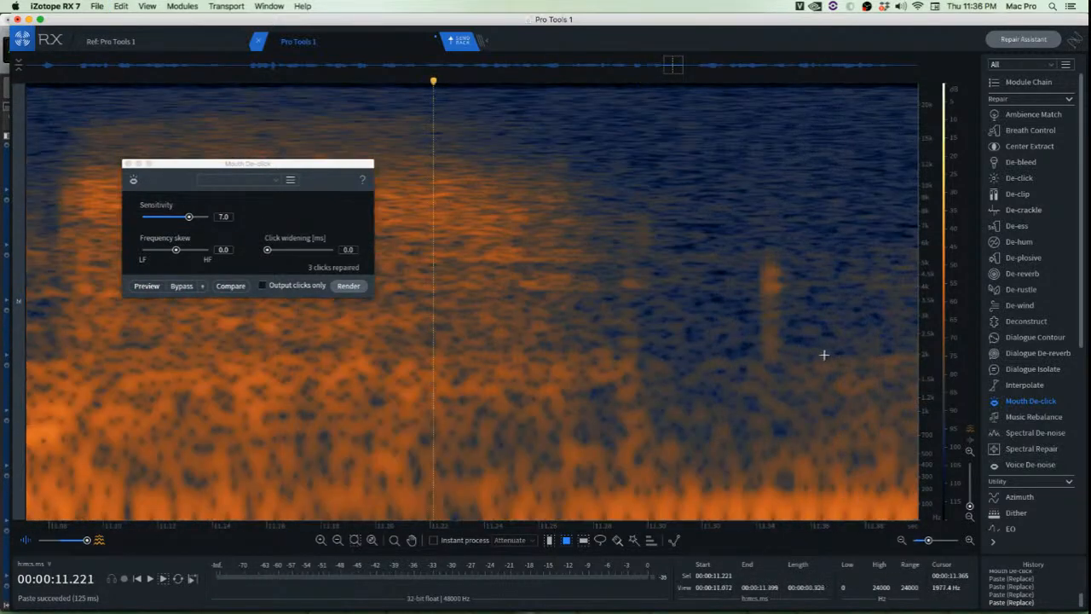
pyautogui.scroll(1, 645, 312)
pyautogui.moveTo(649, 208); pyautogui.dragTo(612, 309)
pyautogui.press('super+v')
pyautogui.click(763, 348)
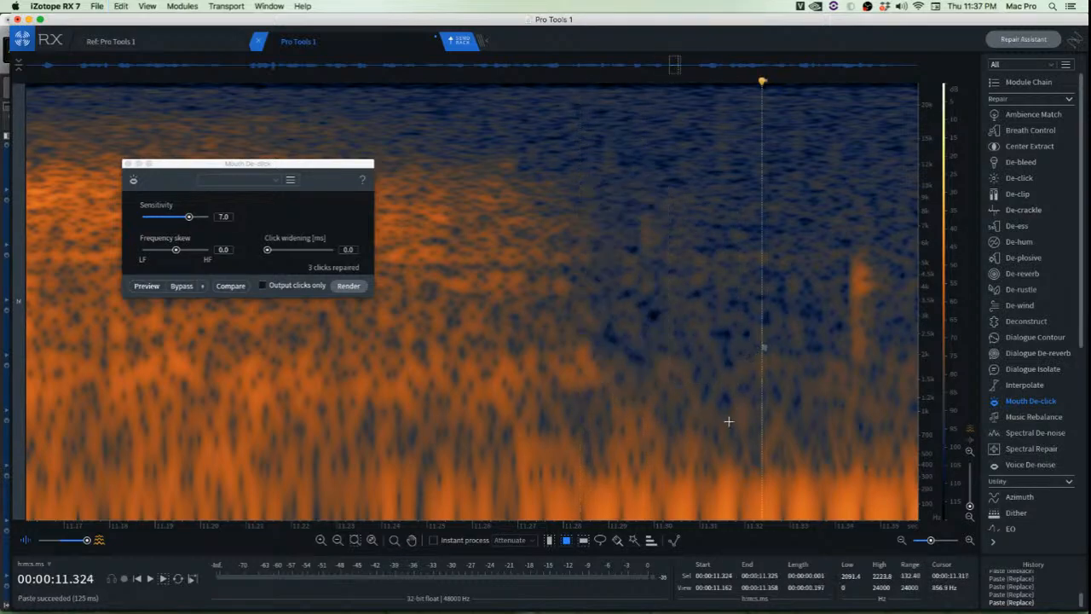
# Copy the low-frequency patch at about 11.302–11.325 s and paste it over the click just before it, at about 11.29 s
pyautogui.moveTo(660, 351); pyautogui.dragTo(764, 510)
pyautogui.press('super+c')
pyautogui.moveTo(696, 463); pyautogui.dragTo(628, 461)
pyautogui.press('super+v')
pyautogui.click(818, 447)
# Repair the click at about 11.328–11.355 s, roughly 1,524–8,150 Hz, with Mouth De-click and audition from about 11.225 s
pyautogui.scroll(-5, 692, 487)
pyautogui.scroll(5, 747, 307)
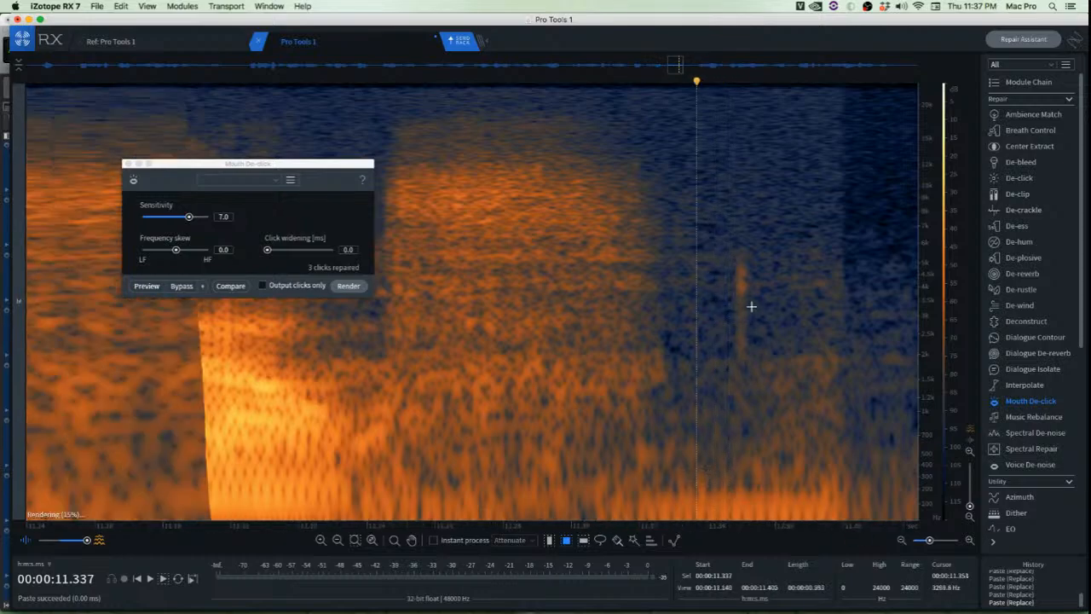
pyautogui.moveTo(635, 209); pyautogui.dragTo(756, 378)
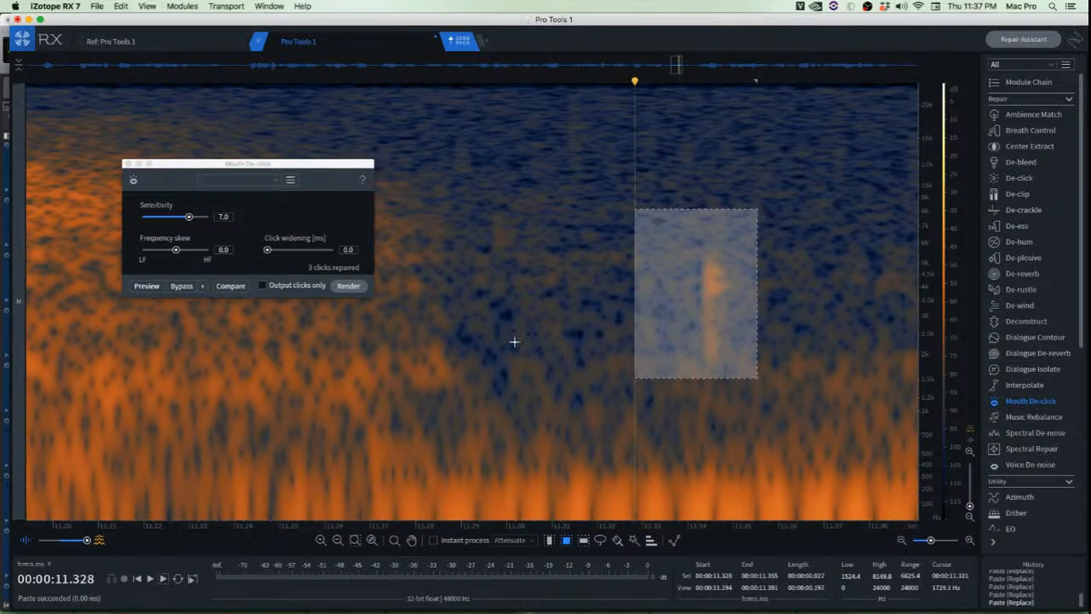
pyautogui.click(348, 285)
pyautogui.click(543, 358)
pyautogui.scroll(-4, 455, 361)
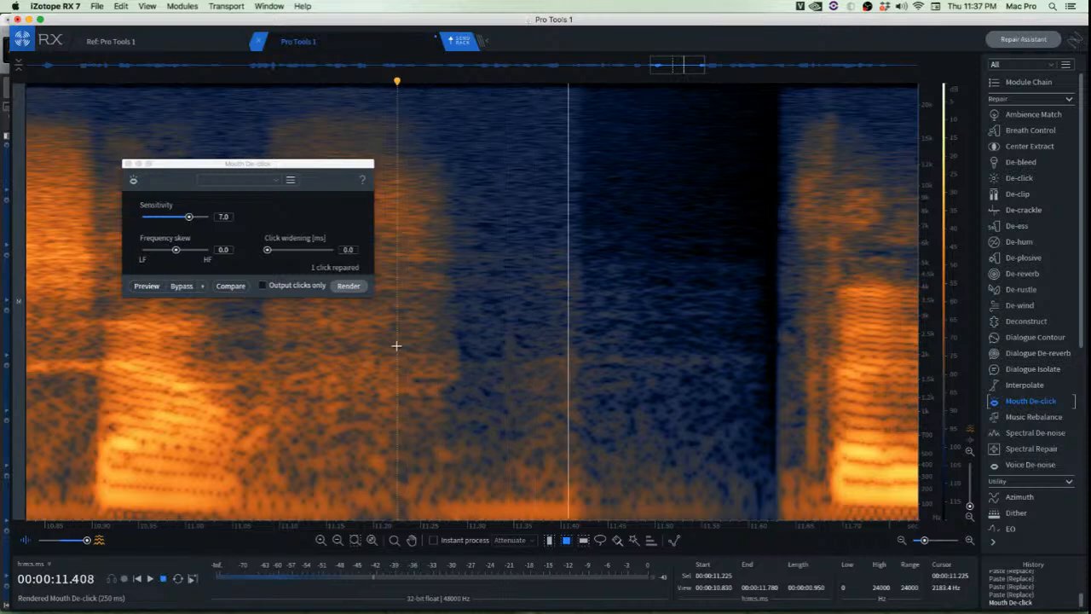
pyautogui.scroll(-3, 452, 354)
# Learn the Ambience Match profile from the full-band room tone at about 11.300–11.412 s
pyautogui.scroll(5, 503, 347)
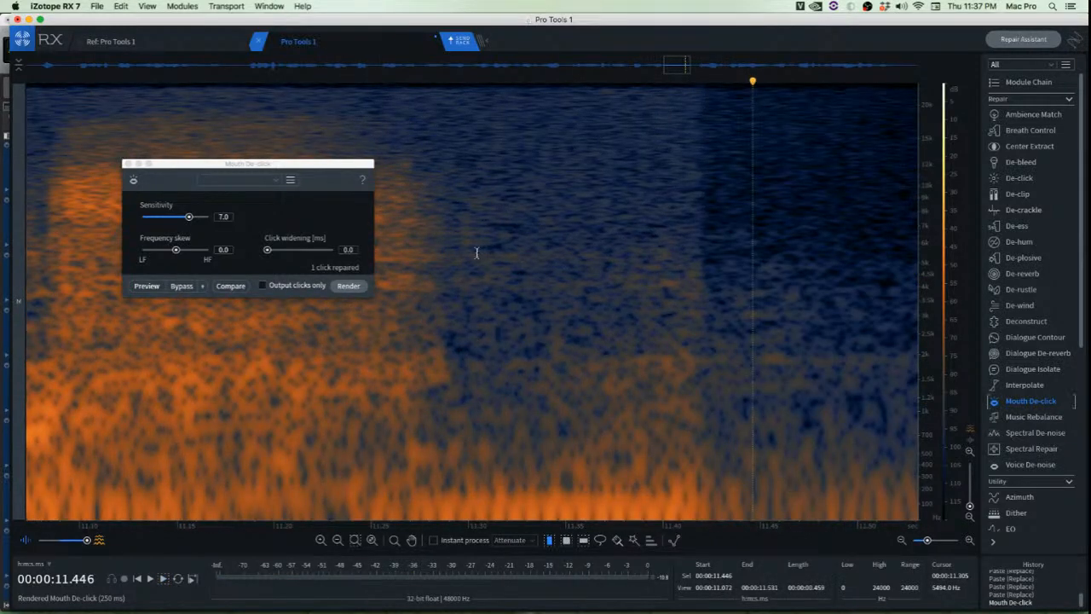
pyautogui.moveTo(466, 253); pyautogui.dragTo(683, 350)
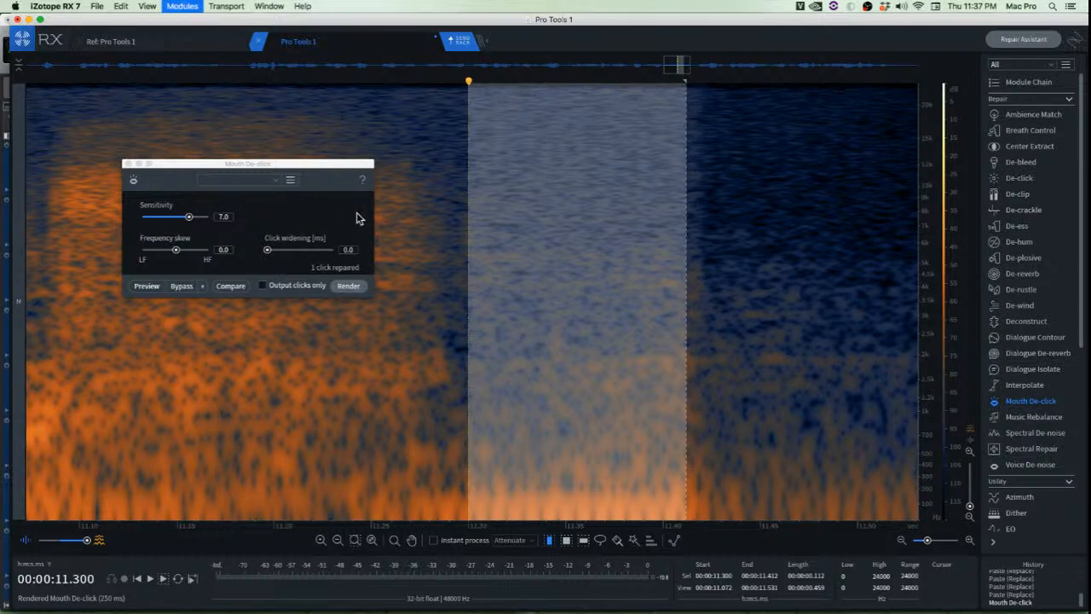
pyautogui.click(649, 256)
# Fill the quieter gap at about 11.419–11.634 s with the learned room tone using Ambience Match
pyautogui.scroll(-3, 650, 255)
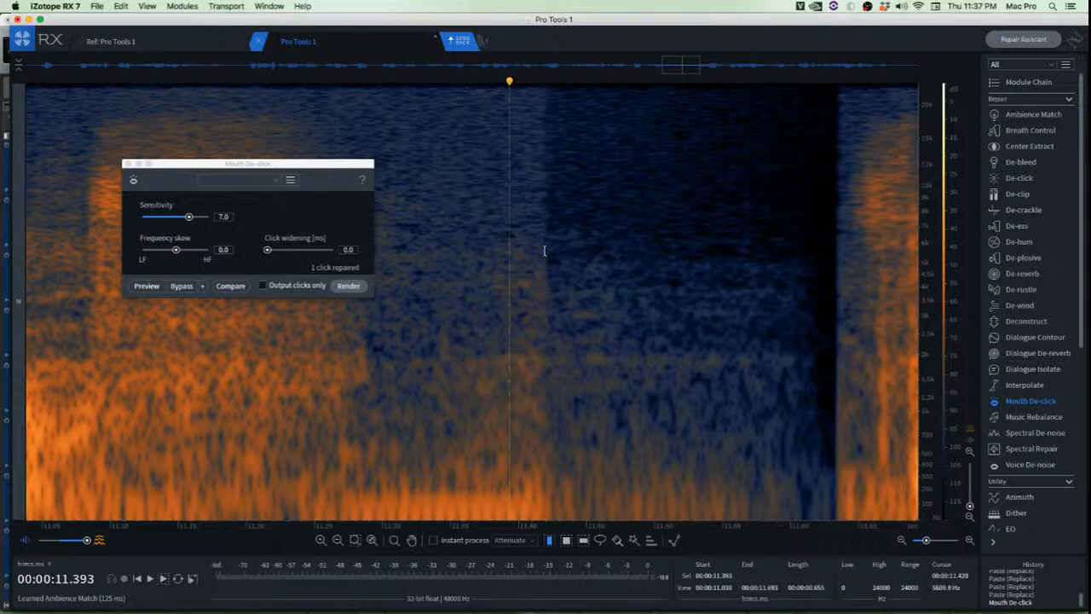
pyautogui.moveTo(545, 251); pyautogui.dragTo(836, 321)
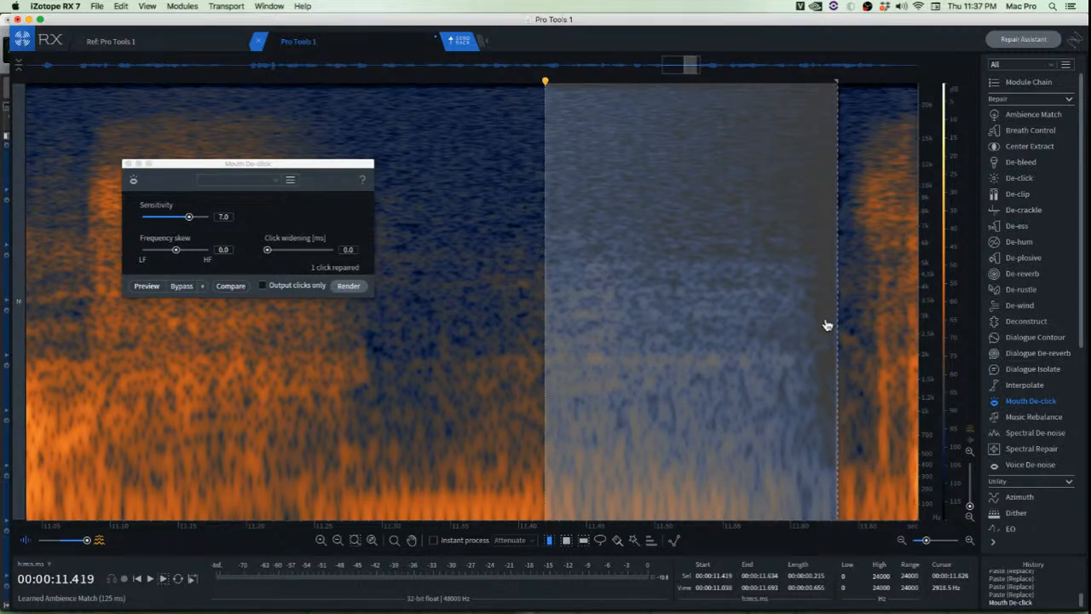
pyautogui.press('super+shift+a')
pyautogui.click(531, 259)
pyautogui.click(395, 274)
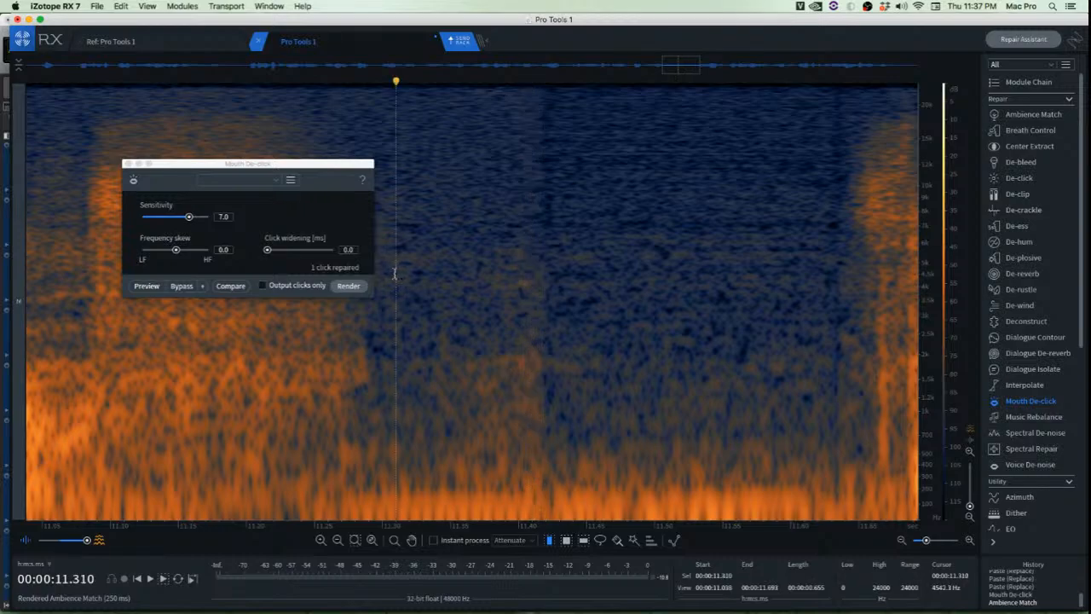
# Undo the last Ambience Match fill of the gap at about 11.419–11.634 s
pyautogui.press('space')
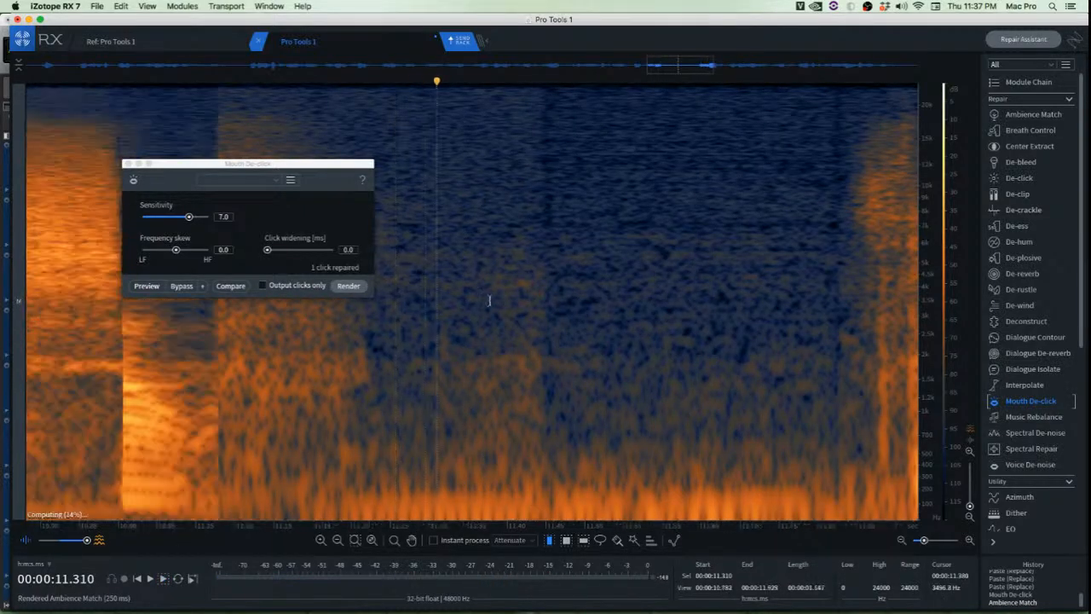
pyautogui.scroll(-3, 489, 300)
pyautogui.press('super+z')
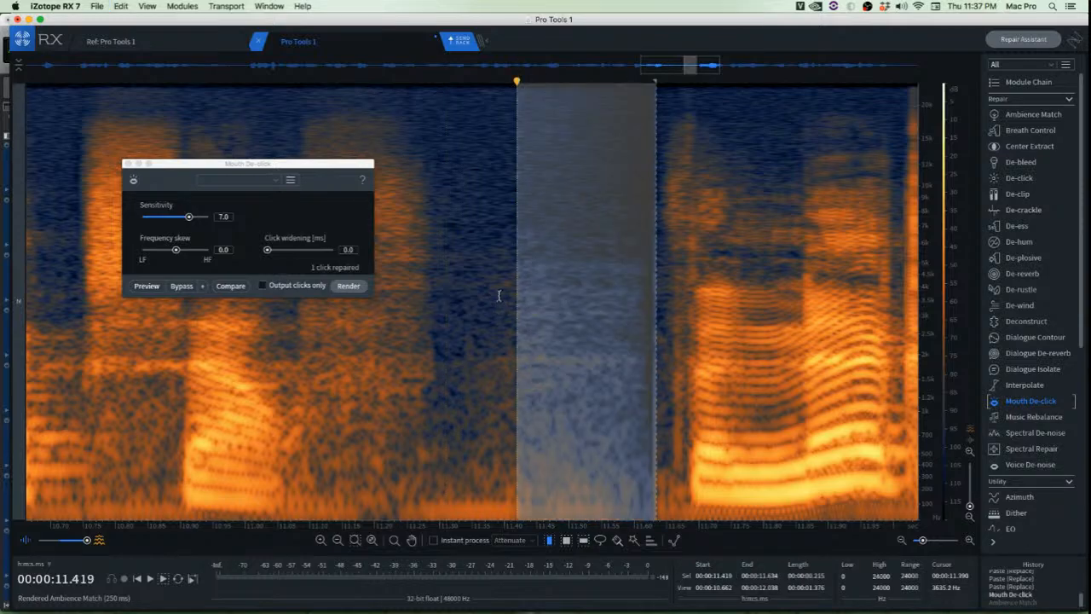
pyautogui.click(504, 294)
pyautogui.scroll(-5, 607, 295)
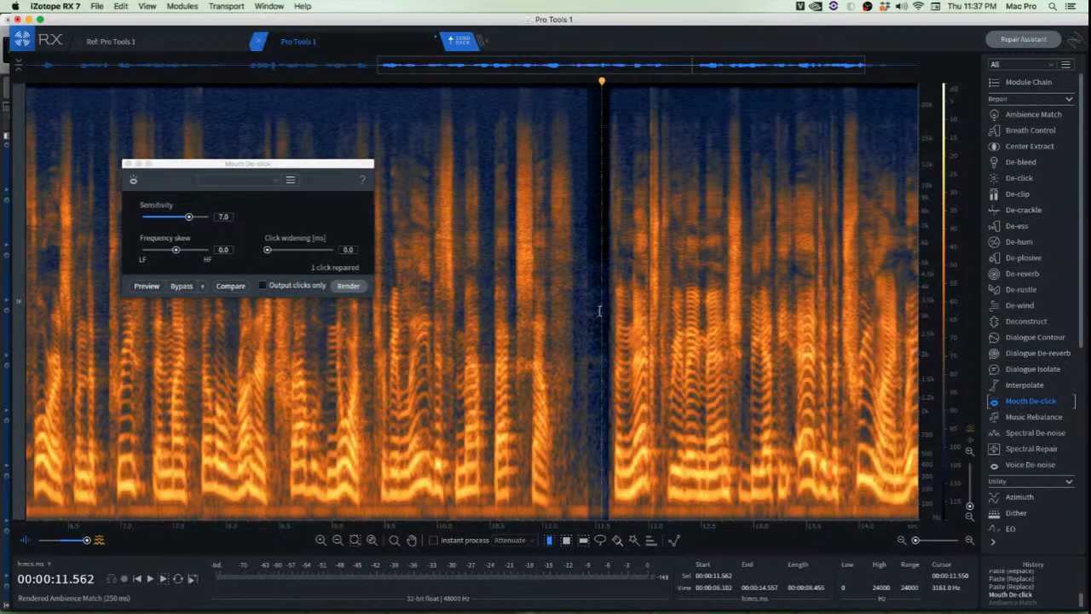
# Learn the Ambience Match profile from room tone at about 11.290–11.417 s above 231 Hz plus a low-frequency patch starting at about 11.114 s
pyautogui.scroll(4, 599, 312)
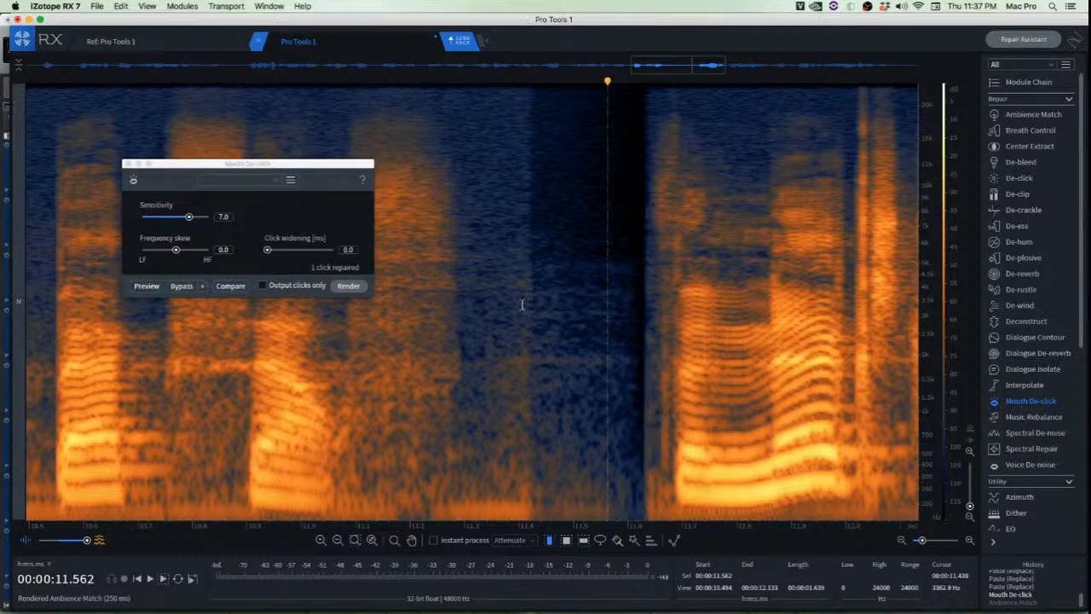
pyautogui.scroll(3, 466, 307)
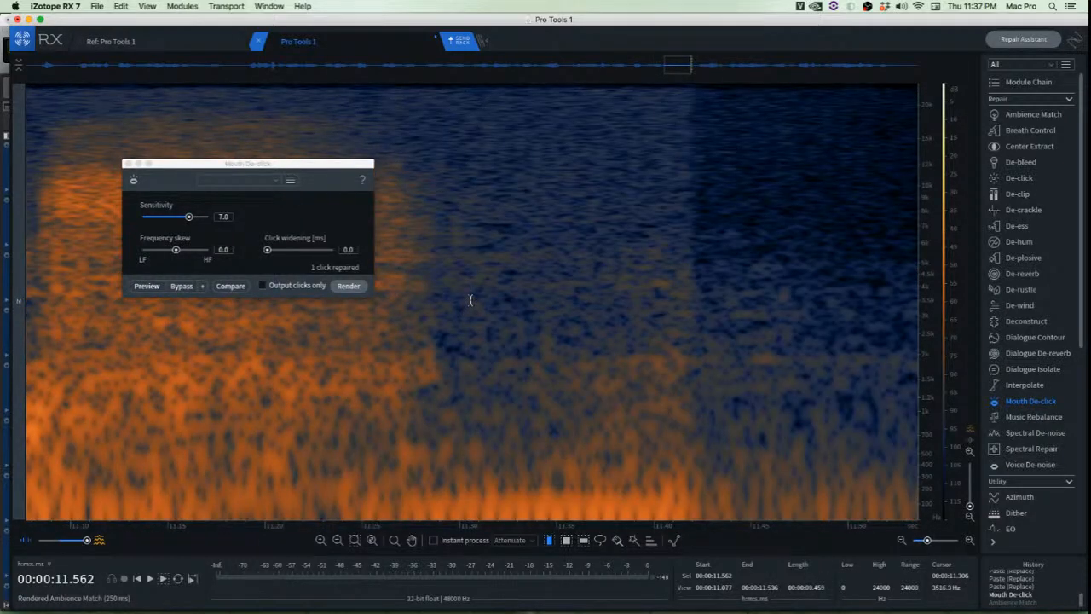
pyautogui.moveTo(431, 90); pyautogui.dragTo(678, 486)
pyautogui.moveTo(532, 391)
pyautogui.mouseDown()
pyautogui.moveTo(541, 402)
pyautogui.moveTo(533, 385)
pyautogui.moveTo(543, 389)
pyautogui.mouseUp()
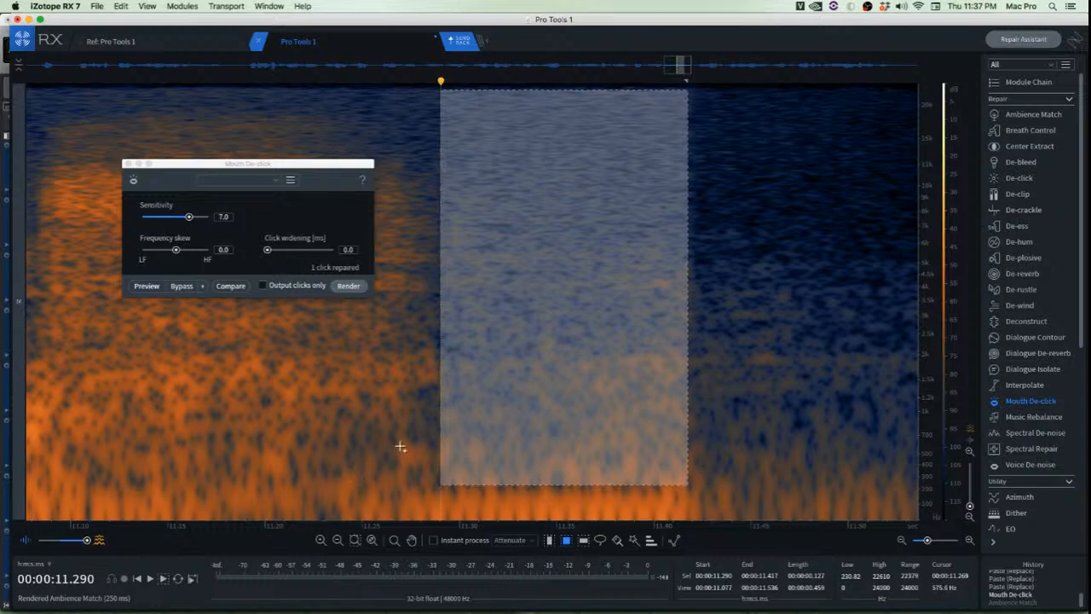
pyautogui.moveTo(401, 447); pyautogui.dragTo(97, 529)
pyautogui.scroll(-4, 403, 448)
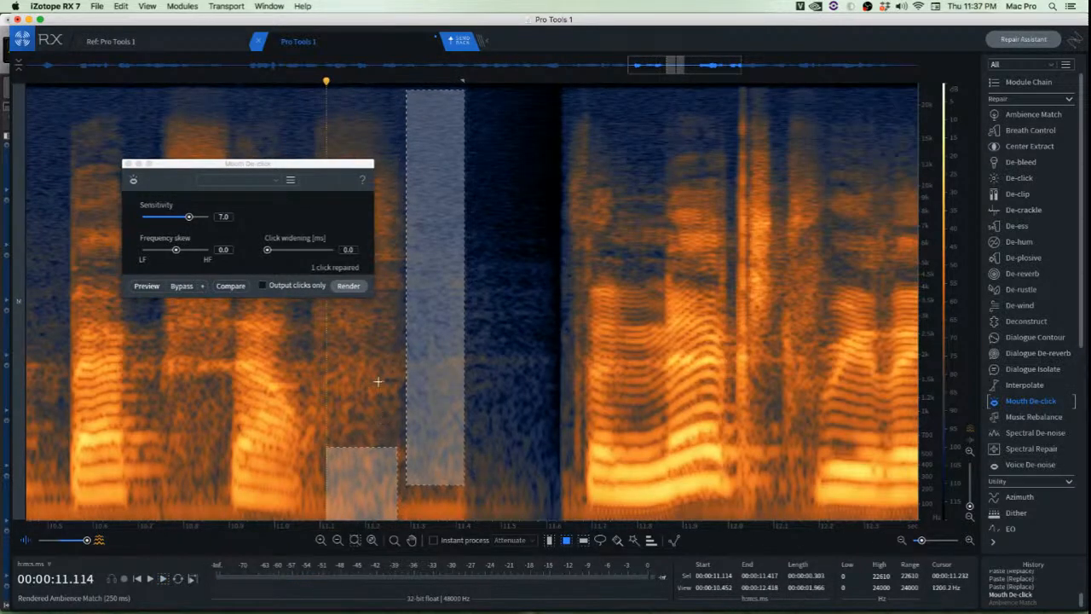
pyautogui.click(345, 288)
pyautogui.click(517, 292)
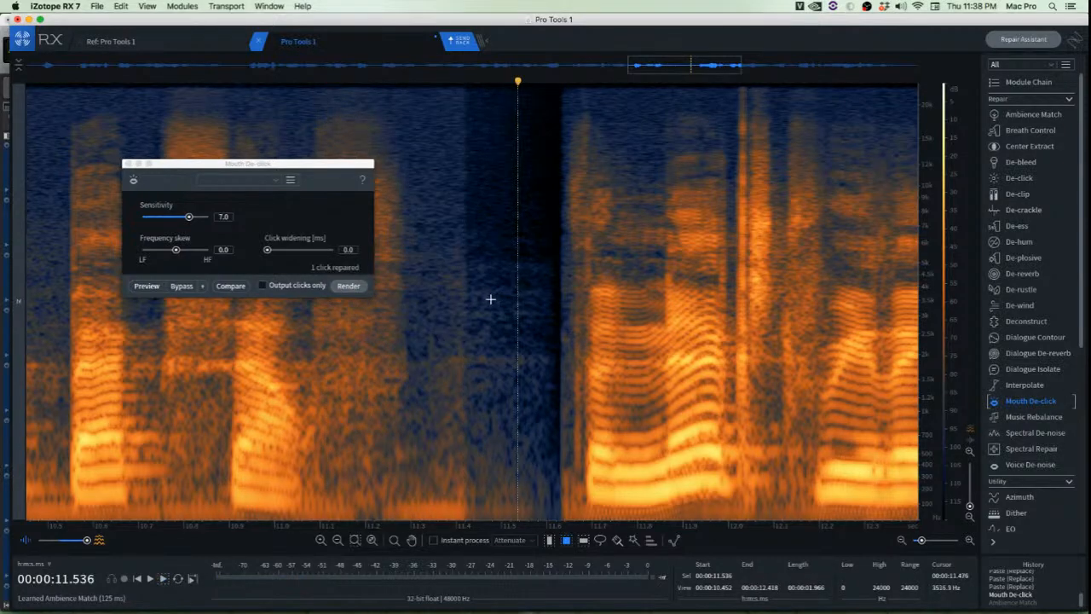
# Fill the quieter gap at about 11.416–11.634 s using Ambience Match and audition the fill from about 11.256 s
pyautogui.scroll(3, 490, 299)
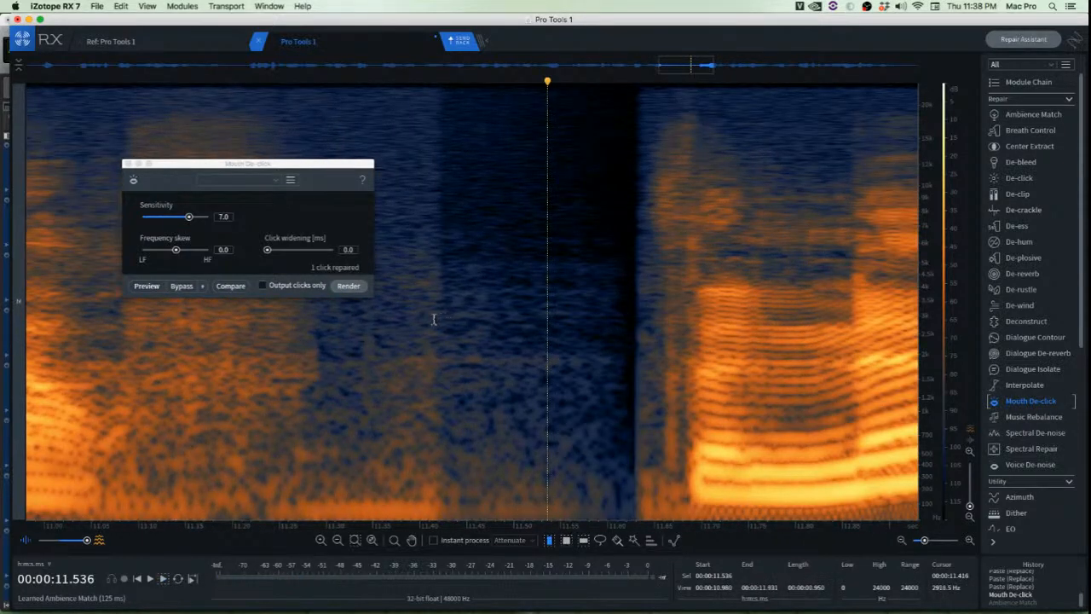
pyautogui.moveTo(434, 319); pyautogui.dragTo(640, 351)
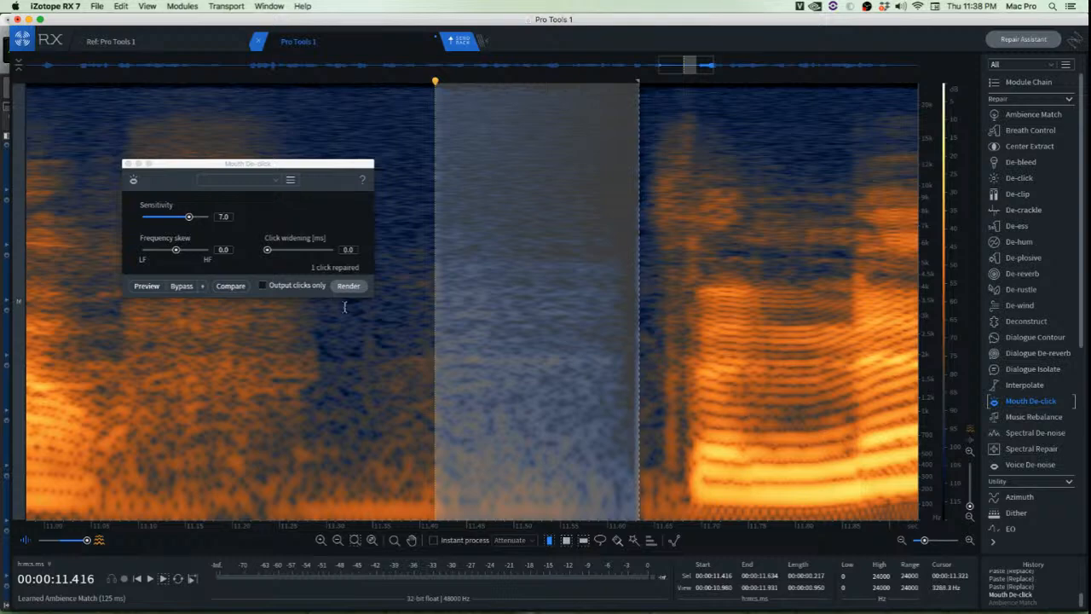
pyautogui.press('super+shift+a')
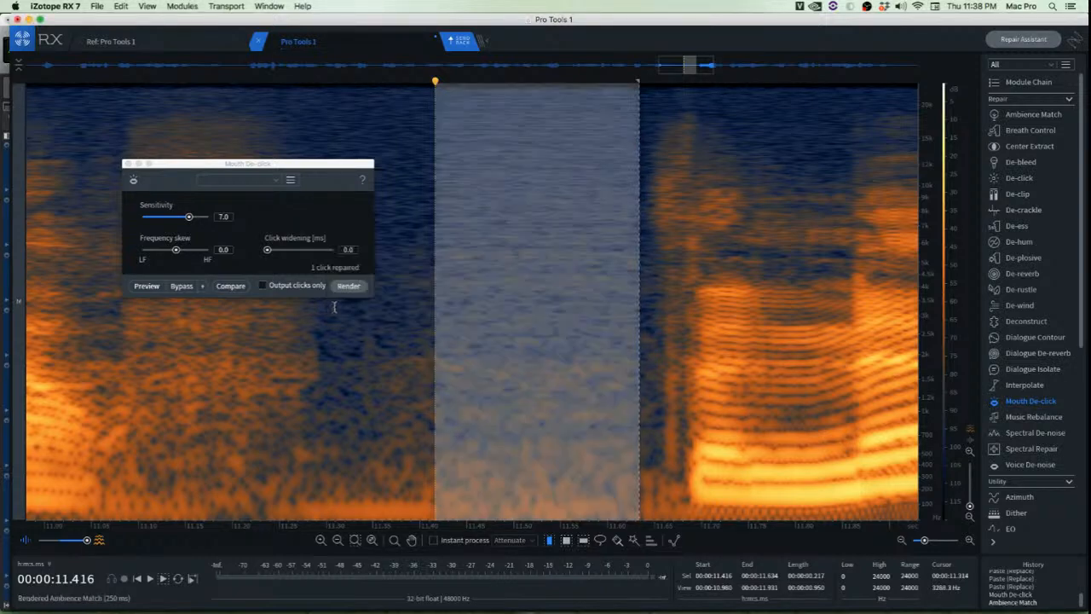
pyautogui.click(285, 393)
pyautogui.press('space')
pyautogui.press('space')
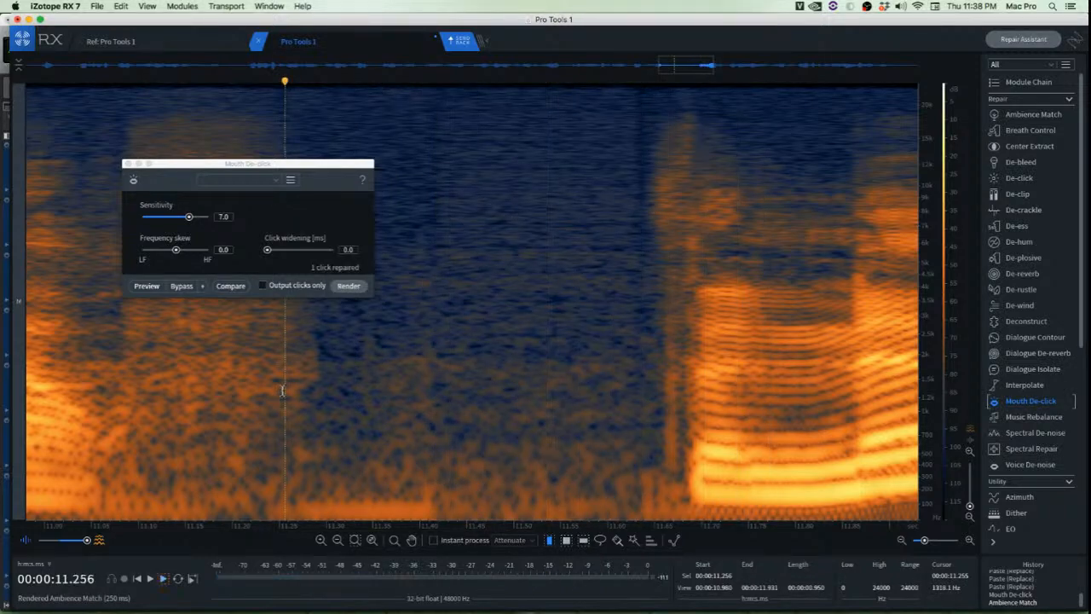
pyautogui.press('space')
pyautogui.press('space')
pyautogui.press('space')
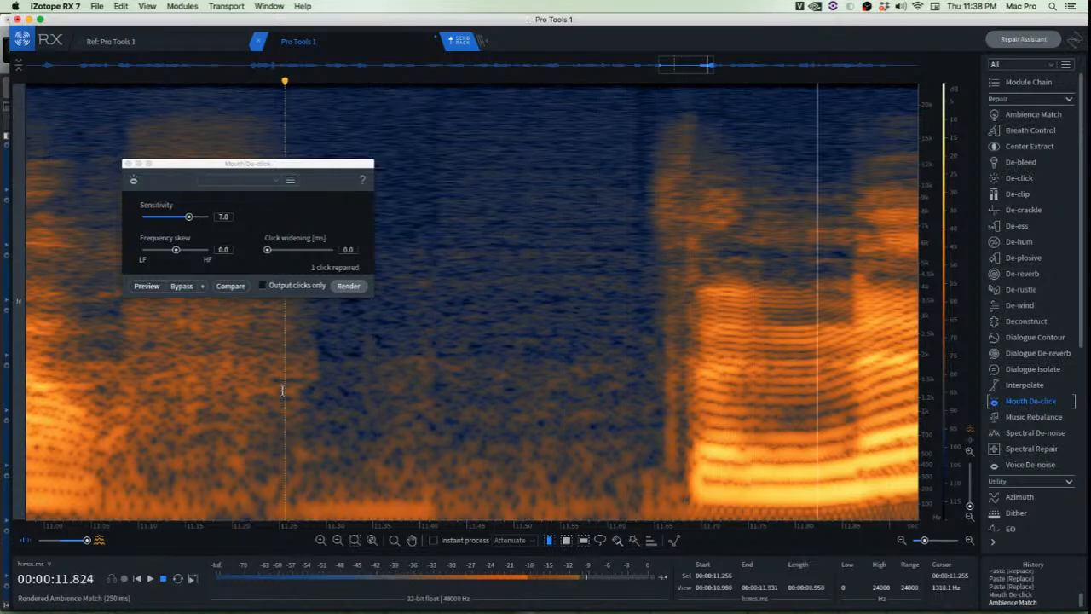
pyautogui.press('space')
# Compare the audio without and with the Ambience Match fill by undoing and redoing it, auditioning each version from about 11.255 s
pyautogui.press('space')
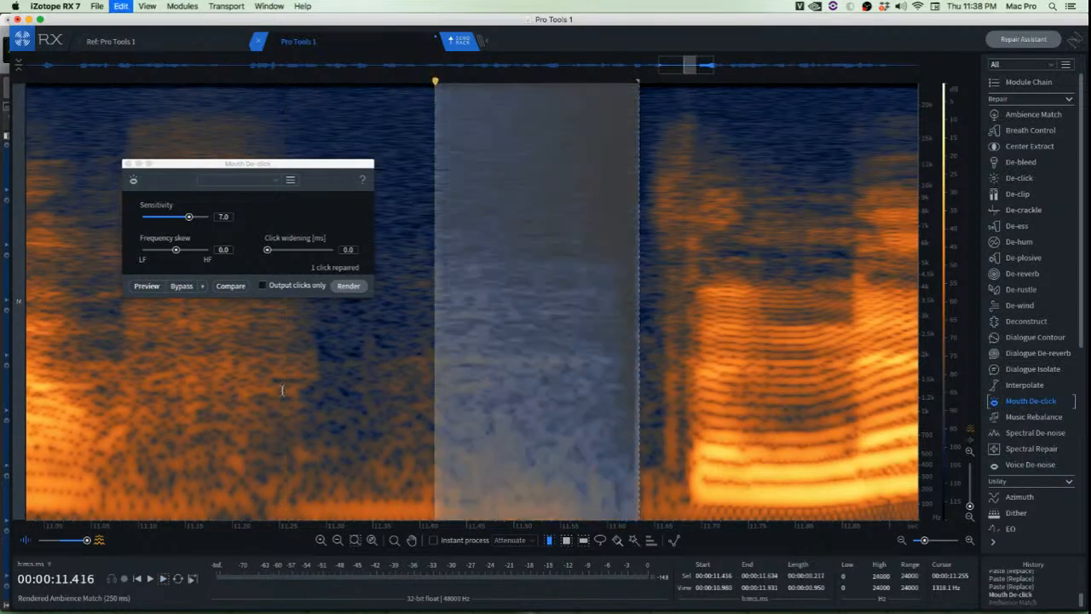
pyautogui.press('space')
pyautogui.press('space')
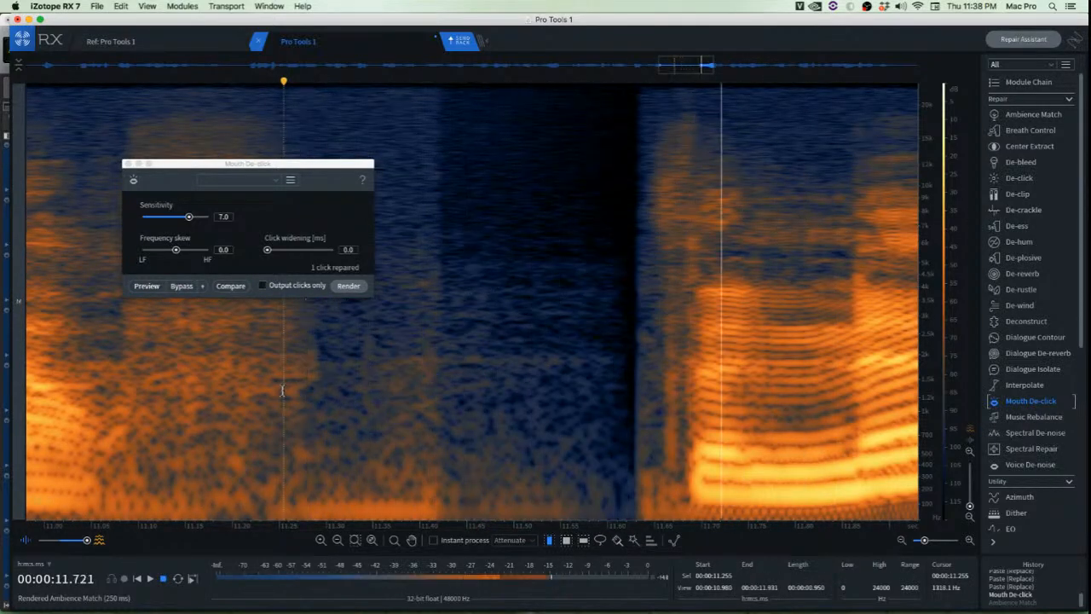
pyautogui.press('space')
pyautogui.press('super+shift+z')
pyautogui.click(282, 391)
pyautogui.press('space')
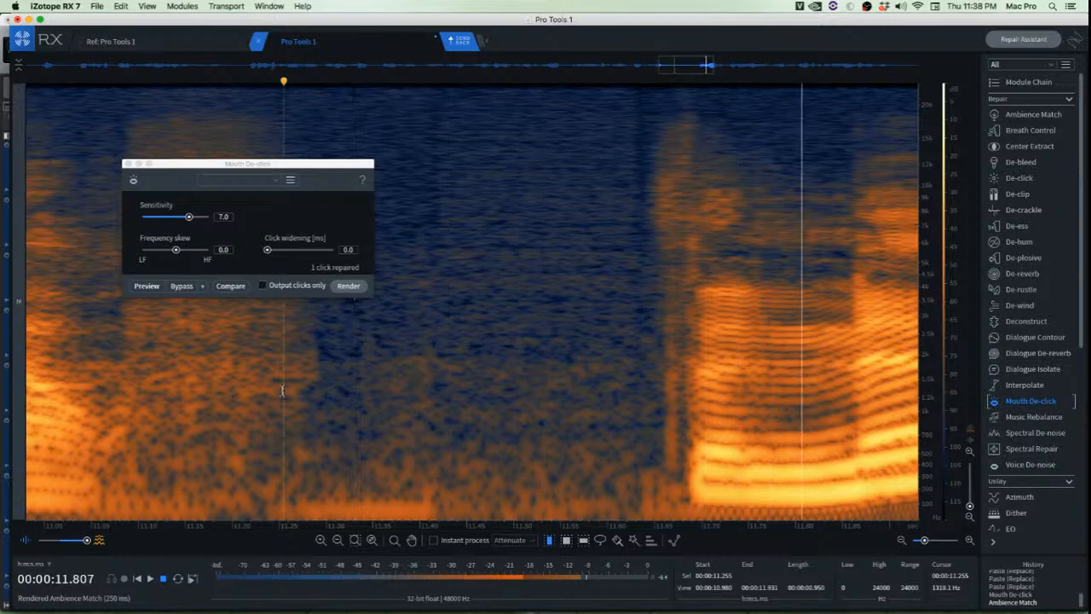
pyautogui.press('space')
pyautogui.press('space')
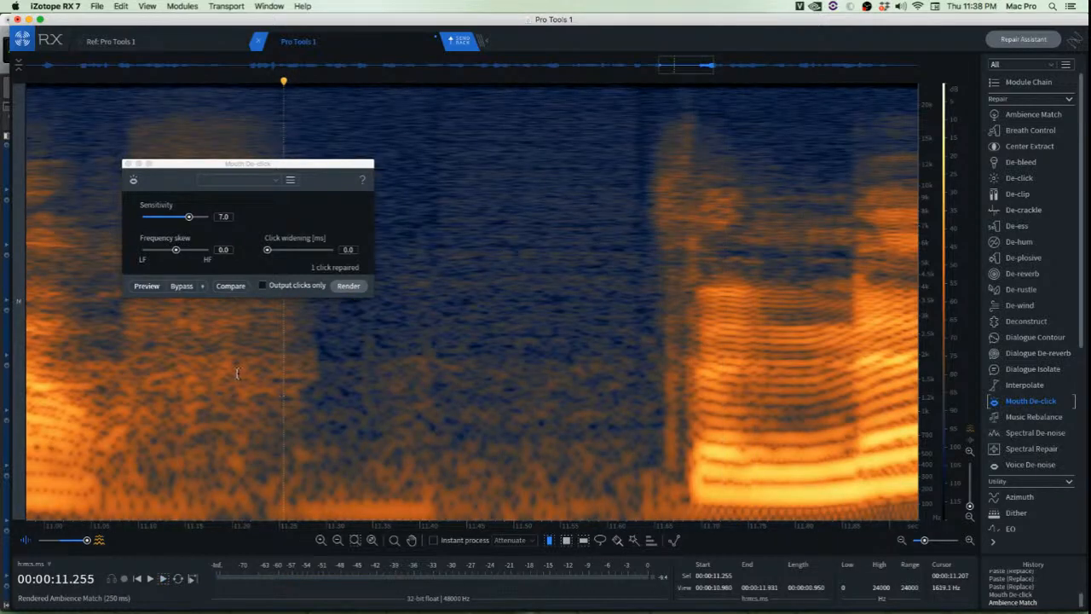
# Attenuate the low-frequency noise at about 11.264–11.434 s, below about 262 Hz, with Spectral Repair
pyautogui.scroll(2, 236, 372)
pyautogui.scroll(2, 234, 370)
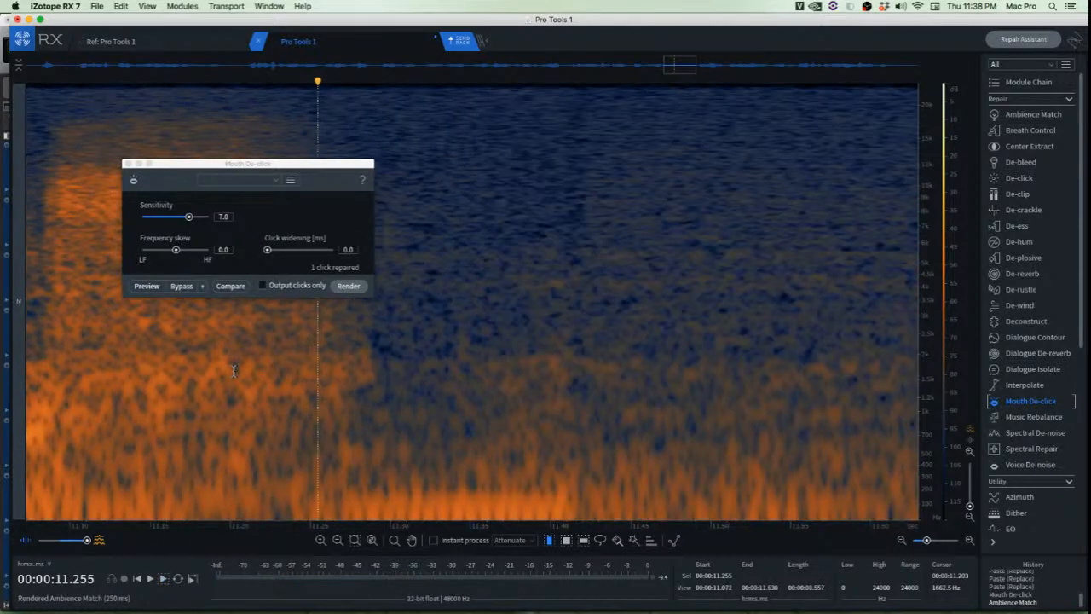
pyautogui.moveTo(329, 488); pyautogui.dragTo(550, 498)
pyautogui.click(622, 459)
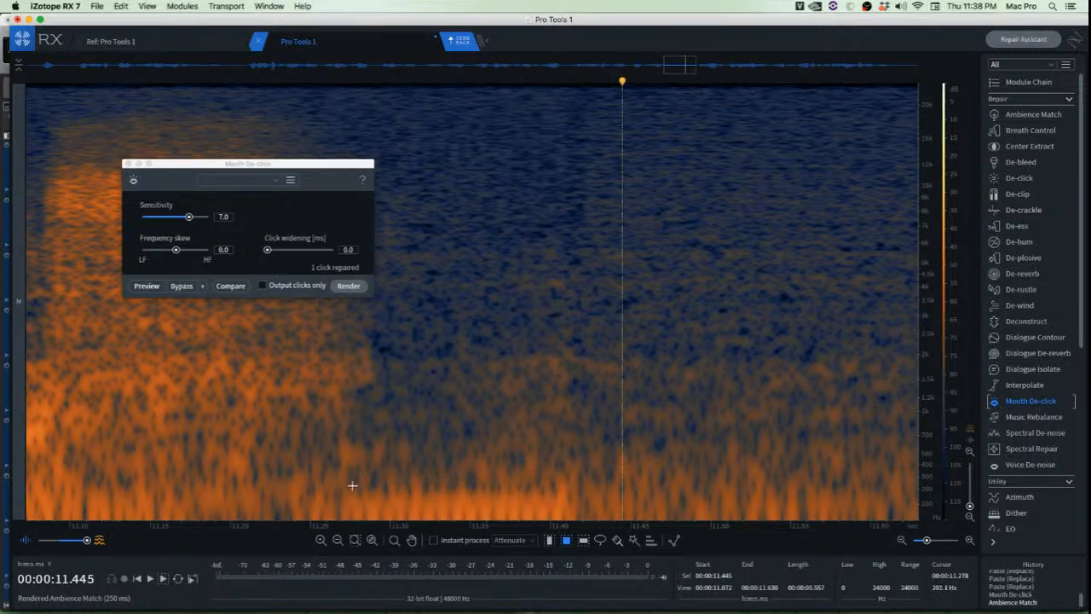
pyautogui.moveTo(332, 481); pyautogui.dragTo(605, 535)
pyautogui.press('space')
pyautogui.press('super+shift+5')
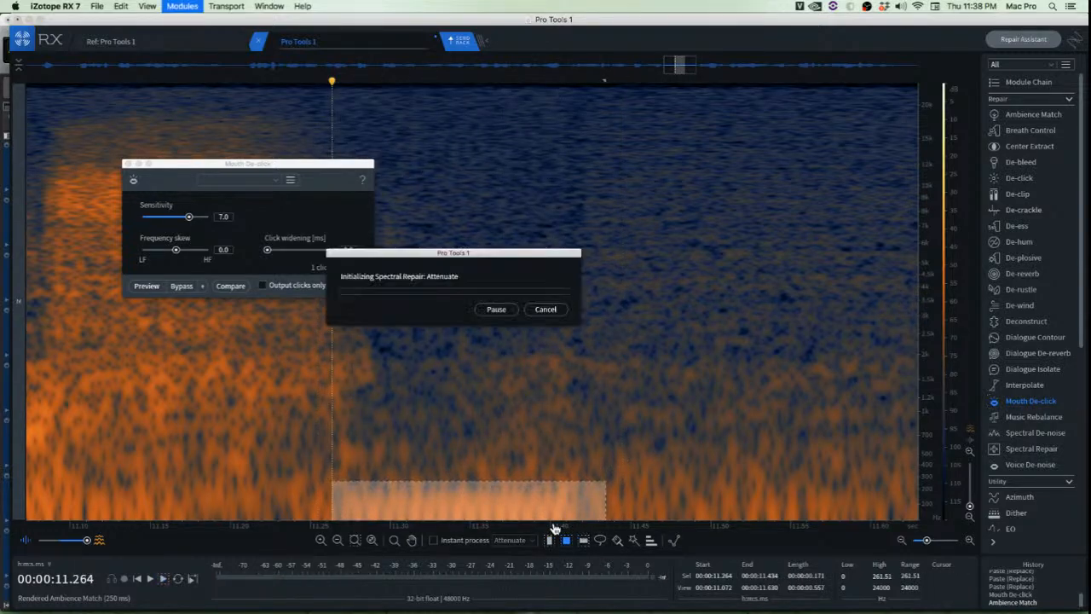
# Audition the low-frequency repair and the following speech from about 11.173 s
pyautogui.click(186, 447)
pyautogui.press('space')
pyautogui.scroll(-2, 202, 452)
pyautogui.press('space')
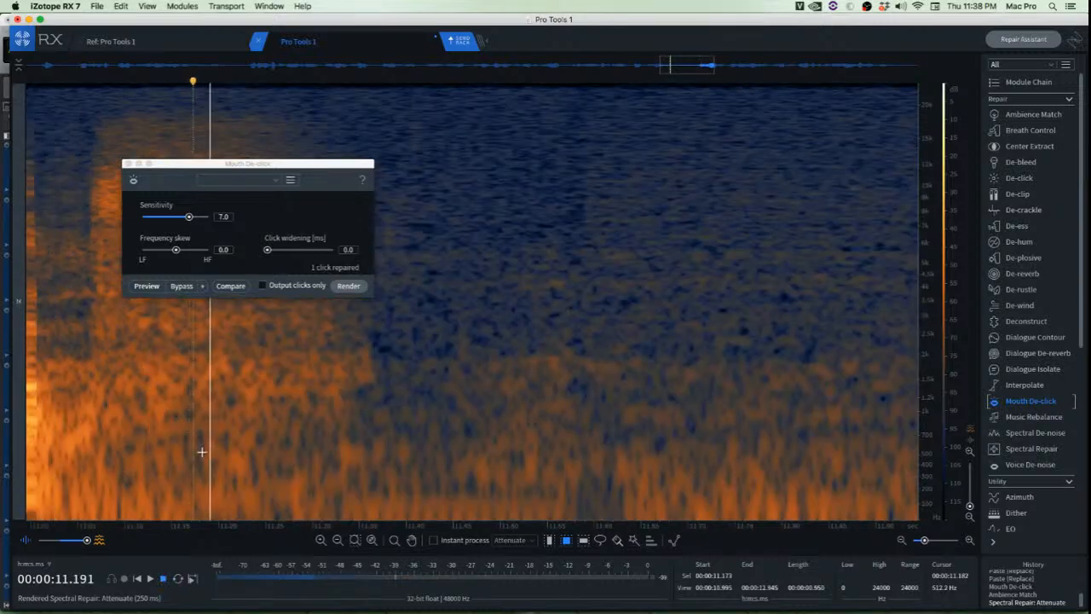
pyautogui.scroll(-3, 202, 452)
pyautogui.press('space')
pyautogui.scroll(-3, 202, 452)
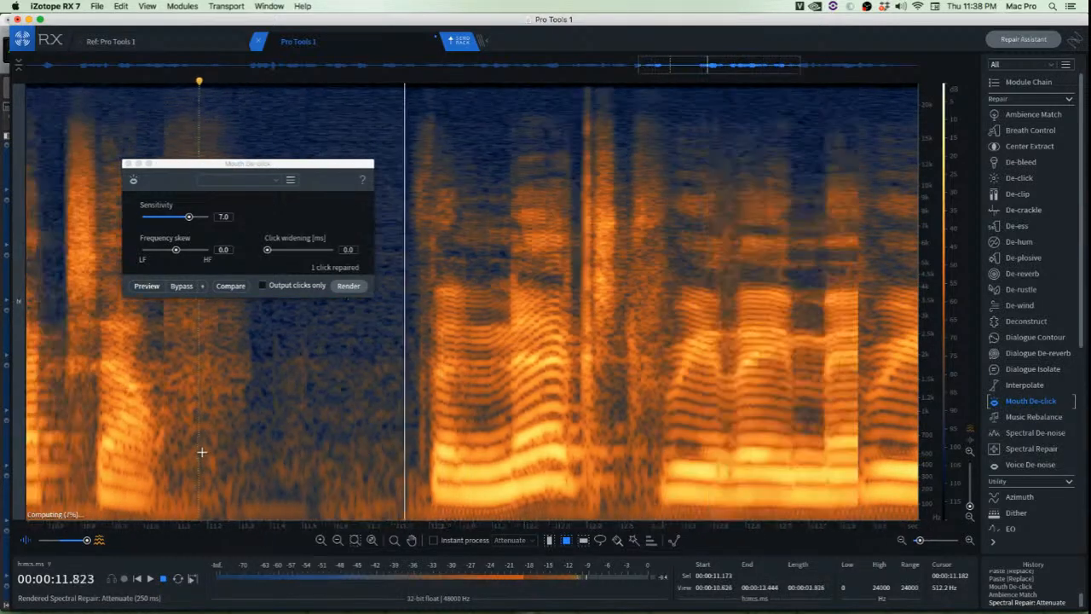
pyautogui.press('space')
pyautogui.press('space')
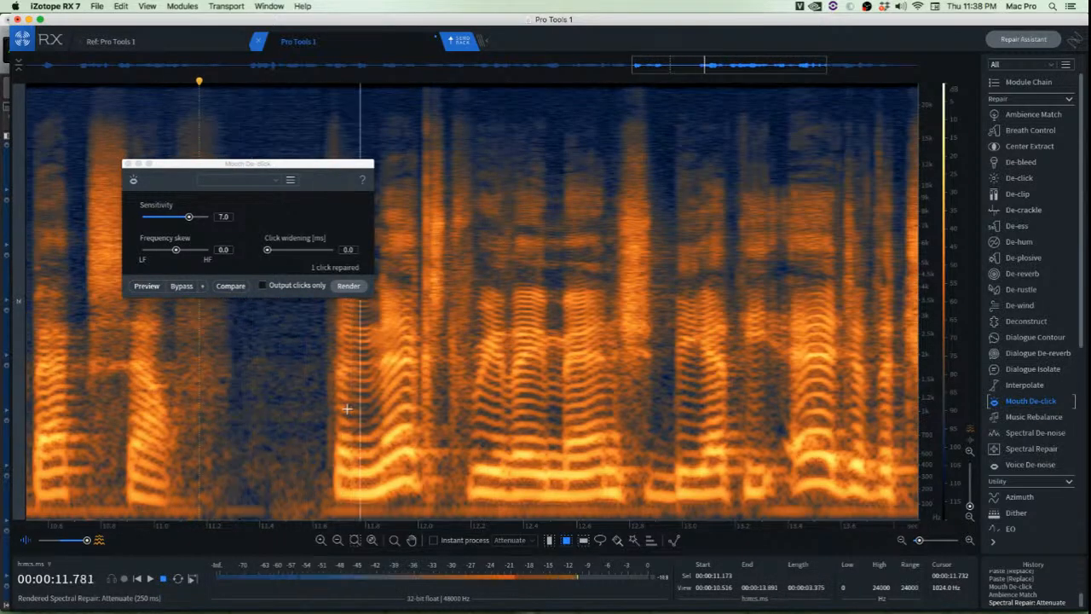
pyautogui.press('space')
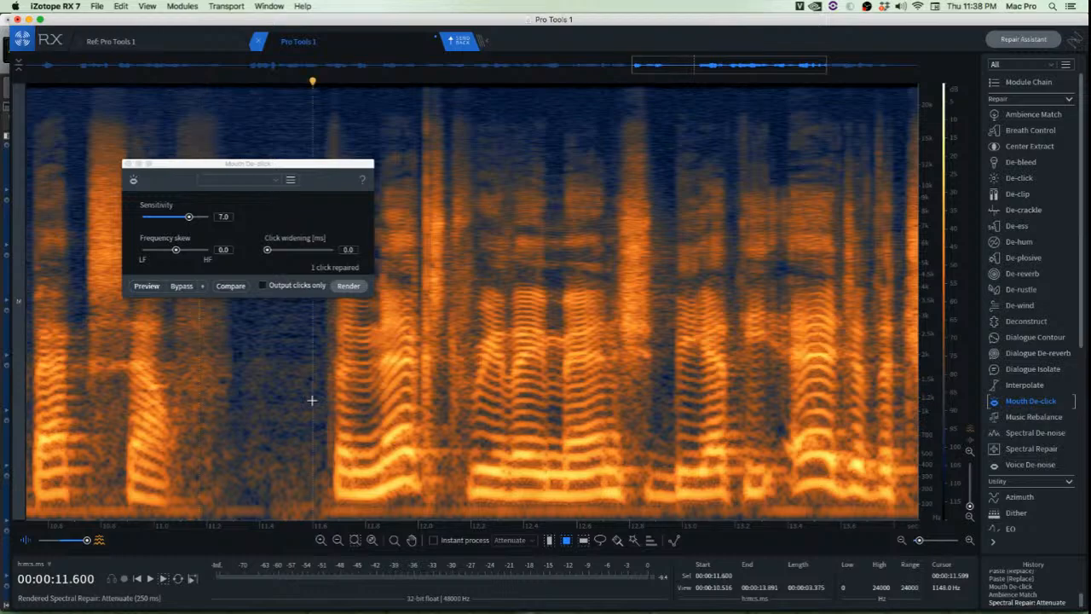
# Audition the speech from about 11.600 s repeatedly to check for remaining clicks
pyautogui.press('space')
pyautogui.press('space')
pyautogui.press('space')
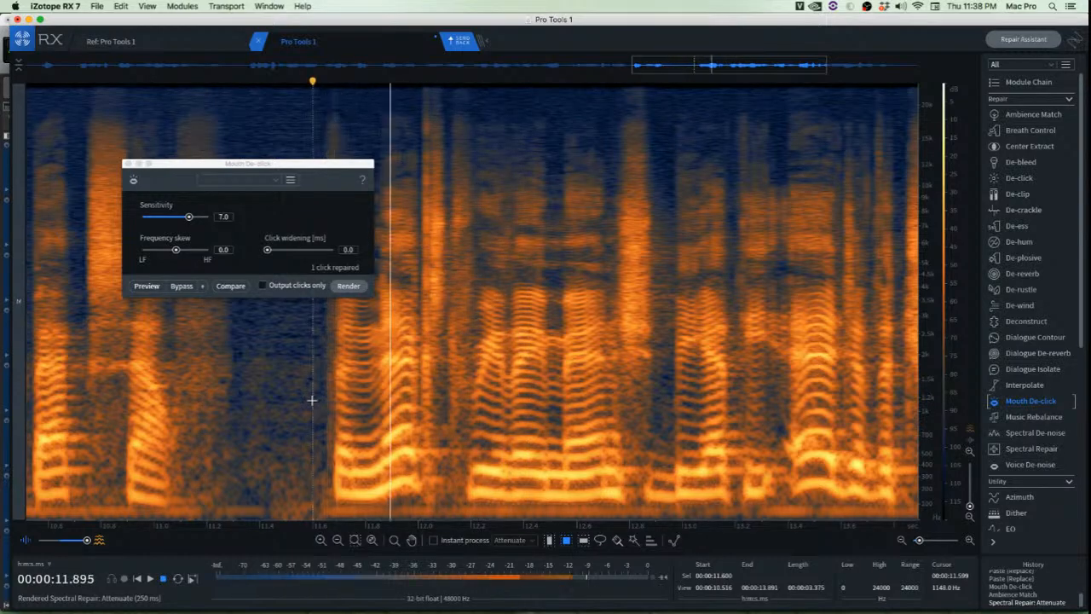
pyautogui.press('space')
pyautogui.press('space')
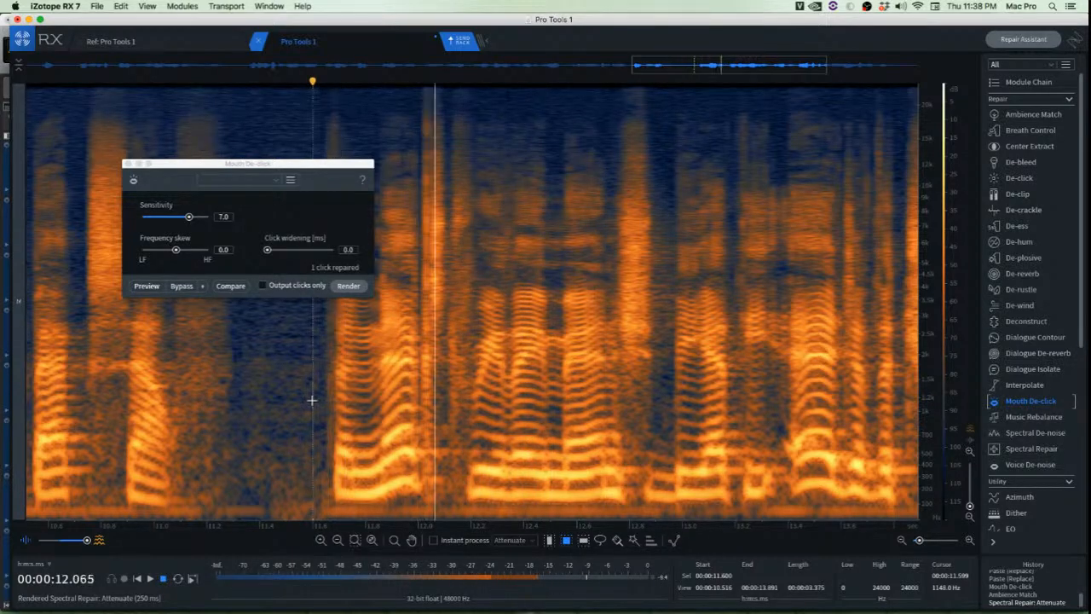
pyautogui.press('space')
# Try to repair the click at about 12.112–12.153 s, roughly 479–4,123 Hz, with De-click and with Mouth De-click
pyautogui.scroll(4, 429, 325)
pyautogui.scroll(3, 486, 325)
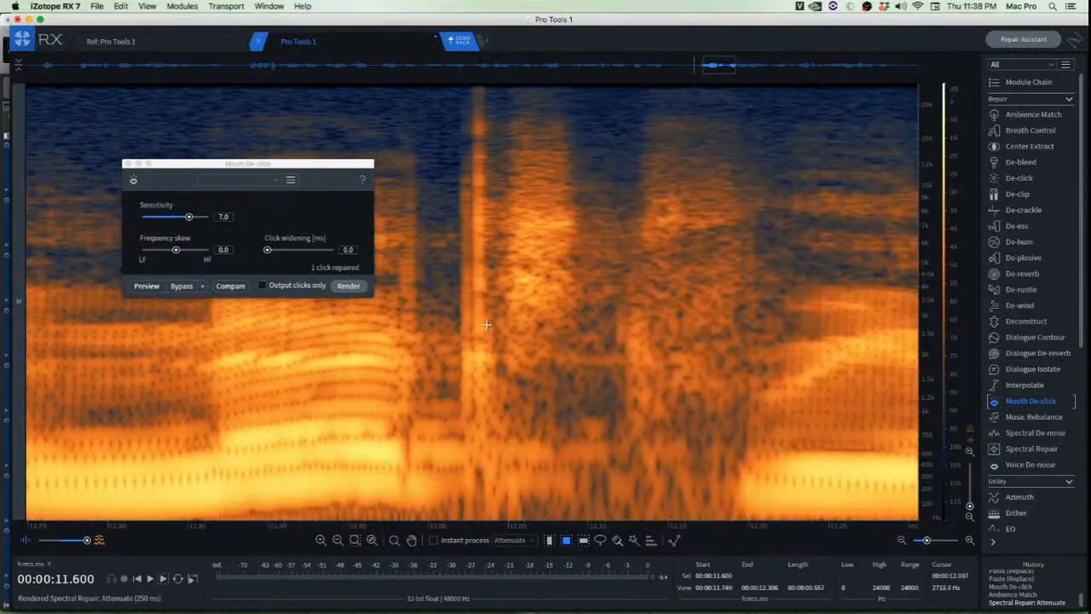
pyautogui.scroll(4, 648, 326)
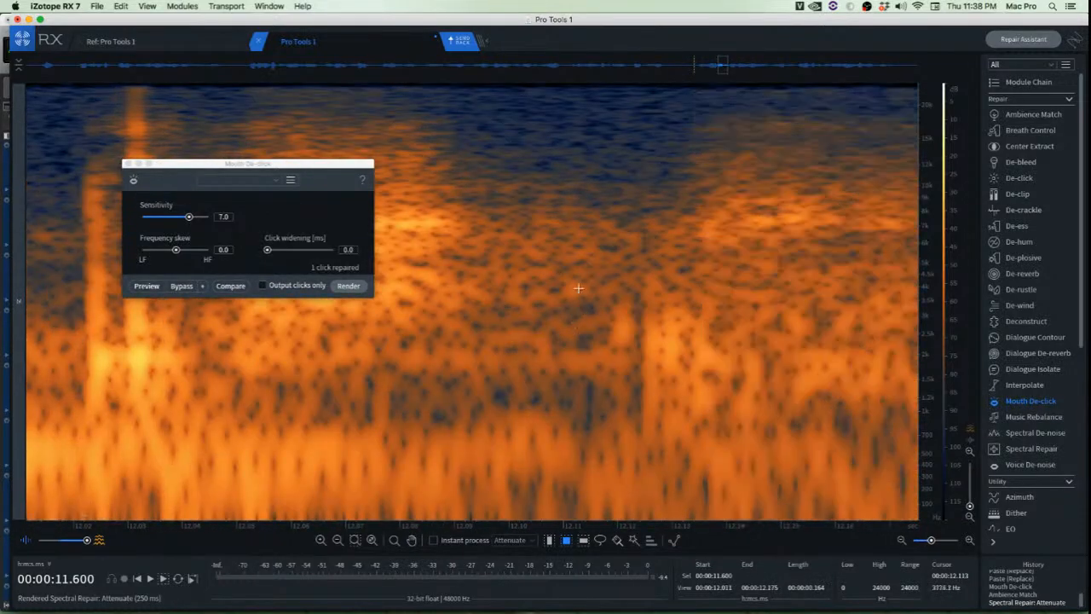
pyautogui.moveTo(574, 284); pyautogui.dragTo(796, 457)
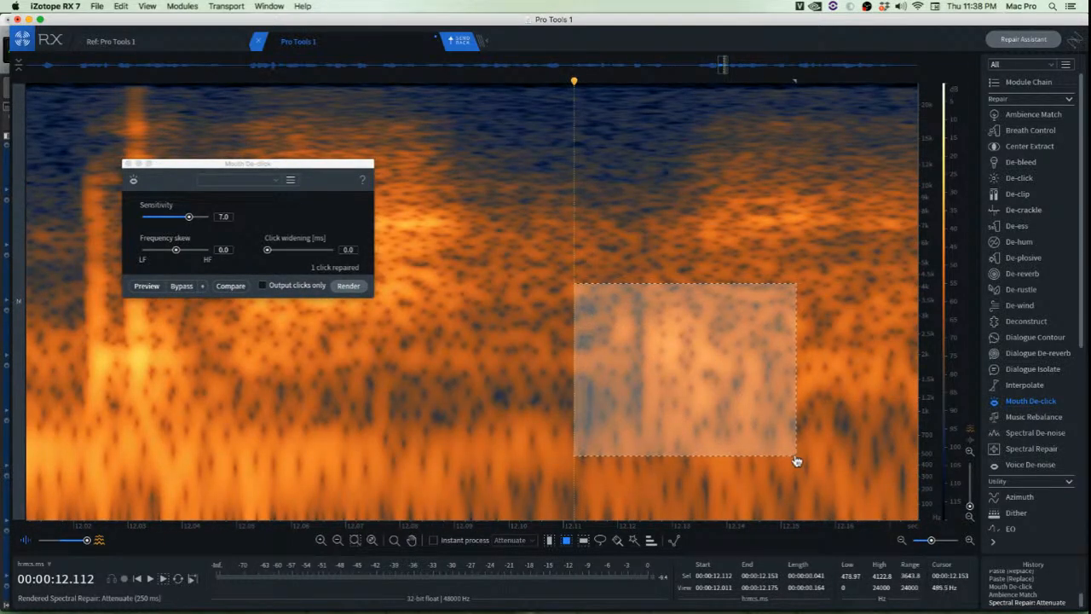
pyautogui.press('super+shift+2')
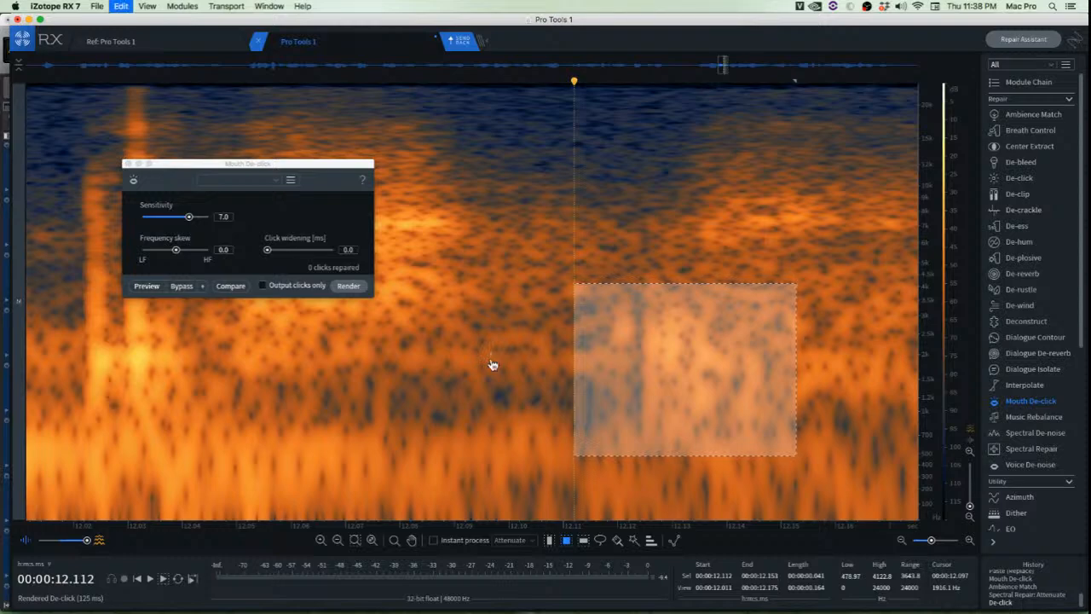
pyautogui.click(346, 286)
pyautogui.click(463, 348)
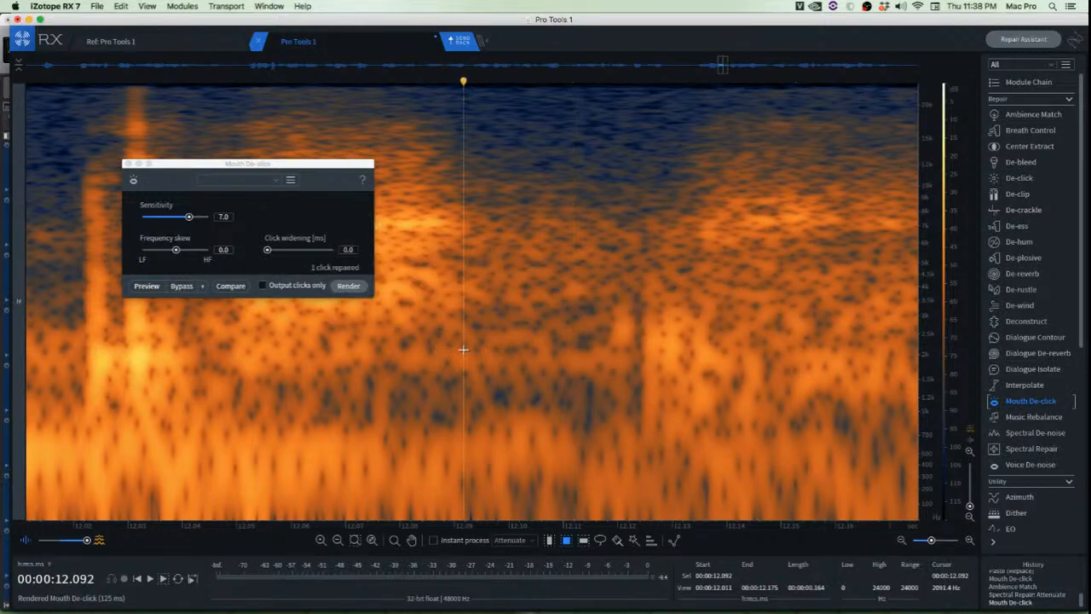
pyautogui.press('space')
pyautogui.press('super+z')
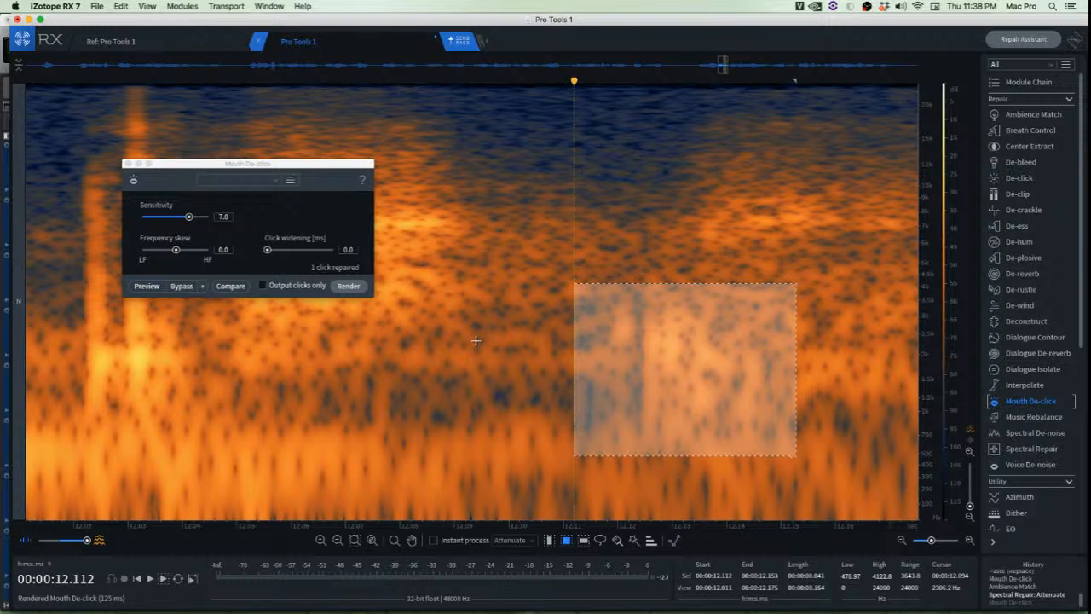
# Audition from about 12.000 s and move the Mouth De-click window clear of the vertical burst at about 12.03 s
pyautogui.scroll(-5, 476, 341)
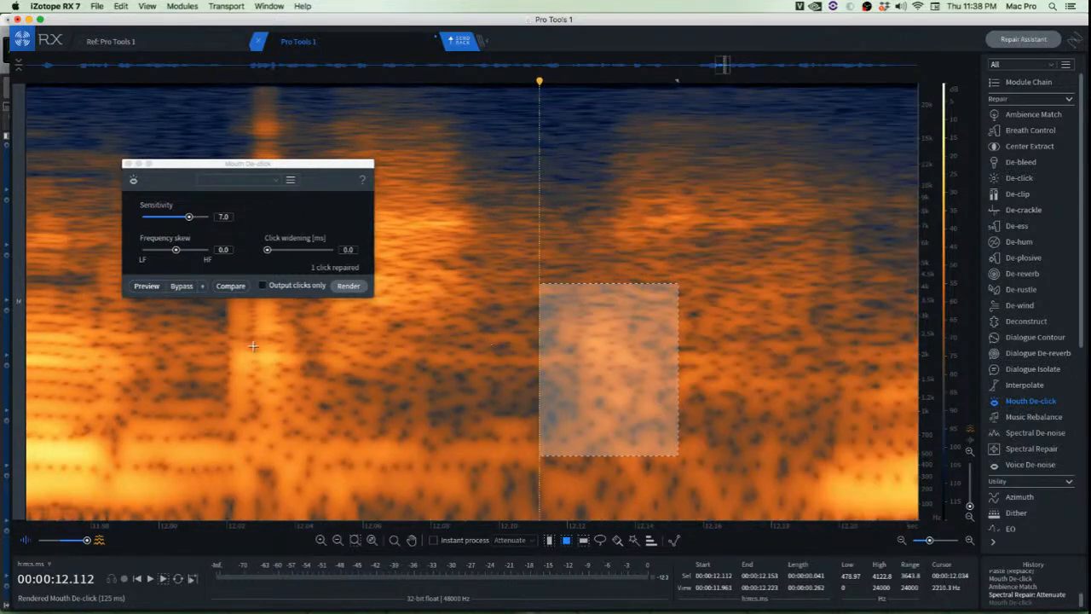
pyautogui.click(250, 349)
pyautogui.scroll(-1, 250, 350)
pyautogui.click(196, 344)
pyautogui.press('space')
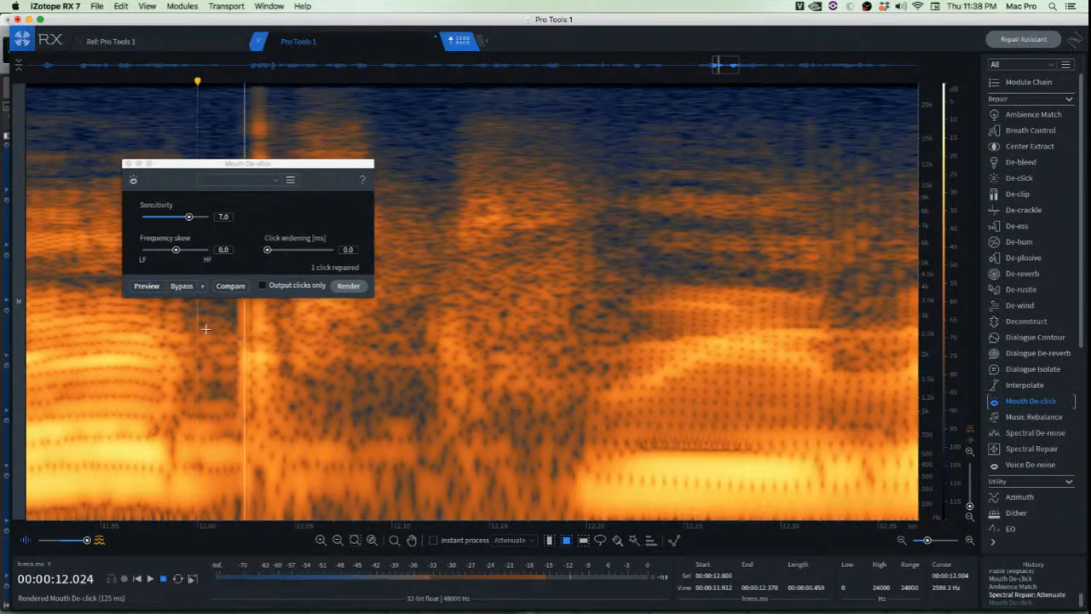
pyautogui.moveTo(218, 165); pyautogui.dragTo(491, 171)
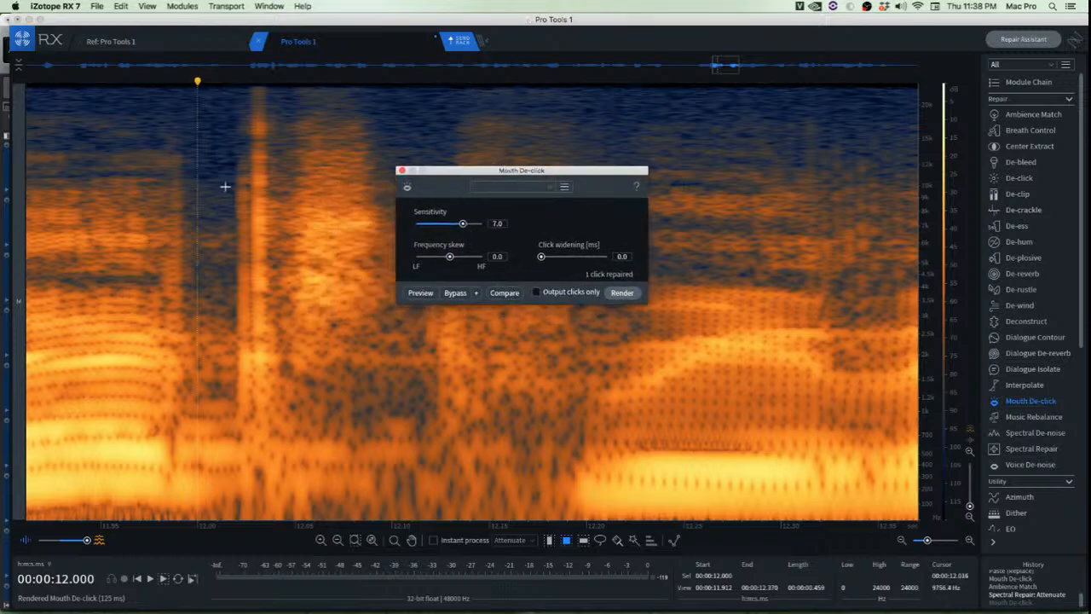
# Try to replace the faint burst at about 12.019–12.029 s, roughly 507–14,732 Hz, by copy-and-paste
pyautogui.scroll(8, 225, 188)
pyautogui.moveTo(281, 138)
pyautogui.mouseDown()
pyautogui.moveTo(326, 359)
pyautogui.moveTo(370, 450)
pyautogui.mouseUp()
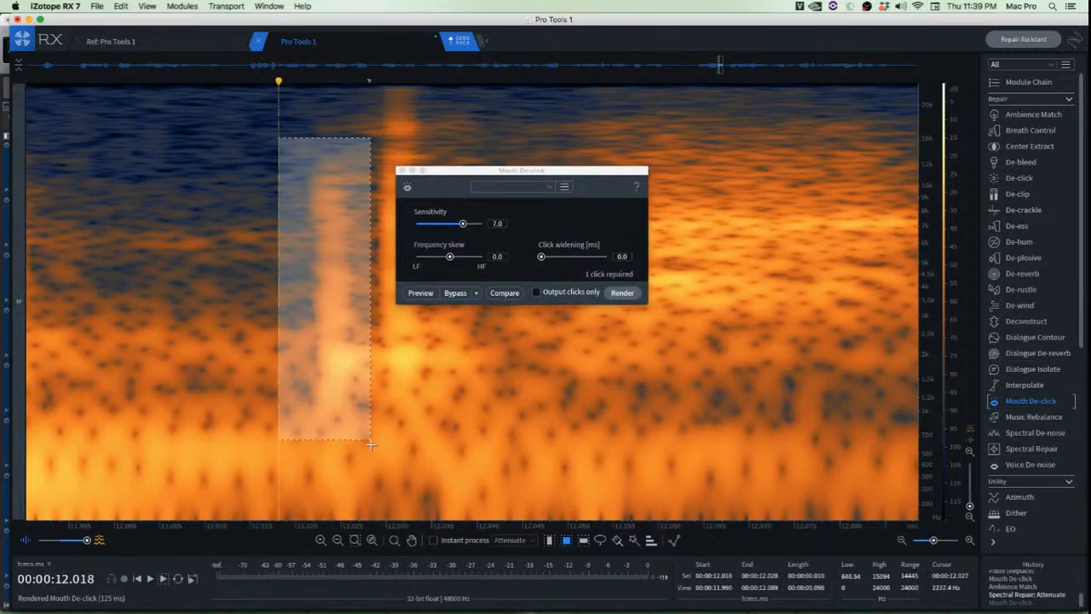
pyautogui.moveTo(343, 389); pyautogui.dragTo(338, 362)
pyautogui.press('super+c')
pyautogui.press('super+v')
pyautogui.click(264, 348)
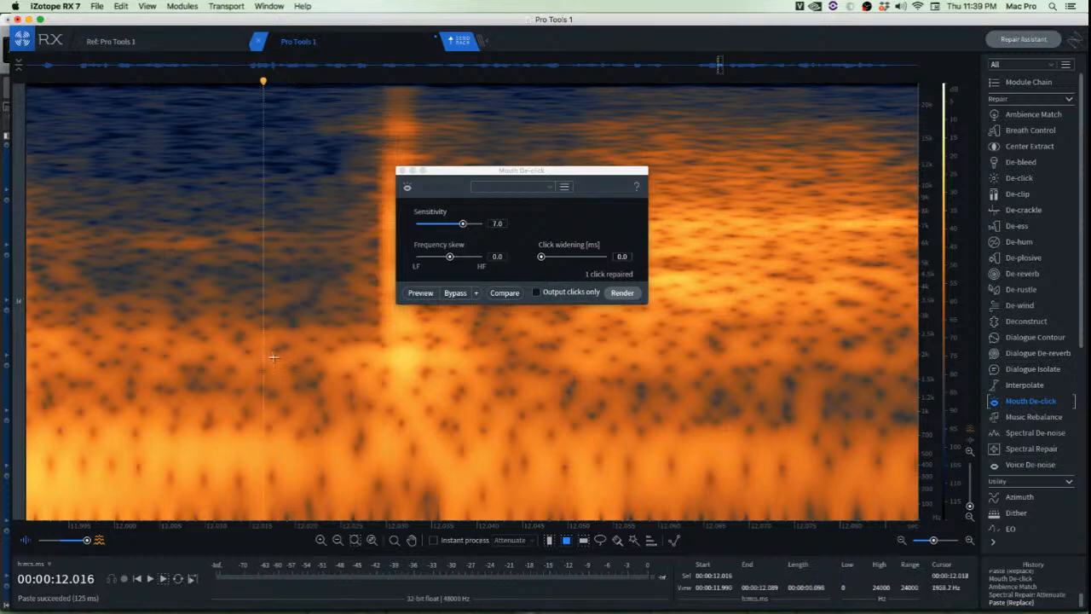
# Audition the pasted repair from about 11.986 s and undo the paste
pyautogui.scroll(-8, 275, 360)
pyautogui.click(214, 257)
pyautogui.press('space')
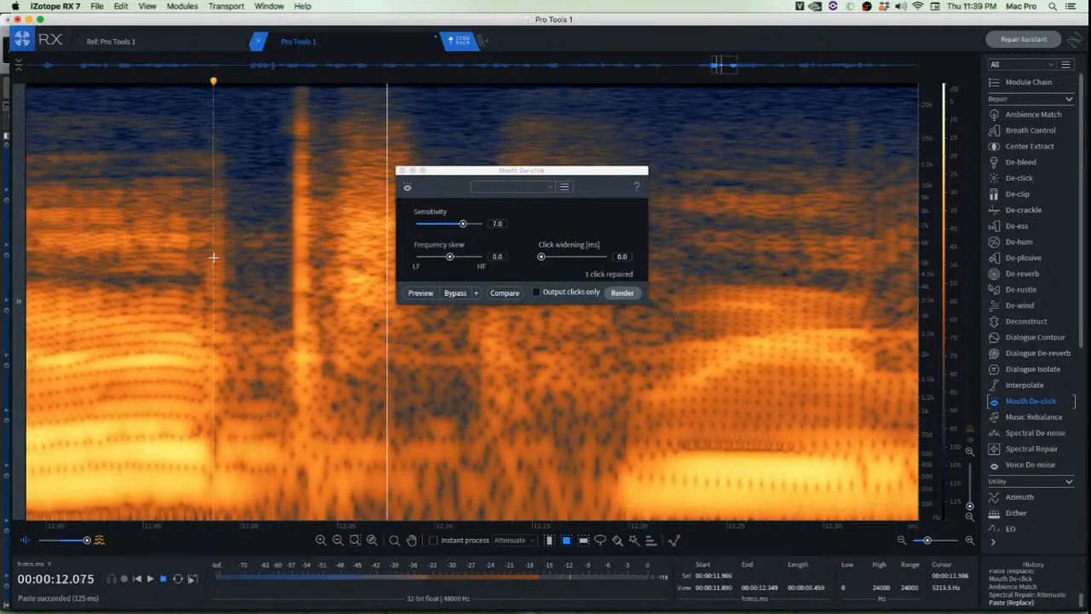
pyautogui.press('space')
pyautogui.press('super+z')
# Audition the unrepaired burst from about 12.014 s and from about 11.978 s
pyautogui.press('space')
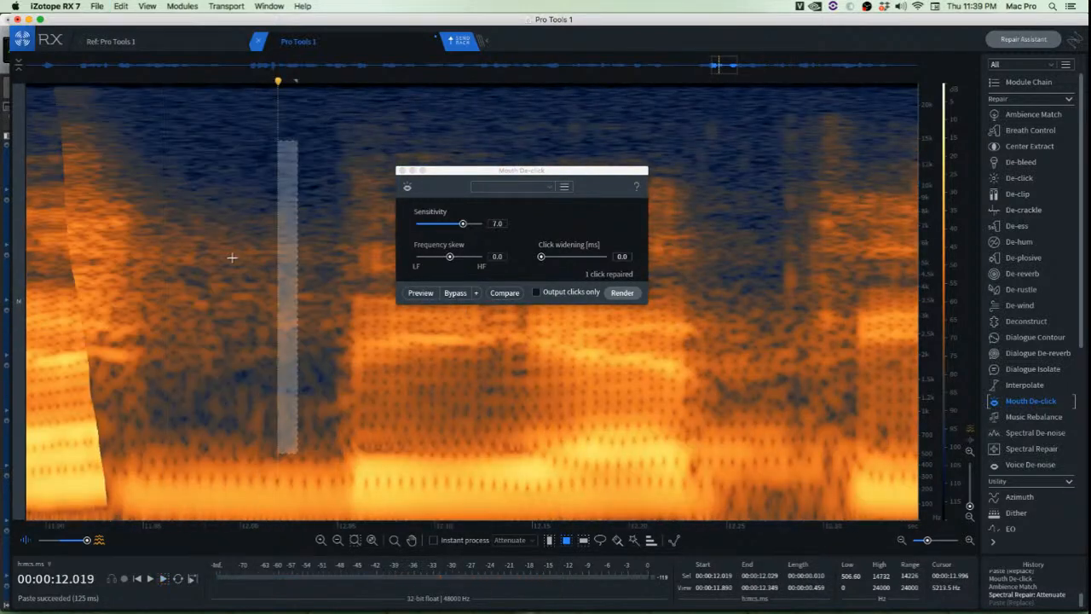
pyautogui.click(266, 271)
pyautogui.press('space')
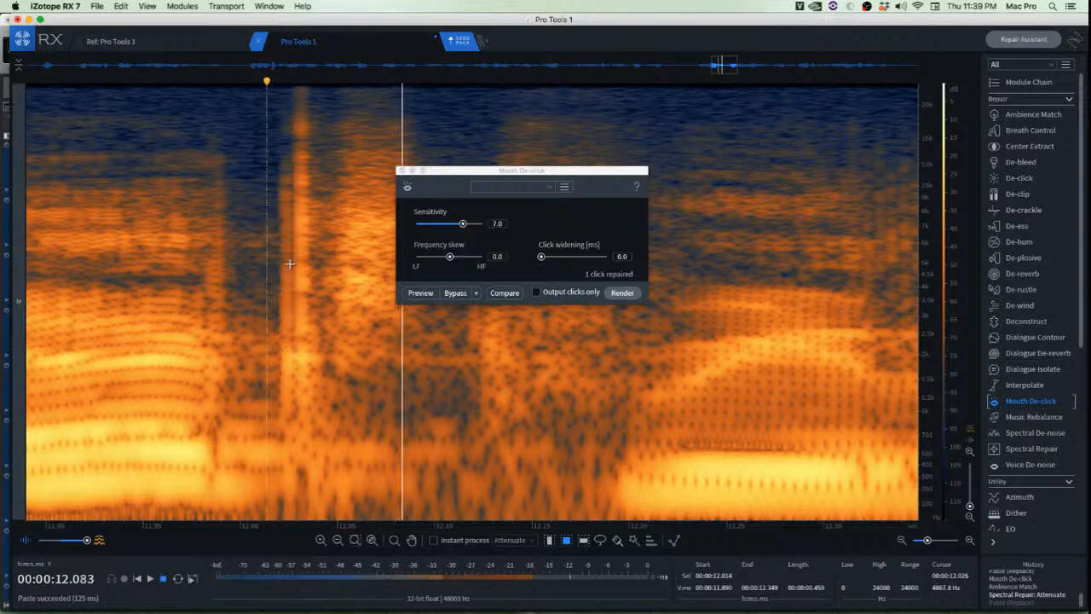
pyautogui.press('space')
pyautogui.scroll(5, 287, 256)
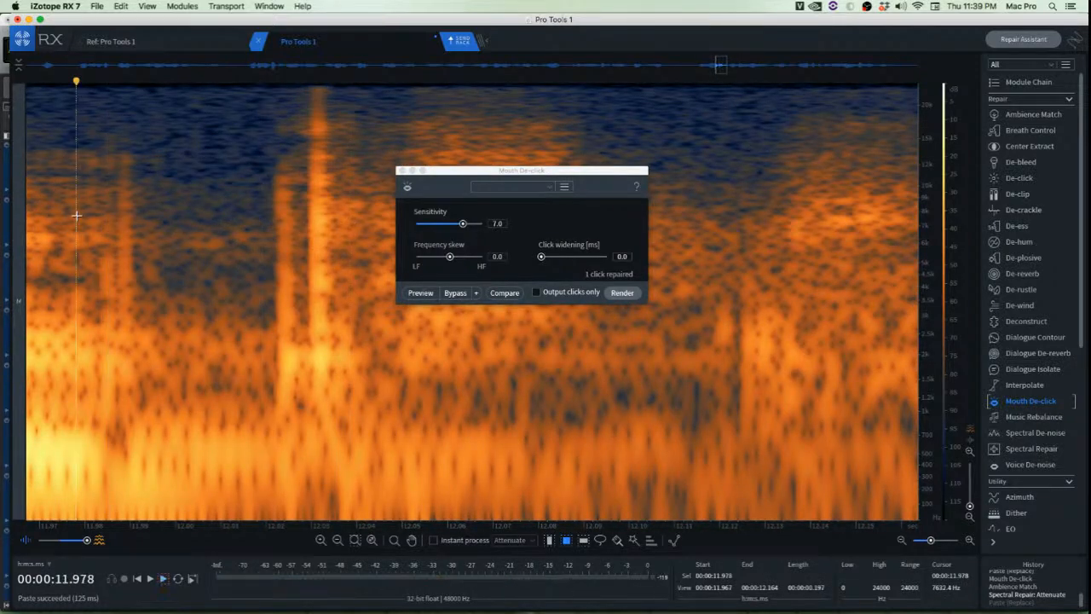
pyautogui.press('space')
pyautogui.press('space')
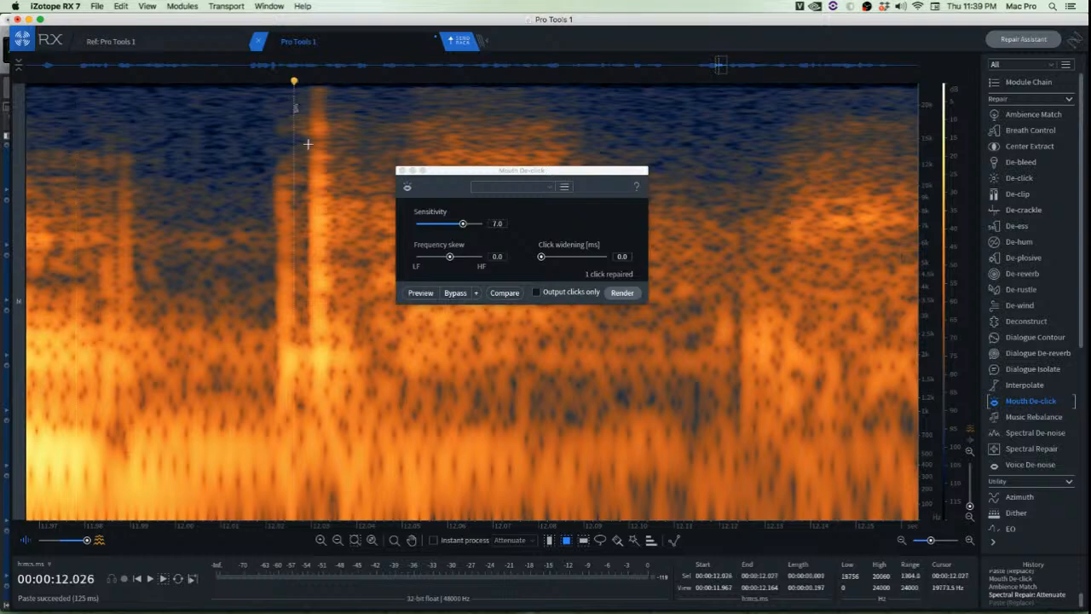
# Replace the strong vertical burst at about 12.026–12.038 s, roughly 908–20,448 Hz, by copying and pasting neighbouring sound over it
pyautogui.moveTo(293, 102); pyautogui.dragTo(376, 411)
pyautogui.moveTo(331, 377)
pyautogui.mouseDown()
pyautogui.moveTo(371, 376)
pyautogui.moveTo(312, 338)
pyautogui.mouseUp()
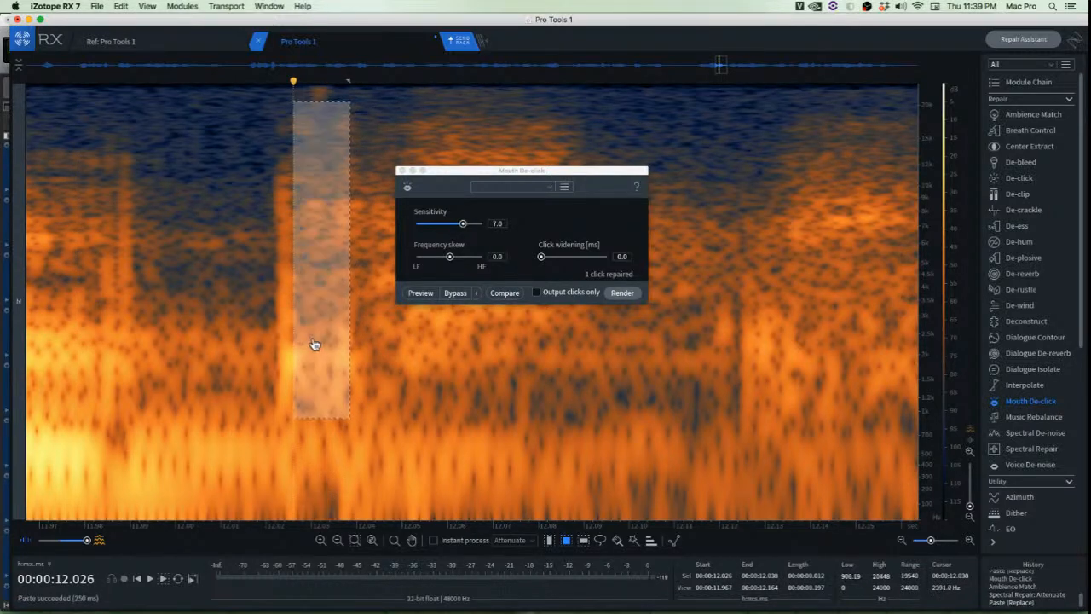
pyautogui.click(213, 310)
pyautogui.press('super+v')
# Audition the burst repair from about 11.952 s and repeatedly from about 11.868 s
pyautogui.click(87, 254)
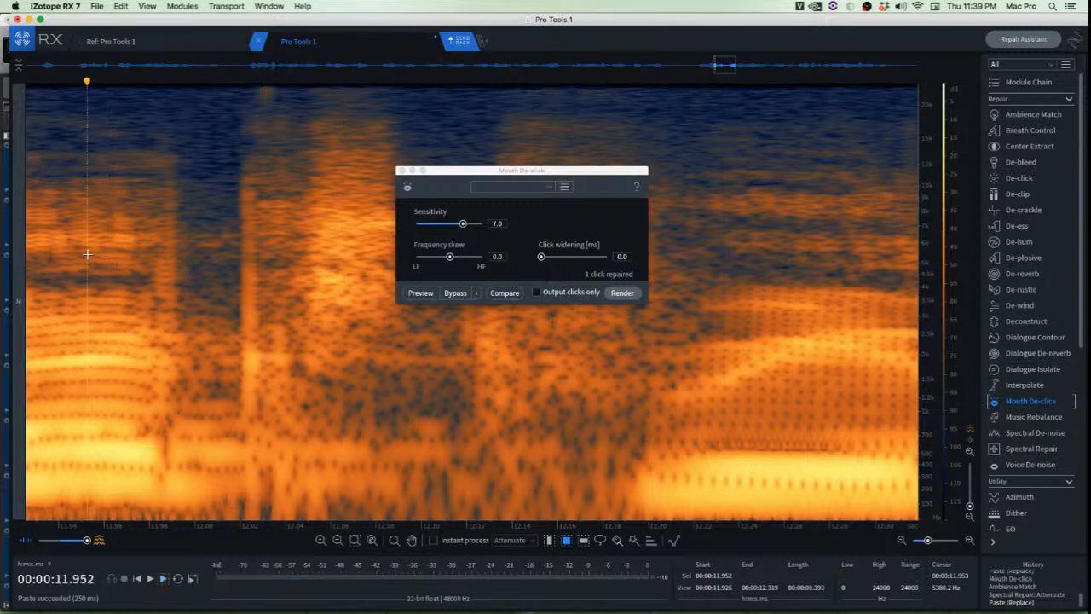
pyautogui.press('space')
pyautogui.press('space')
pyautogui.press('space')
pyautogui.scroll(-5, 87, 254)
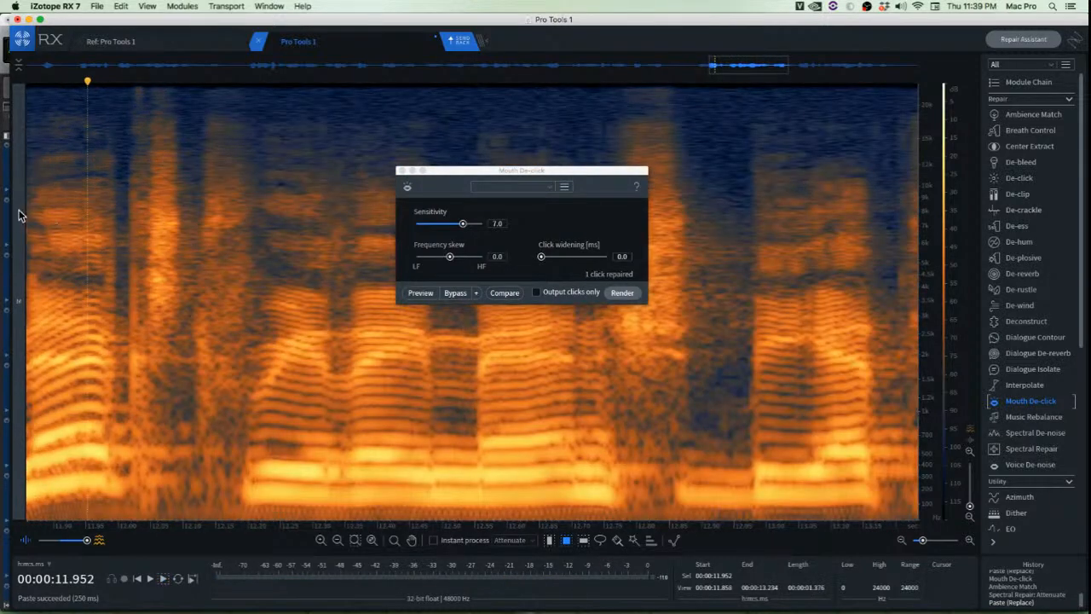
pyautogui.press('space')
pyautogui.press('space')
pyautogui.press('space')
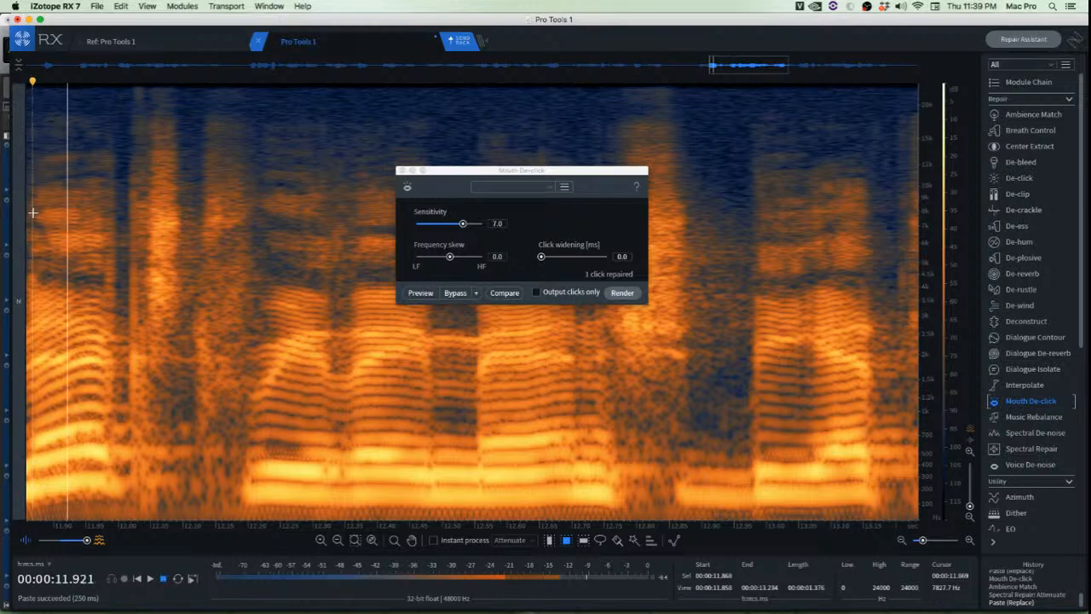
pyautogui.press('space')
pyautogui.press('space')
pyautogui.press('space')
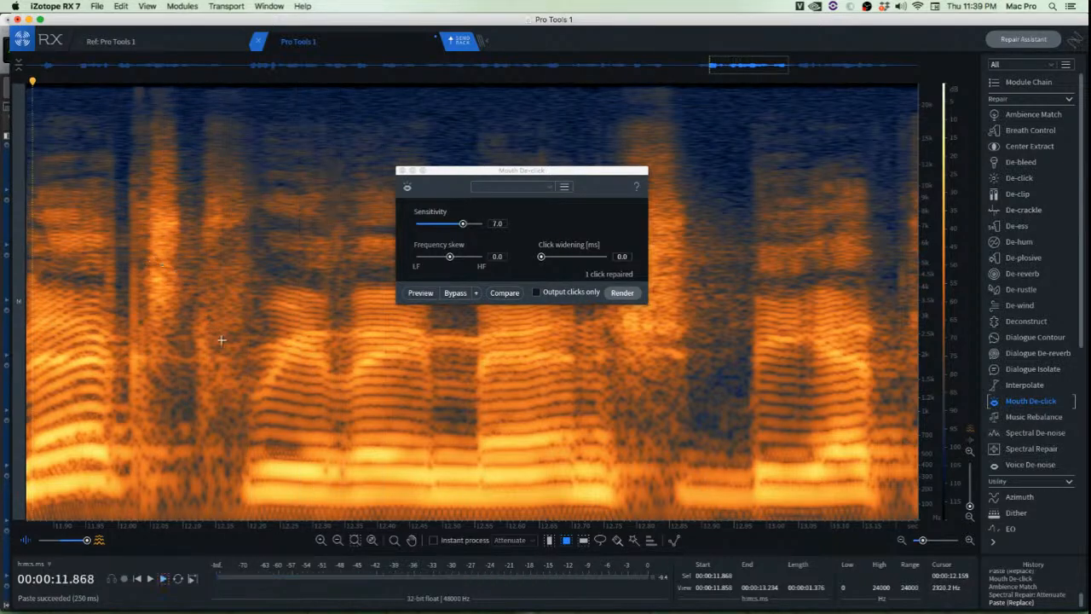
# Cover the click at about 12.12 s with sound copied from 12.138–12.168 s, roughly 479–4,034 Hz
pyautogui.scroll(1, 185, 295)
pyautogui.click(189, 300)
pyautogui.scroll(6, 190, 307)
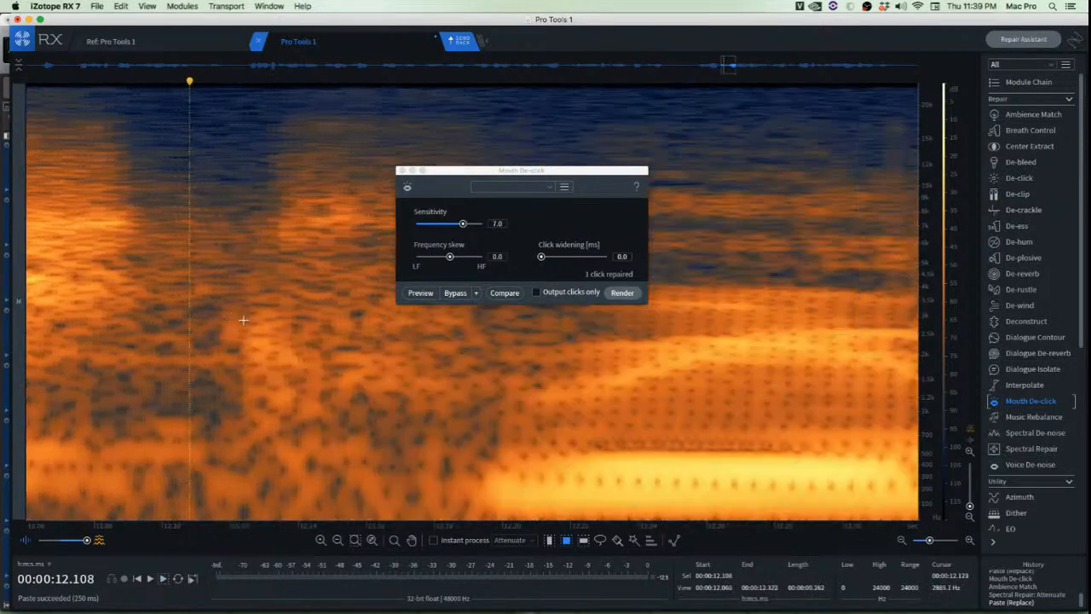
pyautogui.moveTo(289, 287); pyautogui.dragTo(391, 453)
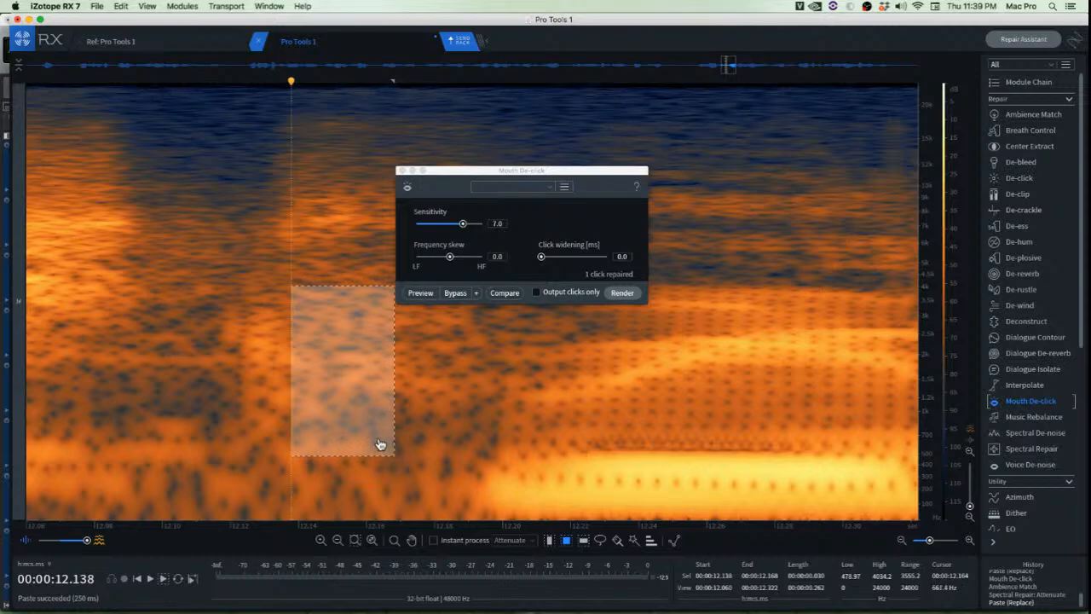
pyautogui.press('super+c')
pyautogui.moveTo(338, 413); pyautogui.dragTo(266, 413)
pyautogui.press('super+v')
pyautogui.click(356, 401)
# Audition the click repair from about 12.06 s and from about 12.104 s
pyautogui.scroll(-6, 351, 399)
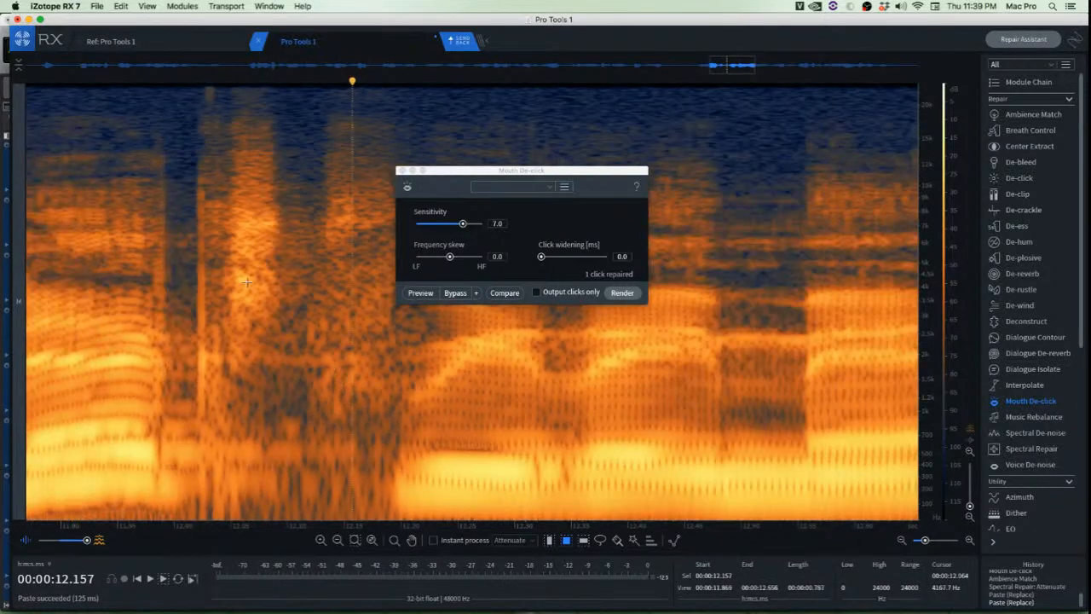
pyautogui.click(240, 285)
pyautogui.press('space')
pyautogui.press('space')
pyautogui.press('space')
pyautogui.press('space')
pyautogui.click(292, 218)
pyautogui.press('space')
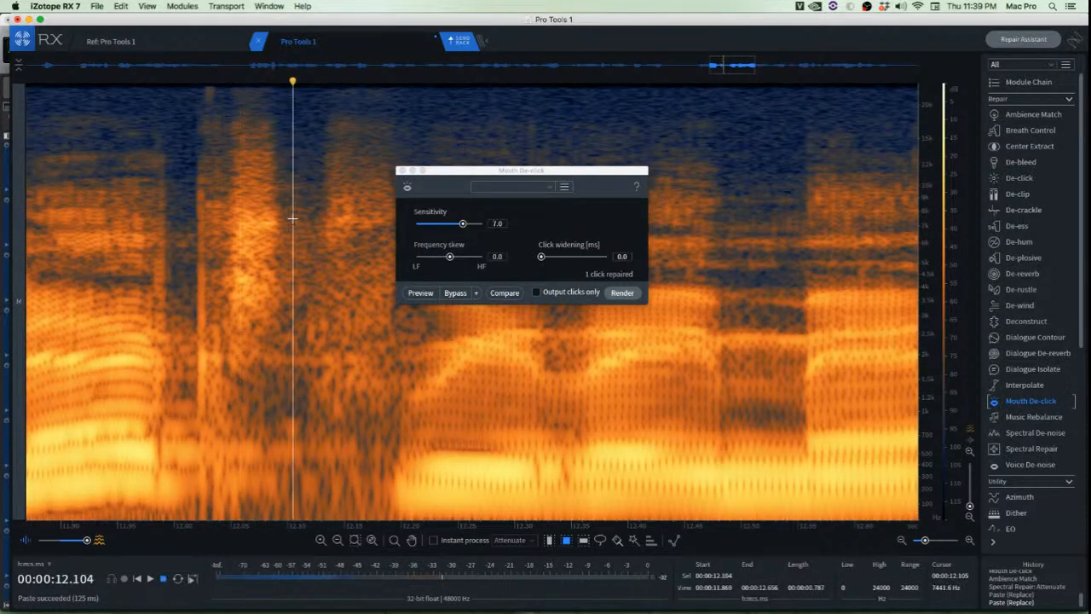
pyautogui.press('space')
# Audition the speech from about 12.200 s and move the Mouth De-click window clear of it
pyautogui.scroll(-3, 313, 191)
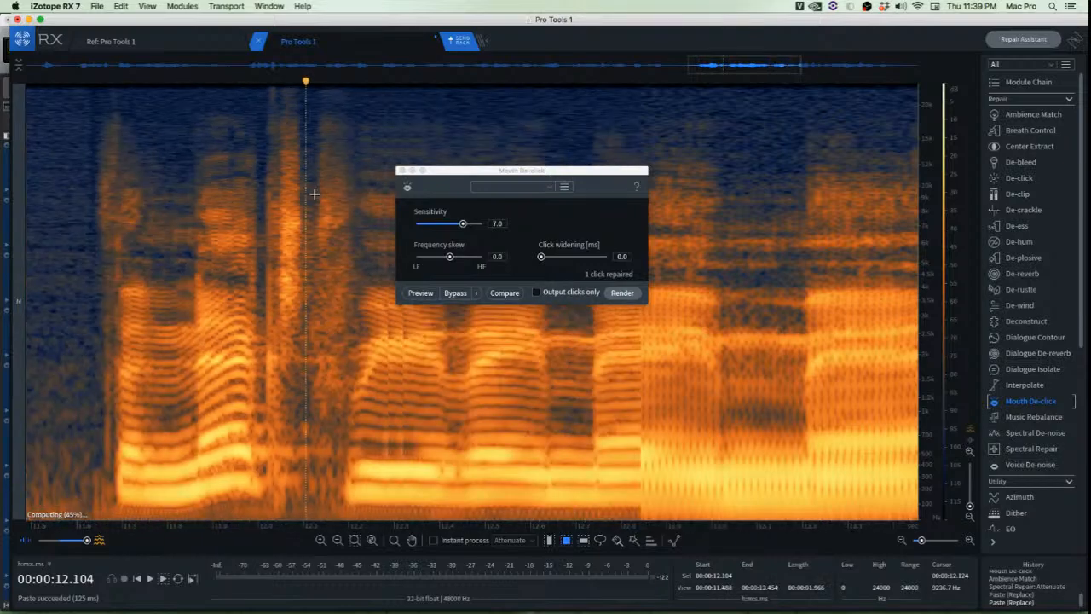
pyautogui.scroll(-2, 314, 193)
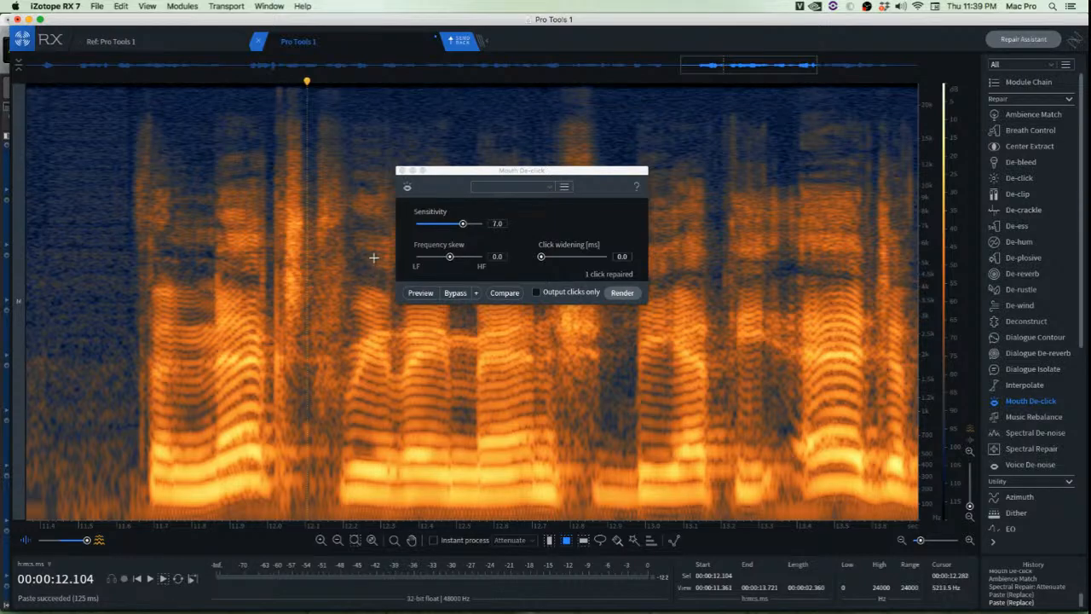
pyautogui.scroll(5, 333, 382)
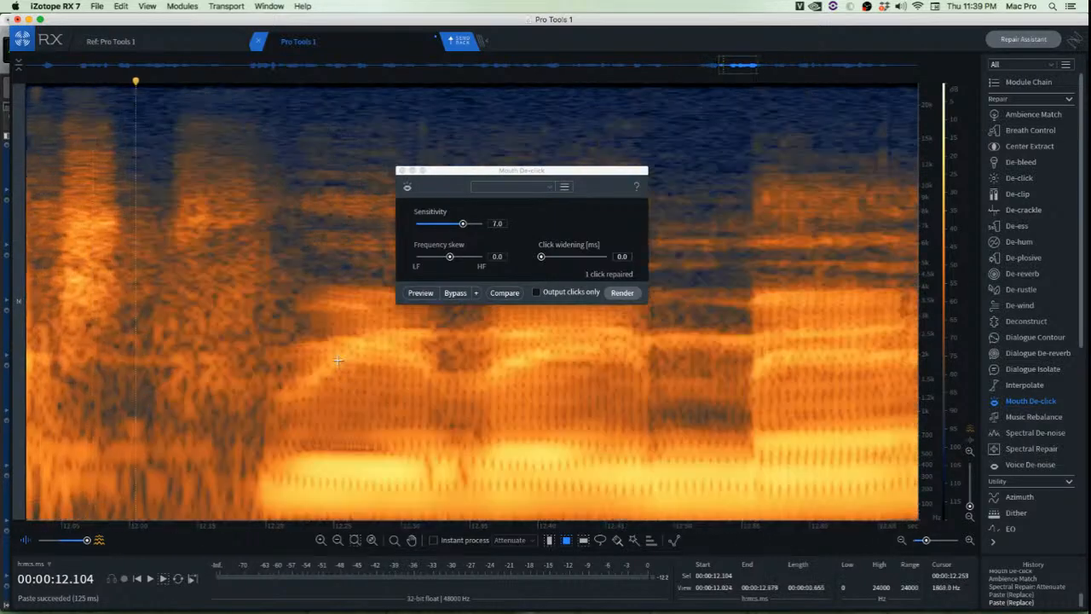
pyautogui.press('space')
pyautogui.scroll(-4, 351, 322)
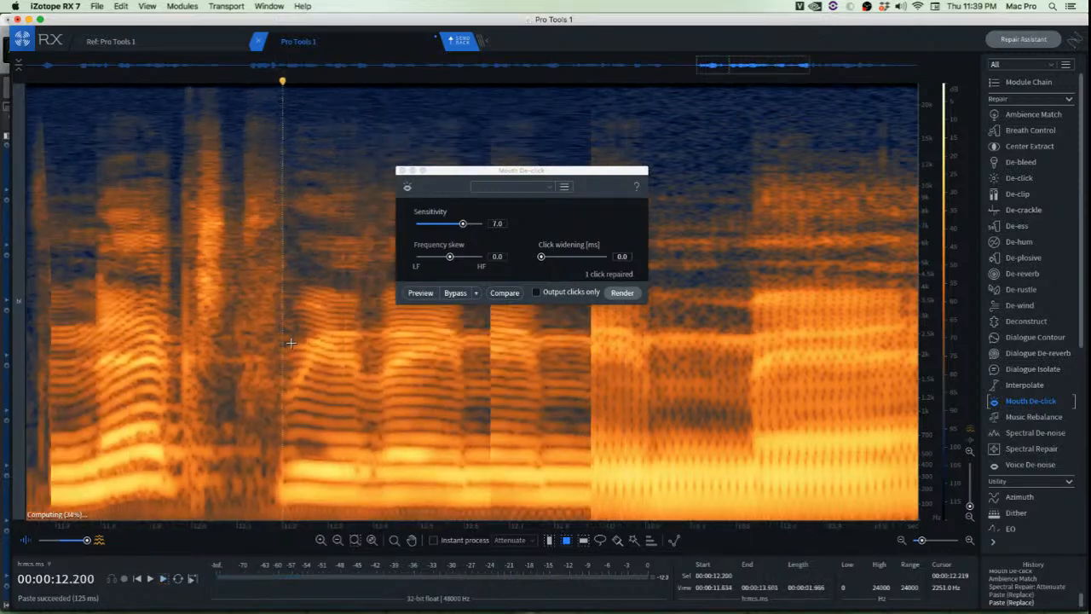
pyautogui.press('space')
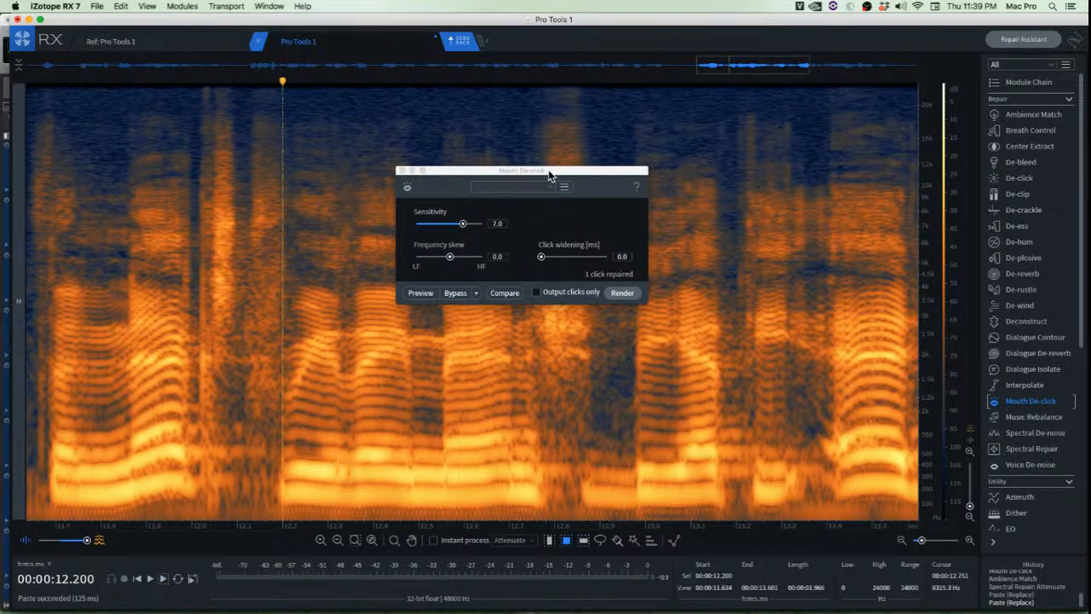
pyautogui.moveTo(549, 175); pyautogui.dragTo(148, 148)
pyautogui.press('space')
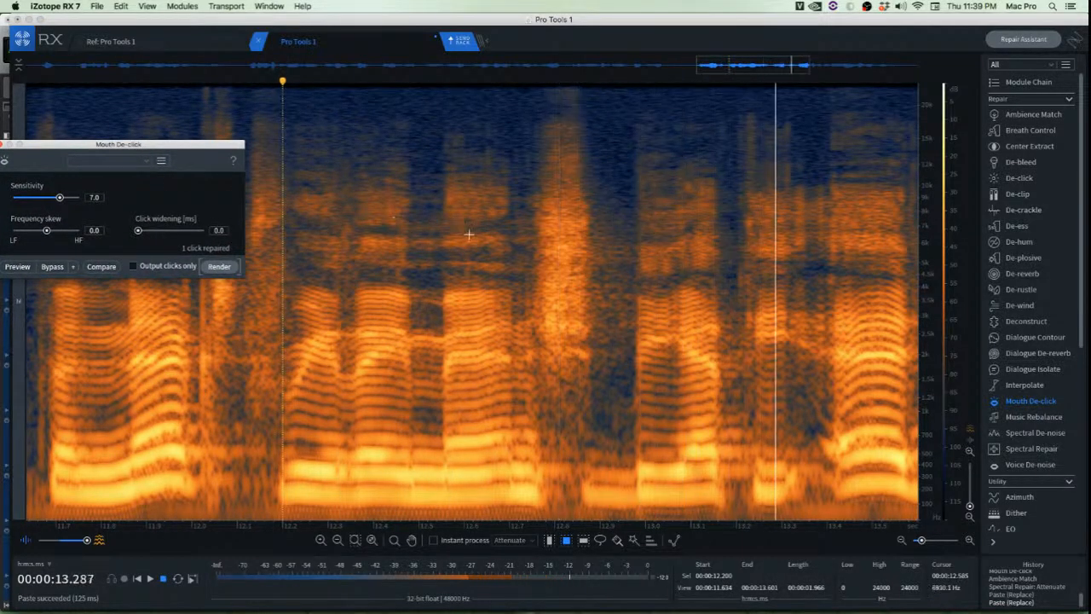
pyautogui.press('space')
# Patch the small mid-frequency area near 12.73 s, just before the sibilant, by copy-and-paste
pyautogui.scroll(5, 559, 307)
pyautogui.click(307, 242)
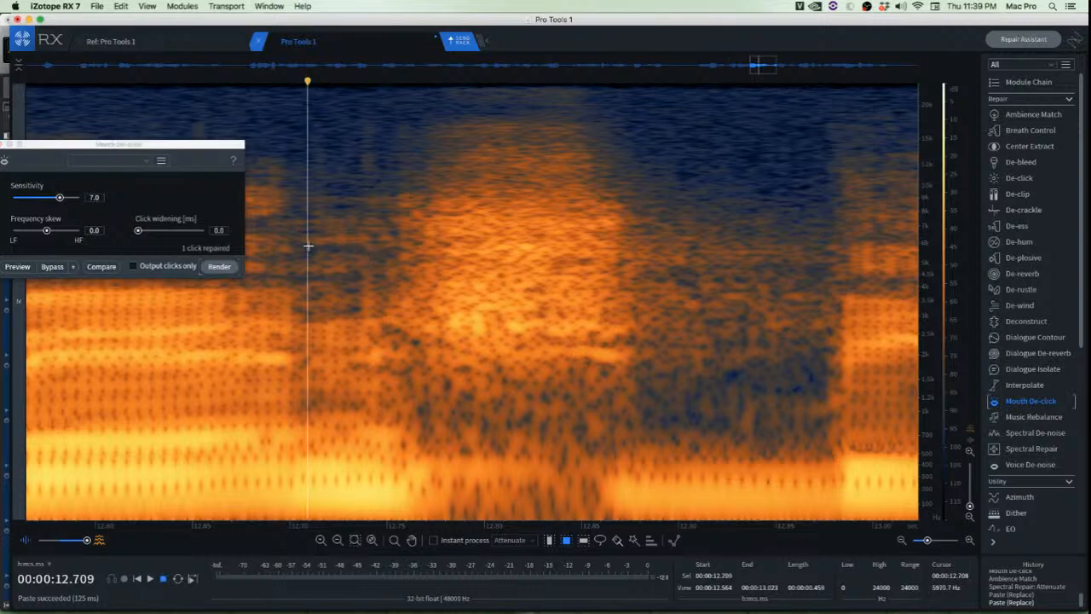
pyautogui.scroll(3, 320, 255)
pyautogui.moveTo(374, 259); pyautogui.dragTo(423, 337)
pyautogui.press('super+v')
pyautogui.click(366, 318)
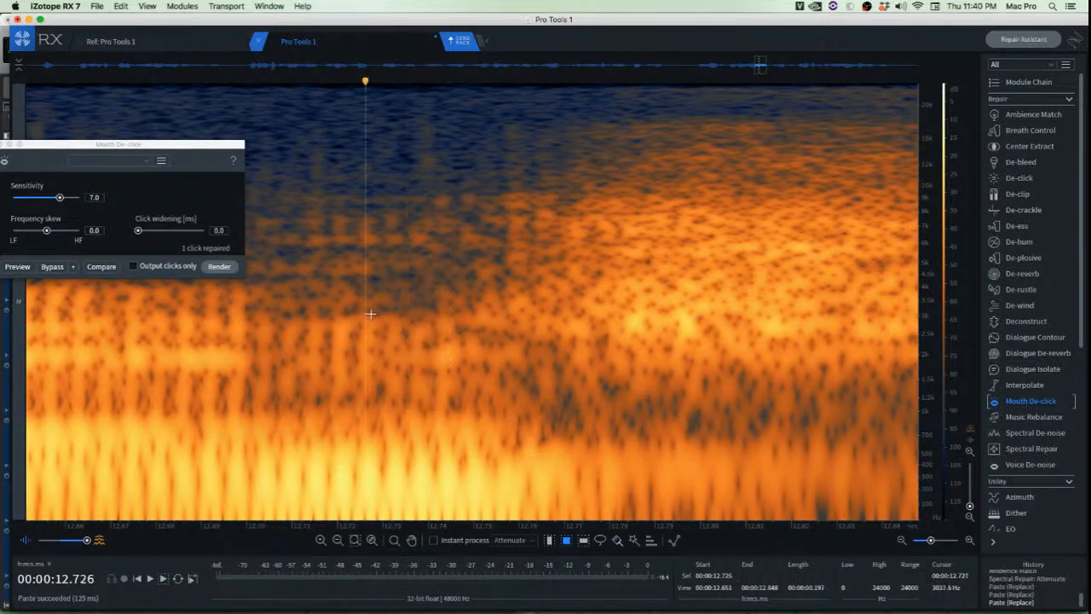
# Audition the patched speech from about 12.662 s and the following words from about 13.134 s
pyautogui.scroll(-5, 401, 315)
pyautogui.press('space')
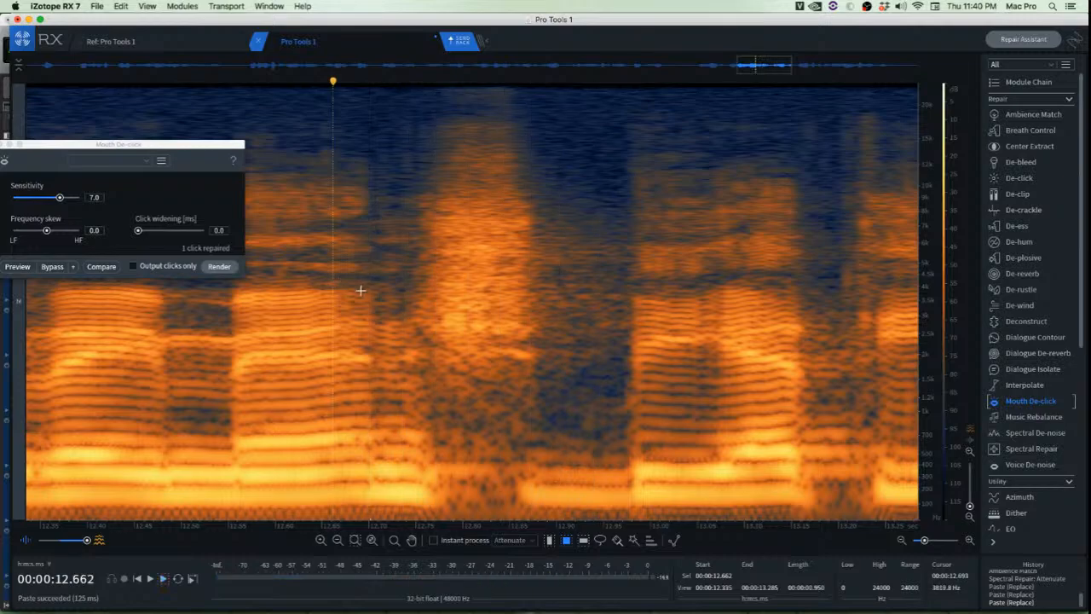
pyautogui.scroll(-4, 366, 294)
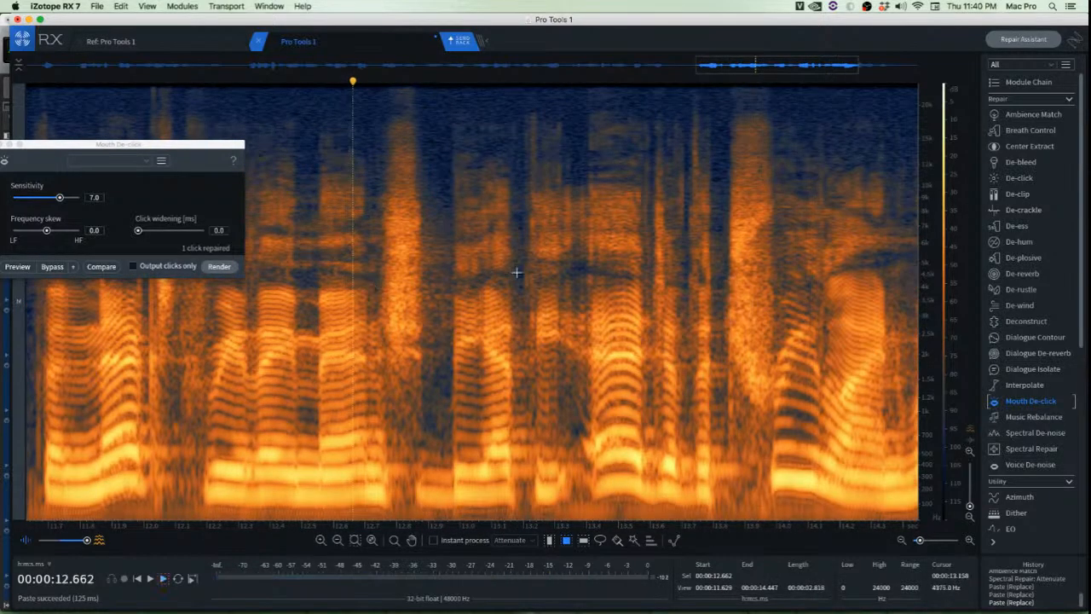
pyautogui.click(503, 256)
pyautogui.press('space')
# Replace the thin burst at about 13.21 s with clean sound copied from just before it
pyautogui.scroll(8, 511, 245)
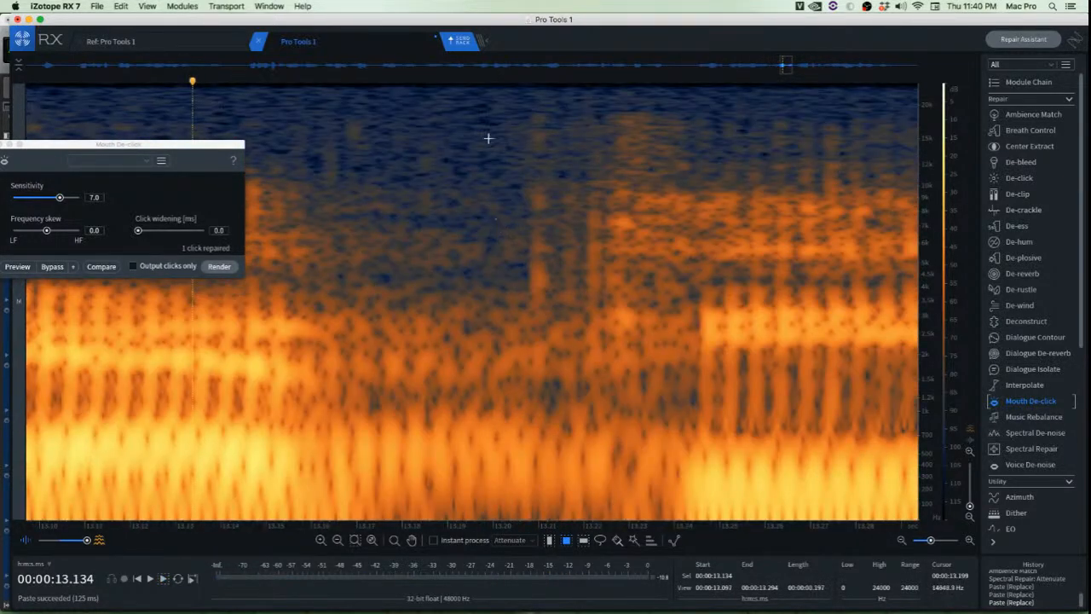
pyautogui.moveTo(470, 116); pyautogui.dragTo(532, 331)
pyautogui.moveTo(491, 278); pyautogui.dragTo(525, 276)
pyautogui.press('super+v')
pyautogui.click(451, 263)
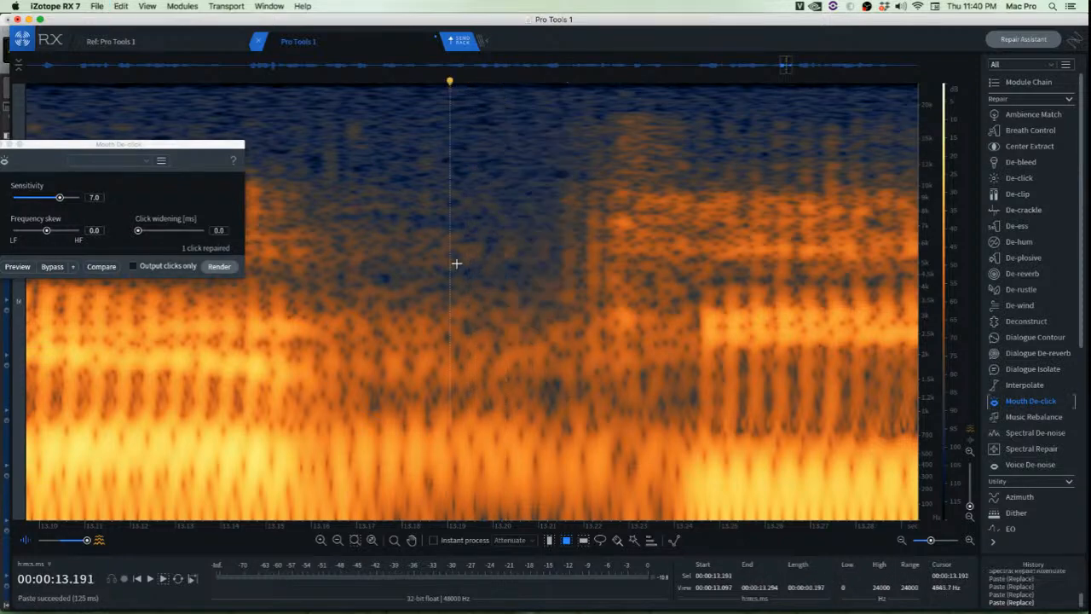
# Cover the remaining burst noise just after 13.216 s with sound copied from 13.211–13.216 s, roughly 2,538–11,944 Hz
pyautogui.scroll(4, 612, 276)
pyautogui.moveTo(373, 165); pyautogui.dragTo(458, 332)
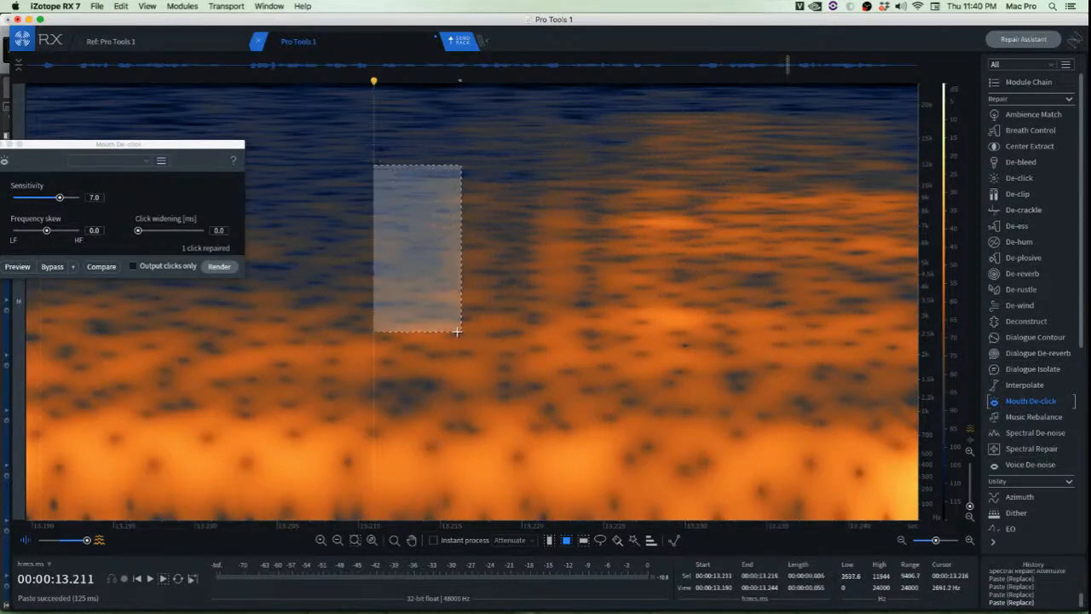
pyautogui.moveTo(409, 282); pyautogui.dragTo(459, 281)
pyautogui.press('super+v')
pyautogui.click(560, 275)
# Cover the narrow burst just after 13.221 s with sound copied from 13.218–13.221 s, roughly 2,952–16,389 Hz
pyautogui.scroll(2, 535, 295)
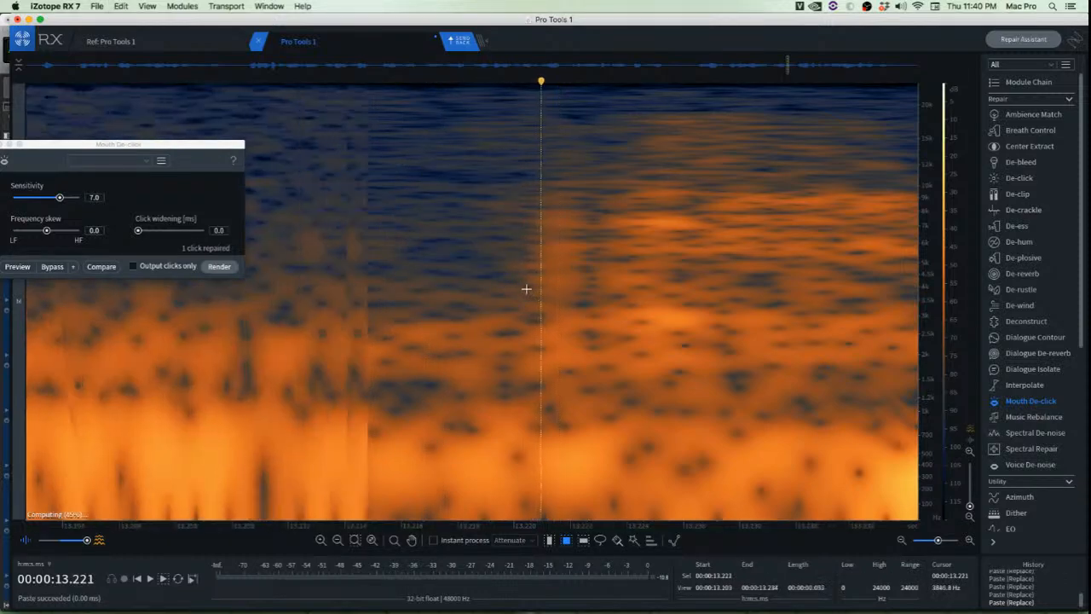
pyautogui.moveTo(443, 127); pyautogui.dragTo(543, 312)
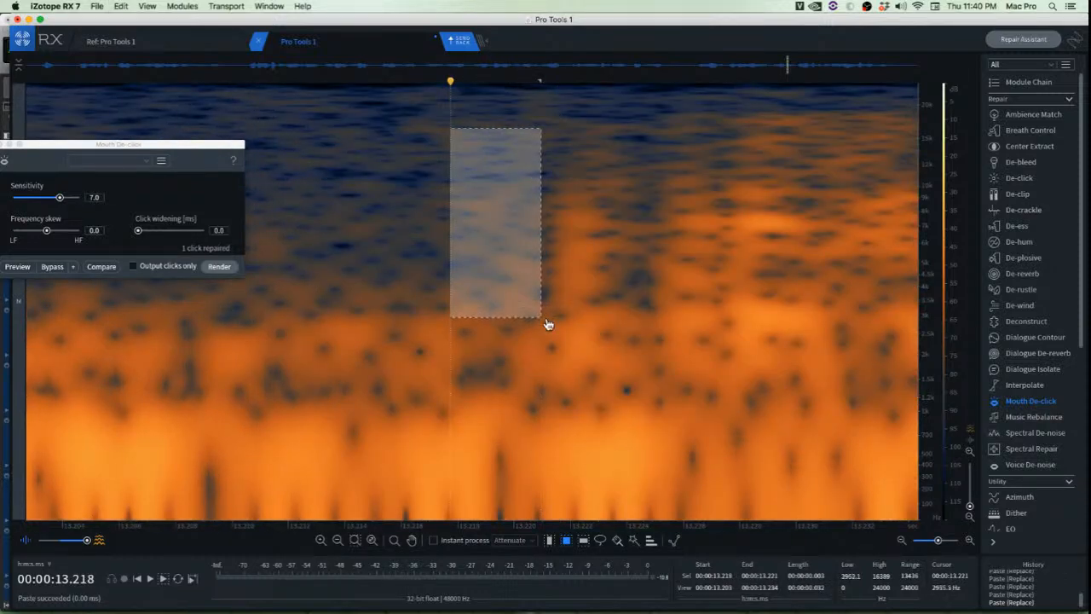
pyautogui.moveTo(488, 267); pyautogui.dragTo(558, 264)
pyautogui.press('super+v')
pyautogui.click(463, 253)
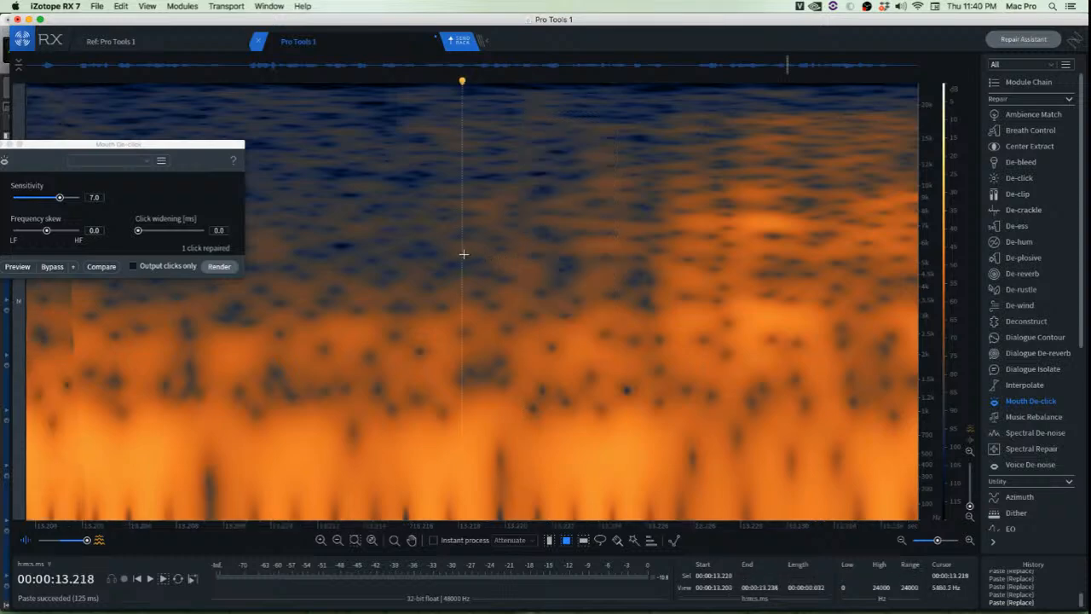
# Audition the repairs from about 13.173 s and the following speech from about 13.484 s
pyautogui.scroll(-5, 460, 253)
pyautogui.scroll(-3, 460, 253)
pyautogui.click(372, 208)
pyautogui.press('space')
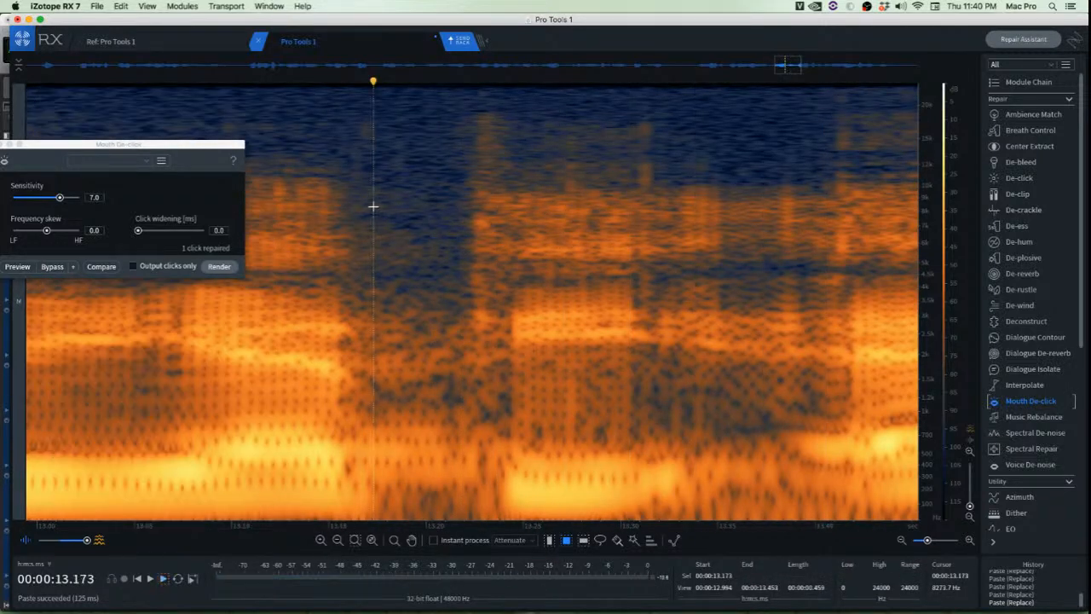
pyautogui.press('space')
pyautogui.press('space')
pyautogui.scroll(-8, 374, 207)
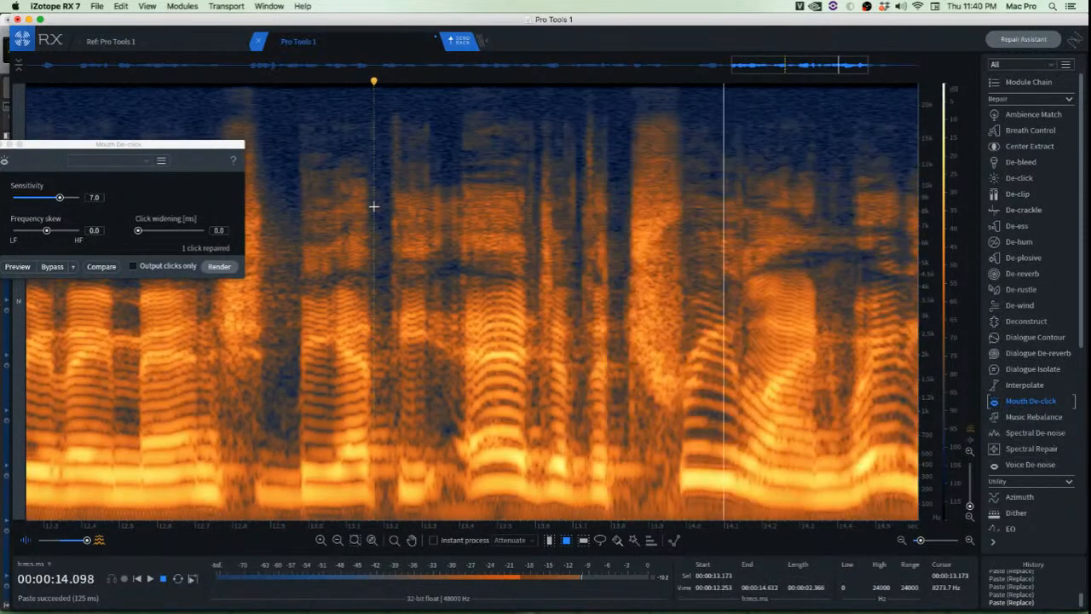
pyautogui.press('space')
pyautogui.click(471, 213)
pyautogui.press('space')
pyautogui.press('space')
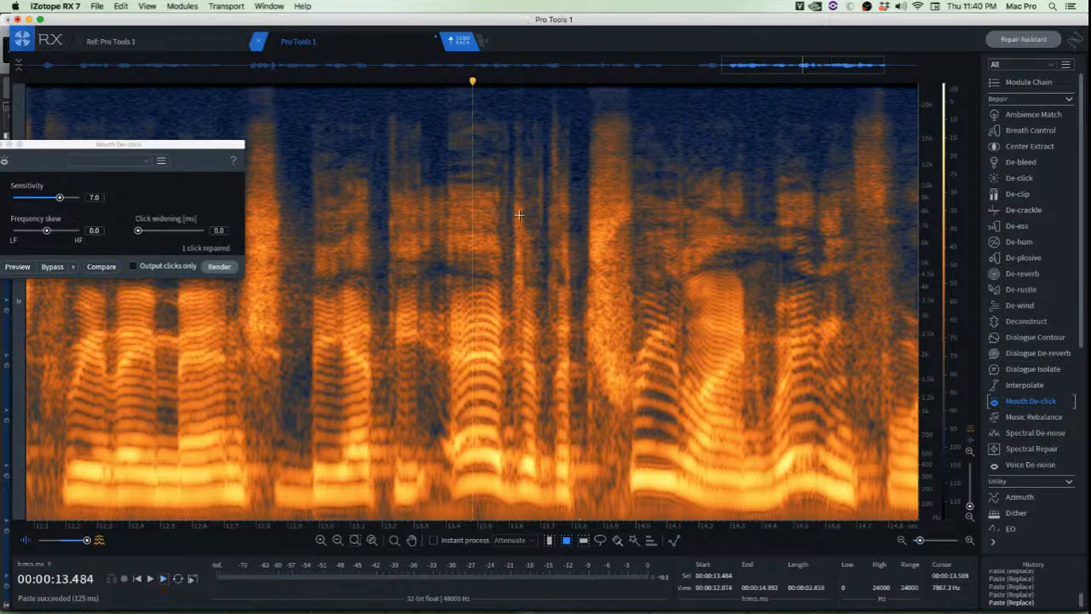
# Remove the clicks at about 13.675–13.710 s, roughly 5,078–17,704 Hz, with Mouth De-click and audition the repair from 13.656 s
pyautogui.scroll(5, 540, 220)
pyautogui.scroll(6, 542, 215)
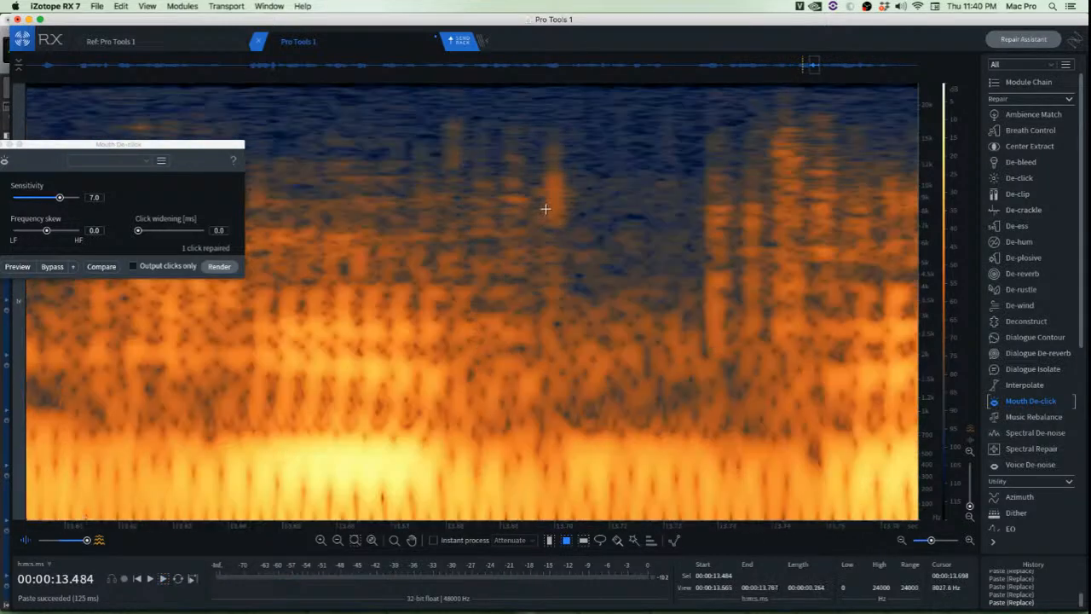
pyautogui.moveTo(417, 119); pyautogui.dragTo(608, 260)
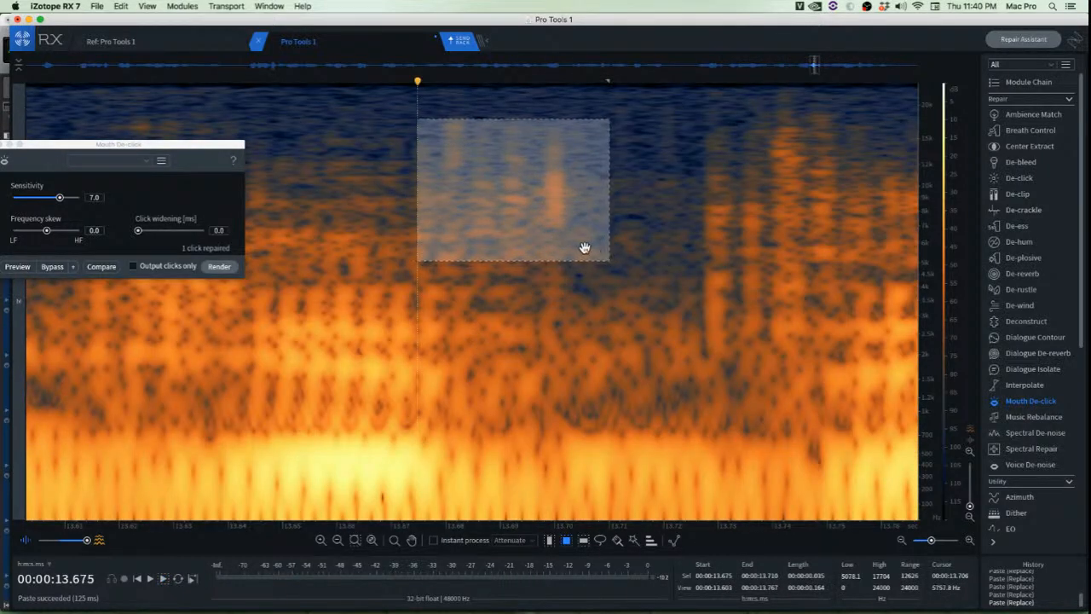
pyautogui.click(213, 272)
pyautogui.click(343, 238)
pyautogui.click(317, 196)
pyautogui.press('space')
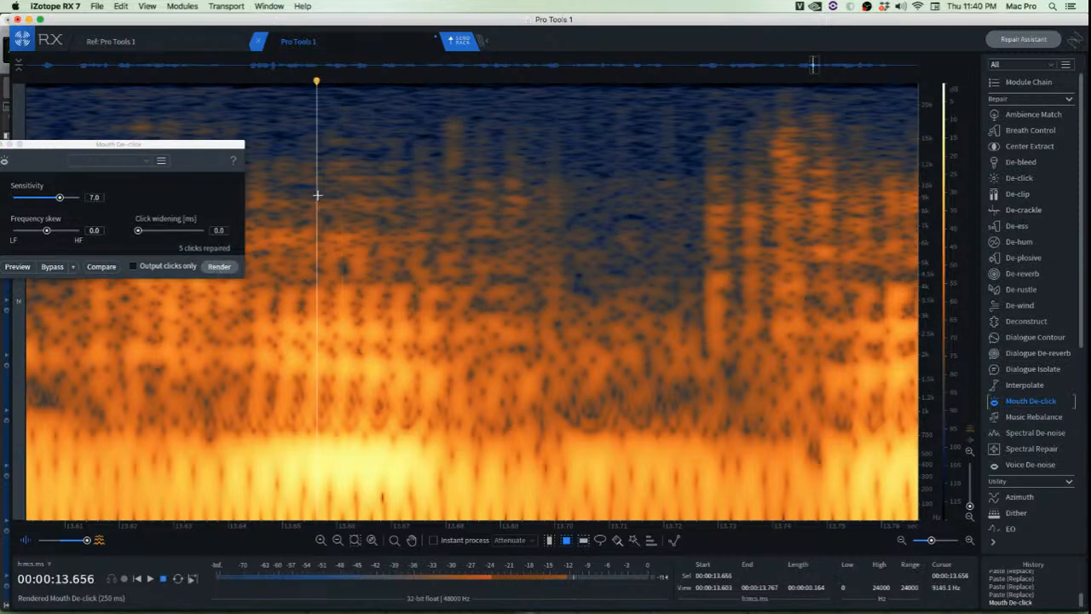
pyautogui.press('space')
pyautogui.scroll(-3, 327, 224)
pyautogui.press('space')
pyautogui.press('space')
pyautogui.scroll(-3, 326, 226)
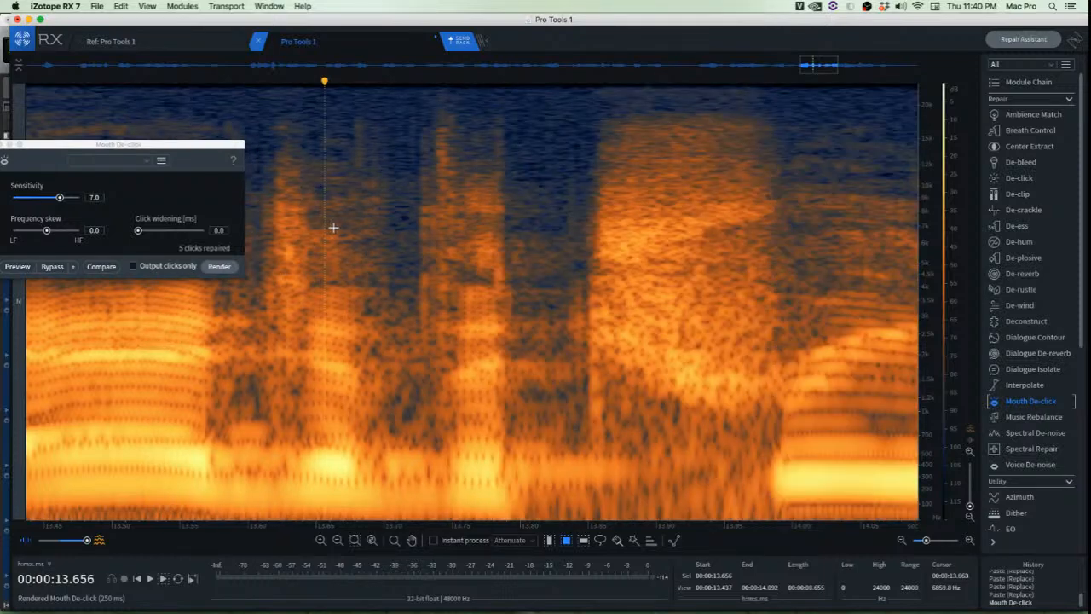
# Render Mouth De-click on about 13.718–13.809 s, roughly 1,641–18,577 Hz, and audition from 13.713 s
pyautogui.scroll(2, 423, 197)
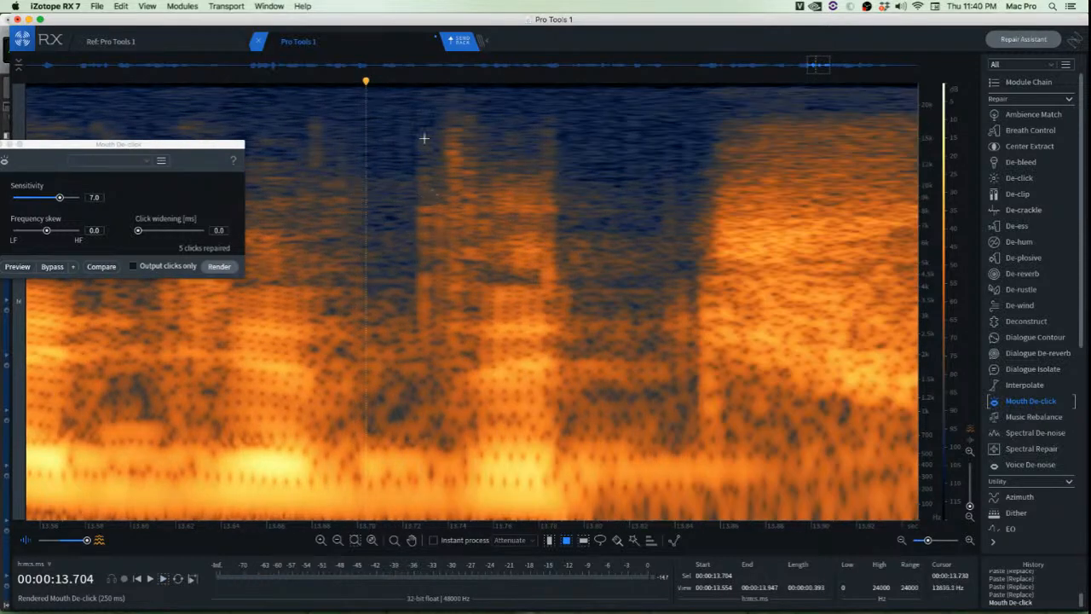
pyautogui.moveTo(397, 113); pyautogui.dragTo(605, 371)
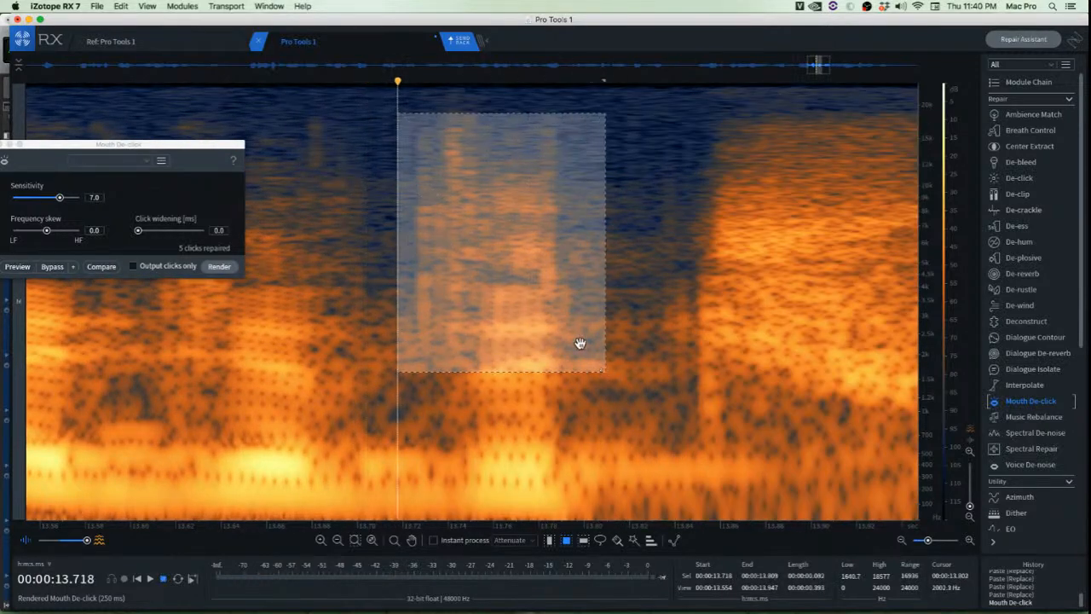
pyautogui.click(219, 266)
pyautogui.click(385, 195)
pyautogui.press('space')
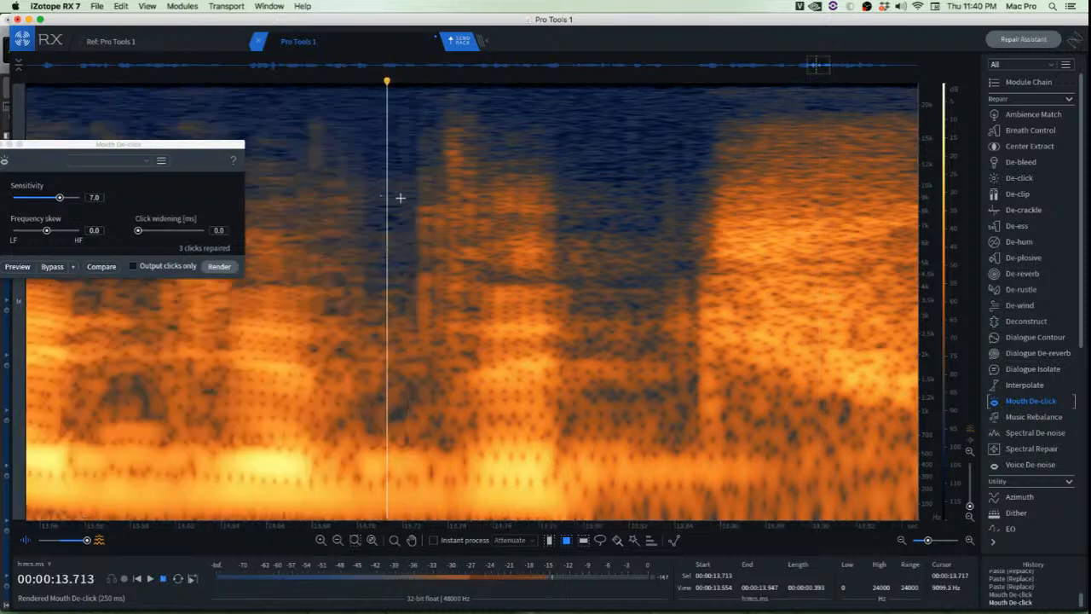
# Cover the faint burst just after 13.837 s with sound copied from about 13.832–13.837 s, roughly 1,662–19,773 Hz
pyautogui.scroll(4, 646, 202)
pyautogui.scroll(2, 611, 197)
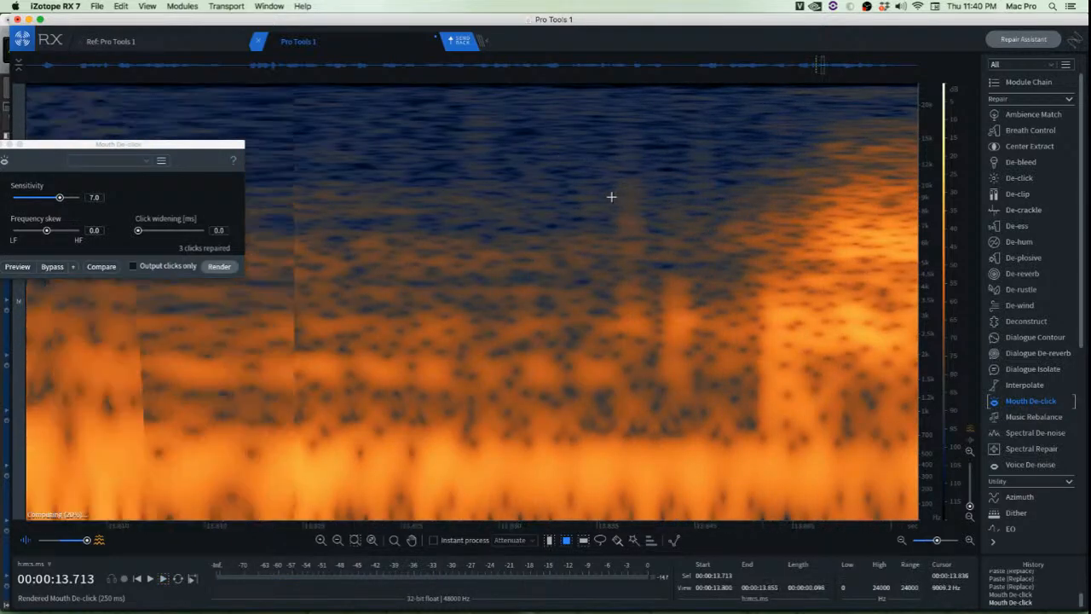
pyautogui.scroll(1, 611, 197)
pyautogui.moveTo(535, 106); pyautogui.dragTo(636, 370)
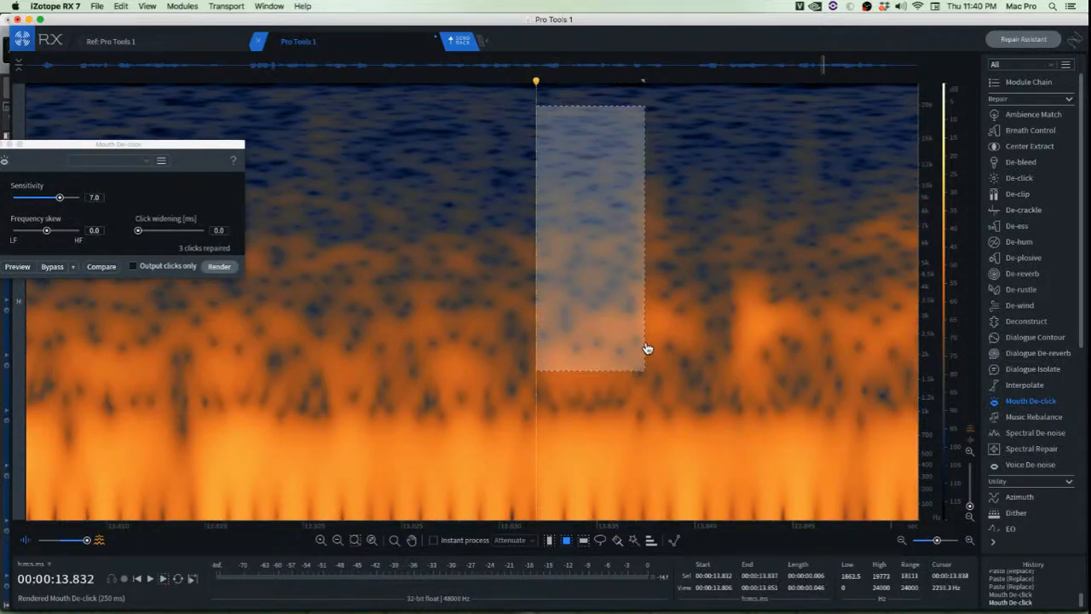
pyautogui.moveTo(574, 284); pyautogui.dragTo(747, 418)
pyautogui.press('super+v')
# Cover the burst near 13.843 s with sound copied from about 13.837–13.843 s, roughly 977–5,610 Hz
pyautogui.click(751, 333)
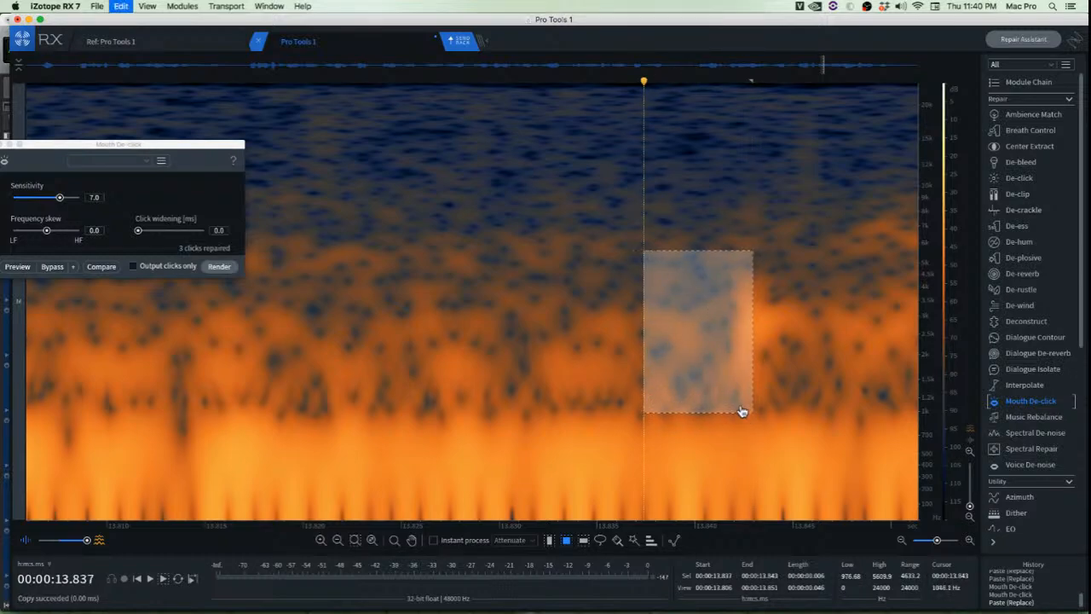
pyautogui.moveTo(712, 373); pyautogui.dragTo(773, 373)
pyautogui.press('super+v')
pyautogui.click(670, 347)
pyautogui.scroll(-5, 670, 346)
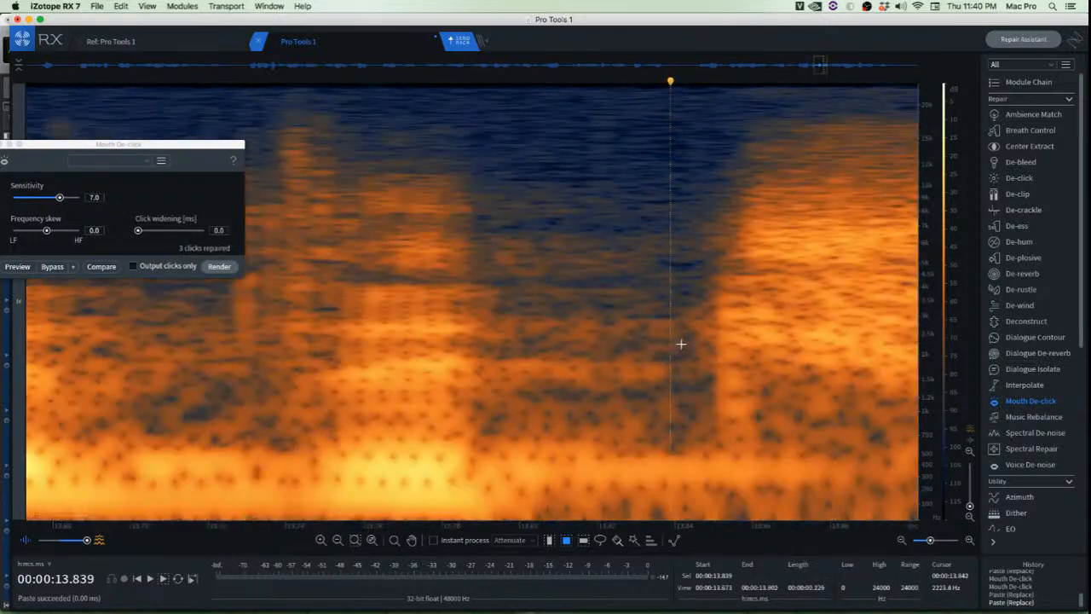
# Audition the speech following the repairs near 13.84 s, listening again from about 14.012 s
pyautogui.scroll(-4, 622, 165)
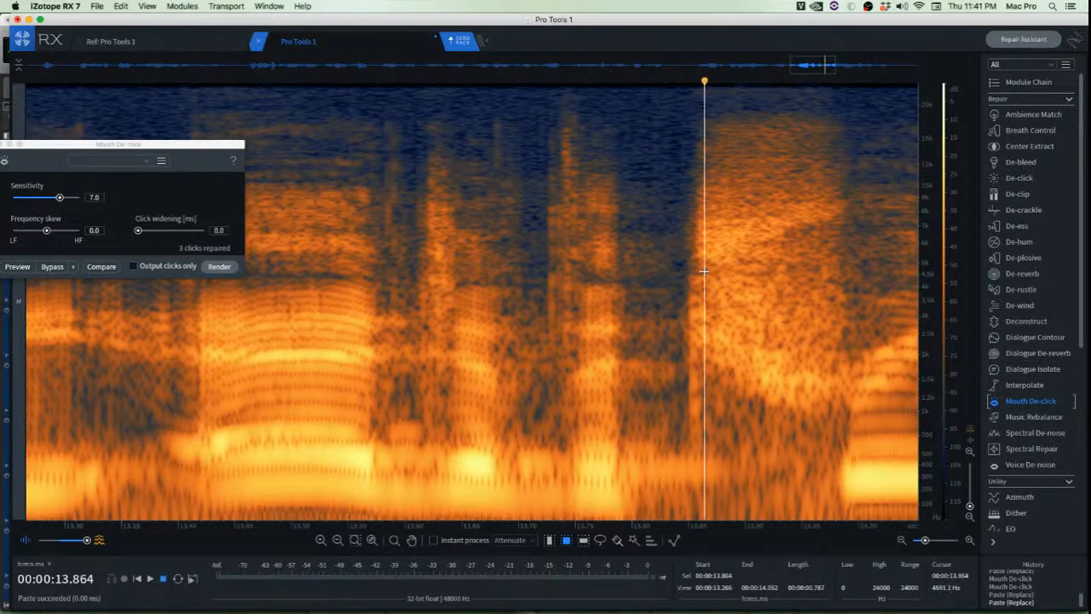
pyautogui.scroll(-3, 822, 248)
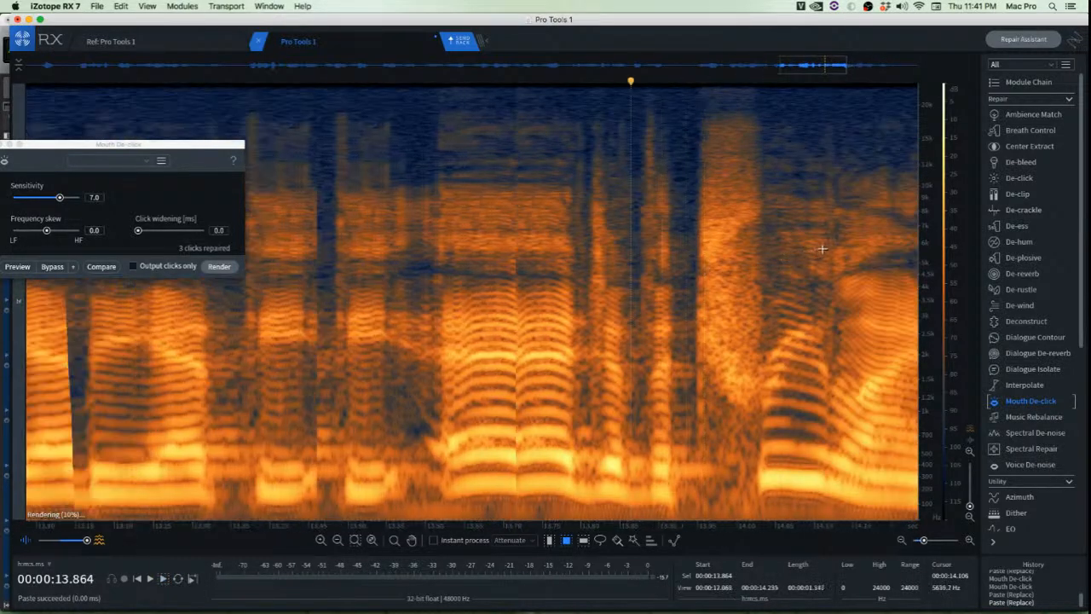
pyautogui.scroll(4, 880, 238)
pyautogui.scroll(-1, 642, 224)
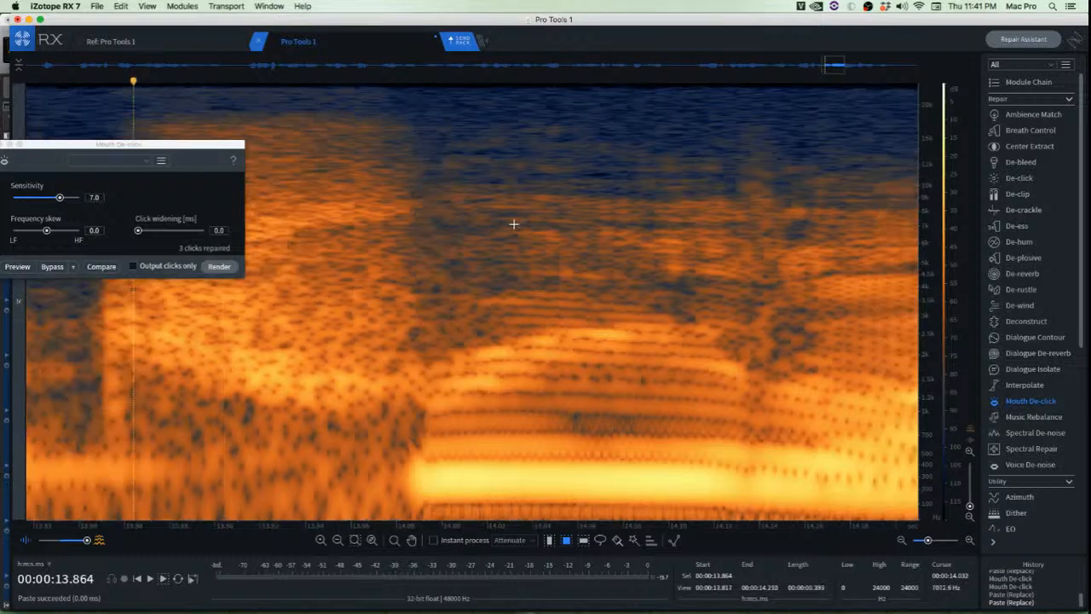
pyautogui.moveTo(191, 113); pyautogui.dragTo(424, 412)
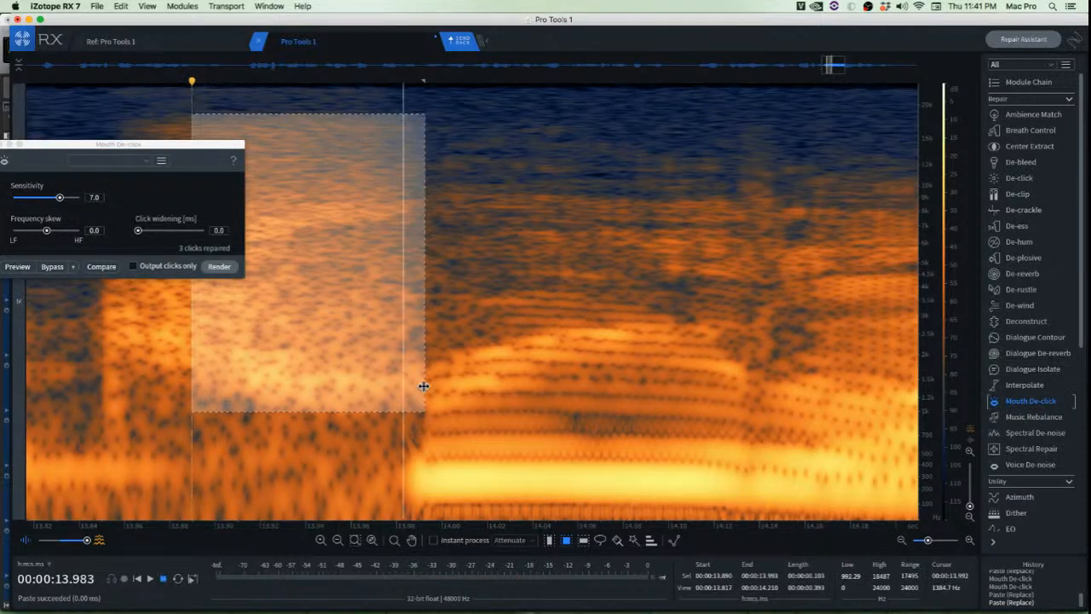
pyautogui.click(470, 254)
pyautogui.press('space')
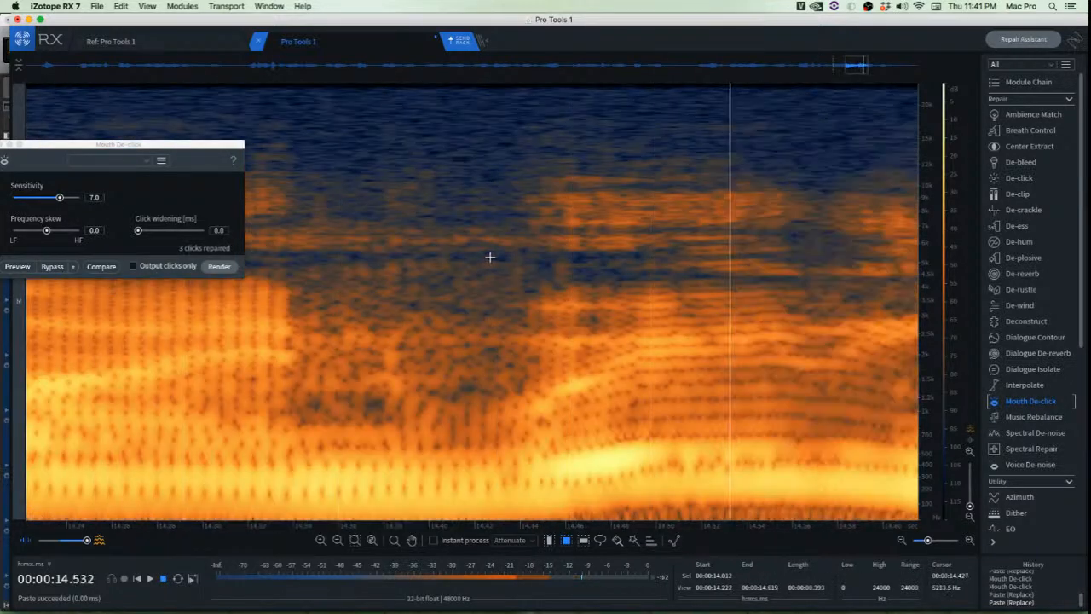
pyautogui.press('space')
# Try Mouth De-click on the word transition at about 14.108–14.174 s, roughly 1,139–15,539 Hz
pyautogui.scroll(-5, 491, 257)
pyautogui.scroll(6, 563, 231)
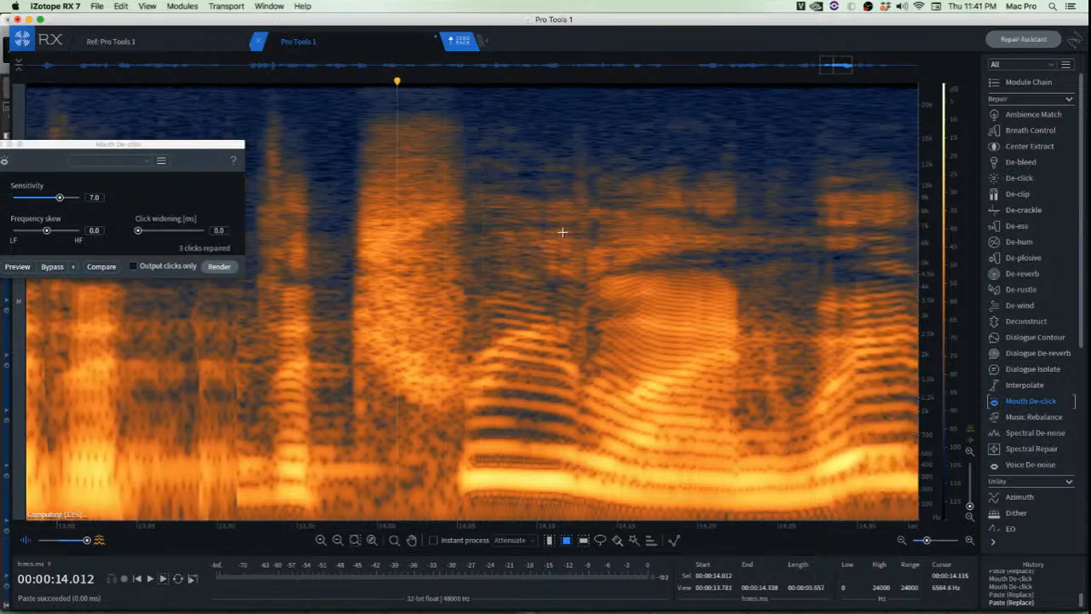
pyautogui.scroll(3, 651, 230)
pyautogui.moveTo(517, 194); pyautogui.dragTo(645, 236)
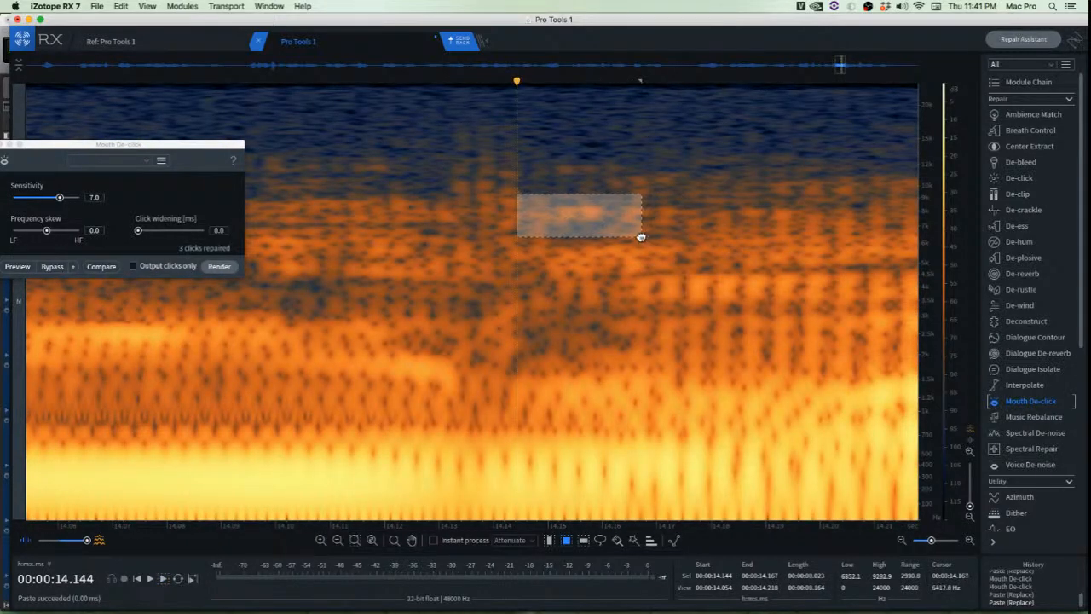
pyautogui.click(544, 179)
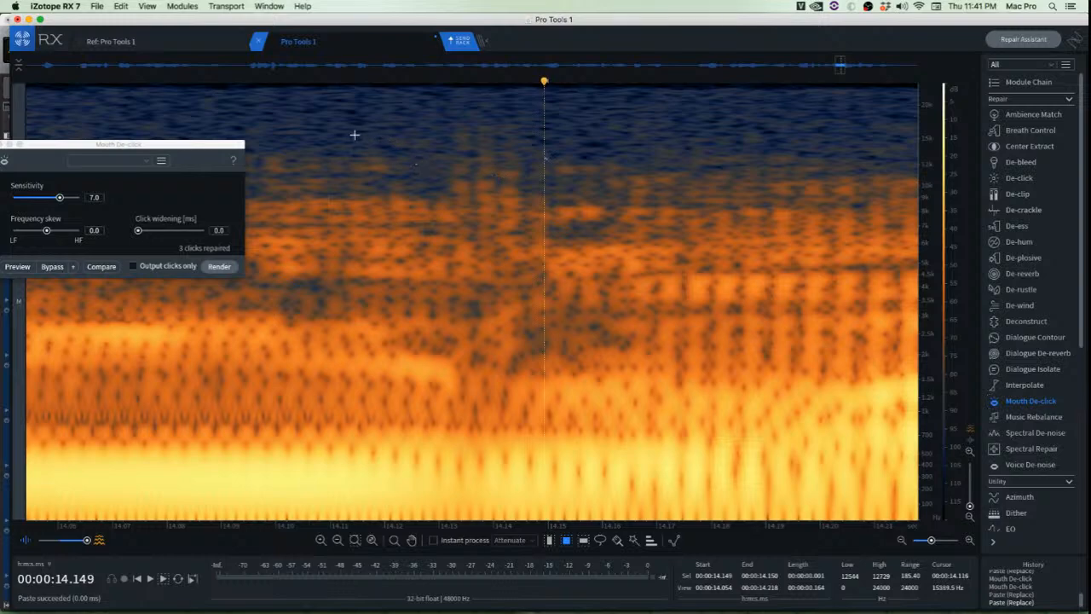
pyautogui.moveTo(317, 134); pyautogui.dragTo(678, 400)
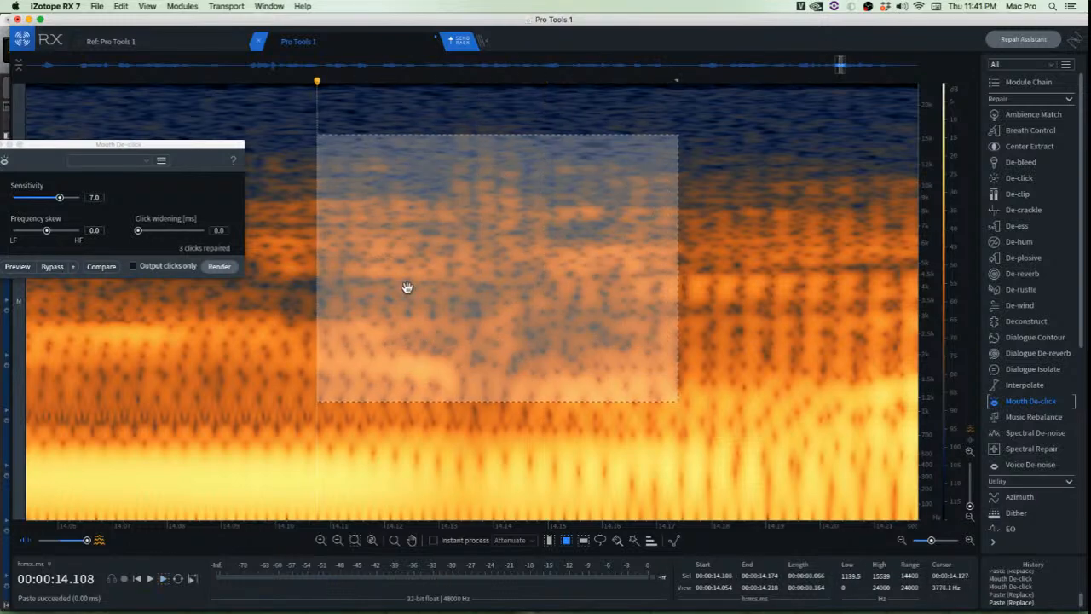
pyautogui.click(219, 266)
pyautogui.click(240, 320)
pyautogui.scroll(-3, 245, 320)
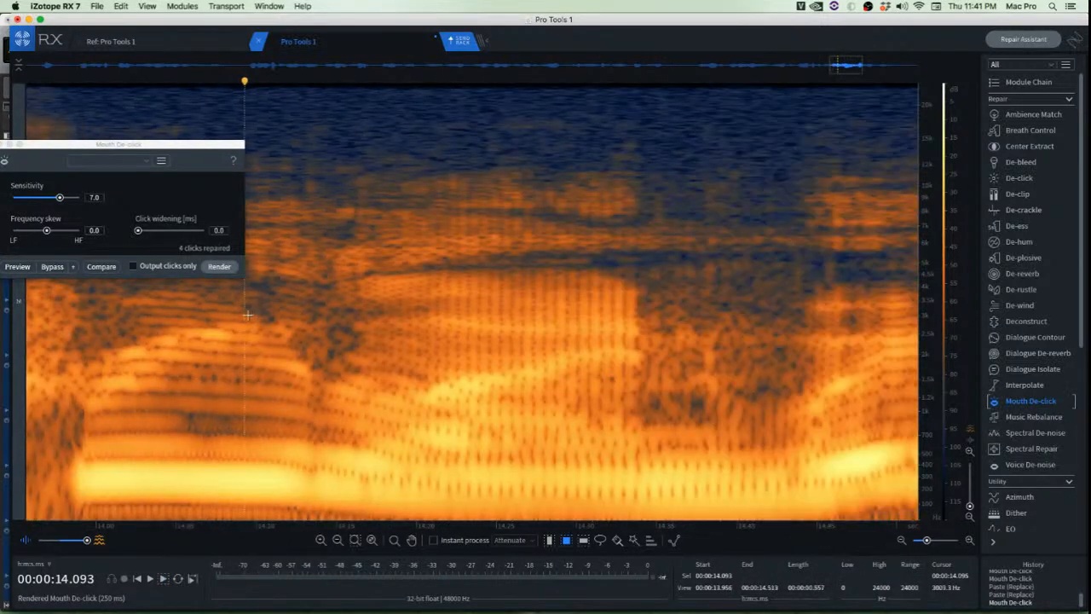
# Audition the transition from 13.980 s and undo the last Mouth De-click render
pyautogui.press('space')
pyautogui.press('space')
pyautogui.press('space')
pyautogui.press('space')
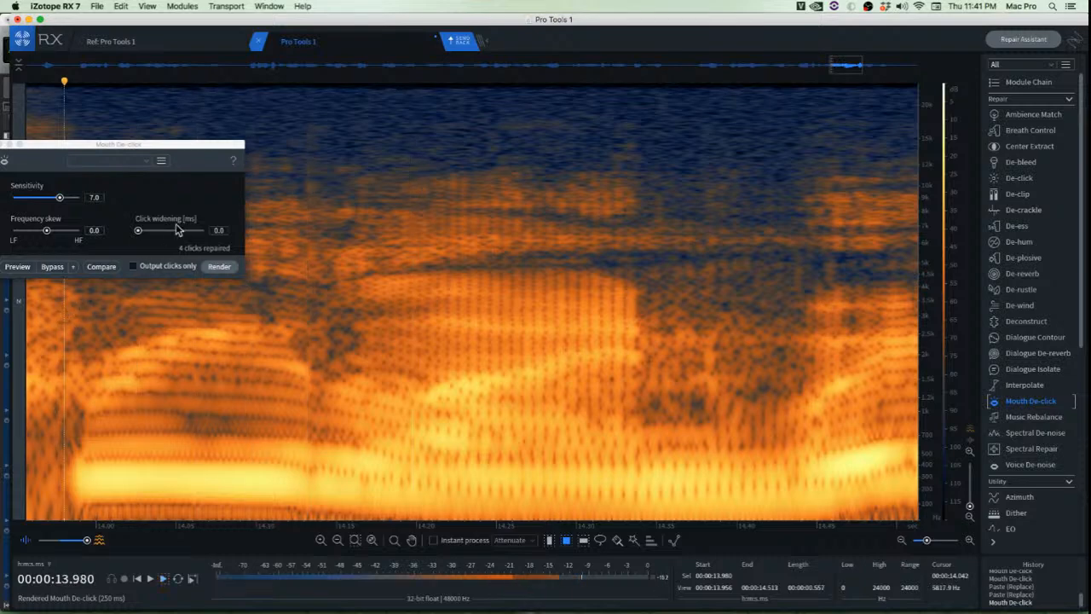
pyautogui.press('super+z')
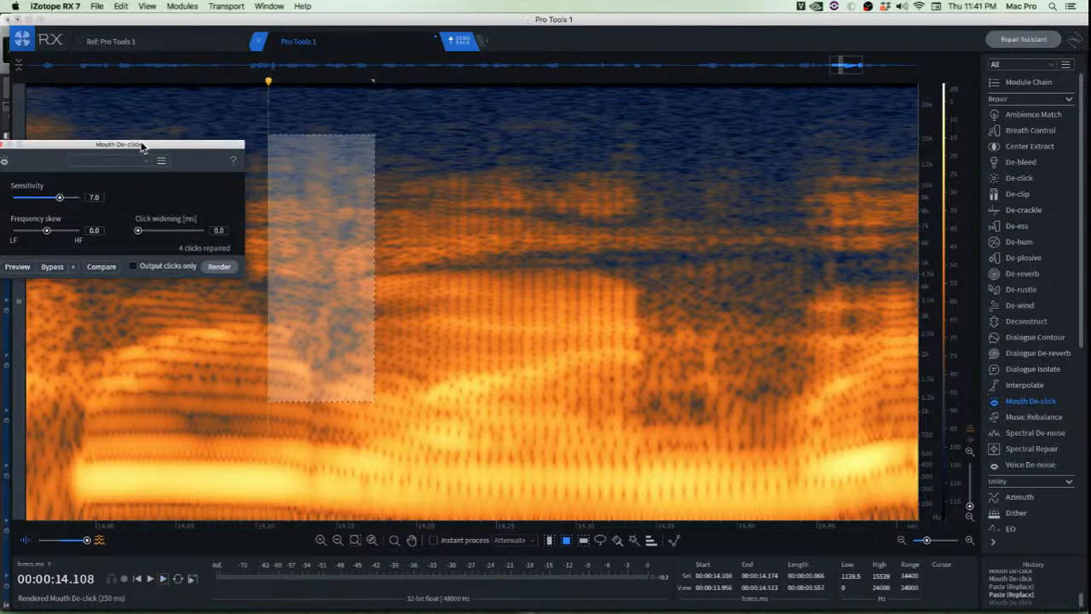
# Move the Mouth De-click window off the transition and attenuate about 14.102–14.183 s, roughly 4,213–6,001 Hz, with Spectral Repair
pyautogui.moveTo(141, 146); pyautogui.dragTo(656, 175)
pyautogui.click(341, 250)
pyautogui.scroll(2, 294, 307)
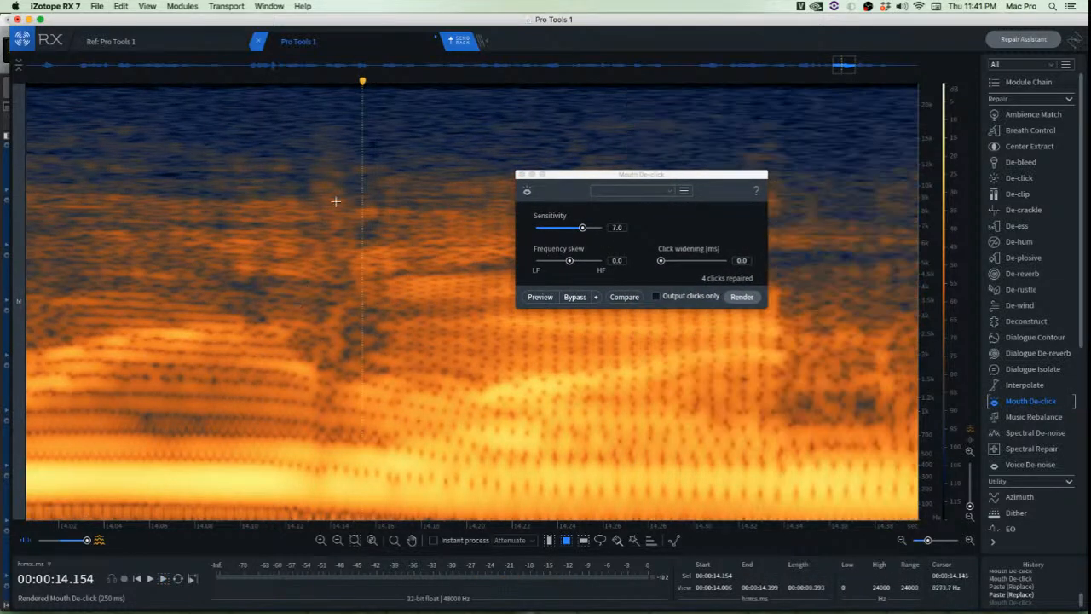
pyautogui.moveTo(317, 193); pyautogui.dragTo(344, 355)
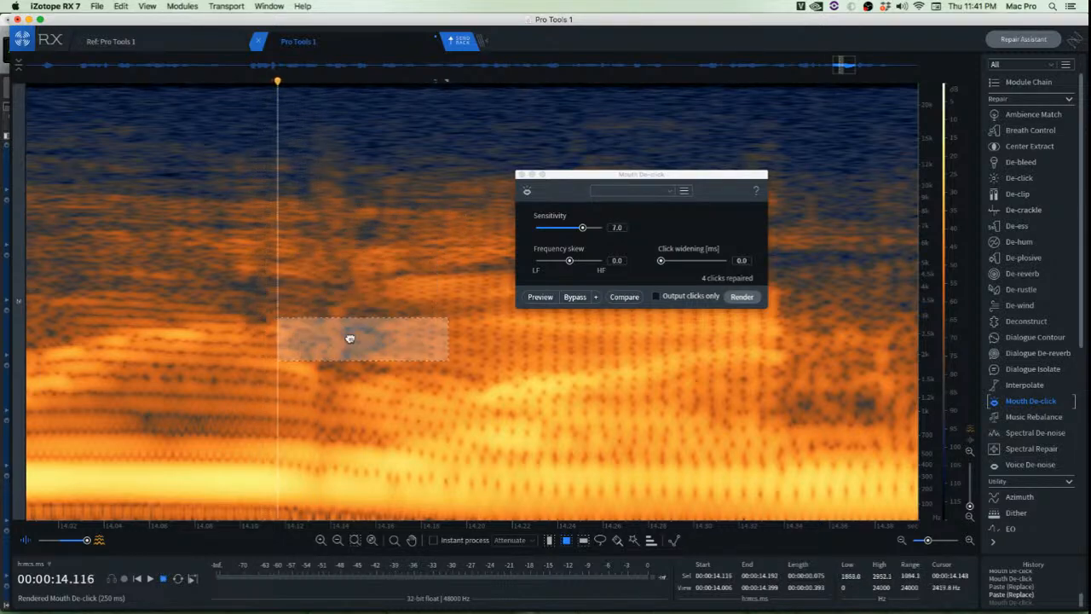
pyautogui.moveTo(244, 251); pyautogui.dragTo(428, 281)
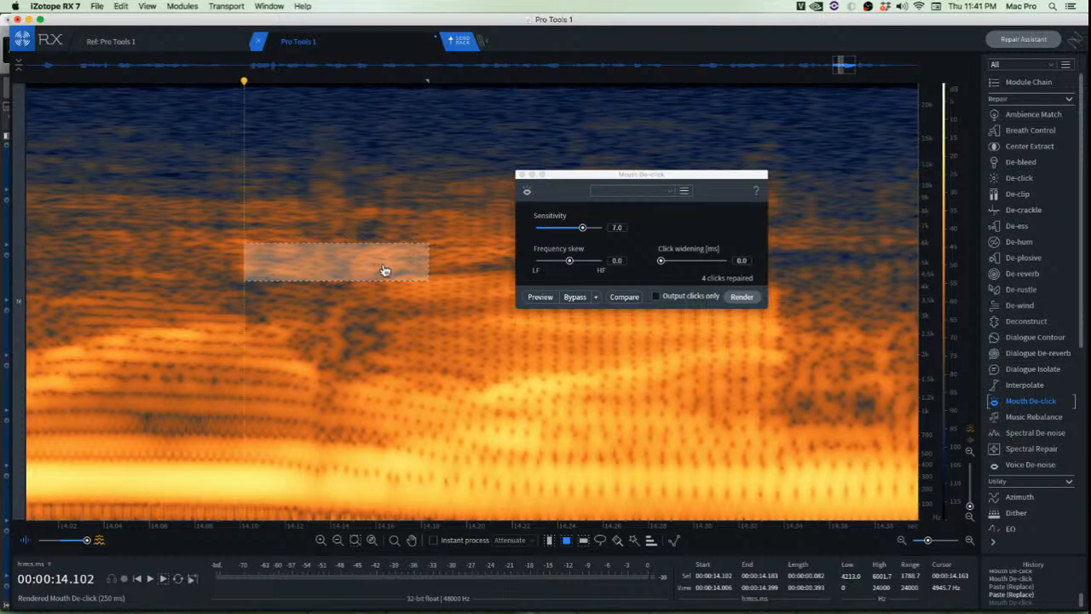
pyautogui.press('super+5')
pyautogui.click(225, 234)
pyautogui.scroll(-5, 229, 237)
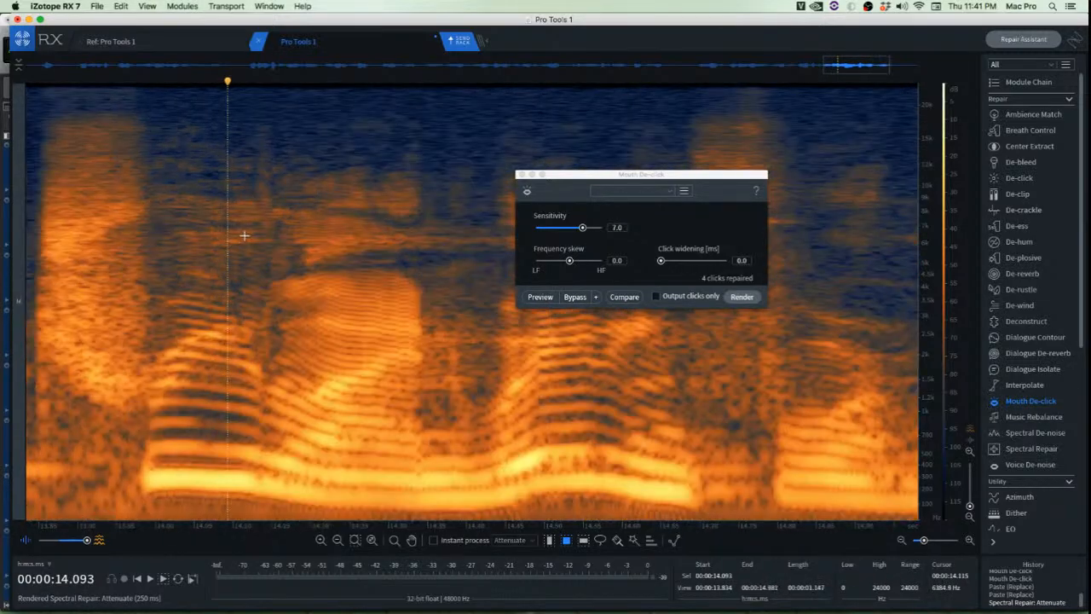
# Audition the attenuated transition repeatedly from about 13.958 s
pyautogui.click(123, 218)
pyautogui.press('space')
pyautogui.press('space')
pyautogui.press('space')
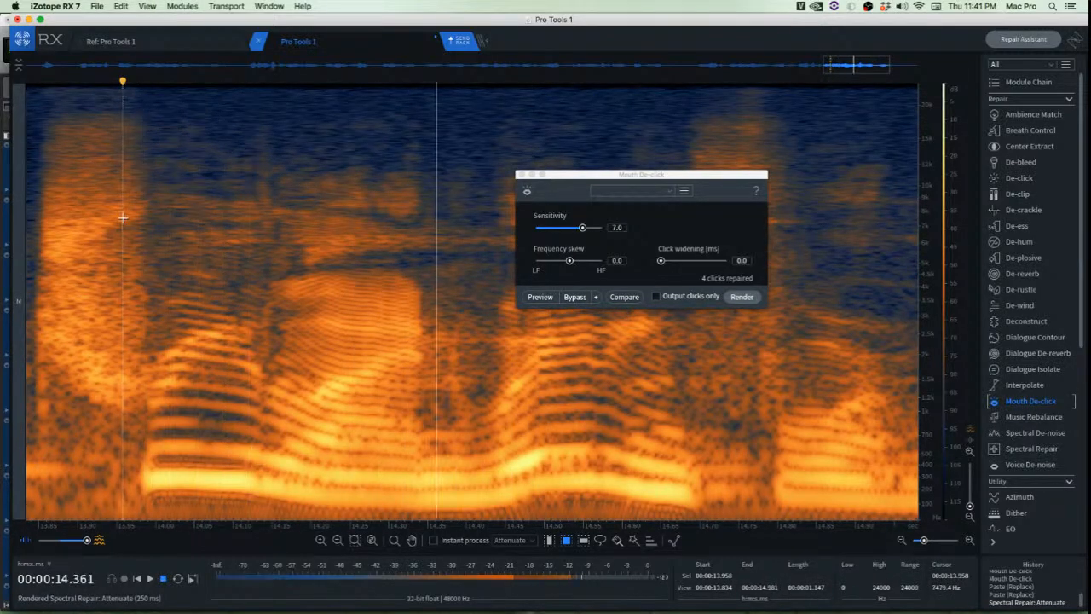
pyautogui.press('space')
pyautogui.press('space')
pyautogui.press('space')
pyautogui.scroll(3, 386, 247)
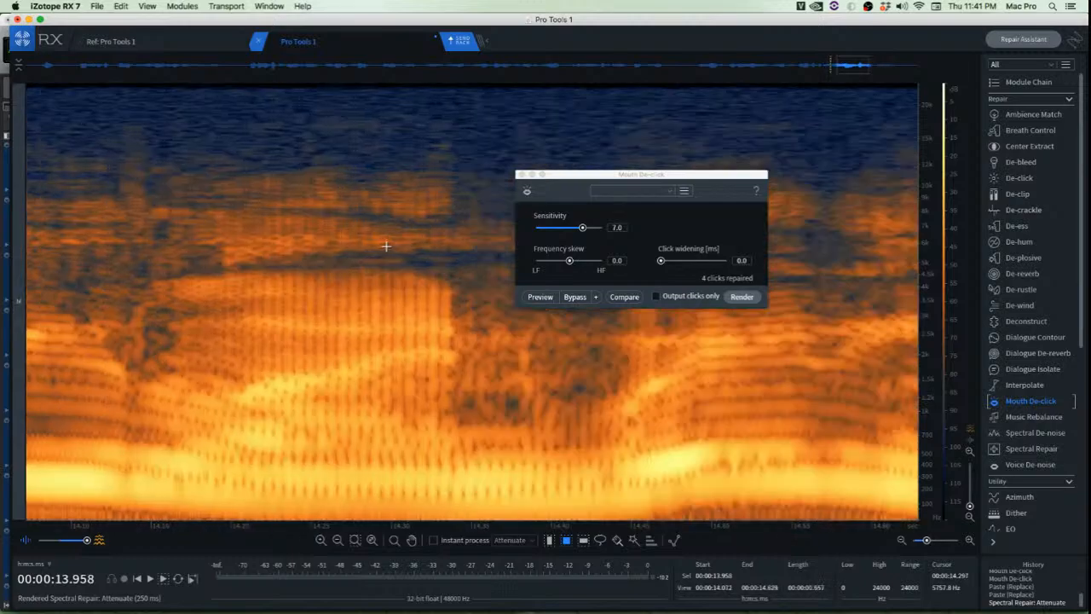
# Attenuate the band at about 14.181–14.282 s, roughly 4,494–6,618 Hz, with Spectral Repair
pyautogui.click(195, 196)
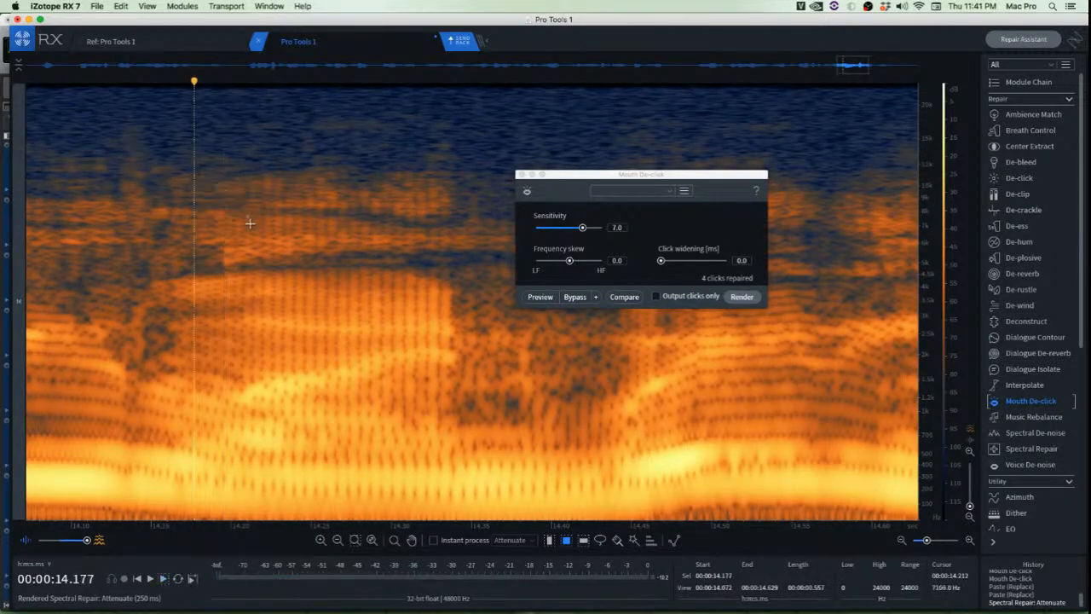
pyautogui.moveTo(200, 232); pyautogui.dragTo(362, 274)
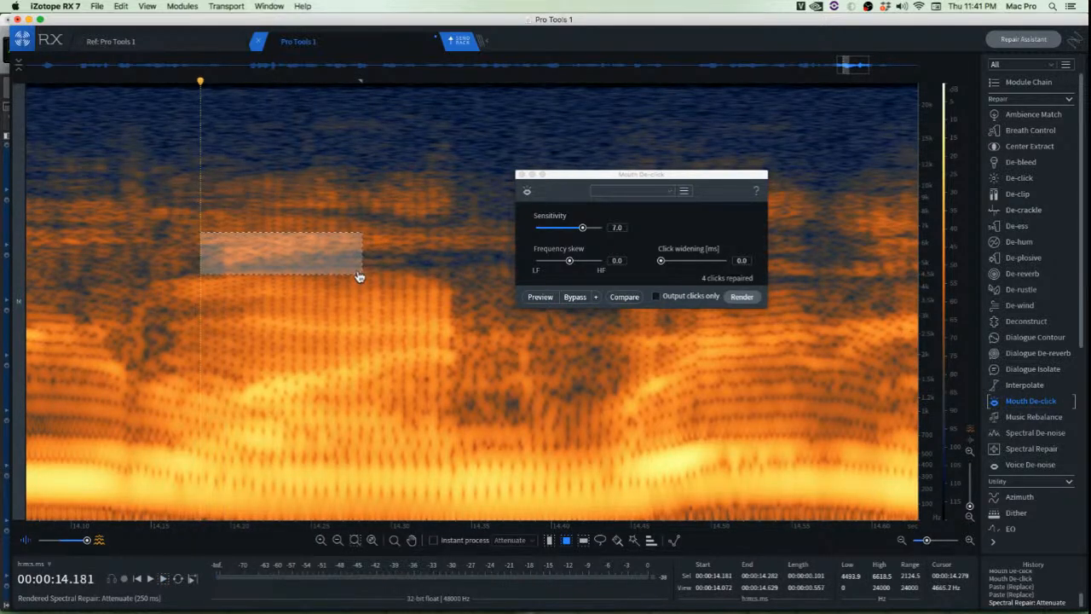
pyautogui.press('super+shift+5')
pyautogui.click(266, 318)
pyautogui.scroll(-3, 282, 282)
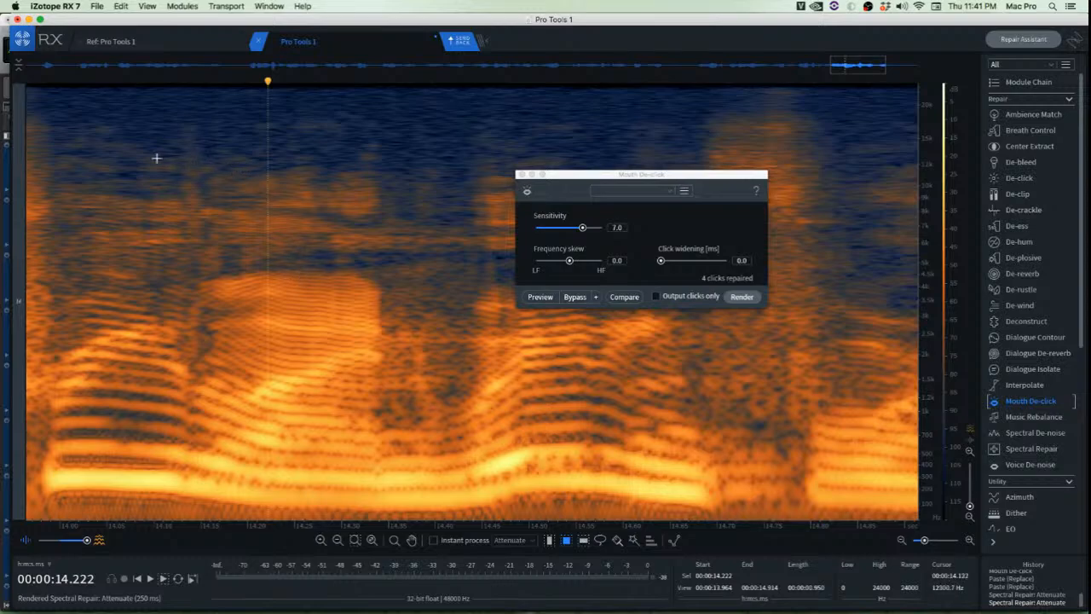
# Audition the attenuated speech repeatedly from about 14.028 s through to the end of the phrase
pyautogui.click(87, 157)
pyautogui.press('space')
pyautogui.press('space')
pyautogui.press('space')
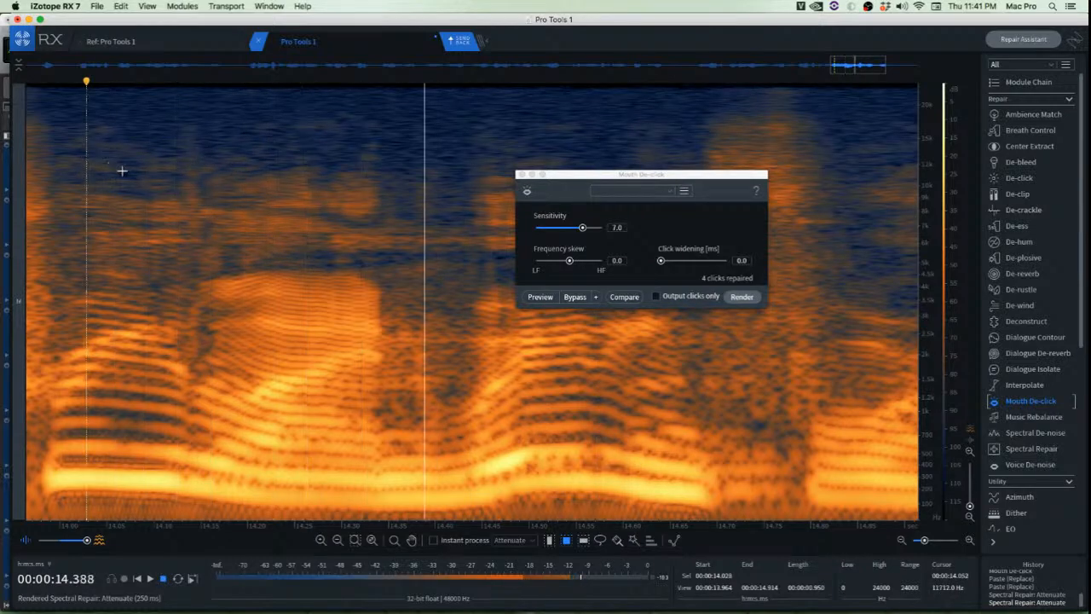
pyautogui.scroll(-3, 131, 170)
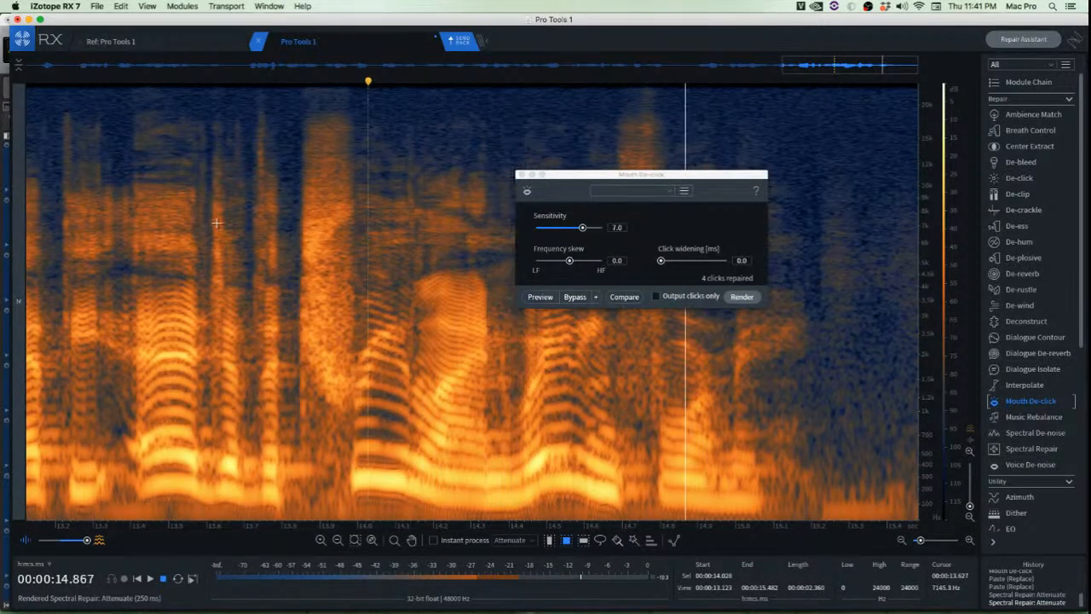
pyautogui.press('space')
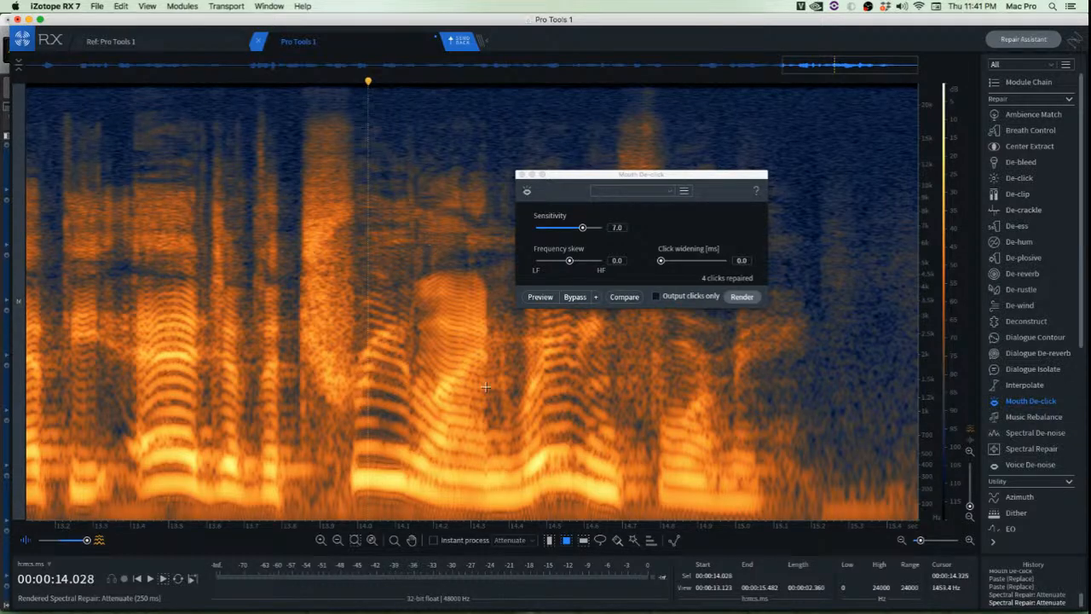
# Audition the speech around 14.515 s and move the Mouth De-click window clear of that area
pyautogui.press('space')
pyautogui.scroll(-4, 554, 397)
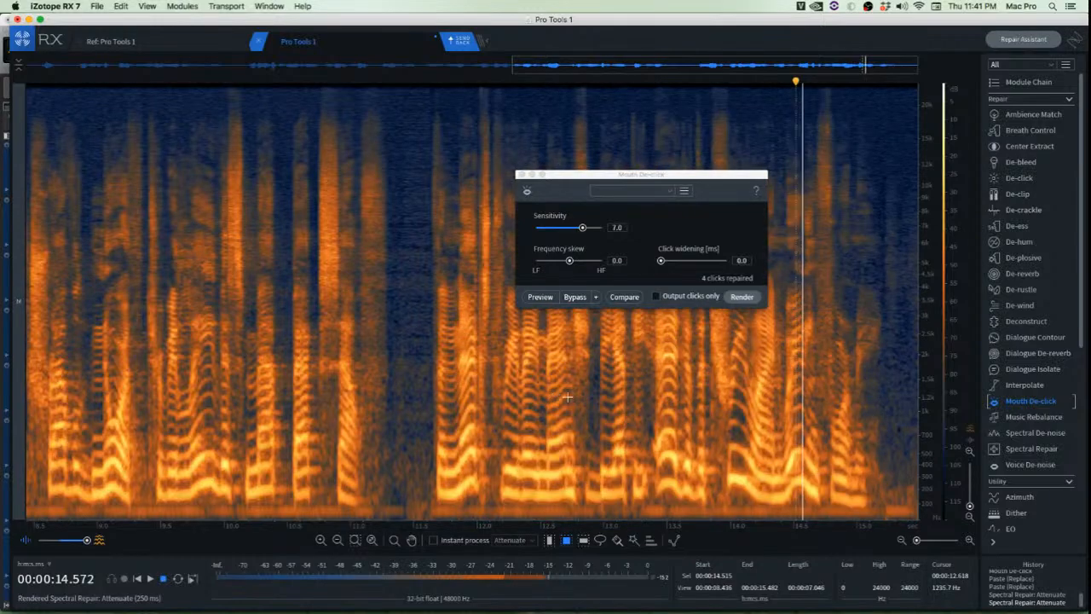
pyautogui.press('space')
pyautogui.moveTo(730, 179); pyautogui.dragTo(597, 180)
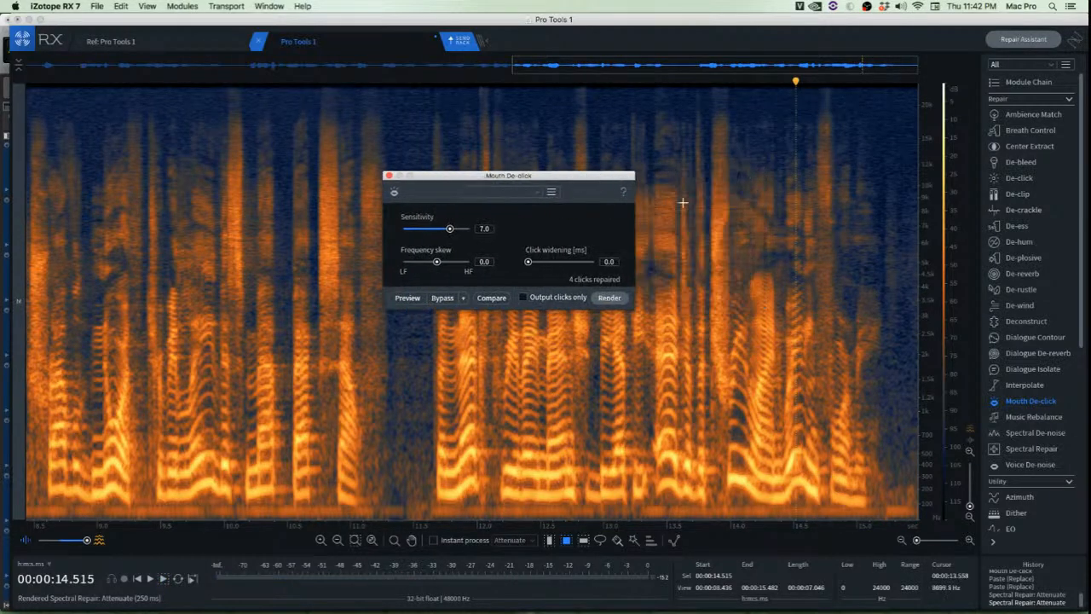
pyautogui.press('space')
pyautogui.press('space')
# Copy a small mid-frequency patch near 14.63 s and paste it over the adjacent spot
pyautogui.scroll(5, 767, 268)
pyautogui.scroll(3, 767, 268)
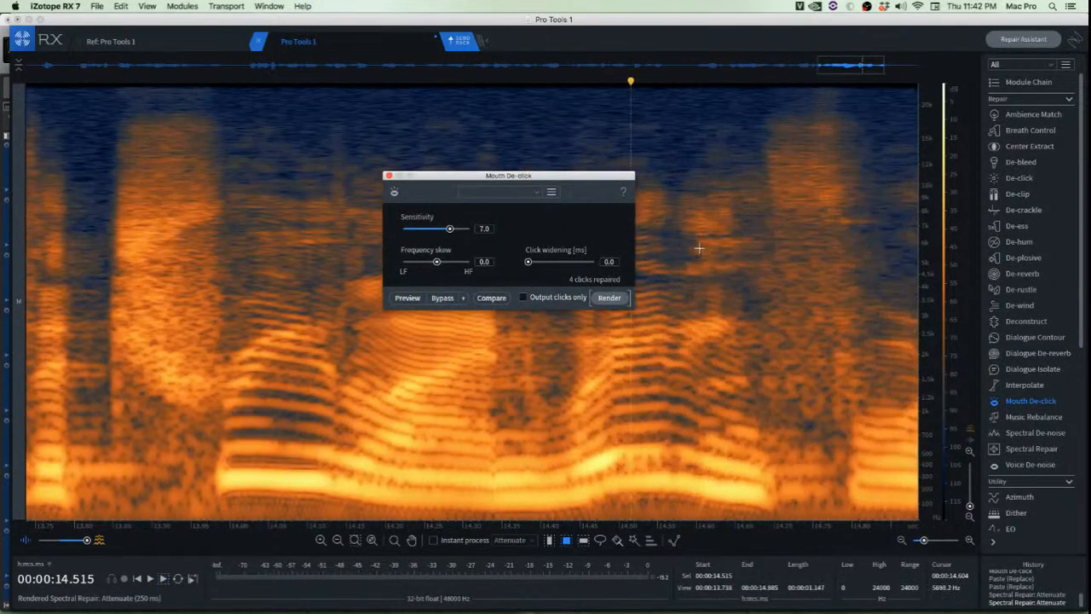
pyautogui.click(671, 179)
pyautogui.scroll(4, 701, 284)
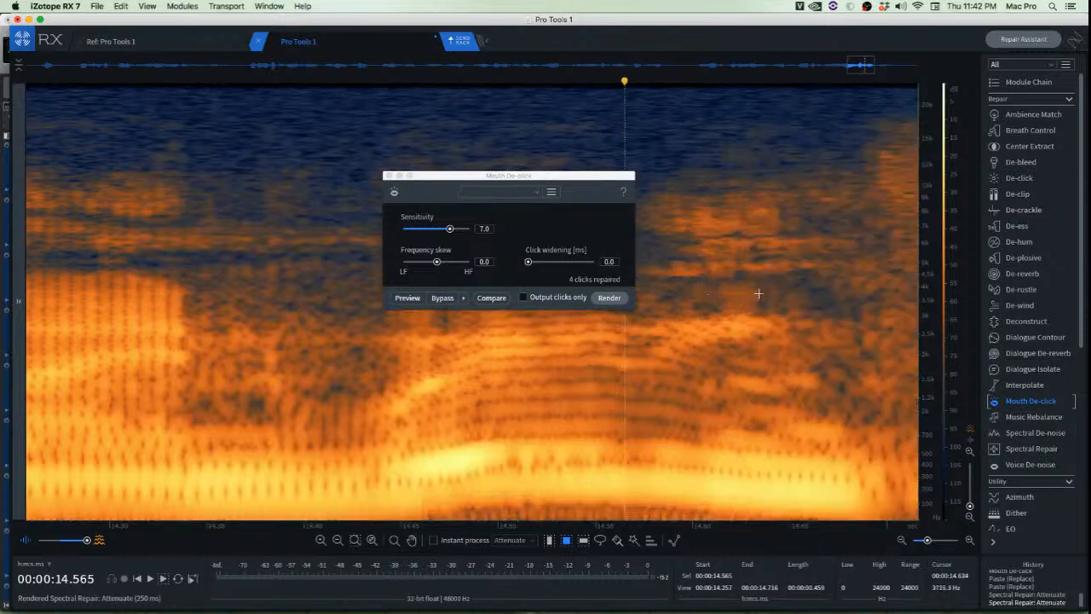
pyautogui.moveTo(704, 265); pyautogui.dragTo(784, 324)
pyautogui.moveTo(749, 307)
pyautogui.mouseDown()
pyautogui.moveTo(784, 308)
pyautogui.moveTo(726, 301)
pyautogui.mouseUp()
pyautogui.press('super+c')
pyautogui.press('super+v')
pyautogui.click(786, 297)
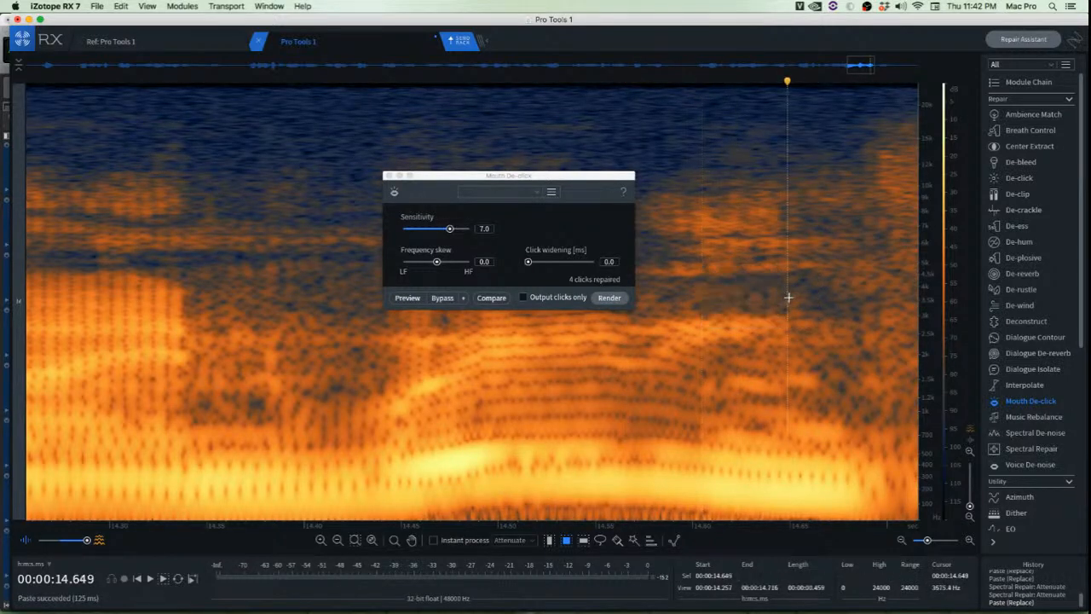
# Audition the patched speech repeatedly from about 14.423 s through to the end of the phrase
pyautogui.scroll(-4, 783, 297)
pyautogui.scroll(-1, 782, 297)
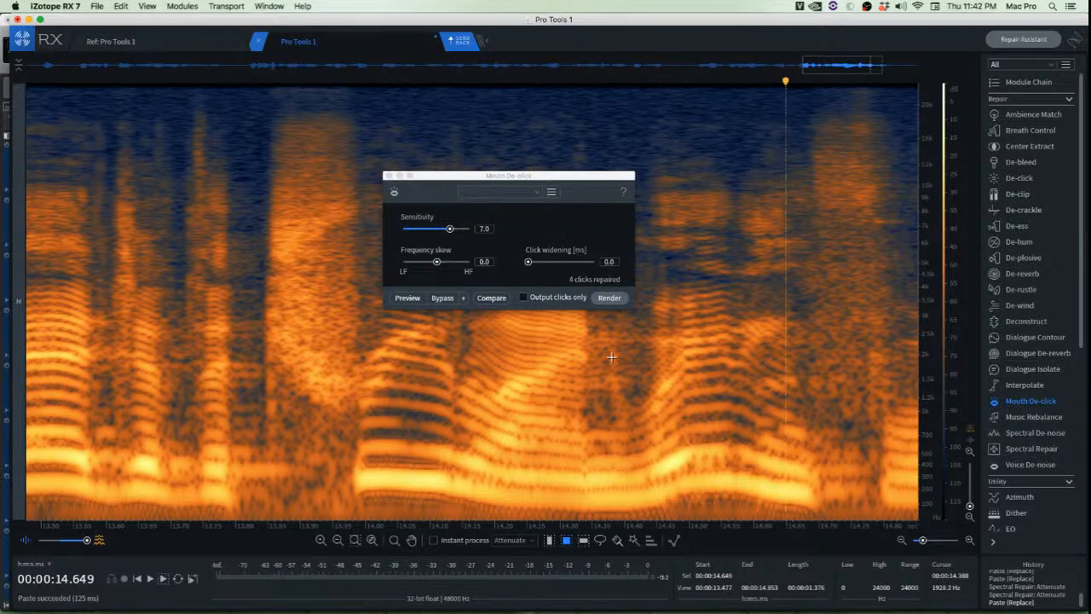
pyautogui.press('space')
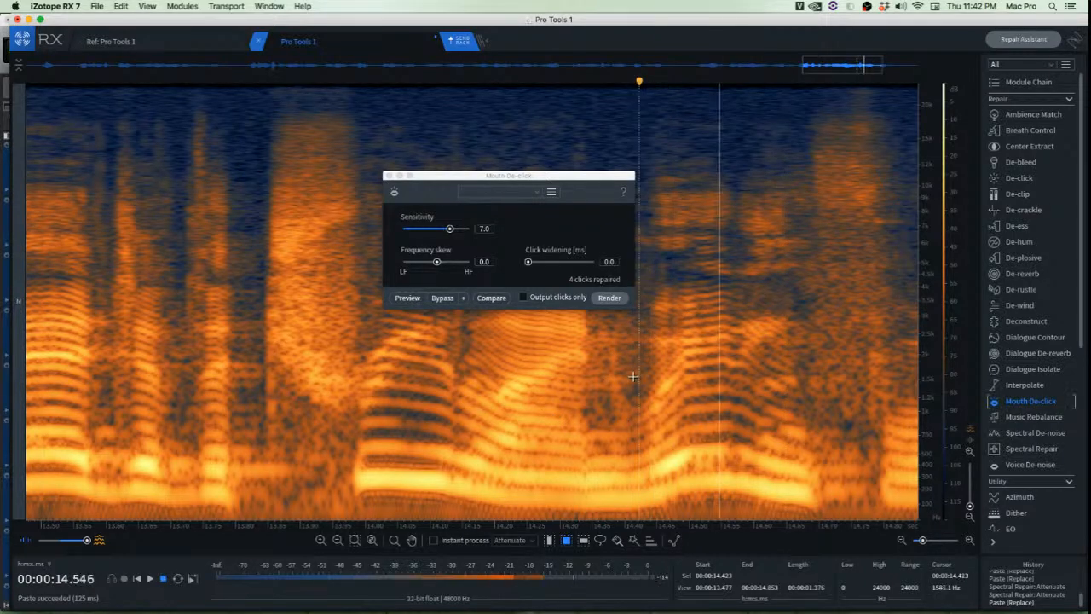
pyautogui.press('space')
pyautogui.press('space')
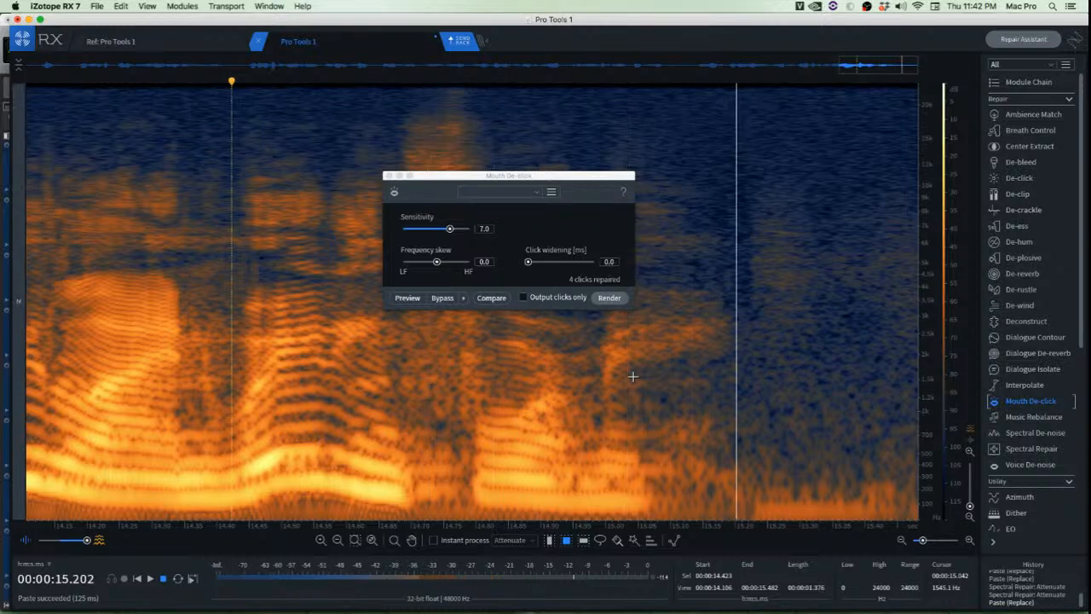
pyautogui.press('space')
pyautogui.press('space')
pyautogui.press('space')
# Attenuate the low-frequency noise below about 298 Hz at about 15.222–15.465 s with Spectral Repair
pyautogui.scroll(-5, 632, 375)
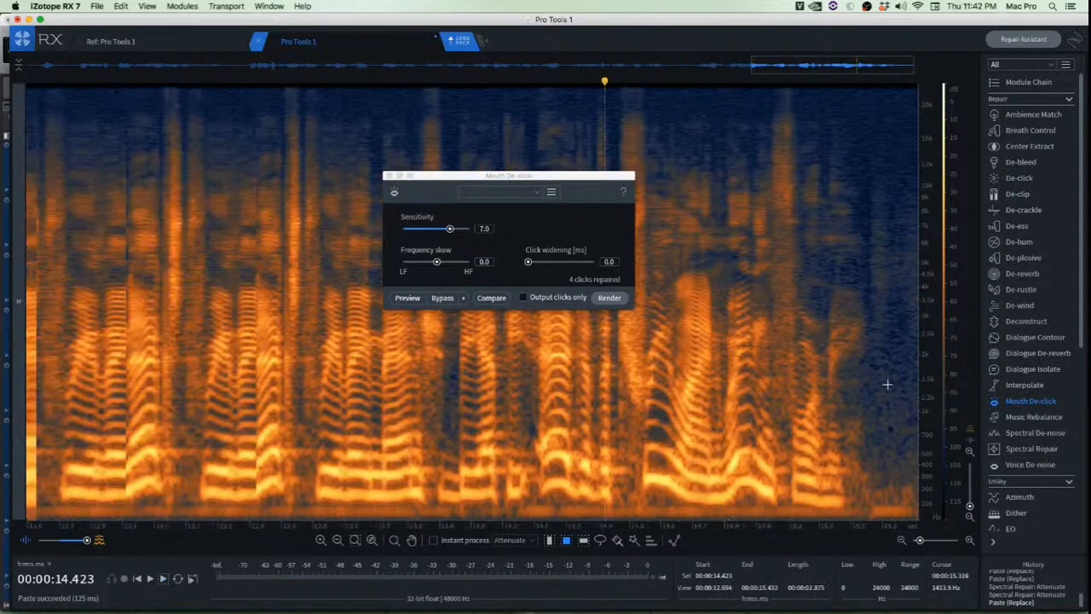
pyautogui.scroll(5, 852, 392)
pyautogui.hscroll(3, 560, 526)
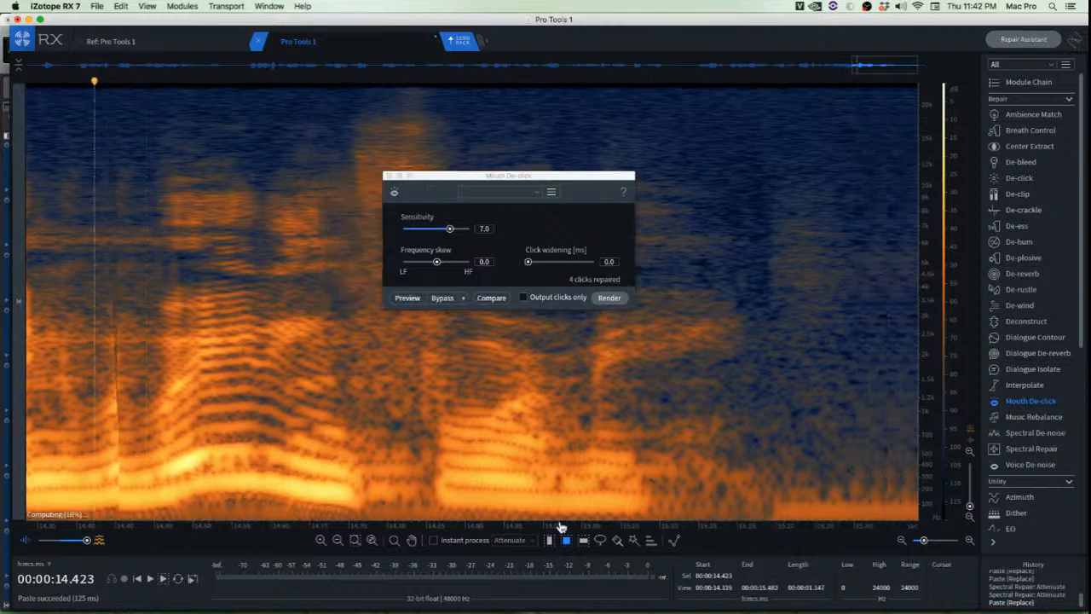
pyautogui.scroll(3, 890, 447)
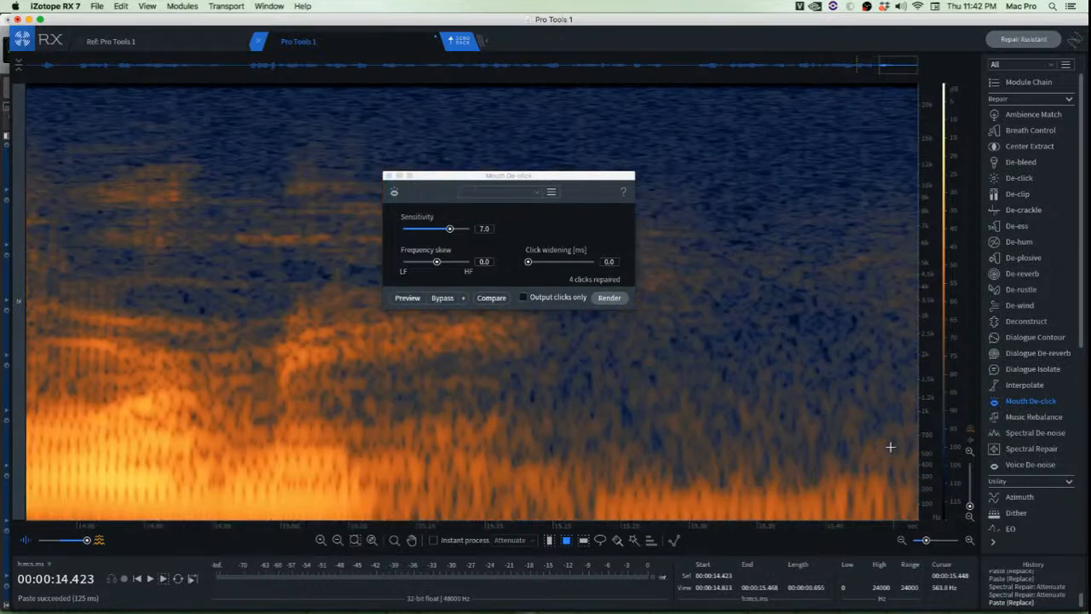
pyautogui.moveTo(583, 475); pyautogui.dragTo(913, 520)
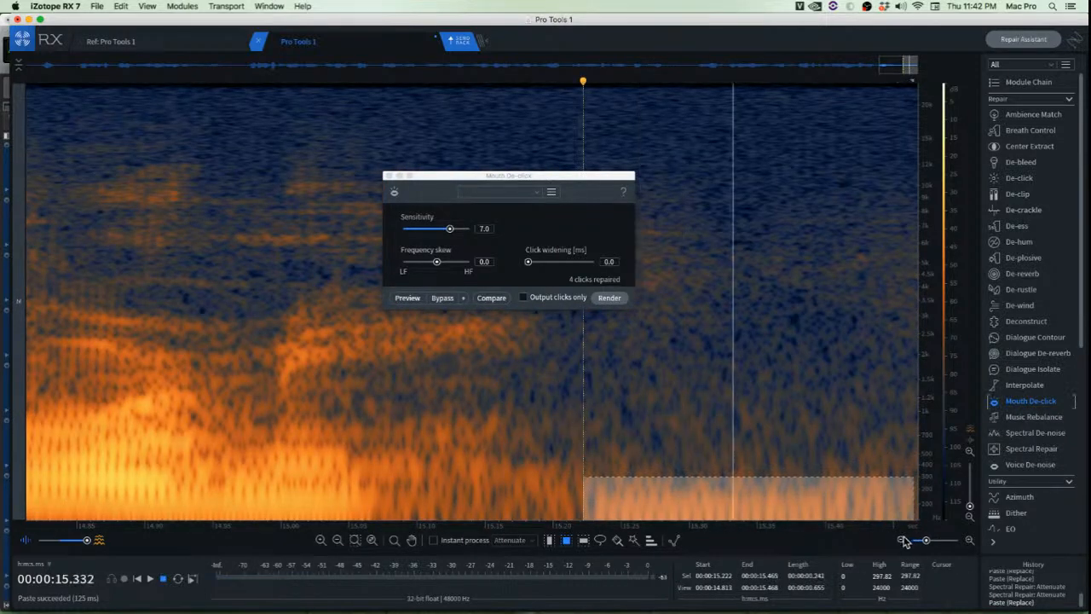
pyautogui.press('super+r')
pyautogui.click(750, 386)
pyautogui.scroll(-5, 750, 473)
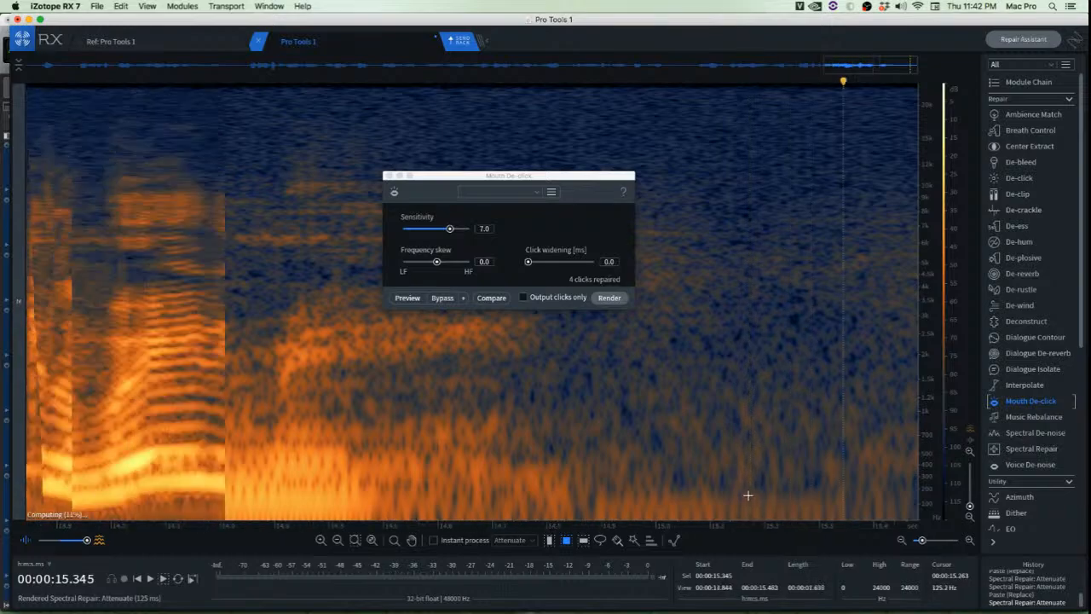
pyautogui.scroll(5, 848, 349)
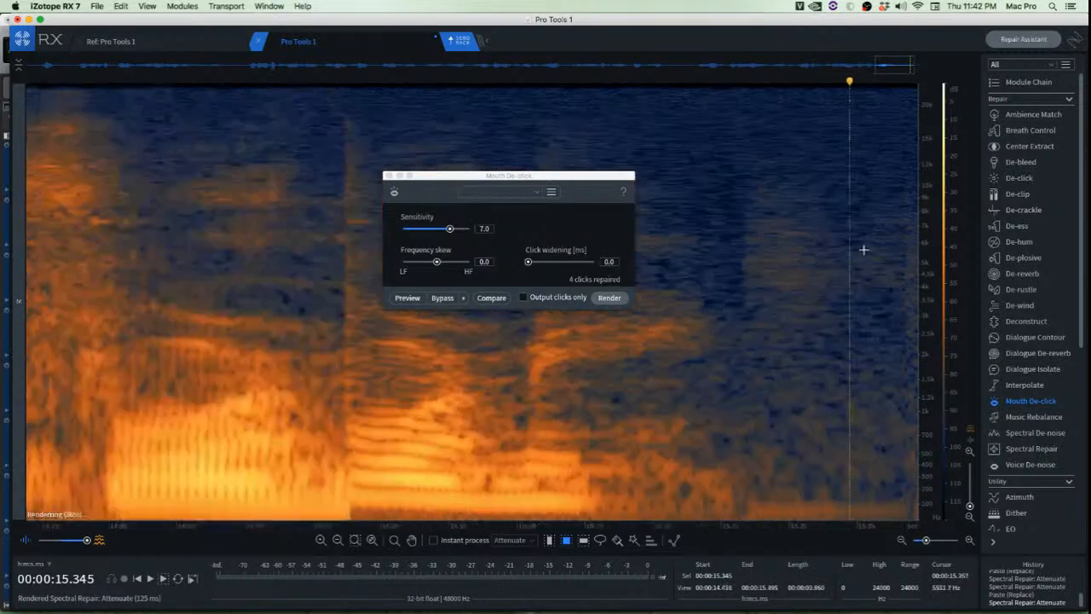
pyautogui.click(668, 167)
pyautogui.scroll(-3, 699, 196)
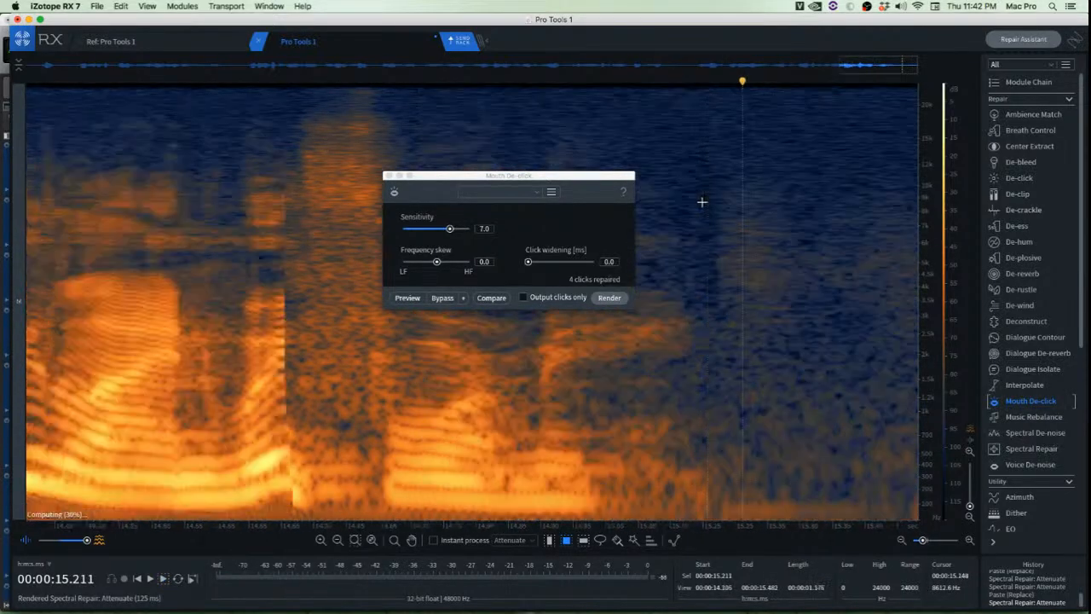
pyautogui.click(816, 194)
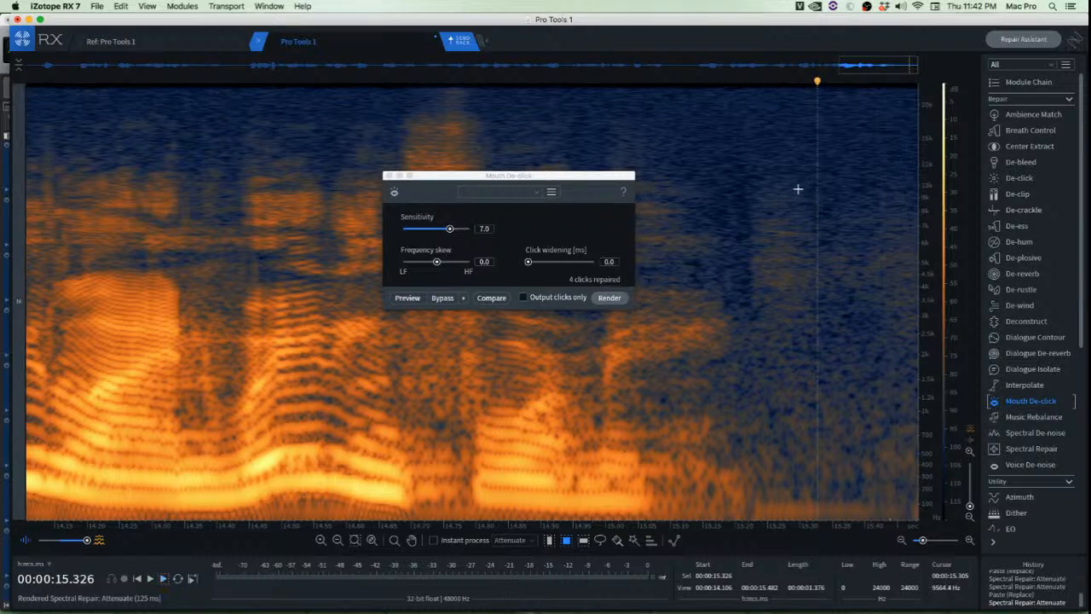
pyautogui.moveTo(738, 162); pyautogui.dragTo(839, 339)
pyautogui.moveTo(849, 173); pyautogui.dragTo(954, 397)
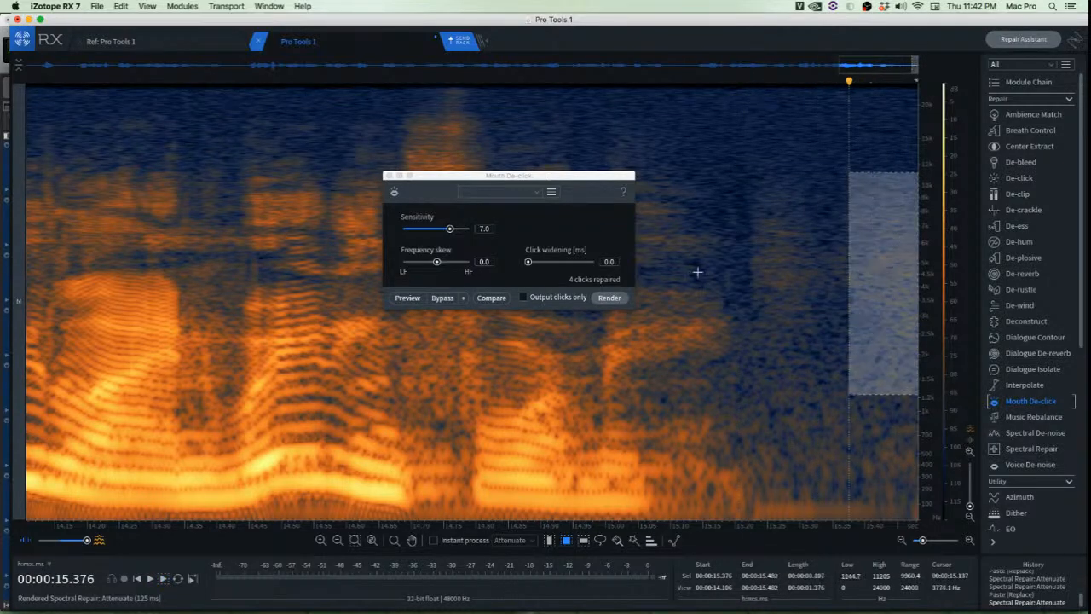
pyautogui.click(741, 199)
# Copy a patch of clean background and paste it over the later part of the faint high-frequency burst near 15.3 s
pyautogui.scroll(3, 772, 282)
pyautogui.scroll(1, 772, 282)
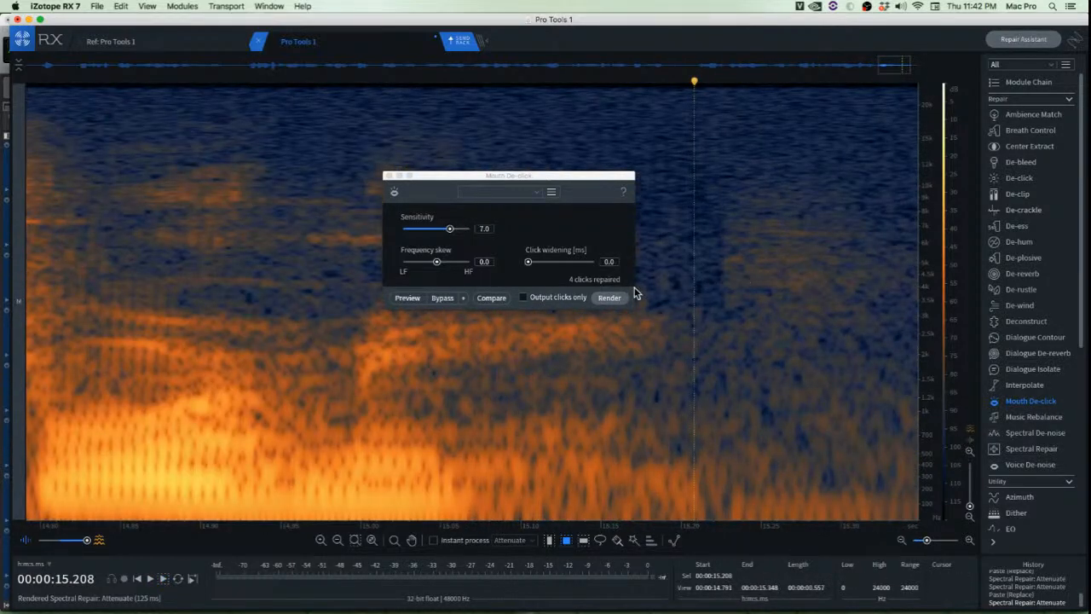
pyautogui.scroll(-4, 752, 289)
pyautogui.scroll(4, 832, 271)
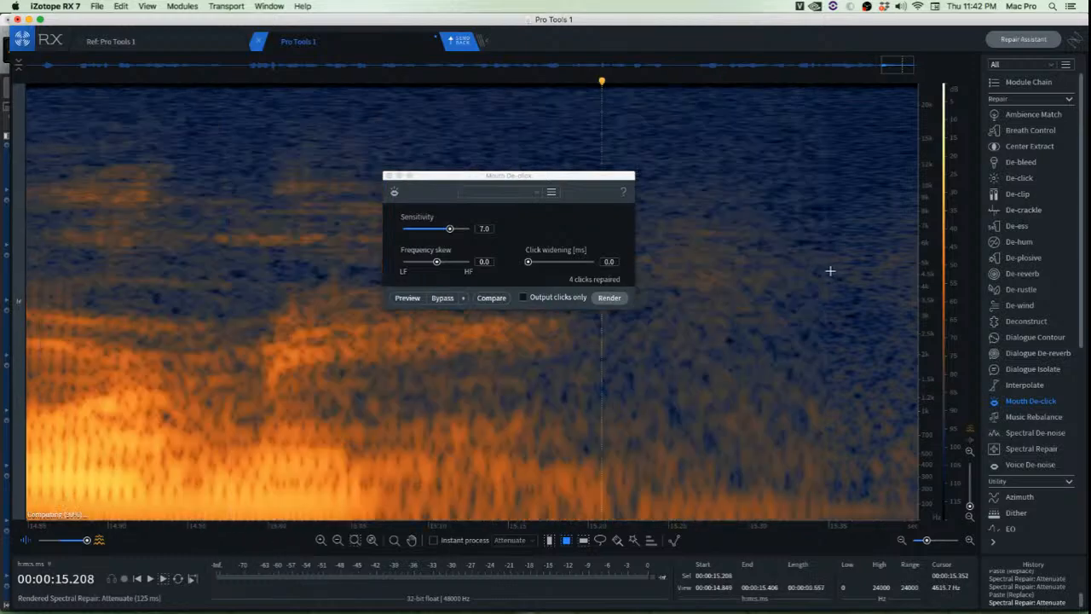
pyautogui.moveTo(775, 181); pyautogui.dragTo(750, 315)
pyautogui.press('super+c')
pyautogui.press('super+v')
pyautogui.click(824, 349)
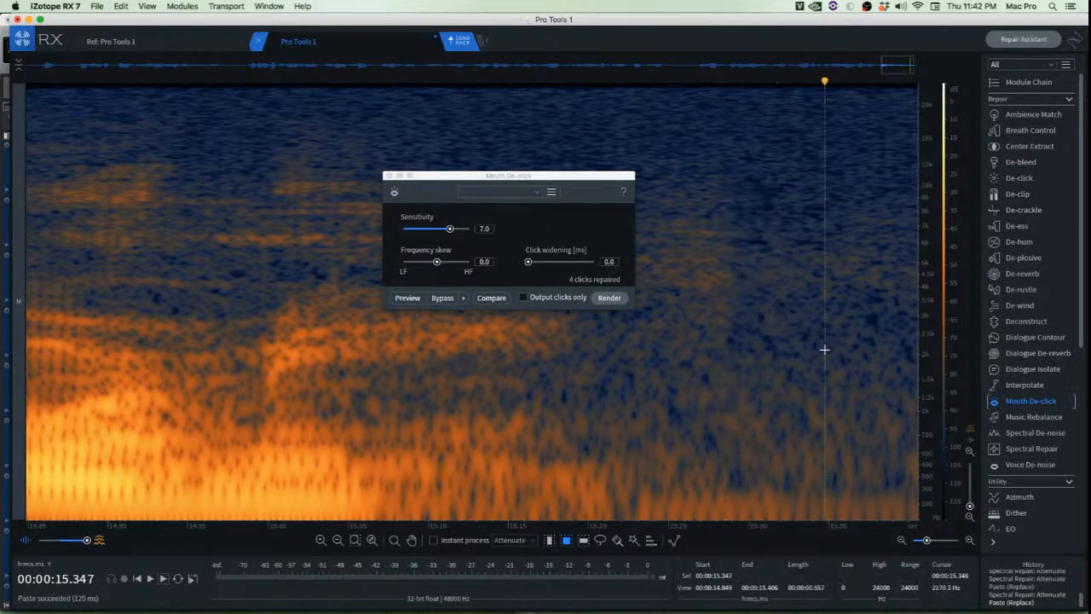
# Move the Mouth De-click window aside, then copy the quiet band from about 15.173 s and paste it over the start of the burst
pyautogui.moveTo(567, 170); pyautogui.dragTo(358, 165)
pyautogui.click(563, 196)
pyautogui.scroll(3, 562, 195)
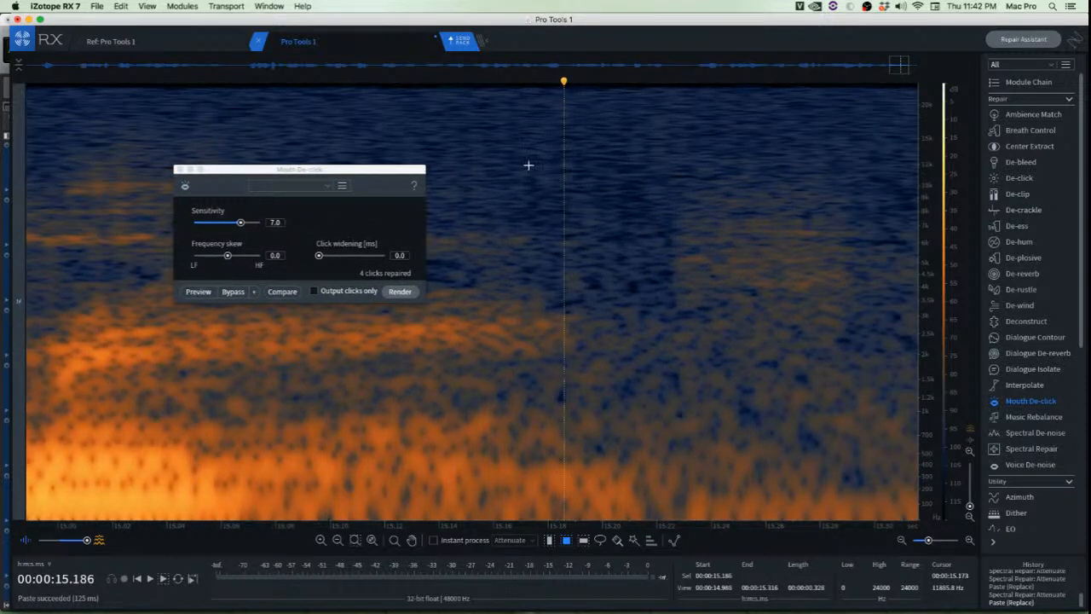
pyautogui.moveTo(529, 166); pyautogui.dragTo(669, 328)
pyautogui.press('super+c')
pyautogui.moveTo(605, 266); pyautogui.dragTo(726, 271)
pyautogui.press('super+v')
pyautogui.click(577, 271)
pyautogui.scroll(-2, 577, 271)
pyautogui.scroll(-2, 577, 271)
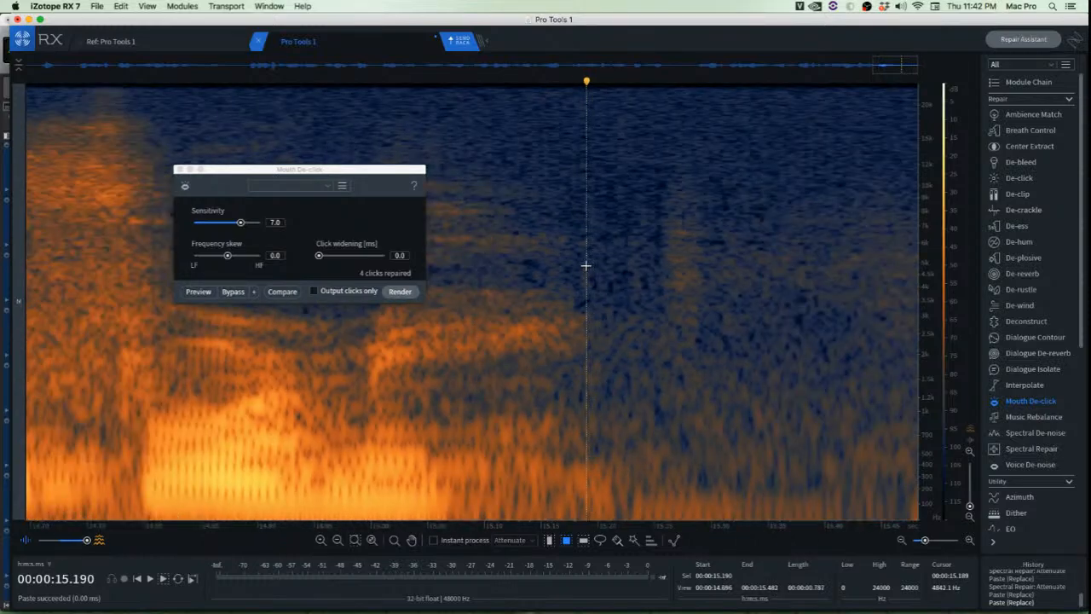
# Copy the background at about 15.296–15.361 s, 1,928–12,003 Hz, and paste it over the remaining burst at about 15.244–15.308 s
pyautogui.scroll(2, 737, 268)
pyautogui.moveTo(679, 164)
pyautogui.mouseDown()
pyautogui.moveTo(777, 346)
pyautogui.moveTo(804, 358)
pyautogui.mouseUp()
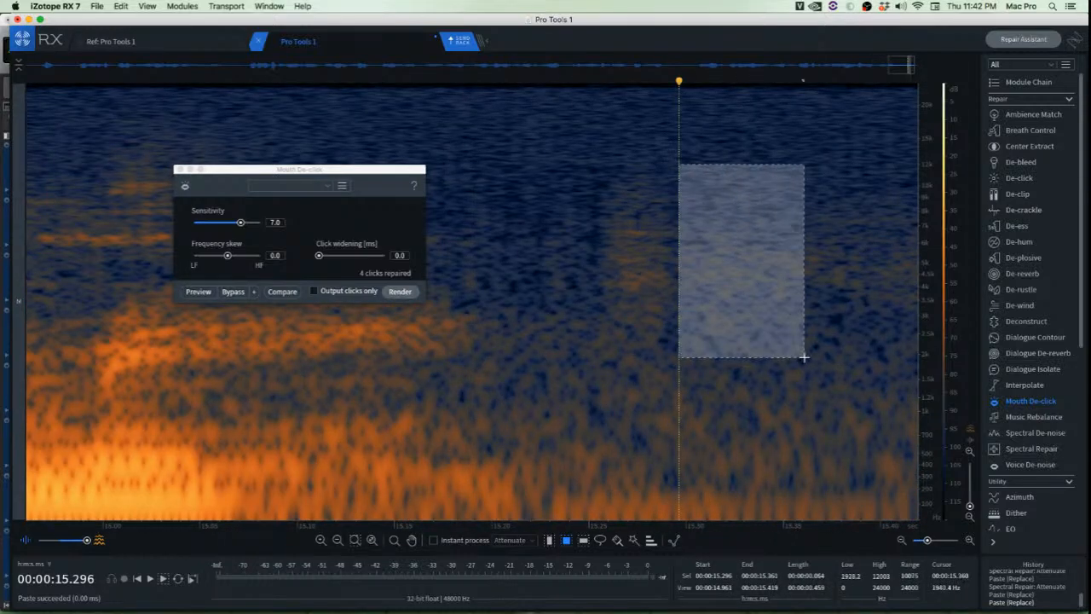
pyautogui.moveTo(747, 319); pyautogui.dragTo(645, 316)
pyautogui.press('super+v')
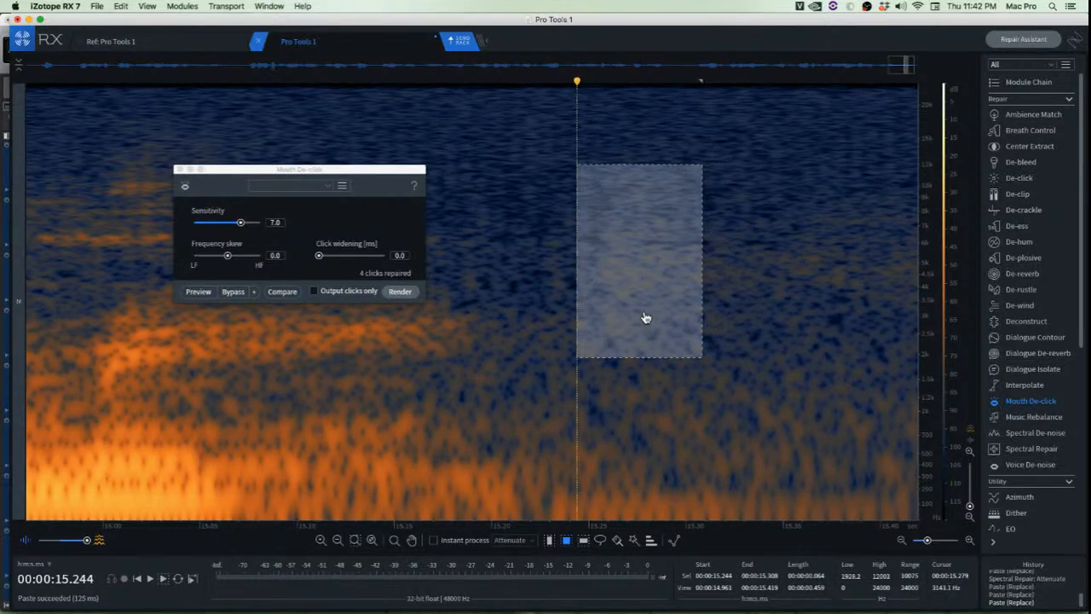
pyautogui.click(734, 316)
# Audition the end of the phrase from about 14.868 s and inspect the repaired tail
pyautogui.scroll(-3, 724, 309)
pyautogui.click(640, 204)
pyautogui.press('space')
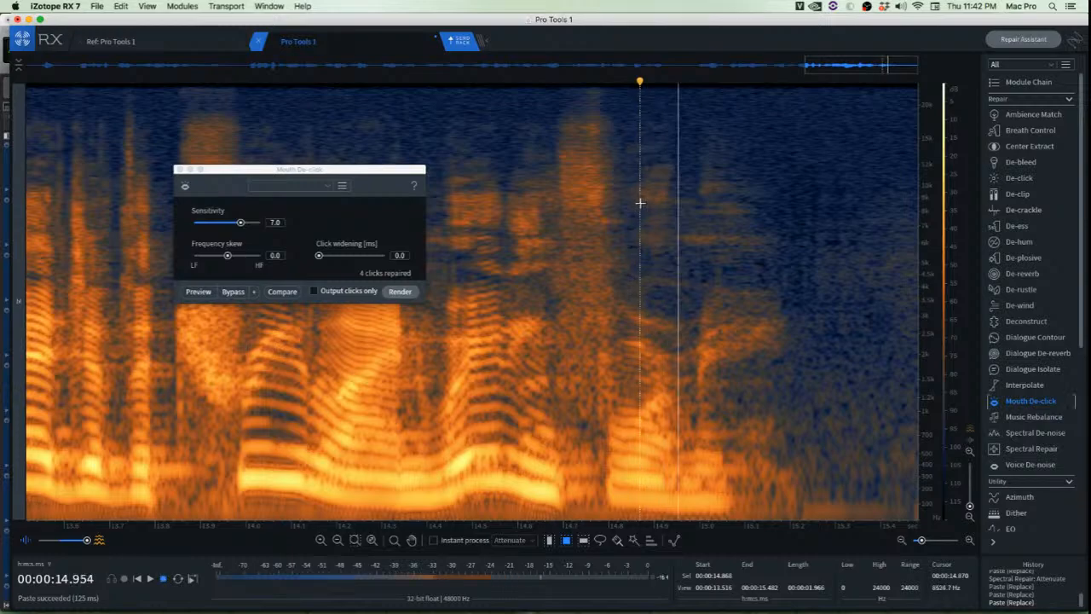
pyautogui.press('space')
pyautogui.scroll(-3, 673, 207)
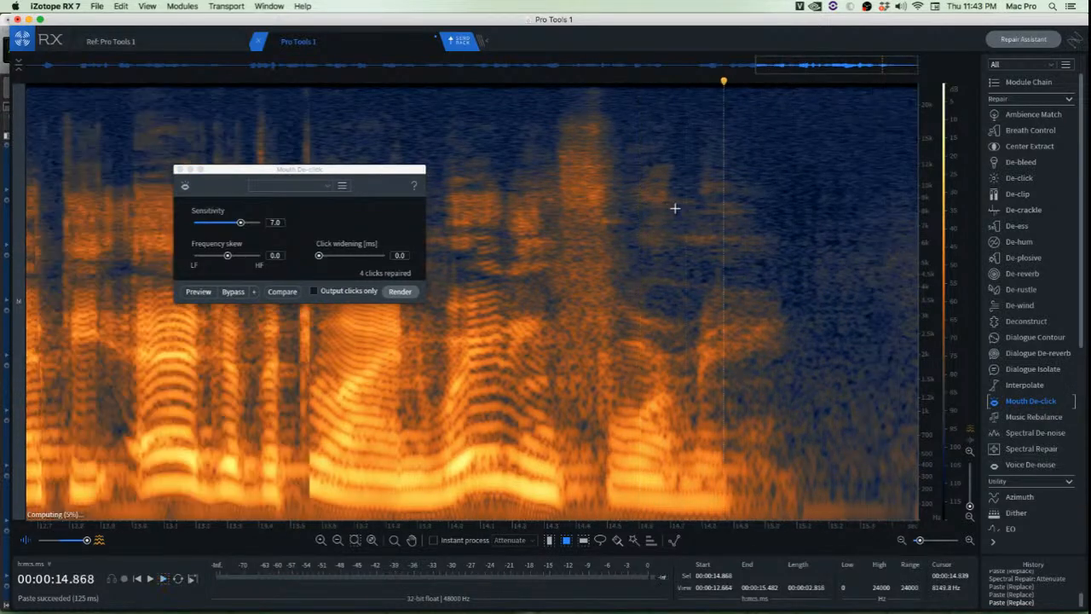
pyautogui.scroll(5, 884, 332)
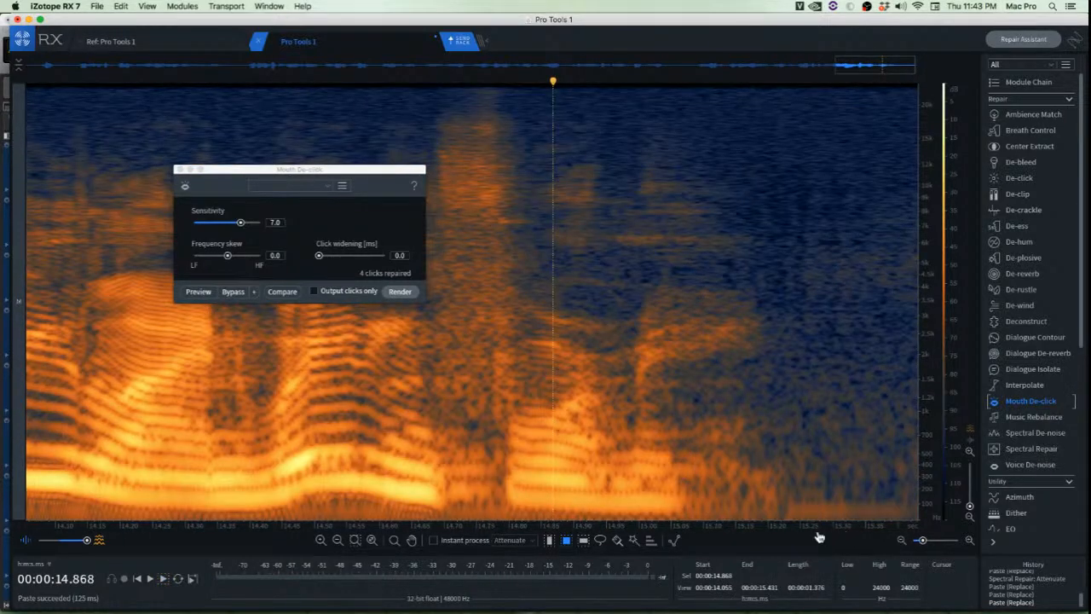
pyautogui.hscroll(2, 682, 539)
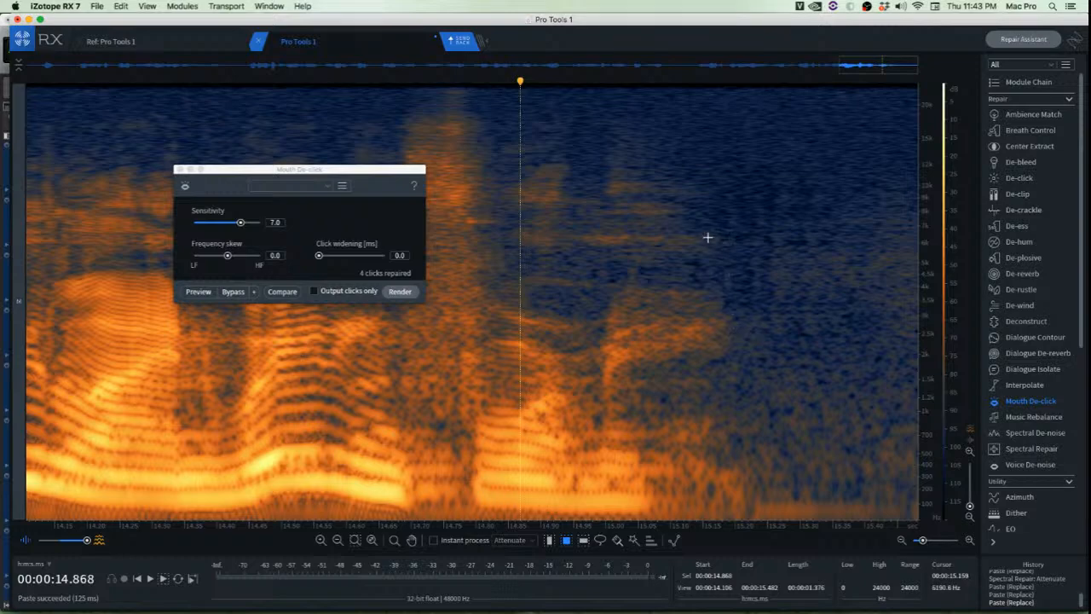
# Copy the band at about 15.158–15.359 s, 2,210–11,598 Hz, try later positions, and paste it over the tail at about 15.280–15.447 s
pyautogui.moveTo(707, 168); pyautogui.dragTo(839, 346)
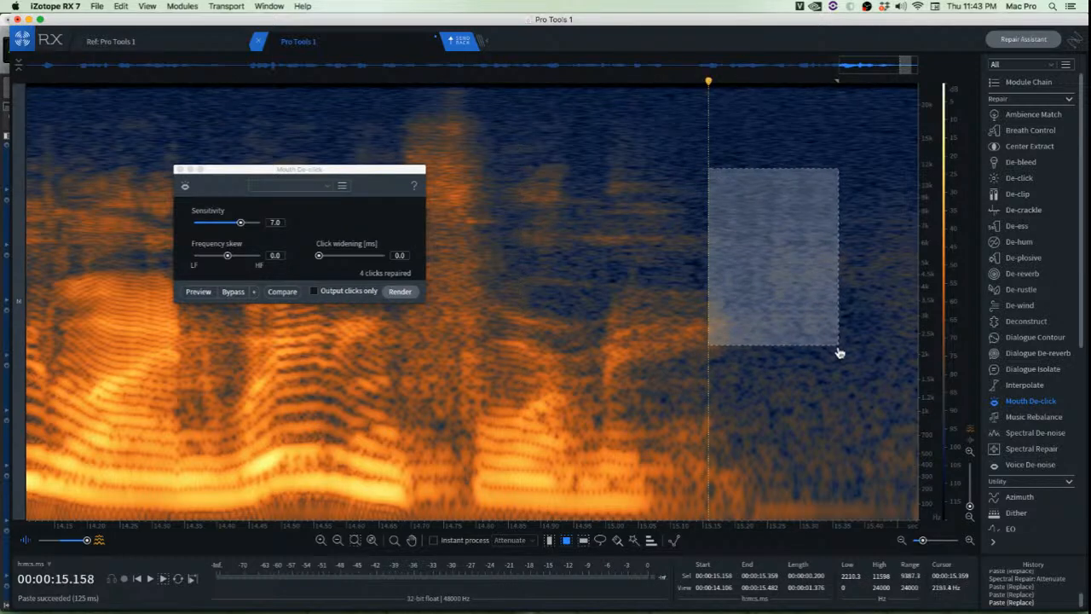
pyautogui.moveTo(789, 307); pyautogui.dragTo(879, 307)
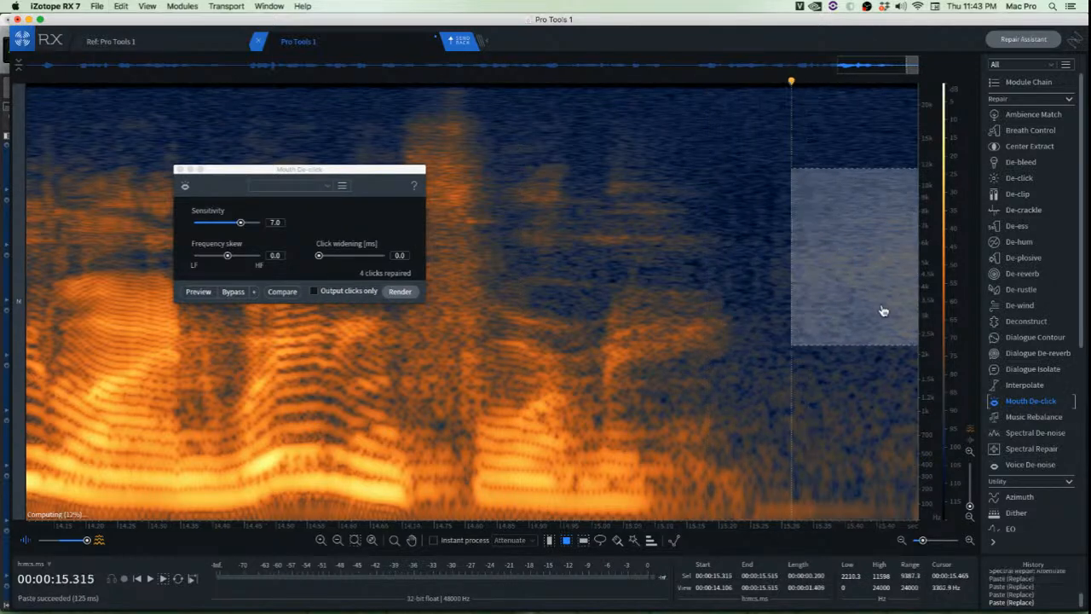
pyautogui.click(718, 321)
pyautogui.press('super+v')
pyautogui.press('super+z')
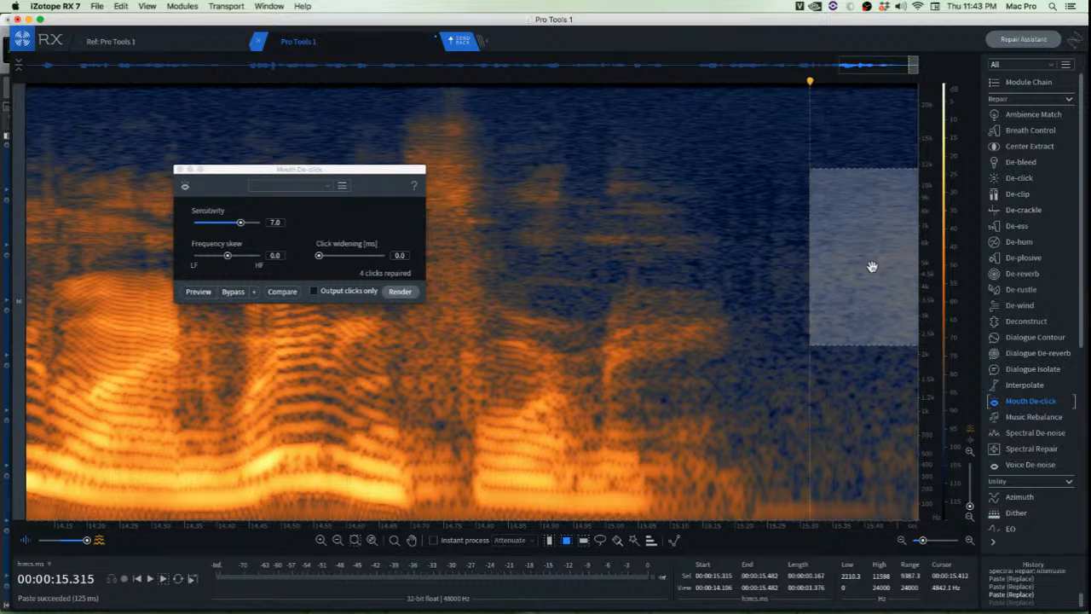
pyautogui.moveTo(873, 267)
pyautogui.mouseDown()
pyautogui.moveTo(833, 272)
pyautogui.moveTo(870, 270)
pyautogui.mouseUp()
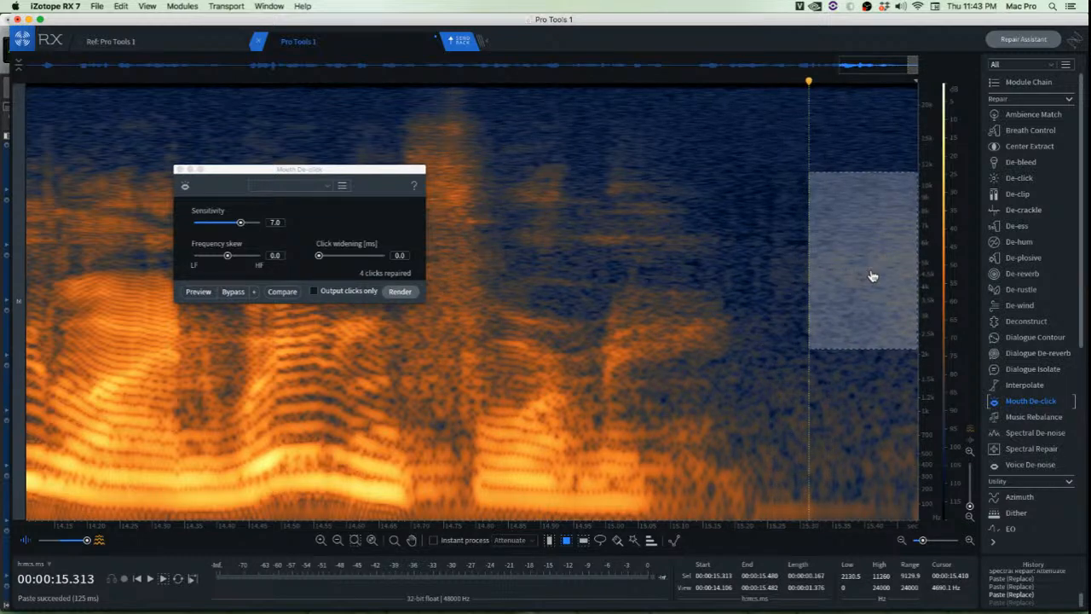
pyautogui.press('super+v')
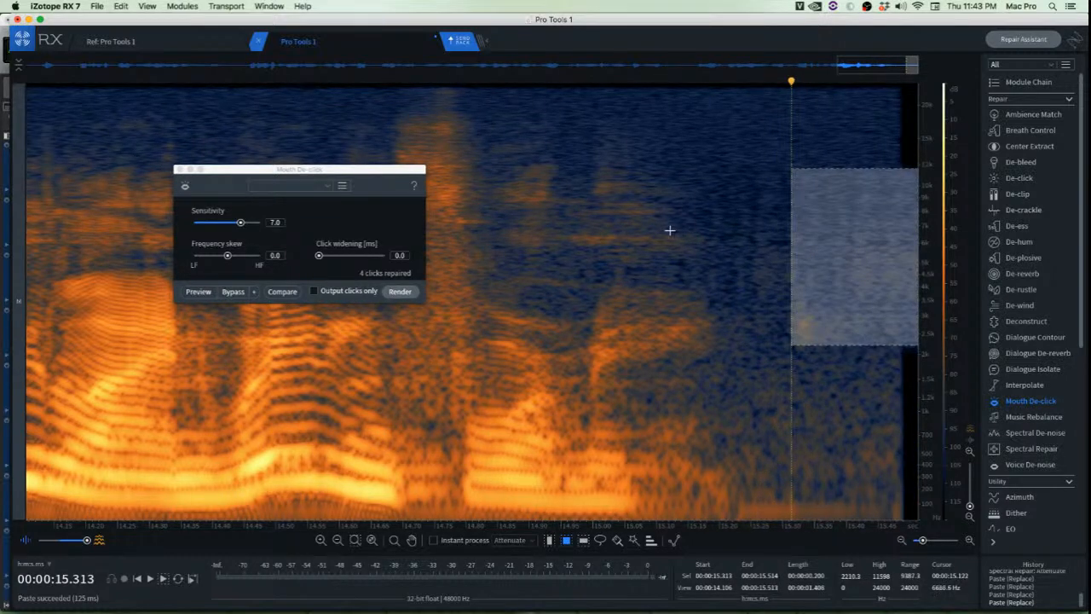
pyautogui.press('super+z')
pyautogui.moveTo(896, 270); pyautogui.dragTo(853, 278)
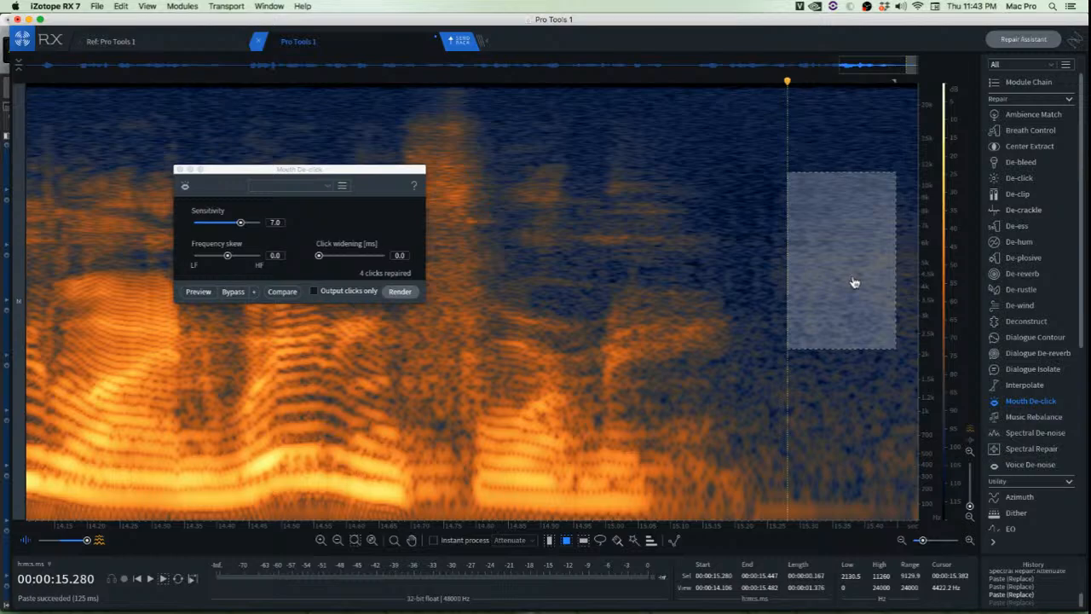
pyautogui.click(682, 219)
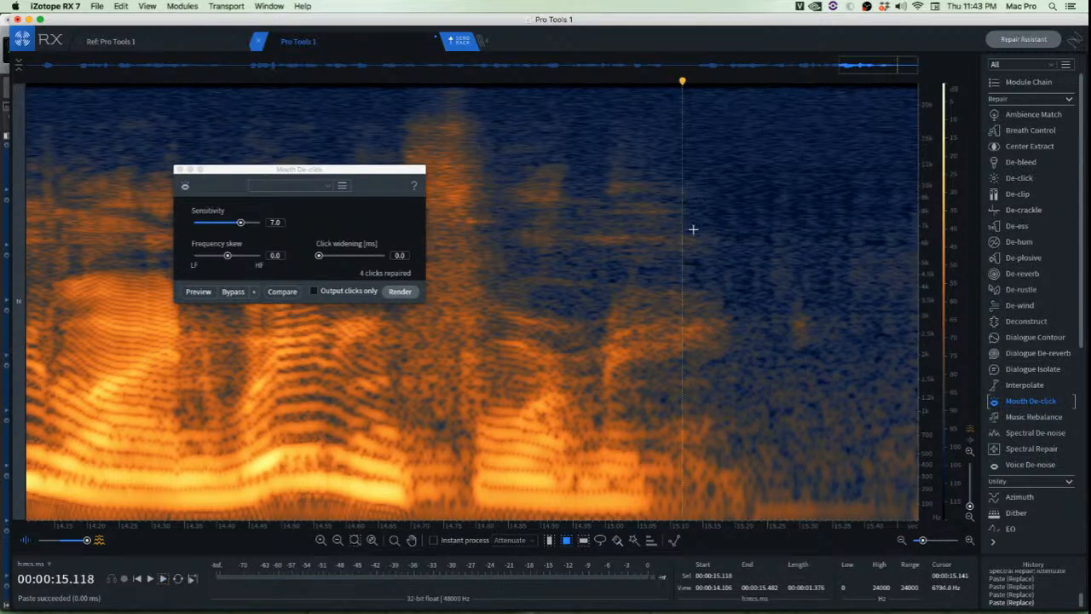
# Audition the end of the phrase from about 14.456 s to check the pasted repair
pyautogui.scroll(-2, 682, 227)
pyautogui.click(529, 193)
pyautogui.press('space')
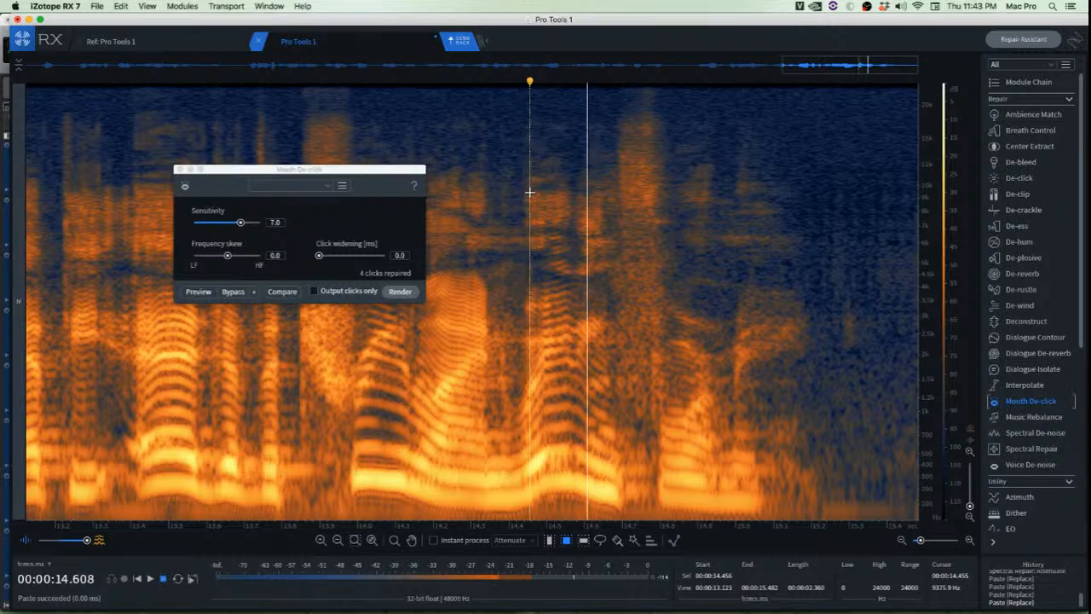
pyautogui.press('space')
pyautogui.press('space')
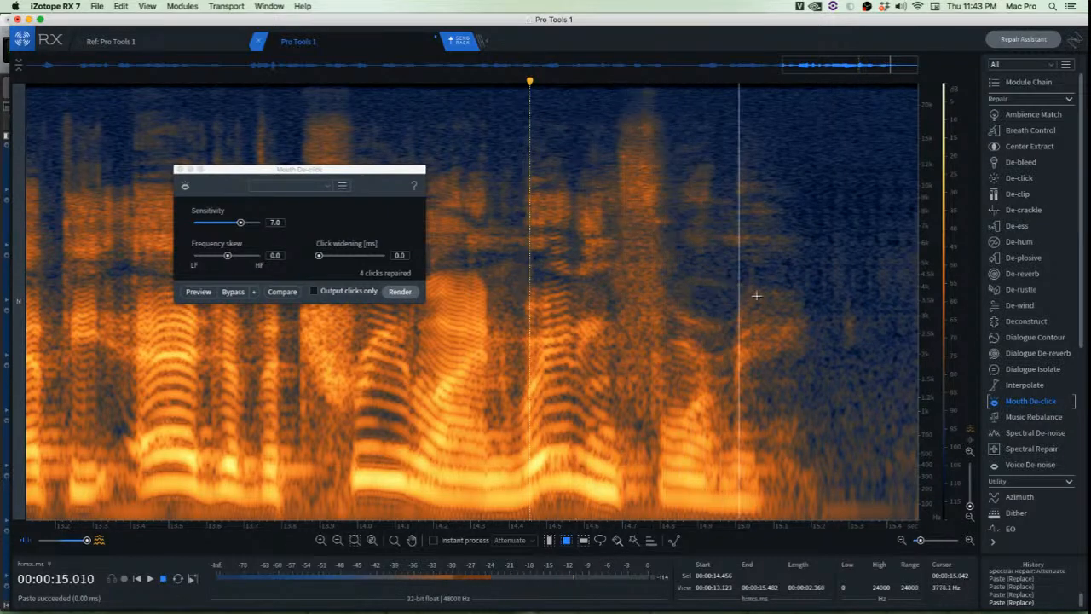
pyautogui.press('space')
# Copy the quiet background at about 15.32–15.37 s and paste it over the remaining spot at about 15.30 s
pyautogui.scroll(3, 889, 326)
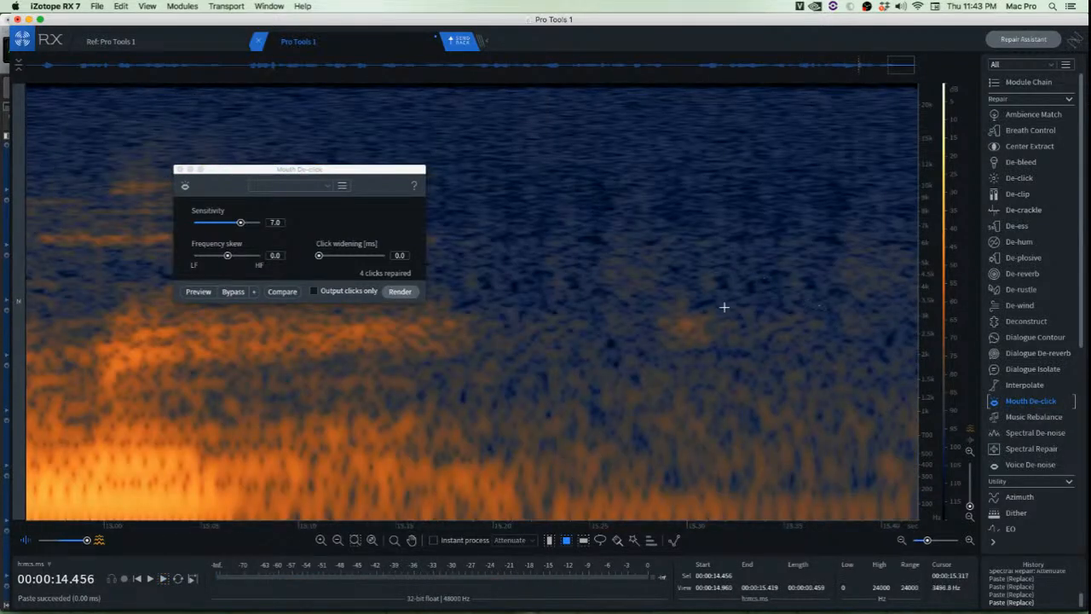
pyautogui.moveTo(728, 278); pyautogui.dragTo(838, 355)
pyautogui.moveTo(767, 322); pyautogui.dragTo(689, 333)
pyautogui.click(779, 335)
# Audition the tail of the last phrase from about 14.878 s
pyautogui.scroll(-2, 657, 373)
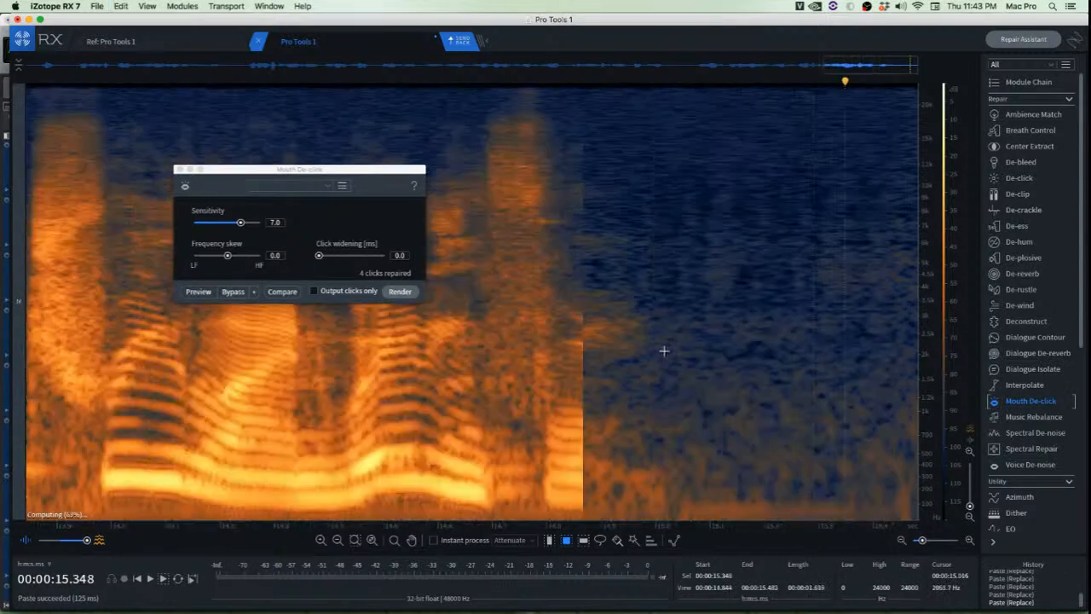
pyautogui.click(588, 272)
pyautogui.press('space')
pyautogui.press('space')
pyautogui.press('space')
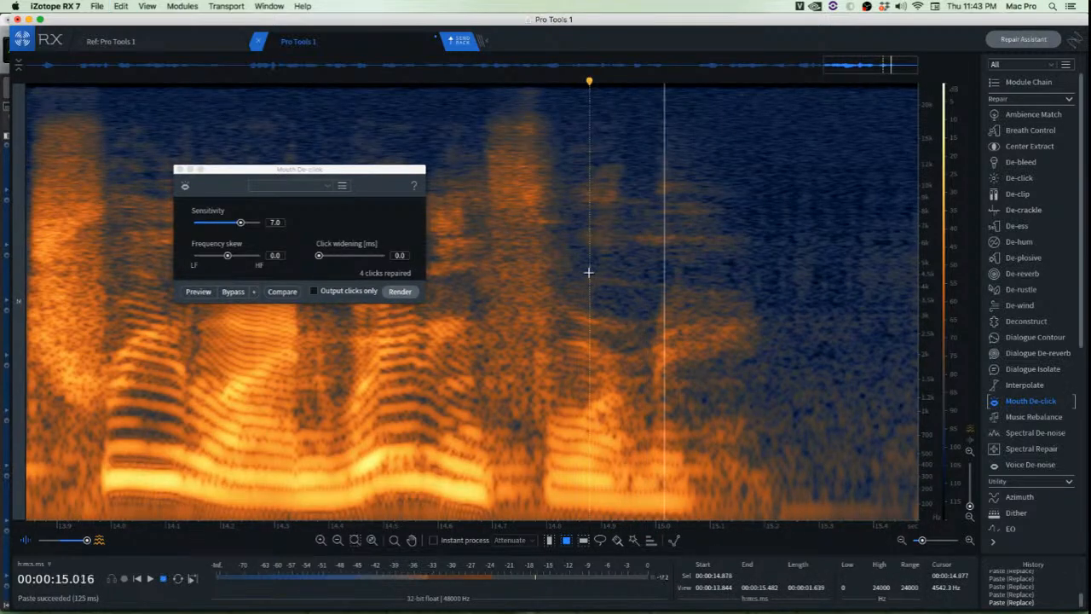
pyautogui.press('space')
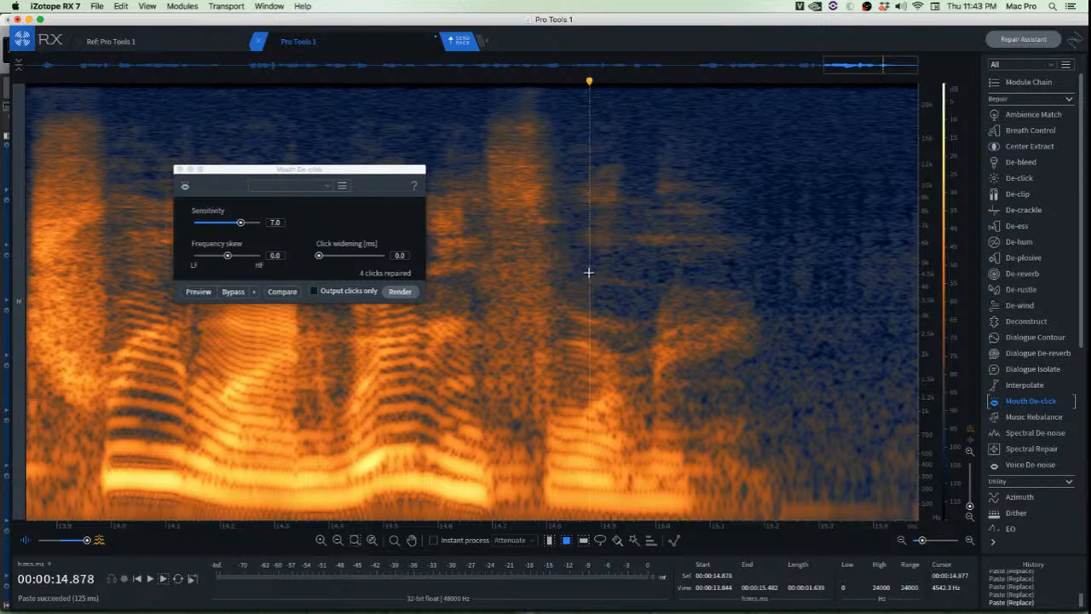
# Play the cleaned recording from its beginning and review the full spectrogram
pyautogui.press('Return')
pyautogui.press('space')
pyautogui.scroll(-2, 534, 223)
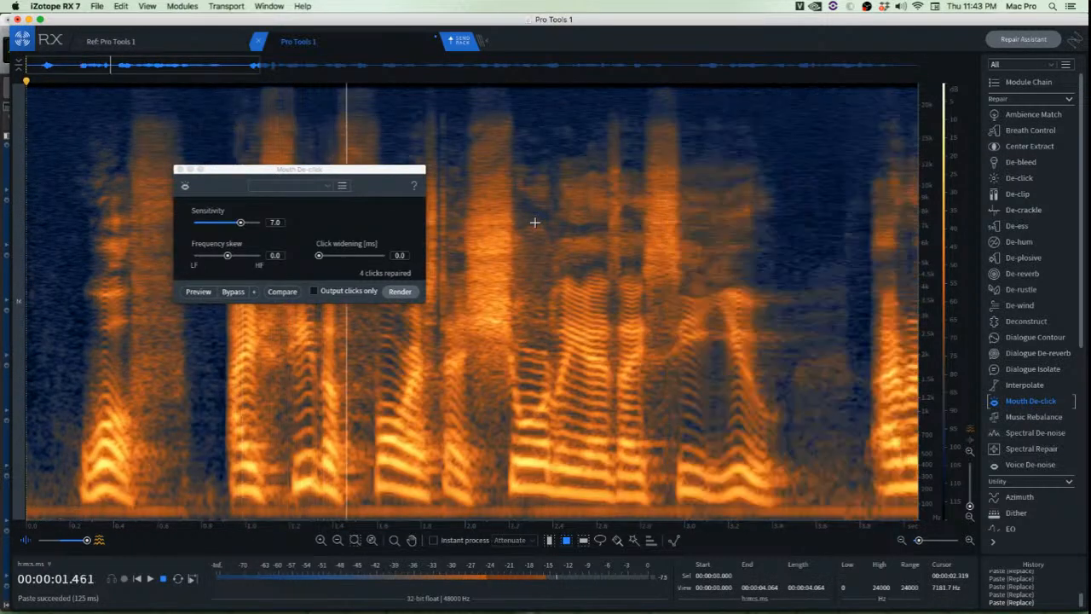
pyautogui.scroll(-2, 535, 223)
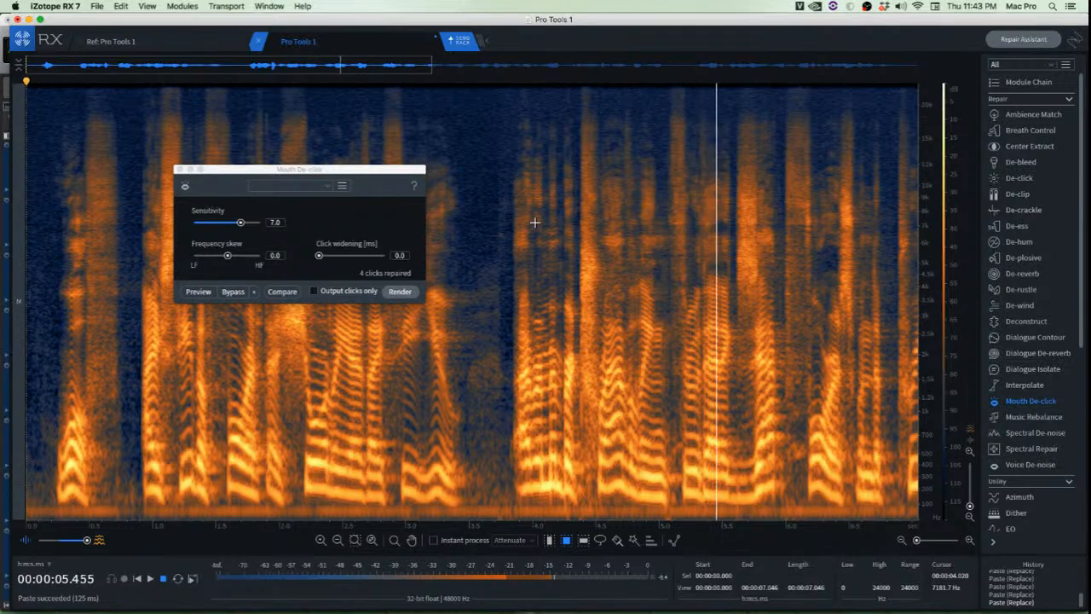
pyautogui.scroll(-2, 535, 223)
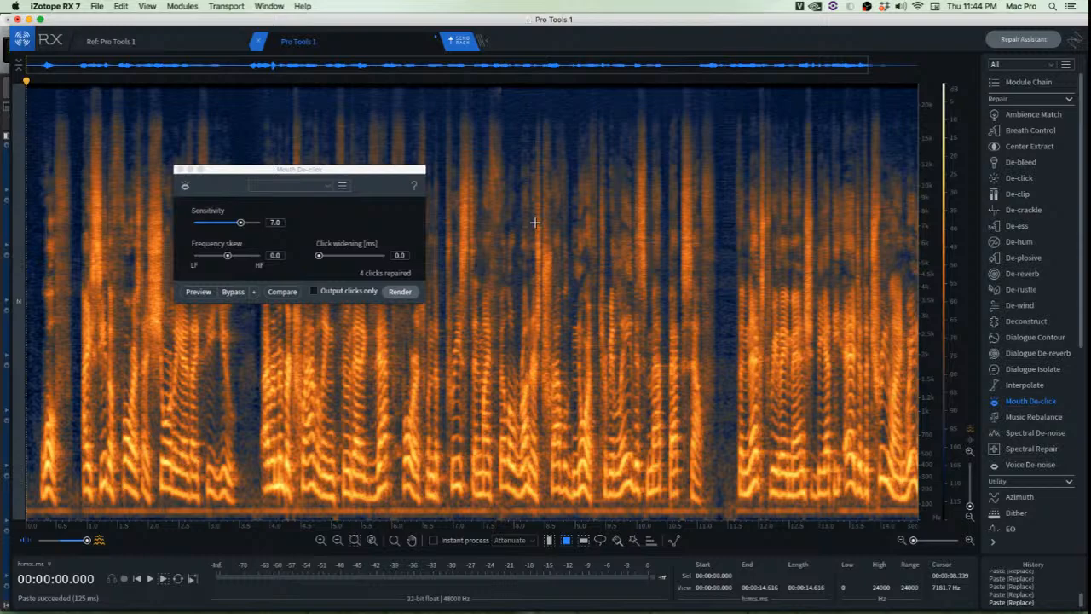
# Select the entire recording and render Dialogue De-reverb on it
pyautogui.click(1042, 402)
pyautogui.click(1035, 356)
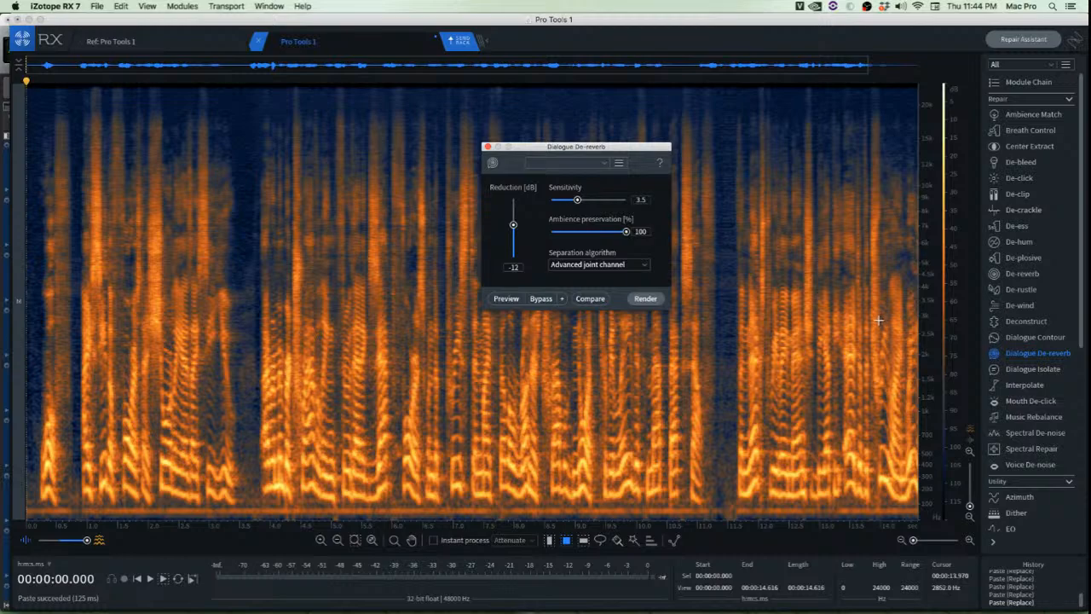
pyautogui.press('super+a')
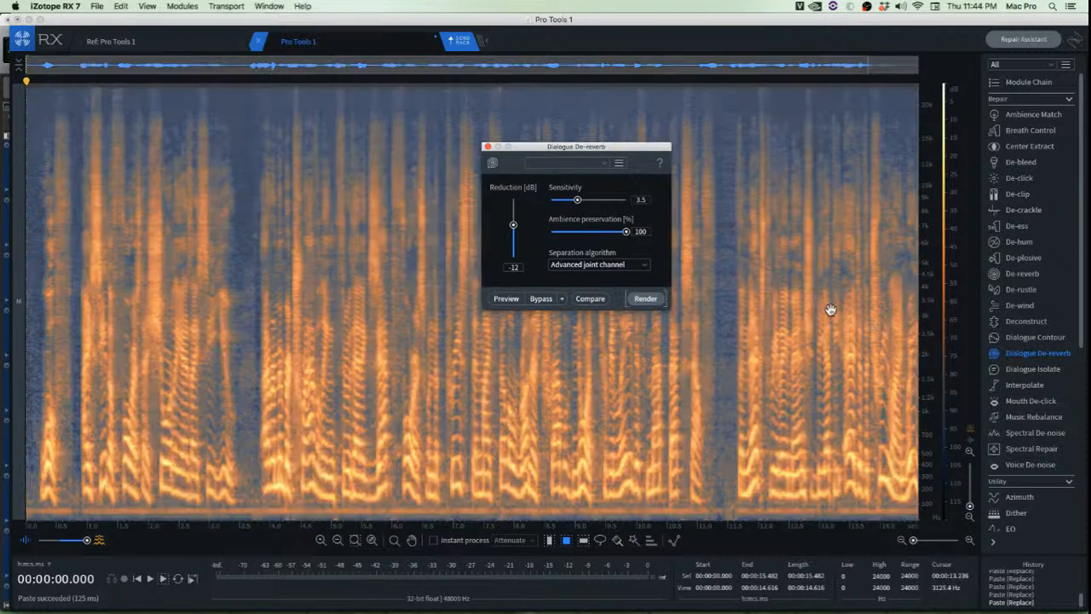
pyautogui.click(645, 299)
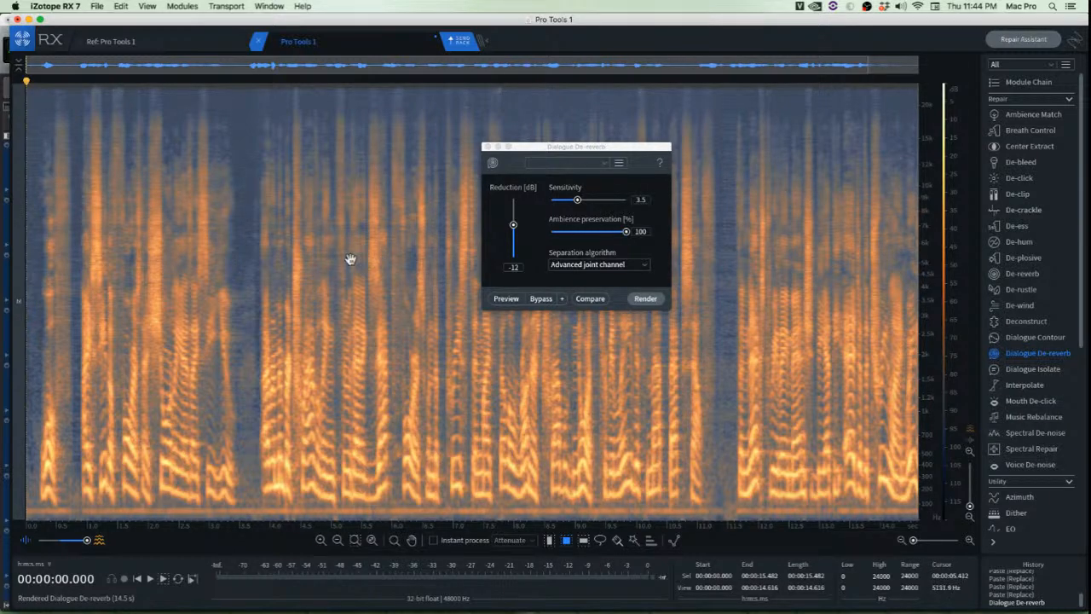
# Audition the opening phrase of the de-reverbed recording and inspect the tail after about 3.247 s
pyautogui.press('space')
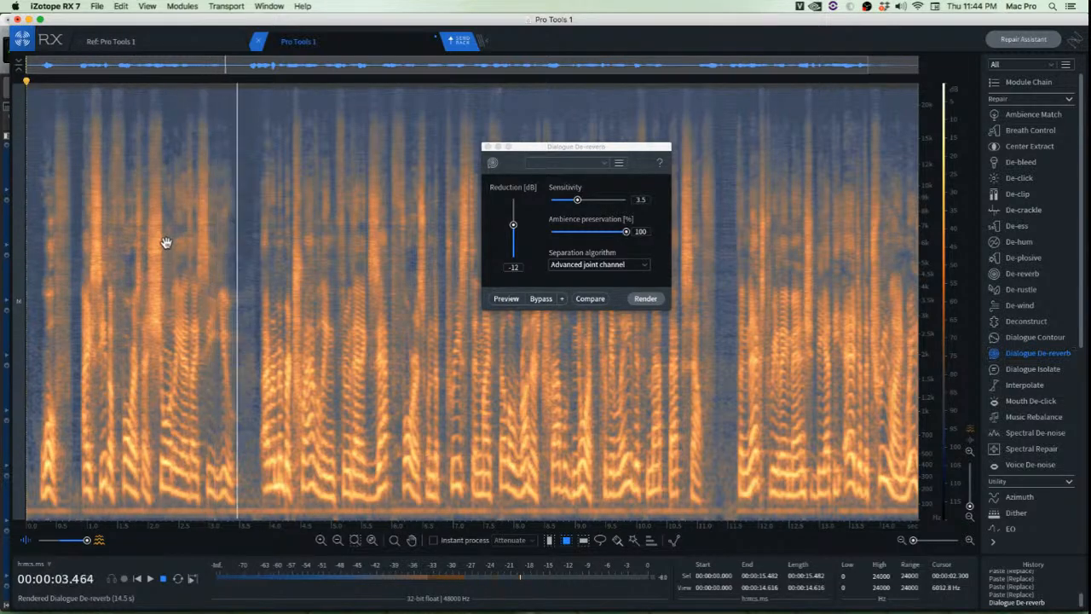
pyautogui.press('space')
pyautogui.click(224, 276)
pyautogui.scroll(5, 224, 276)
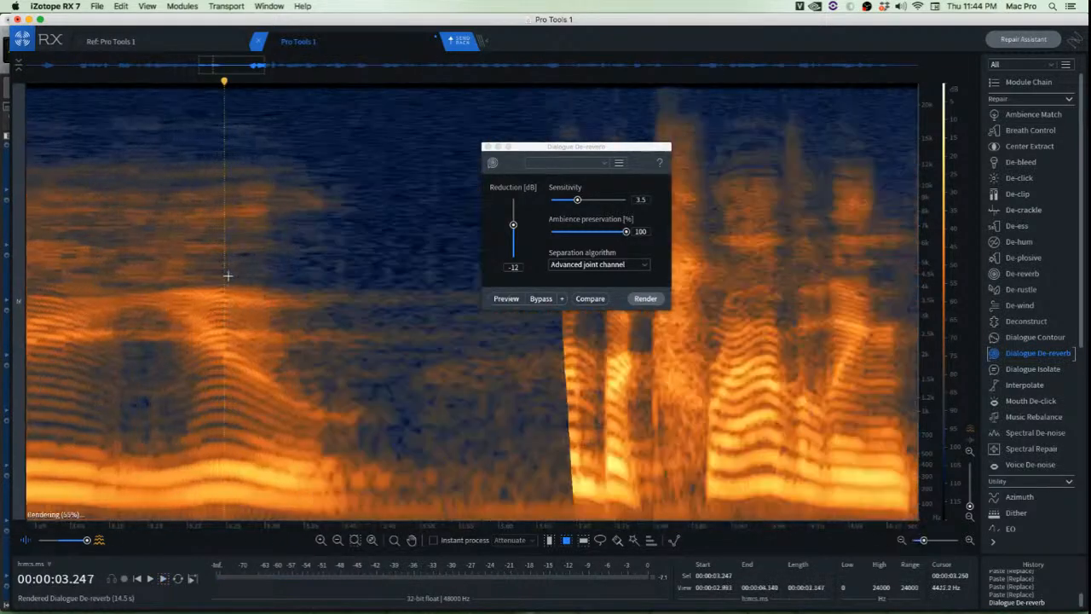
# Move the Dialogue De-reverb window aside and attenuate the tail at 3.350–3.746 s, about 1,953–3,990 Hz, with Spectral Repair
pyautogui.moveTo(537, 141); pyautogui.dragTo(752, 108)
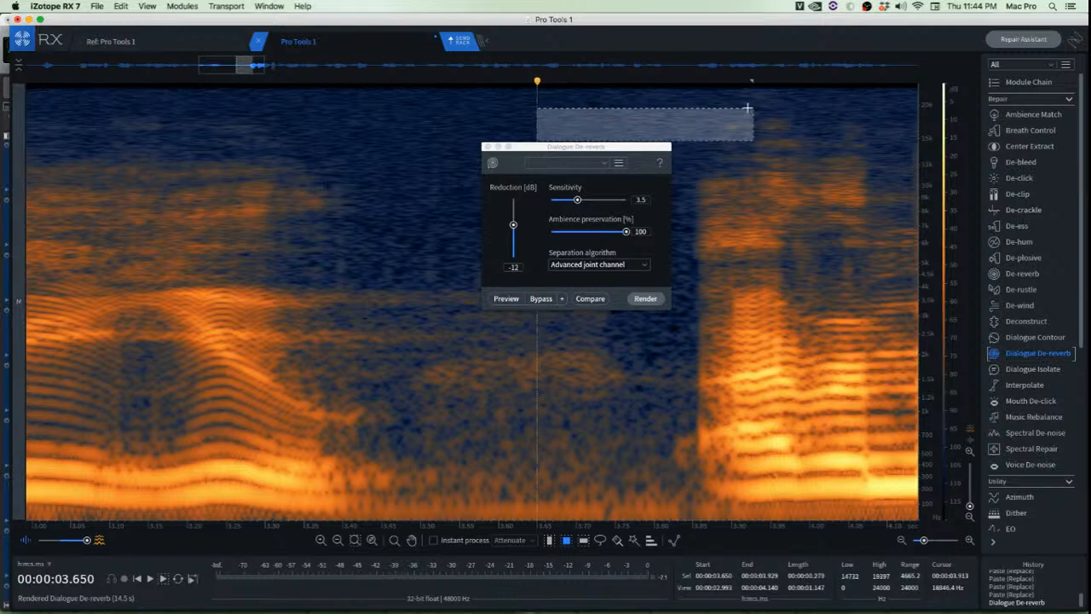
pyautogui.moveTo(590, 159); pyautogui.dragTo(817, 136)
pyautogui.click(344, 271)
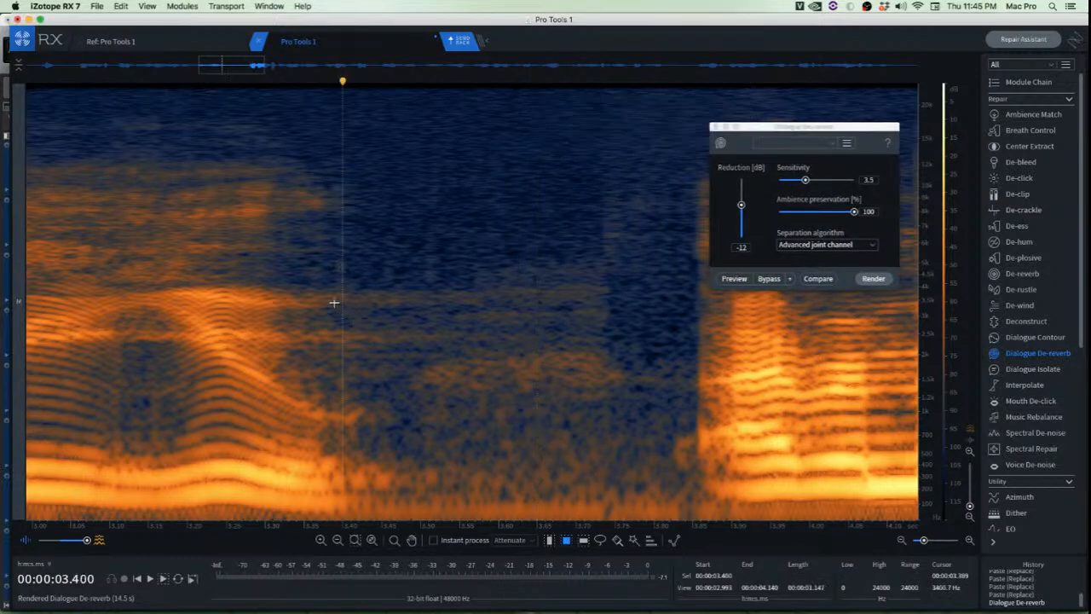
pyautogui.moveTo(303, 287); pyautogui.dragTo(612, 356)
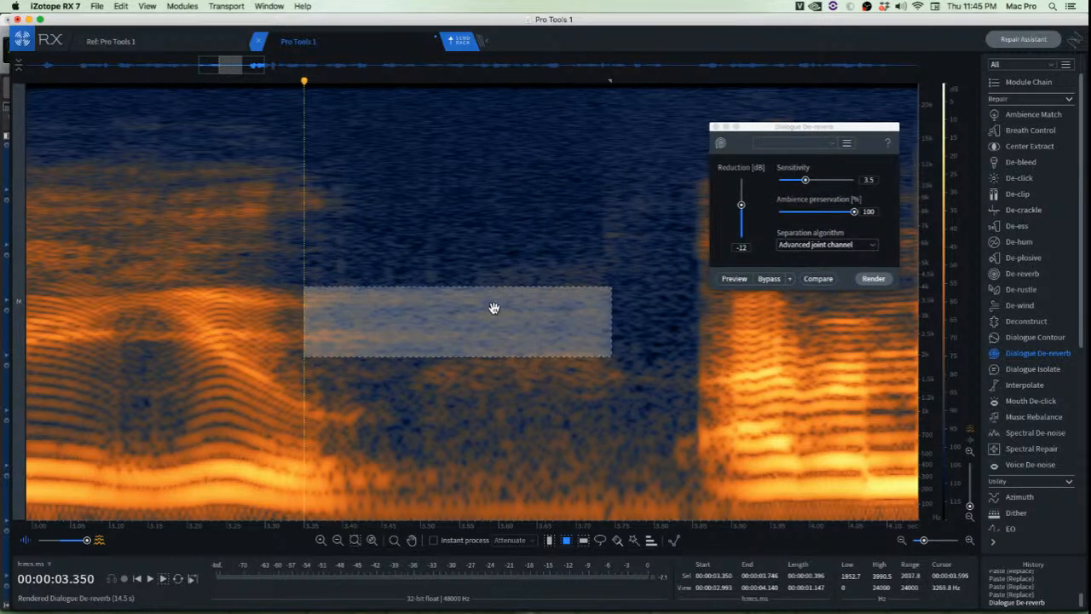
pyautogui.press('space')
pyautogui.press('space')
pyautogui.press('super+shift+5')
# Audition the repaired gap and the following phrases from about 2.800 s
pyautogui.click(222, 249)
pyautogui.scroll(-3, 221, 248)
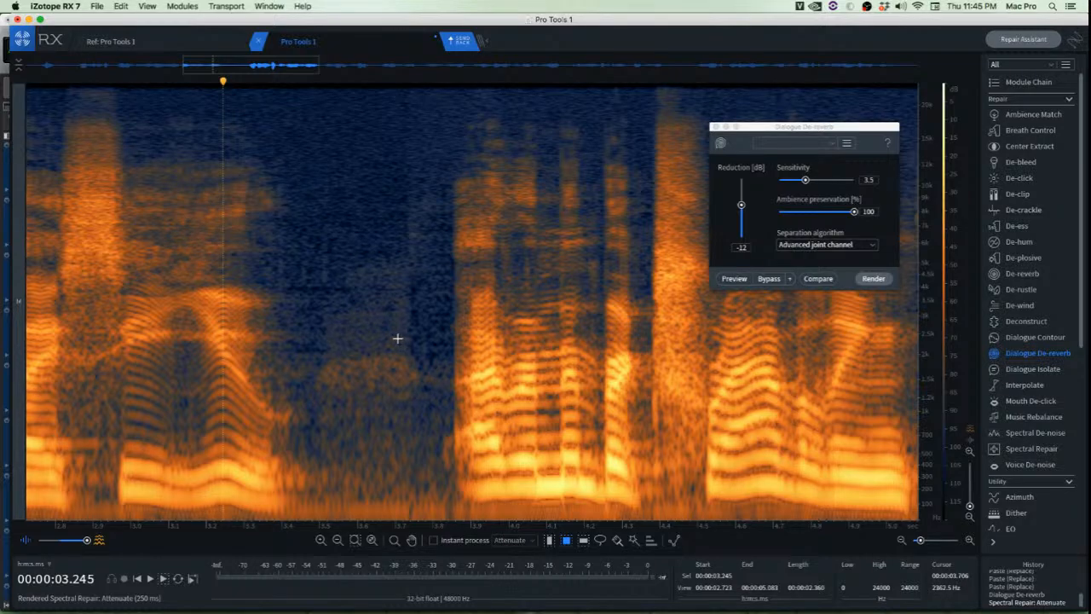
pyautogui.click(55, 205)
pyautogui.press('space')
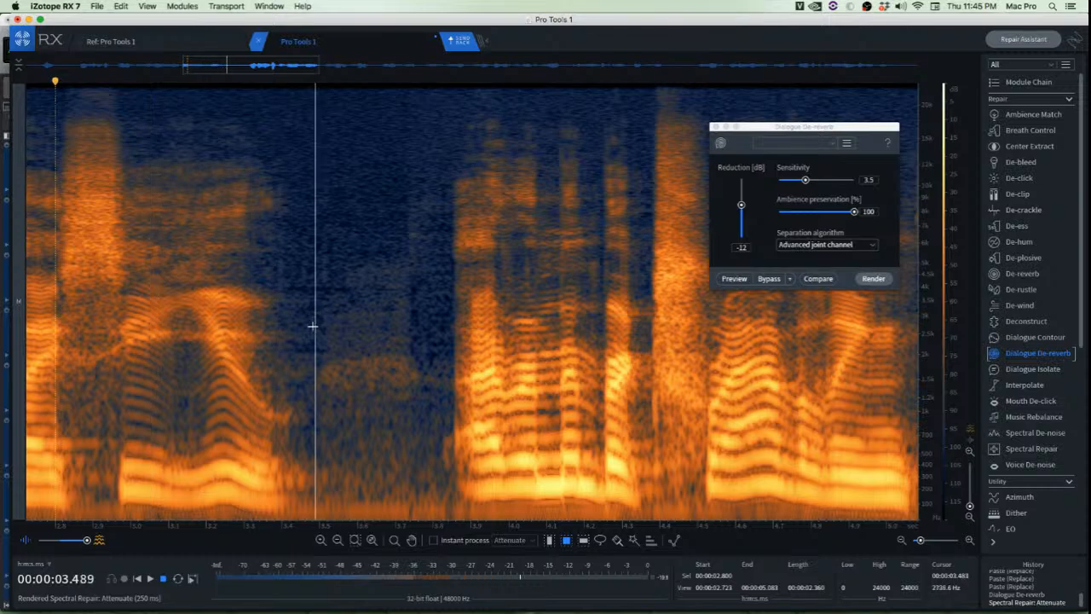
pyautogui.scroll(-4, 310, 331)
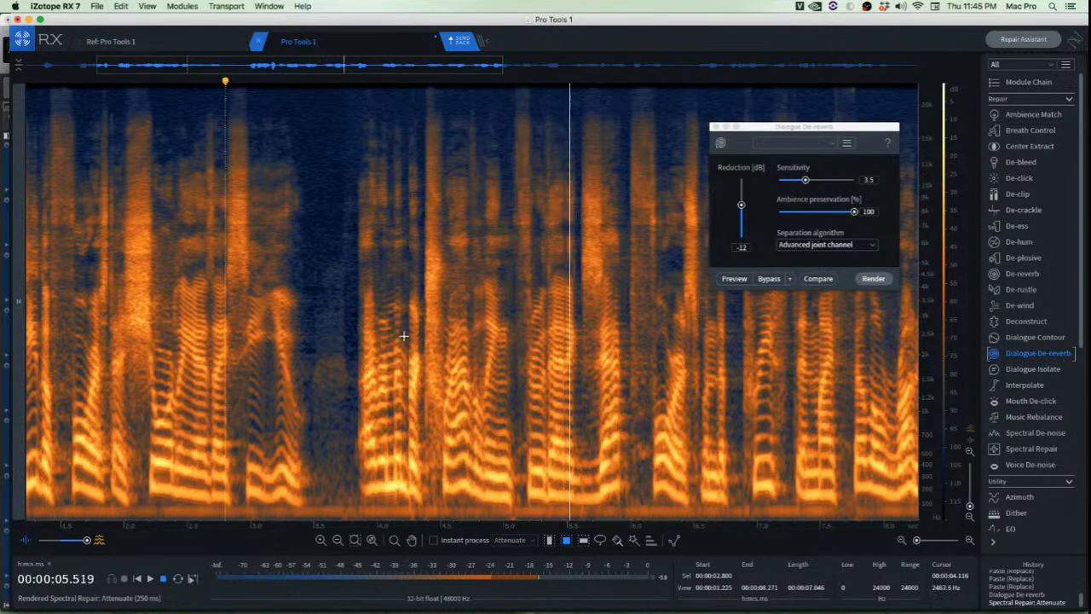
pyautogui.scroll(-2, 554, 332)
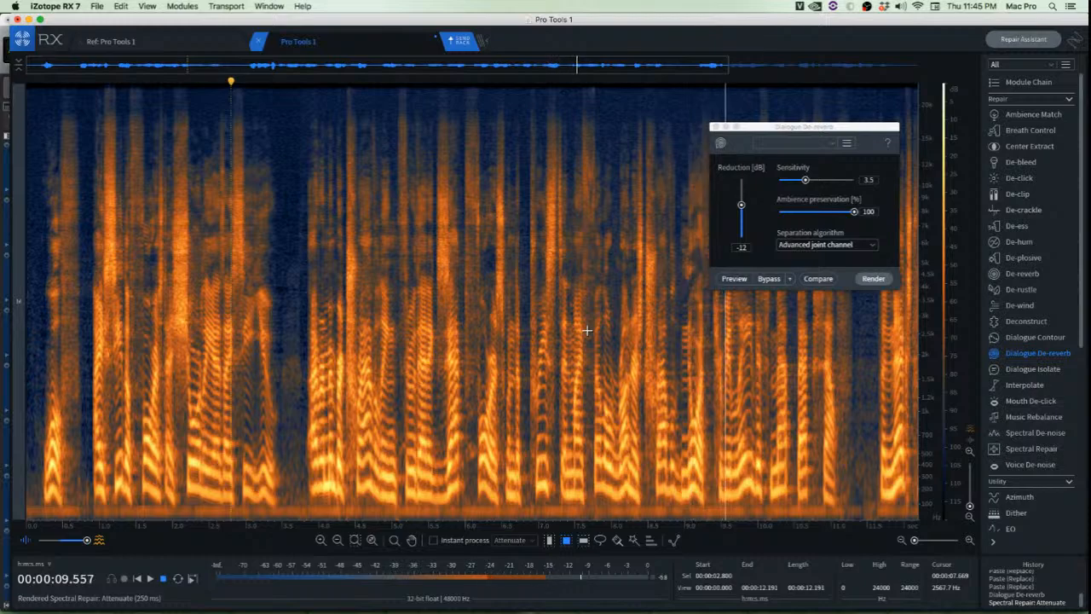
pyautogui.press('space')
# Attenuate the reverb band between words at 9.235–9.401 s, about 1.8–3.5 kHz, with Spectral Repair
pyautogui.click(671, 334)
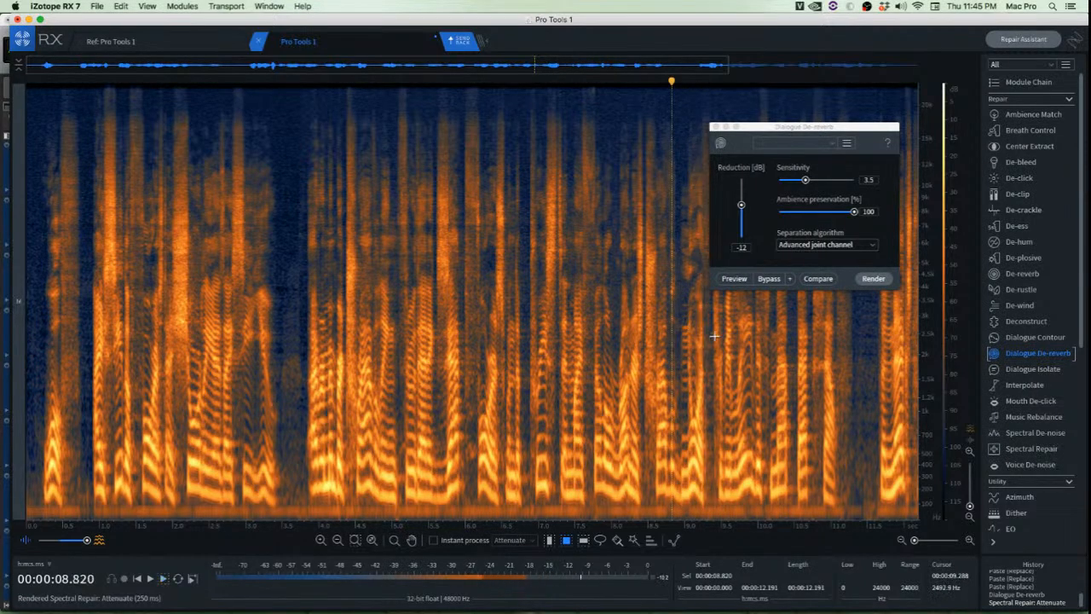
pyautogui.scroll(10, 715, 335)
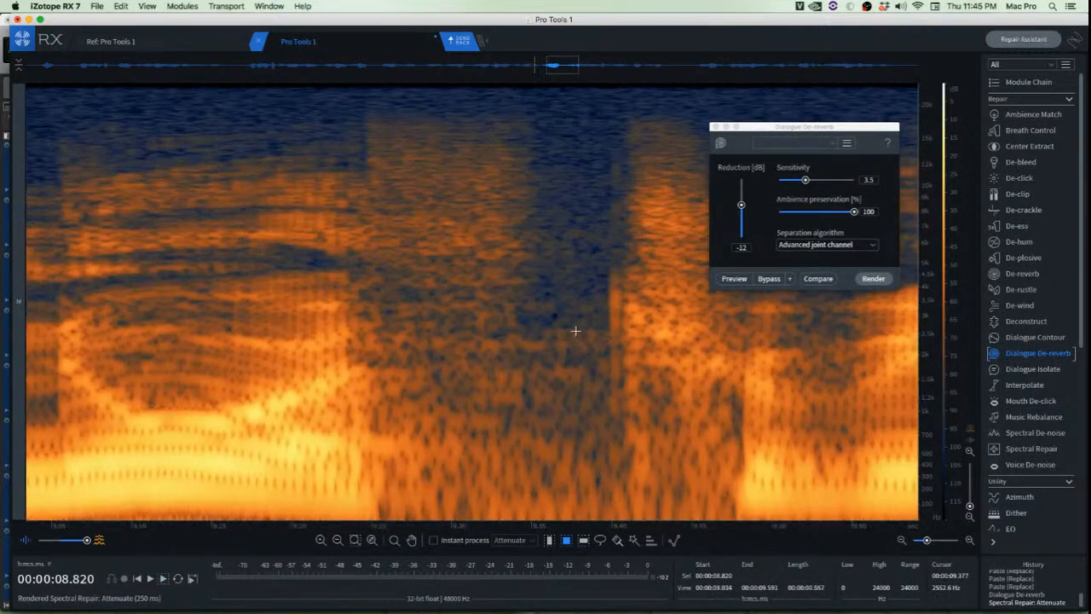
pyautogui.moveTo(365, 303); pyautogui.dragTo(619, 363)
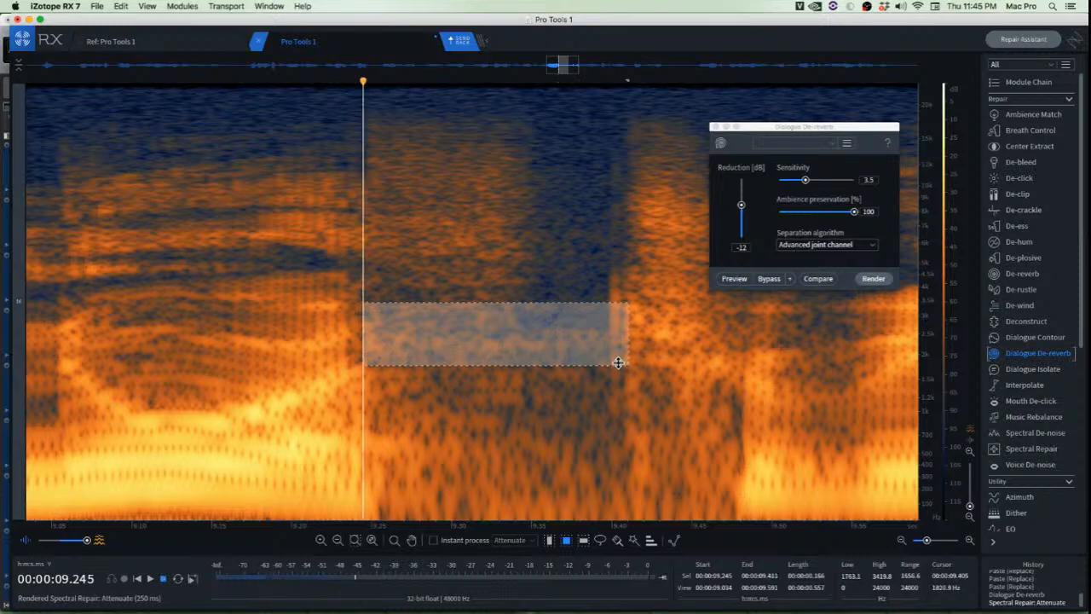
pyautogui.moveTo(540, 348); pyautogui.dragTo(529, 348)
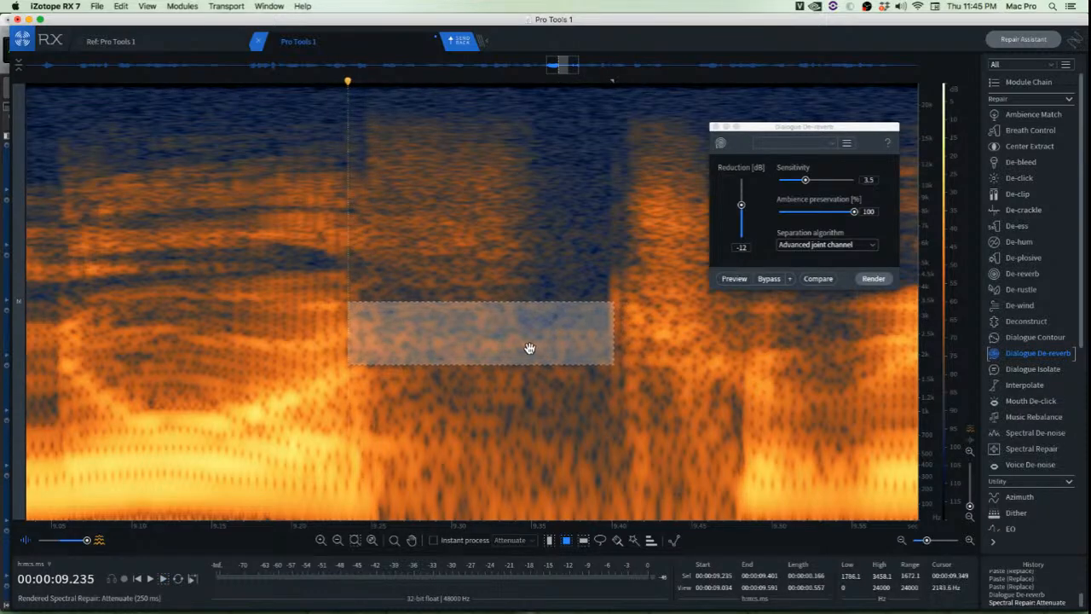
pyautogui.press('super+shift+5')
pyautogui.click(510, 384)
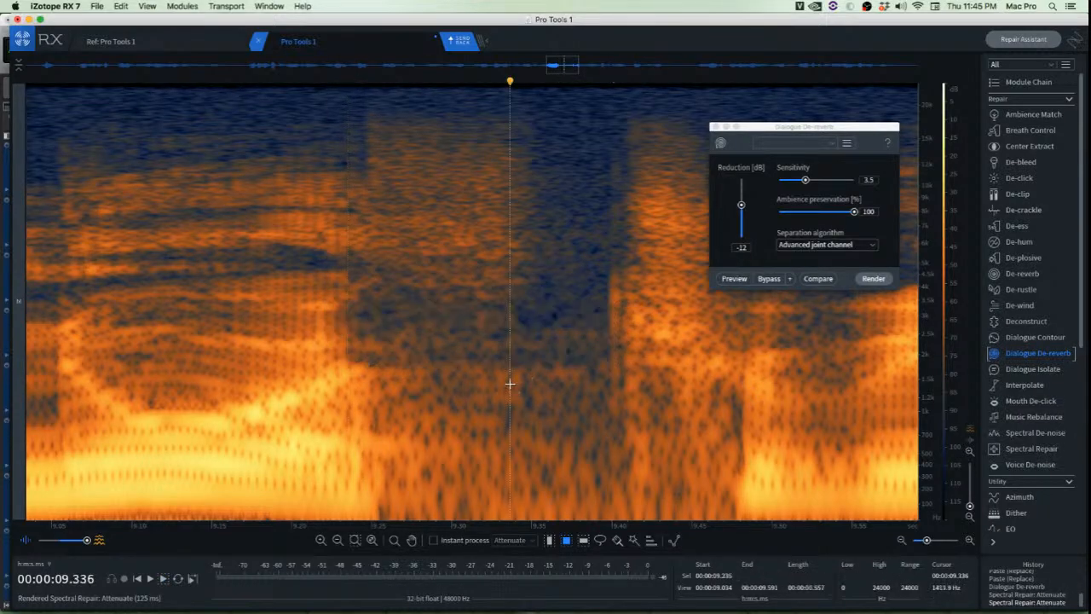
# Audition the words around the last repair repeatedly from about 8.930 s
pyautogui.scroll(-2, 503, 383)
pyautogui.scroll(-2, 477, 375)
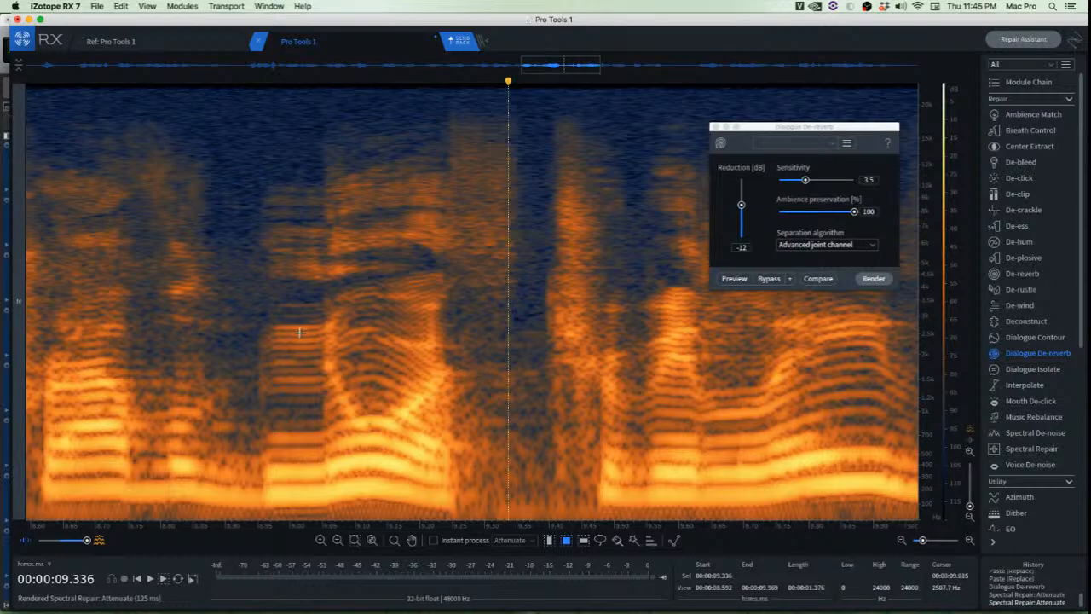
pyautogui.click(244, 303)
pyautogui.press('space')
pyautogui.press('space')
pyautogui.press('space')
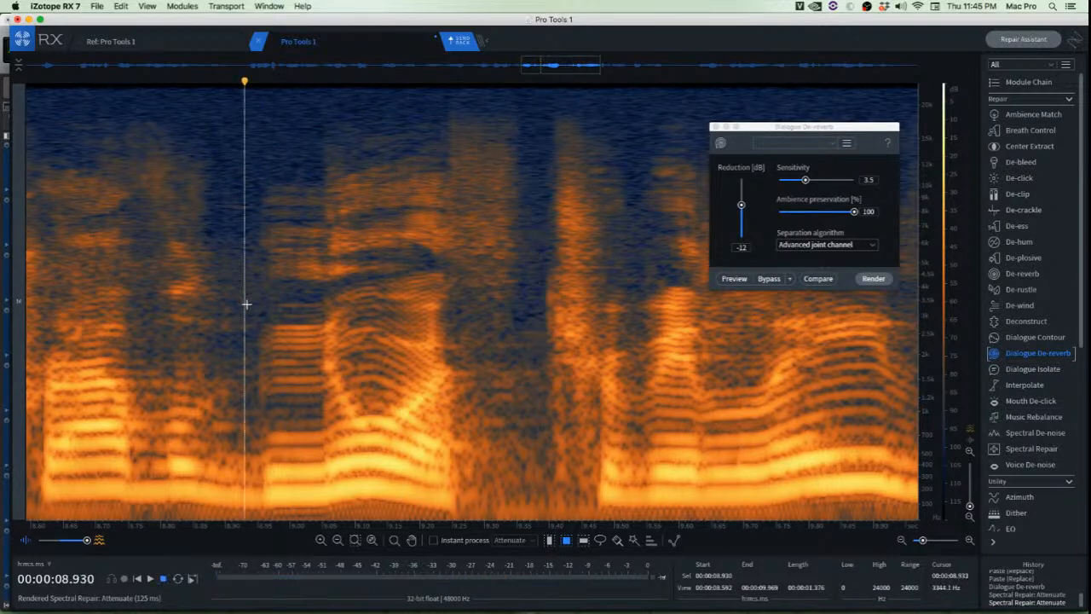
pyautogui.press('space')
pyautogui.press('space')
pyautogui.press('space')
pyautogui.press('space')
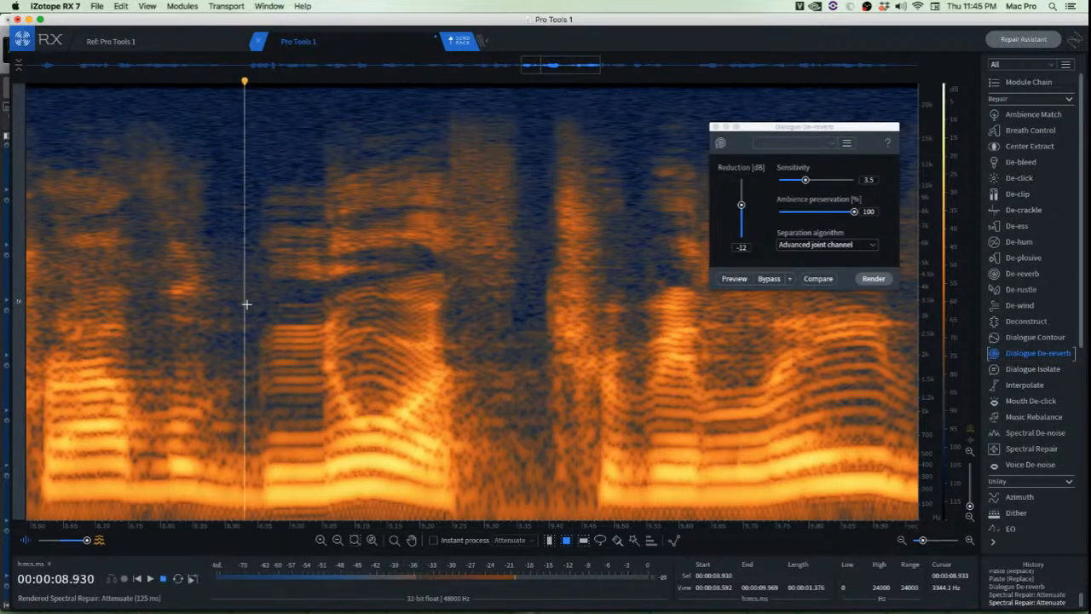
pyautogui.press('space')
# Attenuate the band at 8.950–9.150 s, about 4,012–5,408 Hz, with Spectral Repair after auditioning it alone
pyautogui.moveTo(259, 254); pyautogui.dragTo(381, 285)
pyautogui.press('space')
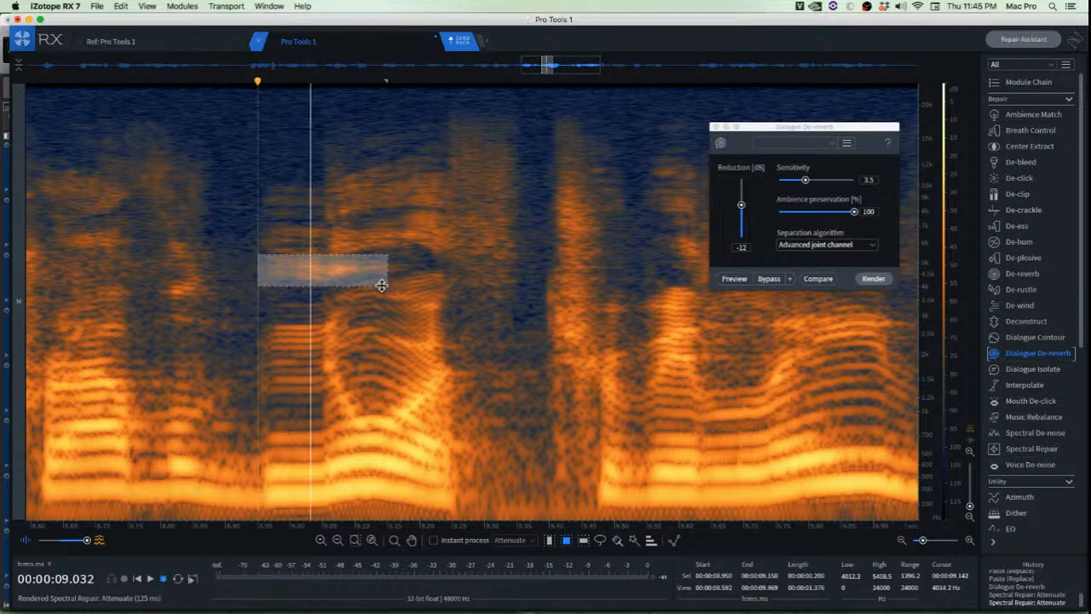
pyautogui.press('space')
pyautogui.press('super+r')
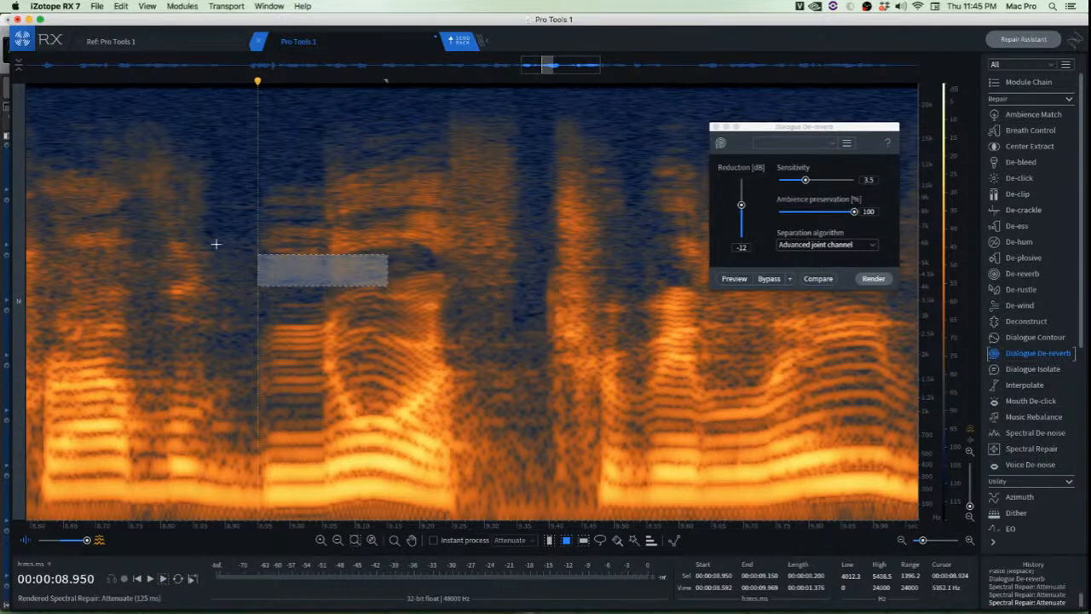
# Audition the attenuated word and the rest of the phrase from about 8.784 s
pyautogui.click(151, 220)
pyautogui.press('space')
pyautogui.press('space')
pyautogui.press('space')
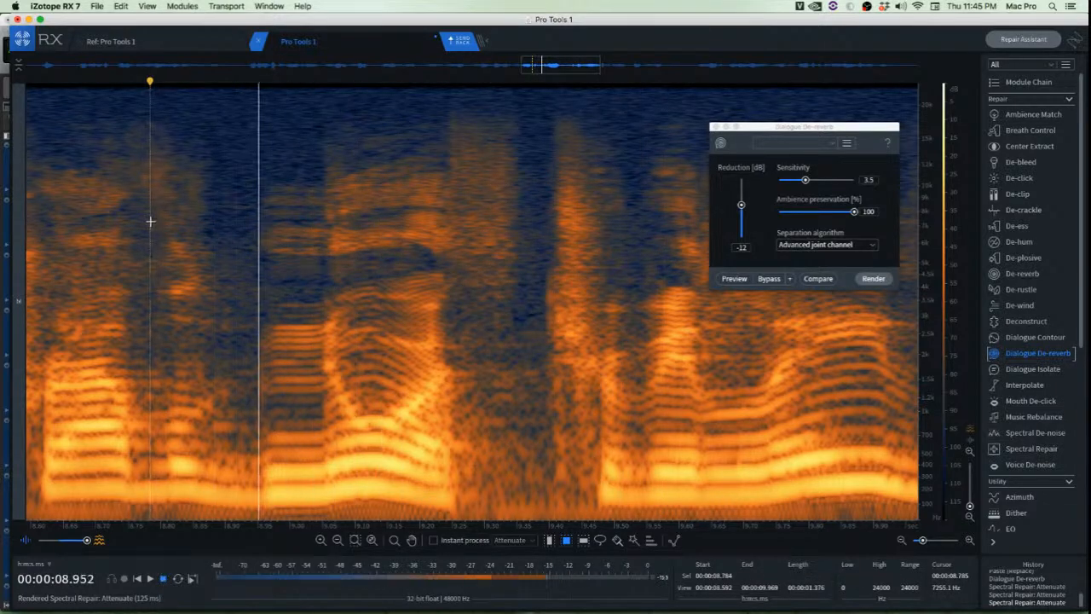
pyautogui.scroll(-10, 151, 223)
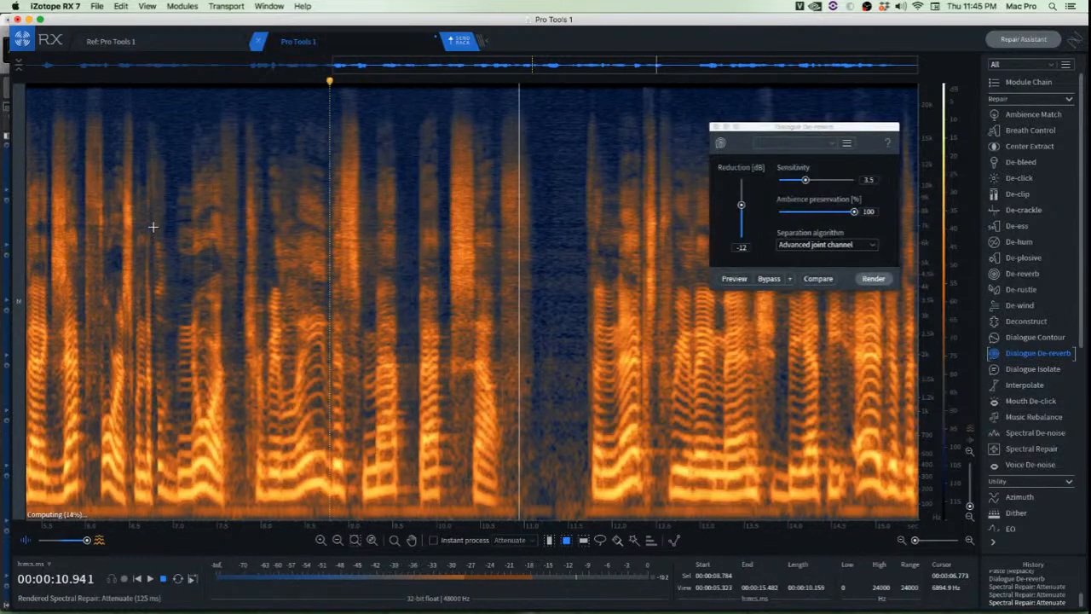
pyautogui.press('space')
# Audition the phrase from about 10.361 s and again from about 9.689 s
pyautogui.click(468, 296)
pyautogui.press('space')
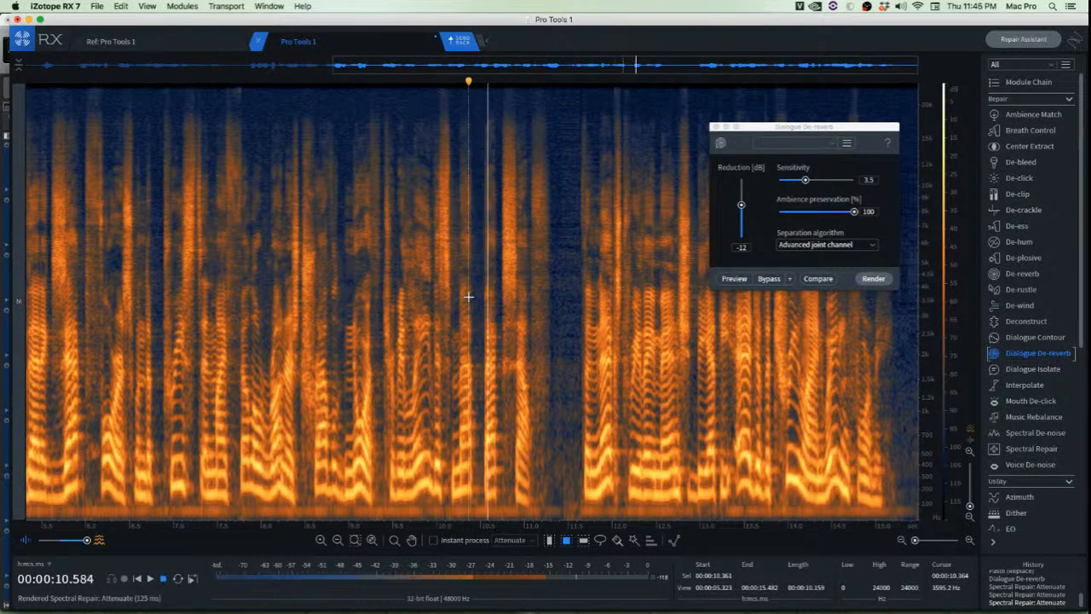
pyautogui.click(410, 298)
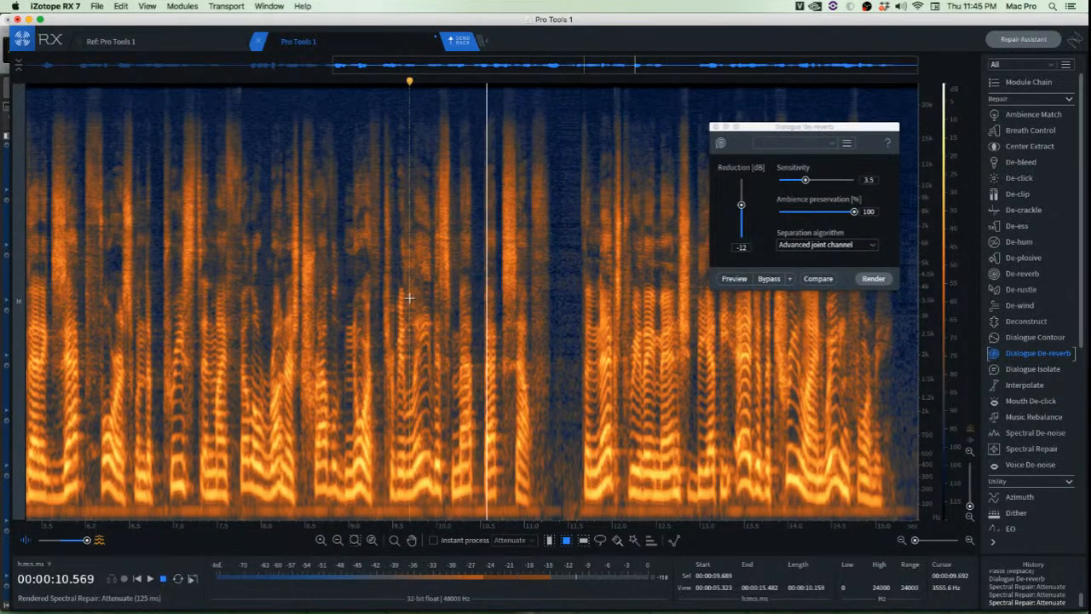
pyautogui.press('space')
# Attenuate the reverb tail between words at 10.388–10.545 s, about 1,122–2,130 Hz, with Spectral Repair
pyautogui.scroll(10, 325, 355)
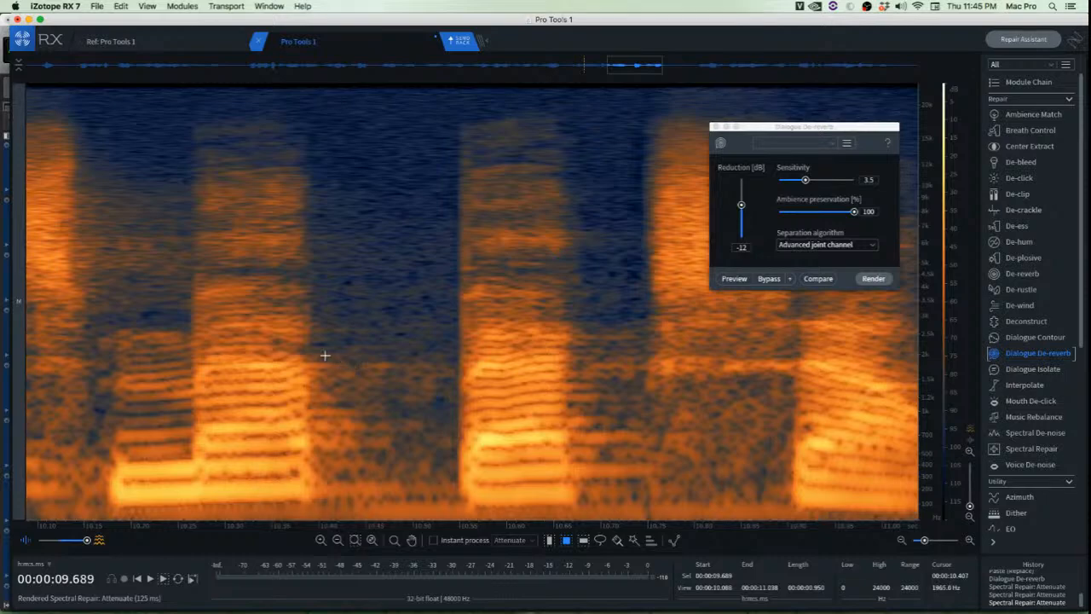
pyautogui.moveTo(309, 349); pyautogui.dragTo(454, 406)
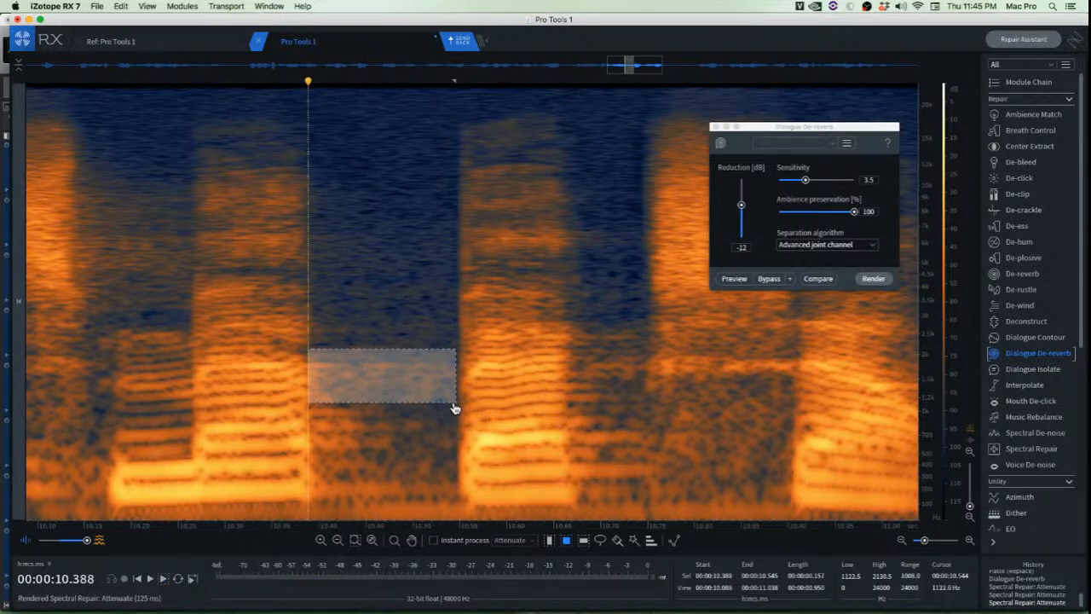
pyautogui.hotkey('shift', '5')
# Audition the repaired gap and following phrase from about 10.218 s, and the next phrase from about 11.824 s
pyautogui.click(148, 313)
pyautogui.press('space')
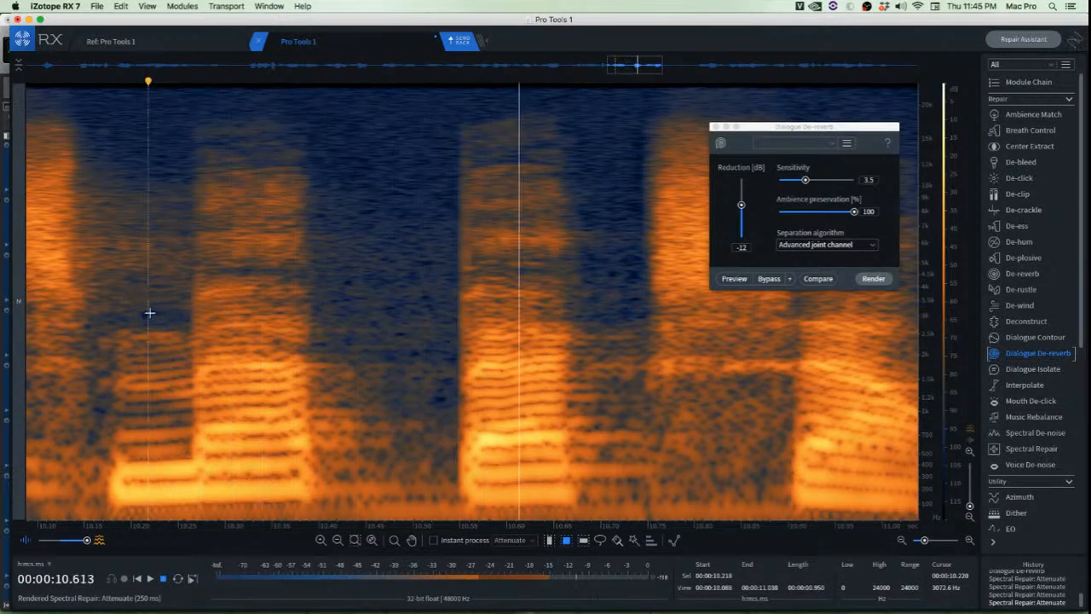
pyautogui.scroll(-6, 153, 316)
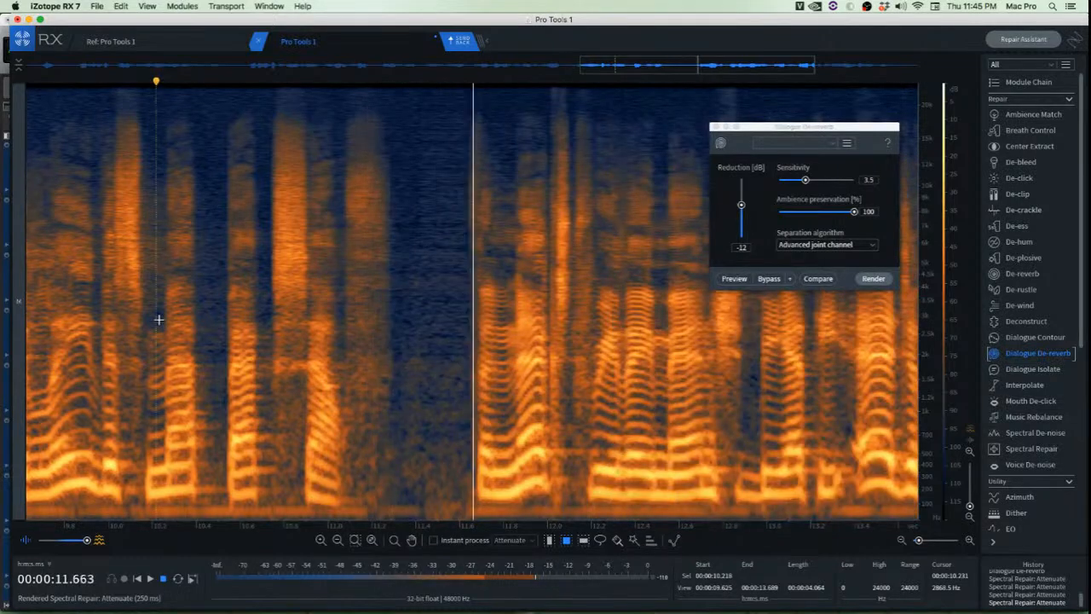
pyautogui.scroll(-3, 205, 322)
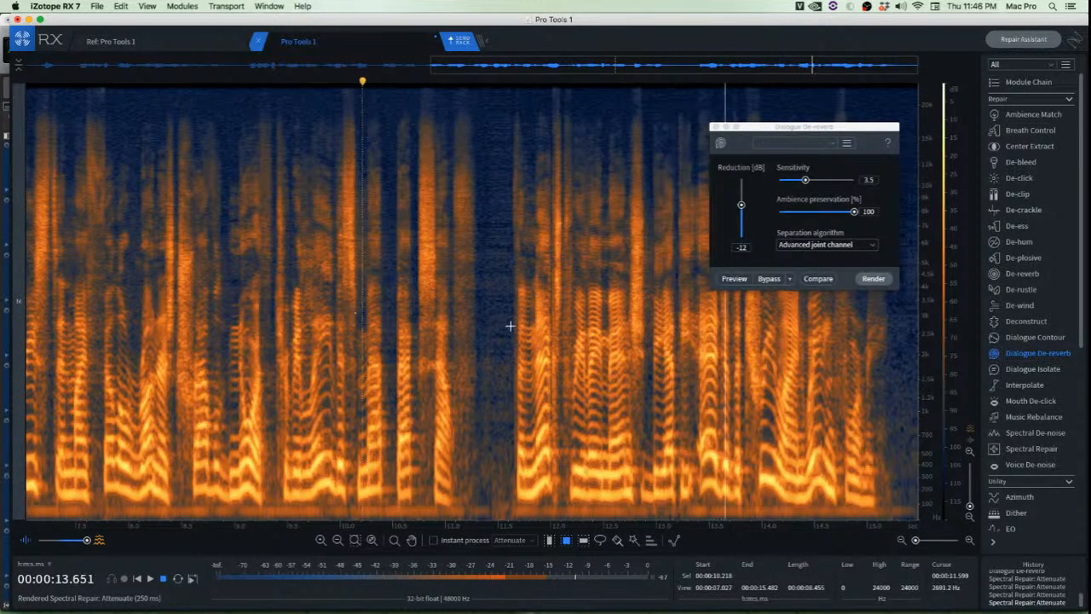
pyautogui.click(533, 318)
pyautogui.press('space')
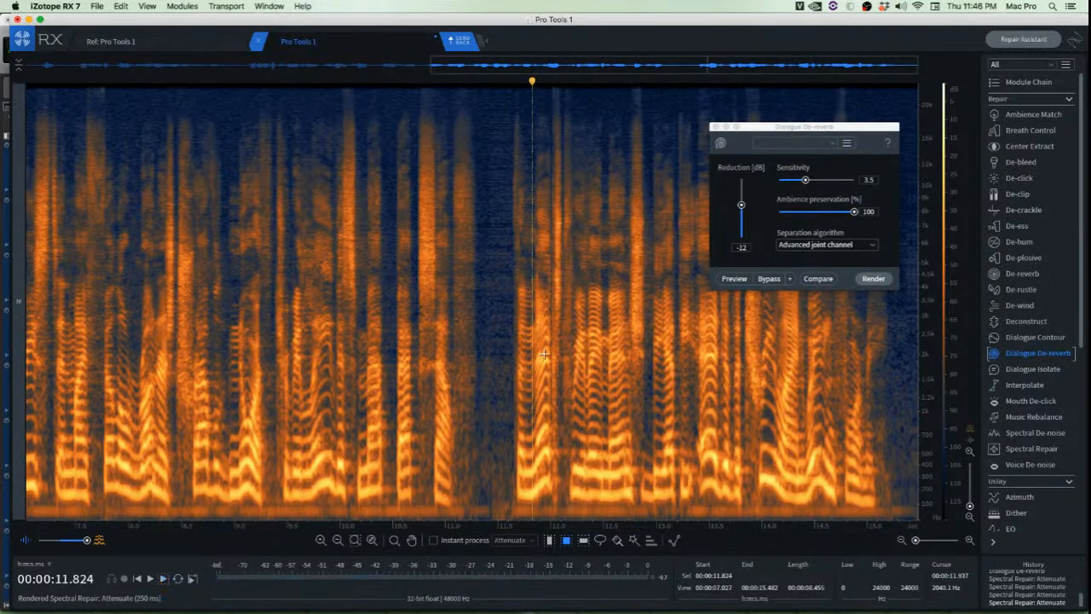
# Attenuate the reverb band at 12.050–12.160 s, about 1,619–2,265 Hz, with Spectral Repair
pyautogui.scroll(10, 544, 354)
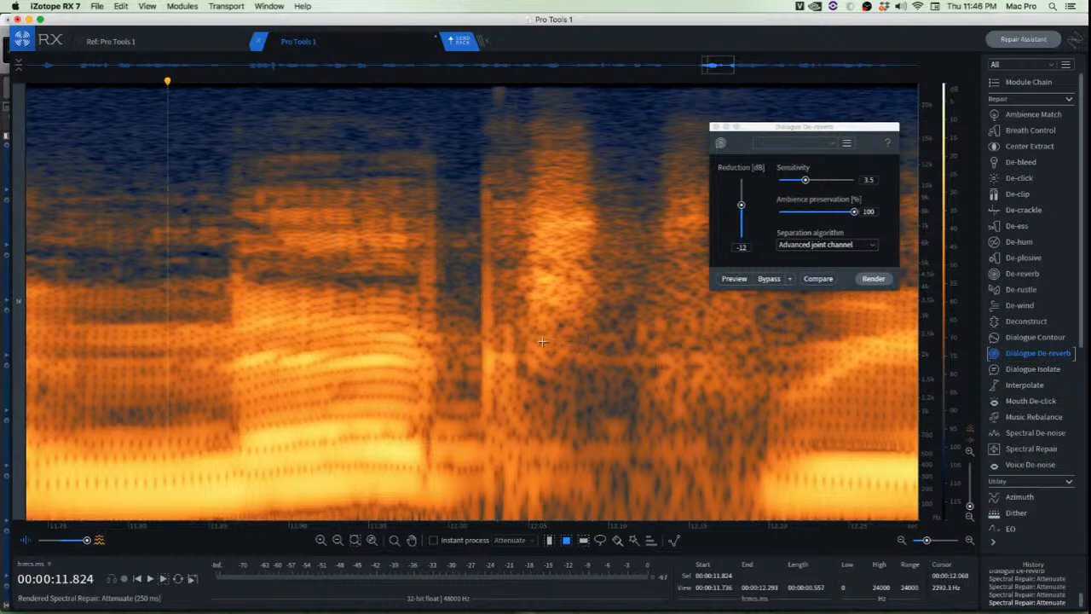
pyautogui.moveTo(529, 344); pyautogui.dragTo(704, 373)
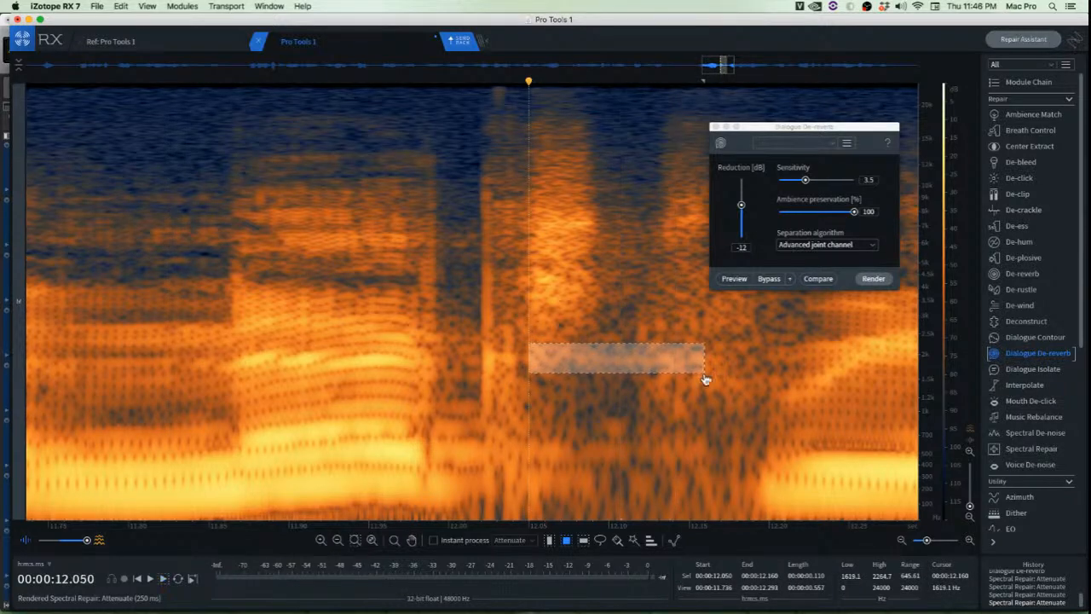
pyautogui.press('super+r')
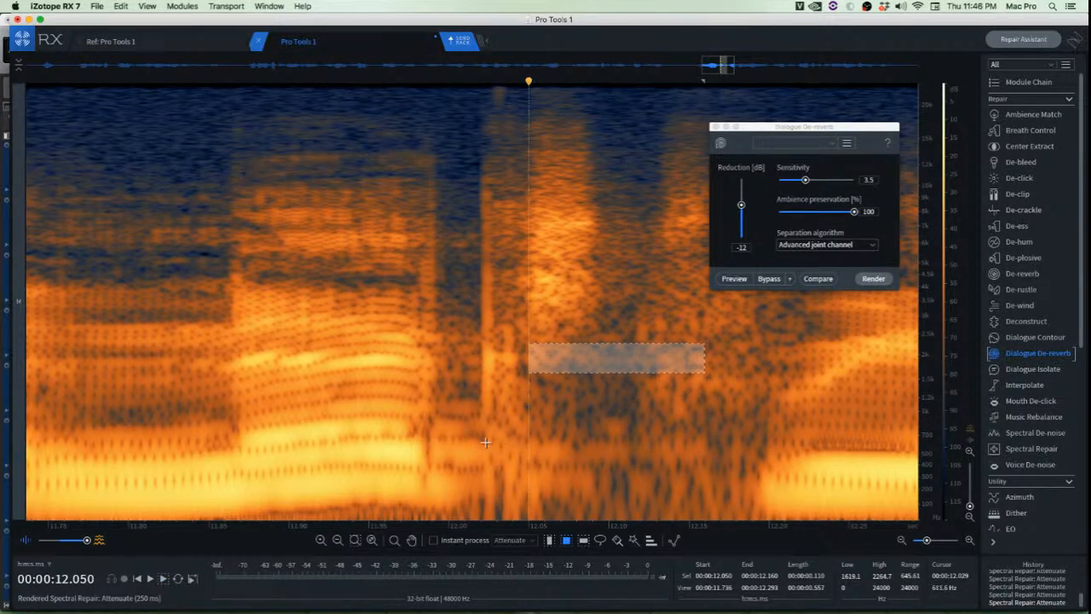
# Attenuate the low-frequency tail after the word at about 11.99–12.17 s, roughly 300–700 Hz, with Spectral Repair
pyautogui.click(433, 438)
pyautogui.moveTo(428, 432); pyautogui.dragTo(722, 474)
pyautogui.press('super+r')
# Audition the word and its attenuated tail repeatedly from about 11.830 s
pyautogui.click(426, 356)
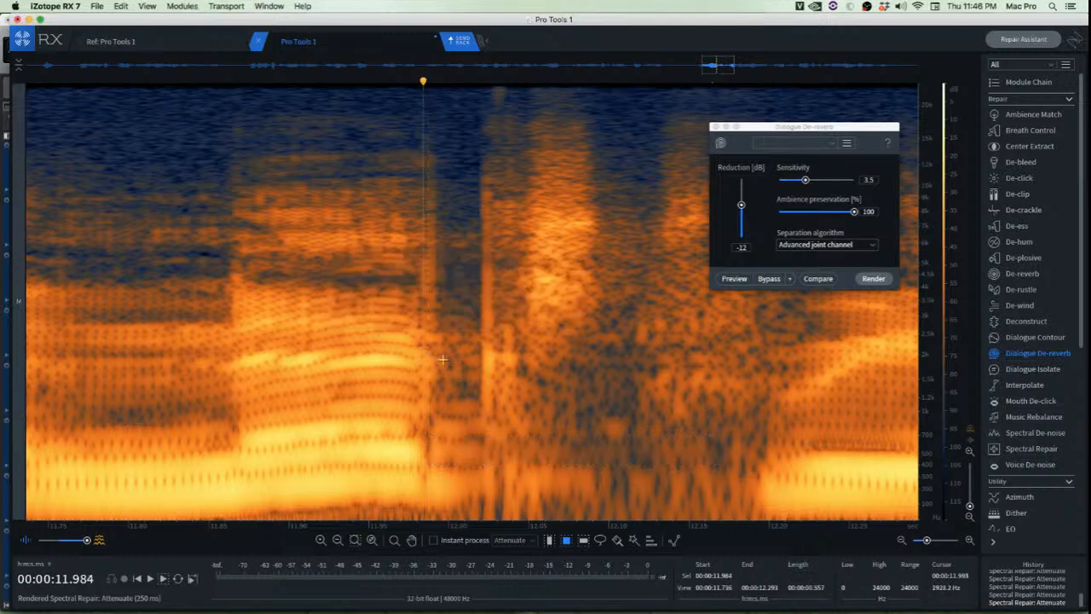
pyautogui.scroll(-2, 452, 352)
pyautogui.click(316, 294)
pyautogui.press('space')
pyautogui.press('space')
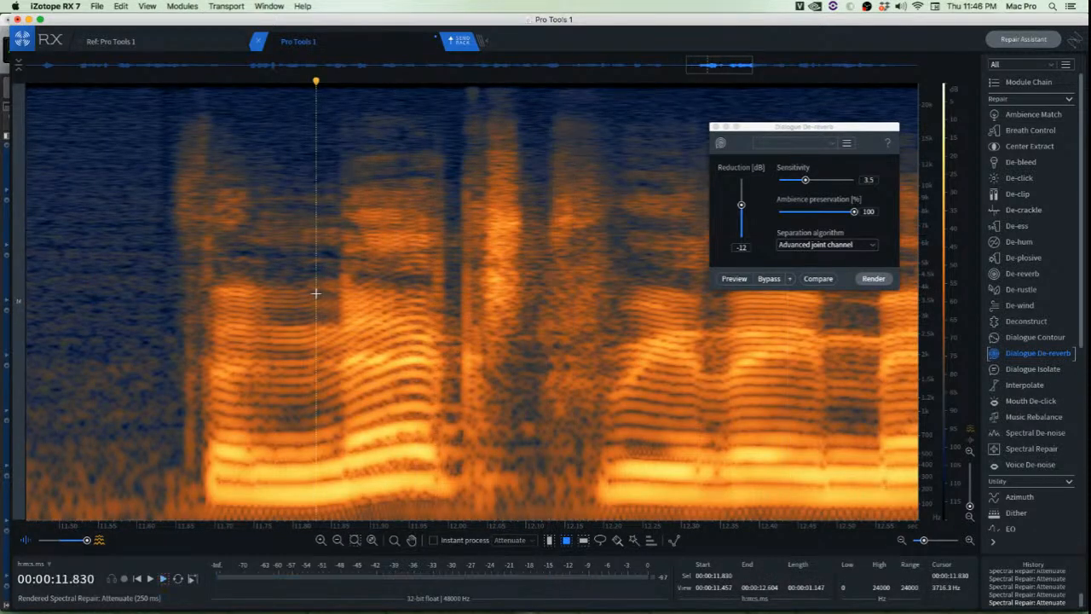
pyautogui.press('space')
# Play the whole cleaned dialogue recording from its beginning to review the repairs
pyautogui.scroll(-10, 315, 293)
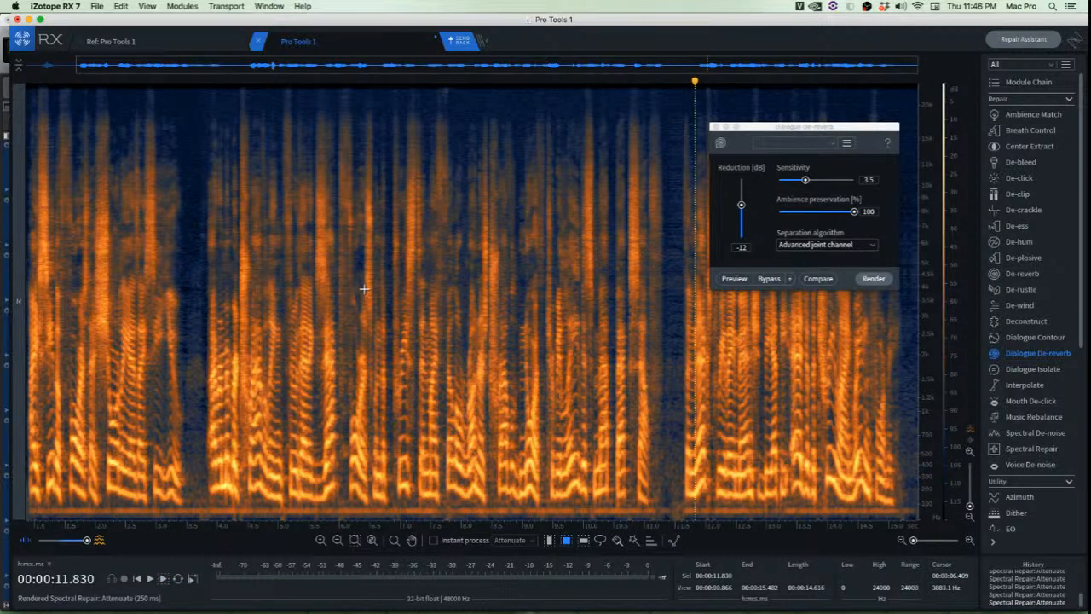
pyautogui.press('Home')
pyautogui.press('space')
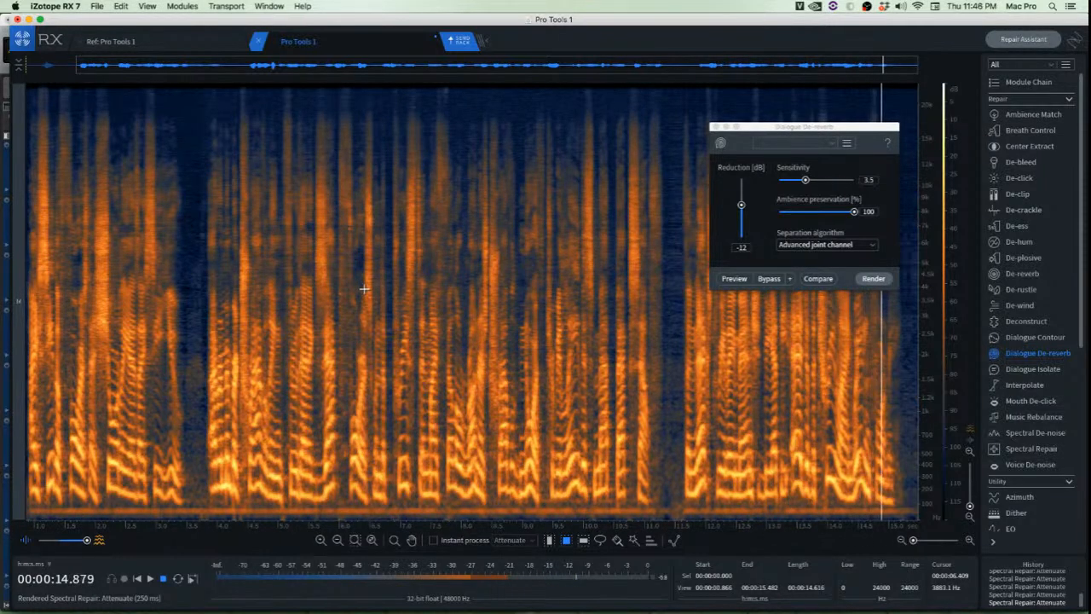
# Stop playback, send the repaired dialogue back to the DX D track in Pro Tools, and place the cursor at that clip's end
pyautogui.press('space')
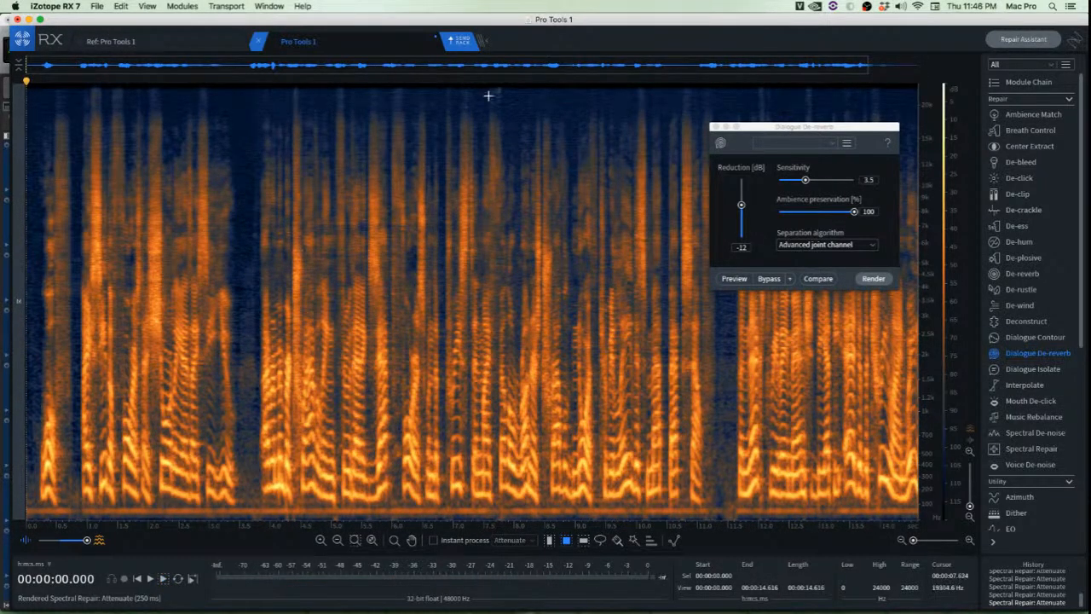
pyautogui.click(460, 45)
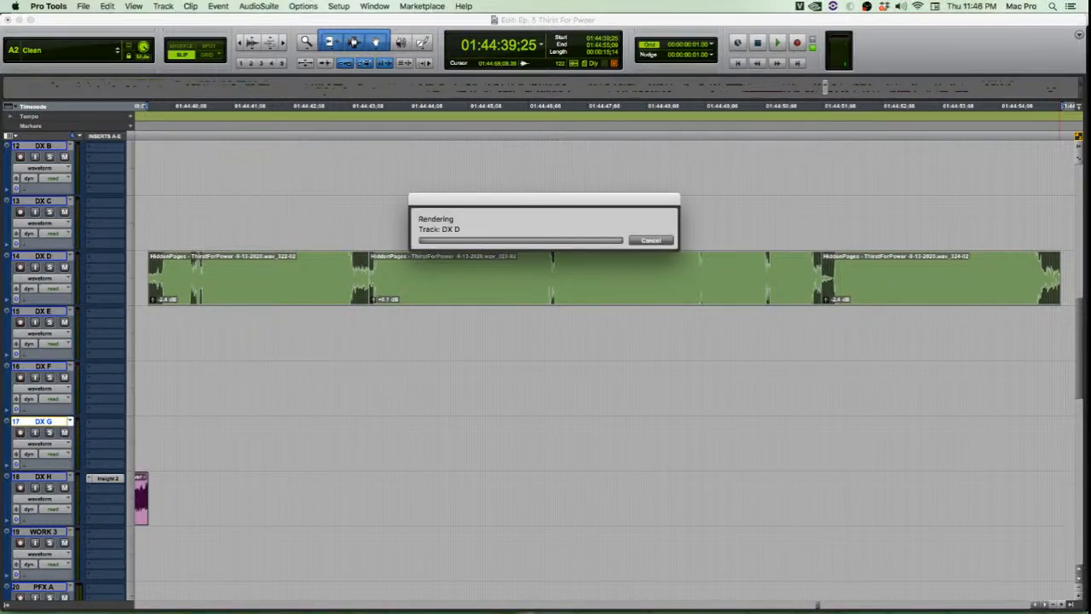
pyautogui.press('r')
pyautogui.press('r')
pyautogui.press('r')
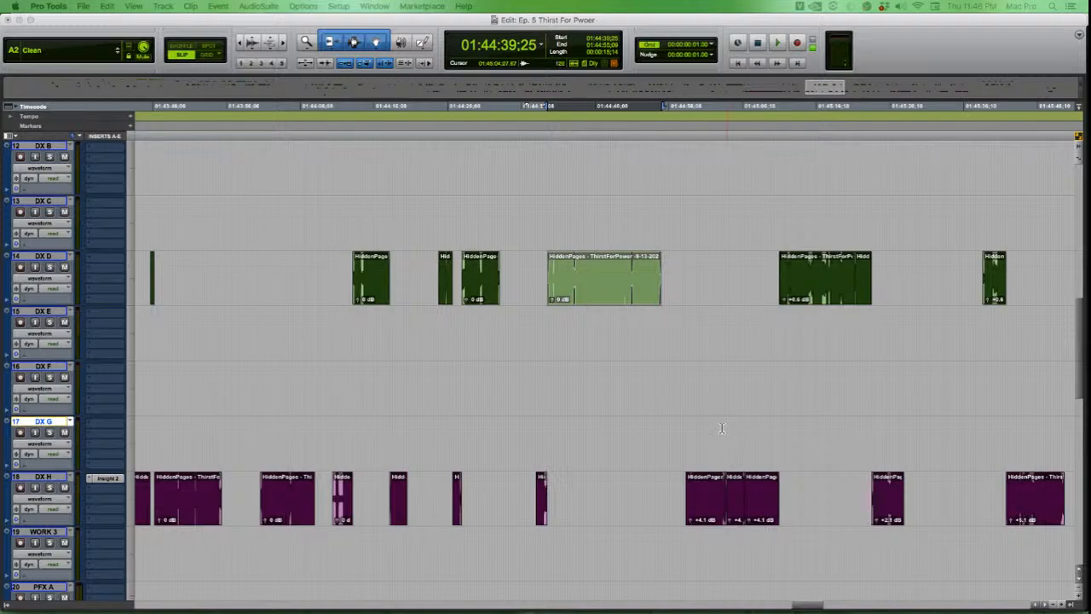
pyautogui.click(658, 372)
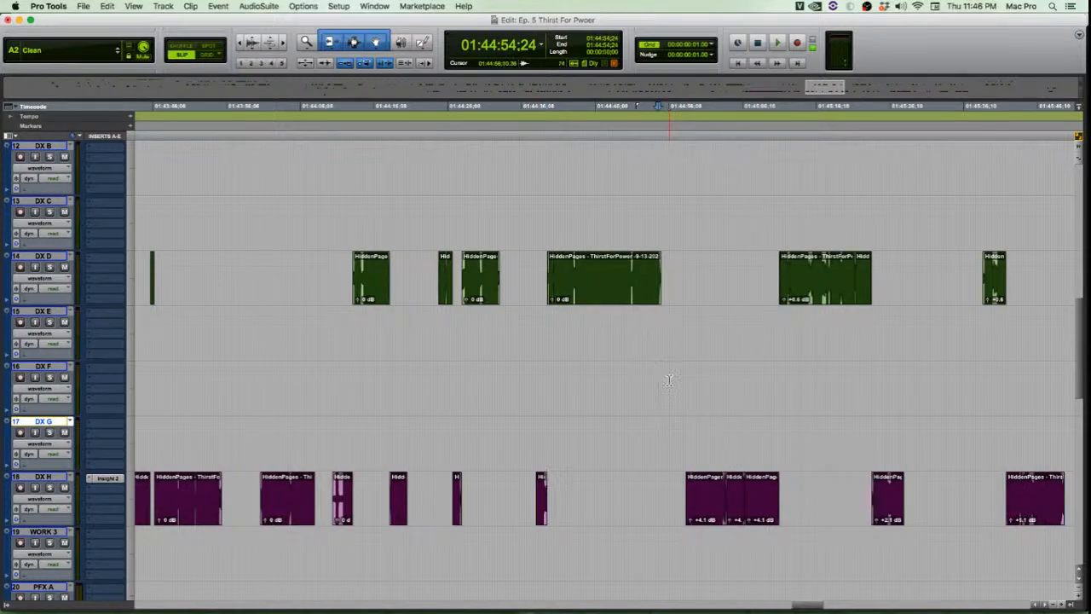
pyautogui.press('super+Tab')
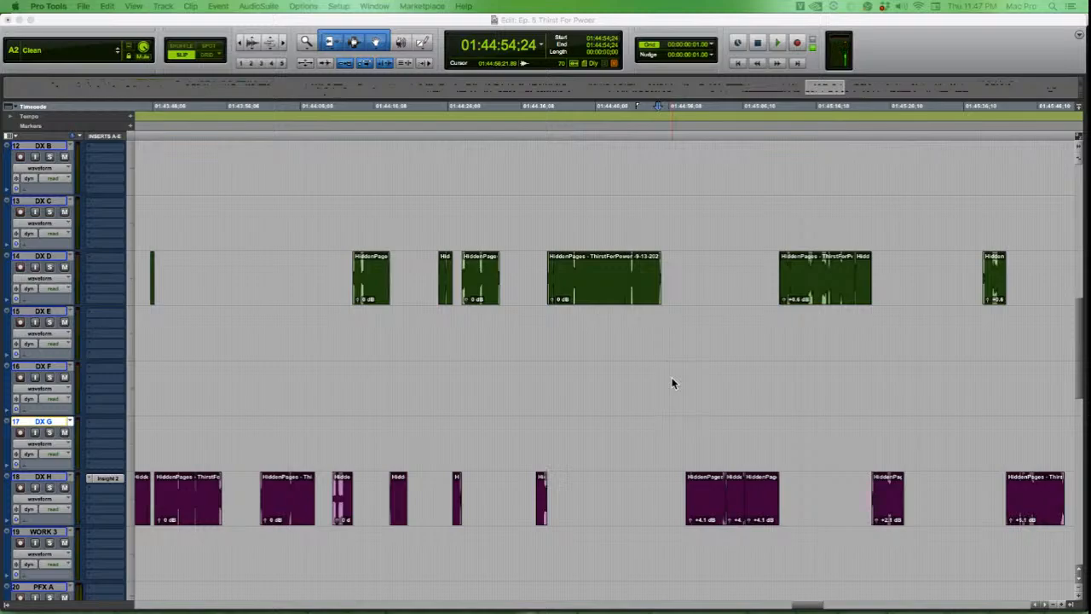
pyautogui.press('super+Tab')
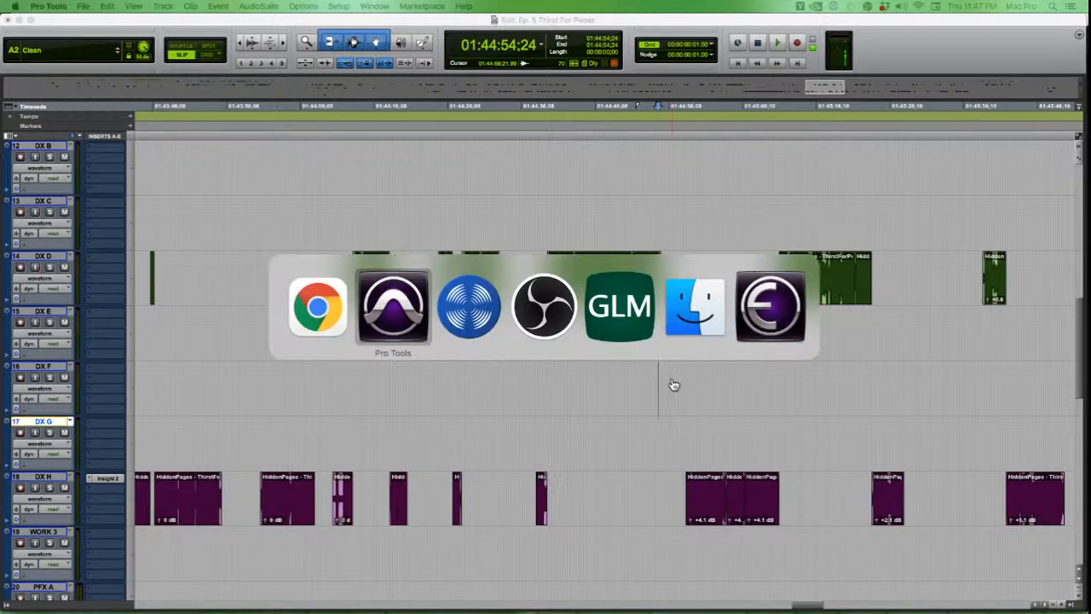
pyautogui.press('super+Tab')
pyautogui.press('super+Tab')
pyautogui.press('super+shift+Tab')
pyautogui.press('super+shift+Tab')
pyautogui.press('super+shift+Tab')
pyautogui.press('Escape')
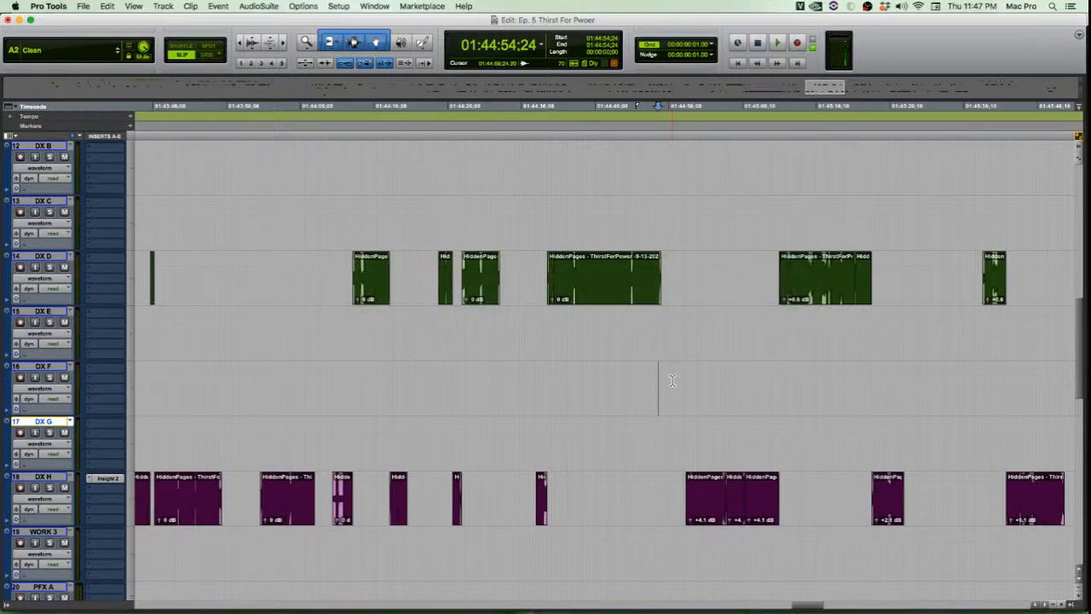
# Play the session from the end of the DX D clip to locate the next clip on the NAR A track
pyautogui.press('space')
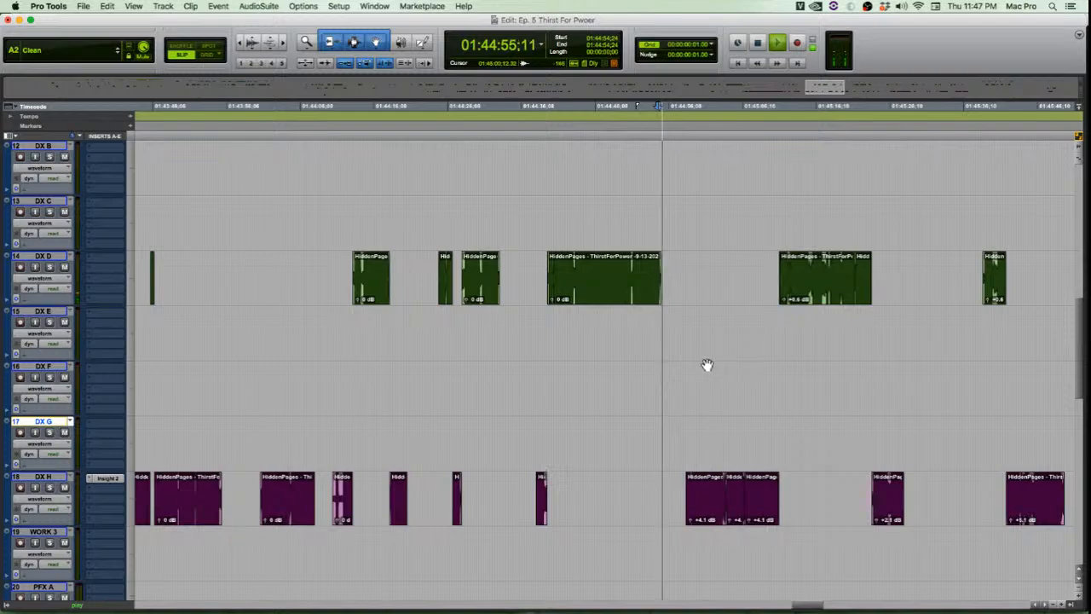
pyautogui.scroll(1, 736, 397)
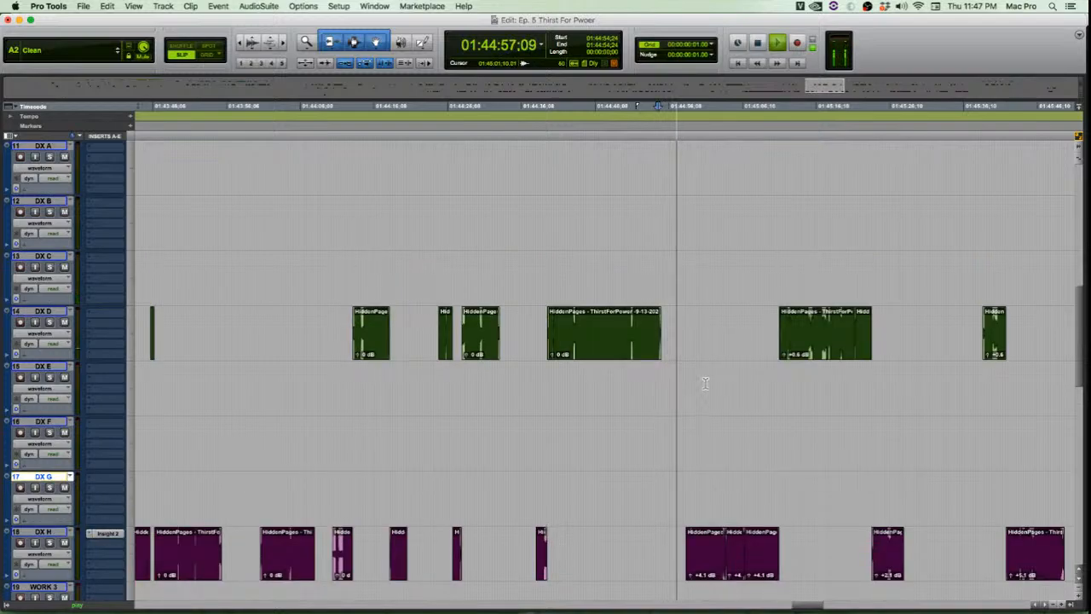
pyautogui.press('space')
pyautogui.scroll(10, 691, 380)
pyautogui.press('t')
pyautogui.press('t')
pyautogui.press('t')
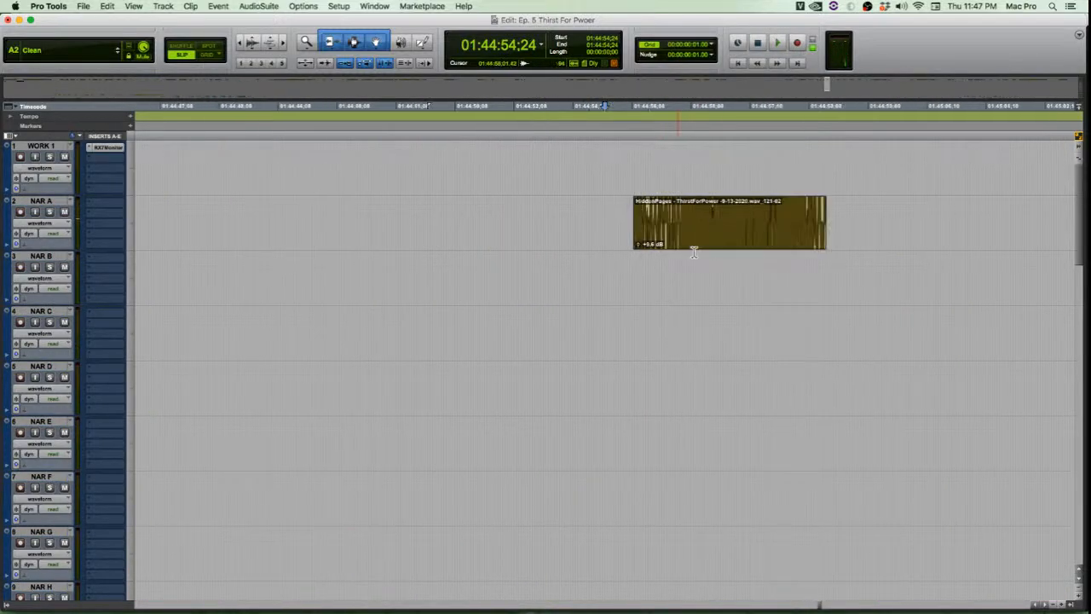
# Select the narration clip on the NAR A track and send it to iZotope RX for repair
pyautogui.click(714, 245)
pyautogui.press('r')
pyautogui.press('r')
pyautogui.press('r')
pyautogui.press('r')
pyautogui.press('r')
pyautogui.press('t')
pyautogui.press('t')
pyautogui.press('t')
pyautogui.press('t')
pyautogui.press('t')
pyautogui.press('t')
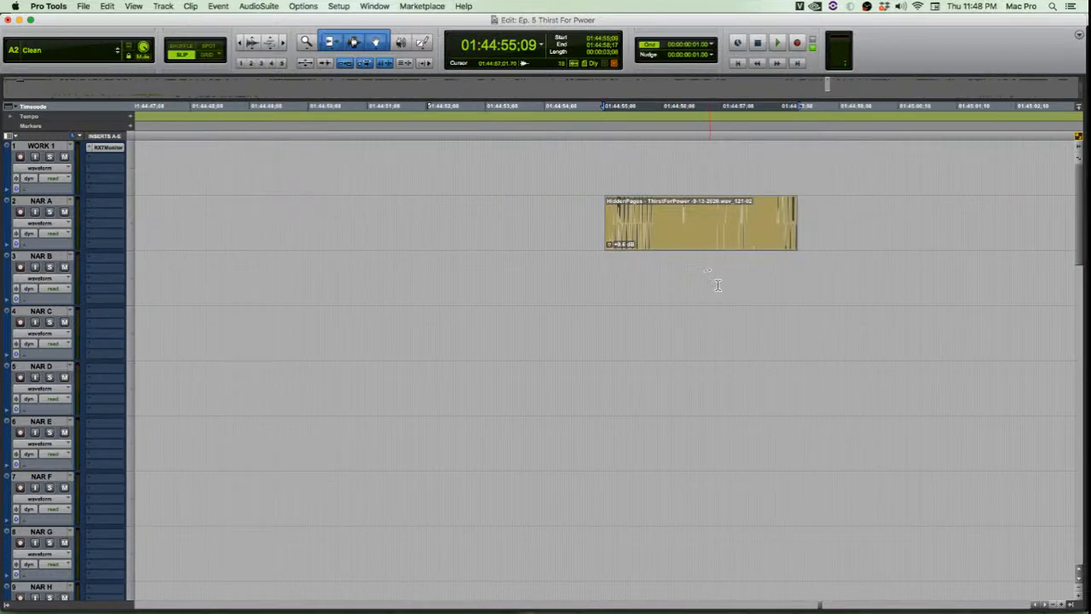
pyautogui.click(1090, 434)
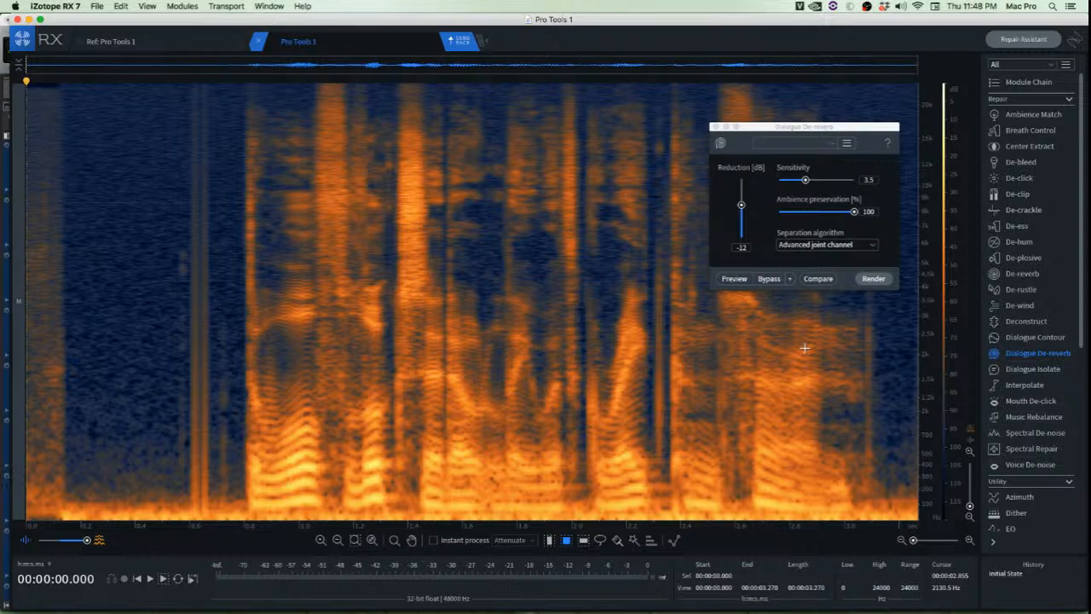
# Render the high-pass EQ over the entire narration clip and check the EQ module's curve
pyautogui.press('space')
pyautogui.press('super+a')
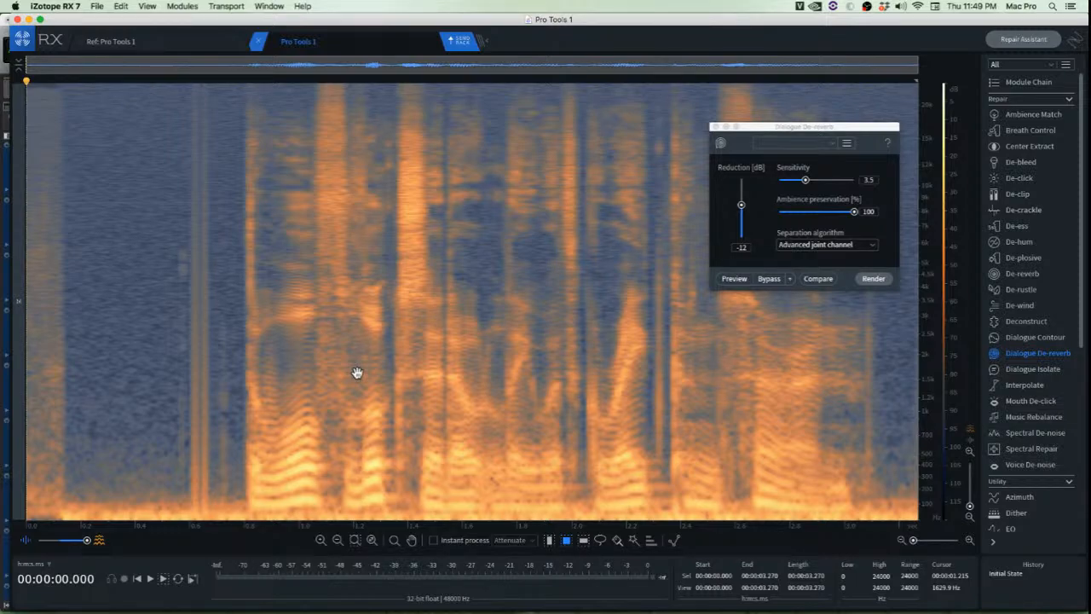
pyautogui.hotkey('shift', 'e')
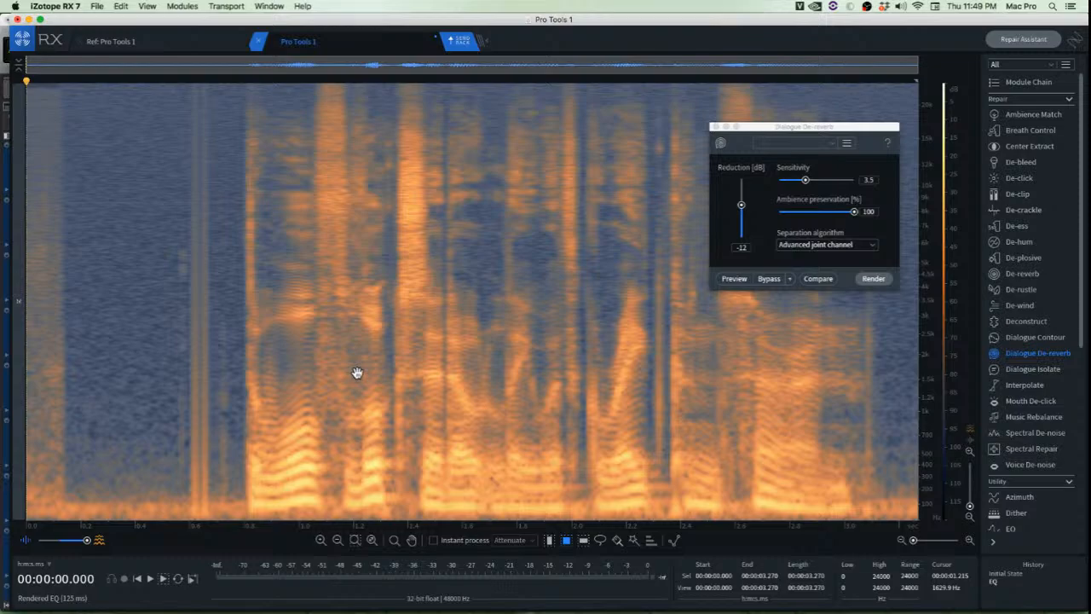
pyautogui.click(1011, 529)
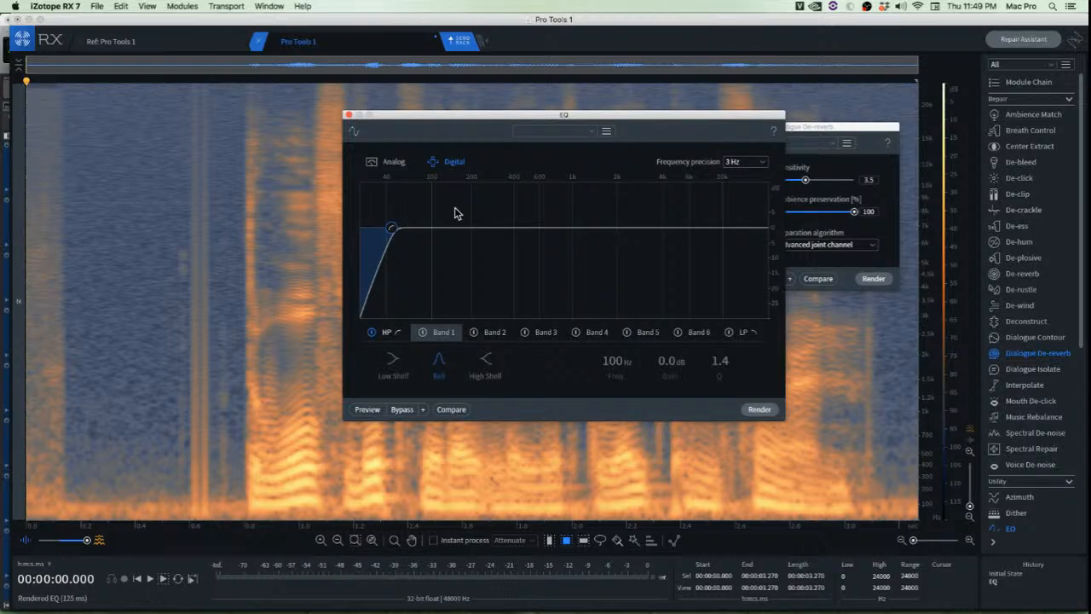
pyautogui.click(348, 114)
# Select the clean room tone from 0.177 to 0.521 s before the speech and learn it as the Ambience Match profile
pyautogui.click(163, 198)
pyautogui.scroll(2, 27, 248)
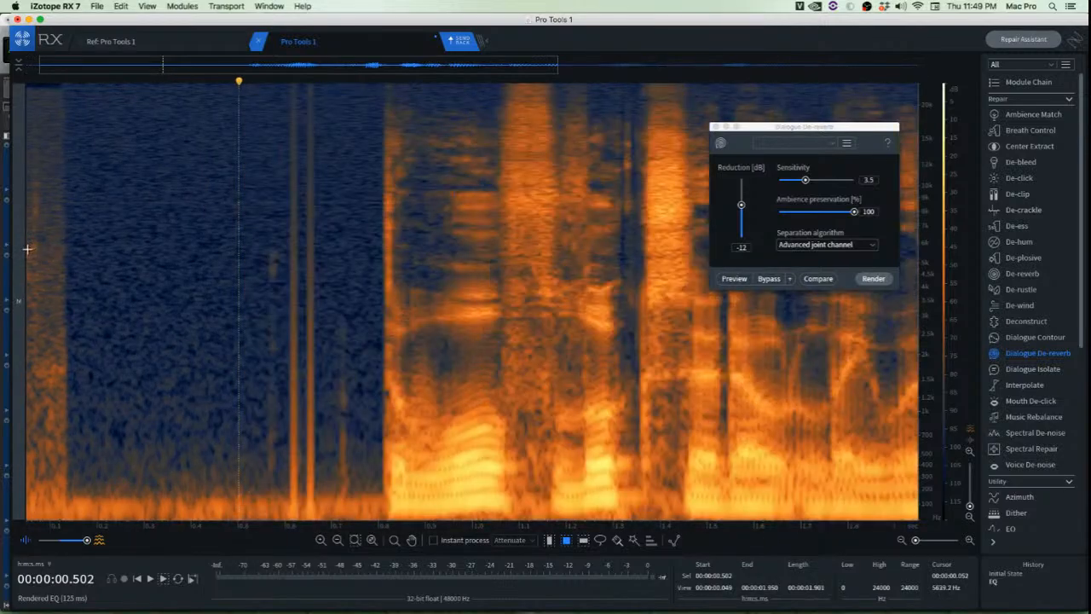
pyautogui.press('Return')
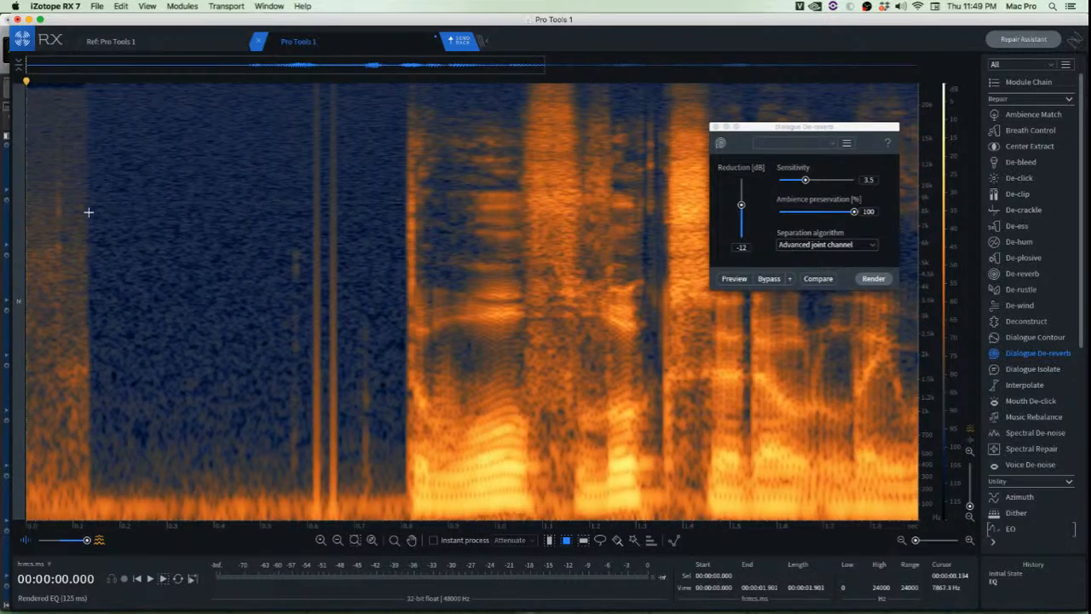
pyautogui.click(148, 259)
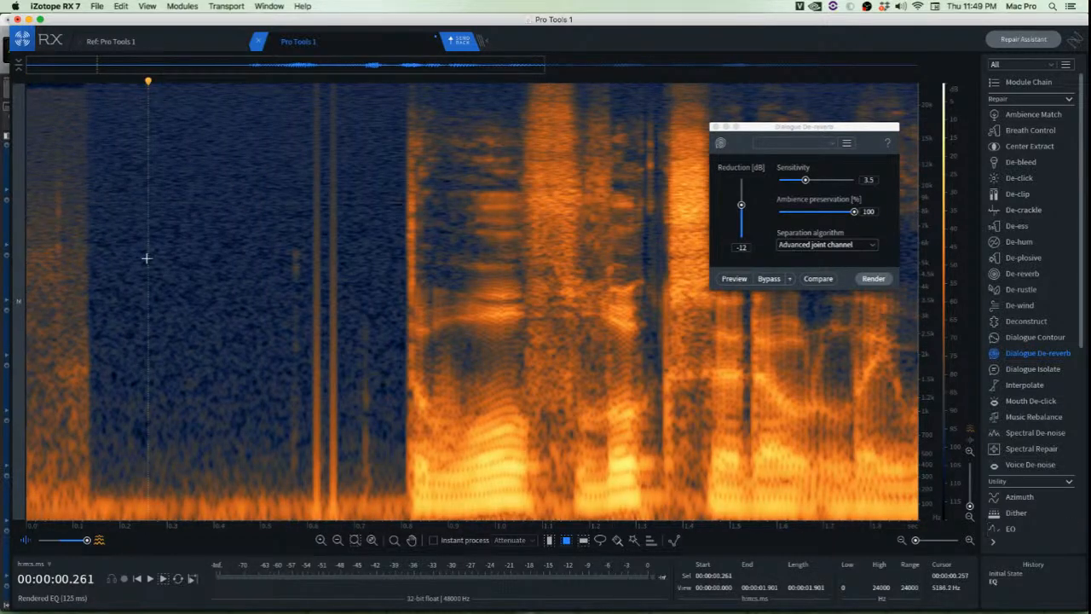
pyautogui.moveTo(109, 273); pyautogui.dragTo(269, 293)
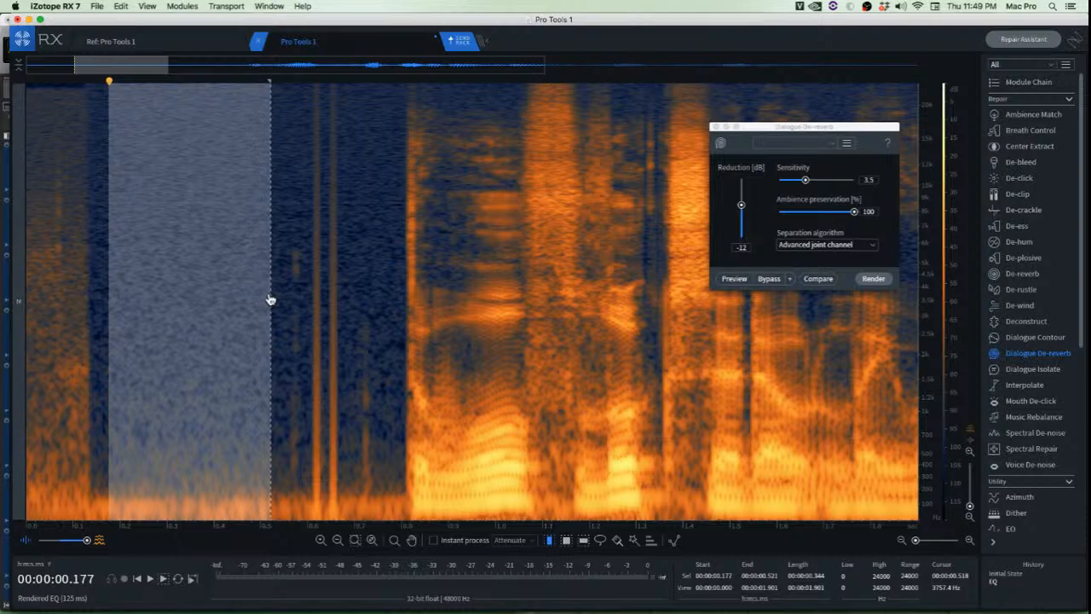
pyautogui.press('alt+shift+super+a')
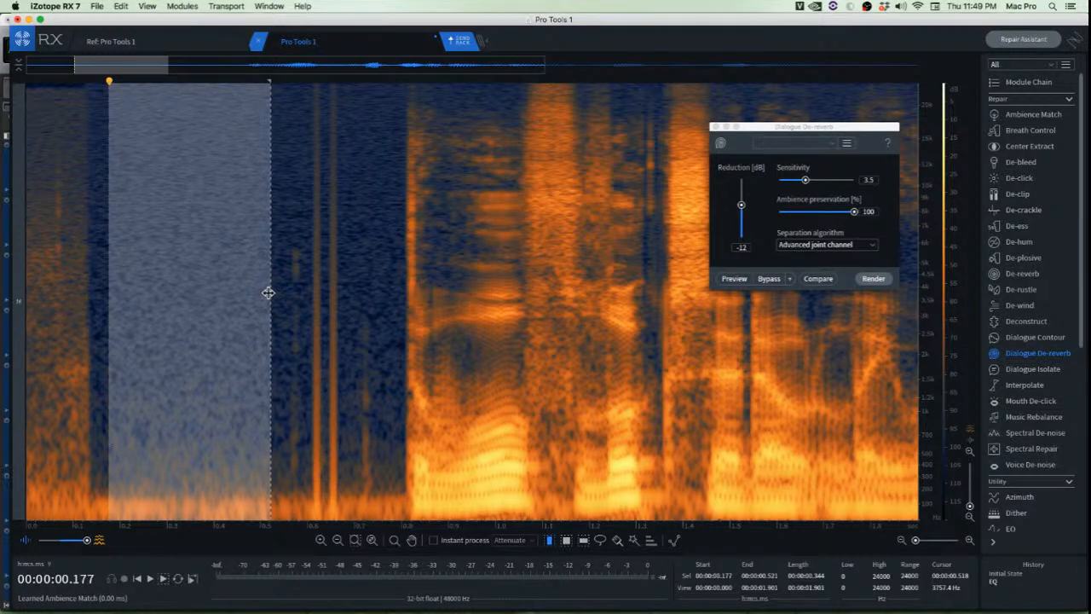
# Replace the noisy opening from 0 to 0.137 s with the learned room tone using Ambience Match
pyautogui.moveTo(269, 292); pyautogui.dragTo(259, 291)
pyautogui.scroll(6, 34, 246)
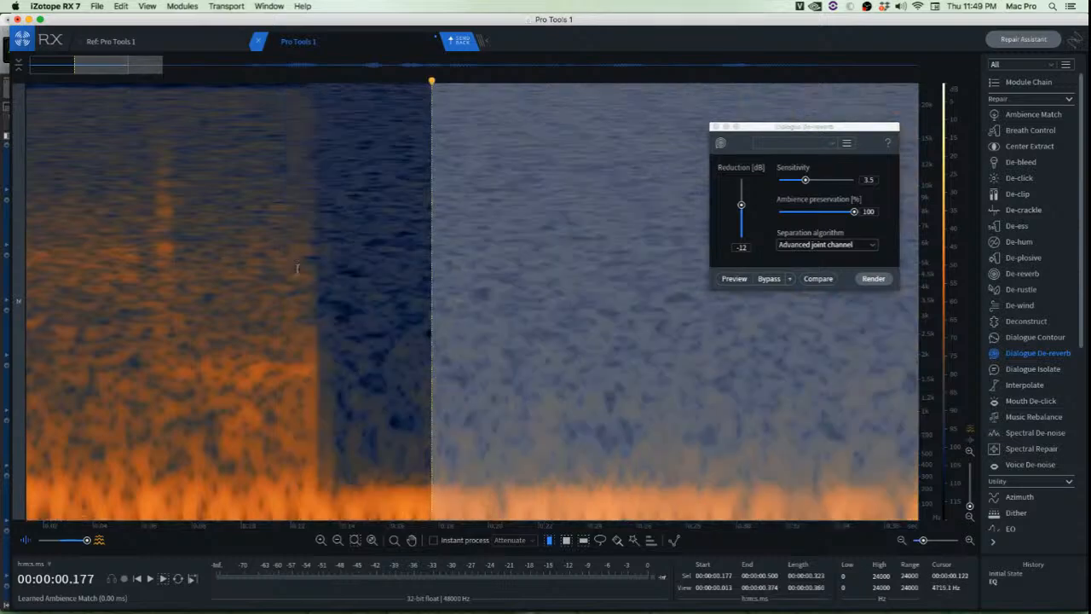
pyautogui.moveTo(333, 272); pyautogui.dragTo(25, 290)
pyautogui.scroll(-3, 209, 301)
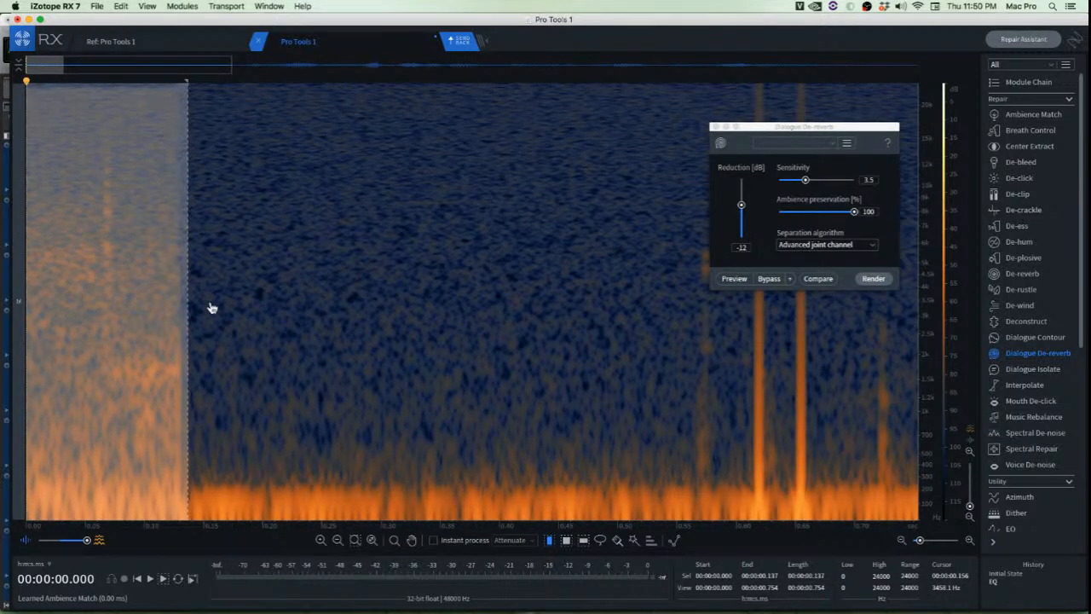
pyautogui.press('super+shift+a')
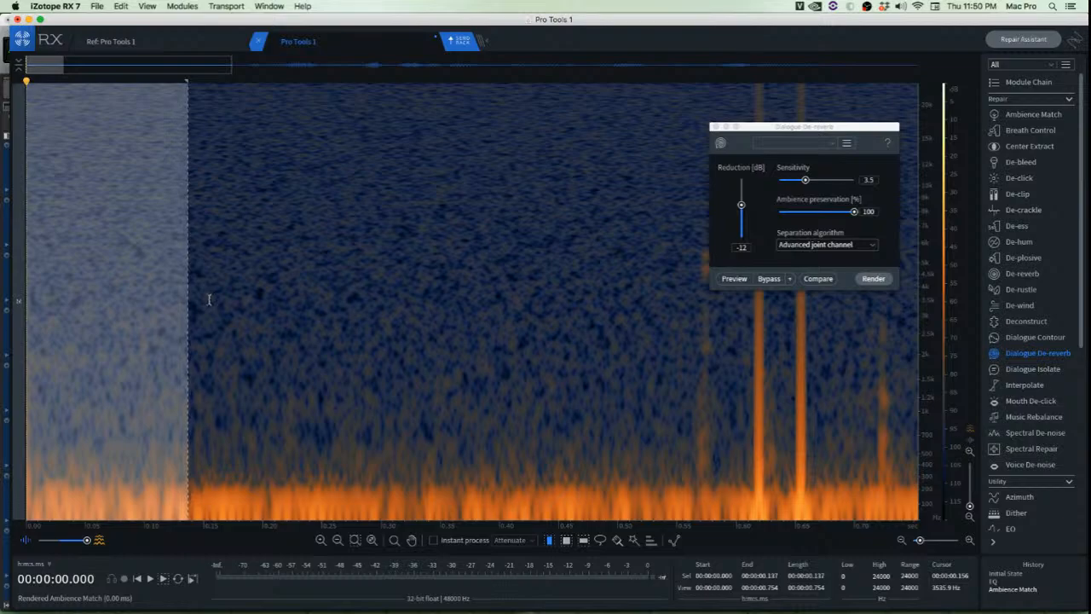
pyautogui.press('super+d')
# Play back the start of the narration to check the replaced opening
pyautogui.scroll(5, 133, 201)
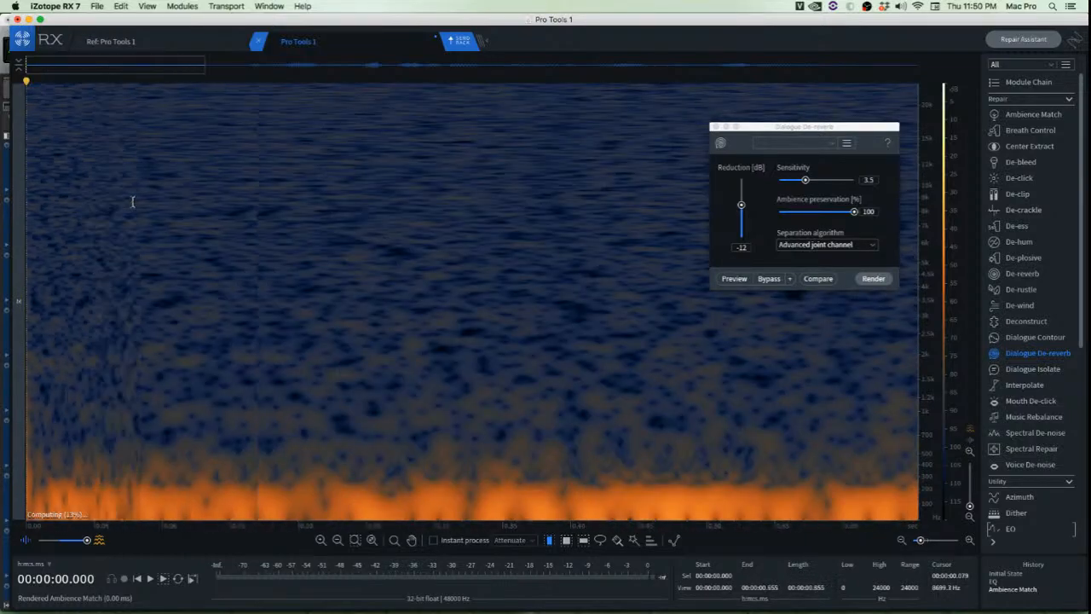
pyautogui.scroll(-10, 133, 202)
pyautogui.press('space')
pyautogui.press('space')
pyautogui.press('space')
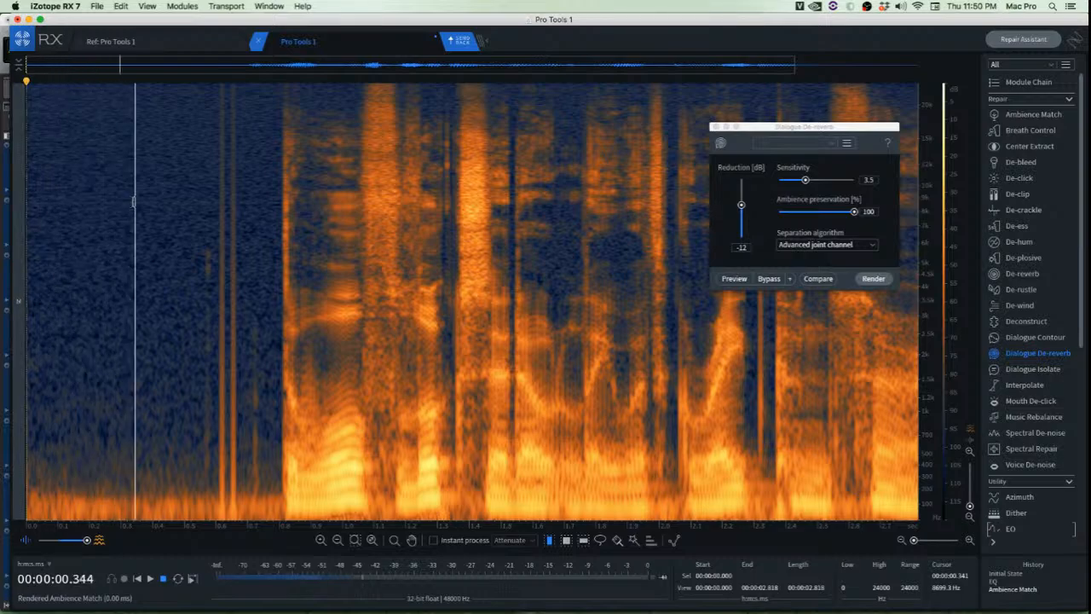
pyautogui.press('space')
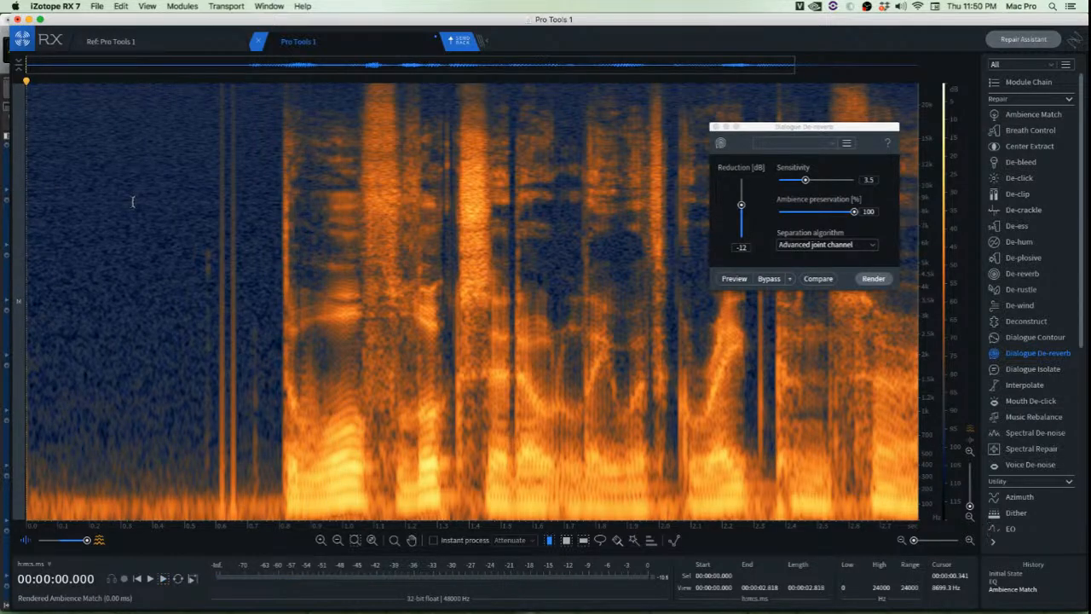
# Copy a clean patch at 0.547–0.563 s, about 235–7073 Hz, and paste it over the faint noise near 0.57 s
pyautogui.scroll(5, 162, 180)
pyautogui.moveTo(219, 246); pyautogui.dragTo(224, 246)
pyautogui.scroll(5, 243, 252)
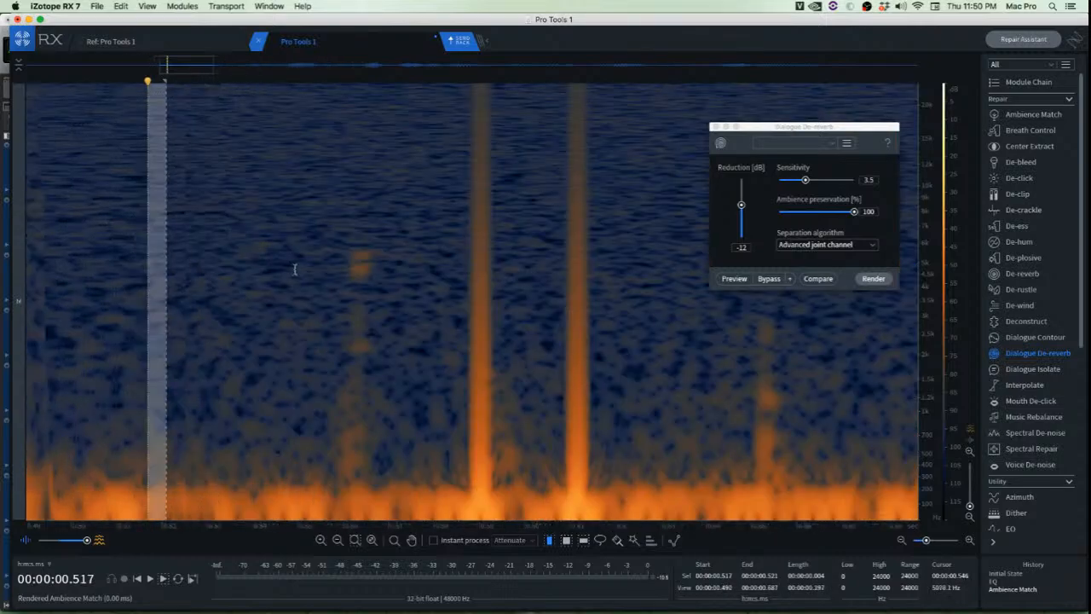
pyautogui.click(461, 256)
pyautogui.scroll(2, 384, 291)
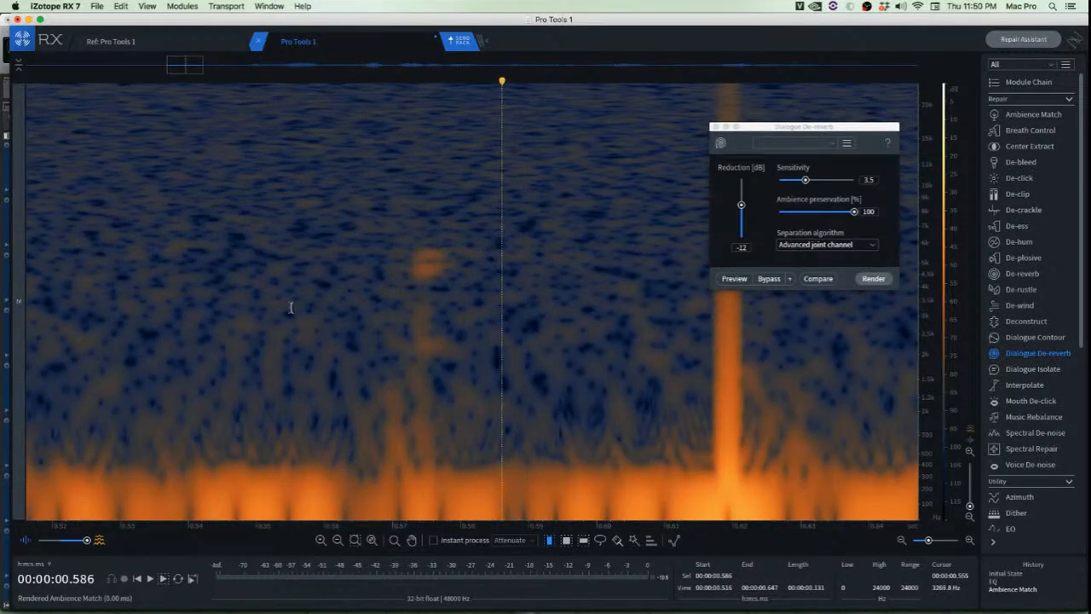
pyautogui.moveTo(236, 225); pyautogui.dragTo(348, 484)
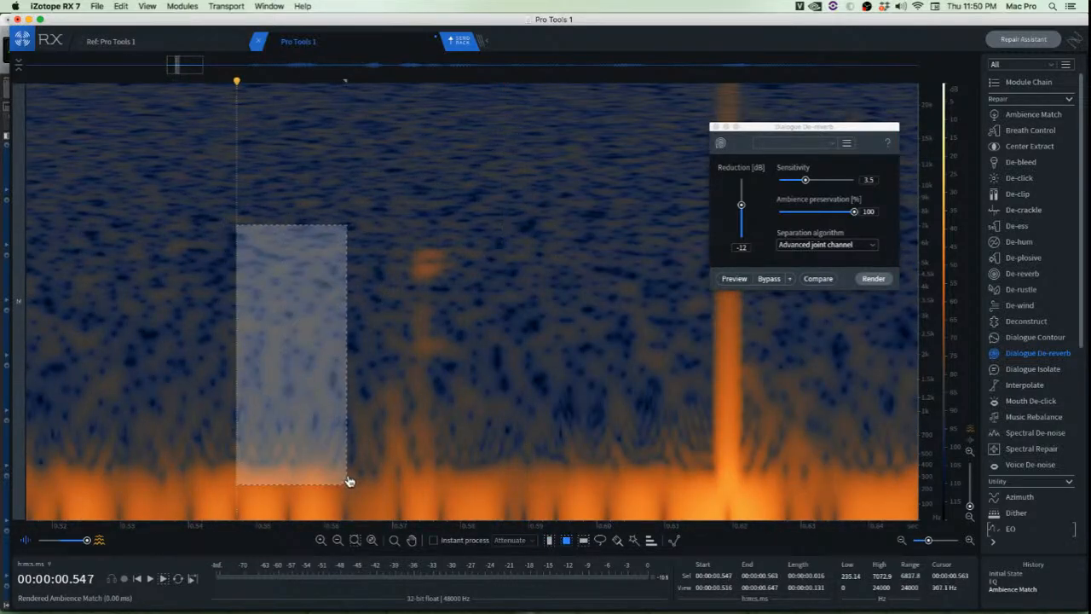
pyautogui.press('super+c')
pyautogui.moveTo(293, 437); pyautogui.dragTo(417, 434)
pyautogui.press('super+v')
pyautogui.click(250, 413)
pyautogui.scroll(-2, 277, 406)
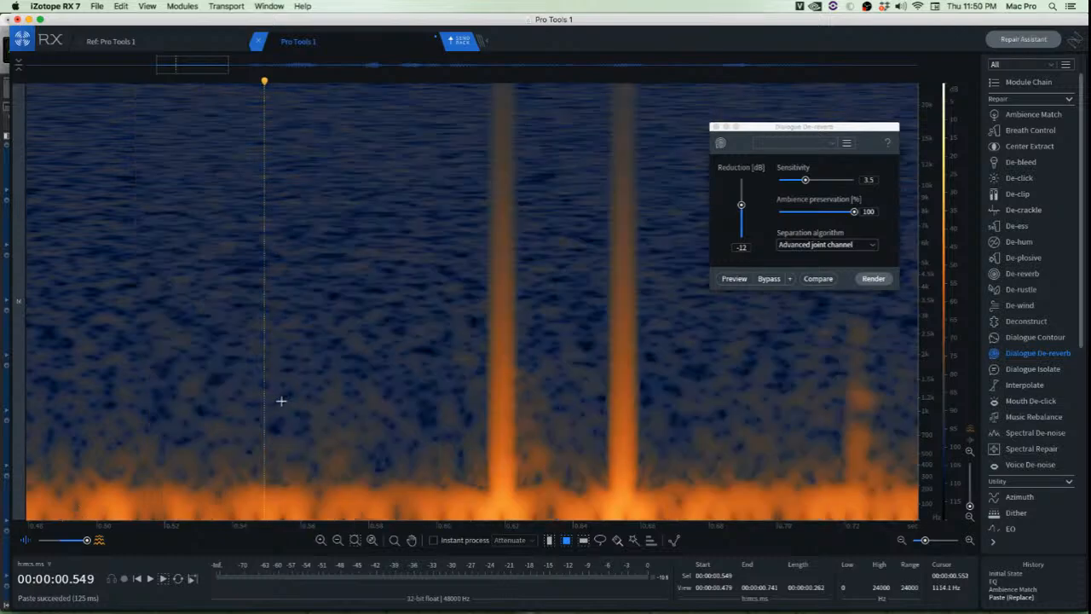
# Apply De-click to the two vertical clicks between 0.602 and 0.680 s
pyautogui.scroll(-3, 280, 398)
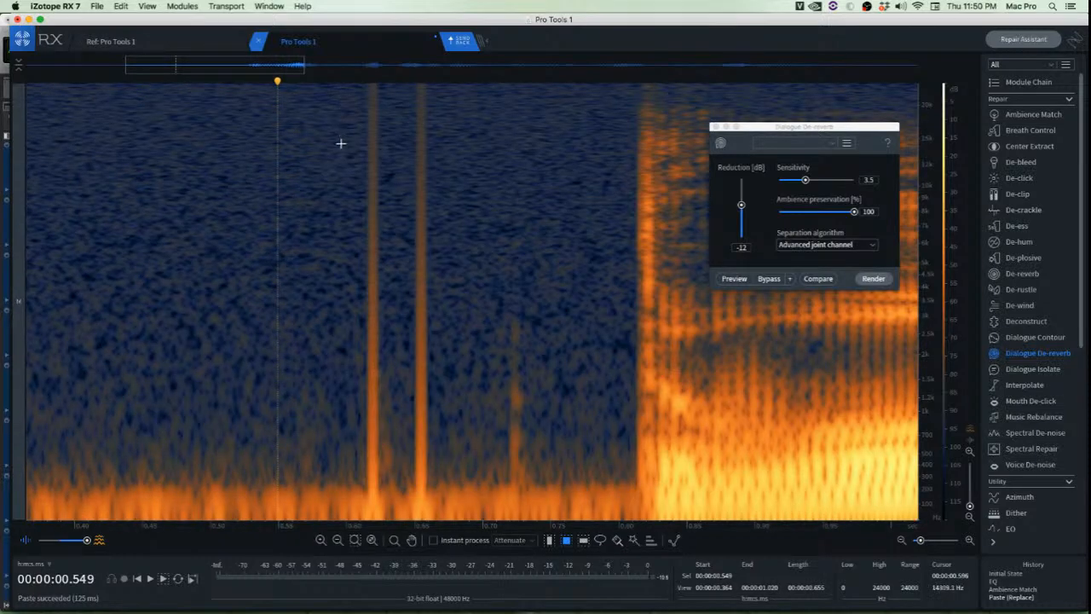
pyautogui.moveTo(348, 167); pyautogui.dragTo(456, 200)
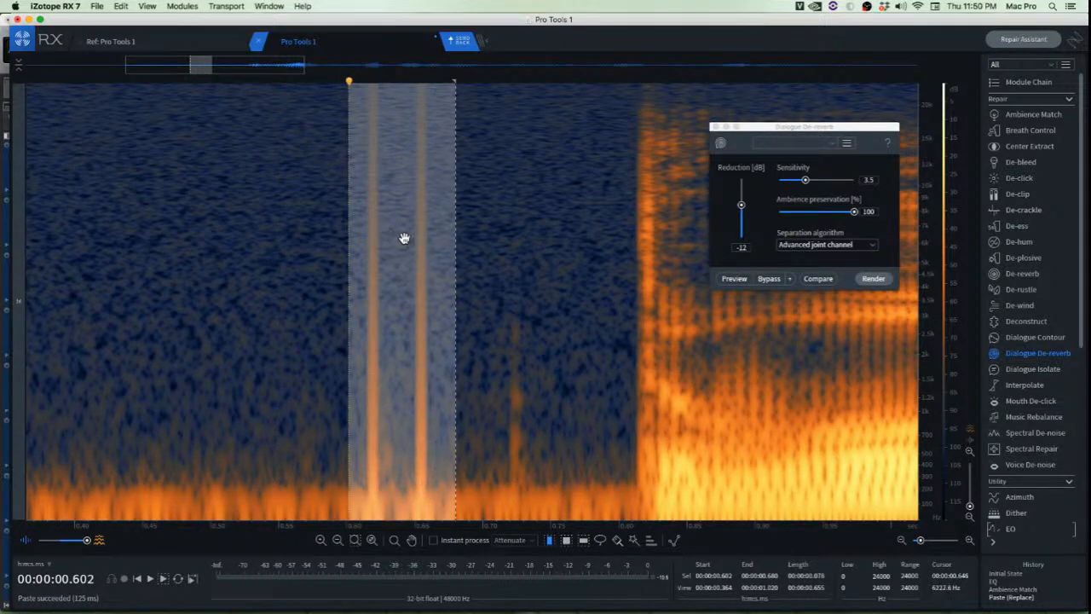
pyautogui.press('d')
pyautogui.click(328, 179)
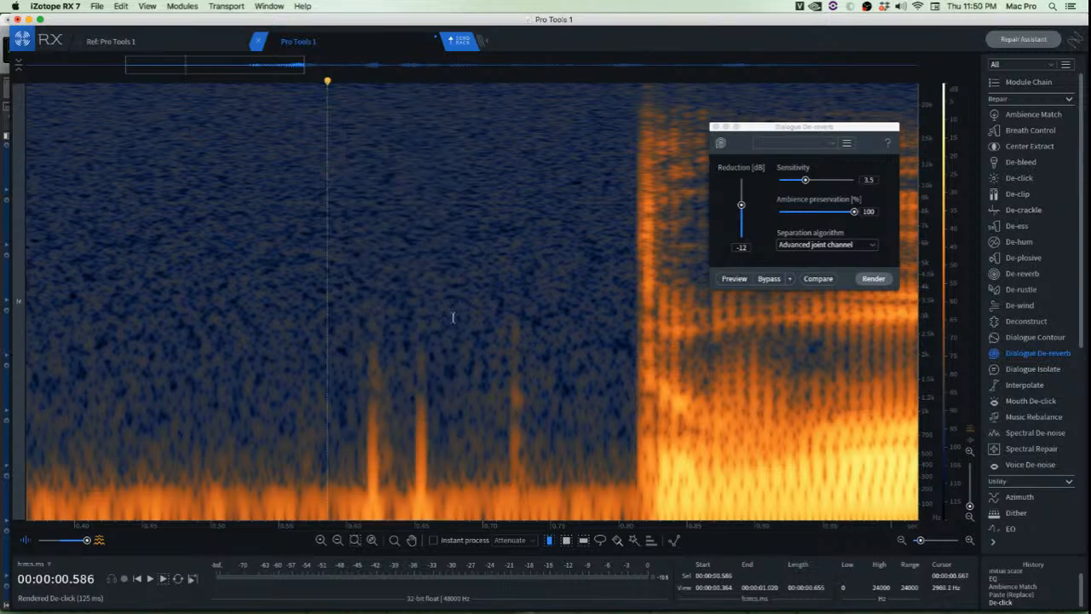
# Copy a clean patch at 0.602–0.615 s, about 63–2183 Hz, and paste it over the vertical click near 0.62 s
pyautogui.scroll(1, 416, 304)
pyautogui.scroll(2, 358, 394)
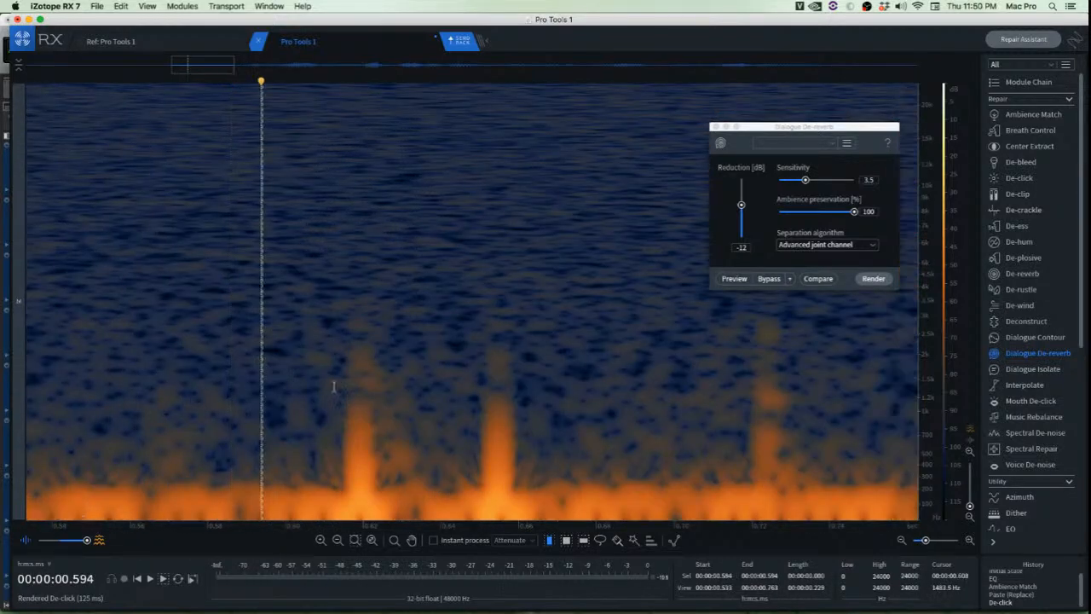
pyautogui.scroll(2, 336, 385)
pyautogui.click(272, 350)
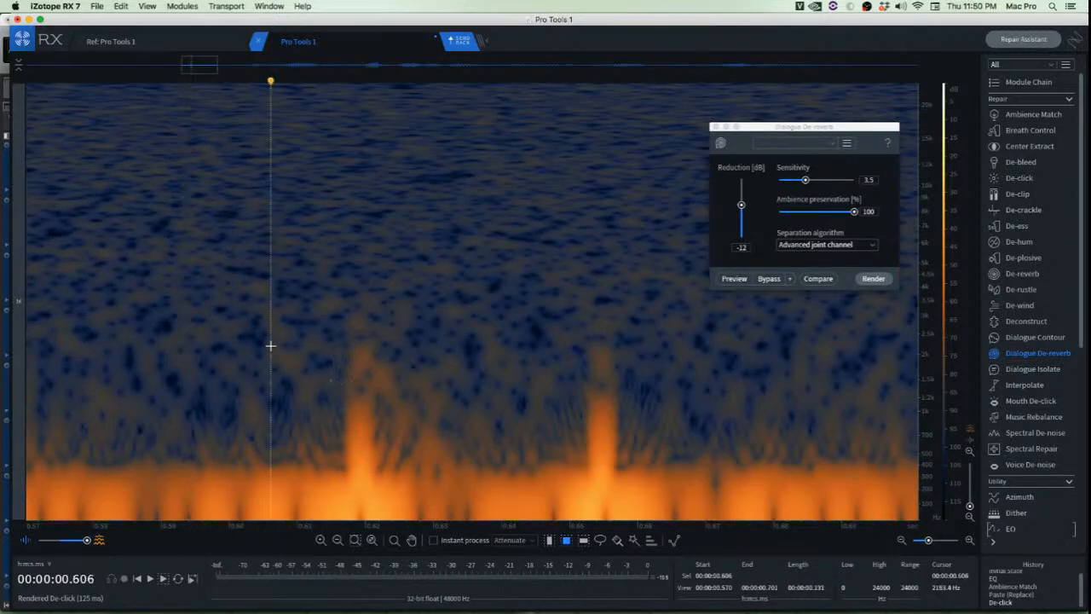
pyautogui.moveTo(241, 335); pyautogui.dragTo(331, 500)
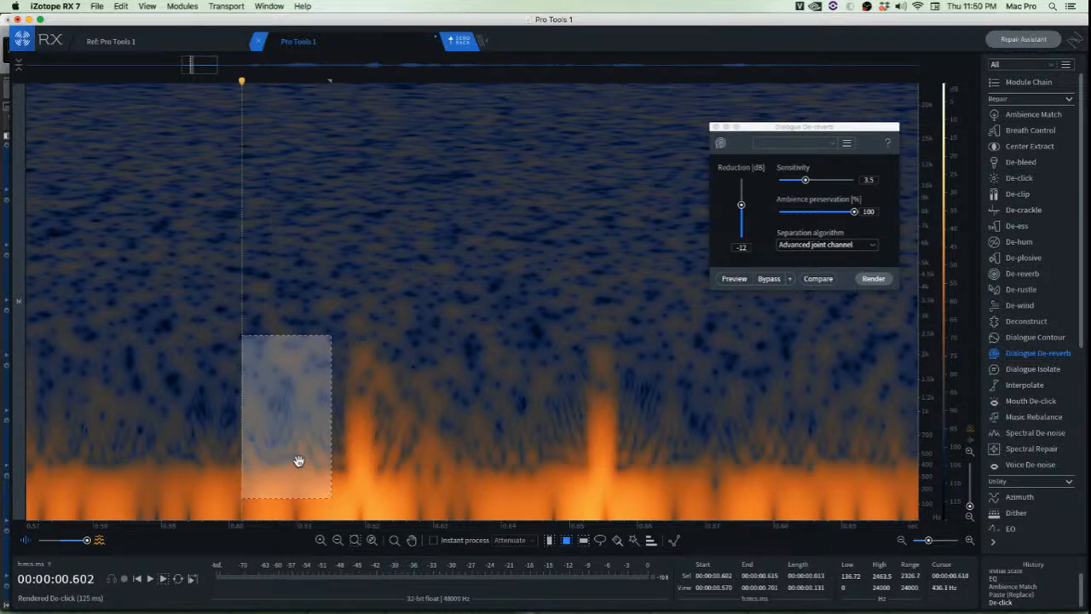
pyautogui.moveTo(298, 459)
pyautogui.mouseDown()
pyautogui.moveTo(292, 475)
pyautogui.moveTo(303, 478)
pyautogui.mouseUp()
pyautogui.press('super+c')
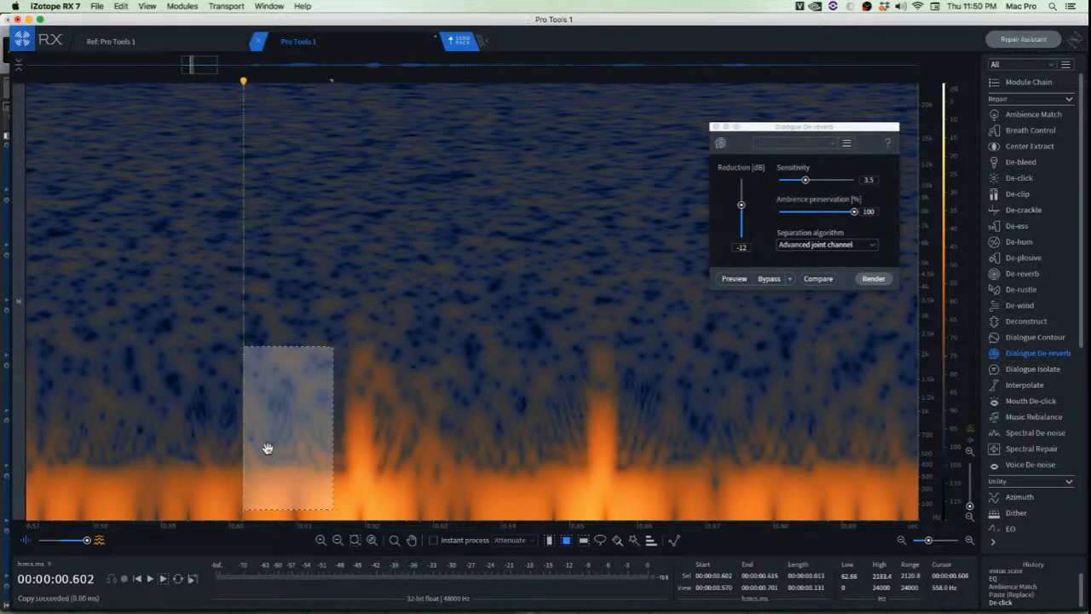
pyautogui.moveTo(268, 446); pyautogui.dragTo(341, 463)
pyautogui.press('super+v')
pyautogui.press('super+v')
pyautogui.click(297, 452)
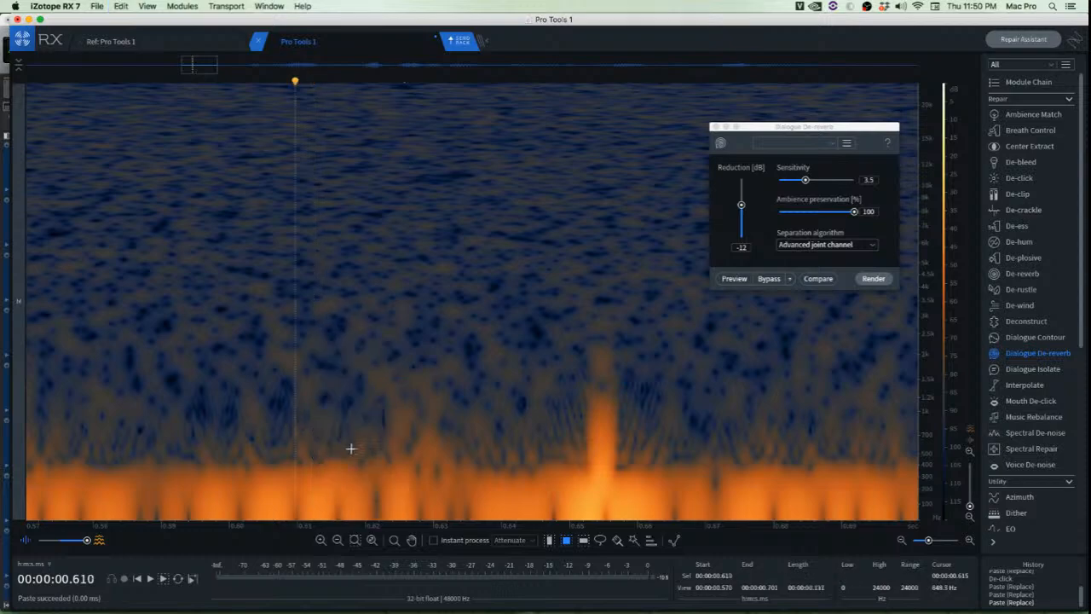
# Copy the clean patch at 0.663–0.684 s, about 7–1524 Hz, and paste it over the click near 0.655 s
pyautogui.scroll(-2, 372, 465)
pyautogui.scroll(4, 502, 472)
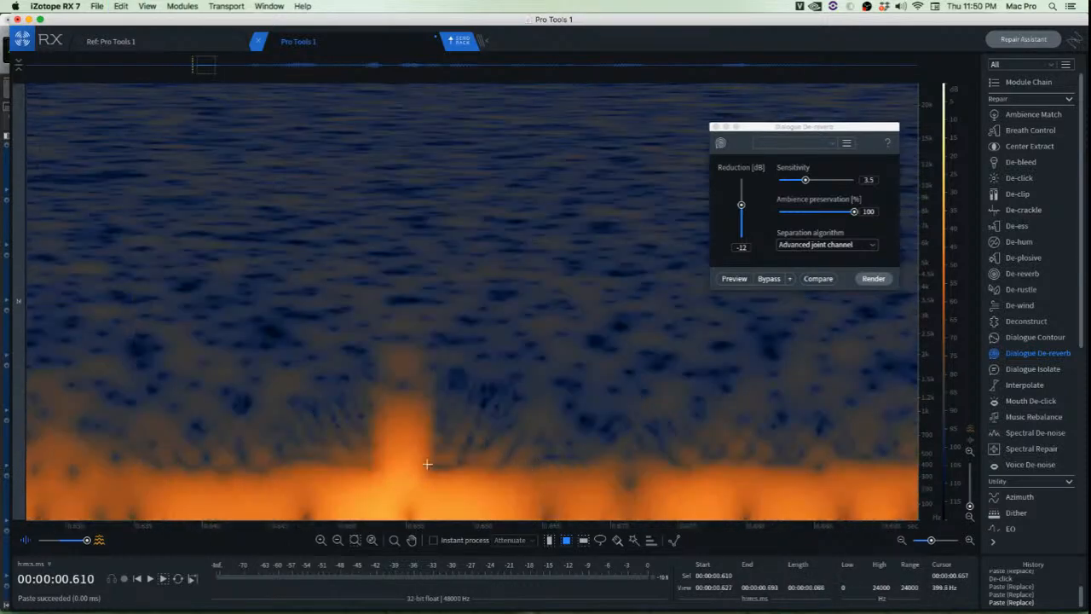
pyautogui.scroll(-2, 267, 422)
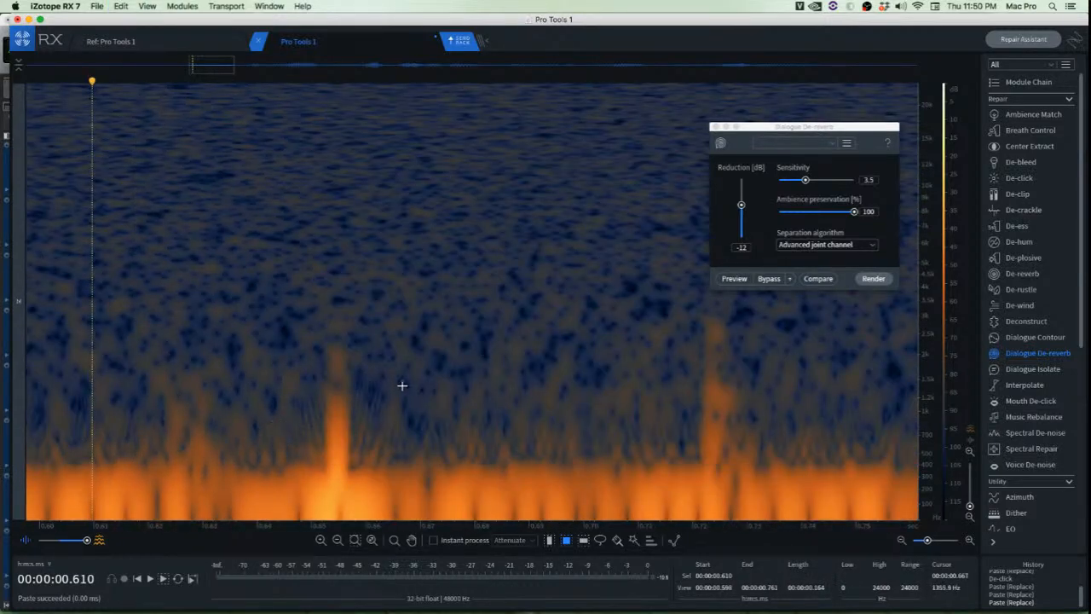
pyautogui.moveTo(391, 377); pyautogui.dragTo(510, 517)
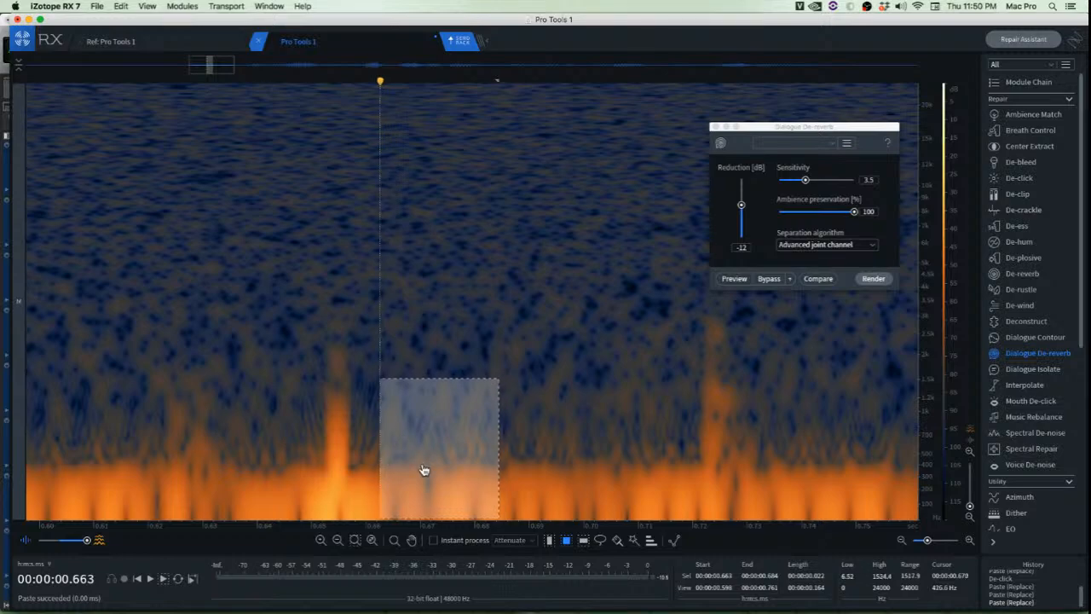
pyautogui.moveTo(431, 463); pyautogui.dragTo(320, 462)
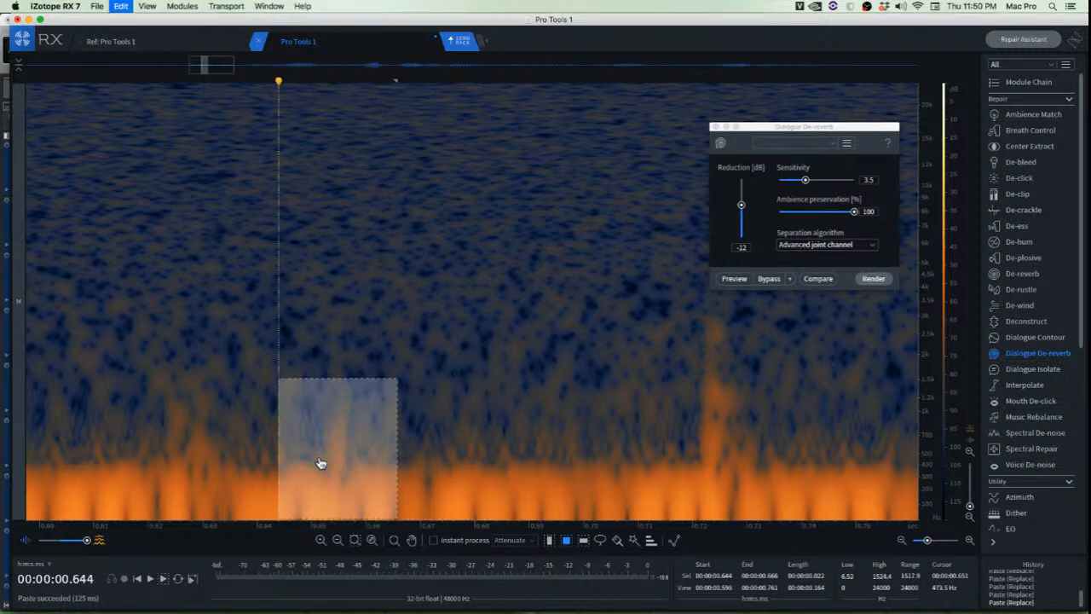
pyautogui.click(339, 350)
# Play back the lead-in from 0.521 s to check the two pasted repairs
pyautogui.scroll(-3, 373, 419)
pyautogui.click(146, 336)
pyautogui.press('space')
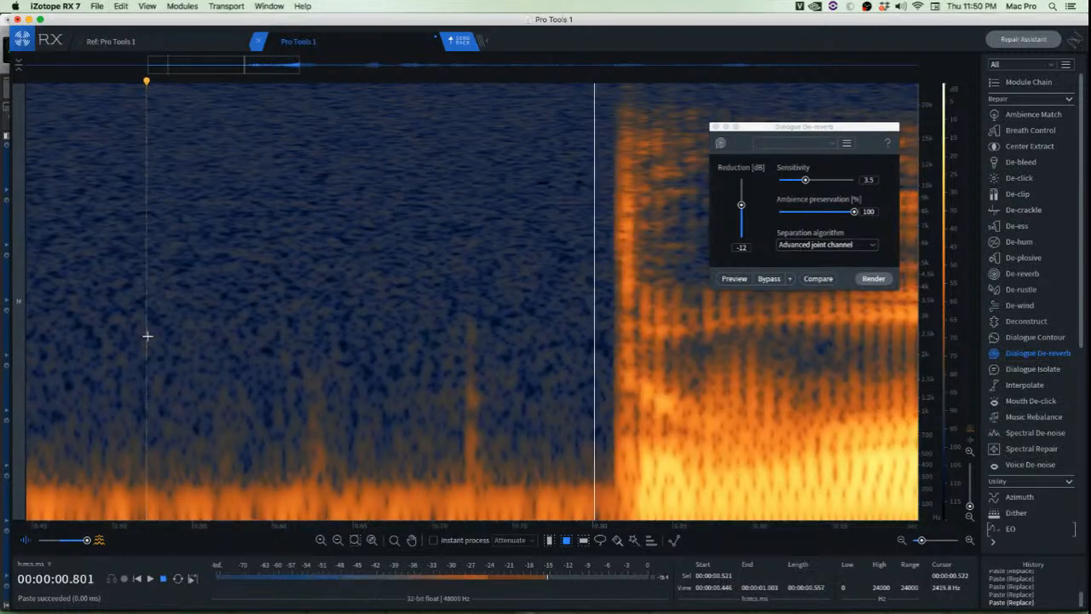
pyautogui.scroll(3, 476, 383)
pyautogui.scroll(-3, 473, 384)
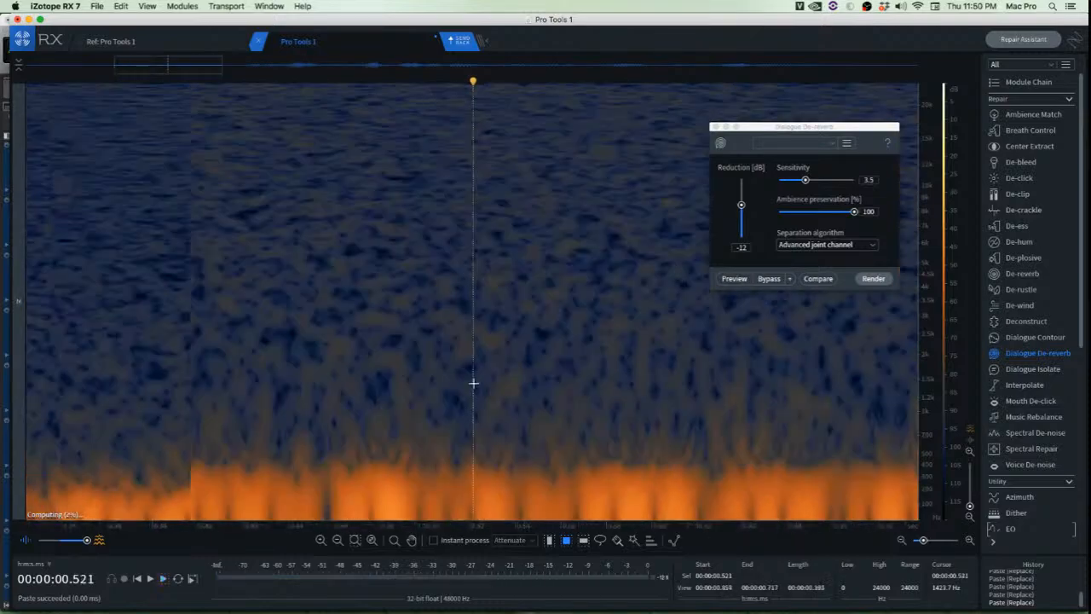
pyautogui.scroll(-5, 560, 441)
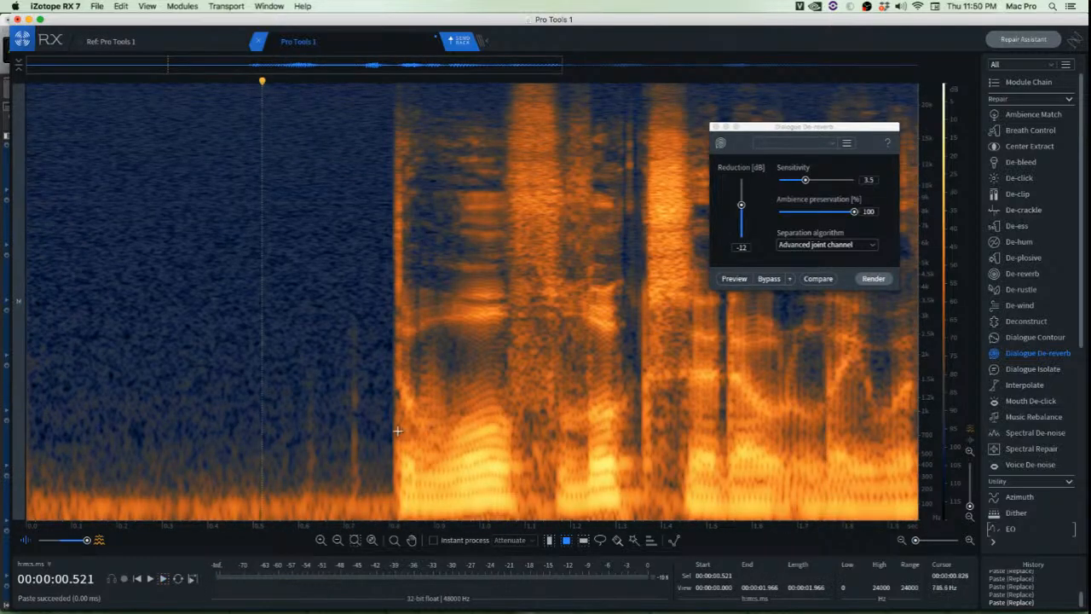
# Copy the clean patch just after the remaining lead-in click, about 28–3458 Hz, and paste it over the click at 0.714–0.737 s
pyautogui.scroll(5, 312, 419)
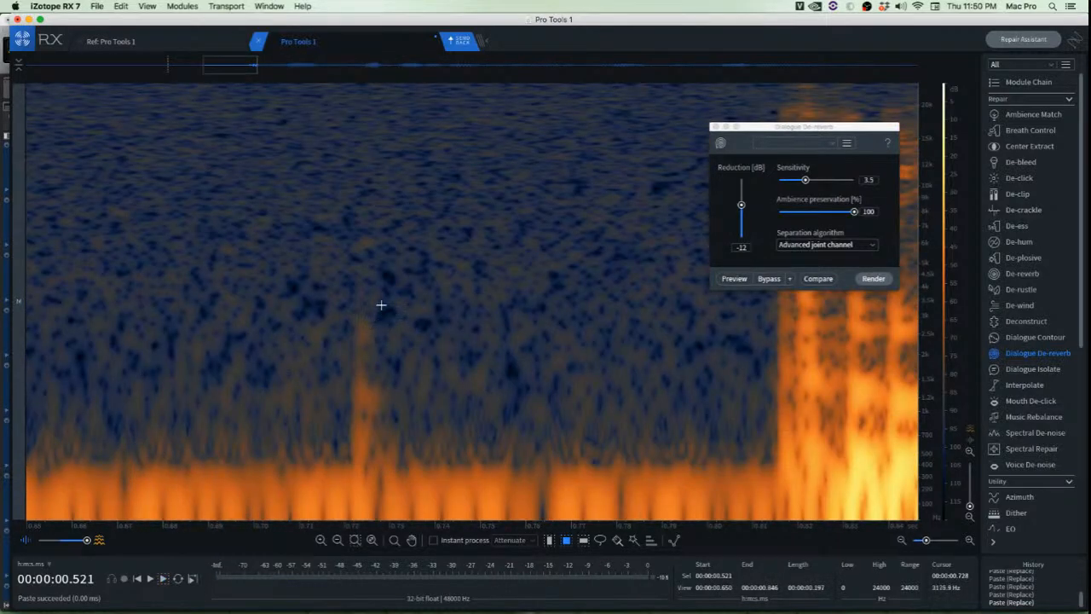
pyautogui.moveTo(381, 302); pyautogui.dragTo(485, 516)
pyautogui.hotkey('ctrl', 'c')
pyautogui.moveTo(429, 461); pyautogui.dragTo(361, 463)
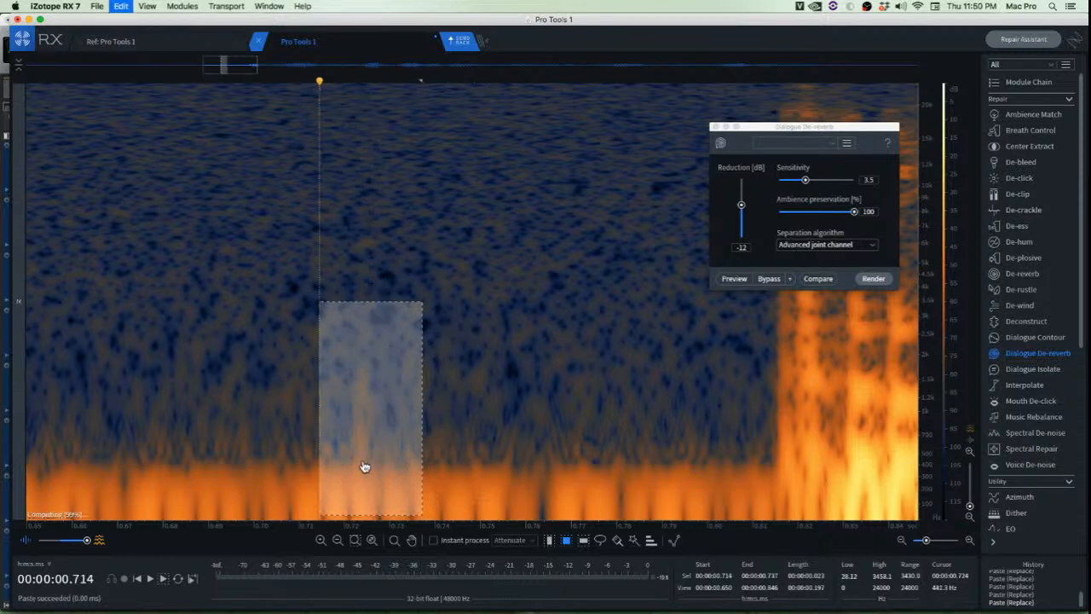
pyautogui.click(454, 432)
pyautogui.hotkey('ctrl', 'v')
pyautogui.moveTo(233, 342)
pyautogui.mouseDown()
pyautogui.moveTo(322, 468)
pyautogui.moveTo(312, 448)
pyautogui.moveTo(375, 448)
pyautogui.mouseUp()
pyautogui.click(491, 414)
pyautogui.scroll(-3, 498, 413)
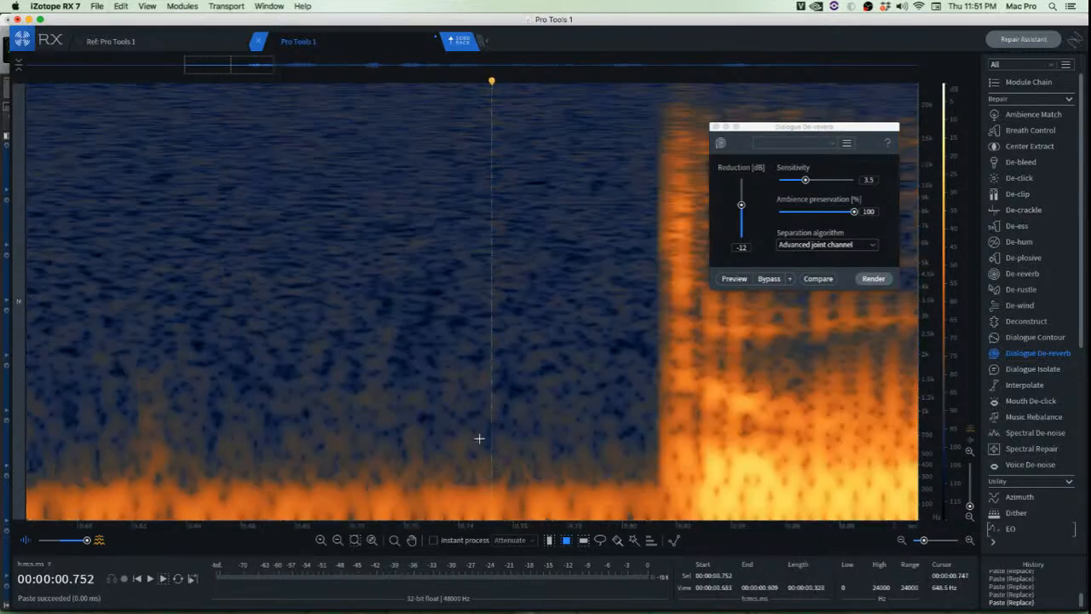
# Play back the cleaned lead-in before the first word from about 0.54 s
pyautogui.click(146, 304)
pyautogui.press('space')
pyautogui.hscroll(5, 228, 350)
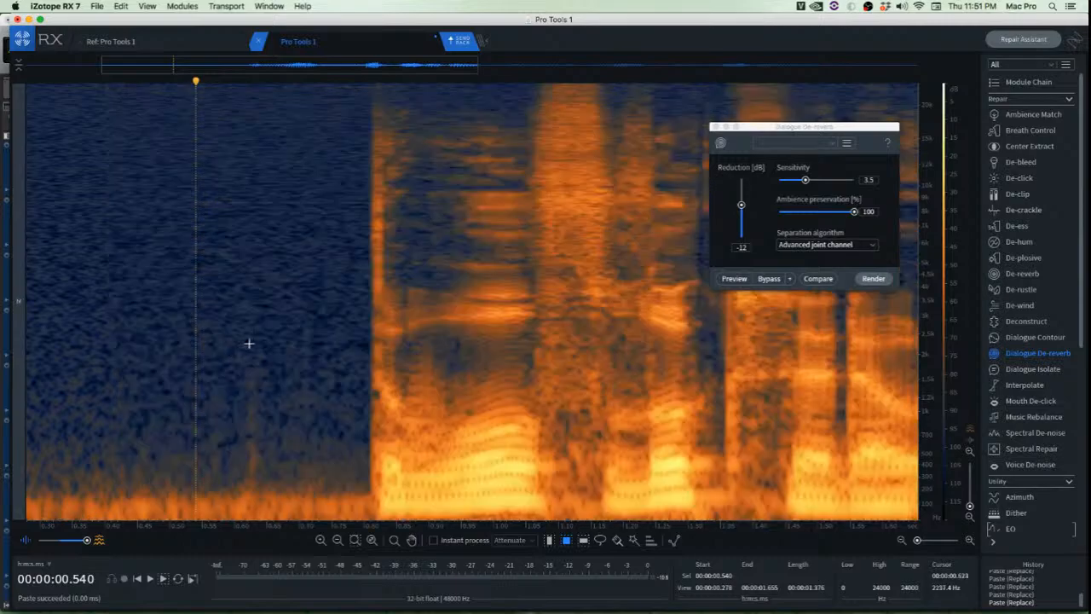
# Play back the opening words from 0.772 s and again from 1.137 s to listen for remaining clicks
pyautogui.click(302, 174)
pyautogui.press('space')
pyautogui.press('space')
pyautogui.press('space')
pyautogui.press('space')
pyautogui.press('space')
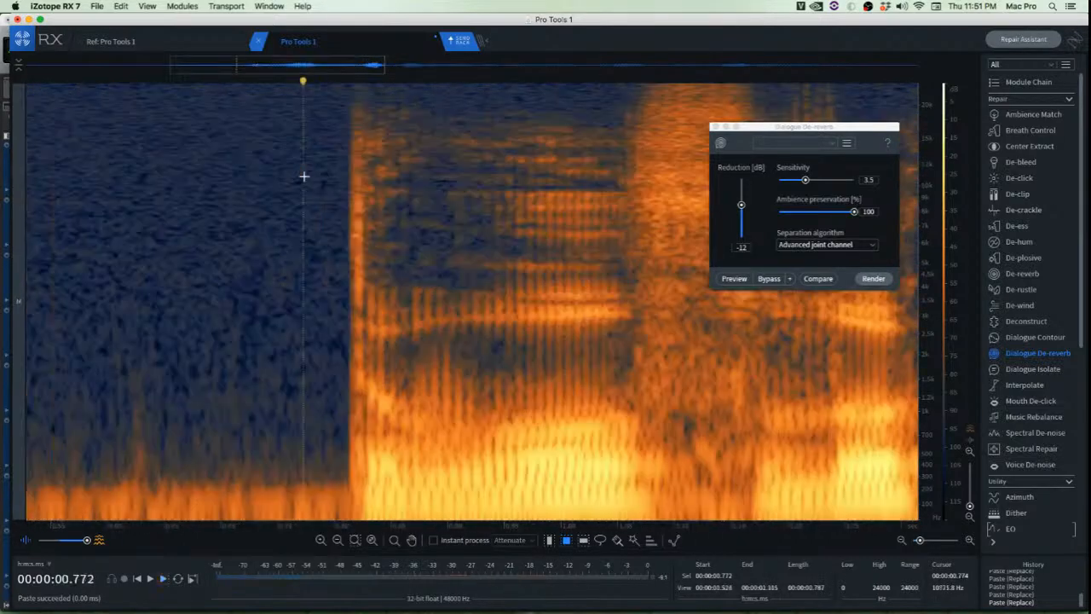
pyautogui.scroll(-2, 333, 200)
pyautogui.scroll(-3, 333, 199)
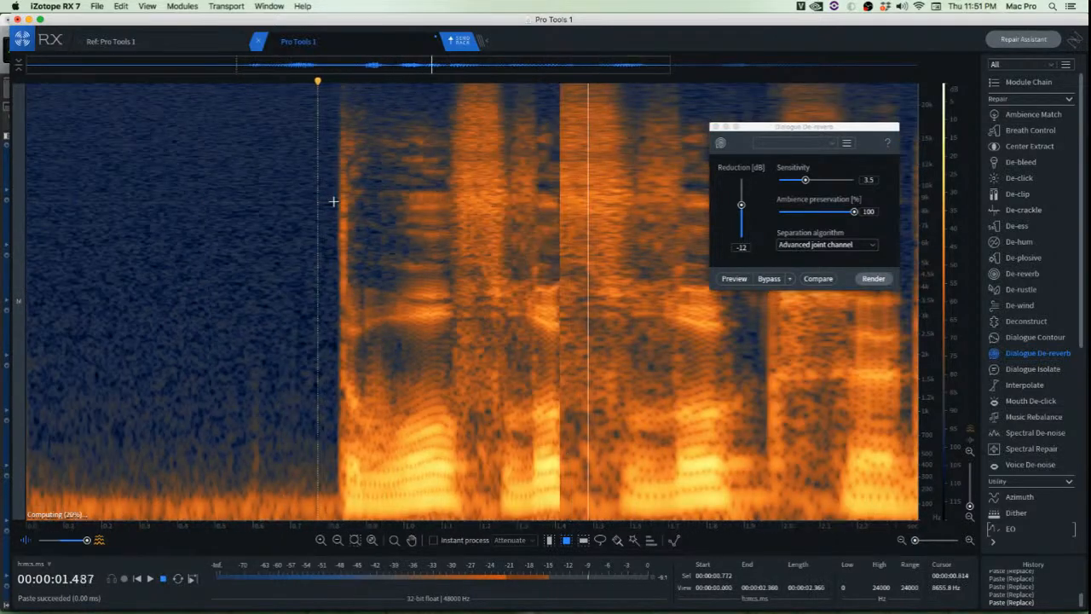
pyautogui.press('space')
pyautogui.click(456, 245)
pyautogui.press('space')
pyautogui.press('space')
# Try De-click on the selection at 1.312–1.371 s, about 1630–18756 Hz, and undo it
pyautogui.scroll(4, 508, 252)
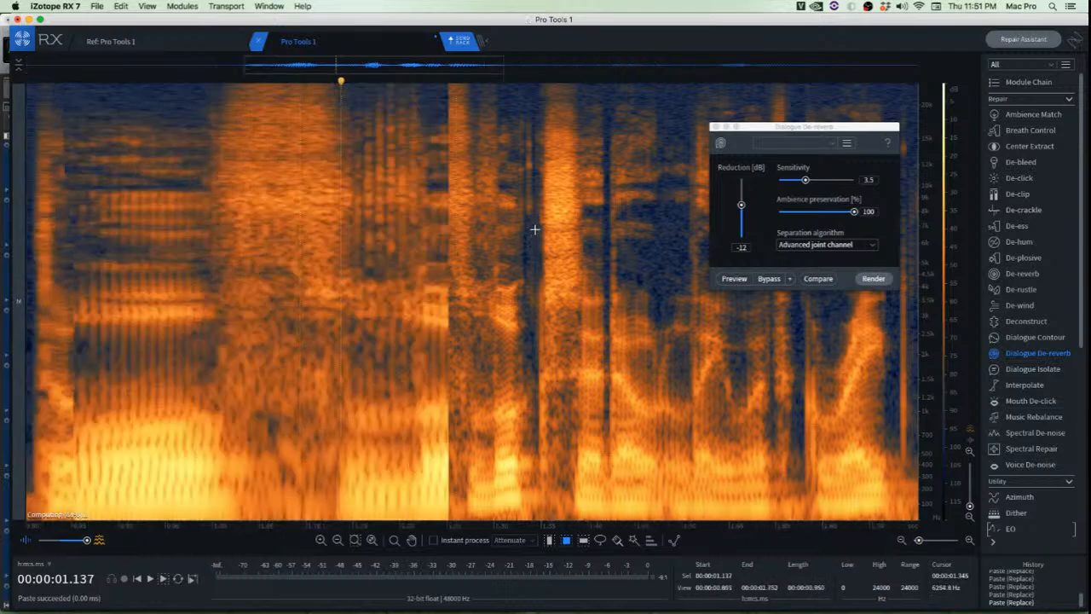
pyautogui.moveTo(476, 111)
pyautogui.mouseDown()
pyautogui.moveTo(478, 282)
pyautogui.moveTo(590, 372)
pyautogui.mouseUp()
pyautogui.press('super+shift+2')
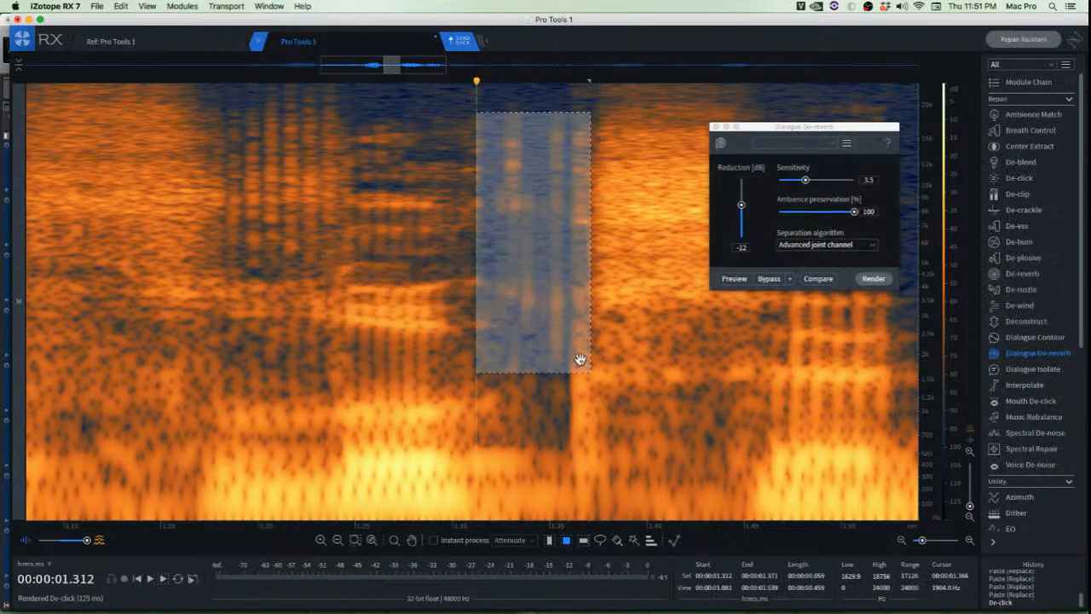
pyautogui.press('super+z')
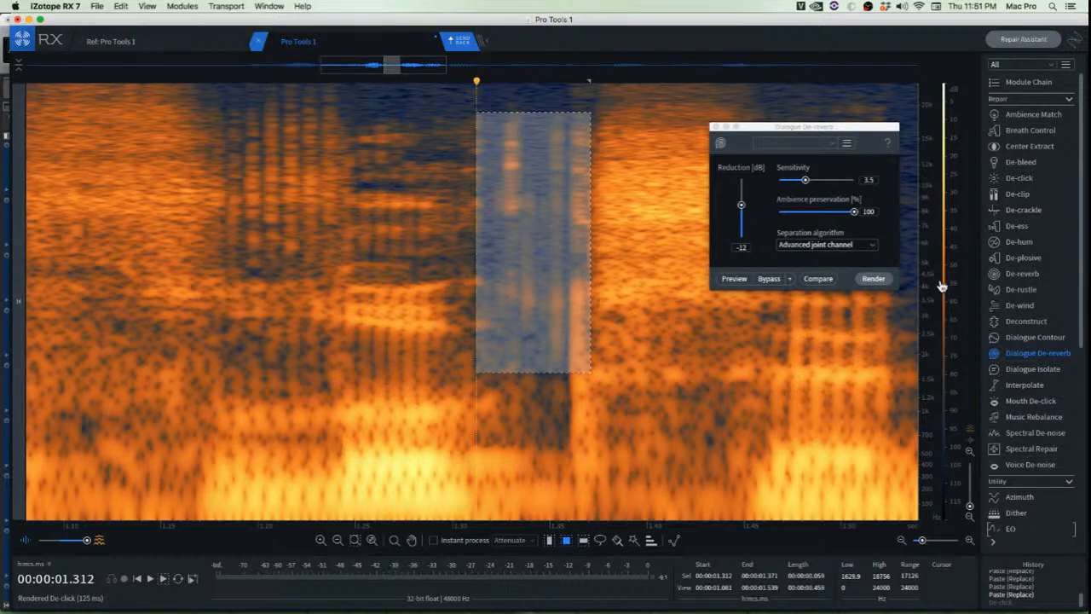
# Try Mouth De-click at sensitivity 7.0 on the selection at 1.312–1.371 s, listen back, undo it and close the module
pyautogui.click(1023, 353)
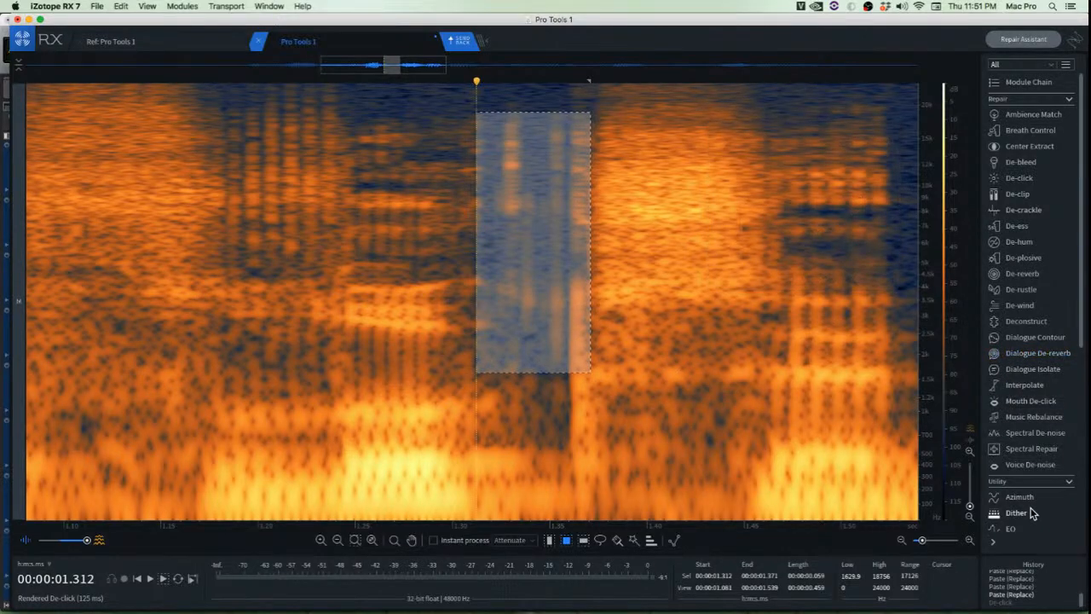
pyautogui.click(1023, 400)
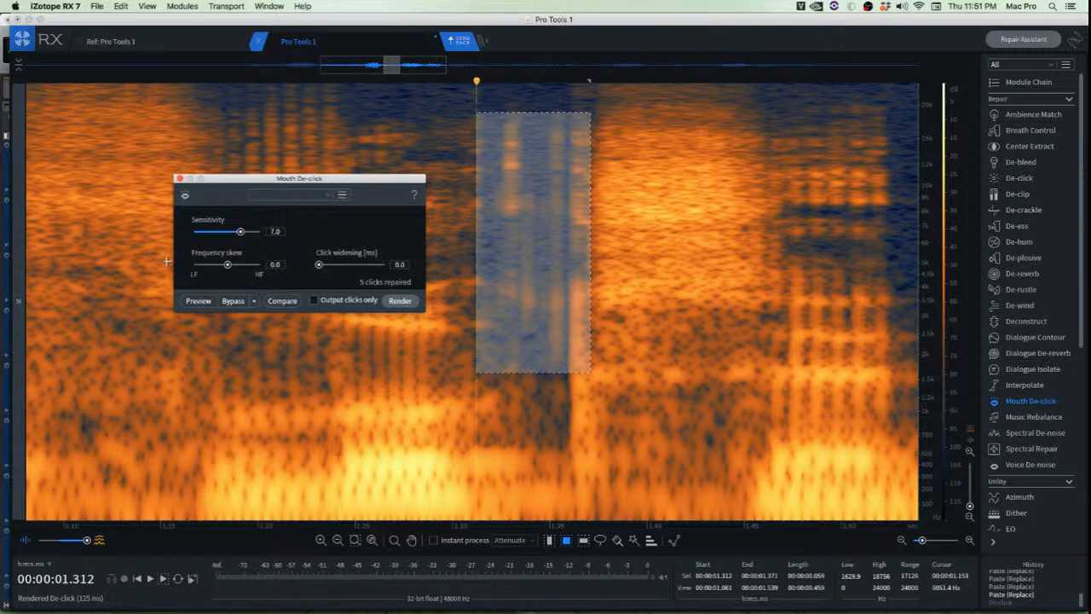
pyautogui.click(397, 300)
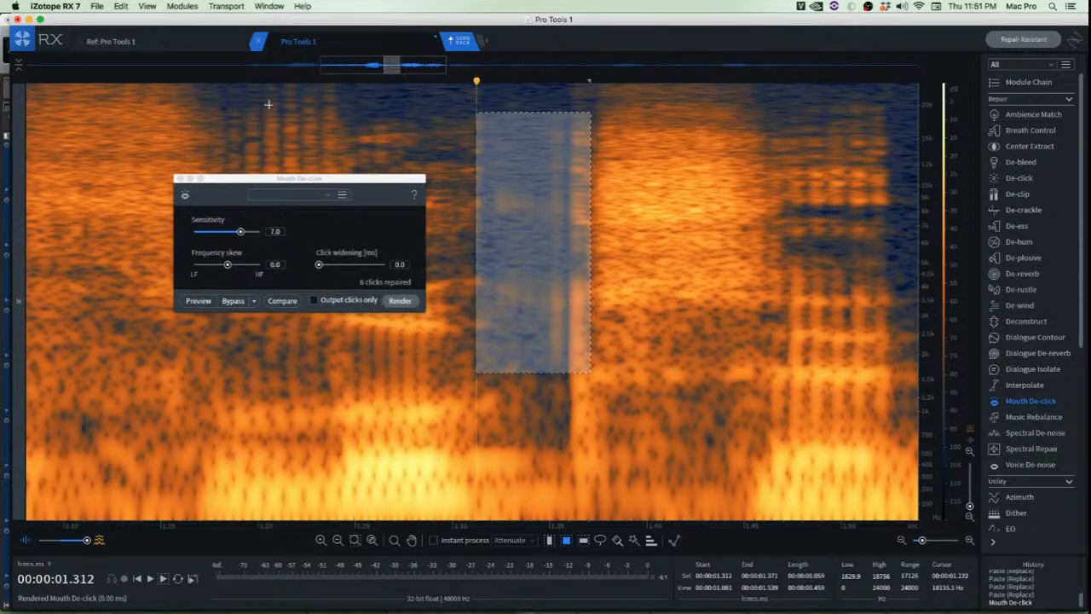
pyautogui.click(233, 97)
pyautogui.press('space')
pyautogui.press('space')
pyautogui.scroll(-3, 245, 128)
pyautogui.press('space')
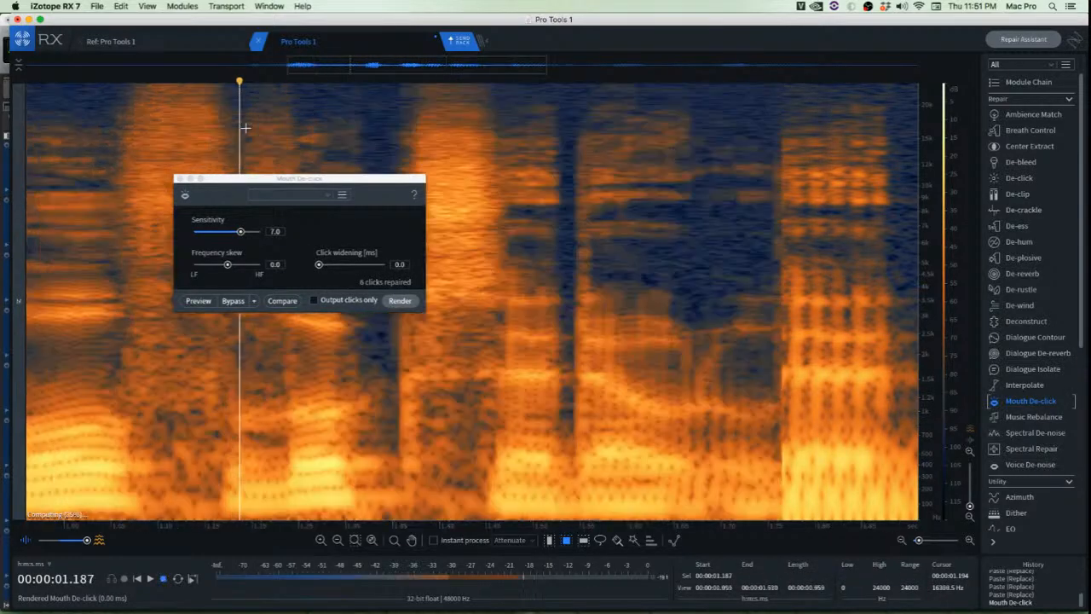
pyautogui.press('super+z')
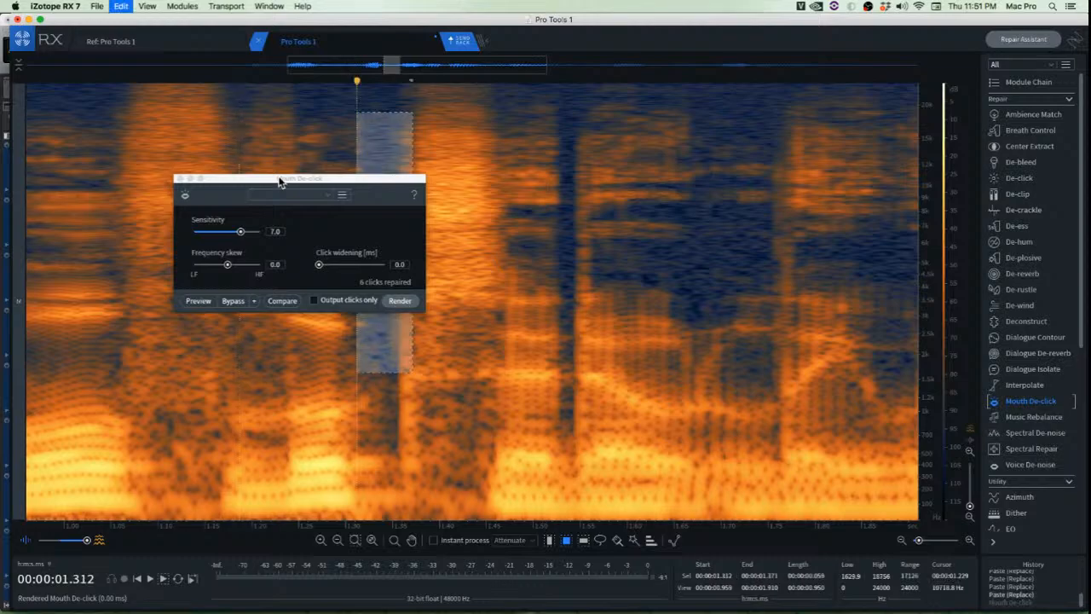
pyautogui.click(307, 185)
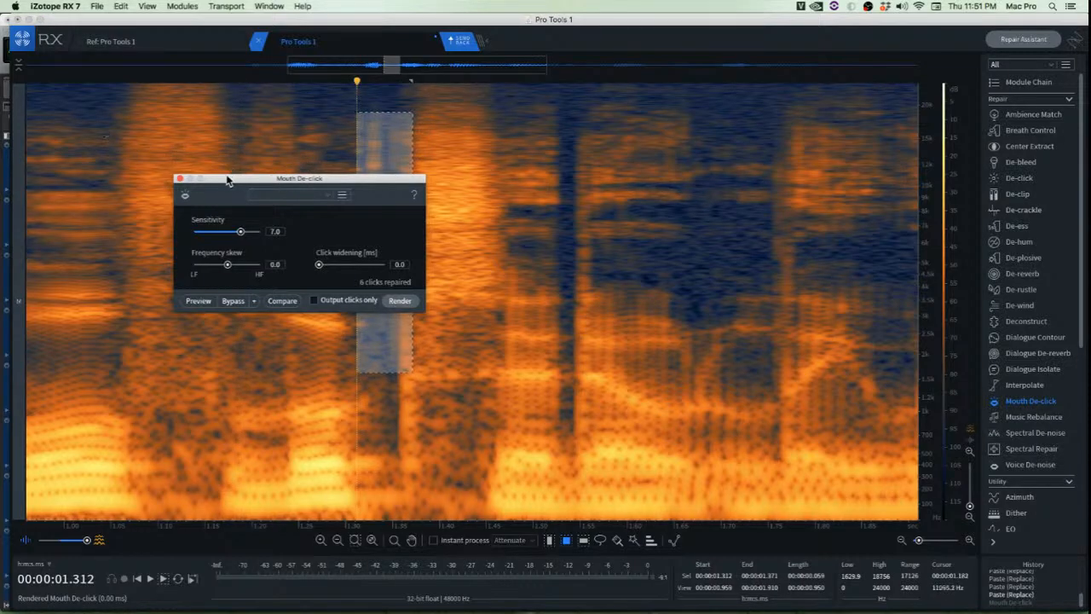
pyautogui.click(179, 178)
# Paste a clean high-frequency patch into the gap between the words near 1.33 s
pyautogui.click(354, 162)
pyautogui.scroll(5, 337, 160)
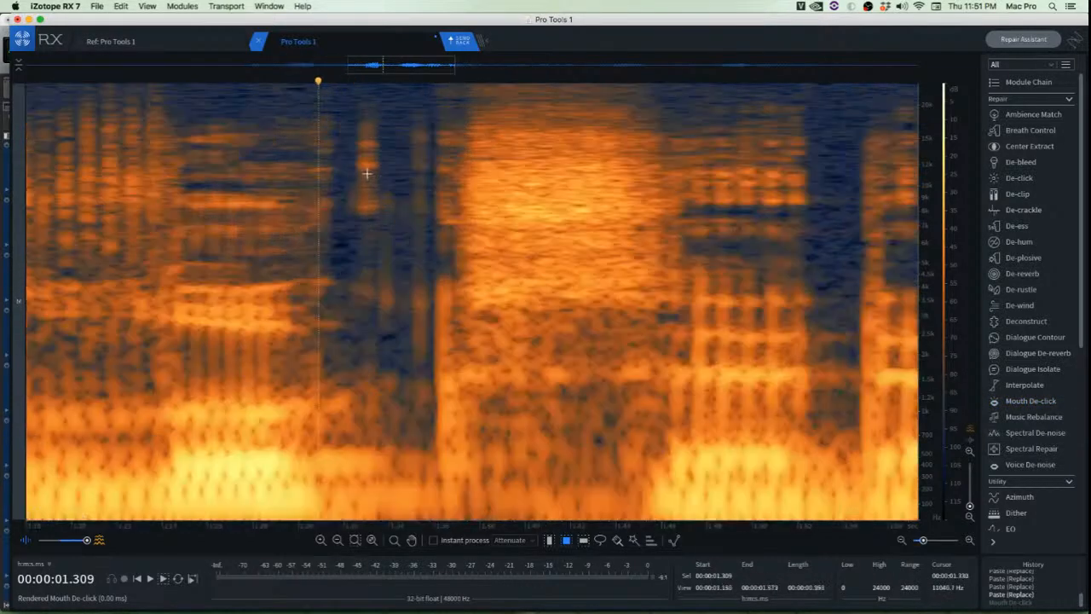
pyautogui.scroll(5, 292, 156)
pyautogui.moveTo(345, 127); pyautogui.dragTo(497, 315)
pyautogui.press('super+v')
pyautogui.click(718, 317)
pyautogui.scroll(-5, 645, 335)
pyautogui.scroll(3, 721, 272)
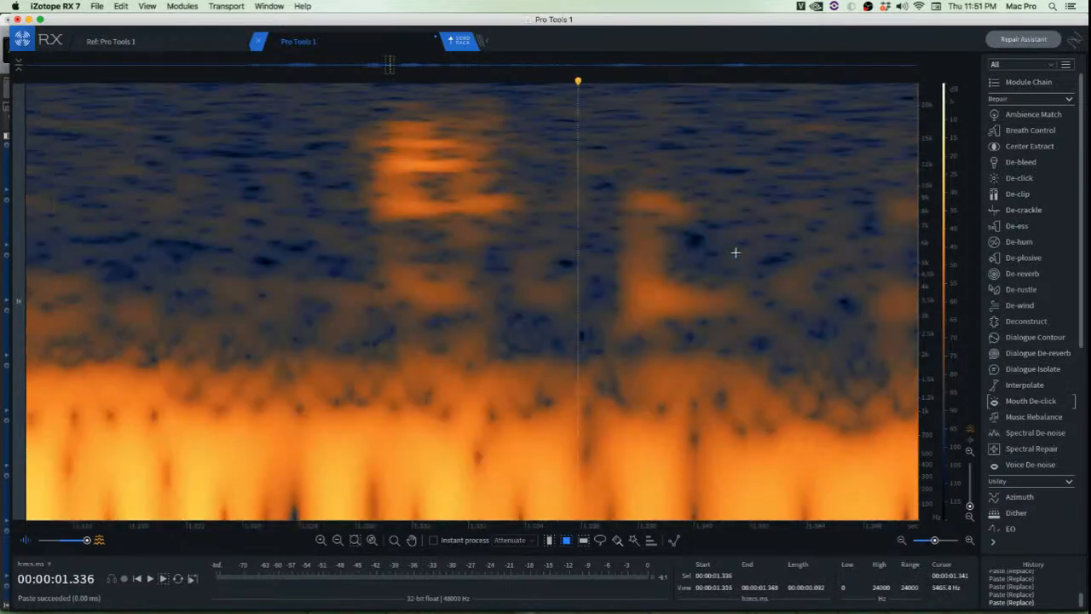
# Try pasting the patch copied at 1.340–1.345 s, about 2053–10719 Hz, over the faint click near 1.338 s
pyautogui.moveTo(694, 177); pyautogui.dragTo(825, 351)
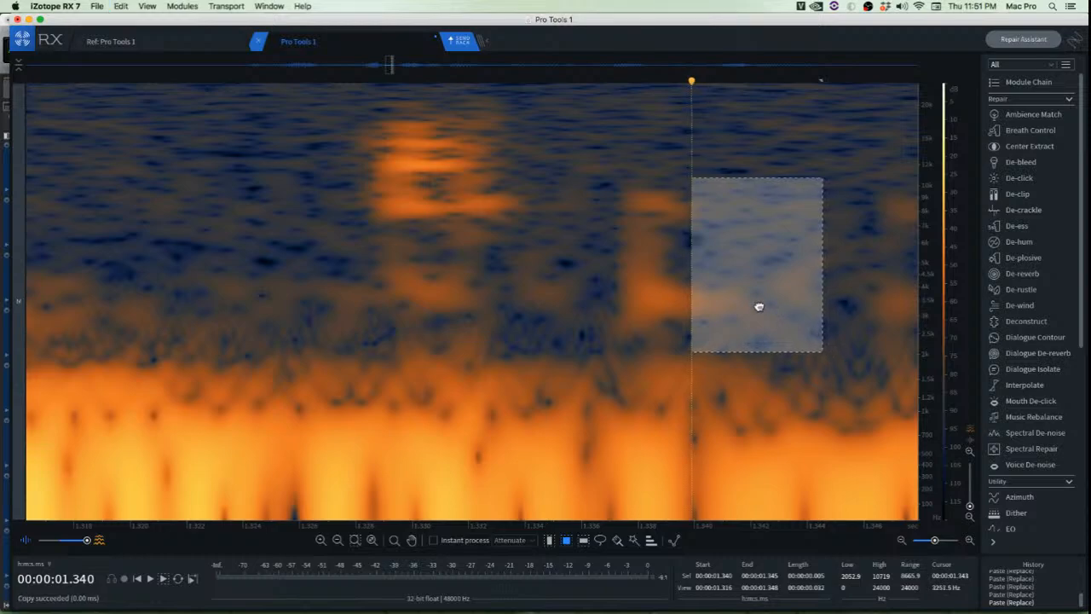
pyautogui.moveTo(758, 307); pyautogui.dragTo(648, 301)
pyautogui.click(836, 280)
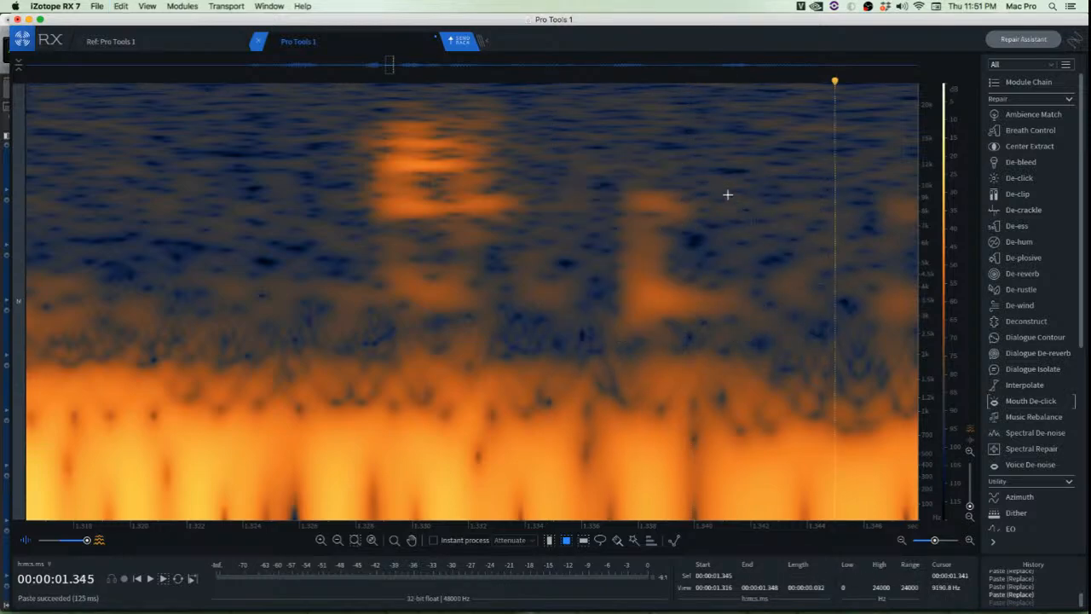
# Copy a slightly larger clean patch at about 1.340–1.346 s and paste it over the faint click near 1.338 s
pyautogui.moveTo(706, 168); pyautogui.dragTo(850, 358)
pyautogui.moveTo(769, 311); pyautogui.dragTo(680, 316)
pyautogui.click(774, 292)
# Copy the clean patch at 1.319–1.328 s, about 3820–18487 Hz, and paste it over the bright click near 1.330 s
pyautogui.scroll(-2, 682, 302)
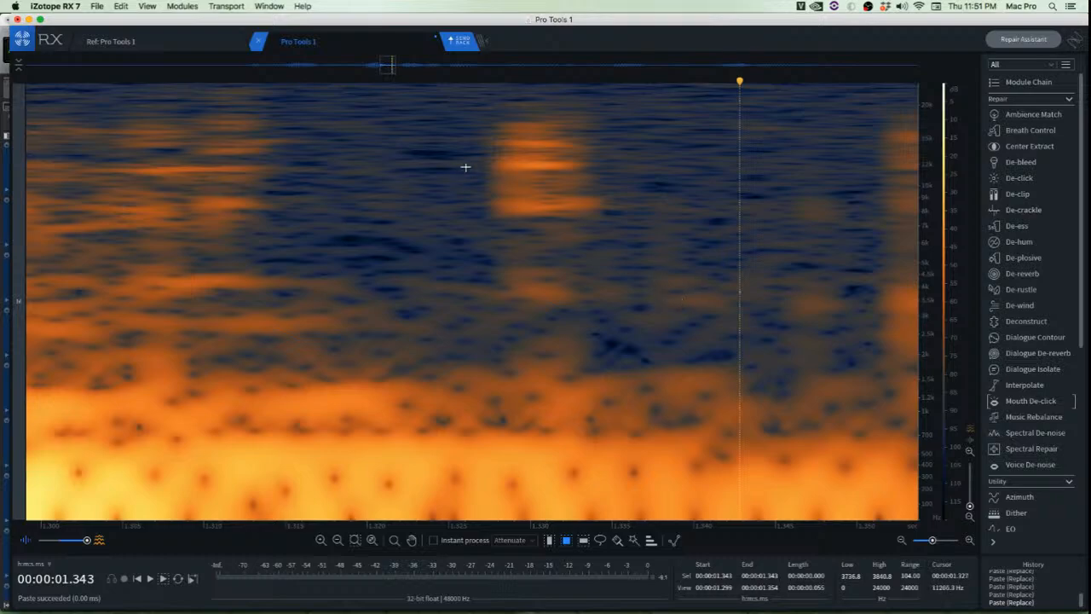
pyautogui.moveTo(354, 112); pyautogui.dragTo(504, 293)
pyautogui.press('super+c')
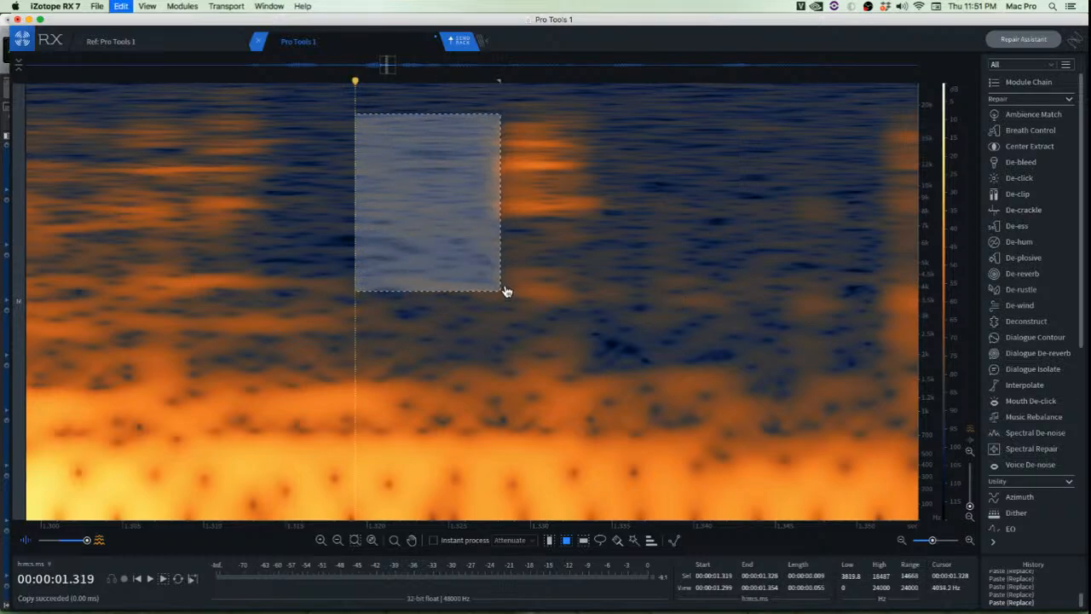
pyautogui.moveTo(458, 256); pyautogui.dragTo(568, 256)
pyautogui.press('super+v')
pyautogui.click(633, 249)
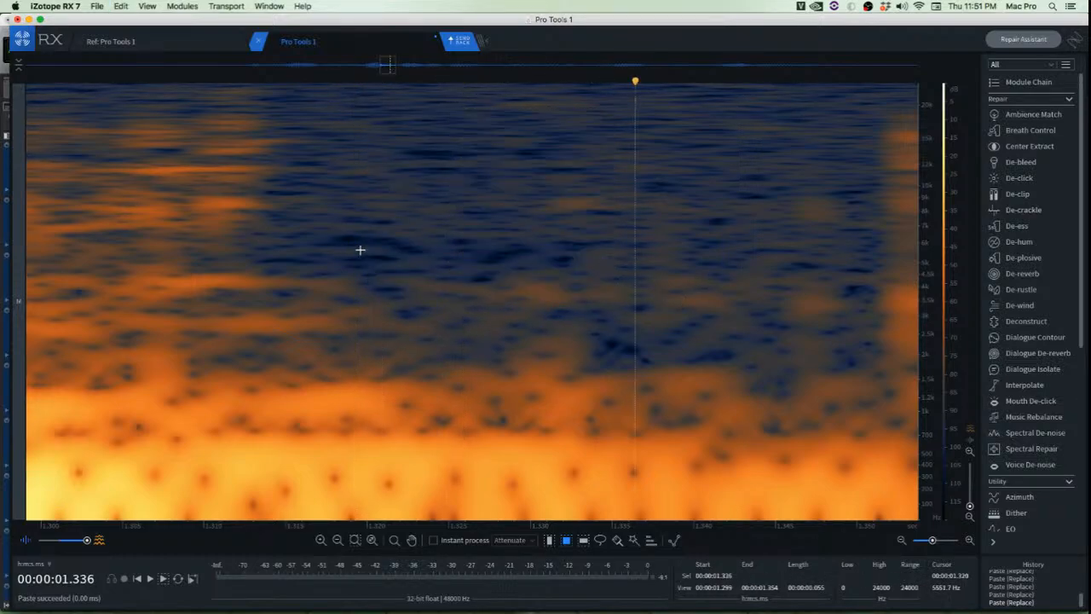
pyautogui.scroll(-3, 359, 249)
pyautogui.scroll(3, 503, 133)
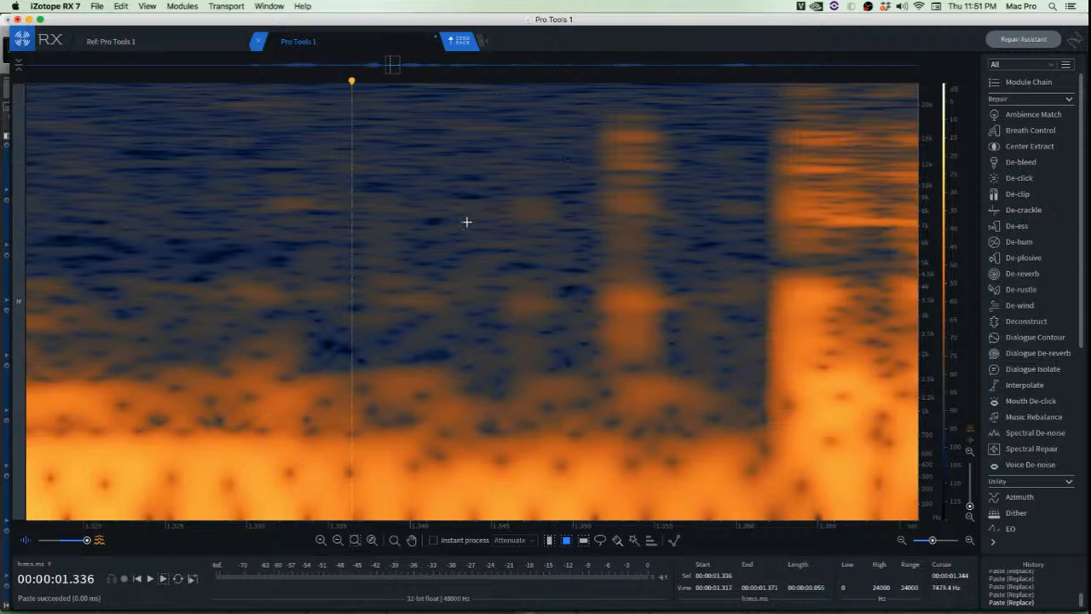
# Copy the clean patch at 1.340–1.346 s and paste it over the faint spot near 1.347 s
pyautogui.moveTo(401, 166); pyautogui.dragTo(504, 349)
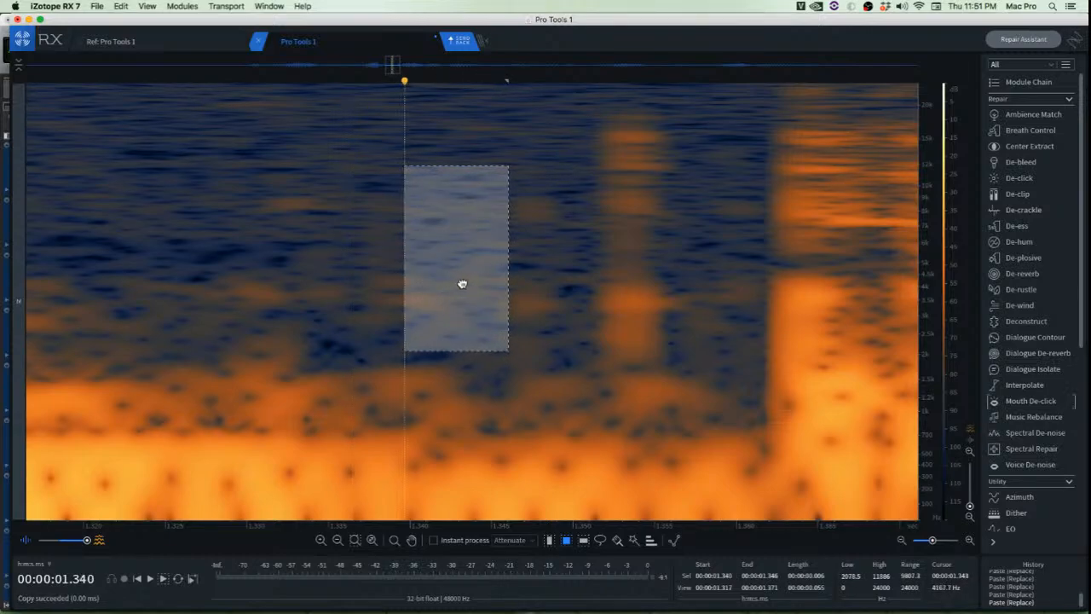
pyautogui.moveTo(461, 282); pyautogui.dragTo(543, 282)
pyautogui.click(710, 250)
# Play back the repaired gap and the following word from about 1.35 s
pyautogui.scroll(2, 703, 234)
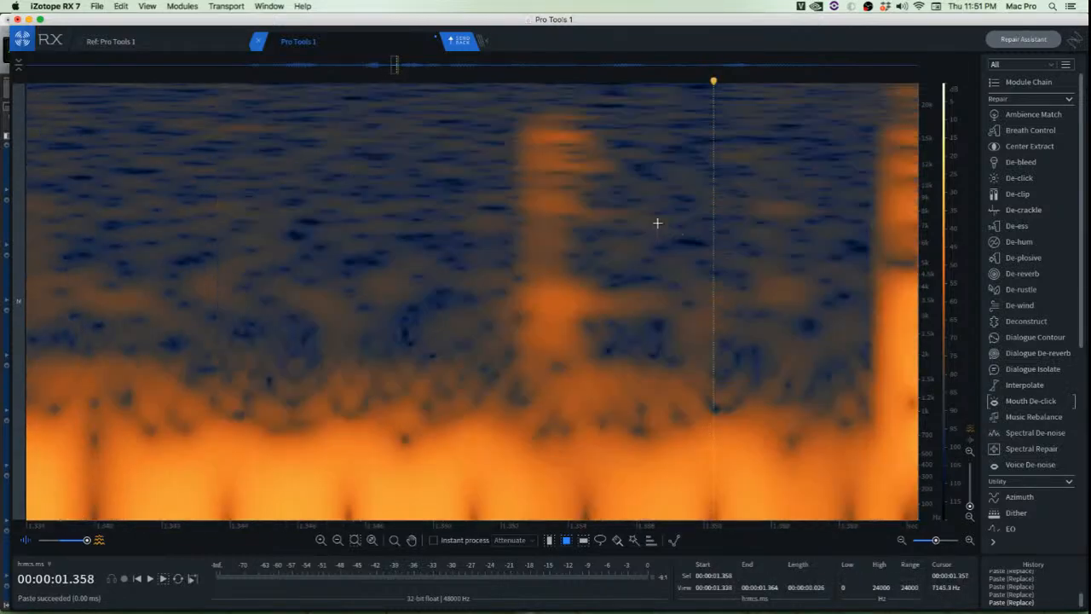
pyautogui.click(350, 125)
pyautogui.click(521, 359)
pyautogui.press('space')
pyautogui.press('space')
pyautogui.scroll(-5, 480, 225)
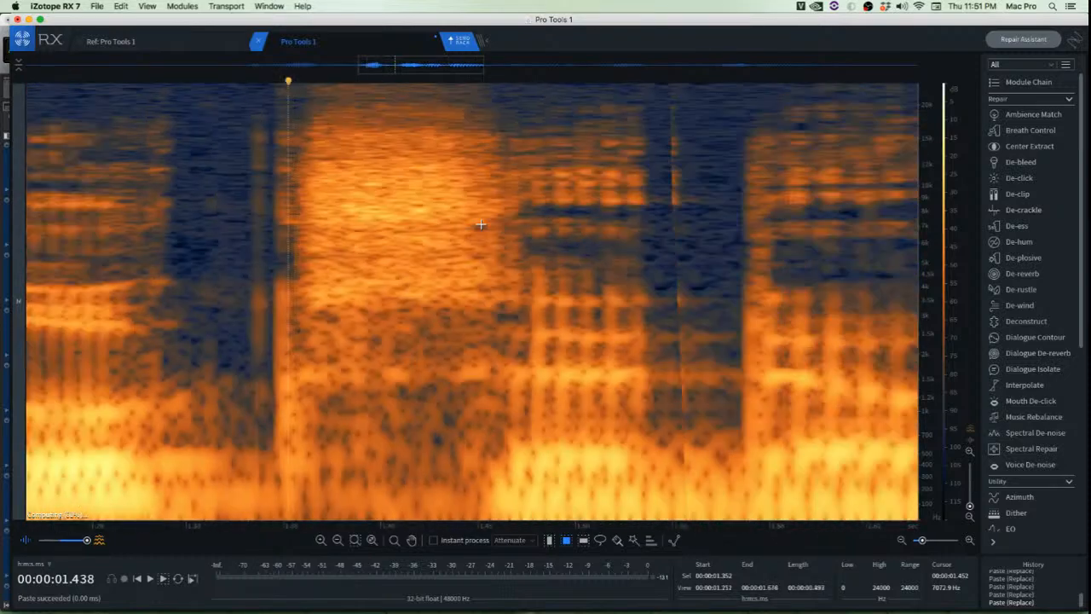
# Copy the clean patch at about 1.346–1.352 s and paste it over the bright click near 1.353 s
pyautogui.scroll(6, 351, 207)
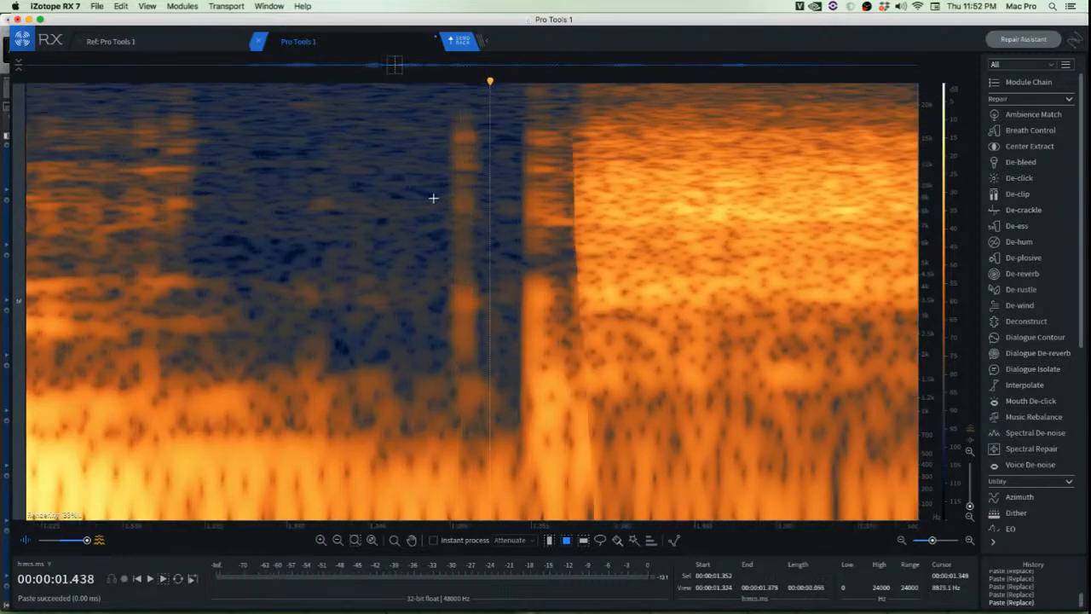
pyautogui.scroll(1, 418, 196)
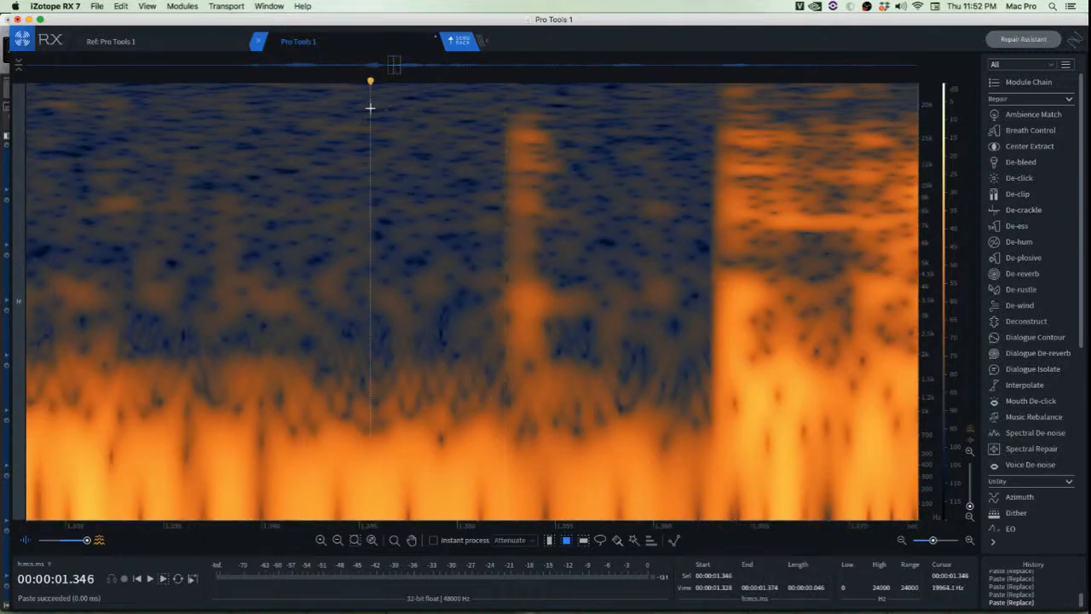
pyautogui.moveTo(370, 104); pyautogui.dragTo(506, 406)
pyautogui.press('super+c')
pyautogui.moveTo(422, 318); pyautogui.dragTo(510, 318)
pyautogui.press('super+v')
pyautogui.click(421, 269)
# Play back the repaired gap from 1.309 s and check the later words from 2.200 s for clicks
pyautogui.scroll(-5, 448, 288)
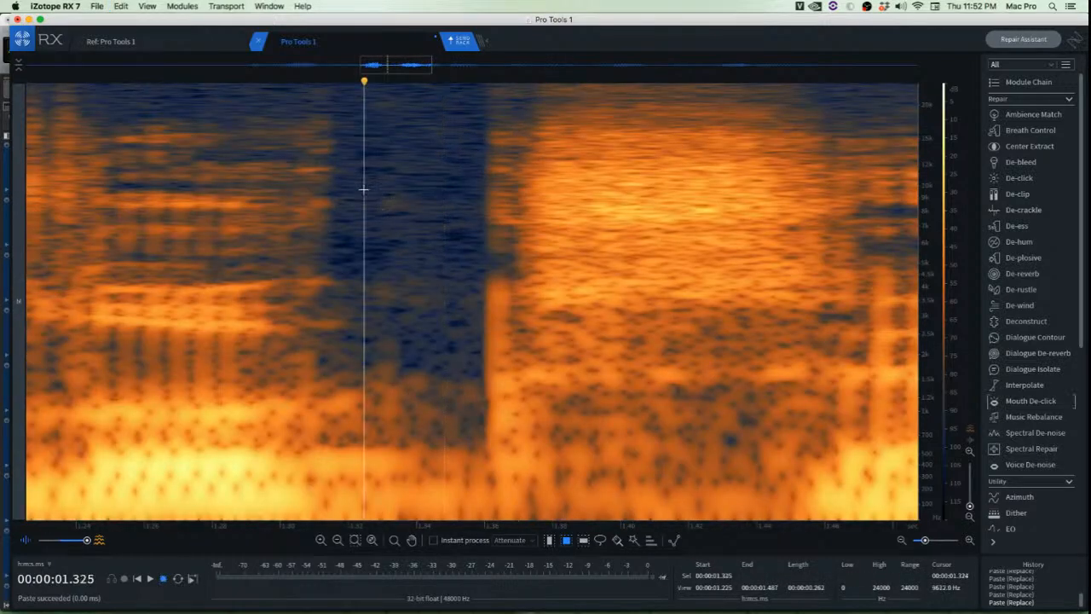
pyautogui.click(312, 169)
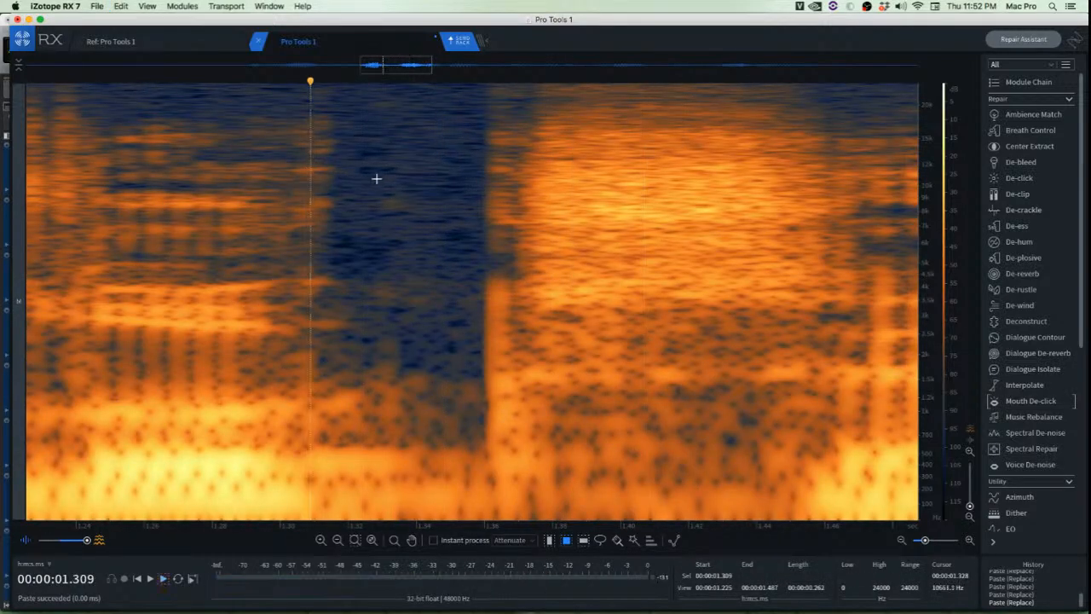
pyautogui.press('space')
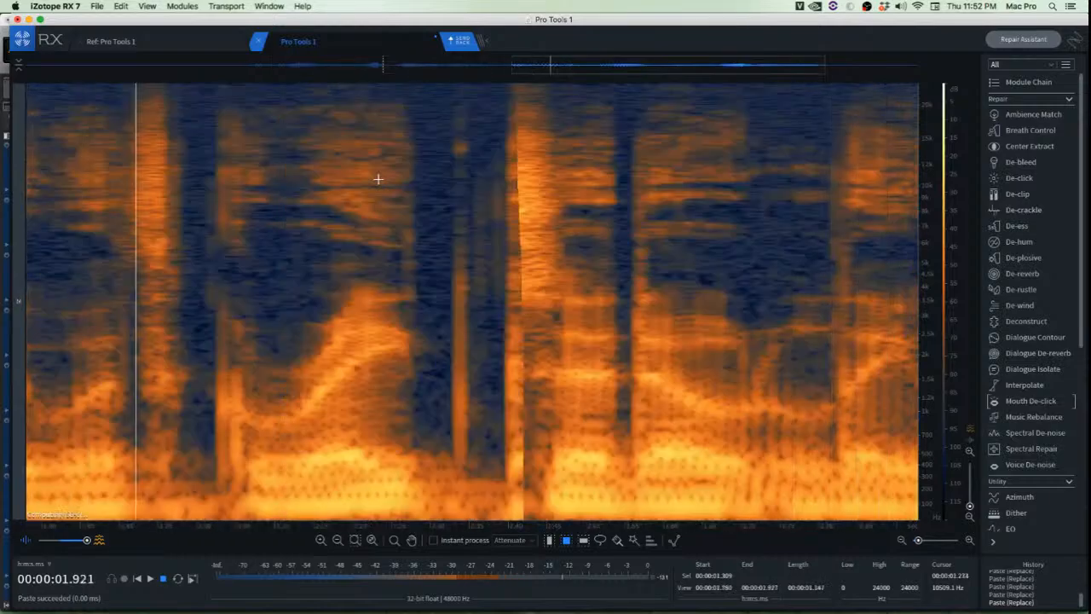
pyautogui.press('space')
pyautogui.click(512, 198)
pyautogui.press('space')
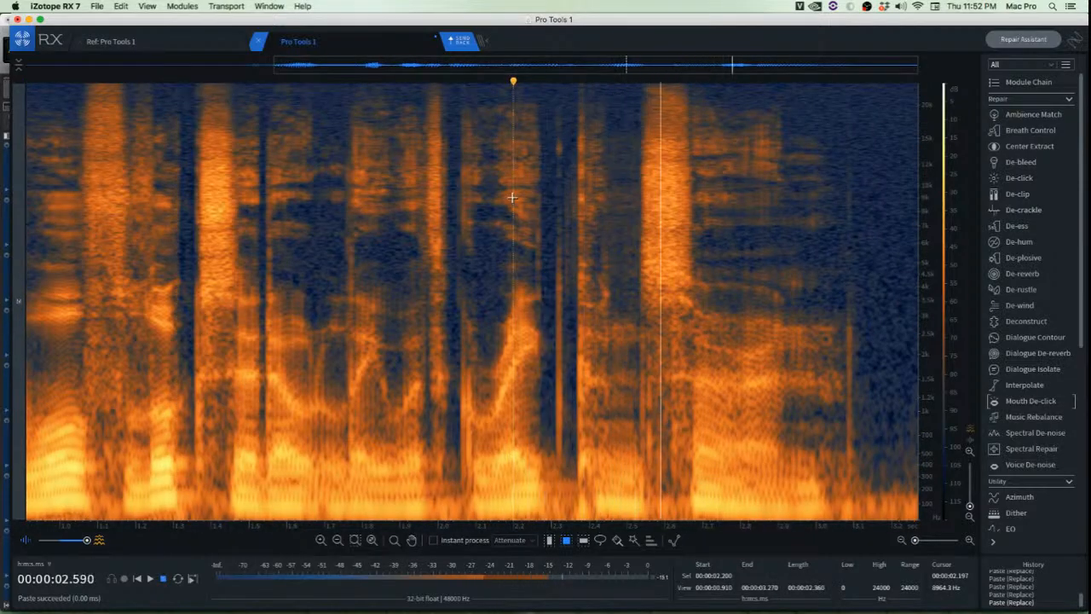
pyautogui.press('space')
# Try De-click on the click at 2.309–2.333 s, about 321–21658 Hz
pyautogui.scroll(5, 492, 227)
pyautogui.moveTo(258, 95); pyautogui.dragTo(367, 466)
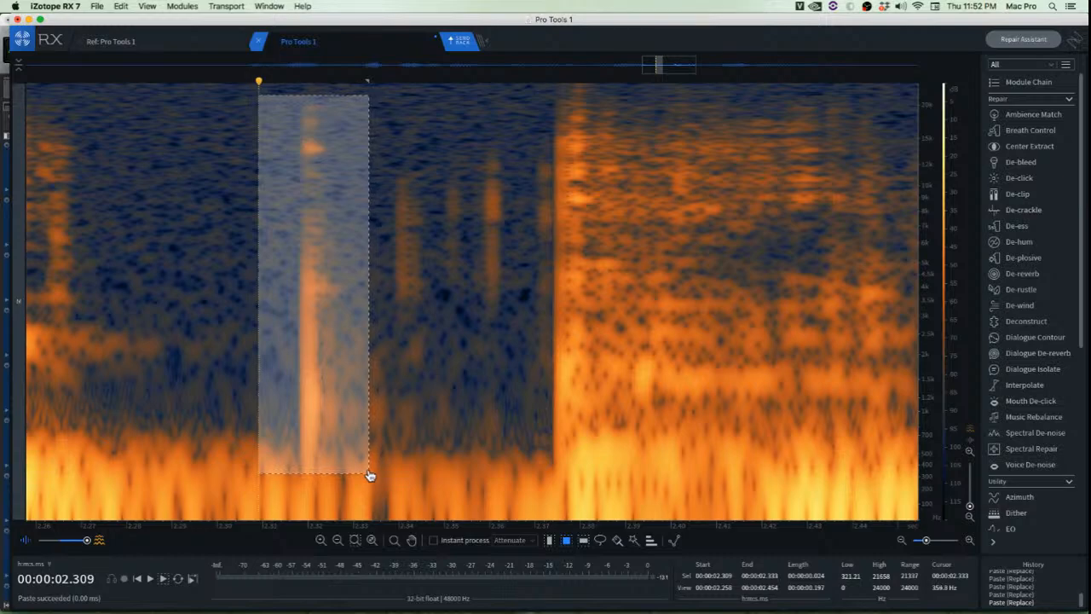
pyautogui.press('d')
pyautogui.press('super+z')
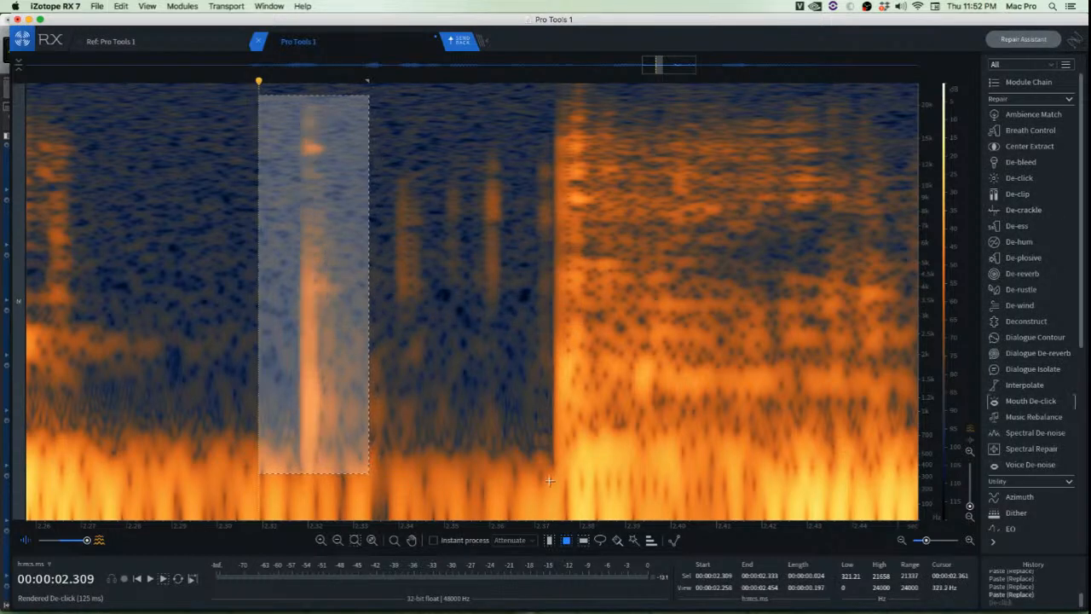
# Try Mouth De-click with sensitivity 7.0 on the whole gap between the words at 2.309–2.378 s
pyautogui.click(434, 247)
pyautogui.moveTo(258, 90); pyautogui.dragTo(572, 489)
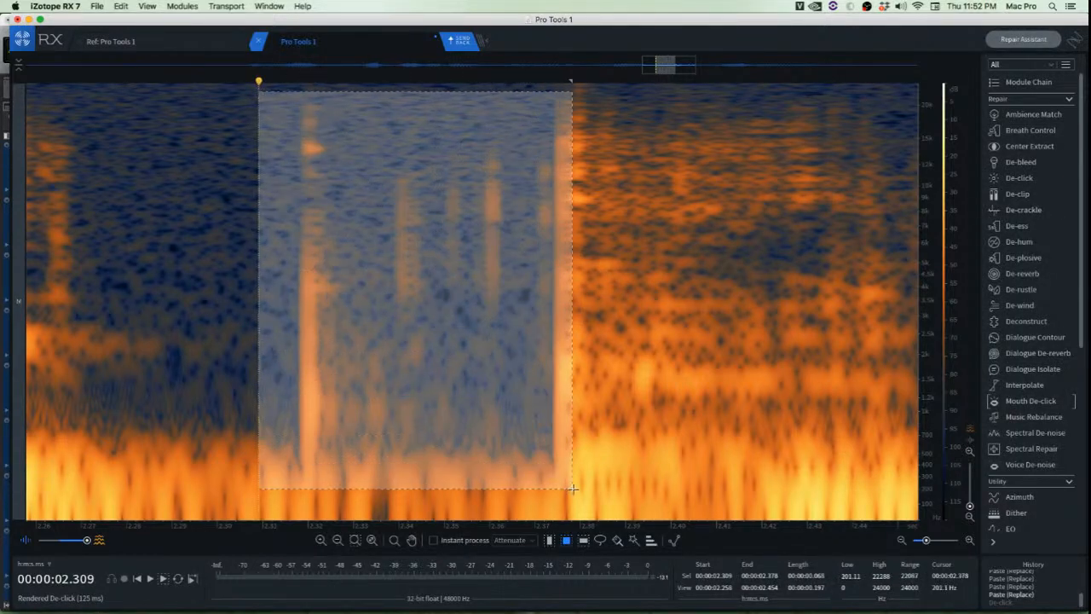
pyautogui.click(1018, 400)
pyautogui.click(401, 301)
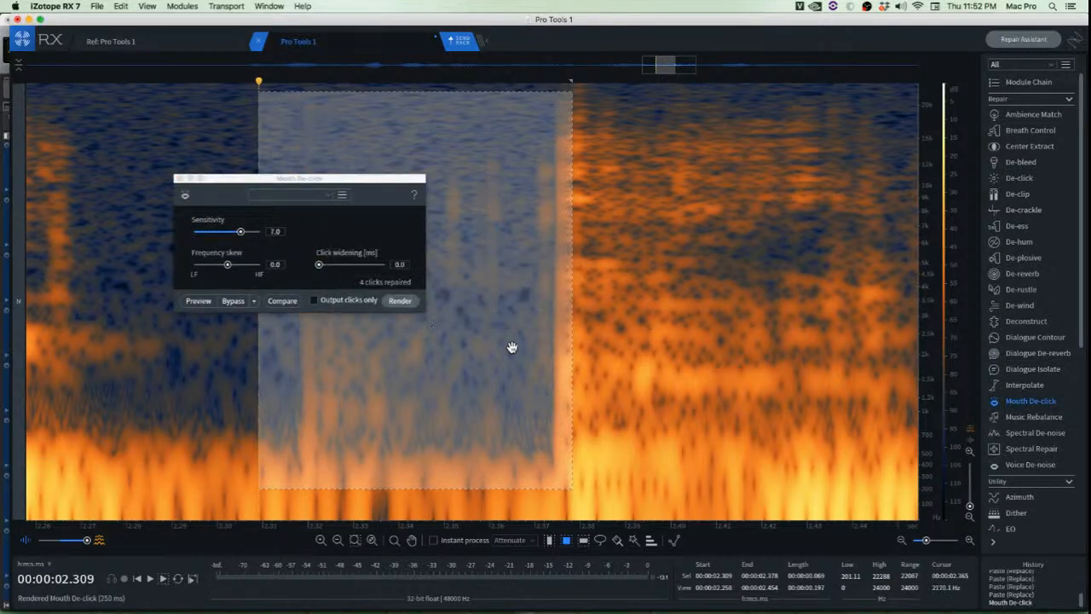
pyautogui.press('super+z')
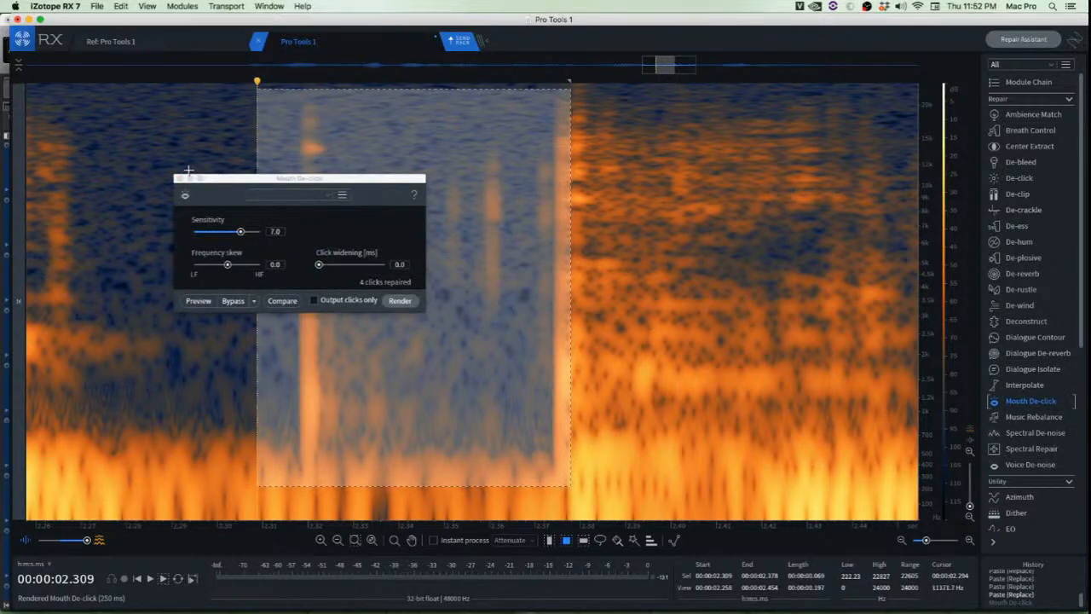
pyautogui.click(180, 179)
# Copy the clean patch at 2.313–2.319 s, about 6825–20645 Hz, and paste it over the upper part of the click near 2.320 s
pyautogui.scroll(4, 271, 213)
pyautogui.click(214, 180)
pyautogui.scroll(5, 263, 224)
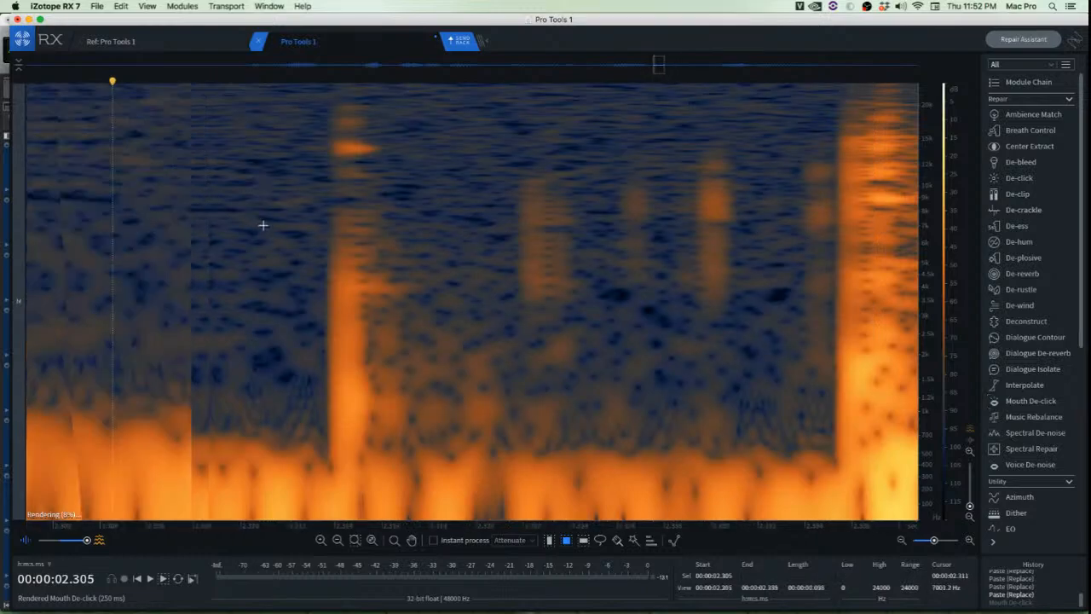
pyautogui.moveTo(302, 100); pyautogui.dragTo(453, 227)
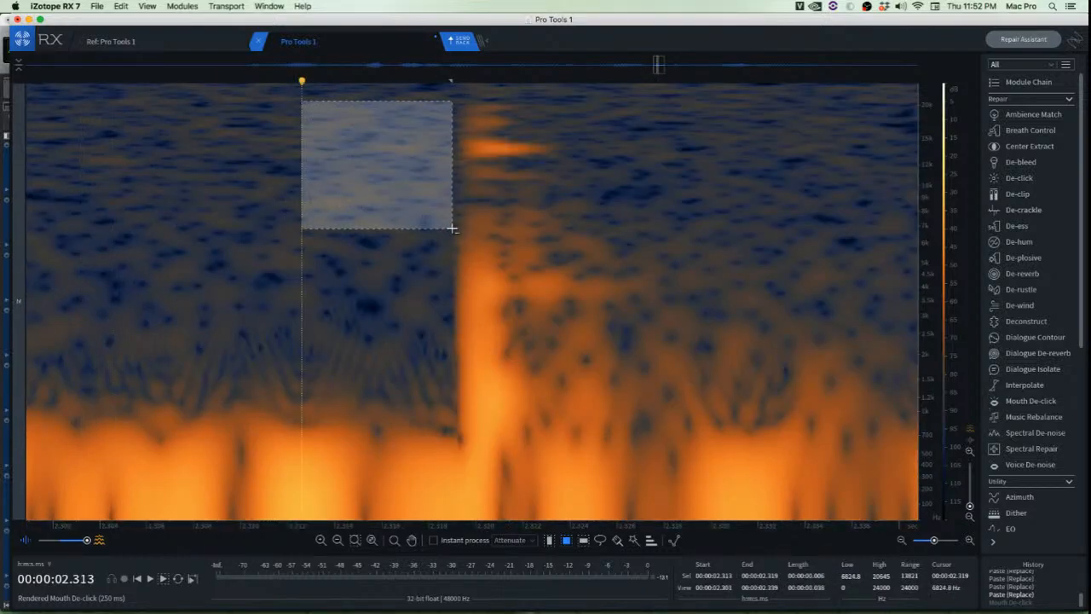
pyautogui.moveTo(416, 191); pyautogui.dragTo(533, 187)
pyautogui.press('super+v')
pyautogui.click(284, 299)
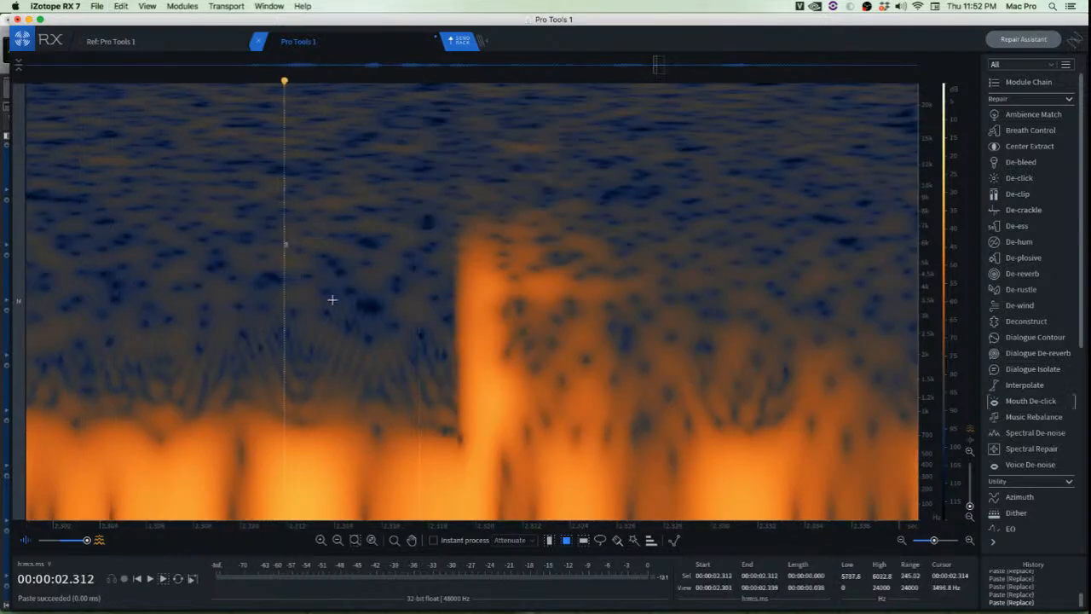
pyautogui.moveTo(287, 195); pyautogui.dragTo(463, 441)
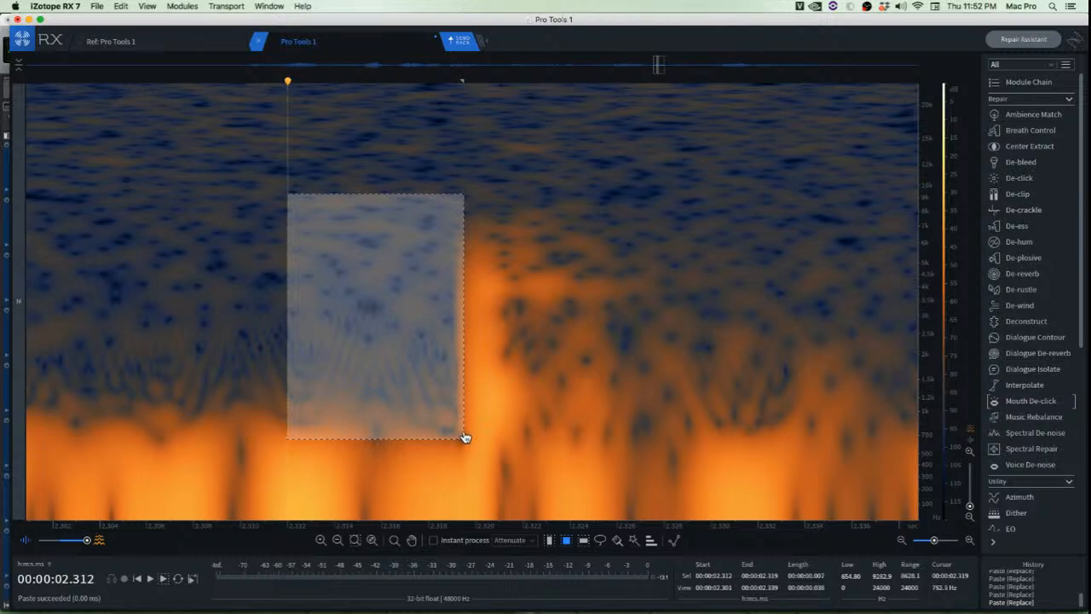
pyautogui.click(382, 359)
pyautogui.press('super+a')
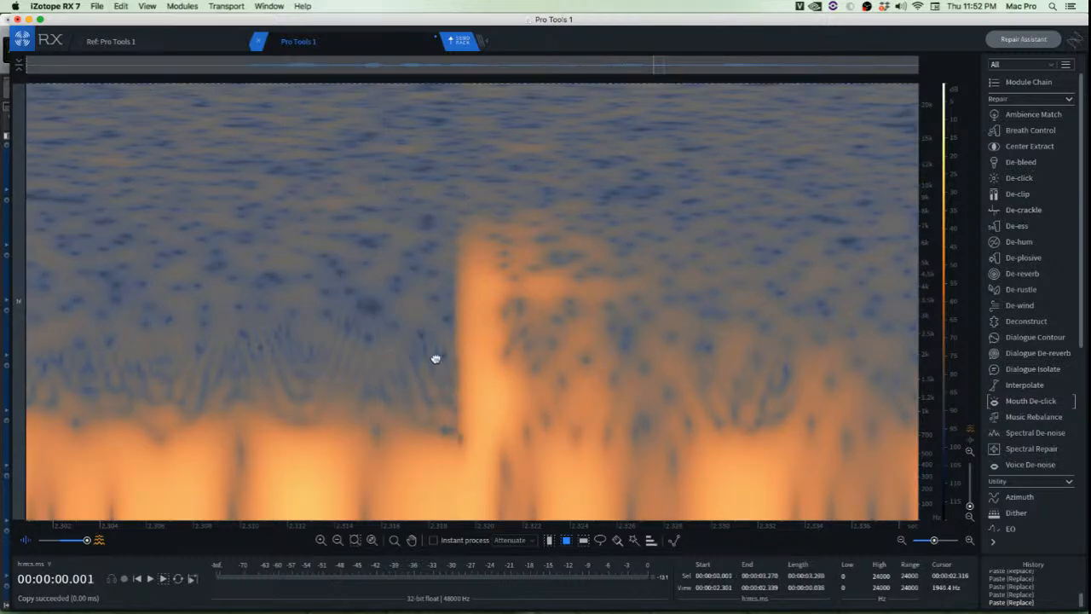
pyautogui.moveTo(380, 226); pyautogui.dragTo(399, 221)
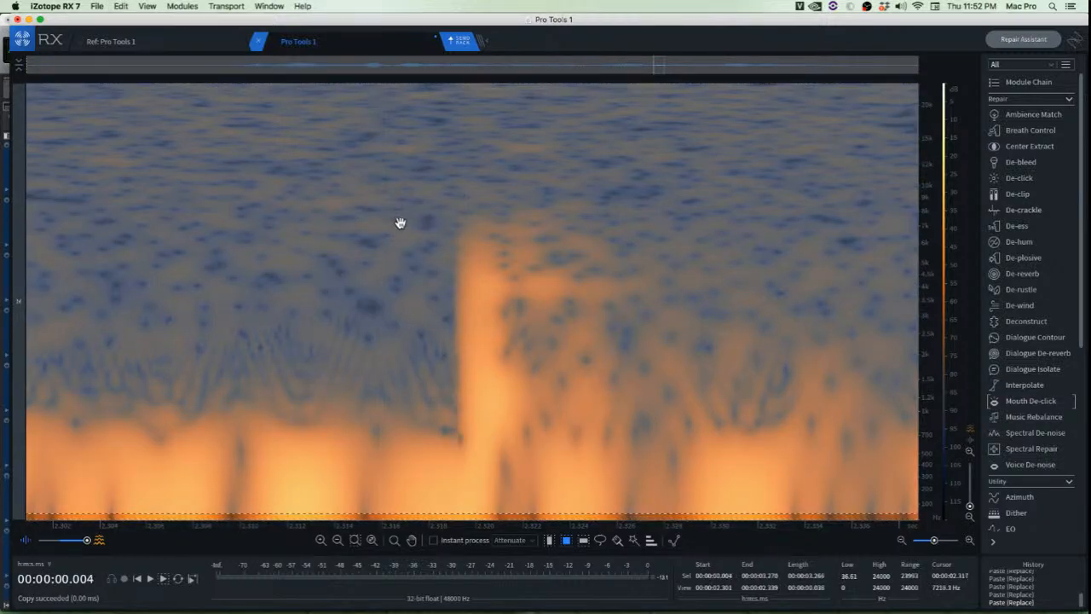
pyautogui.doubleClick(398, 146)
pyautogui.click(394, 163)
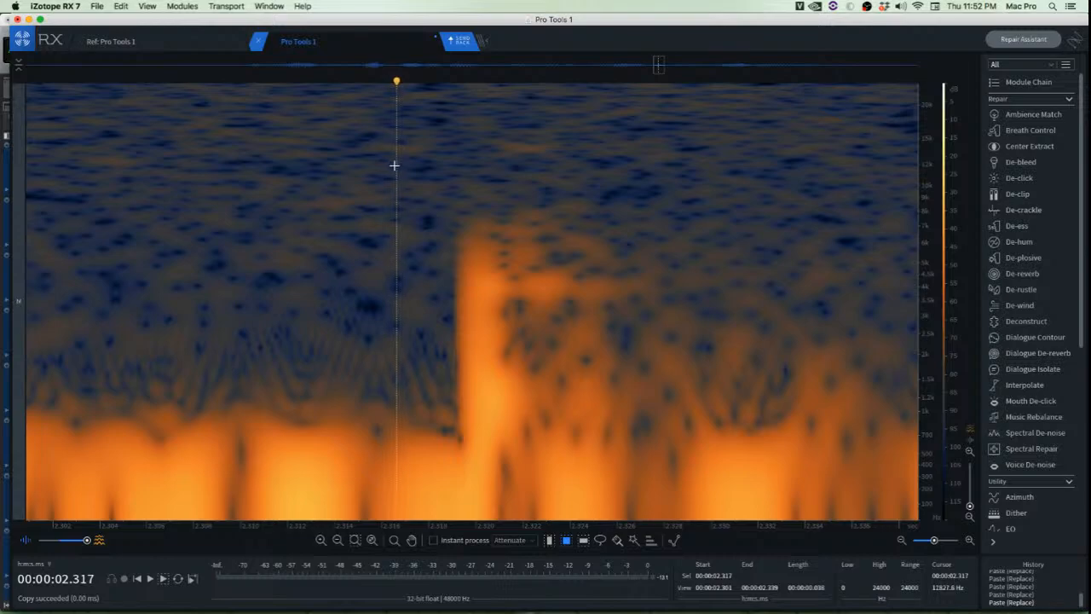
# Copy a clean patch from before the click near 2.320 s and paste it over the click's remaining lower part
pyautogui.moveTo(334, 220); pyautogui.dragTo(487, 454)
pyautogui.moveTo(430, 398); pyautogui.dragTo(528, 363)
pyautogui.press('cmd+v')
pyautogui.click(570, 349)
# Copy a clean low-frequency patch of about 457–2040 Hz and paste it over the residue at 2.315–2.332 s
pyautogui.scroll(-2, 523, 366)
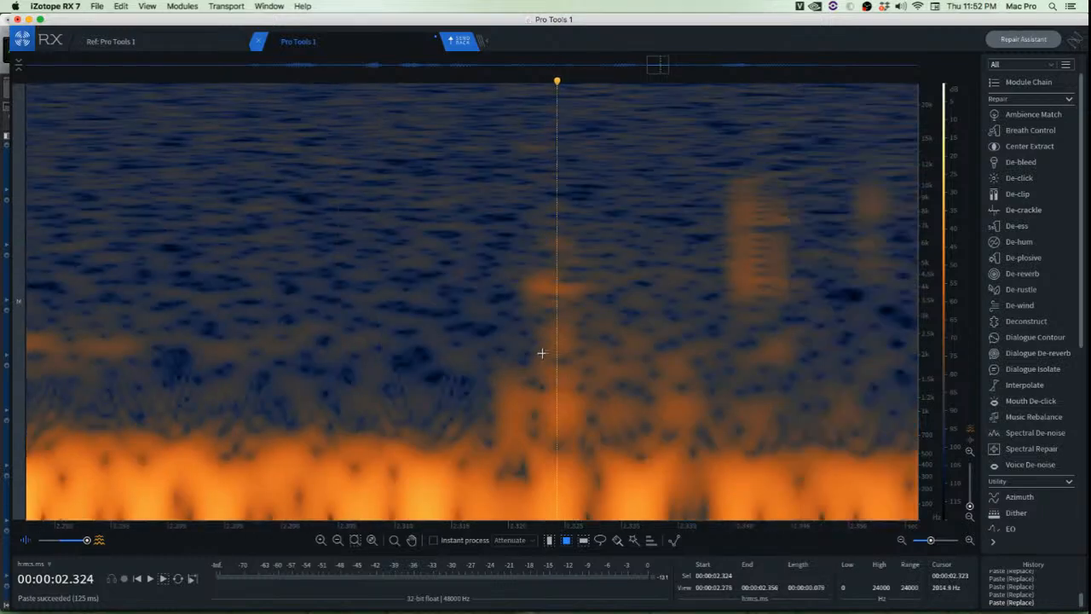
pyautogui.moveTo(356, 350); pyautogui.dragTo(484, 458)
pyautogui.click(551, 401)
pyautogui.moveTo(303, 350); pyautogui.dragTo(498, 460)
pyautogui.moveTo(384, 408); pyautogui.dragTo(533, 415)
pyautogui.press('super+v')
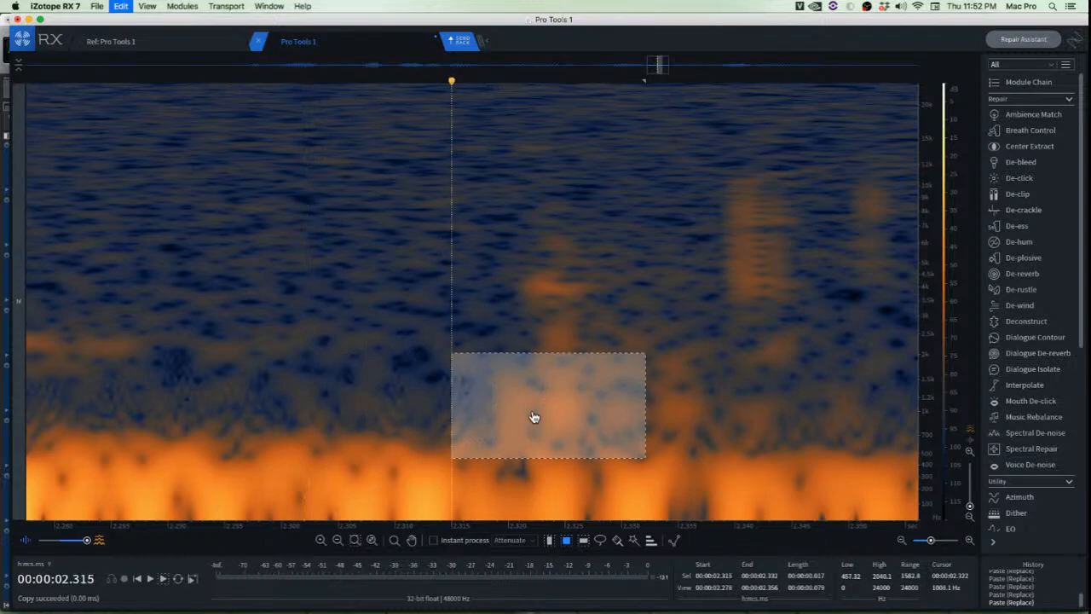
pyautogui.click(415, 375)
# Copy the clean patch at about 2.306–2.319 s and paste it over the remaining spot near 2.323 s
pyautogui.scroll(2, 617, 367)
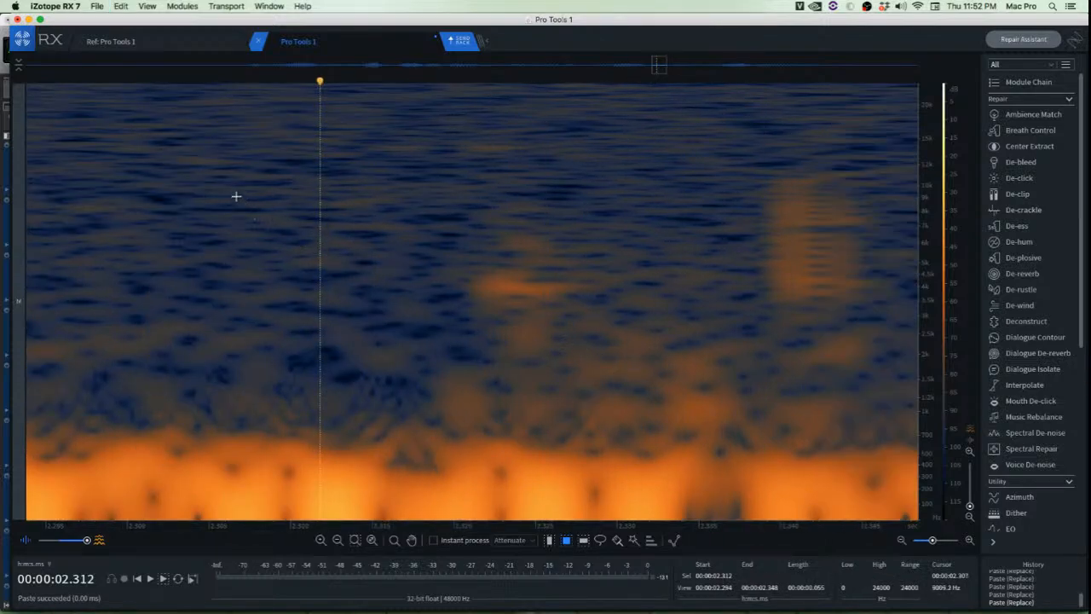
pyautogui.moveTo(237, 196); pyautogui.dragTo(439, 374)
pyautogui.press('super+c')
pyautogui.moveTo(339, 319); pyautogui.dragTo(519, 318)
pyautogui.press('super+v')
pyautogui.click(297, 303)
# Cover the click near 2.343 s and its leftover edge by pasting clean patches of neighbouring background
pyautogui.scroll(-3, 355, 316)
pyautogui.scroll(4, 444, 219)
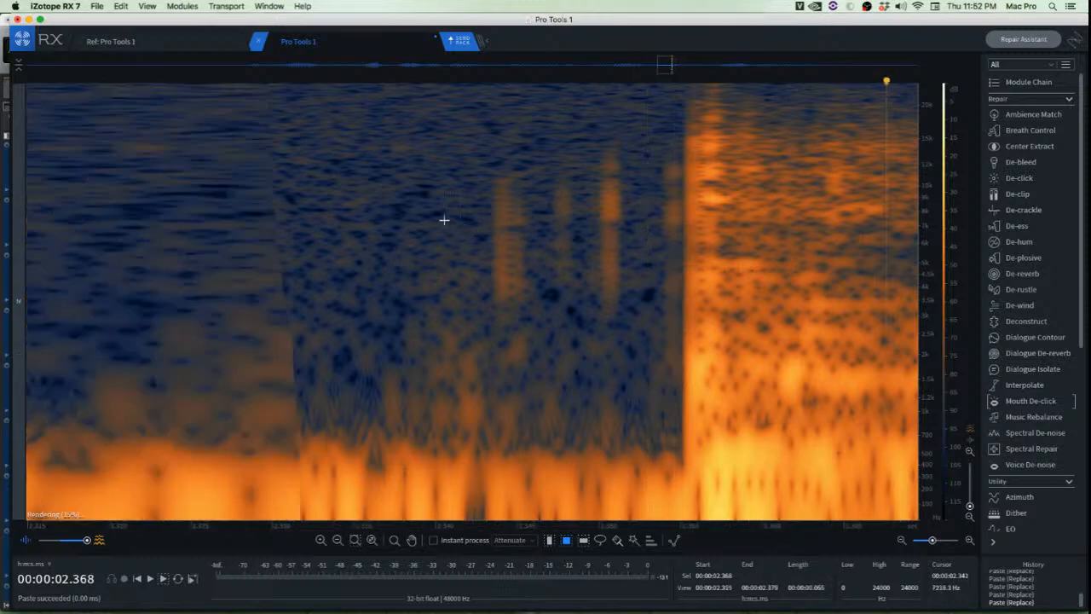
pyautogui.moveTo(336, 145); pyautogui.dragTo(461, 314)
pyautogui.press('super+v')
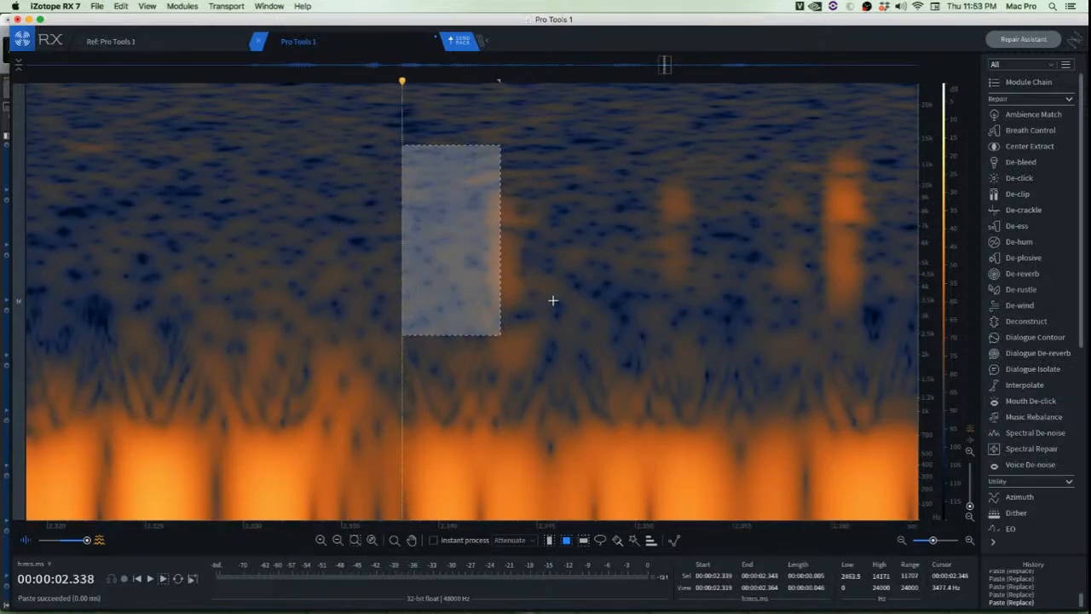
pyautogui.click(580, 324)
pyautogui.scroll(2, 577, 325)
pyautogui.moveTo(511, 173); pyautogui.dragTo(490, 314)
pyautogui.press('super+v')
pyautogui.click(623, 292)
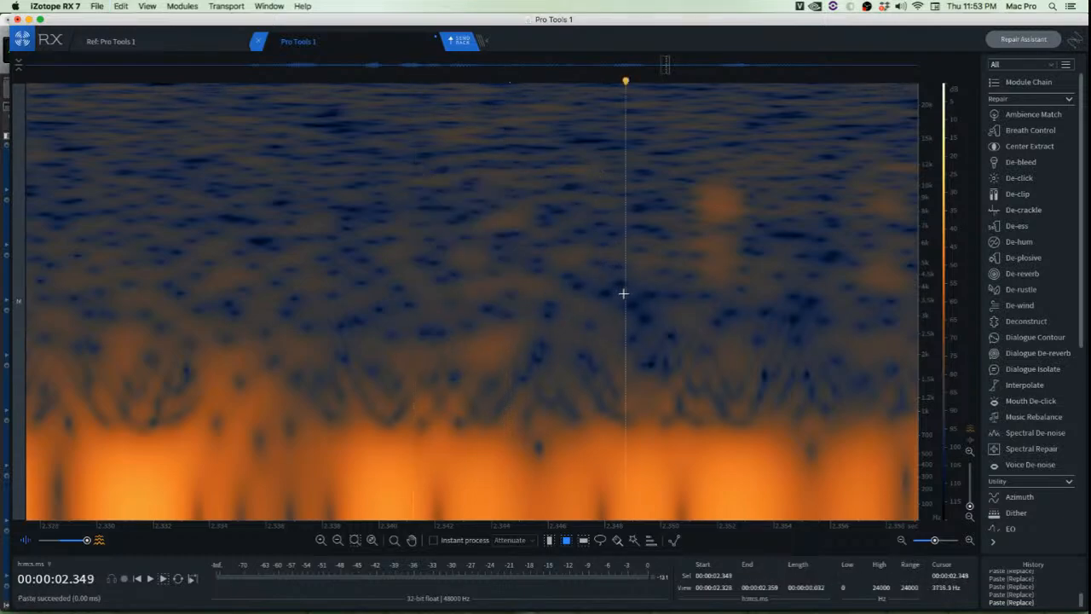
# Copy the clean patch at 2.348–2.351 s, about 3233–11484 Hz, and paste it over the faint click near 2.352 s
pyautogui.scroll(3, 646, 273)
pyautogui.moveTo(494, 171); pyautogui.dragTo(605, 308)
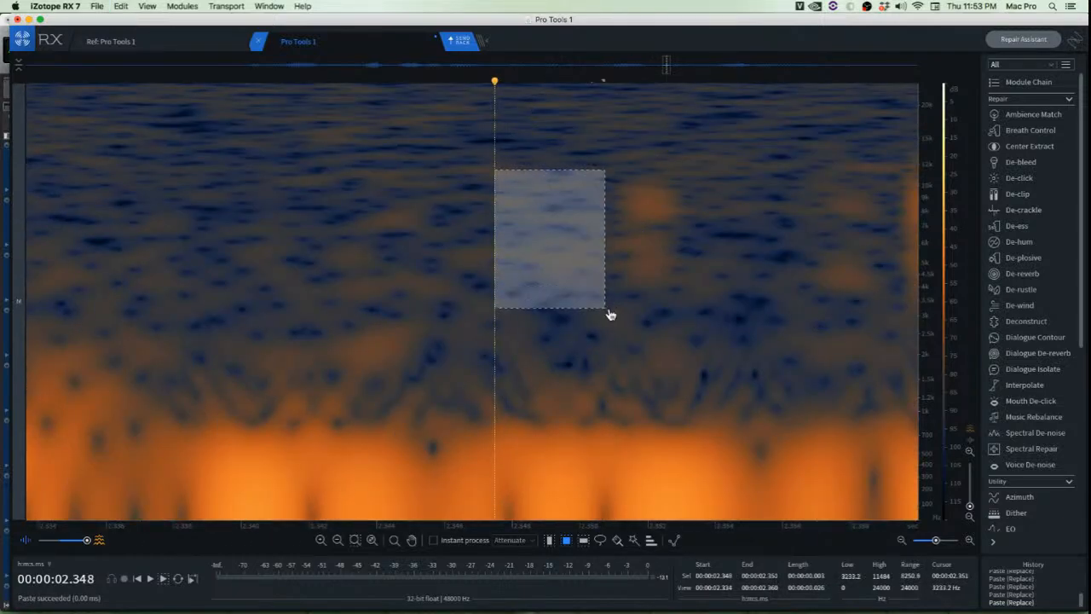
pyautogui.moveTo(556, 275); pyautogui.dragTo(675, 274)
pyautogui.press('super+v')
pyautogui.click(527, 258)
# Copy a clean patch of about 2251–16628 Hz from after the bright click and paste it over the click at 2.359–2.363 s
pyautogui.scroll(-3, 528, 258)
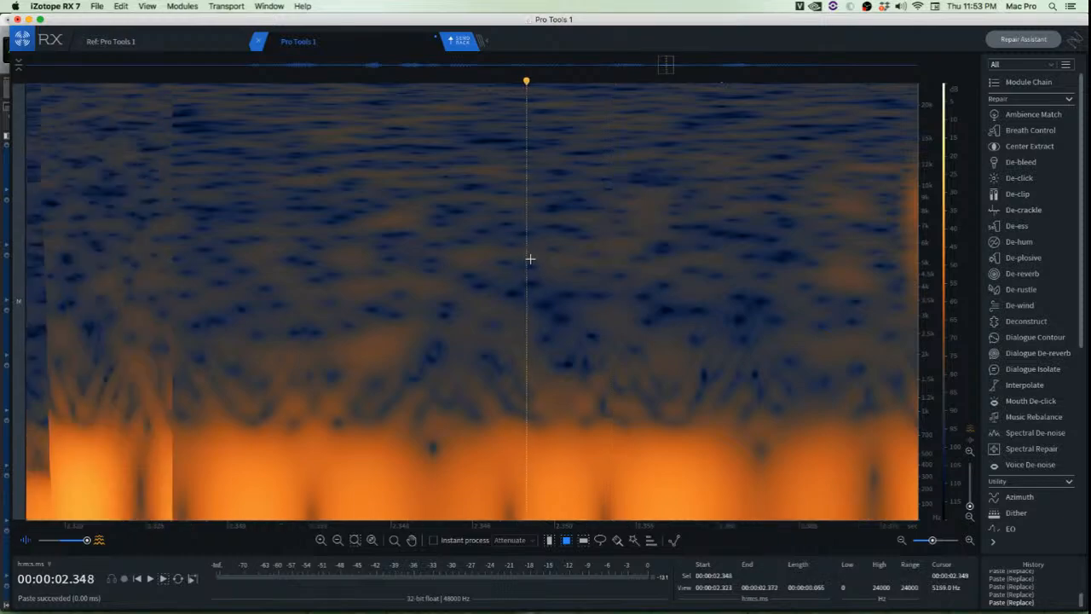
pyautogui.scroll(3, 651, 234)
pyautogui.moveTo(739, 127); pyautogui.dragTo(897, 343)
pyautogui.press('super+c')
pyautogui.moveTo(819, 286); pyautogui.dragTo(712, 286)
pyautogui.press('super+v')
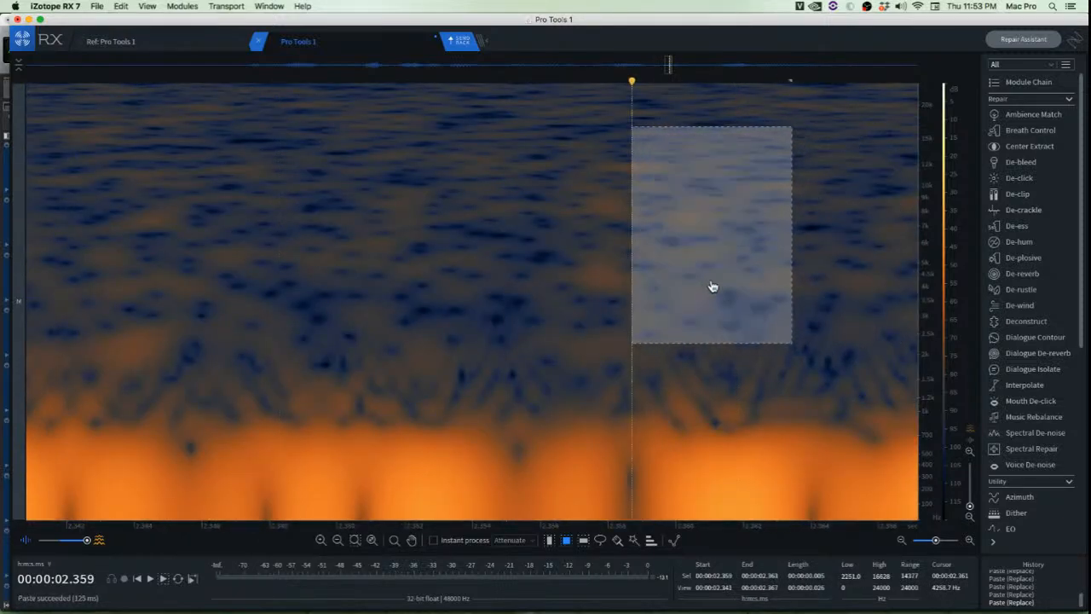
pyautogui.click(392, 198)
# Copy the clean patch at 2.368–2.371 s, about 3536–14519 Hz, and paste it over the click just before the next word
pyautogui.scroll(-8, 433, 205)
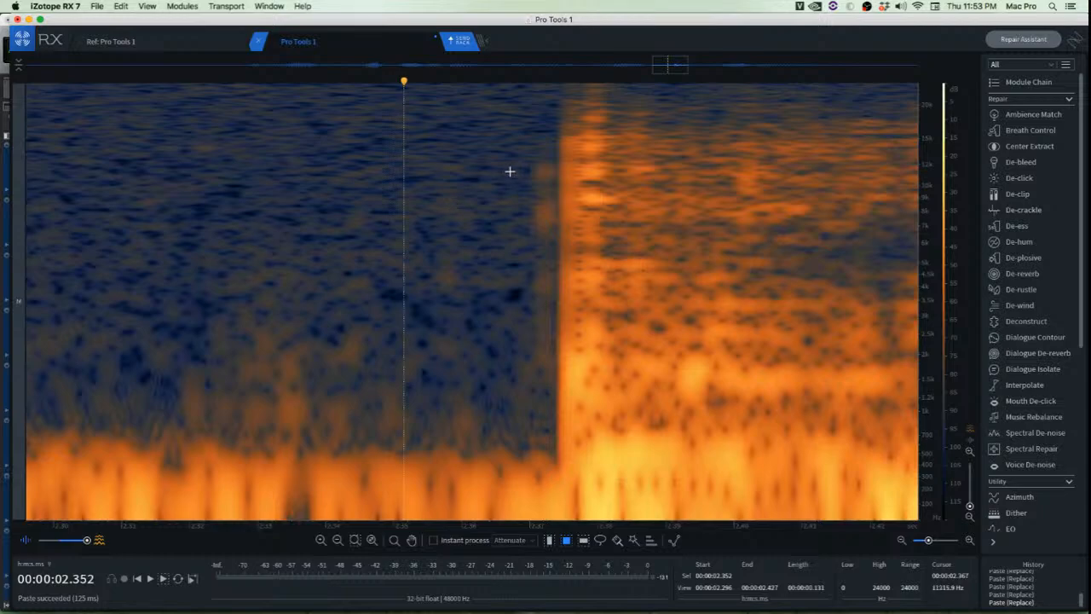
pyautogui.scroll(8, 555, 197)
pyautogui.moveTo(499, 143); pyautogui.dragTo(638, 298)
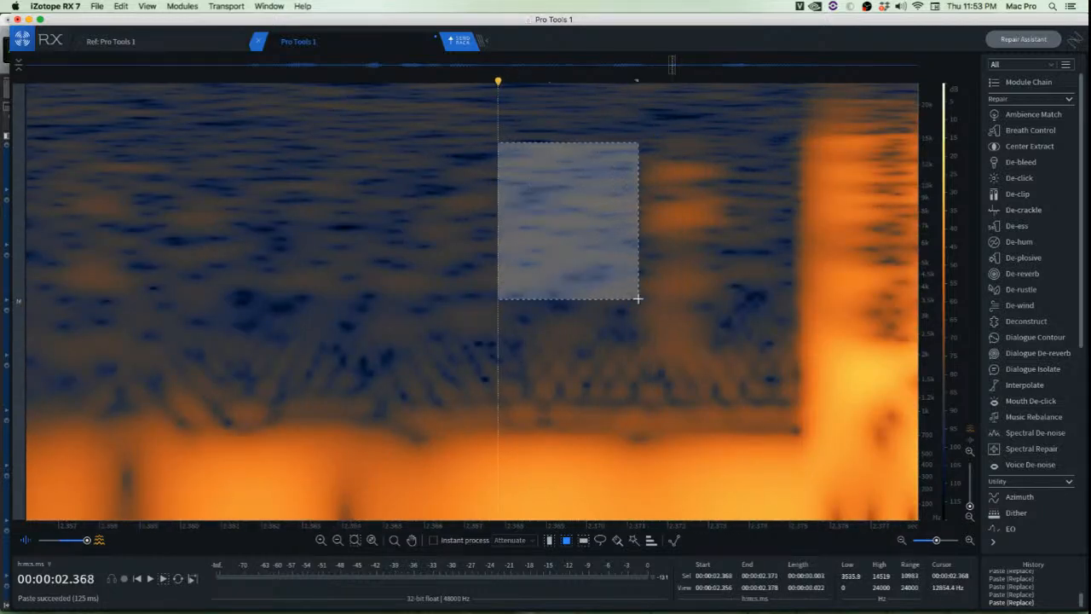
pyautogui.moveTo(540, 245); pyautogui.dragTo(633, 238)
pyautogui.press('super+v')
pyautogui.click(534, 241)
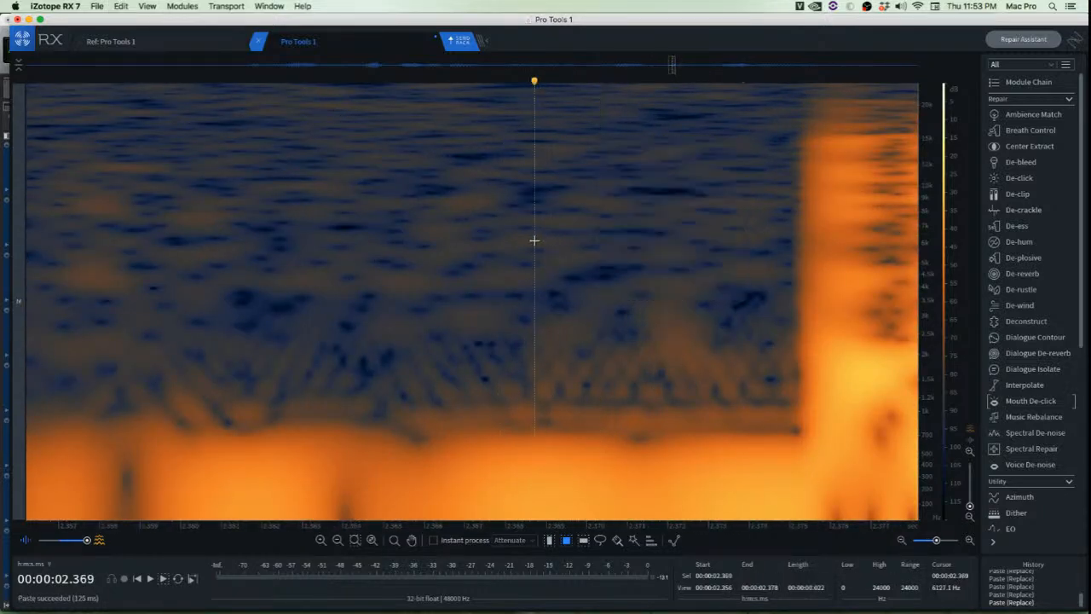
# Copy the clean patch at 2.367–2.371 s, about 992–4640 Hz, and paste it over the click's lower residue near 2.372 s
pyautogui.moveTo(463, 271); pyautogui.dragTo(633, 412)
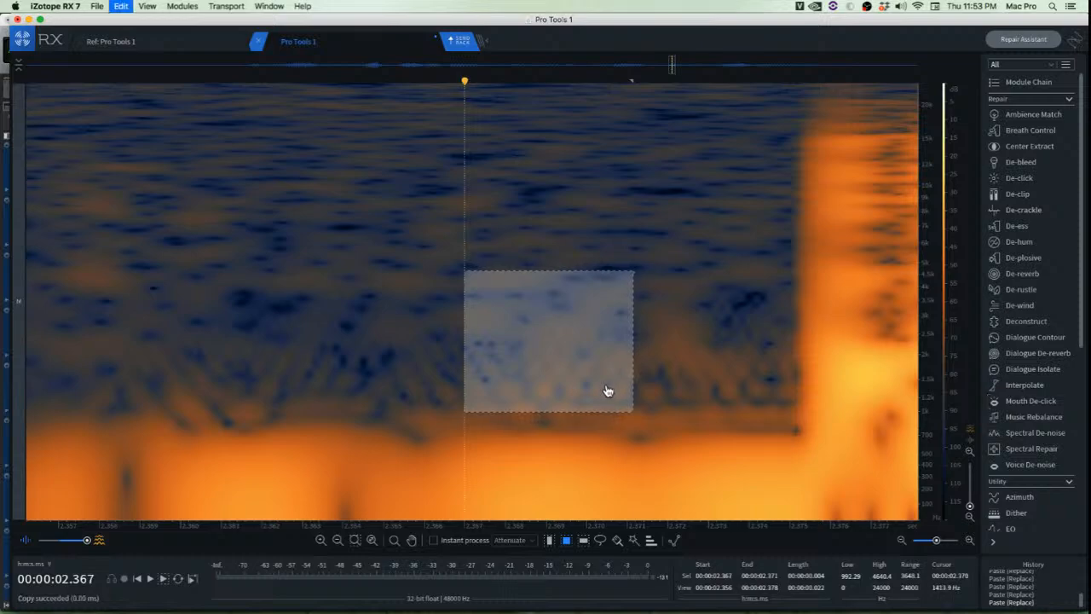
pyautogui.moveTo(508, 340); pyautogui.dragTo(621, 339)
pyautogui.press('super+v')
pyautogui.click(446, 314)
pyautogui.scroll(-10, 452, 313)
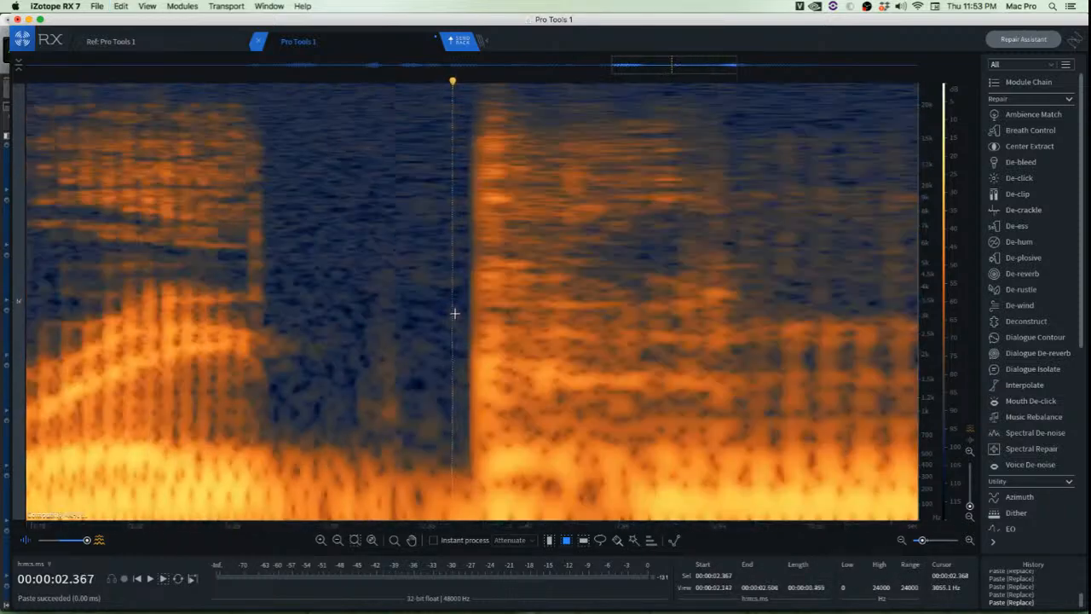
# Play back the repaired phrase from about 2.246, 1.574 and 2.100 s to check for remaining clicks
pyautogui.click(220, 200)
pyautogui.press('space')
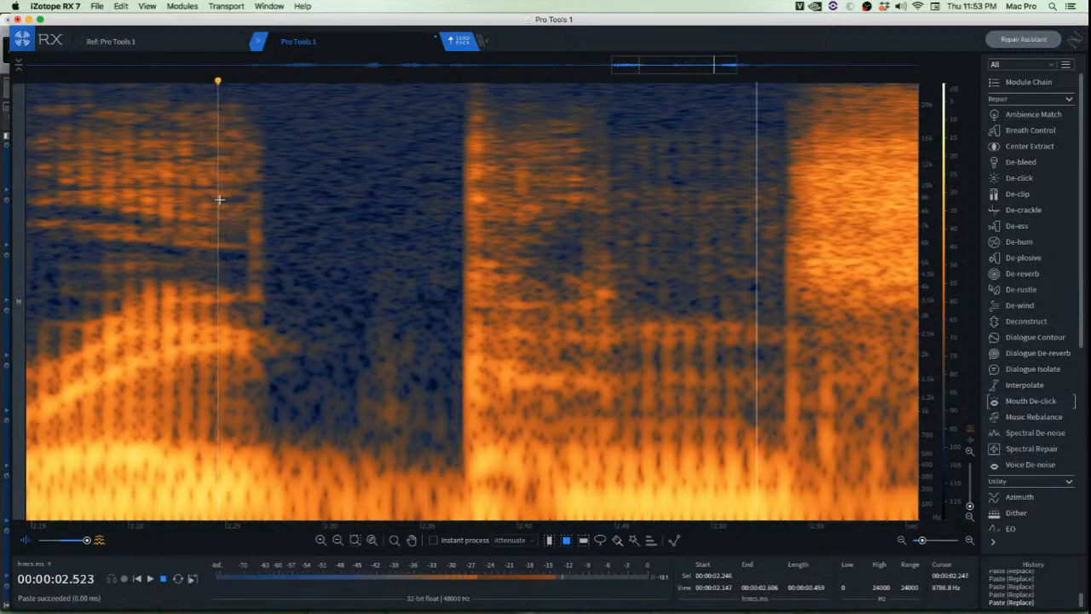
pyautogui.press('space')
pyautogui.scroll(-3, 228, 207)
pyautogui.click(149, 254)
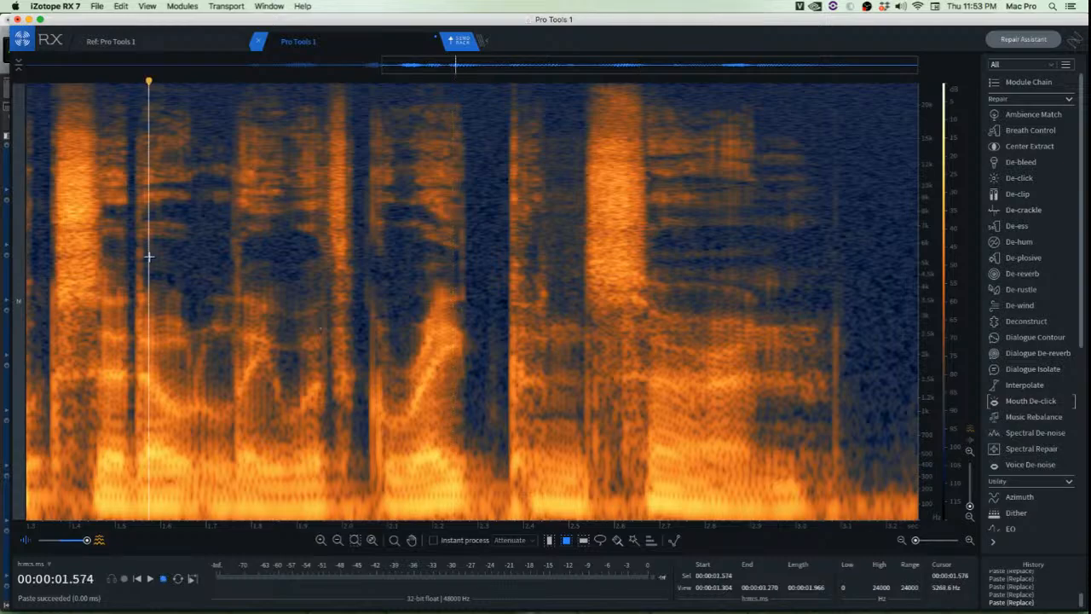
pyautogui.press('space')
pyautogui.press('space')
pyautogui.click(388, 235)
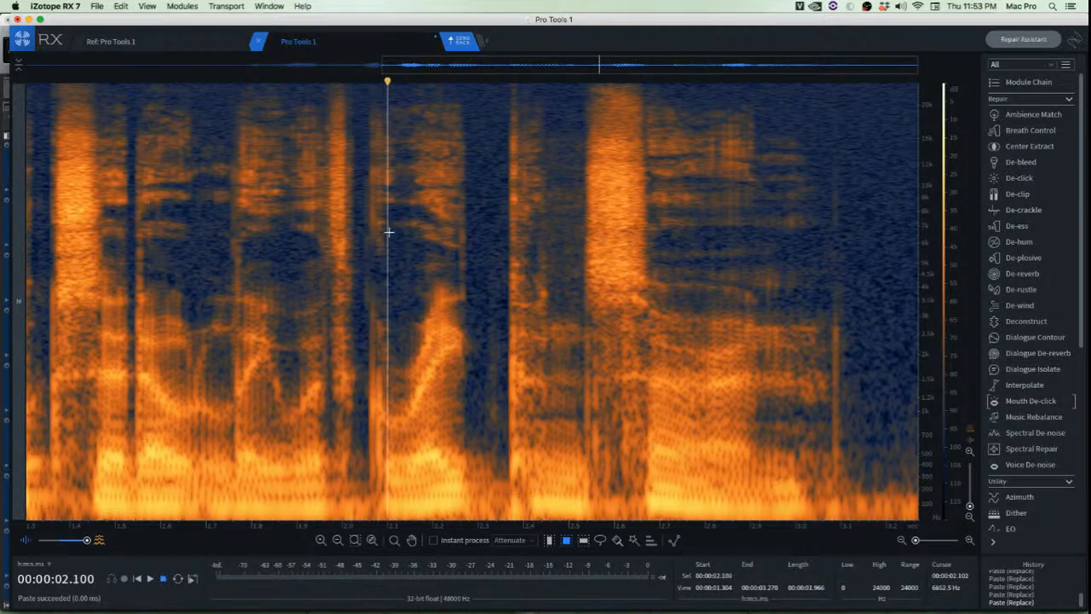
pyautogui.press('space')
pyautogui.press('space')
pyautogui.scroll(2, 494, 238)
pyautogui.press('space')
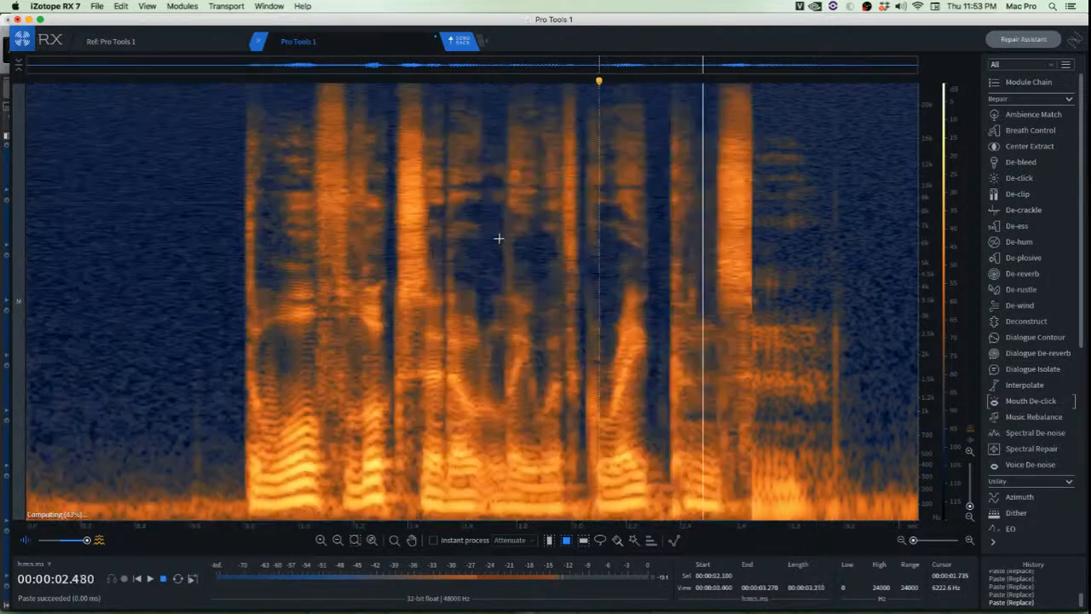
pyautogui.press('space')
# Try Mouth De-click at sensitivity 7.0 on the click within 3.077–3.115 s, up to 19585 Hz
pyautogui.scroll(6, 864, 324)
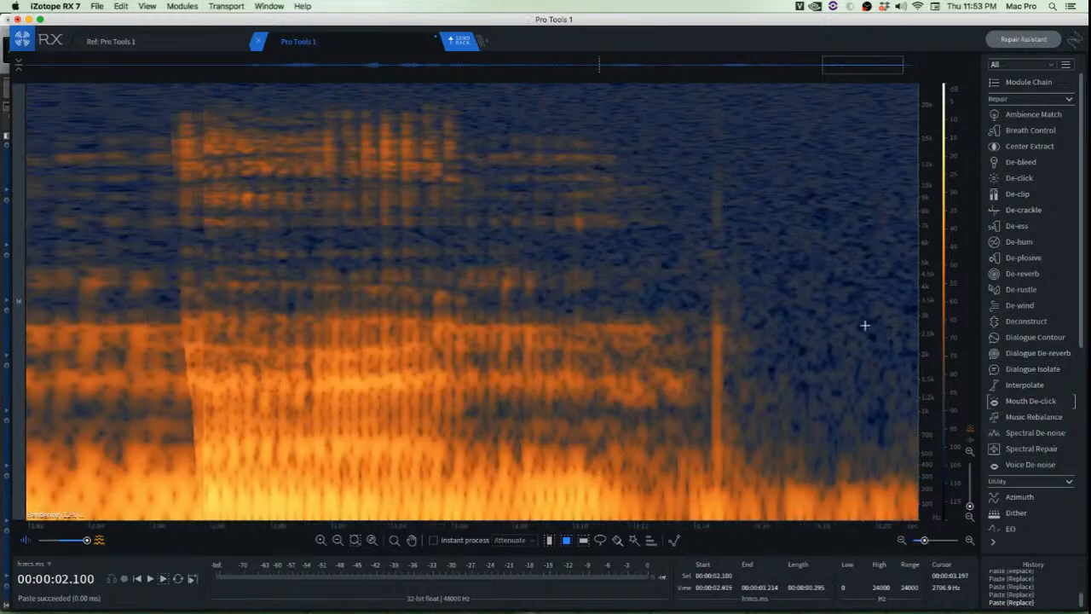
pyautogui.moveTo(300, 106); pyautogui.dragTo(506, 561)
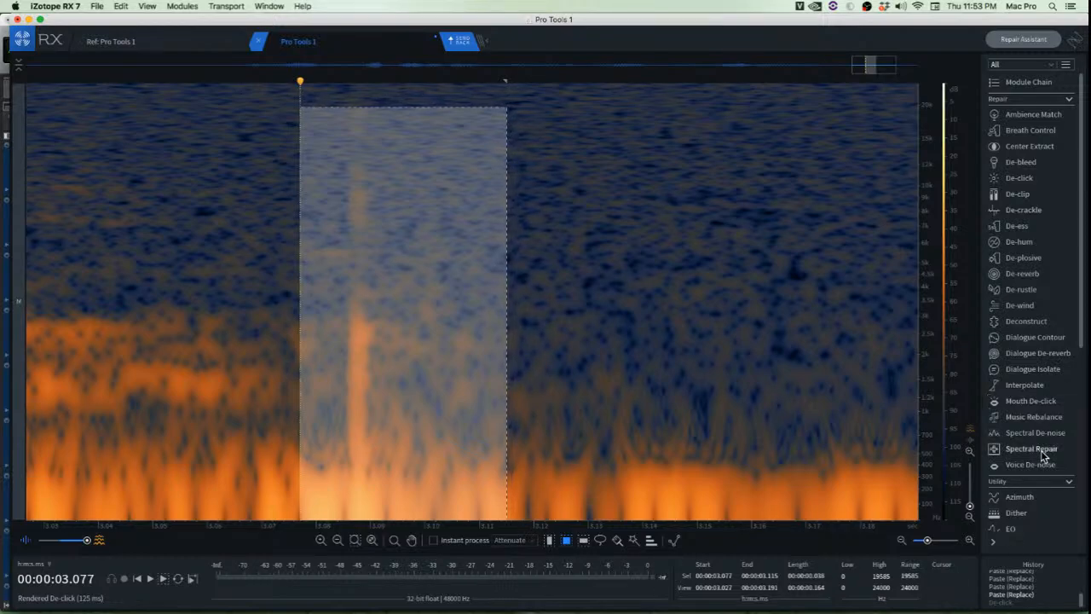
pyautogui.click(1033, 402)
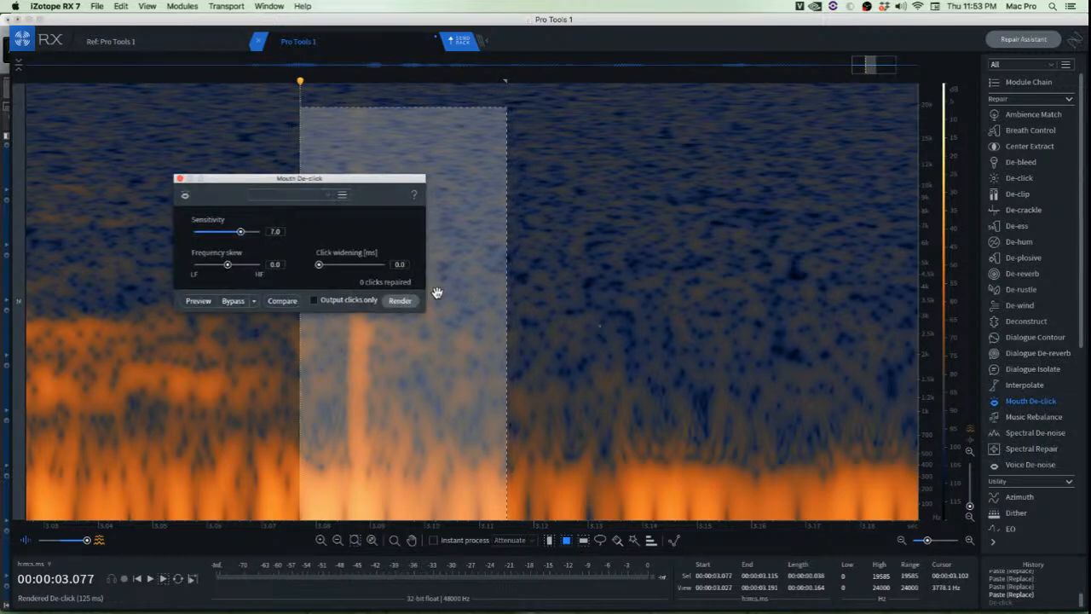
pyautogui.click(406, 307)
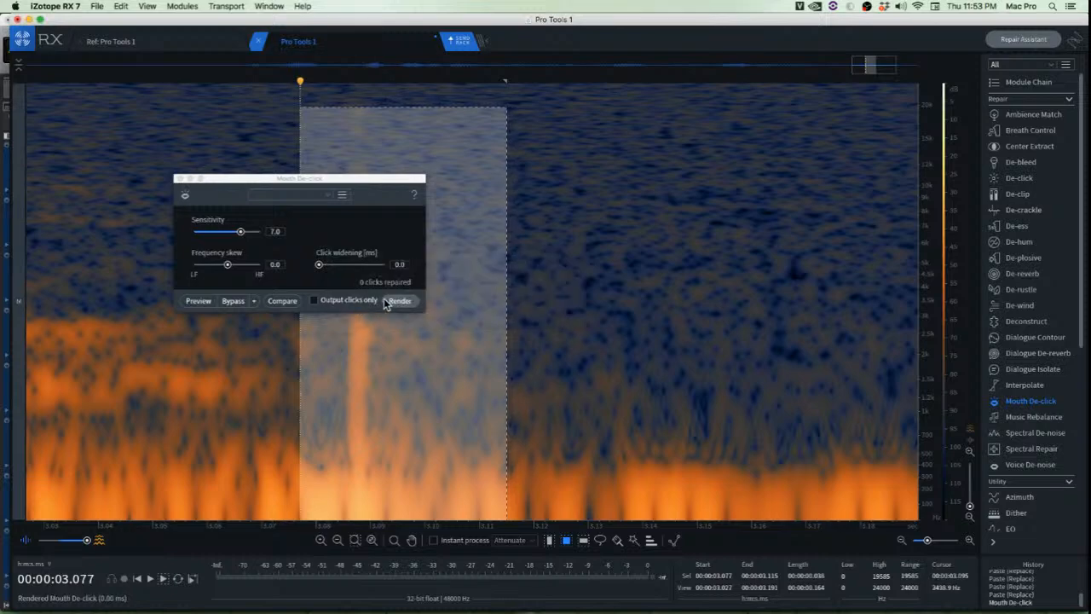
pyautogui.click(180, 180)
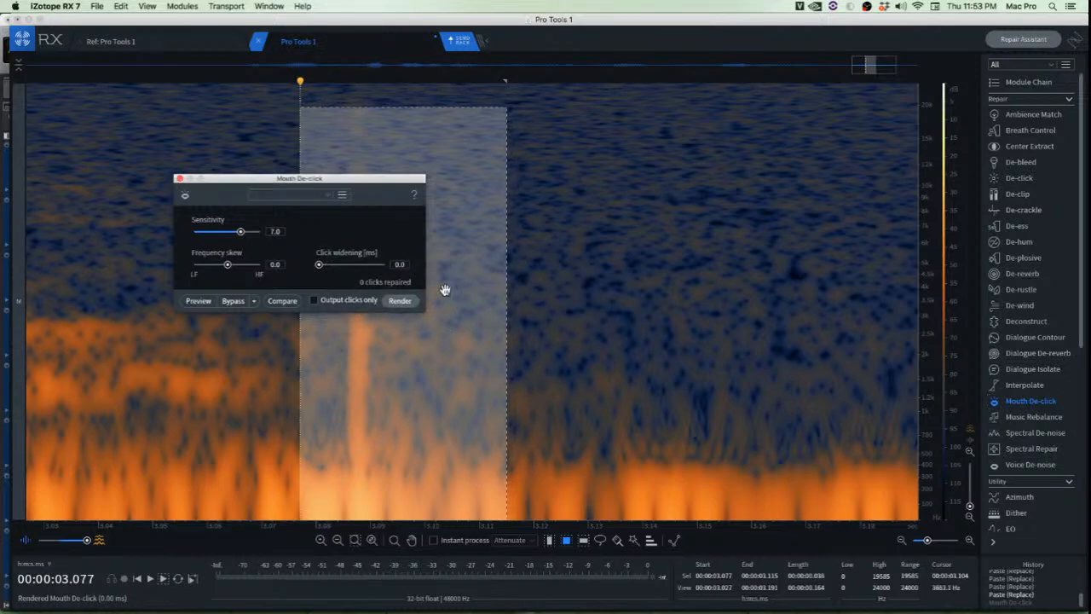
pyautogui.click(179, 179)
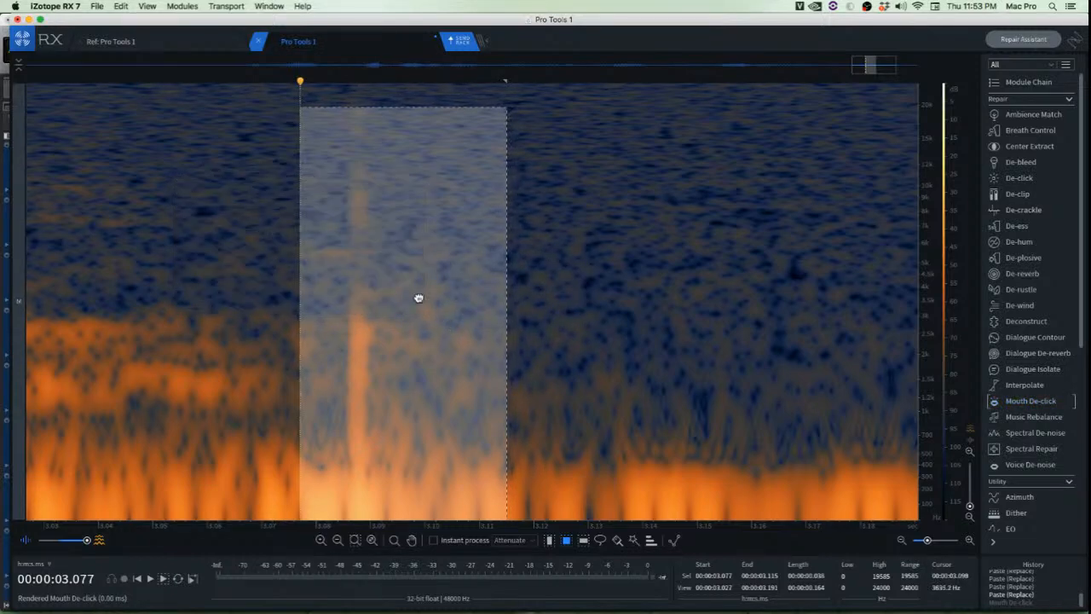
pyautogui.click(417, 294)
# Copy clean patches from just after the click near 3.087 s, starting with 3.093–3.113 s above 4542 Hz, and paste them over its upper and lower parts
pyautogui.moveTo(385, 90); pyautogui.dragTo(493, 273)
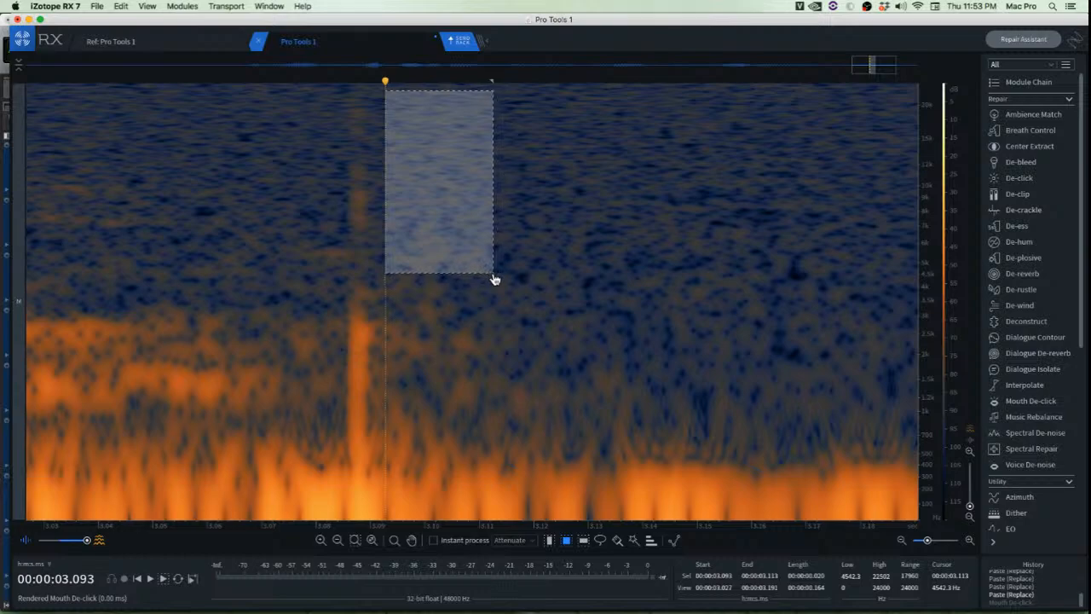
pyautogui.press('super+v')
pyautogui.moveTo(445, 233)
pyautogui.mouseDown()
pyautogui.moveTo(383, 237)
pyautogui.moveTo(451, 419)
pyautogui.moveTo(492, 485)
pyautogui.mouseUp()
pyautogui.click(589, 287)
pyautogui.moveTo(444, 435); pyautogui.dragTo(351, 423)
pyautogui.press('super+v')
pyautogui.click(528, 415)
# Play back the clip's ending from 2.793 s and the whole clip from its start to check the repairs
pyautogui.scroll(-5, 514, 409)
pyautogui.click(151, 212)
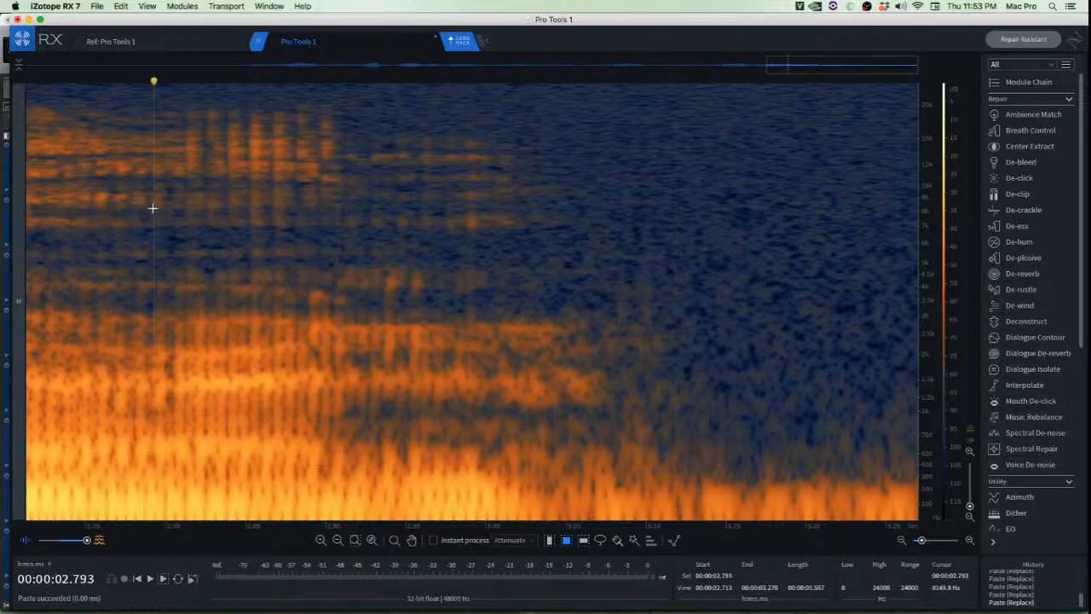
pyautogui.press('space')
pyautogui.scroll(-3, 200, 228)
pyautogui.scroll(-3, 209, 232)
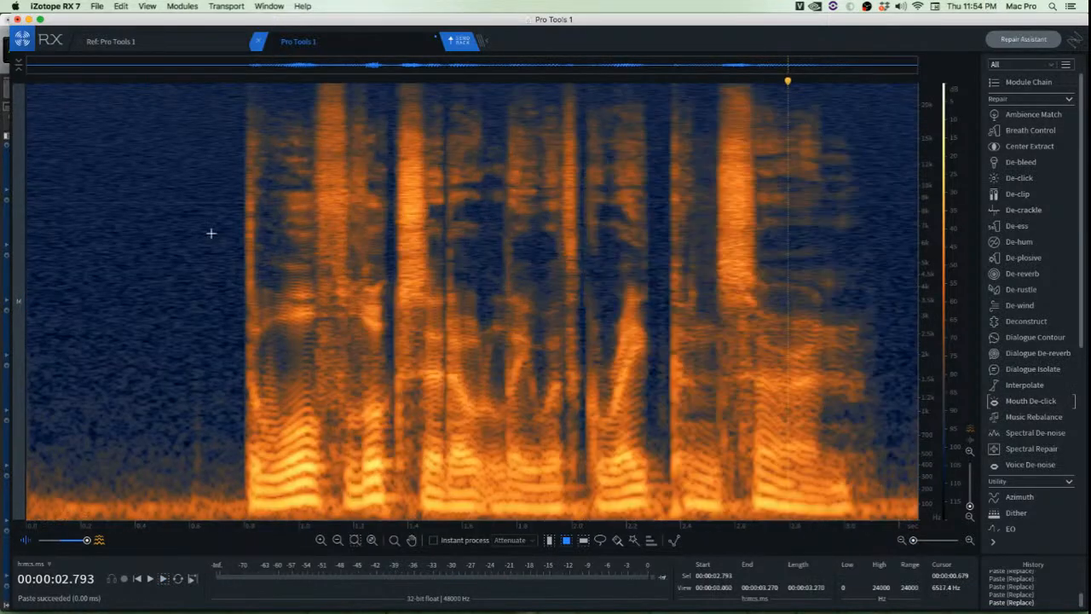
pyautogui.press('Home')
pyautogui.press('space')
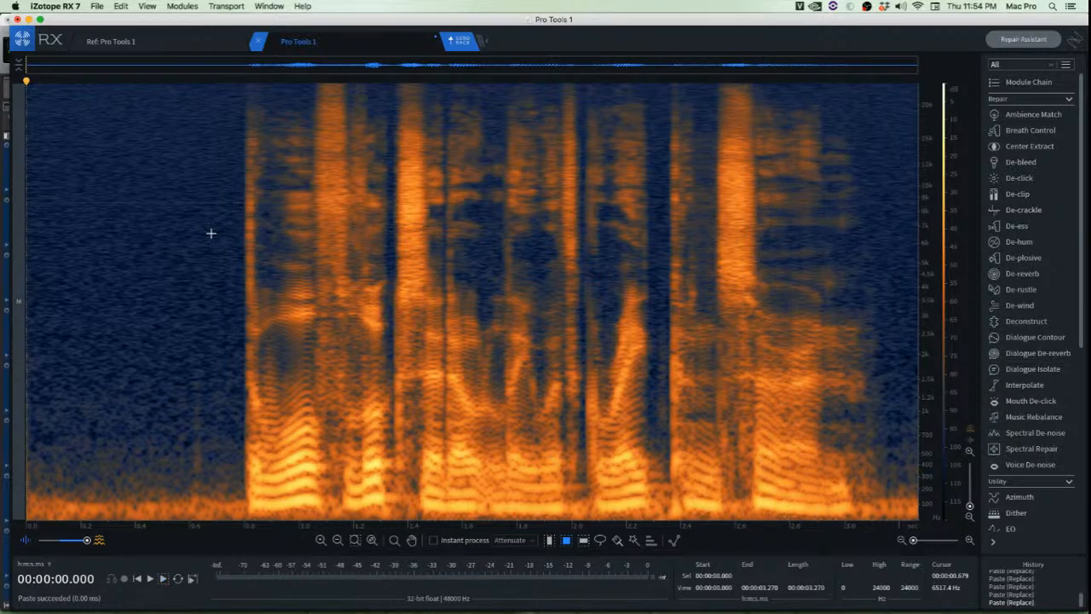
pyautogui.click(4, 458)
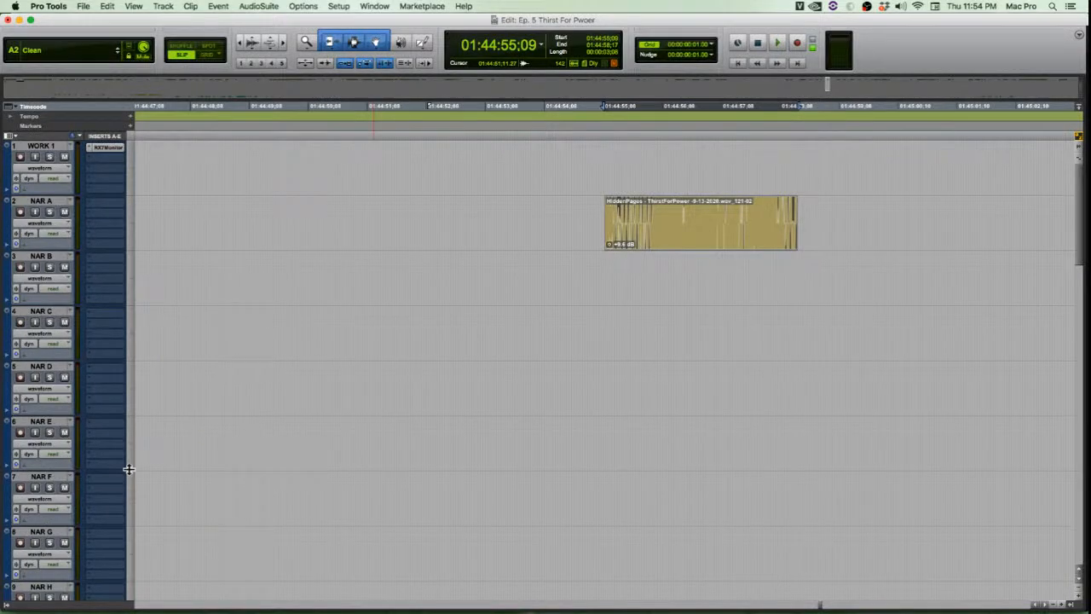
pyautogui.press('super+Tab')
pyautogui.click(238, 442)
# Select the low rumble at 0–0.572 s below 176.4 Hz and learn it as the Spectral De-noise noise profile
pyautogui.click(65, 480)
pyautogui.scroll(5, 64, 475)
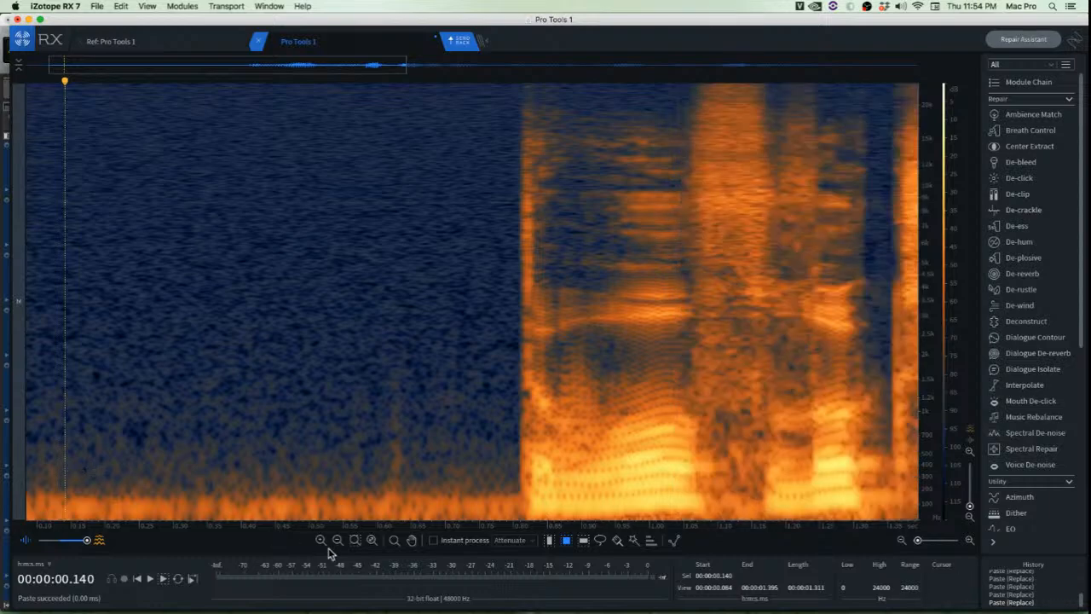
pyautogui.moveTo(360, 492); pyautogui.dragTo(22, 521)
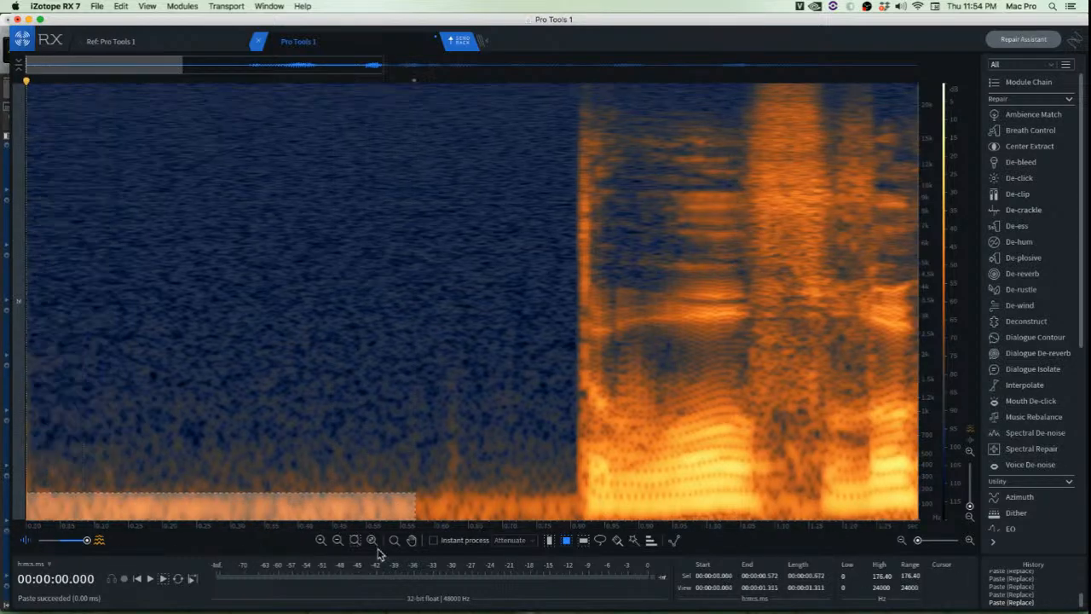
pyautogui.click(1034, 417)
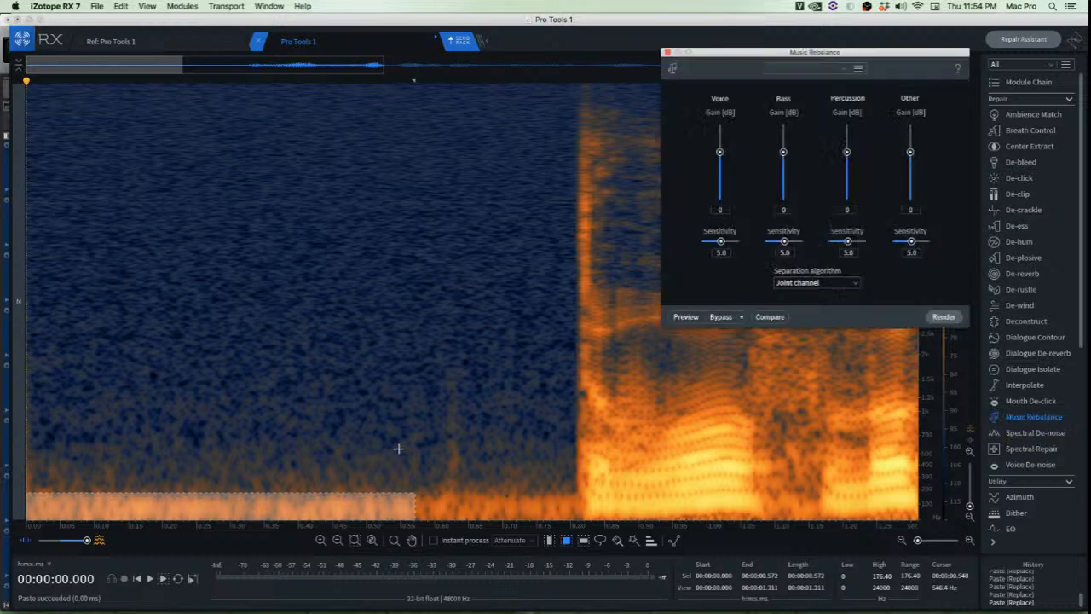
pyautogui.click(1014, 417)
pyautogui.click(1033, 432)
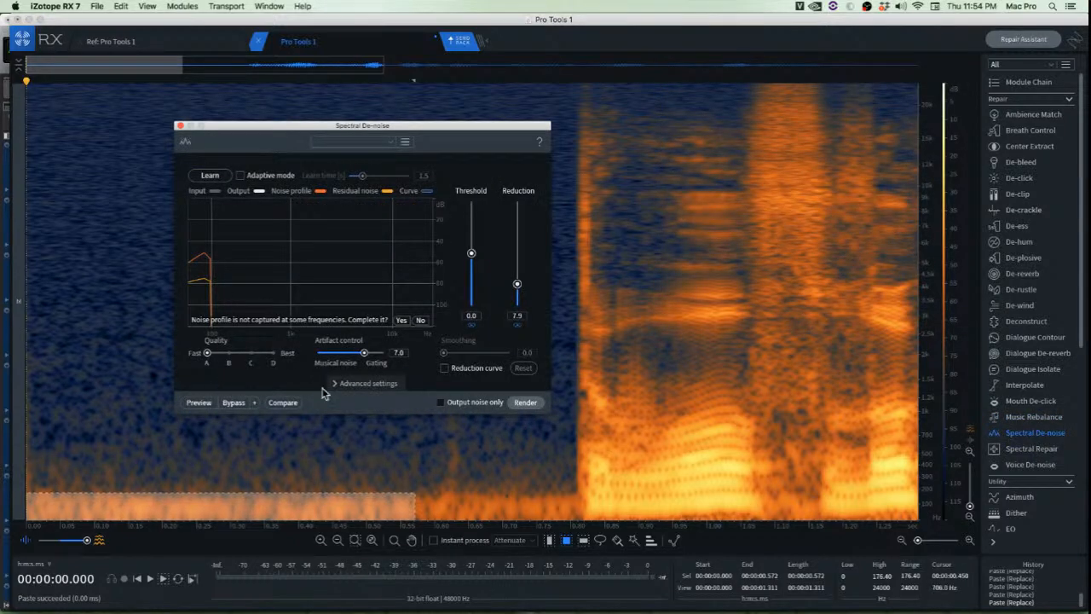
pyautogui.click(210, 176)
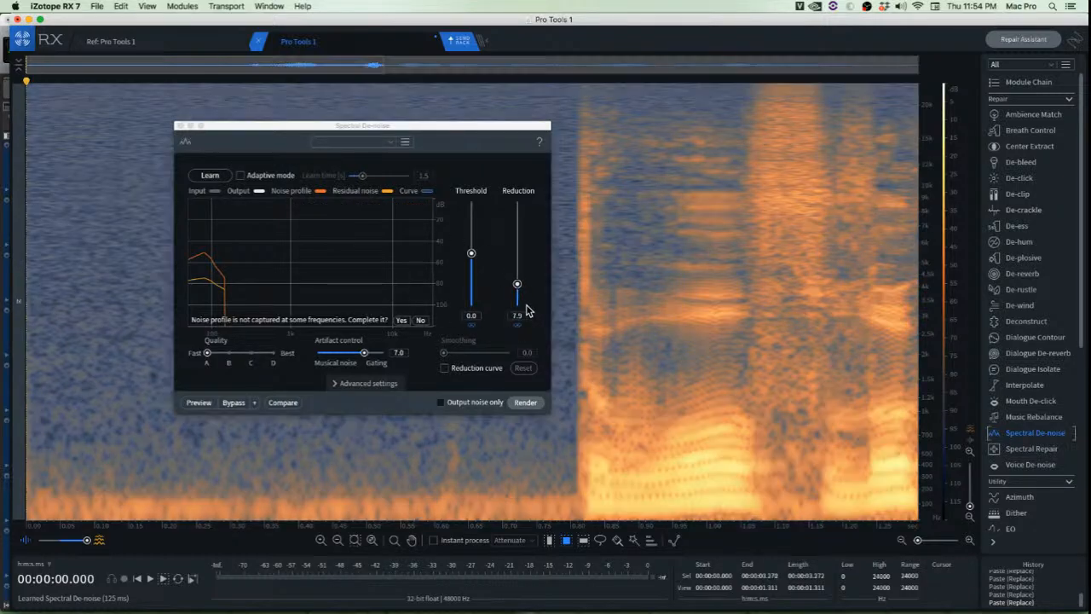
# Set the Spectral De-noise reduction to 12.2 dB while previewing the result, and render it over the whole clip
pyautogui.moveTo(517, 285)
pyautogui.mouseDown()
pyautogui.moveTo(518, 307)
pyautogui.moveTo(518, 276)
pyautogui.mouseUp()
pyautogui.click(199, 403)
pyautogui.click(194, 402)
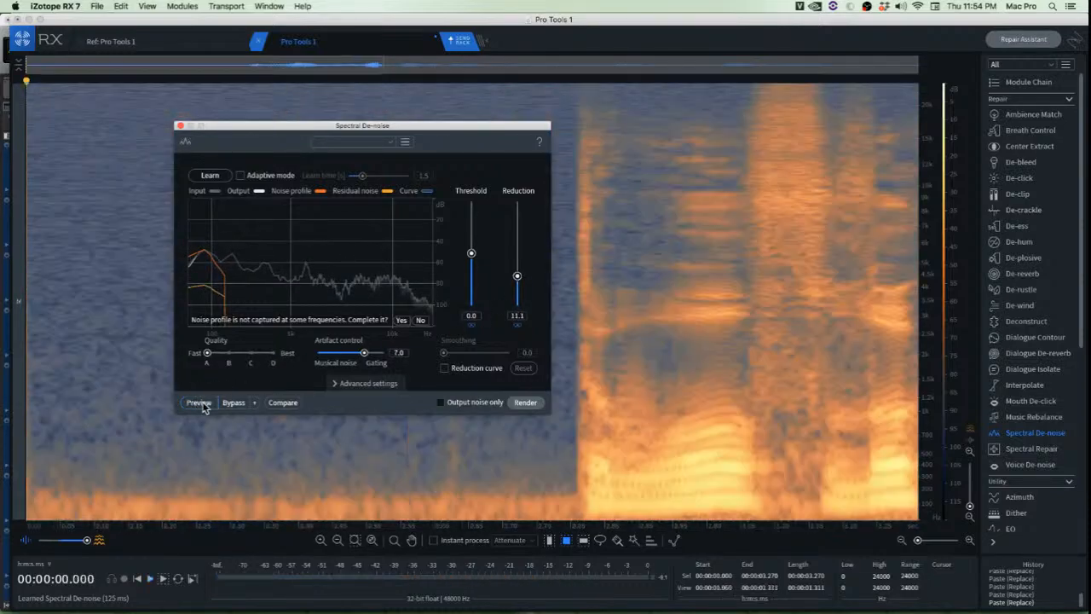
pyautogui.click(201, 403)
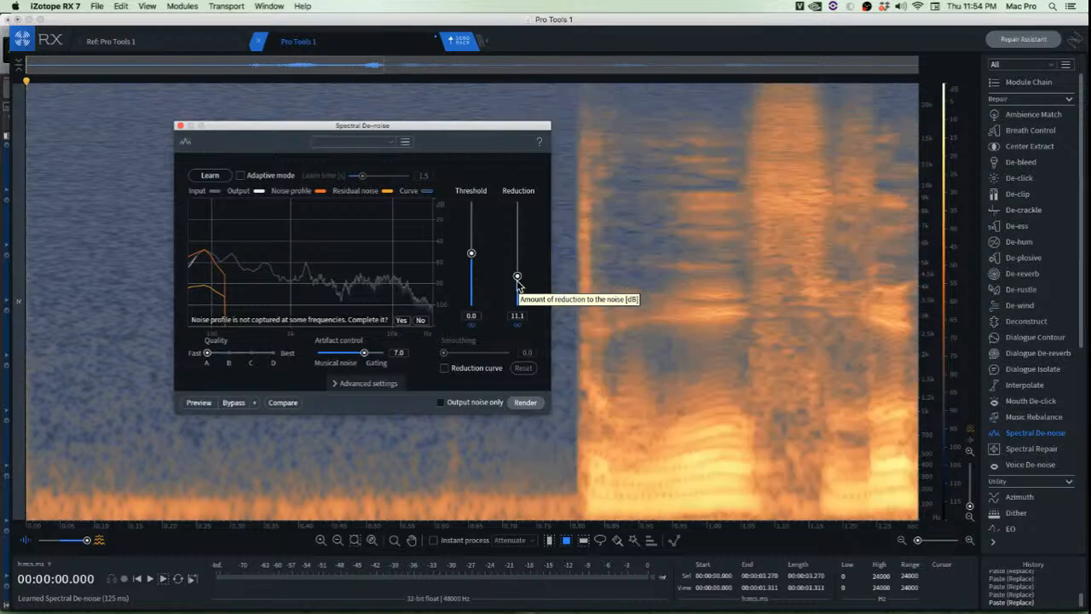
pyautogui.moveTo(517, 278); pyautogui.dragTo(517, 273)
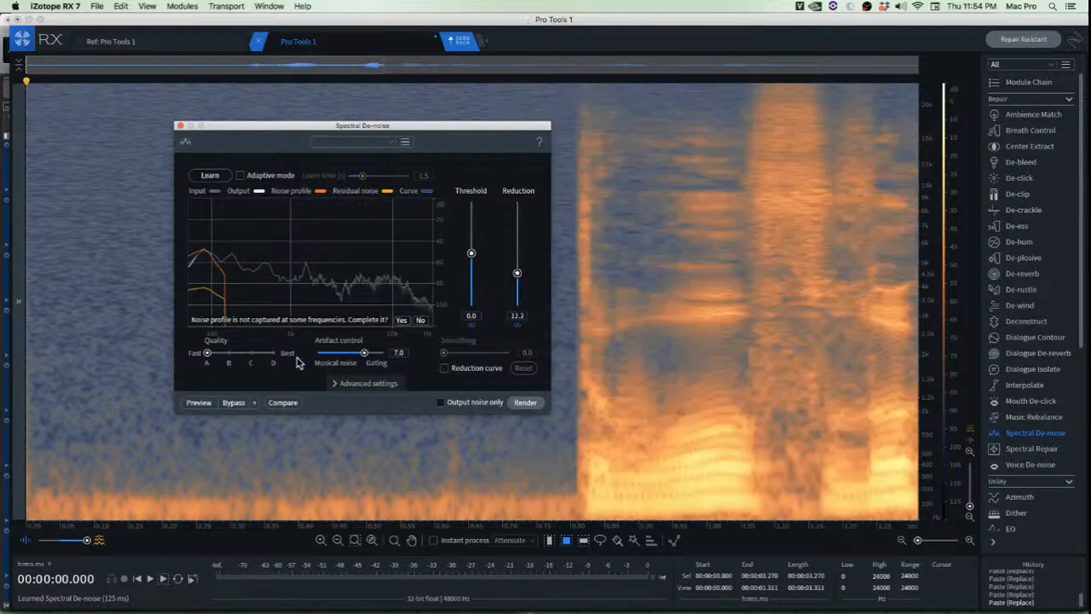
pyautogui.click(201, 403)
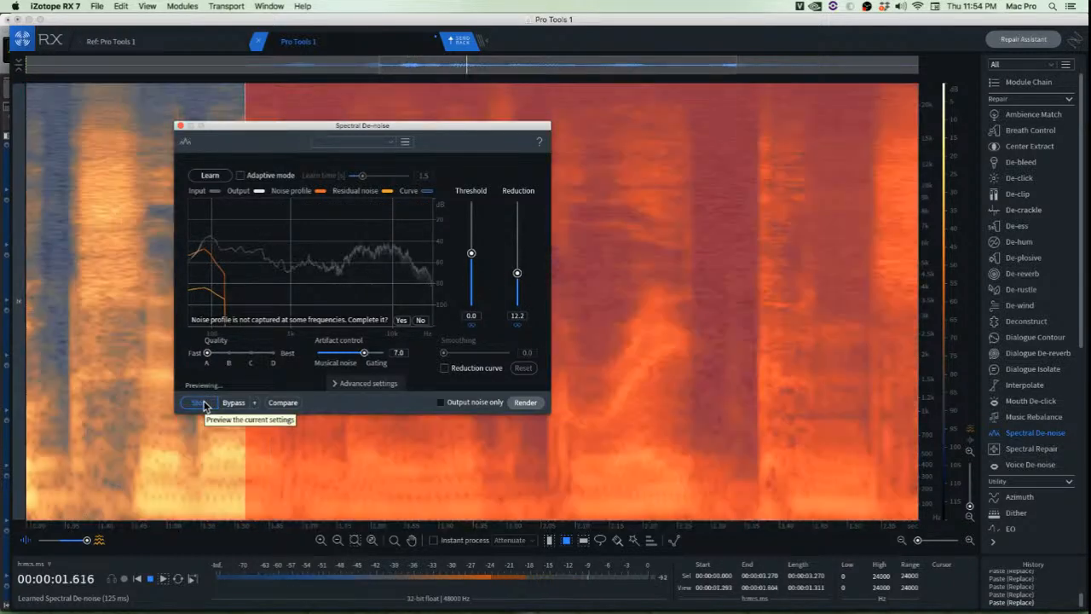
pyautogui.click(201, 403)
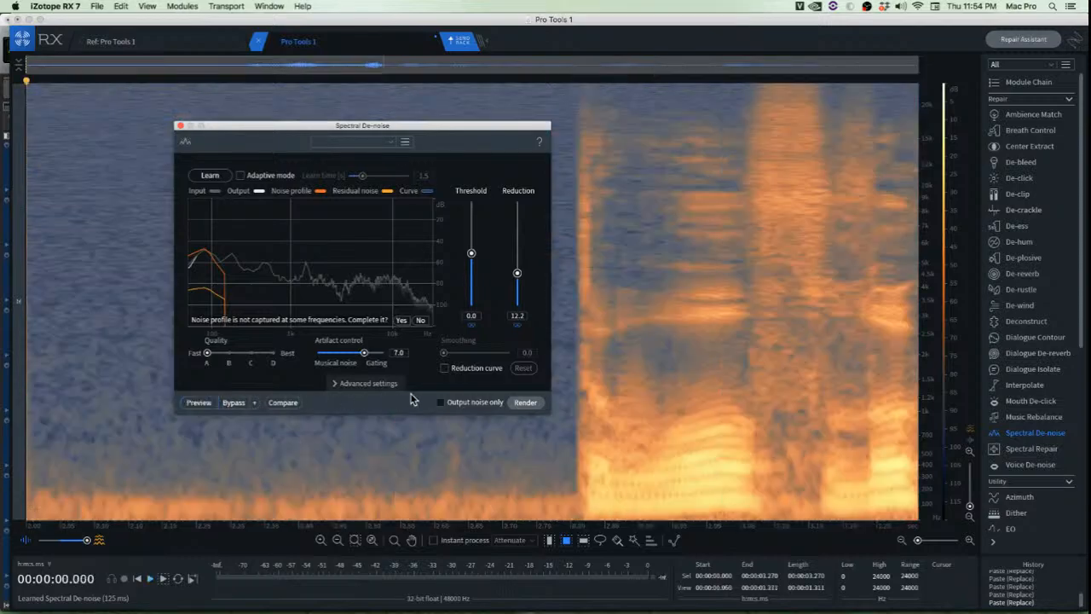
pyautogui.click(525, 402)
# Play the denoised clip from its start and send it back to Pro Tools
pyautogui.click(429, 494)
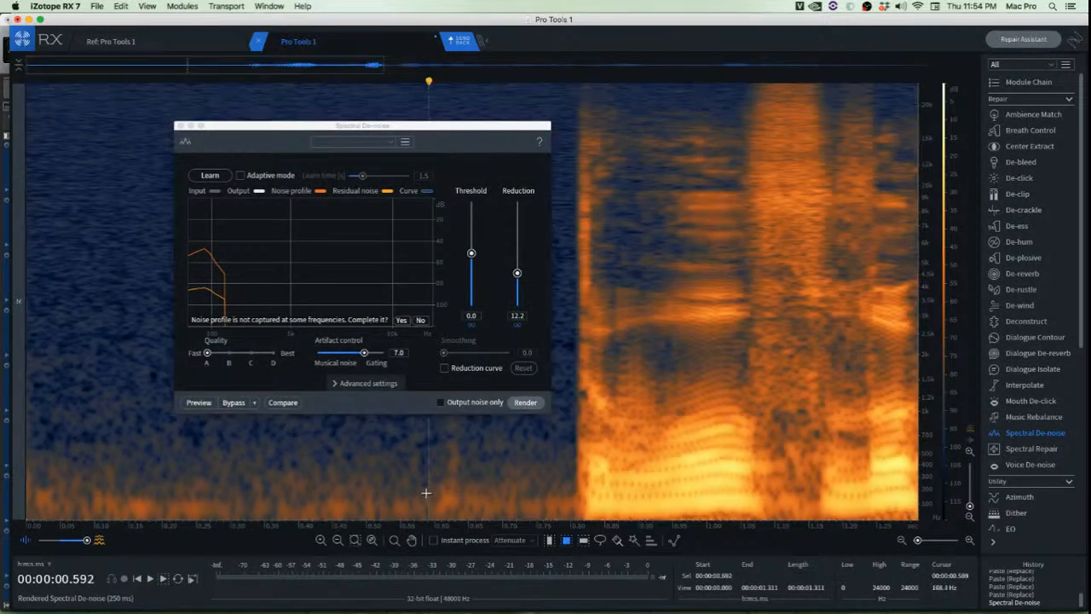
pyautogui.scroll(-4, 403, 488)
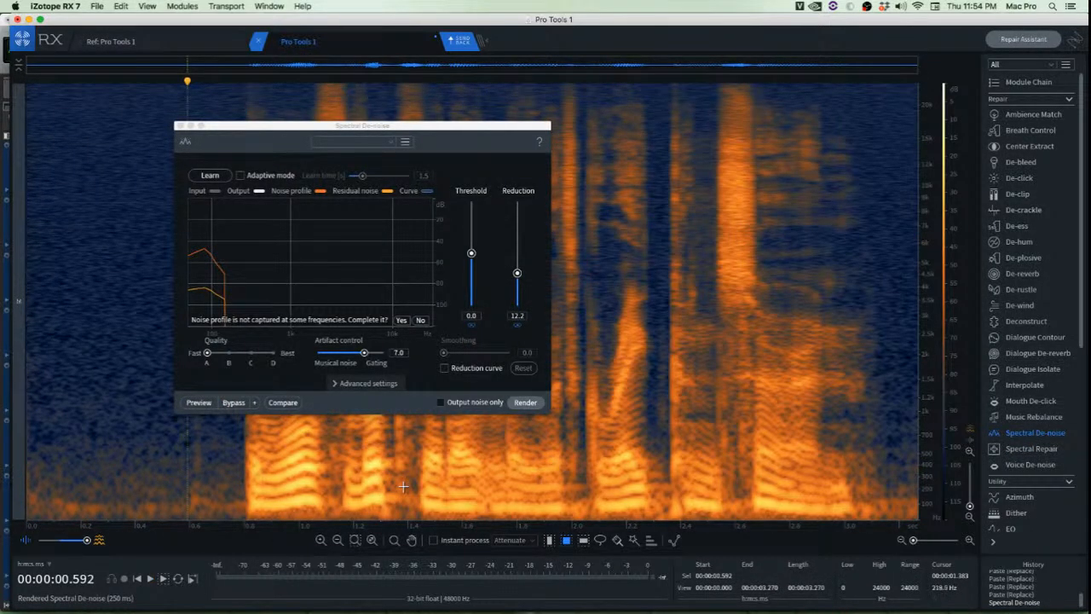
pyautogui.press('Home')
pyautogui.press('space')
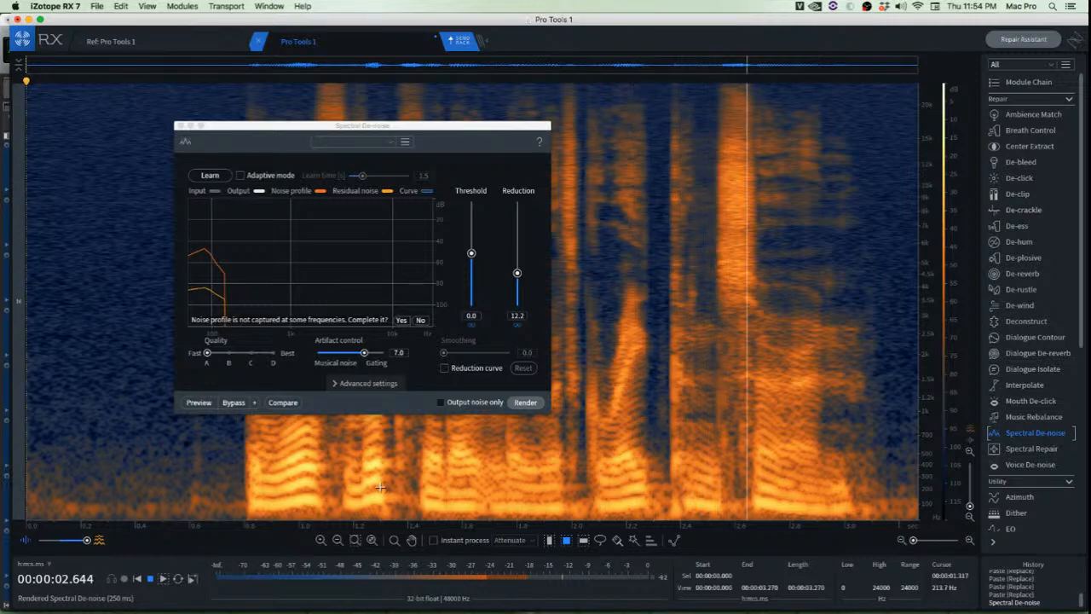
pyautogui.click(180, 127)
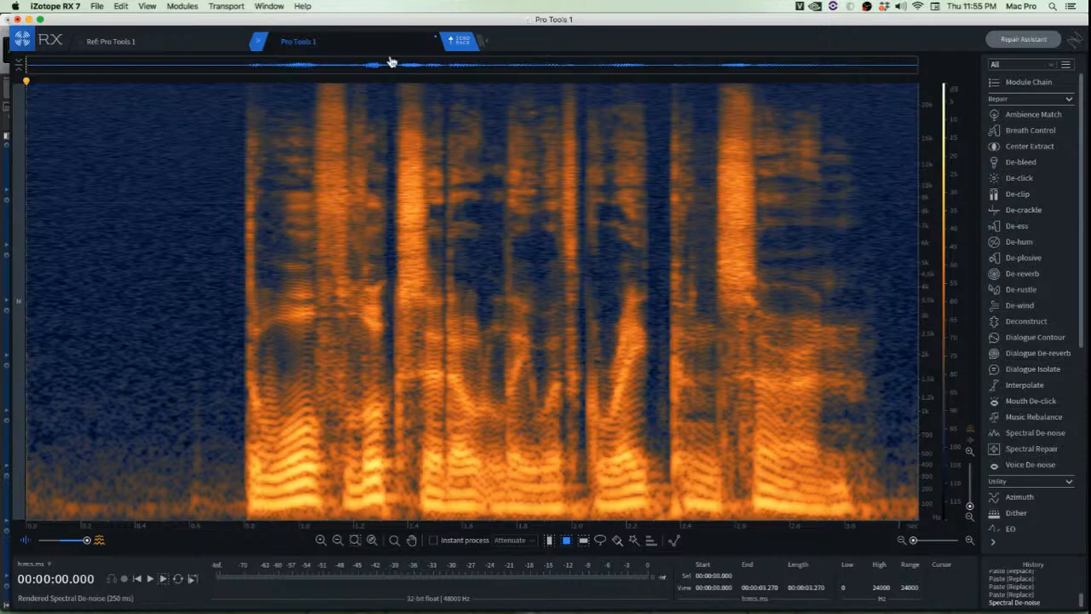
pyautogui.click(455, 42)
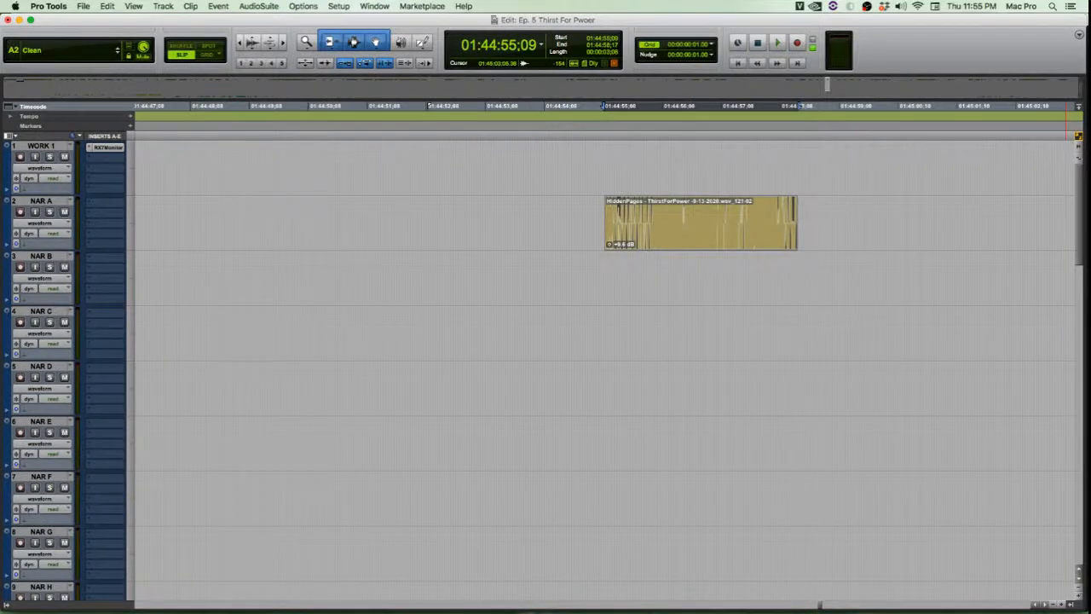
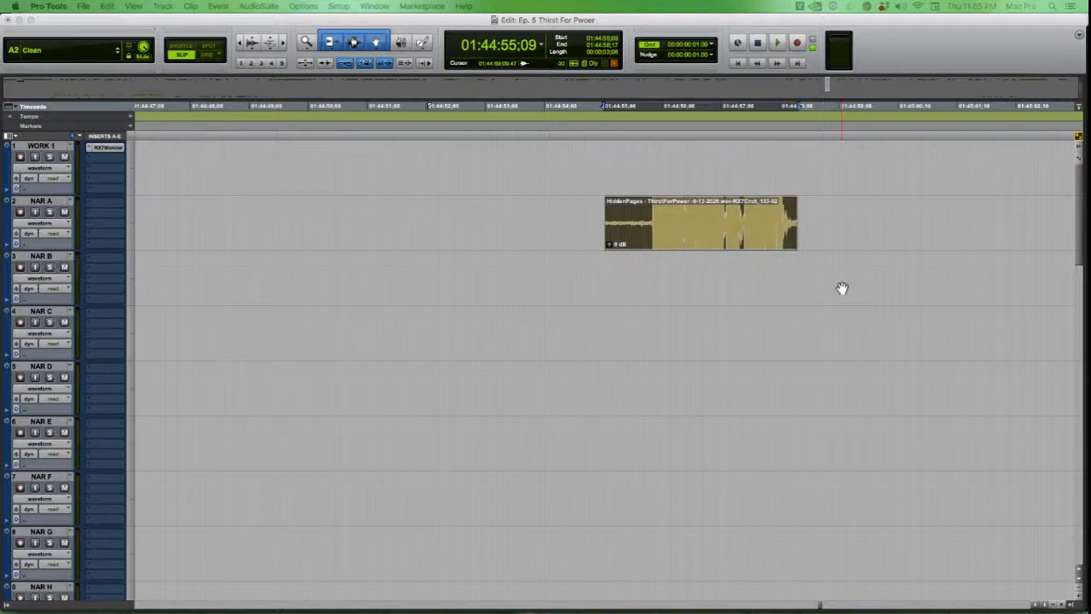
# Examine the waveform at the very start of the returned clip on the NAR A track up close
pyautogui.press('t')
pyautogui.press('t')
pyautogui.press('t')
pyautogui.press('t')
pyautogui.press('t')
pyautogui.press('t')
pyautogui.press('t')
pyautogui.press('t')
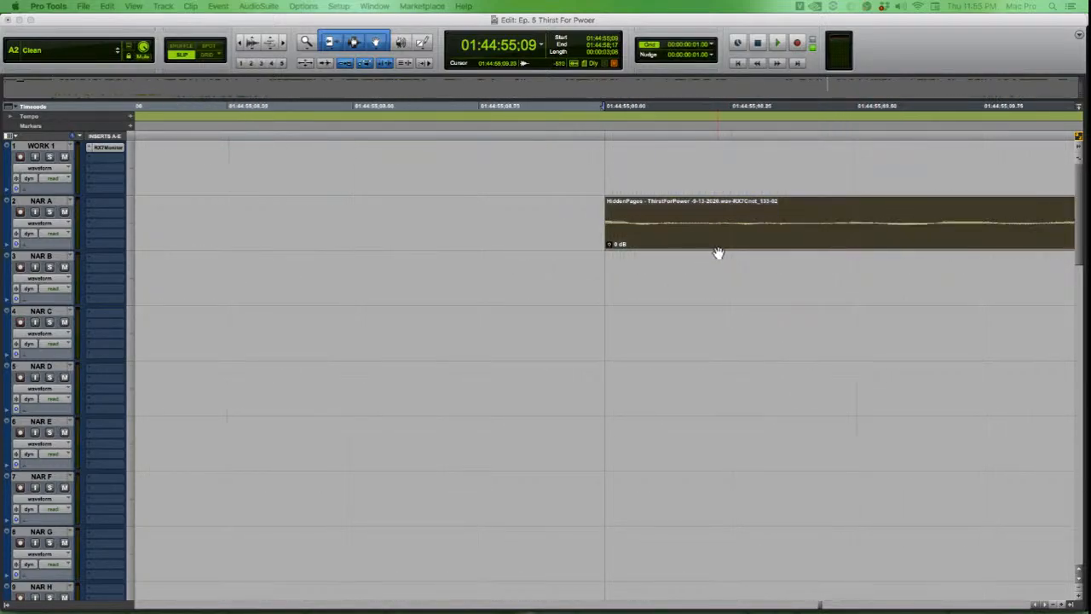
pyautogui.press('t')
pyautogui.press('t')
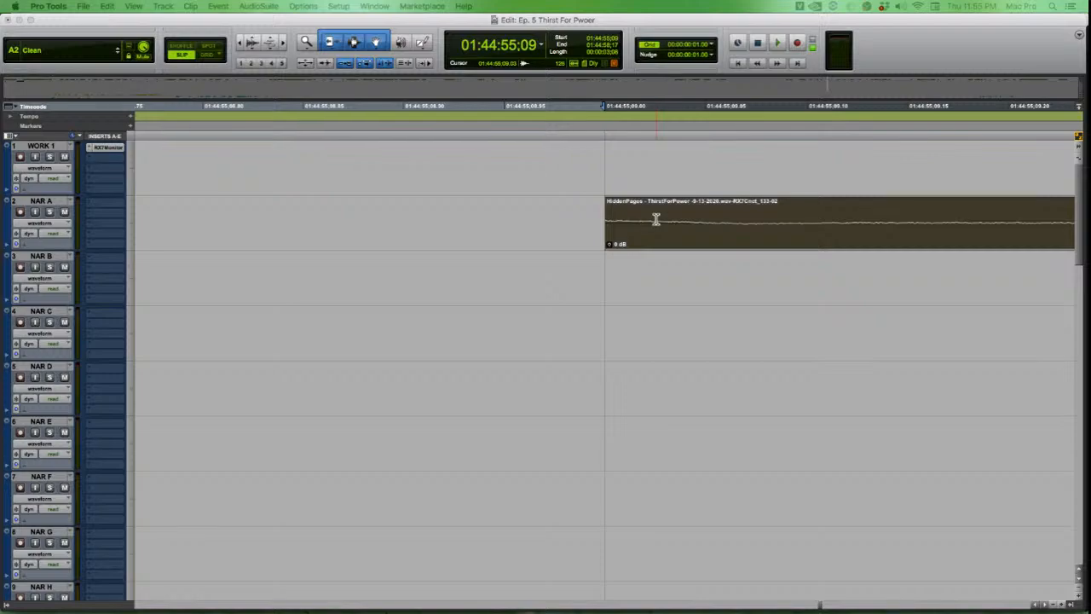
pyautogui.press('r')
pyautogui.press('r')
pyautogui.press('r')
pyautogui.press('r')
pyautogui.press('r')
pyautogui.press('r')
pyautogui.press('r')
pyautogui.press('r')
pyautogui.press('r')
pyautogui.press('r')
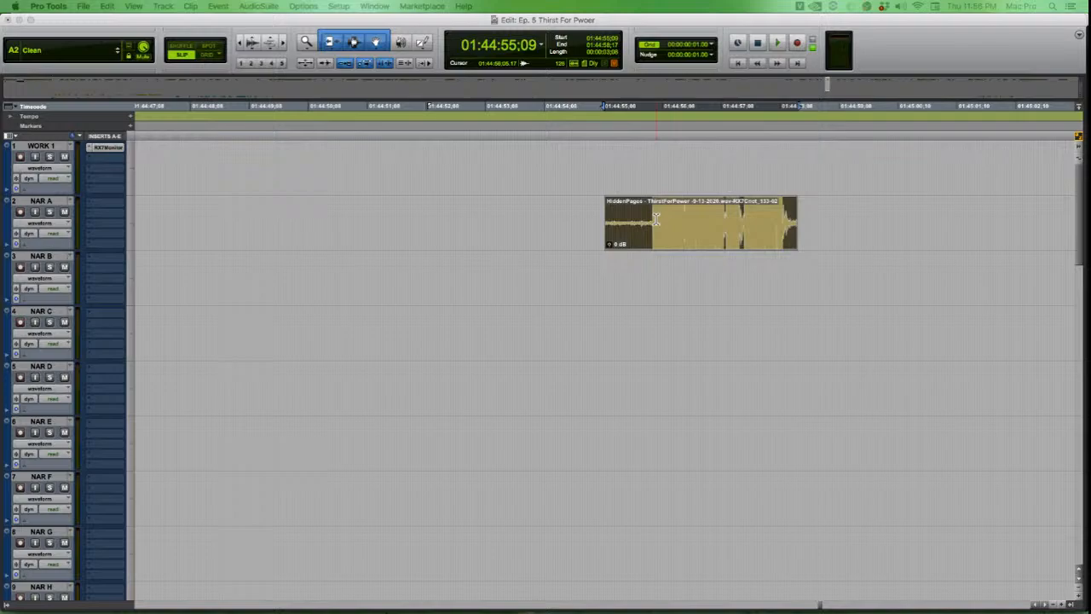
pyautogui.press('r')
pyautogui.press('r')
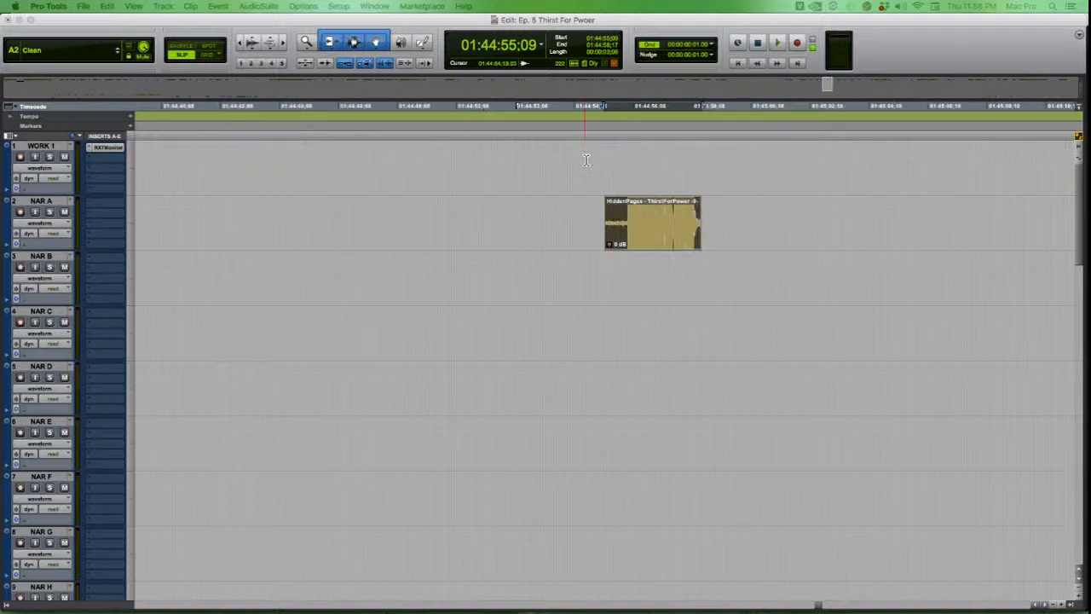
# Play from near the end of the NAR A clip at 01:44:57;20 across the transition into the first DX H clip
pyautogui.click(675, 204)
pyautogui.press('t')
pyautogui.press('t')
pyautogui.press('t')
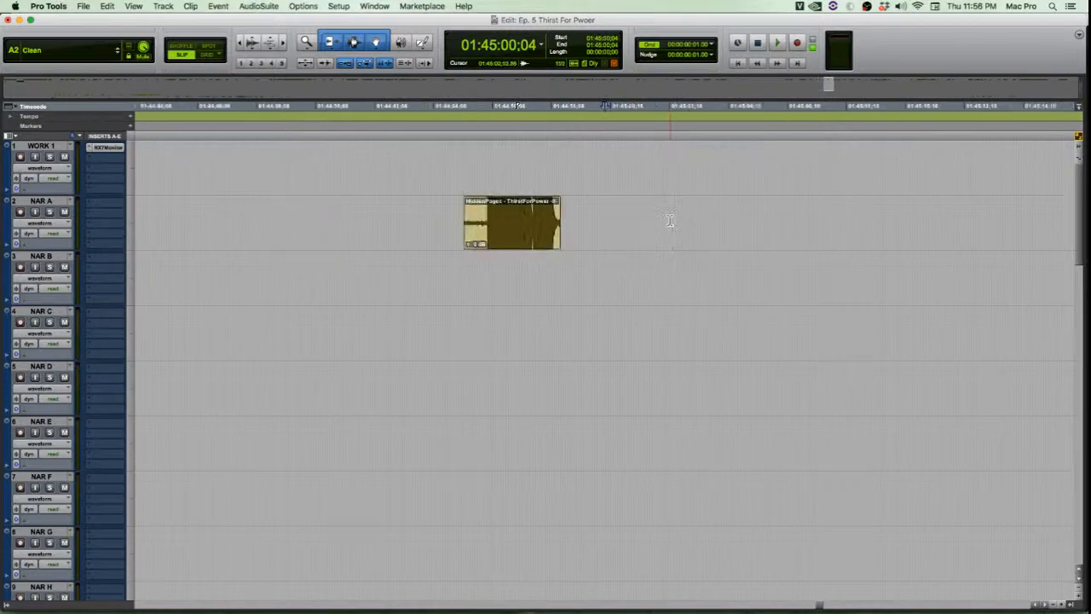
pyautogui.click(322, 204)
pyautogui.press('space')
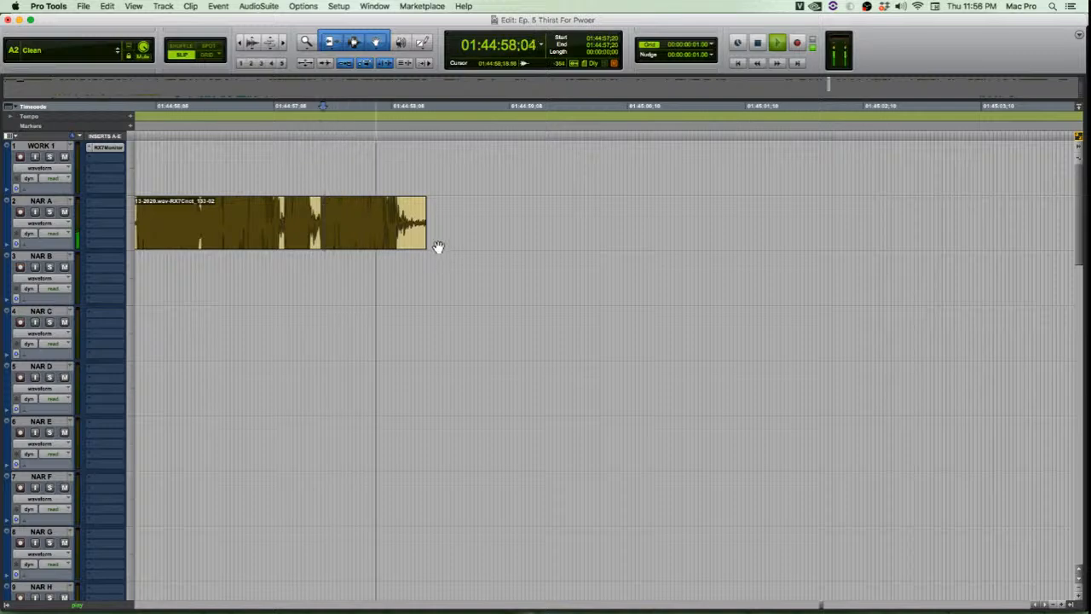
pyautogui.scroll(-5, 462, 256)
pyautogui.scroll(-6, 461, 256)
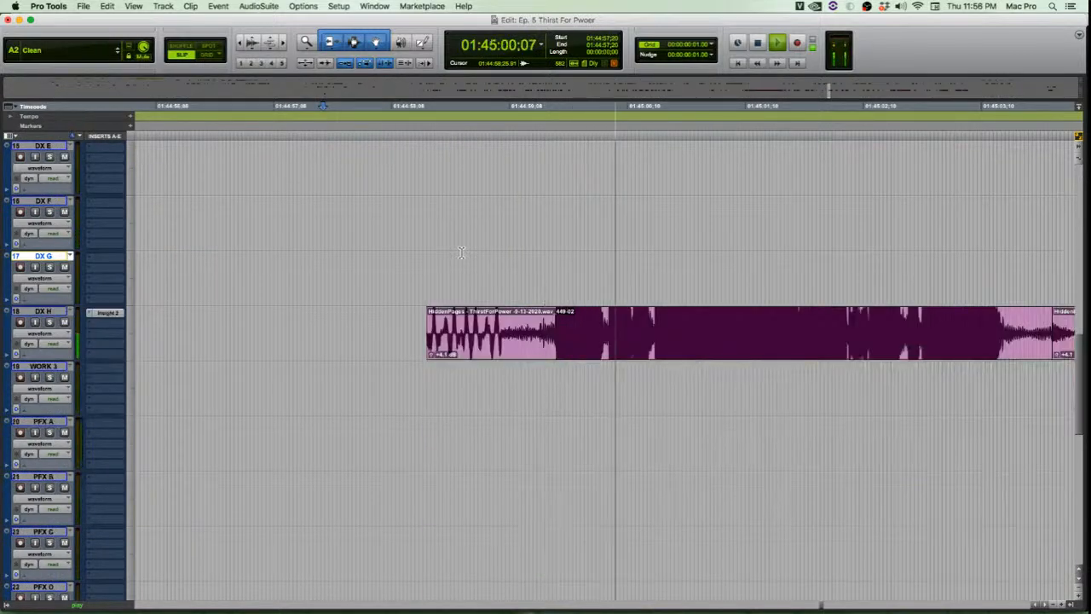
pyautogui.press('space')
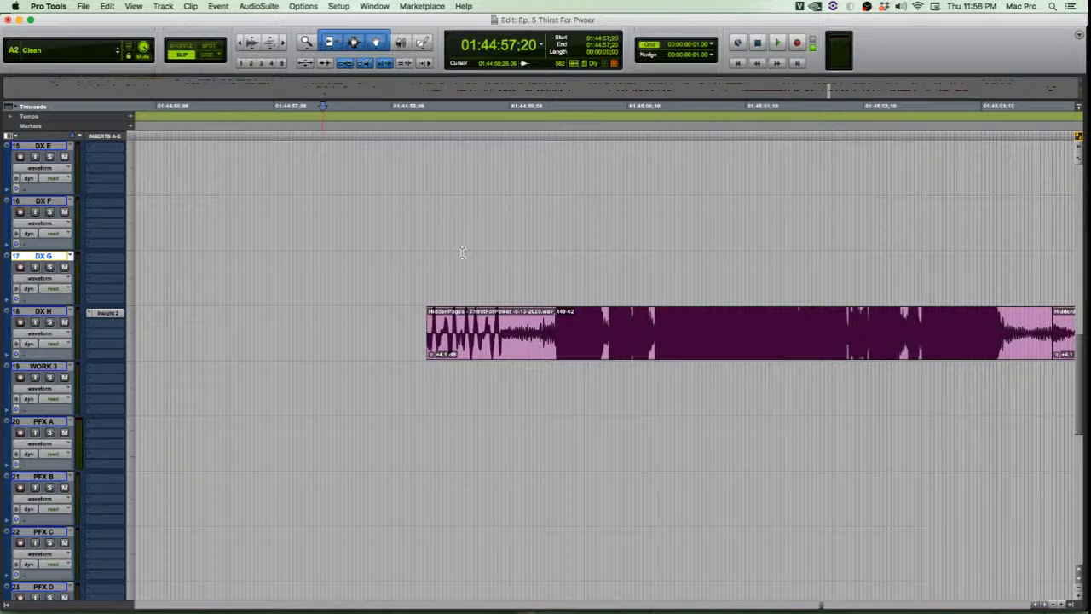
# Select the three adjoining clips on the DX H track and check the dialogue tracks above them
pyautogui.press('super+bracketleft')
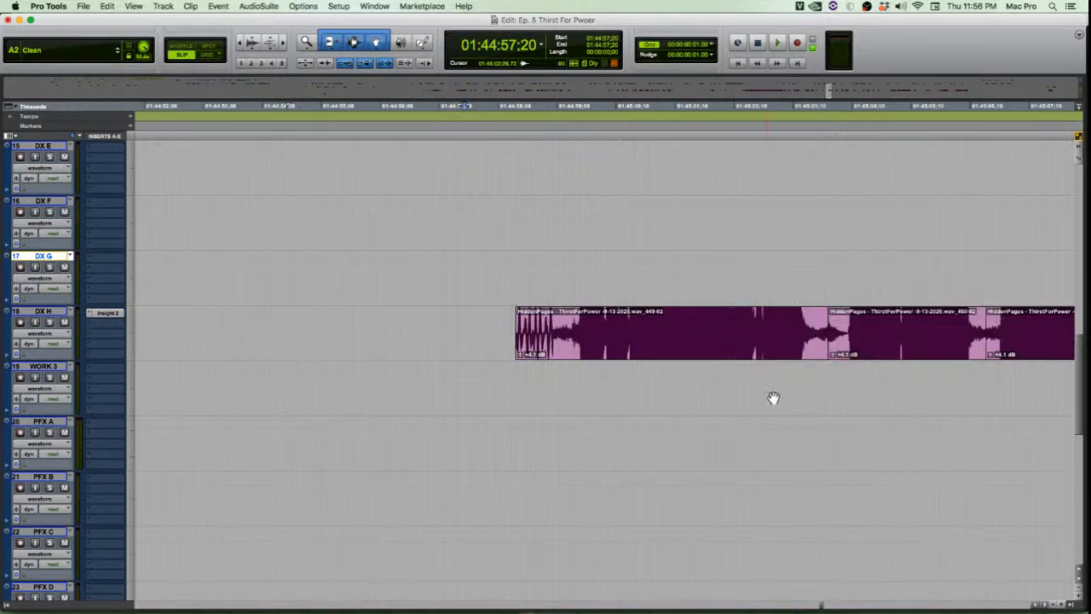
pyautogui.click(769, 358)
pyautogui.press('super+bracketleft')
pyautogui.press('super+bracketleft')
pyautogui.press('t')
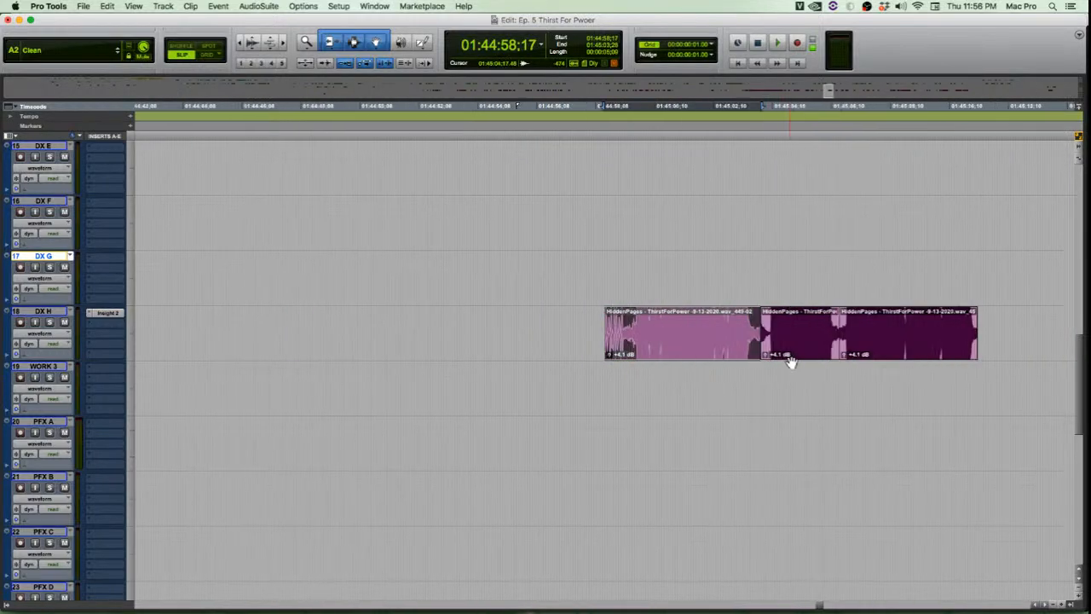
pyautogui.keyDown('shift'); pyautogui.click(912, 353); pyautogui.keyUp('shift')
pyautogui.press('c')
pyautogui.press('p')
pyautogui.press('v')
pyautogui.scroll(3, 869, 360)
pyautogui.scroll(5, 861, 362)
pyautogui.scroll(-3, 858, 364)
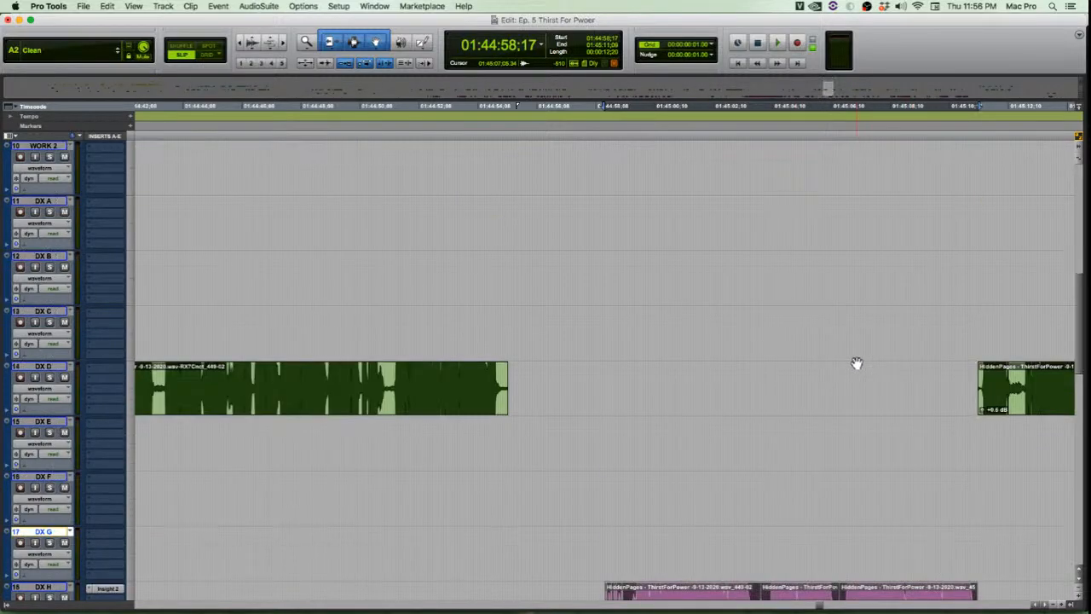
pyautogui.scroll(-4, 850, 368)
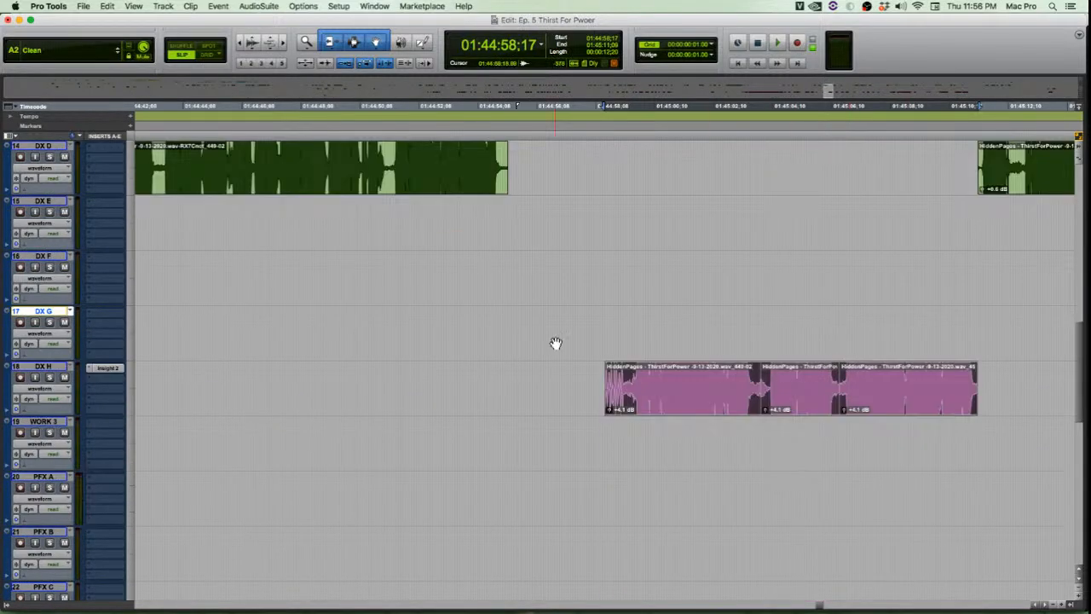
# Play from the end of the DX D clip through the NAR A and DX H clips, selecting all three DX H clips during playback
pyautogui.click(477, 267)
pyautogui.press('space')
pyautogui.scroll(12, 477, 268)
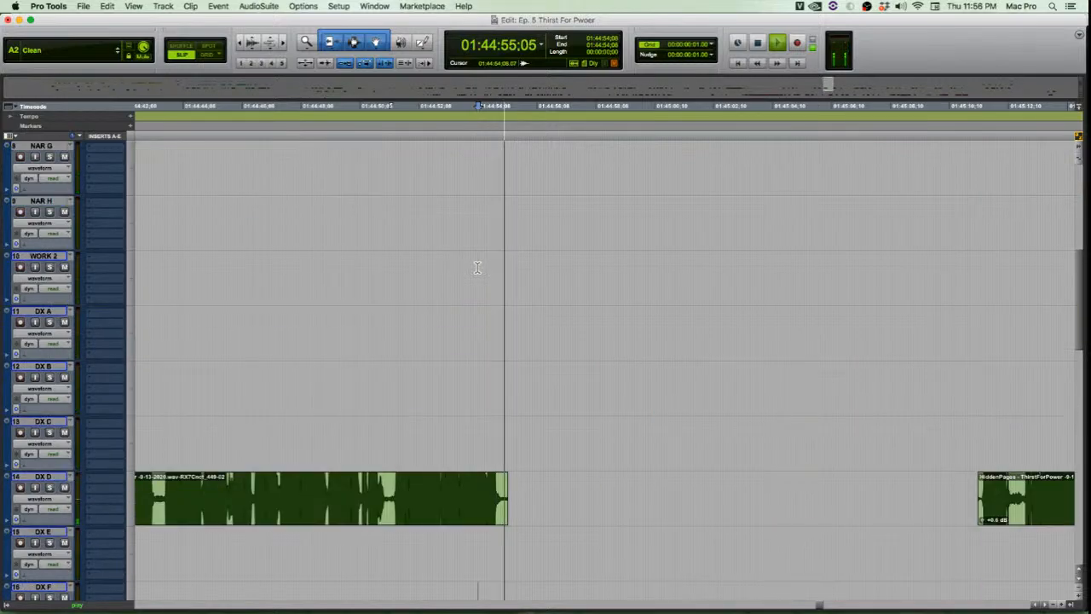
pyautogui.scroll(1, 478, 269)
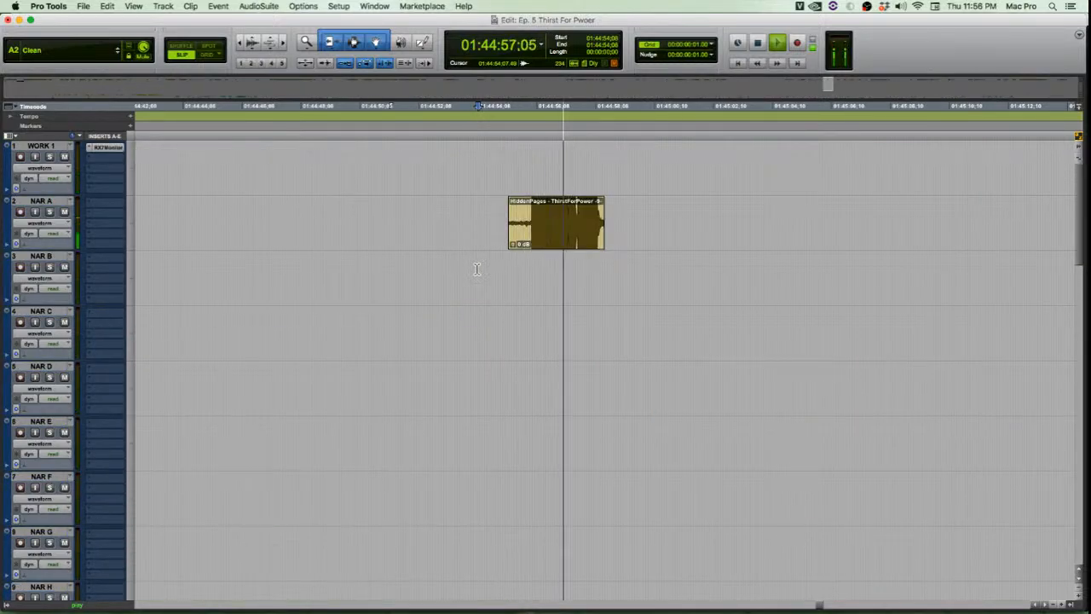
pyautogui.press('space')
pyautogui.scroll(-6, 483, 356)
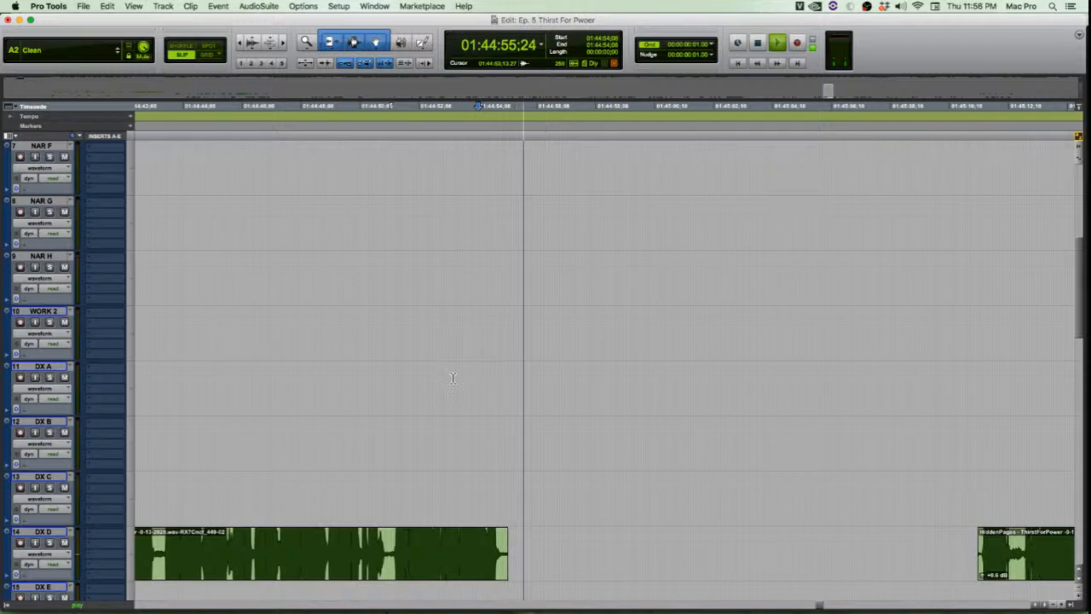
pyautogui.scroll(-6, 482, 388)
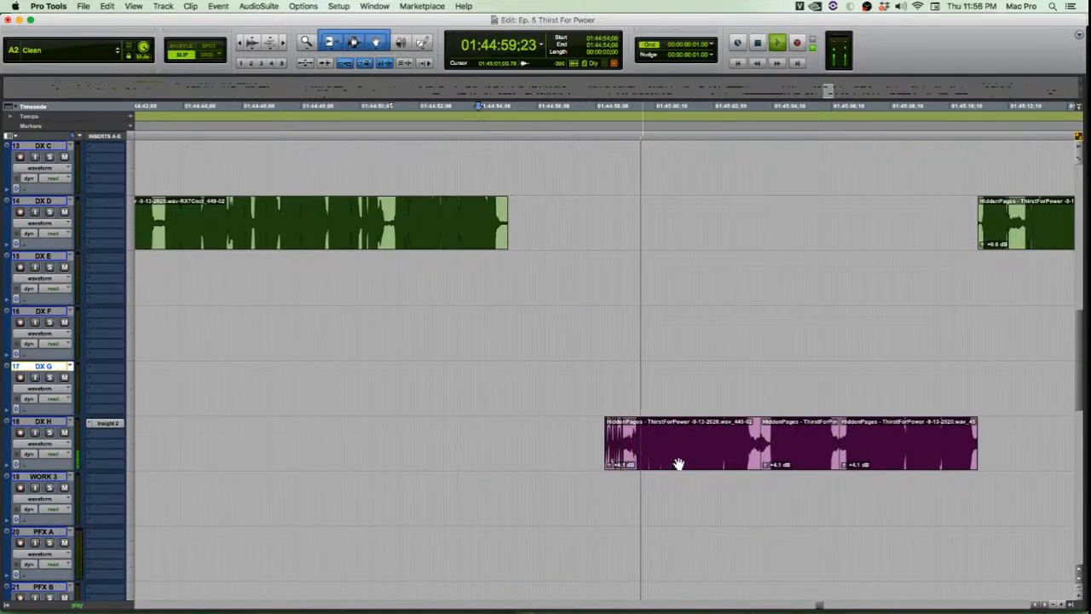
pyautogui.click(683, 463)
pyautogui.keyDown('shift'); pyautogui.click(928, 463); pyautogui.keyUp('shift')
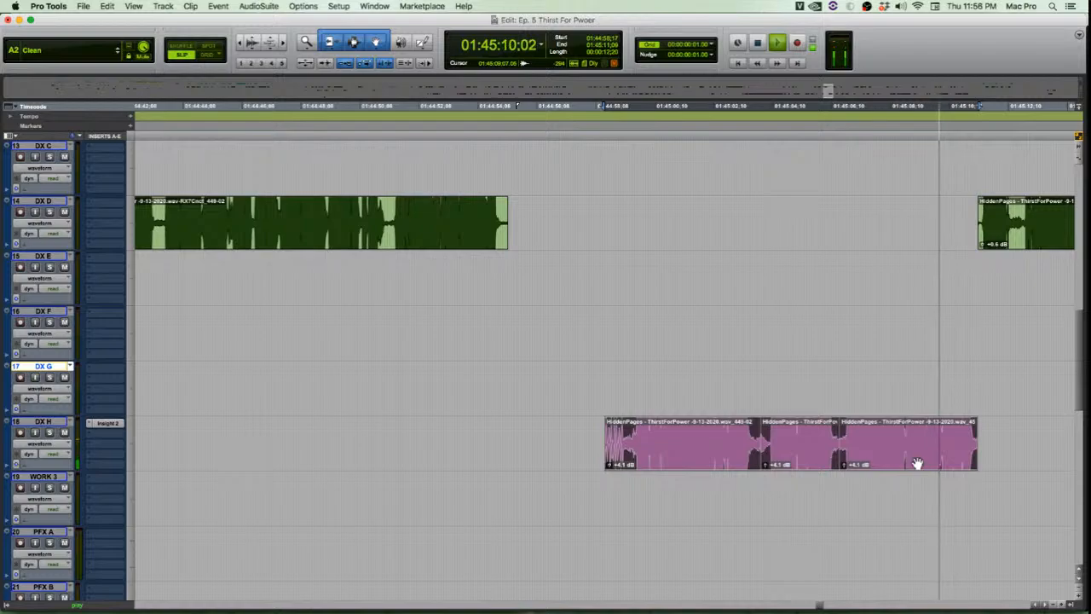
pyautogui.press('space')
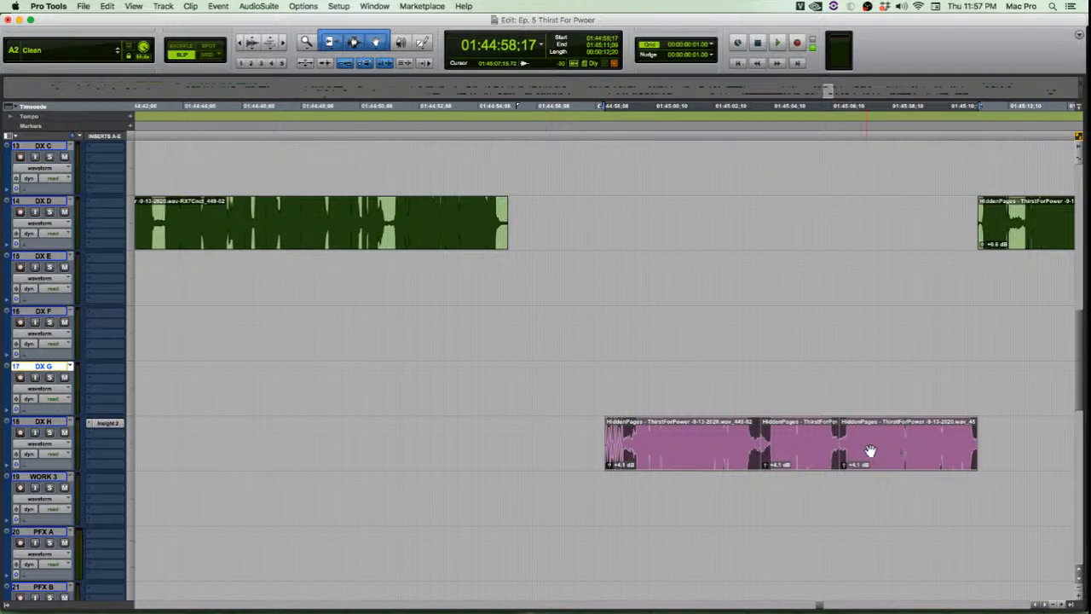
# Try moving the cut between the first two DX H clips slightly earlier, to 01:45:03;27, and crossfading it
pyautogui.click(771, 485)
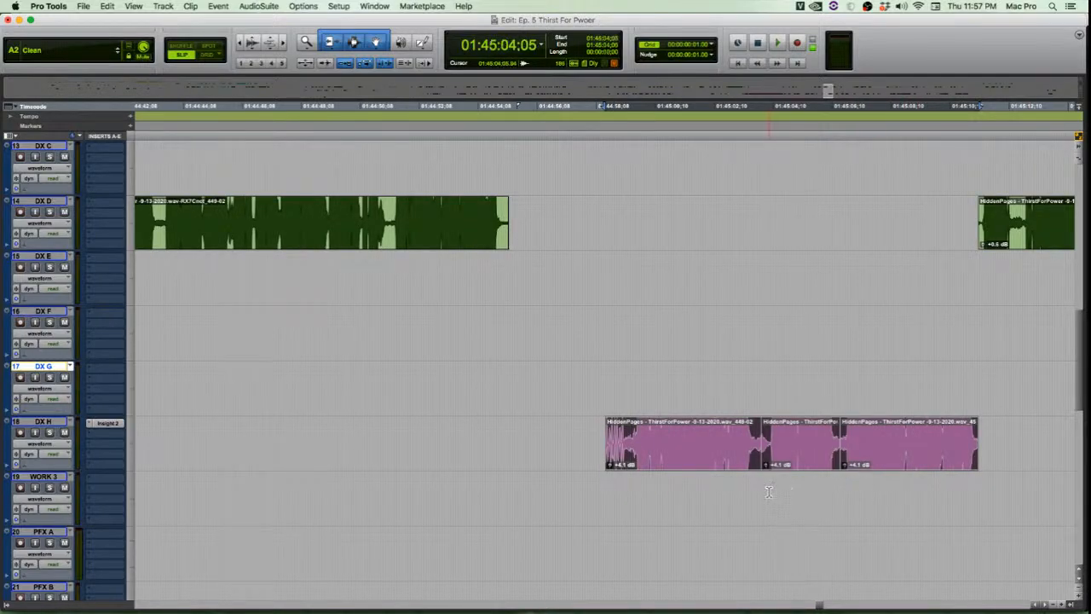
pyautogui.press('t')
pyautogui.press('t')
pyautogui.press('t')
pyautogui.press('t')
pyautogui.press('t')
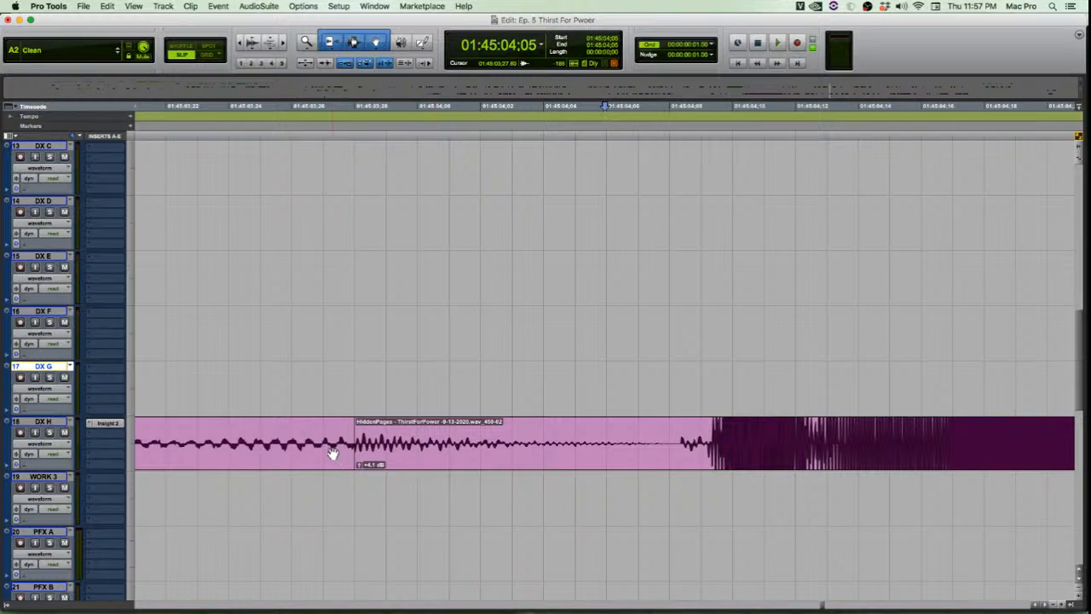
pyautogui.click(497, 470)
pyautogui.press('t')
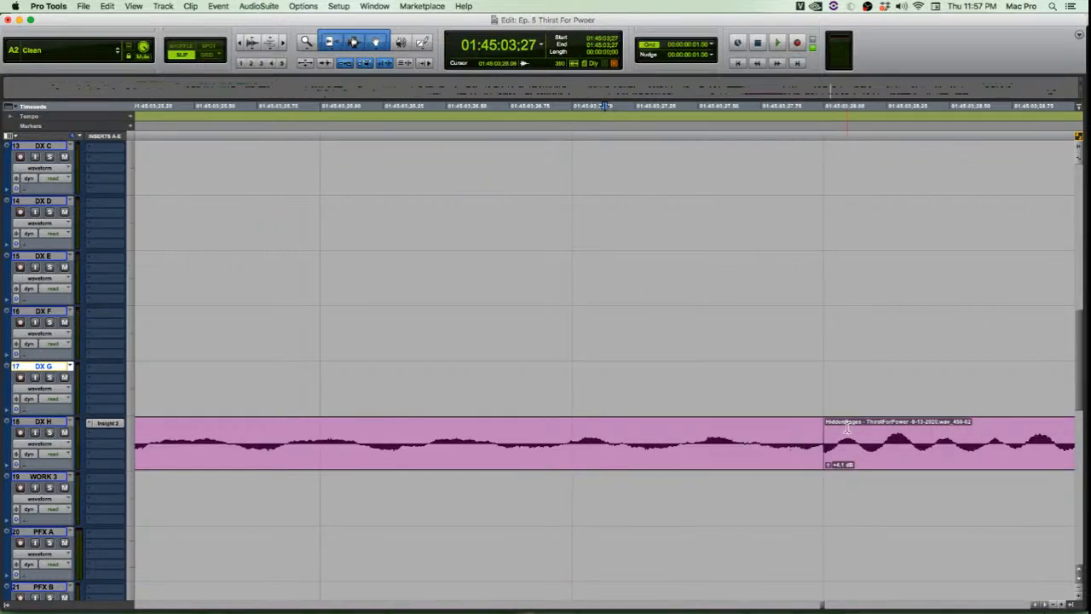
pyautogui.press('.')
pyautogui.press('t')
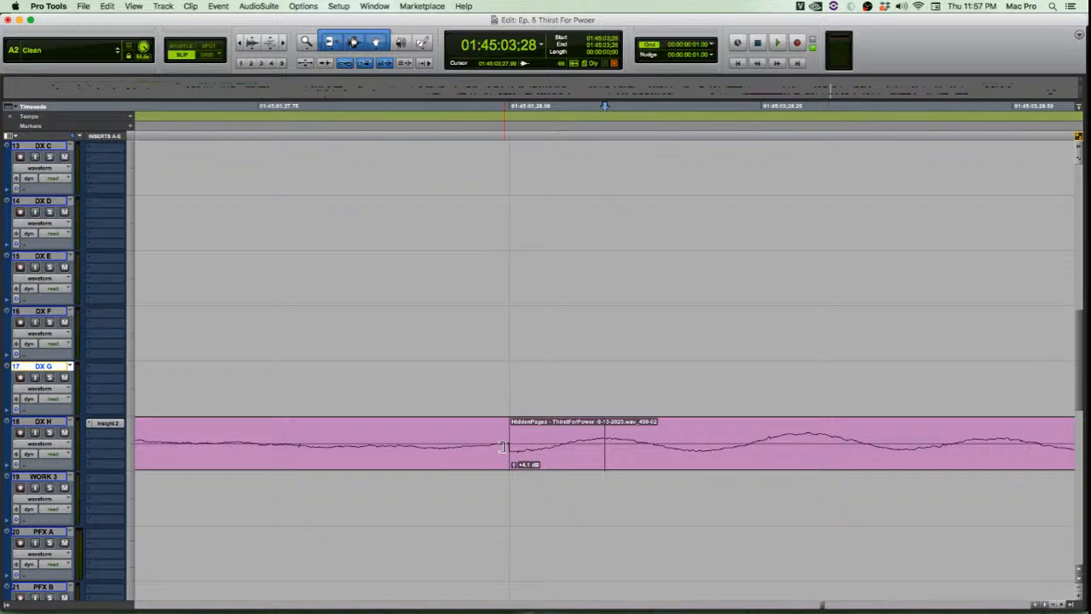
pyautogui.click(464, 435)
pyautogui.press('t')
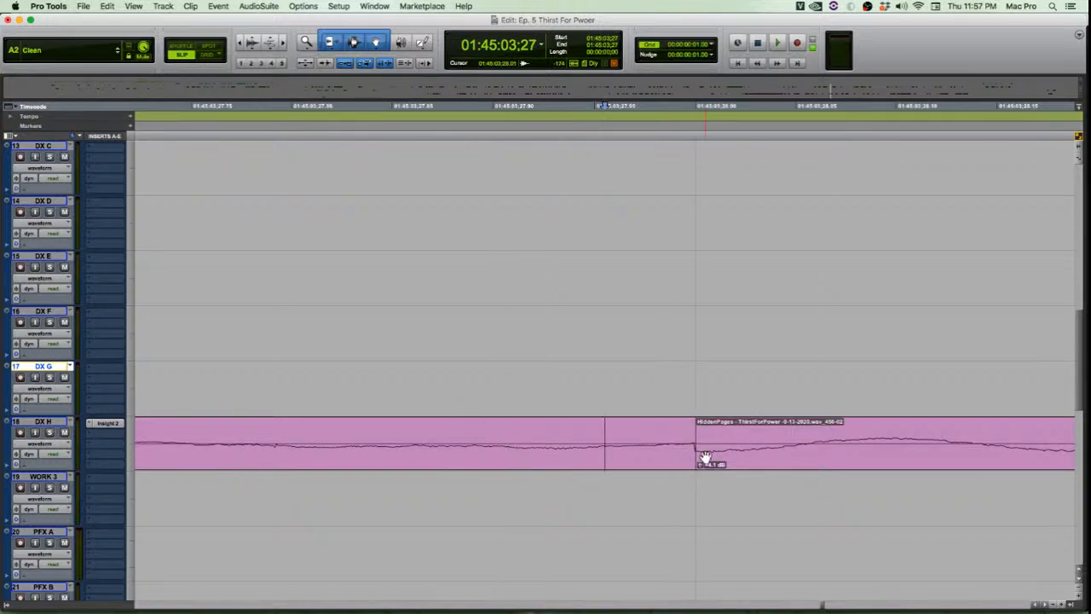
pyautogui.moveTo(698, 448); pyautogui.dragTo(435, 474)
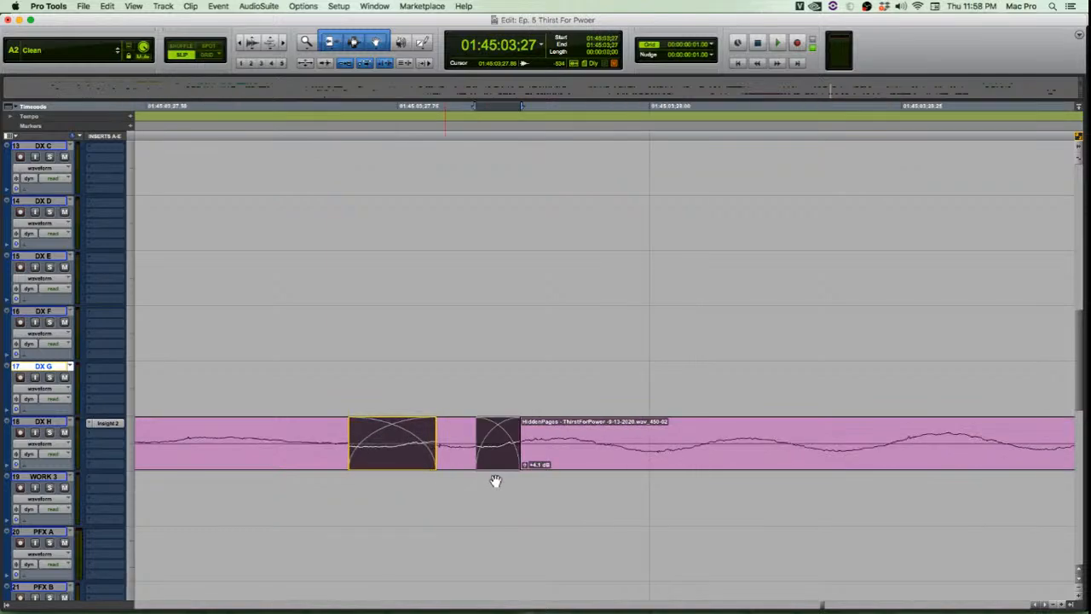
# Play across the crossfaded join between the first two DX H clips, starting at 01:45:03;21
pyautogui.press('super+bracketright')
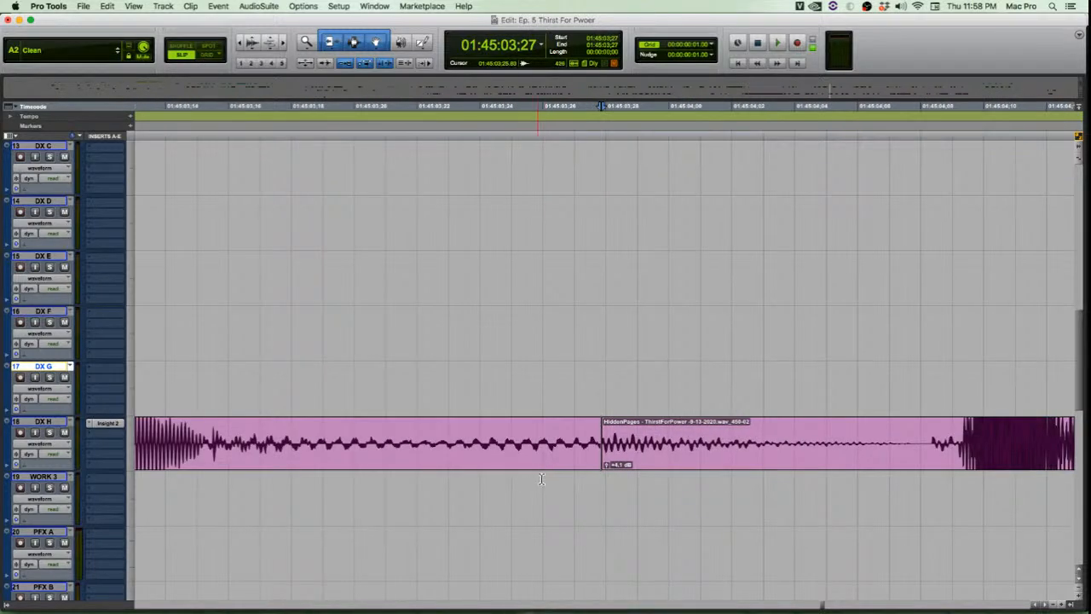
pyautogui.press('super+bracketleft')
pyautogui.click(506, 432)
pyautogui.press('space')
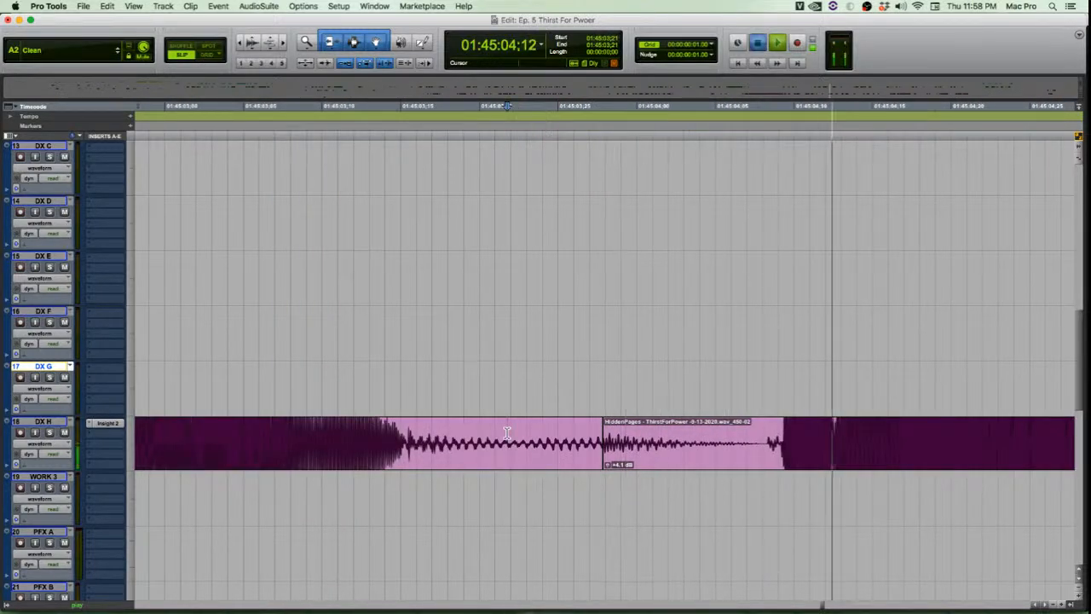
pyautogui.press('space')
pyautogui.press('space')
pyautogui.press('space')
# Delete the crossfade at 01:45:03;27 between the first two DX H clips
pyautogui.click(658, 433)
pyautogui.press('super+bracketright')
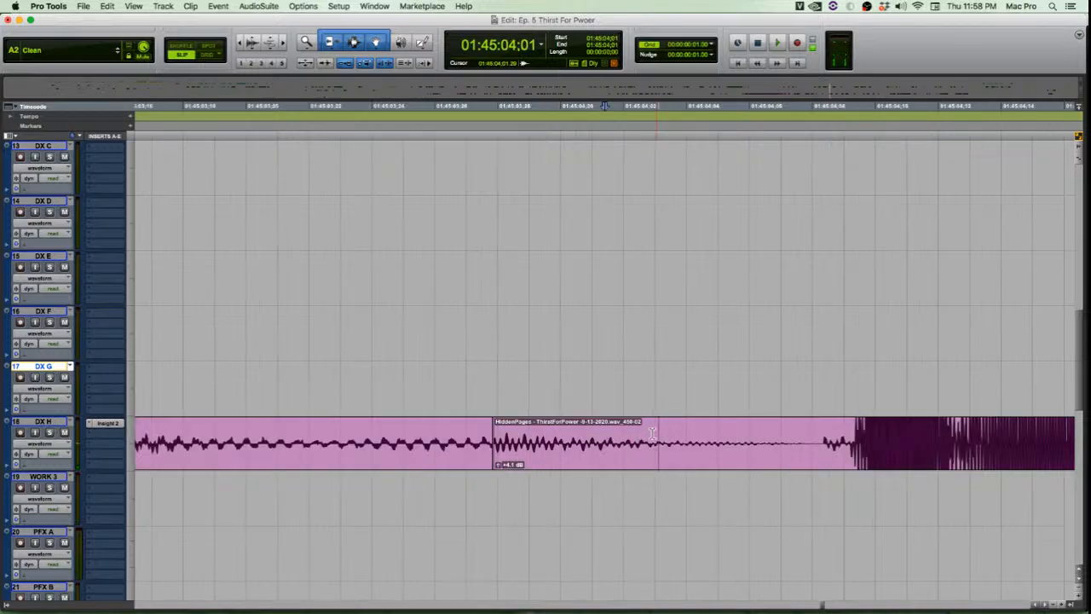
pyautogui.click(519, 458)
pyautogui.press('super+bracketright')
pyautogui.press('super+bracketright')
pyautogui.press('super+bracketright')
pyautogui.press('super+bracketright')
pyautogui.press('super+bracketright')
pyautogui.press('super+bracketright')
pyautogui.click(612, 461)
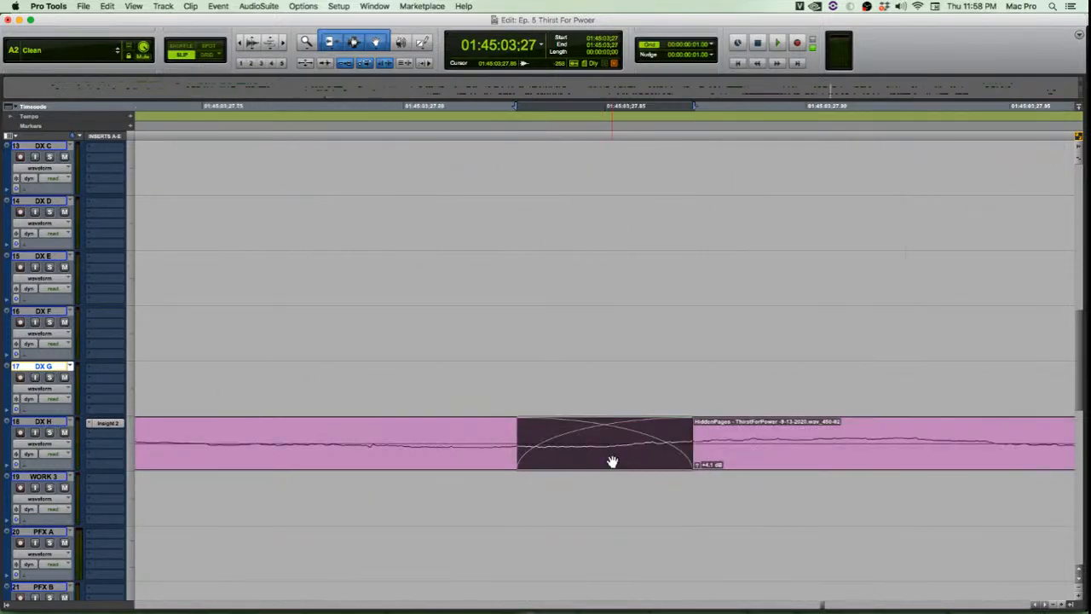
pyautogui.press('Delete')
# Extend the end of the first DX H clip over the second clip to about 01:45:04;01
pyautogui.press('super+bracketleft')
pyautogui.press('super+bracketleft')
pyautogui.press('super+bracketleft')
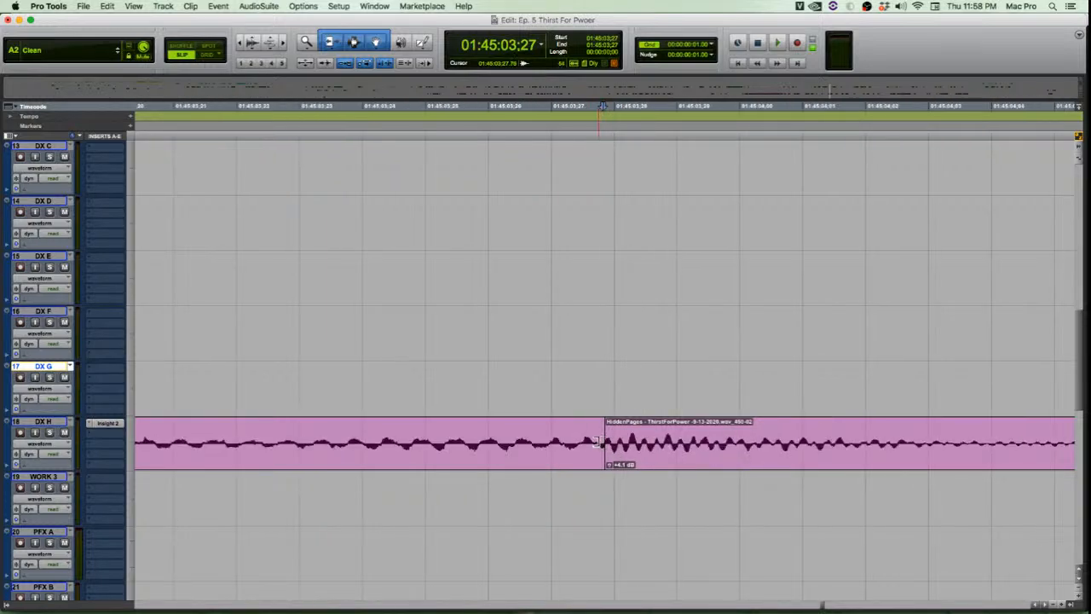
pyautogui.moveTo(597, 442); pyautogui.dragTo(809, 500)
pyautogui.press('super+bracketright')
pyautogui.press('super+bracketright')
pyautogui.press('super+bracketright')
pyautogui.press('super+bracketright')
pyautogui.press('super+bracketright')
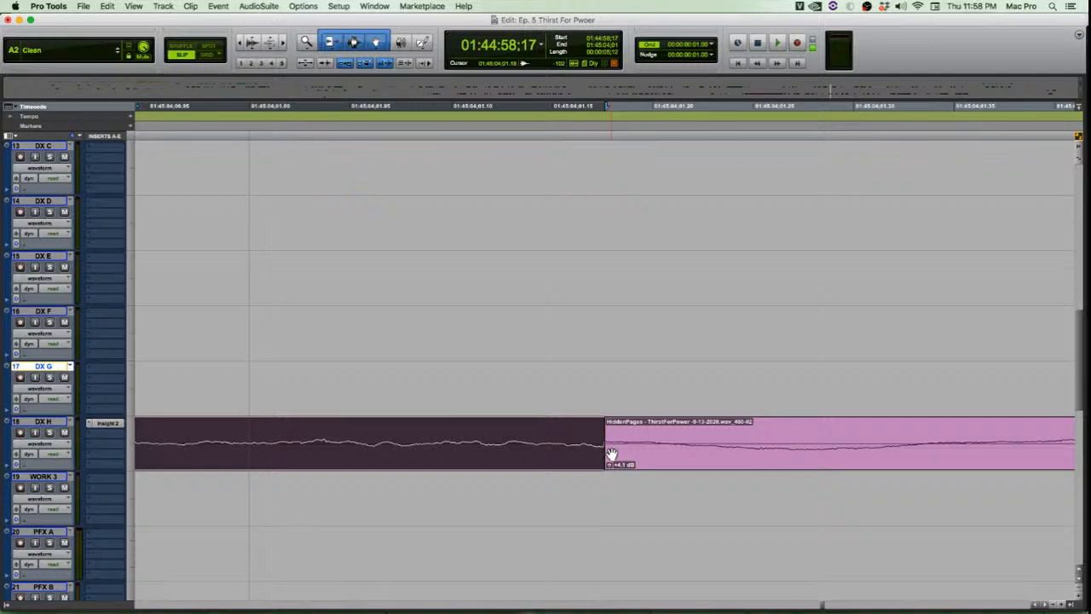
# Fine-tune the cut between the first two DX H clips at 01:45:04;01 and add a short crossfade across it
pyautogui.press('super+bracketleft')
pyautogui.press('super+bracketleft')
pyautogui.press('super+bracketleft')
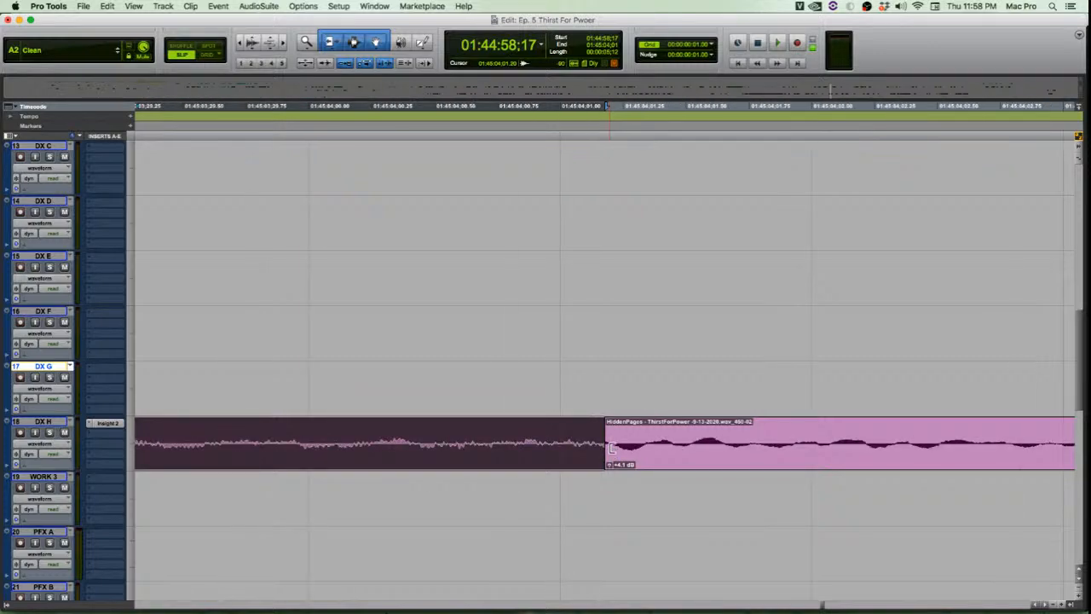
pyautogui.moveTo(609, 448); pyautogui.dragTo(621, 465)
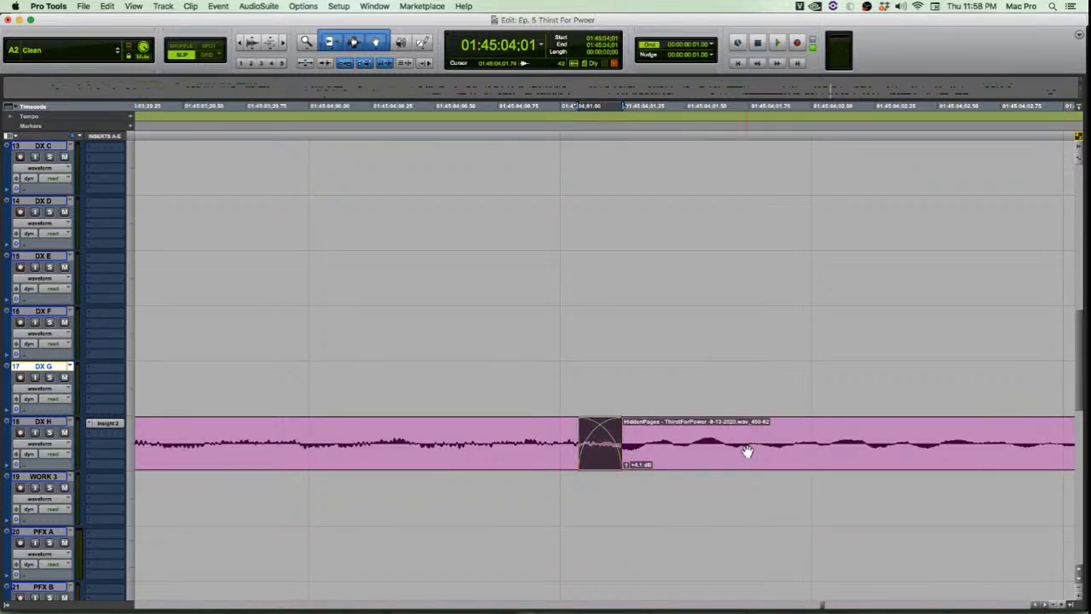
# Play the new crossfade between the first two DX H clips twice, starting at 01:45:03;19
pyautogui.press('r')
pyautogui.press('r')
pyautogui.press('r')
pyautogui.press('r')
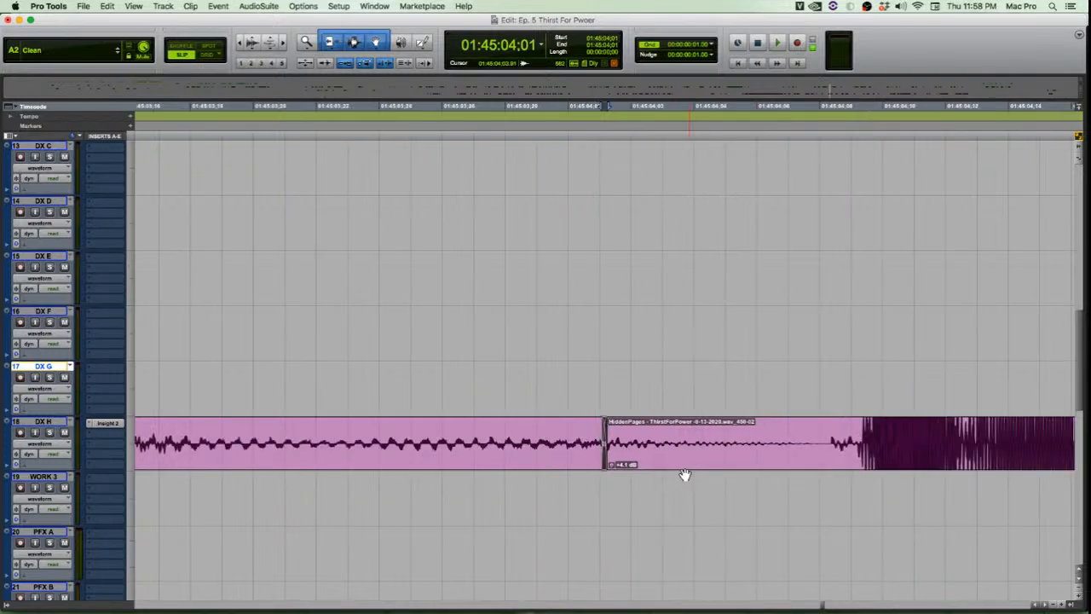
pyautogui.click(426, 433)
pyautogui.press('space')
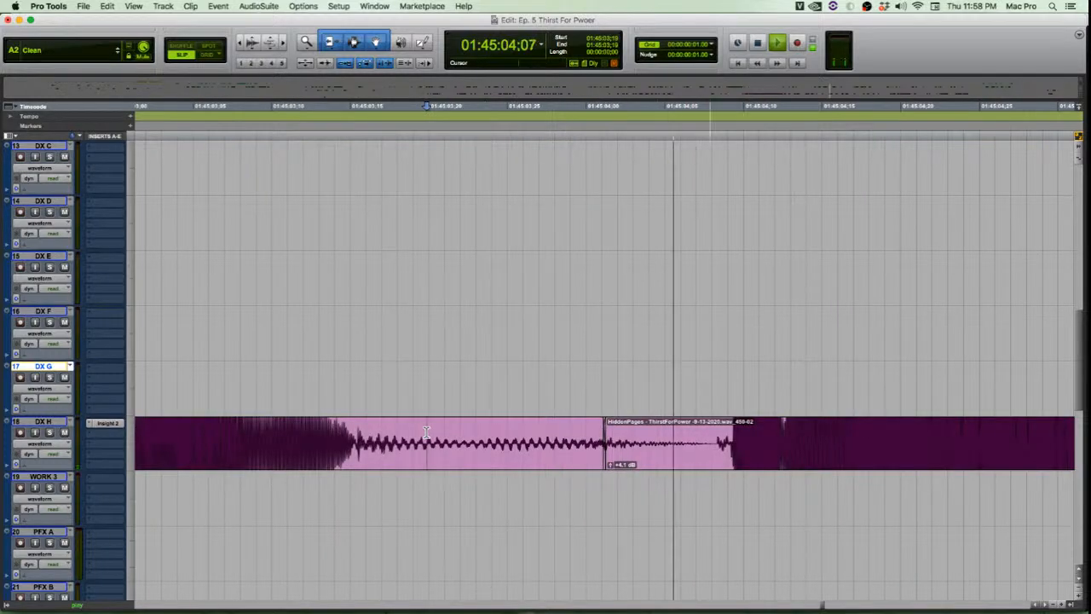
pyautogui.press('space')
pyautogui.press('space')
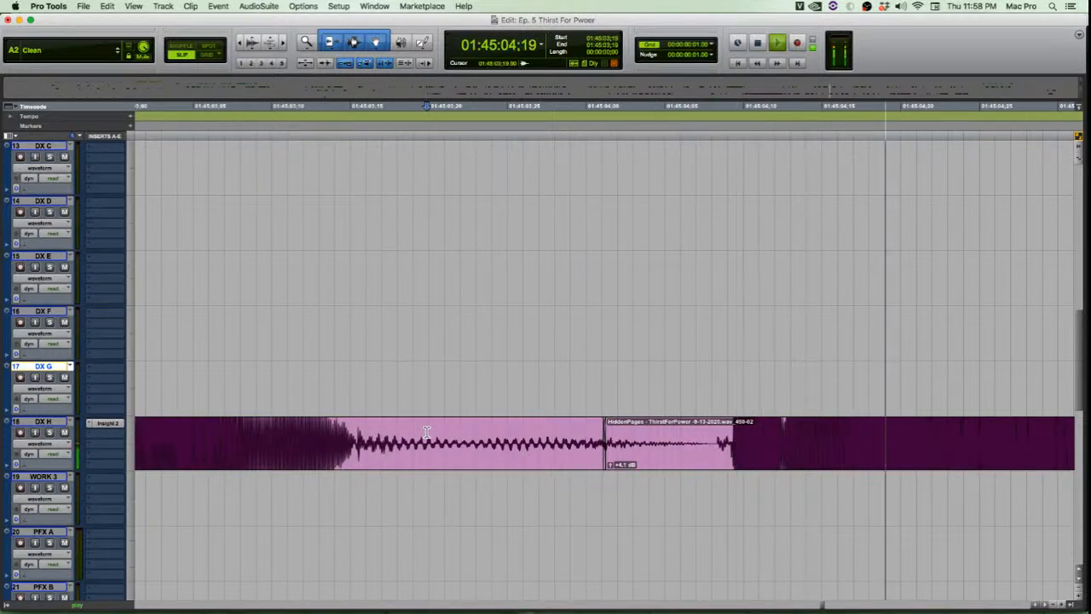
pyautogui.press('space')
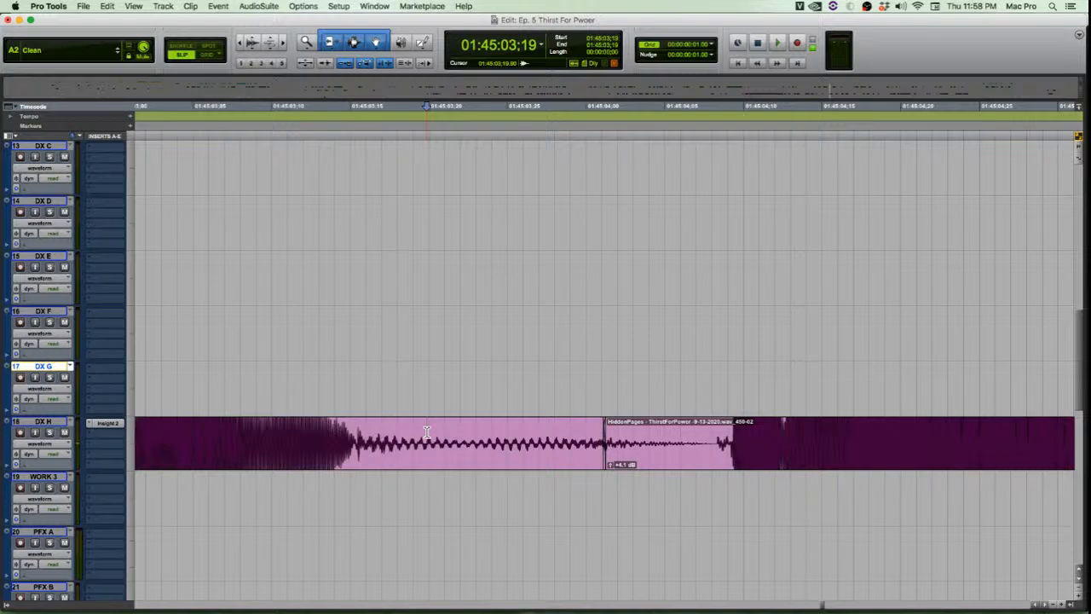
# Play the second DX H clip from 01:45:04;04 toward the third clip
pyautogui.press('r')
pyautogui.press('r')
pyautogui.click(644, 433)
pyautogui.press('t')
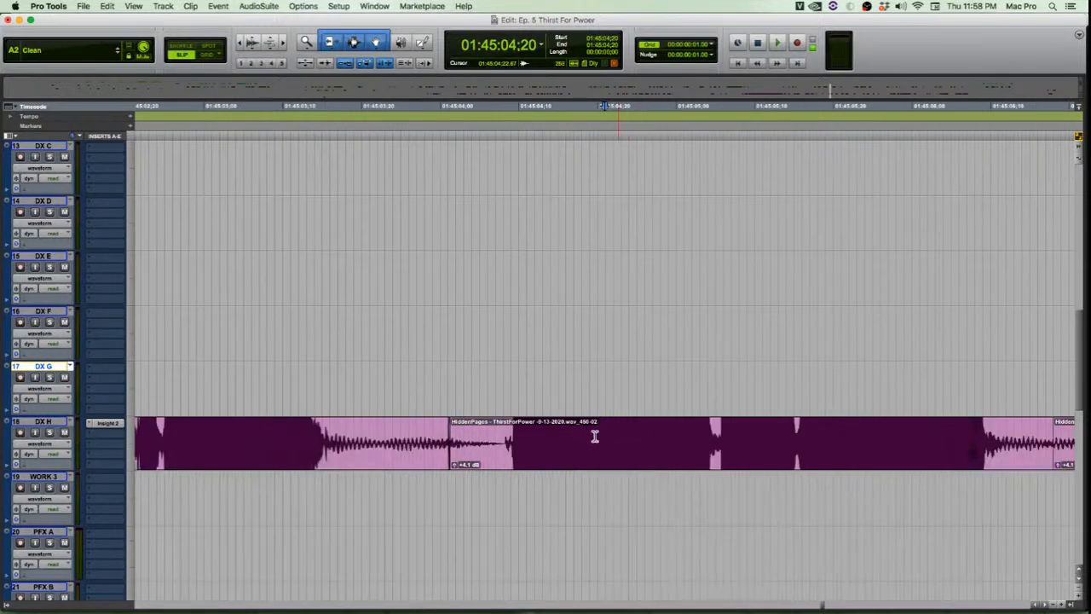
pyautogui.click(479, 427)
pyautogui.press('space')
pyautogui.press('r')
pyautogui.press('r')
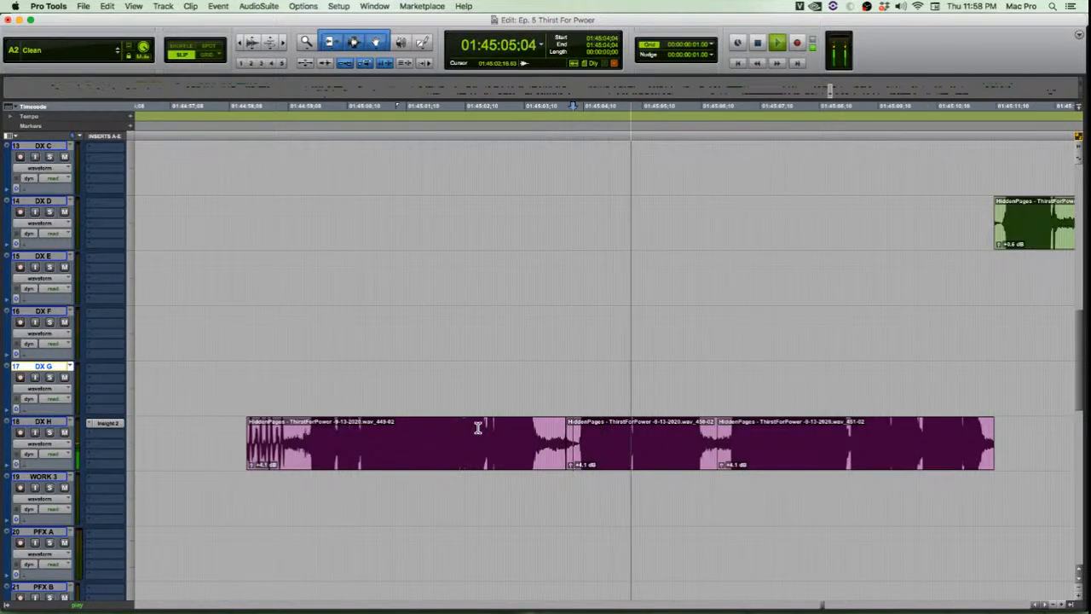
# Move the cut between the second and third DX H clips to 01:45:06;17 and add a short crossfade across it
pyautogui.click(725, 460)
pyautogui.press('space')
pyautogui.press('t')
pyautogui.press('t')
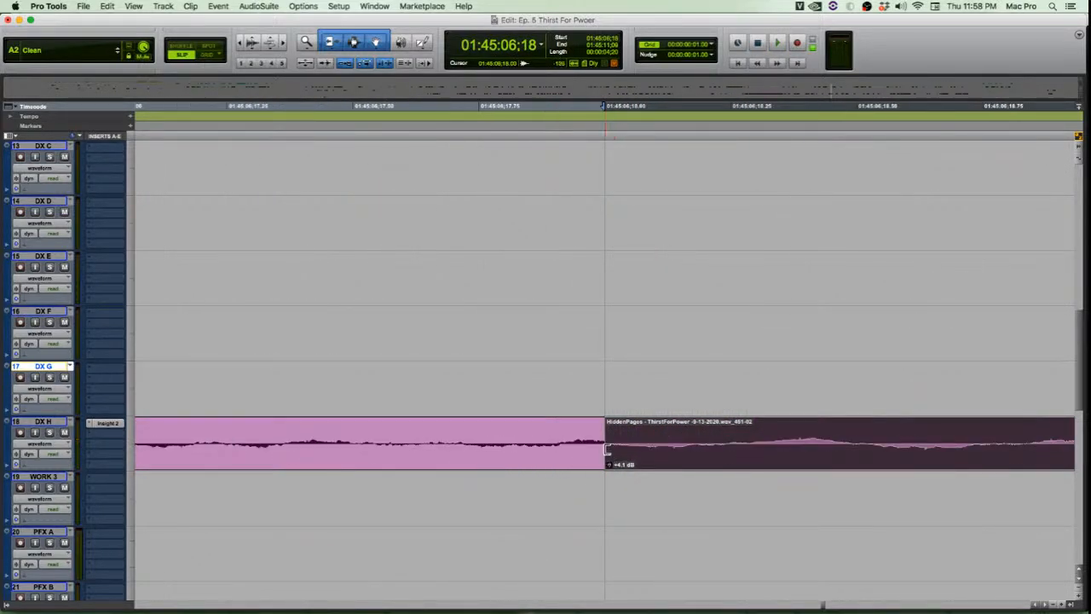
pyautogui.moveTo(608, 450); pyautogui.dragTo(555, 480)
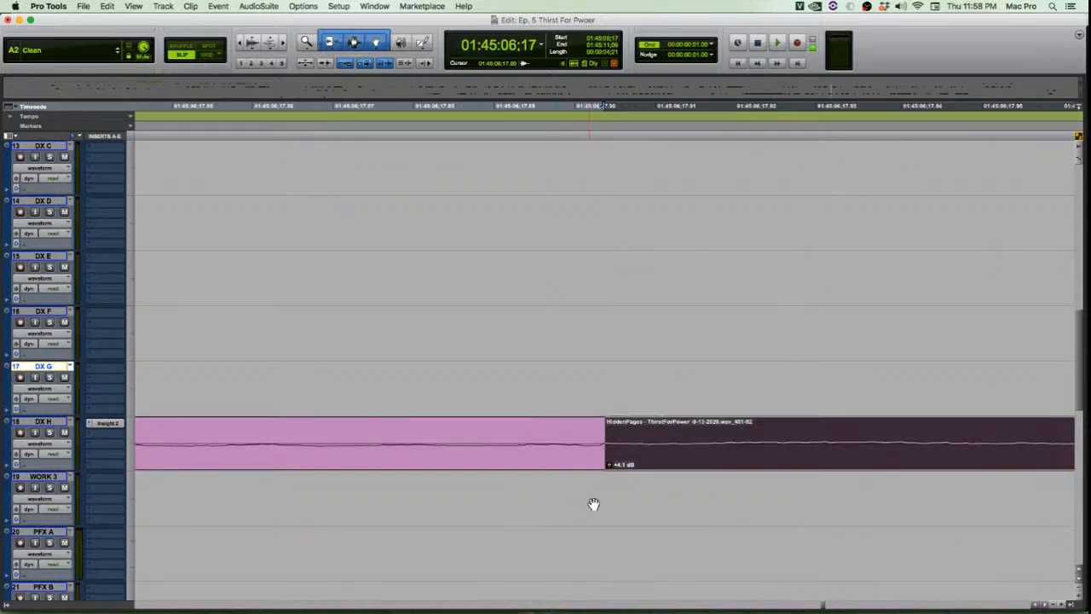
pyautogui.moveTo(607, 460)
pyautogui.mouseDown()
pyautogui.moveTo(555, 460)
pyautogui.moveTo(551, 474)
pyautogui.moveTo(614, 467)
pyautogui.mouseUp()
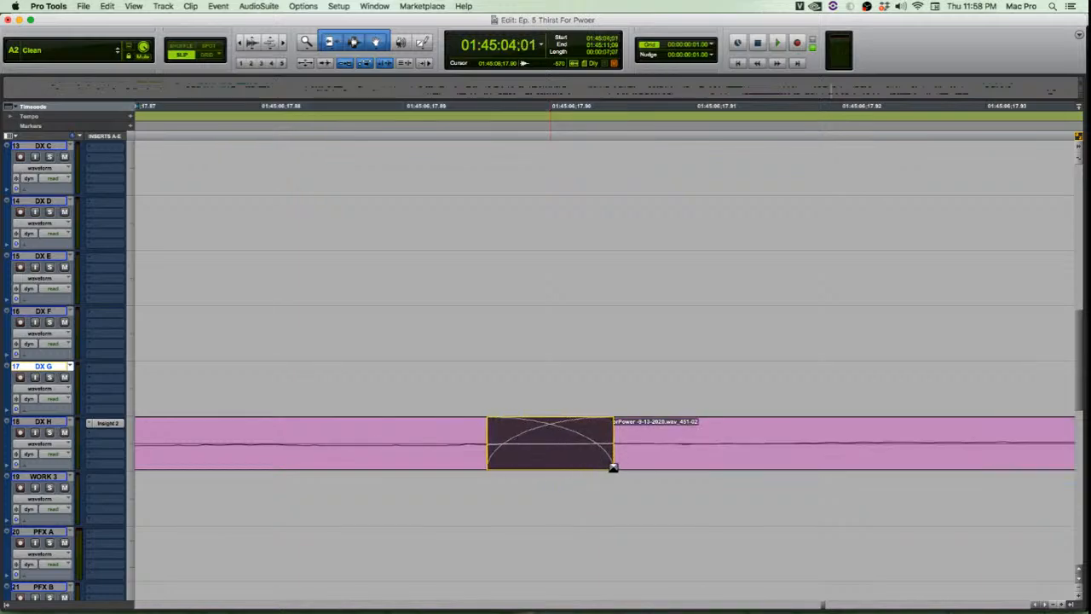
# Select the three adjoining DX H clips together and open them in iZotope RX
pyautogui.press('r')
pyautogui.press('r')
pyautogui.press('r')
pyautogui.press('r')
pyautogui.press('r')
pyautogui.press('r')
pyautogui.press('r')
pyautogui.press('r')
pyautogui.press('r')
pyautogui.press('r')
pyautogui.press('r')
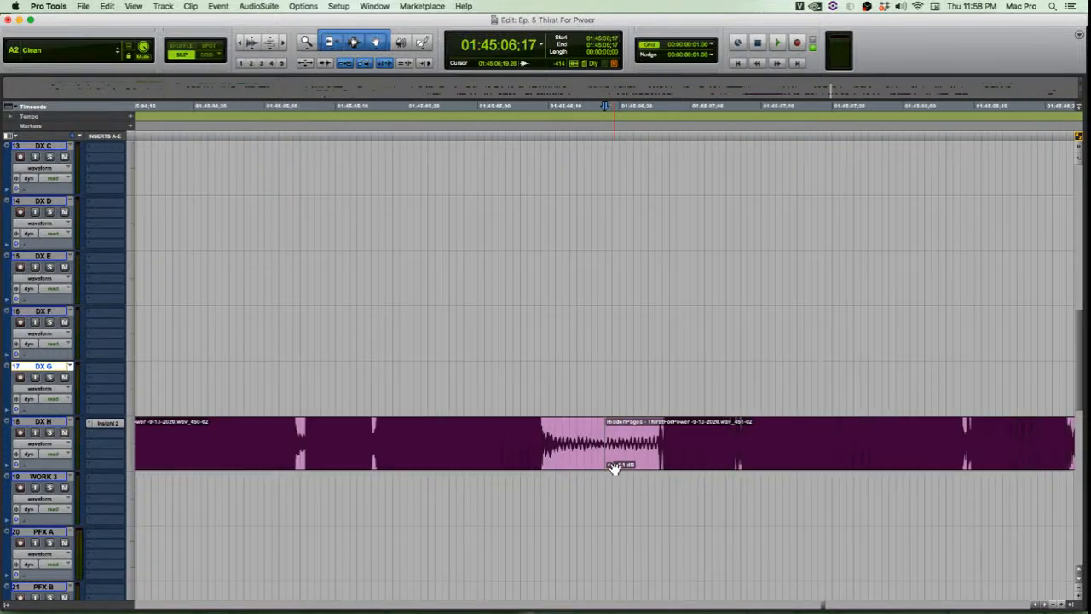
pyautogui.press('r')
pyautogui.press('r')
pyautogui.press('r')
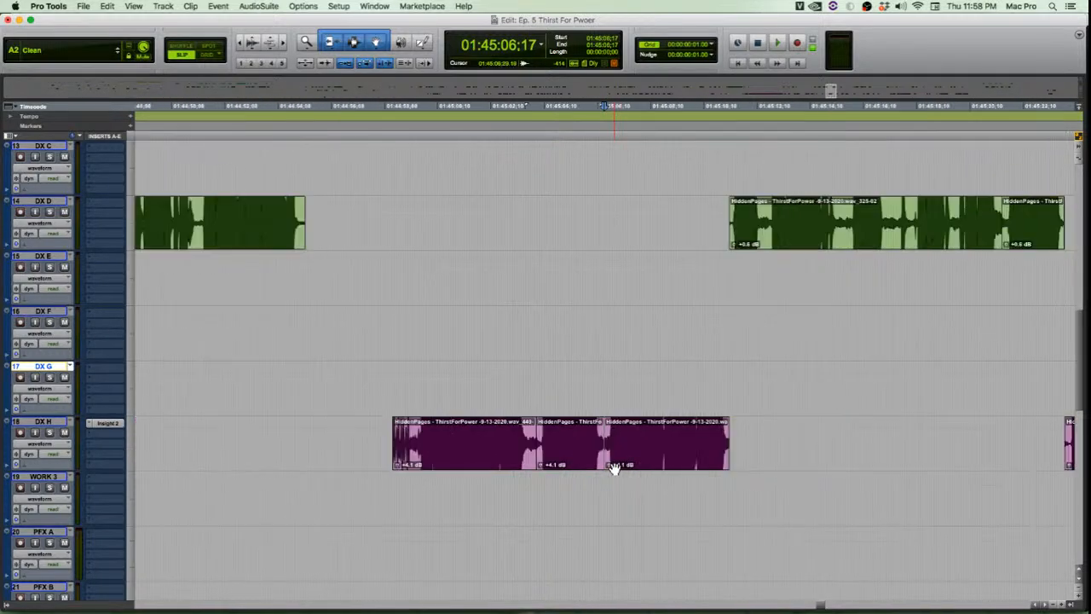
pyautogui.click(674, 463)
pyautogui.keyDown('shift'); pyautogui.click(437, 465); pyautogui.keyUp('shift')
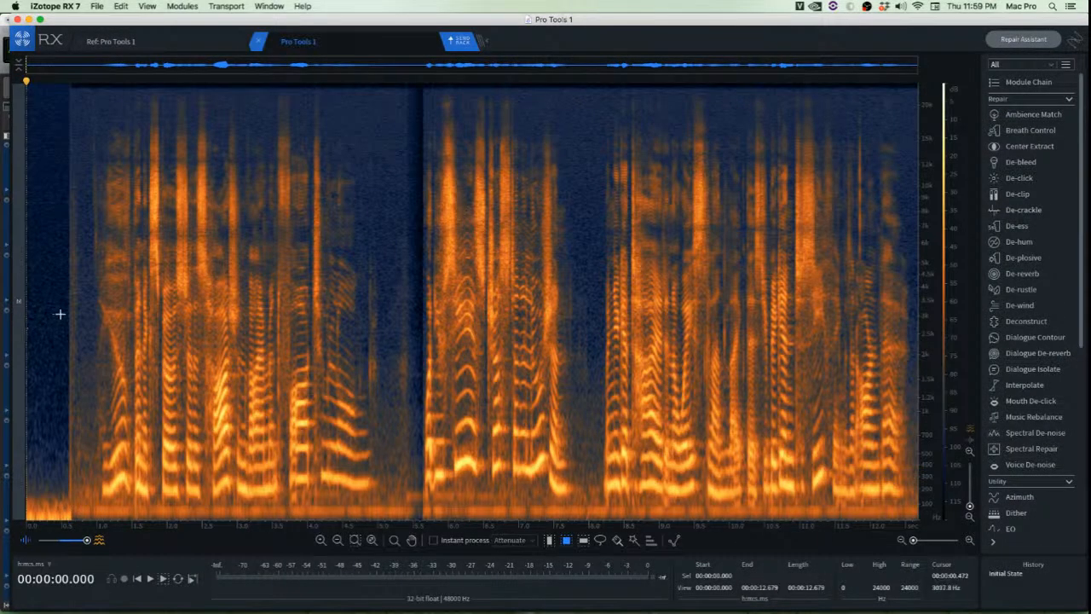
# Play the start of the recording and select the noise before the first word, up to about 0.63 s
pyautogui.scroll(3, 65, 312)
pyautogui.hscroll(-3, 65, 312)
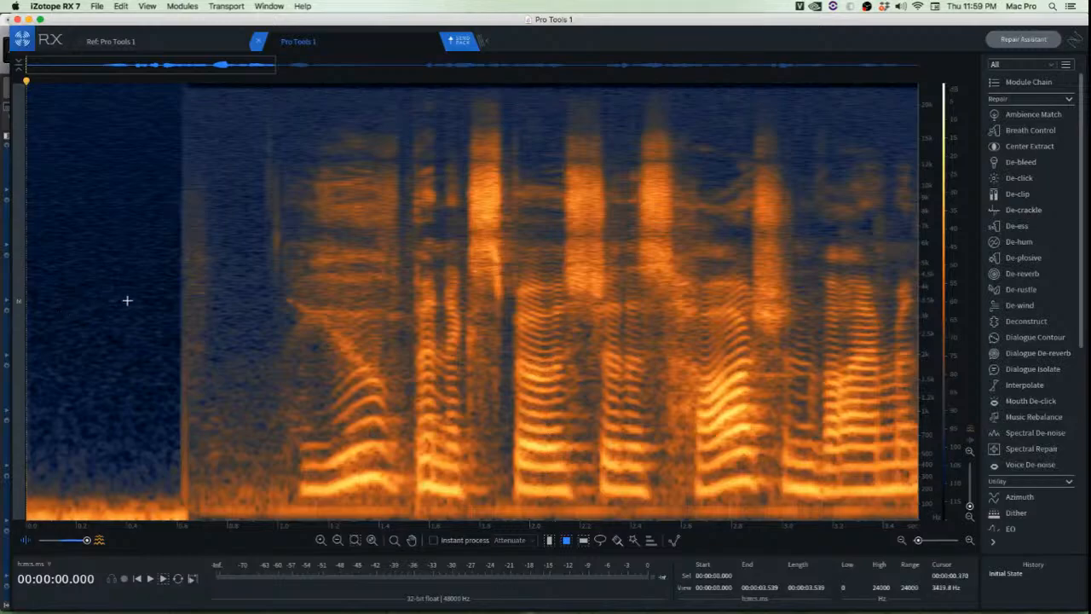
pyautogui.press('space')
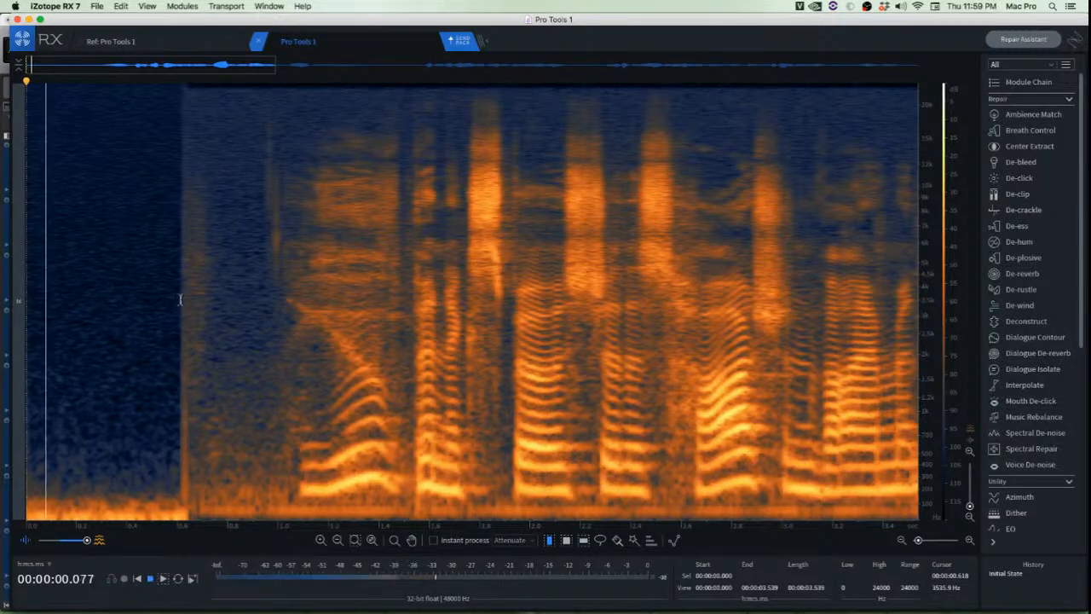
pyautogui.press('space')
pyautogui.click(182, 295)
pyautogui.moveTo(182, 295); pyautogui.dragTo(4, 314)
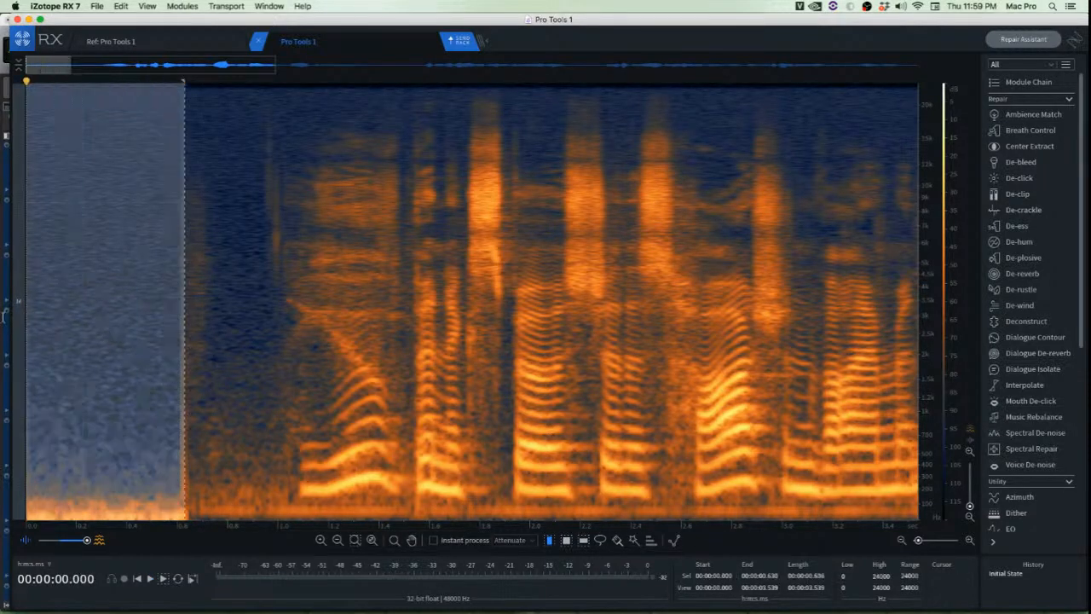
# Try selecting the pause before the second phrase and the pause from about 7.64 to 8.35 s as room-tone samples
pyautogui.scroll(-5, 154, 340)
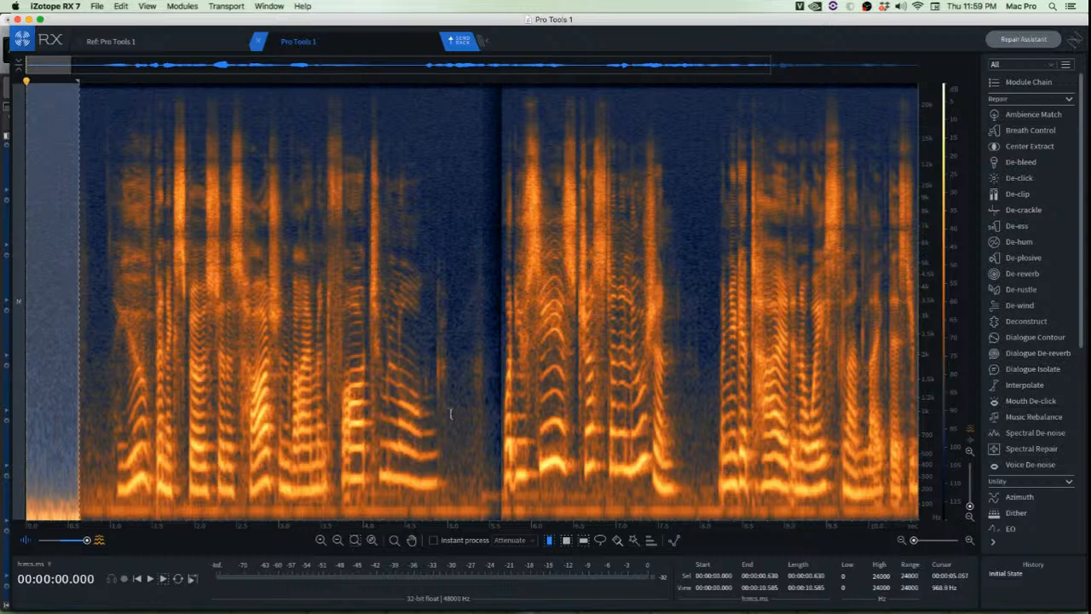
pyautogui.scroll(4, 492, 403)
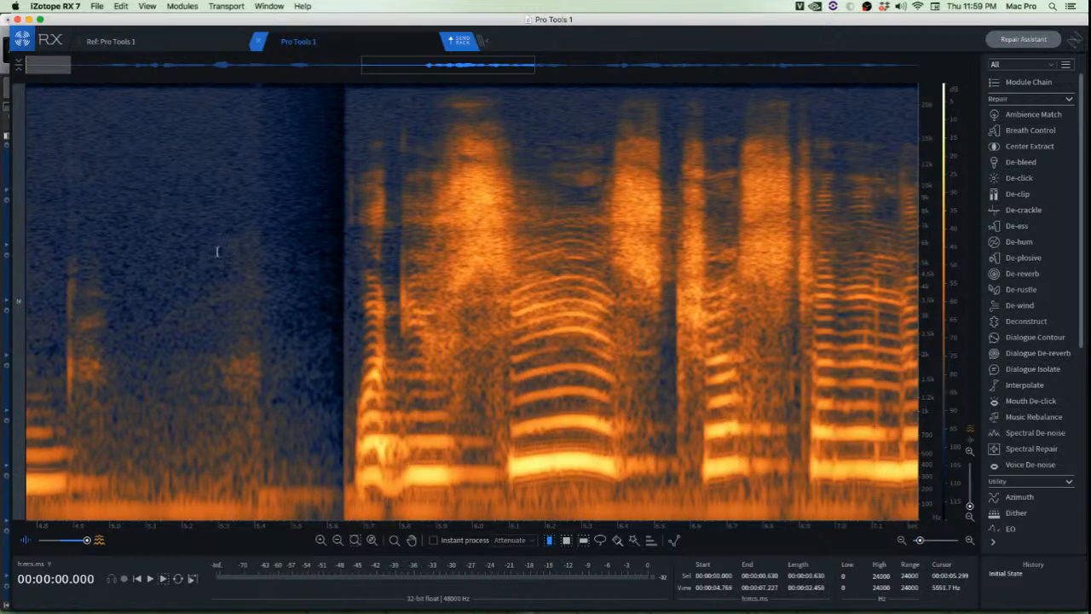
pyautogui.moveTo(236, 233); pyautogui.dragTo(344, 279)
pyautogui.click(70, 275)
pyautogui.scroll(-6, 85, 281)
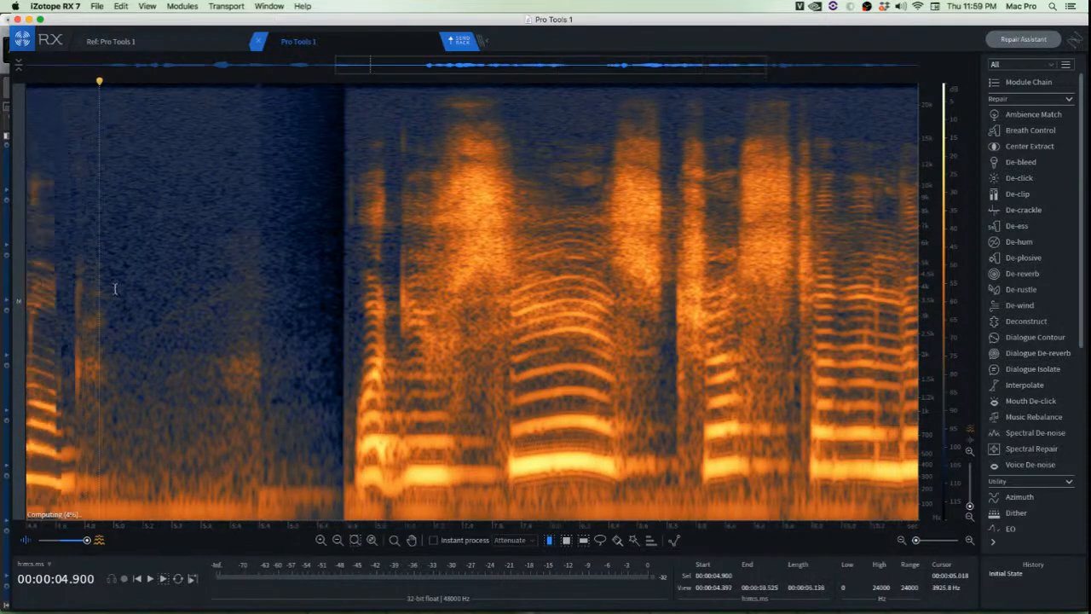
pyautogui.scroll(3, 562, 337)
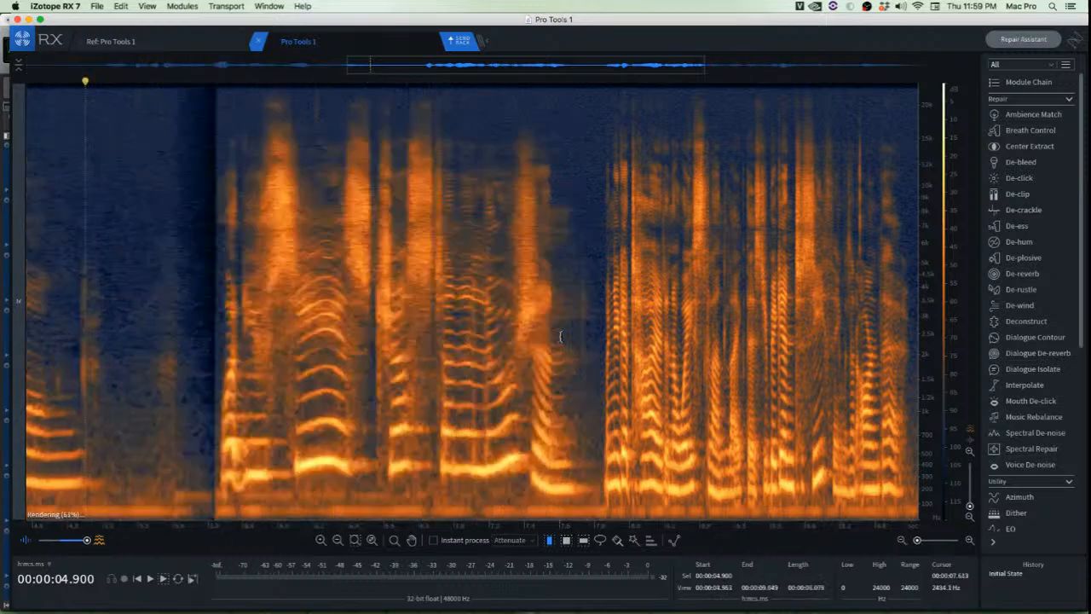
pyautogui.moveTo(568, 336); pyautogui.dragTo(747, 345)
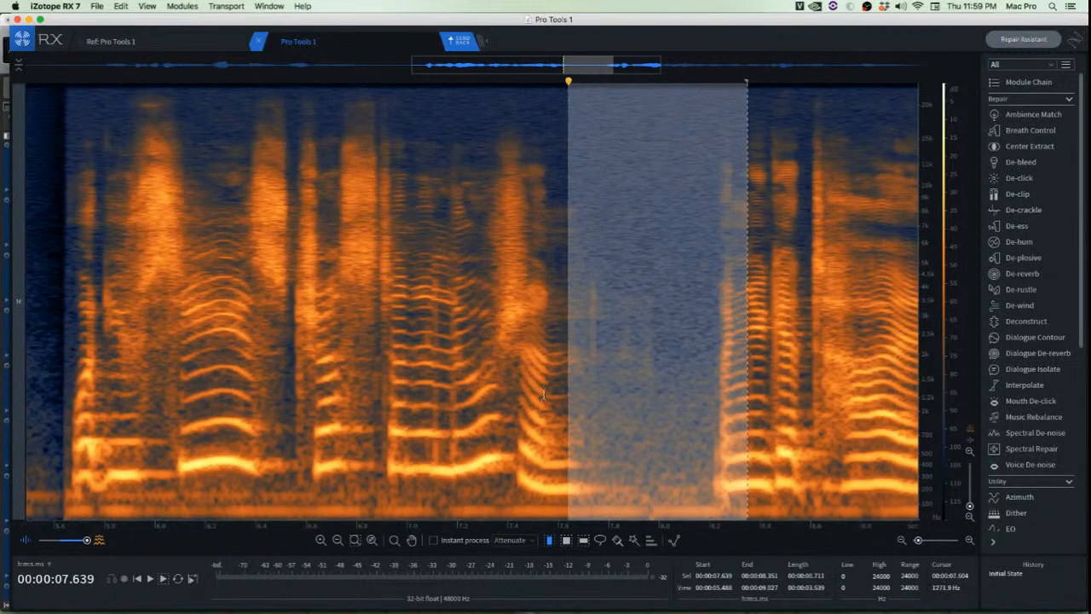
pyautogui.click(685, 348)
pyautogui.scroll(2, 686, 375)
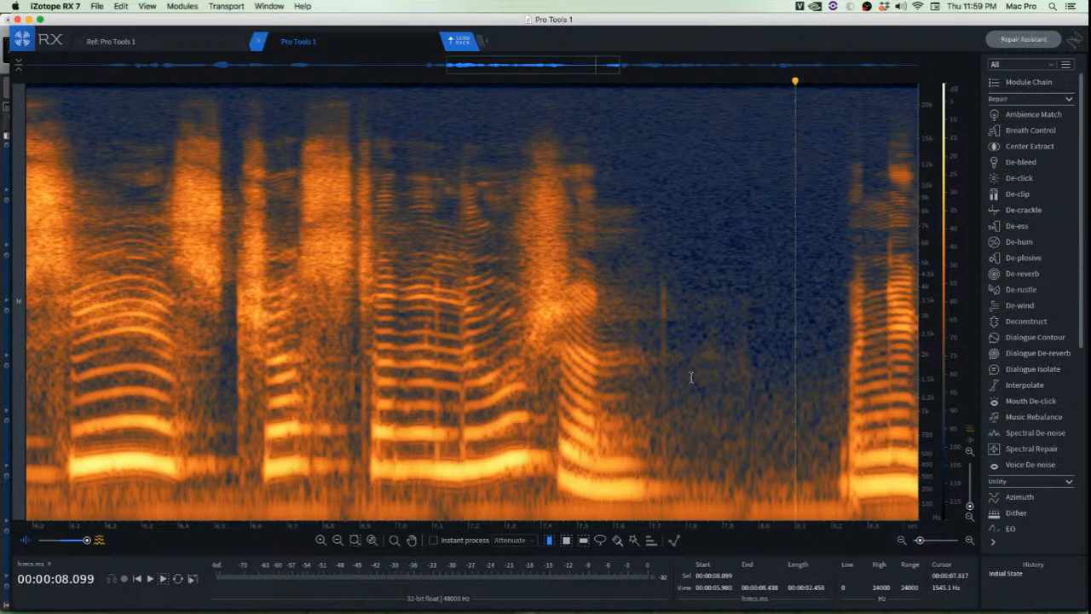
# Select the room tone in the pause from about 7.99 to 8.21 s, covering frequencies up to about 21.5 kHz
pyautogui.scroll(-4, 691, 378)
pyautogui.press('Return')
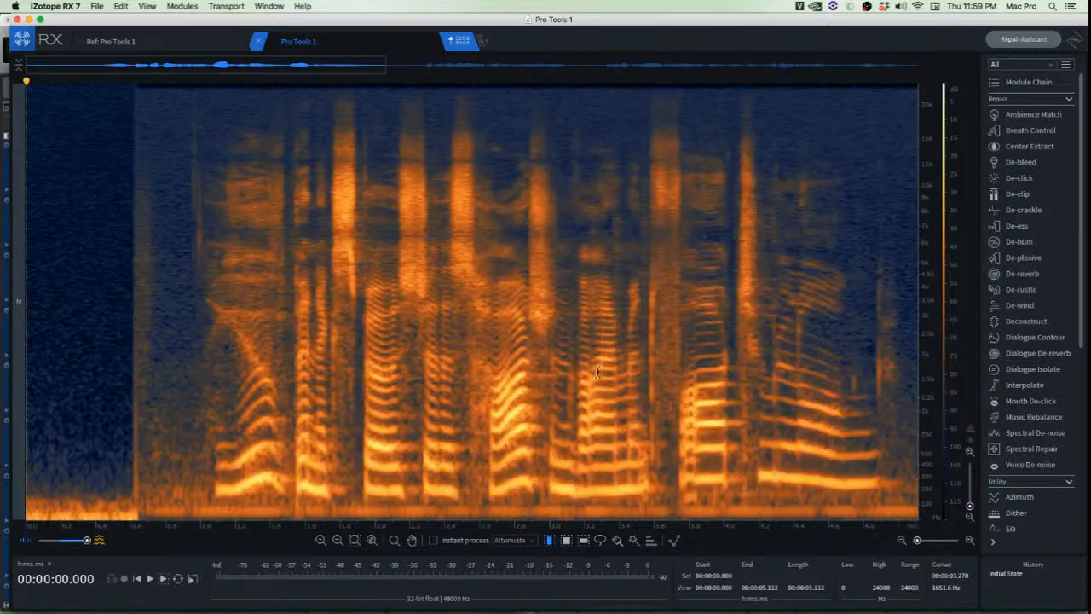
pyautogui.scroll(-4, 597, 371)
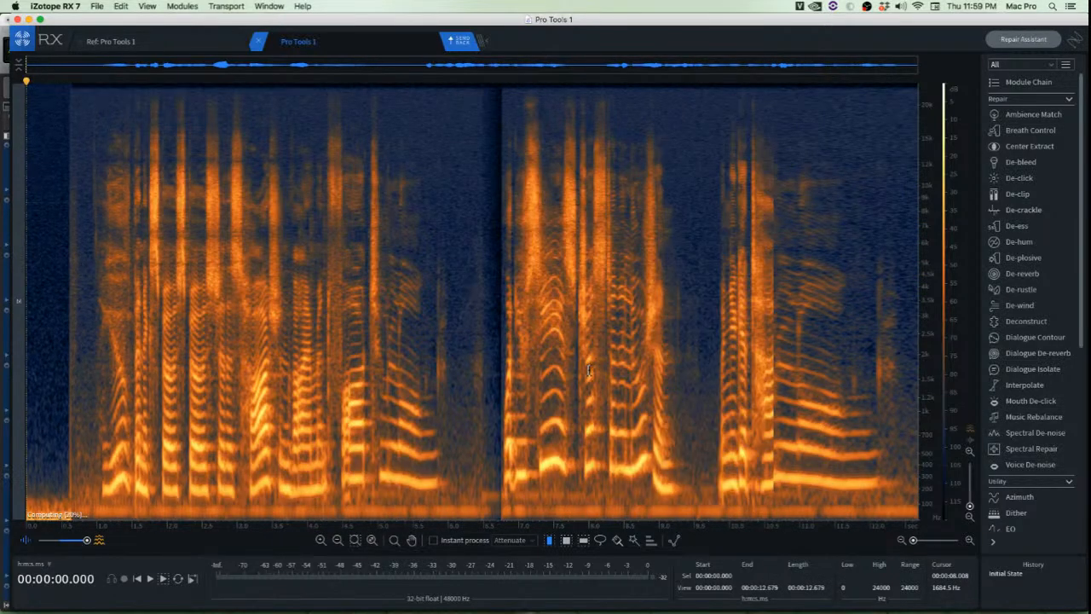
pyautogui.scroll(5, 420, 369)
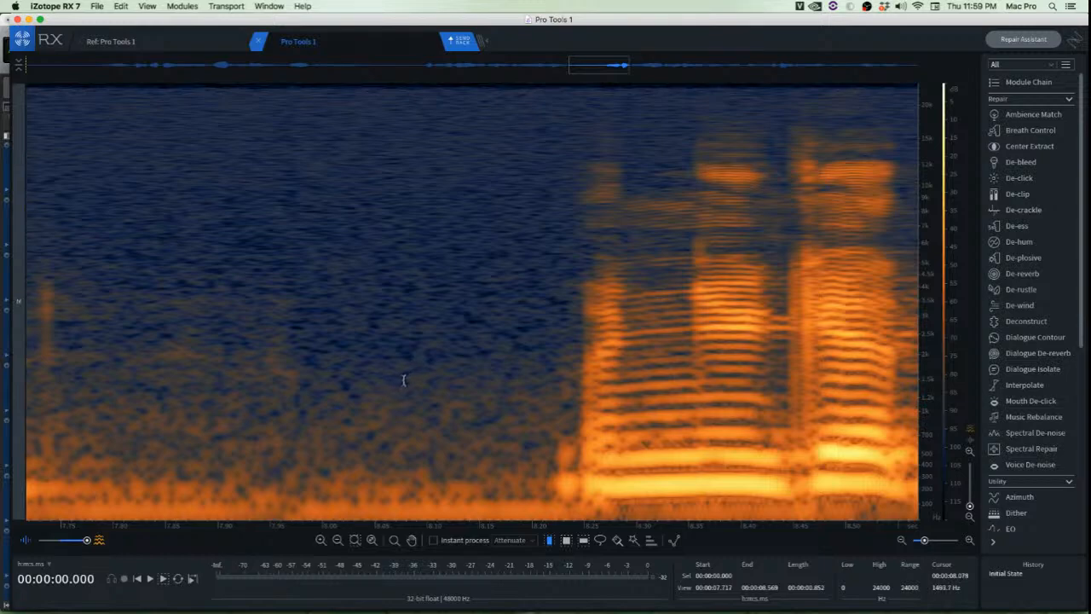
pyautogui.press('r')
pyautogui.moveTo(310, 347); pyautogui.dragTo(540, 547)
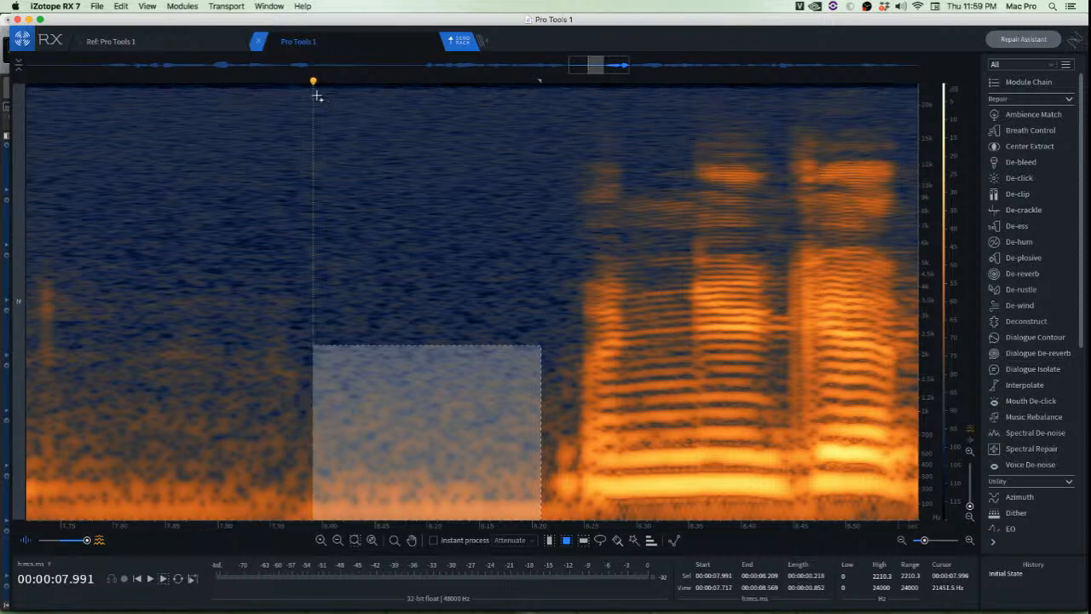
pyautogui.moveTo(317, 97); pyautogui.dragTo(540, 373)
pyautogui.scroll(-1, 395, 356)
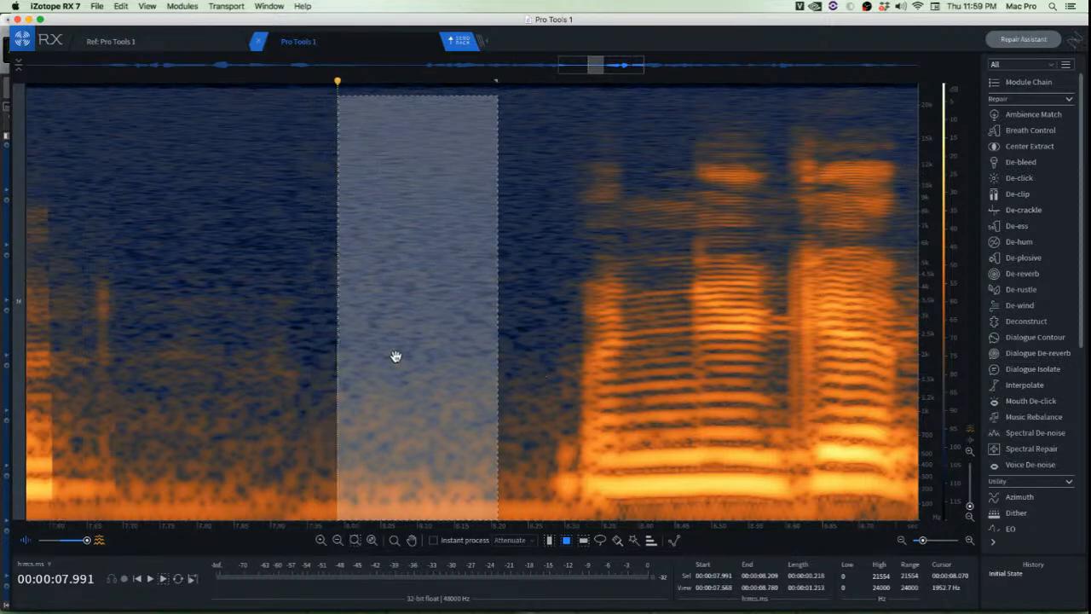
# Extend the room-tone selection with the topmost frequency band from about 7.48 to 8.40 s
pyautogui.scroll(-4, 395, 356)
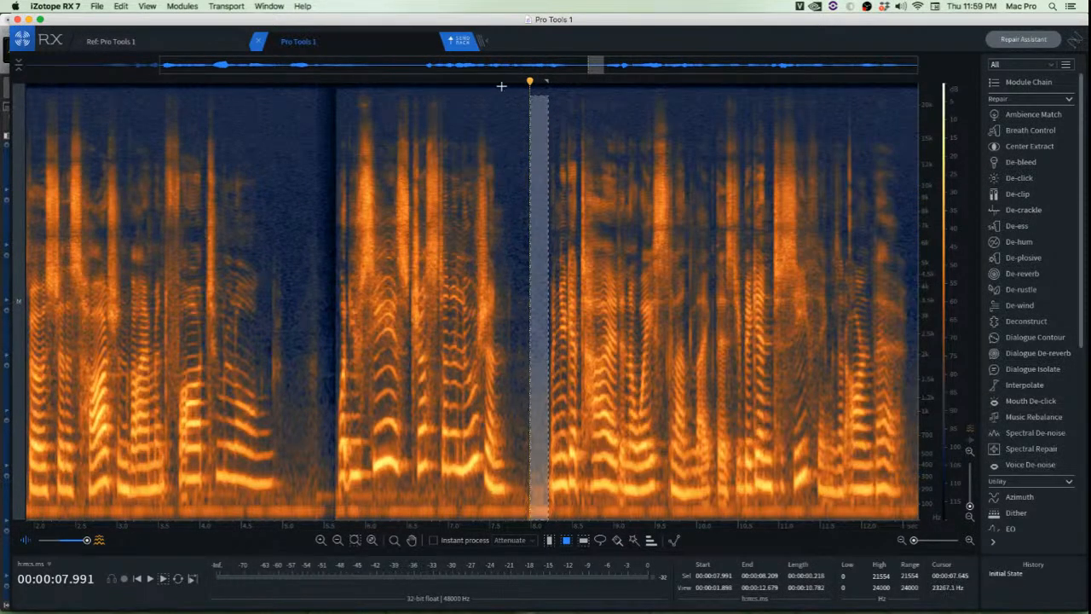
pyautogui.scroll(2, 502, 89)
pyautogui.moveTo(474, 106); pyautogui.dragTo(603, 61)
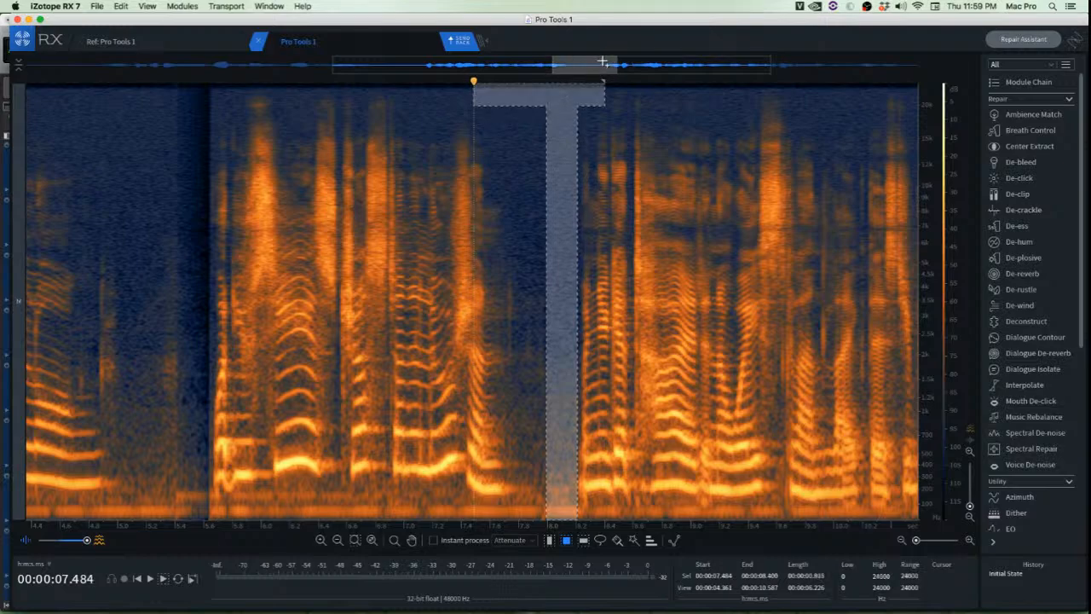
pyautogui.scroll(-2, 516, 259)
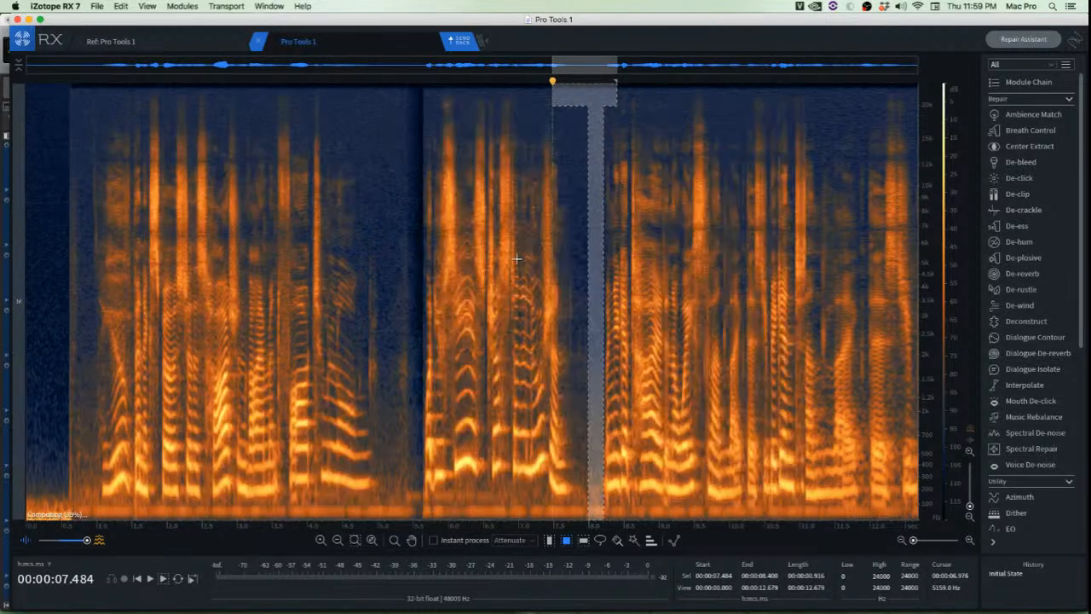
# Add the high-frequency room tone after the last word, from about 12.55 s to the end, to the selection
pyautogui.scroll(4, 848, 289)
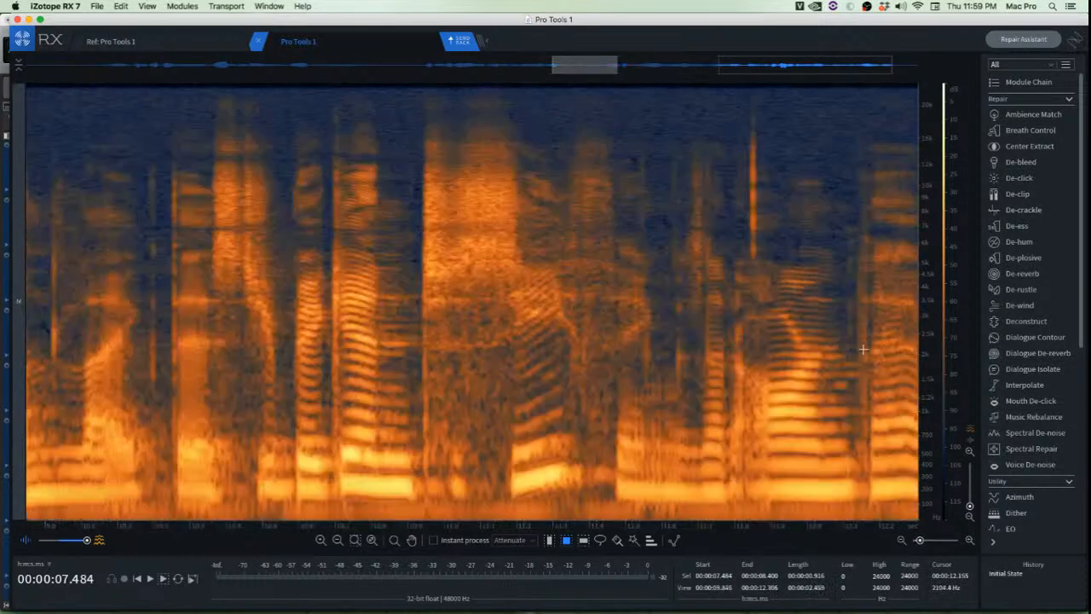
pyautogui.moveTo(875, 524); pyautogui.dragTo(209, 458)
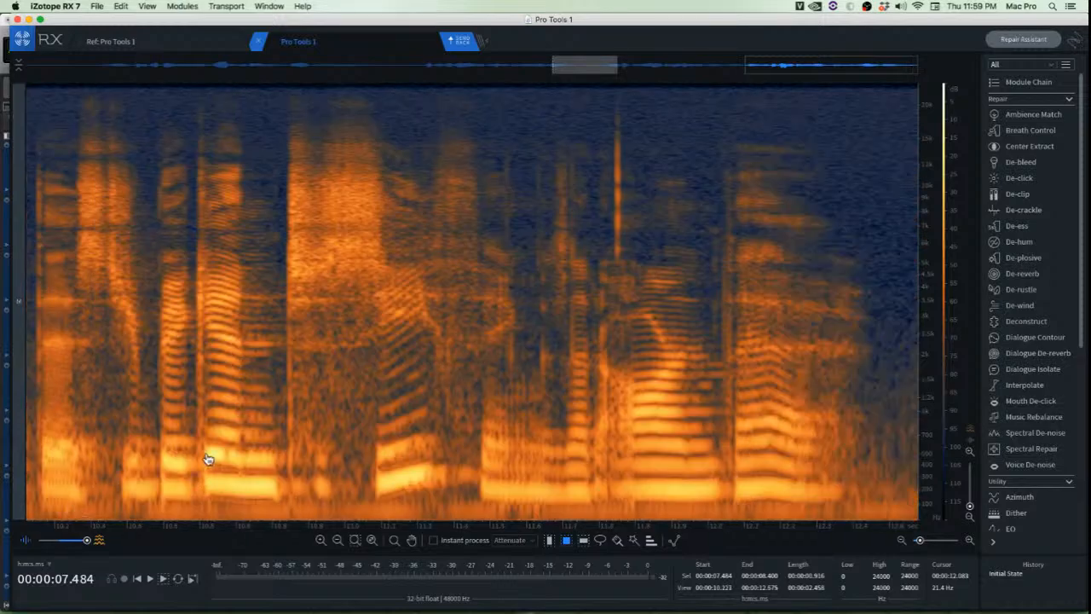
pyautogui.scroll(3, 735, 440)
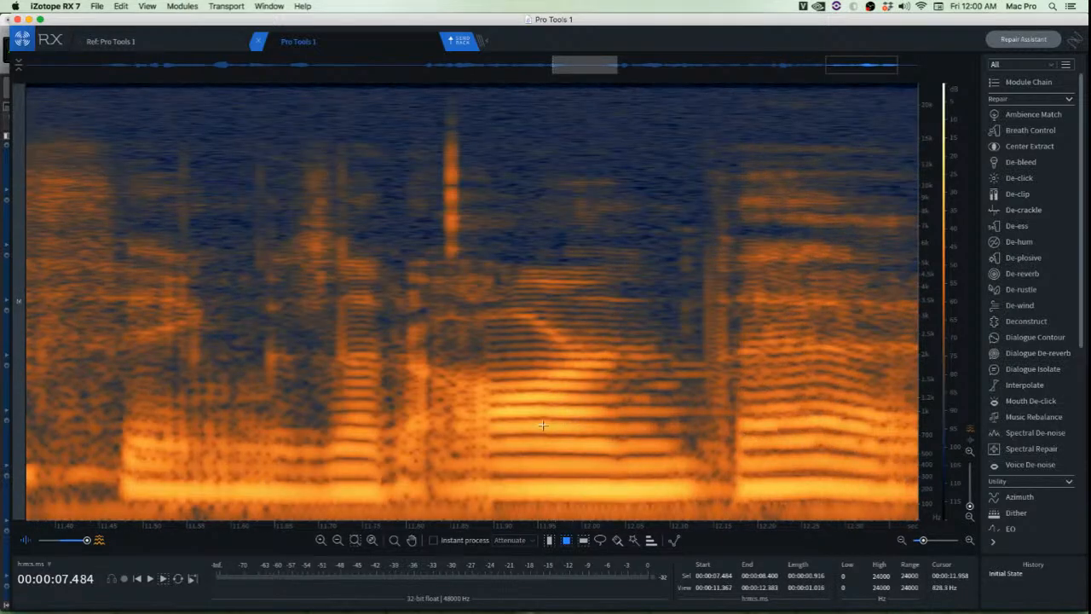
pyautogui.moveTo(716, 532); pyautogui.dragTo(389, 523)
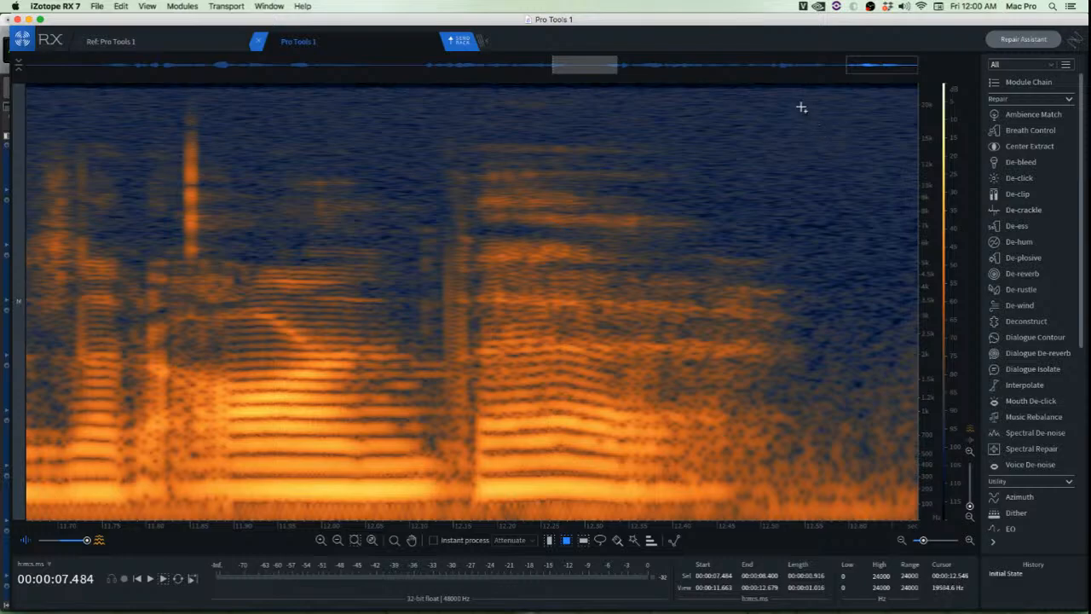
pyautogui.moveTo(801, 108); pyautogui.dragTo(920, 288)
# Add the low-frequency room tone from about 5.03 s to the selection and learn it as the Ambience Match profile
pyautogui.scroll(-6, 728, 319)
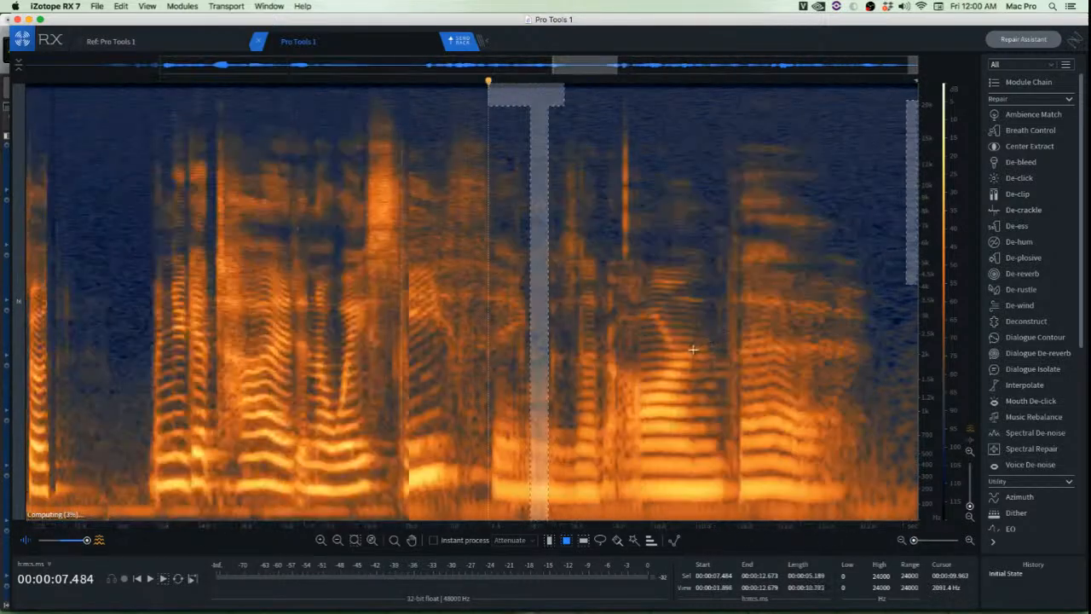
pyautogui.scroll(6, 288, 419)
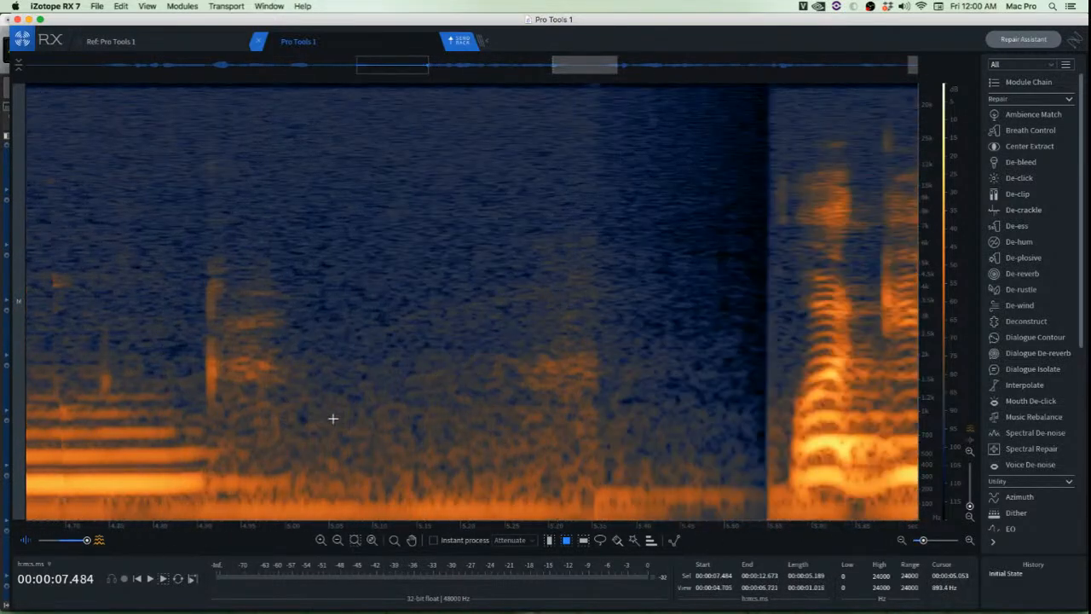
pyautogui.scroll(3, 361, 376)
pyautogui.moveTo(290, 326); pyautogui.dragTo(625, 516)
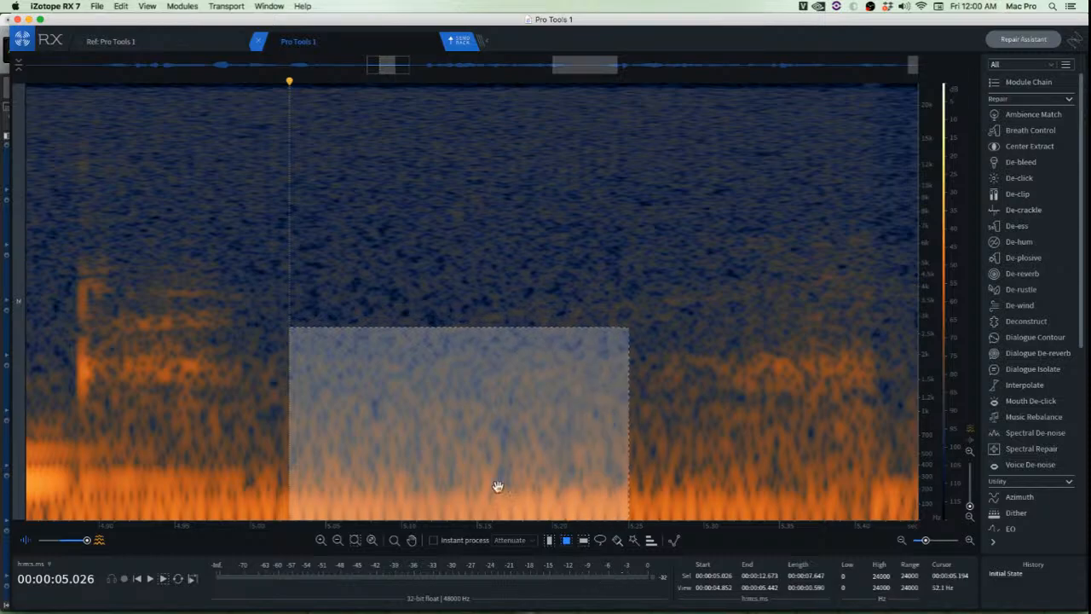
pyautogui.scroll(-6, 348, 424)
pyautogui.scroll(-3, 349, 424)
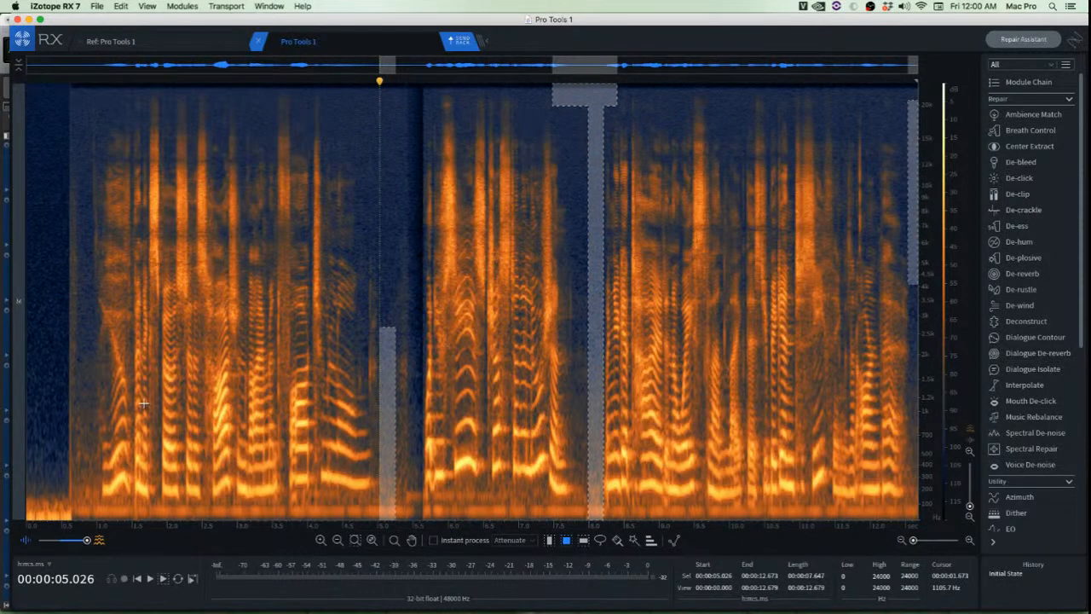
pyautogui.scroll(6, 81, 400)
pyautogui.scroll(-5, 81, 400)
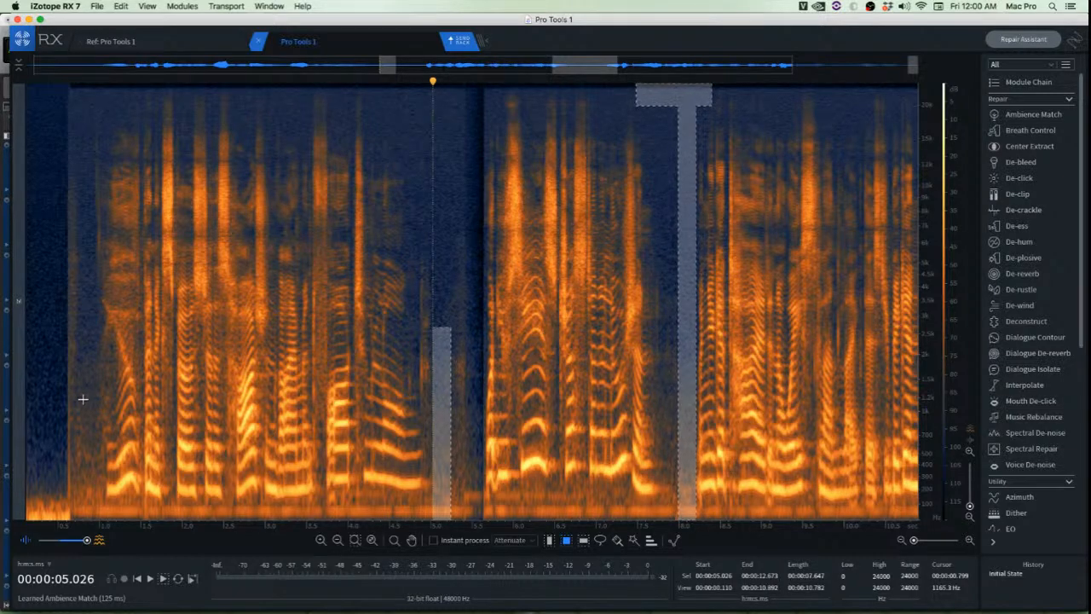
# Select the recording's opening up to about 0.73 s and render Ambience Match over it
pyautogui.scroll(5, 24, 384)
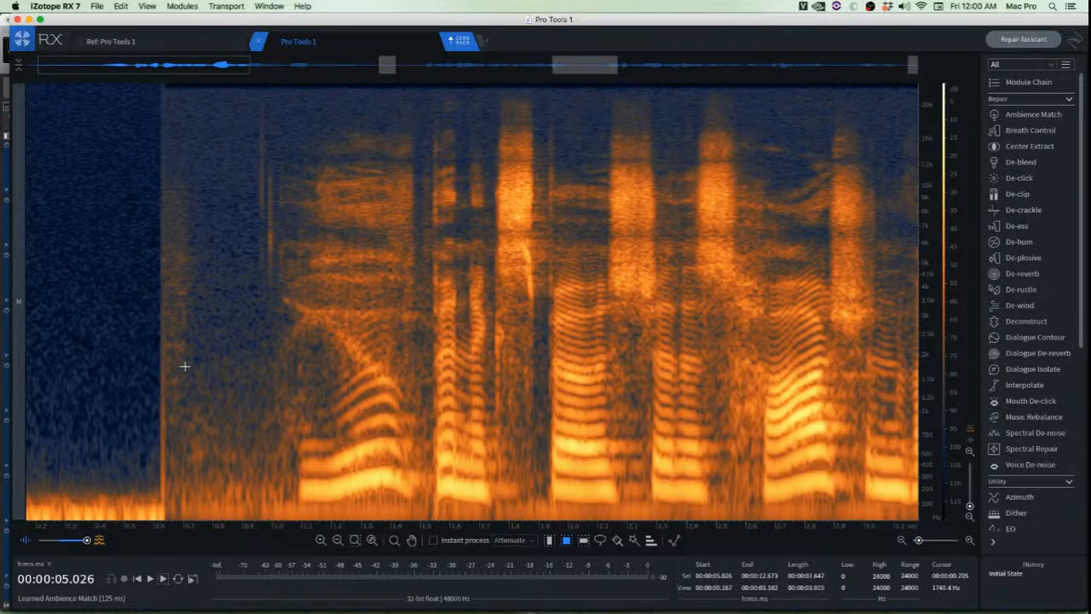
pyautogui.moveTo(184, 367); pyautogui.dragTo(2, 394)
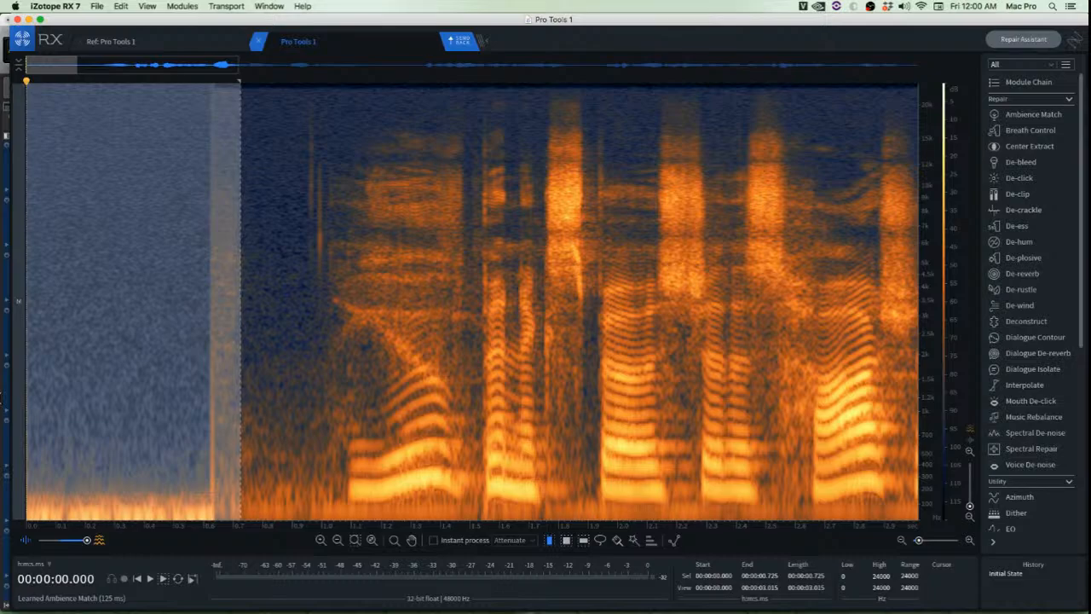
pyautogui.press('super+shift+a')
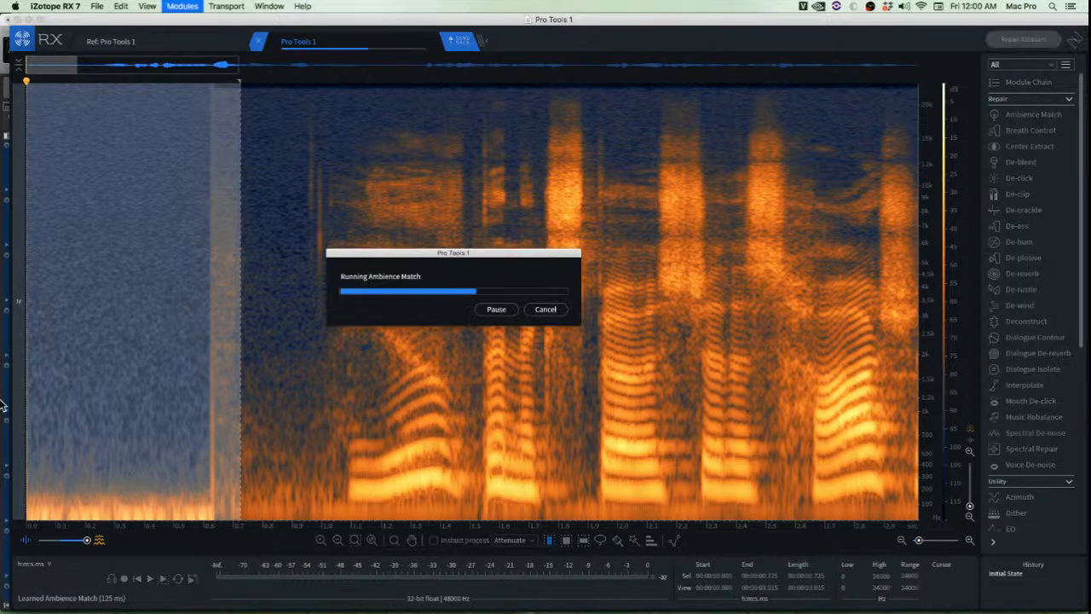
# Play back the recording's opening from the start and undo the last Ambience Match render
pyautogui.click(345, 332)
pyautogui.press('Home')
pyautogui.press('space')
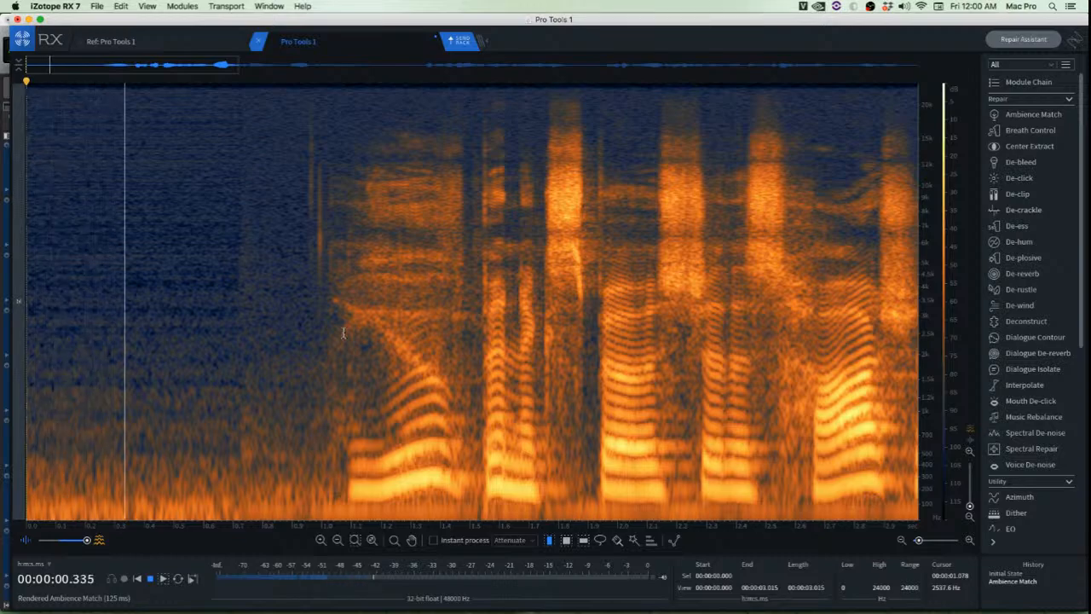
pyautogui.press('space')
pyautogui.press('space')
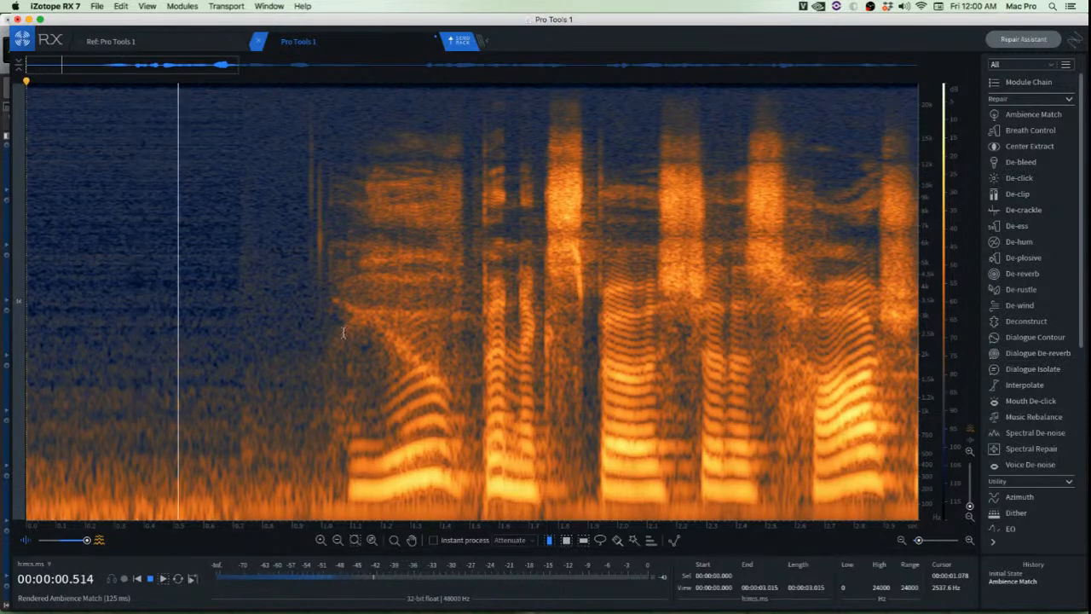
pyautogui.press('space')
pyautogui.press('super+z')
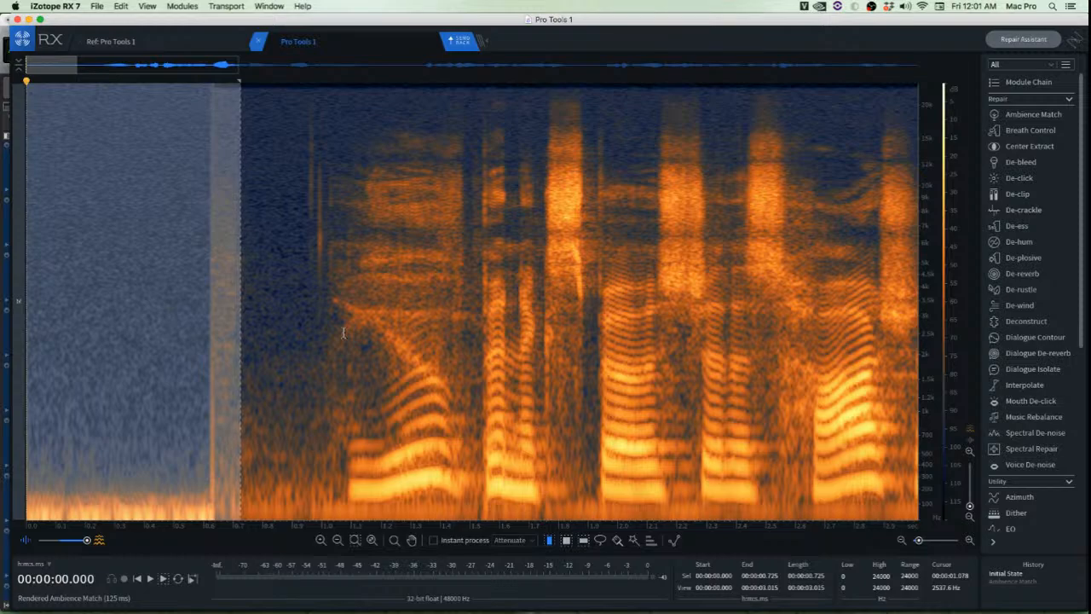
# Select the room tone before the first word, about 0.79 to 0.95 s, and learn it as the Ambience Match profile
pyautogui.click(91, 304)
pyautogui.scroll(5, 89, 304)
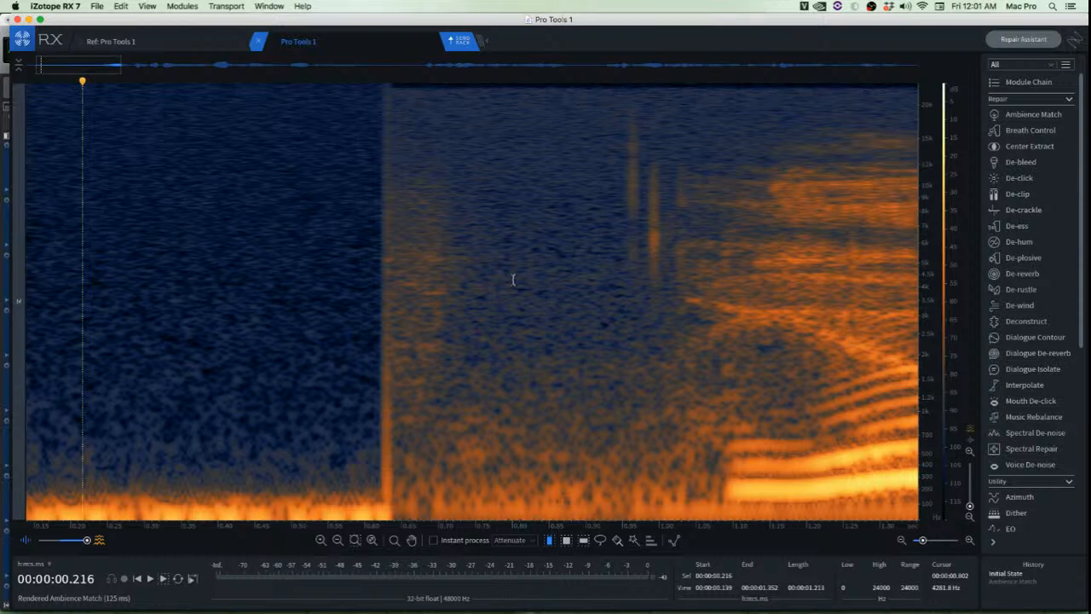
pyautogui.scroll(4, 546, 283)
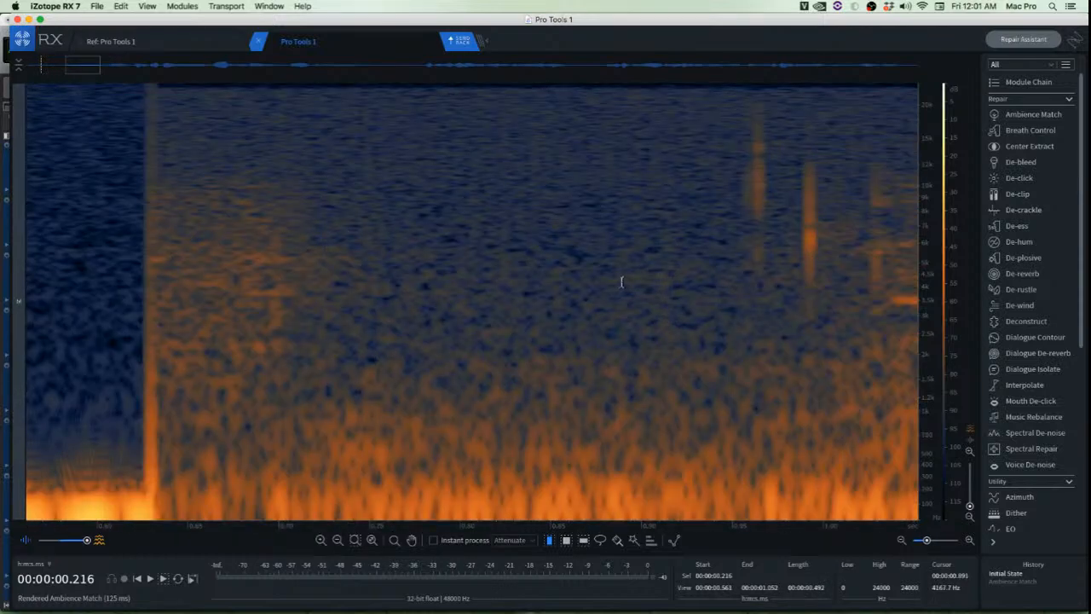
pyautogui.scroll(3, 621, 282)
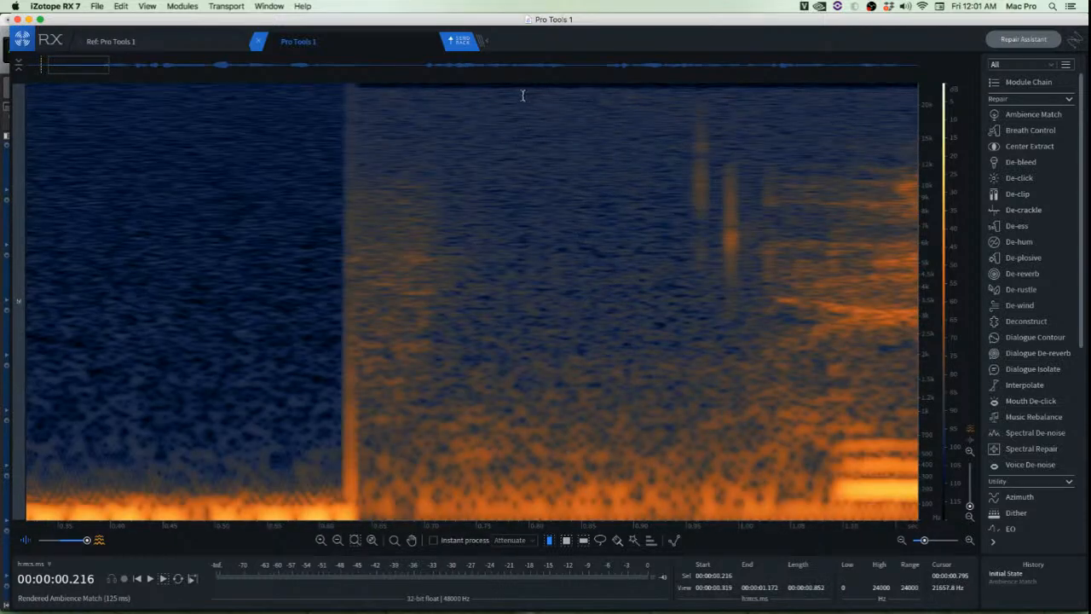
pyautogui.moveTo(522, 96); pyautogui.dragTo(686, 255)
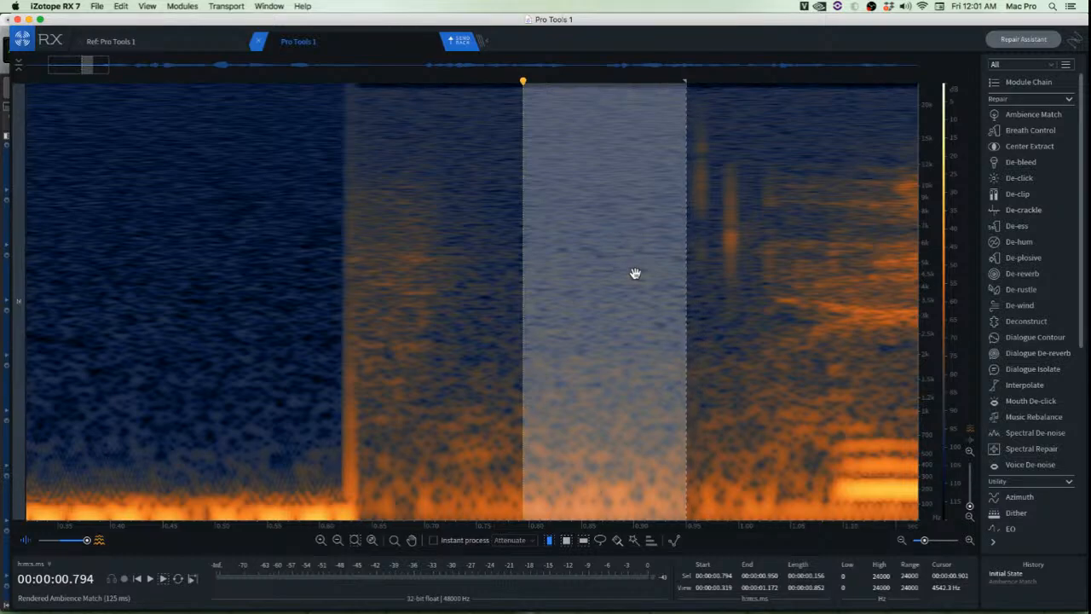
pyautogui.press('super+alt+shift+a')
# Select the recording's opening up to about 0.80 s and render Ambience Match over it
pyautogui.click(350, 248)
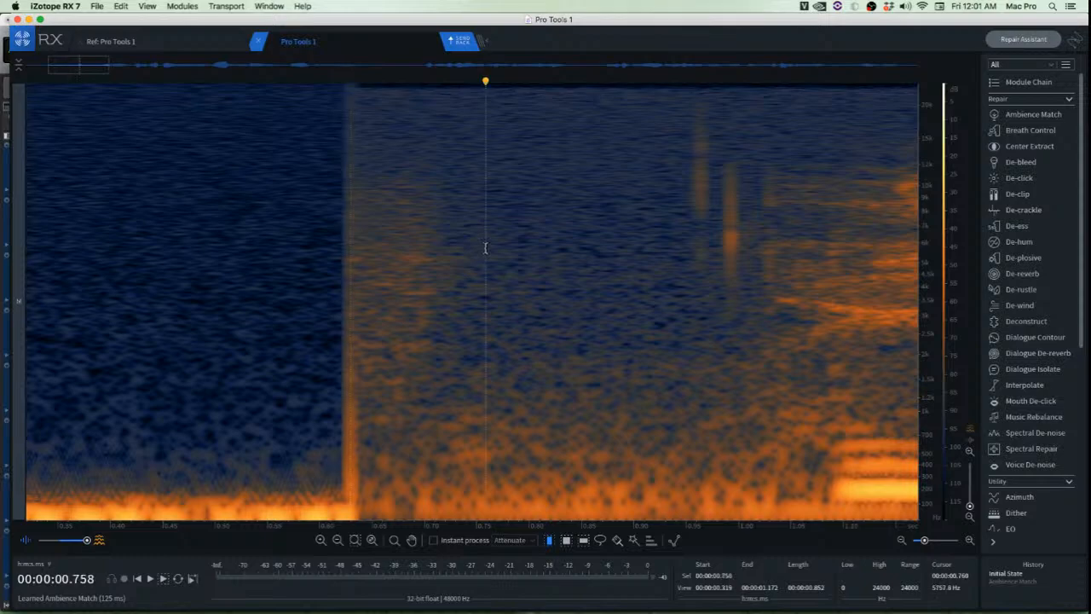
pyautogui.moveTo(529, 248); pyautogui.dragTo(26, 251)
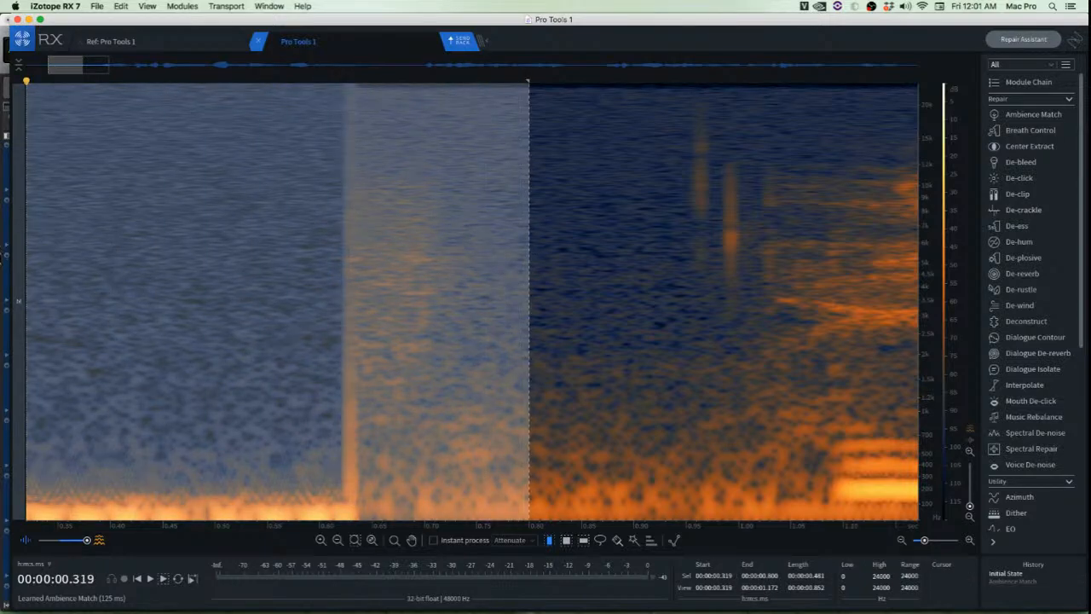
pyautogui.scroll(-3, 86, 268)
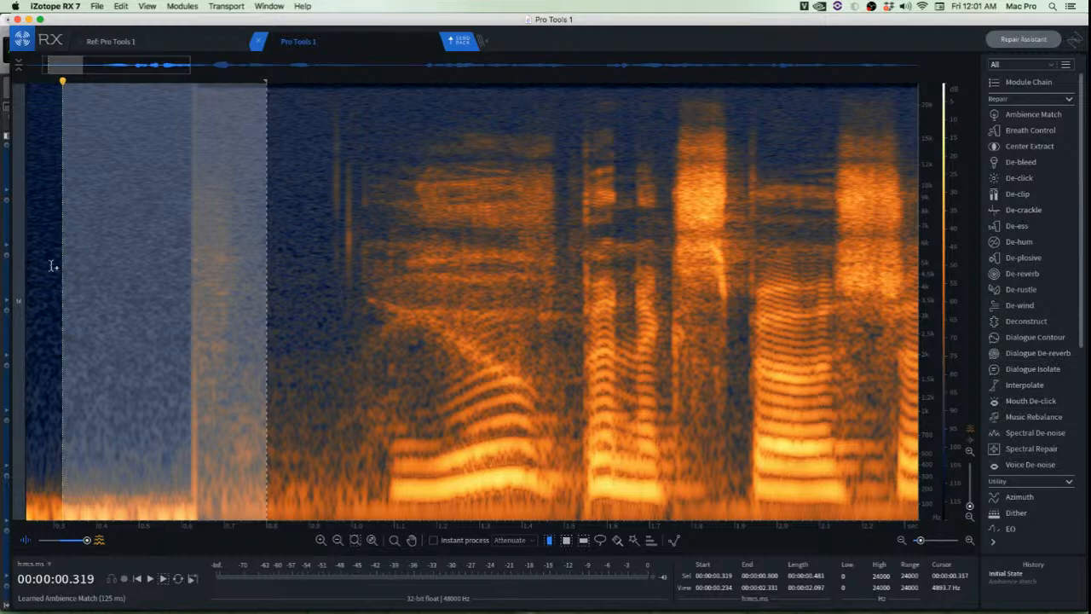
pyautogui.moveTo(63, 266); pyautogui.dragTo(4, 271)
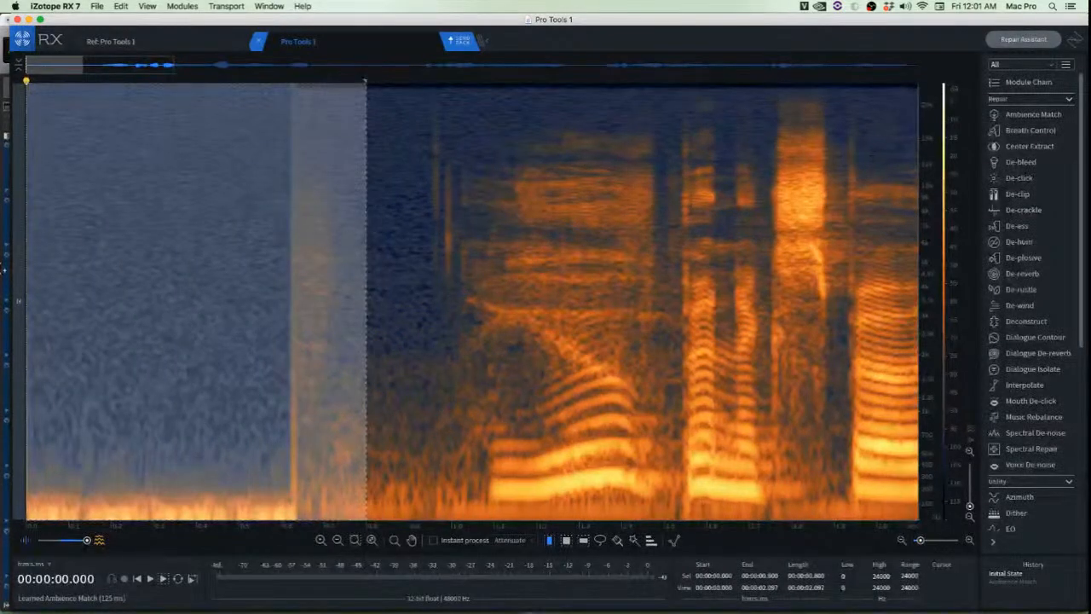
pyautogui.click(233, 255)
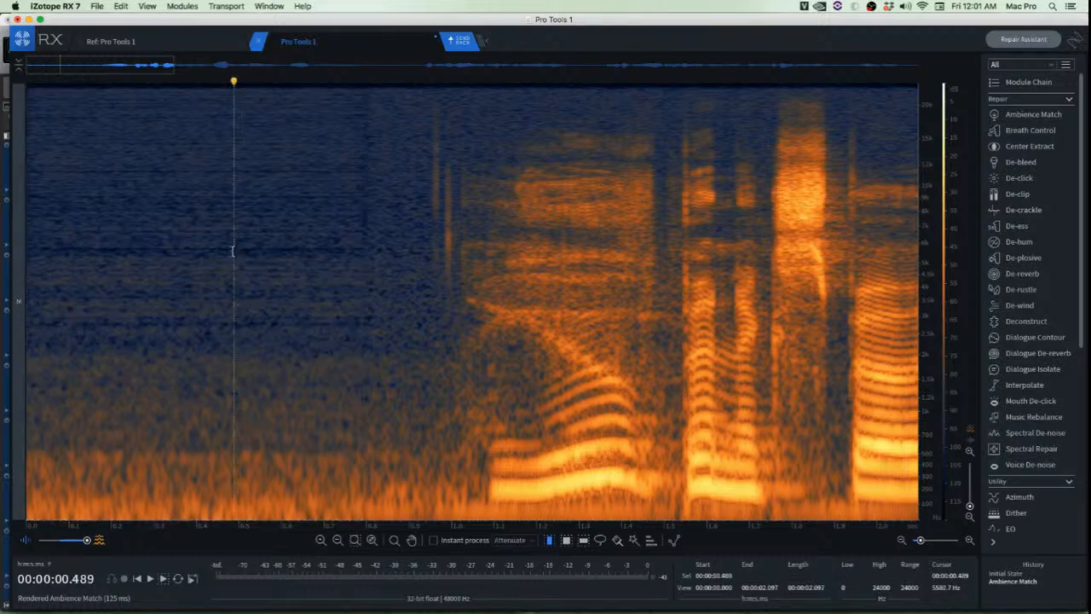
# Play back the ambience-matched opening from the start to check how it blends into the first words
pyautogui.press('space')
pyautogui.press('space')
pyautogui.press('Home')
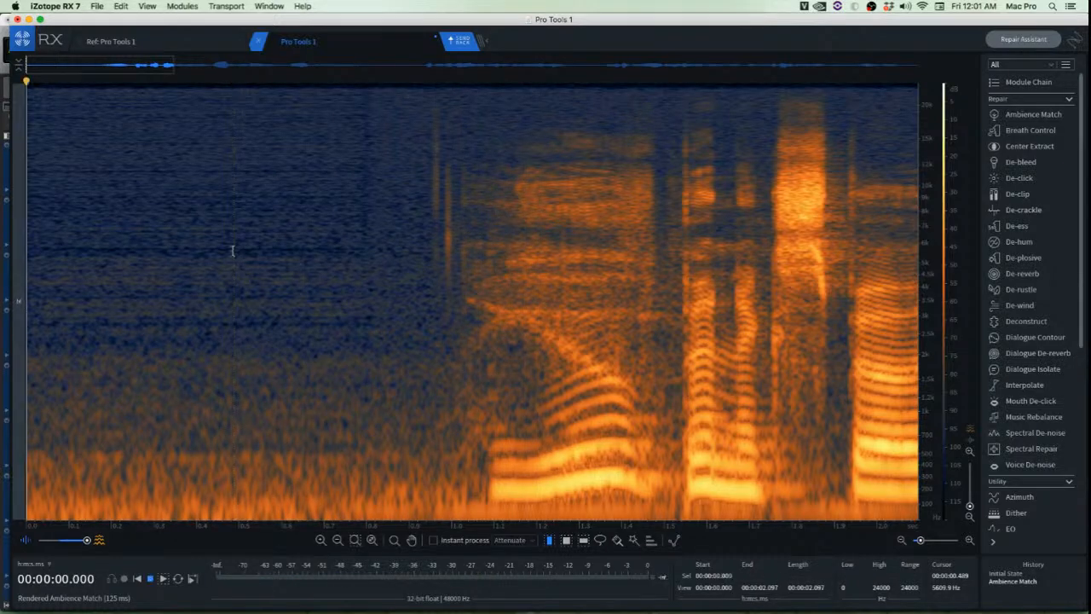
pyautogui.press('space')
pyautogui.press('space')
pyautogui.press('space')
pyautogui.press('space')
pyautogui.press('space')
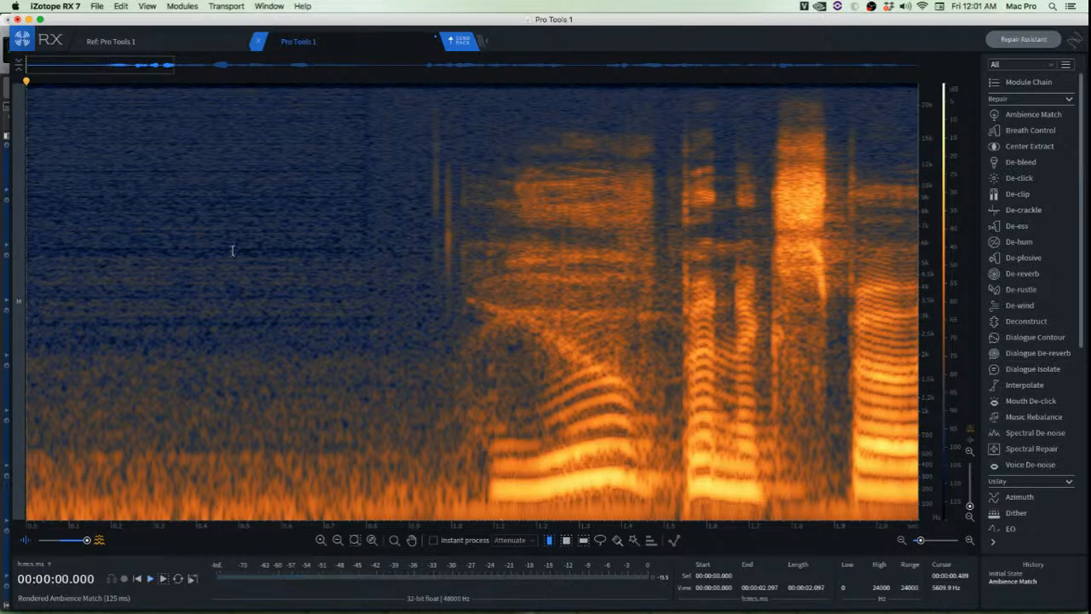
pyautogui.press('space')
# Compare the opening with and without Ambience Match by undoing and redoing the render, and replay it from about 0.3 s
pyautogui.press('super+z')
pyautogui.press('space')
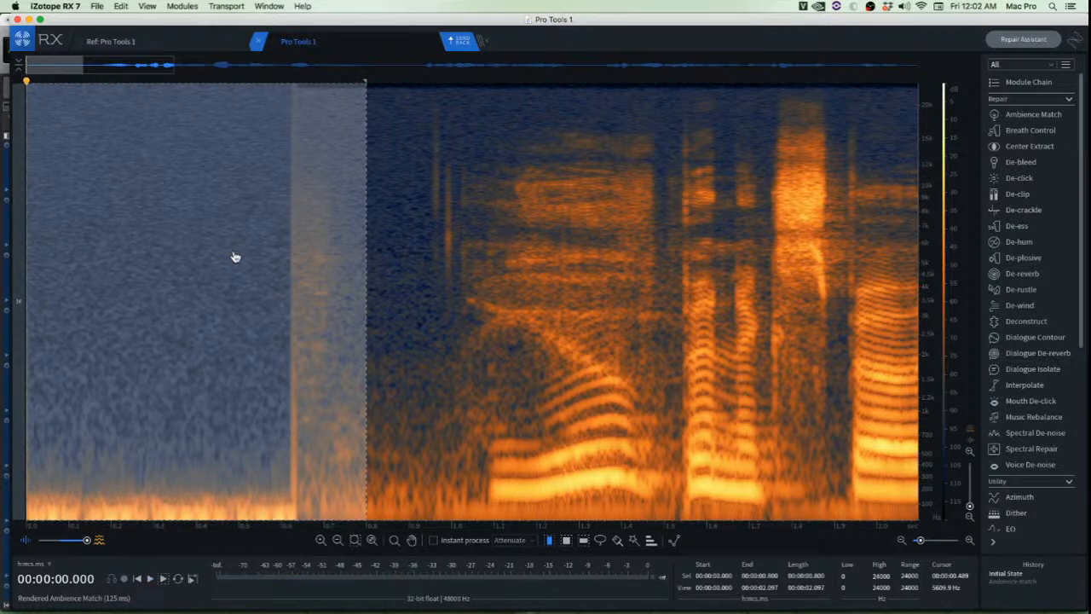
pyautogui.press('super+shift+z')
pyautogui.press('space')
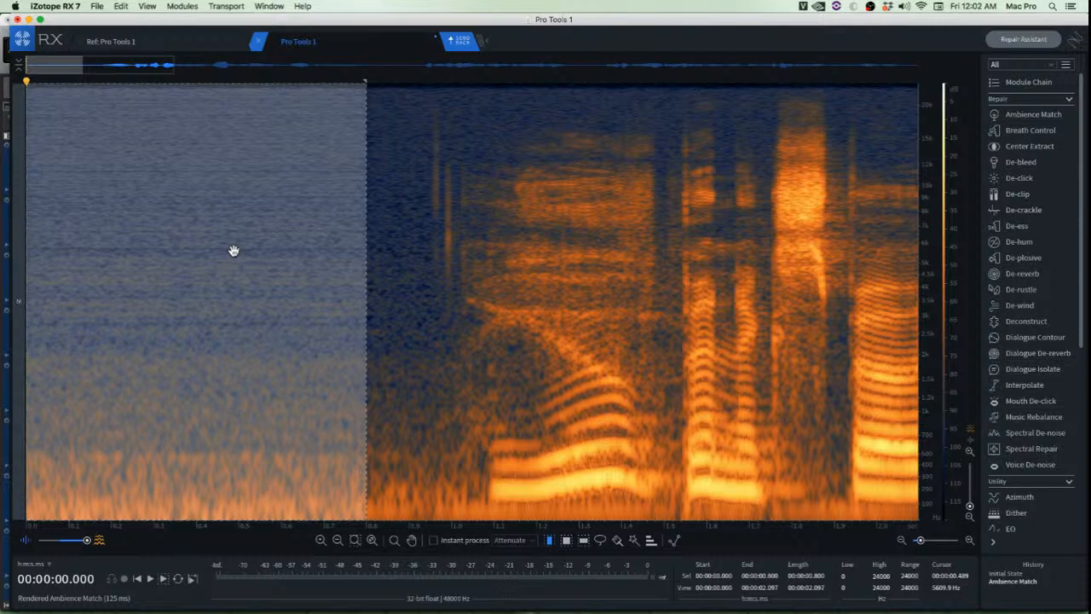
pyautogui.click(154, 166)
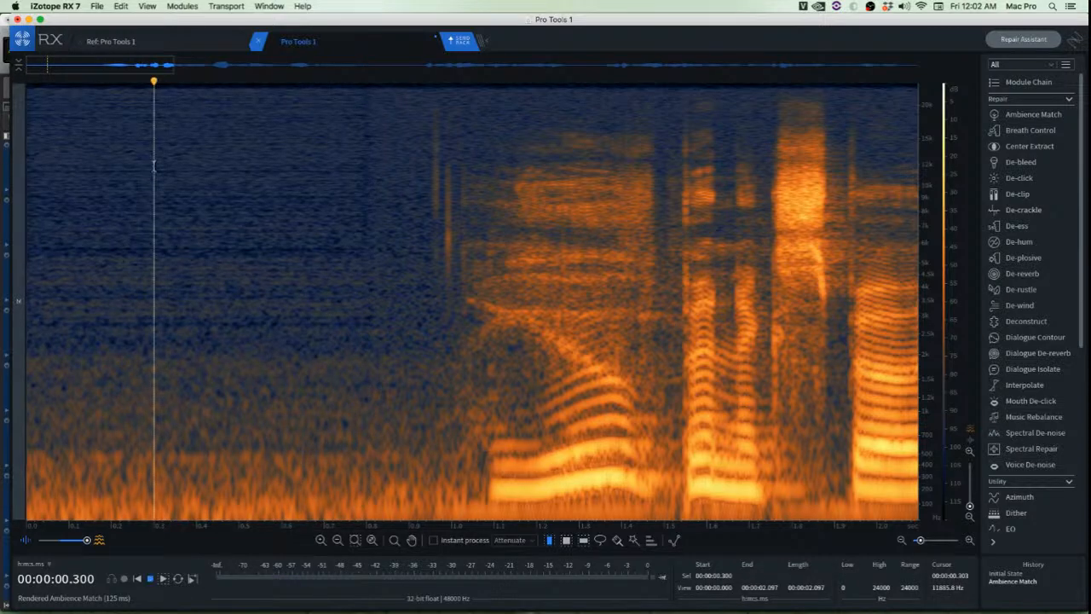
pyautogui.press('space')
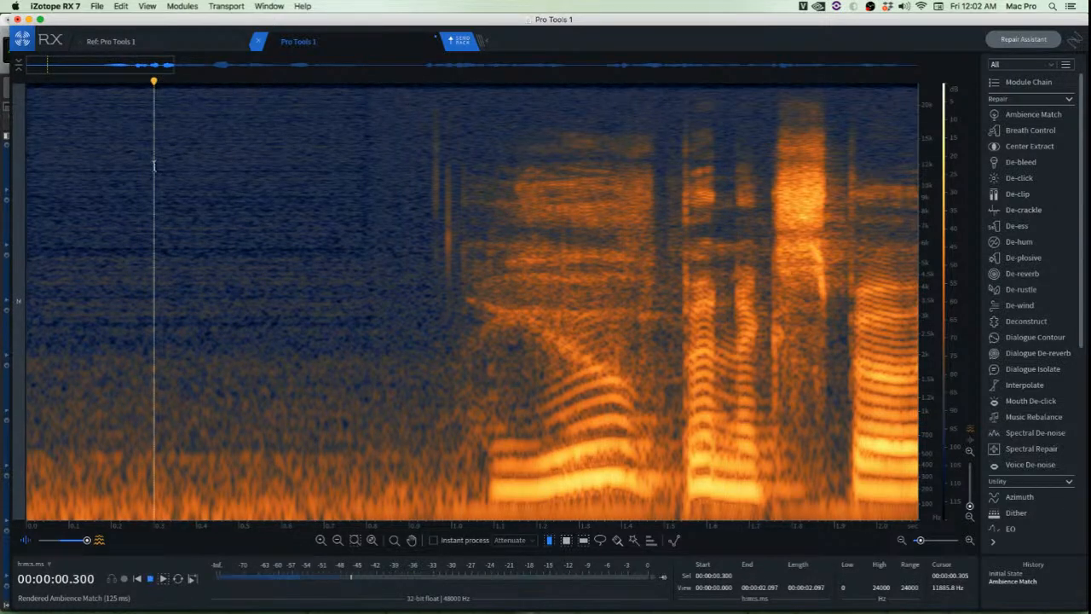
pyautogui.press('space')
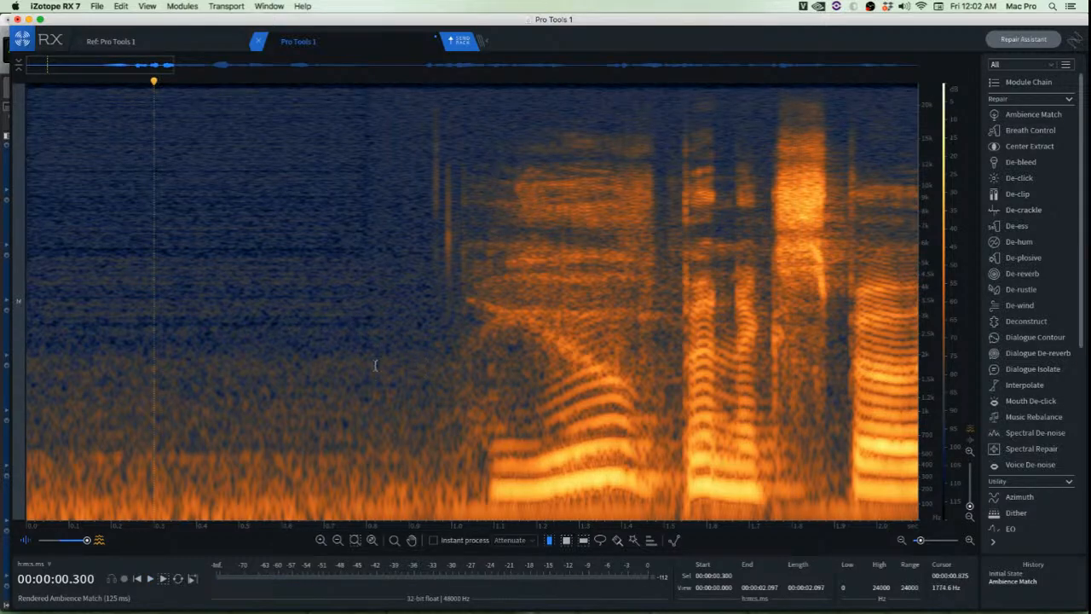
# Audition only the band from about 2.1 to 12.2 kHz in the opening, about 0.14 to 0.98 s
pyautogui.moveTo(60, 161); pyautogui.dragTo(431, 334)
pyautogui.click(259, 241)
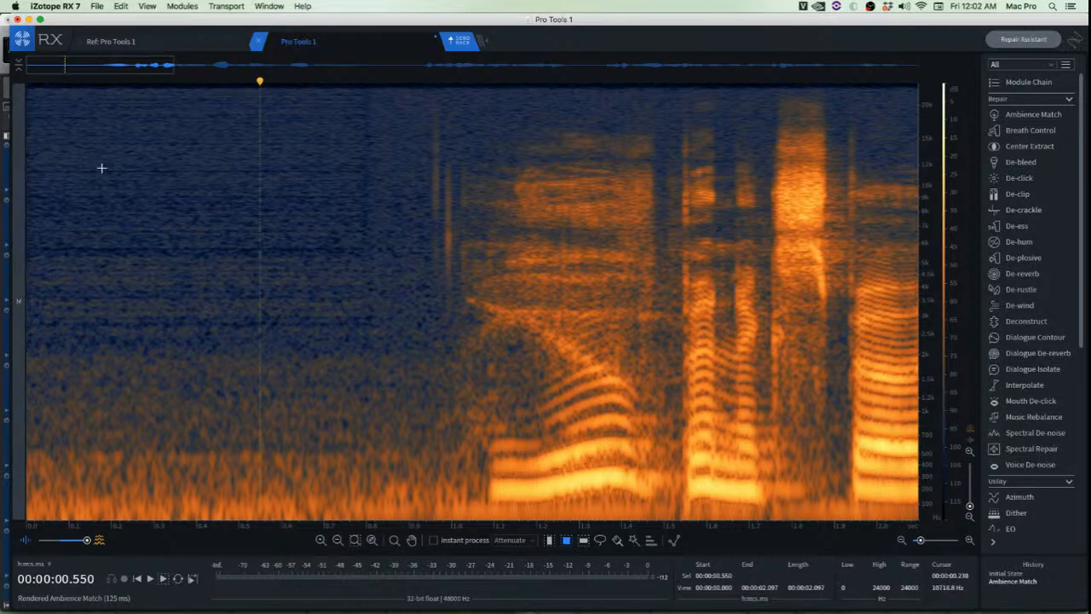
pyautogui.moveTo(84, 162); pyautogui.dragTo(438, 349)
pyautogui.press('space')
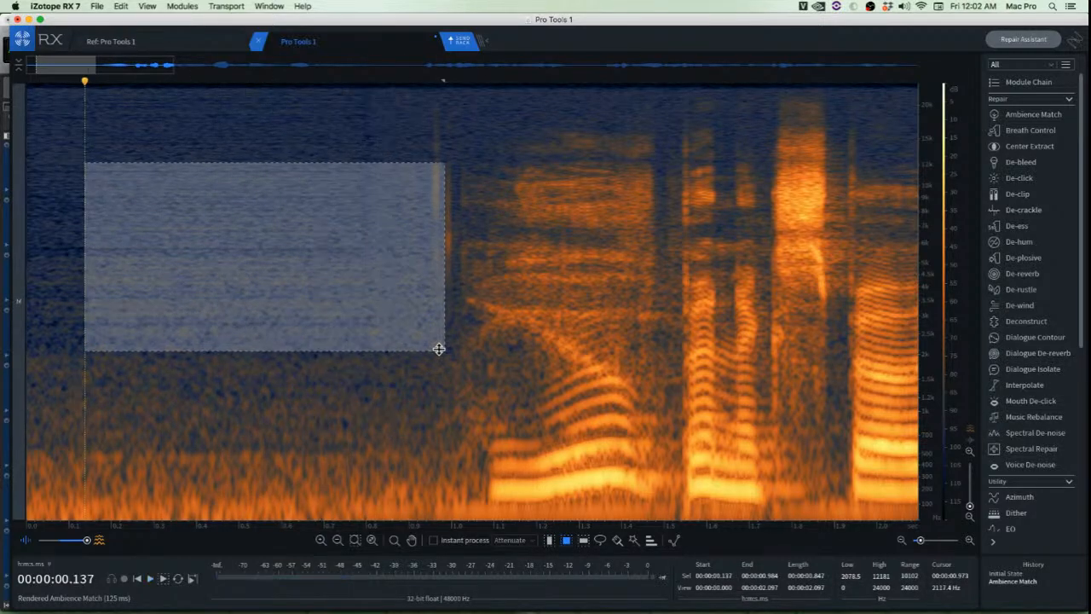
pyautogui.press('space')
# Select the mouth clicks before the first word, about 0.95 to 1.01 s and 2 to 21.3 kHz, and render Mouth De-click
pyautogui.click(468, 301)
pyautogui.scroll(3, 422, 287)
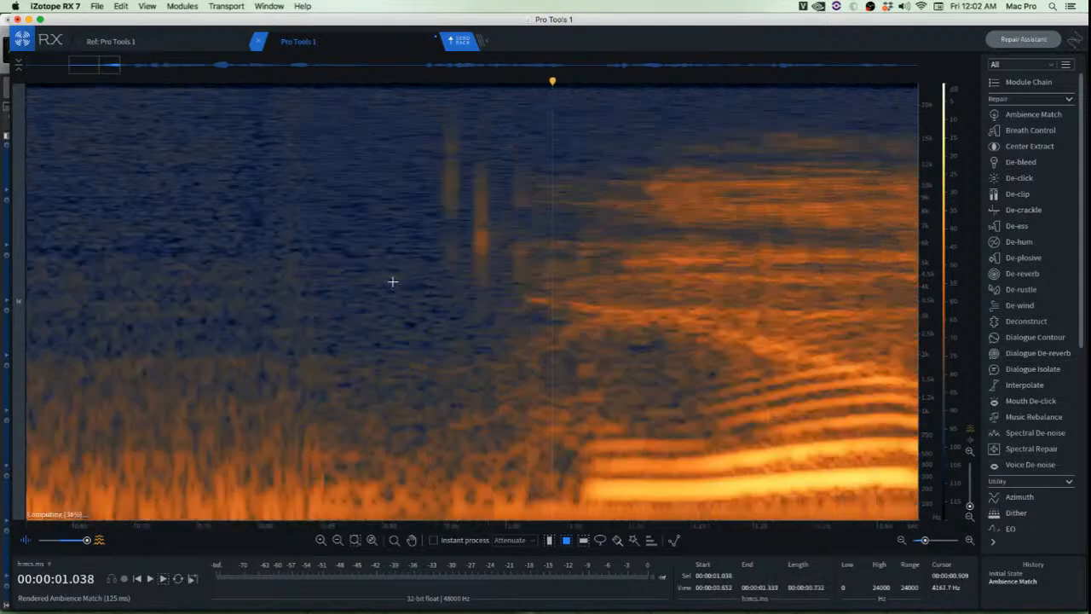
pyautogui.scroll(2, 341, 247)
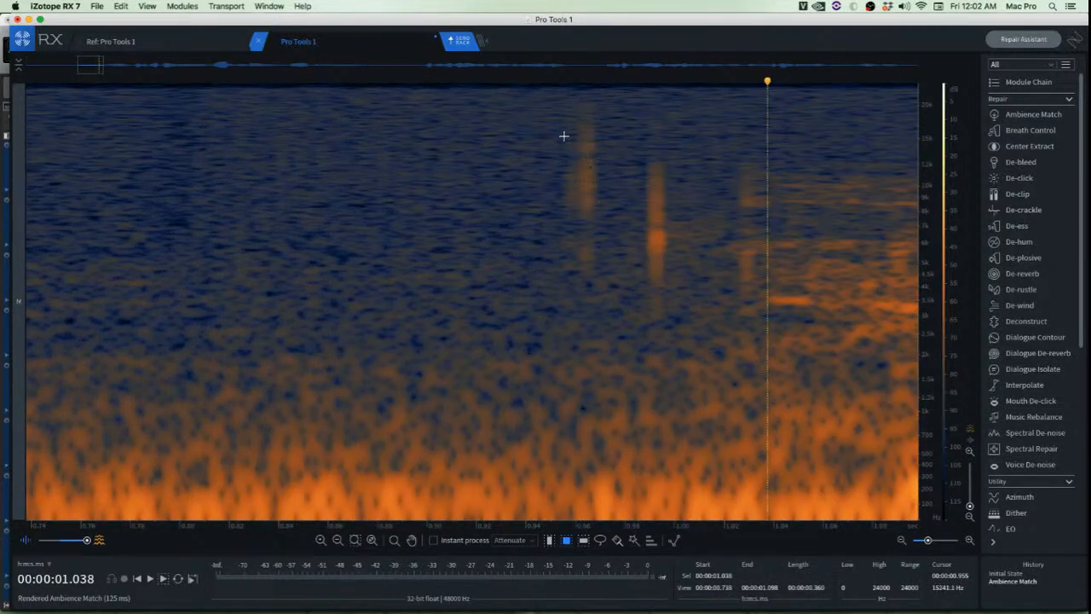
pyautogui.moveTo(529, 118); pyautogui.dragTo(689, 290)
pyautogui.click(699, 191)
pyautogui.scroll(2, 656, 179)
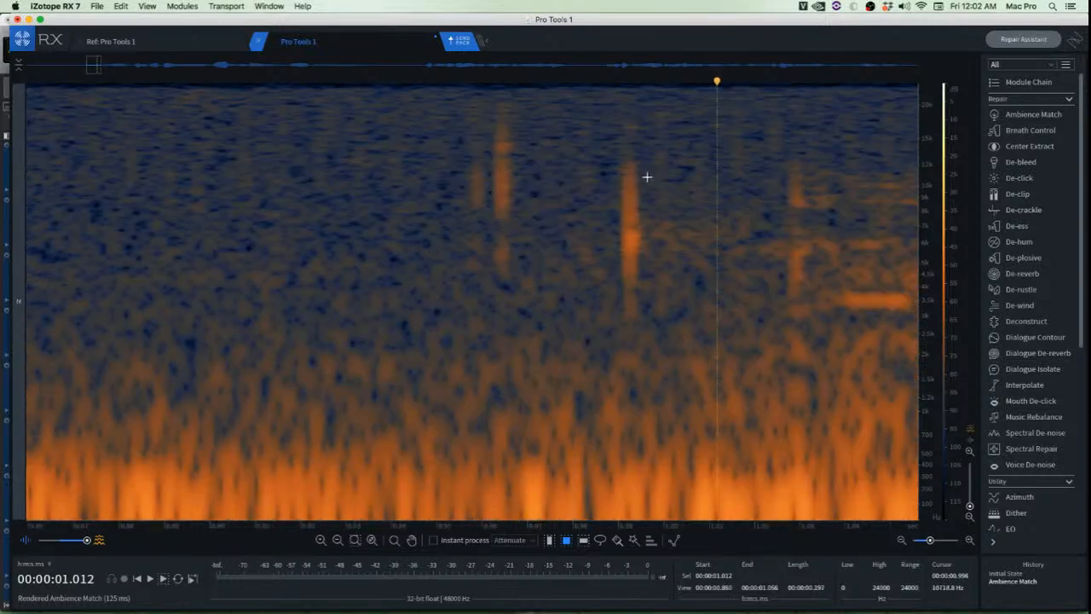
pyautogui.moveTo(433, 96); pyautogui.dragTo(721, 344)
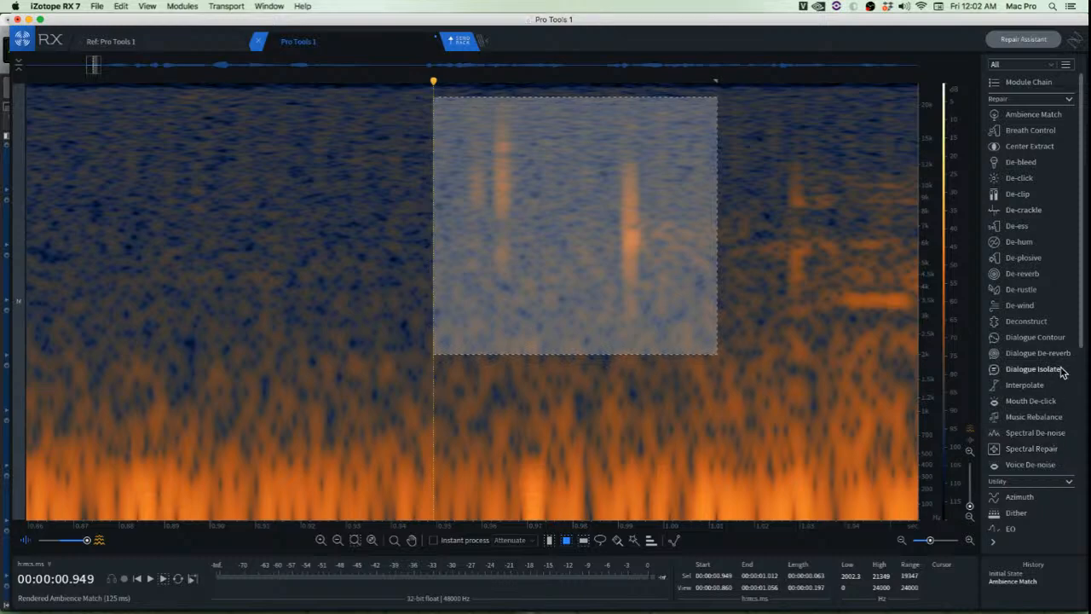
pyautogui.click(1027, 401)
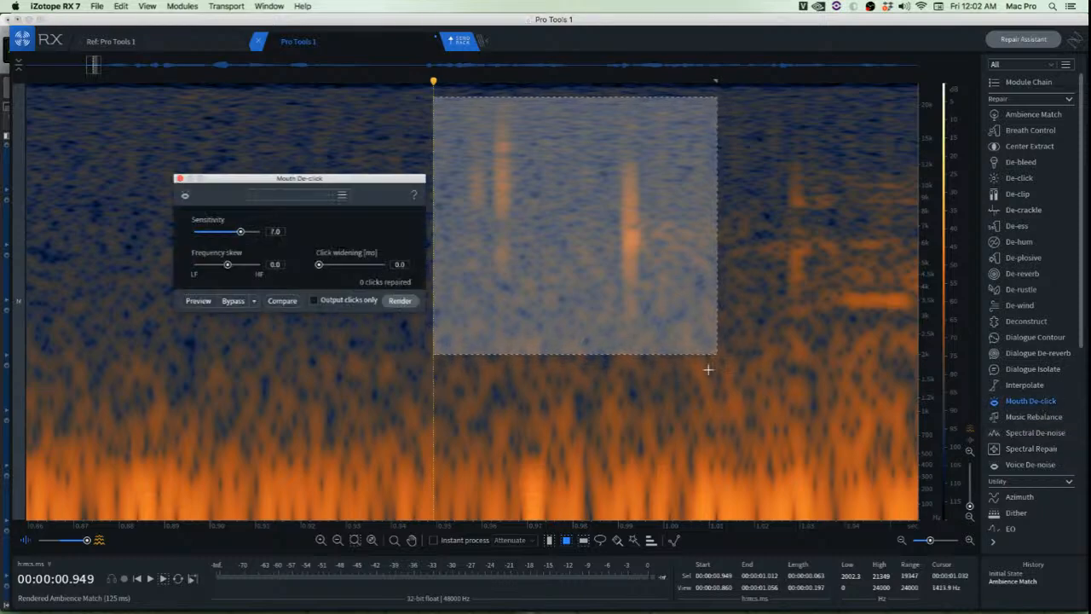
pyautogui.click(401, 302)
pyautogui.click(621, 312)
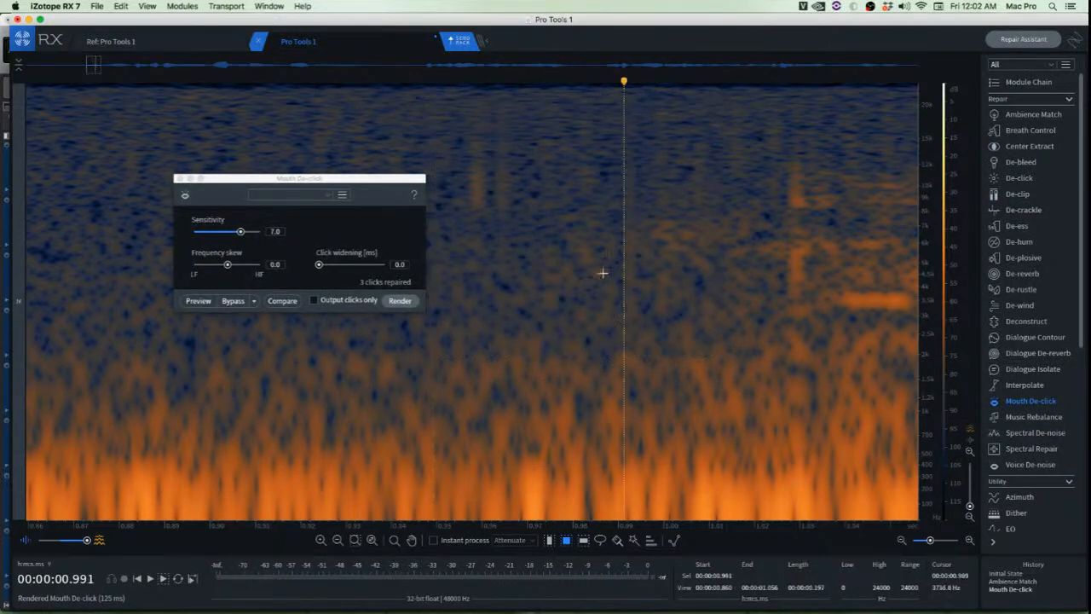
# Copy a neighbouring clean high-frequency patch and paste it over the residual click at about 0.954 to 0.970 s, then close Mouth De-click
pyautogui.scroll(3, 516, 175)
pyautogui.scroll(-3, 531, 114)
pyautogui.moveTo(535, 105); pyautogui.dragTo(626, 245)
pyautogui.hotkey('ctrl', 'c')
pyautogui.moveTo(589, 207); pyautogui.dragTo(536, 207)
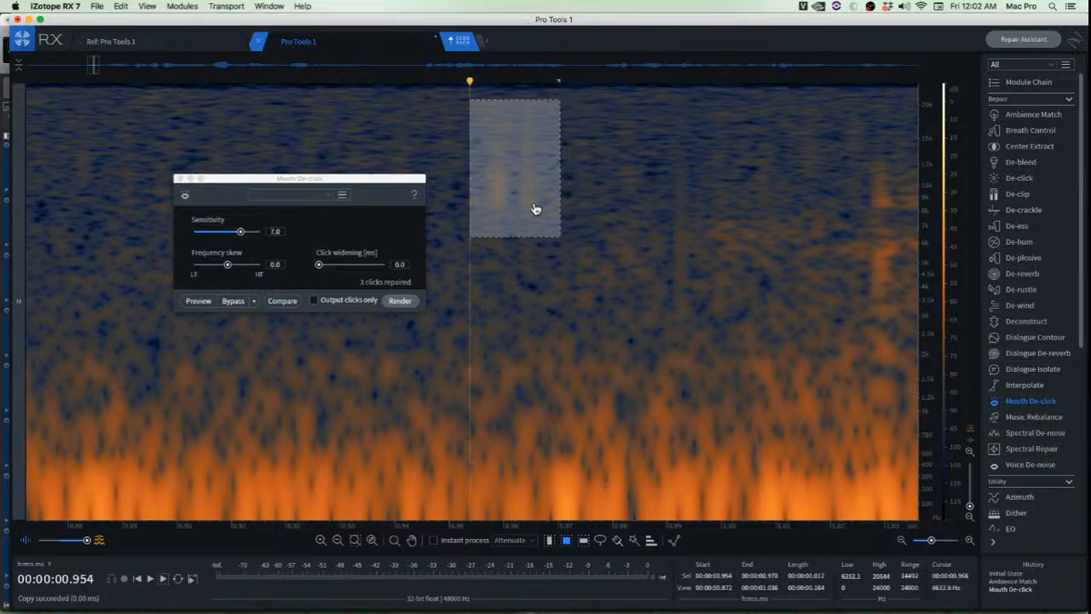
pyautogui.hotkey('ctrl', 'v')
pyautogui.click(636, 231)
pyautogui.scroll(-3, 622, 233)
pyautogui.scroll(-5, 622, 232)
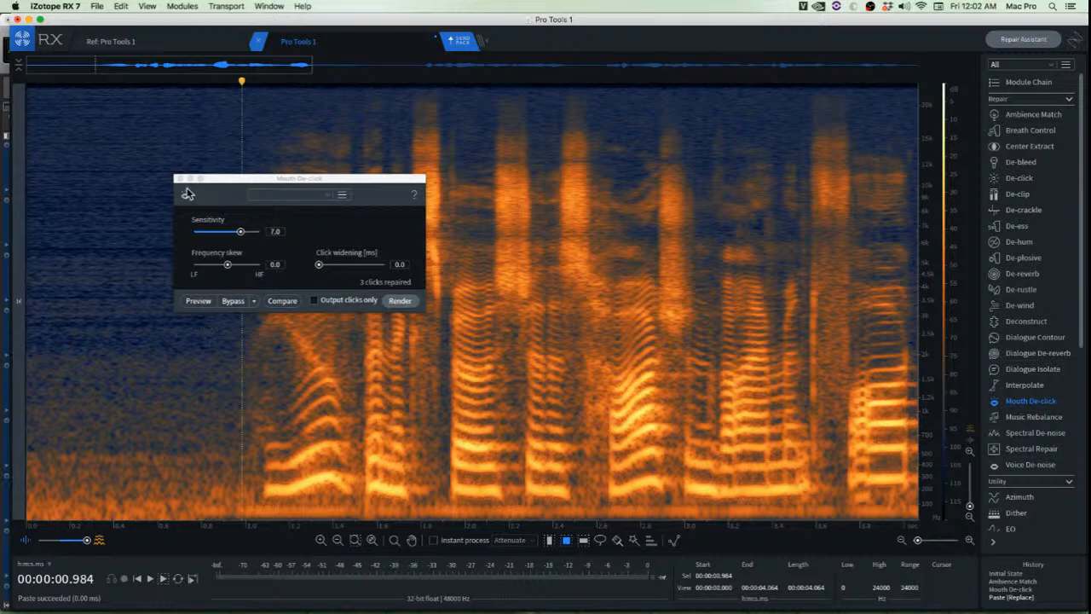
pyautogui.click(179, 179)
# Play back the repaired transition into the first words from about 0.97 s
pyautogui.scroll(2, 247, 214)
pyautogui.click(249, 205)
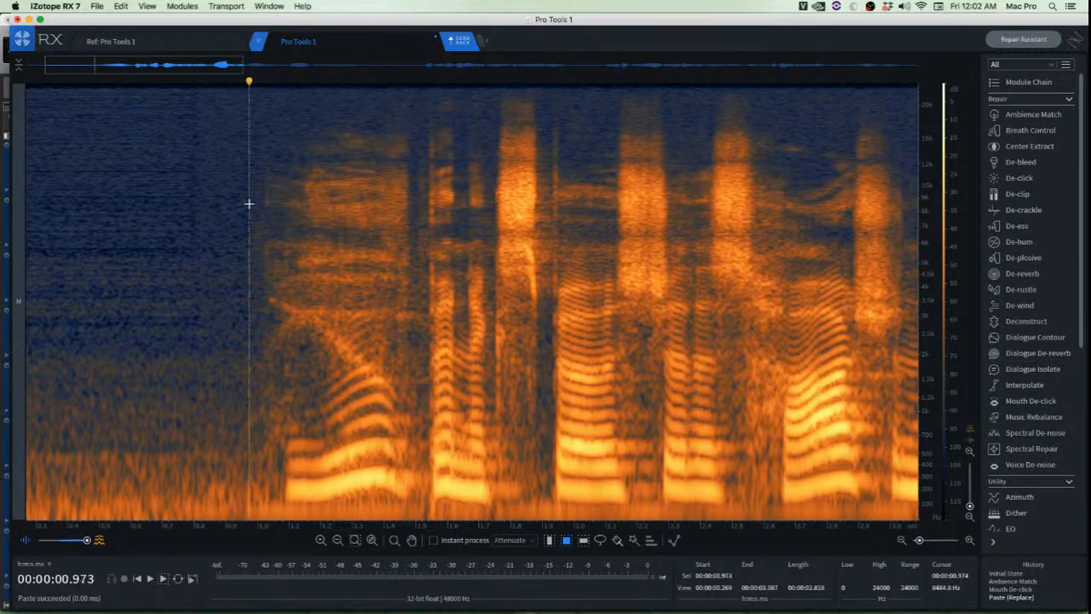
pyautogui.press('space')
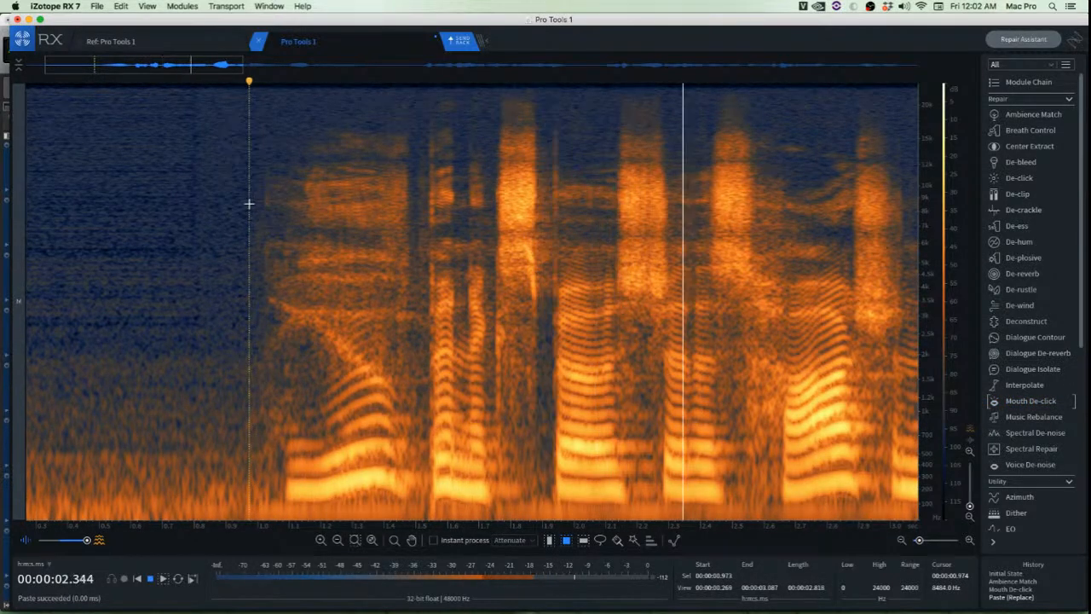
pyautogui.scroll(-2, 248, 203)
pyautogui.press('space')
pyautogui.press('space')
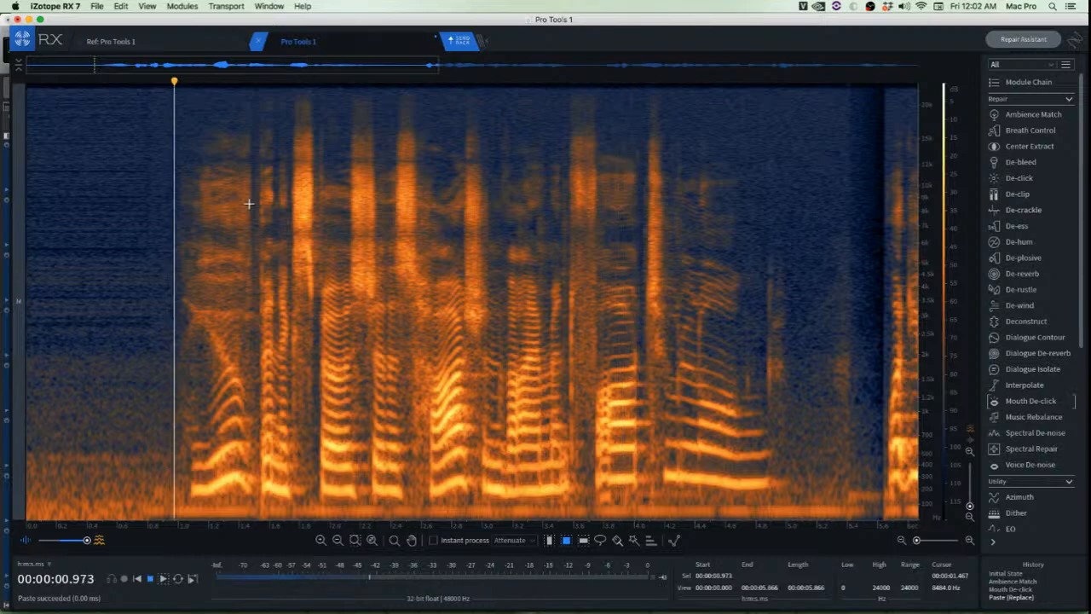
pyautogui.press('space')
pyautogui.press('space')
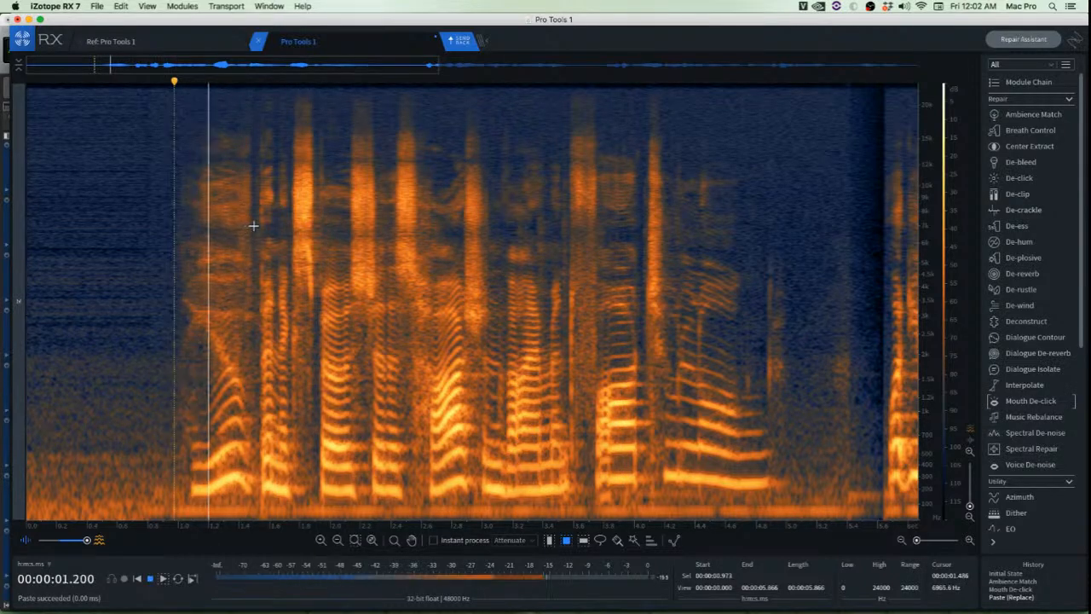
pyautogui.press('space')
# Audition the first words repeatedly from about 1.25, 1.42 and 1.56 s to locate leftover clicks
pyautogui.scroll(3, 249, 236)
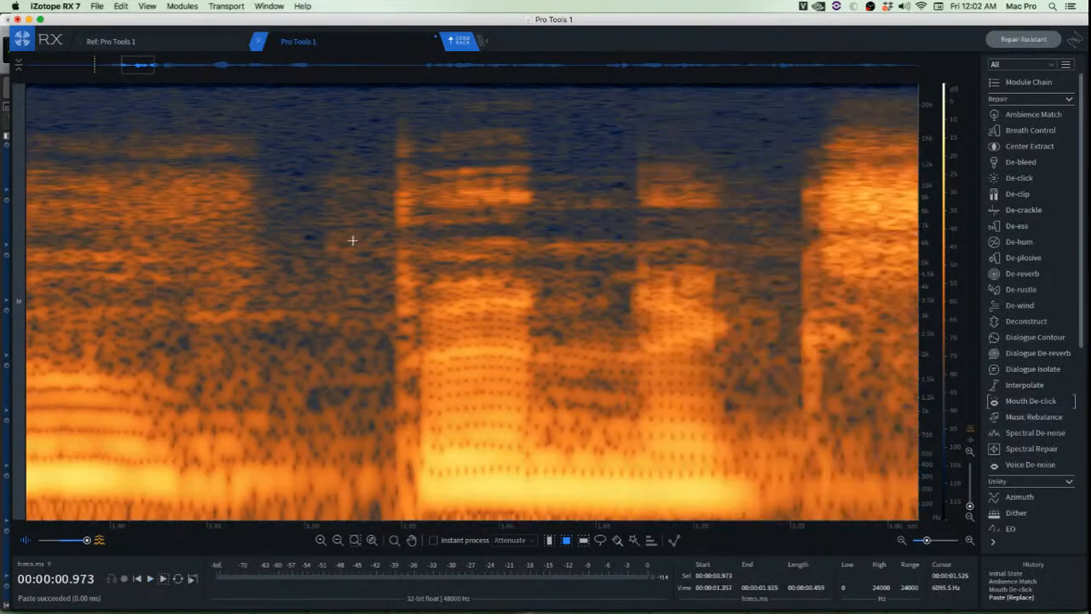
pyautogui.click(364, 240)
pyautogui.click(420, 242)
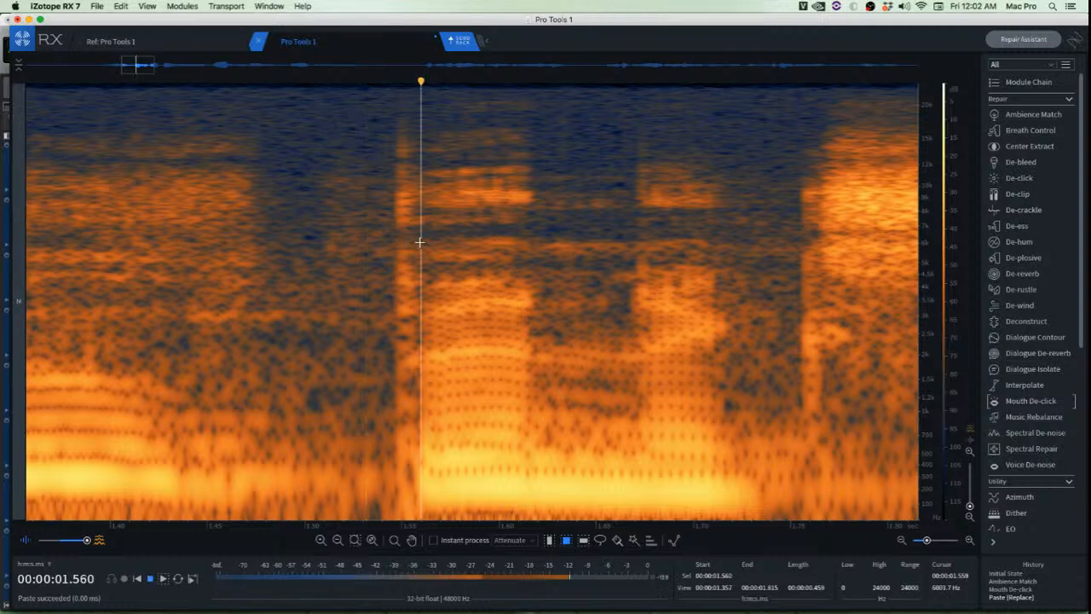
pyautogui.click(154, 295)
pyautogui.press('space')
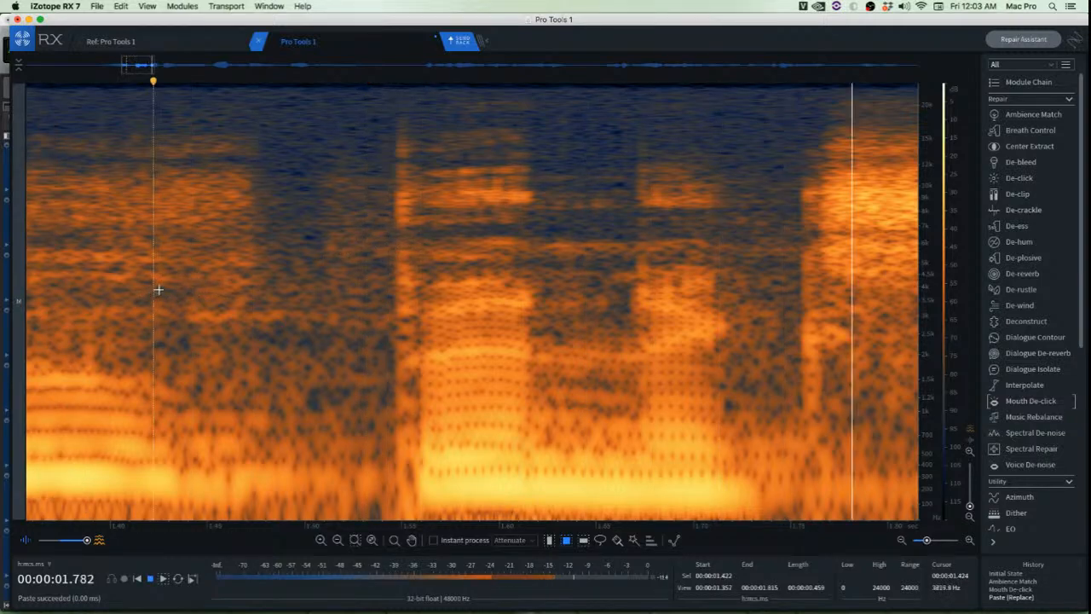
pyautogui.press('space')
pyautogui.press('space')
pyautogui.press('space')
pyautogui.scroll(-3, 241, 287)
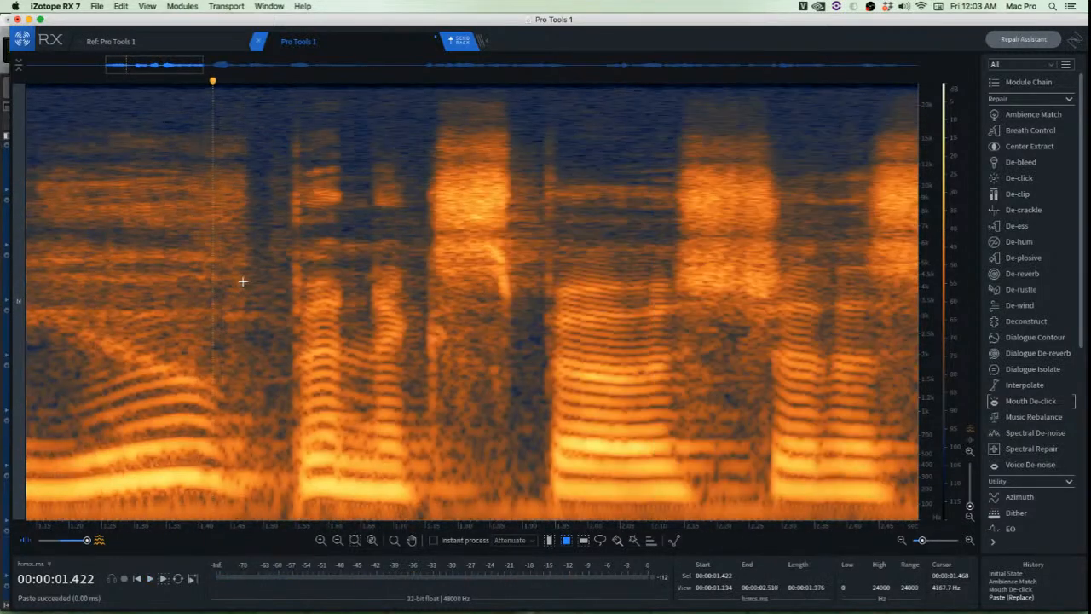
pyautogui.press('space')
pyautogui.press('space')
pyautogui.press('space')
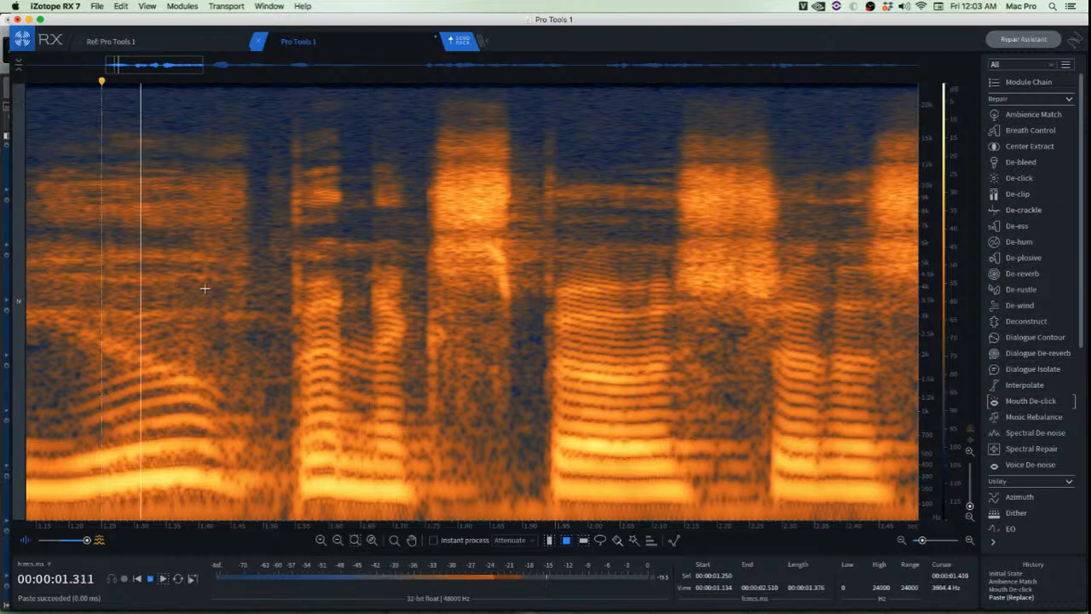
pyautogui.press('space')
# Isolate and listen to separate time and frequency regions between about 1.35 and 1.74 s
pyautogui.scroll(2, 226, 309)
pyautogui.scroll(2, 226, 309)
pyautogui.moveTo(208, 270); pyautogui.dragTo(404, 366)
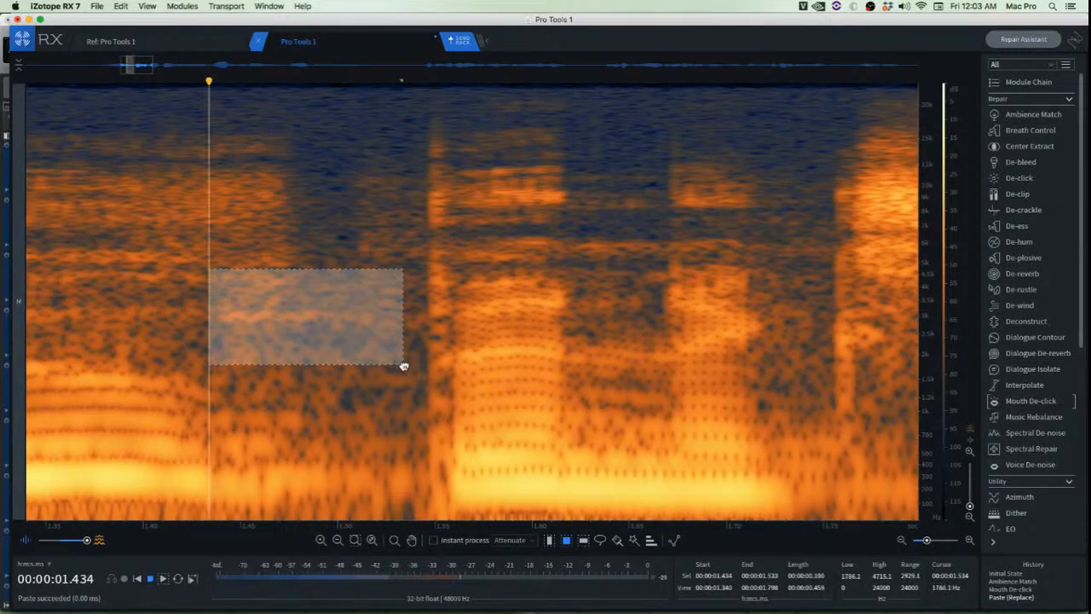
pyautogui.moveTo(337, 147); pyautogui.dragTo(404, 251)
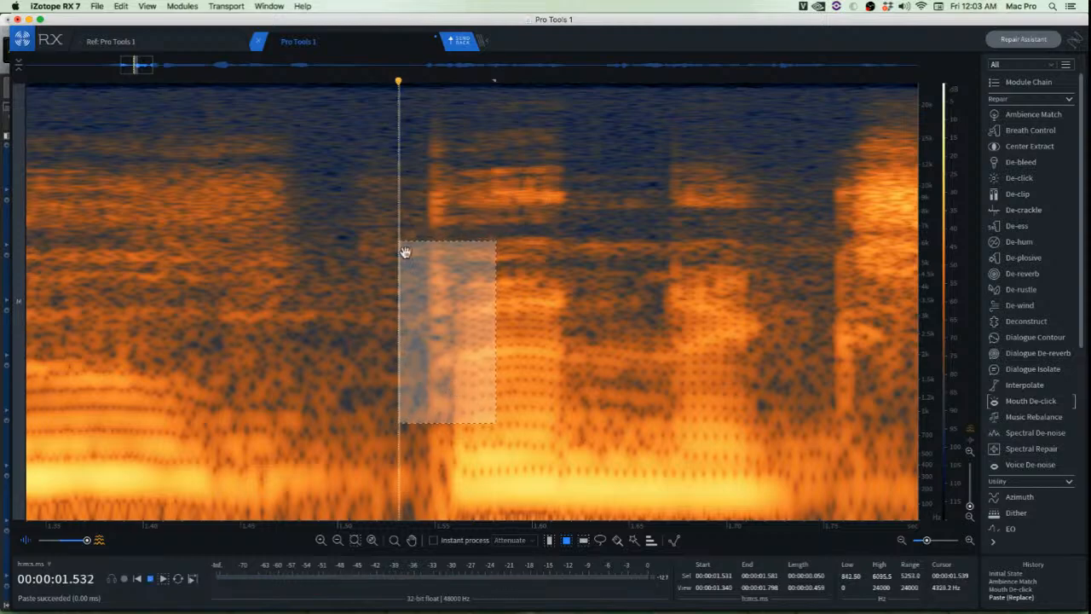
pyautogui.moveTo(387, 122); pyautogui.dragTo(807, 559)
pyautogui.press('space')
pyautogui.press('space')
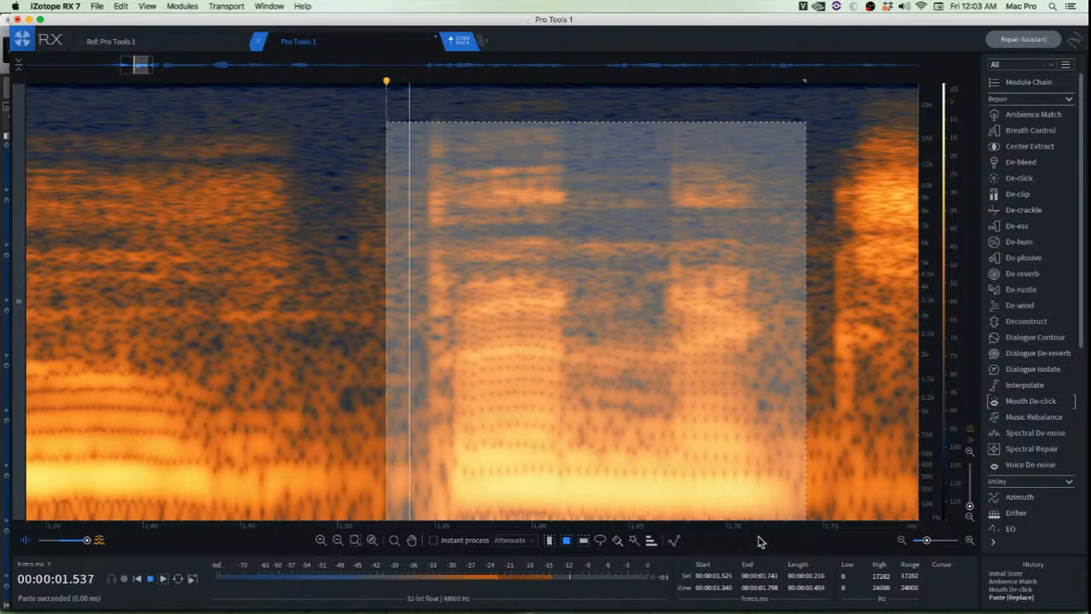
pyautogui.moveTo(41, 166); pyautogui.dragTo(338, 437)
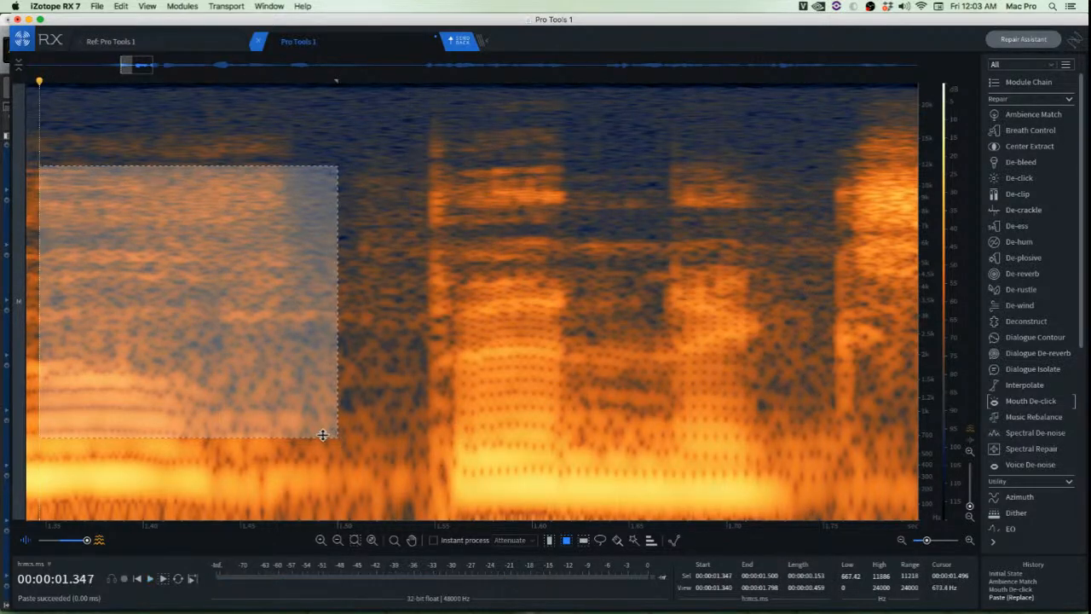
pyautogui.click(145, 321)
# Copy a clean neighbouring patch and paste it over the small click near 1.39 s, about 1.7 to 4.2 kHz
pyautogui.scroll(3, 145, 320)
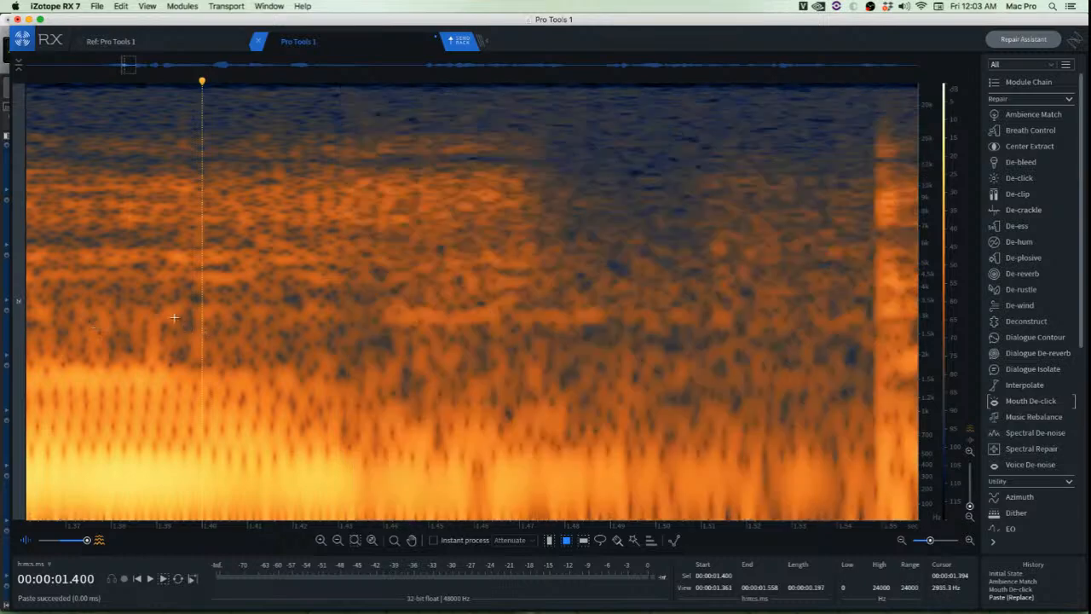
pyautogui.moveTo(156, 285); pyautogui.dragTo(179, 369)
pyautogui.press('super+v')
pyautogui.click(302, 366)
pyautogui.scroll(-5, 288, 377)
# Play back the patched end of the first word from about 1.32 s
pyautogui.click(176, 249)
pyautogui.press('space')
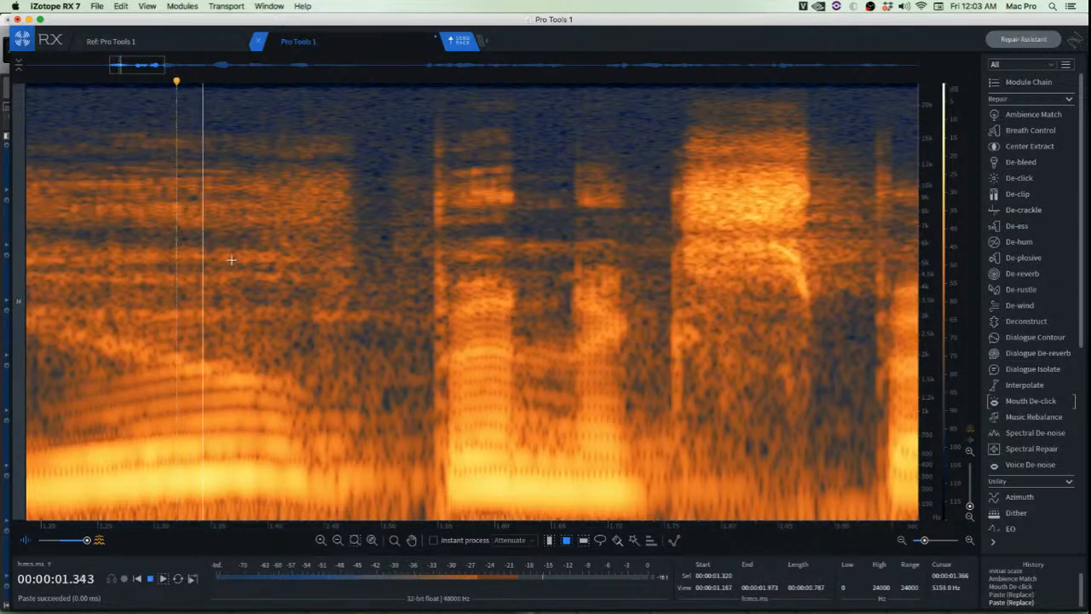
pyautogui.press('space')
pyautogui.press('space')
pyautogui.press('space')
pyautogui.press('space')
# Select the noise streak from about 1.440 to 1.524 s and 2.2 to 3.4 kHz, and render Spectral Repair Attenuate
pyautogui.scroll(2, 474, 338)
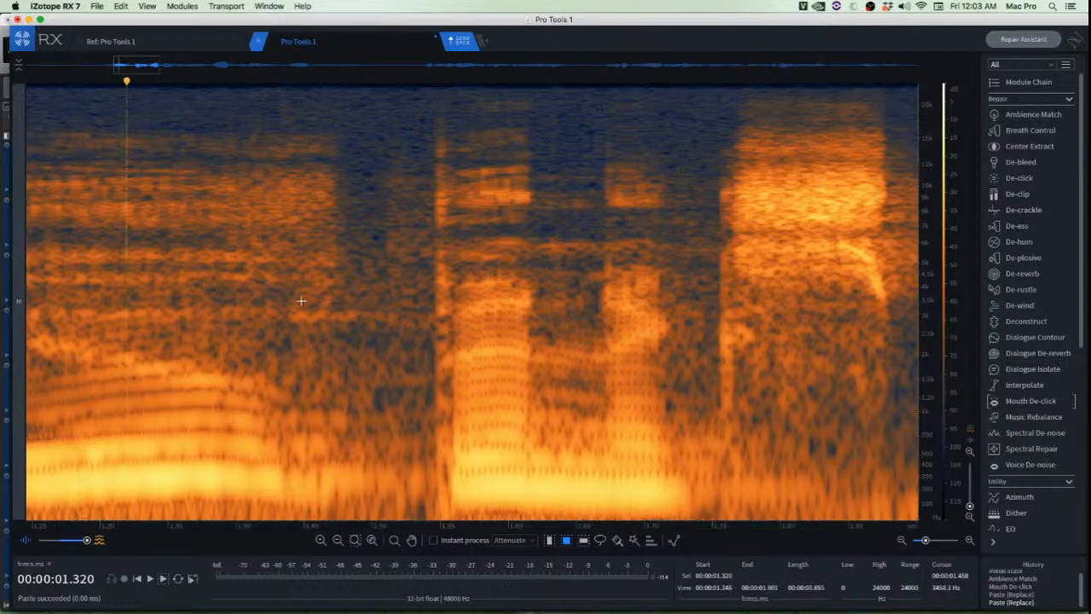
pyautogui.moveTo(290, 303); pyautogui.dragTo(404, 343)
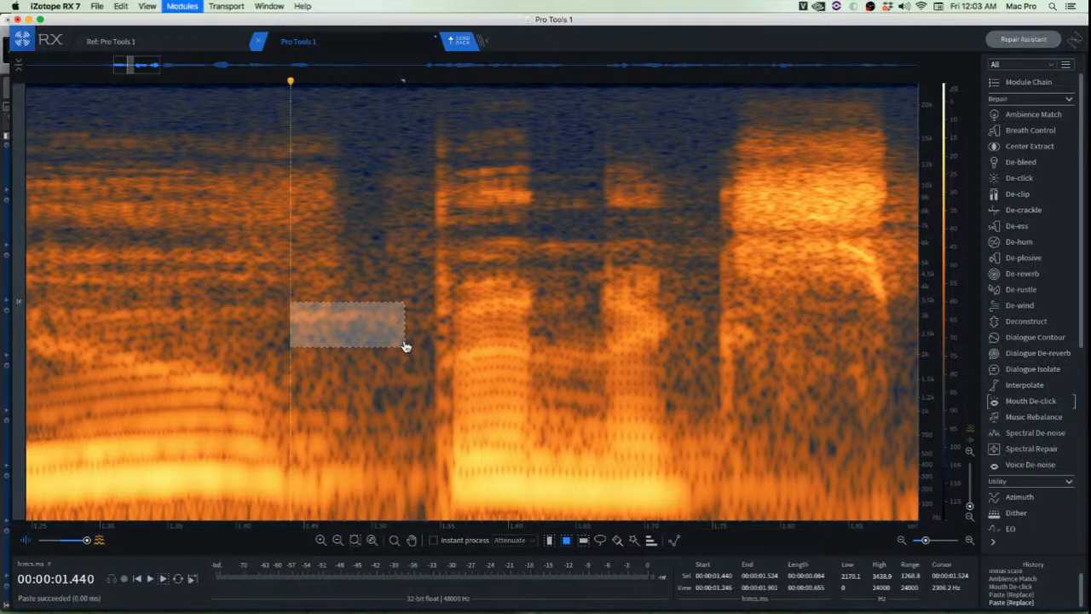
pyautogui.press('super+5')
# Play back the spectrally repaired gap between the words from about 1.29 s
pyautogui.click(87, 182)
pyautogui.press('space')
pyautogui.press('space')
pyautogui.press('space')
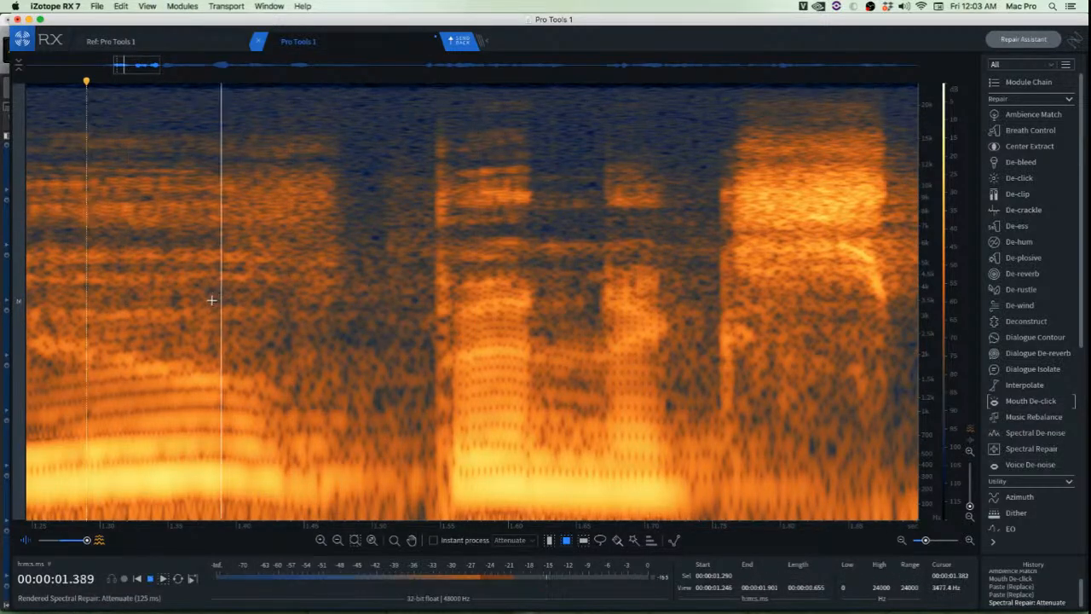
pyautogui.press('space')
pyautogui.press('space')
pyautogui.scroll(-3, 223, 308)
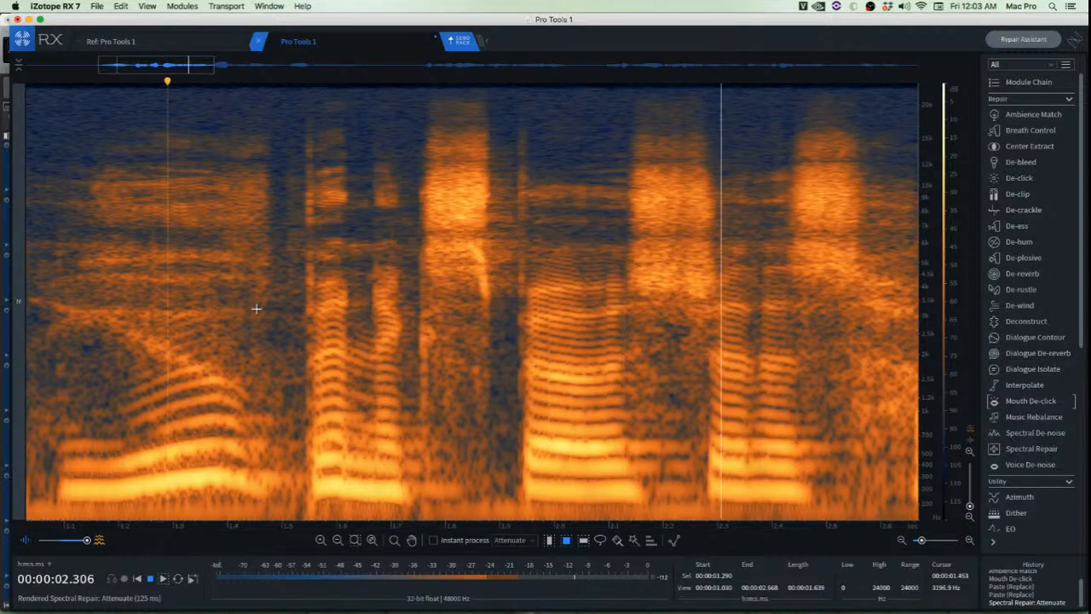
# Listen to the rest of the phrase from about 1.56 s, replaying it from about 3.28 s
pyautogui.click(314, 290)
pyautogui.scroll(-3, 323, 285)
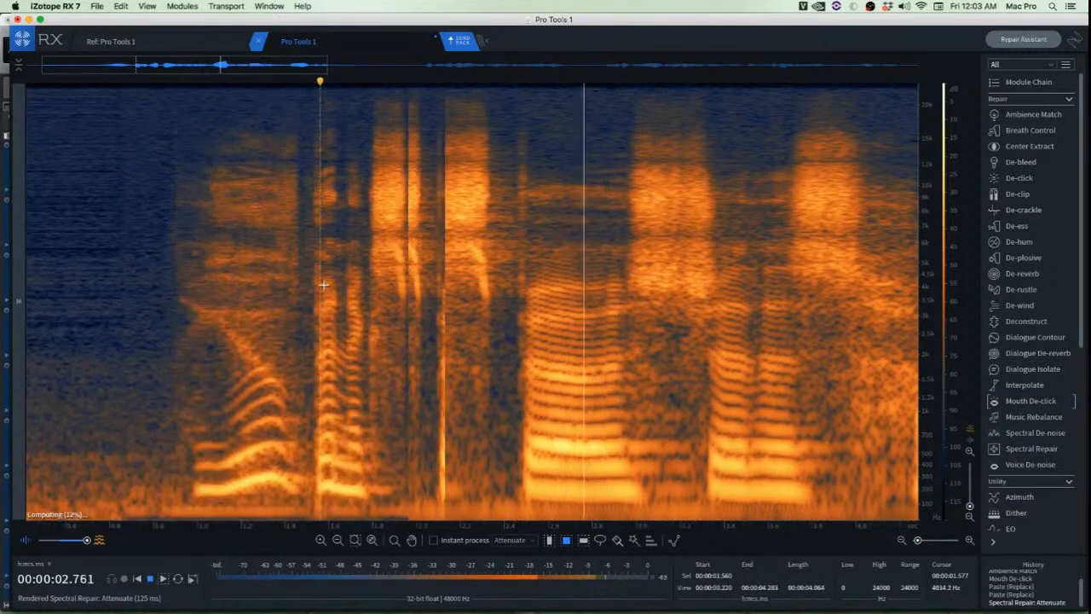
pyautogui.scroll(-2, 528, 325)
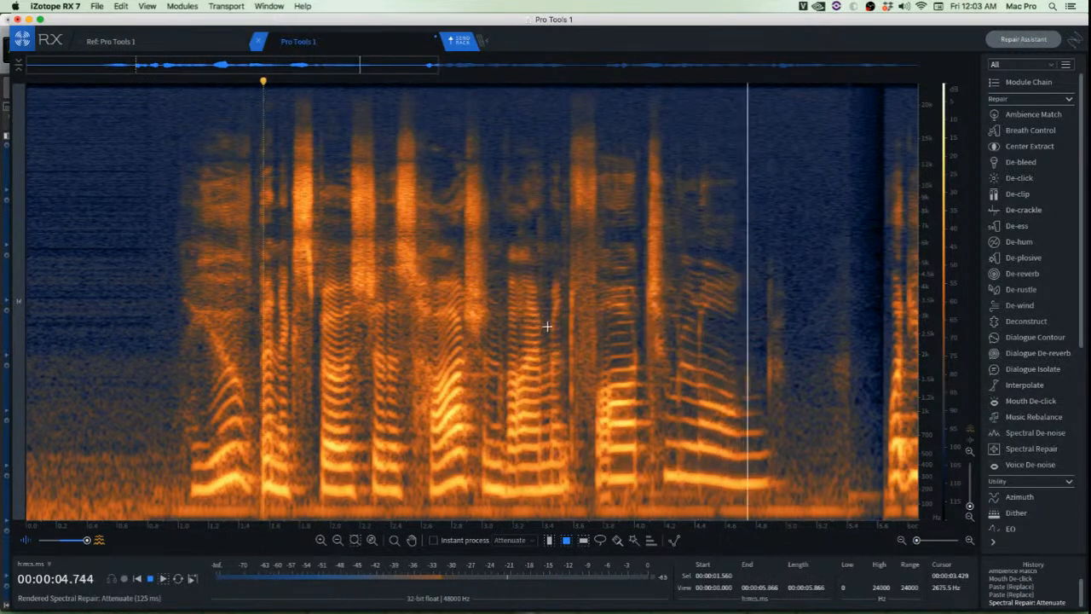
pyautogui.click(525, 279)
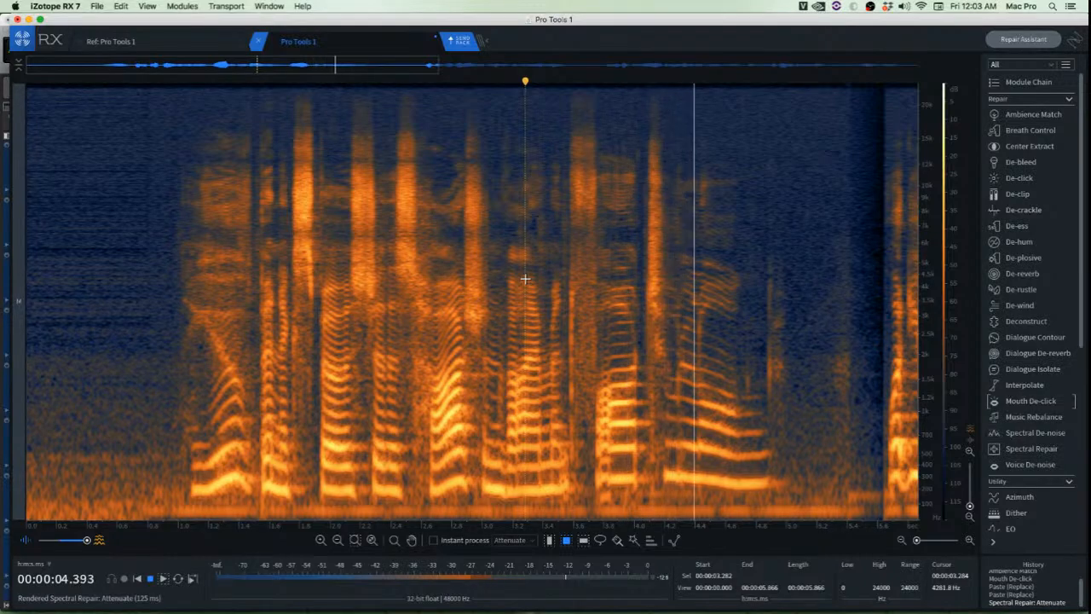
pyautogui.press('space')
pyautogui.press('space')
pyautogui.press('space')
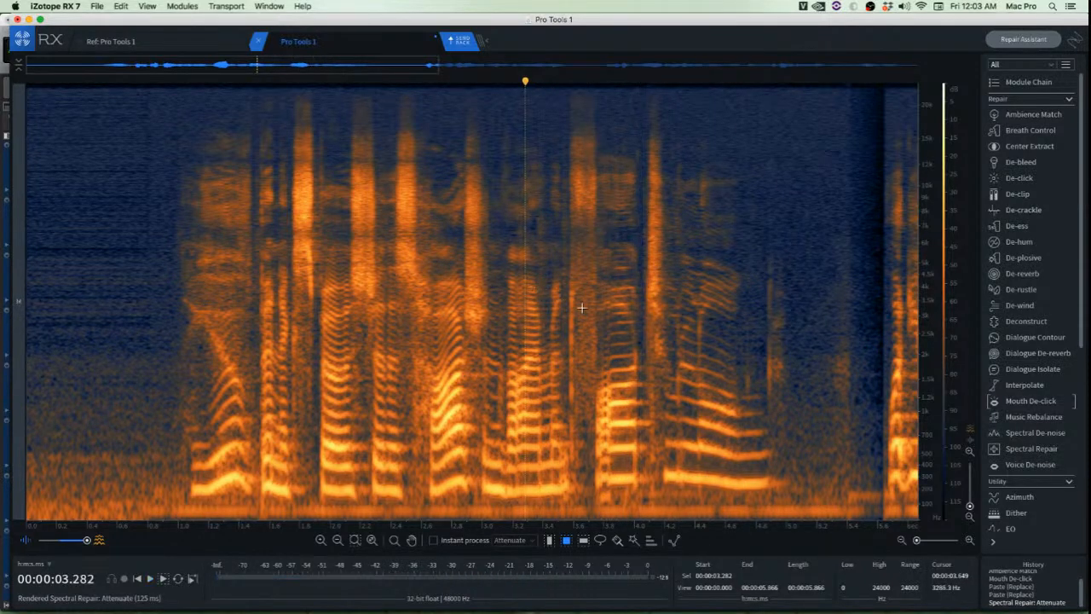
# Copy the clean patch at about 3.624 to 3.643 s, 190 Hz to 2.1 kHz, and paste it over the adjacent click near 3.62 s
pyautogui.scroll(8, 581, 306)
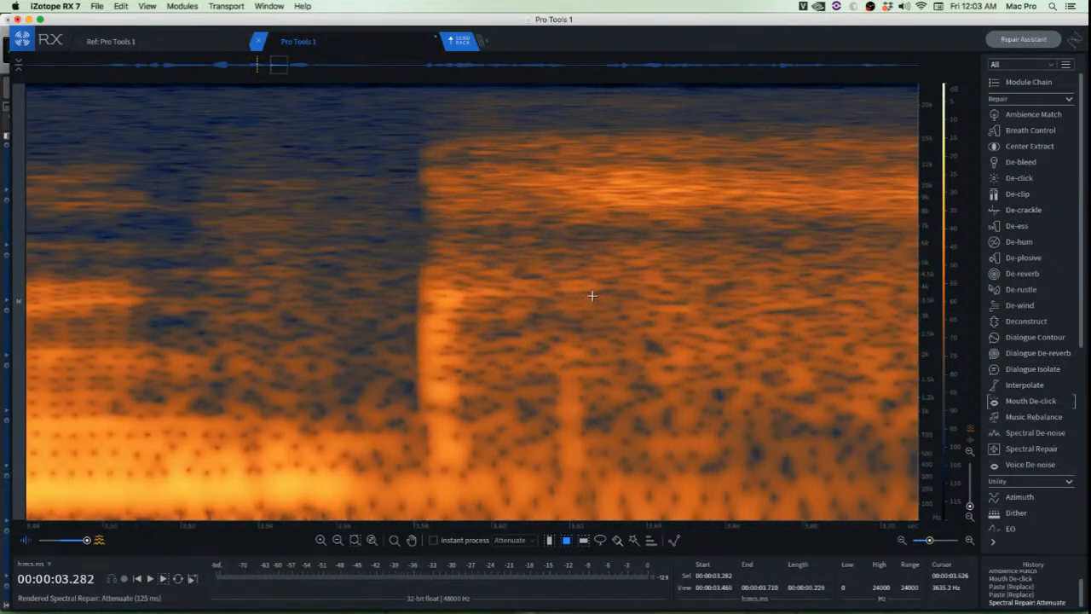
pyautogui.moveTo(584, 350); pyautogui.dragTo(659, 490)
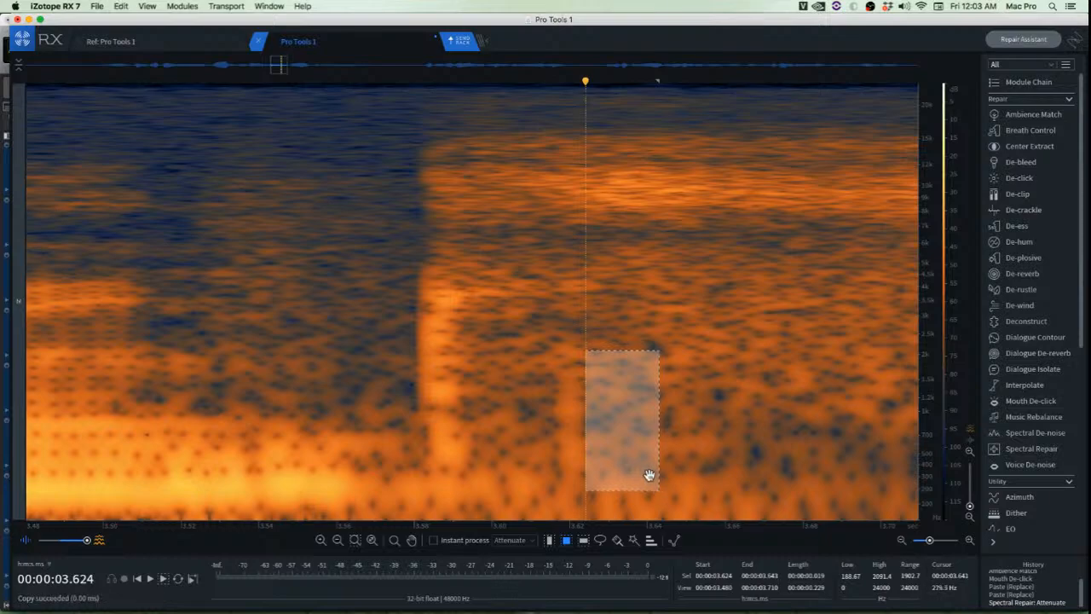
pyautogui.press('super+v')
pyautogui.click(653, 458)
pyautogui.scroll(-4, 648, 455)
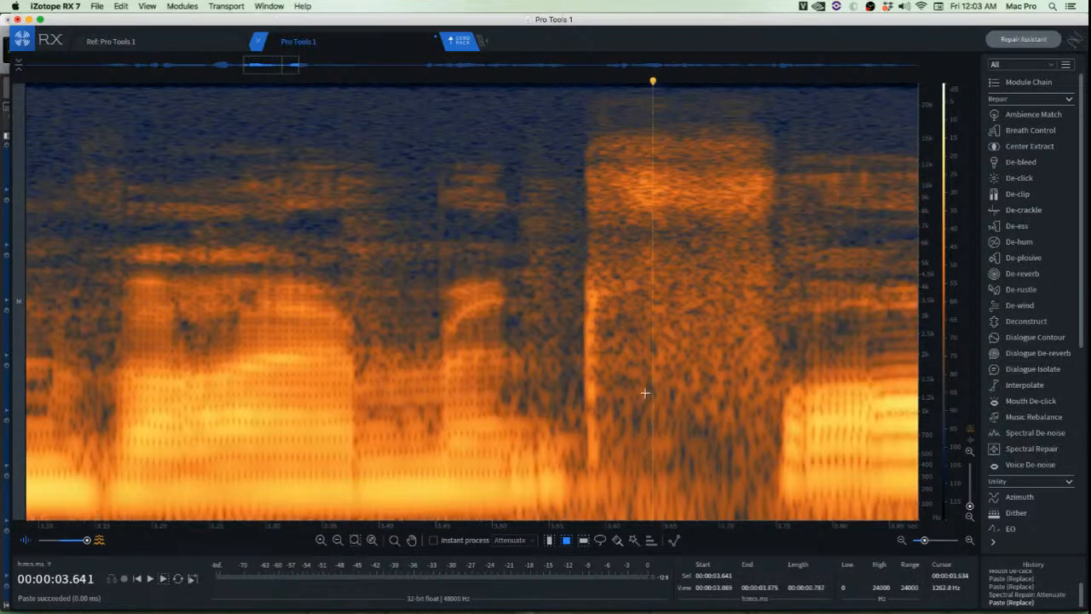
# Play back the patched consonant and the words following it from about 3.56 s
pyautogui.scroll(2, 665, 381)
pyautogui.click(480, 195)
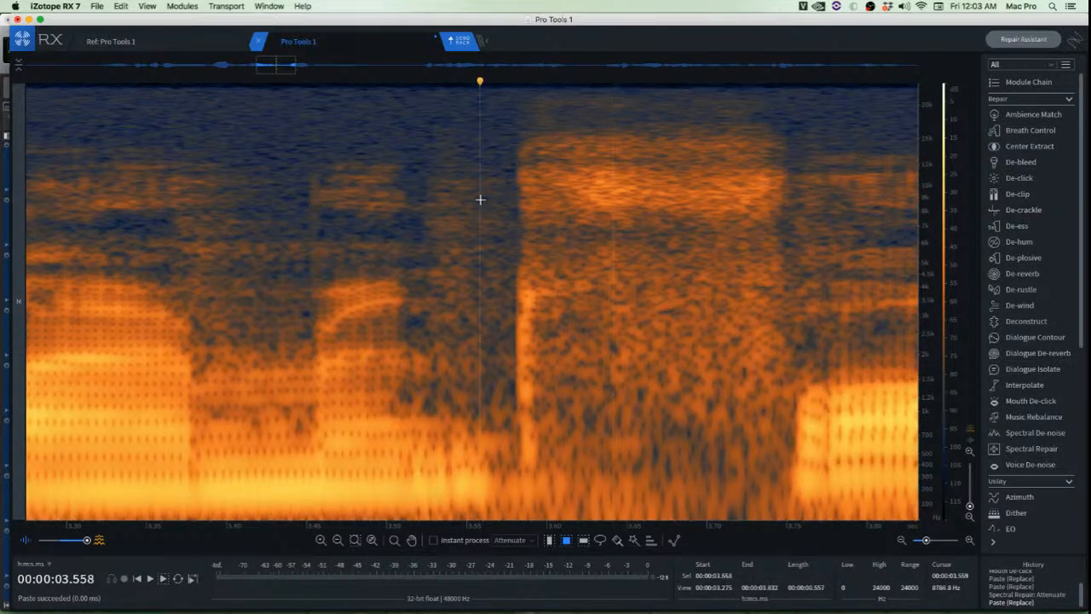
pyautogui.press('space')
pyautogui.scroll(-8, 522, 257)
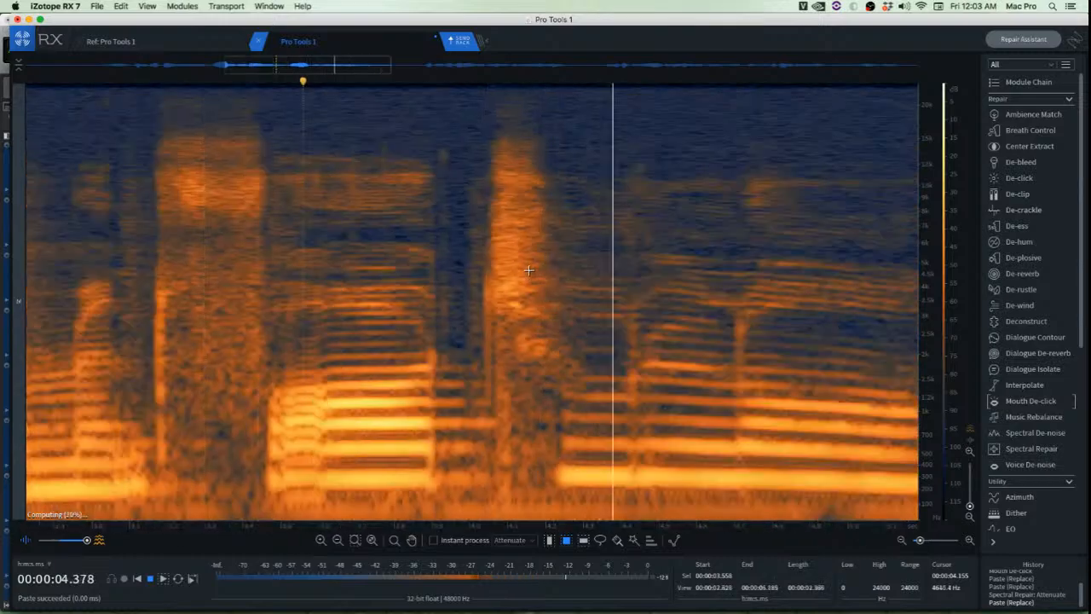
pyautogui.press('space')
pyautogui.press('space')
pyautogui.press('space')
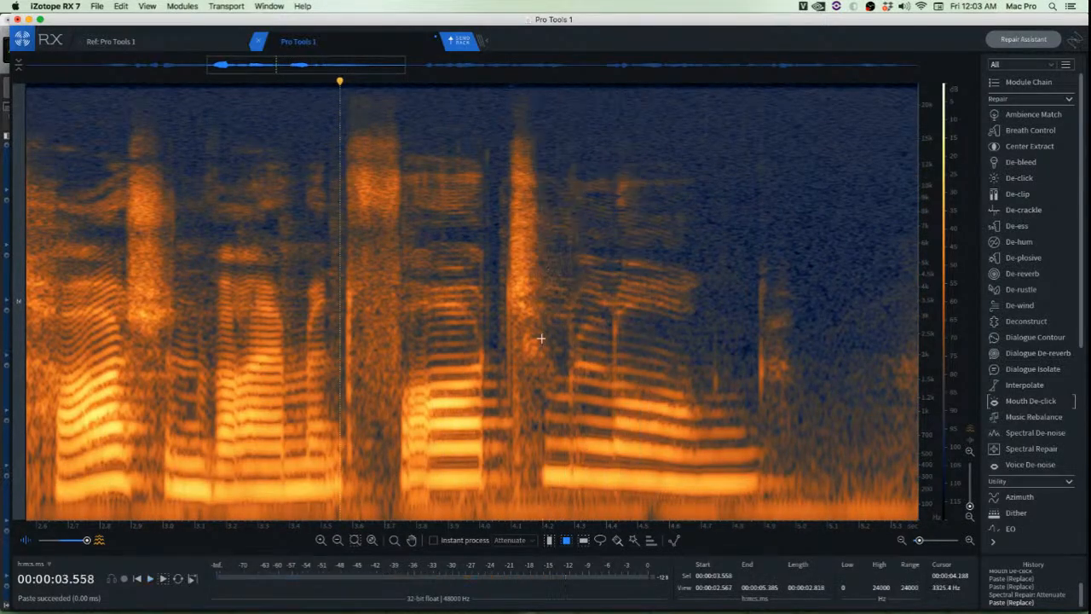
# Copy the patch at about 4.123 to 4.155 s, 52 Hz to 2 kHz, and paste it over the low-frequency click just before it
pyautogui.scroll(8, 506, 403)
pyautogui.scroll(3, 487, 388)
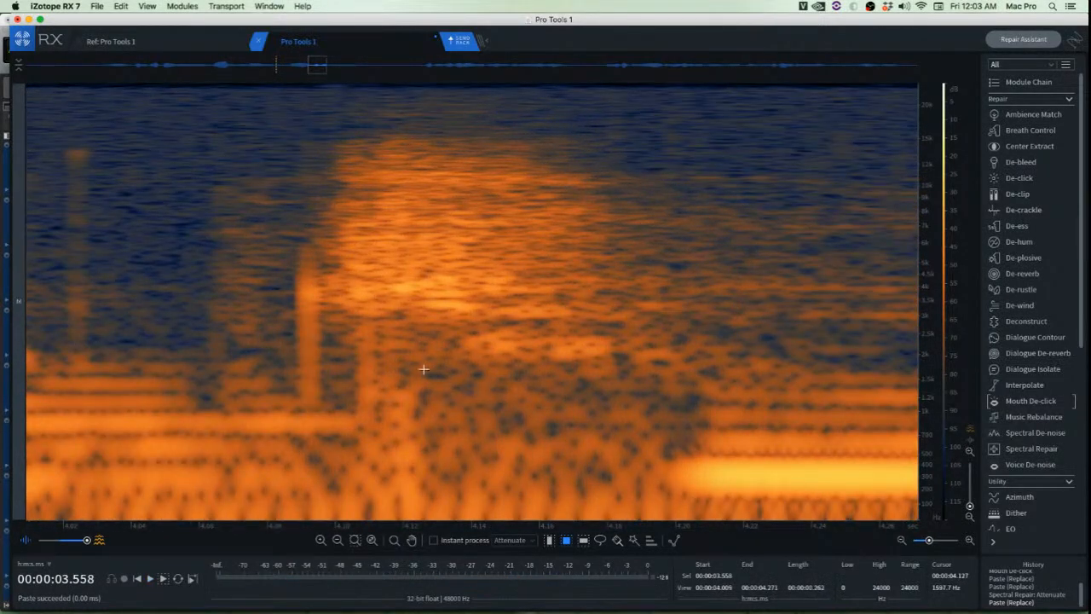
pyautogui.moveTo(414, 352); pyautogui.dragTo(521, 508)
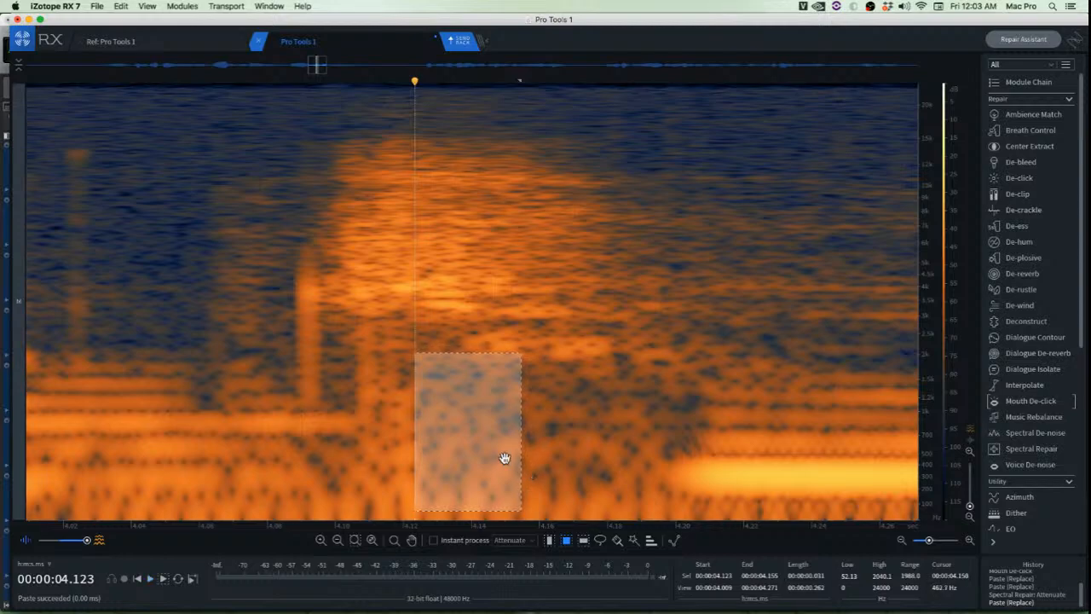
pyautogui.moveTo(482, 438); pyautogui.dragTo(393, 432)
pyautogui.hotkey('ctrl', 'v')
pyautogui.click(506, 410)
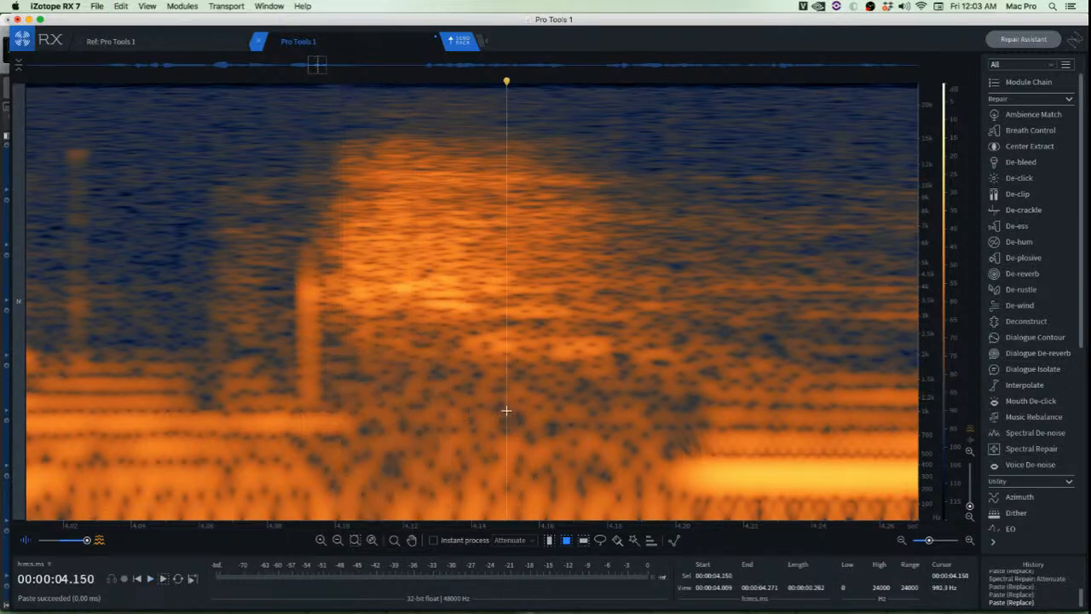
# Copy a neighbouring patch and paste it over the click at about 4.085 to 4.100 s, 1 to 6.3 kHz
pyautogui.scroll(3, 351, 367)
pyautogui.moveTo(192, 238); pyautogui.dragTo(274, 410)
pyautogui.hotkey('ctrl', 'v')
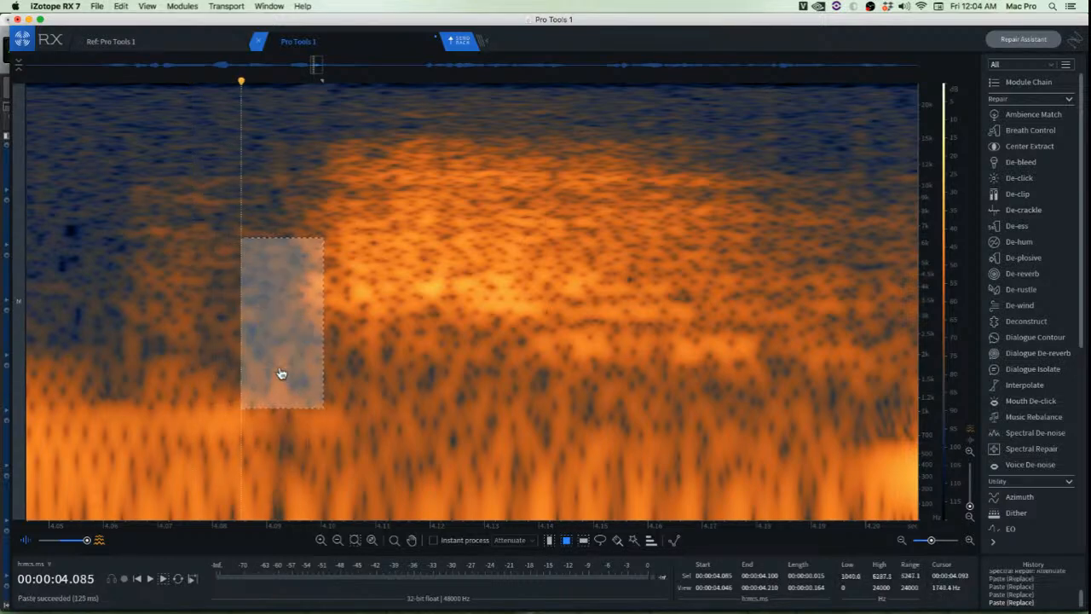
pyautogui.click(183, 293)
pyautogui.scroll(-3, 194, 296)
# Audition the repaired consonant repeatedly from about 4.04 s and 4.00 s
pyautogui.click(136, 245)
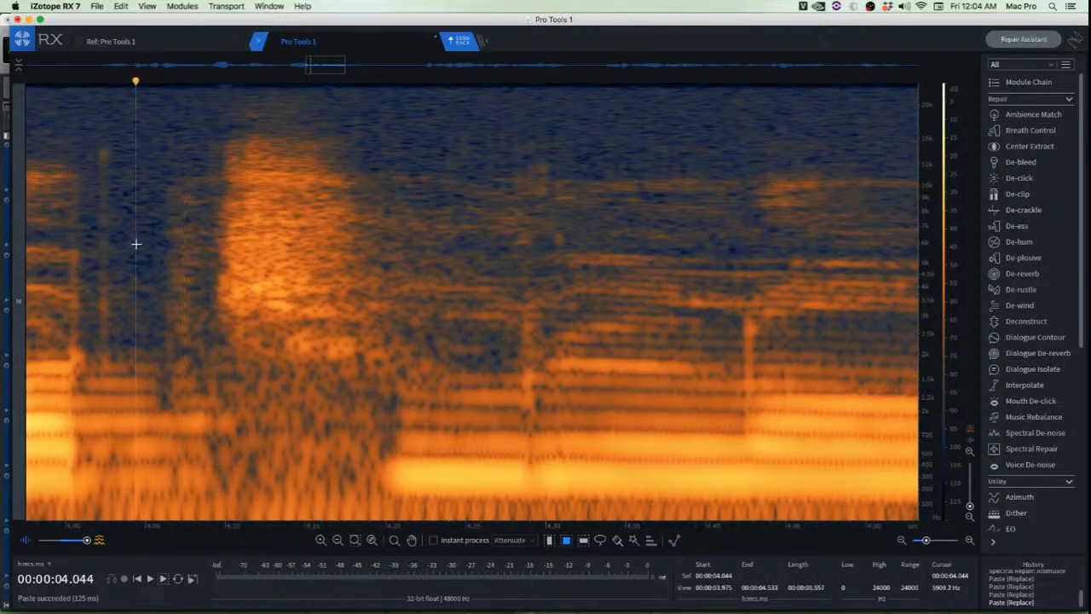
pyautogui.press('space')
pyautogui.click(127, 176)
pyautogui.press('space')
pyautogui.press('space')
pyautogui.click(66, 154)
pyautogui.press('space')
pyautogui.press('space')
pyautogui.press('space')
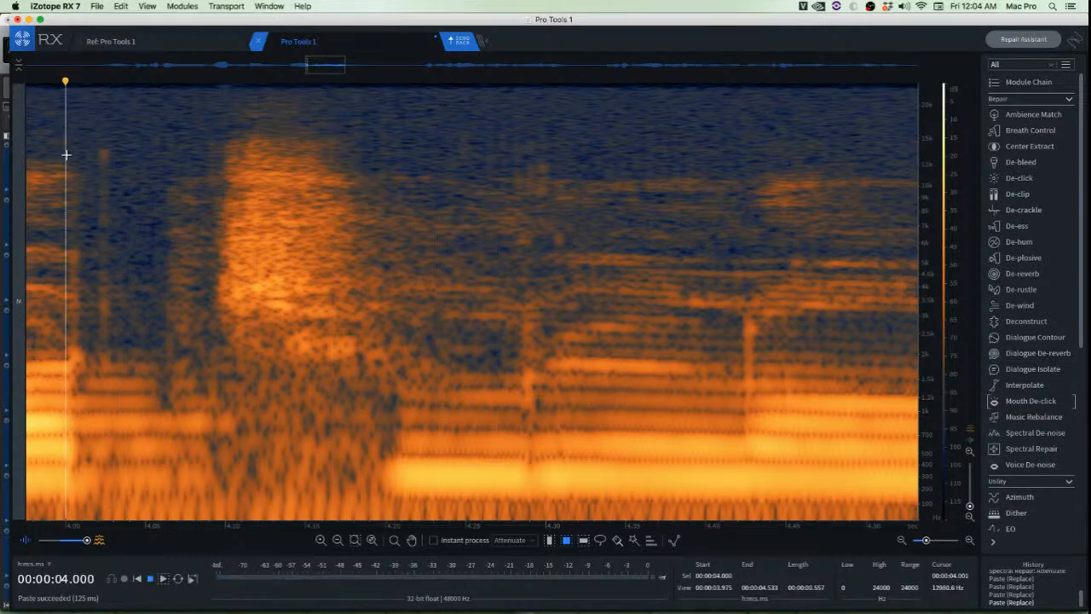
pyautogui.press('space')
pyautogui.press('space')
pyautogui.press('space')
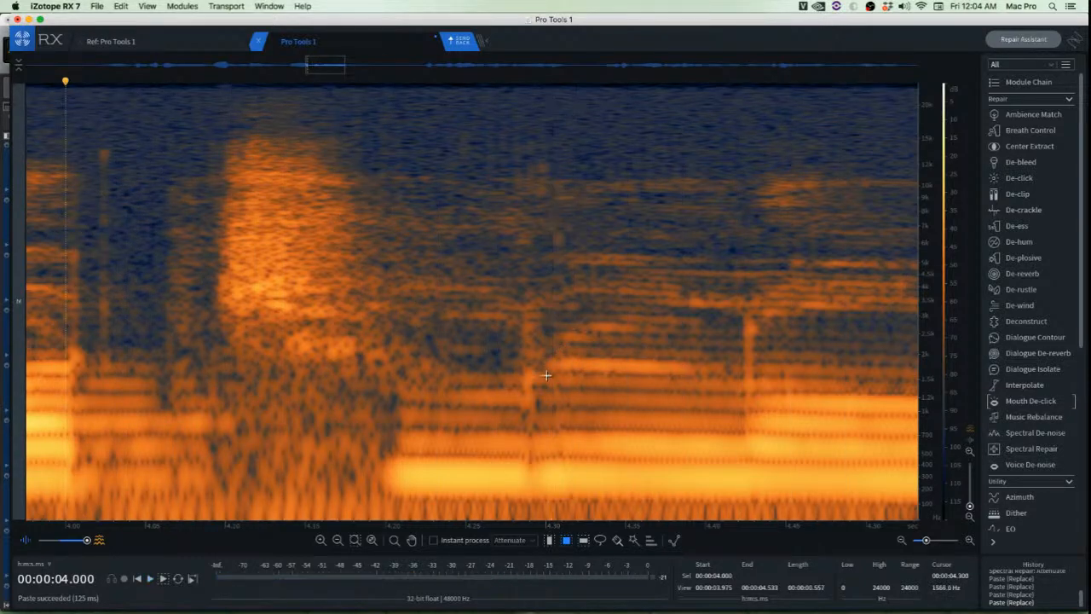
# Try to paste a copied clean patch over the click at about 4.283 to 4.295 s, 0.7 to 4.1 kHz
pyautogui.scroll(5, 504, 352)
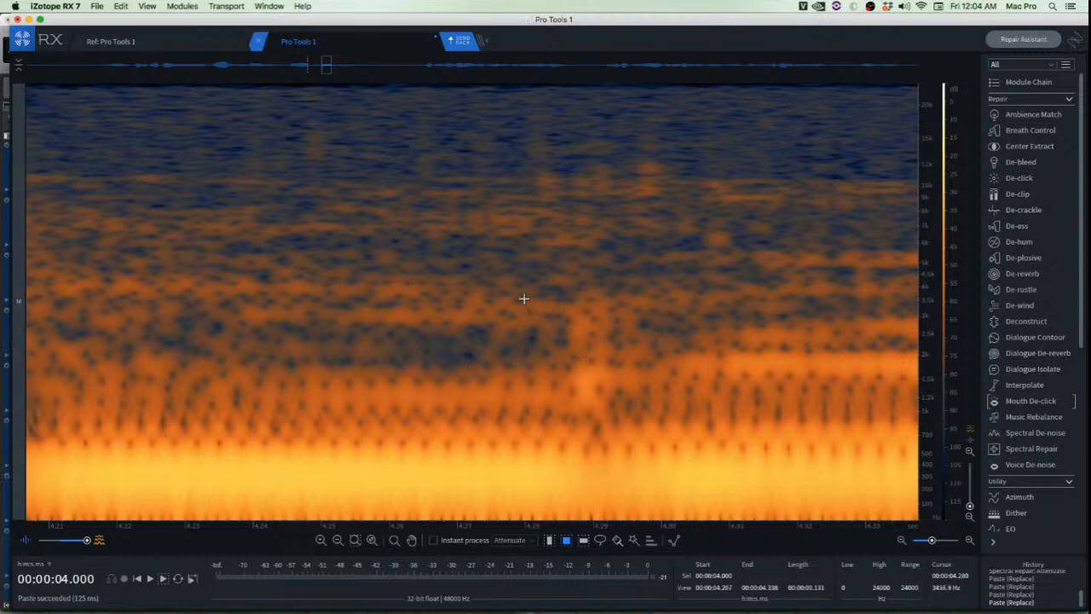
pyautogui.moveTo(509, 283); pyautogui.dragTo(621, 435)
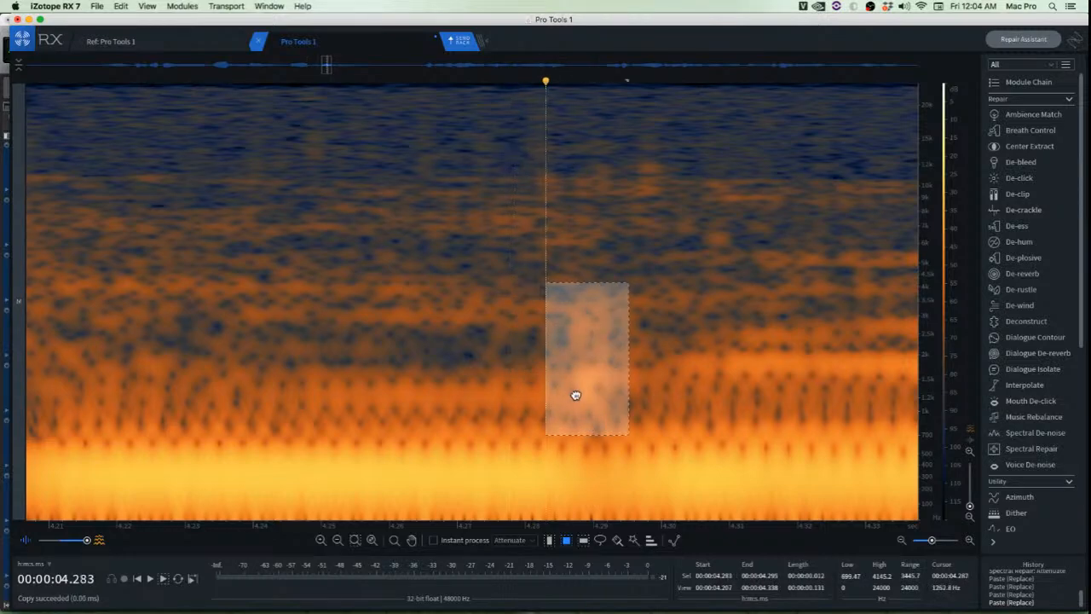
pyautogui.press('super+v')
pyautogui.click(453, 375)
pyautogui.scroll(-5, 465, 374)
pyautogui.click(488, 400)
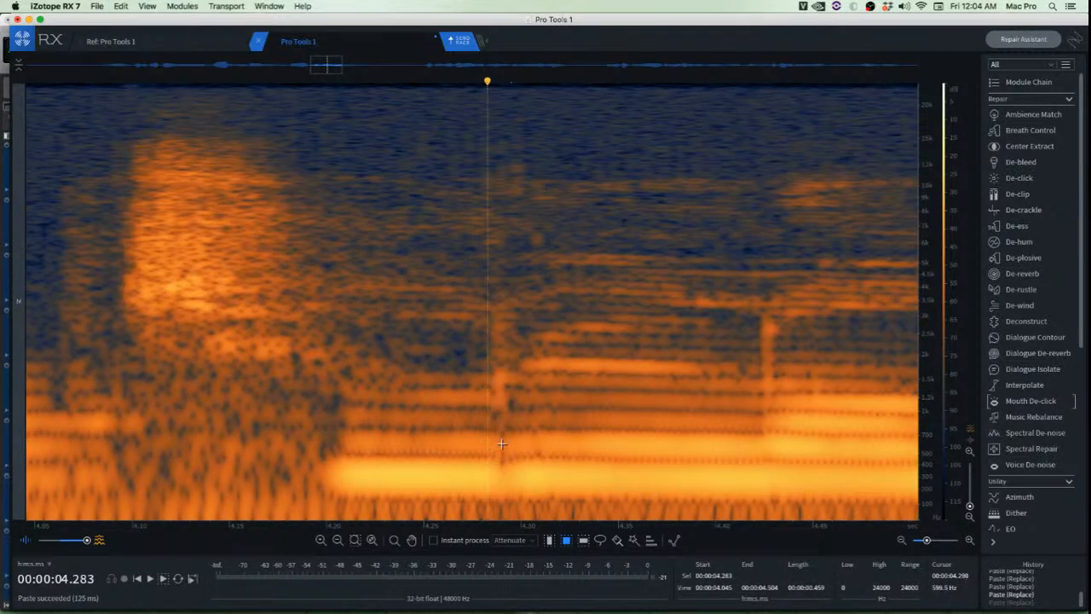
pyautogui.scroll(5, 450, 368)
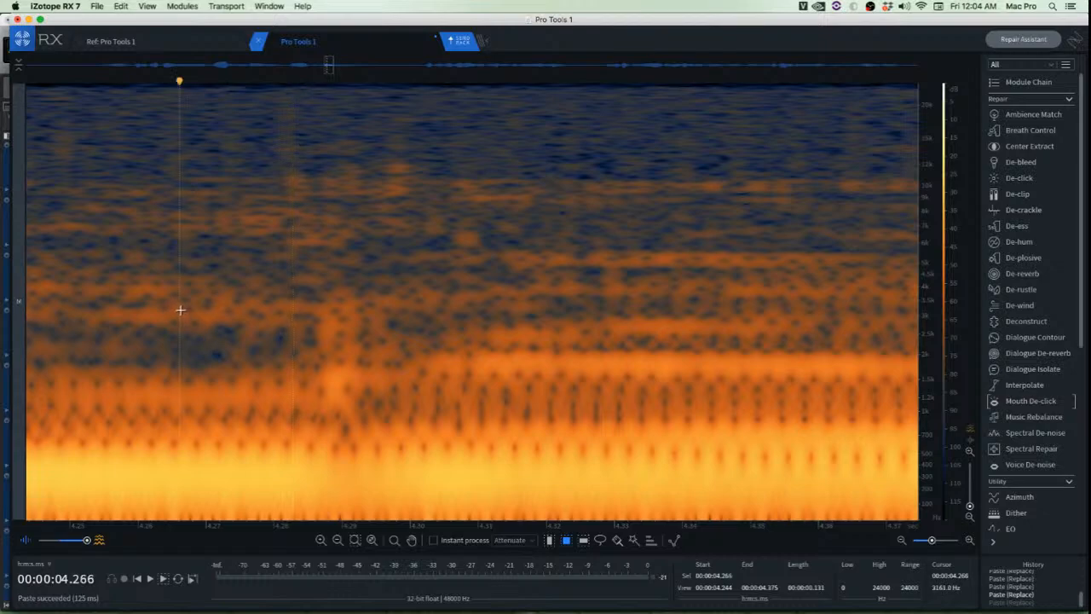
pyautogui.moveTo(180, 309); pyautogui.dragTo(339, 418)
pyautogui.moveTo(287, 385); pyautogui.dragTo(271, 350)
pyautogui.click(477, 456)
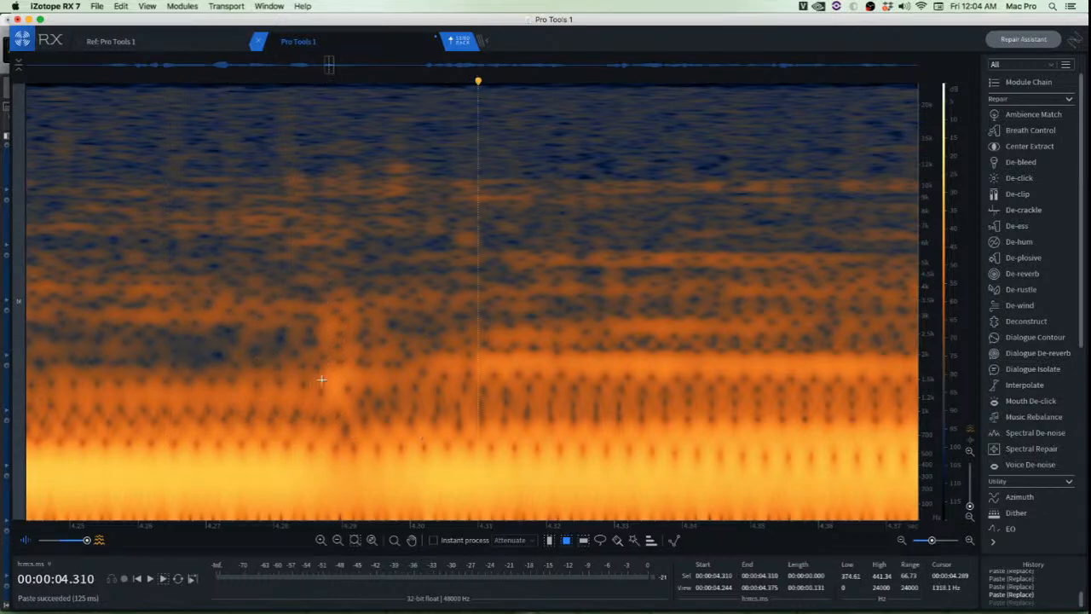
# Copy the patch at about 4.259 to 4.286 s, 0.7 to 4.3 kHz, and paste it over the click just after it
pyautogui.moveTo(136, 278); pyautogui.dragTo(315, 432)
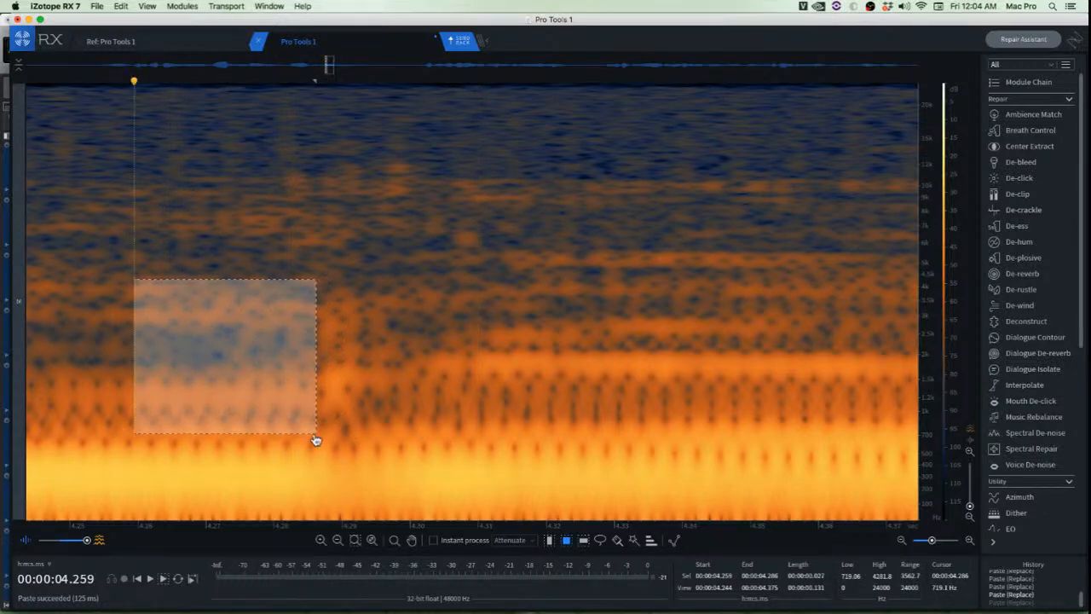
pyautogui.moveTo(263, 395); pyautogui.dragTo(358, 398)
pyautogui.press('super+v')
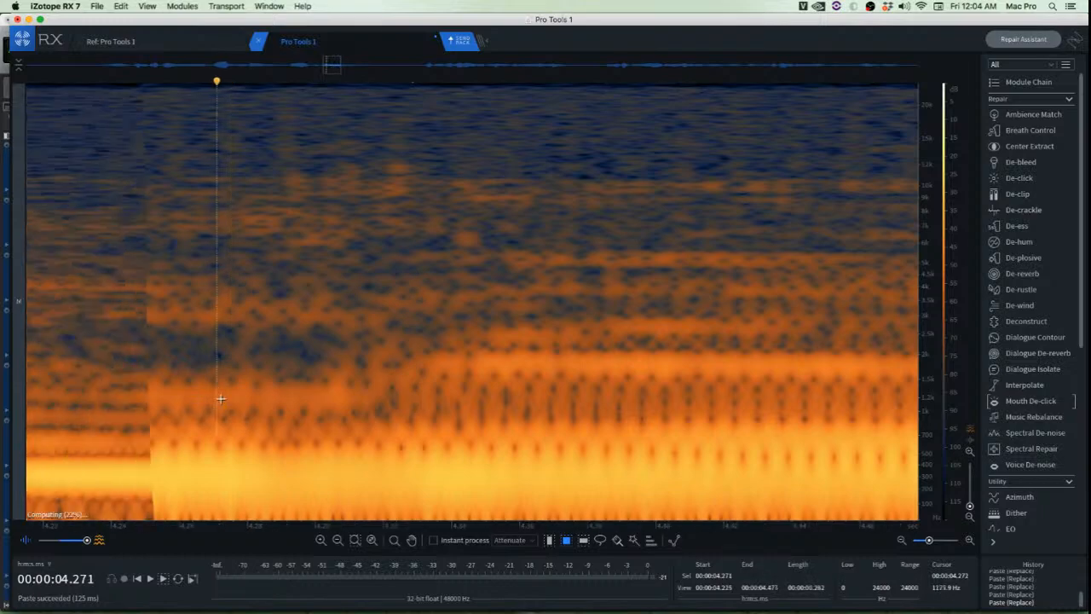
# Audition the repaired vowel onset repeatedly from about 4.233 s
pyautogui.scroll(-2, 219, 394)
pyautogui.click(87, 300)
pyautogui.press('space')
pyautogui.press('space')
pyautogui.press('space')
pyautogui.press('space')
pyautogui.press('space')
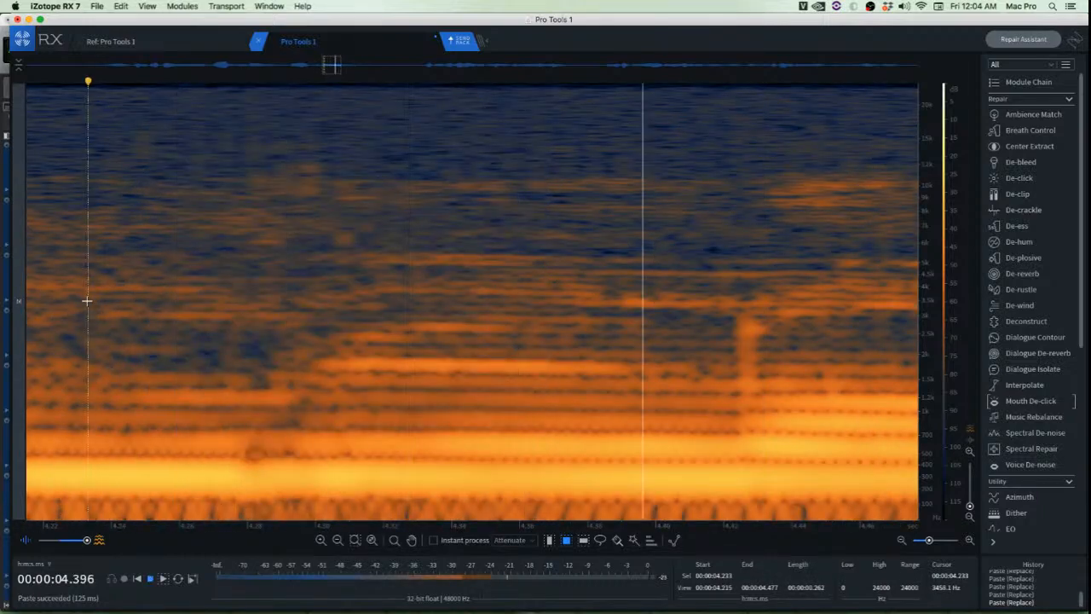
# Try to paste a copied patch over the click at about 4.415 to 4.436 s, 0.9 to 3.6 kHz
pyautogui.scroll(-4, 122, 300)
pyautogui.scroll(4, 416, 330)
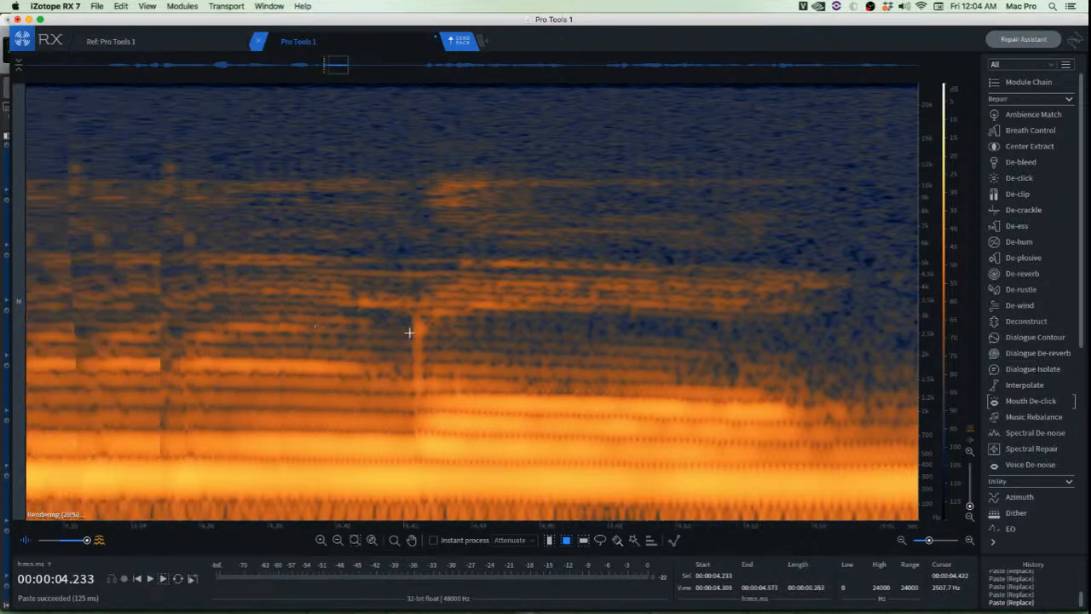
pyautogui.moveTo(254, 298); pyautogui.dragTo(442, 421)
pyautogui.moveTo(407, 389); pyautogui.dragTo(503, 389)
pyautogui.press('super+v')
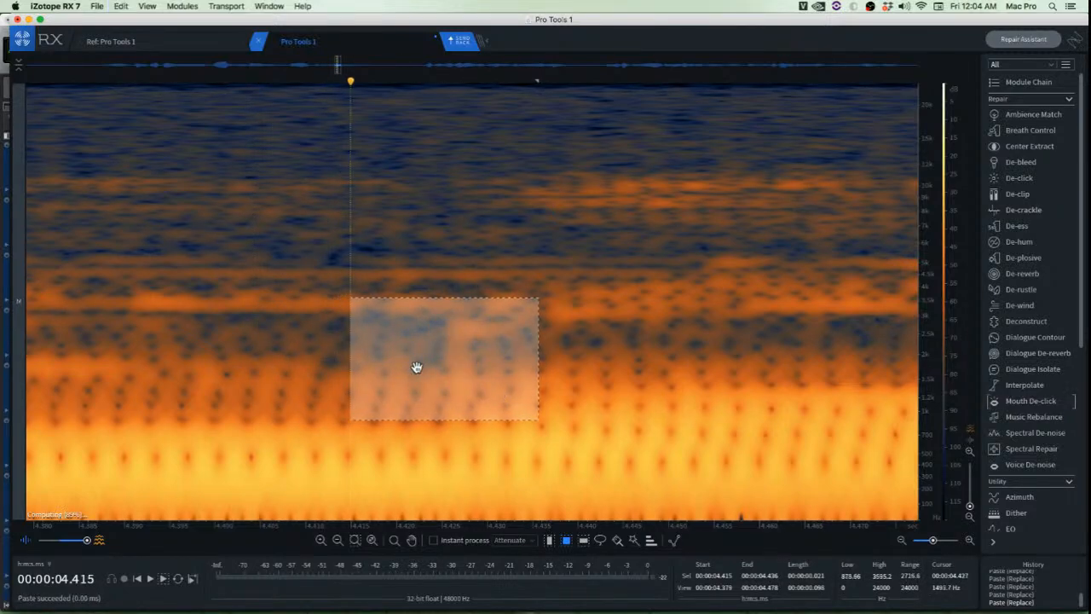
pyautogui.click(396, 360)
pyautogui.scroll(-3, 321, 331)
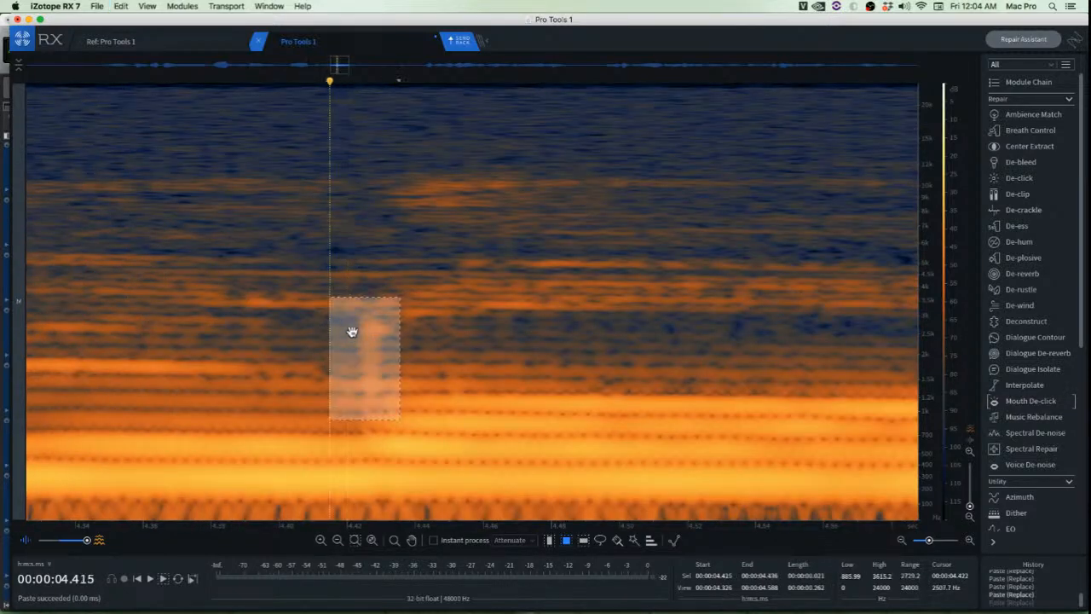
# Cut the click at about 4.424 to 4.432 s, 0.95 to 3.4 kHz, out of the vowel
pyautogui.scroll(3, 365, 320)
pyautogui.moveTo(347, 302); pyautogui.dragTo(458, 414)
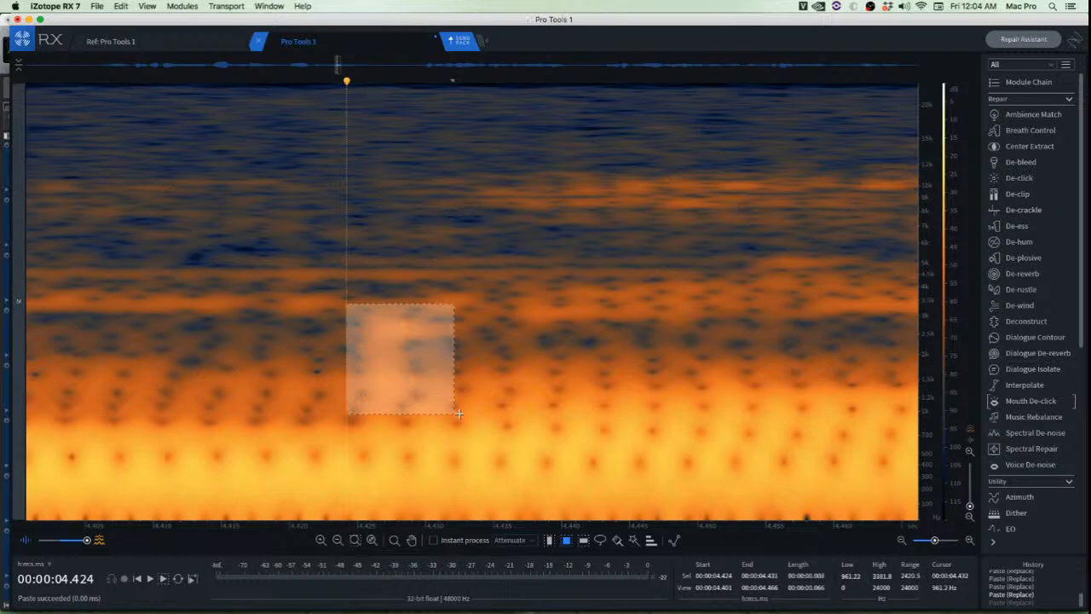
pyautogui.press('super+x')
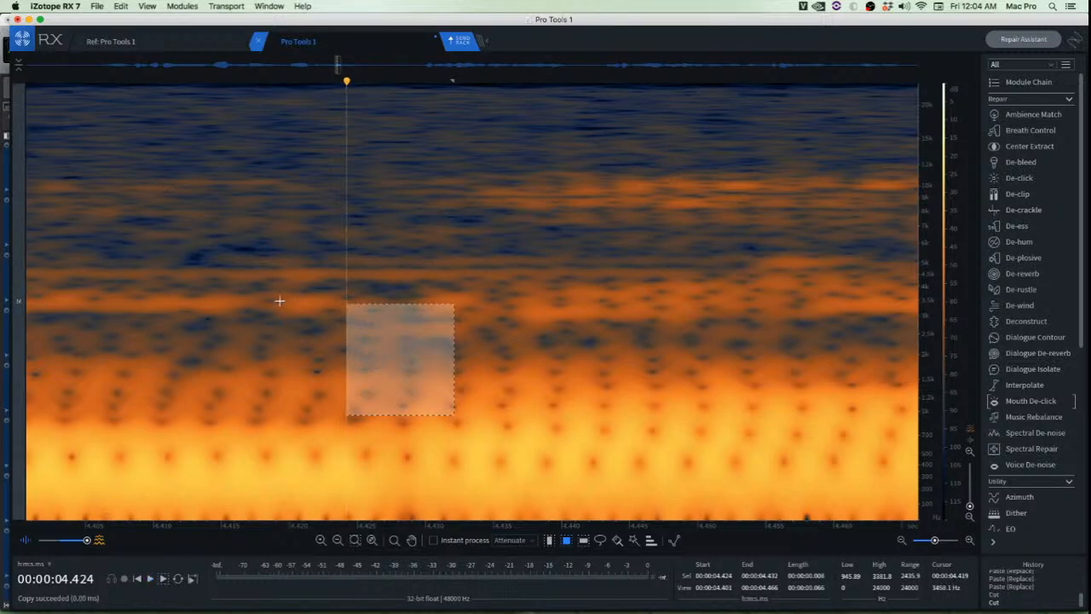
pyautogui.click(280, 299)
pyautogui.scroll(-3, 277, 296)
pyautogui.click(175, 251)
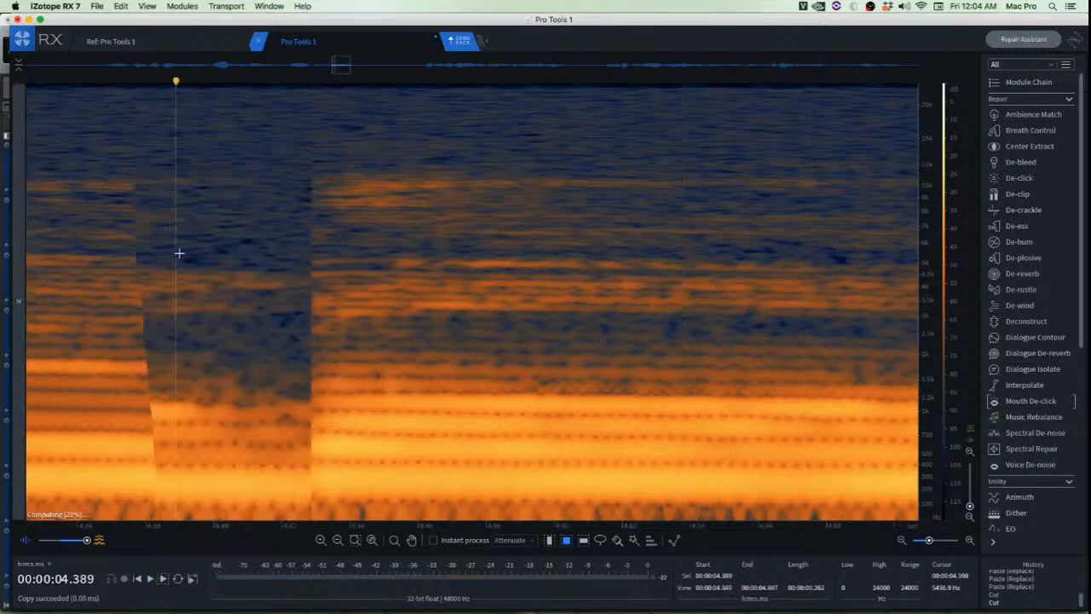
# Copy a neighbouring patch and paste it over the small click at about 4.74 to 4.755 s in the vowel's tail
pyautogui.scroll(-2, 243, 278)
pyautogui.scroll(-2, 289, 279)
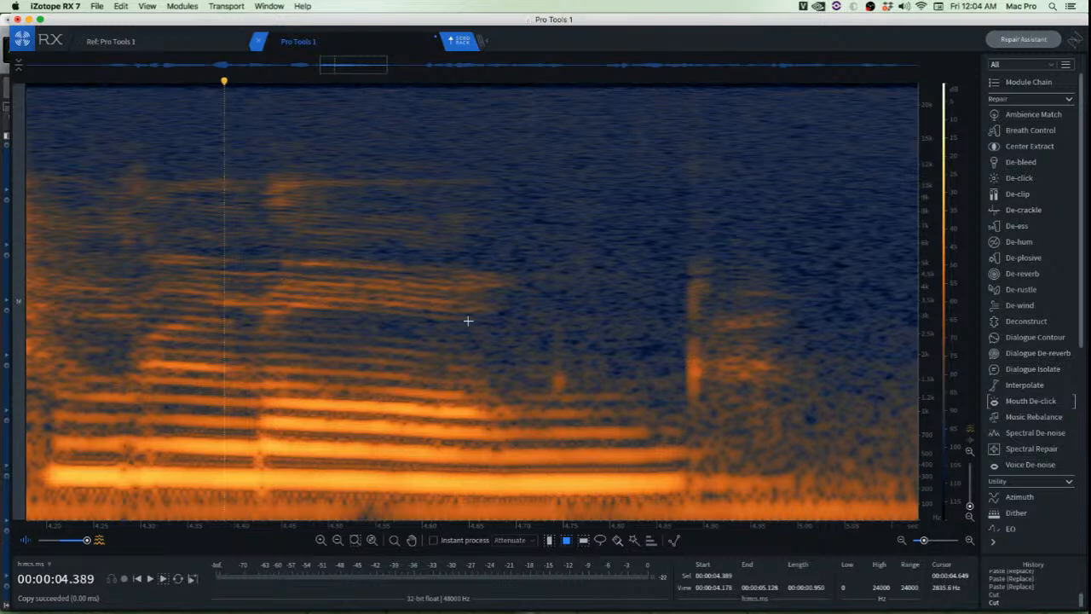
pyautogui.scroll(5, 579, 410)
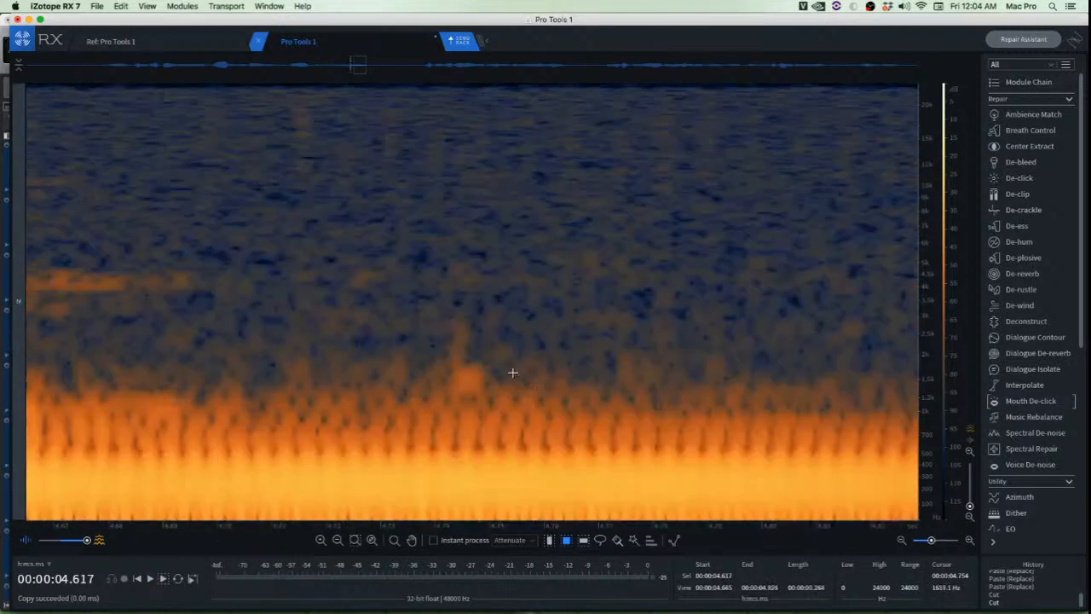
pyautogui.moveTo(434, 324)
pyautogui.mouseDown()
pyautogui.moveTo(463, 368)
pyautogui.moveTo(516, 409)
pyautogui.mouseUp()
pyautogui.moveTo(471, 376)
pyautogui.mouseDown()
pyautogui.moveTo(409, 368)
pyautogui.moveTo(455, 367)
pyautogui.mouseUp()
pyautogui.click(397, 356)
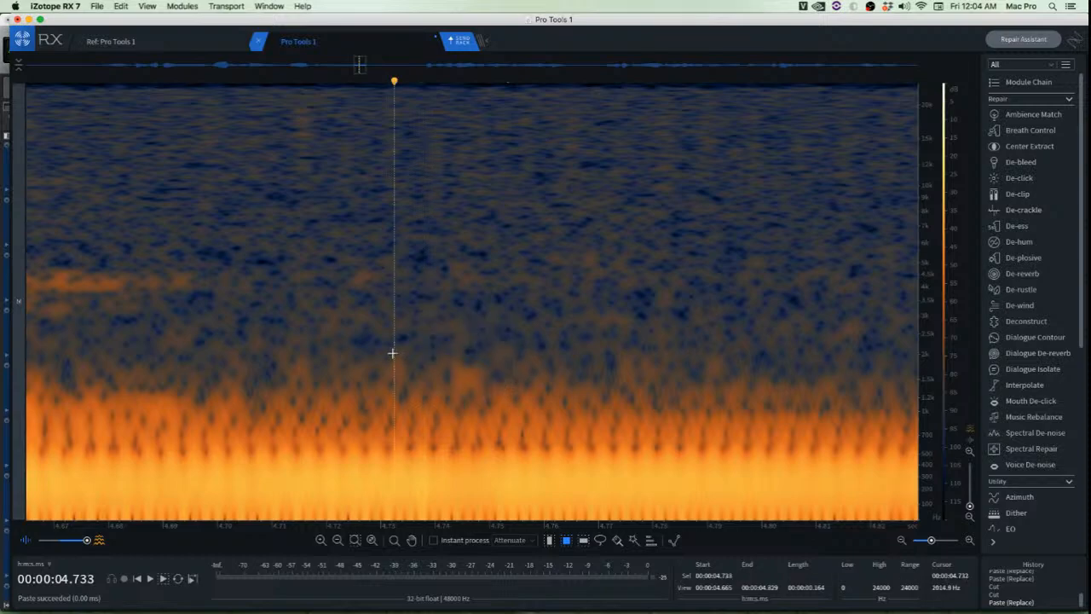
pyautogui.hotkey('ctrl', 'v')
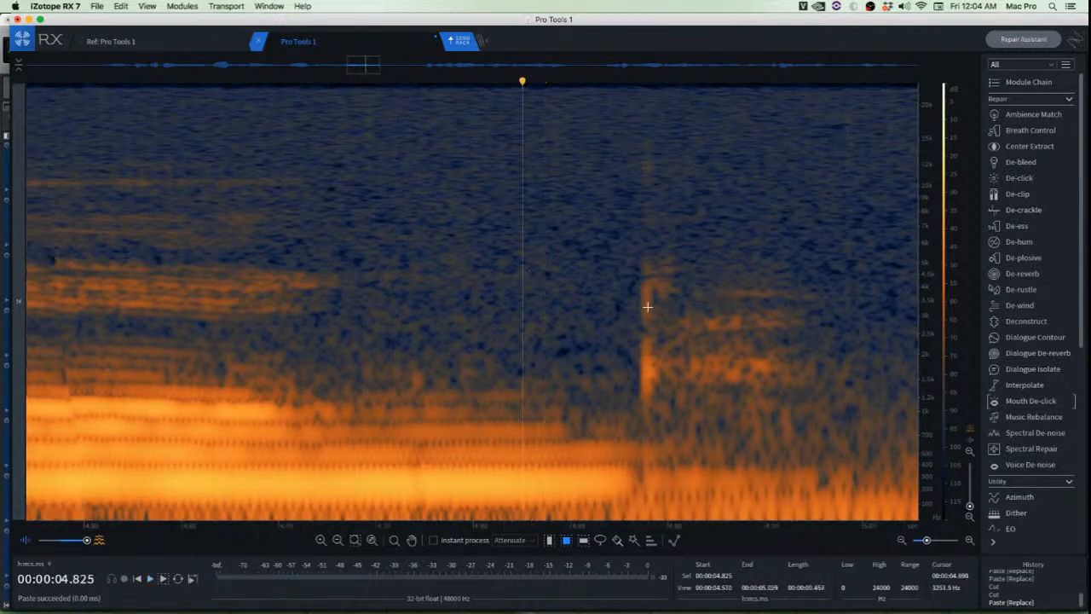
# Inspect the burst at about 4.89 s and audition the pause after it from about 5.009 s
pyautogui.scroll(5, 726, 284)
pyautogui.scroll(-8, 380, 210)
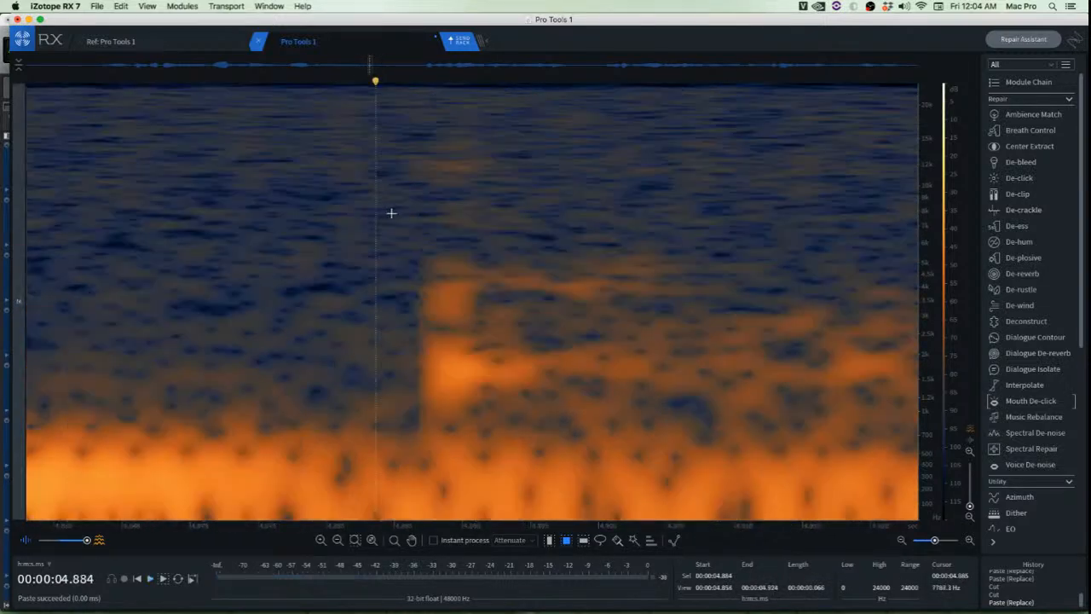
pyautogui.click(449, 215)
pyautogui.press('space')
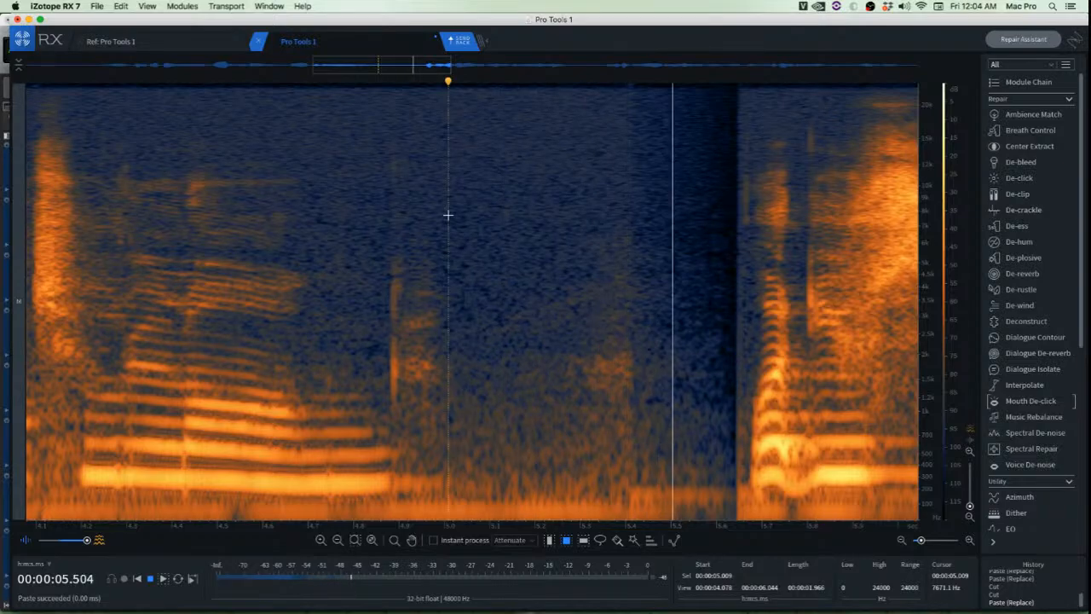
pyautogui.press('space')
pyautogui.scroll(-3, 448, 216)
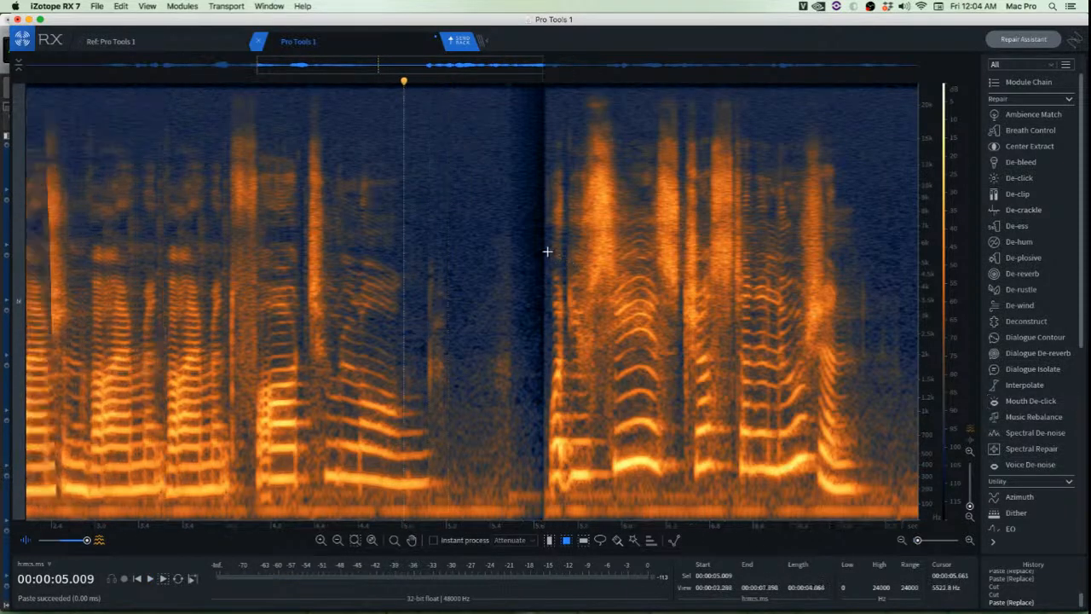
# Learn an Ambience Match profile from the room tone at about 5.026 to 5.286 s
pyautogui.scroll(4, 546, 251)
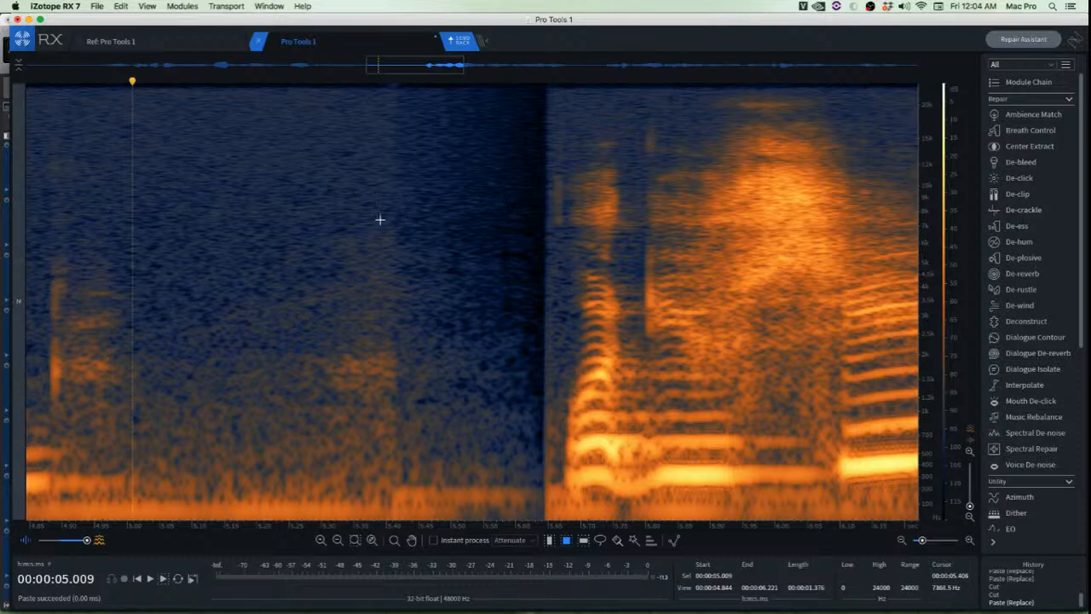
pyautogui.scroll(1, 259, 217)
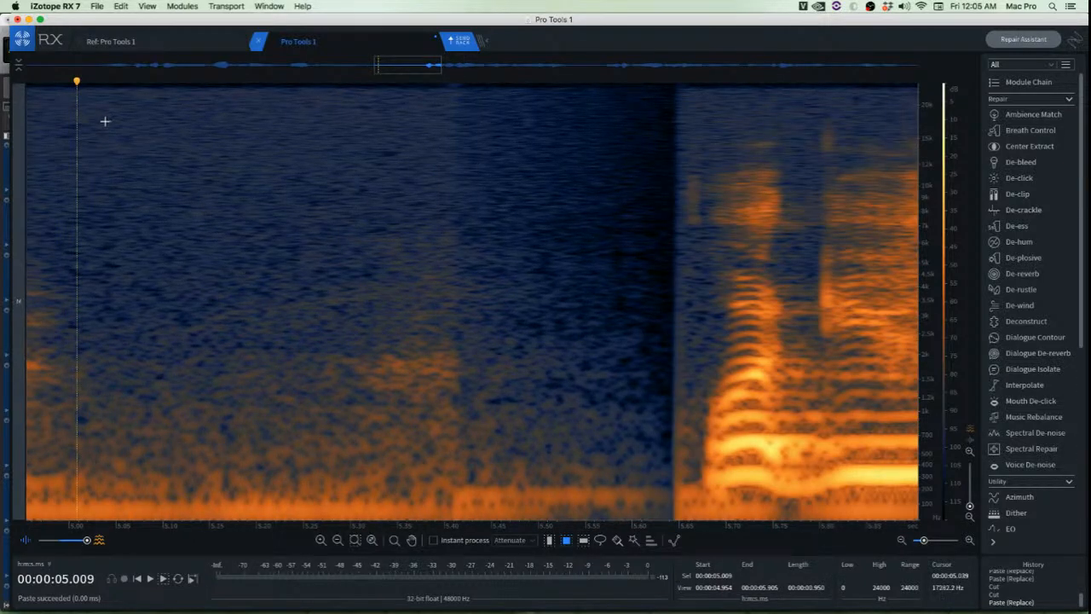
pyautogui.moveTo(93, 170); pyautogui.dragTo(336, 287)
pyautogui.press('space')
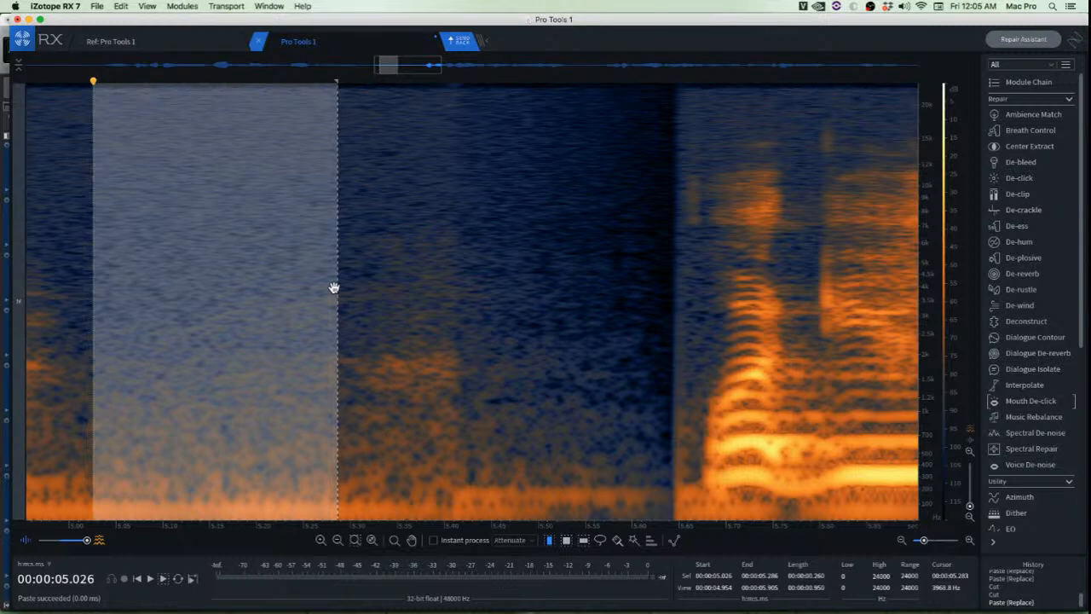
pyautogui.press('super+alt+shift+a')
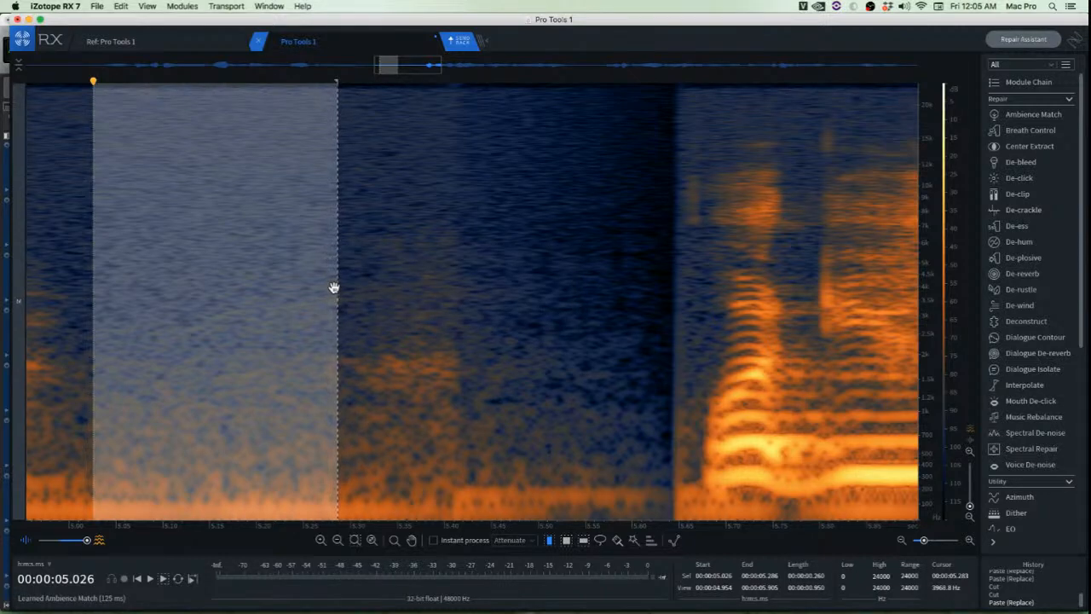
# Render Ambience Match over the faded gap at about 5.410 to 5.650 s and play it back
pyautogui.click(585, 231)
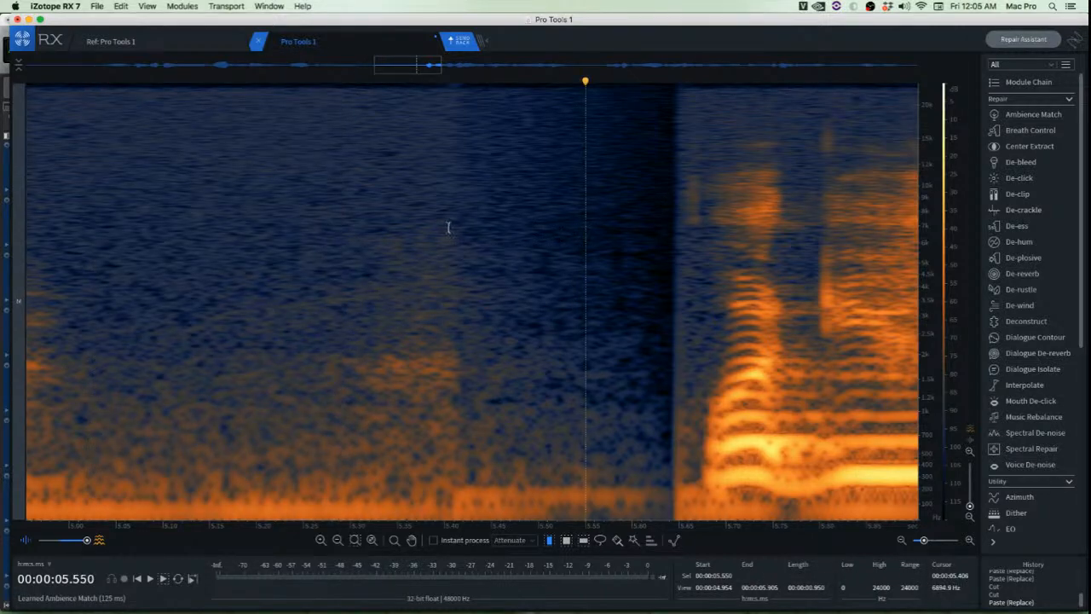
pyautogui.moveTo(452, 215); pyautogui.dragTo(678, 337)
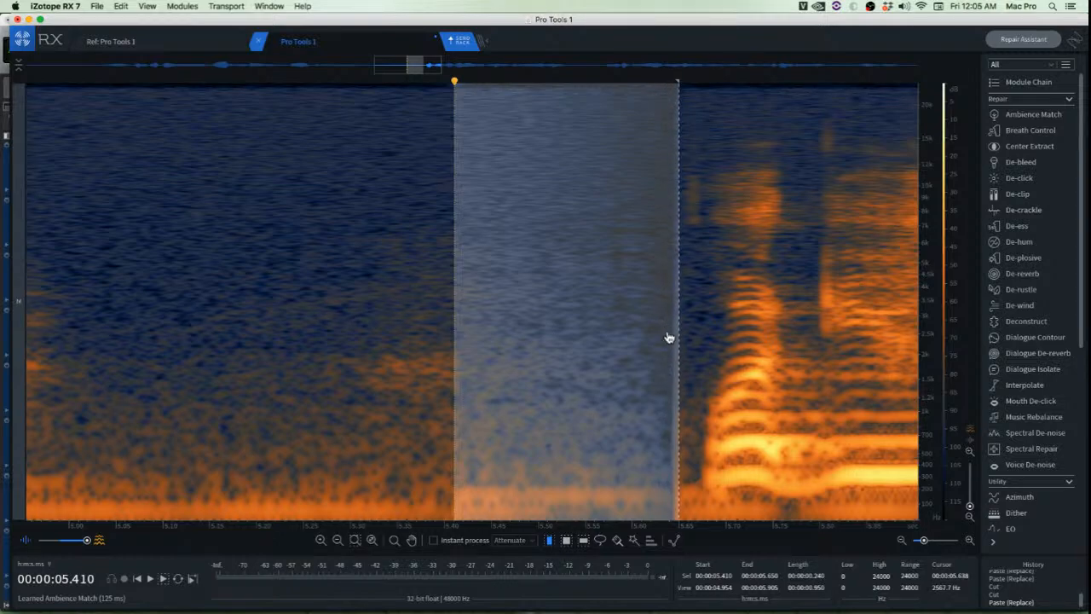
pyautogui.press('super+shift+a')
pyautogui.press('space')
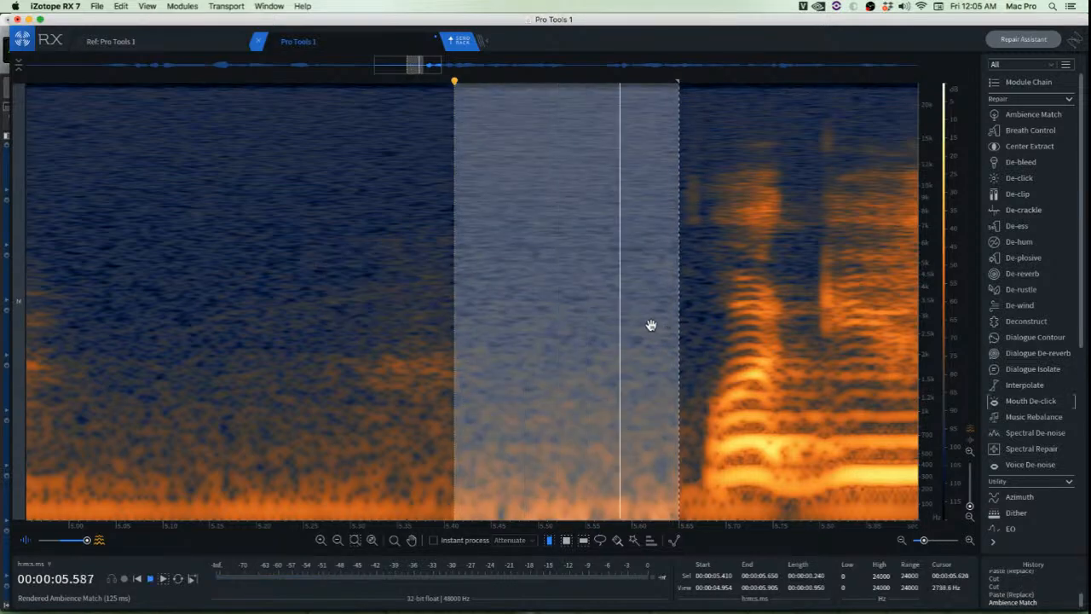
pyautogui.click(561, 288)
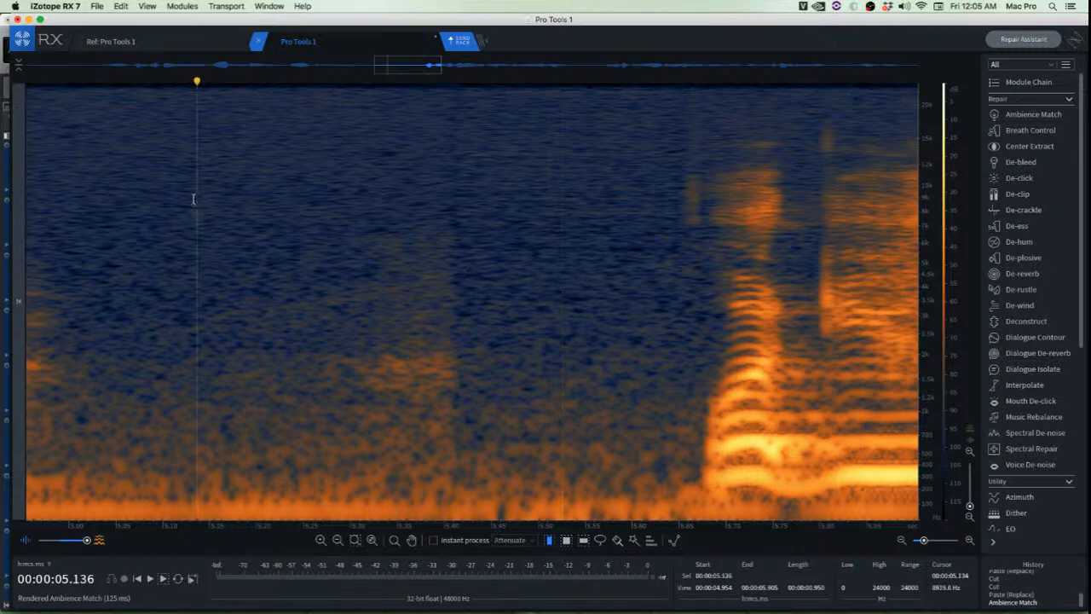
# Audition the filled pause into the next word repeatedly from about 5.136 s
pyautogui.press('space')
pyautogui.press('space')
pyautogui.press('space')
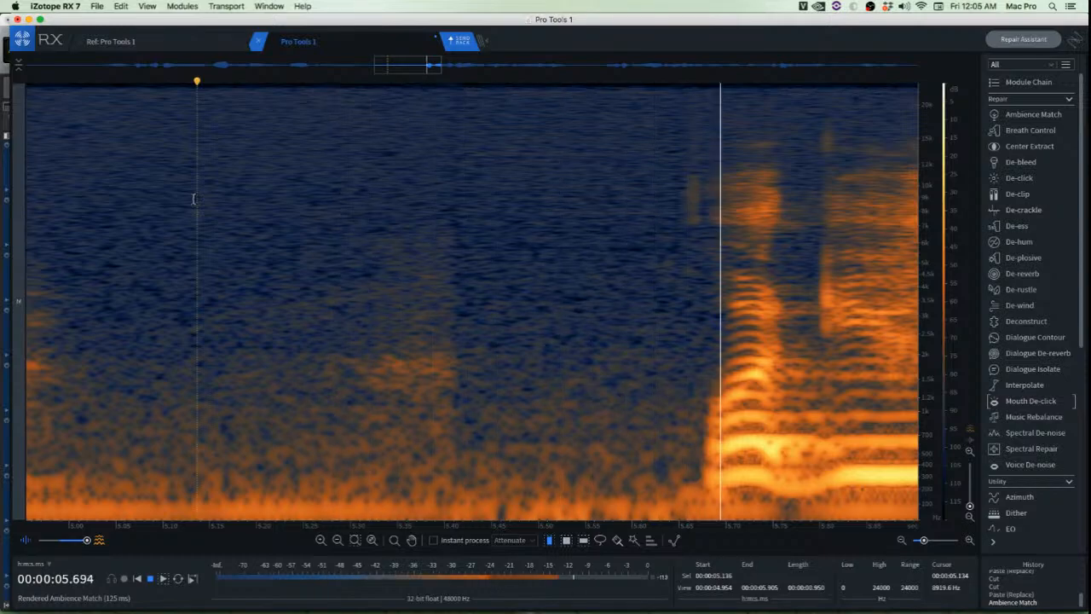
pyautogui.press('space')
pyautogui.press('space')
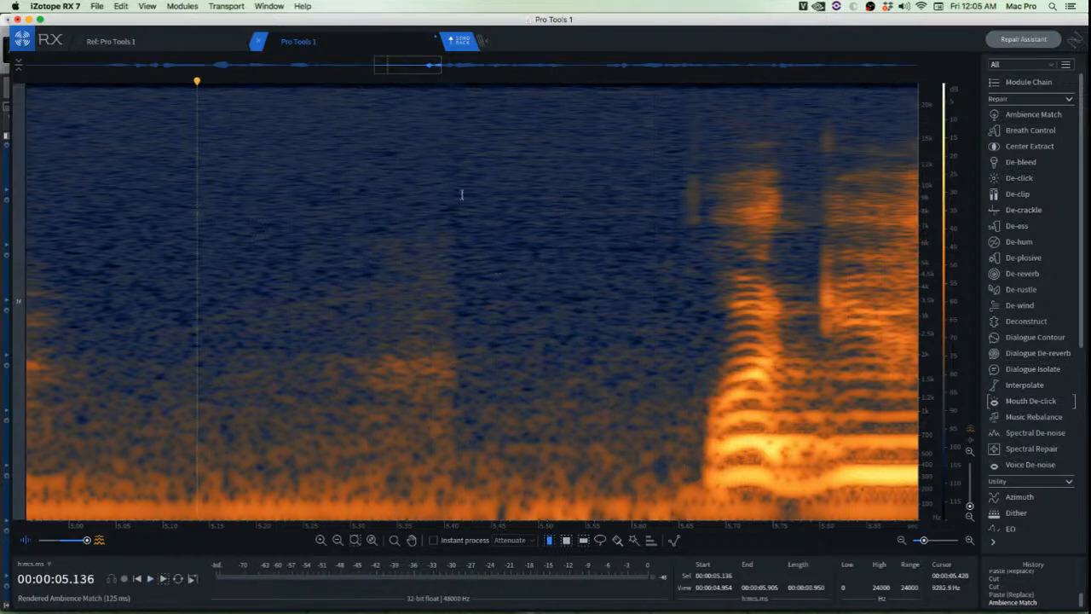
pyautogui.moveTo(462, 194); pyautogui.dragTo(615, 324)
pyautogui.click(641, 320)
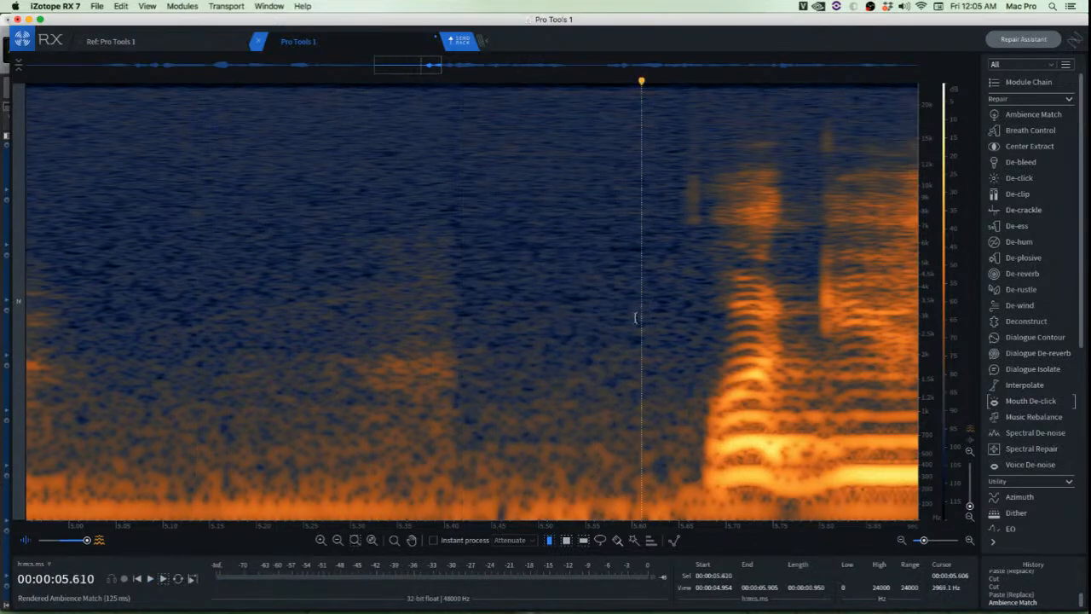
pyautogui.click(561, 350)
# Copy the ambience at about 5.417 to 5.594 s, 218 Hz to 8 kHz, and paste it over the breath noise just before it
pyautogui.moveTo(460, 219); pyautogui.dragTo(627, 493)
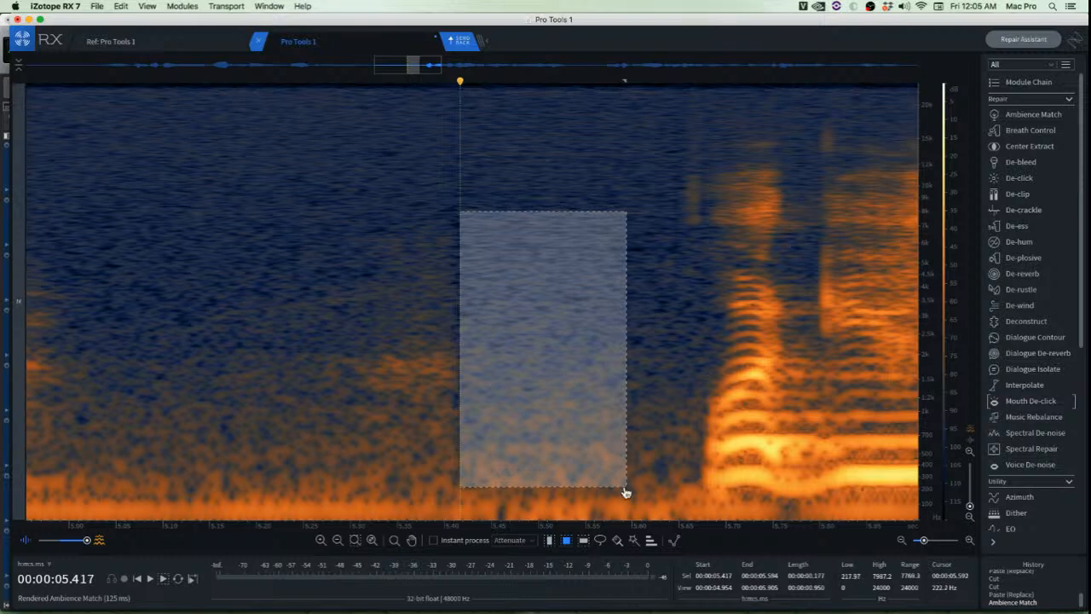
pyautogui.moveTo(520, 435); pyautogui.dragTo(366, 423)
pyautogui.hotkey('ctrl', 'v')
pyautogui.click(587, 399)
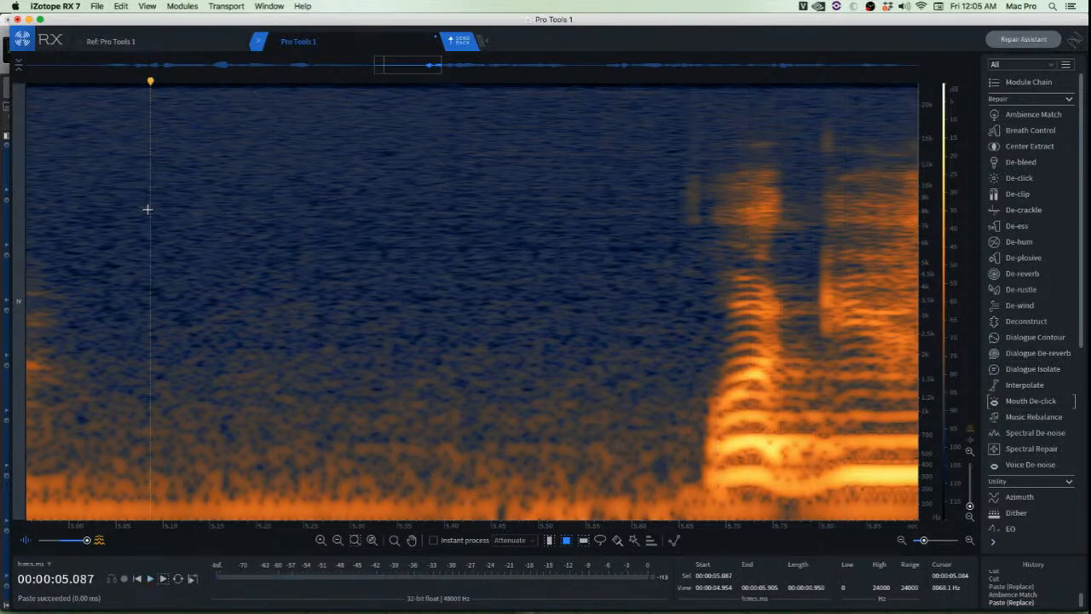
# Audition the cleaned pause and the following phrase from about 4.866 s, and examine the next word's onset
pyautogui.scroll(-2, 219, 250)
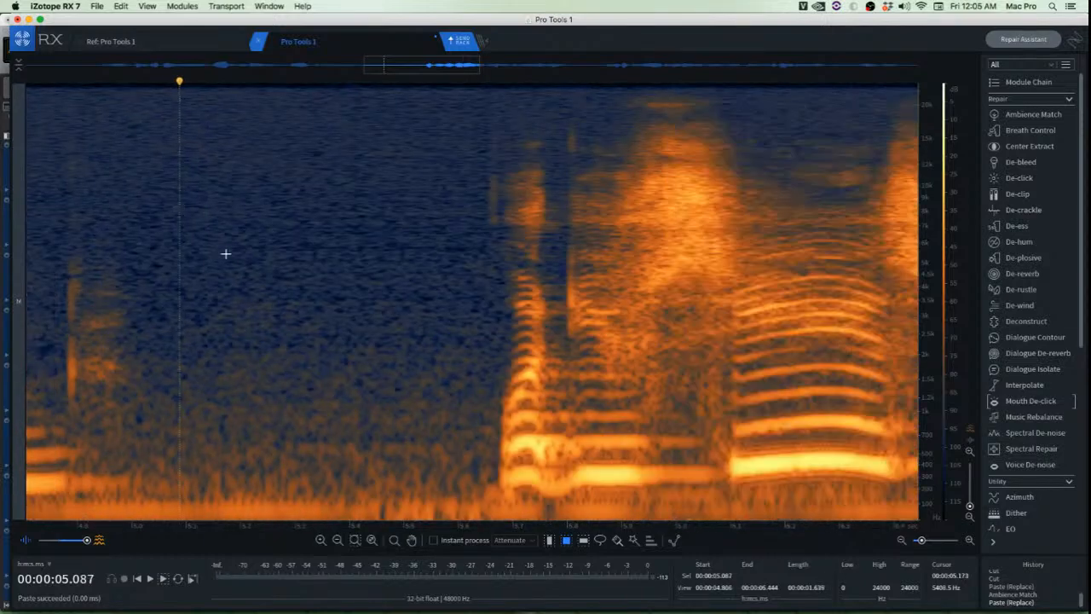
pyautogui.click(58, 200)
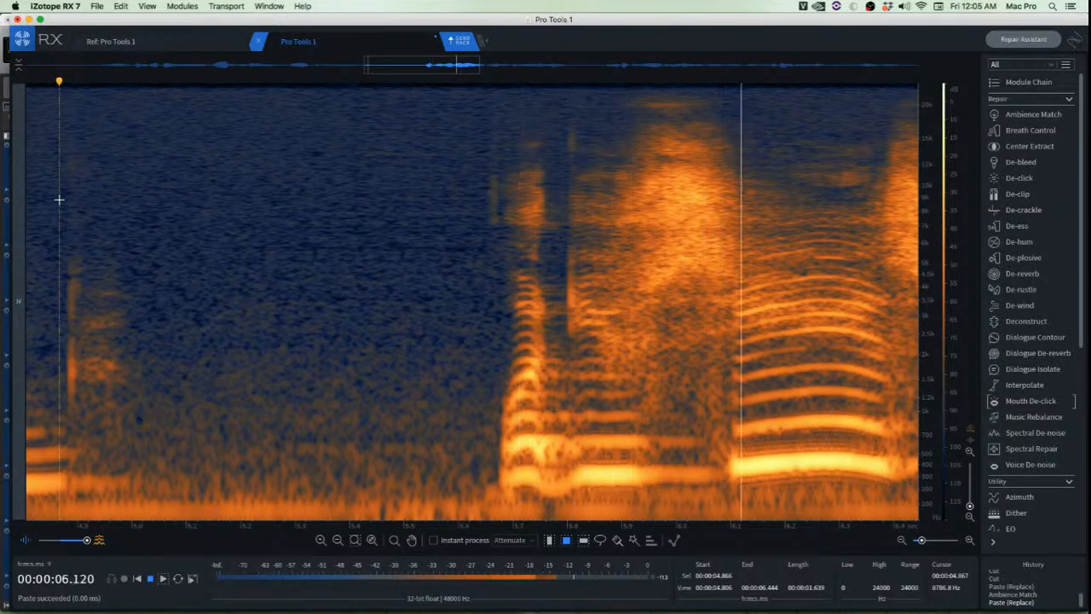
pyautogui.press('space')
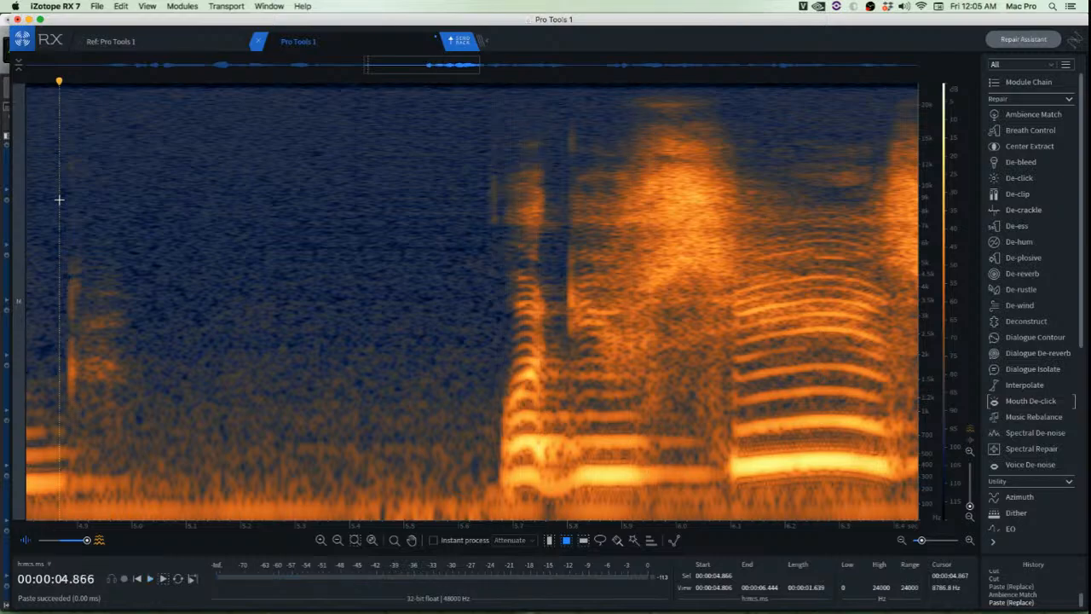
pyautogui.scroll(3, 469, 205)
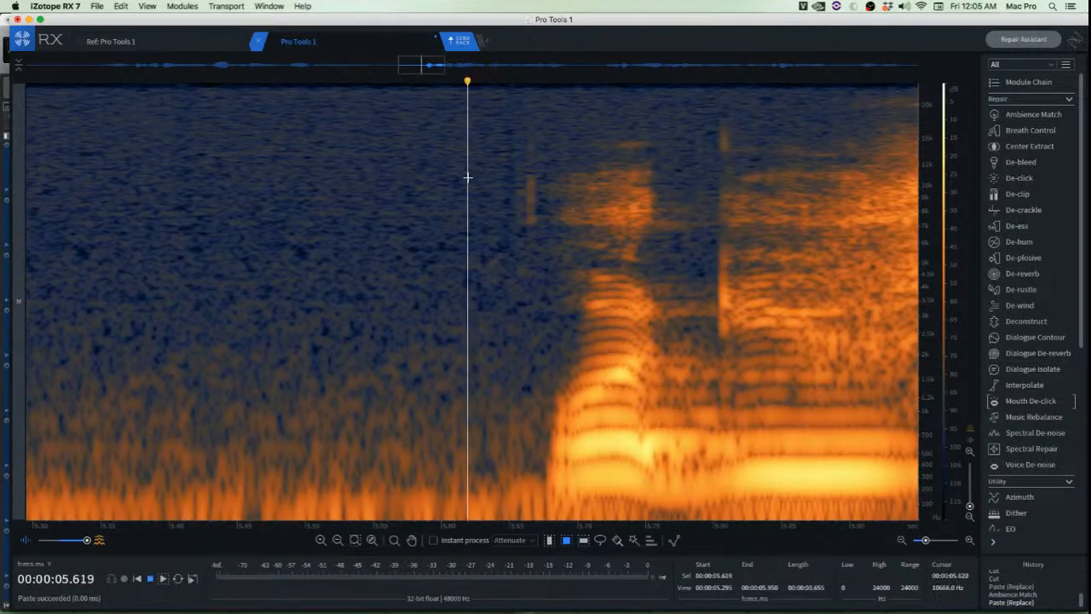
# Audition the onset of the word after the pause, starting from about 5.619 s
pyautogui.press('space')
pyautogui.press('space')
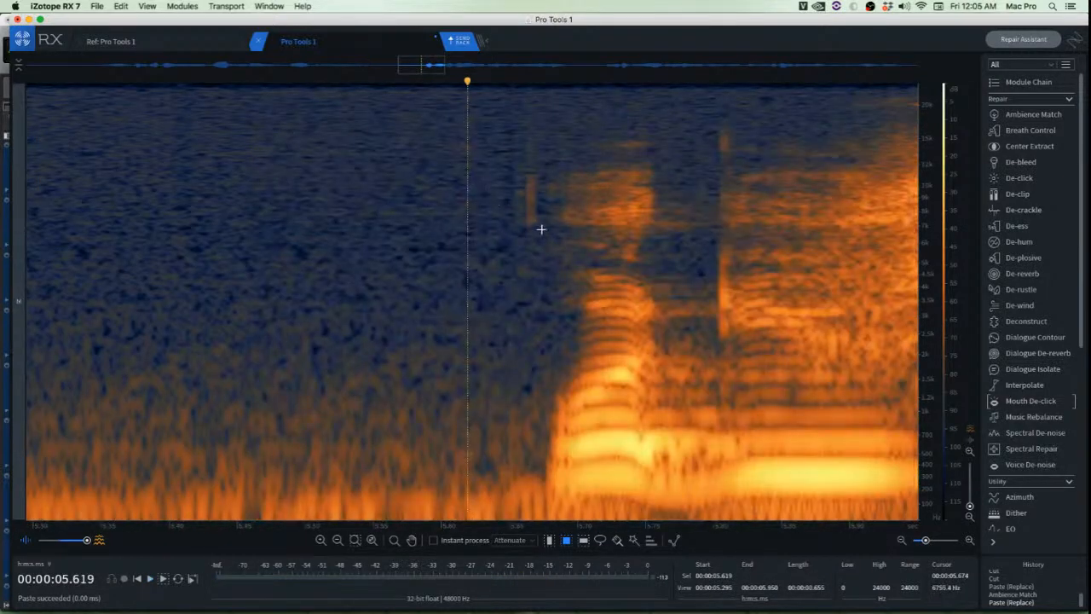
pyautogui.press('space')
pyautogui.press('space')
pyautogui.scroll(-3, 567, 362)
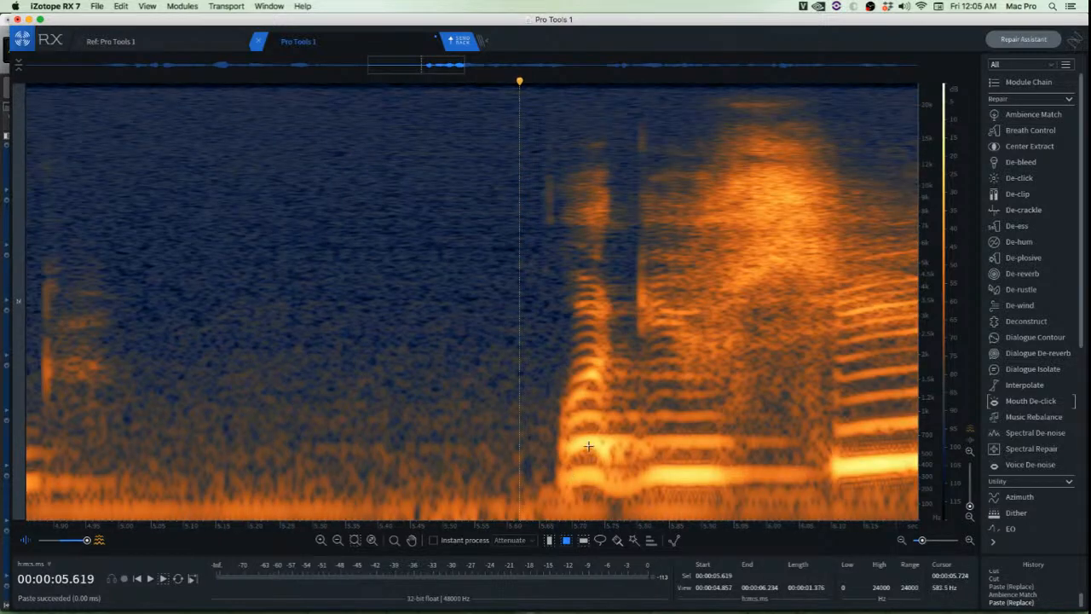
# Isolate and play the 395 to 582 Hz band at about 5.707 to 5.863 s, and audition the word from 5.471 s
pyautogui.moveTo(577, 446); pyautogui.dragTo(678, 464)
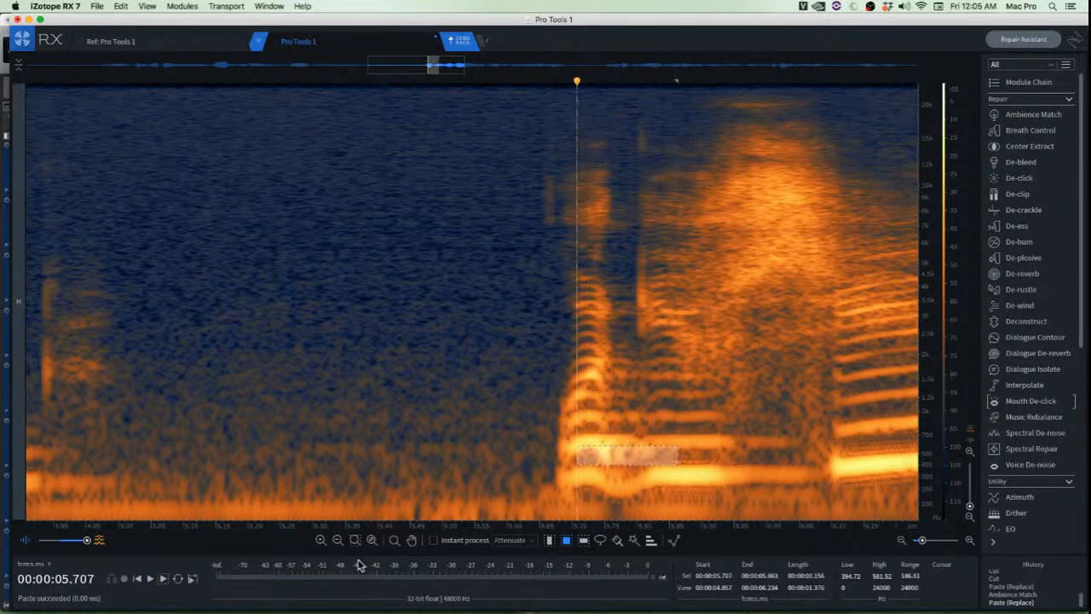
pyautogui.click(163, 580)
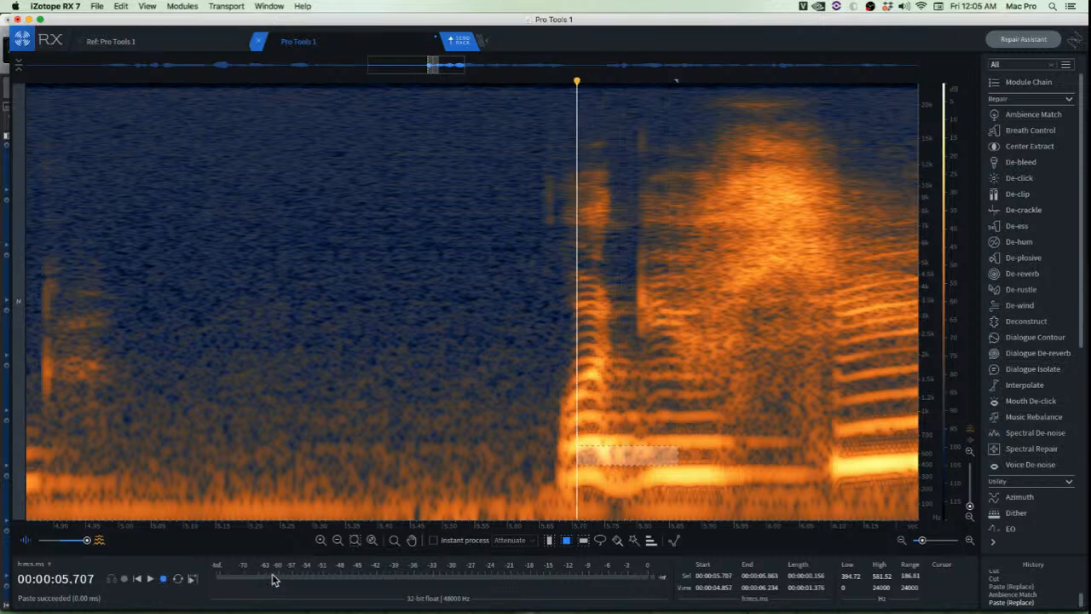
pyautogui.click(421, 483)
pyautogui.press('space')
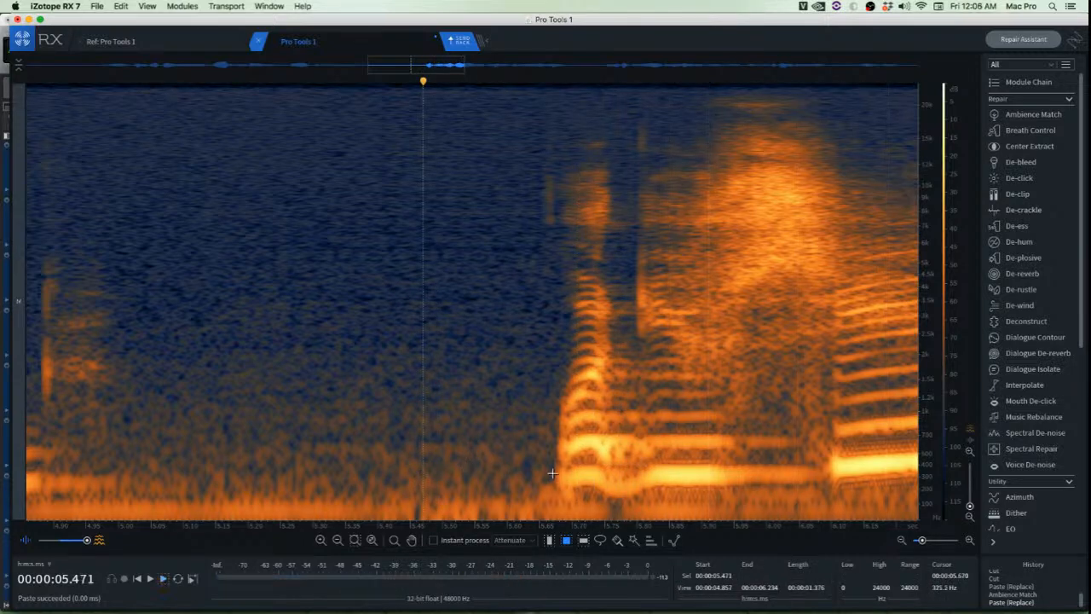
# Attenuate the low rumble below about 185 Hz from 5.619 to 6.062 s with Spectral Repair
pyautogui.moveTo(519, 491); pyautogui.dragTo(807, 541)
pyautogui.press('space')
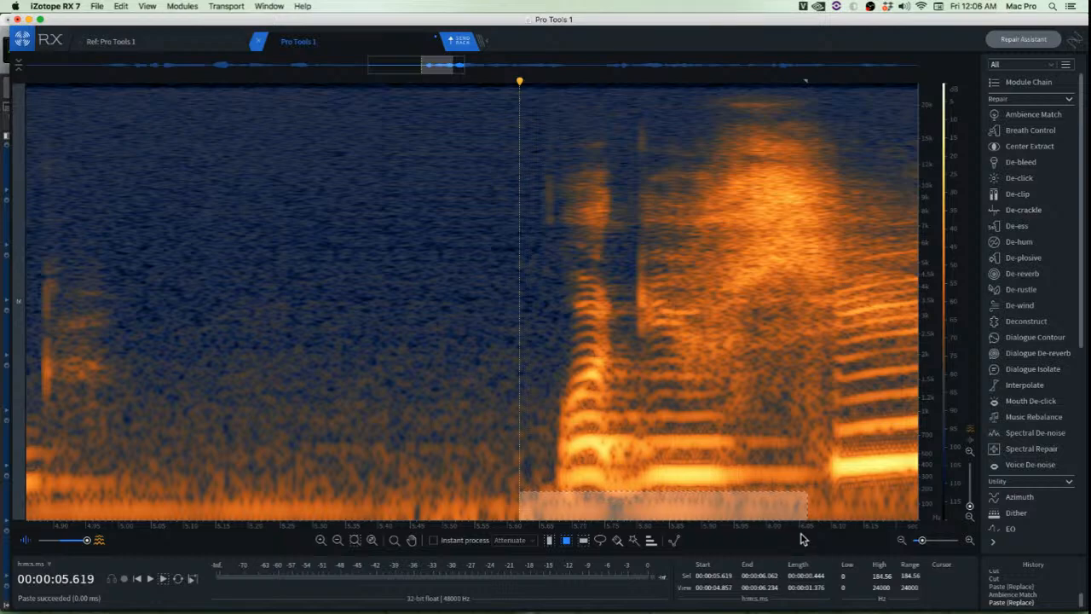
pyautogui.press('shift+super+5')
pyautogui.click(644, 468)
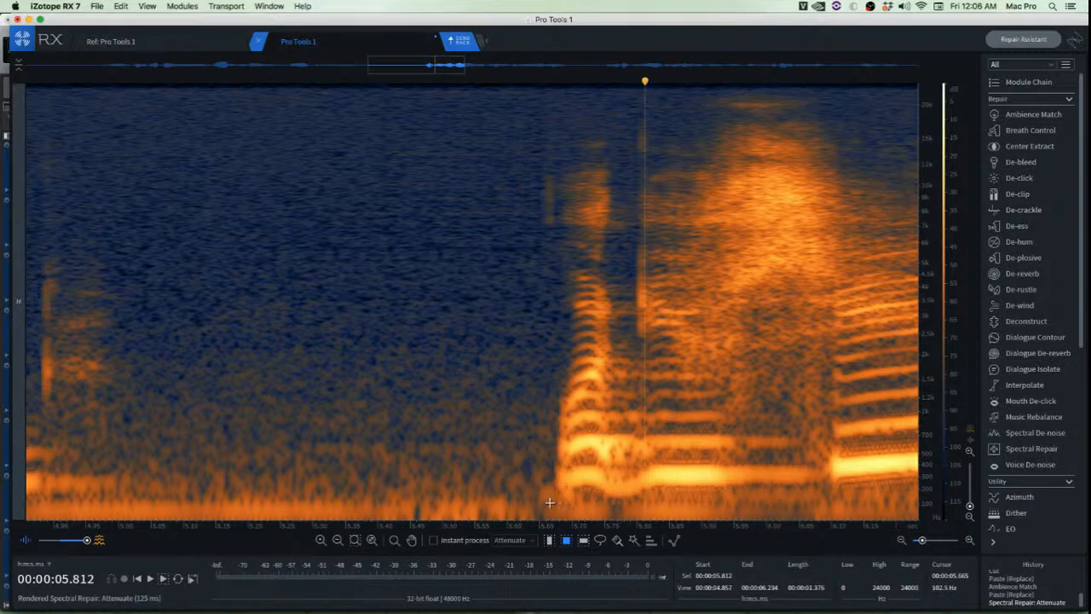
# Cut the rumble below about 110 Hz from 5.664 to 5.962 s and audition the result from 5.323 s
pyautogui.moveTo(550, 503); pyautogui.dragTo(724, 532)
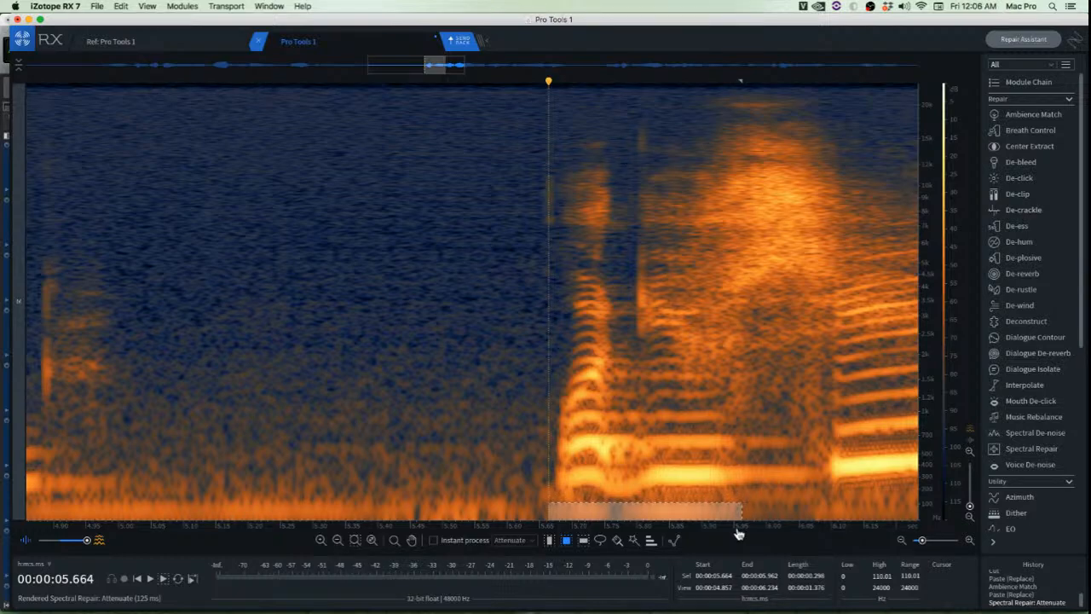
pyautogui.press('super+x')
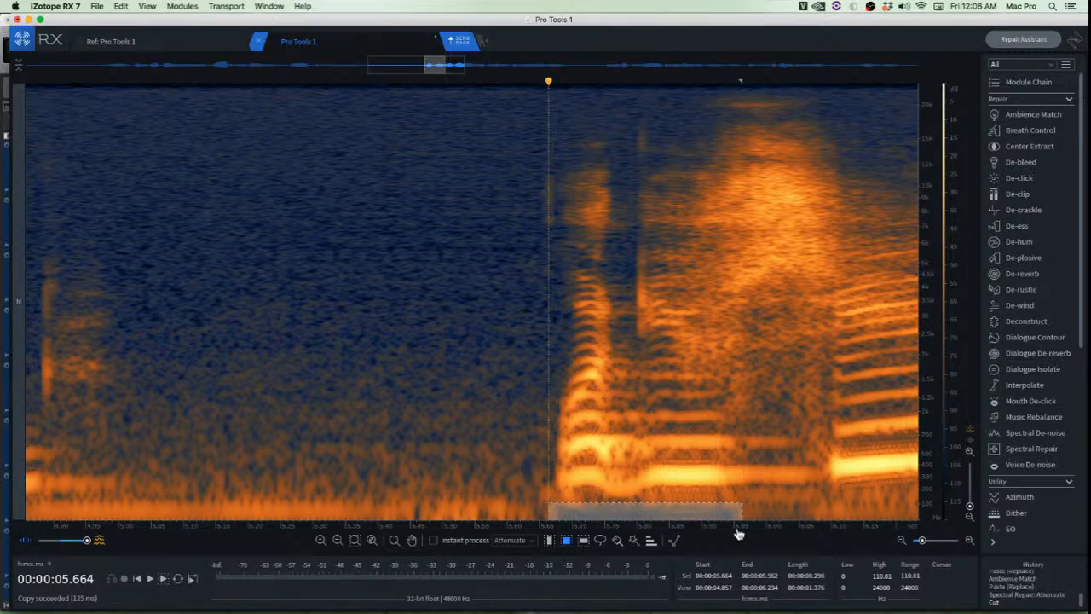
pyautogui.click(327, 362)
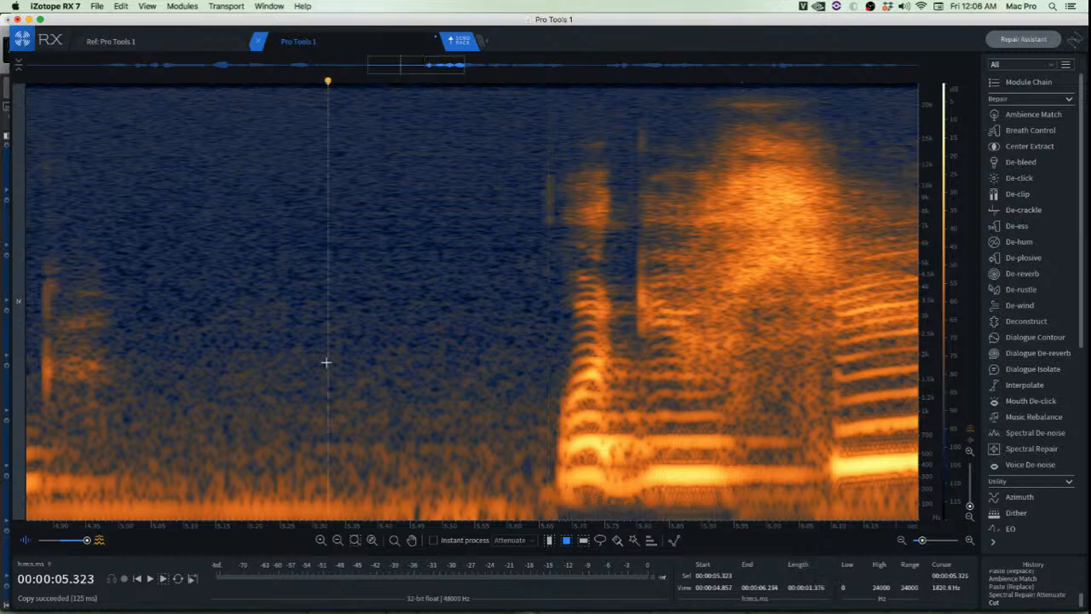
pyautogui.press('space')
pyautogui.press('space')
pyautogui.press('space')
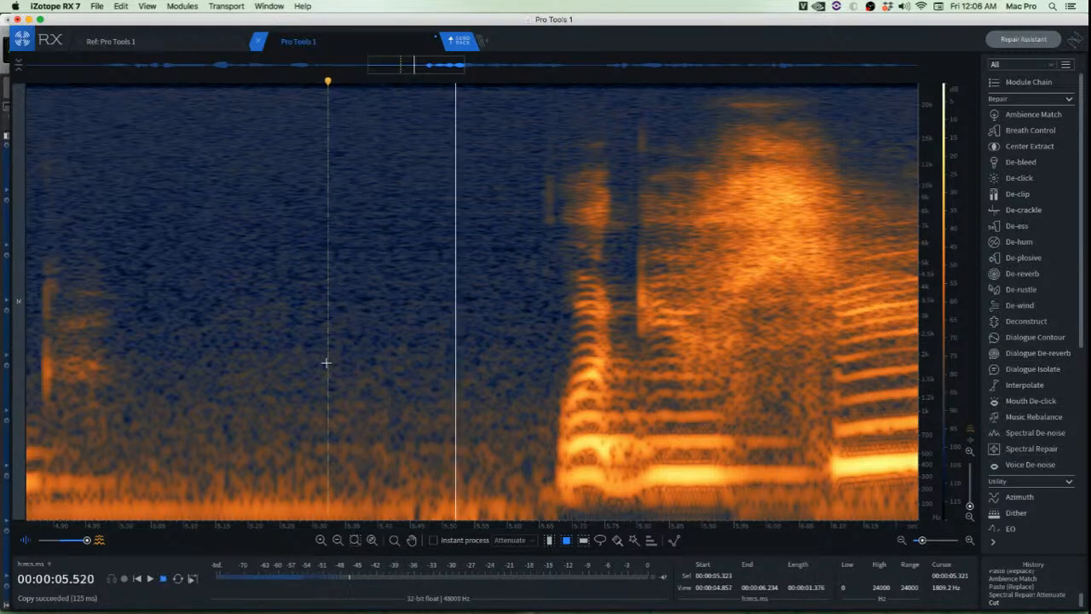
pyautogui.press('space')
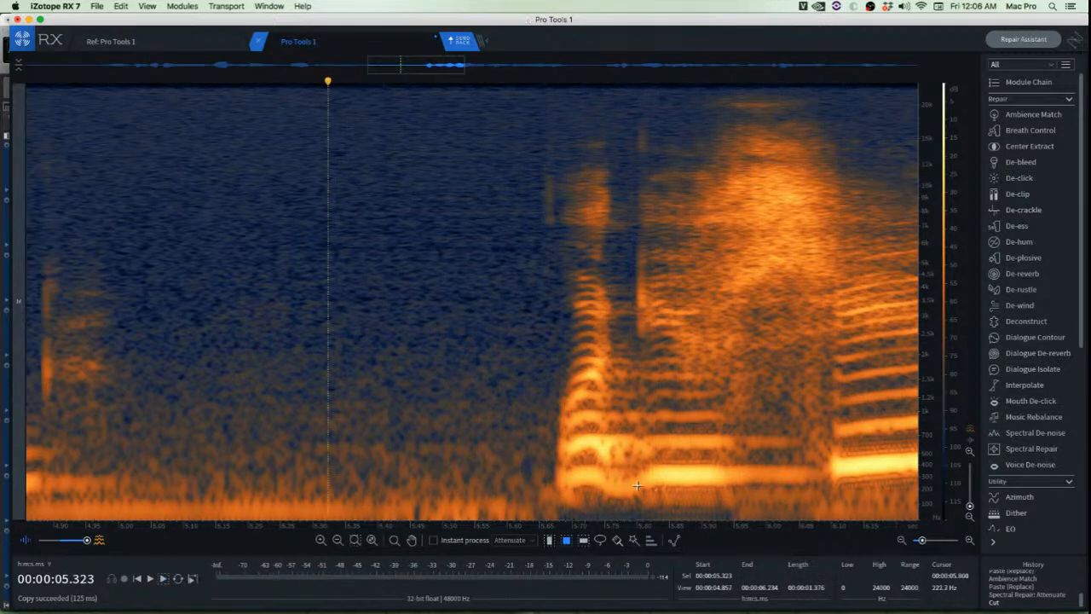
# Attenuate the 59 to 231 Hz band from 5.800 to 6.129 s twice with Spectral Repair, and cut it
pyautogui.moveTo(638, 486); pyautogui.dragTo(851, 510)
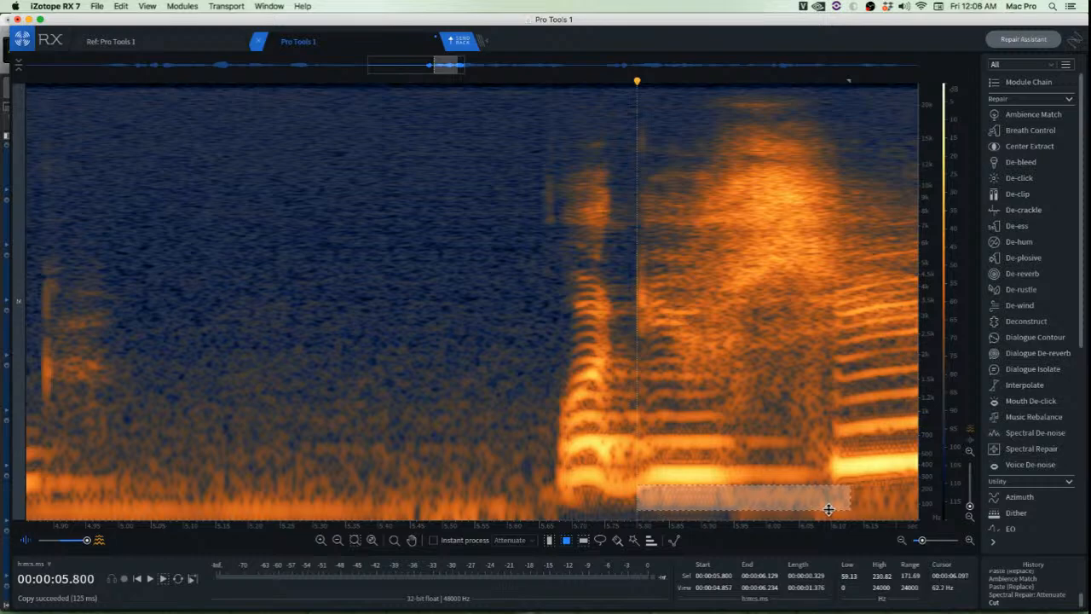
pyautogui.press('super+shift+5')
pyautogui.press('super+shift+5')
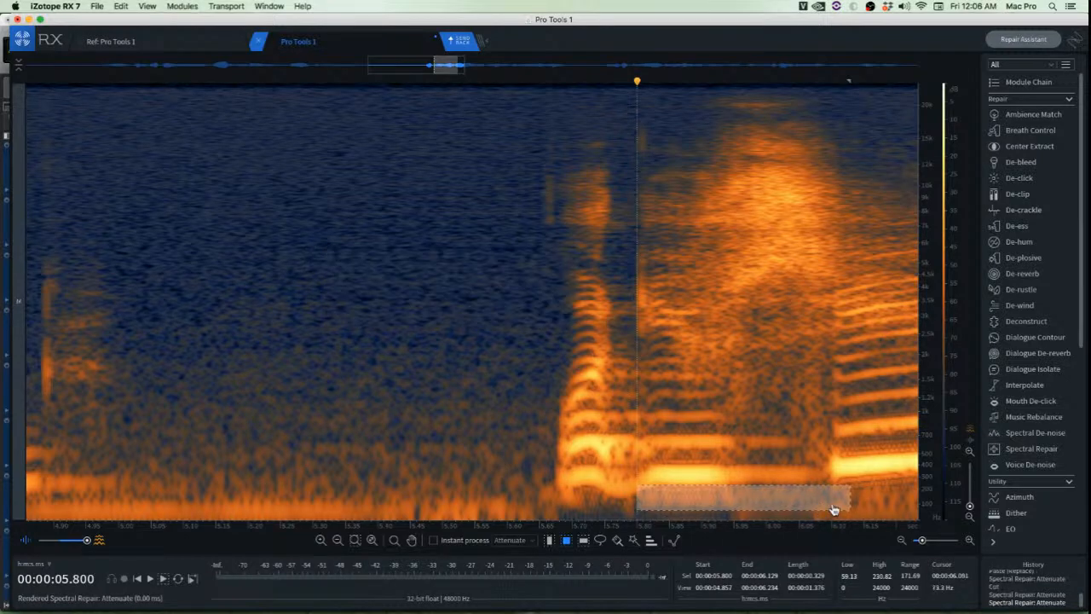
pyautogui.press('super+x')
# Audition the rumble-reduced phrase repeatedly from about 5.525 s
pyautogui.click(458, 414)
pyautogui.press('space')
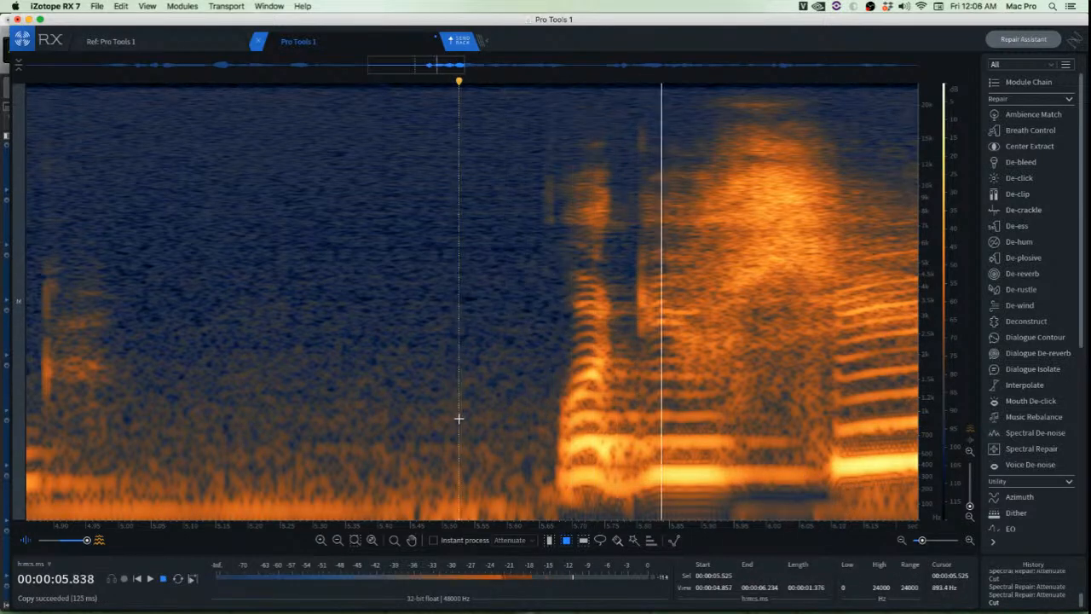
pyautogui.press('space')
pyautogui.press('space')
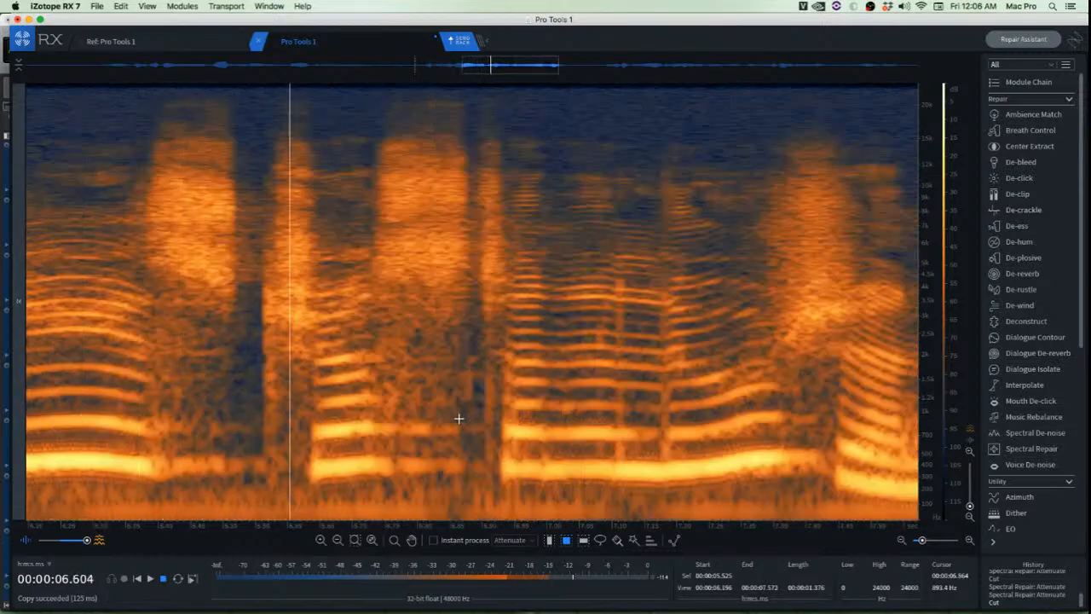
pyautogui.press('space')
pyautogui.press('space')
pyautogui.scroll(-5, 446, 433)
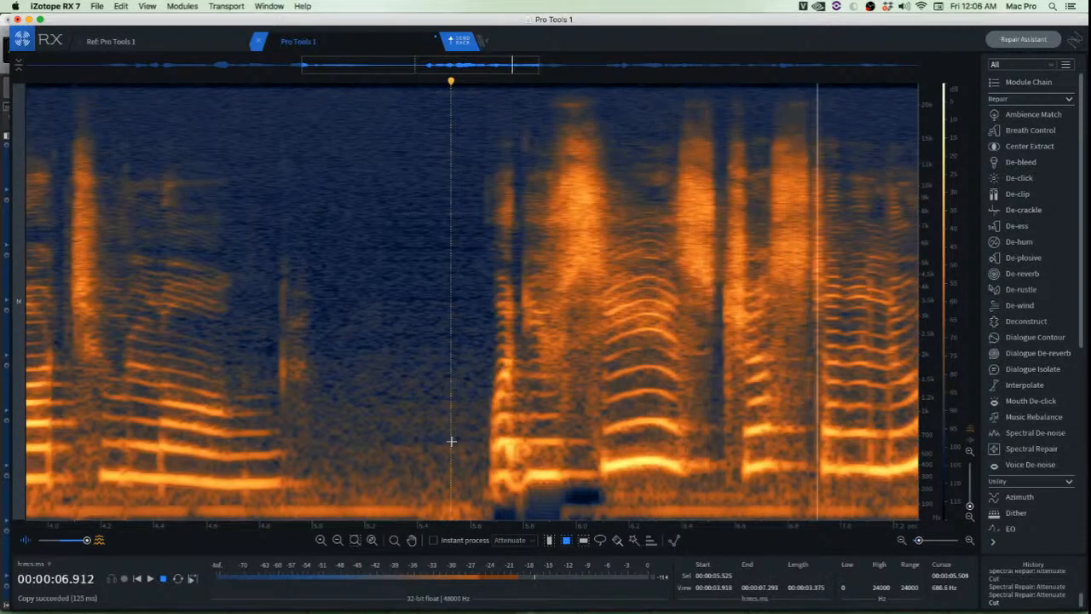
pyautogui.press('space')
pyautogui.press('space')
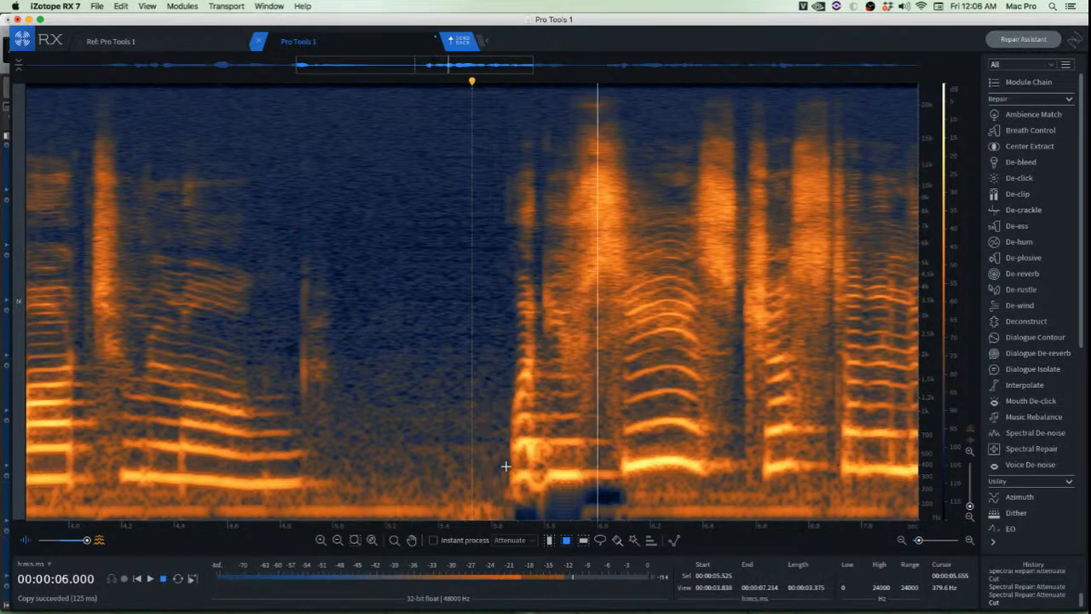
pyautogui.press('space')
pyautogui.press('space')
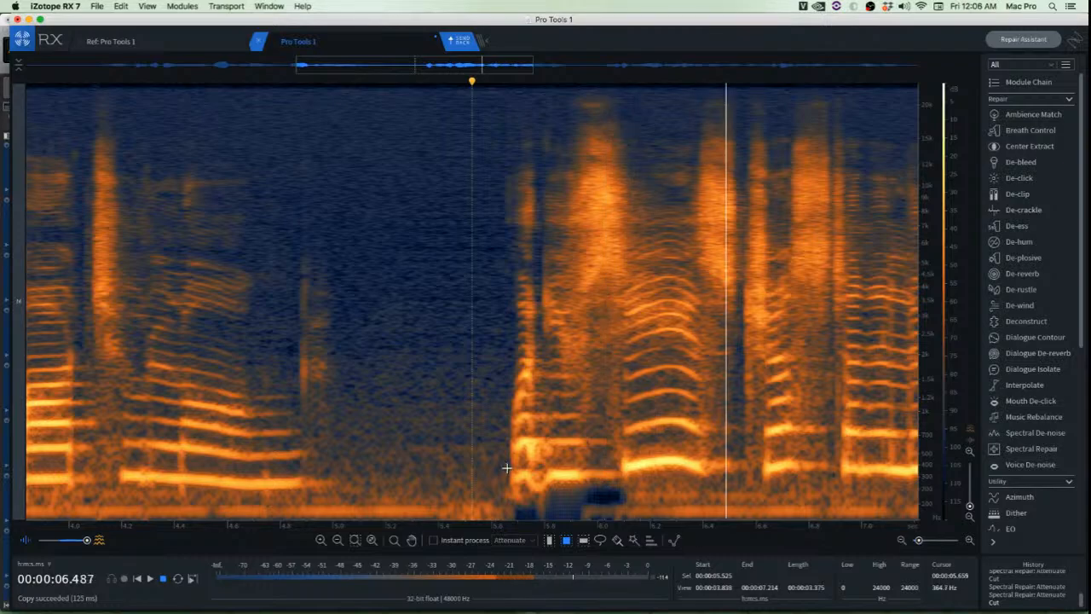
pyautogui.press('space')
pyautogui.press('space')
pyautogui.press('space')
pyautogui.scroll(5, 600, 399)
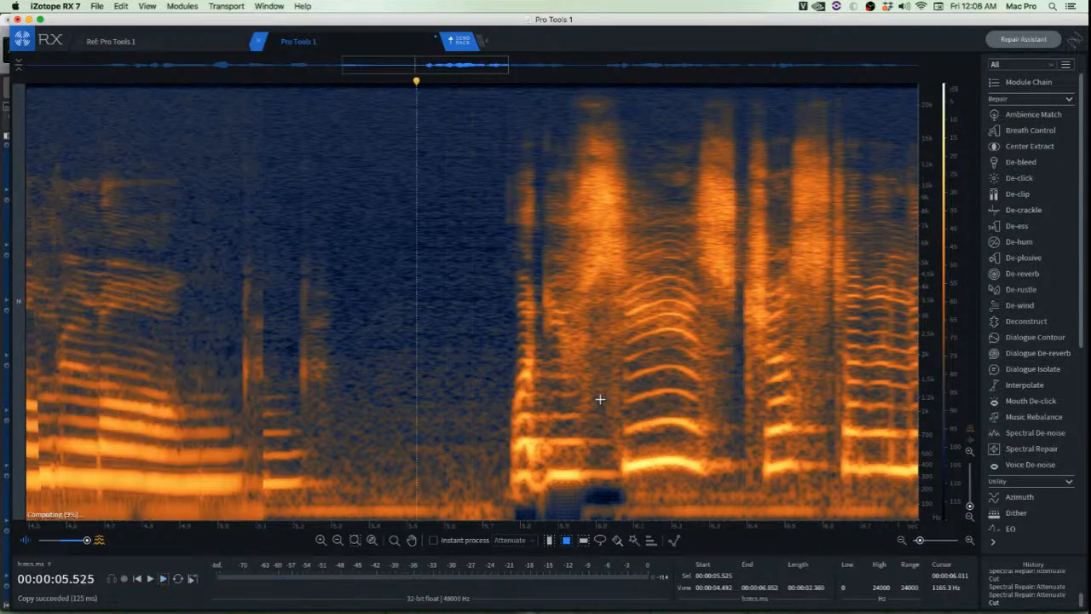
# Audition the wider passage from about 5.994 s, 5.099 s and 6.231 s to check the phrase in context
pyautogui.press('space')
pyautogui.scroll(-5, 589, 388)
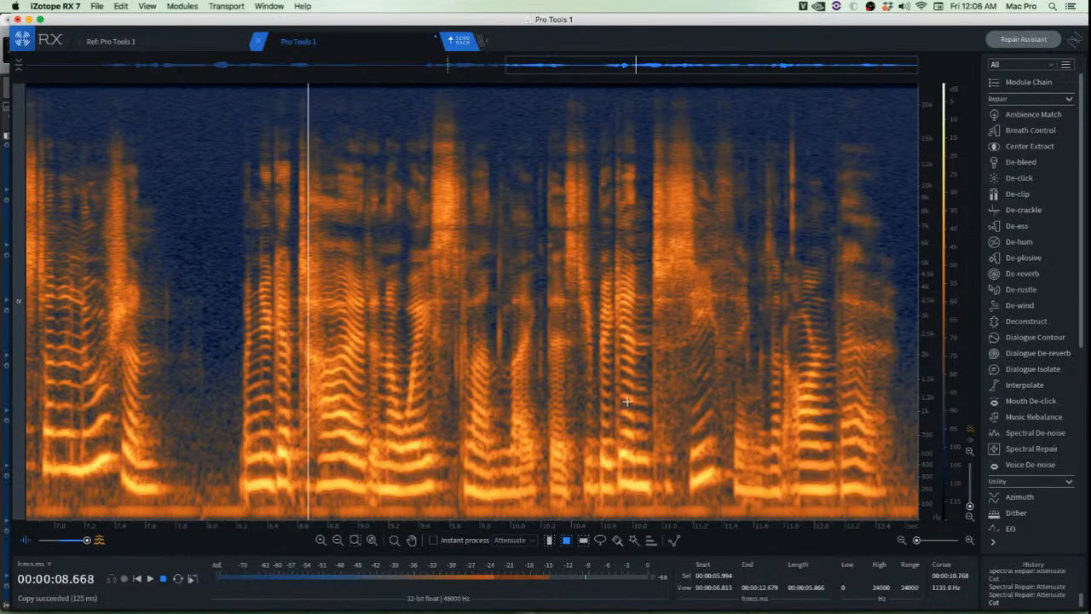
pyautogui.press('space')
pyautogui.click(336, 346)
pyautogui.press('space')
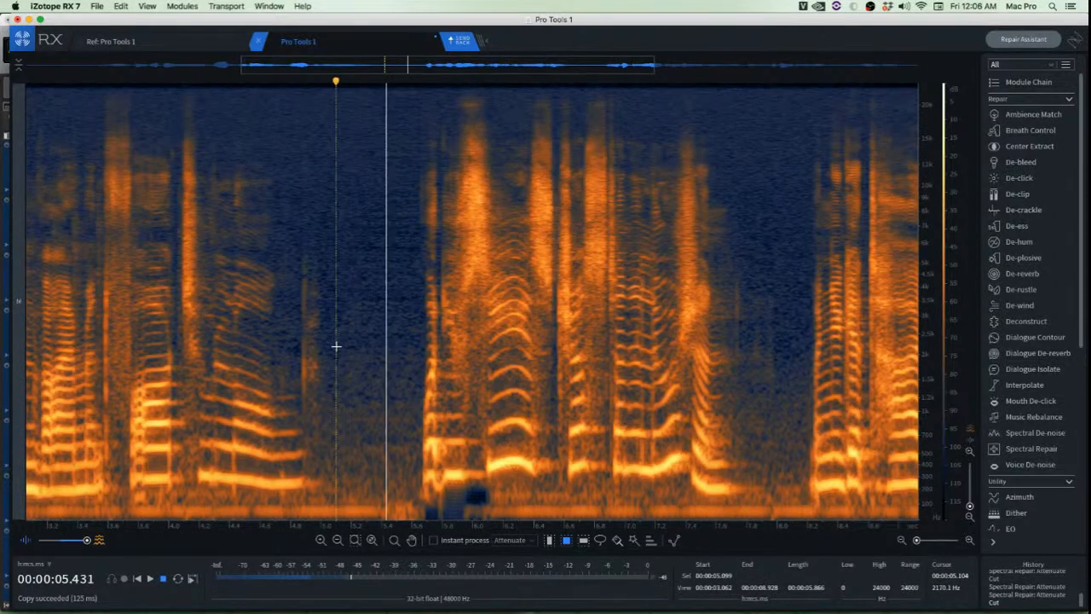
pyautogui.scroll(-4, 336, 346)
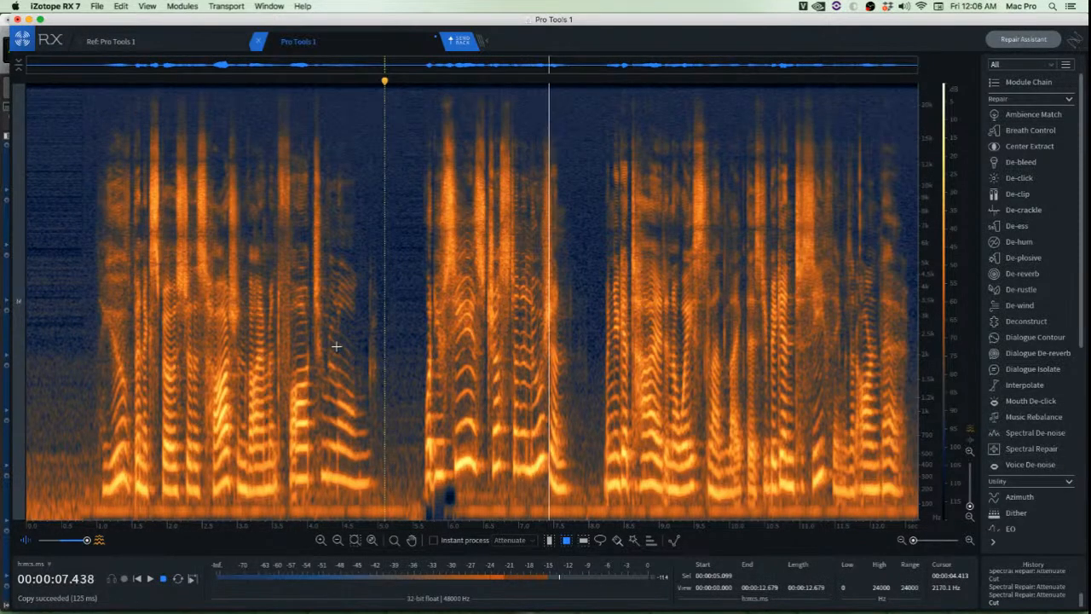
pyautogui.press('space')
pyautogui.click(465, 305)
pyautogui.press('space')
pyautogui.press('space')
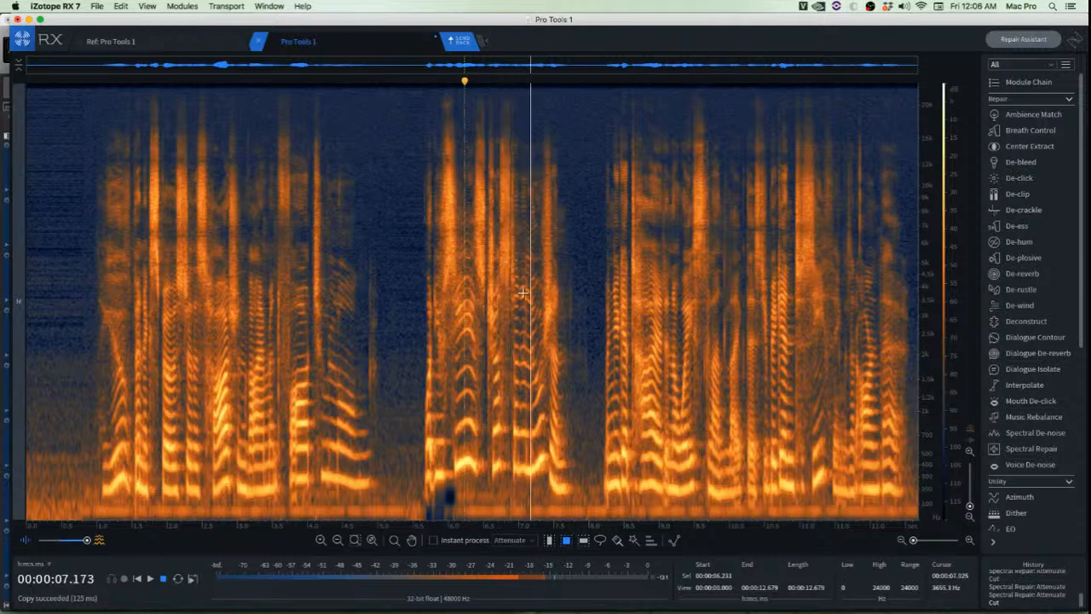
pyautogui.press('space')
# Try to paste copied spectral content over the faint click at about 6.870 to 6.891 s, 699 Hz to 2.2 kHz
pyautogui.scroll(4, 516, 273)
pyautogui.scroll(3, 516, 273)
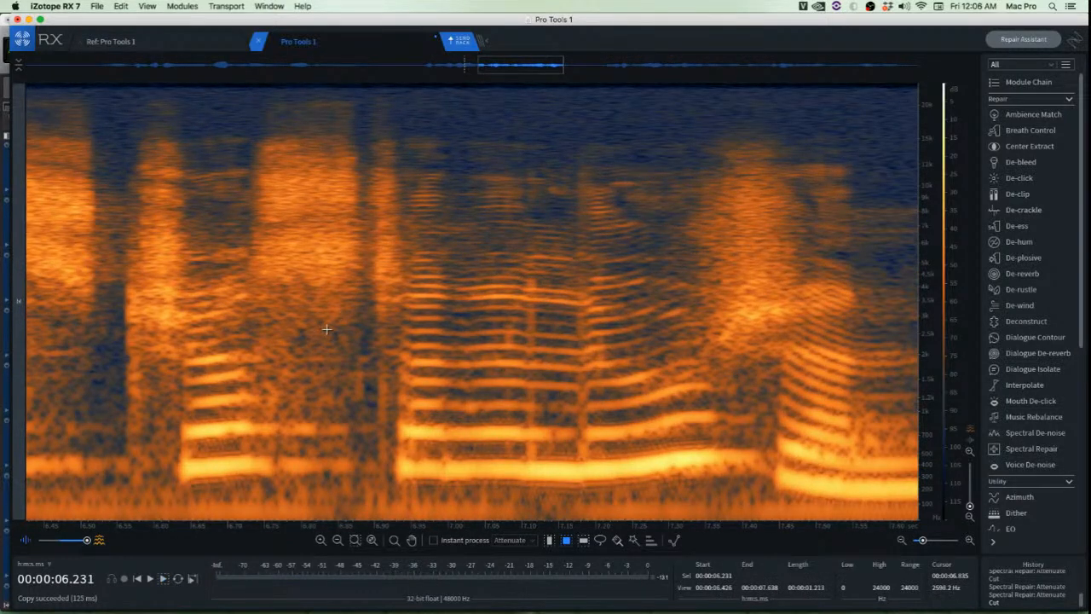
pyautogui.scroll(4, 329, 346)
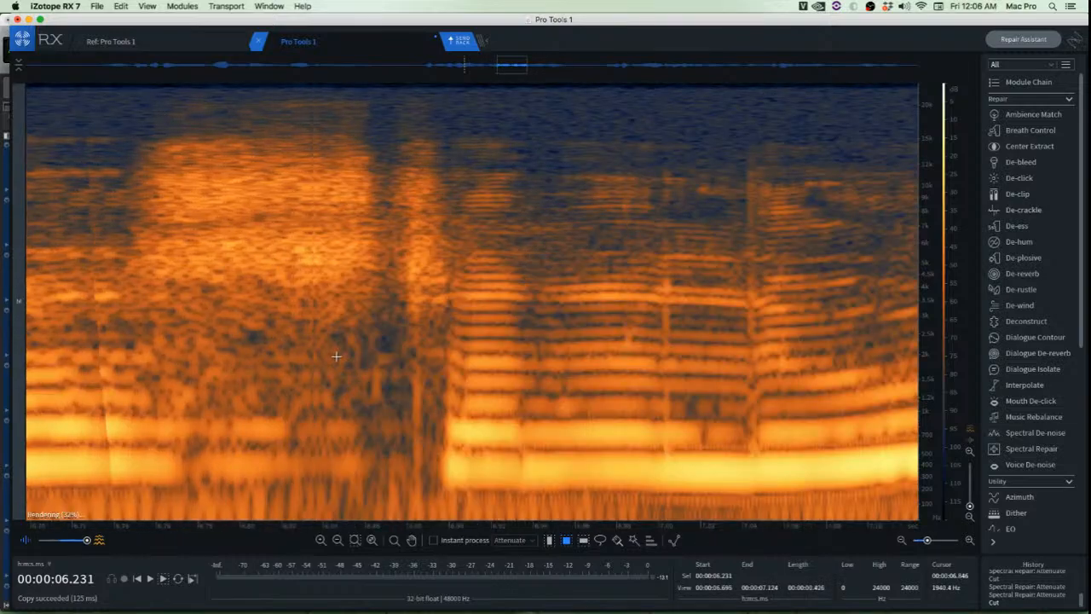
pyautogui.moveTo(365, 344); pyautogui.dragTo(446, 397)
pyautogui.press('super+v')
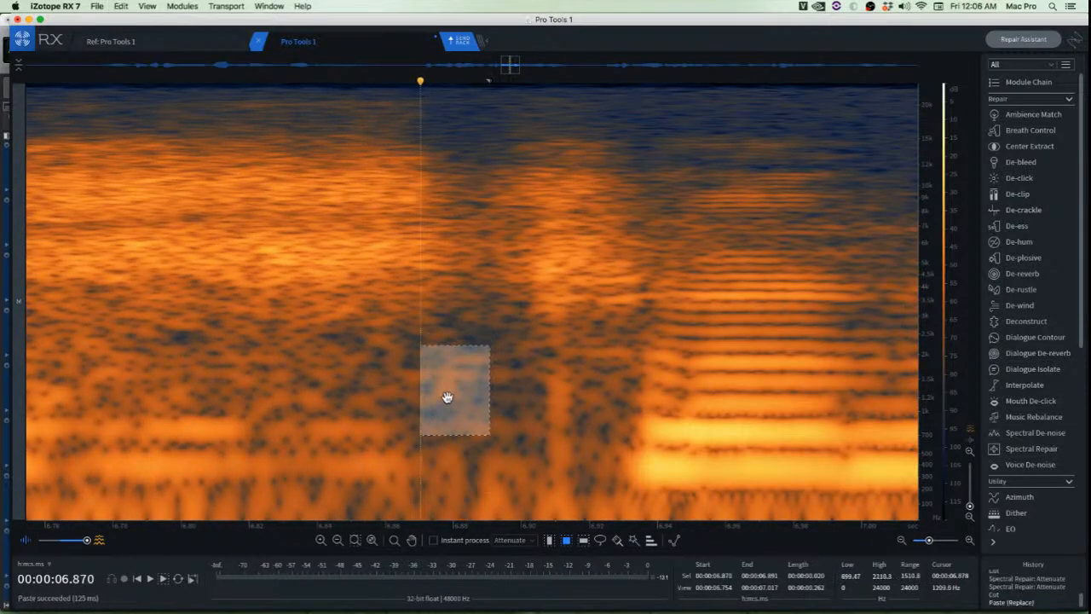
pyautogui.click(523, 390)
pyautogui.scroll(2, 454, 382)
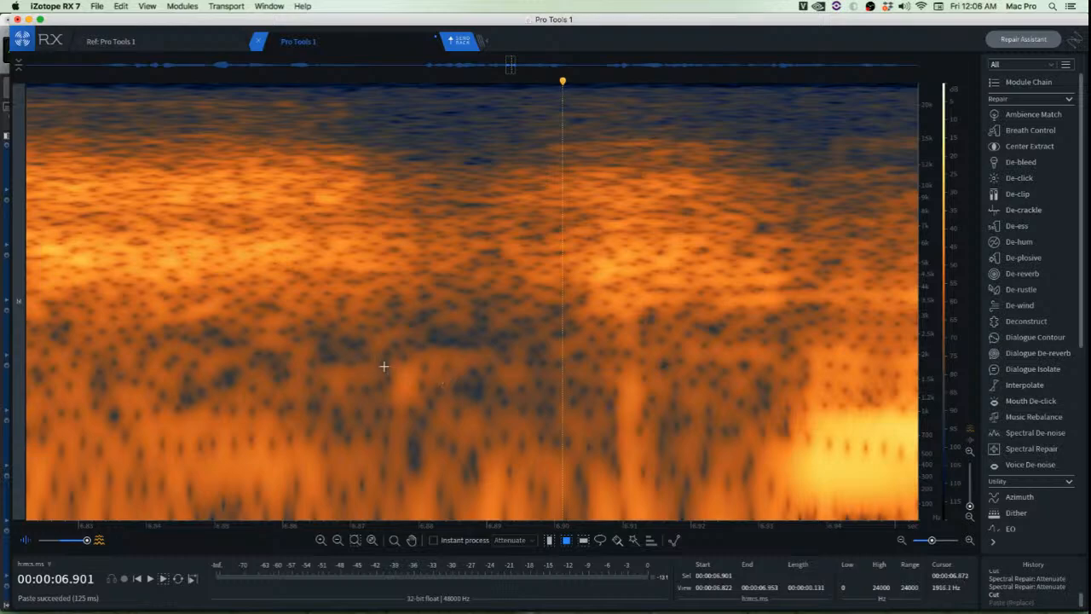
# Copy the clean patch at about 6.887 to 6.904 s, 495 Hz to 3.06 kHz, and paste it over the click just before it
pyautogui.moveTo(466, 315); pyautogui.dragTo(582, 453)
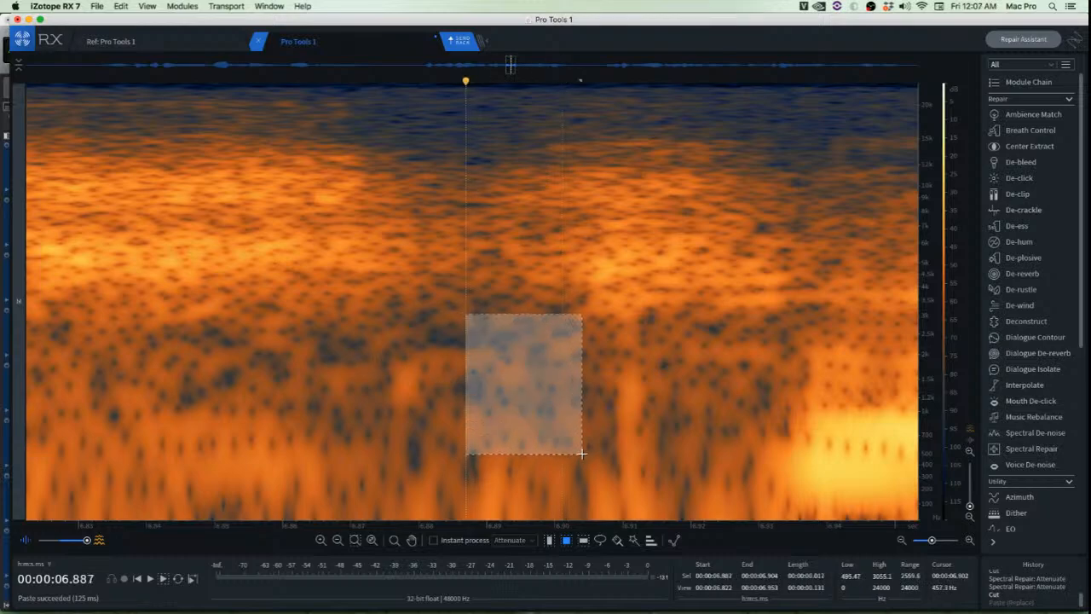
pyautogui.moveTo(528, 429); pyautogui.dragTo(429, 434)
pyautogui.press('super+v')
pyautogui.click(509, 444)
pyautogui.scroll(2, 730, 423)
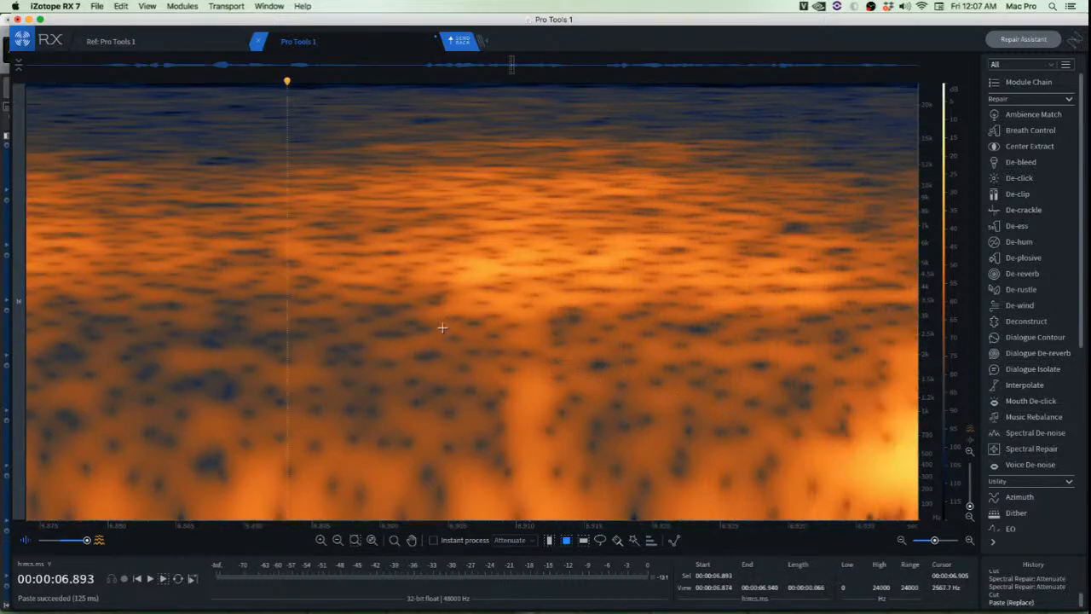
# Paste a neighbouring clean patch over the vertical click at about 6.910 s, below roughly 3 kHz
pyautogui.moveTo(372, 291); pyautogui.dragTo(555, 480)
pyautogui.press('super+v')
pyautogui.click(452, 460)
pyautogui.scroll(-3, 447, 457)
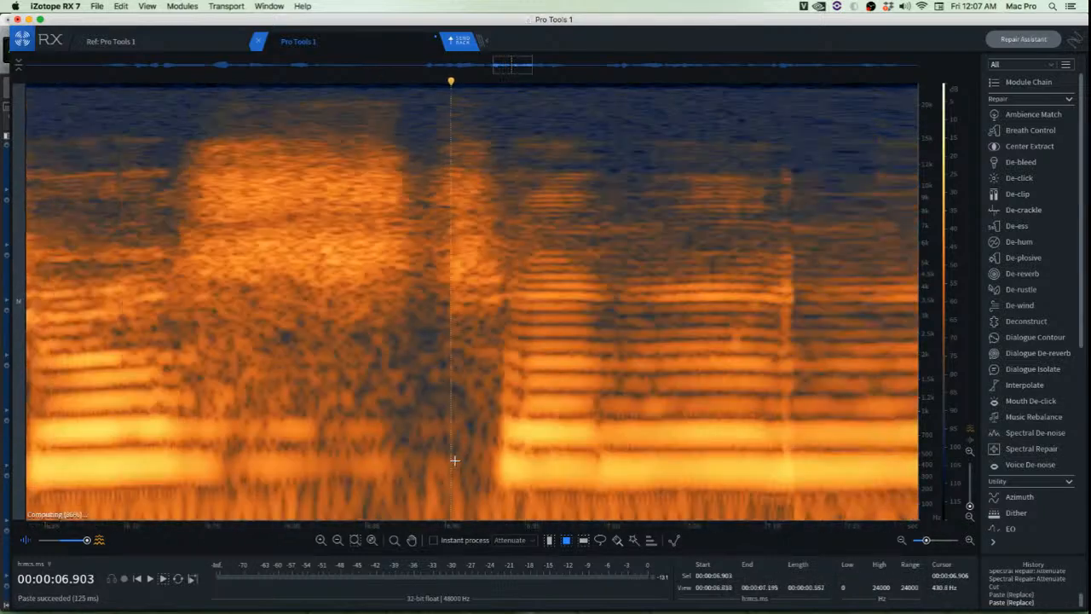
pyautogui.scroll(-3, 454, 460)
# Try to patch the vowel's artifact at about 7.077 to 7.085 s, 1.44 to 3.46 kHz, with content copied from just before it
pyautogui.scroll(3, 474, 323)
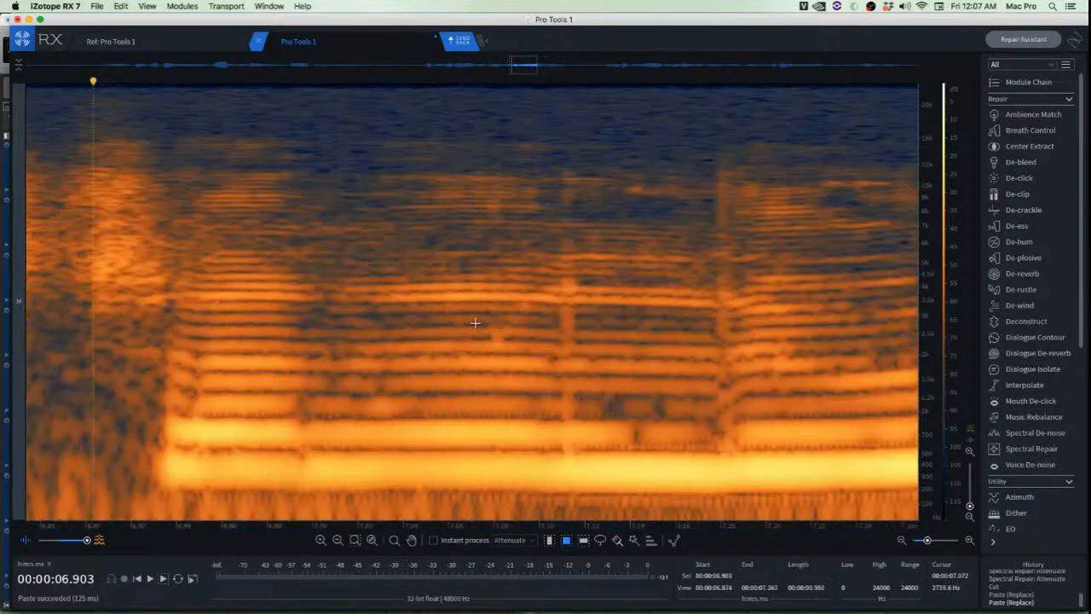
pyautogui.scroll(5, 475, 323)
pyautogui.moveTo(470, 310); pyautogui.dragTo(582, 391)
pyautogui.press('super+c')
pyautogui.moveTo(521, 358); pyautogui.dragTo(589, 357)
pyautogui.press('super+v')
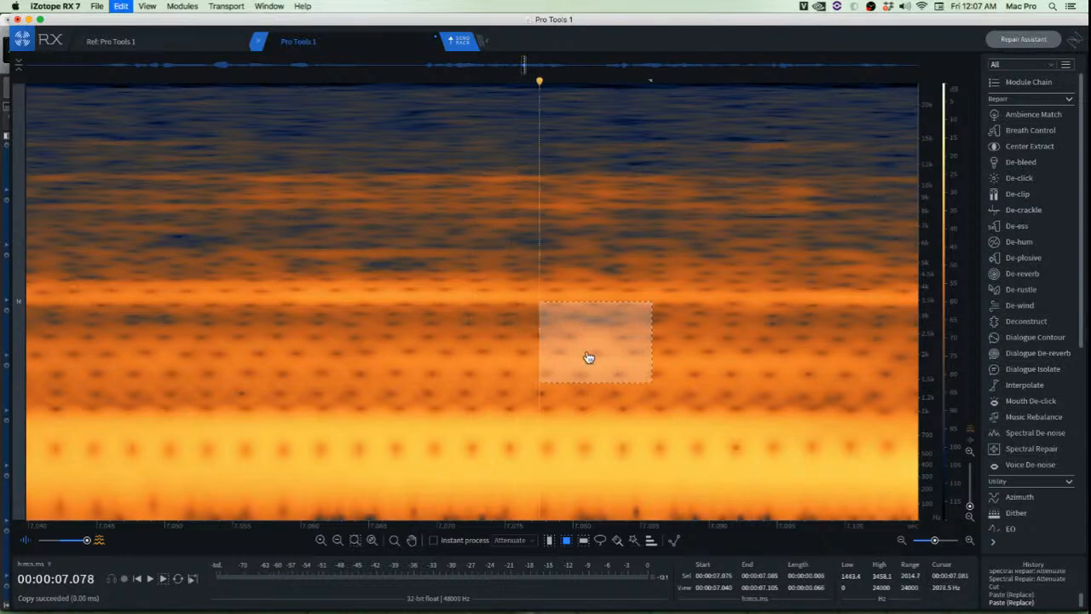
pyautogui.click(494, 345)
pyautogui.scroll(2, 620, 336)
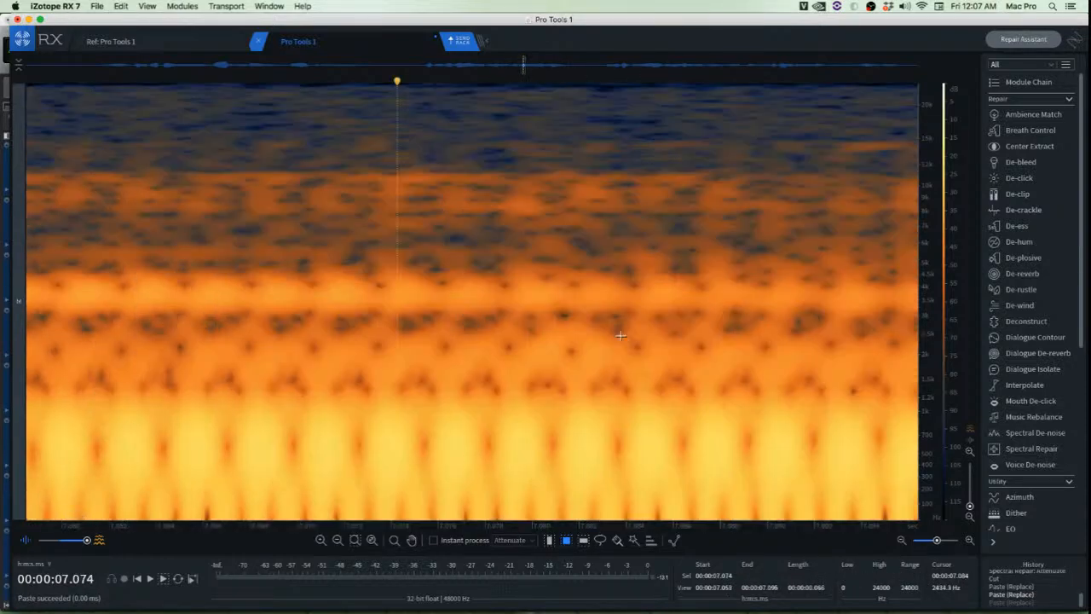
pyautogui.scroll(-2, 546, 335)
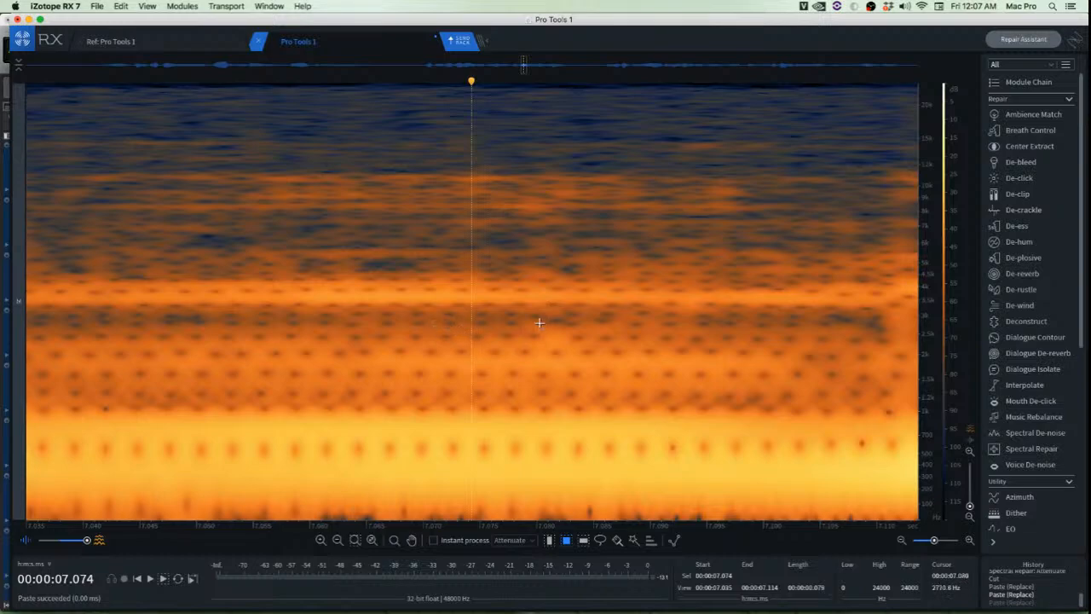
# Cut the vowel's remaining artifact at about 7.078 to 7.087 s, 1.66 to 2.97 kHz, and play back the result
pyautogui.moveTo(514, 316); pyautogui.dragTo(612, 370)
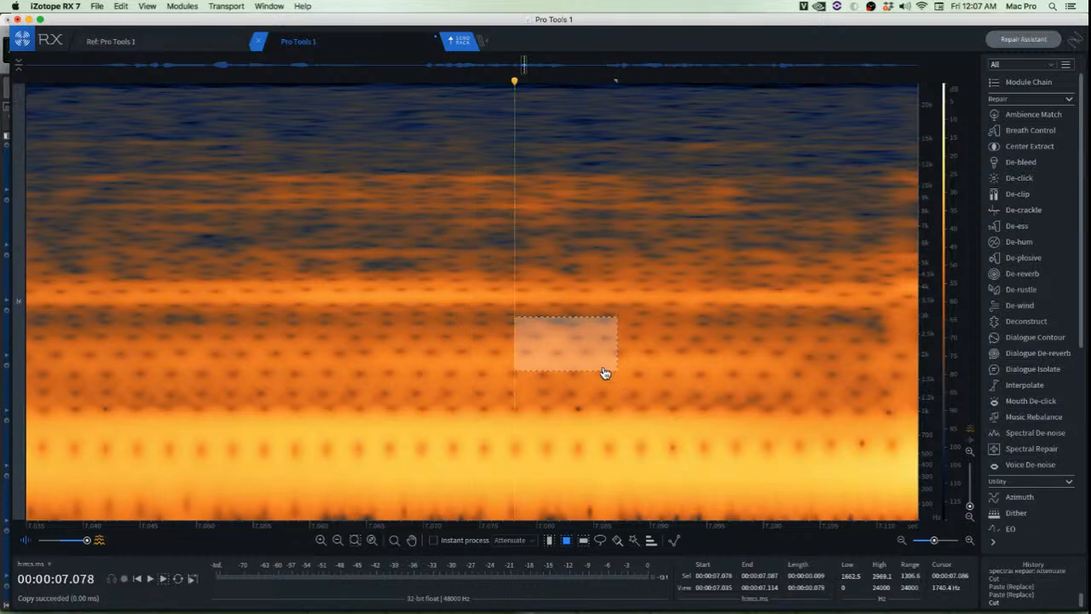
pyautogui.click(365, 303)
pyautogui.scroll(-4, 366, 303)
pyautogui.click(299, 261)
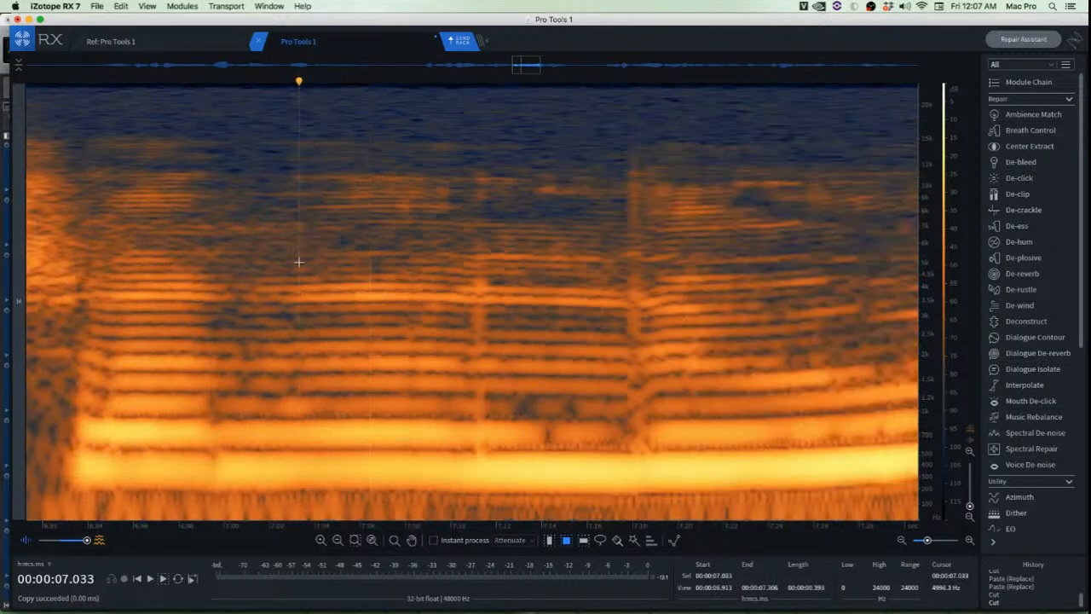
pyautogui.press('space')
pyautogui.press('space')
# Try to patch the vertical click near 7.112 s with content copied from about 7.113 to 7.121 s, 340 Hz to 6.65 kHz
pyautogui.scroll(5, 521, 315)
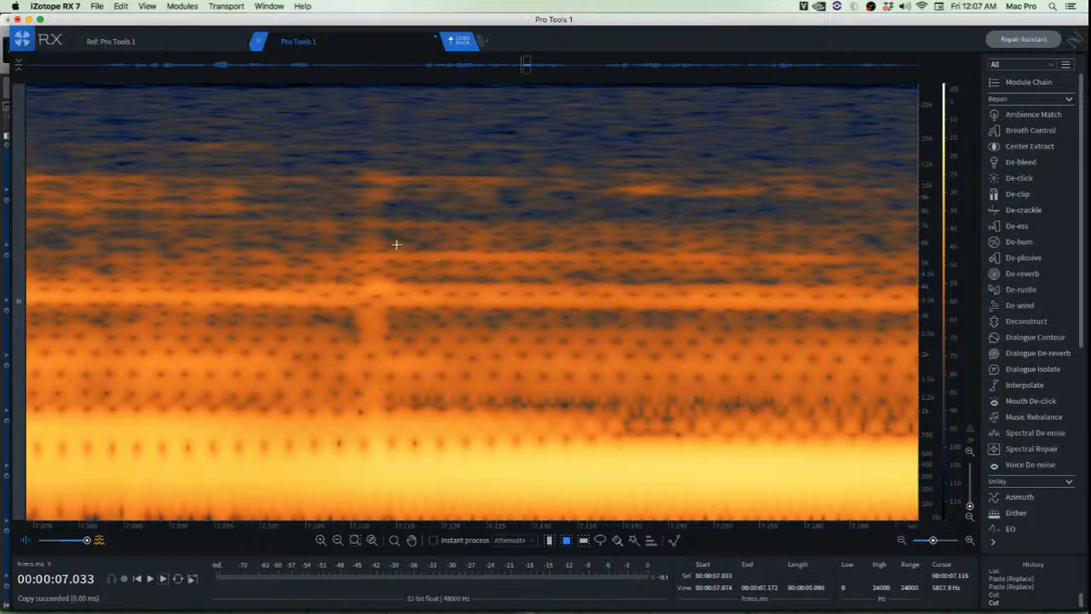
pyautogui.moveTo(381, 230); pyautogui.dragTo(452, 468)
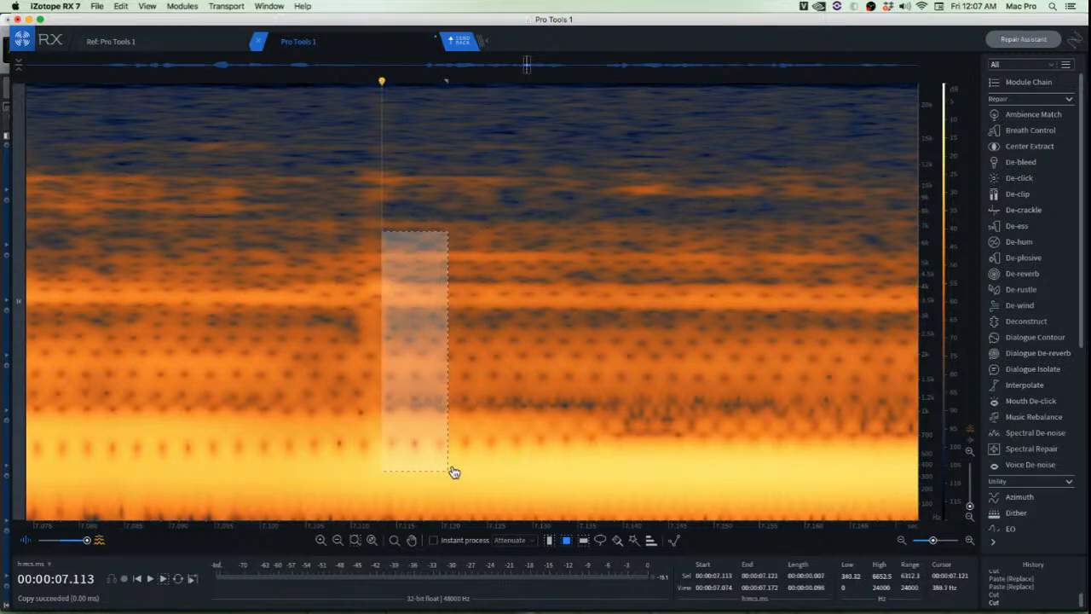
pyautogui.moveTo(406, 441); pyautogui.dragTo(367, 440)
pyautogui.hotkey('ctrl', 'v')
pyautogui.click(476, 432)
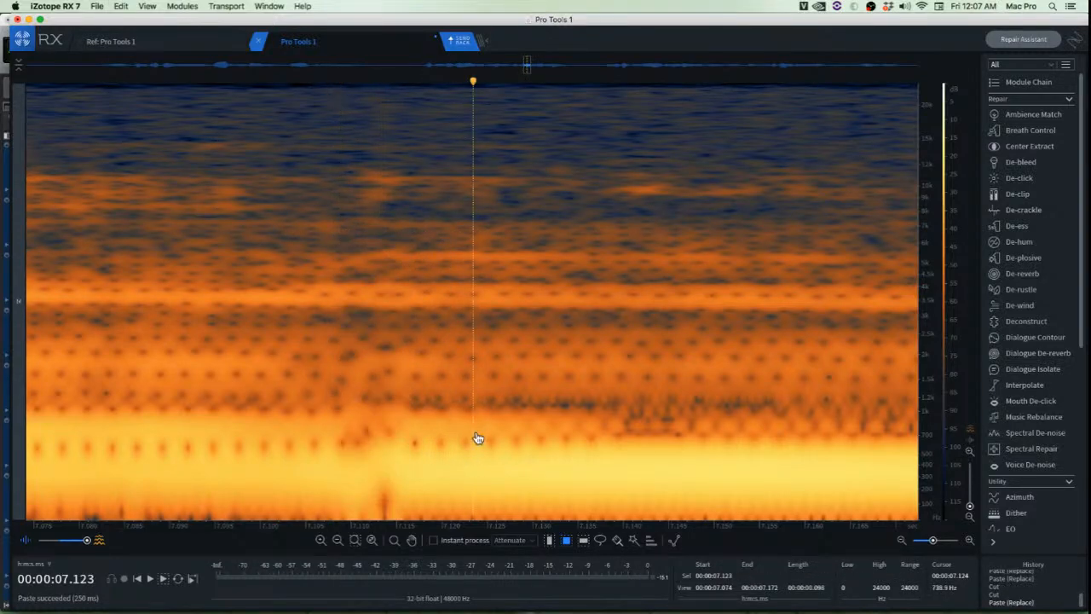
pyautogui.hotkey('ctrl', 'z')
# Try to cover the same click with a patch copied from about 7.116 to 7.123 s, 593 Hz to 7.83 kHz
pyautogui.scroll(3, 401, 421)
pyautogui.click(431, 370)
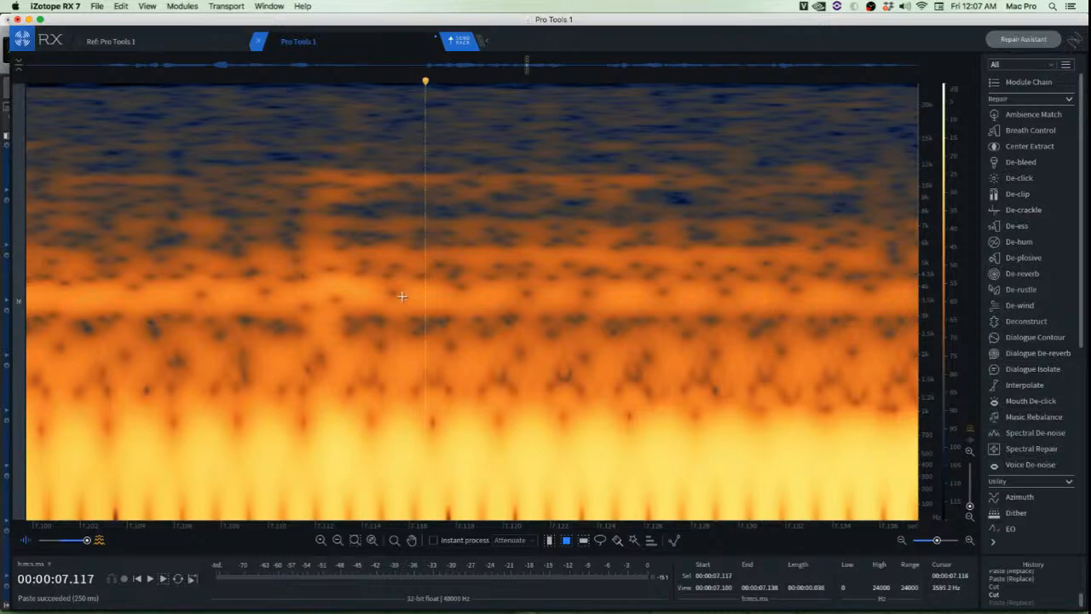
pyautogui.moveTo(414, 213); pyautogui.dragTo(578, 444)
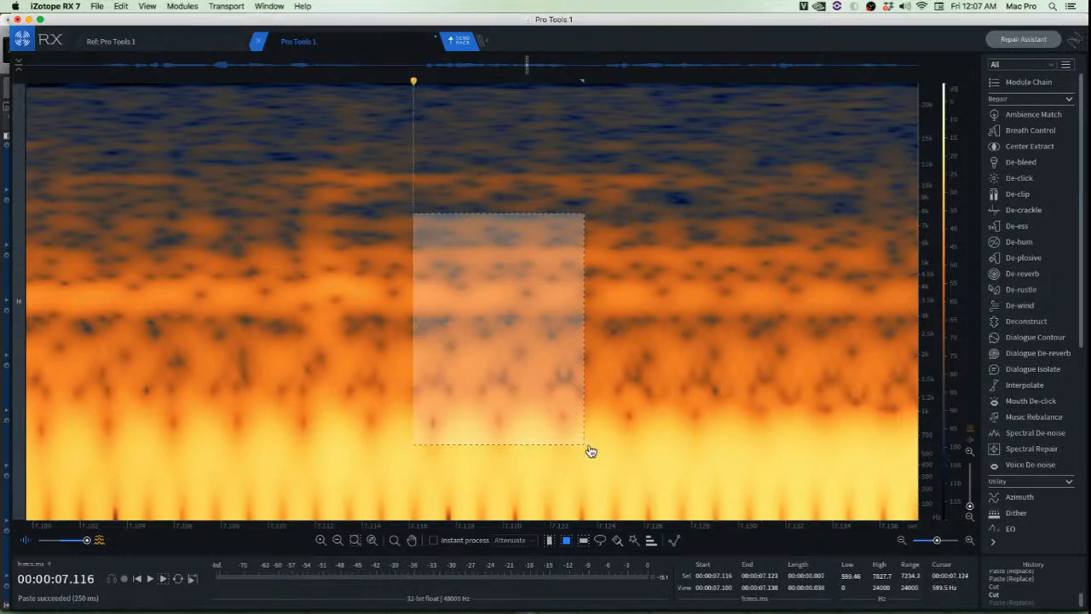
pyautogui.moveTo(536, 411); pyautogui.dragTo(396, 411)
pyautogui.press('super+v')
pyautogui.click(504, 421)
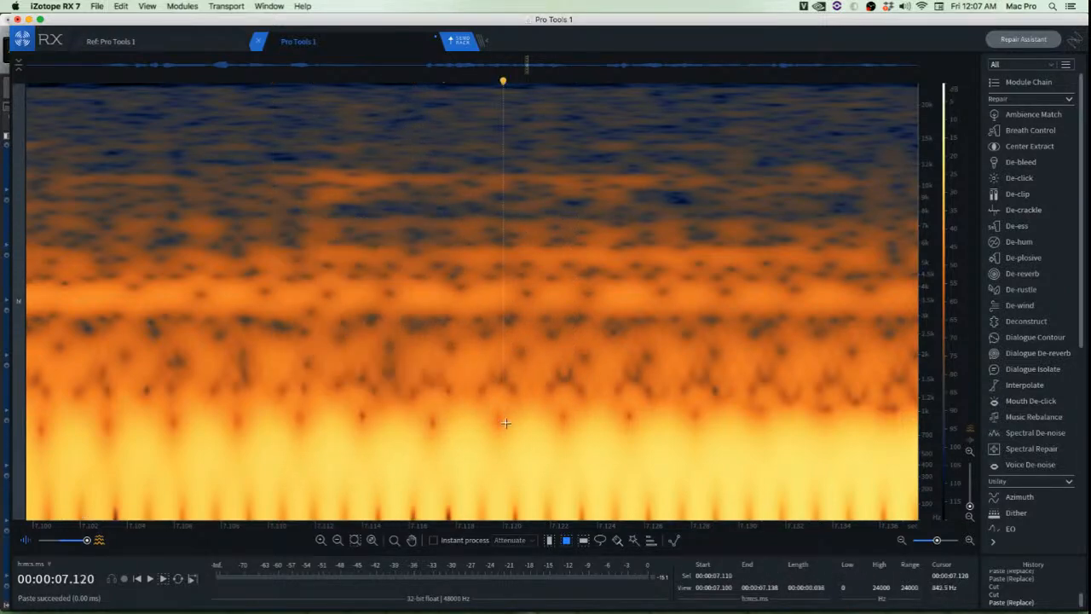
# Compare the vowel with and without the pasted patch by playing it, undoing the paste and playing it again
pyautogui.scroll(-5, 504, 421)
pyautogui.scroll(-2, 503, 421)
pyautogui.click(362, 321)
pyautogui.press('space')
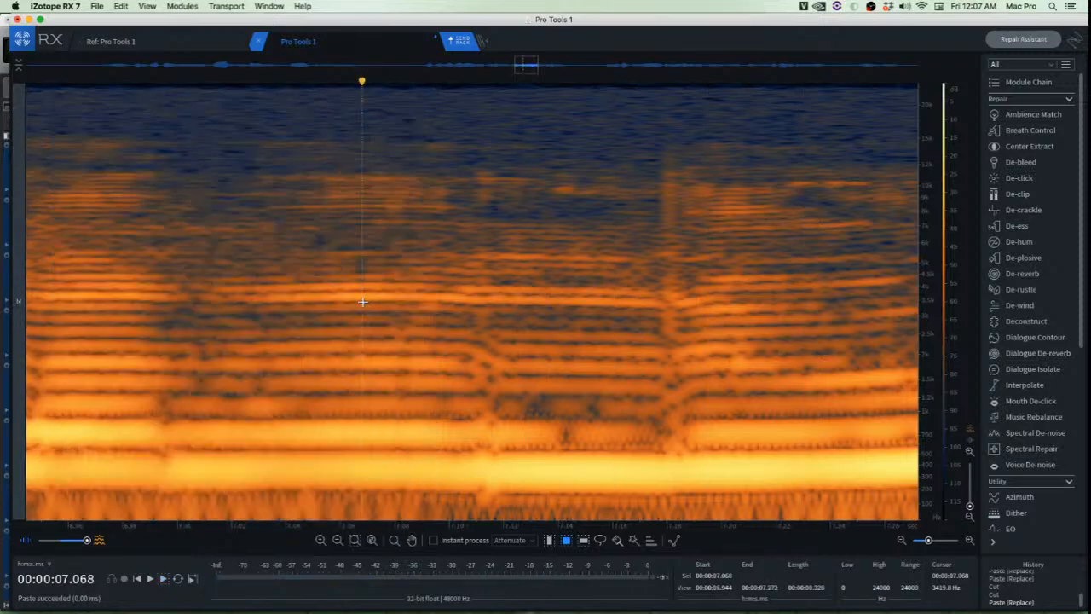
pyautogui.press('space')
pyautogui.press('space')
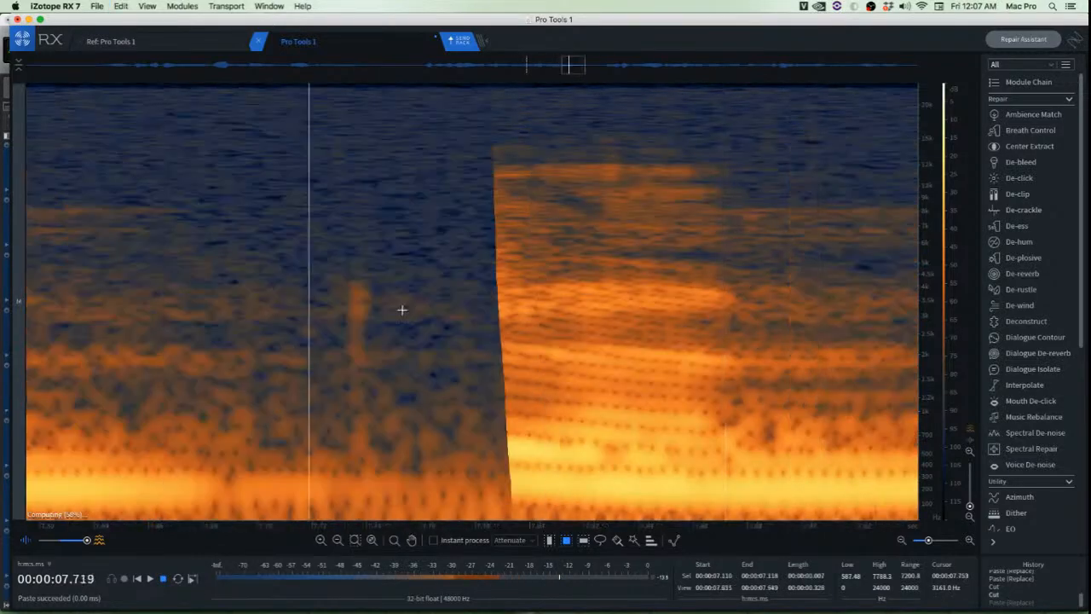
pyautogui.press('space')
pyautogui.press('super+z')
pyautogui.press('space')
pyautogui.press('space')
pyautogui.click(383, 283)
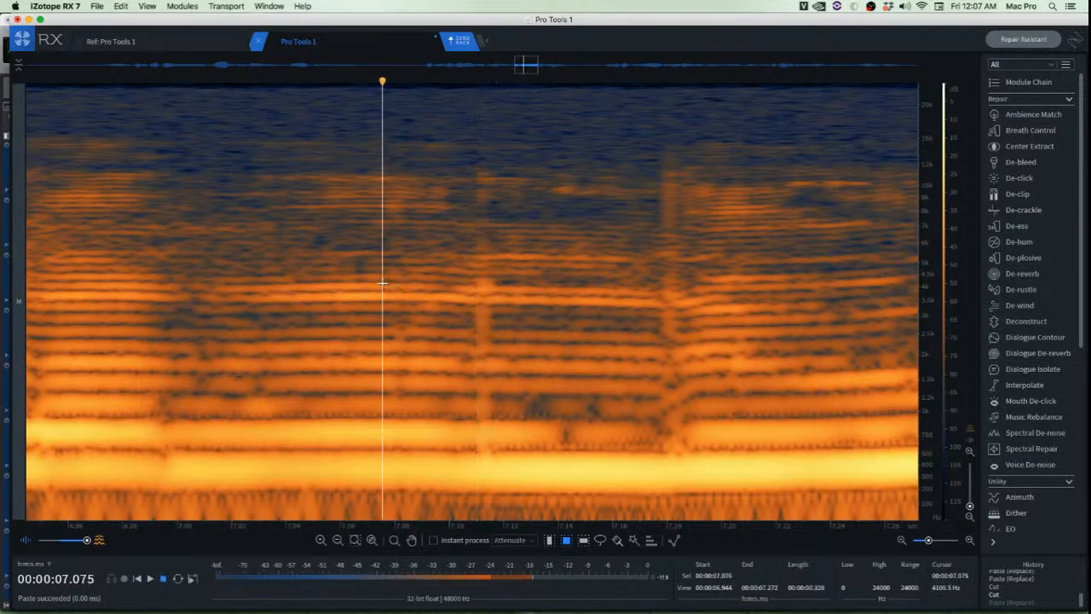
# Redo the pasted patch, audition the vowel repeatedly from 7.000 s, and undo the patch again
pyautogui.press('super+shift+z')
pyautogui.click(176, 273)
pyautogui.press('space')
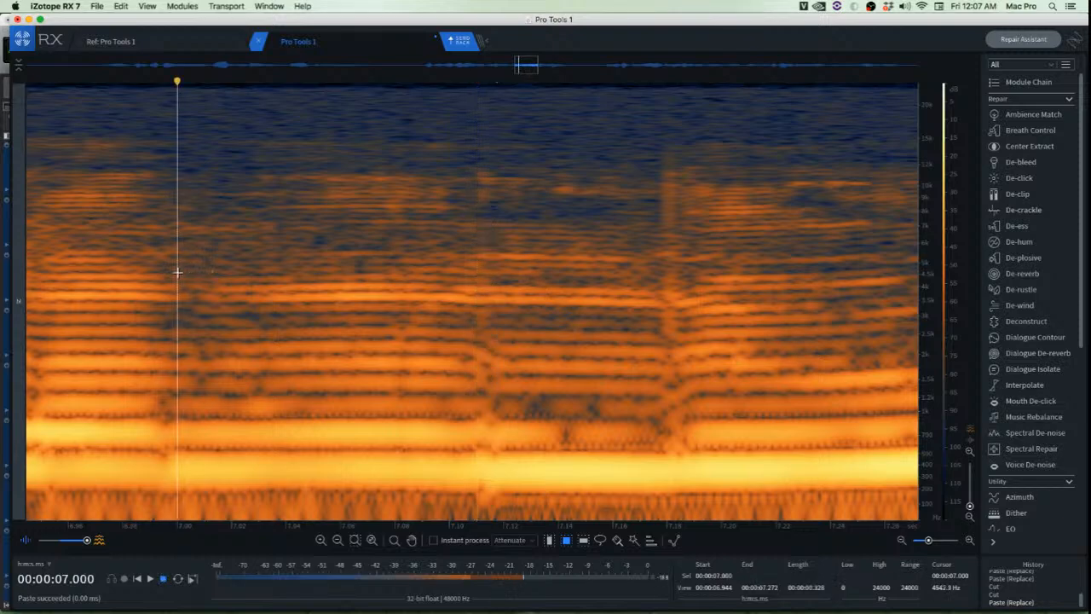
pyautogui.press('space')
pyautogui.press('space')
pyautogui.press('space')
pyautogui.press('space')
pyautogui.press('space')
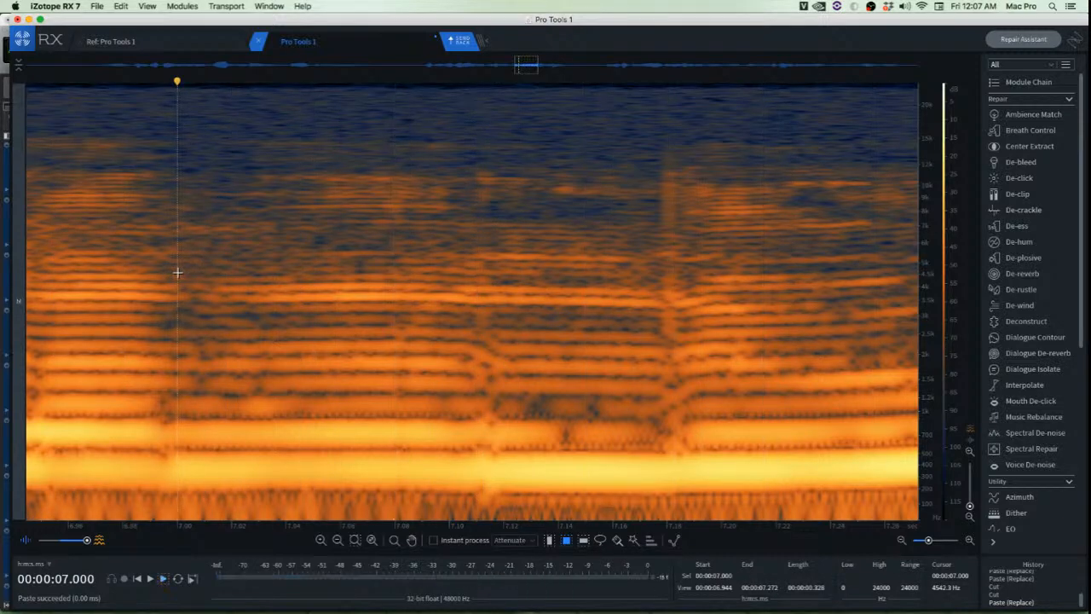
pyautogui.press('super+z')
# Apply De-click to the click region at about 7.105 to 7.138 s, 49 Hz to 12.1 kHz
pyautogui.click(386, 270)
pyautogui.scroll(3, 602, 311)
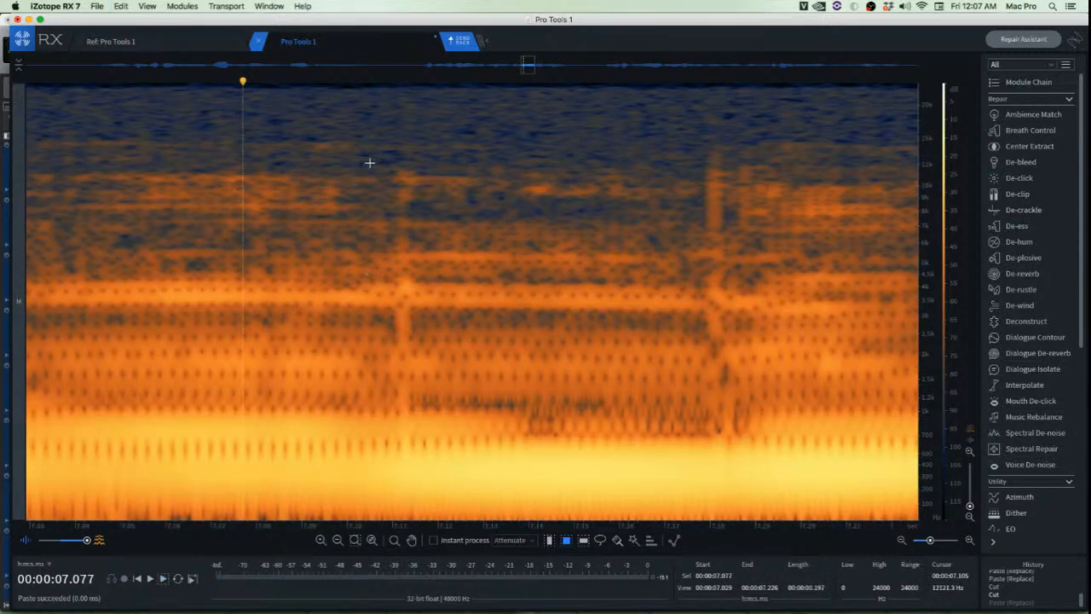
pyautogui.moveTo(369, 162); pyautogui.dragTo(517, 511)
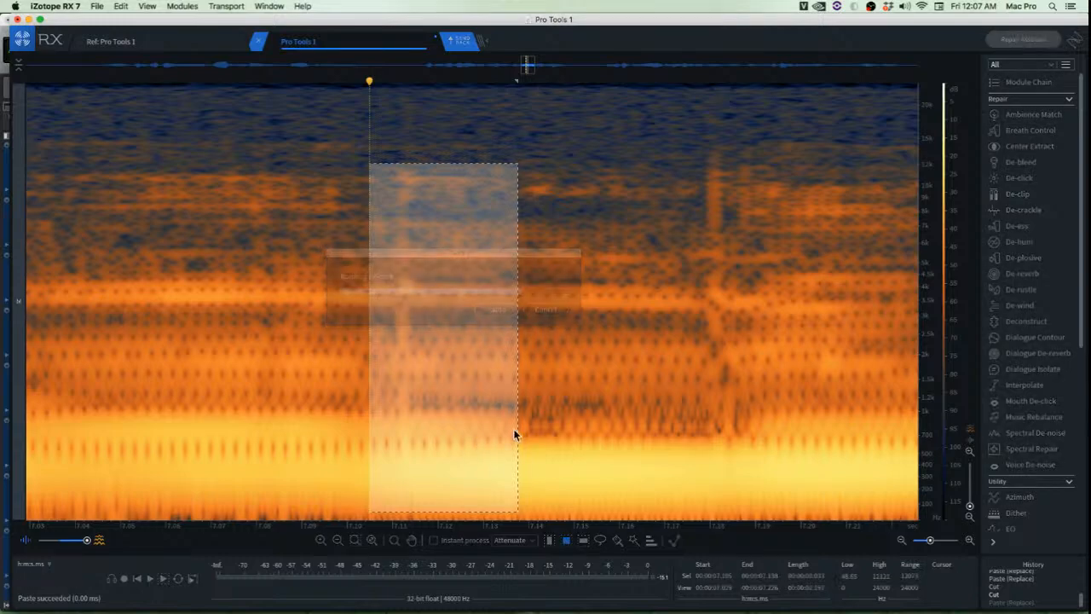
pyautogui.click(618, 390)
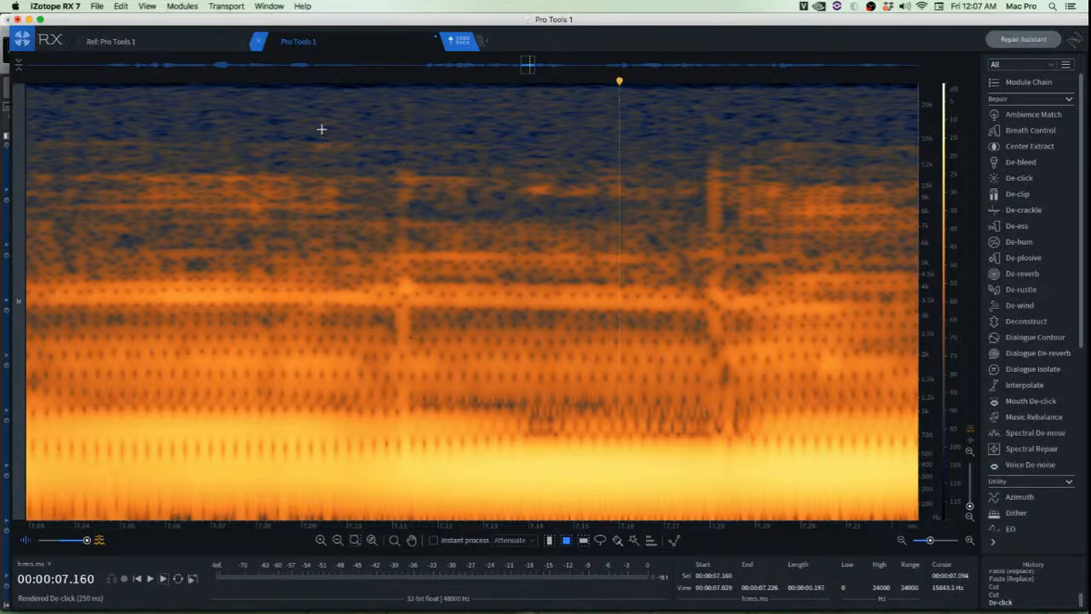
# Try Mouth De-click at sensitivity 7.0 on the region at about 7.094 to 7.130 s, 129 Hz to 16.2 kHz
pyautogui.moveTo(317, 130); pyautogui.dragTo(487, 497)
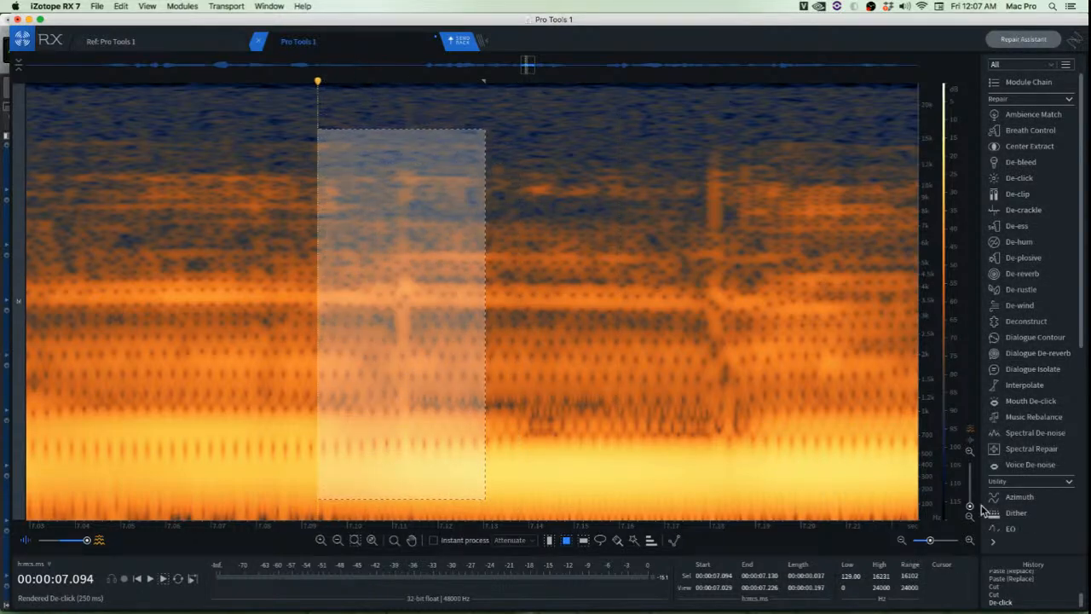
pyautogui.click(1032, 402)
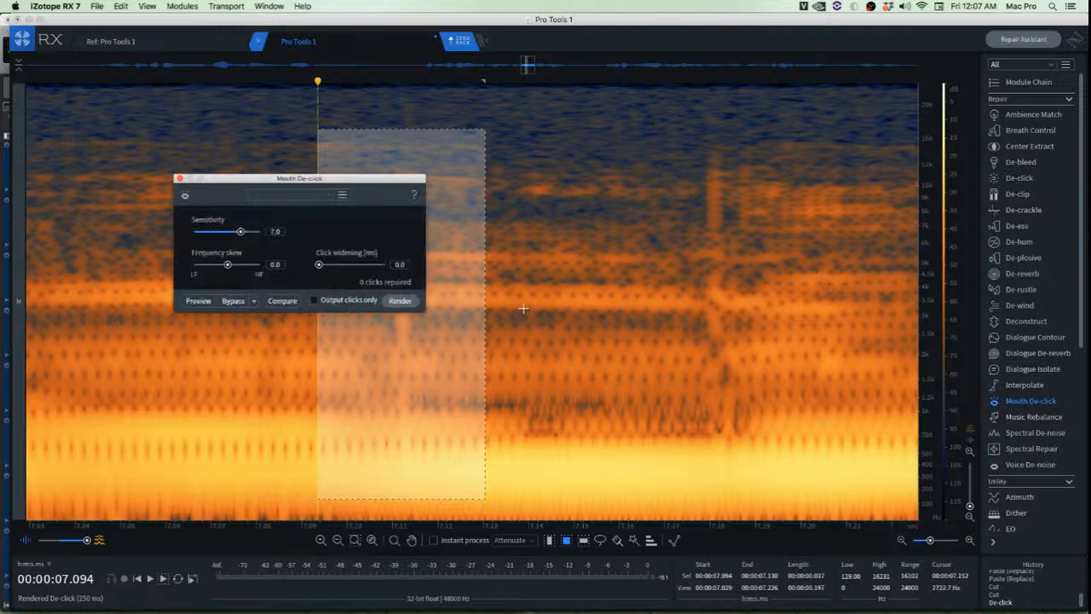
pyautogui.click(405, 302)
pyautogui.press('super+z')
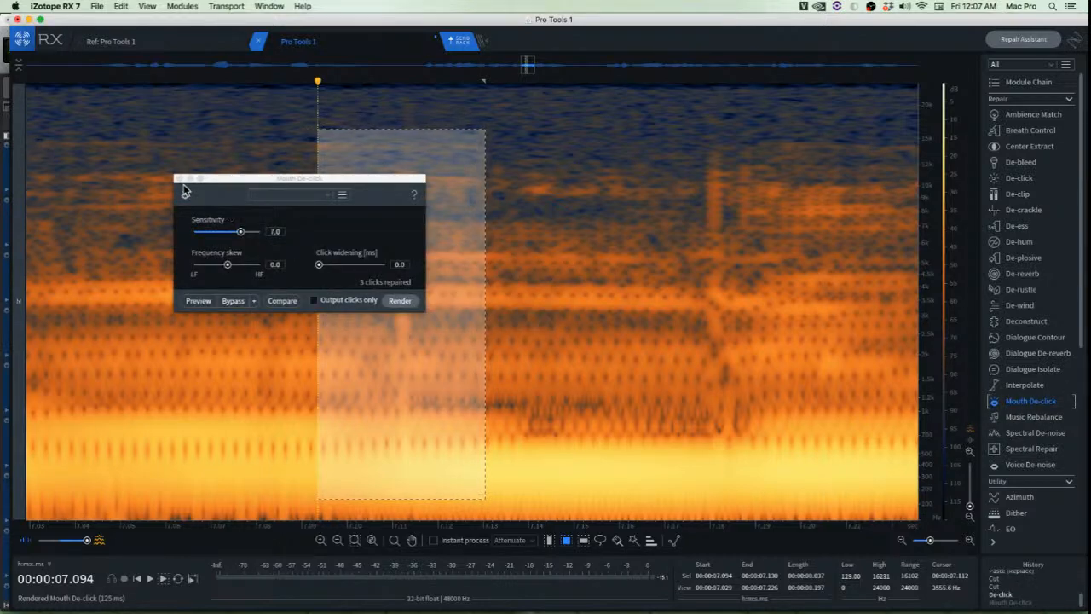
pyautogui.click(180, 179)
pyautogui.click(332, 273)
# Copy the clean patch just before the click and paste it at about 7.111 to 7.114 s, 3.86 to 11.04 kHz
pyautogui.scroll(5, 366, 234)
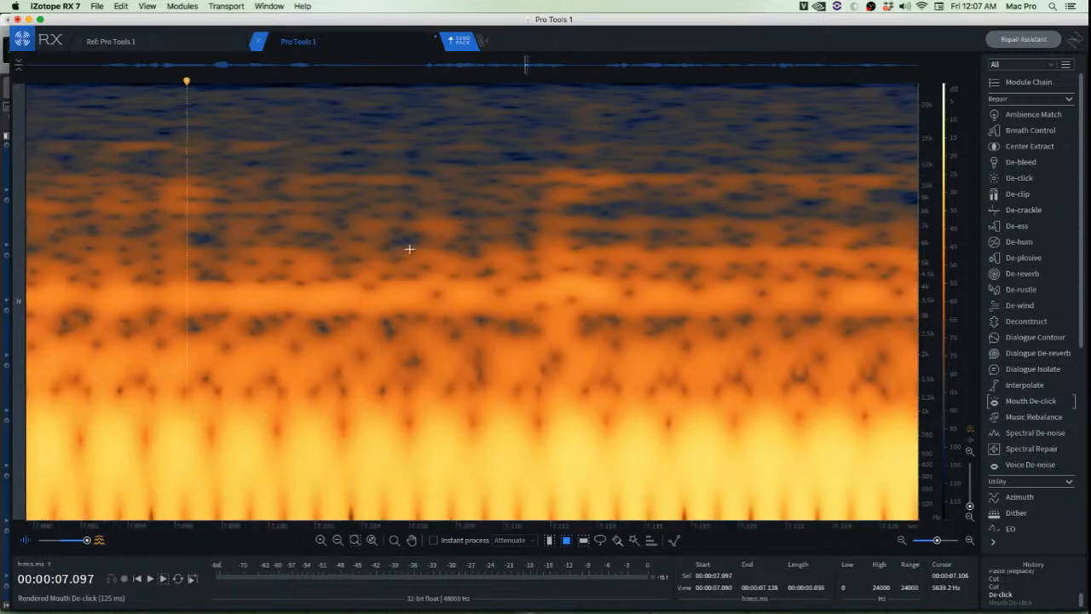
pyautogui.moveTo(471, 176); pyautogui.dragTo(549, 273)
pyautogui.press('super+c')
pyautogui.press('super+v')
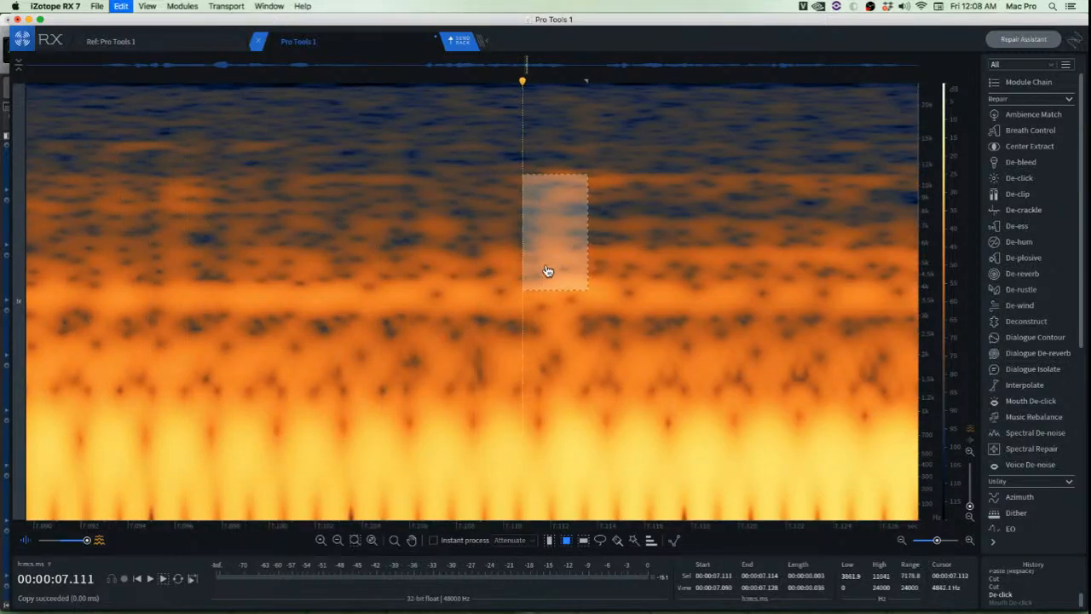
pyautogui.click(516, 314)
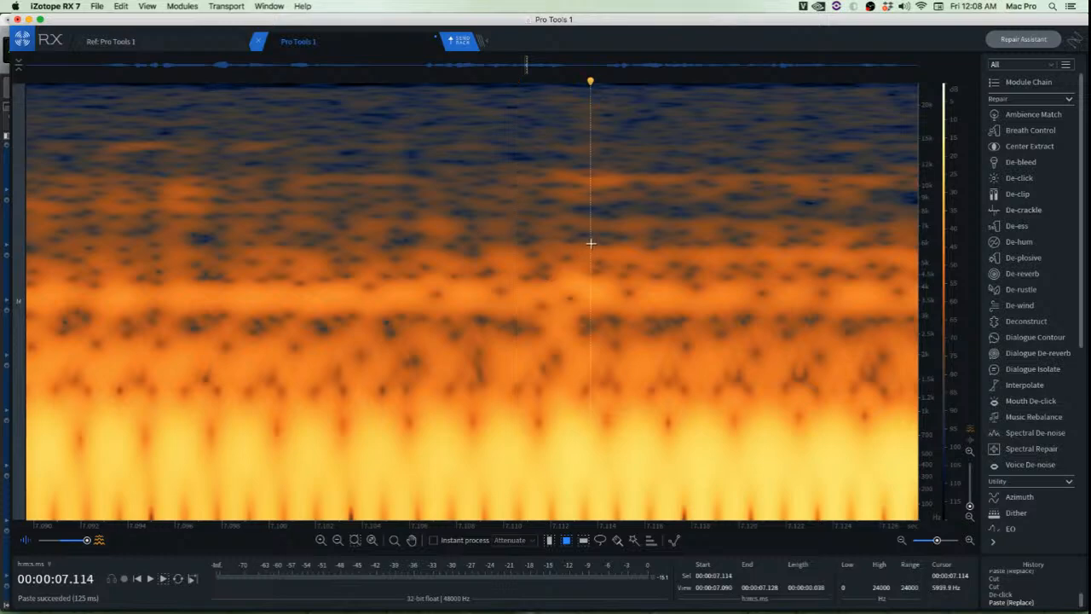
# Paste another neighbouring clean patch over the click's remaining part near 7.113 s, around 4 kHz
pyautogui.moveTo(591, 243); pyautogui.dragTo(585, 349)
pyautogui.press('super+v')
pyautogui.click(672, 431)
pyautogui.scroll(-5, 592, 367)
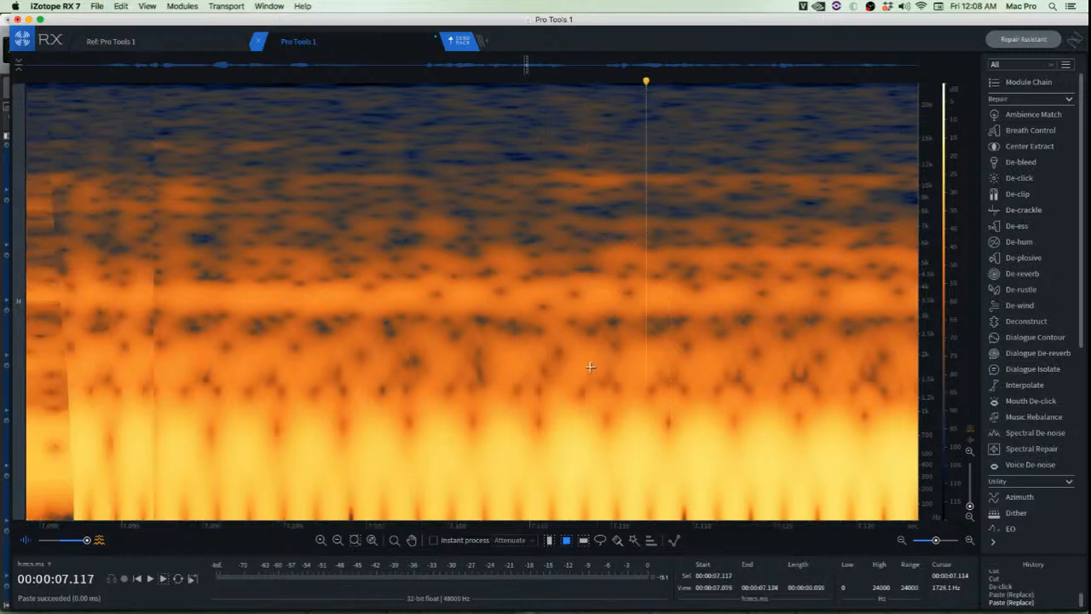
# Try to patch the click's lower part near 7.112 s, roughly 1 to 4 kHz, with content copied from beside it
pyautogui.scroll(2, 613, 369)
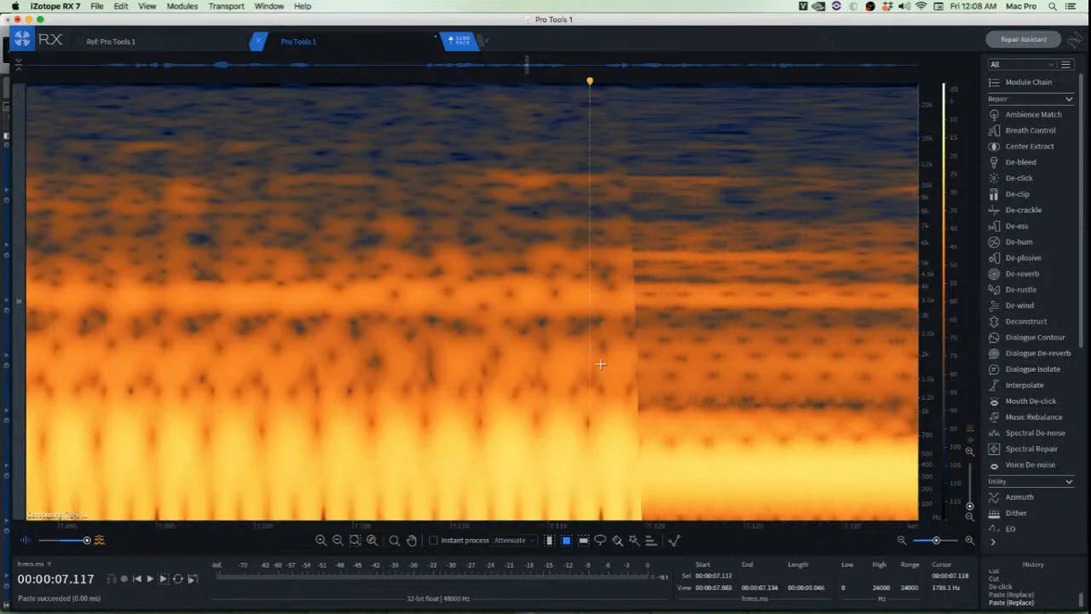
pyautogui.moveTo(535, 292); pyautogui.dragTo(513, 414)
pyautogui.press('super+c')
pyautogui.press('super+v')
pyautogui.click(596, 431)
pyautogui.scroll(-5, 594, 431)
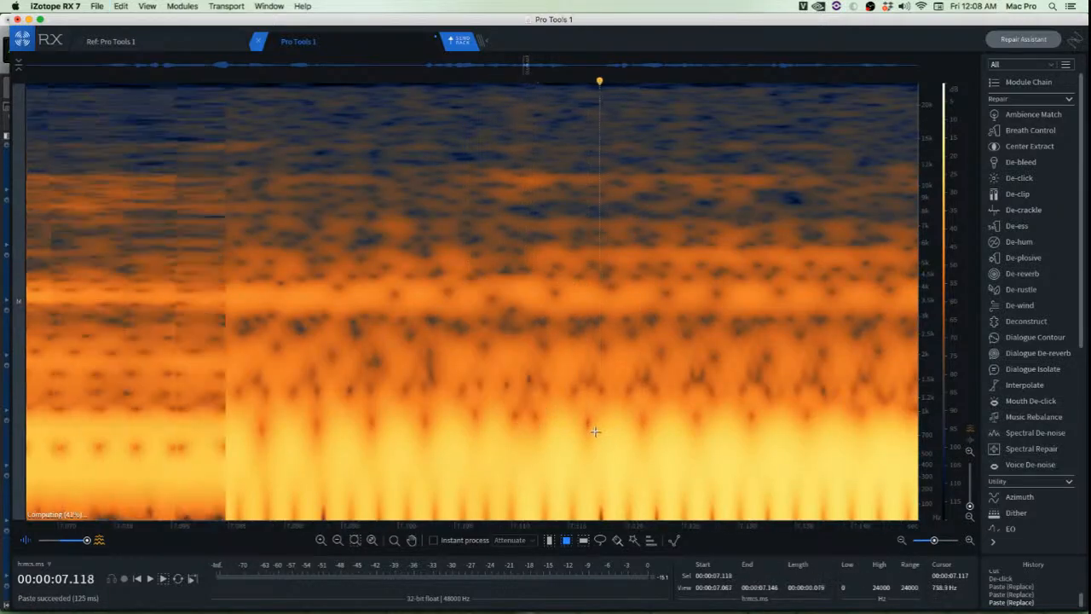
pyautogui.press('super+z')
pyautogui.click(334, 335)
pyautogui.press('space')
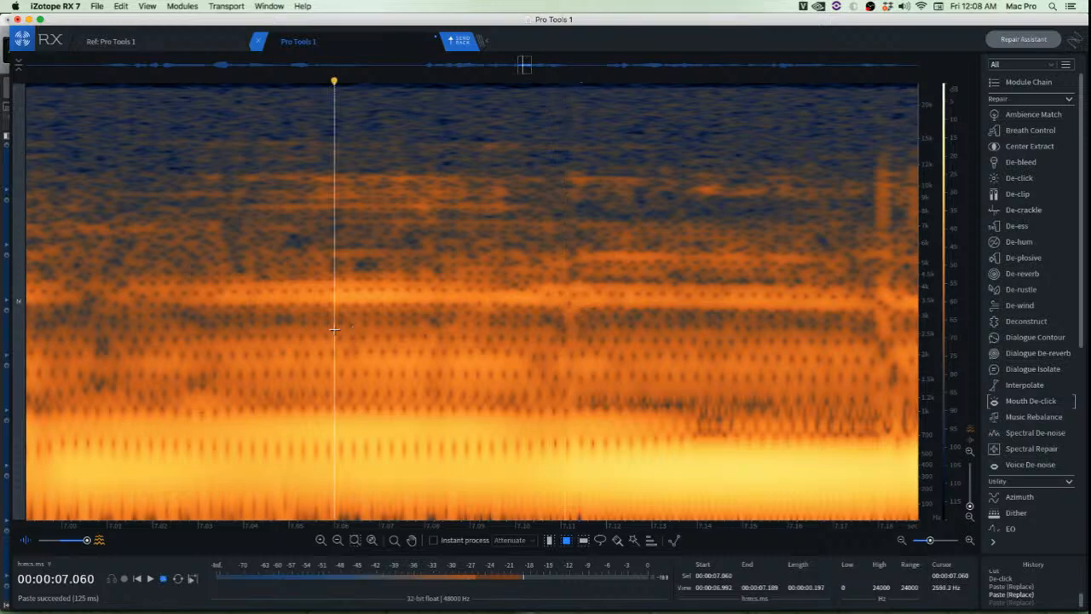
pyautogui.press('space')
# Cut the click's leftover energy at about 7.110 to 7.112 s, 1.27 to 3.4 kHz
pyautogui.scroll(5, 575, 354)
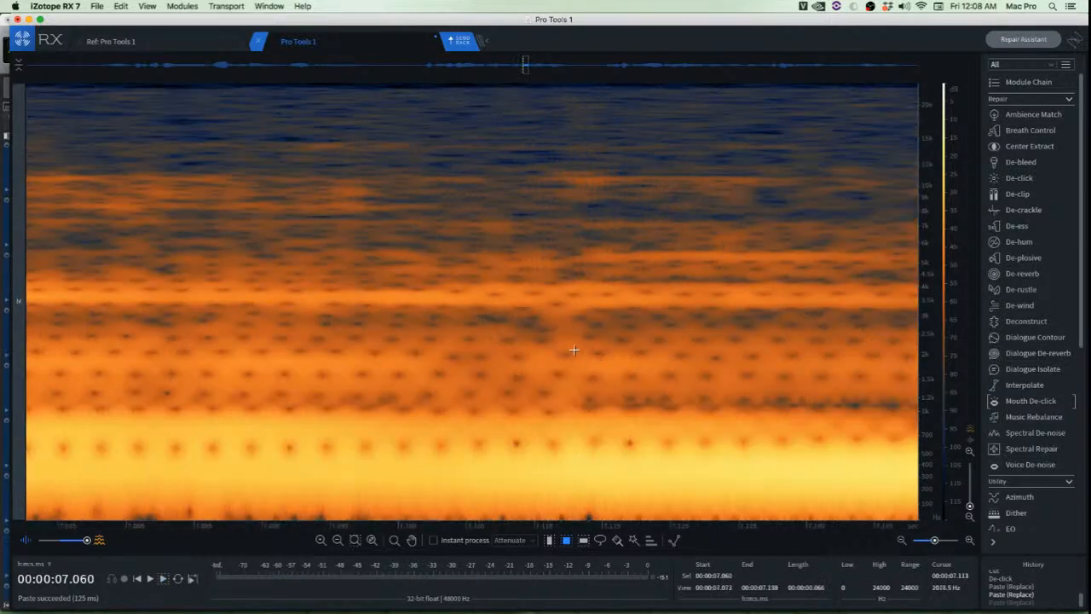
pyautogui.moveTo(545, 305); pyautogui.dragTo(568, 376)
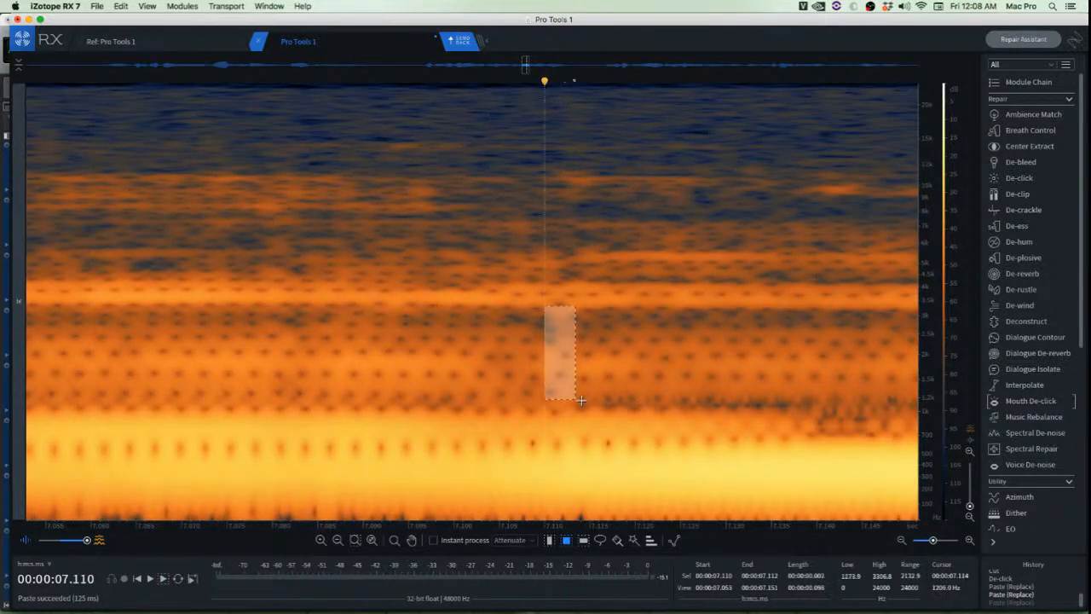
pyautogui.press('super+x')
# Play back the vowel repeatedly from just before the repaired click to check the cut
pyautogui.click(256, 273)
pyautogui.press('space')
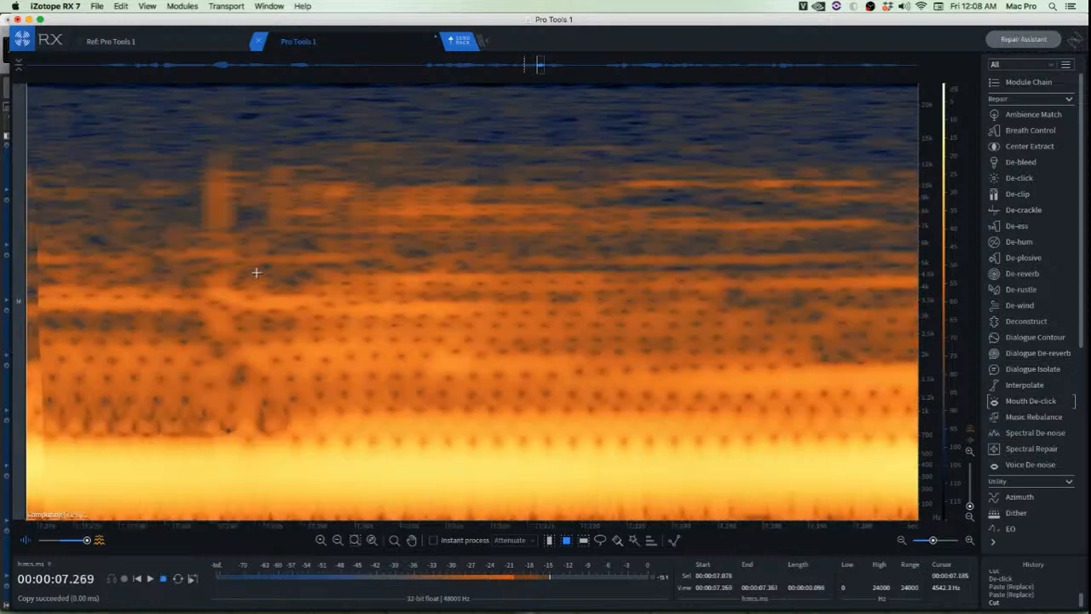
pyautogui.press('space')
pyautogui.click(120, 167)
pyautogui.press('space')
pyautogui.press('space')
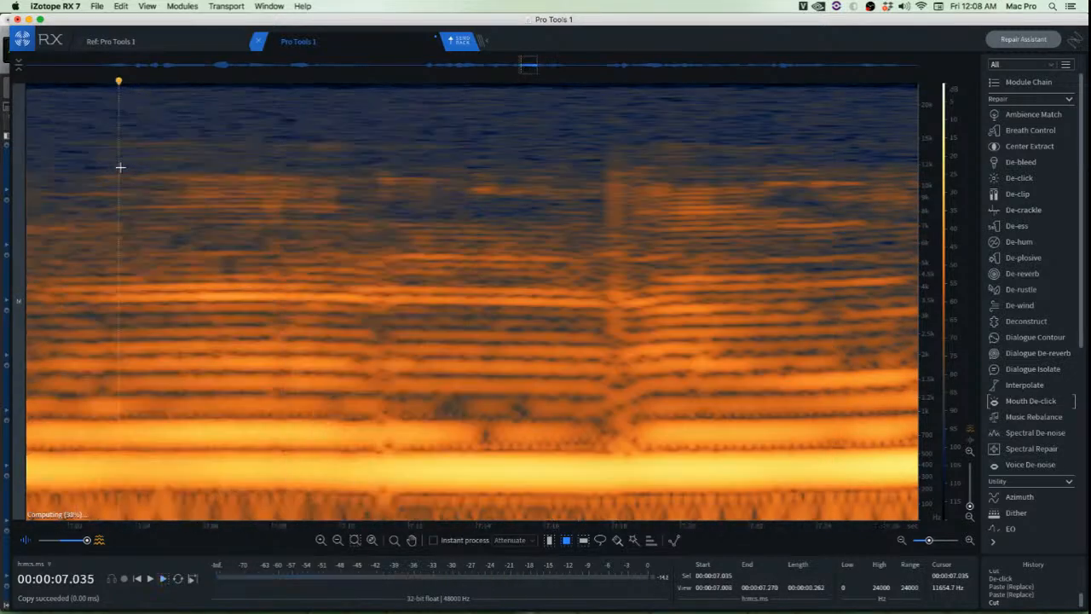
pyautogui.press('space')
pyautogui.press('space')
pyautogui.scroll(-1, 137, 179)
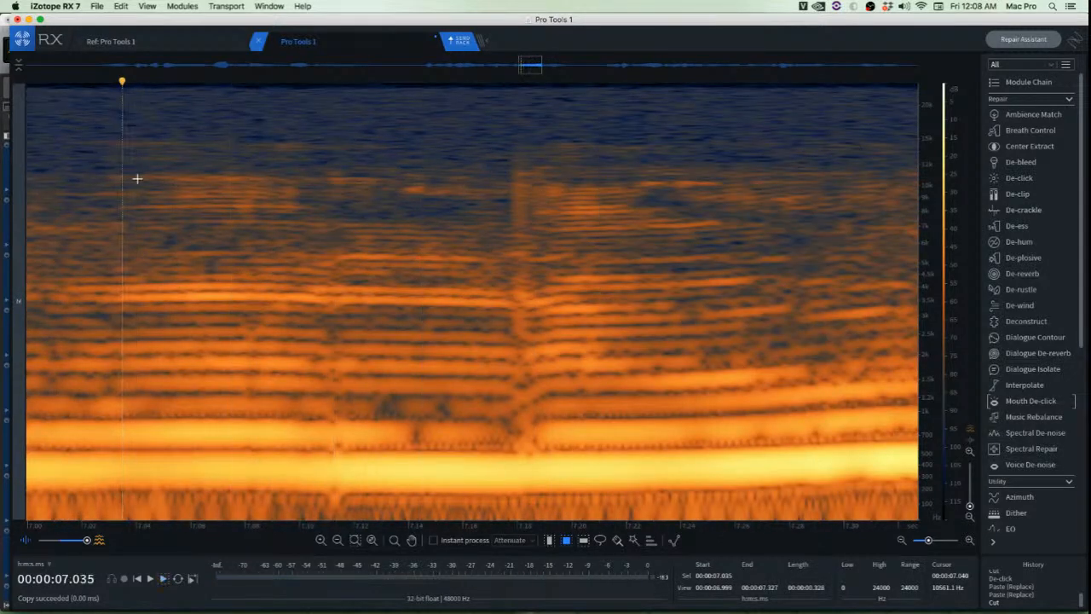
# Paste the clean patch from about 7.178 to 7.180 s, 2.13 to 15.24 kHz, over the click just after it, and play back
pyautogui.scroll(-3, 138, 179)
pyautogui.scroll(10, 341, 173)
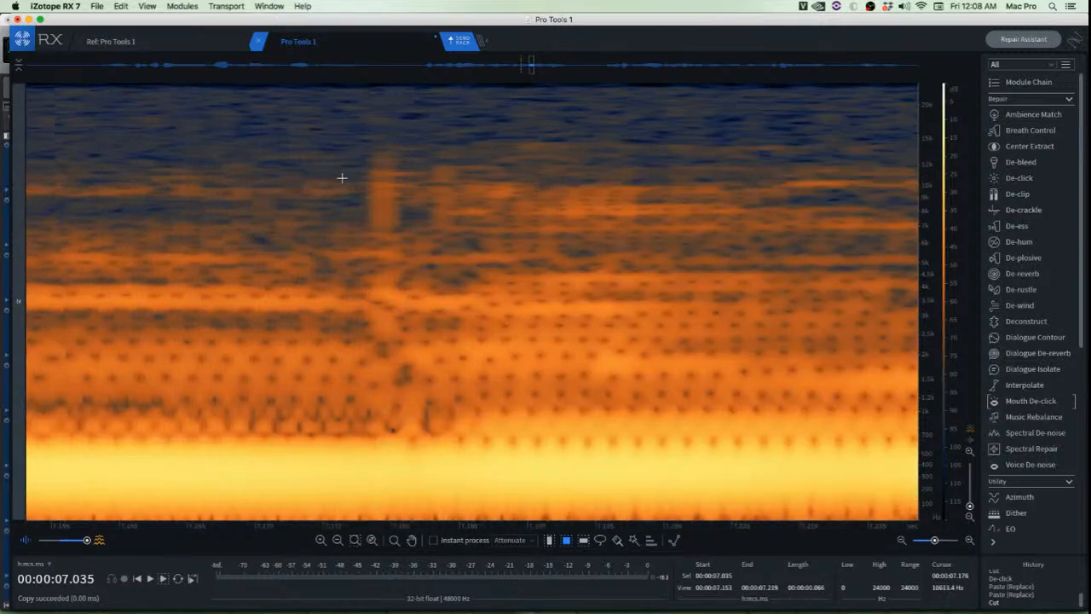
pyautogui.scroll(4, 350, 176)
pyautogui.moveTo(384, 136); pyautogui.dragTo(467, 348)
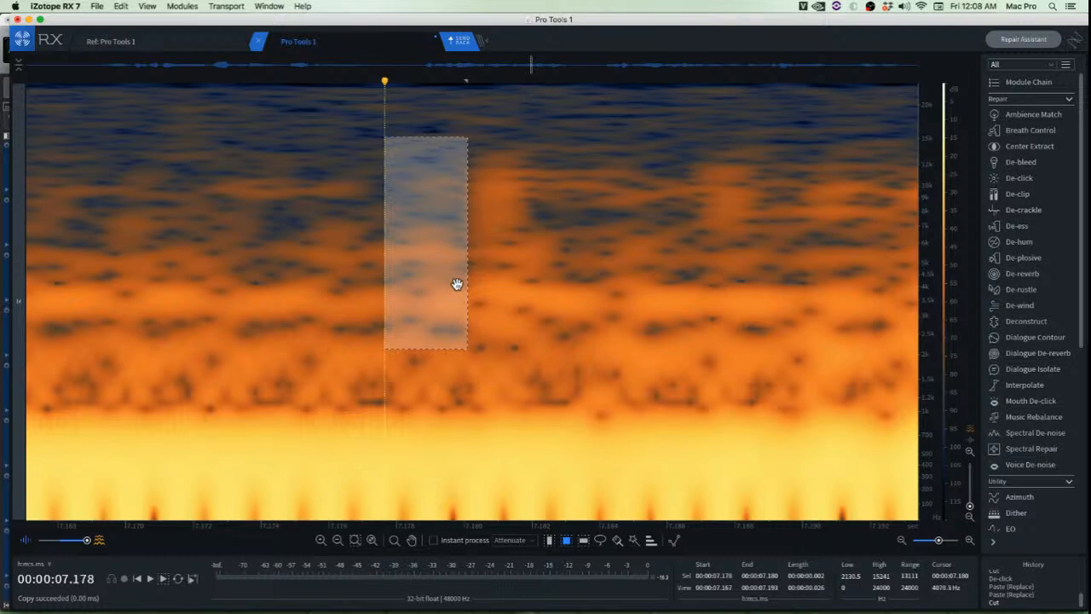
pyautogui.moveTo(414, 279); pyautogui.dragTo(490, 280)
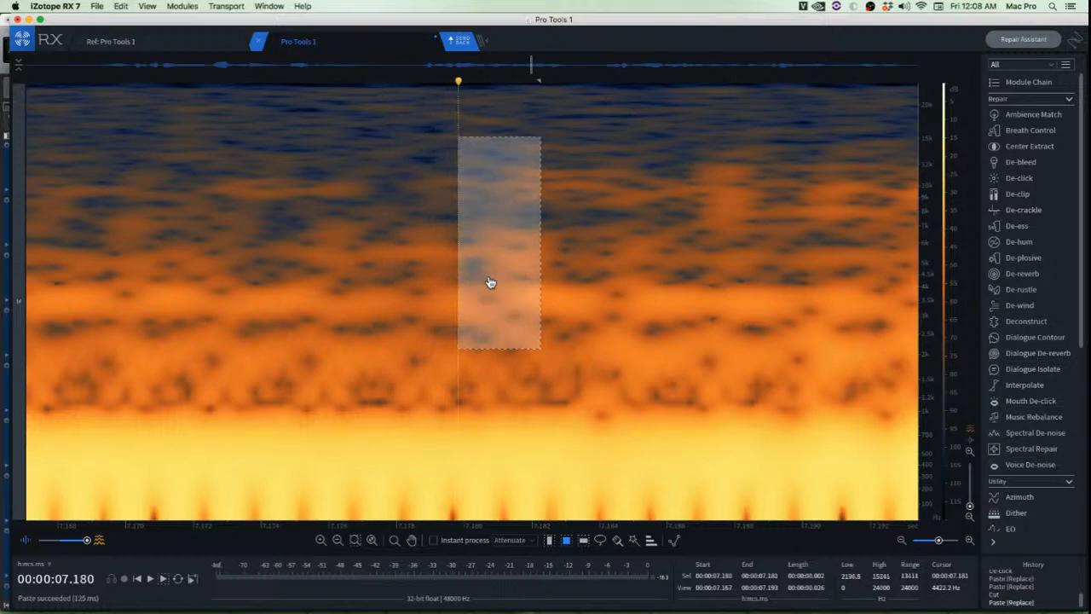
pyautogui.click(364, 241)
pyautogui.scroll(-5, 380, 254)
pyautogui.click(281, 207)
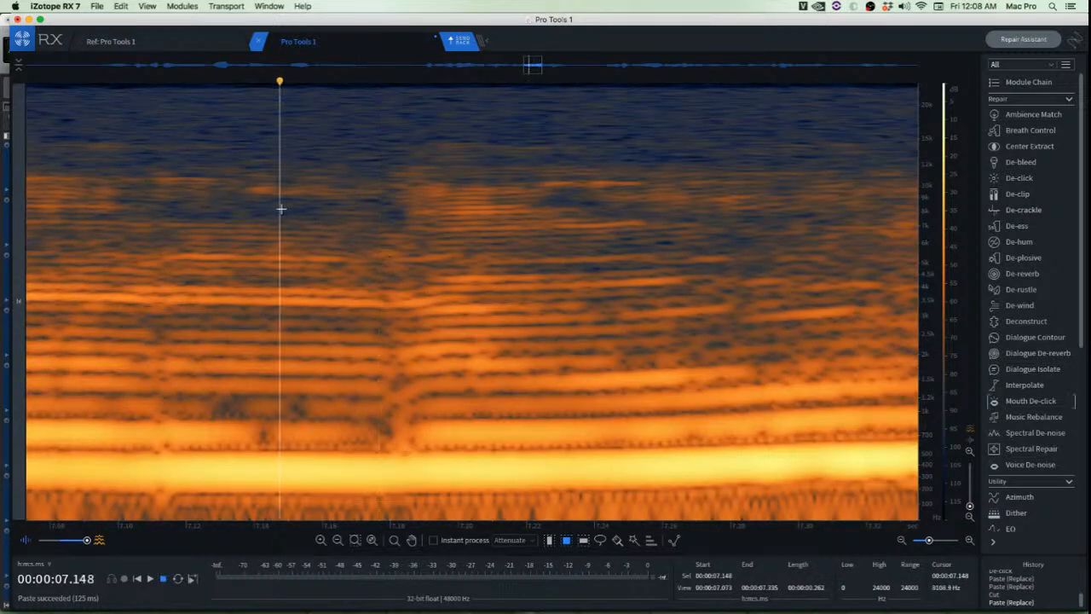
# Play the phrase from about 7.148 s through its end to check the repaired vowel
pyautogui.scroll(-4, 280, 207)
pyautogui.press('space')
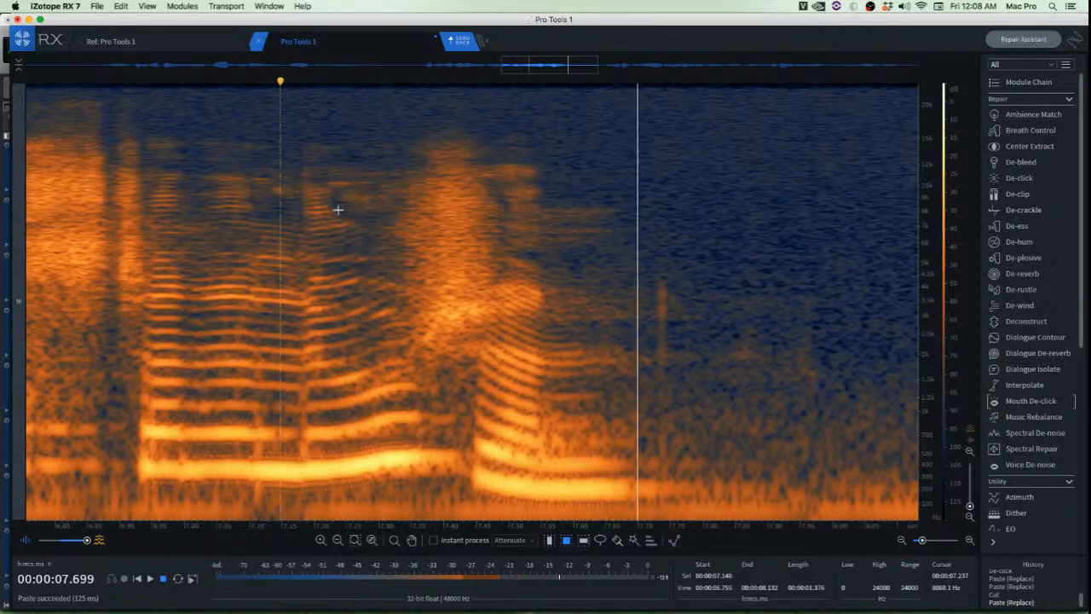
pyautogui.press('space')
# Cover the faint click near 7.74 s with clean background copied from just after it, and play back from about 7.64 s
pyautogui.scroll(4, 606, 293)
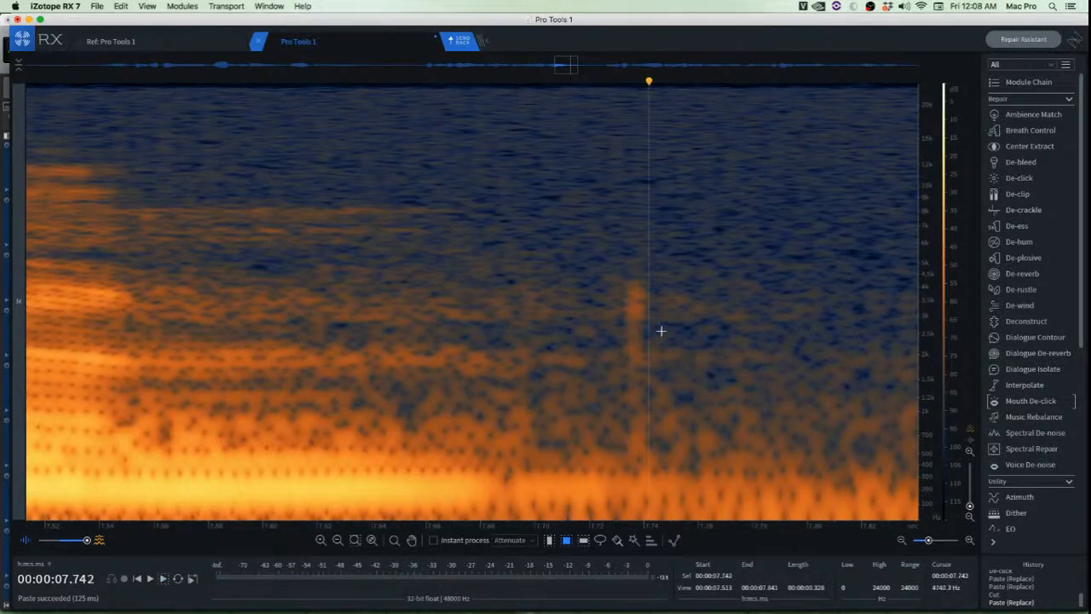
pyautogui.moveTo(648, 261); pyautogui.dragTo(713, 471)
pyautogui.moveTo(655, 436); pyautogui.dragTo(612, 431)
pyautogui.press('super+v')
pyautogui.click(721, 411)
pyautogui.scroll(-8, 691, 407)
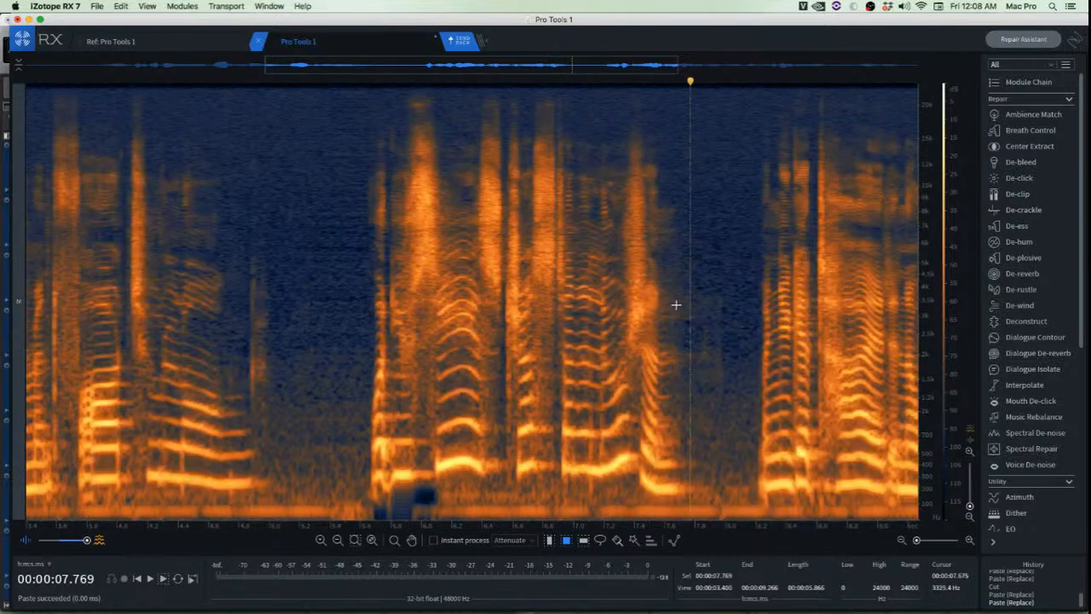
pyautogui.press('space')
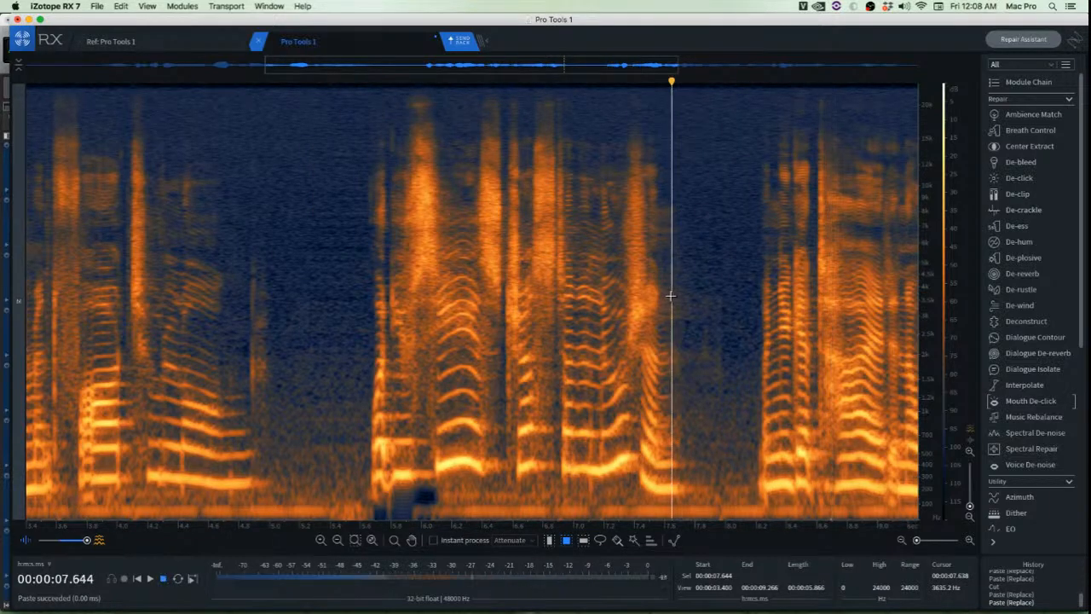
pyautogui.press('space')
# Copy clean background from about 7.984 to 8.209 s, 1.08 to 4.64 kHz, over the faint residue before it, starting near 7.82 s
pyautogui.scroll(8, 699, 341)
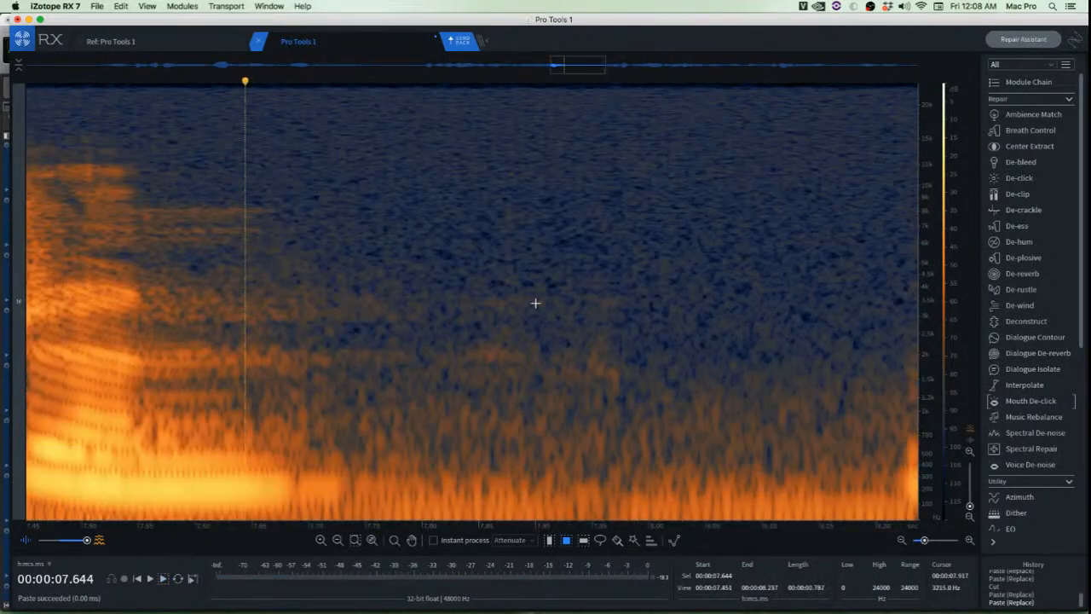
pyautogui.moveTo(426, 273)
pyautogui.mouseDown()
pyautogui.moveTo(557, 367)
pyautogui.moveTo(681, 422)
pyautogui.mouseUp()
pyautogui.press('space')
pyautogui.click(782, 314)
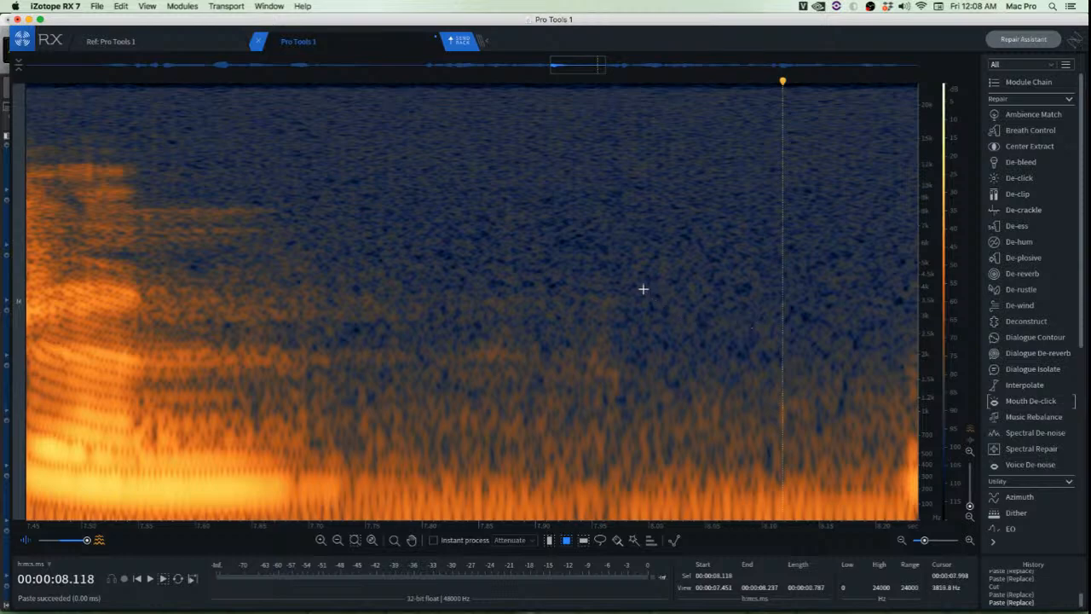
pyautogui.moveTo(631, 270); pyautogui.dragTo(886, 405)
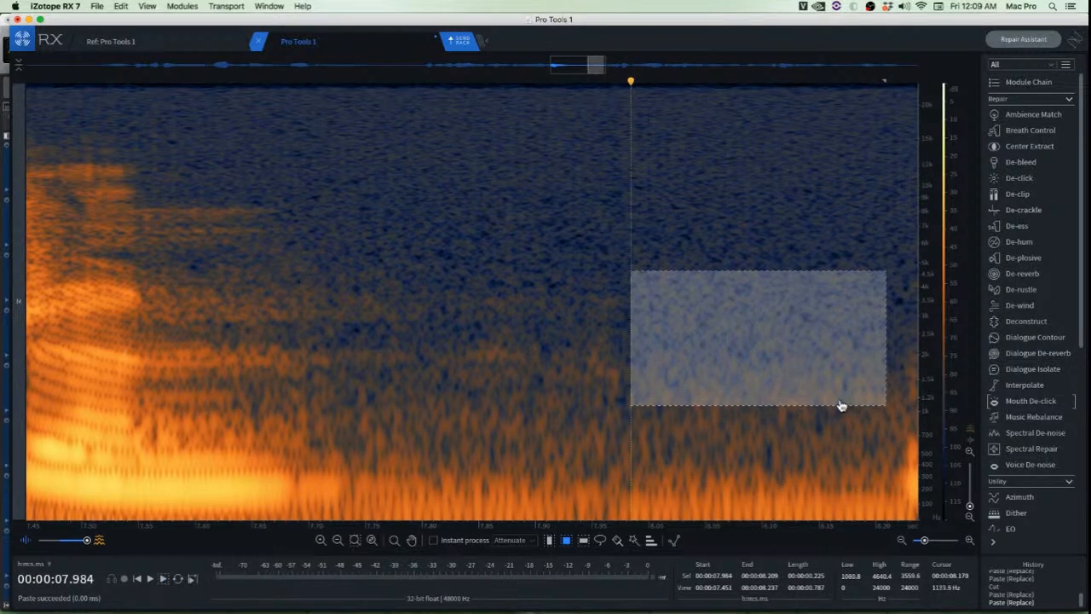
pyautogui.press('super+c')
pyautogui.moveTo(746, 381); pyautogui.dragTo(554, 378)
pyautogui.press('super+v')
pyautogui.click(772, 379)
# Play back from about 7.069 s and from 8.145 s to check the patches and find further clicks
pyautogui.scroll(-6, 741, 378)
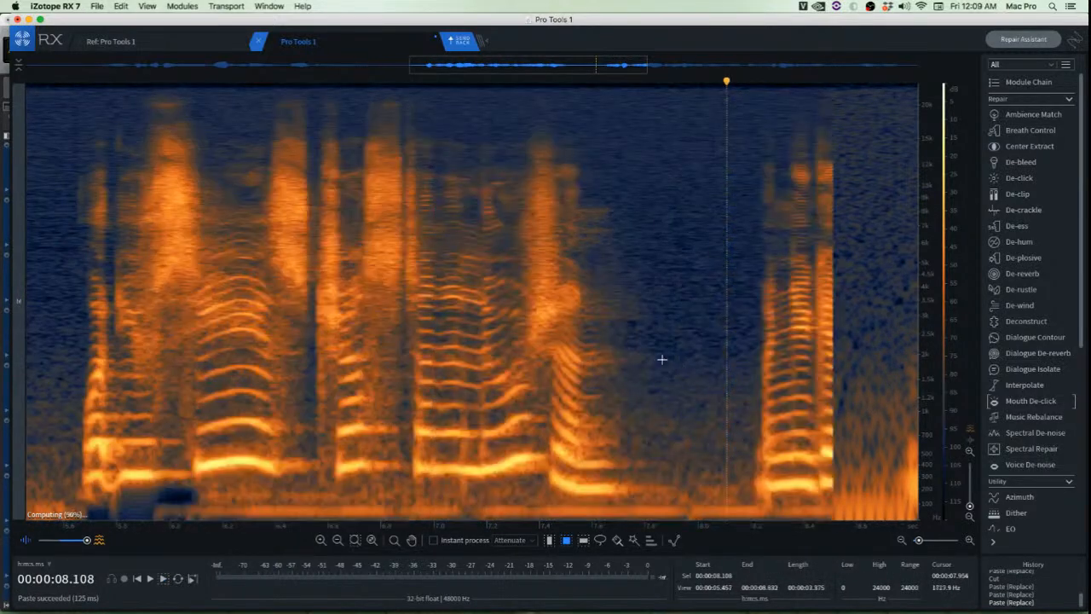
pyautogui.click(451, 267)
pyautogui.press('space')
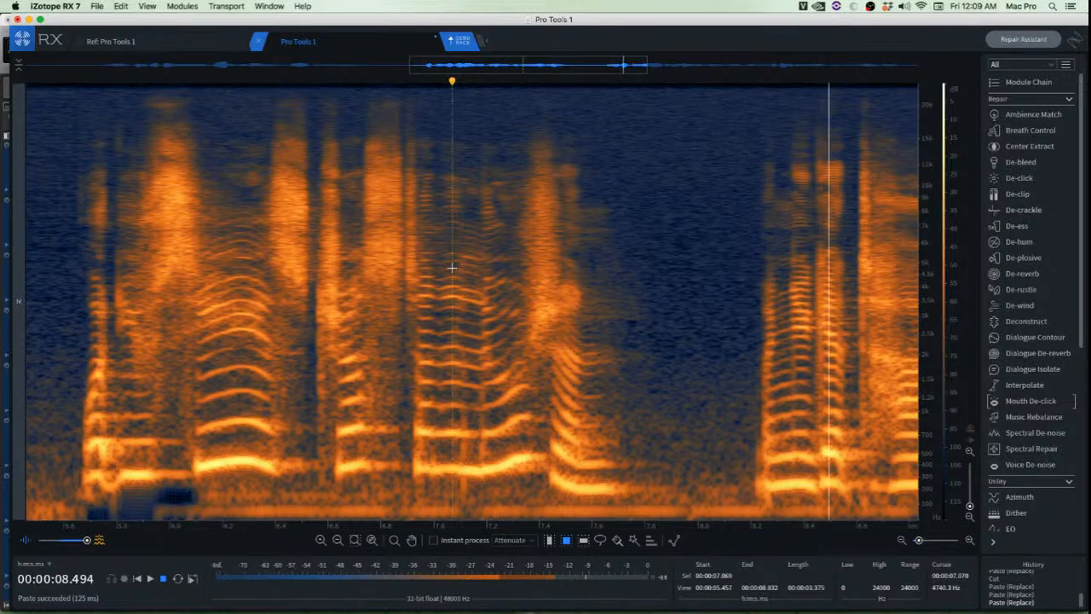
pyautogui.scroll(-4, 452, 267)
pyautogui.press('space')
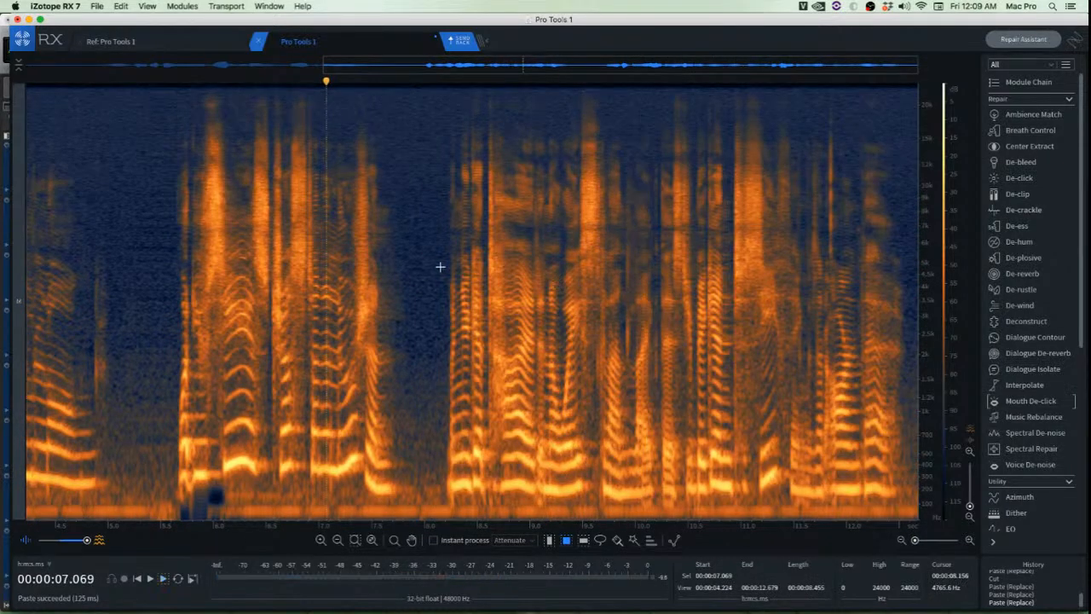
pyautogui.click(439, 267)
pyautogui.press('space')
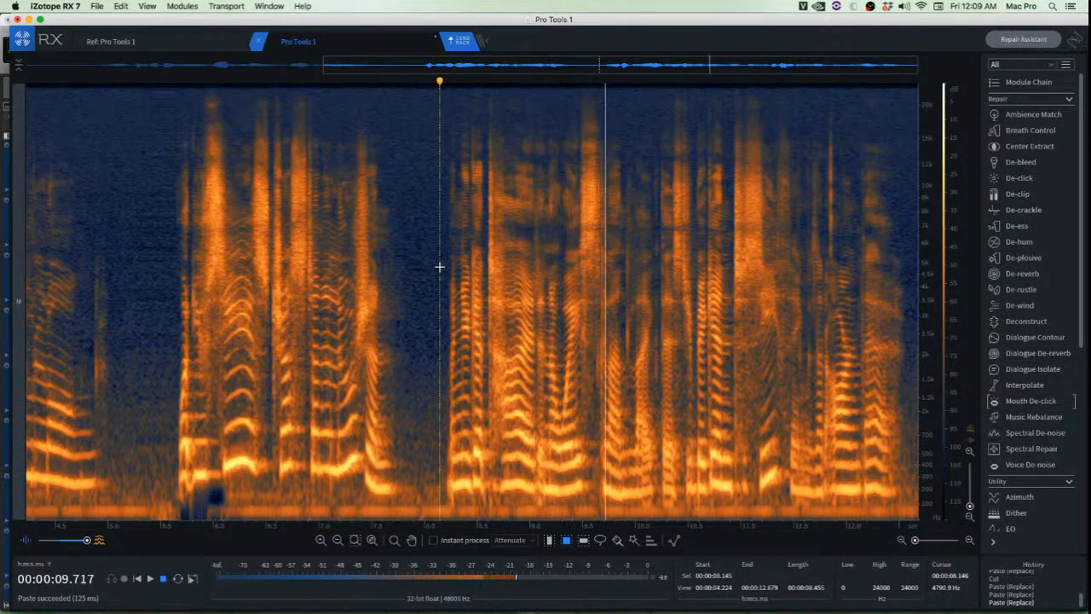
pyautogui.press('space')
# Patch the small click near 9.64 s, just before the word onset, with clean content copied from beside it
pyautogui.scroll(3, 624, 229)
pyautogui.scroll(6, 624, 229)
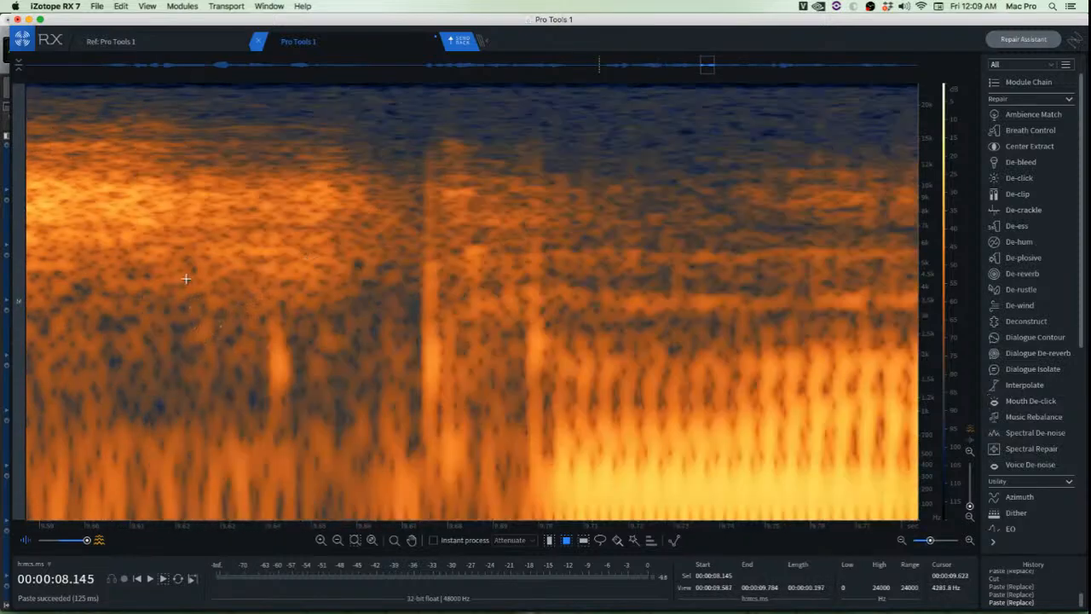
pyautogui.moveTo(185, 279)
pyautogui.mouseDown()
pyautogui.moveTo(266, 446)
pyautogui.moveTo(284, 428)
pyautogui.moveTo(402, 526)
pyautogui.mouseUp()
pyautogui.press('super+v')
pyautogui.click(395, 400)
# Copy the content from about 9.657 to 9.667 s, below 1217.8 Hz, over the low-frequency burst just after it
pyautogui.scroll(2, 375, 415)
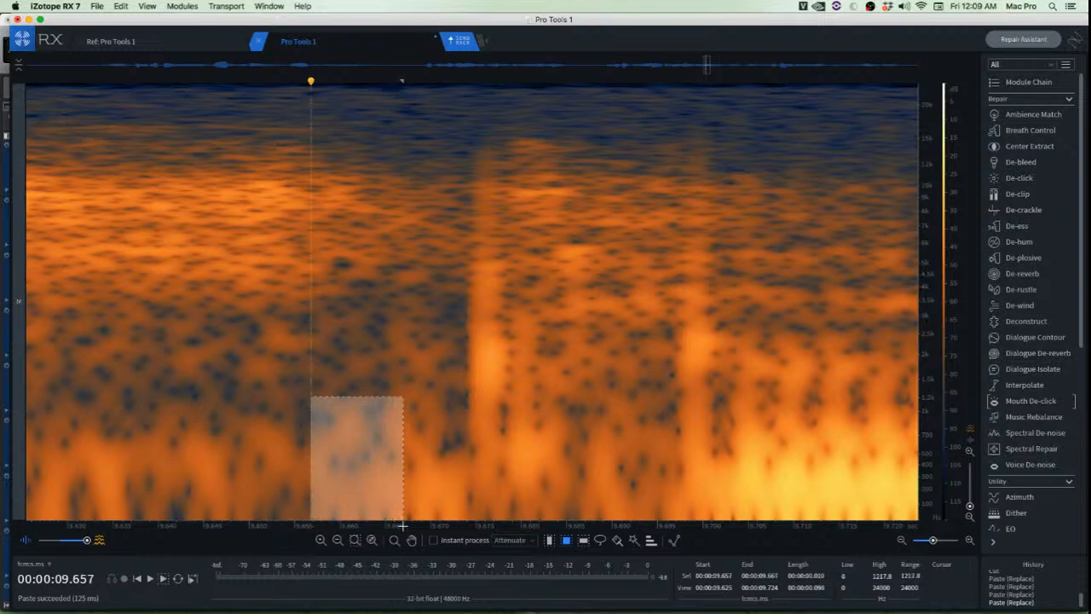
pyautogui.moveTo(347, 492); pyautogui.dragTo(426, 495)
pyautogui.press('super+v')
pyautogui.click(369, 443)
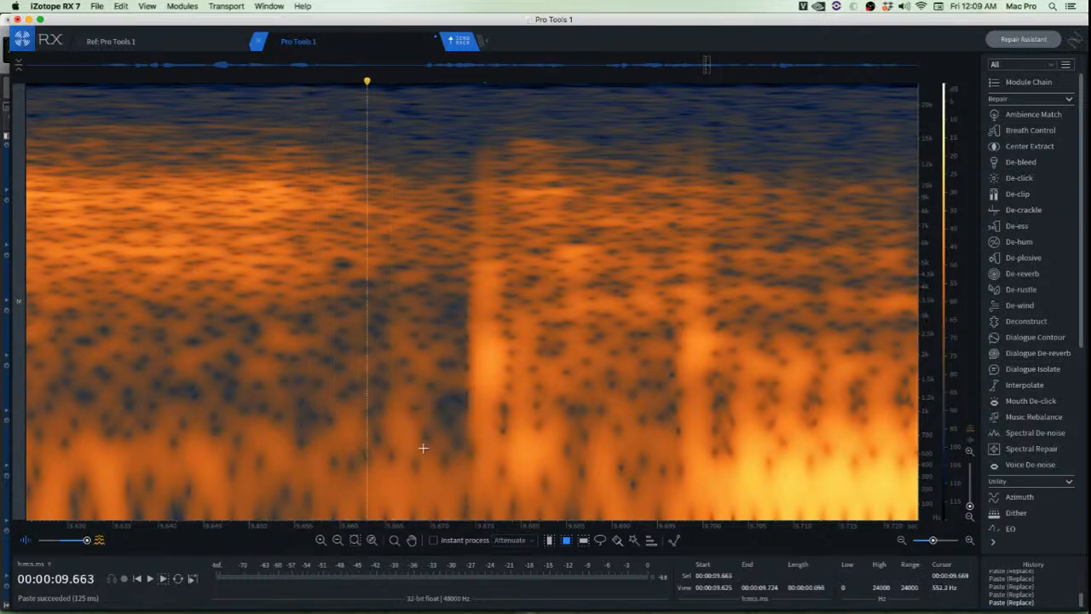
# Replace the tall click at about 9.674 to 9.678 s, 0.36 to 16.15 kHz, with content copied from just before it
pyautogui.scroll(3, 417, 381)
pyautogui.moveTo(486, 134)
pyautogui.mouseDown()
pyautogui.moveTo(612, 472)
pyautogui.moveTo(648, 409)
pyautogui.mouseUp()
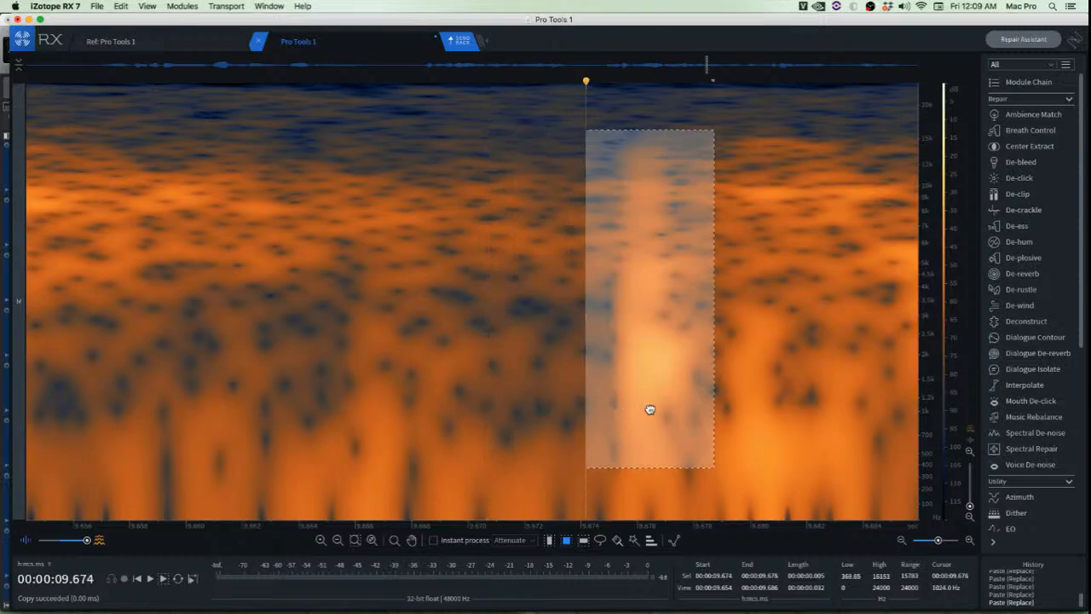
pyautogui.press('super+v')
pyautogui.click(467, 337)
pyautogui.scroll(-3, 470, 335)
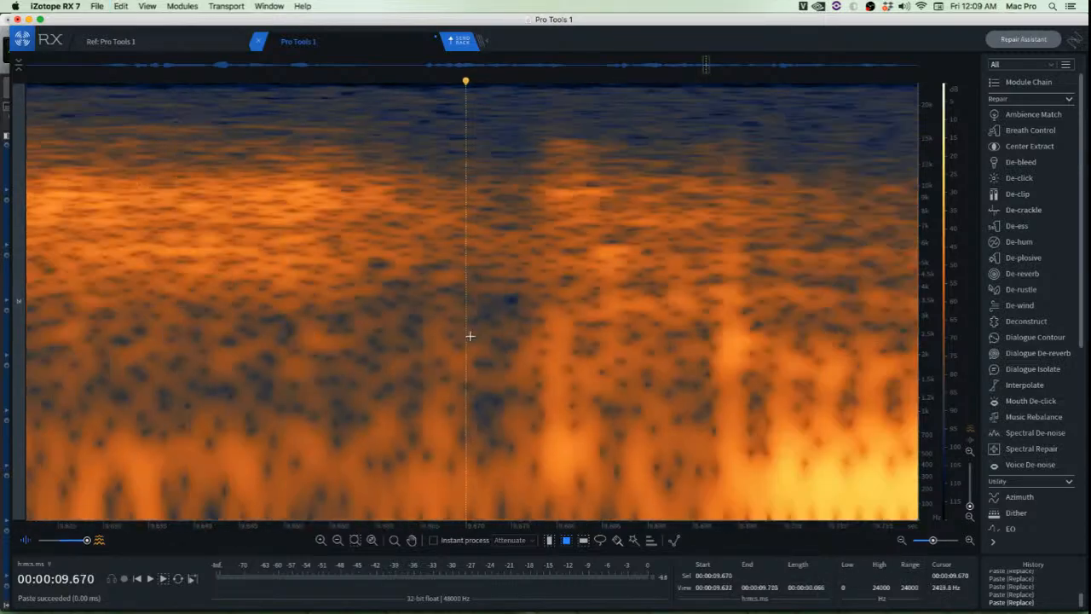
# Copy the quieter low-frequency patch just before the burst near 9.68 s and paste it over 9.678–9.685 s, below about 3.8 kHz
pyautogui.scroll(2, 554, 354)
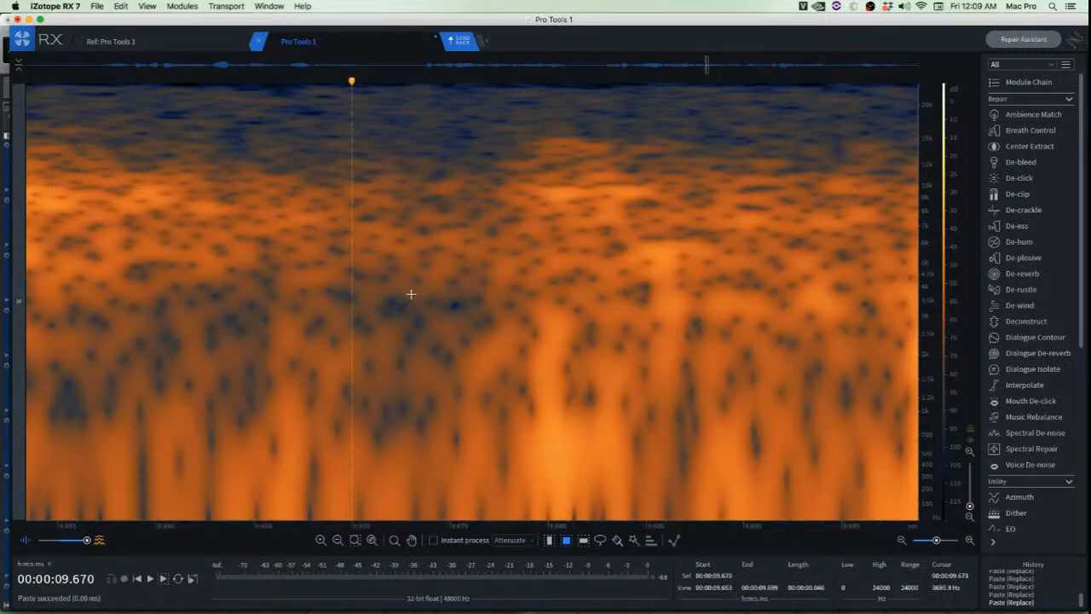
pyautogui.moveTo(411, 294); pyautogui.dragTo(539, 522)
pyautogui.moveTo(474, 470); pyautogui.dragTo(574, 473)
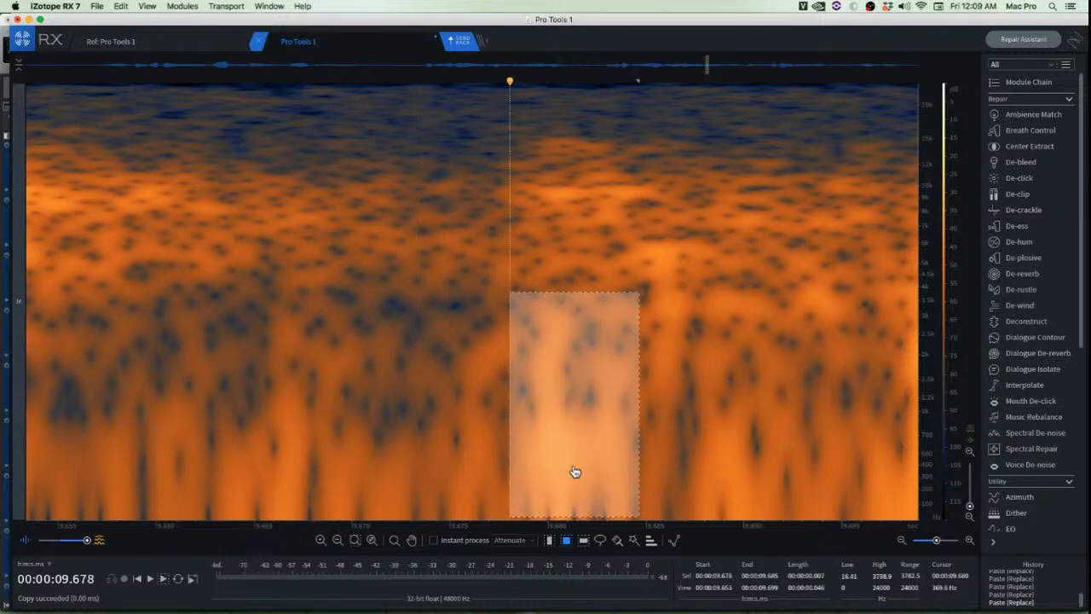
pyautogui.press('super+v')
pyautogui.click(404, 398)
pyautogui.scroll(-3, 404, 397)
pyautogui.scroll(4, 511, 341)
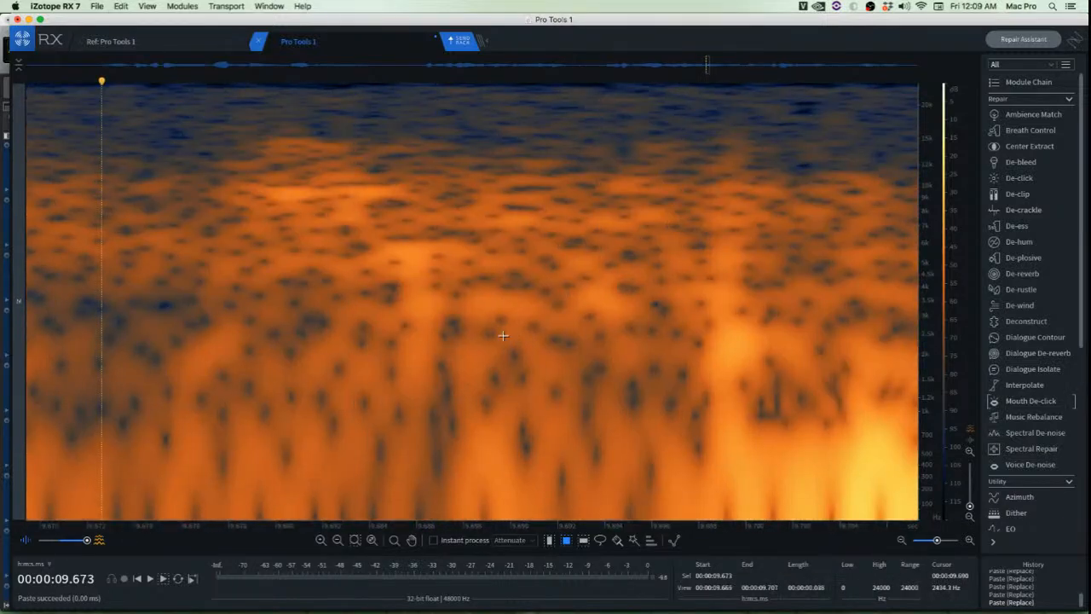
# Copy the patch at 9.687–9.691 s, about 1.2–6.9 kHz, and paste it over the bright vertical burst just before it
pyautogui.moveTo(443, 229); pyautogui.dragTo(532, 404)
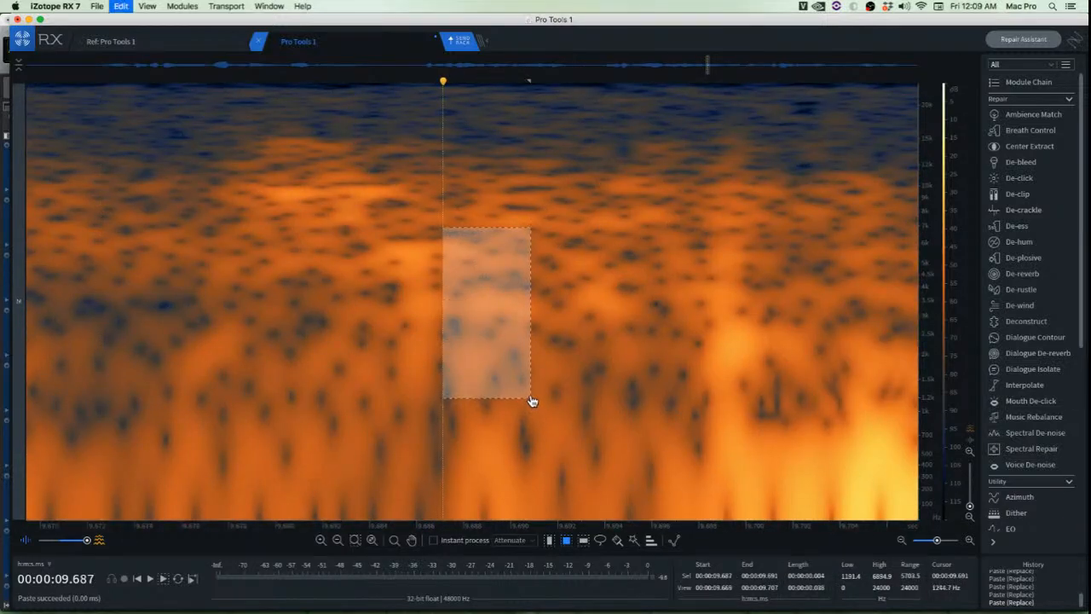
pyautogui.moveTo(486, 357); pyautogui.dragTo(418, 352)
pyautogui.press('super+v')
pyautogui.click(491, 351)
pyautogui.scroll(-4, 489, 349)
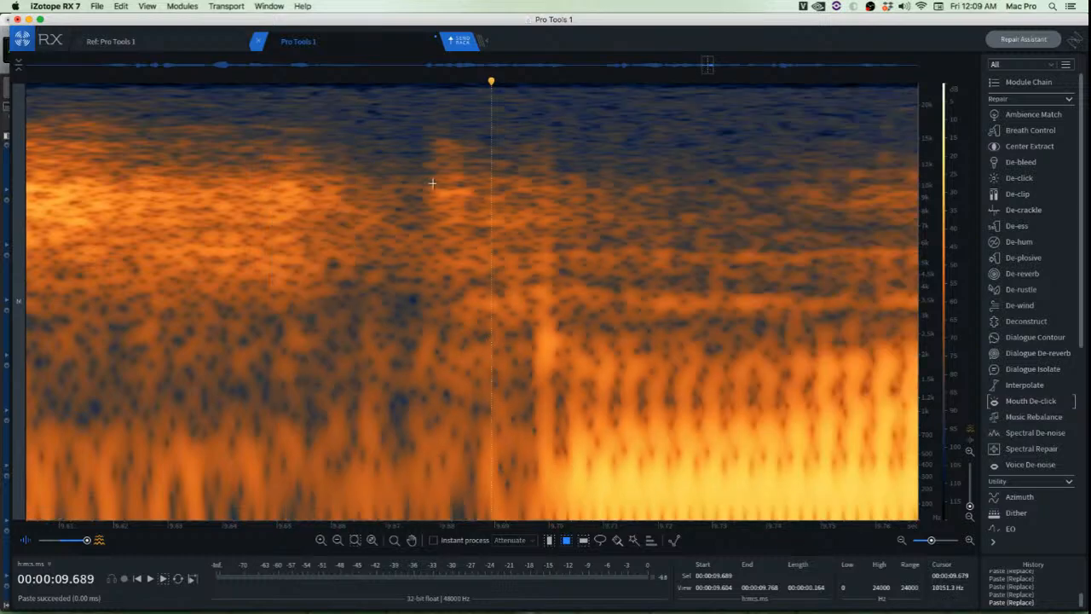
# Copy the high-frequency patch at 9.685–9.694 s, about 4.9–17.8 kHz, and paste it over the brighter noise just before it
pyautogui.scroll(4, 432, 183)
pyautogui.scroll(-2, 394, 151)
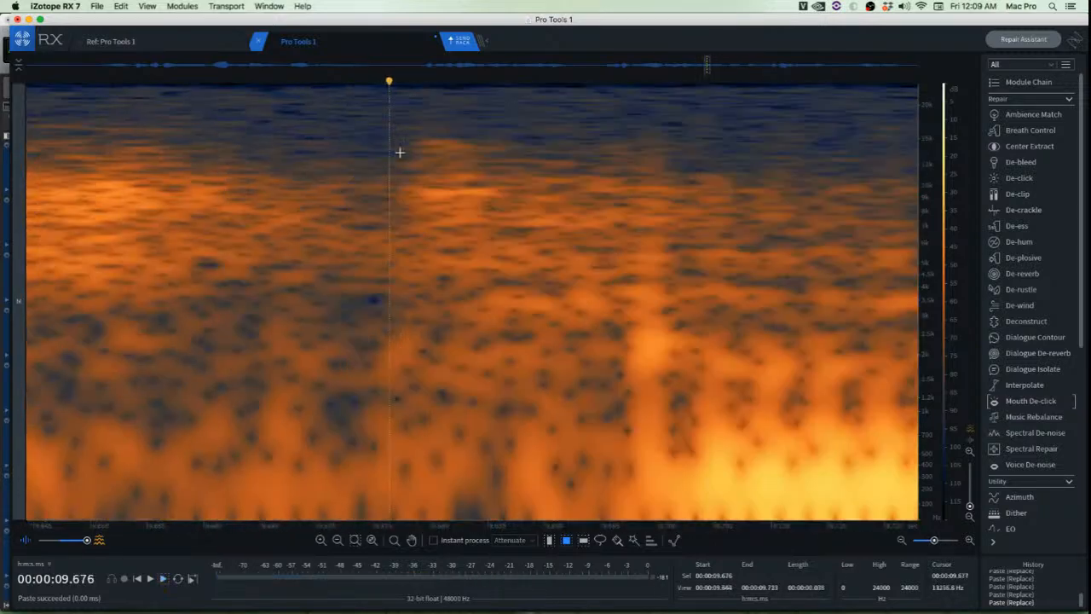
pyautogui.moveTo(487, 118); pyautogui.dragTo(591, 265)
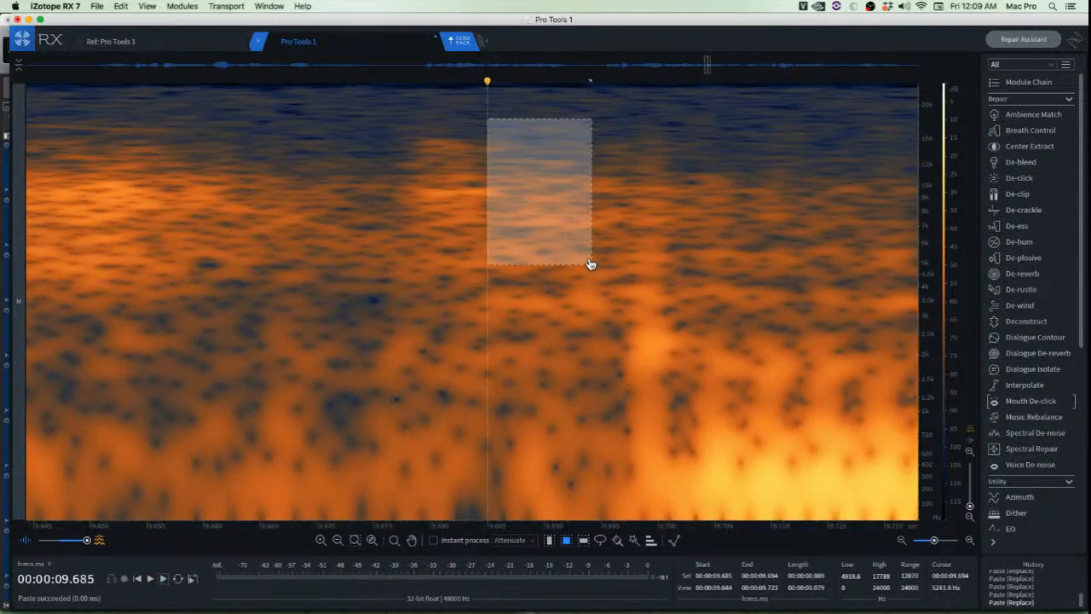
pyautogui.moveTo(531, 221); pyautogui.dragTo(446, 220)
pyautogui.click(634, 224)
pyautogui.scroll(-2, 579, 228)
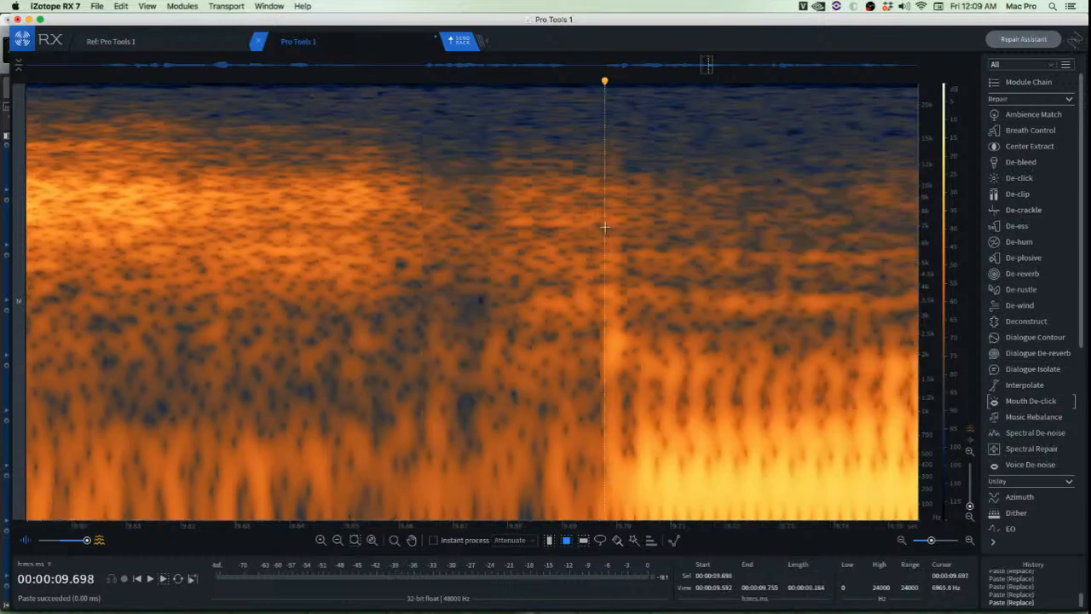
# Replace the tall vertical burst near 9.70 s, just before the voiced sound starts, with a copied patch of neighbouring audio
pyautogui.scroll(3, 597, 213)
pyautogui.moveTo(556, 120); pyautogui.dragTo(682, 499)
pyautogui.moveTo(612, 415); pyautogui.dragTo(601, 383)
pyautogui.click(504, 341)
pyautogui.scroll(-2, 515, 346)
pyautogui.scroll(-2, 515, 347)
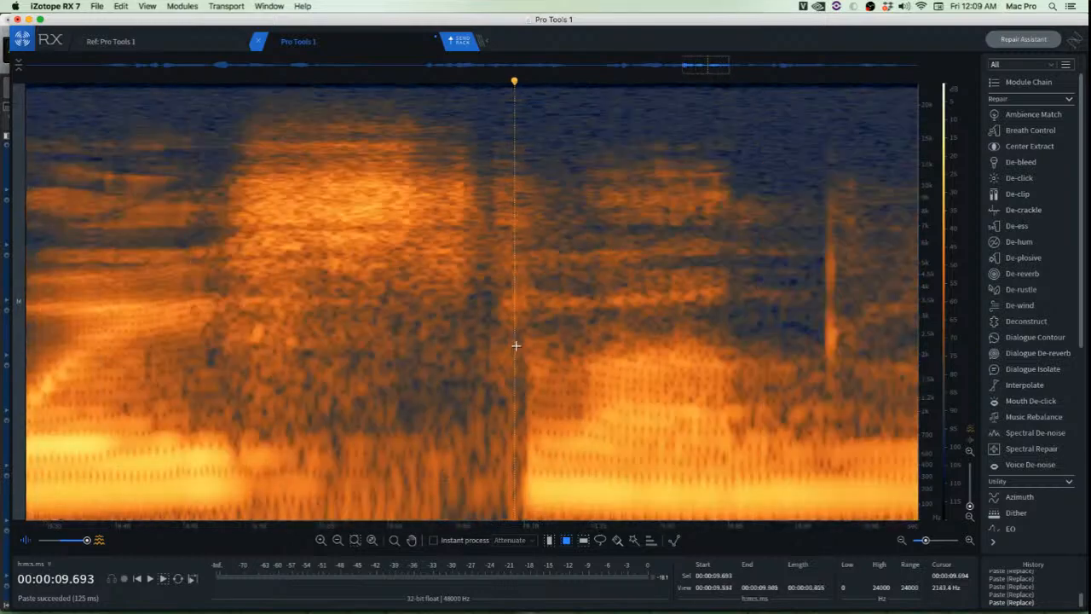
pyautogui.scroll(-2, 598, 266)
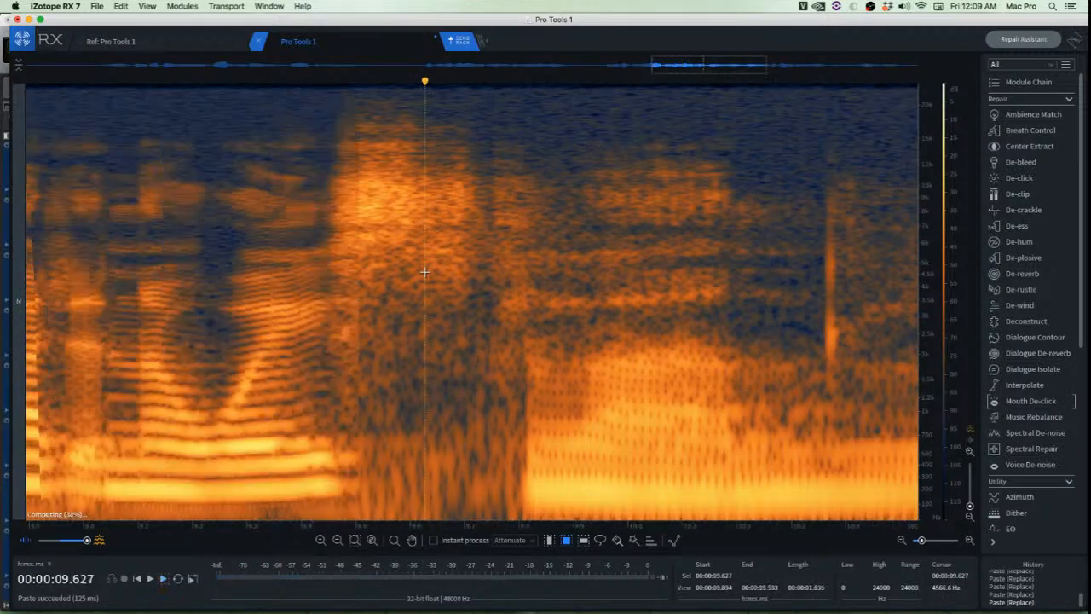
pyautogui.scroll(6, 597, 266)
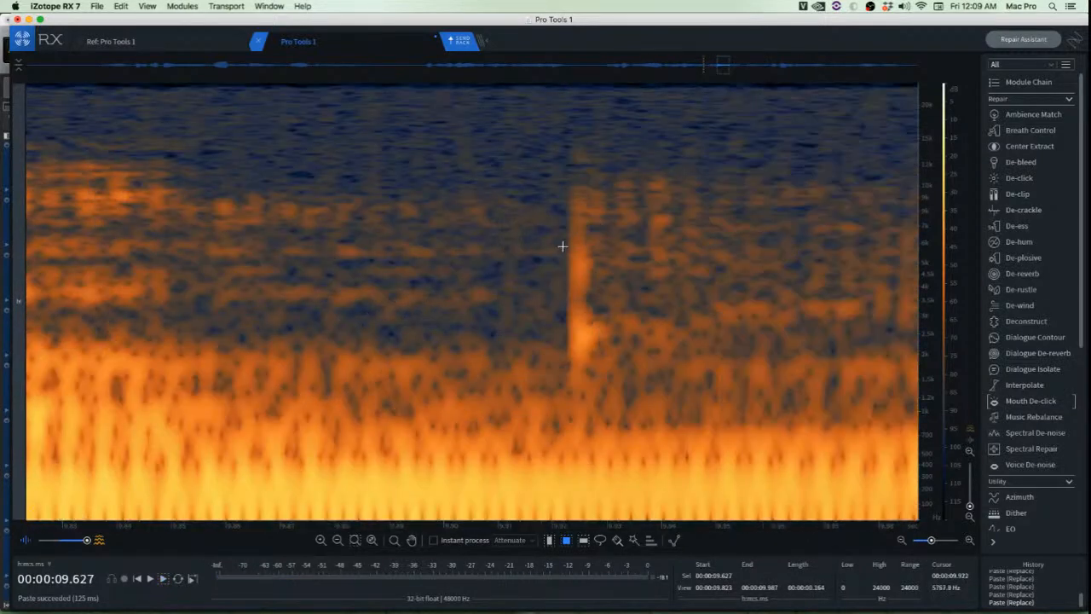
pyautogui.moveTo(486, 139); pyautogui.dragTo(570, 386)
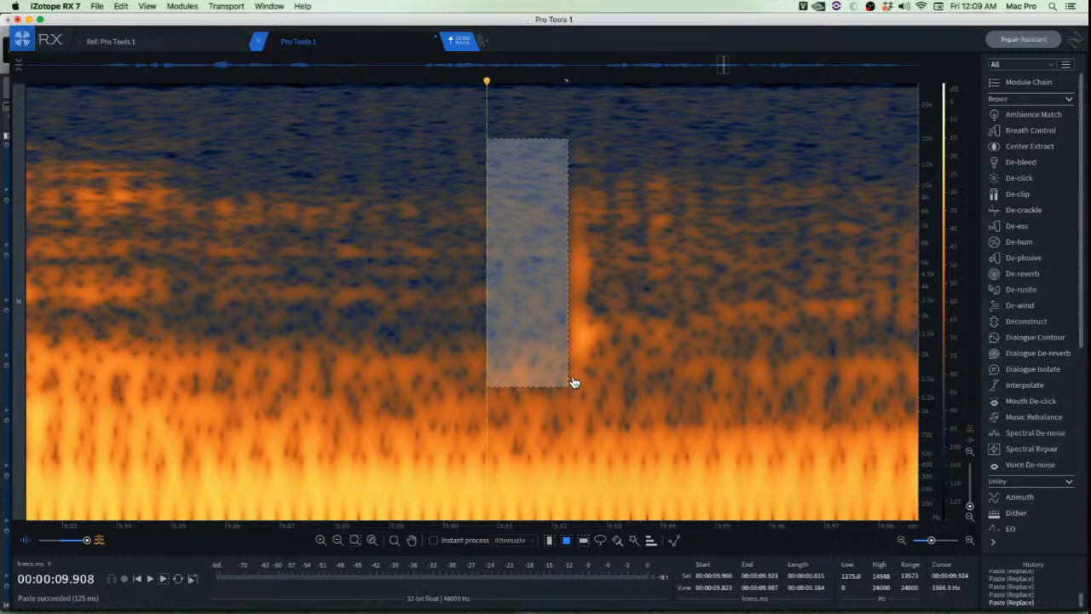
pyautogui.press('super+c')
pyautogui.moveTo(471, 312); pyautogui.dragTo(554, 316)
# Copy the clean audio at 9.900–9.923 s, about 1.1–17.5 kHz, and paste it over the vertical click near 9.925 s
pyautogui.moveTo(444, 120)
pyautogui.mouseDown()
pyautogui.moveTo(548, 341)
pyautogui.moveTo(567, 422)
pyautogui.moveTo(568, 404)
pyautogui.mouseUp()
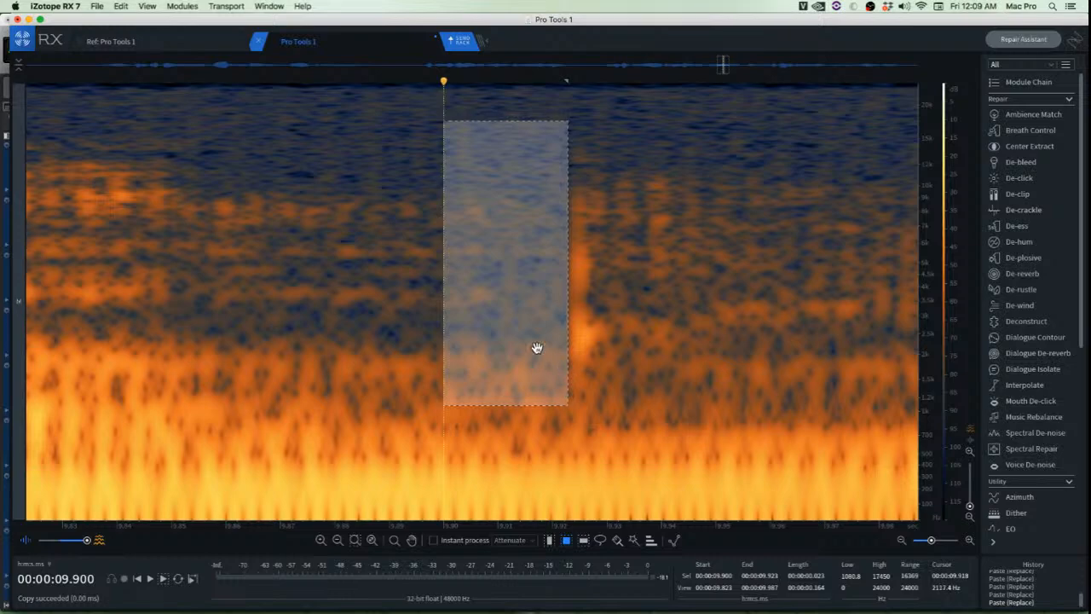
pyautogui.moveTo(536, 348); pyautogui.dragTo(605, 333)
pyautogui.press('super+v')
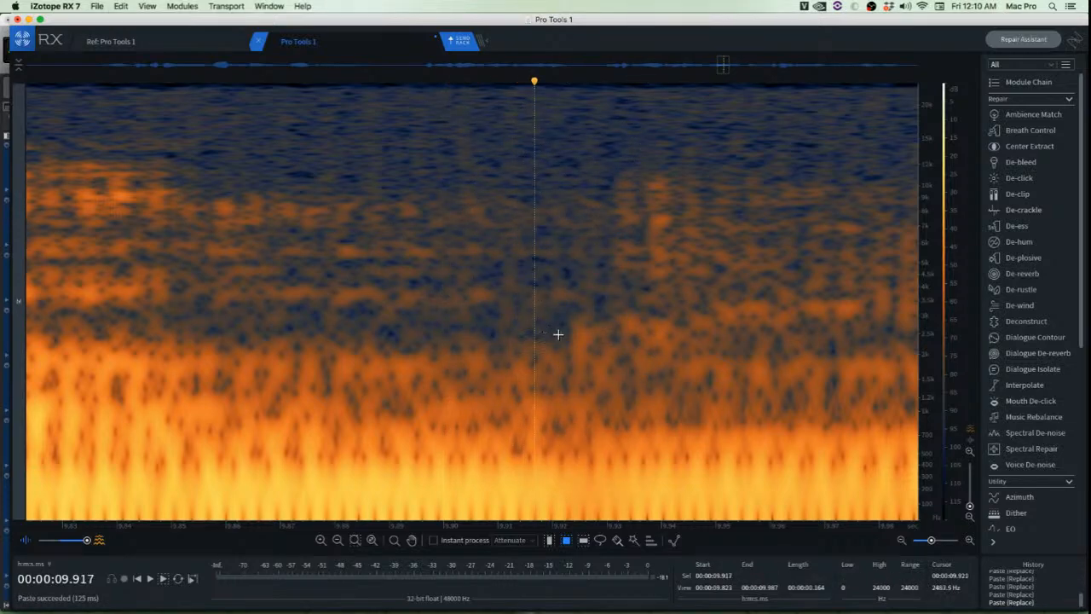
# Audition the repaired click area near 9.92 s, playing from about 9.90 s and again from 9.860 s
pyautogui.scroll(5, 633, 268)
pyautogui.scroll(-8, 625, 268)
pyautogui.click(533, 171)
pyautogui.press('space')
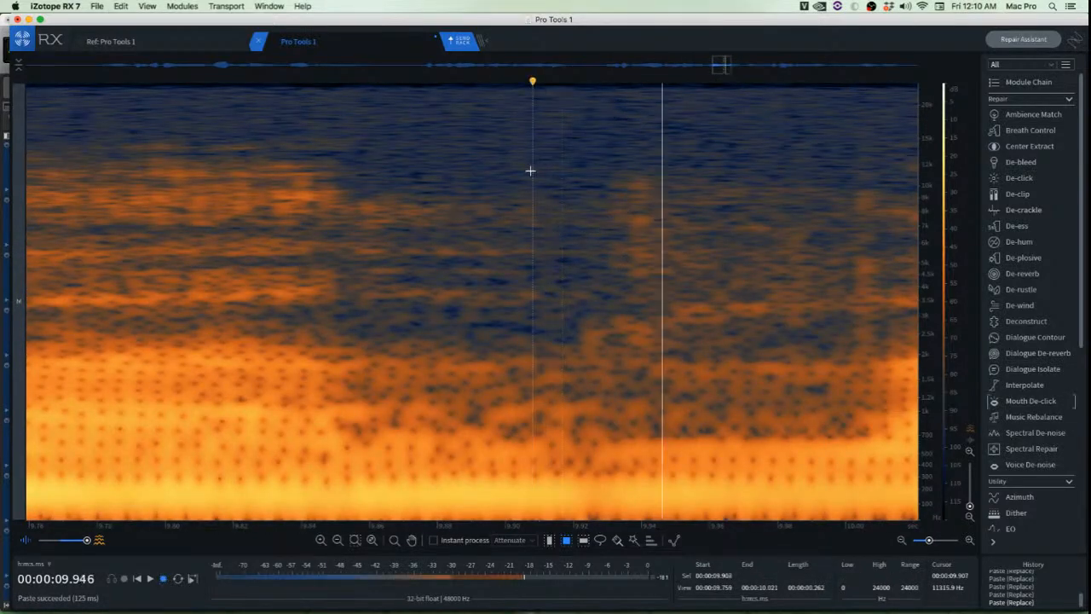
pyautogui.press('space')
pyautogui.scroll(-5, 531, 180)
pyautogui.click(468, 181)
pyautogui.press('space')
pyautogui.press('space')
pyautogui.press('space')
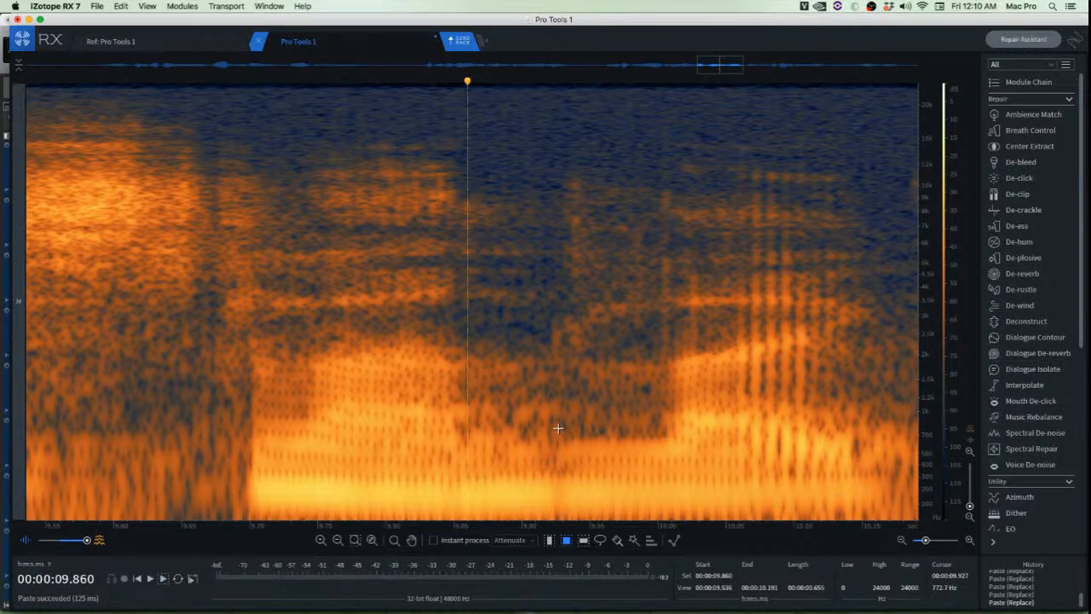
# Listen to the dialogue from 9.920 s onward and check the spectrogram around 11 s for further noises
pyautogui.click(548, 179)
pyautogui.scroll(-5, 572, 227)
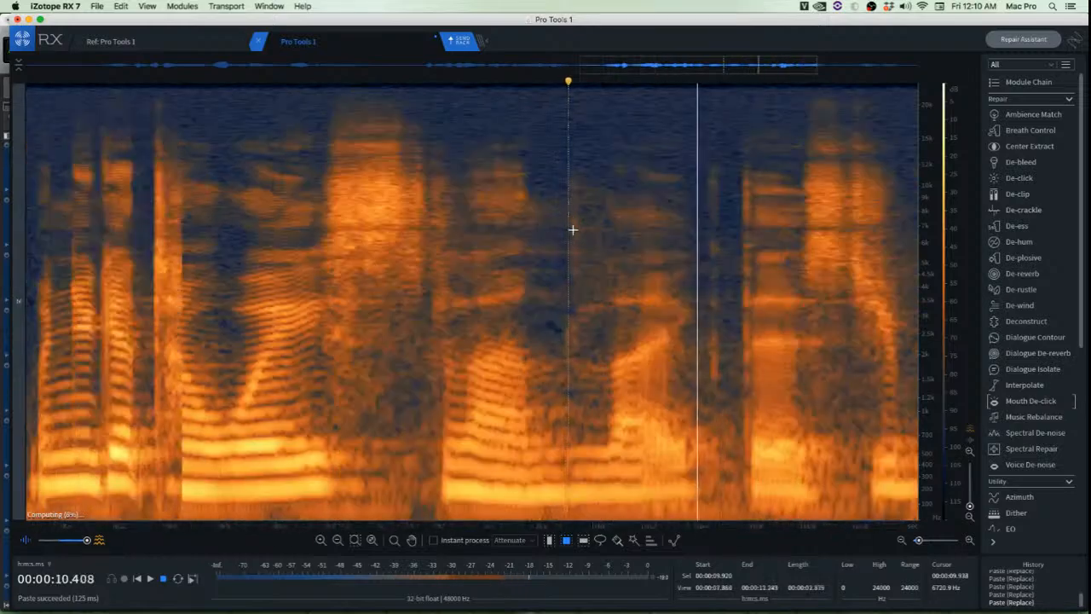
pyautogui.press('space')
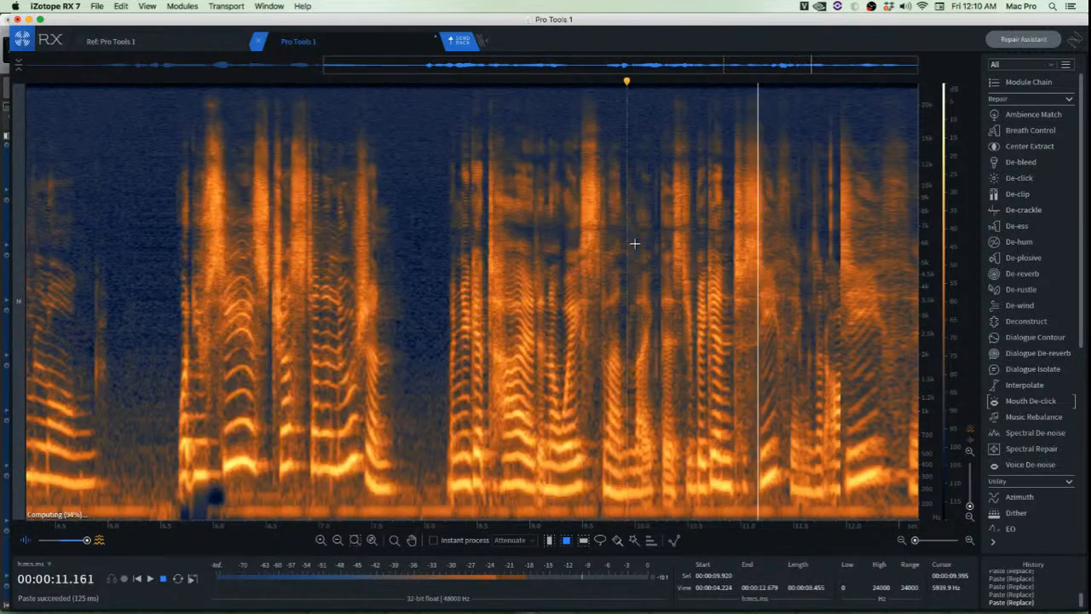
pyautogui.press('space')
pyautogui.scroll(5, 809, 242)
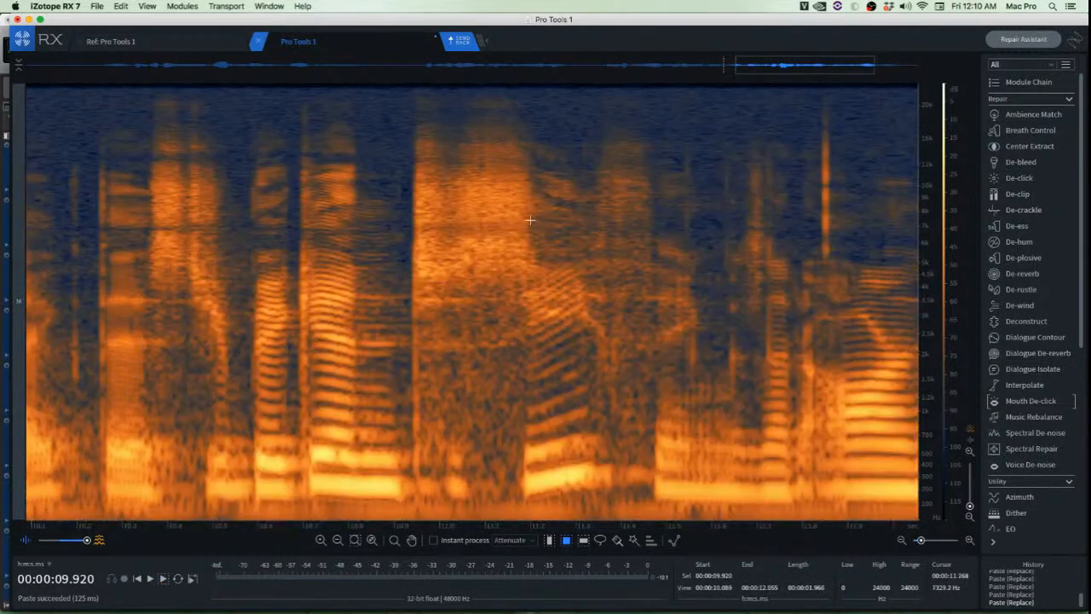
pyautogui.press('space')
pyautogui.press('space')
# Copy the quiet low-frequency patch at 11.063–11.124 s, below about 760 Hz, and paste it over the low thump just before it
pyautogui.scroll(3, 476, 474)
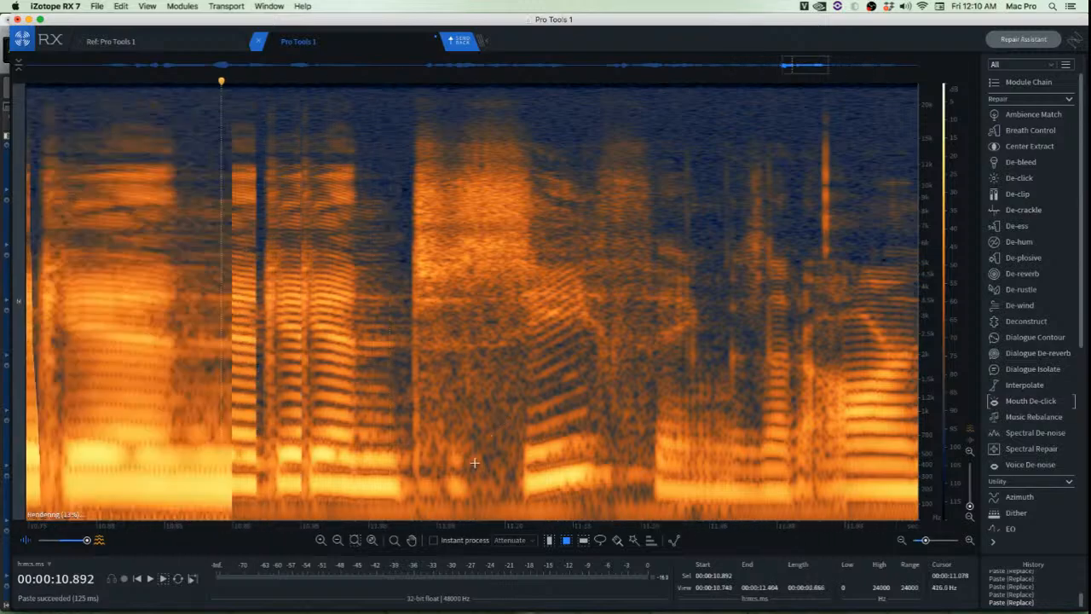
pyautogui.moveTo(453, 429); pyautogui.dragTo(537, 522)
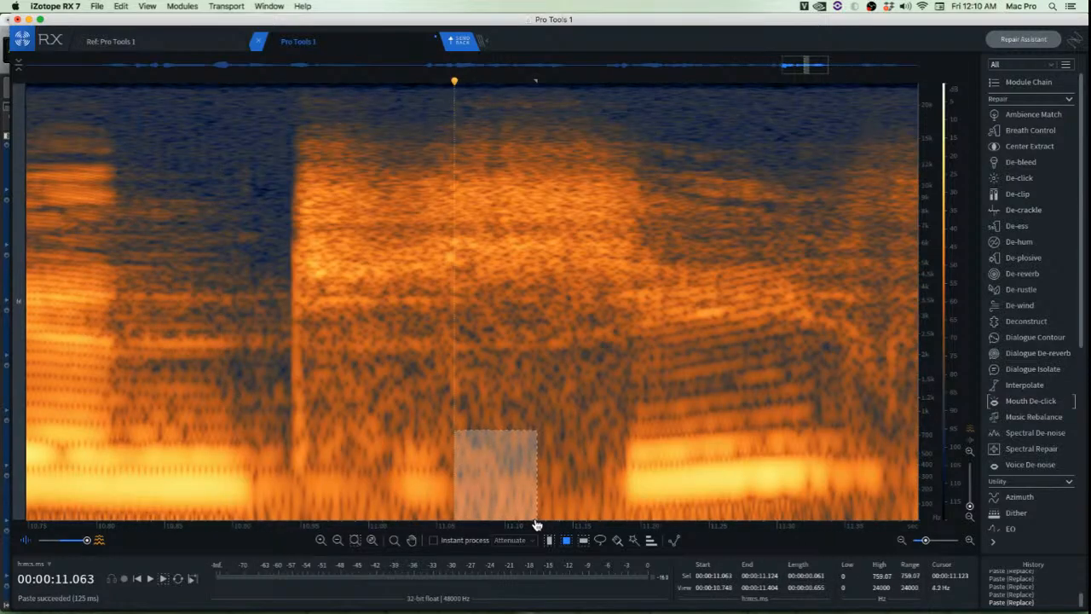
pyautogui.press('super+c')
pyautogui.moveTo(505, 480); pyautogui.dragTo(430, 476)
pyautogui.press('super+v')
pyautogui.click(537, 461)
pyautogui.scroll(-3, 449, 447)
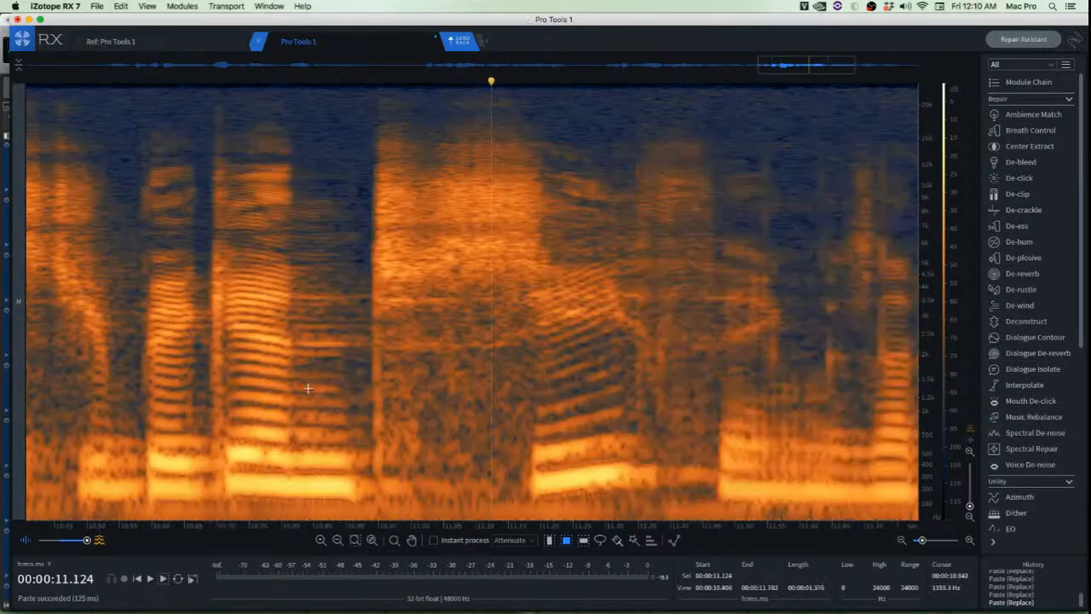
# Play the dialogue from 10.841 s to check the thump repair, and inspect the spectrogram between 10.84 and 11.63 s
pyautogui.click(308, 389)
pyautogui.scroll(-5, 308, 389)
pyautogui.press('space')
pyautogui.press('space')
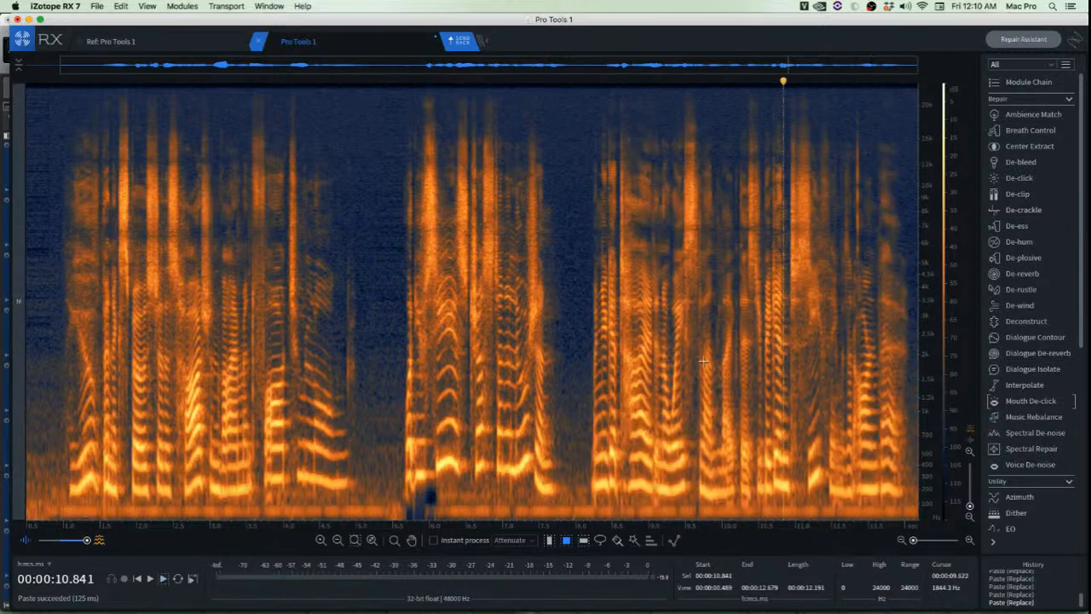
pyautogui.scroll(6, 839, 307)
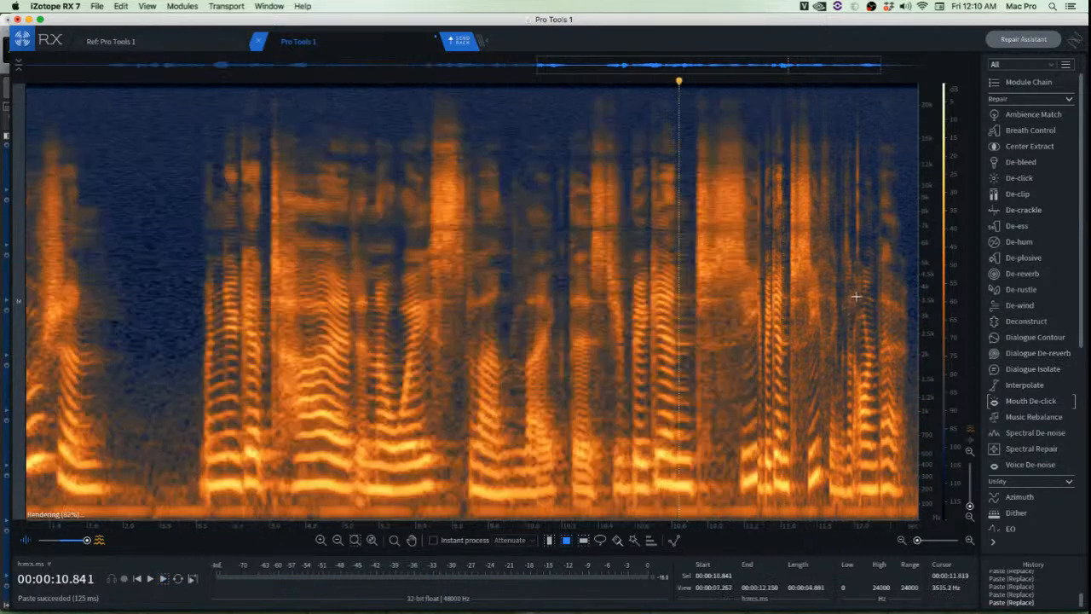
pyautogui.scroll(3, 504, 236)
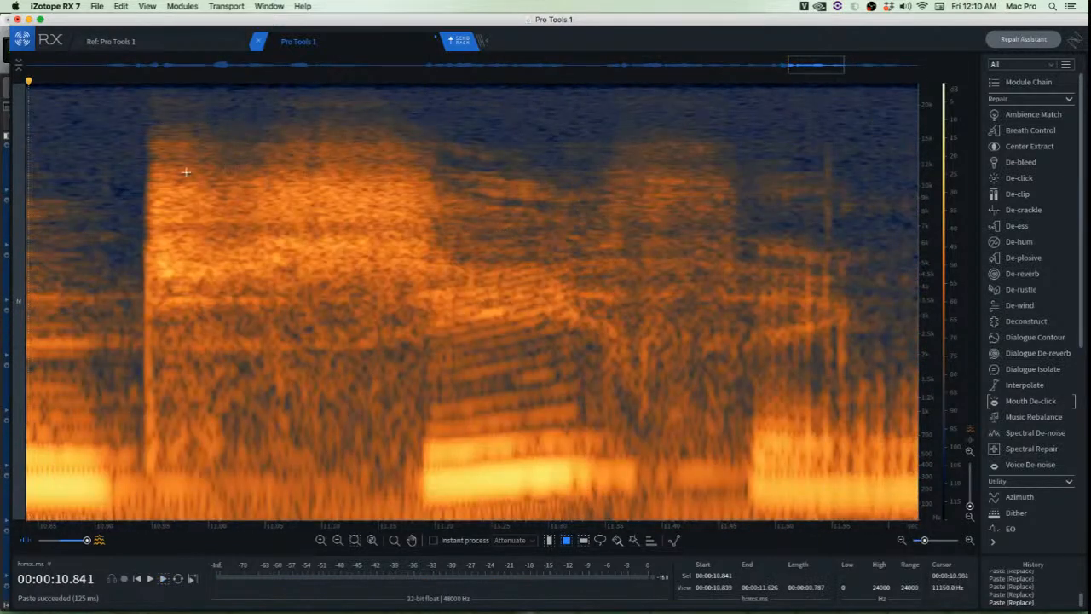
# Audition the noisy passage from 10.931 s repeatedly, and the following passage from 11.356 s
pyautogui.press('space')
pyautogui.press('space')
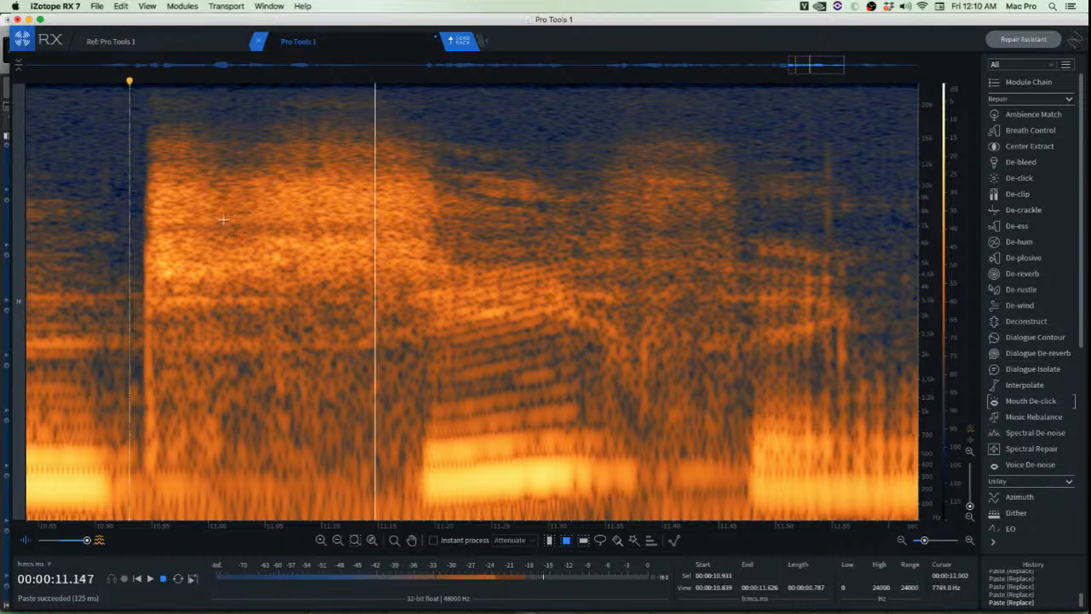
pyautogui.press('space')
pyautogui.press('space')
pyautogui.press('space')
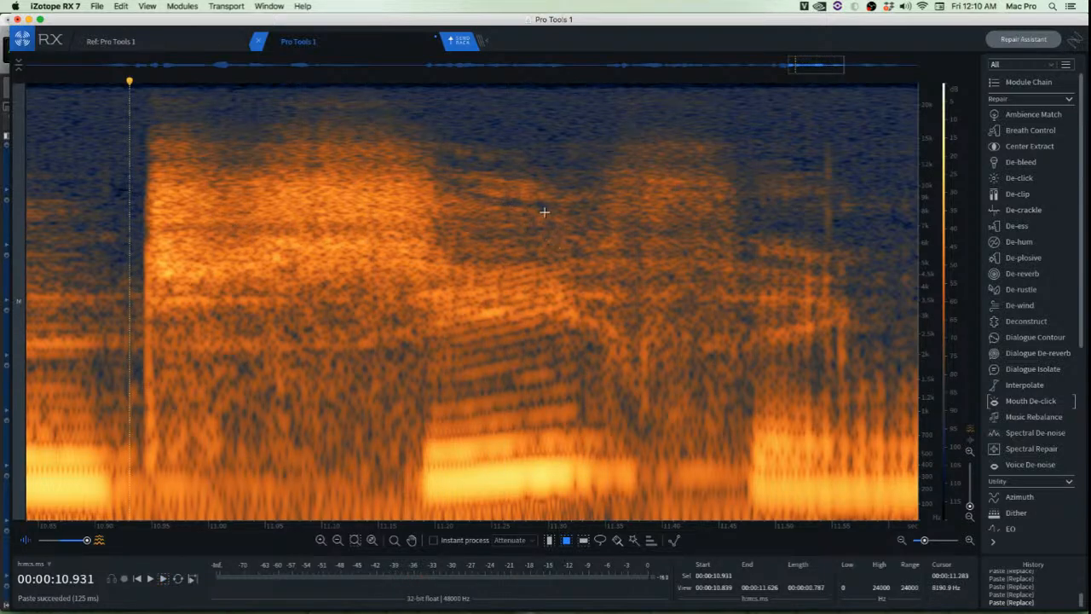
pyautogui.press('space')
pyautogui.press('space')
pyautogui.press('space')
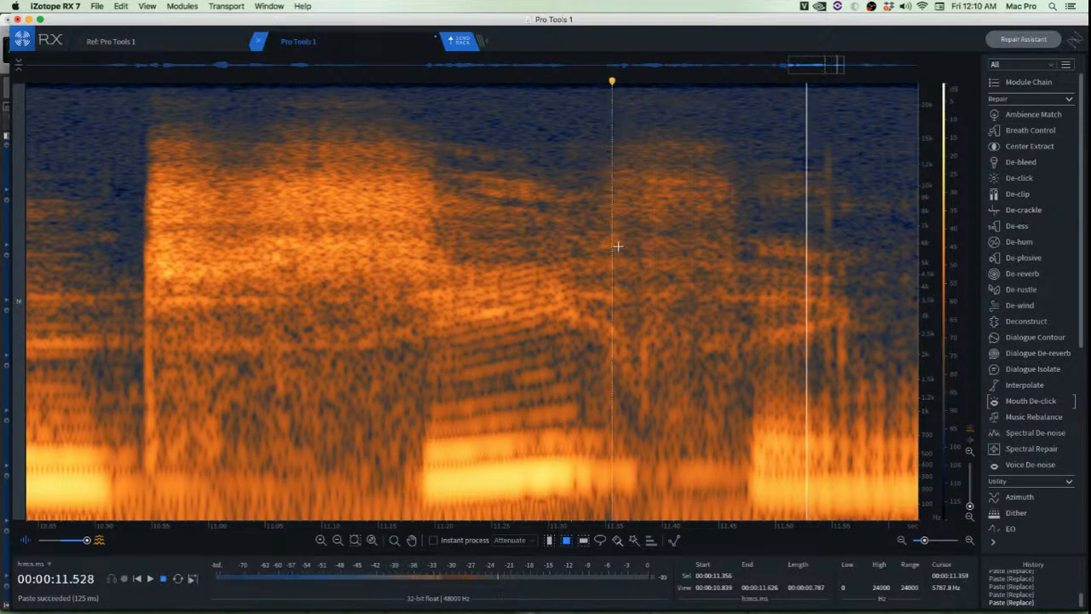
pyautogui.press('space')
# Isolate and audition the voiced section at 11.200–11.377 s, and play the transition from 11.336 s
pyautogui.moveTo(591, 129); pyautogui.dragTo(752, 436)
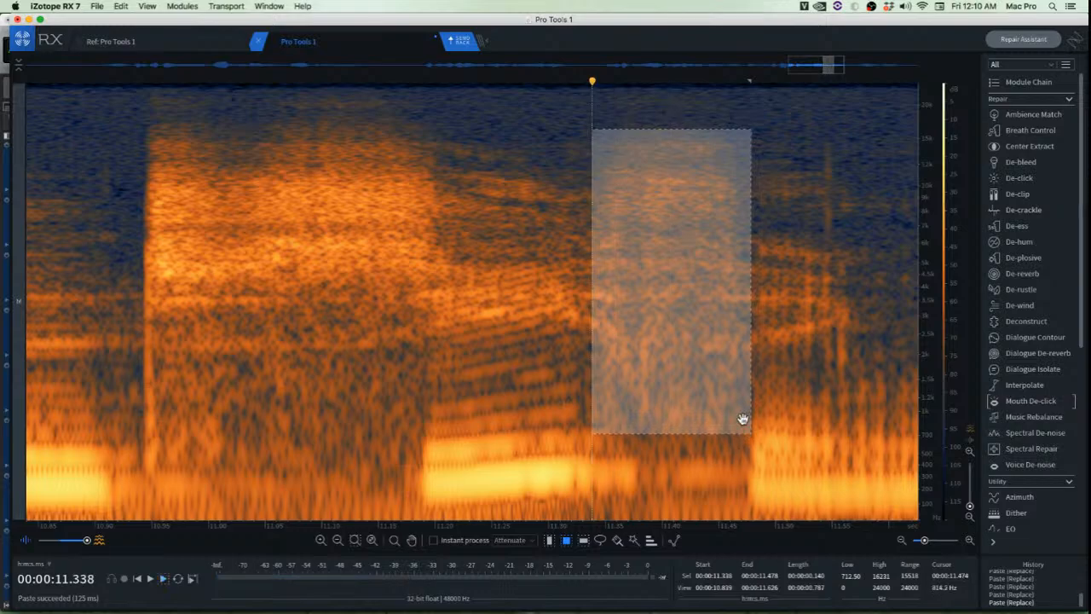
pyautogui.click(699, 317)
pyautogui.scroll(2, 590, 315)
pyautogui.moveTo(382, 135); pyautogui.dragTo(628, 520)
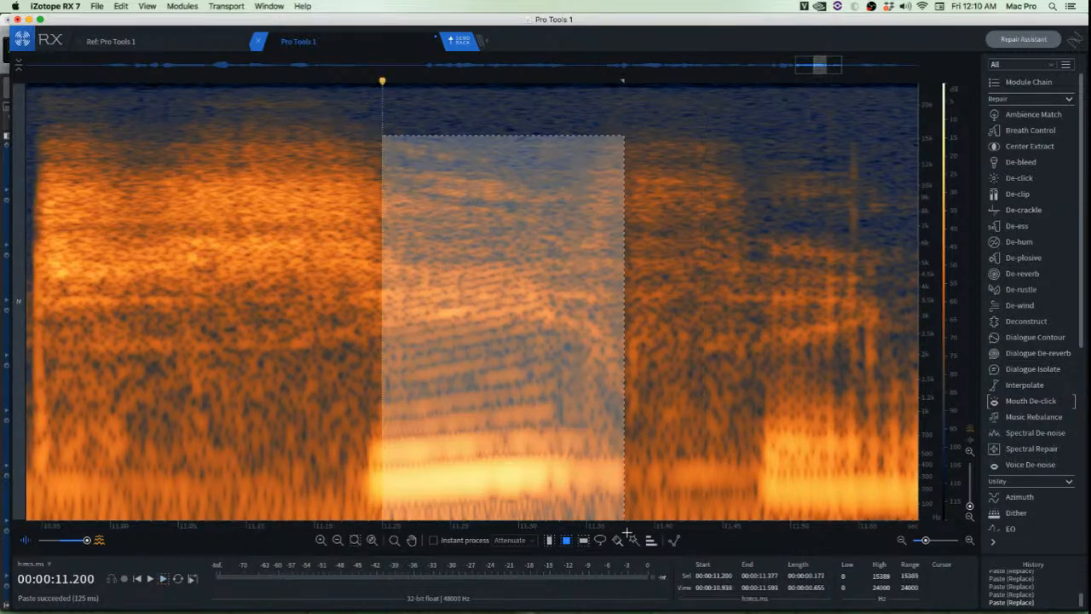
pyautogui.press('space')
pyautogui.click(664, 354)
pyautogui.click(569, 302)
pyautogui.press('space')
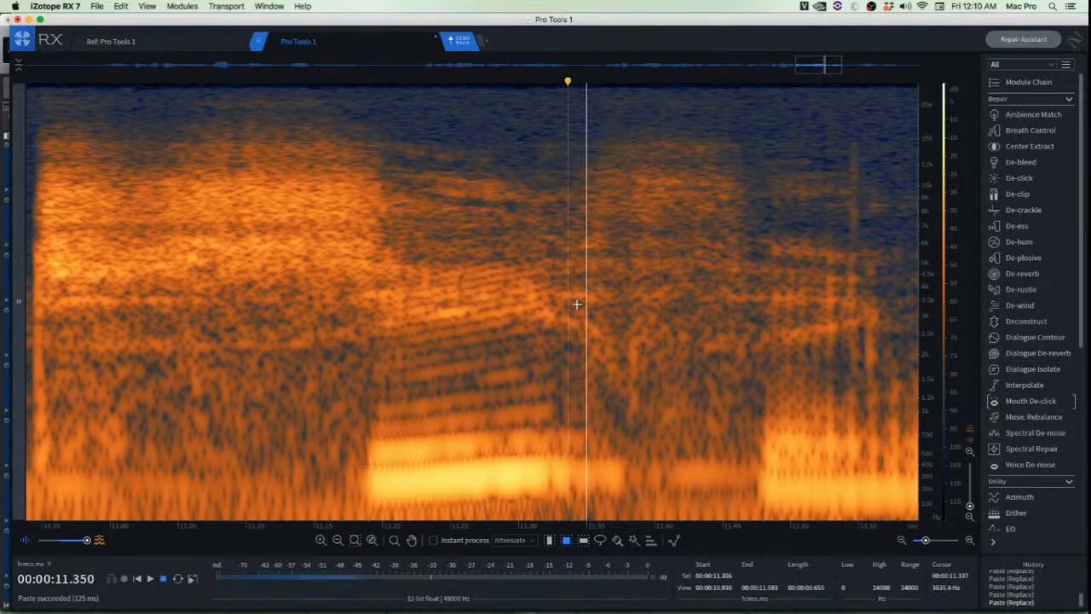
pyautogui.press('space')
# Apply Spectral Repair Attenuate to the region at 11.347–11.367 s between about 840 Hz and 9.7 kHz, and clear the selection
pyautogui.scroll(4, 590, 296)
pyautogui.scroll(2, 612, 305)
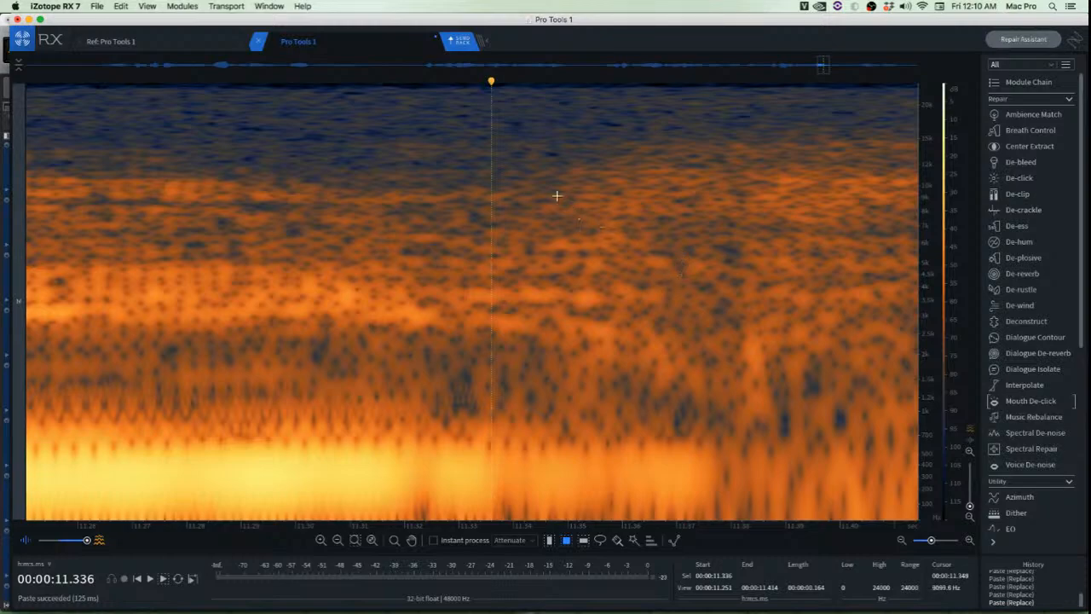
pyautogui.moveTo(549, 189); pyautogui.dragTo(658, 424)
pyautogui.press('super+shift+5')
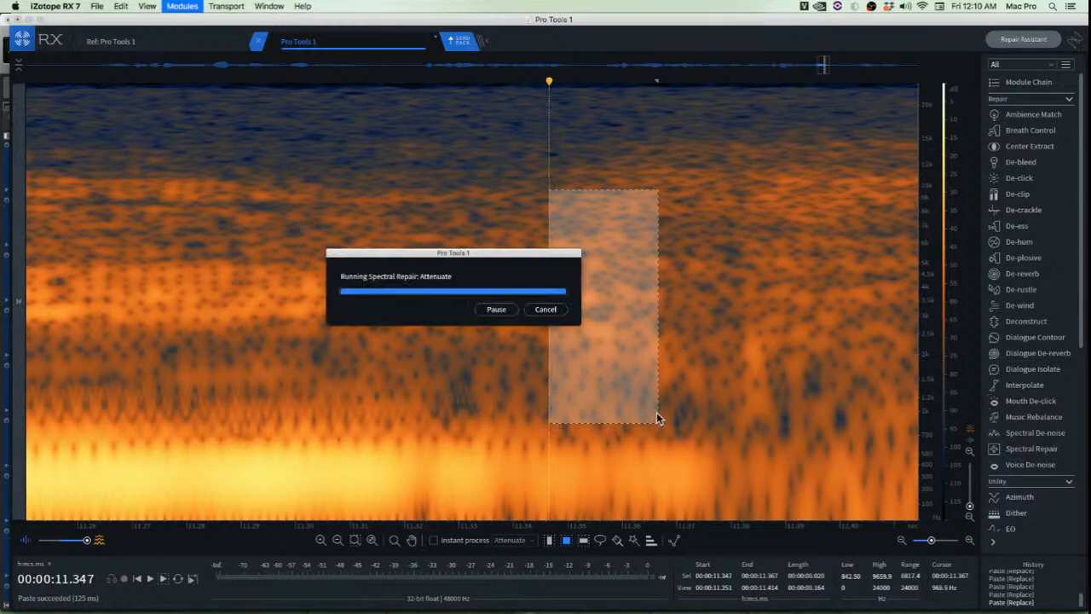
pyautogui.click(345, 258)
# Play the attenuated passage repeatedly from 11.196 s to check the repair
pyautogui.scroll(-5, 394, 253)
pyautogui.click(199, 181)
pyautogui.press('space')
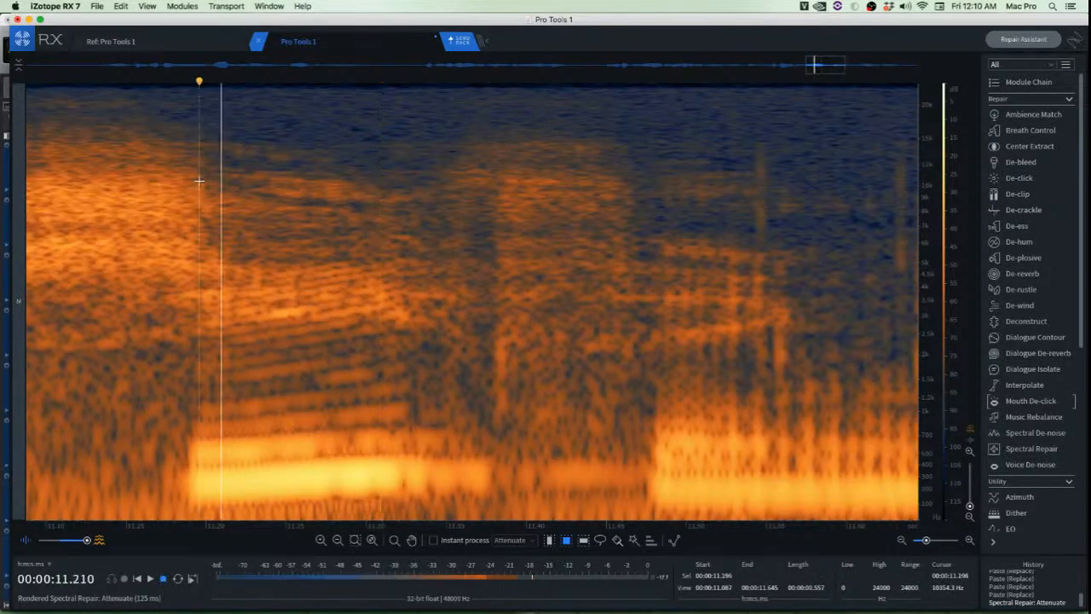
pyautogui.press('space')
pyautogui.press('space')
pyautogui.press('space')
pyautogui.scroll(-3, 200, 181)
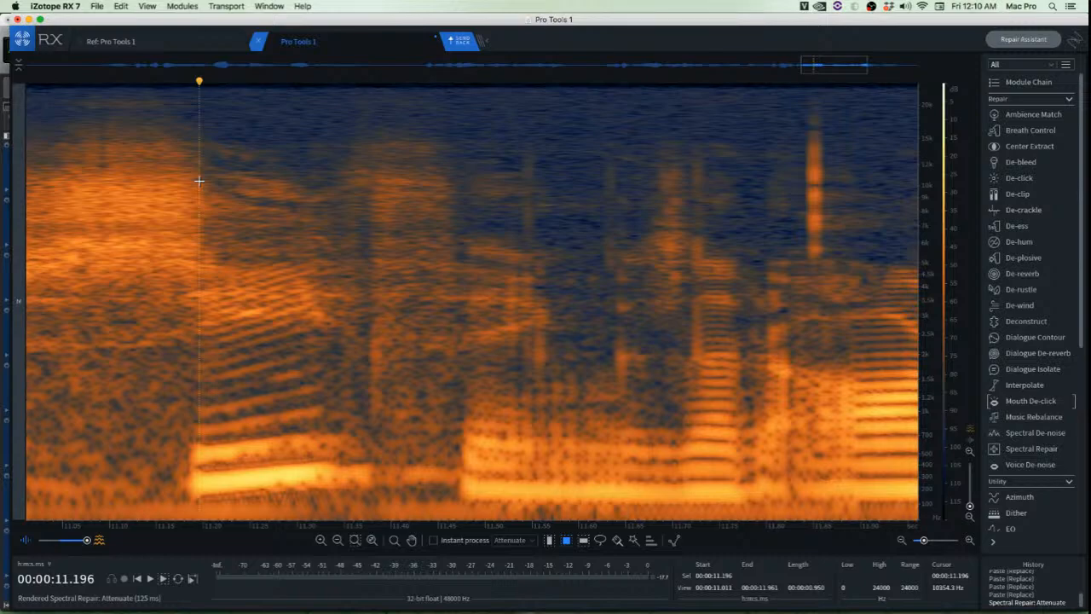
# Undo the last attenuation and paste neighbouring audio over the region at 11.370–11.395 s between about 700 Hz and 4.4 kHz, auditioning the result
pyautogui.press('super+z')
pyautogui.click(366, 208)
pyautogui.scroll(5, 400, 278)
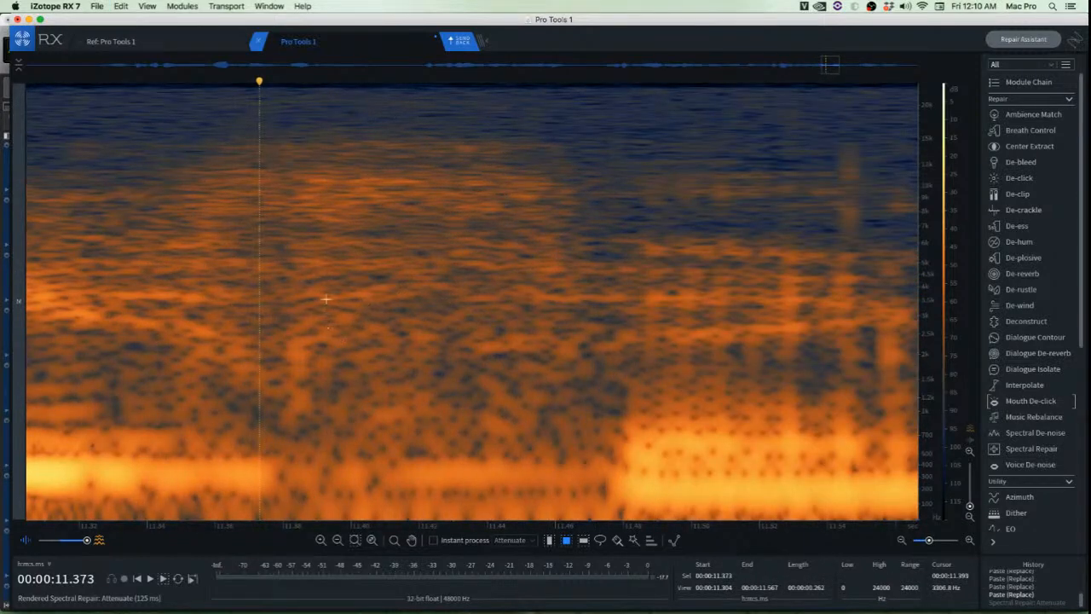
pyautogui.moveTo(325, 288); pyautogui.dragTo(315, 403)
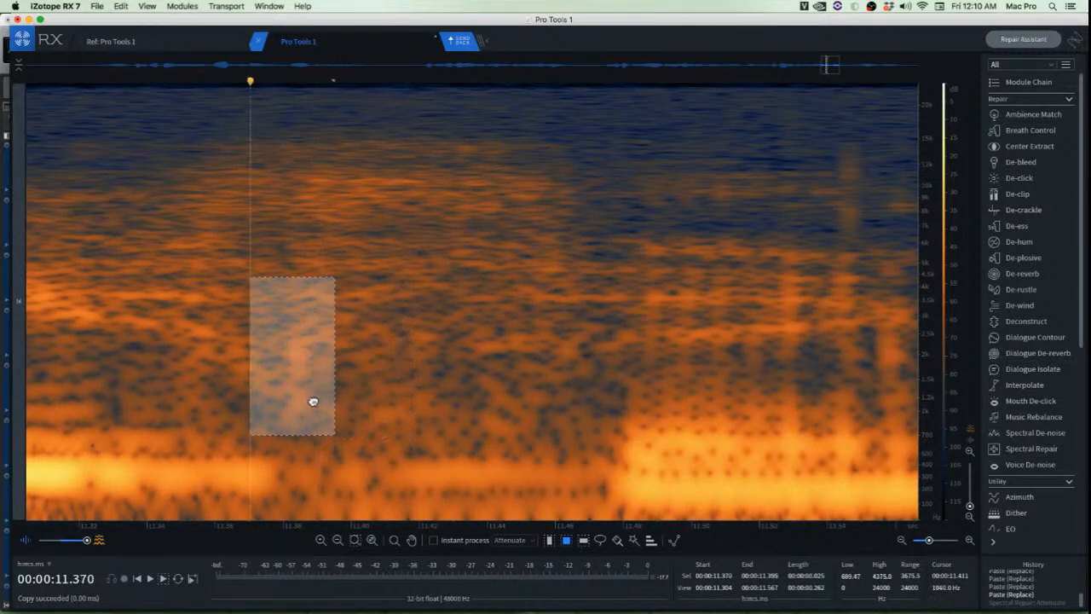
pyautogui.press('super+v')
pyautogui.click(442, 398)
pyautogui.scroll(-5, 414, 392)
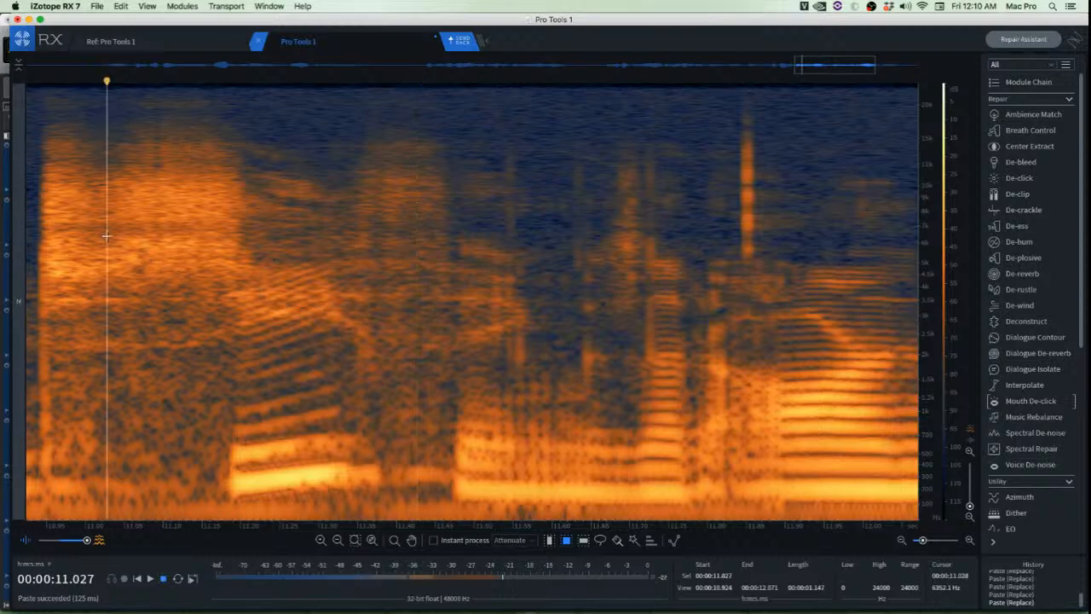
pyautogui.press('space')
pyautogui.press('space')
# Render Mouth De-click at sensitivity 7.0 on 11.509–11.574 s between about 1.4 and 17.7 kHz, and play from 11.451 s
pyautogui.scroll(5, 472, 246)
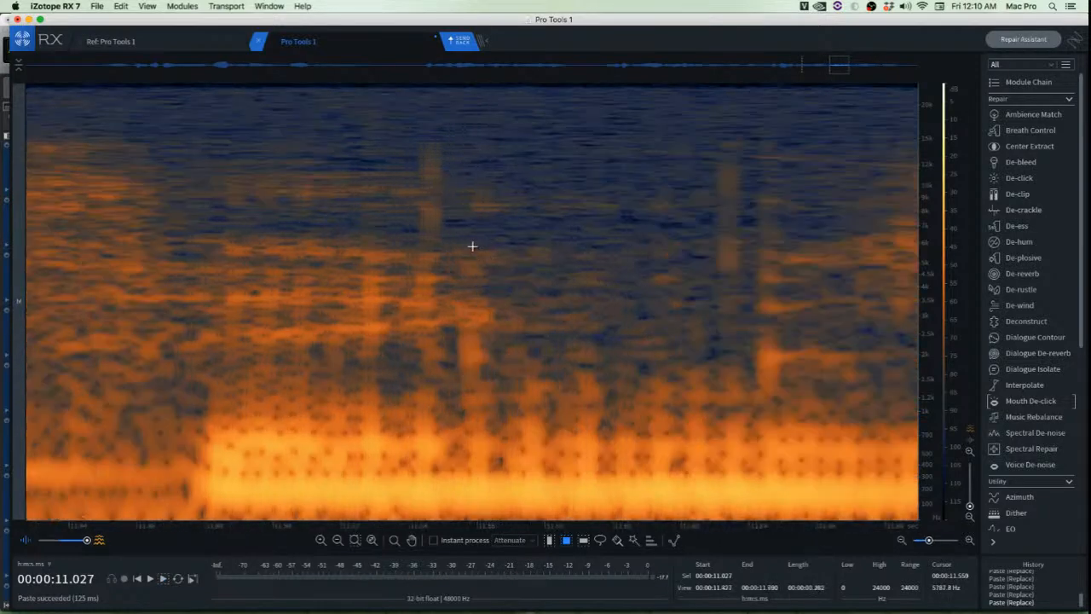
pyautogui.moveTo(312, 128); pyautogui.dragTo(530, 386)
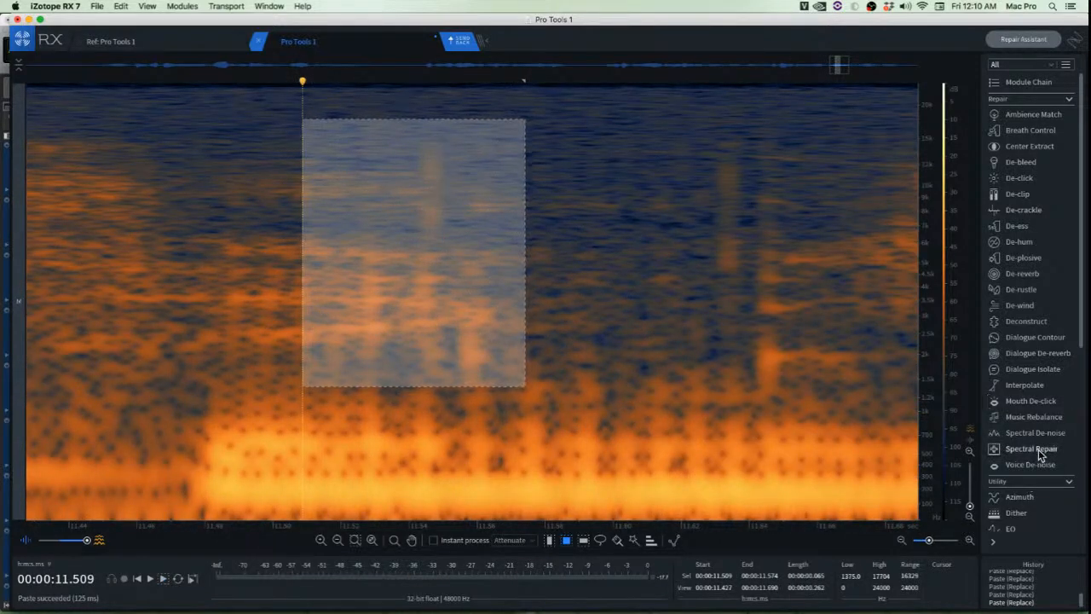
pyautogui.click(1030, 402)
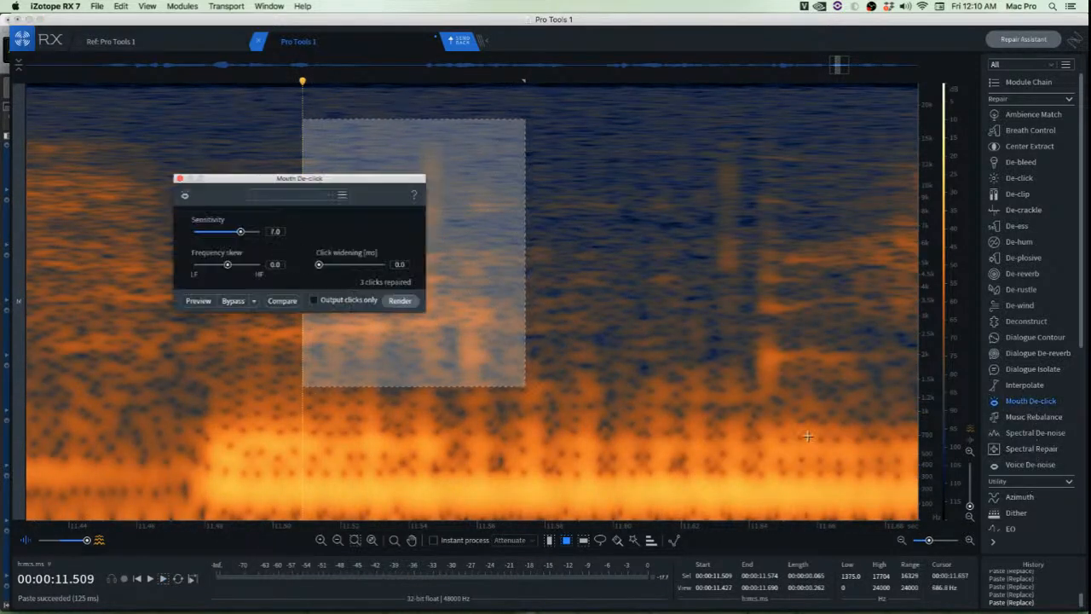
pyautogui.click(400, 301)
pyautogui.click(107, 315)
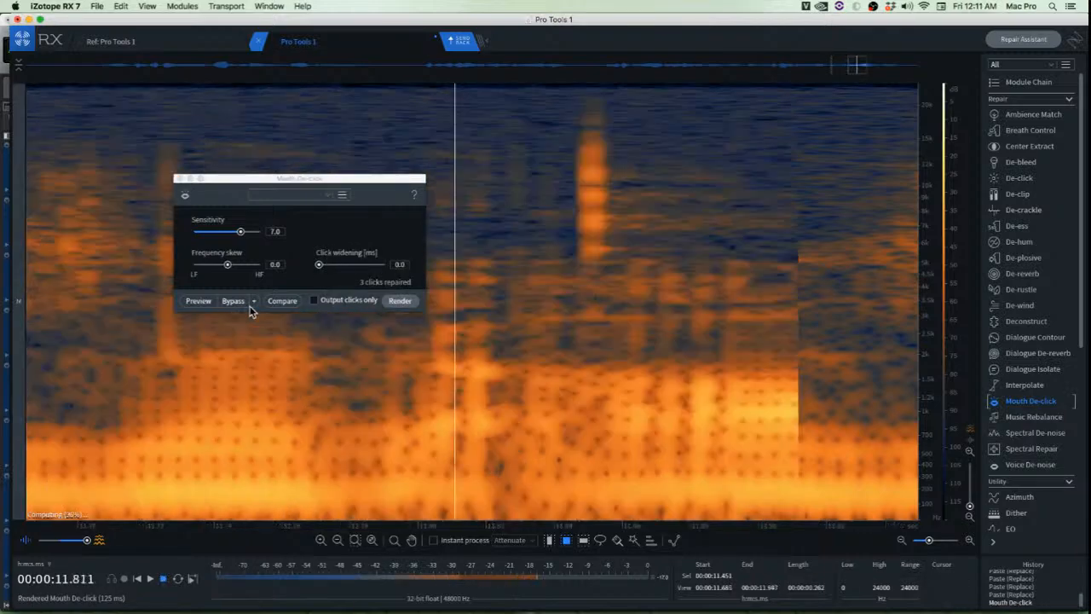
pyautogui.press('space')
# Render Mouth De-click on the region at 11.617–11.661 s between about 940 Hz and 17.9 kHz
pyautogui.moveTo(671, 118); pyautogui.dragTo(820, 416)
pyautogui.click(401, 300)
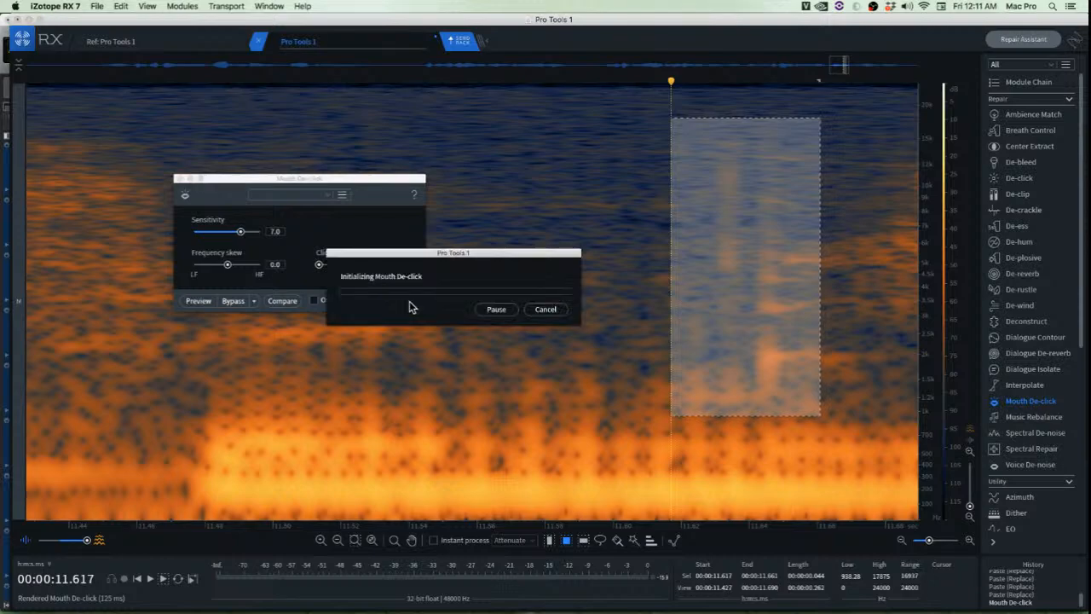
pyautogui.click(507, 263)
pyautogui.scroll(-3, 512, 301)
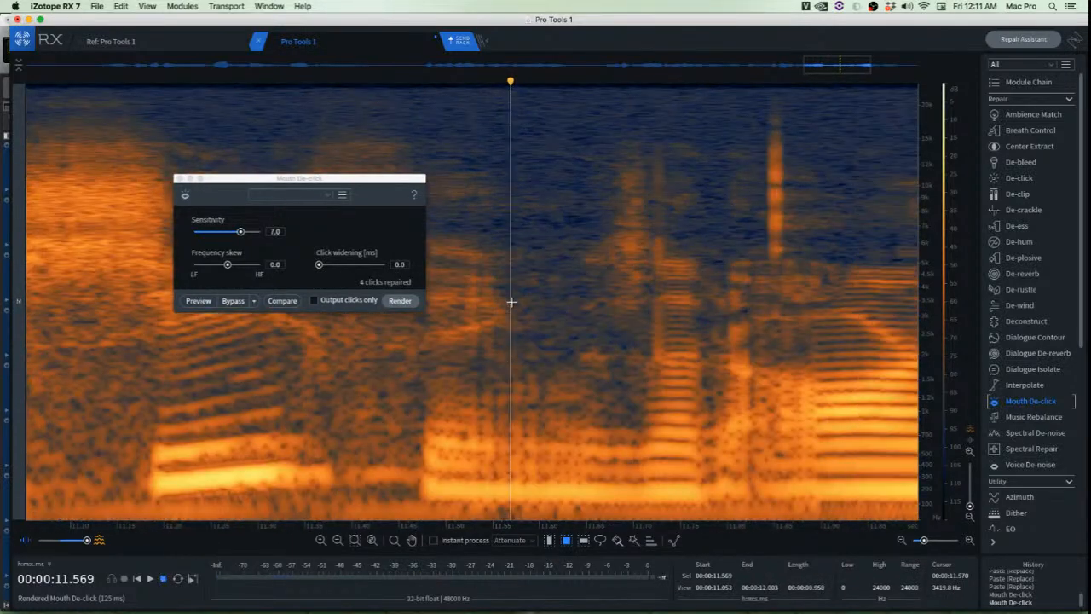
# Render Mouth De-click on the narrow vertical click near 11.72 s
pyautogui.scroll(3, 689, 242)
pyautogui.moveTo(597, 124); pyautogui.dragTo(667, 386)
pyautogui.click(407, 303)
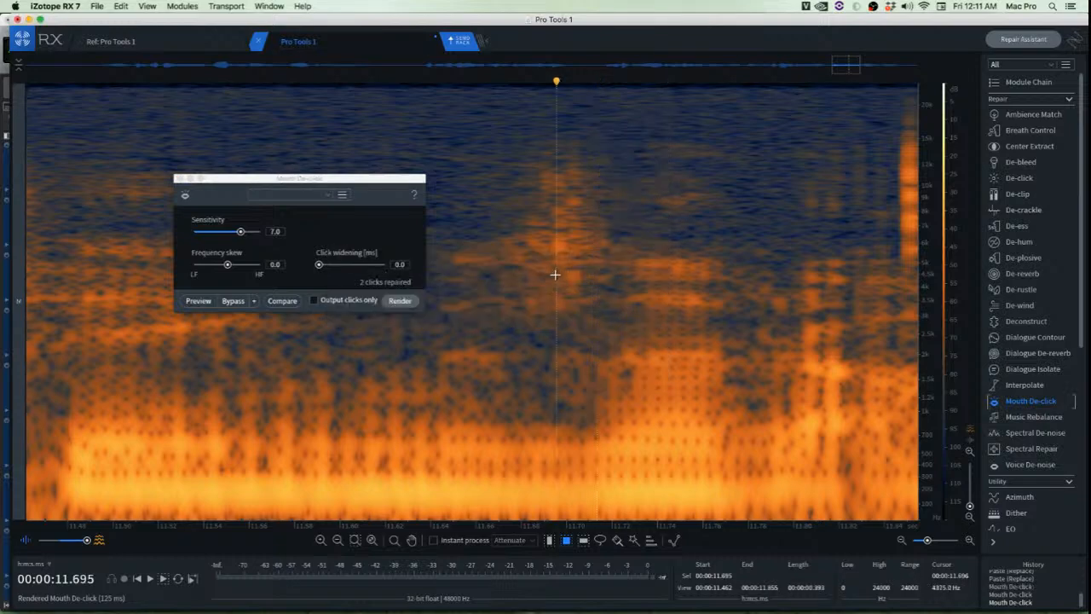
# Render Mouth De-click on the high-frequency burst at 11.775–11.938 s between about 4.7 and 22.3 kHz
pyautogui.scroll(-3, 536, 280)
pyautogui.click(684, 103)
pyautogui.moveTo(686, 104); pyautogui.dragTo(712, 203)
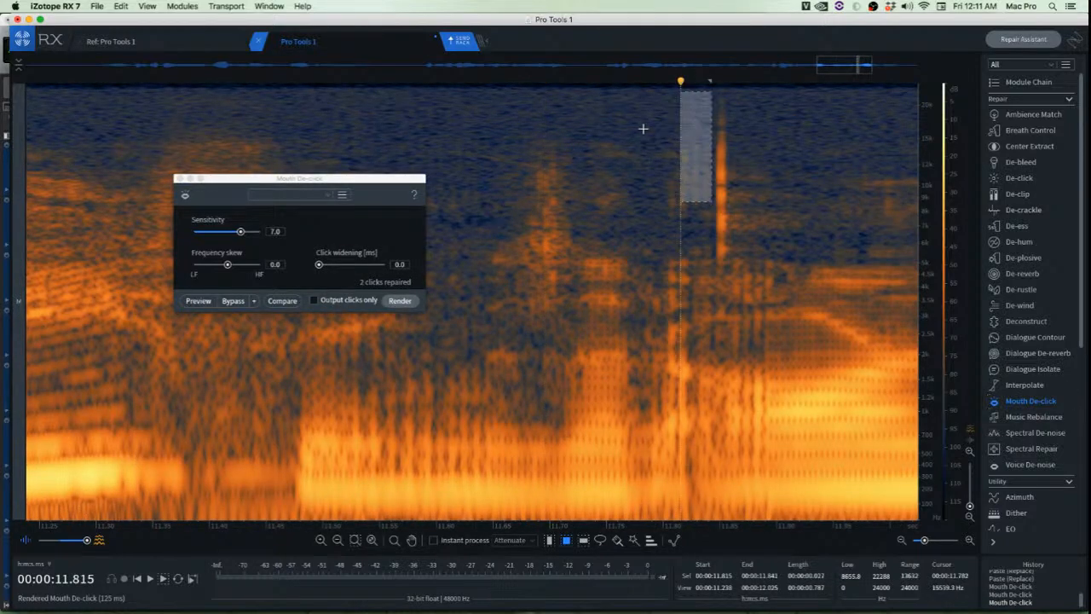
pyautogui.click(643, 105)
pyautogui.moveTo(634, 91); pyautogui.dragTo(820, 269)
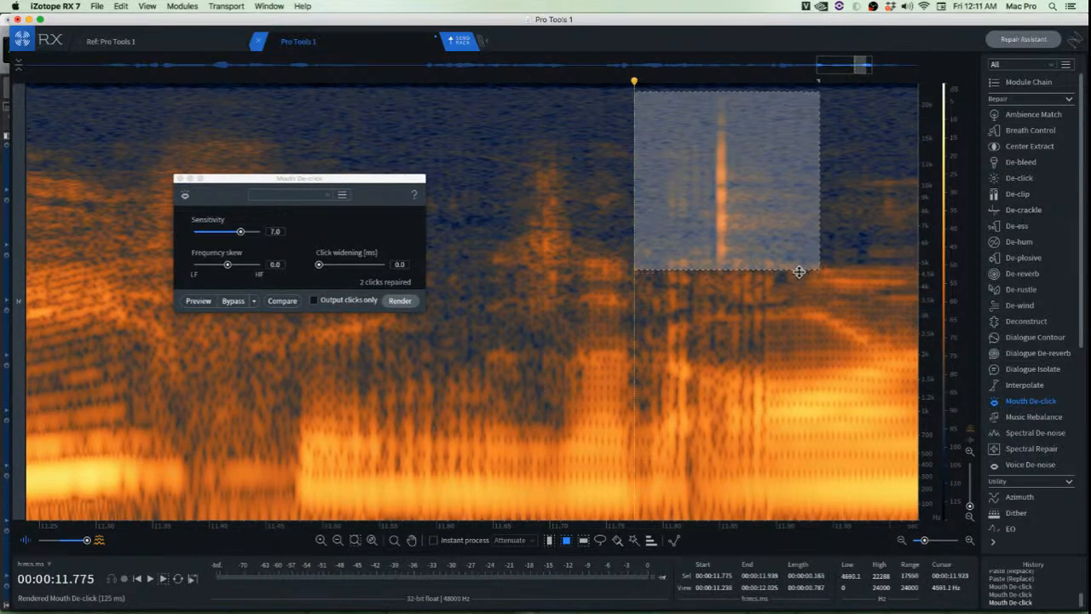
pyautogui.click(401, 301)
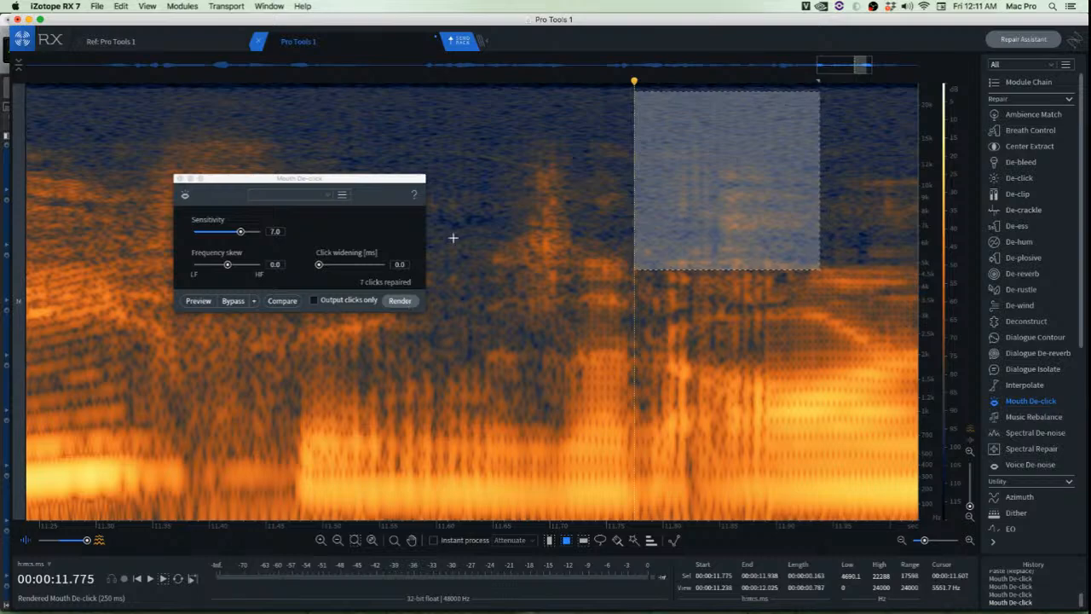
# Play the de-clicked passage from 11.631 s twice to check the repairs
pyautogui.click(470, 183)
pyautogui.press('space')
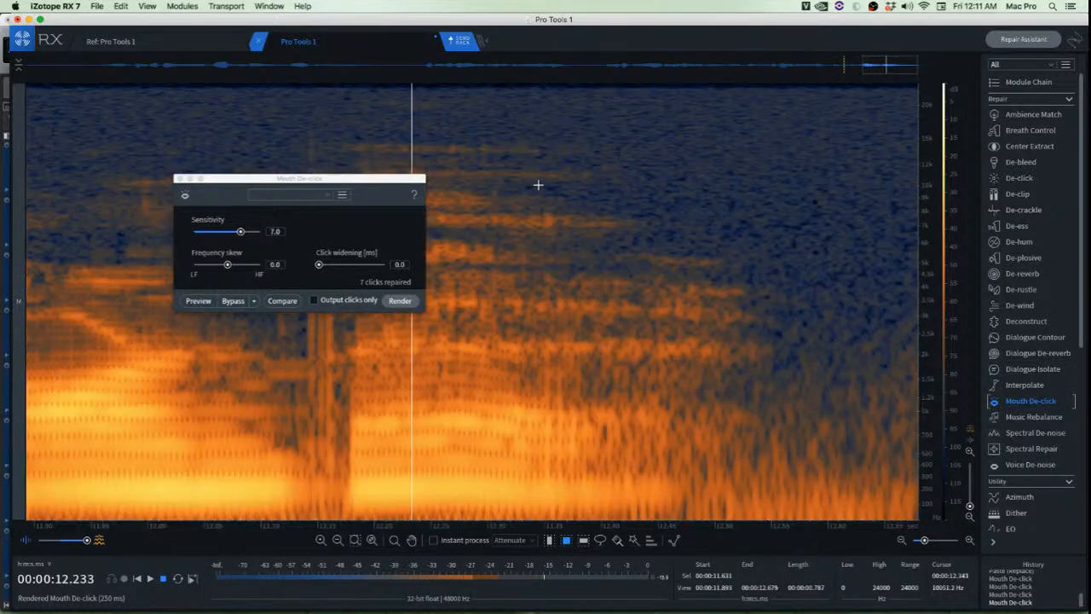
pyautogui.press('space')
pyautogui.scroll(-5, 539, 185)
pyautogui.press('space')
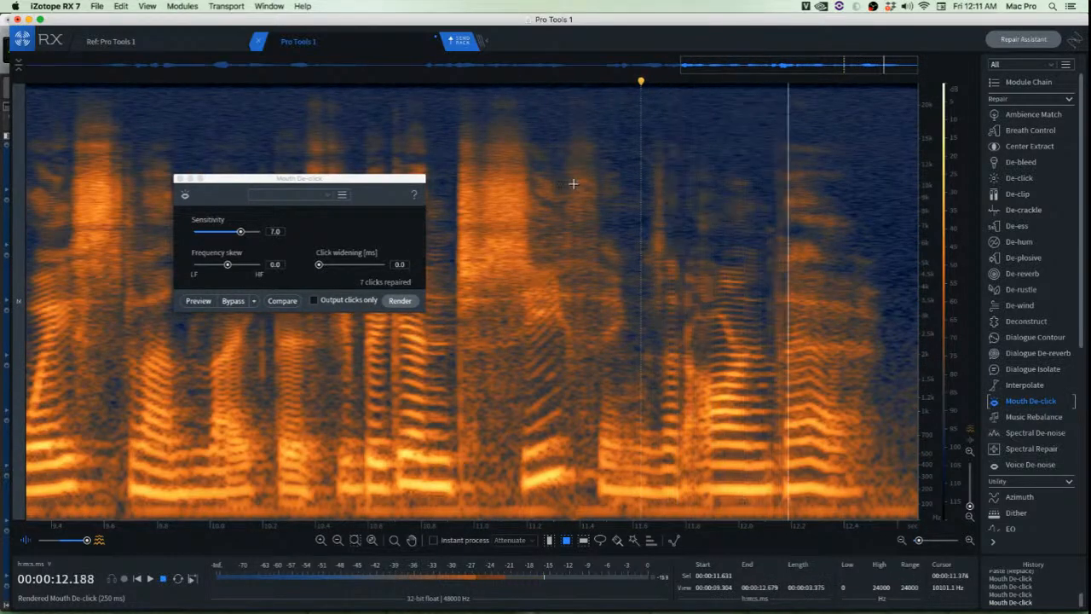
pyautogui.press('space')
# Render Mouth De-click on the clicks at 12.100–12.177 s between about 284 Hz and 15.8 kHz
pyautogui.scroll(3, 775, 216)
pyautogui.scroll(3, 775, 216)
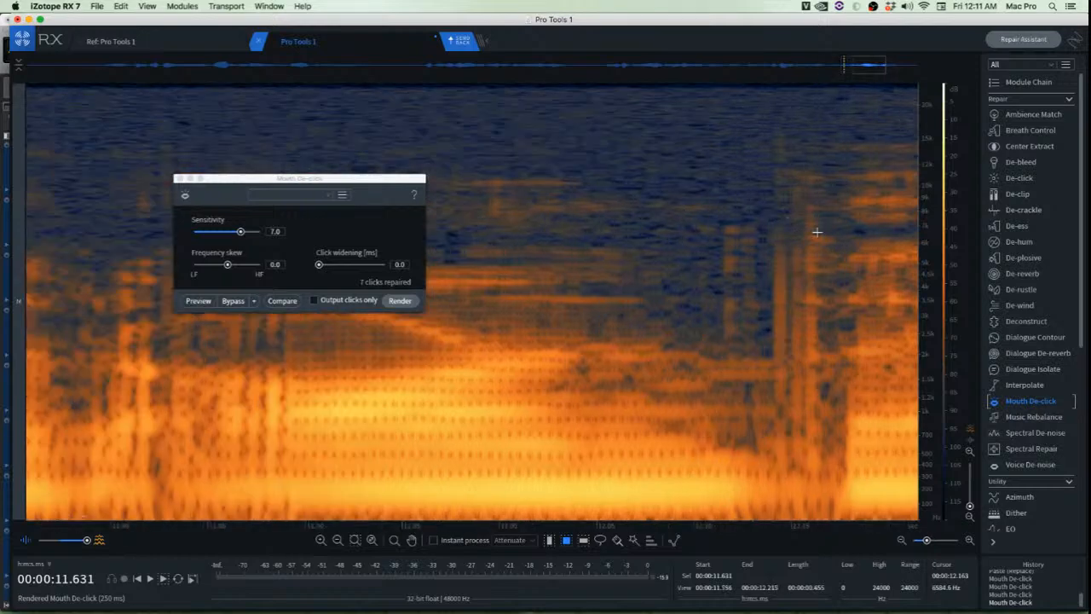
pyautogui.moveTo(693, 132); pyautogui.dragTo(843, 477)
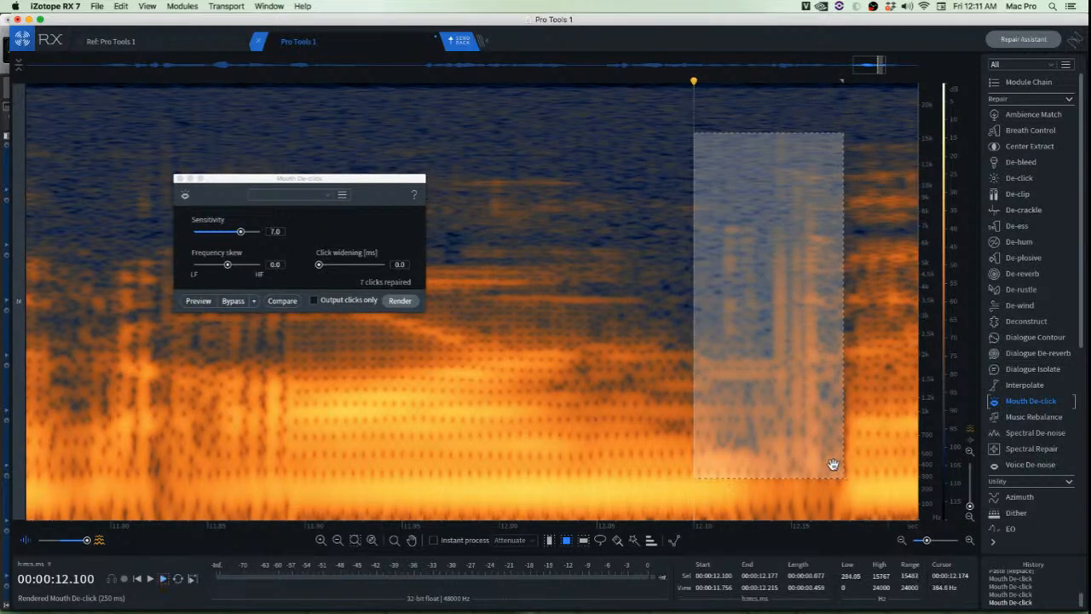
pyautogui.click(396, 301)
pyautogui.click(661, 249)
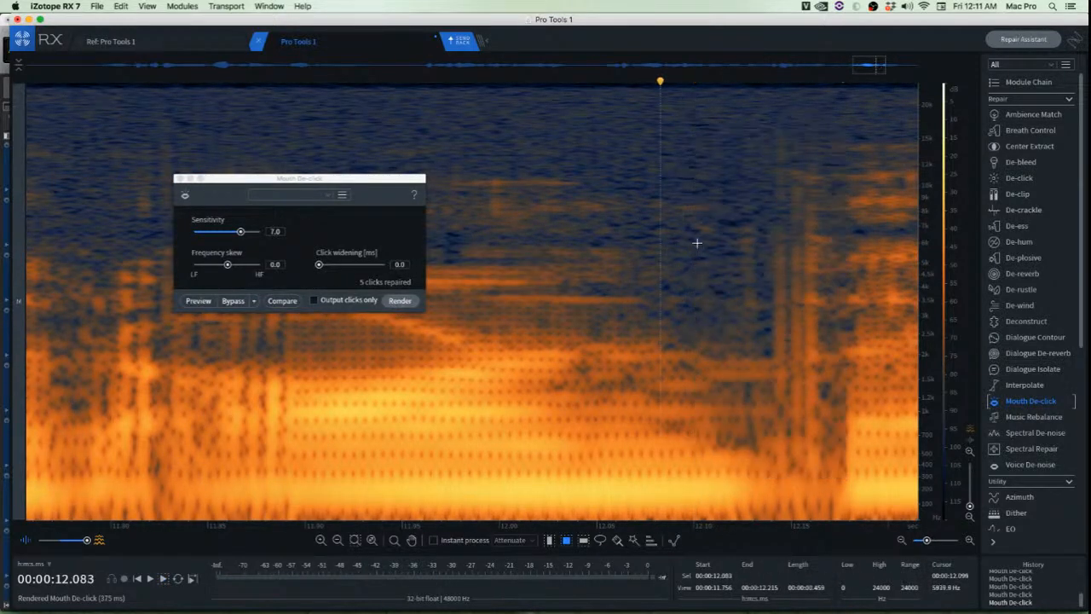
# Patch the region at 12.112–12.124 s above about 2.3 kHz with the audio just before it
pyautogui.scroll(3, 718, 253)
pyautogui.moveTo(591, 151); pyautogui.dragTo(674, 340)
pyautogui.moveTo(622, 312); pyautogui.dragTo(664, 285)
pyautogui.press('super+v')
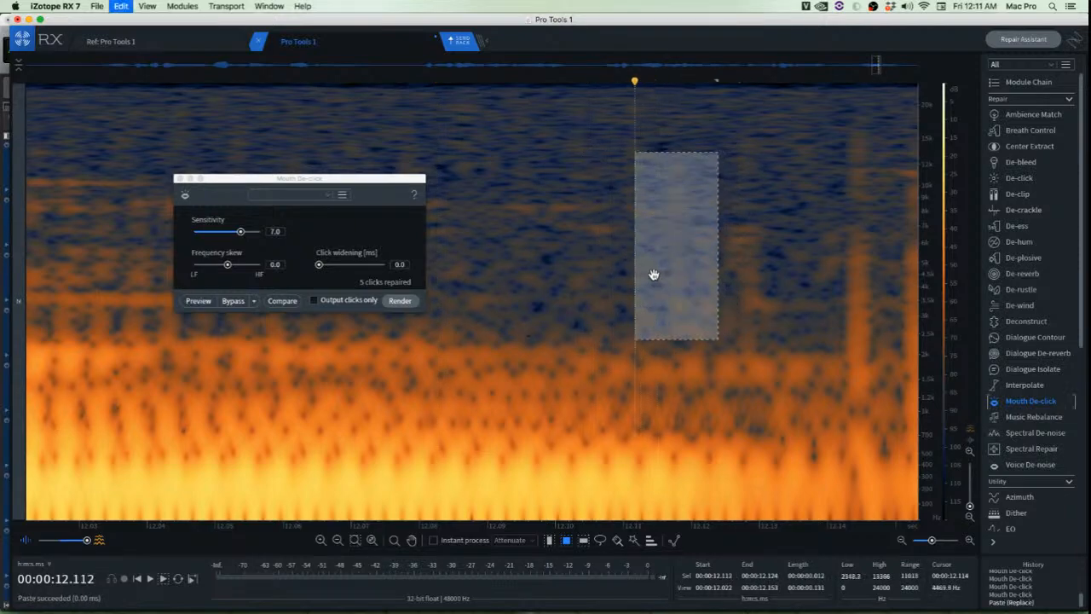
pyautogui.click(623, 271)
# Copy the audio just after the remaining click and paste it over the region starting at 12.126 s, between about 2.2 and 17.1 kHz
pyautogui.scroll(3, 774, 218)
pyautogui.scroll(1, 774, 218)
pyautogui.moveTo(719, 125); pyautogui.dragTo(848, 345)
pyautogui.press('super+c')
pyautogui.moveTo(766, 288); pyautogui.dragTo(671, 284)
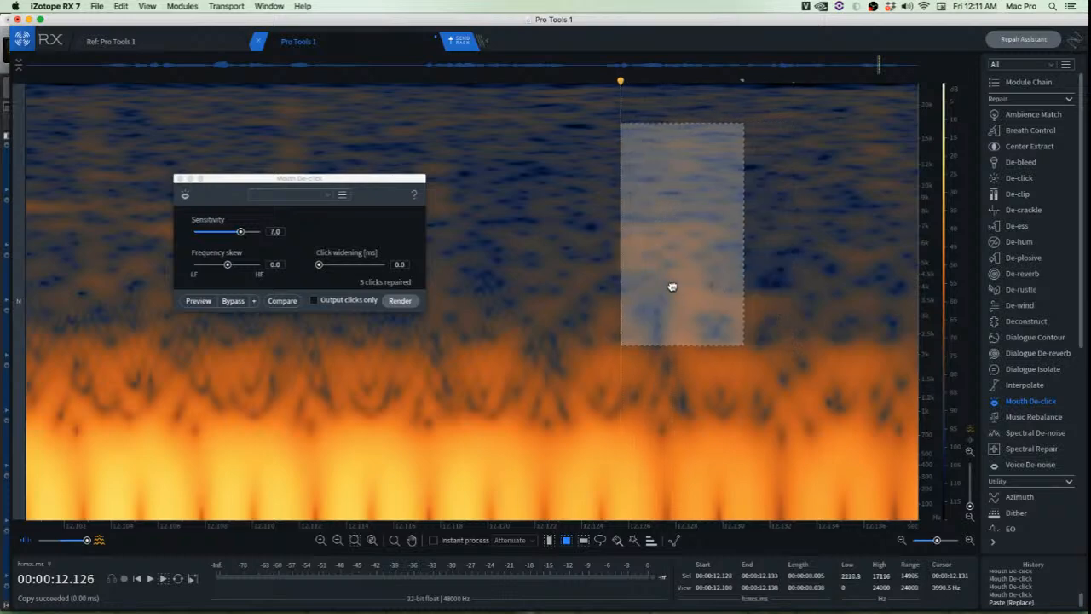
pyautogui.press('super+v')
pyautogui.click(782, 256)
pyautogui.scroll(-5, 777, 259)
pyautogui.scroll(-5, 777, 258)
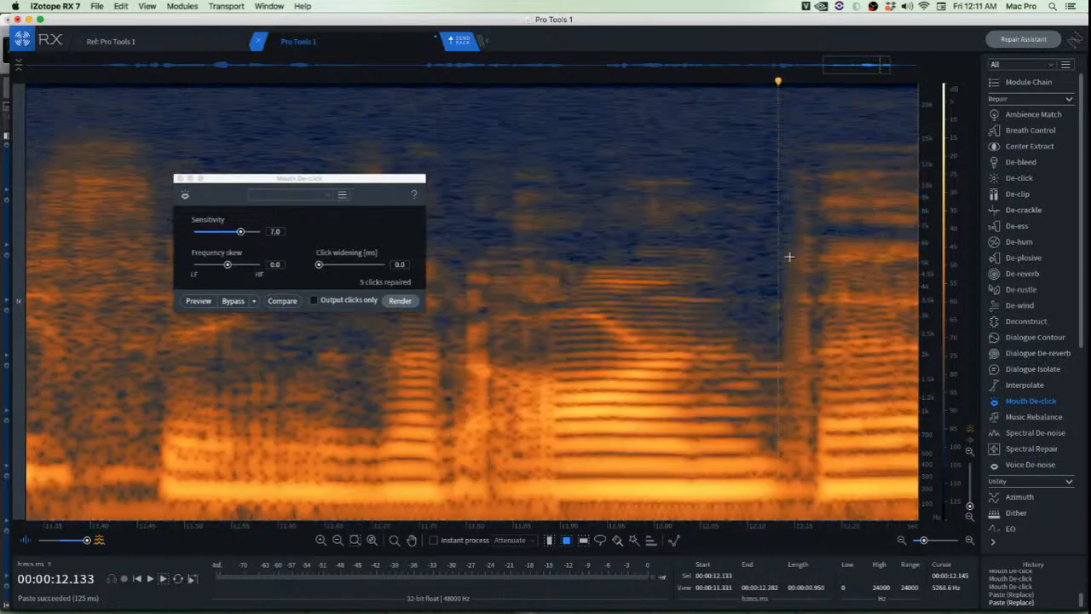
# Copy the region at 12.138–12.144 s above about 780 Hz and paste it over the vertical click just after it
pyautogui.scroll(6, 790, 257)
pyautogui.scroll(5, 801, 253)
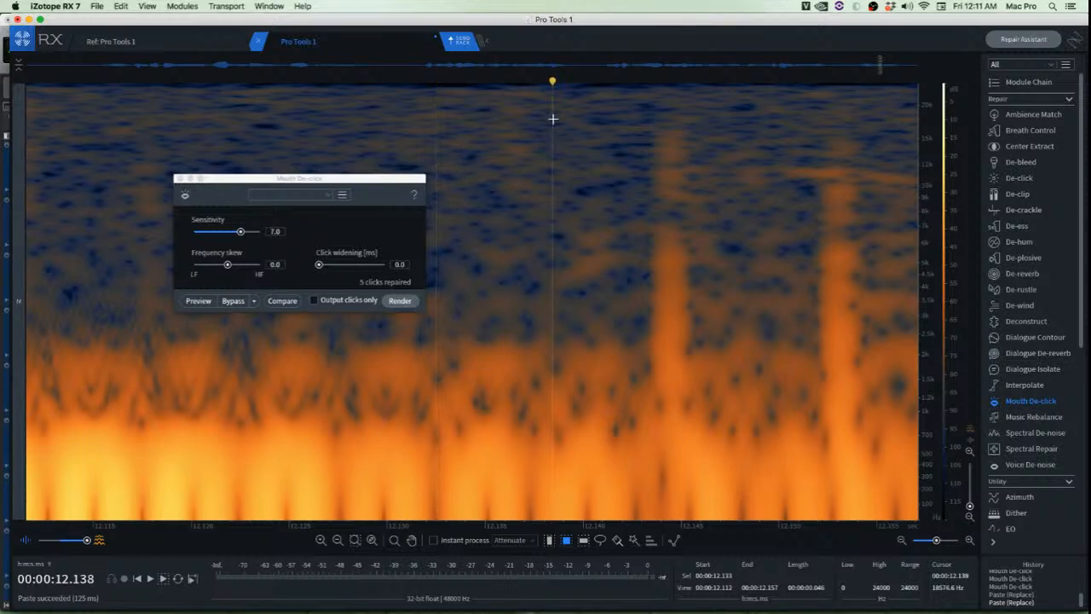
pyautogui.moveTo(553, 114); pyautogui.dragTo(654, 411)
pyautogui.press('super+c')
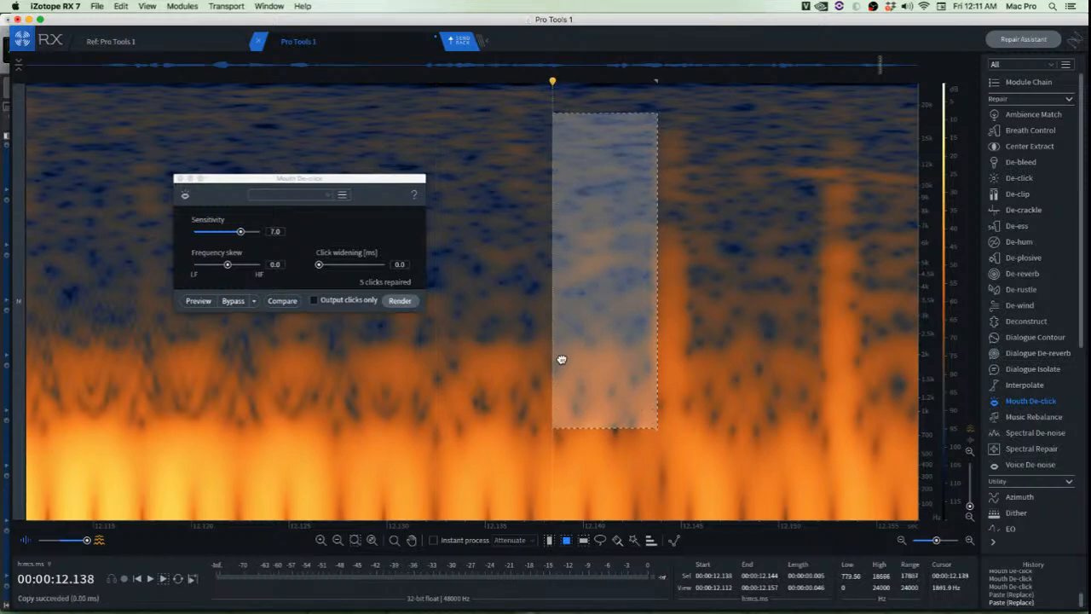
pyautogui.moveTo(560, 360); pyautogui.dragTo(624, 349)
pyautogui.press('super+v')
pyautogui.click(527, 326)
pyautogui.scroll(-5, 528, 324)
# Patch the click at 12.150–12.156 s between about 335 Hz and 16.3 kHz with the audio just before it
pyautogui.scroll(3, 727, 277)
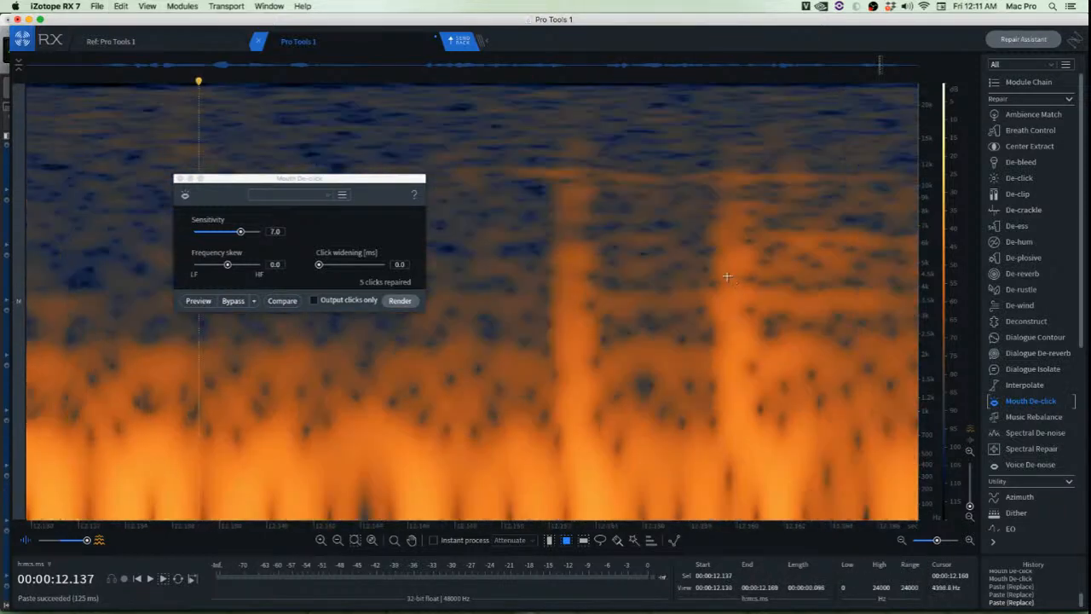
pyautogui.moveTo(407, 127); pyautogui.dragTo(548, 475)
pyautogui.press('super+c')
pyautogui.moveTo(502, 423); pyautogui.dragTo(589, 402)
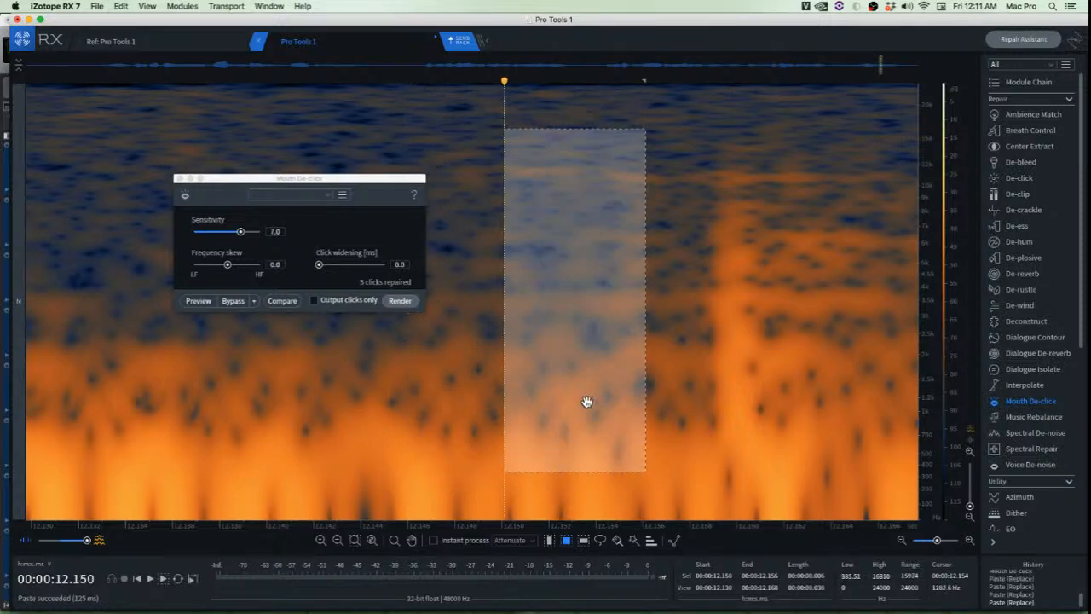
pyautogui.press('super+v')
pyautogui.click(449, 473)
# Replace the remaining vertical click near 12.16 s with copied neighbouring audio, and clear the selection
pyautogui.scroll(-3, 445, 473)
pyautogui.scroll(-3, 602, 344)
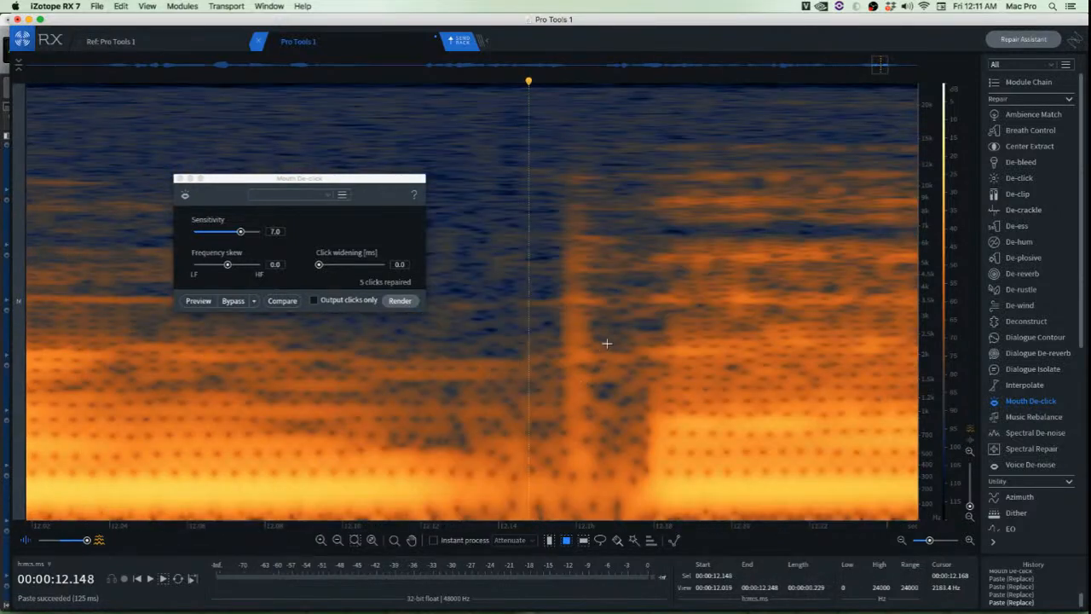
pyautogui.scroll(5, 588, 340)
pyautogui.scroll(-3, 581, 338)
pyautogui.moveTo(537, 156); pyautogui.dragTo(521, 462)
pyautogui.press('super+c')
pyautogui.press('super+v')
pyautogui.click(629, 434)
pyautogui.scroll(-3, 586, 442)
pyautogui.scroll(-3, 586, 442)
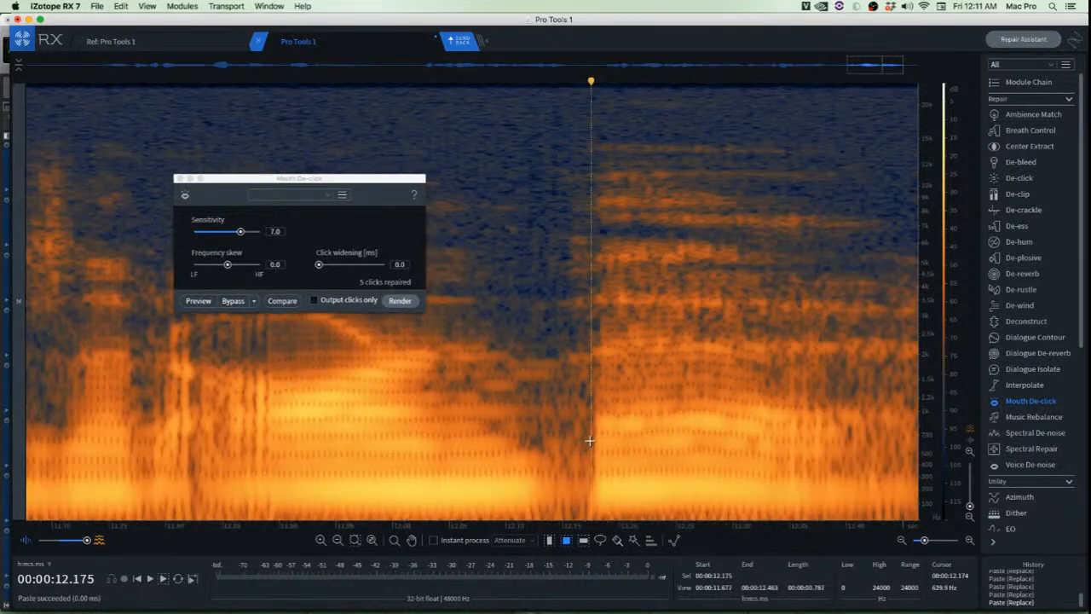
# Play the patched passage from 12.118 s to check the repairs
pyautogui.click(526, 169)
pyautogui.press('space')
pyautogui.scroll(-5, 521, 213)
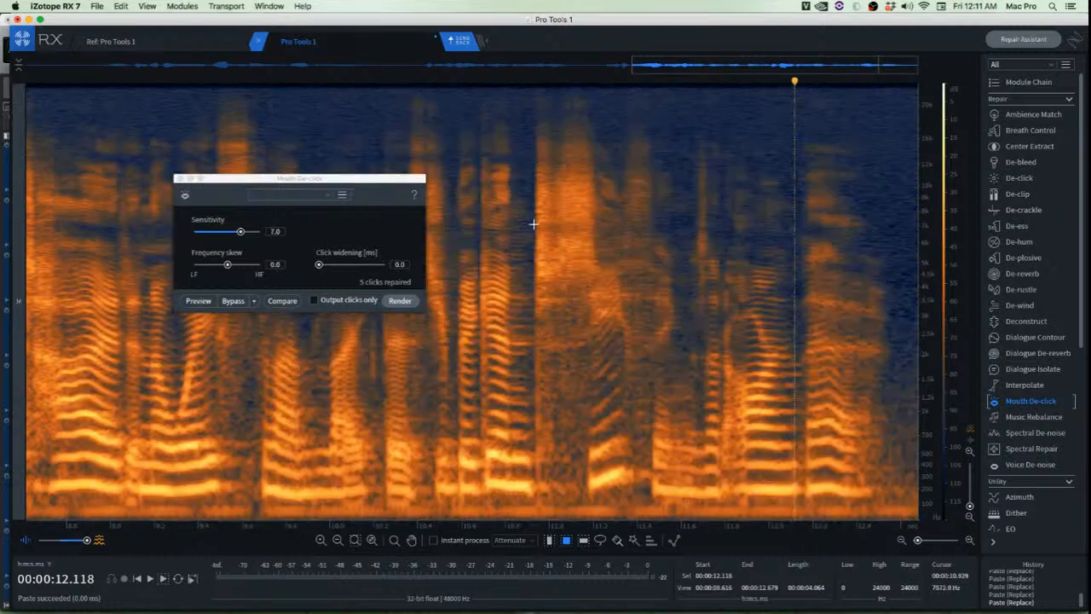
pyautogui.press('space')
pyautogui.press('space')
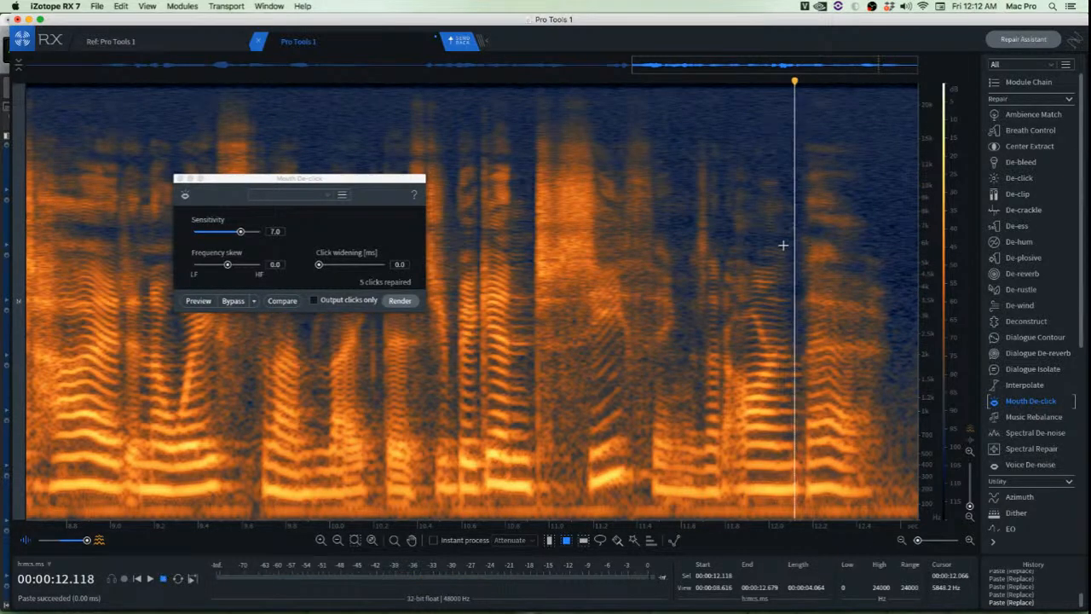
pyautogui.press('space')
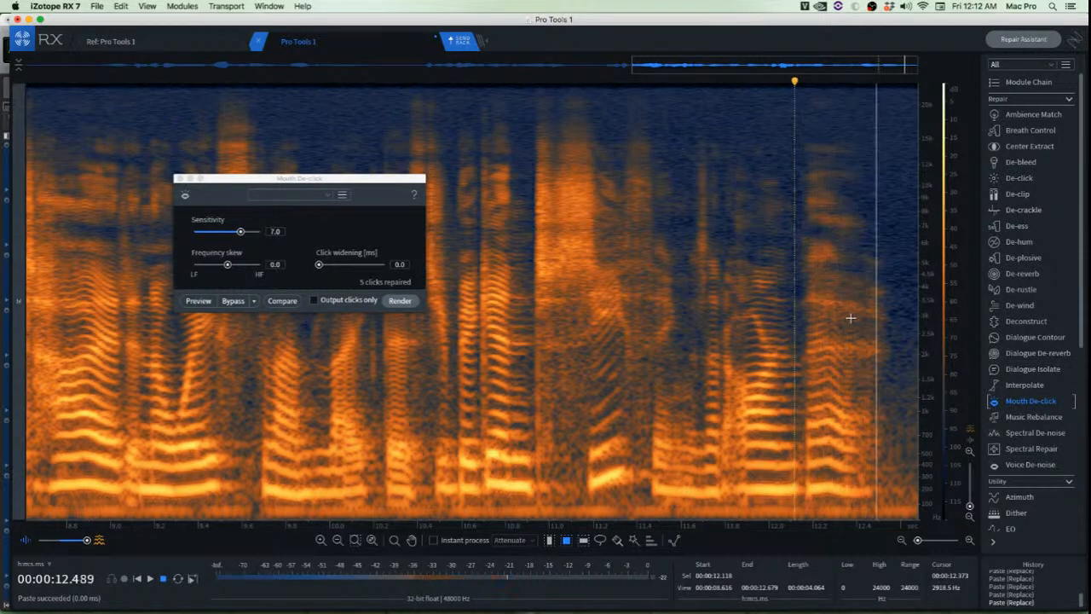
# Play the recording from the beginning to review the cleaned dialogue
pyautogui.press('Home')
pyautogui.press('space')
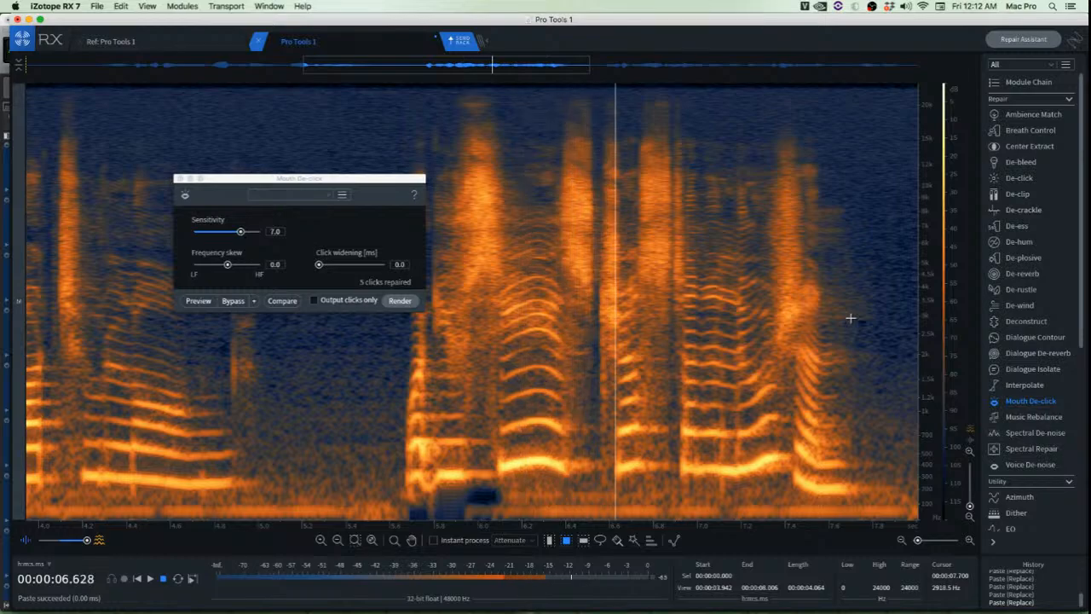
pyautogui.press('space')
# Fill the low-frequency gap just before 6.1 s with audio copied from 6.121–6.565 s below about 185 Hz
pyautogui.scroll(-5, 780, 287)
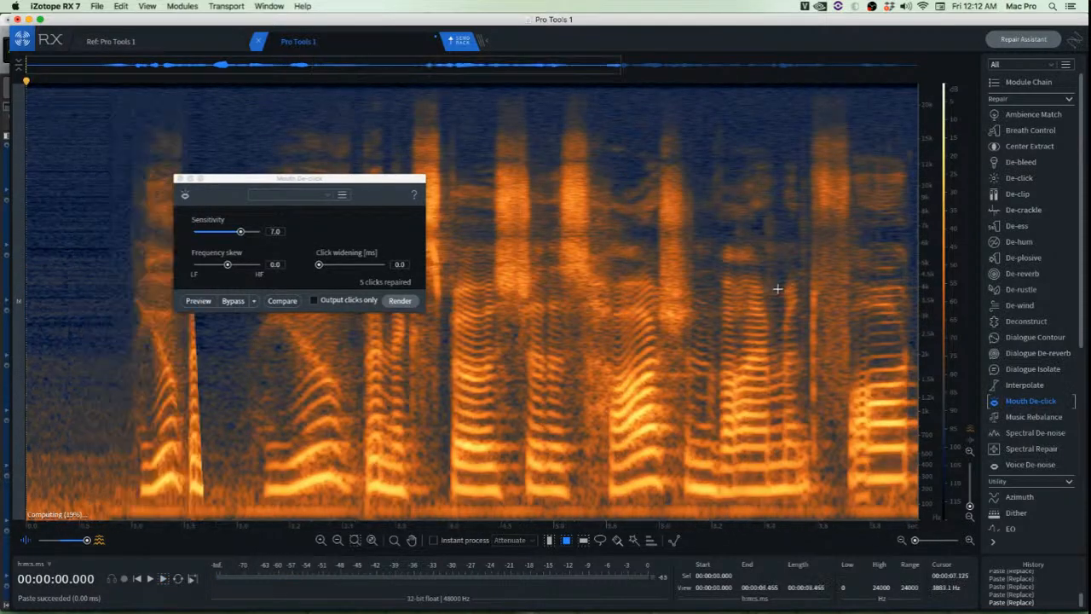
pyautogui.scroll(5, 436, 411)
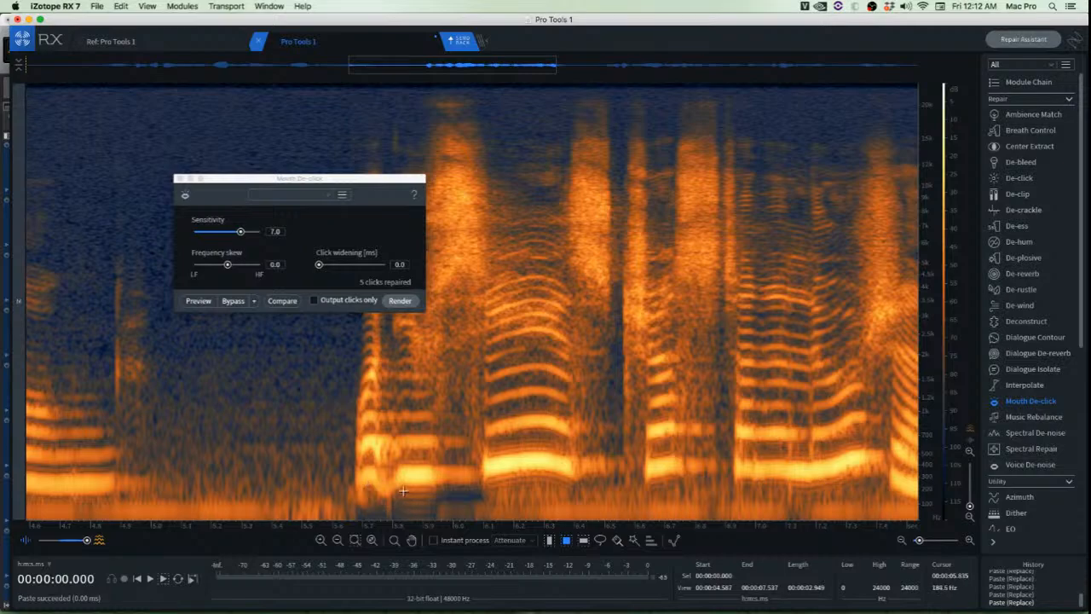
pyautogui.click(488, 482)
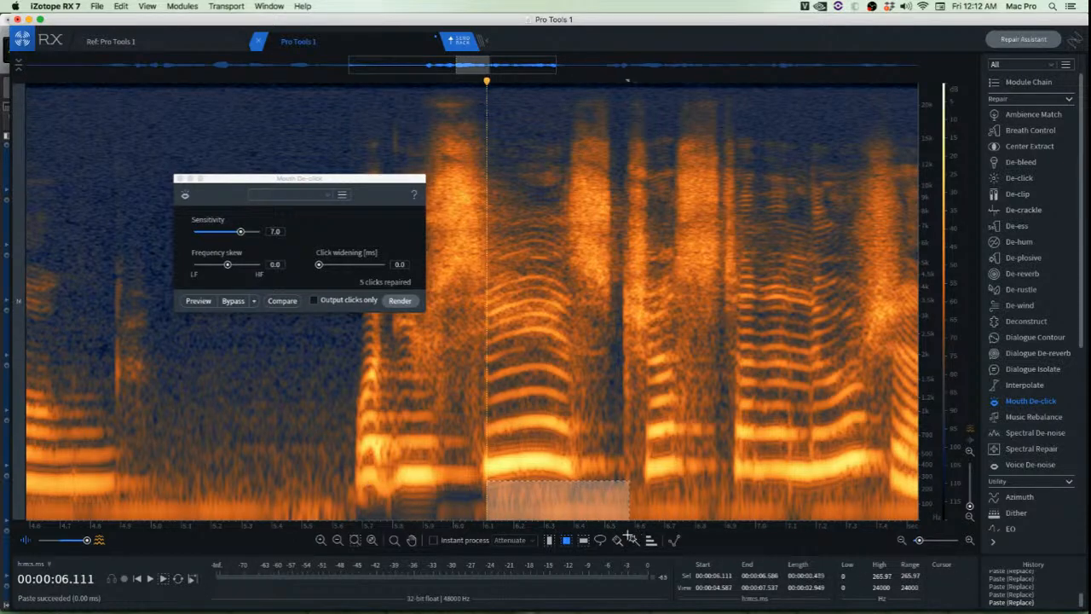
pyautogui.click(504, 456)
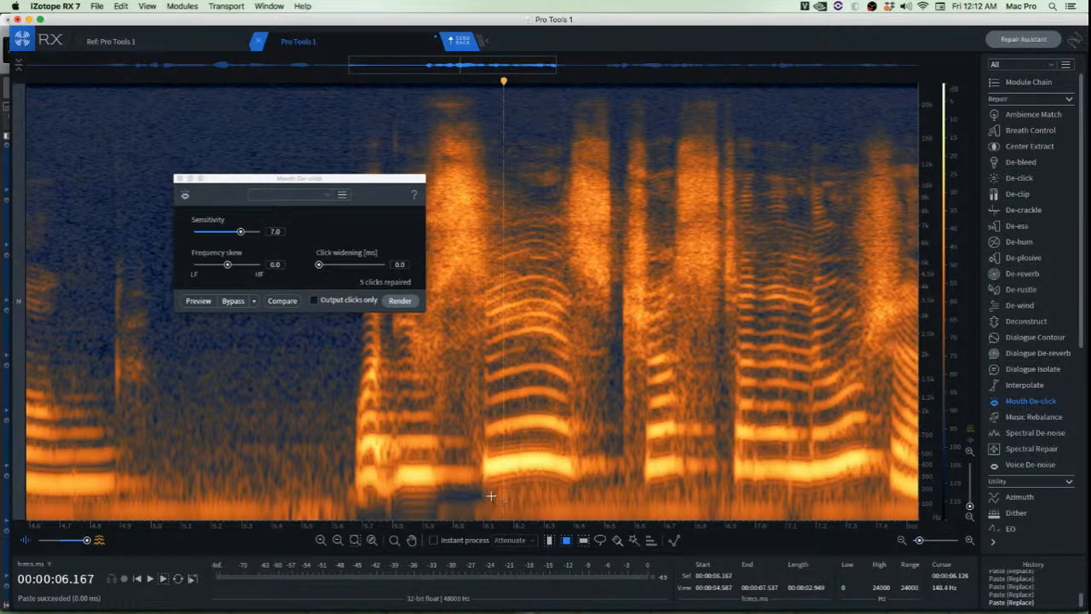
pyautogui.moveTo(491, 495); pyautogui.dragTo(625, 527)
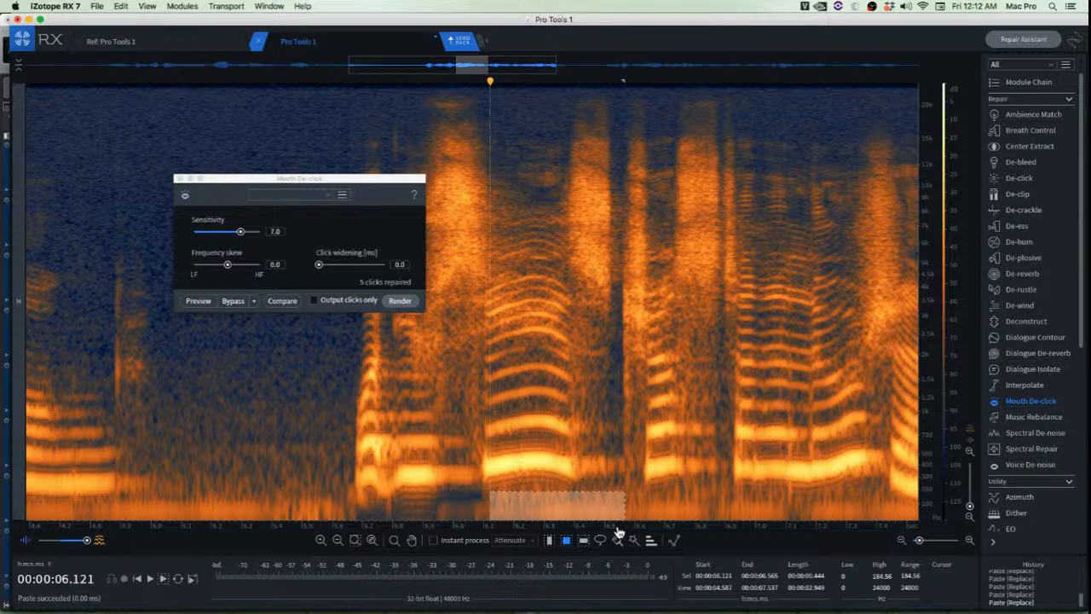
pyautogui.moveTo(542, 500); pyautogui.dragTo(417, 505)
pyautogui.press('super+v')
pyautogui.click(573, 480)
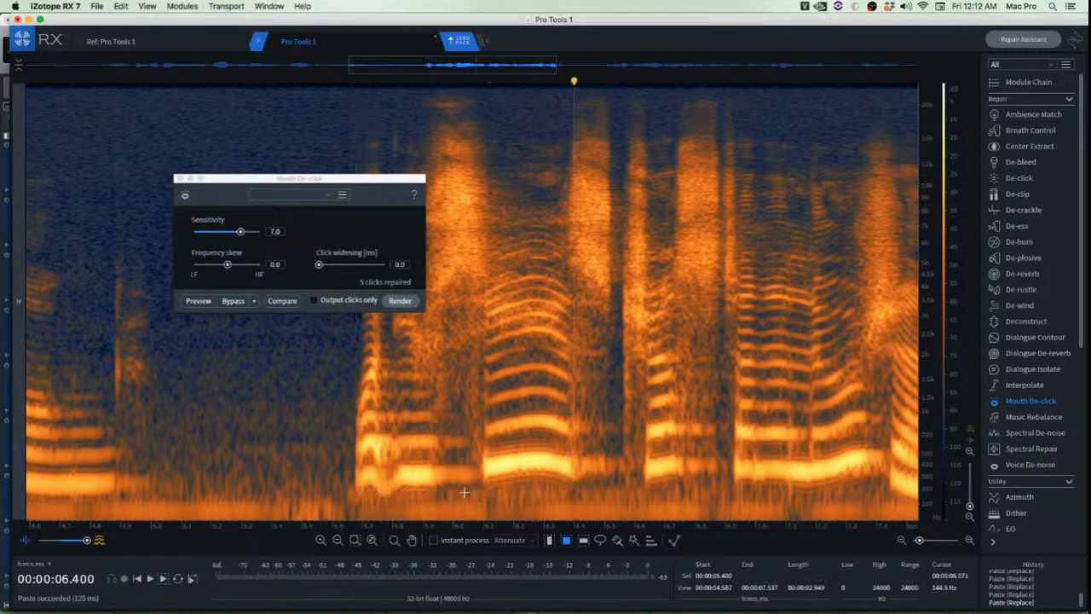
# Play the dialogue from 5.053 s and again from 5.379 s to check the low-frequency patch
pyautogui.click(167, 403)
pyautogui.press('space')
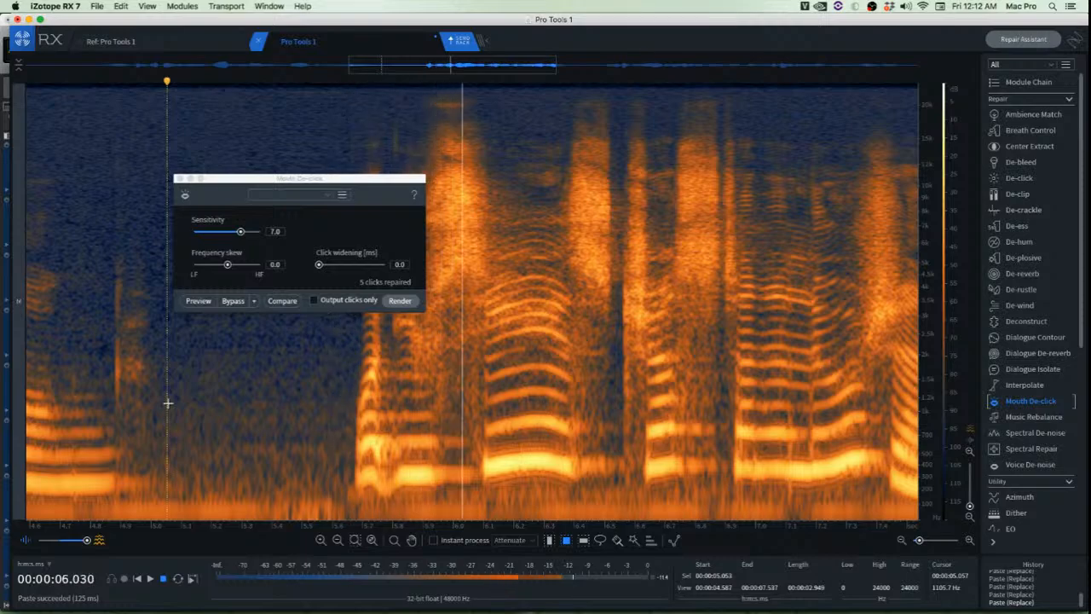
pyautogui.scroll(-2, 167, 402)
pyautogui.scroll(-1, 167, 402)
pyautogui.click(89, 409)
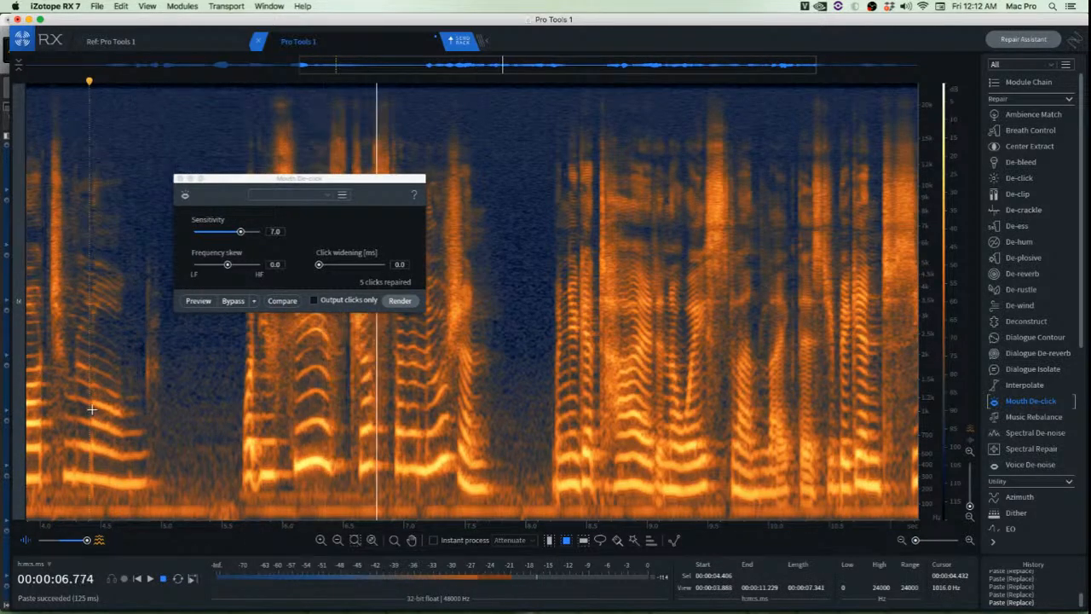
pyautogui.scroll(-2, 92, 409)
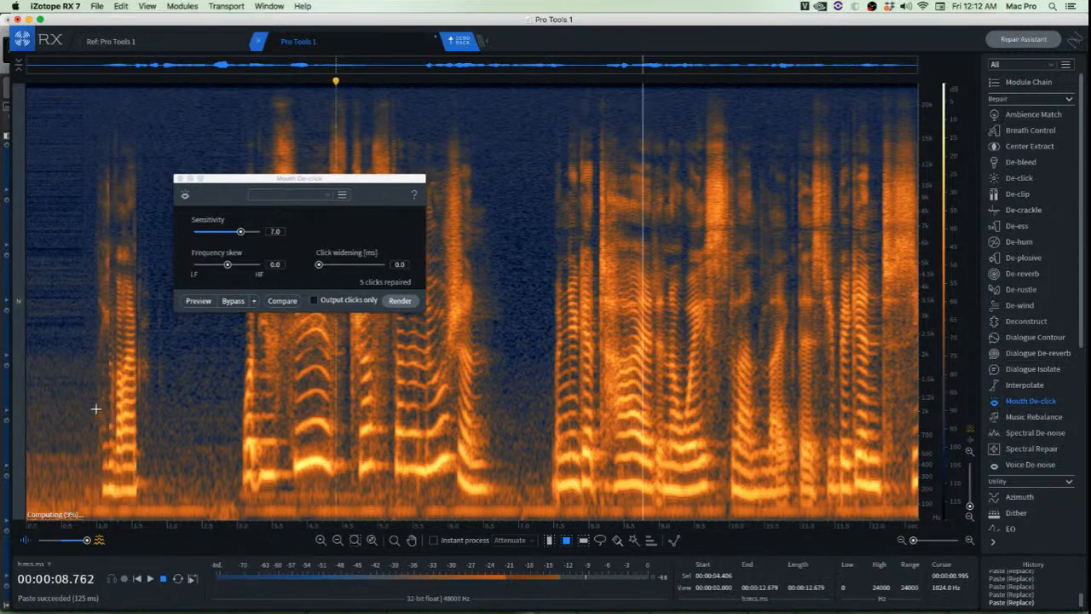
pyautogui.press('space')
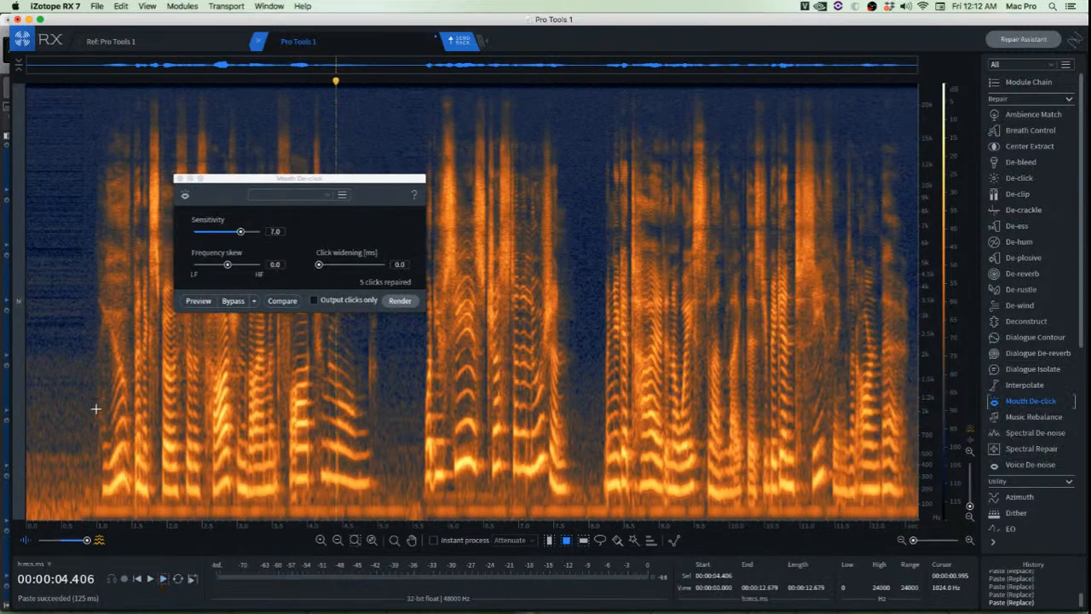
pyautogui.click(404, 365)
pyautogui.press('space')
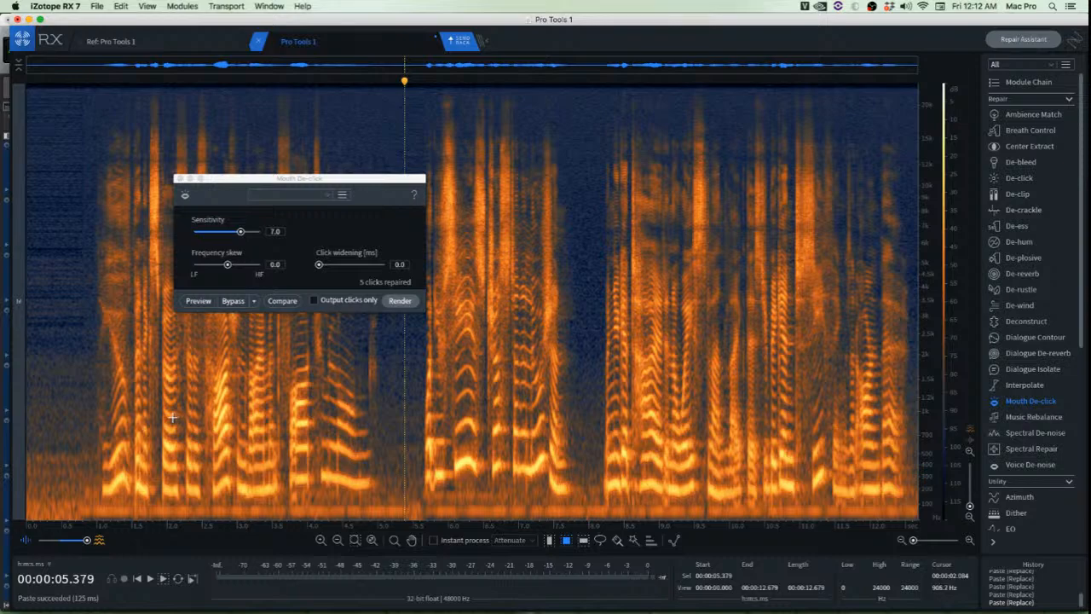
# Learn a Spectral De-noise profile from the rumble below about 189 Hz between 3.700 and 4.600 s
pyautogui.click(315, 504)
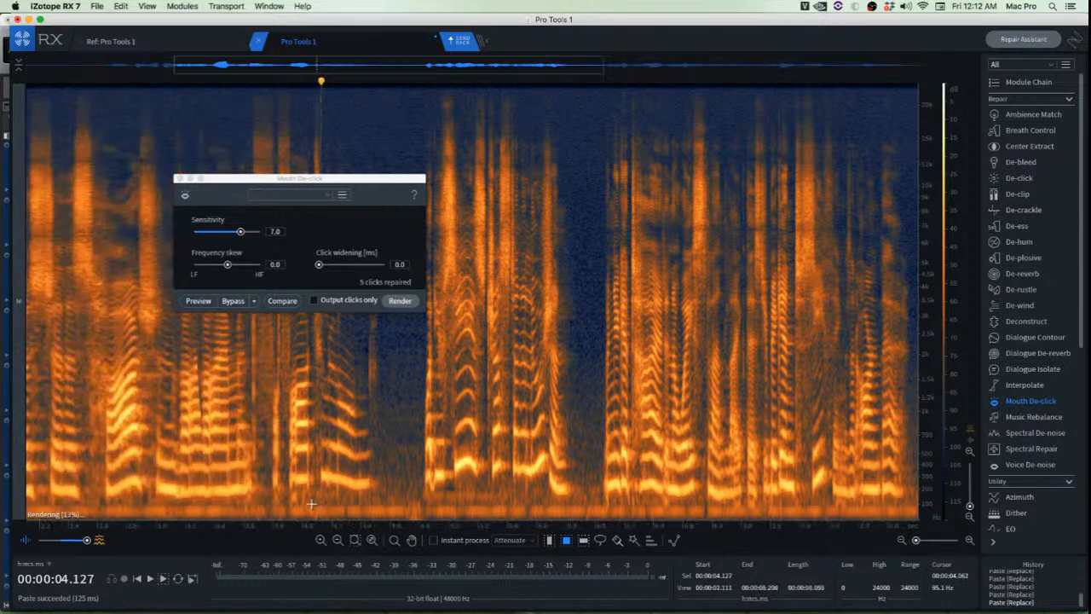
pyautogui.scroll(3, 294, 503)
pyautogui.moveTo(259, 491); pyautogui.dragTo(391, 542)
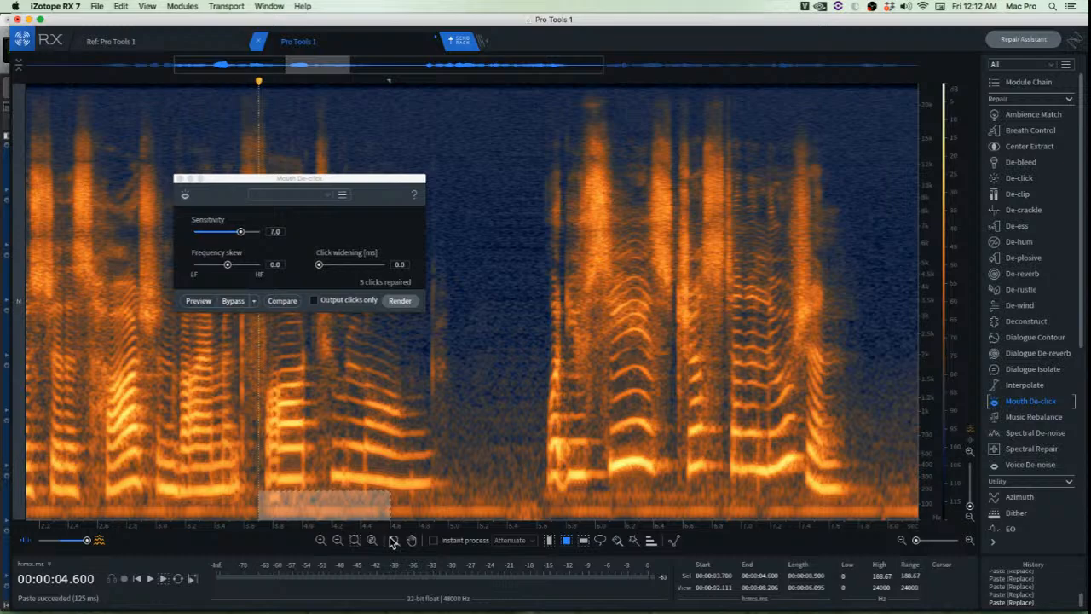
pyautogui.press('space')
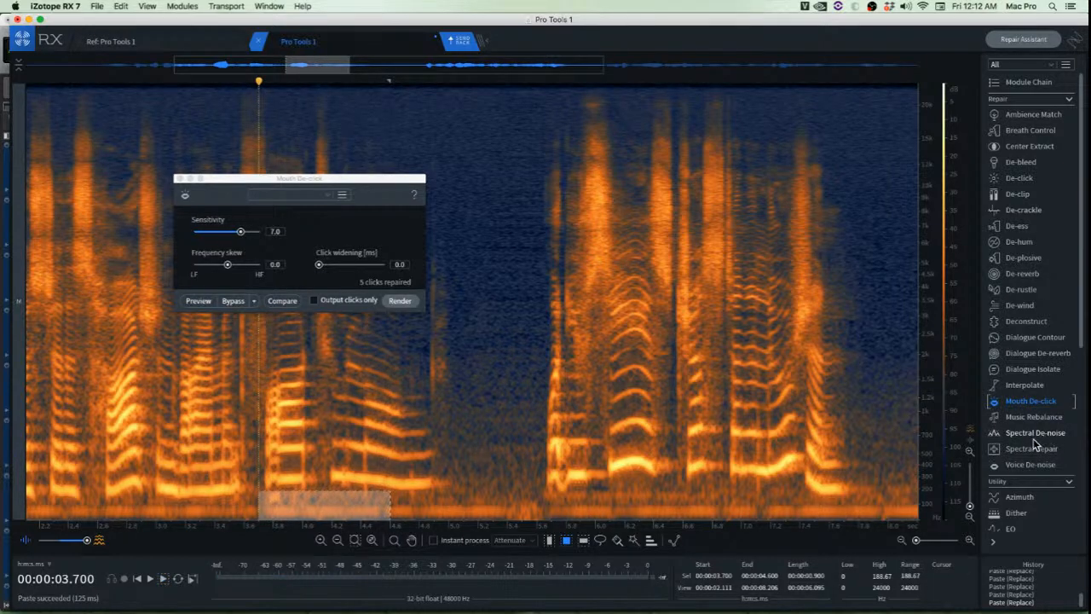
pyautogui.click(1031, 449)
pyautogui.click(1027, 449)
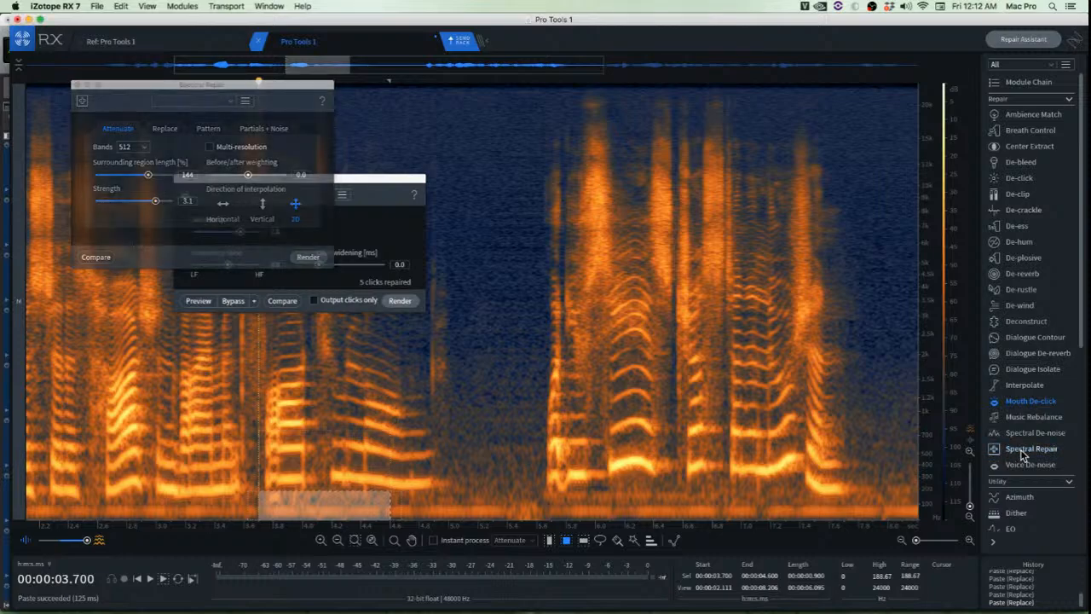
pyautogui.click(1035, 432)
pyautogui.click(223, 176)
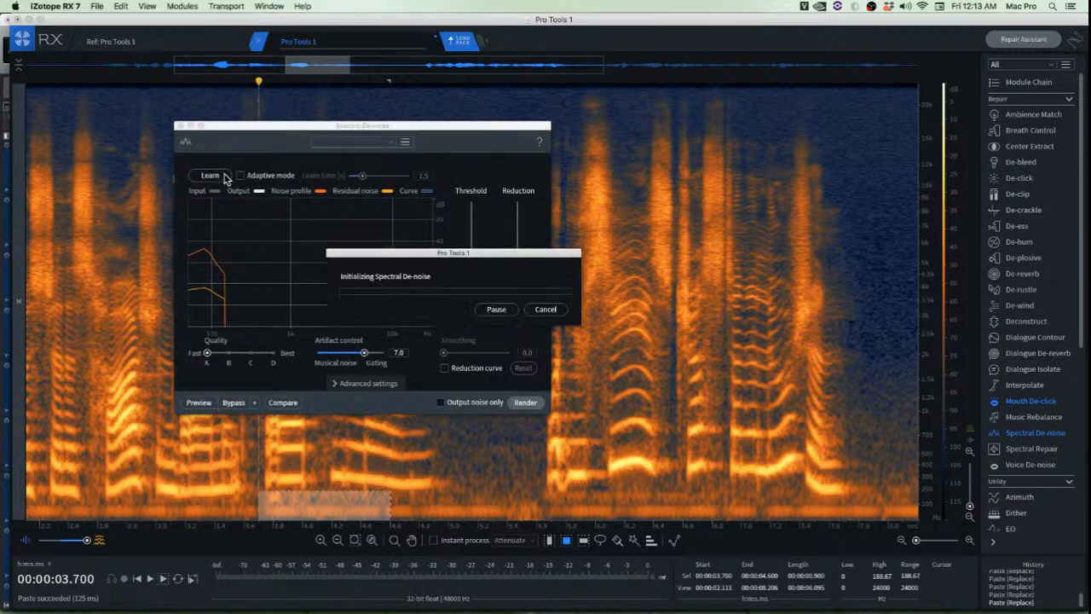
# Render Spectral De-noise over the whole recording with the learned profile and play the result
pyautogui.click(694, 317)
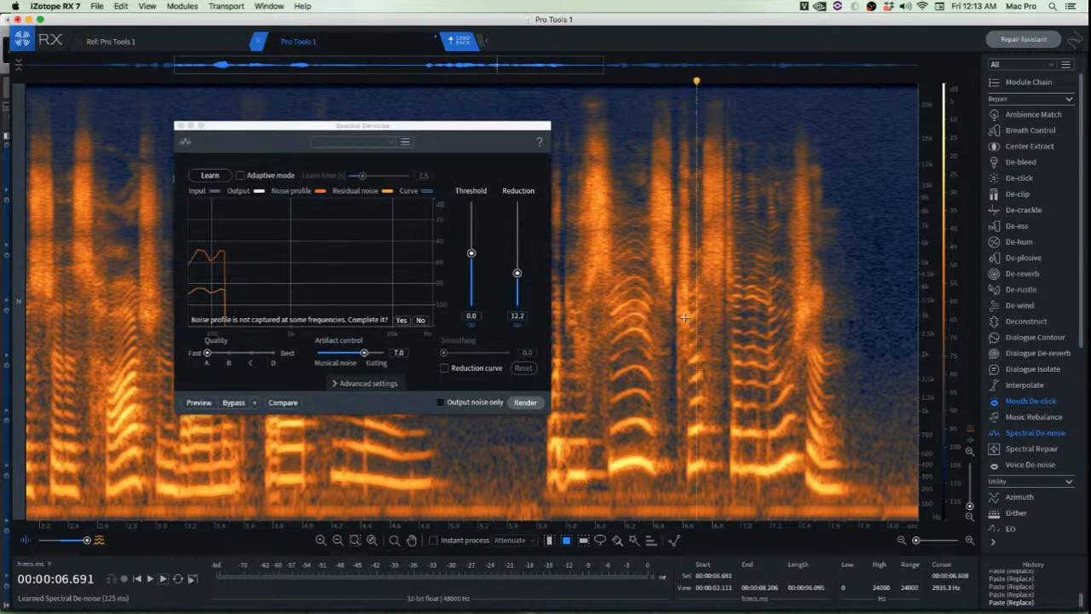
pyautogui.press('super+a')
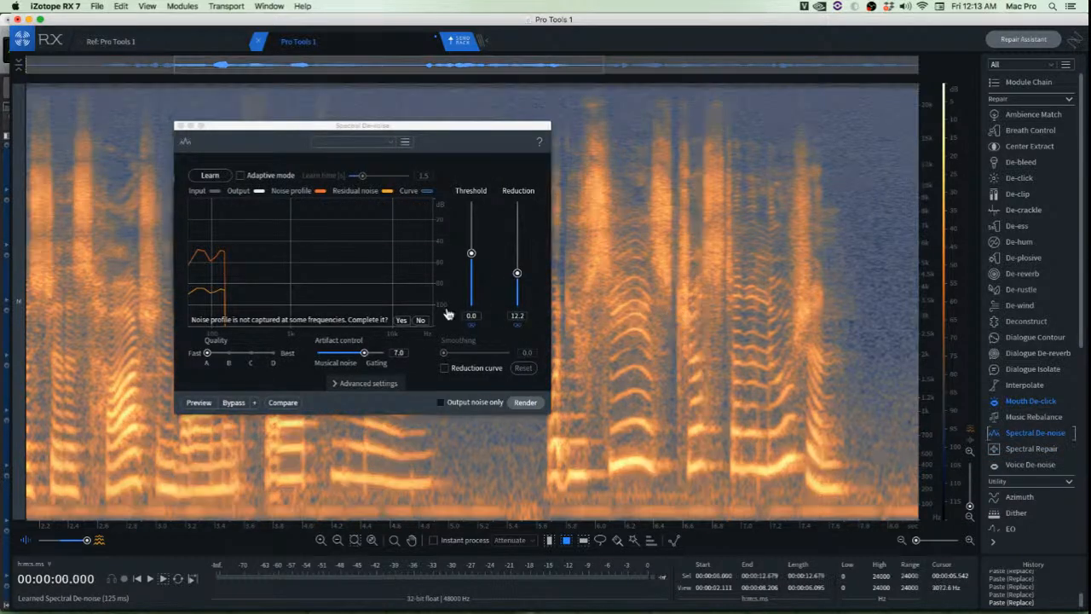
pyautogui.click(526, 402)
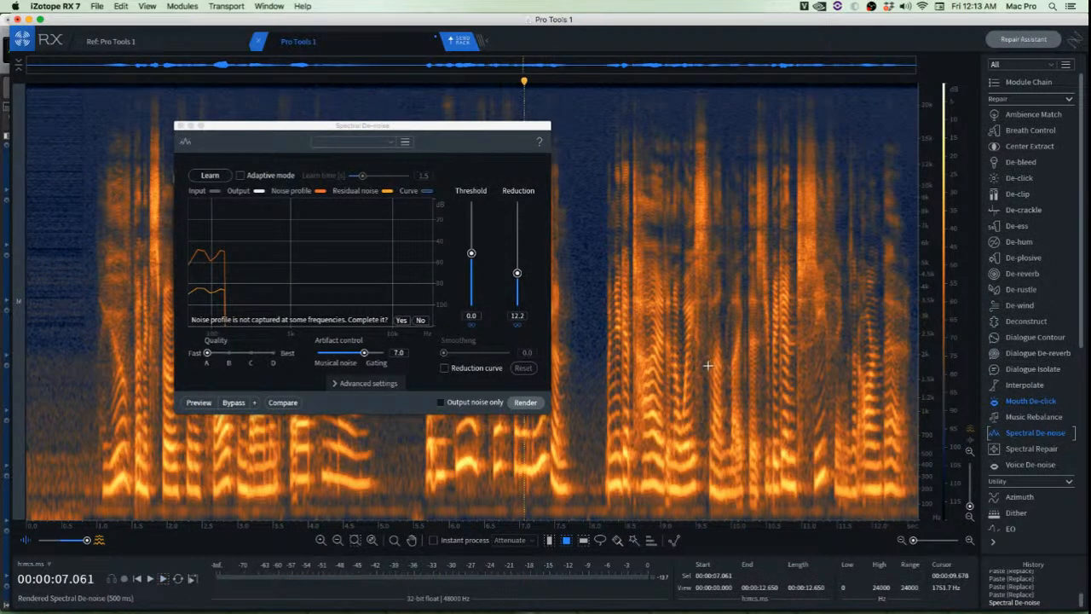
pyautogui.press('space')
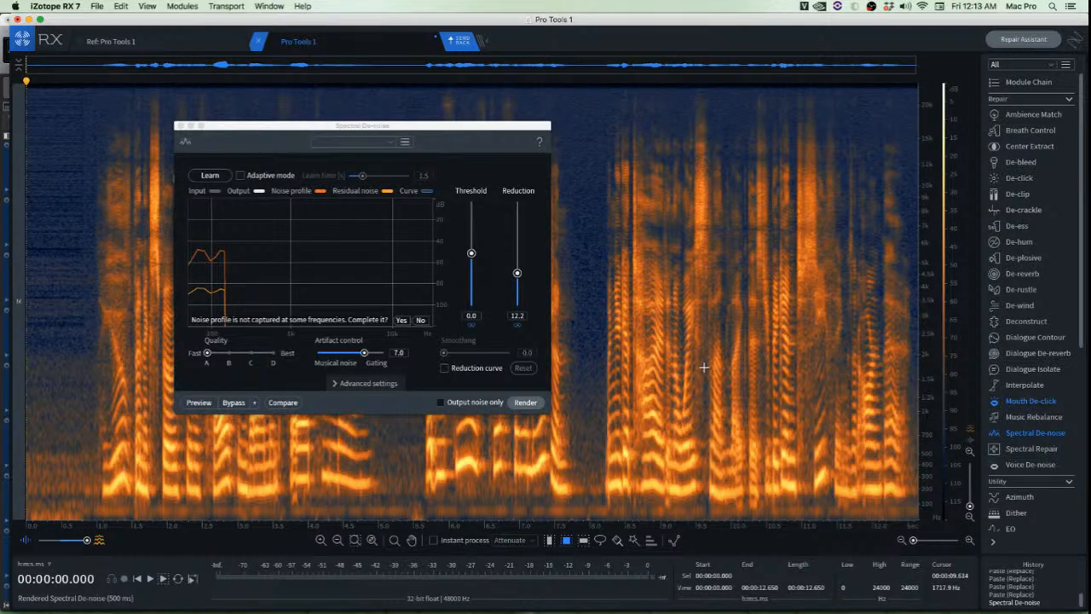
# Close the open Spectral De-noise and Mouth De-click modules and render Dialogue De-reverb over the whole recording
pyautogui.click(180, 127)
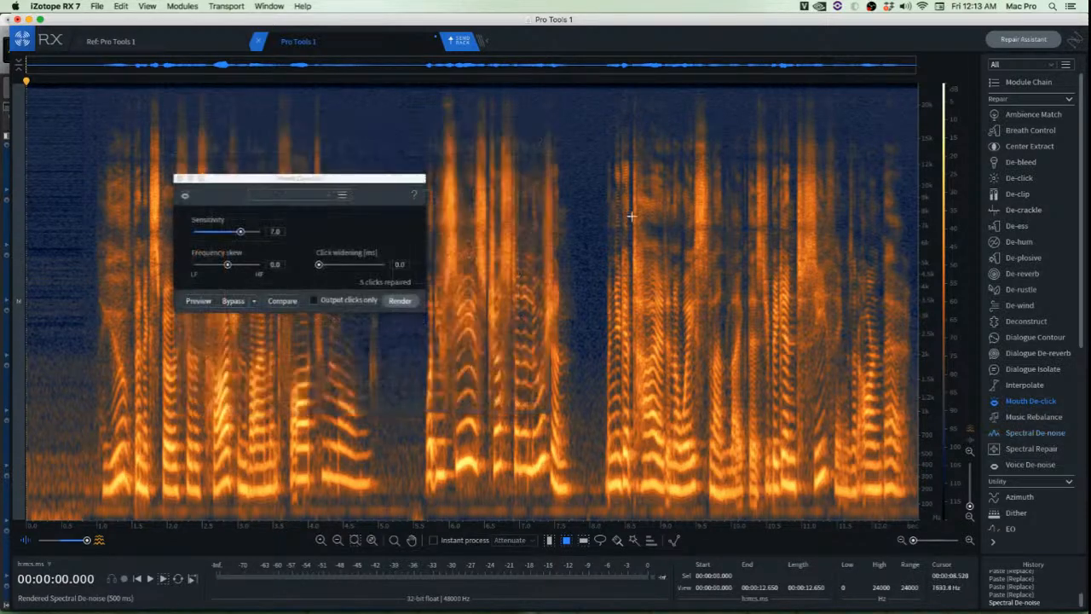
pyautogui.click(177, 179)
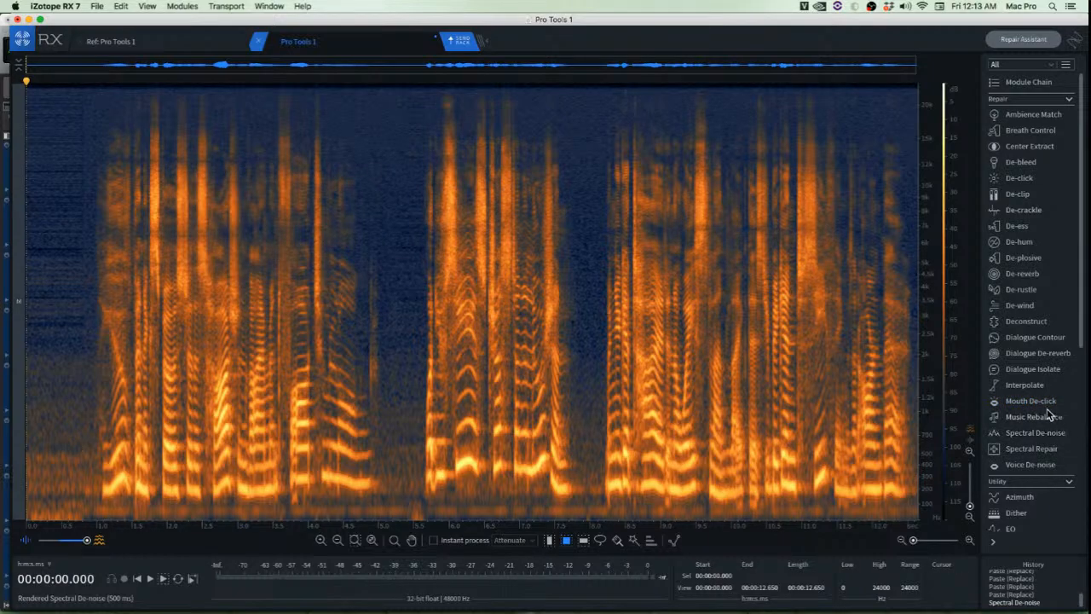
pyautogui.click(1043, 352)
pyautogui.click(873, 287)
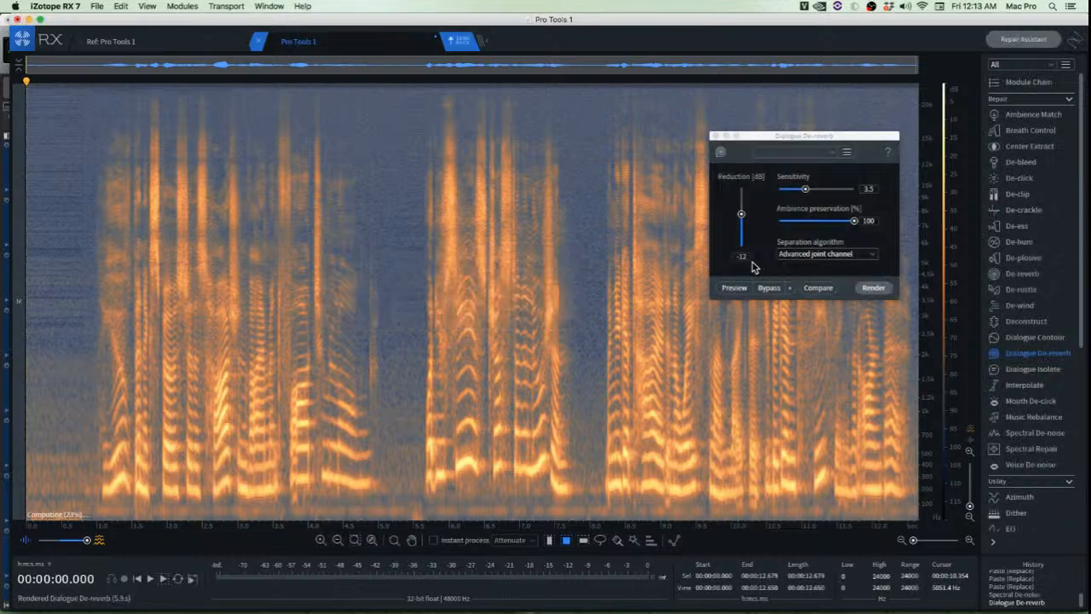
# Play the de-reverbed recording from the beginning to review the dialogue
pyautogui.press('space')
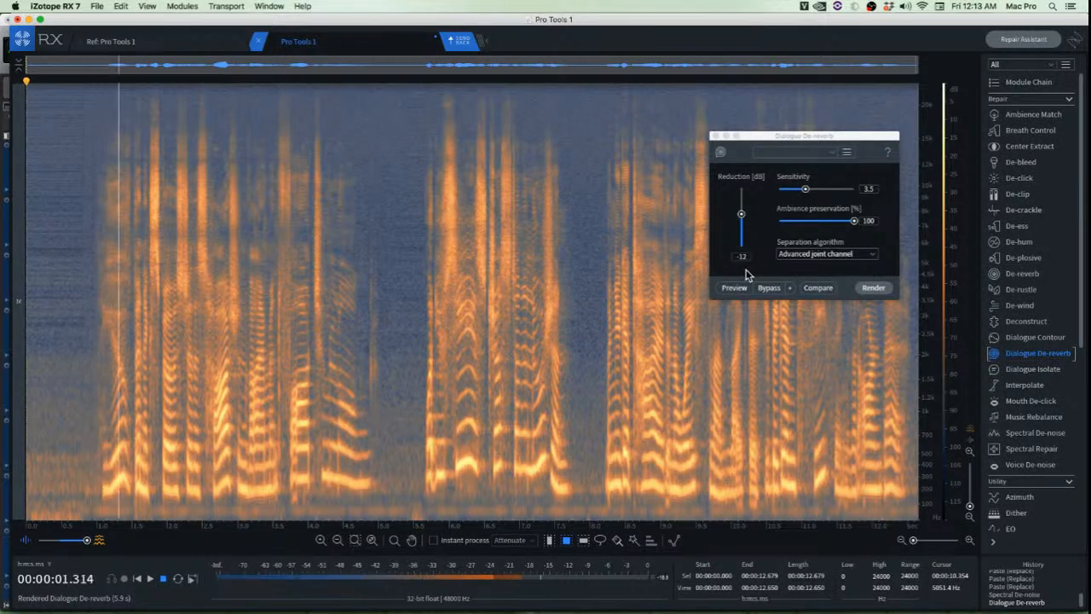
pyautogui.press('space')
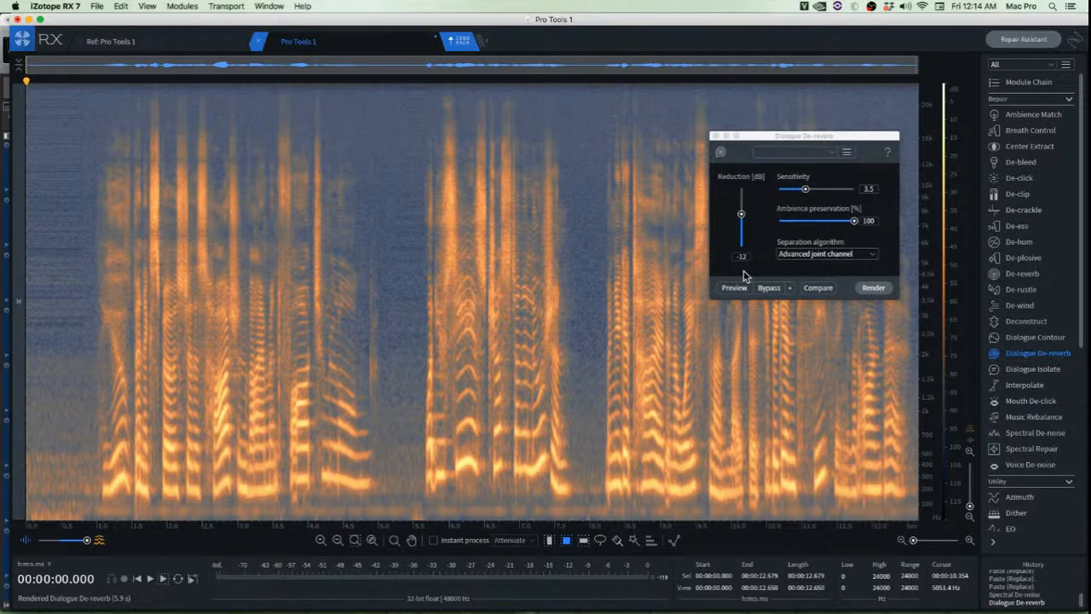
pyautogui.press('space')
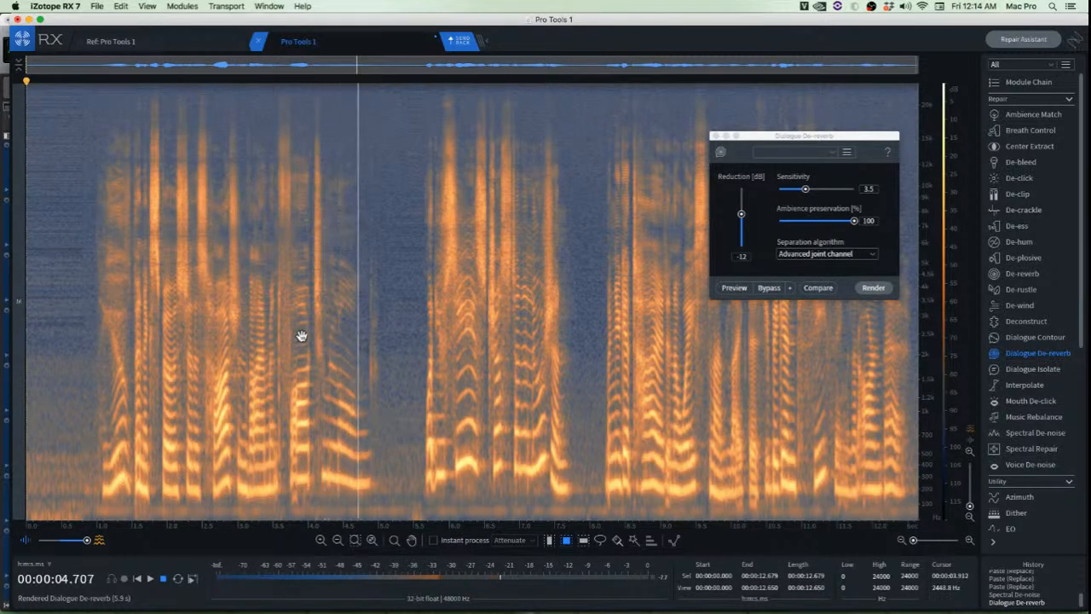
pyautogui.press('space')
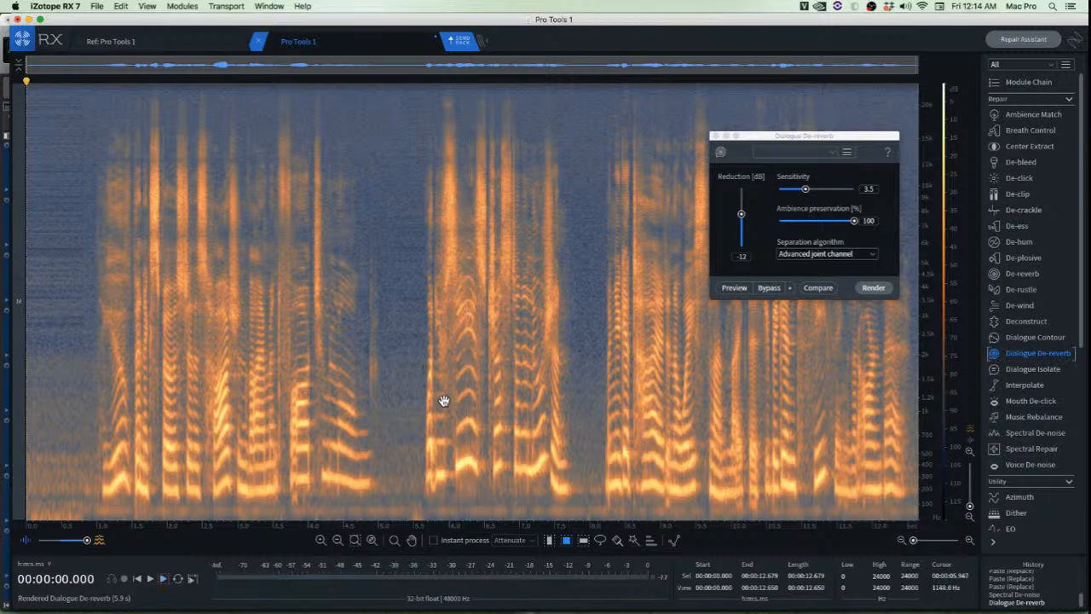
# Attenuate the low tonal area at 5.948–6.077 s between about 91 and 786 Hz with Spectral Repair
pyautogui.click(433, 386)
pyautogui.scroll(10, 433, 387)
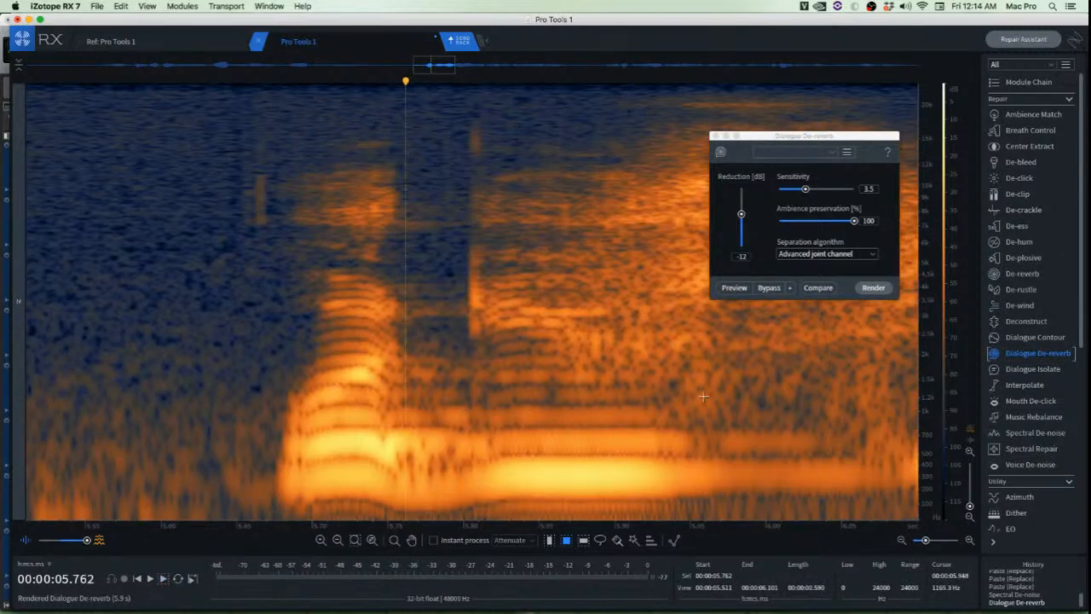
pyautogui.click(733, 397)
pyautogui.scroll(3, 722, 397)
pyautogui.scroll(-5, 598, 397)
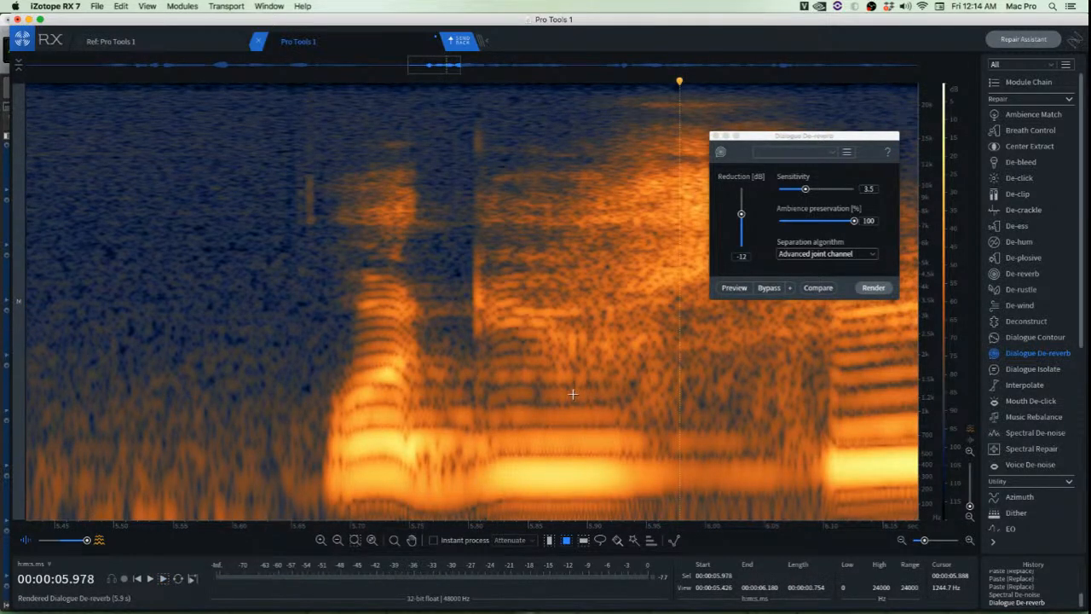
pyautogui.click(546, 395)
pyautogui.scroll(3, 529, 385)
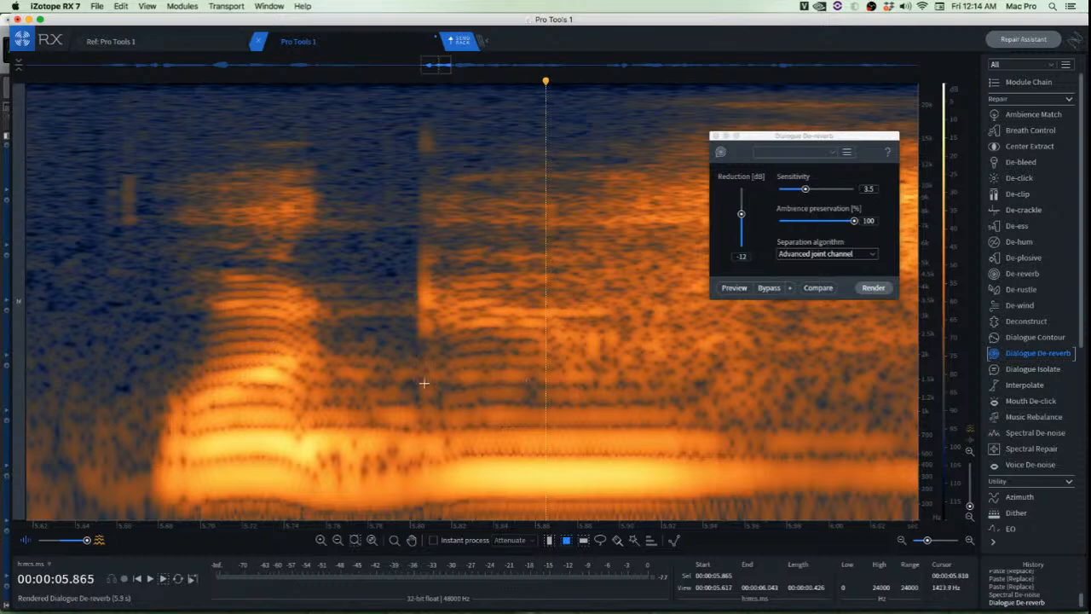
pyautogui.scroll(-2, 333, 355)
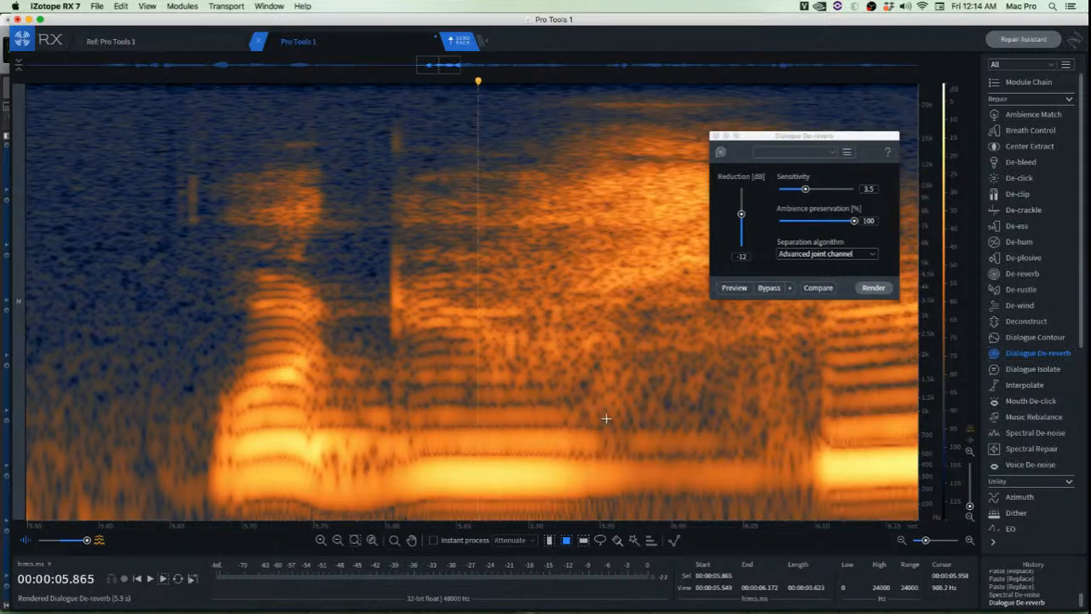
pyautogui.scroll(2, 702, 463)
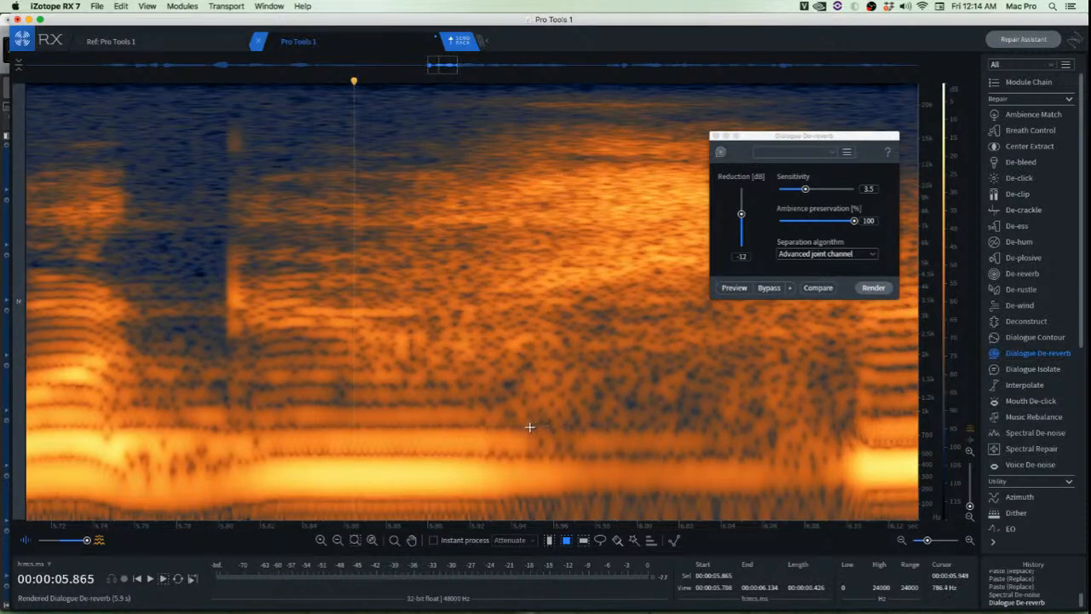
pyautogui.moveTo(529, 426); pyautogui.dragTo(799, 506)
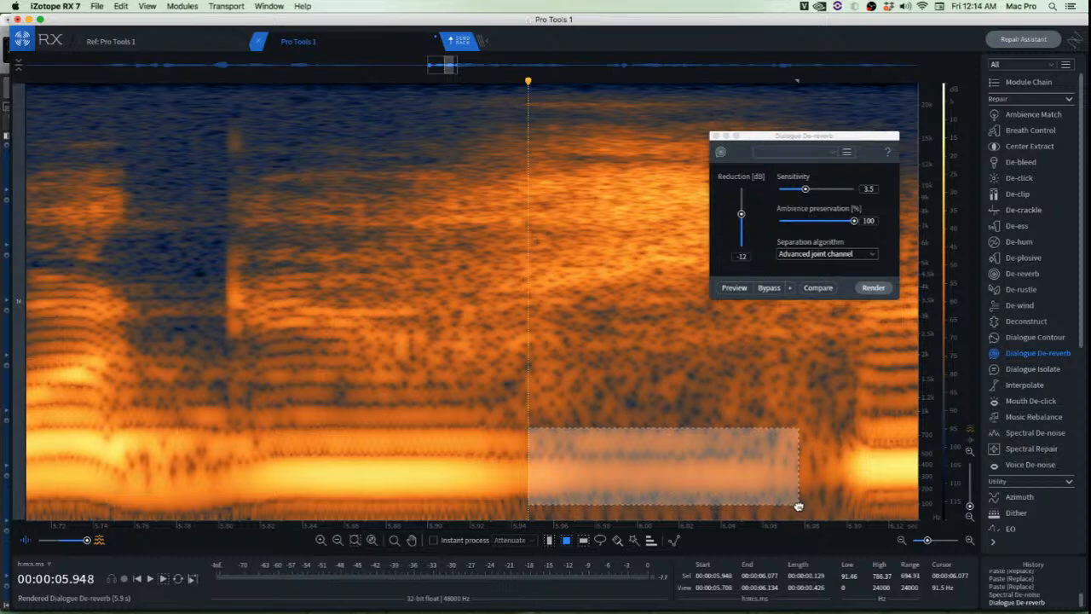
pyautogui.press('BackSpace')
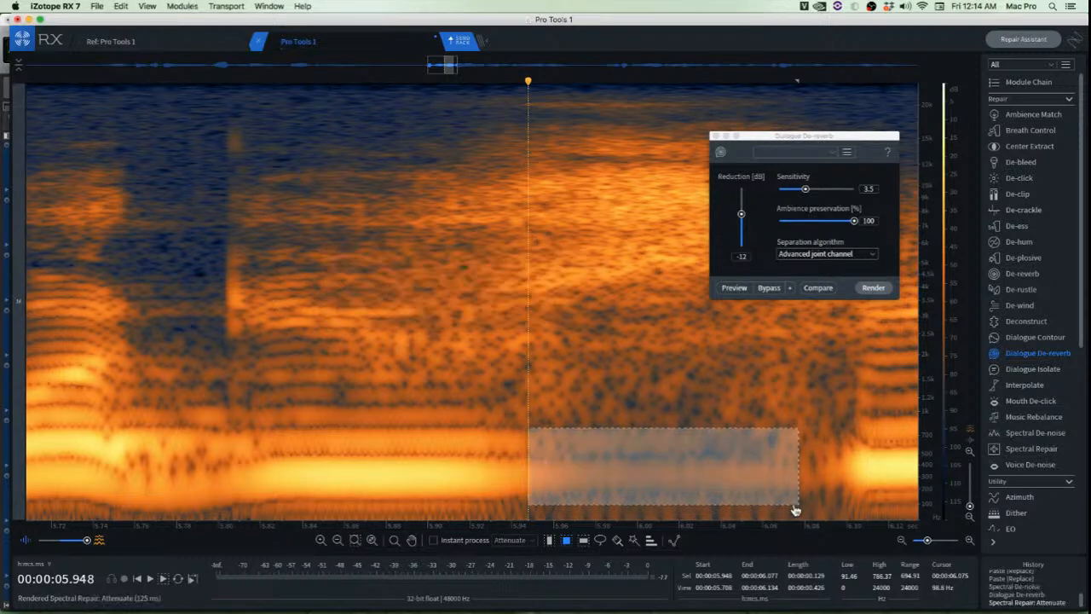
# Clear the selection and play from 5.715 s to check the attenuated area
pyautogui.click(519, 352)
pyautogui.scroll(-2, 519, 352)
pyautogui.click(297, 330)
pyautogui.press('space')
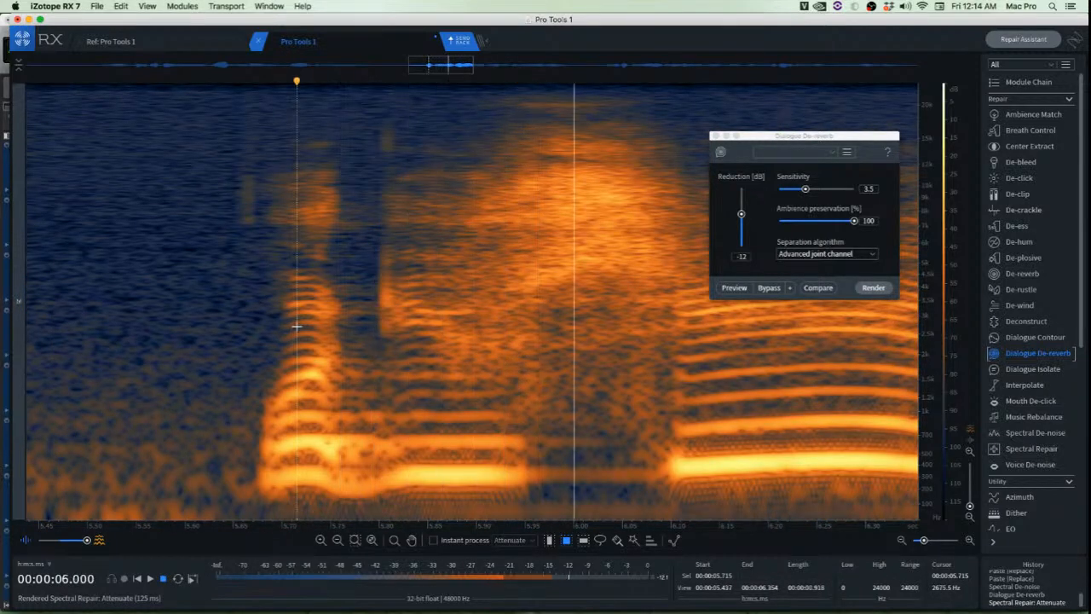
# Play the recording from 5.574 s and again from 6.365 s to check the dialogue around the attenuated area
pyautogui.press('space')
pyautogui.click(161, 310)
pyautogui.press('space')
pyautogui.press('space')
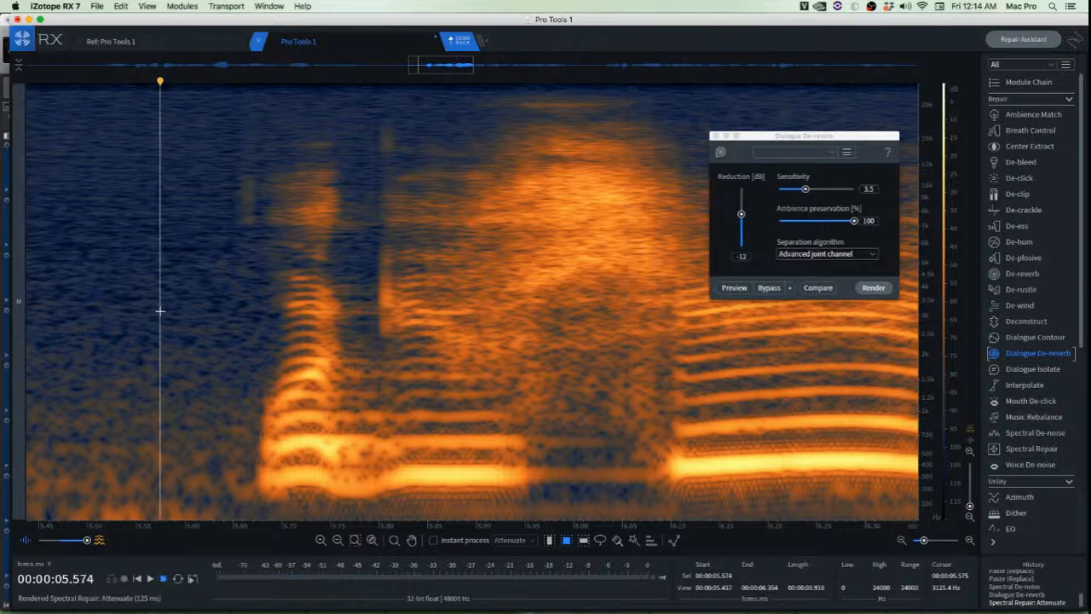
pyautogui.scroll(-2, 162, 311)
pyautogui.press('space')
pyautogui.scroll(-2, 163, 312)
pyautogui.press('space')
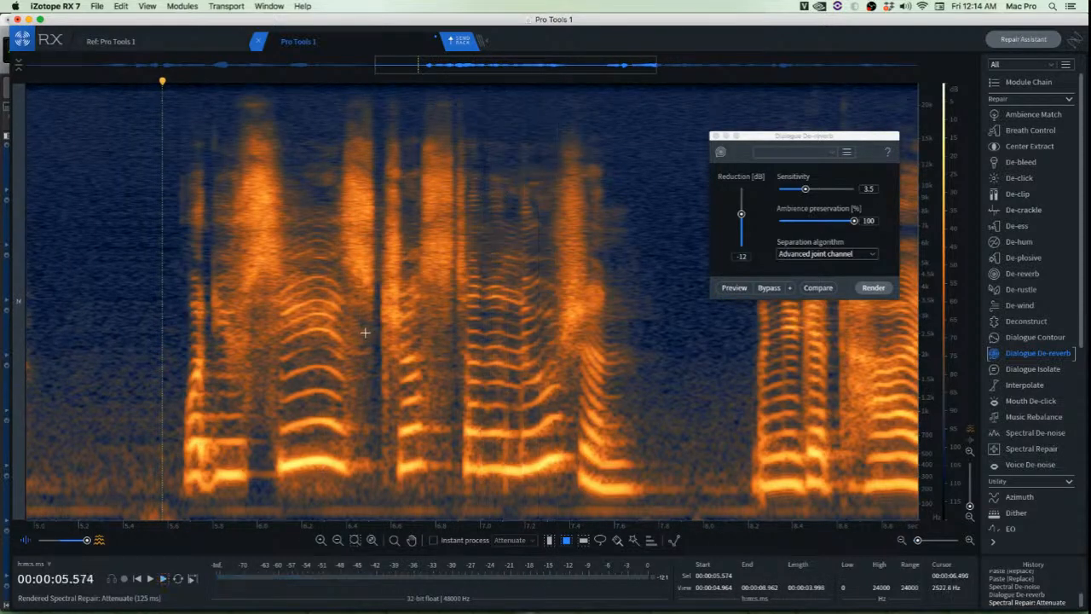
pyautogui.click(339, 360)
pyautogui.press('space')
pyautogui.press('space')
# Attenuate the low tonal area at 6.761–6.906 s between about 214 and 923 Hz with Spectral Repair
pyautogui.scroll(3, 442, 444)
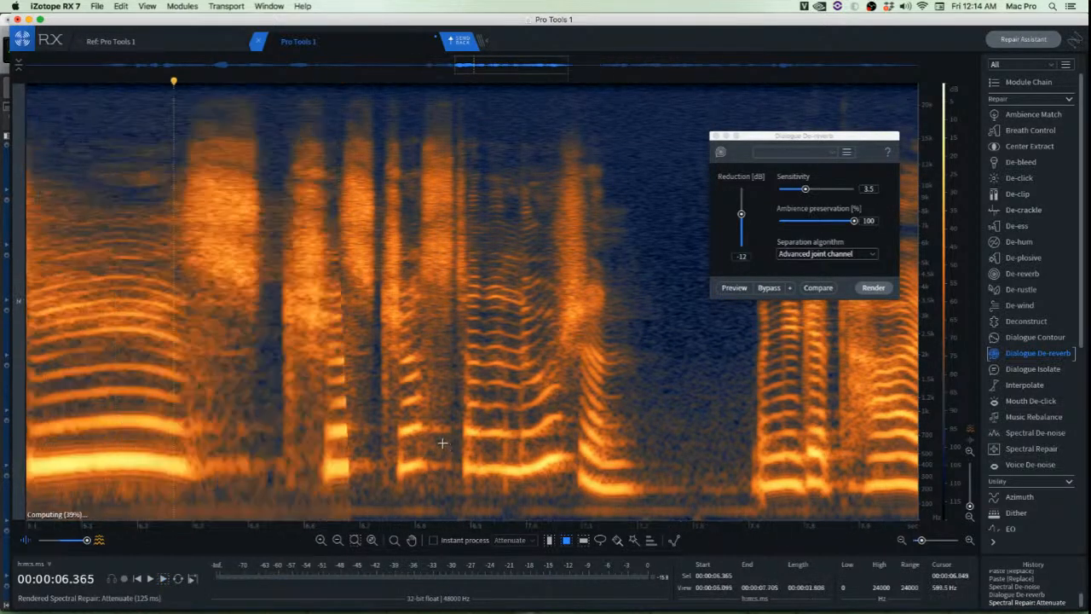
pyautogui.moveTo(294, 417); pyautogui.dragTo(540, 488)
pyautogui.press('space')
pyautogui.press('super+r')
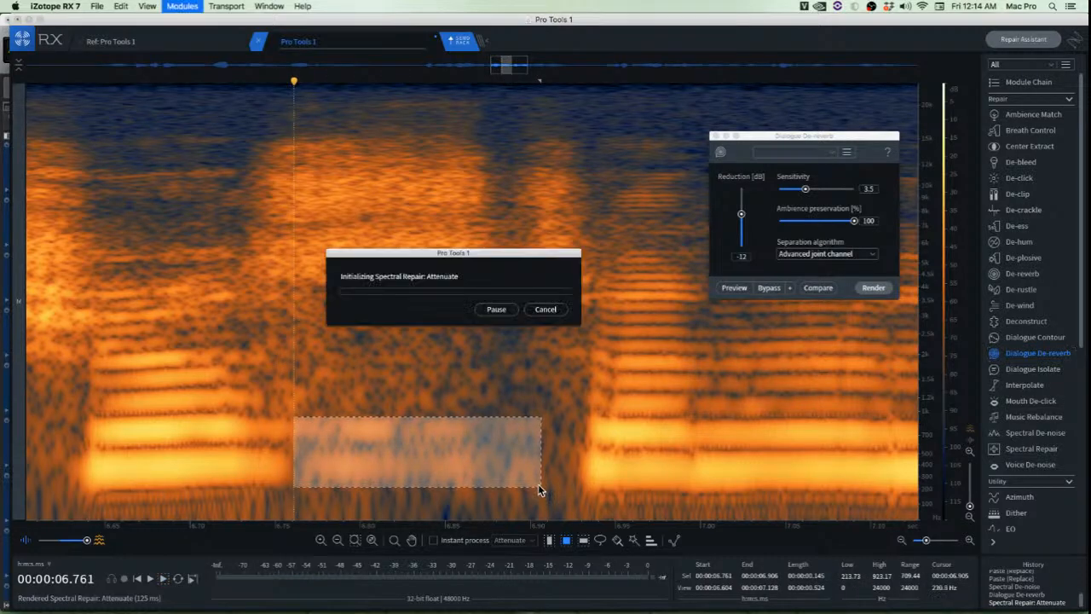
# Clear the selection and play from 6.375 s to check the repaired passage
pyautogui.scroll(-3, 360, 305)
pyautogui.click(195, 255)
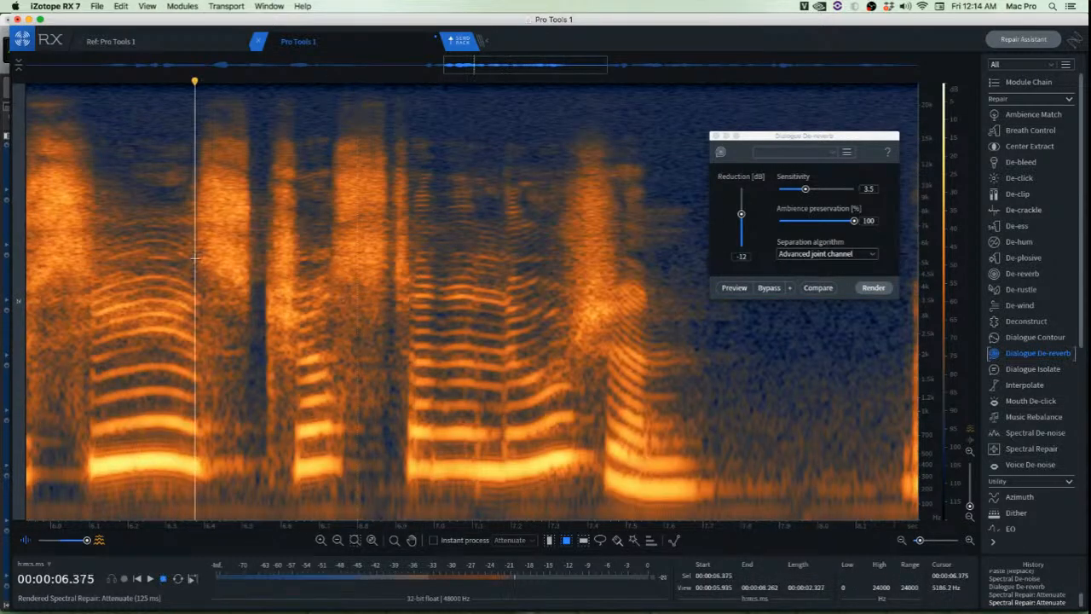
pyautogui.press('space')
pyautogui.press('space')
pyautogui.press('space')
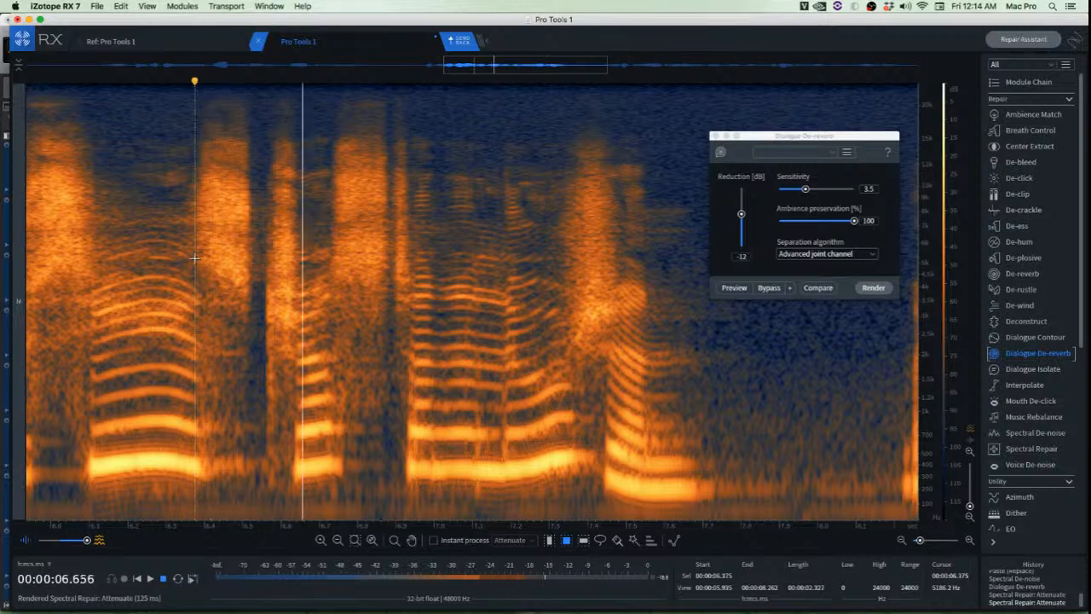
pyautogui.press('space')
# Attenuate the area at 6.732–6.895 s between about 923 and 3003 Hz with Spectral Repair, undoing the Deconstruct pass first run on it
pyautogui.scroll(2, 304, 304)
pyautogui.moveTo(360, 316); pyautogui.dragTo(491, 418)
pyautogui.press('d')
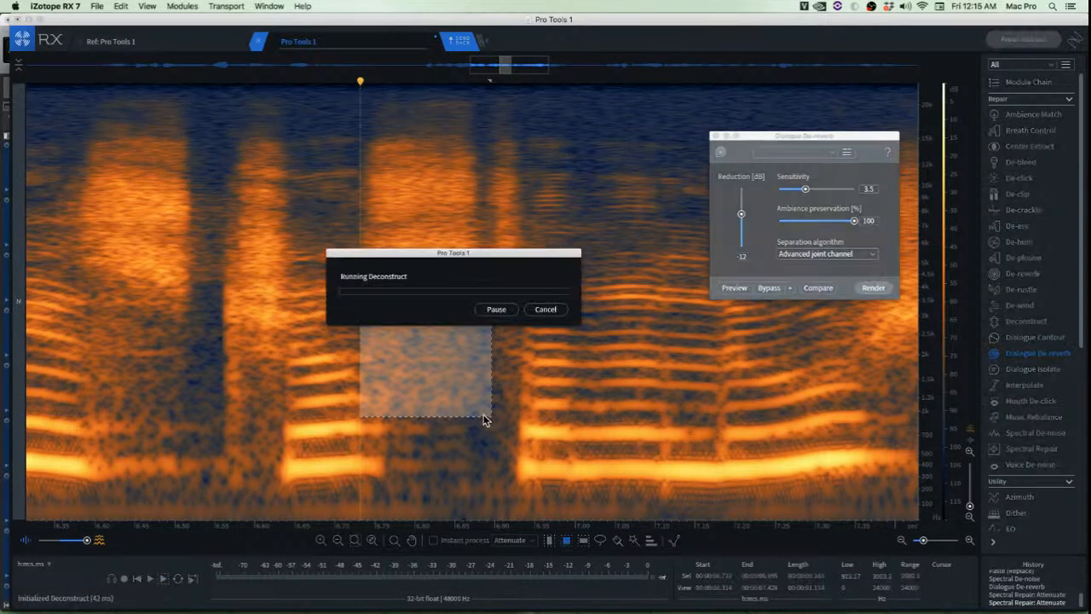
pyautogui.press('super+z')
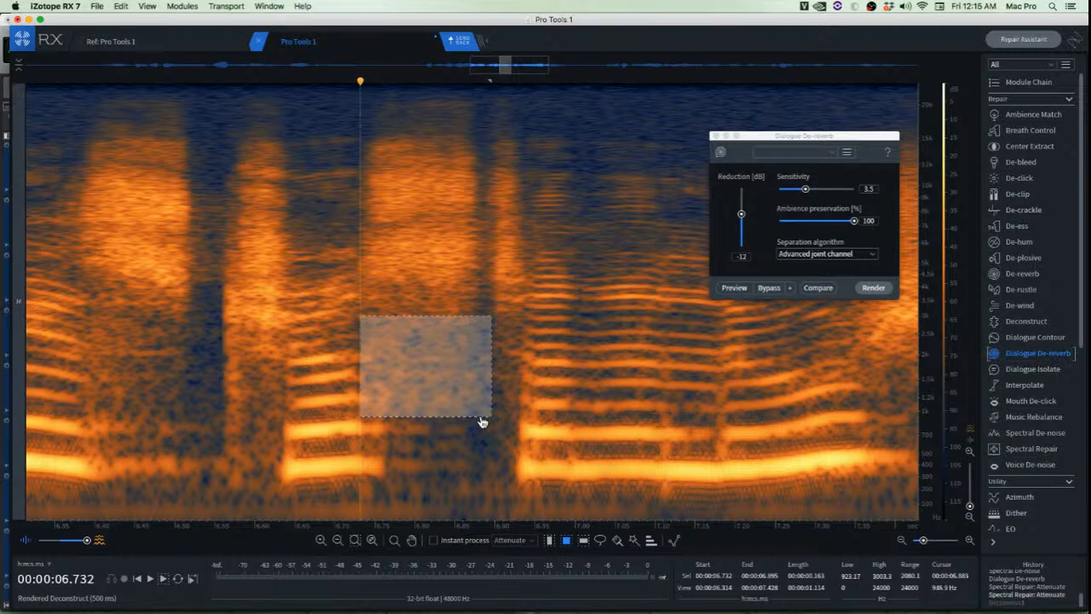
pyautogui.press('a')
# Clear the selection and play from 6.264 s, and again from 7.200 s, to check the word ending
pyautogui.click(232, 294)
pyautogui.scroll(-2, 239, 299)
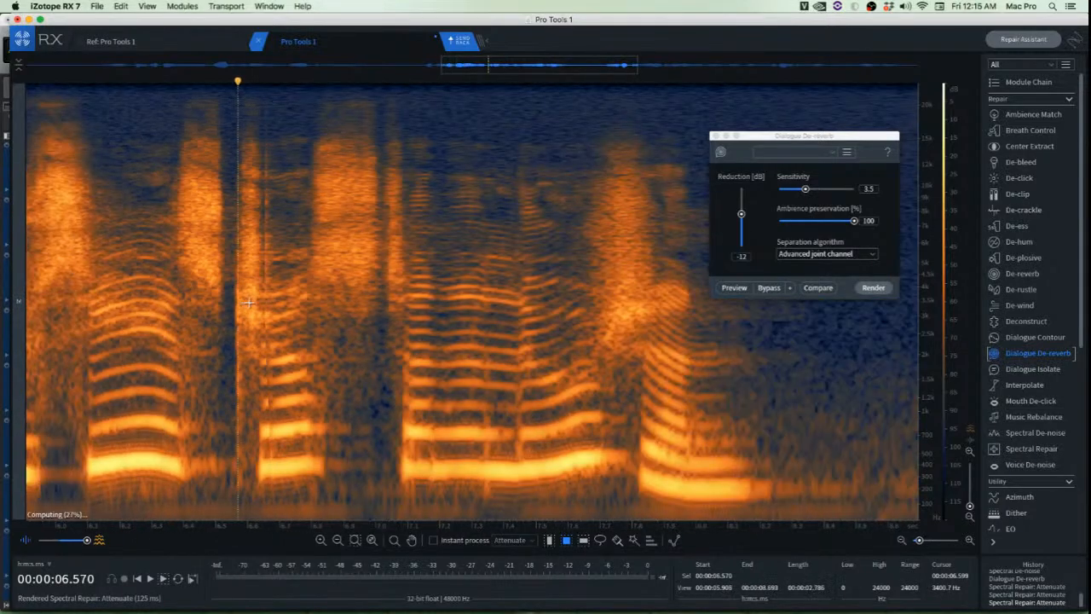
pyautogui.click(141, 248)
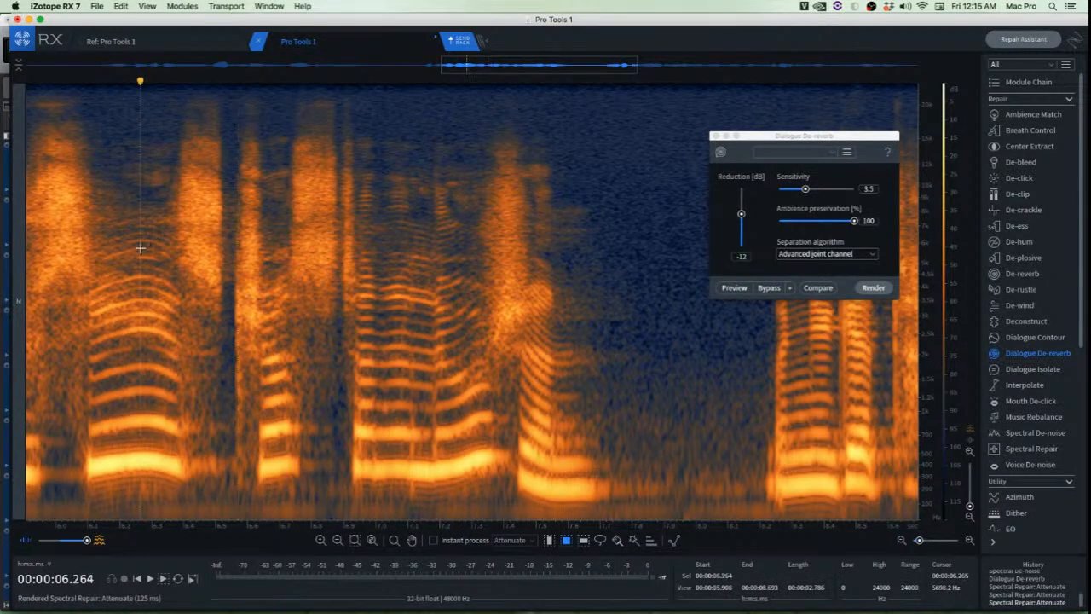
pyautogui.press('space')
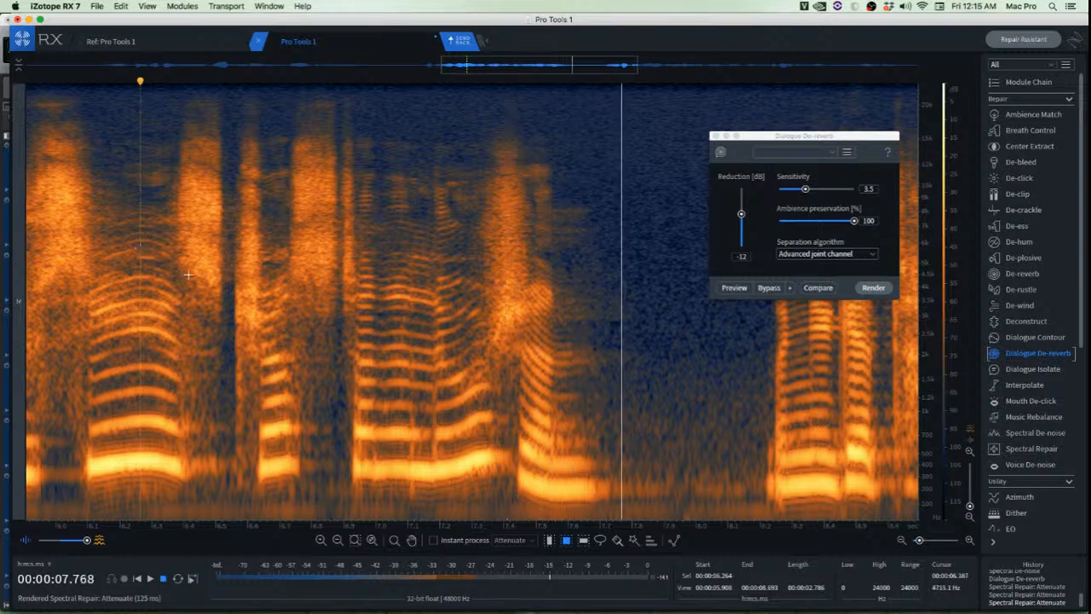
pyautogui.scroll(-2, 205, 287)
pyautogui.click(315, 274)
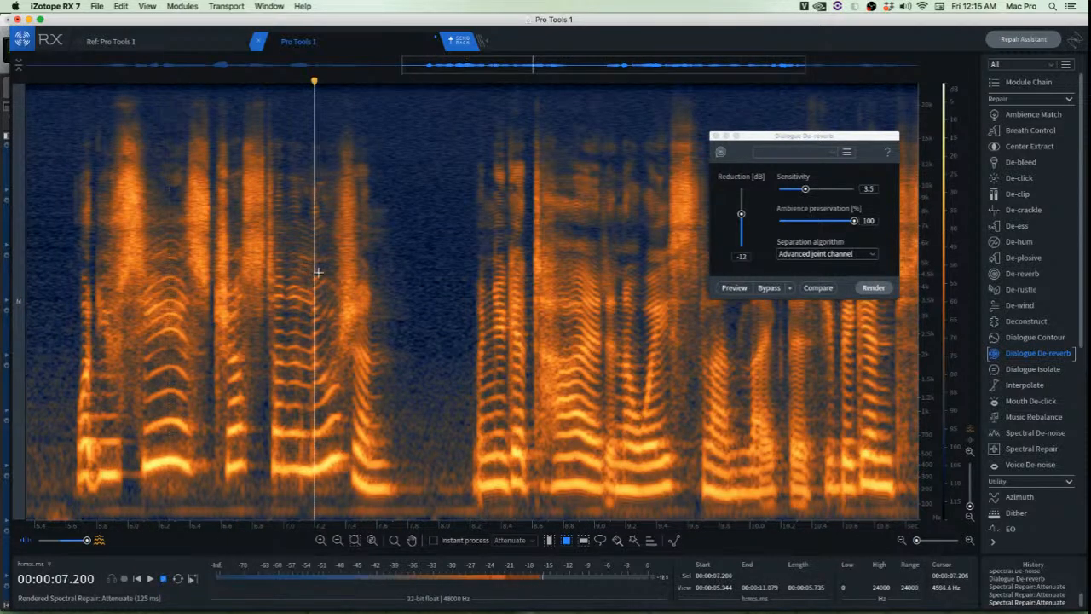
pyautogui.press('space')
# Attenuate the reverb tail at 7.550–7.776 s between about 1365 and 2434 Hz with Spectral Repair
pyautogui.scroll(6, 397, 388)
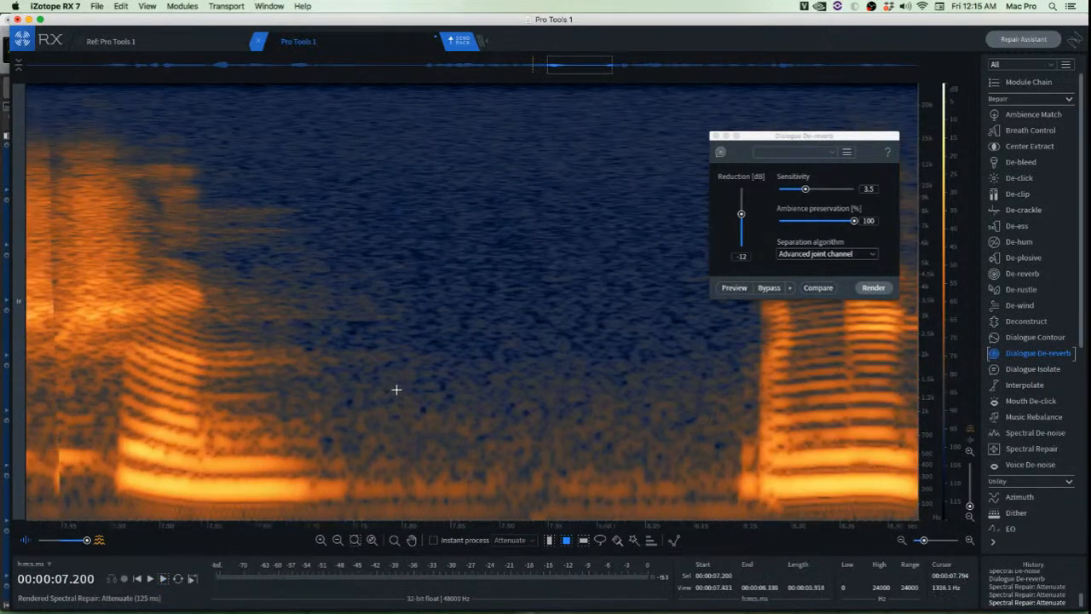
pyautogui.moveTo(112, 336); pyautogui.dragTo(331, 389)
pyautogui.press('super+shift+5')
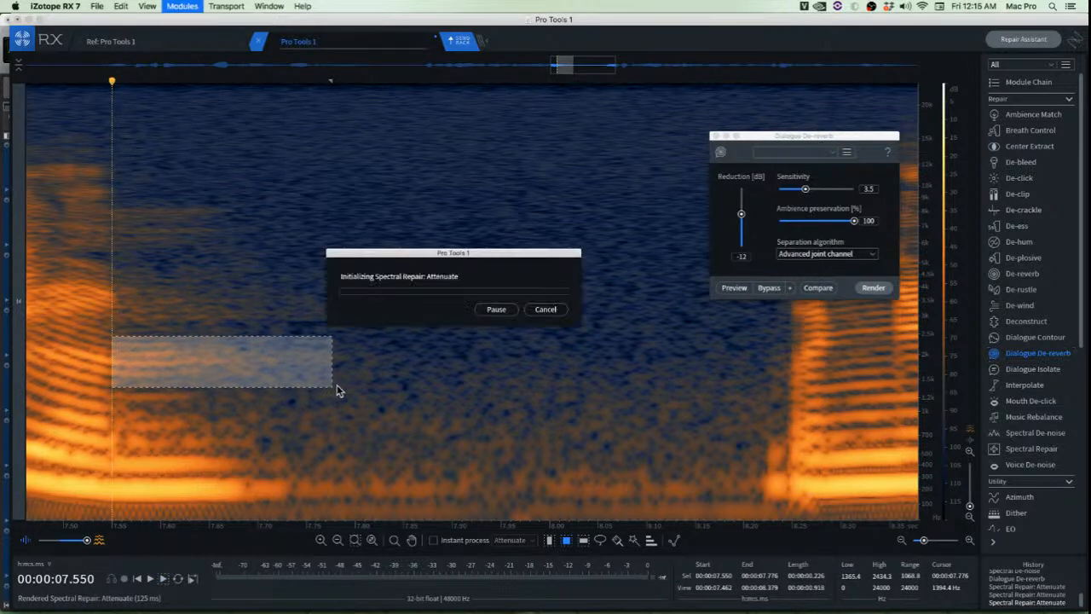
# Clear the selection and play from 7.369 s, continuing to about 11.903 s to review the remaining dialogue
pyautogui.click(403, 387)
pyautogui.scroll(-2, 378, 391)
pyautogui.click(128, 256)
pyautogui.press('space')
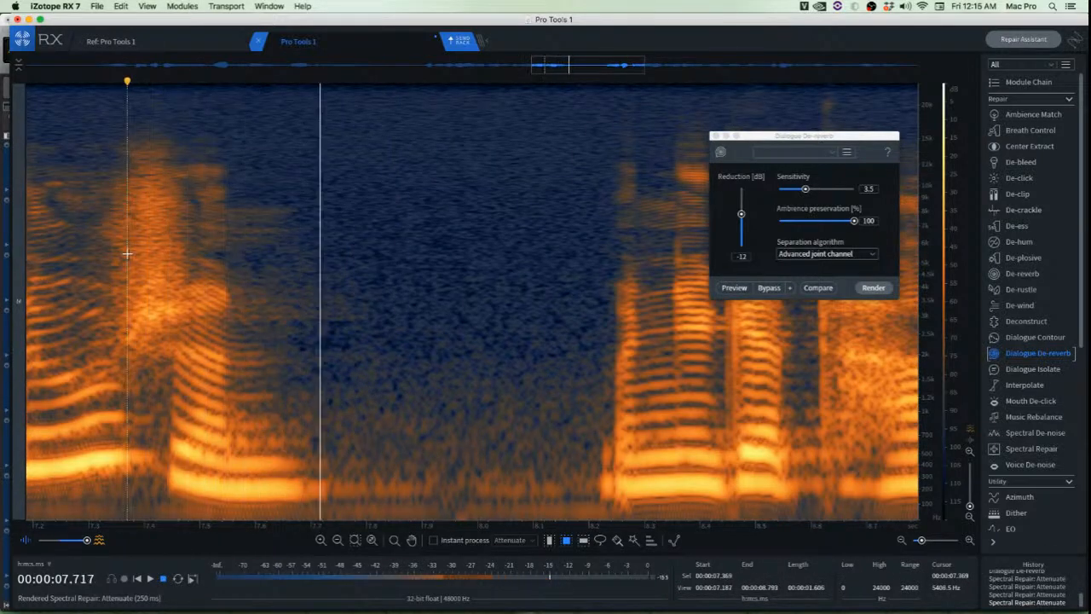
pyautogui.scroll(-3, 231, 290)
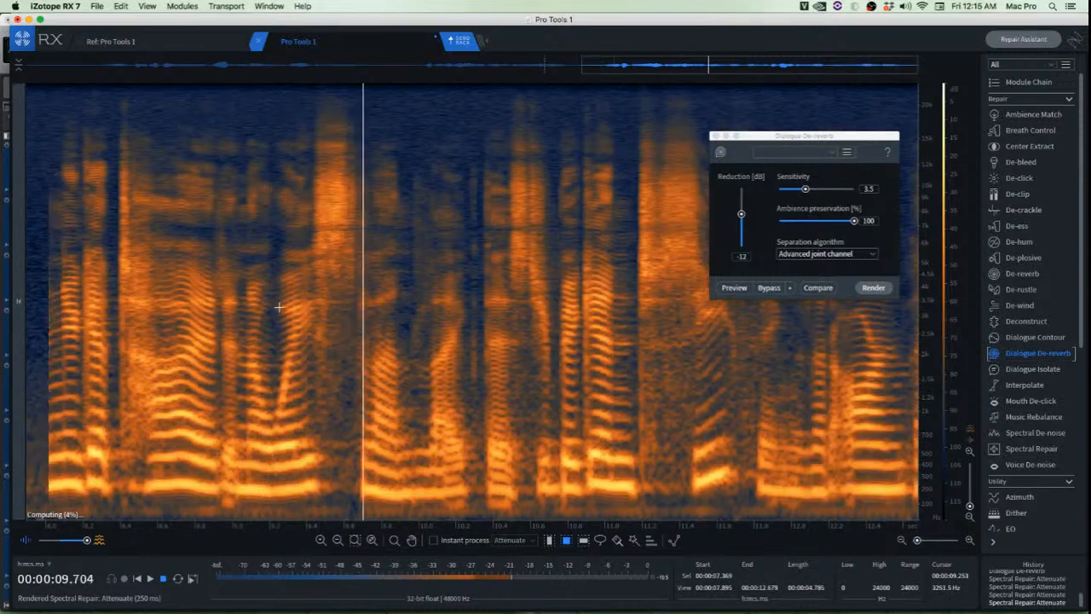
pyautogui.scroll(-2, 401, 324)
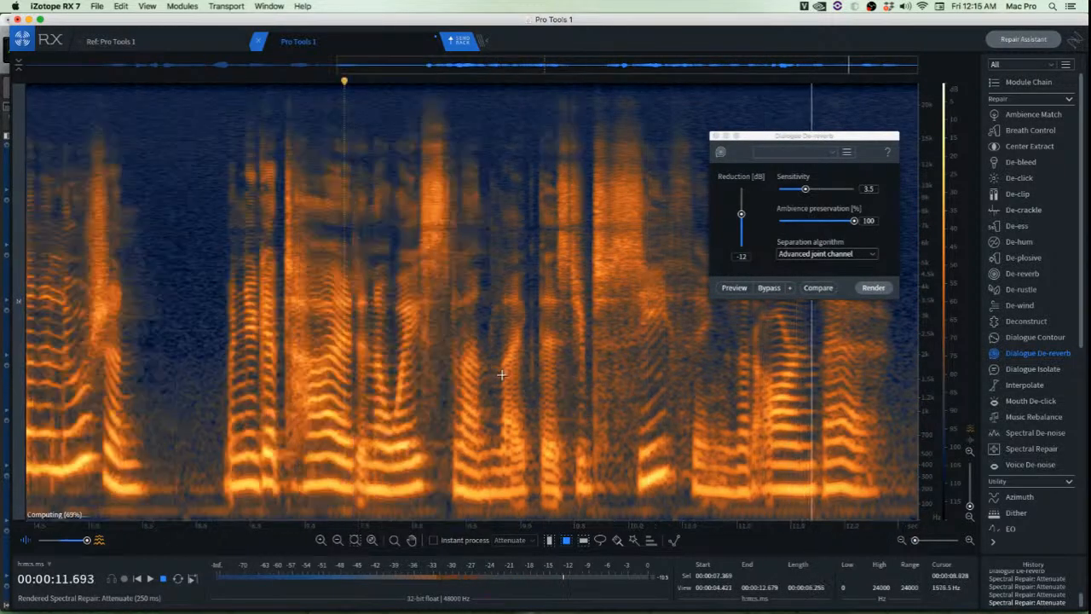
pyautogui.click(835, 389)
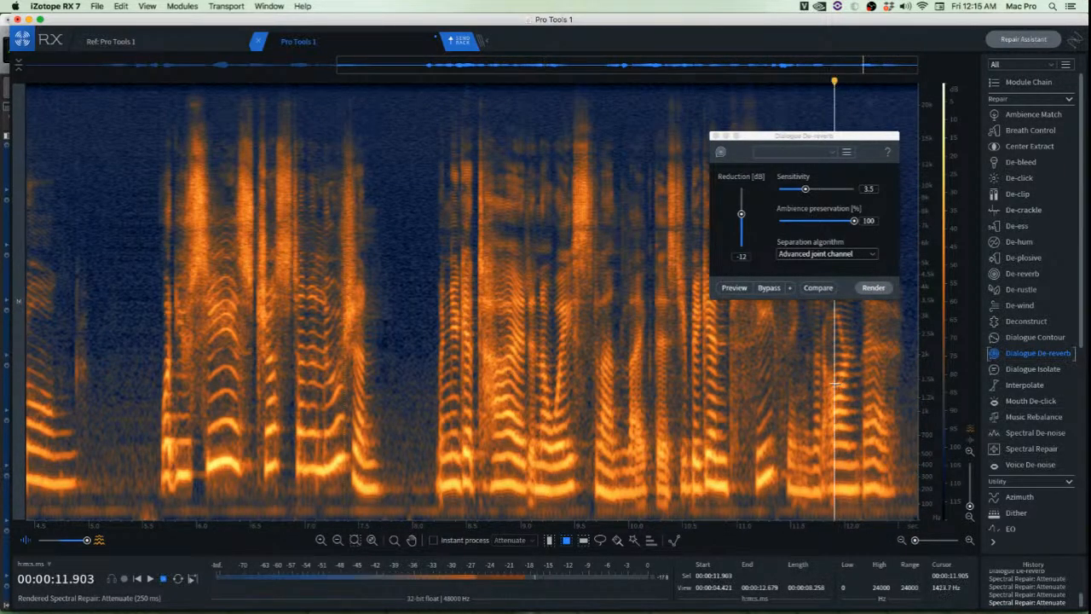
# Attenuate the tail at about 12.04–12.16 s between roughly 1.2 and 2.5 kHz with Spectral Repair and clear the selection
pyautogui.scroll(10, 879, 379)
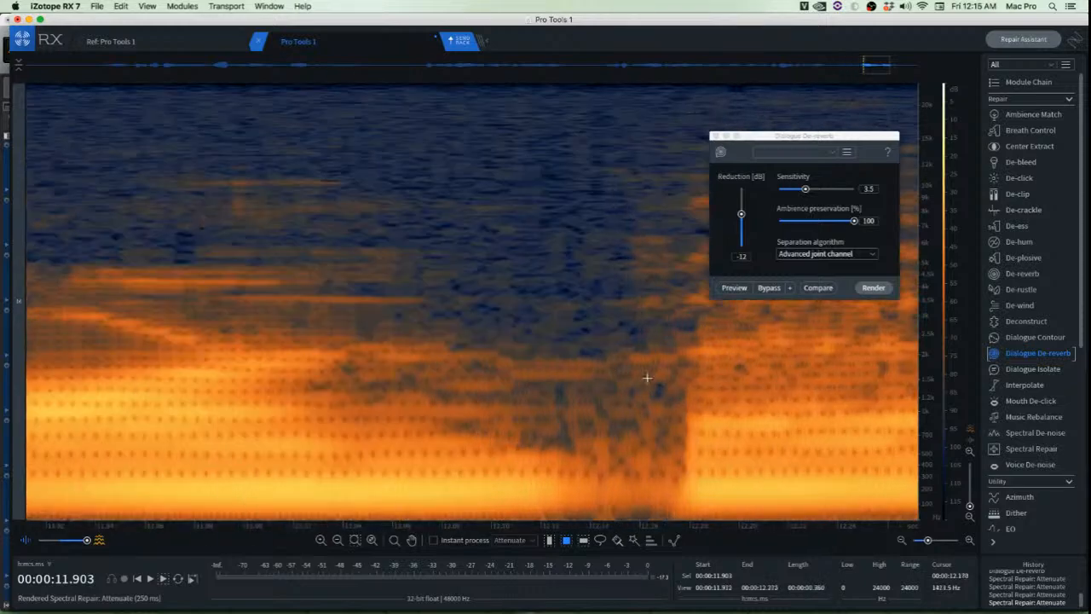
pyautogui.moveTo(342, 333); pyautogui.dragTo(650, 401)
pyautogui.click(566, 424)
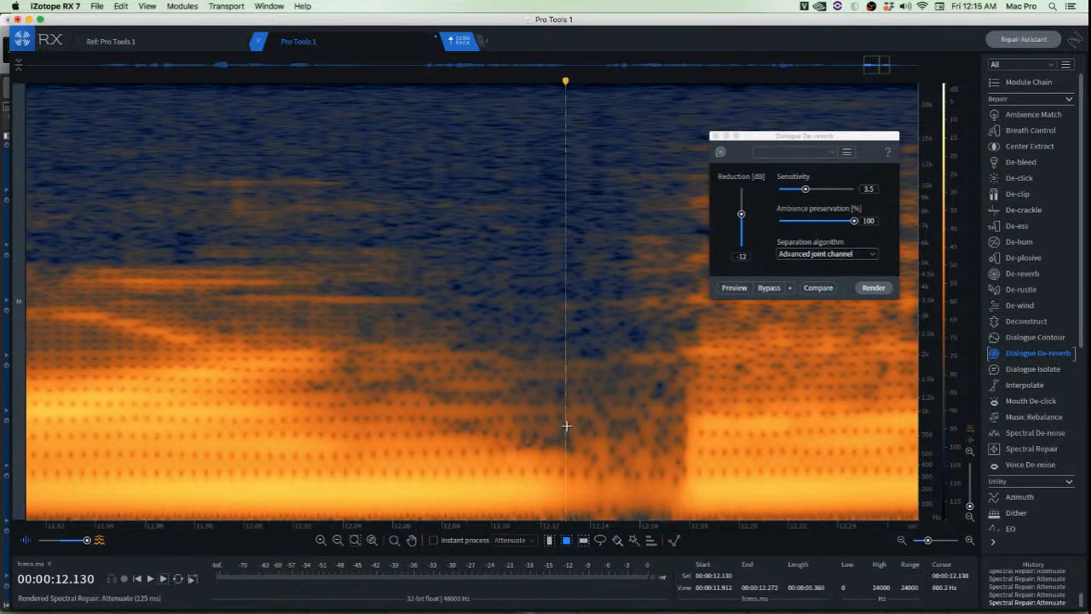
# Play the end of the recording from 11.842 s to check the attenuated tail
pyautogui.scroll(-2, 567, 424)
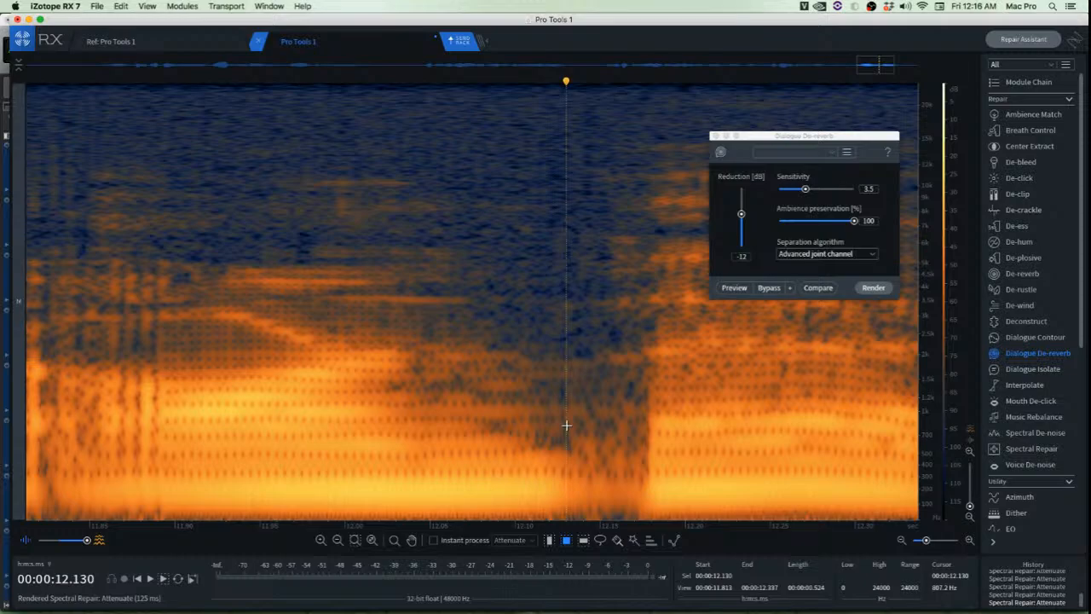
pyautogui.scroll(-5, 565, 389)
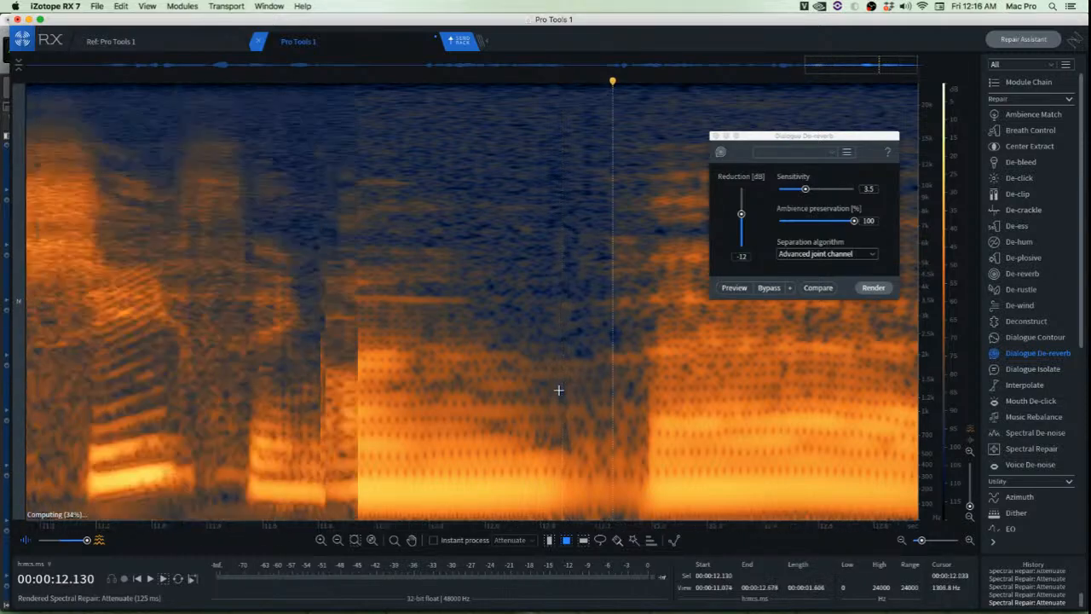
pyautogui.click(695, 325)
pyautogui.press('space')
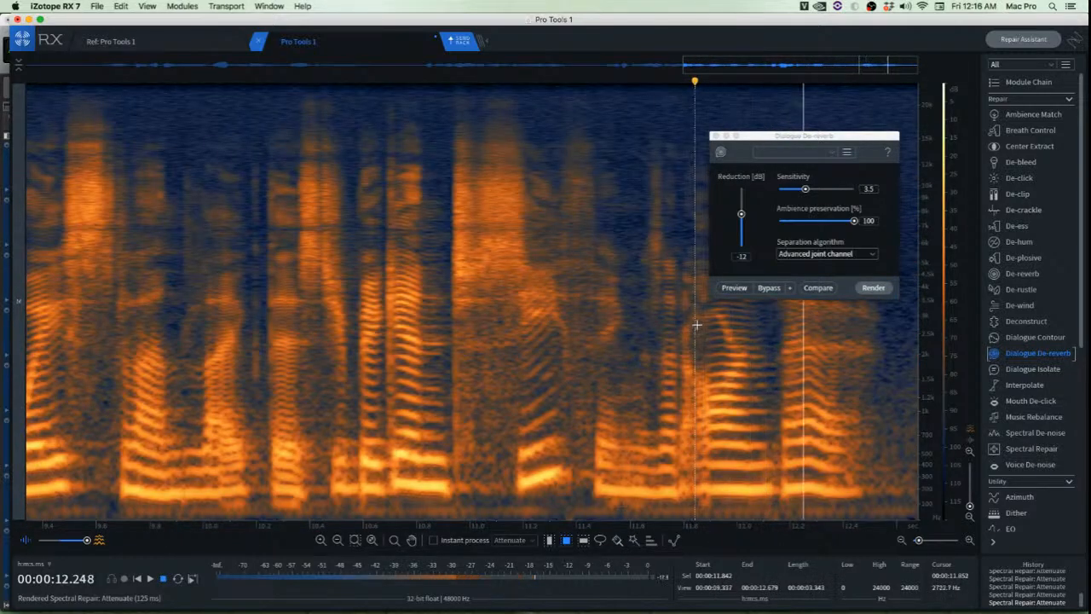
pyautogui.press('space')
pyautogui.press('space')
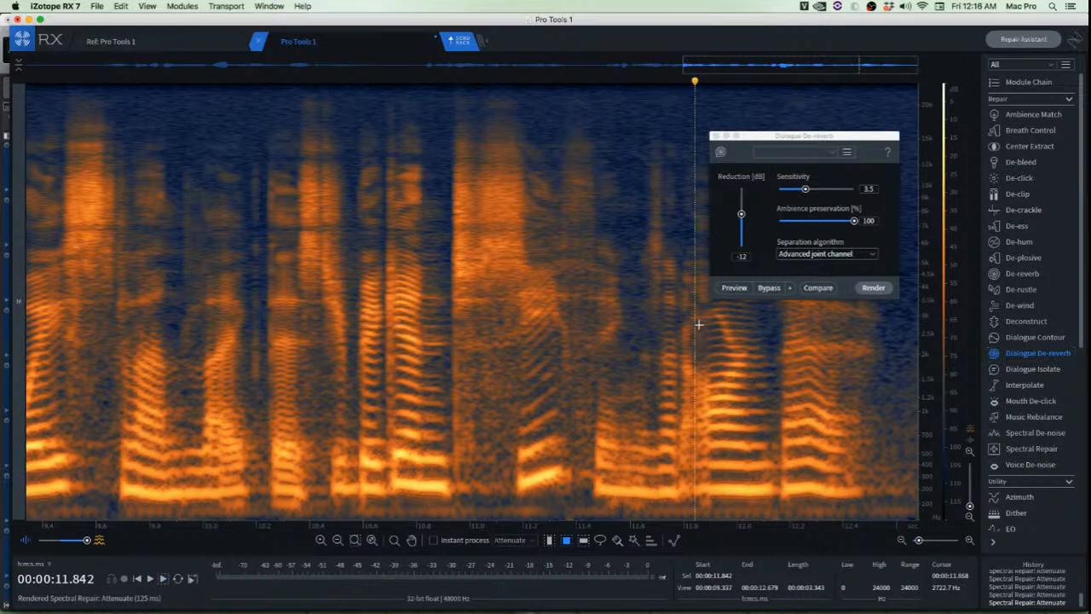
# Select the whole recording and play it from the beginning for a final review
pyautogui.press('super+a')
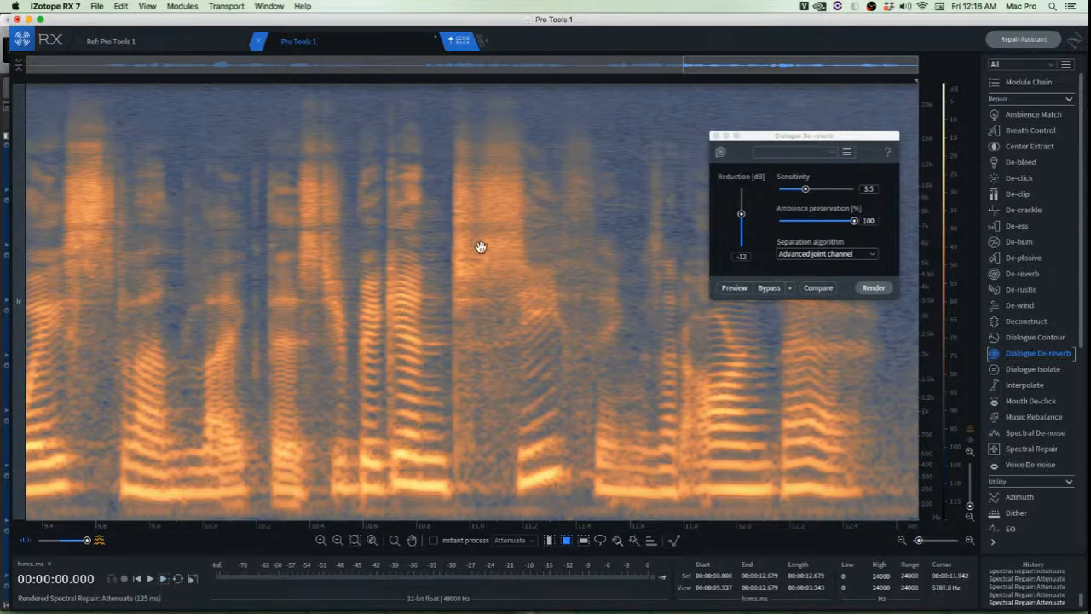
pyautogui.press('space')
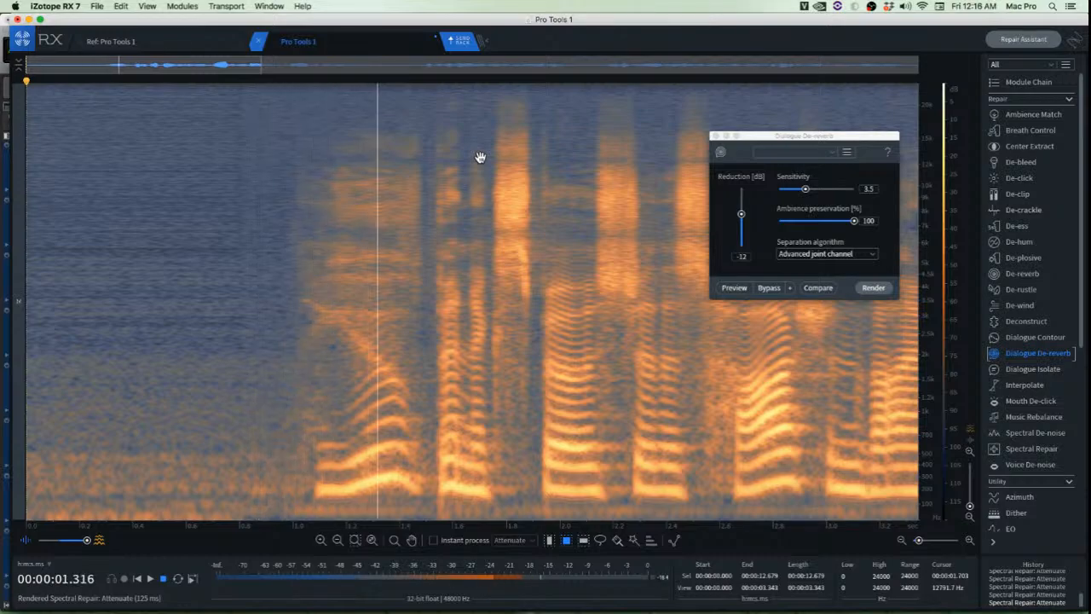
pyautogui.scroll(-4, 477, 160)
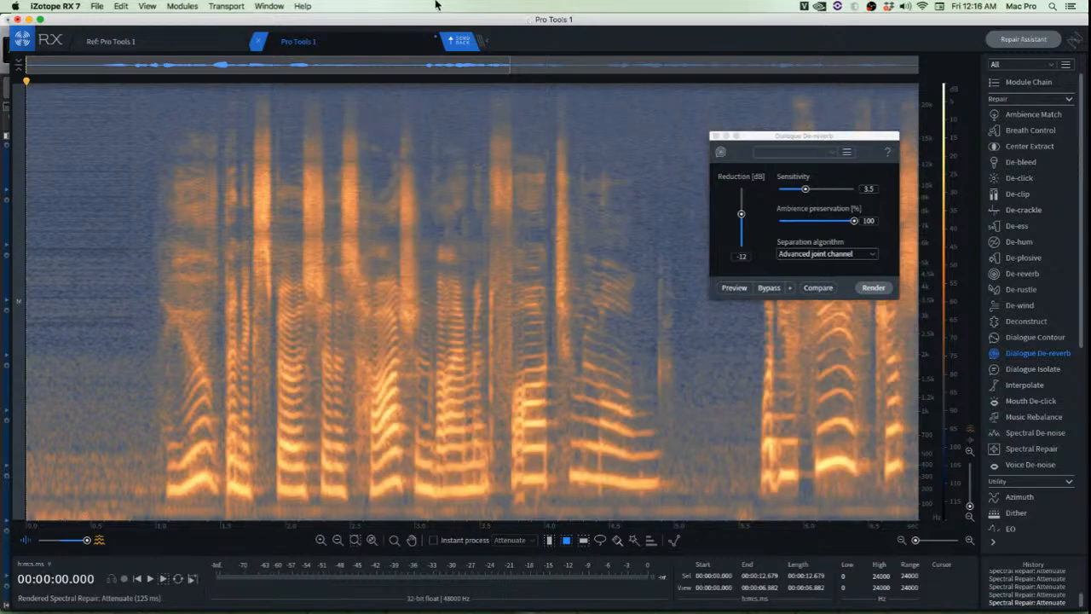
# Send the repaired audio back to Pro Tools and play the rendered clip on track DX H
pyautogui.click(457, 44)
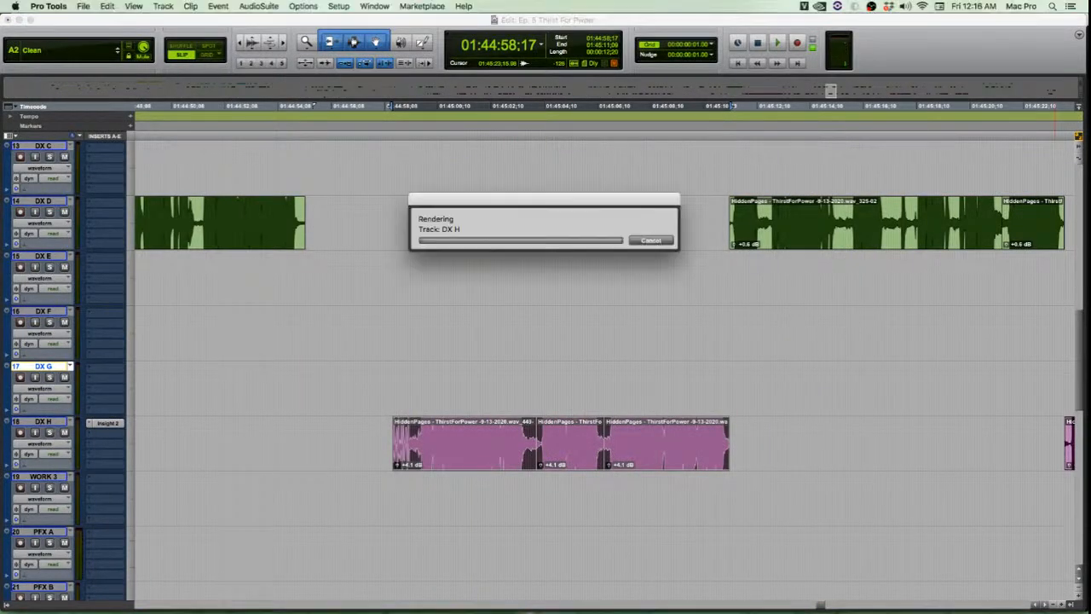
pyautogui.scroll(-1, 749, 364)
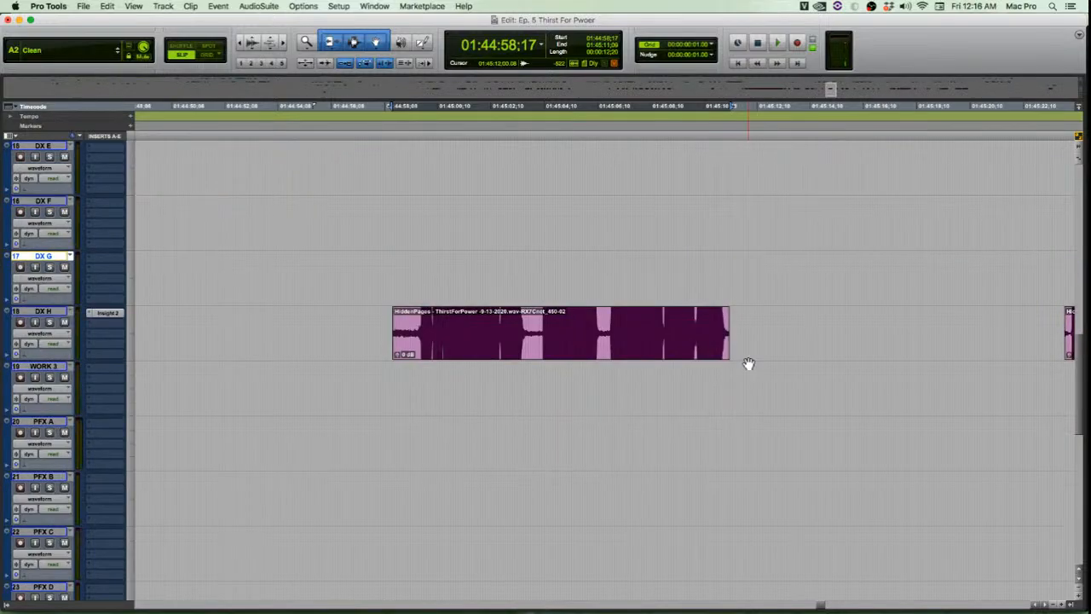
pyautogui.press('space')
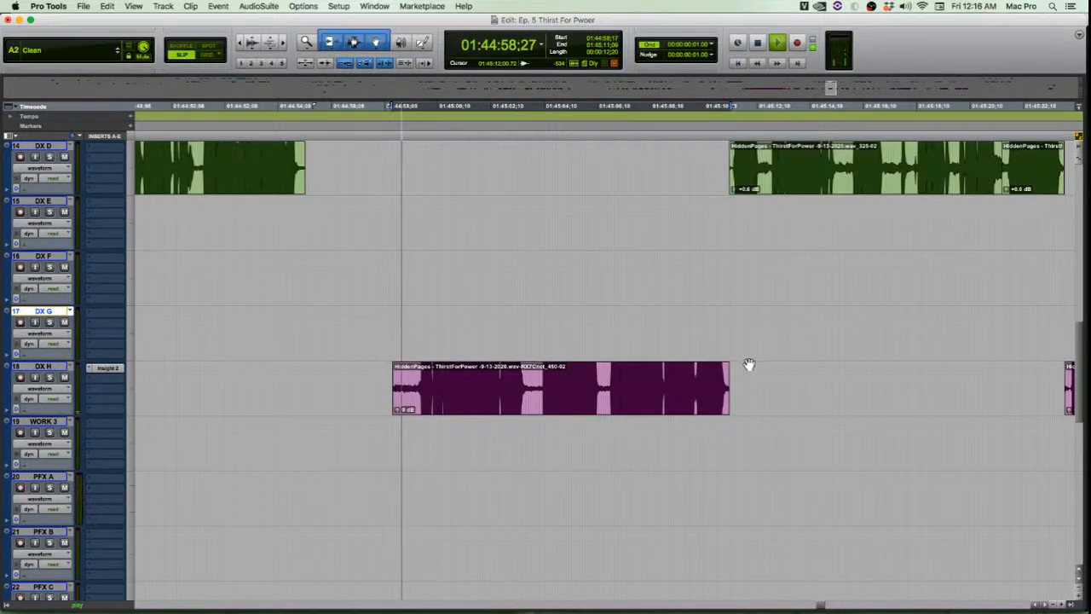
pyautogui.press('super+bracketleft')
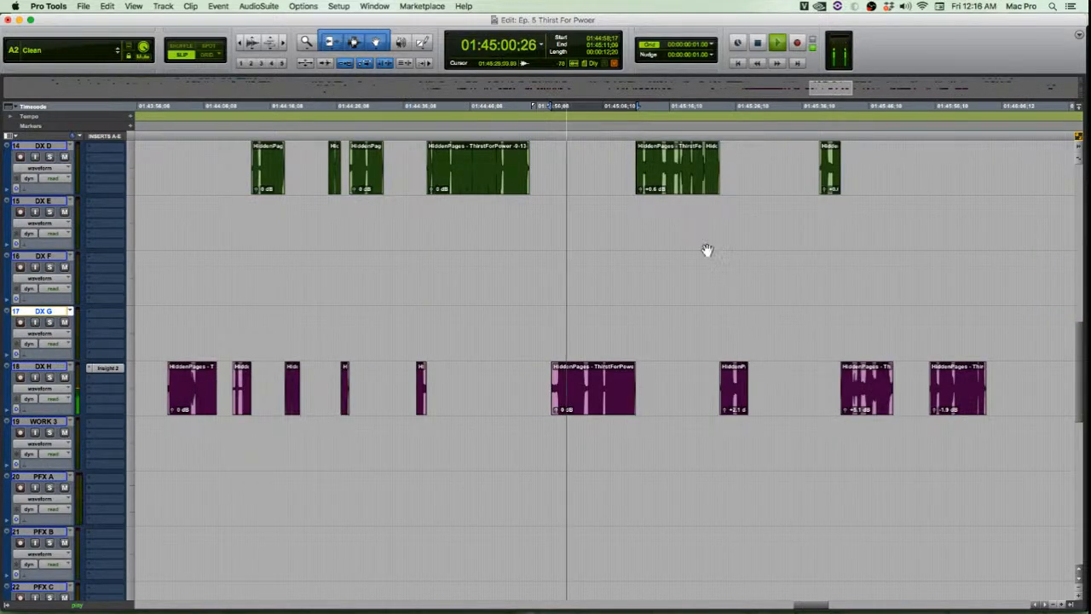
pyautogui.press('space')
# Select the two adjacent clips on track DX D from 01:45:11:09 to 01:45:23:27
pyautogui.click(673, 215)
pyautogui.press('super+bracketright')
pyautogui.press('super+bracketright')
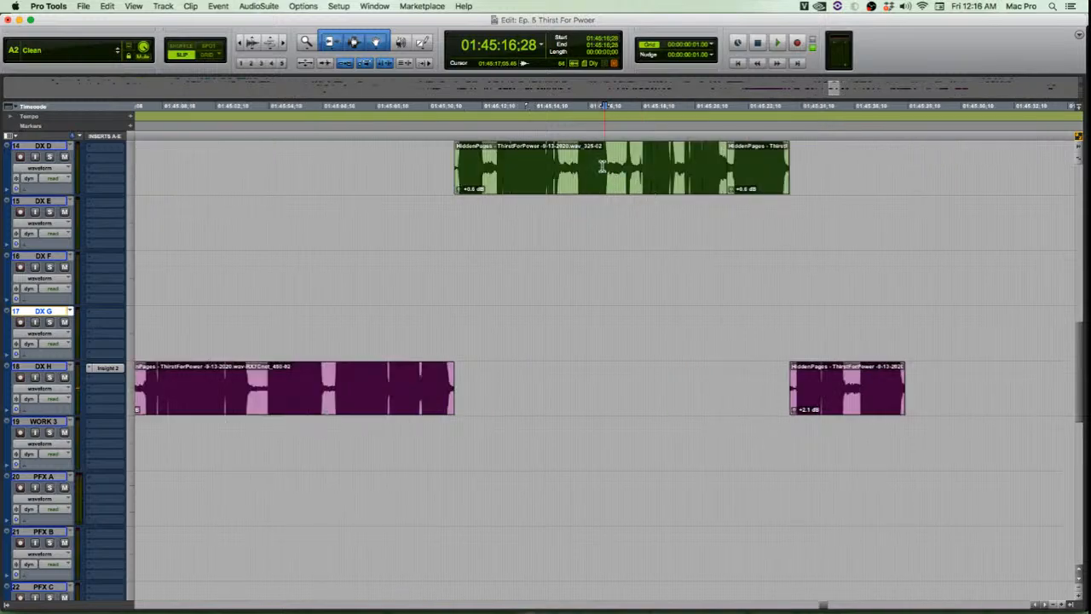
pyautogui.click(569, 179)
pyautogui.keyDown('shift'); pyautogui.click(754, 187); pyautogui.keyUp('shift')
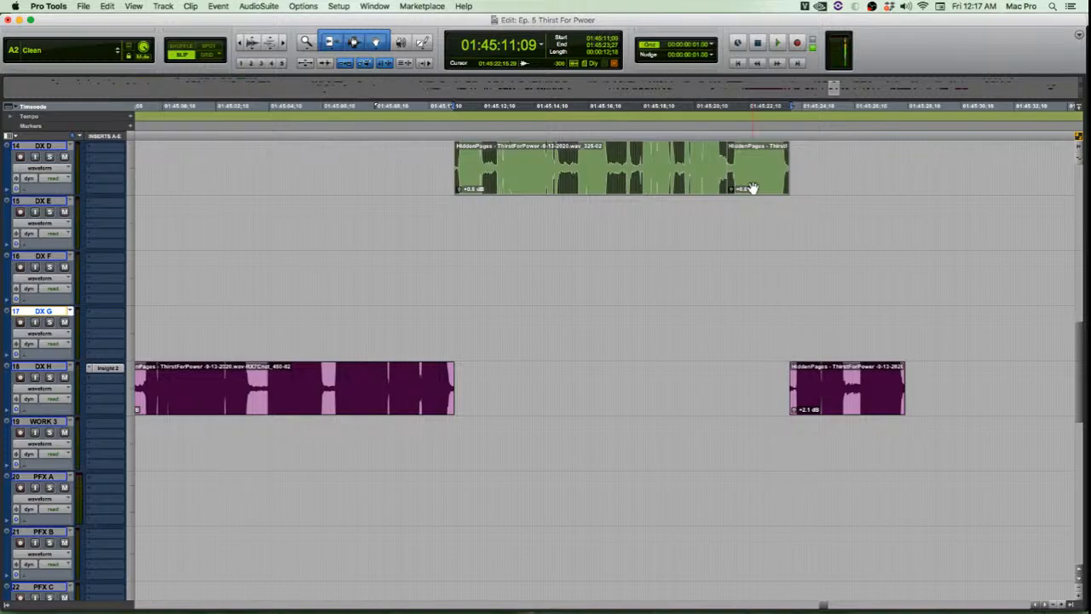
# Switch to TextEdit with a blank document placed over the empty timeline area and set the font size to 72
pyautogui.press('super+space')
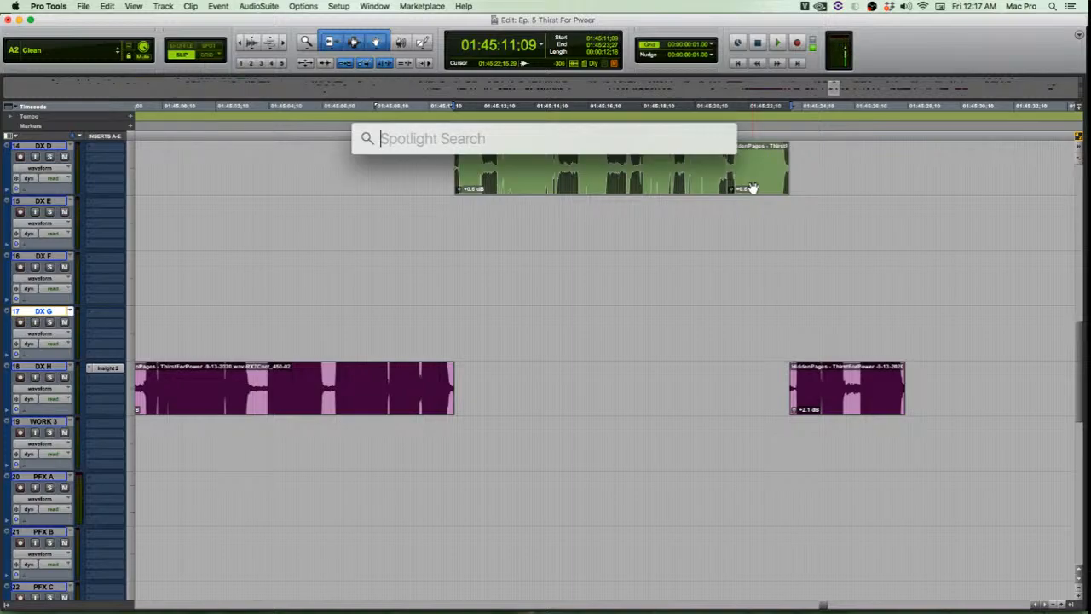
pyautogui.write('text')
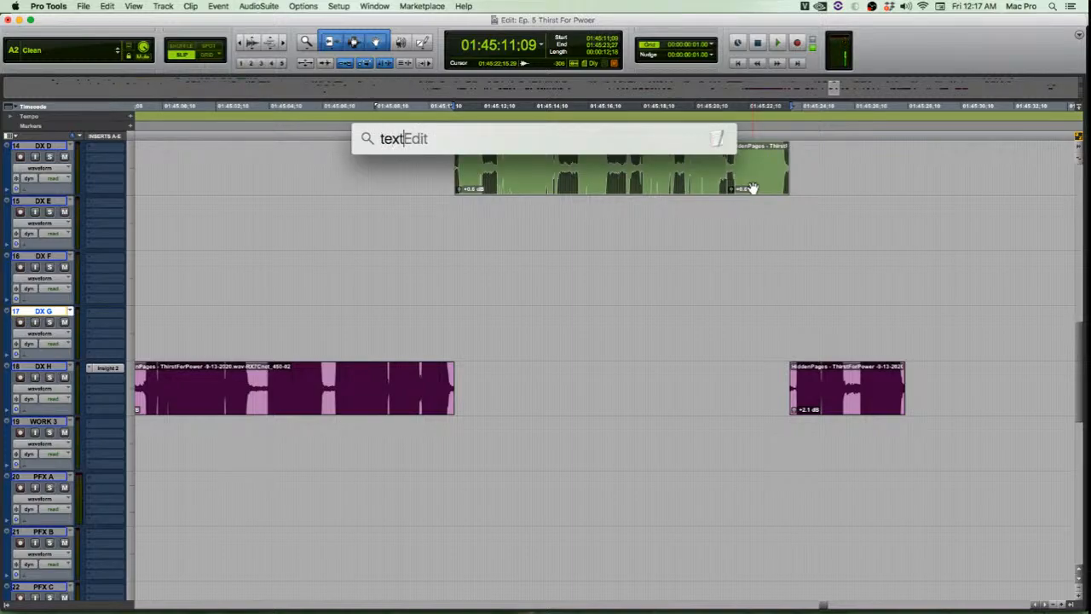
pyautogui.press('Return')
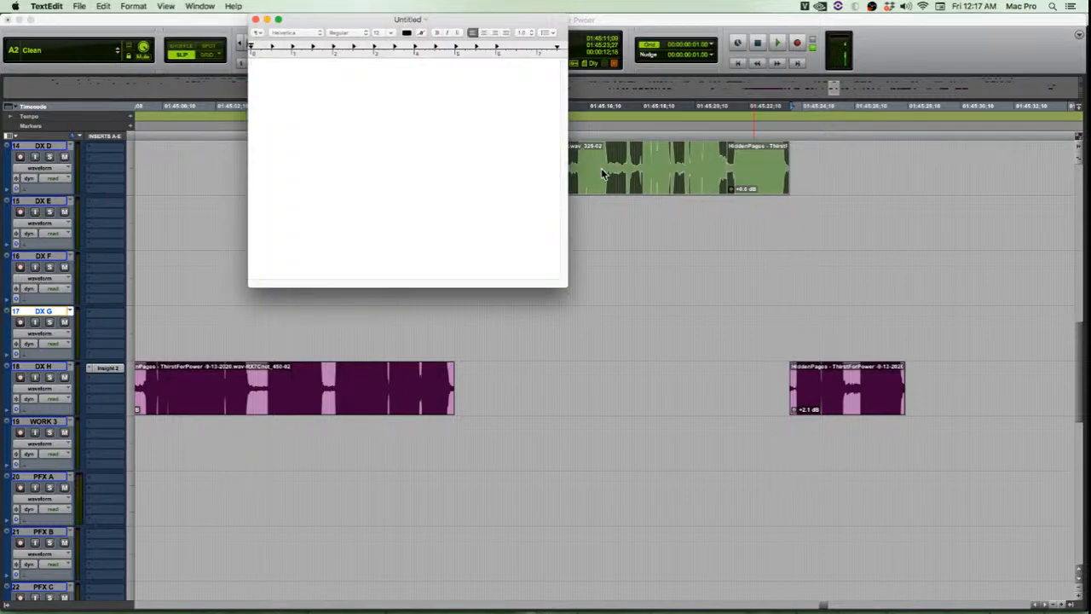
pyautogui.moveTo(378, 20); pyautogui.dragTo(628, 247)
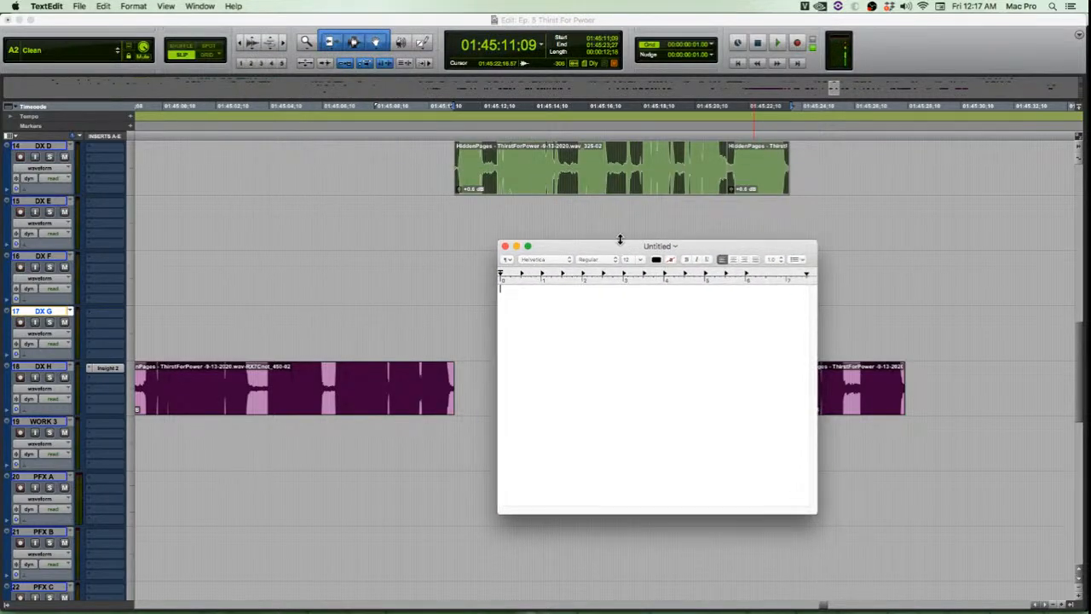
pyautogui.click(640, 260)
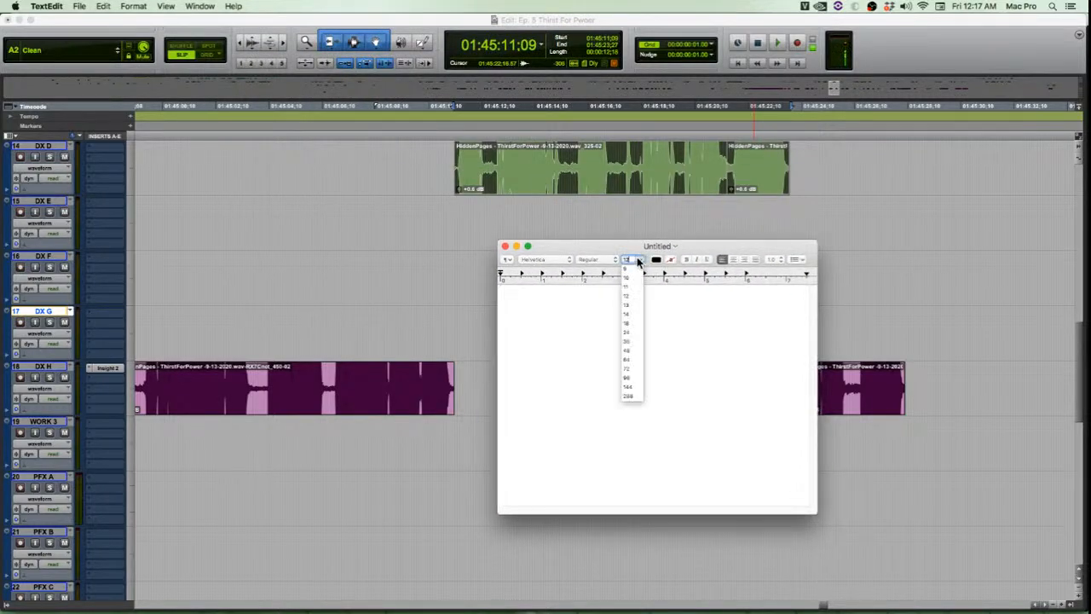
pyautogui.click(627, 368)
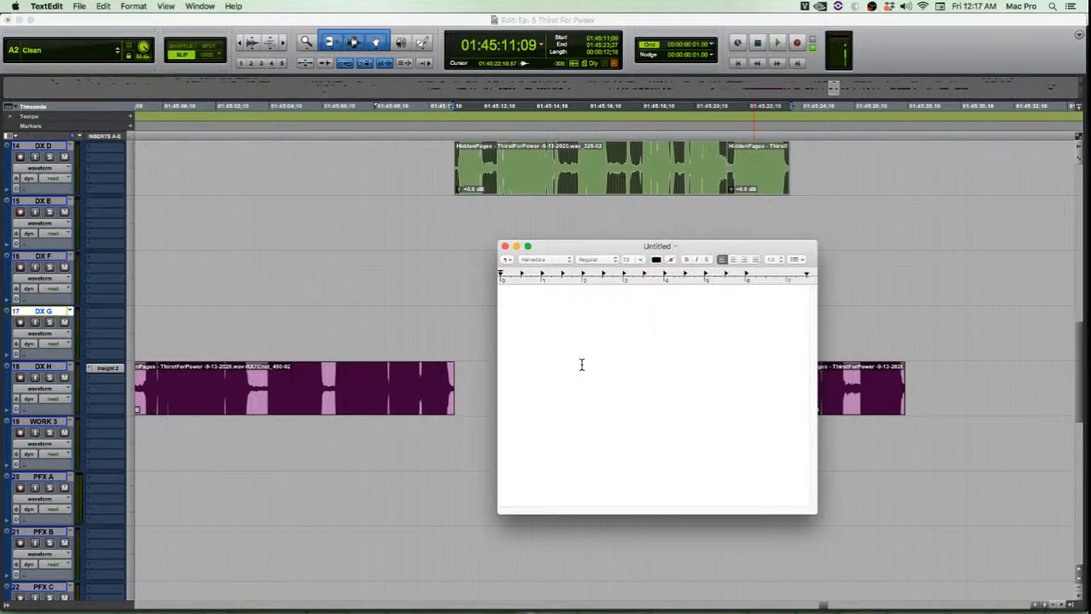
# Write the note "Be right back" followed by a blank line and "(Coffee break!)"
pyautogui.write('Be right back')
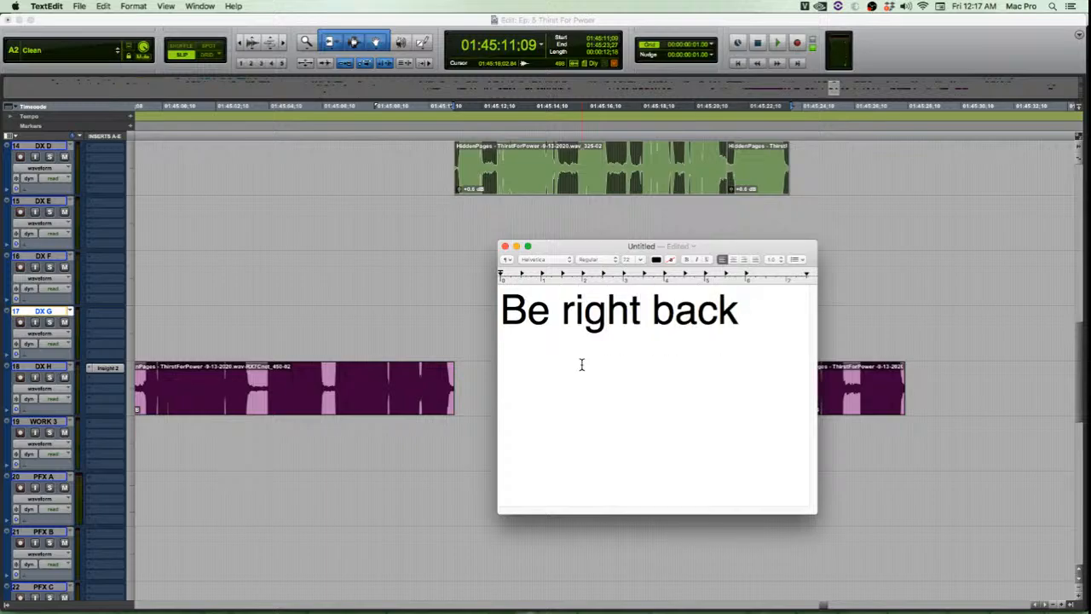
pyautogui.press('Return')
pyautogui.press('Return')
pyautogui.write('(Coff')
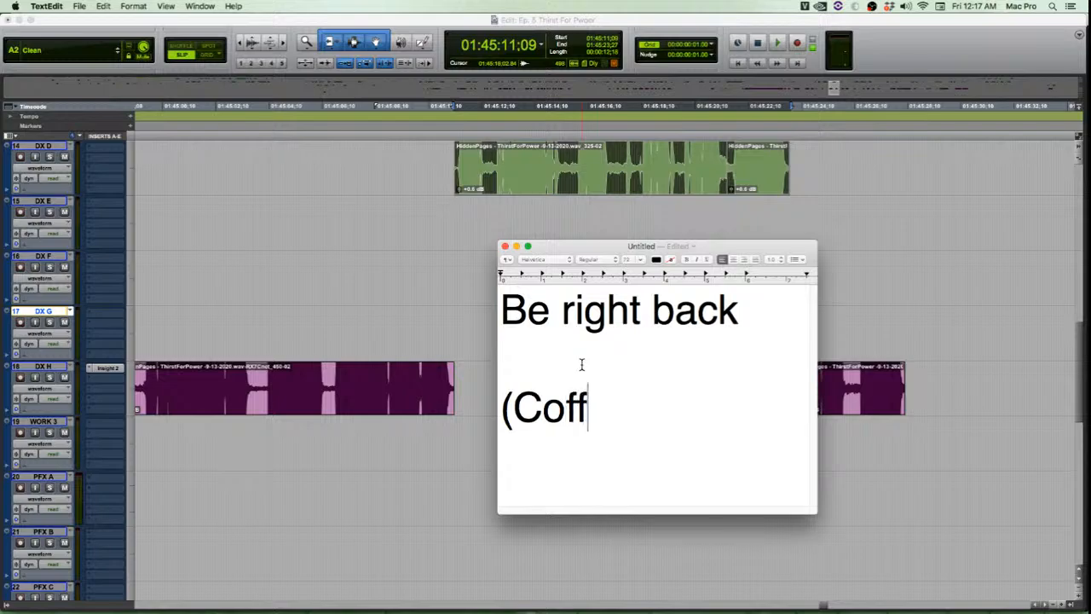
pyautogui.write('ee ')
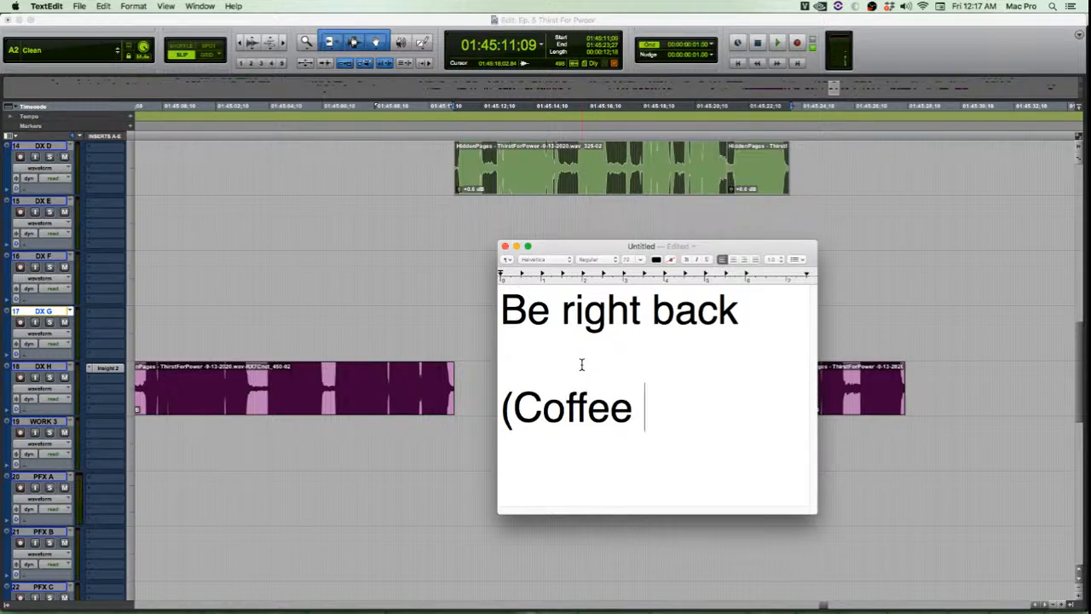
pyautogui.write('brak')
pyautogui.press('BackSpace')
pyautogui.press('BackSpace')
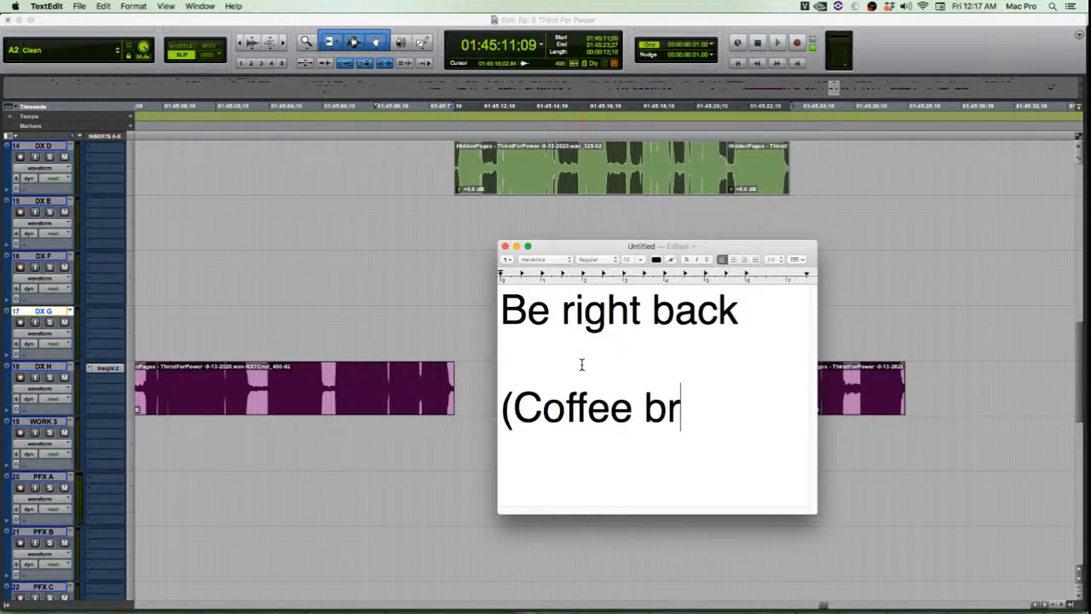
pyautogui.write('eak!')
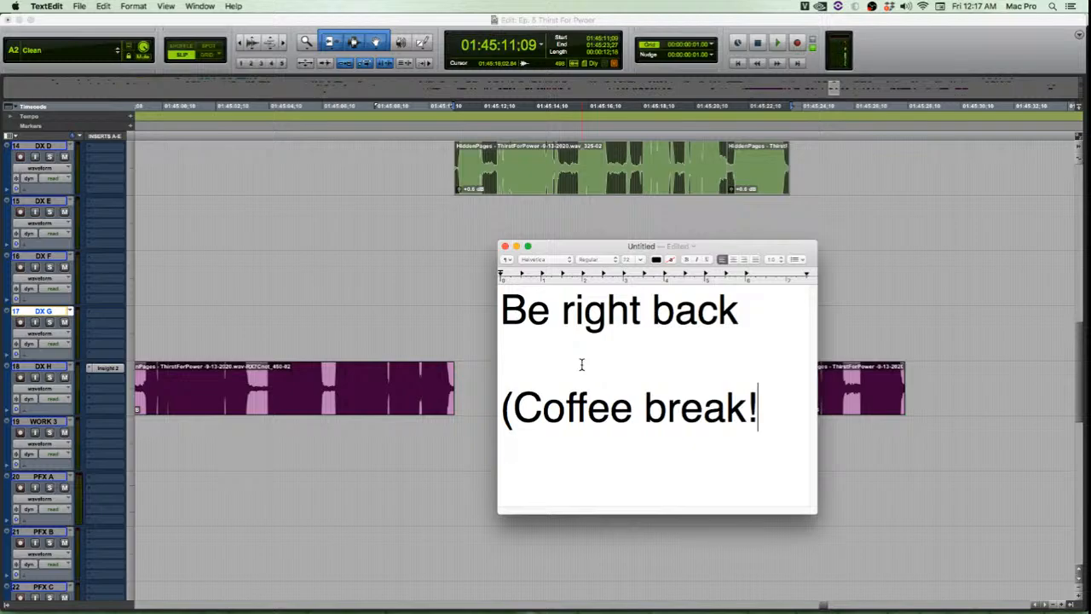
pyautogui.write(')')
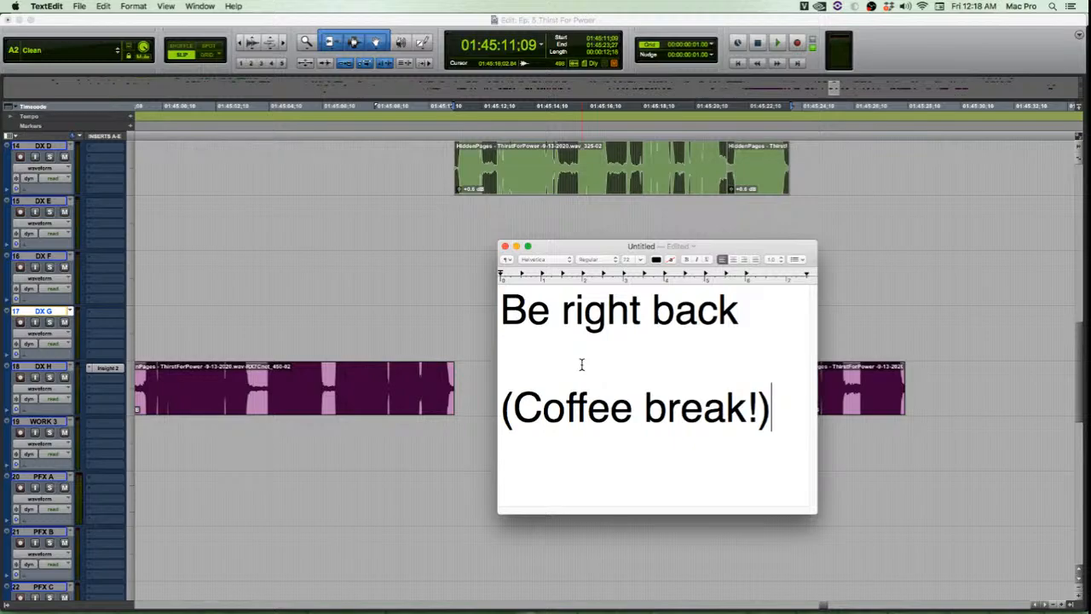
# Quit TextEdit without saving the break note and return to the Pro Tools session
pyautogui.press('super+Tab')
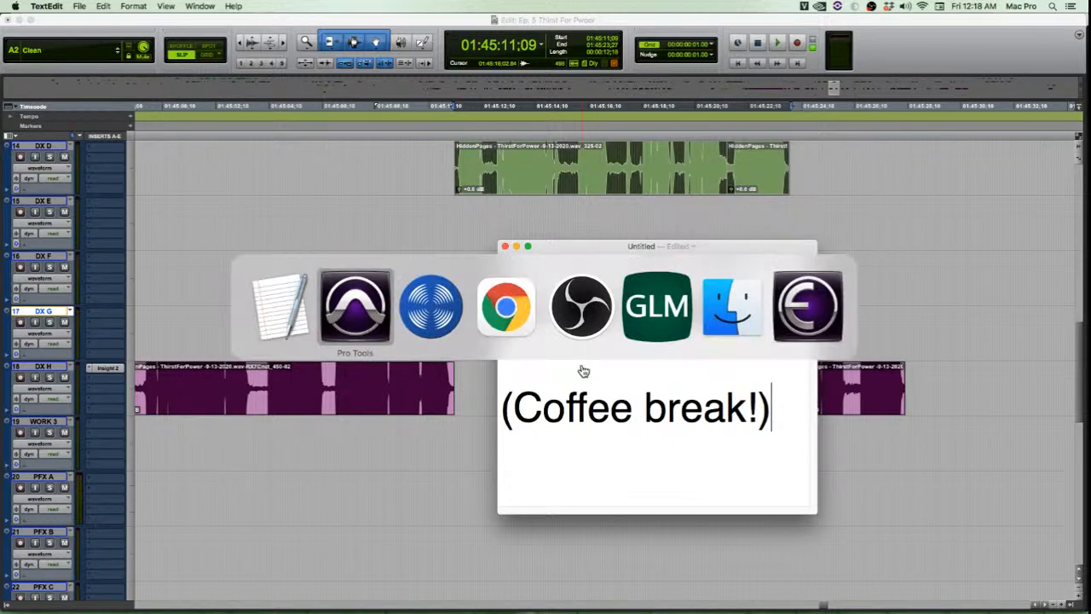
pyautogui.press('super+Tab')
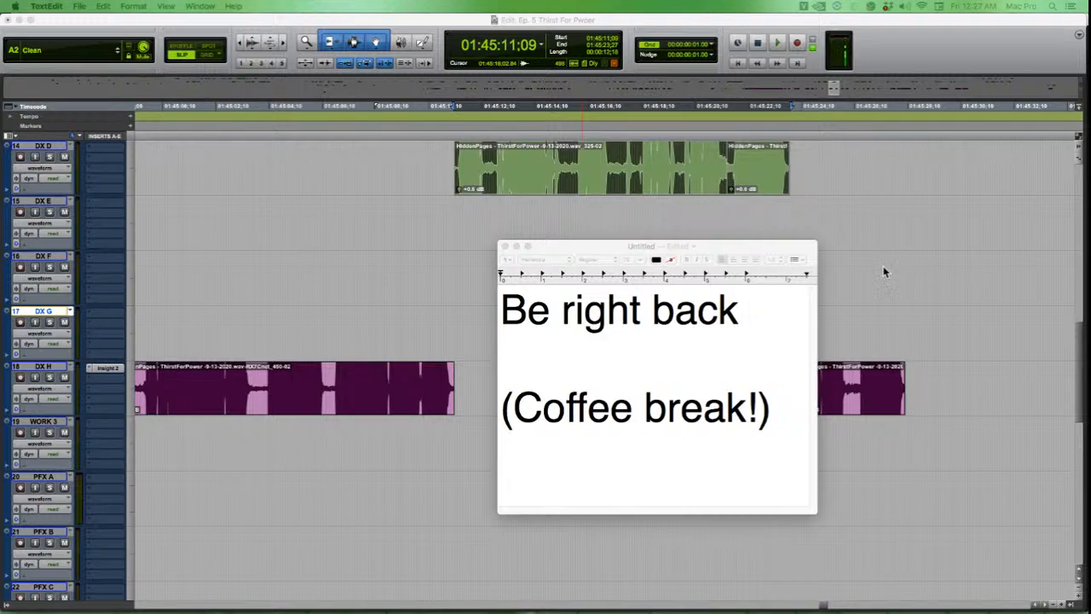
pyautogui.moveTo(762, 246); pyautogui.dragTo(604, 178)
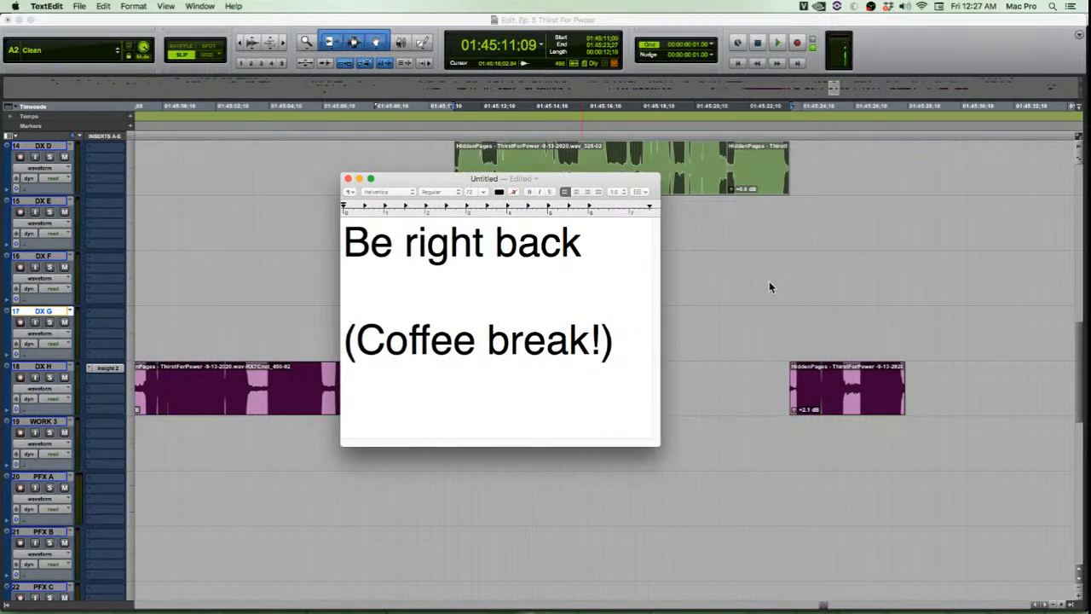
pyautogui.press('super+q')
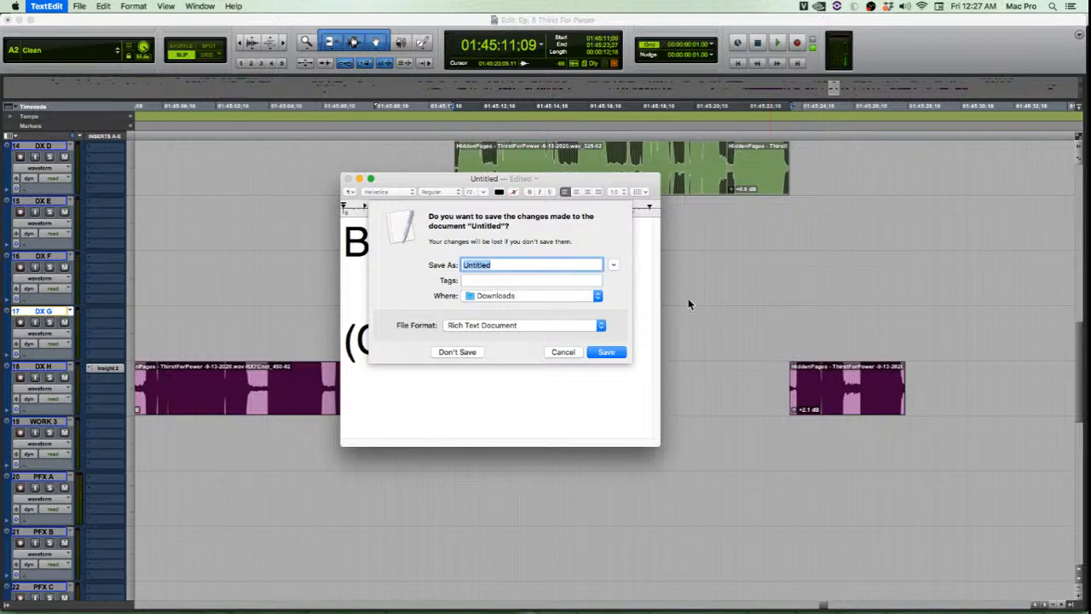
pyautogui.click(465, 340)
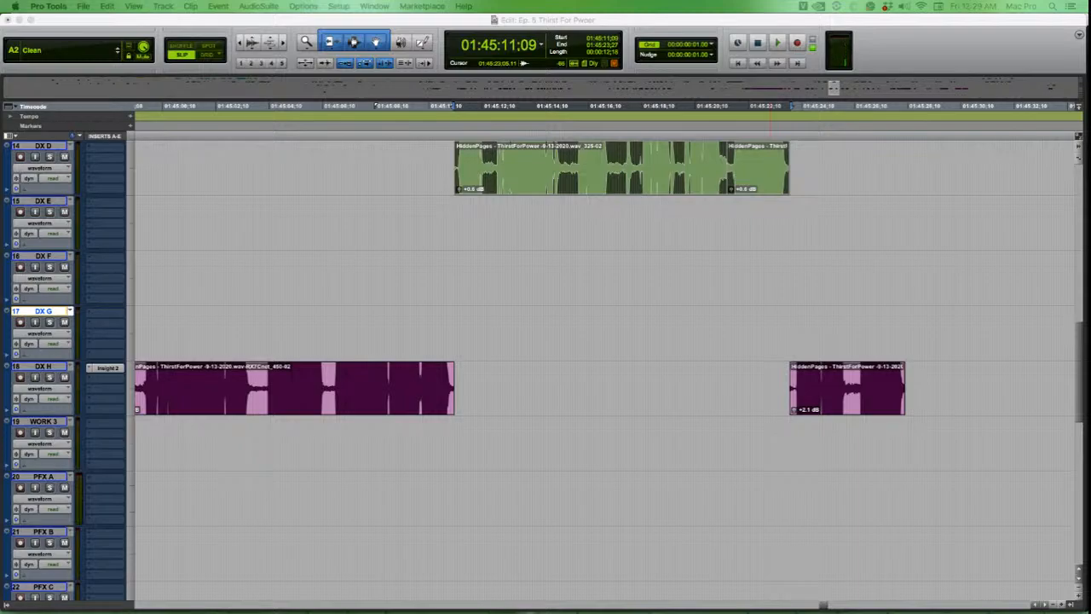
# Play the two selected dialogue clips on track DX D from 01:45:11:09
pyautogui.press('super+Tab')
pyautogui.press('super+Tab')
pyautogui.press('super+shift+Tab')
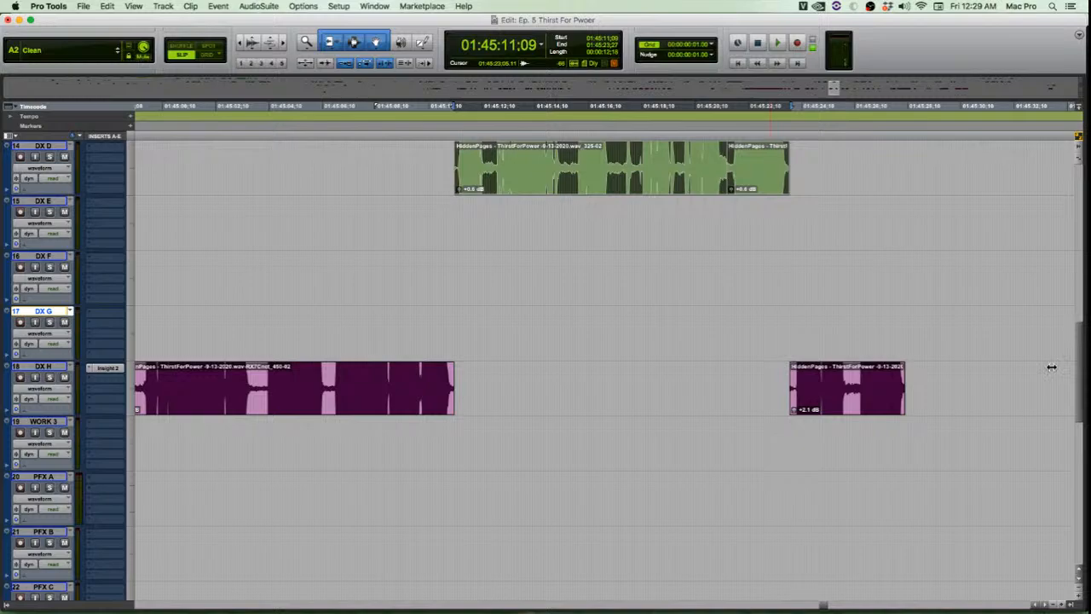
pyautogui.press('space')
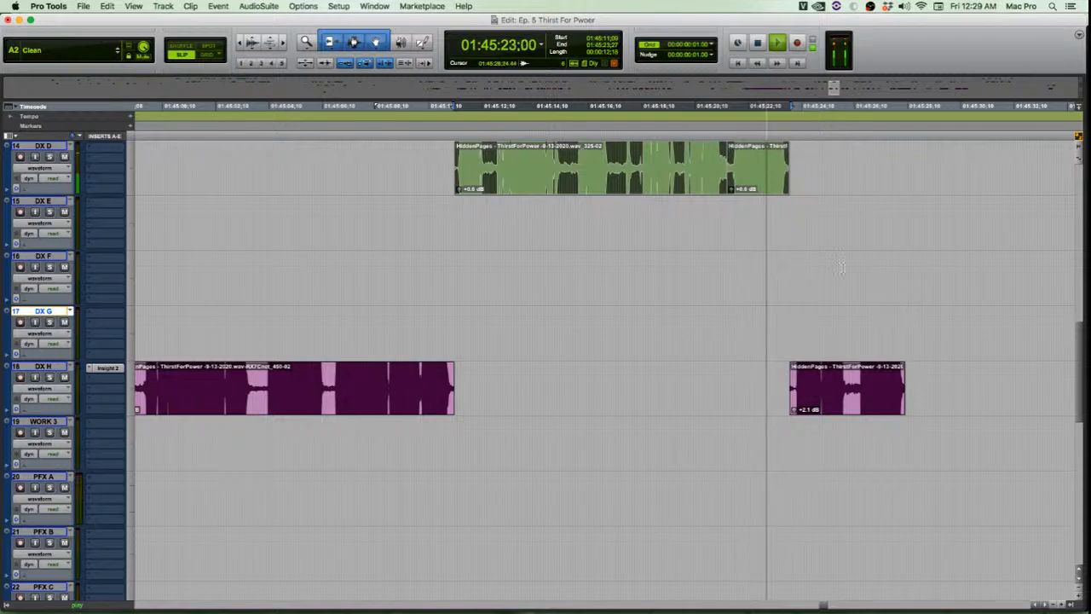
pyautogui.press('space')
# Play track DX D from 01:45:21:07 to hear the background tone just before the edit between the two clips
pyautogui.click(737, 214)
pyautogui.press('super+bracketright')
pyautogui.press('super+bracketright')
pyautogui.press('super+bracketright')
pyautogui.press('super+bracketright')
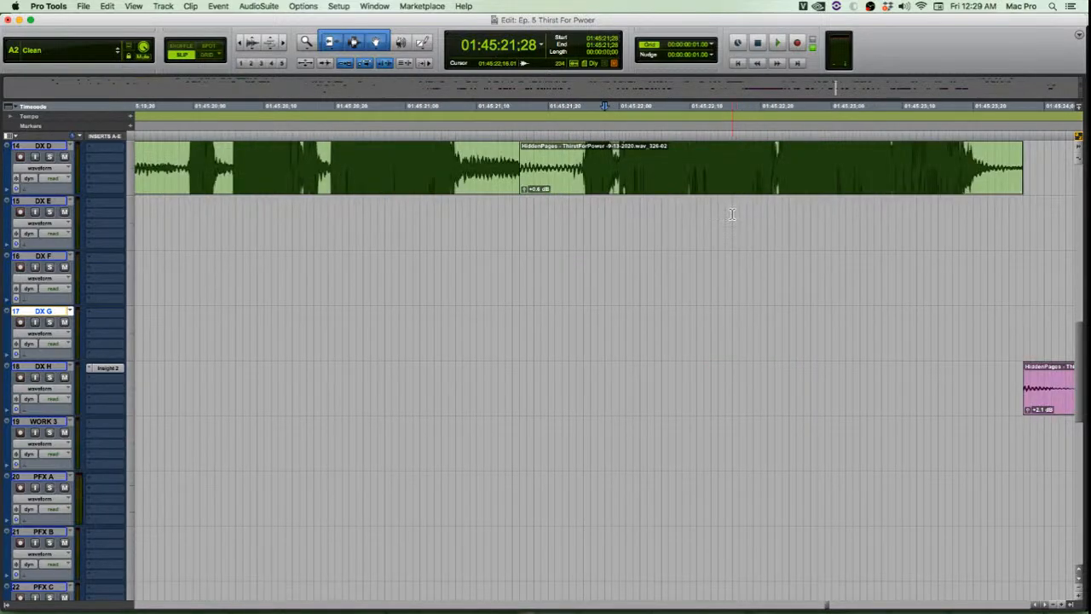
pyautogui.click(320, 152)
pyautogui.press('space')
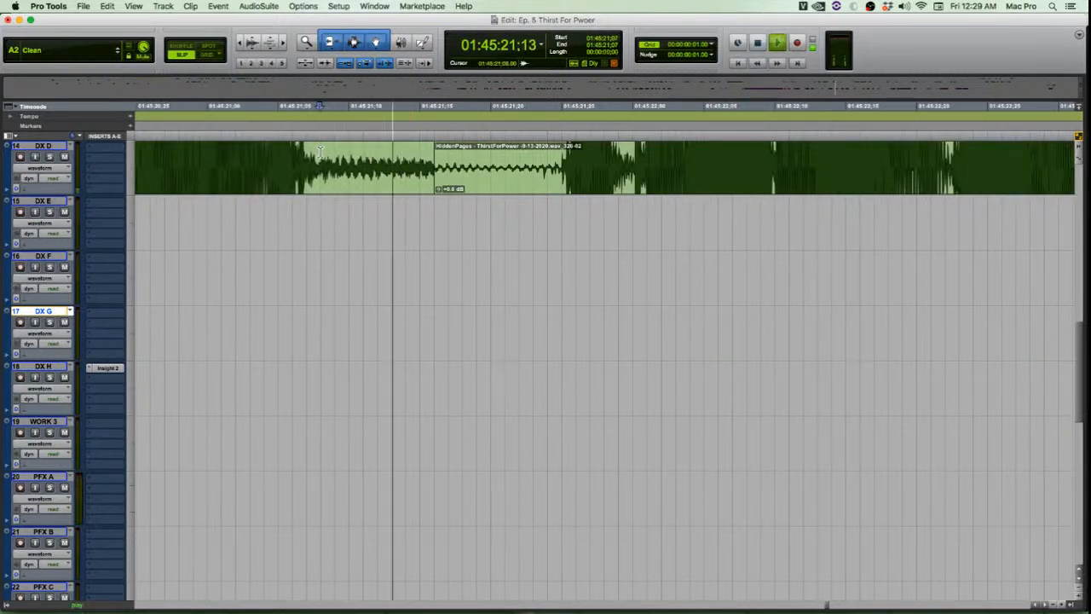
pyautogui.press('space')
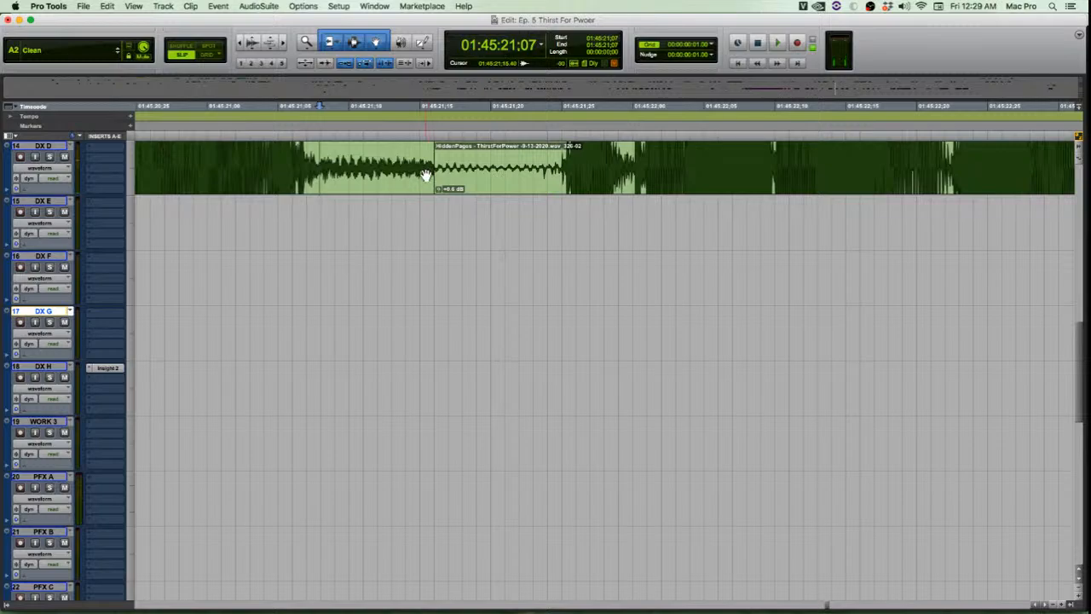
# Try moving the edit between the DX D clips later to about 01:45:21:24, play it, and undo the move
pyautogui.moveTo(431, 183); pyautogui.dragTo(549, 190)
pyautogui.click(330, 160)
pyautogui.press('space')
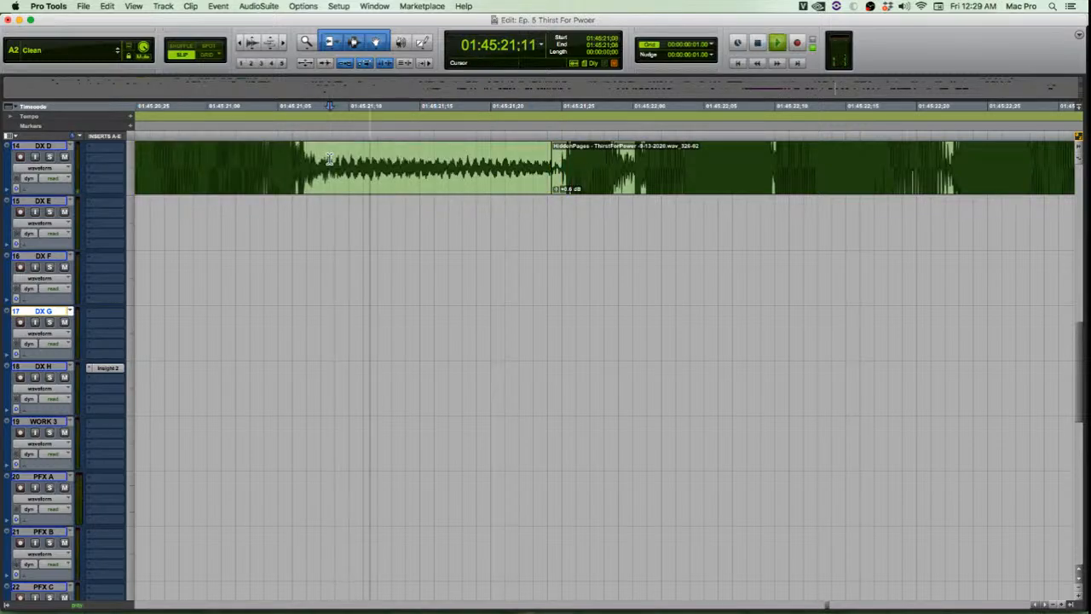
pyautogui.press('space')
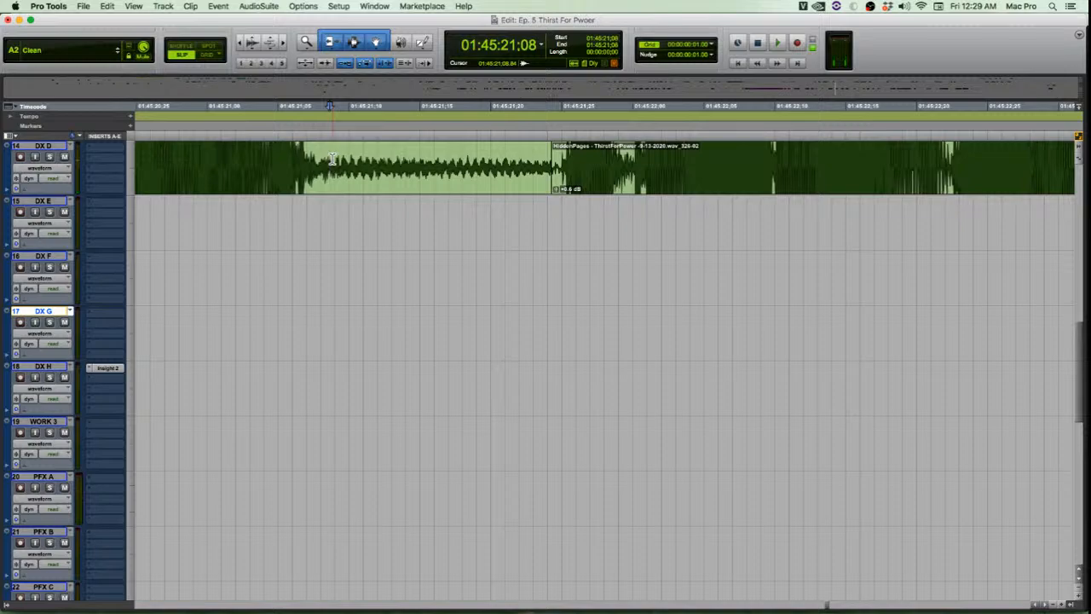
pyautogui.press('super+z')
# Audition the start of the second DX D clip, move the edit earlier to about 01:45:21:08, and play across it
pyautogui.click(533, 183)
pyautogui.press('space')
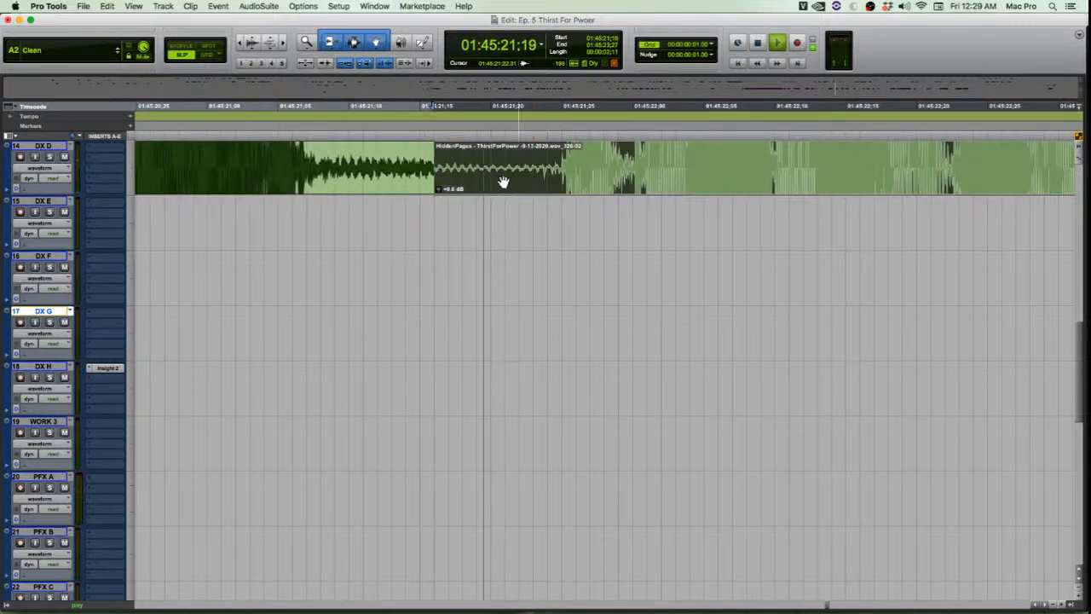
pyautogui.press('space')
pyautogui.moveTo(437, 175); pyautogui.dragTo(311, 194)
pyautogui.click(221, 162)
pyautogui.press('space')
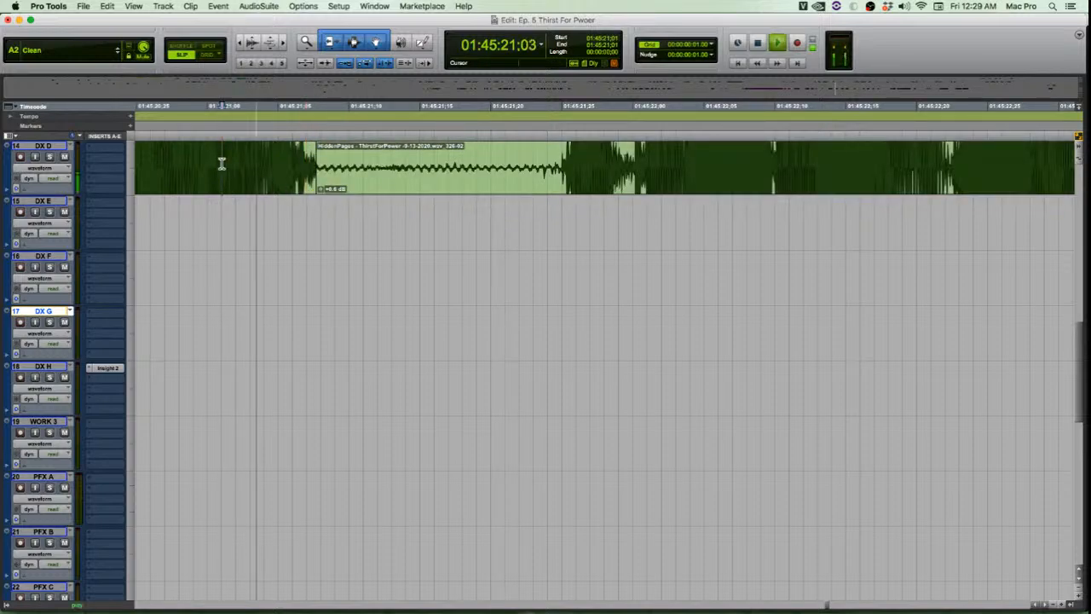
pyautogui.press('space')
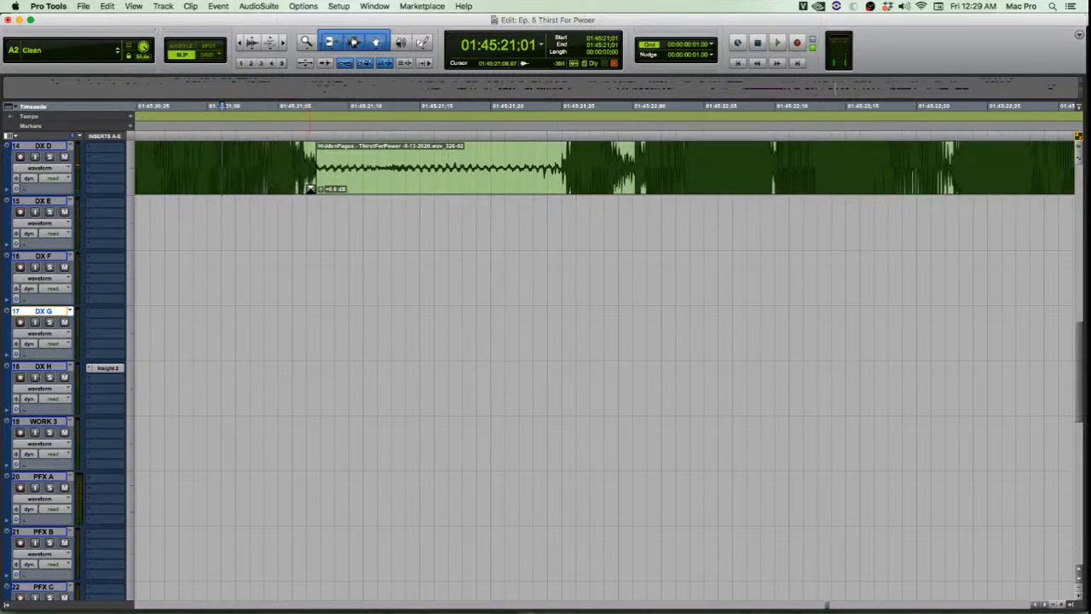
# Crossfade the two DX D clips from about 01:45:21:06 to 01:45:21:09 and play through the transition
pyautogui.moveTo(312, 189); pyautogui.dragTo(331, 183)
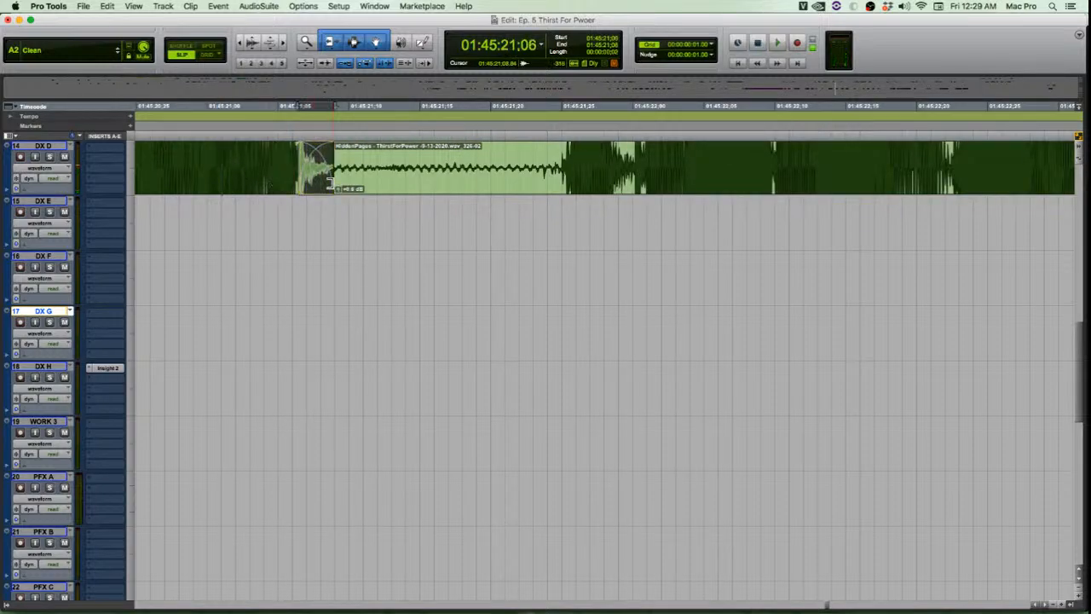
pyautogui.click(203, 156)
pyautogui.press('space')
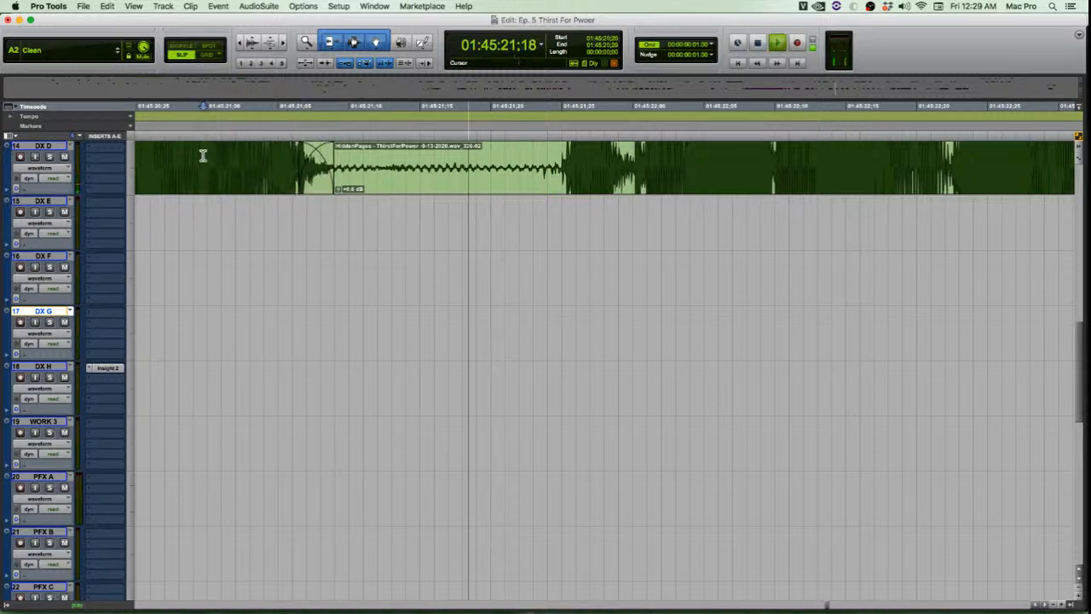
pyautogui.press('space')
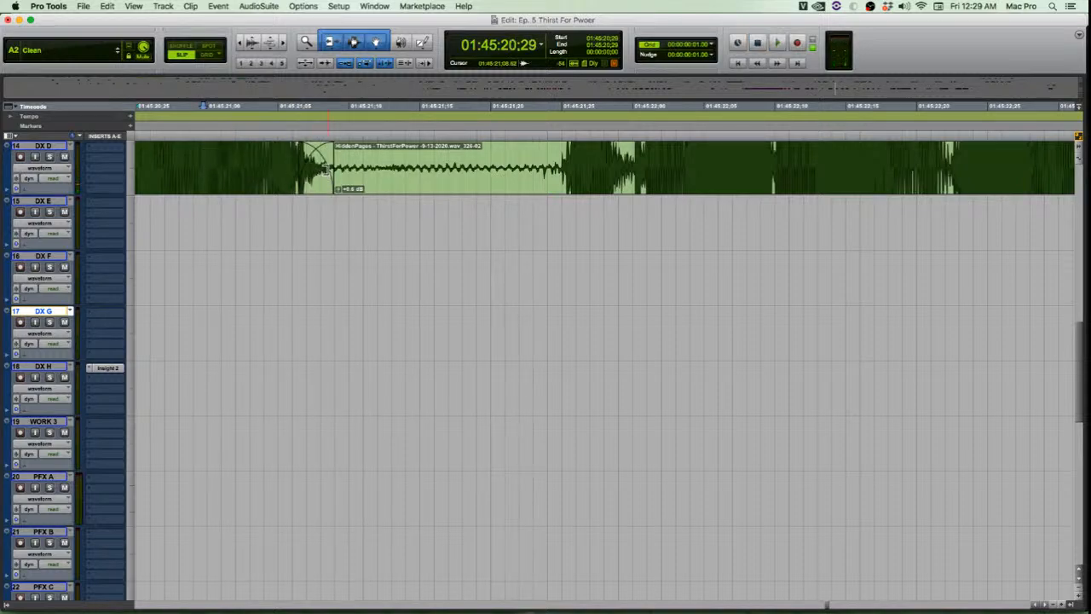
# Try extending the DX D crossfade's end to about 01:45:21:11 and play across it from 01:45:21:00
pyautogui.moveTo(326, 167); pyautogui.dragTo(364, 169)
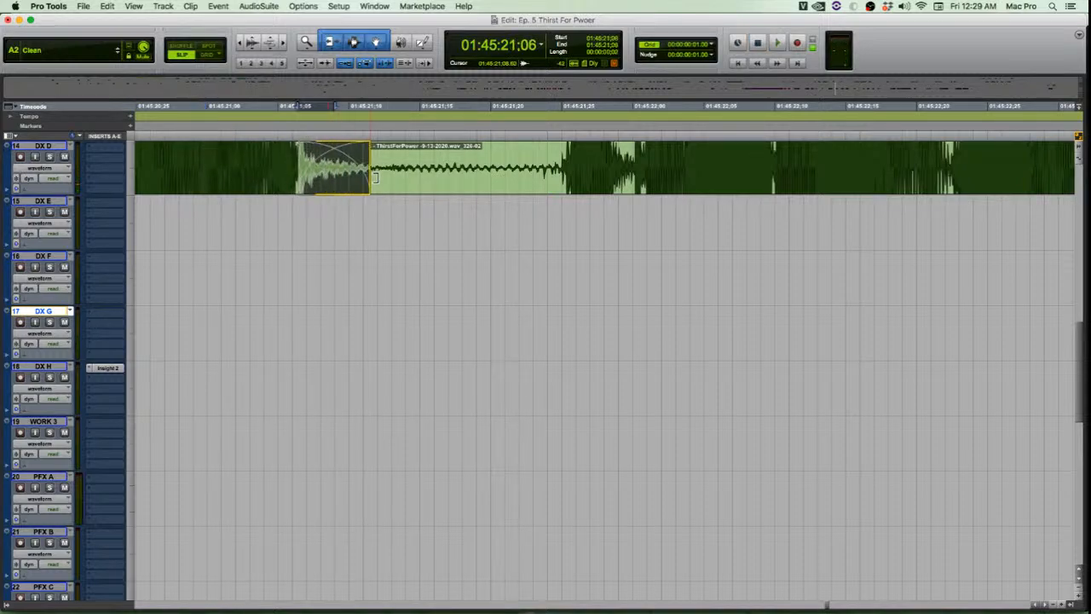
pyautogui.click(219, 158)
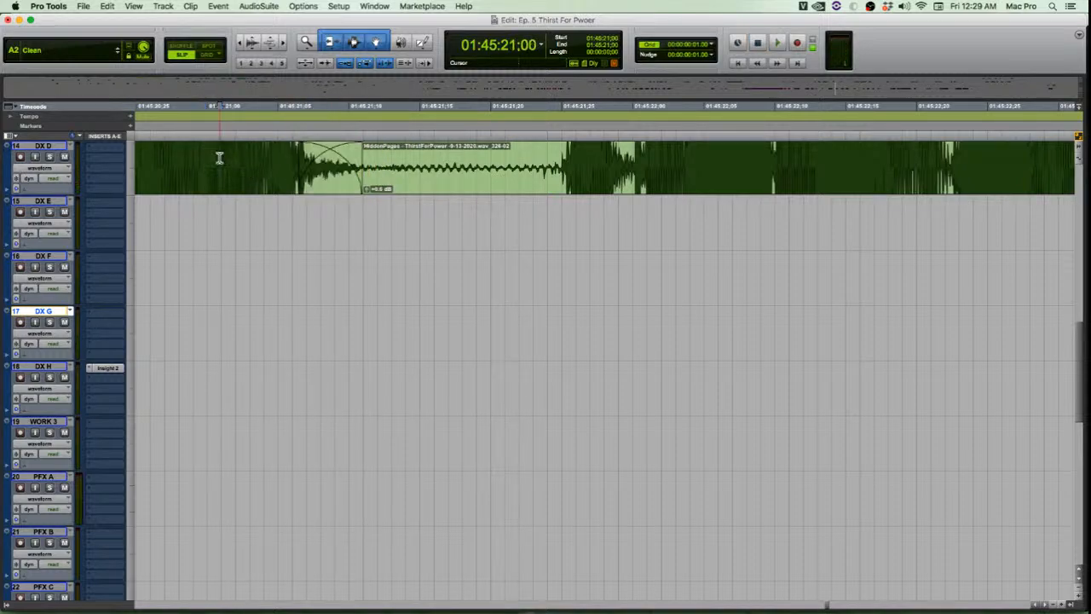
pyautogui.press('space')
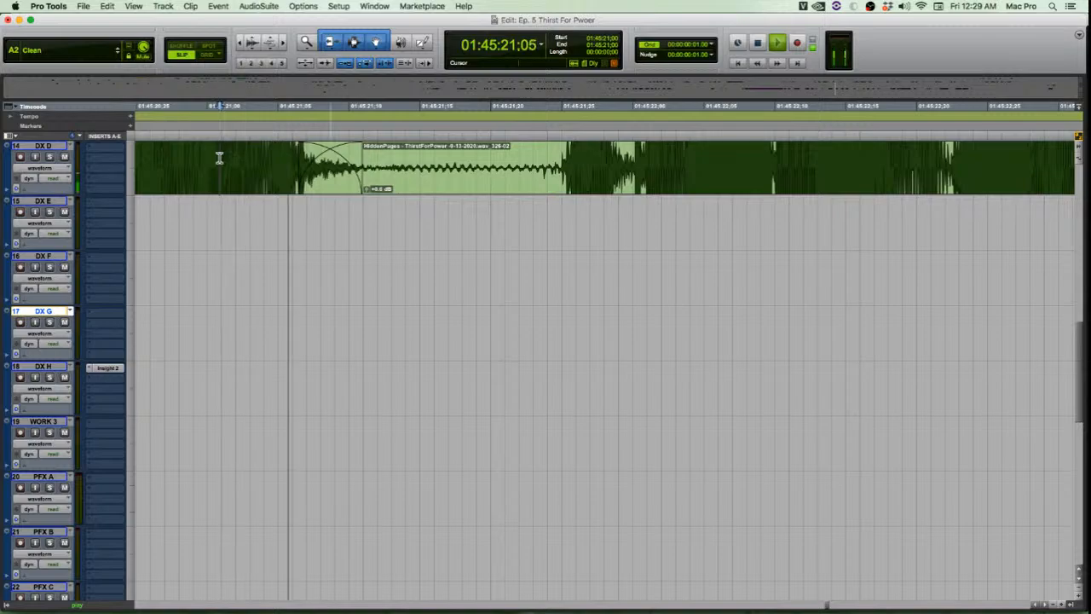
pyautogui.press('space')
pyautogui.press('space')
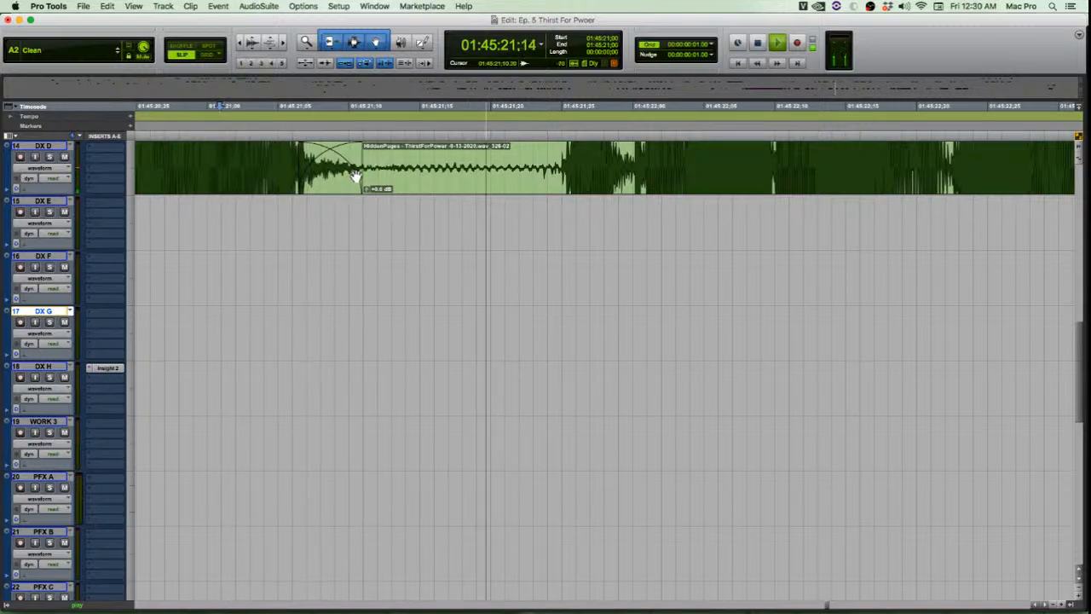
pyautogui.press('space')
# Shorten the DX D crossfade so that it ends at about 01:45:21:10, and play the transition again
pyautogui.moveTo(364, 171); pyautogui.dragTo(351, 170)
pyautogui.press('space')
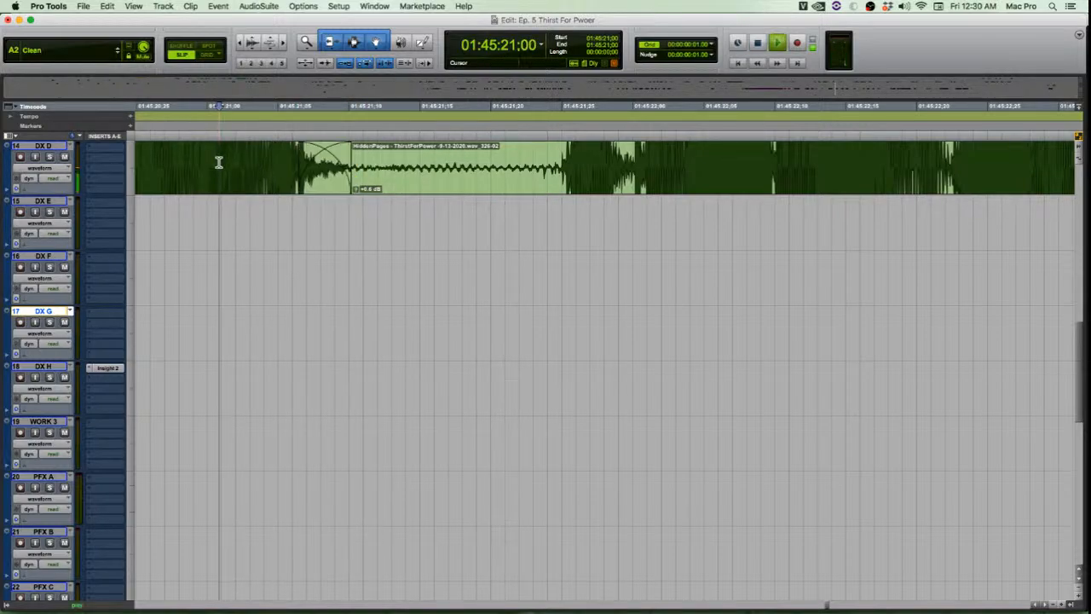
pyautogui.press('r')
pyautogui.press('r')
pyautogui.press('space')
# Play track DX D from 01:45:17:24 and again from 01:45:20:15 to judge the crossfade in context
pyautogui.click(166, 154)
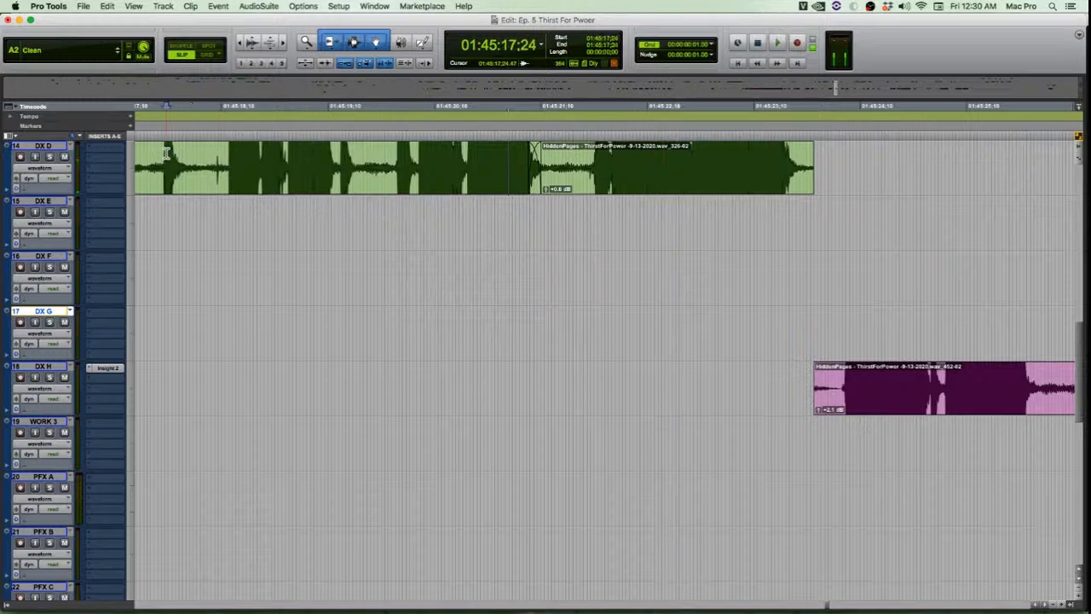
pyautogui.press('space')
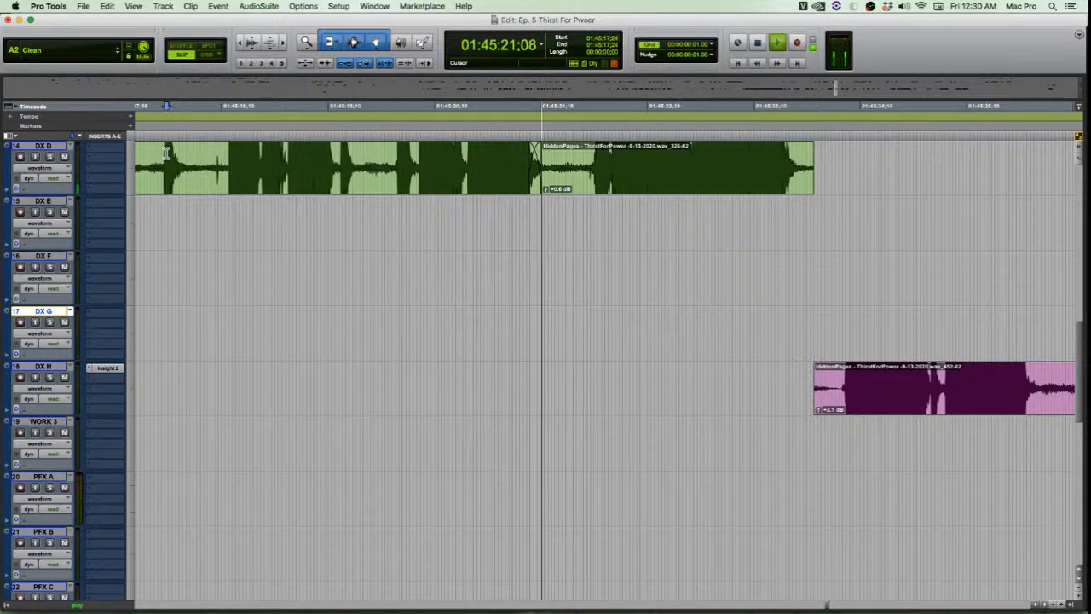
pyautogui.press('space')
pyautogui.click(452, 163)
pyautogui.press('space')
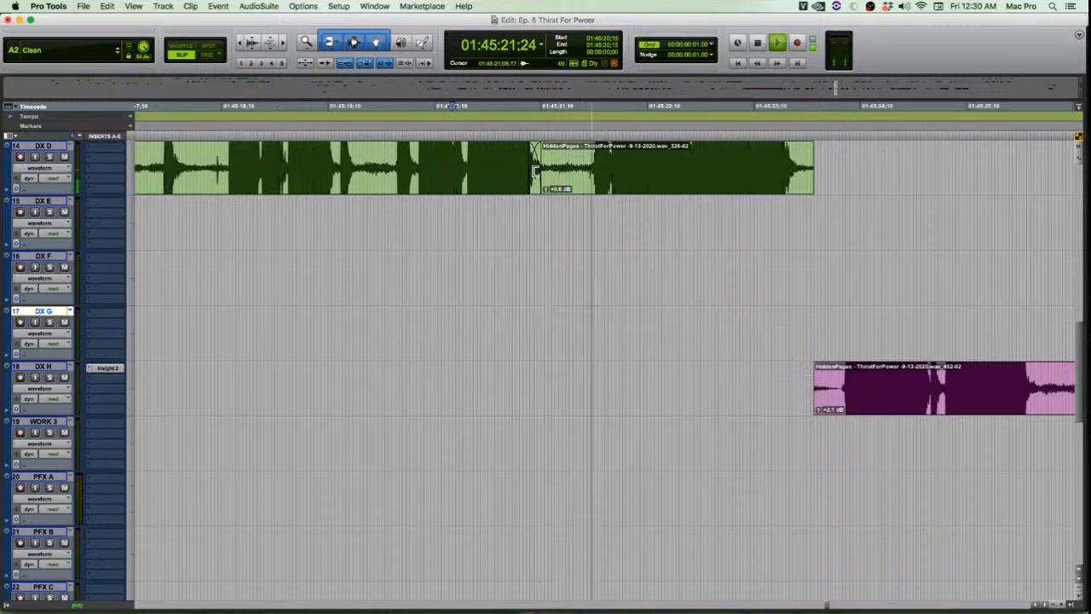
pyautogui.press('space')
# Try moving the DX D crossfade later so that it ends at about 01:45:21:11, and play from 01:45:20:18
pyautogui.press('super+bracketright')
pyautogui.press('super+bracketright')
pyautogui.moveTo(552, 169); pyautogui.dragTo(576, 170)
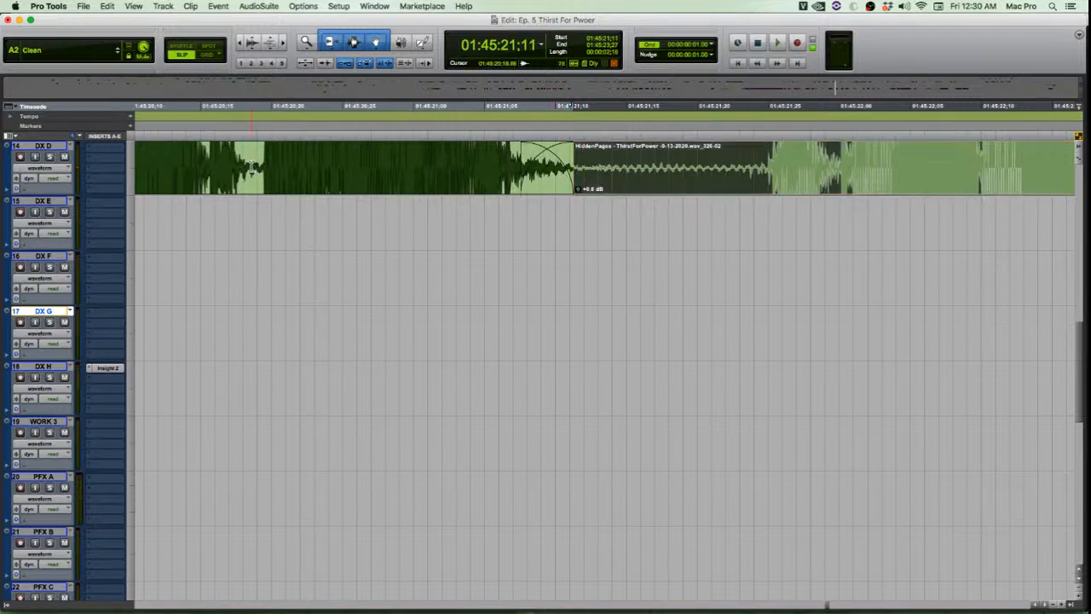
pyautogui.press('space')
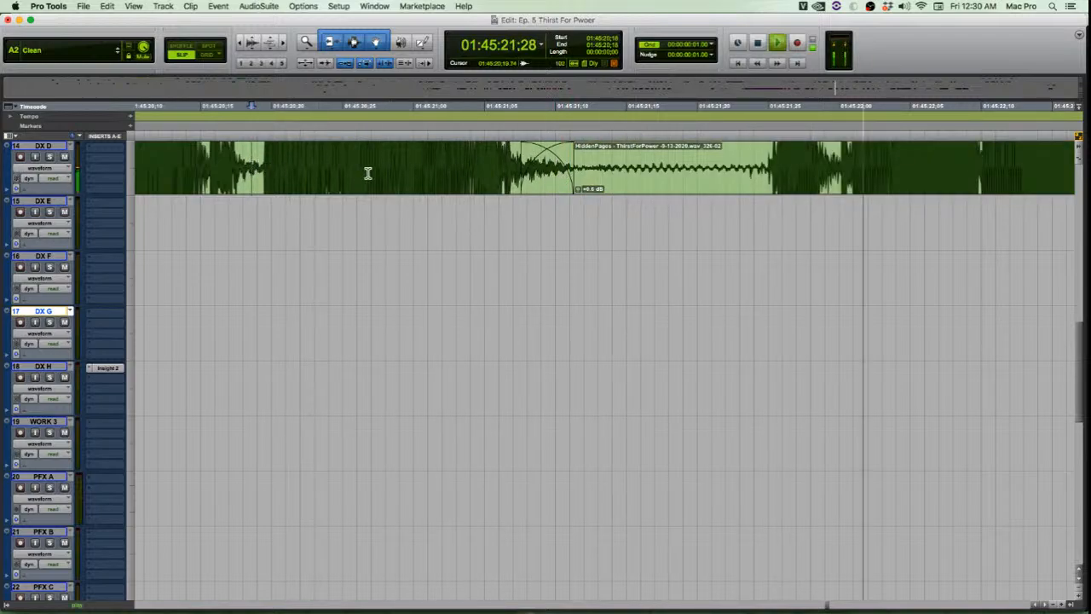
pyautogui.press('space')
# Try moving the crossfade later to end at about 01:45:21:13, play from 01:45:20:20, and undo the move
pyautogui.moveTo(574, 175); pyautogui.dragTo(601, 171)
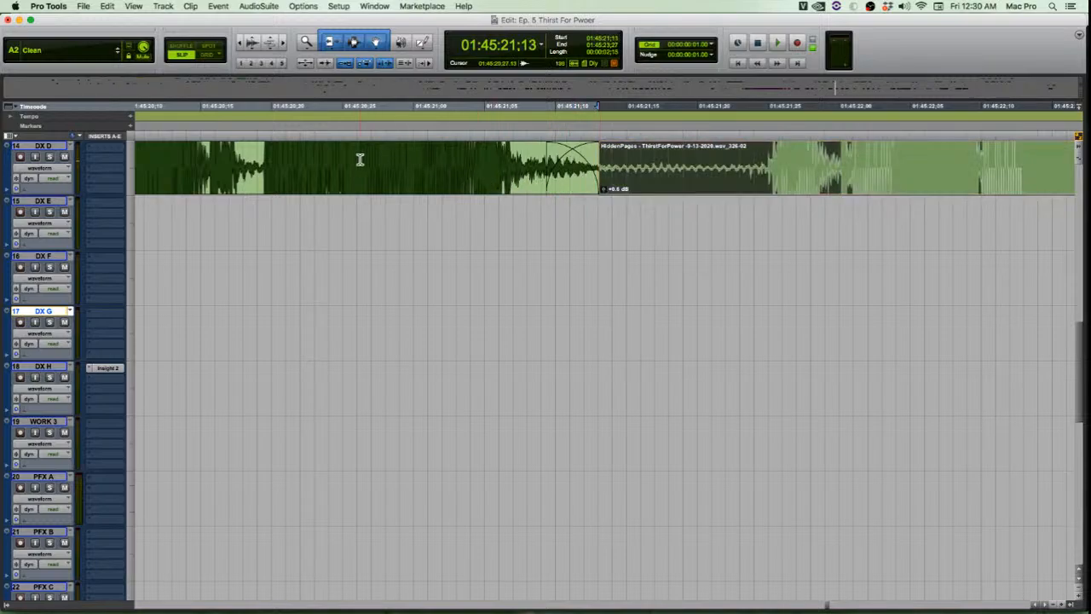
pyautogui.click(279, 159)
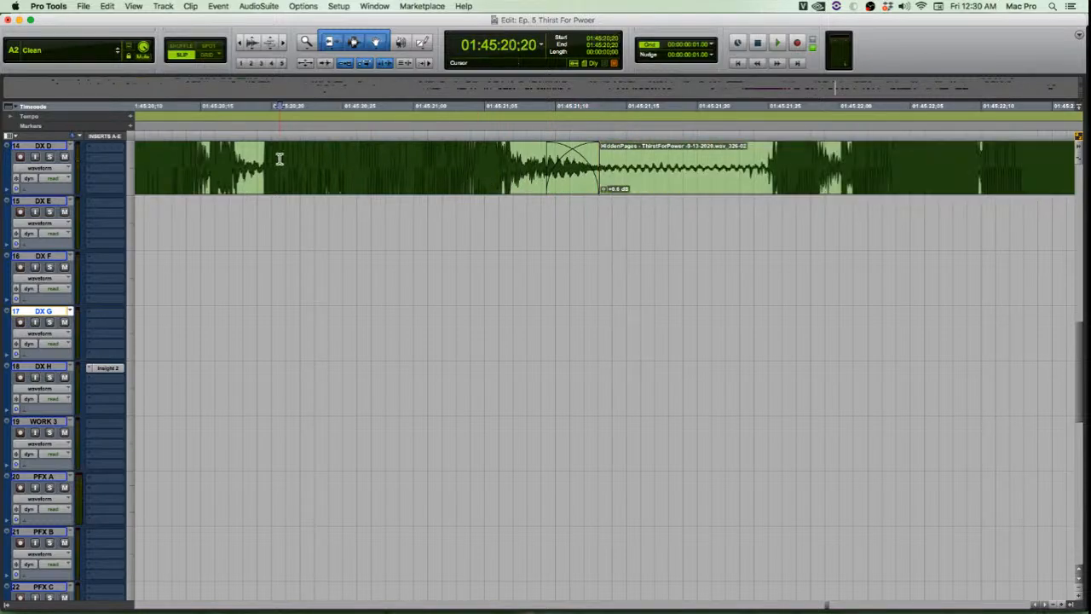
pyautogui.press('space')
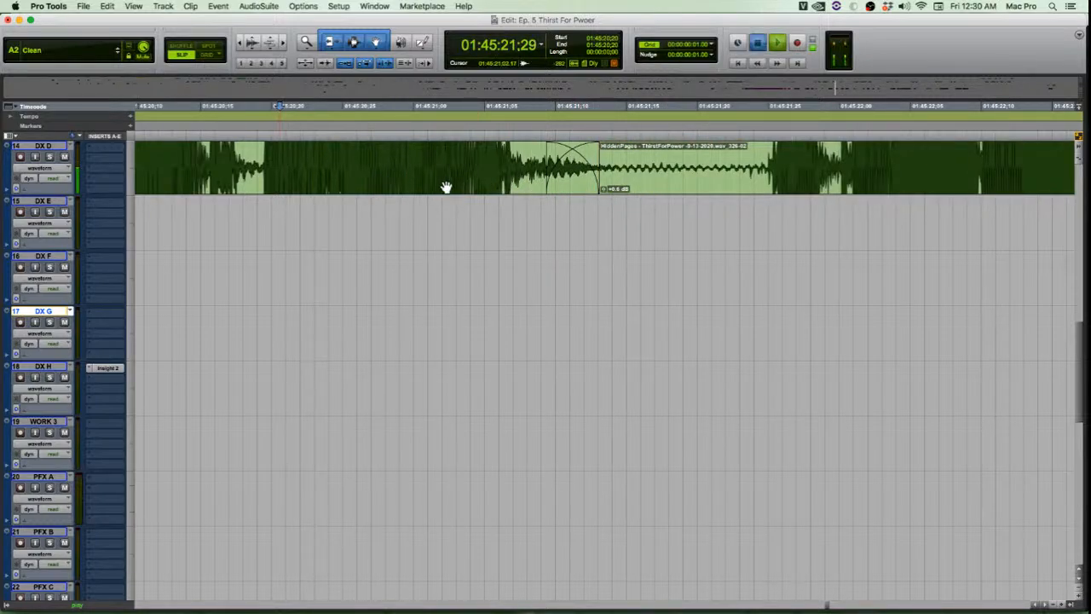
pyautogui.press('space')
pyautogui.hotkey('ctrl', 'z')
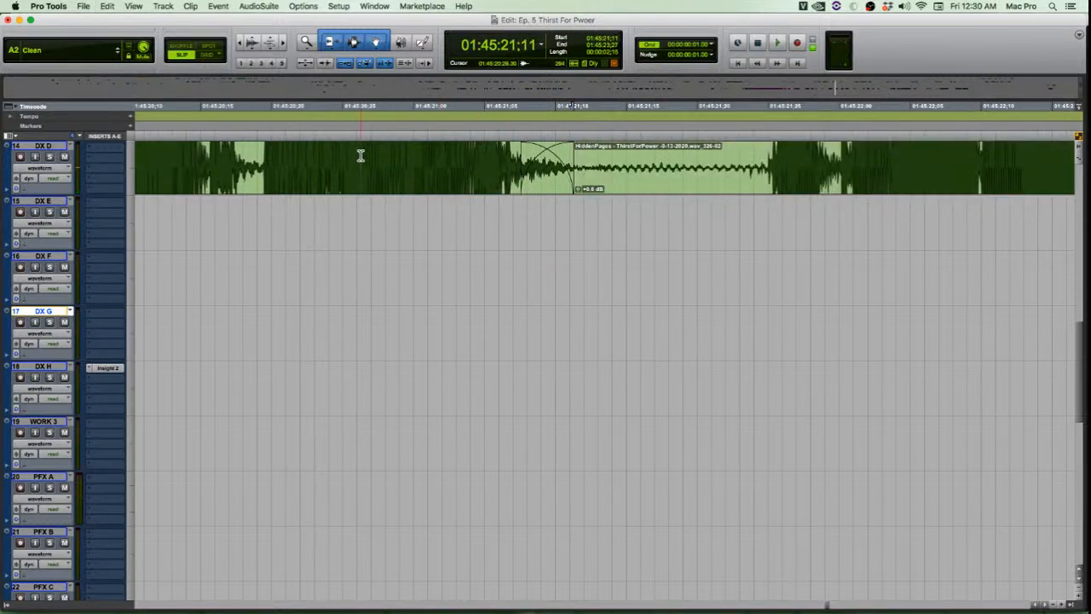
# Play the transition once more and undo the remaining shift of the DX D crossfade
pyautogui.press('space')
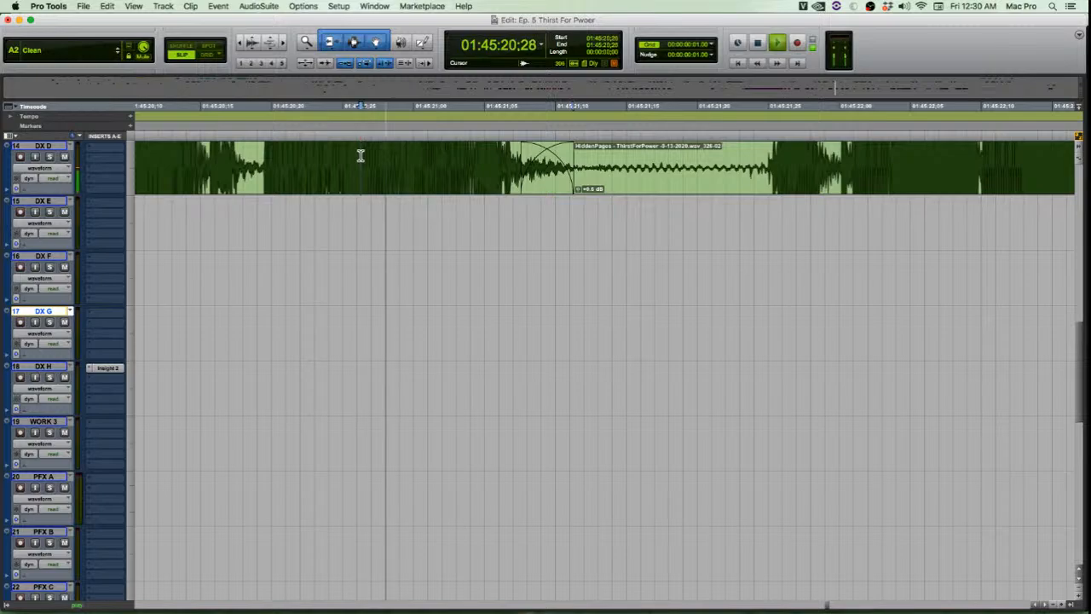
pyautogui.press('space')
pyautogui.hotkey('ctrl', 'z')
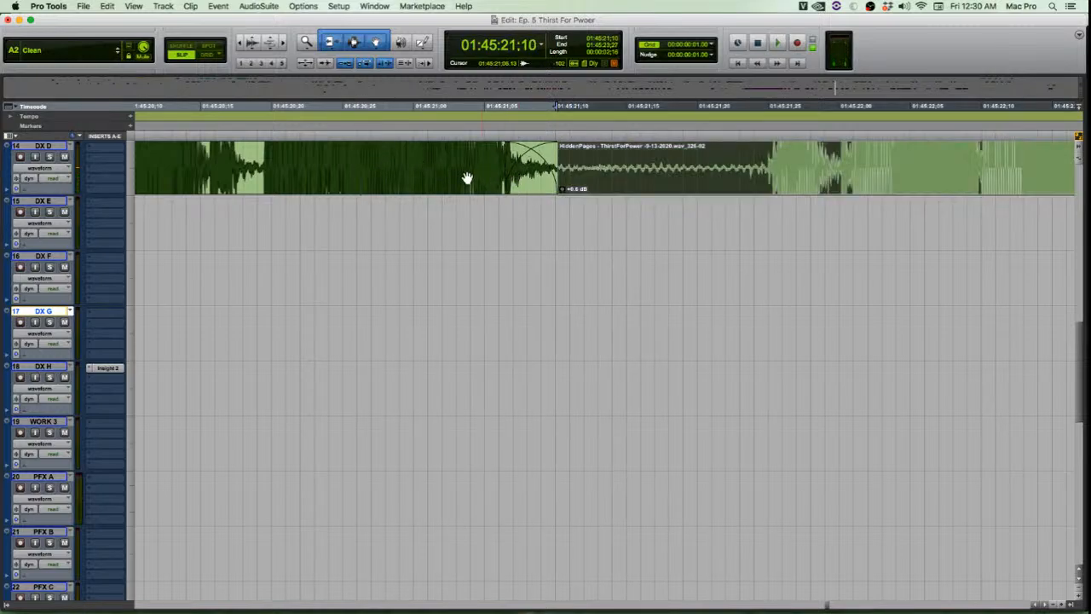
# Play from 01:45:20:24 through the DX D crossfade and on into the following DX H clip
pyautogui.click(337, 155)
pyautogui.press('space')
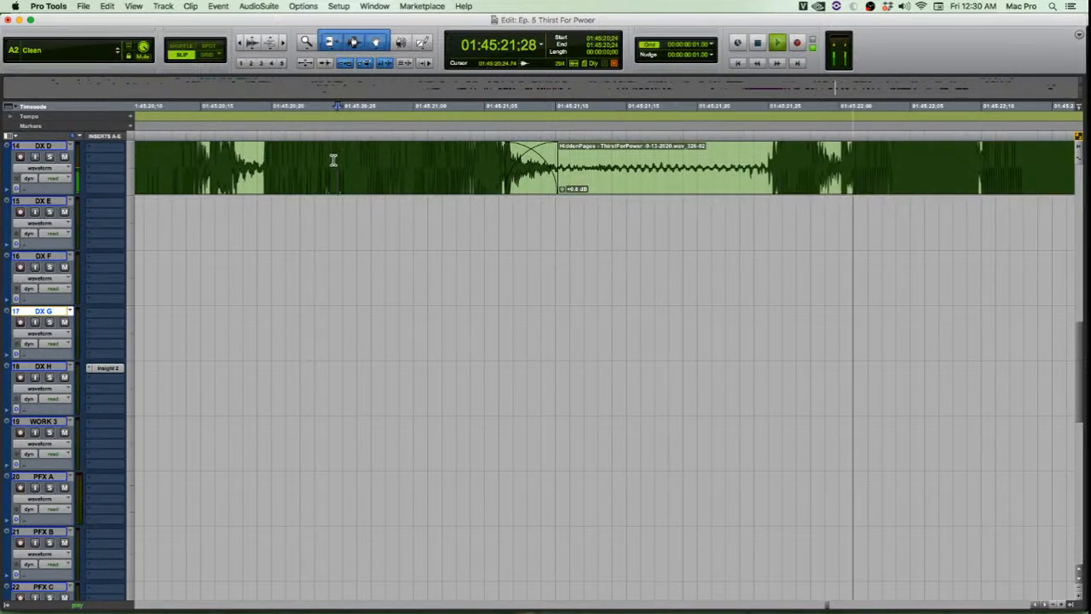
pyautogui.scroll(-3, 329, 176)
pyautogui.scroll(5, 329, 176)
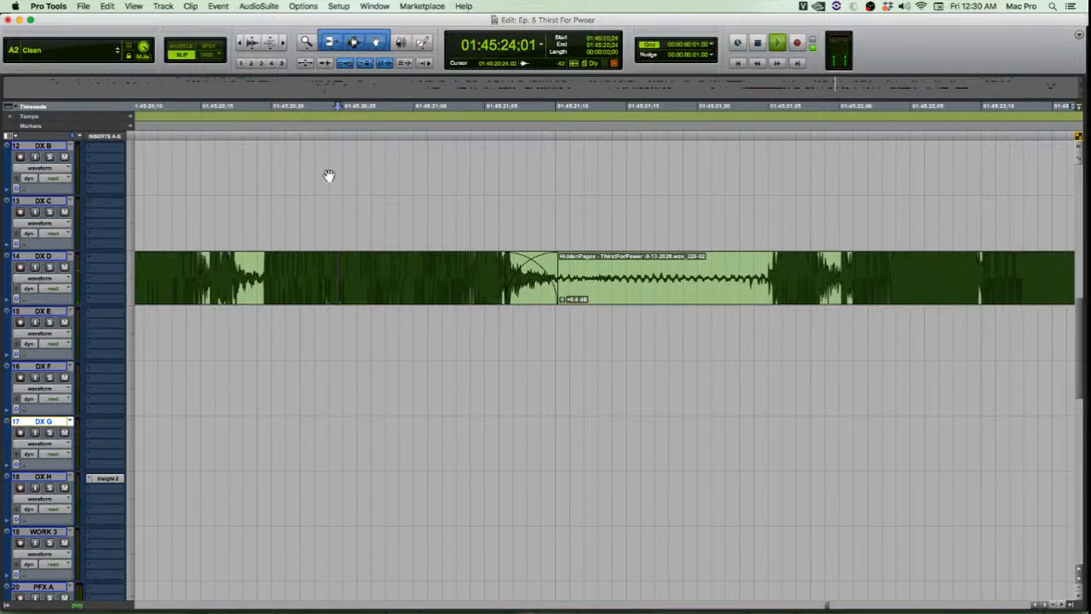
pyautogui.press('r')
pyautogui.press('r')
pyautogui.press('r')
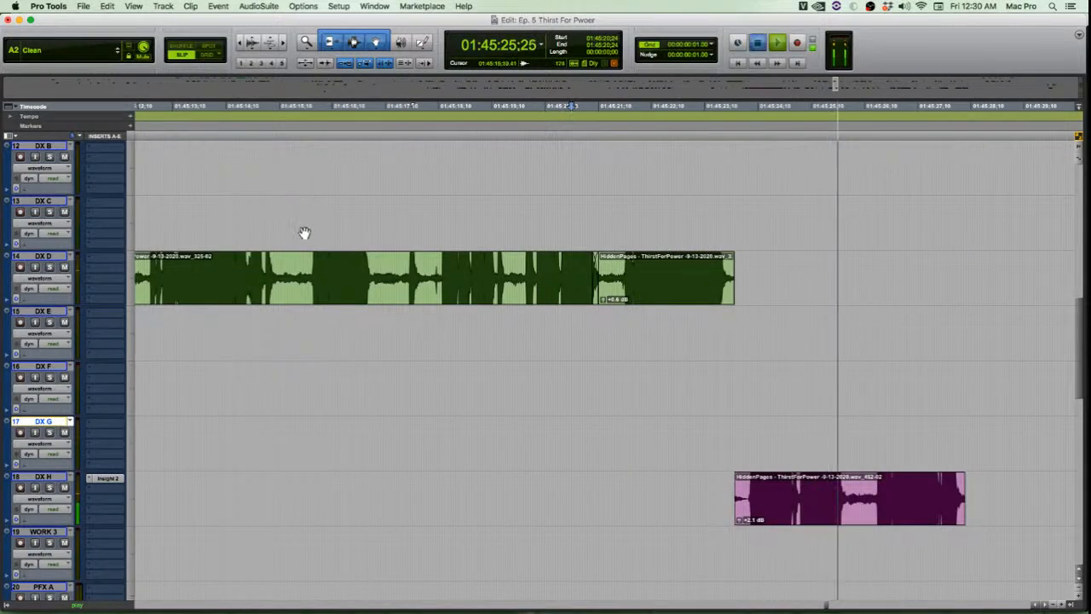
pyautogui.press('space')
# Select both crossfaded DX D clips and send them to iZotope RX 7
pyautogui.press('r')
pyautogui.click(402, 300)
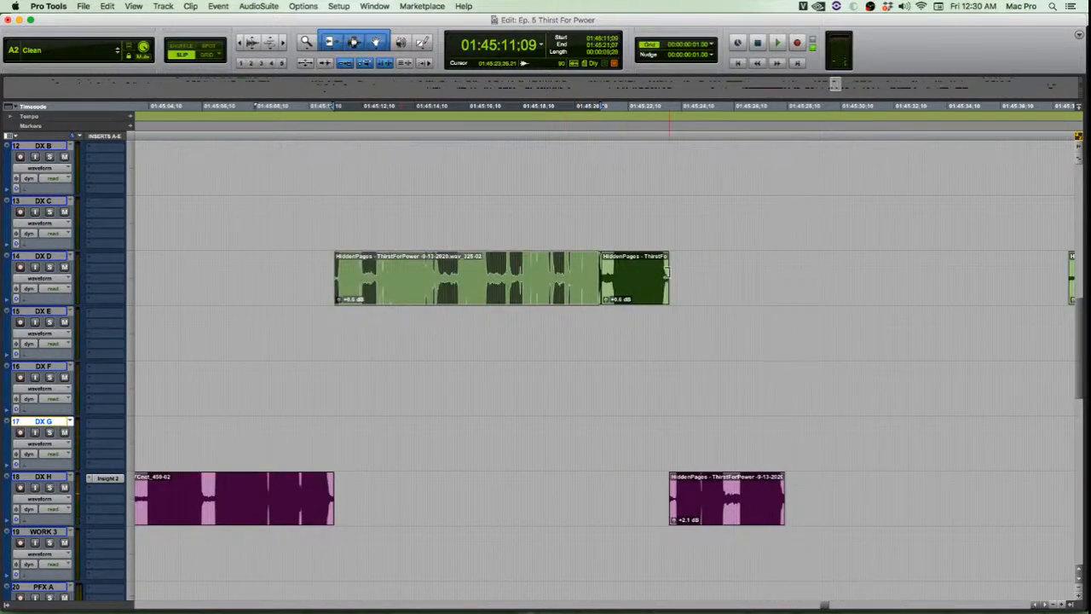
pyautogui.click(645, 294)
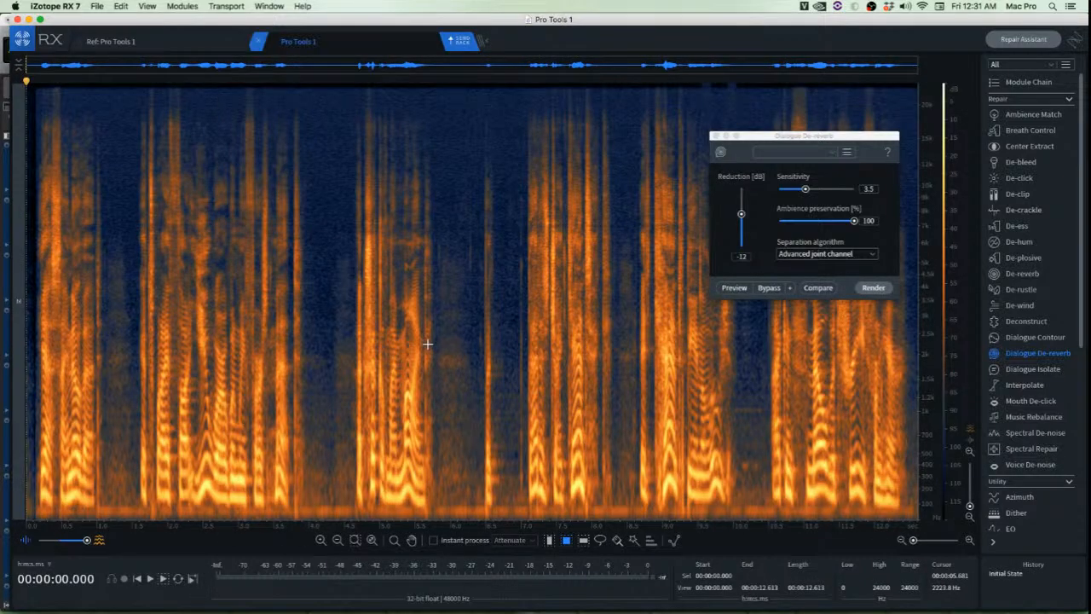
# Play the transferred dialogue in RX from the start
pyautogui.press('space')
pyautogui.press('space')
pyautogui.press('space')
# Learn an Ambience Match profile from the quiet background between about 1.486 and 1.608 seconds
pyautogui.scroll(6, 104, 338)
pyautogui.scroll(3, 105, 337)
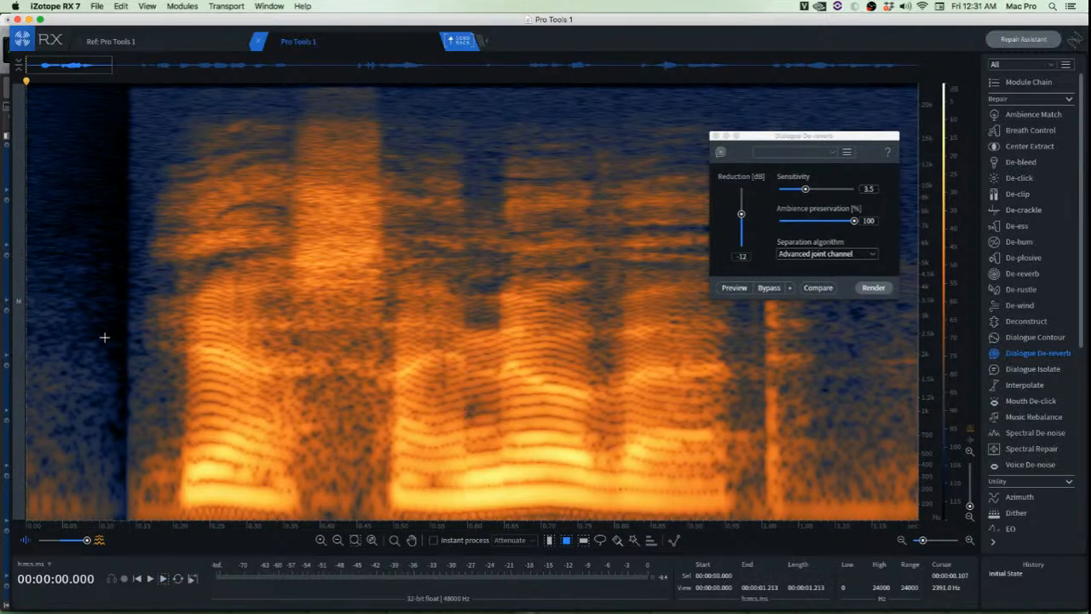
pyautogui.click(141, 333)
pyautogui.scroll(-5, 140, 335)
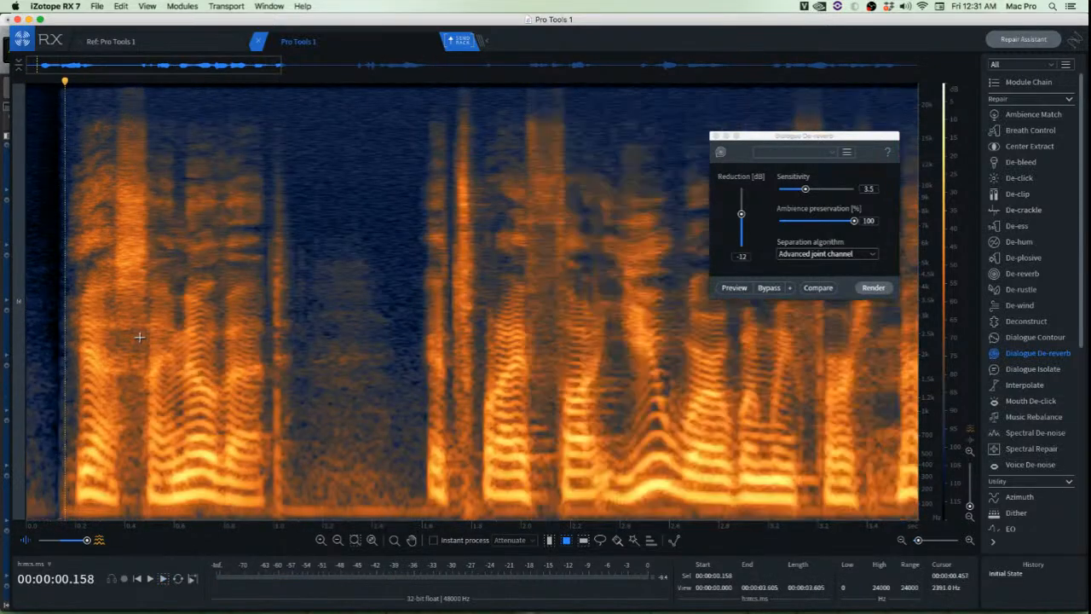
pyautogui.scroll(5, 348, 381)
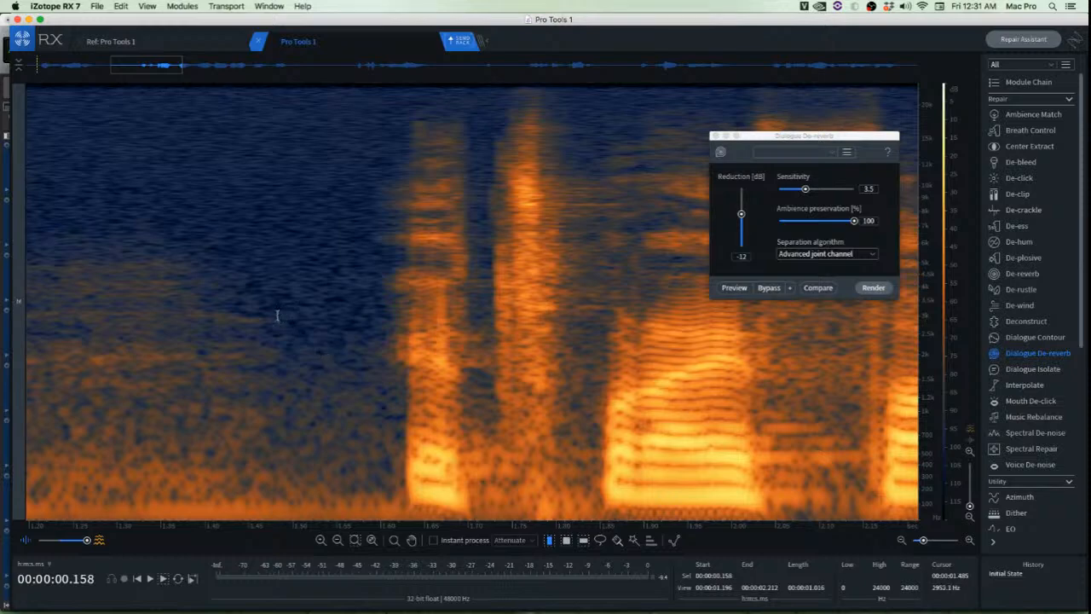
pyautogui.moveTo(284, 302); pyautogui.dragTo(386, 348)
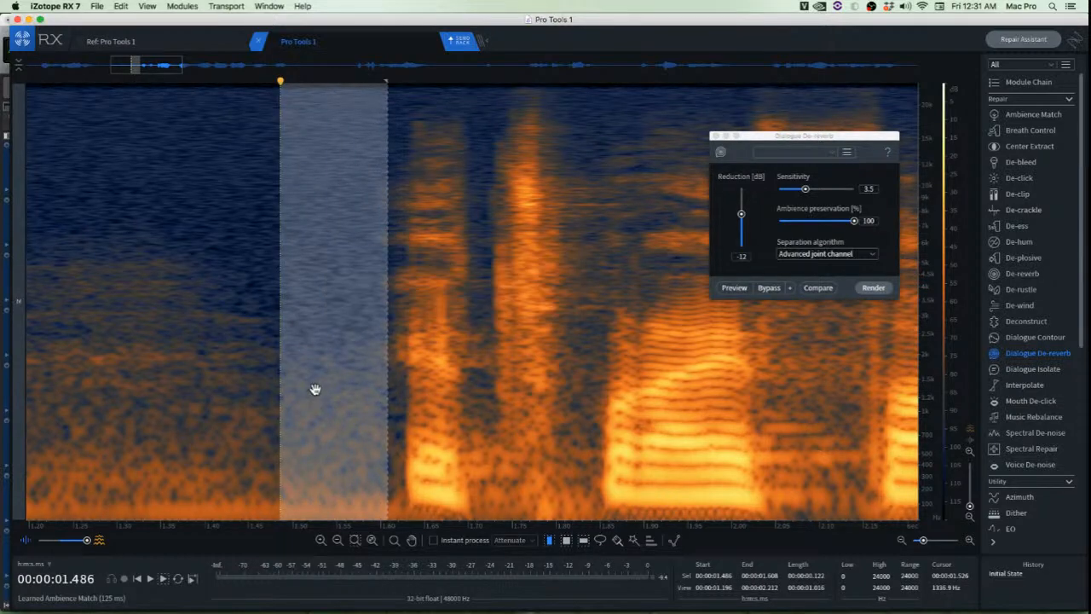
# Select the noise gap from the clip's start to about 0.145 seconds and render Ambience Match over it
pyautogui.scroll(-7, 315, 386)
pyautogui.press('Return')
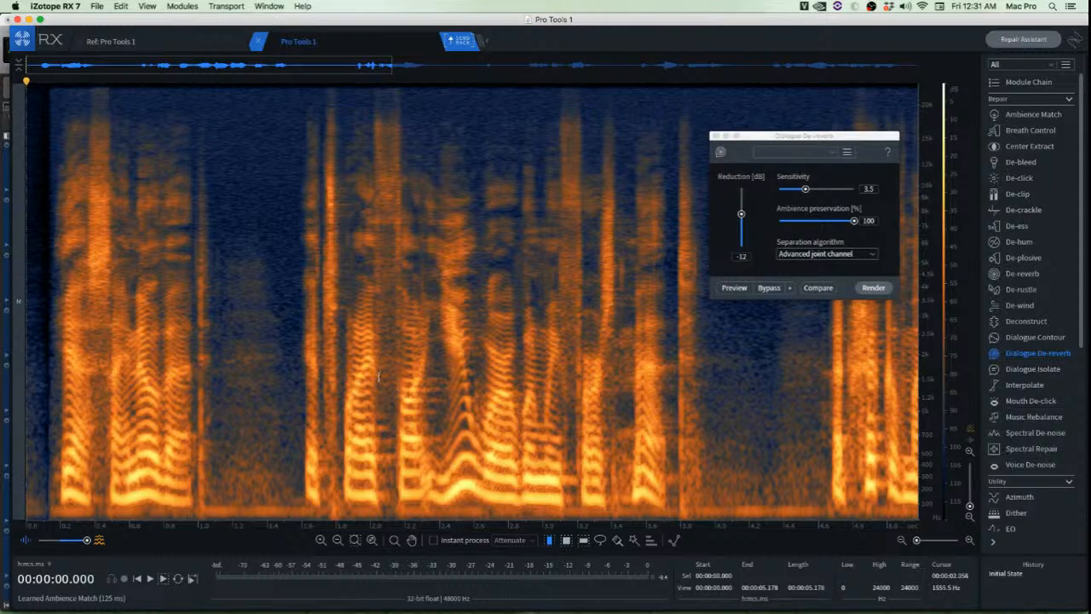
pyautogui.scroll(6, 60, 293)
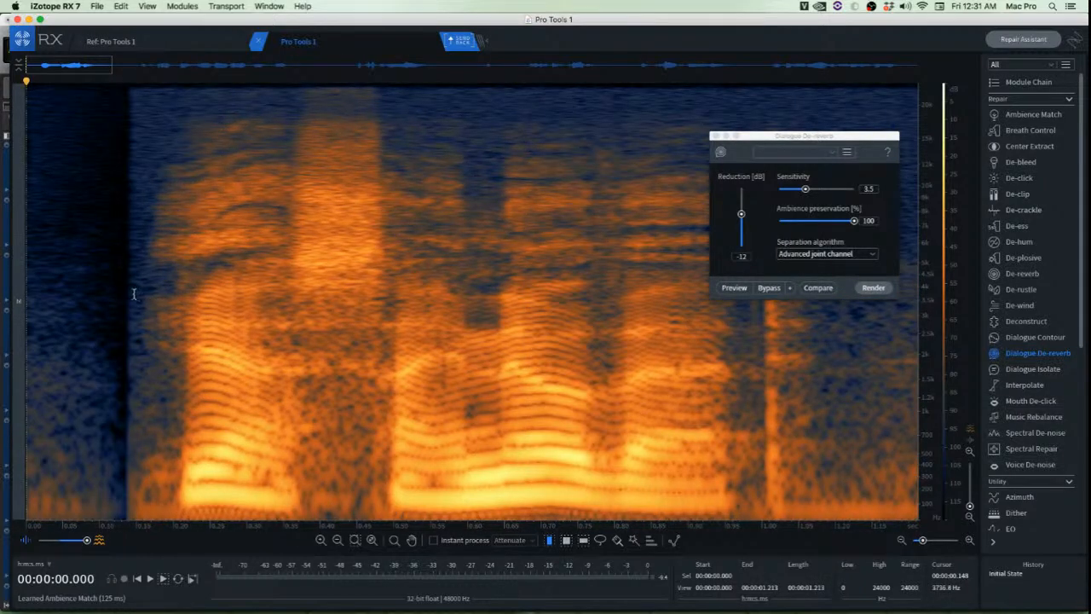
pyautogui.moveTo(131, 293); pyautogui.dragTo(1, 293)
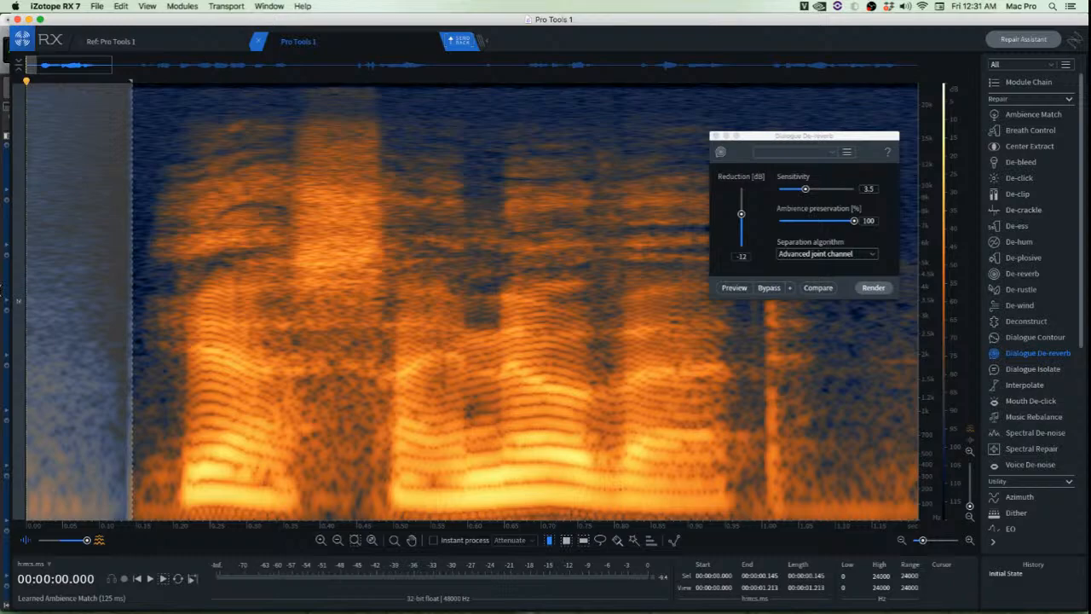
pyautogui.press('super+shift+a')
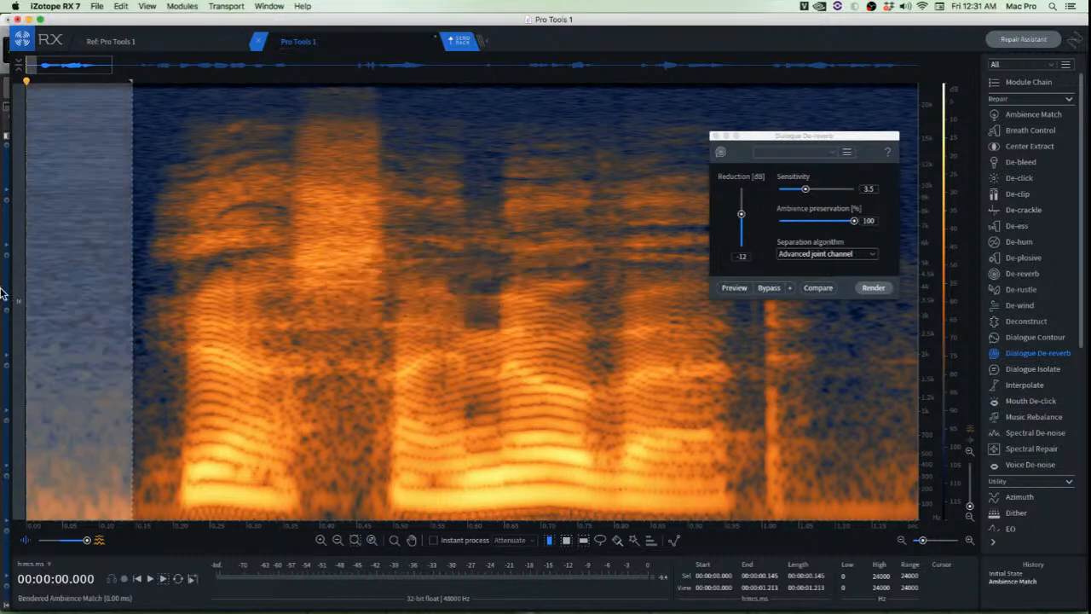
# Examine the filled ambience at the clip's opening and play it from the start
pyautogui.click(304, 282)
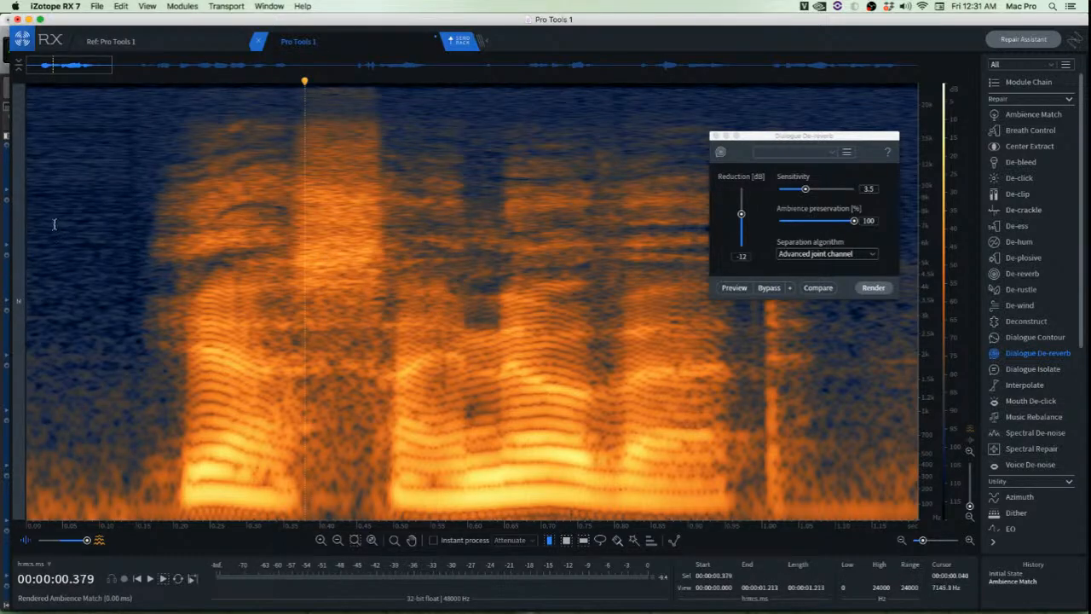
pyautogui.scroll(4, 93, 227)
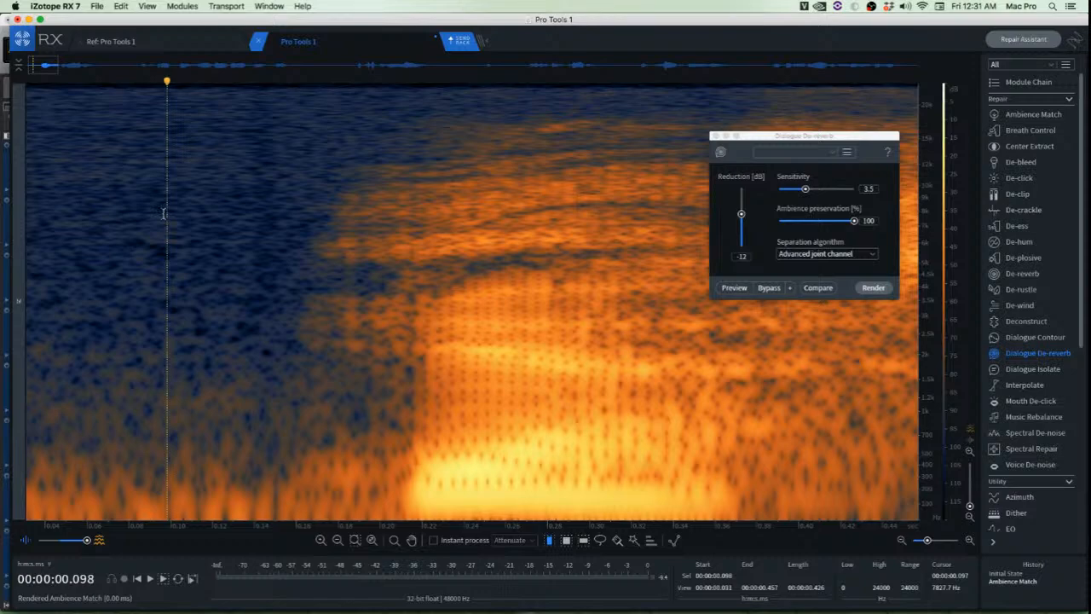
pyautogui.press('Return')
pyautogui.press('space')
pyautogui.press('space')
pyautogui.press('space')
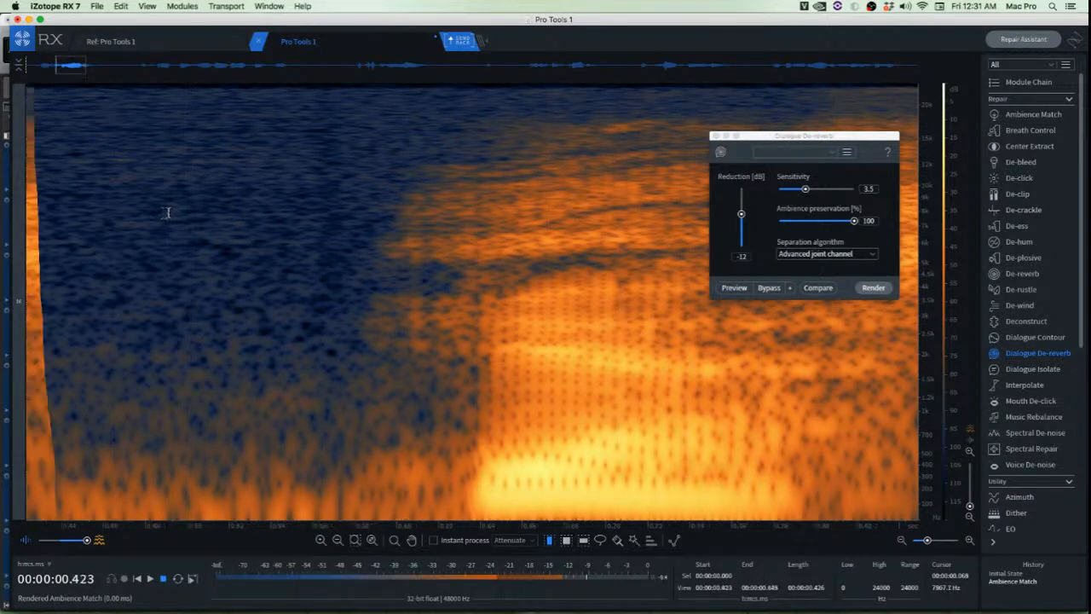
pyautogui.press('space')
# Replay the opening from about 0.083 seconds and inspect the spectrogram between about 0.95 and 1.25 seconds
pyautogui.scroll(-5, 168, 213)
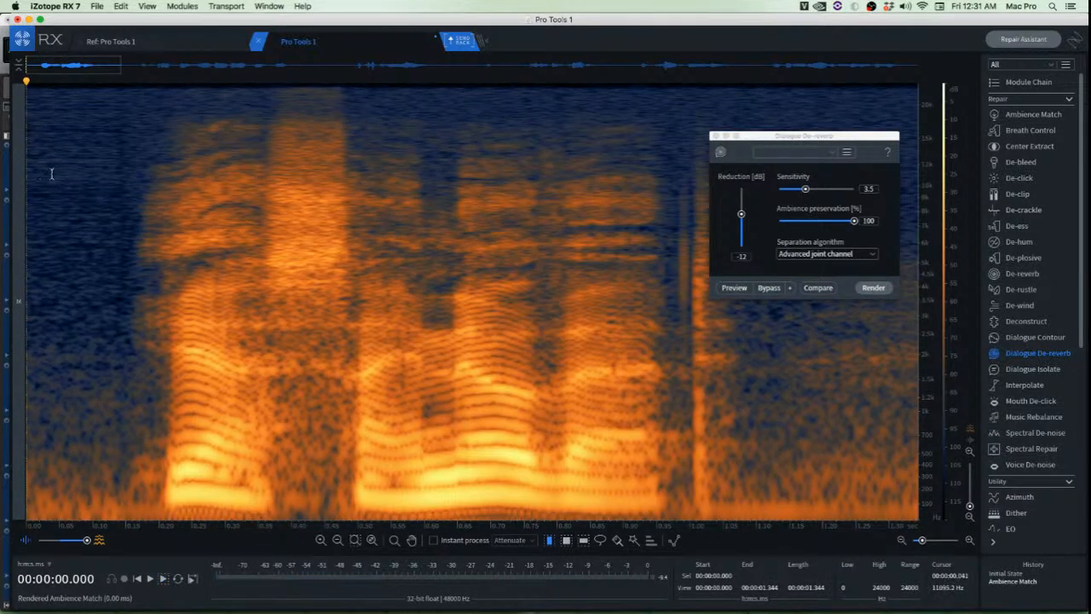
pyautogui.click(73, 176)
pyautogui.click(82, 178)
pyautogui.press('space')
pyautogui.press('space')
pyautogui.press('space')
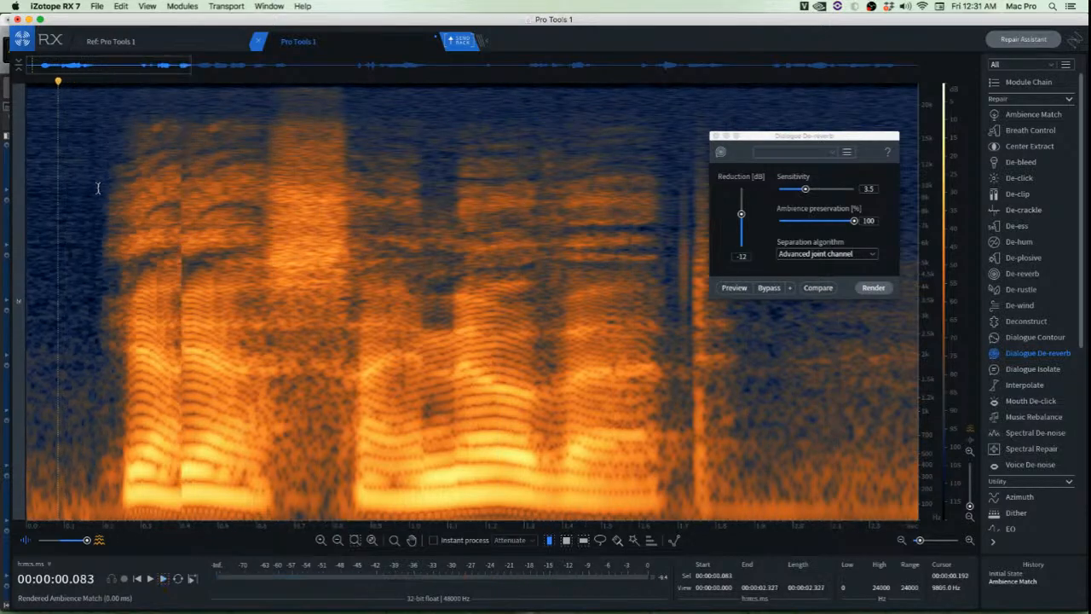
pyautogui.press('space')
pyautogui.scroll(-5, 262, 281)
pyautogui.scroll(8, 383, 305)
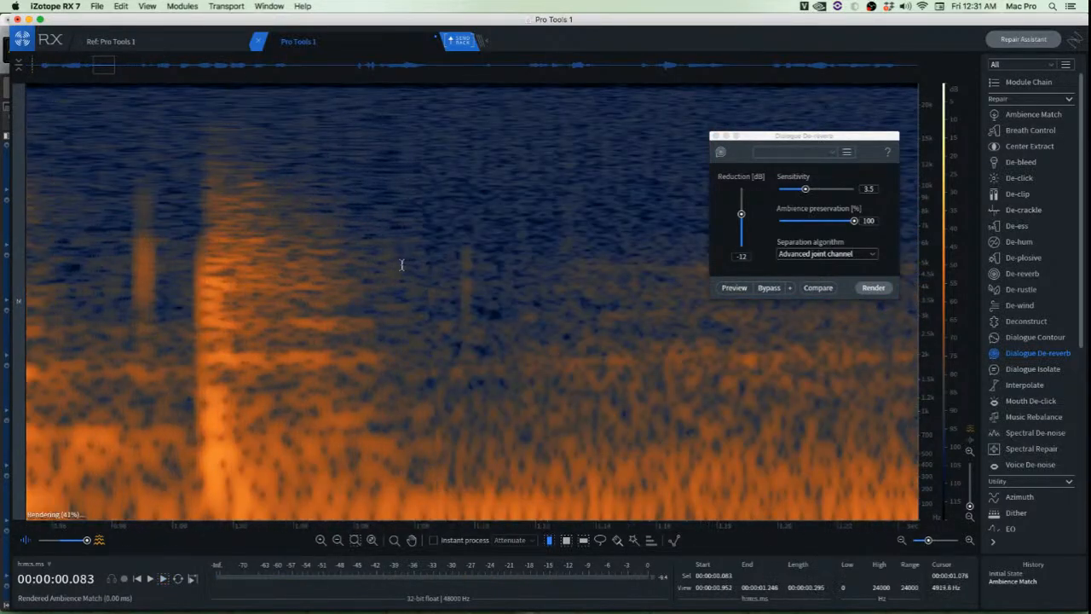
# Select the click between 0.981 and 1.002 seconds, from about 1.1 to 13.2 kHz, and render Mouth De-click on it
pyautogui.scroll(2, 228, 243)
pyautogui.scroll(3, 234, 240)
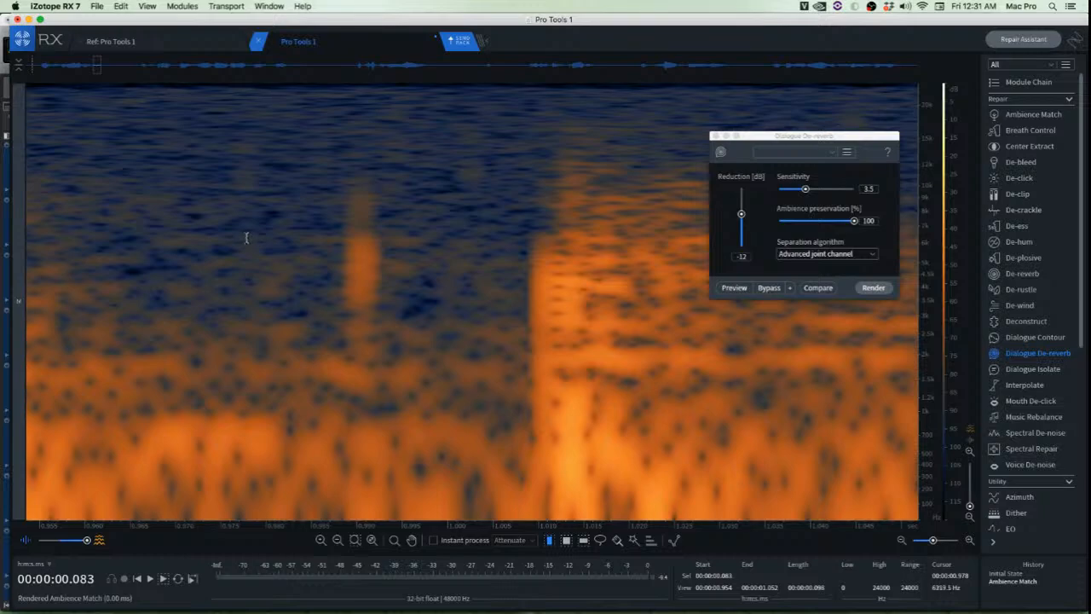
pyautogui.moveTo(271, 154); pyautogui.dragTo(470, 407)
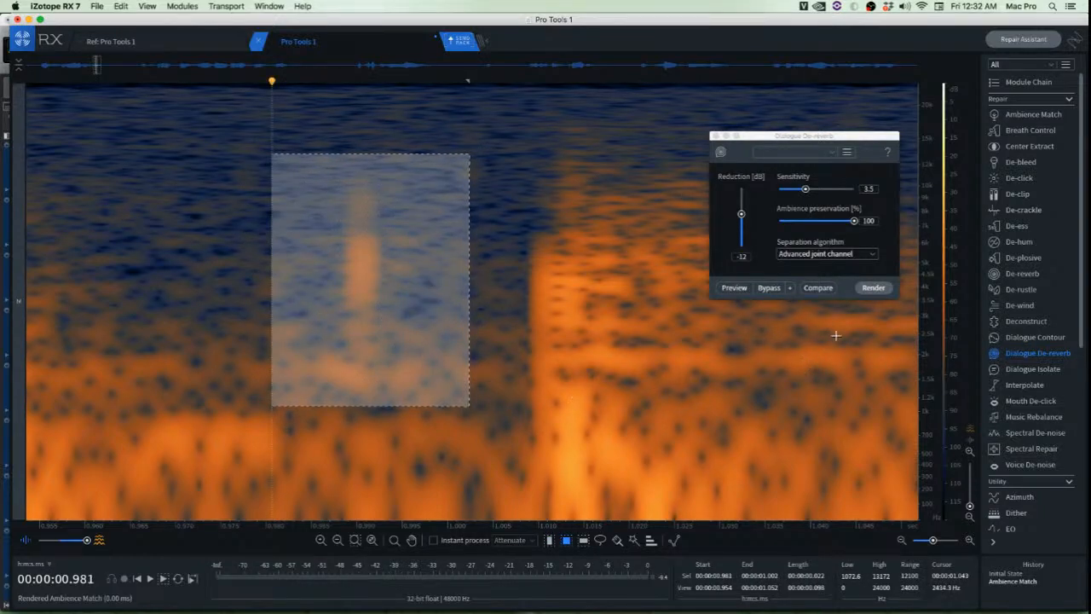
pyautogui.click(1026, 354)
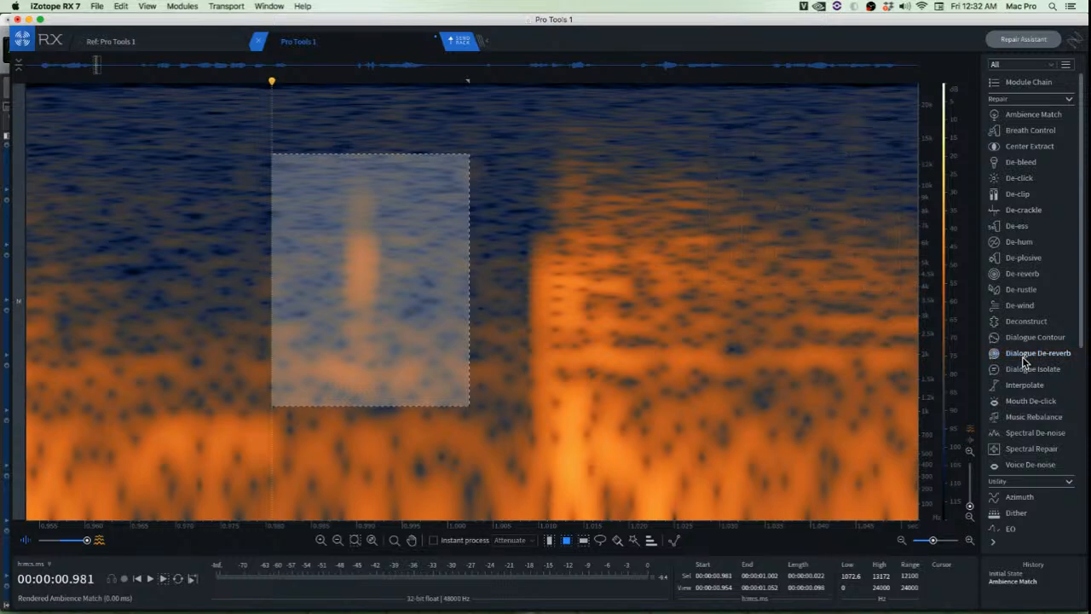
pyautogui.click(1054, 421)
pyautogui.click(1049, 418)
pyautogui.click(1039, 436)
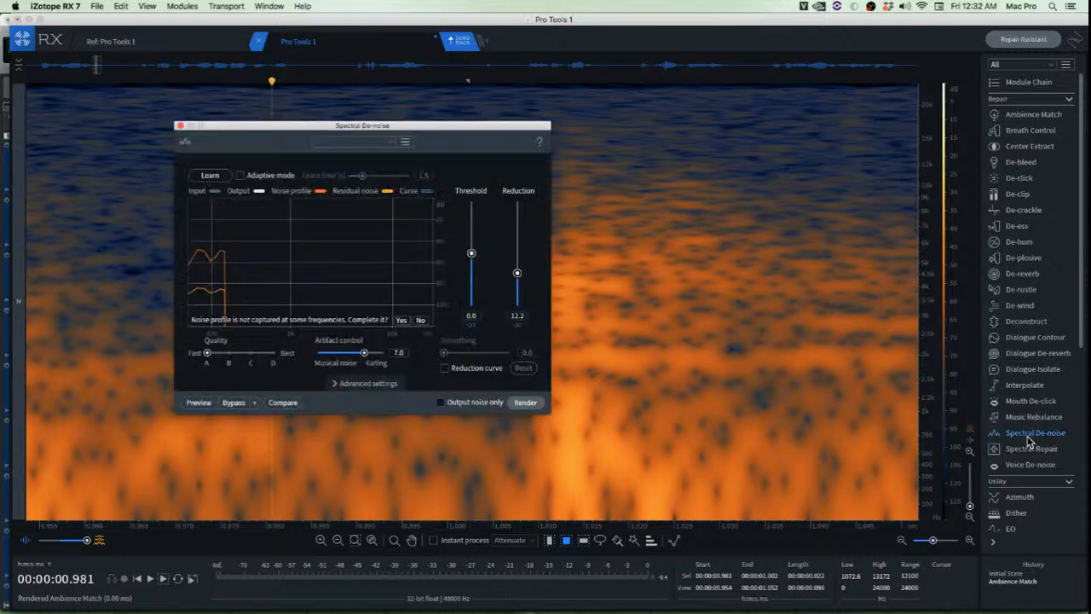
pyautogui.click(1027, 436)
pyautogui.click(1039, 402)
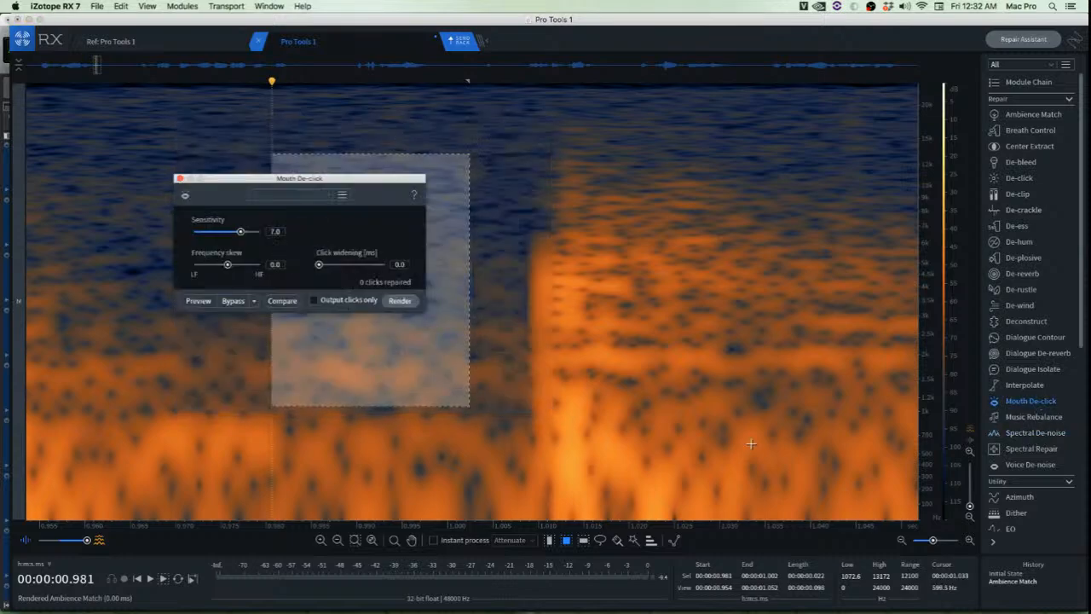
pyautogui.click(401, 301)
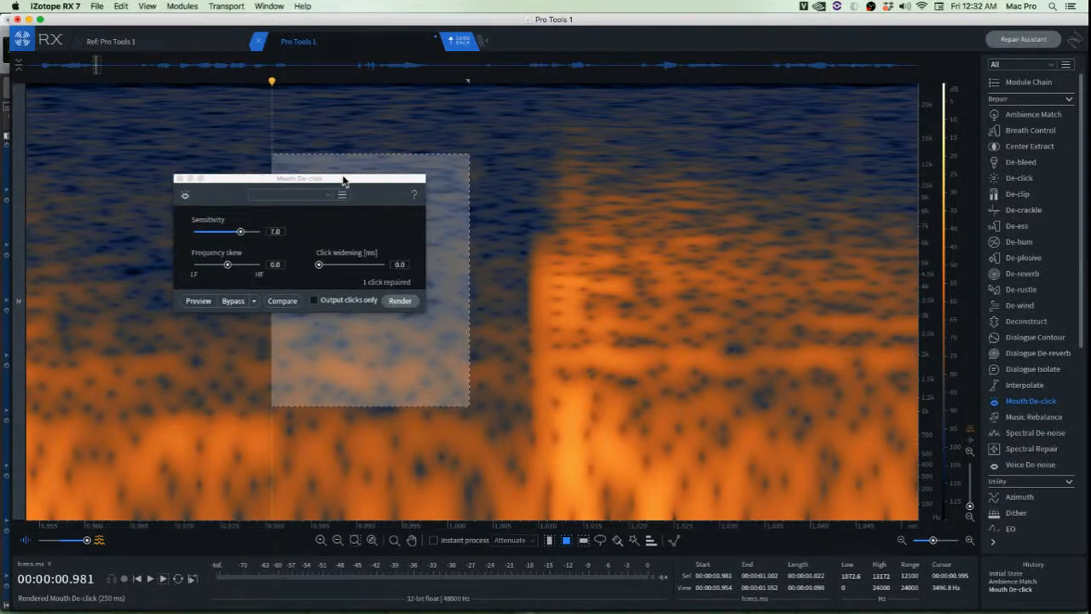
# Move the Mouth De-click window off the spectrogram and play the audio from about 1.004 seconds
pyautogui.moveTo(344, 181); pyautogui.dragTo(151, 209)
pyautogui.scroll(-4, 276, 220)
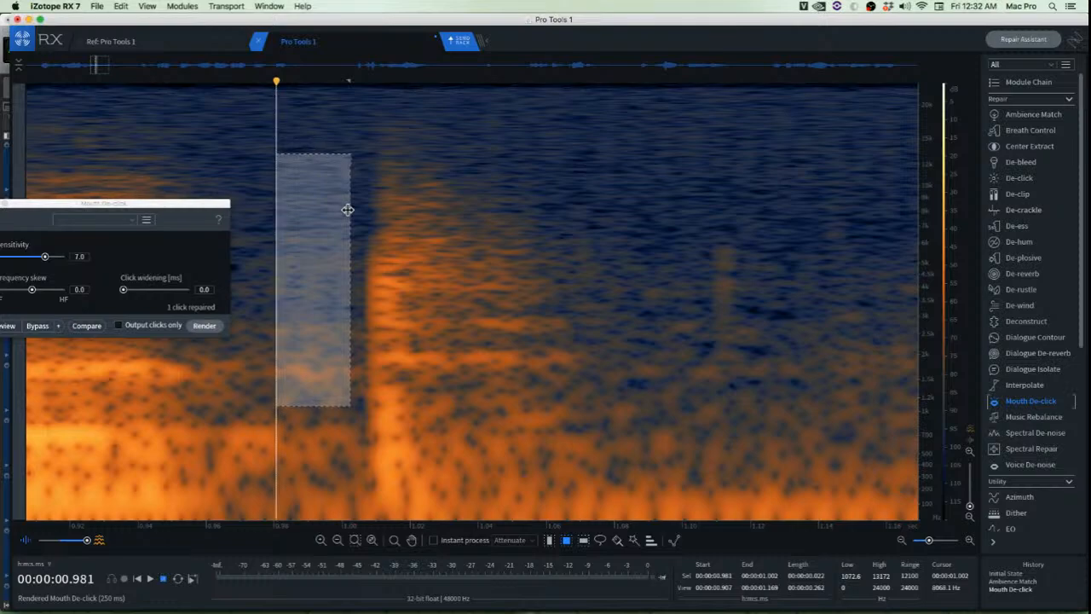
pyautogui.click(353, 195)
pyautogui.press('space')
pyautogui.press('space')
pyautogui.scroll(-3, 343, 213)
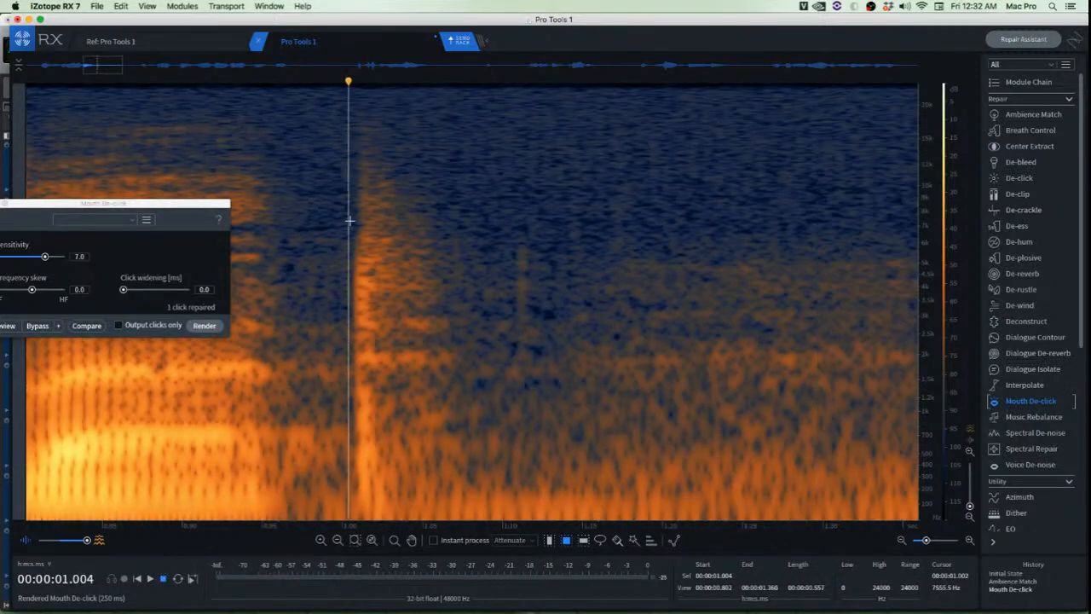
pyautogui.press('space')
pyautogui.press('space')
# Render Mouth De-click on the faint click between 1.097 and 1.163 seconds, from about 1.6 to 11.5 kHz
pyautogui.scroll(3, 563, 288)
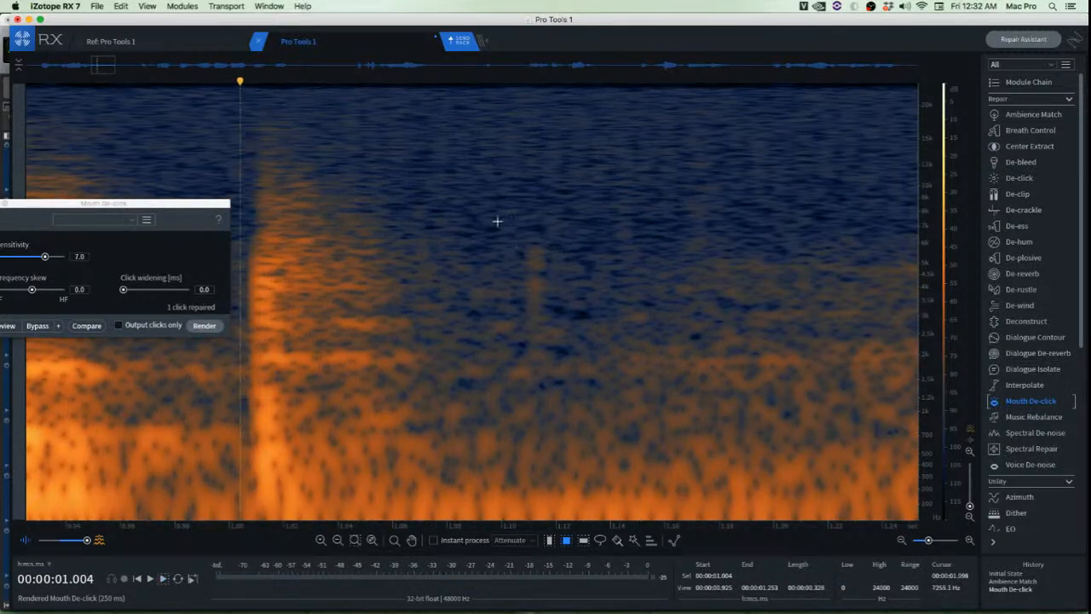
pyautogui.moveTo(492, 169); pyautogui.dragTo(673, 371)
pyautogui.click(205, 325)
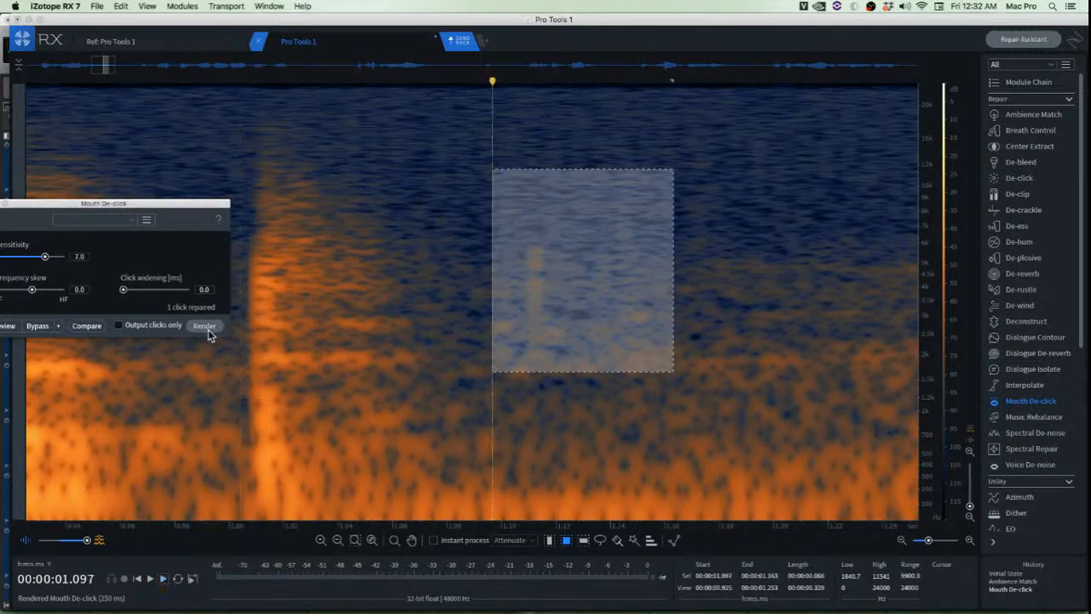
# Play the repaired passage from about 1.076 seconds and continue listening from about 1.572 seconds
pyautogui.click(433, 246)
pyautogui.press('space')
pyautogui.scroll(-3, 435, 251)
pyautogui.scroll(-1, 435, 251)
pyautogui.press('space')
pyautogui.press('space')
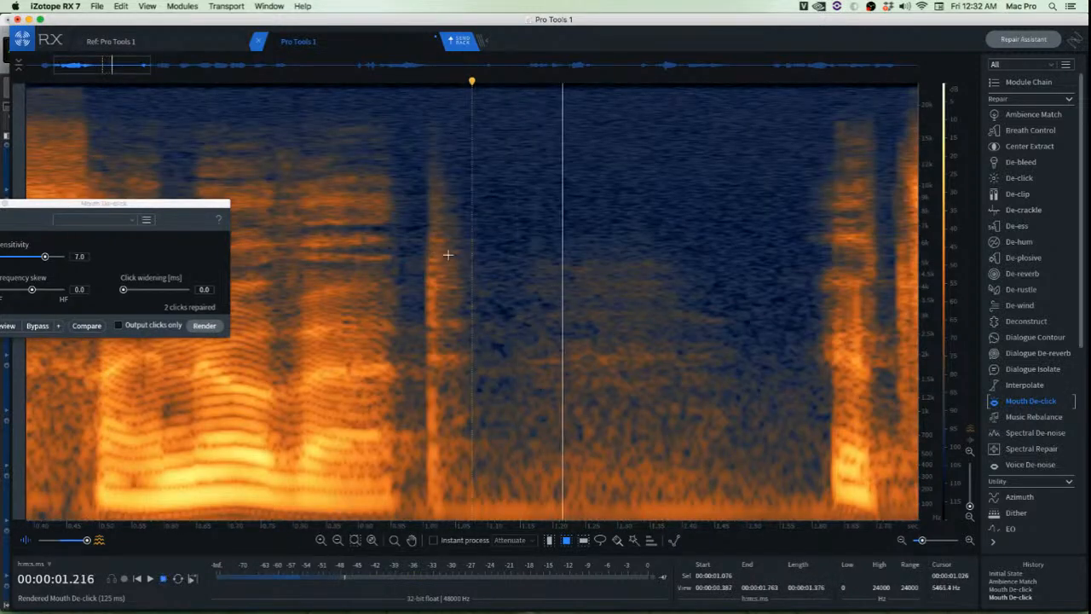
pyautogui.scroll(-5, 453, 258)
pyautogui.click(440, 251)
pyautogui.press('space')
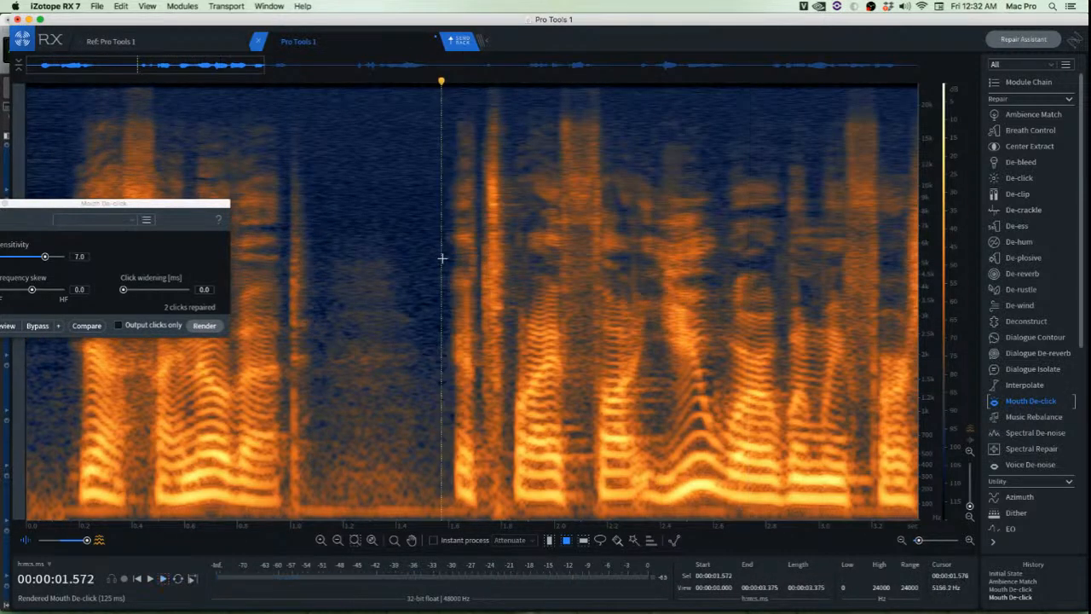
pyautogui.press('space')
pyautogui.press('space')
# Select the low-frequency rumble below about 518 Hz between 1.744 and 1.842 seconds and apply Spectral Repair Attenuate
pyautogui.scroll(5, 496, 469)
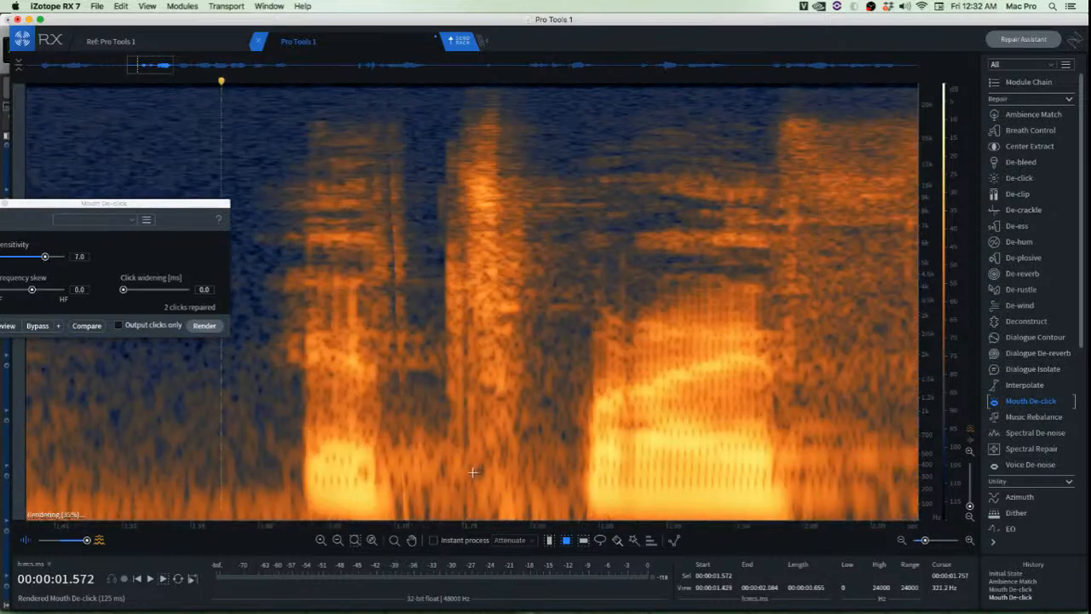
pyautogui.moveTo(454, 452)
pyautogui.mouseDown()
pyautogui.moveTo(474, 481)
pyautogui.moveTo(588, 530)
pyautogui.mouseUp()
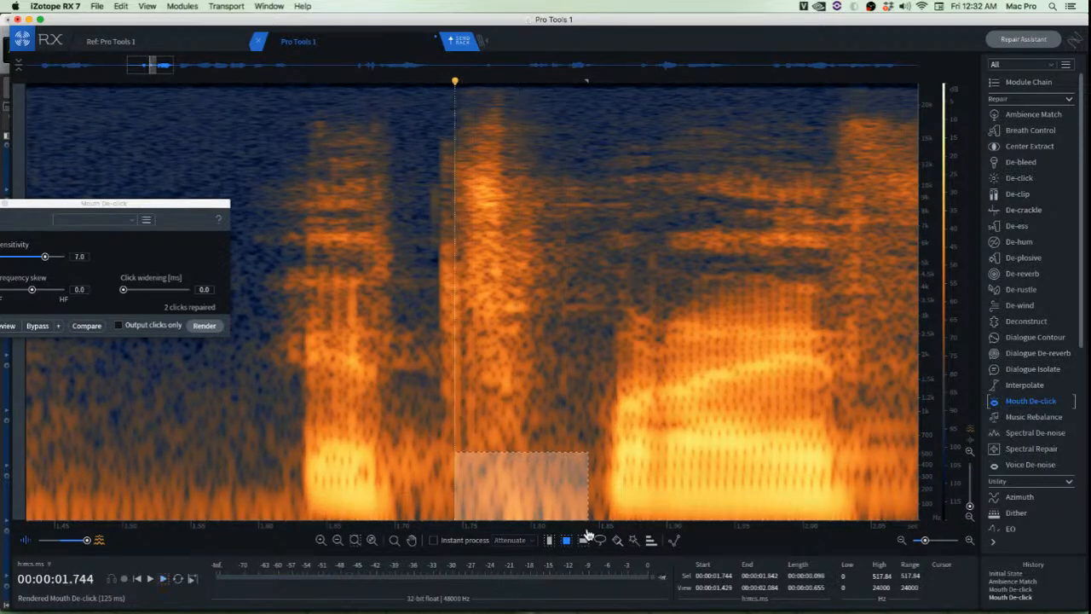
pyautogui.press('super+shift+5')
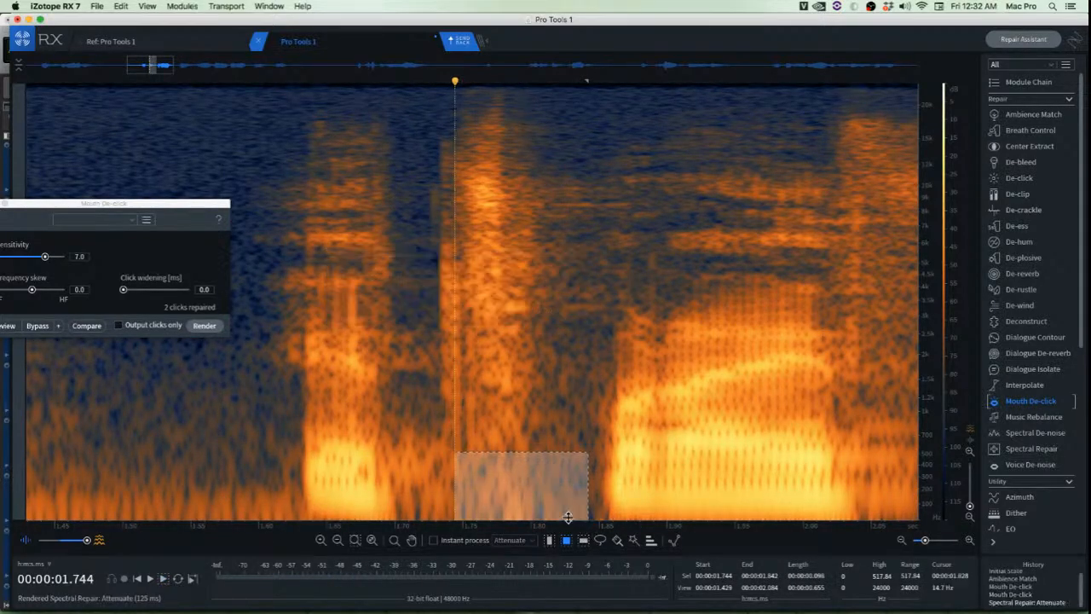
# Play the attenuated passage from about 1.521 seconds
pyautogui.click(423, 428)
pyautogui.scroll(-2, 423, 428)
pyautogui.press('space')
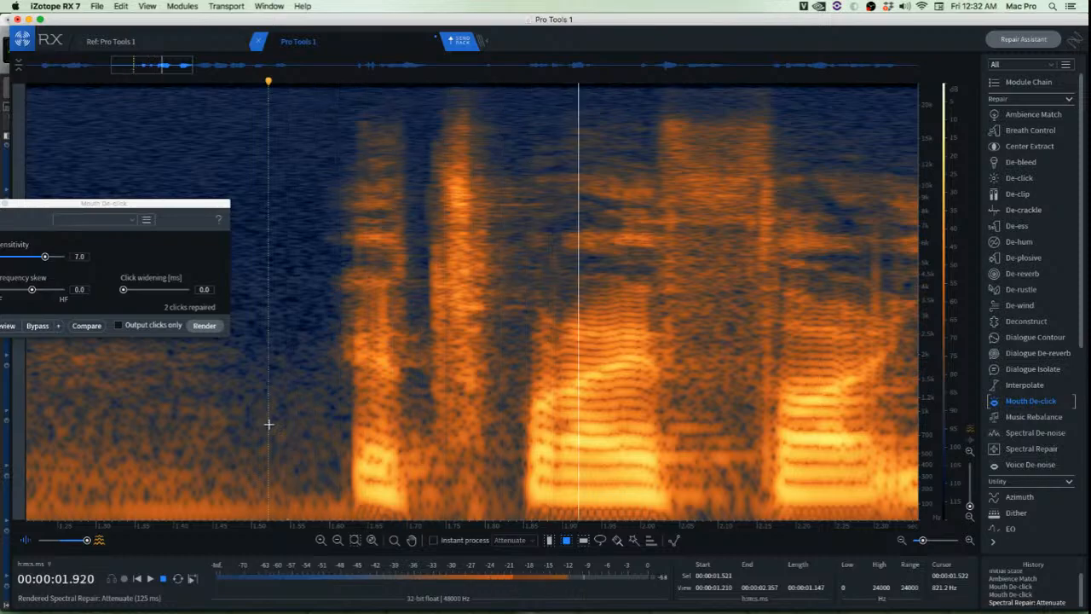
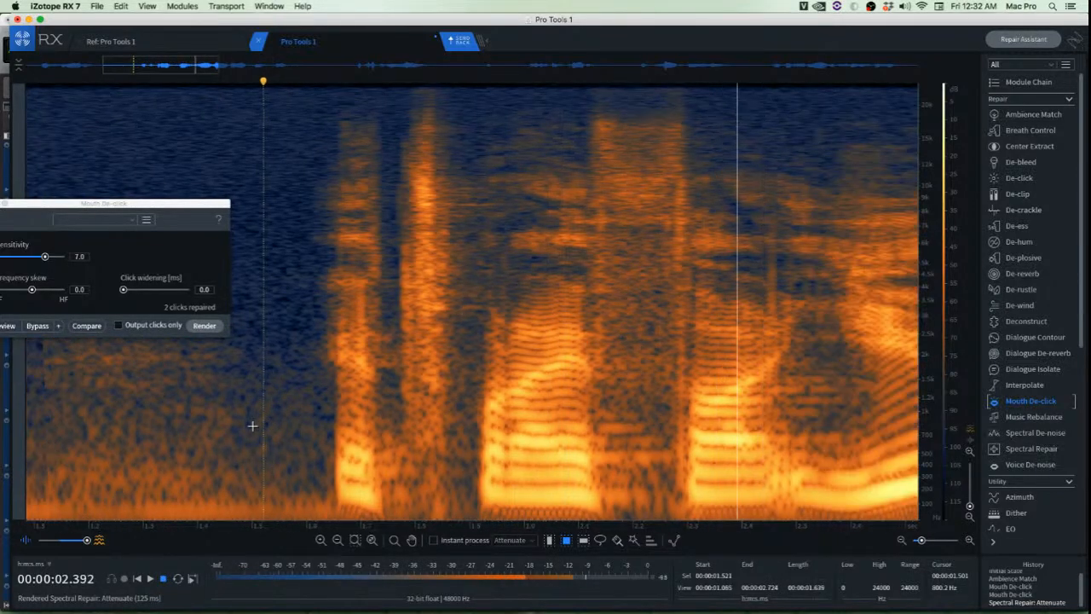
pyautogui.press('space')
# Copy patches of the noisy consonant around 2.05 seconds and paste them over the neighbouring blemishes
pyautogui.scroll(2, 463, 365)
pyautogui.scroll(3, 463, 366)
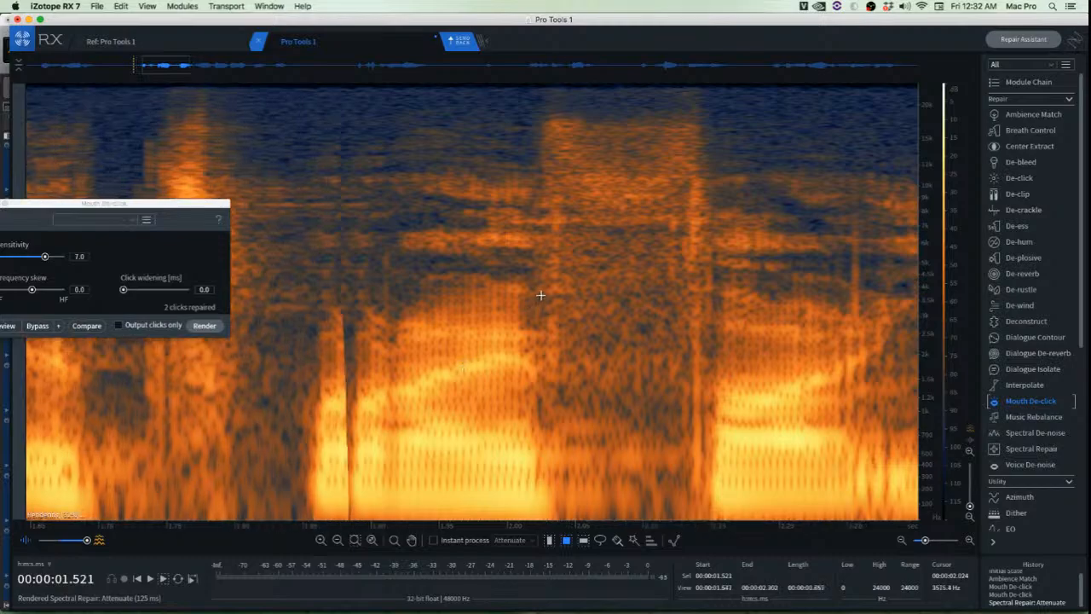
pyautogui.moveTo(586, 185); pyautogui.dragTo(651, 406)
pyautogui.press('super+c')
pyautogui.press('super+v')
pyautogui.click(607, 341)
pyautogui.scroll(2, 634, 366)
pyautogui.press('super+c')
pyautogui.moveTo(587, 383); pyautogui.dragTo(494, 373)
pyautogui.press('super+v')
pyautogui.click(619, 397)
pyautogui.scroll(-3, 614, 398)
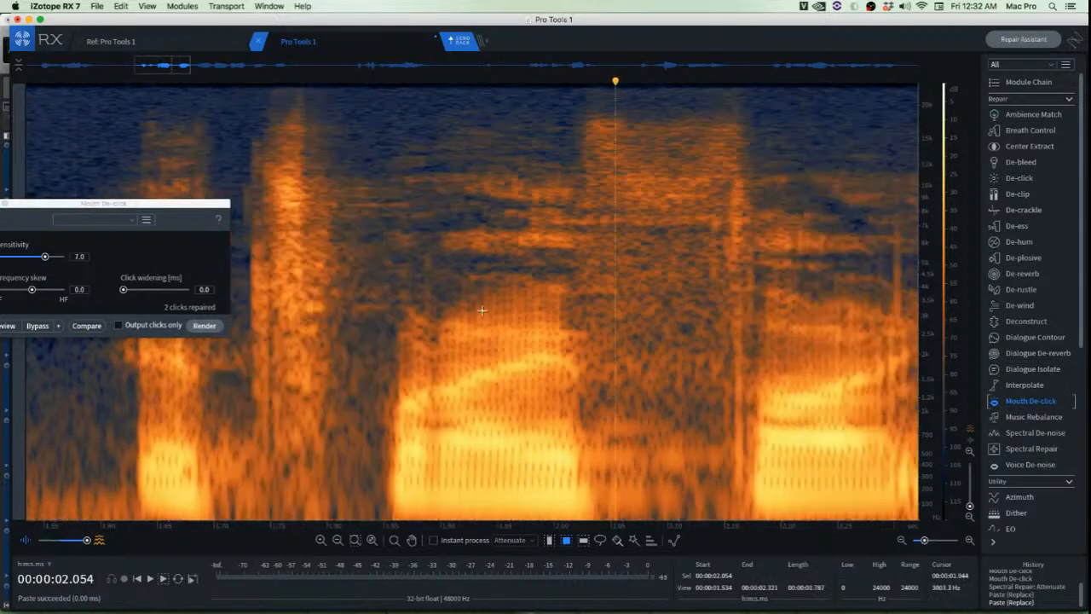
# Play the patched consonant from about 1.919 seconds
pyautogui.click(460, 305)
pyautogui.press('space')
pyautogui.press('space')
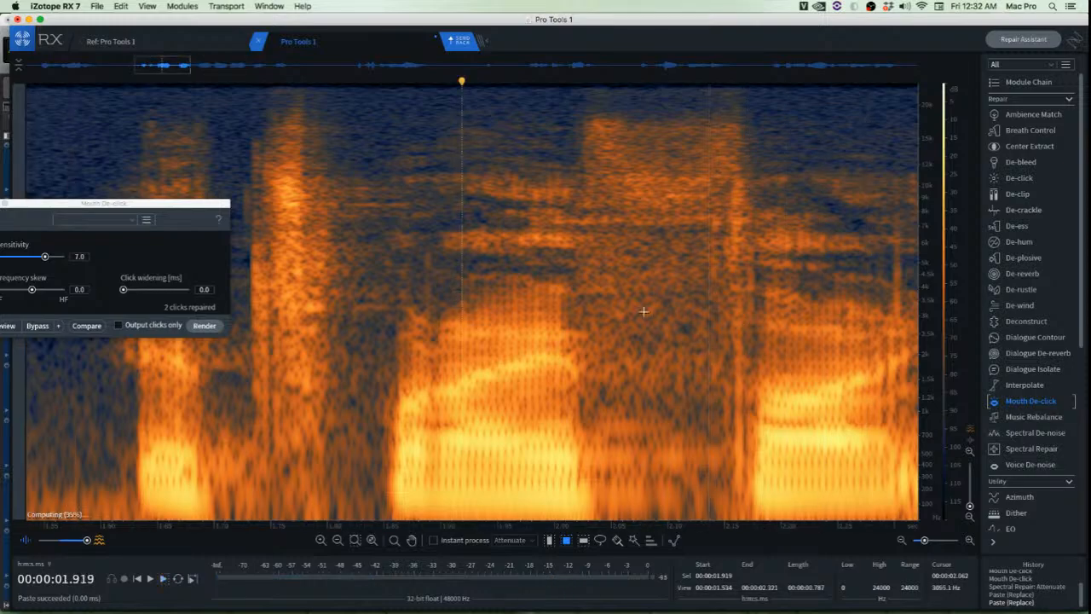
# Copy a patch of consonant texture near 2.12 seconds and paste it over the small high-frequency blemish at about 2.138 seconds
pyautogui.scroll(5, 742, 277)
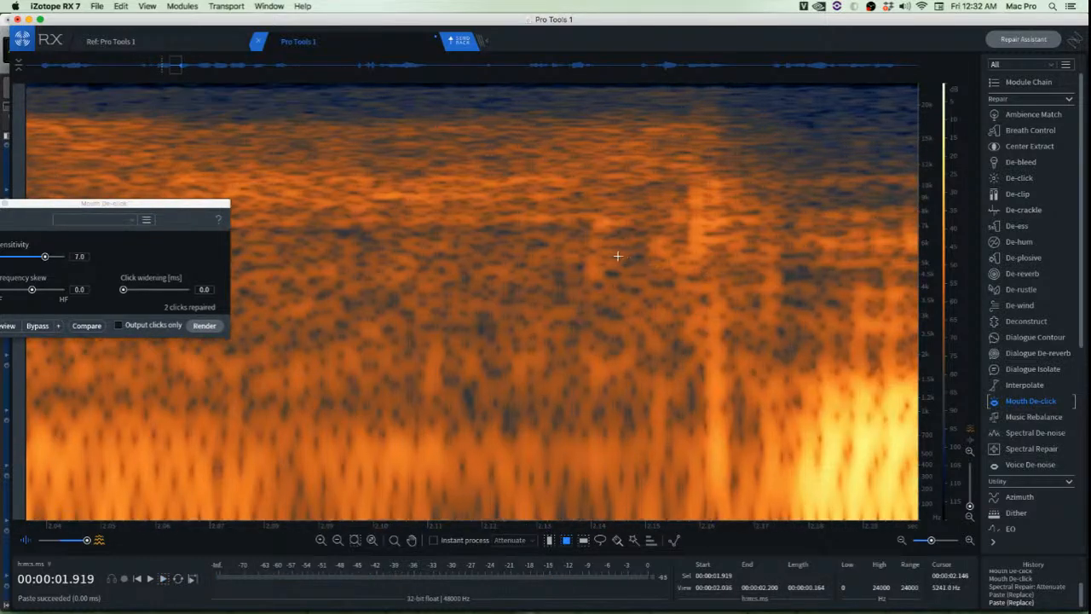
pyautogui.moveTo(527, 204); pyautogui.dragTo(580, 280)
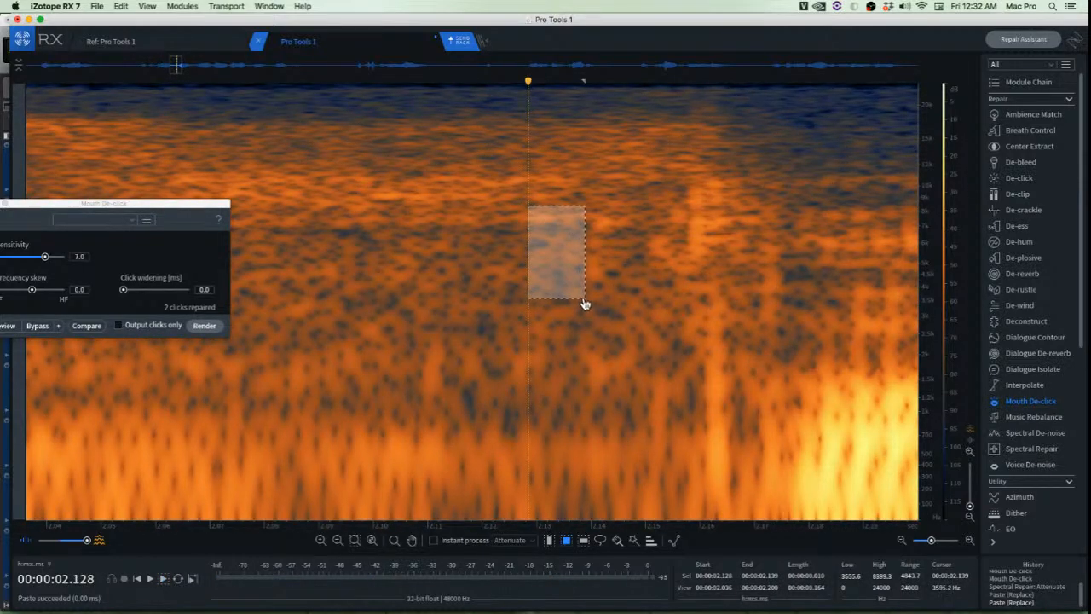
pyautogui.press('super+c')
pyautogui.click(558, 254)
pyautogui.moveTo(455, 198); pyautogui.dragTo(554, 300)
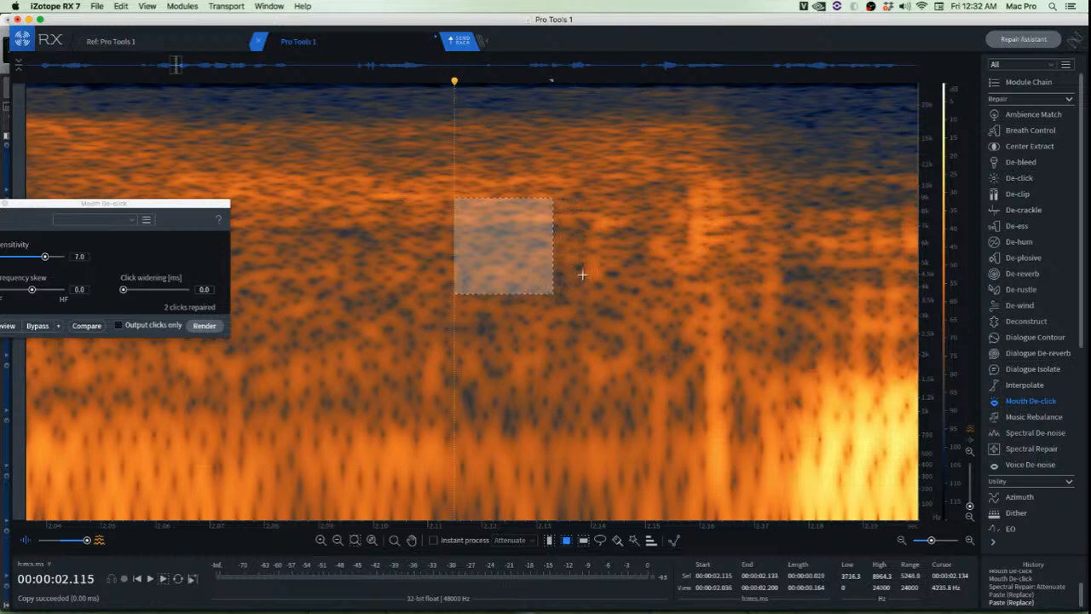
pyautogui.click(589, 272)
pyautogui.scroll(4, 560, 243)
pyautogui.moveTo(450, 191); pyautogui.dragTo(594, 290)
pyautogui.press('super+v')
pyautogui.click(500, 317)
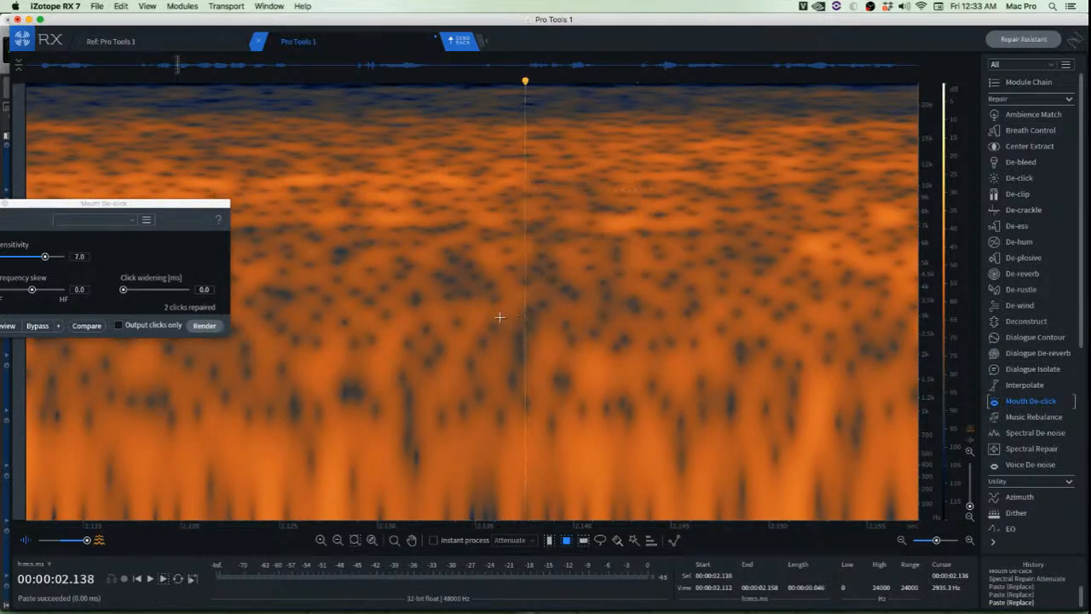
# Paste a patch of texture into the mid-frequency area of the consonant near 2.1 seconds
pyautogui.scroll(-4, 499, 317)
pyautogui.scroll(-3, 479, 318)
pyautogui.scroll(3, 405, 335)
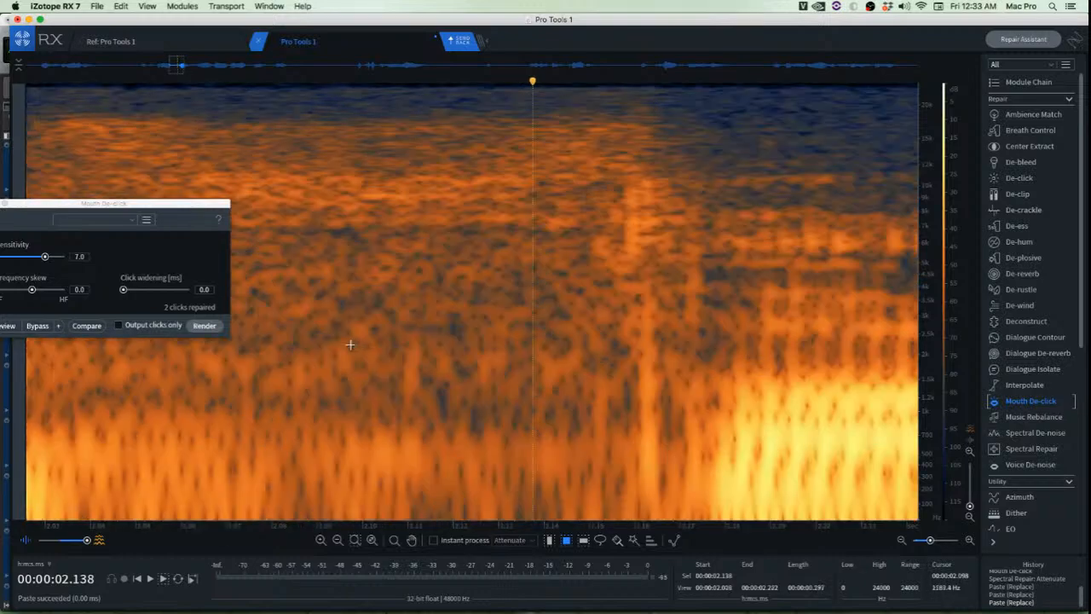
pyautogui.moveTo(326, 322); pyautogui.dragTo(421, 383)
pyautogui.press('super+v')
pyautogui.click(514, 369)
# Copy the neighbouring low and mid-frequency texture and paste it over the lower part of the vertical click at about 2.16 seconds
pyautogui.scroll(4, 594, 351)
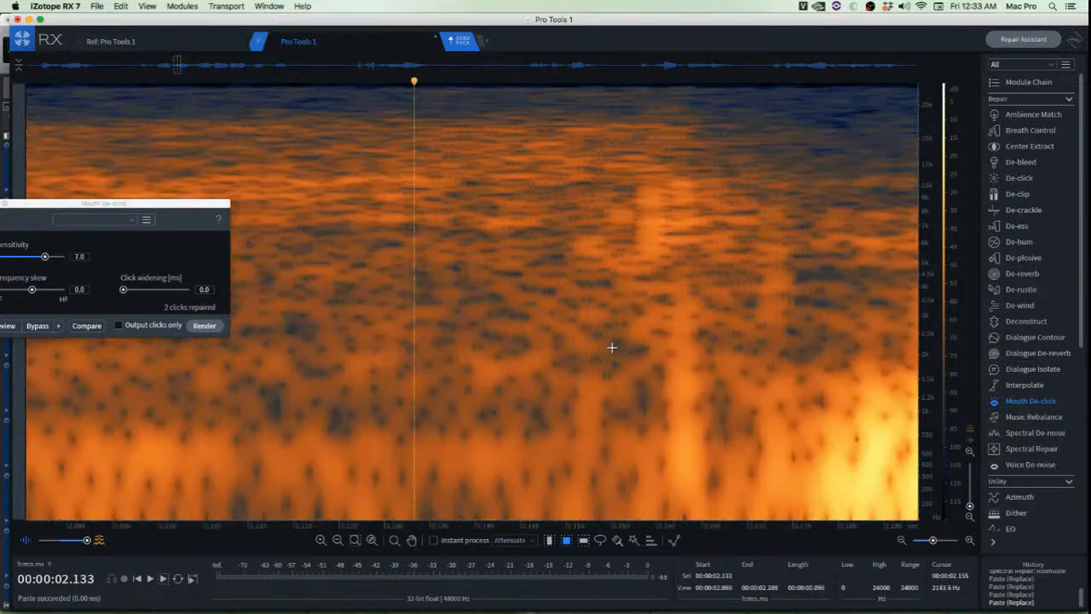
pyautogui.scroll(-2, 654, 300)
pyautogui.moveTo(596, 277); pyautogui.dragTo(690, 516)
pyautogui.press('super+c')
pyautogui.moveTo(627, 445); pyautogui.dragTo(675, 437)
pyautogui.press('super+v')
pyautogui.click(571, 394)
pyautogui.scroll(-3, 644, 373)
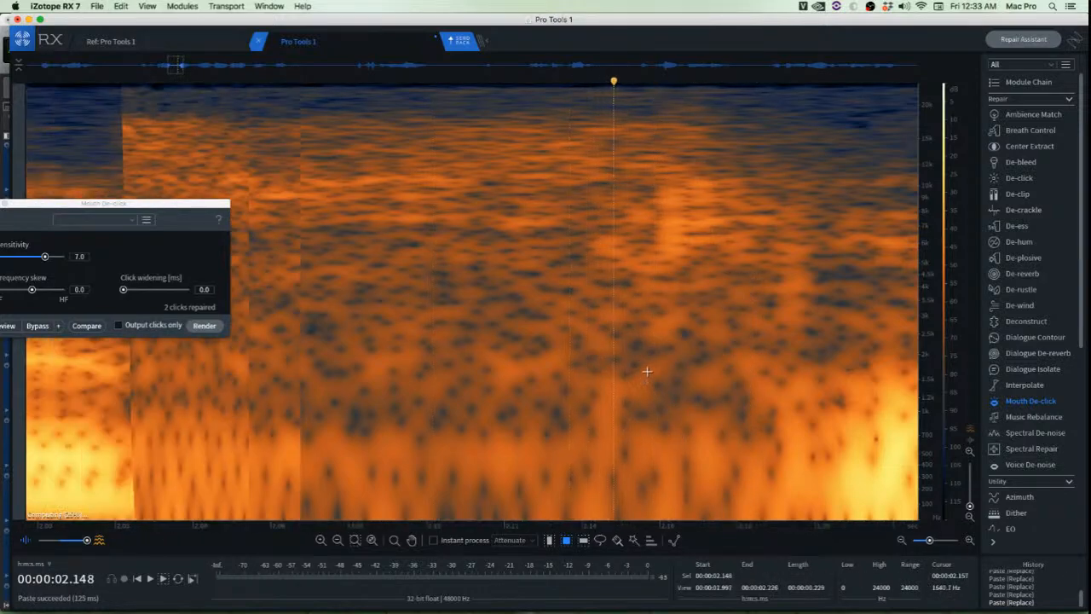
# Select the remaining click between 2.146 and 2.174 seconds, from about 3.4 to 14.4 kHz, and render Mouth De-click
pyautogui.scroll(2, 685, 261)
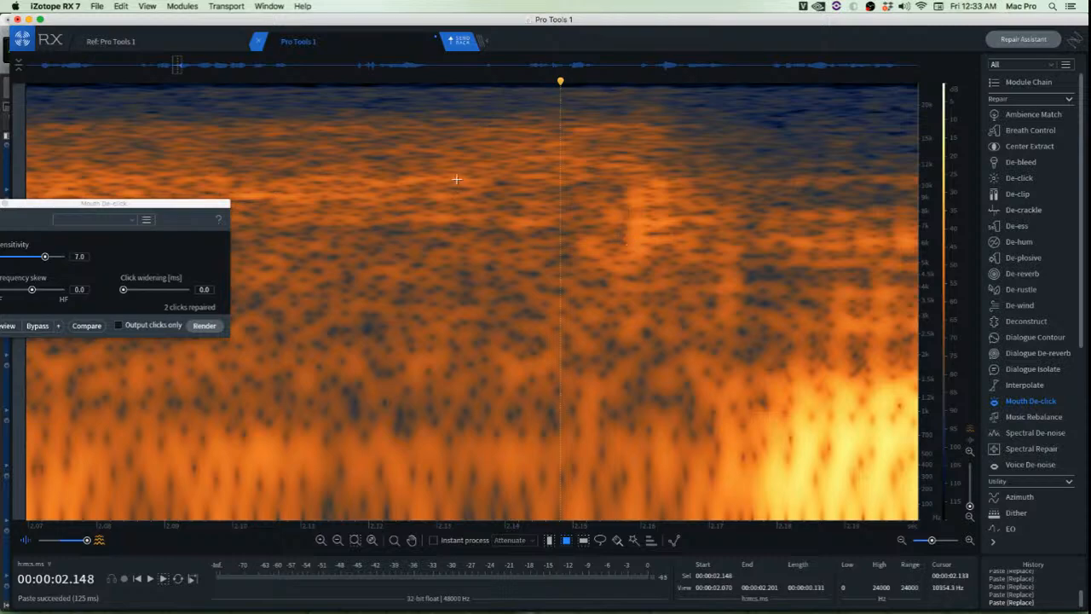
pyautogui.moveTo(483, 162); pyautogui.dragTo(593, 297)
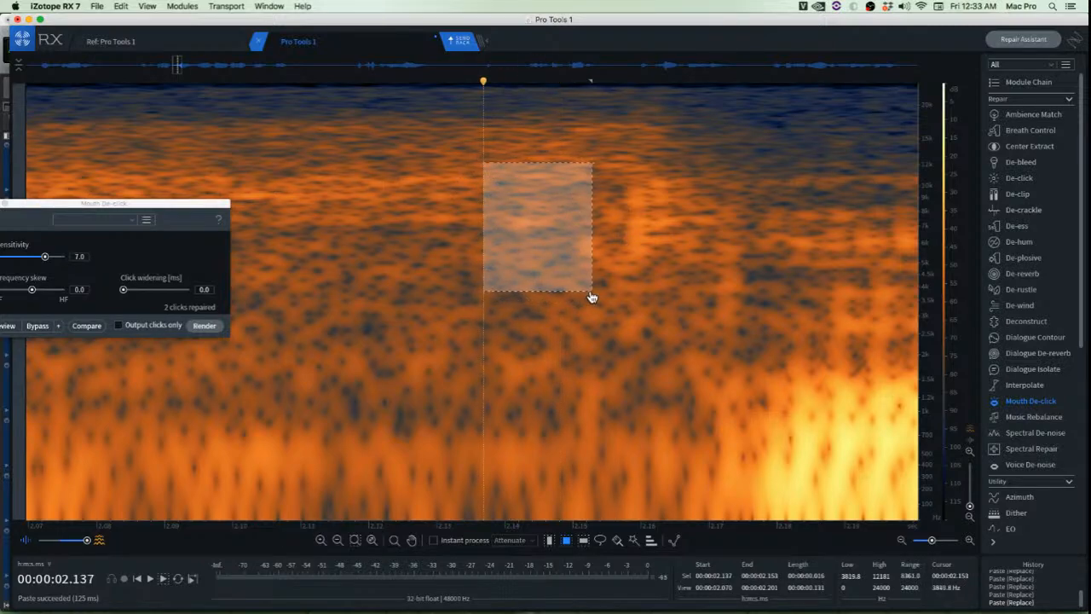
pyautogui.click(646, 192)
pyautogui.moveTo(545, 142); pyautogui.dragTo(737, 303)
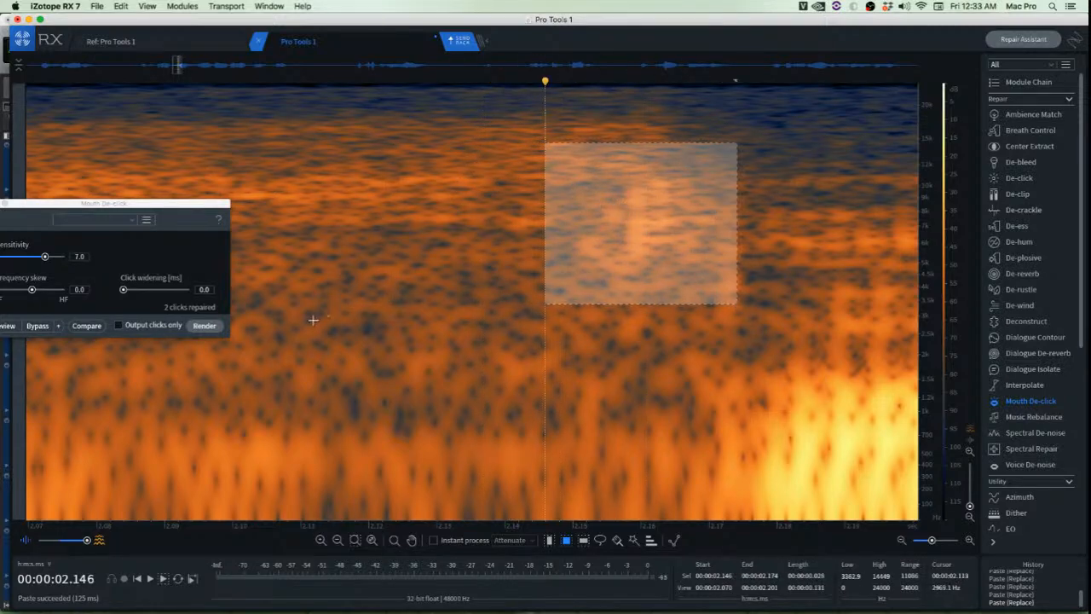
pyautogui.click(206, 325)
# Play the repaired consonant from about 2.115 seconds and listen on past 4 seconds for remaining noises
pyautogui.click(341, 208)
pyautogui.scroll(-1, 344, 187)
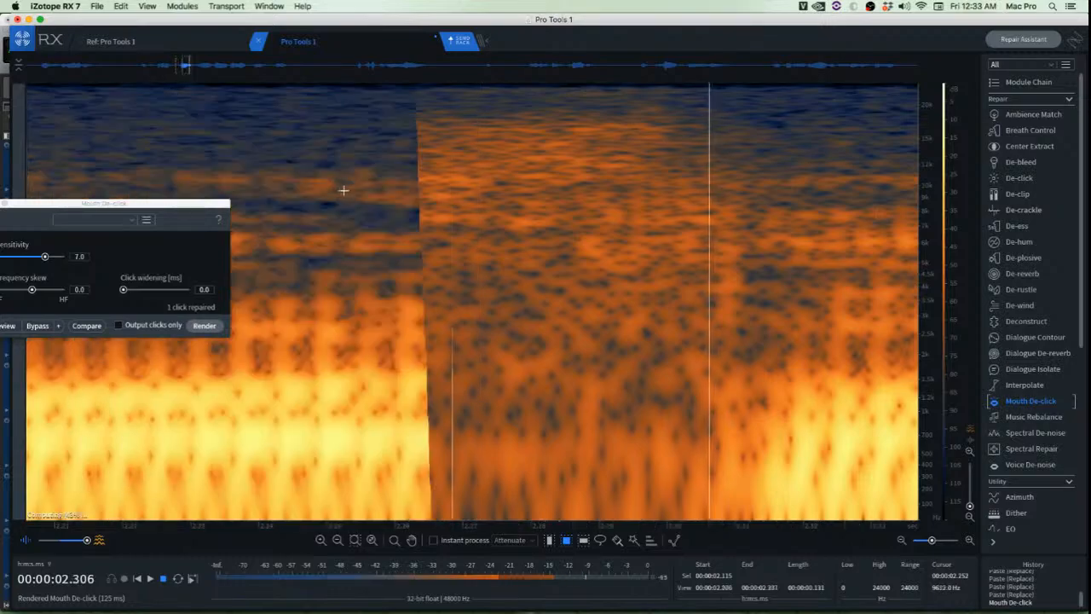
pyautogui.scroll(-3, 404, 228)
pyautogui.press('space')
pyautogui.scroll(-2, 404, 228)
pyautogui.press('space')
pyautogui.press('space')
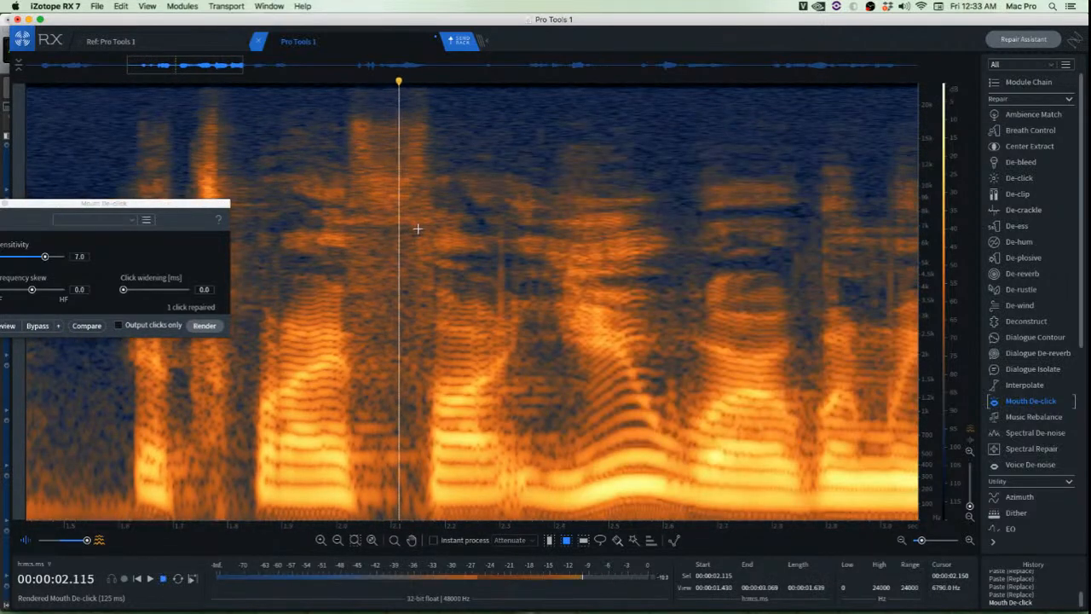
pyautogui.scroll(-3, 456, 237)
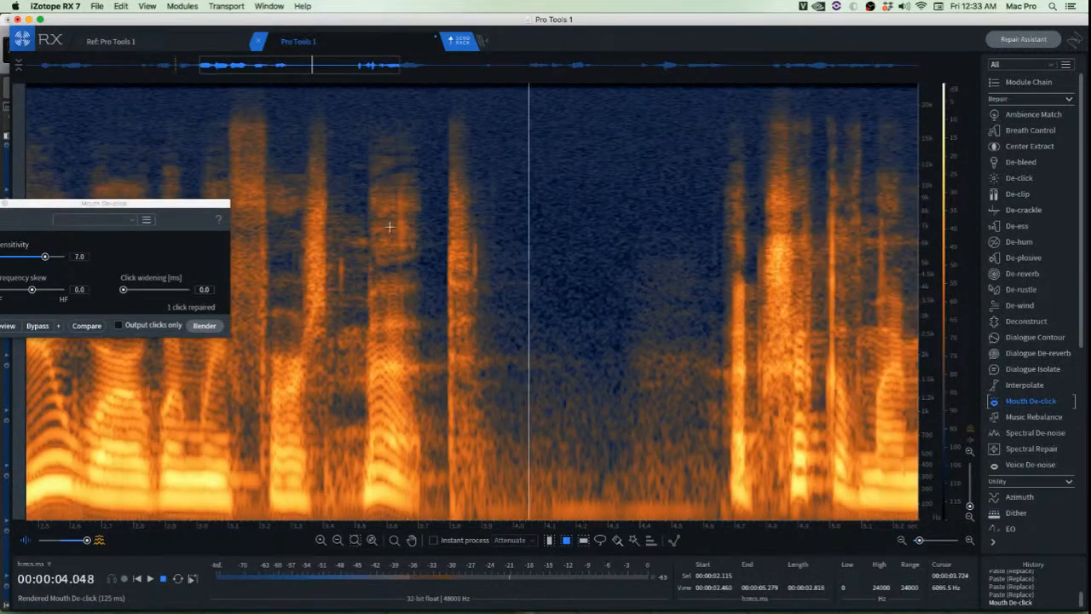
# Select the click between 3.434 and 3.495 seconds, from about 2.2 to 6.2 kHz, and render Mouth De-click on it
pyautogui.click(332, 211)
pyautogui.press('space')
pyautogui.scroll(5, 332, 210)
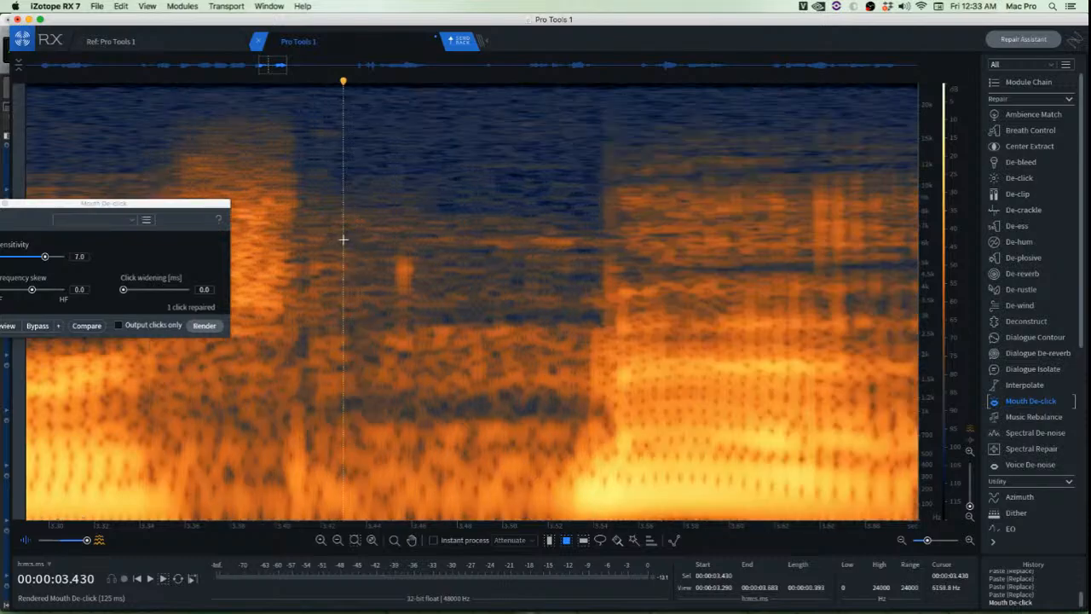
pyautogui.moveTo(353, 241); pyautogui.dragTo(490, 344)
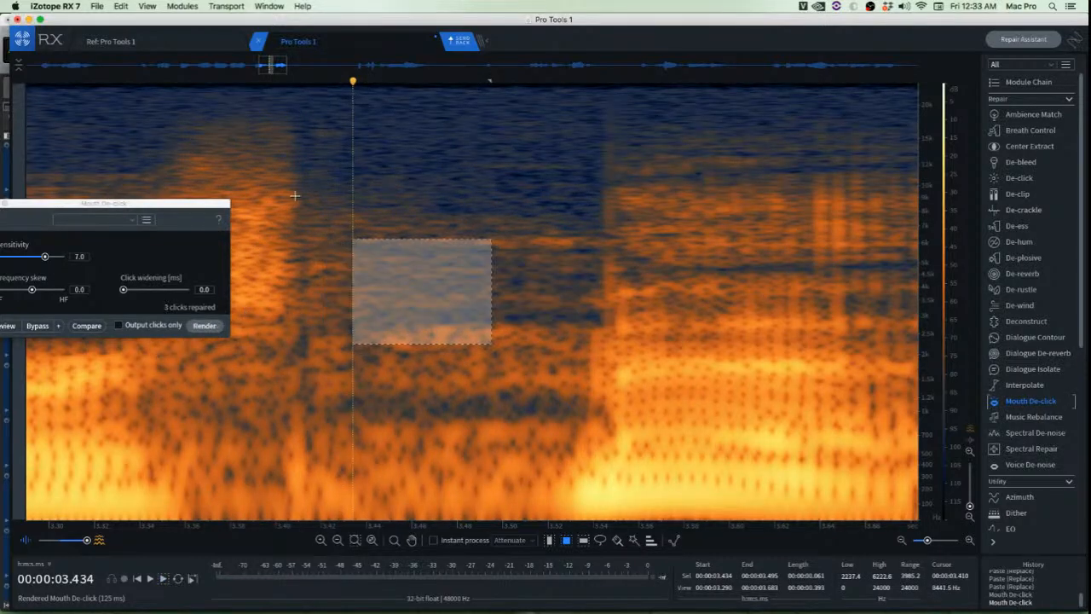
# Copy the texture from 3.392 to 3.406 seconds below about 1.28 kHz and paste it over the adjacent low-frequency click near 3.41 seconds
pyautogui.click(269, 181)
pyautogui.press('space')
pyautogui.press('space')
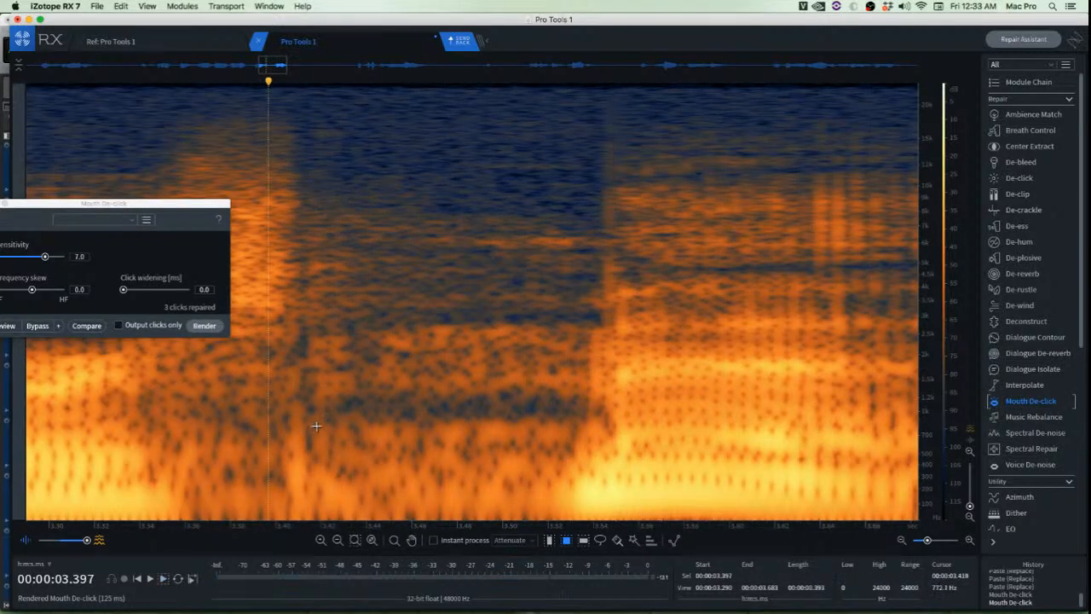
pyautogui.scroll(3, 239, 429)
pyautogui.moveTo(259, 393); pyautogui.dragTo(328, 524)
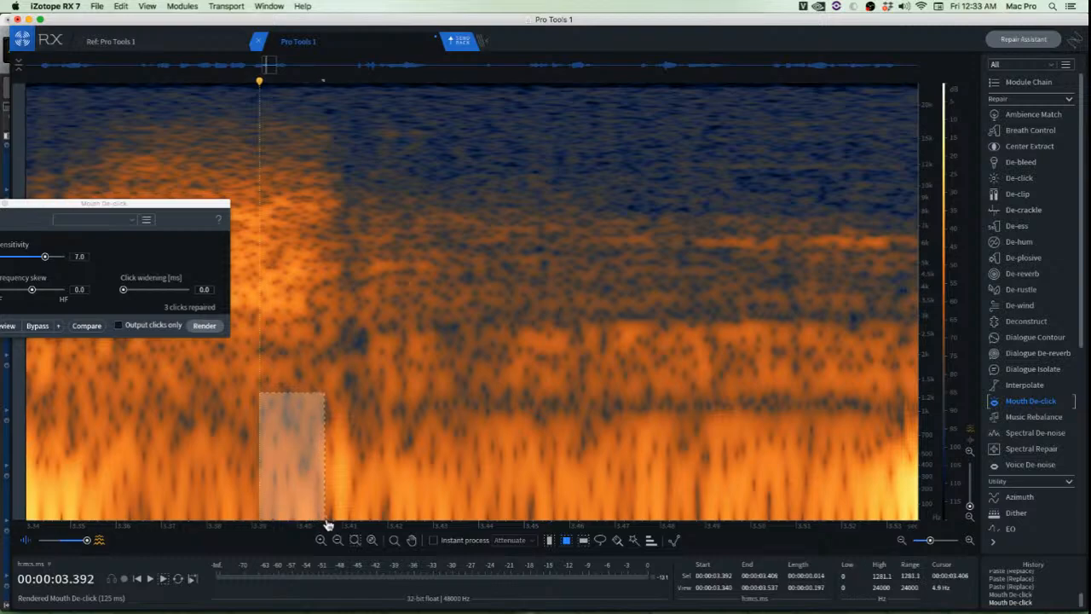
pyautogui.moveTo(287, 475); pyautogui.dragTo(336, 471)
pyautogui.press('super+v')
pyautogui.click(245, 432)
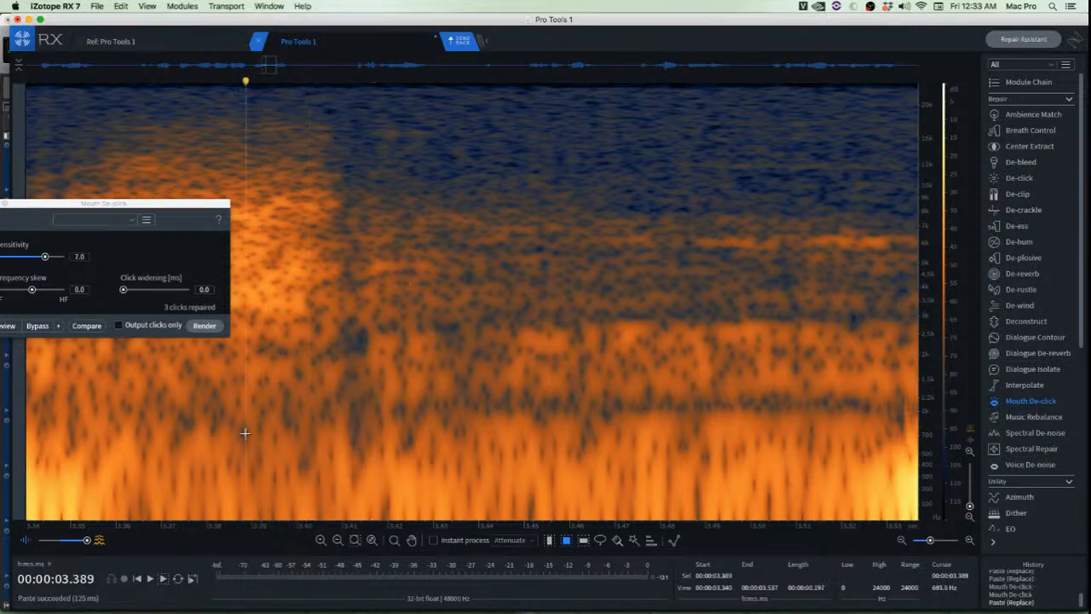
# Play the repaired passage from about 3.375 seconds and replay it from about 3.445 seconds to check for remaining clicks
pyautogui.scroll(-2, 244, 432)
pyautogui.click(198, 426)
pyautogui.press('space')
pyautogui.press('space')
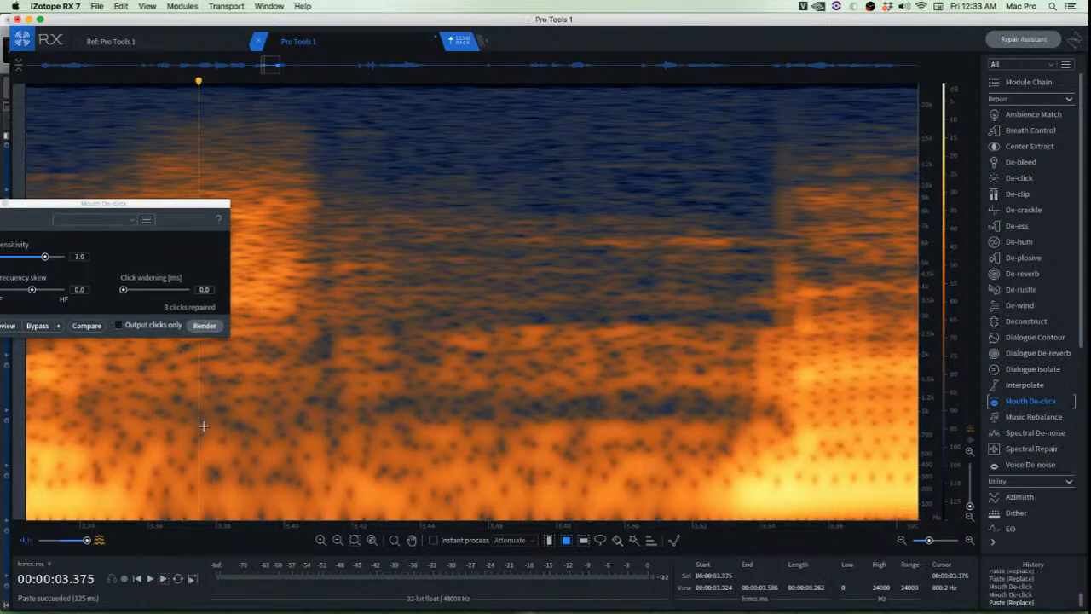
pyautogui.scroll(-3, 203, 427)
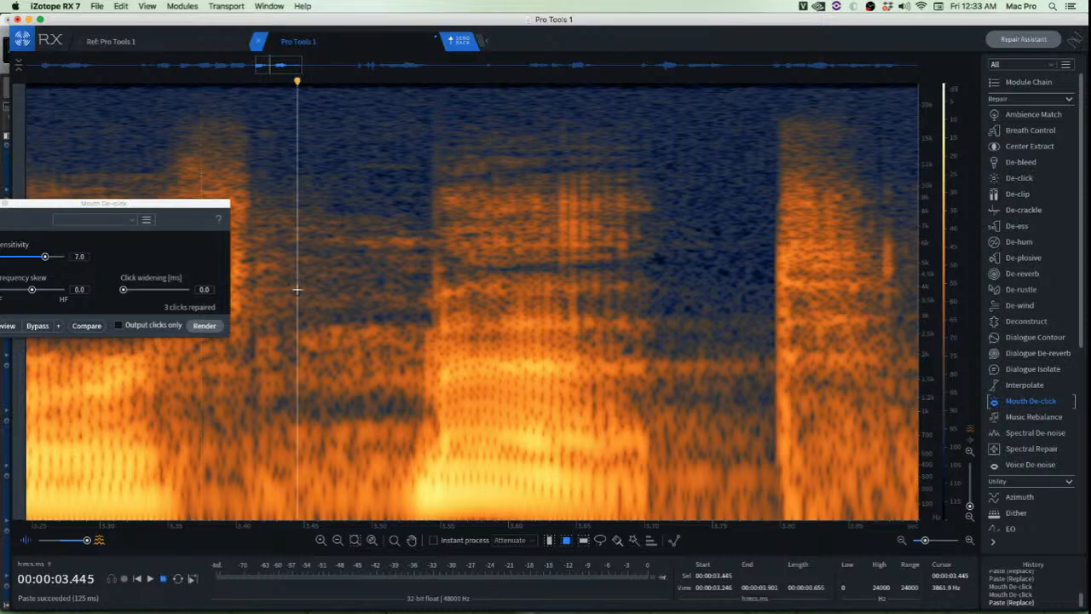
pyautogui.press('space')
pyautogui.press('space')
pyautogui.press('space')
pyautogui.press('space')
pyautogui.scroll(-2, 361, 288)
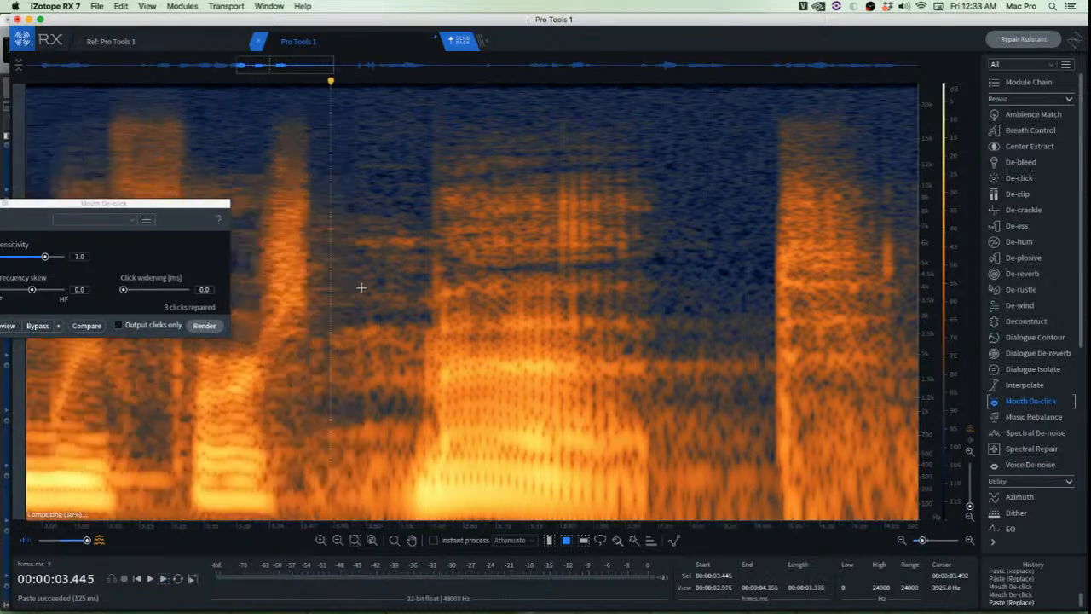
# Copy clean neighbouring high-frequency texture and paste it over the faint vertical click at about 3.93 seconds
pyautogui.scroll(3, 519, 269)
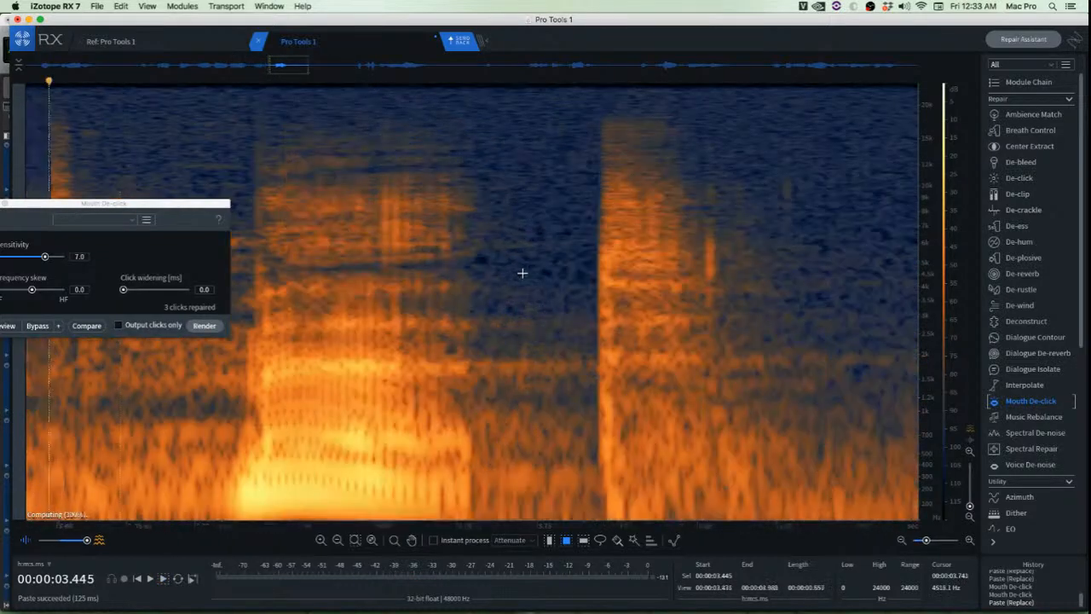
pyautogui.scroll(1, 680, 315)
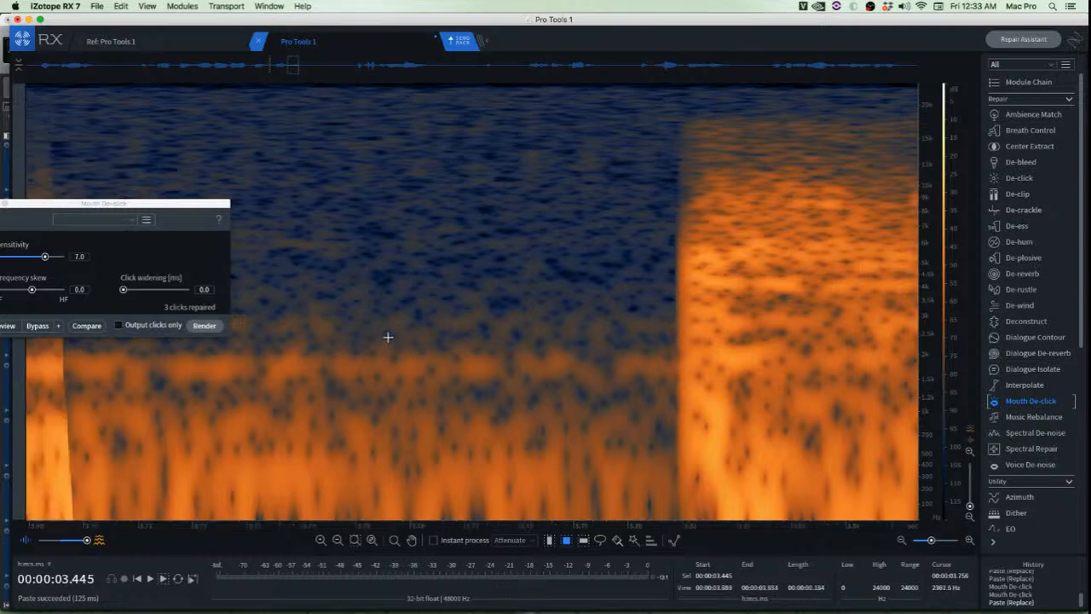
pyautogui.scroll(1, 376, 353)
pyautogui.moveTo(356, 361)
pyautogui.mouseDown()
pyautogui.moveTo(410, 399)
pyautogui.moveTo(346, 378)
pyautogui.mouseUp()
pyautogui.click(458, 380)
pyautogui.scroll(-3, 438, 380)
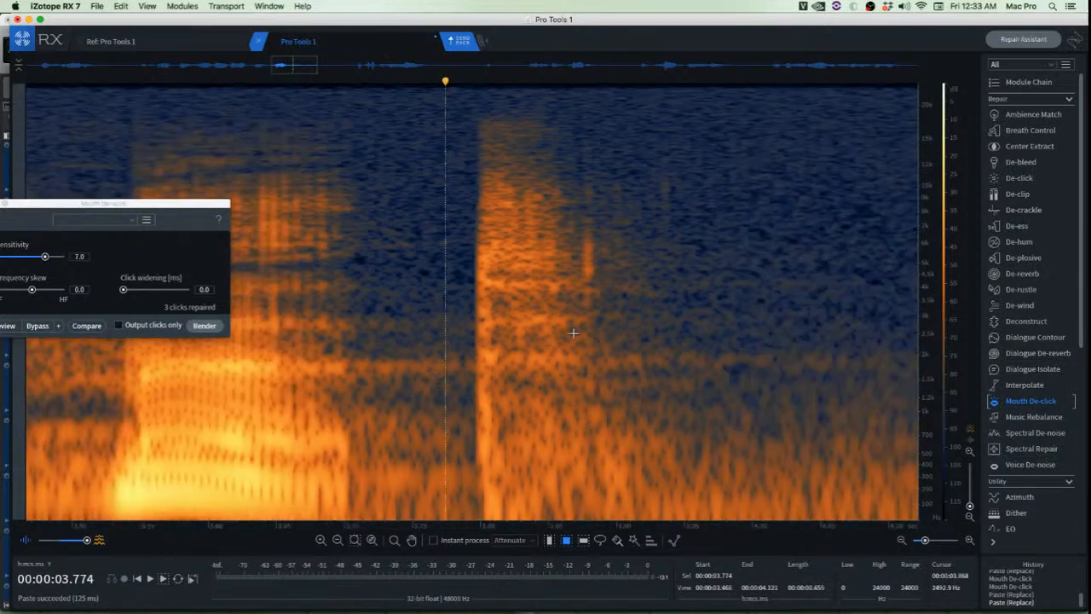
pyautogui.scroll(3, 606, 309)
pyautogui.moveTo(759, 154); pyautogui.dragTo(748, 246)
pyautogui.click(665, 300)
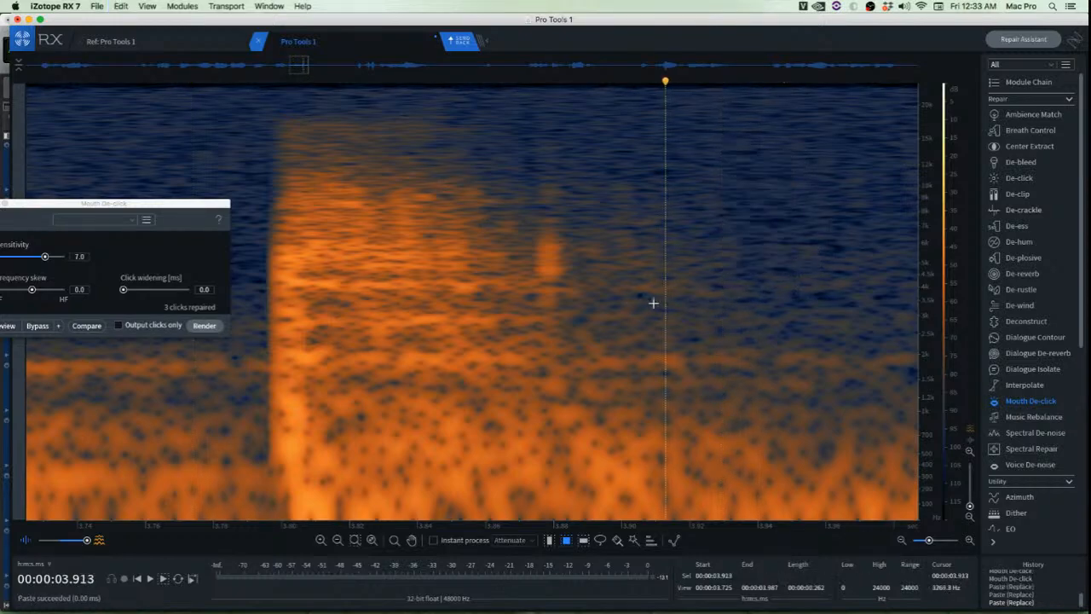
pyautogui.hotkey('ctrl', 'v')
# Select the click between 3.870 and 3.890 seconds, from about 2.5 to 15.5 kHz, and render Mouth De-click on it
pyautogui.moveTo(529, 156); pyautogui.dragTo(590, 346)
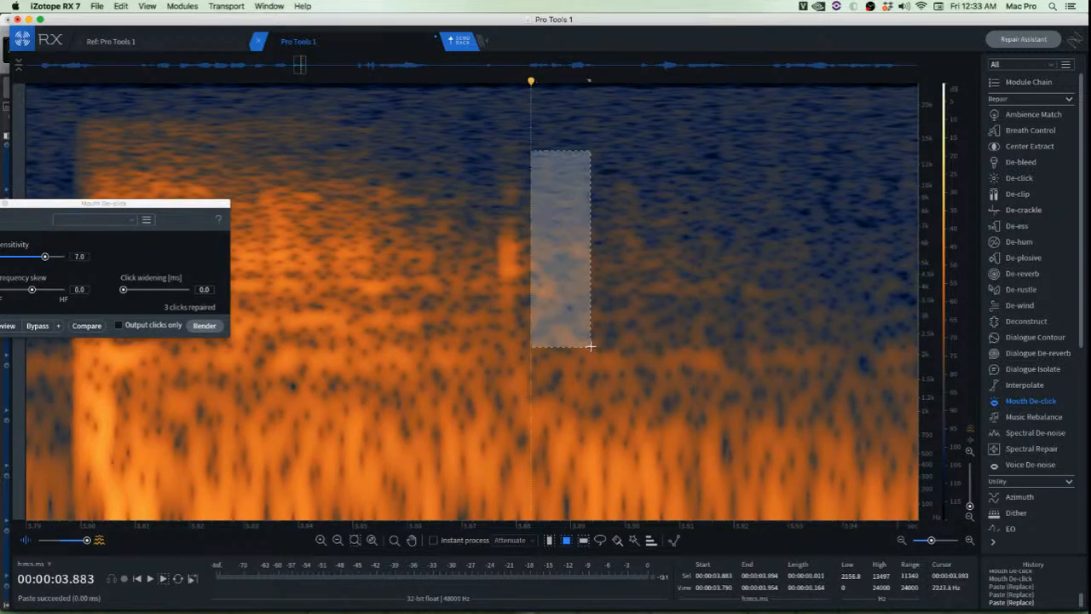
pyautogui.moveTo(462, 134); pyautogui.dragTo(569, 333)
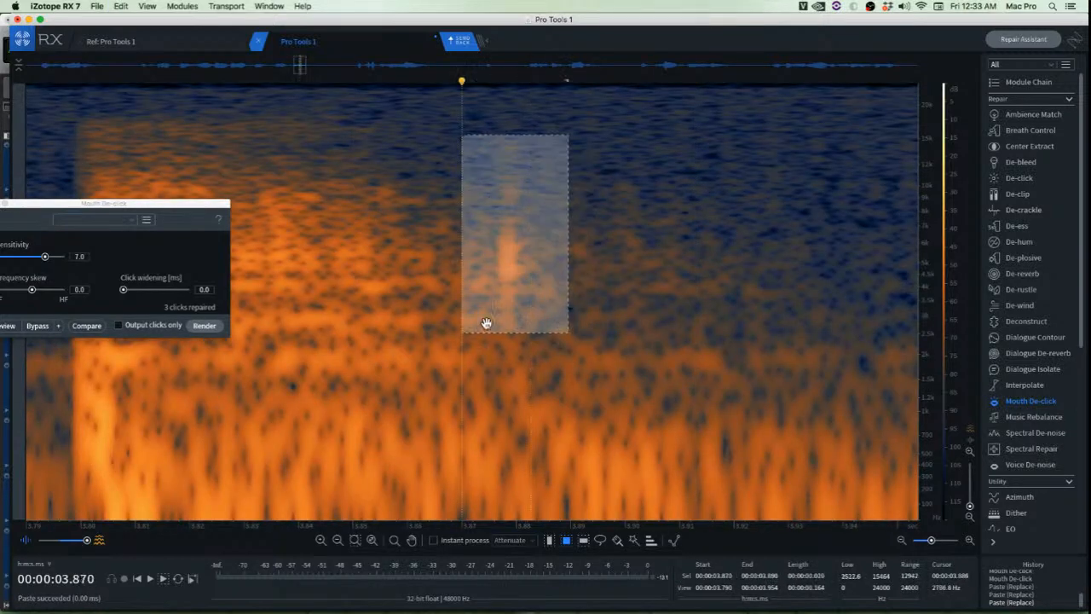
pyautogui.click(204, 325)
pyautogui.click(314, 260)
# Play the repair from about 3.778 seconds on past 5 seconds, then replay the following phrase from about 4.522 seconds
pyautogui.scroll(-3, 314, 260)
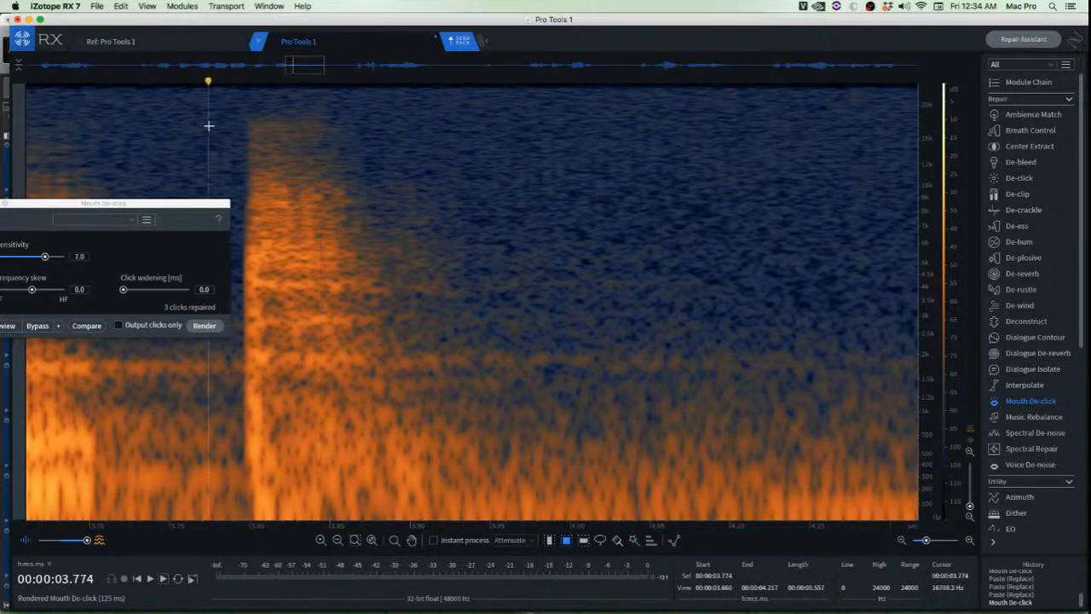
pyautogui.scroll(3, 228, 175)
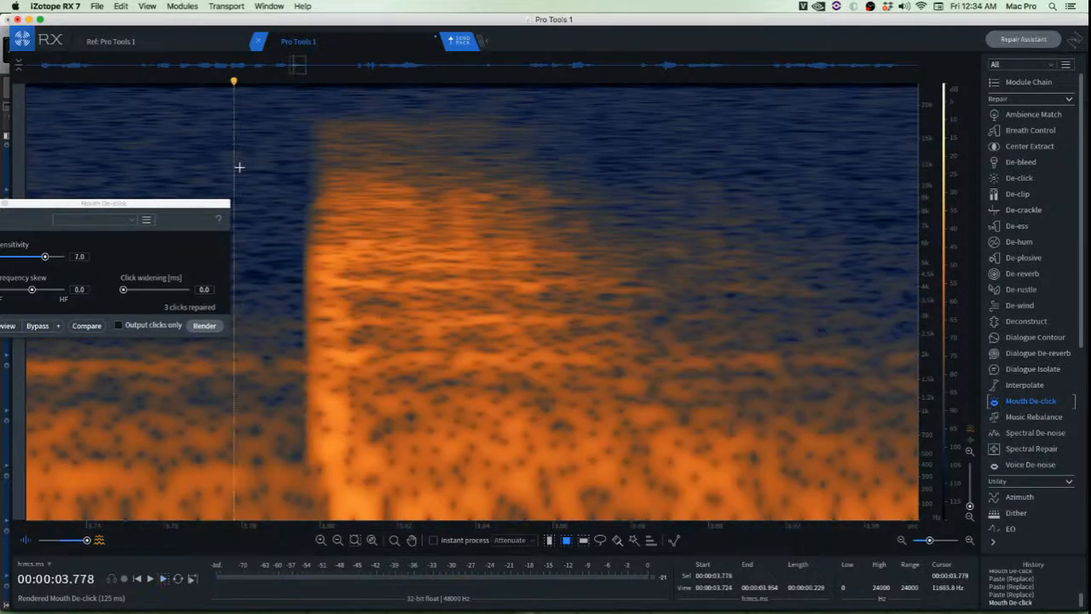
pyautogui.scroll(-4, 239, 162)
pyautogui.press('space')
pyautogui.scroll(-3, 246, 183)
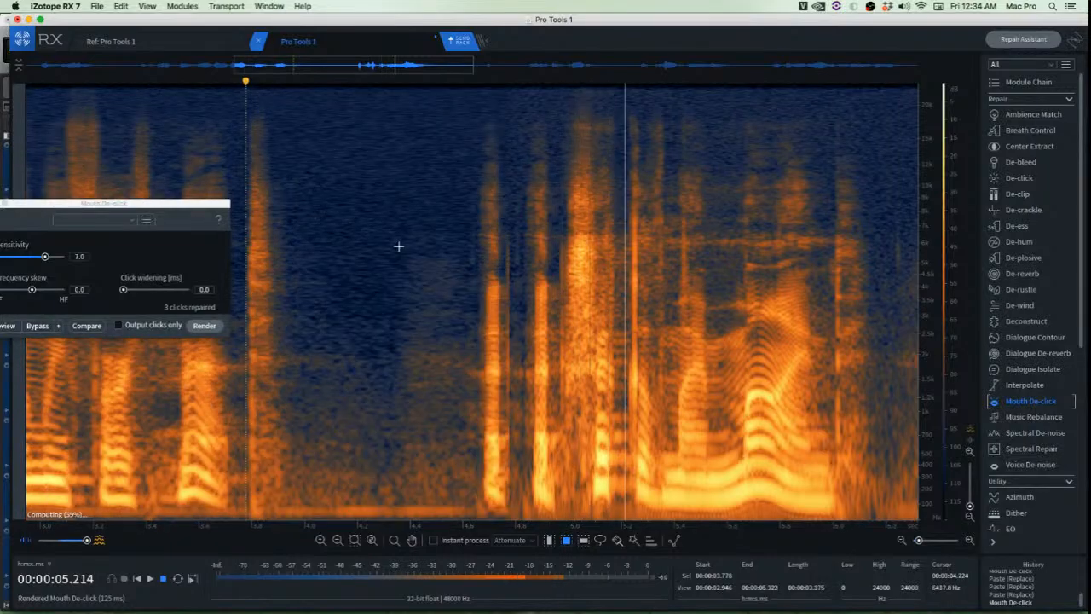
pyautogui.press('space')
pyautogui.press('space')
pyautogui.press('space')
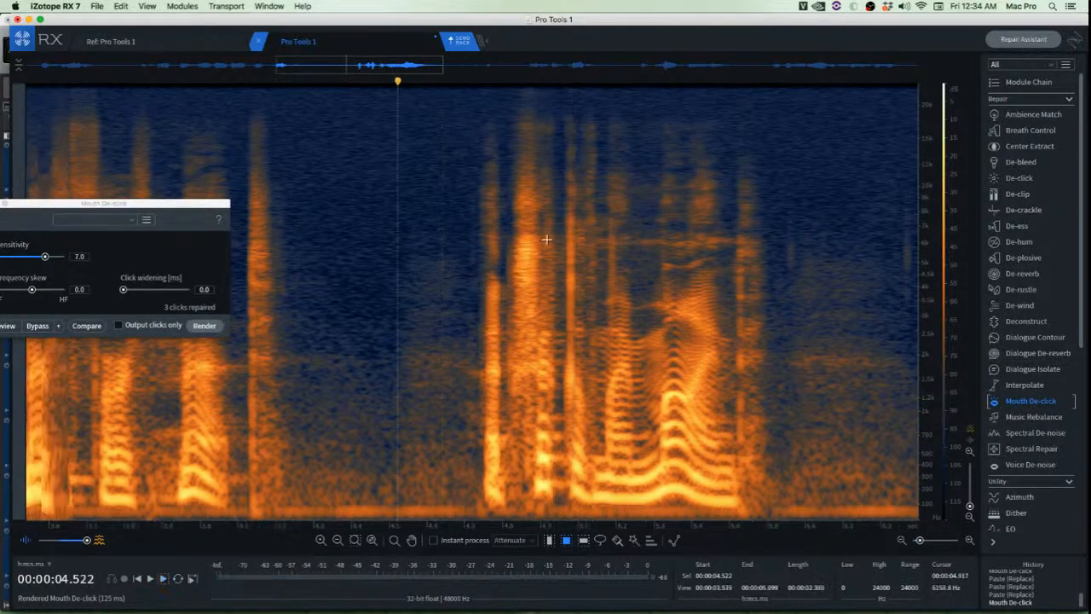
# Copy the texture just before the vertical click at about 4.778 seconds and paste it over that click
pyautogui.scroll(8, 550, 236)
pyautogui.scroll(-3, 412, 263)
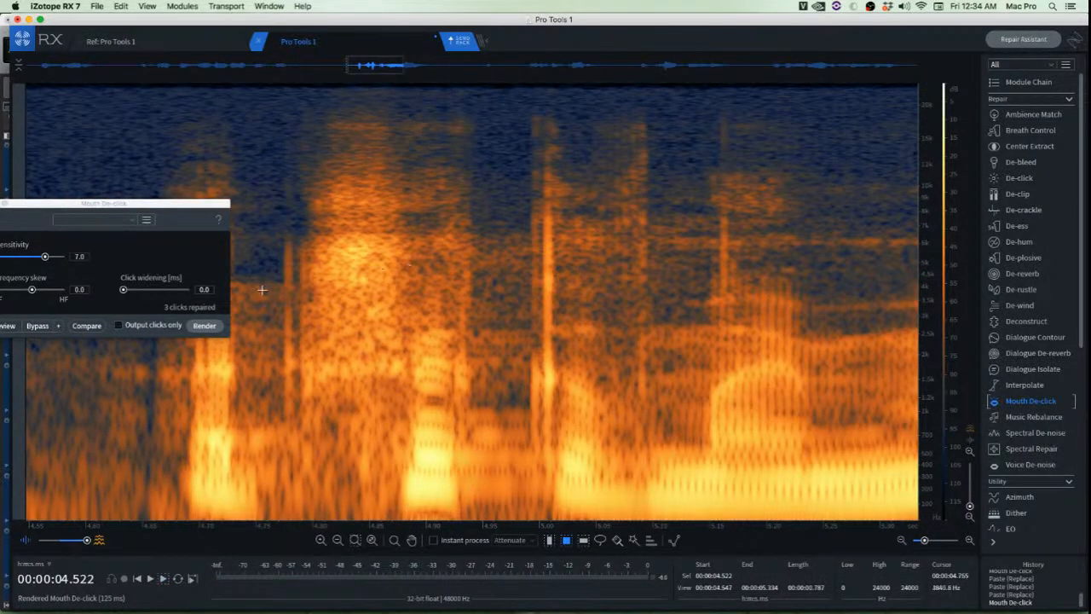
pyautogui.scroll(6, 301, 288)
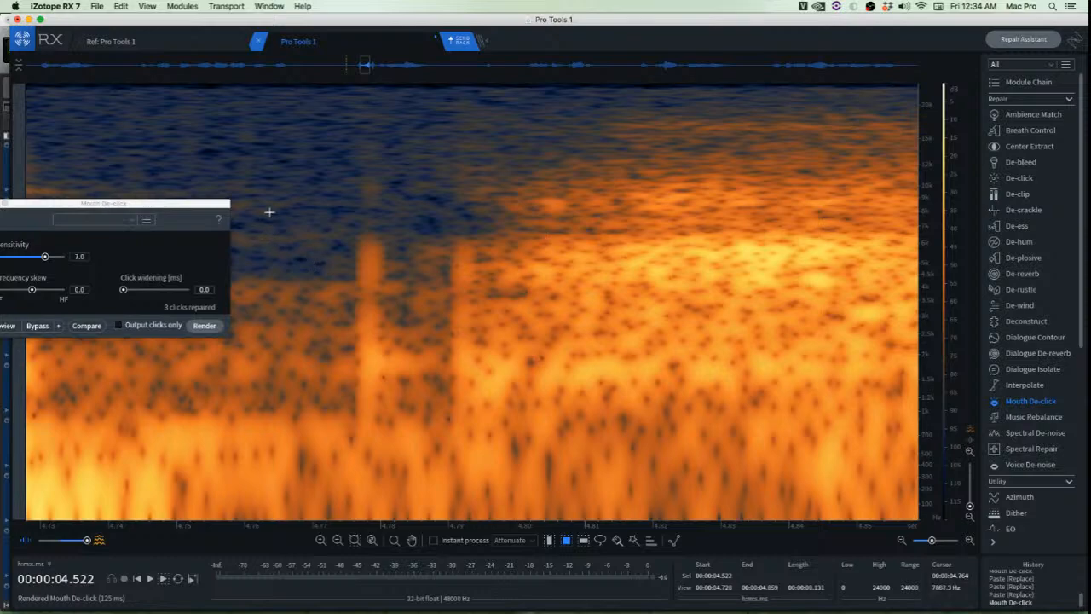
pyautogui.moveTo(268, 212); pyautogui.dragTo(392, 424)
pyautogui.press('super+v')
pyautogui.click(448, 394)
# Paste neighbouring texture over the second vertical click at about 4.792 seconds, at the start of the noisy consonant
pyautogui.scroll(3, 478, 385)
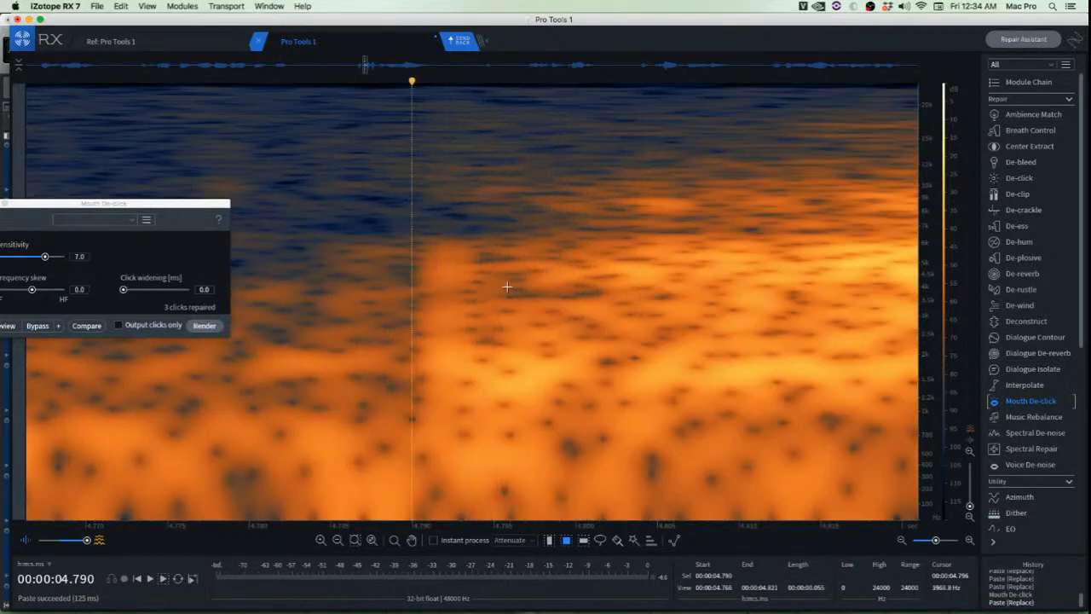
pyautogui.moveTo(468, 250); pyautogui.dragTo(451, 383)
pyautogui.press('super+v')
pyautogui.click(545, 392)
# Play the repaired phrase from about 4.692 seconds and repeat it to listen for remaining clicks
pyautogui.scroll(-3, 538, 390)
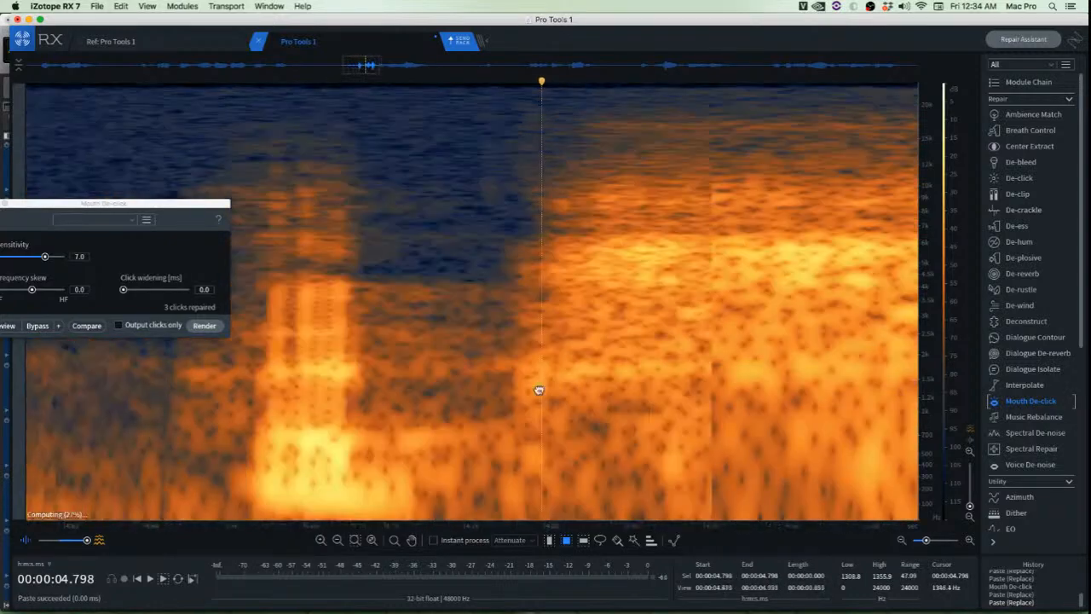
pyautogui.click(456, 260)
pyautogui.press('space')
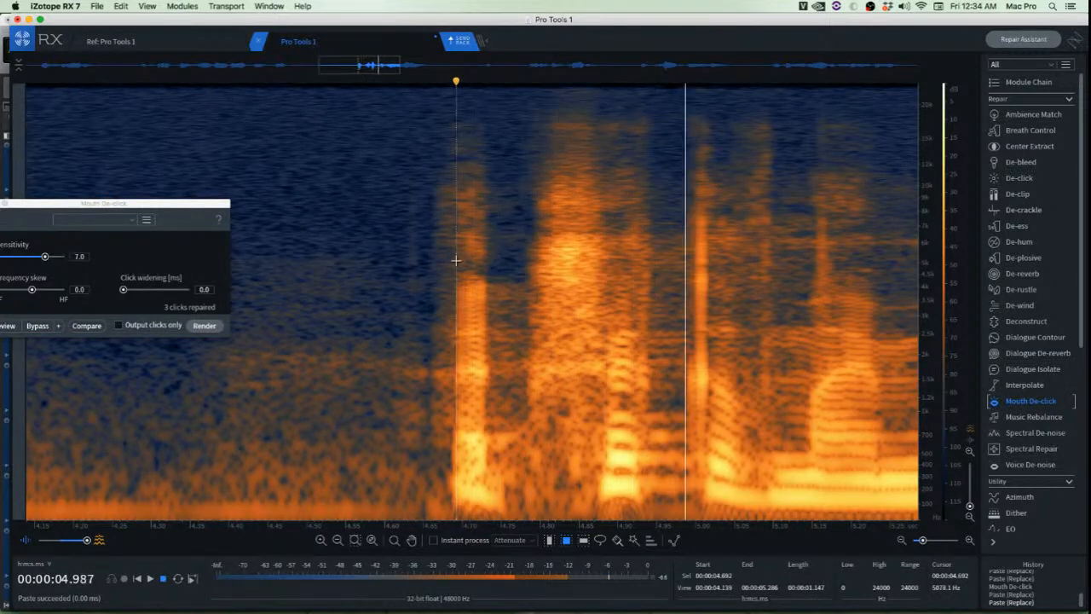
pyautogui.press('space')
pyautogui.press('space')
pyautogui.press('space')
# Copy the texture from 4.991 to 4.995 seconds, about 2.6 to 19.3 kHz, and paste it over the adjacent click's upper part
pyautogui.scroll(4, 743, 253)
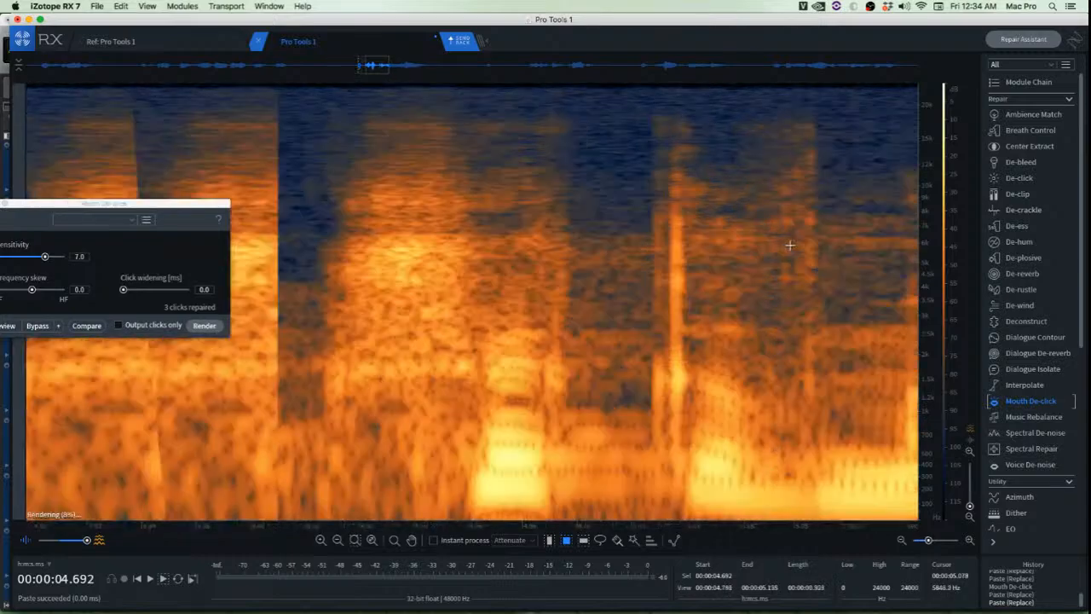
pyautogui.scroll(3, 569, 263)
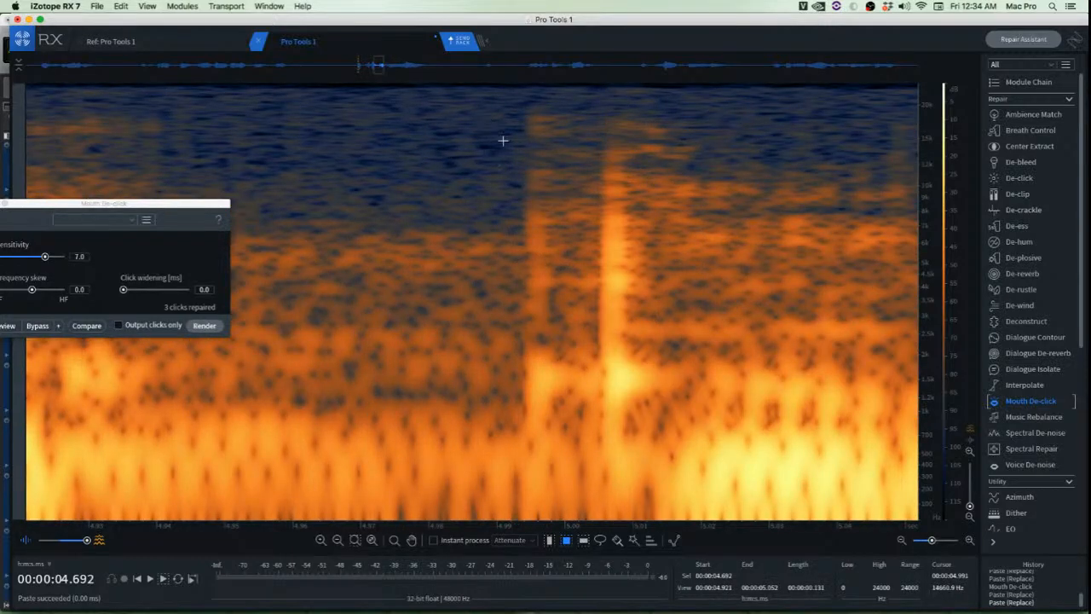
pyautogui.scroll(3, 548, 192)
pyautogui.moveTo(416, 108); pyautogui.dragTo(501, 332)
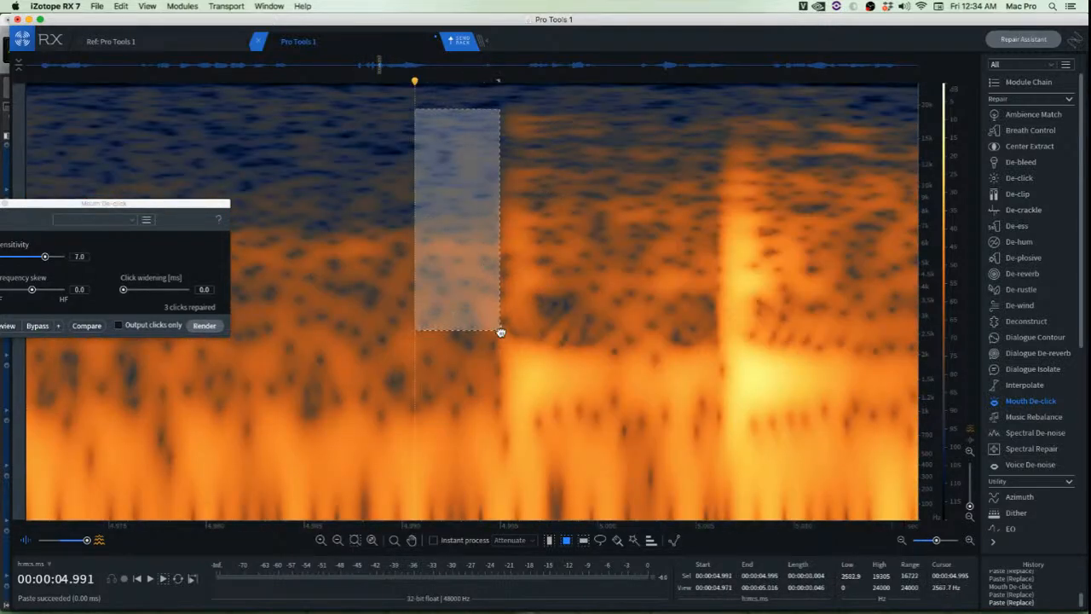
pyautogui.moveTo(457, 284); pyautogui.dragTo(525, 284)
pyautogui.press('super+v')
pyautogui.click(428, 314)
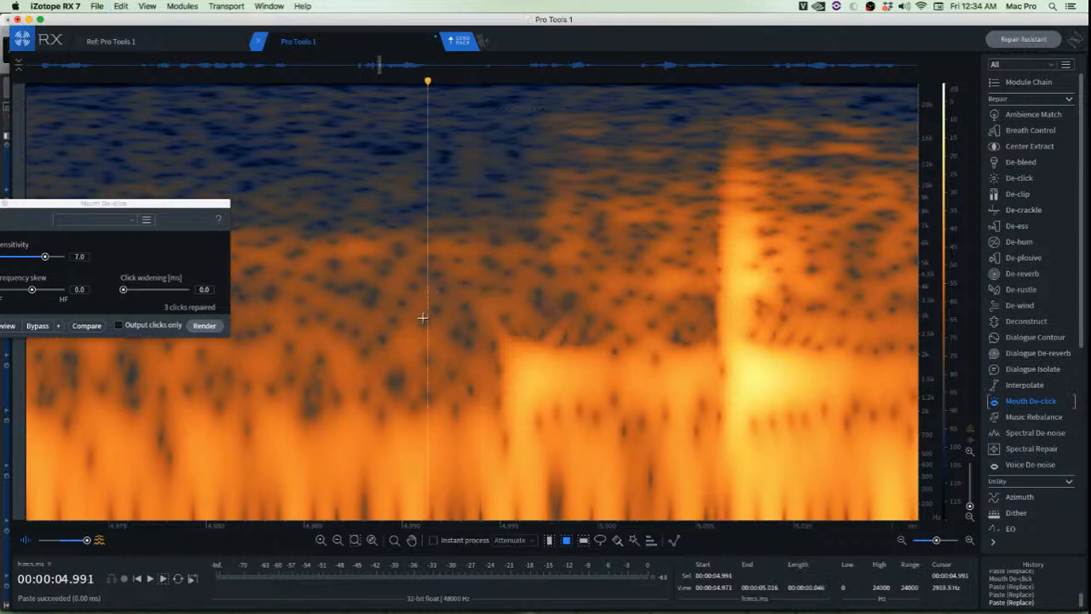
# Copy the texture from 4.985 to 4.996 seconds, about 0.88 to 2.66 kHz, and paste it slightly after over the click's lower part
pyautogui.moveTo(304, 327); pyautogui.dragTo(523, 418)
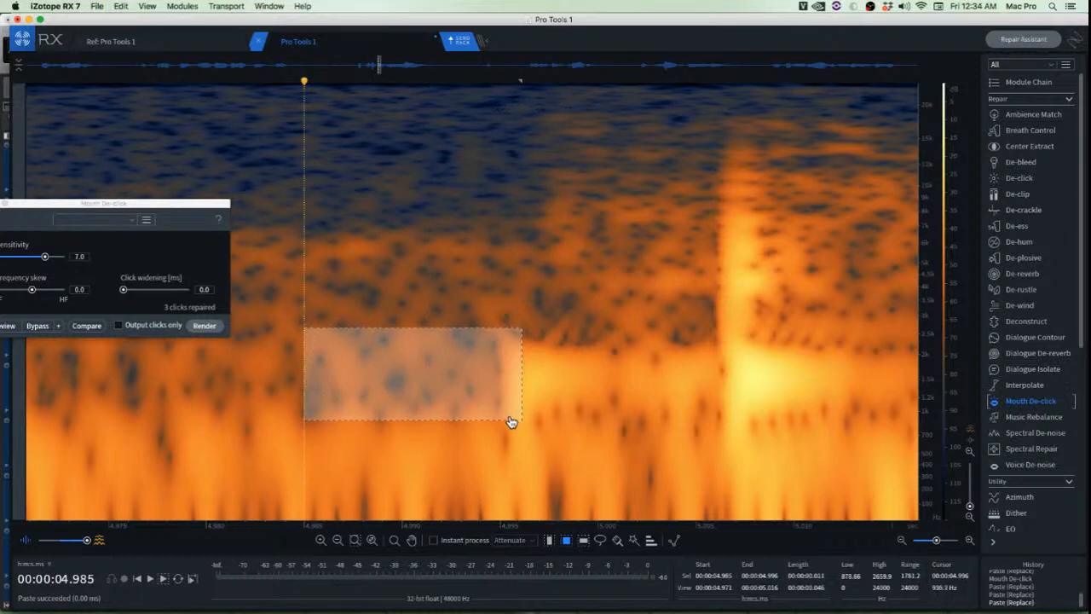
pyautogui.moveTo(429, 387); pyautogui.dragTo(486, 383)
pyautogui.press('super+v')
pyautogui.click(338, 358)
# Play the repaired onset from about 4.952 seconds and repeat it to locate what still clicks
pyautogui.scroll(-5, 342, 356)
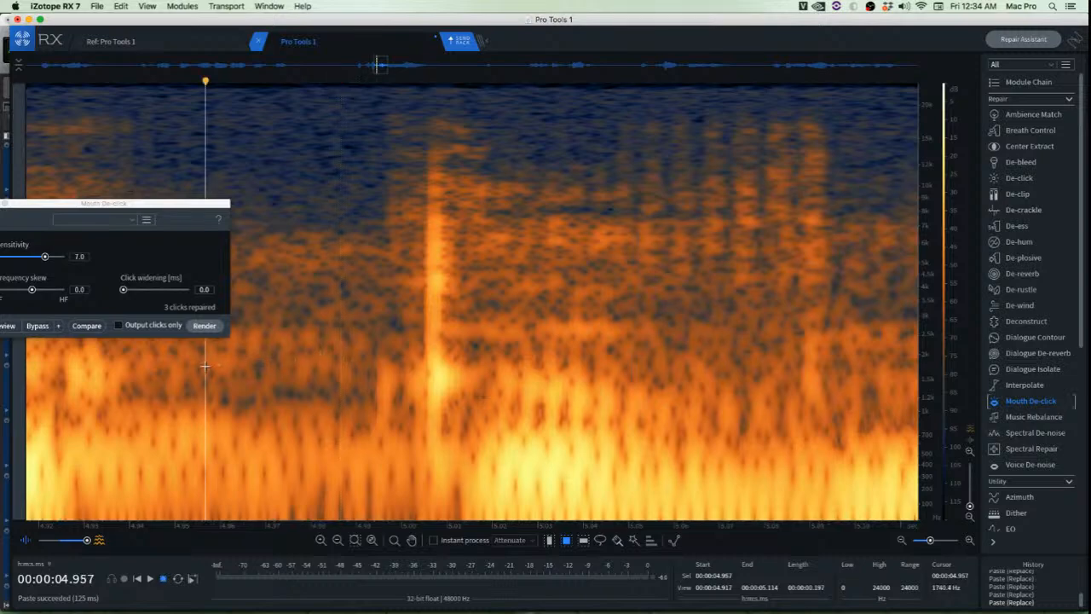
pyautogui.press('space')
pyautogui.press('space')
pyautogui.press('space')
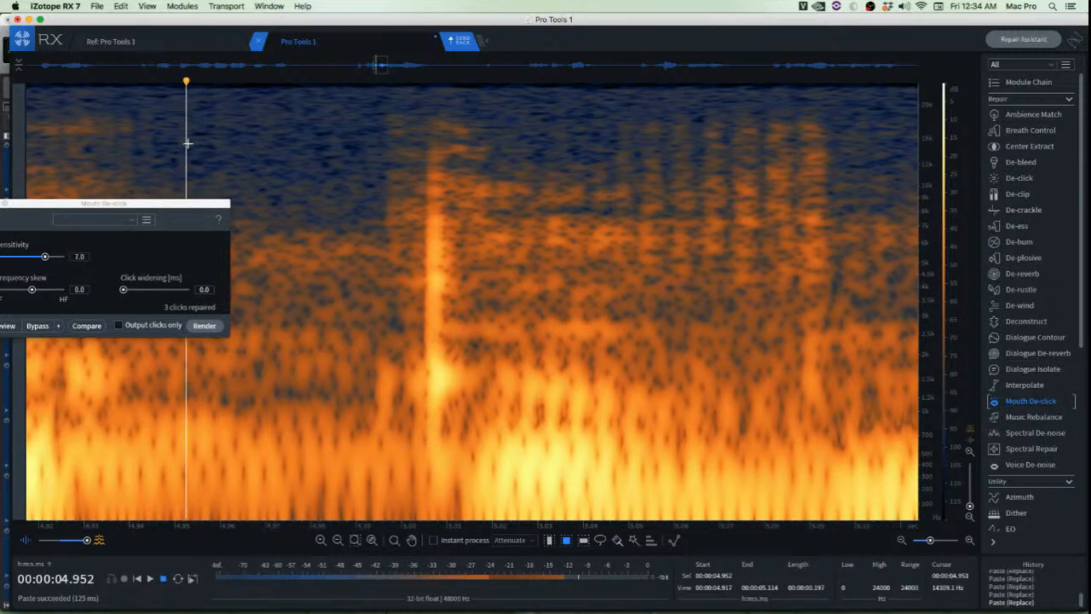
pyautogui.press('space')
# Copy the texture from 5.000 to 5.006 seconds, about 2 to 17.6 kHz, and paste it over the bright click near 5.007 seconds
pyautogui.scroll(-4, 226, 162)
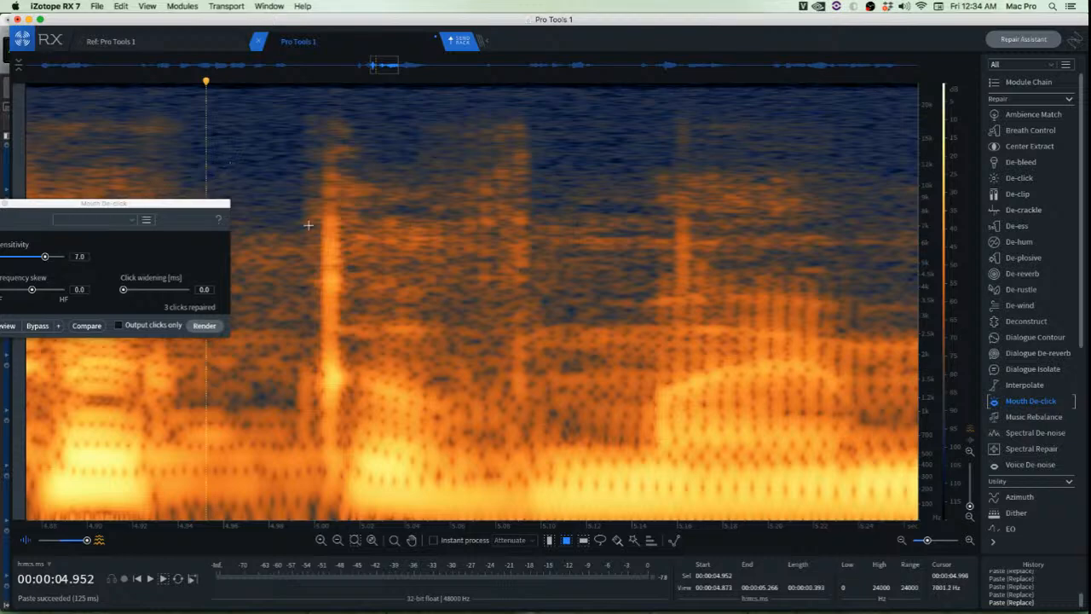
pyautogui.scroll(8, 310, 226)
pyautogui.scroll(3, 349, 204)
pyautogui.moveTo(313, 119); pyautogui.dragTo(514, 356)
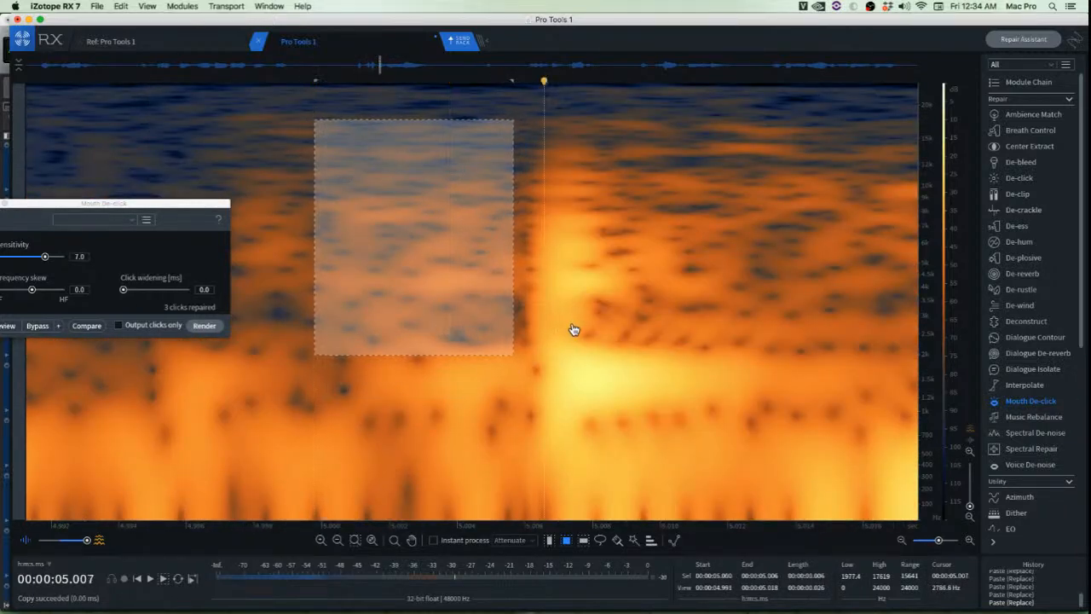
pyautogui.moveTo(438, 285); pyautogui.dragTo(592, 284)
pyautogui.press('super+v')
pyautogui.click(455, 288)
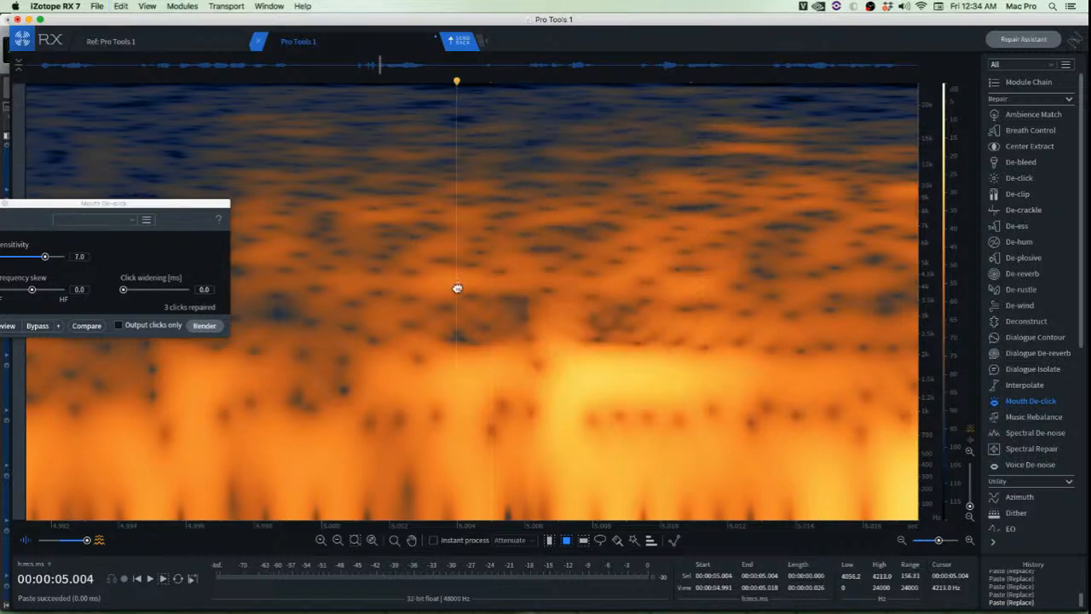
# Copy the texture from 4.987 to 5.003 seconds, about 0.66 to 3 kHz, and paste it over the lower part of the bright click
pyautogui.scroll(-2, 428, 403)
pyautogui.scroll(-2, 428, 403)
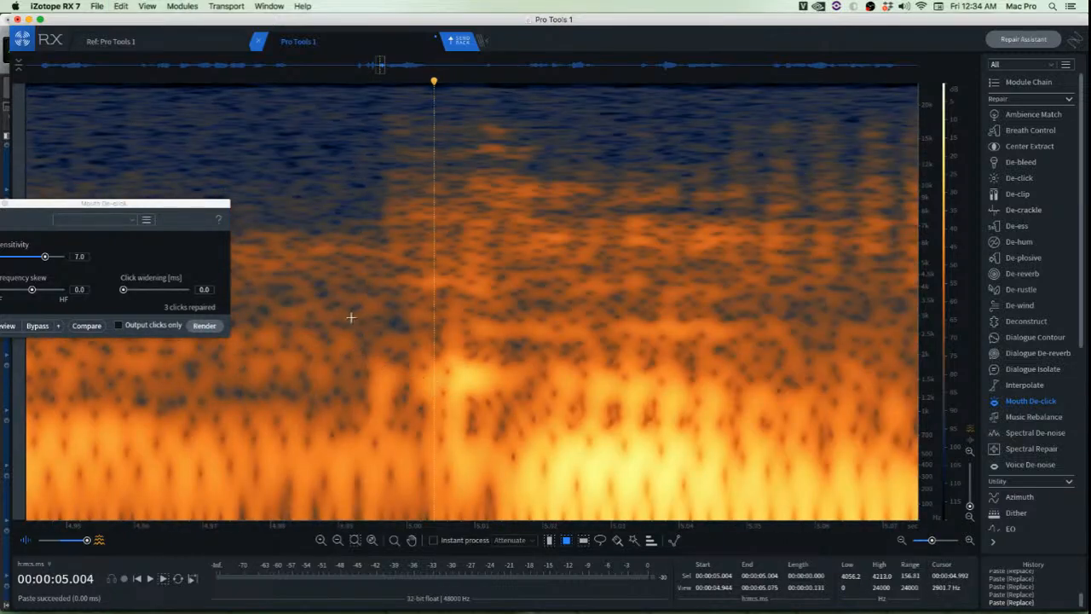
pyautogui.moveTo(316, 316); pyautogui.dragTo(425, 438)
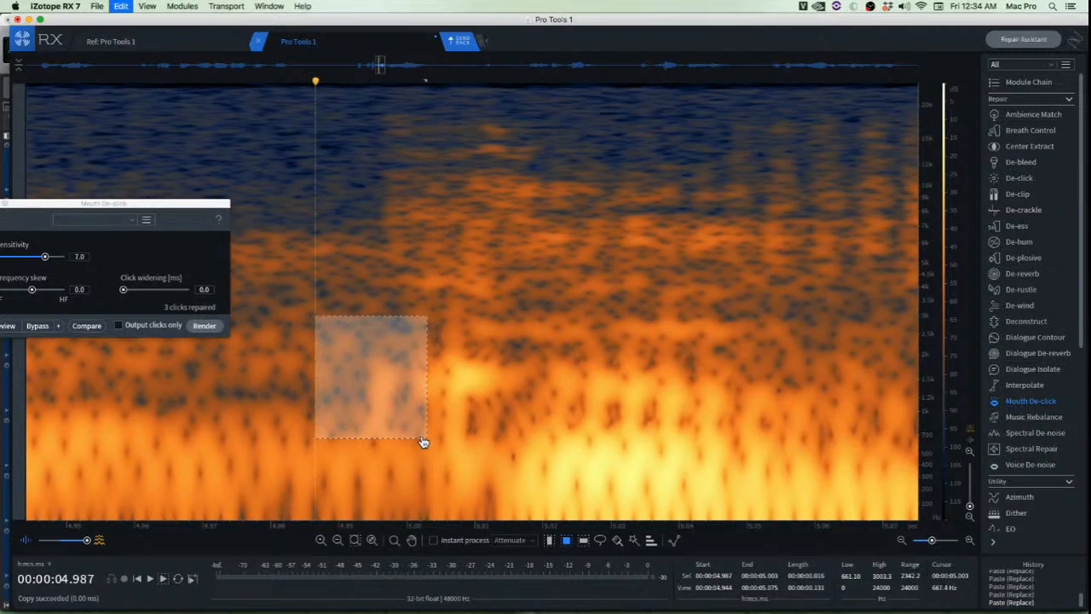
pyautogui.moveTo(367, 400); pyautogui.dragTo(465, 404)
pyautogui.press('super+v')
pyautogui.click(308, 379)
# Play the patched click from about 4.969 seconds and repeat it to check the repair
pyautogui.scroll(-4, 316, 375)
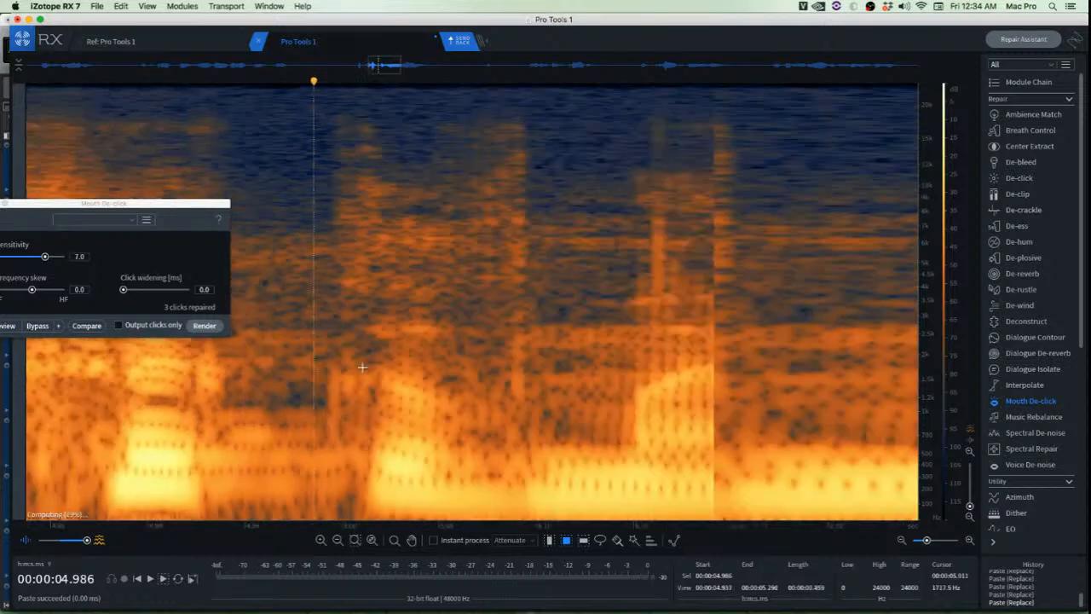
pyautogui.click(282, 353)
pyautogui.press('space')
pyautogui.press('space')
pyautogui.press('space')
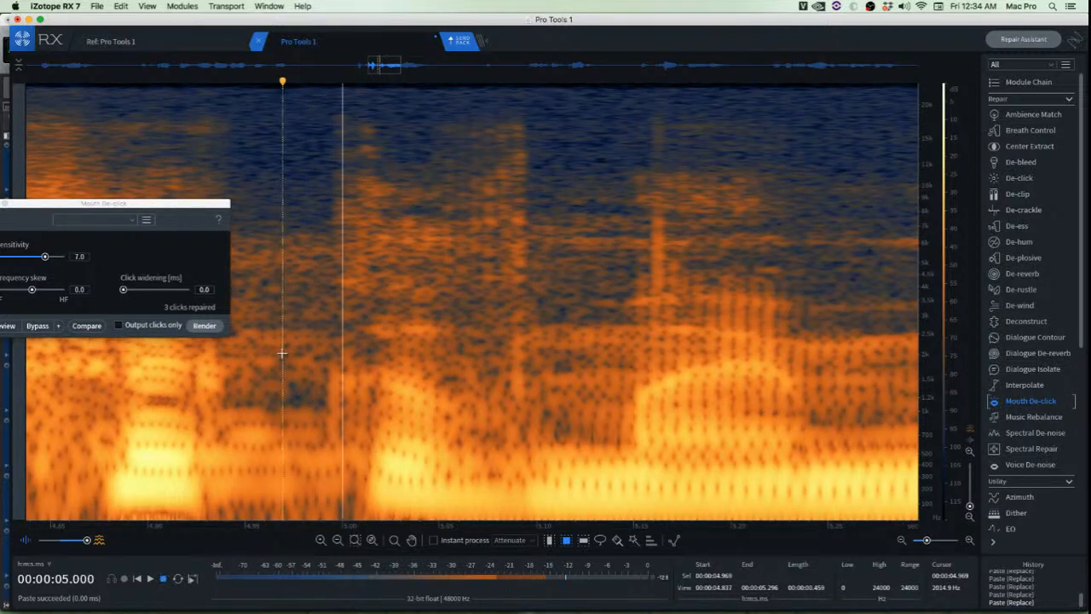
# Play the repaired passage from about 4.969 seconds and again from about 4.738 seconds to locate remaining clicks
pyautogui.press('space')
pyautogui.scroll(3, 544, 223)
pyautogui.scroll(-4, 499, 226)
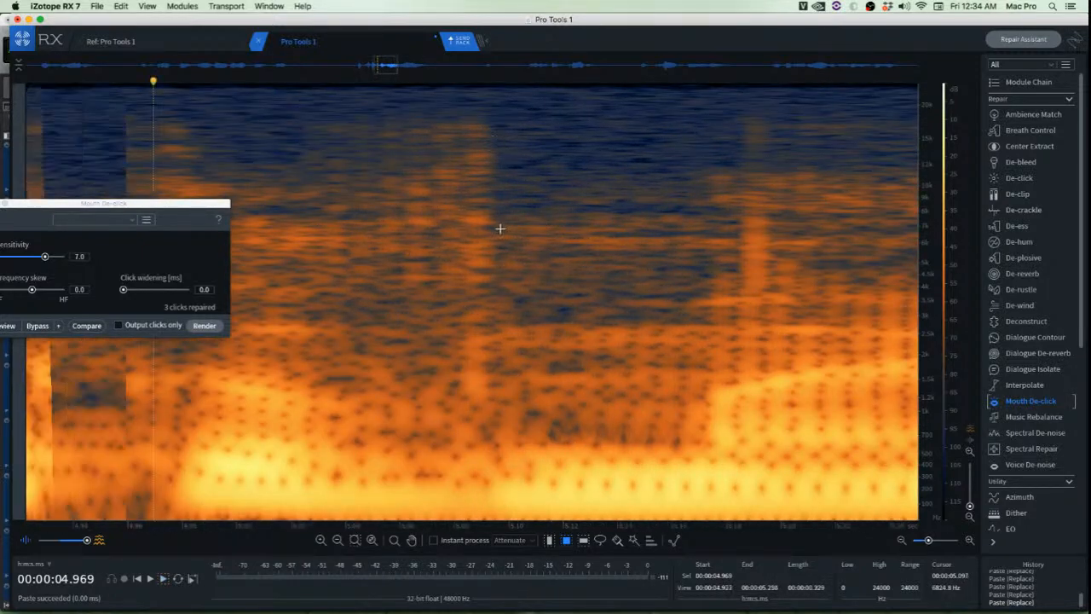
pyautogui.press('space')
pyautogui.press('space')
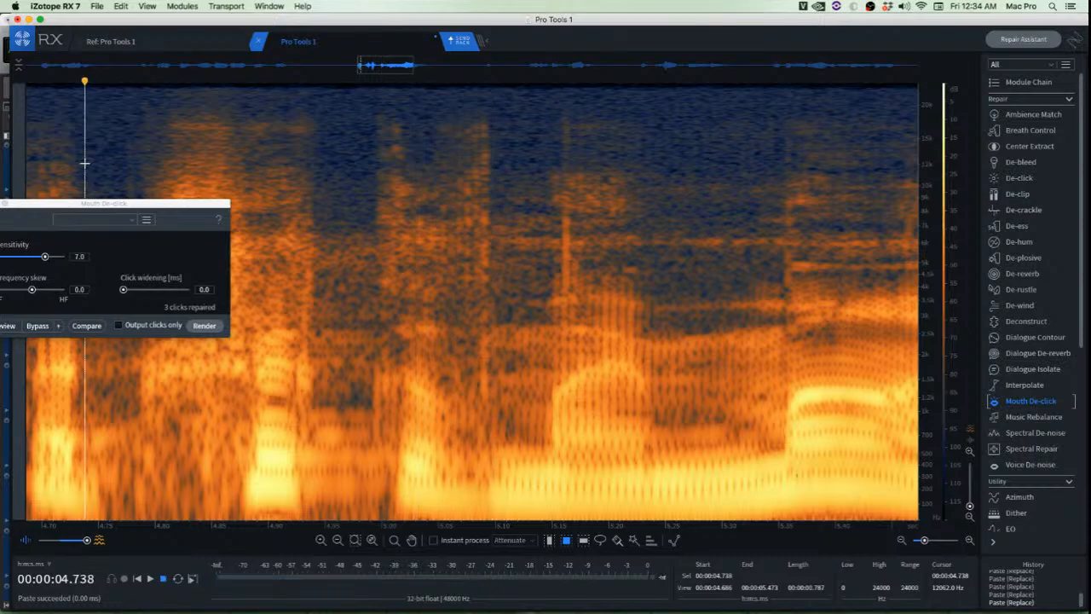
pyautogui.press('space')
pyautogui.press('space')
pyautogui.press('space')
pyautogui.press('space')
# Paste texture over the vertical click near 5.09 seconds and play from about 4.866 seconds to check the patch
pyautogui.scroll(4, 510, 181)
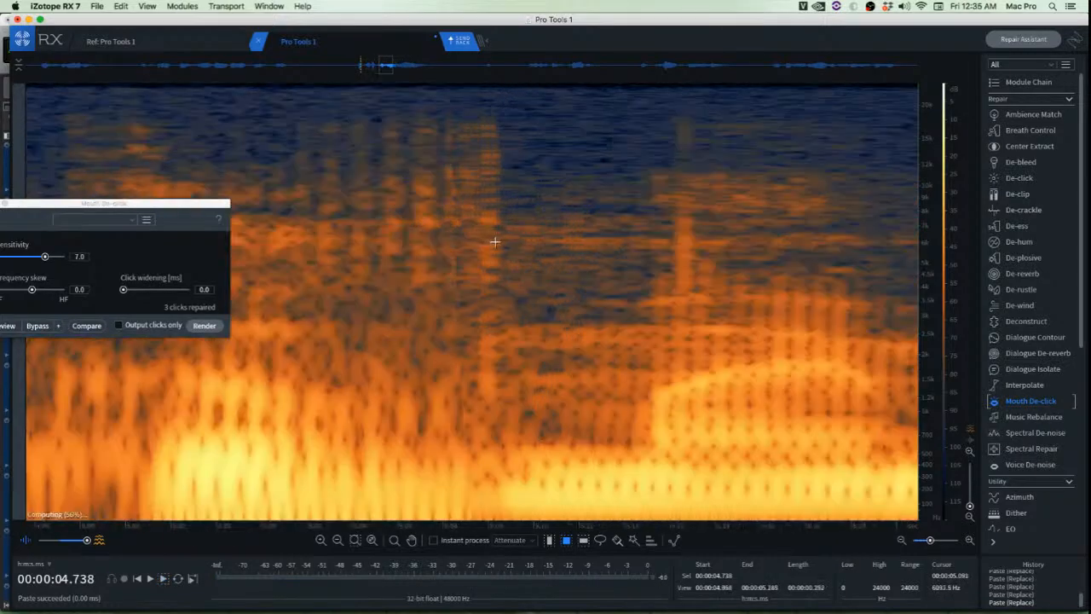
pyautogui.moveTo(498, 128); pyautogui.dragTo(498, 379)
pyautogui.scroll(-2, 580, 358)
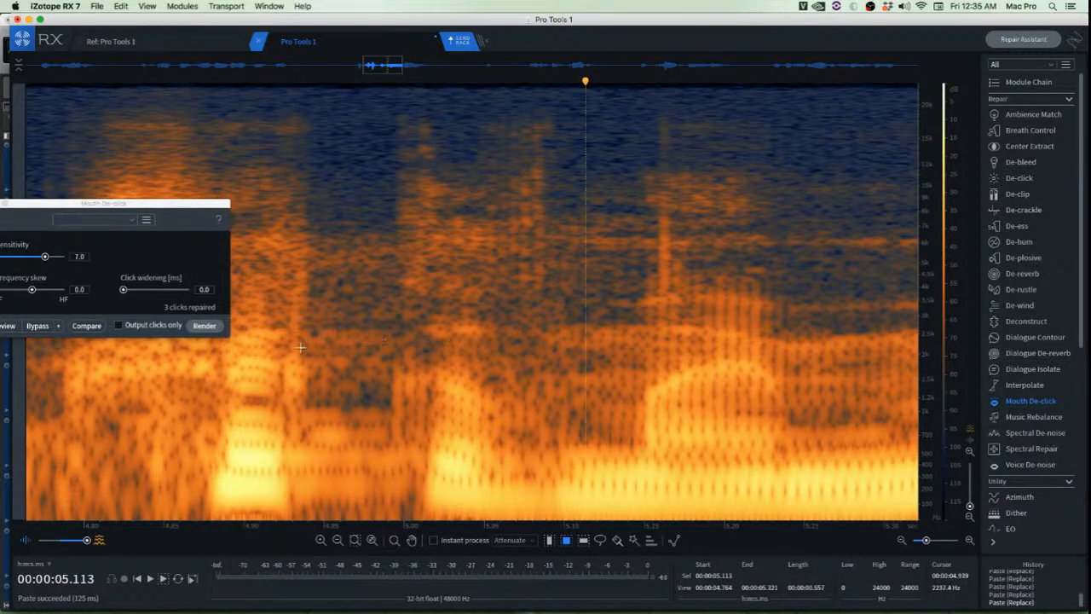
pyautogui.press('space')
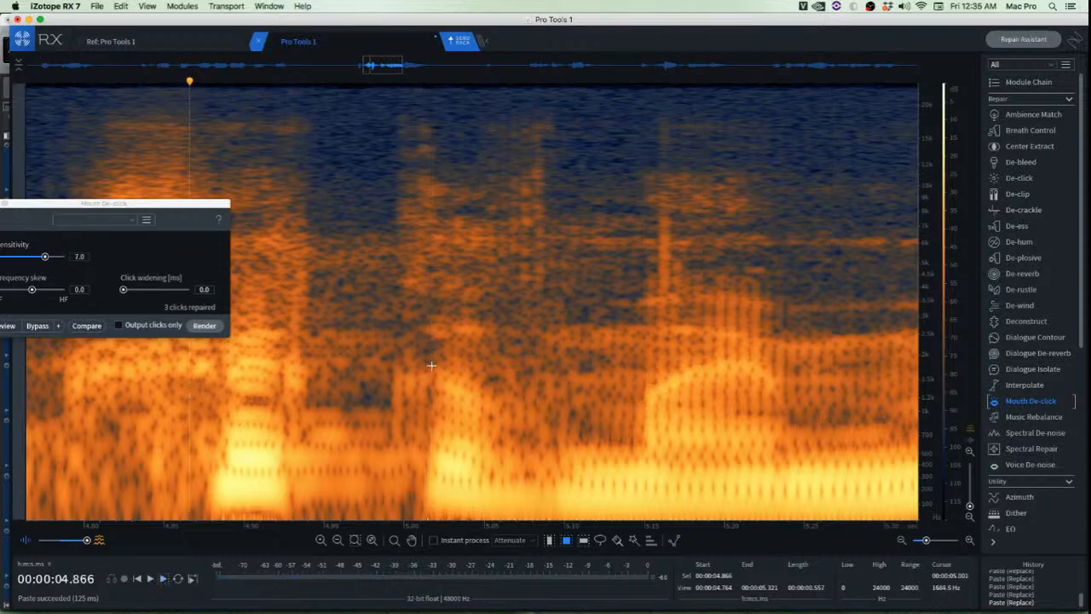
pyautogui.press('space')
# Paste surrounding texture over the high-frequency click near 5.162 seconds
pyautogui.scroll(3, 693, 174)
pyautogui.scroll(2, 693, 174)
pyautogui.scroll(2, 580, 178)
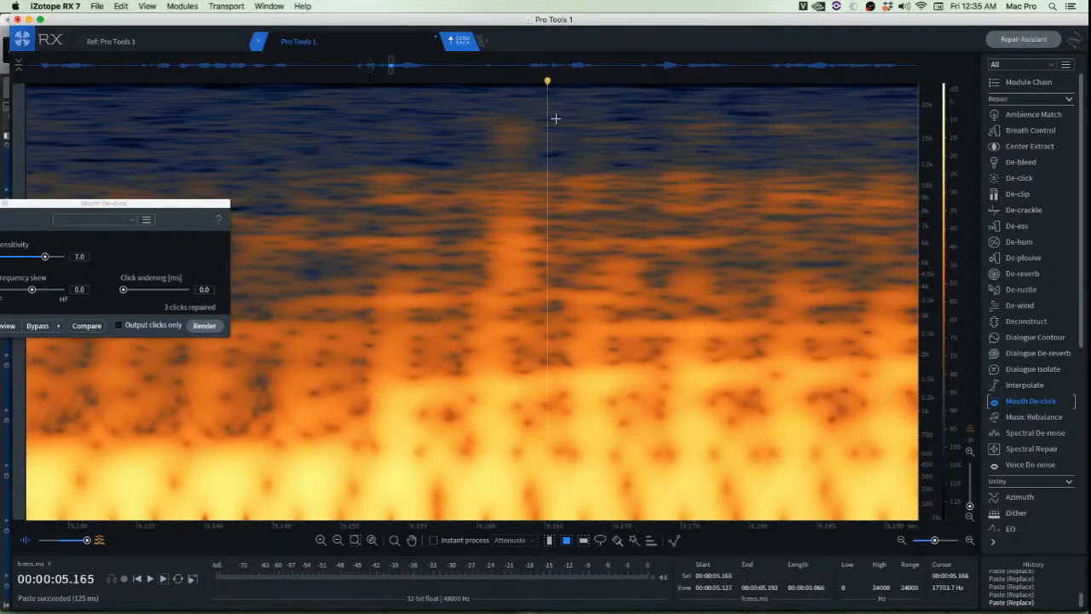
pyautogui.moveTo(547, 119); pyautogui.dragTo(492, 273)
pyautogui.click(614, 261)
# Play the phrase from about 4.962 seconds and again from about 5.320 seconds to check the patches
pyautogui.scroll(-4, 590, 270)
pyautogui.scroll(-3, 591, 270)
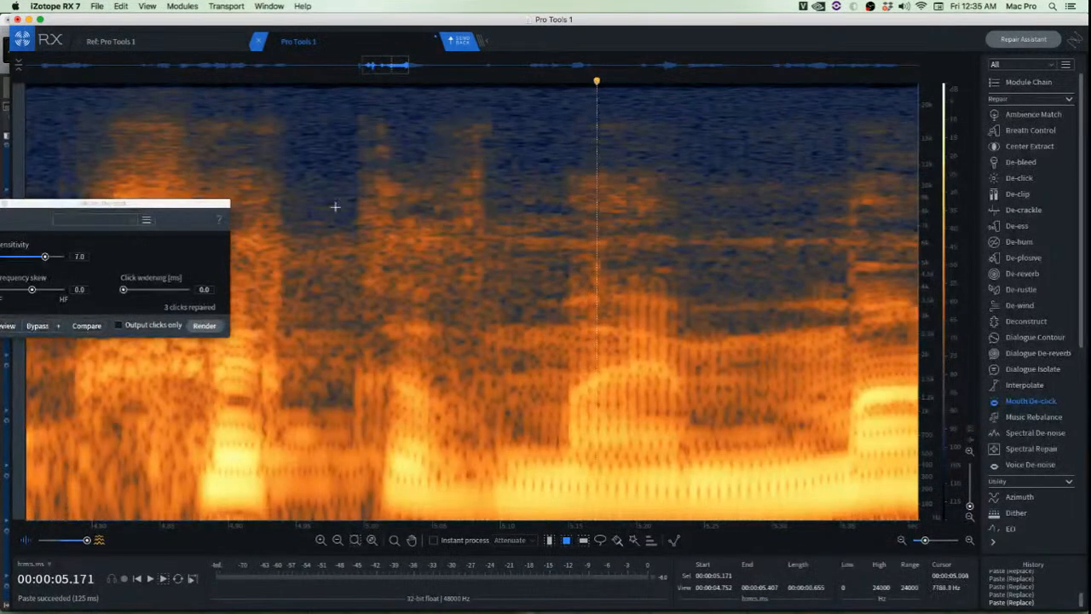
pyautogui.click(313, 207)
pyautogui.press('space')
pyautogui.press('space')
pyautogui.click(338, 212)
pyautogui.press('space')
pyautogui.scroll(-3, 356, 219)
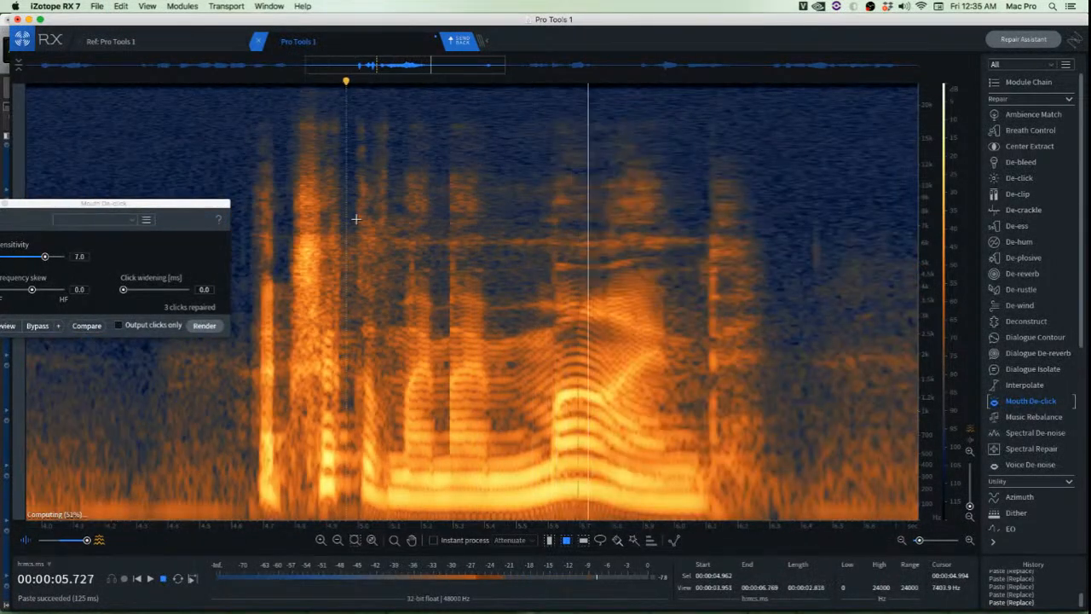
pyautogui.press('space')
pyautogui.scroll(2, 452, 219)
pyautogui.click(452, 217)
pyautogui.press('space')
pyautogui.press('space')
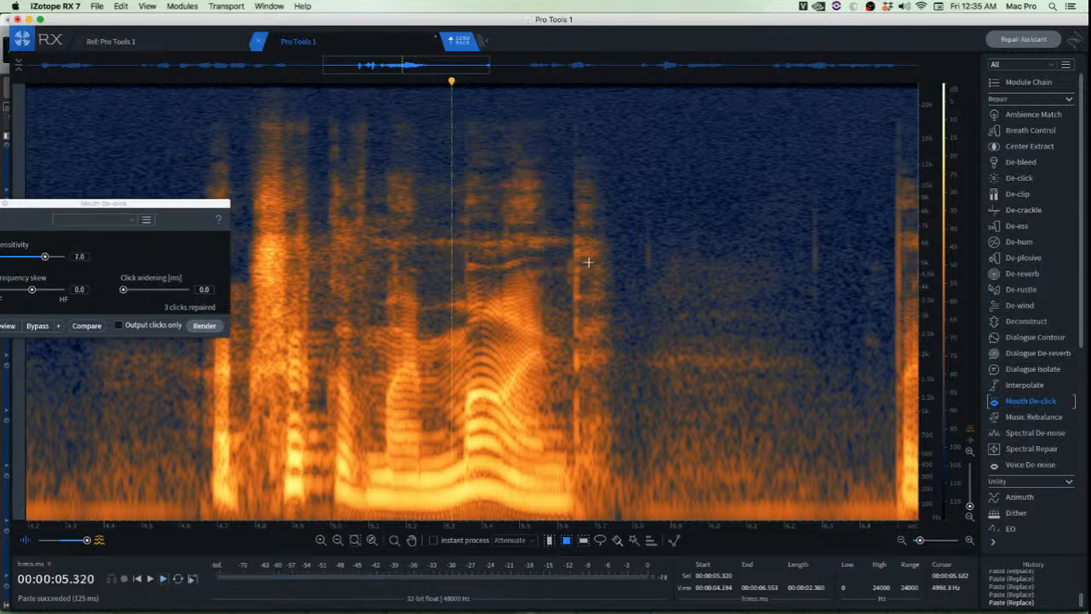
# Copy the earlier texture over the small burst near 5.63 seconds and play from about 5.450 seconds to check it
pyautogui.scroll(6, 520, 243)
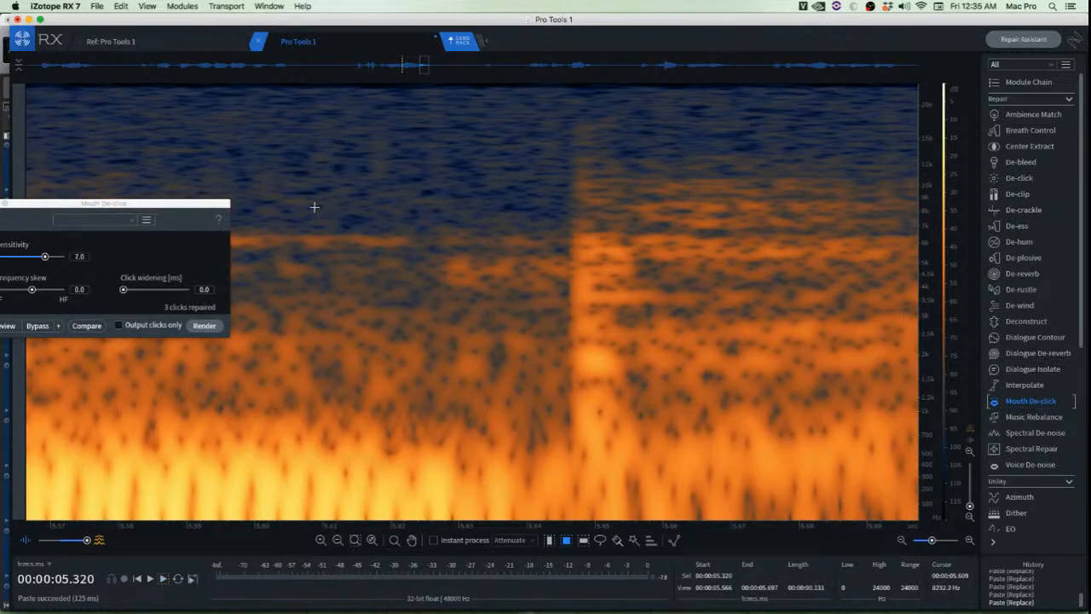
pyautogui.moveTo(315, 207); pyautogui.dragTo(517, 275)
pyautogui.click(410, 249)
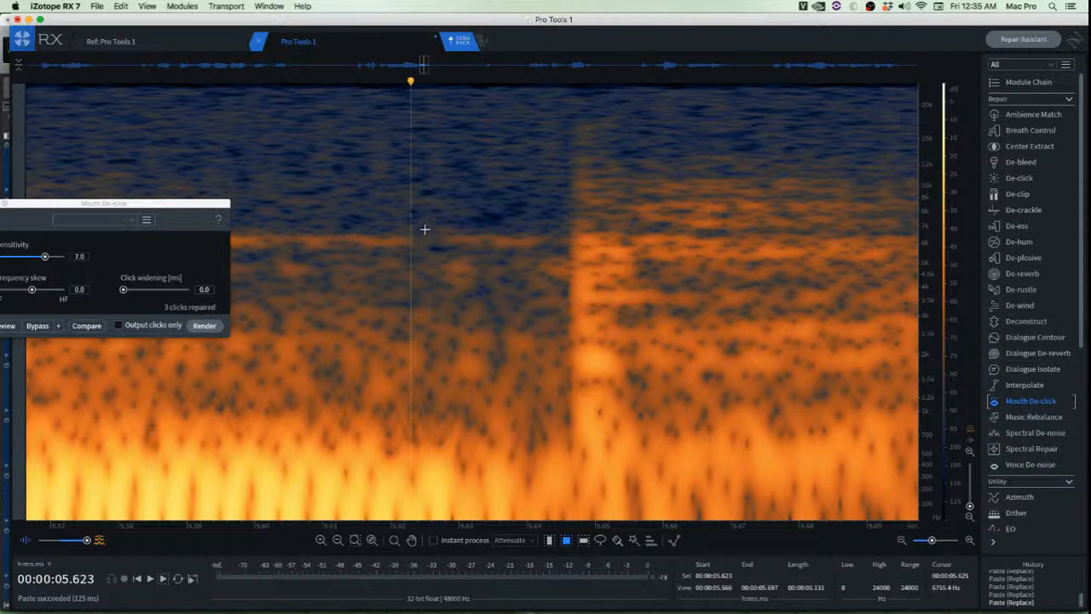
pyautogui.scroll(-5, 307, 150)
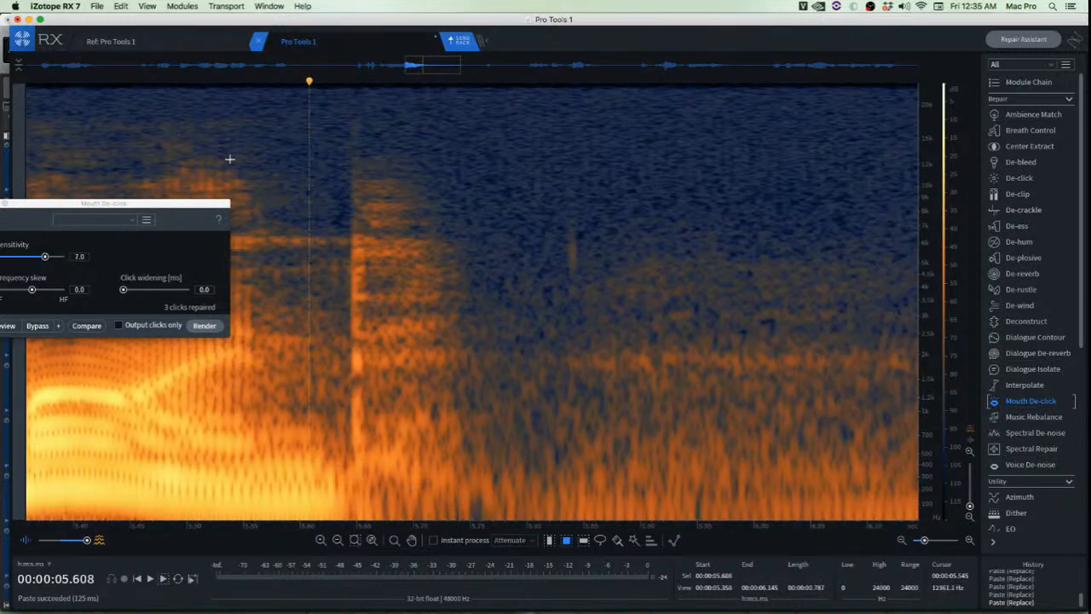
pyautogui.press('space')
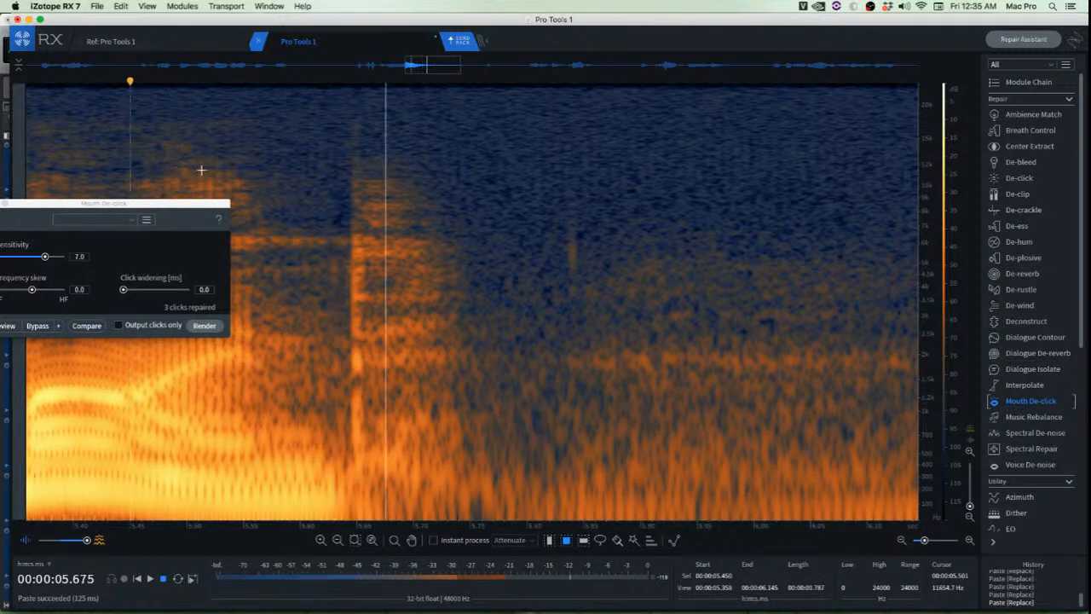
# Render Mouth De-click on the faint click between 5.809 and 5.887 seconds, about 2.3 to 9.7 kHz
pyautogui.scroll(2, 581, 236)
pyautogui.moveTo(513, 189); pyautogui.dragTo(637, 339)
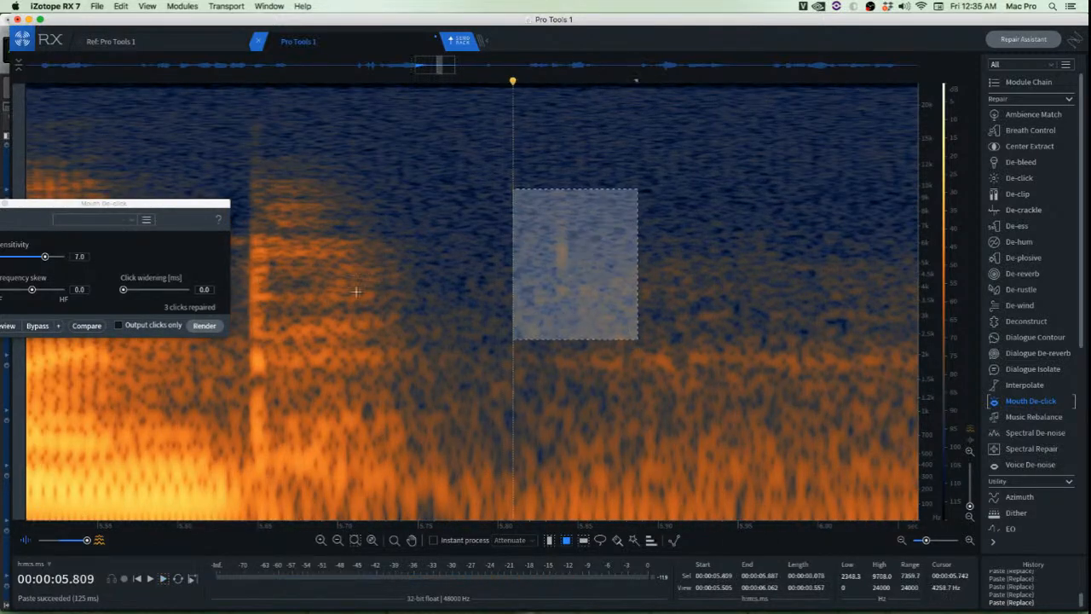
pyautogui.click(218, 333)
# Play the pause from about 5.764 seconds to listen for remaining clicks
pyautogui.click(440, 228)
pyautogui.scroll(-4, 440, 228)
pyautogui.press('space')
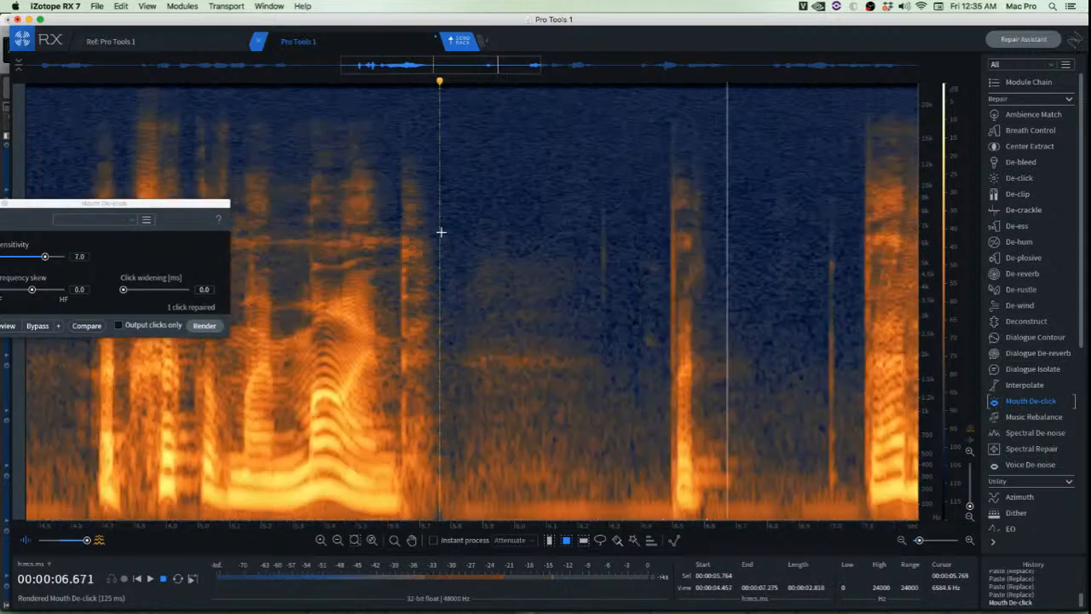
pyautogui.press('space')
# Paste clean texture over the faint click between 6.263 and 6.298 seconds, about 2.6 to 10.7 kHz
pyautogui.scroll(5, 660, 246)
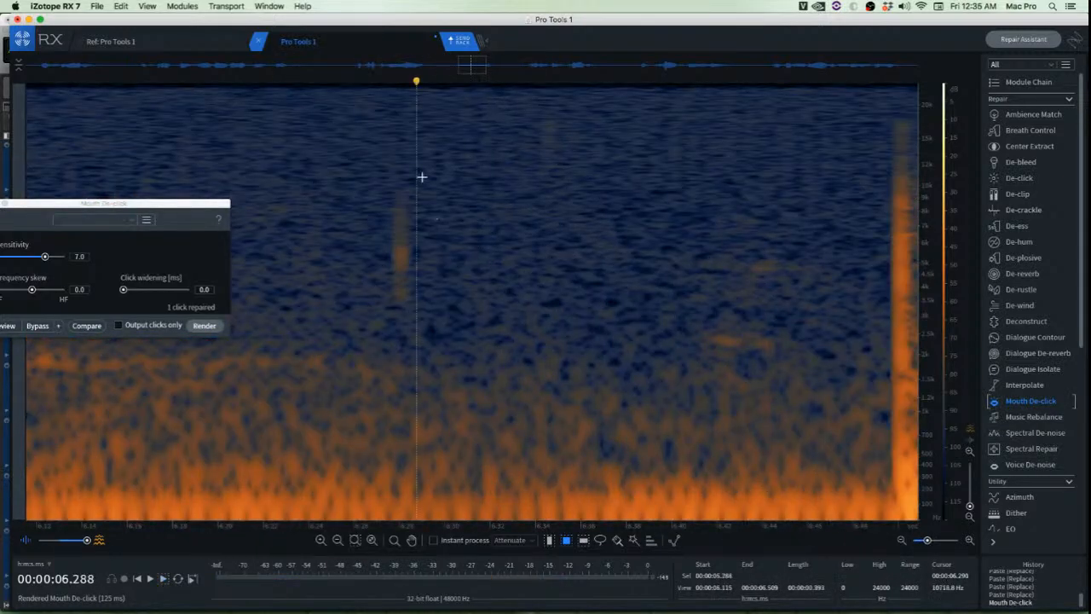
pyautogui.moveTo(421, 176); pyautogui.dragTo(396, 300)
pyautogui.press('super+v')
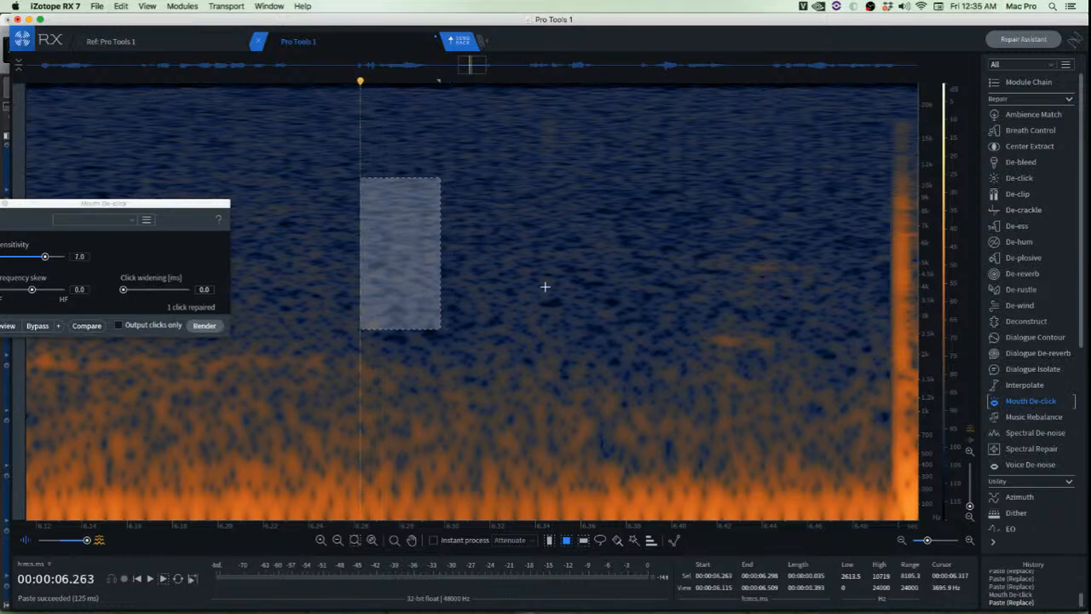
pyautogui.click(560, 283)
# Paste clean texture over the faint high-frequency click near 6.345 seconds and play from about 6.280 seconds to check it
pyautogui.moveTo(579, 105); pyautogui.dragTo(538, 168)
pyautogui.press('super+v')
pyautogui.click(399, 175)
pyautogui.press('space')
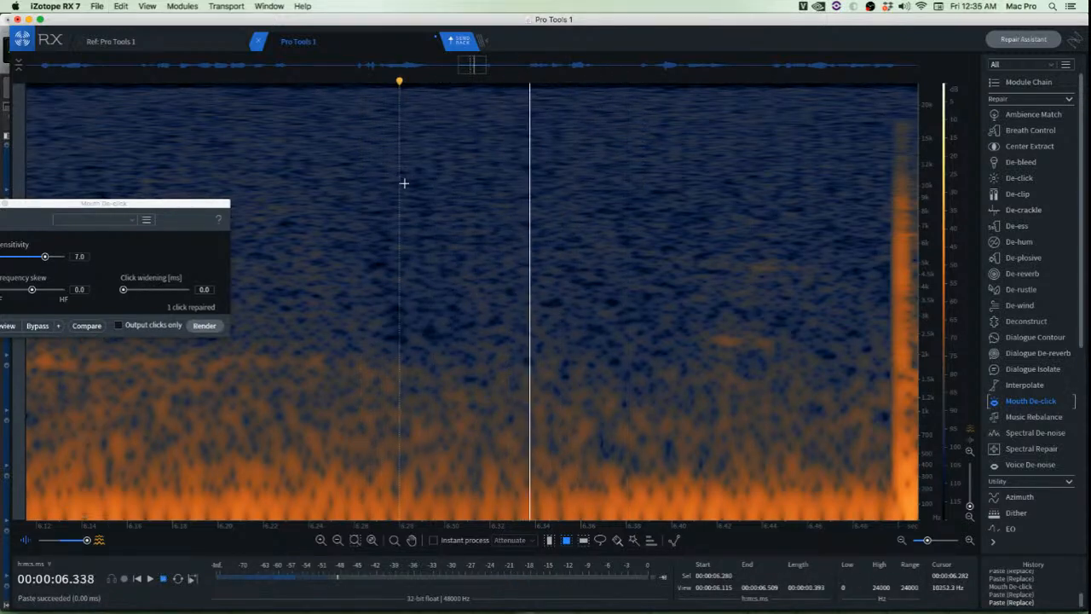
pyautogui.press('space')
pyautogui.moveTo(466, 266); pyautogui.dragTo(676, 404)
pyautogui.click(597, 231)
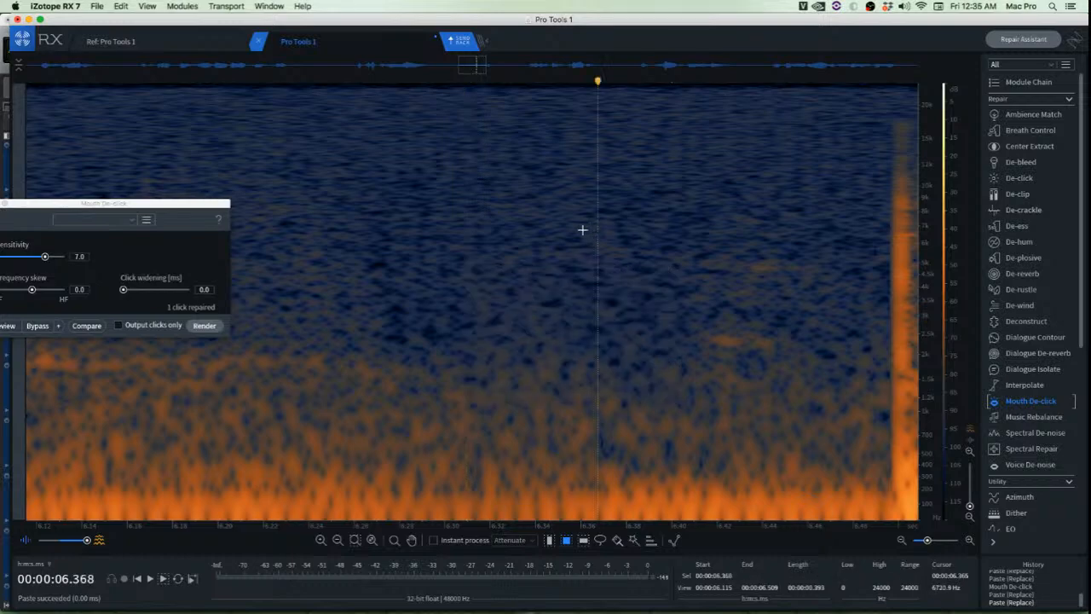
pyautogui.moveTo(497, 248); pyautogui.dragTo(827, 309)
pyautogui.click(616, 328)
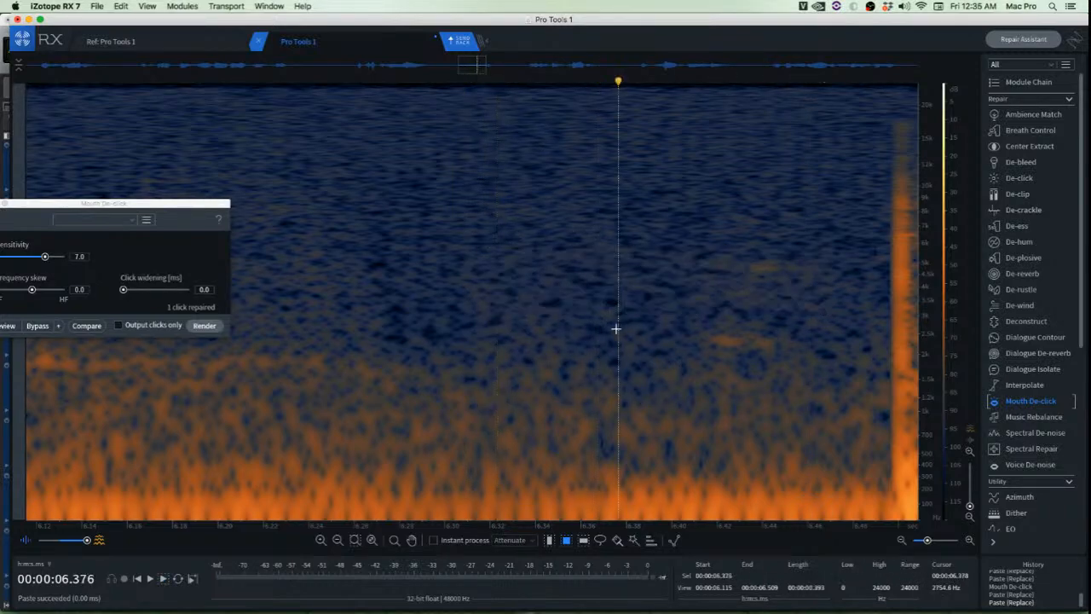
pyautogui.moveTo(602, 305); pyautogui.dragTo(826, 375)
pyautogui.click(626, 283)
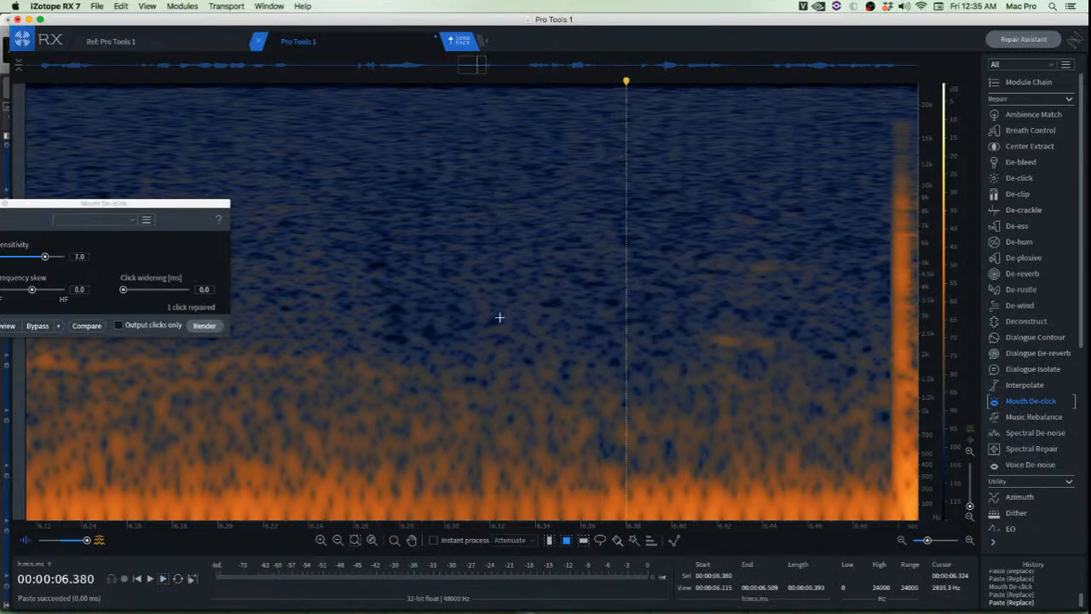
# Copy the clean texture from about 6.32 seconds and paste it over the faint smudge near 6.43 seconds around 2.3 kHz
pyautogui.moveTo(497, 300); pyautogui.dragTo(675, 389)
pyautogui.press('super+c')
pyautogui.moveTo(599, 365); pyautogui.dragTo(762, 370)
pyautogui.press('super+v')
pyautogui.click(626, 363)
# Play the patched pause from about 6.205 seconds to check it
pyautogui.scroll(-5, 646, 379)
pyautogui.click(503, 265)
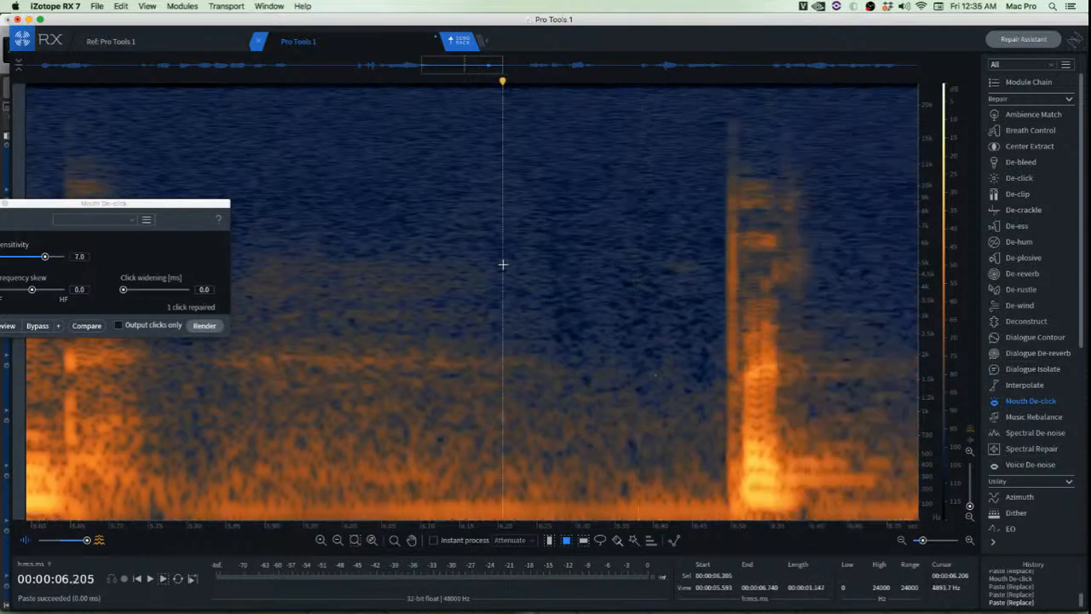
pyautogui.press('space')
pyautogui.scroll(-3, 503, 264)
pyautogui.press('space')
pyautogui.scroll(1, 503, 265)
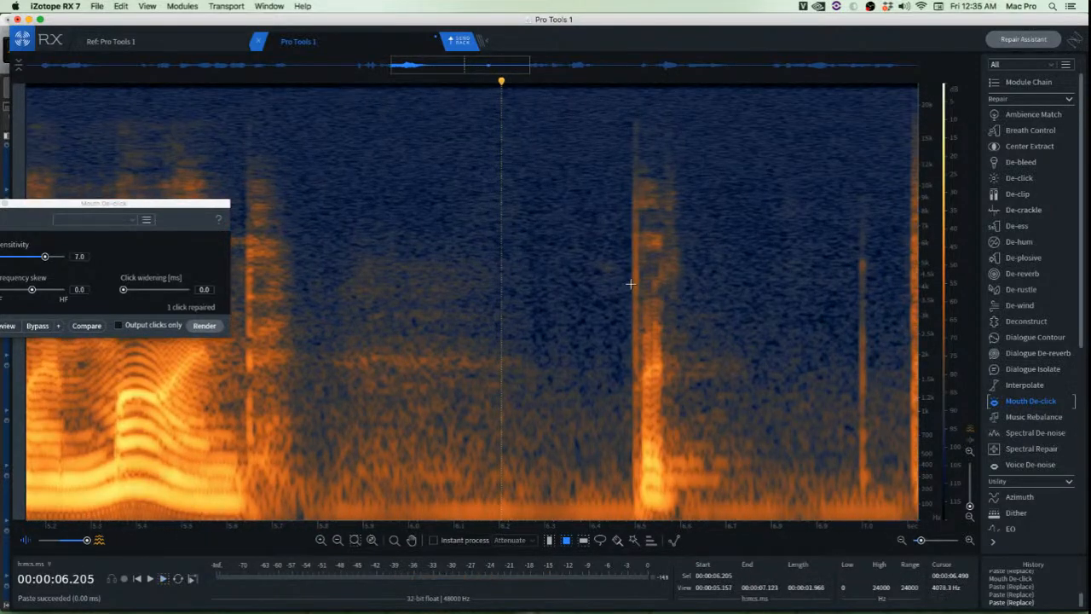
# Render Mouth De-click on the region from 6.533 to 6.602 seconds, about 2.8 to 11.9 kHz
pyautogui.scroll(5, 671, 281)
pyautogui.scroll(2, 670, 280)
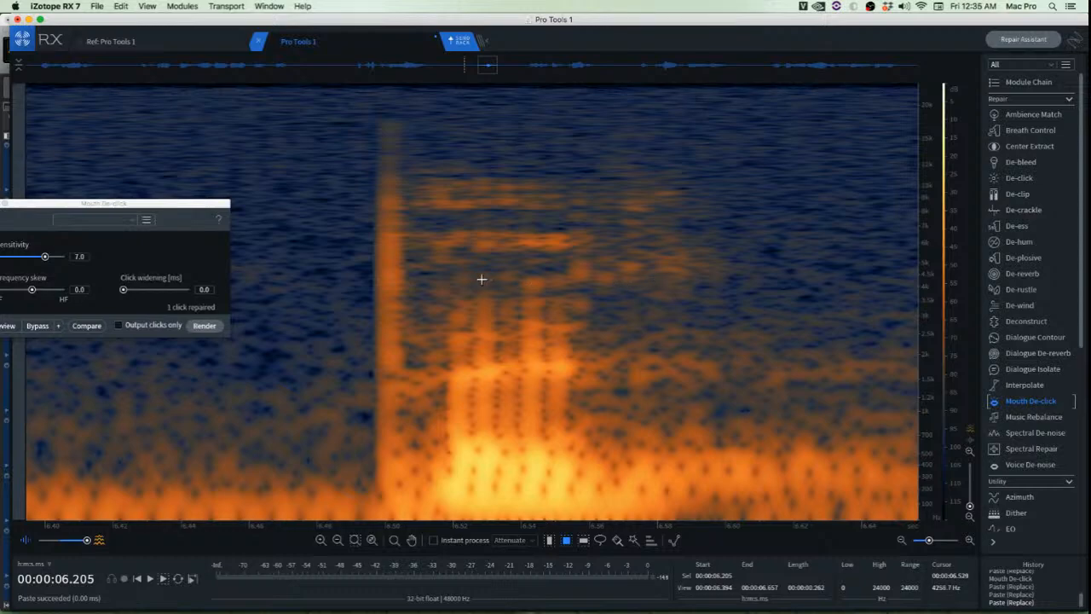
pyautogui.moveTo(496, 166)
pyautogui.mouseDown()
pyautogui.moveTo(535, 219)
pyautogui.moveTo(730, 322)
pyautogui.mouseUp()
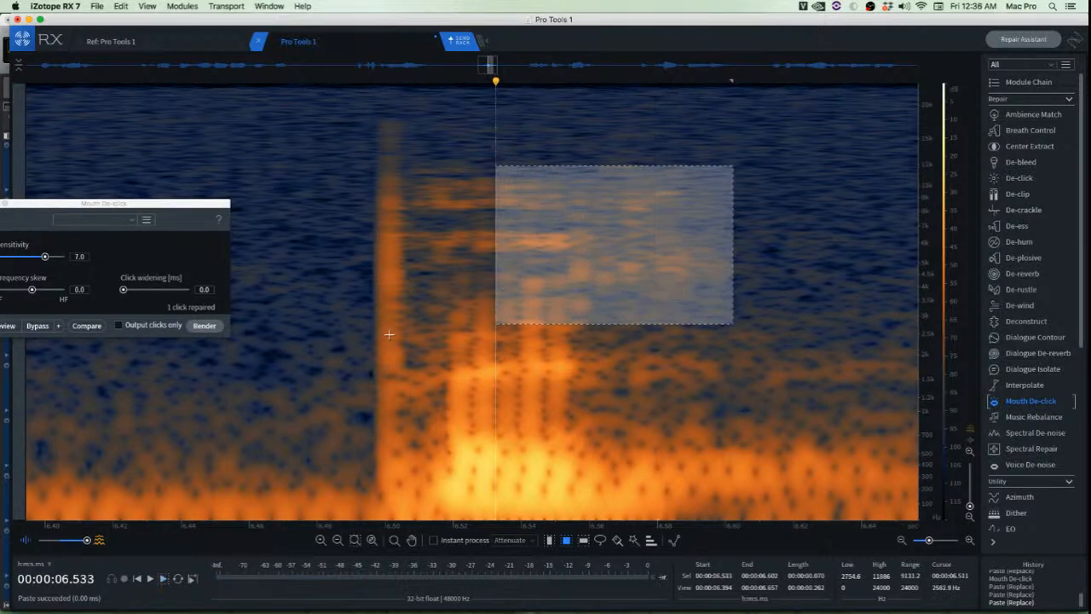
pyautogui.click(206, 325)
pyautogui.click(298, 277)
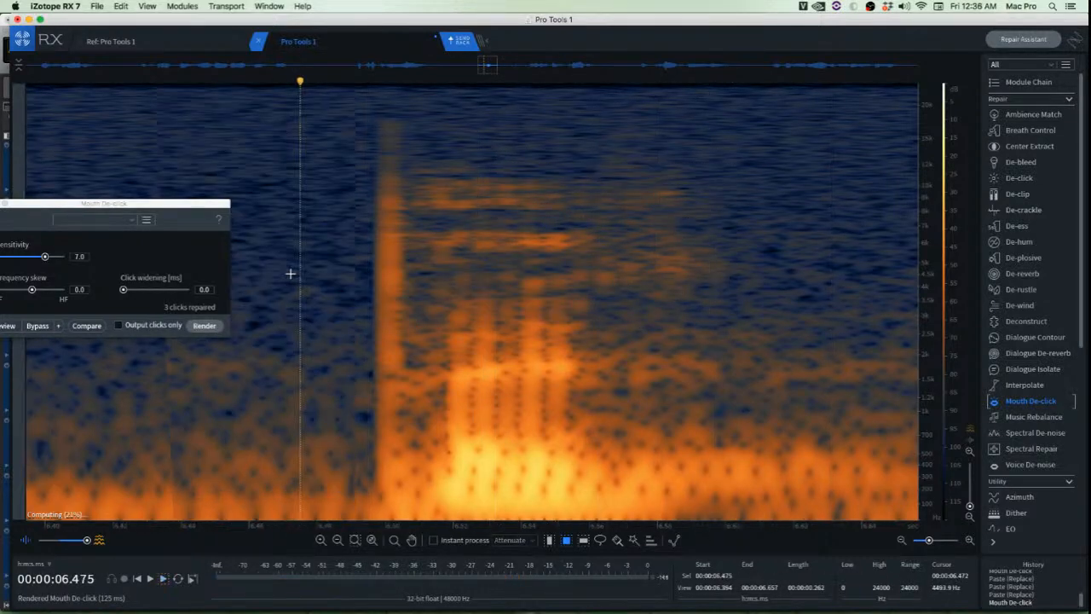
# Play the short syllable from about 6.475 seconds and repeat it to check the de-clicked region
pyautogui.scroll(-7, 296, 280)
pyautogui.press('space')
pyautogui.press('space')
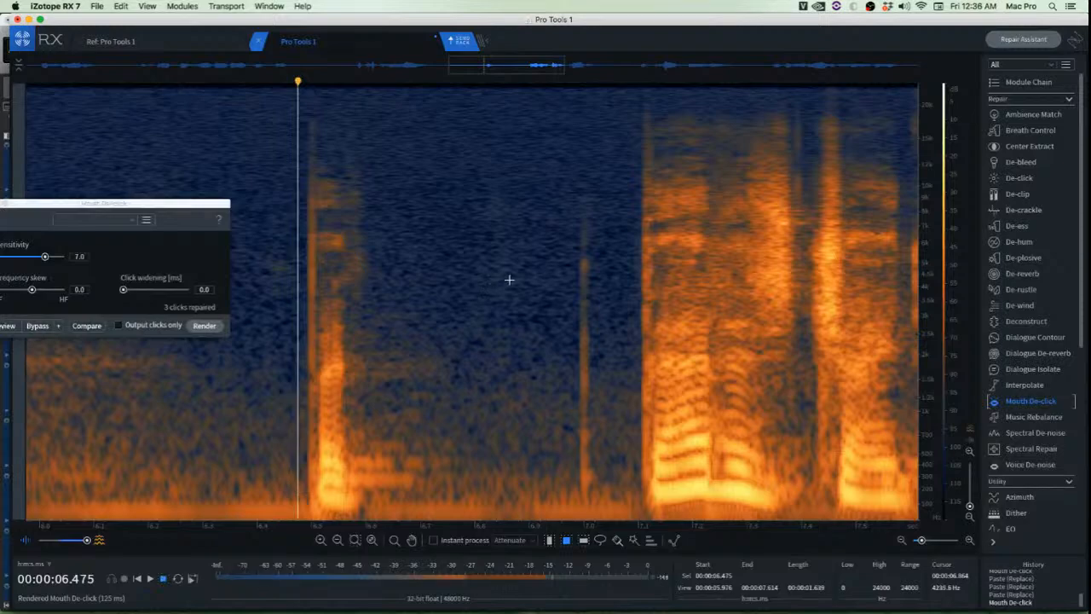
pyautogui.press('space')
# Paste clean texture over 6.568 to 6.798 seconds, about 1.2 to 2.1 kHz, and play from about 6.333 seconds to check it
pyautogui.moveTo(349, 347)
pyautogui.mouseDown()
pyautogui.moveTo(469, 397)
pyautogui.moveTo(531, 375)
pyautogui.moveTo(426, 376)
pyautogui.mouseUp()
pyautogui.hotkey('ctrl', 'v')
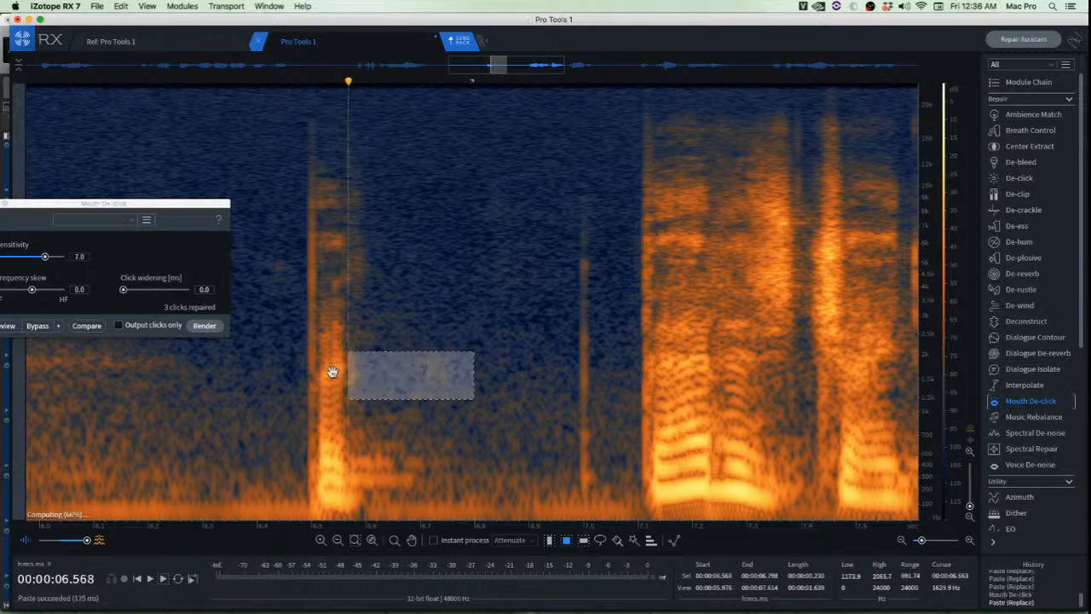
pyautogui.click(220, 365)
pyautogui.press('space')
pyautogui.press('space')
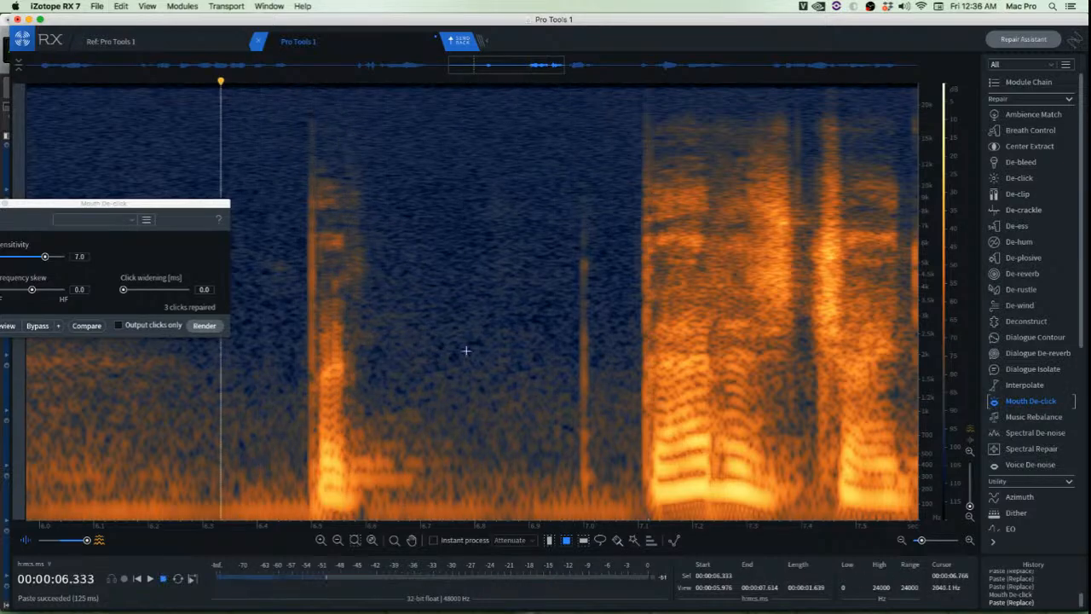
pyautogui.press('space')
pyautogui.press('space')
# Paste clean texture over the upper part of the tall click near 7.00 seconds, above about 1.5 kHz
pyautogui.scroll(3, 542, 316)
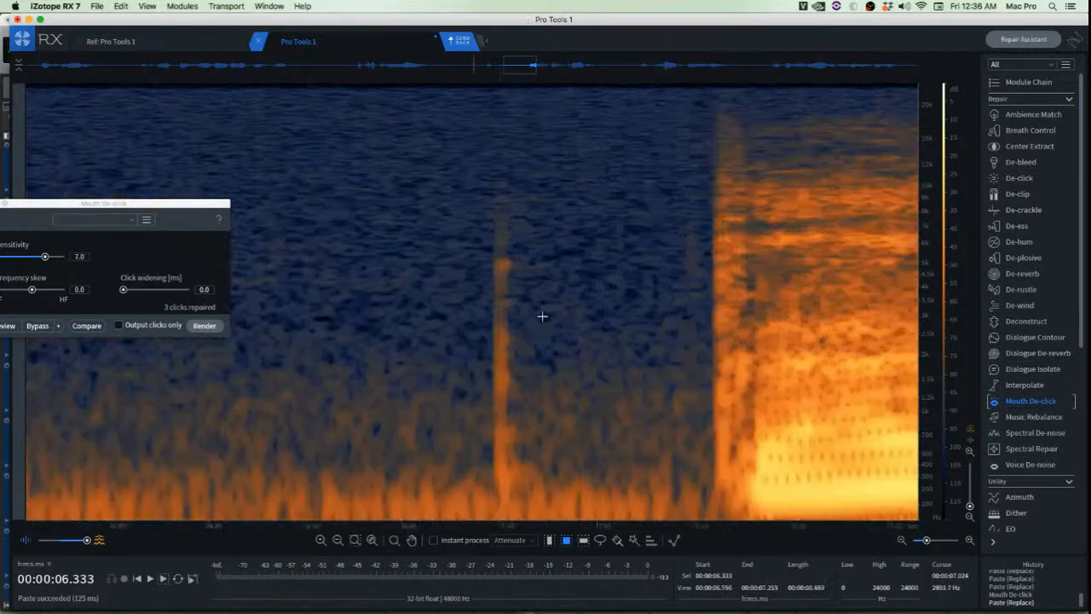
pyautogui.moveTo(389, 174)
pyautogui.mouseDown()
pyautogui.moveTo(488, 389)
pyautogui.moveTo(532, 408)
pyautogui.mouseUp()
pyautogui.hotkey('ctrl', 'v')
pyautogui.click(383, 380)
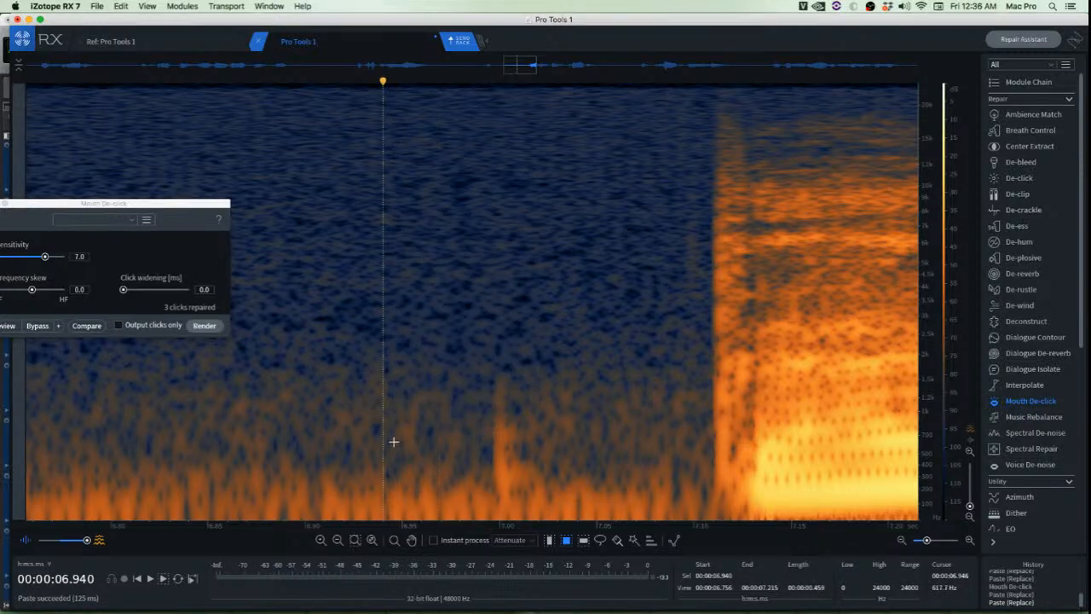
# Copy the low-frequency texture from about 6.94 seconds and paste it over the lower part of the click near 7.00 seconds
pyautogui.moveTo(387, 365)
pyautogui.mouseDown()
pyautogui.moveTo(491, 503)
pyautogui.moveTo(490, 480)
pyautogui.moveTo(522, 487)
pyautogui.mouseUp()
pyautogui.press('super+c')
pyautogui.press('super+v')
pyautogui.click(458, 475)
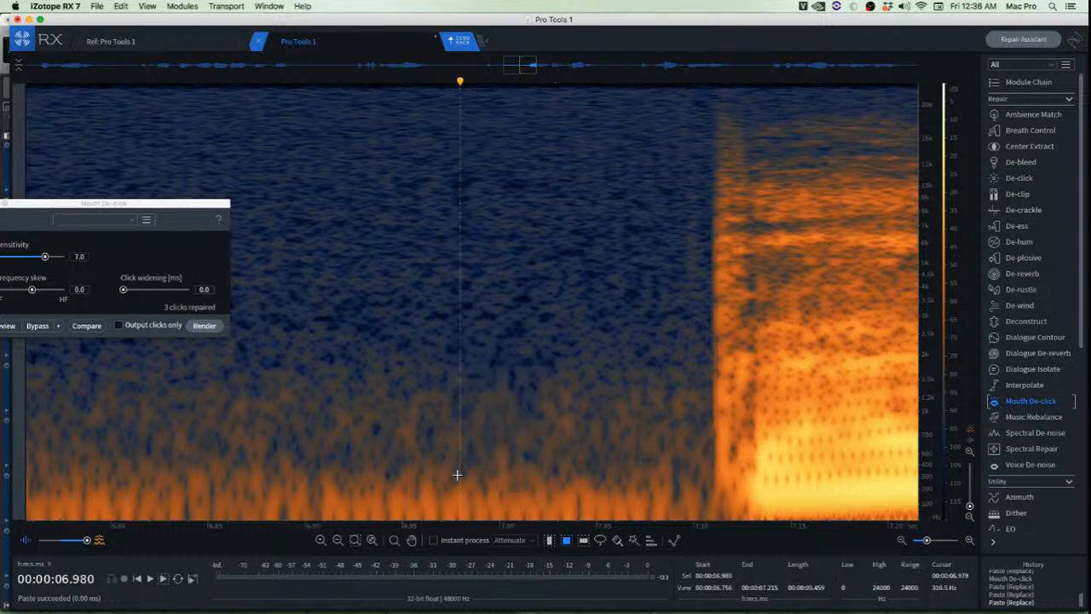
# Play from about 6.968 and 7.085 seconds to check the patch, and examine the gap around 7.6 seconds for clicks
pyautogui.scroll(-5, 457, 476)
pyautogui.press('space')
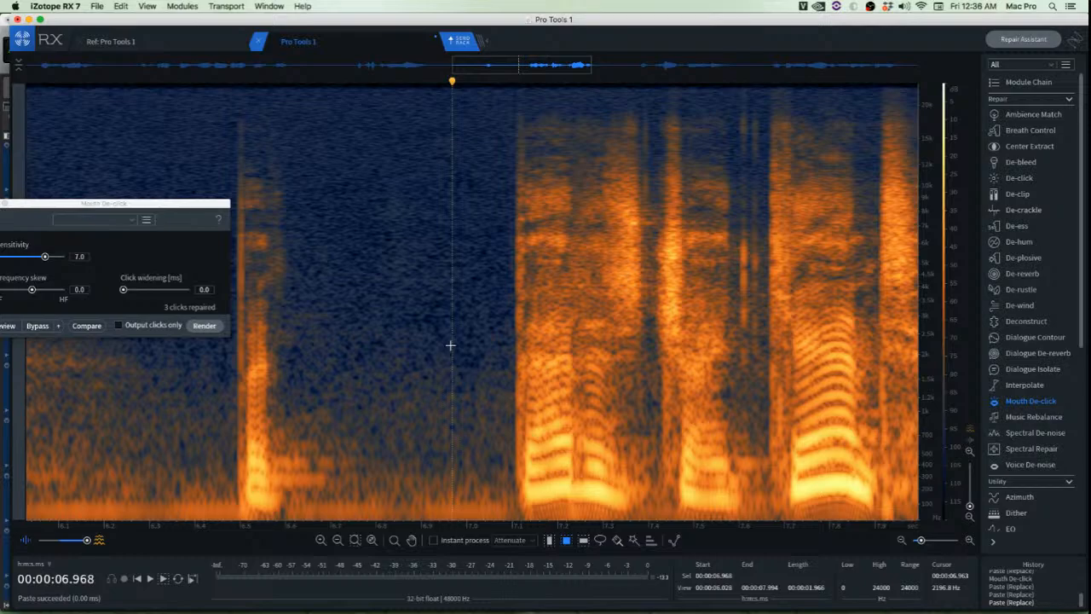
pyautogui.press('space')
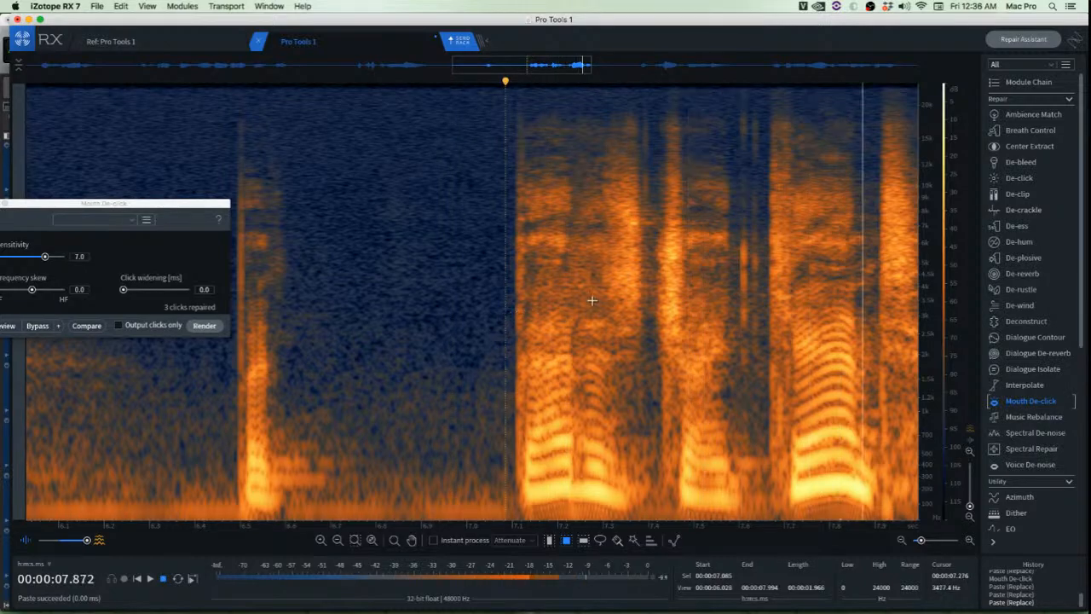
pyautogui.press('space')
pyautogui.scroll(8, 738, 249)
pyautogui.scroll(3, 698, 252)
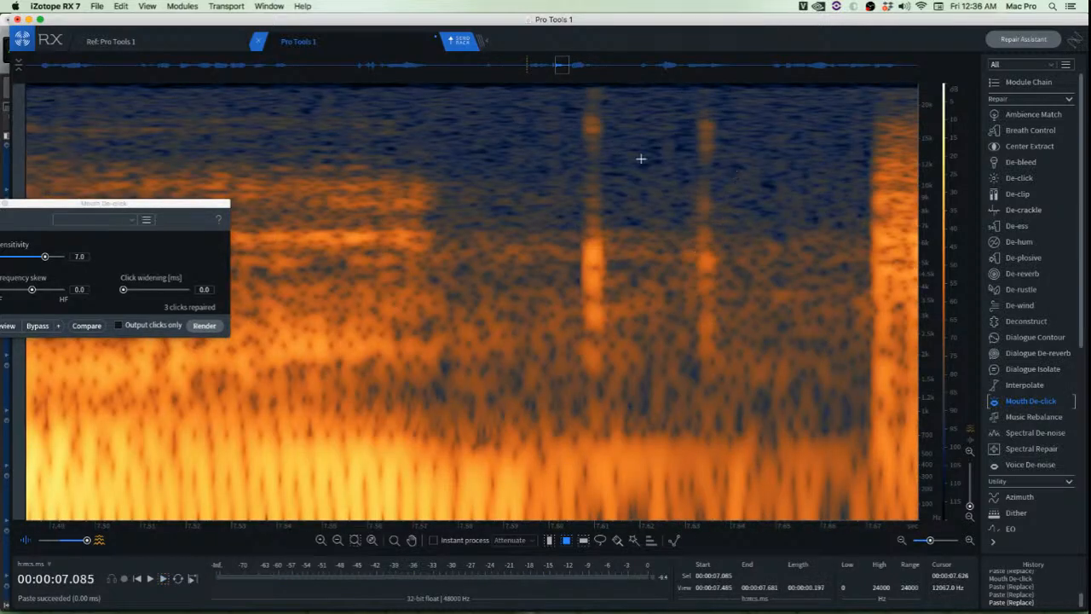
# Render Mouth De-click over the two clicks from about 7.601 to 7.651 seconds, 931 Hz to 22 kHz, and play from 7.557 seconds
pyautogui.moveTo(553, 92); pyautogui.dragTo(785, 416)
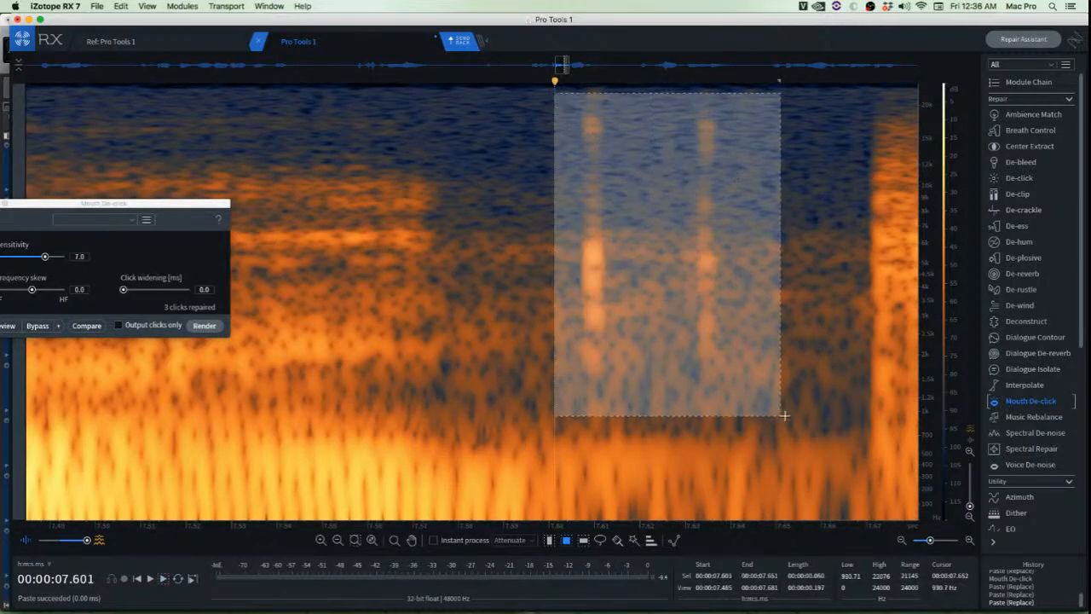
pyautogui.click(204, 326)
pyautogui.click(353, 307)
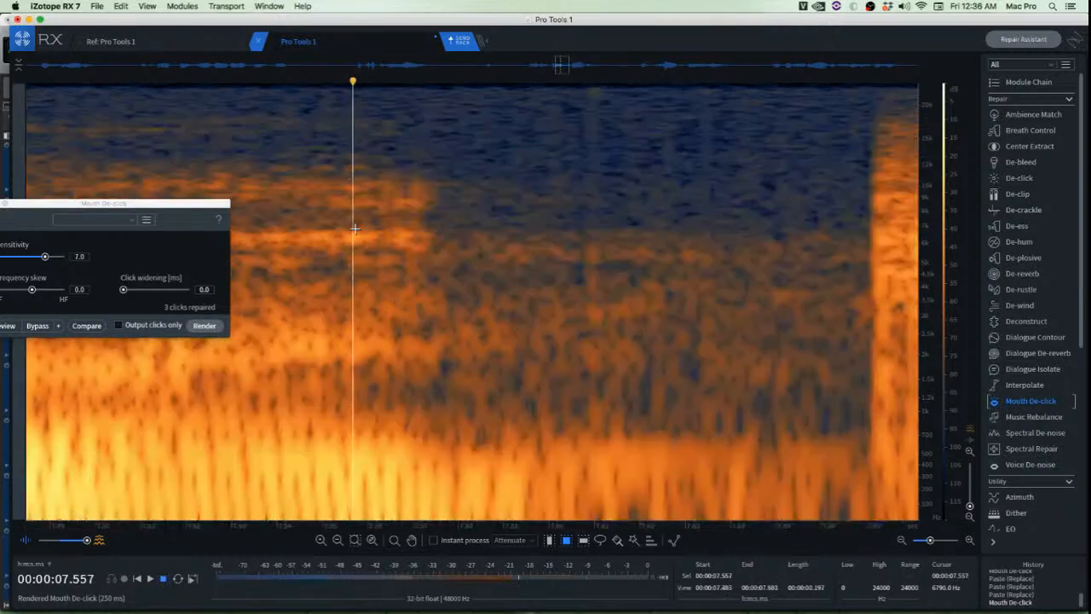
pyautogui.press('space')
pyautogui.scroll(-5, 355, 229)
pyautogui.press('space')
# Listen through the phrase after the repaired gap, replaying from about 7.873 seconds, to find remaining clicks
pyautogui.press('space')
pyautogui.scroll(-3, 368, 230)
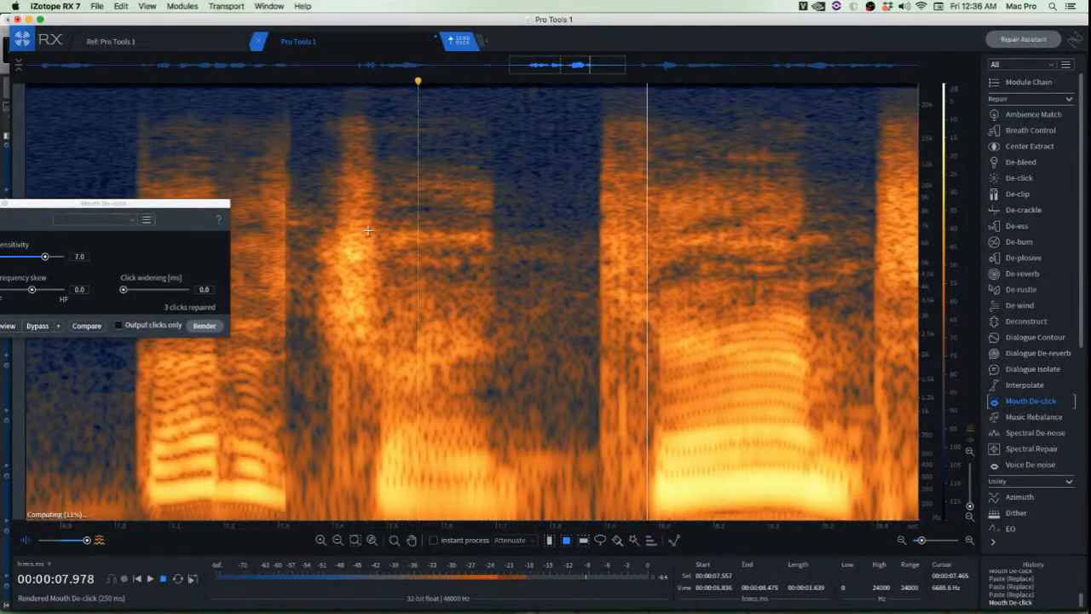
pyautogui.scroll(-2, 368, 231)
pyautogui.press('space')
pyautogui.press('space')
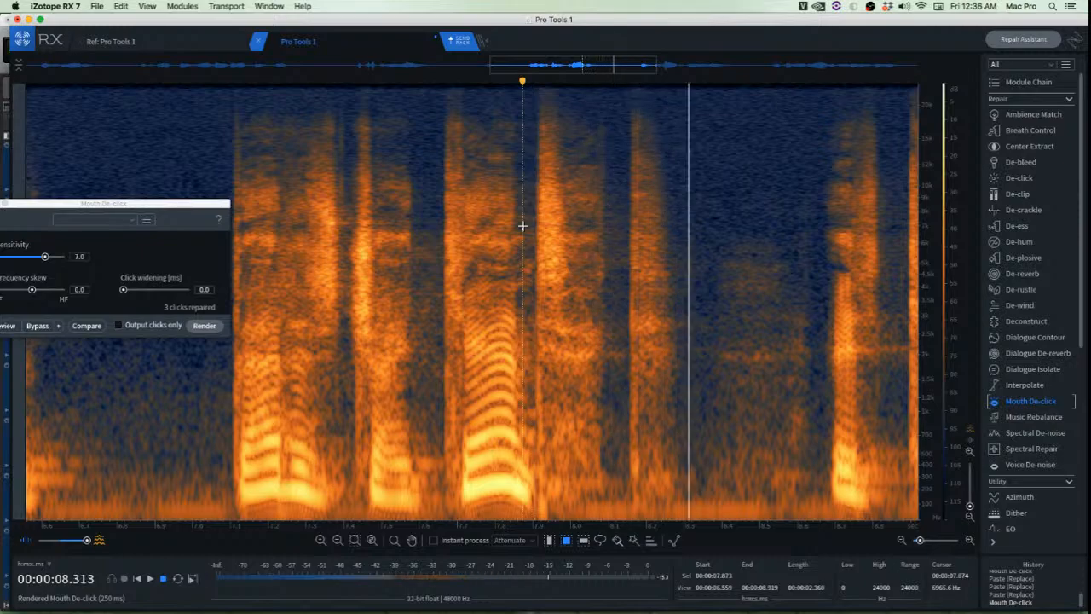
pyautogui.press('space')
pyautogui.press('space')
pyautogui.press('space')
# Attenuate the region from about 7.961 to 8.071 seconds, 3.1 to 4.8 kHz, with Spectral Repair and play the result
pyautogui.scroll(3, 600, 304)
pyautogui.scroll(3, 599, 304)
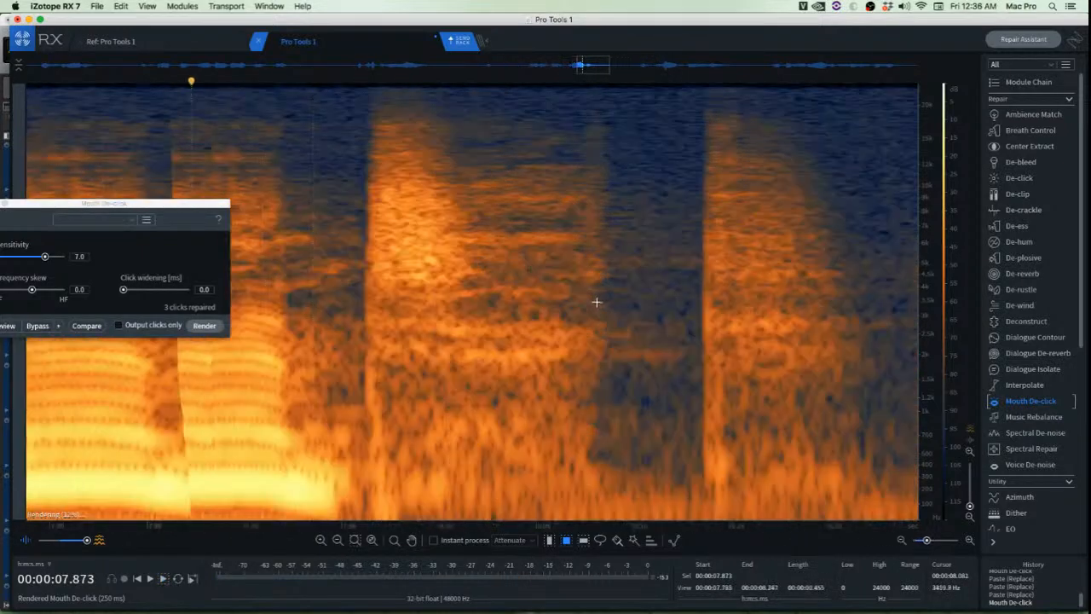
pyautogui.moveTo(386, 277); pyautogui.dragTo(589, 301)
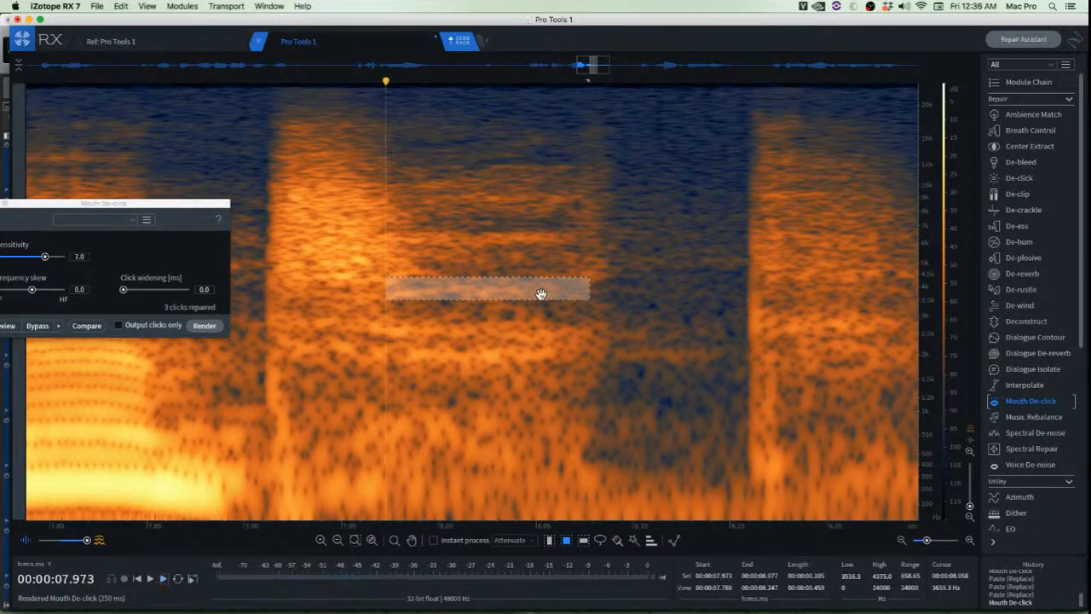
pyautogui.moveTo(424, 180); pyautogui.dragTo(639, 236)
pyautogui.moveTo(536, 236); pyautogui.dragTo(492, 305)
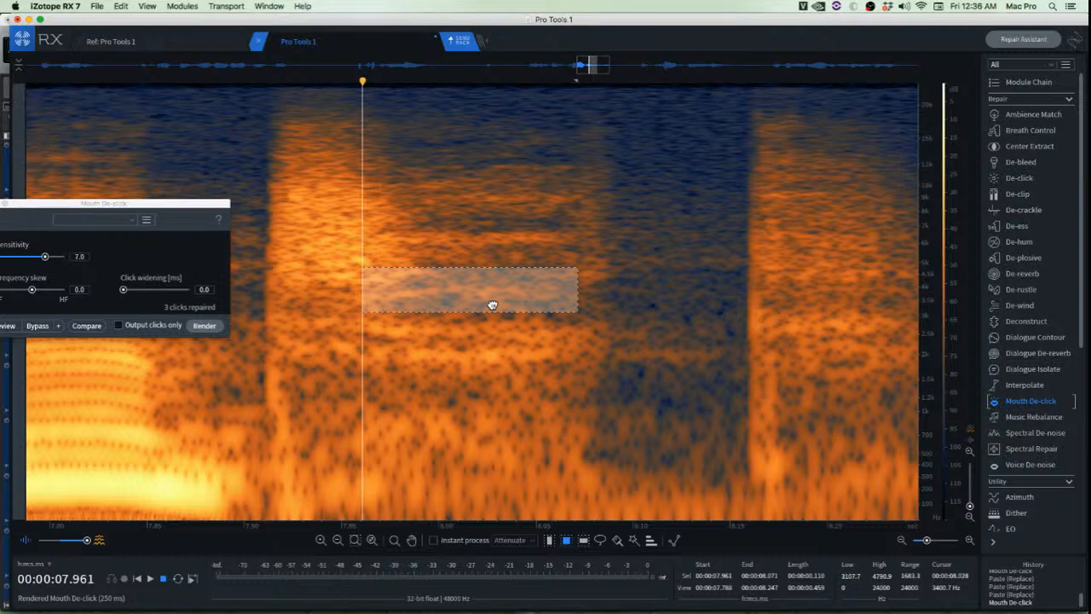
pyautogui.press('space')
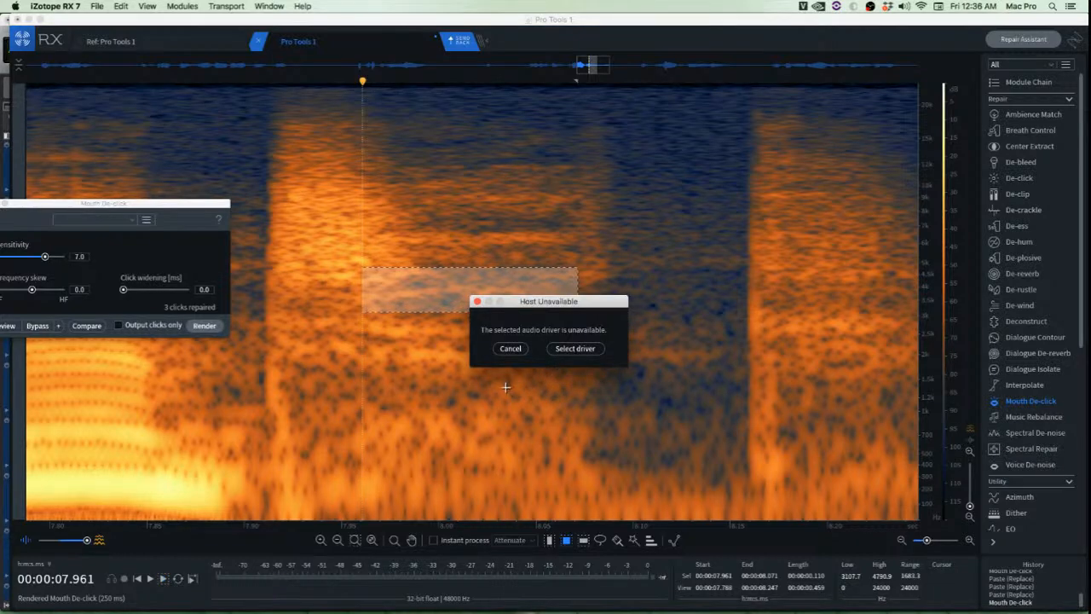
pyautogui.click(478, 303)
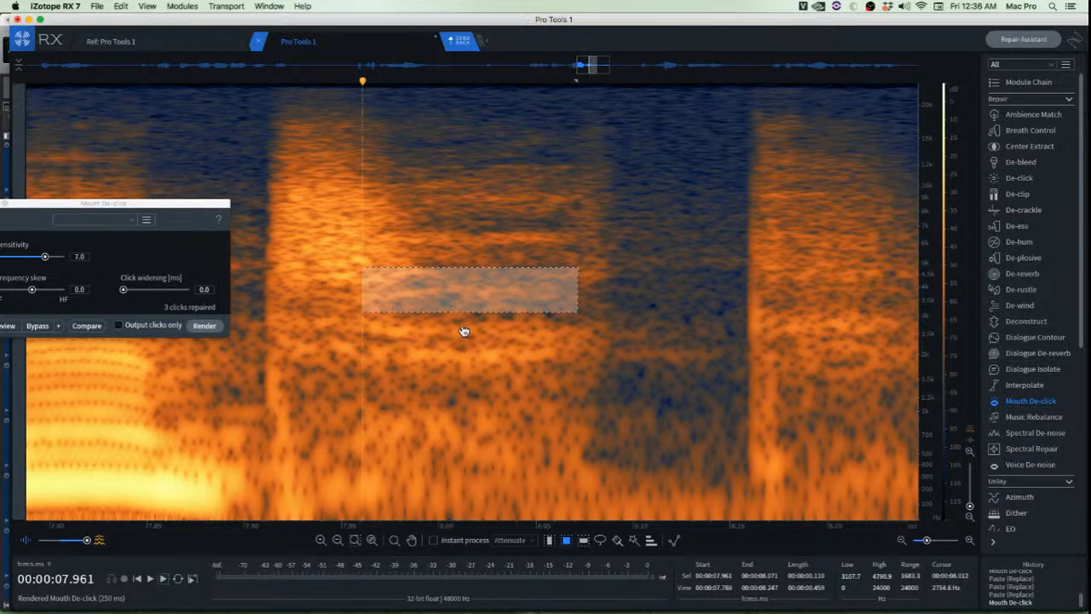
pyautogui.press('super+shift+5')
pyautogui.click(359, 377)
pyautogui.press('space')
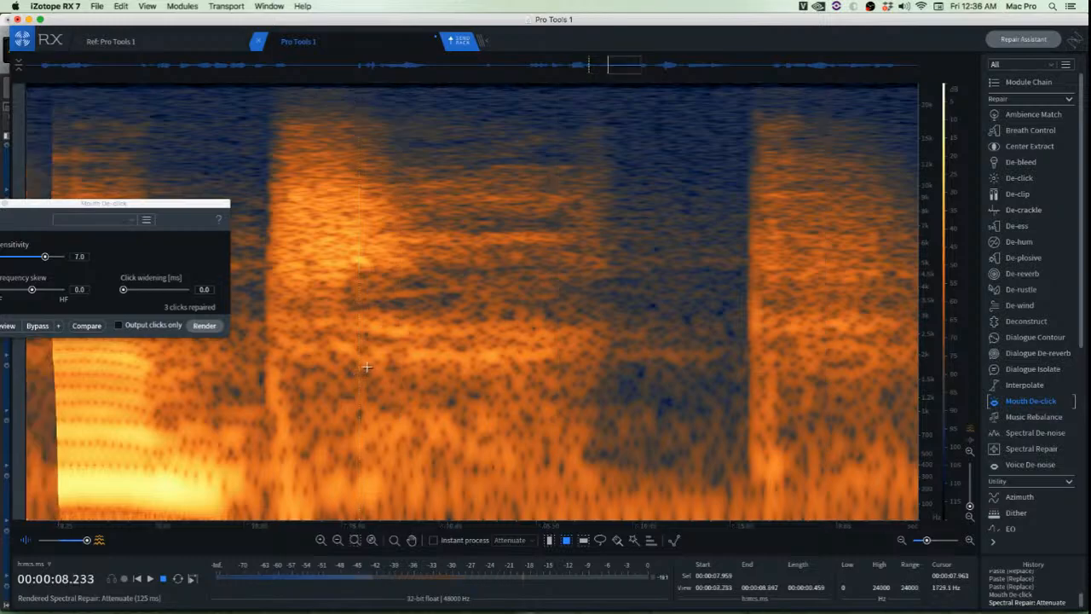
# Play from about 7.522 seconds to check the attenuation, and undo the last Spectral Repair
pyautogui.press('space')
pyautogui.press('space')
pyautogui.scroll(-5, 367, 368)
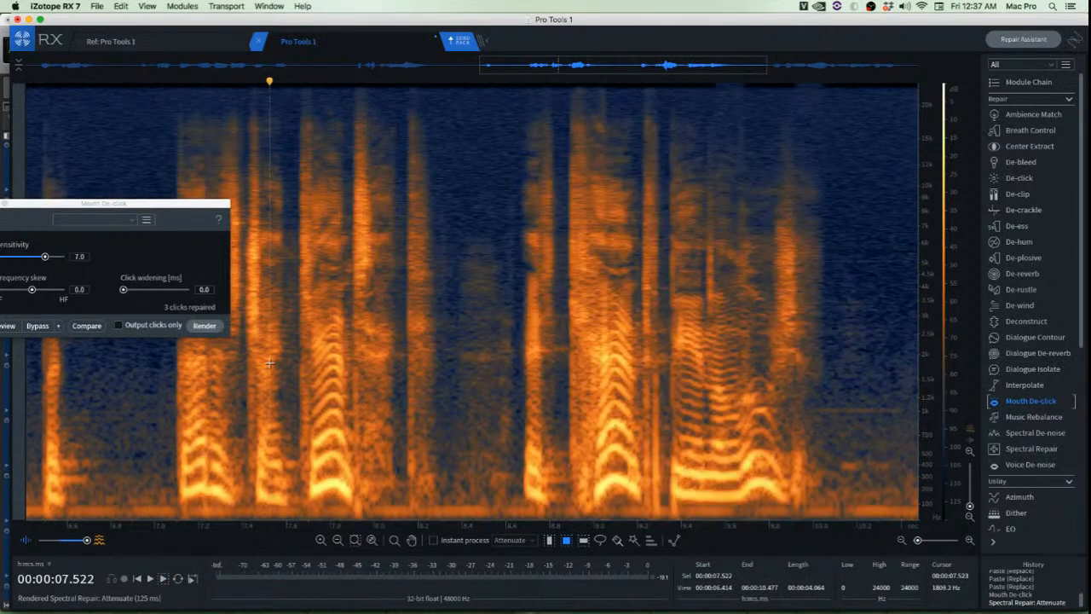
pyautogui.press('space')
pyautogui.press('space')
pyautogui.press('space')
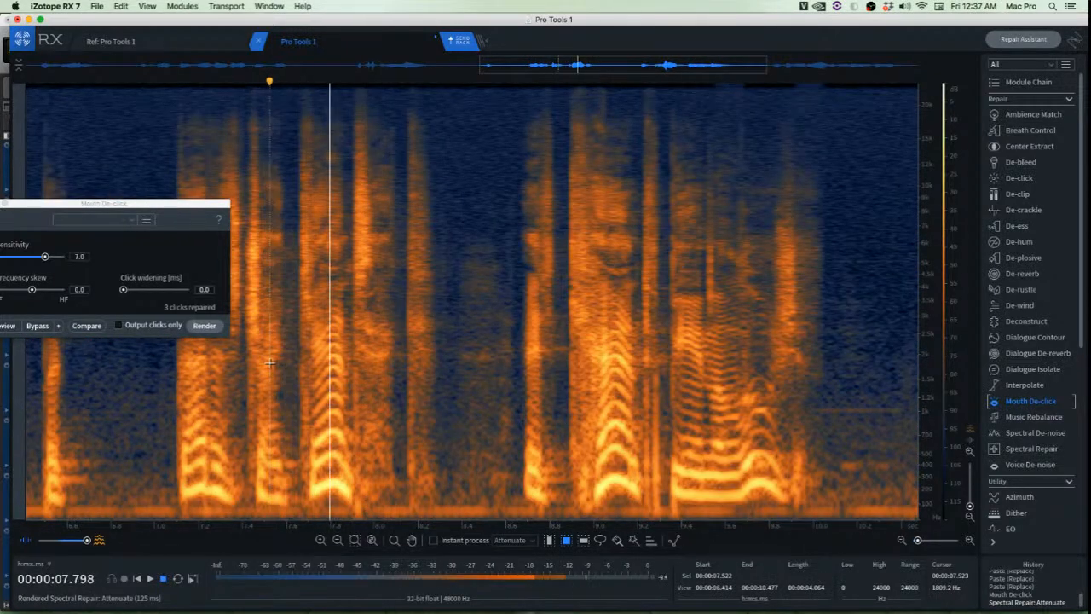
pyautogui.press('space')
pyautogui.click(354, 332)
pyautogui.scroll(2, 355, 333)
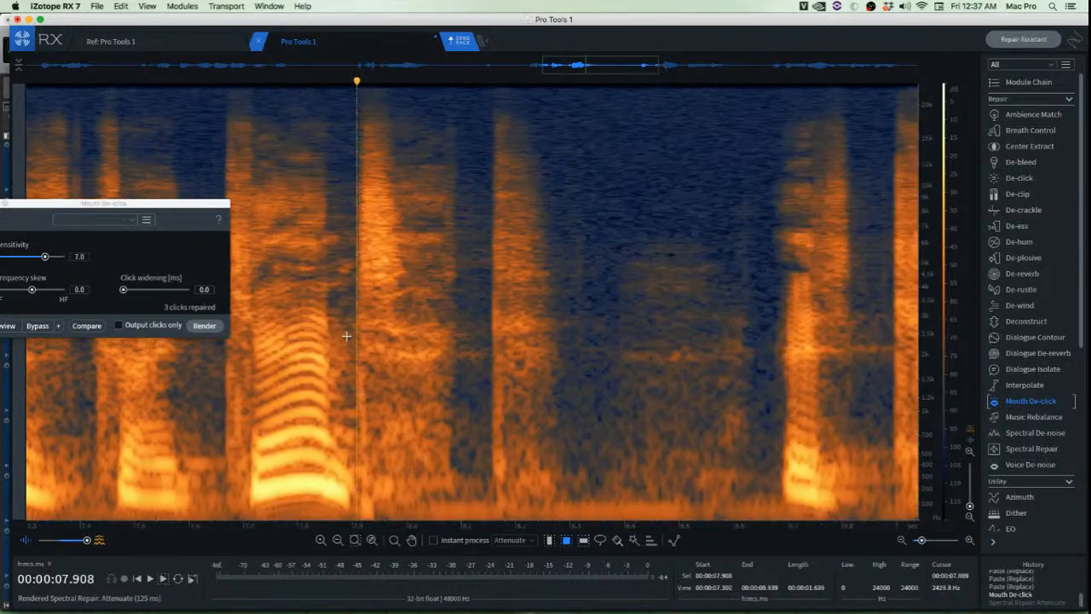
# Audition selected frequency regions around 7.90 to 8.10 seconds, including about 1.7 to 3.2 kHz, and play from 7.847 seconds
pyautogui.press('space')
pyautogui.press('space')
pyautogui.moveTo(381, 151); pyautogui.dragTo(479, 364)
pyautogui.moveTo(443, 324); pyautogui.dragTo(414, 343)
pyautogui.click(471, 339)
pyautogui.scroll(1, 419, 341)
pyautogui.moveTo(308, 309); pyautogui.dragTo(494, 366)
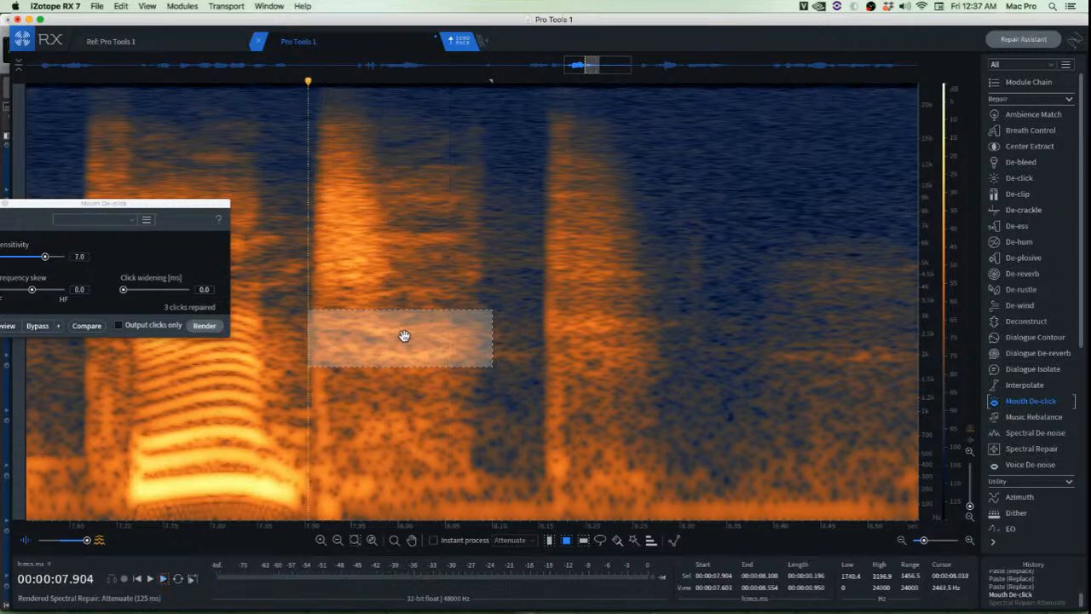
pyautogui.click(298, 397)
pyautogui.click(254, 366)
pyautogui.press('space')
pyautogui.press('space')
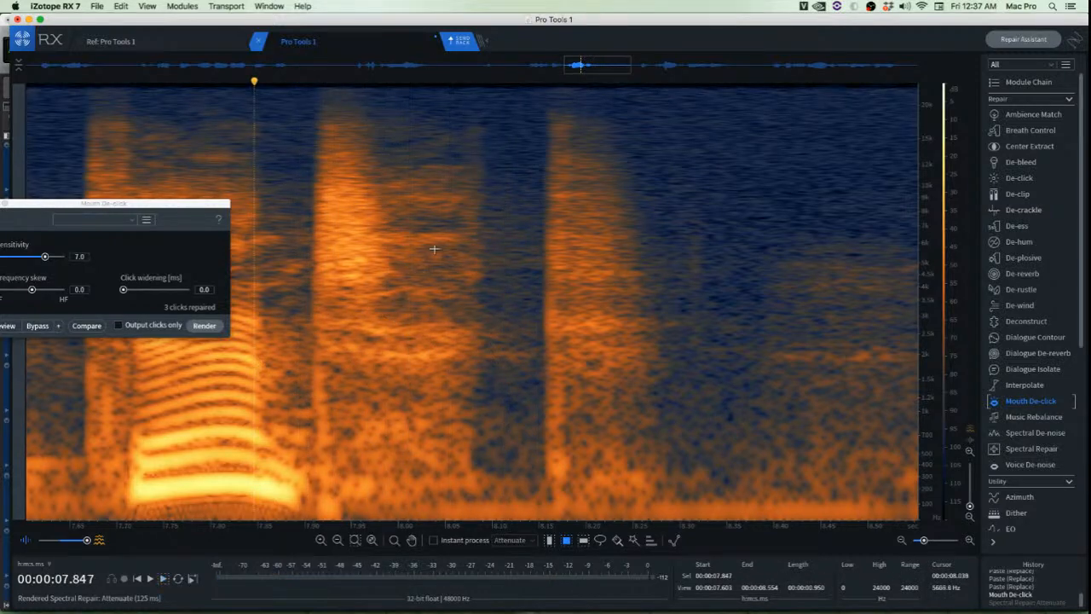
# Attenuate the region from about 7.968 to 8.089 seconds, 7.1 to 12 kHz, and play from 7.777 seconds to check it
pyautogui.click(478, 213)
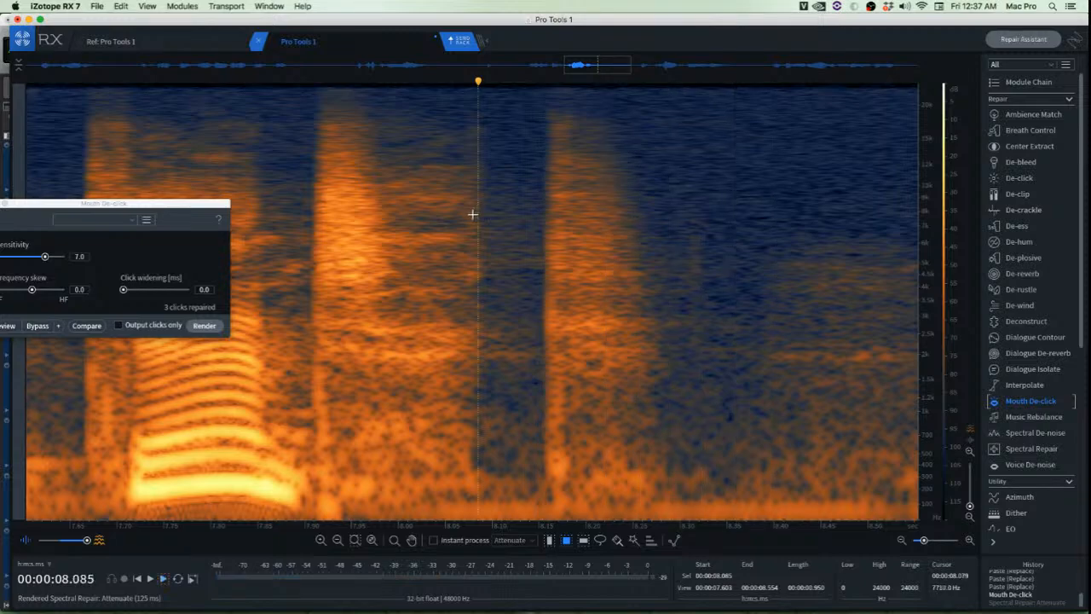
pyautogui.moveTo(368, 164); pyautogui.dragTo(481, 232)
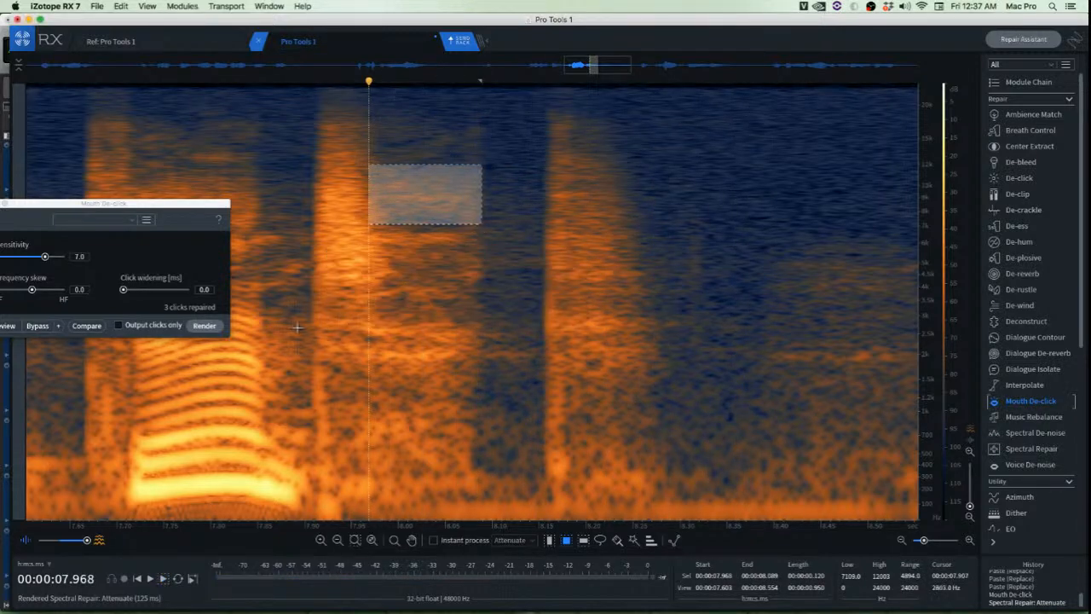
pyautogui.click(188, 355)
pyautogui.press('space')
pyautogui.press('space')
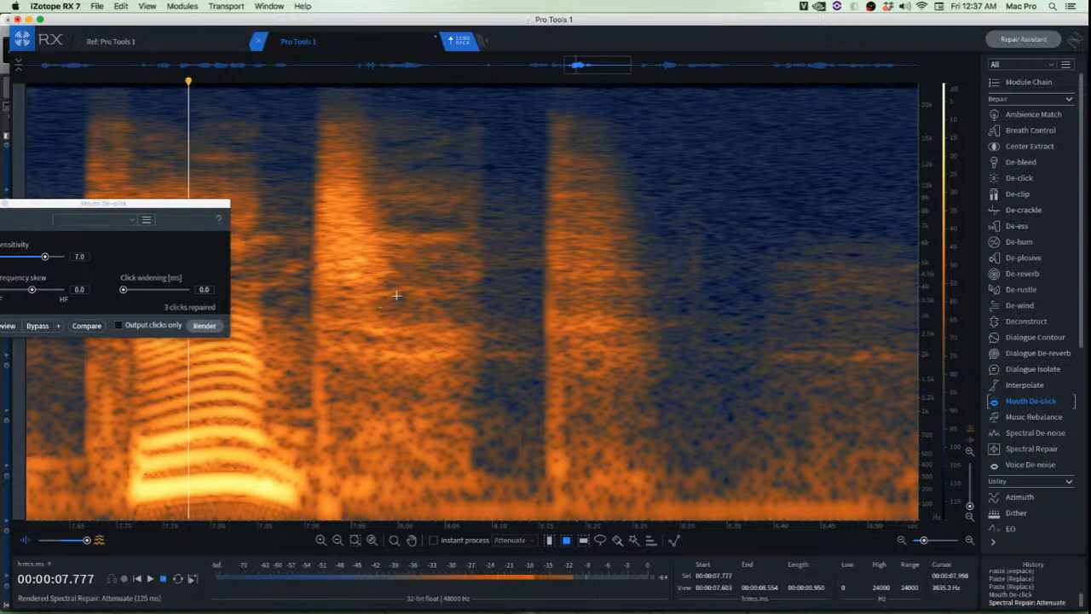
pyautogui.press('space')
# Audition the bands above the vowel from about 7.735 to 7.937 seconds, moving the Mouth De-click window clear of them
pyautogui.scroll(-3, 311, 253)
pyautogui.moveTo(252, 223); pyautogui.dragTo(327, 302)
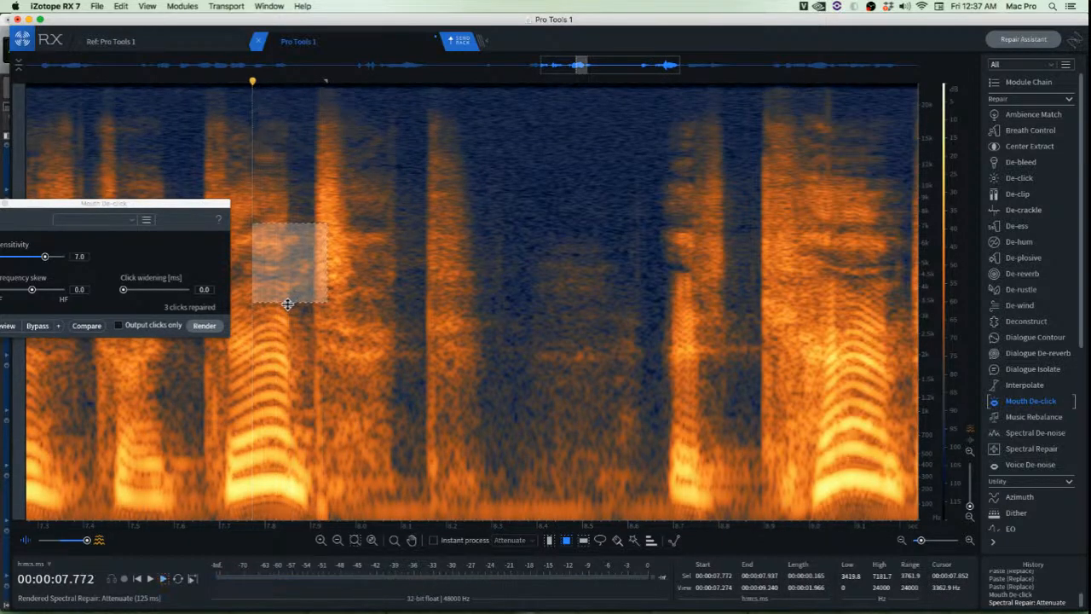
pyautogui.scroll(3, 288, 303)
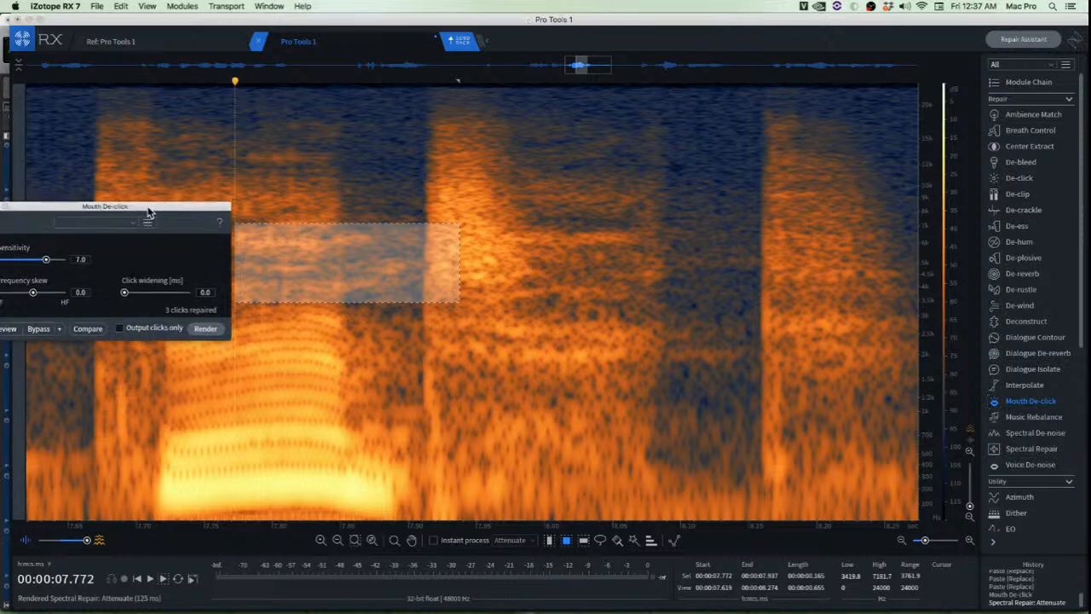
pyautogui.moveTo(147, 213); pyautogui.dragTo(225, 373)
pyautogui.click(213, 212)
pyautogui.moveTo(184, 227)
pyautogui.mouseDown()
pyautogui.moveTo(386, 248)
pyautogui.moveTo(388, 257)
pyautogui.mouseUp()
pyautogui.press('space')
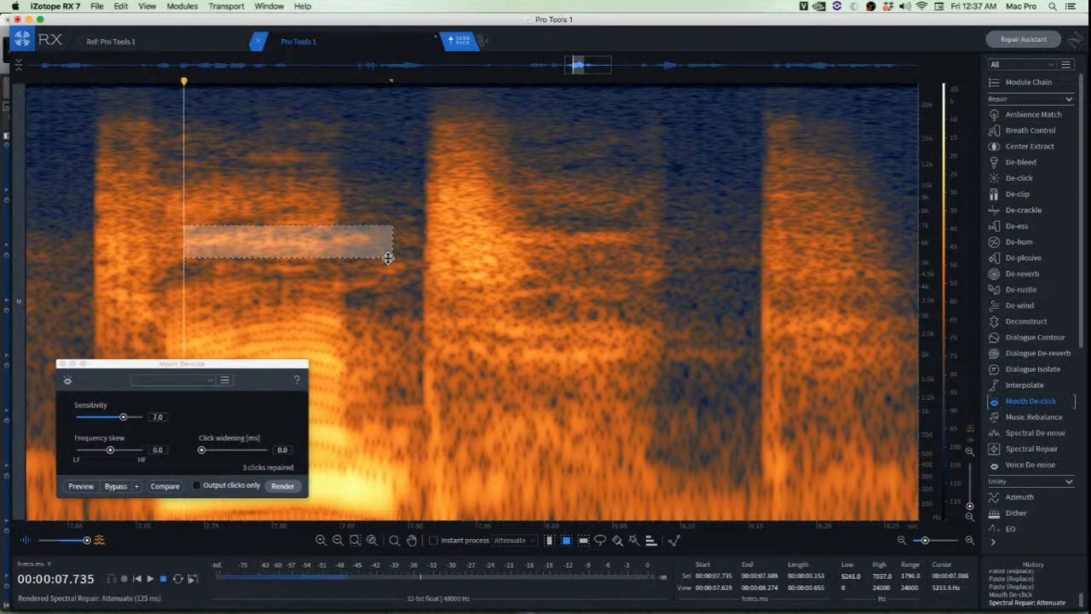
# Render Mouth De-click and Spectral Repair Attenuate over about 7.754 to 7.912 seconds, 3.6 to 5.5 kHz
pyautogui.moveTo(210, 252); pyautogui.dragTo(424, 297)
pyautogui.press('space')
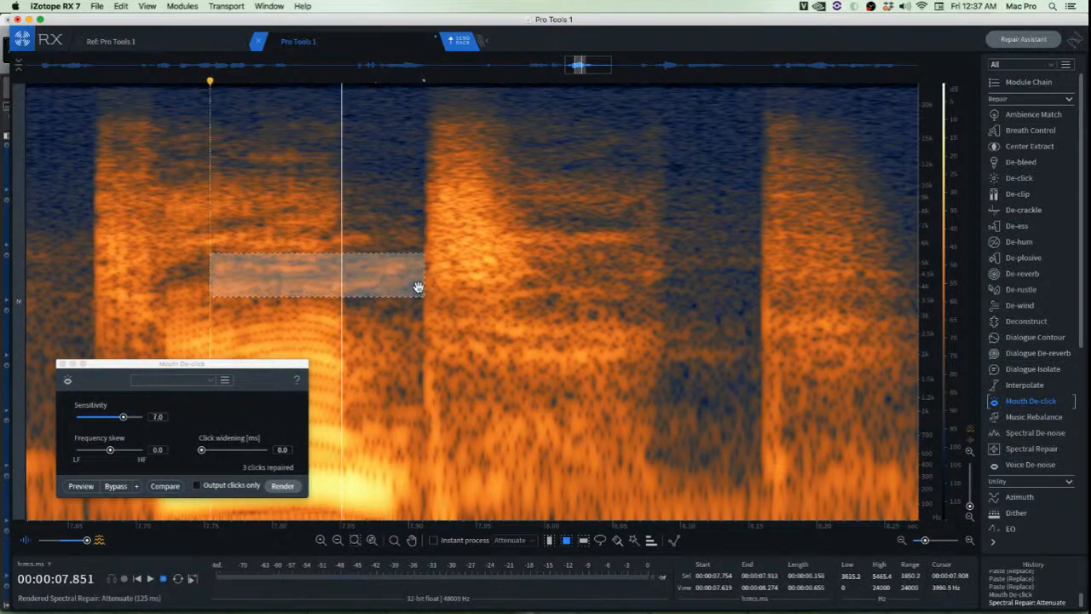
pyautogui.click(283, 486)
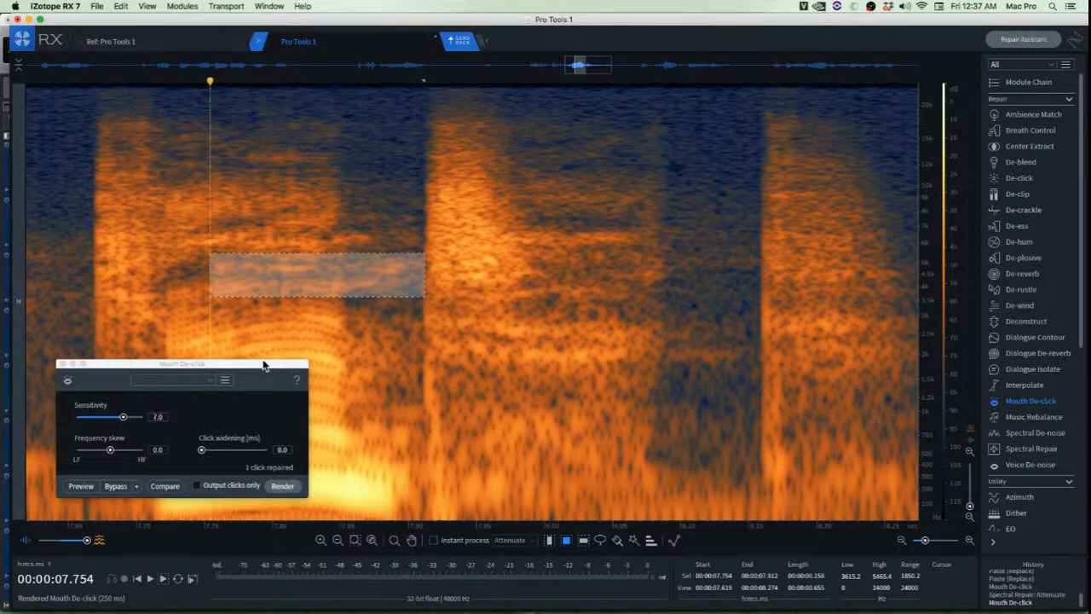
pyautogui.press('super+shift+5')
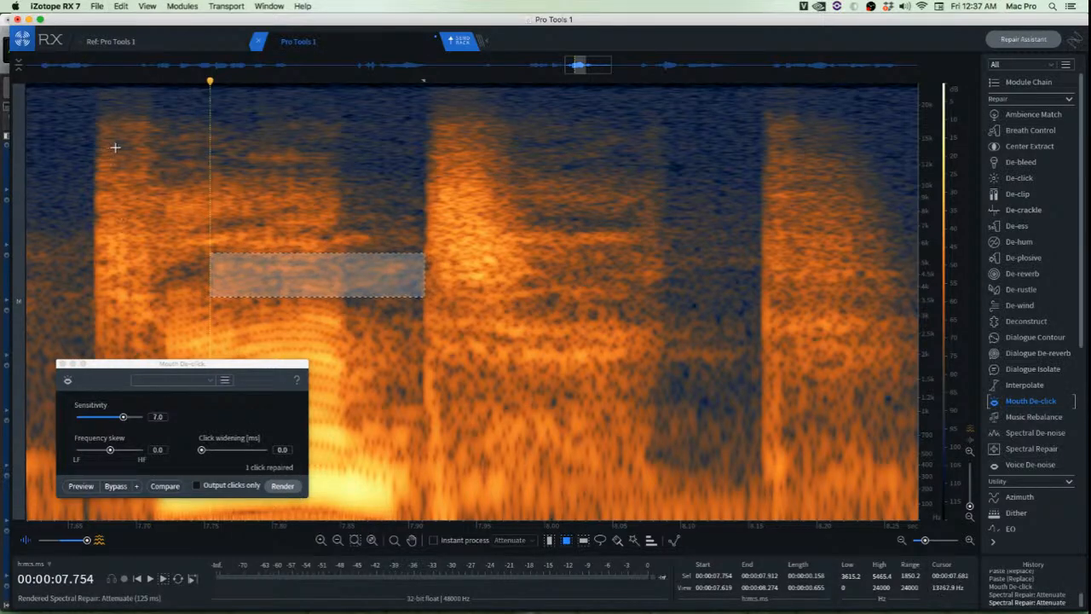
# Play from about 7.659 seconds, and attenuate the region from about 7.838 to 7.911 seconds, 3.4 to 6.9 kHz
pyautogui.click(81, 184)
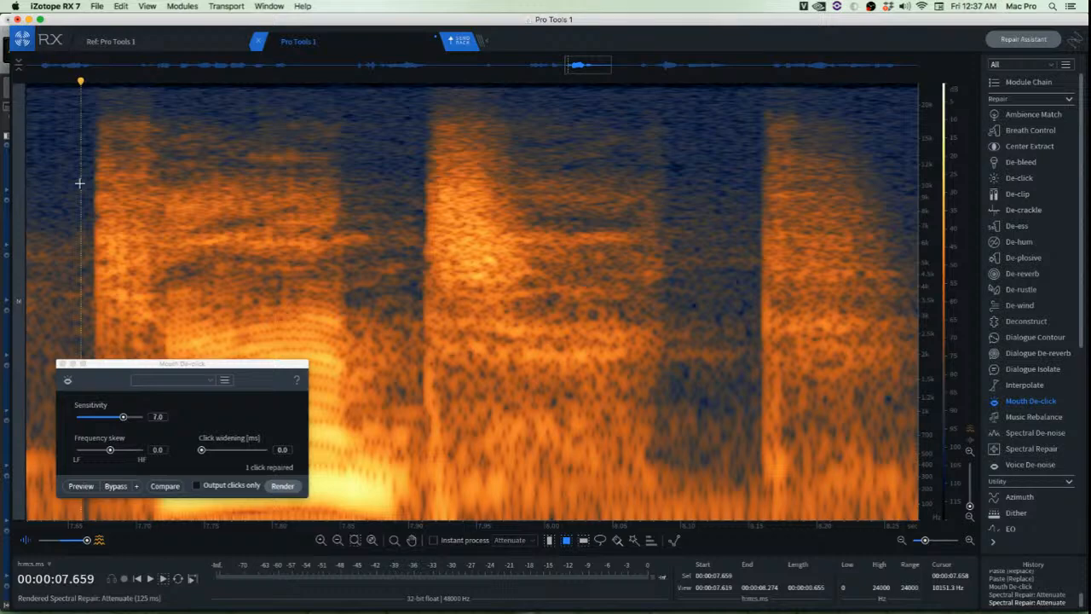
pyautogui.press('space')
pyautogui.press('space')
pyautogui.press('space')
pyautogui.moveTo(323, 226); pyautogui.dragTo(422, 302)
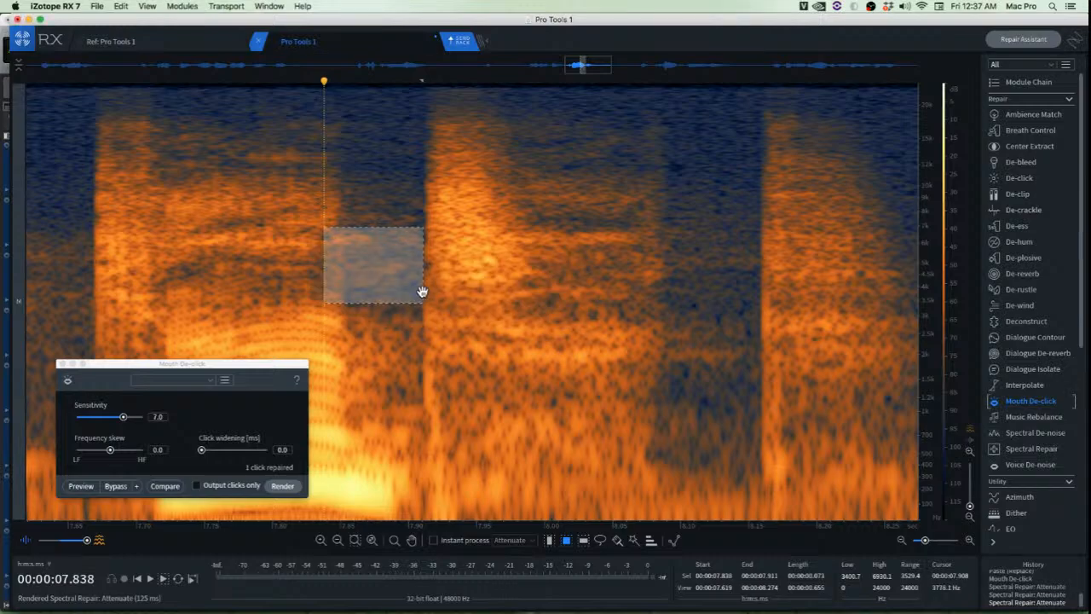
pyautogui.click(482, 274)
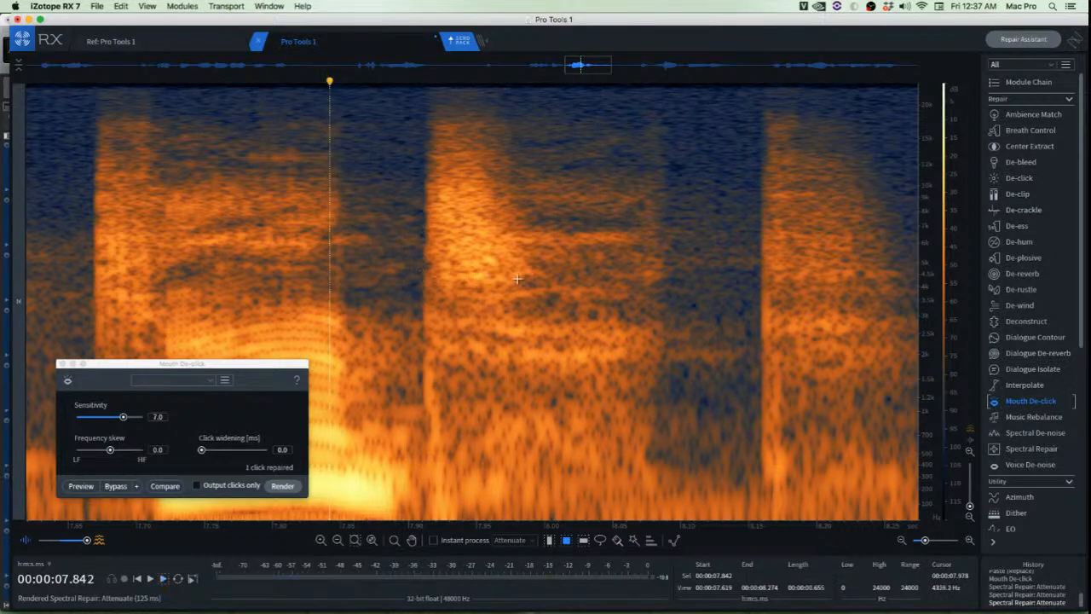
# Attenuate the band from about 7.912 to 8.067 seconds, 3.9 to 5.4 kHz, with Spectral Repair
pyautogui.scroll(3, 526, 273)
pyautogui.moveTo(353, 274)
pyautogui.mouseDown()
pyautogui.moveTo(619, 310)
pyautogui.moveTo(704, 308)
pyautogui.mouseUp()
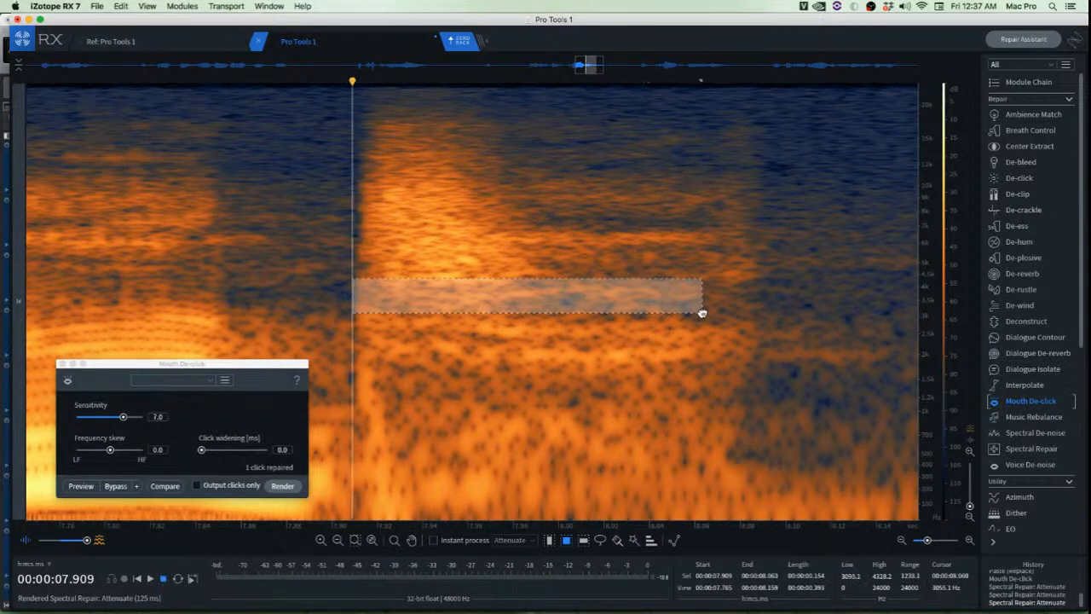
pyautogui.moveTo(564, 296)
pyautogui.mouseDown()
pyautogui.moveTo(584, 266)
pyautogui.moveTo(578, 277)
pyautogui.mouseUp()
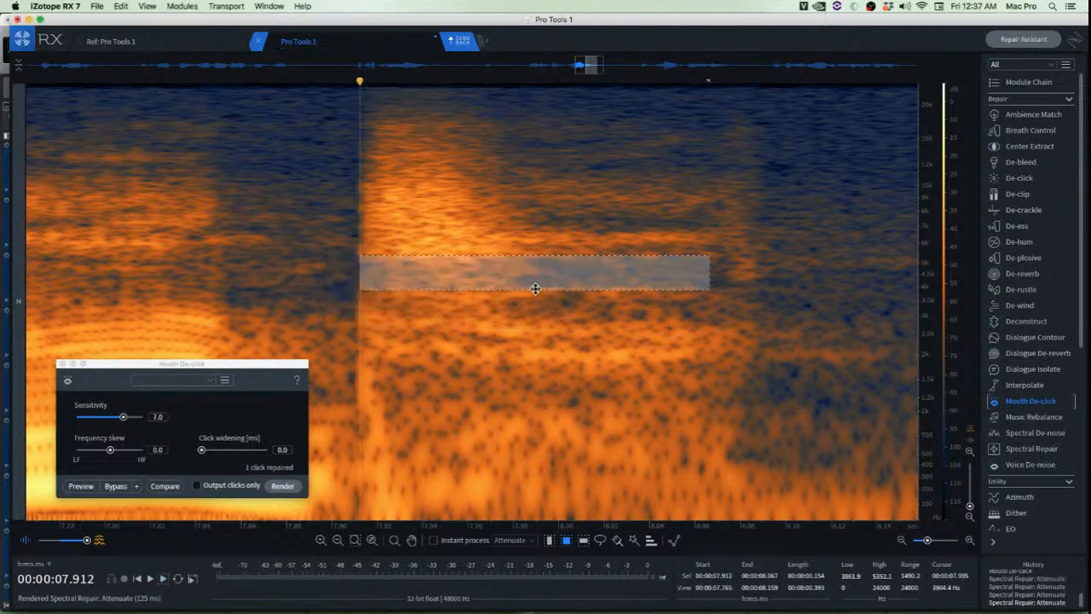
pyautogui.click(348, 227)
pyautogui.scroll(-2, 349, 226)
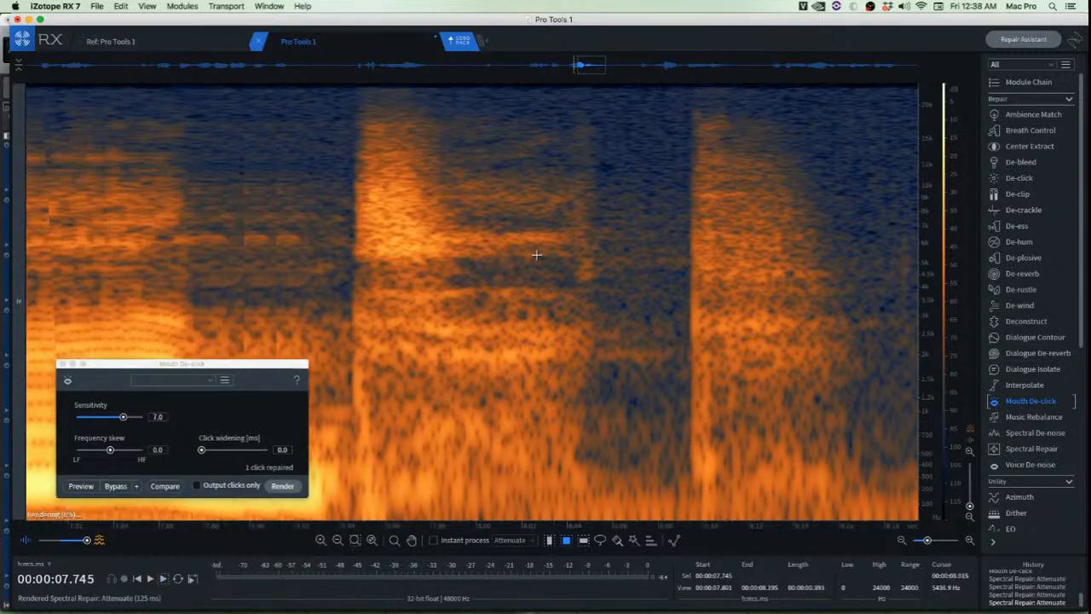
# Paste the copied texture over the leftover noise starting at about 8.084 seconds, 3.6 to 6.3 kHz
pyautogui.scroll(2, 512, 260)
pyautogui.moveTo(667, 238); pyautogui.dragTo(719, 287)
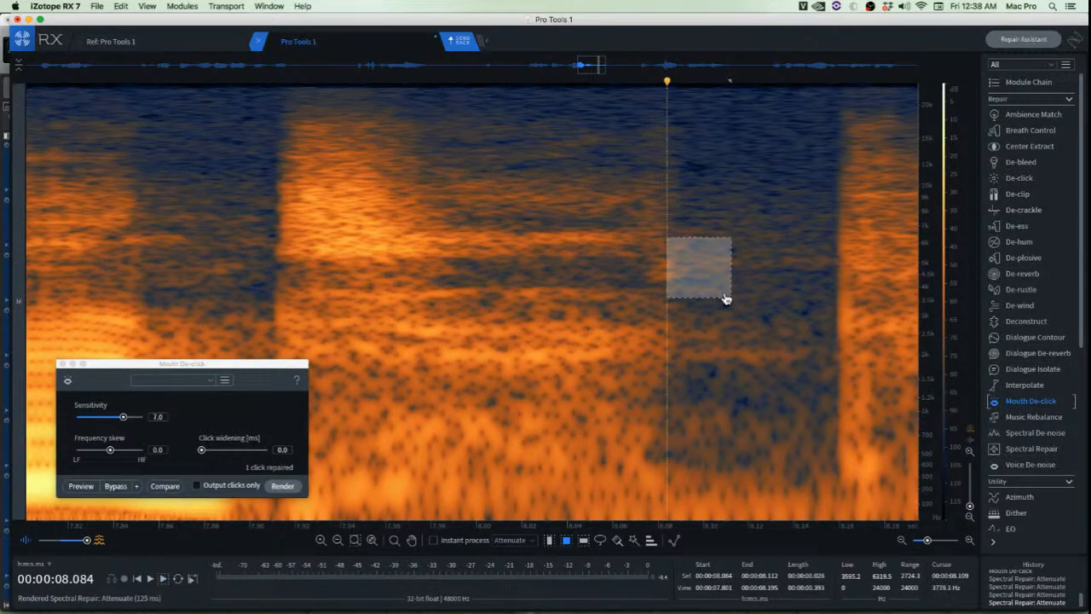
pyautogui.press('super+v')
# Play repeatedly from about 7.612 seconds to check the repairs and examine the spectrogram between 7.5 and 8.1 seconds
pyautogui.scroll(-3, 708, 282)
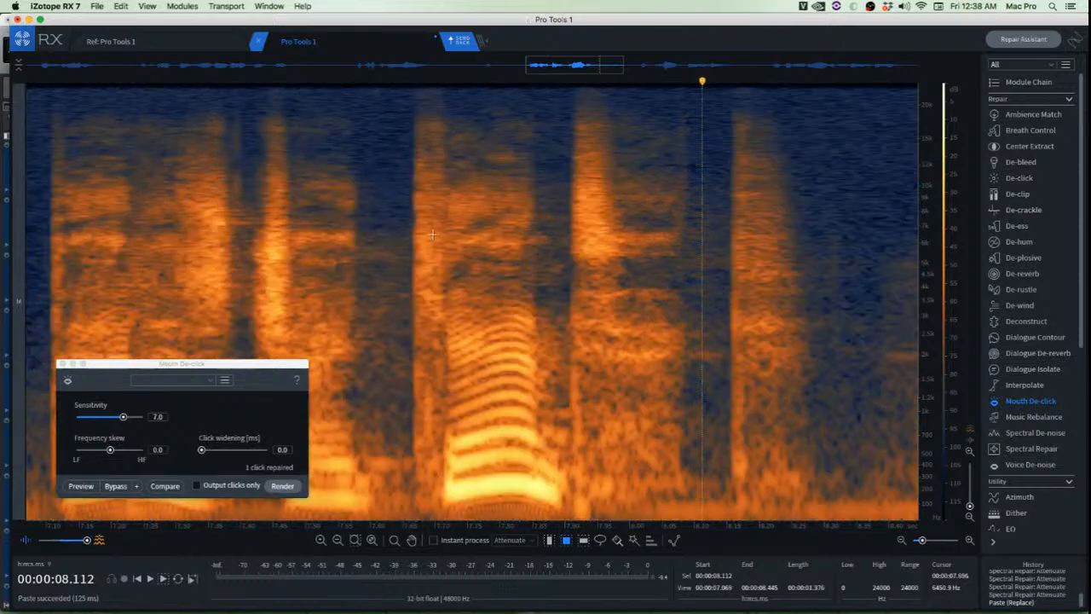
pyautogui.click(378, 222)
pyautogui.press('space')
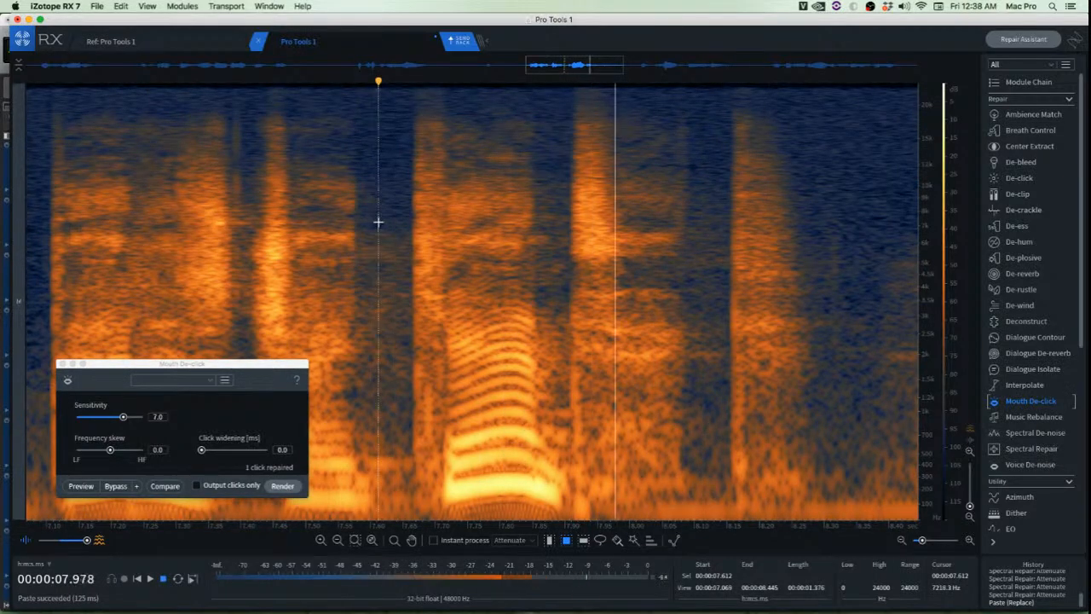
pyautogui.press('space')
pyautogui.press('space')
pyautogui.press('space')
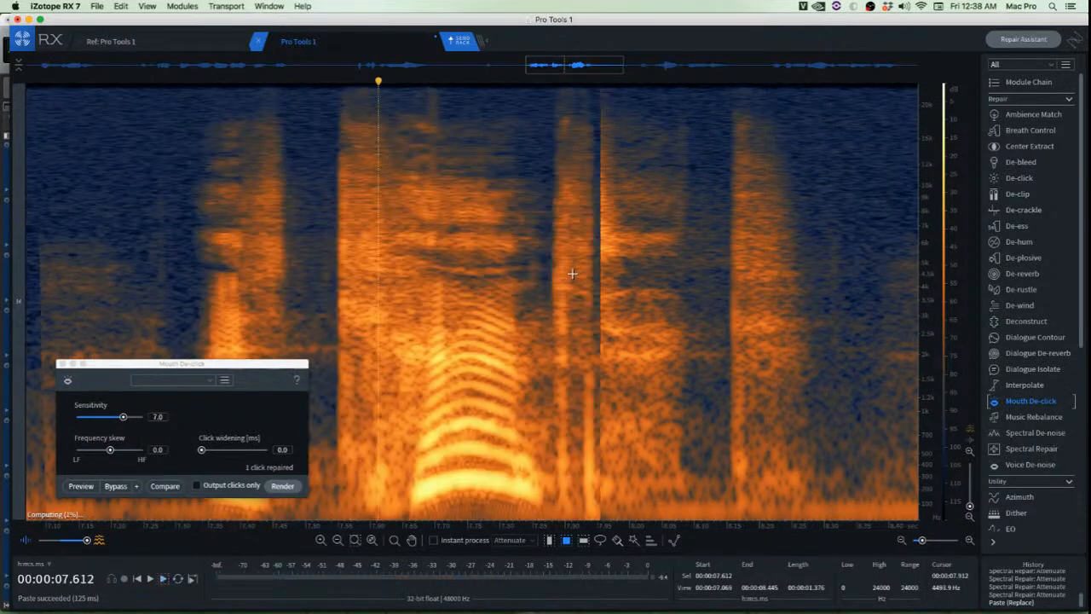
pyautogui.press('space')
pyautogui.press('space')
pyautogui.press('space')
pyautogui.press('space')
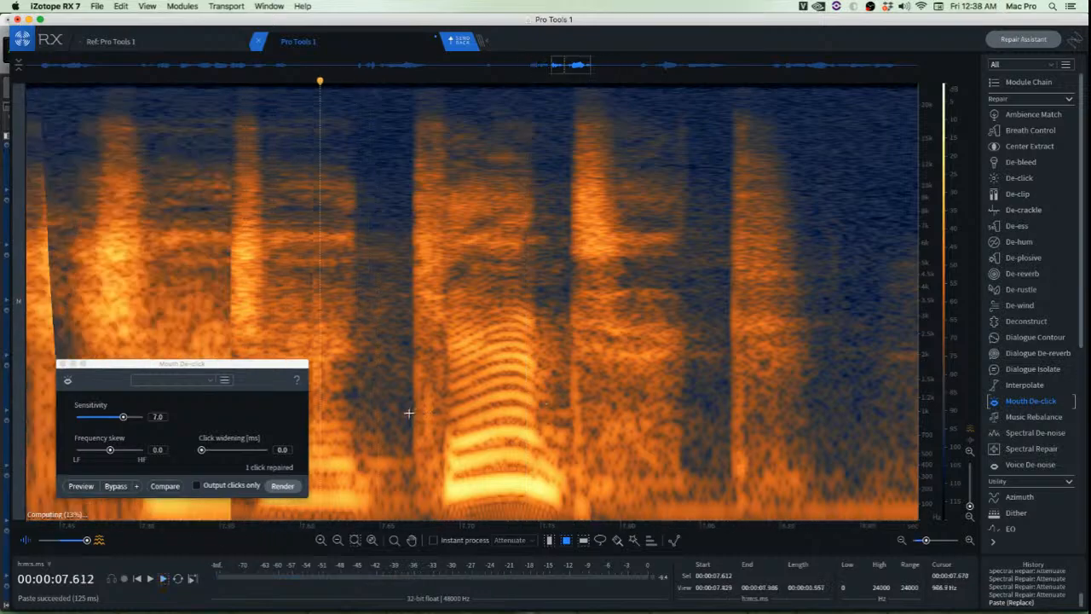
# Paste the copied texture over the region from about 7.686 to 7.693 seconds, 336 Hz to 2.7 kHz
pyautogui.scroll(6, 529, 393)
pyautogui.moveTo(613, 328); pyautogui.dragTo(601, 443)
pyautogui.press('super+v')
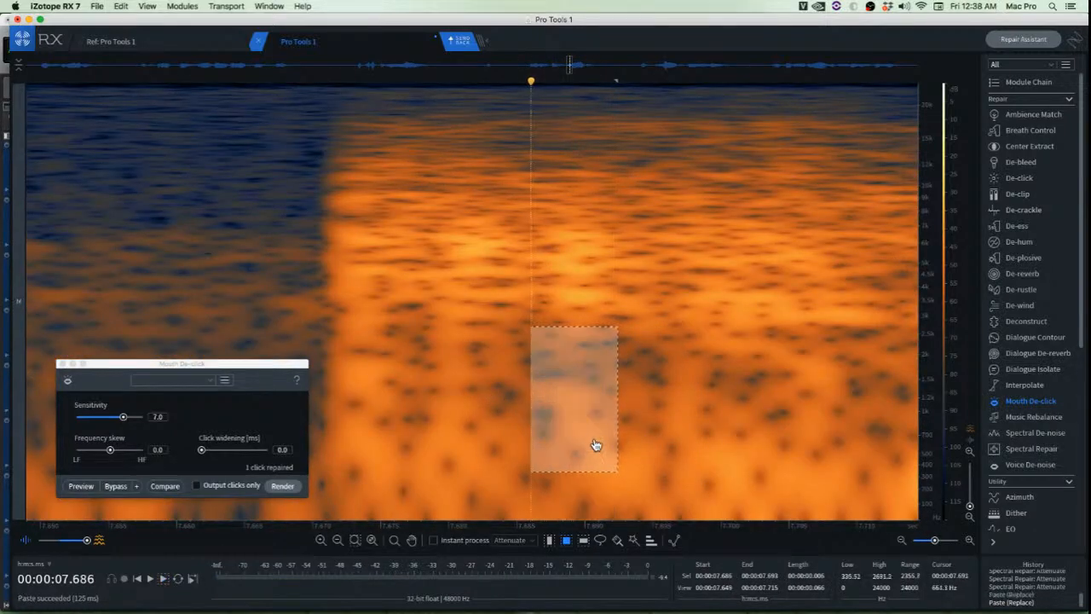
pyautogui.click(692, 433)
# Play from about 7.638 seconds to check the repair and examine the speech up to about 9.2 seconds
pyautogui.scroll(-5, 686, 434)
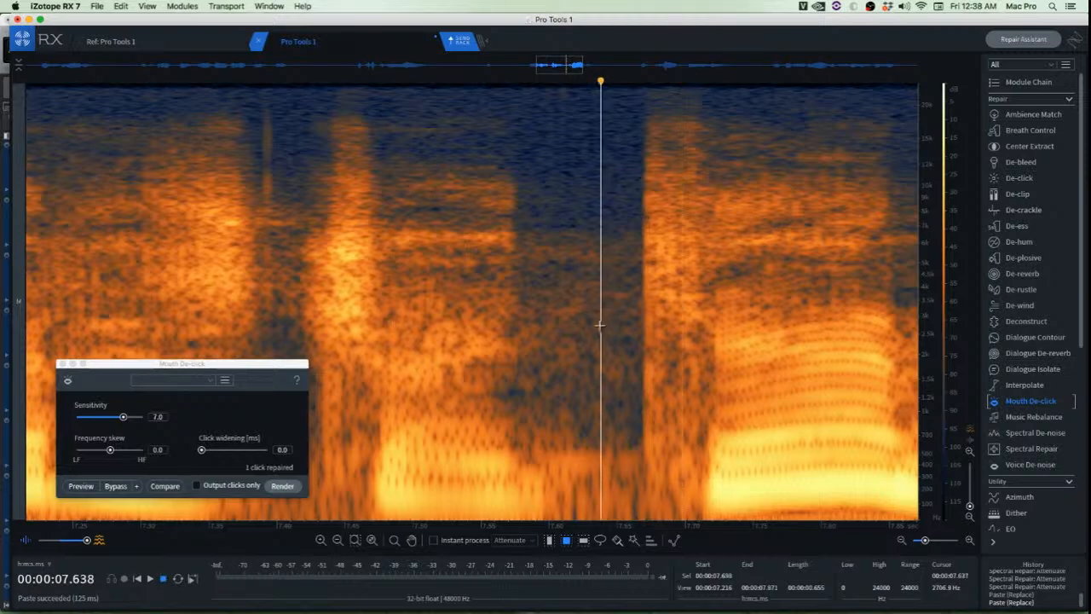
pyautogui.scroll(-5, 600, 325)
pyautogui.press('space')
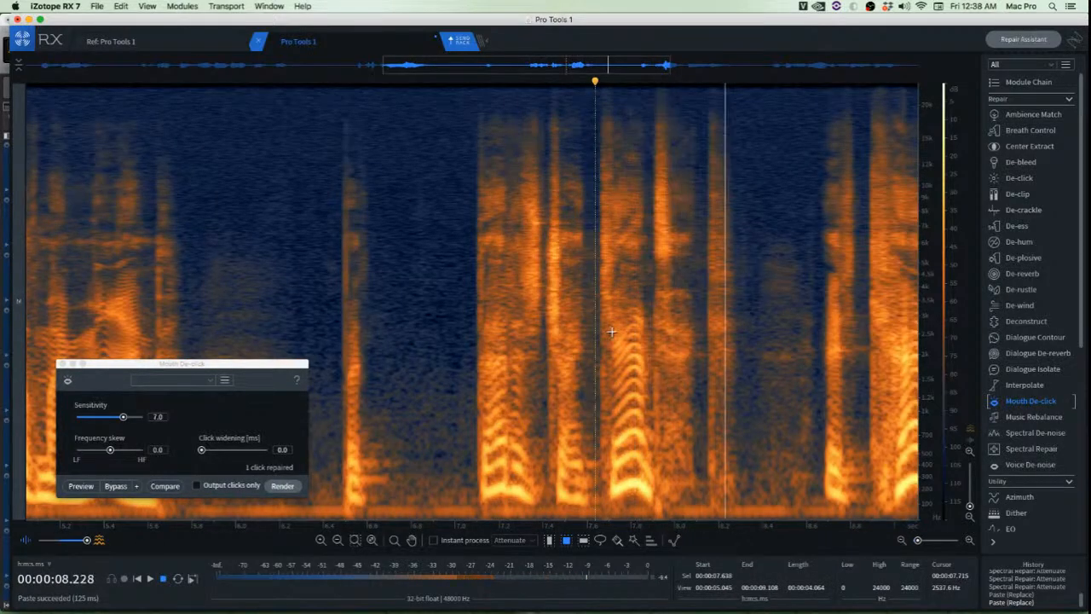
pyautogui.scroll(-5, 682, 350)
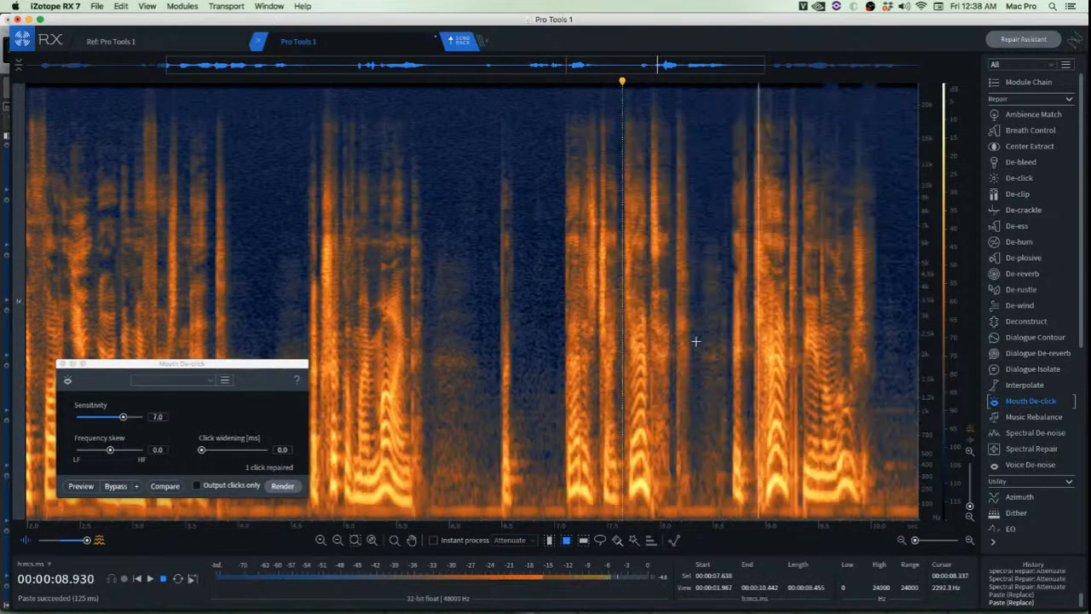
pyautogui.click(695, 355)
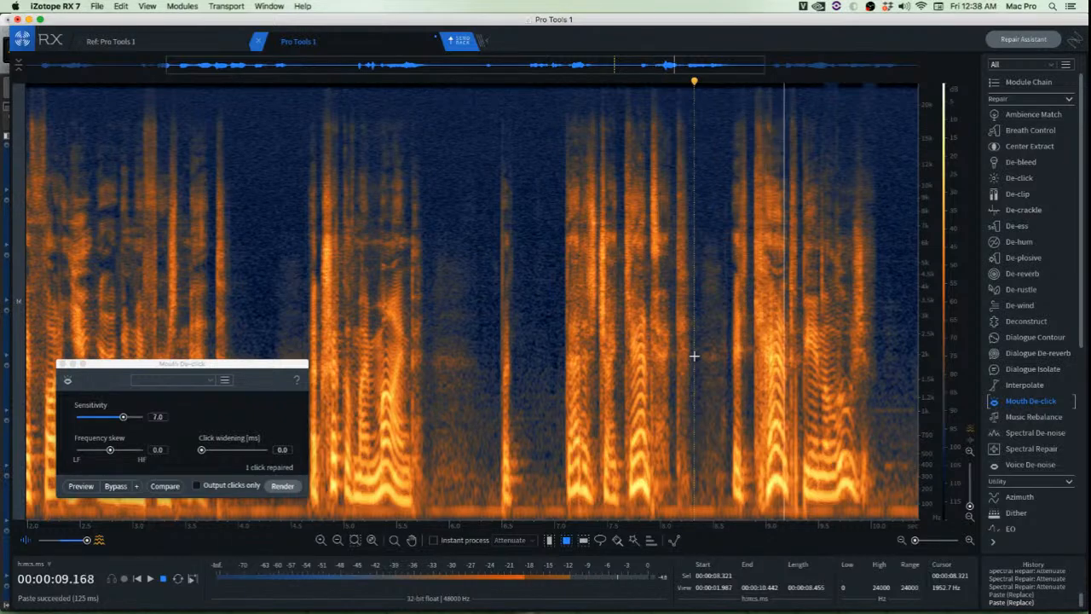
pyautogui.press('space')
# Paste copied texture over the low-frequency click at about 9.29 seconds, below about 2 kHz
pyautogui.scroll(5, 758, 386)
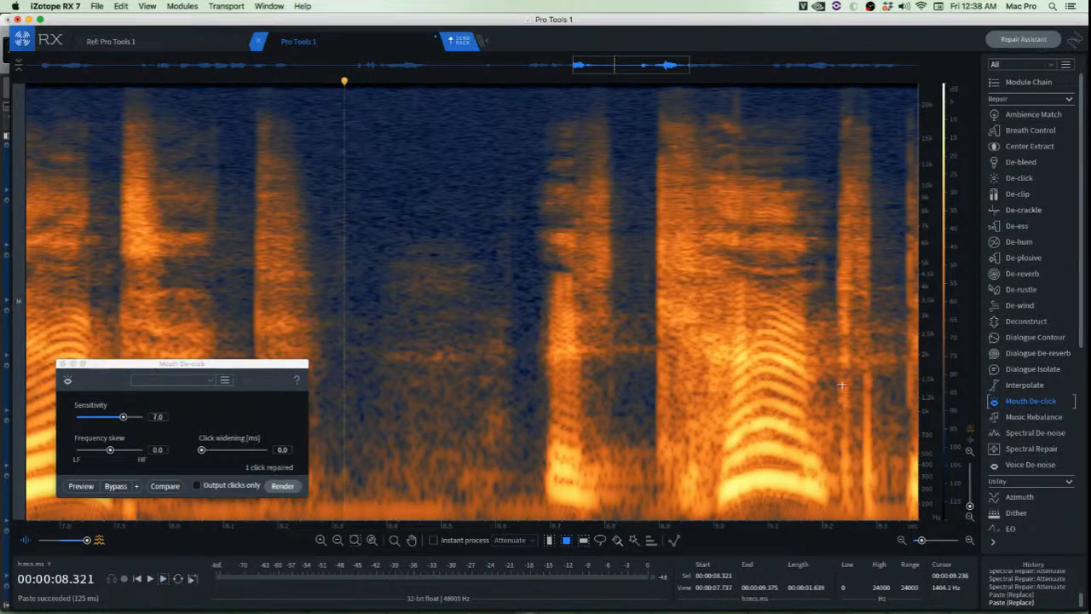
pyautogui.scroll(-3, 842, 386)
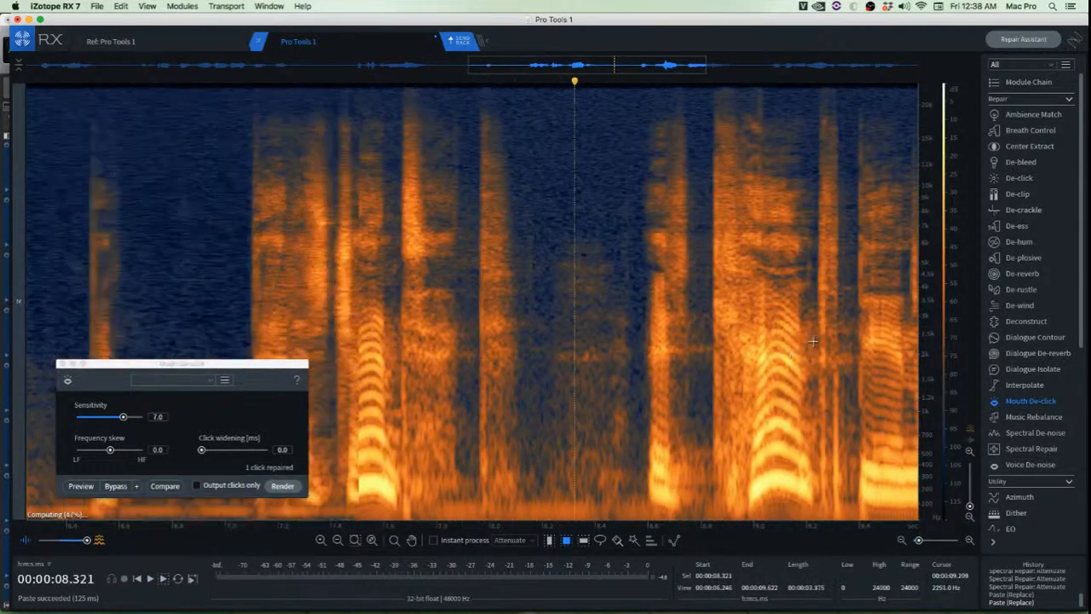
pyautogui.scroll(7, 814, 341)
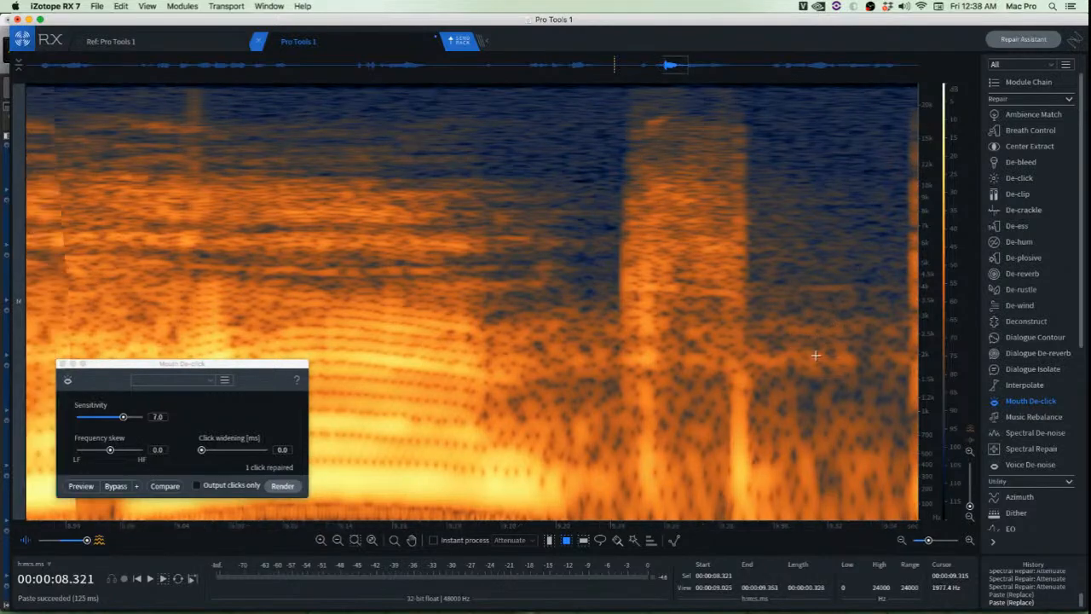
pyautogui.scroll(1, 816, 356)
pyautogui.moveTo(700, 365); pyautogui.dragTo(702, 483)
pyautogui.press('super+v')
pyautogui.click(817, 456)
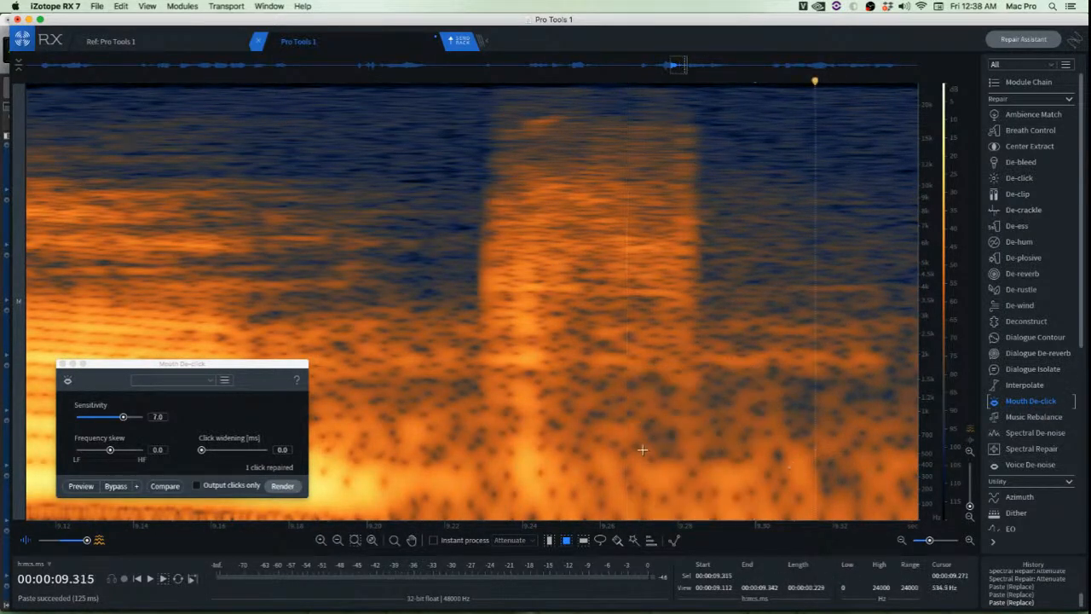
# Copy the texture from about 9.245 to 9.259 seconds, 1.4 to 5.7 kHz, and paste it over the click just before it
pyautogui.scroll(2, 583, 414)
pyautogui.moveTo(499, 248); pyautogui.dragTo(597, 385)
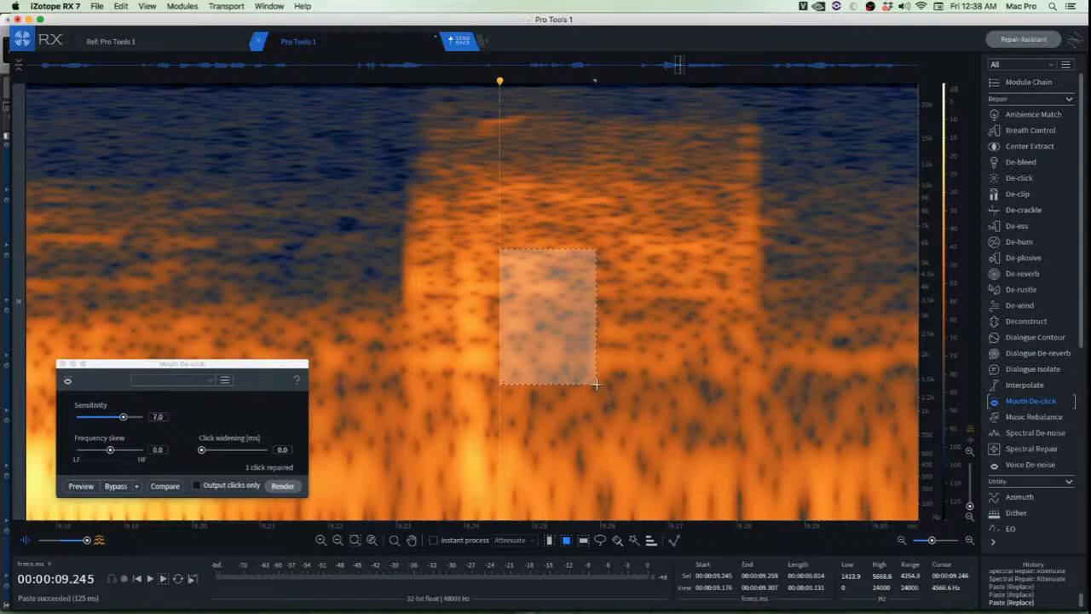
pyautogui.moveTo(554, 355); pyautogui.dragTo(482, 348)
pyautogui.press('super+v')
pyautogui.click(551, 402)
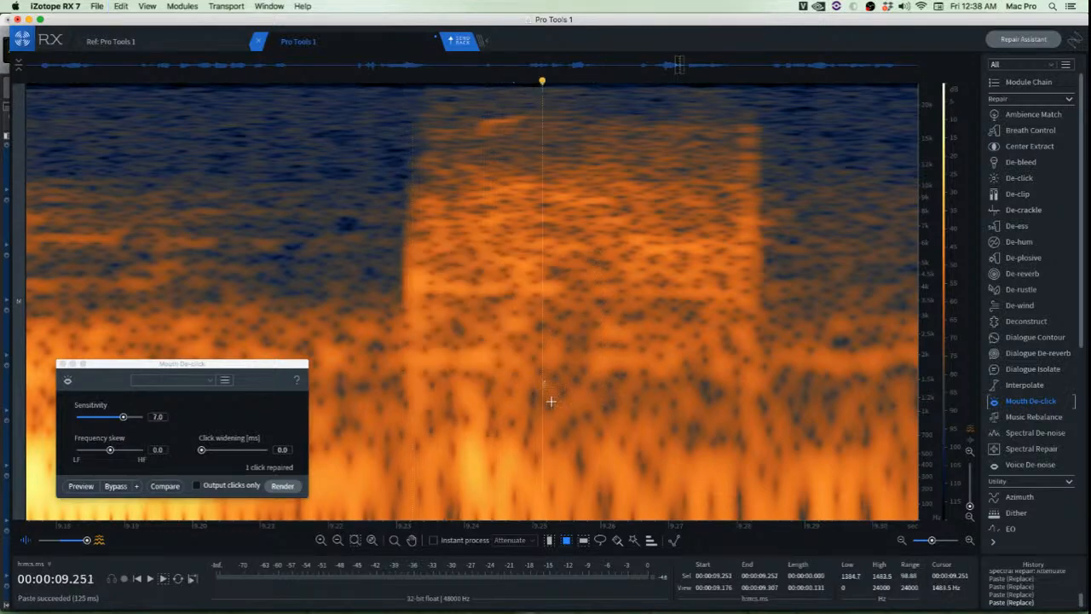
# Copy the texture below 984 Hz from about 9.251 to 9.266 seconds and paste it over the click at about 9.24 seconds
pyautogui.moveTo(537, 413); pyautogui.dragTo(645, 541)
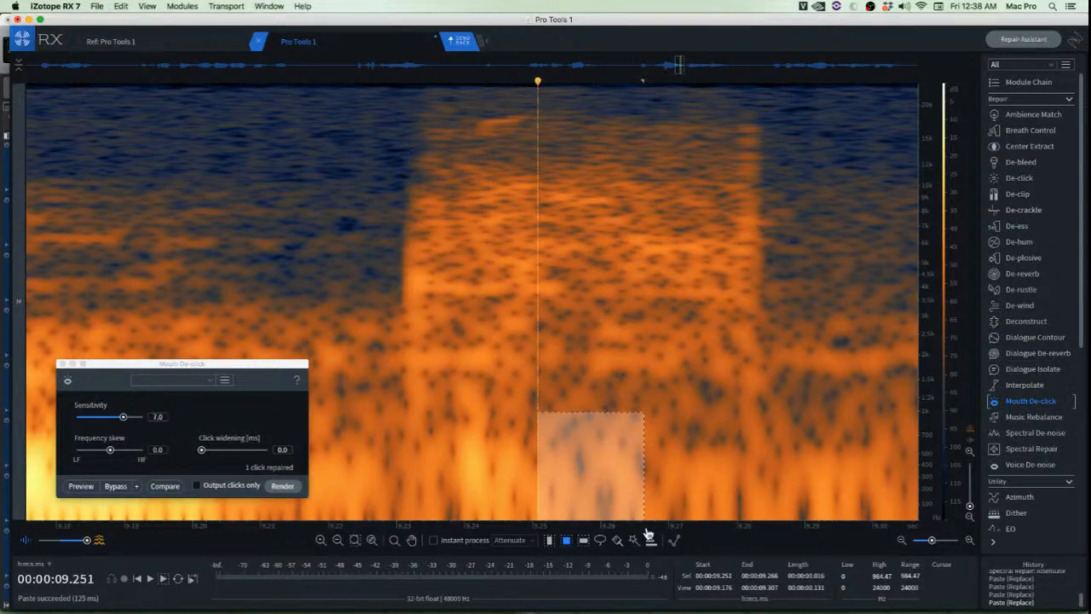
pyautogui.press('super+c')
pyautogui.moveTo(577, 464); pyautogui.dragTo(480, 475)
pyautogui.press('super+v')
pyautogui.click(605, 465)
# Play from about 9.091 seconds to check the pasted repairs and look over the surrounding spectrogram
pyautogui.scroll(-5, 593, 460)
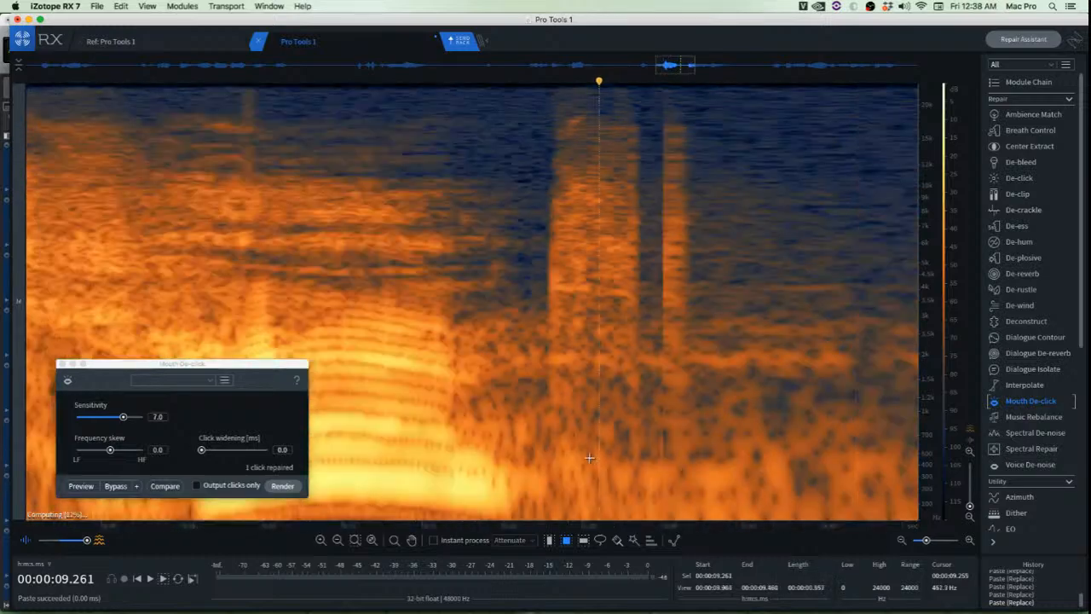
pyautogui.press('space')
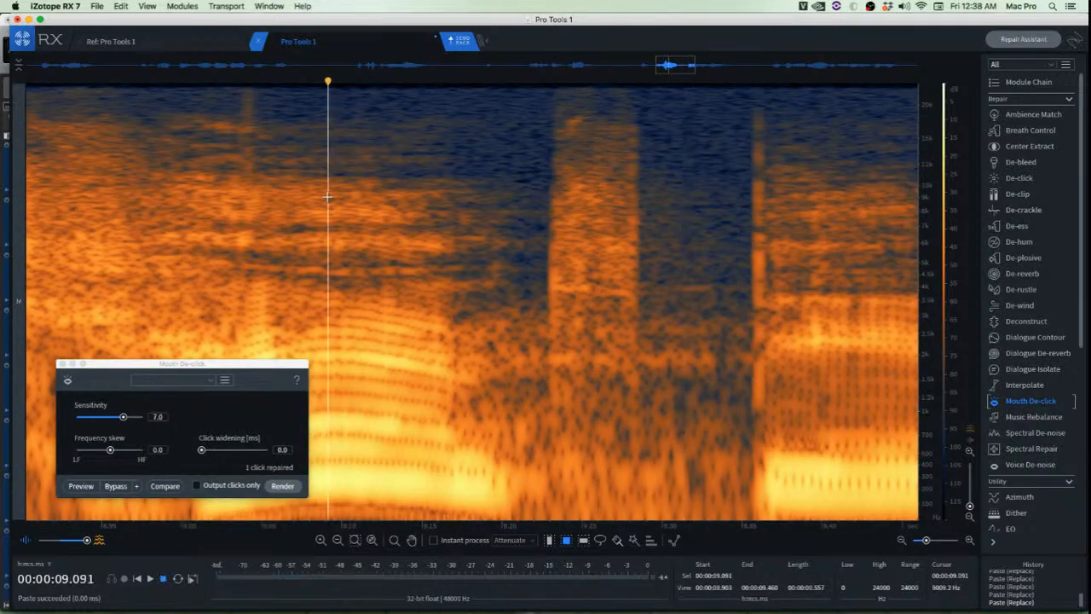
pyautogui.press('space')
pyautogui.press('space')
pyautogui.press('space')
pyautogui.scroll(-3, 476, 238)
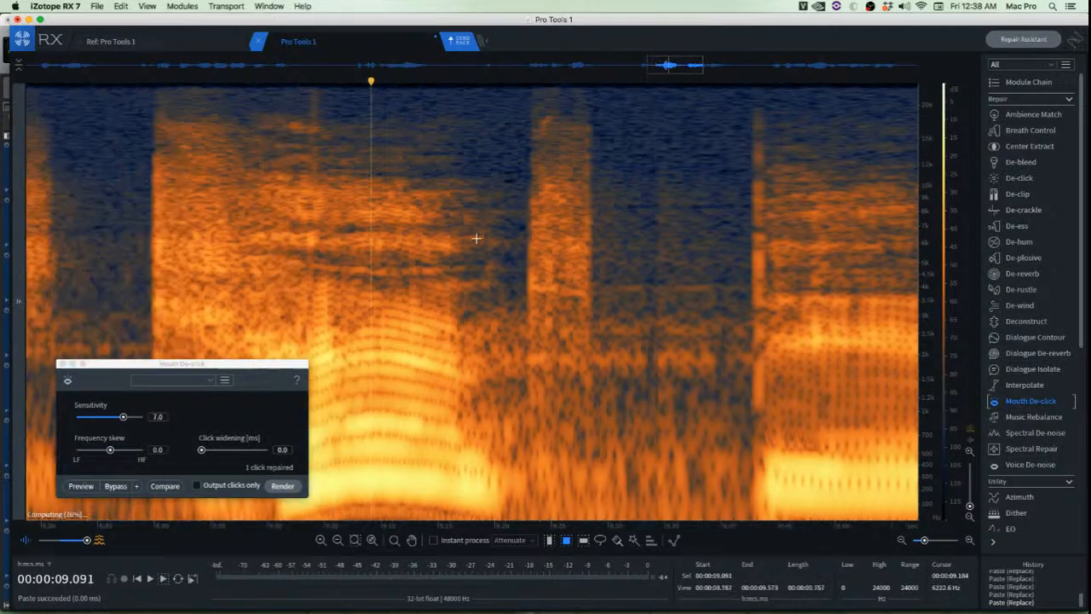
# Copy the texture from about 9.345 to 9.358 seconds, 746 Hz to 20.3 kHz, and paste it over the click just after it
pyautogui.scroll(6, 476, 237)
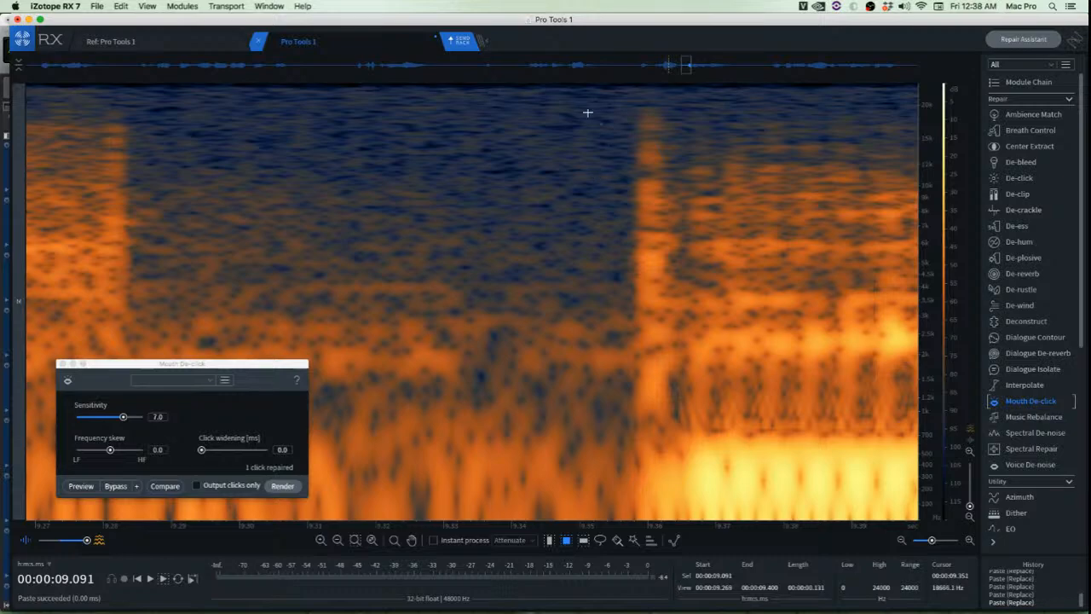
pyautogui.moveTo(542, 102); pyautogui.dragTo(630, 429)
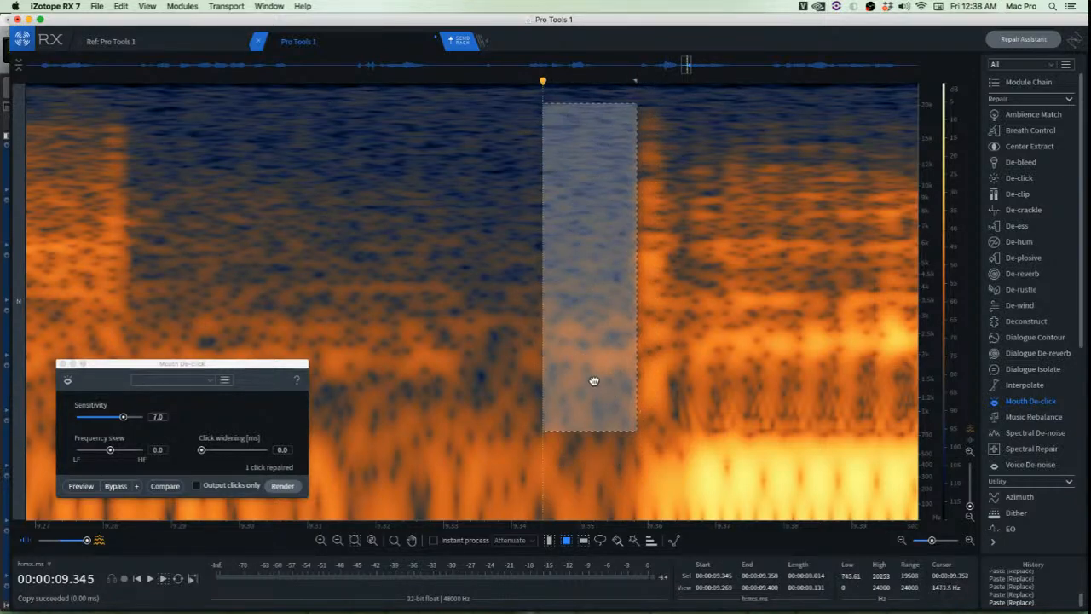
pyautogui.moveTo(594, 381); pyautogui.dragTo(653, 380)
pyautogui.press('super+v')
pyautogui.click(570, 356)
# Play from about 9.266 seconds to check the click repair before the vowel
pyautogui.scroll(-5, 570, 355)
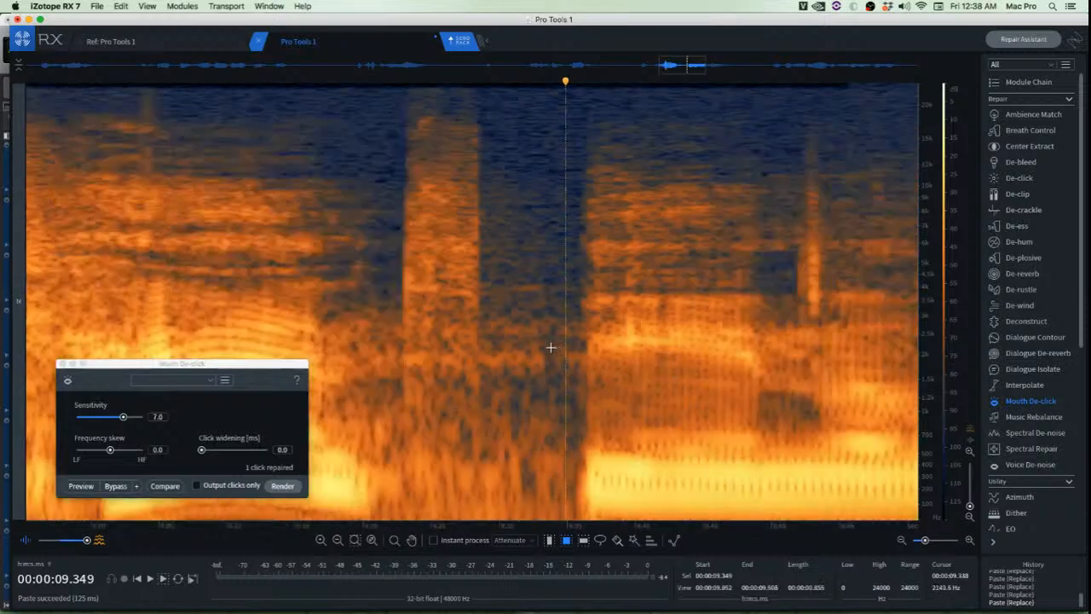
pyautogui.press('space')
pyautogui.scroll(-5, 454, 286)
pyautogui.scroll(5, 643, 222)
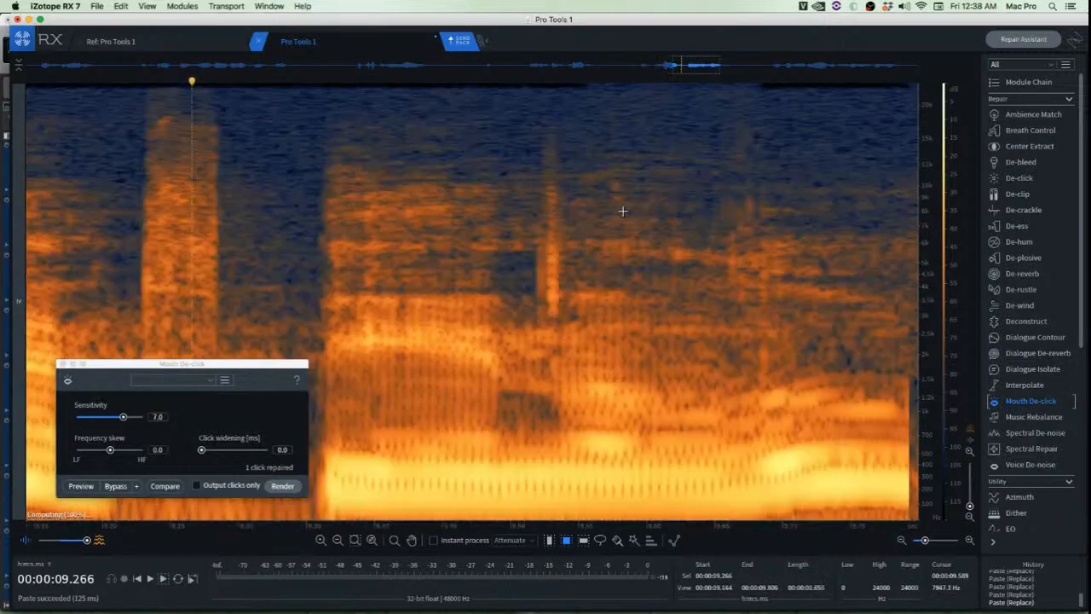
# Copy the texture from about 9.388 seconds, 1.8 to 12.7 kHz, and paste it over the region from 9.393 to 9.398 seconds
pyautogui.scroll(8, 348, 253)
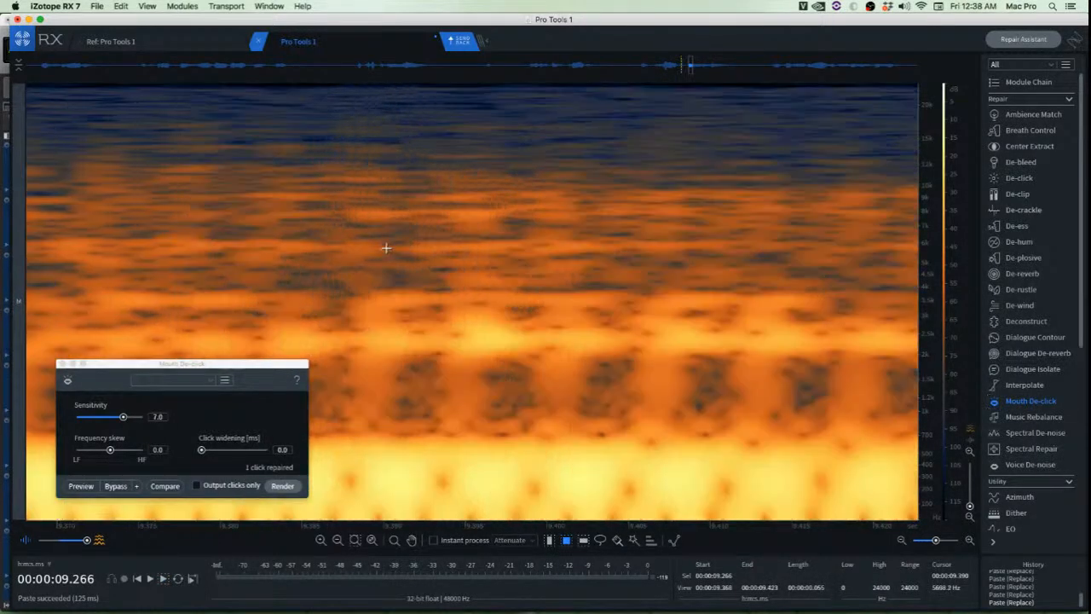
pyautogui.moveTo(349, 158); pyautogui.dragTo(439, 365)
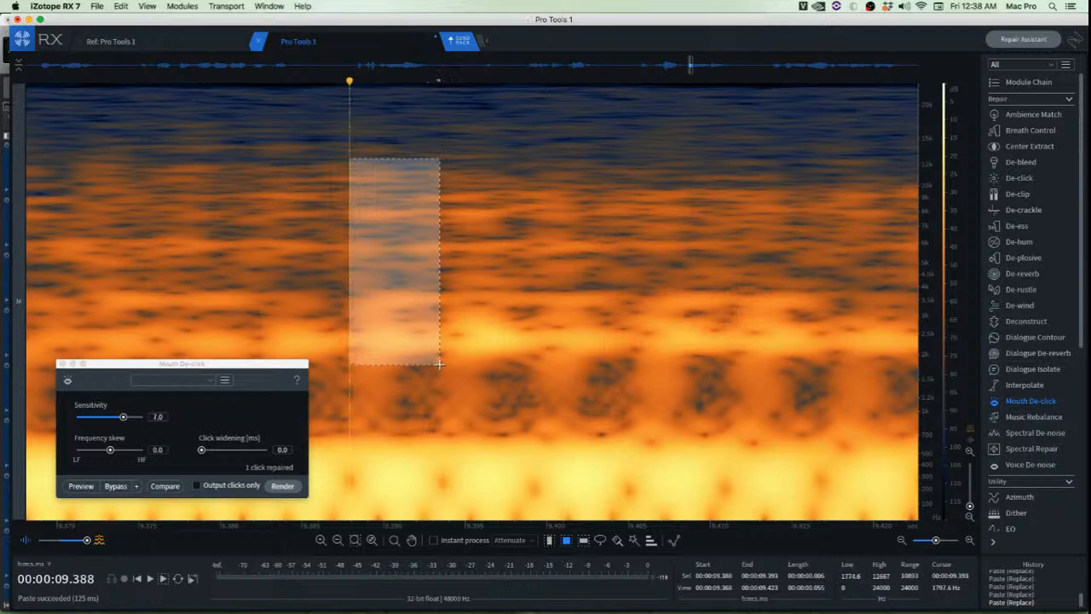
pyautogui.moveTo(403, 321); pyautogui.dragTo(481, 320)
pyautogui.press('super+v')
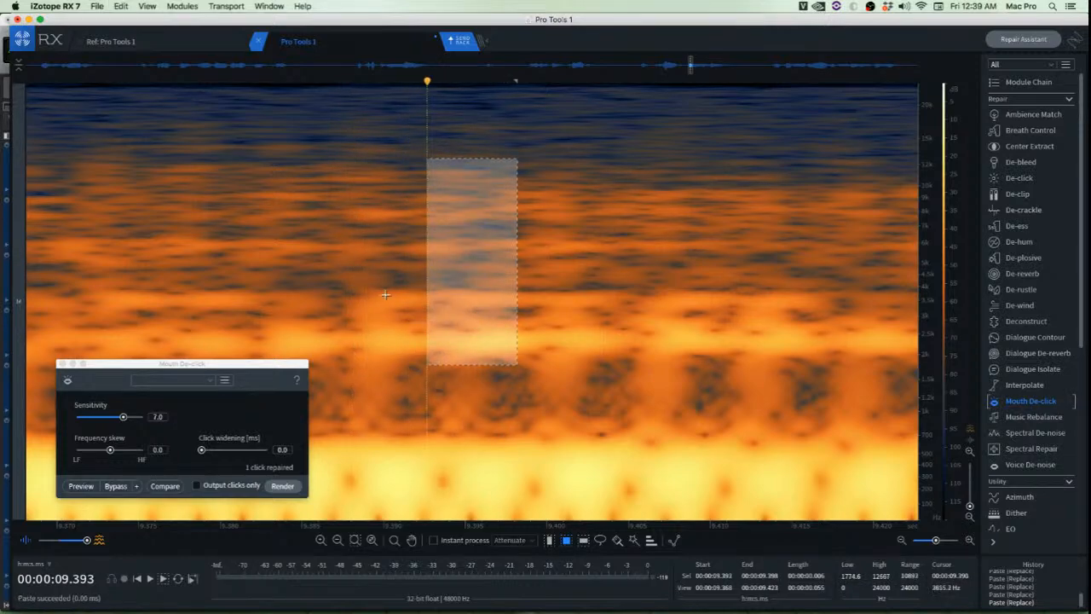
pyautogui.click(387, 295)
# Paste copied texture over the upper-frequency noise at about 9.4 seconds, roughly 4 to 12 kHz
pyautogui.scroll(-7, 389, 294)
pyautogui.scroll(6, 386, 222)
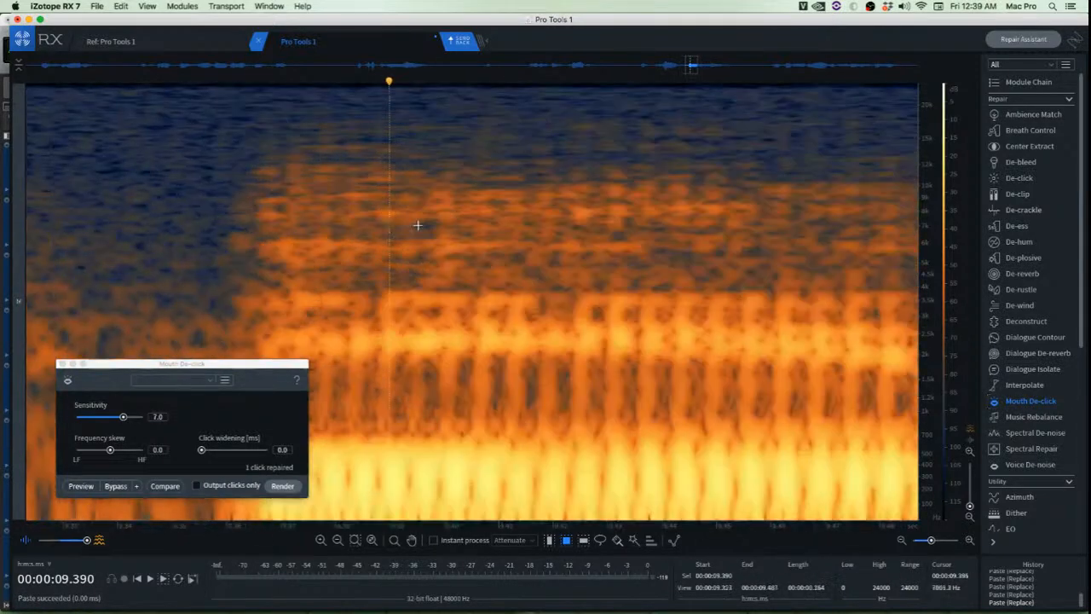
pyautogui.moveTo(553, 163); pyautogui.dragTo(545, 294)
pyautogui.press('super+v')
pyautogui.click(652, 283)
# Play from about 9.319 seconds to check the repairs at the start of the vowel
pyautogui.scroll(-7, 634, 287)
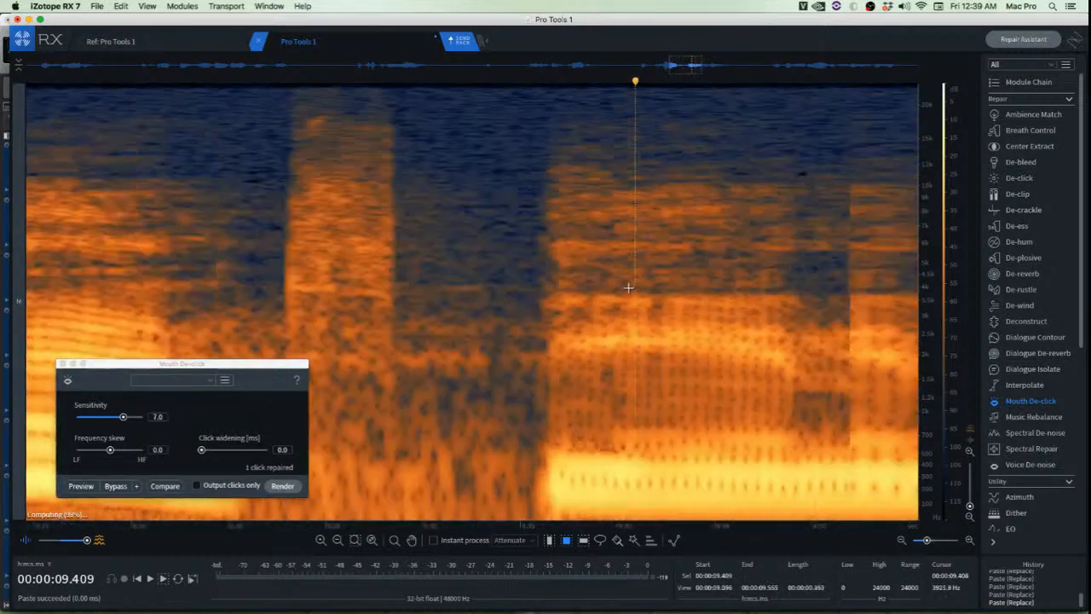
pyautogui.click(459, 230)
pyautogui.press('space')
pyautogui.press('space')
# Render Mouth De-click on the region from about 9.518 to 9.540 seconds, 1.6 to 17.8 kHz
pyautogui.scroll(5, 469, 233)
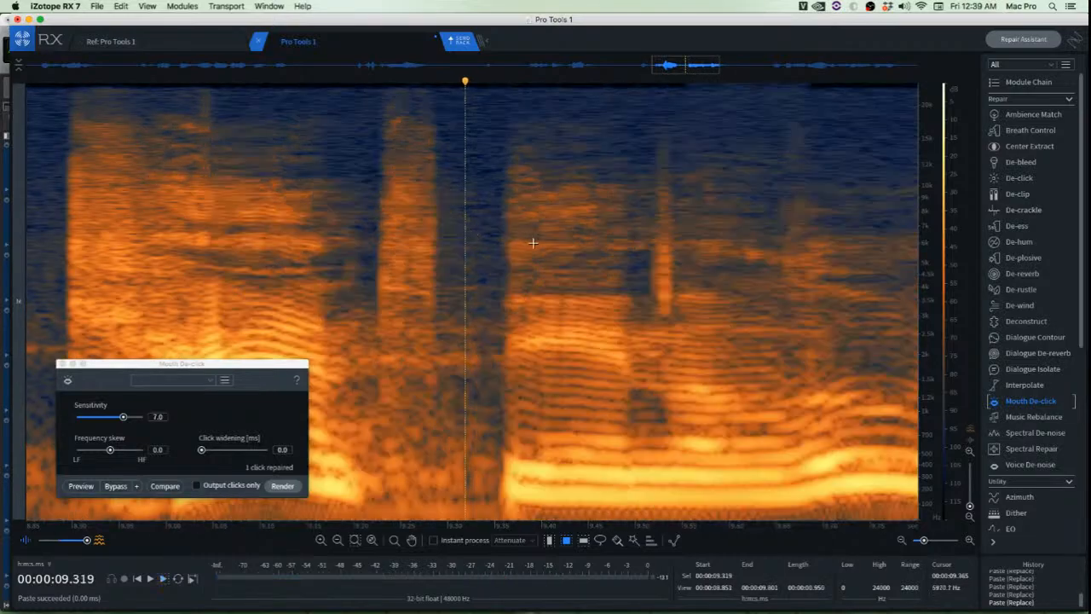
pyautogui.scroll(3, 617, 191)
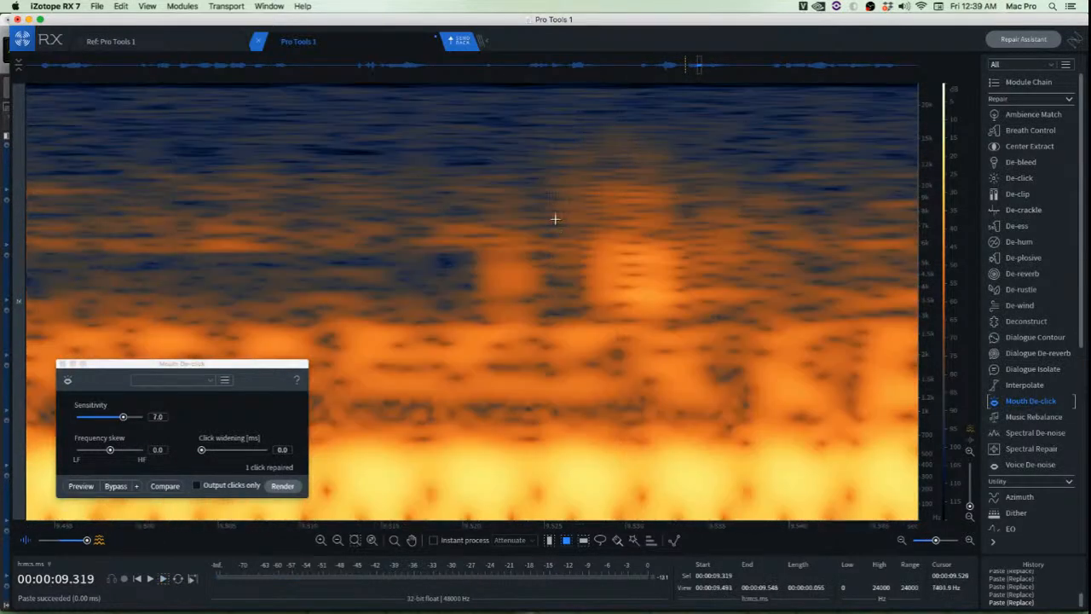
pyautogui.moveTo(434, 119); pyautogui.dragTo(784, 375)
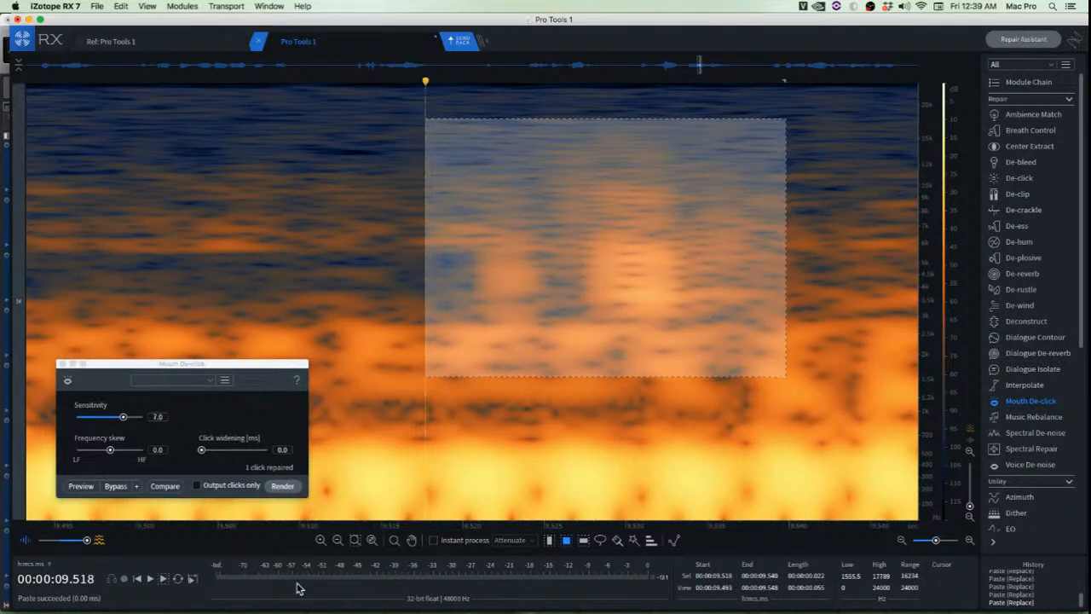
pyautogui.click(283, 486)
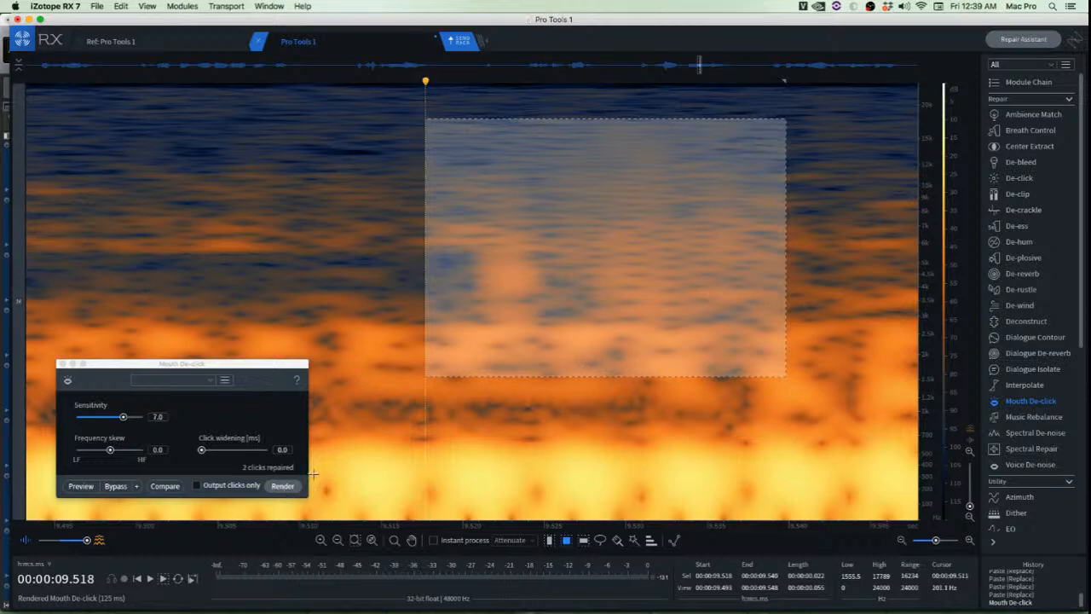
pyautogui.click(235, 275)
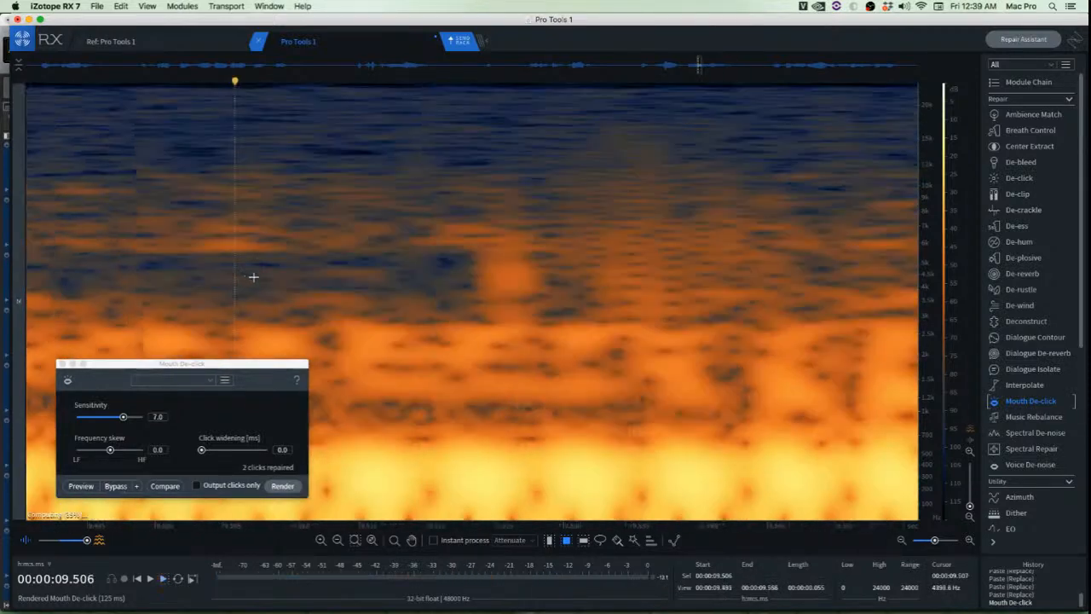
# Copy the adjacent earlier texture and paste it over the leftover click from about 9.520 to 9.526 seconds, 2.2 to 13.1 kHz
pyautogui.moveTo(348, 153); pyautogui.dragTo(436, 344)
pyautogui.press('super+c')
pyautogui.moveTo(399, 288); pyautogui.dragTo(474, 287)
pyautogui.press('super+v')
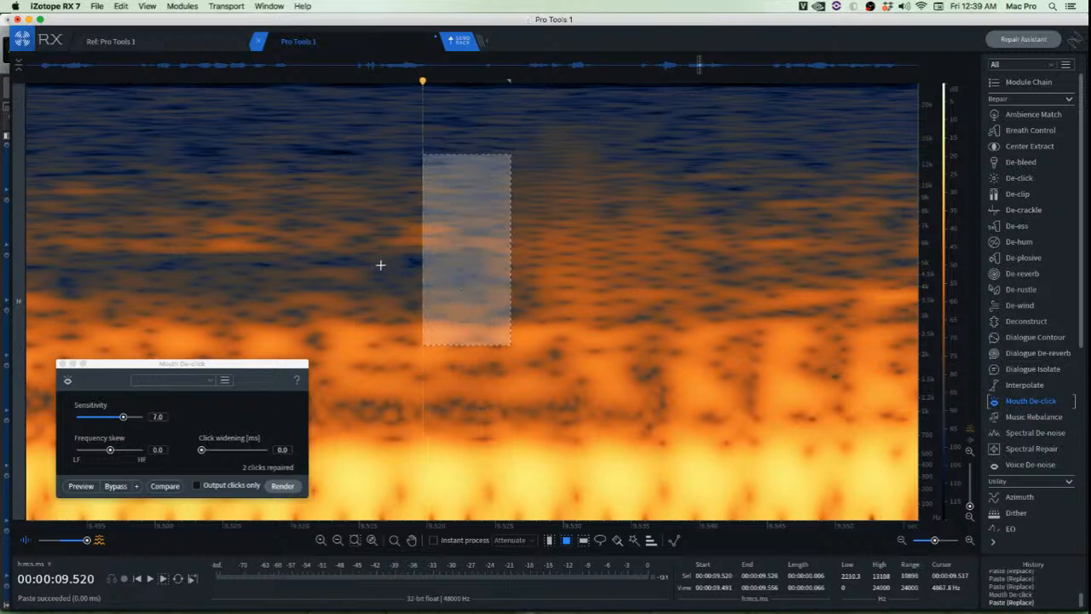
pyautogui.click(380, 264)
# Copy the texture just before the next click and paste it over about 9.526 to 9.529 seconds, 3.5 to 16.9 kHz
pyautogui.scroll(-4, 380, 265)
pyautogui.click(227, 176)
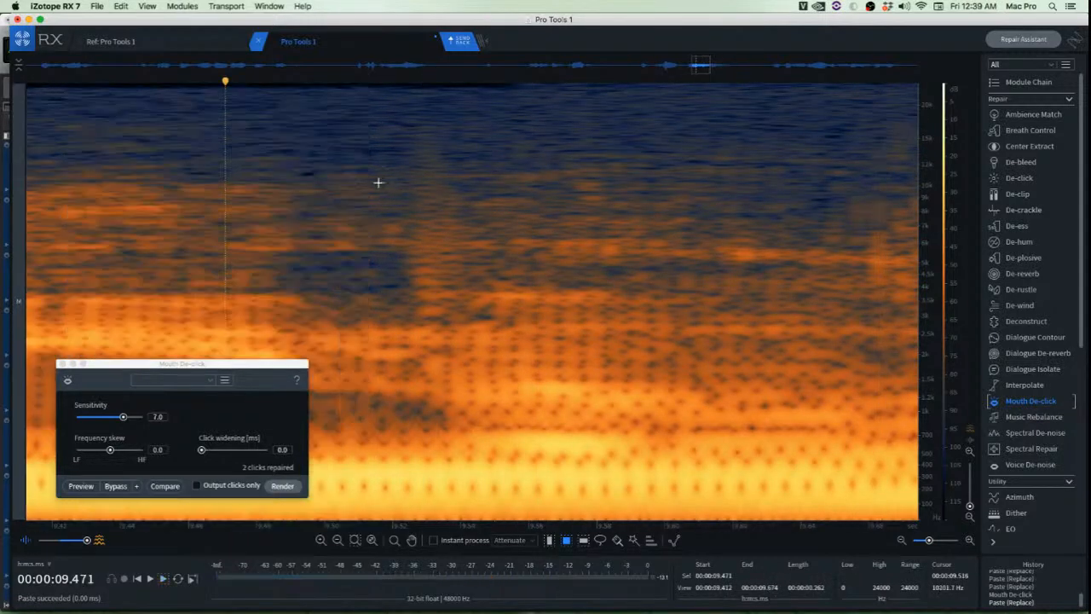
pyautogui.scroll(4, 392, 182)
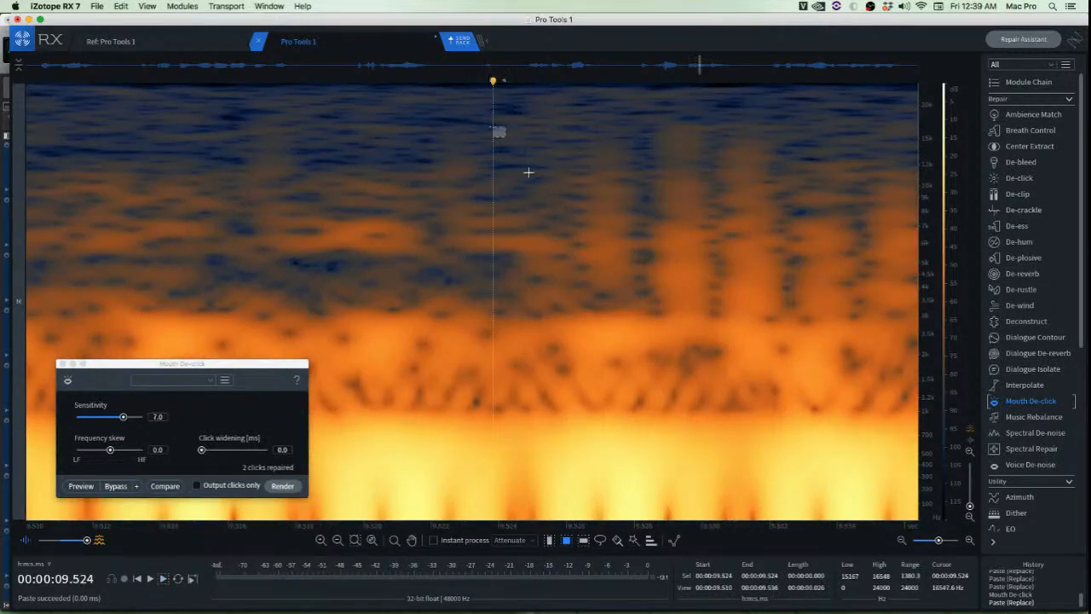
pyautogui.moveTo(529, 172); pyautogui.dragTo(589, 302)
pyautogui.moveTo(525, 245); pyautogui.dragTo(589, 242)
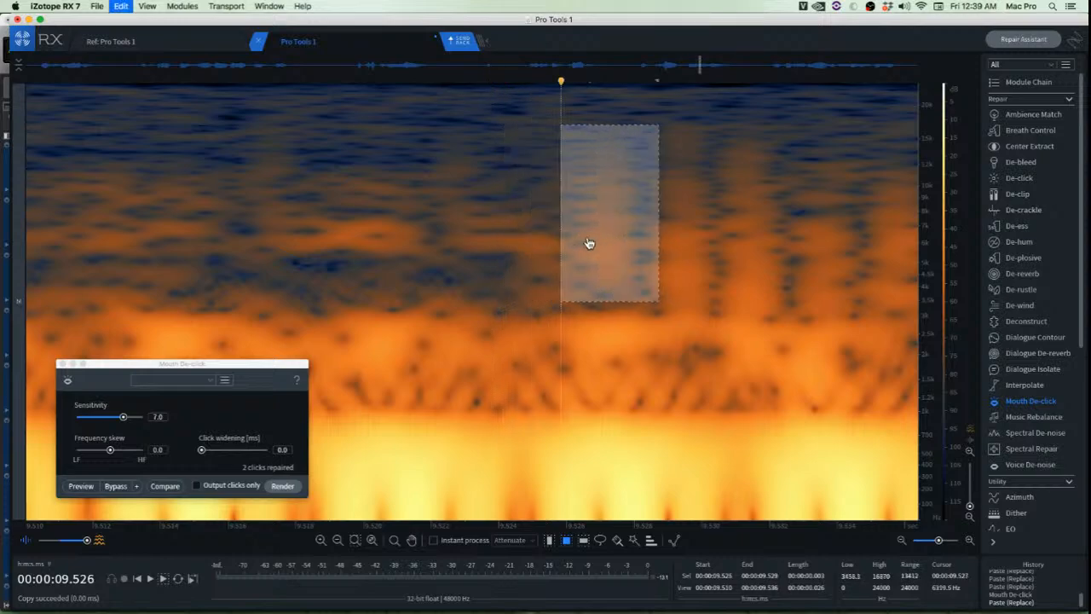
pyautogui.press('super+v')
pyautogui.click(492, 242)
# Copy the texture from about 9.537 to 9.539 seconds, 2.0 to 13.8 kHz, and paste it over the noise just before it
pyautogui.scroll(-4, 464, 241)
pyautogui.scroll(2, 398, 214)
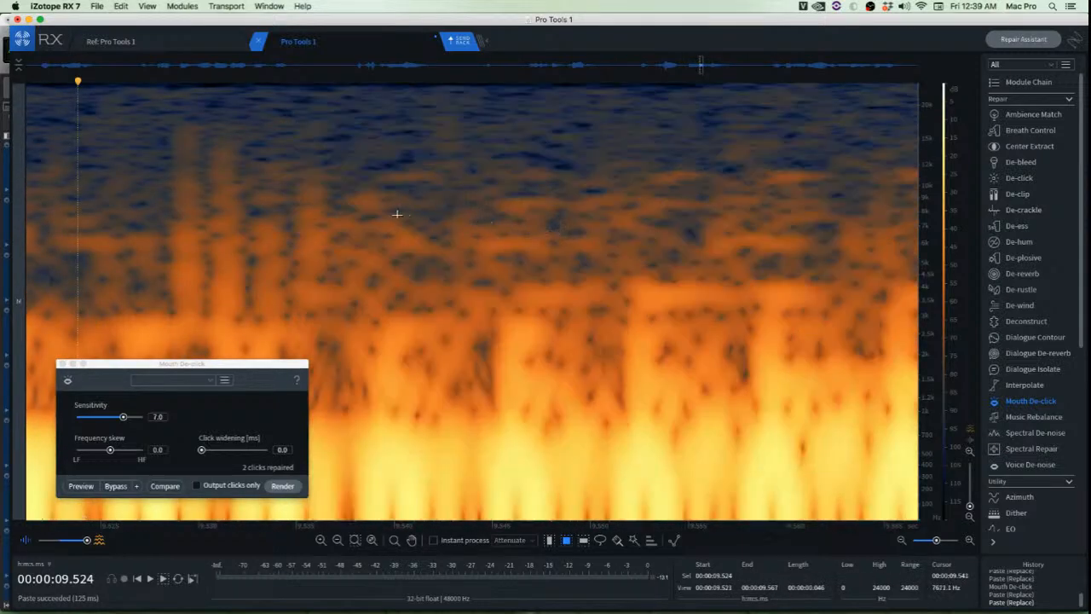
pyautogui.scroll(2, 315, 212)
pyautogui.moveTo(383, 148); pyautogui.dragTo(465, 351)
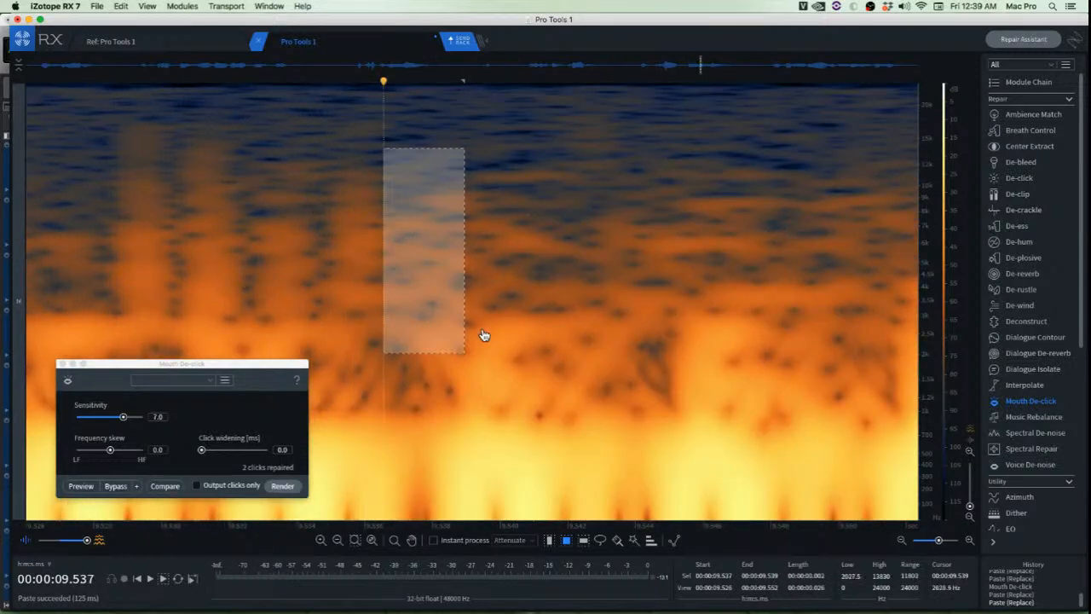
pyautogui.press('super+c')
pyautogui.moveTo(443, 312); pyautogui.dragTo(372, 309)
pyautogui.press('super+v')
pyautogui.click(477, 319)
pyautogui.scroll(-4, 358, 317)
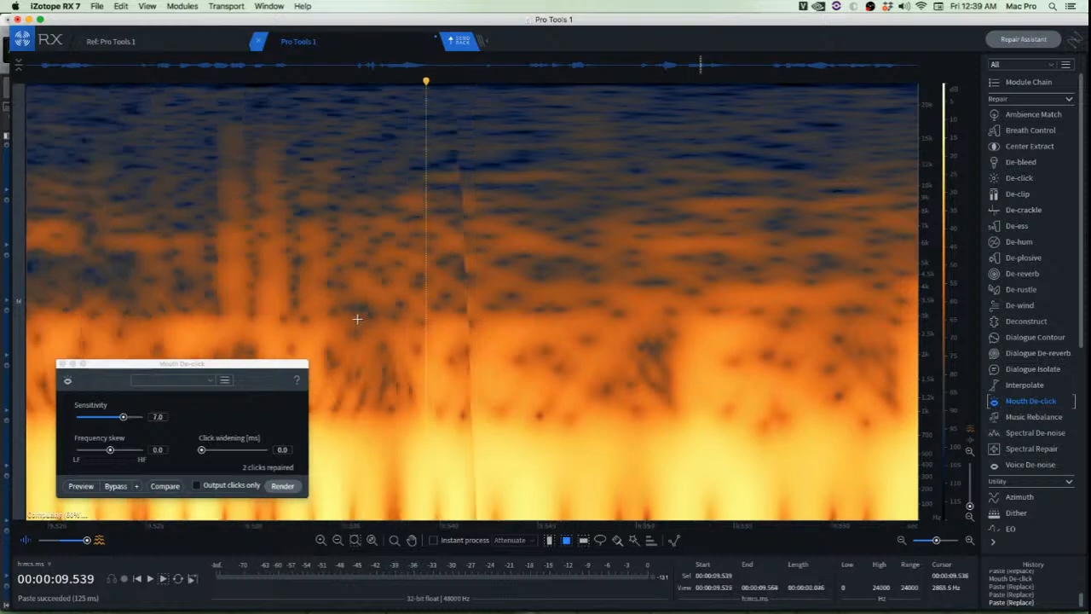
# Paste adjacent texture over the faint vertical streak just after the two remaining clicks near 9.53 seconds
pyautogui.scroll(5, 328, 286)
pyautogui.moveTo(308, 197); pyautogui.dragTo(275, 303)
pyautogui.press('super+v')
pyautogui.click(410, 322)
pyautogui.scroll(-5, 407, 324)
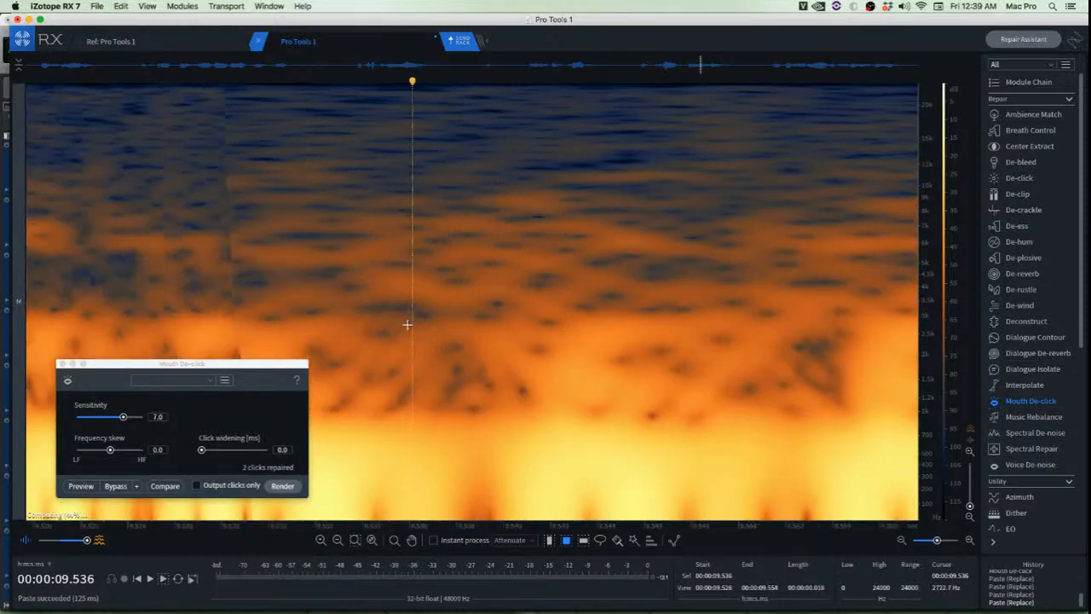
# Copy the texture from about 9.526 seconds, 2.8 to 18.8 kHz, and paste it over the click starting at about 9.528 seconds
pyautogui.scroll(2, 271, 240)
pyautogui.scroll(2, 322, 245)
pyautogui.moveTo(277, 112); pyautogui.dragTo(367, 322)
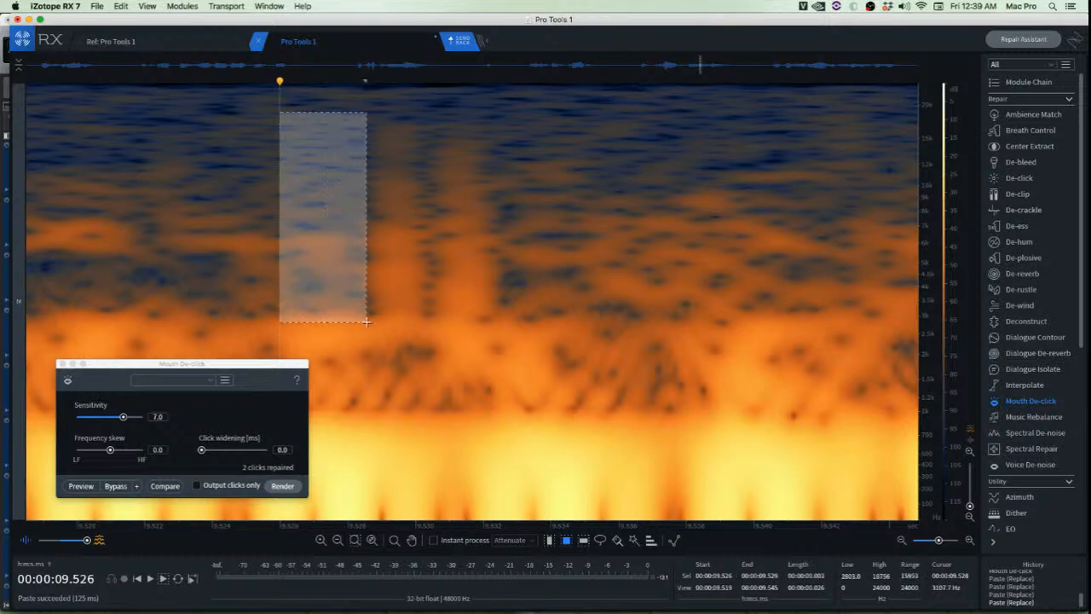
pyautogui.moveTo(307, 266); pyautogui.dragTo(390, 264)
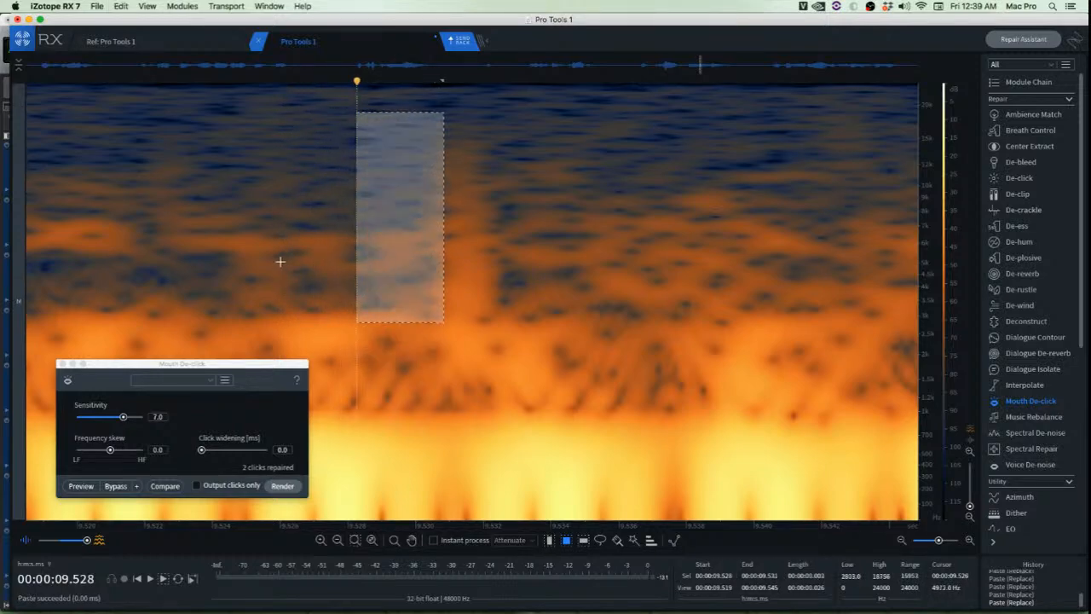
pyautogui.press('super+v')
# Copy the texture from about 9.532 seconds and paste it over the click from about 9.530 to 9.533 seconds, 2.7 to 16.1 kHz
pyautogui.moveTo(486, 130); pyautogui.dragTo(570, 326)
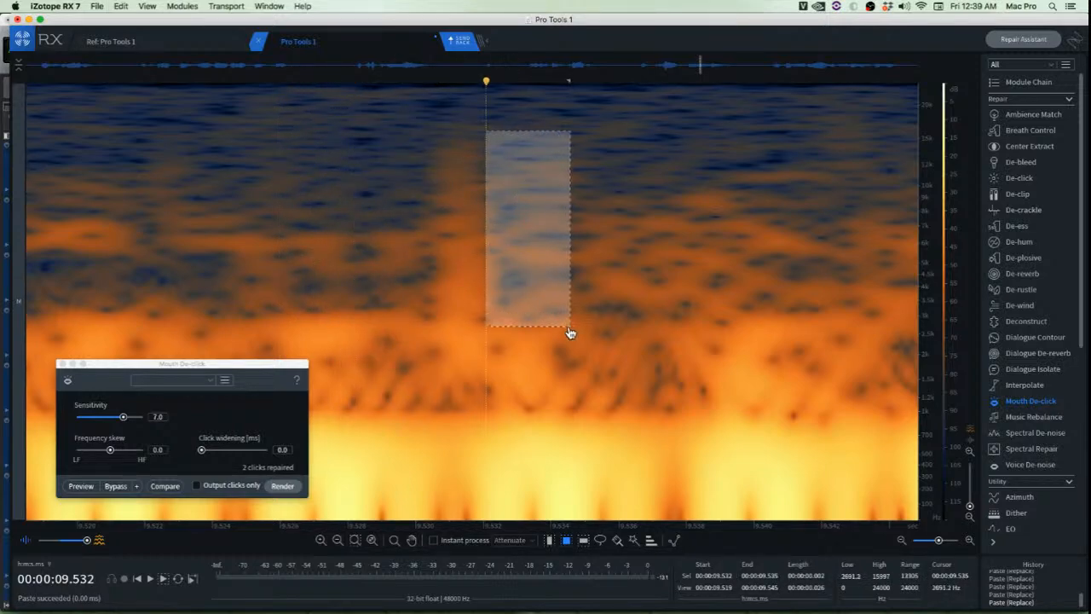
pyautogui.moveTo(531, 286); pyautogui.dragTo(462, 286)
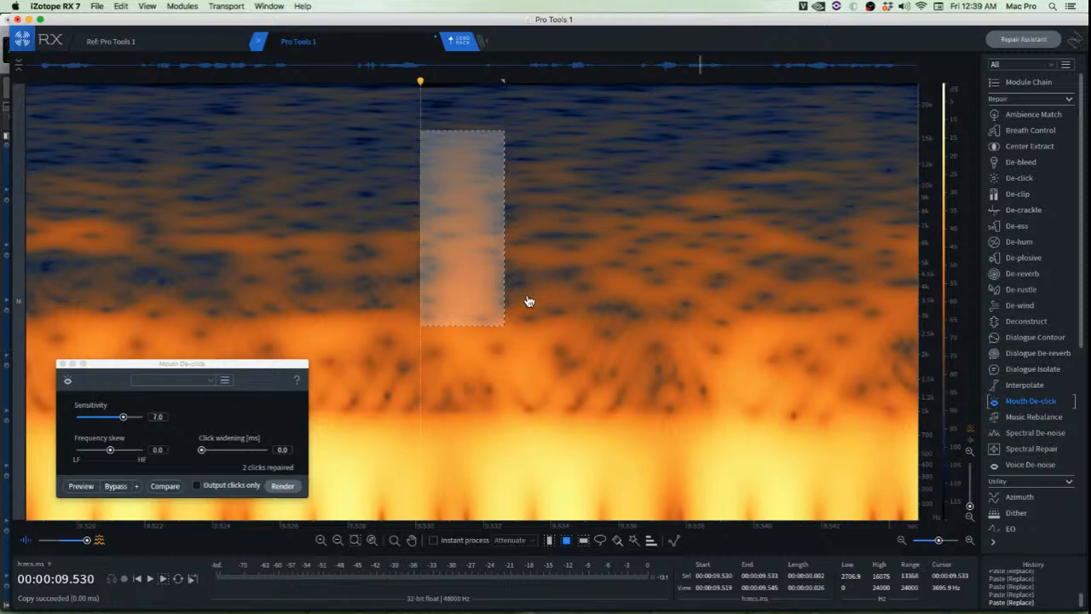
pyautogui.press('super+v')
# Play from about 9.294 seconds and again from about 9.566 seconds to check the repaired vowel and the following words
pyautogui.scroll(-10, 515, 334)
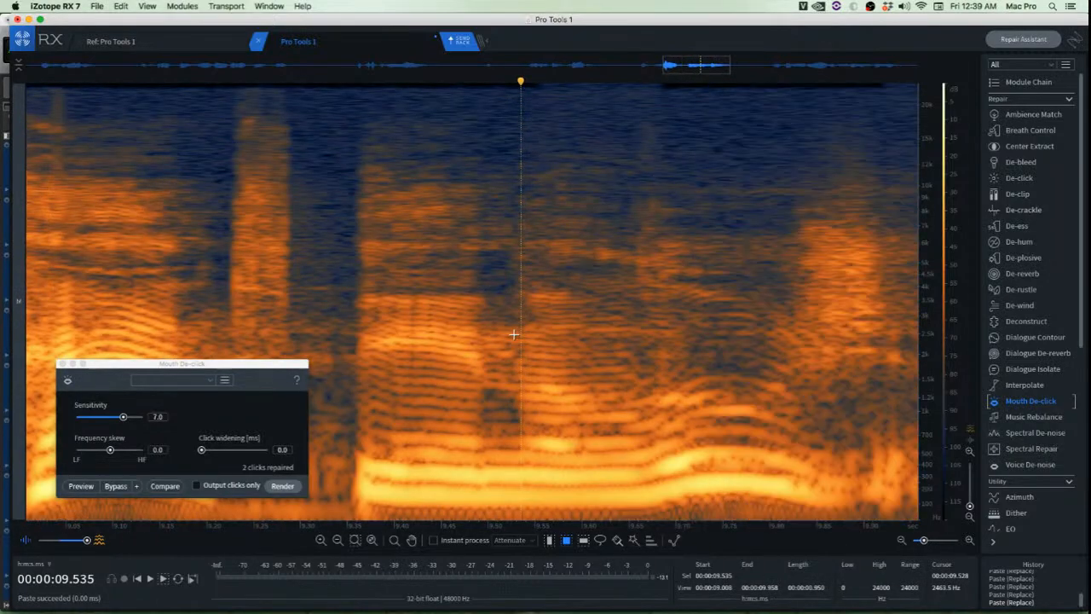
pyautogui.press('space')
pyautogui.press('space')
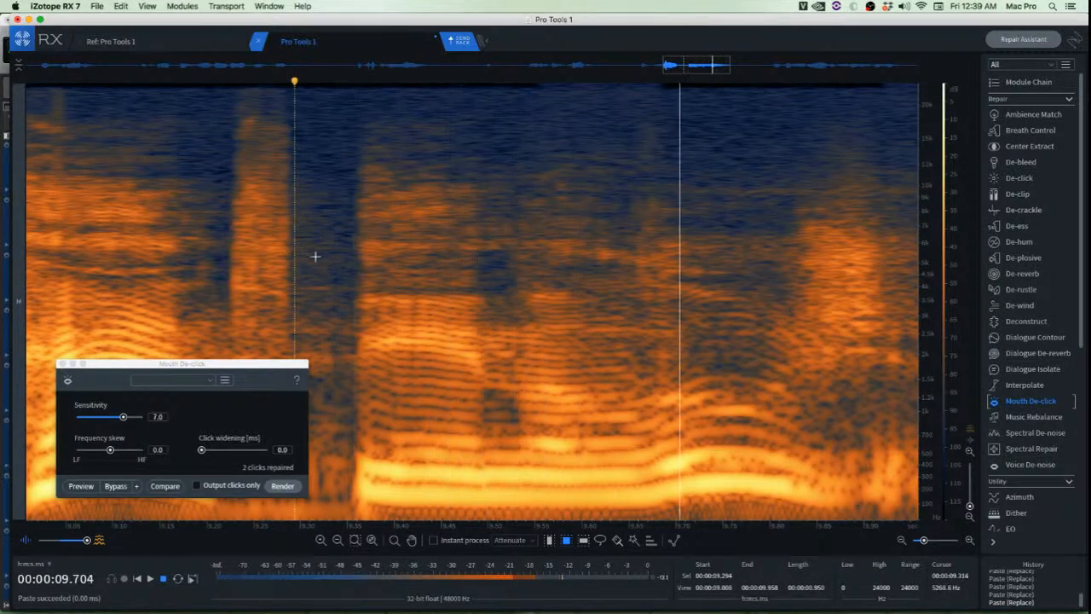
pyautogui.press('space')
pyautogui.press('space')
pyautogui.scroll(-5, 345, 255)
pyautogui.scroll(-2, 386, 253)
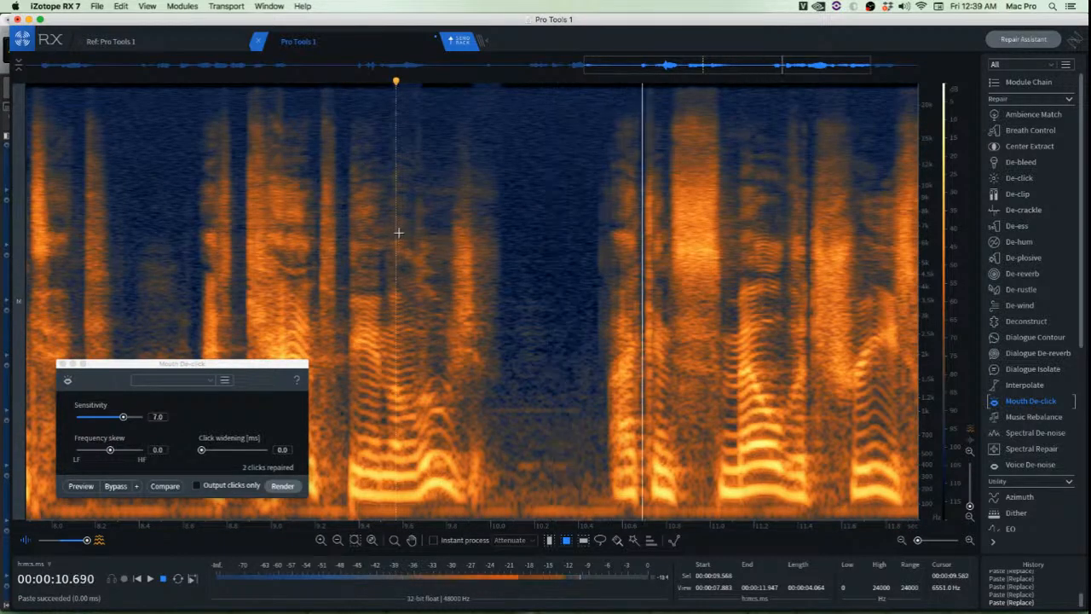
pyautogui.press('space')
pyautogui.press('space')
pyautogui.press('space')
# Audition the pause from about 10.033 seconds, including the low-frequency noise from 10.100 to 10.414 seconds between 253 and 546 Hz
pyautogui.scroll(4, 507, 273)
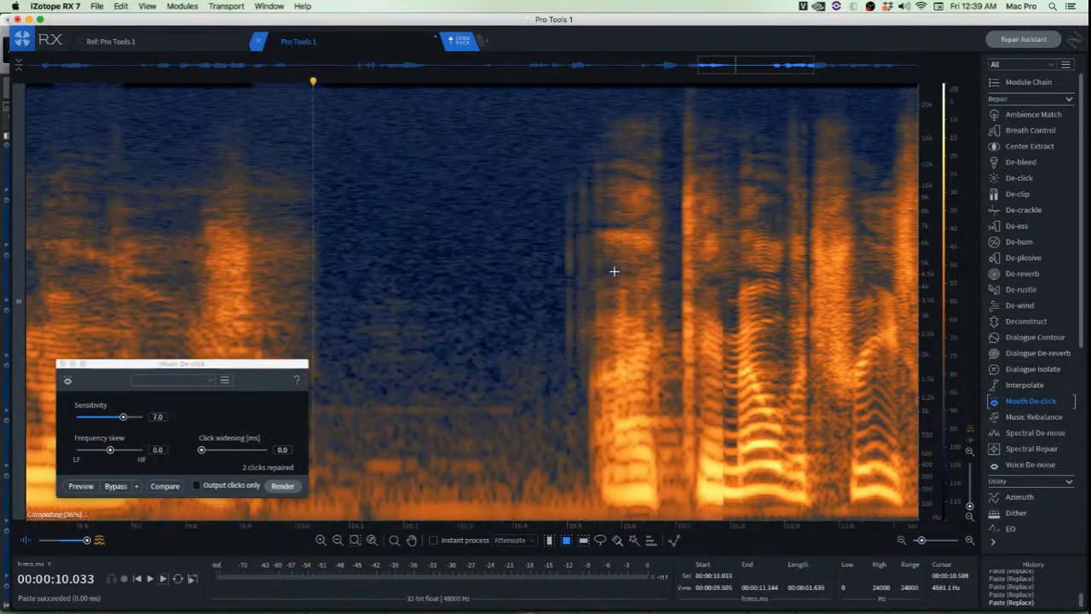
pyautogui.press('space')
pyautogui.press('space')
pyautogui.scroll(5, 367, 309)
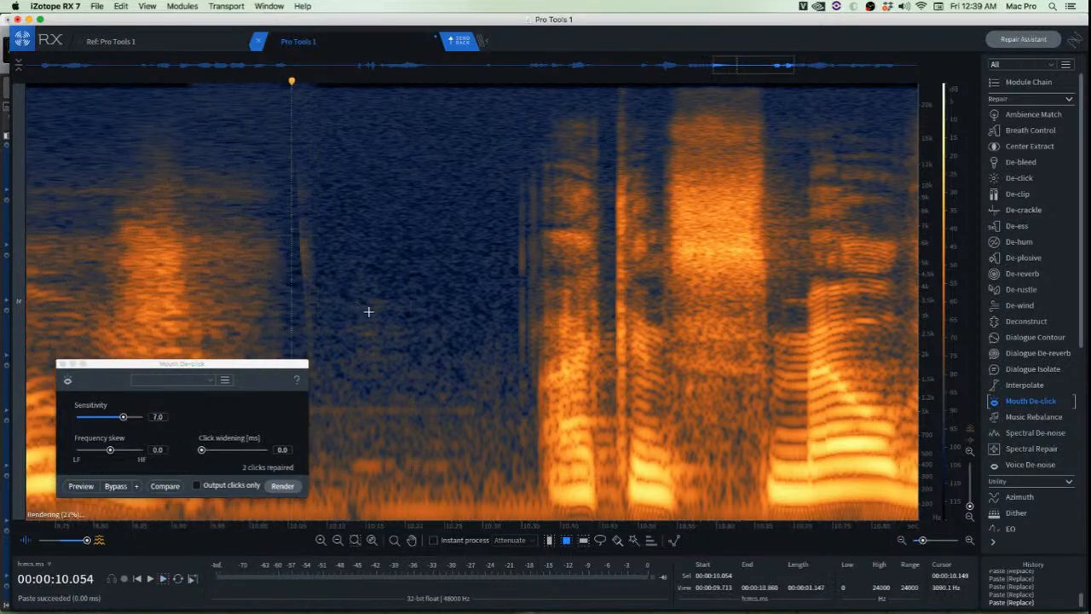
pyautogui.moveTo(307, 265); pyautogui.dragTo(486, 376)
pyautogui.click(553, 342)
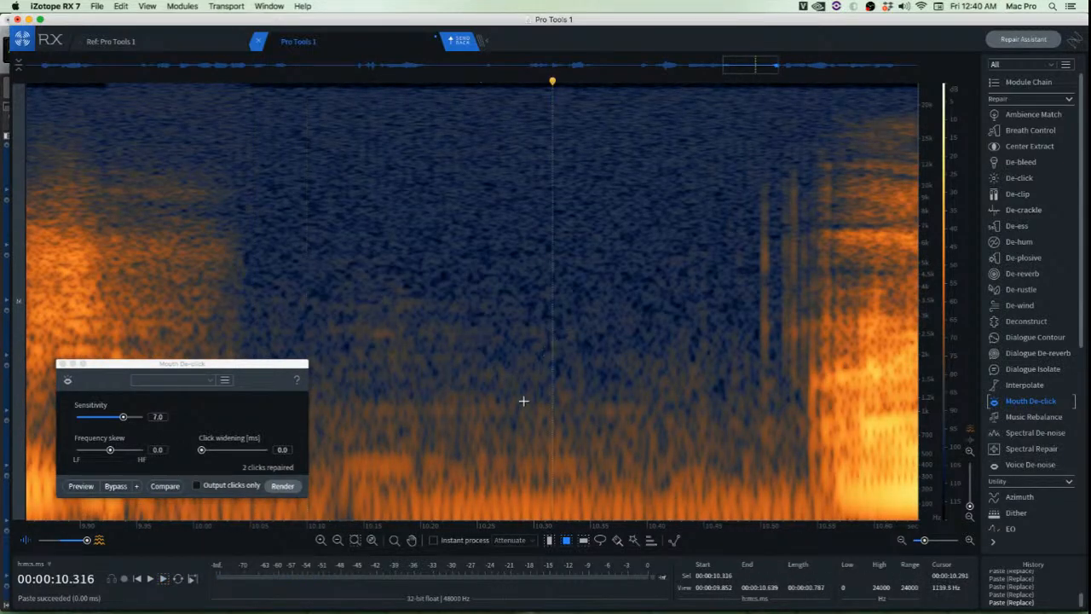
pyautogui.scroll(-2, 503, 399)
pyautogui.moveTo(416, 449); pyautogui.dragTo(588, 482)
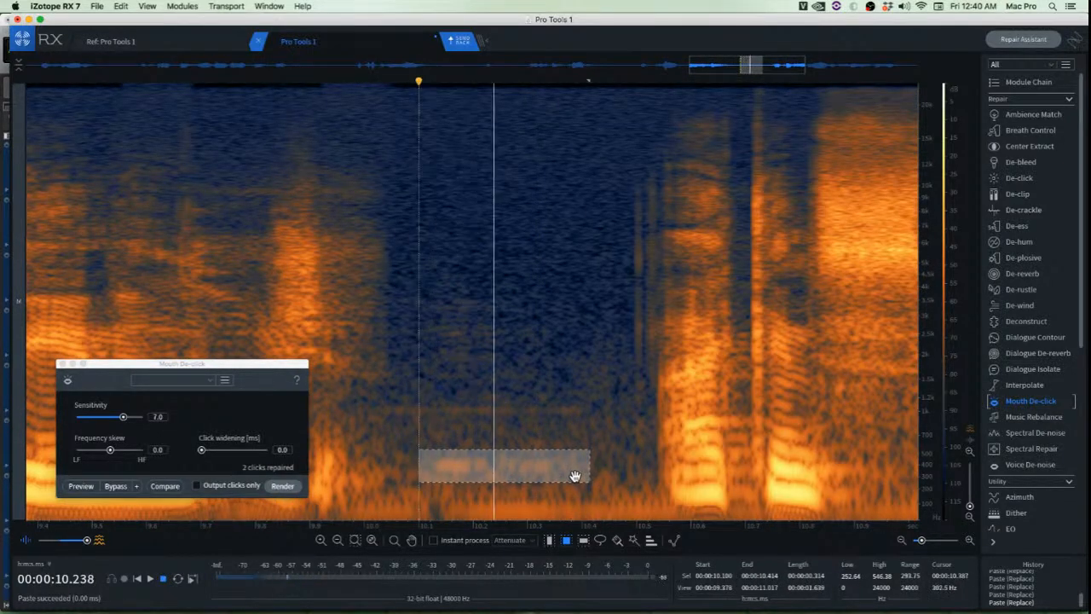
pyautogui.click(450, 445)
# Copy clean low-frequency noise from the end of the pause and paste it over about 10.247 to 10.329 seconds, 129 to 462 Hz
pyautogui.scroll(2, 597, 469)
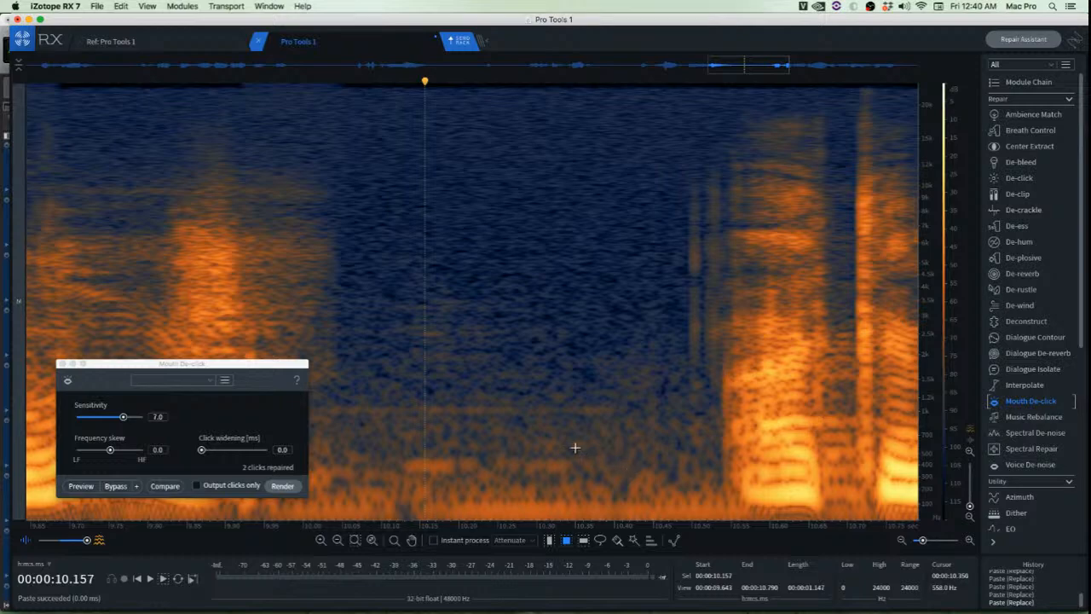
pyautogui.moveTo(575, 448); pyautogui.dragTo(700, 478)
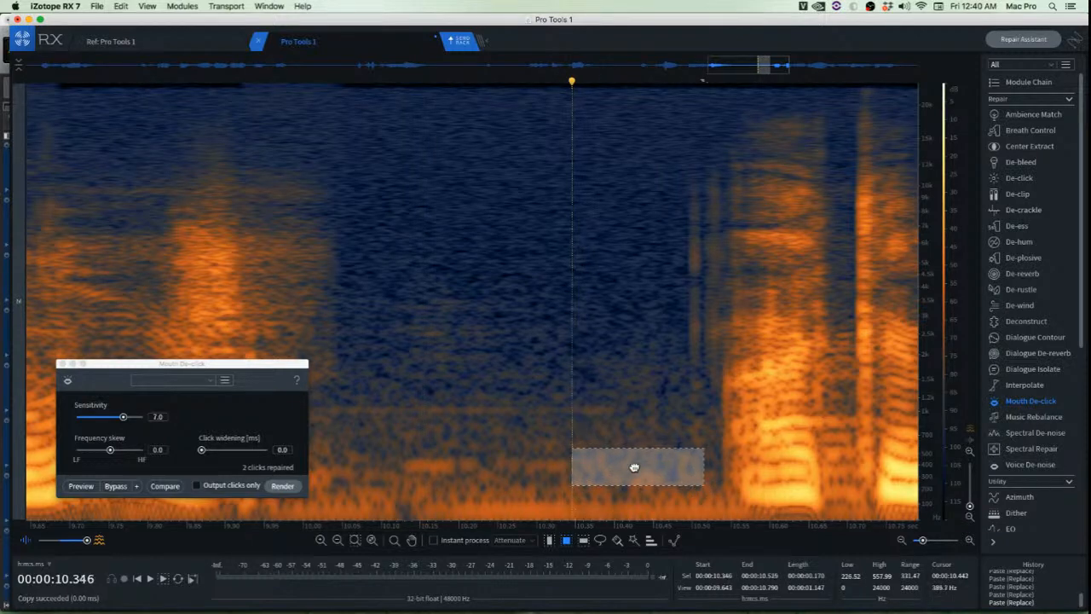
pyautogui.moveTo(636, 467); pyautogui.dragTo(524, 485)
pyautogui.press('super+v')
pyautogui.click(699, 462)
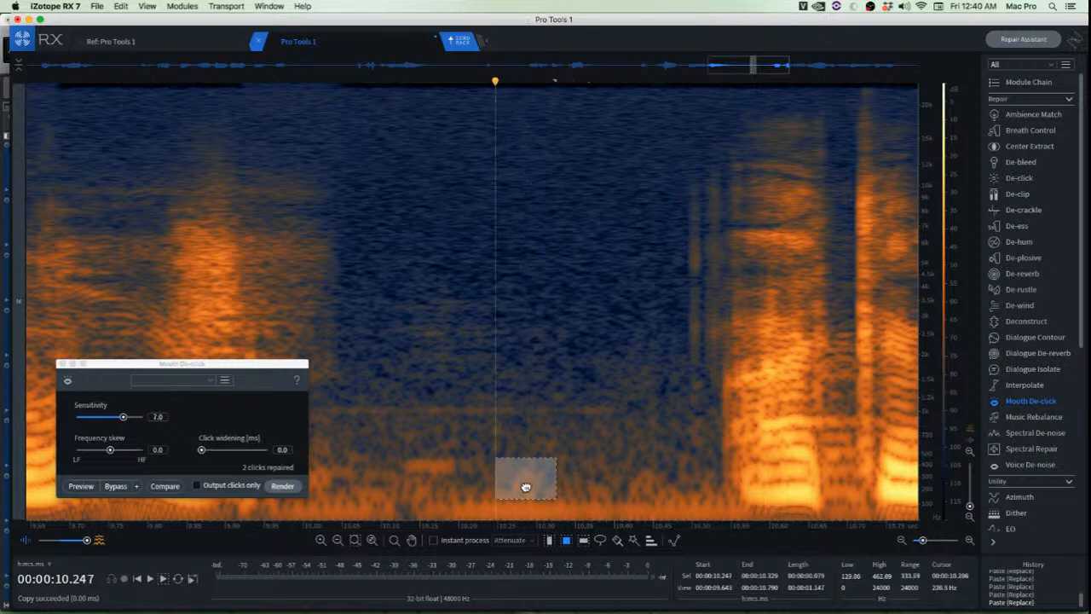
pyautogui.press('super+v')
# Paste clean low-frequency noise from earlier in the pause over the bright low patch between about 10.14 and 10.19 seconds
pyautogui.scroll(2, 375, 440)
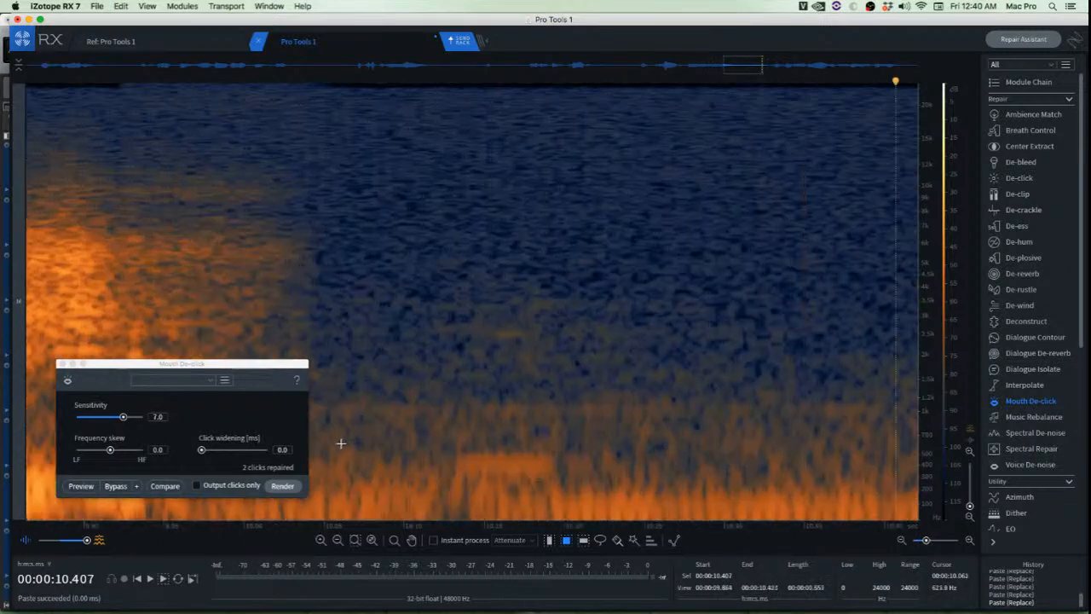
pyautogui.moveTo(353, 466); pyautogui.dragTo(516, 470)
pyautogui.press('super+v')
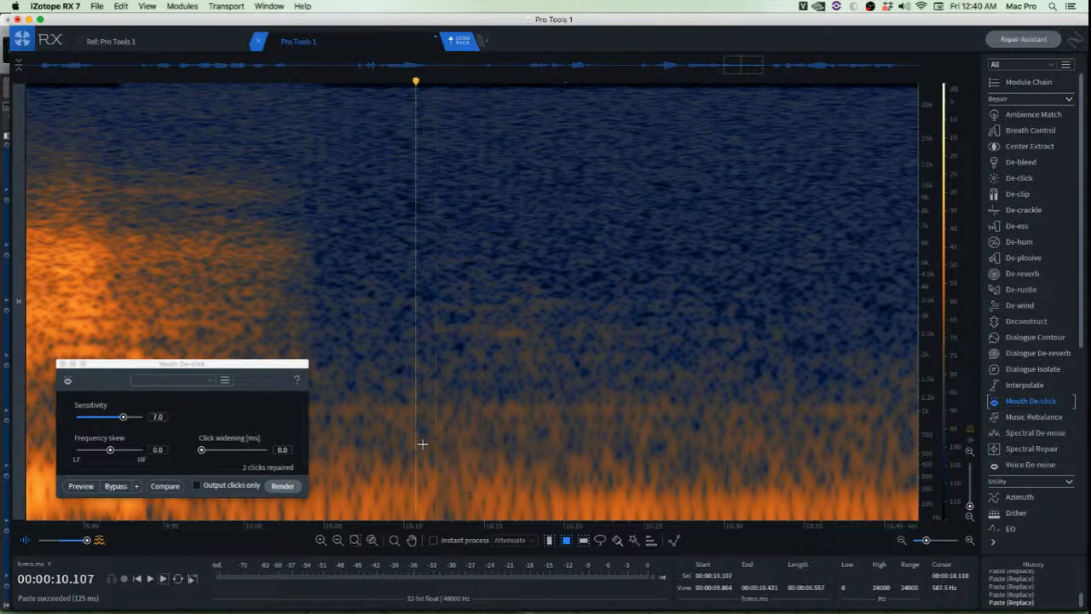
# Play the pause from 9.950 seconds and audition the faint noise from about 10.069 to 10.315 seconds, 1.5 to 3.9 kHz
pyautogui.scroll(-2, 439, 439)
pyautogui.click(305, 320)
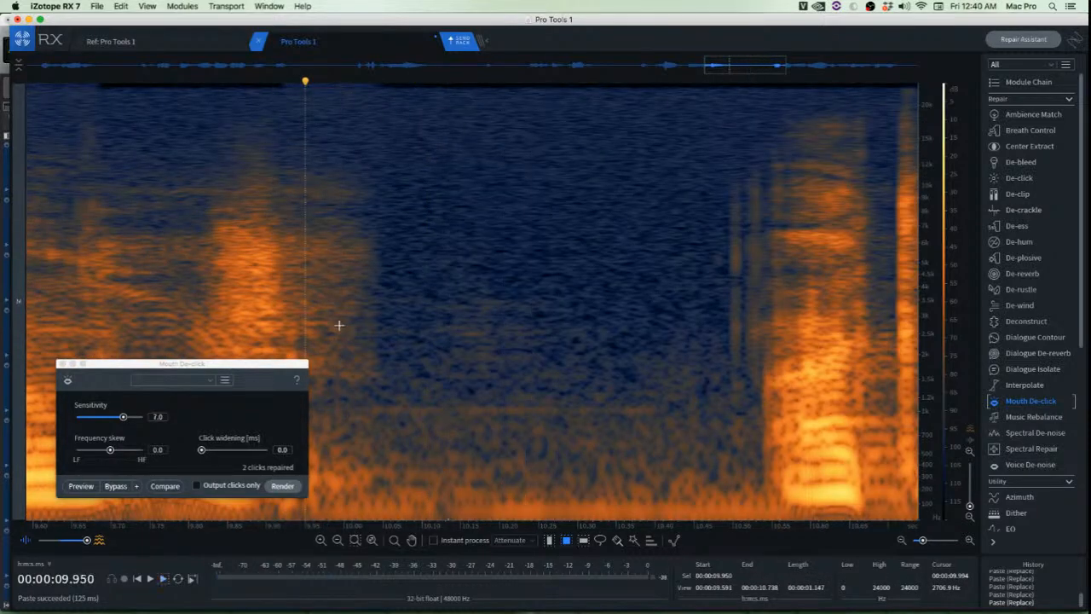
pyautogui.press('space')
pyautogui.moveTo(397, 288); pyautogui.dragTo(588, 379)
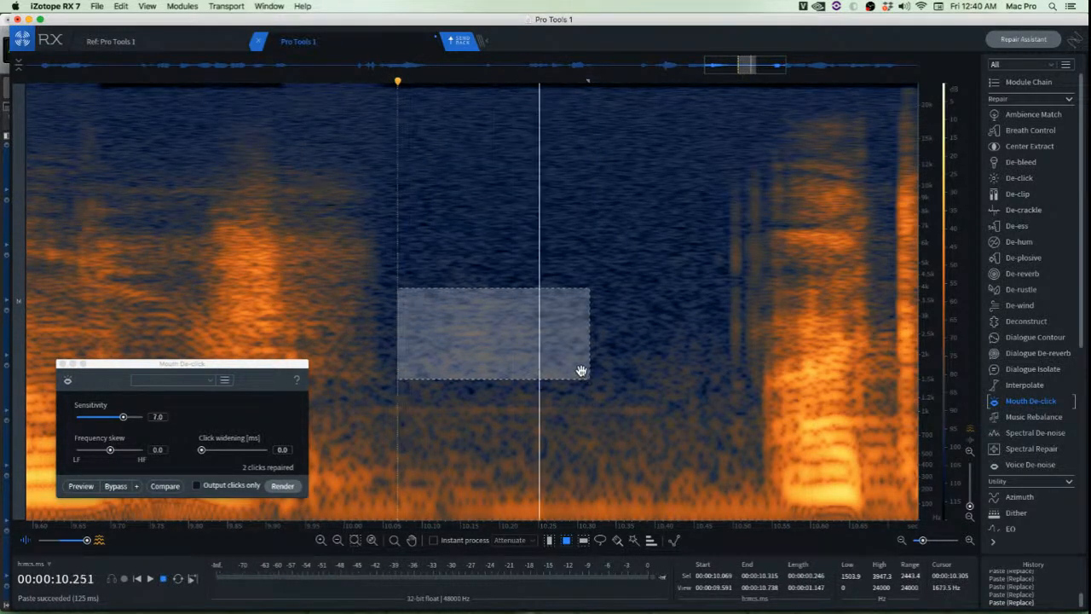
pyautogui.click(656, 335)
# Paste nearby quiet noise over about 10.094 to 10.271 seconds, 1.3 to 4.4 kHz, and play back from about 9.821 seconds
pyautogui.scroll(2, 657, 336)
pyautogui.moveTo(540, 274); pyautogui.dragTo(495, 372)
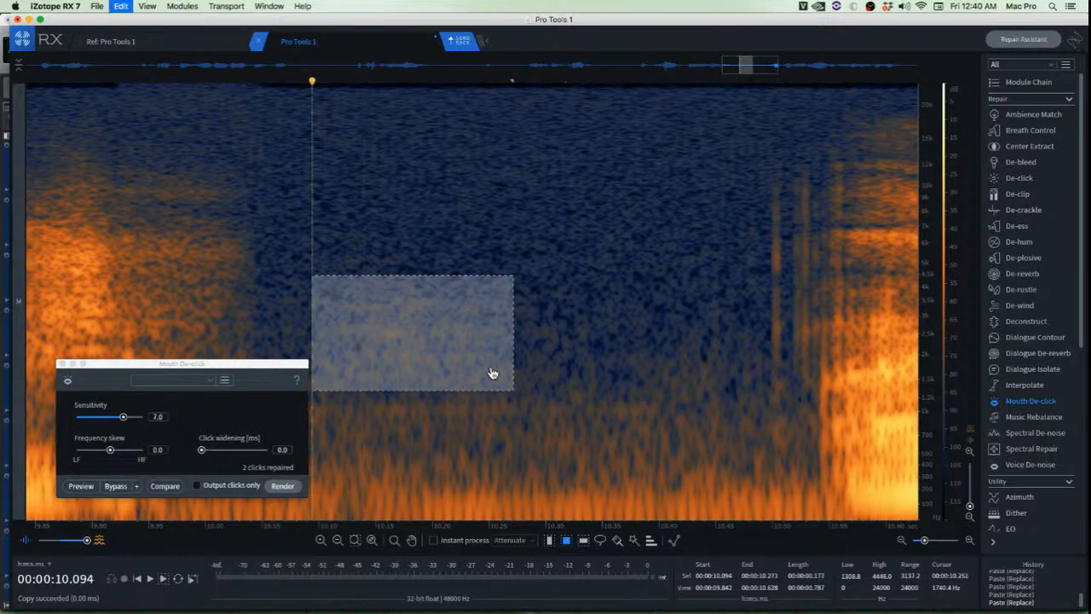
pyautogui.click(637, 376)
pyautogui.scroll(2, 637, 371)
pyautogui.click(382, 288)
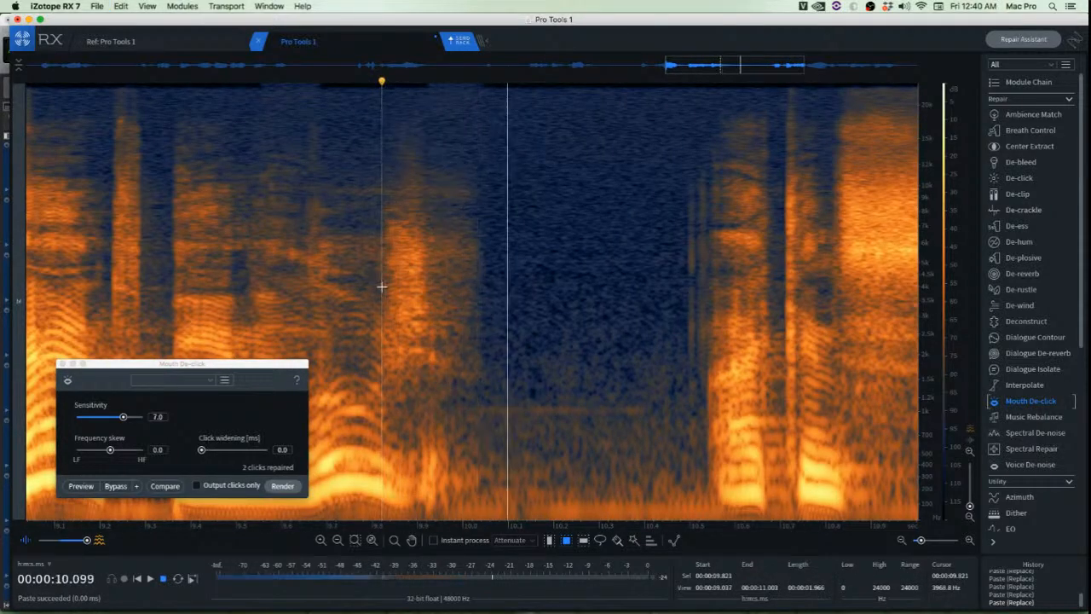
# Copy about 21 ms of clean background noise starting at 10.479 s over the mouth click at about 10.50 s
pyautogui.press('space')
pyautogui.scroll(3, 709, 261)
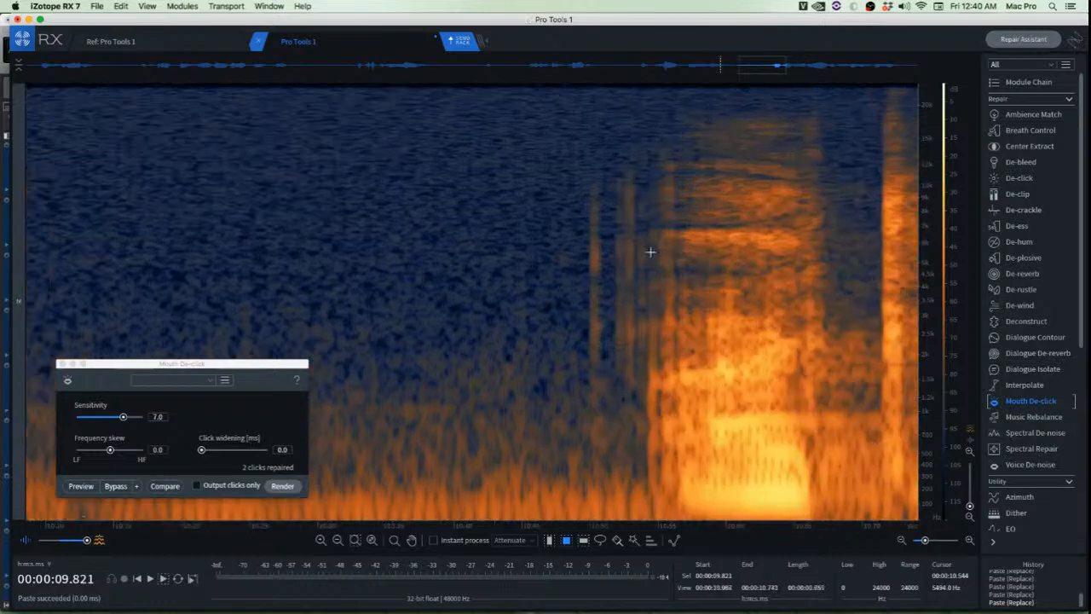
pyautogui.scroll(3, 599, 246)
pyautogui.moveTo(511, 163); pyautogui.dragTo(595, 394)
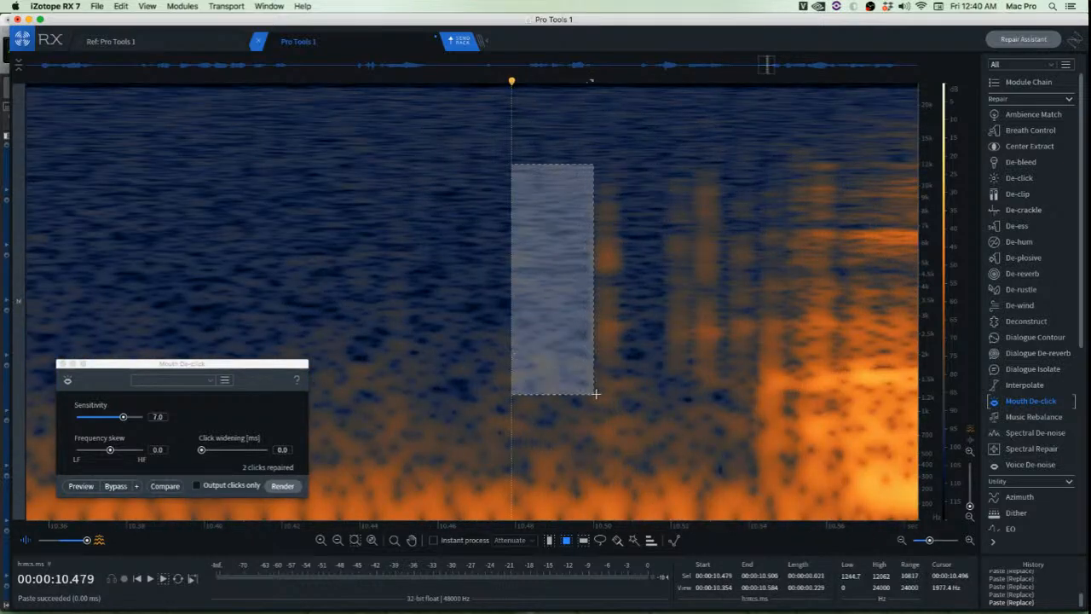
pyautogui.moveTo(553, 340); pyautogui.dragTo(609, 340)
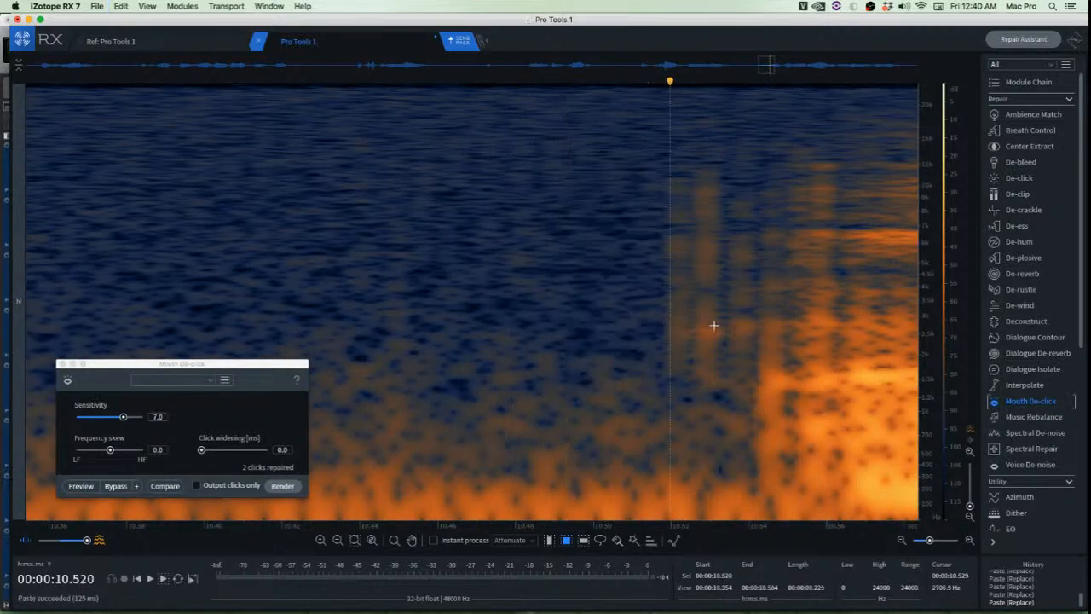
# Try rendering Mouth De-click on the clicks between about 10.507 and 10.569 s, and undo the render
pyautogui.moveTo(601, 149); pyautogui.dragTo(849, 411)
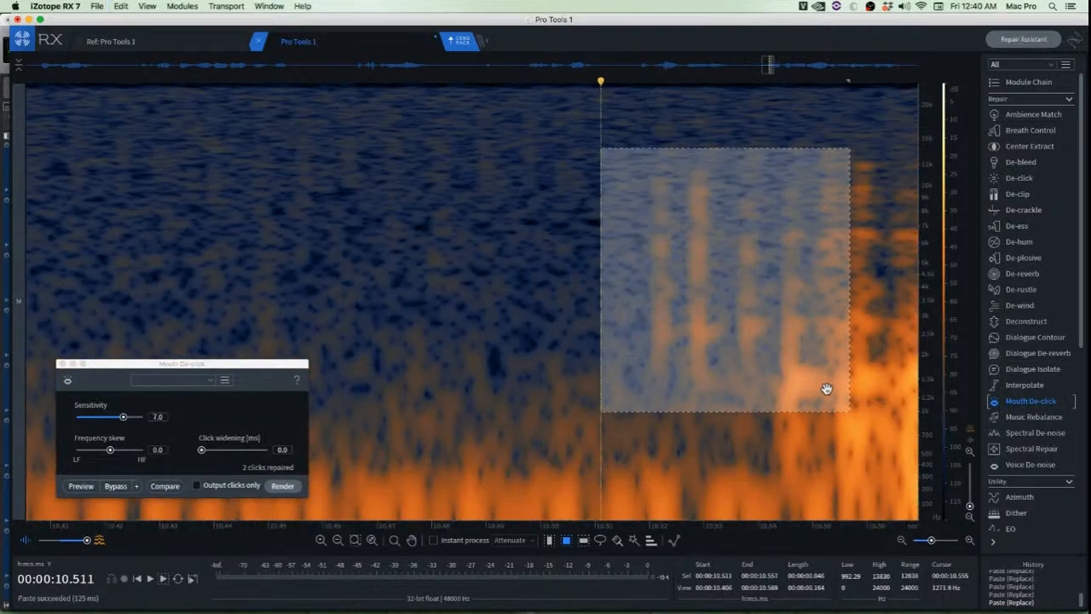
pyautogui.click(298, 497)
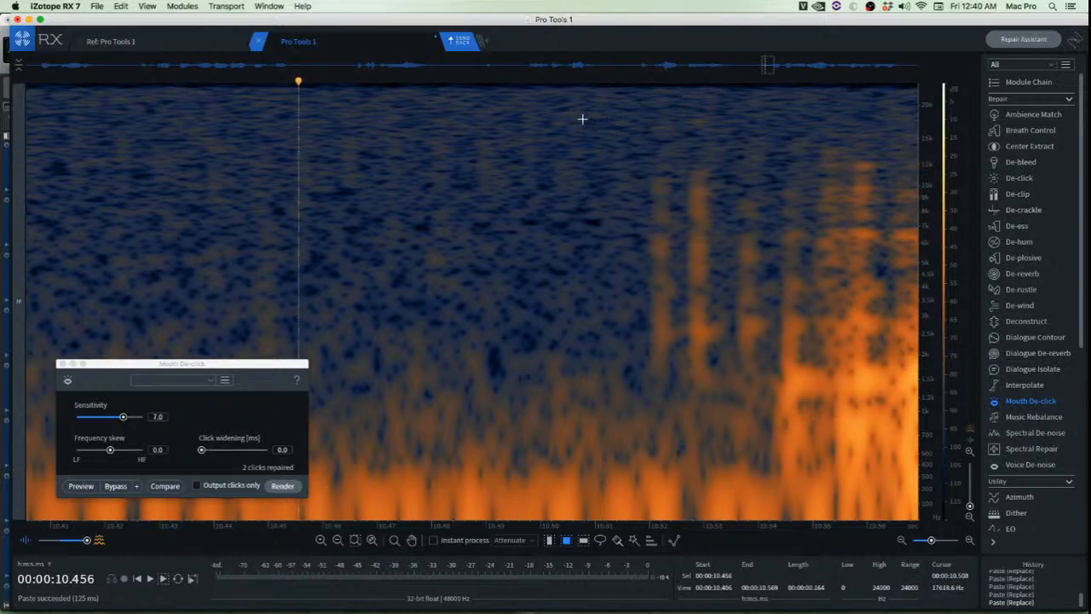
pyautogui.moveTo(582, 119); pyautogui.dragTo(918, 442)
pyautogui.click(284, 486)
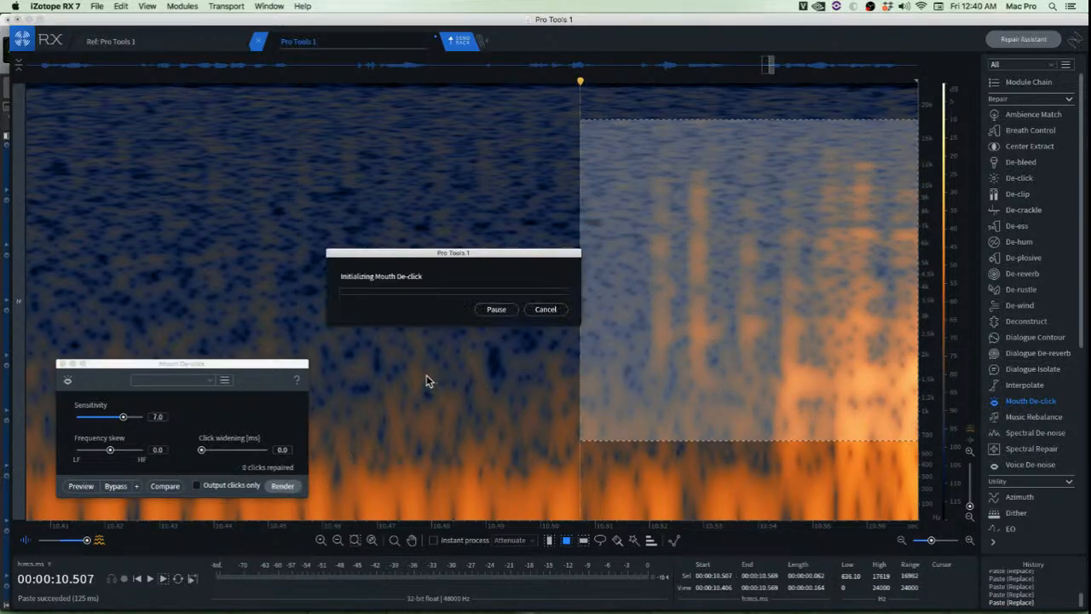
pyautogui.press('super+z')
pyautogui.click(521, 236)
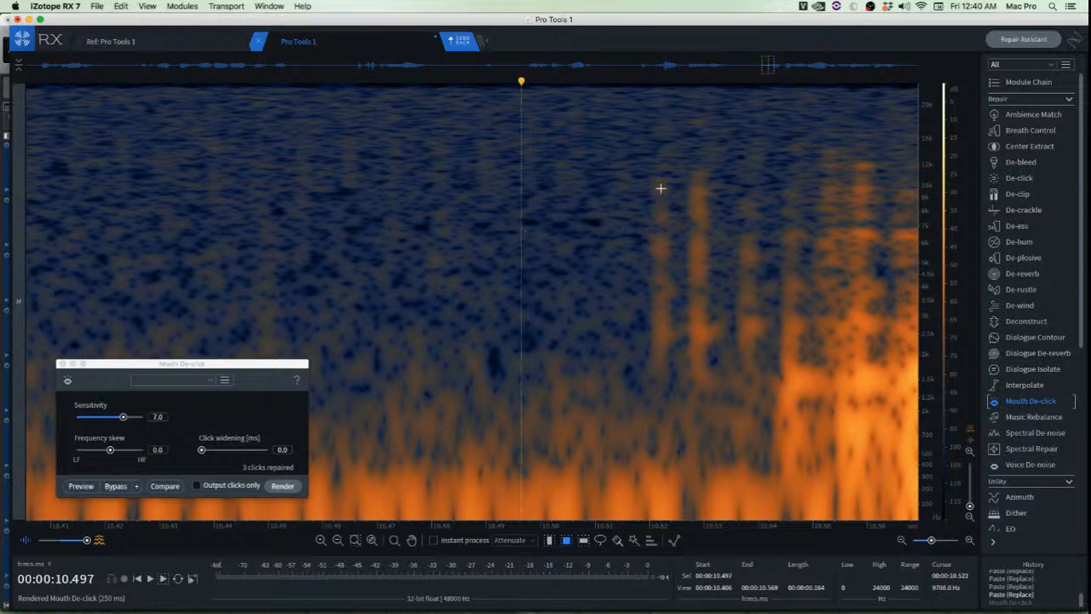
# Try De-click on the two vertical clicks between about 10.517 and 10.534 s, and undo it
pyautogui.scroll(3, 660, 189)
pyautogui.moveTo(556, 142); pyautogui.dragTo(890, 439)
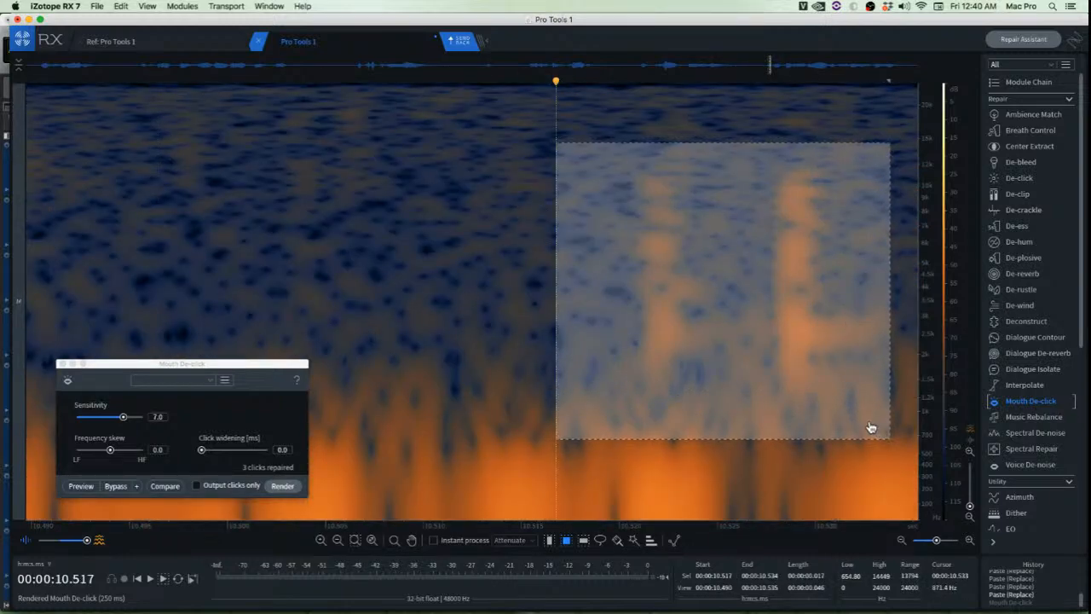
pyautogui.press('Return')
pyautogui.click(580, 224)
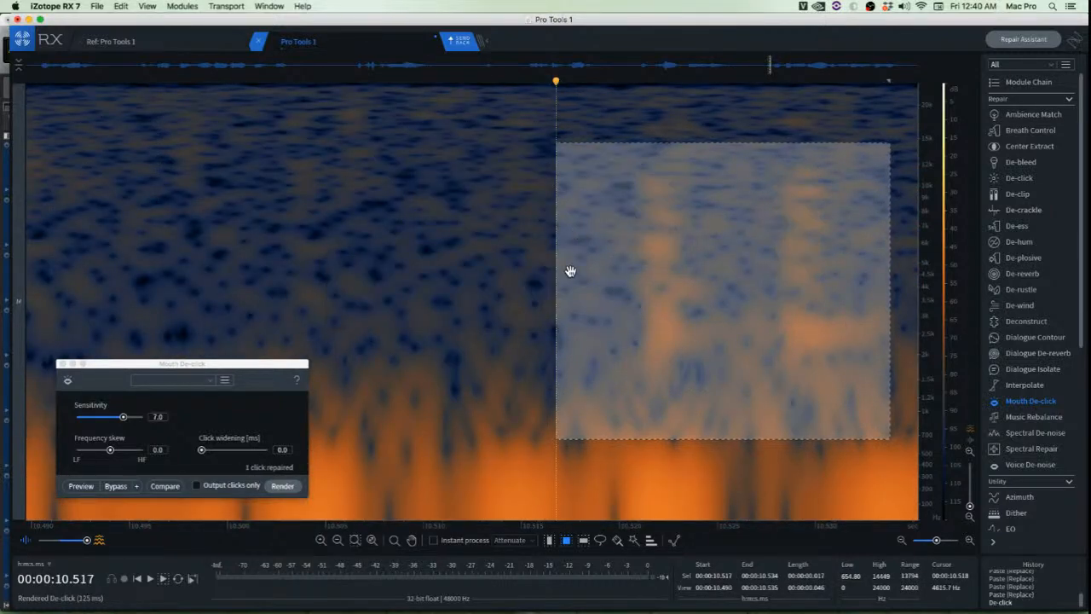
pyautogui.press('super+z')
# Paste clean noise copied from about 10.512 to 10.520 s over the mouth click at about 10.52 s
pyautogui.click(475, 232)
pyautogui.scroll(-3, 487, 245)
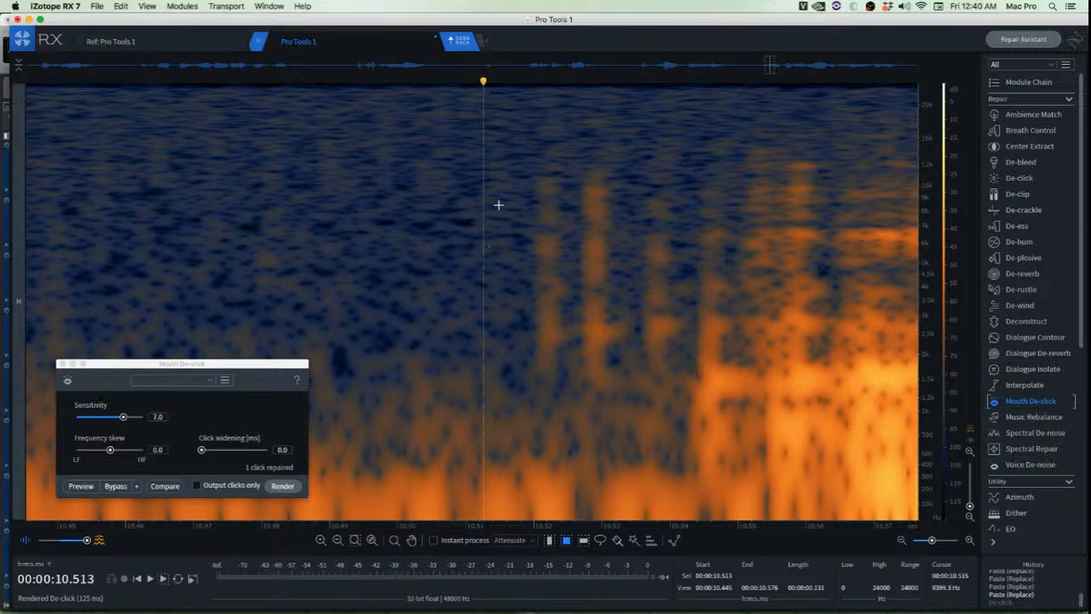
pyautogui.moveTo(476, 173); pyautogui.dragTo(533, 398)
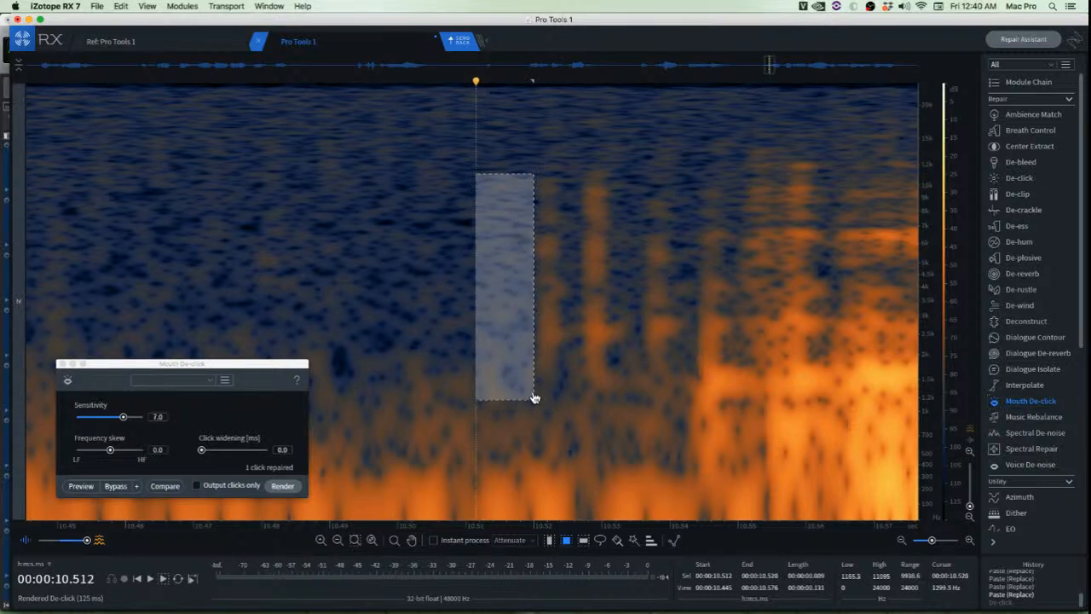
pyautogui.moveTo(495, 352); pyautogui.dragTo(543, 355)
pyautogui.press('super+v')
pyautogui.click(632, 341)
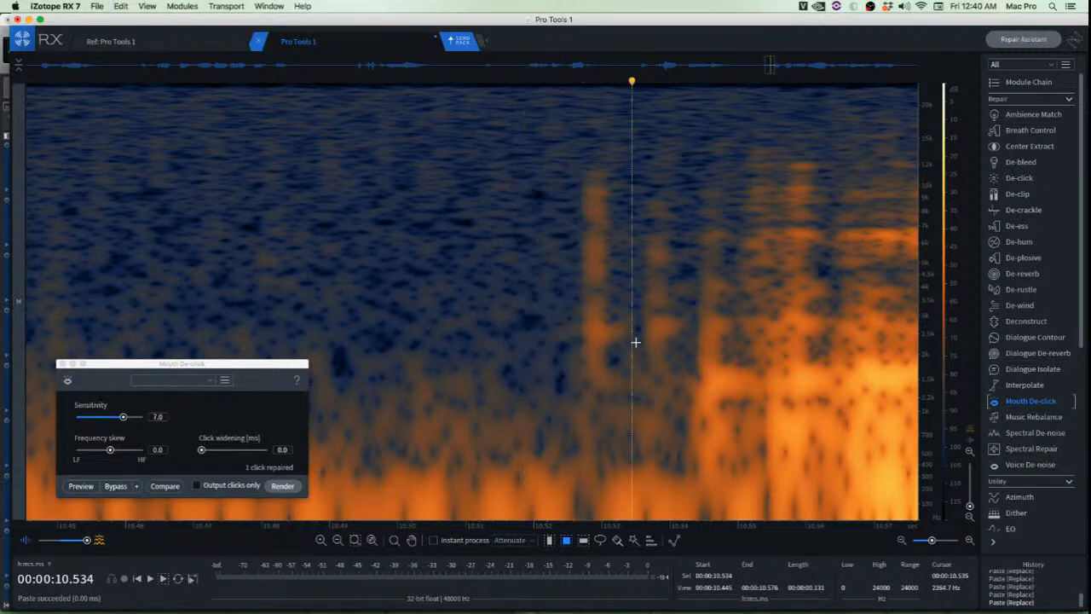
# Replace the click at about 10.529 s with a 6 ms patch of noise copied from just before it
pyautogui.scroll(5, 634, 341)
pyautogui.moveTo(354, 155); pyautogui.dragTo(495, 407)
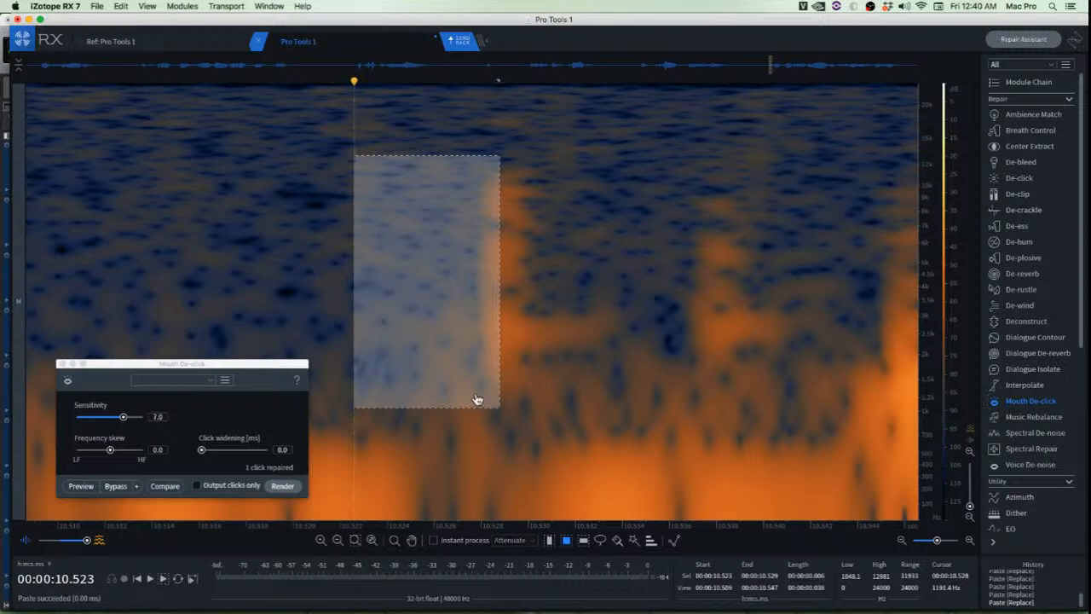
pyautogui.moveTo(412, 349); pyautogui.dragTo(502, 339)
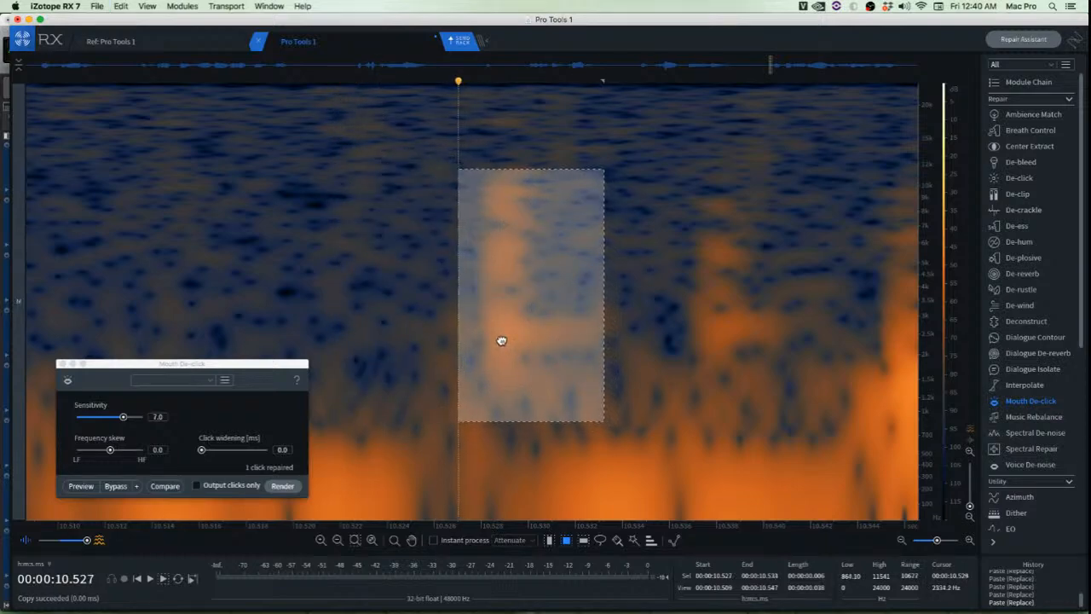
pyautogui.press('super+v')
pyautogui.click(339, 317)
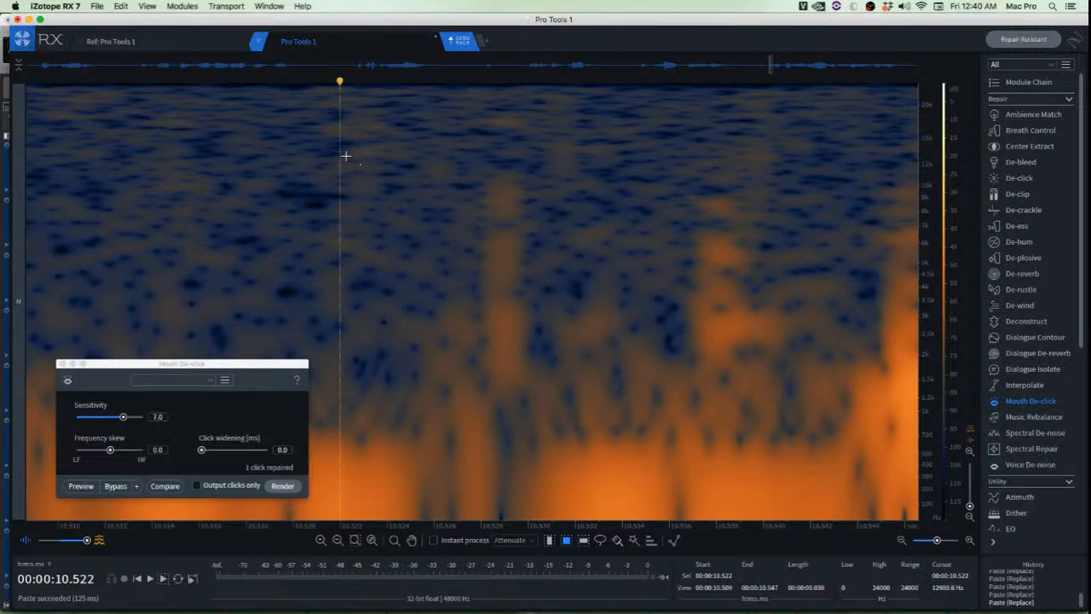
# Cover the remaining trace of that click, from about 10.526 to 10.531 s, with another copied noise patch
pyautogui.moveTo(346, 156); pyautogui.dragTo(474, 421)
pyautogui.moveTo(421, 357); pyautogui.dragTo(504, 350)
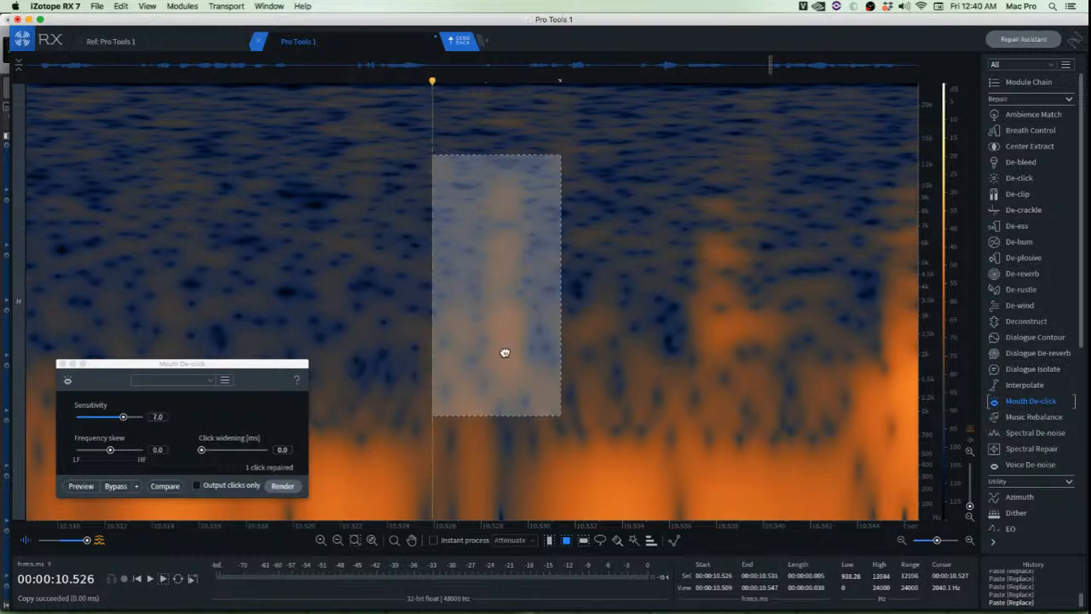
pyautogui.press('super+v')
pyautogui.click(656, 343)
# Paste background noise over the next mouth click, at about 10.54 s
pyautogui.scroll(-3, 600, 399)
pyautogui.scroll(4, 660, 315)
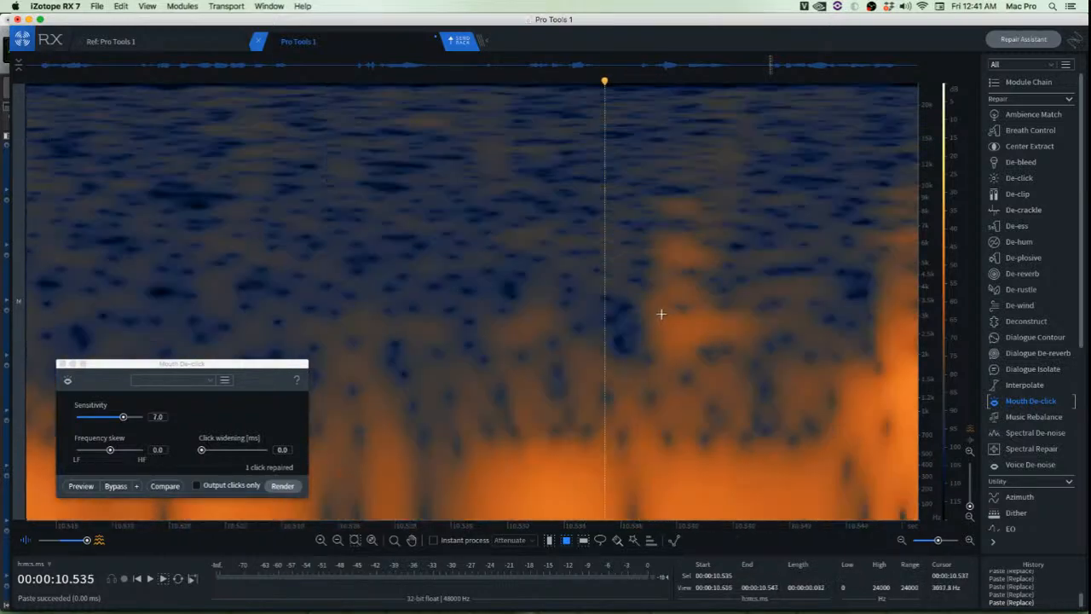
pyautogui.moveTo(485, 152); pyautogui.dragTo(674, 321)
pyautogui.press('super+v')
pyautogui.hscroll(5, 557, 317)
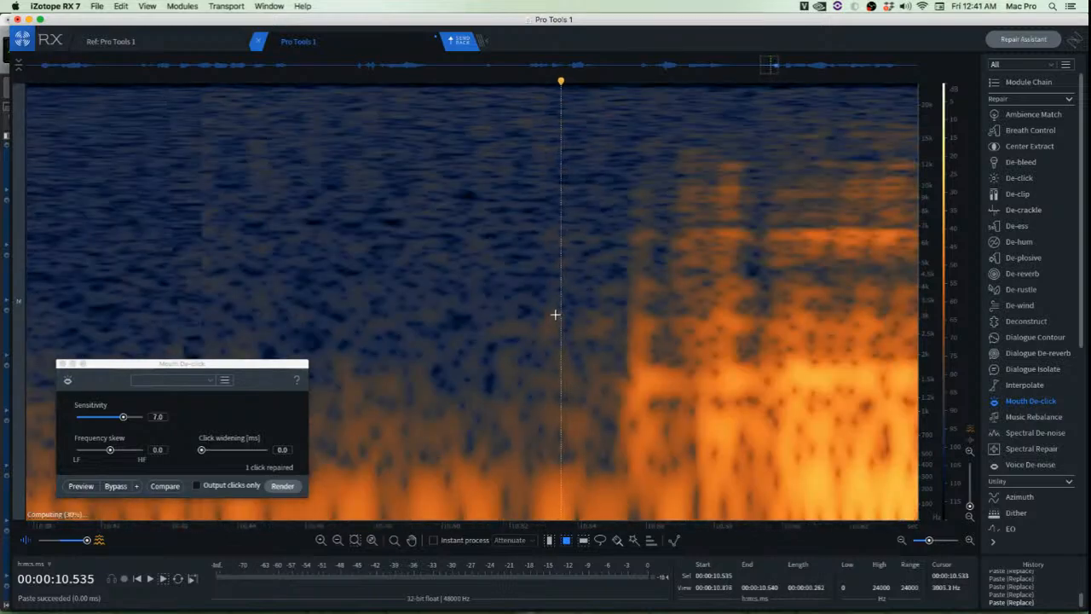
# Paste noise copied from just before over the vertical smear from about 10.542 to 10.550 s, between about 512 Hz and 14.4 kHz
pyautogui.moveTo(472, 145); pyautogui.dragTo(592, 454)
pyautogui.moveTo(520, 379); pyautogui.dragTo(608, 382)
pyautogui.press('super+v')
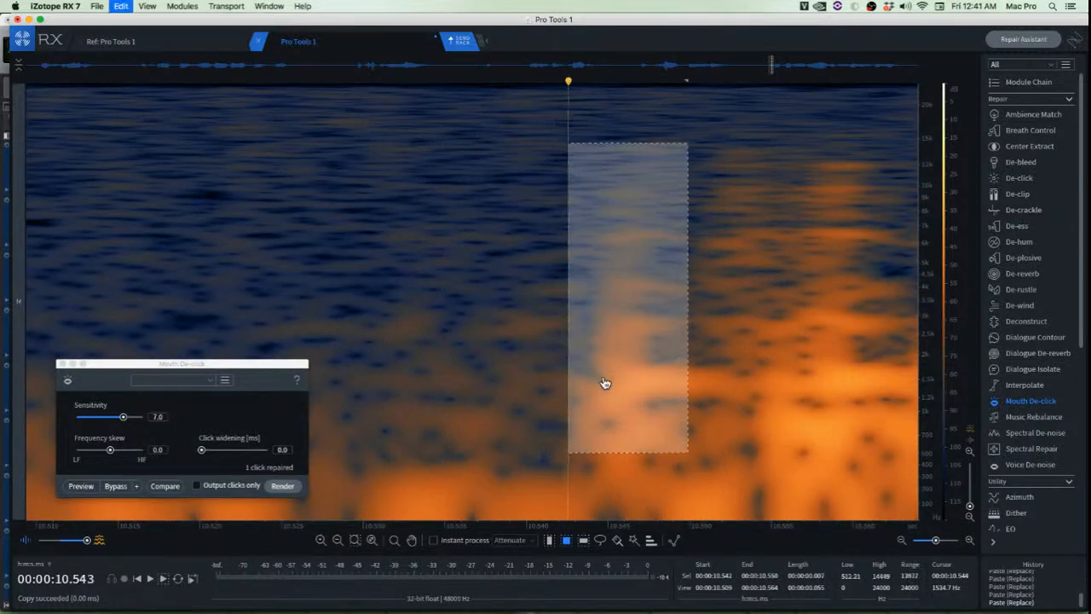
pyautogui.click(517, 372)
# Replace the high-frequency onset before the word, from about 10.546 to 10.566 s above 1.8 kHz, with copied background noise
pyautogui.scroll(-3, 505, 367)
pyautogui.scroll(3, 635, 289)
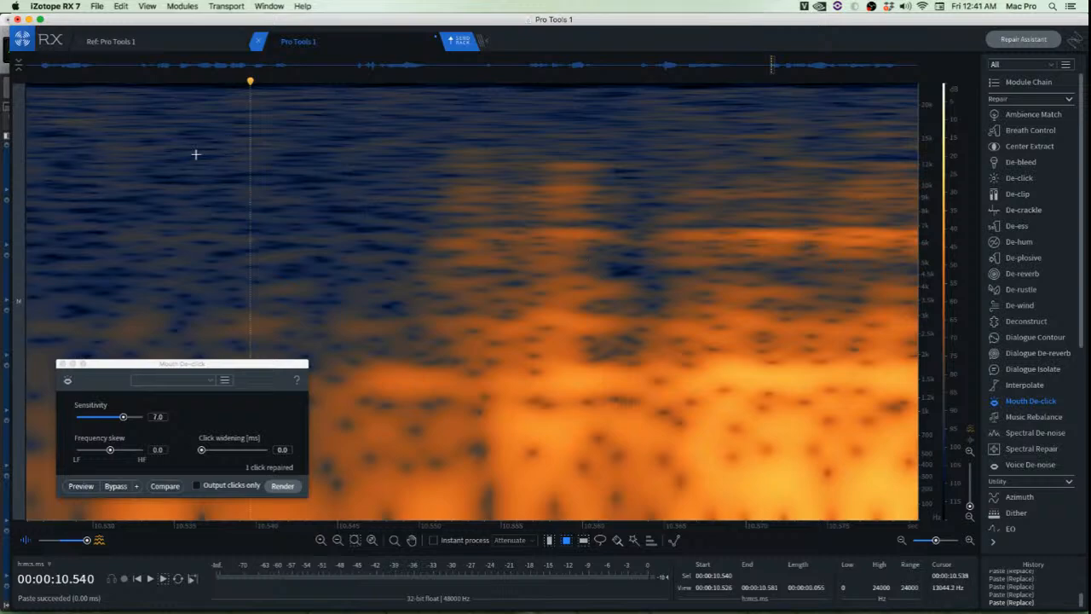
pyautogui.moveTo(37, 143); pyautogui.dragTo(355, 361)
pyautogui.moveTo(271, 282); pyautogui.dragTo(339, 282)
pyautogui.moveTo(280, 236); pyautogui.dragTo(531, 236)
pyautogui.press('super+v')
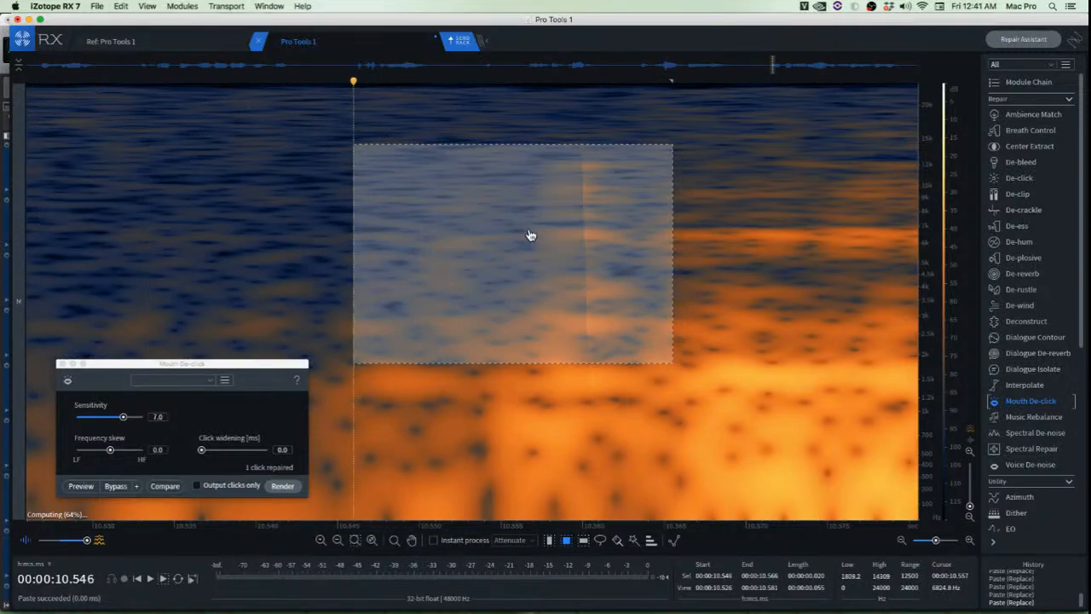
pyautogui.press('super+v')
pyautogui.click(396, 205)
# Play the repaired gap and following words repeatedly from 10.425 s to check for leftover mouth noise
pyautogui.scroll(-2, 414, 201)
pyautogui.scroll(-3, 414, 201)
pyautogui.click(173, 163)
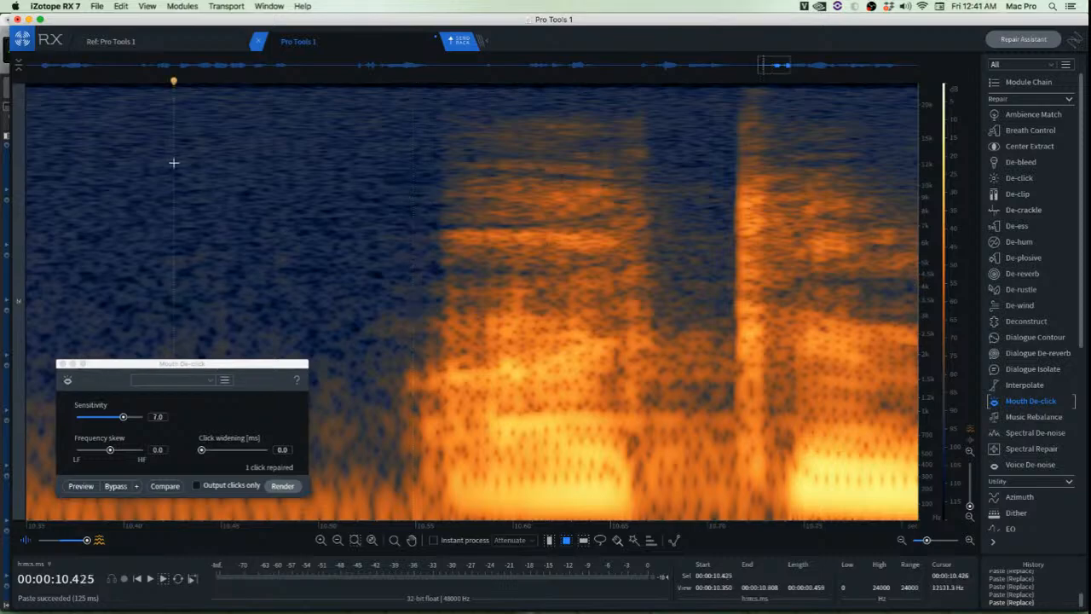
pyautogui.press('space')
pyautogui.scroll(-5, 275, 209)
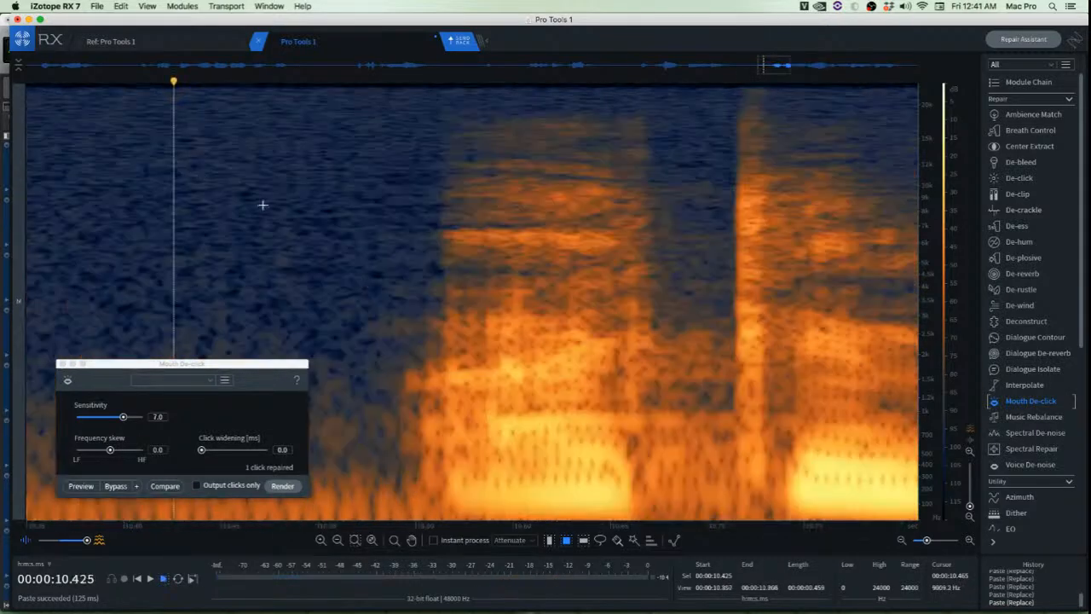
pyautogui.scroll(-1, 277, 209)
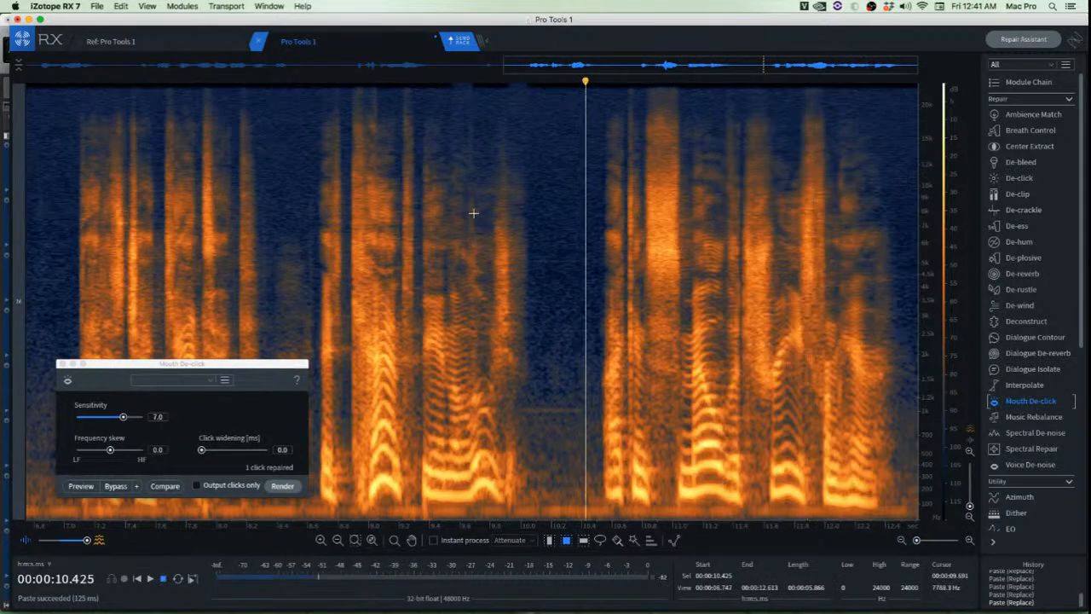
pyautogui.press('space')
pyautogui.press('space')
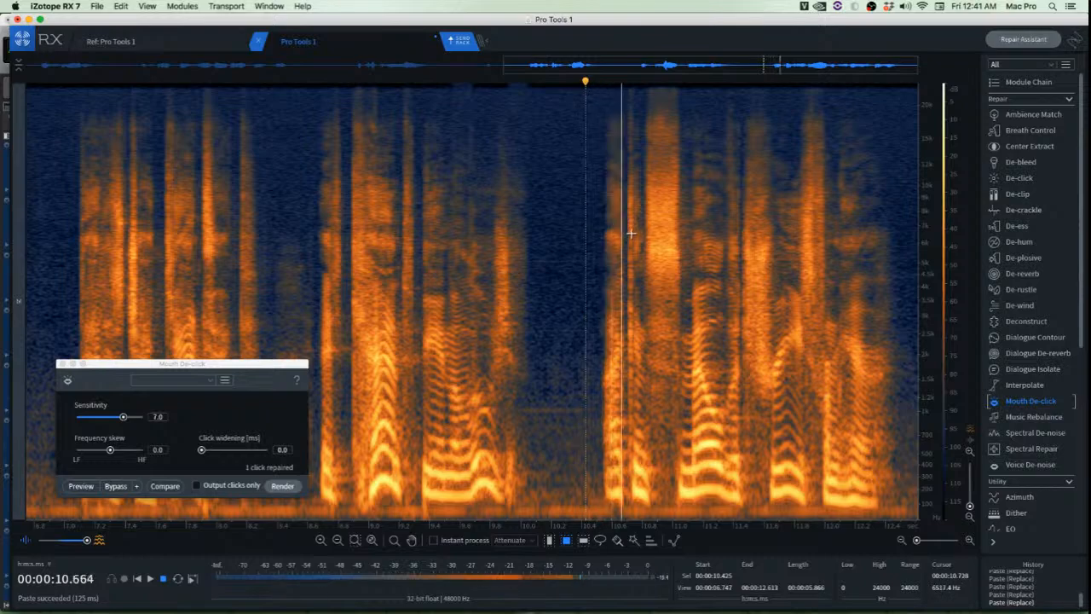
pyautogui.press('space')
pyautogui.press('space')
pyautogui.press('space')
pyautogui.press('space')
pyautogui.press('space')
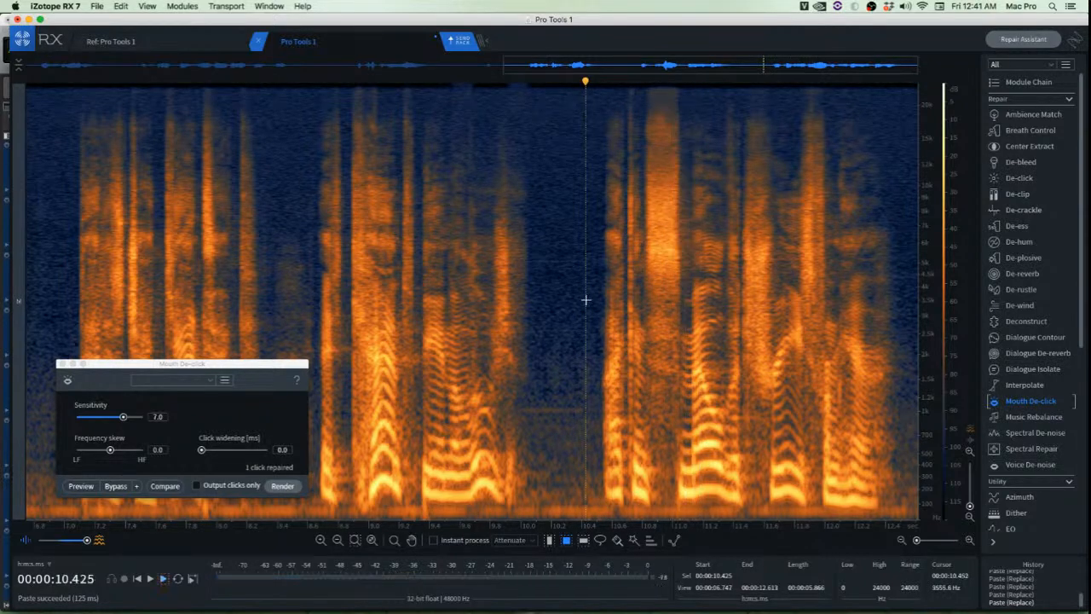
# Try Spectral Repair Attenuate on the low-frequency burst from about 10.537 to 10.567 s below 1.8 kHz, and undo it
pyautogui.scroll(5, 583, 315)
pyautogui.scroll(5, 616, 304)
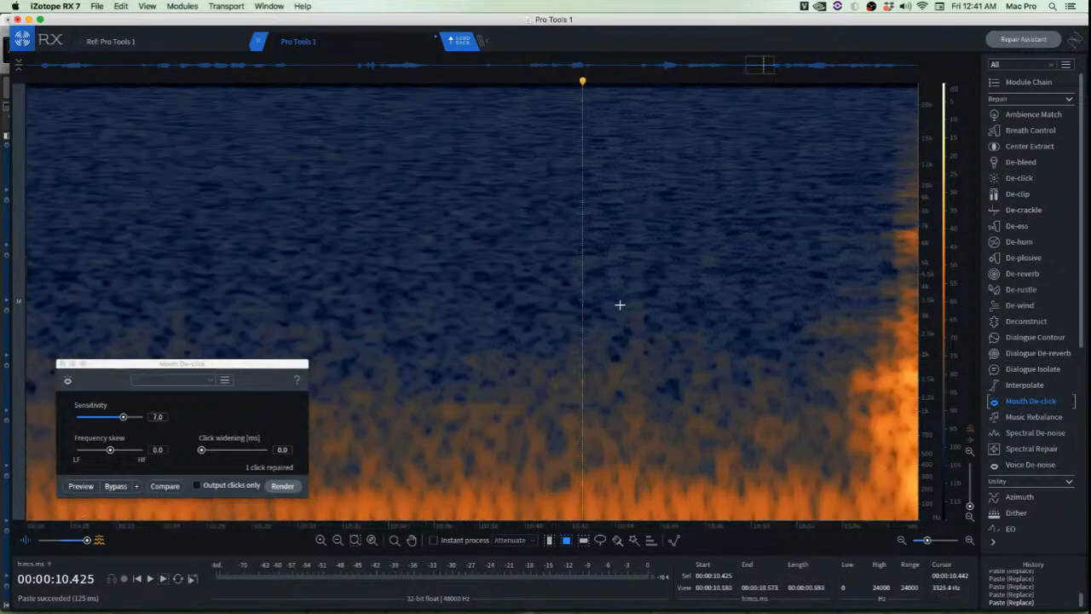
pyautogui.scroll(-1, 716, 465)
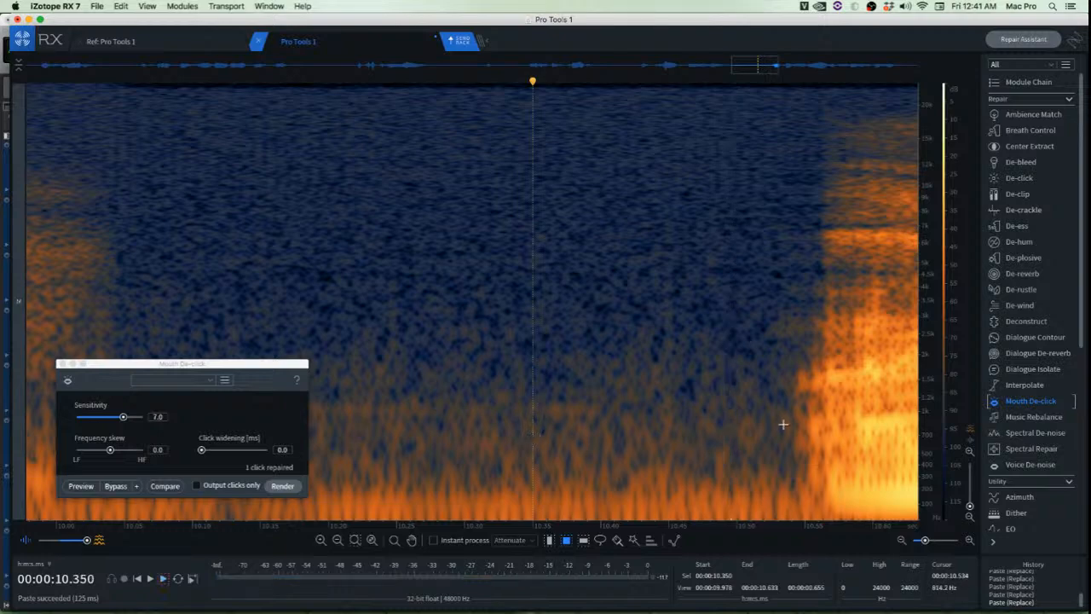
pyautogui.moveTo(785, 368); pyautogui.dragTo(818, 503)
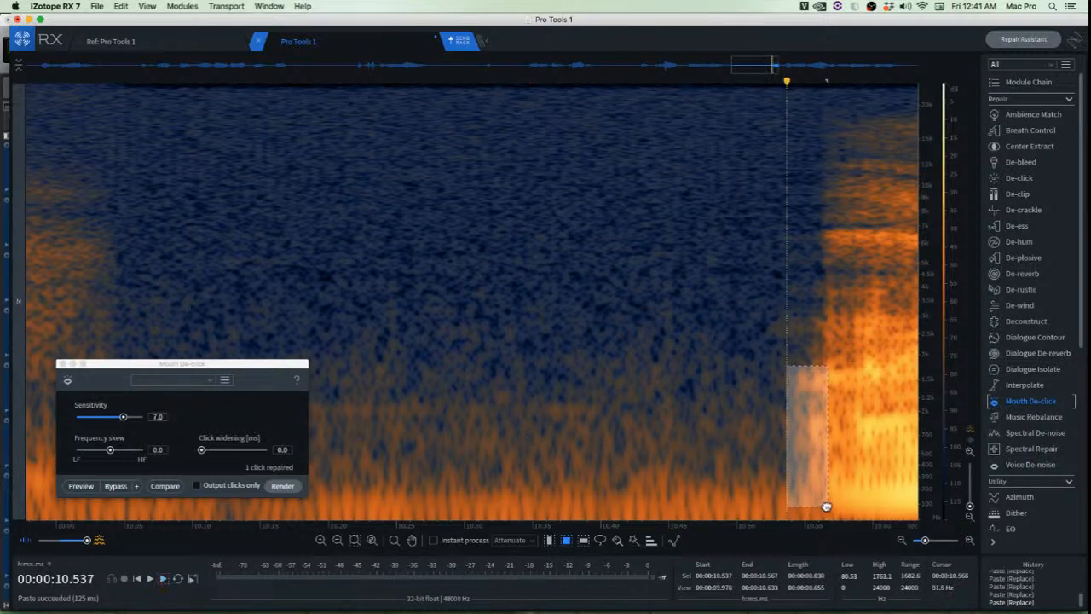
pyautogui.press('BackSpace')
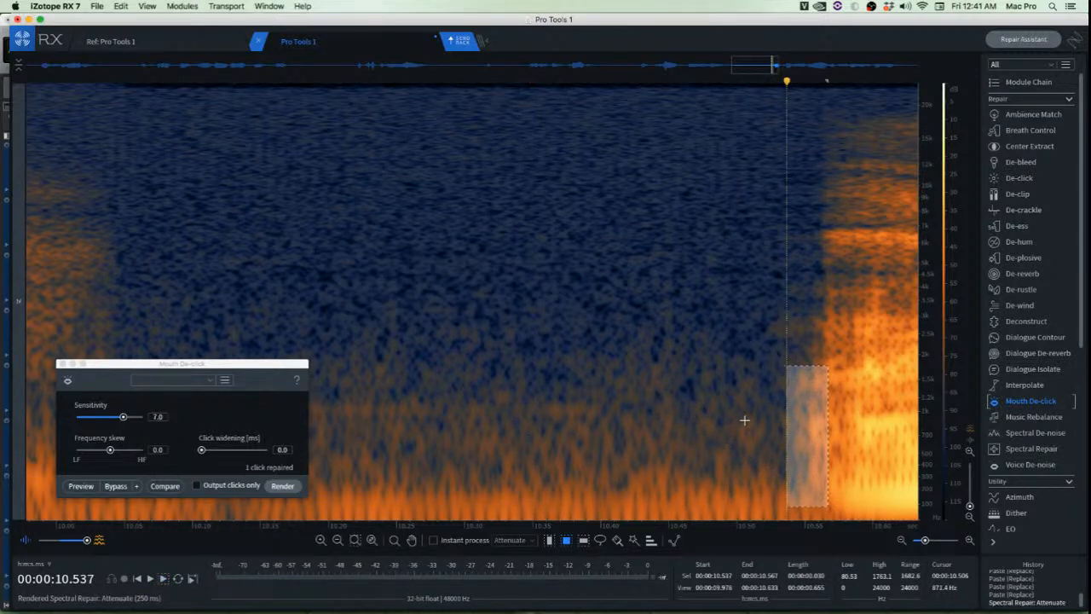
pyautogui.press('super+z')
# Paste low-frequency noise from just before over the word's onset, from about 10.521 to 10.573 s
pyautogui.click(863, 409)
pyautogui.scroll(5, 829, 409)
pyautogui.moveTo(491, 345); pyautogui.dragTo(725, 523)
pyautogui.moveTo(664, 489); pyautogui.dragTo(797, 488)
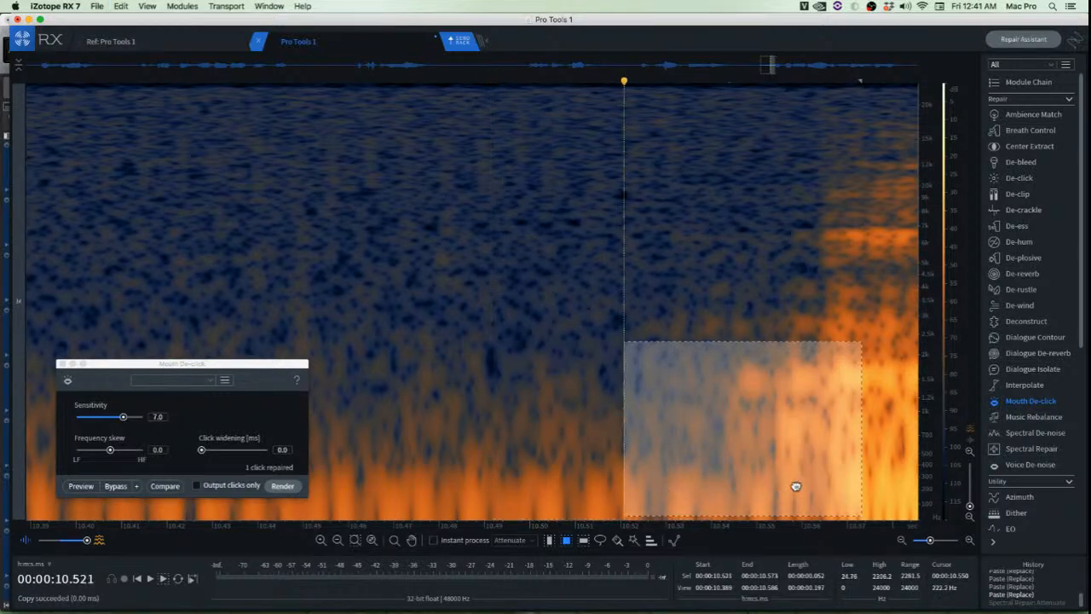
pyautogui.press('super+v')
pyautogui.click(571, 408)
# Play the repaired transition into the word from 10.462 s to check how it sounds
pyautogui.click(359, 303)
pyautogui.press('space')
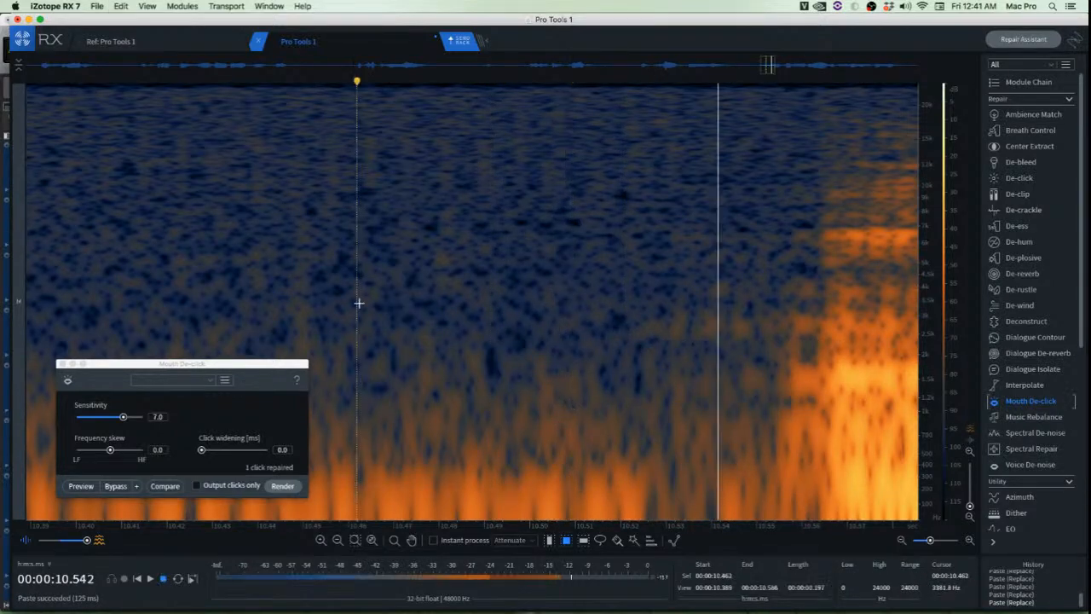
pyautogui.press('space')
pyautogui.scroll(-5, 359, 310)
pyautogui.press('space')
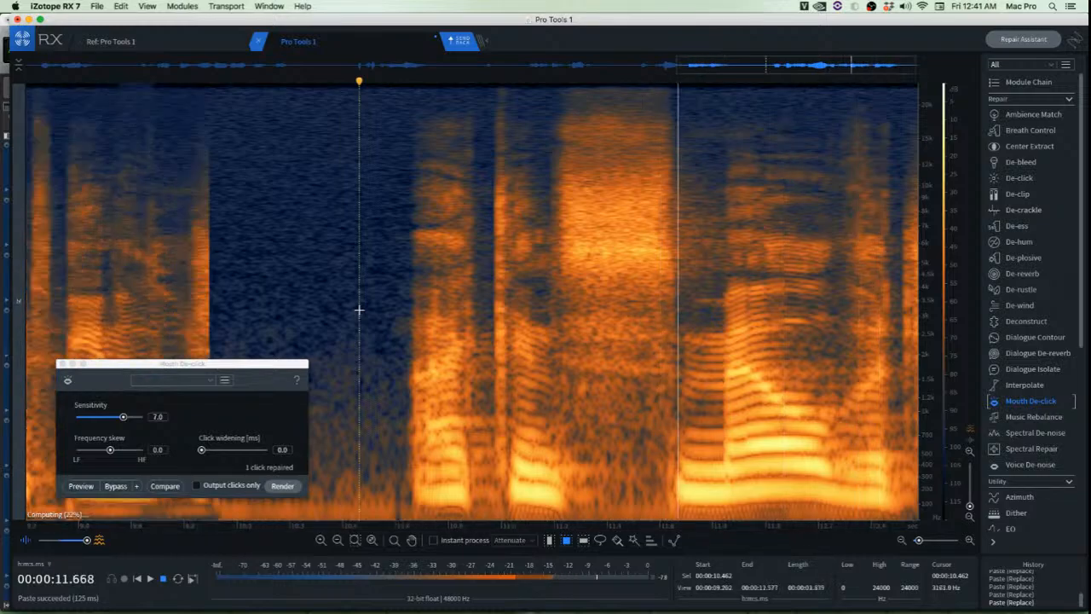
pyautogui.press('space')
# Play the word starting at 11.017 s repeatedly to listen for leftover mouth noise
pyautogui.click(505, 249)
pyautogui.scroll(6, 451, 220)
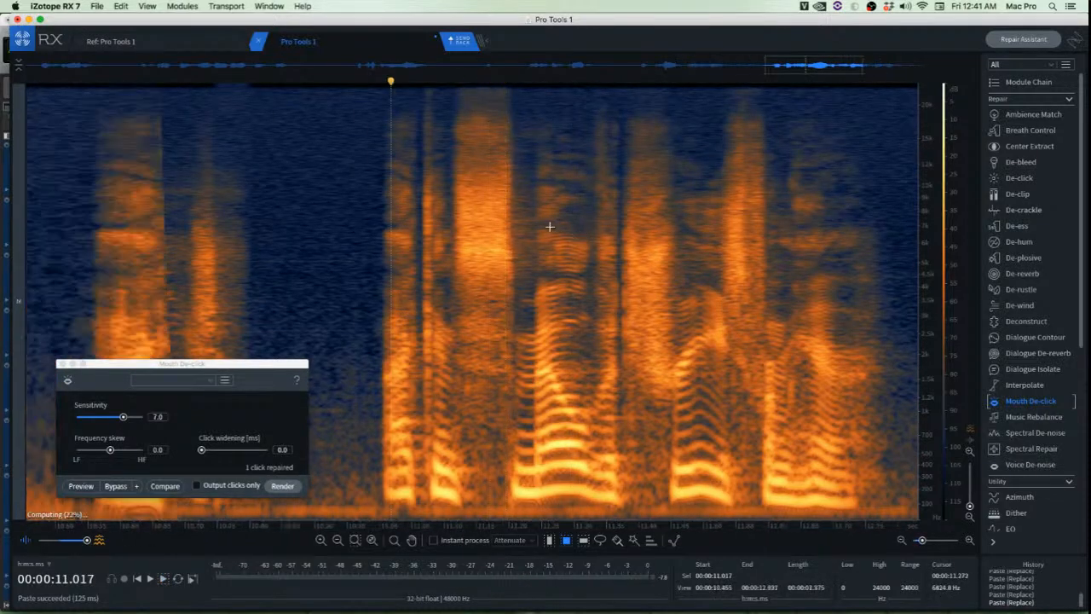
pyautogui.scroll(-2, 451, 220)
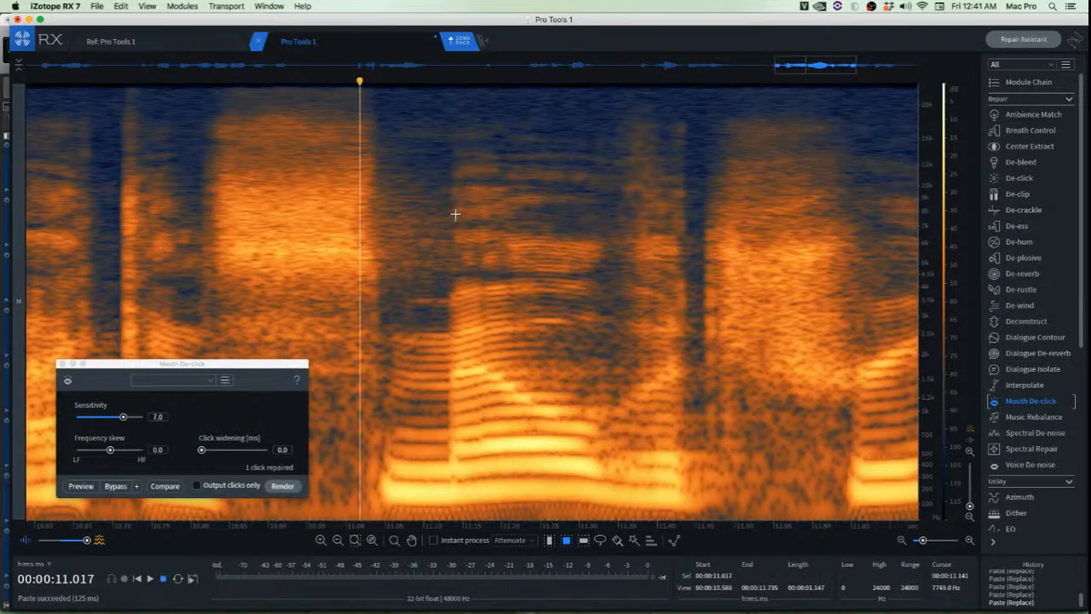
pyautogui.press('space')
pyautogui.press('space')
pyautogui.press('space')
pyautogui.press('space')
pyautogui.press('space')
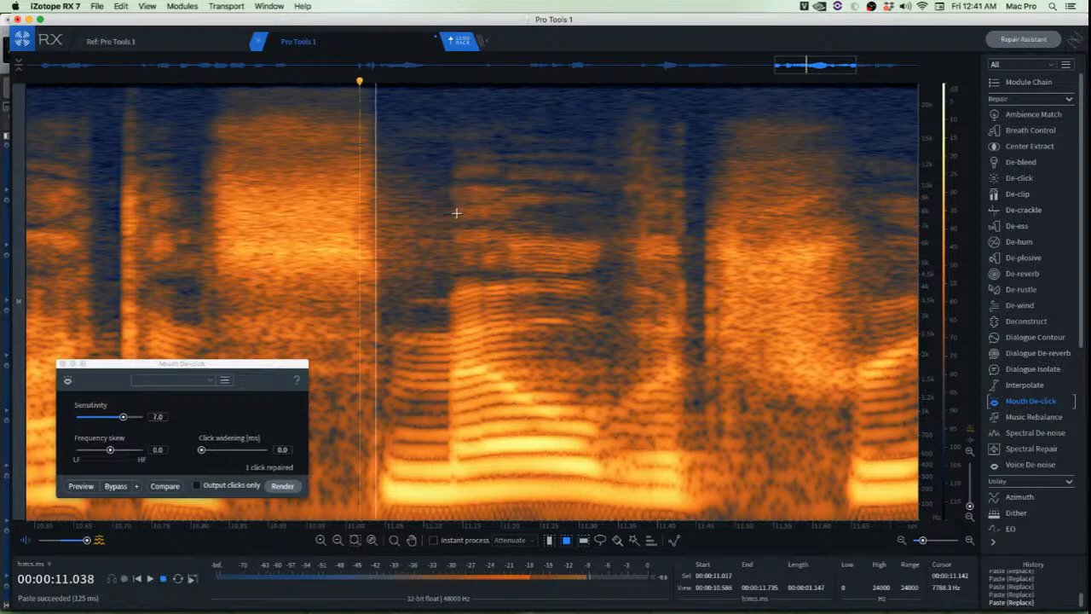
pyautogui.press('space')
pyautogui.press('space')
pyautogui.press('space')
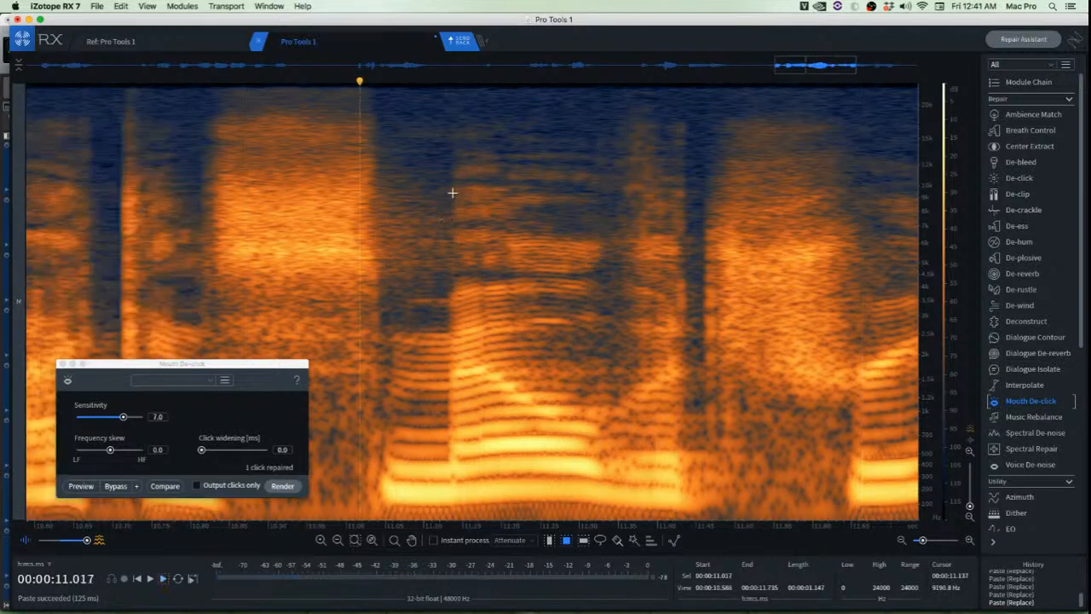
# Try Spectral Repair Attenuate on the band from 11.114 to 11.245 s between about 5.9 and 6.9 kHz, play it, and undo it
pyautogui.moveTo(444, 181); pyautogui.dragTo(537, 243)
pyautogui.click(521, 233)
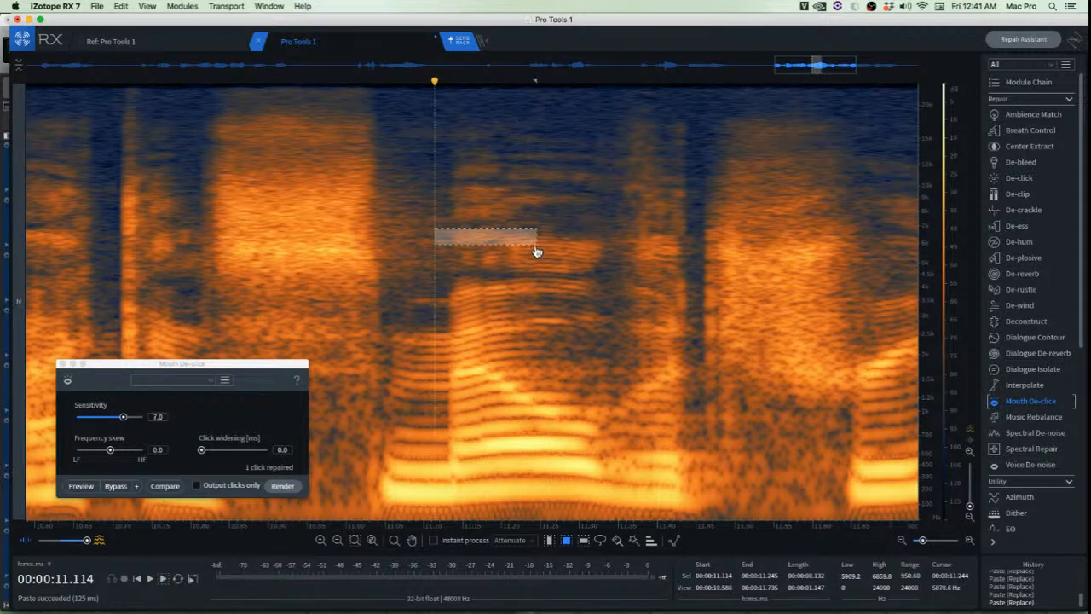
pyautogui.press('super+shift+5')
pyautogui.click(245, 180)
pyautogui.press('space')
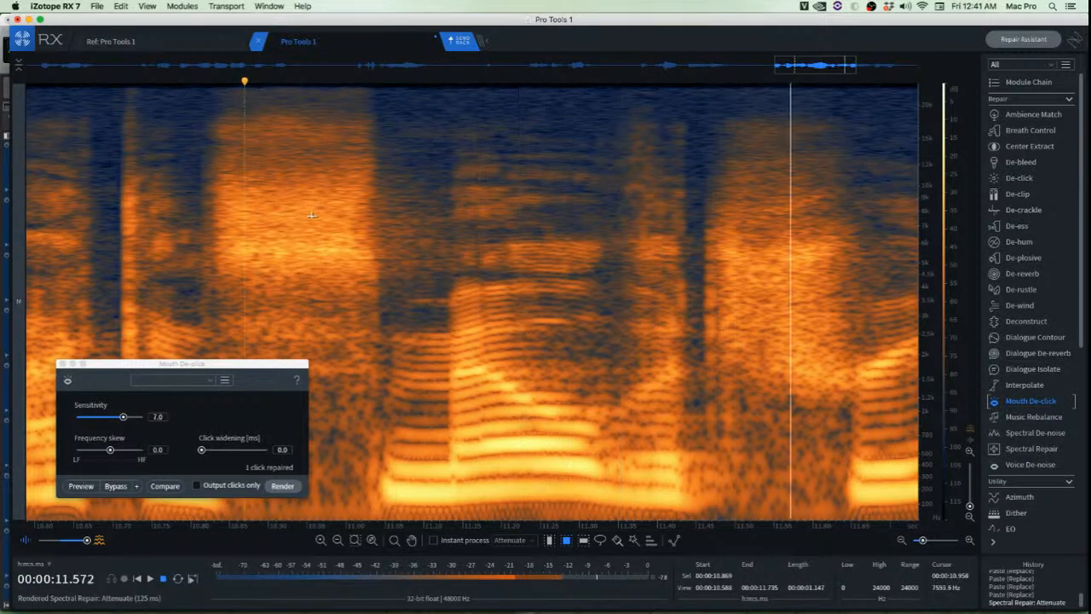
pyautogui.press('space')
pyautogui.press('space')
pyautogui.press('space')
pyautogui.click(431, 230)
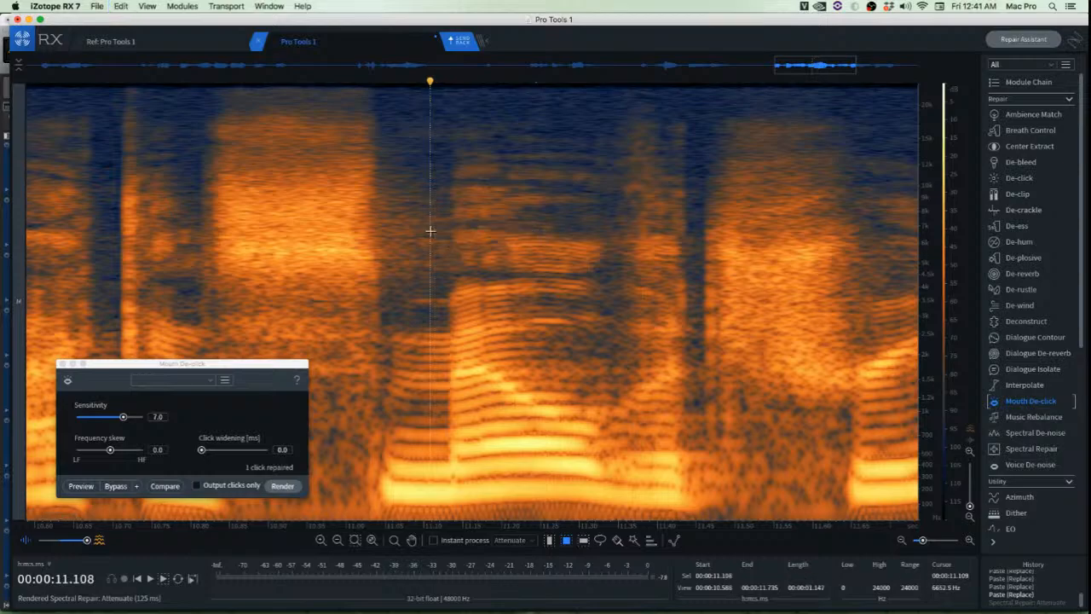
# Apply Spectral Repair Attenuate from about 11.125 to 11.227 s between 4.3 and 5.7 kHz, and play the result from 10.871 s
pyautogui.moveTo(443, 248); pyautogui.dragTo(522, 282)
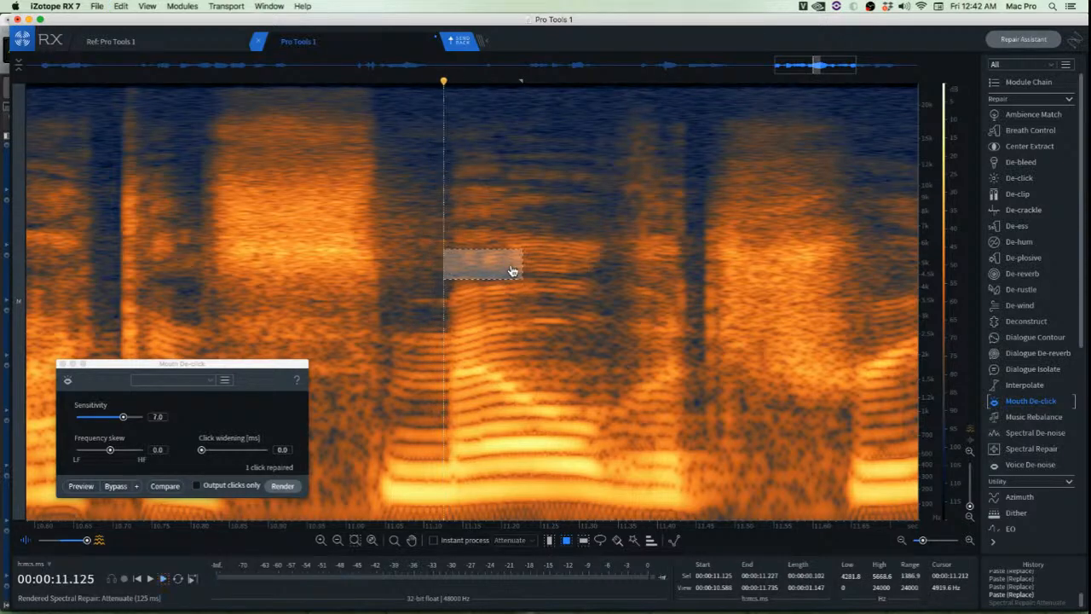
pyautogui.press('super+shift+5')
pyautogui.click(246, 179)
pyautogui.press('space')
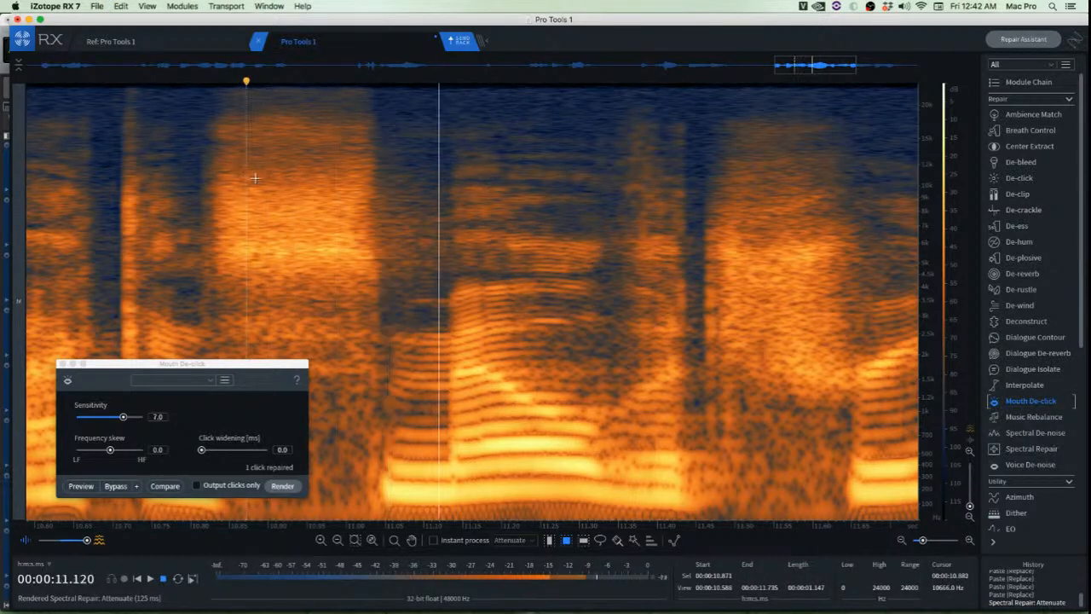
pyautogui.press('space')
pyautogui.press('space')
pyautogui.press('space')
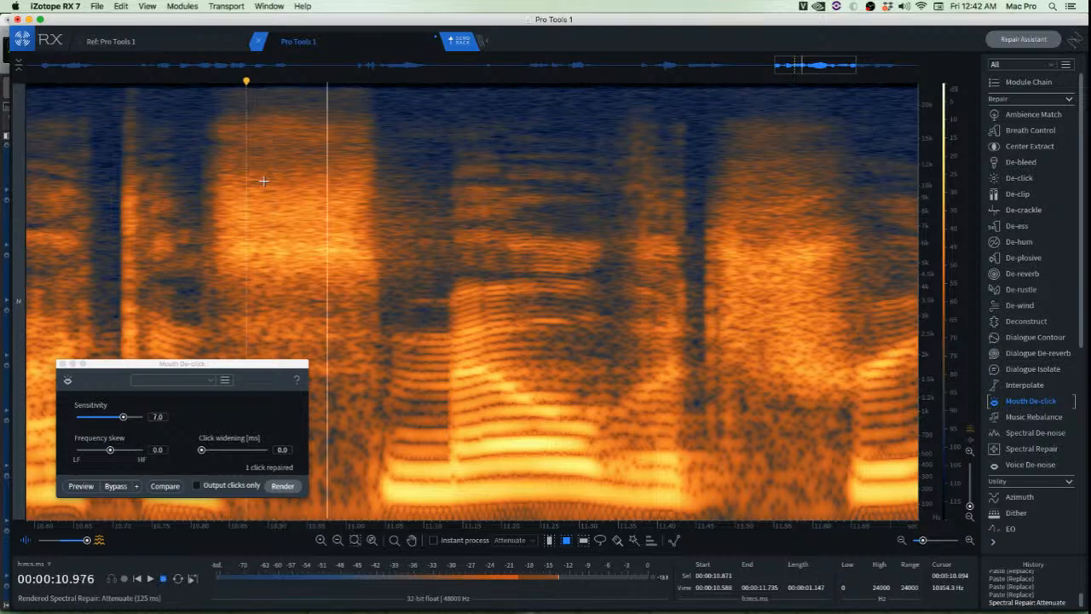
pyautogui.press('space')
# Attenuate the band from about 11.123 to 11.250 s between 5.2 and 7.2 kHz, and play back from just before 11 s
pyautogui.moveTo(442, 224); pyautogui.dragTo(536, 256)
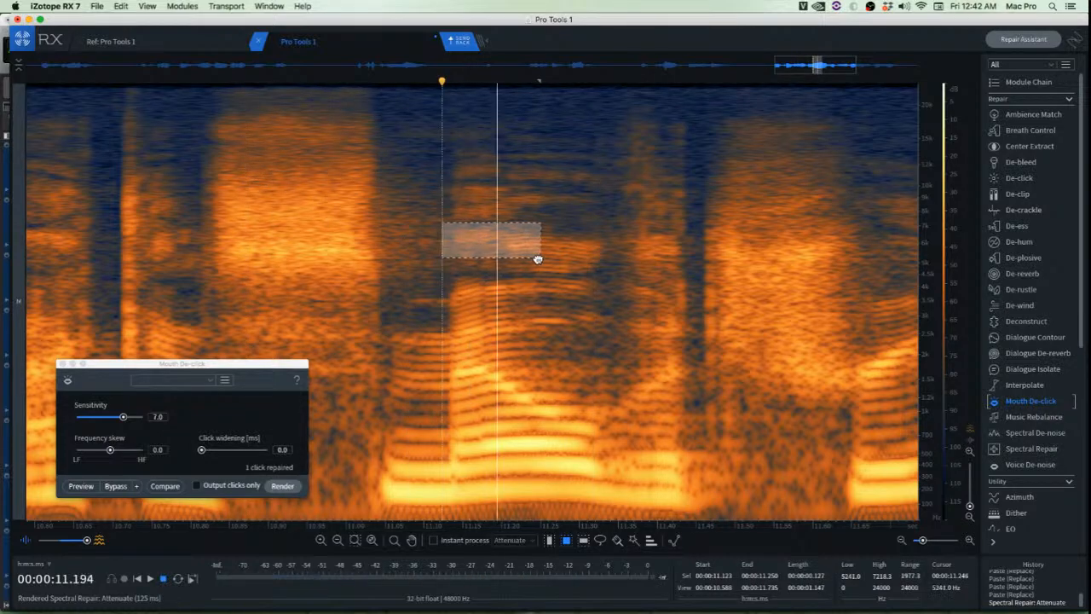
pyautogui.press('super+shift+5')
pyautogui.click(306, 203)
pyautogui.press('space')
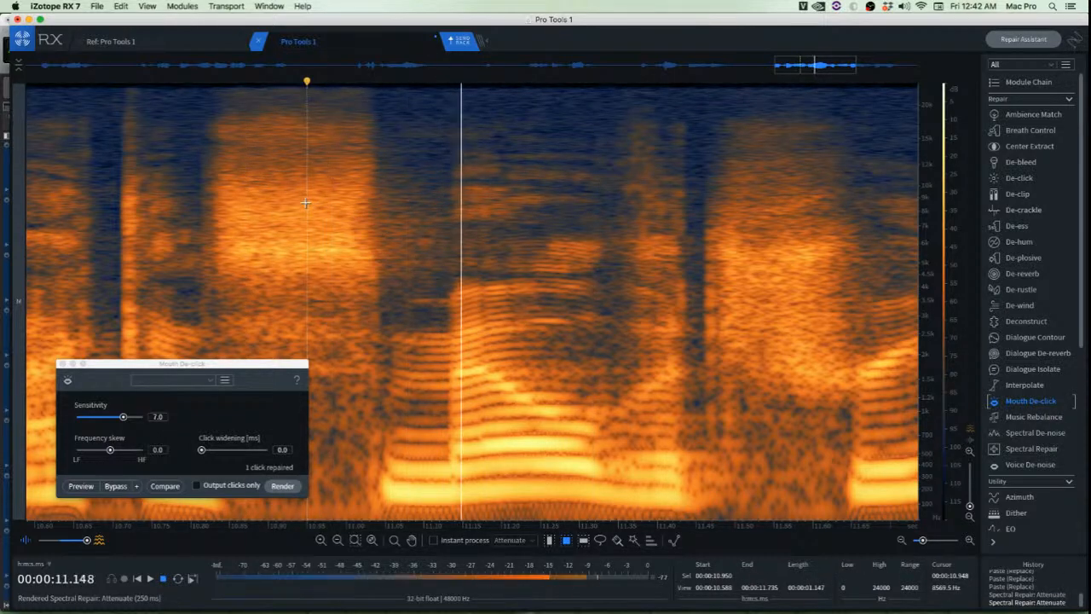
pyautogui.scroll(-8, 365, 222)
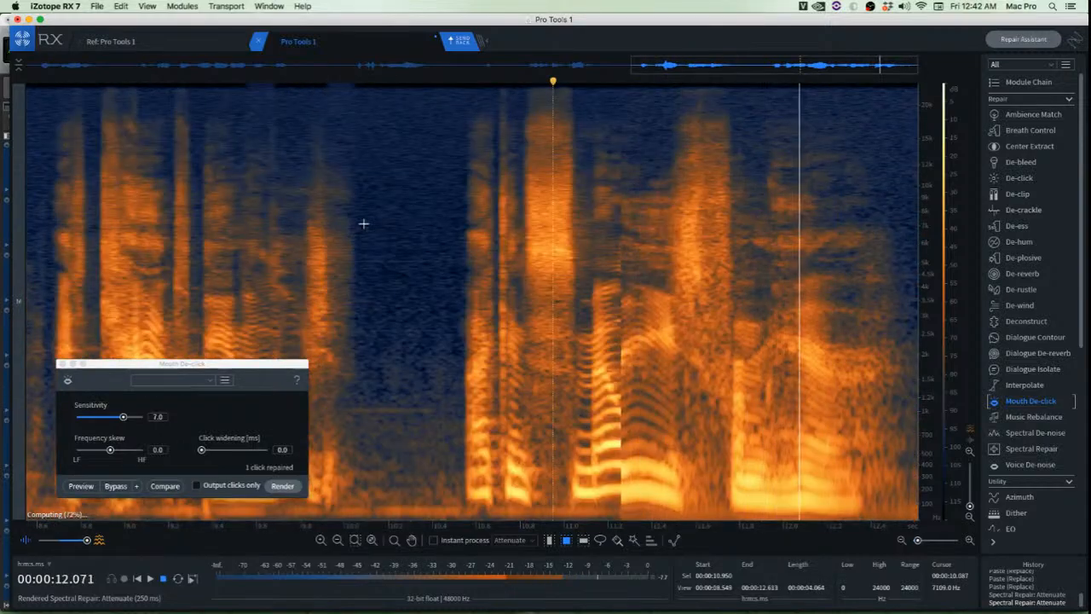
pyautogui.click(664, 204)
pyautogui.press('space')
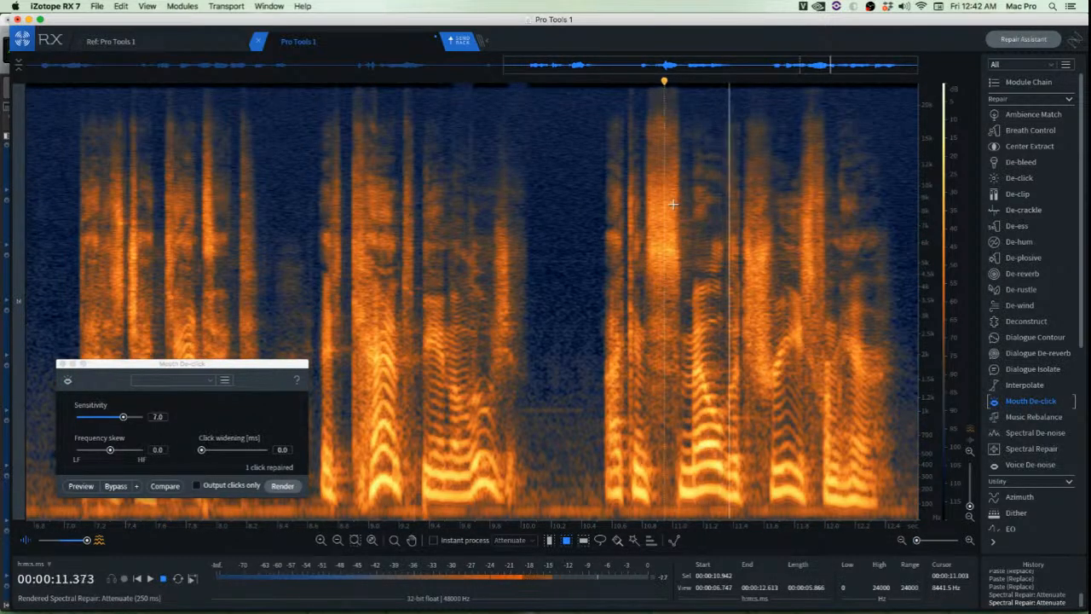
# Paste nearby noise over the stray mid-frequency sound between the words near 11.9 s, and play the repair
pyautogui.scroll(8, 849, 234)
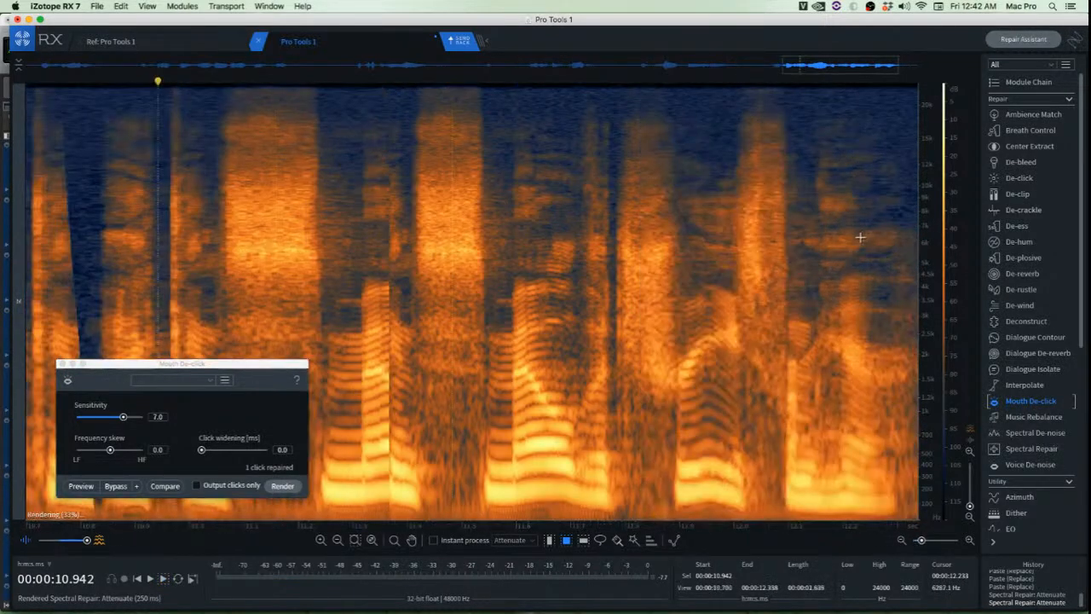
pyautogui.scroll(4, 583, 274)
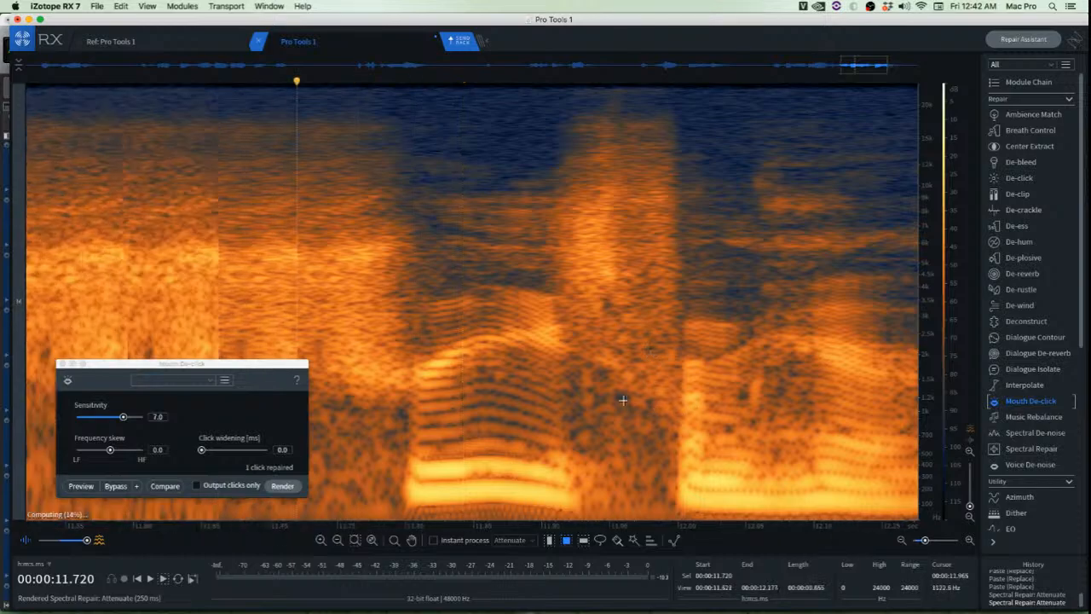
pyautogui.moveTo(520, 326); pyautogui.dragTo(518, 427)
pyautogui.press('super+v')
pyautogui.click(620, 417)
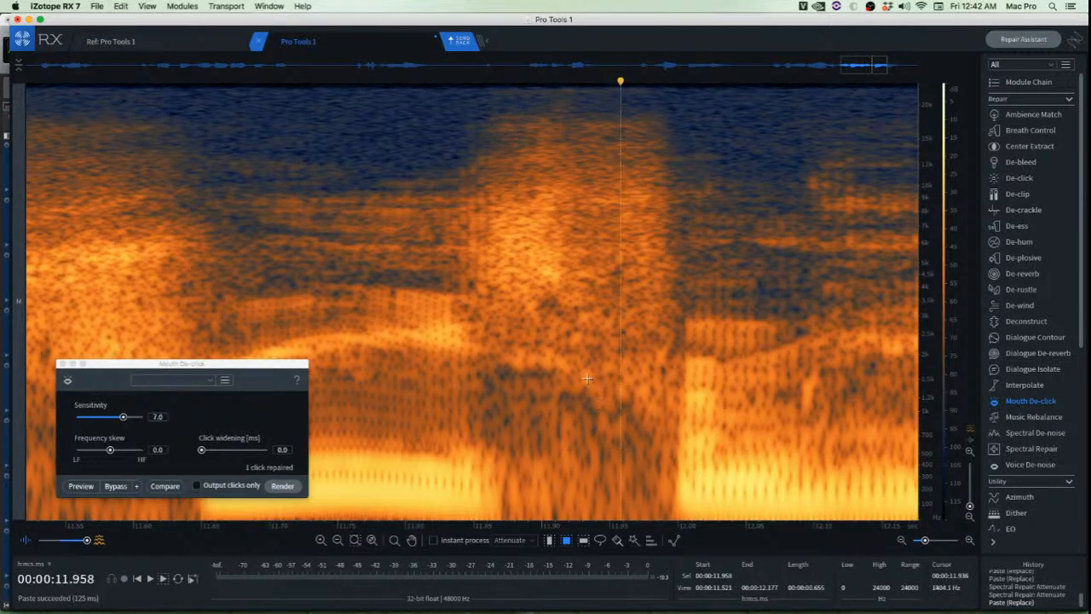
pyautogui.press('space')
pyautogui.press('space')
pyautogui.press('space')
pyautogui.press('space')
# Paste noise over the small click inside the last word near 12.1 s, around 1 to 2 kHz
pyautogui.scroll(-5, 432, 275)
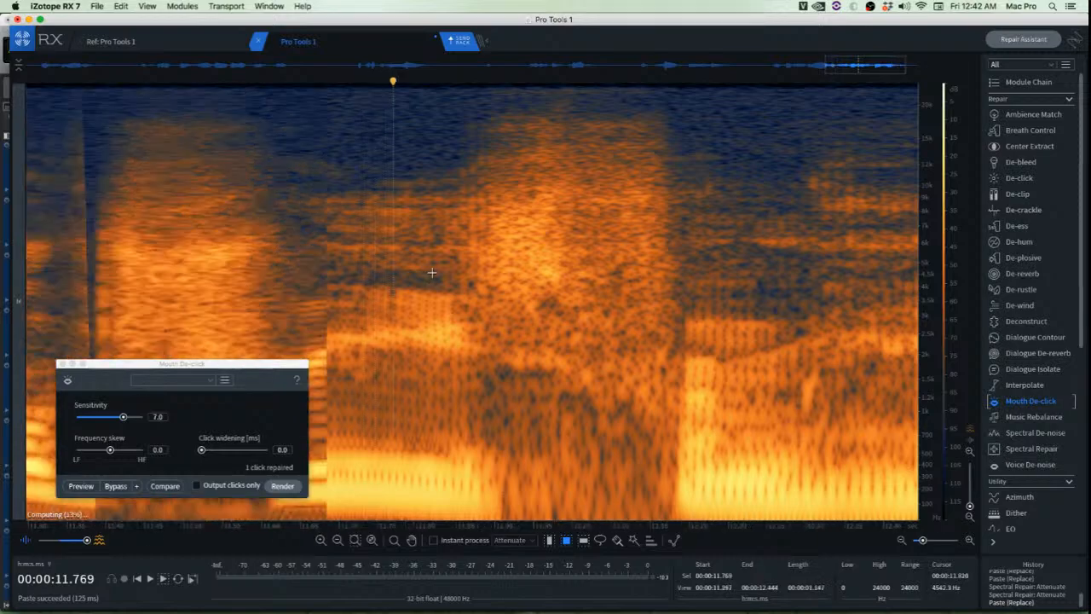
pyautogui.scroll(5, 591, 368)
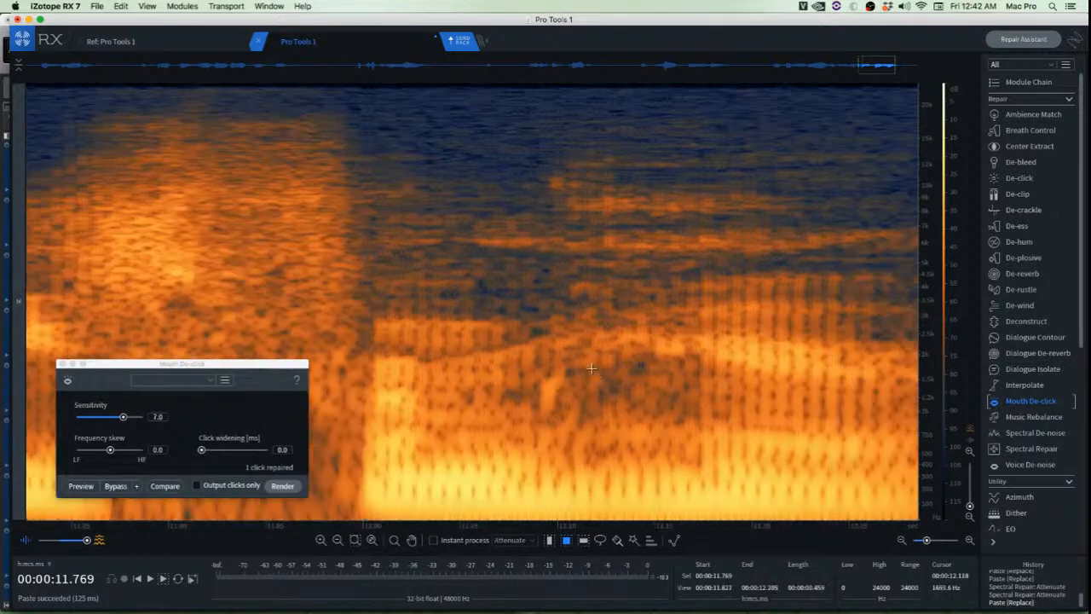
pyautogui.moveTo(574, 342); pyautogui.dragTo(546, 419)
pyautogui.press('super+v')
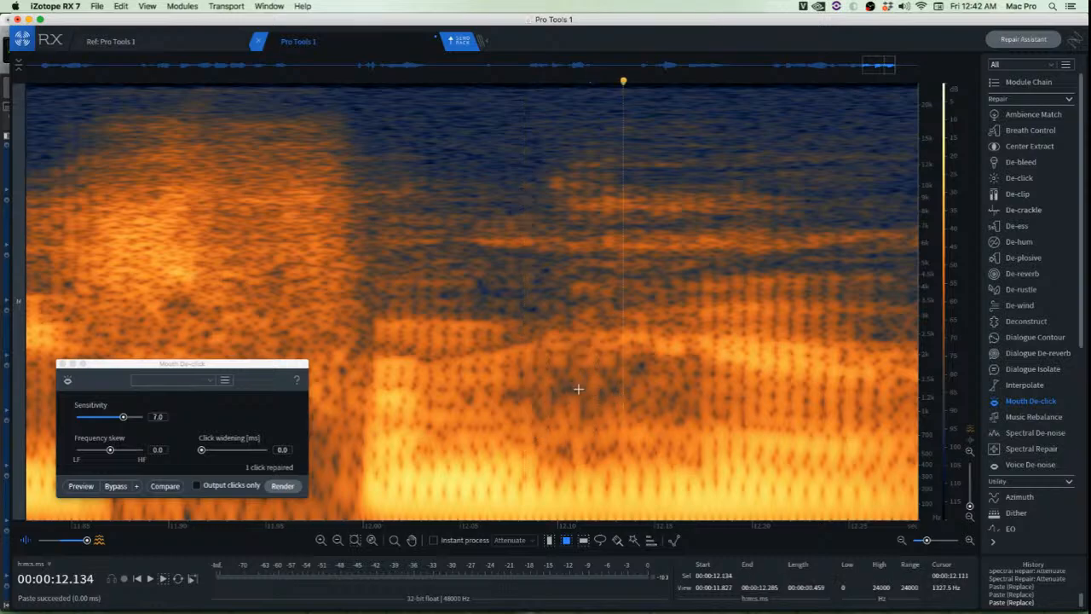
# Play the last word from 12.016 s and the whole final phrase from 10.377 s to check the repairs
pyautogui.click(392, 228)
pyautogui.press('space')
pyautogui.scroll(-5, 424, 238)
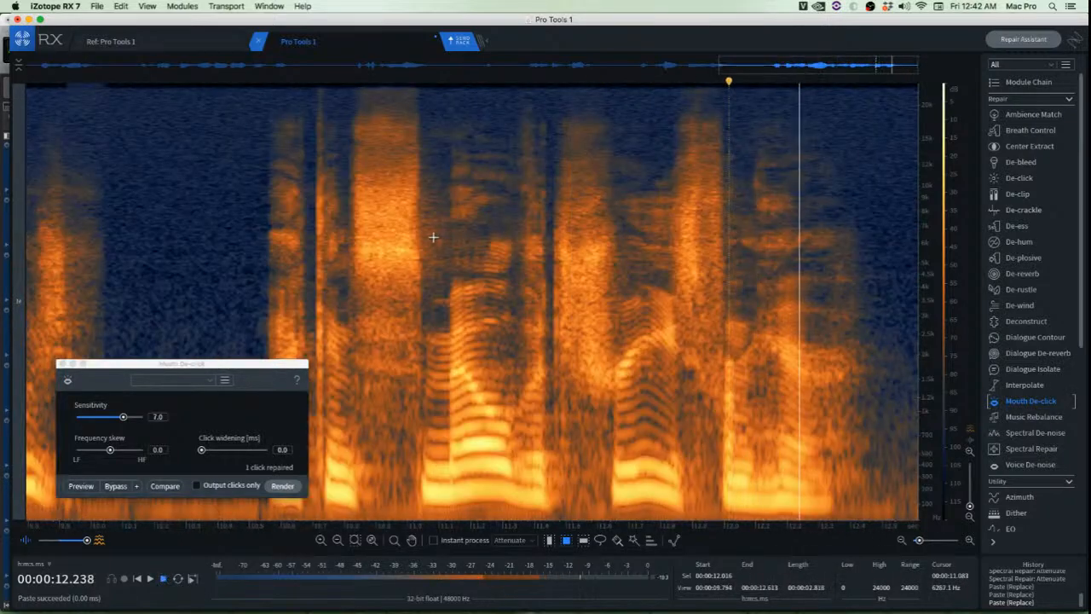
pyautogui.click(209, 197)
pyautogui.press('space')
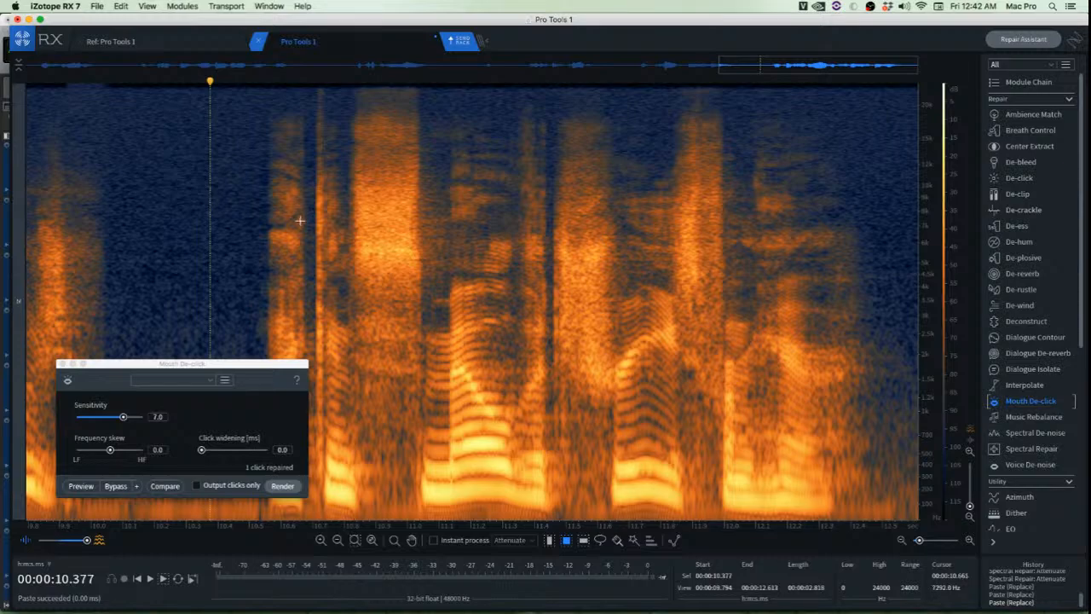
pyautogui.press('space')
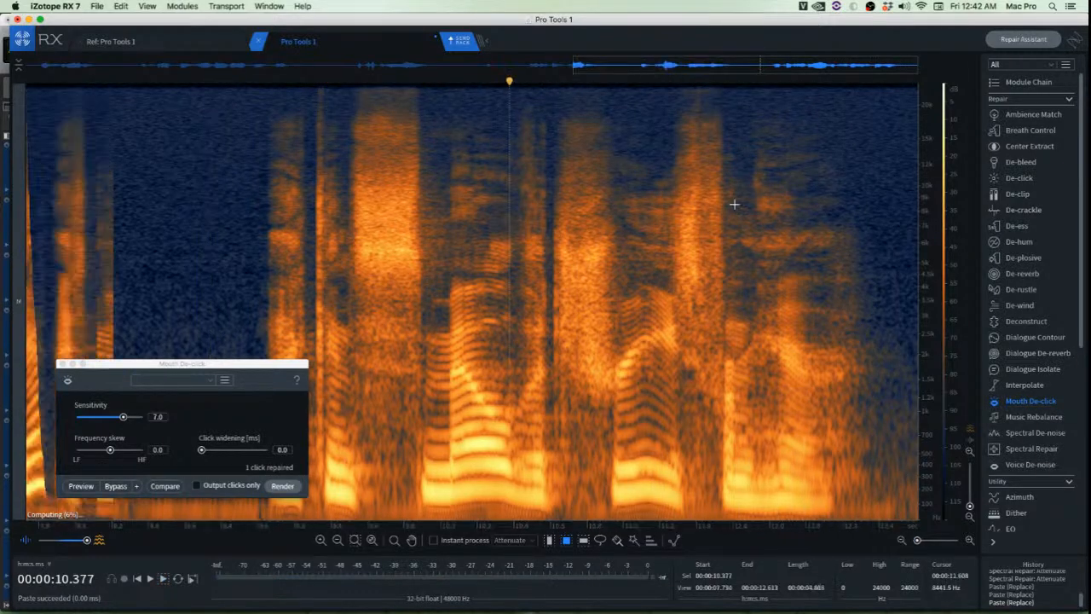
# Play the recording from the very beginning with its full length in view to judge the overall cleanup
pyautogui.scroll(-5, 730, 205)
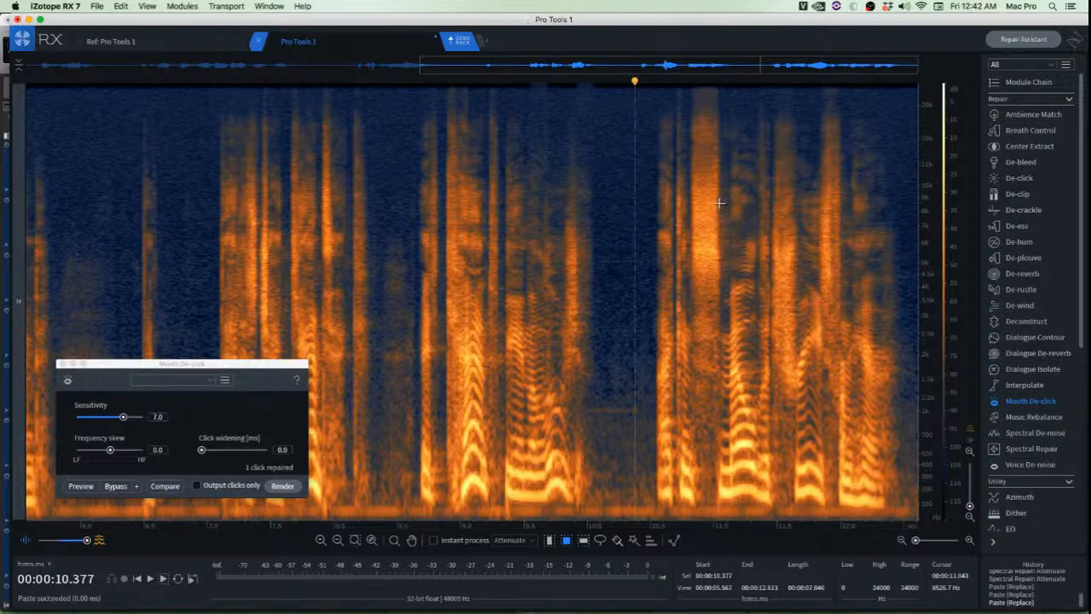
pyautogui.press('Home')
pyautogui.press('space')
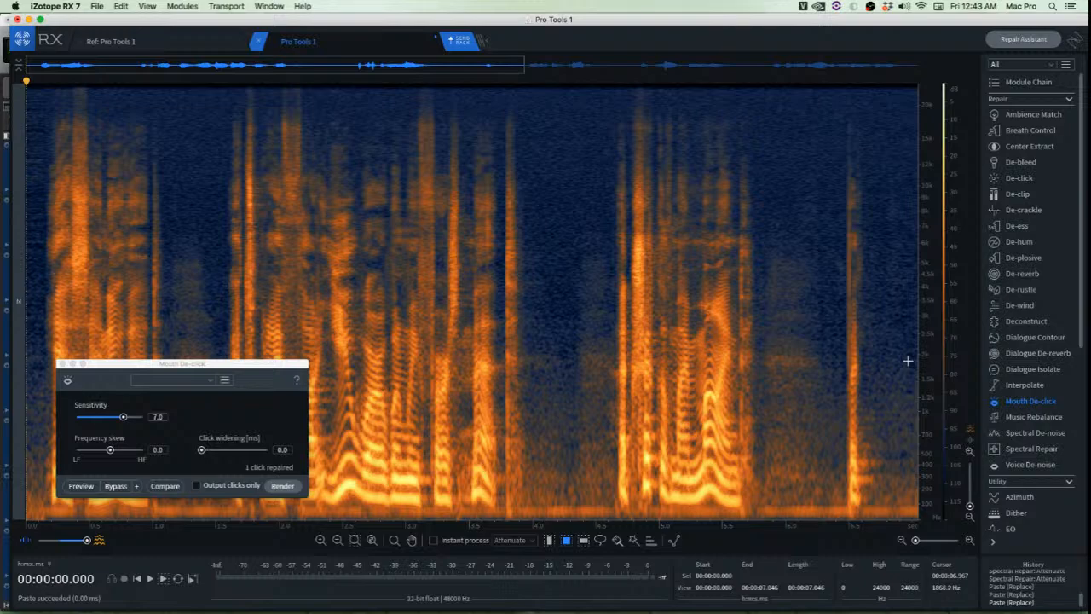
pyautogui.scroll(-3, 715, 335)
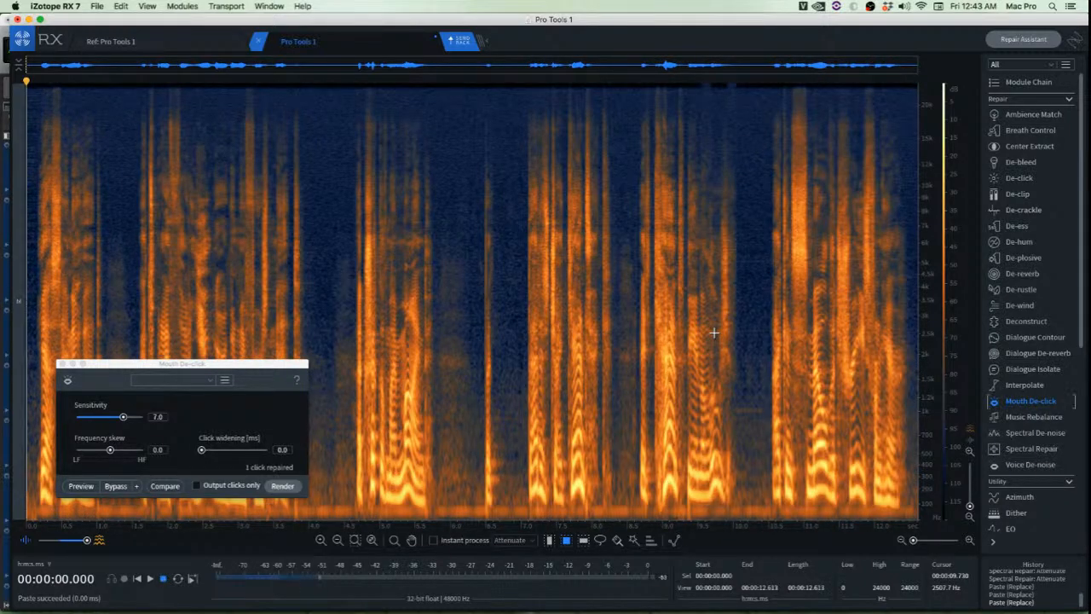
pyautogui.press('space')
pyautogui.press('space')
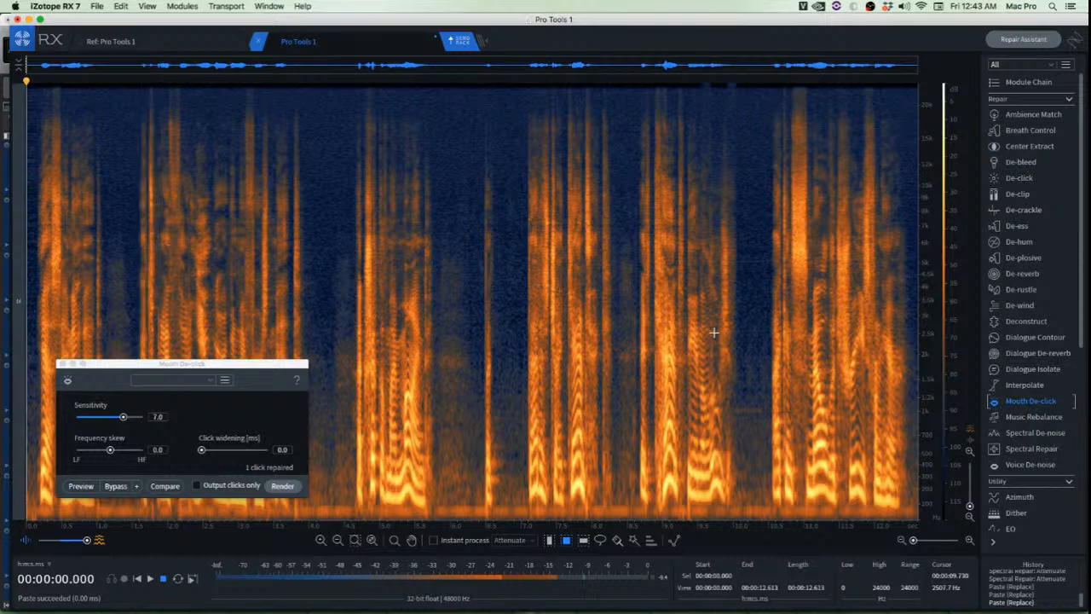
pyautogui.press('space')
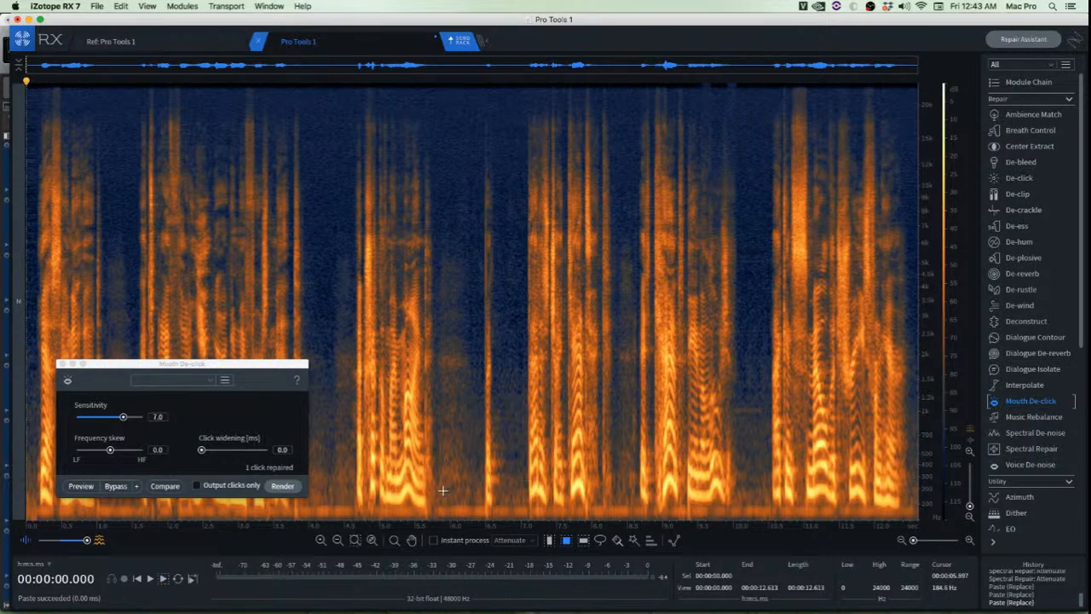
# Learn a Spectral De-noise profile from the low rumble below about 121 Hz between 5.770 and 6.492 s
pyautogui.scroll(5, 443, 491)
pyautogui.moveTo(415, 500); pyautogui.dragTo(588, 518)
pyautogui.press('space')
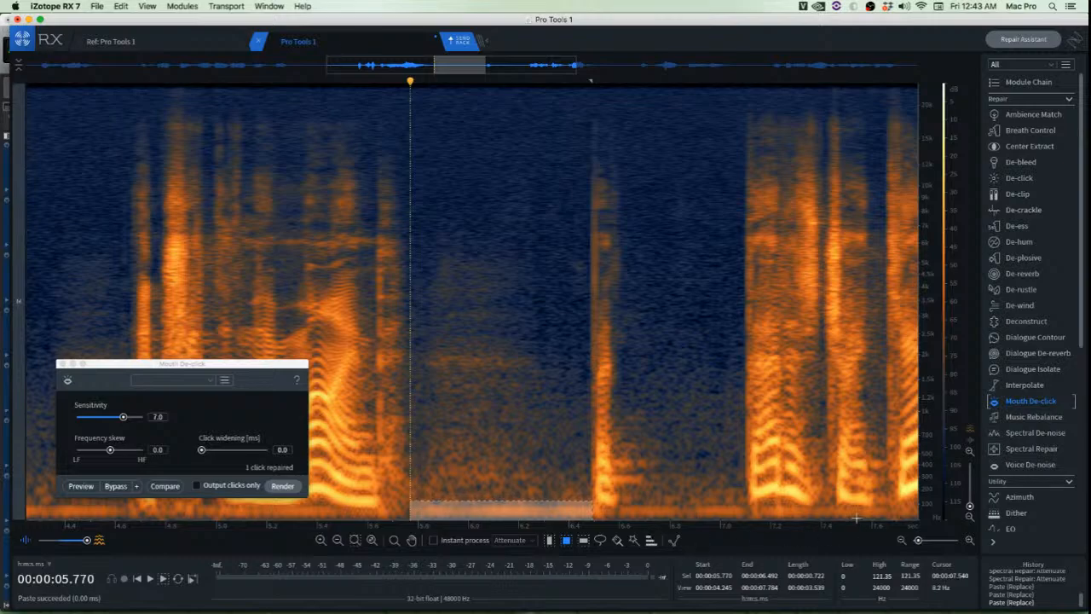
pyautogui.click(1040, 433)
pyautogui.click(215, 176)
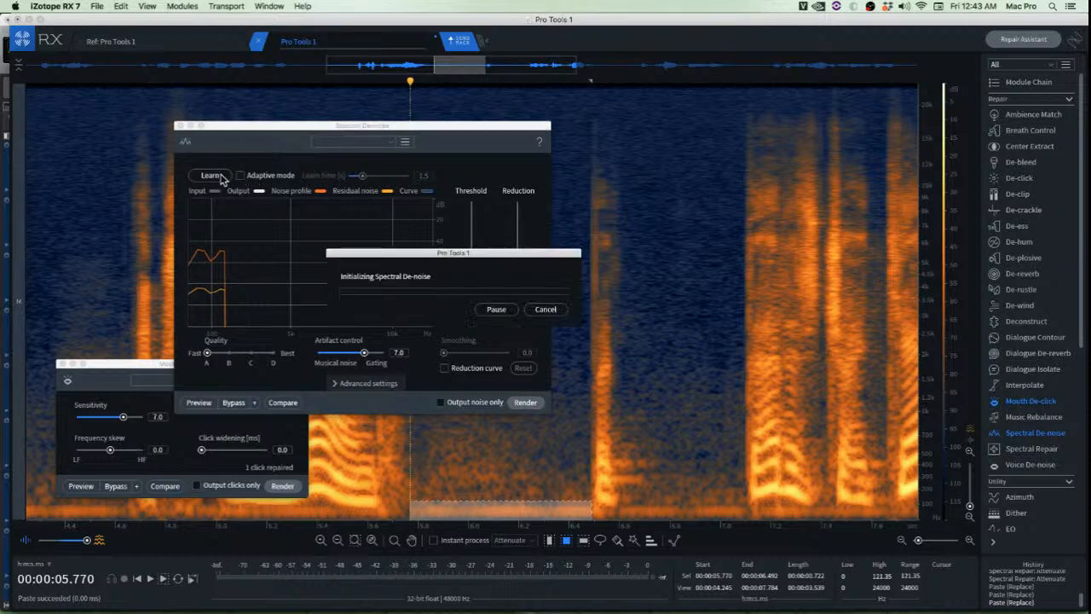
# Render Spectral De-noise over the entire recording with threshold 0.0 and reduction 12.2, and play from the gap at 6.856 s
pyautogui.press('super+a')
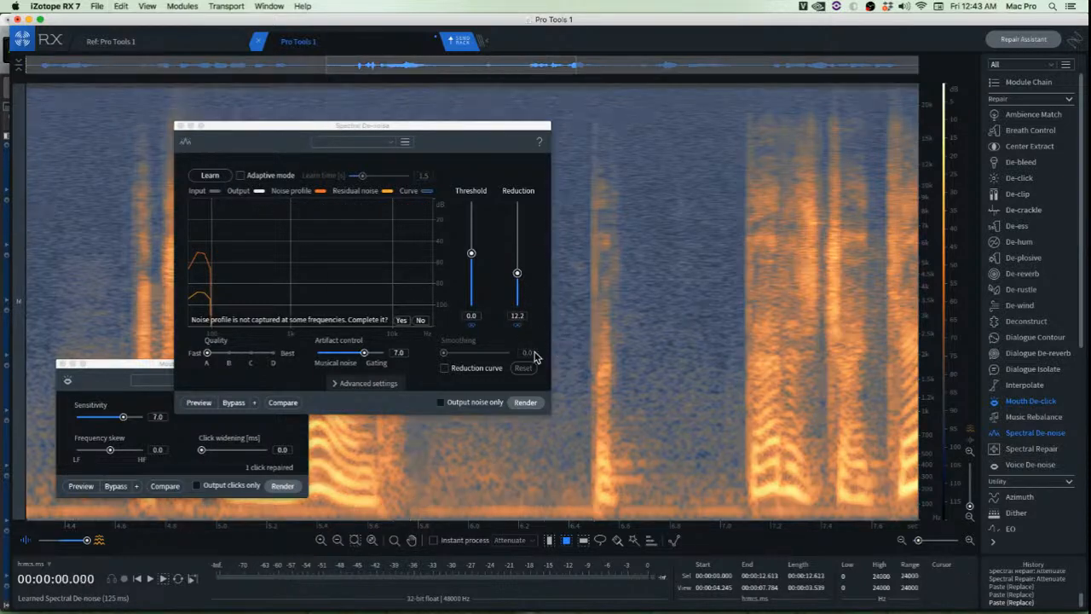
pyautogui.click(515, 405)
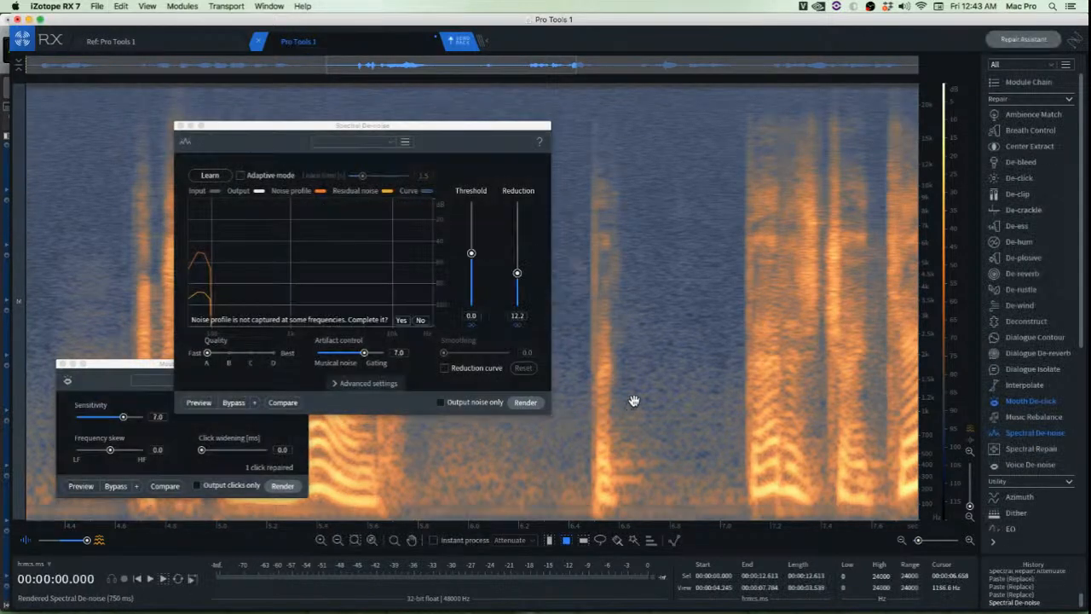
pyautogui.click(682, 375)
pyautogui.press('space')
pyautogui.press('space')
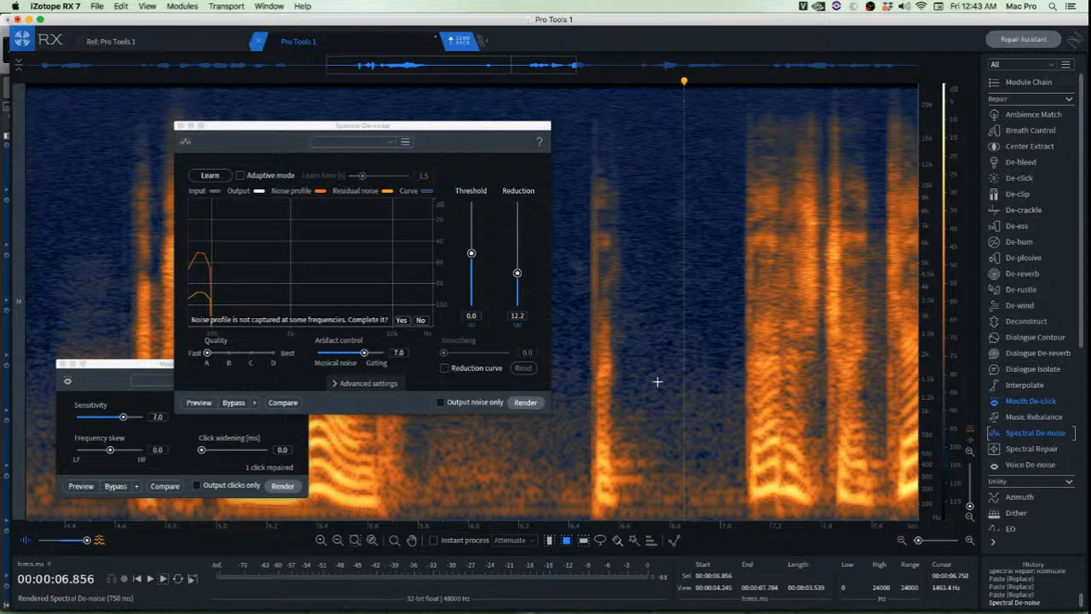
# Play the denoised recording from the beginning and close the Spectral De-noise window
pyautogui.press('Return')
pyautogui.press('space')
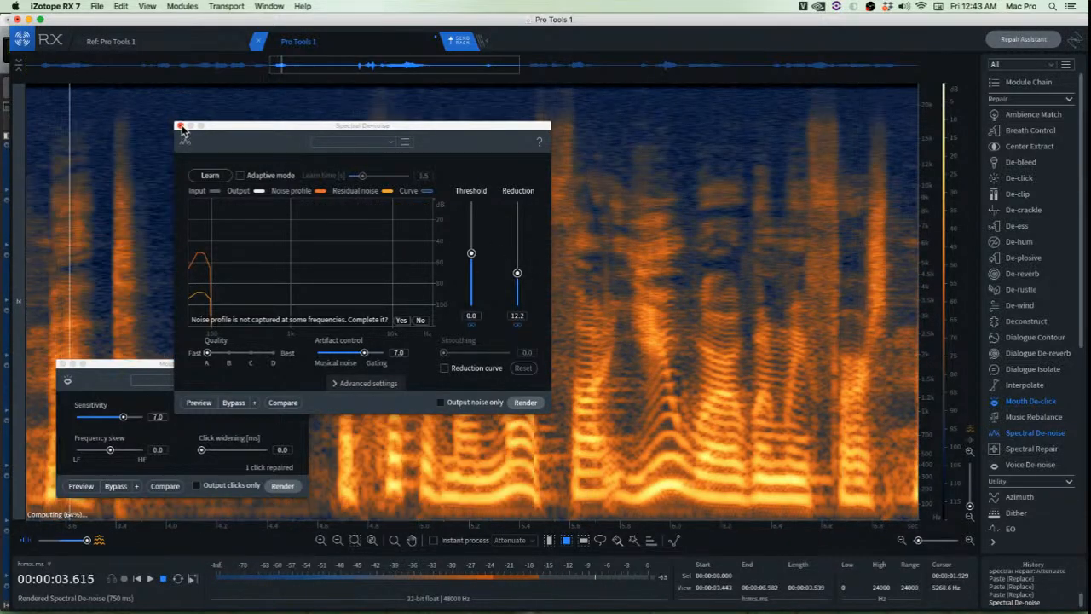
pyautogui.click(178, 126)
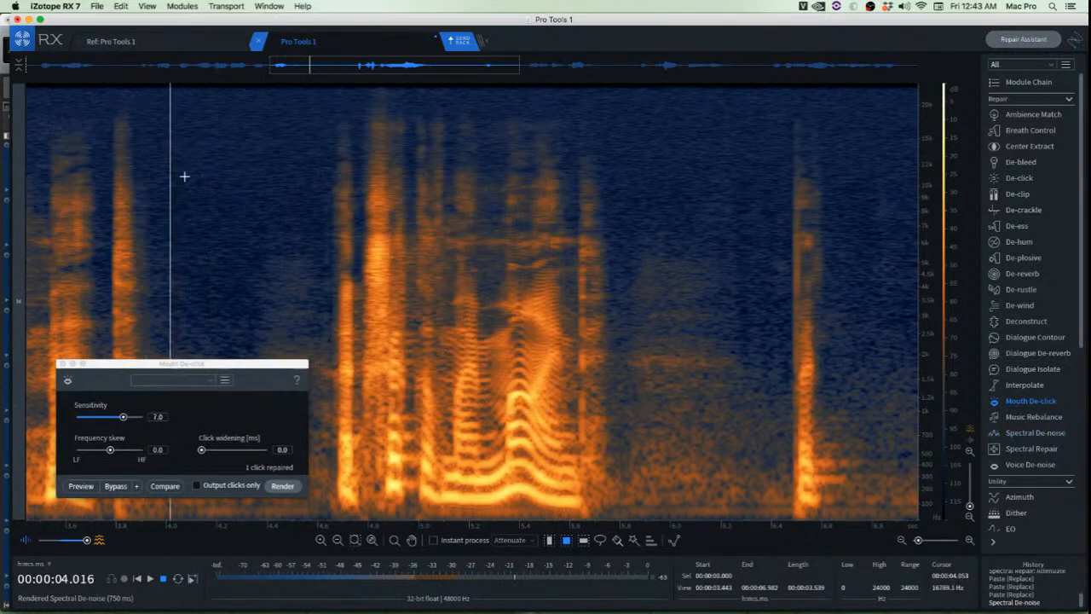
# Close the Mouth De-click window, show the full length of the recording and stop playback
pyautogui.click(63, 368)
pyautogui.click(62, 363)
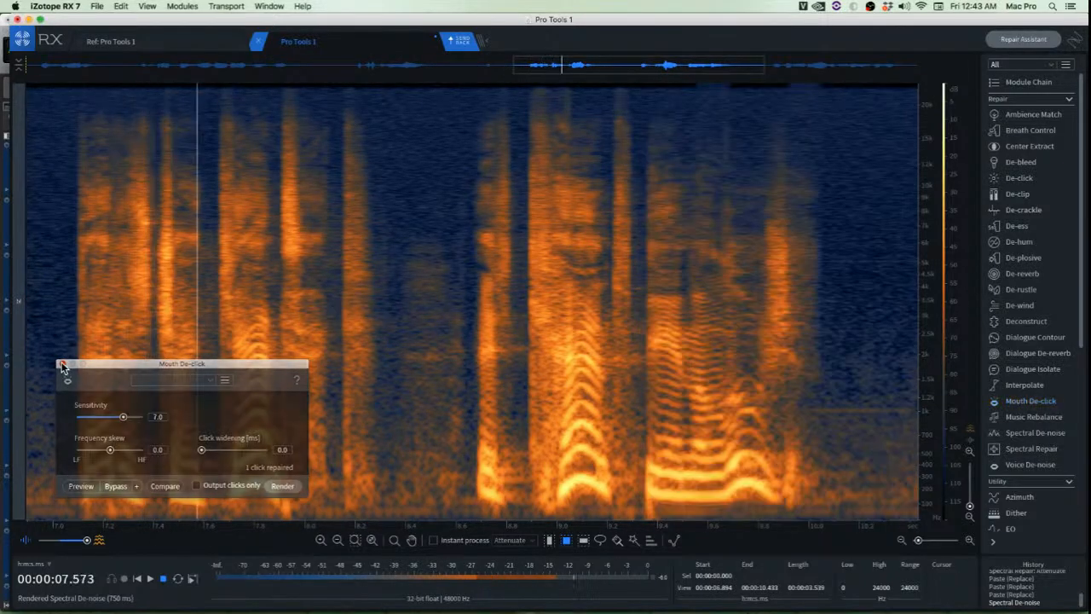
pyautogui.scroll(-5, 209, 347)
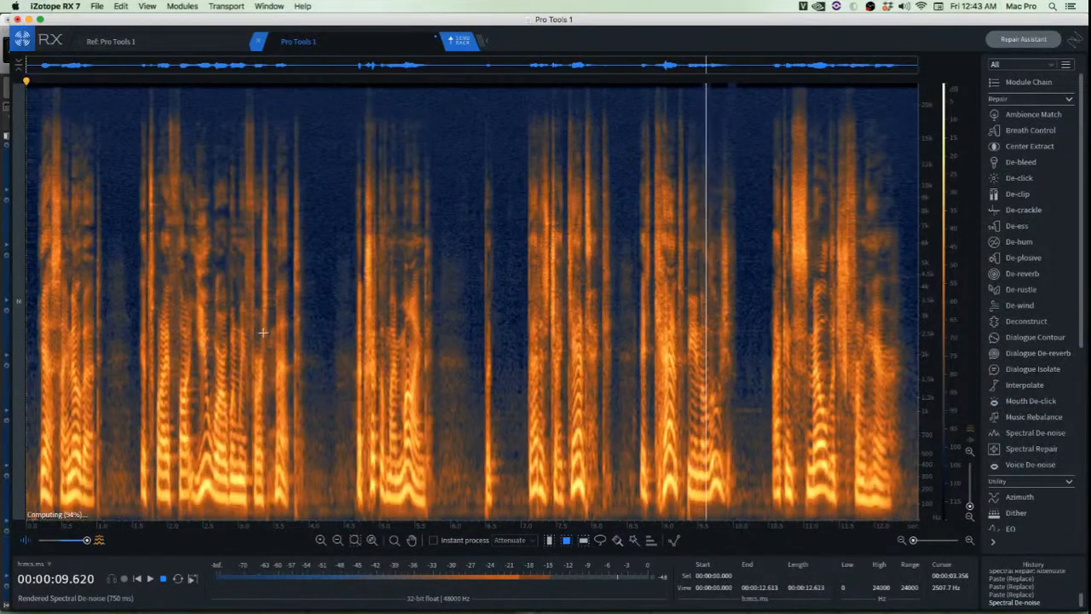
pyautogui.press('space')
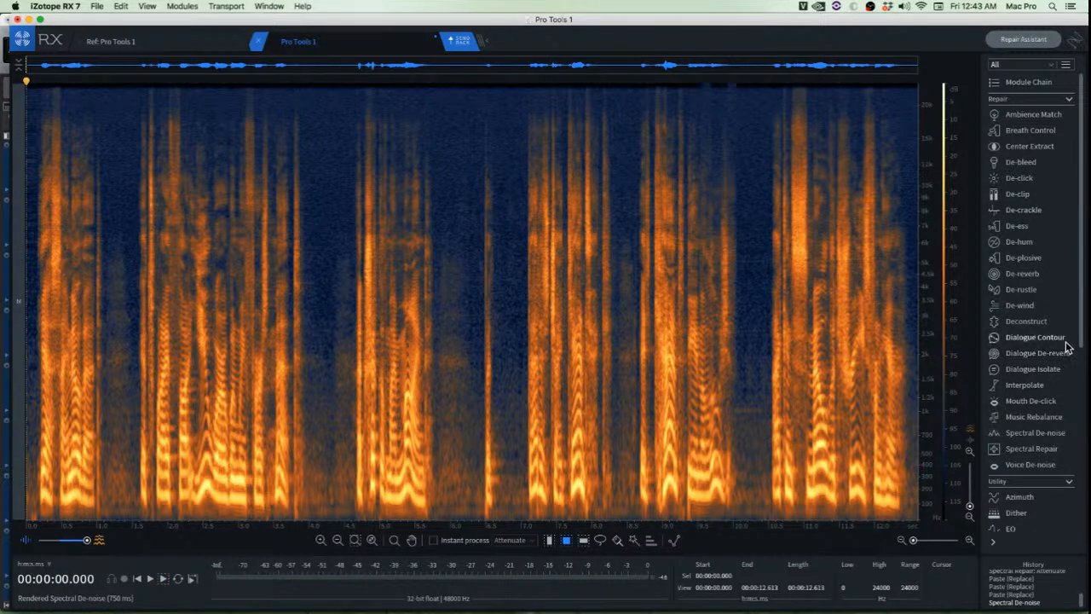
# Render Dialogue De-reverb over the entire recording with reduction -12, sensitivity 3.5 and ambience preservation 100, and play the result
pyautogui.click(1038, 352)
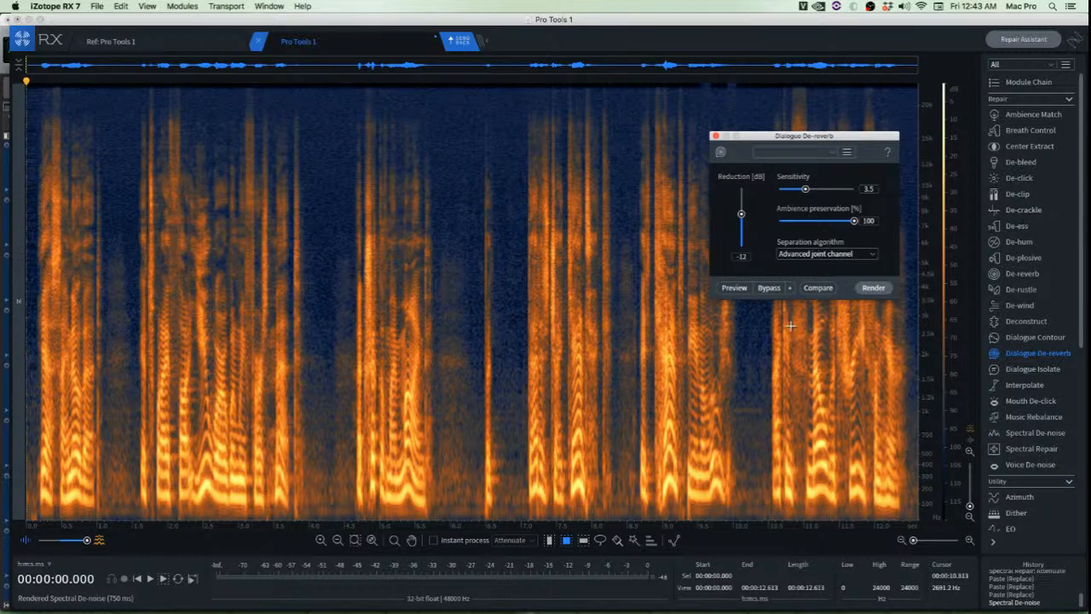
pyautogui.click(886, 291)
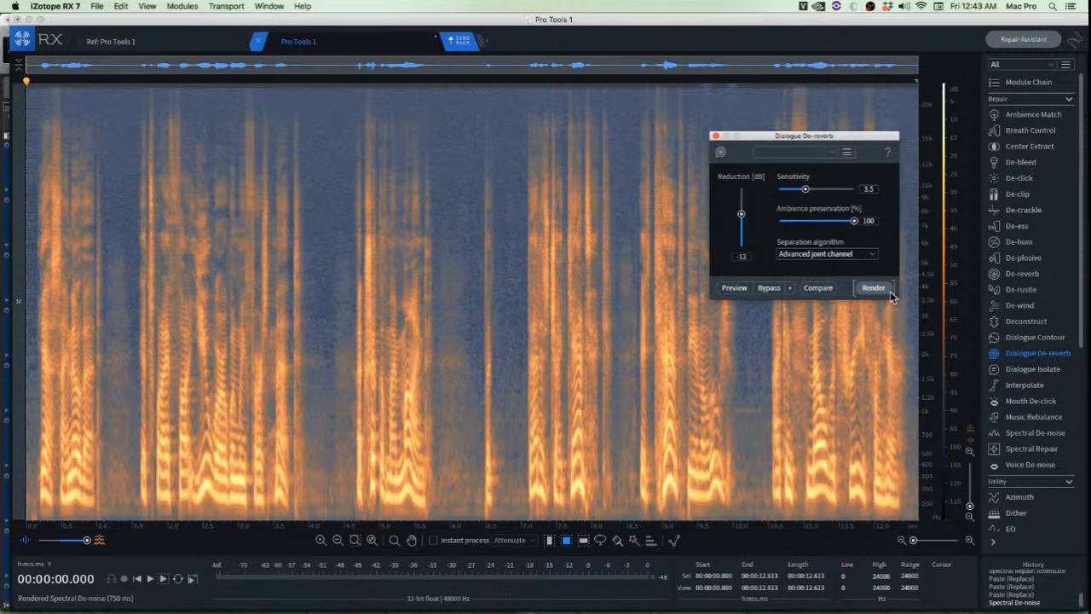
pyautogui.click(869, 290)
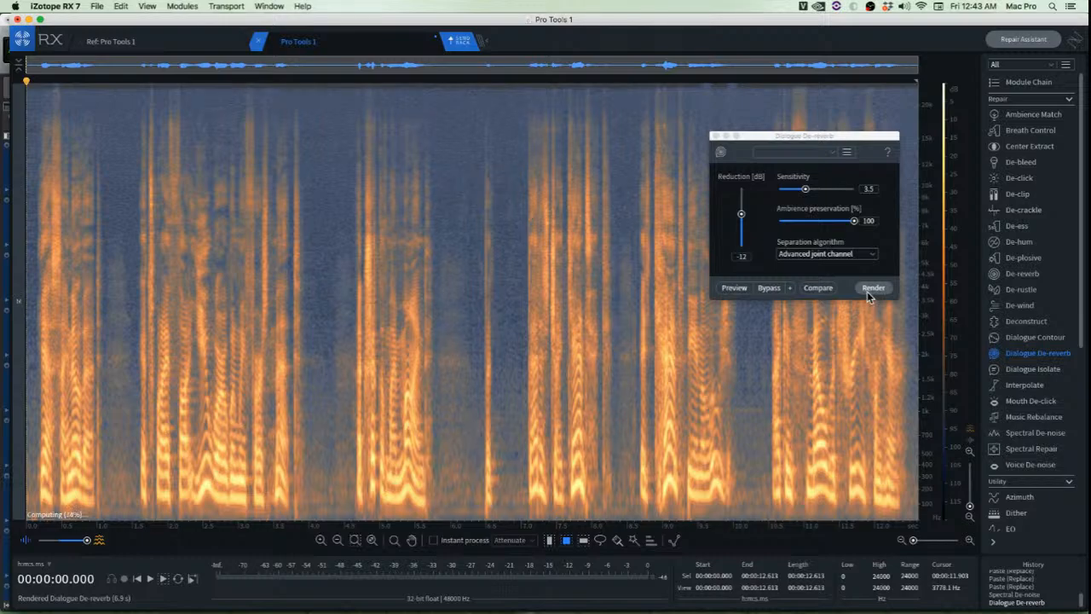
pyautogui.press('space')
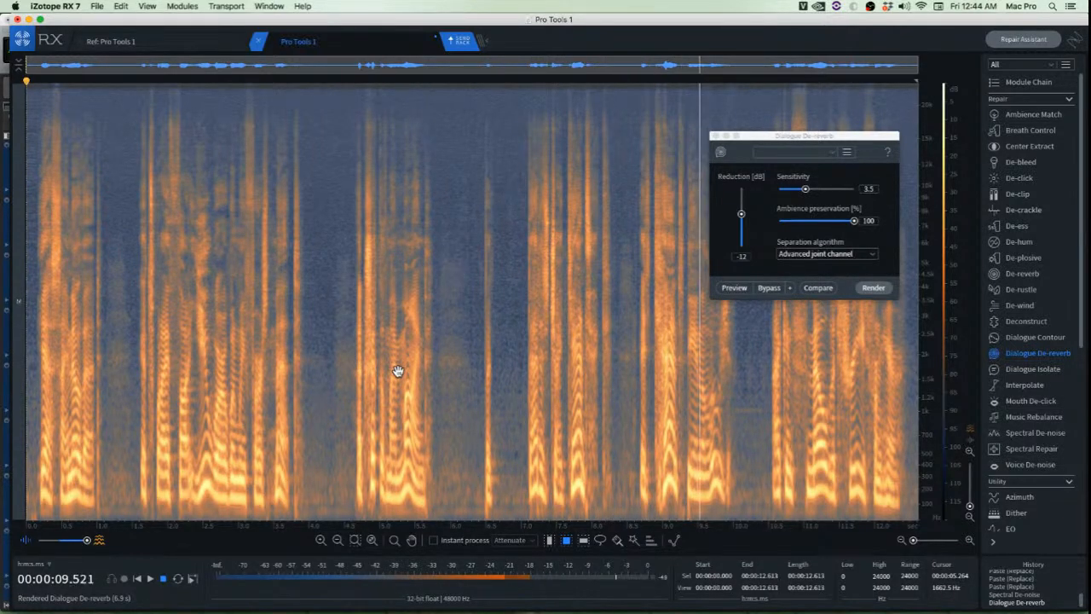
# Replay the de-reverbed dialogue briefly from 9.102 s
pyautogui.click(688, 391)
pyautogui.click(670, 393)
pyautogui.press('space')
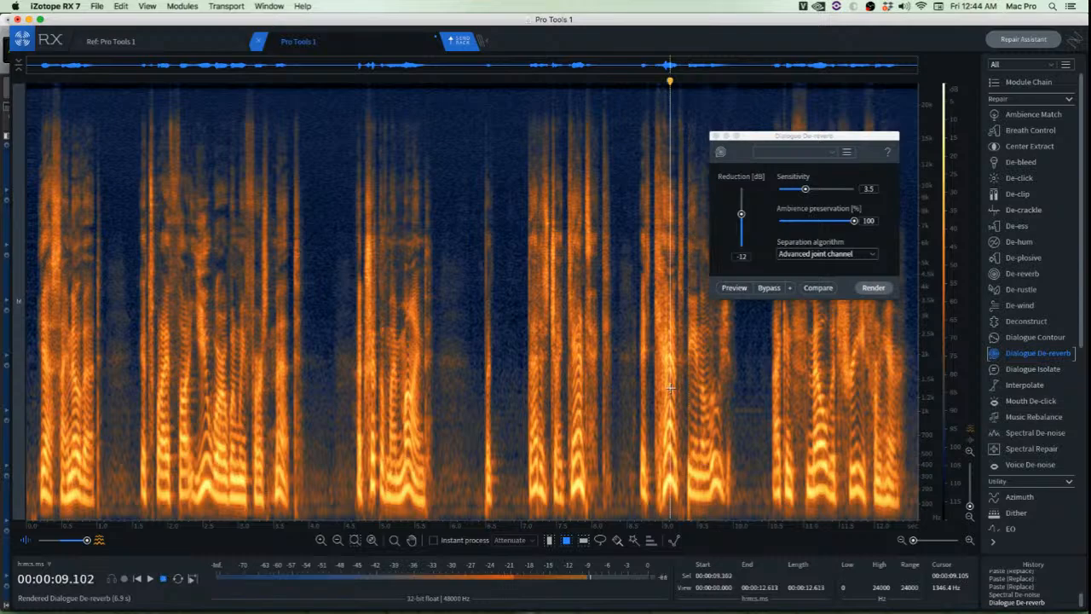
pyautogui.press('space')
# Attenuate the noise band between 1706.7 and 2052.9 Hz from 9.205 to 9.333 s with Spectral Repair
pyautogui.scroll(10, 685, 401)
pyautogui.scroll(5, 656, 398)
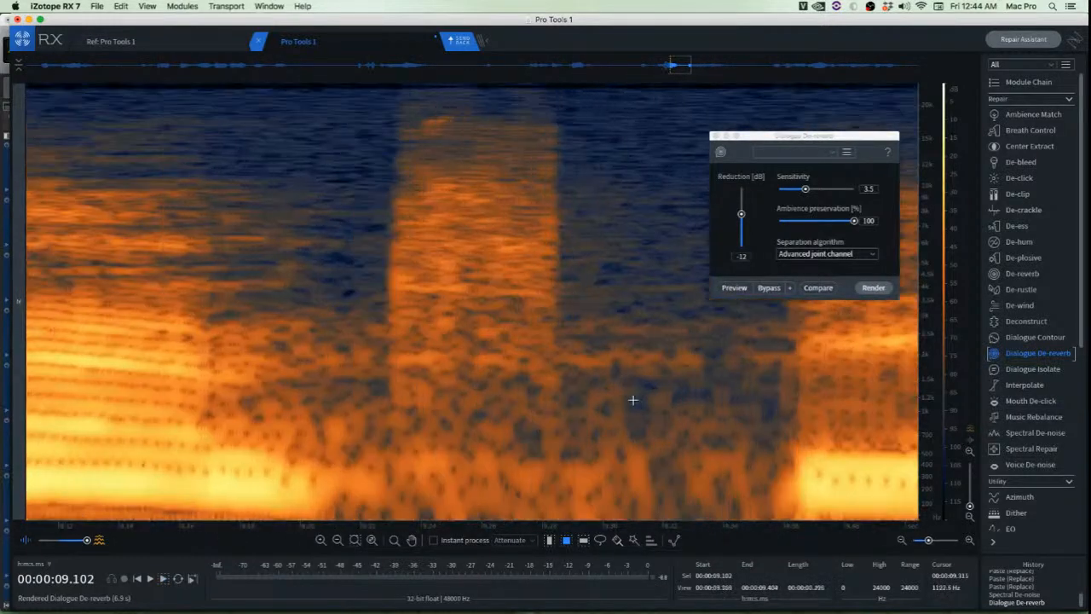
pyautogui.scroll(2, 592, 398)
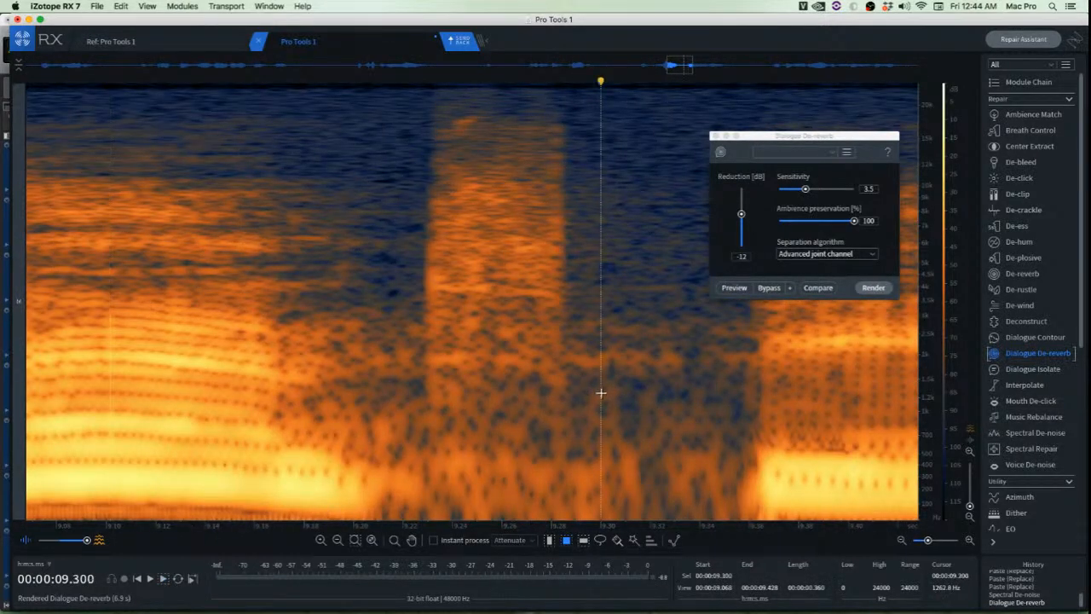
pyautogui.moveTo(365, 352); pyautogui.dragTo(683, 369)
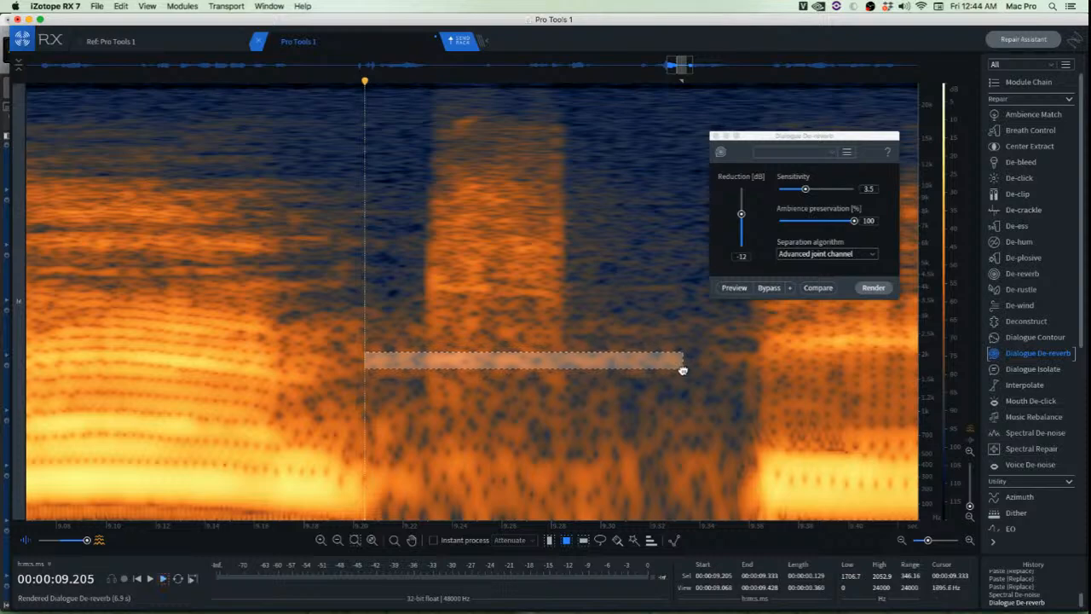
pyautogui.press('super+shift+6')
pyautogui.click(467, 412)
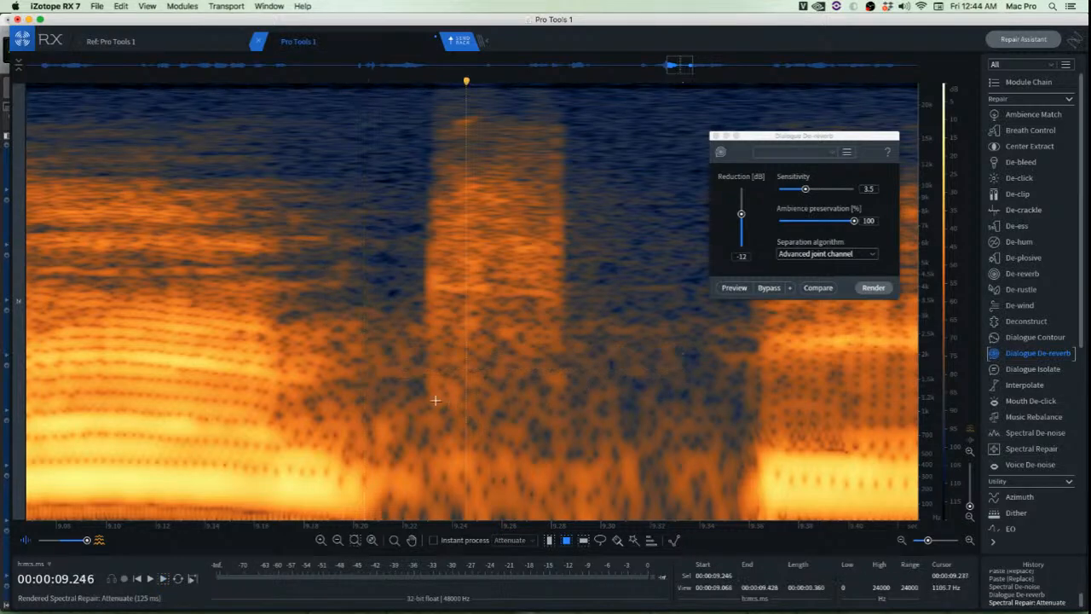
# Attenuate the residual noise between 1235.7 and 3037.8 Hz from 9.174 to 9.227 s with Spectral Repair
pyautogui.scroll(2, 411, 391)
pyautogui.moveTo(243, 314); pyautogui.dragTo(421, 396)
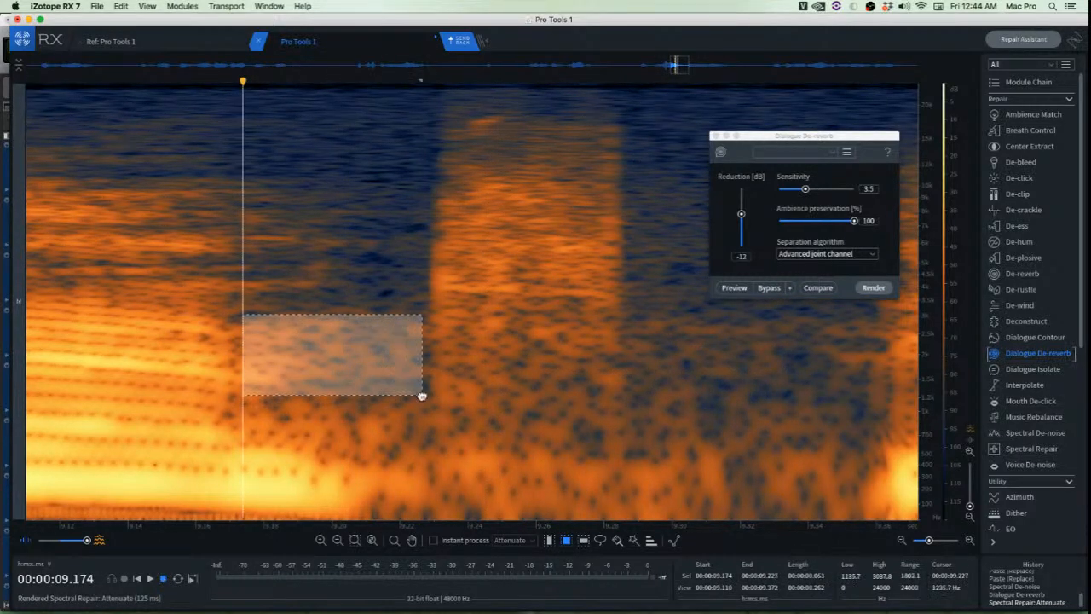
pyautogui.press('super+shift+6')
pyautogui.click(380, 412)
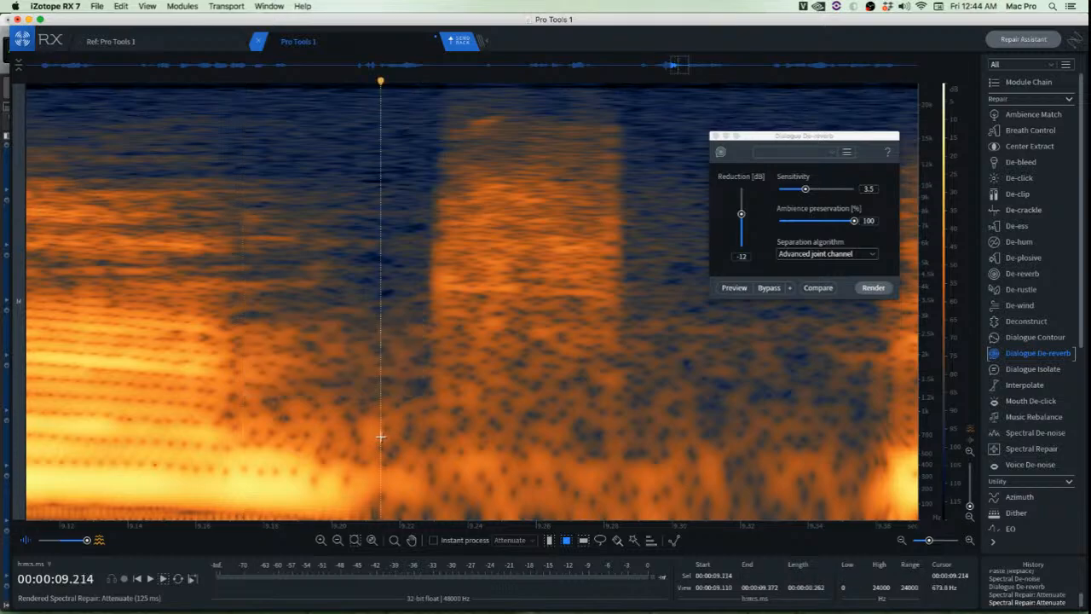
# Play the repaired passage from 9.010 s, ending with the full recording in view
pyautogui.scroll(-4, 380, 413)
pyautogui.click(188, 345)
pyautogui.press('space')
pyautogui.press('space')
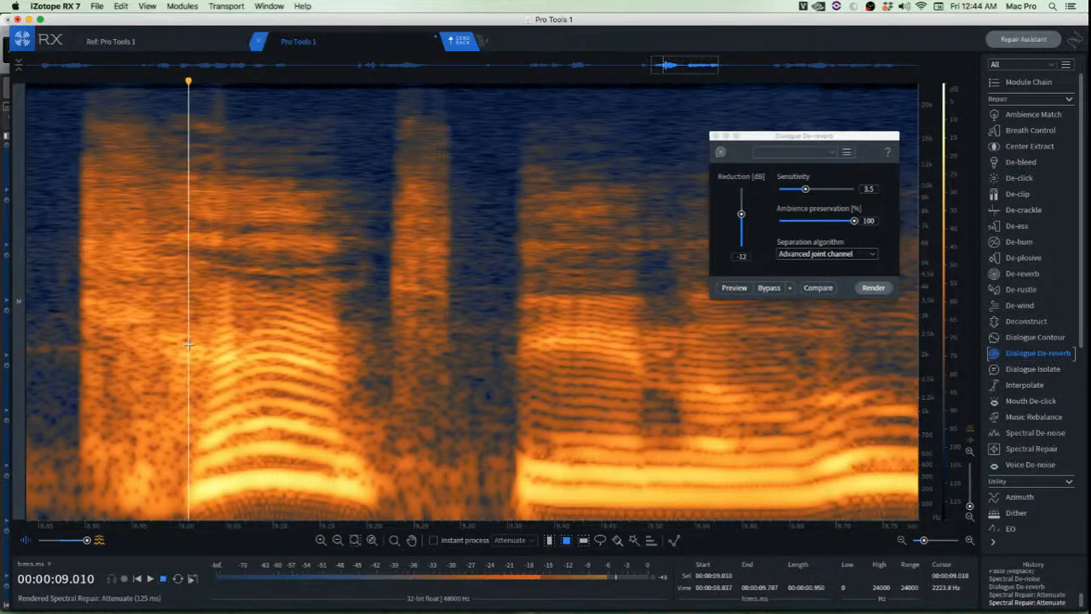
pyautogui.scroll(-5, 189, 344)
pyautogui.scroll(-3, 189, 345)
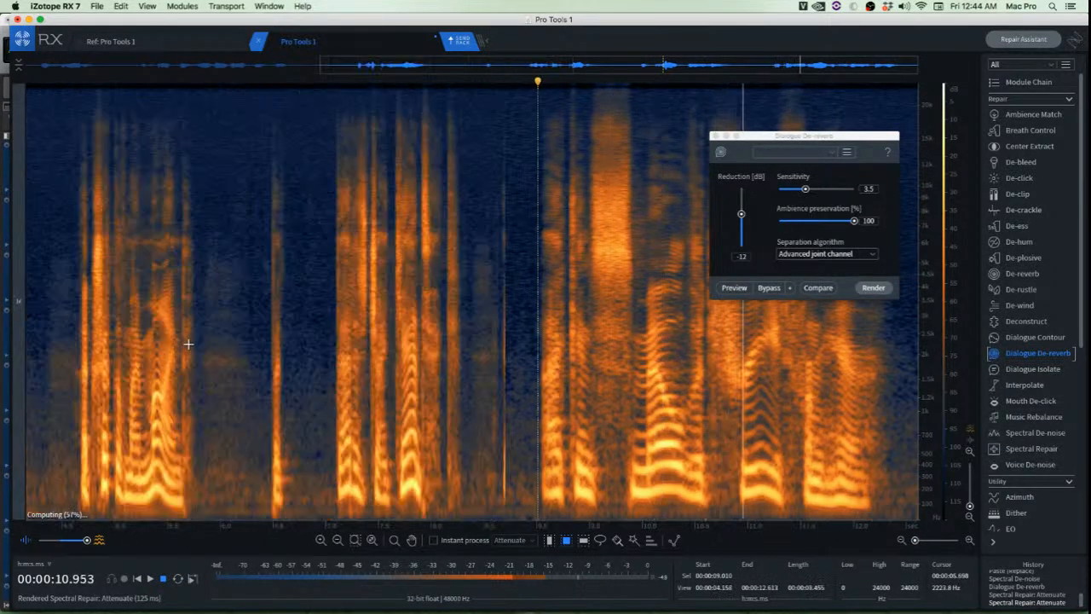
pyautogui.scroll(-2, 227, 343)
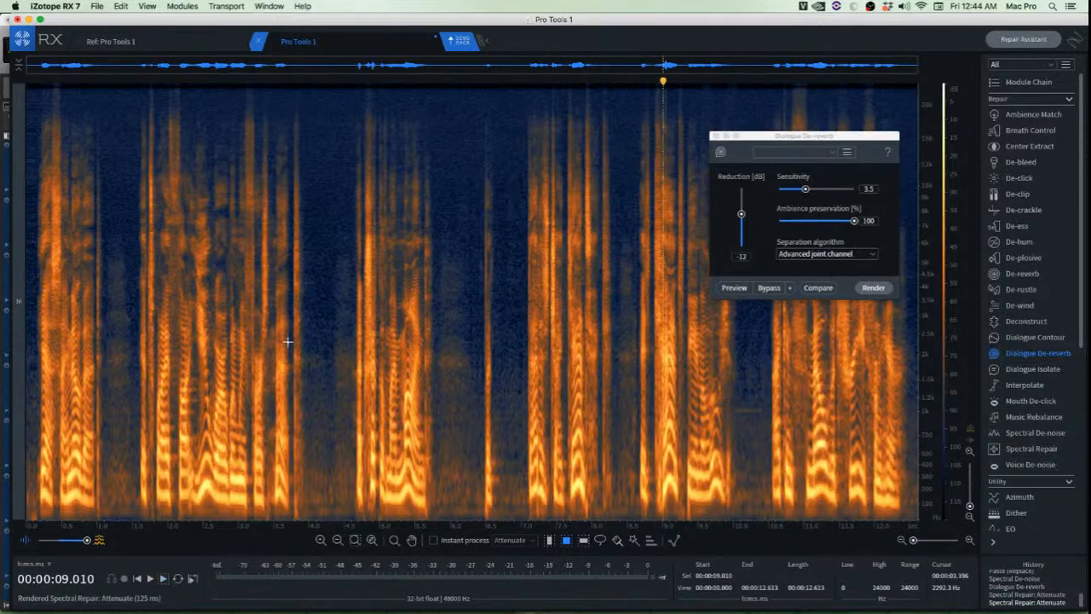
# Play the dialogue from 9.000 s once more and close the Dialogue De-reverb window
pyautogui.click(663, 350)
pyautogui.press('space')
pyautogui.click(714, 138)
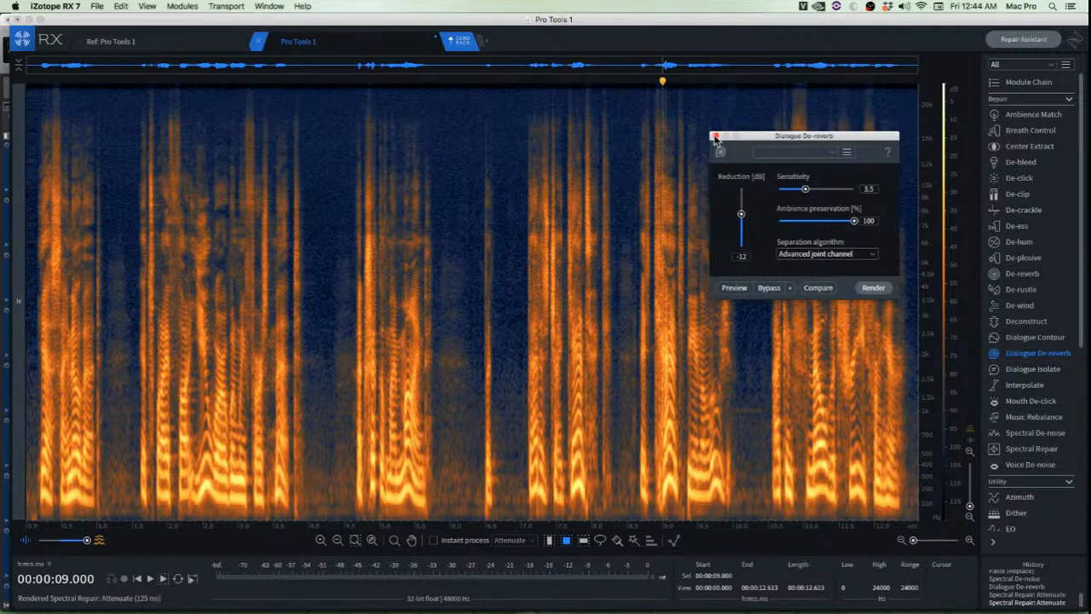
pyautogui.click(715, 137)
# Play the end of the phrase and the following gap from 9.862 s
pyautogui.click(802, 301)
pyautogui.click(723, 294)
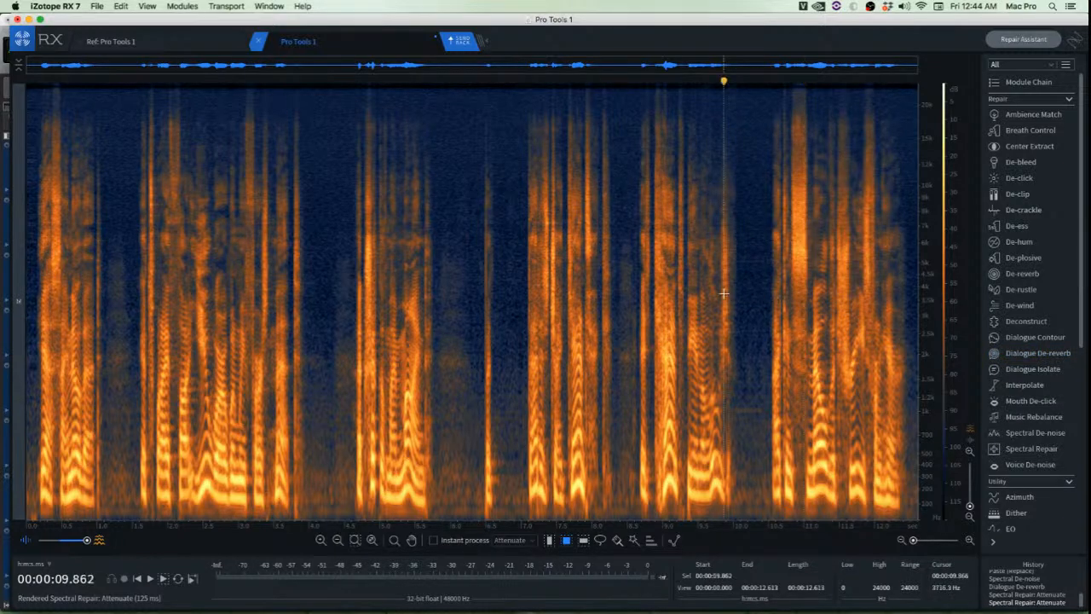
pyautogui.press('space')
pyautogui.press('space')
# Listen to the gap's noise below 1473.5 Hz from 9.972 to 10.474 s, and below 420.38 Hz from 9.970 to 10.570 s
pyautogui.scroll(3, 754, 433)
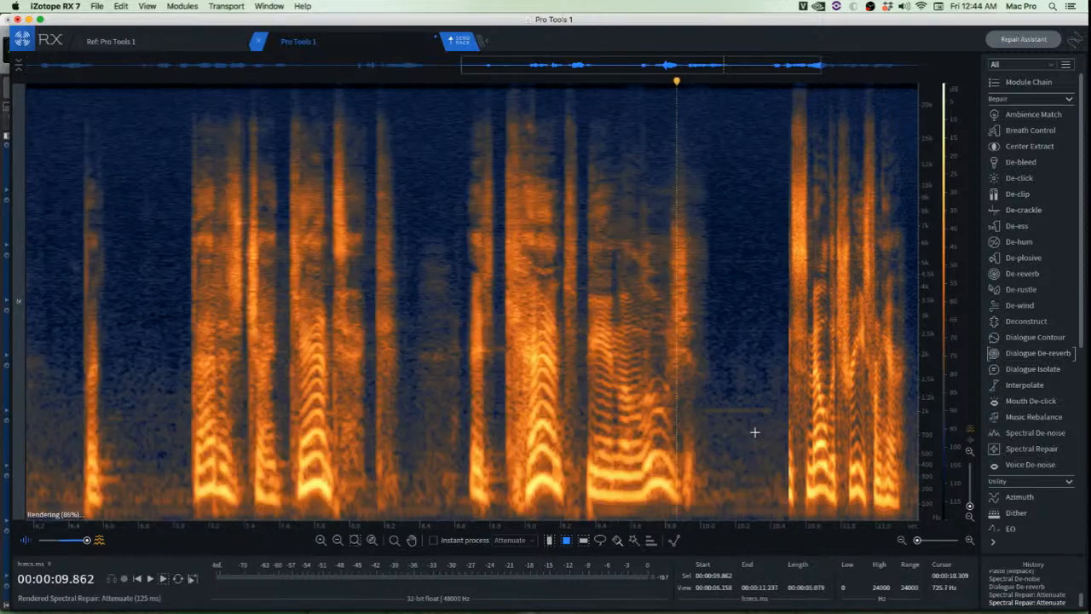
pyautogui.scroll(3, 754, 432)
pyautogui.moveTo(617, 381); pyautogui.dragTo(837, 540)
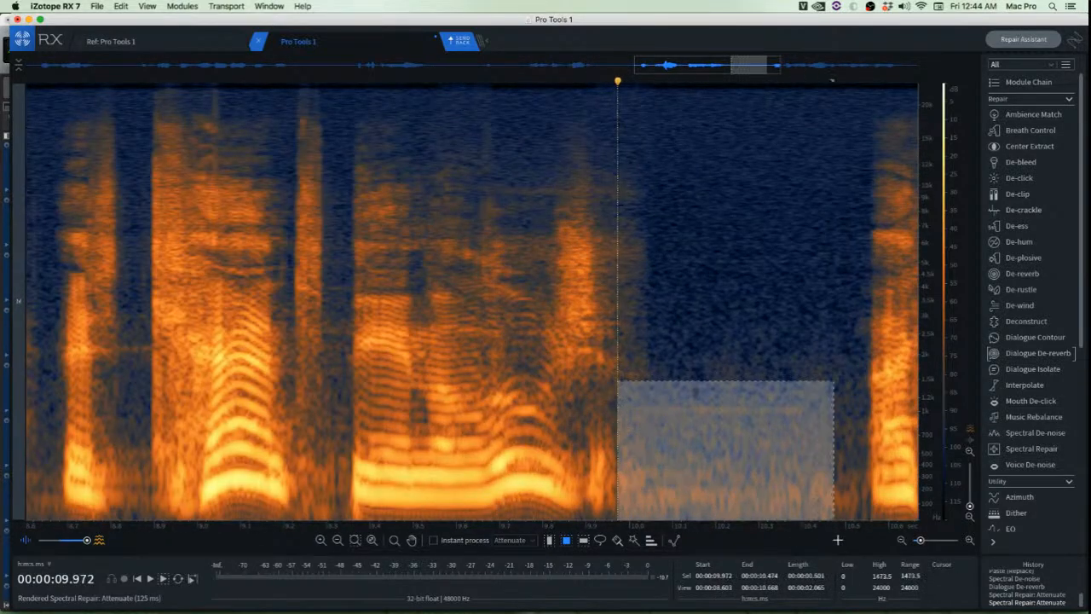
pyautogui.press('space')
pyautogui.click(754, 452)
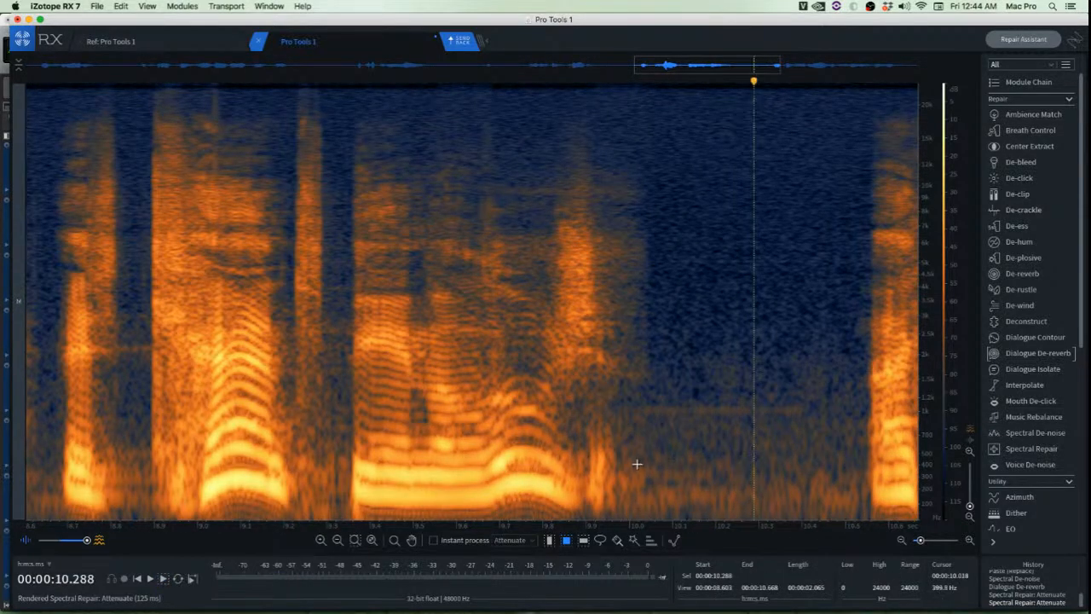
pyautogui.moveTo(617, 463); pyautogui.dragTo(875, 522)
pyautogui.press('space')
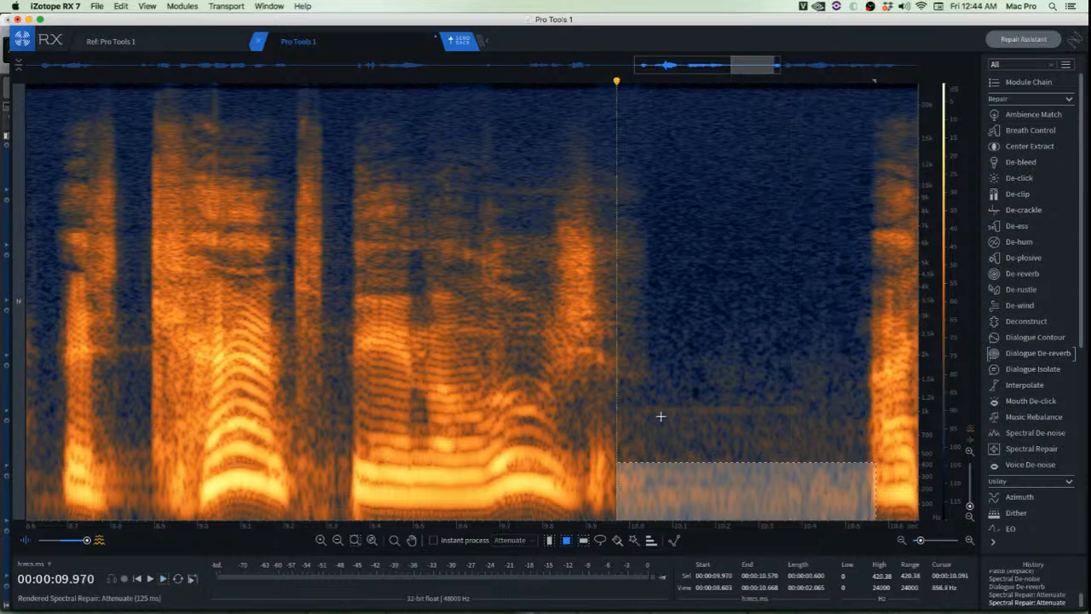
# Select the faint tonal noise between 364.70 and 1217.8 Hz in the gap from 10.000 to 10.520 s
pyautogui.moveTo(629, 396); pyautogui.dragTo(853, 467)
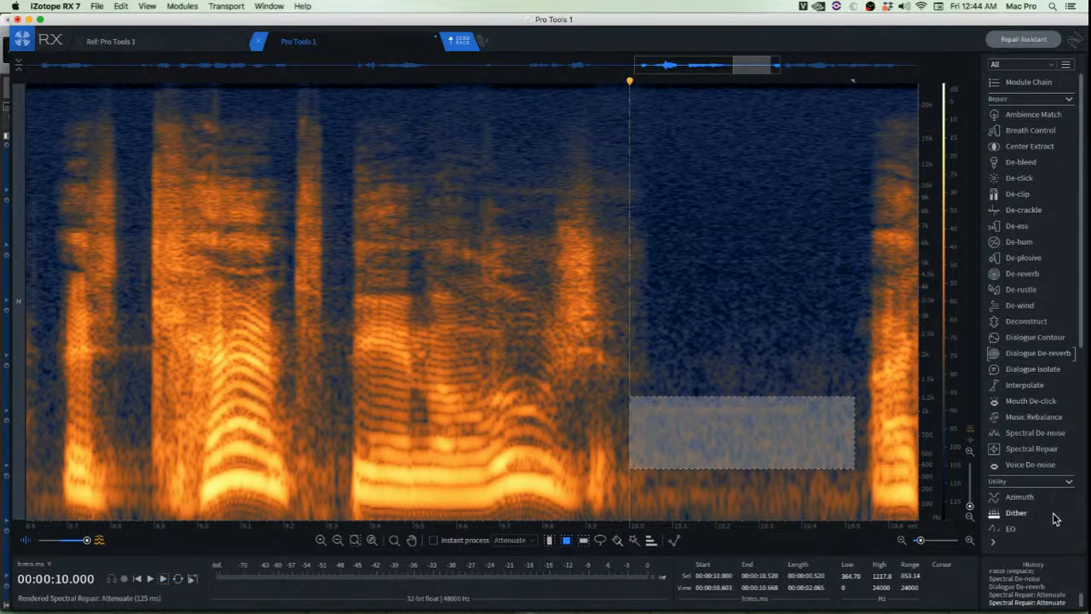
pyautogui.click(1031, 450)
pyautogui.click(1046, 456)
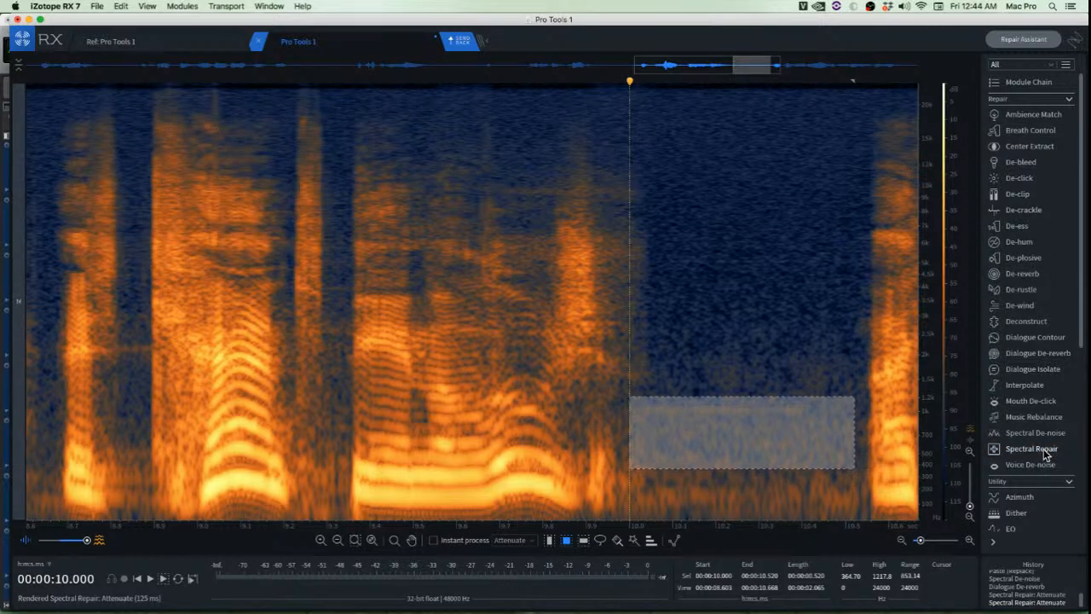
pyautogui.click(1046, 456)
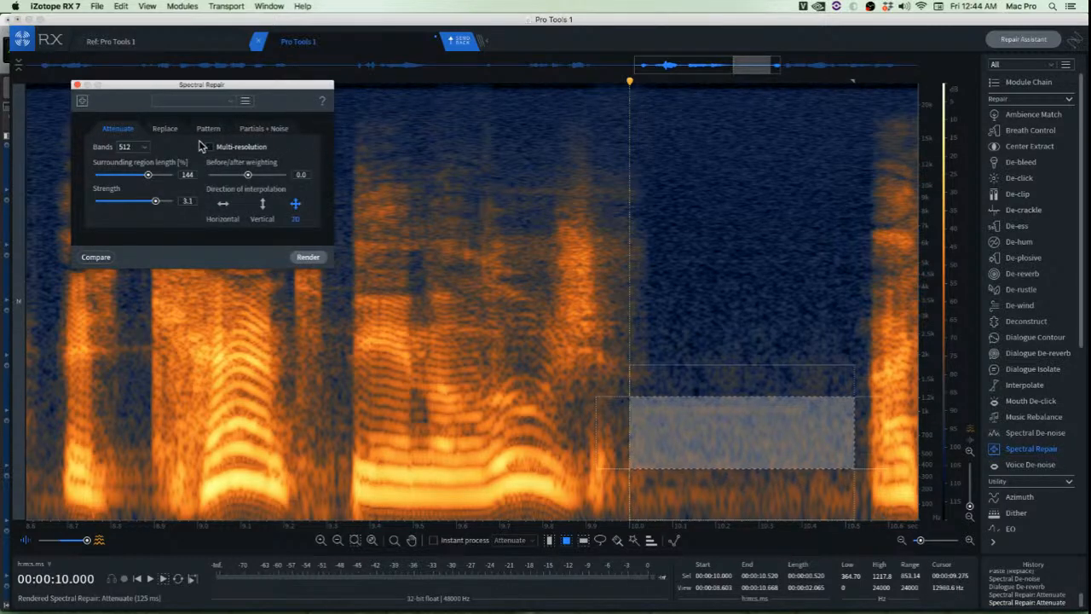
pyautogui.click(1006, 450)
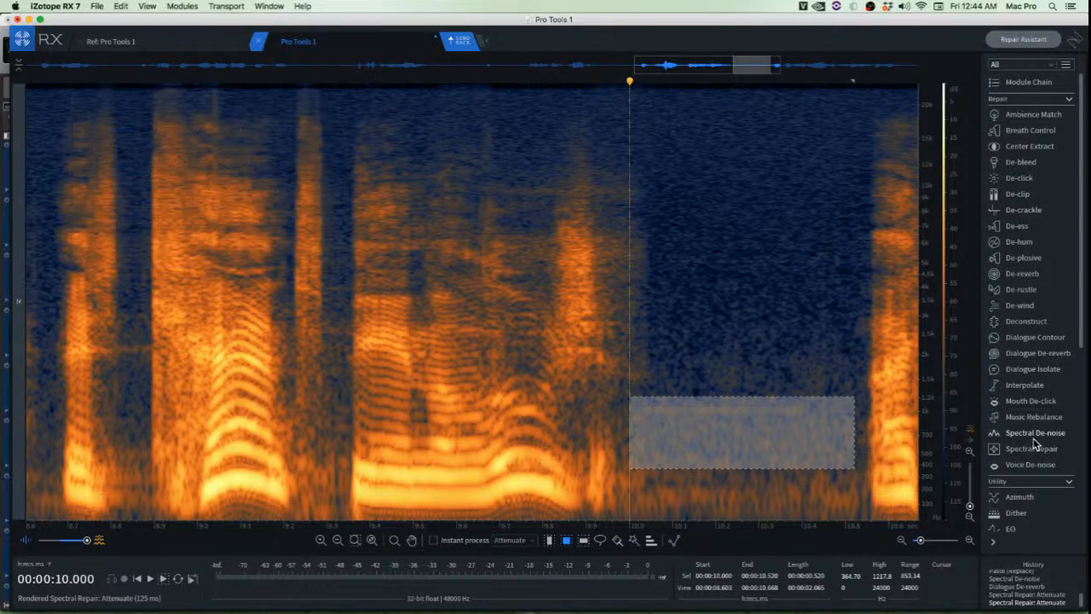
# Learn a Spectral De-noise profile from the selected noise, and render it three times over the entire recording with threshold 0.0 and reduction 5.0
pyautogui.click(1035, 433)
pyautogui.click(210, 175)
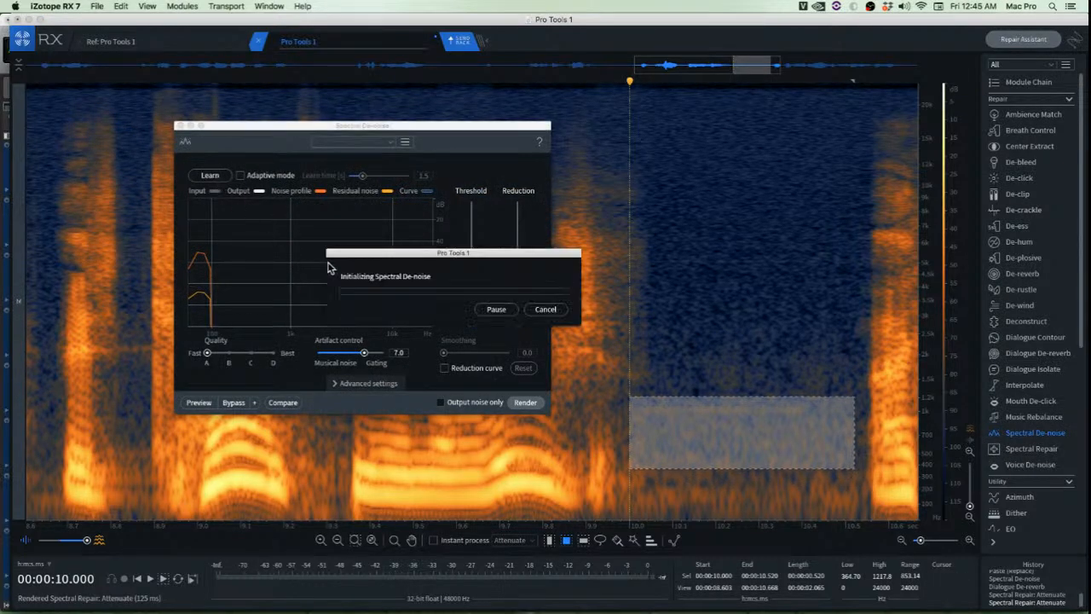
pyautogui.scroll(-3, 759, 474)
pyautogui.scroll(-3, 758, 474)
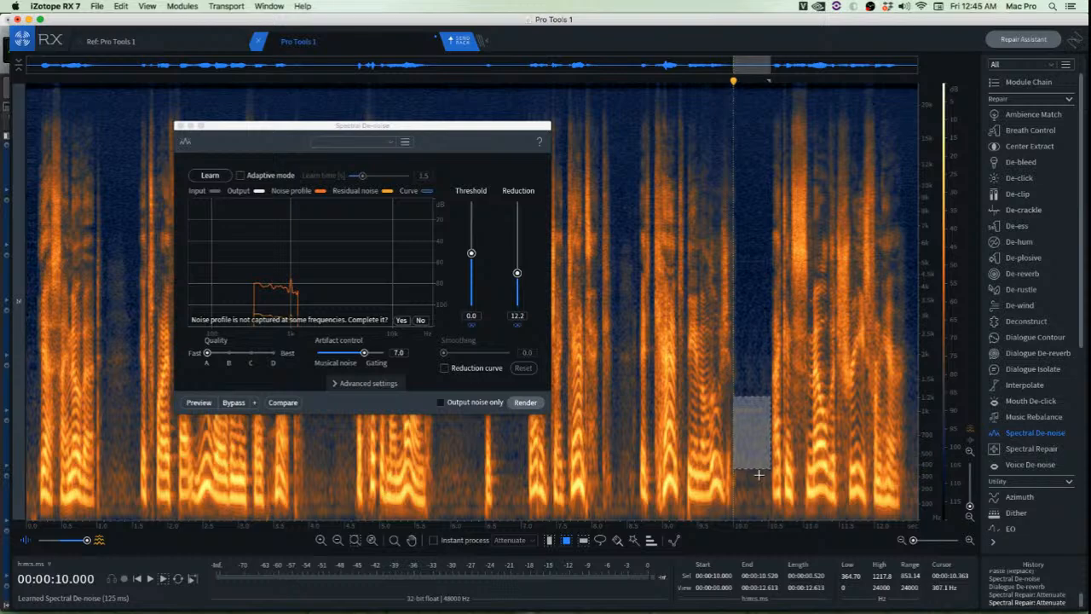
pyautogui.press('super+a')
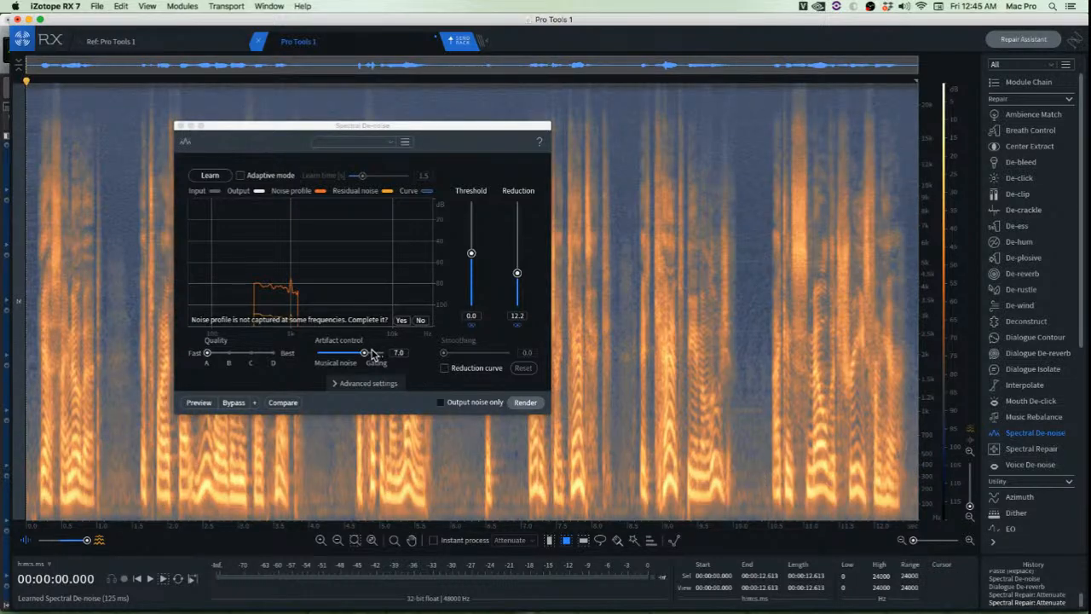
pyautogui.moveTo(516, 277)
pyautogui.mouseDown()
pyautogui.moveTo(512, 357)
pyautogui.moveTo(512, 293)
pyautogui.mouseUp()
pyautogui.click(526, 401)
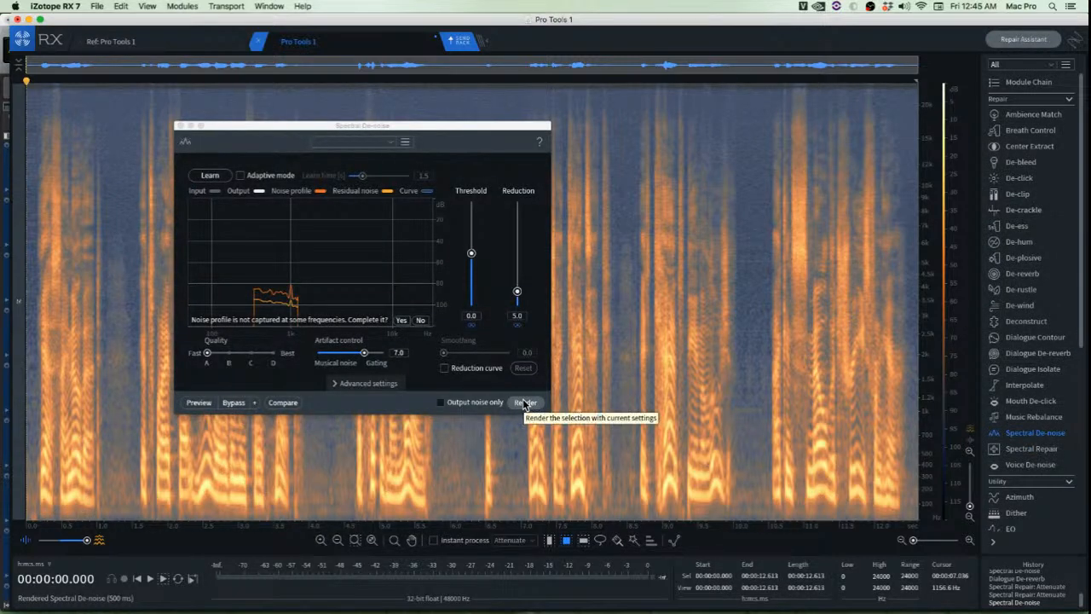
pyautogui.click(517, 409)
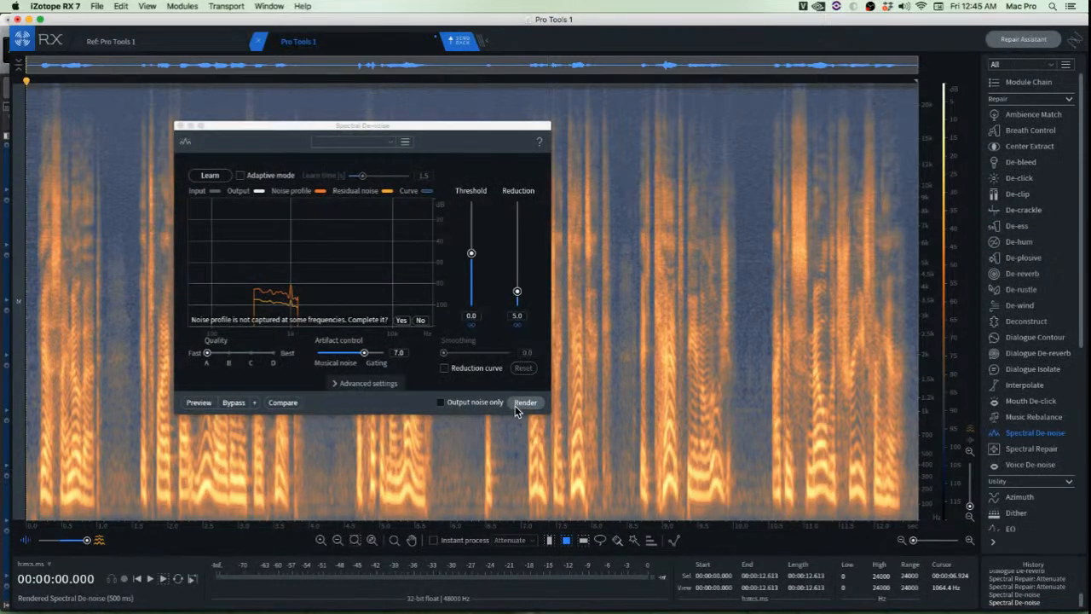
pyautogui.click(524, 404)
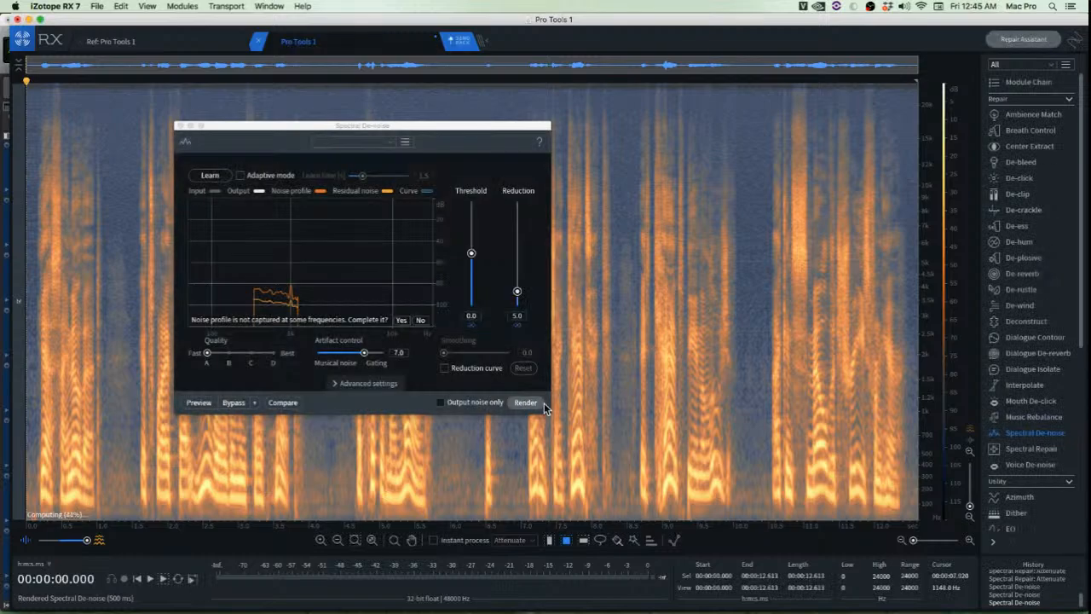
# Play the denoised recording from 8.632 s, and again from the gap at 10.000 s
pyautogui.click(637, 371)
pyautogui.press('space')
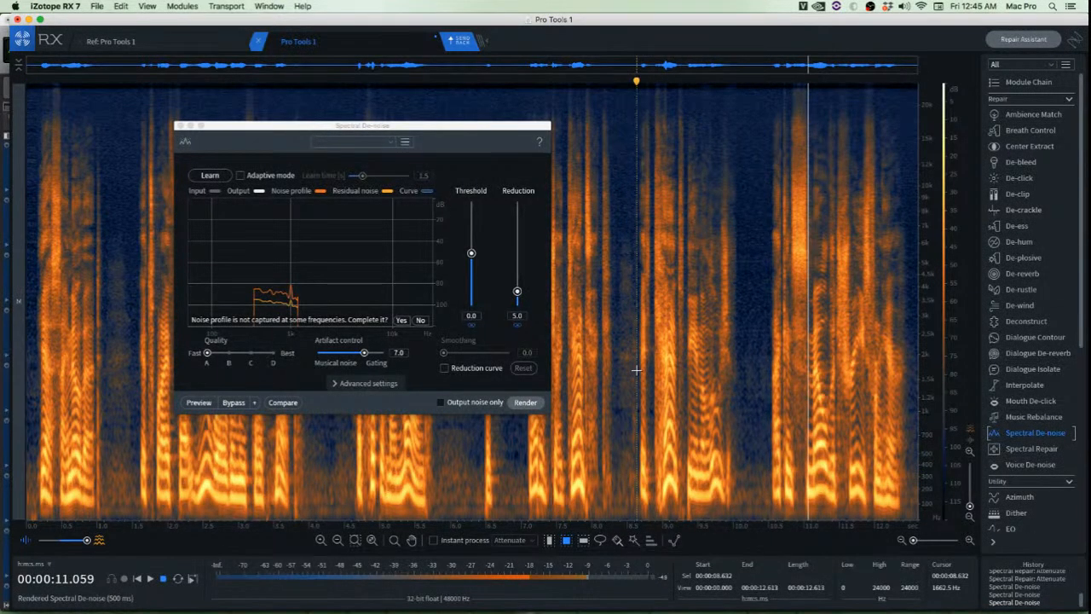
pyautogui.press('space')
pyautogui.click(732, 394)
pyautogui.press('space')
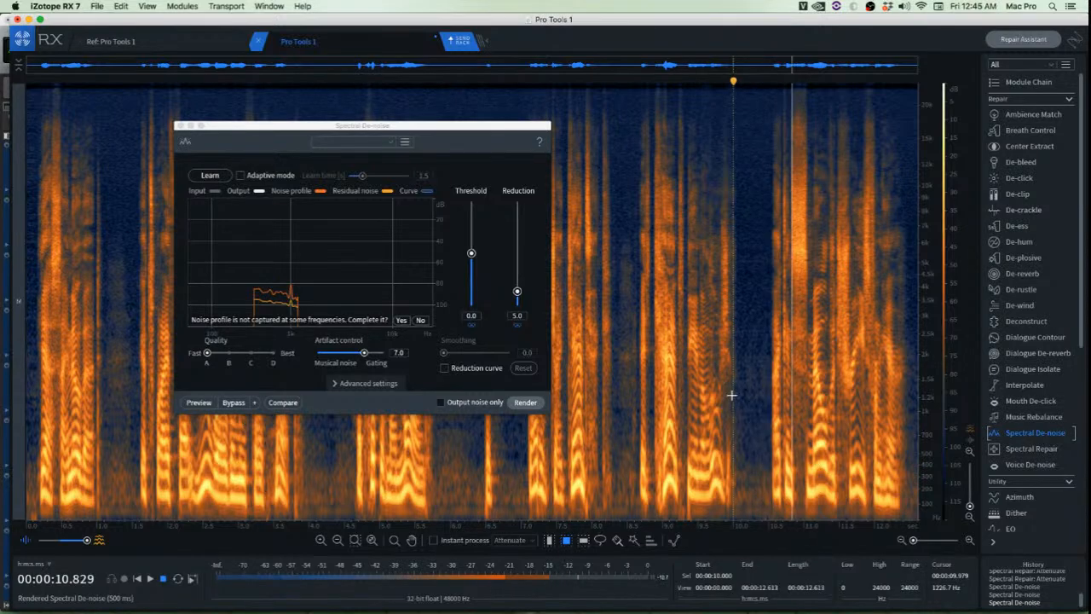
# Attenuate the low-frequency noise between 14.75 and 462.69 Hz in the gap from 9.974 to 10.521 s with Spectral Repair
pyautogui.press('space')
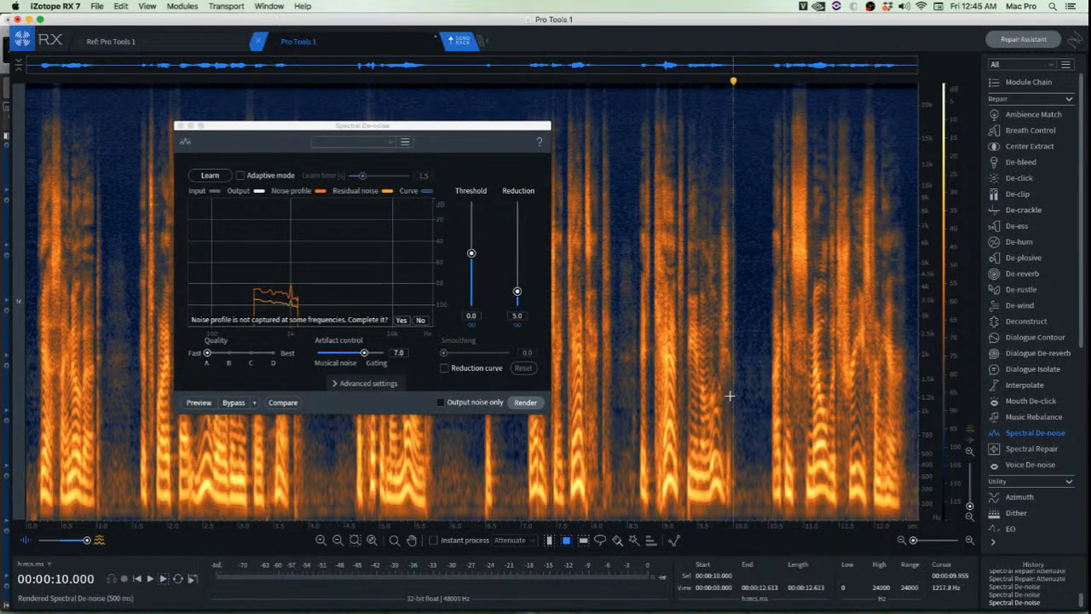
pyautogui.scroll(3, 762, 521)
pyautogui.scroll(2, 759, 481)
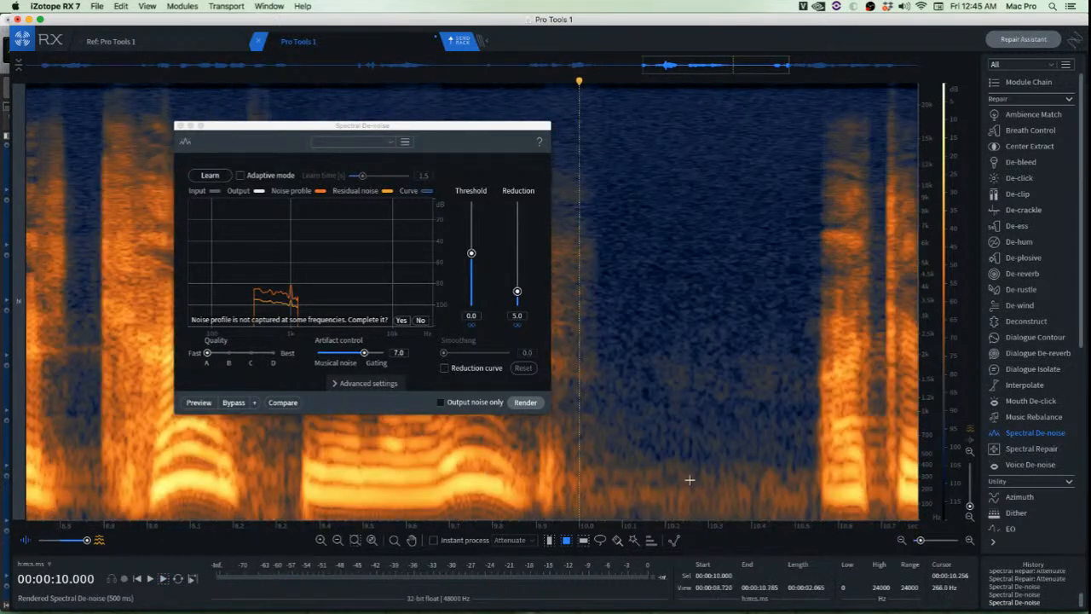
pyautogui.moveTo(564, 458); pyautogui.dragTo(757, 512)
pyautogui.press('space')
pyautogui.press('space')
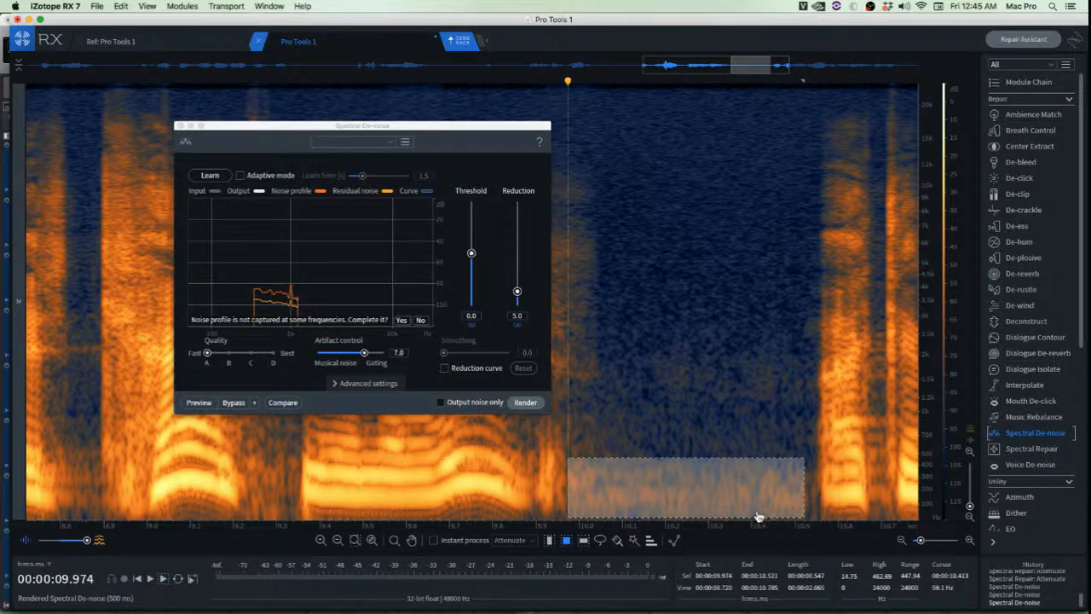
pyautogui.press('super+alt+r')
# Play the repaired recording from 9.678 s, and again from 8.140 s
pyautogui.click(441, 472)
pyautogui.press('space')
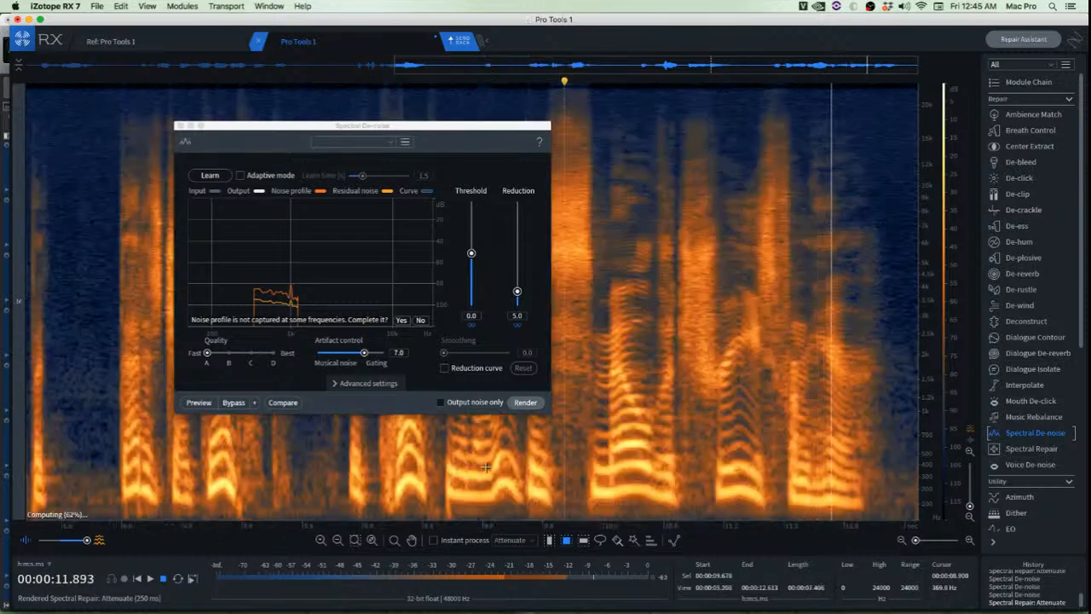
pyautogui.press('space')
pyautogui.click(380, 450)
pyautogui.press('space')
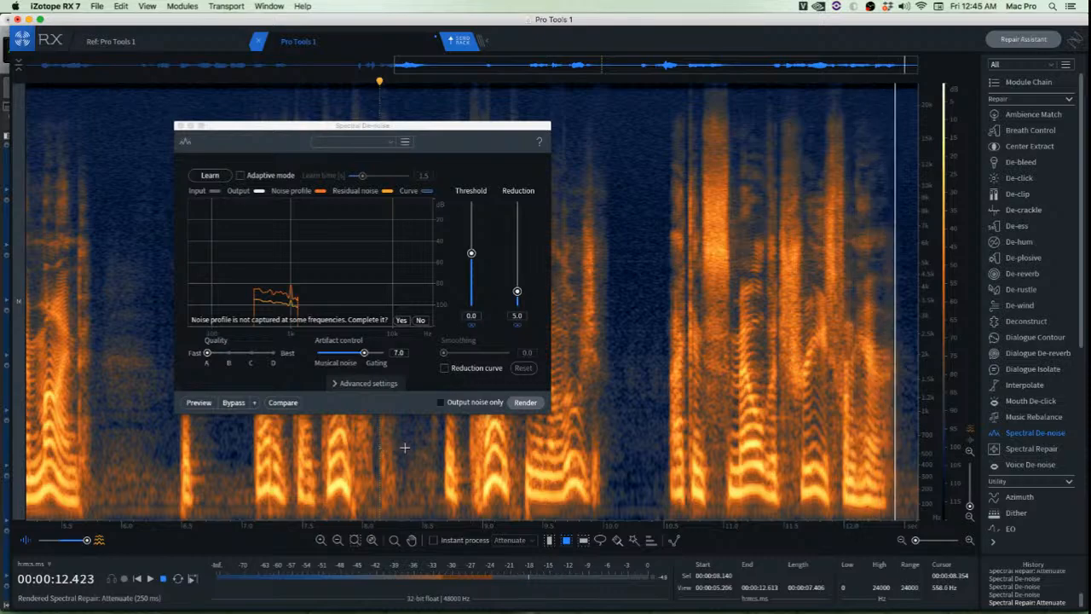
# Close Spectral De-noise and send the cleaned recording back to Pro Tools
pyautogui.click(180, 127)
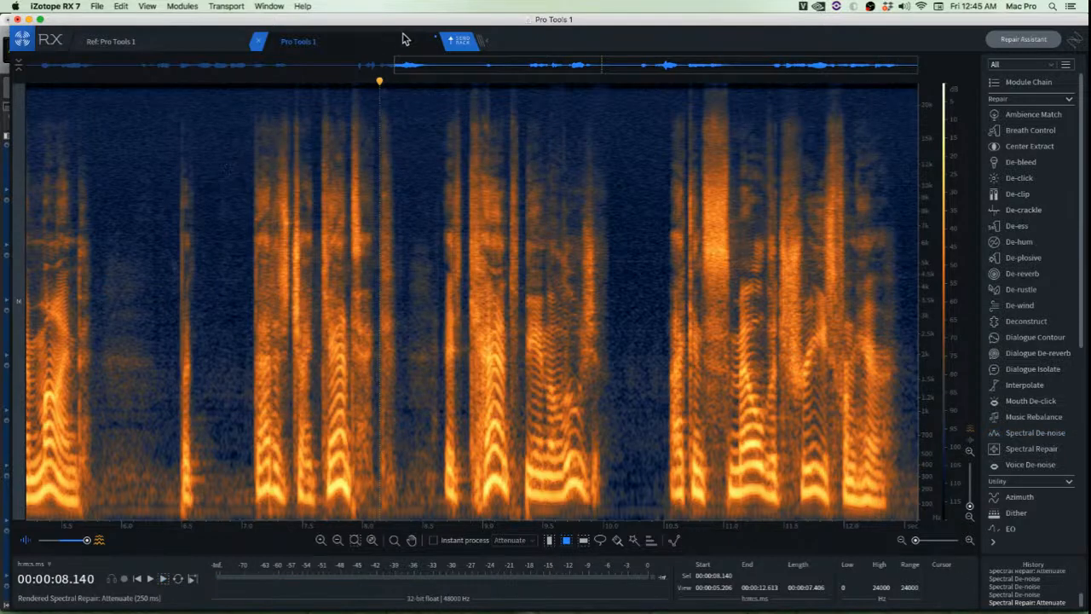
pyautogui.click(461, 40)
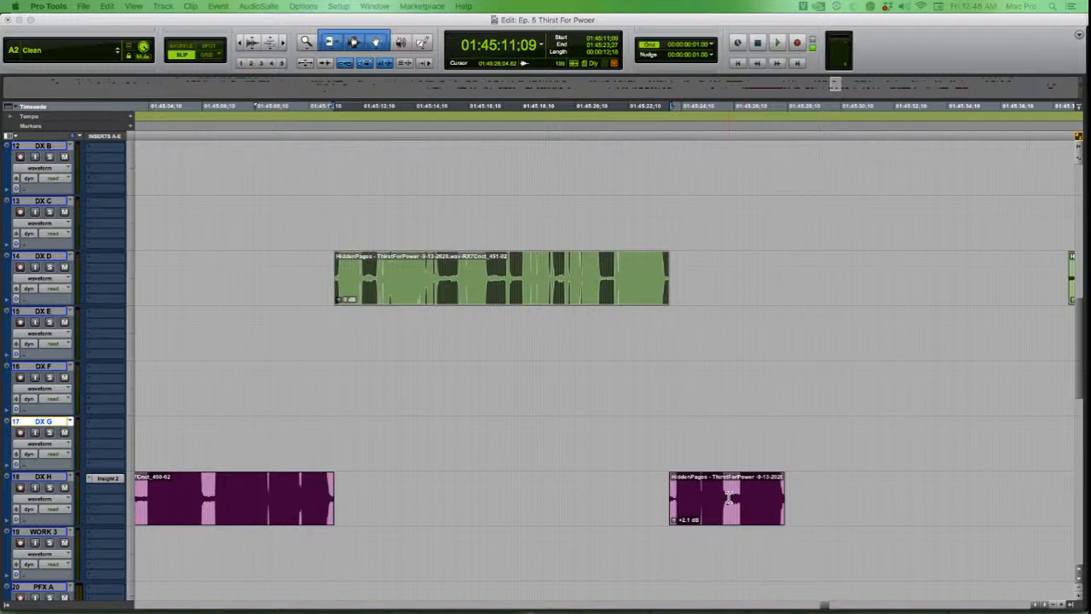
# Select the following clip on track DX H, starting at 01:45:23:27, and play it
pyautogui.click(731, 516)
pyautogui.press('space')
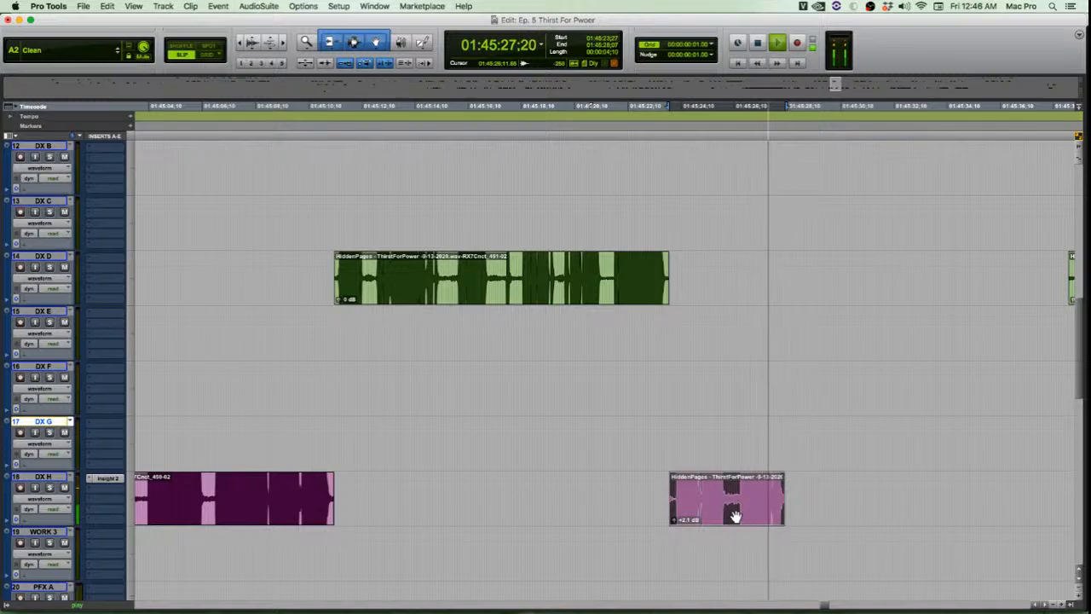
pyautogui.press('space')
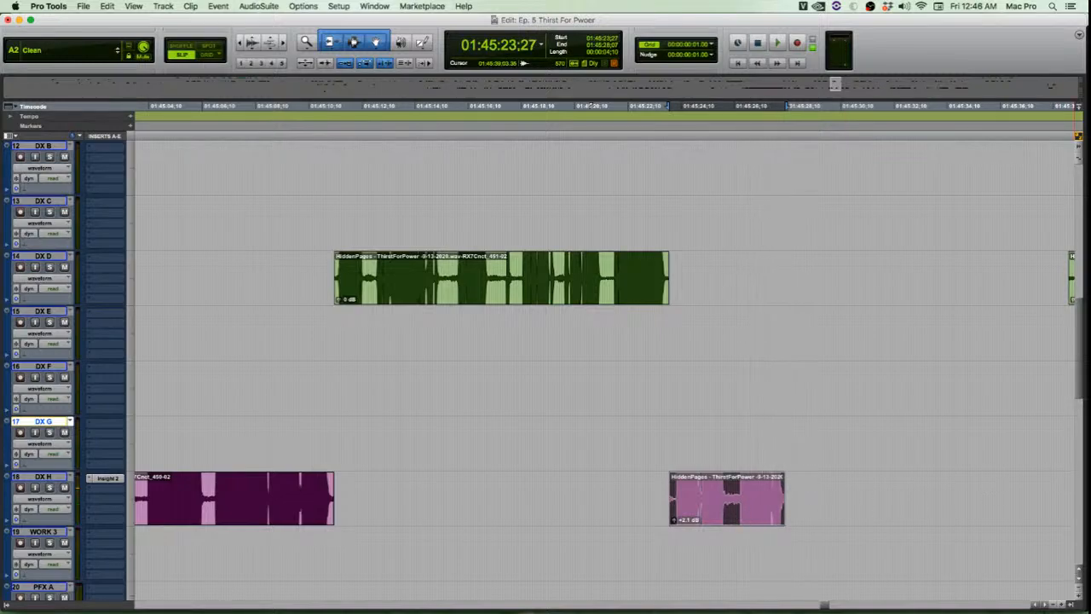
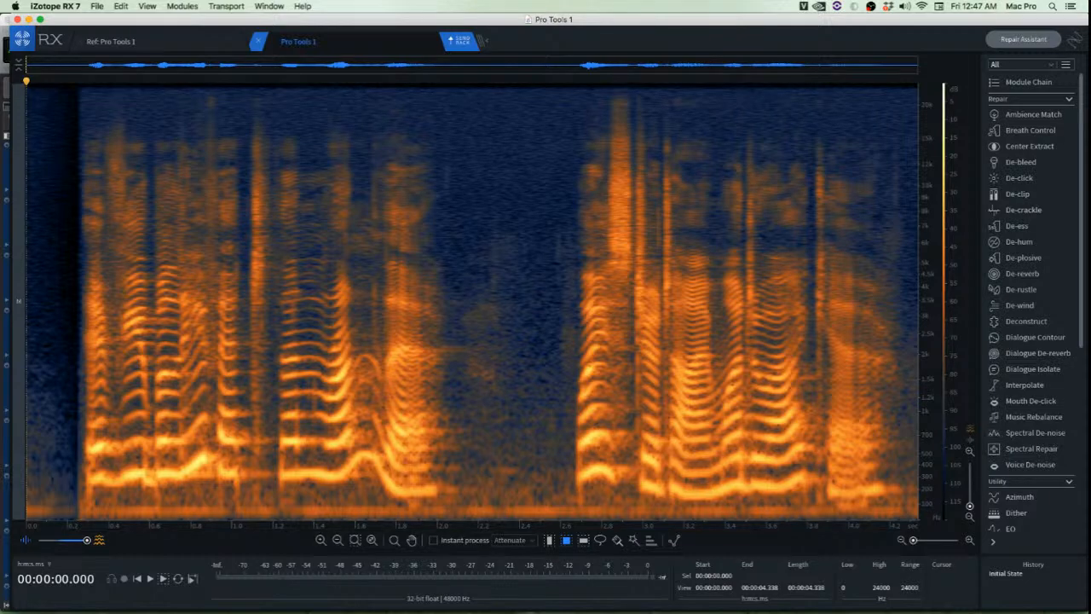
# Play the newly loaded recording in RX from its beginning
pyautogui.press('space')
pyautogui.press('space')
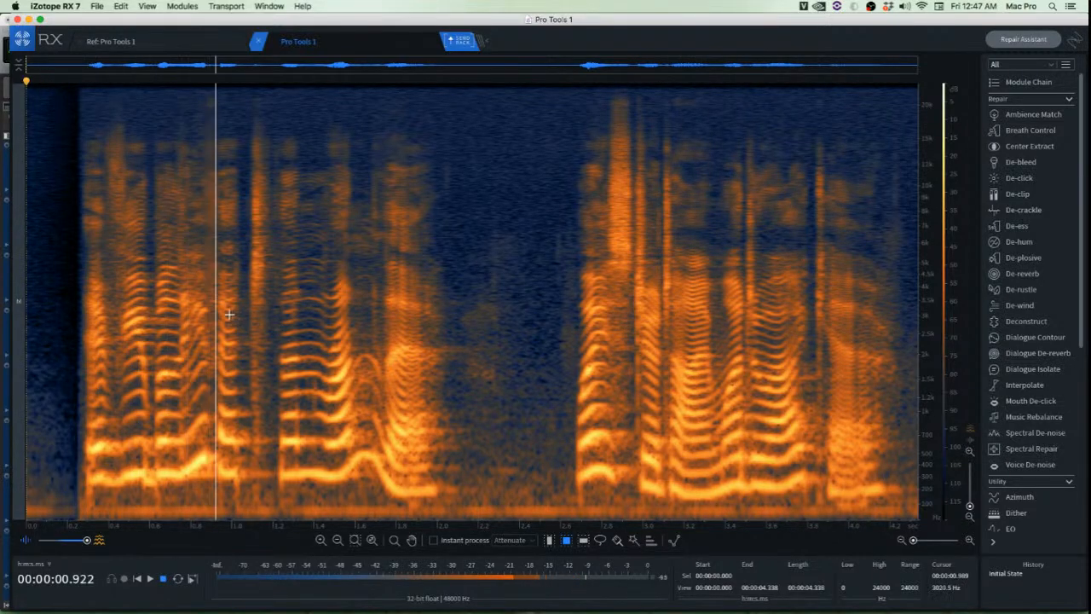
pyautogui.press('space')
# Copy clean background just before the click near 1.69 s and paste it over the click's high-frequency part
pyautogui.scroll(3, 358, 298)
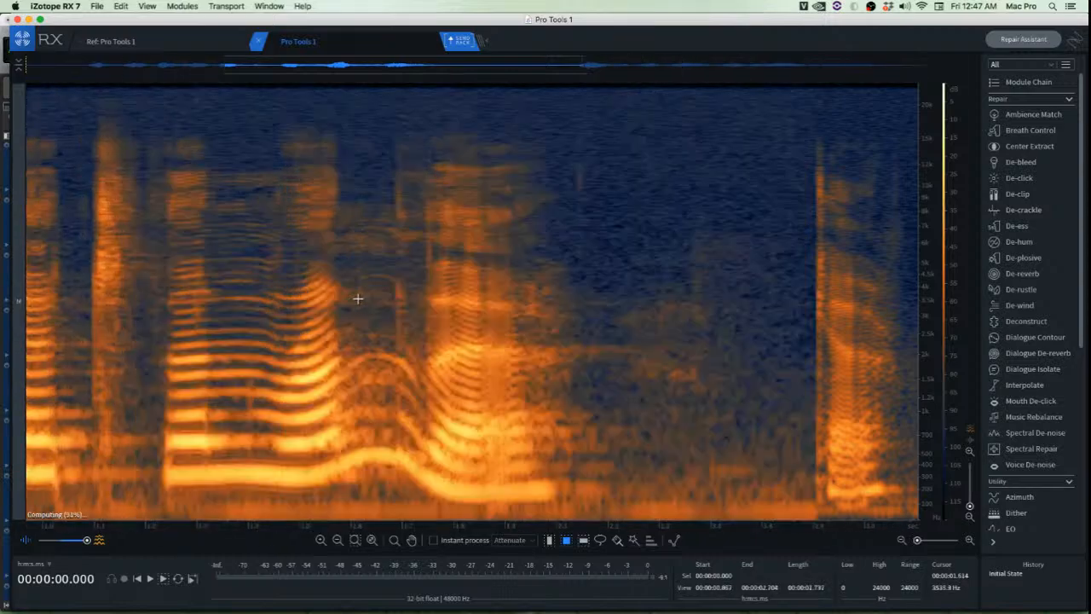
pyautogui.scroll(5, 406, 263)
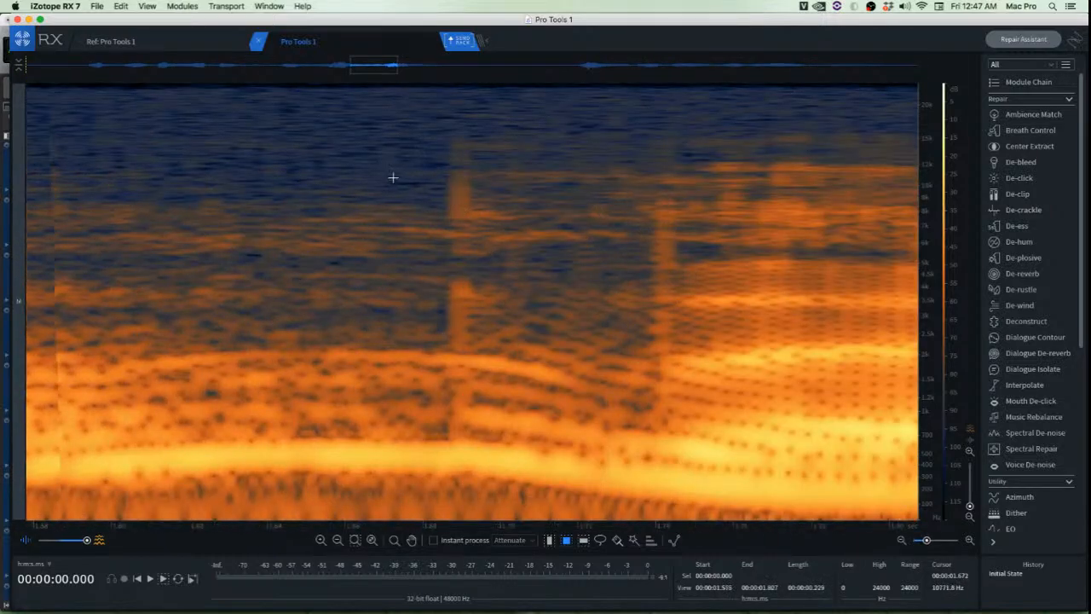
pyautogui.scroll(2, 393, 177)
pyautogui.moveTo(482, 133)
pyautogui.mouseDown()
pyautogui.moveTo(526, 237)
pyautogui.moveTo(559, 256)
pyautogui.moveTo(568, 224)
pyautogui.mouseUp()
pyautogui.press('super+c')
pyautogui.press('super+v')
pyautogui.click(442, 295)
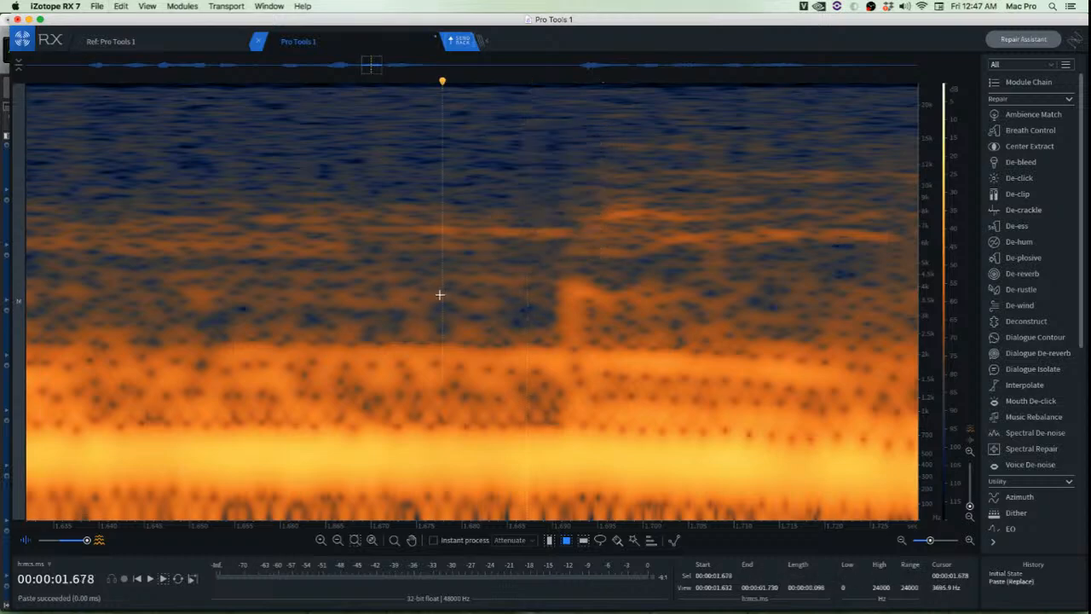
# Copy the clean 1751.7 to 4640.4 Hz background starting at 1.681 s and paste it over the click at 1.688 s
pyautogui.moveTo(471, 271); pyautogui.dragTo(567, 366)
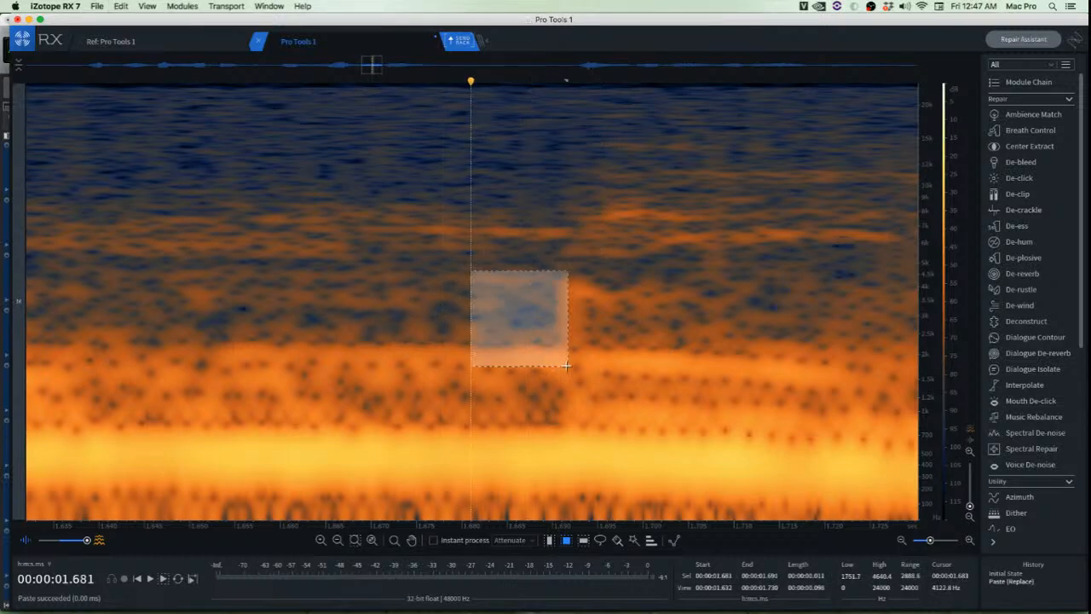
pyautogui.press('super+c')
pyautogui.moveTo(586, 331); pyautogui.dragTo(579, 324)
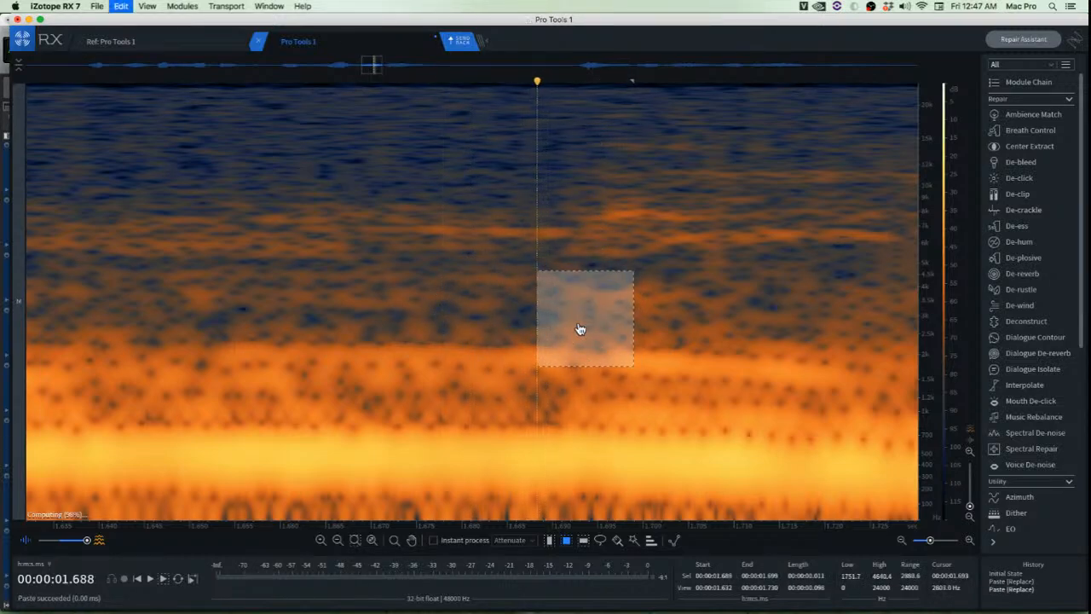
pyautogui.press('super+v')
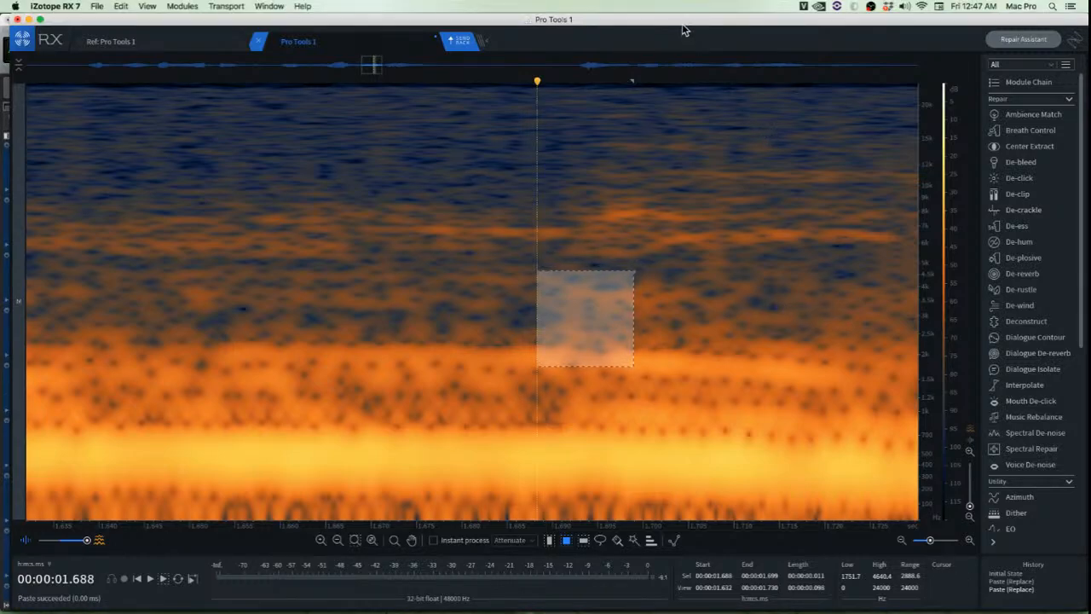
# Play the recording from 1.690 s to check the removed click
pyautogui.scroll(-5, 613, 249)
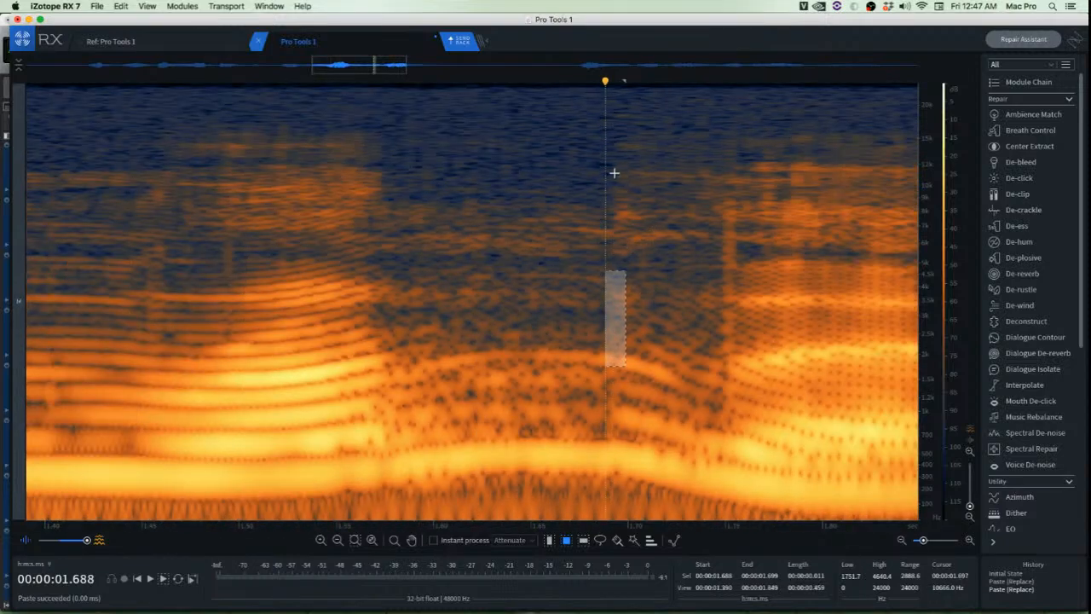
pyautogui.click(605, 170)
pyautogui.press('space')
pyautogui.scroll(-5, 606, 185)
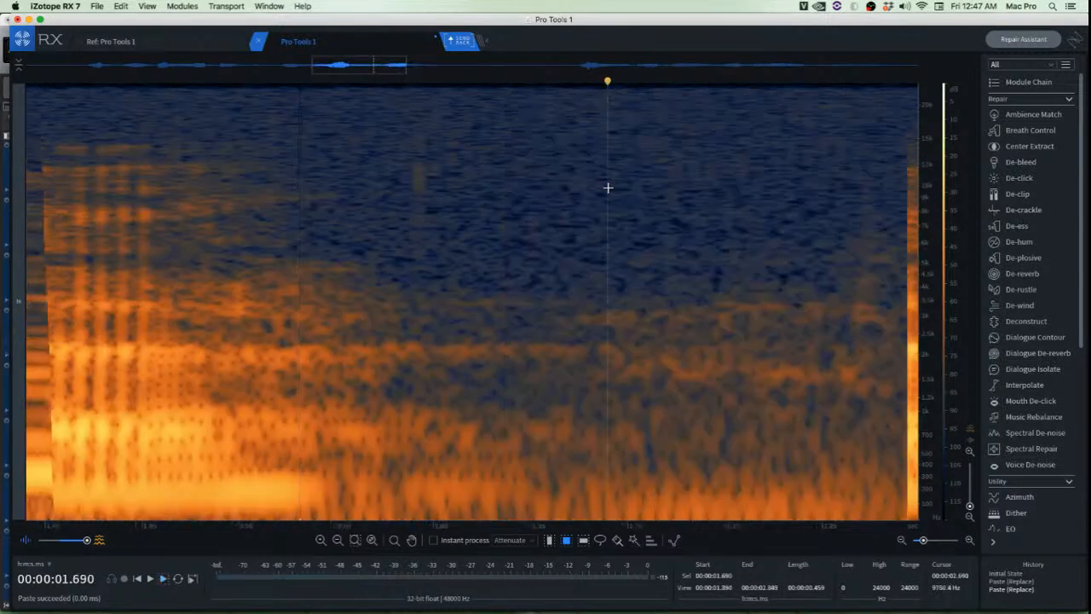
pyautogui.scroll(-5, 606, 192)
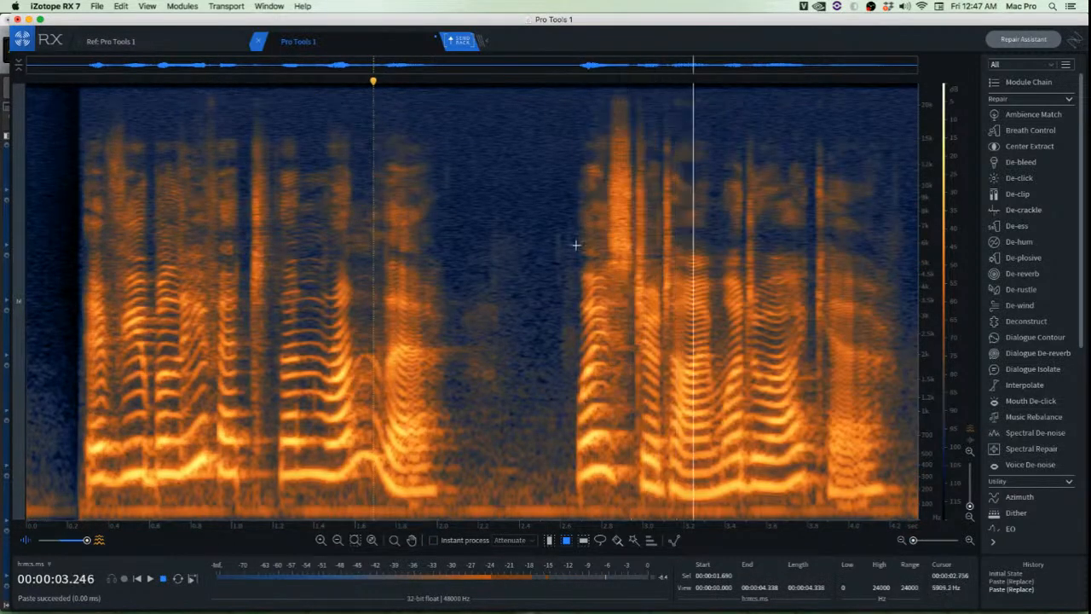
# Copy the 3090.1 to 7749.0 Hz background from 2.562 to 2.584 s over the small click just after it, and play from 2.537 s
pyautogui.scroll(10, 546, 244)
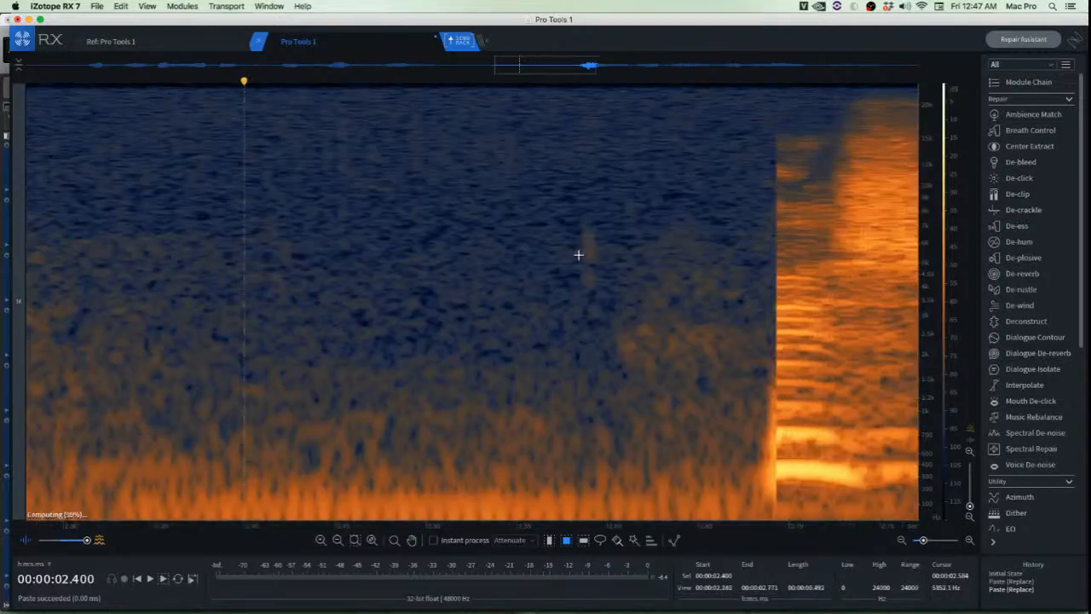
pyautogui.moveTo(511, 214); pyautogui.dragTo(588, 312)
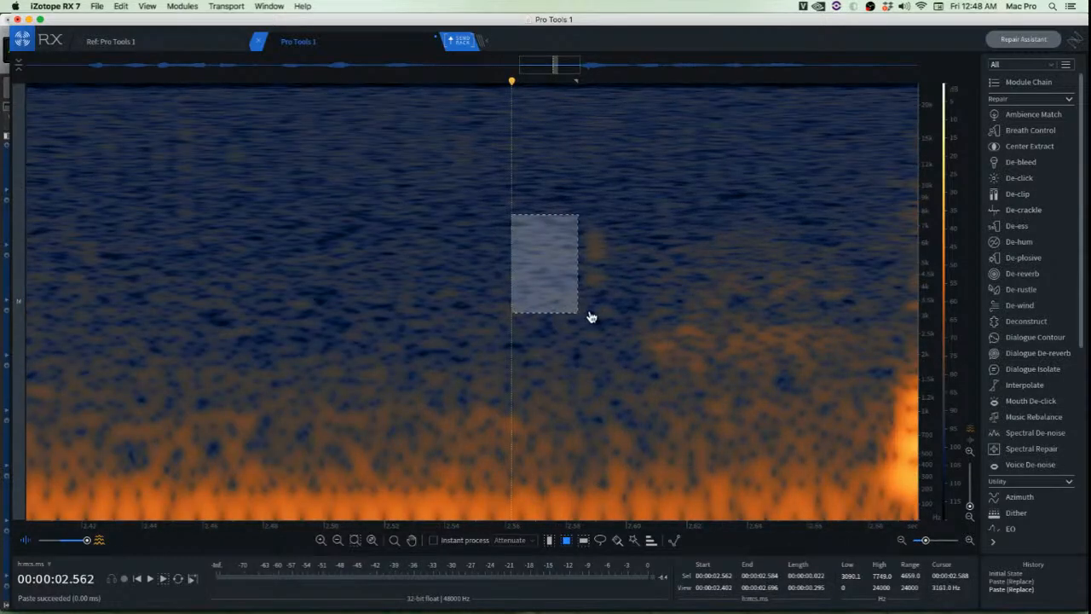
pyautogui.press('super+c')
pyautogui.moveTo(542, 279); pyautogui.dragTo(595, 278)
pyautogui.press('super+v')
pyautogui.click(436, 236)
pyautogui.press('space')
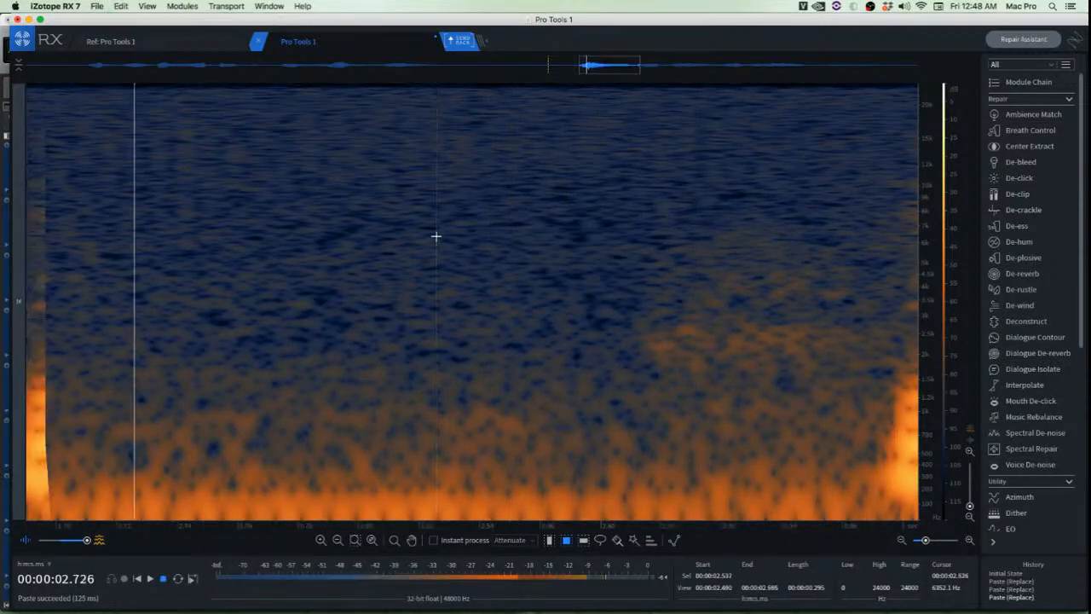
pyautogui.press('space')
# Replace the stray noise between 1148.0 and 7441.6 Hz from 2.598 to 2.692 s with copied clean background
pyautogui.scroll(-2, 494, 255)
pyautogui.moveTo(563, 219); pyautogui.dragTo(723, 400)
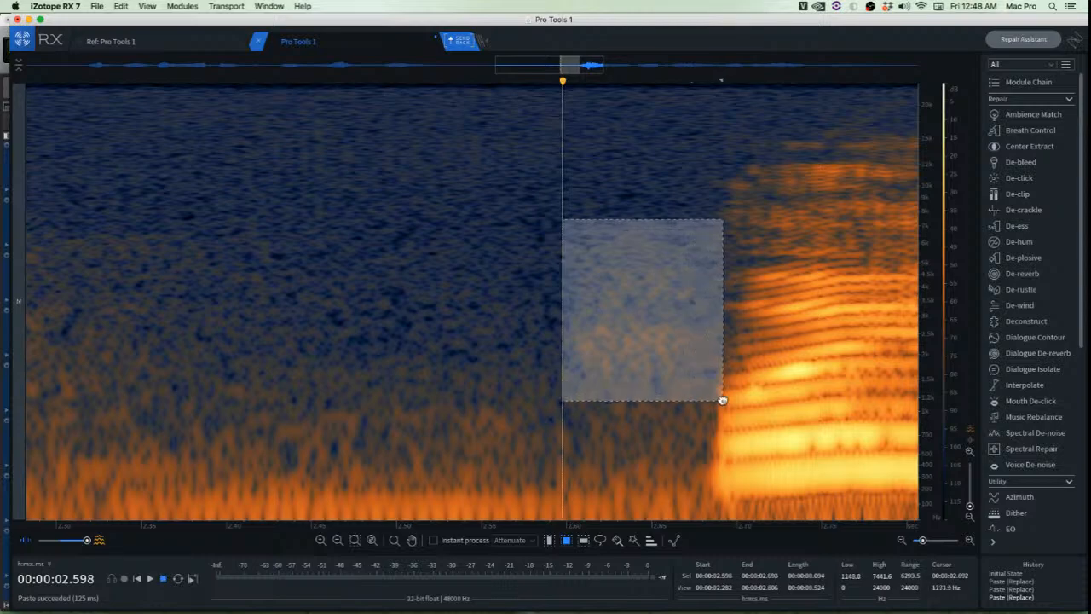
pyautogui.moveTo(674, 358); pyautogui.dragTo(655, 317)
pyautogui.click(484, 299)
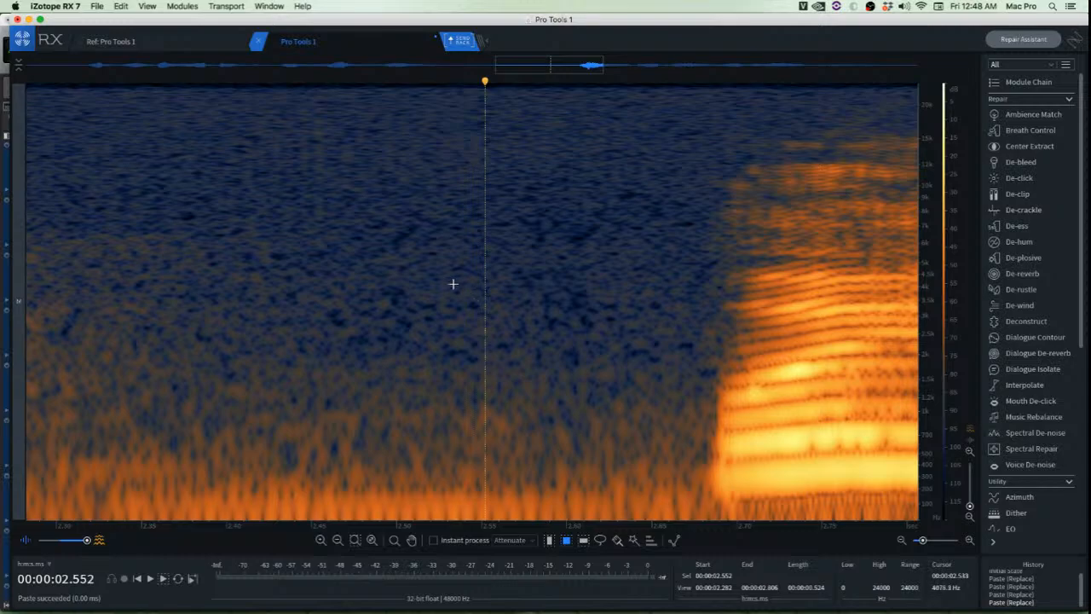
# Play the repaired gap repeatedly from 2.430 s, and the recording's second phrase from 3.139 s
pyautogui.click(278, 238)
pyautogui.press('space')
pyautogui.press('space')
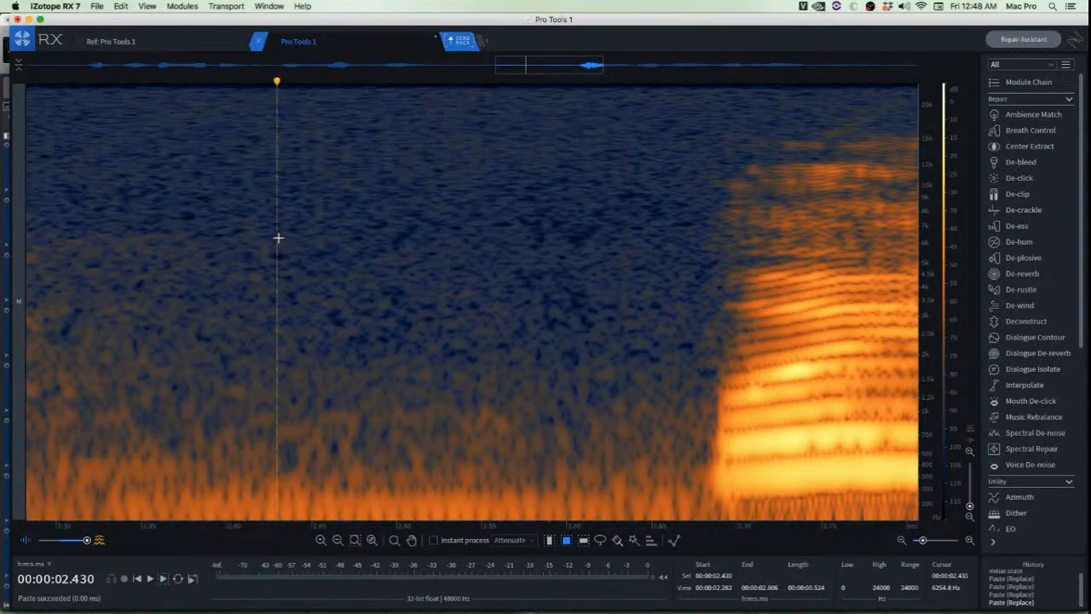
pyautogui.press('space')
pyautogui.press('space')
pyautogui.press('space')
pyautogui.press('space')
pyautogui.scroll(-5, 303, 256)
pyautogui.press('space')
pyautogui.scroll(-8, 303, 256)
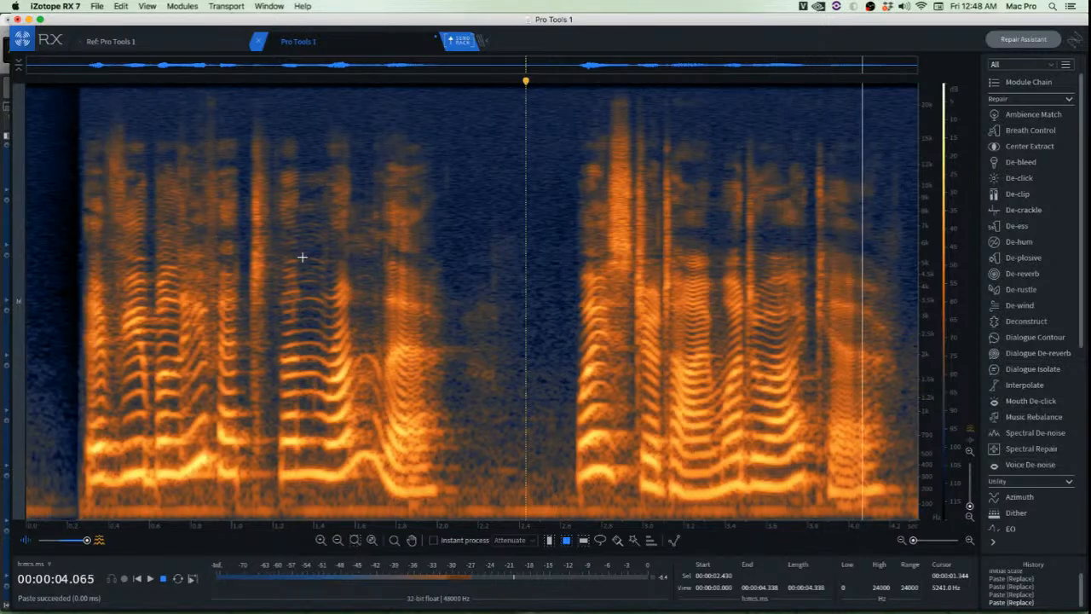
pyautogui.press('space')
pyautogui.click(672, 287)
pyautogui.press('space')
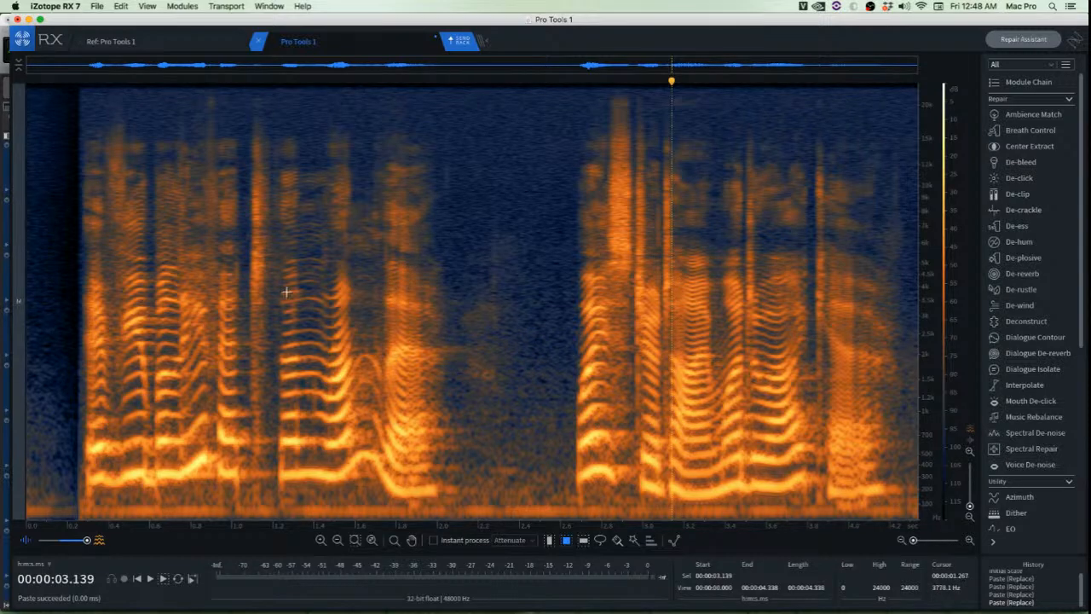
# Listen to the gap's noise between 379.61 and 1413.9 Hz from 2.133 to 2.638 s
pyautogui.scroll(8, 56, 299)
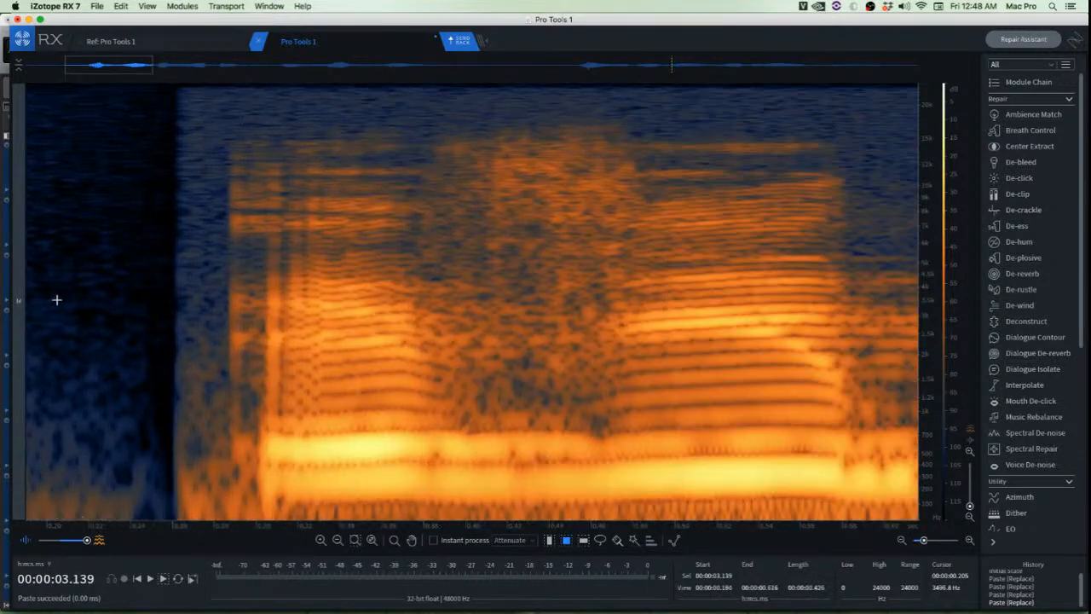
pyautogui.scroll(-6, 56, 299)
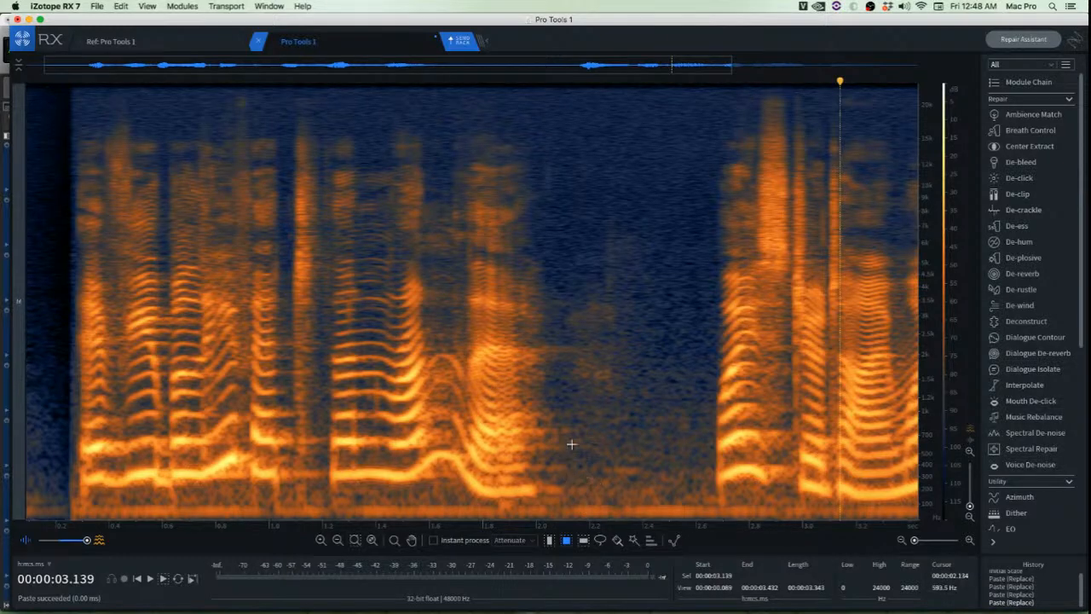
pyautogui.moveTo(572, 383); pyautogui.dragTo(707, 465)
pyautogui.press('space')
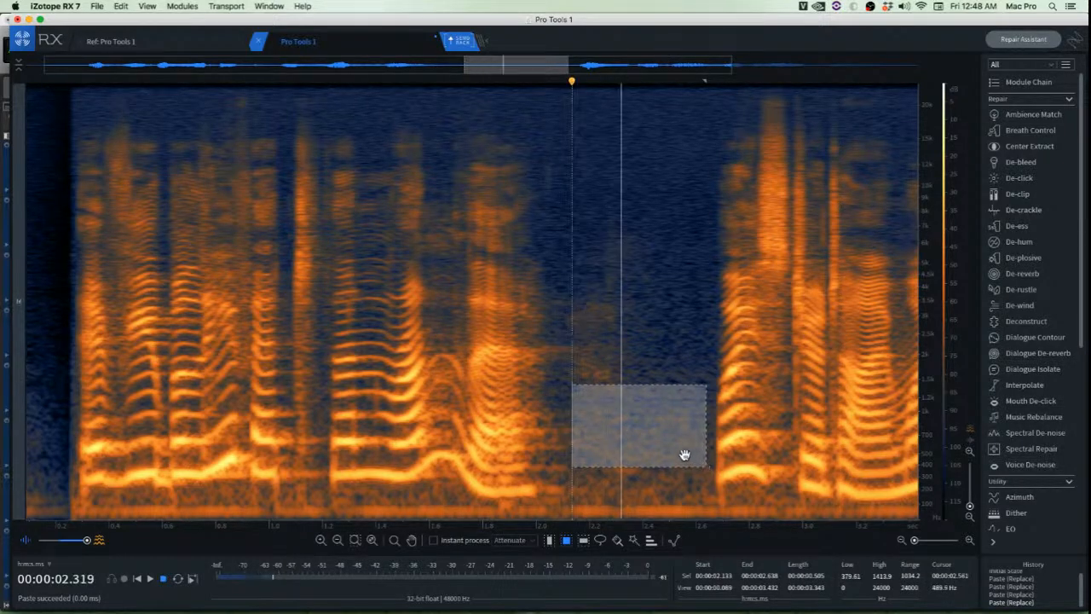
pyautogui.click(558, 501)
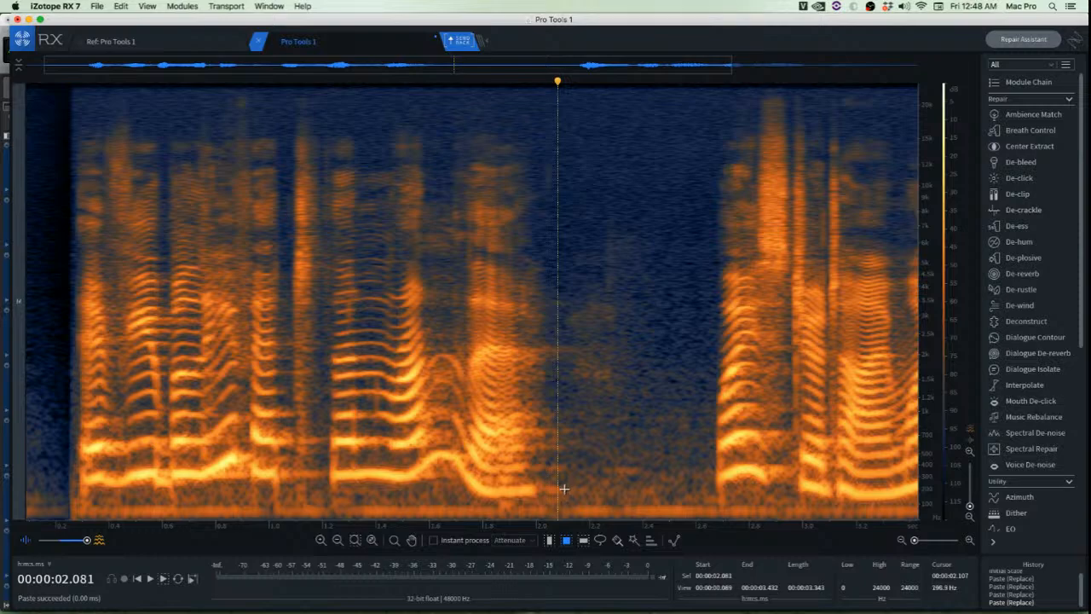
# Learn a Spectral De-noise profile from the gap's low-frequency noise between 0 and 239.49 Hz from 2.118 to 2.600 s
pyautogui.moveTo(569, 483); pyautogui.dragTo(696, 520)
pyautogui.press('space')
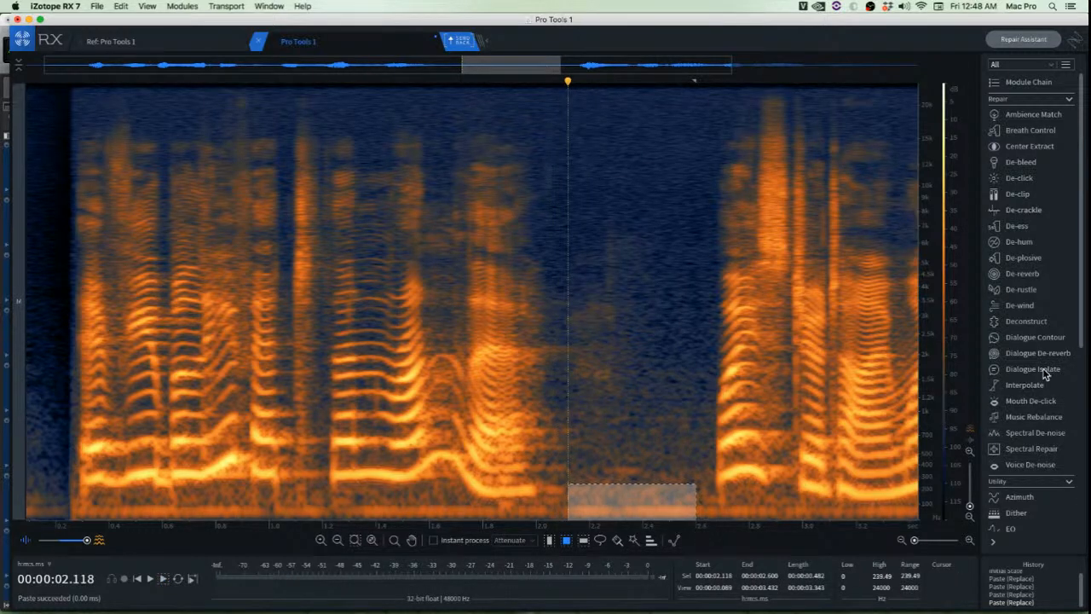
pyautogui.click(1055, 433)
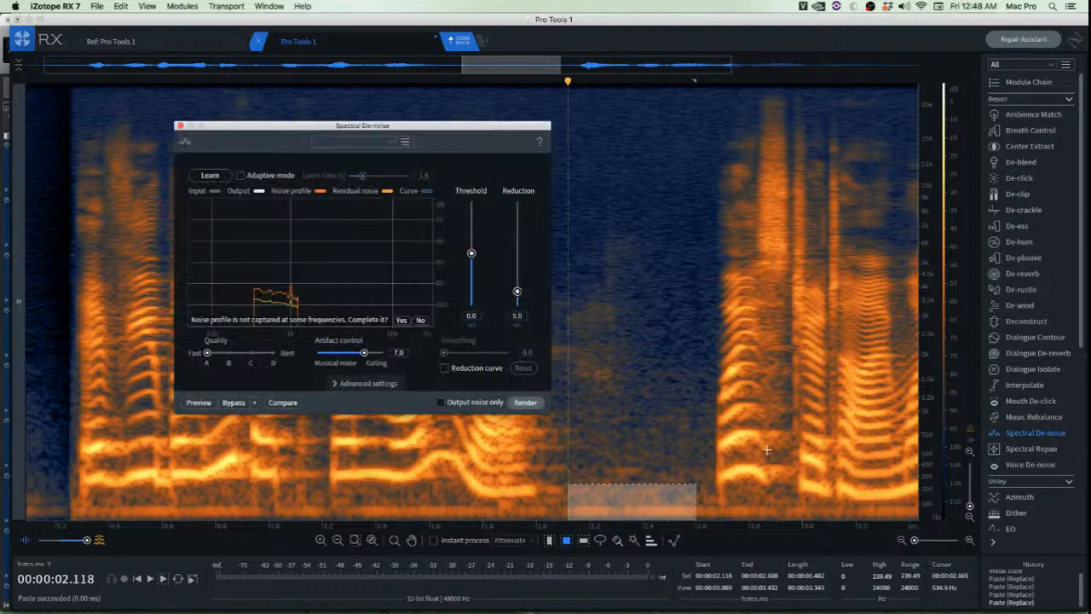
pyautogui.click(210, 176)
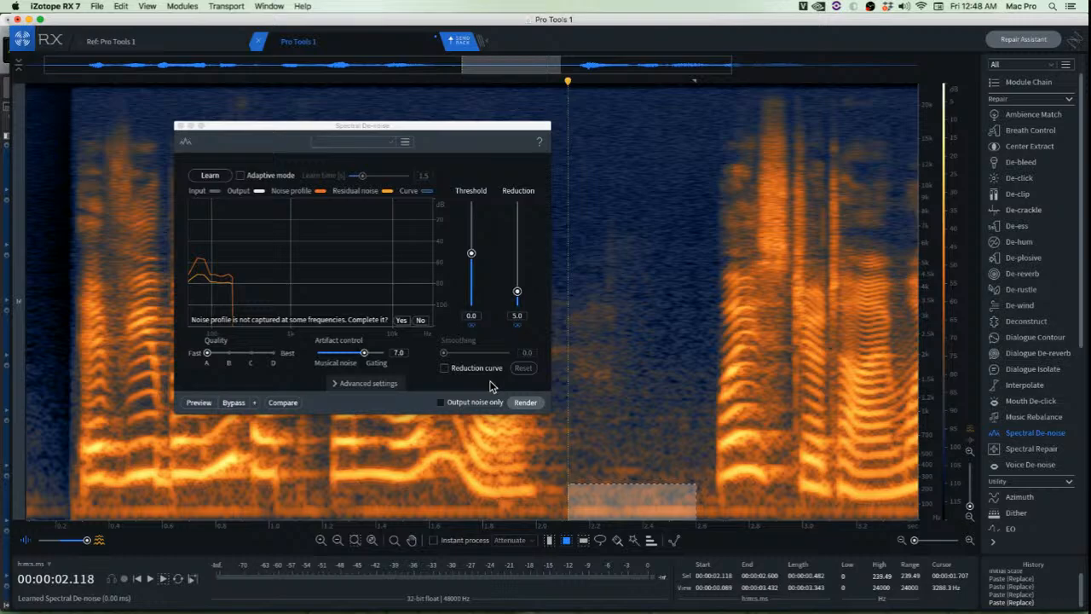
# Render Spectral De-noise twice over 0.249 to 4.338 s with threshold 0.0 and reduction 5.0, and close the module
pyautogui.press('super+a')
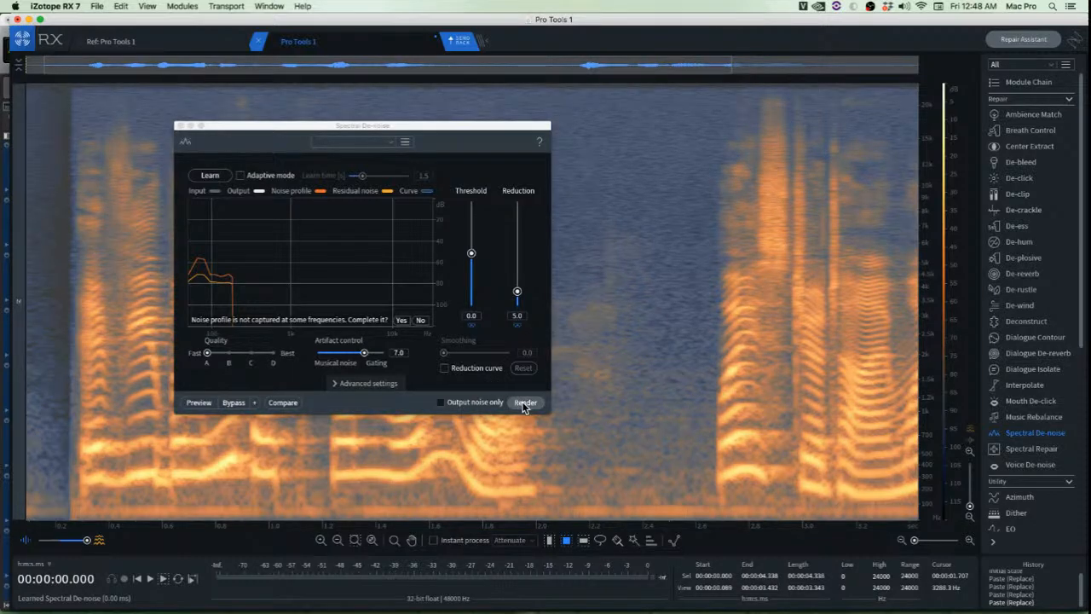
pyautogui.click(104, 414)
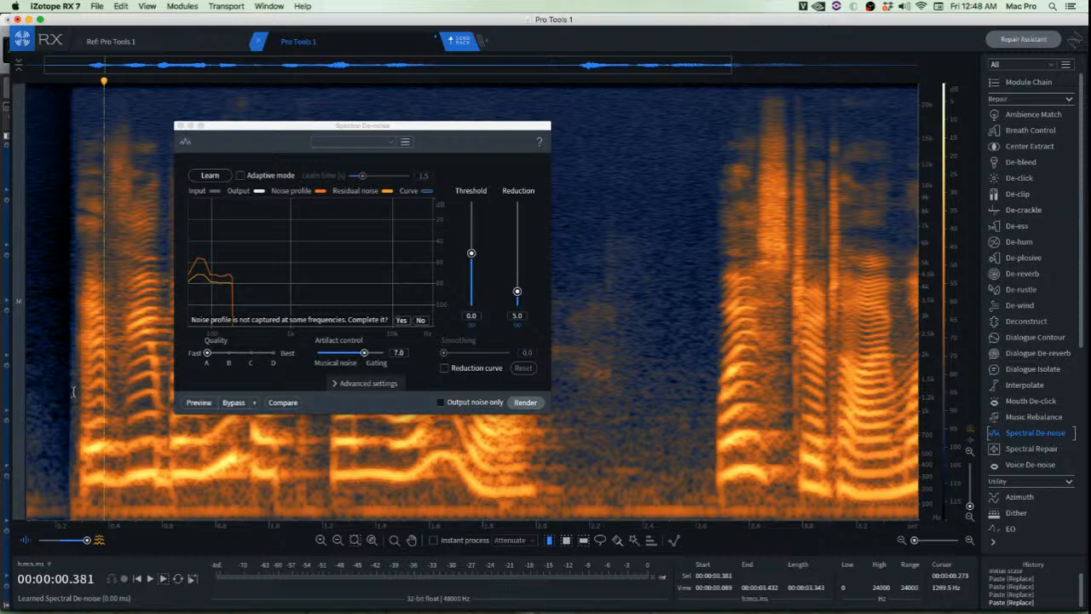
pyautogui.moveTo(67, 390); pyautogui.dragTo(919, 460)
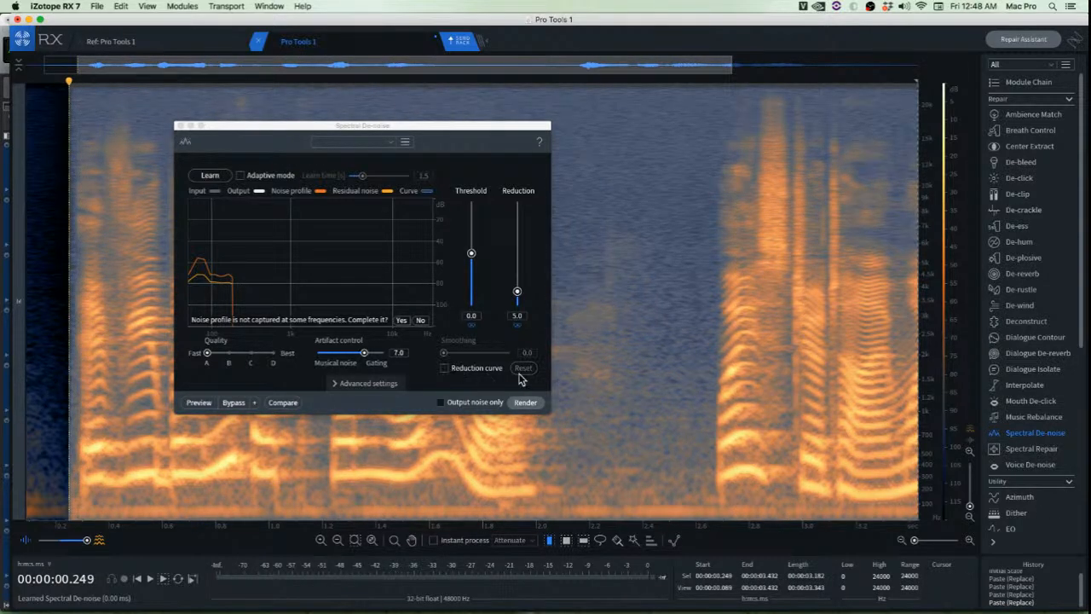
pyautogui.scroll(-3, 667, 364)
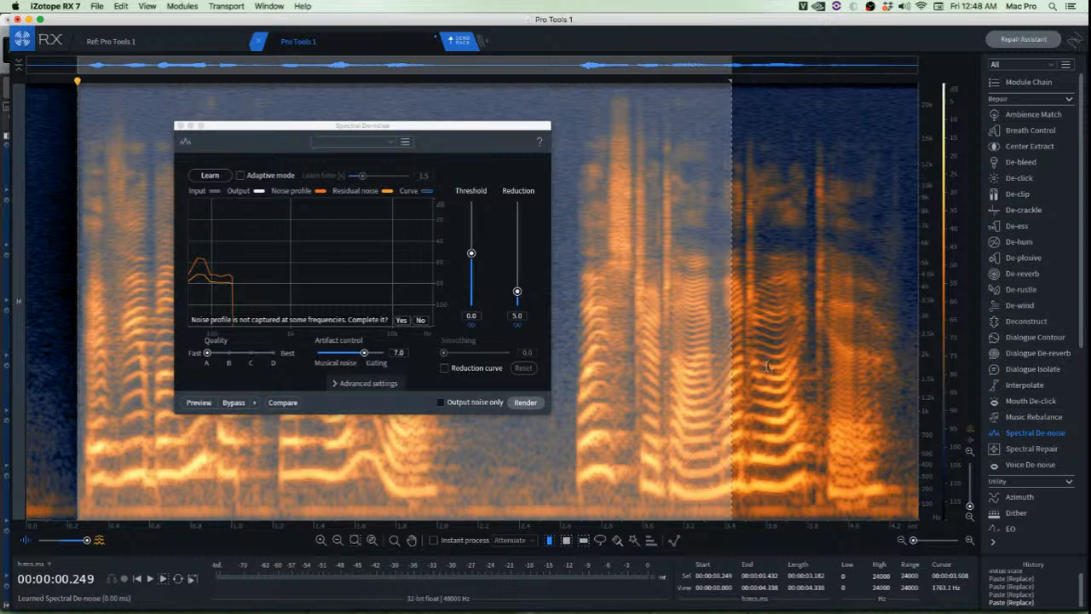
pyautogui.moveTo(766, 367); pyautogui.dragTo(944, 398)
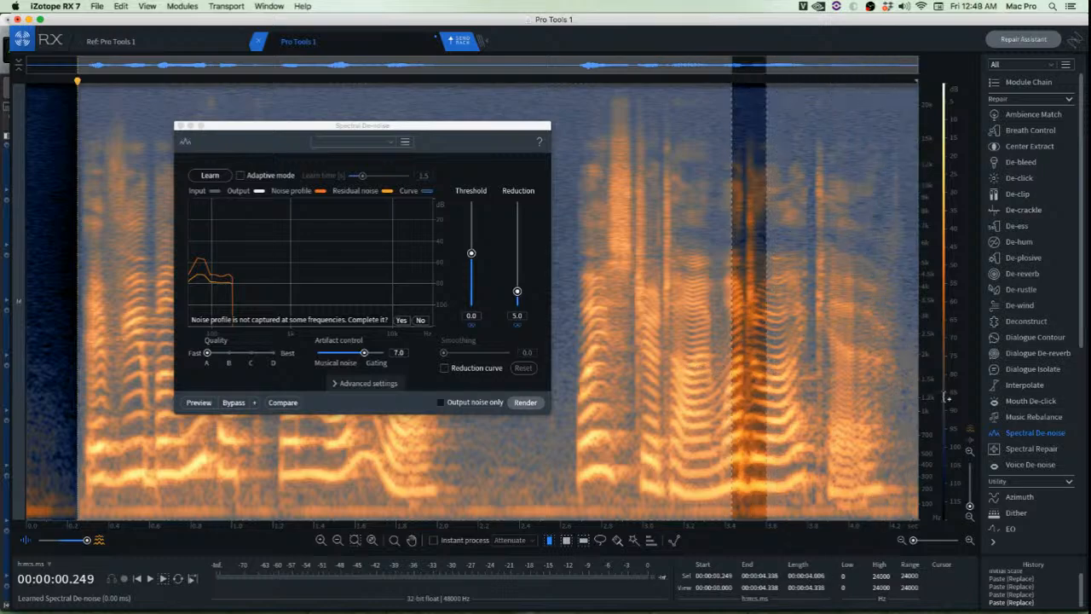
pyautogui.click(707, 352)
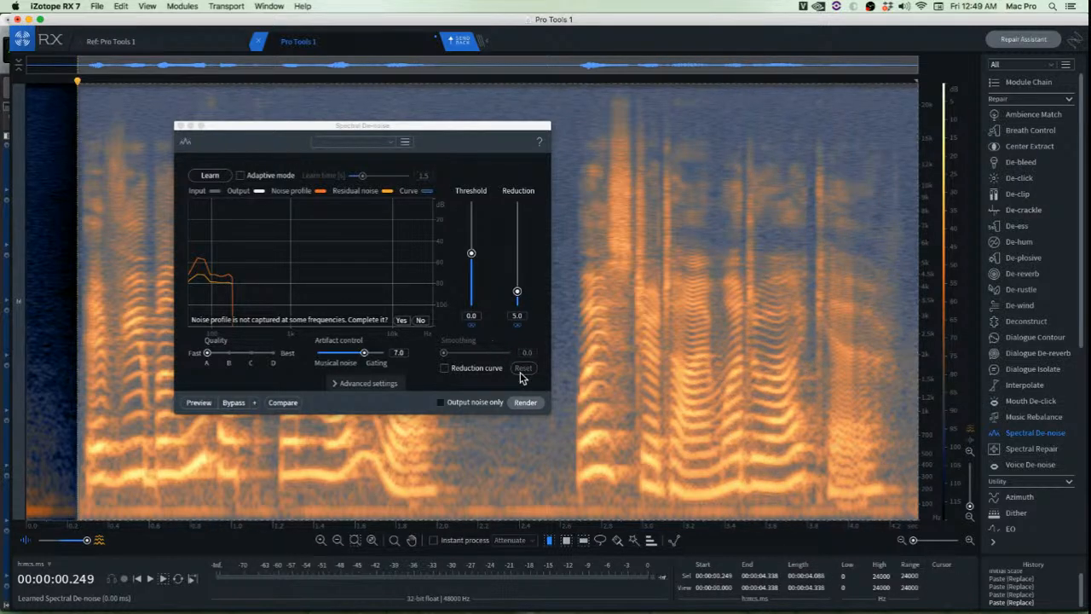
pyautogui.click(534, 403)
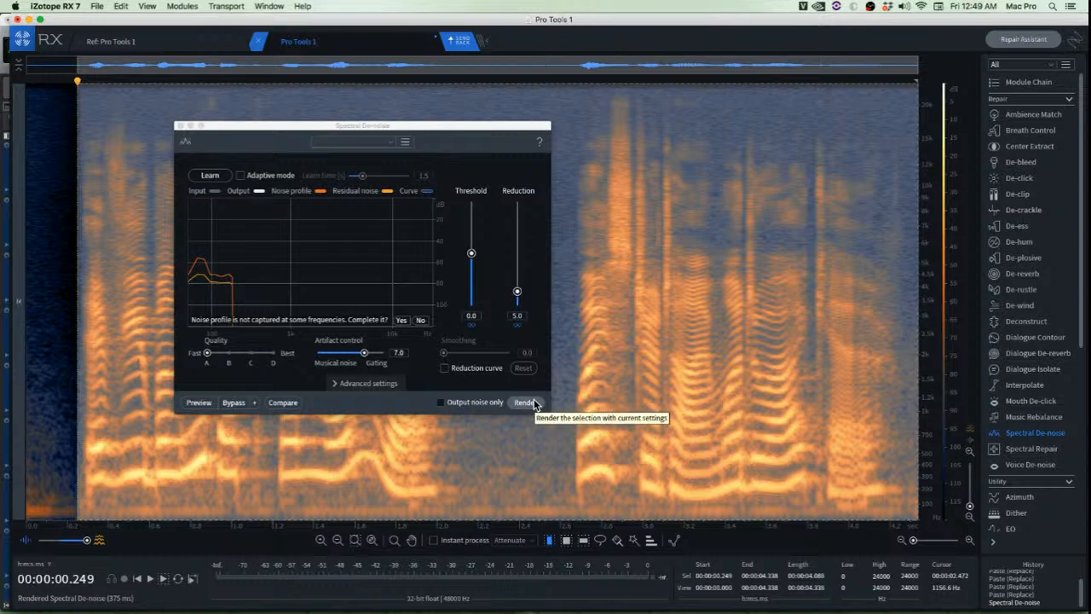
pyautogui.click(533, 403)
pyautogui.press('space')
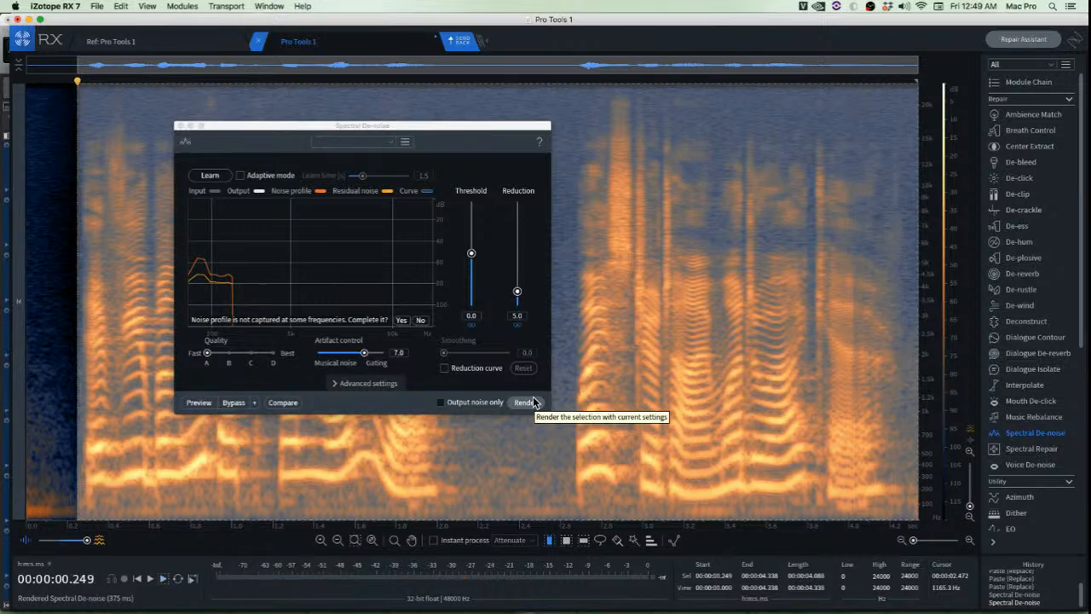
pyautogui.click(181, 127)
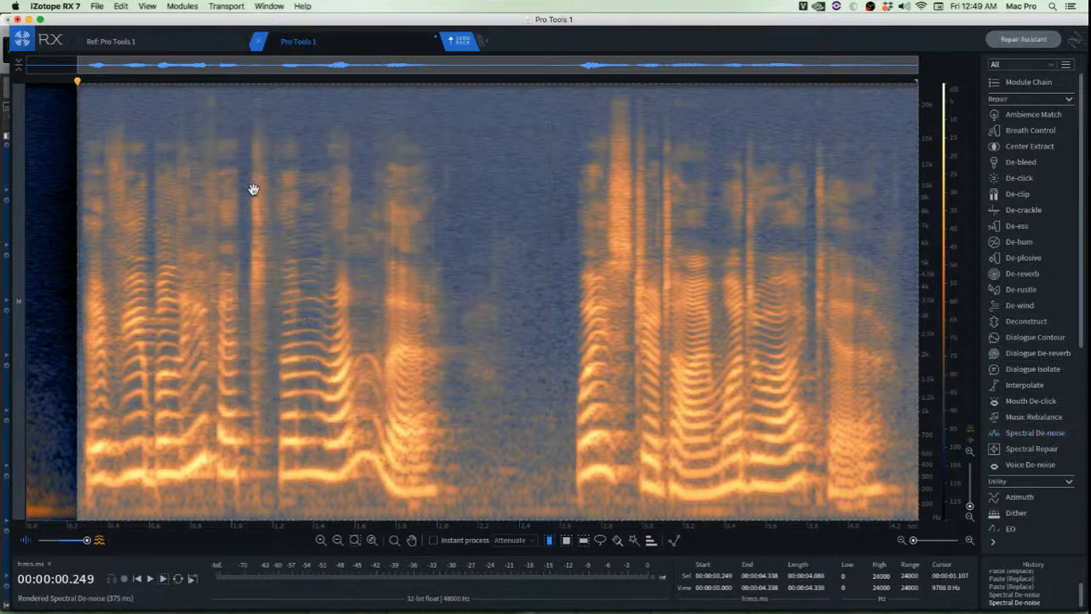
# Play the de-noised recording from its start
pyautogui.click(251, 189)
pyautogui.press('Return')
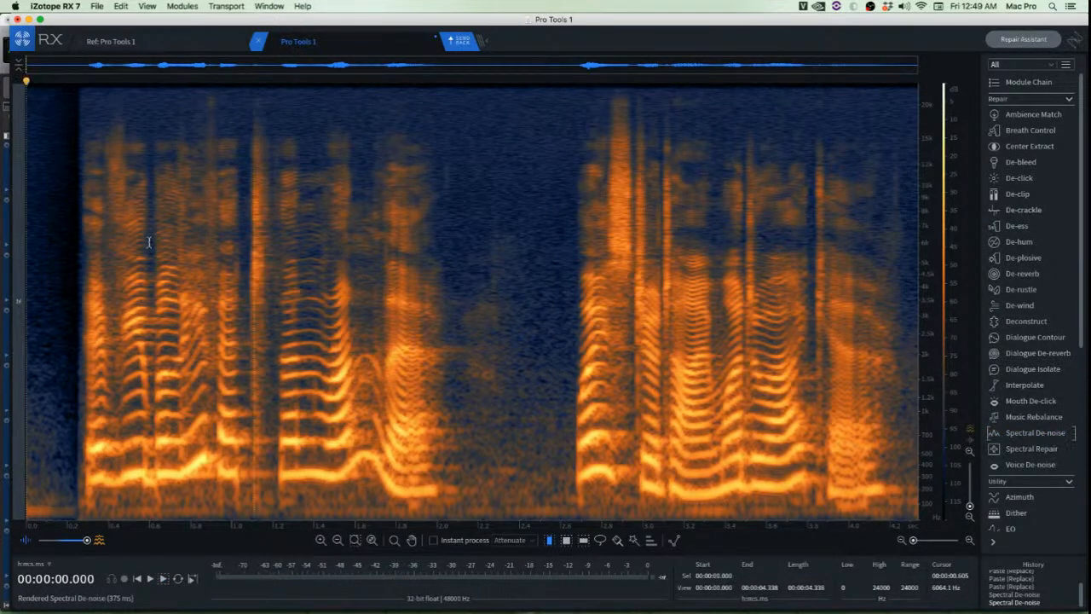
pyautogui.press('space')
pyautogui.press('space')
# Render Dialogue De-reverb over 0.249 to 4.338 s with -12 dB reduction and sensitivity 3.5, playing the selection before and after
pyautogui.moveTo(77, 253); pyautogui.dragTo(941, 421)
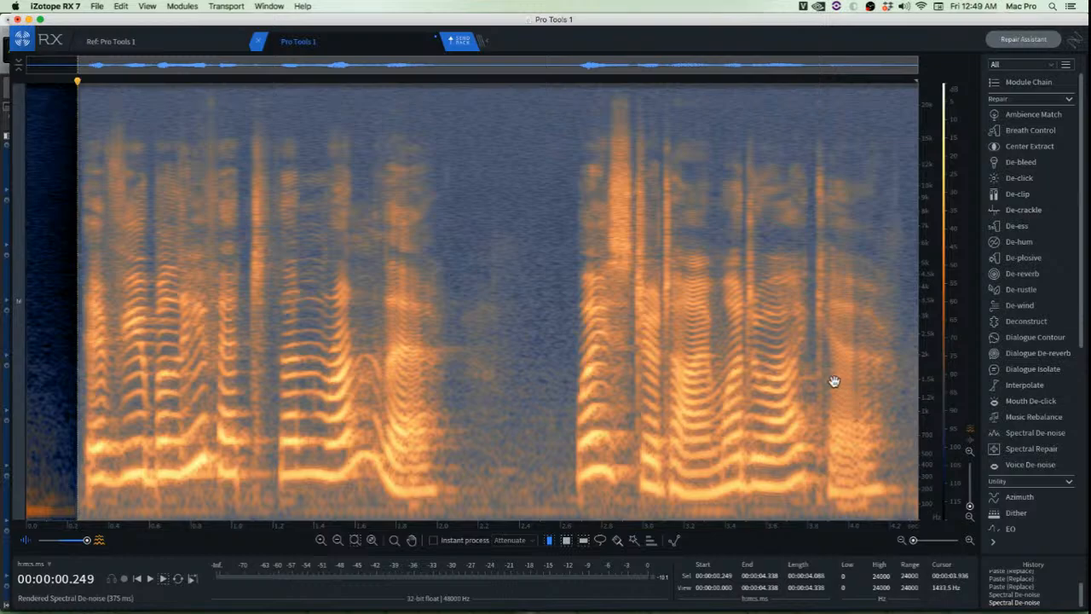
pyautogui.press('space')
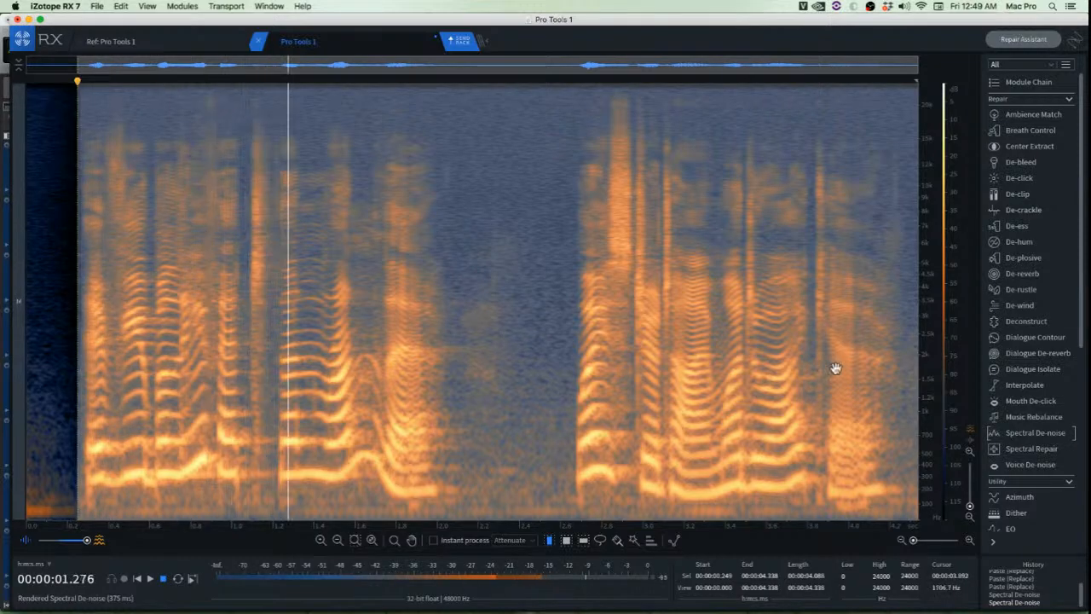
pyautogui.press('space')
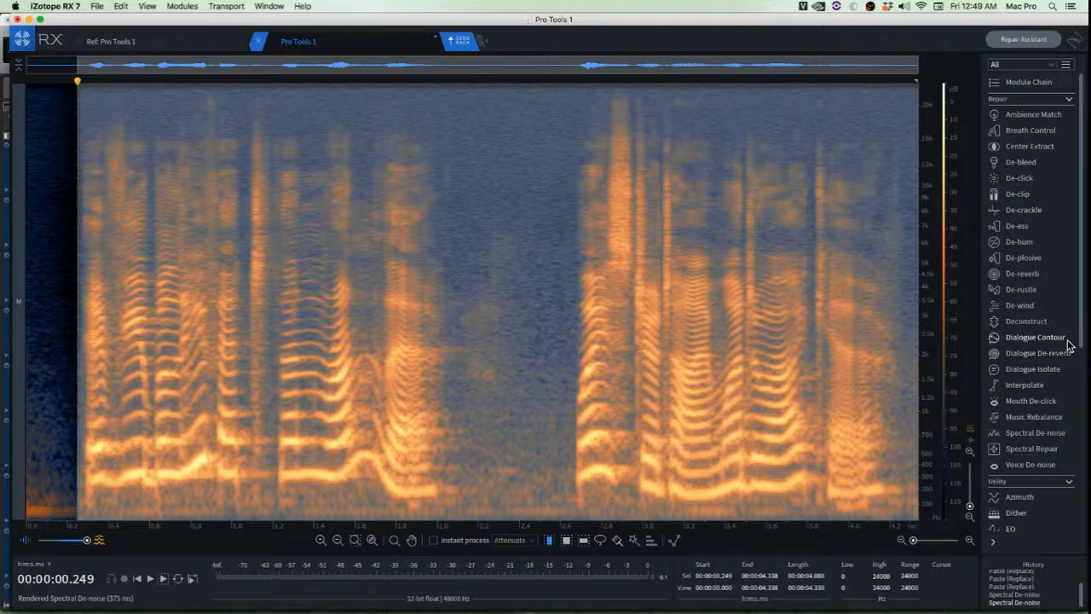
pyautogui.click(1053, 353)
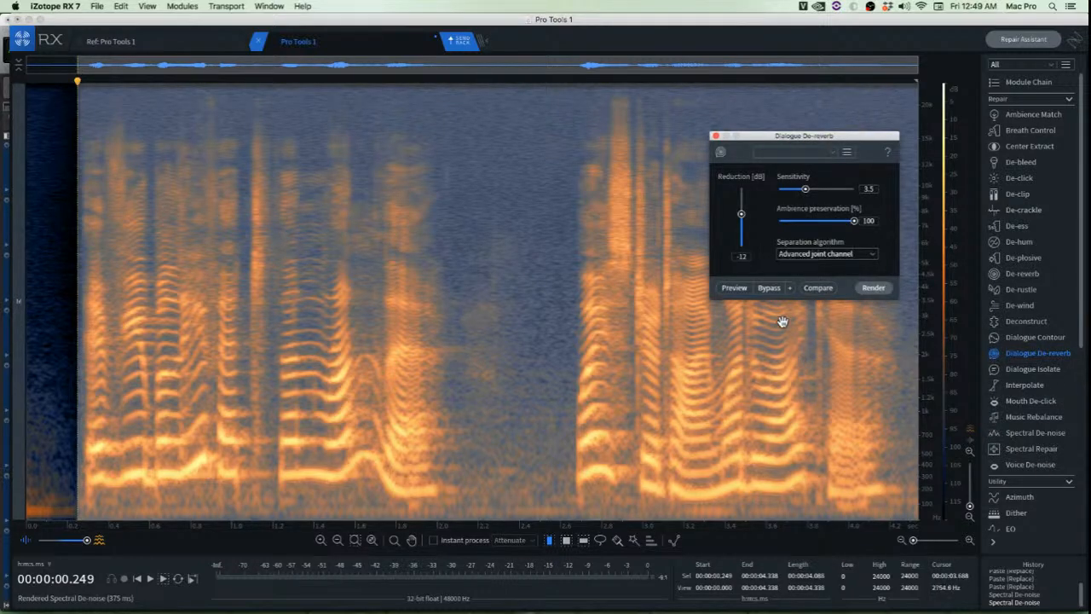
pyautogui.click(873, 288)
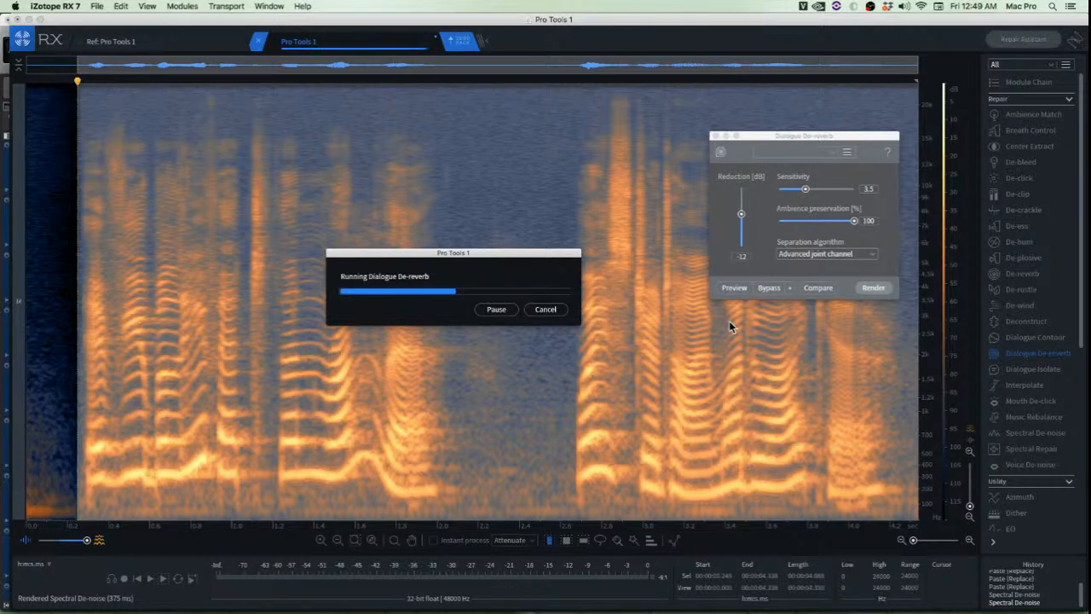
pyautogui.press('space')
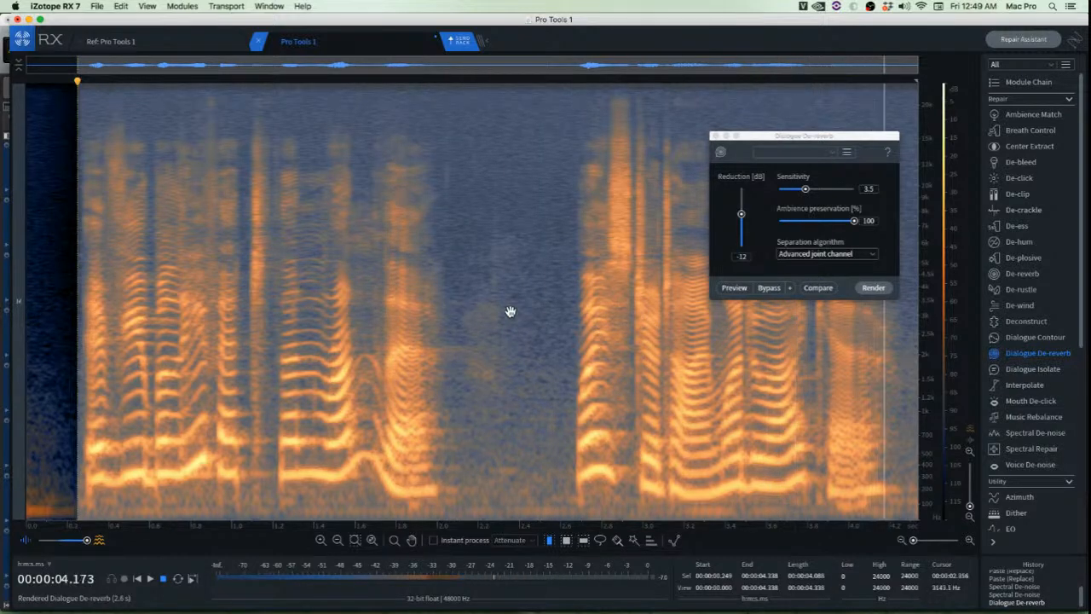
# Attenuate the first phrase's reverb tail between 359.78 and 1271.9 Hz from 1.955 to 2.106 s and between 1173.9 and 2507.7 Hz from 1.947 to 2.131 s
pyautogui.click(398, 331)
pyautogui.scroll(5, 421, 336)
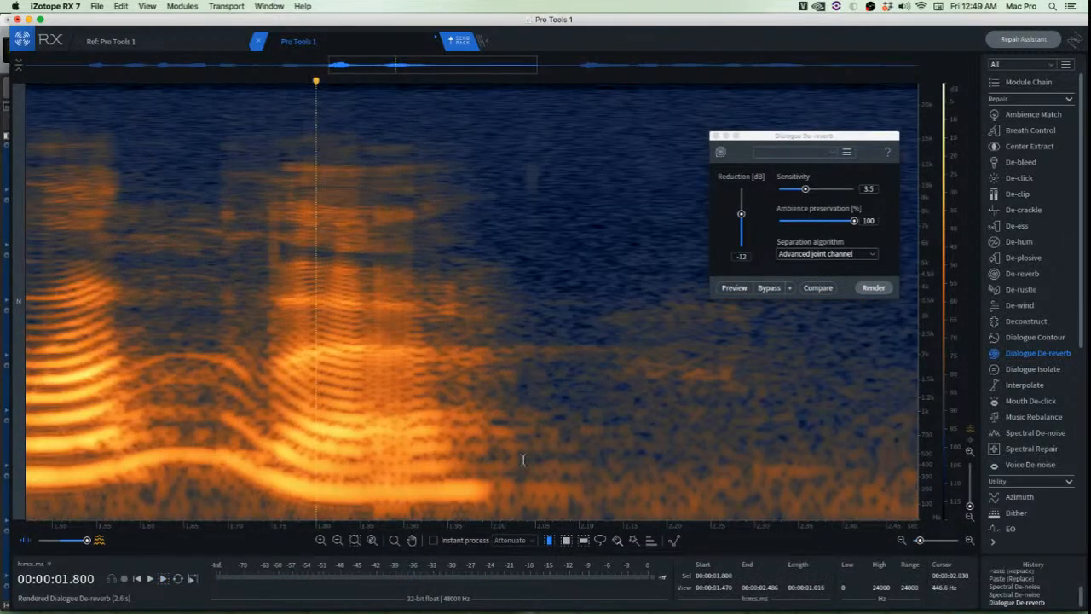
pyautogui.click(519, 401)
pyautogui.scroll(3, 507, 409)
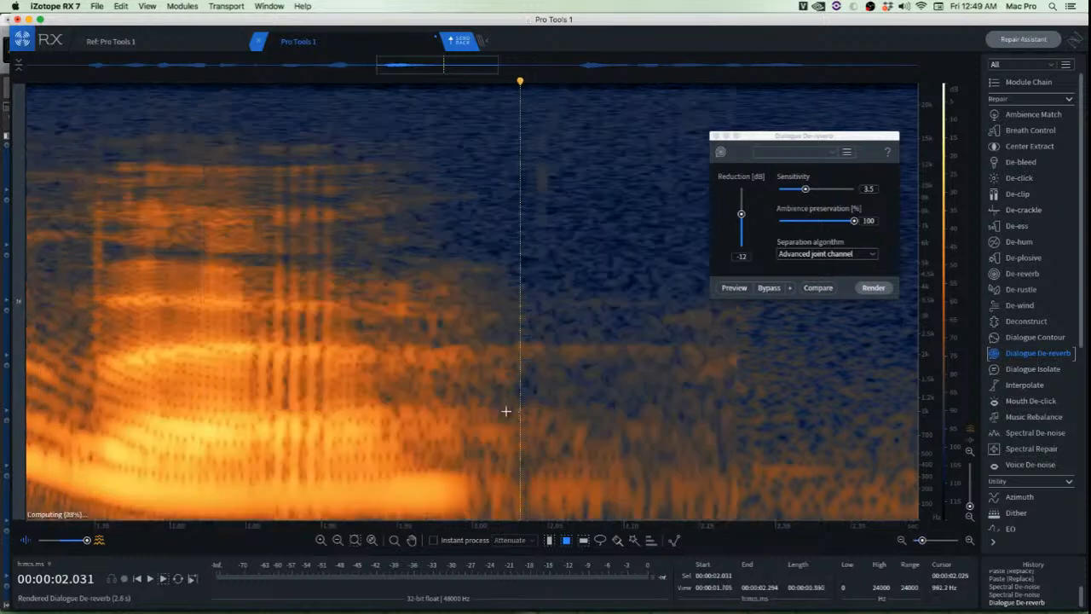
pyautogui.moveTo(404, 393); pyautogui.dragTo(630, 469)
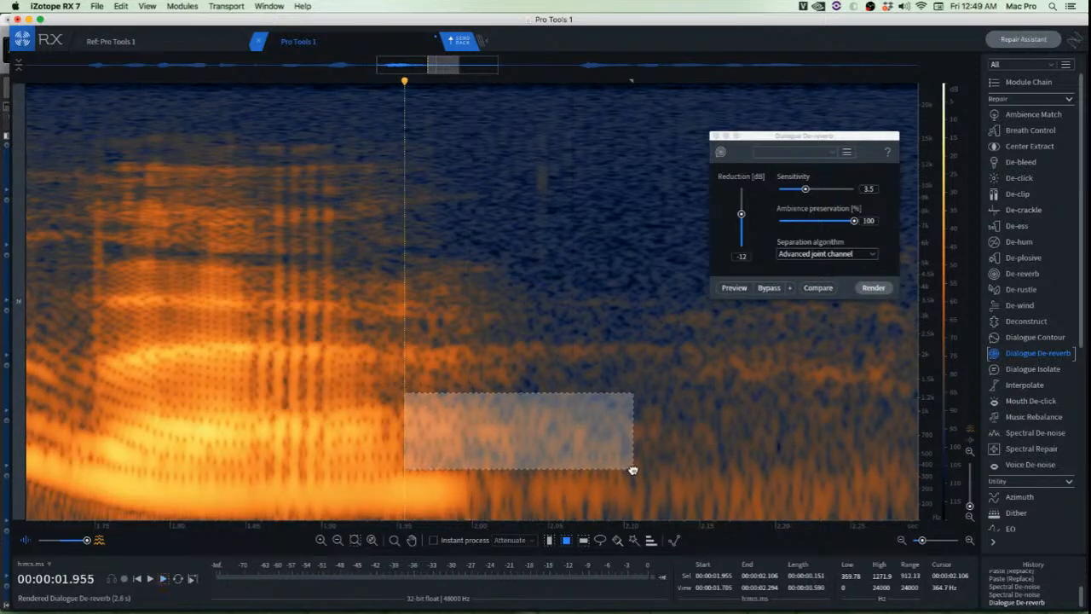
pyautogui.moveTo(392, 333); pyautogui.dragTo(671, 401)
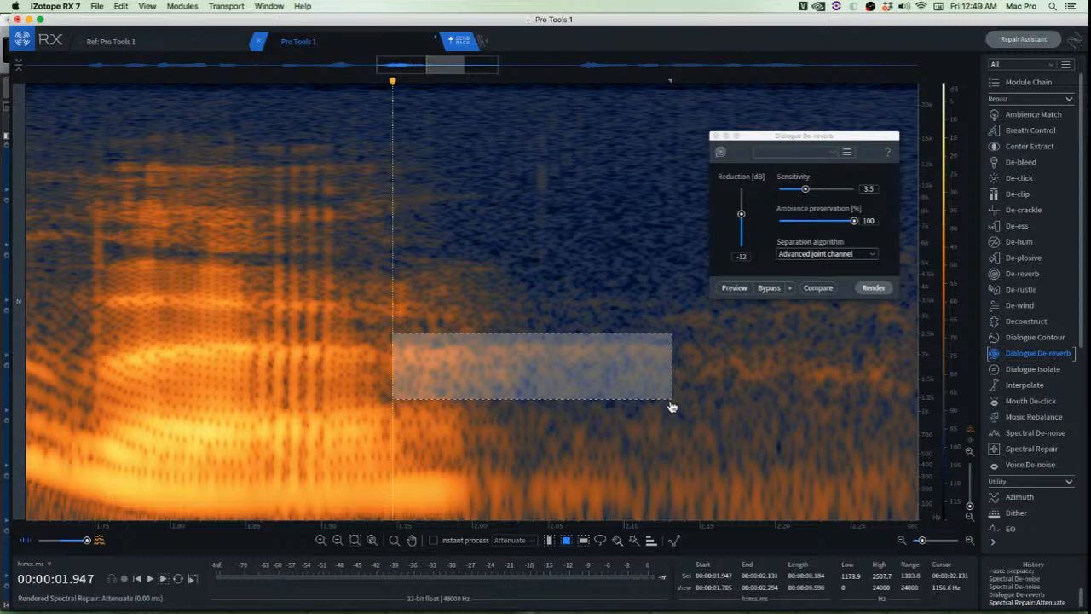
pyautogui.click(614, 451)
# Play the cleaned recording from 0.800 s and again from 2.617 s
pyautogui.scroll(-5, 614, 451)
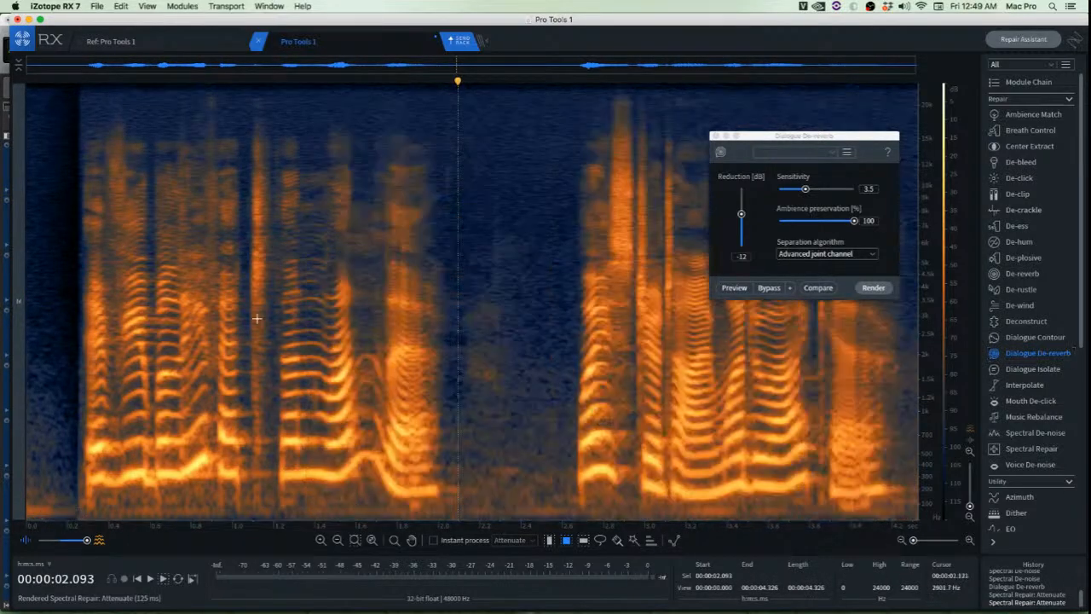
pyautogui.click(191, 313)
pyautogui.press('space')
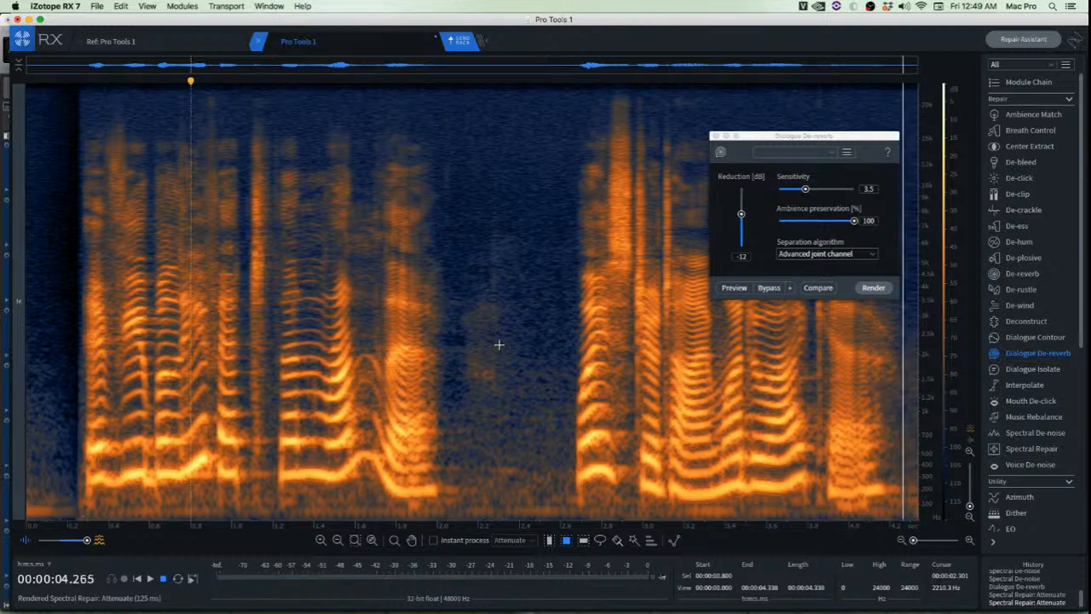
pyautogui.click(564, 343)
pyautogui.press('space')
pyautogui.press('space')
# Listen to the low-frequency tail between 132.85 and 1080.8 Hz from 2.854 to 2.969 s
pyautogui.scroll(5, 636, 390)
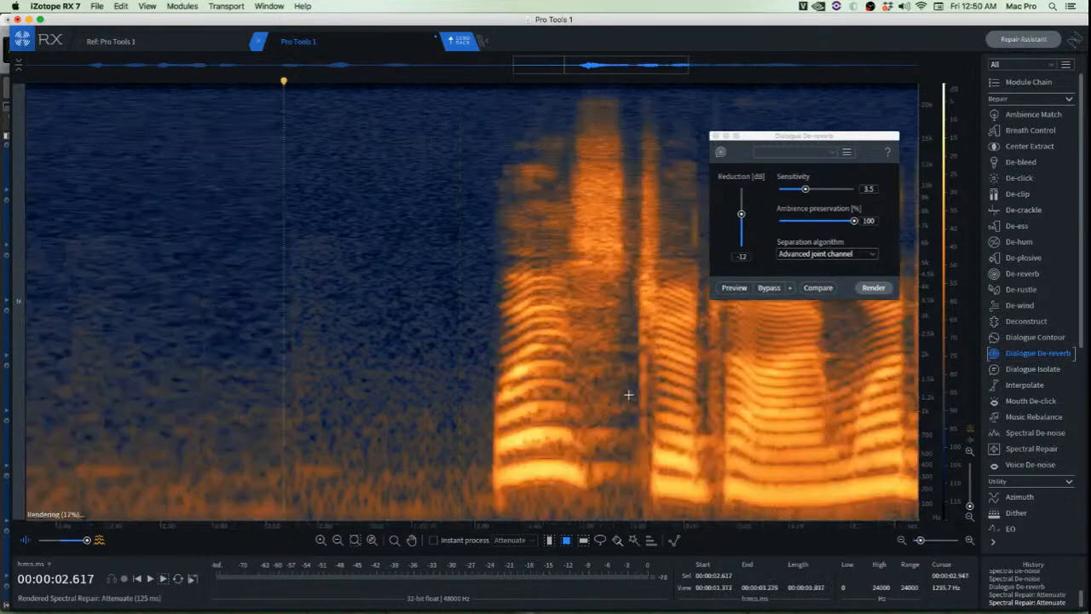
pyautogui.scroll(3, 631, 388)
pyautogui.moveTo(435, 339); pyautogui.dragTo(605, 475)
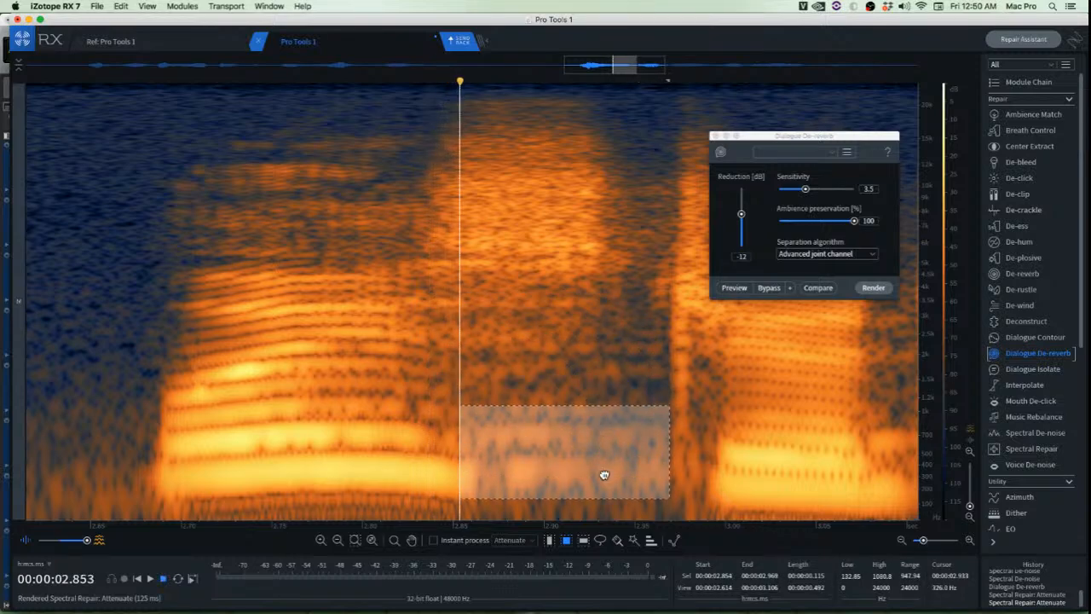
pyautogui.click(602, 475)
# Attenuate the tail between 489.95 and 923.17 Hz from 2.845 to 2.963 s and play the repair from 2.653 s
pyautogui.moveTo(444, 418); pyautogui.dragTo(601, 457)
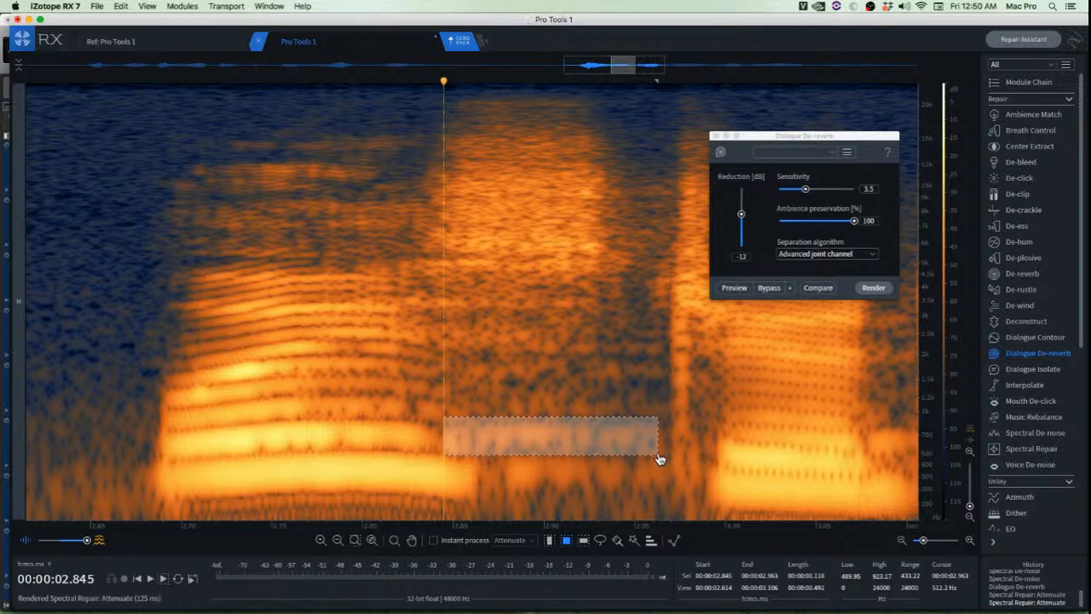
pyautogui.press('super+5')
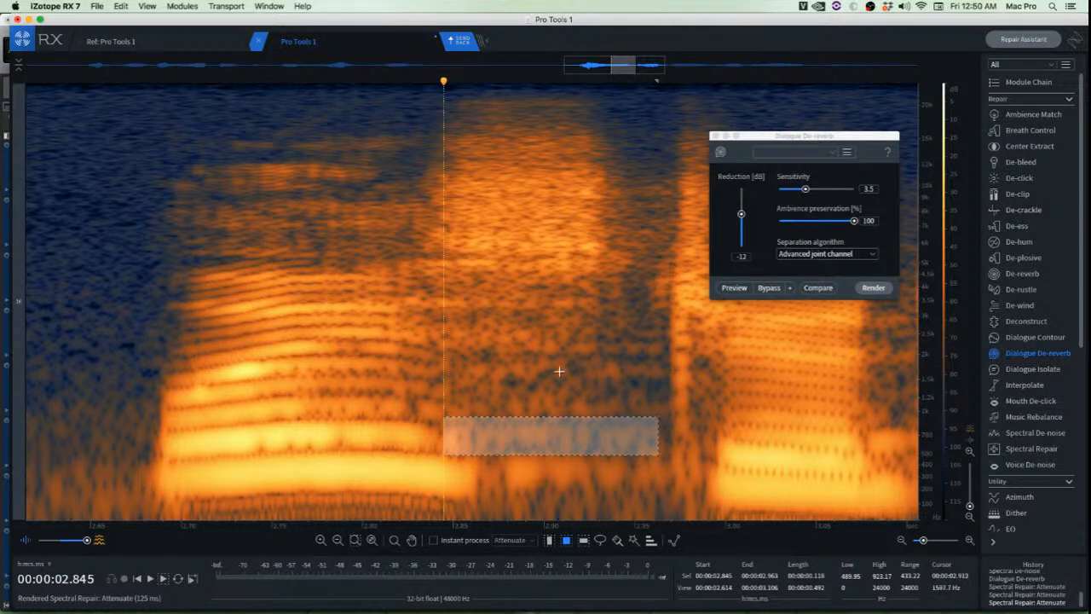
pyautogui.click(96, 275)
pyautogui.press('space')
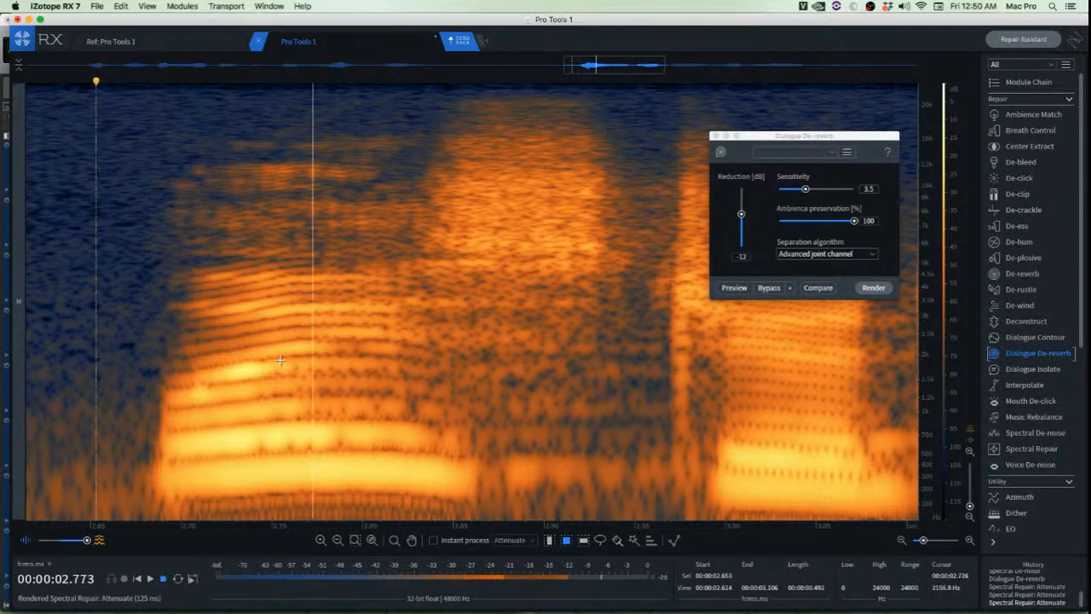
pyautogui.press('space')
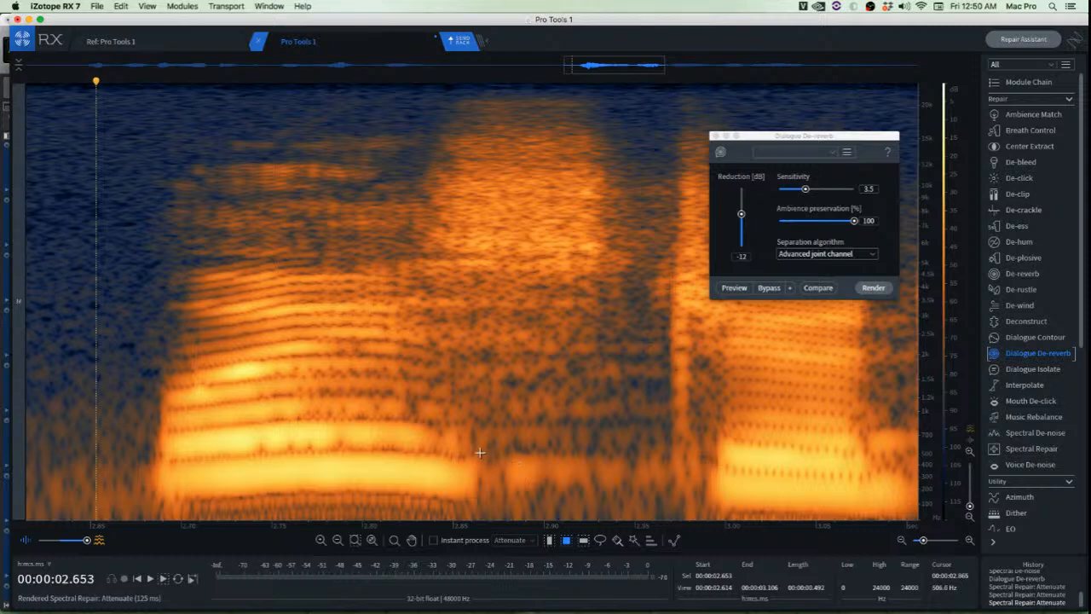
# Attenuate the tail between 160.31 and 506.60 Hz from 2.865 to 2.960 s and between 1080.8 and 2348.3 Hz from 2.836 to about 2.93 s
pyautogui.moveTo(480, 453); pyautogui.dragTo(653, 497)
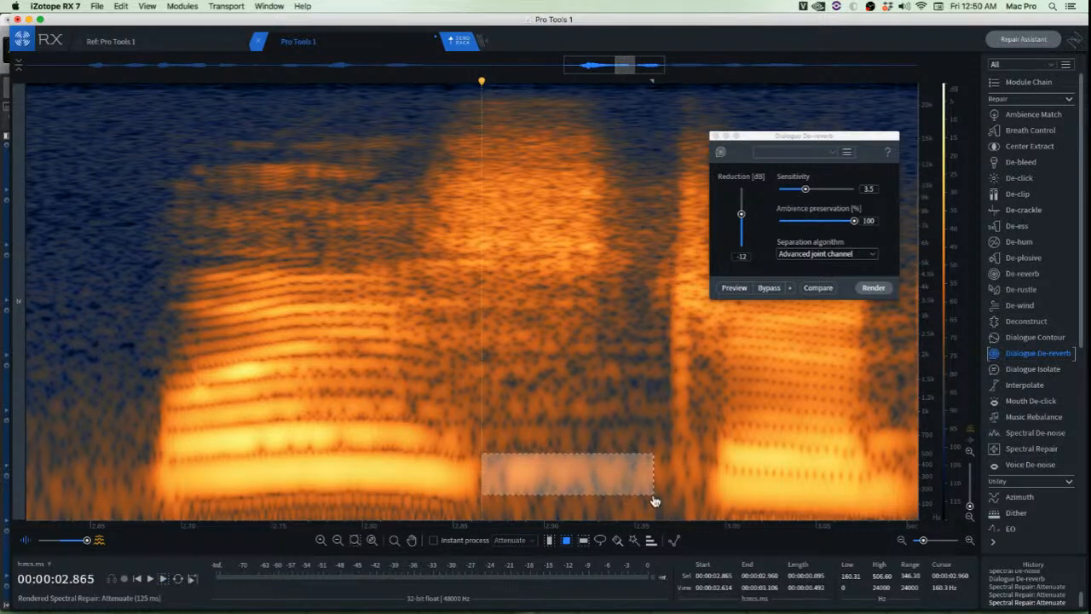
pyautogui.press('super+r')
pyautogui.moveTo(427, 340); pyautogui.dragTo(610, 406)
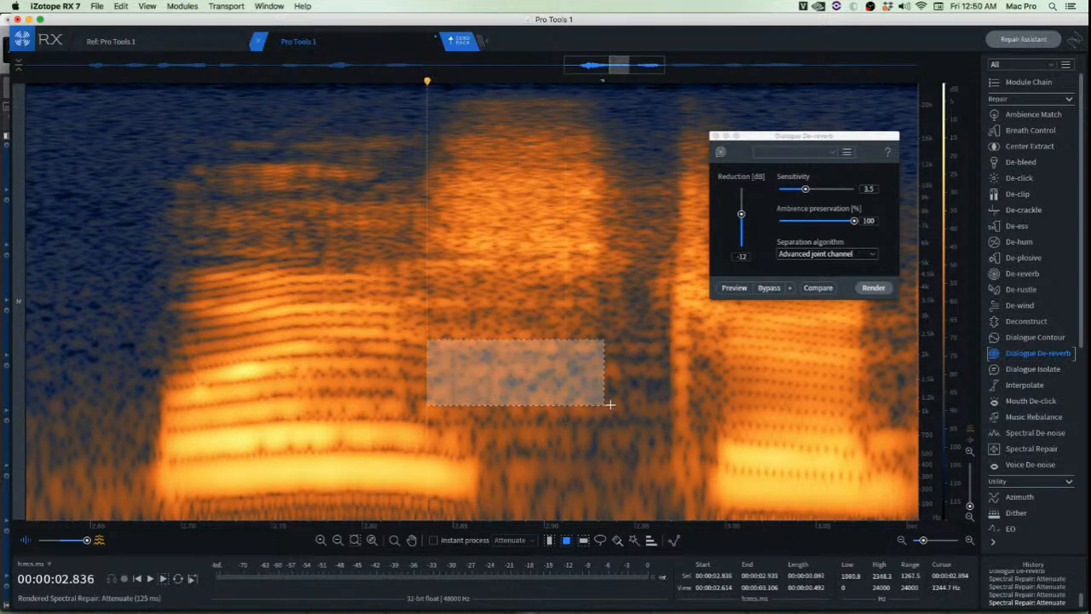
pyautogui.press('super+r')
# Play the second phrase's repaired opening repeatedly from 2.660 s
pyautogui.click(109, 328)
pyautogui.press('space')
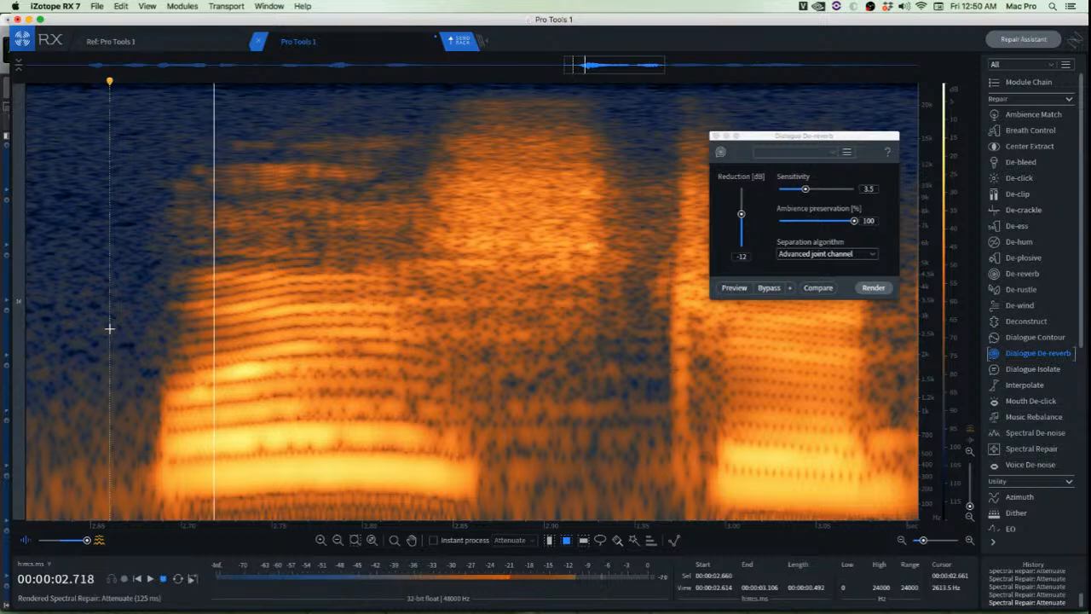
pyautogui.press('space')
pyautogui.press('space')
pyautogui.press('space')
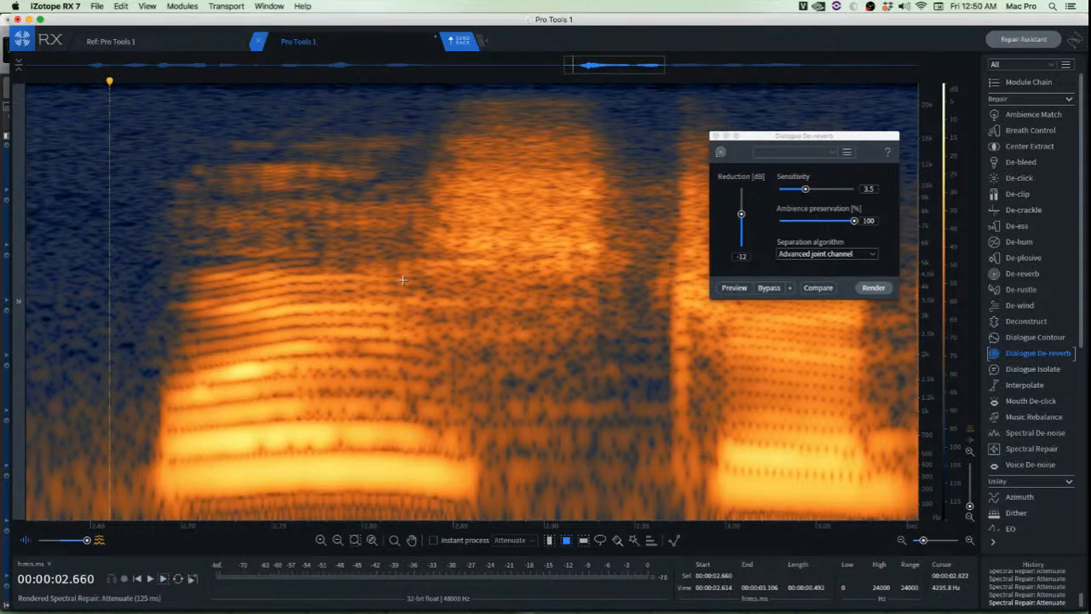
# Attenuate the remaining tail between 501.03 and 1463.4 Hz from 2.839 to 2.958 s and play the second phrase from 2.708 s
pyautogui.moveTo(403, 280); pyautogui.dragTo(619, 354)
pyautogui.moveTo(548, 345); pyautogui.dragTo(582, 435)
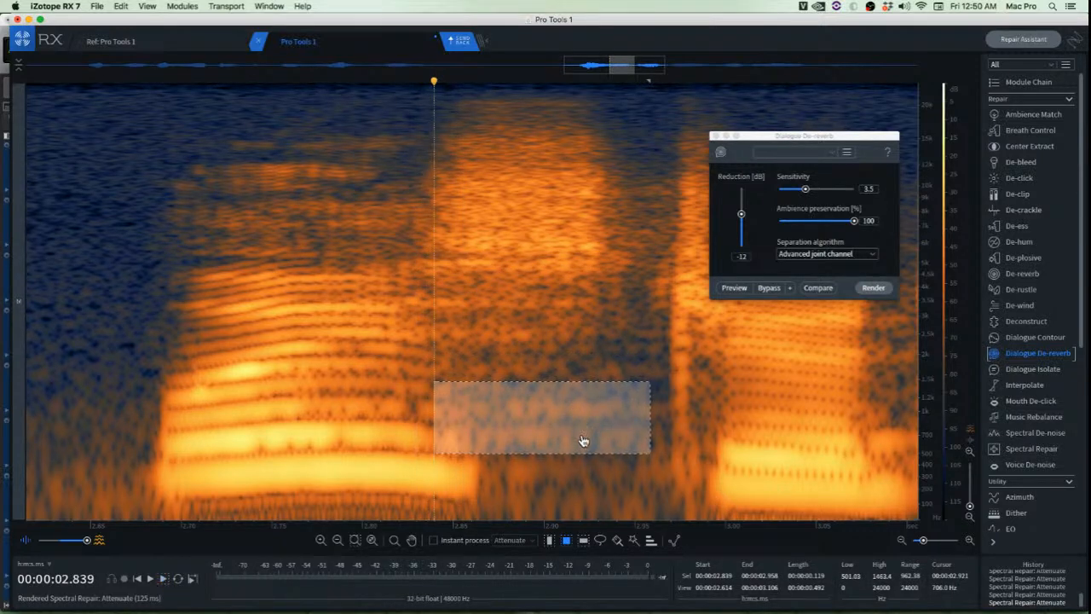
pyautogui.click(195, 322)
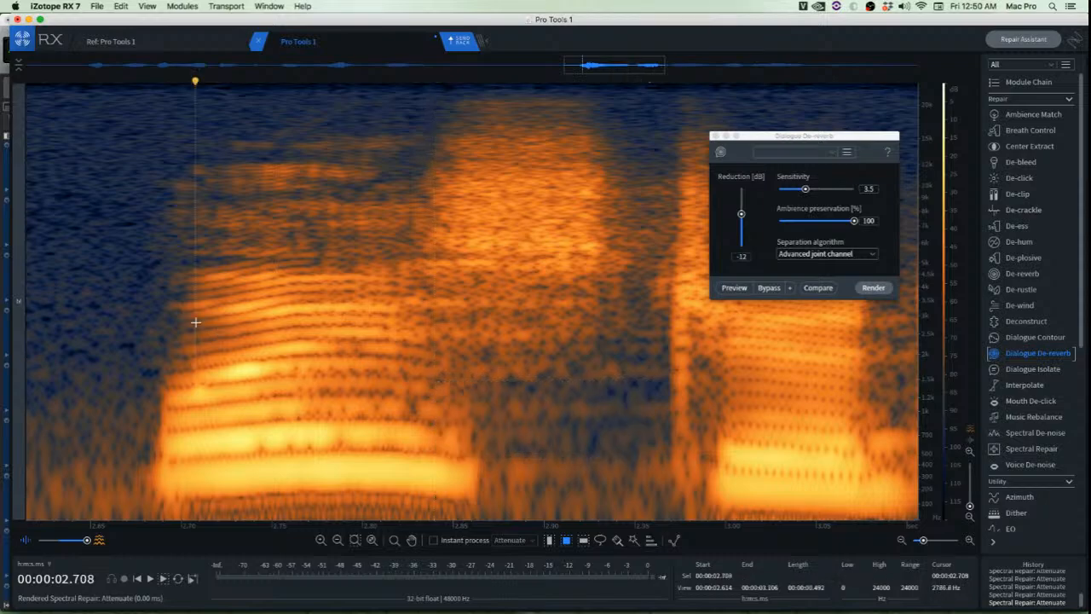
pyautogui.press('space')
pyautogui.press('space')
pyautogui.press('space')
pyautogui.scroll(-5, 199, 322)
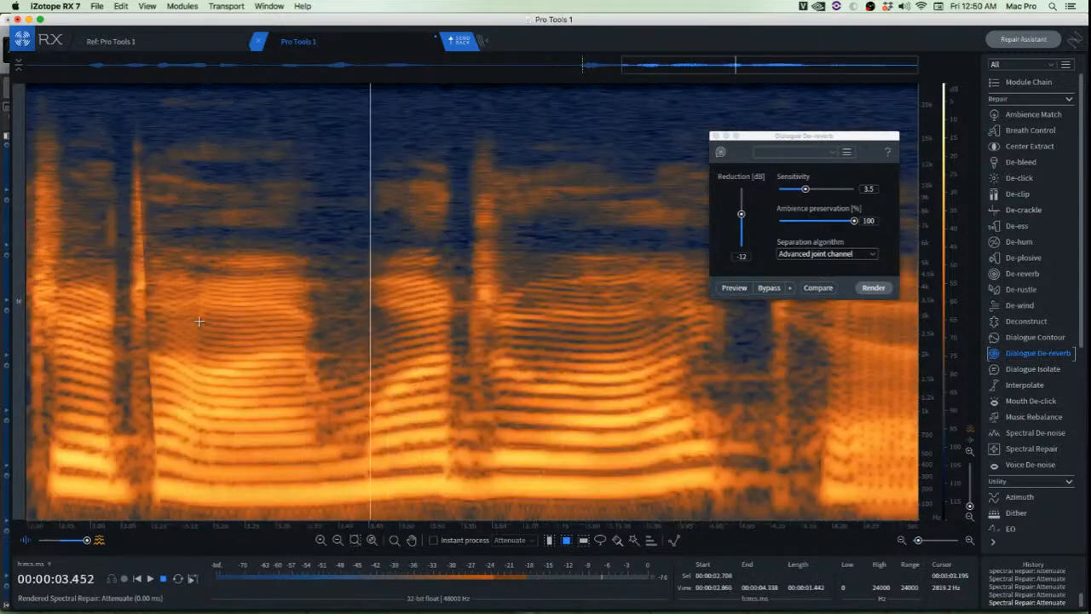
# Play the clip from its start through the first phrase and the repaired second phrase
pyautogui.scroll(-5, 205, 323)
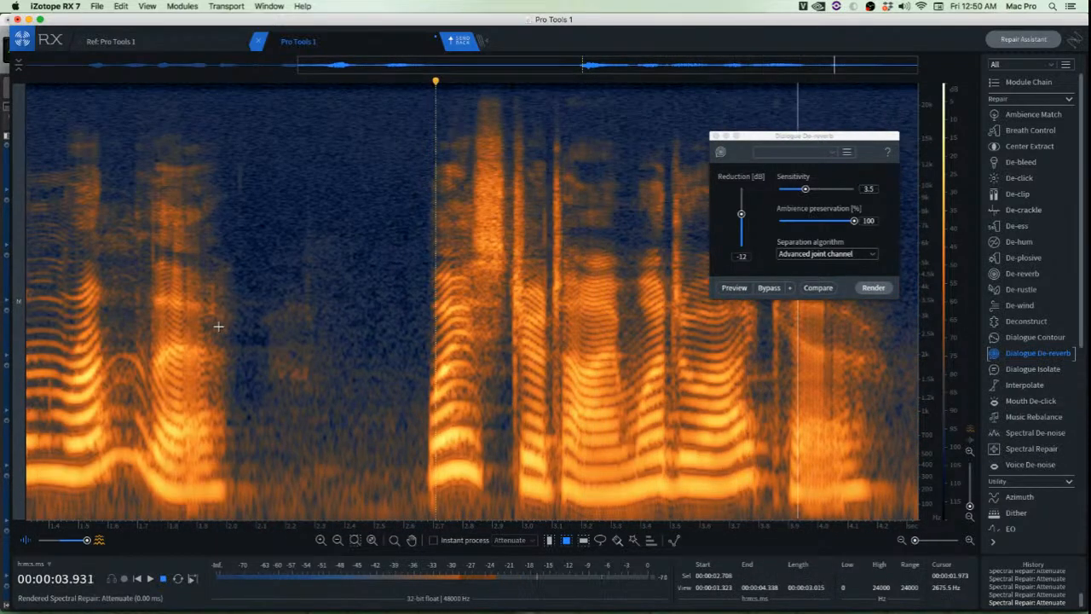
pyautogui.press('space')
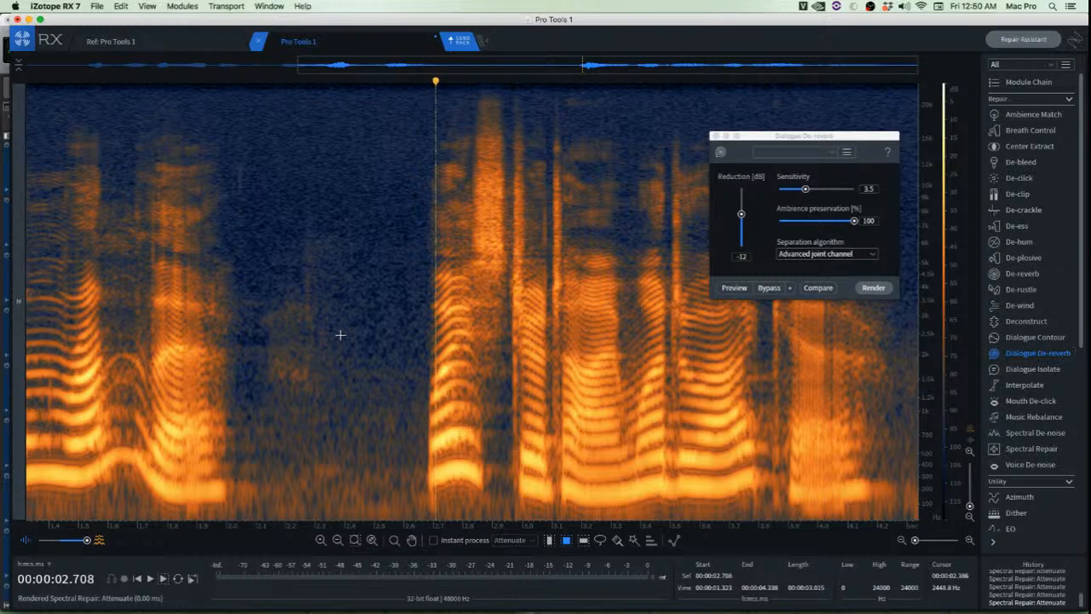
pyautogui.press('Home')
pyautogui.press('space')
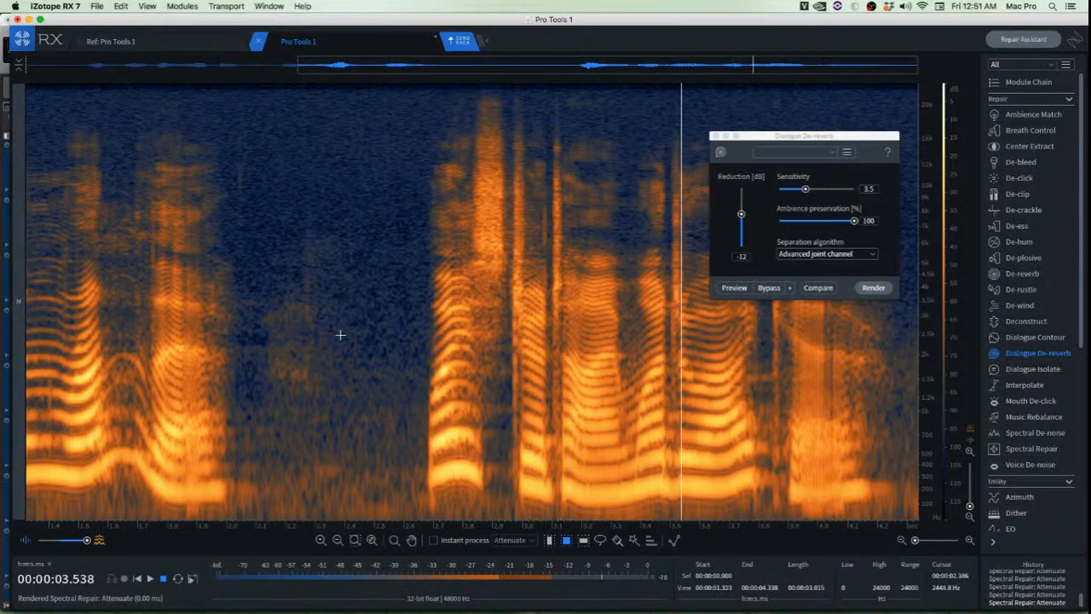
pyautogui.press('space')
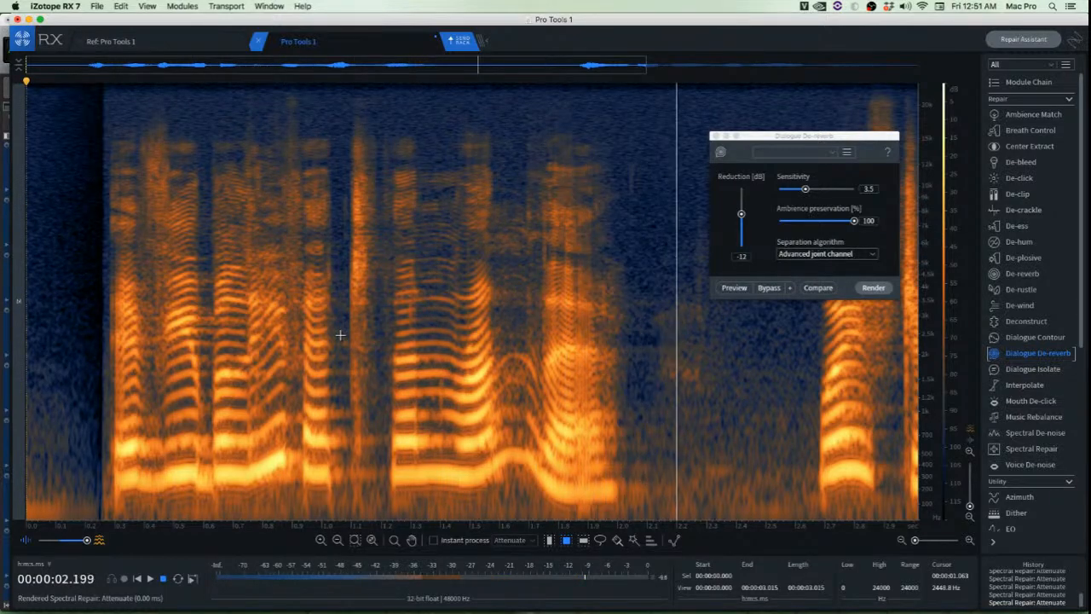
pyautogui.press('space')
pyautogui.scroll(-3, 339, 338)
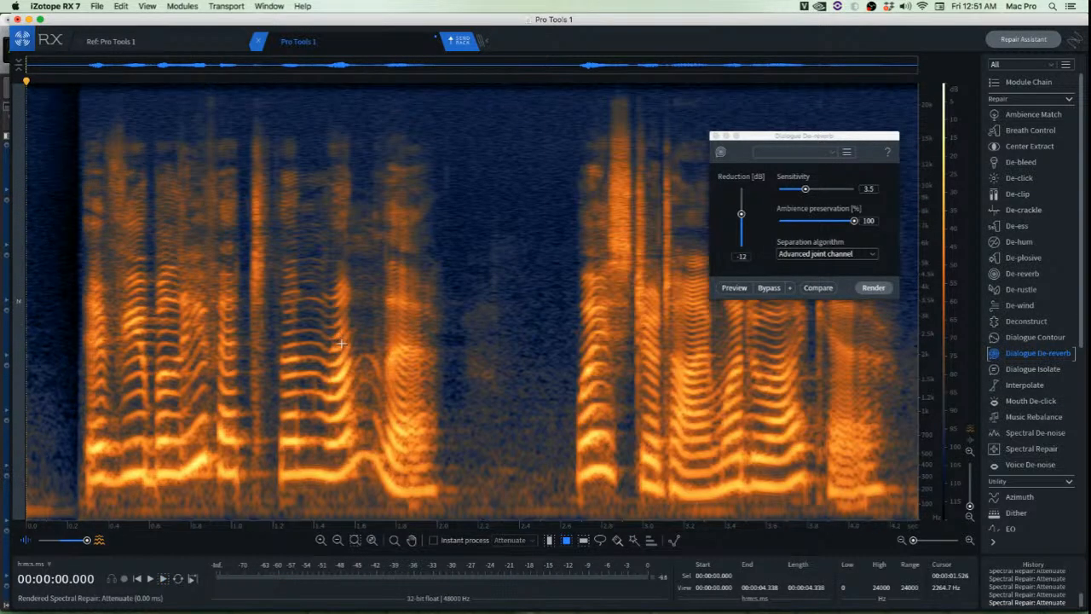
# Play the gap between the two phrases repeatedly from 2.046 s
pyautogui.click(445, 325)
pyautogui.press('space')
pyautogui.press('space')
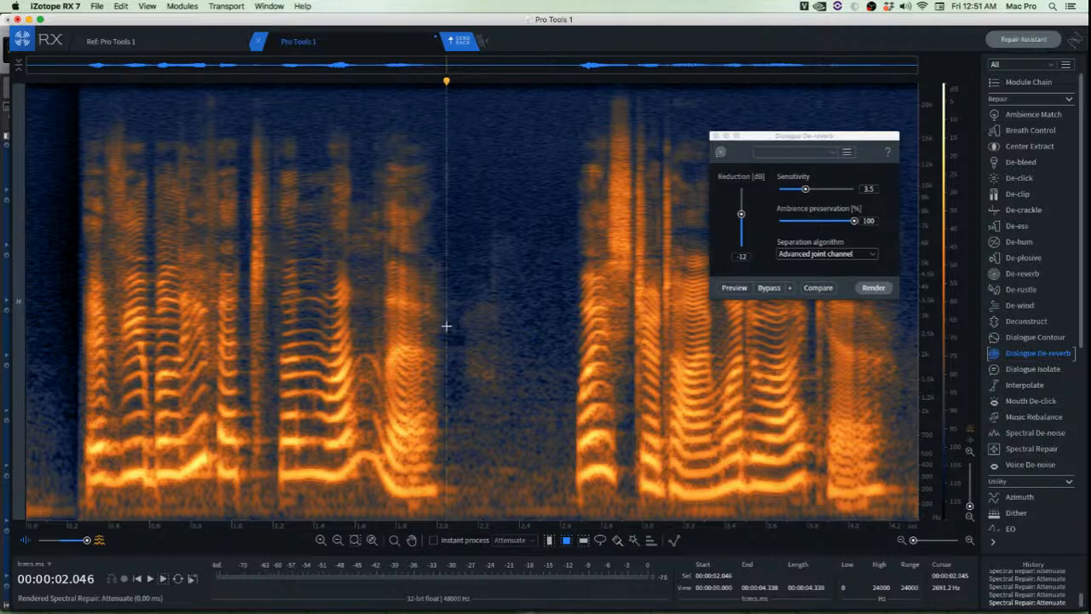
pyautogui.press('space')
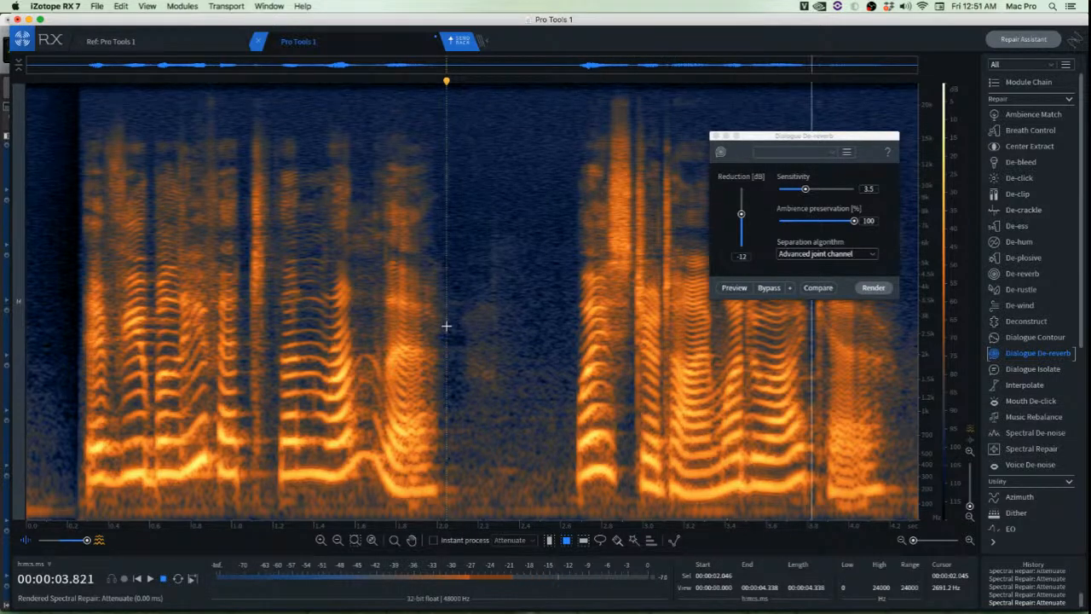
pyautogui.press('space')
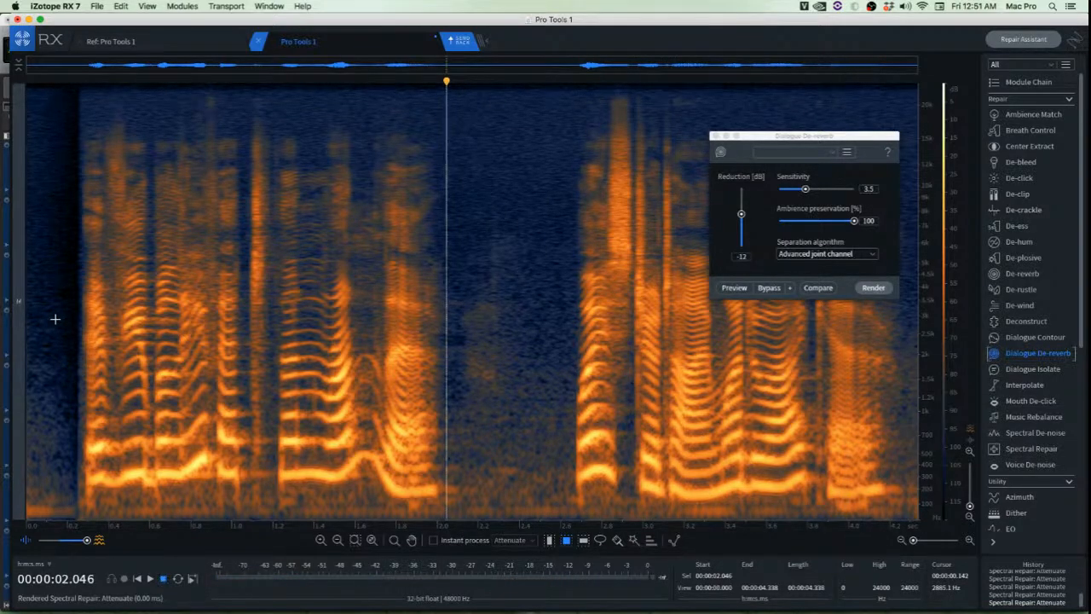
pyautogui.press('space')
pyautogui.press('space')
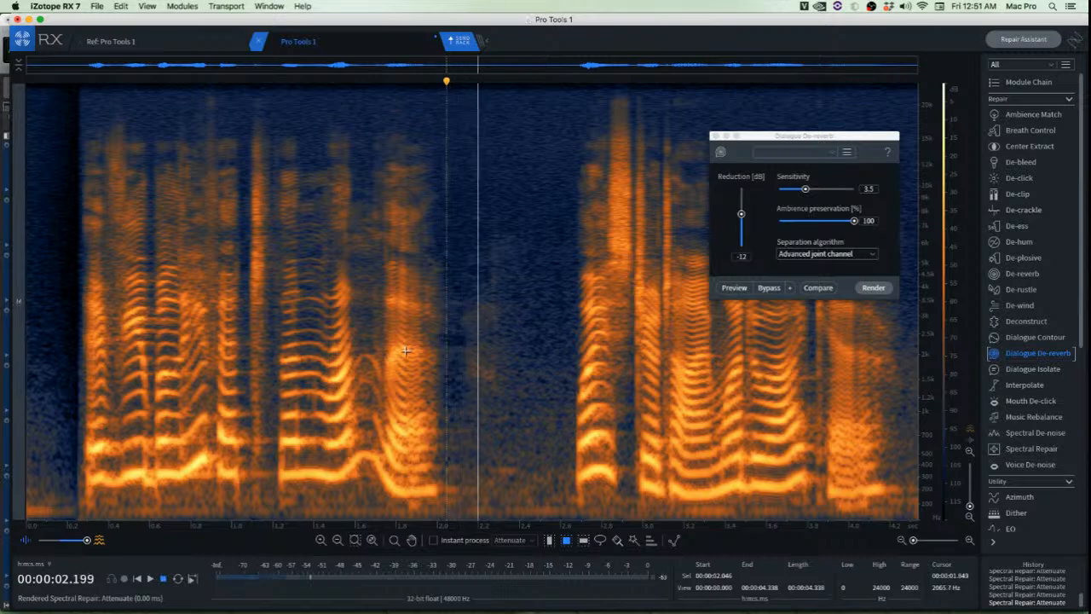
pyautogui.press('space')
# Copy clean room tone from about 2.38 to 2.66 s, roughly 1 to 4.5 kHz, and paste it over the noise earlier in the gap
pyautogui.scroll(3, 491, 317)
pyautogui.scroll(2, 491, 317)
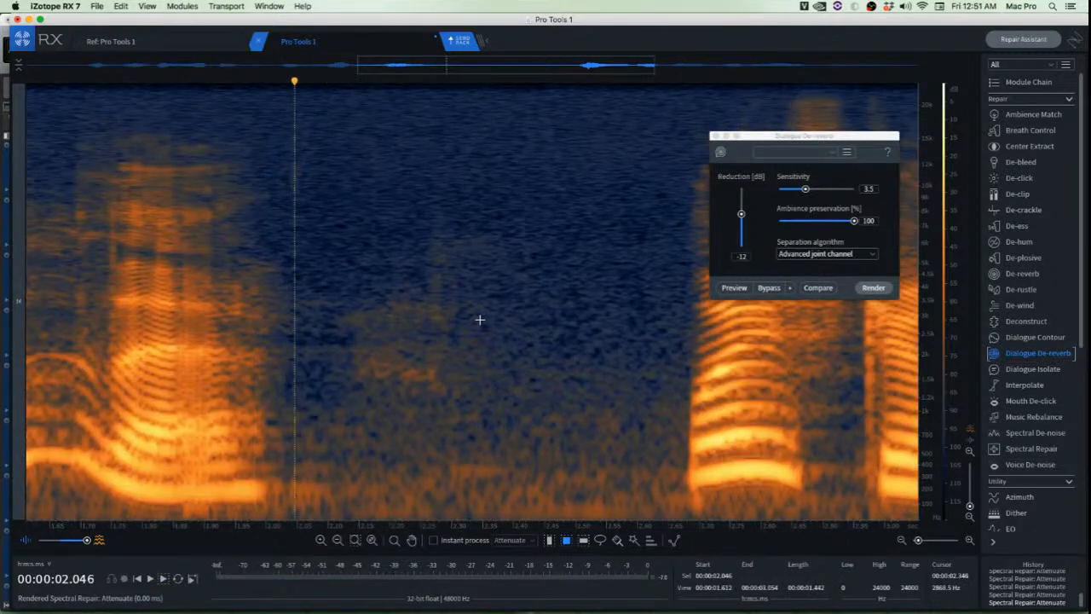
pyautogui.moveTo(502, 275); pyautogui.dragTo(673, 409)
pyautogui.press('super+c')
pyautogui.moveTo(586, 368); pyautogui.dragTo(404, 363)
pyautogui.press('super+v')
pyautogui.click(513, 353)
pyautogui.click(543, 262)
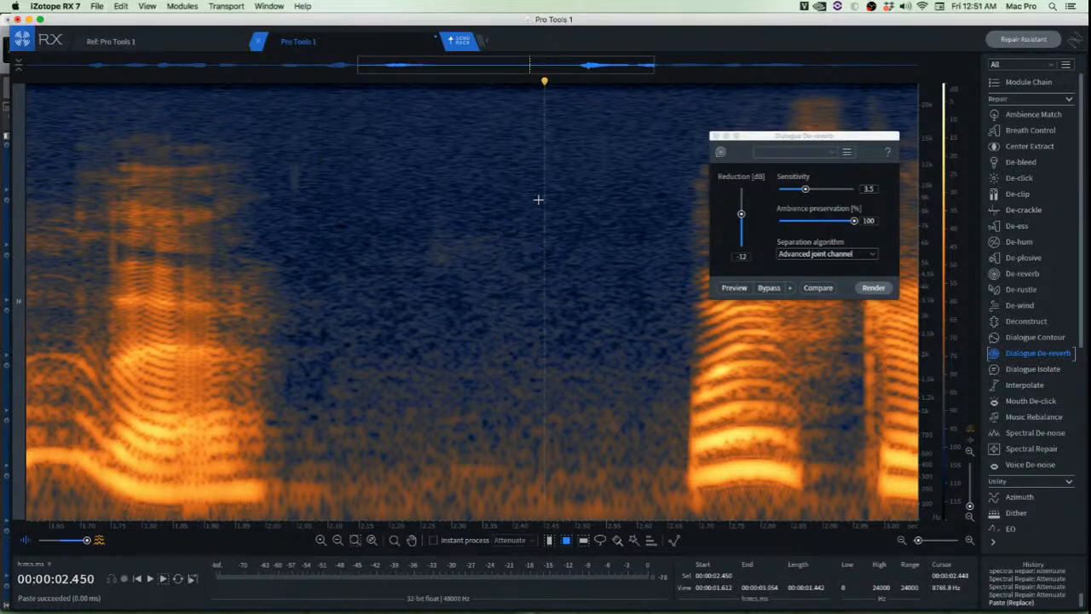
# Copy clean room tone from about 2.44 to 2.64 s below about 8.8 kHz and paste it over the upper noise patch in the gap
pyautogui.moveTo(538, 199); pyautogui.dragTo(660, 301)
pyautogui.press('super+c')
pyautogui.moveTo(602, 271); pyautogui.dragTo(465, 267)
pyautogui.press('super+v')
pyautogui.click(609, 290)
# Play across the patched gap into the second phrase from 1.633 s
pyautogui.scroll(-5, 560, 294)
pyautogui.click(345, 230)
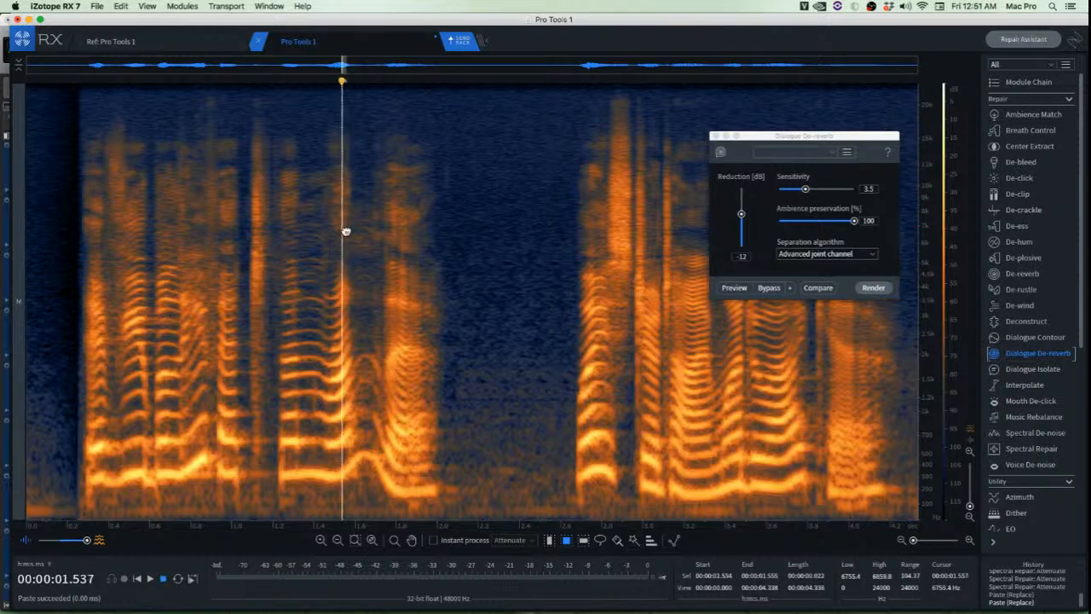
pyautogui.click(361, 228)
pyautogui.press('space')
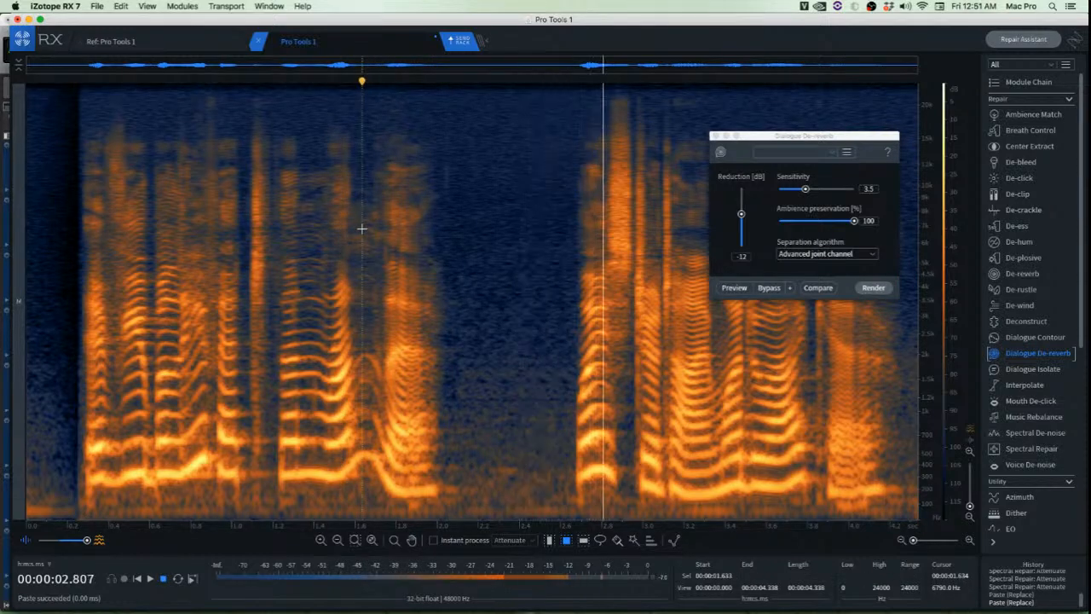
pyautogui.press('space')
pyautogui.press('space')
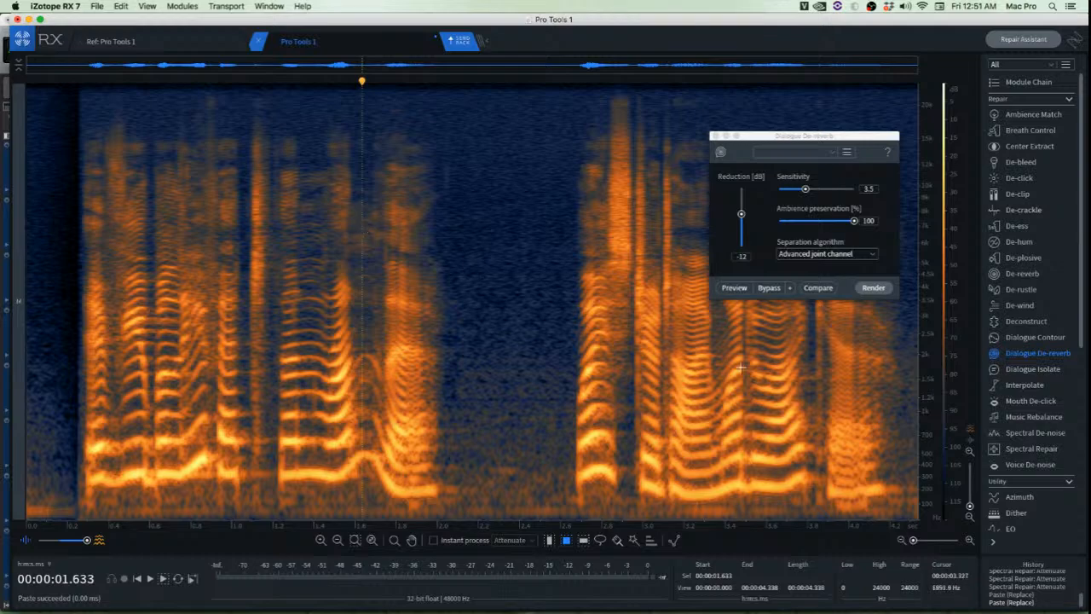
# Play the clip's ending from 4.162 s and attenuate the low-frequency noise below 340.32 Hz from 4.286 to 4.314 s
pyautogui.scroll(2, 814, 355)
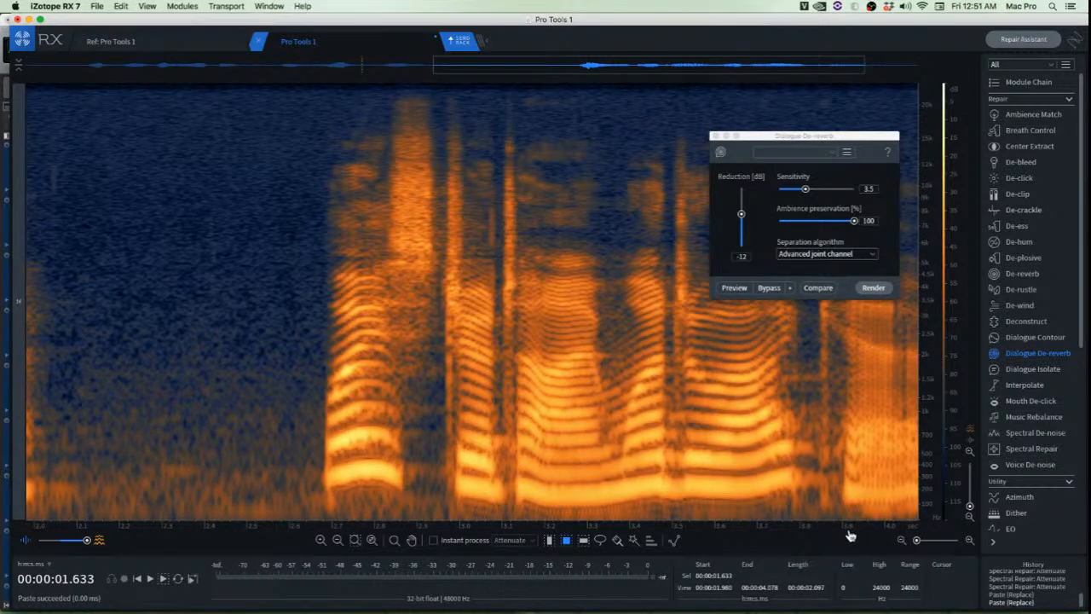
pyautogui.hscroll(3, 492, 486)
pyautogui.click(842, 350)
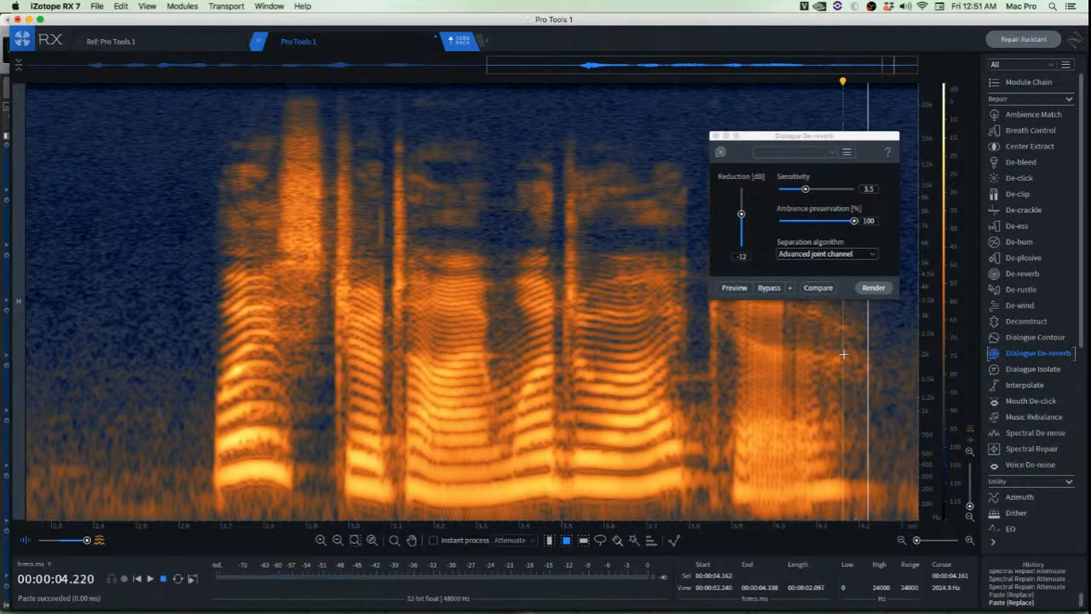
pyautogui.scroll(5, 908, 370)
pyautogui.scroll(2, 834, 433)
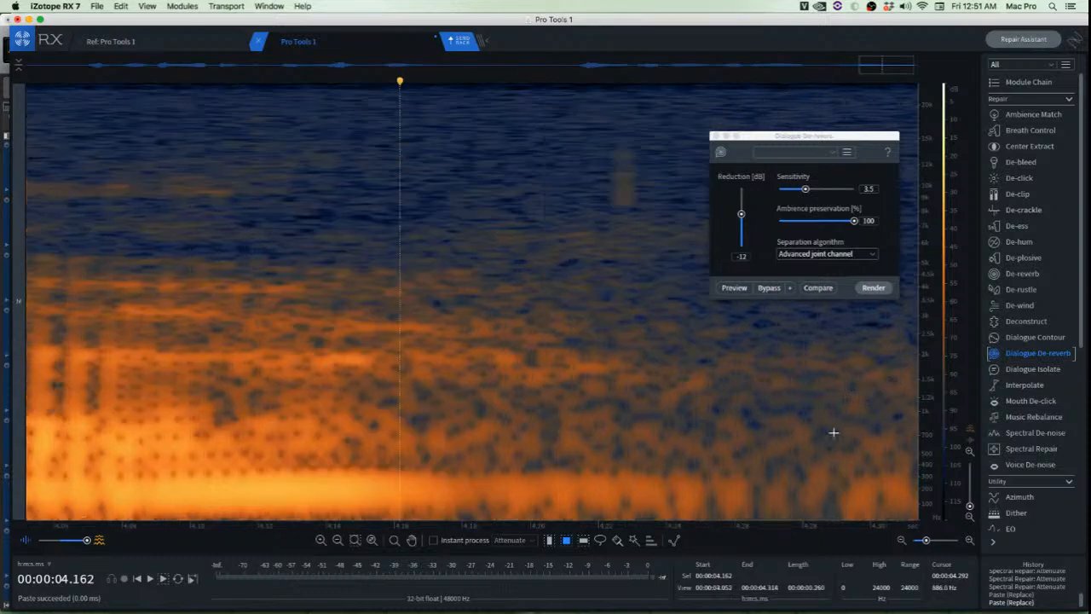
pyautogui.moveTo(821, 471); pyautogui.dragTo(935, 525)
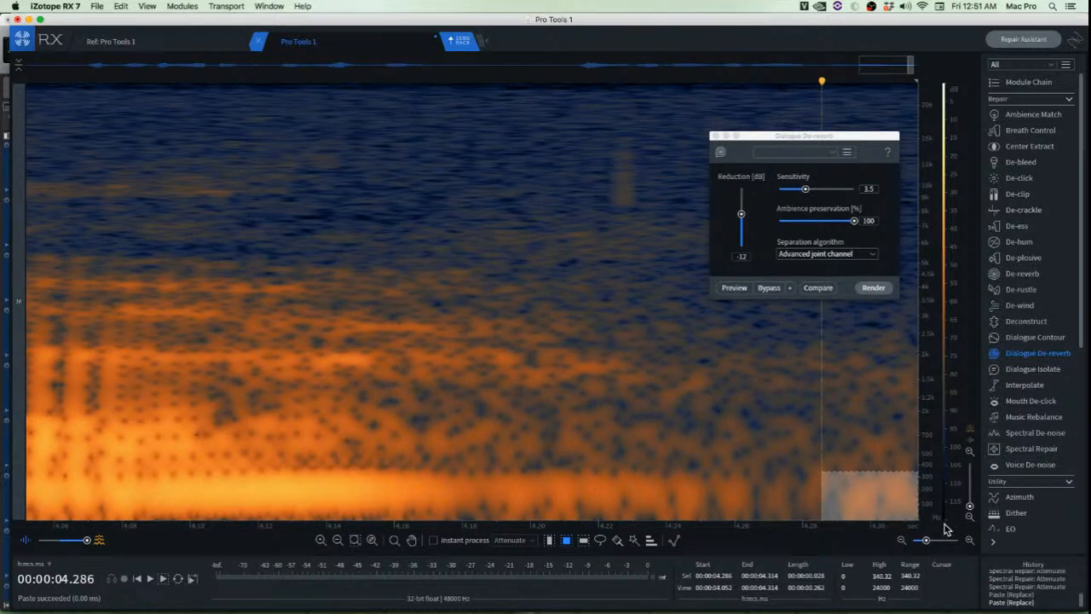
pyautogui.hotkey('shift', '5')
pyautogui.click(544, 340)
# Attenuate the final tail between 389.66 and 2628.9 Hz from 4.257 to 4.338 s and play the ending from 4.116 s
pyautogui.hscroll(1, 544, 339)
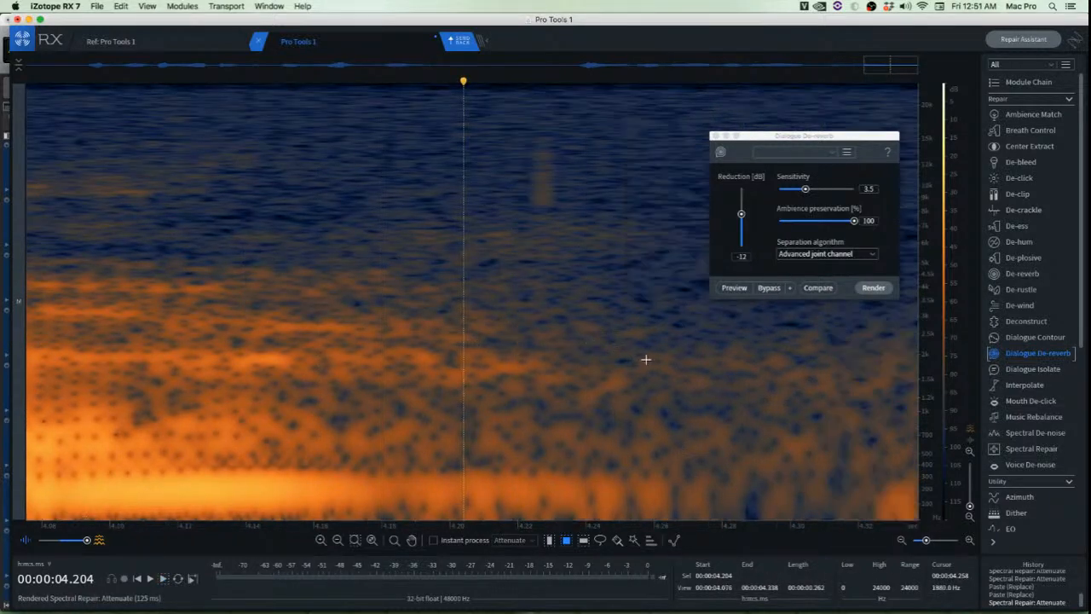
pyautogui.scroll(-3, 645, 359)
pyautogui.moveTo(760, 328); pyautogui.dragTo(925, 470)
pyautogui.hotkey('shift', '5')
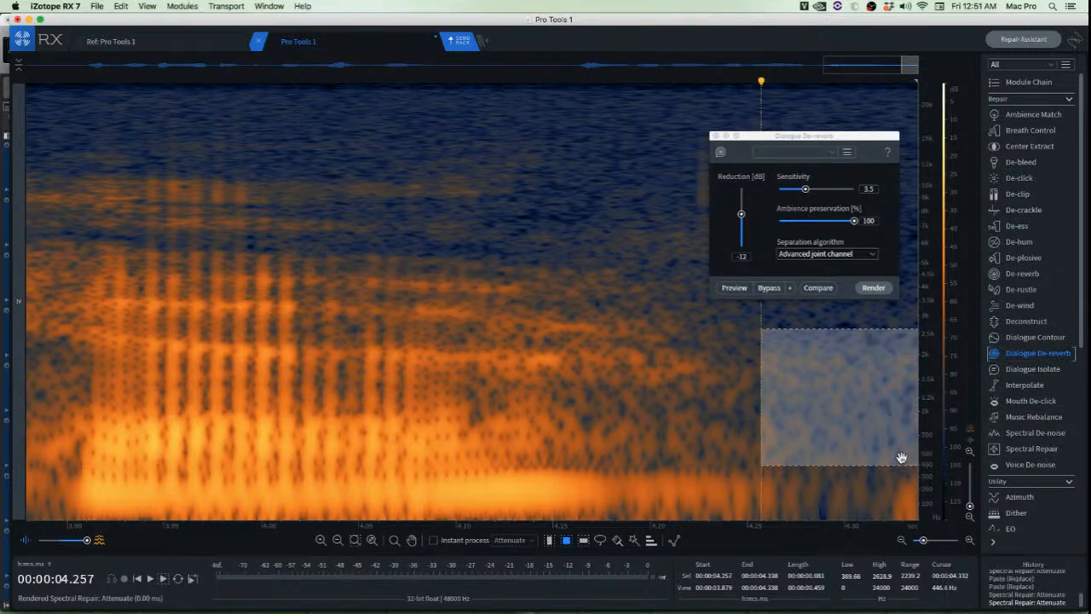
pyautogui.click(486, 302)
pyautogui.press('space')
pyautogui.press('space')
# Play the clip from the start into the second phrase to check the gap and transitions
pyautogui.scroll(-8, 499, 302)
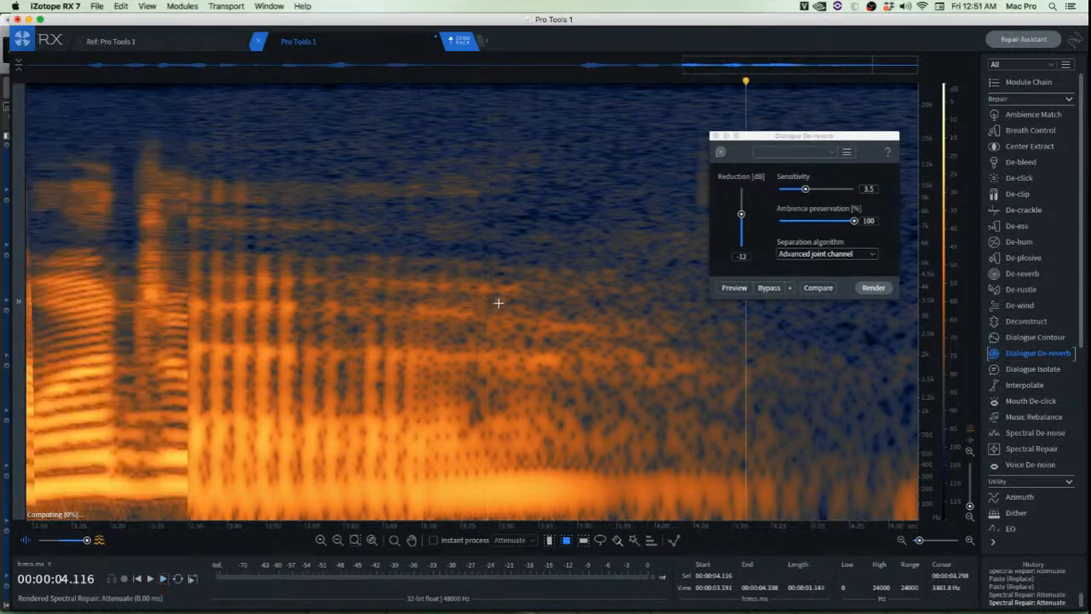
pyautogui.press('Return')
pyautogui.press('space')
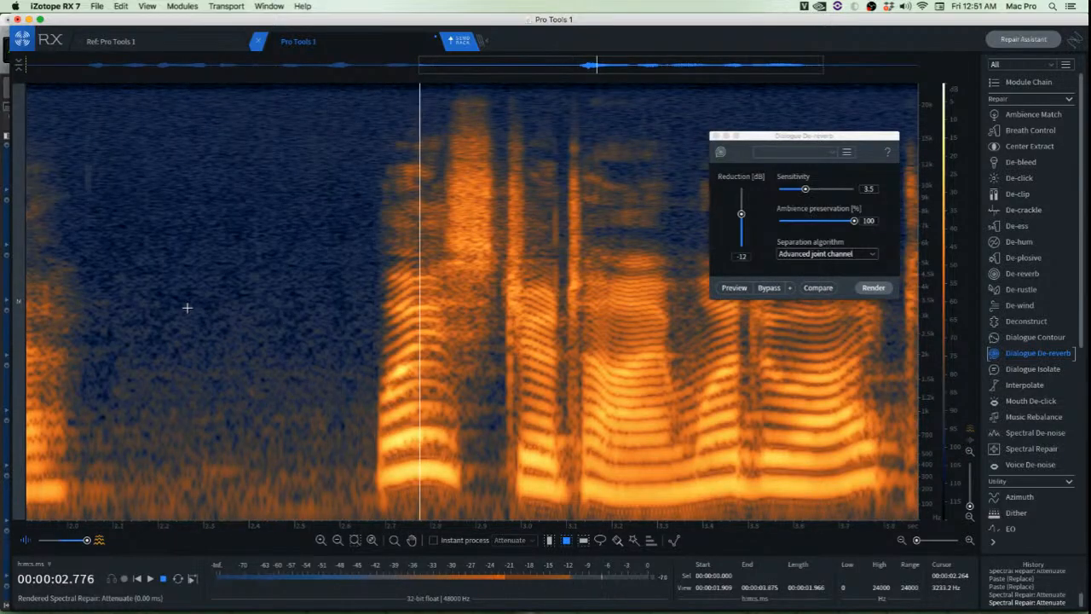
pyautogui.press('space')
pyautogui.scroll(-4, 187, 308)
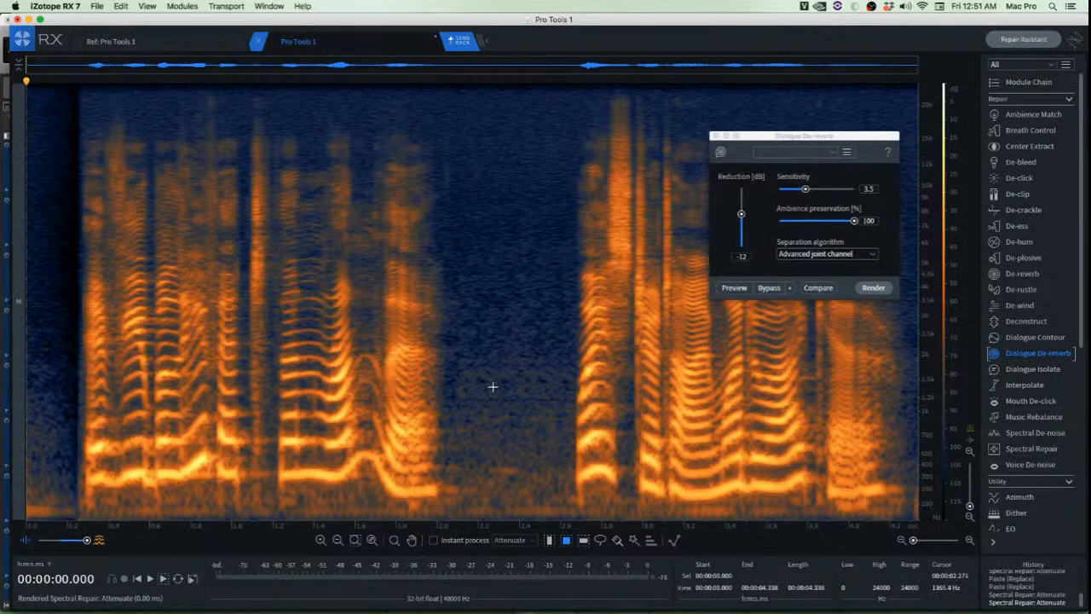
# Learn the Ambience Match profile from the full-range room tone between 2.113 and 2.667 s
pyautogui.scroll(3, 493, 387)
pyautogui.moveTo(420, 132); pyautogui.dragTo(632, 520)
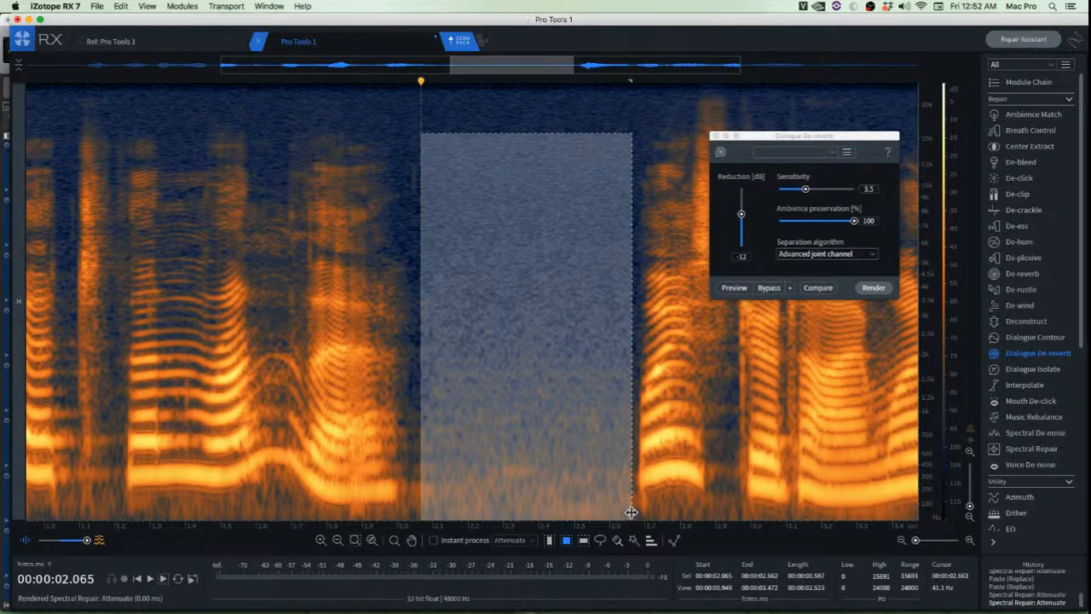
pyautogui.click(567, 345)
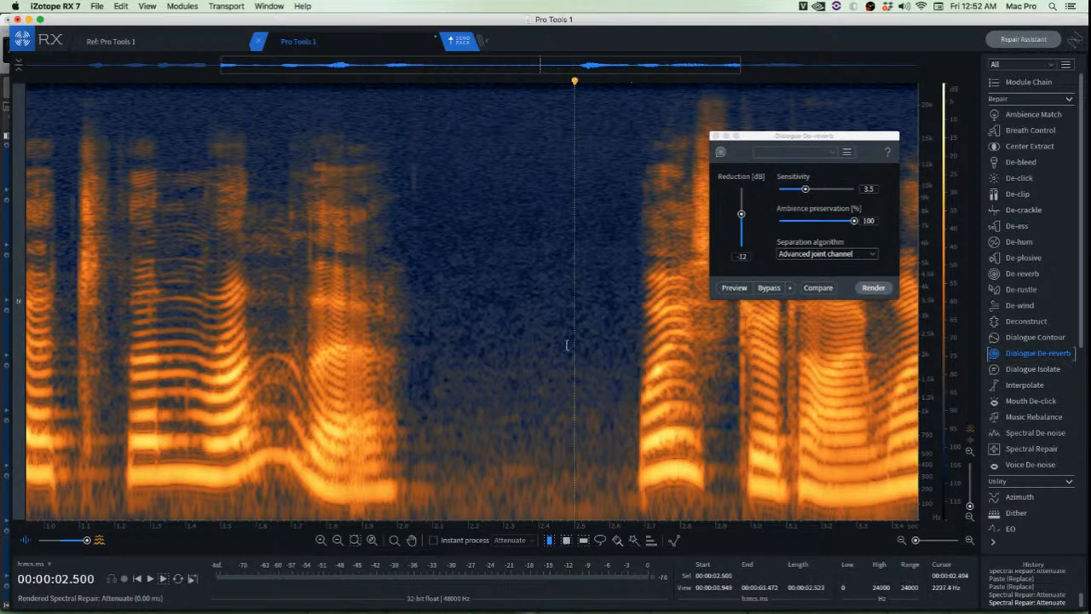
pyautogui.moveTo(438, 293); pyautogui.dragTo(634, 392)
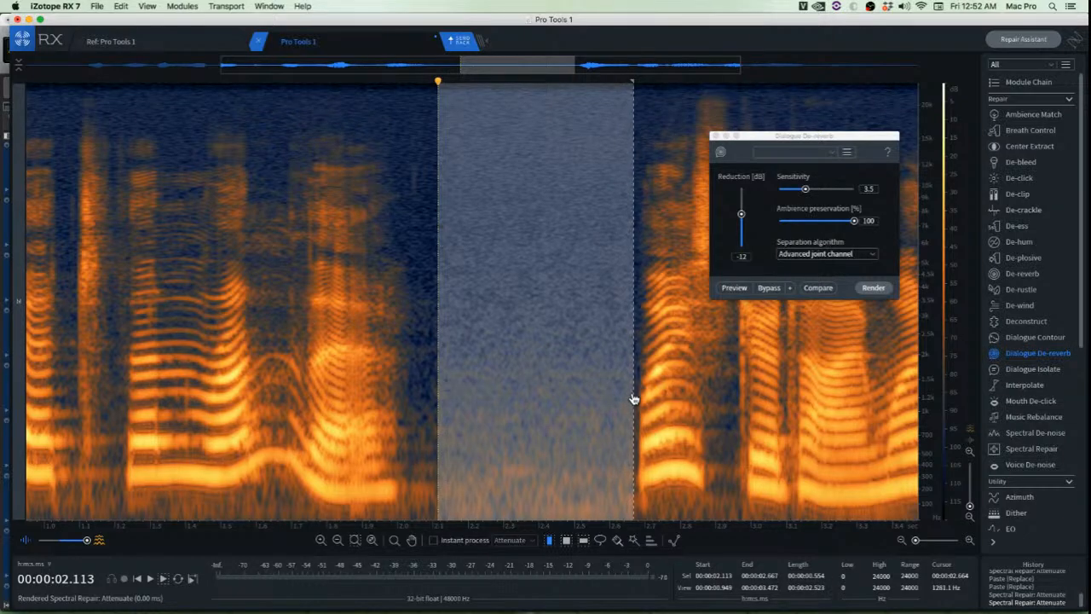
pyautogui.press('super+alt+shift+a')
# Render Ambience Match over the faded room tone at the clip's beginning, from 0 to 0.265 s
pyautogui.scroll(-2, 478, 363)
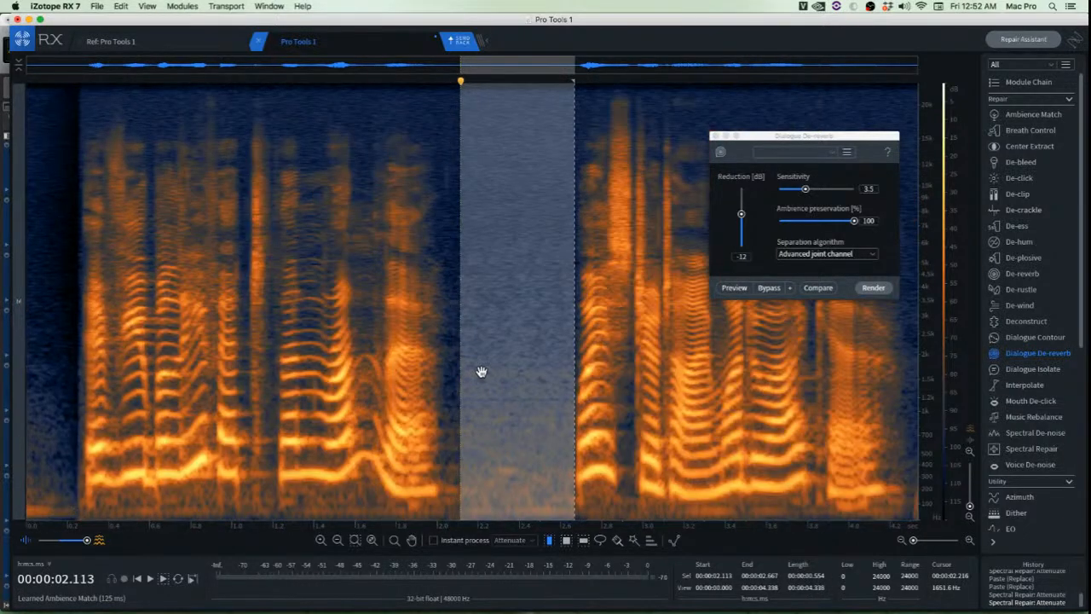
pyautogui.click(29, 315)
pyautogui.scroll(4, 26, 314)
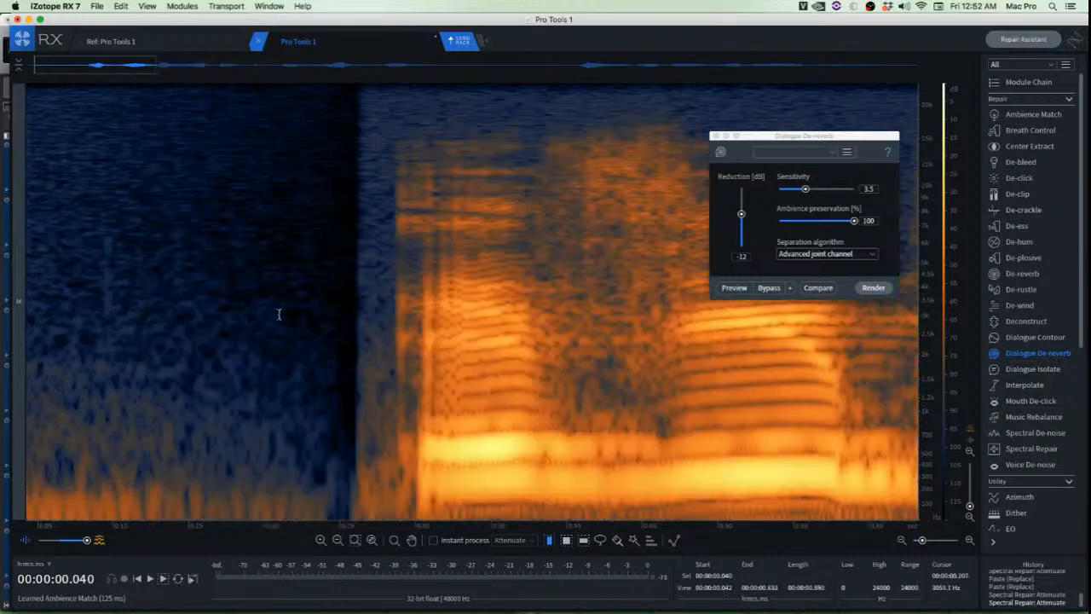
pyautogui.moveTo(363, 299); pyautogui.dragTo(18, 299)
pyautogui.scroll(-1, 200, 320)
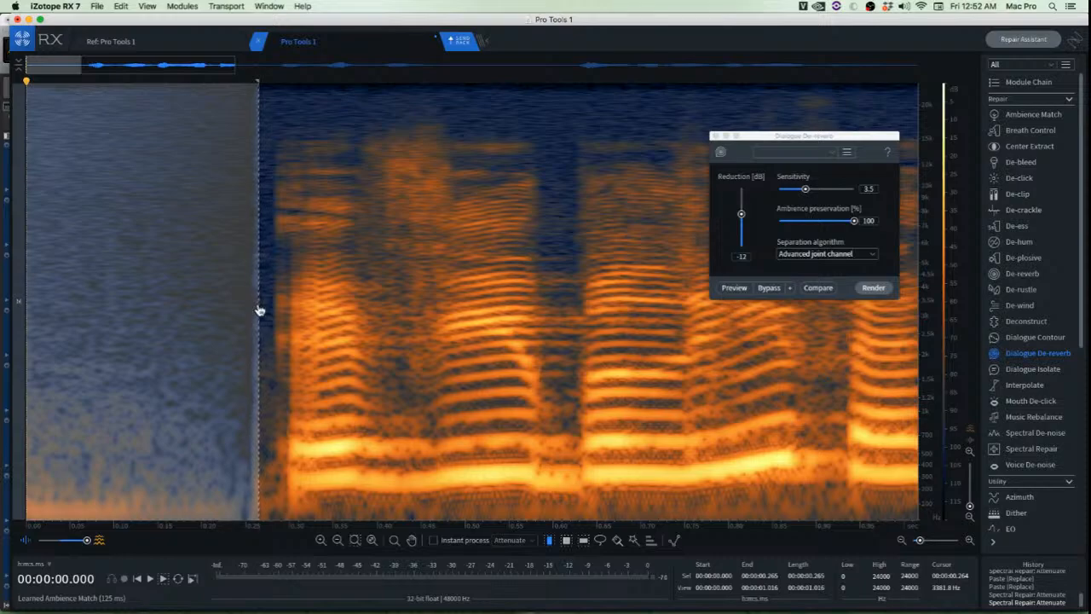
pyautogui.press('super+shift+a')
# Play the clip from the start to check the filled opening
pyautogui.click(327, 297)
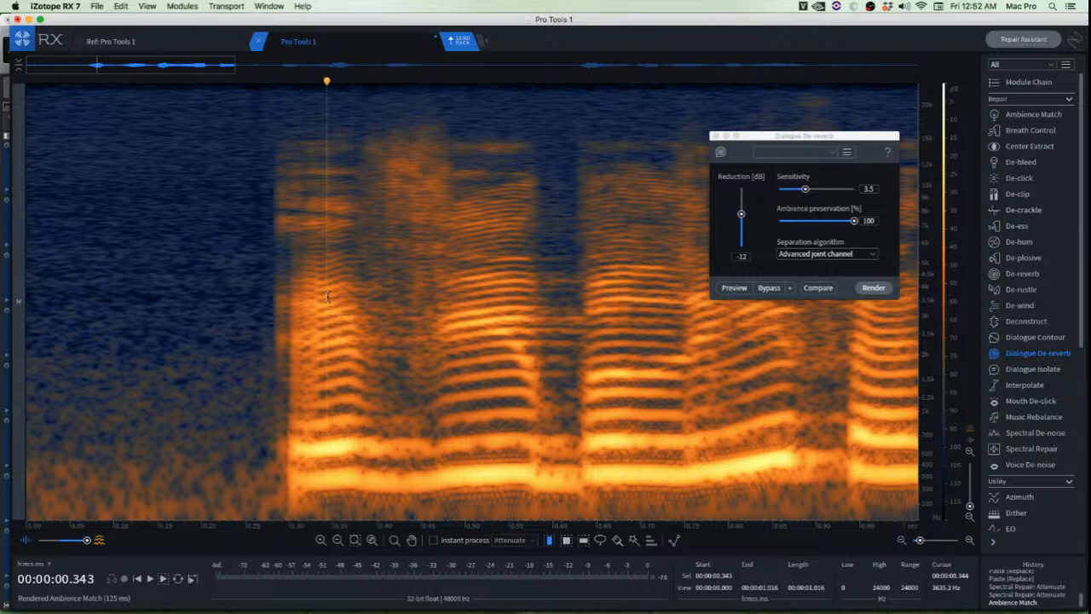
pyautogui.press('space')
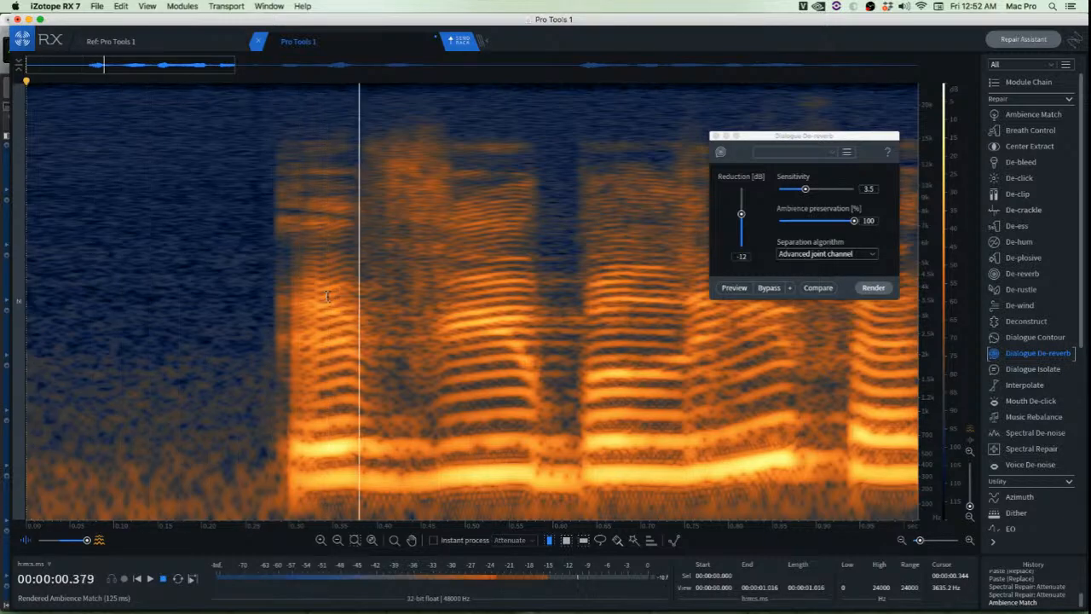
pyautogui.scroll(-8, 324, 281)
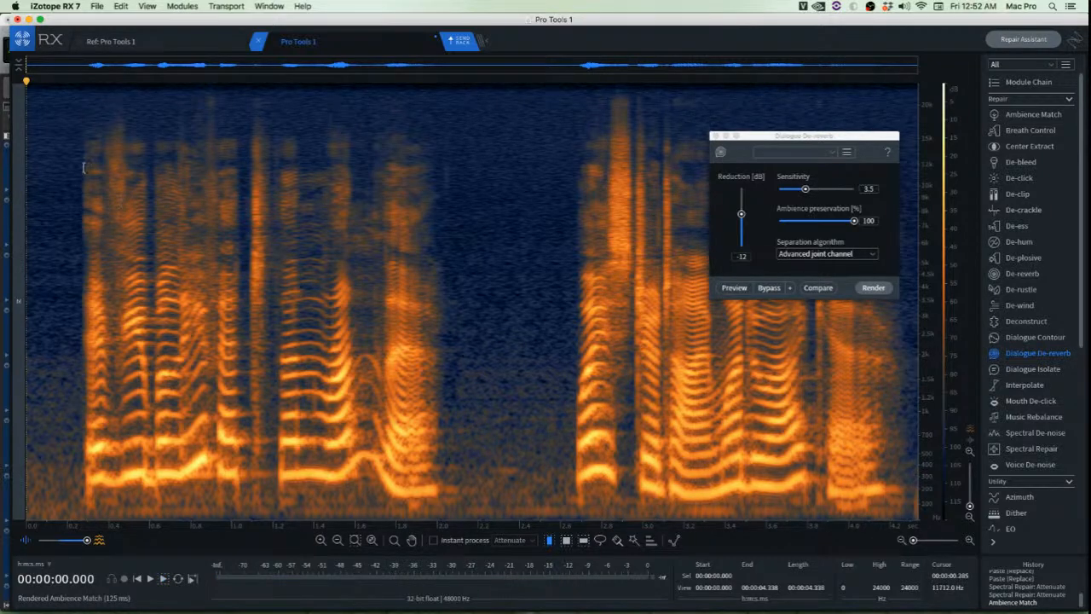
# Close the Dialogue De-reverb window and send the cleaned clip back to Pro Tools
pyautogui.click(715, 135)
pyautogui.click(465, 47)
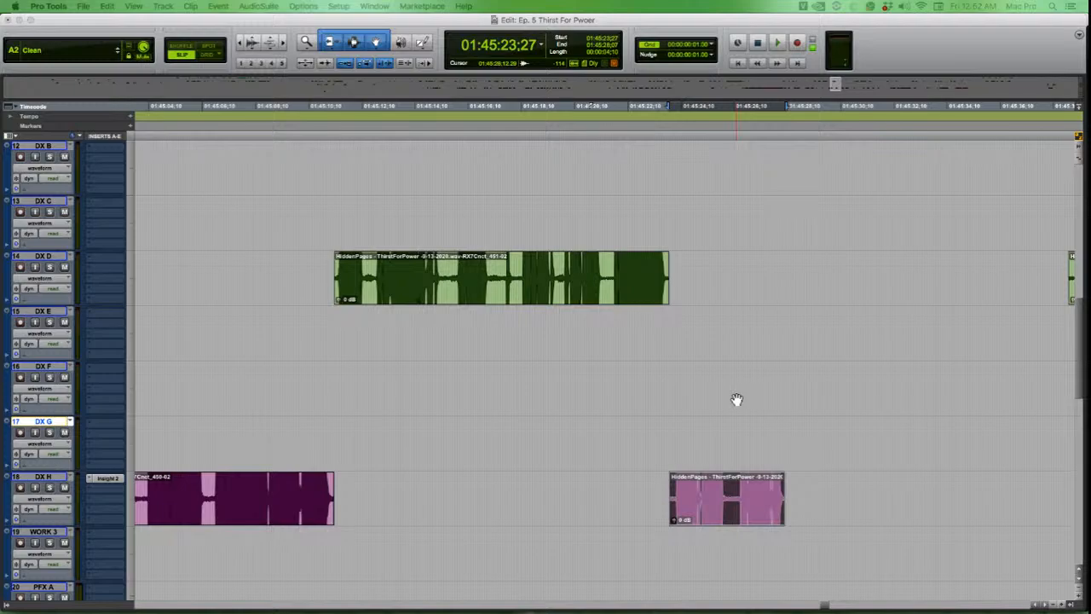
# Start playback at the end of the cleaned clip on the DX H track
pyautogui.scroll(-3, 736, 399)
pyautogui.scroll(2, 785, 385)
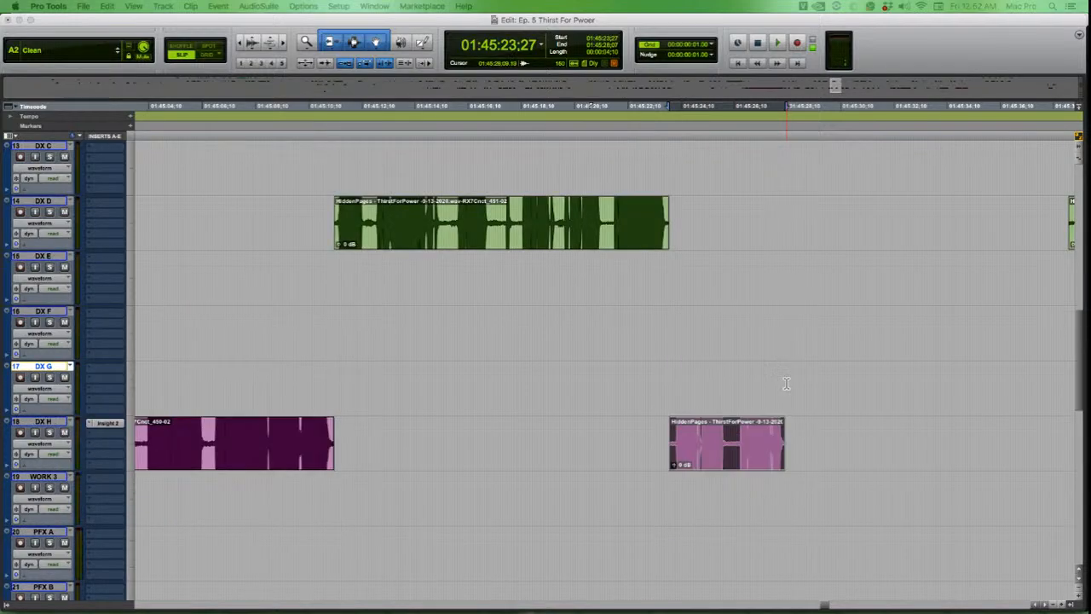
pyautogui.press('r')
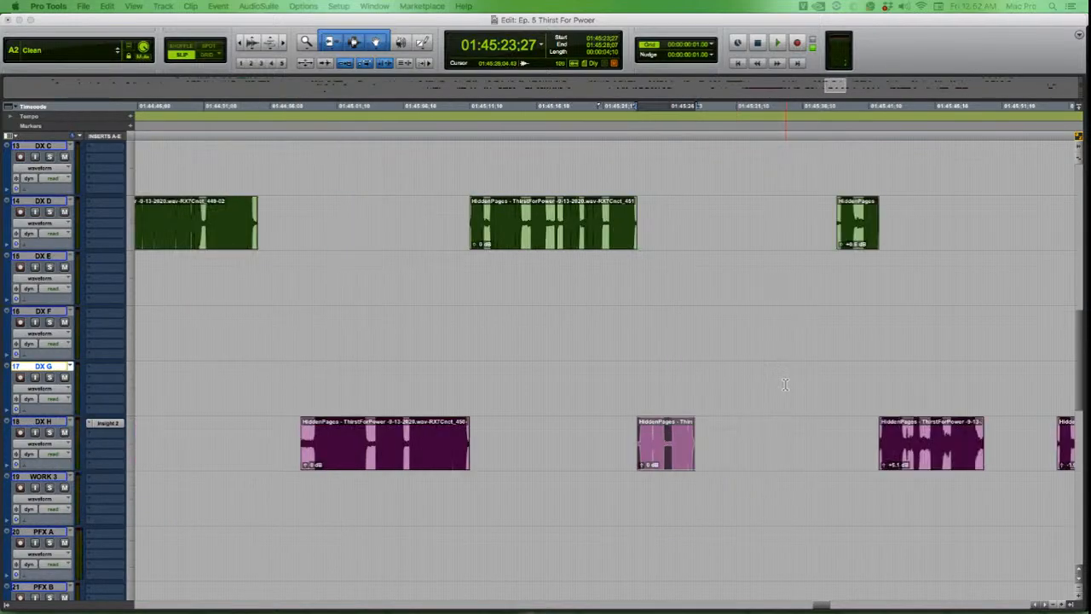
pyautogui.click(696, 376)
pyautogui.scroll(5, 696, 375)
pyautogui.scroll(-4, 695, 376)
pyautogui.press('space')
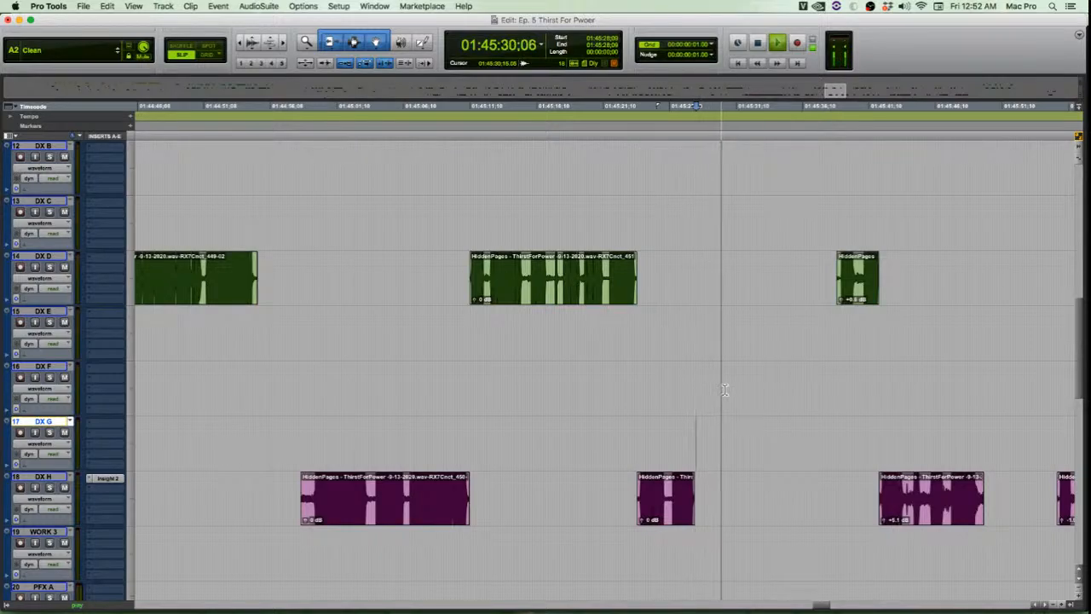
# Look through the timeline and tracks during playback for the clip that follows the cleaned DX H dialogue
pyautogui.press('r')
pyautogui.press('r')
pyautogui.press('r')
pyautogui.press('r')
pyautogui.press('r')
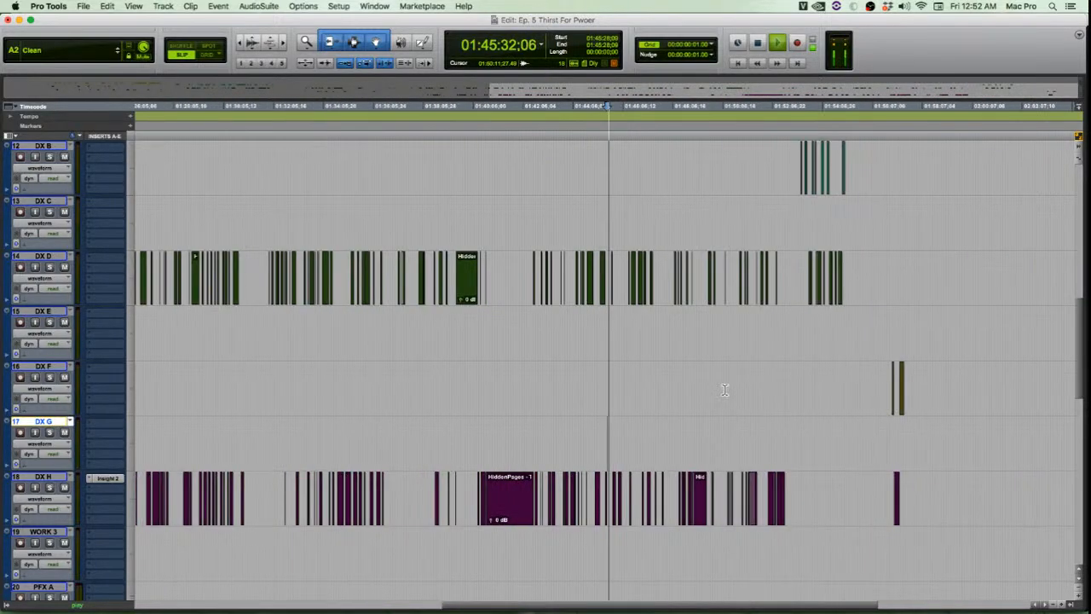
pyautogui.press('t')
pyautogui.press('t')
pyautogui.press('t')
pyautogui.press('t')
pyautogui.press('t')
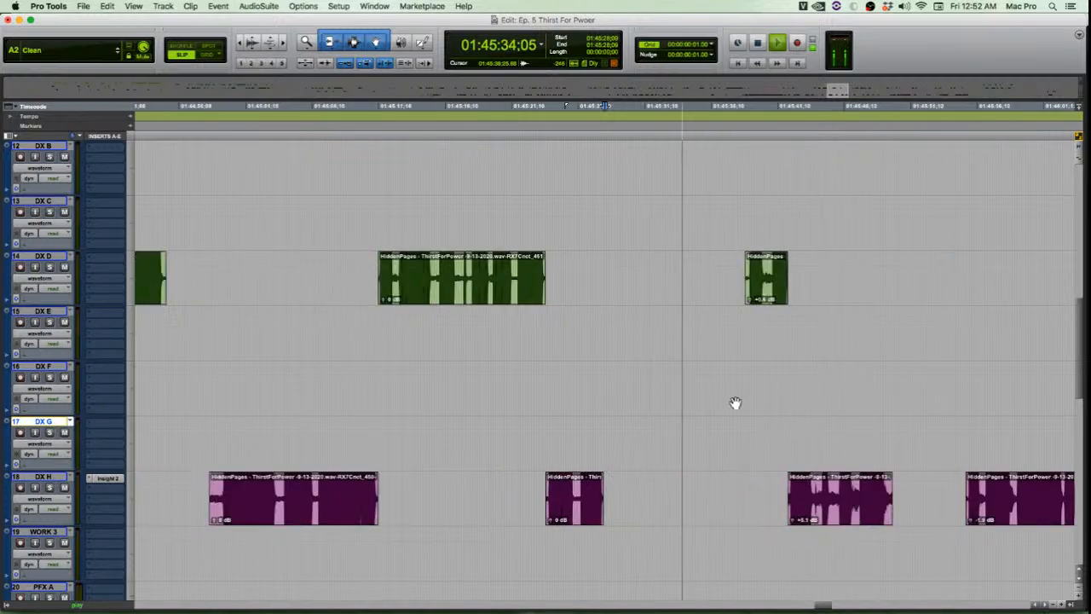
pyautogui.scroll(10, 708, 397)
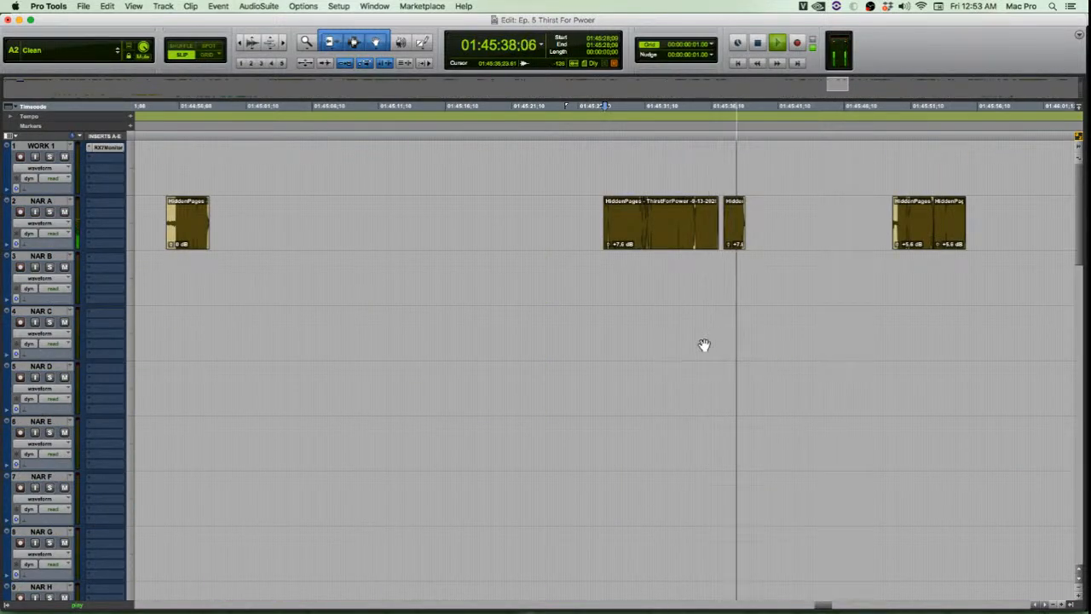
pyautogui.press('space')
pyautogui.scroll(-10, 677, 295)
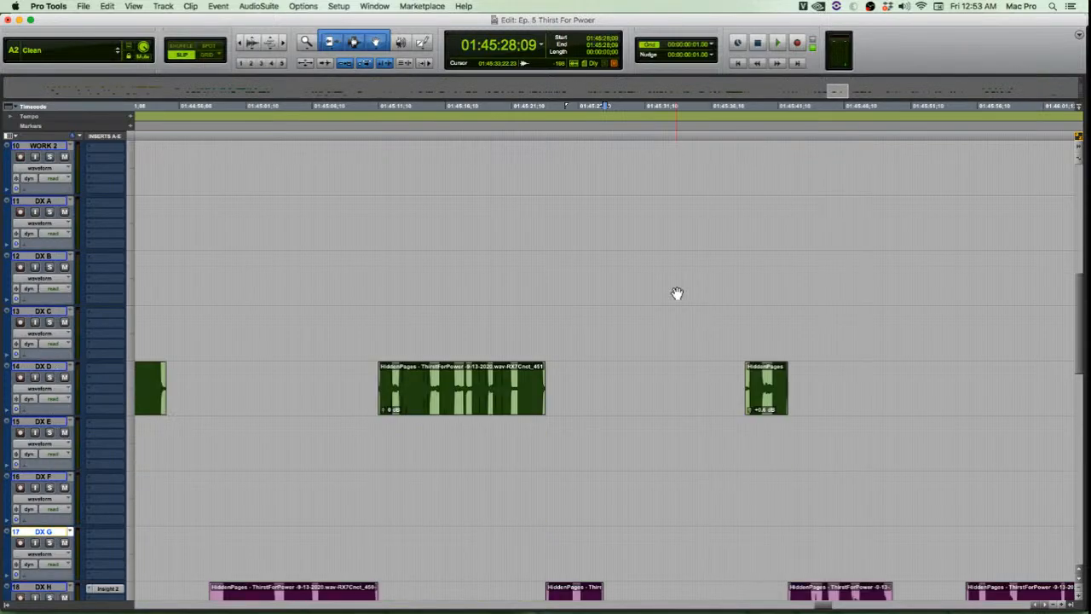
pyautogui.scroll(10, 677, 294)
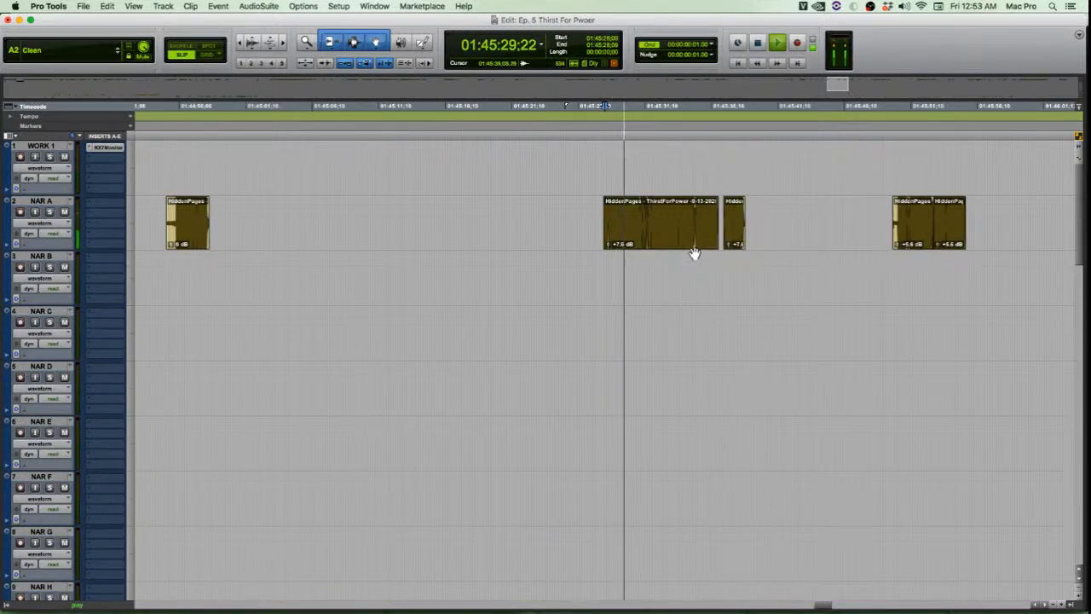
pyautogui.press('space')
# Audition the long narration clip on NAR A and its transition into the short clip after it
pyautogui.click(670, 243)
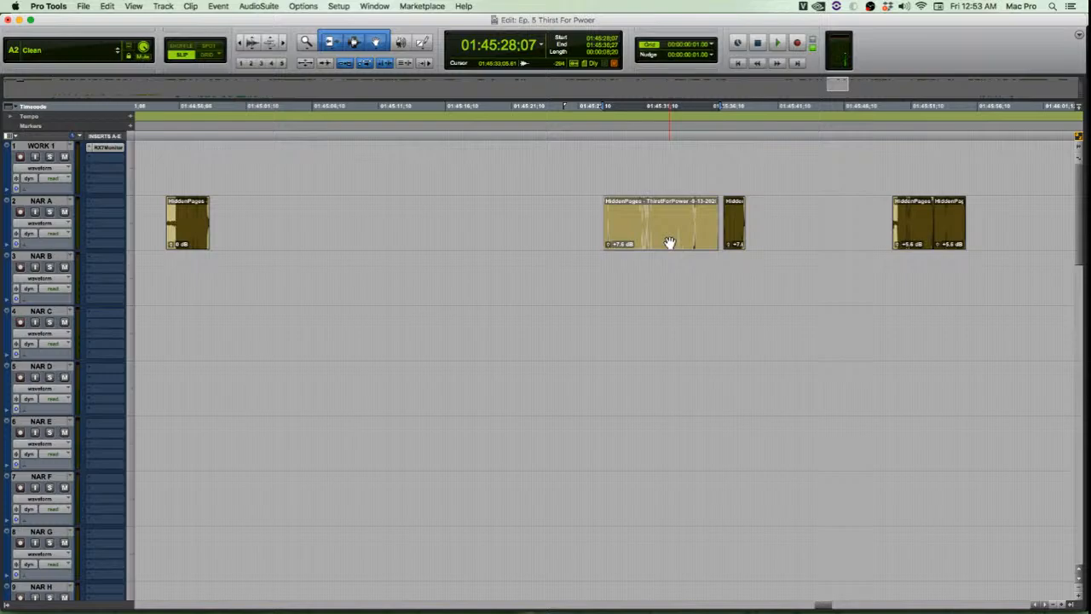
pyautogui.press('space')
pyautogui.press('super+bracketright')
pyautogui.press('super+bracketright')
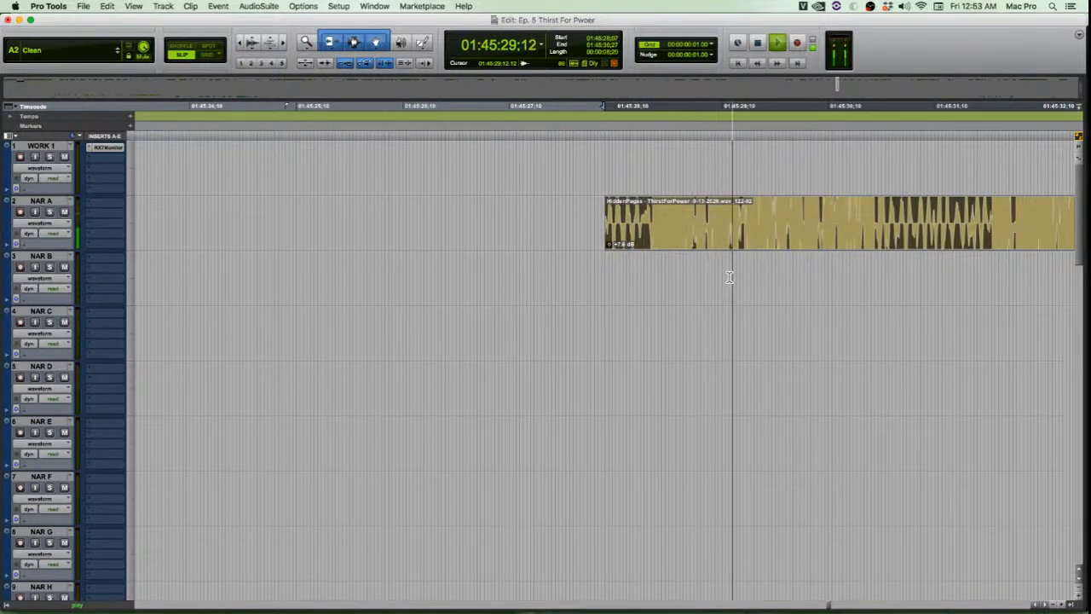
pyautogui.press('super+bracketleft')
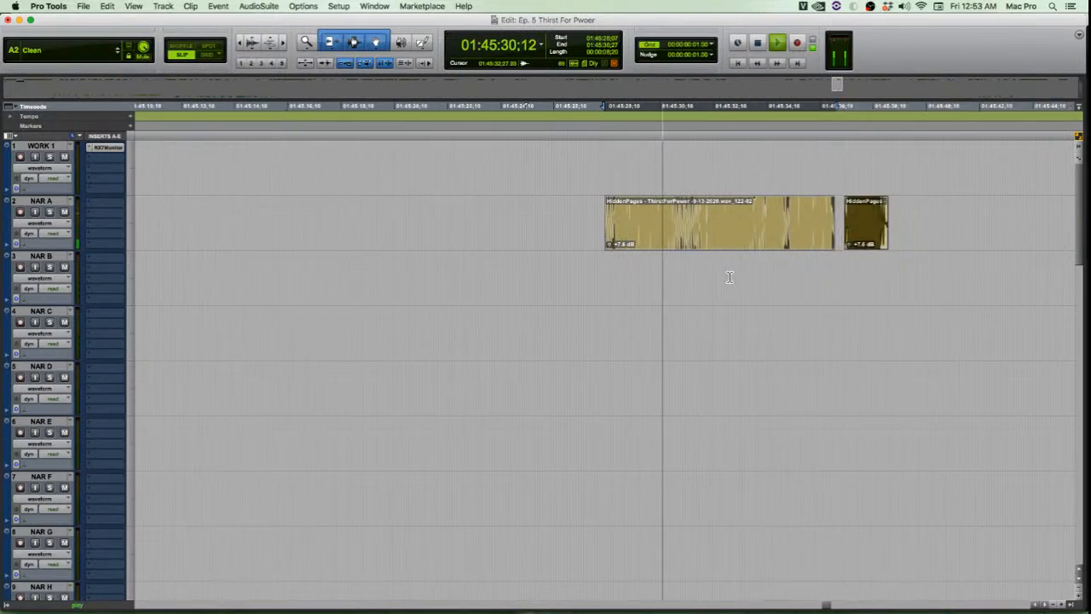
pyautogui.press('space')
pyautogui.click(820, 270)
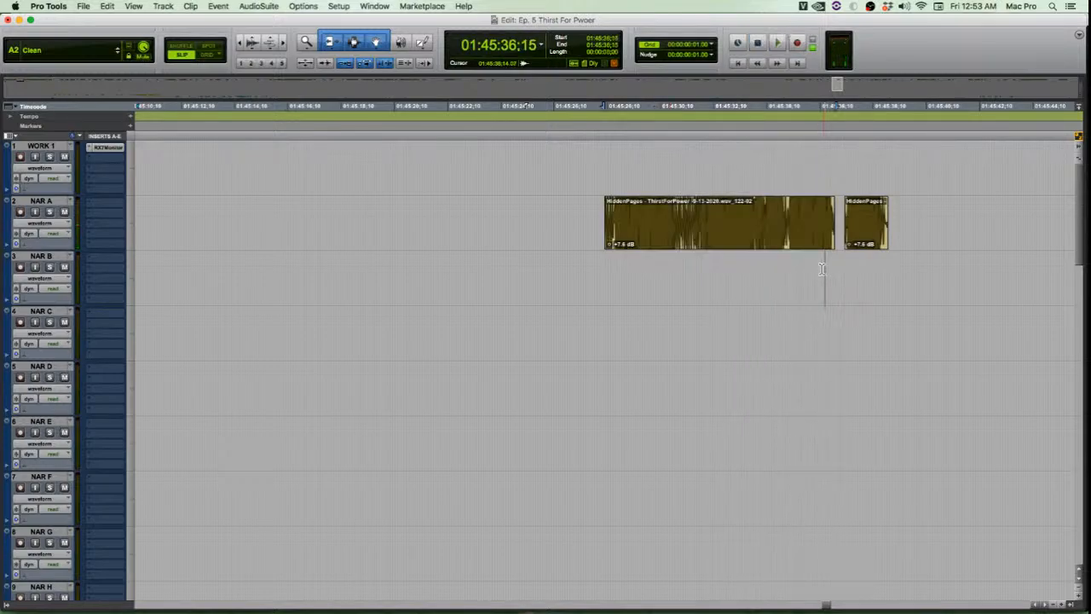
pyautogui.press('space')
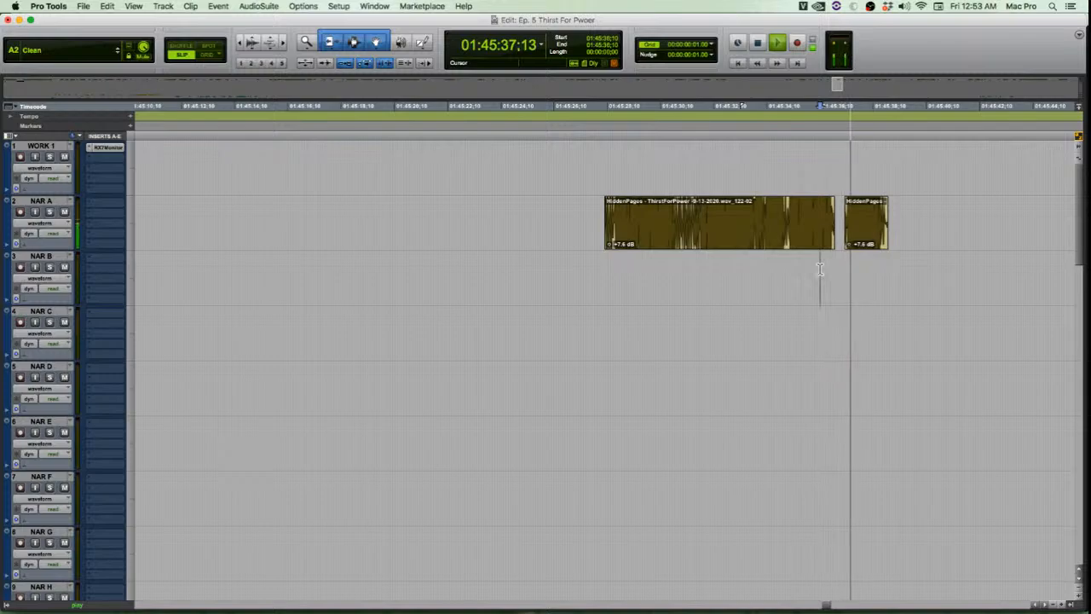
# Send the two adjacent NAR A narration clips to RX together, render the EQ over them and clear the selection
pyautogui.press('space')
pyautogui.click(869, 245)
pyautogui.keyDown('shift'); pyautogui.click(772, 238); pyautogui.keyUp('shift')
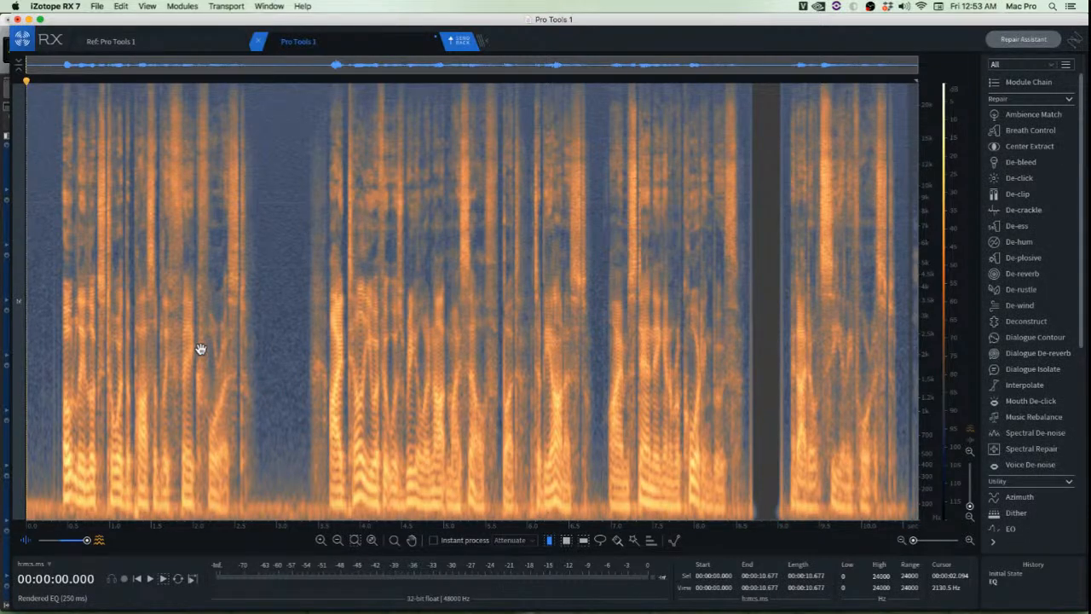
pyautogui.press('super+d')
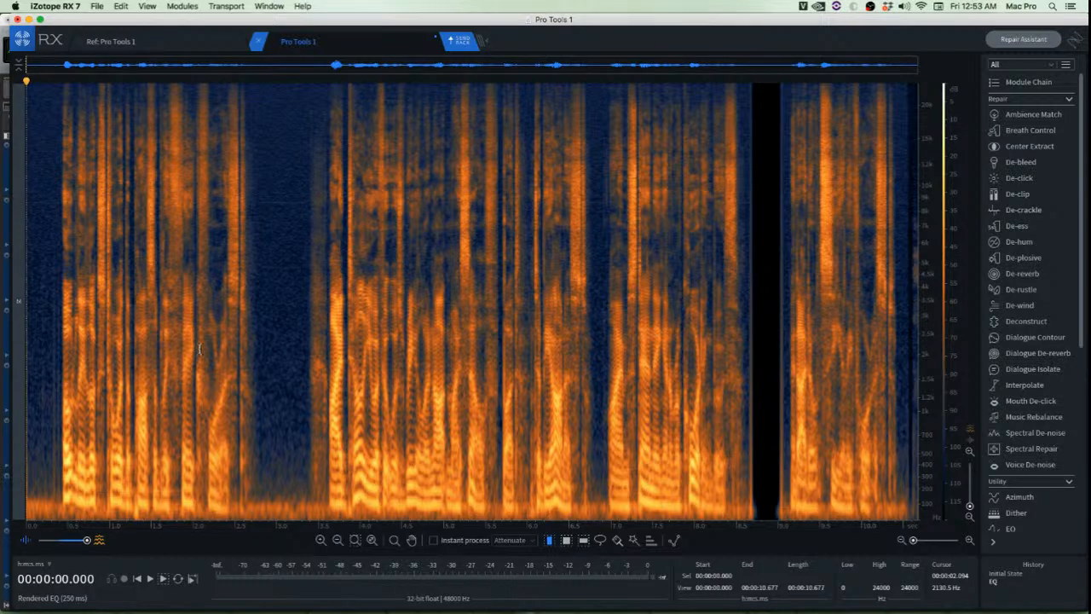
# Try to cut the full-range click in the first 0.001 s of the narration audio
pyautogui.scroll(6, 72, 294)
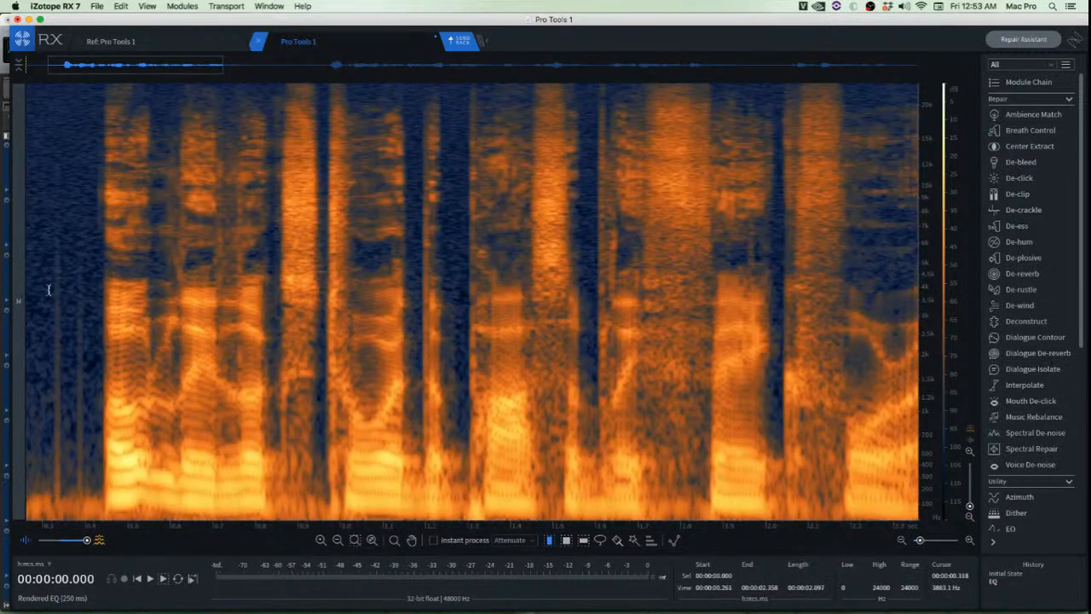
pyautogui.scroll(2, 77, 287)
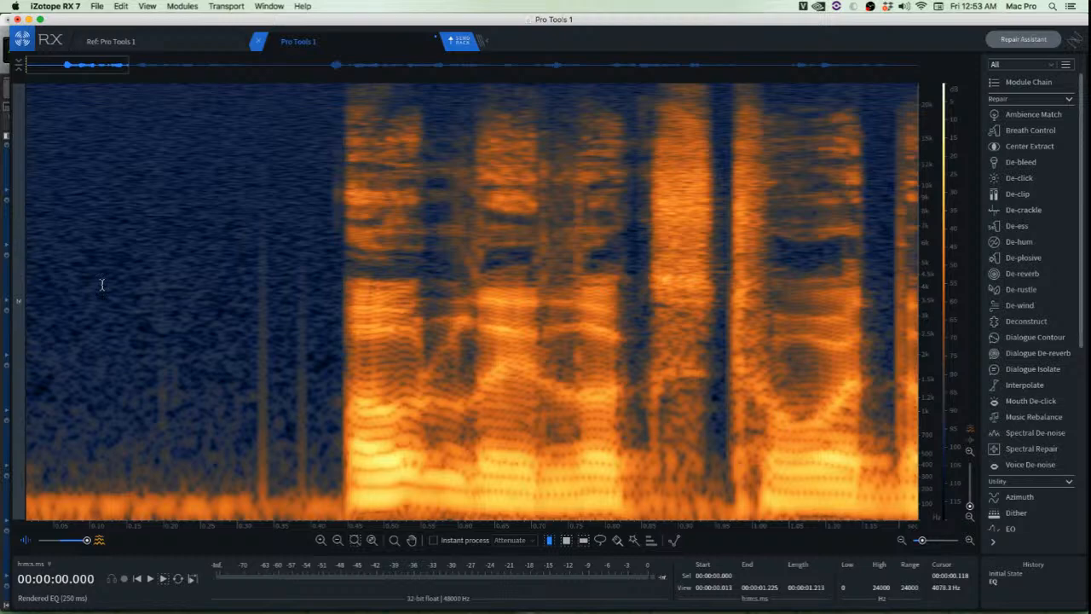
pyautogui.scroll(4, 102, 285)
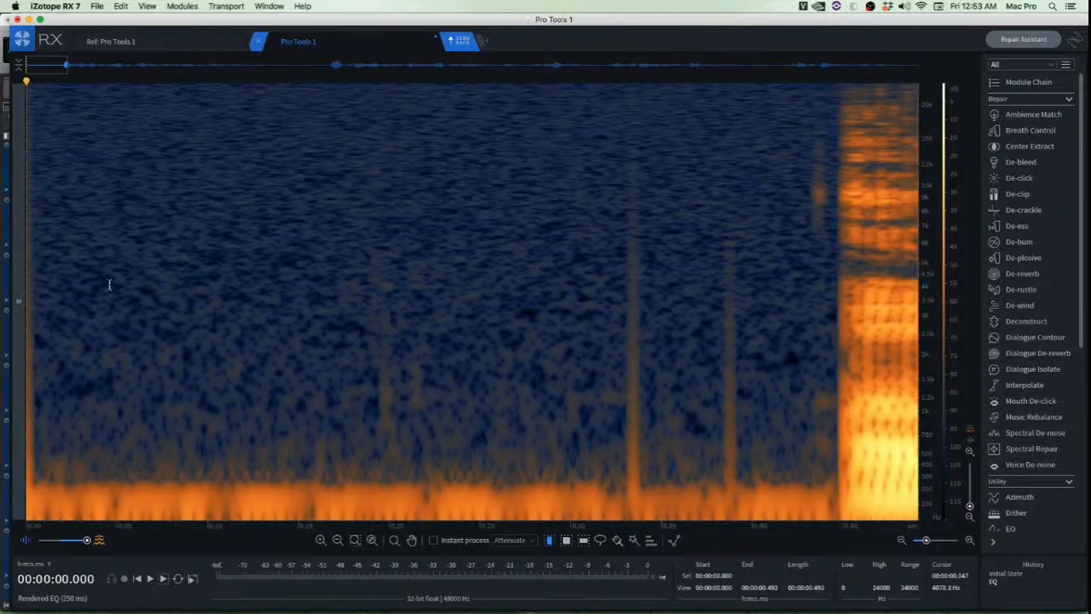
pyautogui.scroll(6, 102, 282)
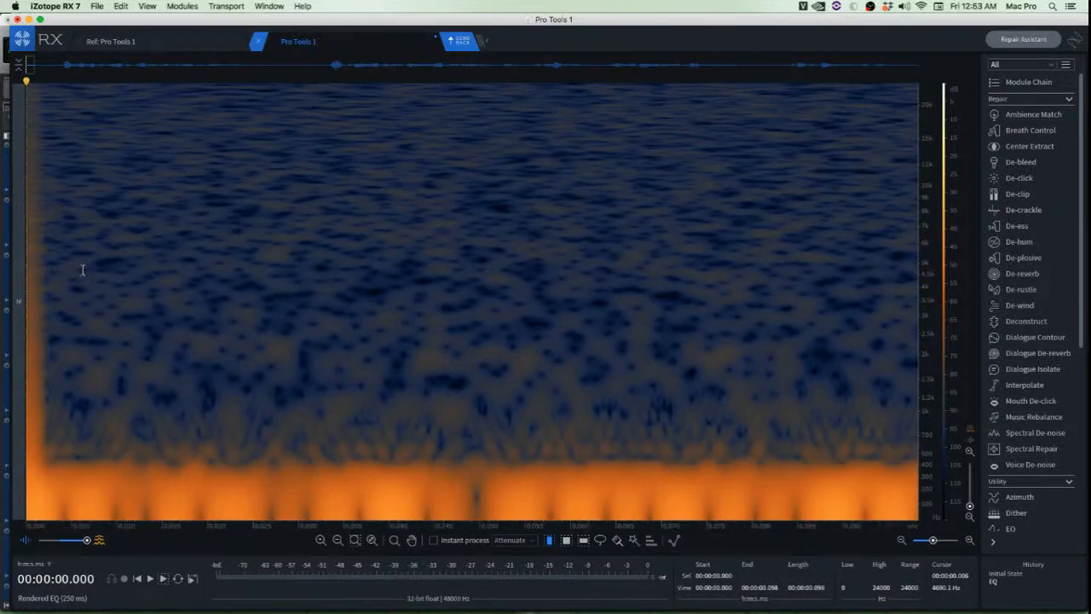
pyautogui.click(62, 247)
pyautogui.scroll(-3, 59, 243)
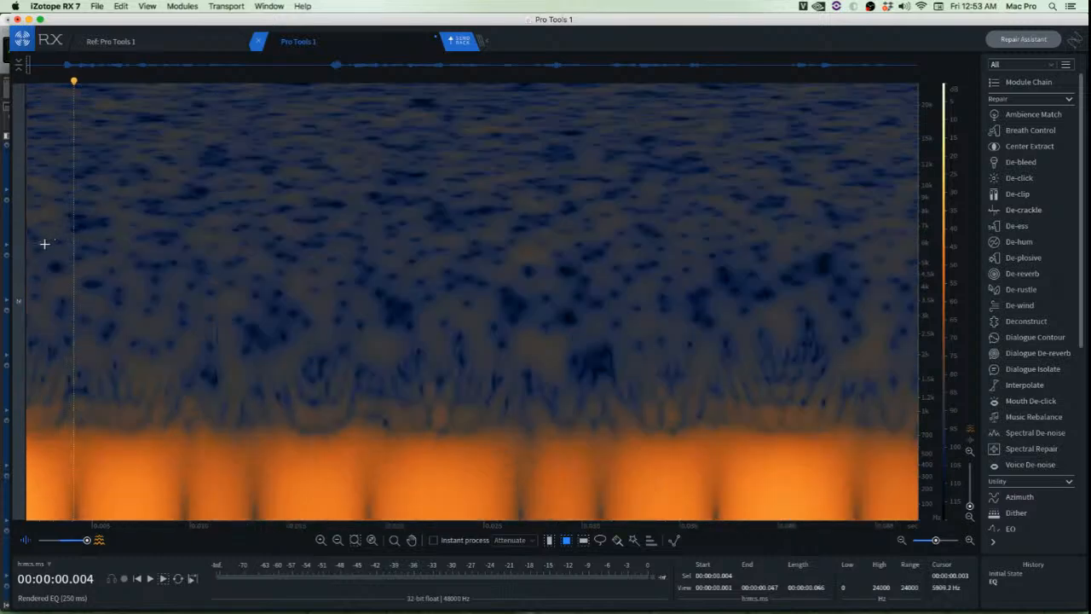
pyautogui.moveTo(55, 184); pyautogui.dragTo(27, 529)
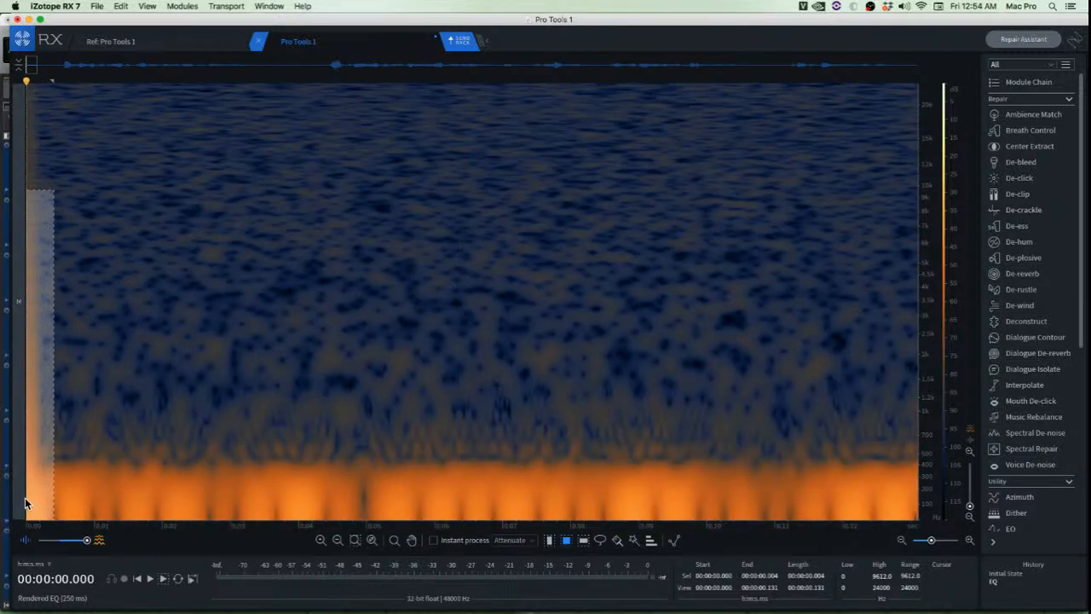
pyautogui.click(25, 503)
pyautogui.scroll(5, 76, 398)
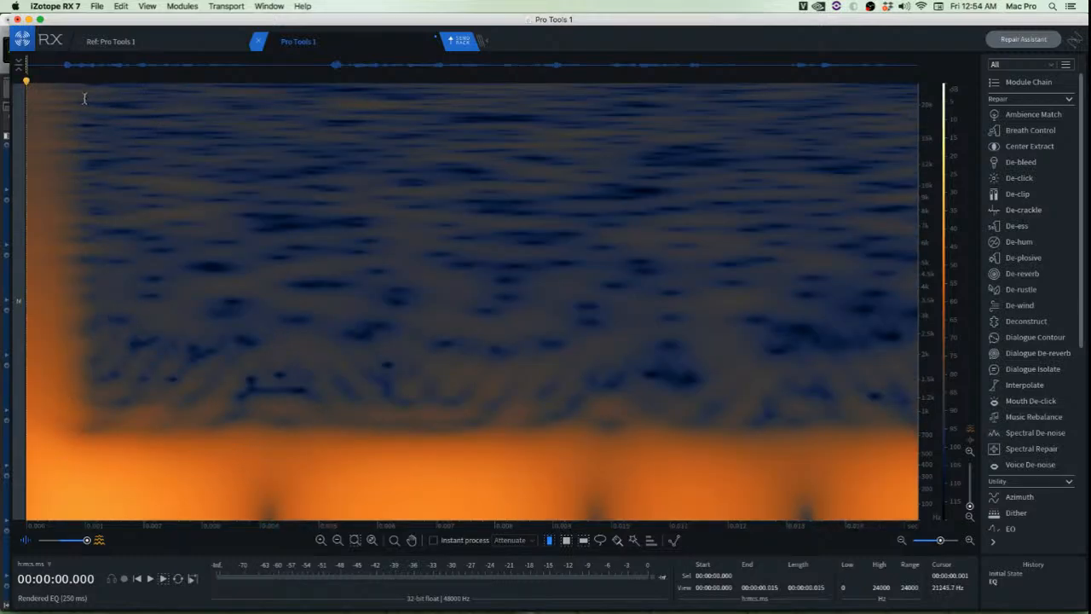
pyautogui.moveTo(85, 100); pyautogui.dragTo(25, 100)
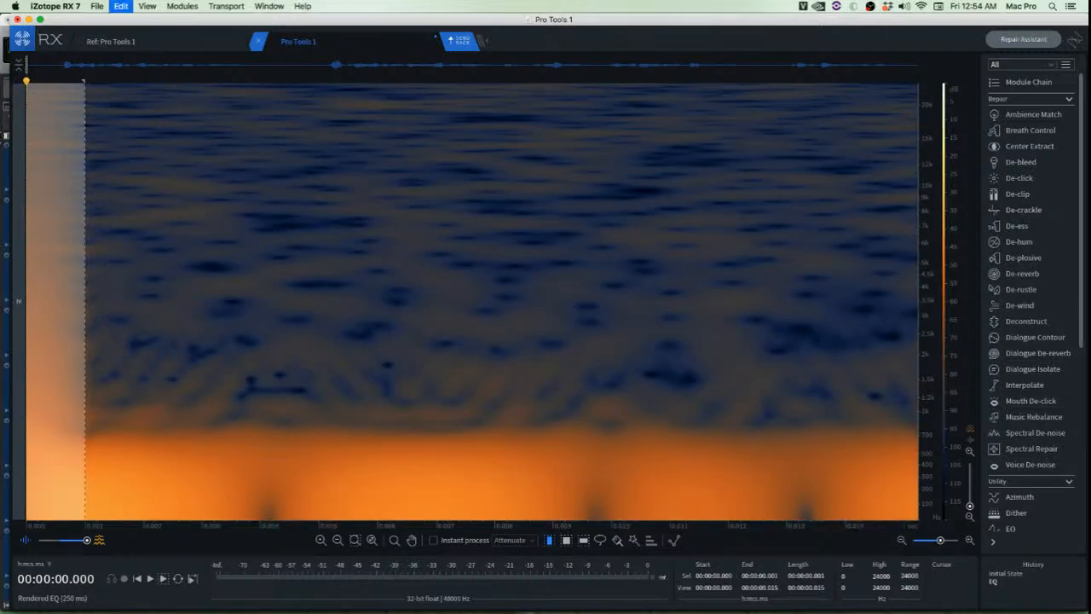
pyautogui.press('super+x')
# Undo the full-range cut at the beginning of the narration audio
pyautogui.click(147, 181)
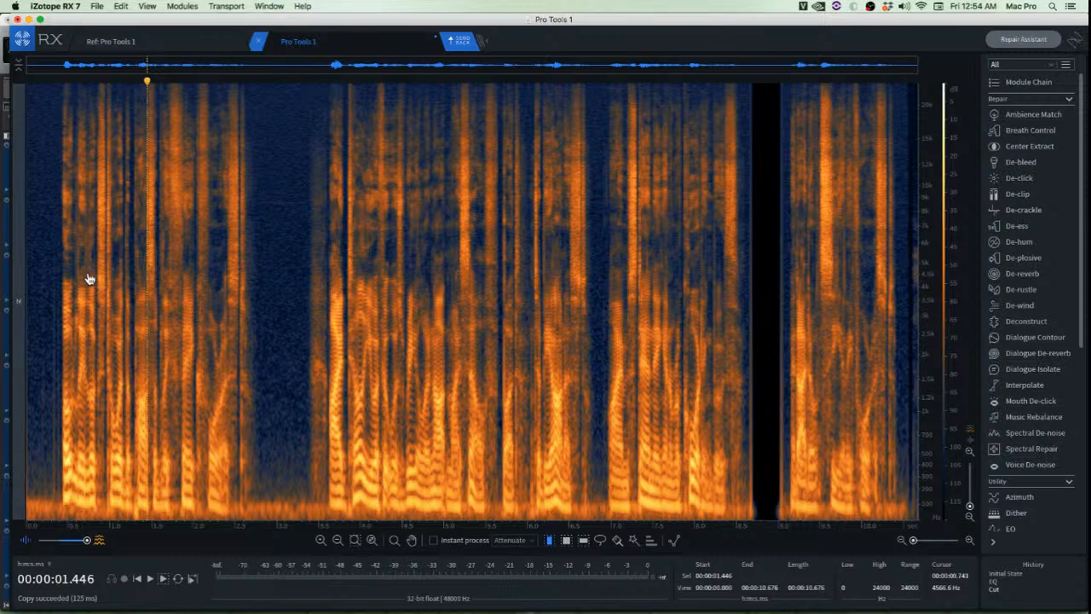
pyautogui.press('Return')
pyautogui.click(78, 249)
pyautogui.press('Return')
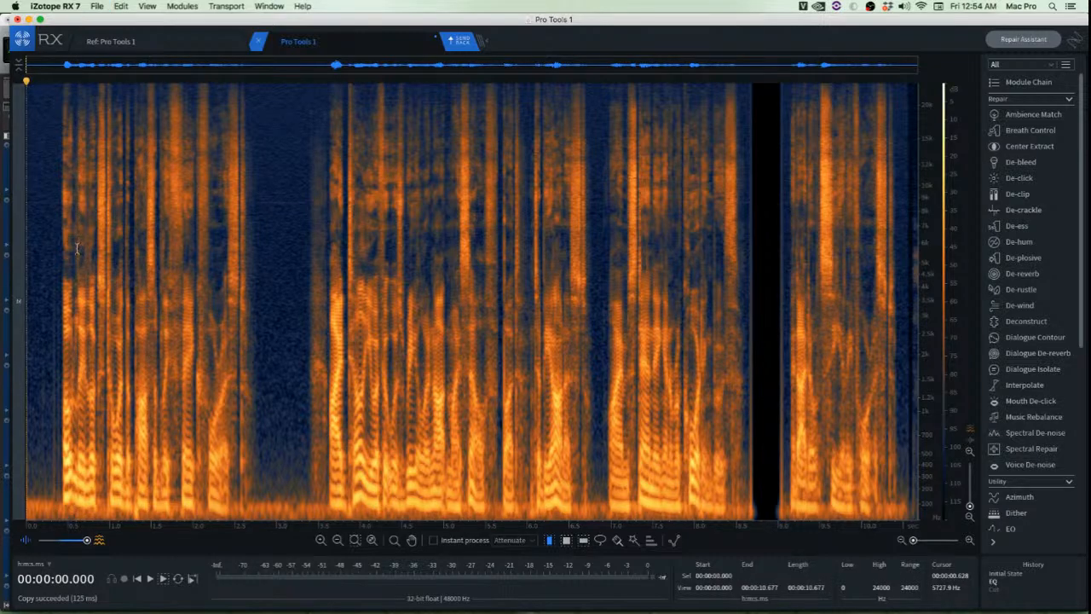
# Cut the opening click from 0 to 0.002 s, limiting the selection to frequencies below about 8484 Hz
pyautogui.scroll(6, 85, 238)
pyautogui.scroll(3, 88, 237)
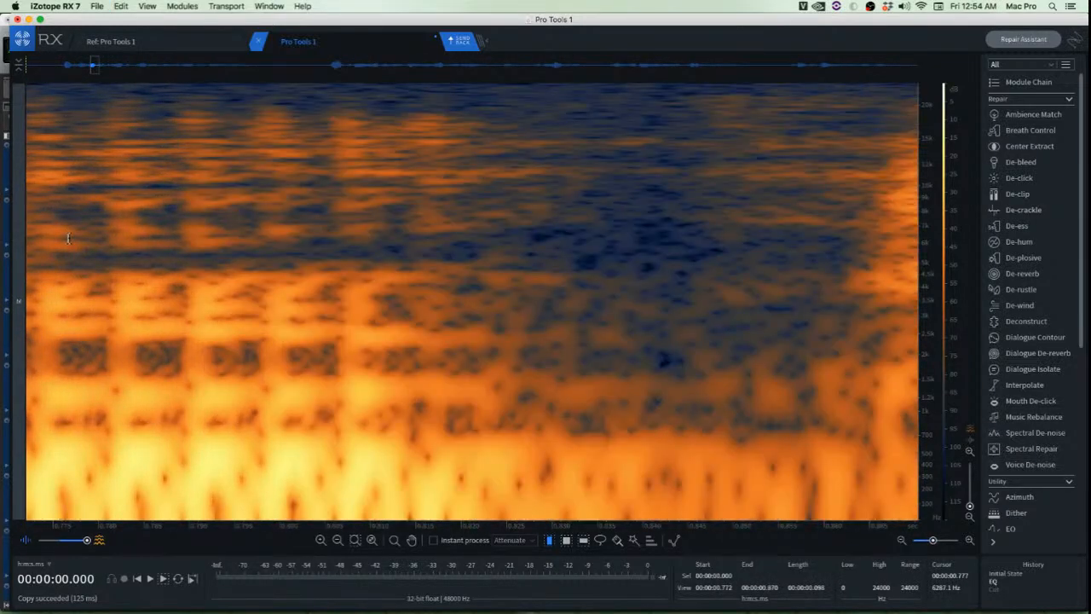
pyautogui.press('Return')
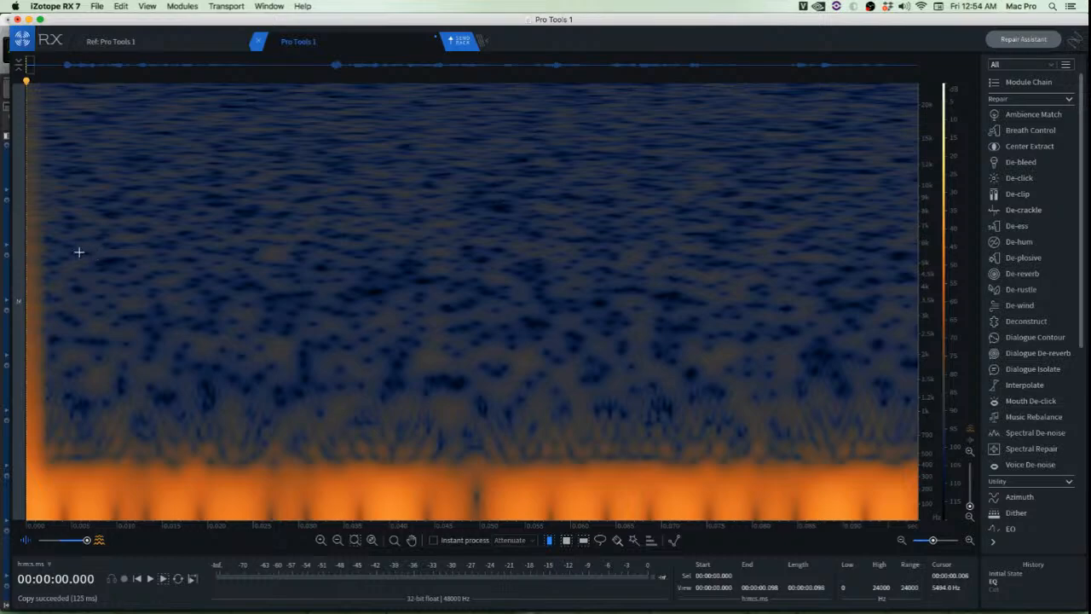
pyautogui.click(55, 219)
pyautogui.moveTo(48, 203); pyautogui.dragTo(3, 559)
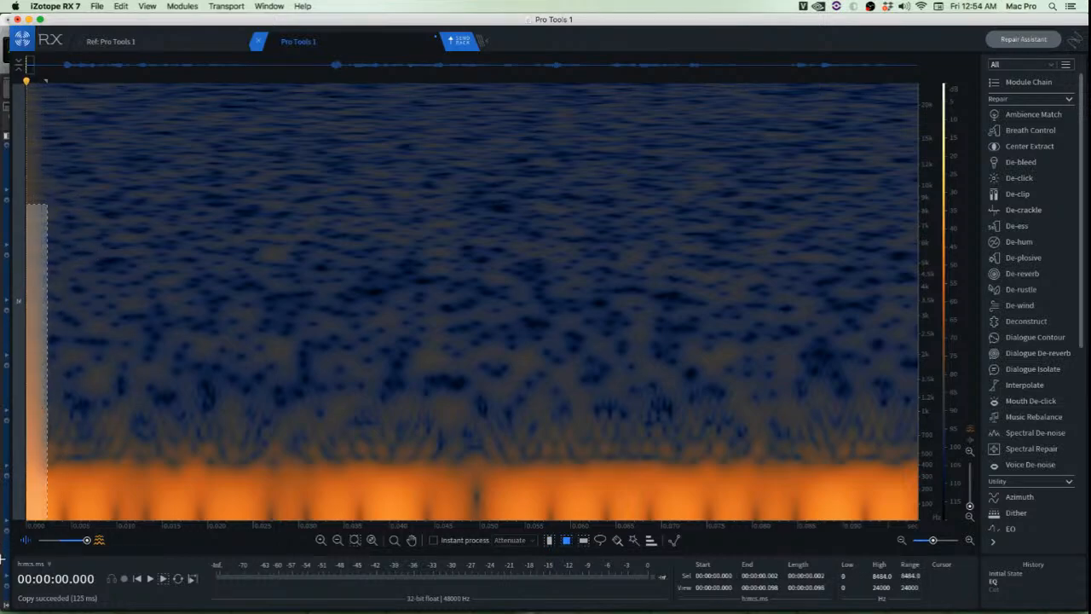
pyautogui.click(154, 429)
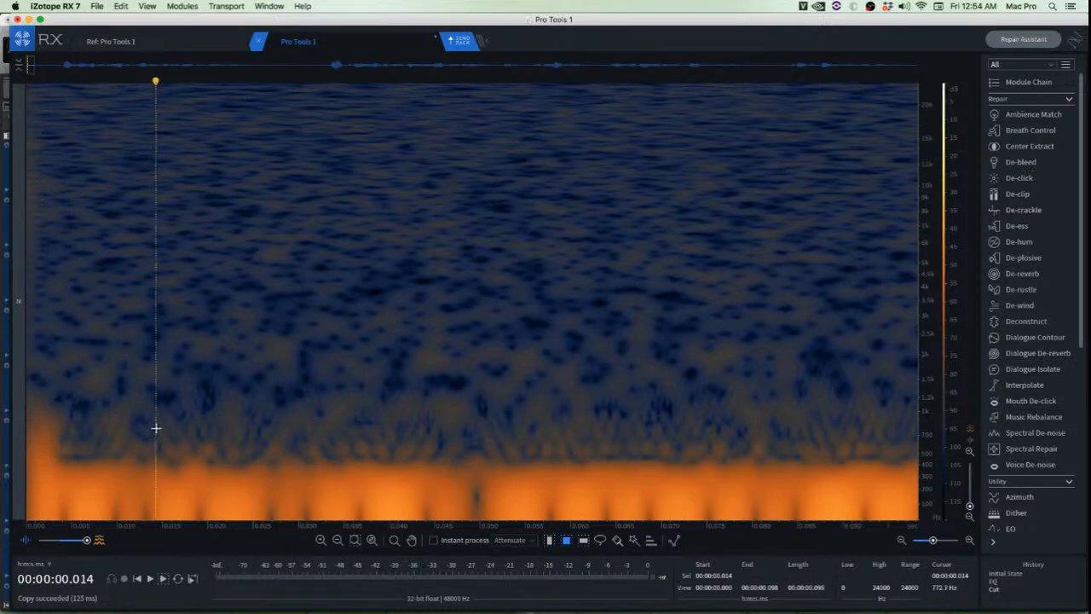
# Play the narration from the start to check the cleaned opening
pyautogui.scroll(-5, 93, 263)
pyautogui.scroll(3, 95, 256)
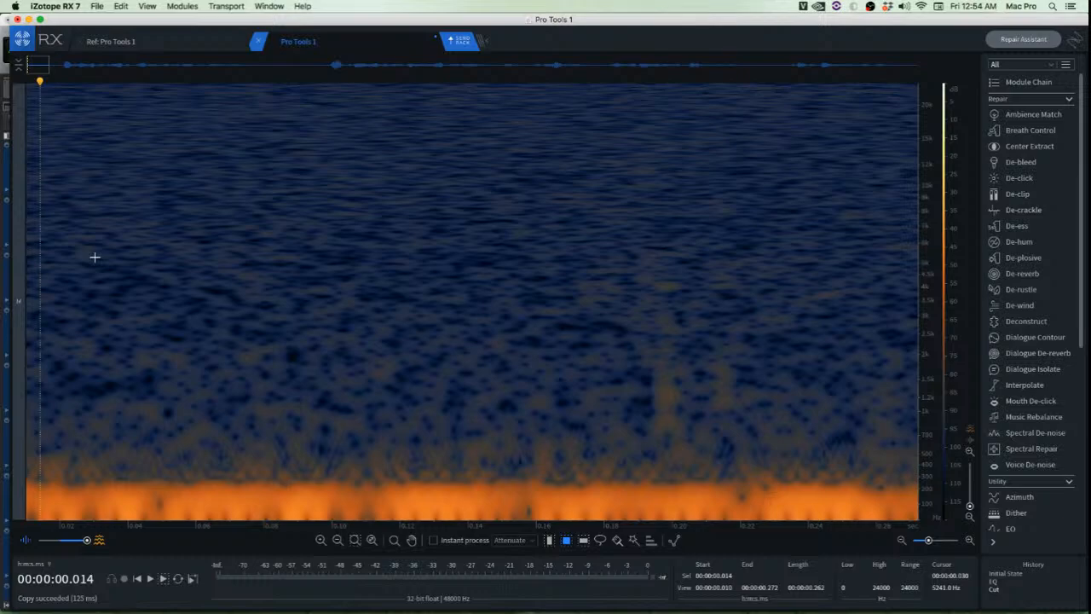
pyautogui.press('Return')
pyautogui.press('space')
pyautogui.scroll(-2, 121, 275)
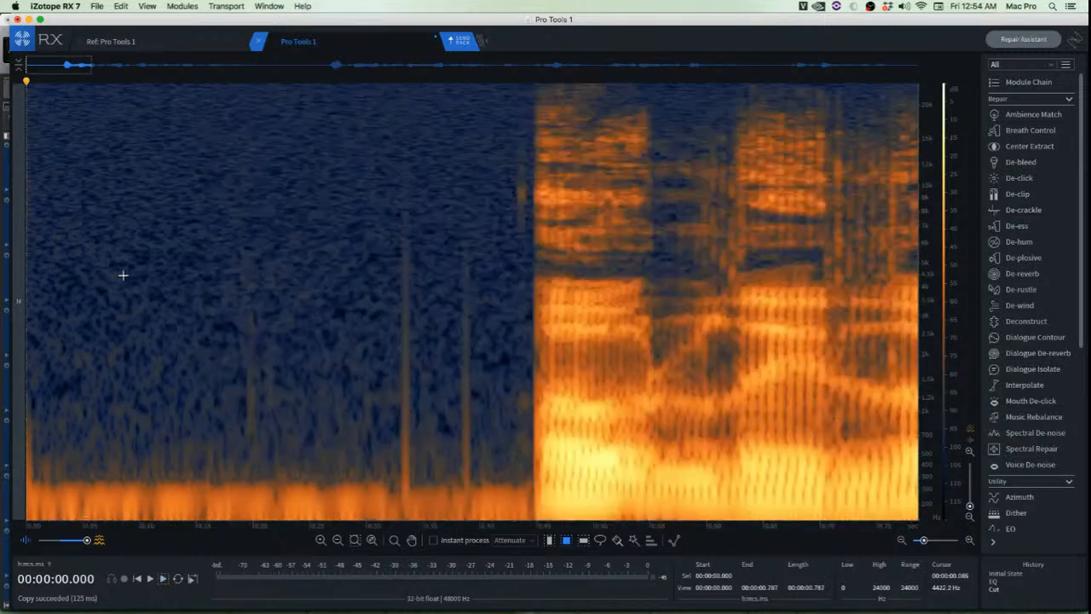
pyautogui.press('space')
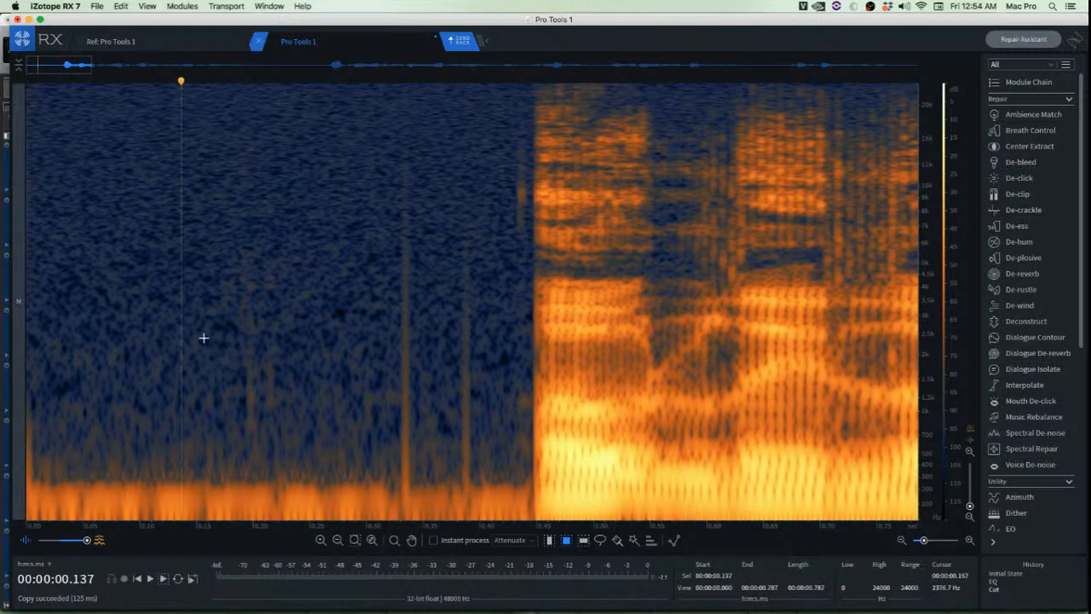
# Copy a patch of clean room tone and paste it over the faint click at about 0.2 s
pyautogui.moveTo(204, 338); pyautogui.dragTo(245, 446)
pyautogui.press('super+c')
pyautogui.moveTo(220, 406); pyautogui.dragTo(250, 408)
pyautogui.press('super+v')
# Play from 0.240 s to check the remaining clicks before the first word
pyautogui.click(361, 380)
pyautogui.click(300, 301)
pyautogui.press('space')
pyautogui.press('space')
pyautogui.press('space')
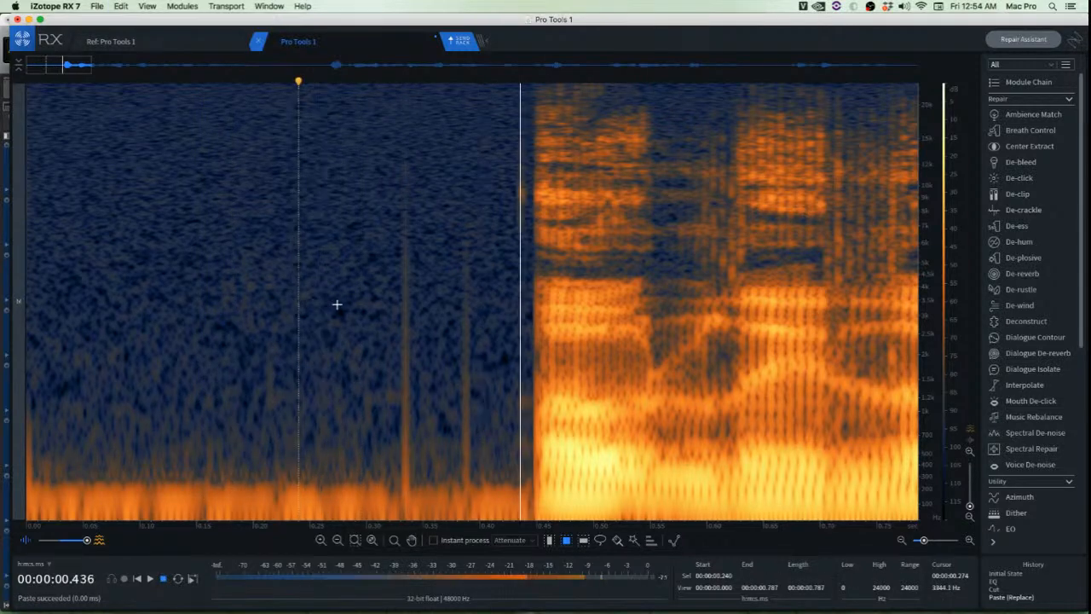
pyautogui.press('space')
# Render De-click over the two clicks between 0.317 and 0.407 s, covering frequencies up to about 19964 Hz
pyautogui.scroll(3, 446, 292)
pyautogui.scroll(2, 324, 183)
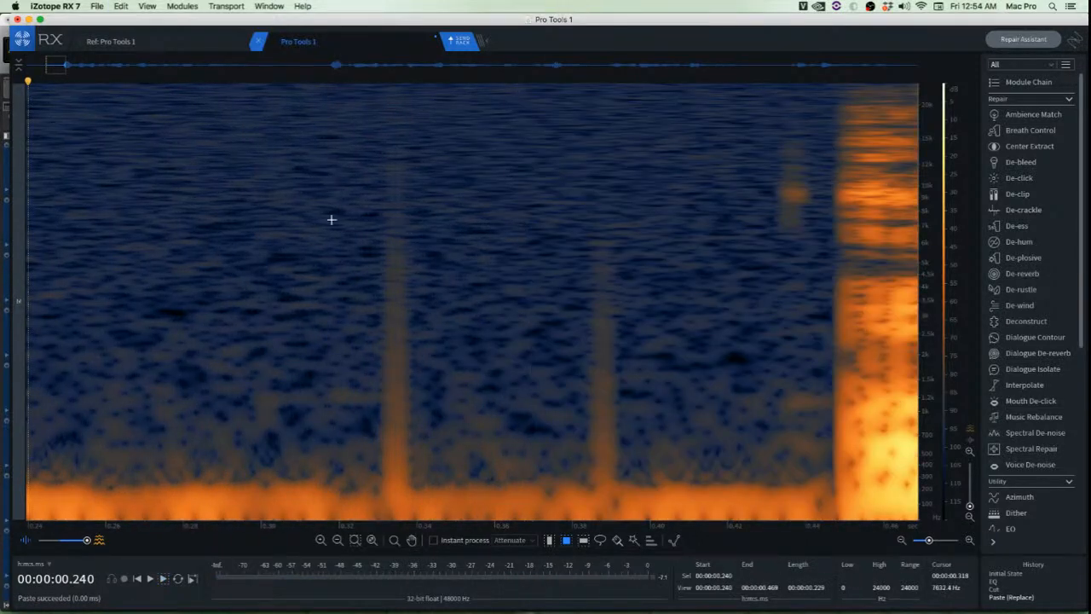
pyautogui.moveTo(328, 104); pyautogui.dragTo(672, 534)
pyautogui.press('super+shift+2')
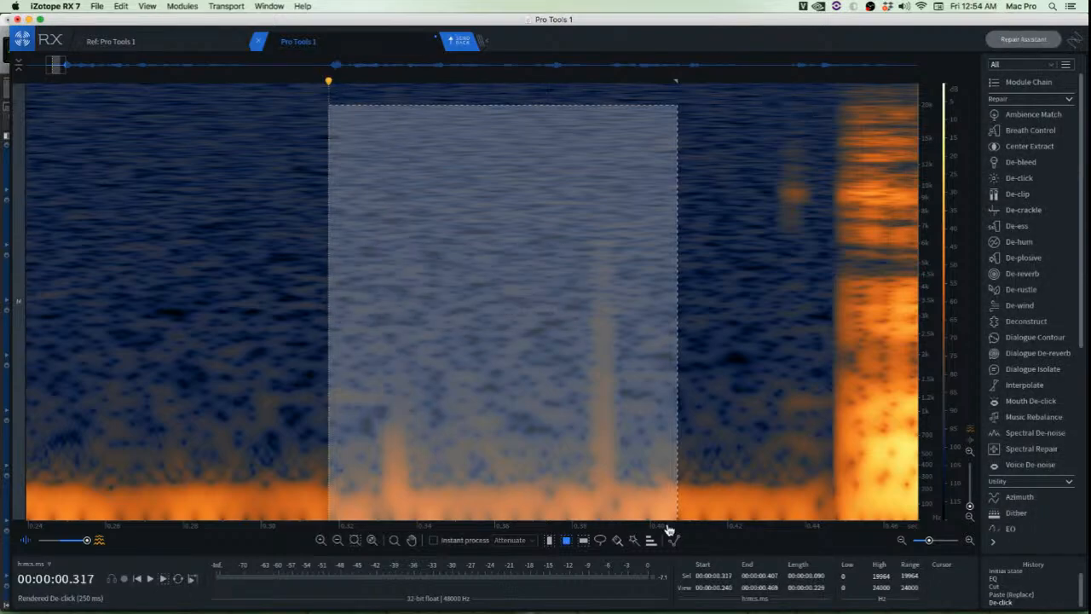
# Undo the De-click, then cover the click at about 0.335 s with room tone copied from 0.306 to 0.330 s, up to about 16.8 kHz
pyautogui.click(563, 430)
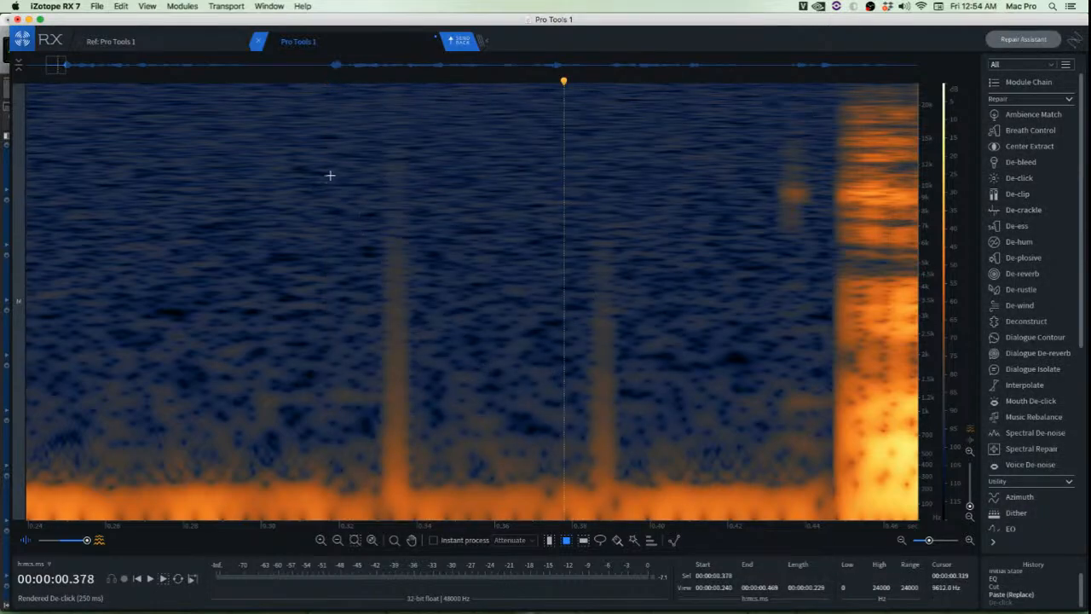
pyautogui.moveTo(285, 125); pyautogui.dragTo(380, 516)
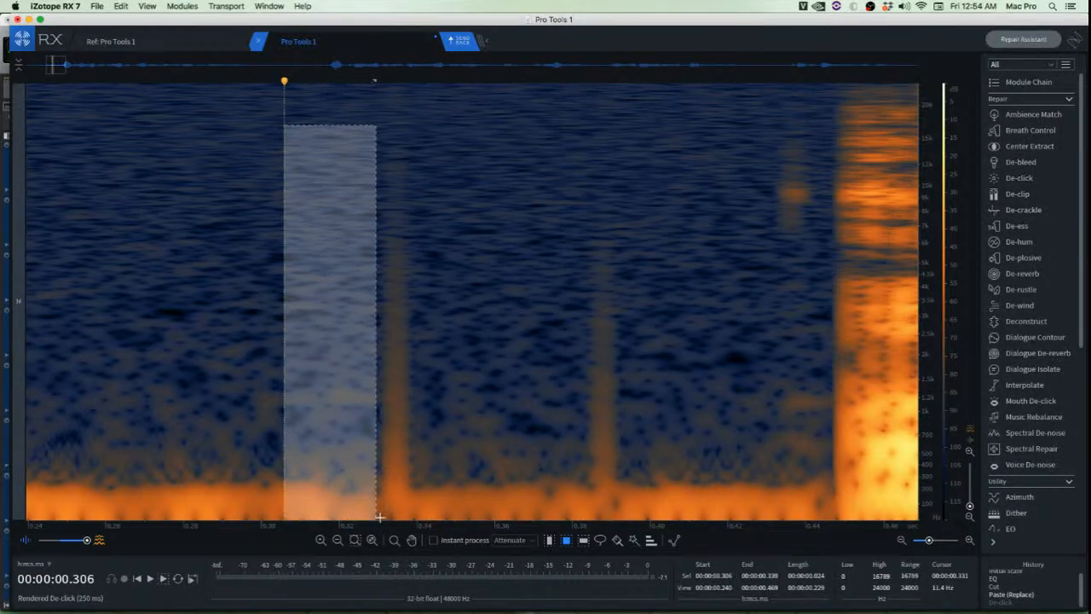
pyautogui.moveTo(314, 413); pyautogui.dragTo(382, 424)
pyautogui.press('super+v')
pyautogui.click(515, 398)
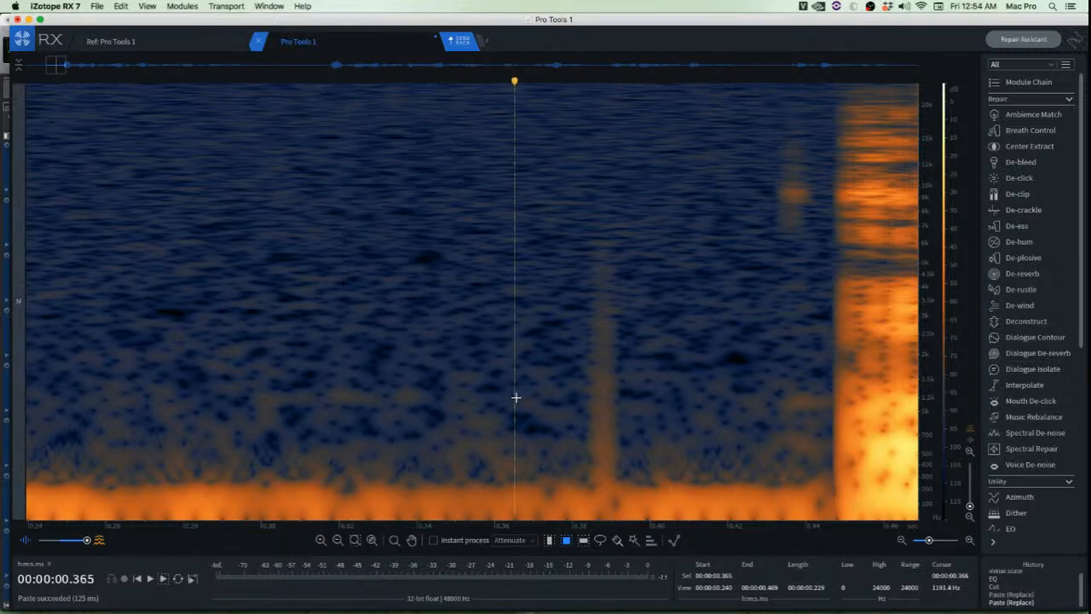
# Copy adjacent clean room tone and paste it over the click between 0.381 and 0.393 s, up to about 9.3 kHz
pyautogui.scroll(4, 795, 390)
pyautogui.moveTo(212, 193); pyautogui.dragTo(324, 531)
pyautogui.moveTo(259, 413); pyautogui.dragTo(331, 409)
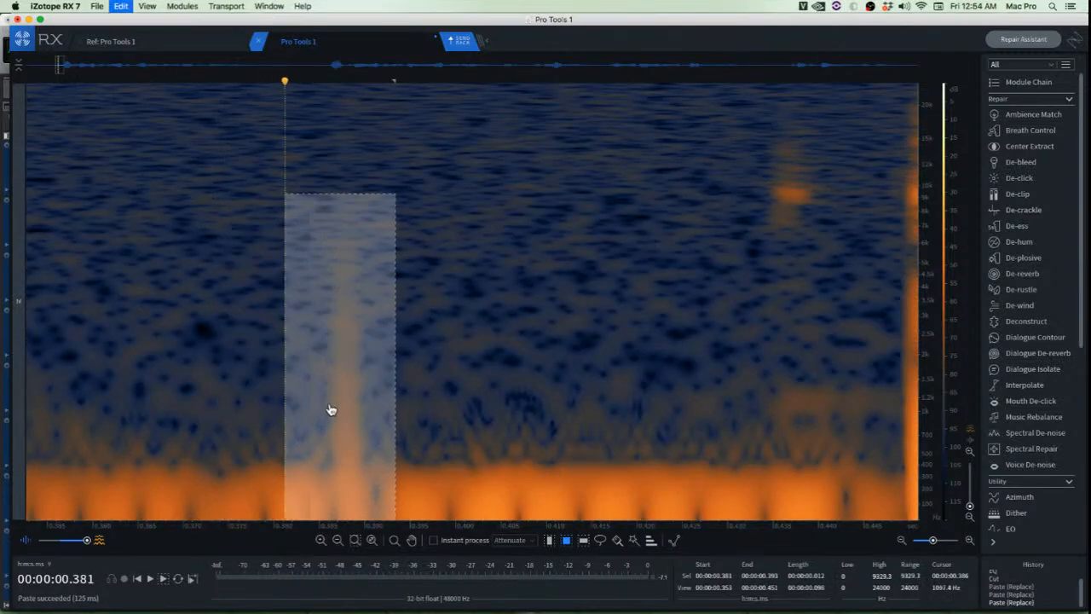
pyautogui.press('super+v')
pyautogui.click(485, 361)
# Paste clean room tone over the high-frequency tick just before the first word, from 0.428 to 0.449 s between about 3.9 and 17.5 kHz
pyautogui.scroll(-3, 632, 245)
pyautogui.moveTo(535, 121); pyautogui.dragTo(618, 292)
pyautogui.moveTo(562, 224); pyautogui.dragTo(621, 224)
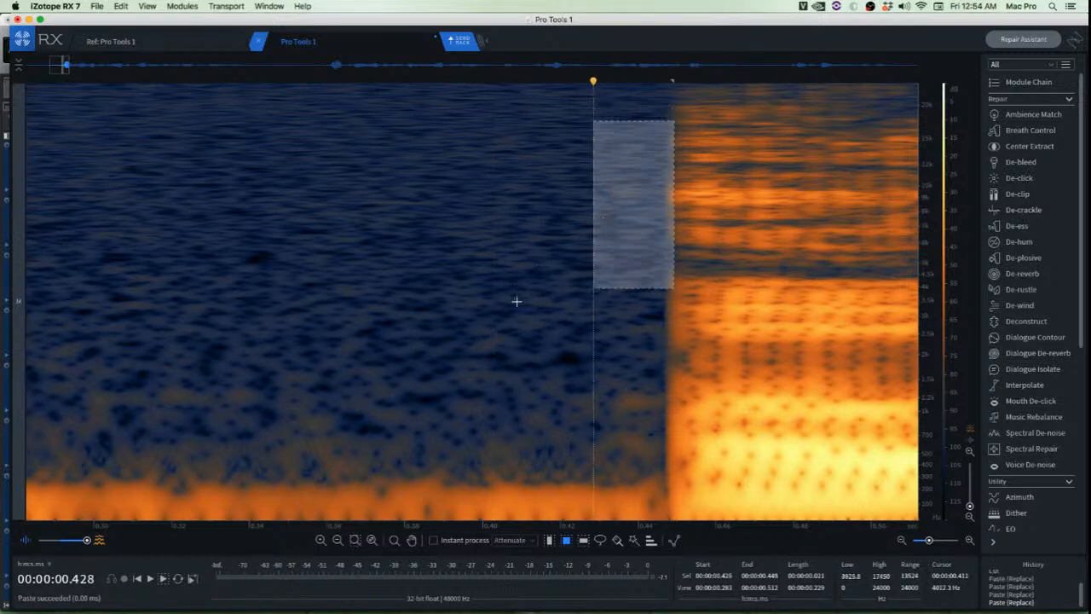
pyautogui.press('super+v')
pyautogui.click(509, 302)
# Play the opening phrase from 0.400 s to check the patched room tone and listen for low-end thumps
pyautogui.press('space')
pyautogui.press('space')
pyautogui.scroll(-5, 484, 357)
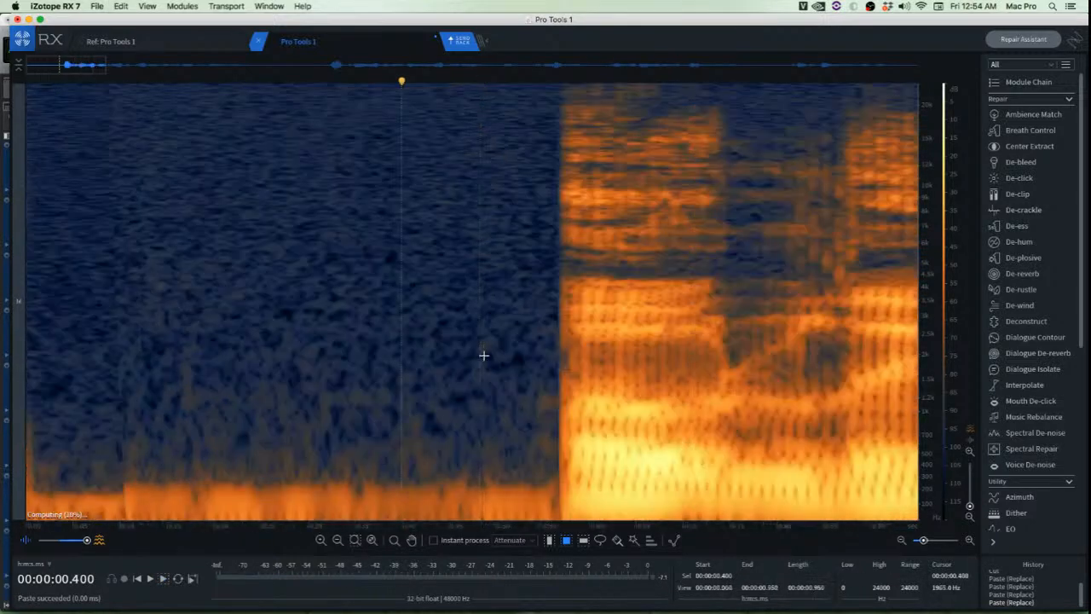
pyautogui.press('space')
pyautogui.press('space')
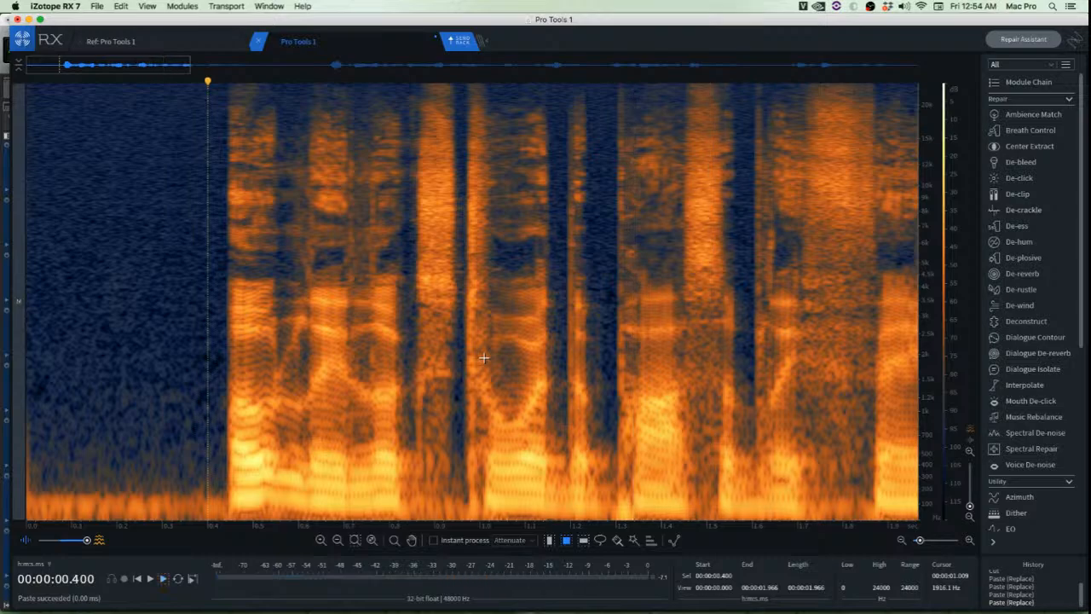
pyautogui.press('space')
pyautogui.press('space')
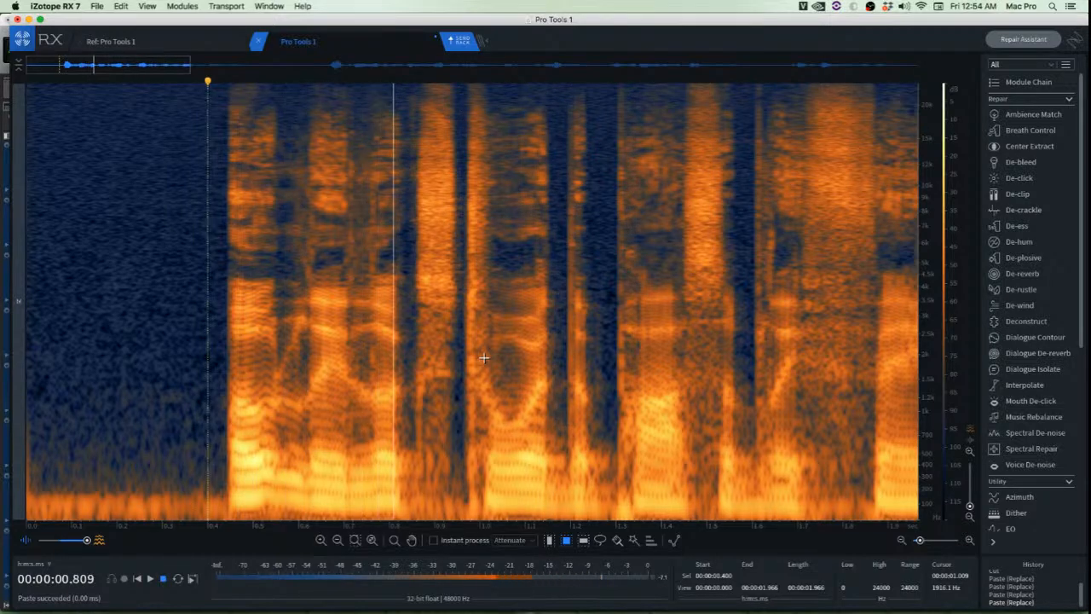
pyautogui.press('space')
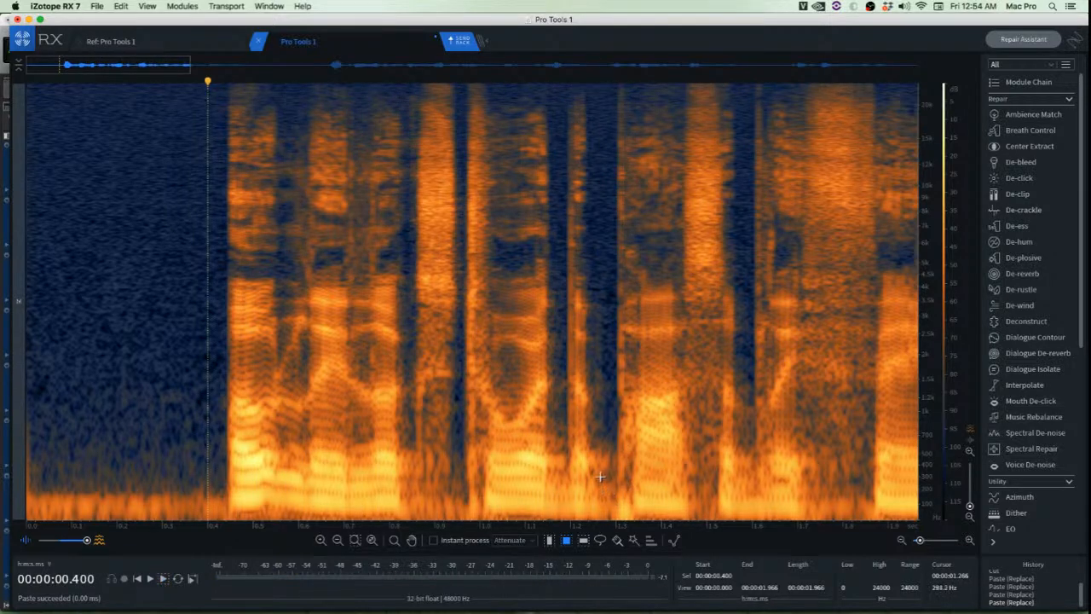
# Render De-plosive on the low-frequency thump from 1.266 to 1.368 s, below about 293 Hz
pyautogui.moveTo(600, 478); pyautogui.dragTo(648, 538)
pyautogui.press('p')
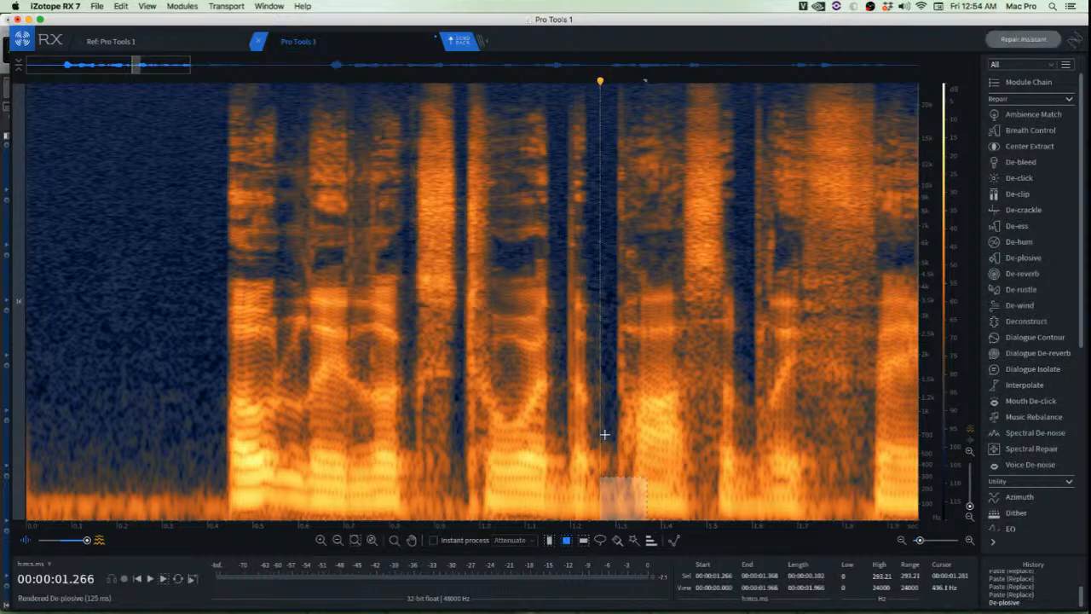
pyautogui.click(554, 388)
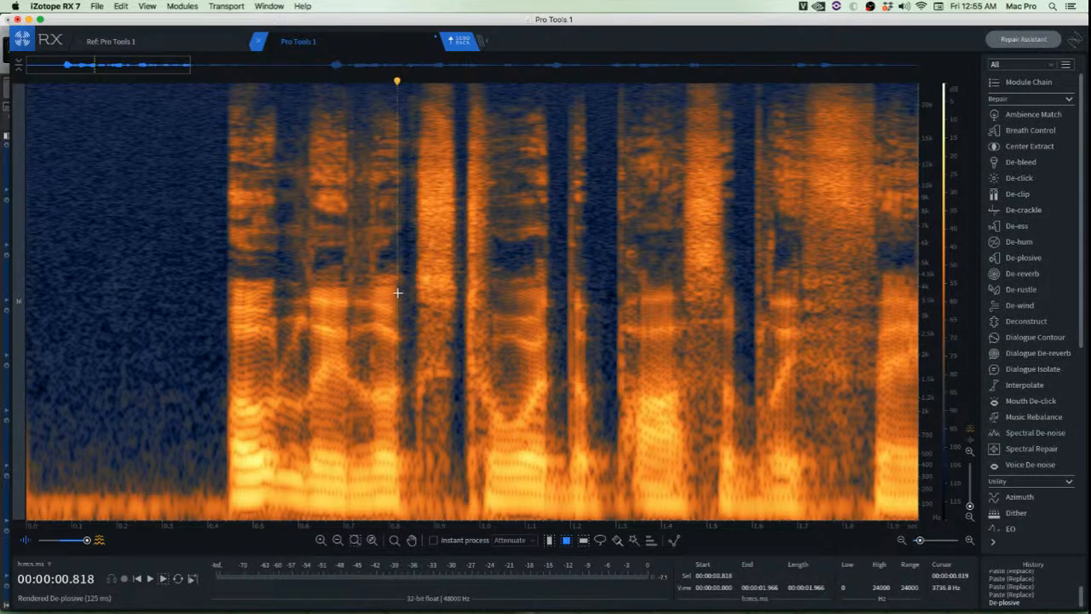
# Play from 0.818 s through the end of the first phrase to check the plosive repair and find remaining noises
pyautogui.press('space')
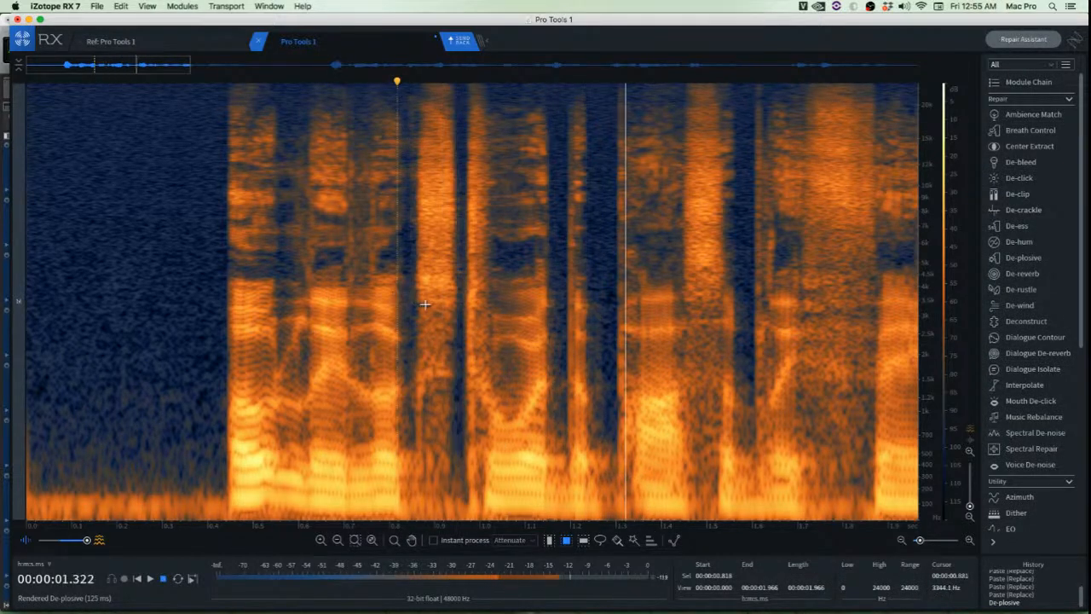
pyautogui.press('space')
pyautogui.scroll(-2, 424, 304)
pyautogui.press('space')
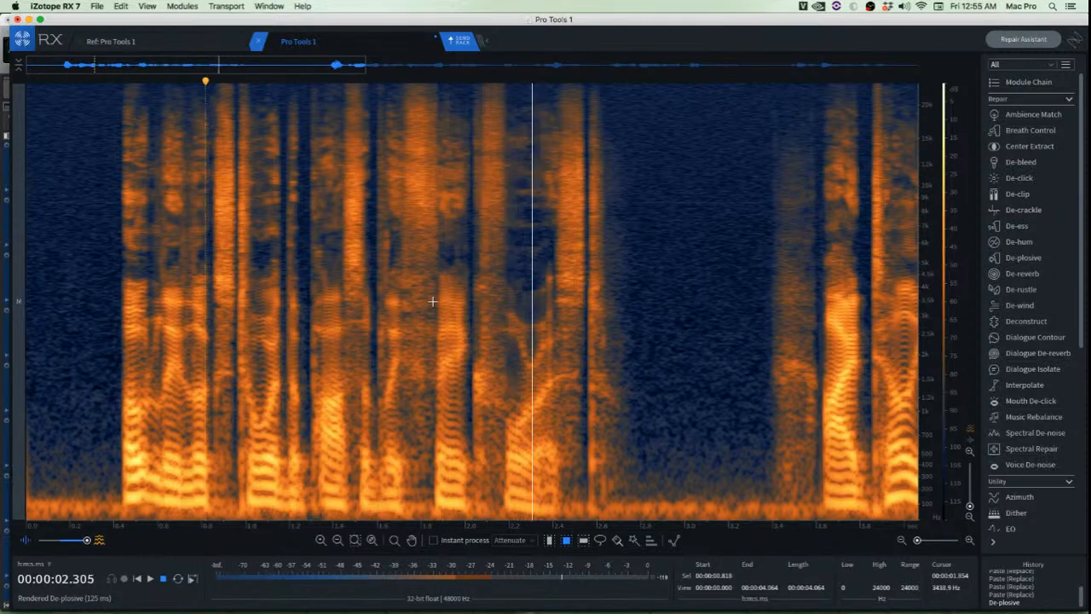
pyautogui.click(321, 219)
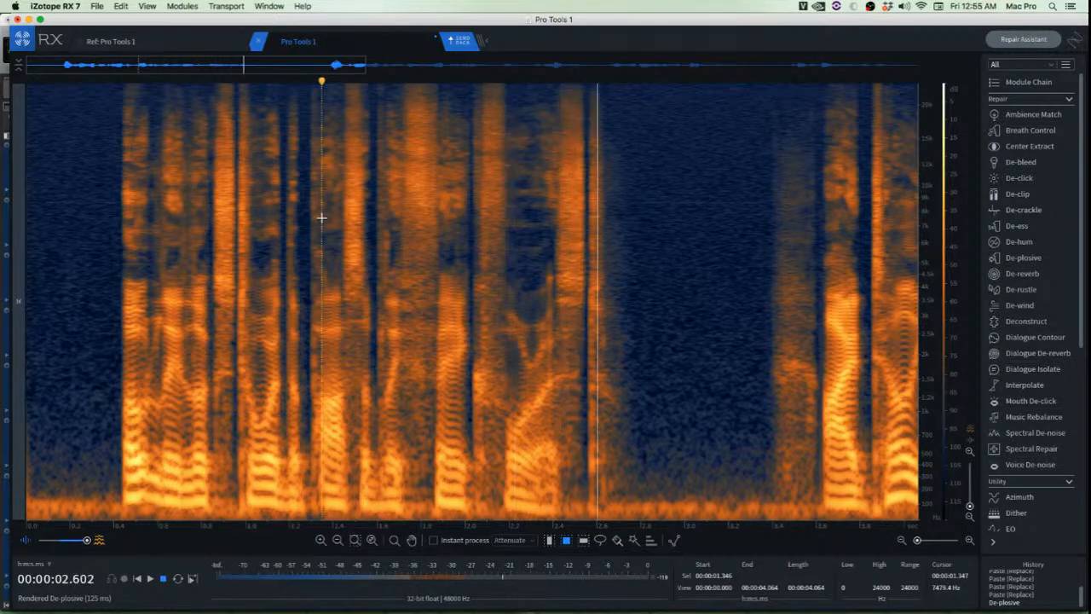
pyautogui.press('space')
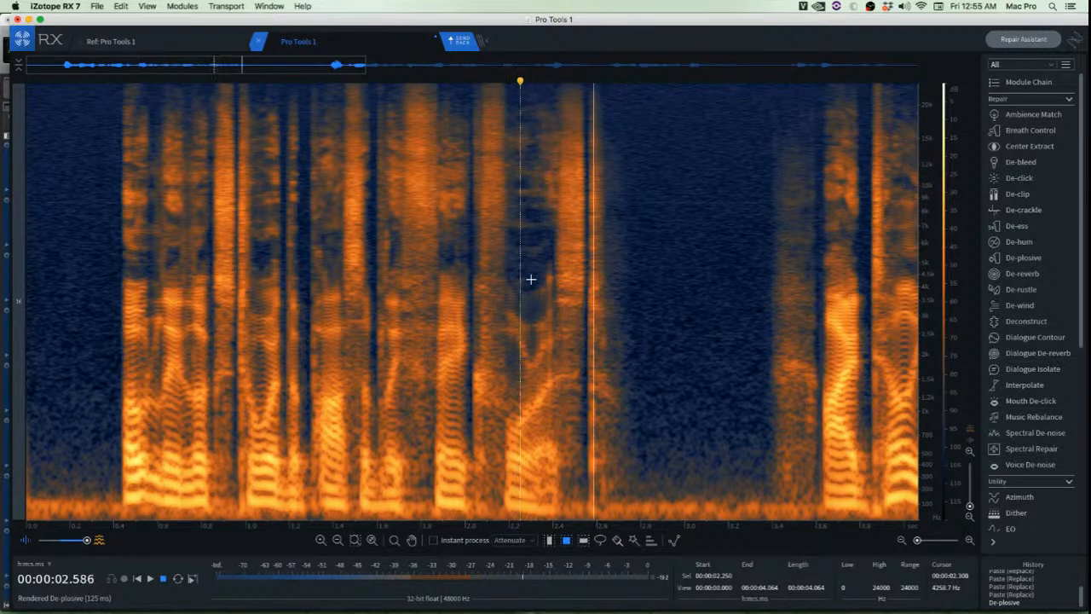
pyautogui.press('space')
# Paste cleaner patches over the mouth noise in the phrase's final consonant tail at about 2.63 s
pyautogui.scroll(5, 622, 344)
pyautogui.scroll(2, 599, 339)
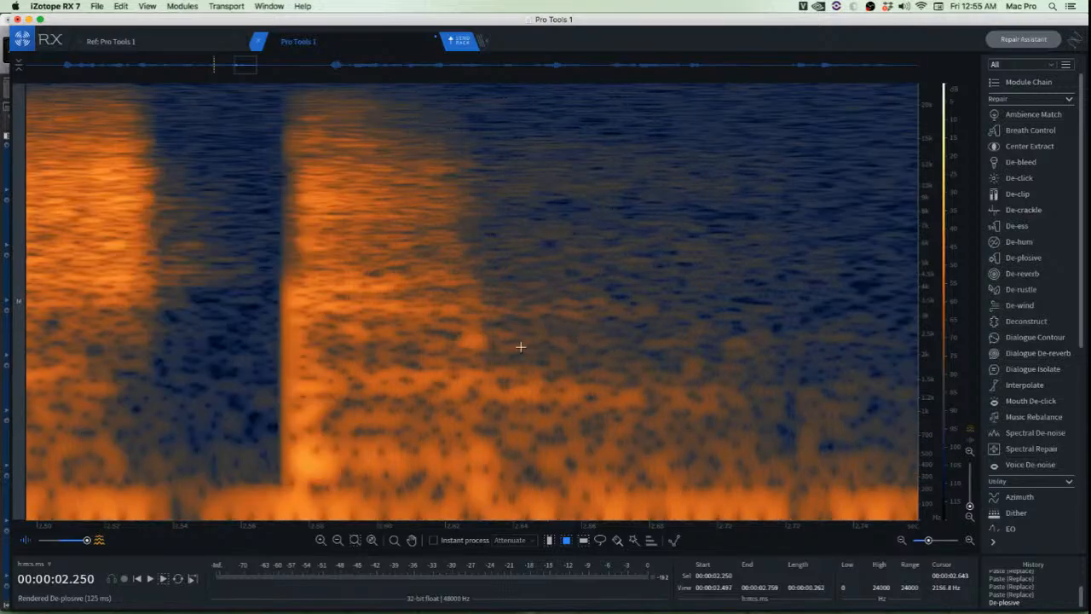
pyautogui.moveTo(501, 324); pyautogui.dragTo(488, 351)
pyautogui.click(629, 341)
pyautogui.moveTo(447, 317); pyautogui.dragTo(464, 338)
# Play from 2.569 s through the pause to check the patched consonant tail
pyautogui.click(271, 281)
pyautogui.press('space')
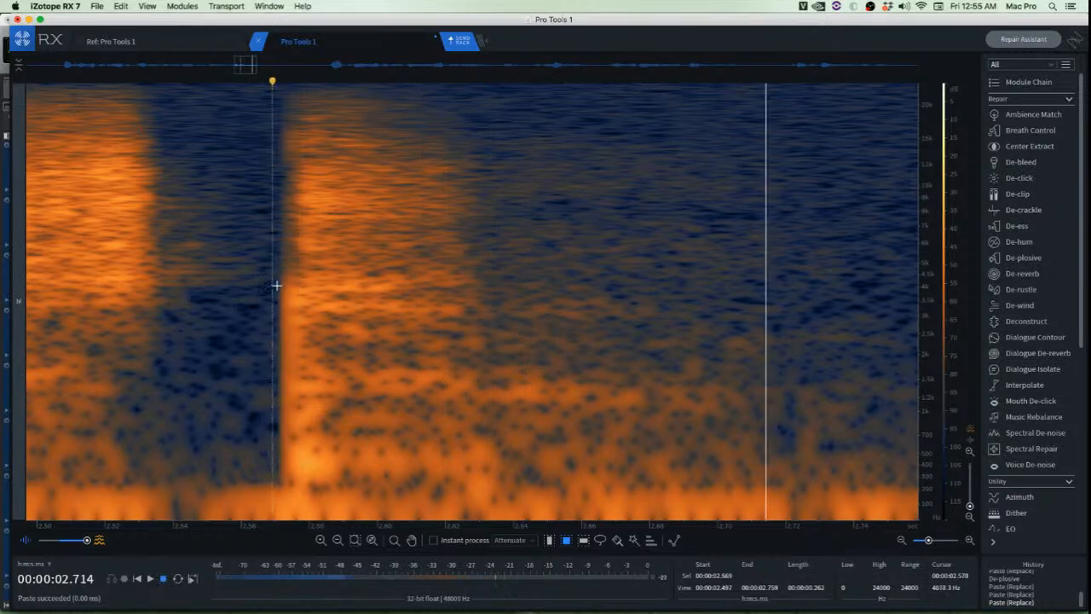
pyautogui.scroll(-5, 279, 287)
pyautogui.scroll(-4, 406, 295)
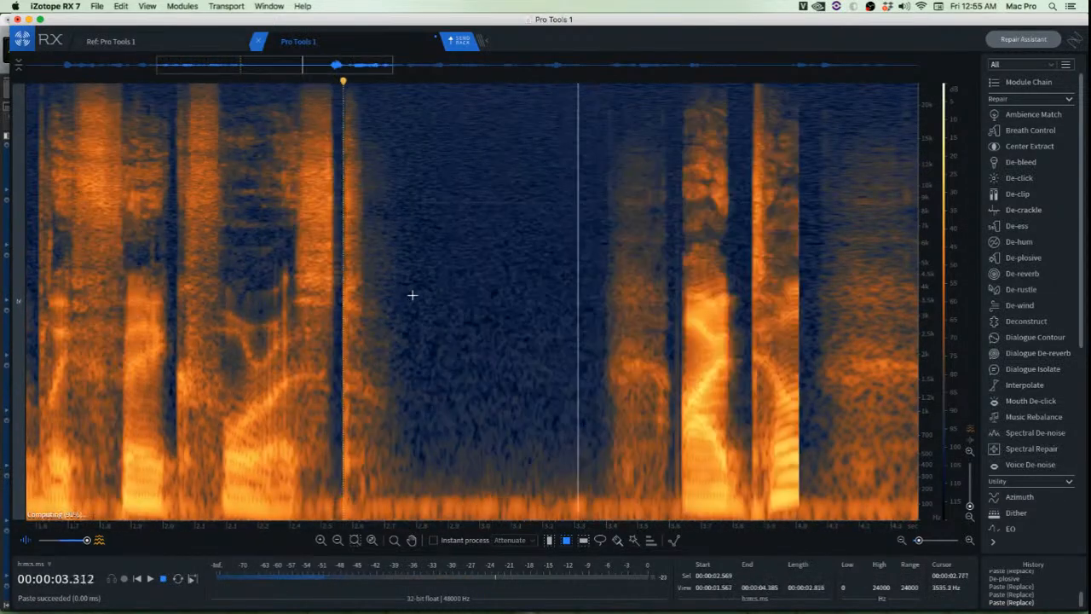
pyautogui.press('space')
pyautogui.press('space')
# Play the second phrase from 3.287 s to find the next noise at around 5 s
pyautogui.click(571, 246)
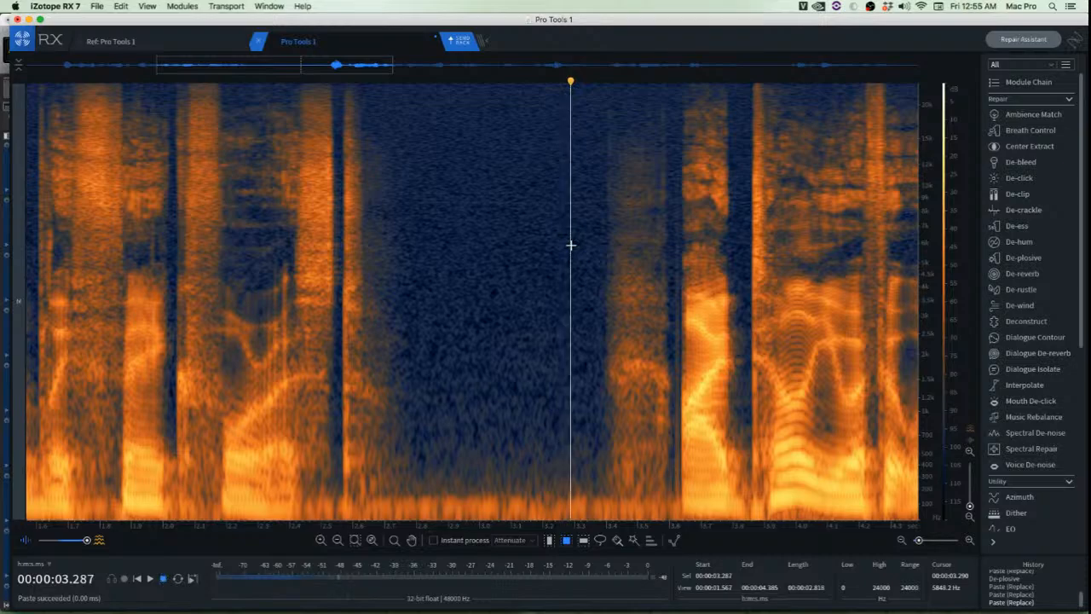
pyautogui.press('space')
pyautogui.scroll(-5, 574, 247)
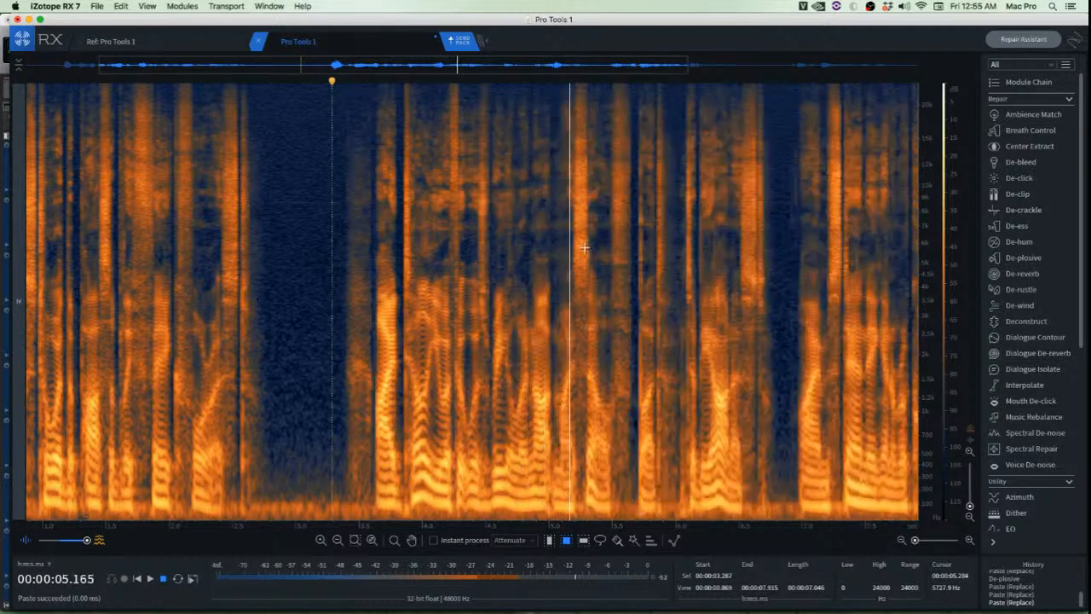
pyautogui.press('space')
pyautogui.press('space')
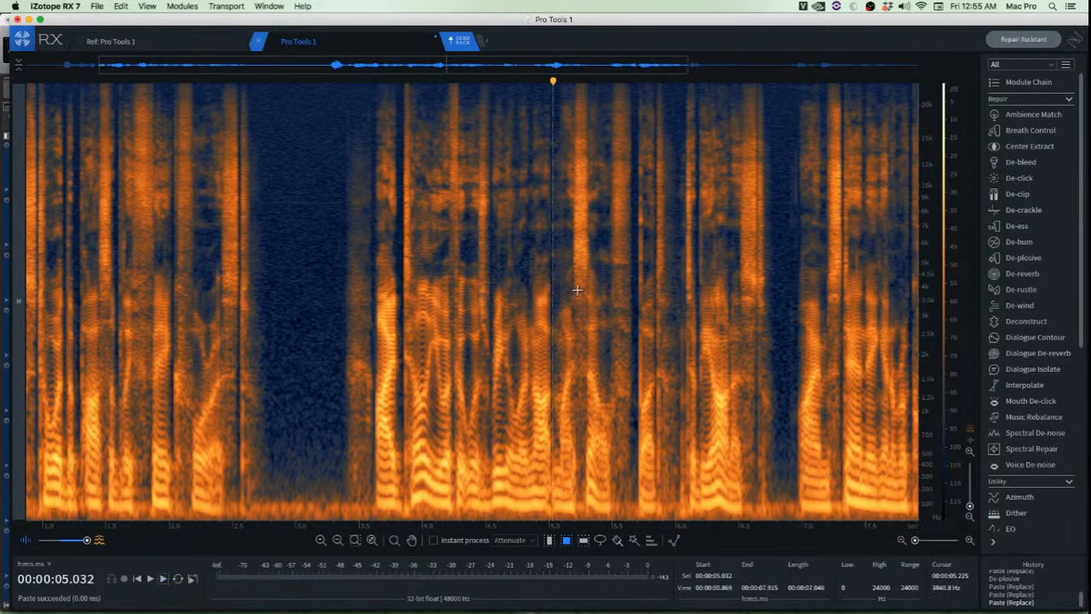
# Copy the 121 to 1414 Hz patch from 5.202 to 5.231 s and paste it over the area starting at 5.182 s
pyautogui.scroll(6, 545, 294)
pyautogui.scroll(3, 611, 377)
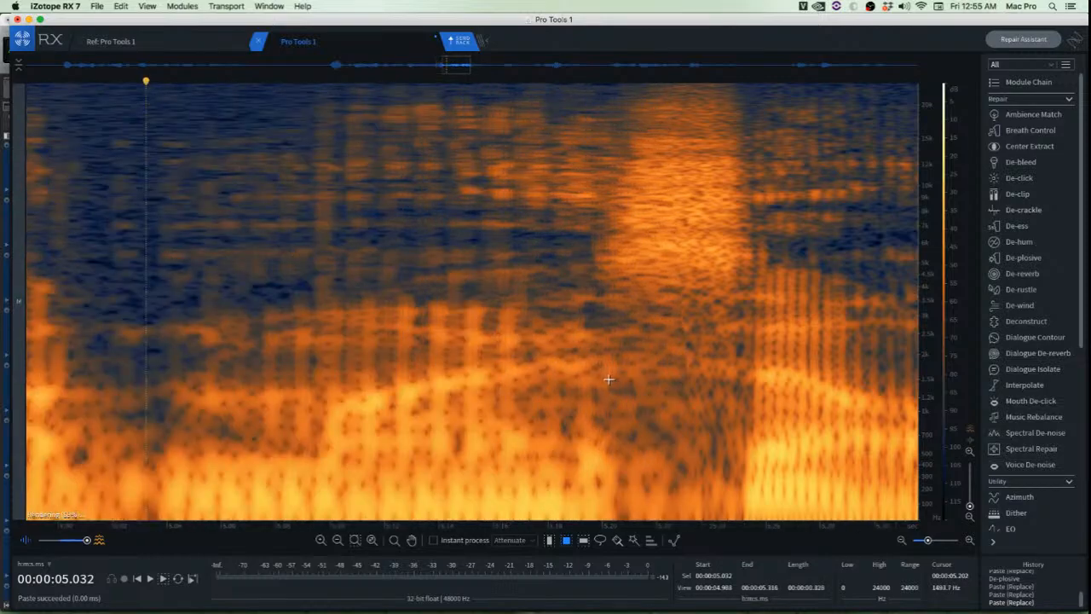
pyautogui.moveTo(606, 385); pyautogui.dragTo(689, 505)
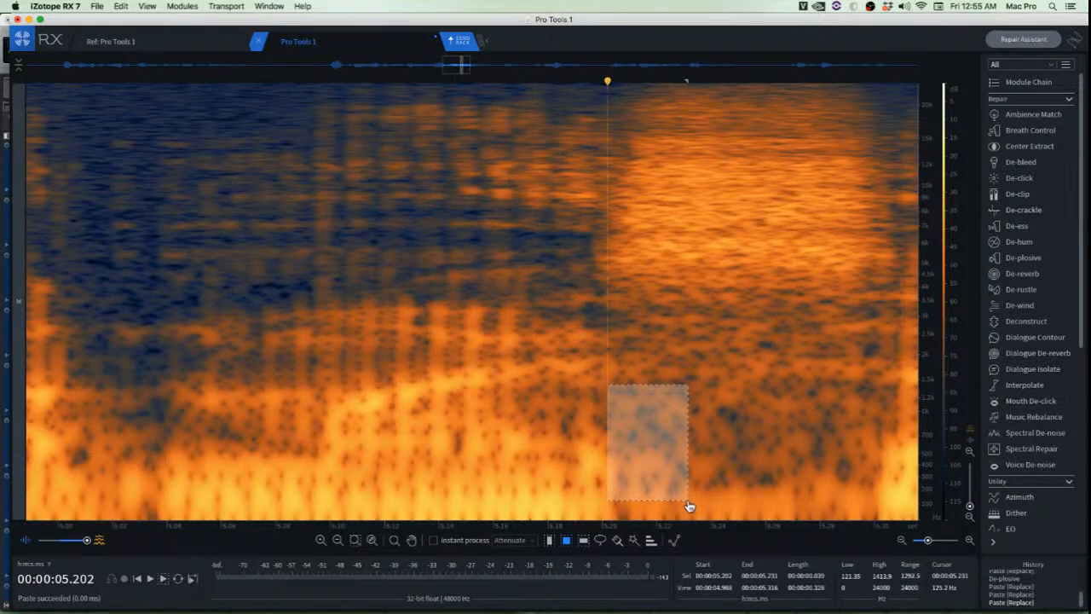
pyautogui.moveTo(638, 464); pyautogui.dragTo(589, 471)
pyautogui.press('super+v')
pyautogui.press('super+v')
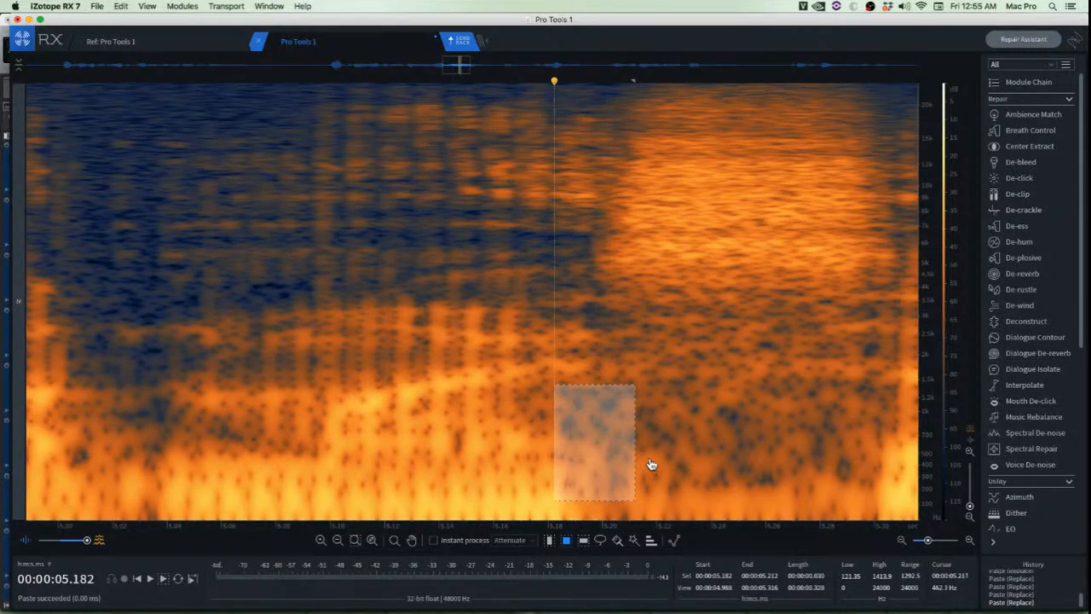
pyautogui.click(684, 463)
# Play from 4.961 s and on from 5.328 s to check the patched transition and the following words
pyautogui.scroll(-3, 655, 459)
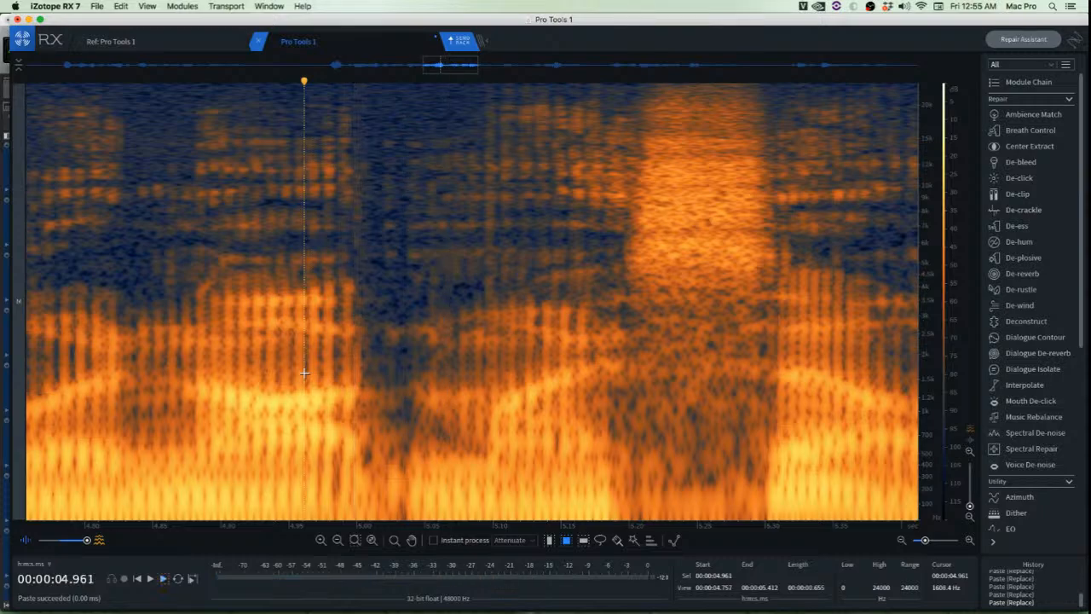
pyautogui.press('space')
pyautogui.scroll(-3, 305, 372)
pyautogui.click(387, 343)
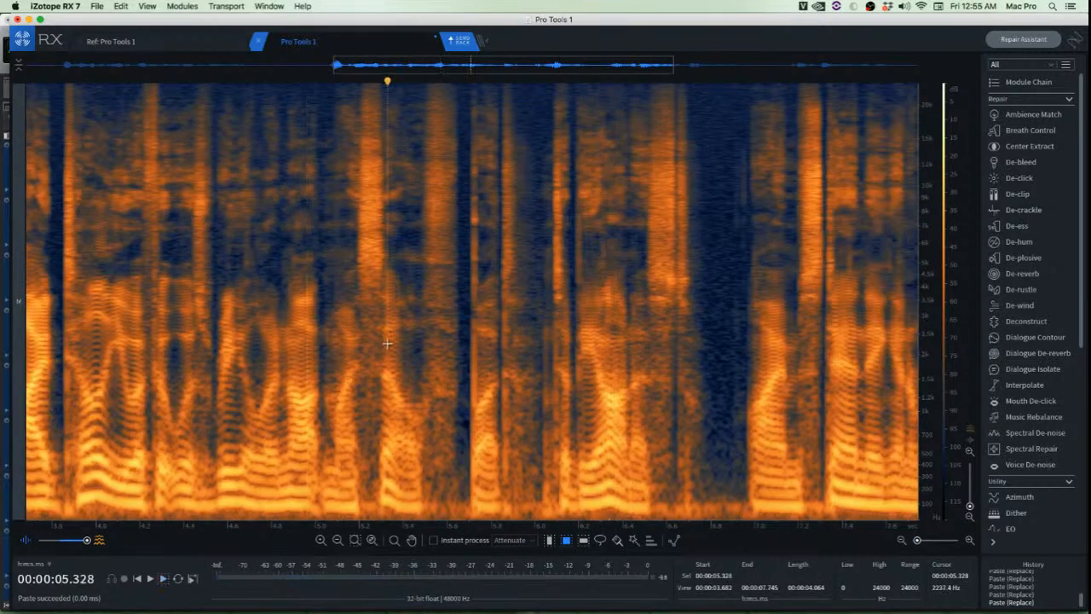
pyautogui.press('space')
pyautogui.press('space')
# Try De-plosive on the region from 5.696 to 5.887 s below about 262 Hz, audition it and undo it
pyautogui.scroll(5, 471, 439)
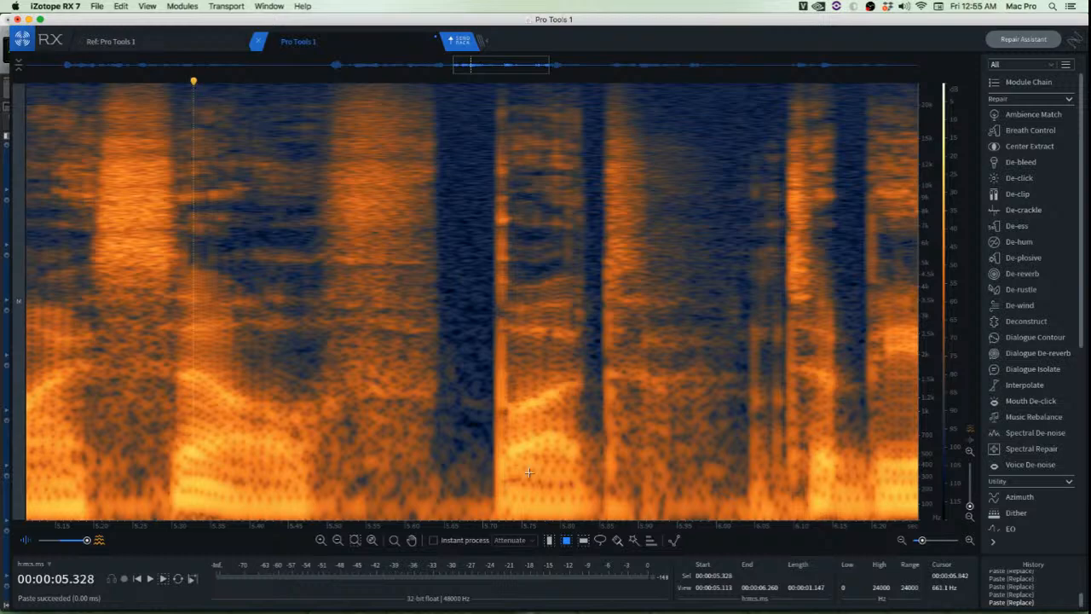
pyautogui.moveTo(480, 482); pyautogui.dragTo(628, 520)
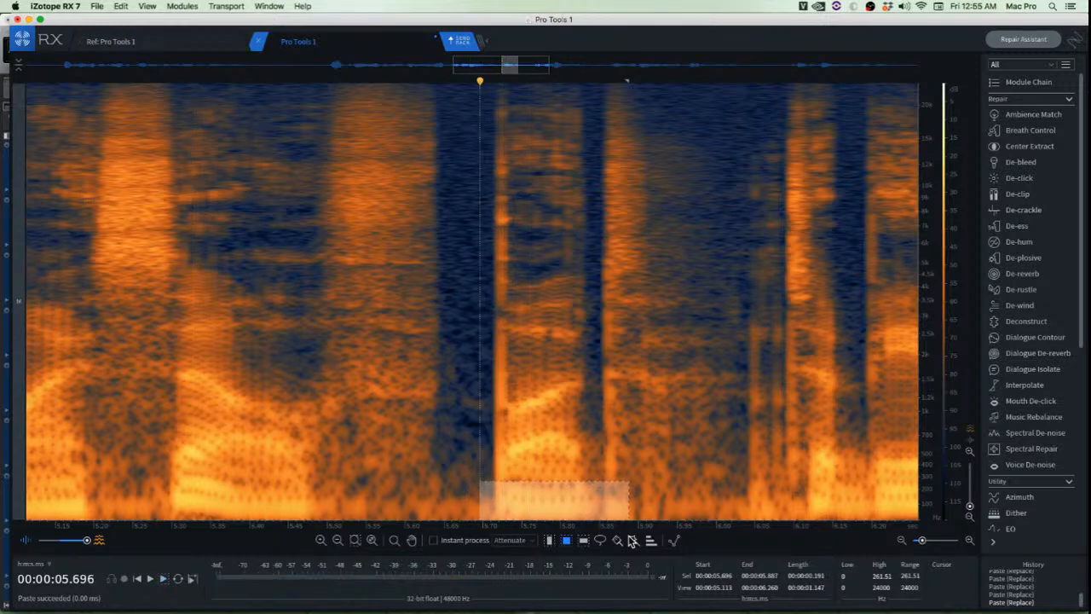
pyautogui.press('p')
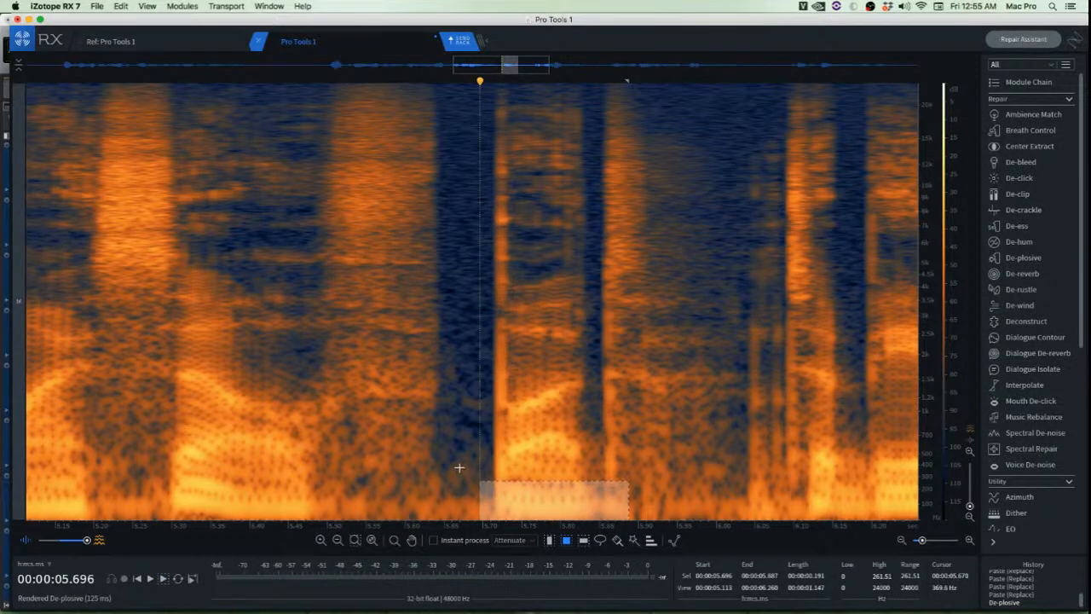
pyautogui.click(388, 430)
pyautogui.press('space')
pyautogui.press('space')
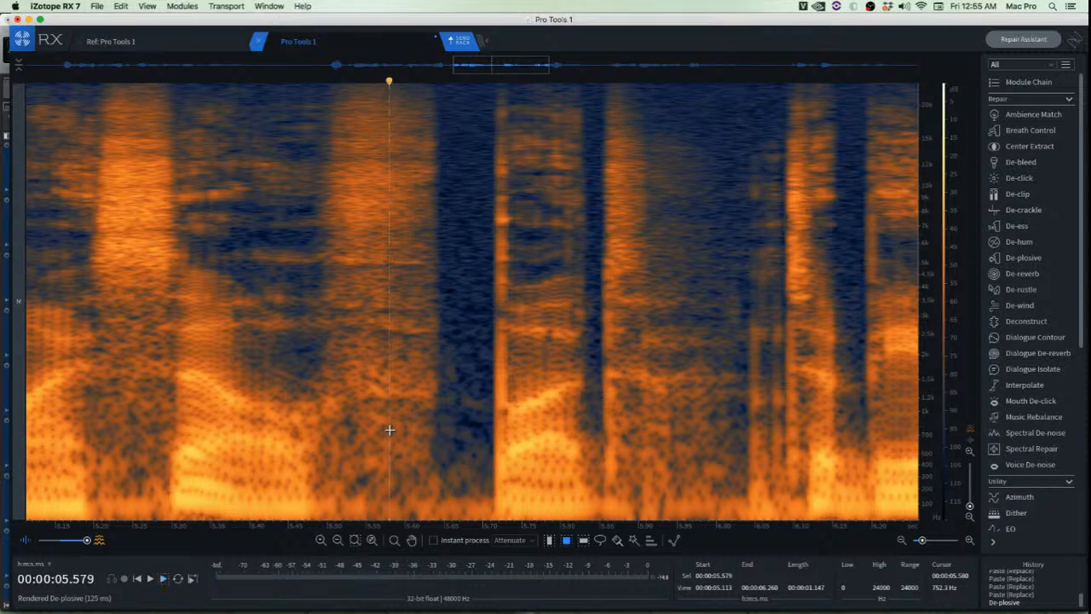
pyautogui.press('super+z')
# Try Spectral Repair Attenuate on the same low-frequency region from 5.696 to 5.887 s, audition it and undo it
pyautogui.press('r')
pyautogui.click(384, 429)
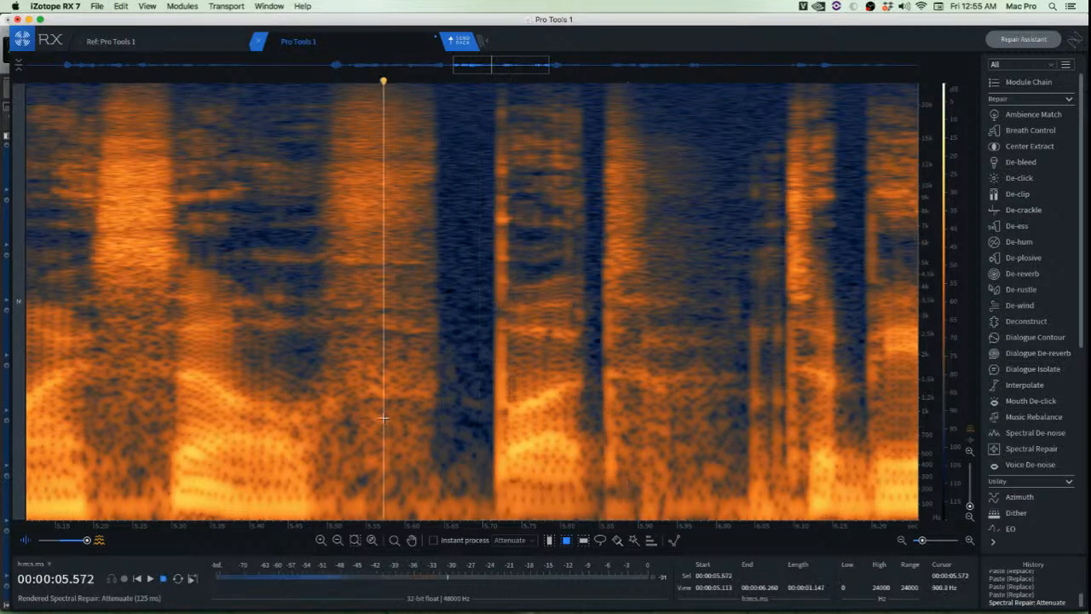
pyautogui.press('space')
pyautogui.press('space')
pyautogui.press('space')
pyautogui.press('space')
pyautogui.press('super+z')
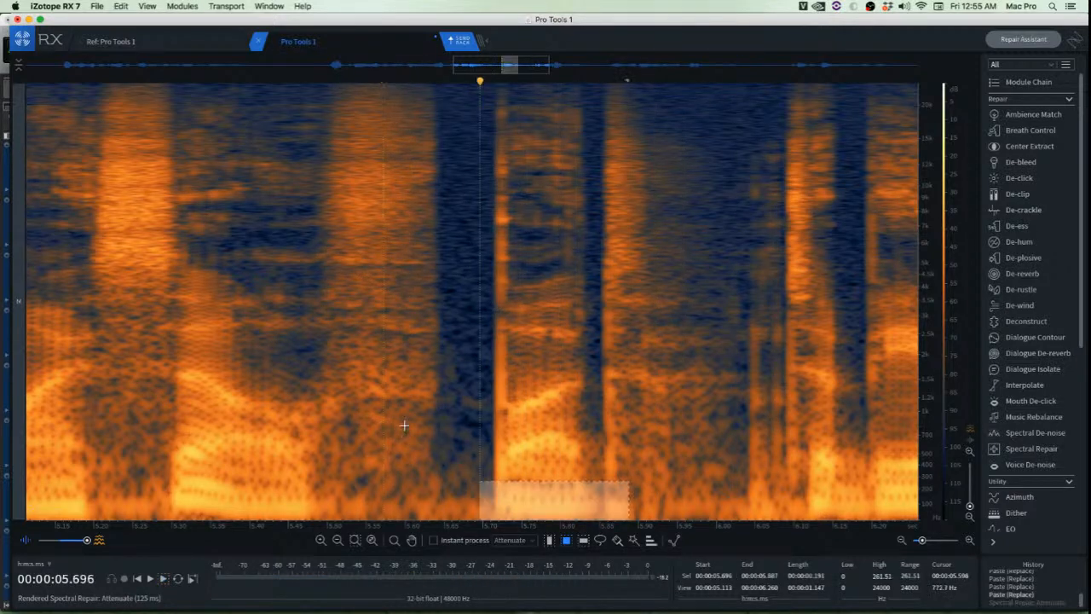
# Play the unprocessed audio from 5.591 s onward and examine the noises around 6.05 s
pyautogui.click(409, 429)
pyautogui.press('space')
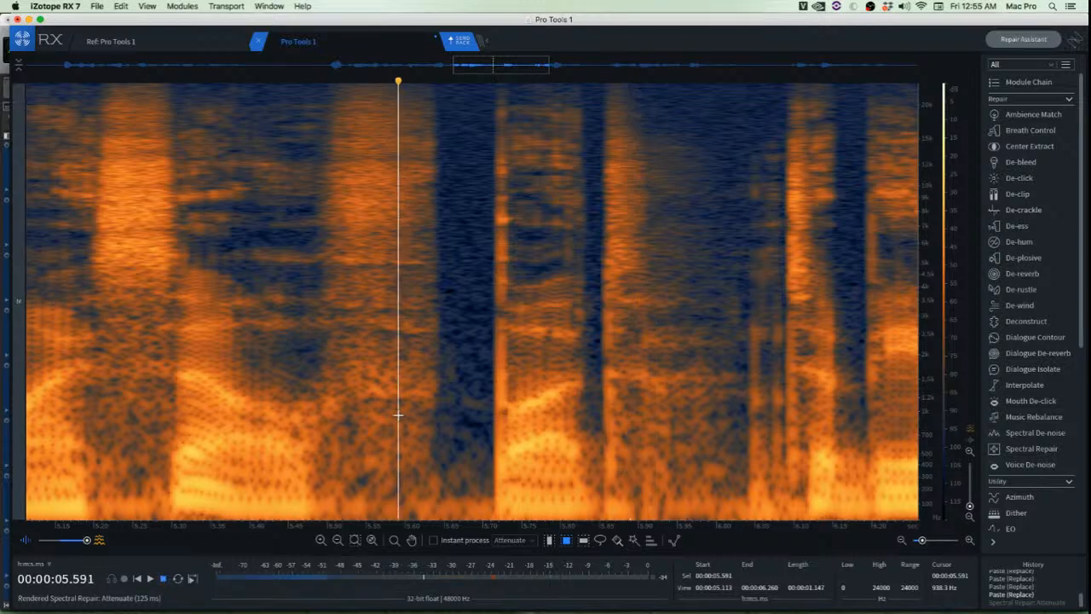
pyautogui.scroll(-3, 405, 417)
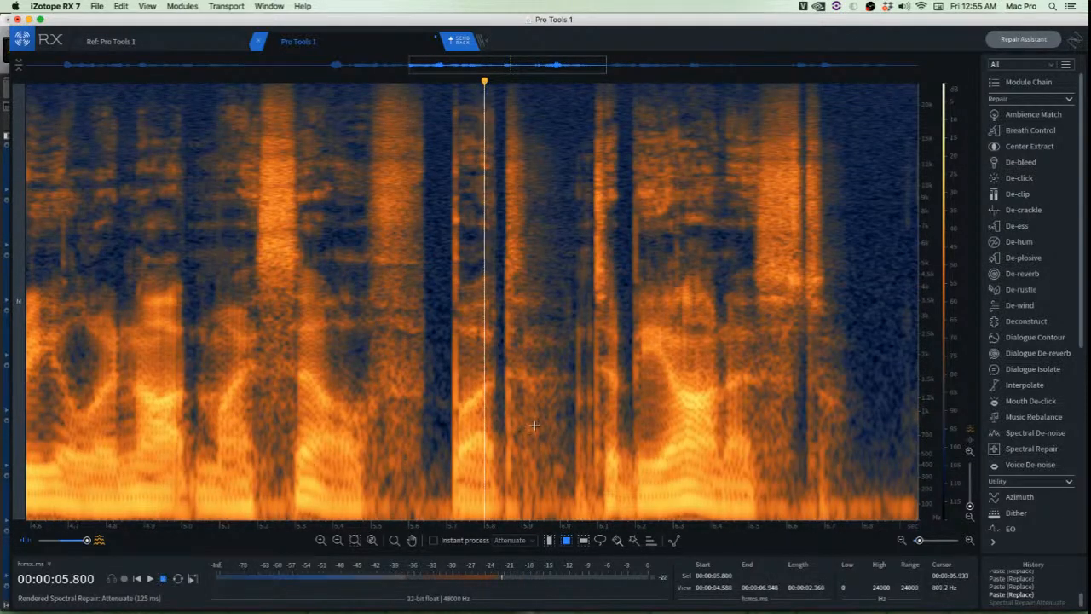
pyautogui.press('space')
pyautogui.scroll(8, 537, 422)
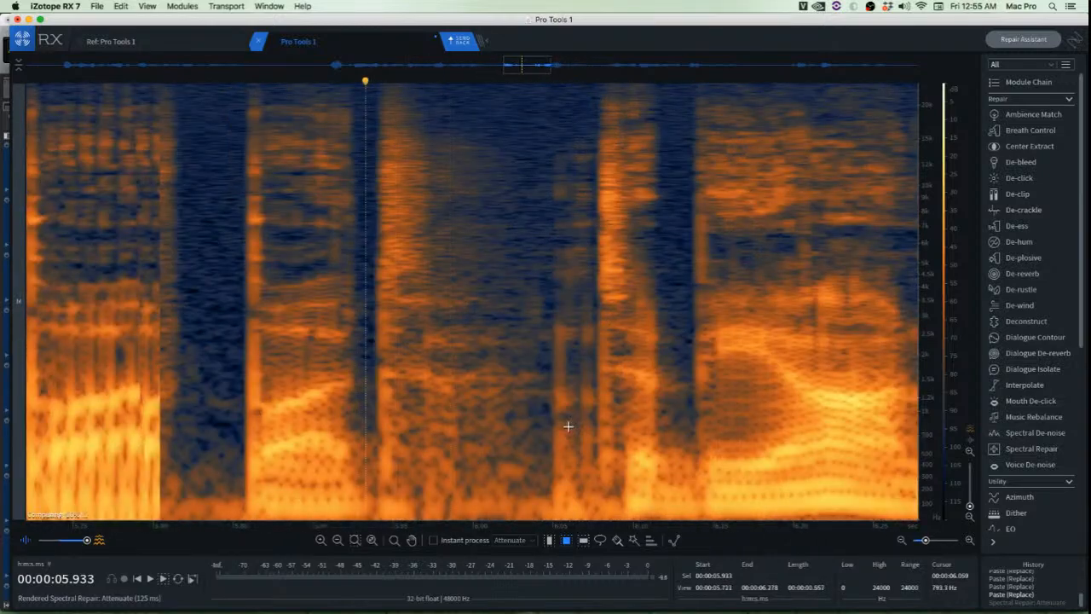
# Copy clean background noise from the gap before 6.05 s and paste it over the first noise streak around 6.04 s
pyautogui.moveTo(455, 138); pyautogui.dragTo(550, 495)
pyautogui.press('super+c')
pyautogui.press('super+v')
pyautogui.click(478, 472)
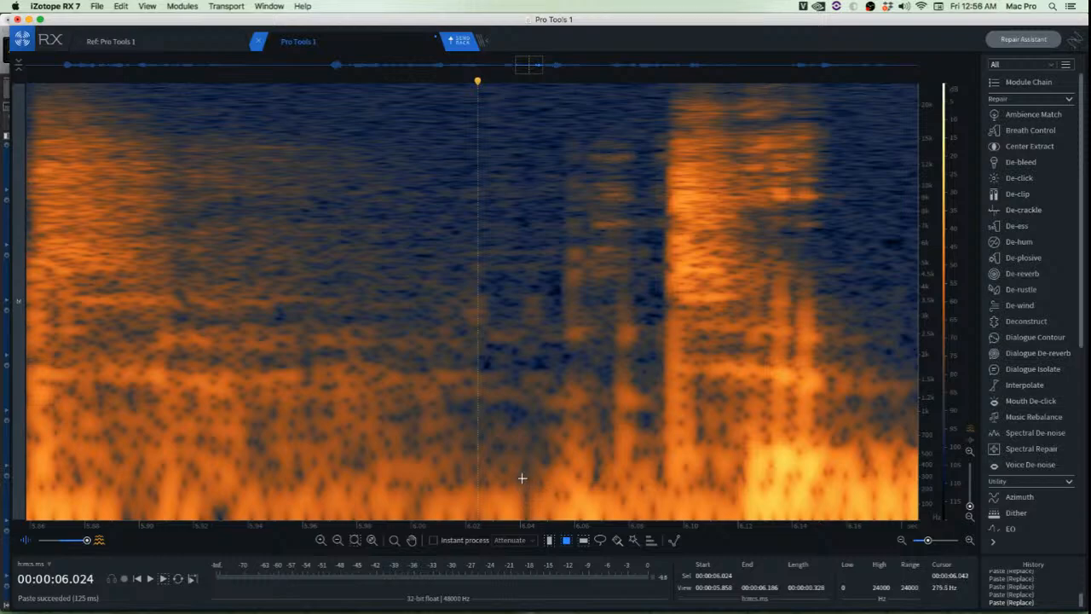
# Copy the region from 5.969 to 6.031 s below about 336 Hz, paste it directly after itself and play from 5.973 s
pyautogui.moveTo(328, 471); pyautogui.dragTo(503, 530)
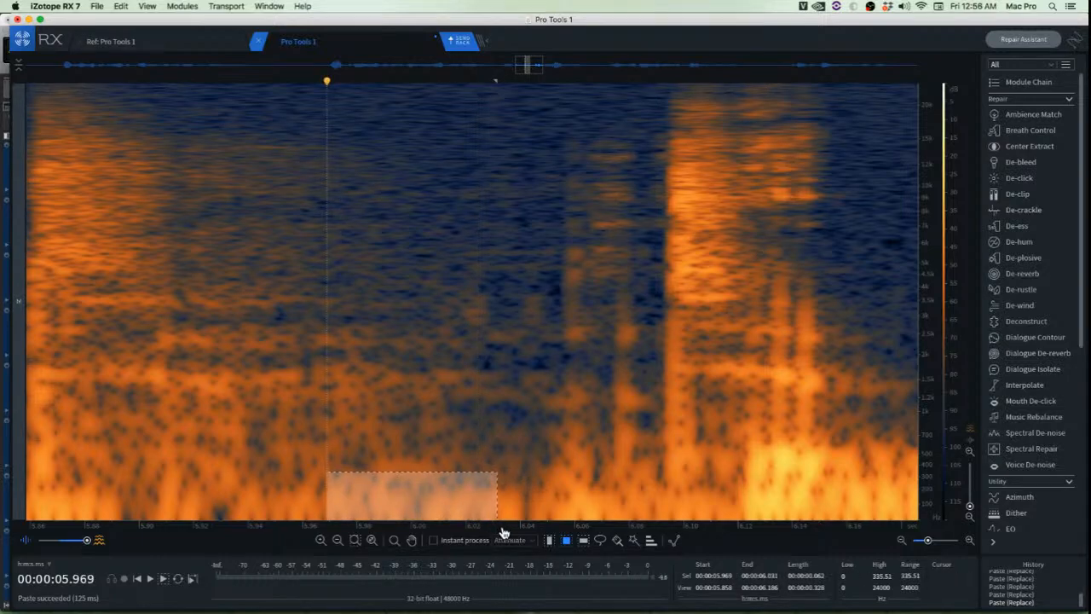
pyautogui.press('super+c')
pyautogui.moveTo(413, 486); pyautogui.dragTo(584, 491)
pyautogui.press('super+v')
pyautogui.click(338, 450)
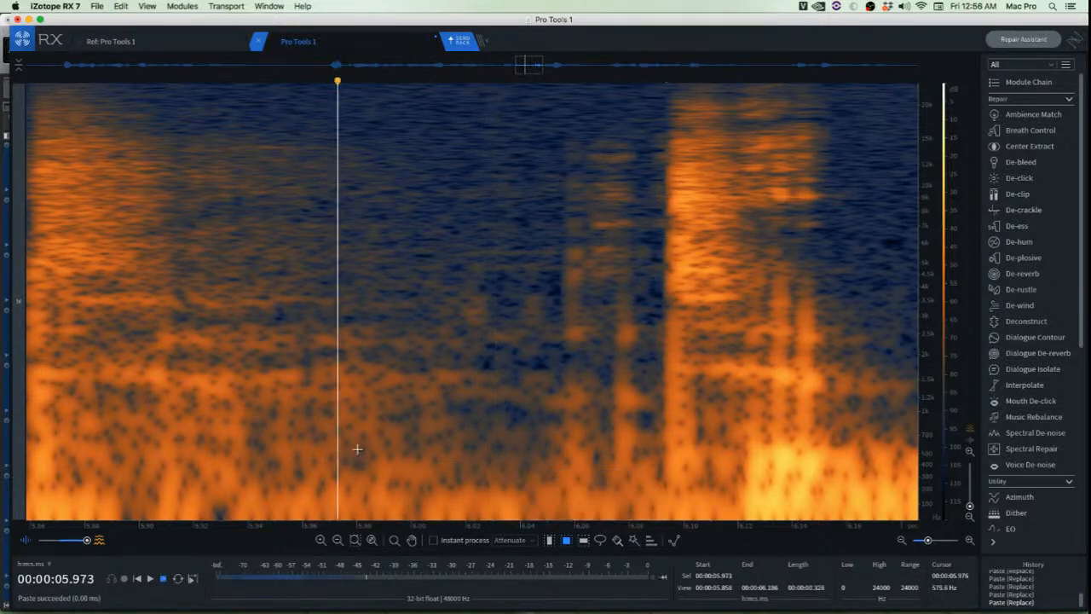
pyautogui.press('space')
pyautogui.press('space')
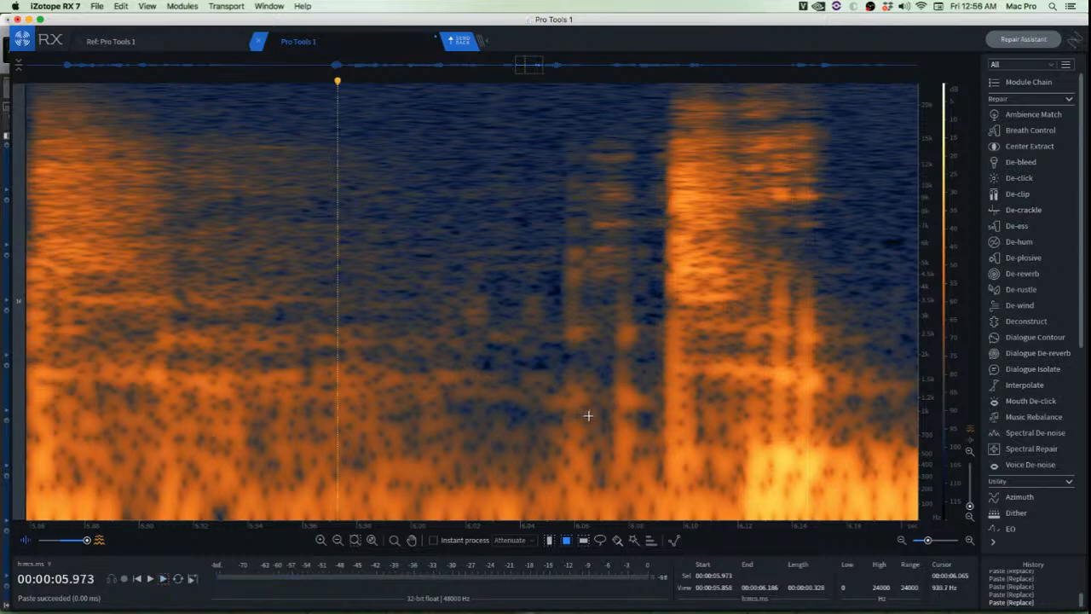
# Copy darker background noise from the gap and paste it over the remaining noise streaks between about 6.05 and 6.09 s
pyautogui.scroll(3, 588, 415)
pyautogui.scroll(-2, 435, 284)
pyautogui.moveTo(354, 146); pyautogui.dragTo(476, 492)
pyautogui.moveTo(439, 450); pyautogui.dragTo(514, 448)
pyautogui.press('super+v')
pyautogui.click(424, 411)
pyautogui.moveTo(444, 285); pyautogui.dragTo(561, 475)
pyautogui.moveTo(499, 409); pyautogui.dragTo(563, 408)
pyautogui.press('super+v')
pyautogui.press('super+v')
pyautogui.click(444, 397)
# Paste copied noise over 6.056–6.088 s between about 2.1 and 17.1 kHz and play the result from 5.969 s
pyautogui.moveTo(349, 128); pyautogui.dragTo(505, 317)
pyautogui.moveTo(445, 275); pyautogui.dragTo(540, 244)
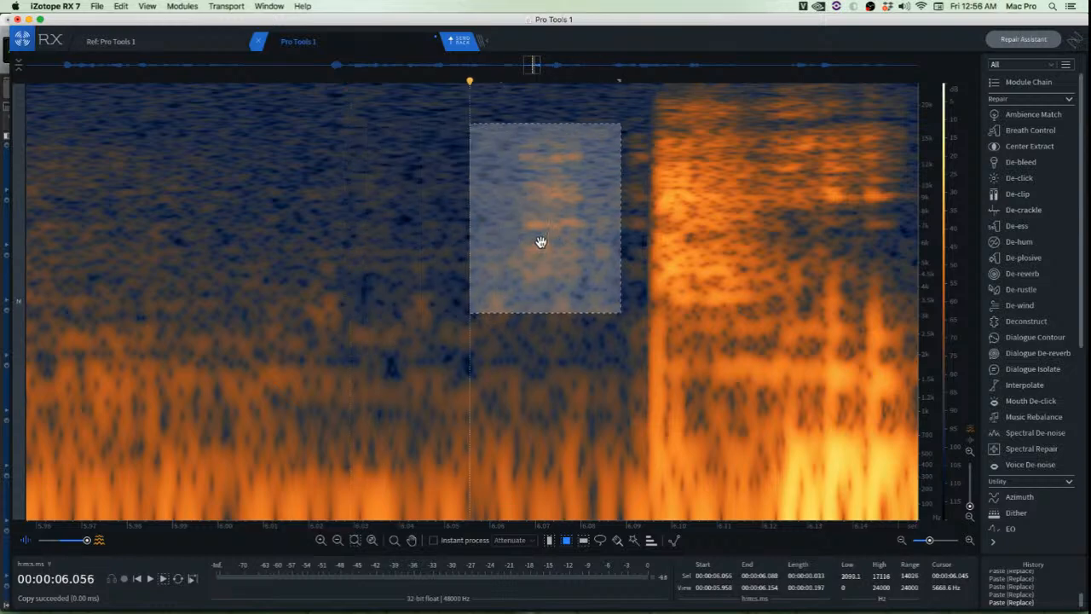
pyautogui.press('super+v')
pyautogui.click(418, 247)
pyautogui.scroll(-3, 550, 170)
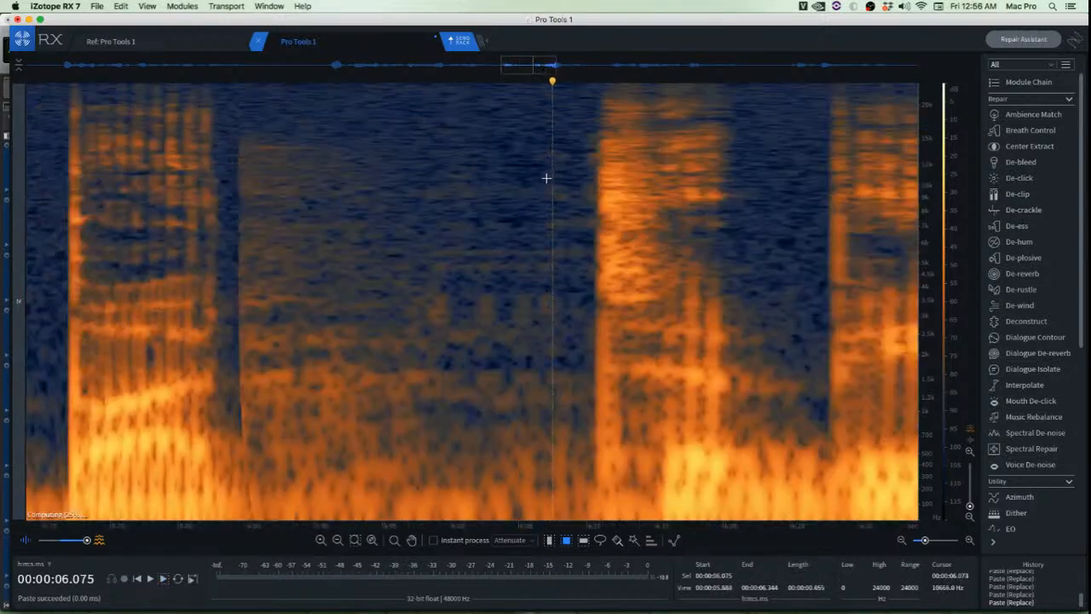
pyautogui.click(408, 157)
pyautogui.press('space')
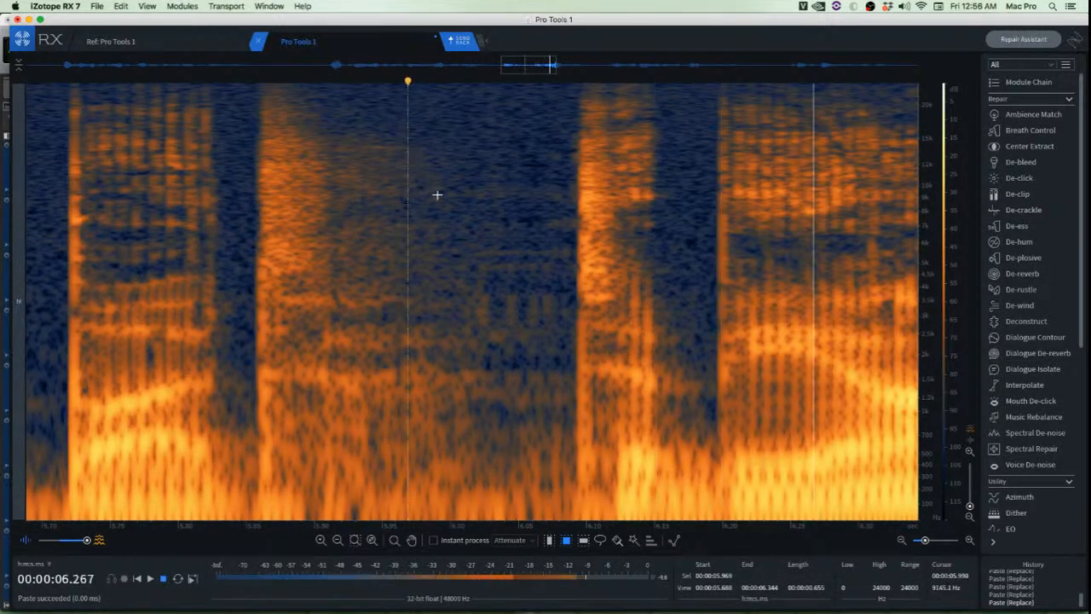
pyautogui.press('space')
# Copy the region from 6.049 to 6.059 s between about 1263 and 4352 Hz and paste it about 0.01 s earlier
pyautogui.scroll(3, 480, 275)
pyautogui.moveTo(494, 279); pyautogui.dragTo(470, 335)
pyautogui.click(544, 325)
pyautogui.scroll(3, 593, 318)
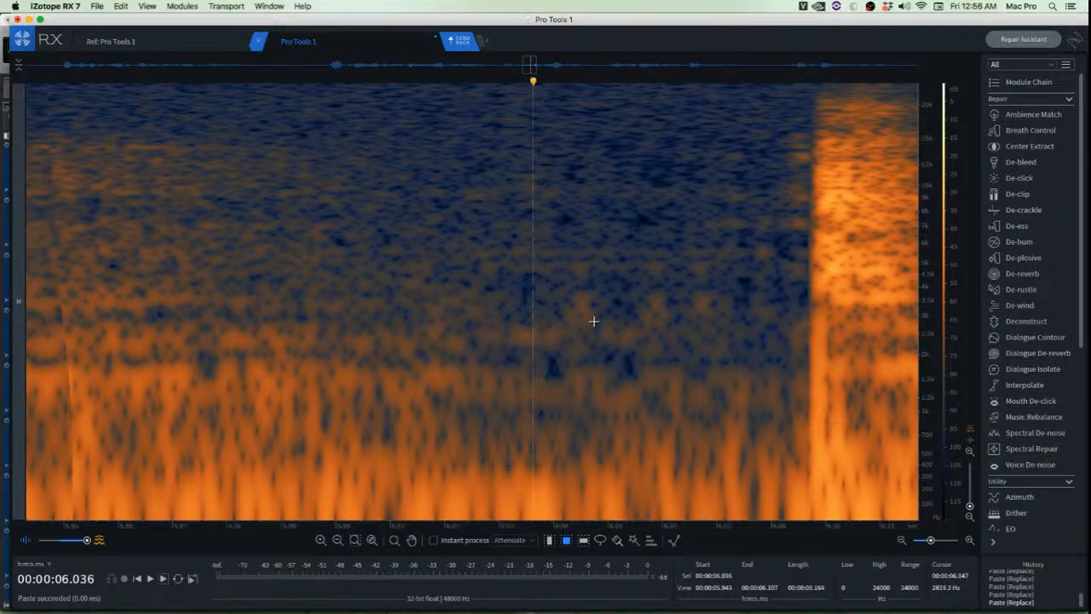
pyautogui.moveTo(606, 278); pyautogui.dragTo(704, 397)
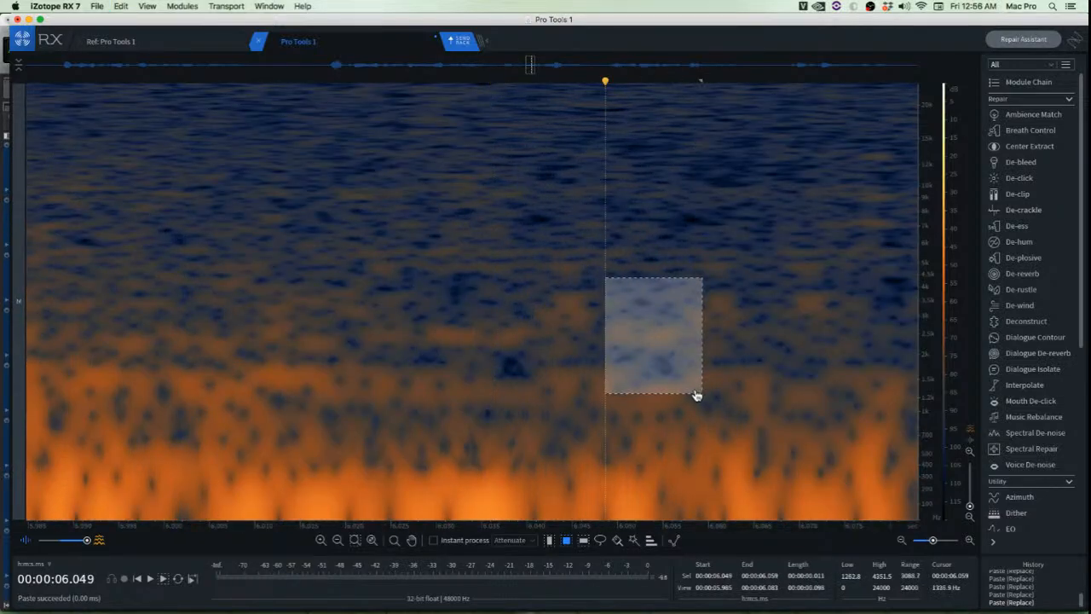
pyautogui.press('super+c')
pyautogui.moveTo(615, 355); pyautogui.dragTo(527, 351)
pyautogui.press('super+v')
pyautogui.click(653, 348)
pyautogui.scroll(-3, 683, 350)
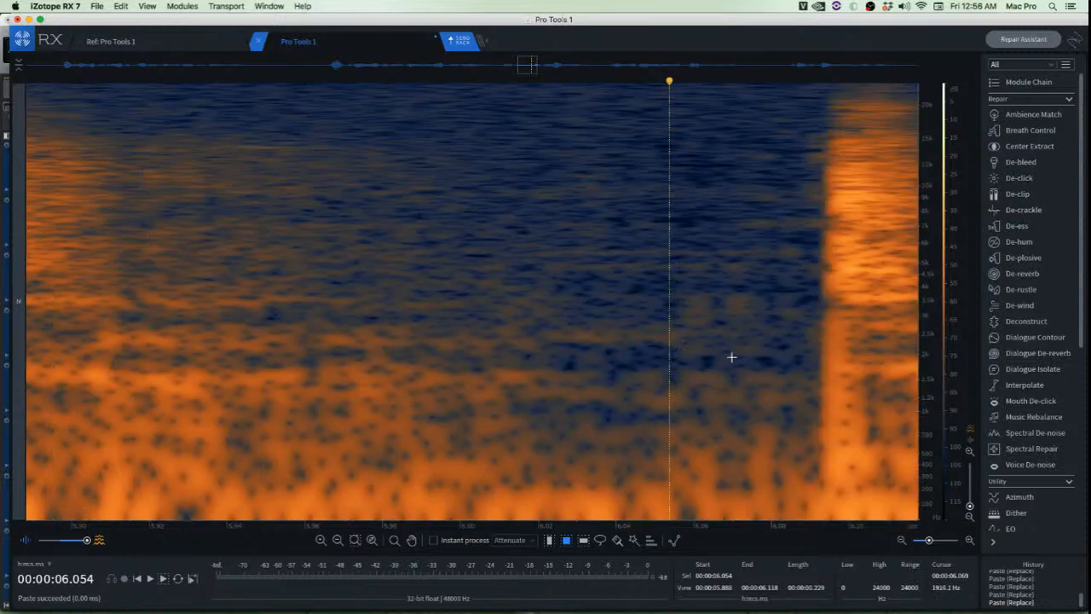
# Copy the region from 6.045 to 6.059 s between about 1318 and 4422 Hz, paste it slightly later and play from 5.969 s
pyautogui.scroll(3, 729, 352)
pyautogui.moveTo(504, 275); pyautogui.dragTo(627, 389)
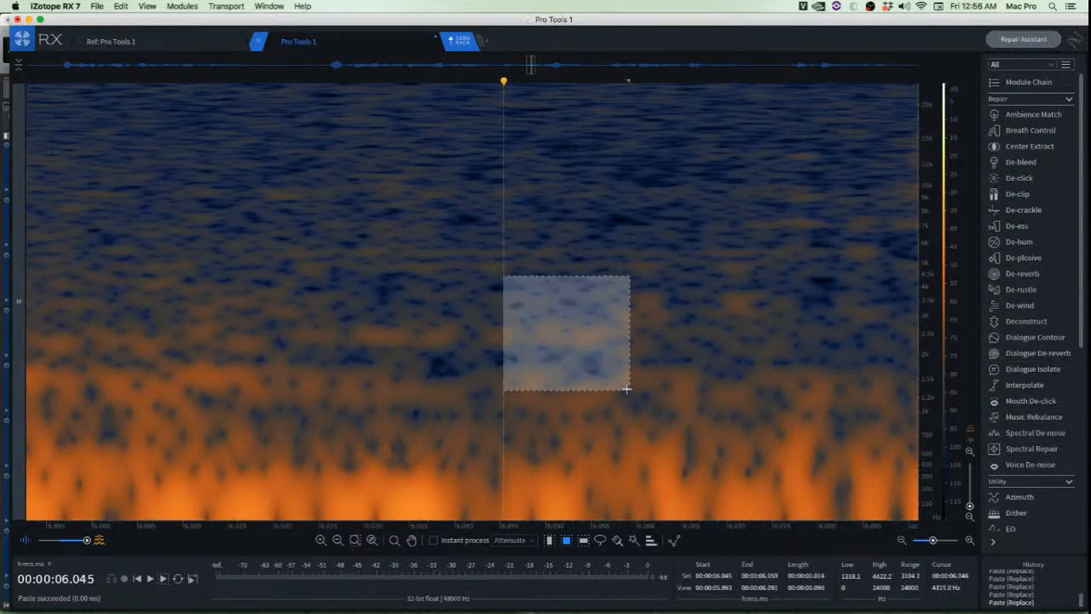
pyautogui.moveTo(572, 361); pyautogui.dragTo(616, 353)
pyautogui.press('super+v')
pyautogui.click(487, 356)
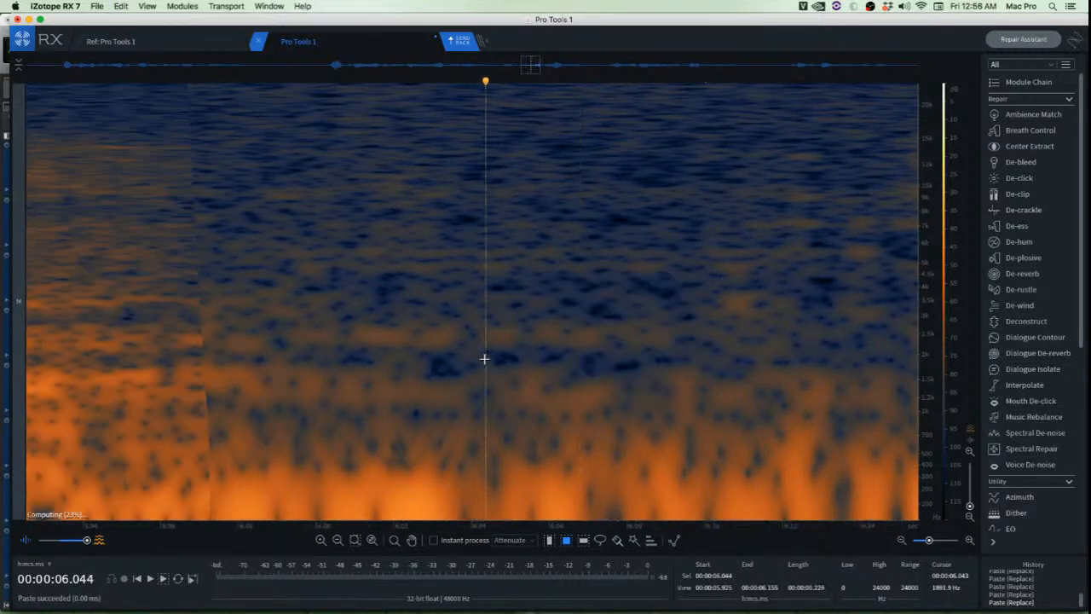
pyautogui.scroll(-3, 486, 354)
pyautogui.scroll(-5, 319, 245)
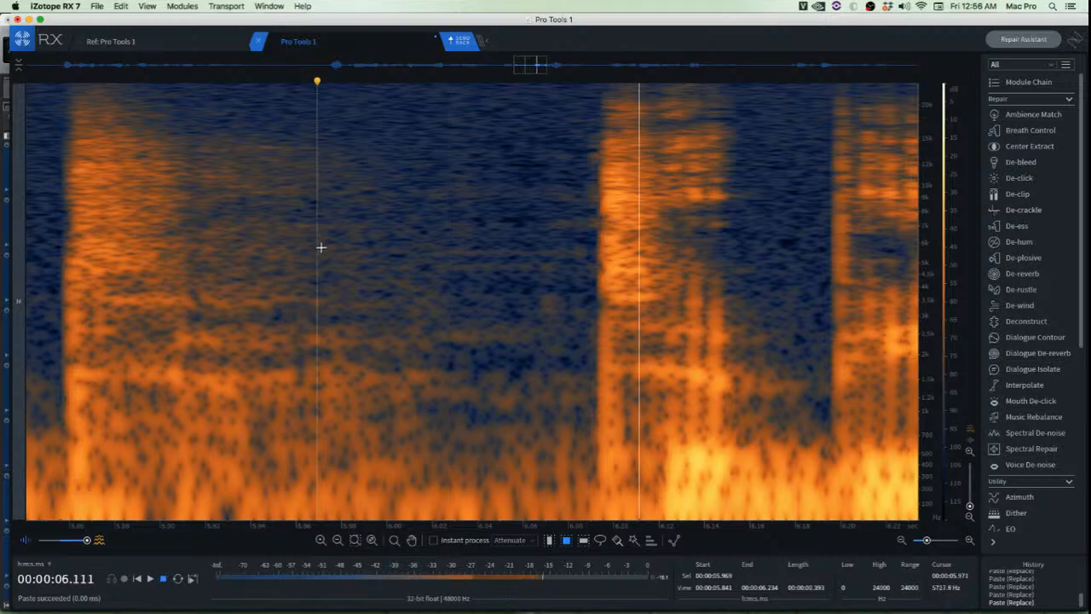
pyautogui.press('space')
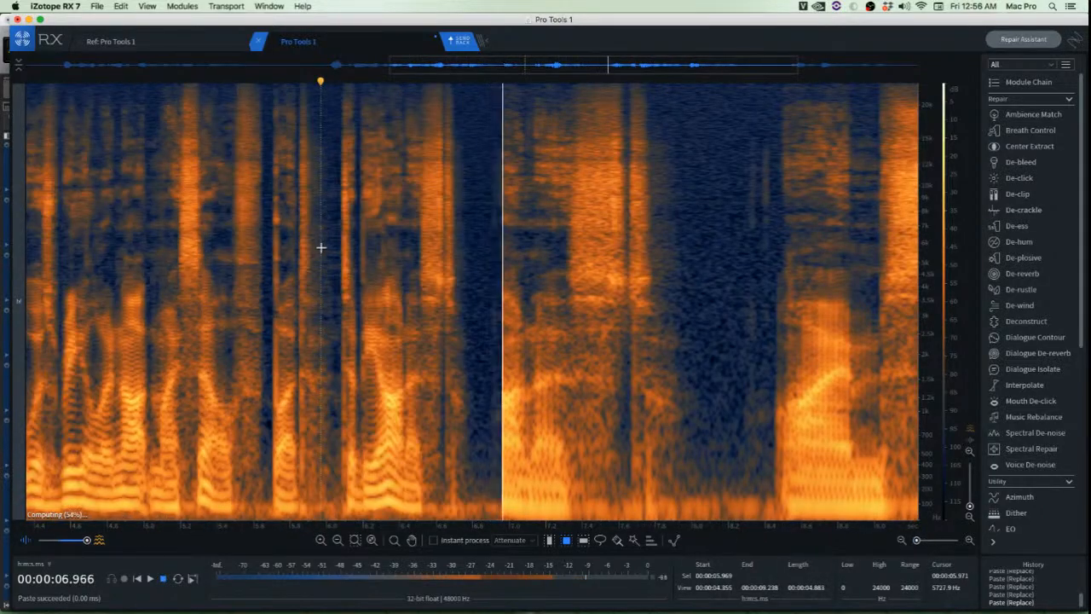
pyautogui.press('space')
# Copy background noise from just after 6.70 s and paste it over the thump at 6.676–6.717 s below about 1165 Hz
pyautogui.scroll(2, 480, 347)
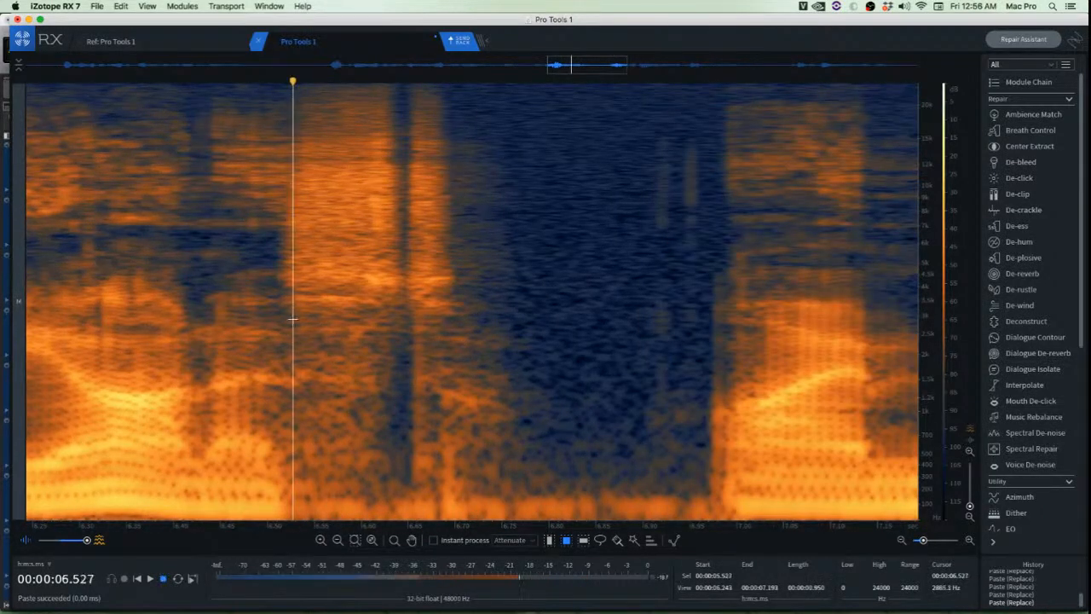
pyautogui.scroll(3, 429, 360)
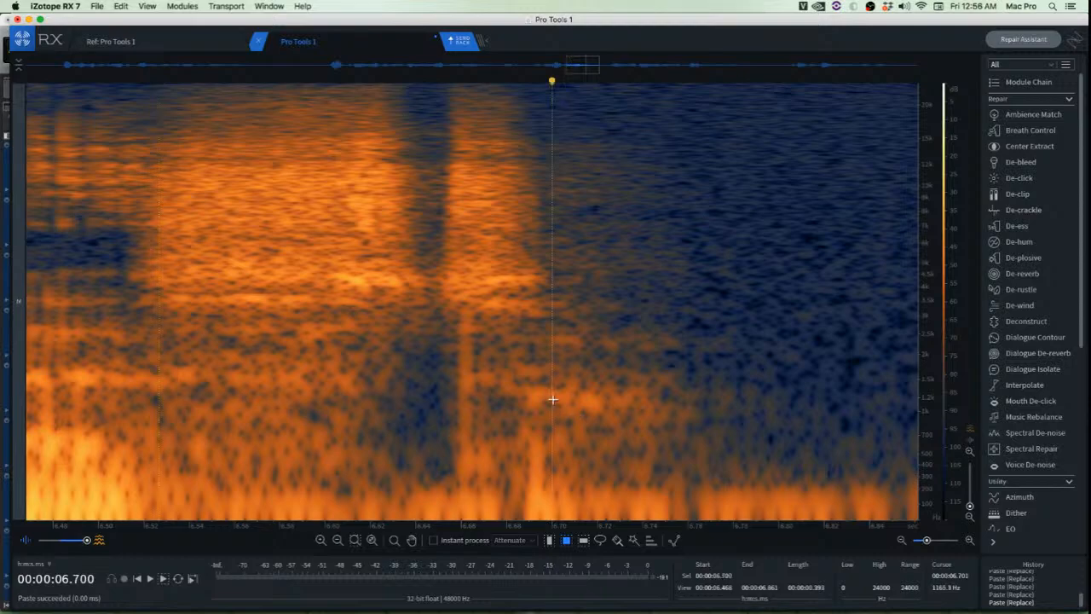
pyautogui.moveTo(552, 399); pyautogui.dragTo(647, 539)
pyautogui.moveTo(592, 492); pyautogui.dragTo(546, 497)
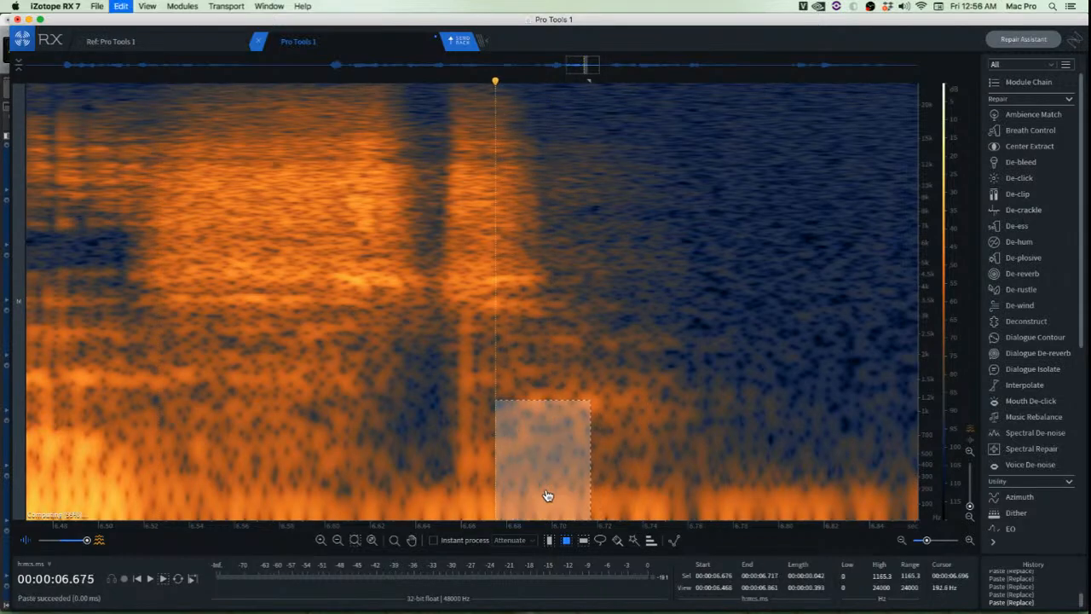
pyautogui.press('super+v')
# Copy the quiet gap near 6.64 s below about 4 kHz and paste it over the vertical click around 6.66 s
pyautogui.scroll(2, 528, 435)
pyautogui.moveTo(296, 295); pyautogui.dragTo(407, 494)
pyautogui.press('super+c')
pyautogui.moveTo(370, 442); pyautogui.dragTo(434, 449)
pyautogui.press('super+v')
pyautogui.click(329, 419)
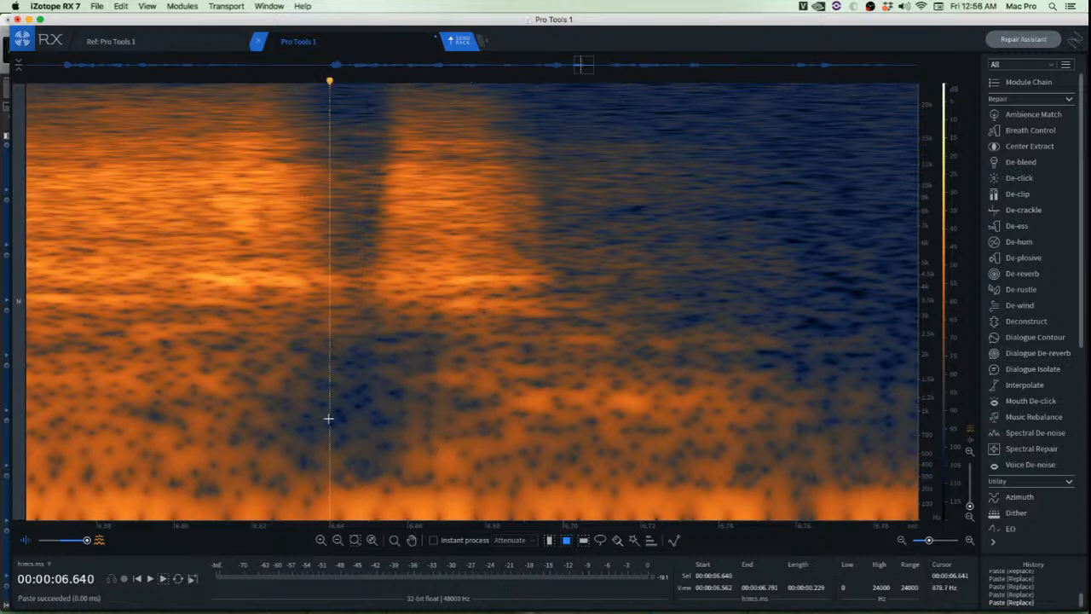
# Play from 6.606 s to check the patched consonant and the pause after it
pyautogui.scroll(-2, 338, 428)
pyautogui.click(256, 369)
pyautogui.press('space')
pyautogui.press('space')
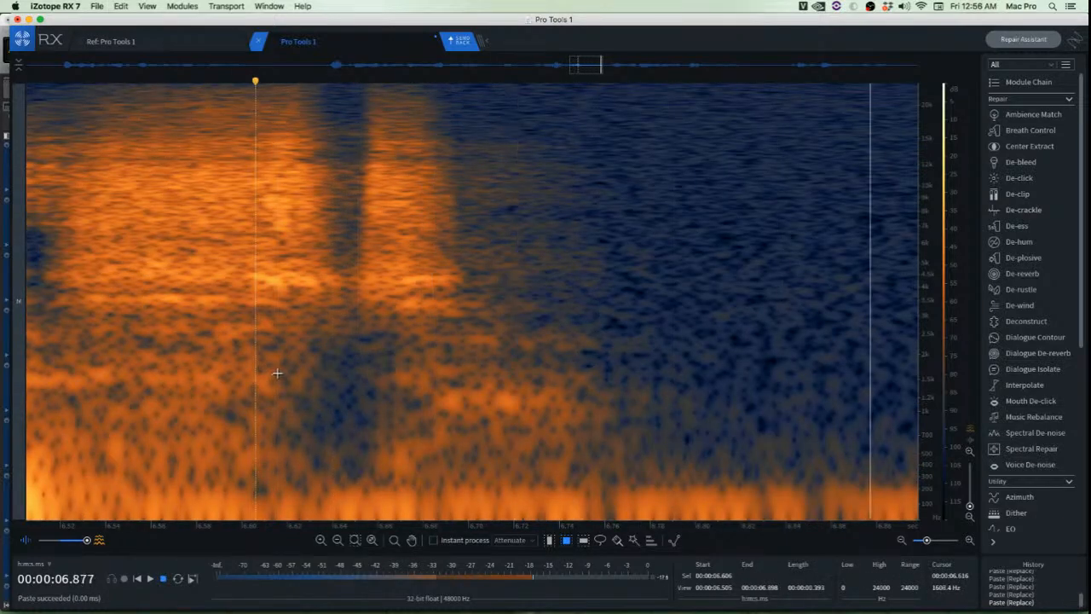
pyautogui.press('space')
# Render Mouth De-click on the region from 6.883 to 6.982 s between about 4.7 and 15.7 kHz
pyautogui.scroll(-5, 282, 370)
pyautogui.scroll(2, 452, 280)
pyautogui.scroll(2, 453, 281)
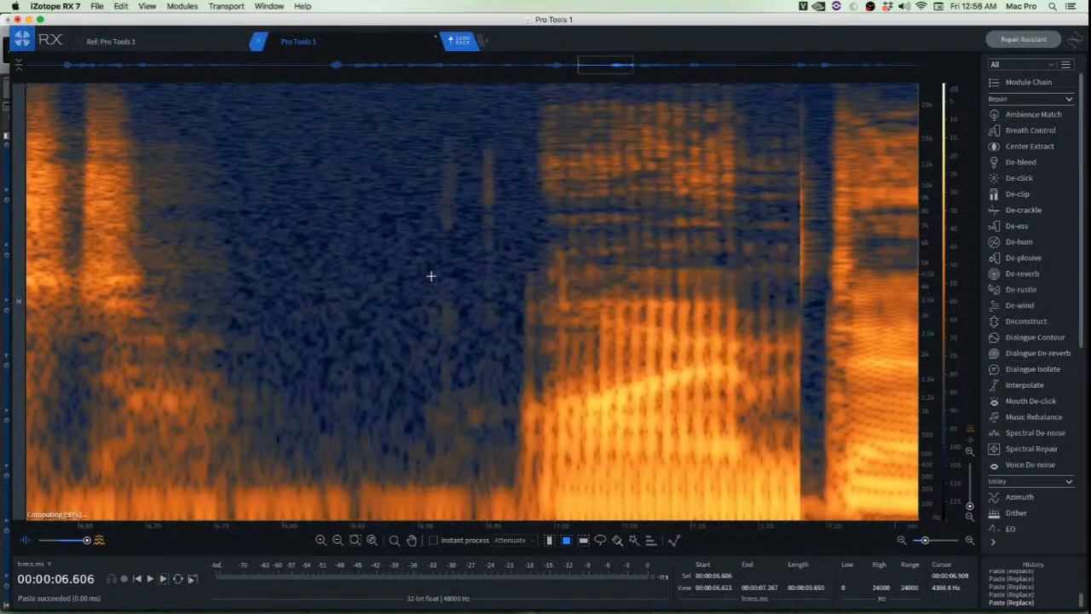
pyautogui.moveTo(397, 132); pyautogui.dragTo(529, 267)
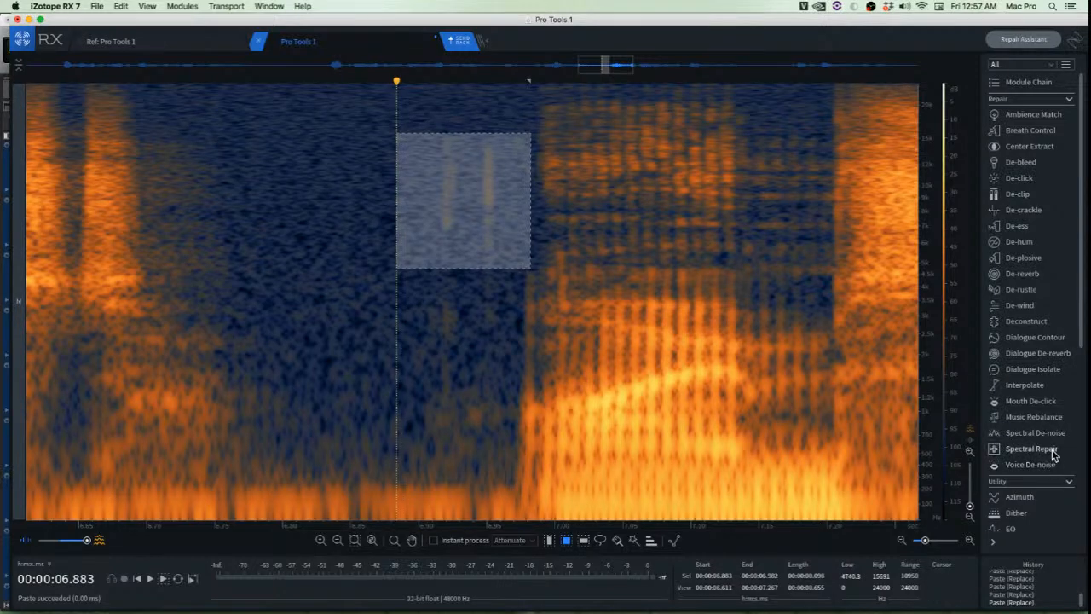
pyautogui.click(1032, 401)
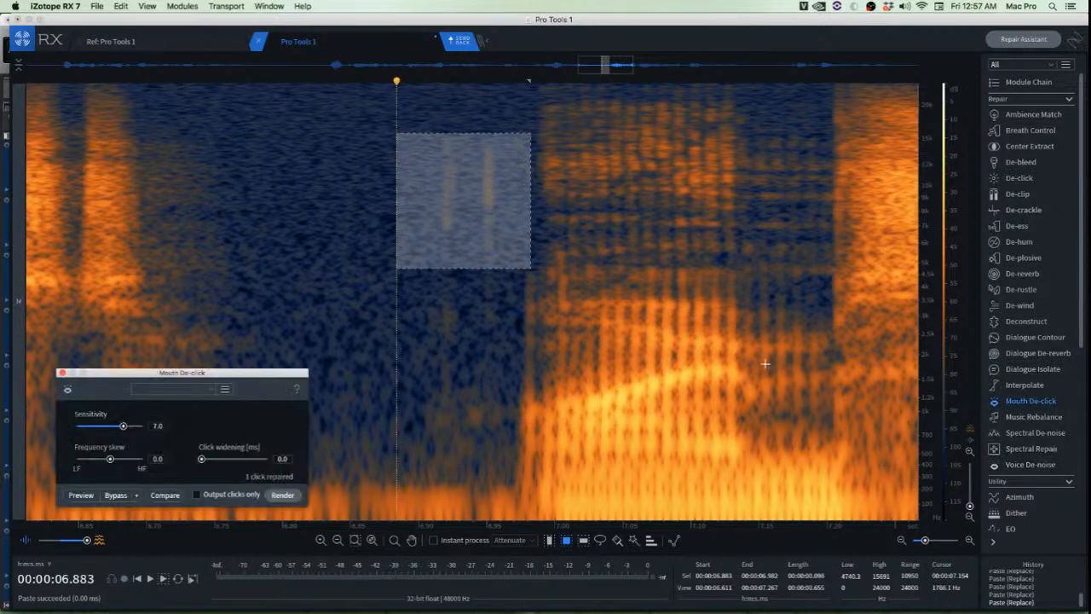
pyautogui.click(284, 495)
# Copy clean noise starting at 6.870 s and paste it over 6.902–6.936 s between about 495 and 5296 Hz
pyautogui.click(315, 307)
pyautogui.scroll(4, 378, 360)
pyautogui.moveTo(378, 257); pyautogui.dragTo(434, 411)
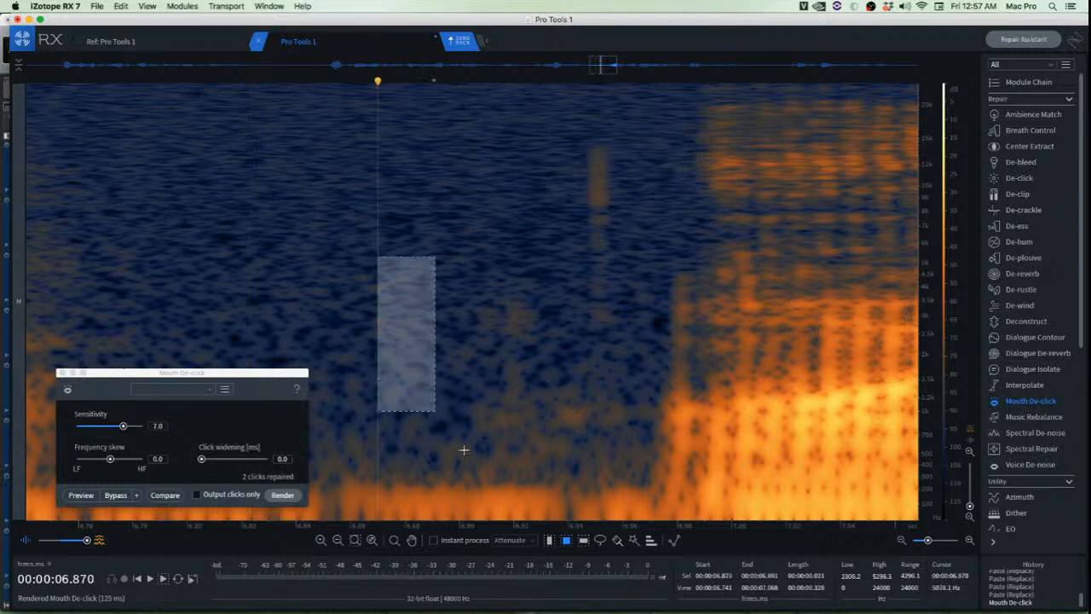
pyautogui.moveTo(464, 450); pyautogui.dragTo(469, 454)
pyautogui.moveTo(435, 417); pyautogui.dragTo(524, 414)
pyautogui.press('super+v')
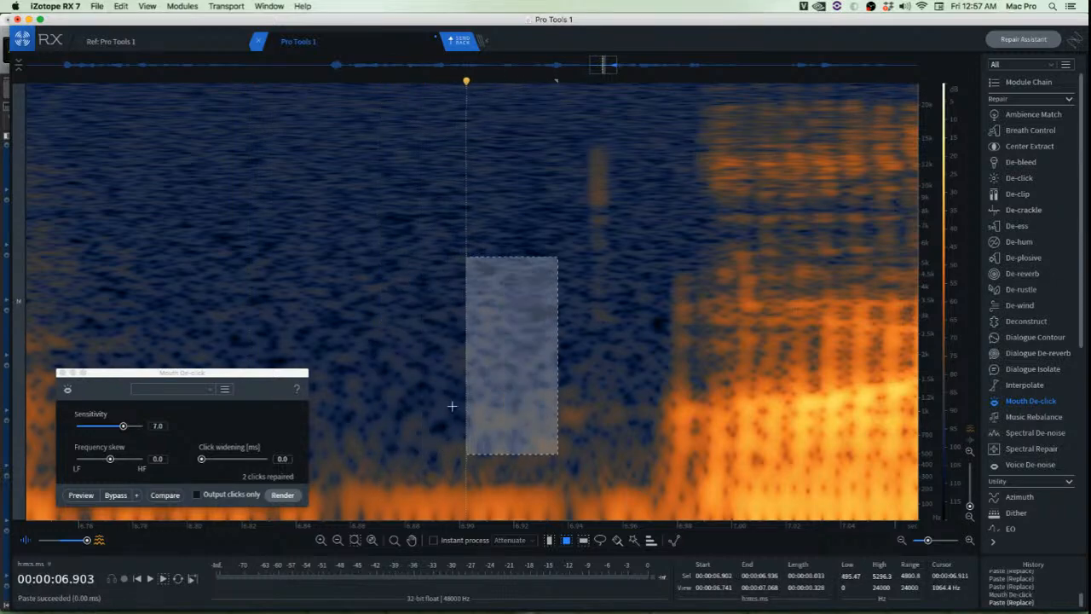
# Paste copied background noise over the remaining high-frequency click near 6.95 s, above about 3 kHz
pyautogui.click(436, 402)
pyautogui.scroll(3, 595, 256)
pyautogui.moveTo(479, 119); pyautogui.dragTo(621, 314)
pyautogui.press('super+v')
pyautogui.click(436, 284)
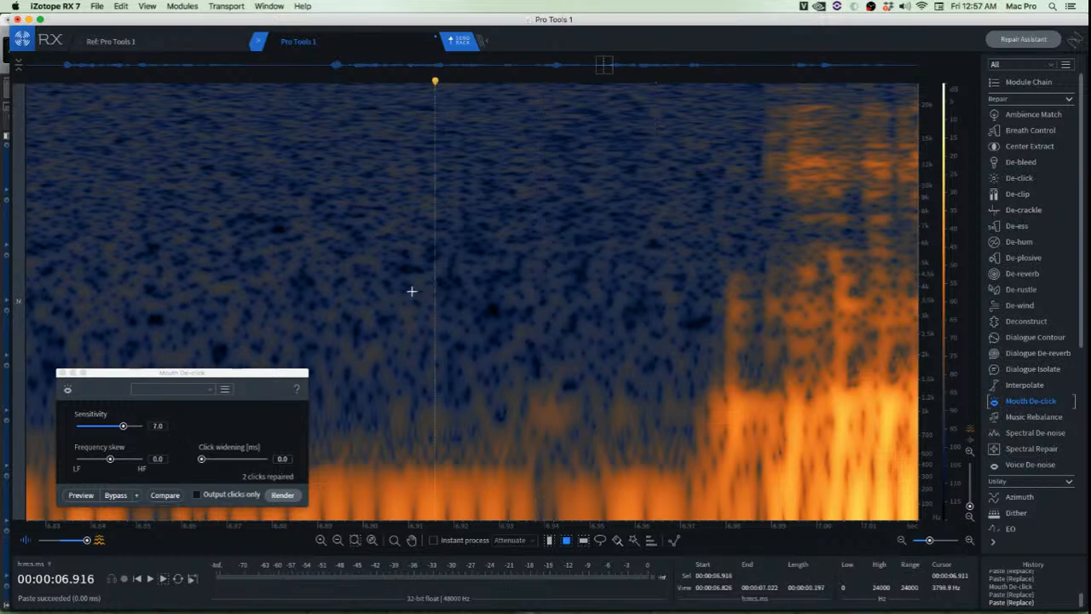
# Play on past the cleaned pause and replay from 7.800 s to examine the following words for noises
pyautogui.click(412, 290)
pyautogui.scroll(-3, 425, 290)
pyautogui.scroll(-3, 426, 290)
pyautogui.press('space')
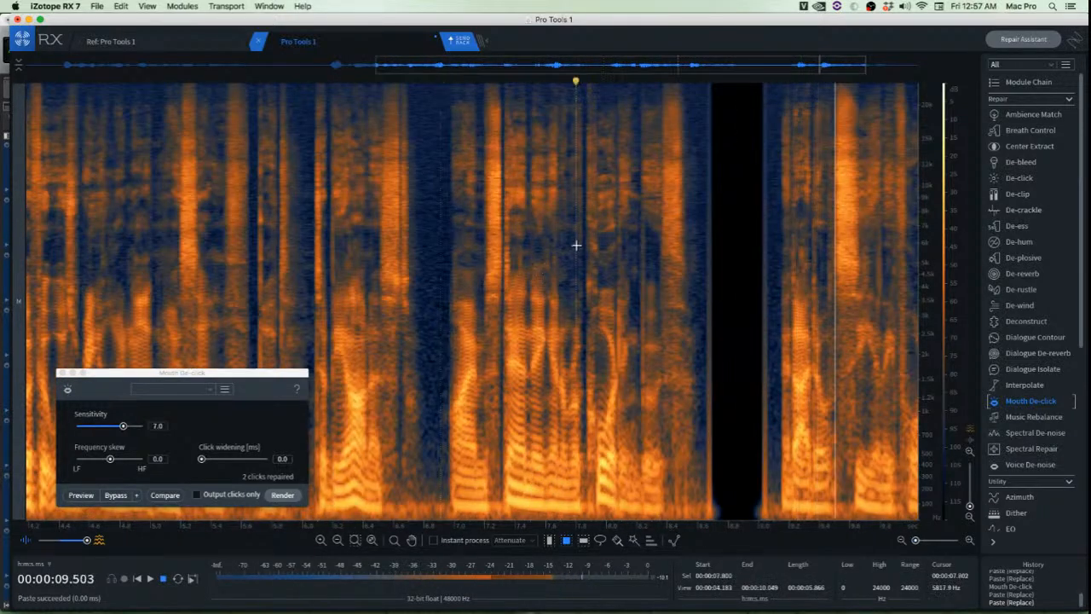
pyautogui.click(576, 245)
pyautogui.press('space')
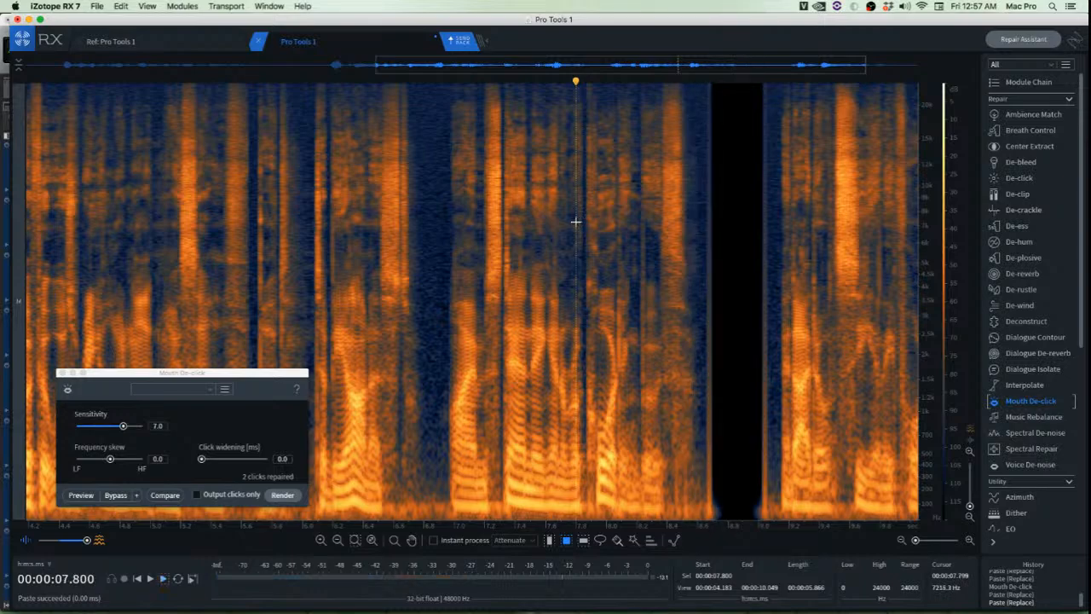
pyautogui.press('space')
pyautogui.press('space')
# Copy neighbouring audio and paste it over the click at 8.177–8.196 s between about 3.4 and 8.8 kHz
pyautogui.scroll(3, 648, 239)
pyautogui.scroll(3, 654, 241)
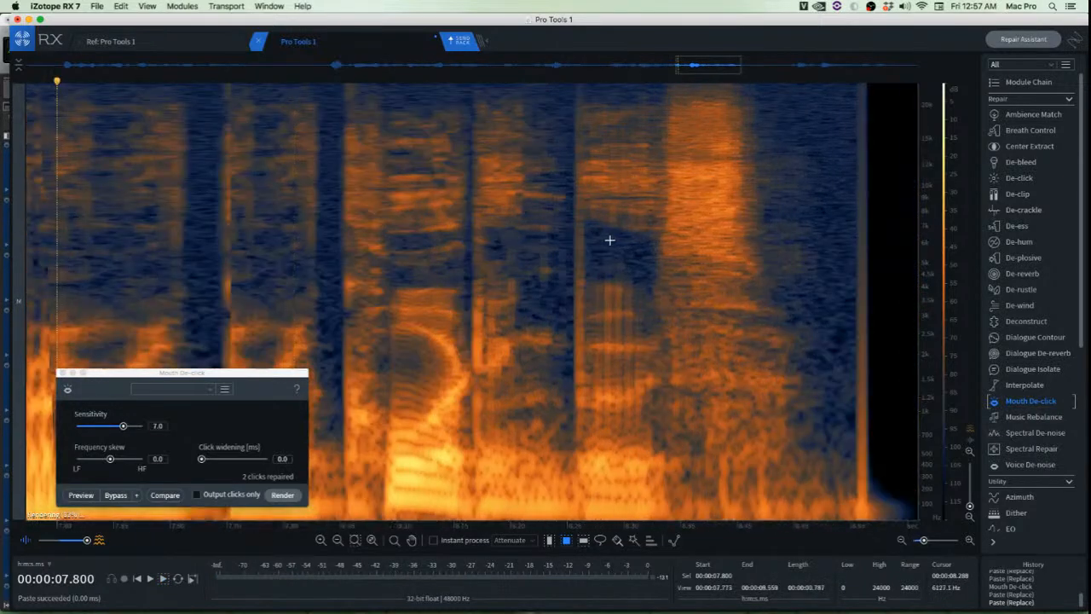
pyautogui.scroll(1, 394, 242)
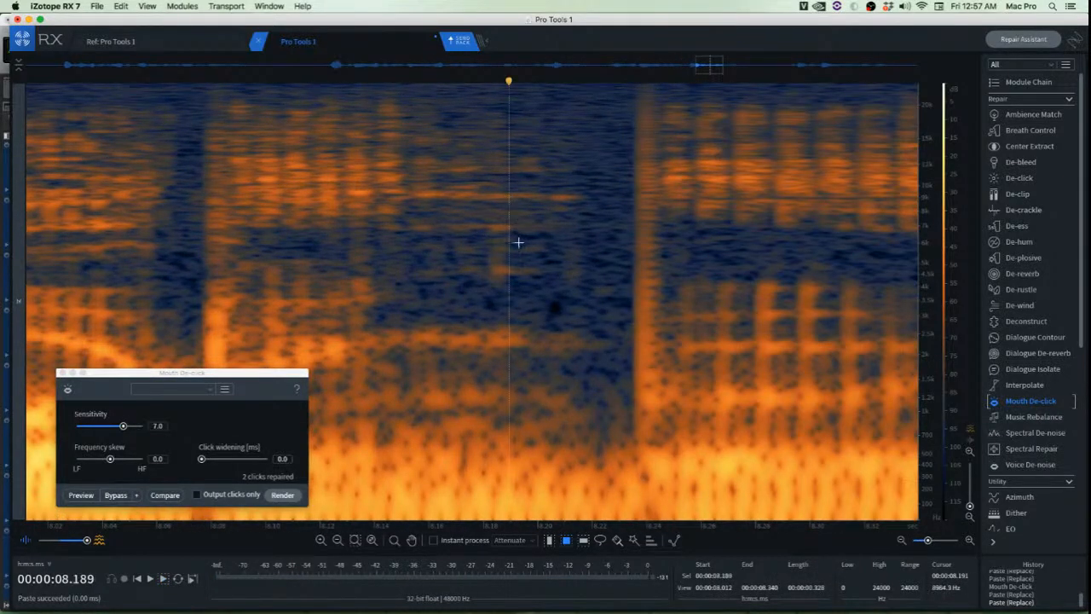
pyautogui.moveTo(509, 198); pyautogui.dragTo(552, 289)
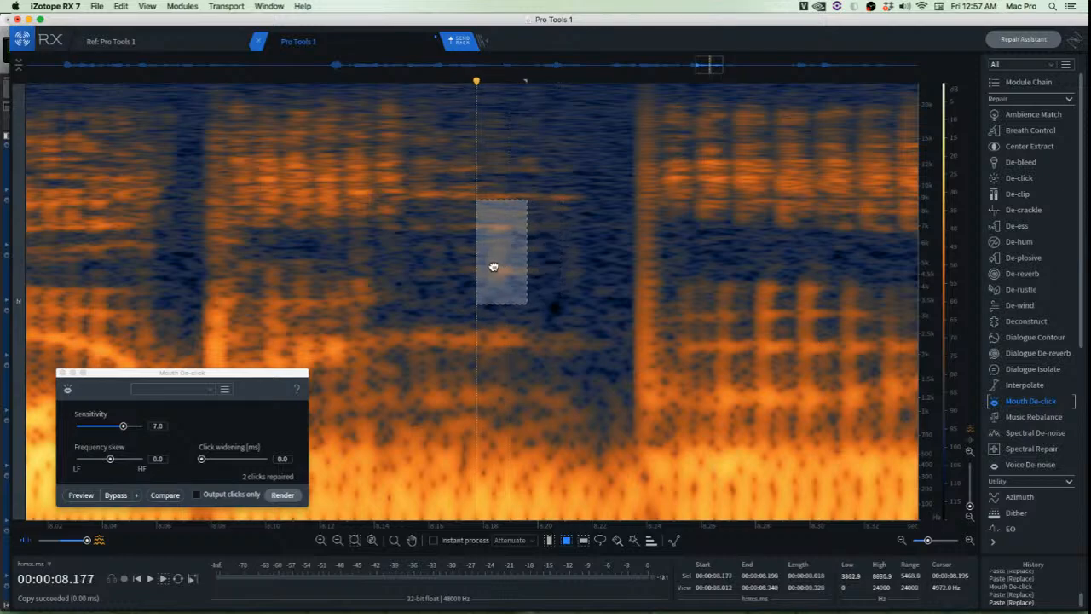
pyautogui.click(295, 246)
pyautogui.scroll(-1, 331, 242)
pyautogui.press('super+v')
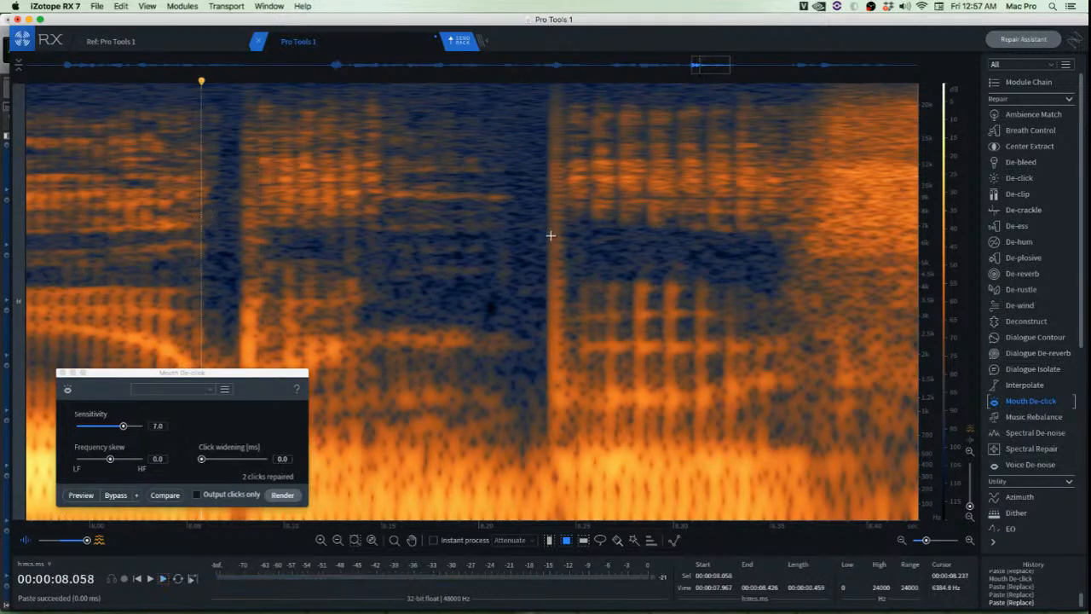
# Paste audio from just before over the vertical click near 8.24 s and play the result from 8.164 s
pyautogui.scroll(2, 560, 214)
pyautogui.moveTo(454, 91); pyautogui.dragTo(542, 450)
pyautogui.moveTo(513, 379); pyautogui.dragTo(541, 361)
pyautogui.click(366, 304)
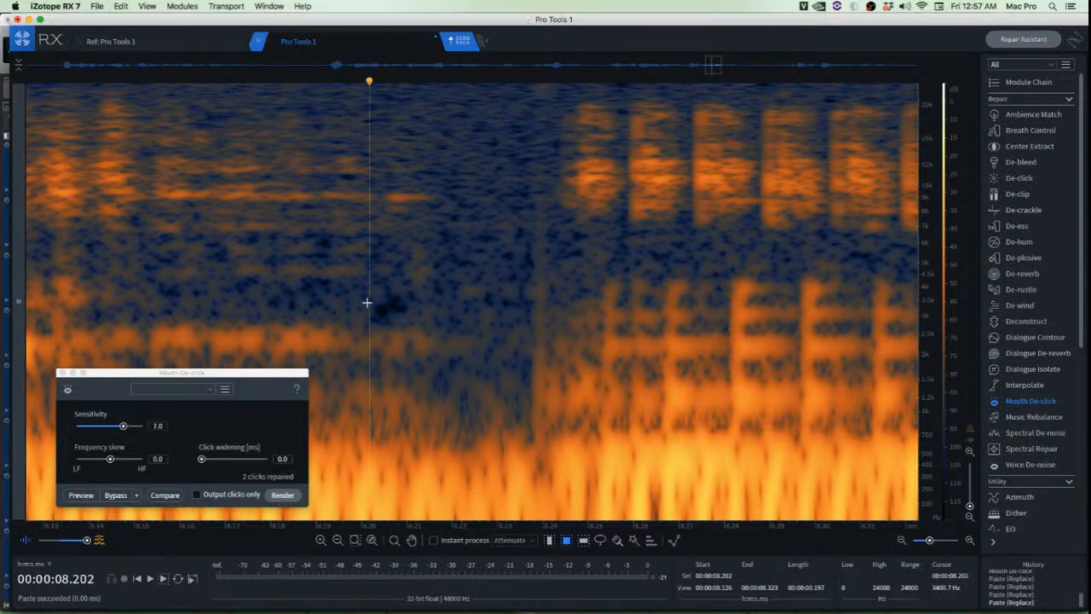
pyautogui.scroll(-1, 406, 306)
pyautogui.scroll(-2, 407, 306)
pyautogui.click(344, 251)
pyautogui.press('space')
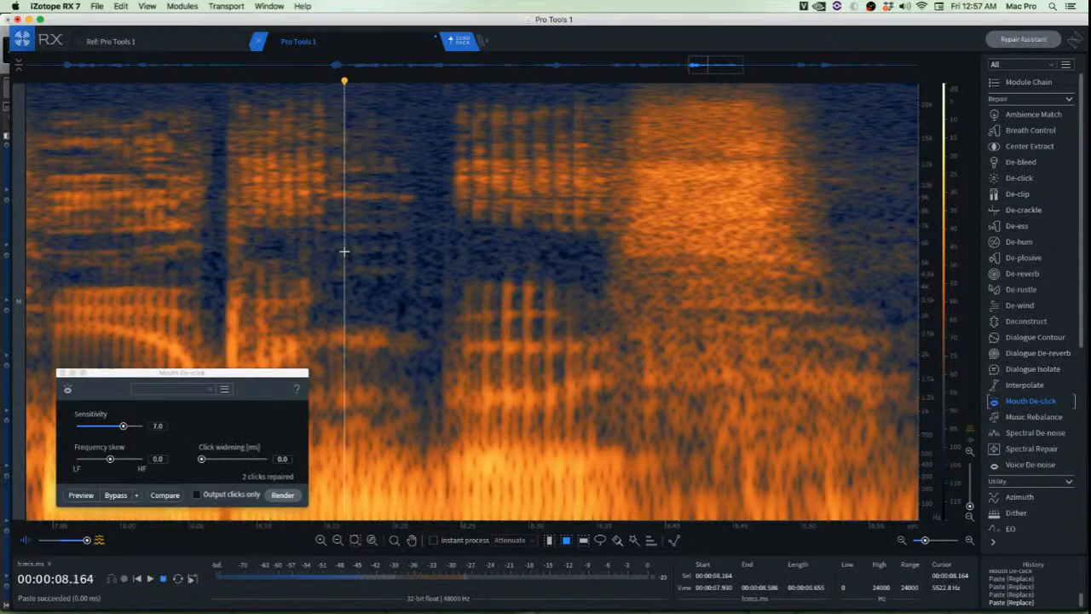
pyautogui.press('space')
# Paste copied audio over the noise at 8.392–8.427 s between about 360 Hz and 3 kHz and play the result
pyautogui.scroll(-1, 345, 253)
pyautogui.scroll(8, 439, 283)
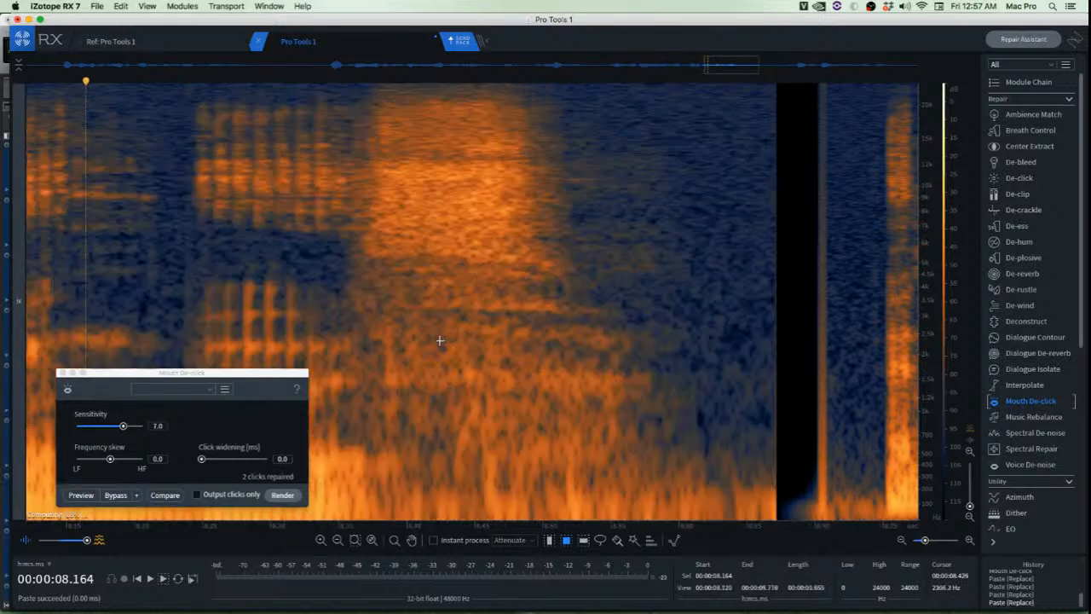
pyautogui.moveTo(355, 315); pyautogui.dragTo(449, 471)
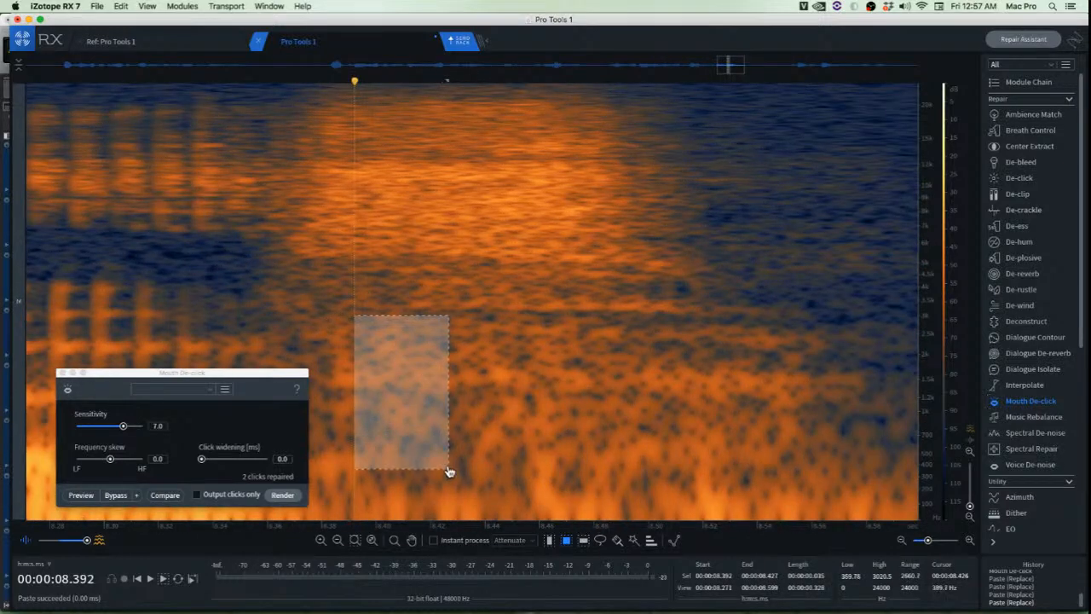
pyautogui.press('super+v')
pyautogui.scroll(-6, 320, 281)
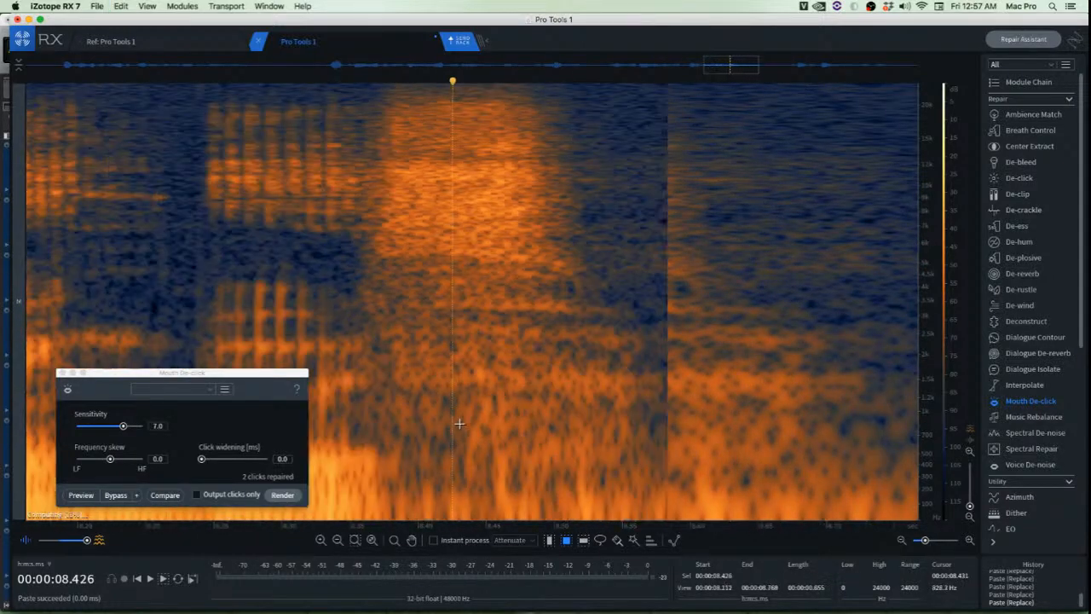
pyautogui.press('space')
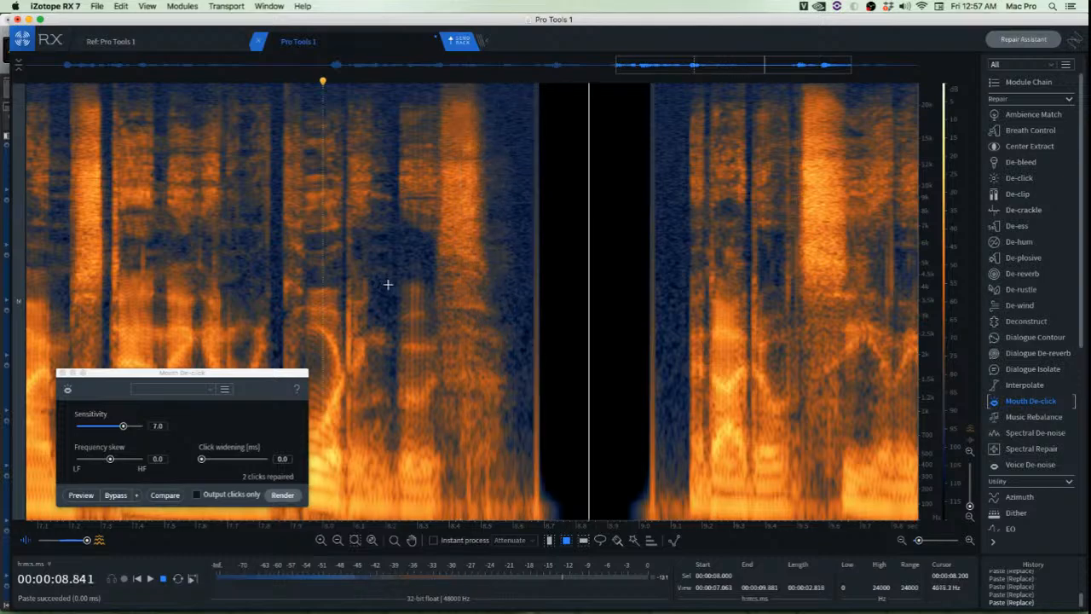
# Learn the Ambience Match profile from the room tone in the pause at 2.806–3.369 s
pyautogui.scroll(10, 512, 278)
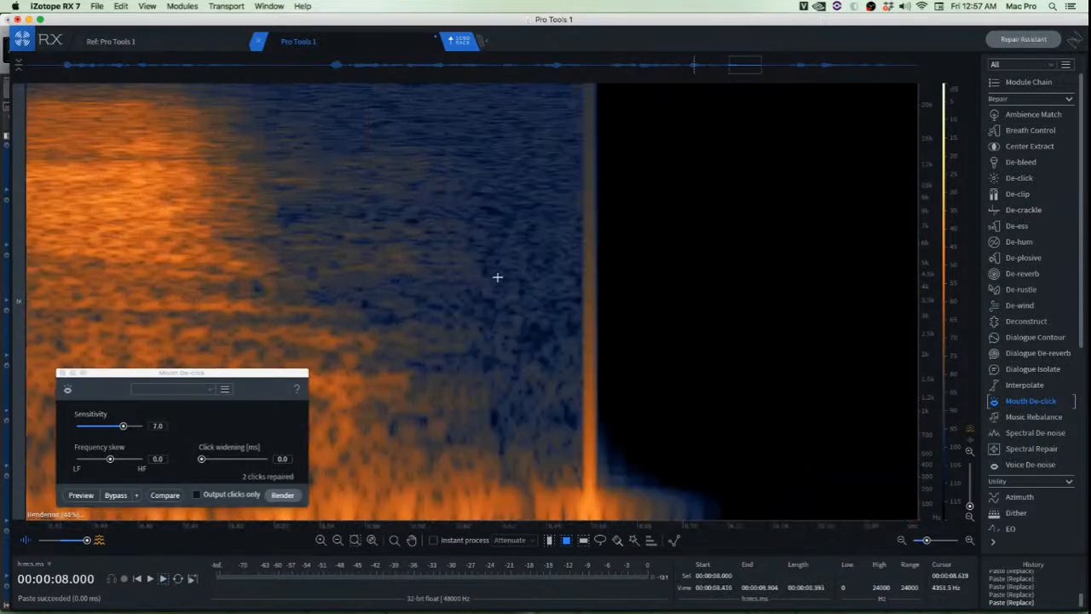
pyautogui.scroll(-10, 498, 277)
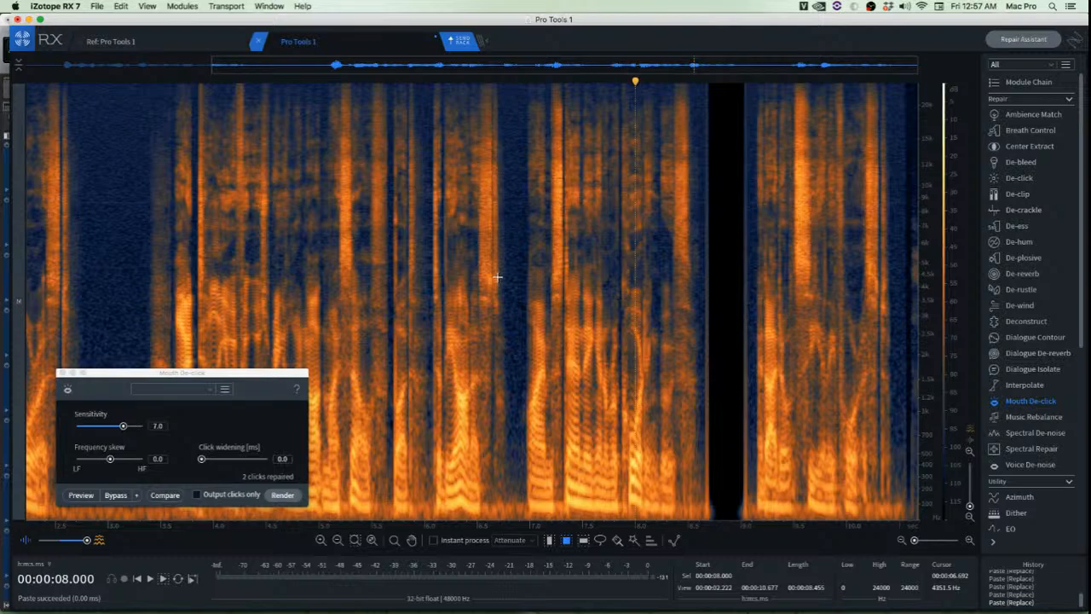
pyautogui.scroll(-2, 497, 277)
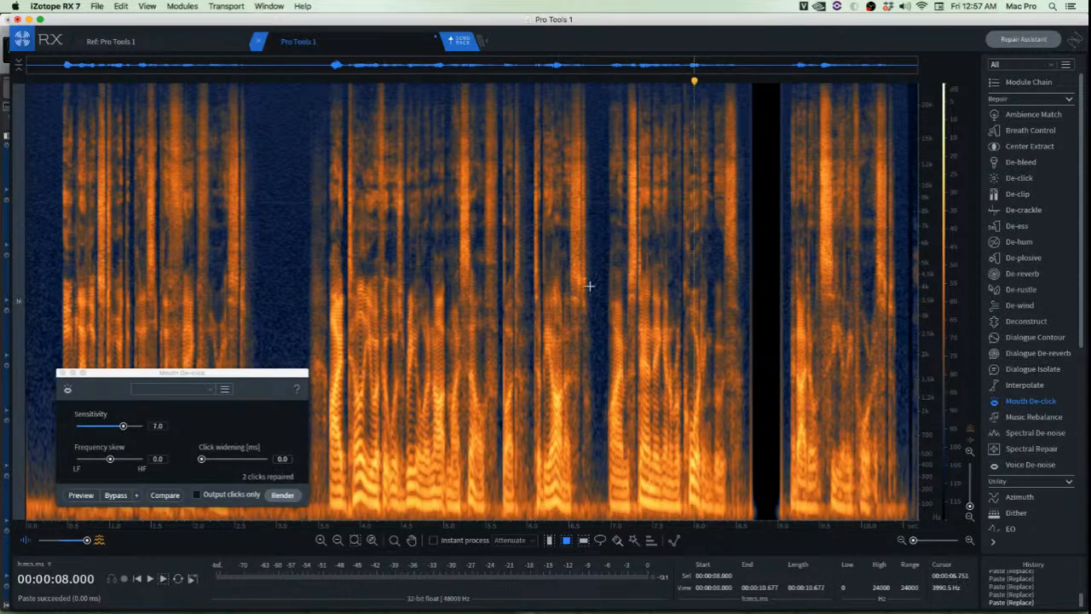
pyautogui.scroll(5, 146, 275)
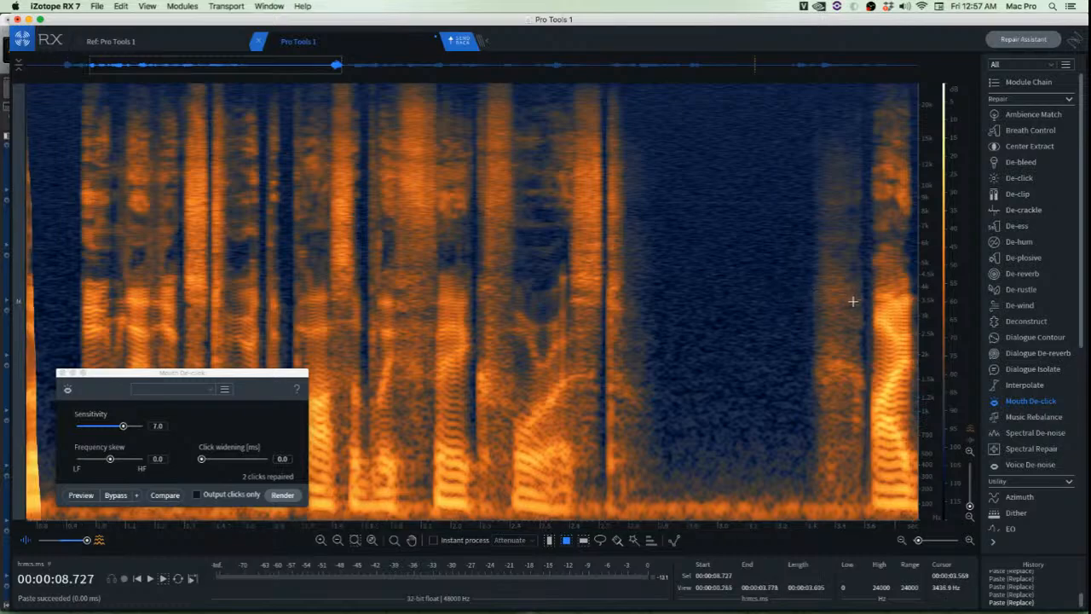
pyautogui.scroll(2, 848, 298)
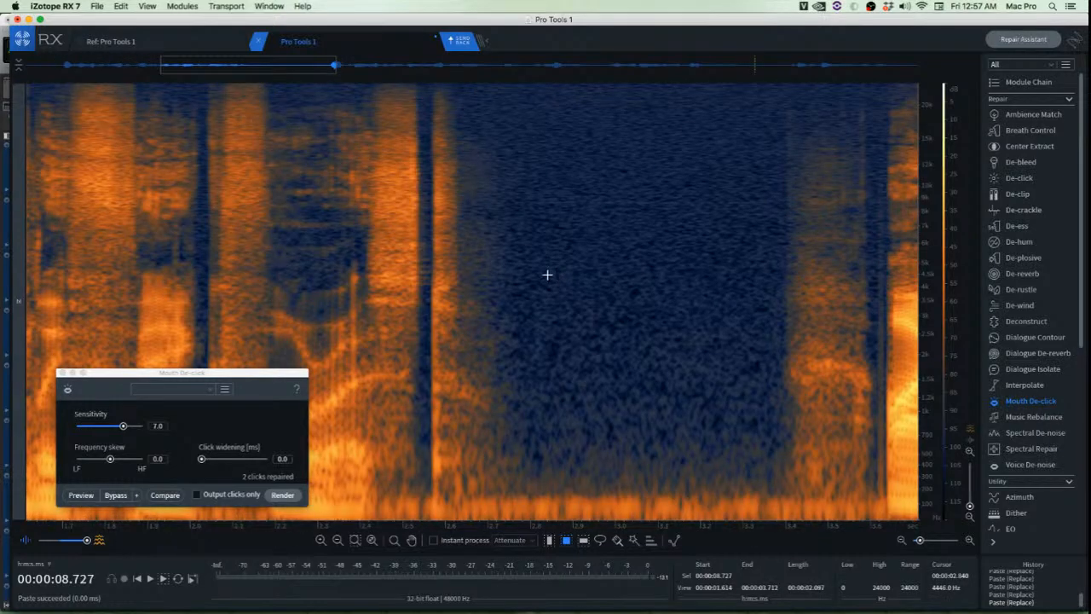
pyautogui.moveTo(535, 266); pyautogui.dragTo(771, 319)
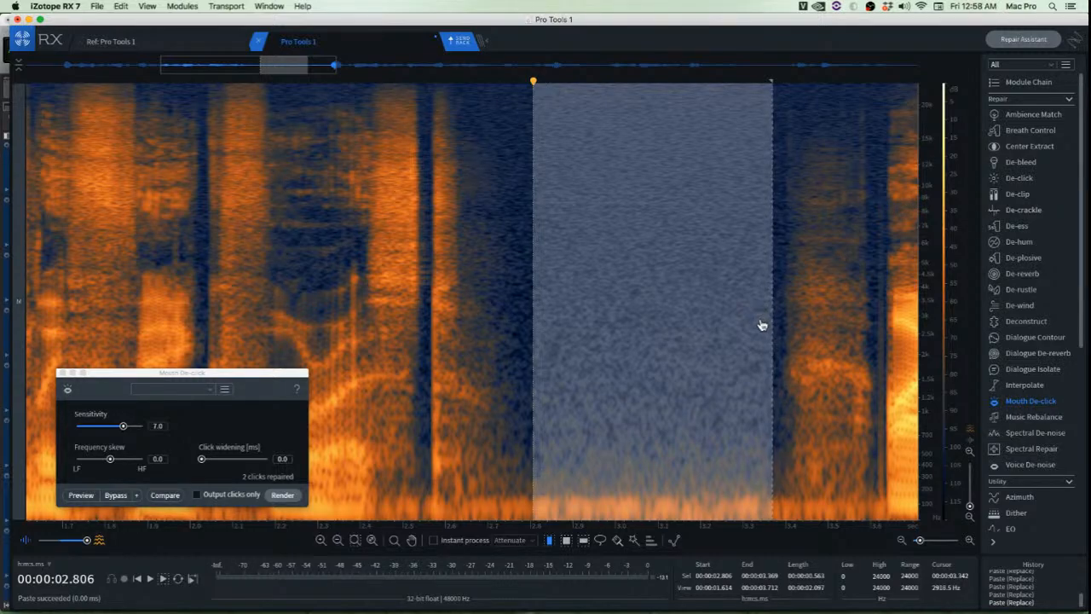
pyautogui.press('super+shift+a')
pyautogui.scroll(-3, 757, 296)
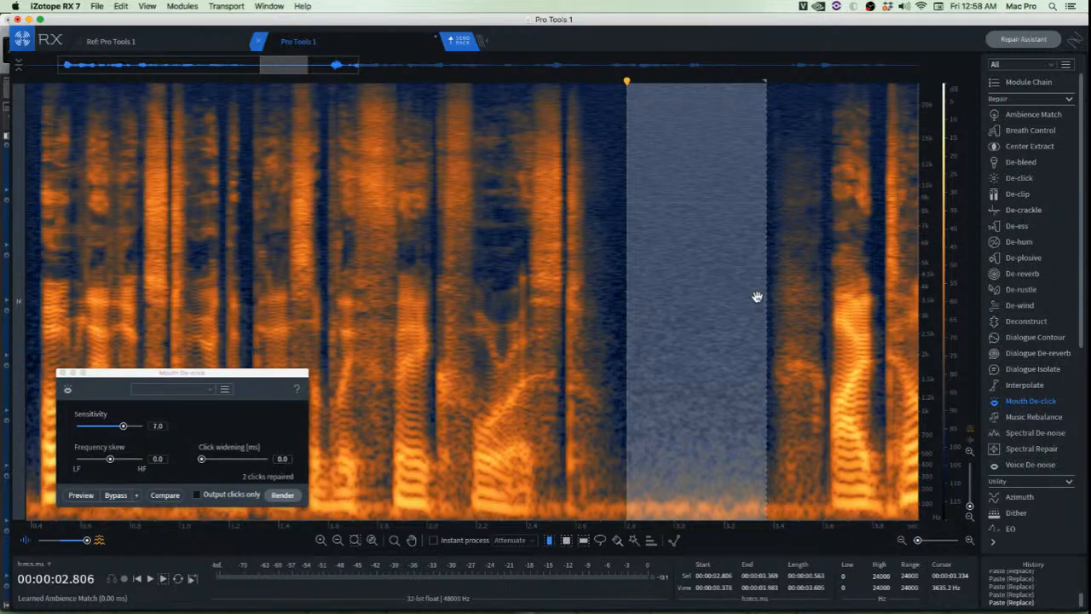
# Fill the silent gap by rendering Ambience Match over 8.620–9.120 s, overlapping both edges
pyautogui.scroll(-5, 757, 296)
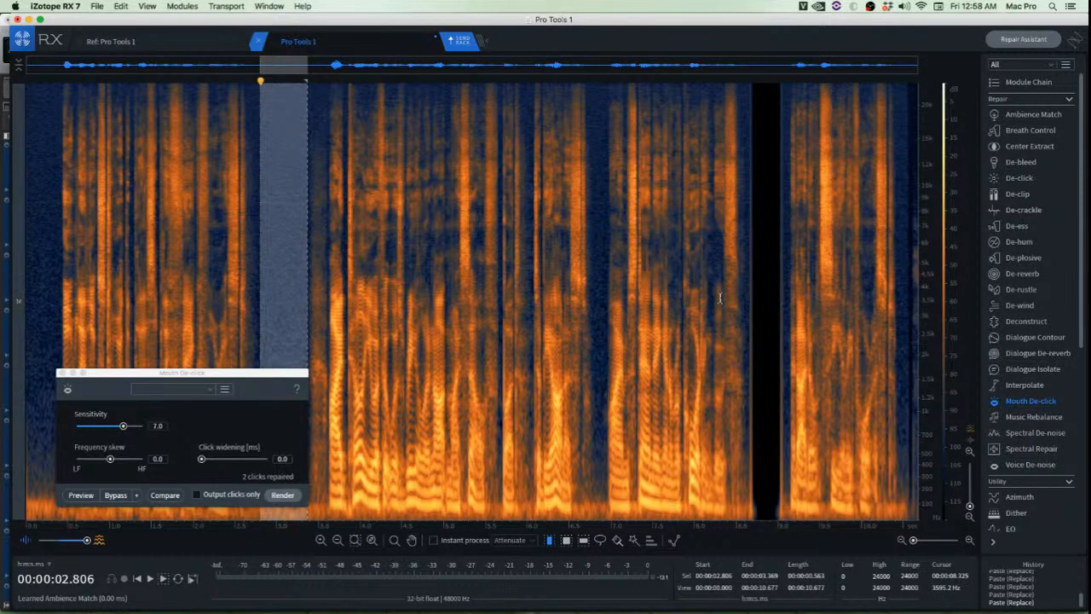
pyautogui.scroll(10, 720, 298)
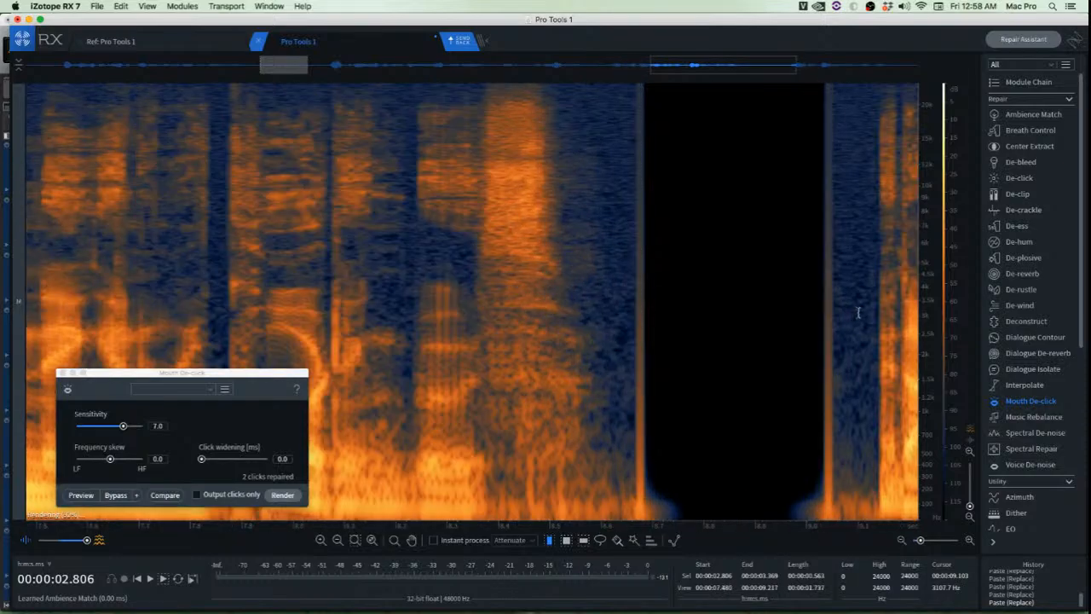
pyautogui.scroll(-2, 384, 348)
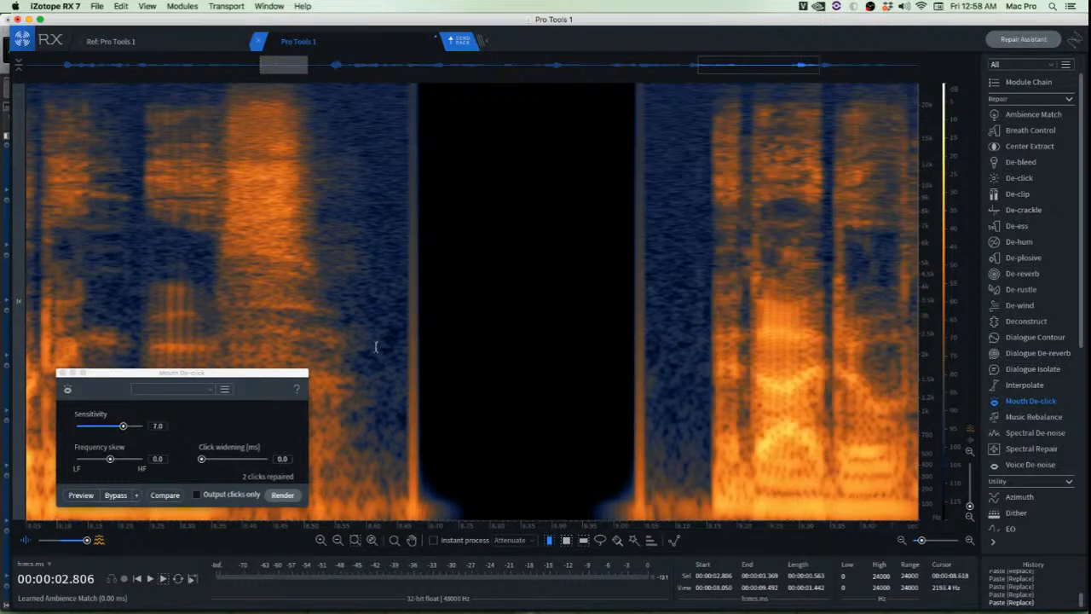
pyautogui.moveTo(379, 348); pyautogui.dragTo(688, 388)
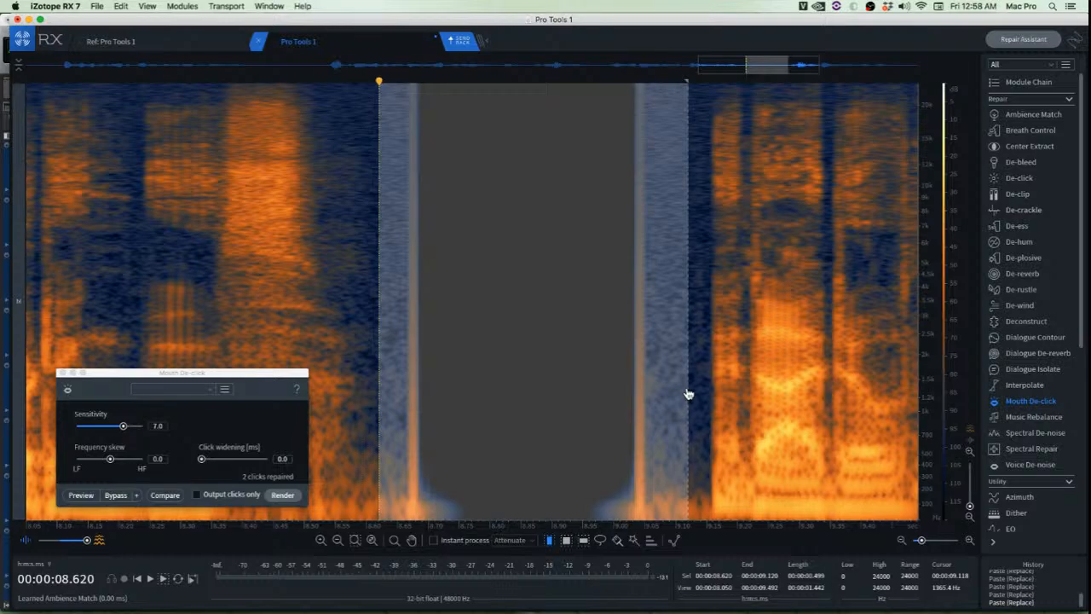
pyautogui.press('super+shift+a')
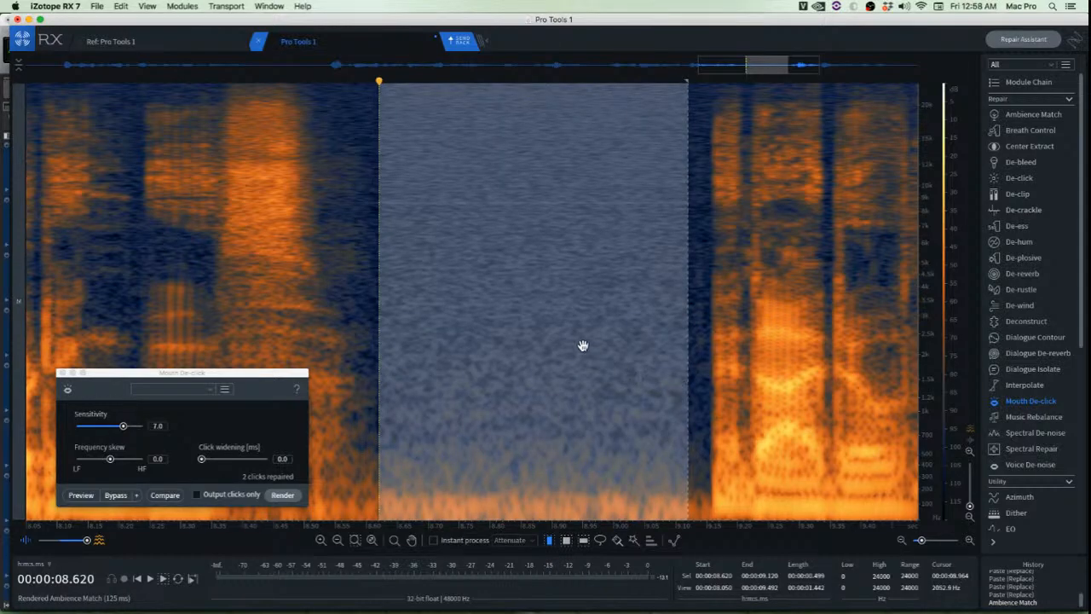
# Play from 7.835 s to check the transition into the filled gap
pyautogui.click(552, 339)
pyautogui.scroll(-5, 566, 333)
pyautogui.click(343, 248)
pyautogui.press('space')
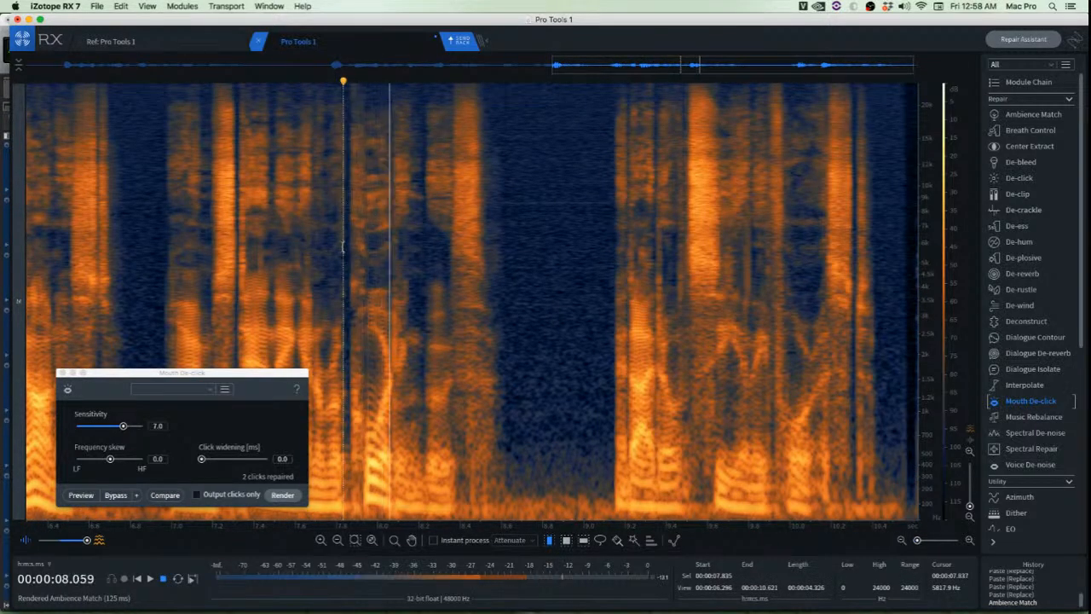
pyautogui.press('space')
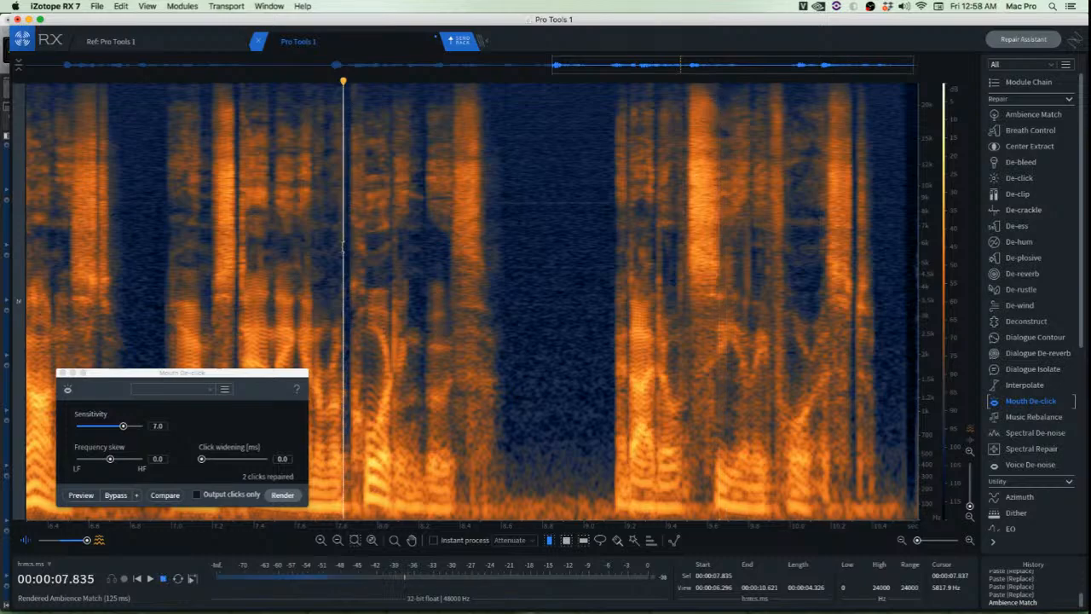
pyautogui.press('space')
pyautogui.press('space')
# Copy the audio at 8.531–8.573 s below about 821 Hz and paste it over the low-frequency noise just before it
pyautogui.scroll(2, 495, 413)
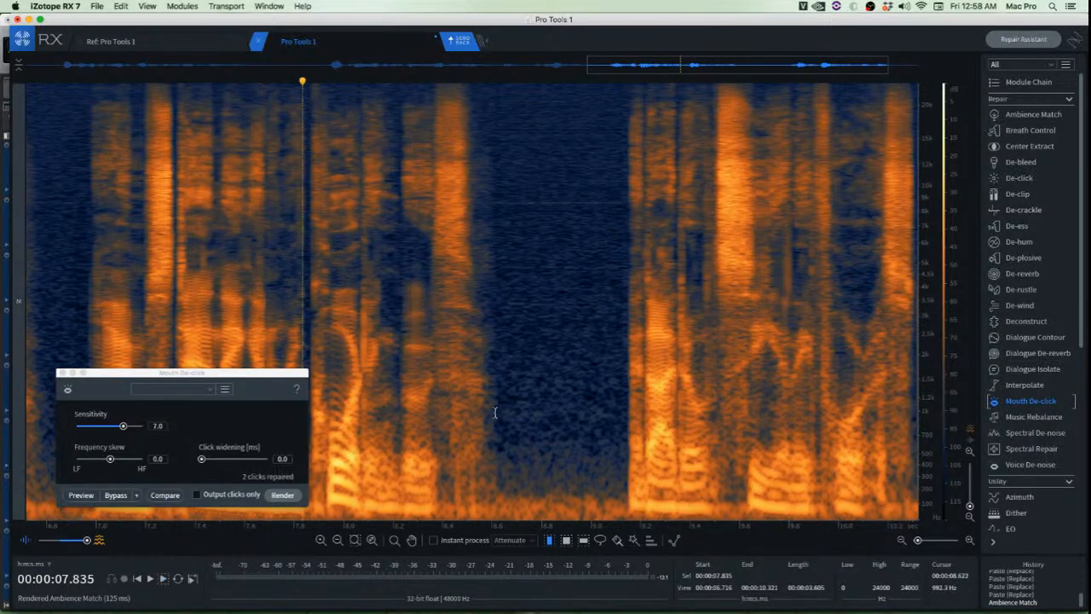
pyautogui.scroll(4, 495, 412)
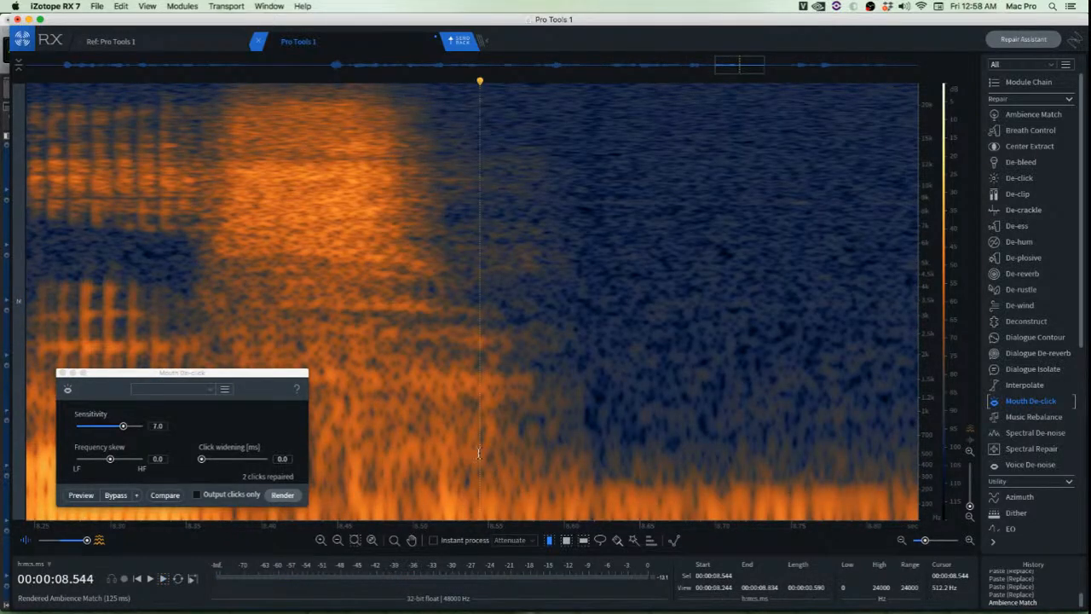
pyautogui.click(508, 428)
pyautogui.moveTo(459, 422); pyautogui.dragTo(524, 530)
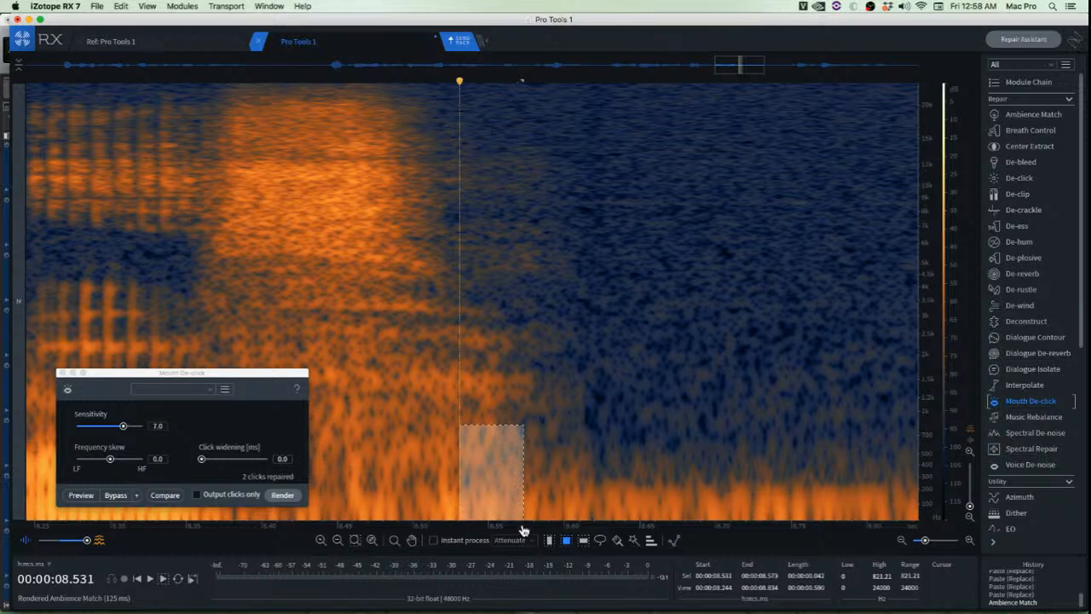
pyautogui.press('super+c')
pyautogui.moveTo(487, 498); pyautogui.dragTo(443, 500)
pyautogui.press('super+v')
pyautogui.click(548, 488)
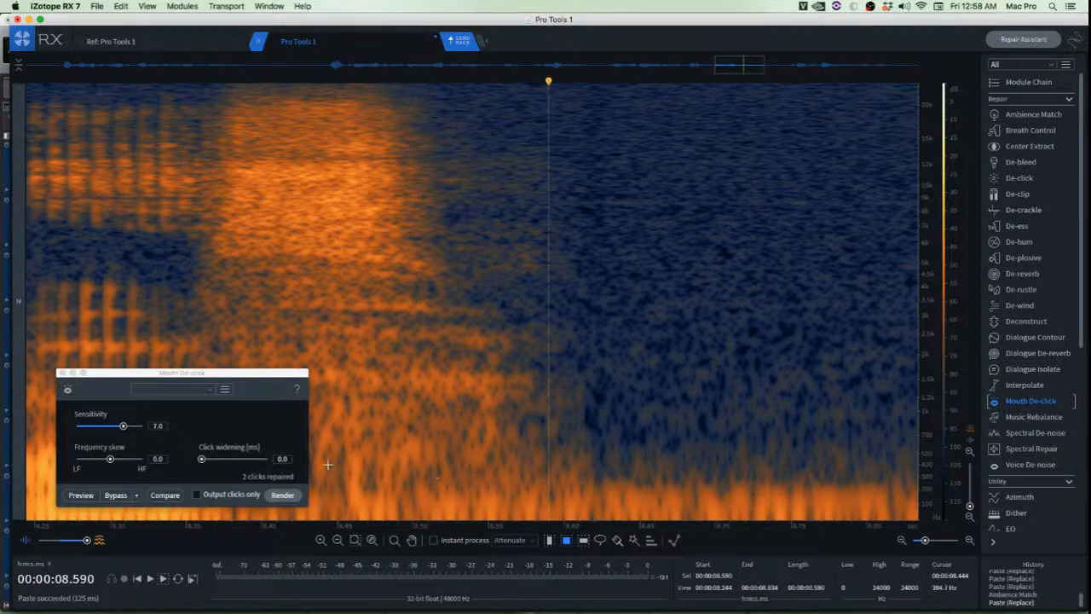
# Select 8.474–8.515 s below about 576 Hz, shift the selection slightly earlier and paste audio over the low-frequency noise there
pyautogui.scroll(2, 322, 459)
pyautogui.moveTo(419, 445); pyautogui.dragTo(547, 524)
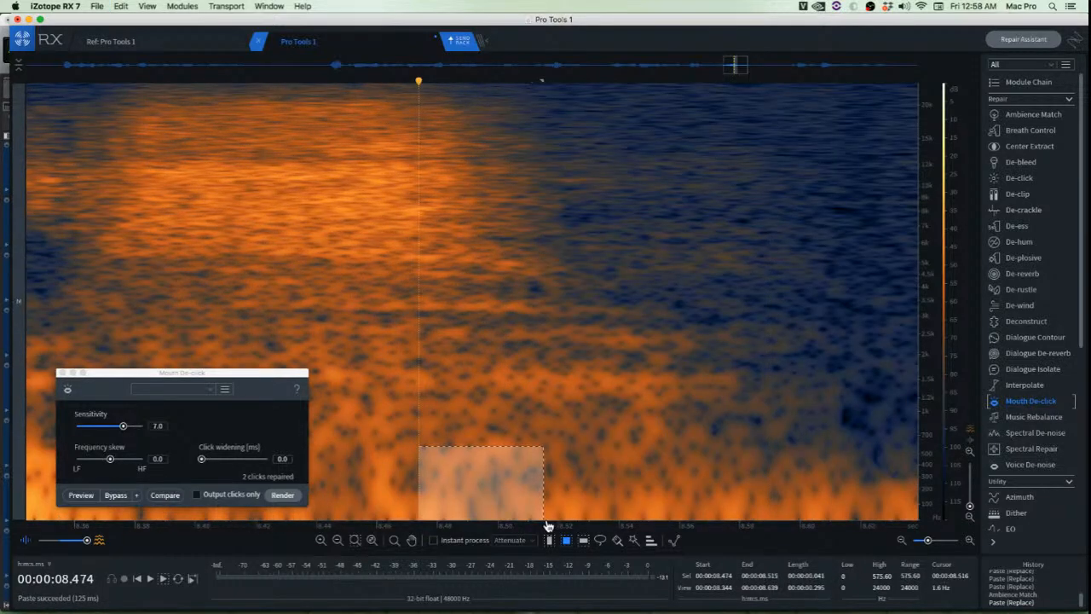
pyautogui.moveTo(487, 493); pyautogui.dragTo(384, 486)
pyautogui.press('super+v')
pyautogui.click(546, 492)
pyautogui.scroll(-8, 537, 491)
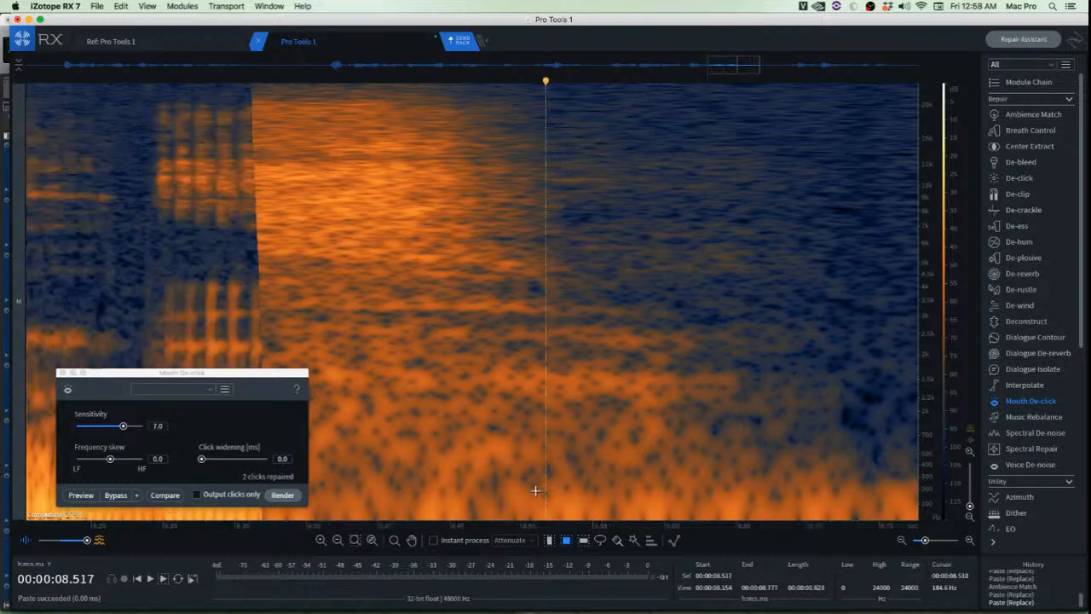
# Play from 7.911 s through the repaired word ending, filled gap and following words to listen for noises
pyautogui.click(343, 334)
pyautogui.press('space')
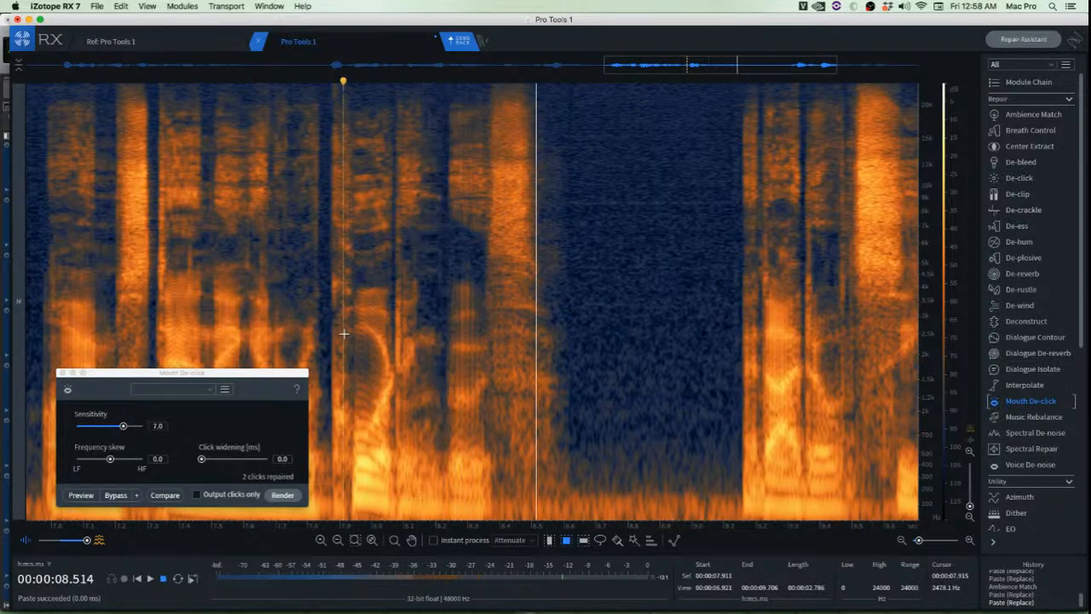
pyautogui.press('space')
pyautogui.press('space')
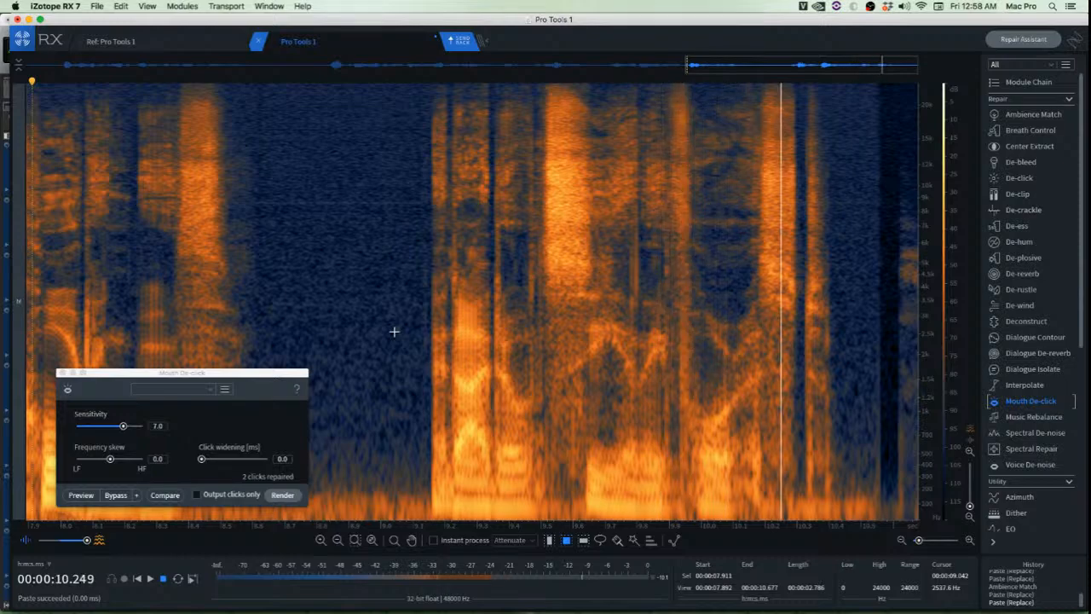
pyautogui.press('space')
# Audition from 9.070 s and render Mouth De-click over 9.444–9.512 s between about 1 and 17 kHz
pyautogui.click(403, 266)
pyautogui.press('space')
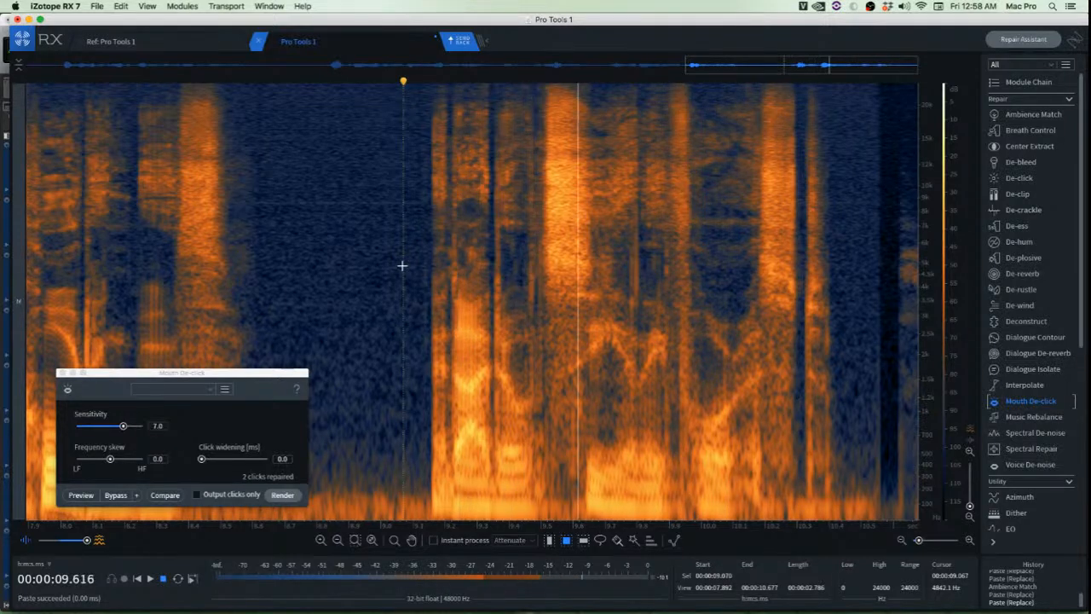
pyautogui.press('space')
pyautogui.scroll(5, 519, 285)
pyautogui.scroll(-2, 550, 284)
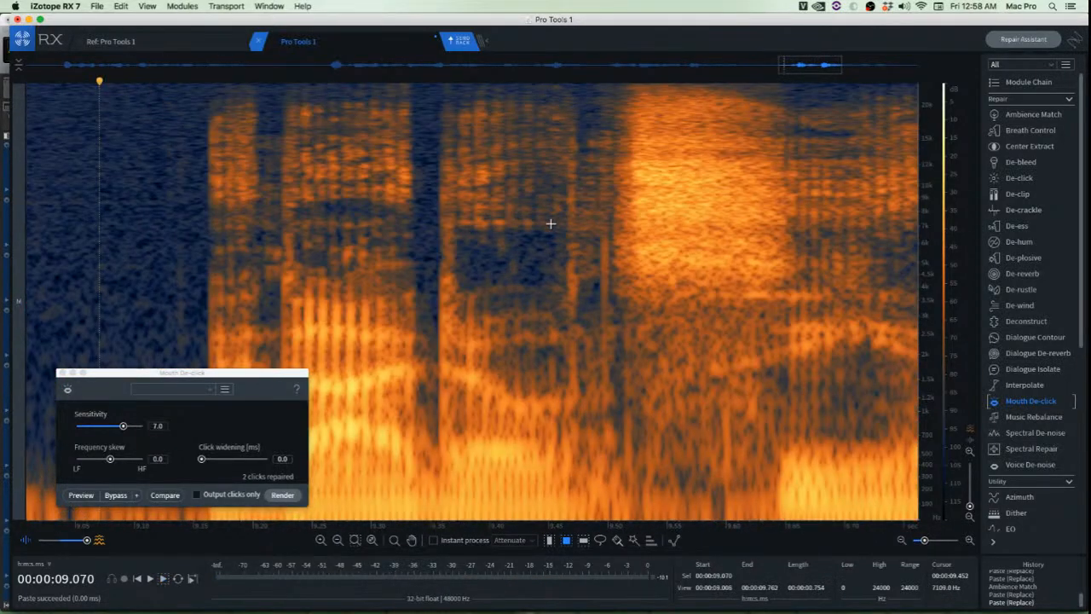
pyautogui.moveTo(542, 124); pyautogui.dragTo(623, 409)
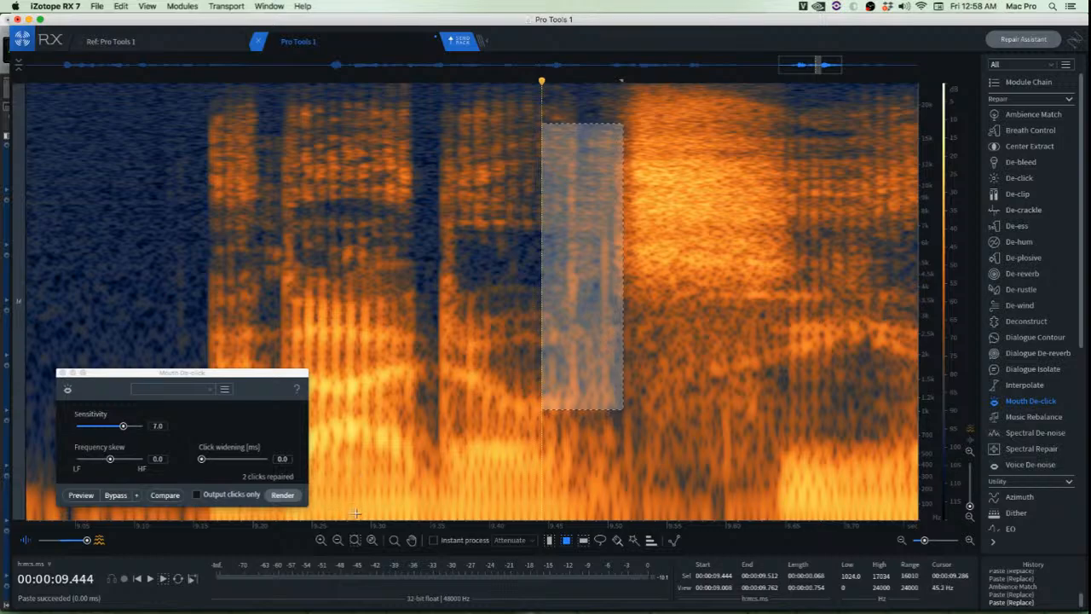
pyautogui.click(293, 493)
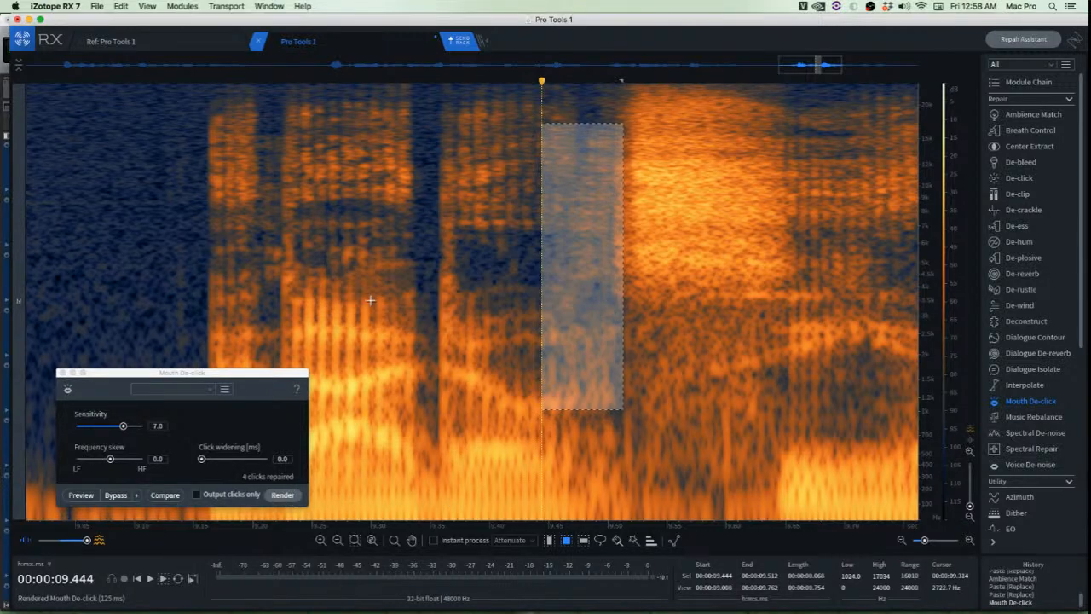
# Replay from 9.275 s and render Mouth De-click over 9.717–9.942 s between about 2.1 and 10.2 kHz
pyautogui.click(341, 275)
pyautogui.press('space')
pyautogui.press('space')
pyautogui.press('space')
pyautogui.scroll(-2, 341, 277)
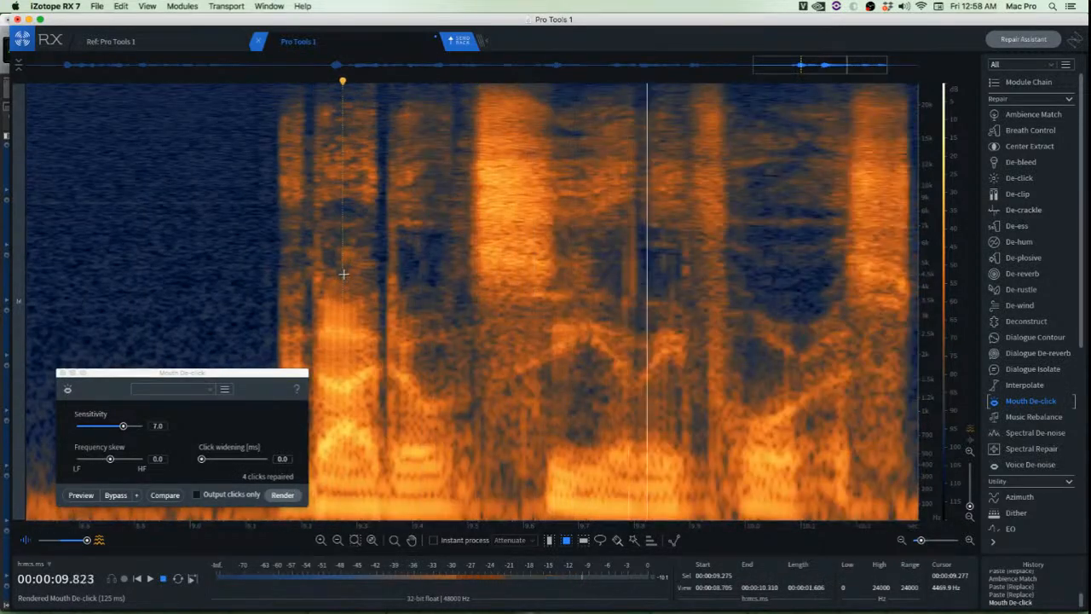
pyautogui.press('space')
pyautogui.scroll(2, 677, 232)
pyautogui.moveTo(551, 182); pyautogui.dragTo(731, 348)
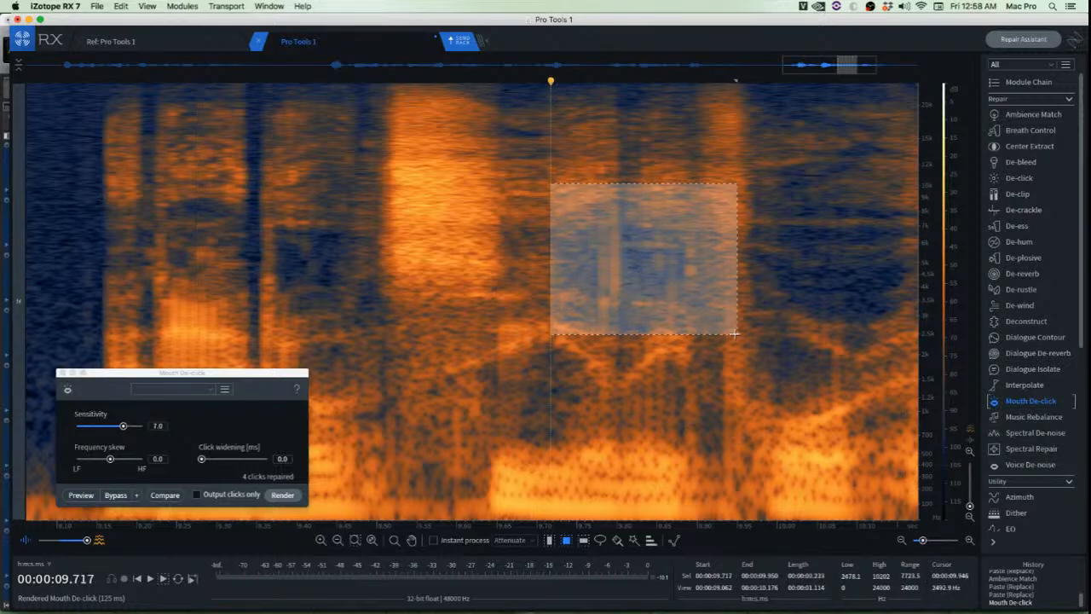
pyautogui.click(282, 494)
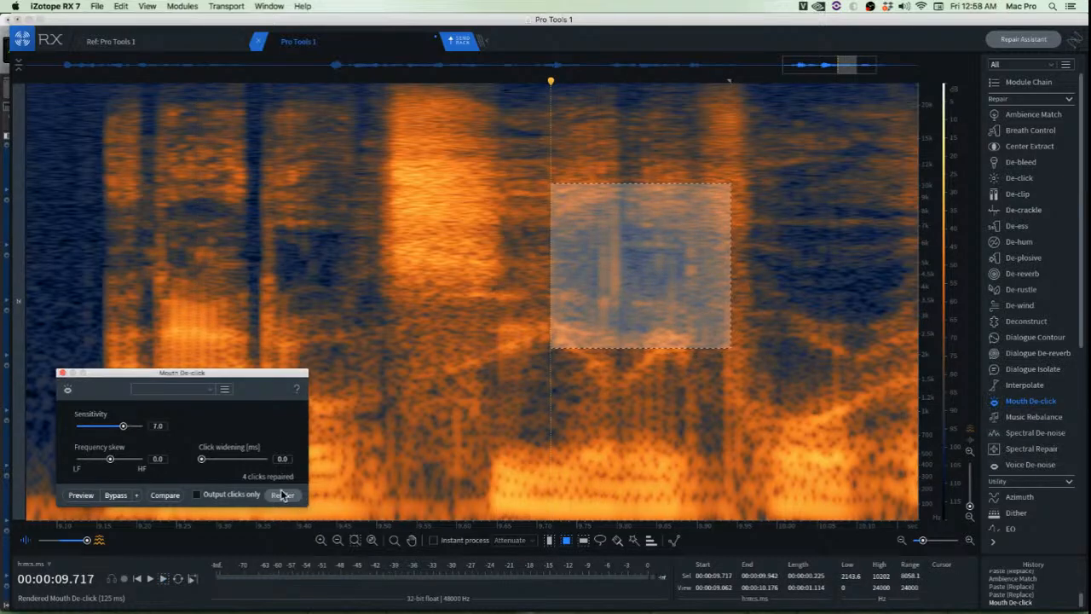
# Replay from 9.654 s and paste neighbouring audio over the mark just before 9.897 s between about 3.5 and 7 kHz
pyautogui.click(502, 290)
pyautogui.press('space')
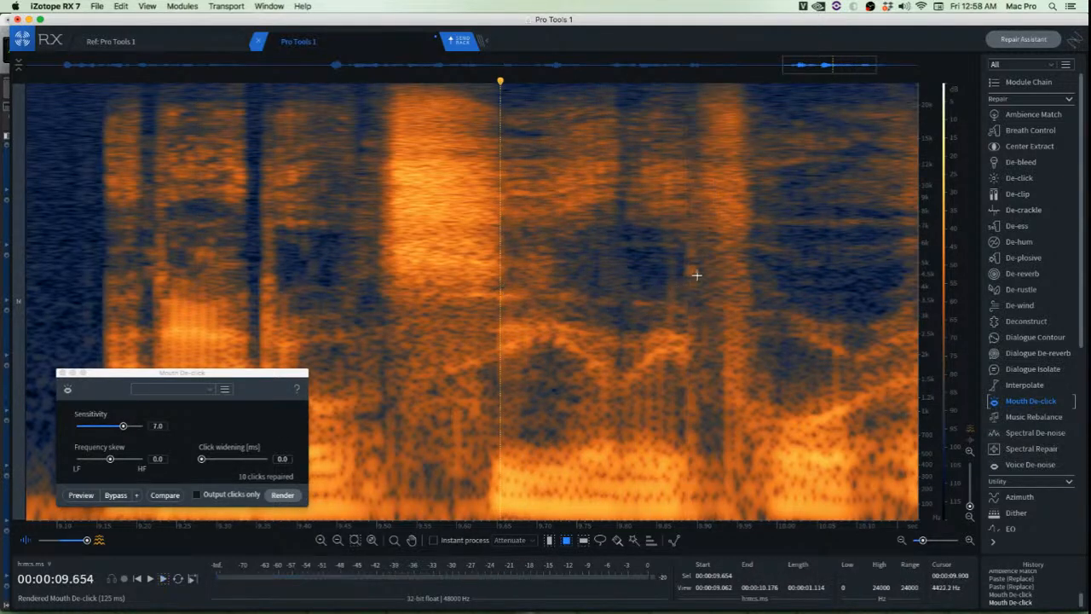
pyautogui.press('space')
pyautogui.scroll(3, 692, 269)
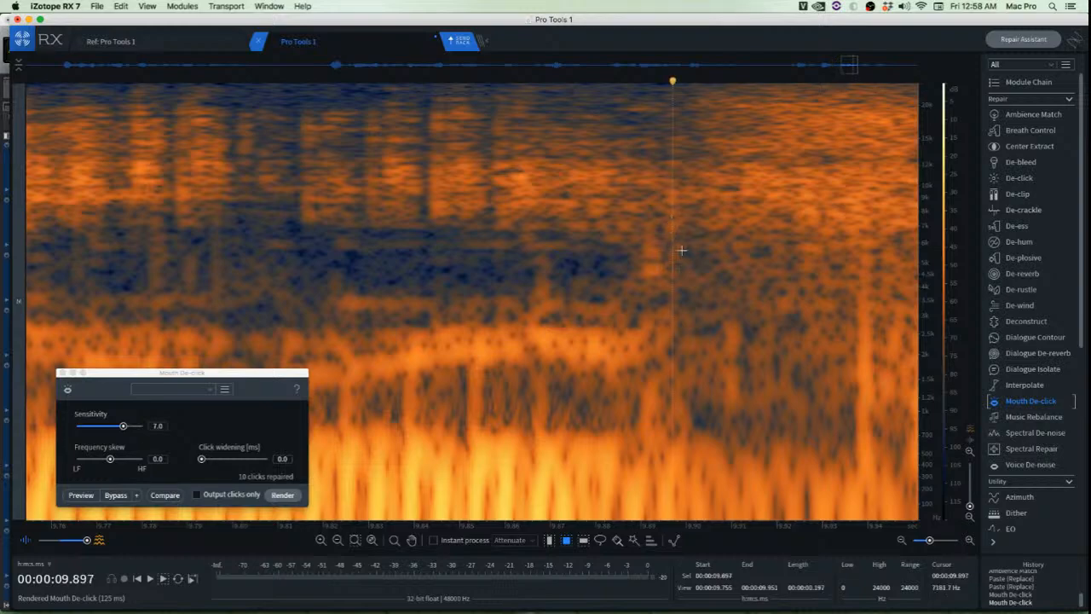
pyautogui.moveTo(672, 221); pyautogui.dragTo(734, 302)
pyautogui.press('super+c')
pyautogui.moveTo(688, 271); pyautogui.dragTo(649, 270)
pyautogui.press('super+v')
pyautogui.click(731, 267)
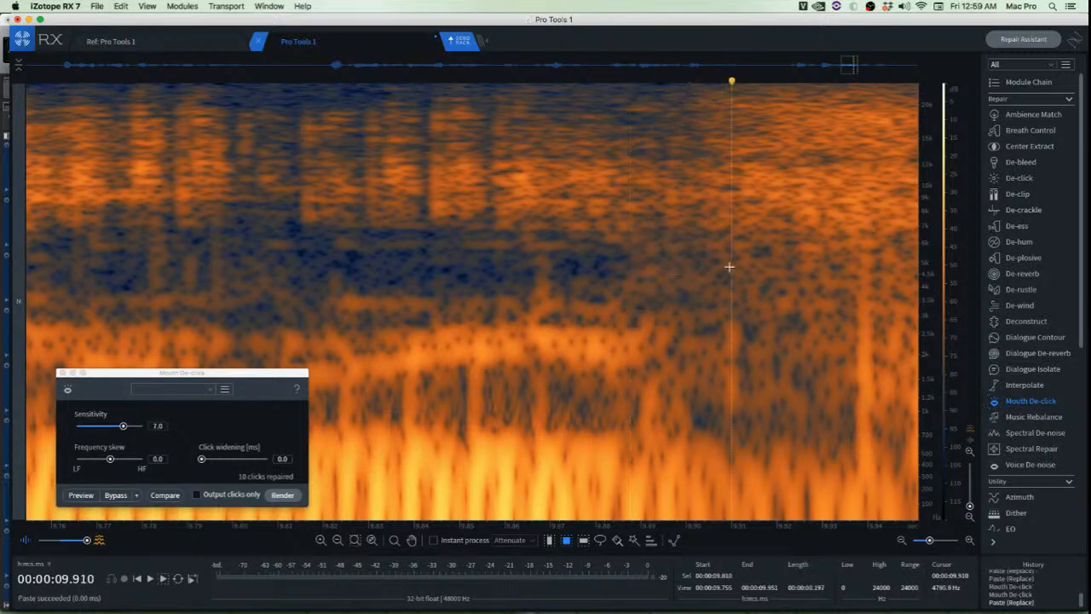
# Copy 9.914–9.926 s between about 879 and 2902 Hz and paste it slightly earlier over the adjacent noise
pyautogui.moveTo(750, 319); pyautogui.dragTo(801, 424)
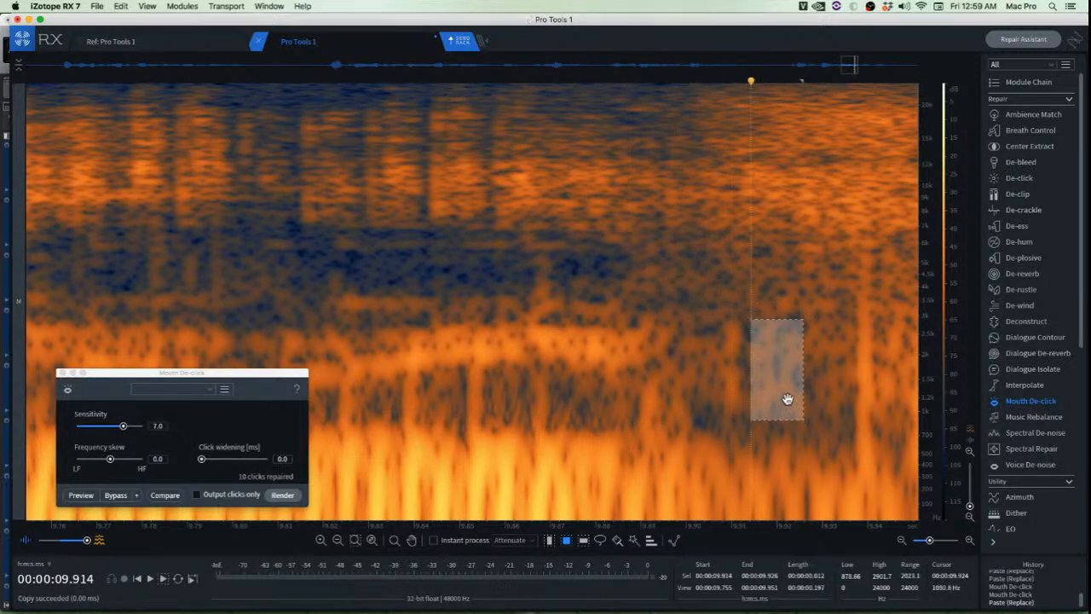
pyautogui.moveTo(767, 387); pyautogui.dragTo(725, 370)
pyautogui.press('super+v')
pyautogui.press('super+v')
pyautogui.click(641, 342)
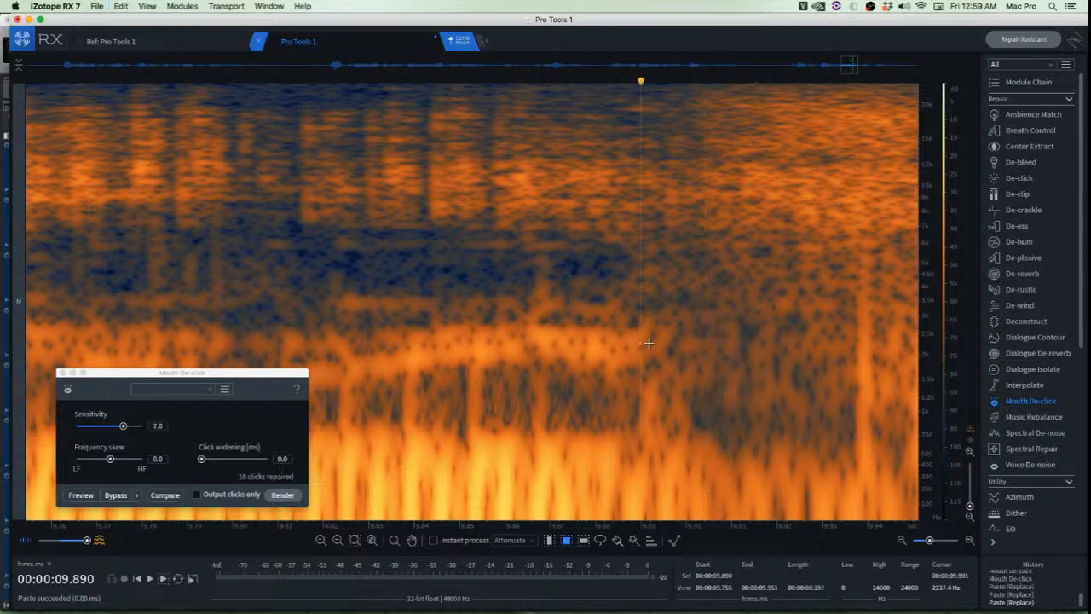
# Play the closing words from 9.813 s and from 10.104 s to listen for remaining noises
pyautogui.scroll(-2, 648, 343)
pyautogui.click(485, 223)
pyautogui.press('space')
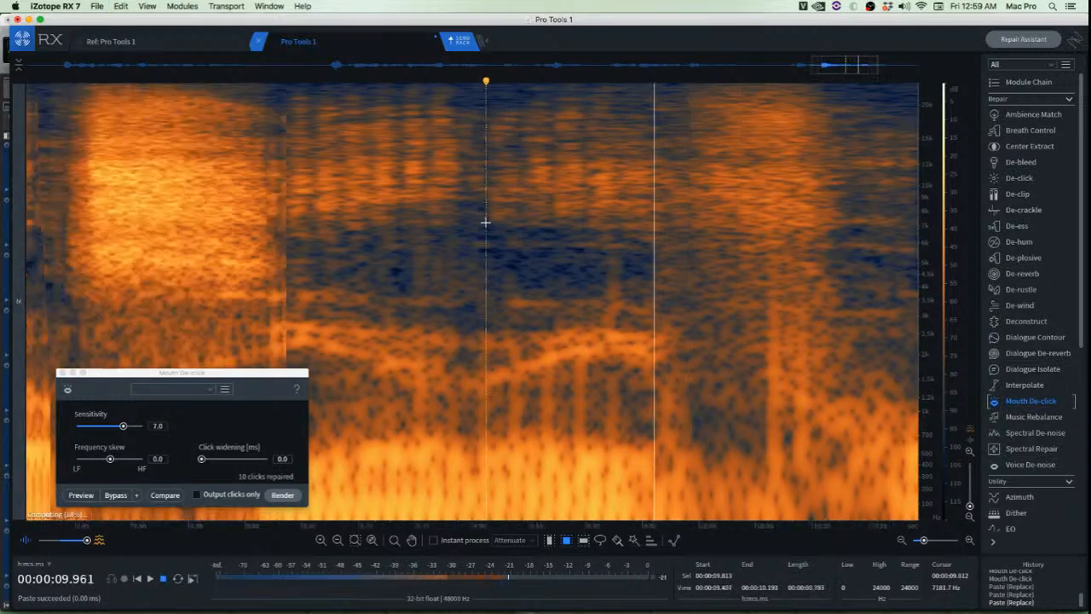
pyautogui.scroll(-4, 485, 224)
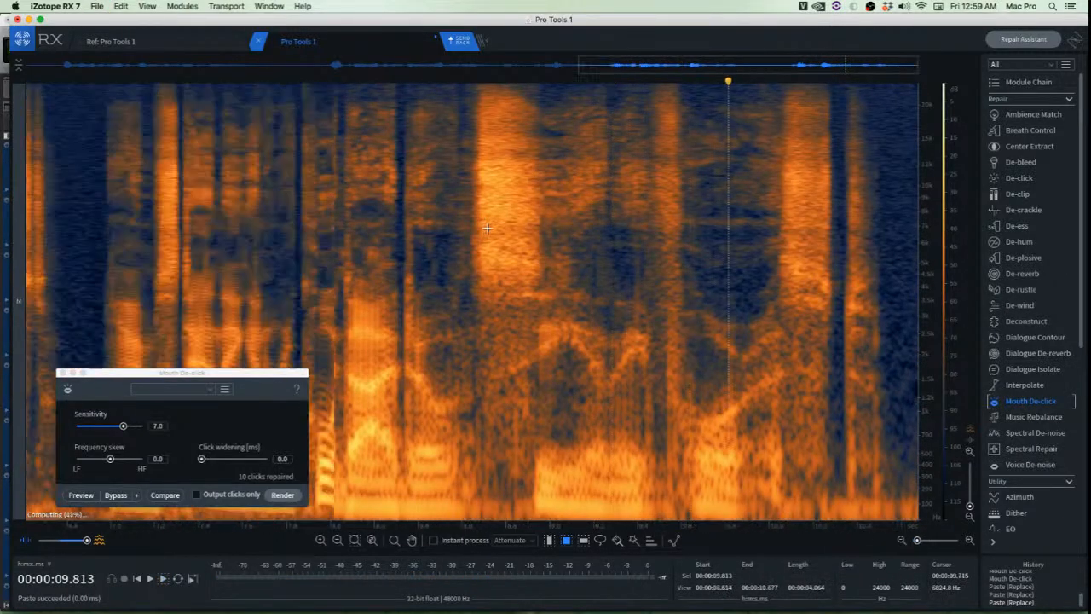
pyautogui.scroll(-2, 487, 227)
pyautogui.click(845, 265)
pyautogui.press('space')
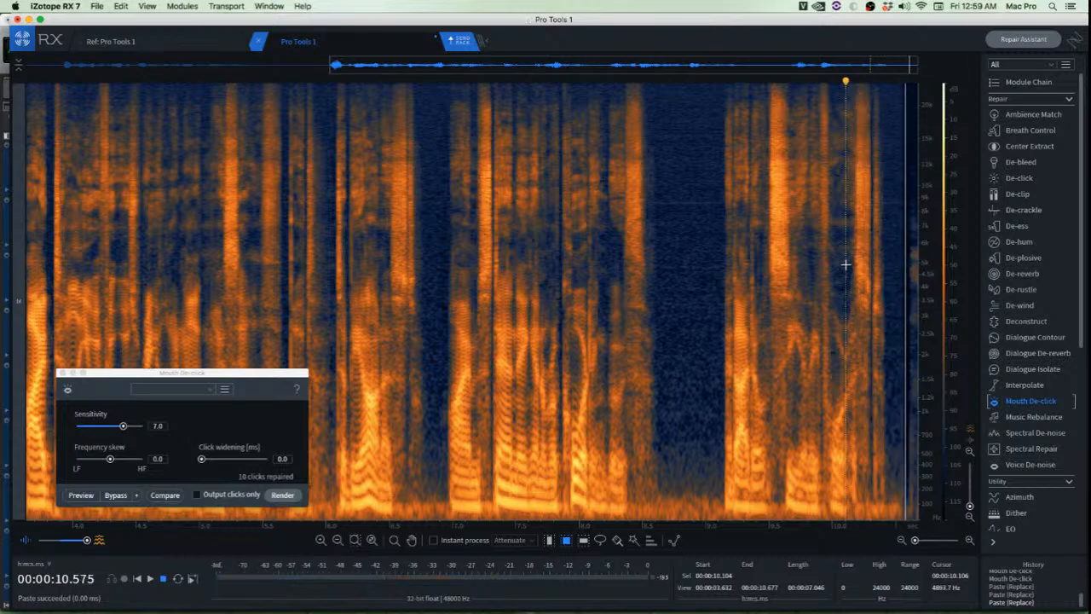
pyautogui.press('space')
# Fill the gap and trailing noise from 10.520 s to the clip's end with Ambience Match
pyautogui.scroll(4, 861, 290)
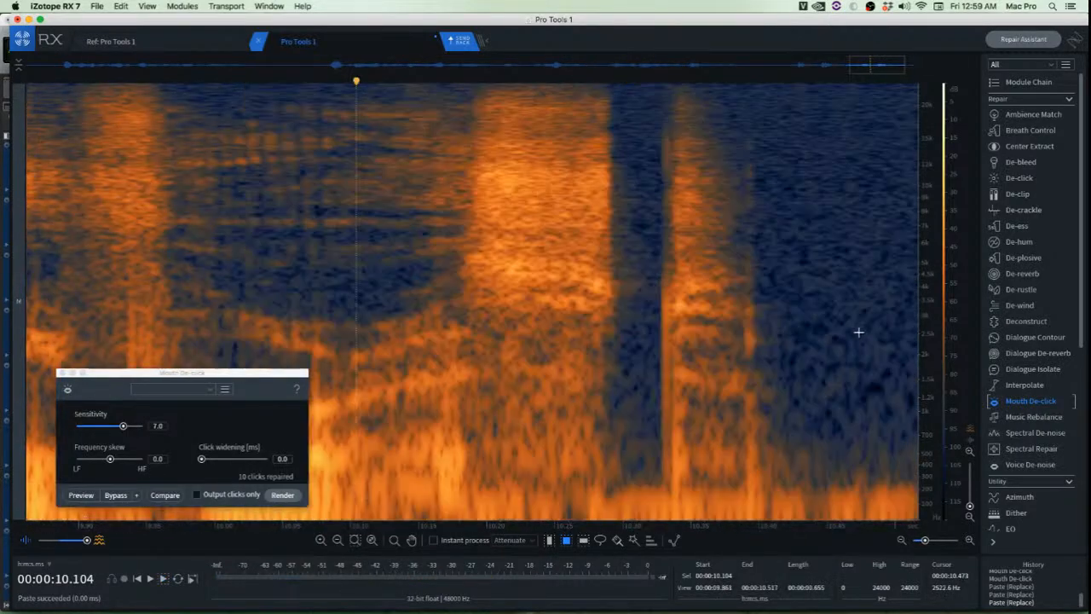
pyautogui.hscroll(3, 400, 515)
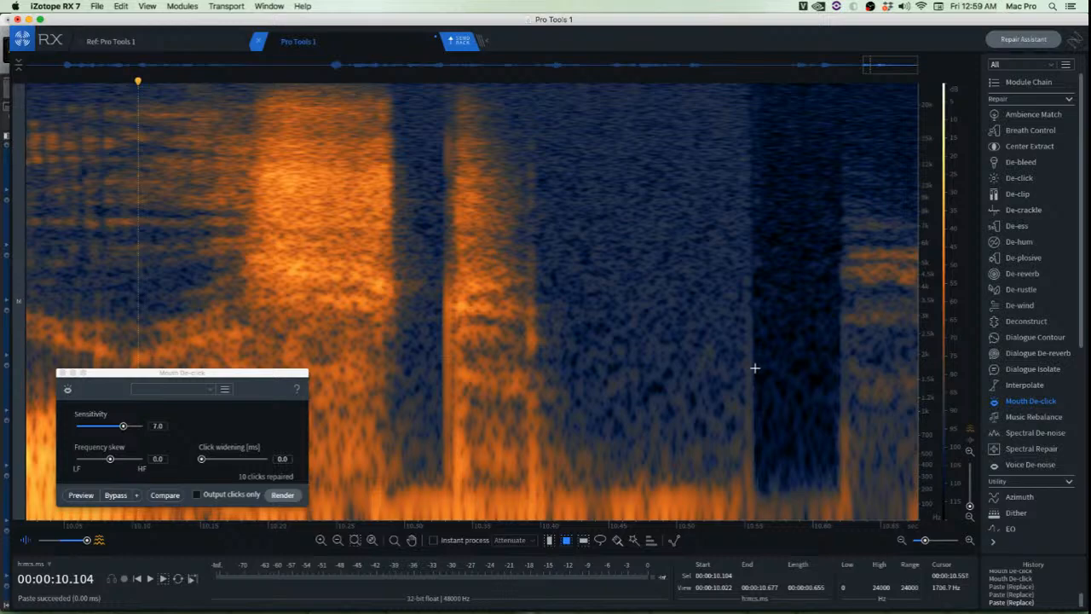
pyautogui.moveTo(703, 325); pyautogui.dragTo(986, 375)
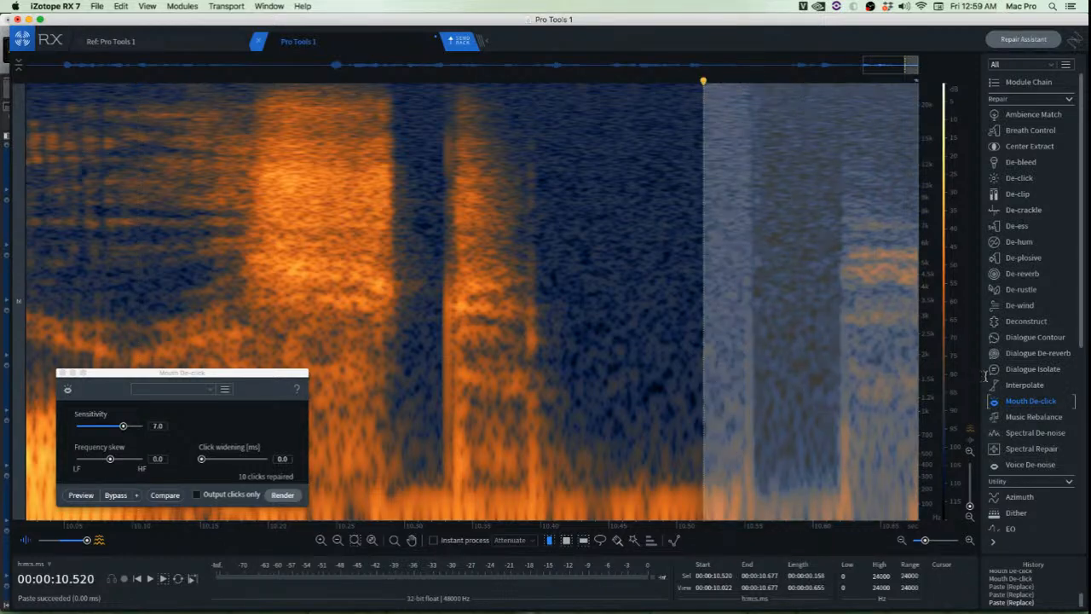
pyautogui.press('super+shift+a')
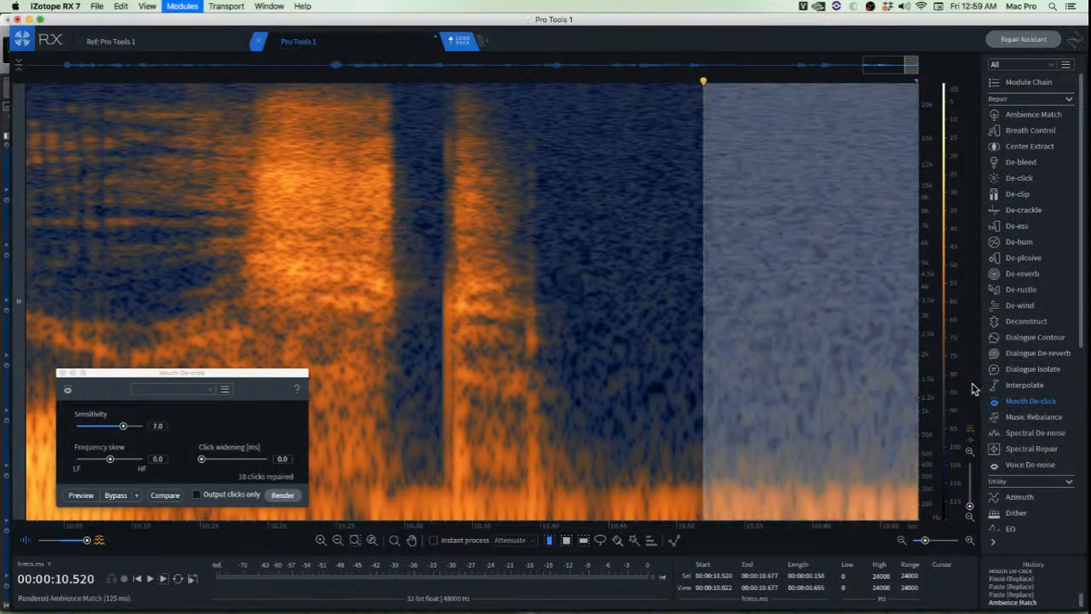
# Play the last word and the filled ending from 10.200 s
pyautogui.click(593, 335)
pyautogui.scroll(-3, 597, 336)
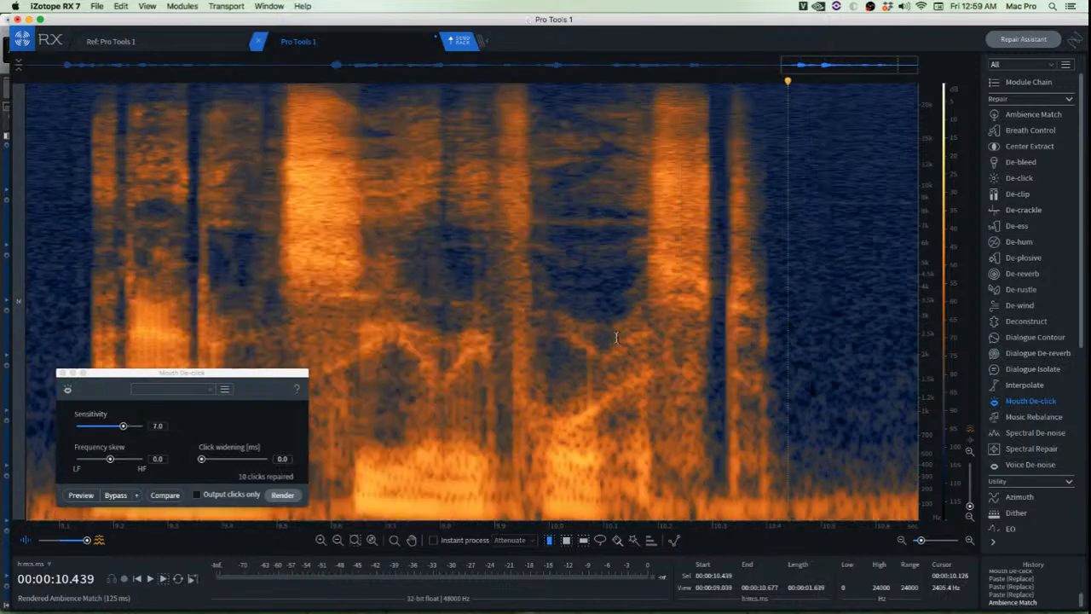
pyautogui.click(600, 262)
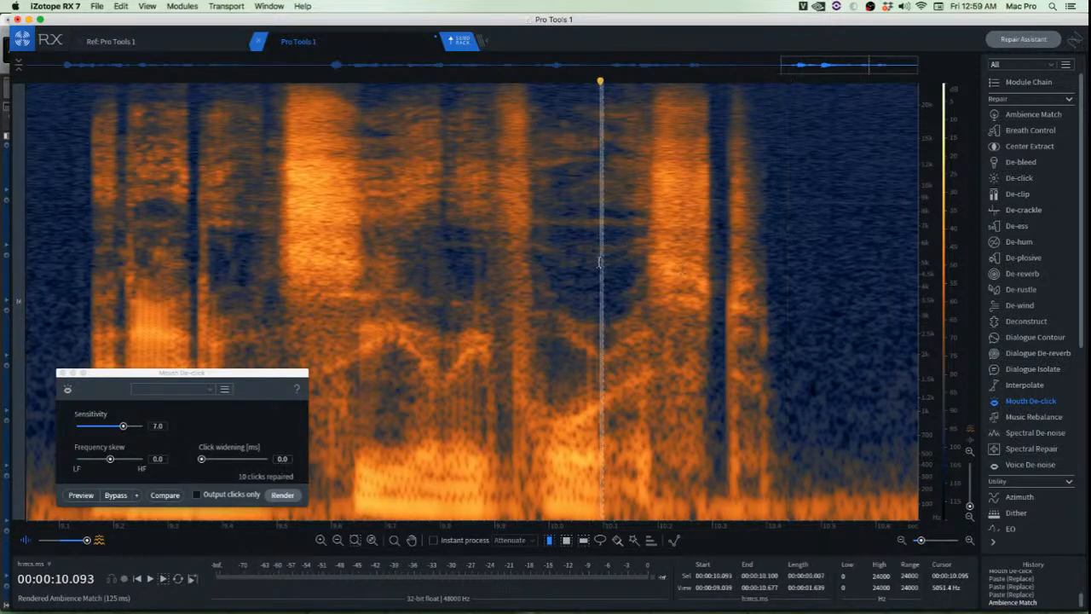
pyautogui.click(657, 270)
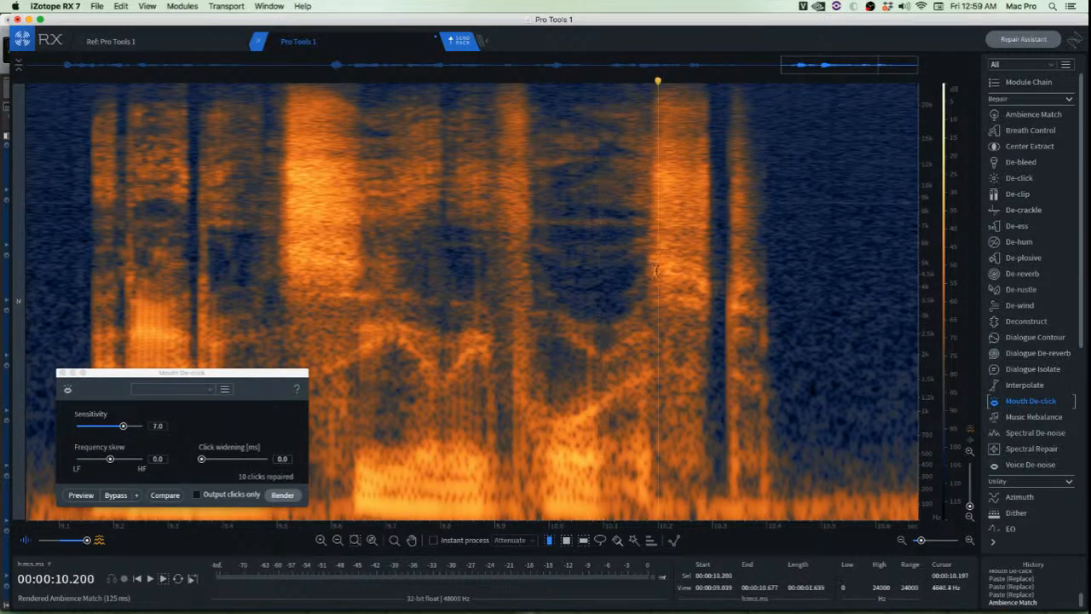
pyautogui.press('space')
# Paste neighbouring room tone over the noise trailing the last word around 10.39–10.40 s, covering both the upper and lower frequencies
pyautogui.scroll(4, 790, 392)
pyautogui.scroll(3, 765, 391)
pyautogui.click(643, 289)
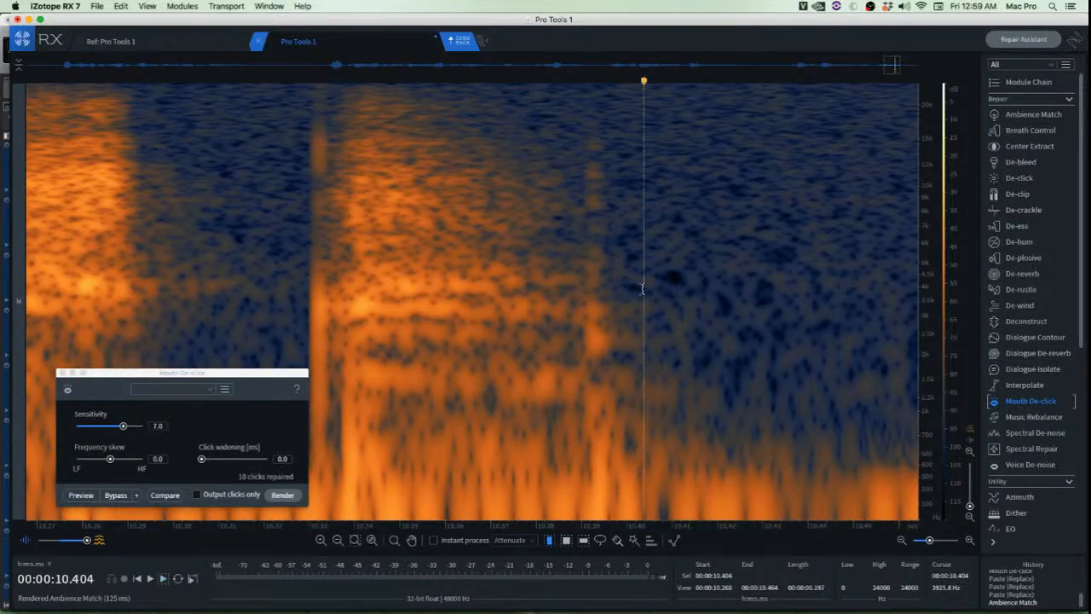
pyautogui.moveTo(608, 117); pyautogui.dragTo(604, 358)
pyautogui.press('super+c')
pyautogui.press('super+v')
pyautogui.click(700, 373)
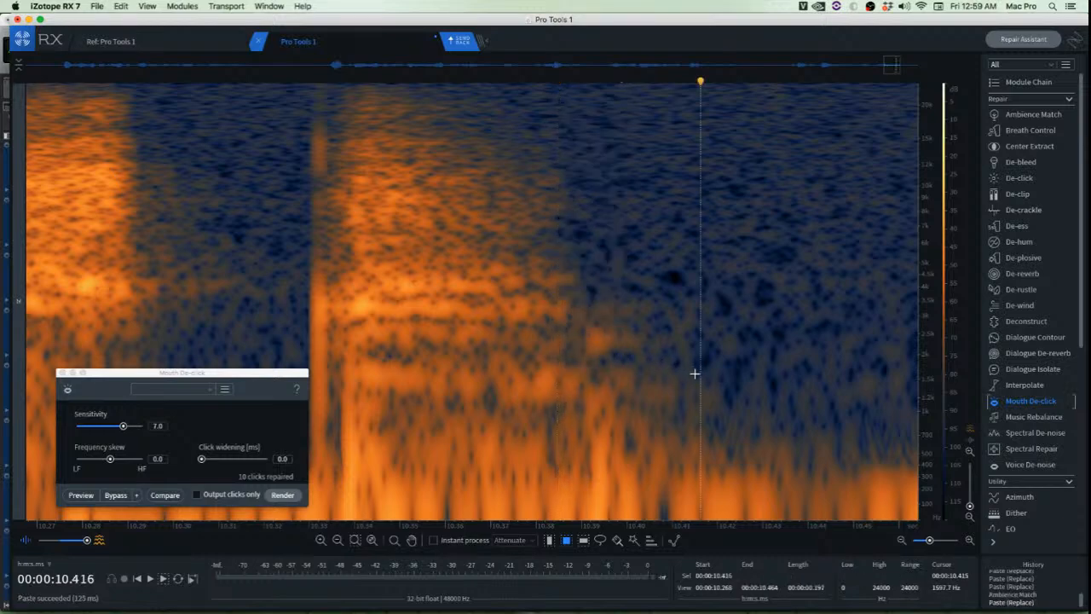
pyautogui.moveTo(629, 311); pyautogui.dragTo(755, 534)
pyautogui.press('super+v')
pyautogui.click(718, 368)
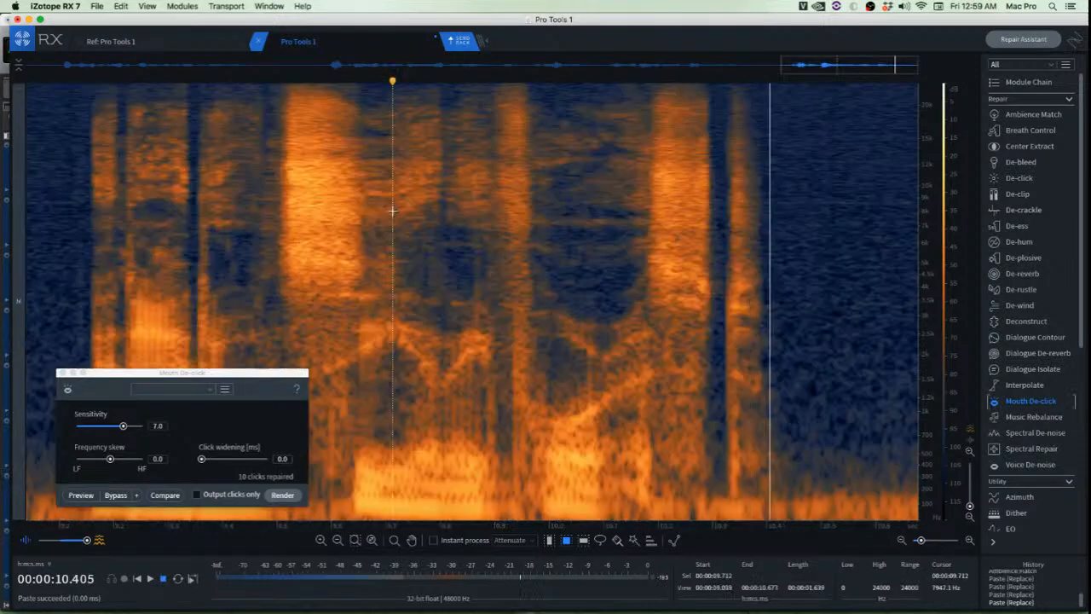
# Finish replaying the repaired ending from 9.712 s and play the whole clip from its start
pyautogui.press('space')
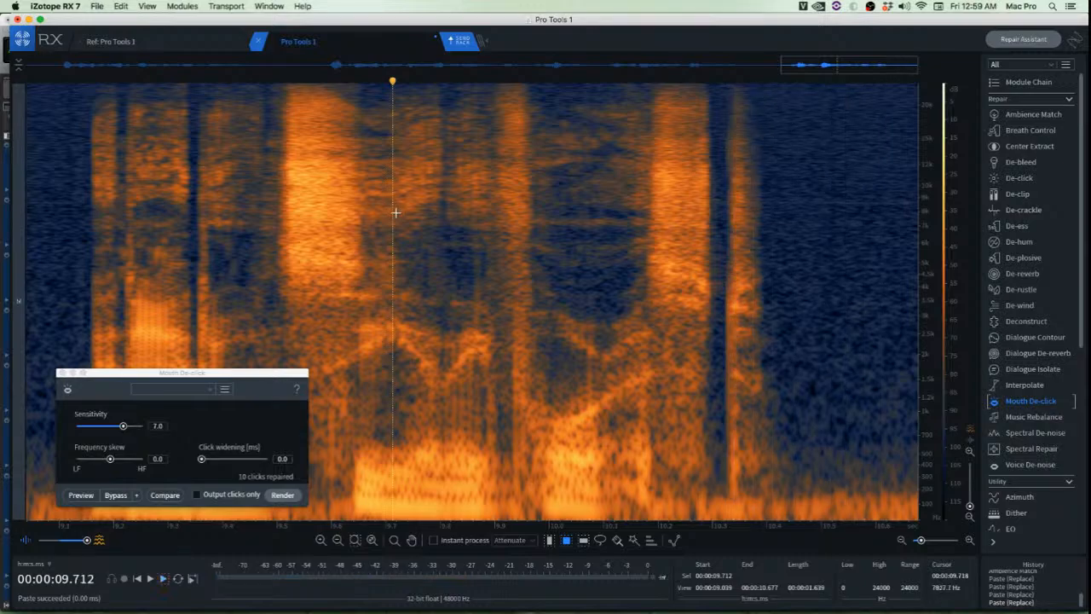
pyautogui.press('Return')
pyautogui.press('space')
pyautogui.scroll(-11, 383, 227)
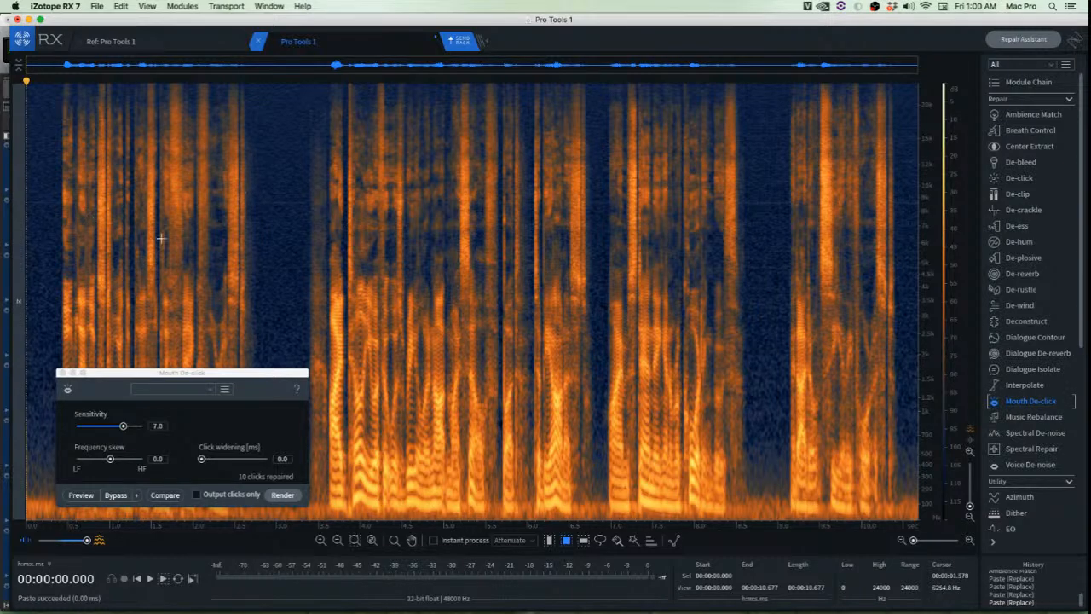
# Isolate and play the low rumble in the pause, selecting 2.751–3.400 s below about 197 Hz
pyautogui.scroll(5, 160, 239)
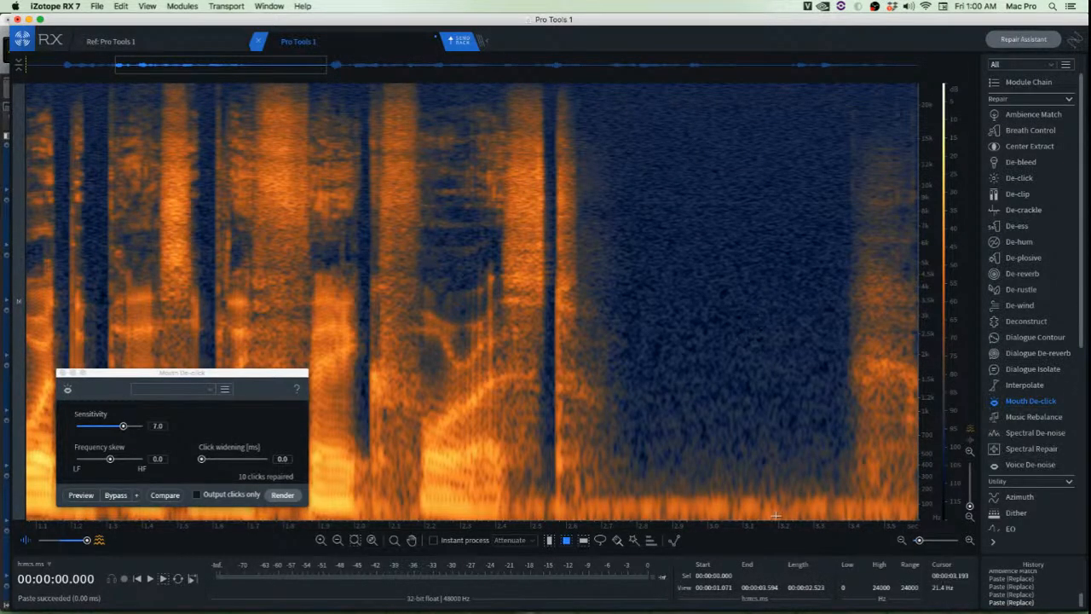
pyautogui.scroll(2, 724, 485)
pyautogui.scroll(-2, 601, 483)
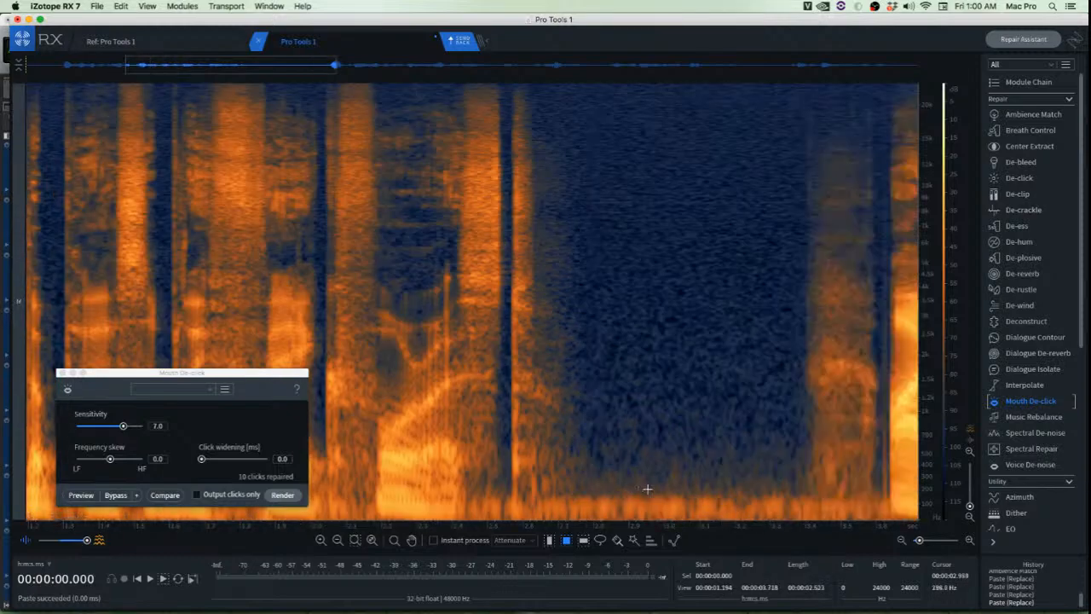
pyautogui.moveTo(601, 480); pyautogui.dragTo(794, 534)
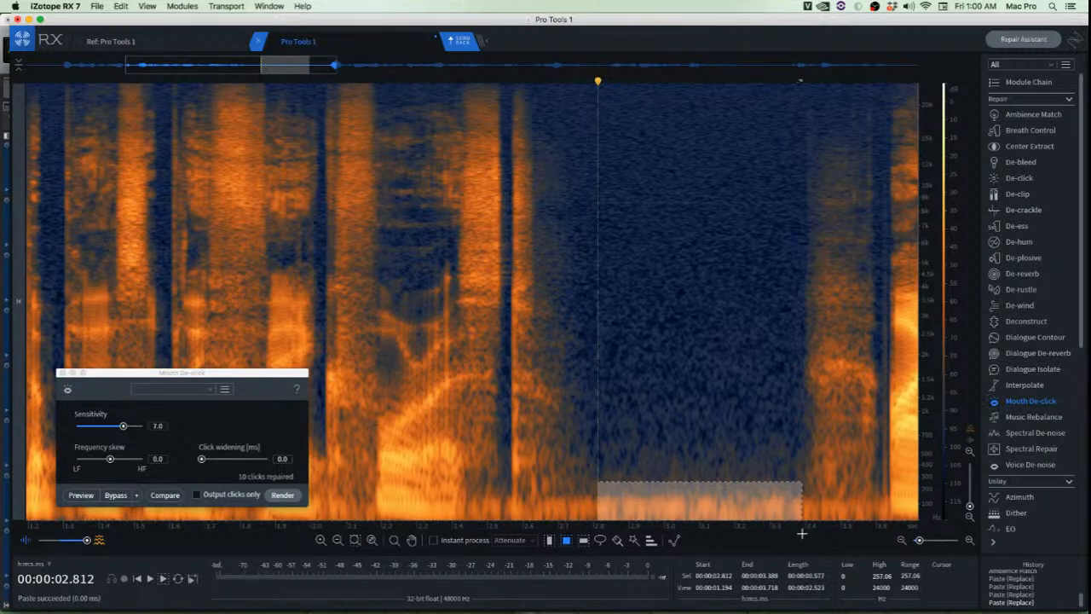
pyautogui.press('space')
pyautogui.click(728, 452)
pyautogui.scroll(1, 728, 452)
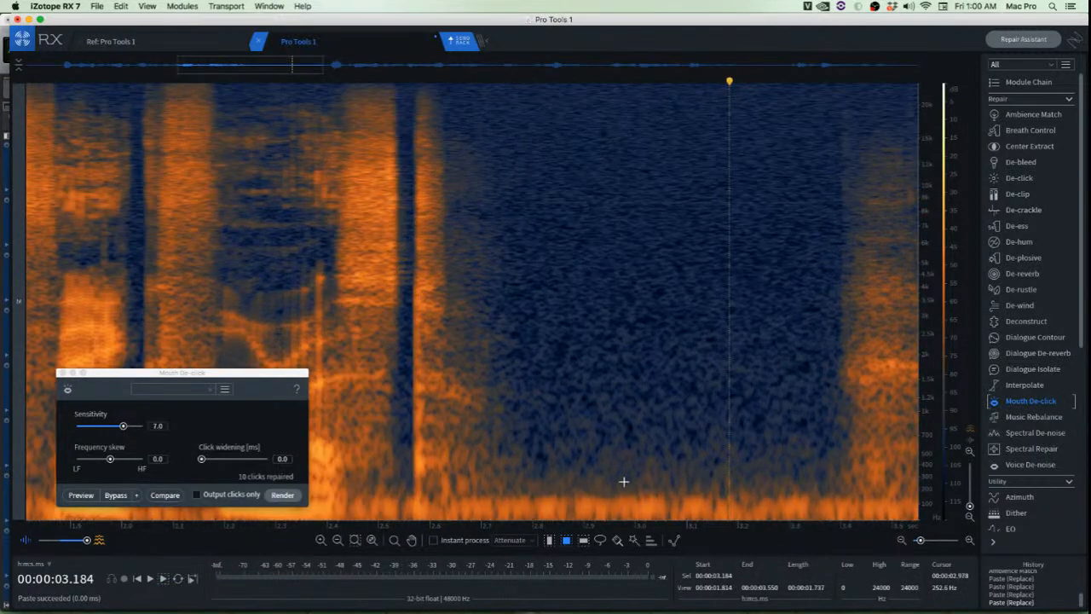
pyautogui.moveTo(508, 489); pyautogui.dragTo(841, 545)
pyautogui.press('space')
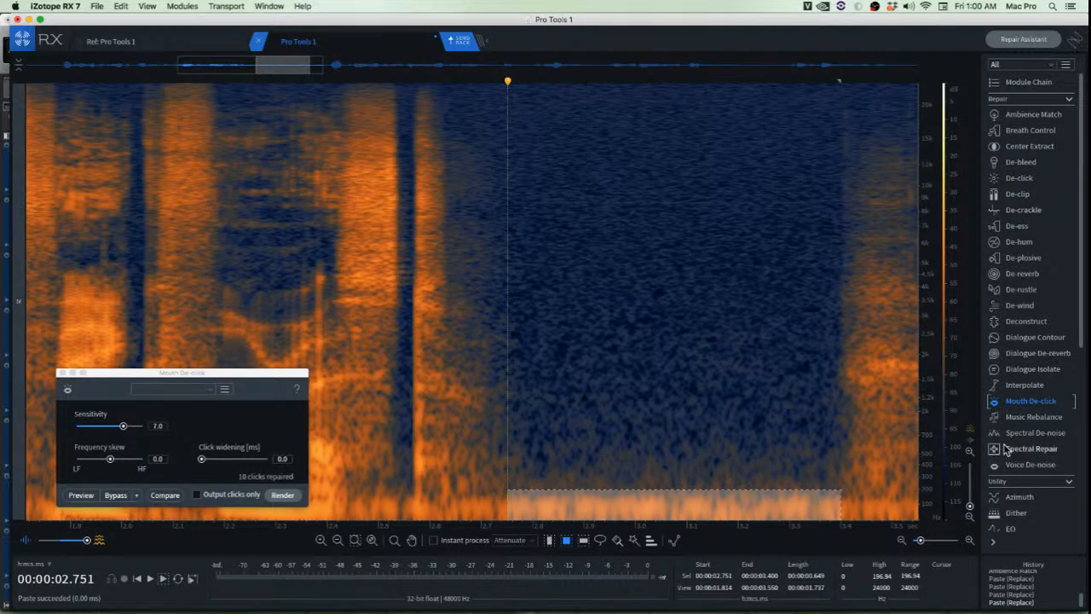
# Replace Mouth De-click with Spectral De-noise, learn its noise profile from the selected rumble and select the entire clip
pyautogui.click(1037, 403)
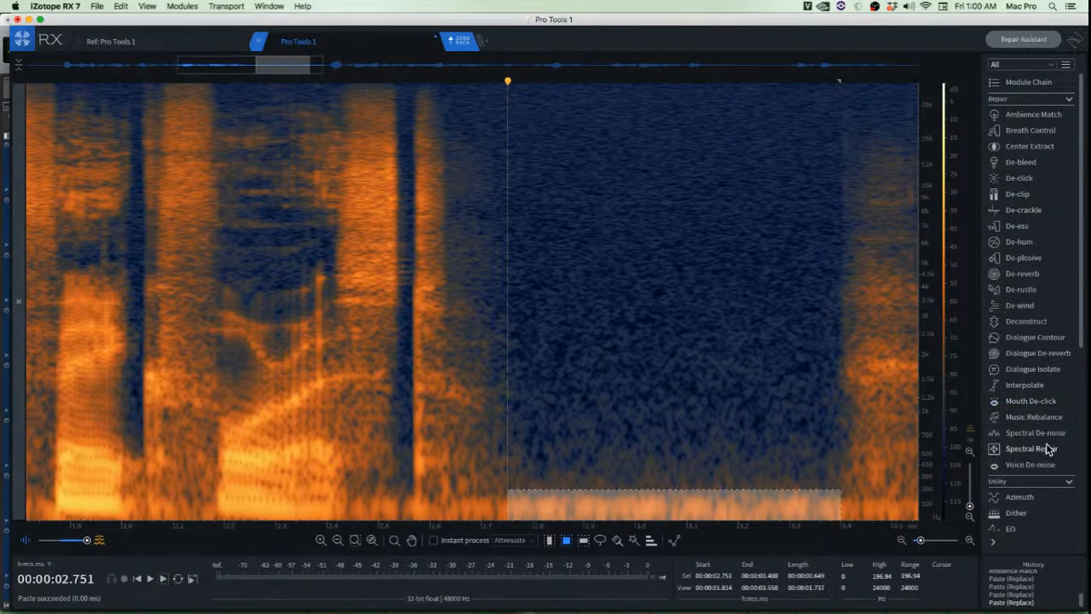
pyautogui.click(1036, 433)
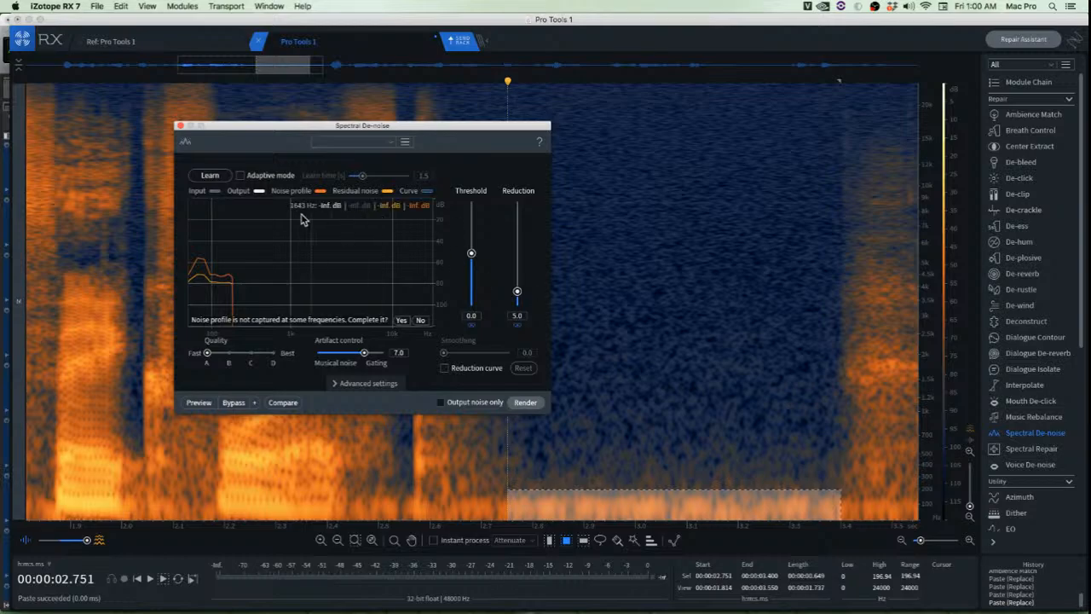
pyautogui.click(213, 175)
pyautogui.scroll(-2, 641, 358)
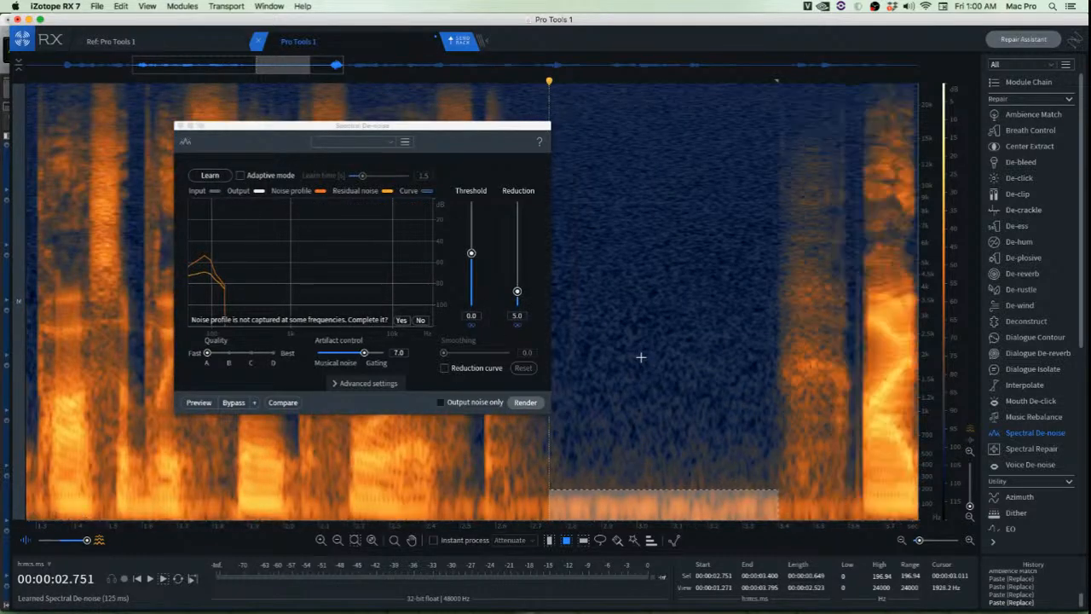
pyautogui.press('super+a')
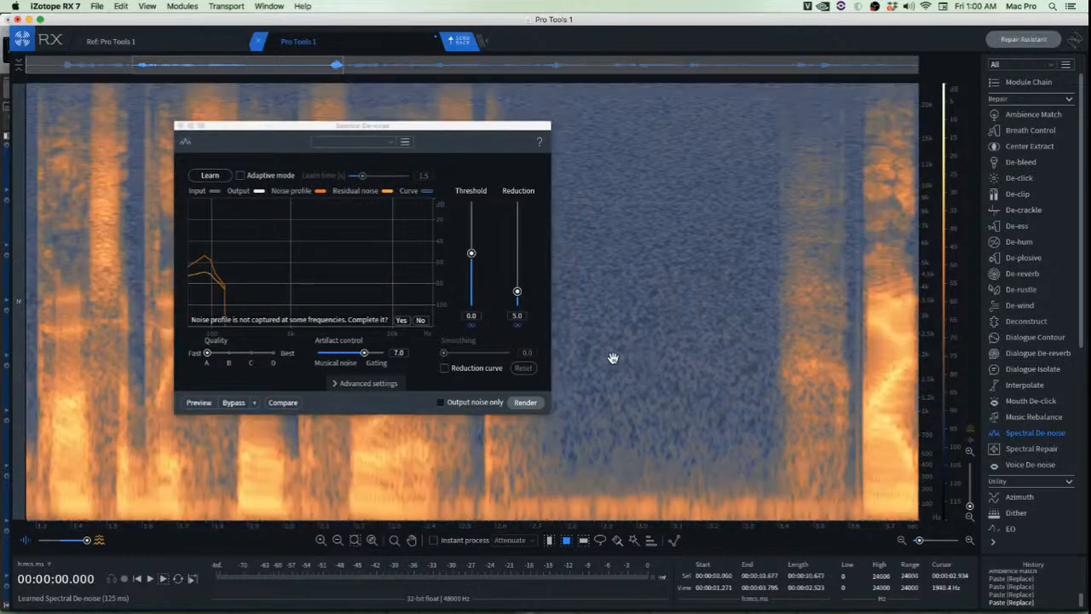
# Try a Spectral De-noise render, undo it, and set the noise reduction to 8.1 dB while previewing the clip
pyautogui.click(526, 402)
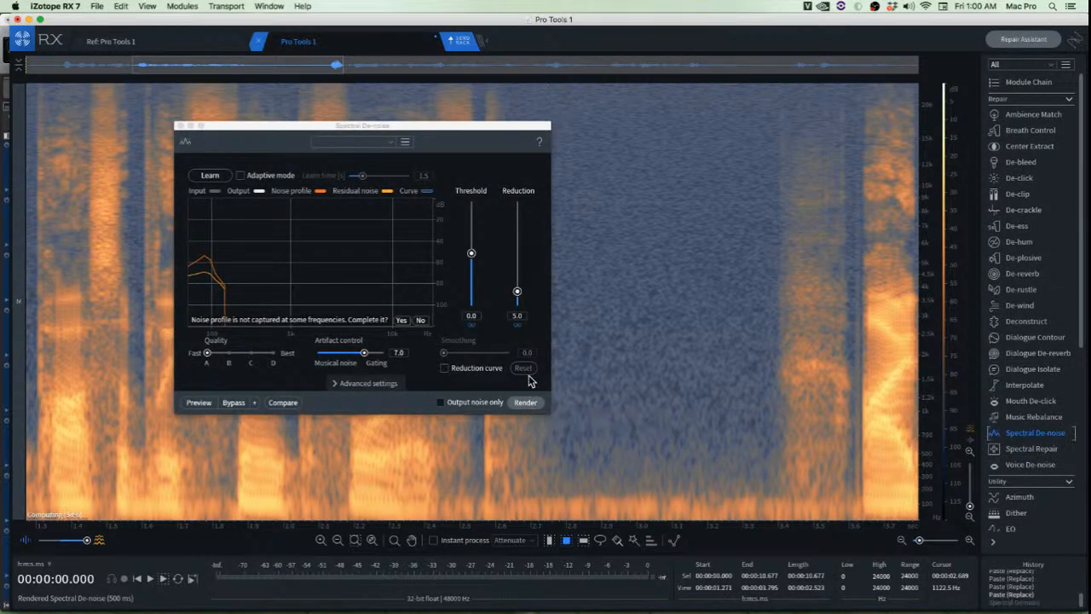
pyautogui.click(209, 400)
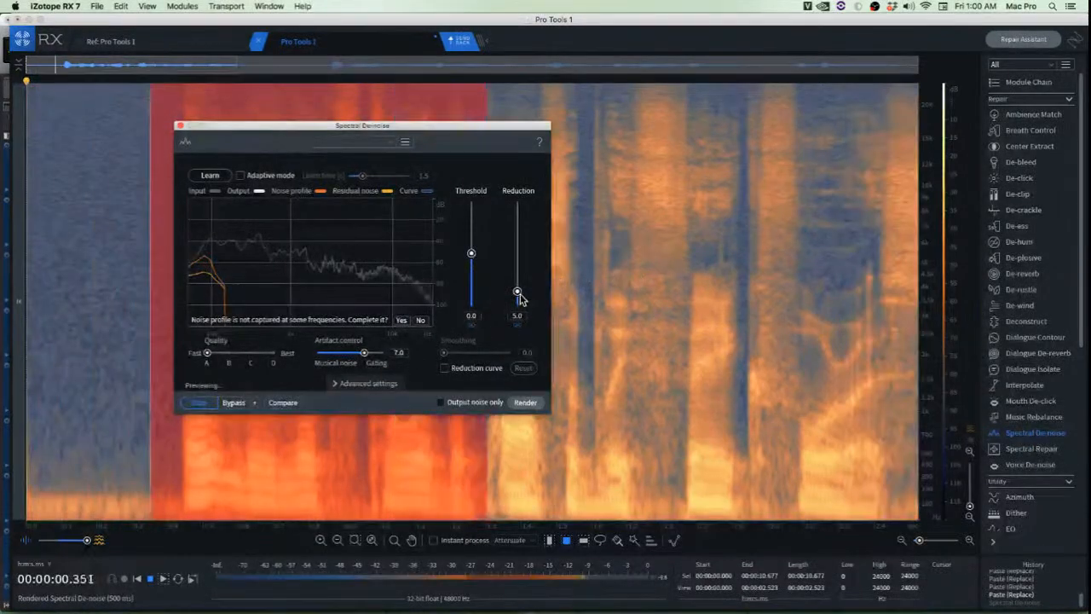
pyautogui.moveTo(518, 291); pyautogui.dragTo(522, 284)
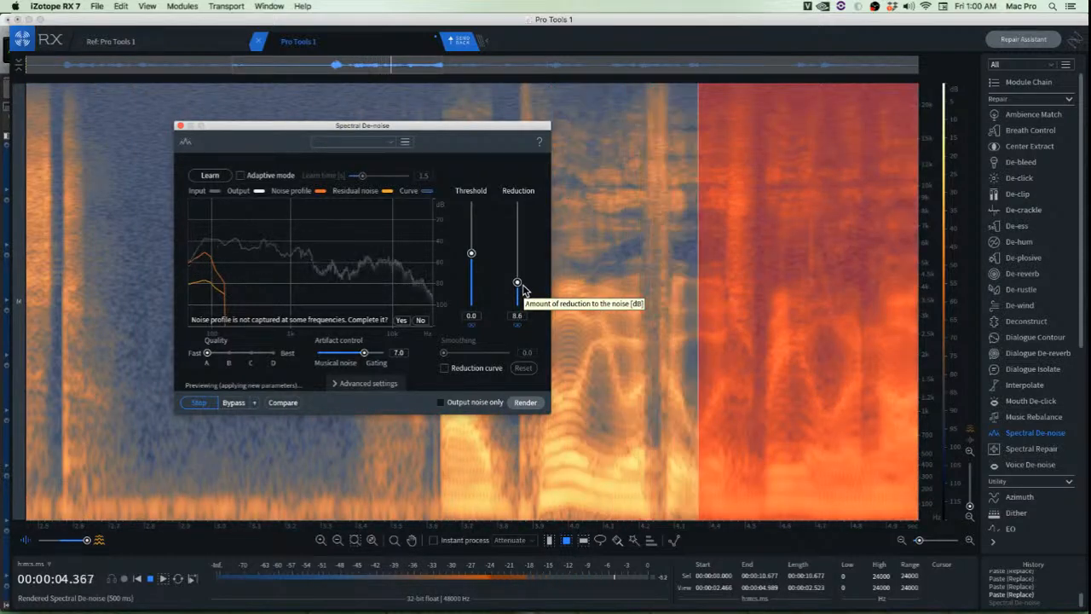
pyautogui.moveTo(523, 286); pyautogui.dragTo(524, 289)
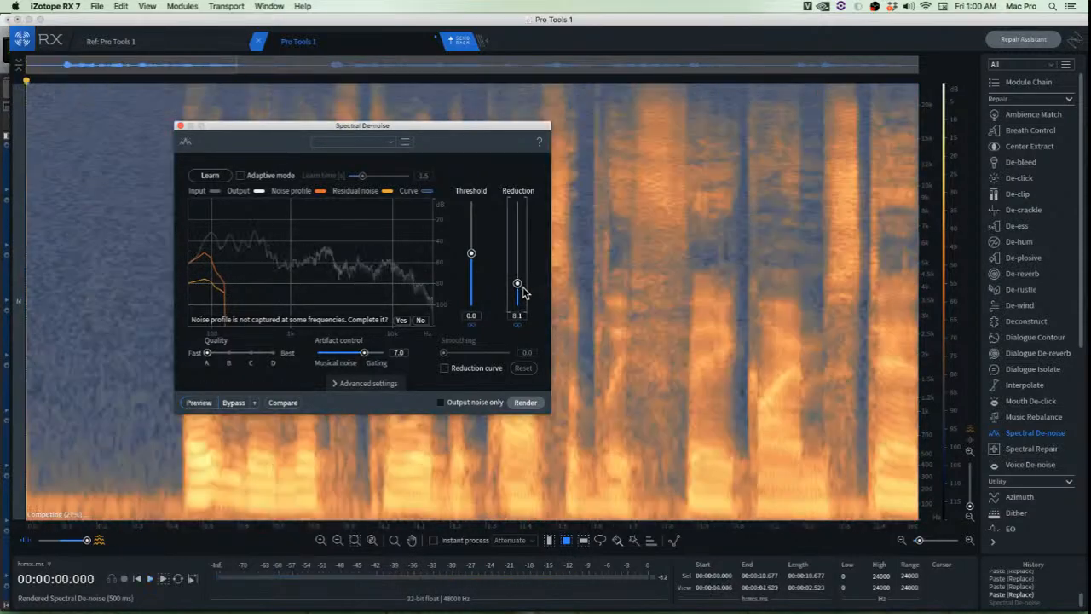
# Try rendering Spectral De-noise over the entire clip at 8.1 dB reduction, play the start and undo the render
pyautogui.click(528, 403)
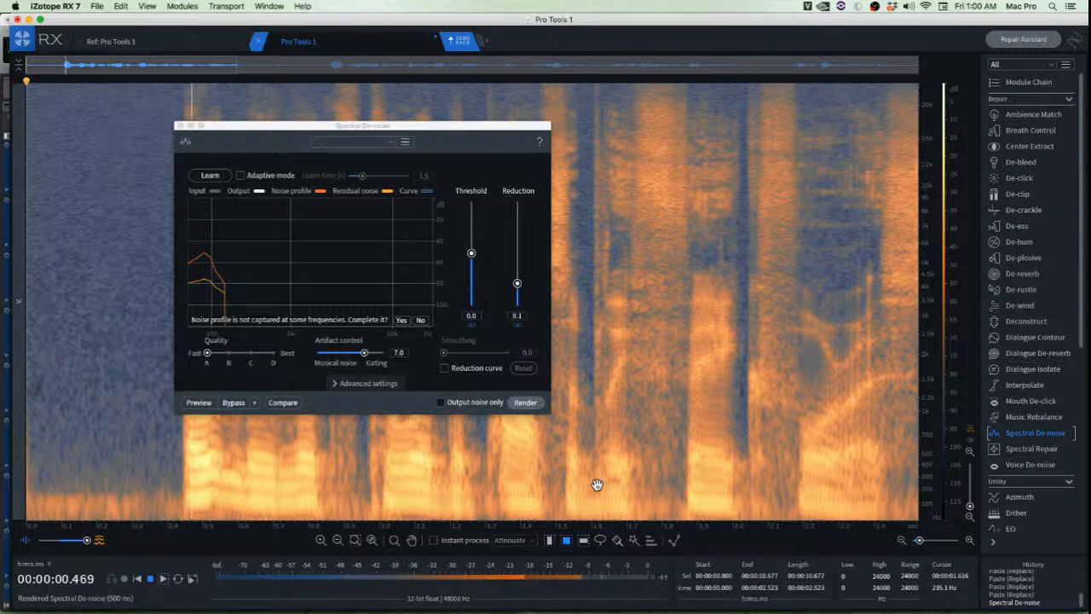
pyautogui.press('space')
pyautogui.press('super+z')
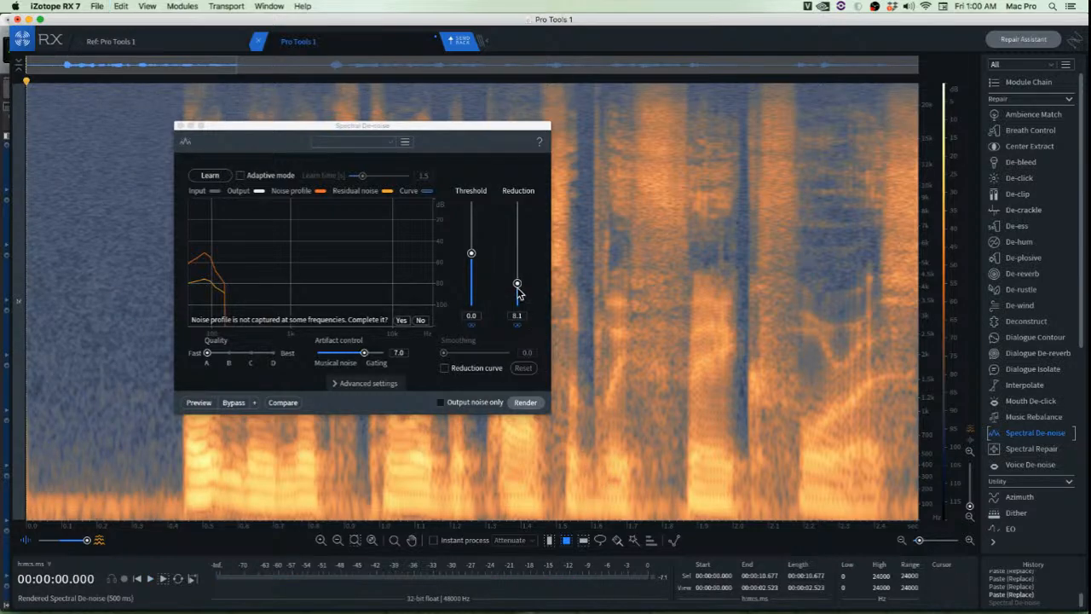
# Raise the Spectral De-noise reduction to 11.3 dB while previewing and render it over the entire clip
pyautogui.moveTo(518, 289); pyautogui.dragTo(516, 280)
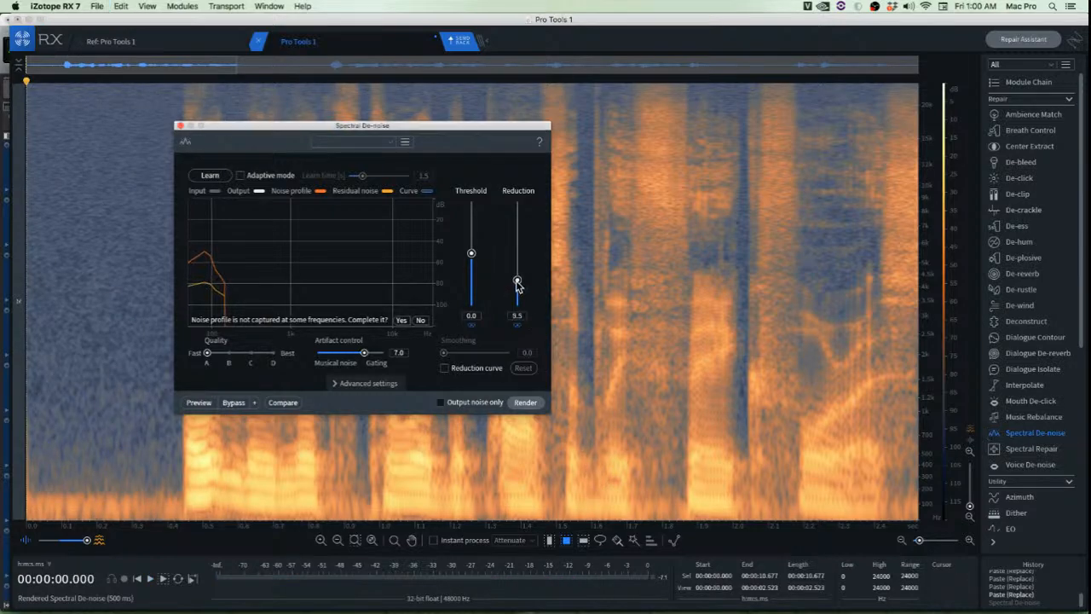
pyautogui.click(200, 402)
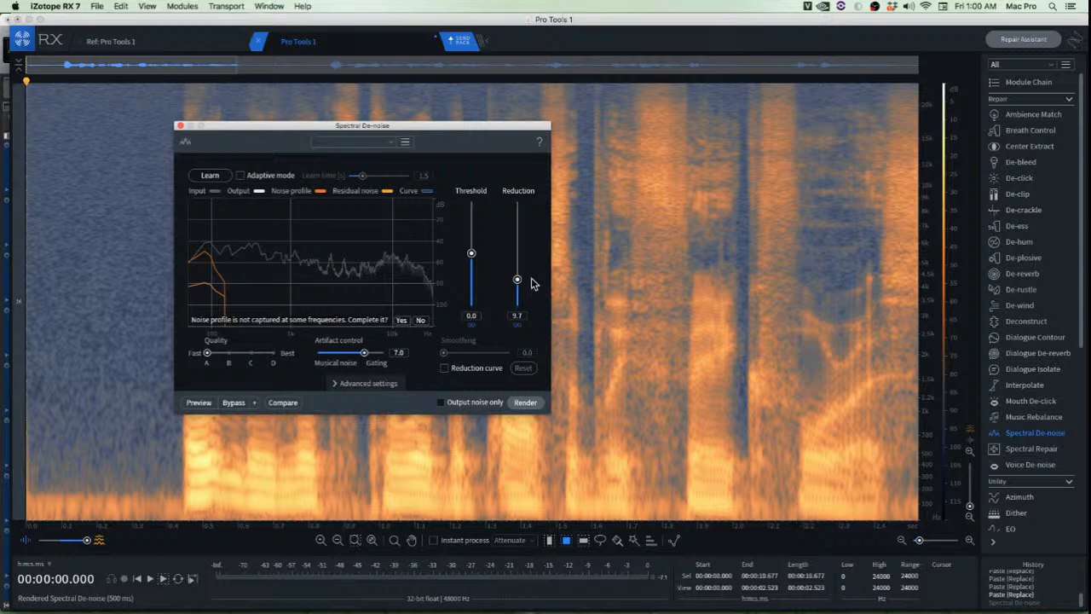
pyautogui.moveTo(517, 279); pyautogui.dragTo(517, 271)
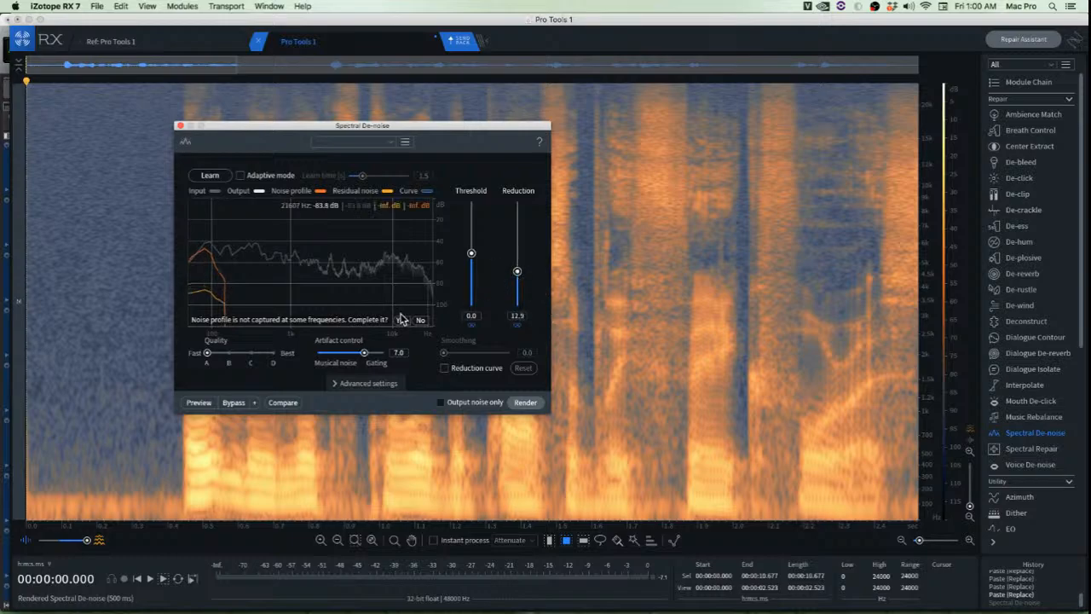
pyautogui.click(198, 402)
pyautogui.click(197, 403)
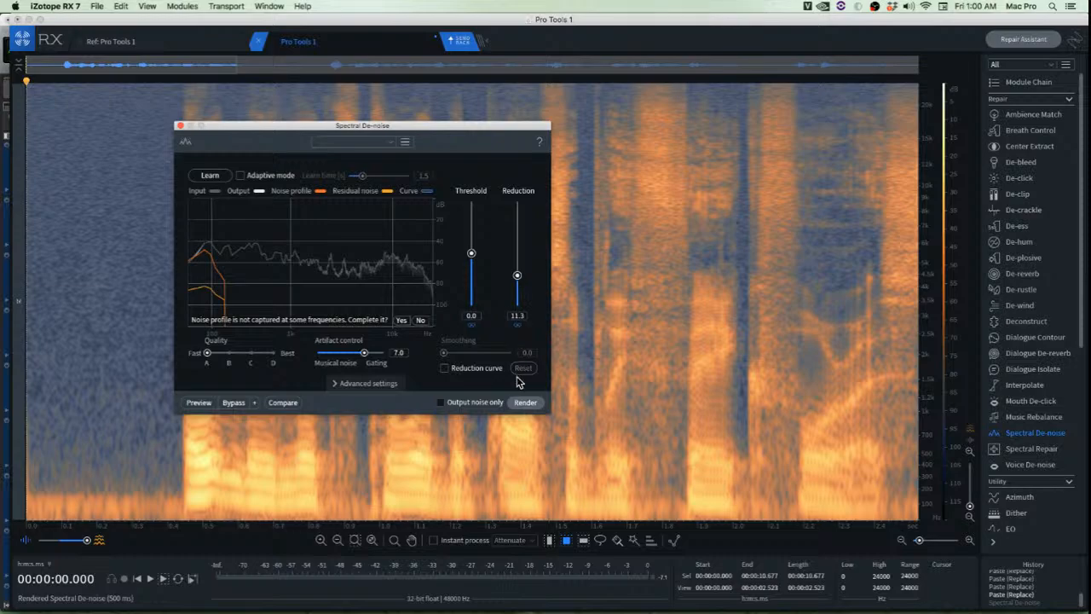
pyautogui.click(525, 403)
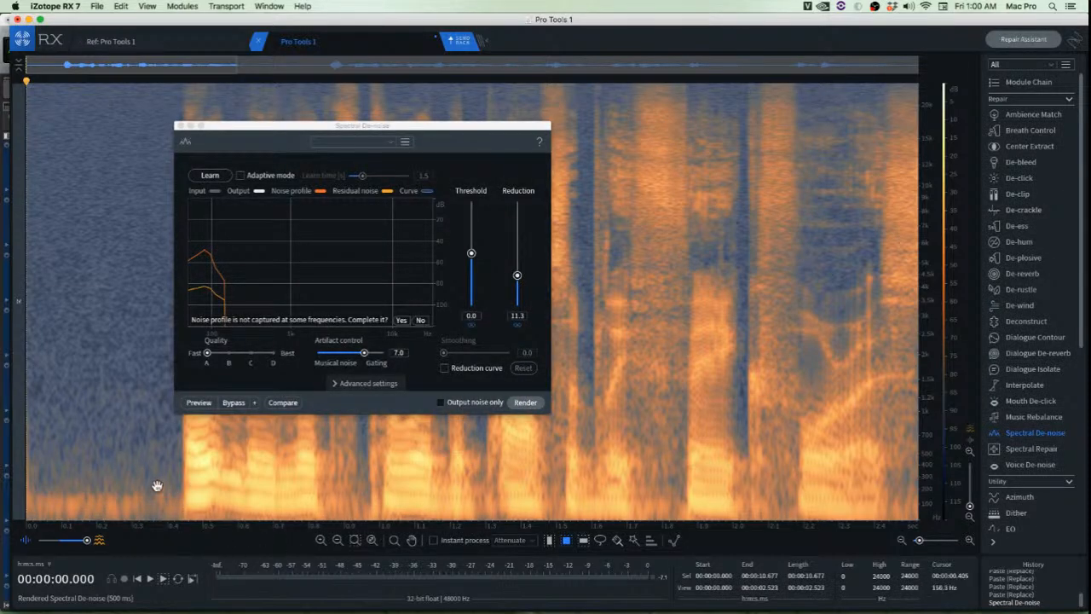
# Attenuate the remaining rumble in the opening pause from 0 to 0.319 s below about 189 Hz and play the result
pyautogui.click(86, 469)
pyautogui.moveTo(138, 492); pyautogui.dragTo(2, 522)
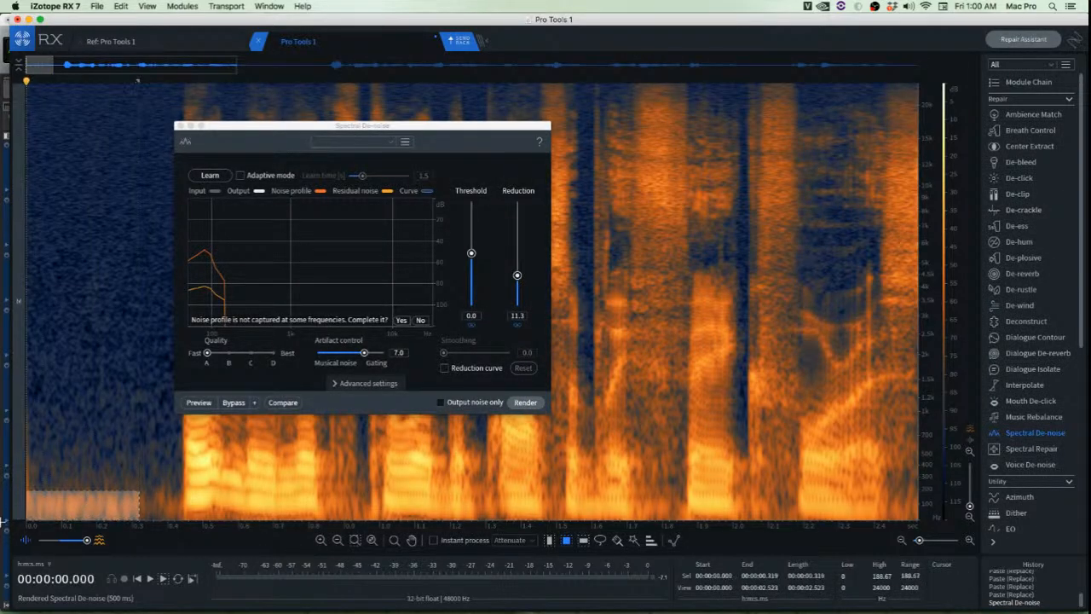
pyautogui.click(271, 489)
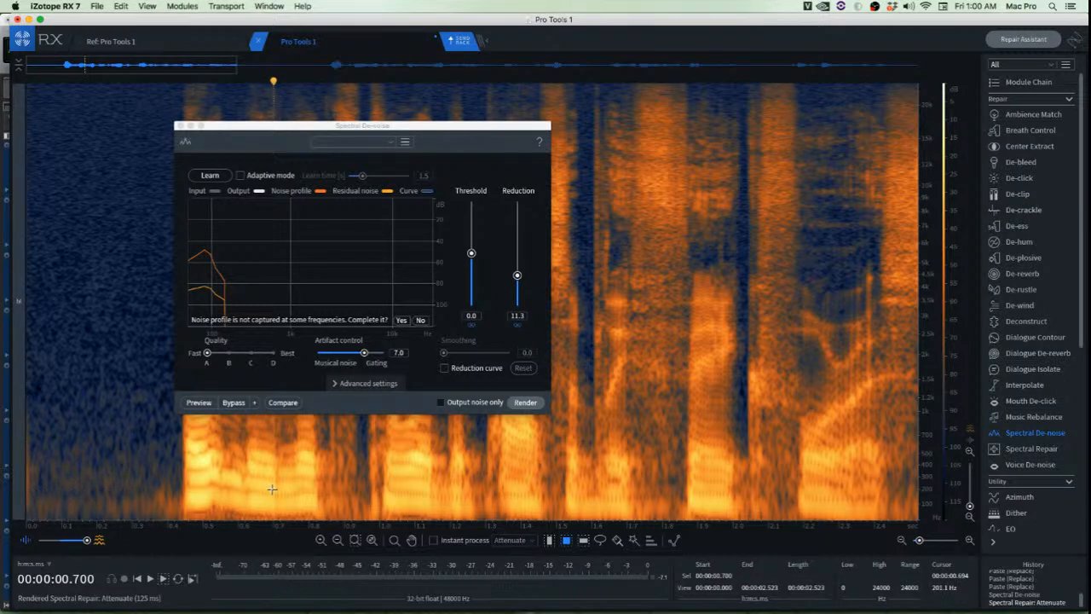
pyautogui.press('space')
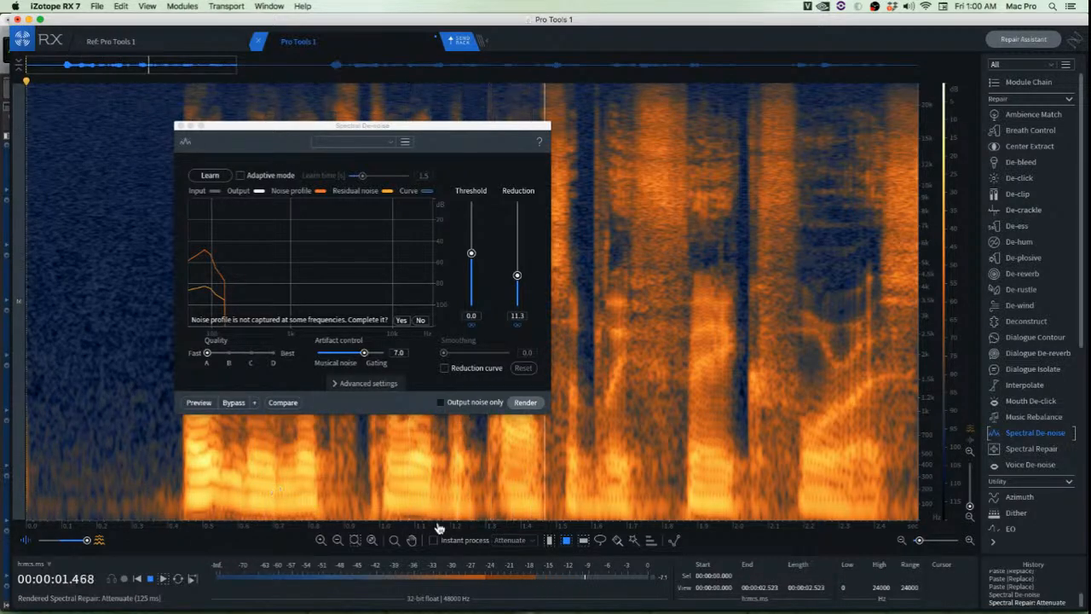
# Close Spectral De-noise and send the cleaned clip back to Pro Tools
pyautogui.scroll(-5, 604, 391)
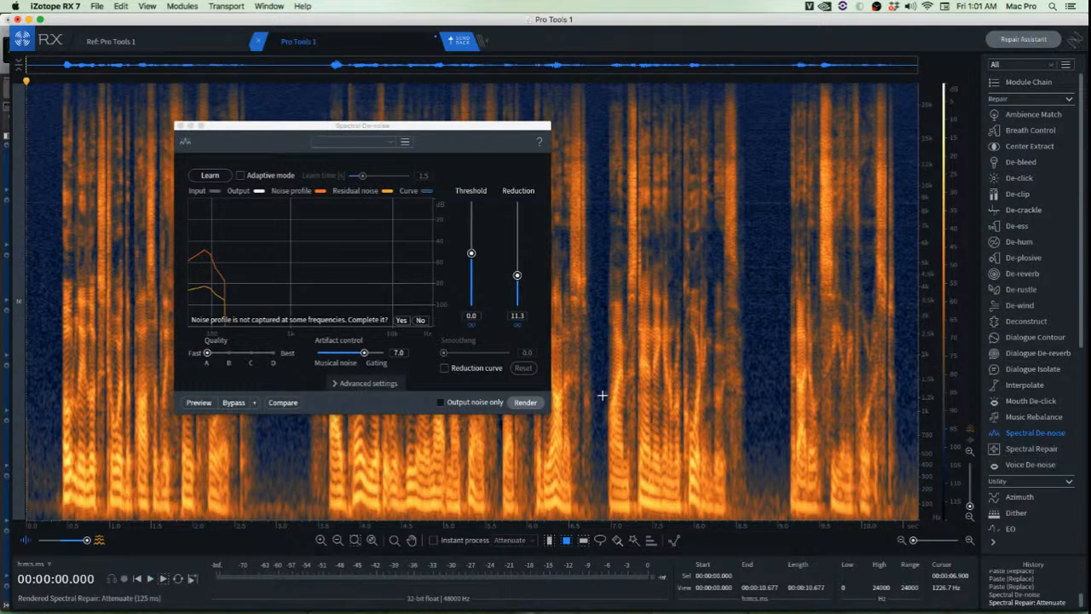
pyautogui.click(179, 125)
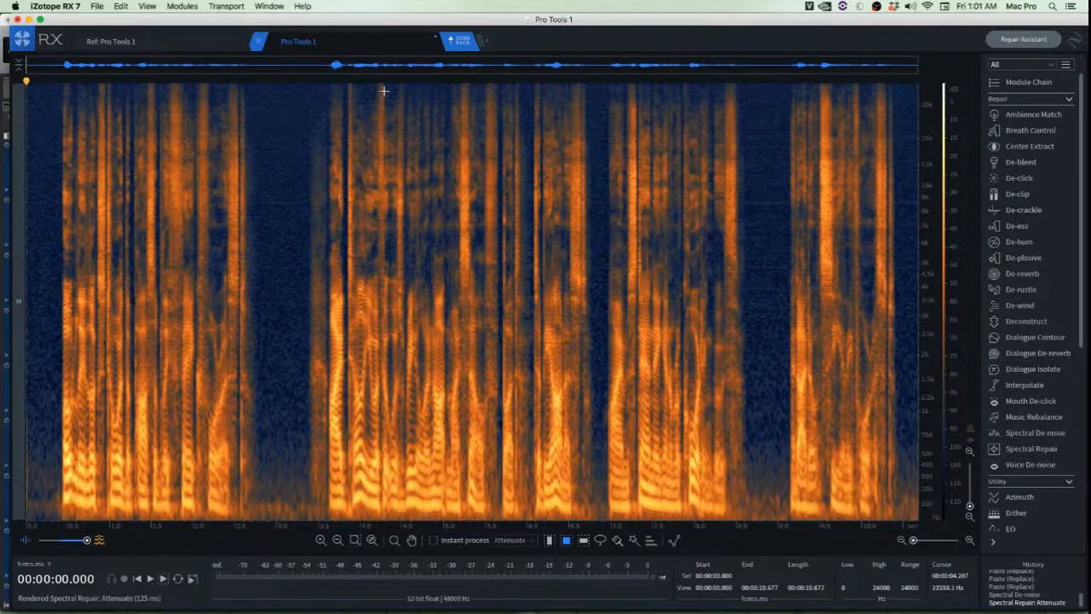
pyautogui.click(460, 41)
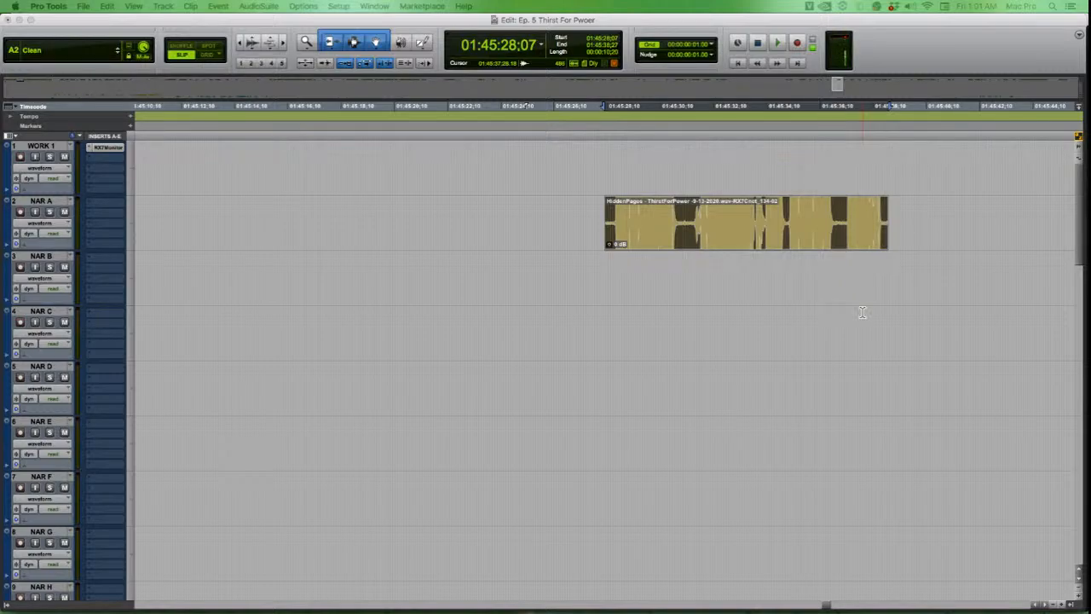
# Play the returned NAR A clip from 01:45:28;07 and look through the dialogue tracks for the following clips
pyautogui.press('r')
pyautogui.press('r')
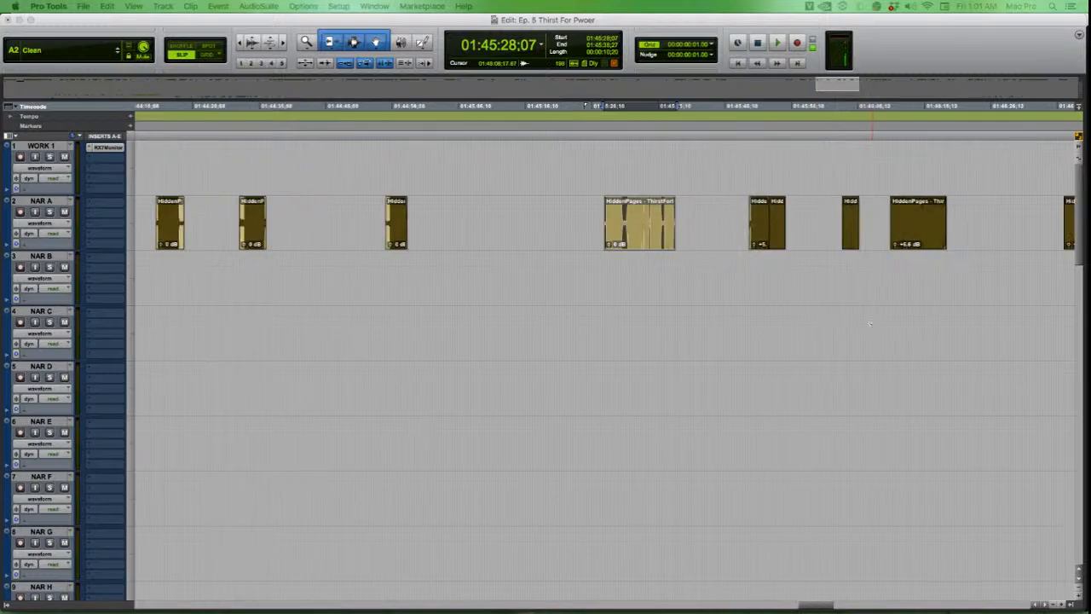
pyautogui.scroll(-9, 873, 333)
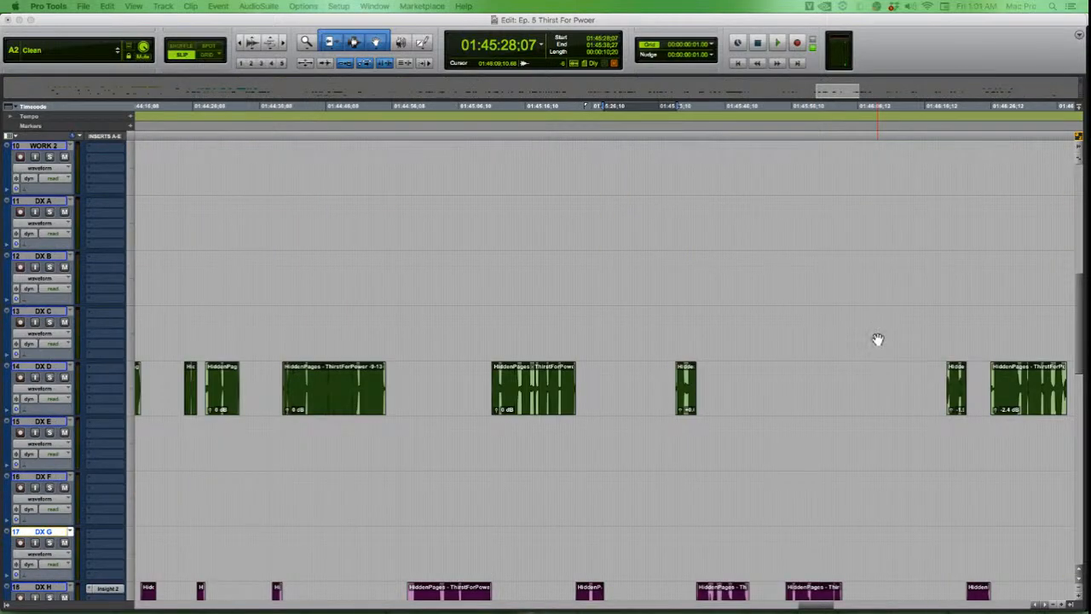
pyautogui.scroll(9, 878, 339)
pyautogui.press('space')
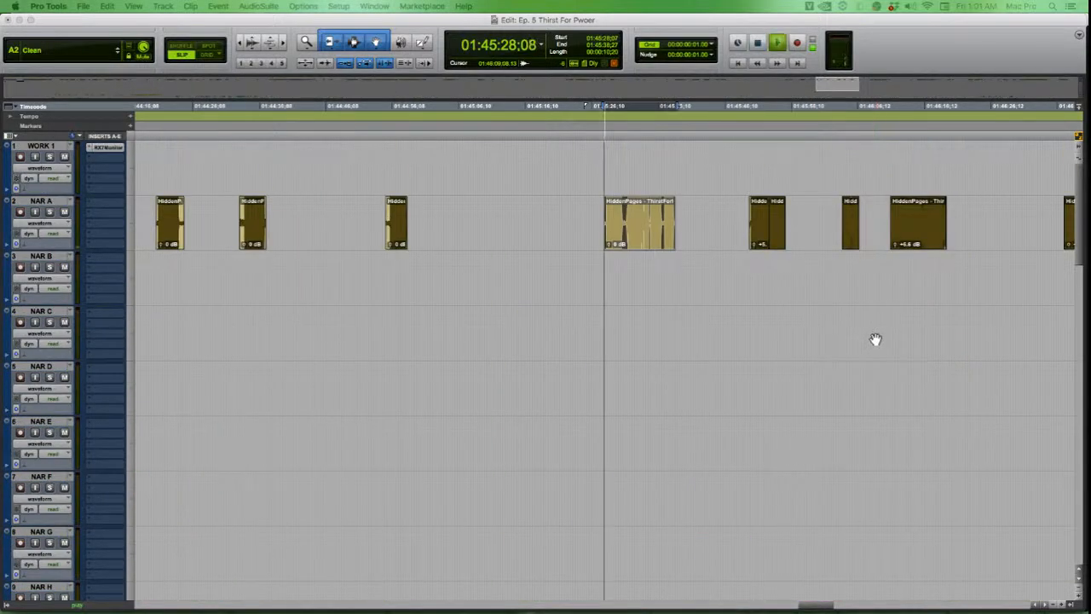
pyautogui.scroll(-10, 692, 341)
pyautogui.scroll(2, 671, 341)
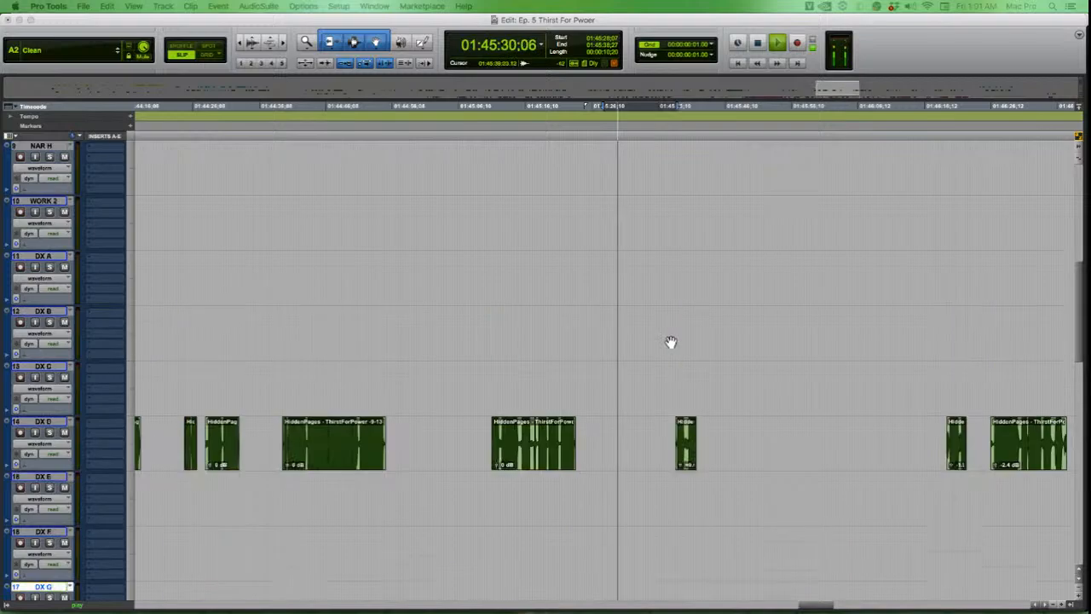
pyautogui.scroll(8, 669, 341)
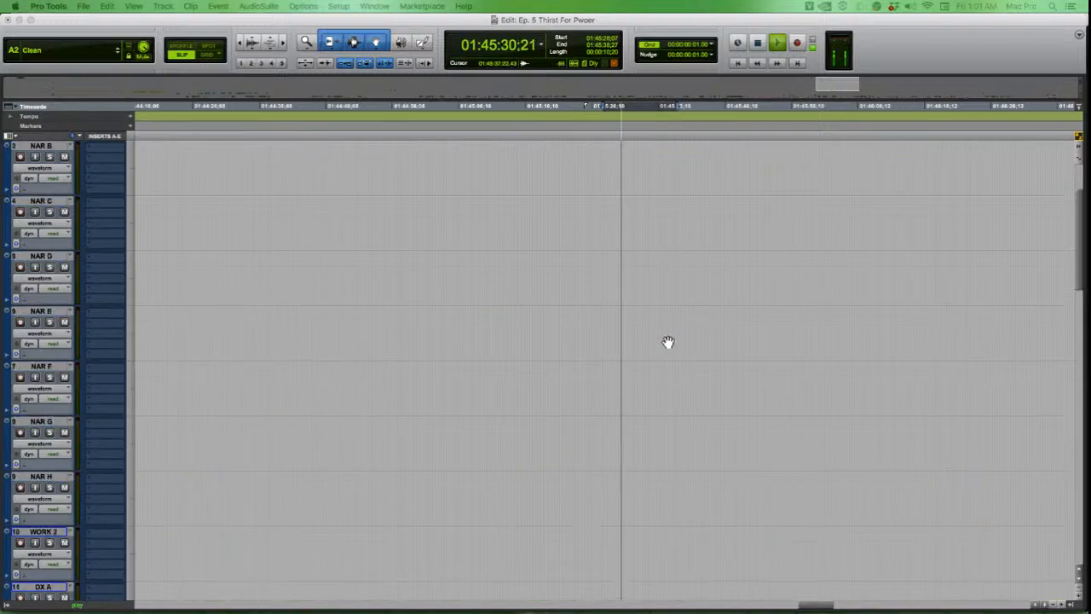
# Play the end of the NAR A clip from 01:45:37;17 and select the next clip on DX D at 01:45:38;27
pyautogui.click(667, 265)
pyautogui.press('t')
pyautogui.press('t')
pyautogui.press('space')
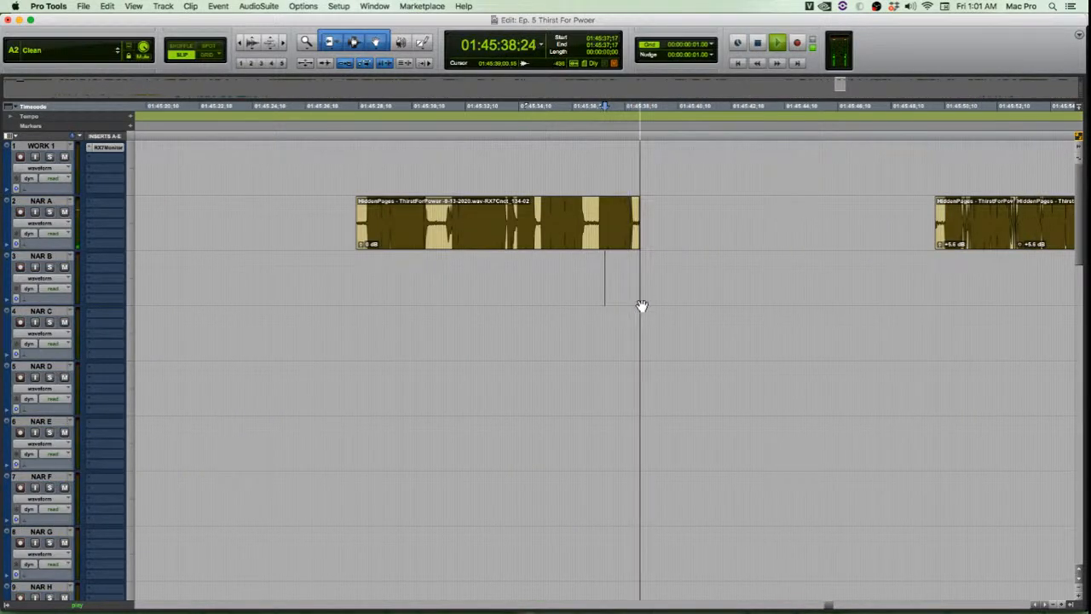
pyautogui.scroll(-11, 642, 306)
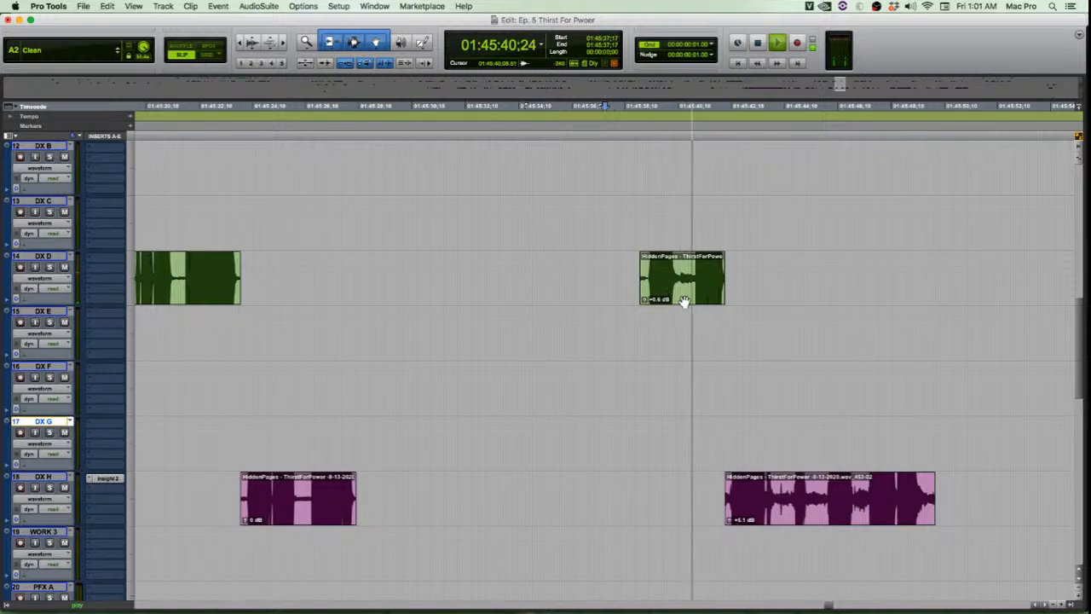
pyautogui.click(684, 301)
pyautogui.press('space')
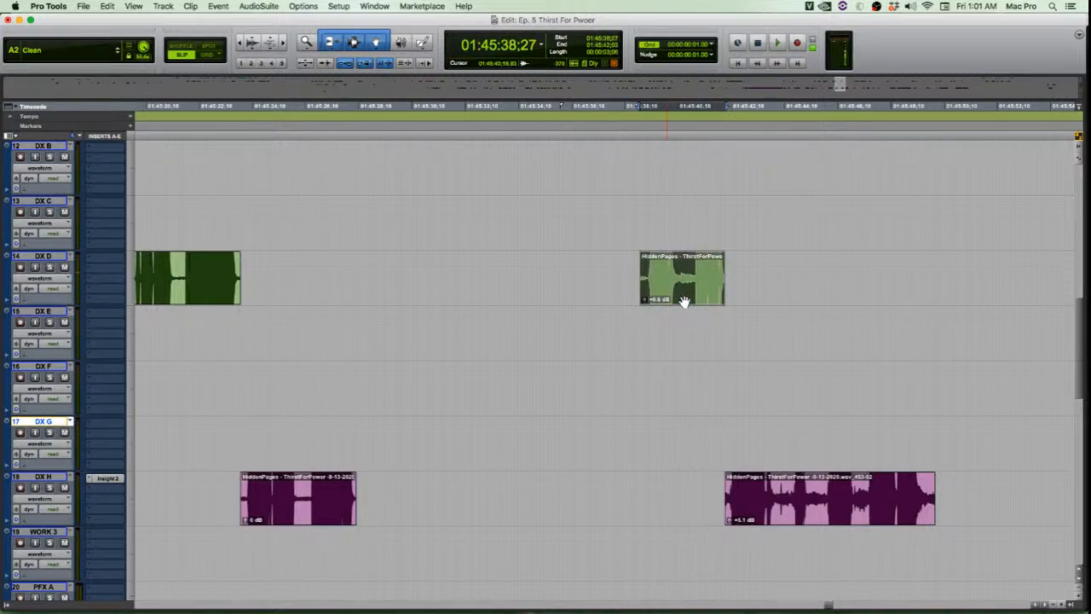